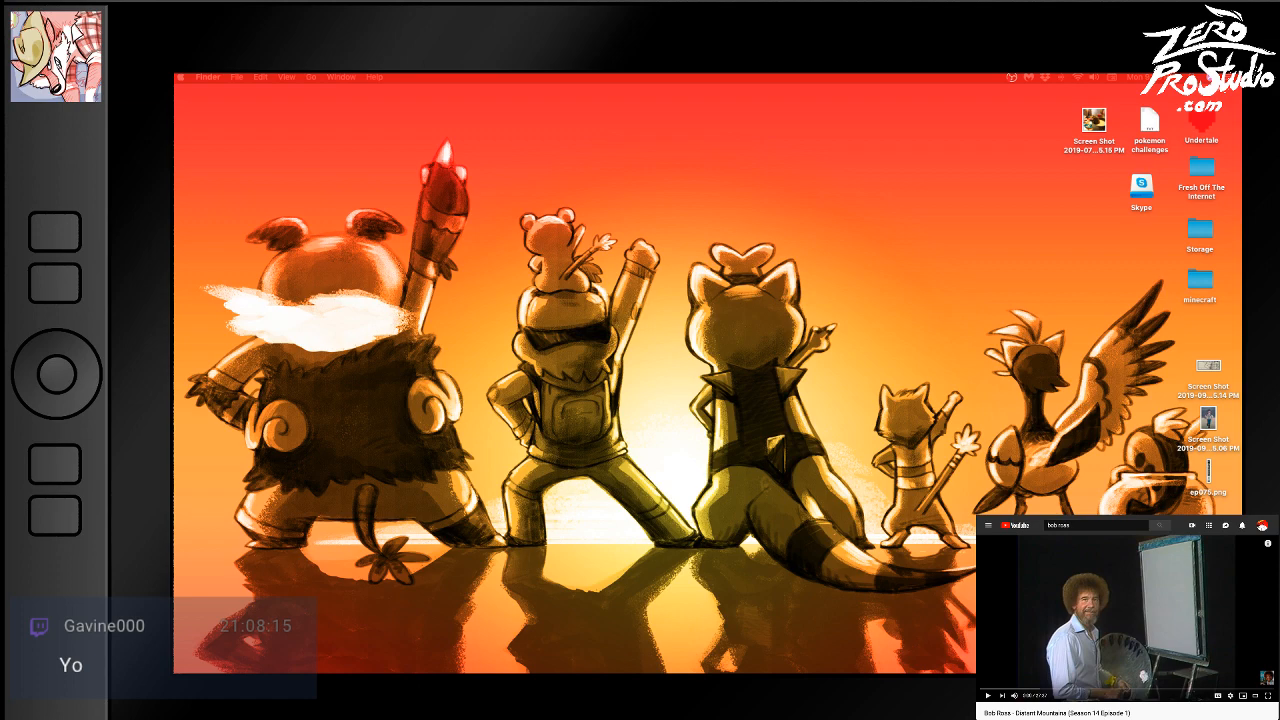
# Switch to Clip Studio Paint and start setting up a new illustration canvas
pyautogui.moveTo(256, 76); pyautogui.dragTo(0, 0)
pyautogui.moveTo(622, 662)
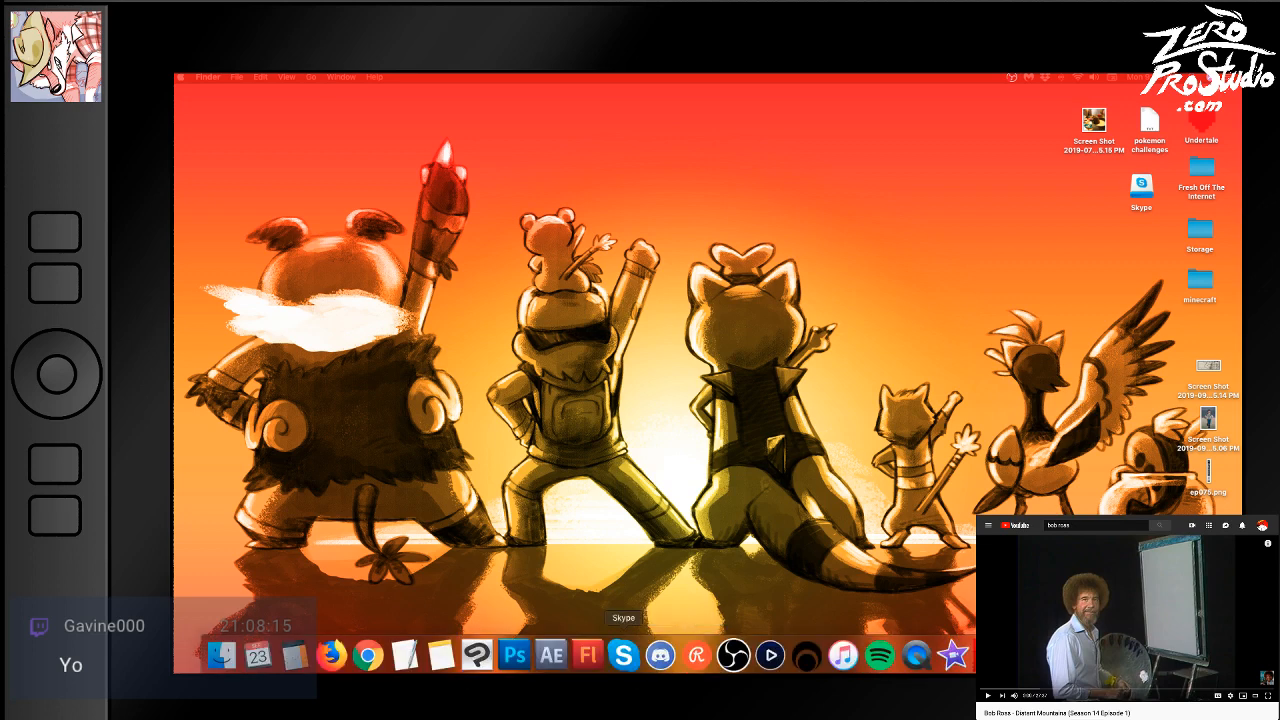
pyautogui.click(486, 656)
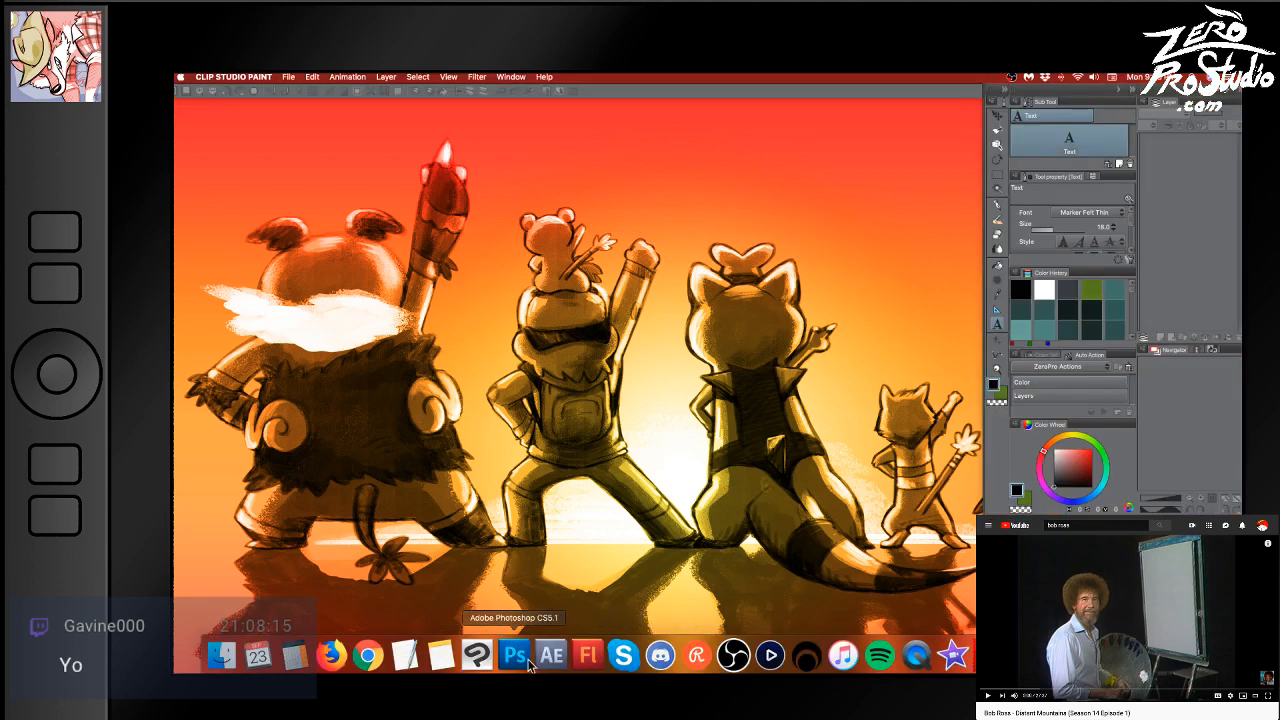
pyautogui.click(288, 77)
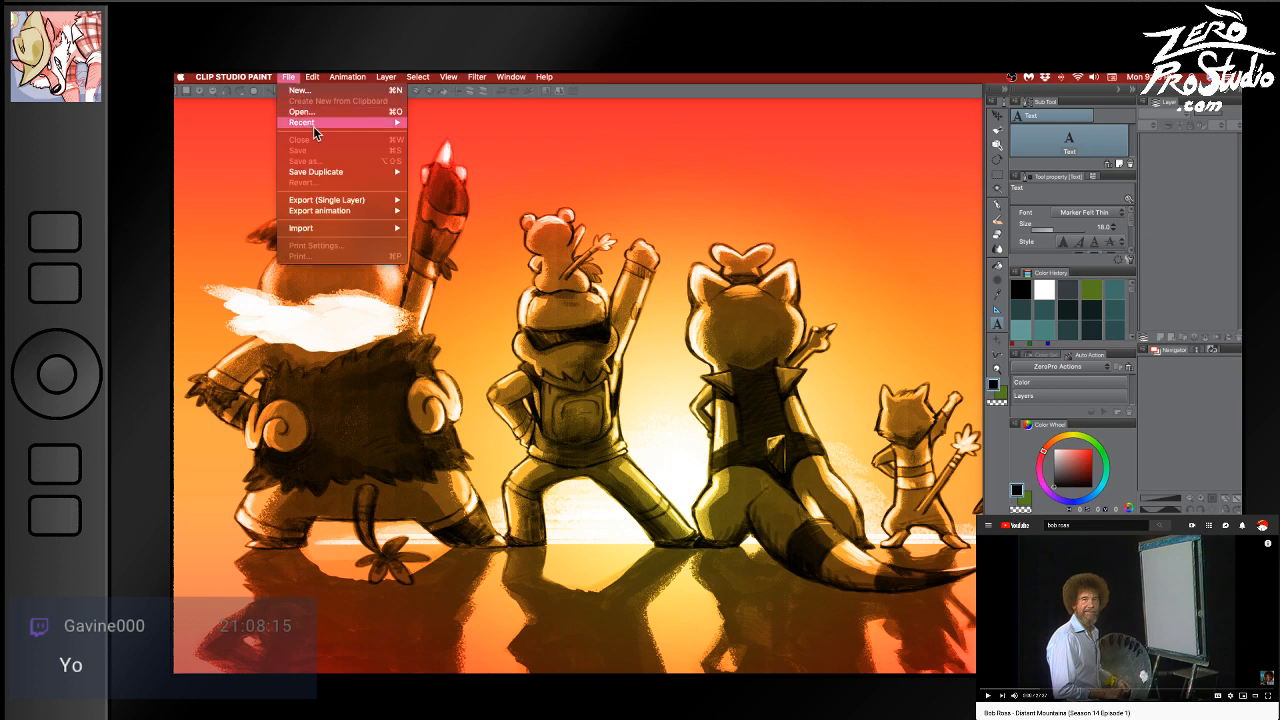
pyautogui.moveTo(322, 122)
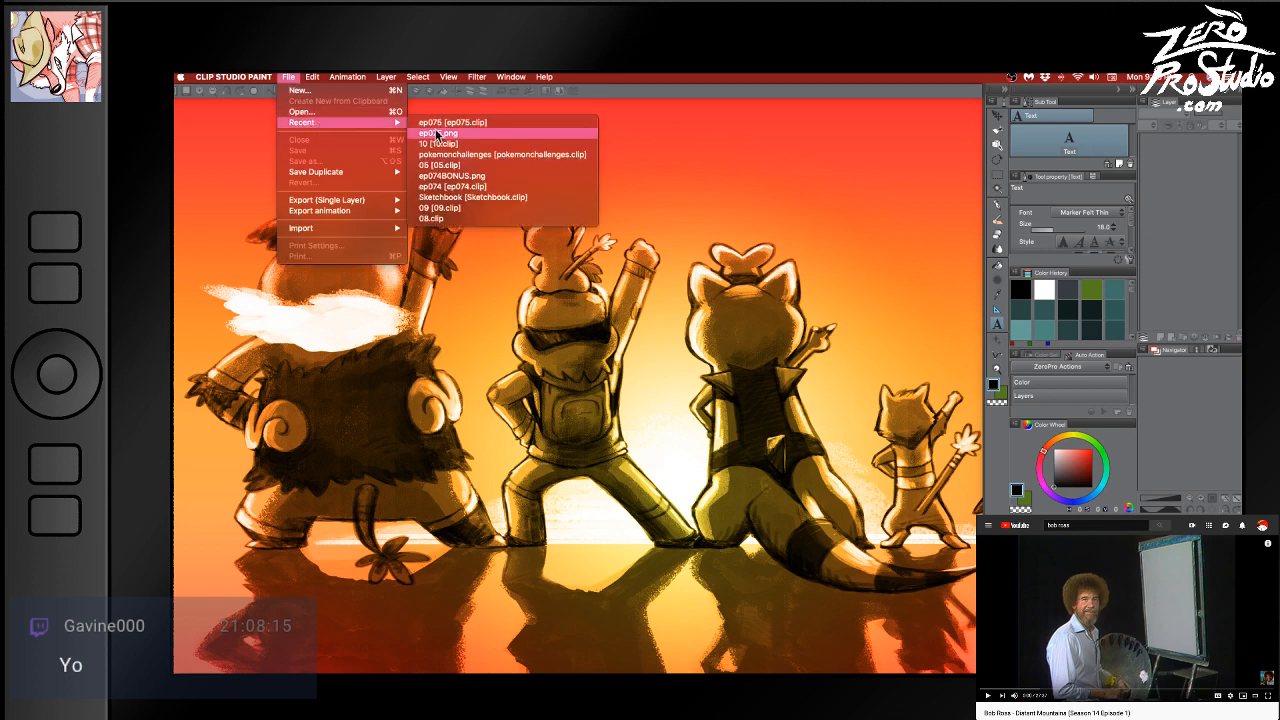
pyautogui.click(300, 91)
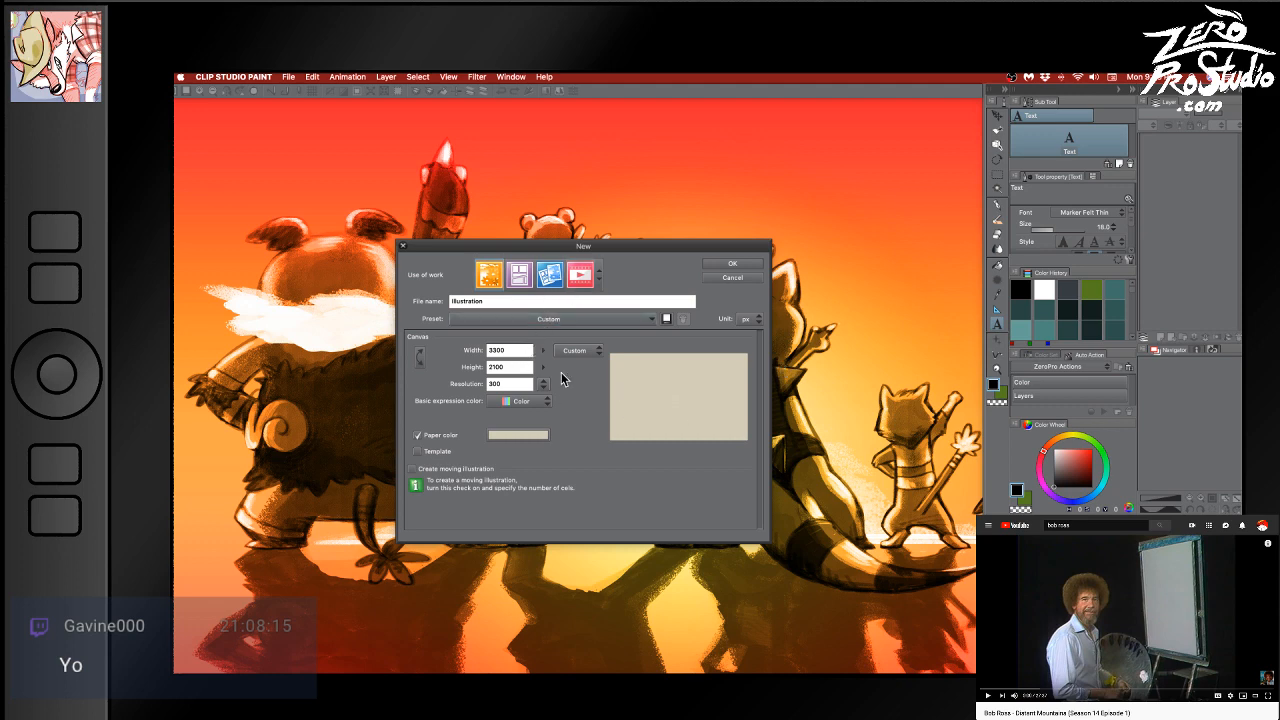
# Change the new canvas's measurement unit to inches
pyautogui.doubleClick(515, 350)
pyautogui.click(590, 352)
pyautogui.click(522, 423)
pyautogui.click(748, 319)
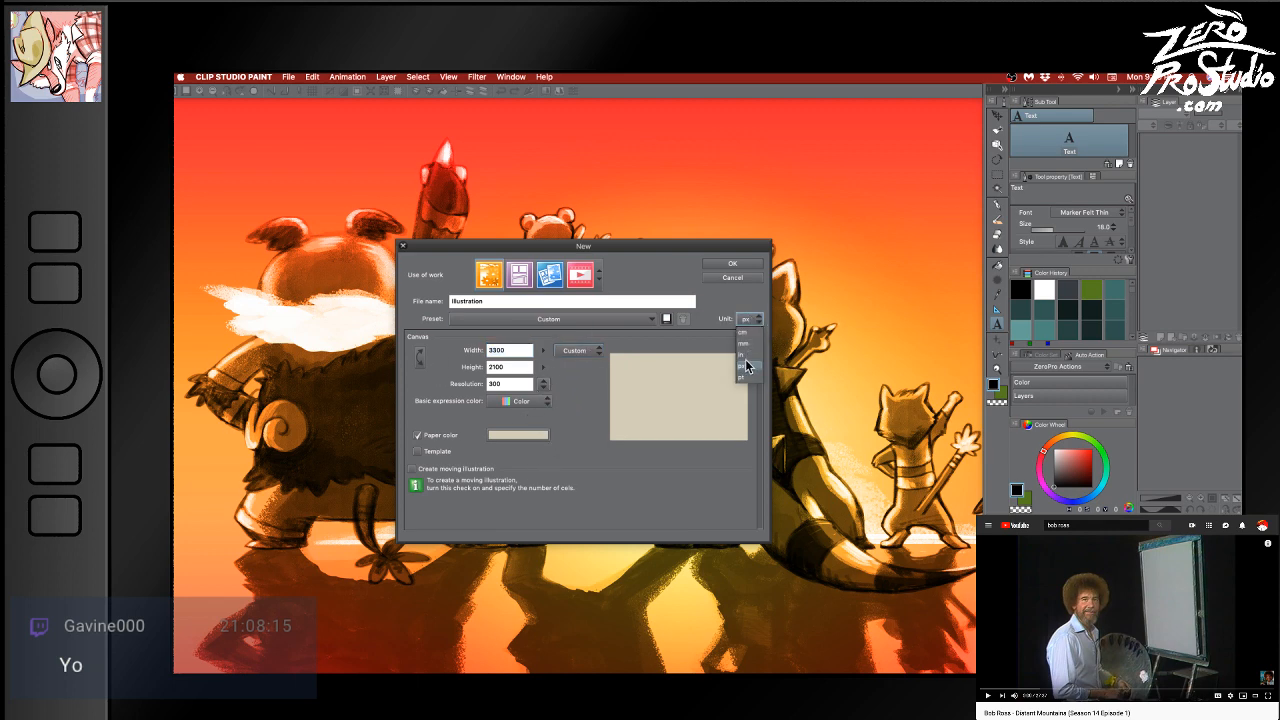
pyautogui.click(742, 355)
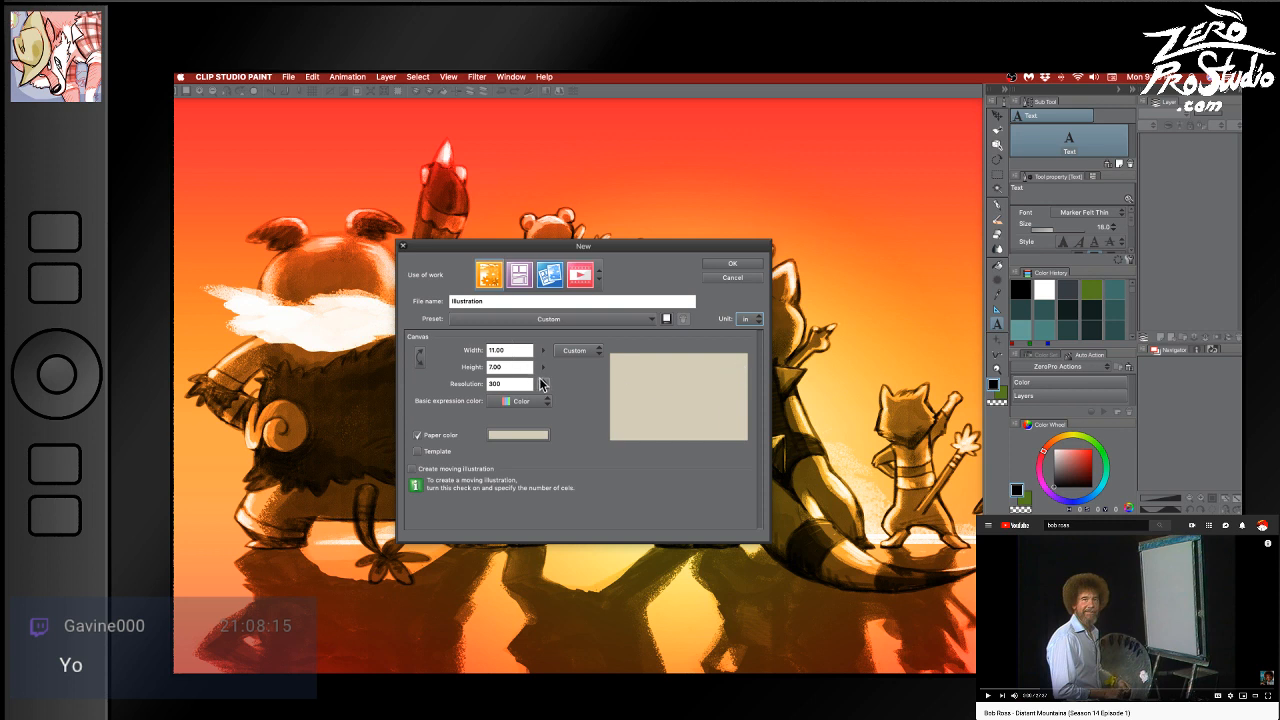
# Swap the canvas to portrait orientation and set its size to 9 in wide by 12 in high
pyautogui.click(512, 350)
pyautogui.click(515, 367)
pyautogui.hotkey('shift', 'Tab')
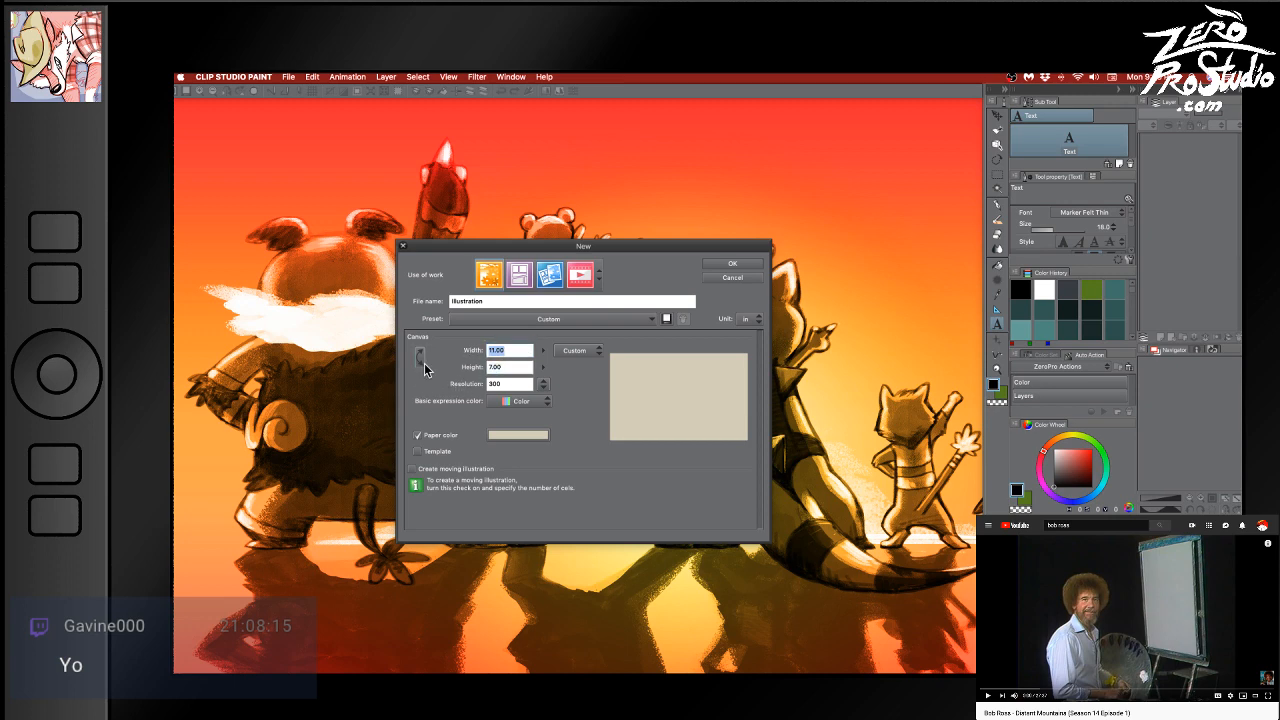
pyautogui.click(421, 362)
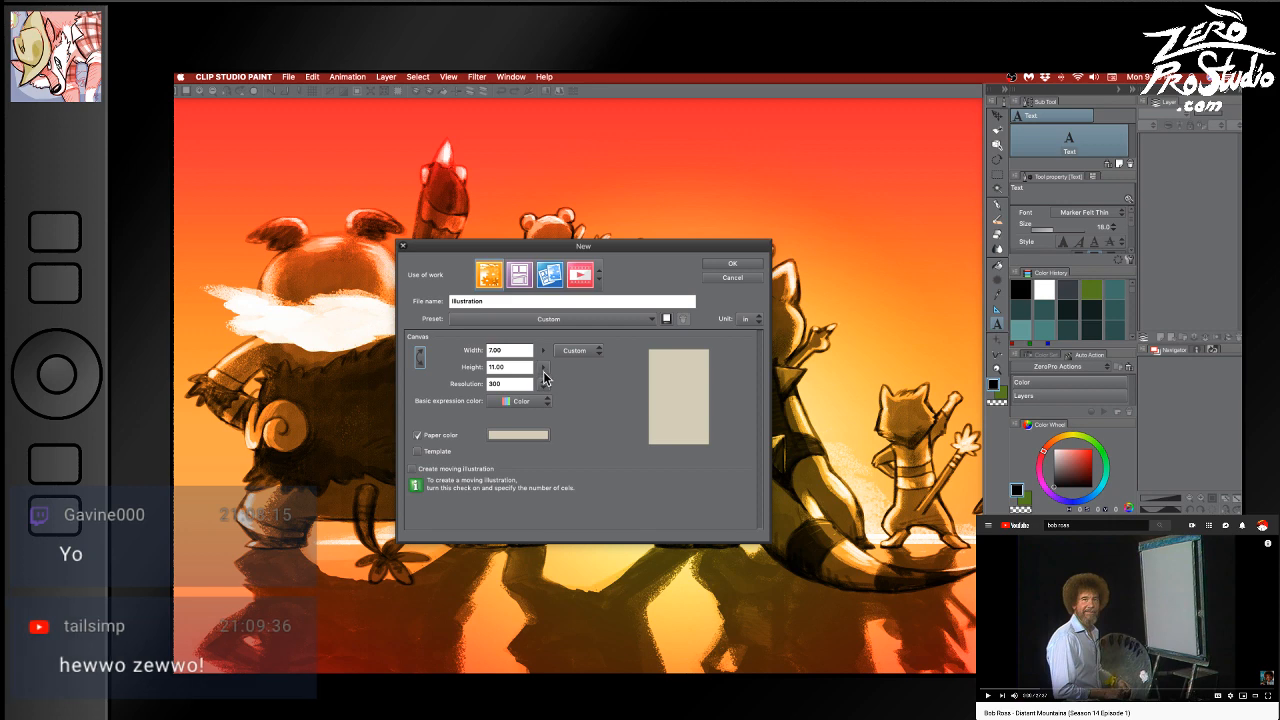
pyautogui.press('Tab')
pyautogui.write('9')
pyautogui.press('Tab')
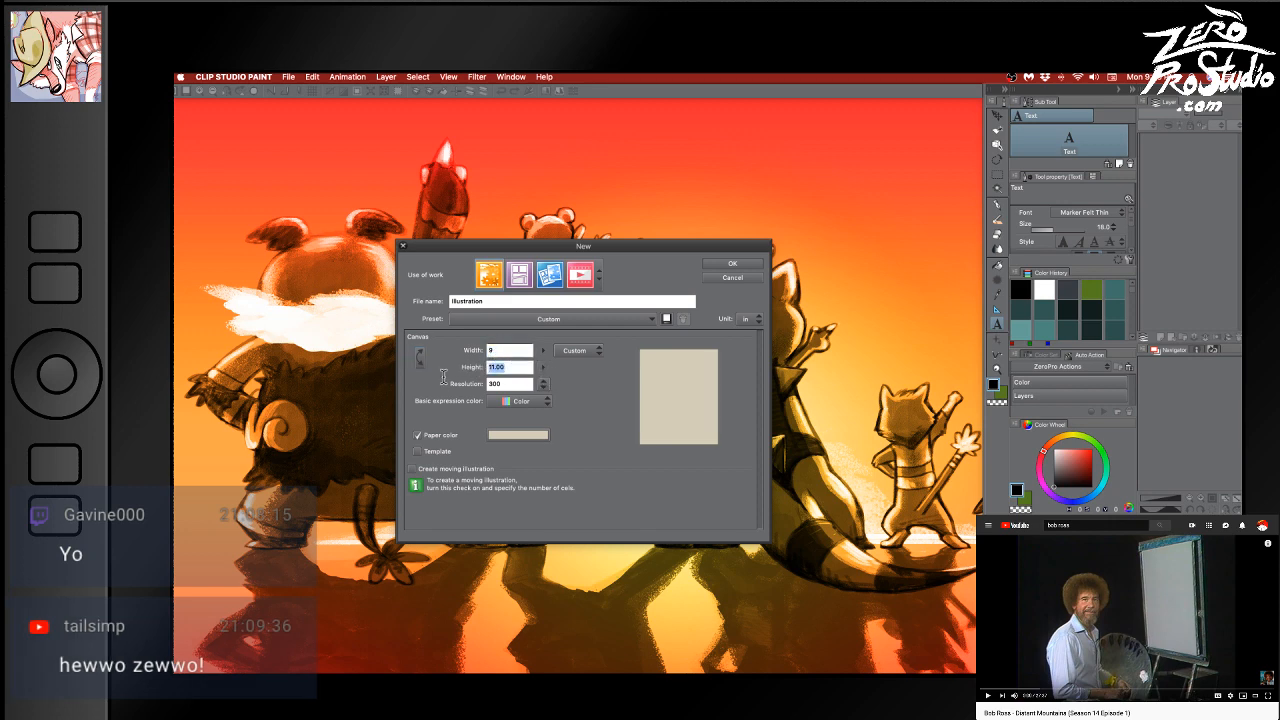
pyautogui.write('12')
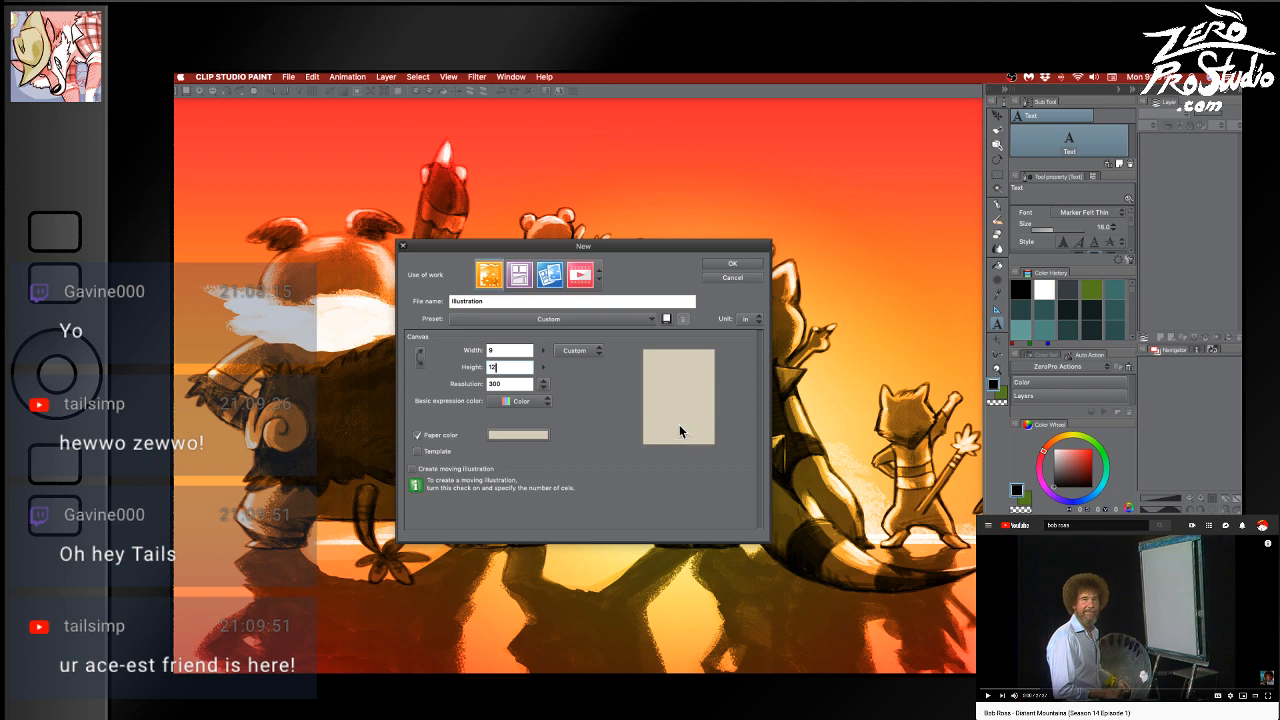
# Set the canvas to 16 in wide by 20 in high and create it
pyautogui.moveTo(504, 348); pyautogui.dragTo(438, 365)
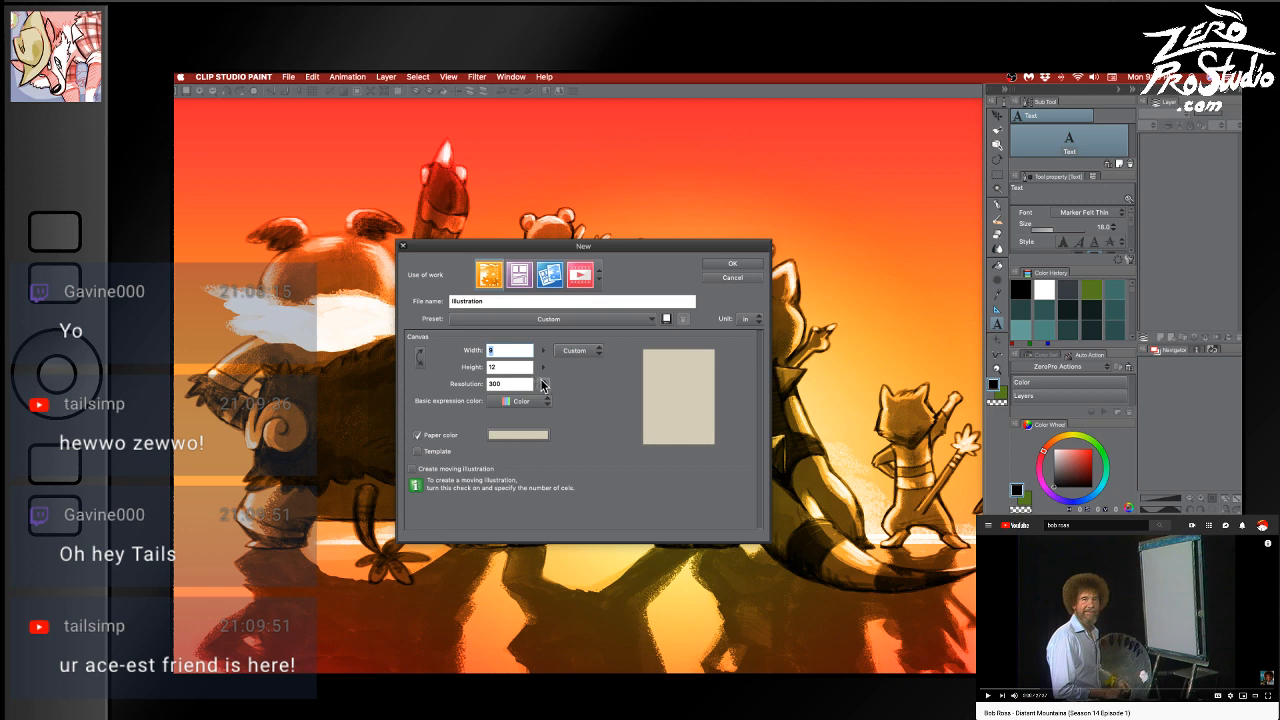
pyautogui.write('16')
pyautogui.press('Tab')
pyautogui.write('2')
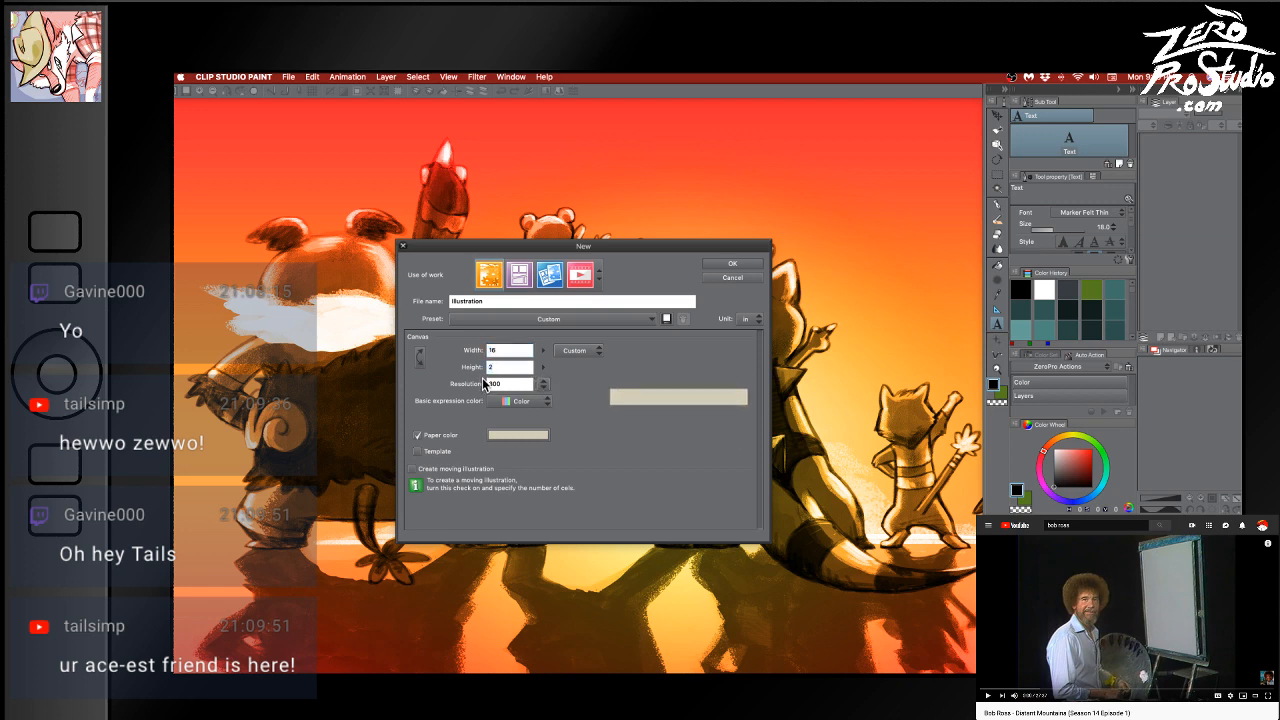
pyautogui.write('0')
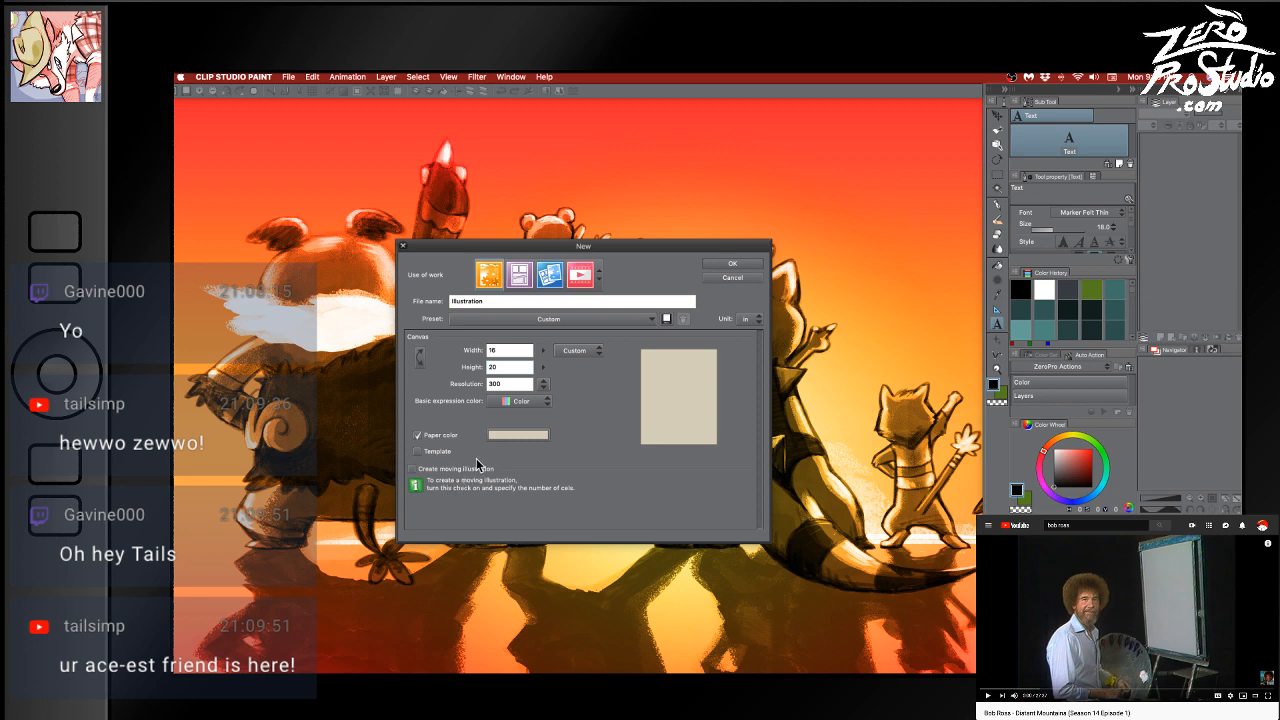
pyautogui.click(496, 350)
pyautogui.click(496, 367)
pyautogui.doubleClick(496, 367)
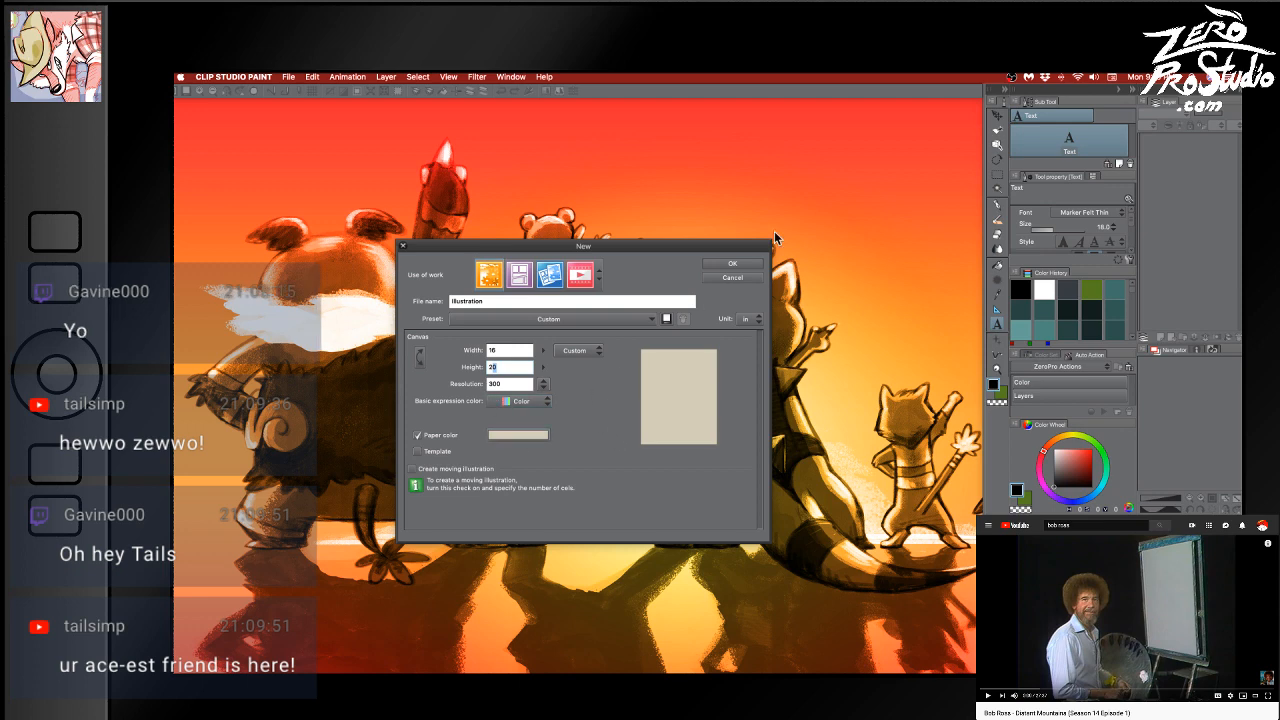
pyautogui.click(738, 263)
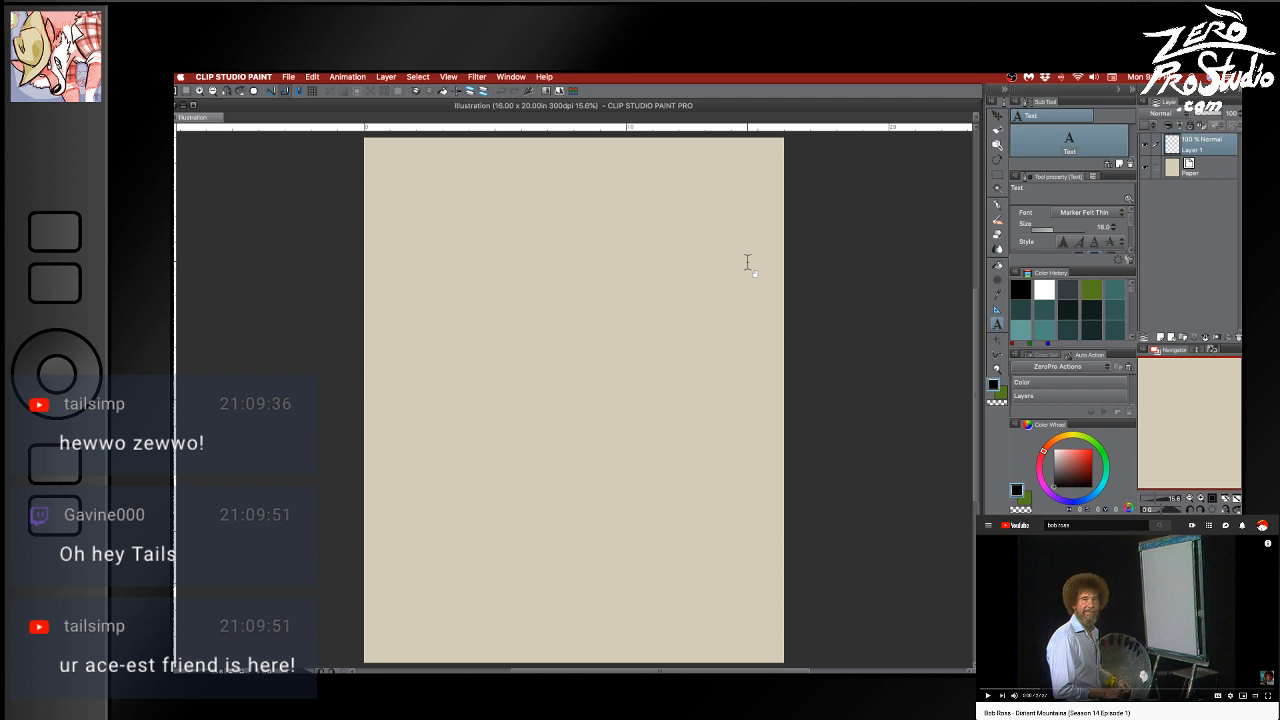
# Change the Paper layer's color to white
pyautogui.doubleClick(1177, 168)
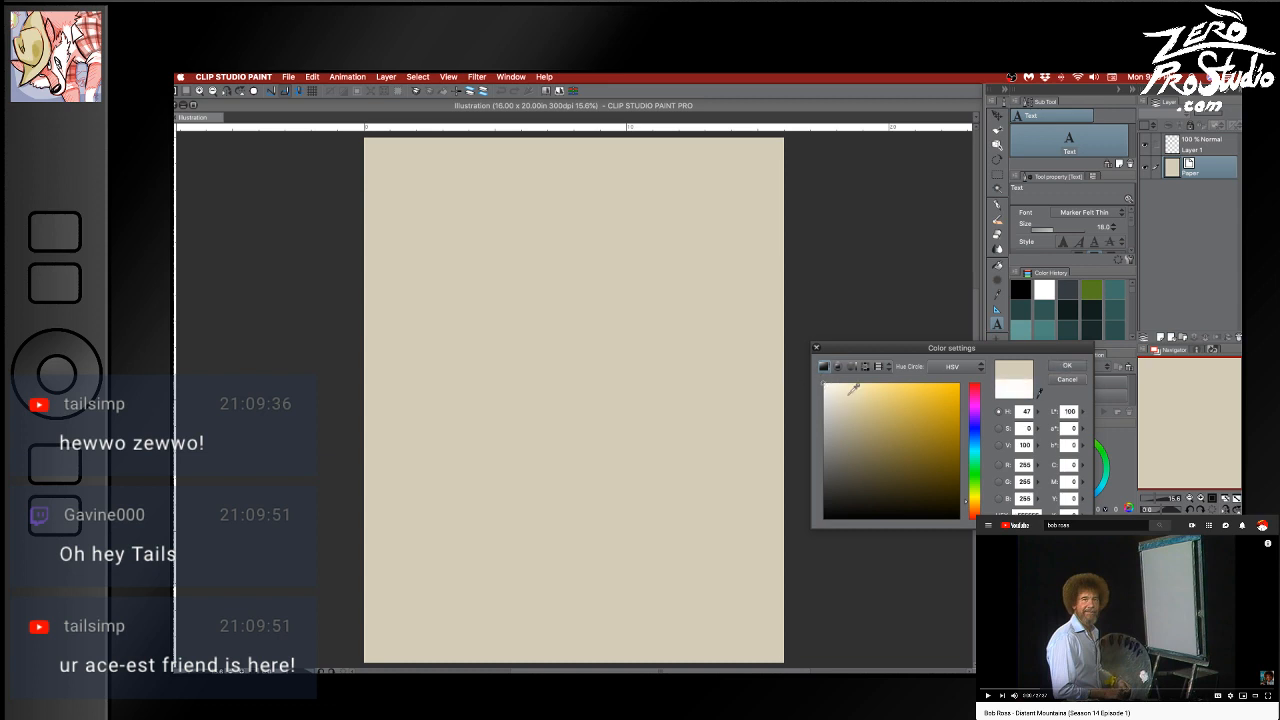
pyautogui.click(1068, 366)
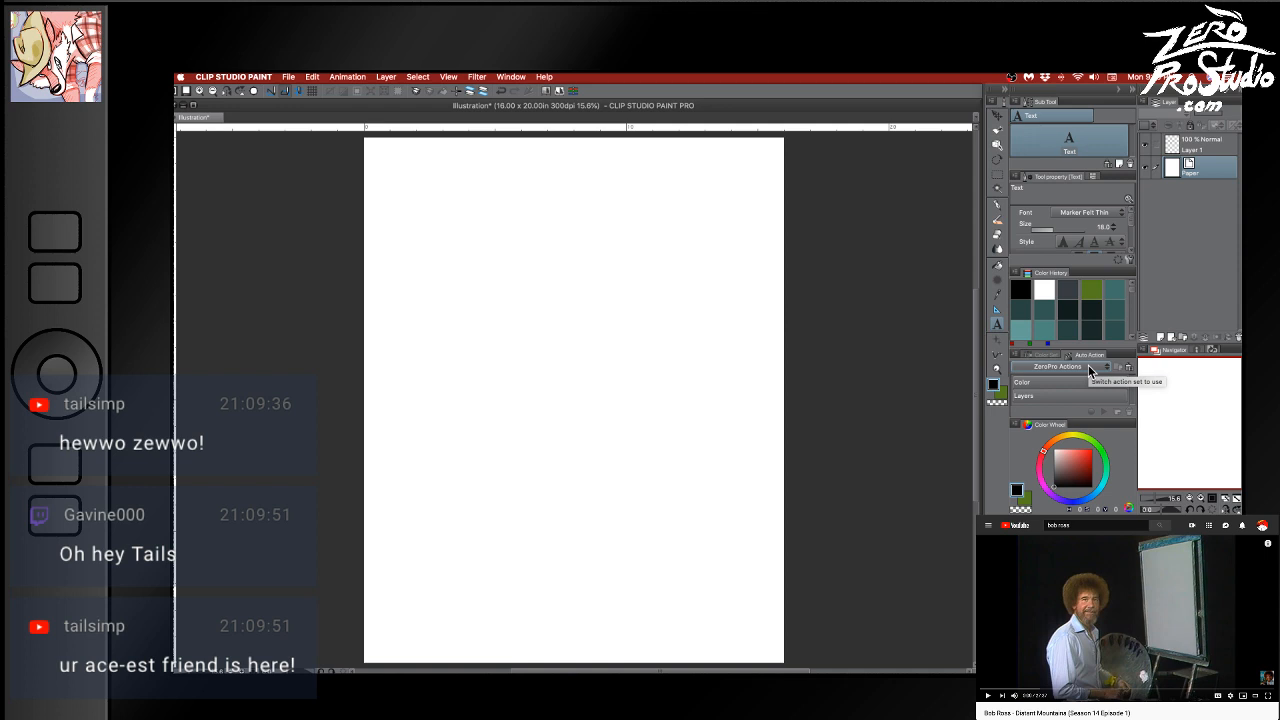
# Make Layer 1 active and choose Oil paint flat brush 2, enlarging the brush list to show its name
pyautogui.press('p')
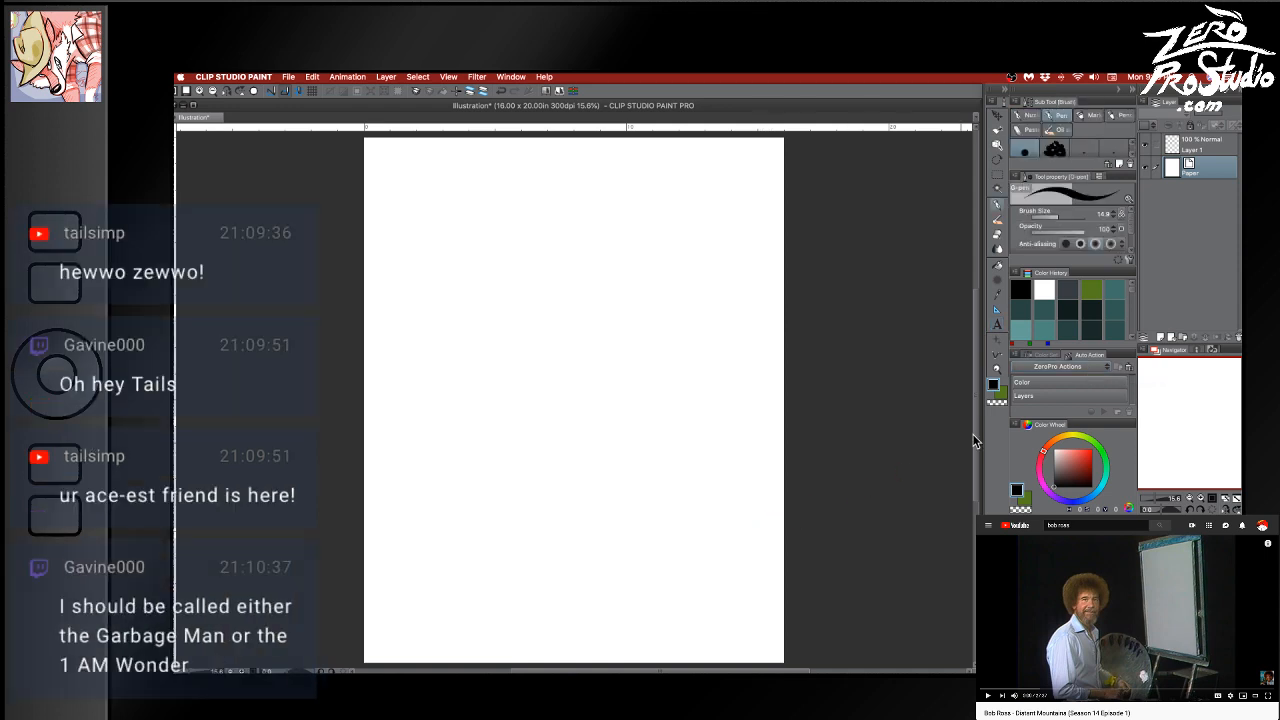
pyautogui.click(1200, 148)
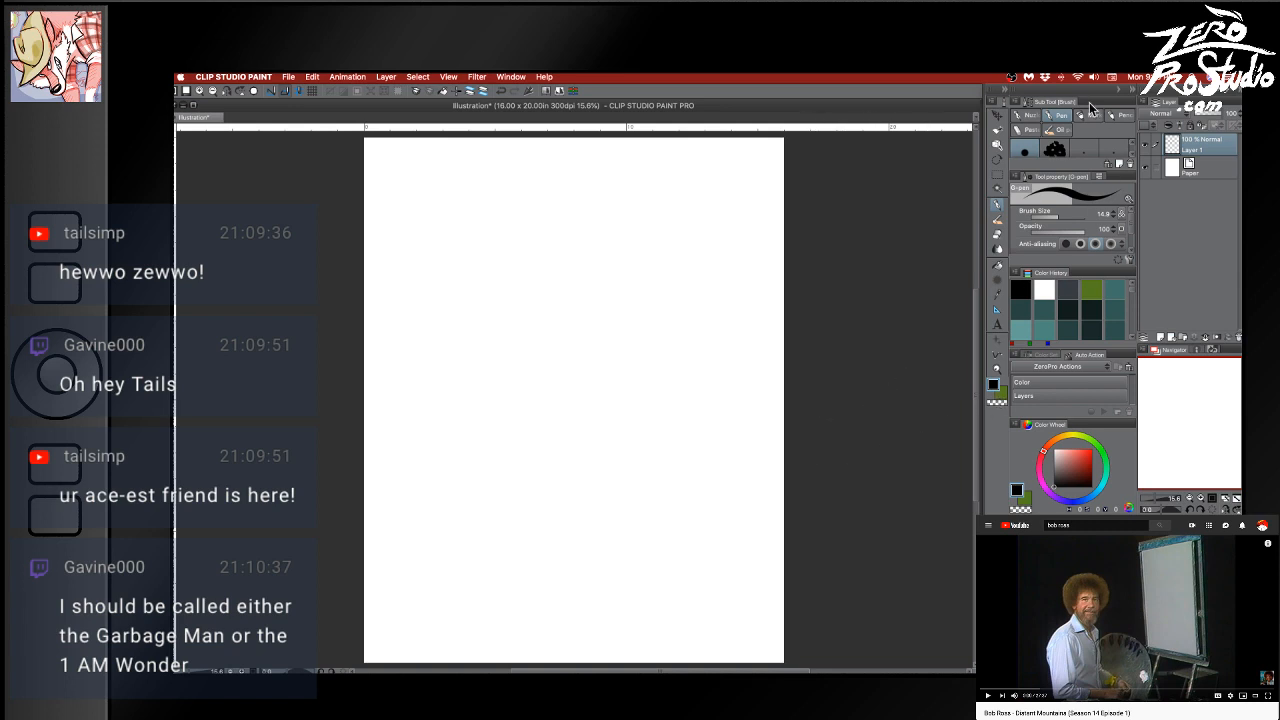
pyautogui.click(1066, 131)
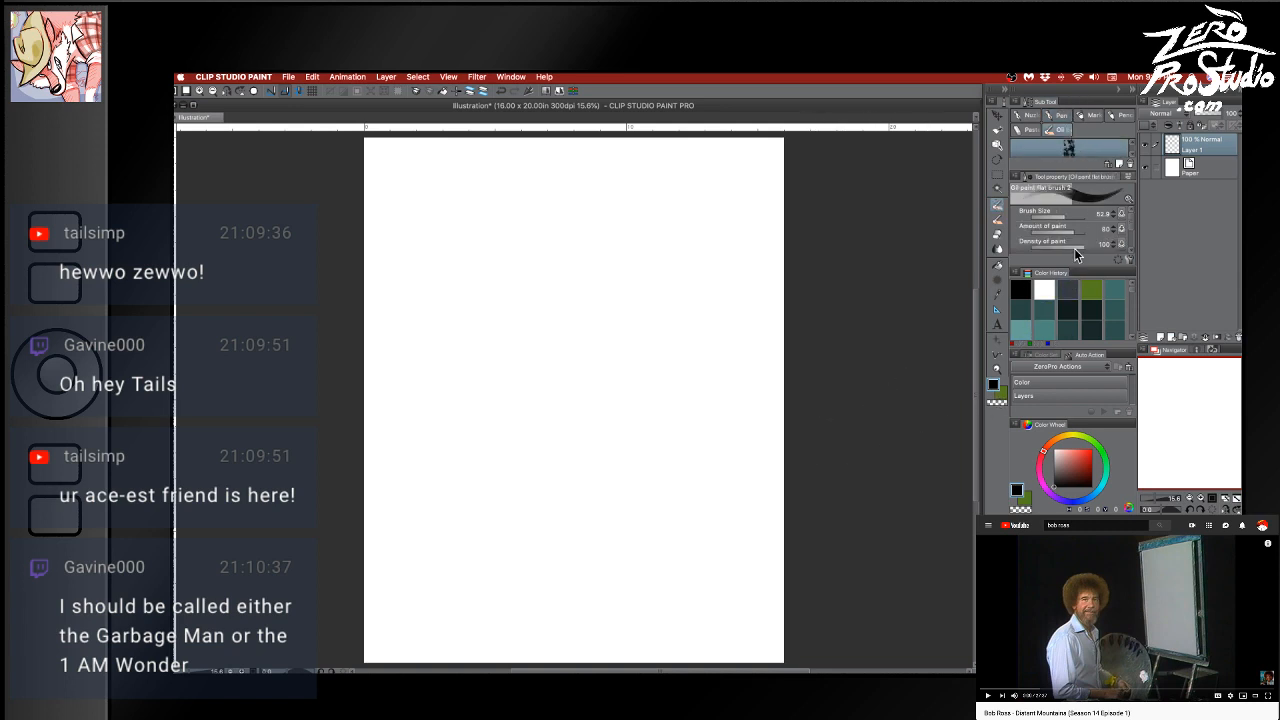
pyautogui.moveTo(1131, 170)
pyautogui.mouseDown()
pyautogui.moveTo(1128, 204)
pyautogui.moveTo(1127, 190)
pyautogui.mouseUp()
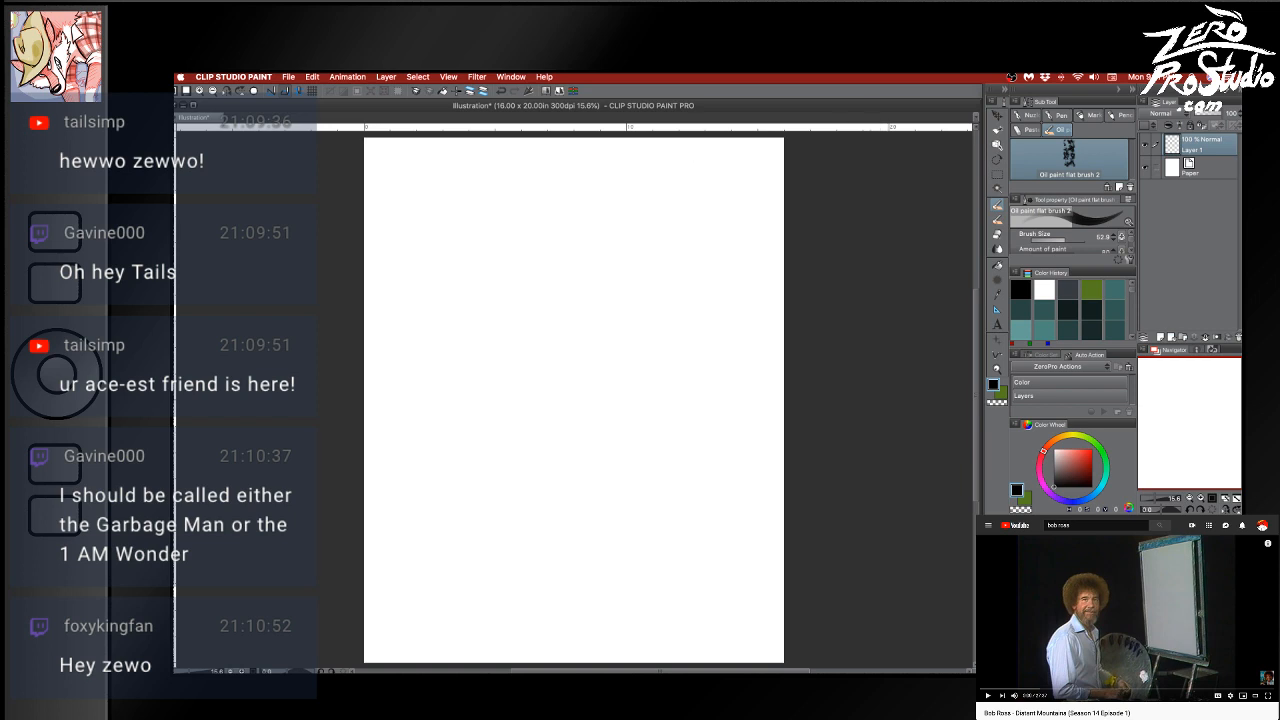
# Start the Bob Ross painting video and enlarge the oil brush to about 645
pyautogui.click(1014, 695)
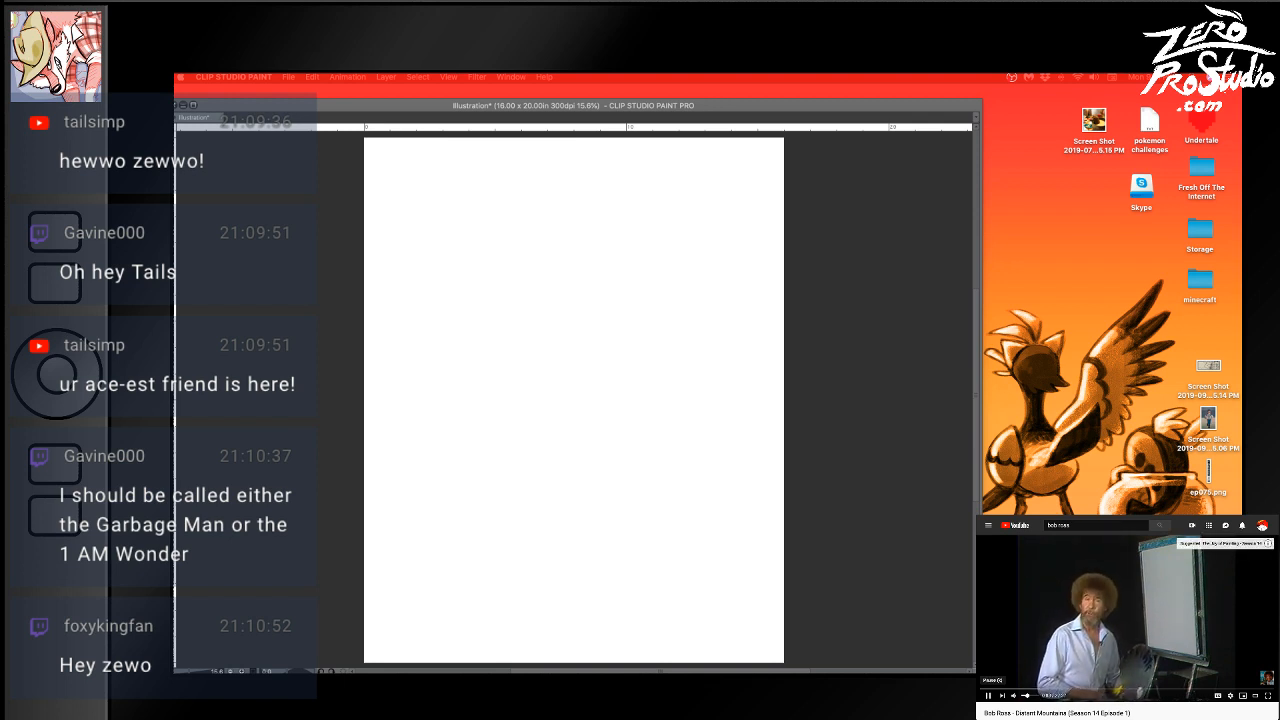
pyautogui.click(816, 333)
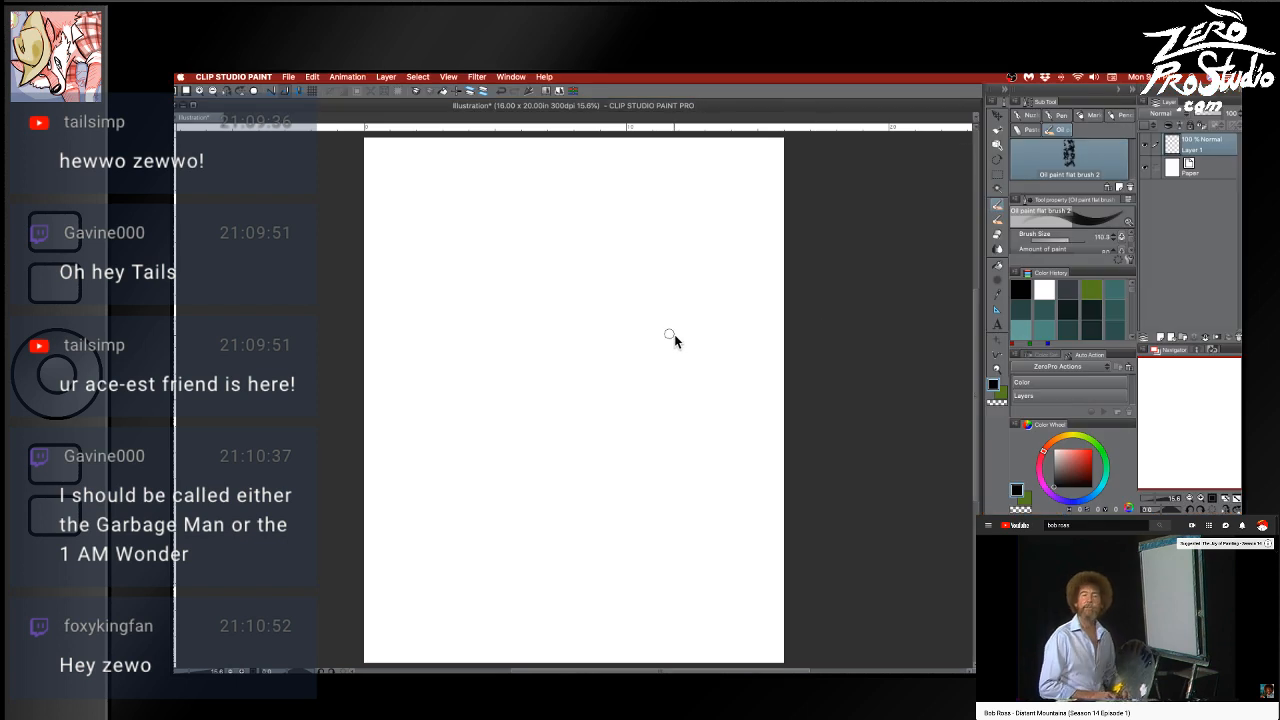
pyautogui.moveTo(674, 335); pyautogui.dragTo(697, 334)
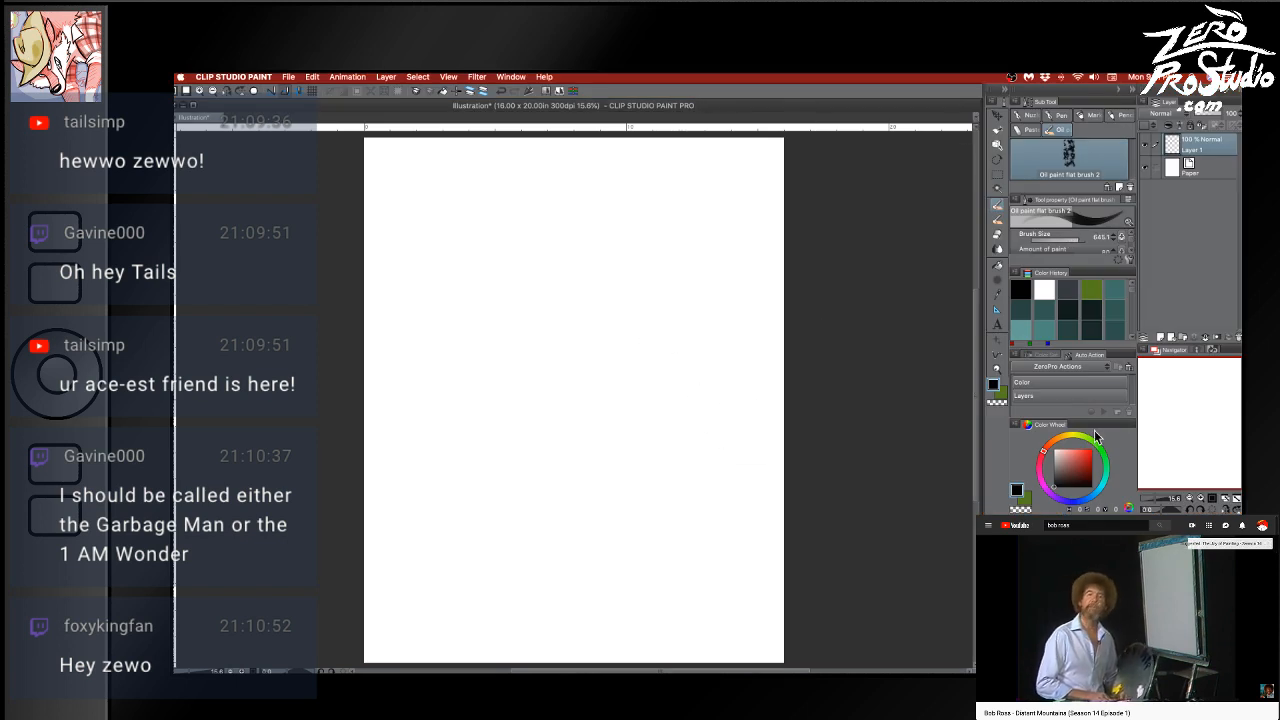
# Set the paint color to a saturated blue with hue 210, saturation 100 and value 84
pyautogui.moveTo(1110, 480)
pyautogui.mouseDown()
pyautogui.moveTo(1098, 500)
pyautogui.moveTo(1104, 490)
pyautogui.mouseUp()
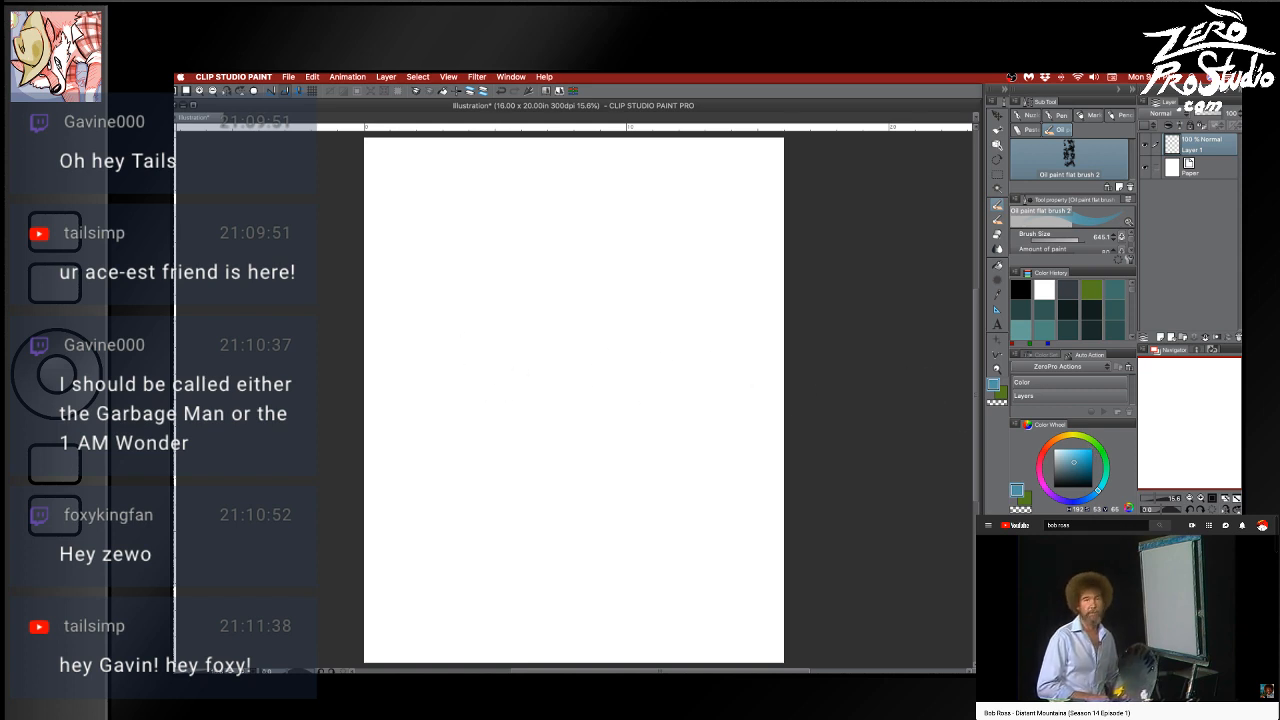
pyautogui.press('Tab')
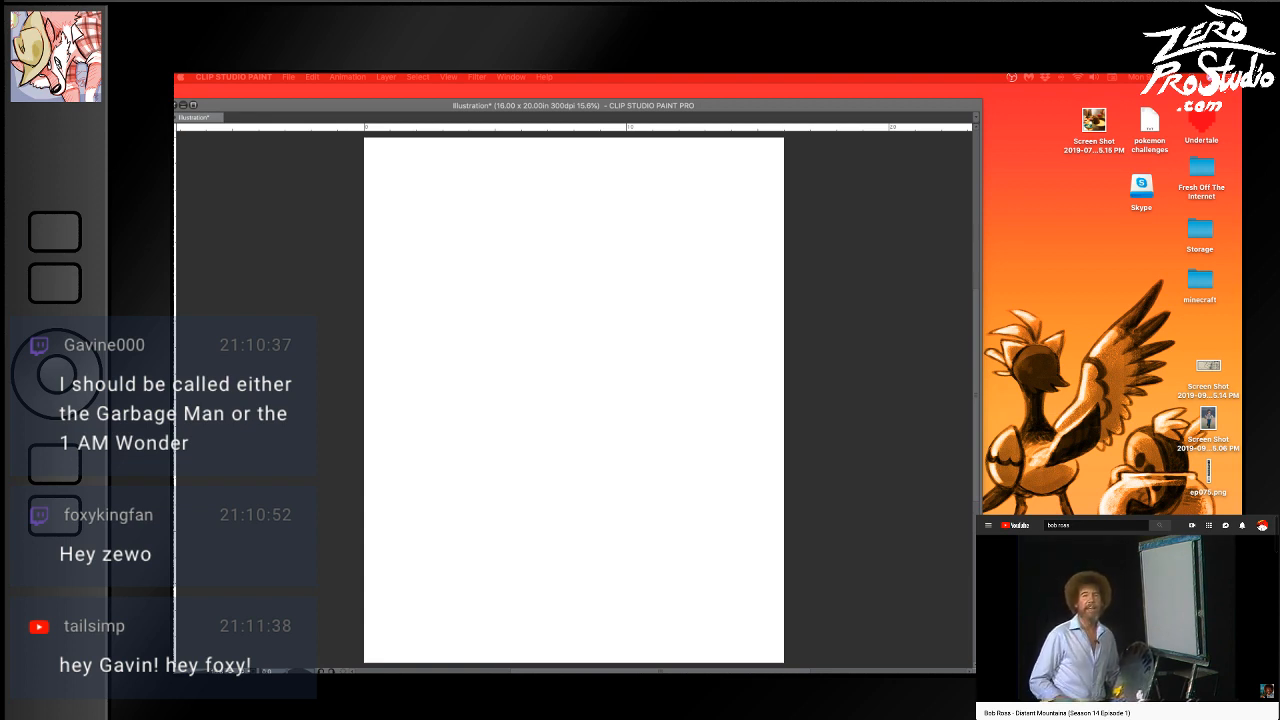
pyautogui.press('Tab')
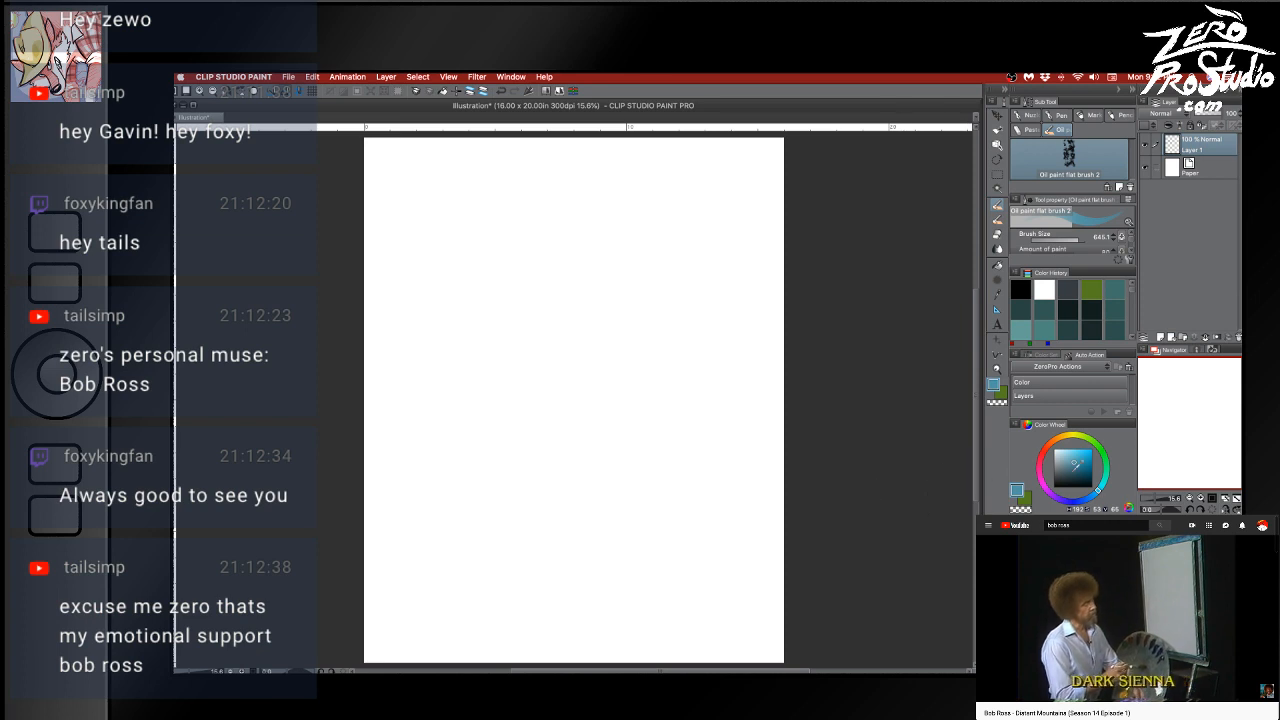
pyautogui.click(1068, 451)
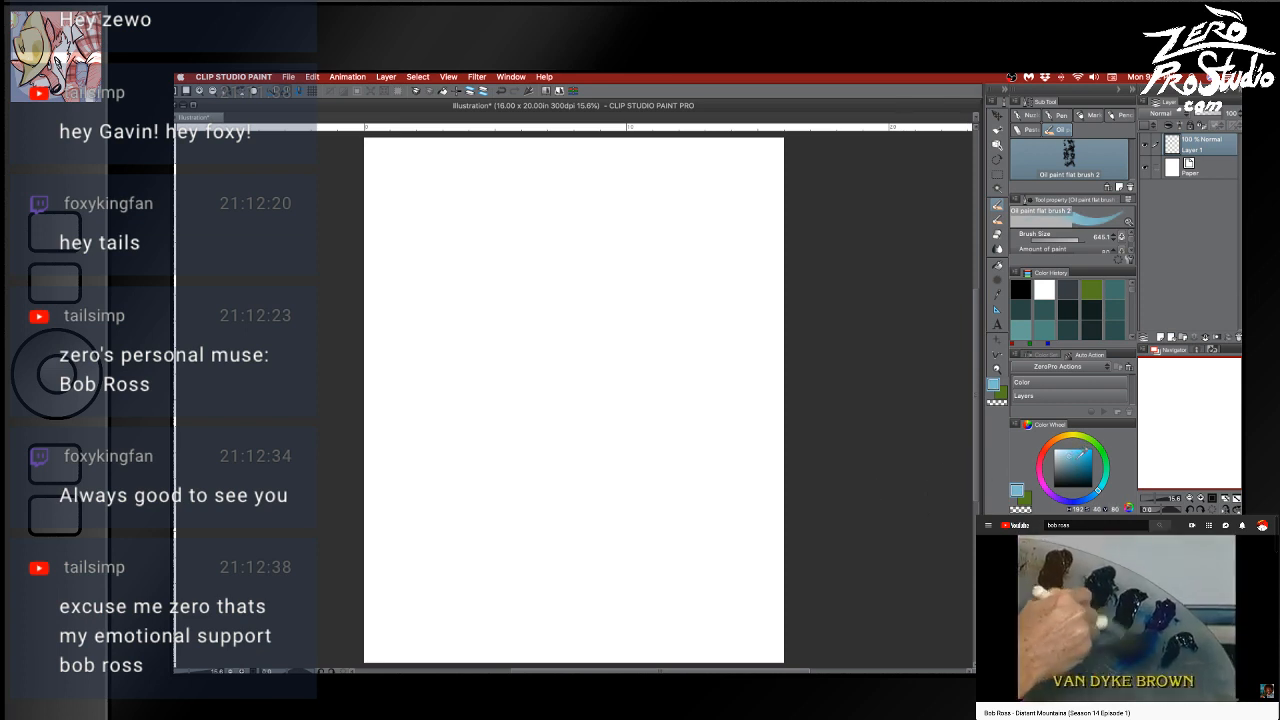
pyautogui.click(1080, 460)
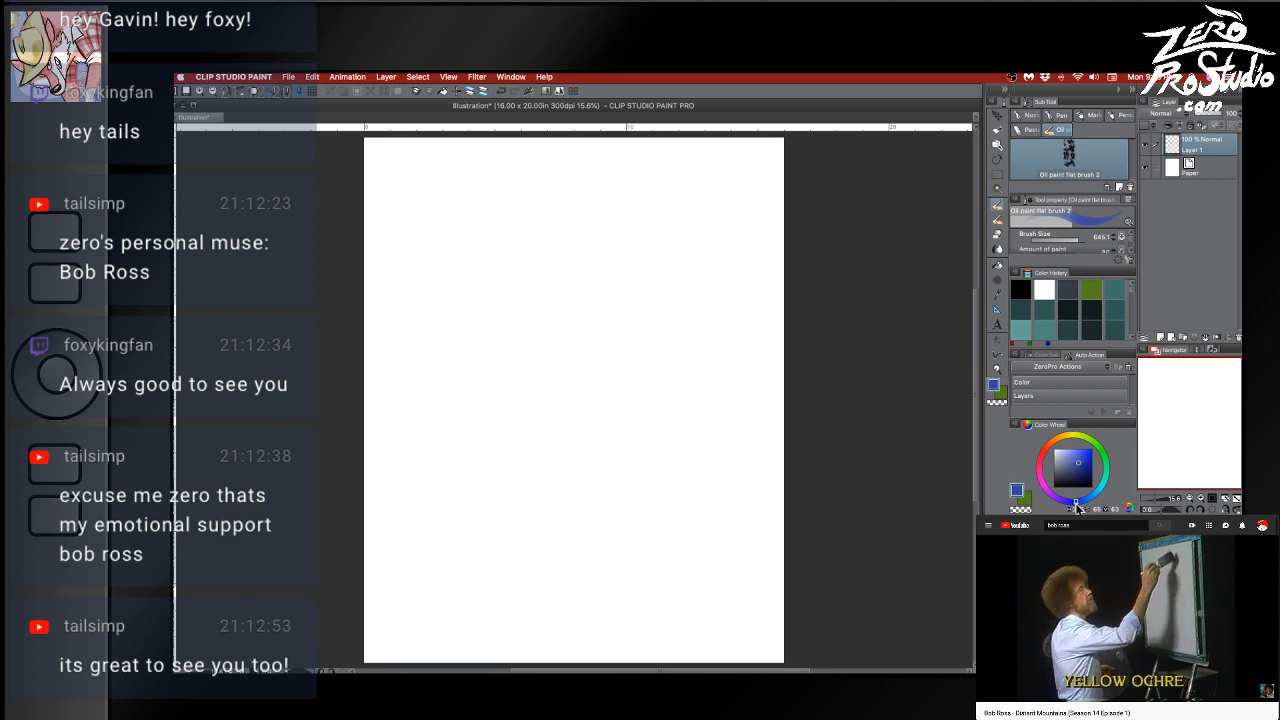
pyautogui.moveTo(1077, 507); pyautogui.dragTo(1101, 495)
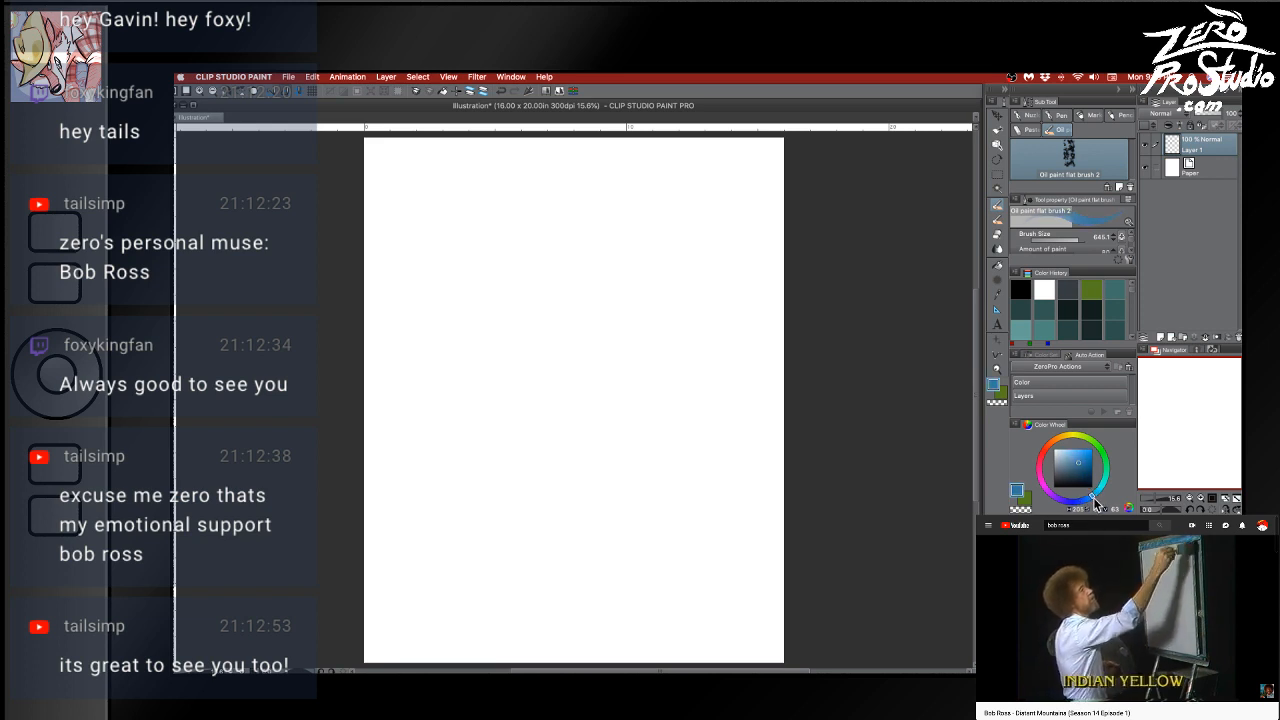
pyautogui.moveTo(1089, 464); pyautogui.dragTo(1103, 450)
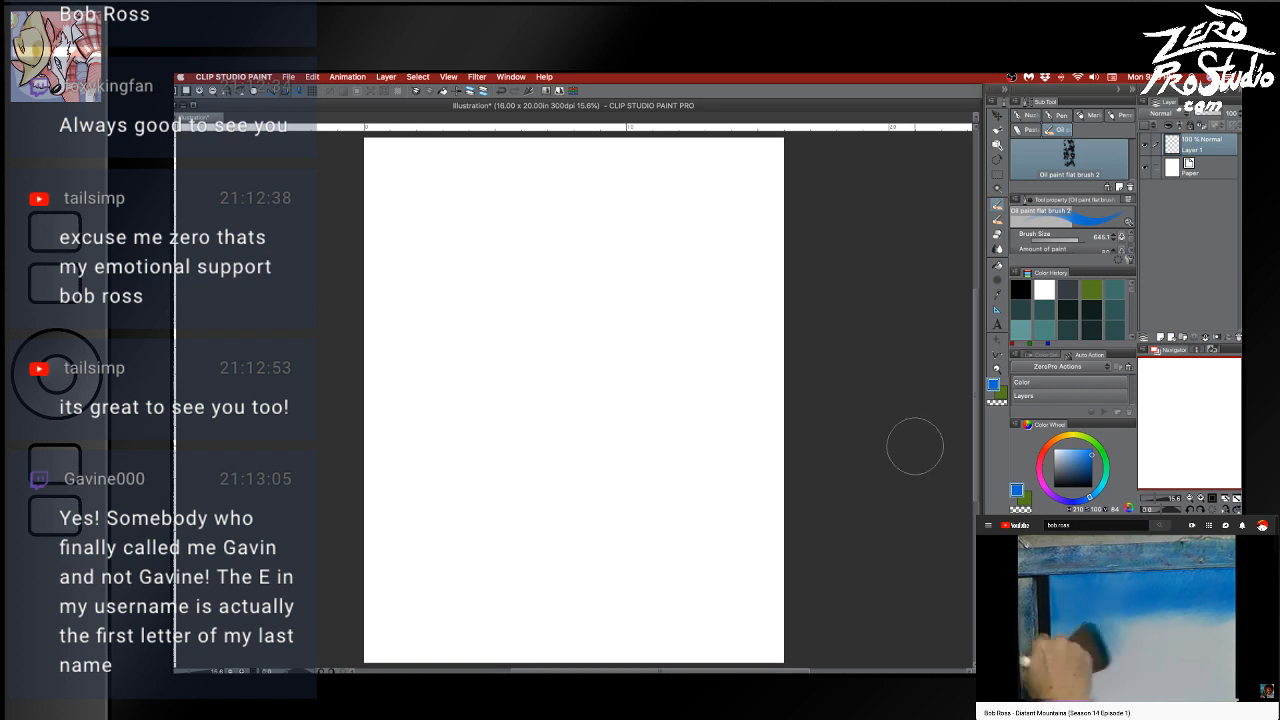
# Paint saturated blue sky across the canvas top and down its left edge, feathering the strokes along the lower boundary
pyautogui.moveTo(387, 161)
pyautogui.mouseDown()
pyautogui.moveTo(472, 139)
pyautogui.moveTo(615, 149)
pyautogui.moveTo(751, 137)
pyautogui.moveTo(827, 161)
pyautogui.moveTo(433, 168)
pyautogui.moveTo(386, 182)
pyautogui.moveTo(444, 176)
pyautogui.moveTo(358, 302)
pyautogui.moveTo(342, 223)
pyautogui.moveTo(394, 201)
pyautogui.moveTo(366, 274)
pyautogui.moveTo(434, 276)
pyautogui.moveTo(400, 323)
pyautogui.mouseUp()
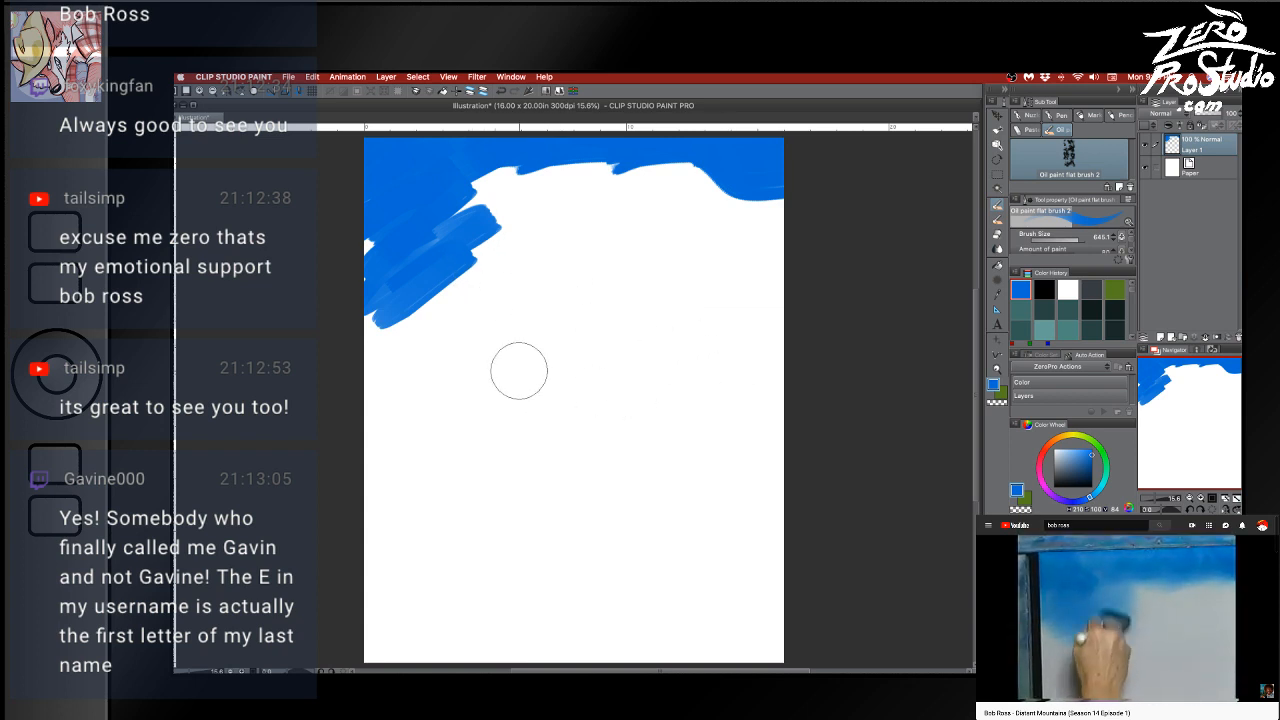
pyautogui.moveTo(440, 305)
pyautogui.mouseDown()
pyautogui.moveTo(470, 270)
pyautogui.moveTo(430, 312)
pyautogui.moveTo(495, 245)
pyautogui.moveTo(440, 300)
pyautogui.moveTo(370, 300)
pyautogui.moveTo(353, 255)
pyautogui.moveTo(500, 205)
pyautogui.moveTo(465, 195)
pyautogui.moveTo(490, 170)
pyautogui.moveTo(575, 155)
pyautogui.moveTo(540, 195)
pyautogui.moveTo(600, 189)
pyautogui.moveTo(580, 170)
pyautogui.moveTo(612, 165)
pyautogui.mouseUp()
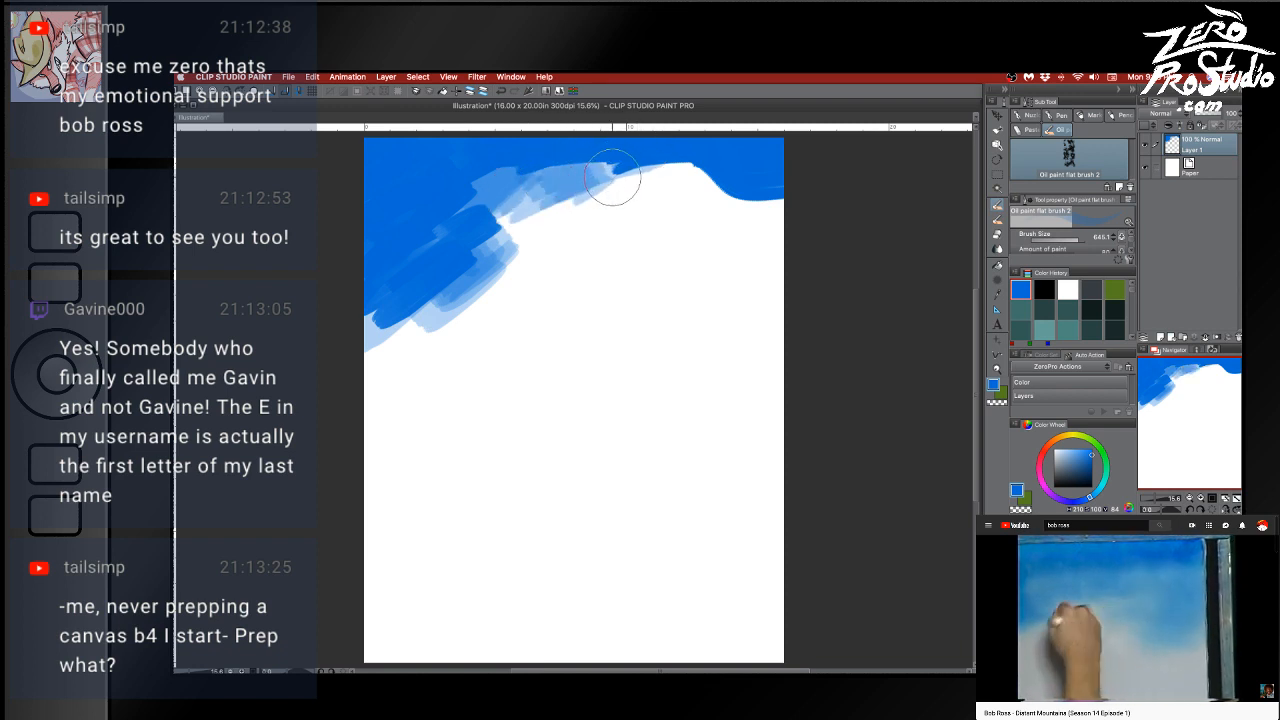
pyautogui.hotkey('shift', 'space')
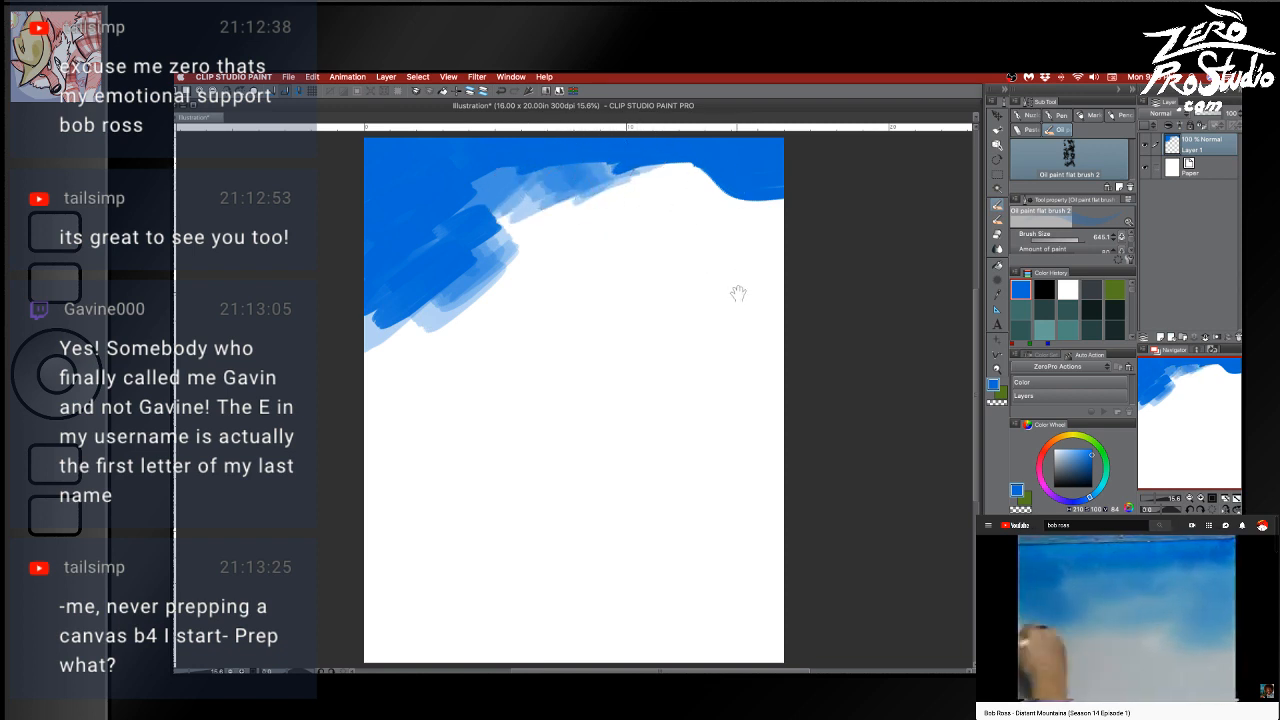
pyautogui.moveTo(737, 293); pyautogui.dragTo(781, 288)
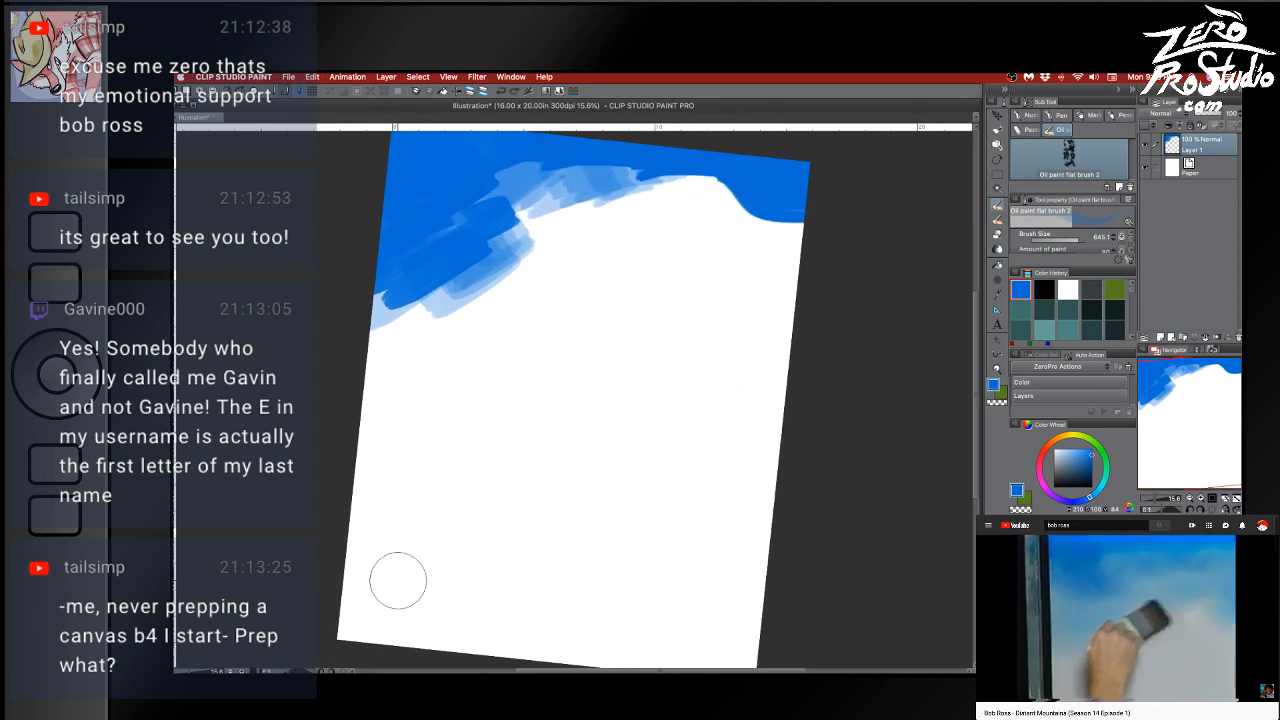
pyautogui.click(320, 668)
pyautogui.click(320, 668)
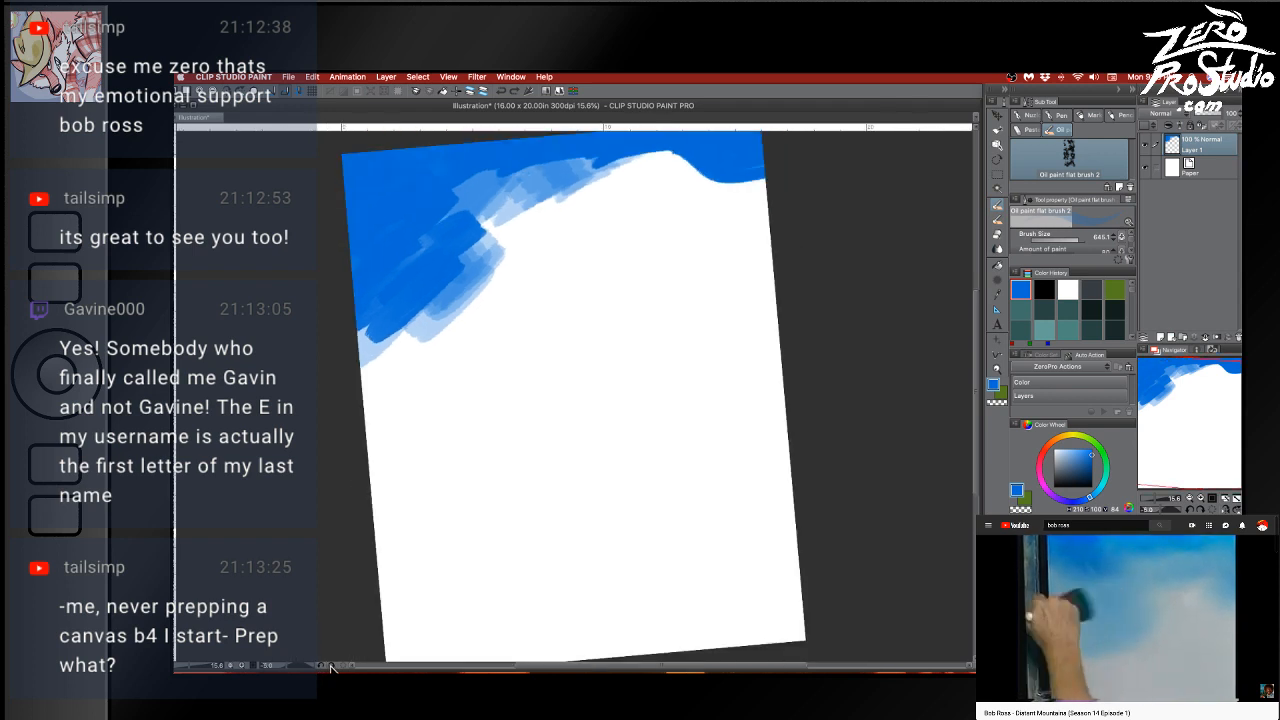
pyautogui.click(331, 666)
pyautogui.moveTo(665, 230)
pyautogui.mouseDown()
pyautogui.moveTo(555, 221)
pyautogui.moveTo(690, 170)
pyautogui.mouseUp()
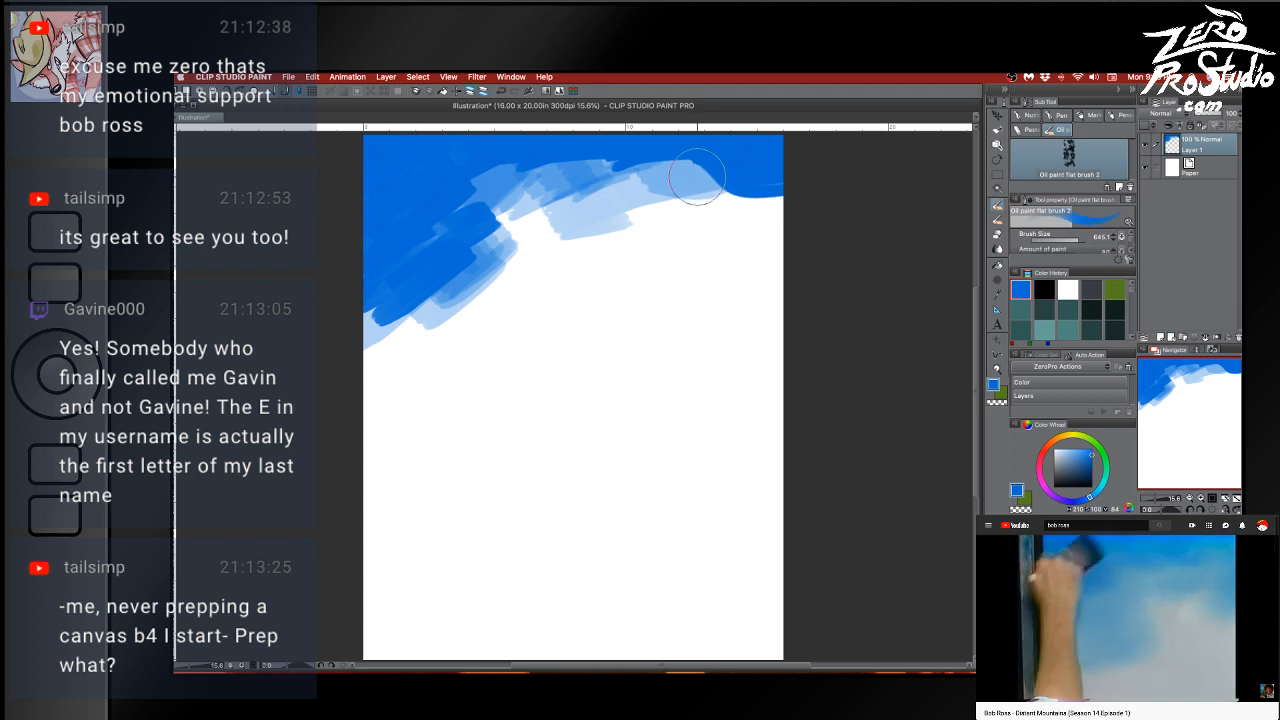
# Brush a sampled light blue along the sky's lower edge, covering much of it with sampled deep blue strokes
pyautogui.keyDown('alt'); pyautogui.click(692, 178); pyautogui.keyUp('alt')
pyautogui.moveTo(692, 178)
pyautogui.mouseDown()
pyautogui.moveTo(555, 190)
pyautogui.moveTo(644, 219)
pyautogui.moveTo(715, 209)
pyautogui.moveTo(770, 227)
pyautogui.moveTo(773, 208)
pyautogui.moveTo(661, 245)
pyautogui.moveTo(542, 219)
pyautogui.moveTo(526, 199)
pyautogui.moveTo(493, 239)
pyautogui.moveTo(496, 263)
pyautogui.moveTo(370, 303)
pyautogui.mouseUp()
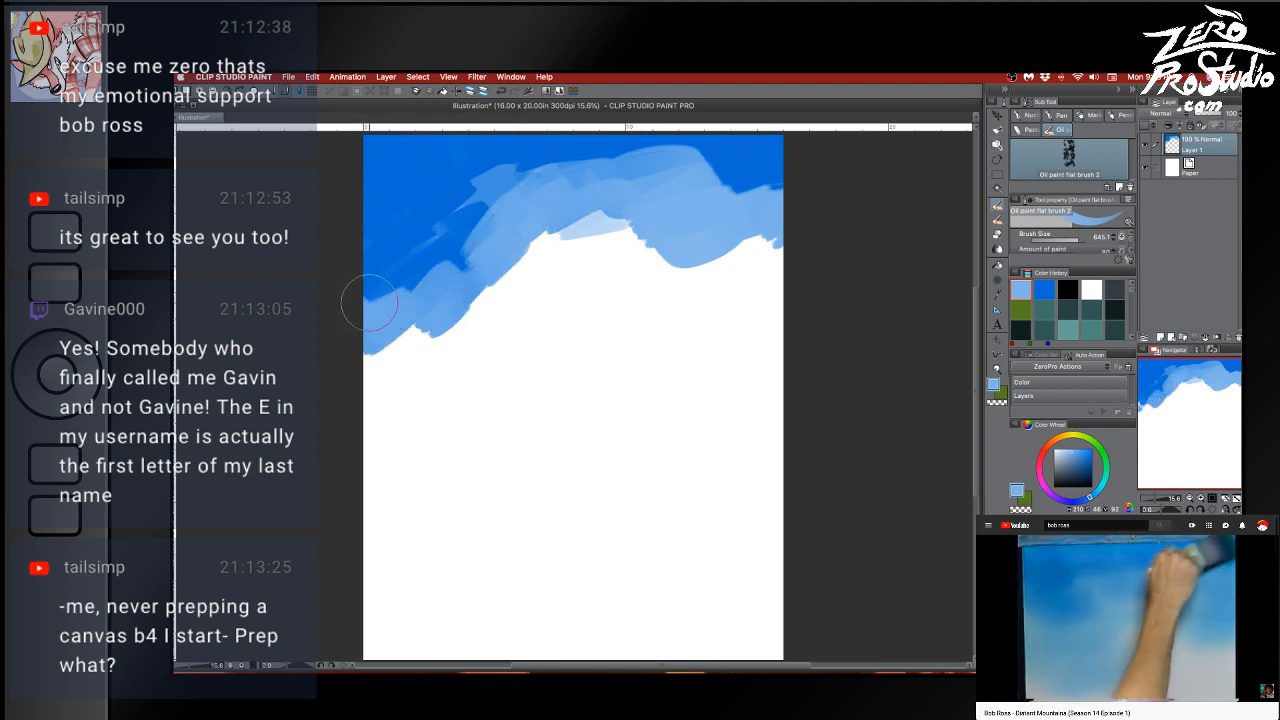
pyautogui.keyDown('alt'); pyautogui.click(690, 165); pyautogui.keyUp('alt')
pyautogui.moveTo(690, 165)
pyautogui.mouseDown()
pyautogui.moveTo(658, 143)
pyautogui.moveTo(557, 175)
pyautogui.moveTo(737, 201)
pyautogui.moveTo(749, 238)
pyautogui.moveTo(721, 208)
pyautogui.moveTo(673, 197)
pyautogui.moveTo(600, 192)
pyautogui.moveTo(536, 207)
pyautogui.moveTo(544, 160)
pyautogui.moveTo(449, 205)
pyautogui.moveTo(413, 181)
pyautogui.moveTo(346, 216)
pyautogui.moveTo(432, 324)
pyautogui.moveTo(463, 292)
pyautogui.moveTo(354, 326)
pyautogui.moveTo(416, 306)
pyautogui.moveTo(402, 343)
pyautogui.moveTo(462, 342)
pyautogui.mouseUp()
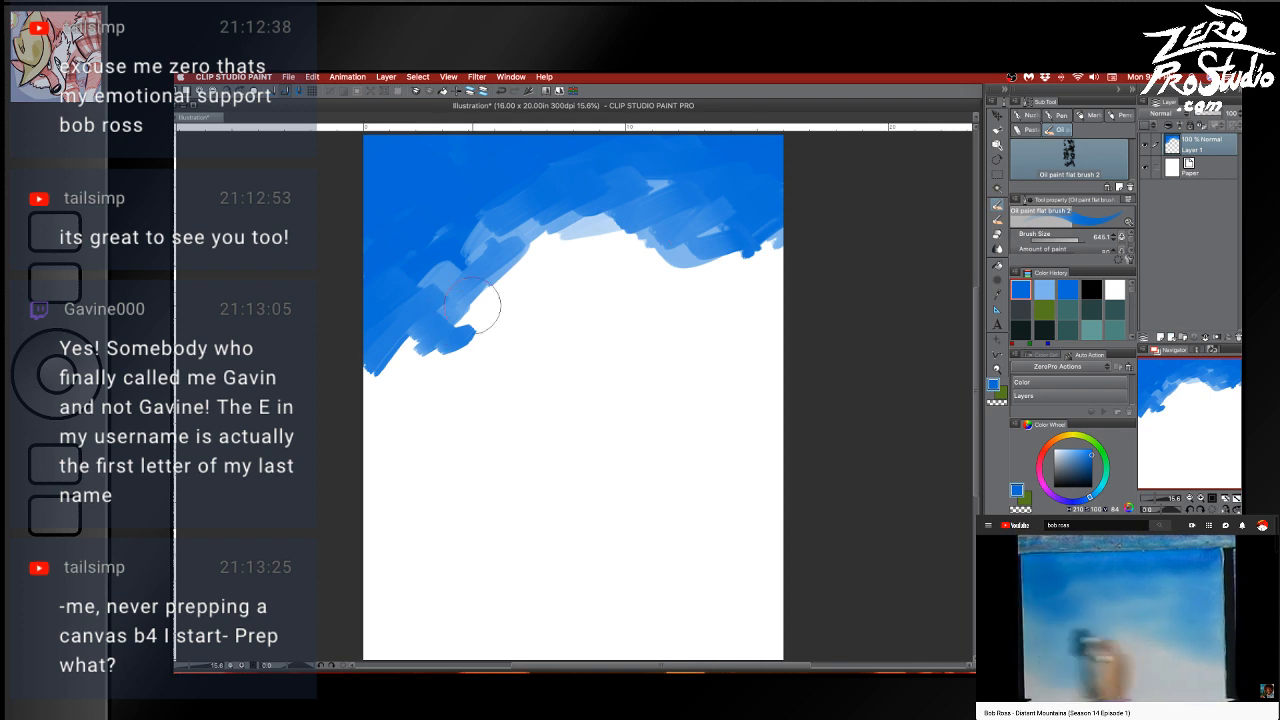
pyautogui.moveTo(777, 224)
pyautogui.mouseDown()
pyautogui.moveTo(665, 187)
pyautogui.moveTo(520, 220)
pyautogui.mouseUp()
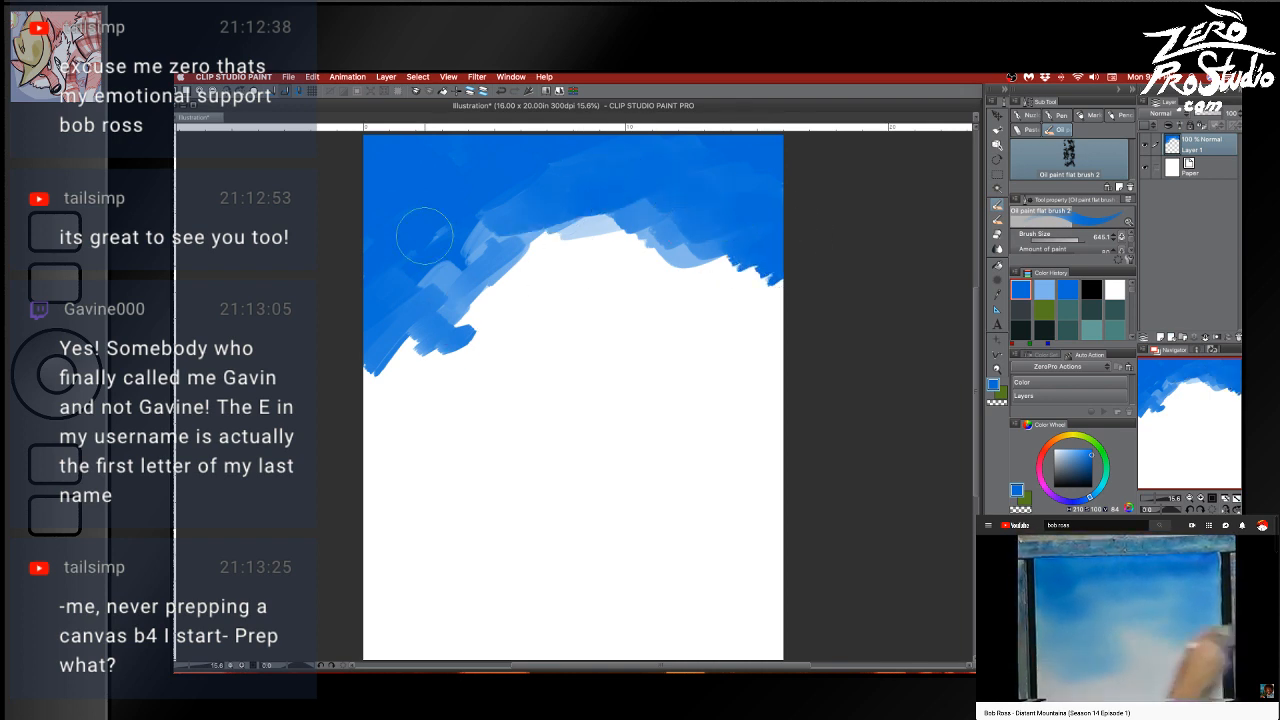
# Blend a sampled pale blue along the inner edge of the sky arch with short diagonal strokes
pyautogui.keyDown('alt'); pyautogui.click(590, 235); pyautogui.keyUp('alt')
pyautogui.moveTo(606, 224); pyautogui.dragTo(462, 255)
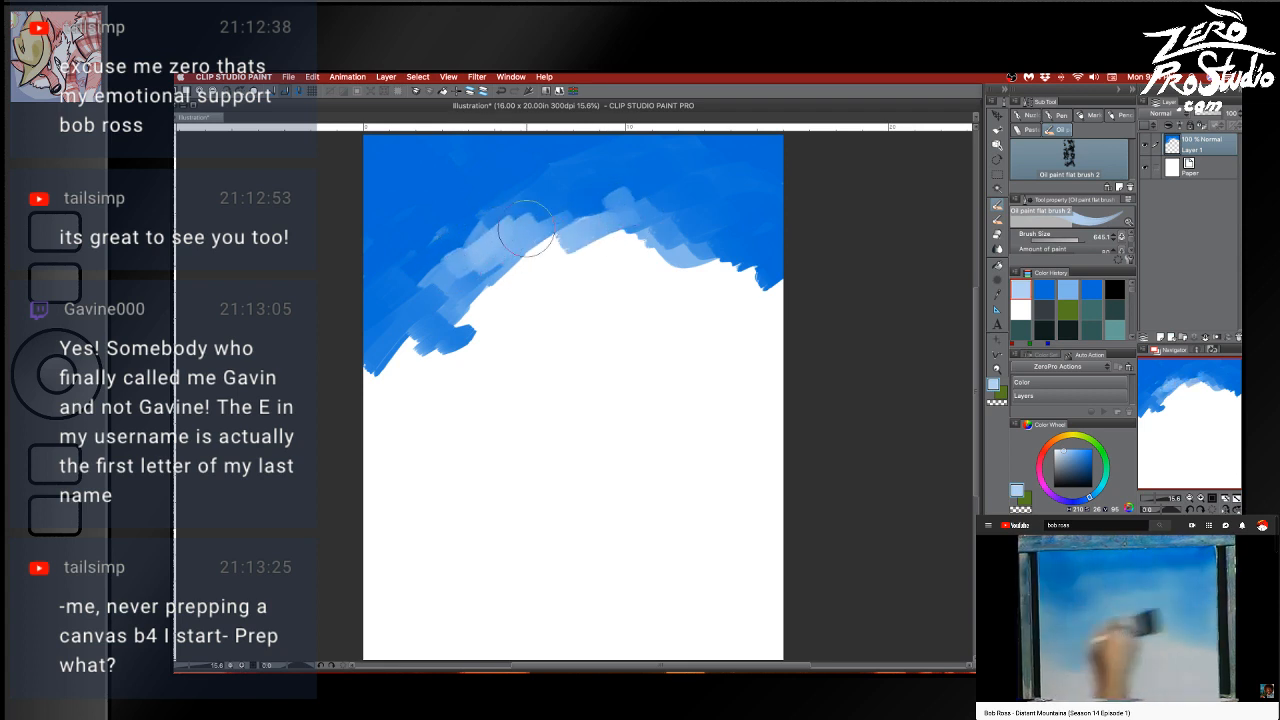
pyautogui.moveTo(527, 229)
pyautogui.mouseDown()
pyautogui.moveTo(476, 290)
pyautogui.moveTo(485, 301)
pyautogui.moveTo(440, 345)
pyautogui.moveTo(519, 225)
pyautogui.moveTo(613, 216)
pyautogui.moveTo(653, 222)
pyautogui.moveTo(660, 244)
pyautogui.moveTo(676, 220)
pyautogui.moveTo(605, 193)
pyautogui.moveTo(545, 212)
pyautogui.mouseUp()
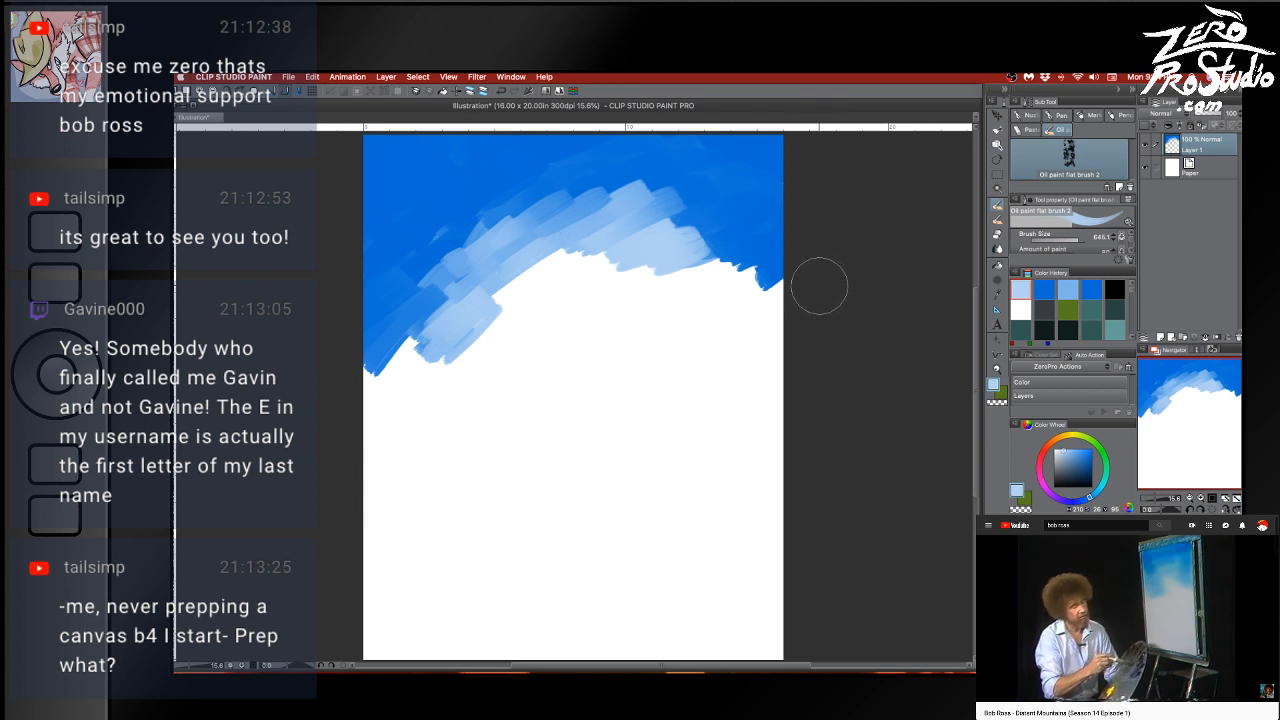
pyautogui.click(1029, 115)
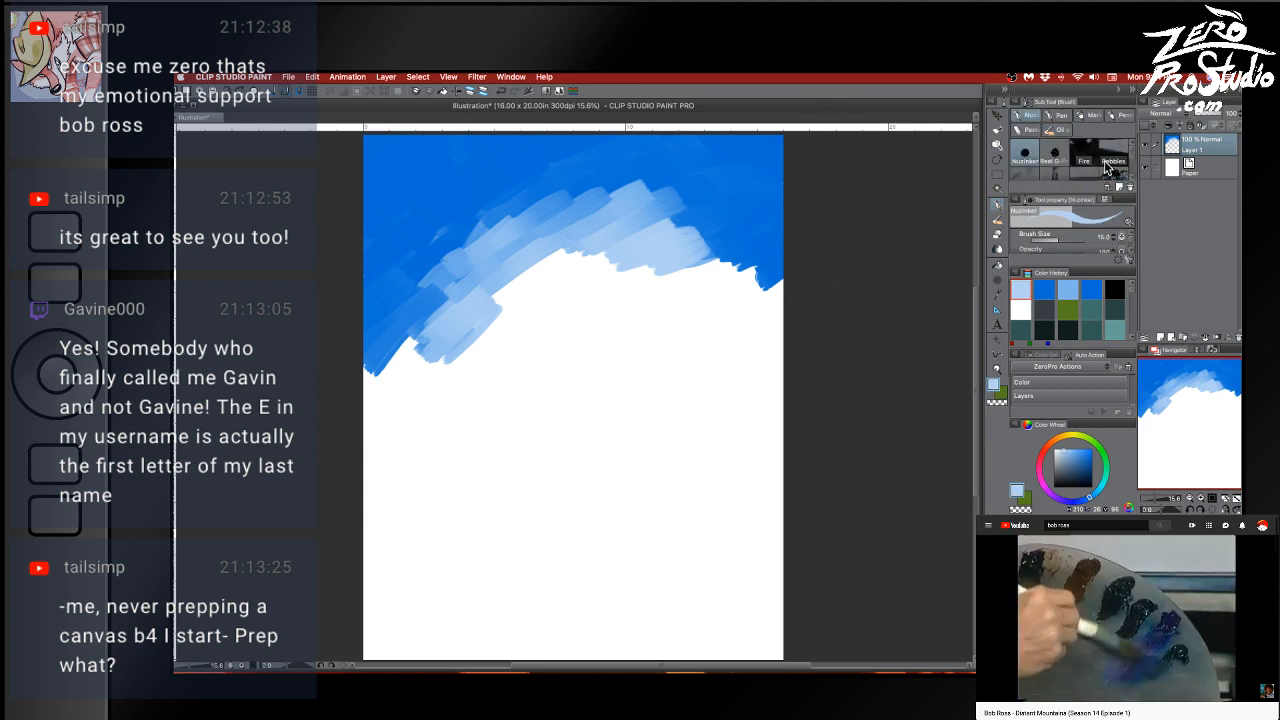
pyautogui.scroll(-3, 1107, 170)
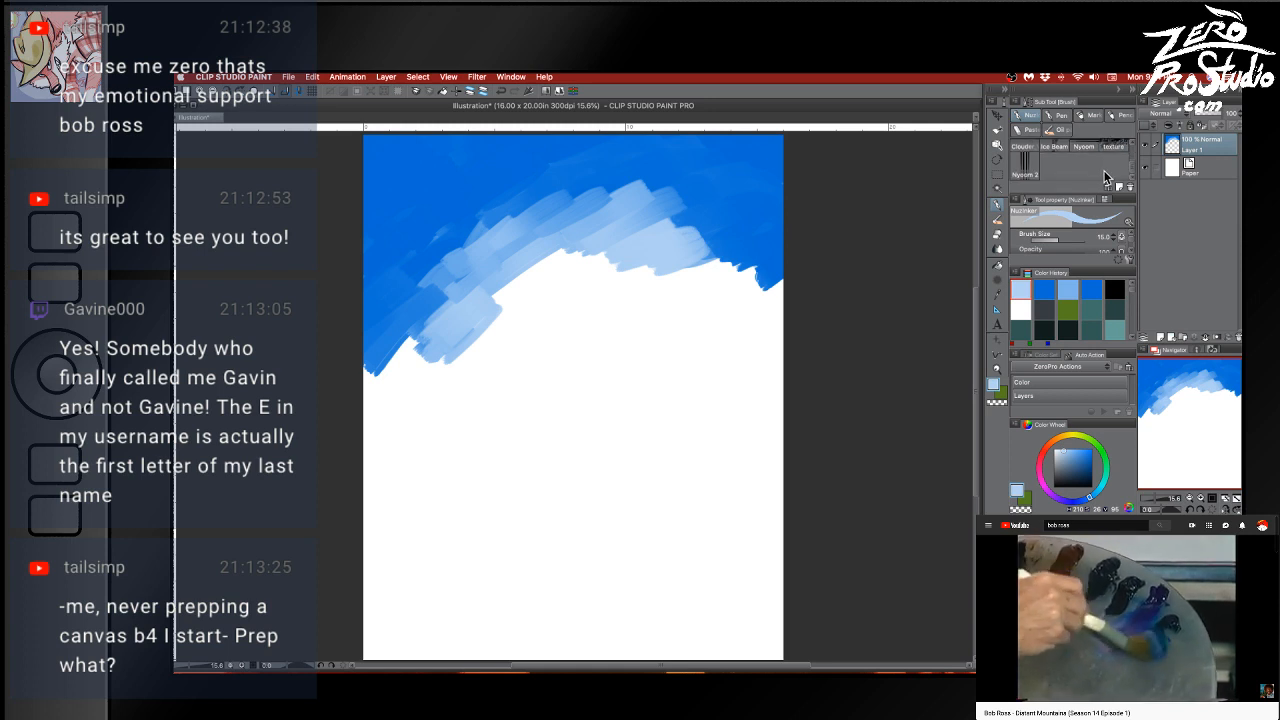
pyautogui.click(1057, 117)
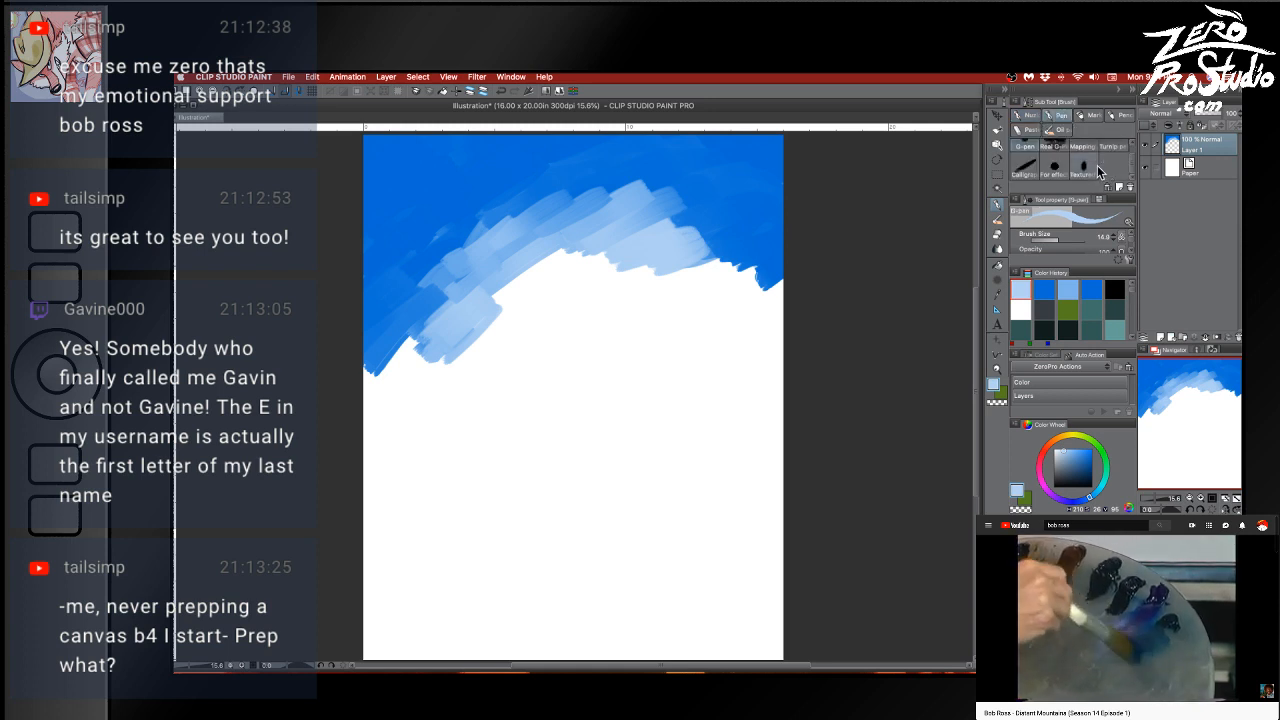
pyautogui.click(1068, 131)
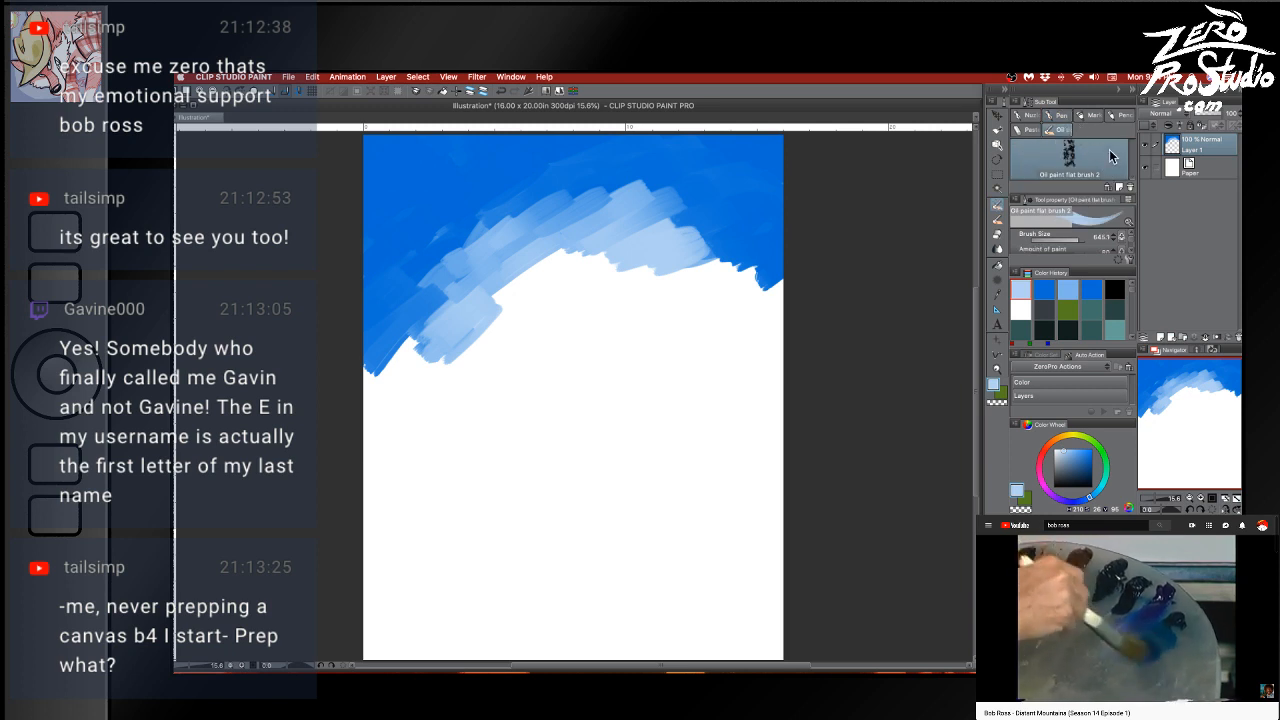
# Extend the sky's right end downward in blue and soften both ends of the arch with sampled pale blue
pyautogui.moveTo(705, 250)
pyautogui.mouseDown()
pyautogui.moveTo(771, 283)
pyautogui.moveTo(758, 245)
pyautogui.moveTo(715, 258)
pyautogui.moveTo(779, 287)
pyautogui.moveTo(793, 273)
pyautogui.moveTo(778, 303)
pyautogui.mouseUp()
pyautogui.press('super+z')
pyautogui.keyDown('alt'); pyautogui.click(718, 248); pyautogui.keyUp('alt')
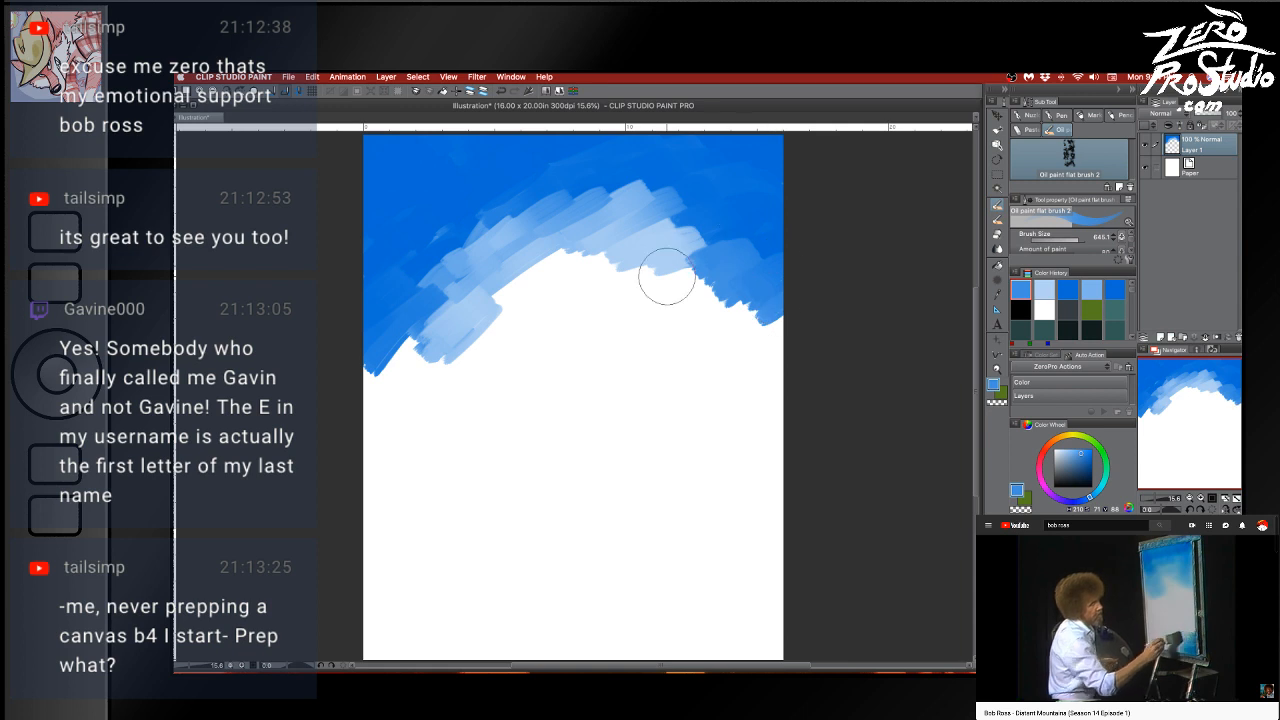
pyautogui.keyDown('alt'); pyautogui.click(670, 240); pyautogui.keyUp('alt')
pyautogui.moveTo(670, 240)
pyautogui.mouseDown()
pyautogui.moveTo(686, 266)
pyautogui.moveTo(802, 310)
pyautogui.mouseUp()
pyautogui.moveTo(414, 343); pyautogui.dragTo(400, 322)
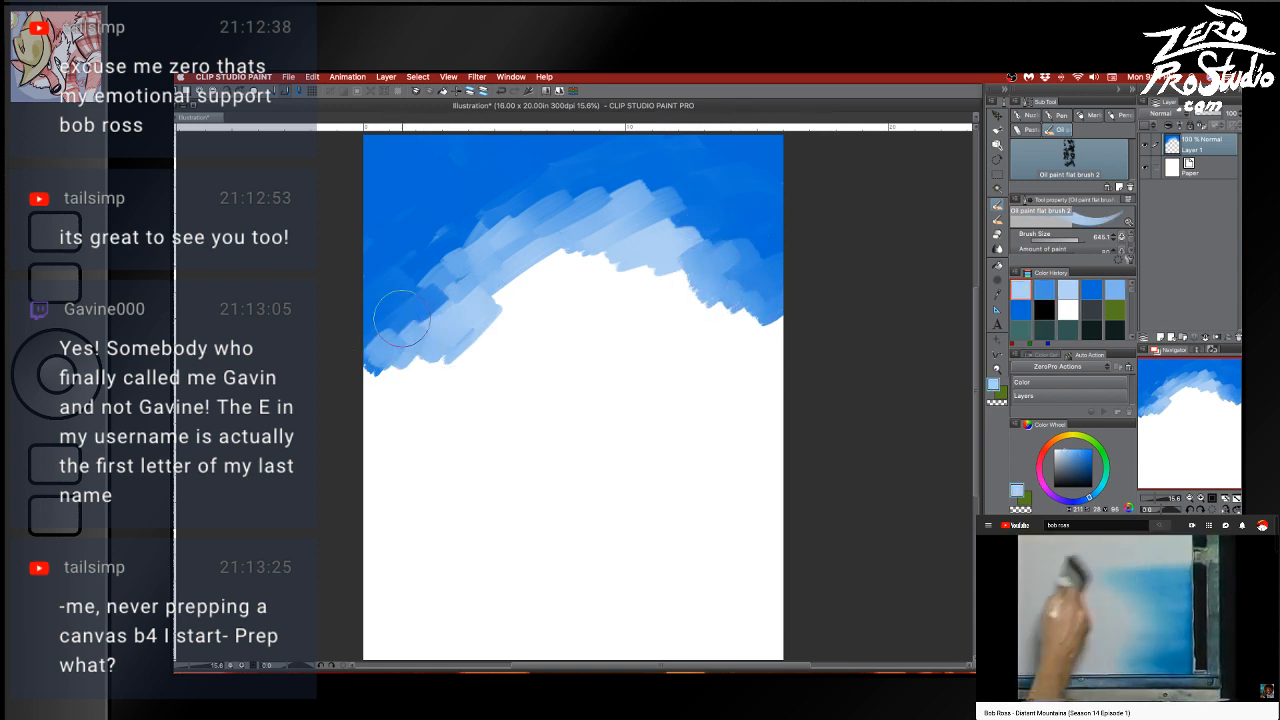
# Soften the sky's lower edge into the white canvas with strokes of sampled white and very pale blue
pyautogui.keyDown('alt'); pyautogui.click(587, 250); pyautogui.keyUp('alt')
pyautogui.moveTo(587, 244); pyautogui.dragTo(491, 297)
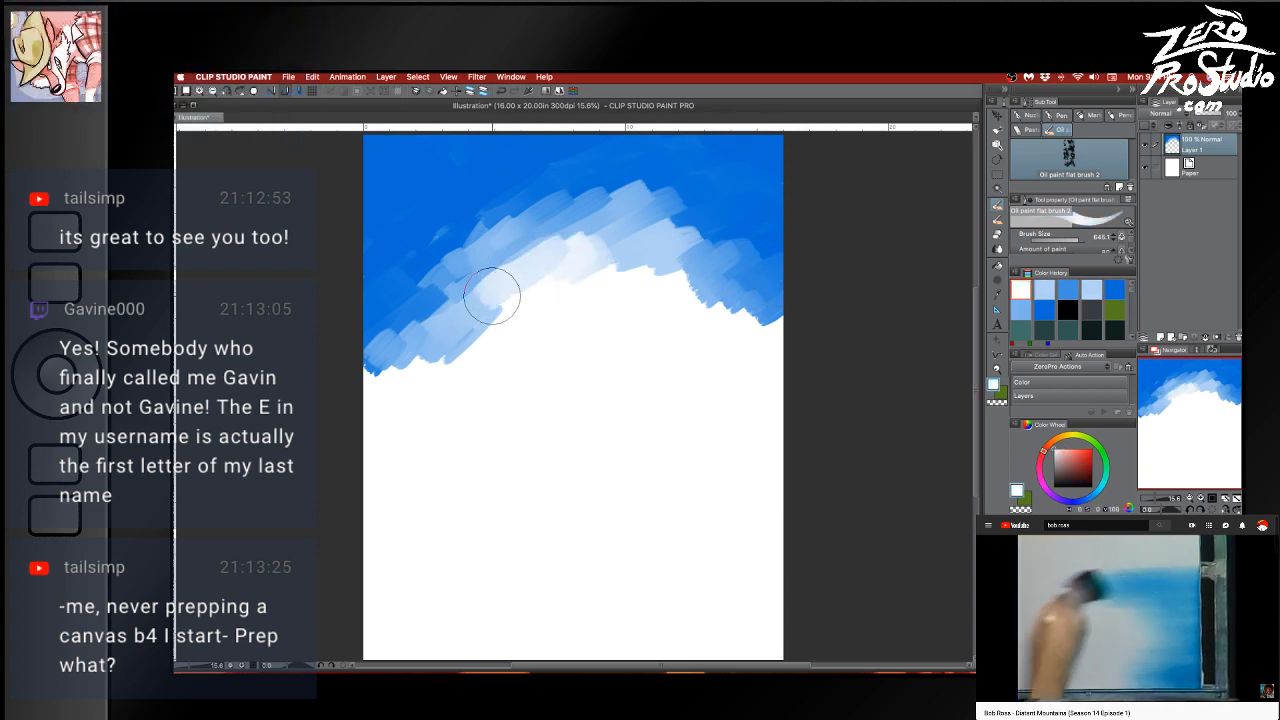
pyautogui.moveTo(606, 278); pyautogui.dragTo(618, 265)
pyautogui.moveTo(500, 325); pyautogui.dragTo(452, 342)
pyautogui.keyDown('alt'); pyautogui.click(519, 270); pyautogui.keyUp('alt')
pyautogui.moveTo(519, 270)
pyautogui.mouseDown()
pyautogui.moveTo(496, 299)
pyautogui.moveTo(446, 362)
pyautogui.moveTo(410, 328)
pyautogui.mouseUp()
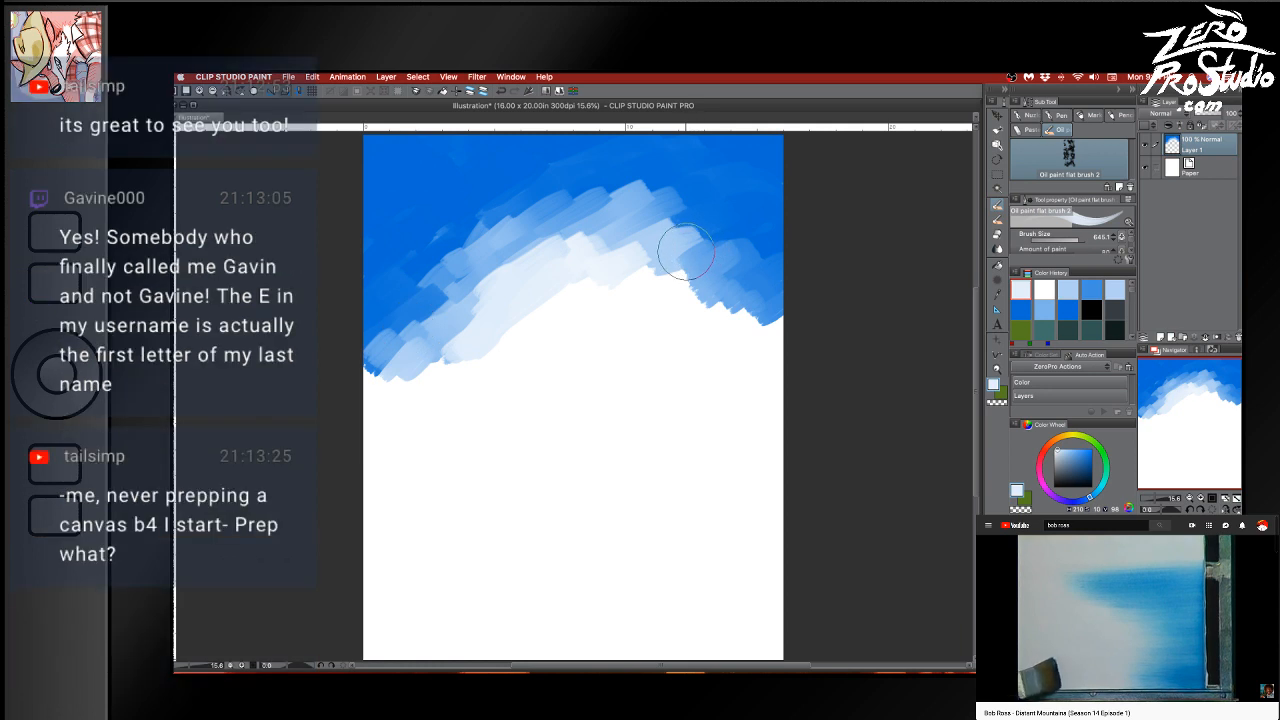
pyautogui.moveTo(635, 280)
pyautogui.mouseDown()
pyautogui.moveTo(654, 271)
pyautogui.moveTo(703, 294)
pyautogui.mouseUp()
pyautogui.moveTo(417, 362)
pyautogui.mouseDown()
pyautogui.moveTo(386, 357)
pyautogui.moveTo(360, 390)
pyautogui.mouseUp()
pyautogui.moveTo(561, 275)
pyautogui.mouseDown()
pyautogui.moveTo(612, 266)
pyautogui.moveTo(700, 286)
pyautogui.moveTo(809, 285)
pyautogui.mouseUp()
# Sample a medium blue from the sky and paint horizontal bands of water in both bottom corners of the canvas
pyautogui.keyDown('alt'); pyautogui.click(587, 219); pyautogui.keyUp('alt')
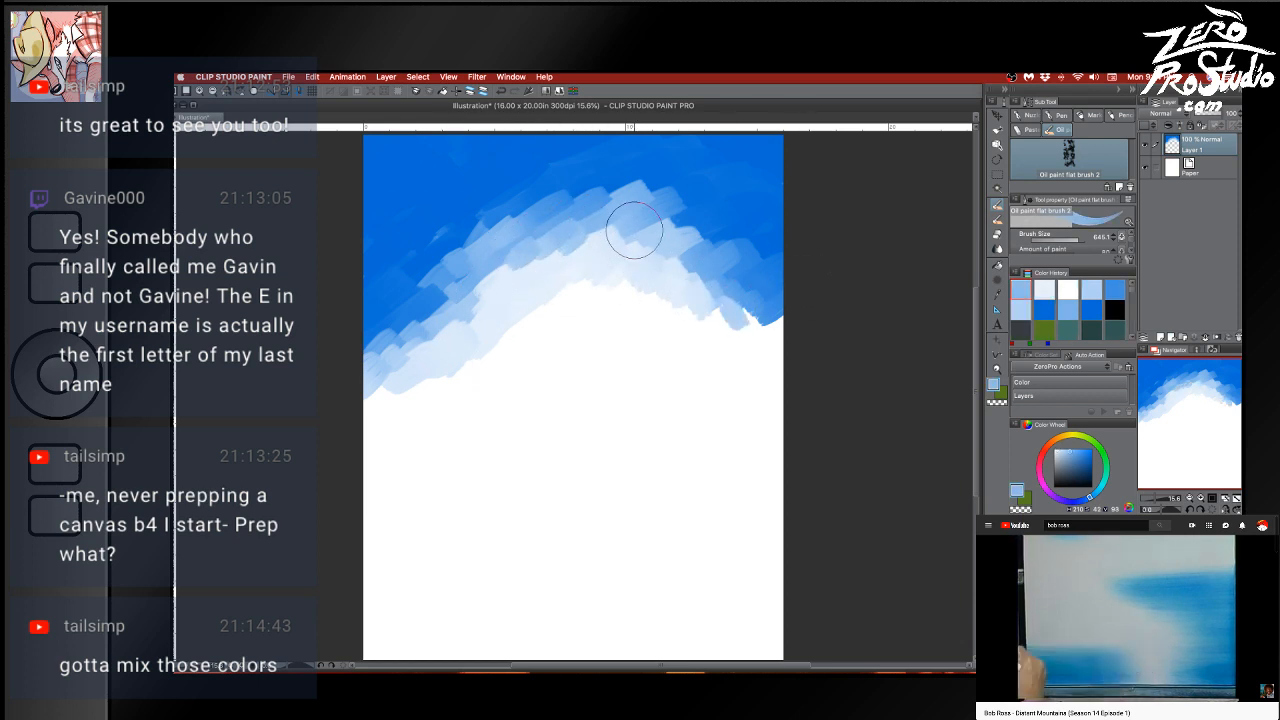
pyautogui.keyDown('alt'); pyautogui.click(587, 160); pyautogui.keyUp('alt')
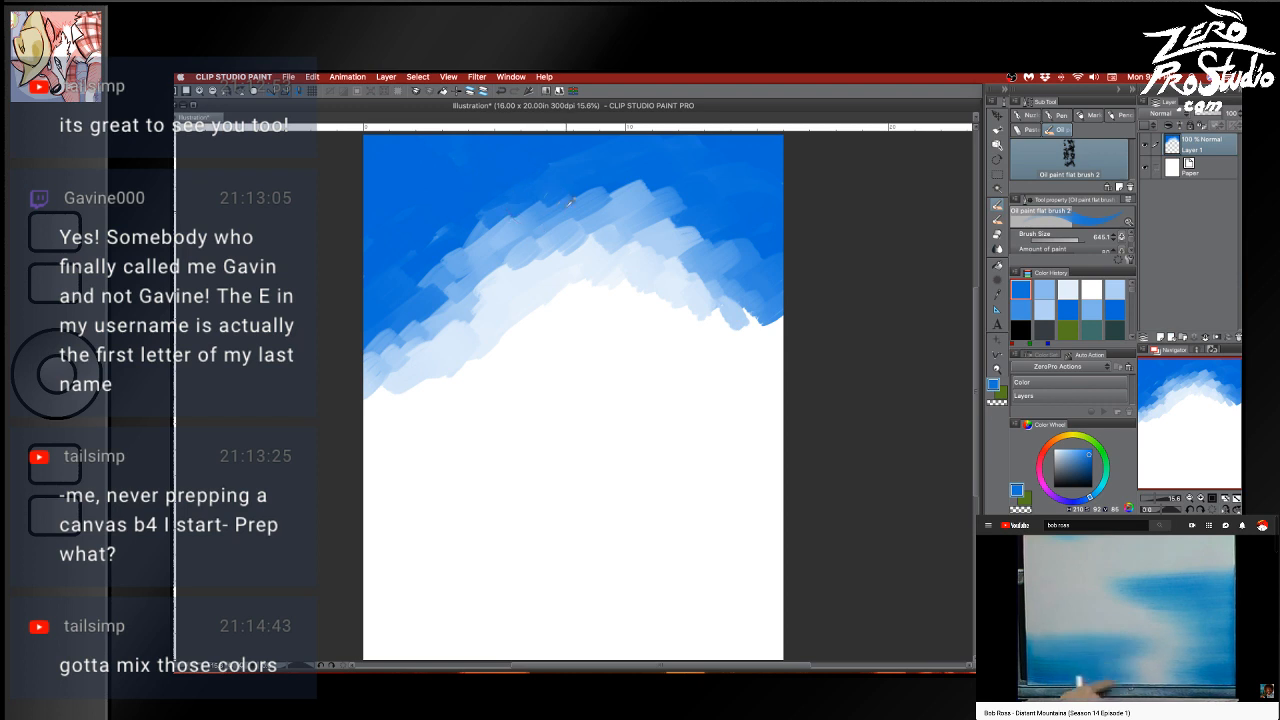
pyautogui.keyDown('alt'); pyautogui.click(570, 201); pyautogui.keyUp('alt')
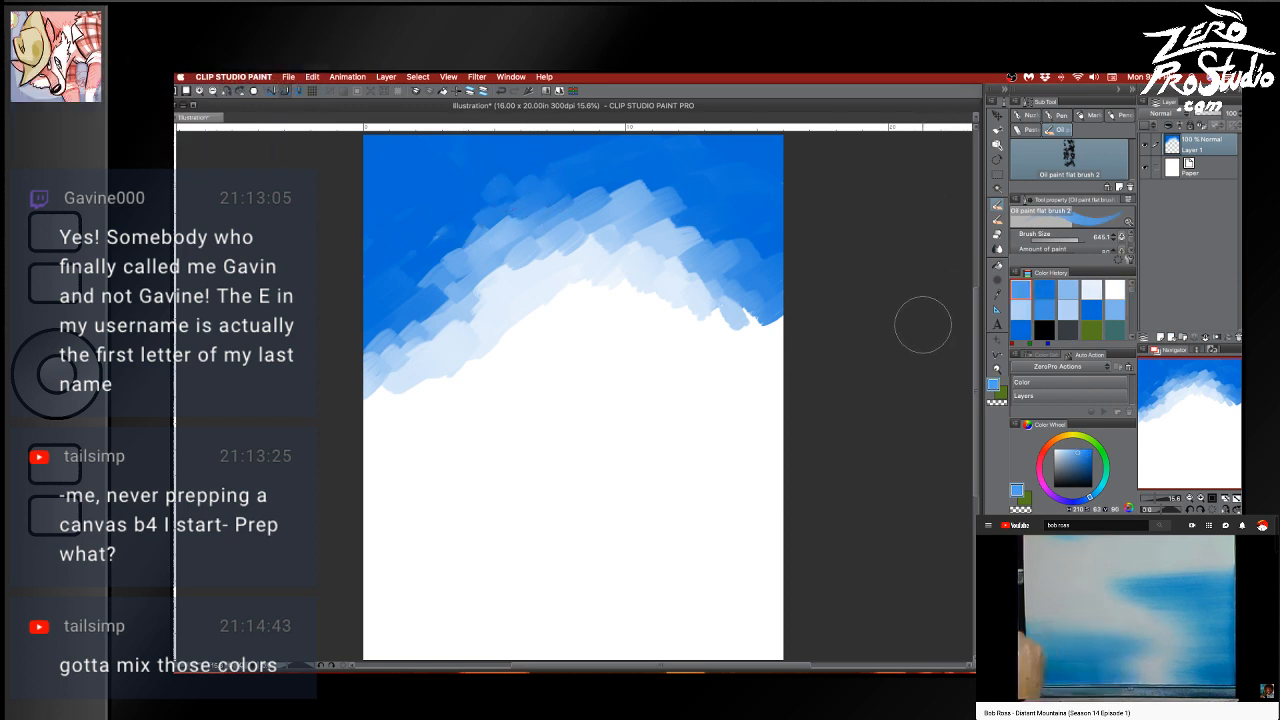
pyautogui.keyDown('alt'); pyautogui.click(510, 201); pyautogui.keyUp('alt')
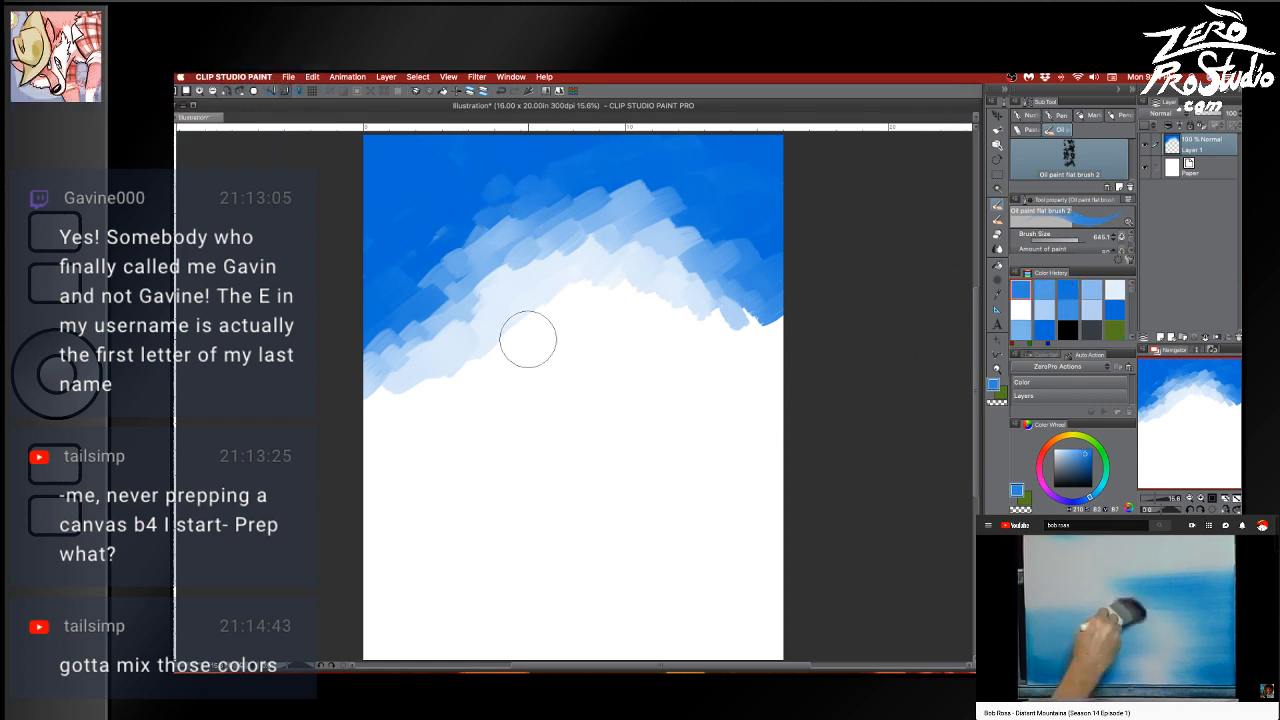
pyautogui.moveTo(606, 545); pyautogui.dragTo(611, 450)
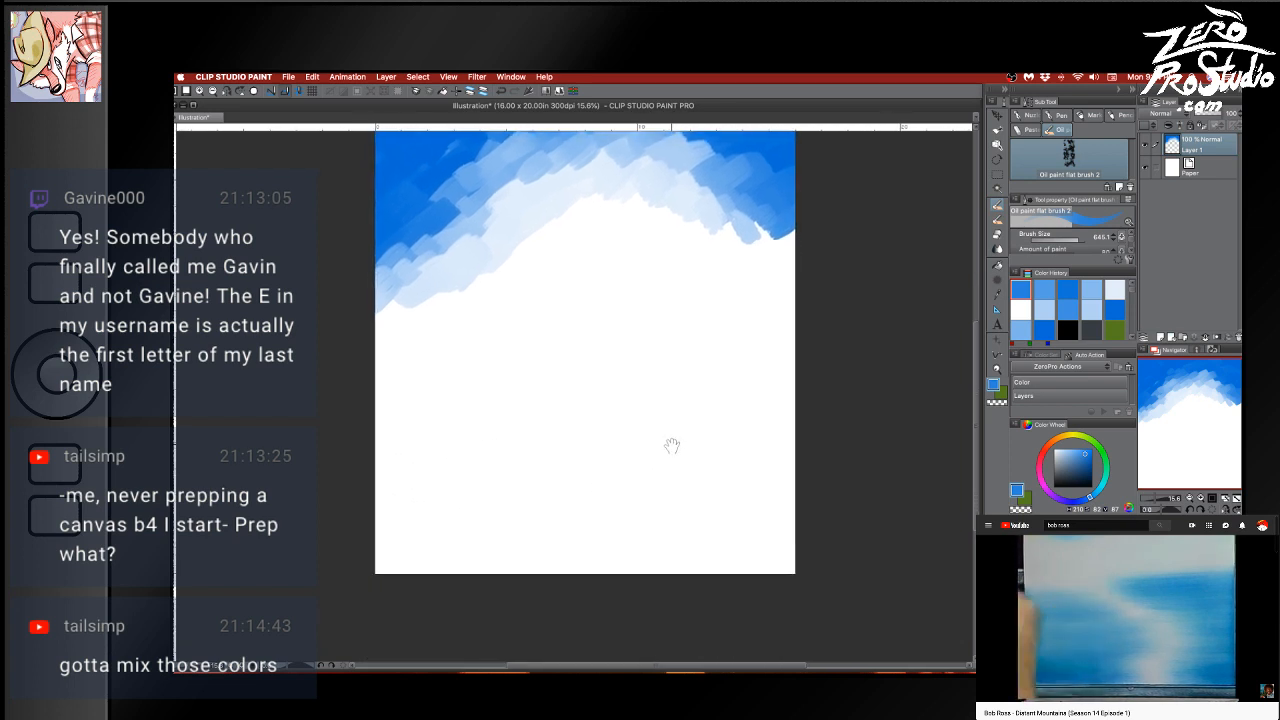
pyautogui.moveTo(380, 527); pyautogui.dragTo(448, 525)
pyautogui.moveTo(350, 545); pyautogui.dragTo(486, 546)
pyautogui.moveTo(405, 575); pyautogui.dragTo(600, 574)
pyautogui.moveTo(805, 559)
pyautogui.mouseDown()
pyautogui.moveTo(641, 564)
pyautogui.moveTo(797, 534)
pyautogui.moveTo(731, 514)
pyautogui.moveTo(634, 520)
pyautogui.moveTo(540, 558)
pyautogui.mouseUp()
# Sample white and fade the inner edges of both water areas toward a bright strip in the middle
pyautogui.keyDown('alt'); pyautogui.click(633, 528); pyautogui.keyUp('alt')
pyautogui.moveTo(680, 557)
pyautogui.mouseDown()
pyautogui.moveTo(605, 558)
pyautogui.moveTo(634, 540)
pyautogui.moveTo(531, 534)
pyautogui.mouseUp()
pyautogui.moveTo(718, 525)
pyautogui.mouseDown()
pyautogui.moveTo(486, 512)
pyautogui.moveTo(680, 503)
pyautogui.mouseUp()
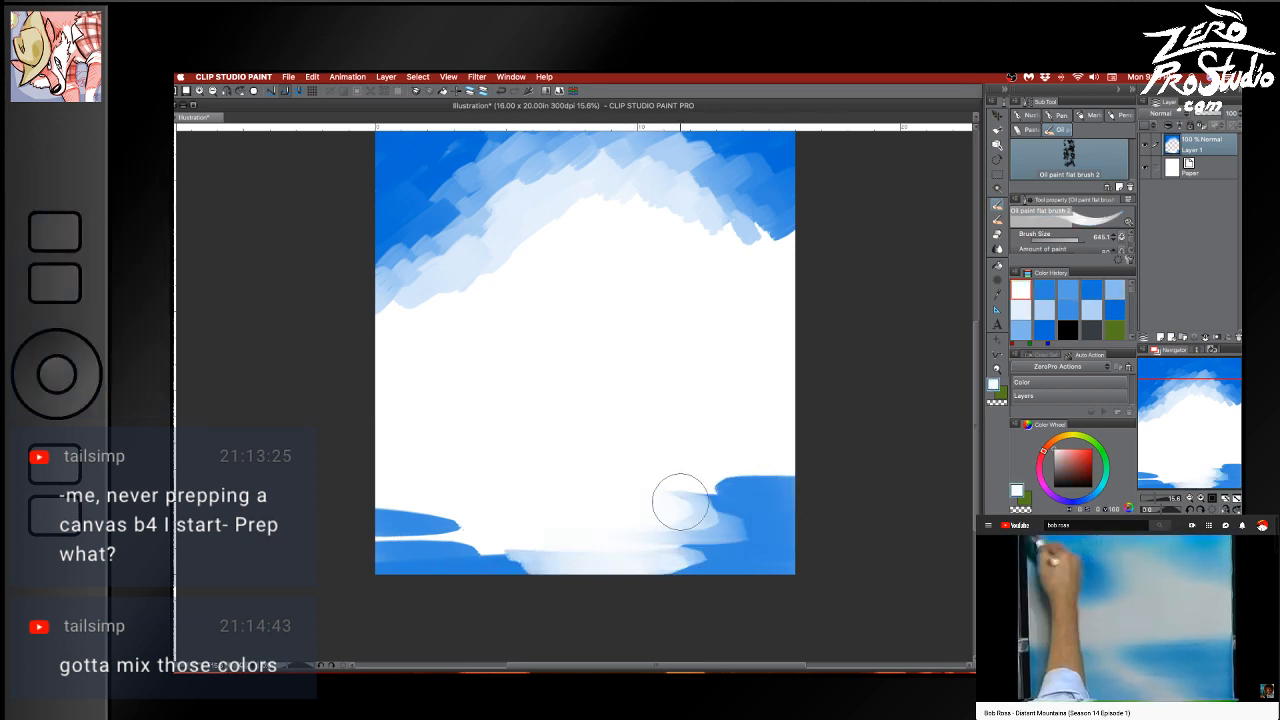
pyautogui.moveTo(590, 483); pyautogui.dragTo(712, 488)
pyautogui.moveTo(580, 550)
pyautogui.mouseDown()
pyautogui.moveTo(506, 568)
pyautogui.moveTo(542, 549)
pyautogui.moveTo(428, 549)
pyautogui.mouseUp()
pyautogui.moveTo(556, 530)
pyautogui.mouseDown()
pyautogui.moveTo(438, 512)
pyautogui.moveTo(442, 552)
pyautogui.moveTo(498, 557)
pyautogui.mouseUp()
# Sample a light blue from the water and brush it horizontally over the left and right water areas
pyautogui.keyDown('alt'); pyautogui.click(486, 557); pyautogui.keyUp('alt')
pyautogui.moveTo(430, 535); pyautogui.dragTo(524, 537)
pyautogui.moveTo(385, 520)
pyautogui.mouseDown()
pyautogui.moveTo(504, 516)
pyautogui.moveTo(420, 513)
pyautogui.moveTo(451, 509)
pyautogui.mouseUp()
pyautogui.moveTo(713, 517)
pyautogui.mouseDown()
pyautogui.moveTo(760, 525)
pyautogui.moveTo(667, 503)
pyautogui.moveTo(878, 469)
pyautogui.mouseUp()
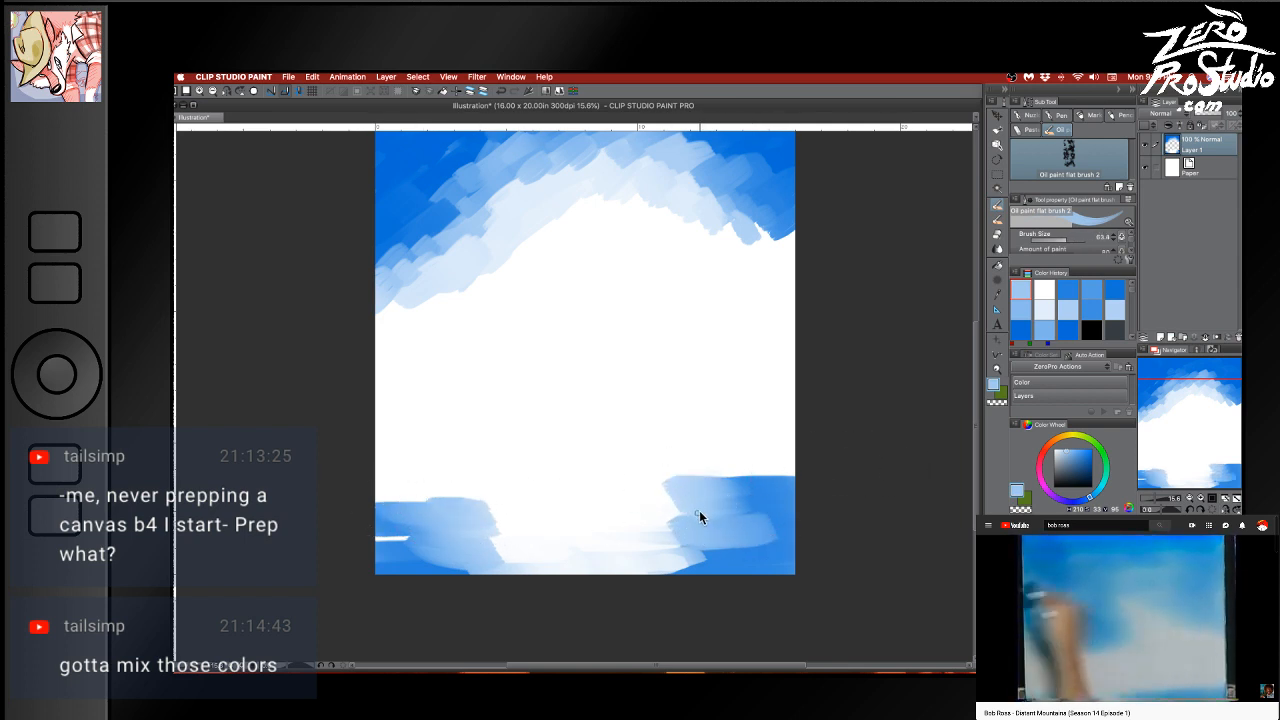
# Reduce the brush size to about 232 and streak sampled blue horizontally through the right water area
pyautogui.press('[')
pyautogui.keyDown('alt'); pyautogui.click(731, 497); pyautogui.keyUp('alt')
pyautogui.moveTo(731, 497)
pyautogui.mouseDown()
pyautogui.moveTo(650, 498)
pyautogui.moveTo(717, 482)
pyautogui.moveTo(658, 478)
pyautogui.moveTo(739, 495)
pyautogui.moveTo(617, 486)
pyautogui.moveTo(758, 484)
pyautogui.moveTo(645, 512)
pyautogui.mouseUp()
pyautogui.moveTo(750, 552); pyautogui.dragTo(645, 554)
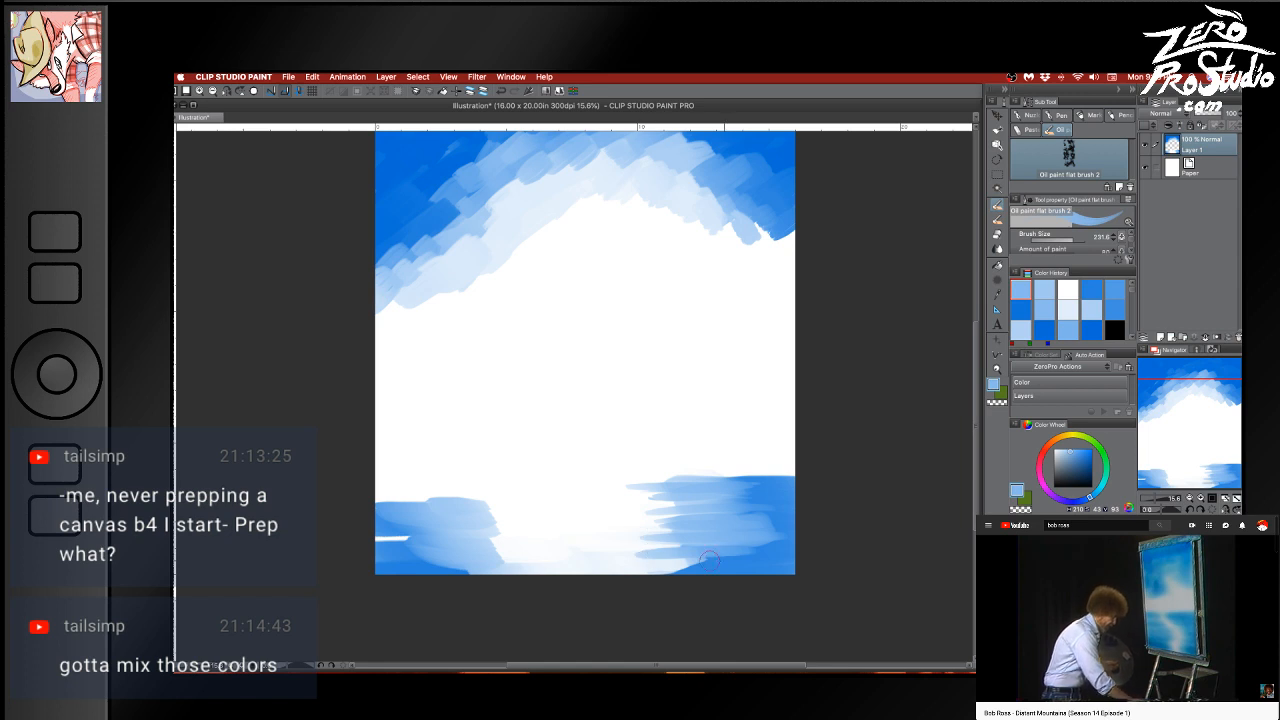
# Blend the right water area toward the bright middle with horizontal strokes in several blues sampled from the painting
pyautogui.keyDown('alt'); pyautogui.click(614, 496); pyautogui.keyUp('alt')
pyautogui.moveTo(616, 494)
pyautogui.mouseDown()
pyautogui.moveTo(691, 499)
pyautogui.moveTo(620, 530)
pyautogui.mouseUp()
pyautogui.keyDown('alt'); pyautogui.click(663, 492); pyautogui.keyUp('alt')
pyautogui.keyDown('alt'); pyautogui.click(660, 492); pyautogui.keyUp('alt')
pyautogui.moveTo(620, 530)
pyautogui.mouseDown()
pyautogui.moveTo(729, 533)
pyautogui.moveTo(736, 547)
pyautogui.moveTo(666, 524)
pyautogui.moveTo(686, 498)
pyautogui.moveTo(663, 492)
pyautogui.mouseUp()
pyautogui.keyDown('alt'); pyautogui.click(752, 516); pyautogui.keyUp('alt')
pyautogui.moveTo(776, 530)
pyautogui.mouseDown()
pyautogui.moveTo(658, 528)
pyautogui.moveTo(696, 559)
pyautogui.moveTo(738, 556)
pyautogui.mouseUp()
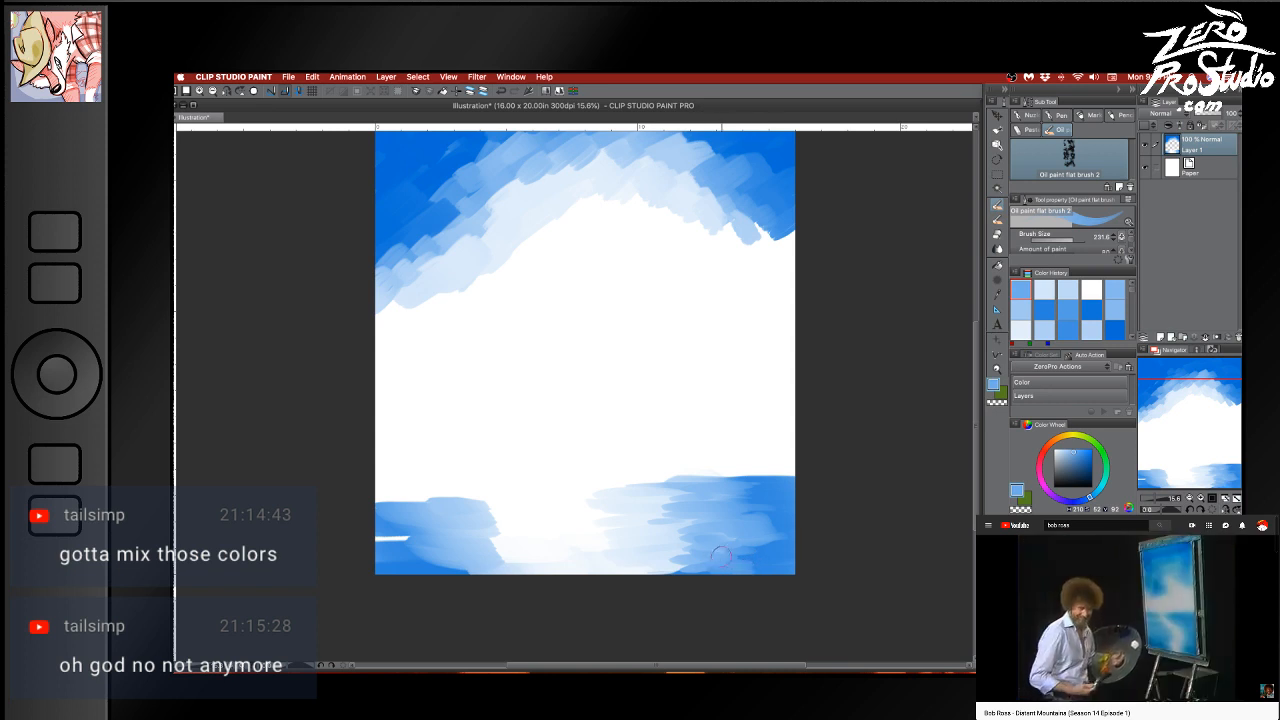
pyautogui.keyDown('alt'); pyautogui.click(778, 553); pyautogui.keyUp('alt')
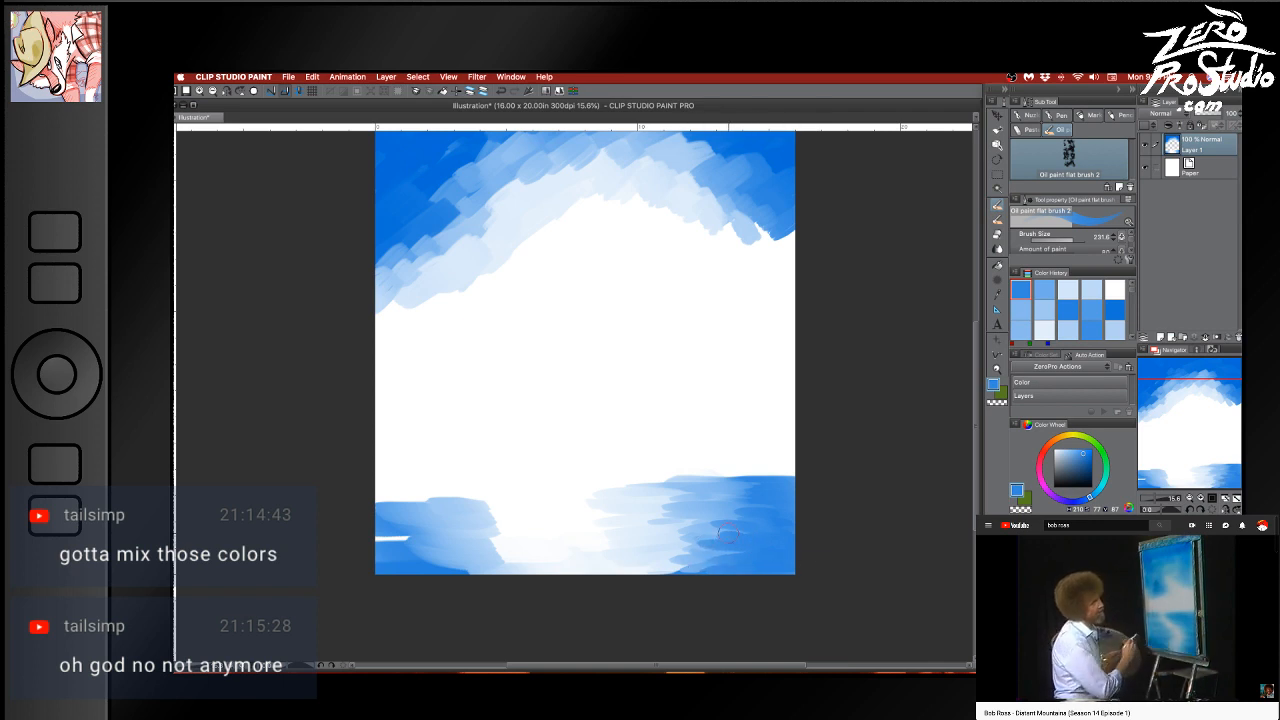
# Shift a sampled pale blue to a cyan hue of about 195 and try short strokes on the right water area
pyautogui.keyDown('alt'); pyautogui.click(479, 501); pyautogui.keyUp('alt')
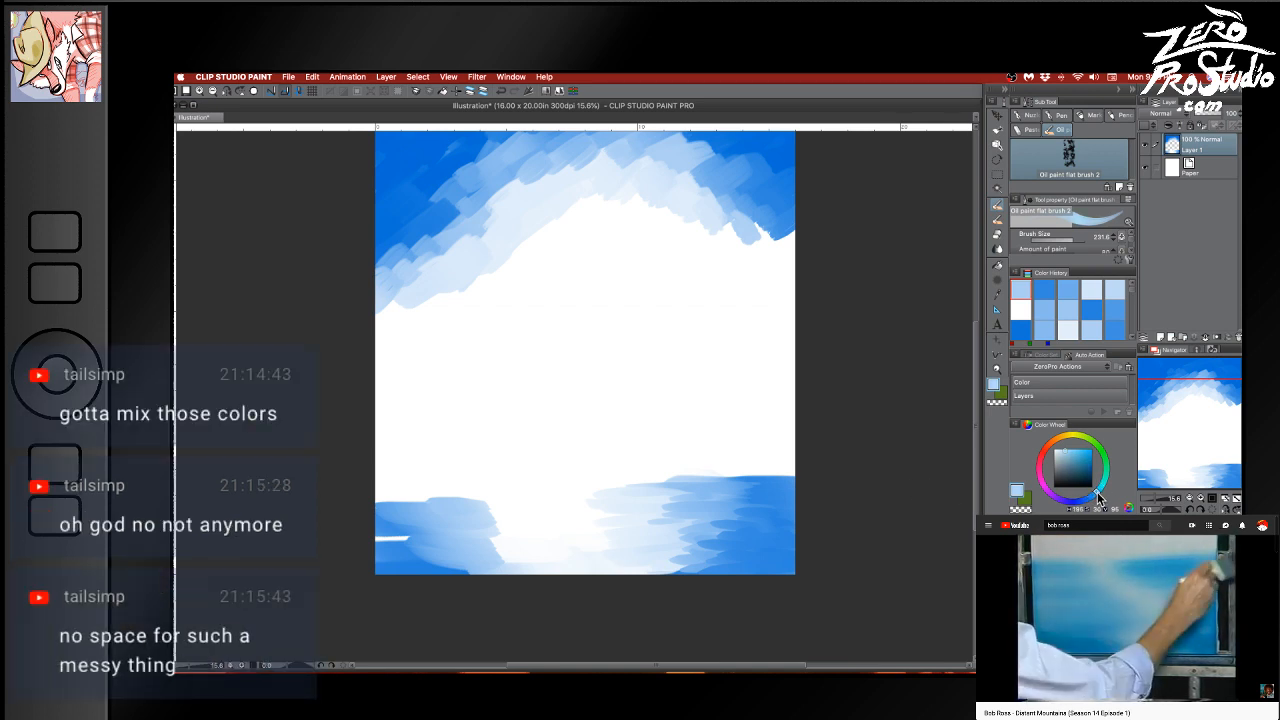
pyautogui.moveTo(651, 491)
pyautogui.mouseDown()
pyautogui.moveTo(741, 486)
pyautogui.moveTo(664, 478)
pyautogui.moveTo(707, 484)
pyautogui.mouseUp()
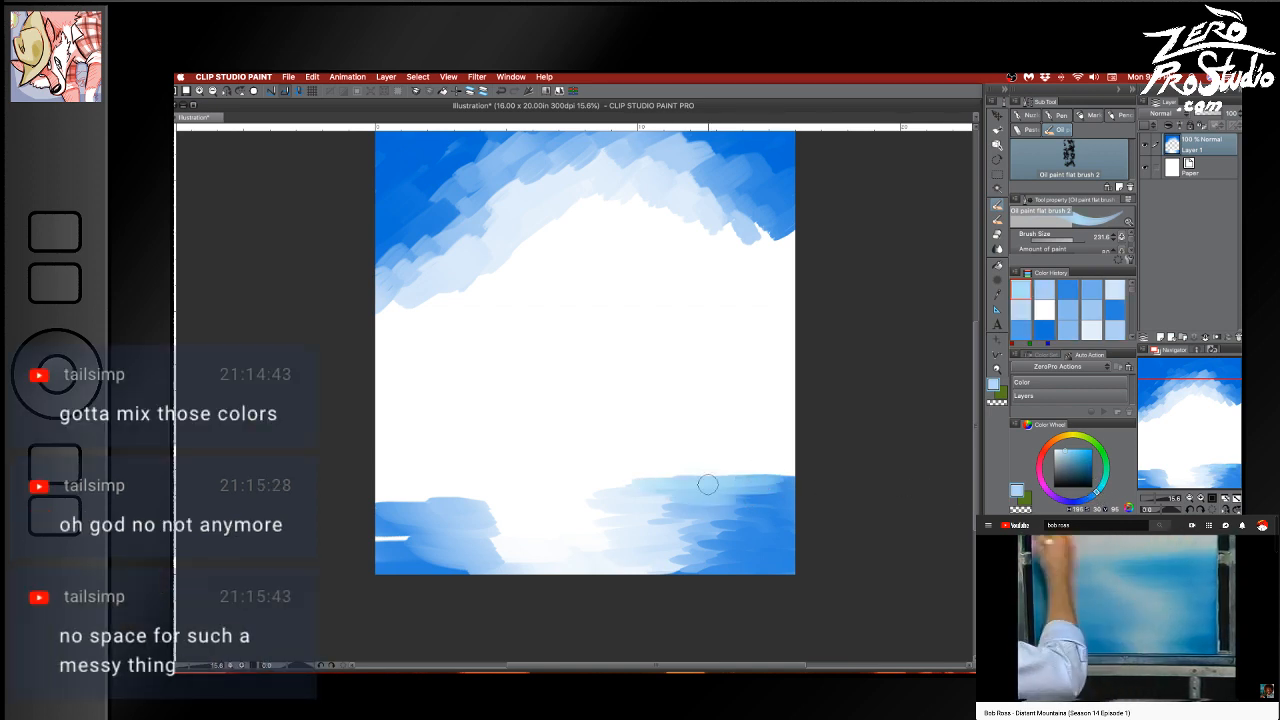
pyautogui.press('super+z')
pyautogui.press('super+z')
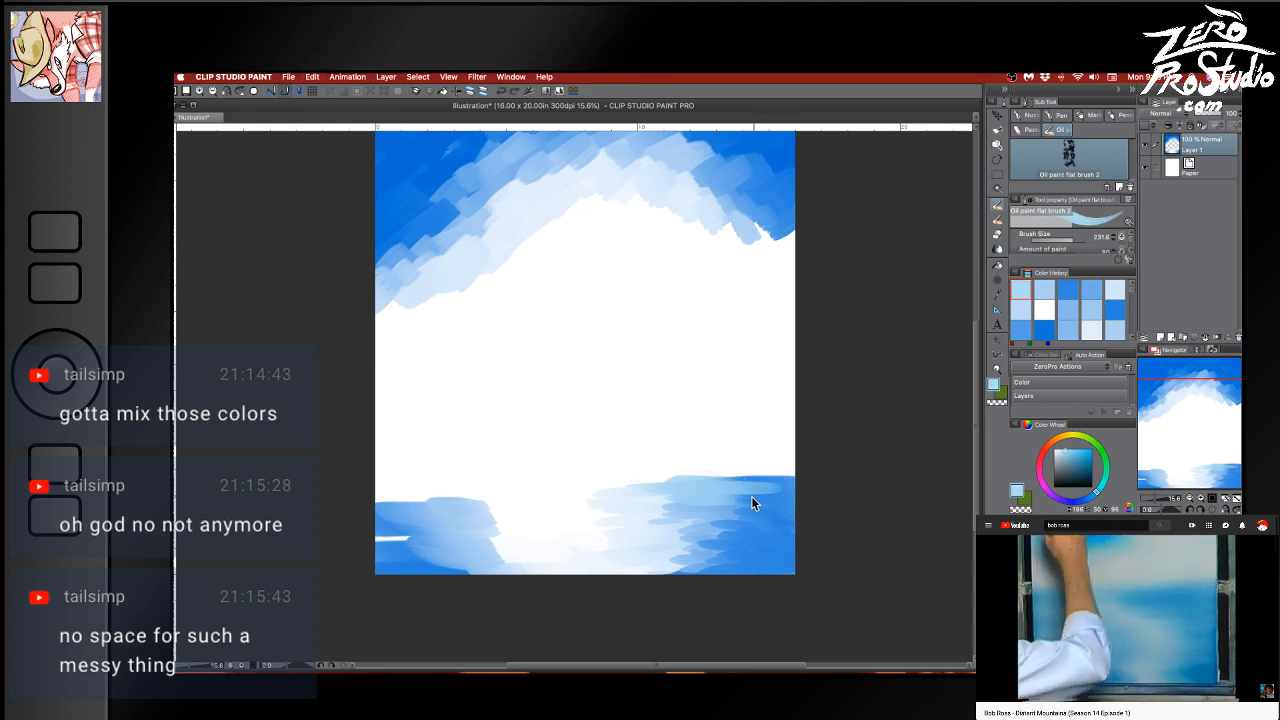
pyautogui.moveTo(721, 503); pyautogui.dragTo(741, 503)
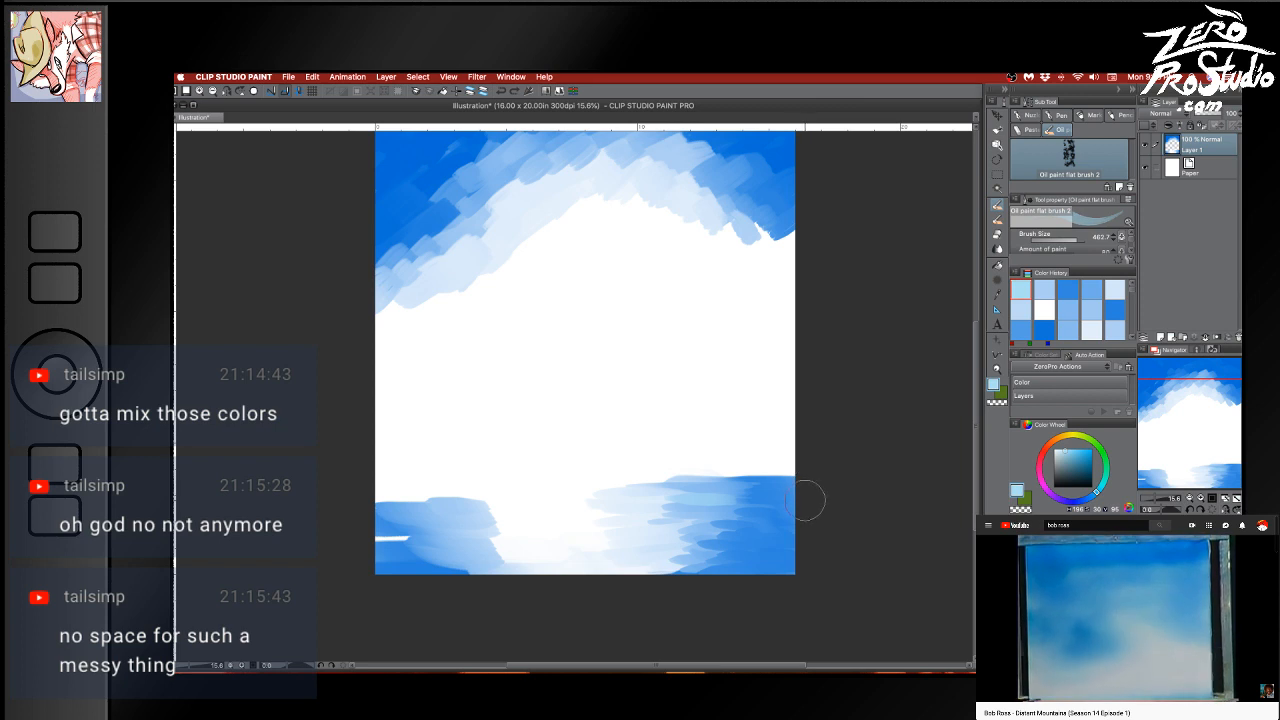
# Brush pale cyan across the left water area and blend it toward the bright middle with blues sampled from the water
pyautogui.moveTo(809, 500)
pyautogui.mouseDown()
pyautogui.moveTo(727, 496)
pyautogui.moveTo(673, 513)
pyautogui.moveTo(760, 521)
pyautogui.moveTo(793, 508)
pyautogui.moveTo(658, 505)
pyautogui.moveTo(739, 530)
pyautogui.moveTo(707, 545)
pyautogui.moveTo(745, 553)
pyautogui.moveTo(661, 571)
pyautogui.moveTo(616, 558)
pyautogui.moveTo(627, 521)
pyautogui.moveTo(668, 532)
pyautogui.moveTo(675, 498)
pyautogui.moveTo(476, 495)
pyautogui.moveTo(494, 501)
pyautogui.moveTo(504, 537)
pyautogui.moveTo(481, 562)
pyautogui.moveTo(559, 561)
pyautogui.moveTo(527, 538)
pyautogui.moveTo(527, 507)
pyautogui.moveTo(452, 511)
pyautogui.moveTo(530, 544)
pyautogui.moveTo(487, 516)
pyautogui.moveTo(562, 506)
pyautogui.moveTo(397, 502)
pyautogui.moveTo(562, 515)
pyautogui.moveTo(522, 538)
pyautogui.moveTo(581, 538)
pyautogui.mouseUp()
pyautogui.press('super+z')
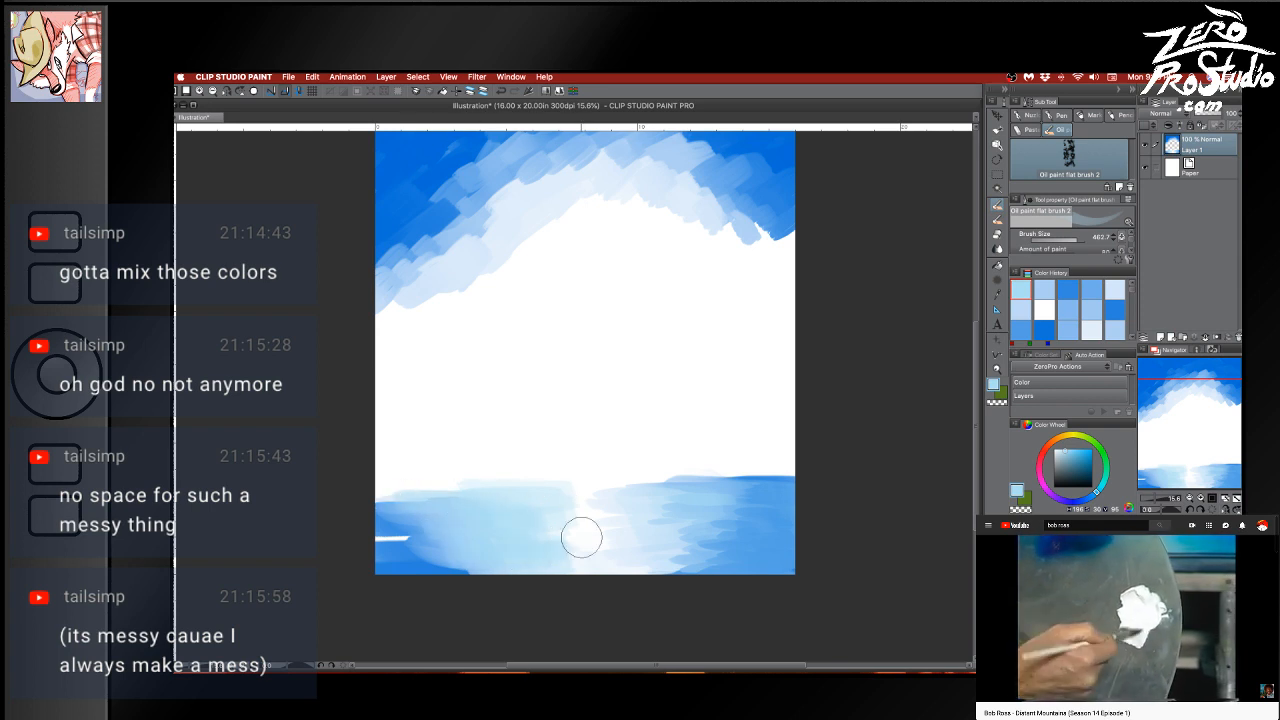
pyautogui.keyDown('alt'); pyautogui.click(734, 523); pyautogui.keyUp('alt')
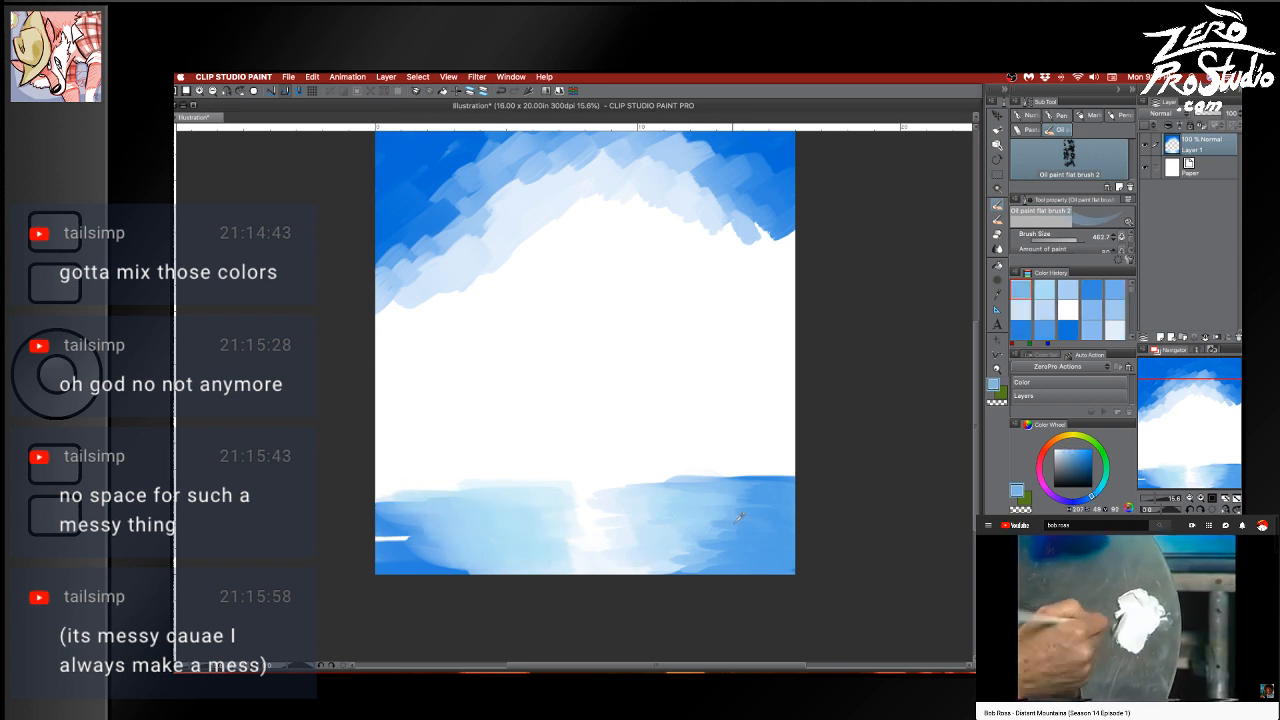
pyautogui.moveTo(457, 517)
pyautogui.mouseDown()
pyautogui.moveTo(509, 502)
pyautogui.moveTo(448, 494)
pyautogui.moveTo(533, 503)
pyautogui.moveTo(496, 546)
pyautogui.moveTo(552, 554)
pyautogui.moveTo(464, 559)
pyautogui.moveTo(498, 531)
pyautogui.moveTo(569, 534)
pyautogui.moveTo(505, 563)
pyautogui.mouseUp()
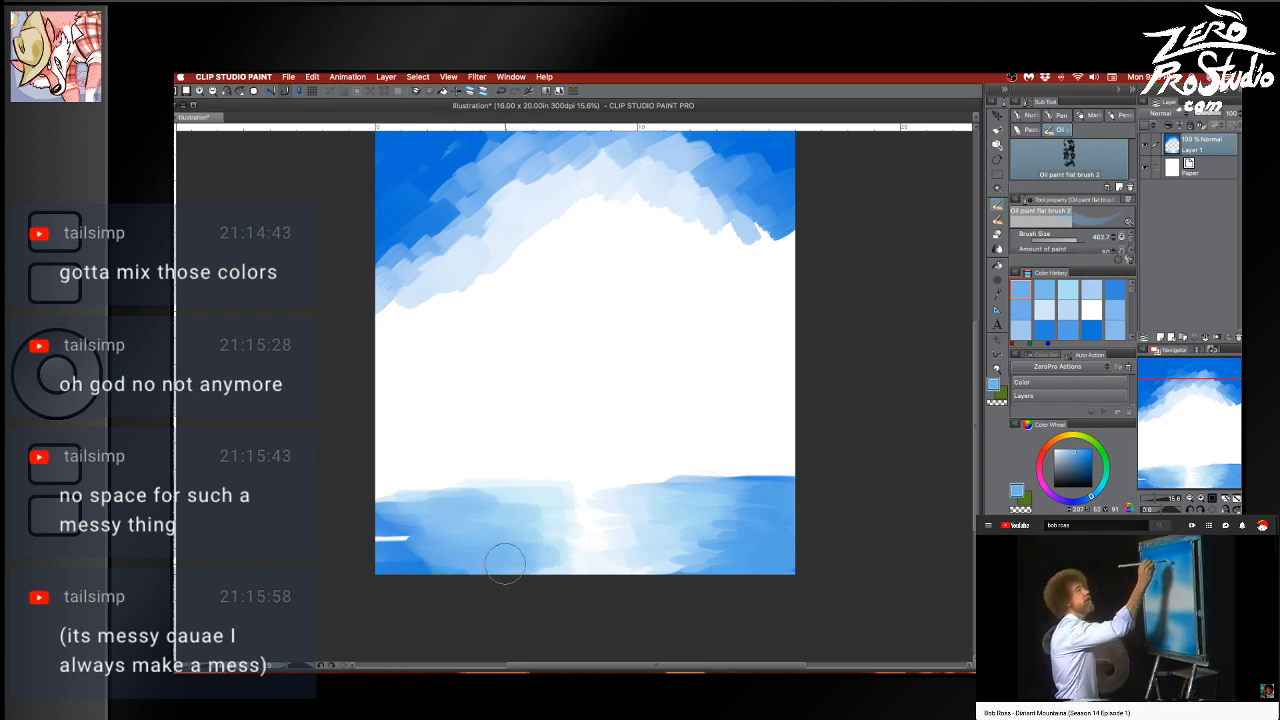
pyautogui.keyDown('alt'); pyautogui.click(562, 517); pyautogui.keyUp('alt')
pyautogui.moveTo(546, 519); pyautogui.dragTo(561, 559)
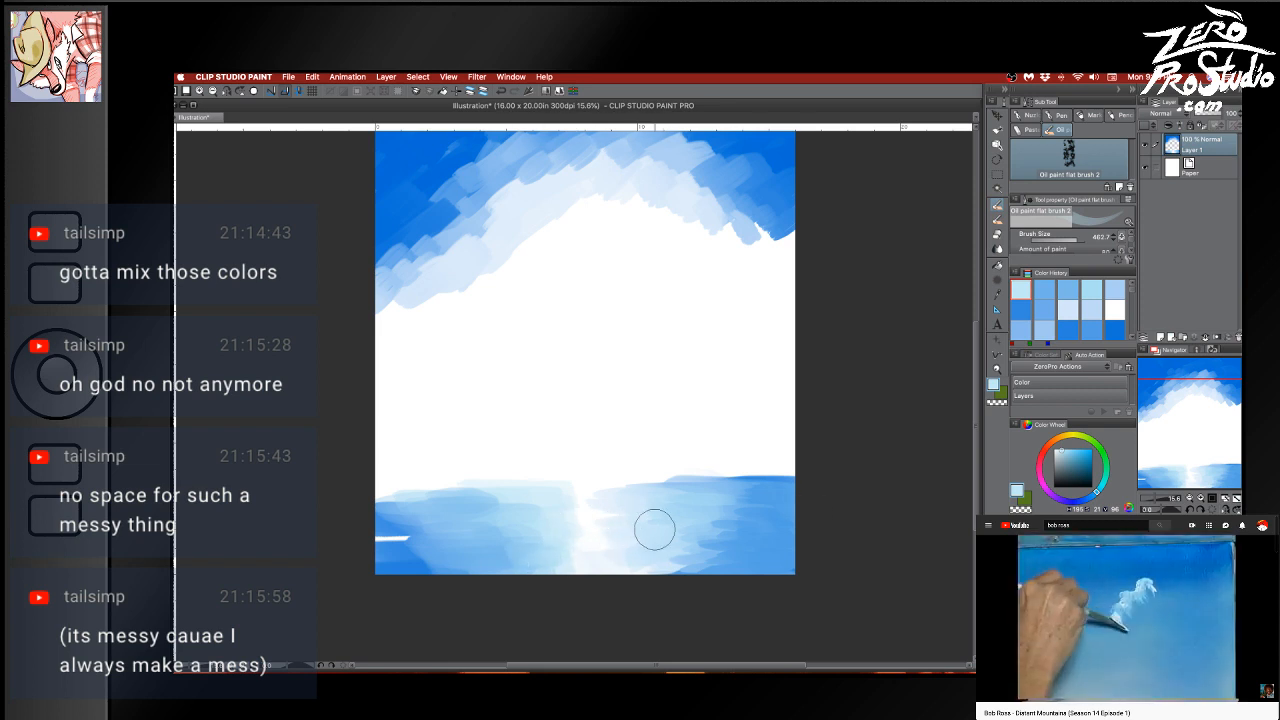
# Cover the white gap at the left edge of the water with sampled deeper blue and soften it with a lighter sampled blue
pyautogui.keyDown('alt'); pyautogui.click(410, 519); pyautogui.keyUp('alt')
pyautogui.moveTo(410, 520)
pyautogui.mouseDown()
pyautogui.moveTo(400, 540)
pyautogui.moveTo(440, 540)
pyautogui.moveTo(428, 528)
pyautogui.mouseUp()
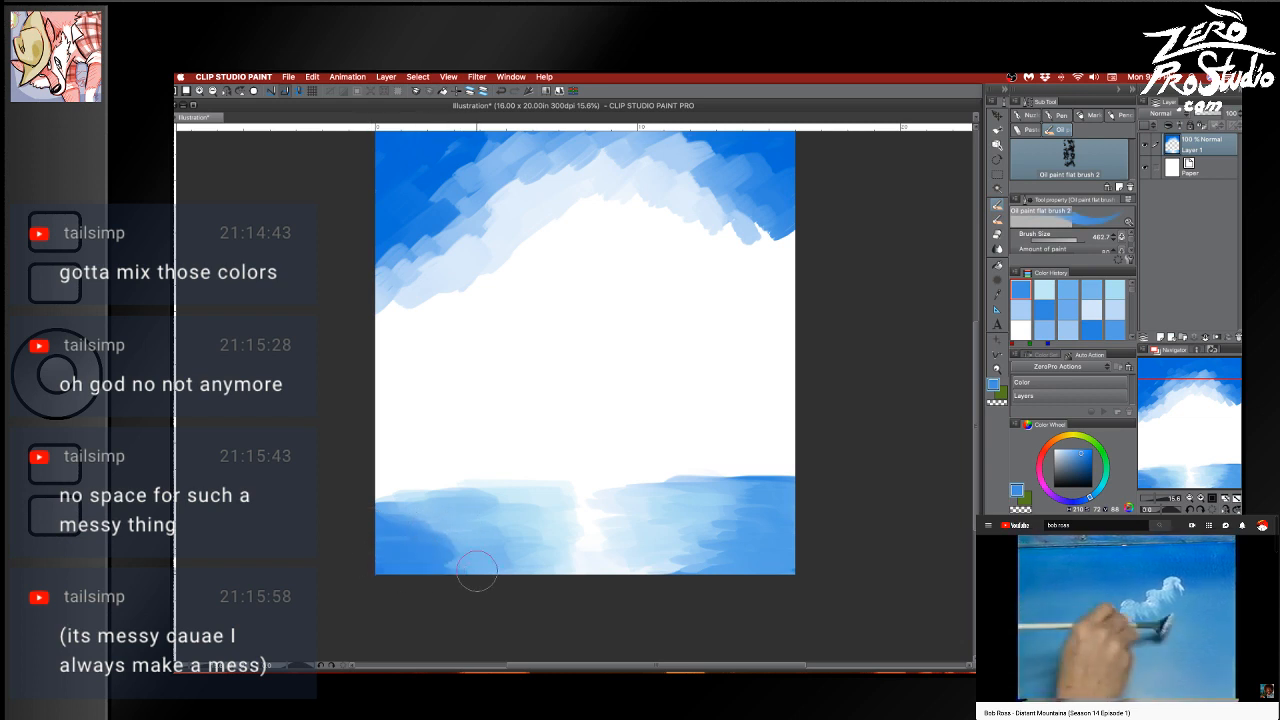
pyautogui.moveTo(343, 518); pyautogui.dragTo(452, 496)
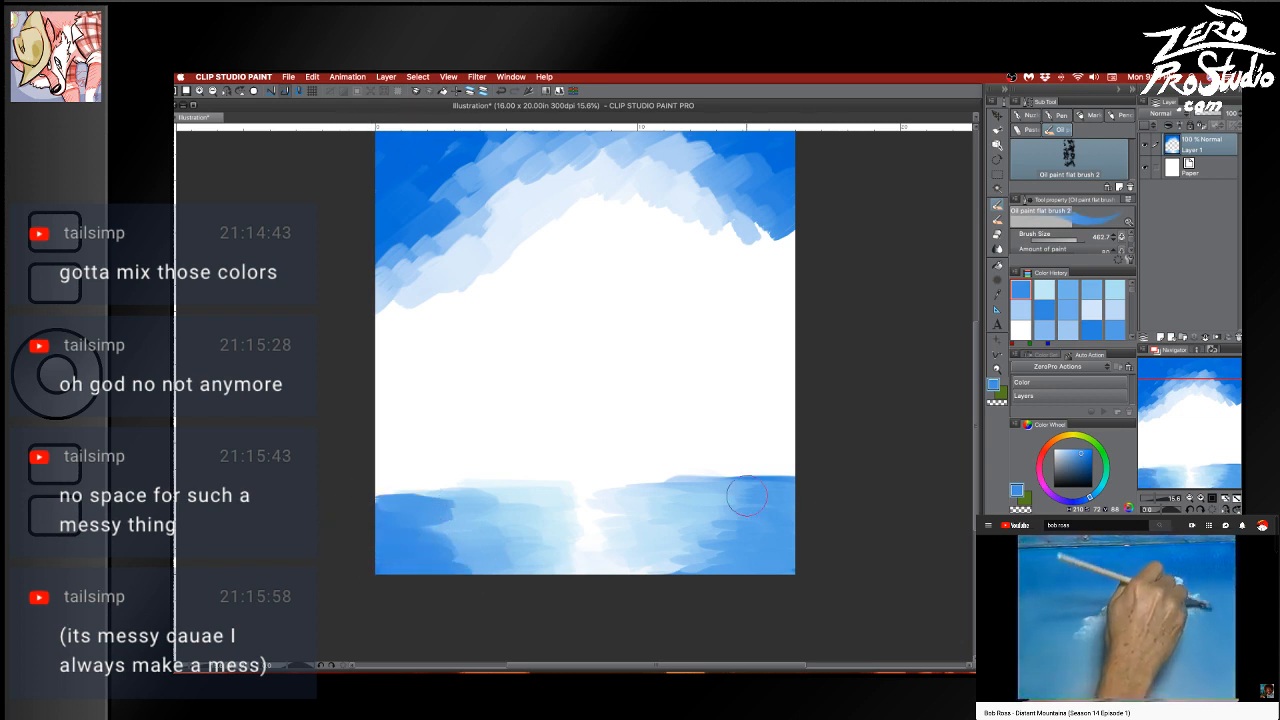
pyautogui.keyDown('alt'); pyautogui.click(456, 519); pyautogui.keyUp('alt')
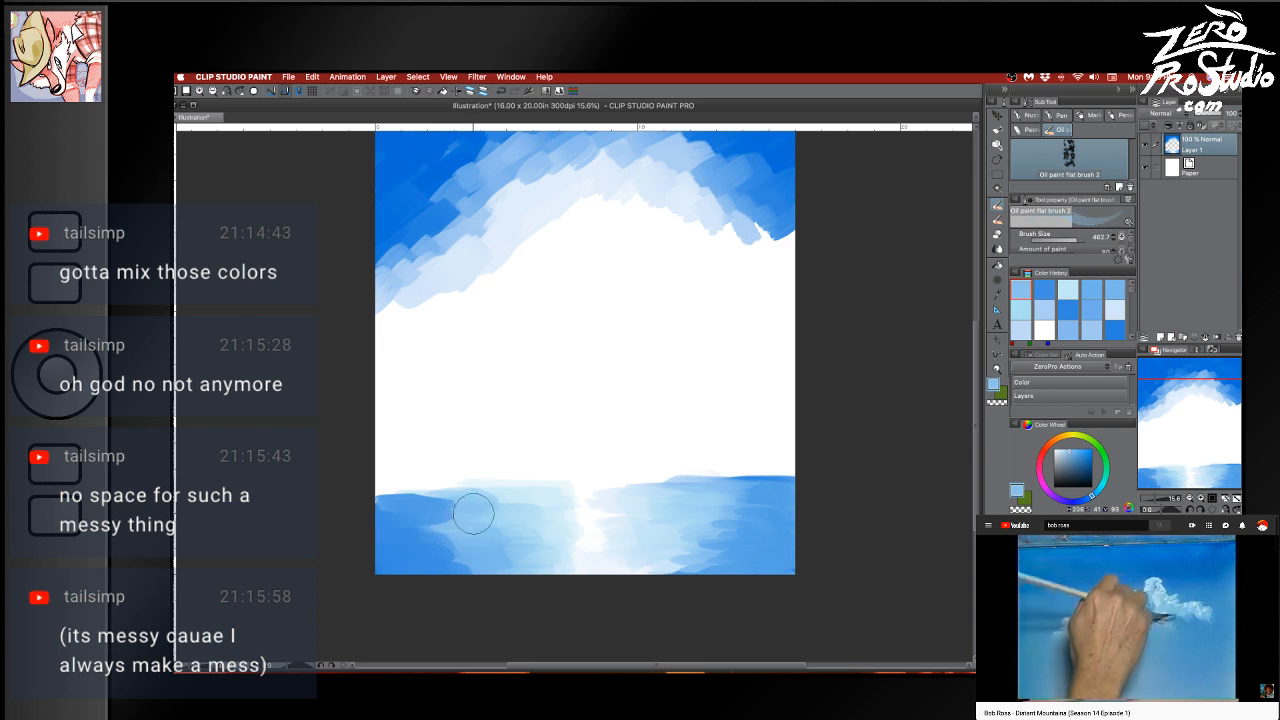
pyautogui.moveTo(437, 514); pyautogui.dragTo(444, 501)
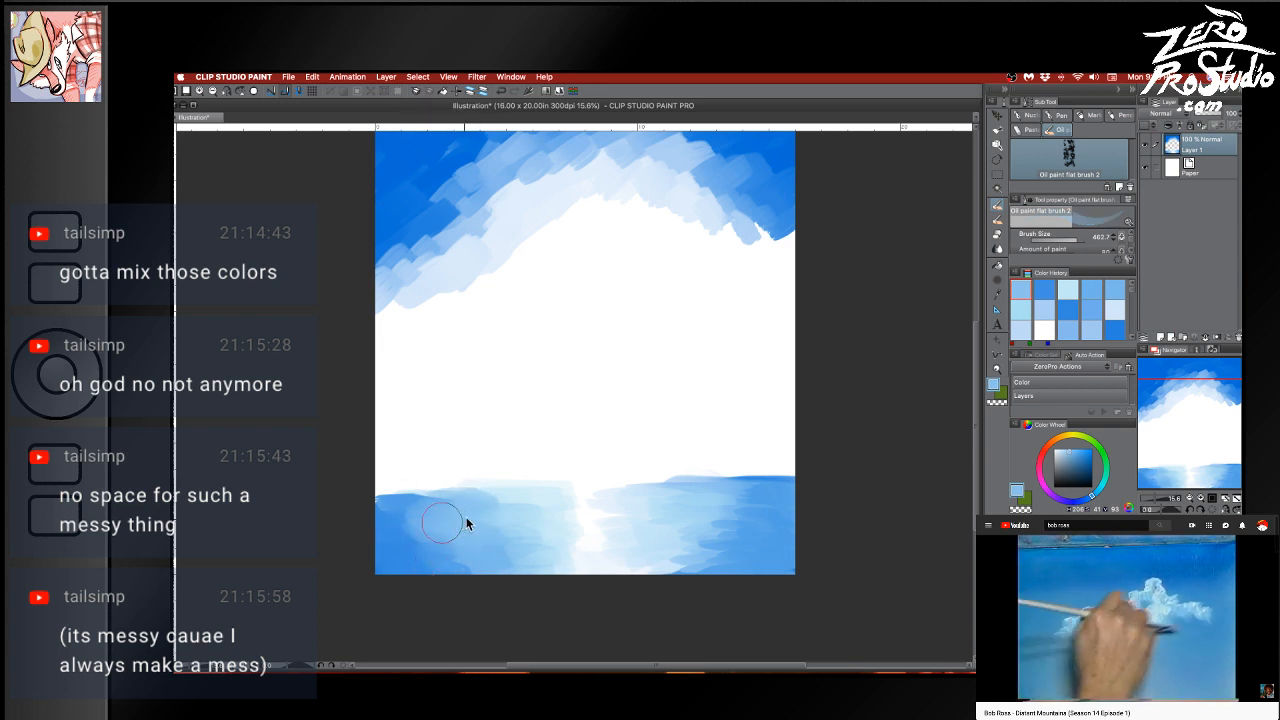
# Reduce the brush size to about 220 and streak sampled blue along the horizon and across the left water area
pyautogui.keyDown('alt'); pyautogui.click(445, 527); pyautogui.keyUp('alt')
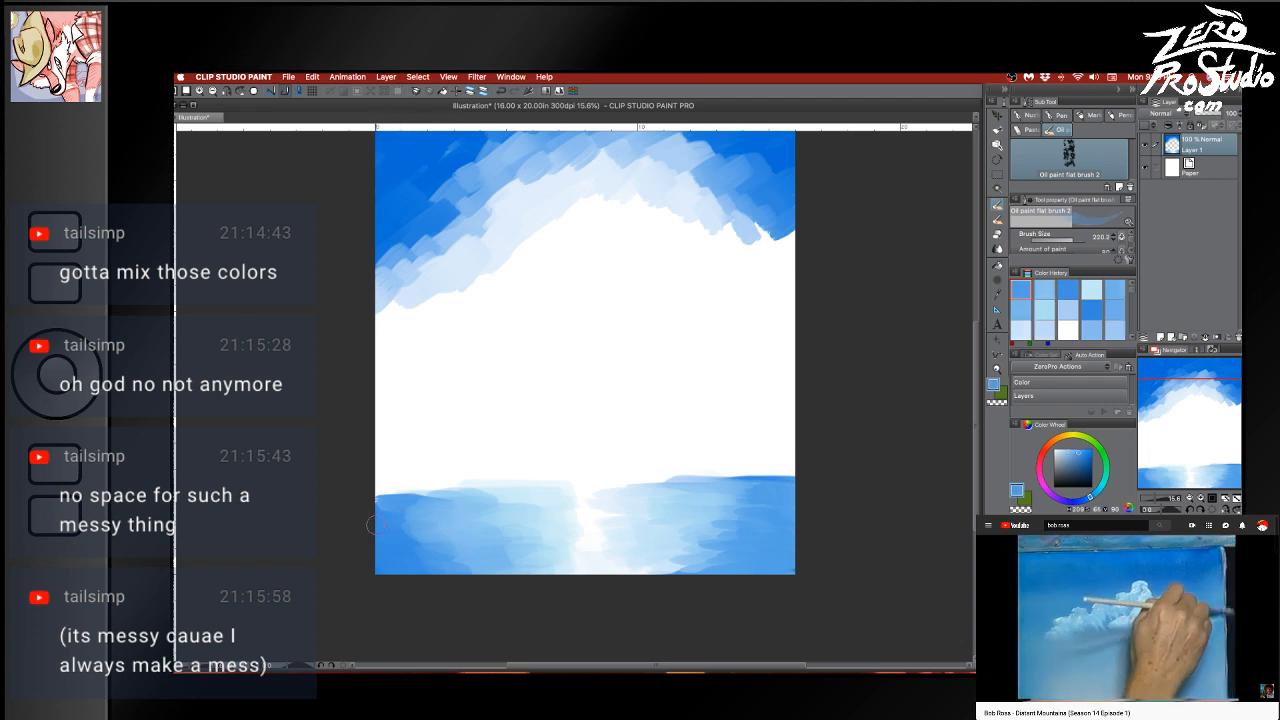
pyautogui.keyDown('alt'); pyautogui.click(784, 471); pyautogui.keyUp('alt')
pyautogui.moveTo(784, 471)
pyautogui.mouseDown()
pyautogui.moveTo(692, 472)
pyautogui.moveTo(824, 470)
pyautogui.moveTo(704, 484)
pyautogui.moveTo(760, 485)
pyautogui.moveTo(597, 481)
pyautogui.mouseUp()
pyautogui.press('super+z')
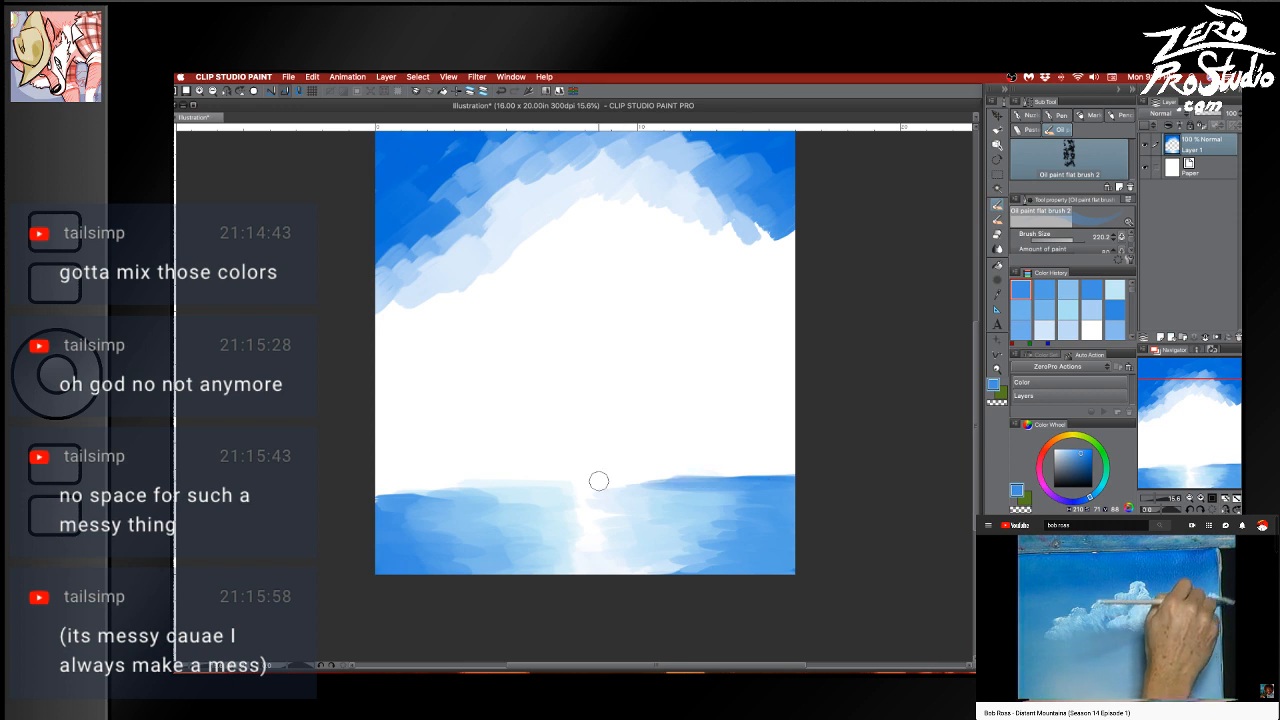
pyautogui.moveTo(748, 484); pyautogui.dragTo(666, 485)
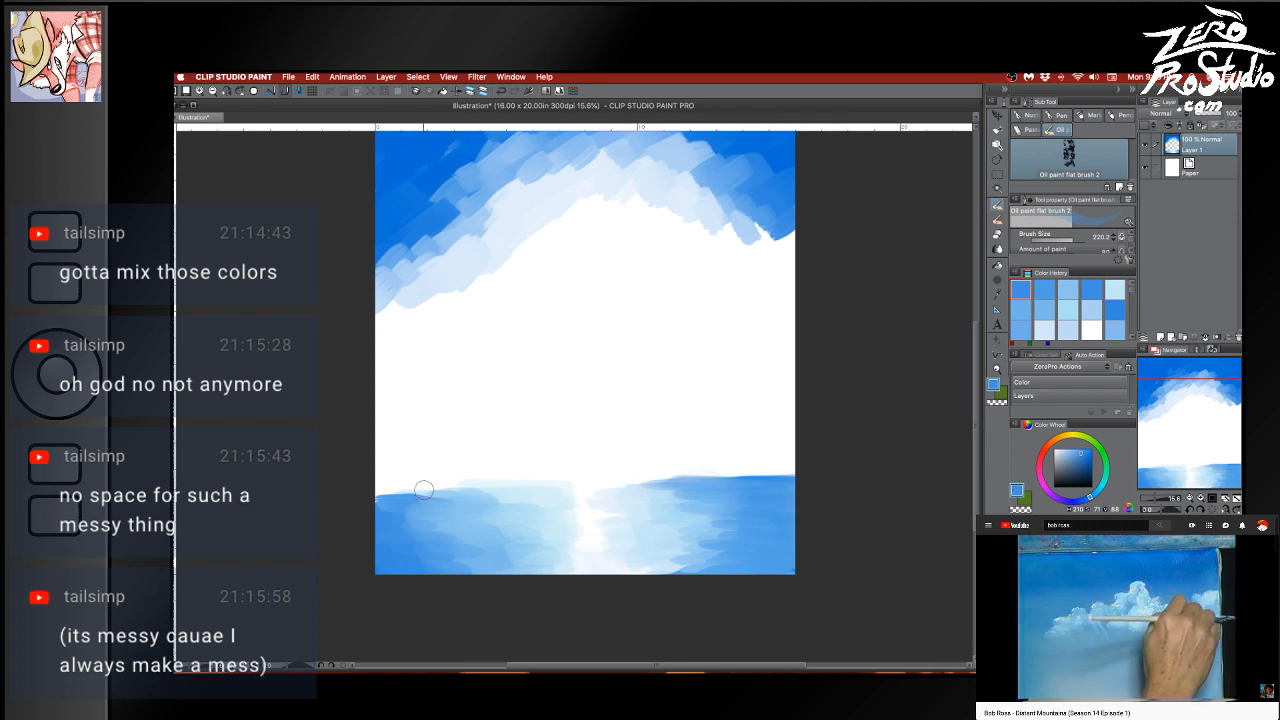
pyautogui.moveTo(382, 490)
pyautogui.mouseDown()
pyautogui.moveTo(515, 497)
pyautogui.moveTo(530, 484)
pyautogui.mouseUp()
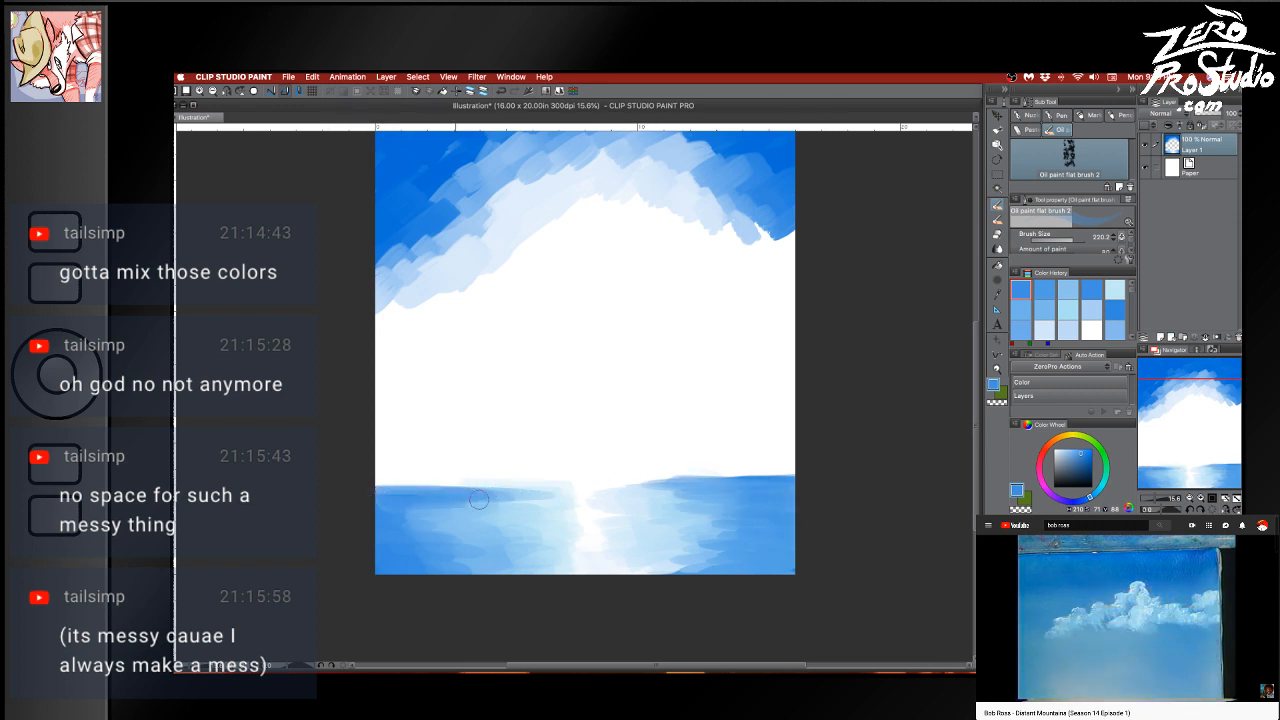
pyautogui.moveTo(385, 515)
pyautogui.mouseDown()
pyautogui.moveTo(489, 521)
pyautogui.moveTo(524, 553)
pyautogui.mouseUp()
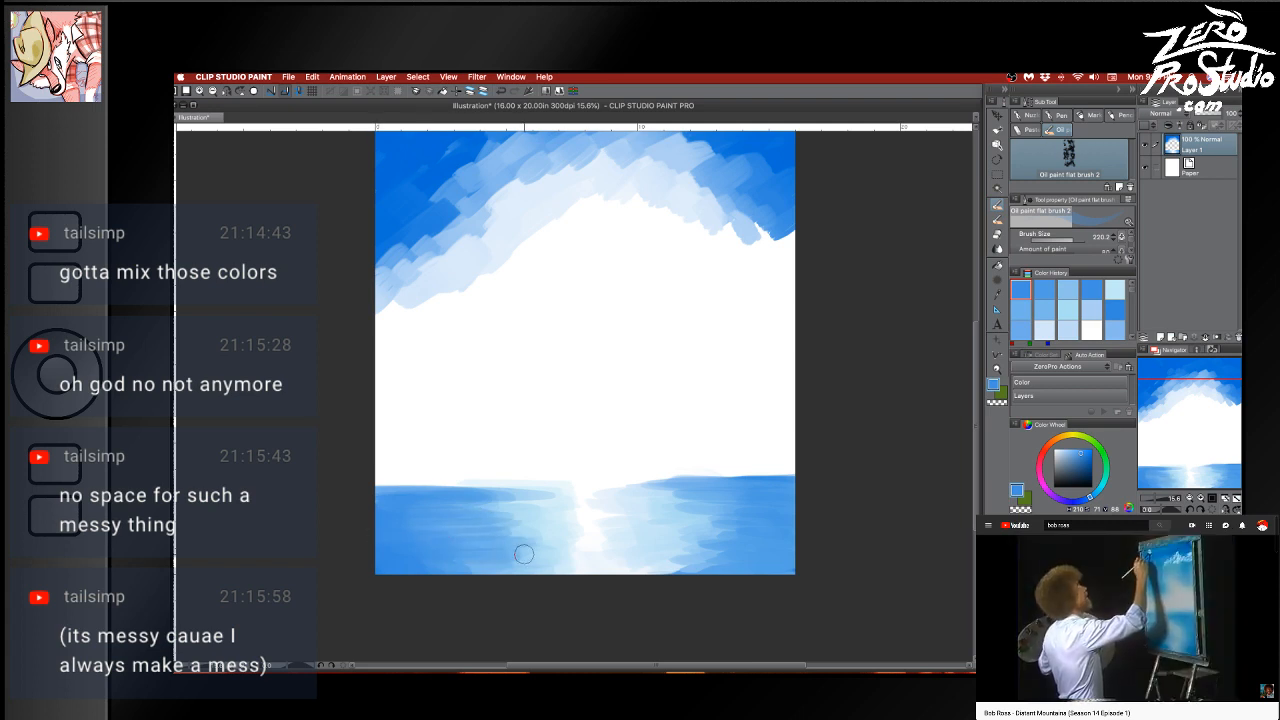
# Sample white from above the water and paint straight strokes along the right horizon to level the waterline
pyautogui.keyDown('alt'); pyautogui.click(531, 492); pyautogui.keyUp('alt')
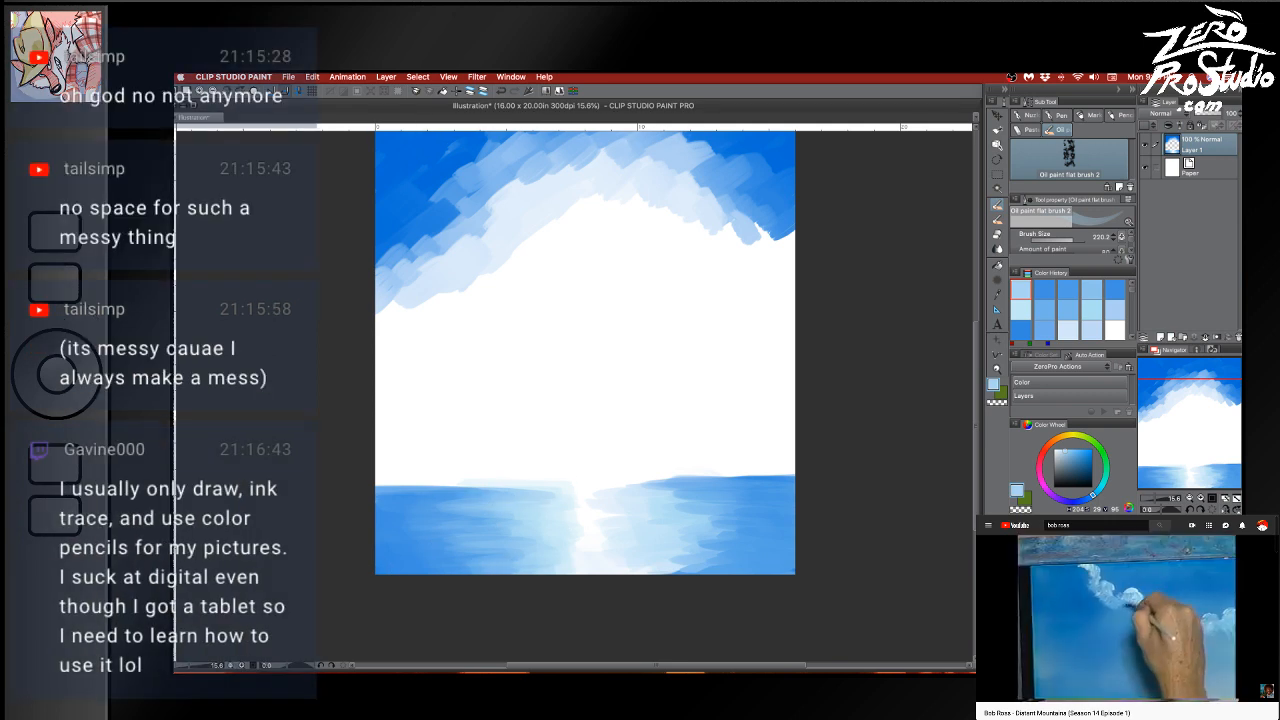
pyautogui.keyDown('alt'); pyautogui.click(703, 451); pyautogui.keyUp('alt')
pyautogui.moveTo(600, 477); pyautogui.dragTo(800, 477)
pyautogui.moveTo(575, 468); pyautogui.dragTo(861, 473)
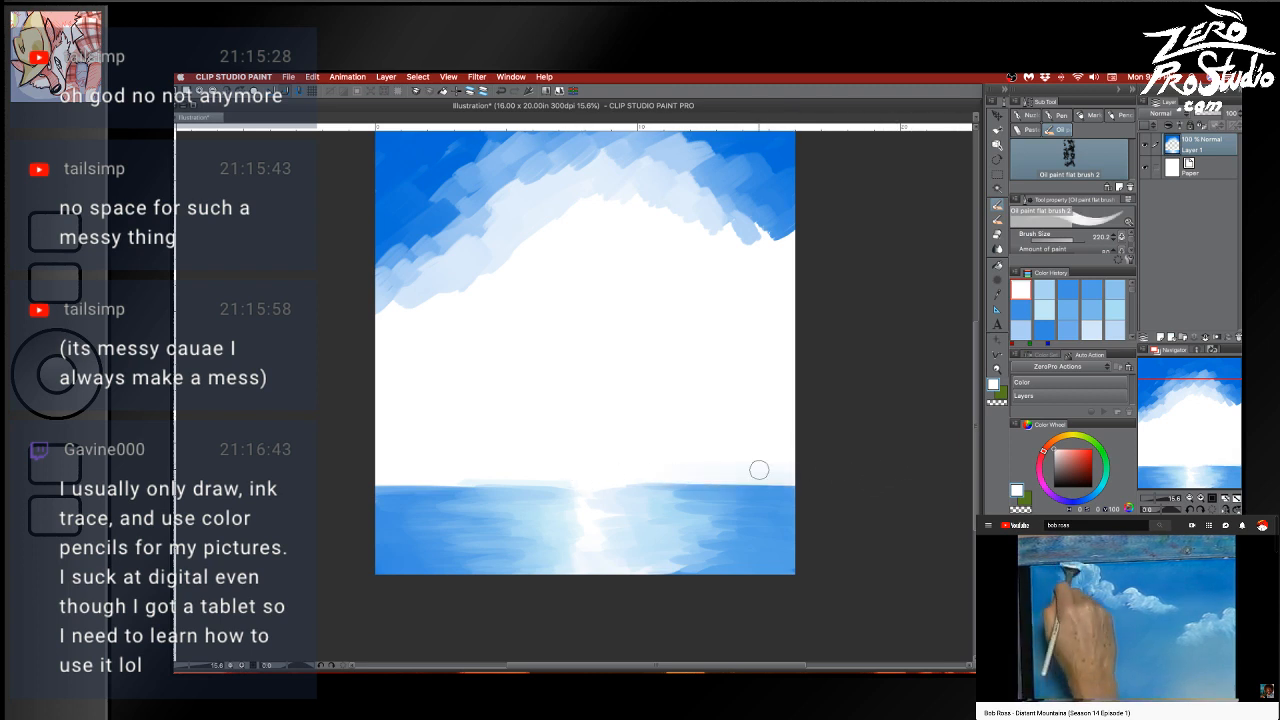
pyautogui.keyDown('alt'); pyautogui.click(661, 512); pyautogui.keyUp('alt')
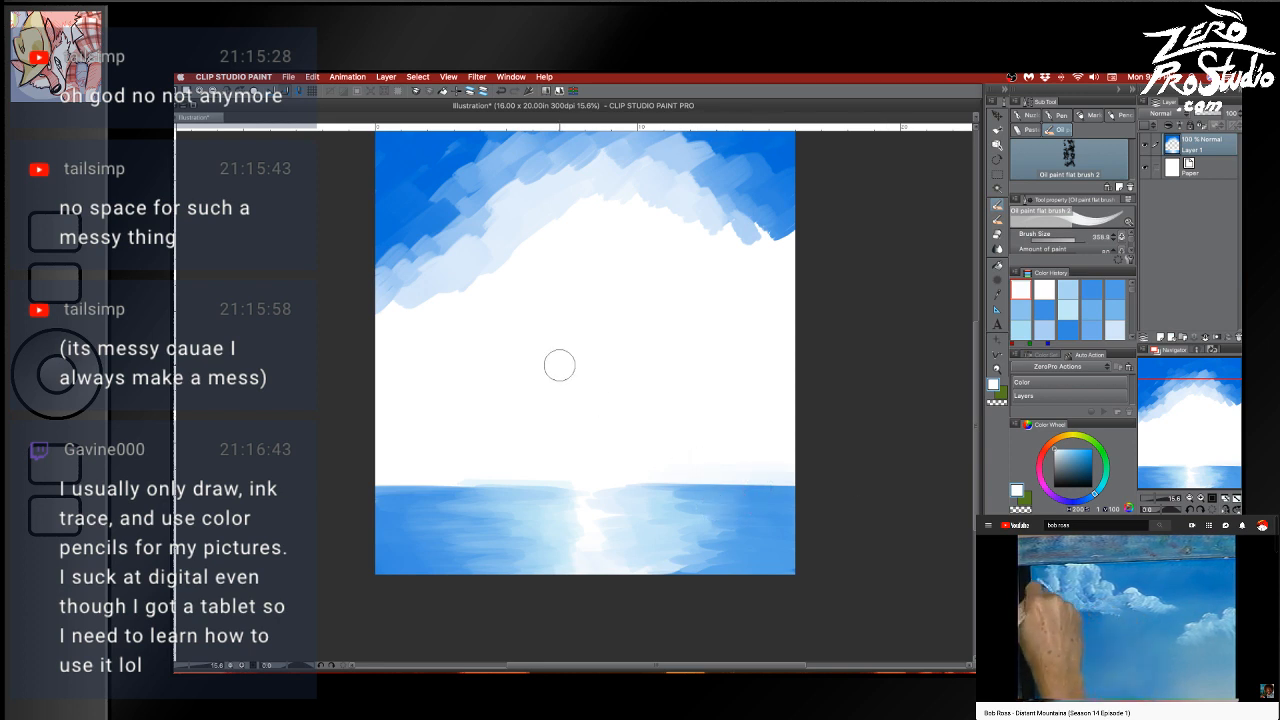
# Enlarge the brush to about 697 and soften the arched sky band from the left edge to the peak with sampled light blues
pyautogui.keyDown('alt'); pyautogui.click(596, 319); pyautogui.keyUp('alt')
pyautogui.moveTo(649, 293); pyautogui.dragTo(624, 372)
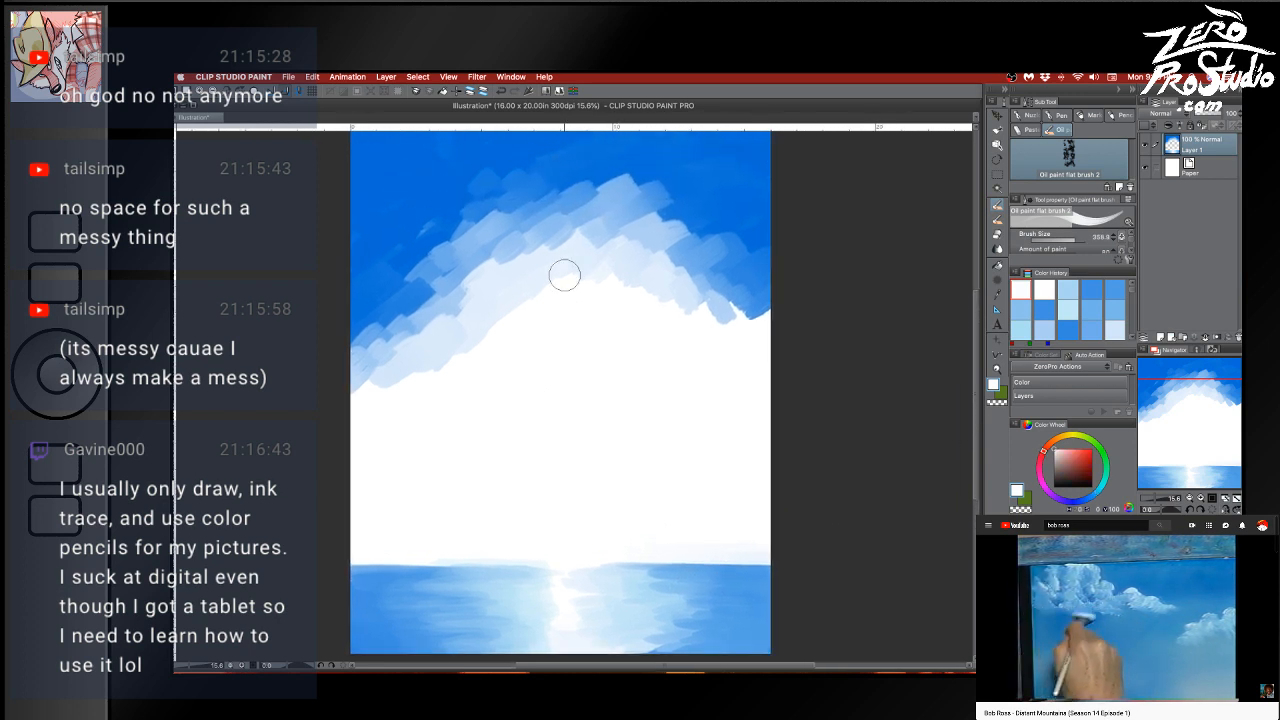
pyautogui.keyDown('alt'); pyautogui.click(522, 250); pyautogui.keyUp('alt')
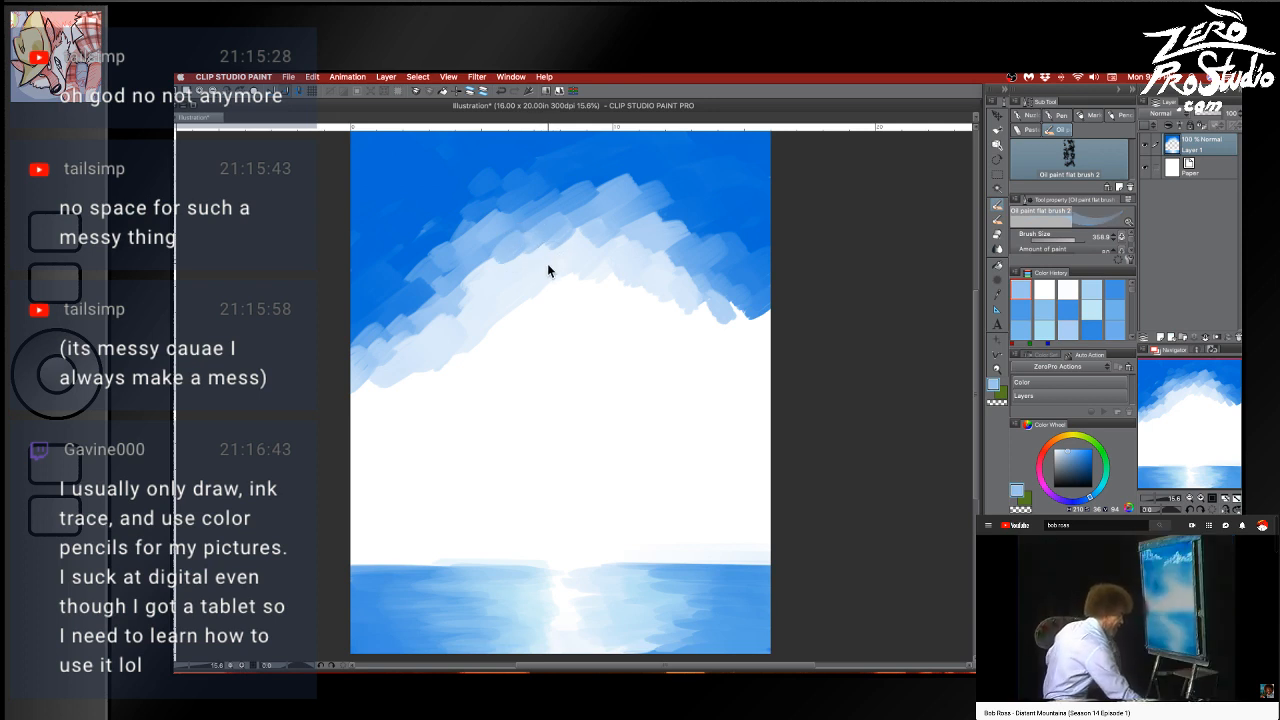
pyautogui.press(']')
pyautogui.moveTo(560, 258)
pyautogui.mouseDown()
pyautogui.moveTo(529, 249)
pyautogui.moveTo(480, 270)
pyautogui.mouseUp()
pyautogui.moveTo(430, 335)
pyautogui.mouseDown()
pyautogui.moveTo(400, 334)
pyautogui.moveTo(342, 364)
pyautogui.mouseUp()
pyautogui.keyDown('alt'); pyautogui.click(385, 298); pyautogui.keyUp('alt')
pyautogui.moveTo(433, 303)
pyautogui.mouseDown()
pyautogui.moveTo(349, 343)
pyautogui.moveTo(413, 298)
pyautogui.moveTo(487, 213)
pyautogui.moveTo(612, 184)
pyautogui.moveTo(460, 196)
pyautogui.moveTo(534, 171)
pyautogui.moveTo(502, 186)
pyautogui.moveTo(659, 209)
pyautogui.moveTo(647, 185)
pyautogui.moveTo(601, 192)
pyautogui.moveTo(695, 218)
pyautogui.moveTo(733, 249)
pyautogui.moveTo(686, 242)
pyautogui.moveTo(765, 312)
pyautogui.moveTo(686, 296)
pyautogui.moveTo(725, 328)
pyautogui.moveTo(735, 301)
pyautogui.moveTo(670, 268)
pyautogui.moveTo(560, 249)
pyautogui.moveTo(629, 254)
pyautogui.mouseUp()
pyautogui.keyDown('alt'); pyautogui.click(505, 172); pyautogui.keyUp('alt')
pyautogui.keyDown('alt'); pyautogui.click(698, 289); pyautogui.keyUp('alt')
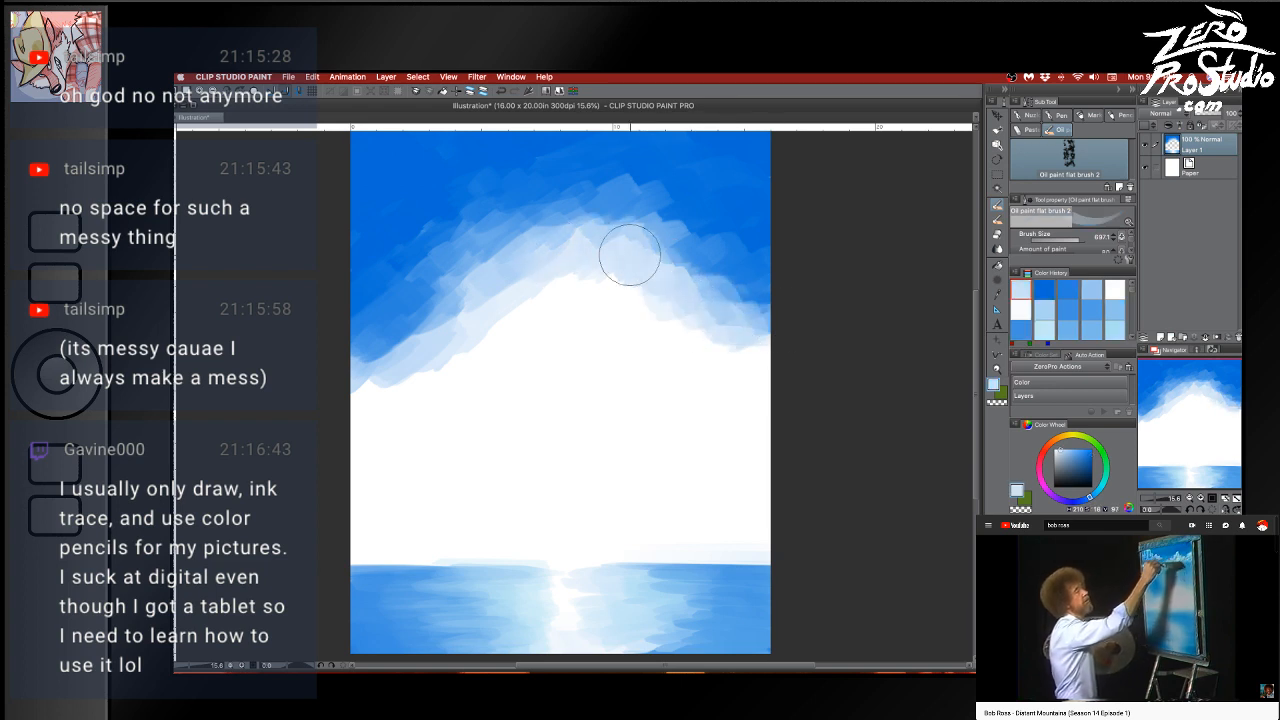
# Extend the light blue sky further down on the left side with broad overlapping strokes in blues sampled from the sky
pyautogui.keyDown('alt'); pyautogui.click(551, 231); pyautogui.keyUp('alt')
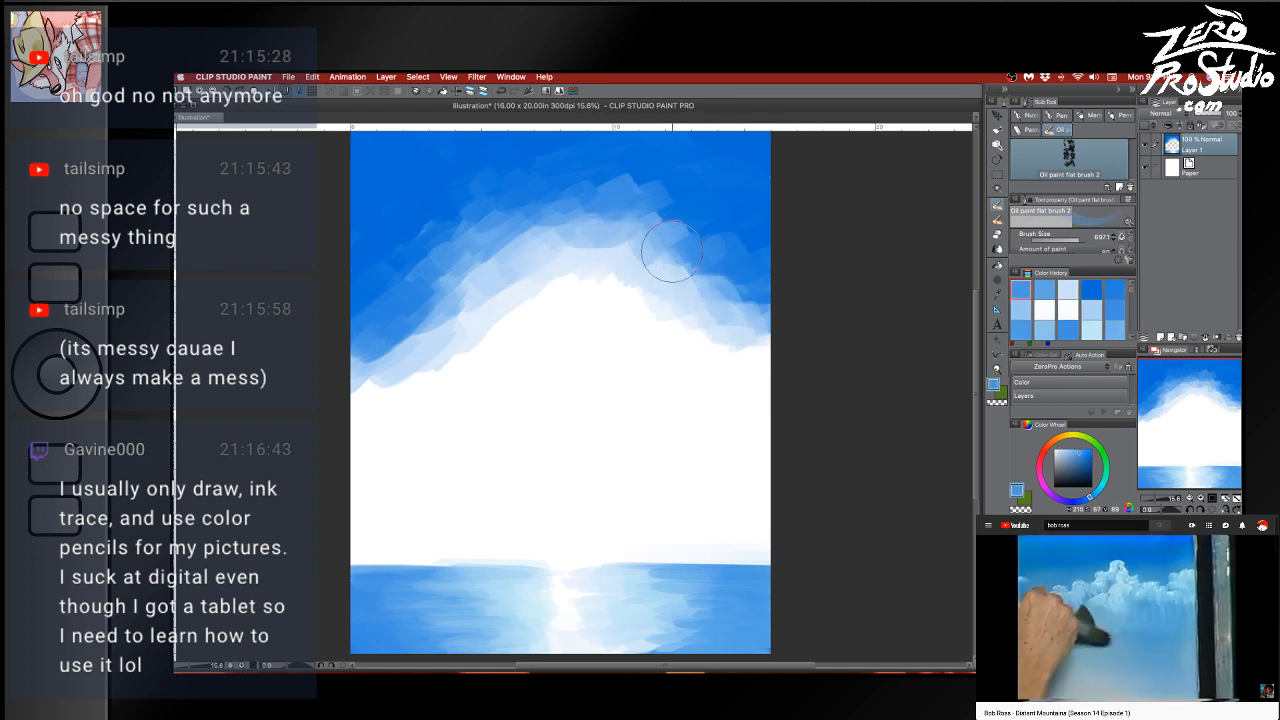
pyautogui.moveTo(525, 367)
pyautogui.mouseDown()
pyautogui.moveTo(468, 347)
pyautogui.moveTo(394, 367)
pyautogui.moveTo(390, 343)
pyautogui.moveTo(462, 361)
pyautogui.moveTo(503, 355)
pyautogui.moveTo(395, 380)
pyautogui.mouseUp()
pyautogui.keyDown('alt'); pyautogui.click(479, 378); pyautogui.keyUp('alt')
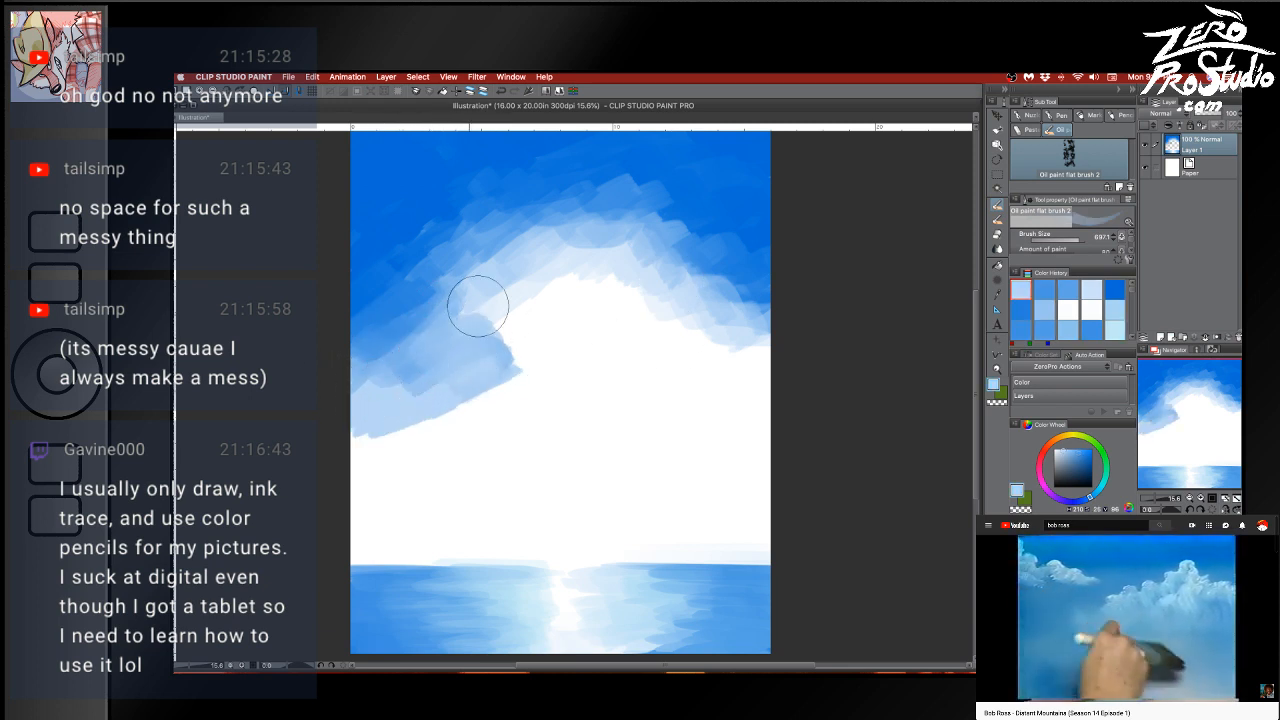
pyautogui.moveTo(502, 265)
pyautogui.mouseDown()
pyautogui.moveTo(457, 406)
pyautogui.moveTo(509, 323)
pyautogui.moveTo(527, 332)
pyautogui.moveTo(420, 391)
pyautogui.moveTo(457, 400)
pyautogui.moveTo(357, 391)
pyautogui.moveTo(415, 393)
pyautogui.moveTo(460, 369)
pyautogui.moveTo(509, 303)
pyautogui.moveTo(449, 306)
pyautogui.moveTo(562, 210)
pyautogui.moveTo(414, 318)
pyautogui.mouseUp()
pyautogui.keyDown('alt'); pyautogui.click(557, 214); pyautogui.keyUp('alt')
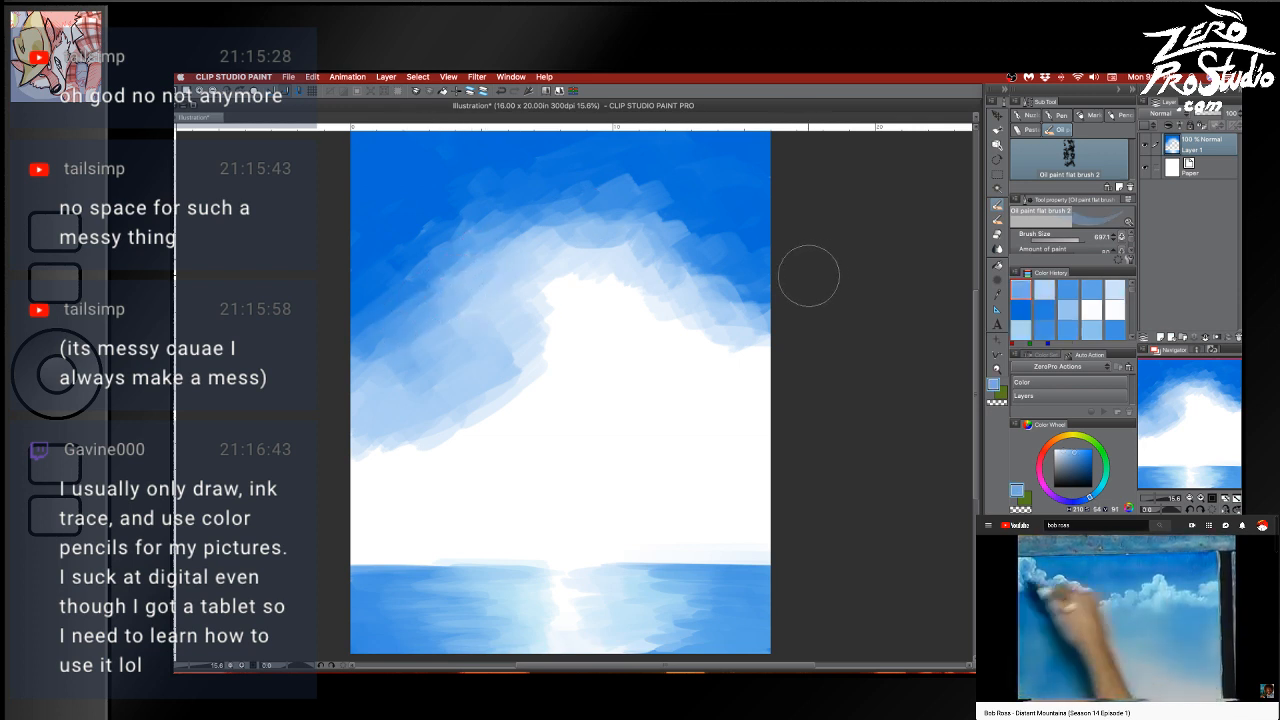
# Blend sampled pale blue around the peak of the white area and extend the sky downward on the right side
pyautogui.keyDown('alt'); pyautogui.click(616, 257); pyautogui.keyUp('alt')
pyautogui.moveTo(619, 253)
pyautogui.mouseDown()
pyautogui.moveTo(531, 334)
pyautogui.moveTo(471, 314)
pyautogui.moveTo(440, 403)
pyautogui.moveTo(576, 277)
pyautogui.moveTo(766, 357)
pyautogui.moveTo(654, 269)
pyautogui.moveTo(740, 300)
pyautogui.moveTo(738, 258)
pyautogui.moveTo(670, 256)
pyautogui.mouseUp()
pyautogui.keyDown('alt'); pyautogui.click(740, 250); pyautogui.keyUp('alt')
pyautogui.moveTo(695, 330); pyautogui.dragTo(671, 392)
# Sample white, reduce the brush to about 265, and dab a puffy cloud in the sky's upper-left corner plus smaller puffs near the upper middle
pyautogui.keyDown('alt'); pyautogui.click(599, 451); pyautogui.keyUp('alt')
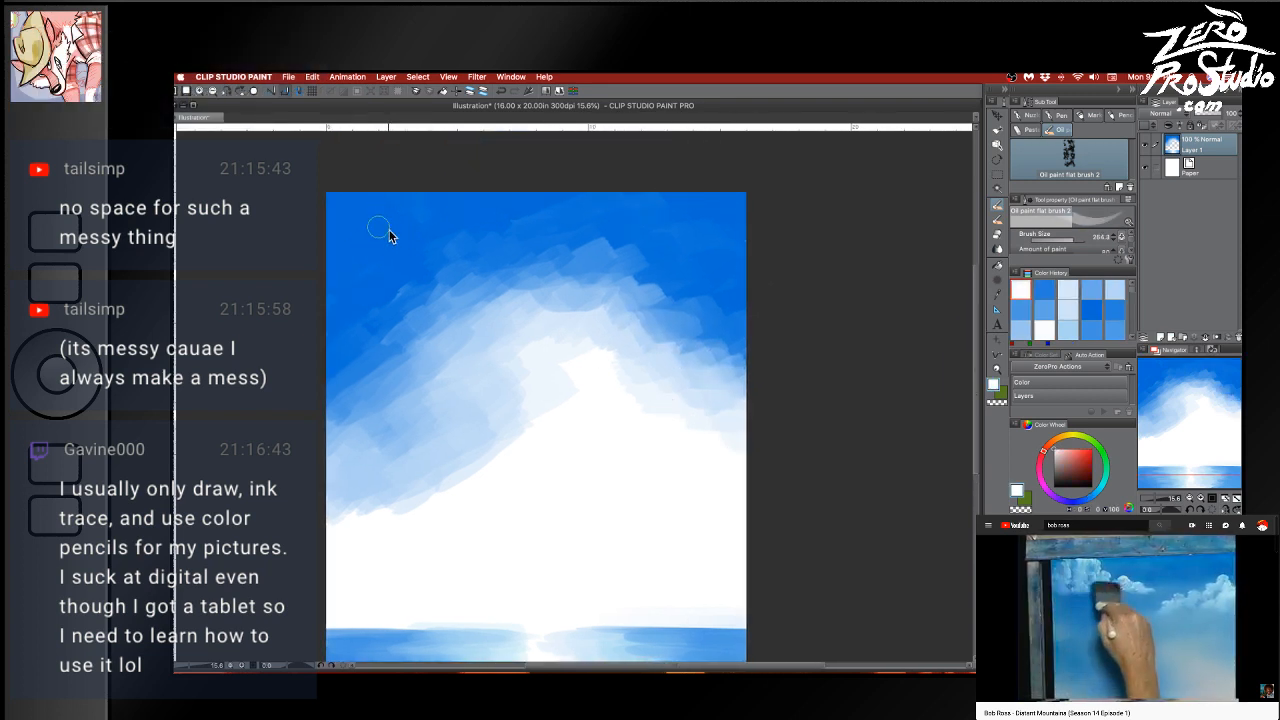
pyautogui.moveTo(389, 229); pyautogui.dragTo(391, 229)
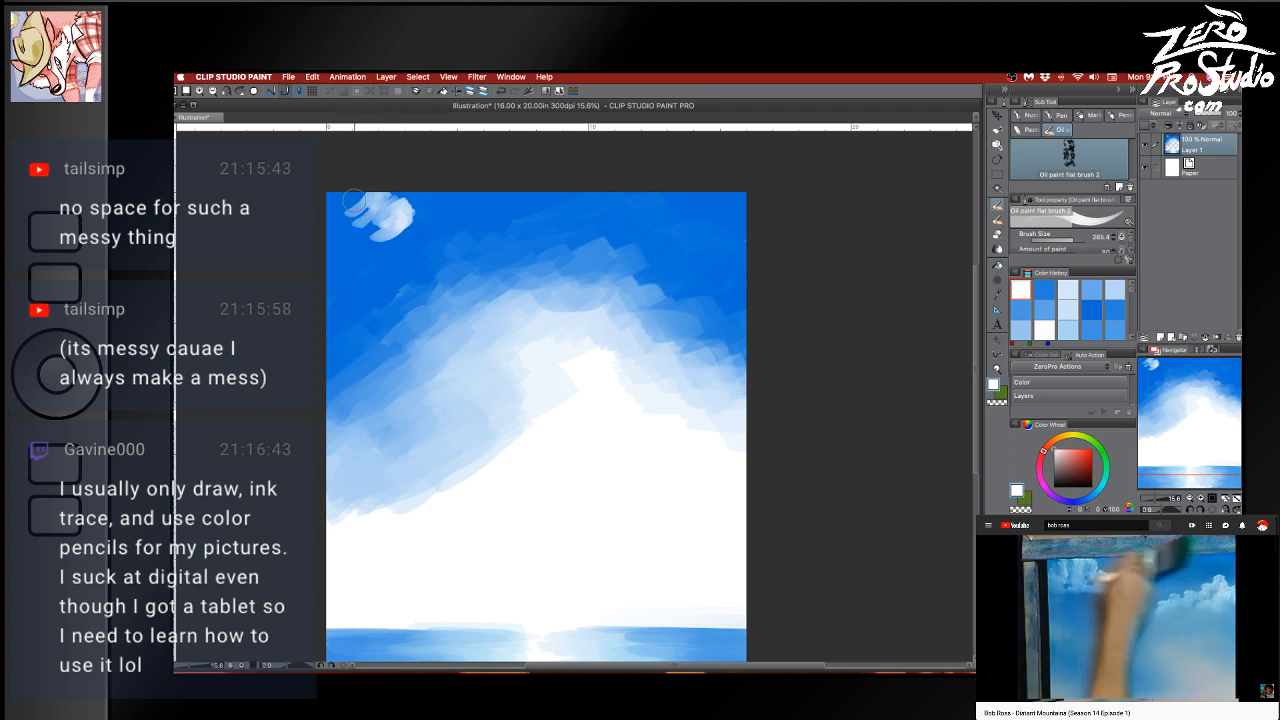
pyautogui.moveTo(352, 200)
pyautogui.mouseDown()
pyautogui.moveTo(342, 252)
pyautogui.moveTo(346, 240)
pyautogui.mouseUp()
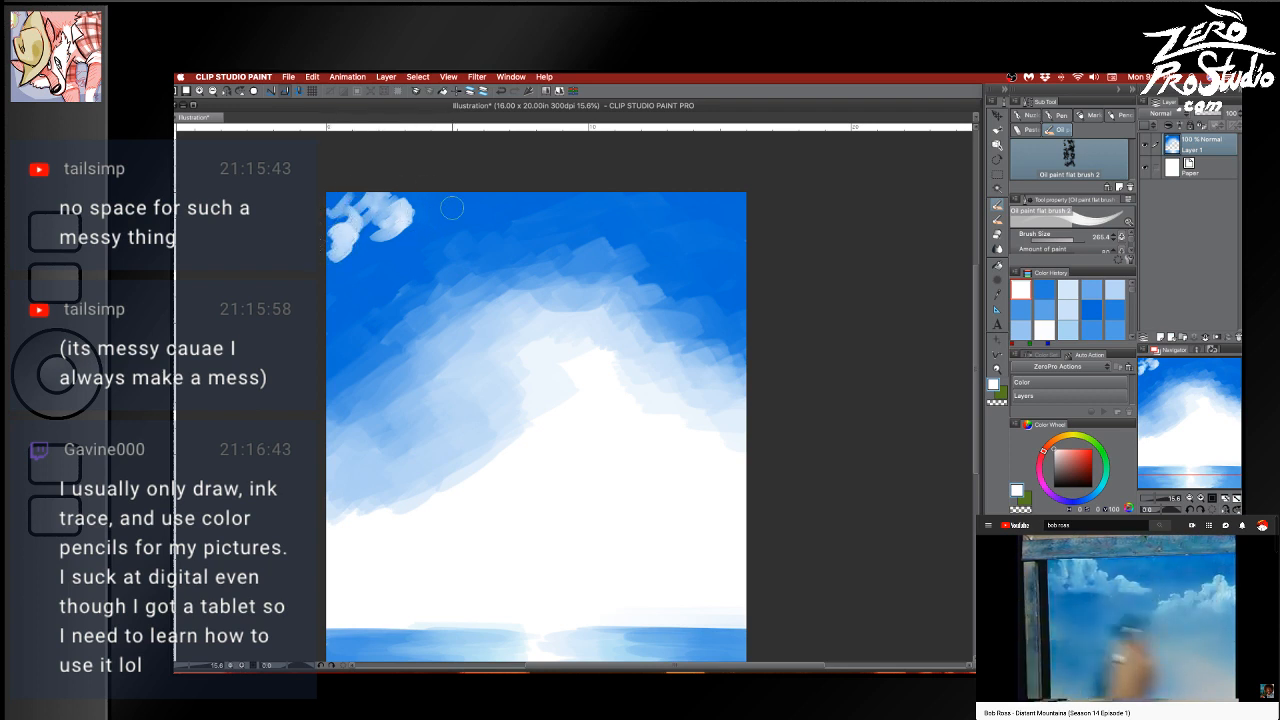
pyautogui.moveTo(423, 229)
pyautogui.mouseDown()
pyautogui.moveTo(437, 228)
pyautogui.moveTo(414, 235)
pyautogui.moveTo(470, 243)
pyautogui.mouseUp()
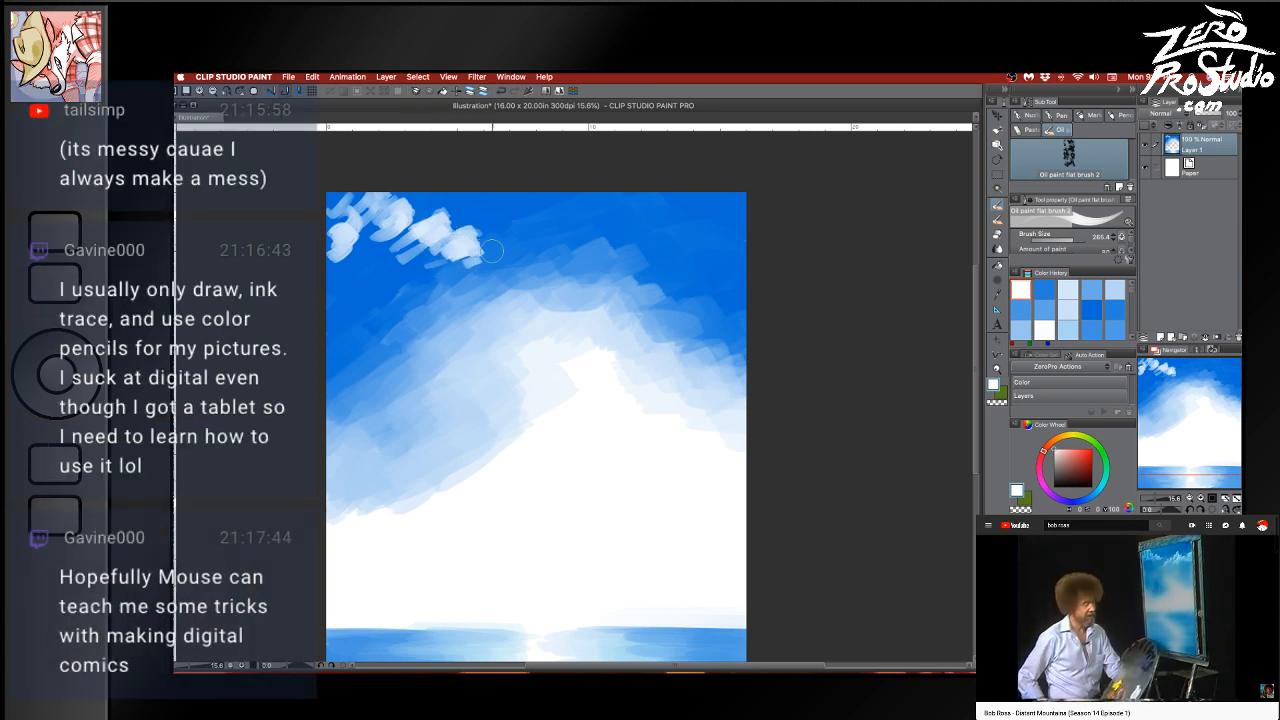
pyautogui.moveTo(465, 256); pyautogui.dragTo(372, 220)
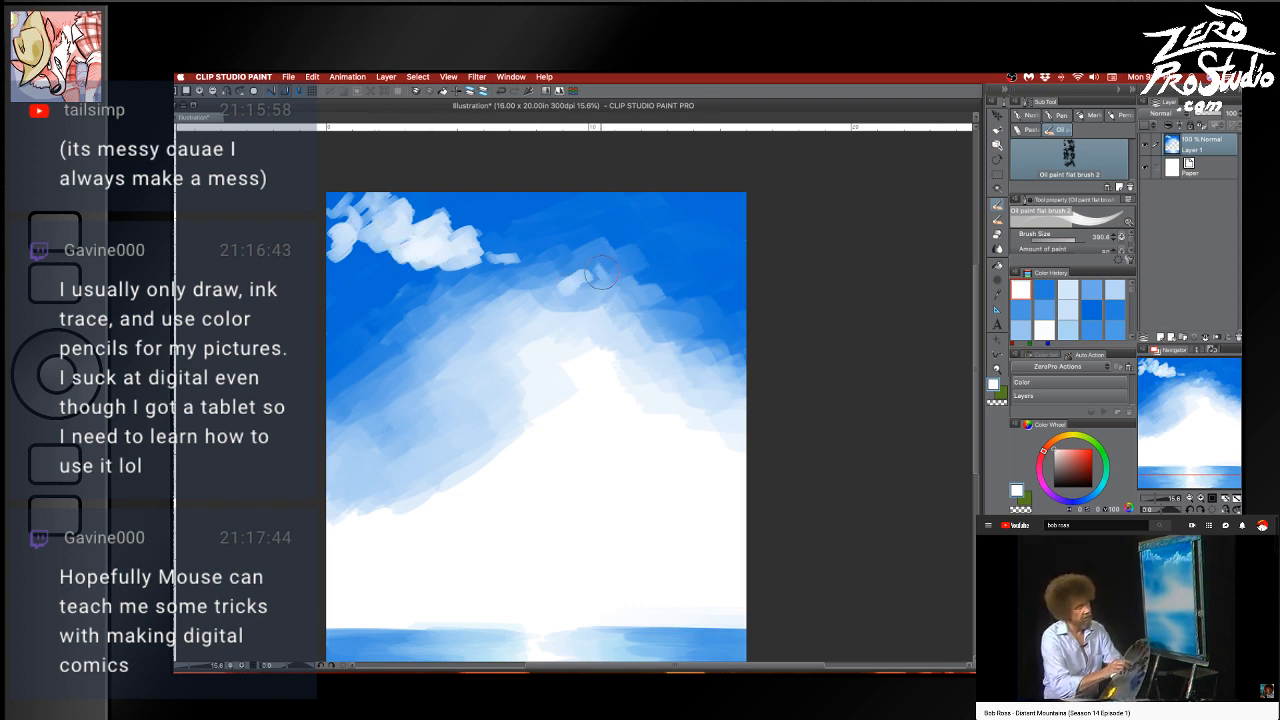
# Brush sampled deep blue over the pale middle sky at a size of about 686, then soften its lower edge with sampled pale blue
pyautogui.keyDown('alt'); pyautogui.click(604, 220); pyautogui.keyUp('alt')
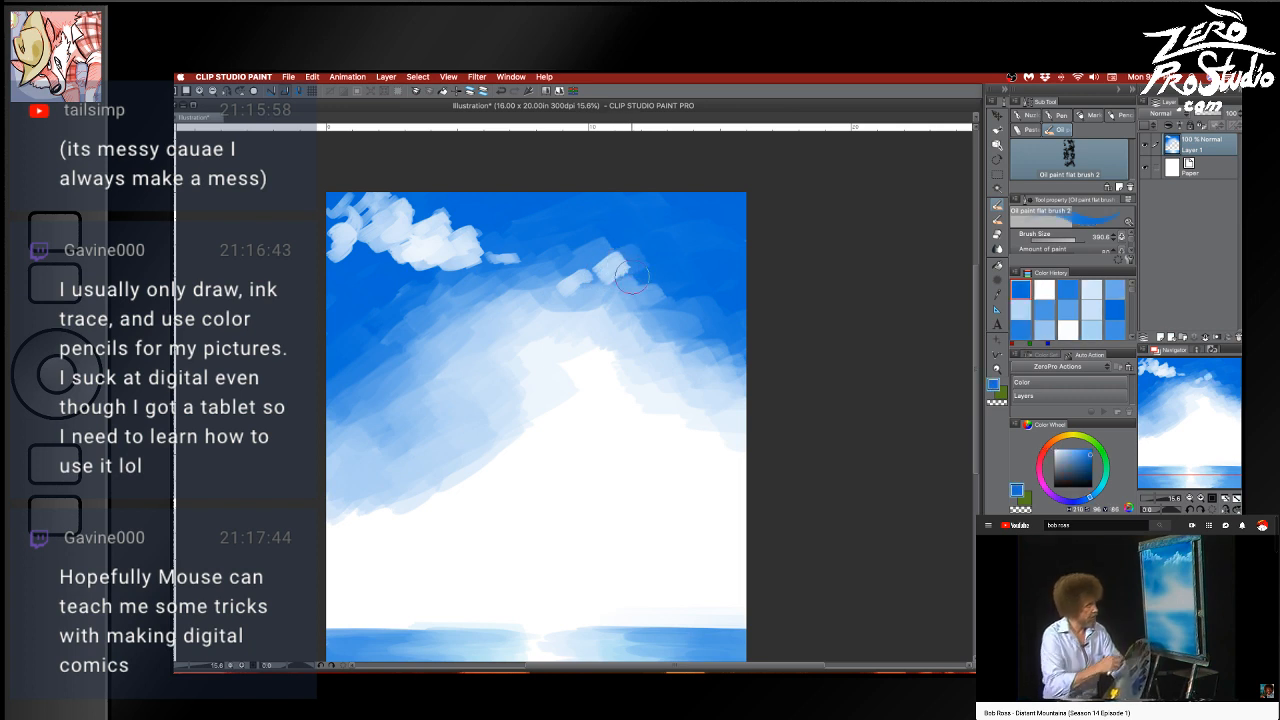
pyautogui.moveTo(638, 290); pyautogui.dragTo(652, 286)
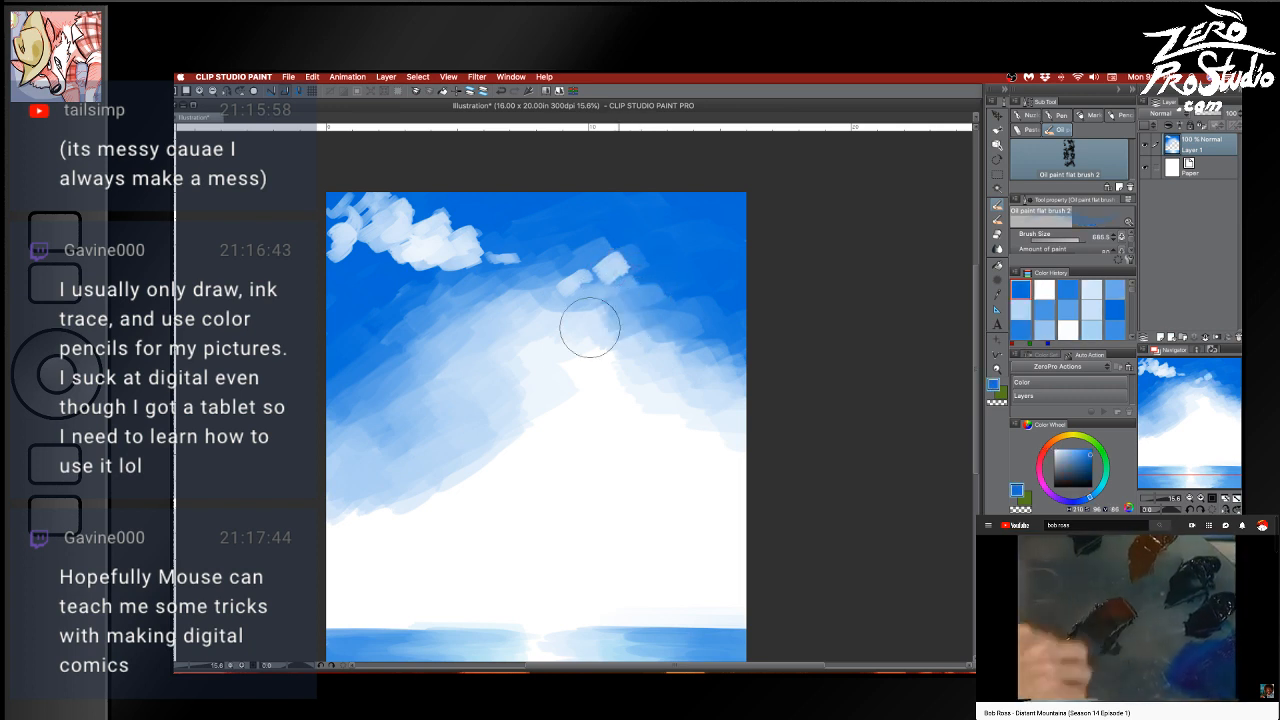
pyautogui.moveTo(590, 327)
pyautogui.mouseDown()
pyautogui.moveTo(500, 295)
pyautogui.moveTo(440, 330)
pyautogui.moveTo(452, 360)
pyautogui.moveTo(609, 320)
pyautogui.moveTo(494, 374)
pyautogui.moveTo(640, 340)
pyautogui.moveTo(550, 378)
pyautogui.mouseUp()
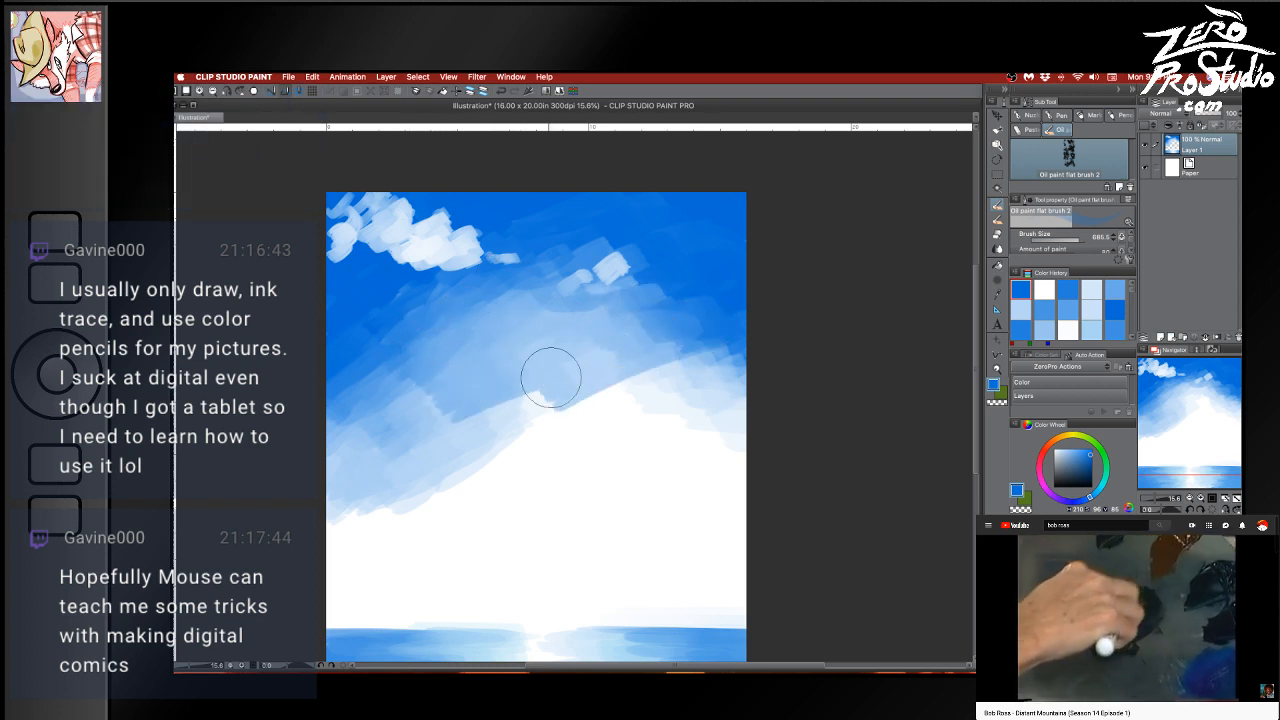
pyautogui.moveTo(628, 322)
pyautogui.mouseDown()
pyautogui.moveTo(720, 355)
pyautogui.moveTo(646, 374)
pyautogui.moveTo(726, 383)
pyautogui.moveTo(726, 408)
pyautogui.moveTo(755, 420)
pyautogui.mouseUp()
pyautogui.moveTo(508, 405)
pyautogui.mouseDown()
pyautogui.moveTo(460, 404)
pyautogui.moveTo(363, 435)
pyautogui.moveTo(388, 430)
pyautogui.mouseUp()
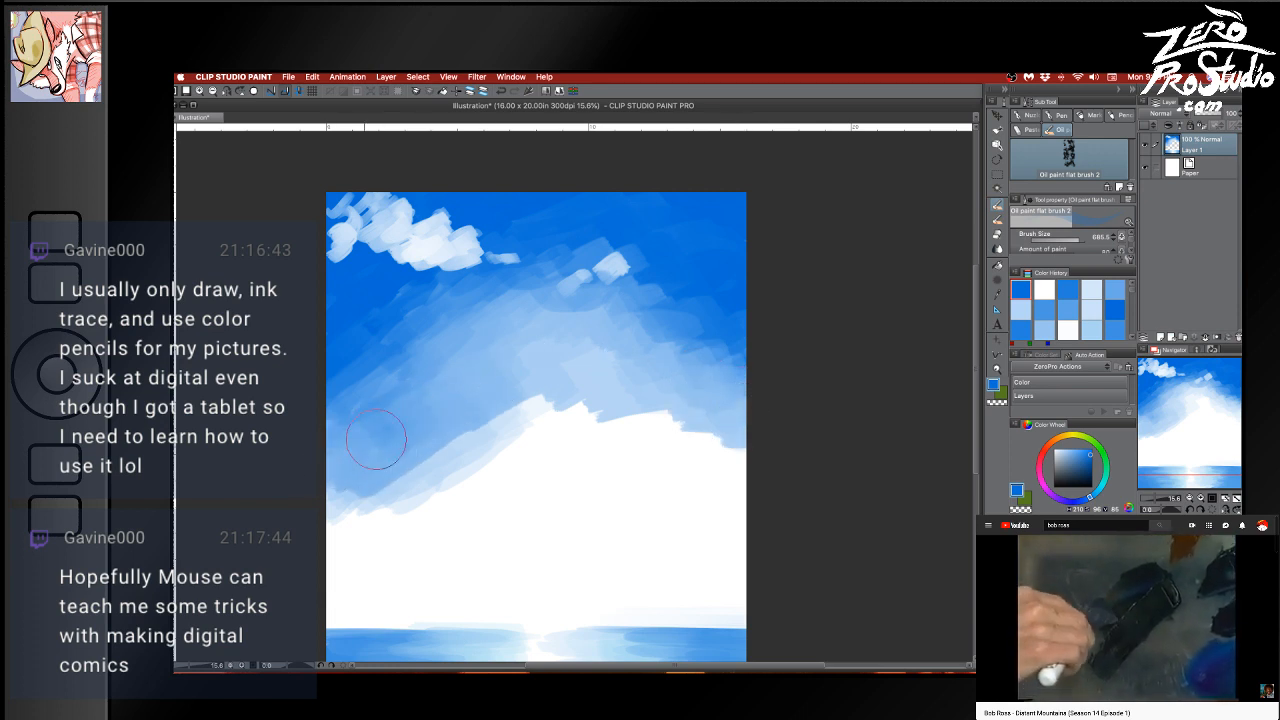
pyautogui.keyDown('alt'); pyautogui.click(483, 432); pyautogui.keyUp('alt')
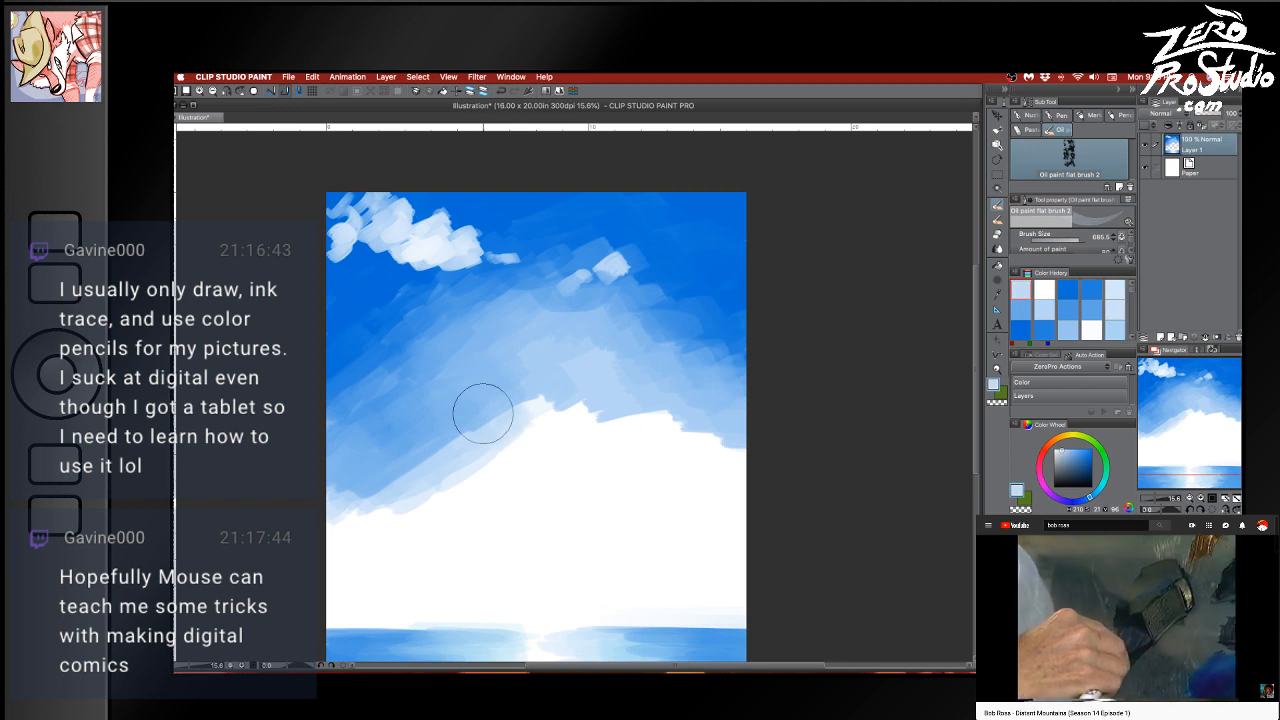
pyautogui.moveTo(578, 409)
pyautogui.mouseDown()
pyautogui.moveTo(711, 412)
pyautogui.moveTo(632, 419)
pyautogui.moveTo(601, 400)
pyautogui.moveTo(597, 414)
pyautogui.moveTo(690, 422)
pyautogui.moveTo(738, 446)
pyautogui.mouseUp()
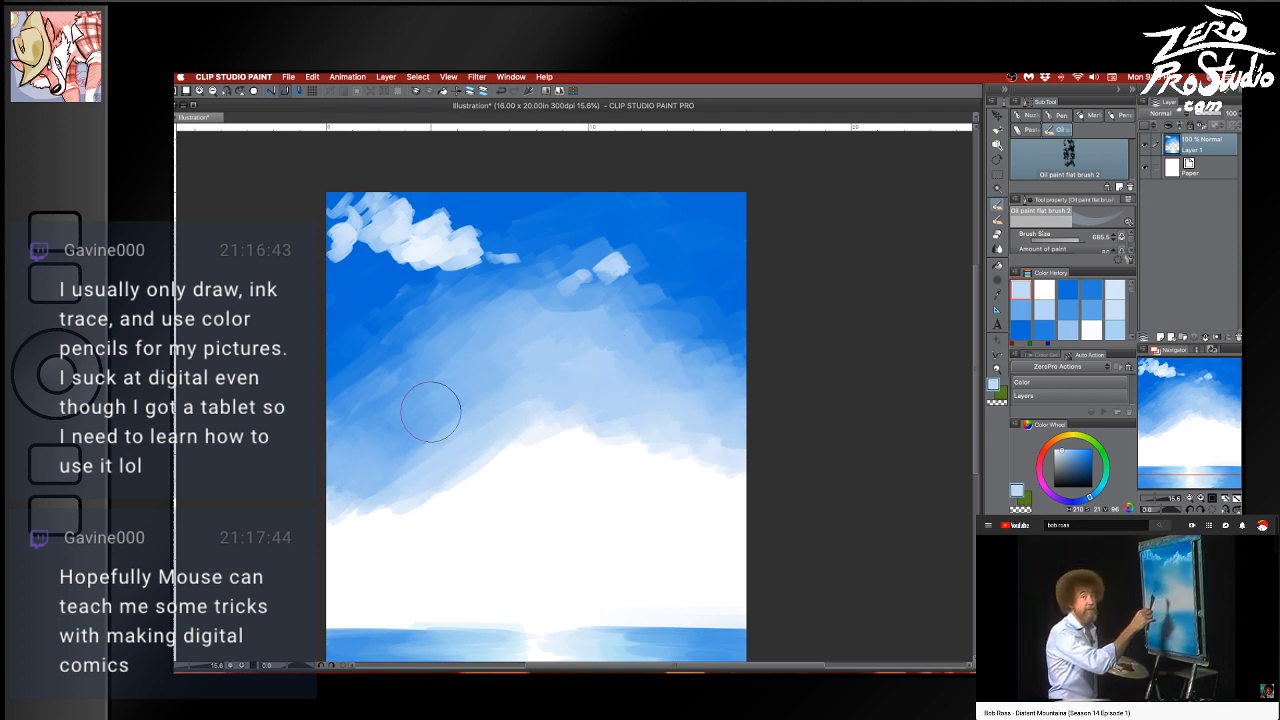
# Deepen the middle of the sky with sampled stronger blues and fade its lower right edge with broad strokes of sampled pale blue
pyautogui.keyDown('alt'); pyautogui.click(376, 343); pyautogui.keyUp('alt')
pyautogui.moveTo(422, 328)
pyautogui.mouseDown()
pyautogui.moveTo(529, 314)
pyautogui.moveTo(396, 375)
pyautogui.moveTo(551, 316)
pyautogui.moveTo(585, 322)
pyautogui.moveTo(480, 350)
pyautogui.moveTo(633, 352)
pyautogui.moveTo(585, 335)
pyautogui.moveTo(706, 364)
pyautogui.mouseUp()
pyautogui.keyDown('alt'); pyautogui.click(684, 272); pyautogui.keyUp('alt')
pyautogui.moveTo(692, 282)
pyautogui.mouseDown()
pyautogui.moveTo(632, 296)
pyautogui.moveTo(679, 303)
pyautogui.moveTo(684, 344)
pyautogui.moveTo(714, 354)
pyautogui.moveTo(626, 311)
pyautogui.moveTo(590, 315)
pyautogui.moveTo(677, 279)
pyautogui.moveTo(650, 305)
pyautogui.moveTo(560, 338)
pyautogui.moveTo(506, 330)
pyautogui.moveTo(484, 310)
pyautogui.moveTo(631, 233)
pyautogui.moveTo(537, 260)
pyautogui.moveTo(614, 235)
pyautogui.moveTo(496, 302)
pyautogui.moveTo(384, 328)
pyautogui.moveTo(646, 339)
pyautogui.moveTo(661, 365)
pyautogui.moveTo(616, 344)
pyautogui.moveTo(435, 345)
pyautogui.moveTo(408, 428)
pyautogui.moveTo(491, 389)
pyautogui.moveTo(432, 443)
pyautogui.moveTo(402, 367)
pyautogui.moveTo(361, 373)
pyautogui.moveTo(460, 342)
pyautogui.moveTo(637, 366)
pyautogui.moveTo(718, 405)
pyautogui.moveTo(635, 393)
pyautogui.moveTo(633, 333)
pyautogui.mouseUp()
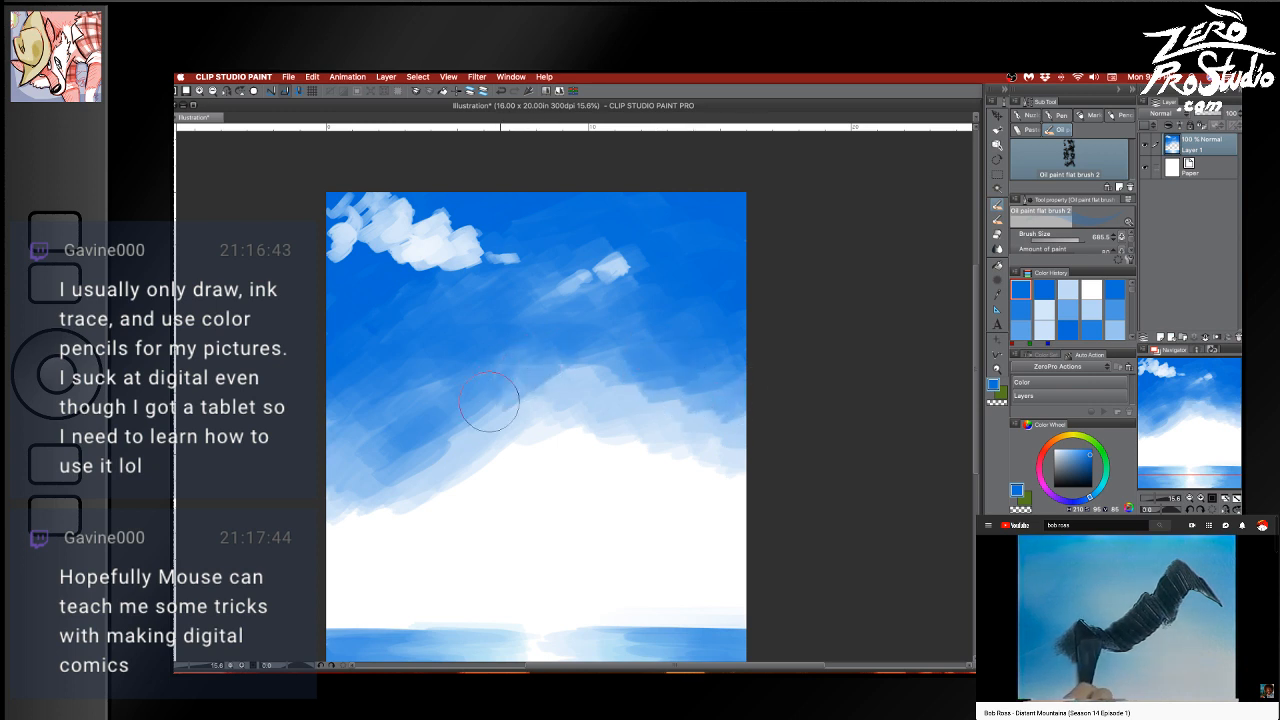
pyautogui.keyDown('alt'); pyautogui.click(584, 368); pyautogui.keyUp('alt')
pyautogui.moveTo(555, 375)
pyautogui.mouseDown()
pyautogui.moveTo(601, 347)
pyautogui.moveTo(615, 395)
pyautogui.moveTo(745, 417)
pyautogui.moveTo(616, 429)
pyautogui.moveTo(736, 442)
pyautogui.mouseUp()
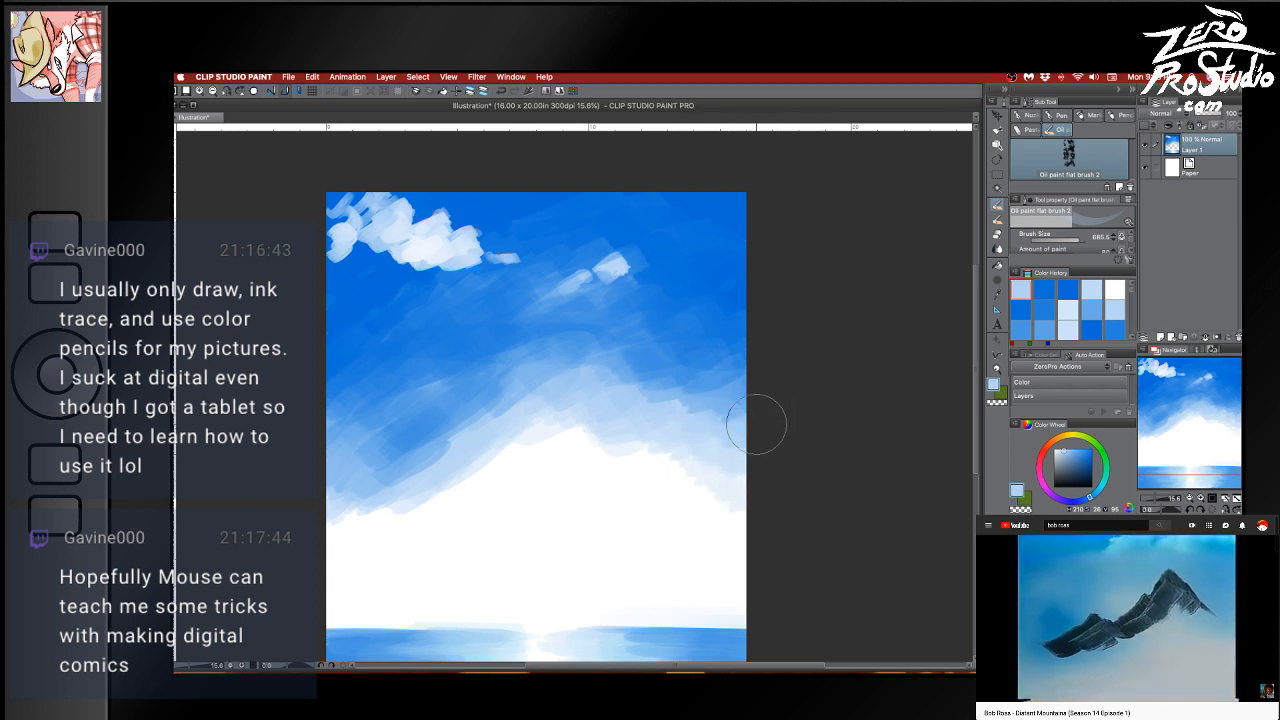
pyautogui.press('Tab')
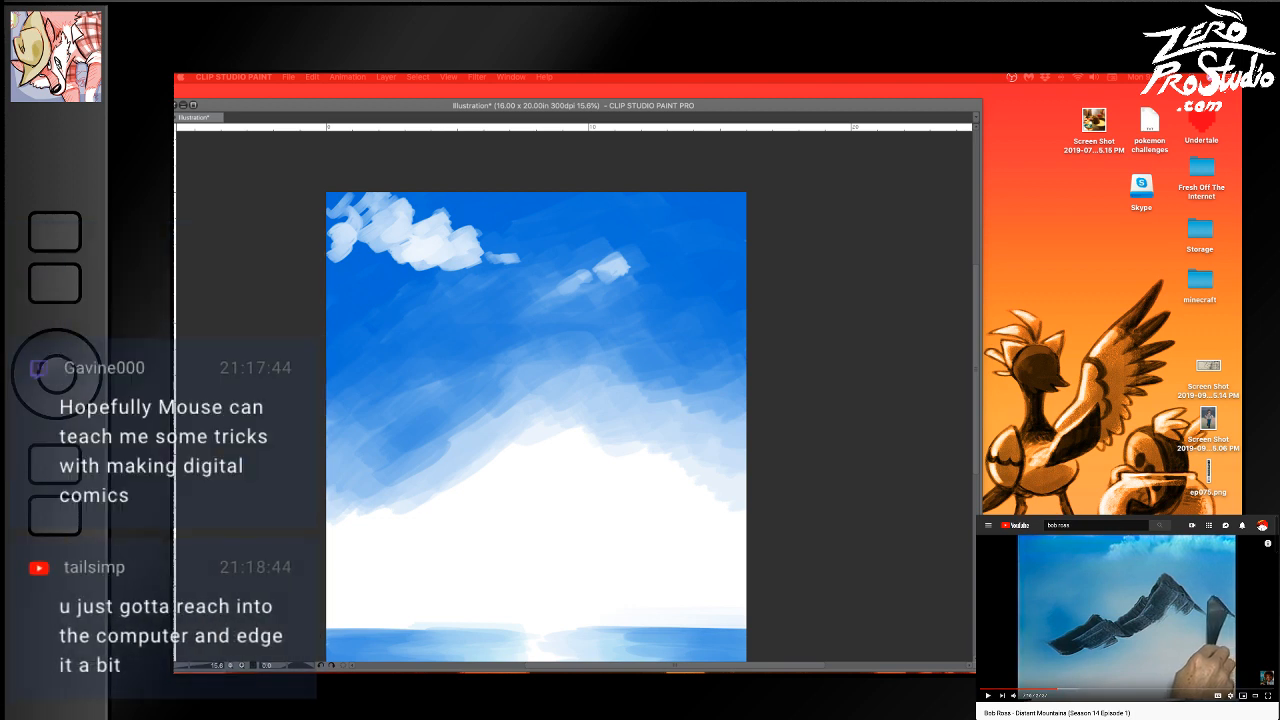
pyautogui.press('Tab')
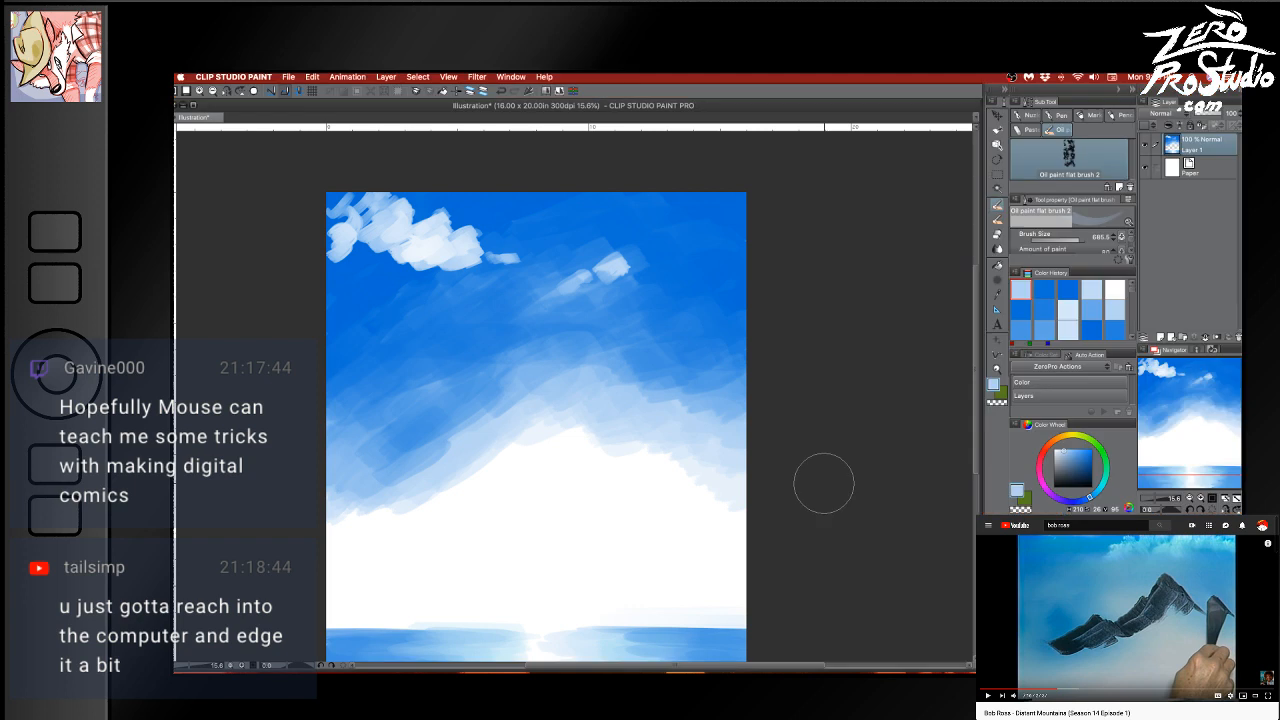
pyautogui.moveTo(672, 492)
pyautogui.mouseDown()
pyautogui.moveTo(823, 491)
pyautogui.moveTo(853, 466)
pyautogui.mouseUp()
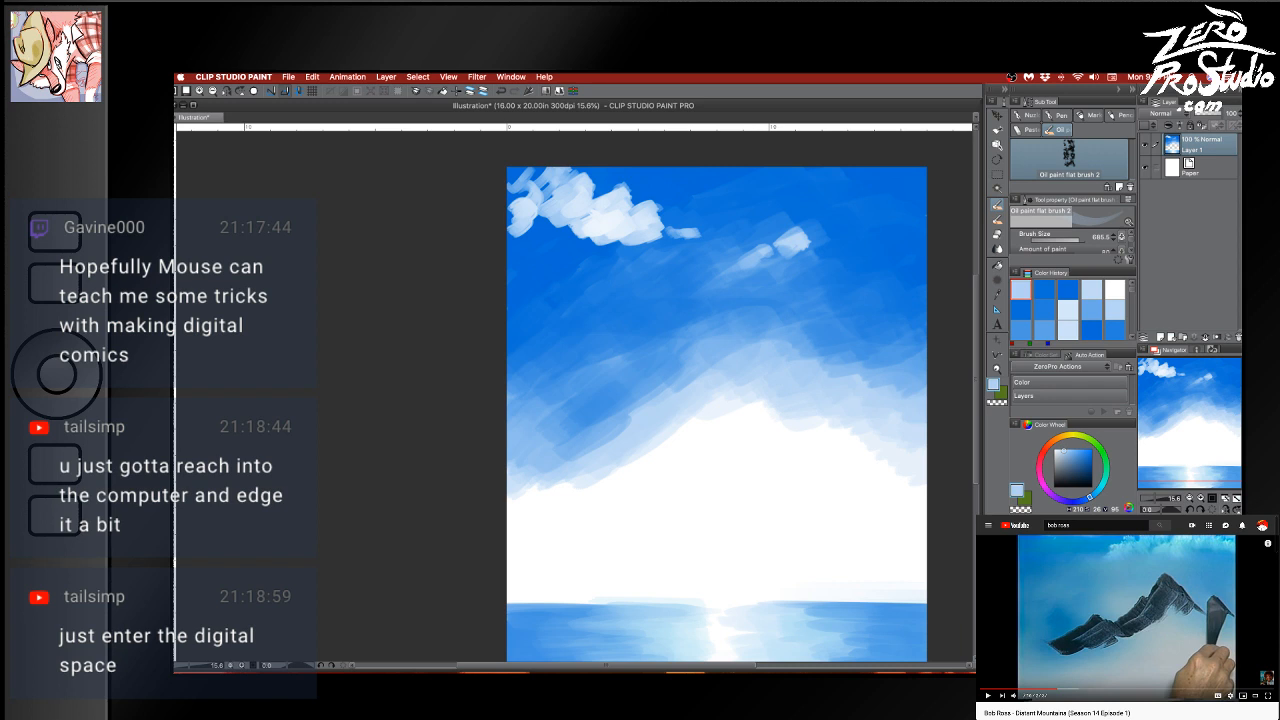
pyautogui.press('super+Tab')
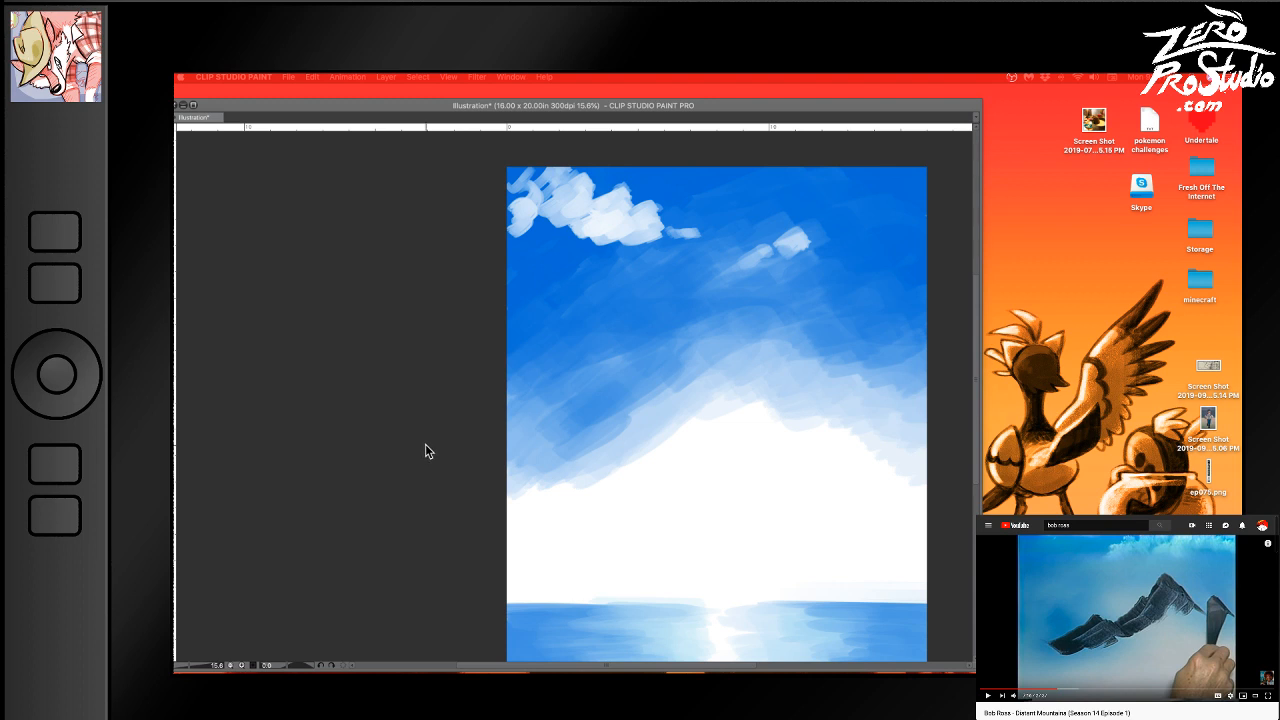
pyautogui.click(320, 280)
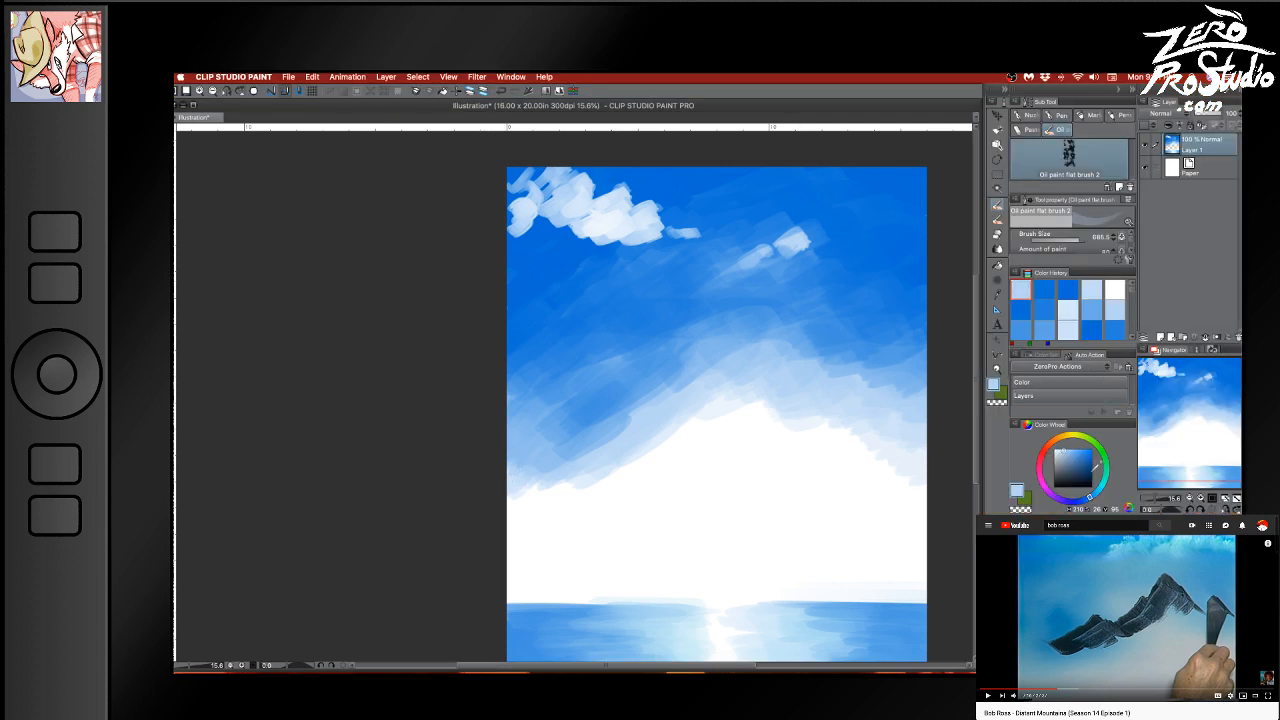
# Pick a bright cyan blue and brush it across the middle of the sky on both the left and right sides
pyautogui.click(1095, 483)
pyautogui.click(1081, 453)
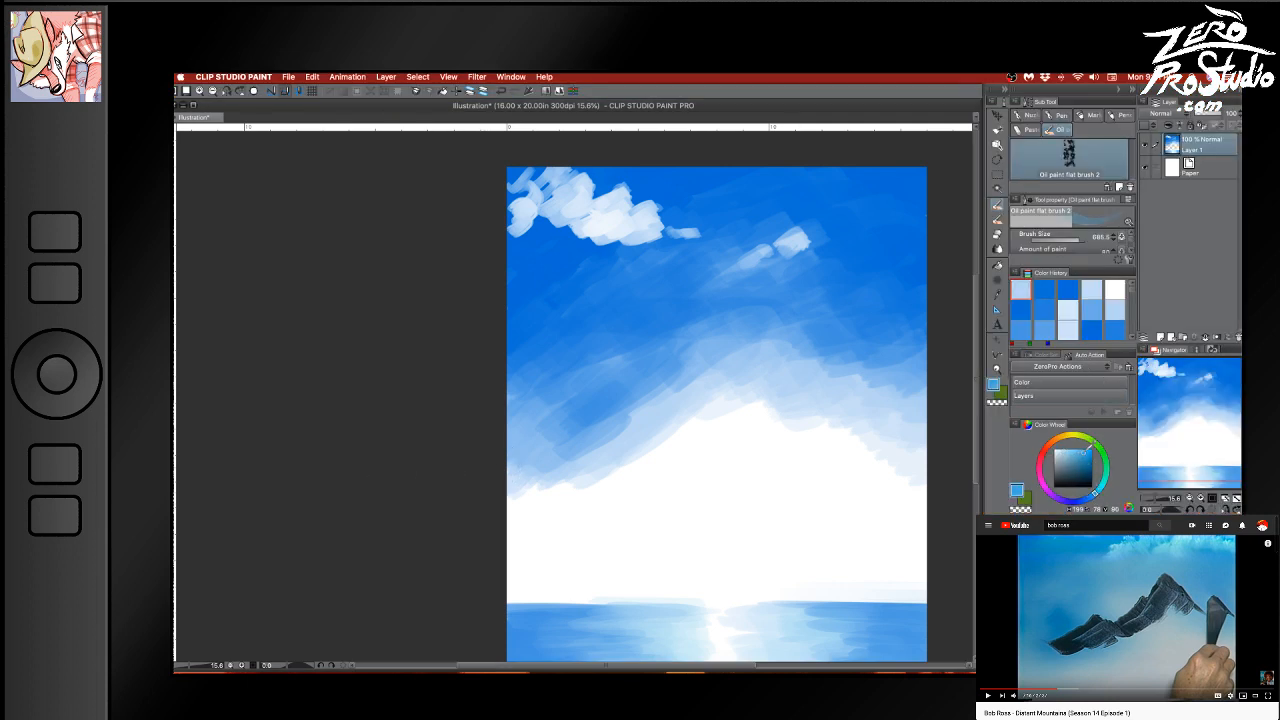
pyautogui.click(1100, 494)
pyautogui.click(1081, 451)
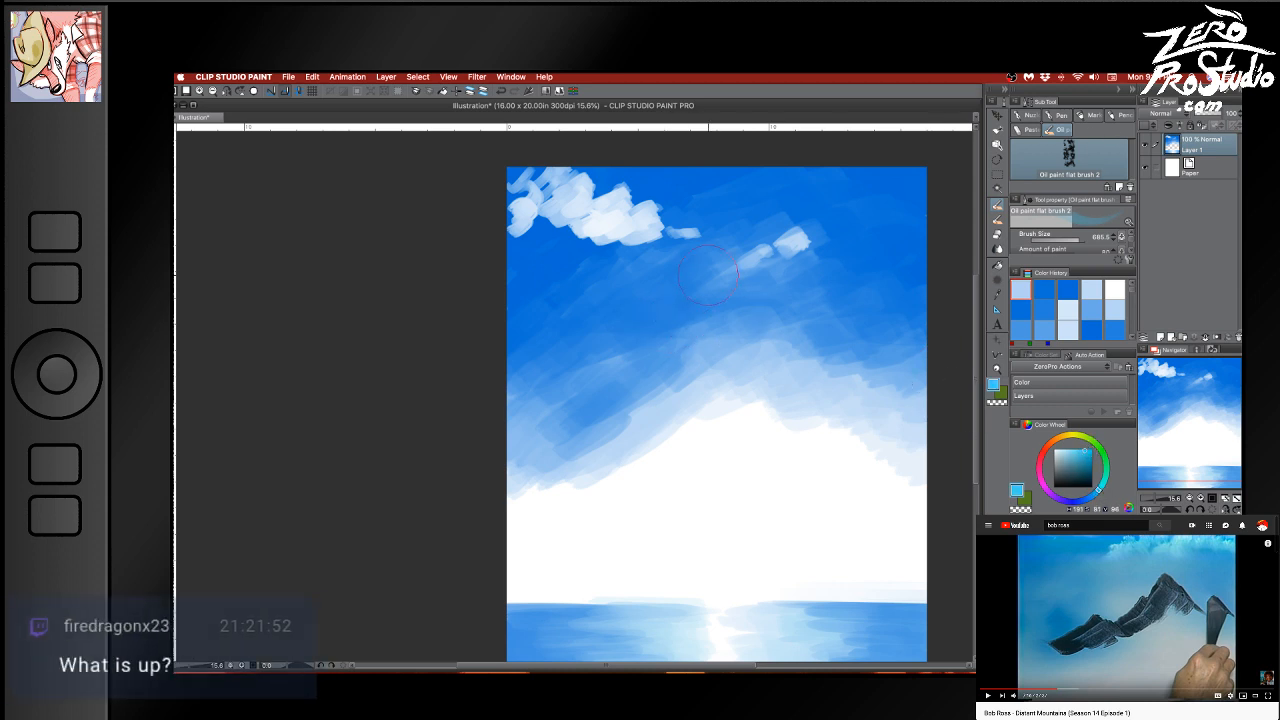
pyautogui.moveTo(690, 283)
pyautogui.mouseDown()
pyautogui.moveTo(564, 297)
pyautogui.moveTo(534, 325)
pyautogui.moveTo(544, 371)
pyautogui.moveTo(506, 350)
pyautogui.moveTo(561, 305)
pyautogui.moveTo(529, 315)
pyautogui.moveTo(514, 361)
pyautogui.moveTo(524, 425)
pyautogui.mouseUp()
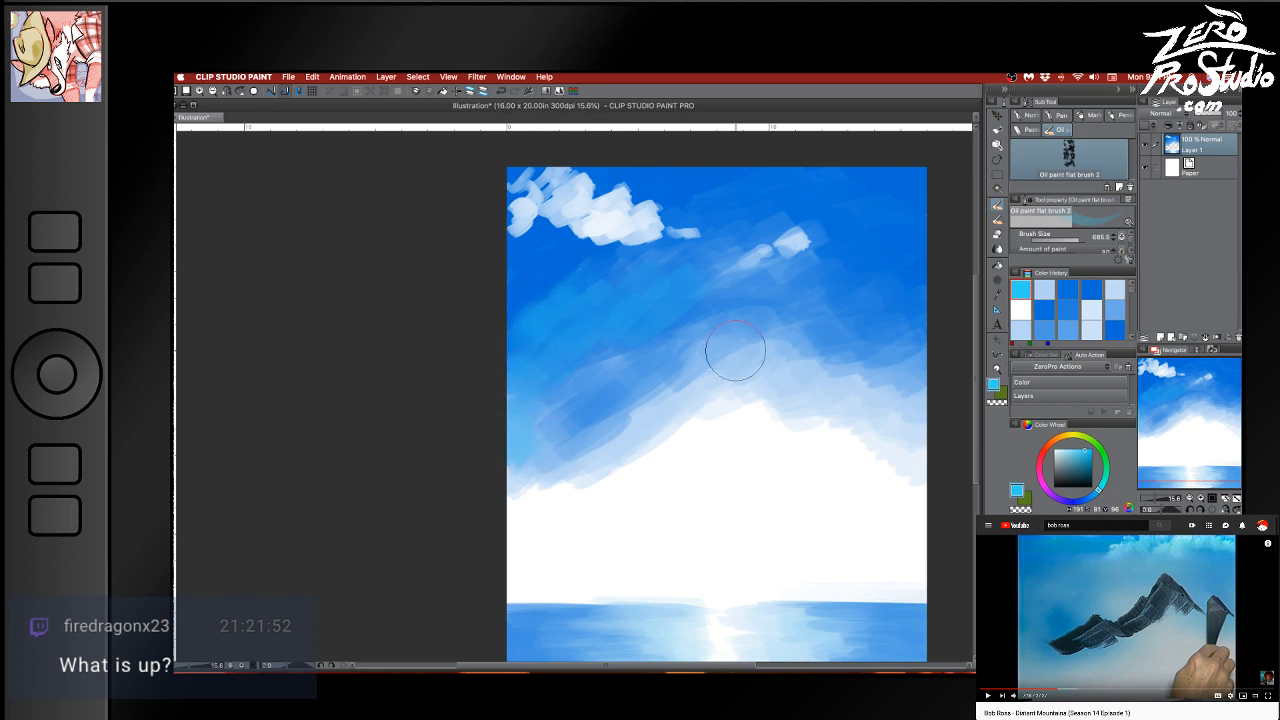
pyautogui.moveTo(851, 371)
pyautogui.mouseDown()
pyautogui.moveTo(839, 341)
pyautogui.moveTo(887, 350)
pyautogui.moveTo(797, 288)
pyautogui.mouseUp()
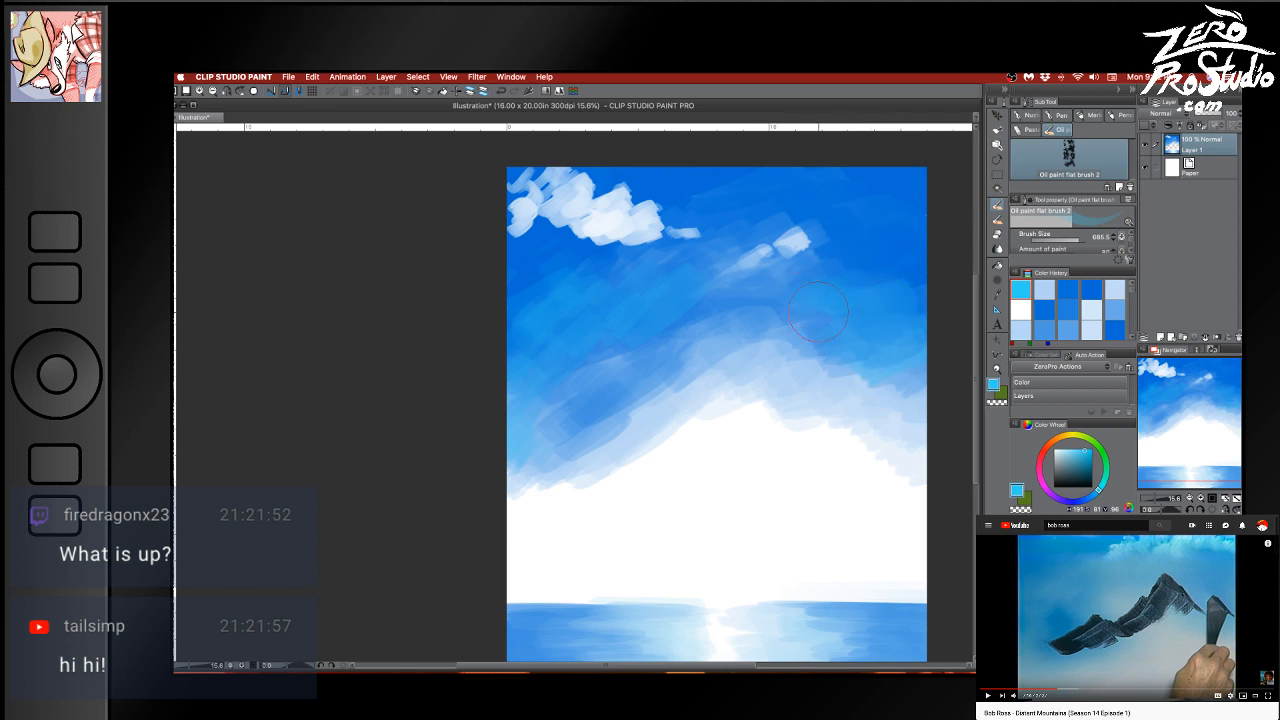
pyautogui.moveTo(886, 342)
pyautogui.mouseDown()
pyautogui.moveTo(879, 382)
pyautogui.moveTo(908, 372)
pyautogui.mouseUp()
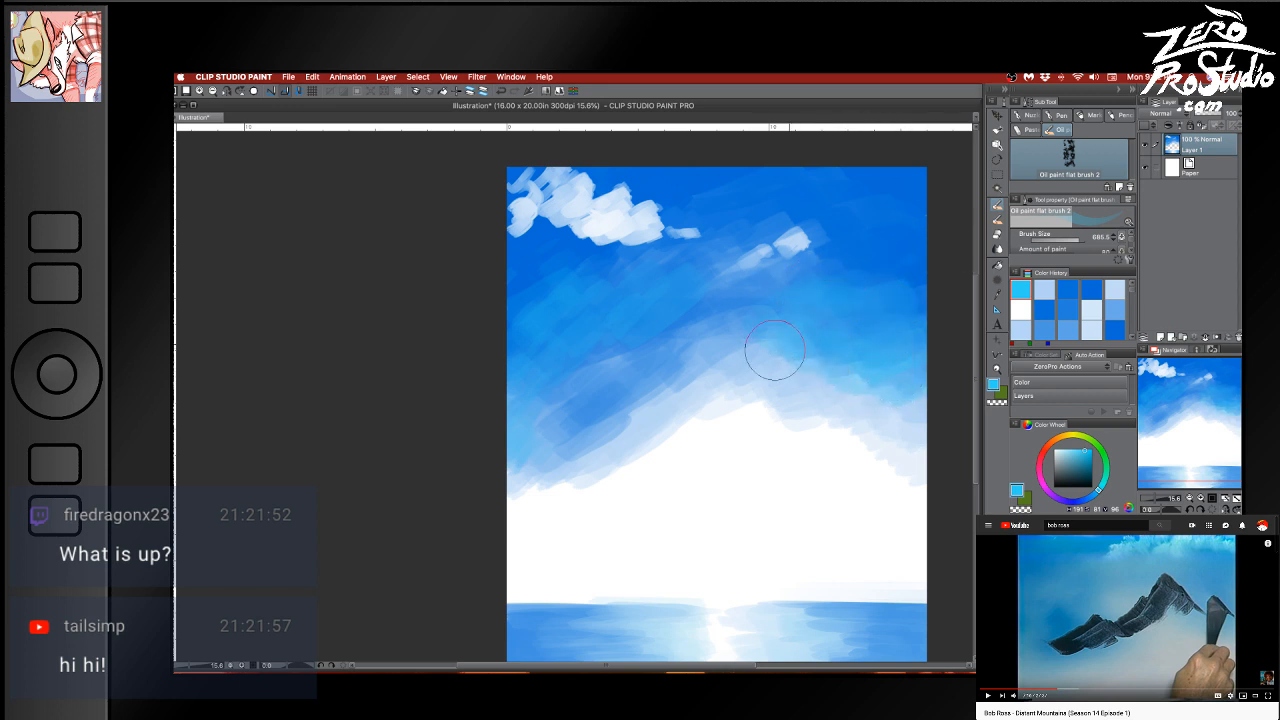
# Blend the lower middle and left of the sky toward the white area with sampled light and mid blues
pyautogui.keyDown('alt'); pyautogui.click(781, 338); pyautogui.keyUp('alt')
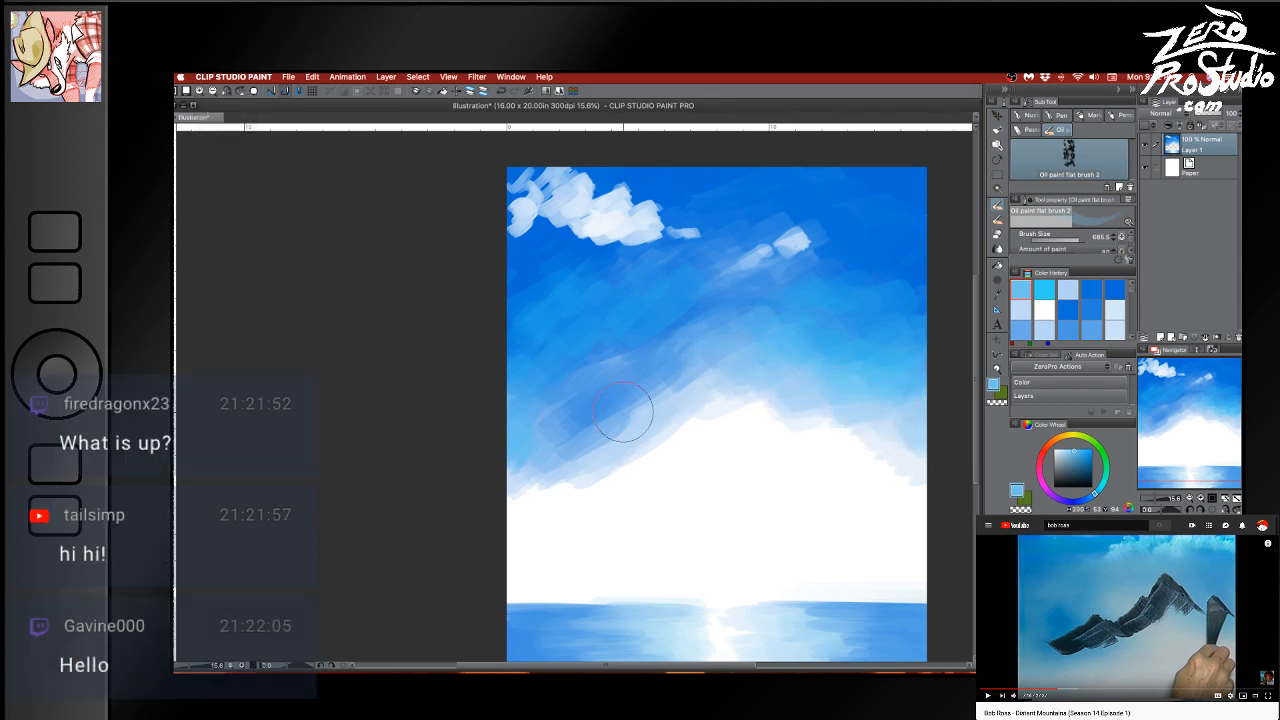
pyautogui.keyDown('alt'); pyautogui.click(648, 350); pyautogui.keyUp('alt')
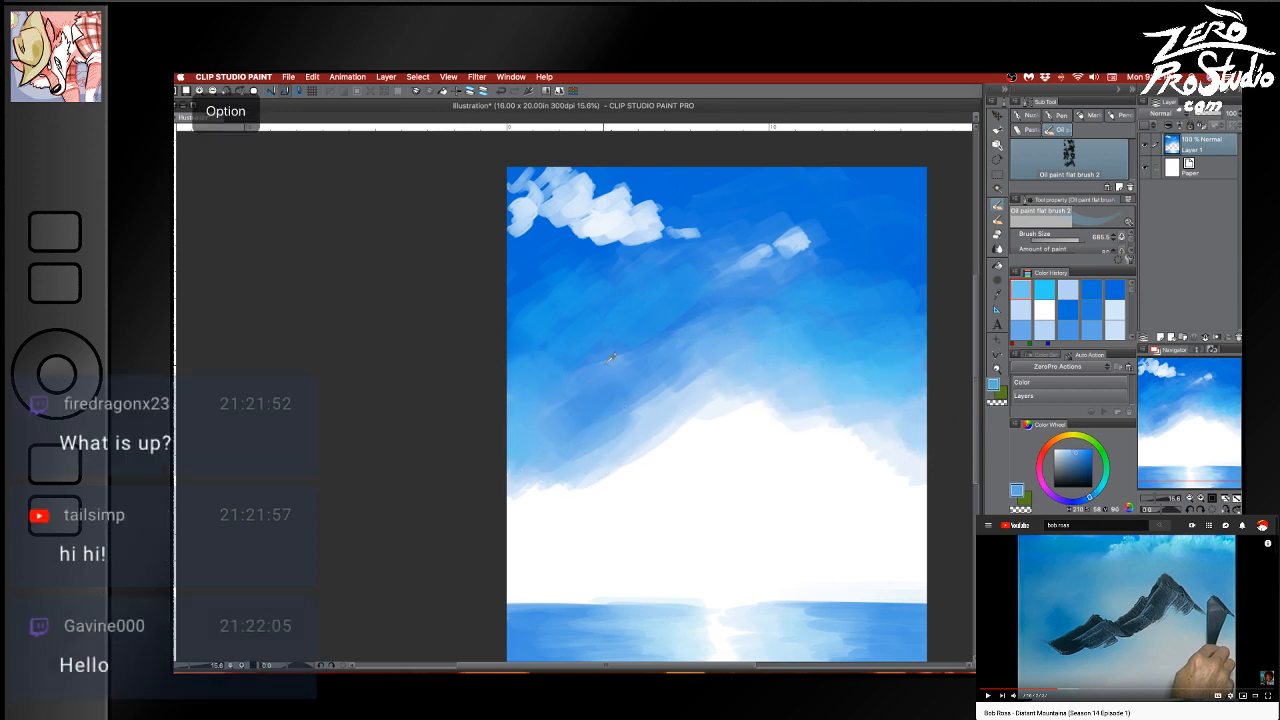
pyautogui.moveTo(648, 350)
pyautogui.mouseDown()
pyautogui.moveTo(587, 367)
pyautogui.moveTo(577, 350)
pyautogui.moveTo(542, 375)
pyautogui.mouseUp()
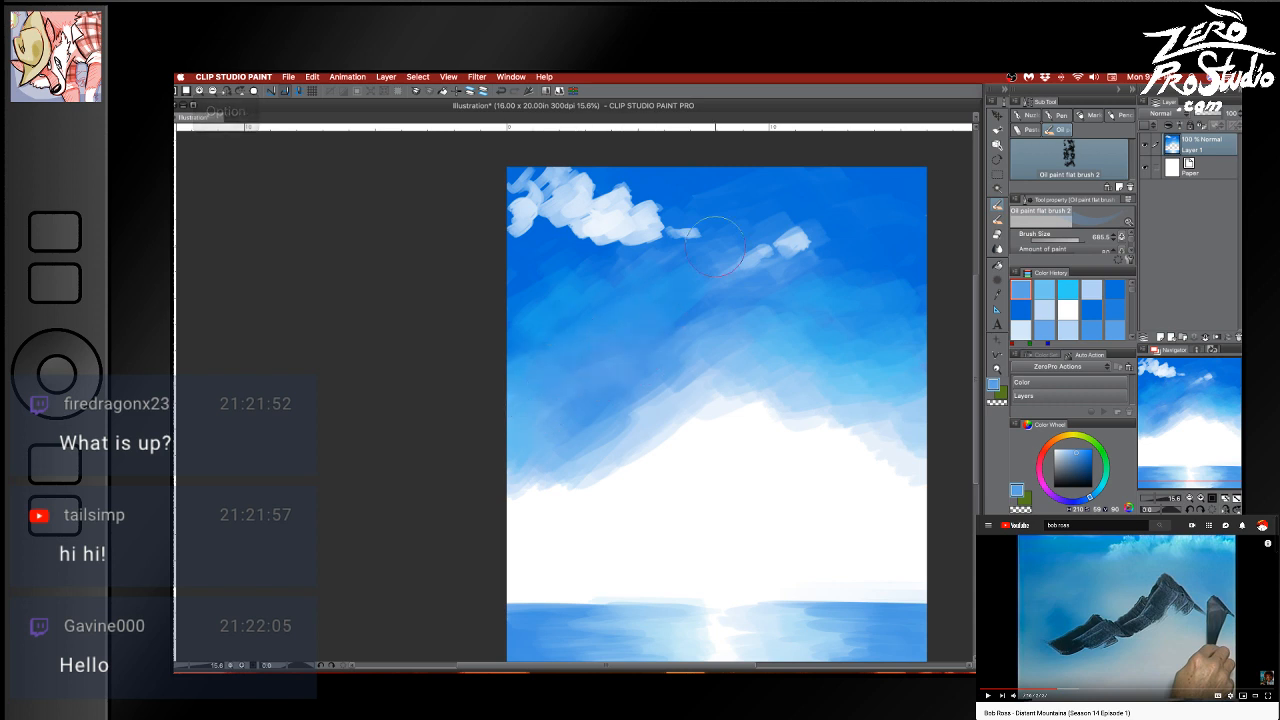
# Soften the underside of the upper-left cloud into the sky with broad strokes of sampled deep and mid blues
pyautogui.keyDown('alt'); pyautogui.click(559, 269); pyautogui.keyUp('alt')
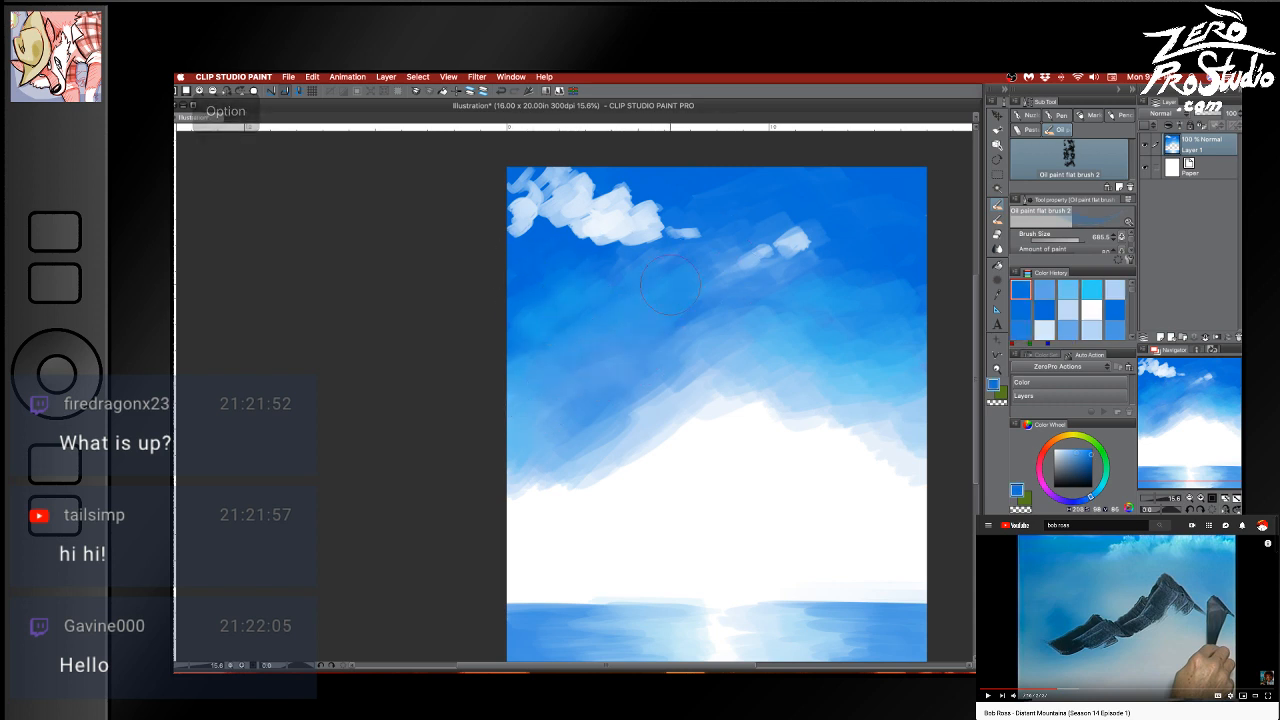
pyautogui.moveTo(616, 226); pyautogui.dragTo(552, 266)
pyautogui.moveTo(567, 217)
pyautogui.mouseDown()
pyautogui.moveTo(630, 233)
pyautogui.moveTo(577, 227)
pyautogui.moveTo(577, 210)
pyautogui.moveTo(553, 263)
pyautogui.moveTo(583, 215)
pyautogui.moveTo(467, 253)
pyautogui.moveTo(577, 181)
pyautogui.moveTo(486, 225)
pyautogui.moveTo(548, 212)
pyautogui.mouseUp()
pyautogui.keyDown('alt'); pyautogui.click(572, 232); pyautogui.keyUp('alt')
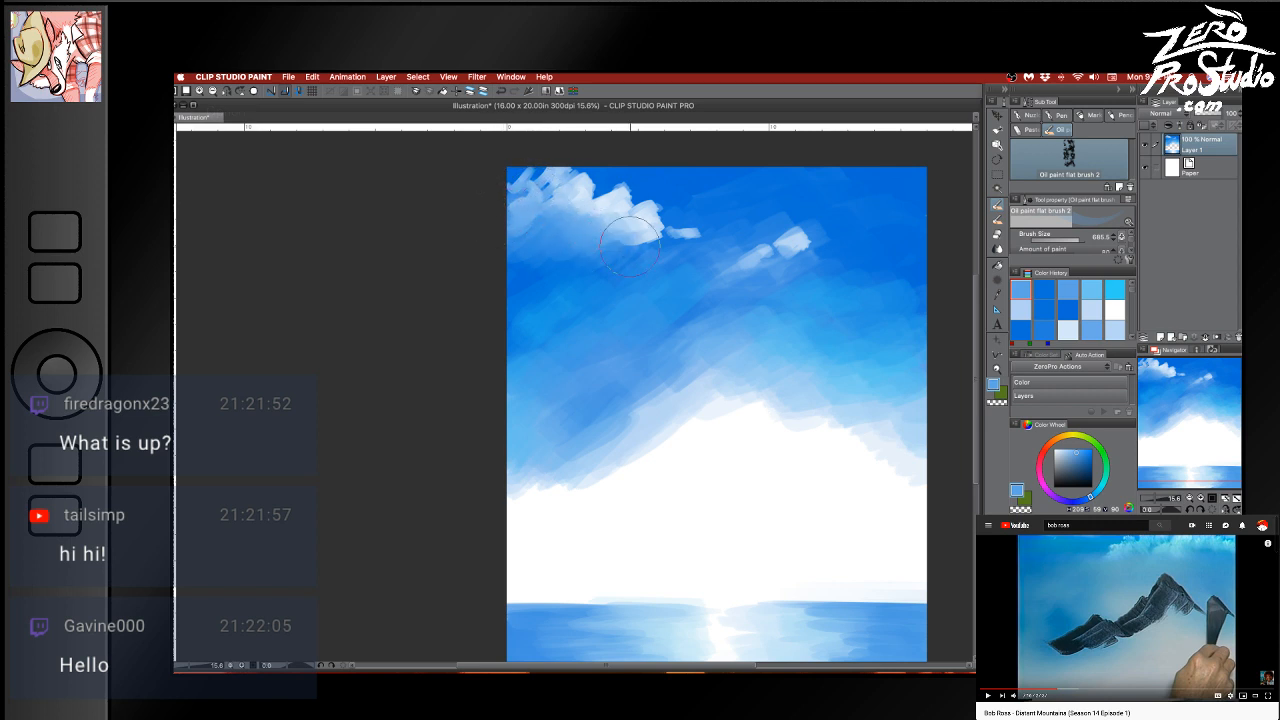
# Sample near-white, reduce the brush to about 321, and dab a puffy upper-right cloud plus extra puffs along the upper-left cloud
pyautogui.press('alt')
pyautogui.keyDown('alt'); pyautogui.click(633, 192); pyautogui.keyUp('alt')
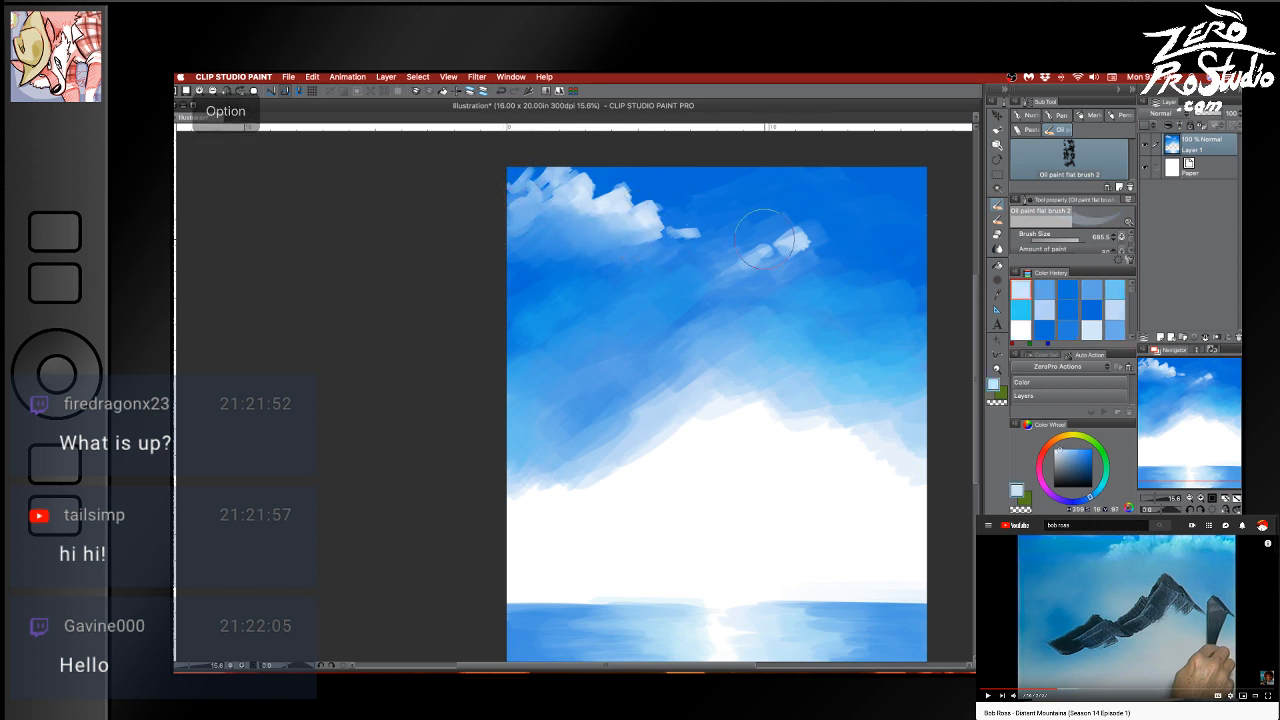
pyautogui.moveTo(838, 265)
pyautogui.mouseDown()
pyautogui.moveTo(861, 223)
pyautogui.moveTo(838, 268)
pyautogui.moveTo(820, 265)
pyautogui.moveTo(844, 243)
pyautogui.moveTo(831, 241)
pyautogui.moveTo(867, 252)
pyautogui.moveTo(824, 262)
pyautogui.moveTo(788, 237)
pyautogui.moveTo(770, 243)
pyautogui.moveTo(795, 233)
pyautogui.moveTo(762, 259)
pyautogui.mouseUp()
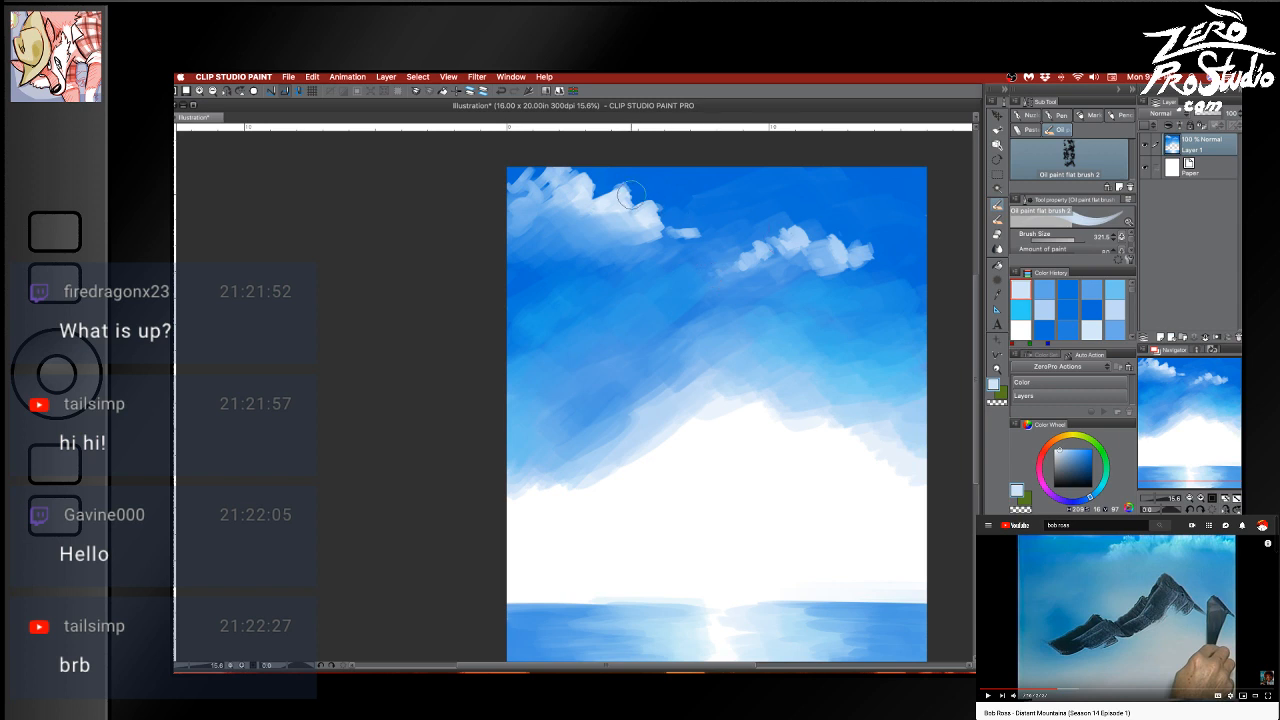
pyautogui.moveTo(631, 195)
pyautogui.mouseDown()
pyautogui.moveTo(613, 198)
pyautogui.moveTo(629, 191)
pyautogui.moveTo(660, 205)
pyautogui.moveTo(652, 218)
pyautogui.moveTo(709, 233)
pyautogui.mouseUp()
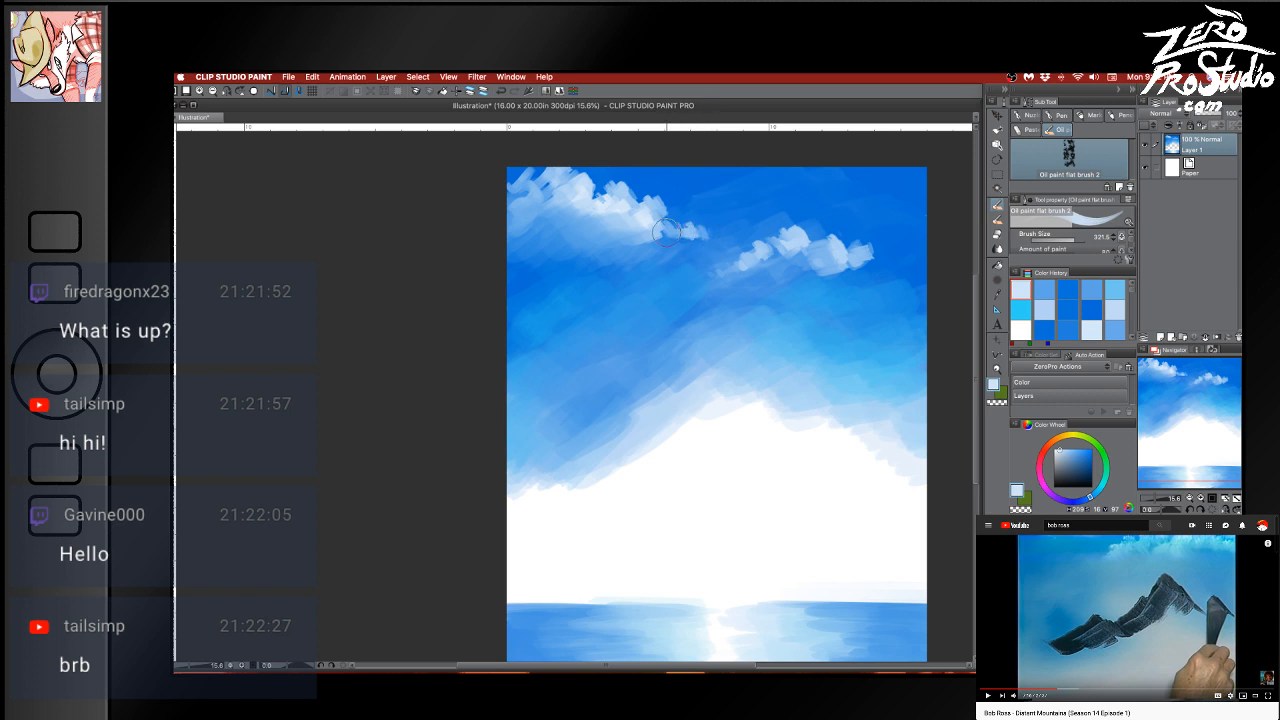
pyautogui.moveTo(591, 175)
pyautogui.mouseDown()
pyautogui.moveTo(800, 219)
pyautogui.moveTo(875, 253)
pyautogui.moveTo(595, 198)
pyautogui.mouseUp()
pyautogui.moveTo(838, 253)
pyautogui.mouseDown()
pyautogui.moveTo(848, 249)
pyautogui.moveTo(815, 250)
pyautogui.moveTo(882, 262)
pyautogui.moveTo(783, 252)
pyautogui.moveTo(795, 264)
pyautogui.moveTo(793, 250)
pyautogui.moveTo(690, 270)
pyautogui.moveTo(880, 262)
pyautogui.moveTo(815, 265)
pyautogui.mouseUp()
# Shade the underside of the upper-right cloud and trail a wisp to its left with sampled blues at a size of about 210
pyautogui.press(']')
pyautogui.keyDown('alt'); pyautogui.click(694, 278); pyautogui.keyUp('alt')
pyautogui.moveTo(694, 278)
pyautogui.mouseDown()
pyautogui.moveTo(868, 254)
pyautogui.moveTo(720, 274)
pyautogui.moveTo(864, 257)
pyautogui.moveTo(805, 296)
pyautogui.moveTo(864, 271)
pyautogui.mouseUp()
pyautogui.keyDown('alt'); pyautogui.click(800, 270); pyautogui.keyUp('alt')
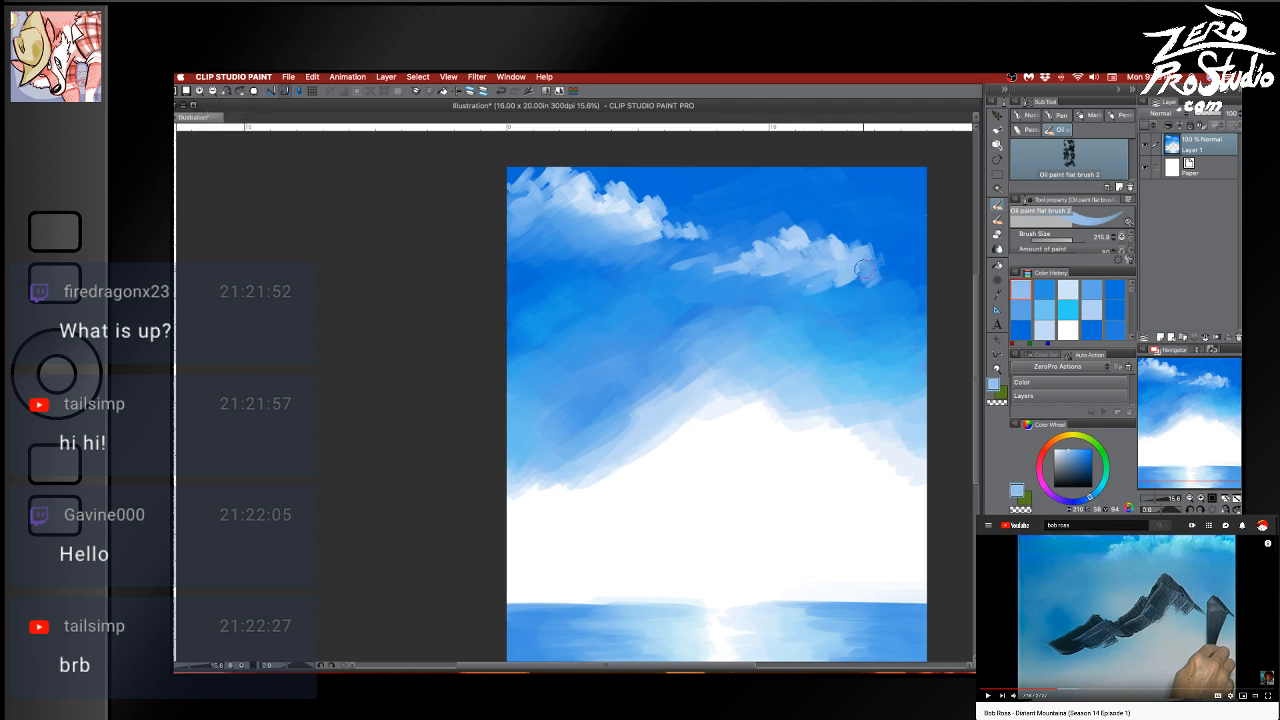
pyautogui.keyDown('alt'); pyautogui.click(785, 291); pyautogui.keyUp('alt')
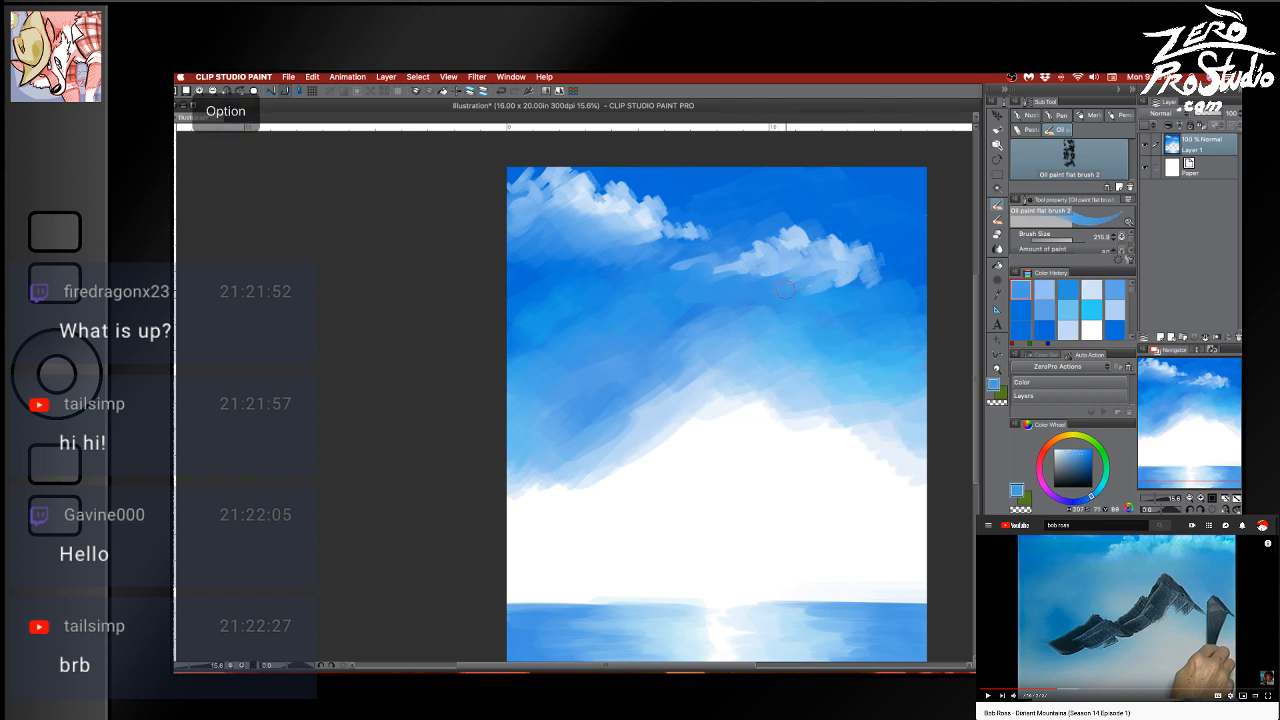
# Extend the upper-right cloud to the canvas edge and build up a tall puff there with sampled pale blue at about 507
pyautogui.keyDown('alt'); pyautogui.click(864, 259); pyautogui.keyUp('alt')
pyautogui.keyDown('alt'); pyautogui.click(864, 268); pyautogui.keyUp('alt')
pyautogui.moveTo(858, 276)
pyautogui.mouseDown()
pyautogui.moveTo(784, 286)
pyautogui.moveTo(915, 284)
pyautogui.moveTo(884, 289)
pyautogui.moveTo(901, 281)
pyautogui.moveTo(886, 265)
pyautogui.moveTo(900, 256)
pyautogui.moveTo(852, 243)
pyautogui.moveTo(887, 229)
pyautogui.moveTo(918, 275)
pyautogui.moveTo(870, 262)
pyautogui.moveTo(922, 234)
pyautogui.mouseUp()
pyautogui.keyDown('alt'); pyautogui.click(856, 264); pyautogui.keyUp('alt')
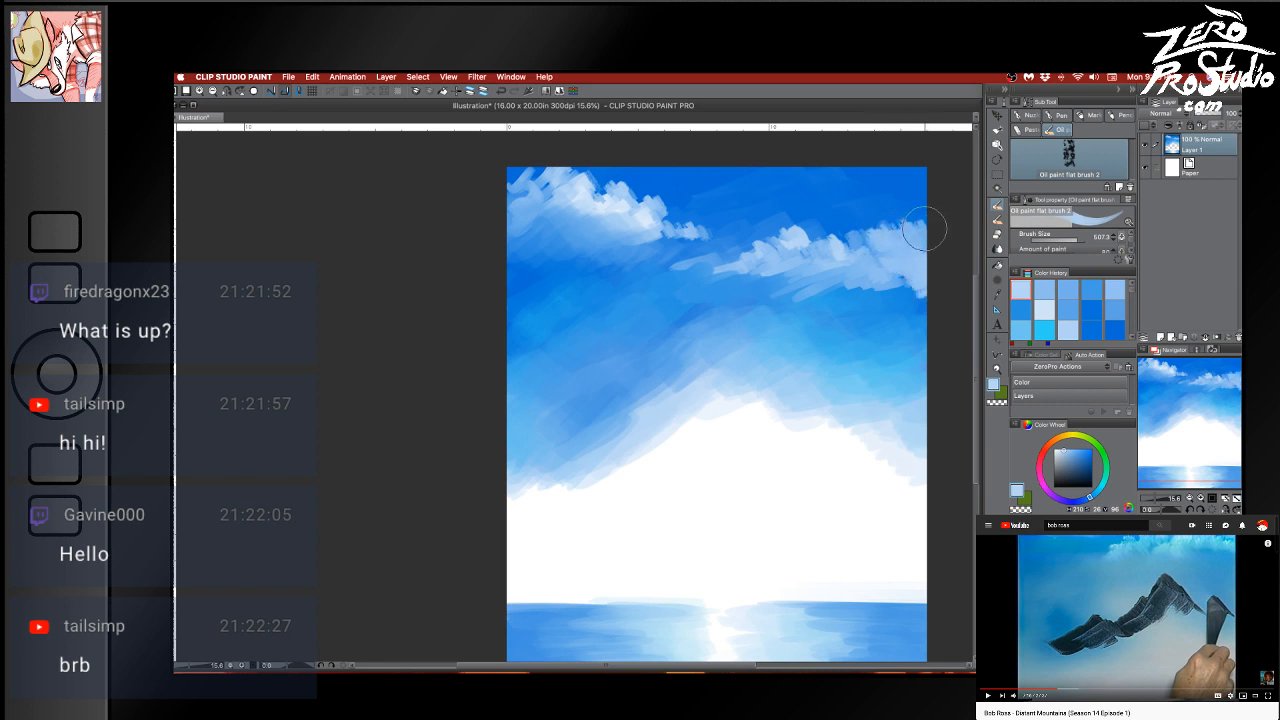
pyautogui.moveTo(890, 262); pyautogui.dragTo(912, 234)
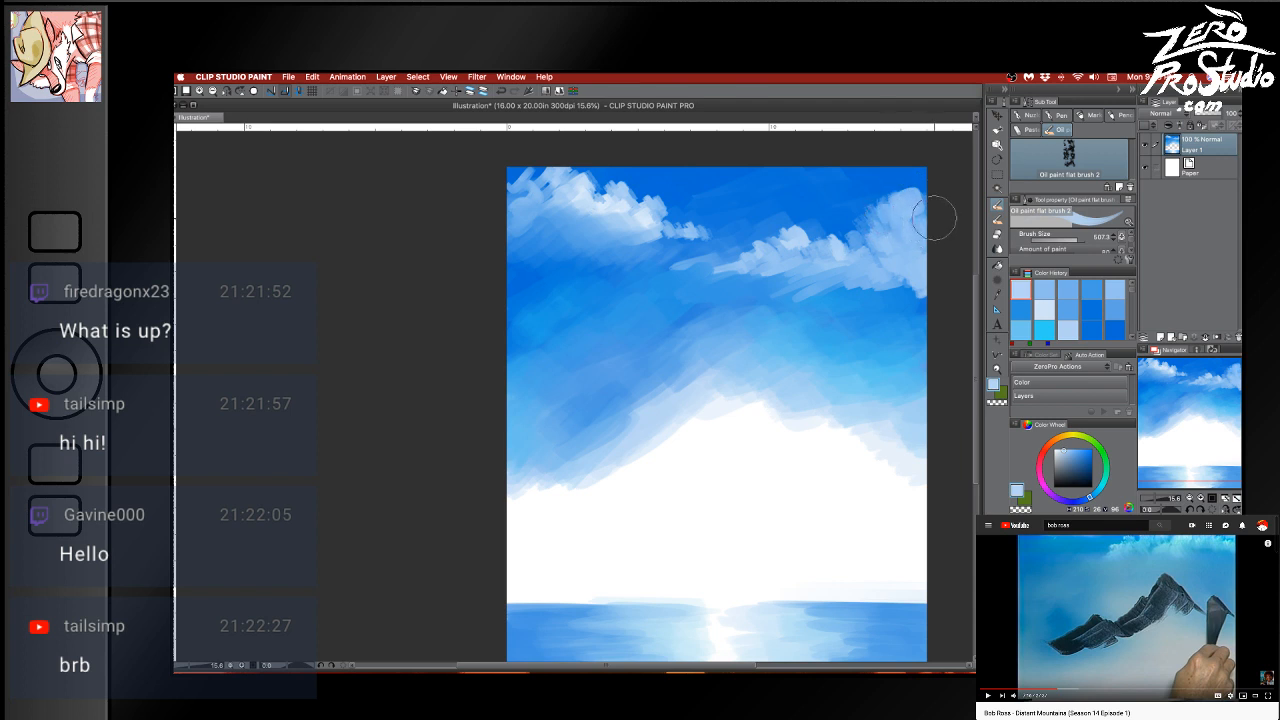
# Break up the right-edge cloud with sampled mid blue, undo stray strokes, and rework its lower part with sampled pale blues
pyautogui.keyDown('alt'); pyautogui.click(890, 220); pyautogui.keyUp('alt')
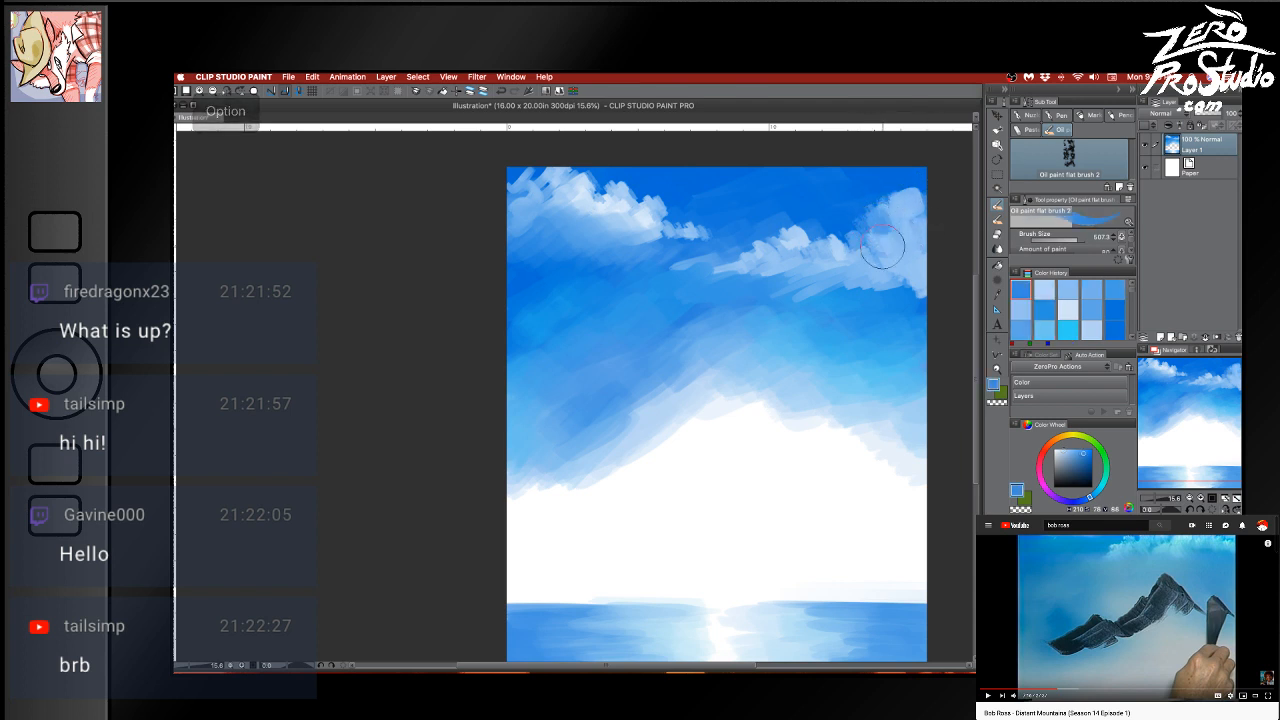
pyautogui.moveTo(863, 247)
pyautogui.mouseDown()
pyautogui.moveTo(880, 262)
pyautogui.moveTo(865, 280)
pyautogui.moveTo(897, 278)
pyautogui.mouseUp()
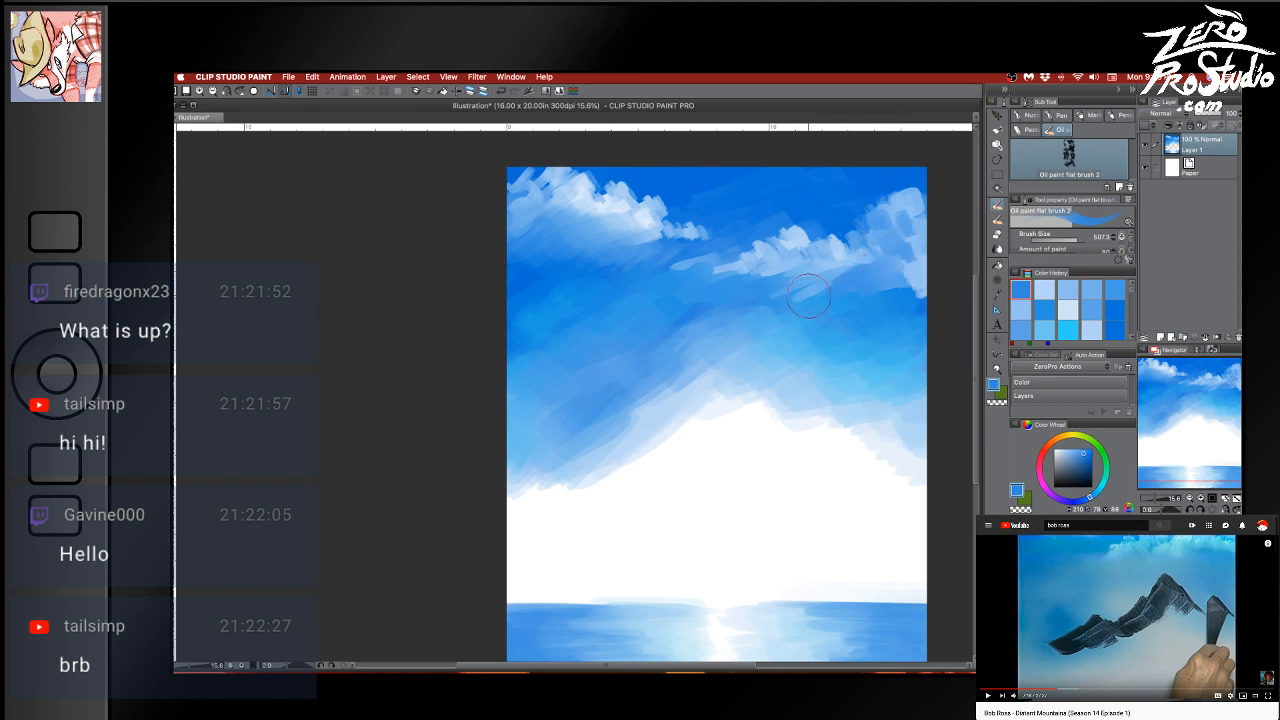
pyautogui.press('super+z')
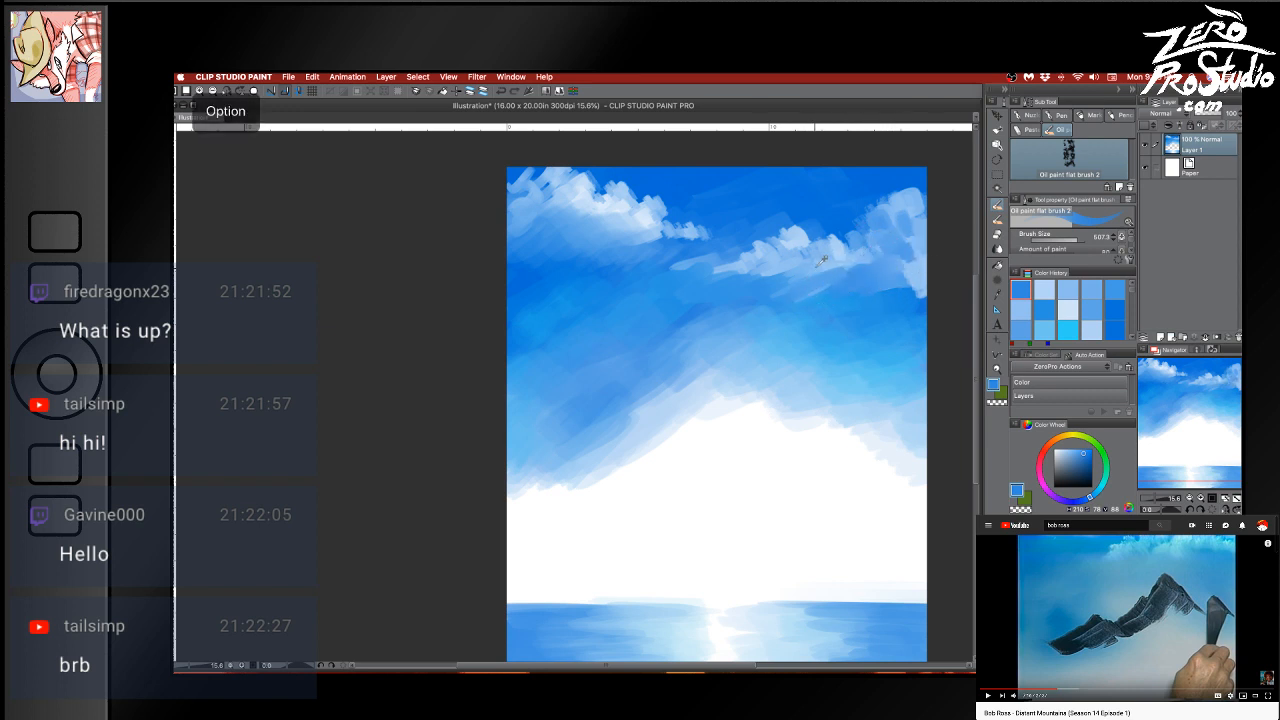
pyautogui.keyDown('alt'); pyautogui.click(833, 262); pyautogui.keyUp('alt')
pyautogui.press('super+z')
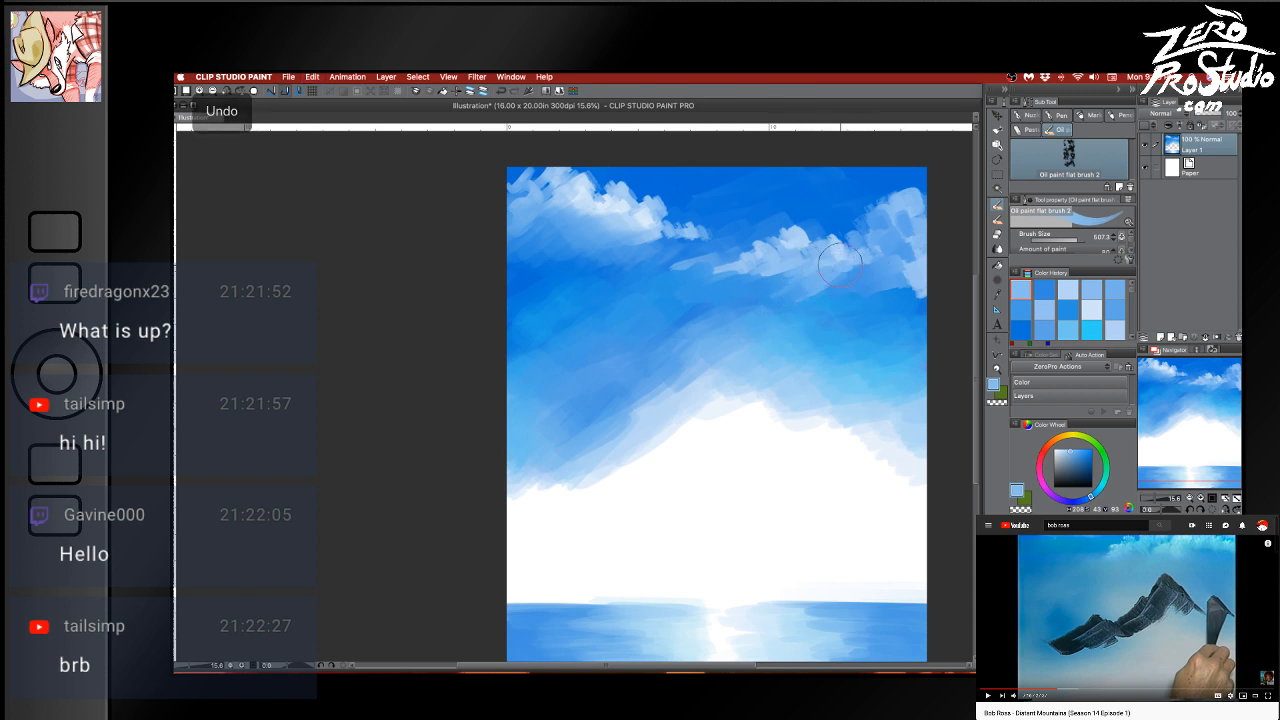
pyautogui.keyDown('alt'); pyautogui.click(910, 274); pyautogui.keyUp('alt')
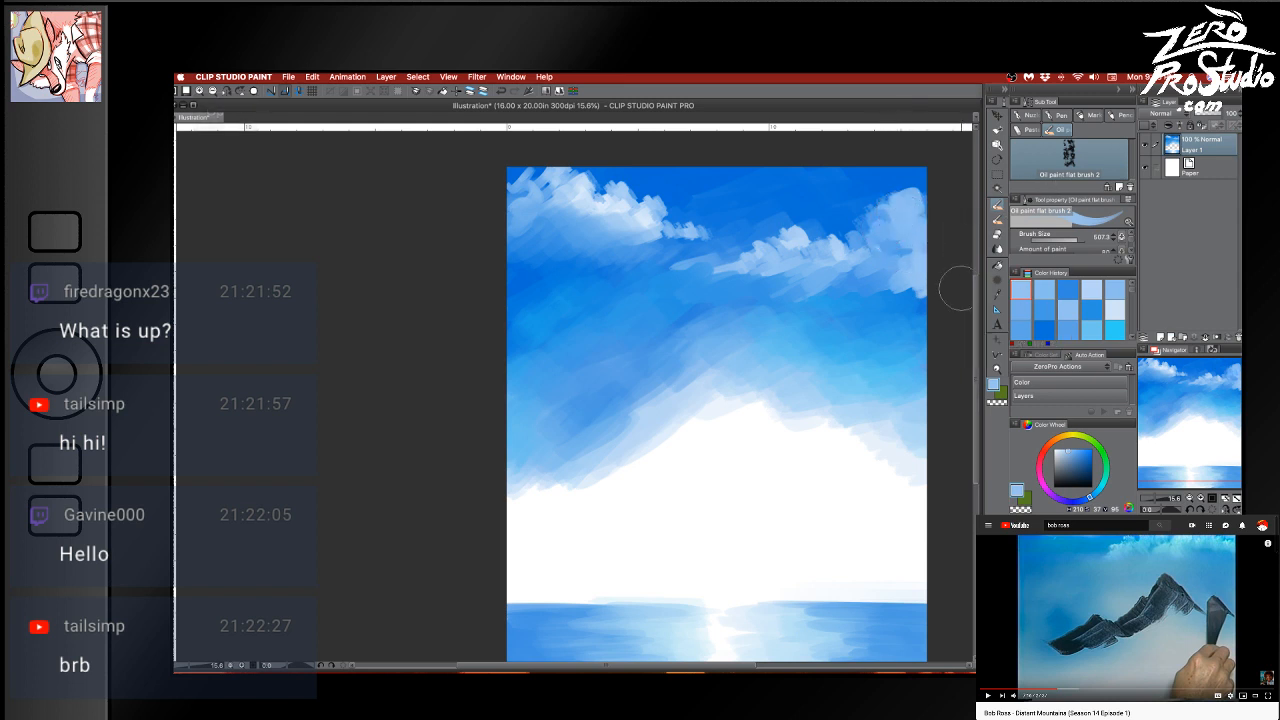
# Save the painting to the Desktop as BobRoss in CLIP STUDIO FORMAT
pyautogui.press('super+Tab')
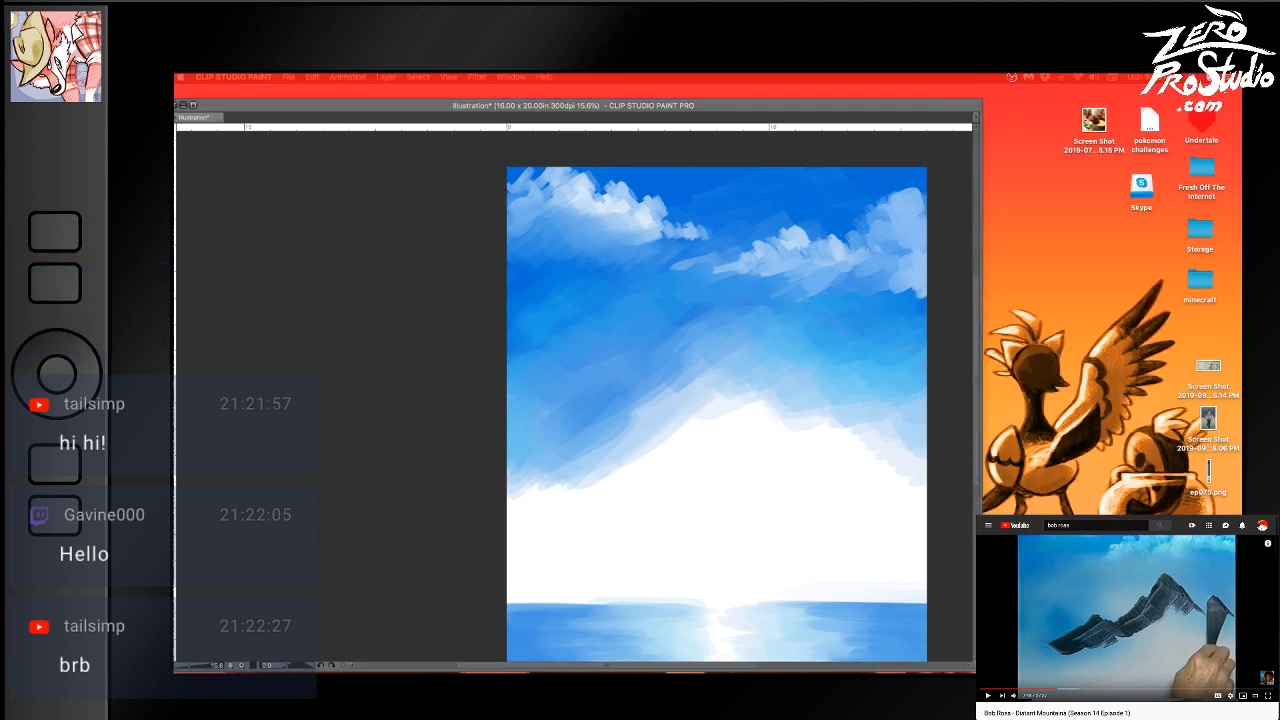
pyautogui.press('super+Tab')
pyautogui.press('super+s')
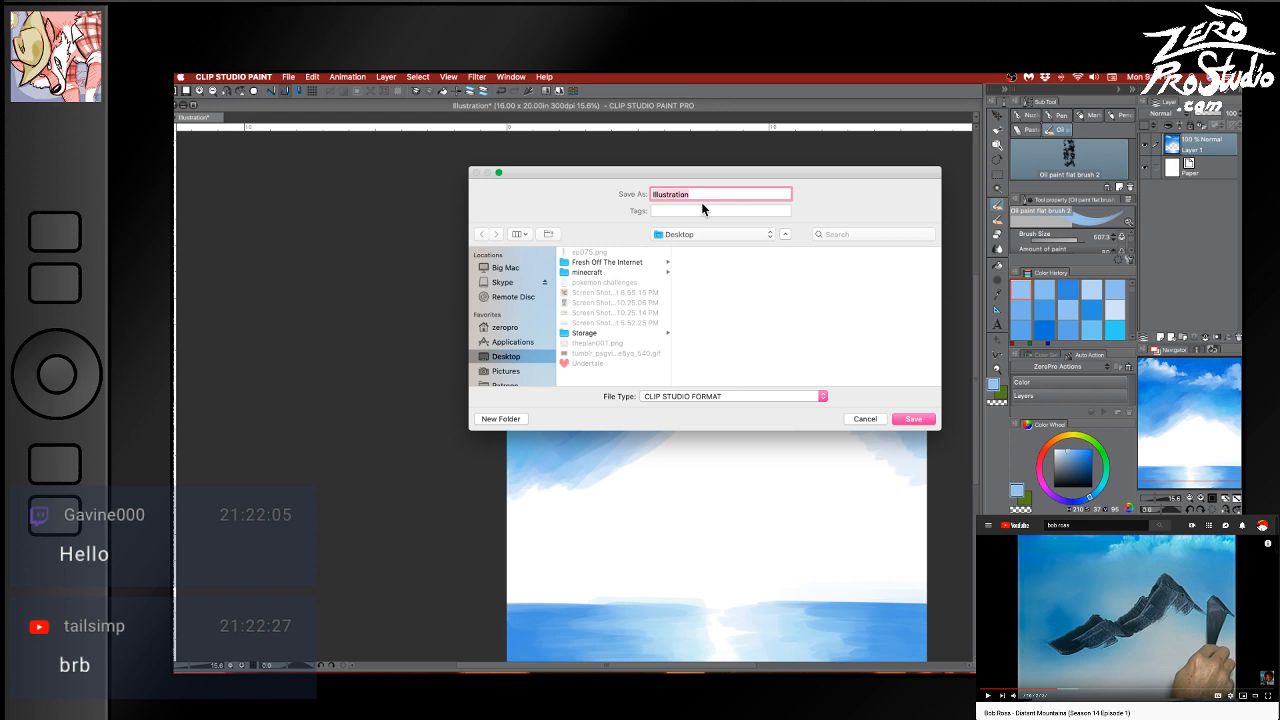
pyautogui.write('BobRoss')
pyautogui.click(913, 419)
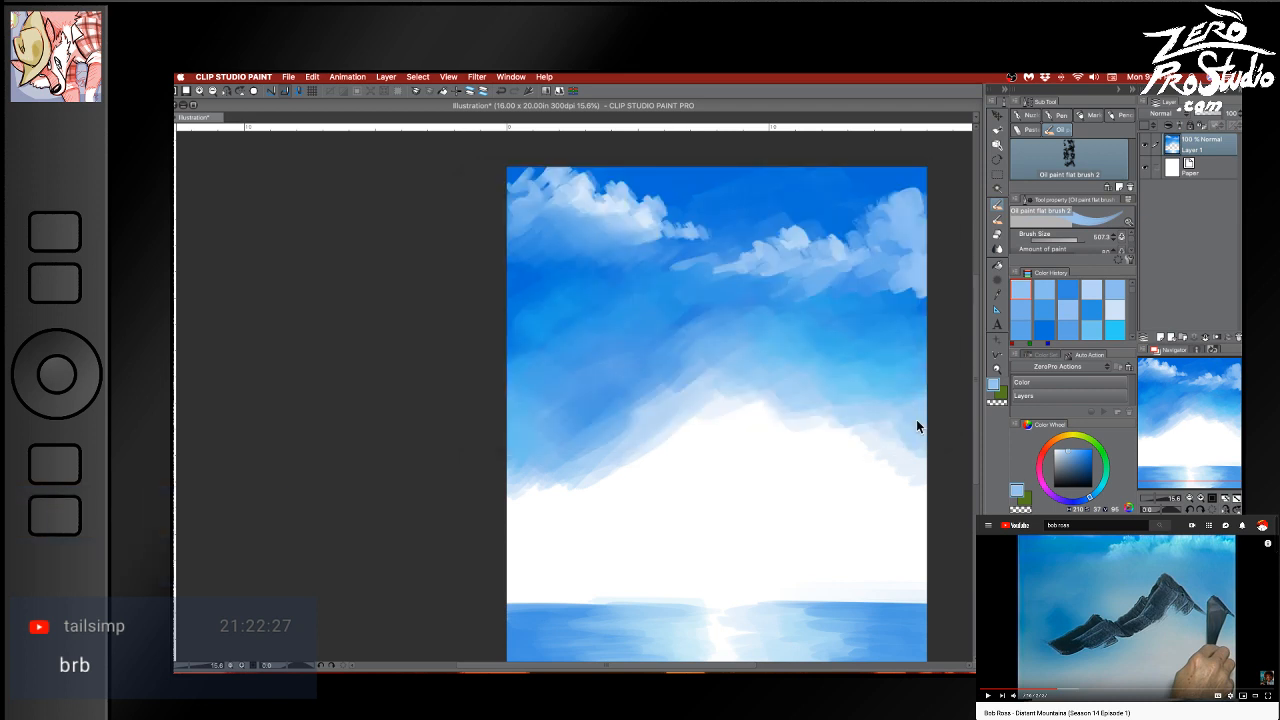
# Sample white, reduce the brush to about 168, and dab highlights on the tall cloud at the canvas's right edge
pyautogui.keyDown('alt'); pyautogui.click(749, 474); pyautogui.keyUp('alt')
pyautogui.moveTo(884, 226); pyautogui.dragTo(893, 233)
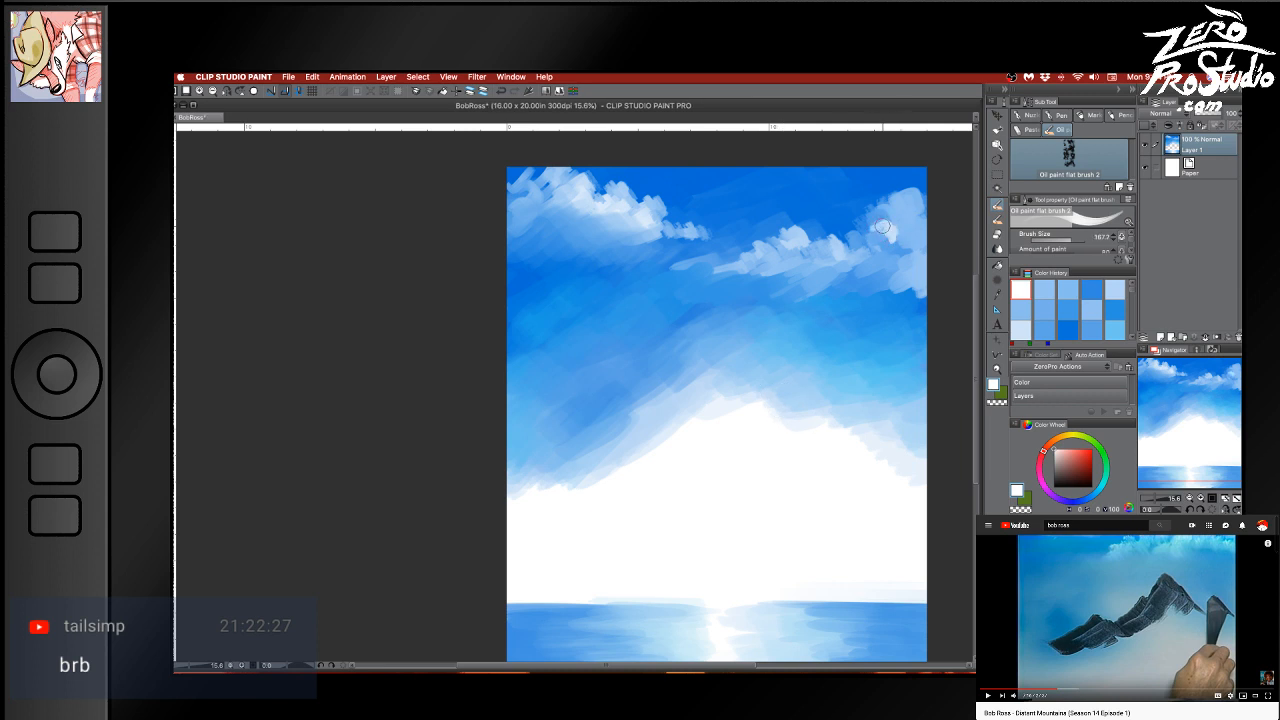
pyautogui.moveTo(914, 193); pyautogui.dragTo(923, 233)
# Refine the shading and highlights of the right-edge cloud with sampled pale blues and white, and save the file
pyautogui.keyDown('alt'); pyautogui.click(913, 250); pyautogui.keyUp('alt')
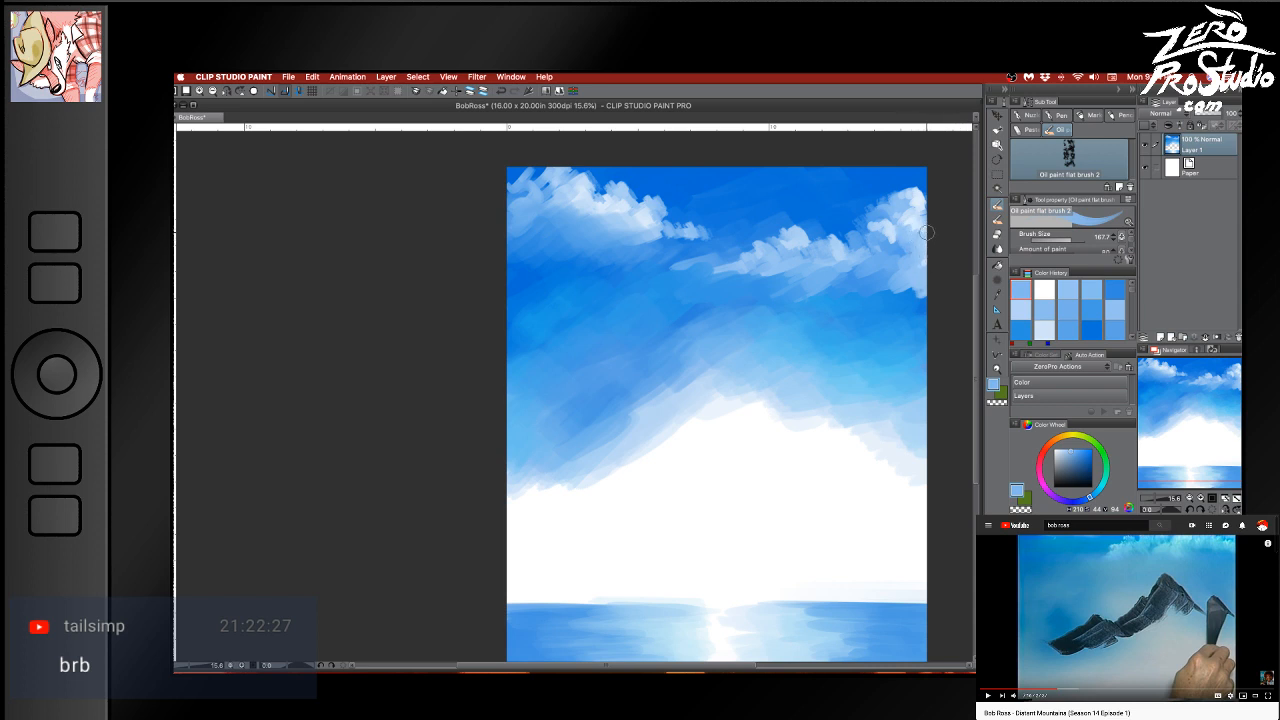
pyautogui.keyDown('alt'); pyautogui.click(927, 214); pyautogui.keyUp('alt')
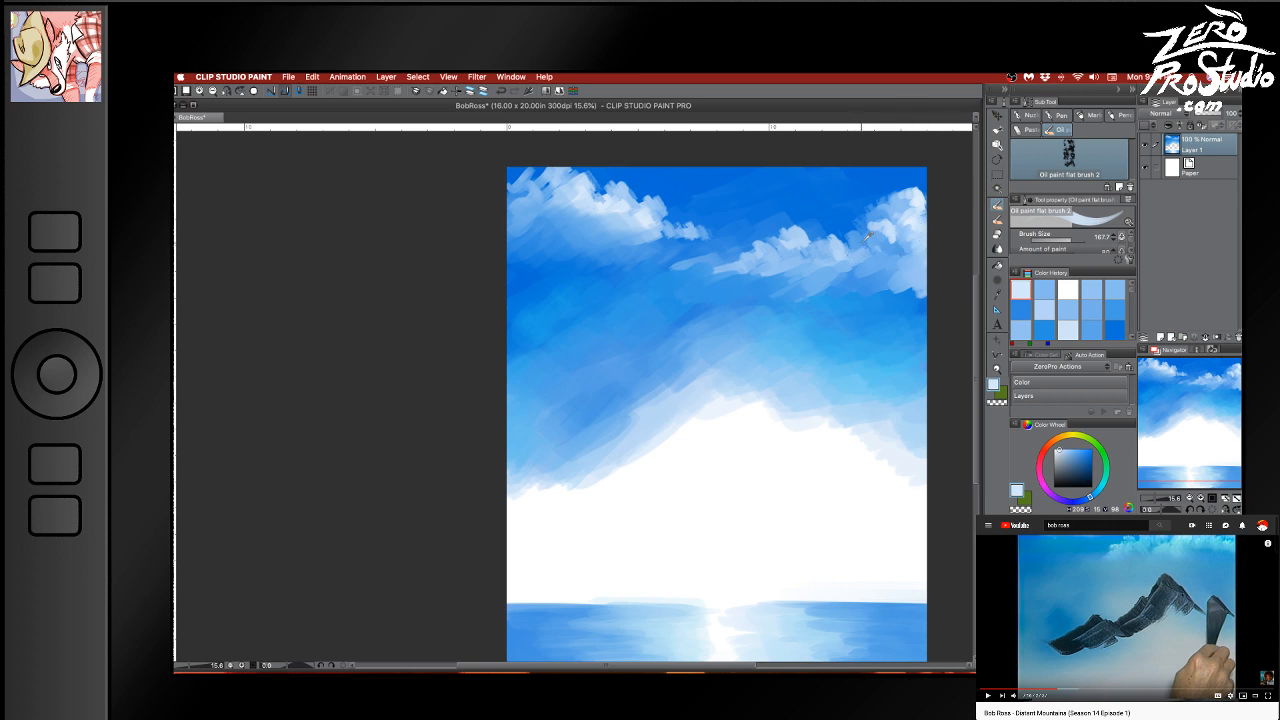
pyautogui.keyDown('alt'); pyautogui.click(785, 457); pyautogui.keyUp('alt')
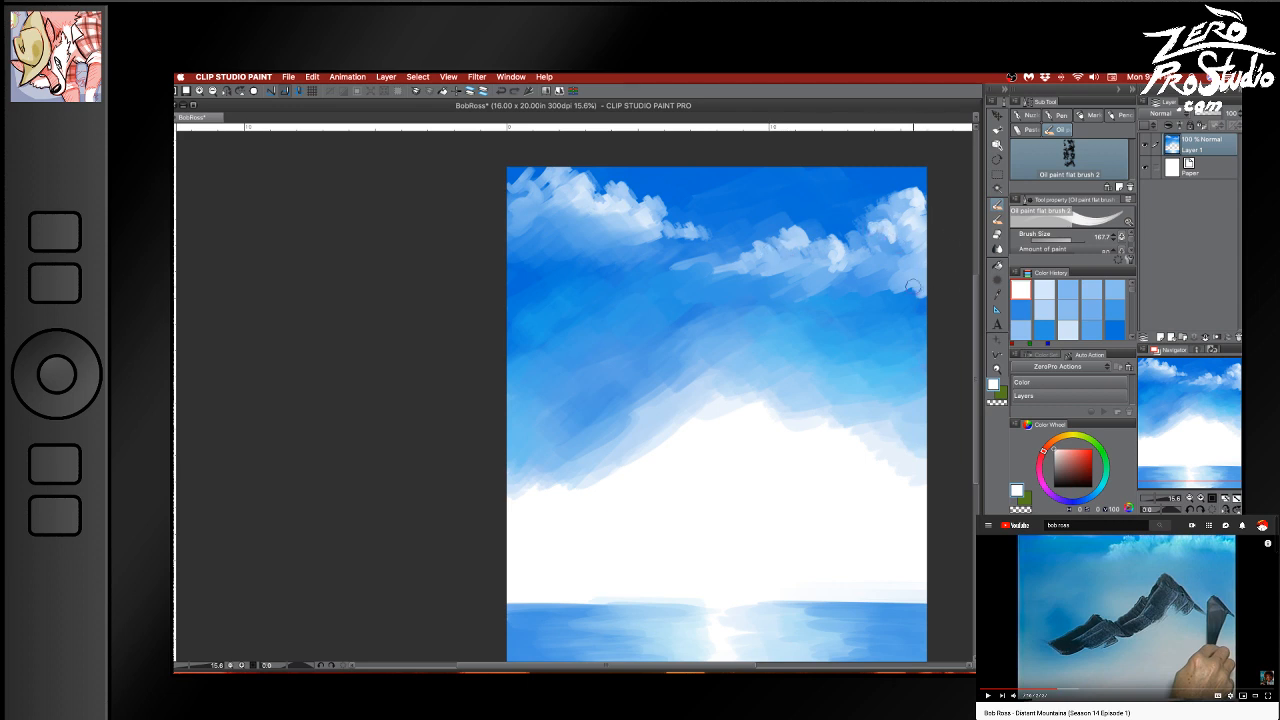
pyautogui.press('super+s')
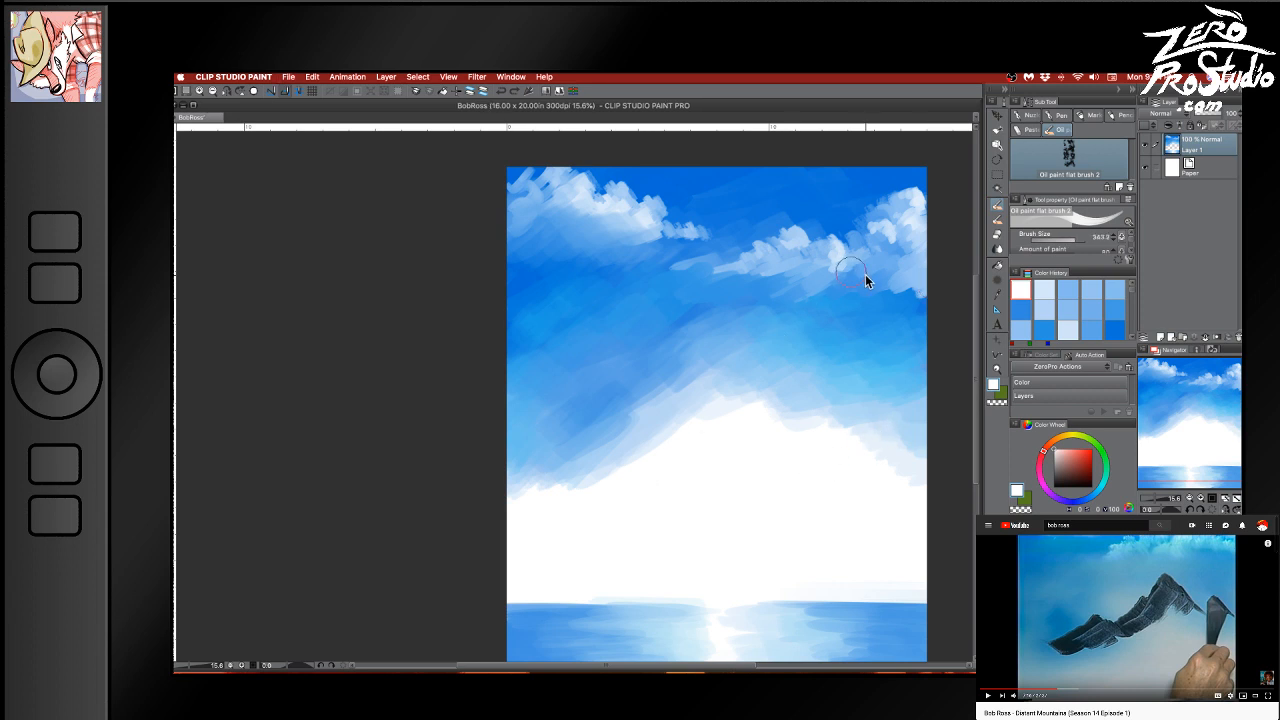
# Enlarge the brush, add sampled-blue wisps beneath the upper clouds, and spread pale blue over the upper edge of the white area
pyautogui.press(']')
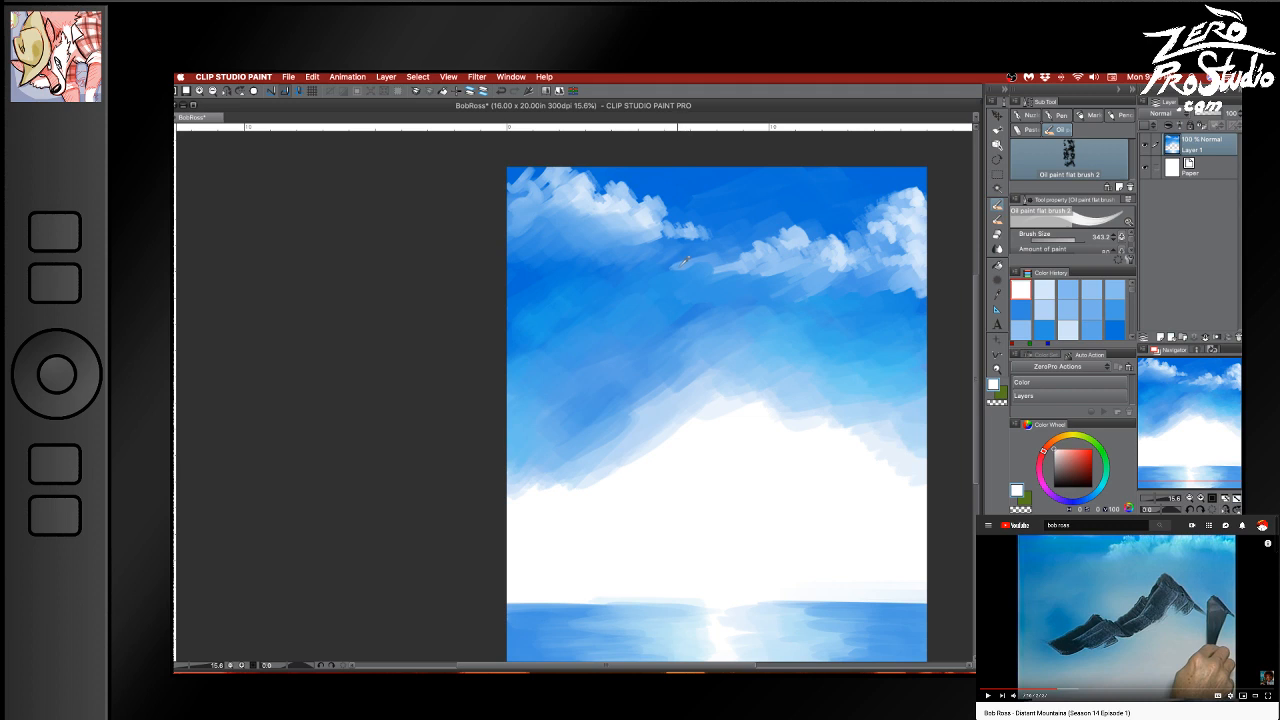
pyautogui.keyDown('alt'); pyautogui.click(684, 262); pyautogui.keyUp('alt')
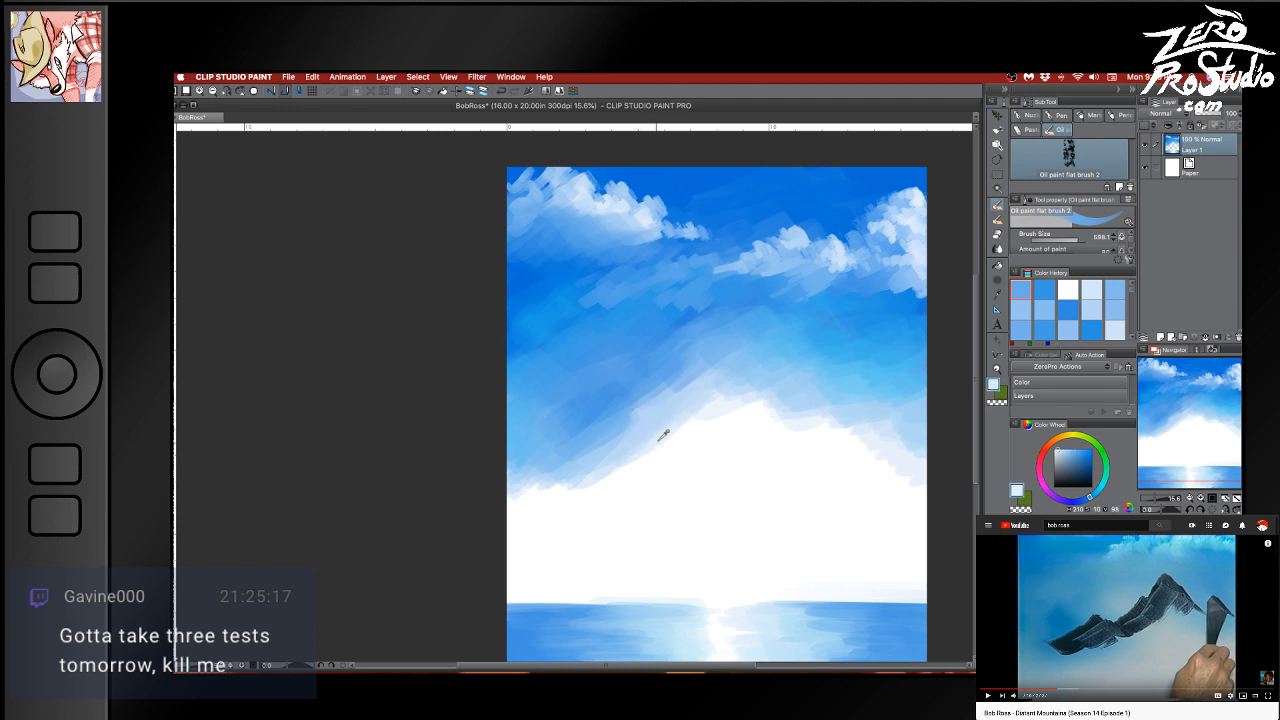
pyautogui.moveTo(686, 424)
pyautogui.mouseDown()
pyautogui.moveTo(520, 506)
pyautogui.moveTo(533, 465)
pyautogui.moveTo(581, 431)
pyautogui.moveTo(649, 411)
pyautogui.moveTo(746, 440)
pyautogui.moveTo(697, 420)
pyautogui.moveTo(709, 439)
pyautogui.moveTo(603, 484)
pyautogui.moveTo(784, 456)
pyautogui.moveTo(760, 405)
pyautogui.moveTo(754, 458)
pyautogui.moveTo(865, 461)
pyautogui.moveTo(862, 475)
pyautogui.moveTo(836, 421)
pyautogui.moveTo(862, 449)
pyautogui.moveTo(858, 505)
pyautogui.moveTo(919, 503)
pyautogui.moveTo(833, 435)
pyautogui.moveTo(871, 435)
pyautogui.moveTo(896, 469)
pyautogui.moveTo(780, 483)
pyautogui.mouseUp()
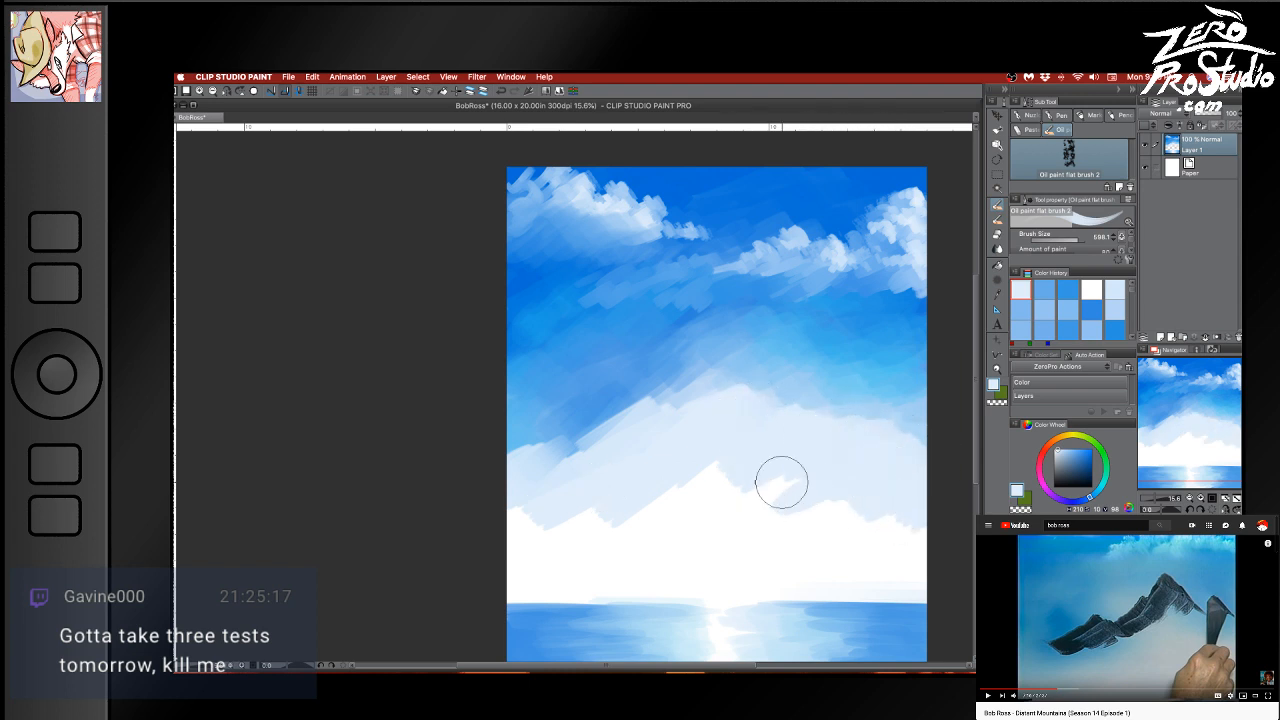
# Shape the cloud bank above the horizon with sampled light blue on its right side and sampled white along its lower part
pyautogui.keyDown('alt'); pyautogui.click(803, 400); pyautogui.keyUp('alt')
pyautogui.moveTo(788, 406)
pyautogui.mouseDown()
pyautogui.moveTo(875, 433)
pyautogui.moveTo(867, 445)
pyautogui.moveTo(845, 427)
pyautogui.moveTo(842, 450)
pyautogui.moveTo(775, 449)
pyautogui.moveTo(760, 430)
pyautogui.moveTo(837, 421)
pyautogui.moveTo(805, 463)
pyautogui.moveTo(754, 481)
pyautogui.moveTo(756, 426)
pyautogui.moveTo(757, 451)
pyautogui.moveTo(817, 439)
pyautogui.moveTo(840, 471)
pyautogui.moveTo(890, 450)
pyautogui.moveTo(892, 466)
pyautogui.moveTo(898, 447)
pyautogui.moveTo(890, 474)
pyautogui.moveTo(773, 514)
pyautogui.mouseUp()
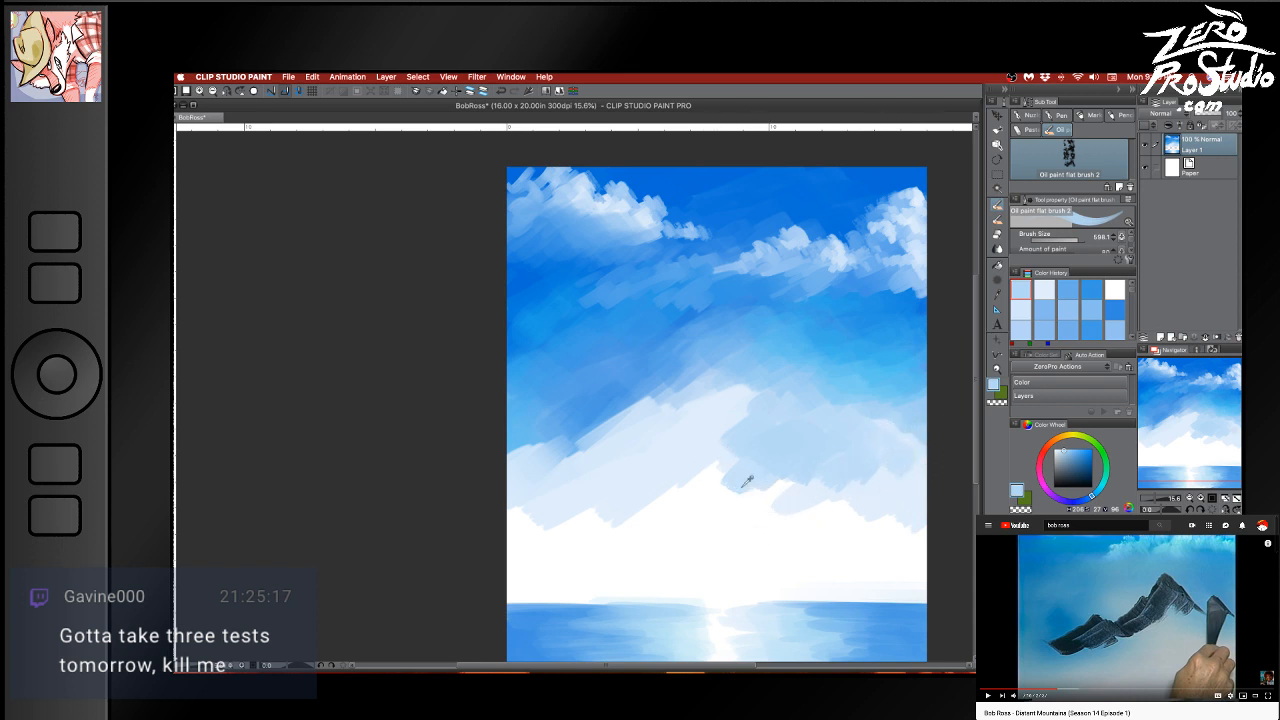
pyautogui.keyDown('alt'); pyautogui.click(697, 494); pyautogui.keyUp('alt')
pyautogui.moveTo(703, 471)
pyautogui.mouseDown()
pyautogui.moveTo(709, 512)
pyautogui.moveTo(752, 502)
pyautogui.moveTo(756, 475)
pyautogui.moveTo(727, 501)
pyautogui.moveTo(906, 480)
pyautogui.moveTo(917, 509)
pyautogui.mouseUp()
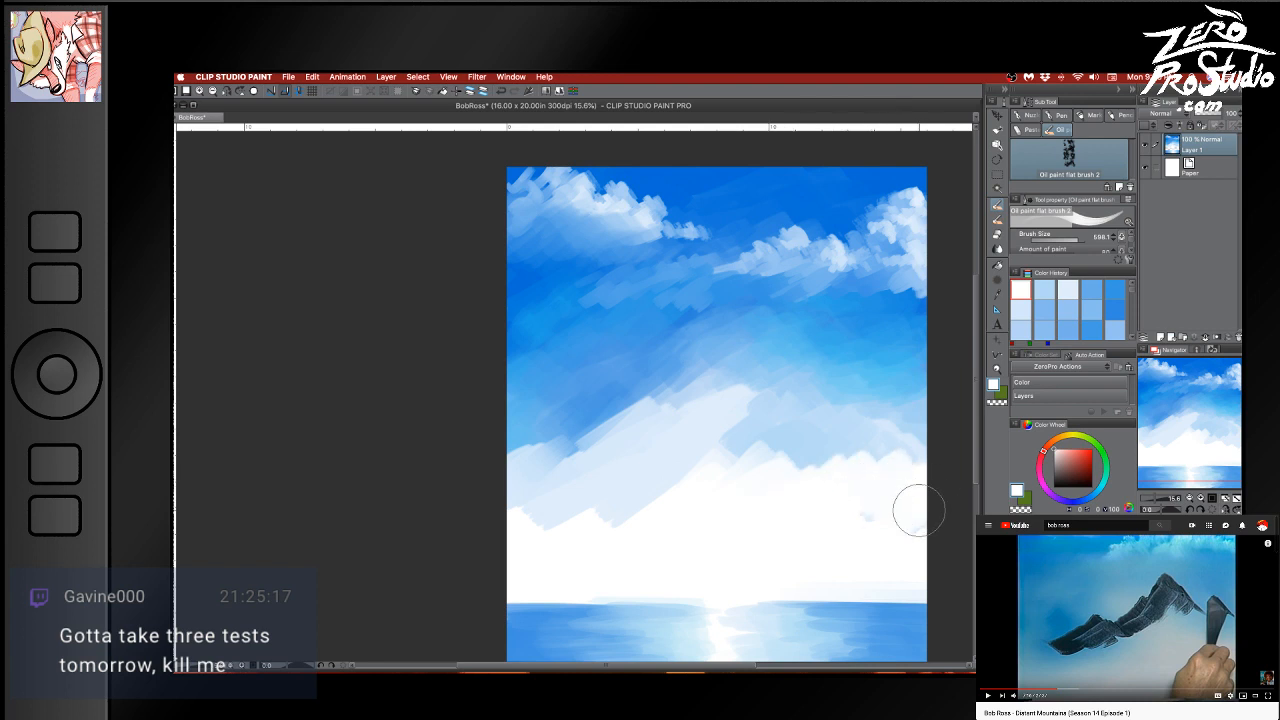
pyautogui.moveTo(677, 500)
pyautogui.mouseDown()
pyautogui.moveTo(600, 530)
pyautogui.moveTo(558, 539)
pyautogui.moveTo(519, 521)
pyautogui.moveTo(488, 539)
pyautogui.moveTo(688, 501)
pyautogui.moveTo(645, 481)
pyautogui.moveTo(586, 504)
pyautogui.moveTo(503, 506)
pyautogui.mouseUp()
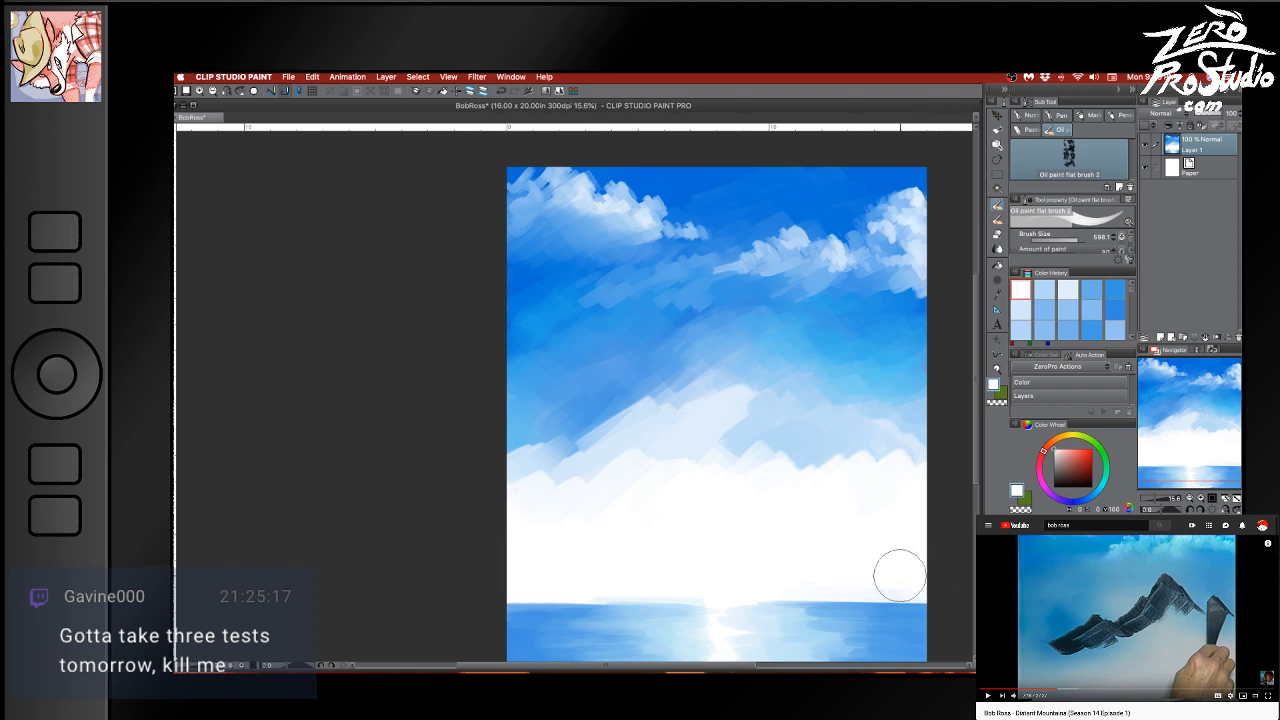
# Add a layer above Paper, fill it with white, merge the painting layer down into it, and clear the selection
pyautogui.click(1205, 172)
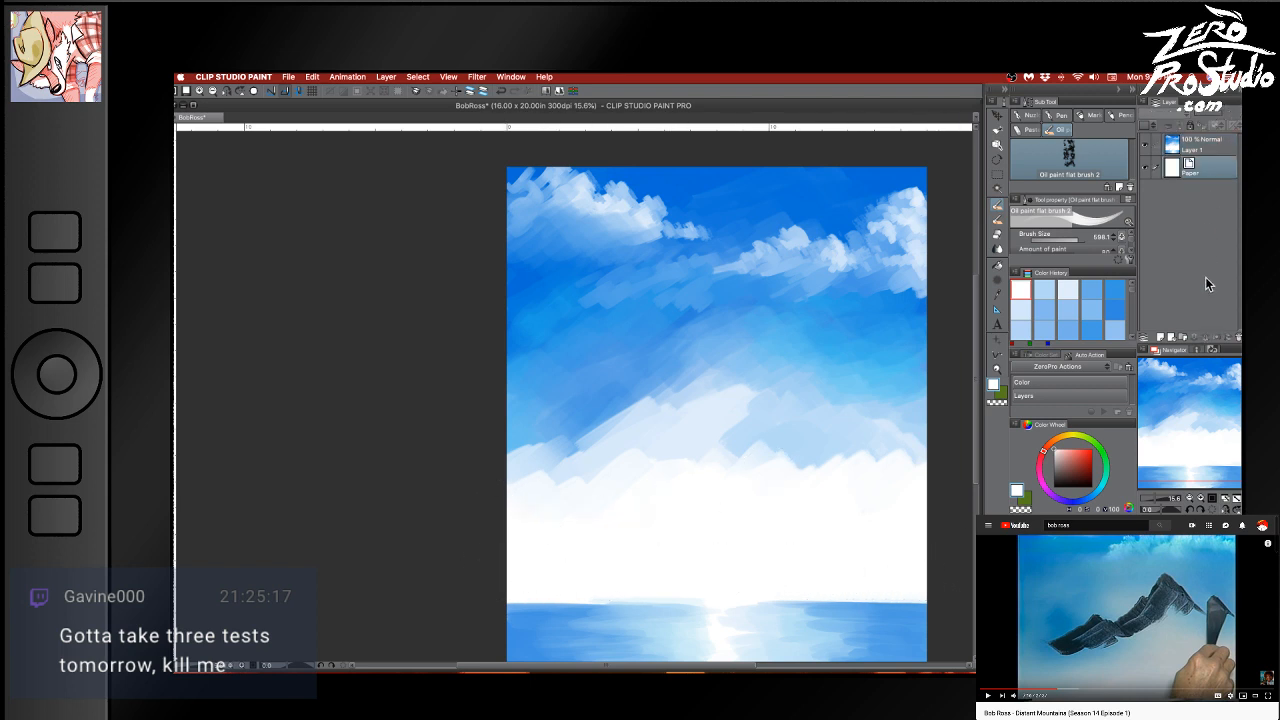
pyautogui.click(1160, 338)
pyautogui.moveTo(875, 497)
pyautogui.mouseDown()
pyautogui.moveTo(860, 397)
pyautogui.moveTo(849, 517)
pyautogui.moveTo(860, 474)
pyautogui.moveTo(891, 471)
pyautogui.mouseUp()
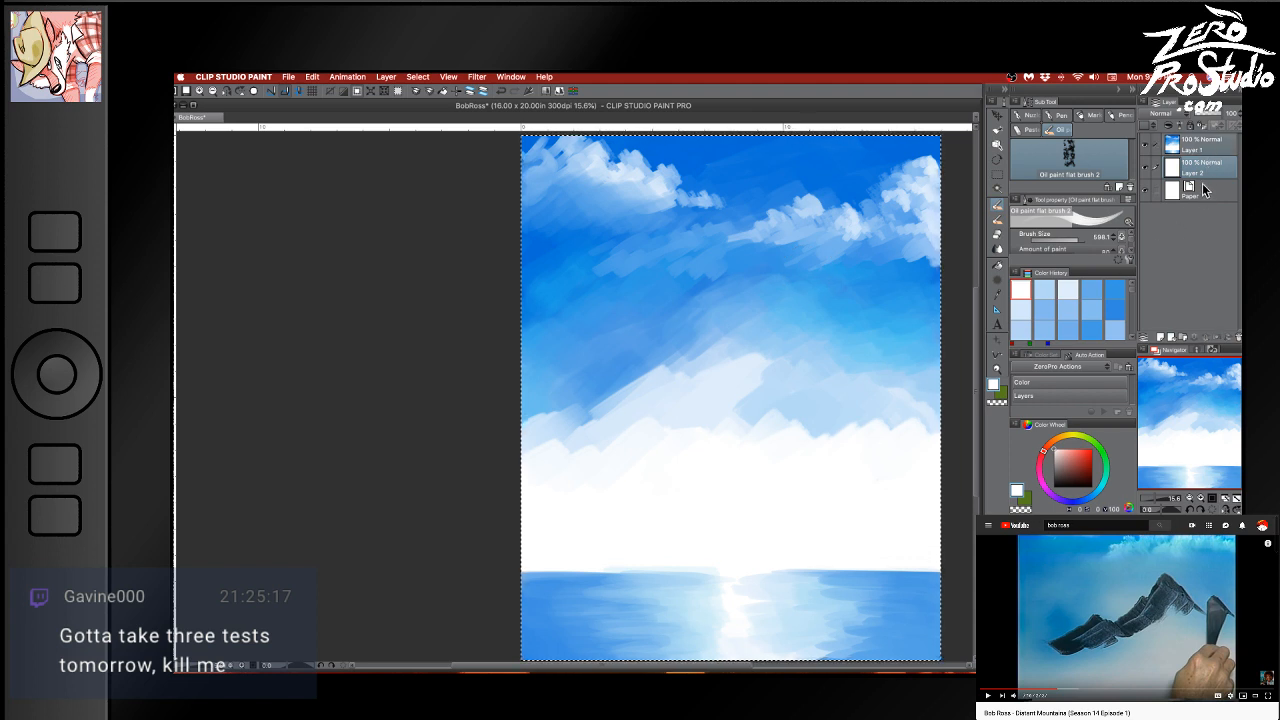
pyautogui.hotkey('alt', ']')
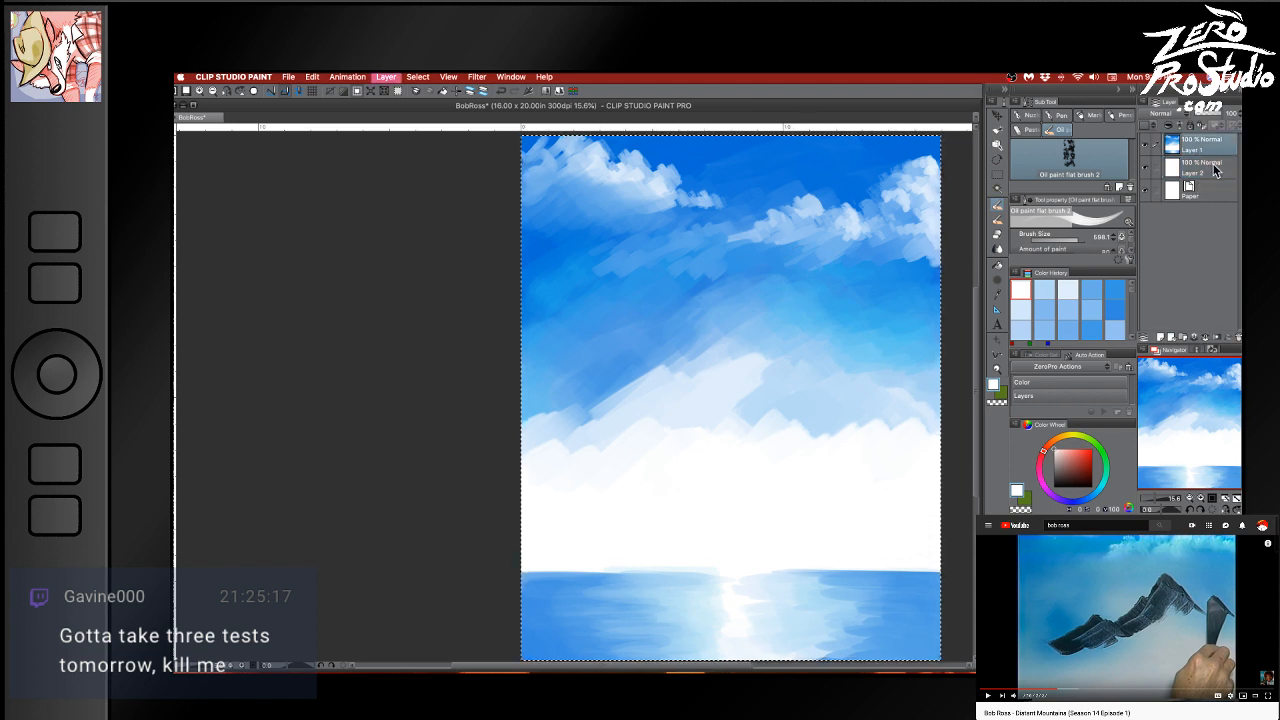
pyautogui.press('super+e')
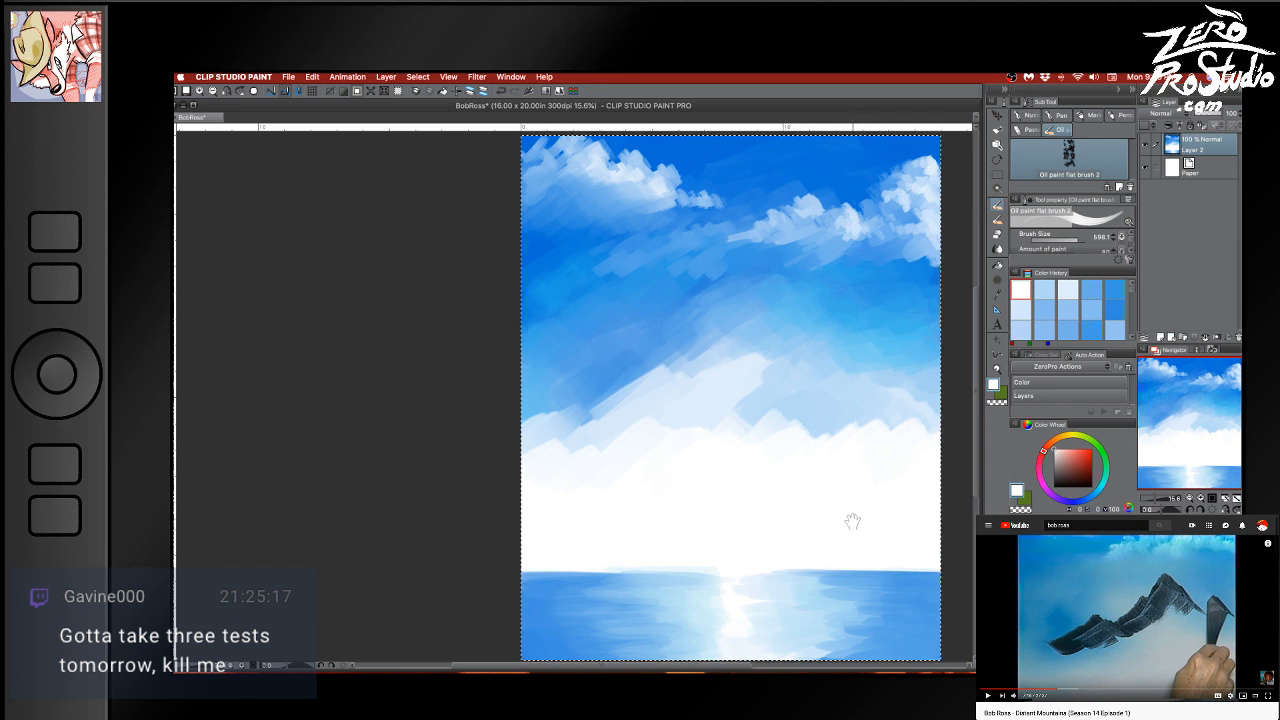
pyautogui.moveTo(851, 523); pyautogui.dragTo(816, 494)
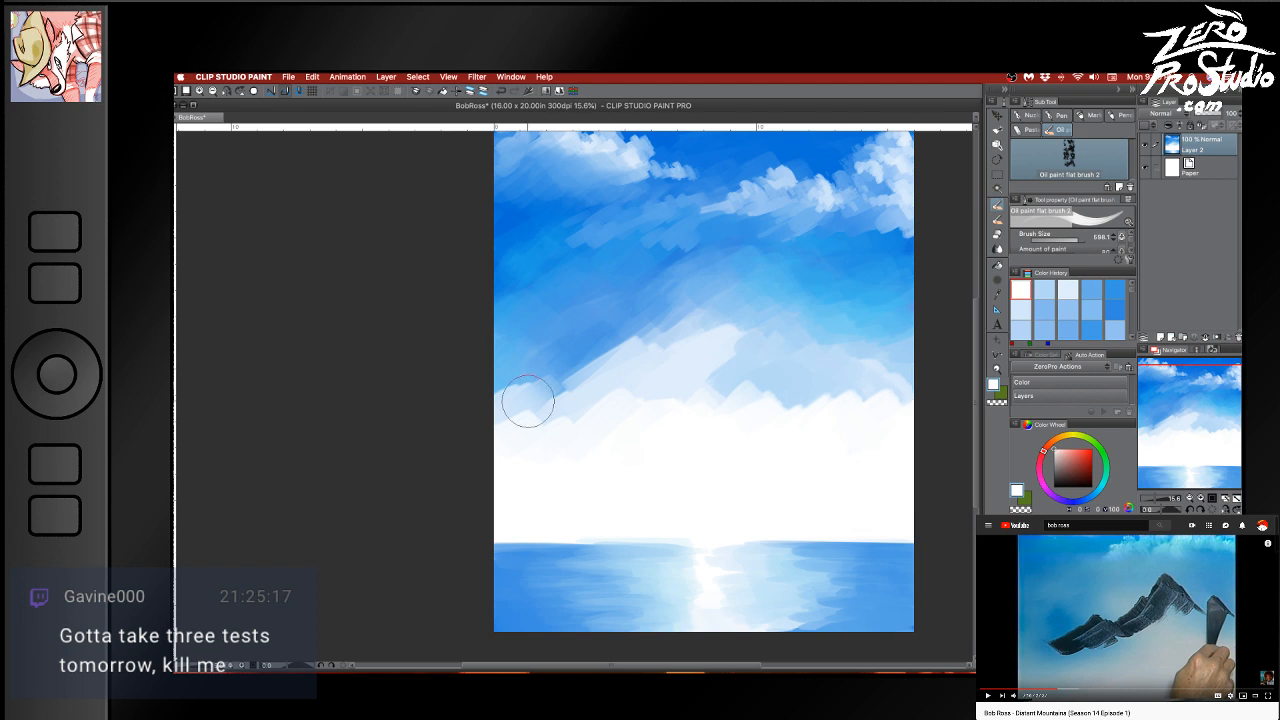
# Blend sampled pale blues across the cloud bank above the horizon, softening its lower edge and right side
pyautogui.keyDown('alt'); pyautogui.click(717, 382); pyautogui.keyUp('alt')
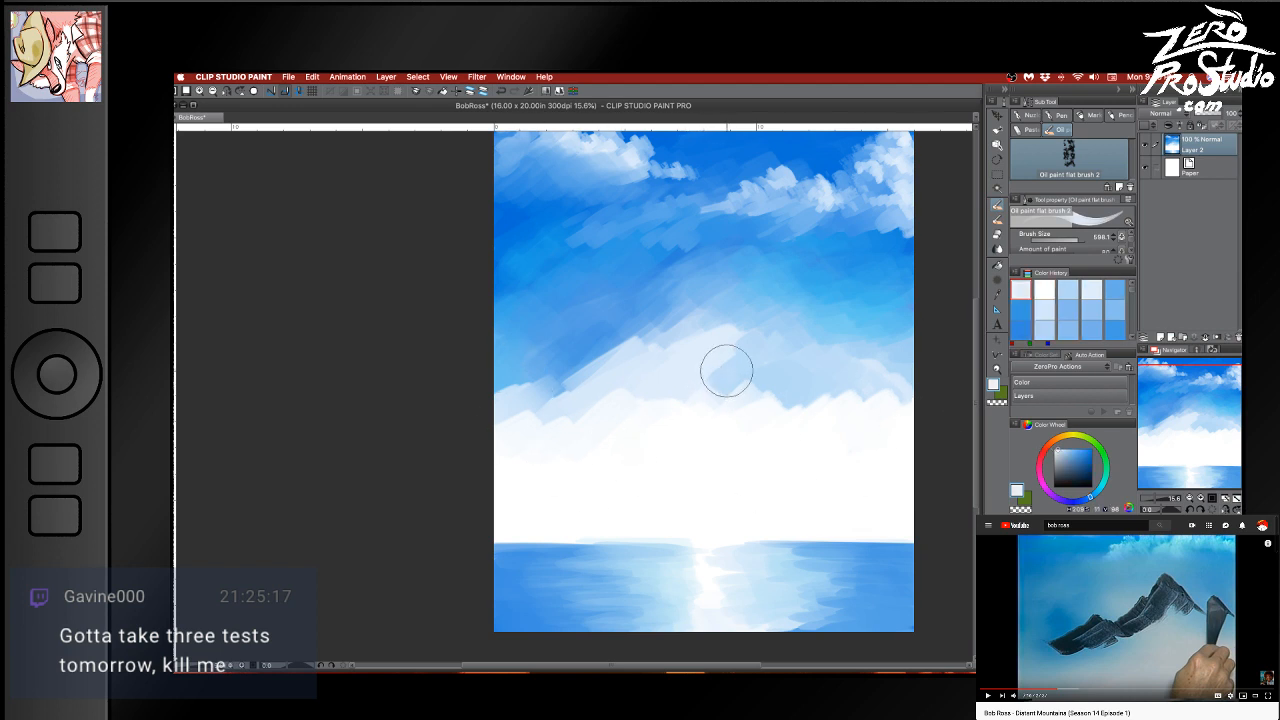
pyautogui.moveTo(518, 425)
pyautogui.mouseDown()
pyautogui.moveTo(471, 414)
pyautogui.moveTo(604, 351)
pyautogui.moveTo(618, 362)
pyautogui.moveTo(853, 310)
pyautogui.moveTo(812, 358)
pyautogui.moveTo(745, 380)
pyautogui.moveTo(776, 377)
pyautogui.moveTo(757, 425)
pyautogui.moveTo(940, 377)
pyautogui.mouseUp()
pyautogui.keyDown('alt'); pyautogui.click(755, 348); pyautogui.keyUp('alt')
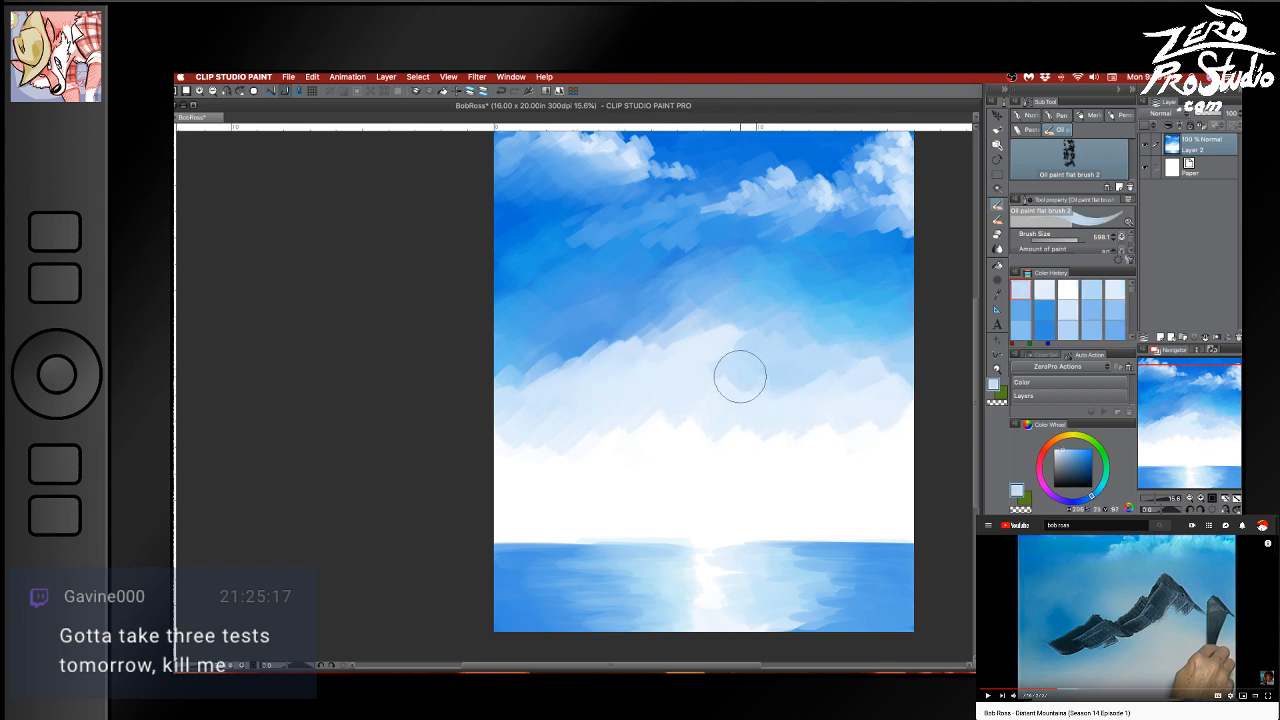
pyautogui.moveTo(737, 374)
pyautogui.mouseDown()
pyautogui.moveTo(794, 380)
pyautogui.moveTo(789, 429)
pyautogui.moveTo(812, 385)
pyautogui.moveTo(874, 371)
pyautogui.moveTo(897, 400)
pyautogui.moveTo(870, 435)
pyautogui.moveTo(900, 422)
pyautogui.moveTo(883, 437)
pyautogui.moveTo(855, 406)
pyautogui.moveTo(877, 386)
pyautogui.moveTo(906, 437)
pyautogui.moveTo(906, 383)
pyautogui.mouseUp()
pyautogui.keyDown('alt'); pyautogui.click(855, 430); pyautogui.keyUp('alt')
pyautogui.keyDown('alt'); pyautogui.click(775, 397); pyautogui.keyUp('alt')
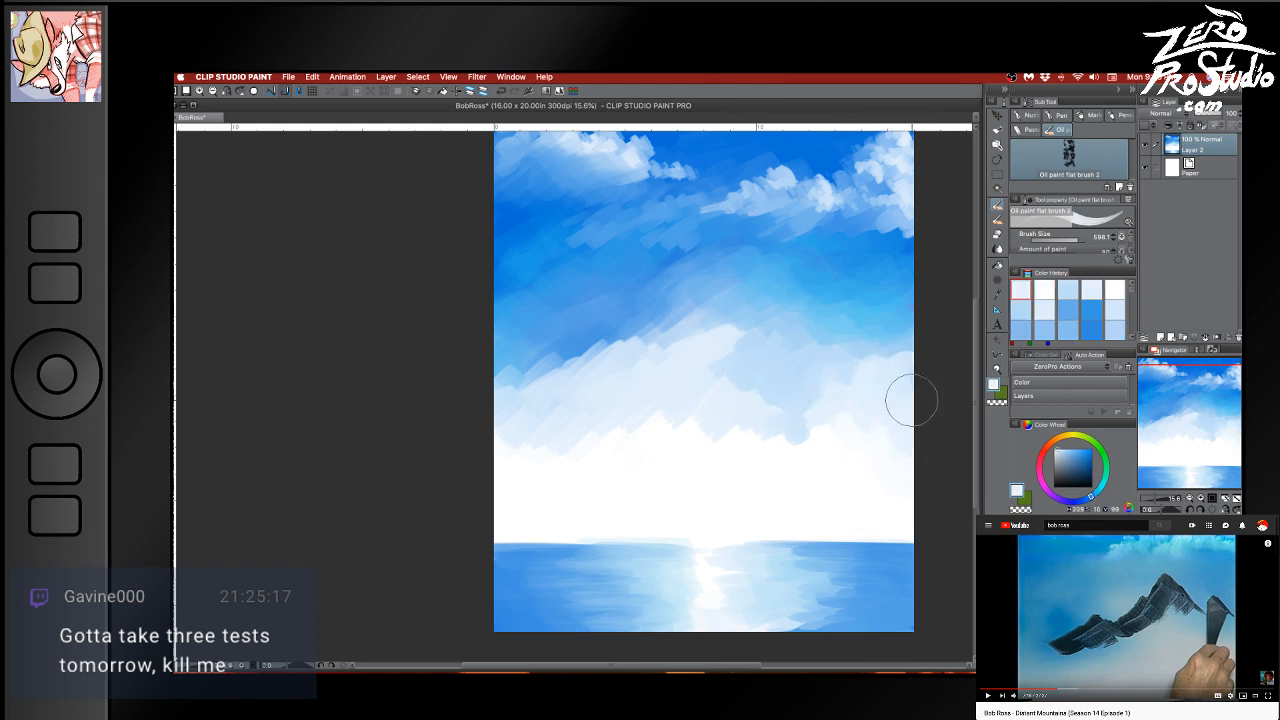
pyautogui.moveTo(714, 383)
pyautogui.mouseDown()
pyautogui.moveTo(727, 345)
pyautogui.moveTo(672, 339)
pyautogui.moveTo(689, 337)
pyautogui.moveTo(619, 394)
pyautogui.moveTo(593, 395)
pyautogui.moveTo(603, 422)
pyautogui.moveTo(549, 402)
pyautogui.moveTo(490, 446)
pyautogui.moveTo(696, 411)
pyautogui.moveTo(768, 455)
pyautogui.moveTo(785, 397)
pyautogui.mouseUp()
# Round out the cloud bank's upper and left edges with light blues sampled from the surrounding haze and sky
pyautogui.keyDown('alt'); pyautogui.click(745, 300); pyautogui.keyUp('alt')
pyautogui.moveTo(745, 302)
pyautogui.mouseDown()
pyautogui.moveTo(679, 343)
pyautogui.moveTo(718, 362)
pyautogui.mouseUp()
pyautogui.keyDown('alt'); pyautogui.click(676, 336); pyautogui.keyUp('alt')
pyautogui.moveTo(645, 340)
pyautogui.mouseDown()
pyautogui.moveTo(580, 376)
pyautogui.moveTo(664, 375)
pyautogui.moveTo(691, 357)
pyautogui.moveTo(715, 379)
pyautogui.moveTo(623, 376)
pyautogui.moveTo(544, 403)
pyautogui.moveTo(503, 425)
pyautogui.moveTo(539, 433)
pyautogui.moveTo(501, 471)
pyautogui.moveTo(639, 403)
pyautogui.moveTo(574, 454)
pyautogui.moveTo(582, 395)
pyautogui.moveTo(547, 376)
pyautogui.moveTo(591, 343)
pyautogui.mouseUp()
pyautogui.keyDown('alt'); pyautogui.click(538, 371); pyautogui.keyUp('alt')
pyautogui.moveTo(511, 397)
pyautogui.mouseDown()
pyautogui.moveTo(492, 405)
pyautogui.moveTo(520, 398)
pyautogui.moveTo(514, 418)
pyautogui.moveTo(487, 435)
pyautogui.mouseUp()
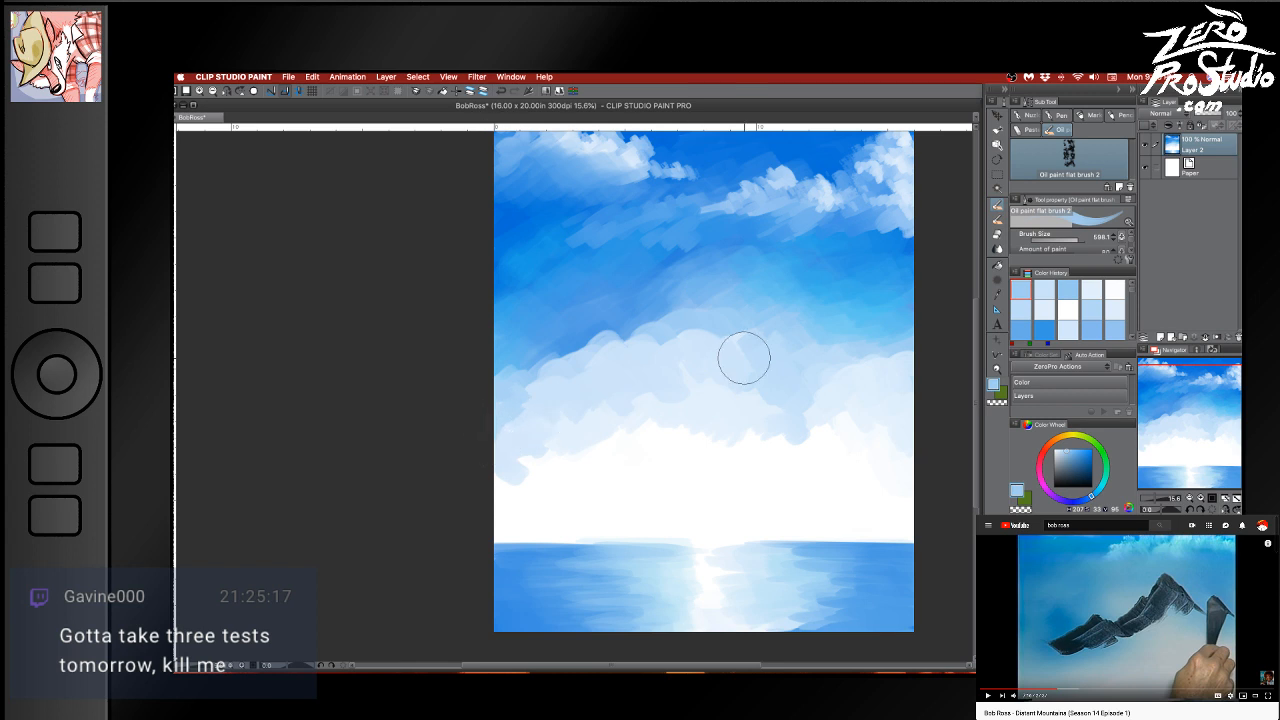
# Try cutting into the cloud bank's upper-left edge with sampled sky blue, and undo the strokes
pyautogui.keyDown('alt'); pyautogui.click(608, 338); pyautogui.keyUp('alt')
pyautogui.moveTo(609, 342); pyautogui.dragTo(570, 366)
pyautogui.moveTo(657, 355)
pyautogui.mouseDown()
pyautogui.moveTo(615, 342)
pyautogui.moveTo(587, 388)
pyautogui.mouseUp()
pyautogui.press('super+z')
pyautogui.press('super+z')
pyautogui.press('super+z')
pyautogui.press('super+z')
pyautogui.press('super+z')
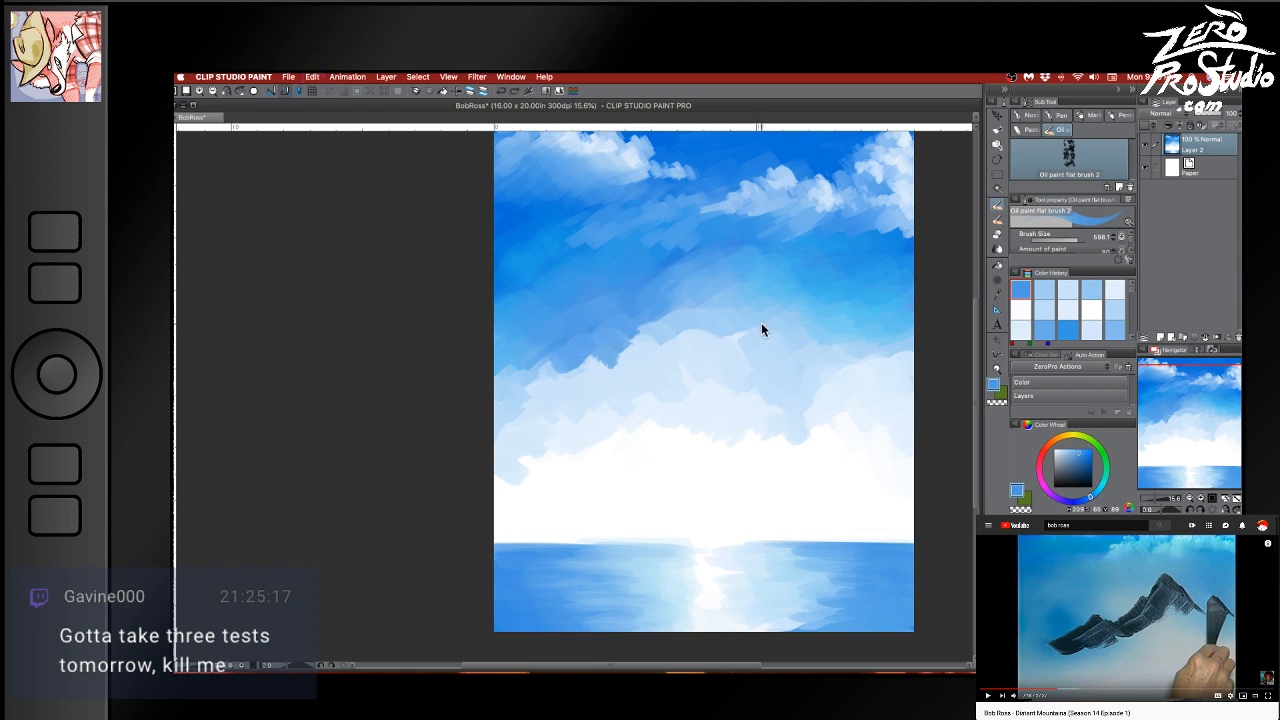
pyautogui.moveTo(617, 350); pyautogui.dragTo(563, 374)
pyautogui.press('super+z')
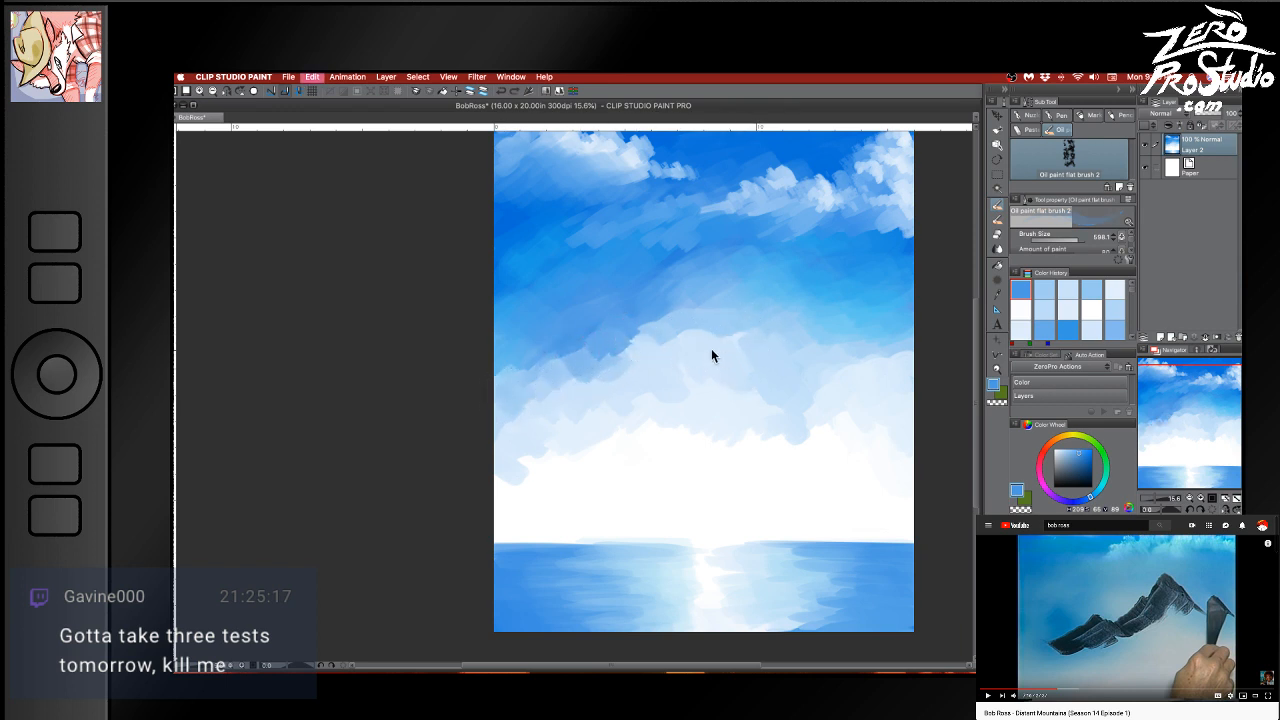
# Sample pale blue and brush it over the top and upper-left slope of the cloud bank to soften the shading
pyautogui.moveTo(838, 423)
pyautogui.mouseDown()
pyautogui.moveTo(760, 483)
pyautogui.moveTo(774, 452)
pyautogui.mouseUp()
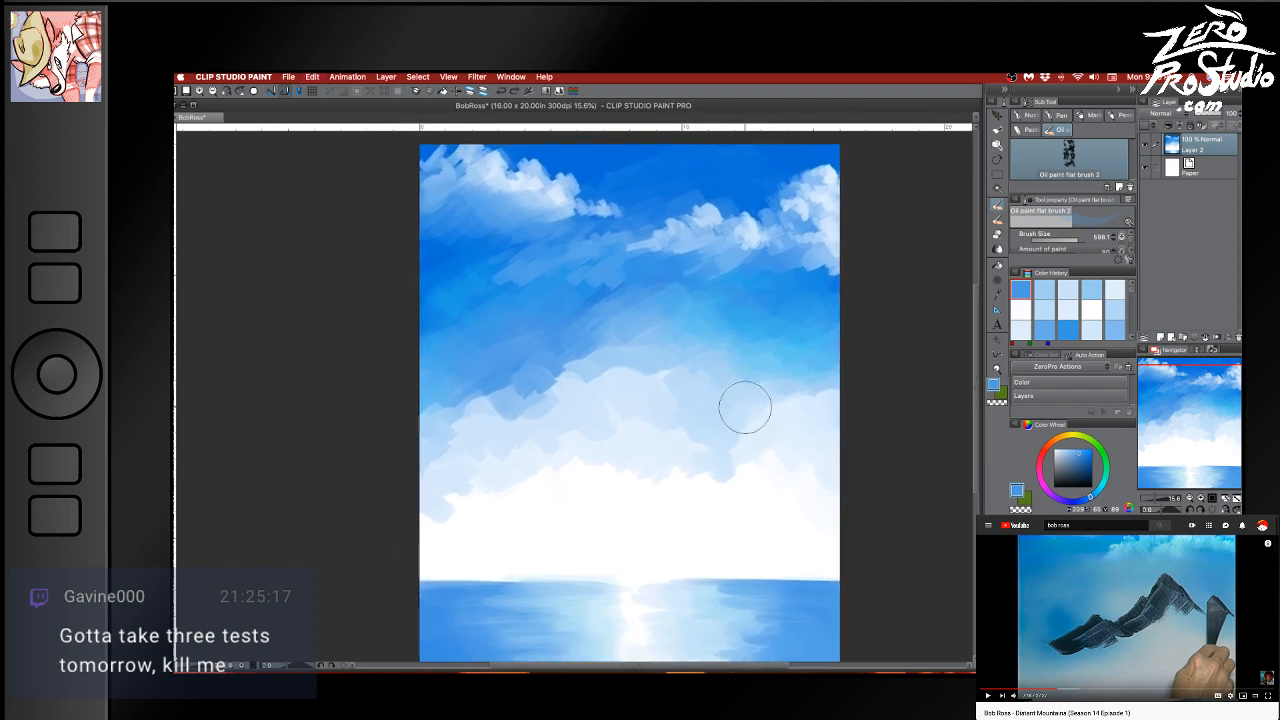
pyautogui.keyDown('alt'); pyautogui.click(668, 368); pyautogui.keyUp('alt')
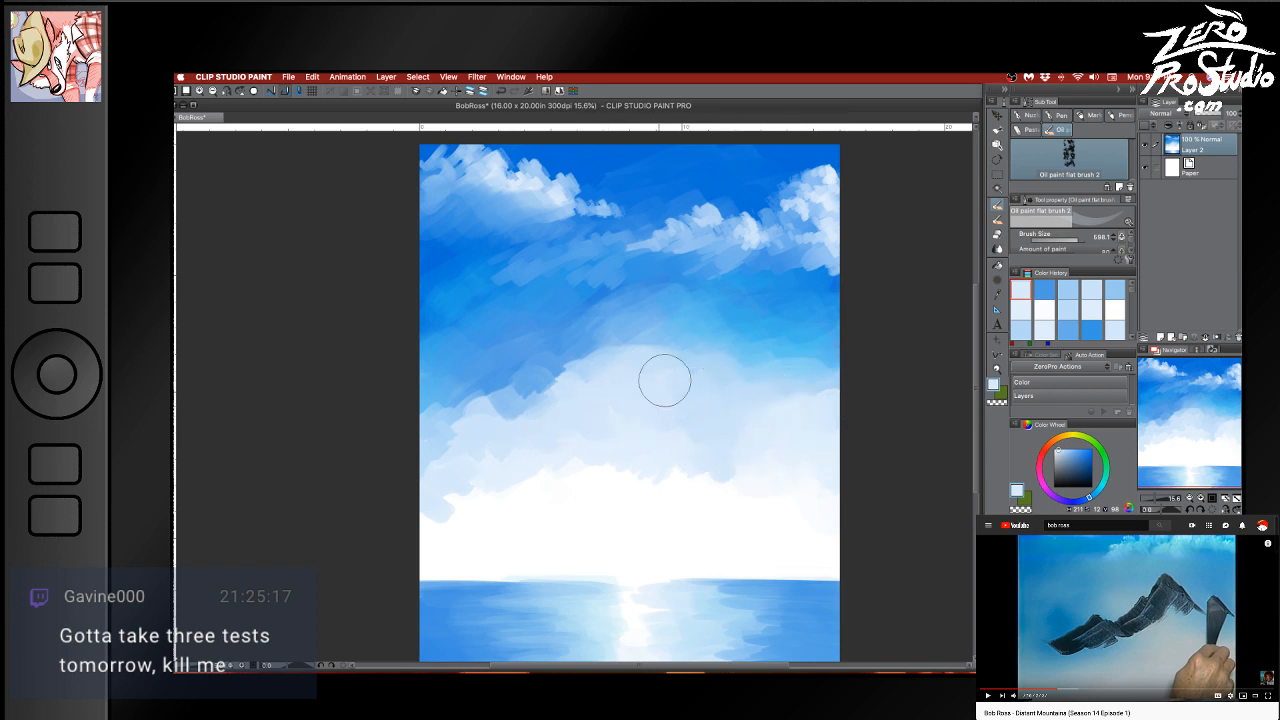
pyautogui.moveTo(587, 365); pyautogui.dragTo(489, 423)
pyautogui.moveTo(563, 383); pyautogui.dragTo(525, 400)
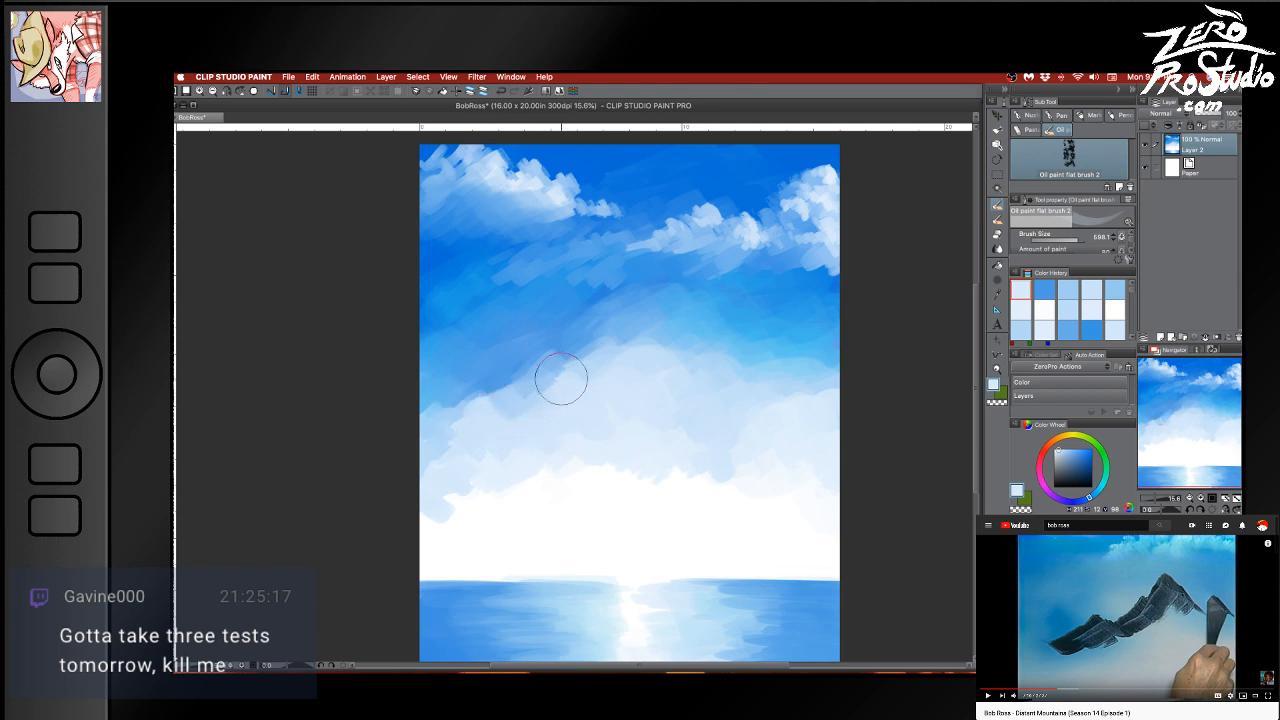
# Blend the sky above the cloud bank with sampled mid and light blues, and save the file
pyautogui.keyDown('alt'); pyautogui.click(536, 354); pyautogui.keyUp('alt')
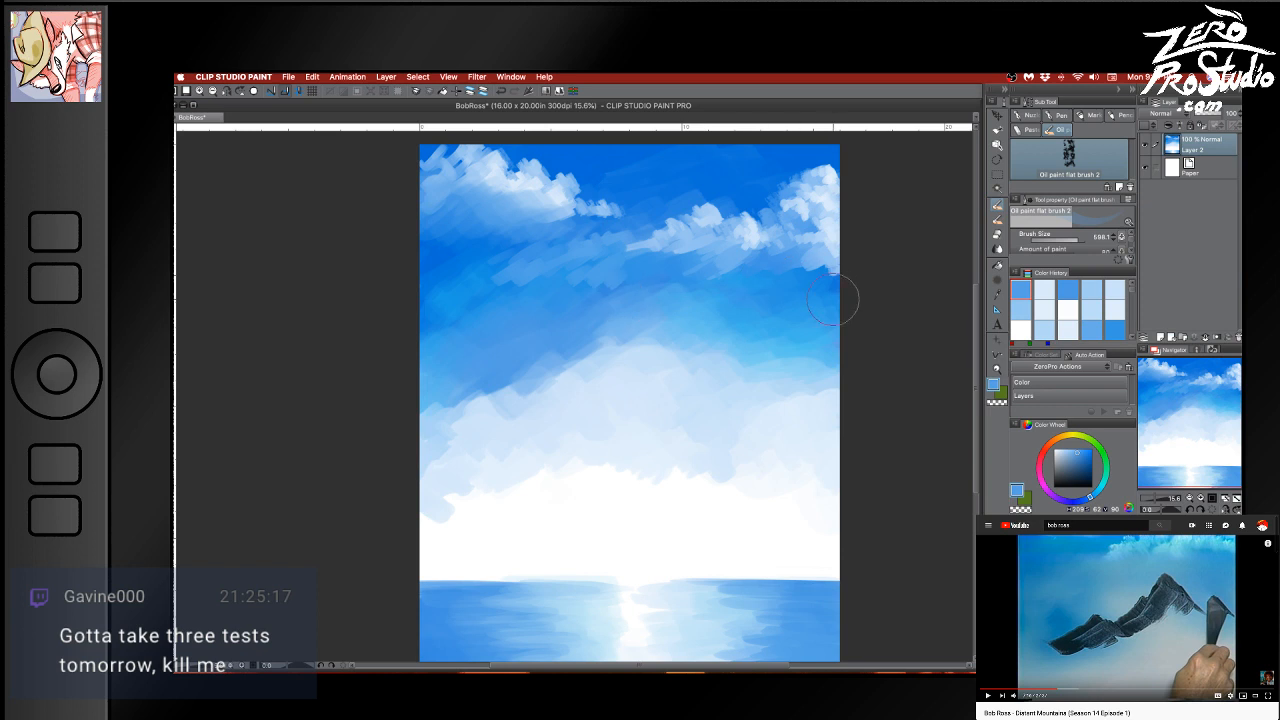
pyautogui.keyDown('alt'); pyautogui.click(698, 310); pyautogui.keyUp('alt')
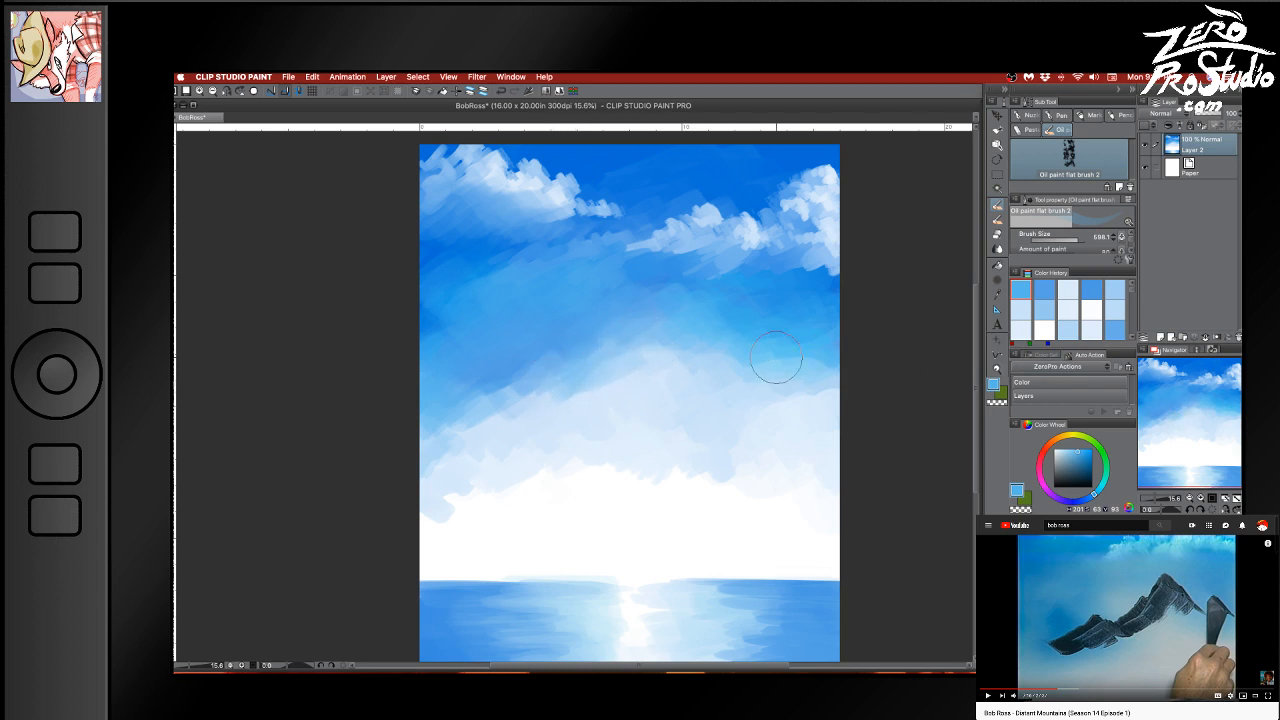
pyautogui.moveTo(795, 494); pyautogui.dragTo(788, 510)
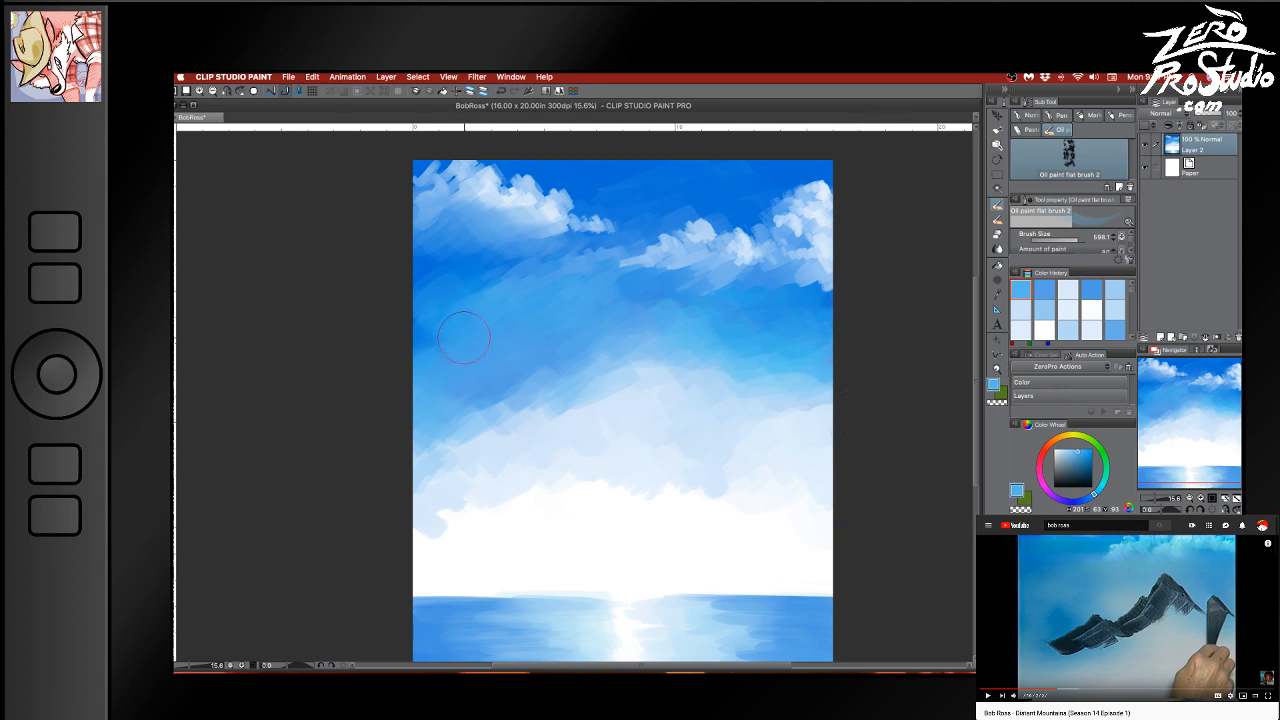
pyautogui.press('super+s')
pyautogui.hscroll(-1, 330, 339)
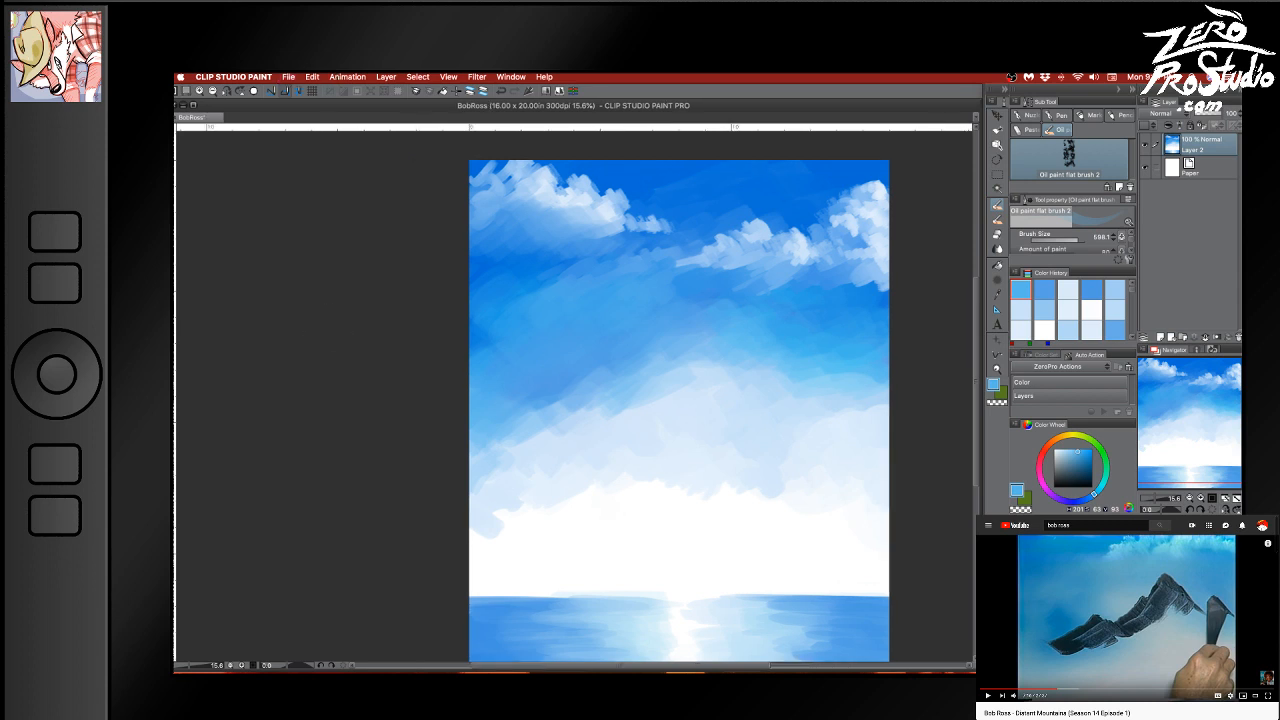
# Switch to YouTube, resume the Bob Ross video, and return to Clip Studio Paint
pyautogui.press('super+Tab')
pyautogui.press('space')
pyautogui.press('super+Tab')
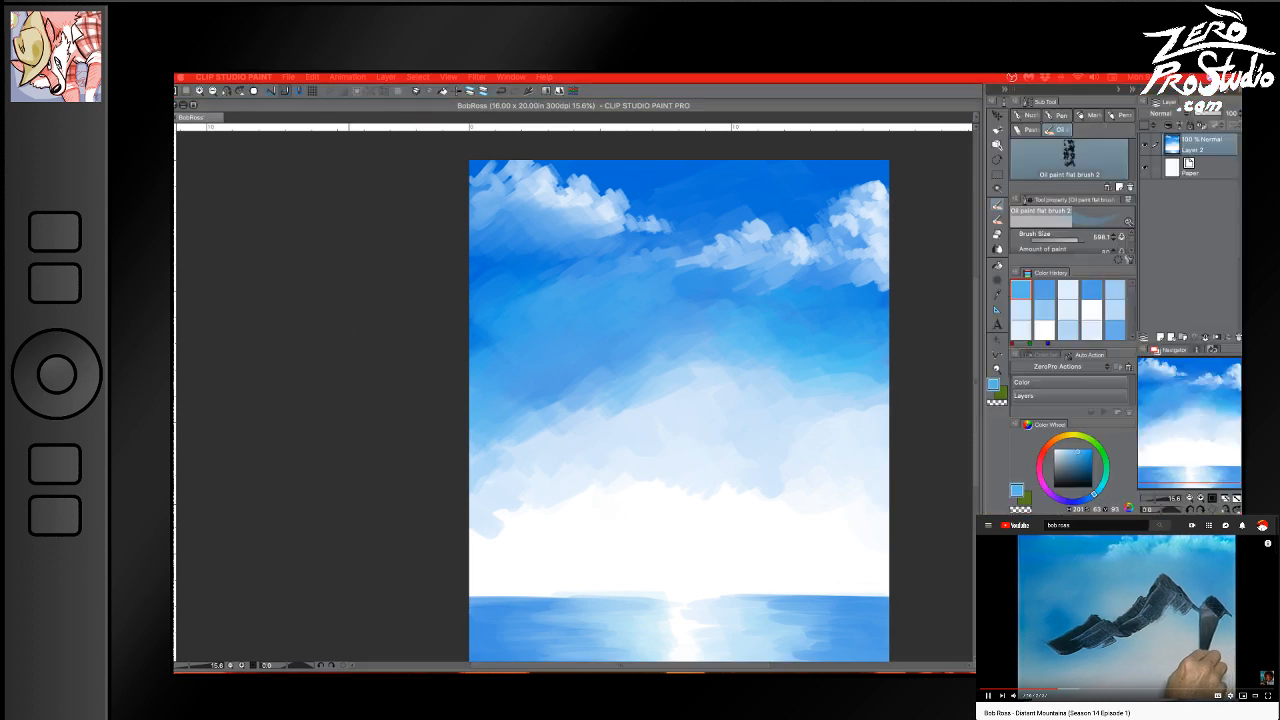
pyautogui.click(946, 397)
# Set the drawing colour to a dark blue-violet with hue 259, saturation 85 and value 25
pyautogui.click(1083, 473)
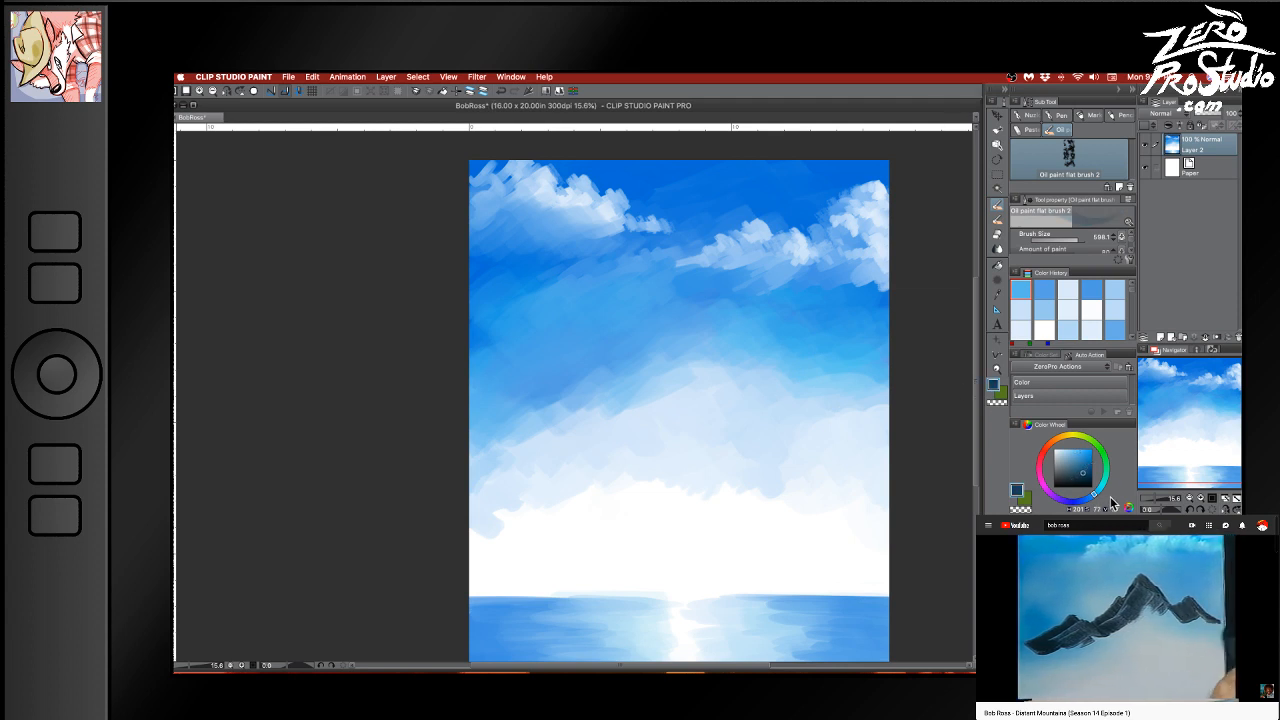
pyautogui.moveTo(1095, 495)
pyautogui.mouseDown()
pyautogui.moveTo(1047, 501)
pyautogui.moveTo(1061, 506)
pyautogui.mouseUp()
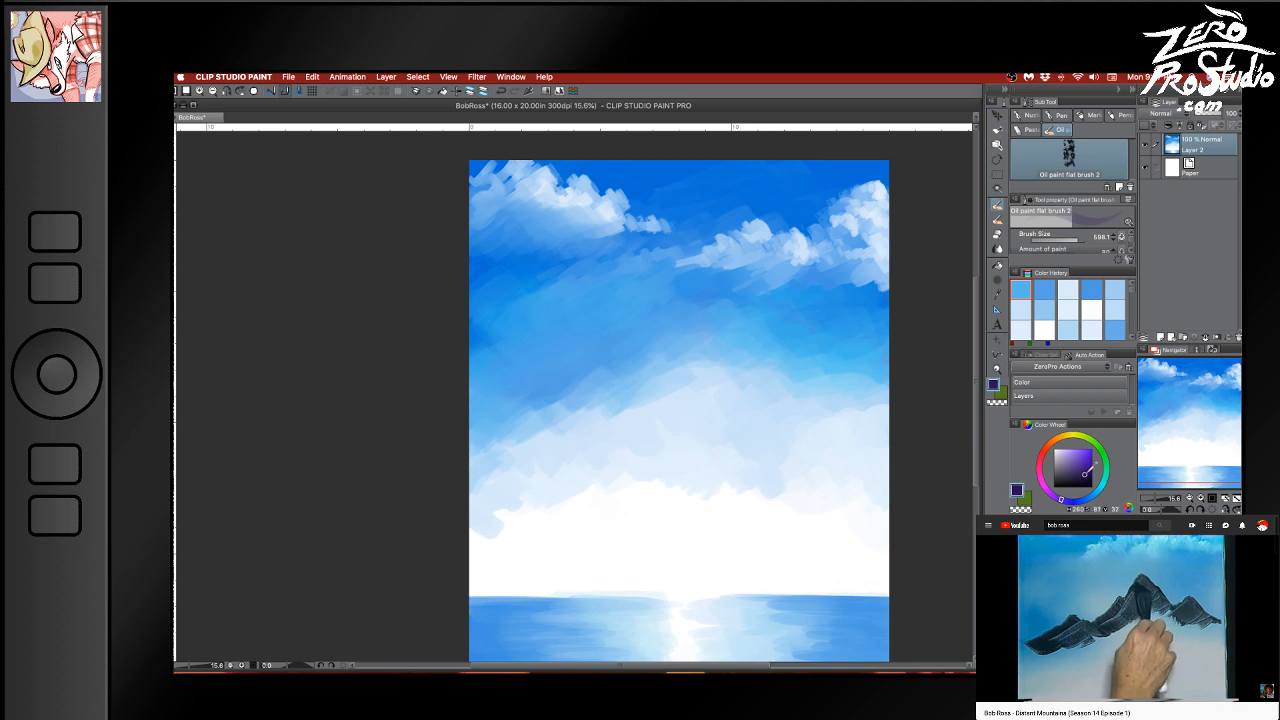
pyautogui.click(1087, 466)
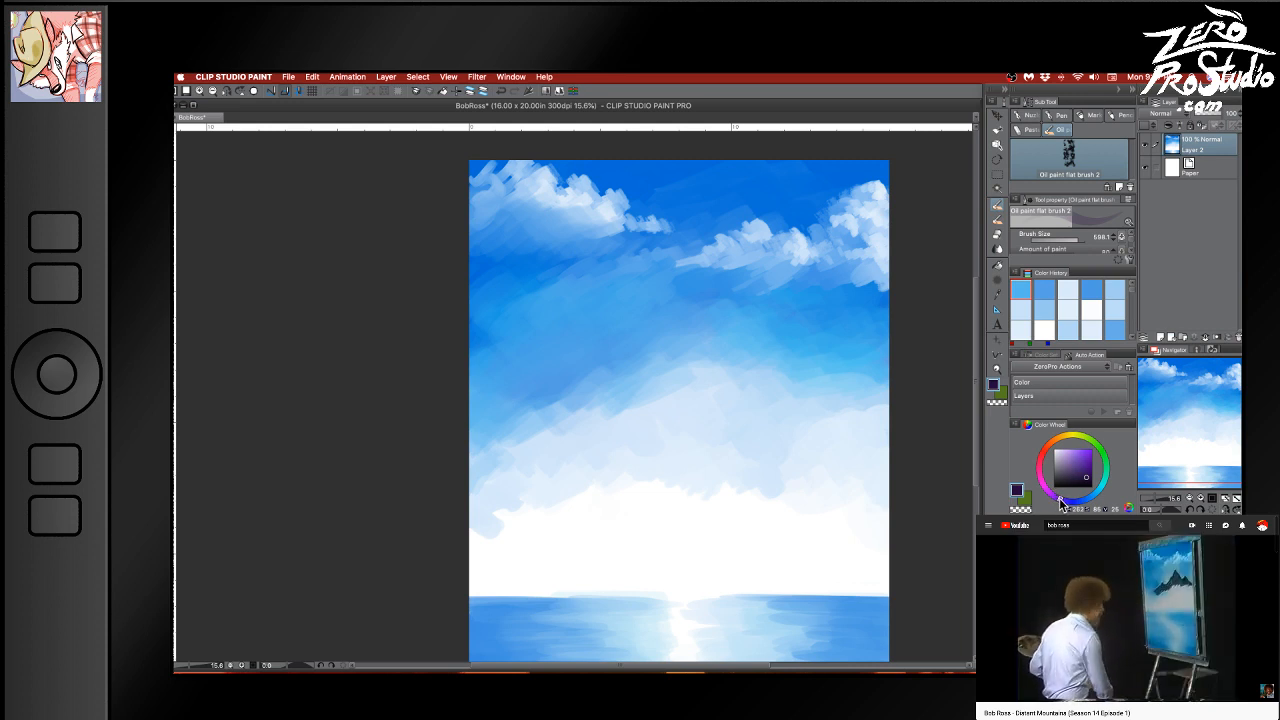
pyautogui.moveTo(1060, 499); pyautogui.dragTo(1062, 500)
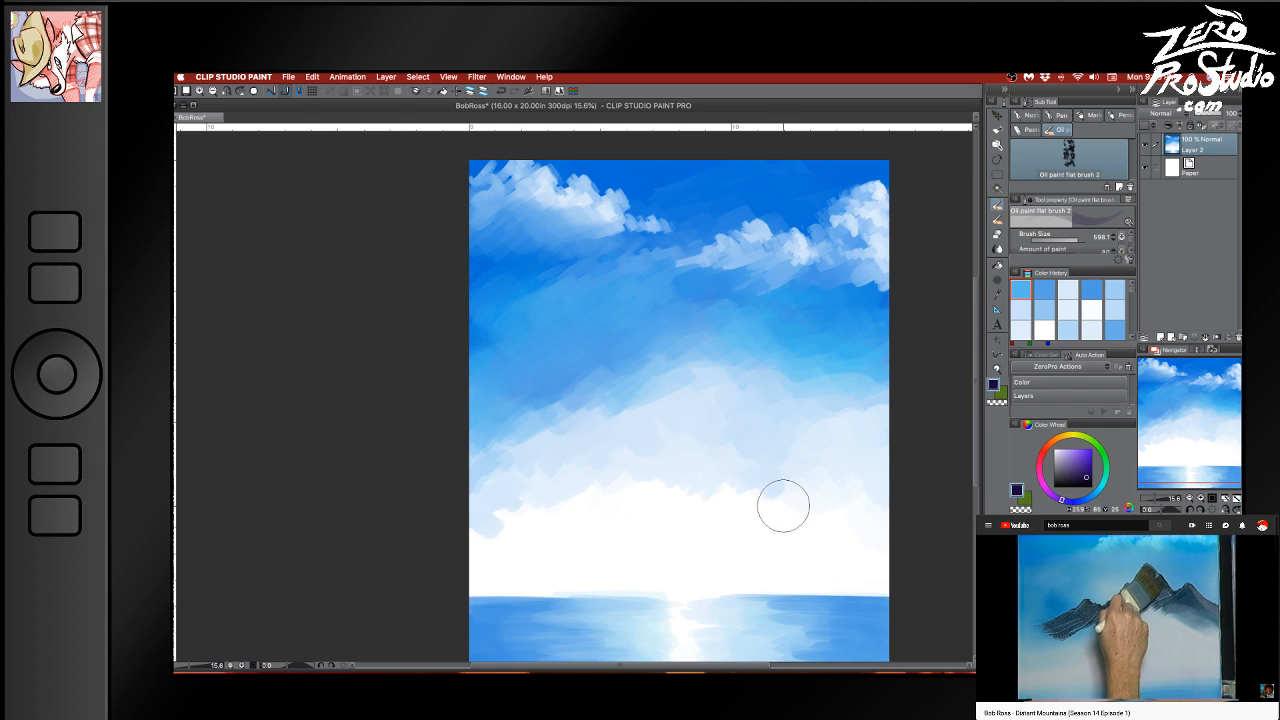
# Try dark violet strokes for a mountain slope in the middle of the sky with the large brush, and undo them
pyautogui.moveTo(877, 509)
pyautogui.mouseDown()
pyautogui.moveTo(831, 437)
pyautogui.moveTo(826, 509)
pyautogui.moveTo(824, 446)
pyautogui.moveTo(819, 471)
pyautogui.mouseUp()
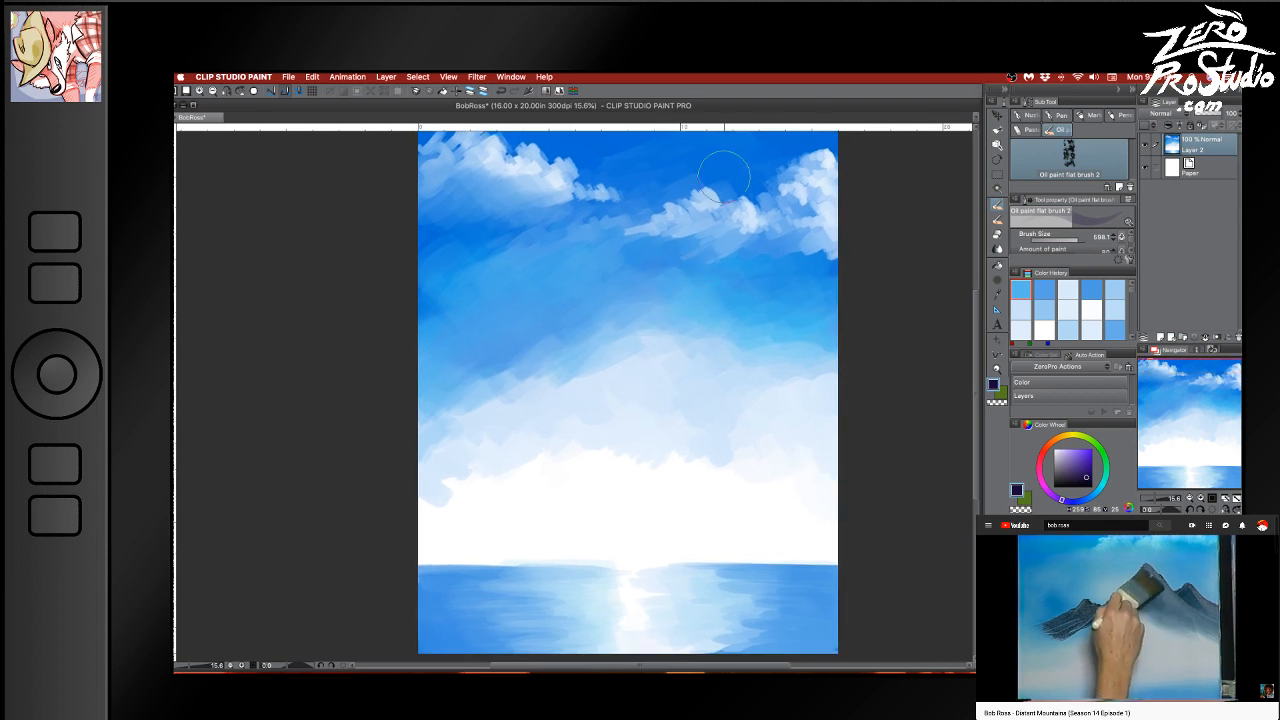
pyautogui.moveTo(678, 286); pyautogui.dragTo(690, 300)
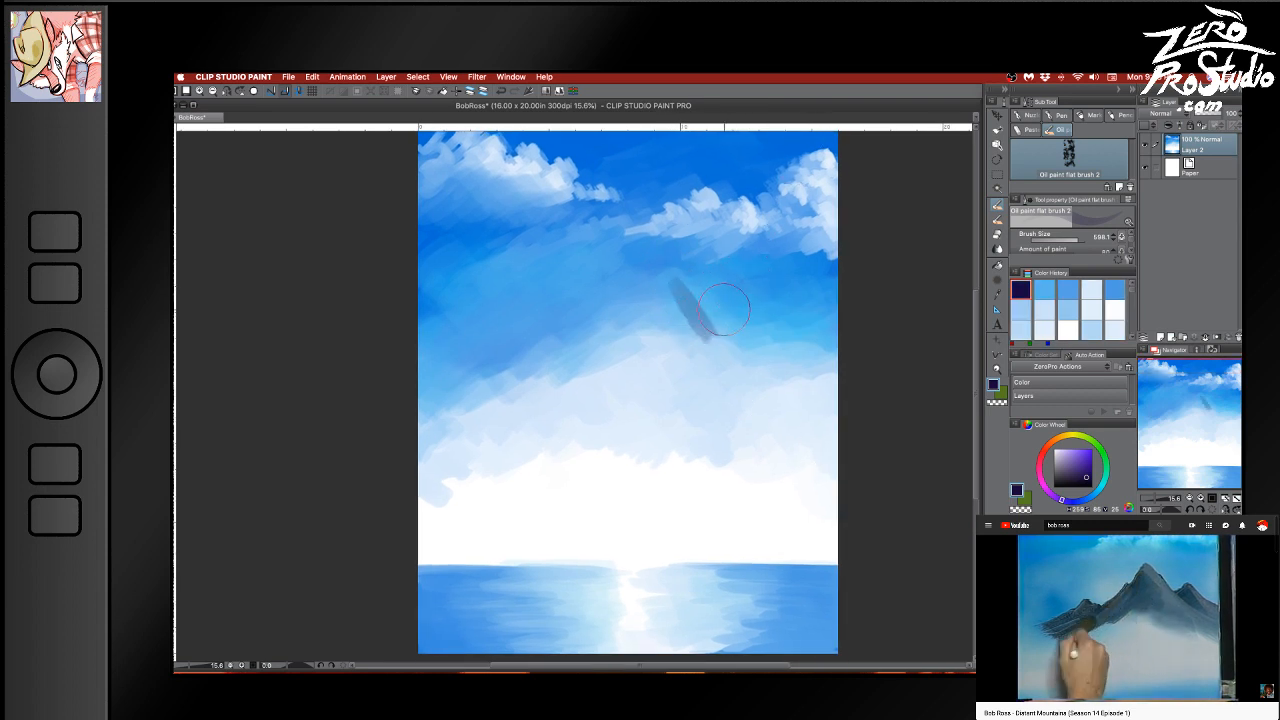
pyautogui.hotkey('ctrl', 'z')
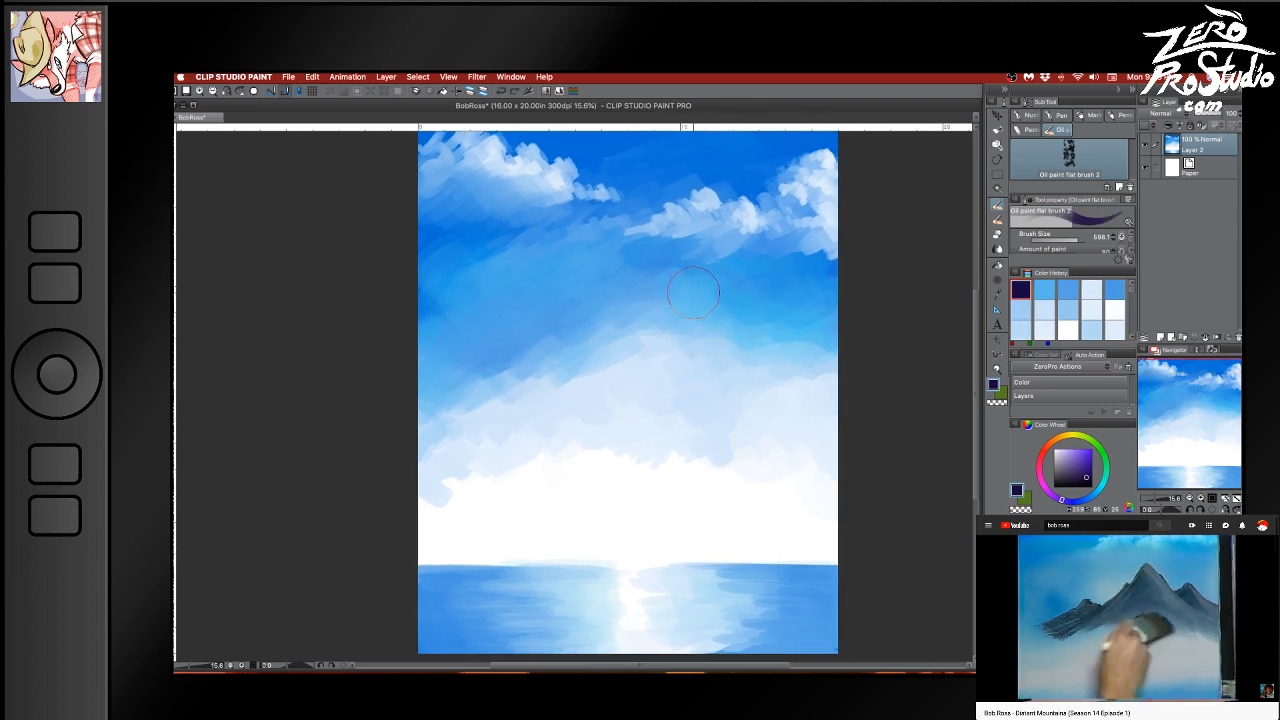
pyautogui.moveTo(689, 290); pyautogui.dragTo(705, 318)
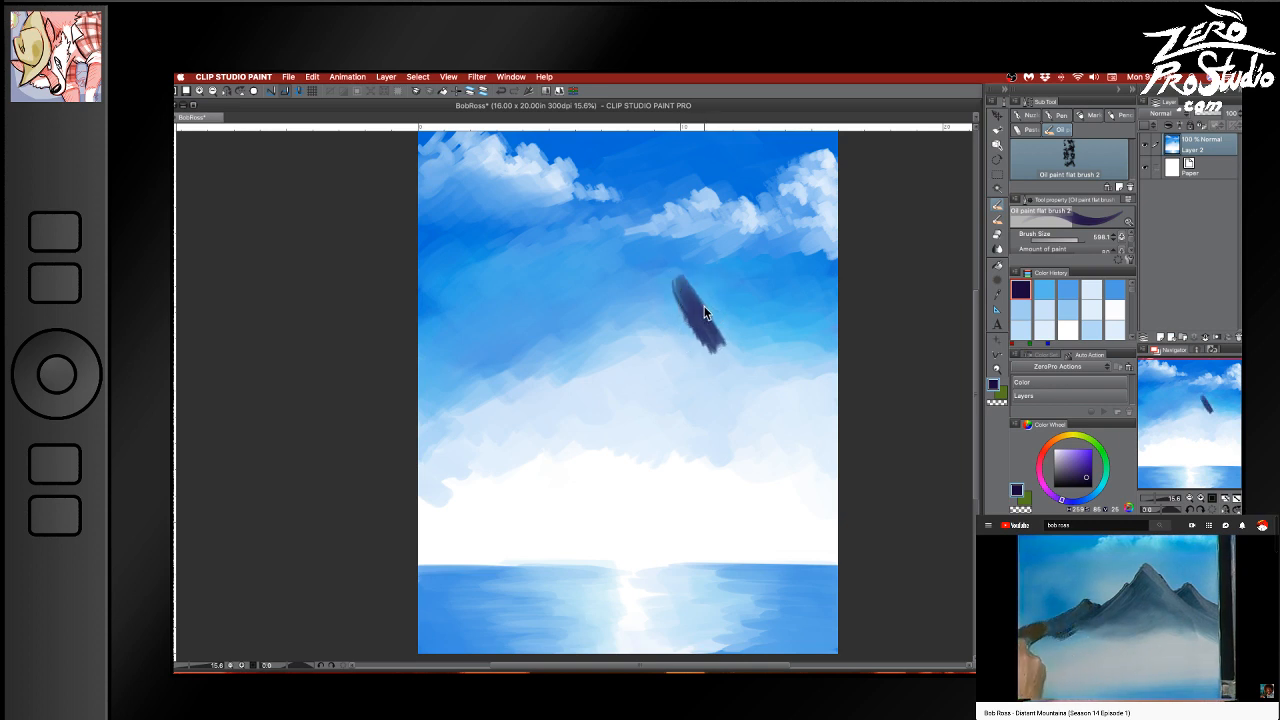
pyautogui.hotkey('ctrl', 'z')
# Reduce the brush size and paint the main peak's right slope and the upper part of its left slope in dark violet
pyautogui.press('[')
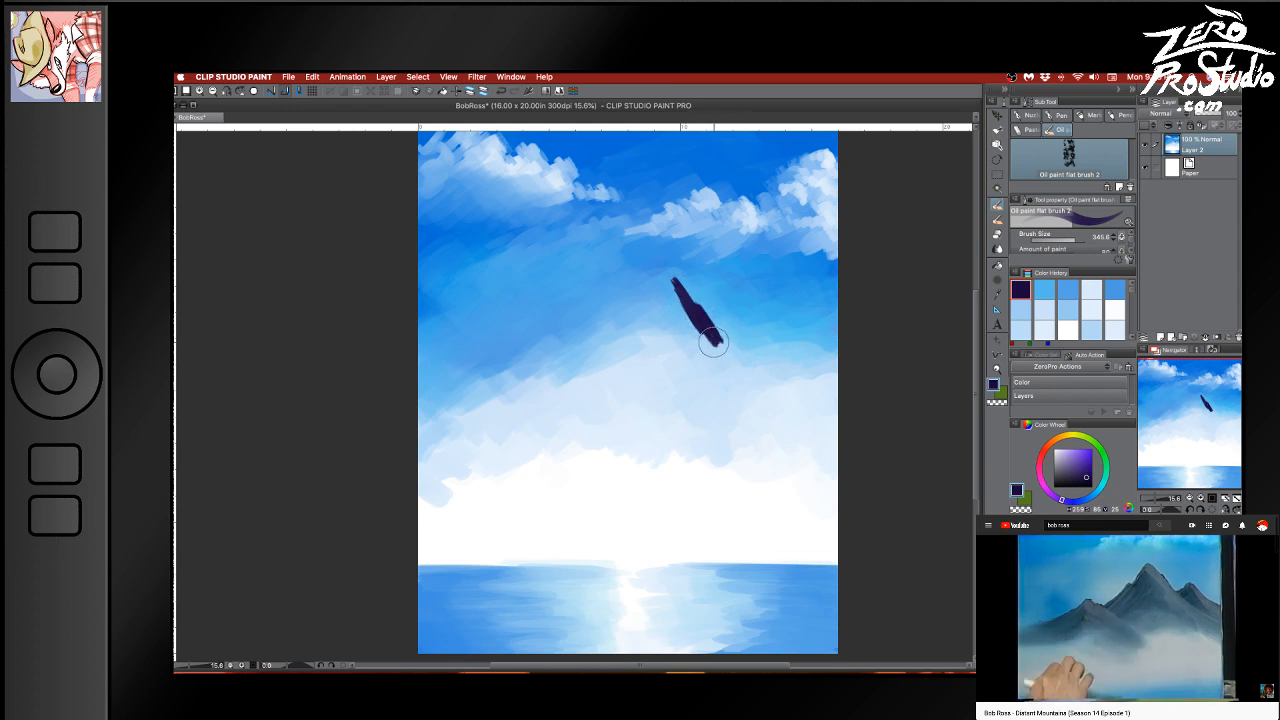
pyautogui.moveTo(713, 341); pyautogui.dragTo(720, 350)
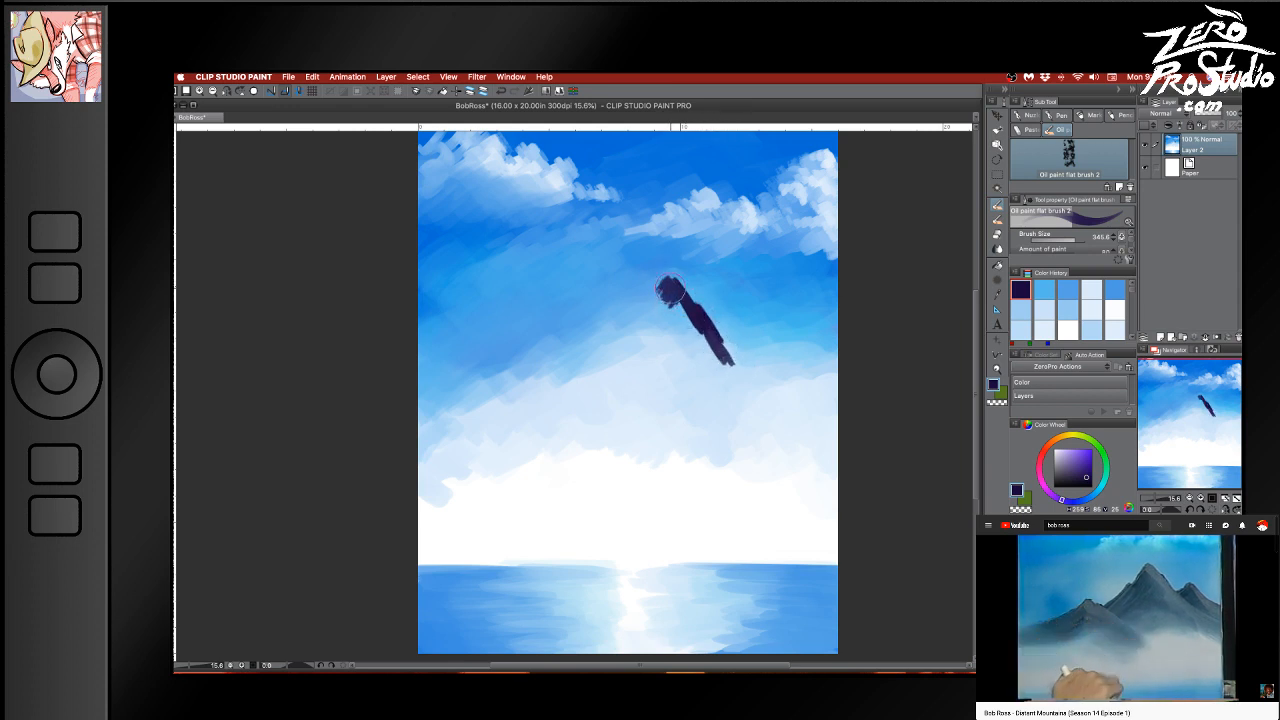
pyautogui.moveTo(670, 289)
pyautogui.mouseDown()
pyautogui.moveTo(641, 333)
pyautogui.moveTo(631, 341)
pyautogui.moveTo(628, 324)
pyautogui.moveTo(568, 388)
pyautogui.mouseUp()
pyautogui.hotkey('ctrl', 'z')
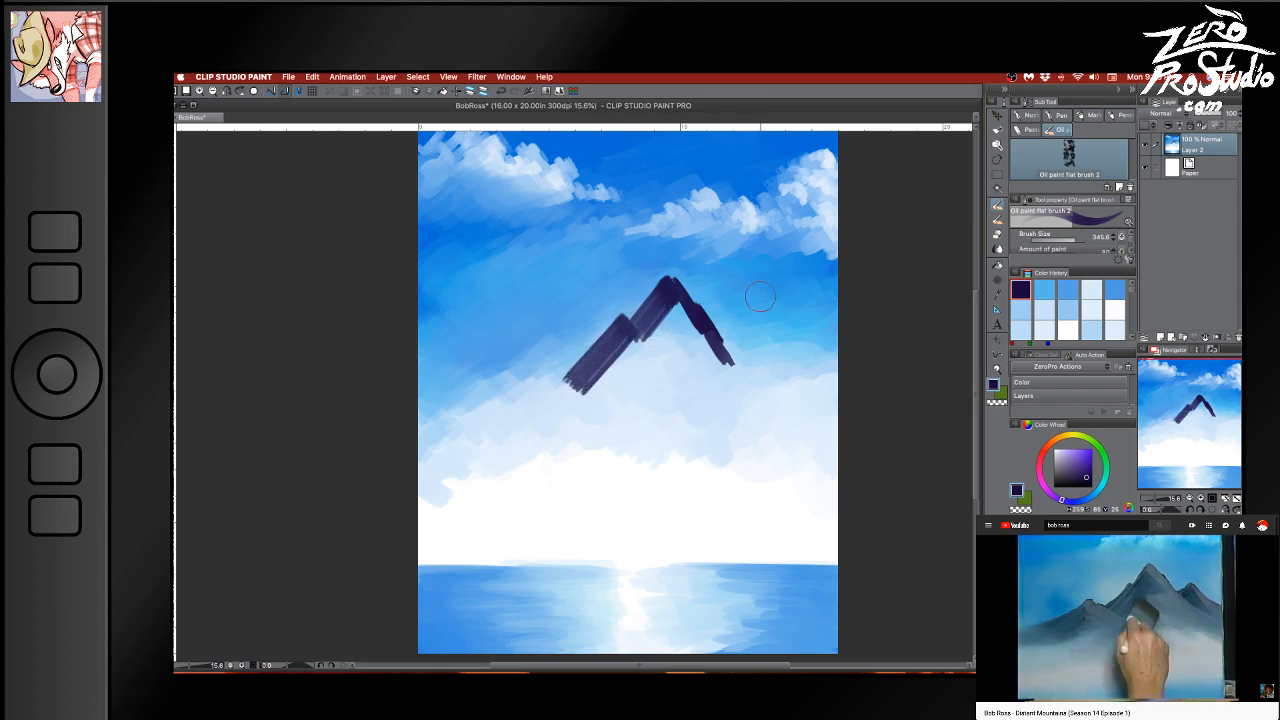
# Fill the left face of the main peak with overlapping dark violet strokes running diagonally down from the summit
pyautogui.moveTo(678, 292); pyautogui.dragTo(632, 386)
pyautogui.press('super+z')
pyautogui.moveTo(670, 298); pyautogui.dragTo(599, 396)
pyautogui.moveTo(683, 298); pyautogui.dragTo(628, 395)
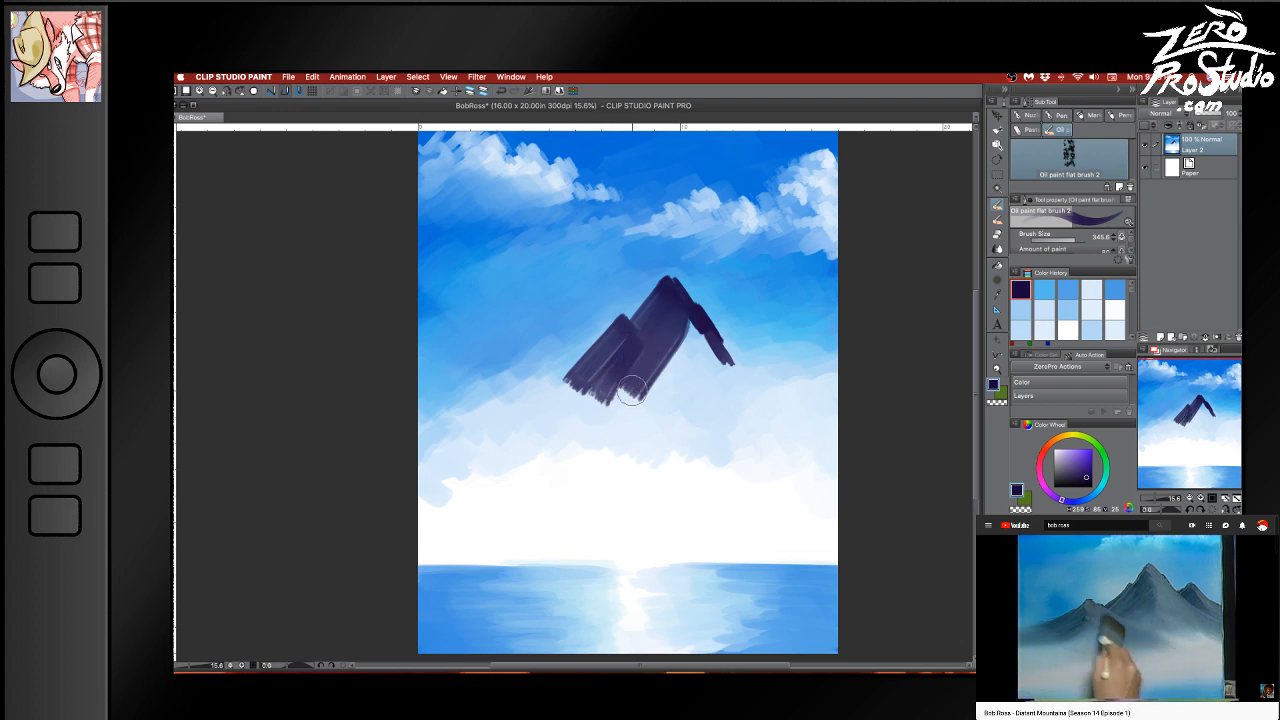
pyautogui.moveTo(695, 305); pyautogui.dragTo(645, 395)
pyautogui.moveTo(694, 326); pyautogui.dragTo(648, 396)
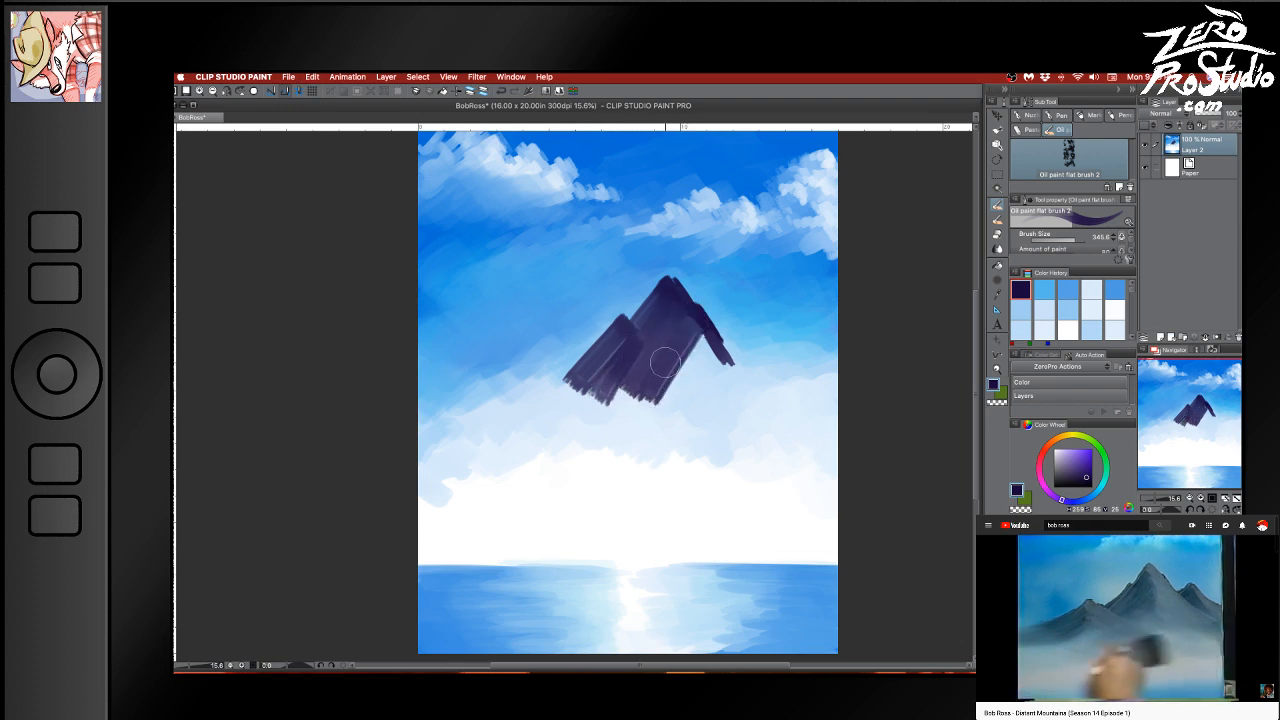
pyautogui.moveTo(697, 330)
pyautogui.mouseDown()
pyautogui.moveTo(667, 380)
pyautogui.moveTo(698, 338)
pyautogui.moveTo(675, 362)
pyautogui.moveTo(607, 400)
pyautogui.mouseUp()
# Rework the shoulder left of the main peak with dark violet diagonal strokes, undoing unwanted ones
pyautogui.press('super+z')
pyautogui.press('super+z')
pyautogui.moveTo(632, 356); pyautogui.dragTo(582, 404)
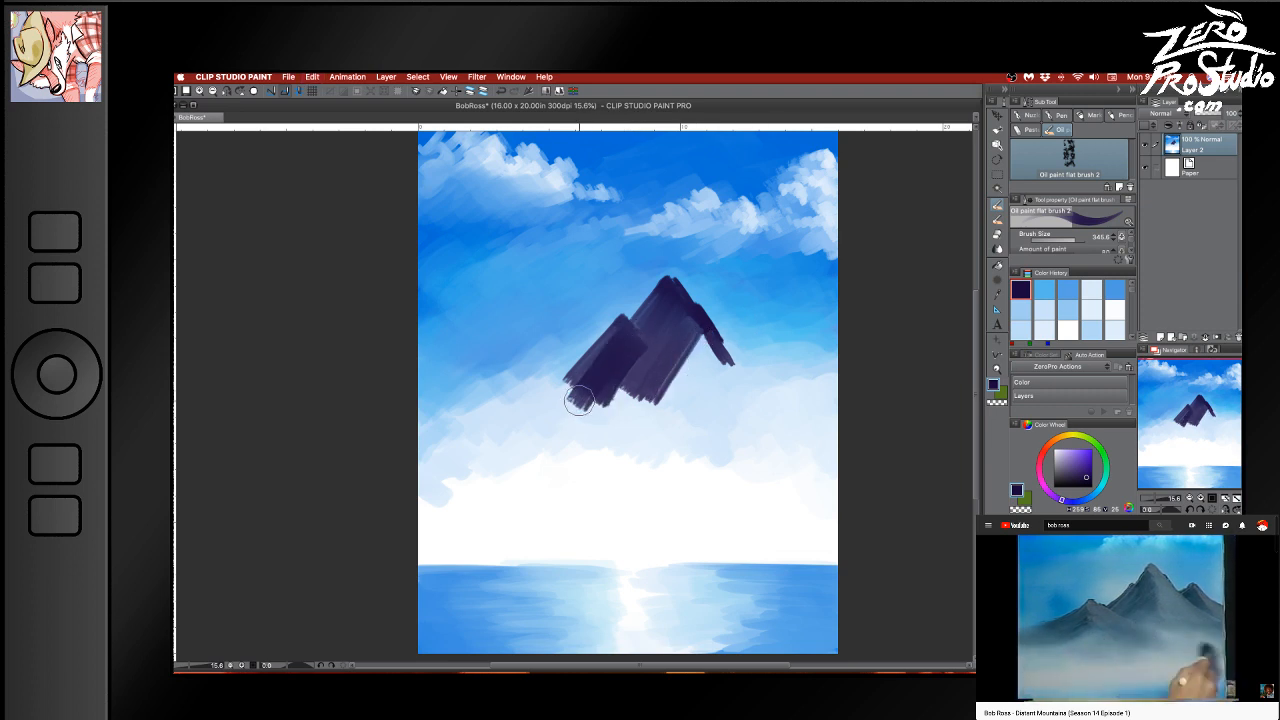
pyautogui.press('super+z')
pyautogui.moveTo(621, 339); pyautogui.dragTo(580, 384)
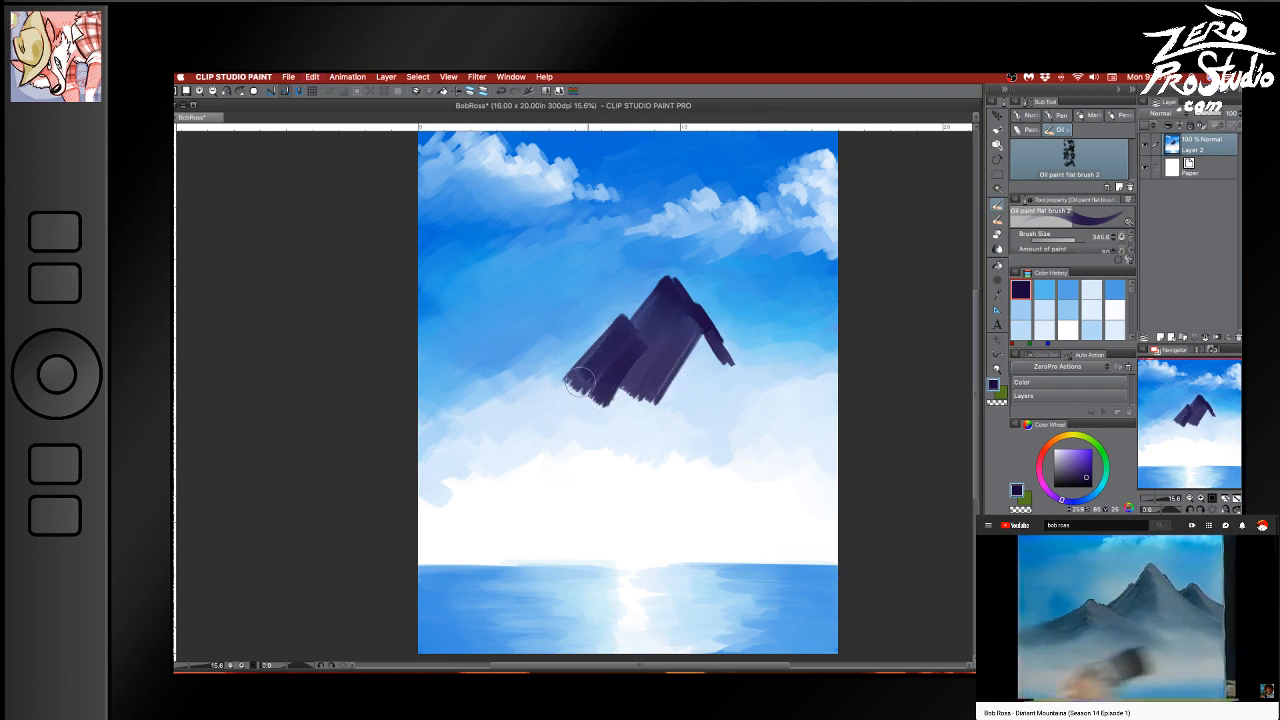
pyautogui.press('super+z')
pyautogui.moveTo(617, 326); pyautogui.dragTo(572, 383)
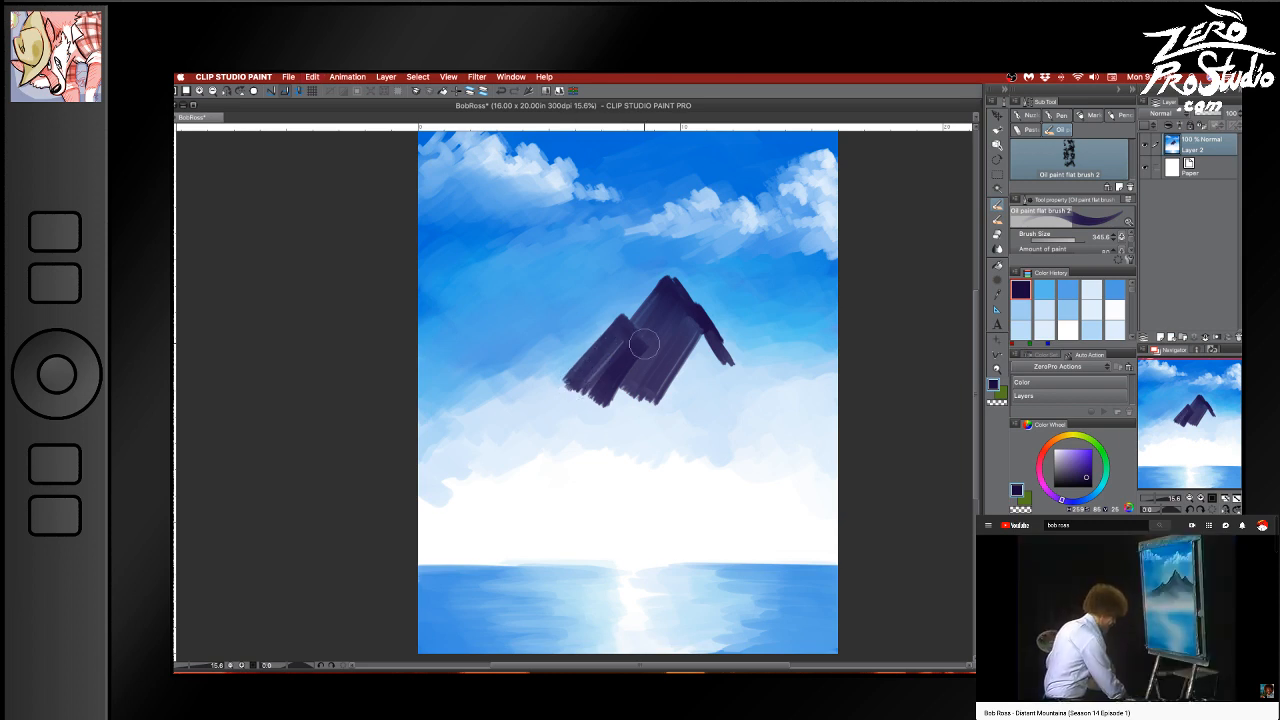
pyautogui.moveTo(644, 344); pyautogui.dragTo(590, 376)
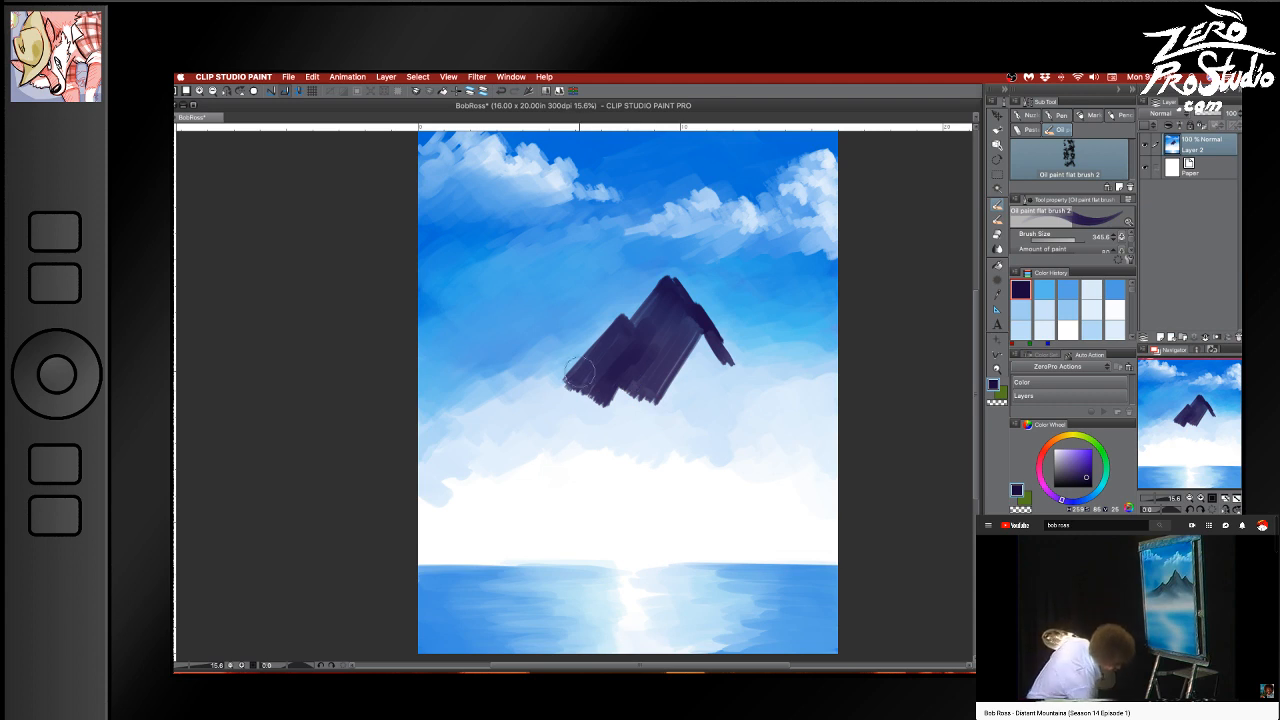
pyautogui.moveTo(573, 378); pyautogui.dragTo(545, 388)
pyautogui.press('super+z')
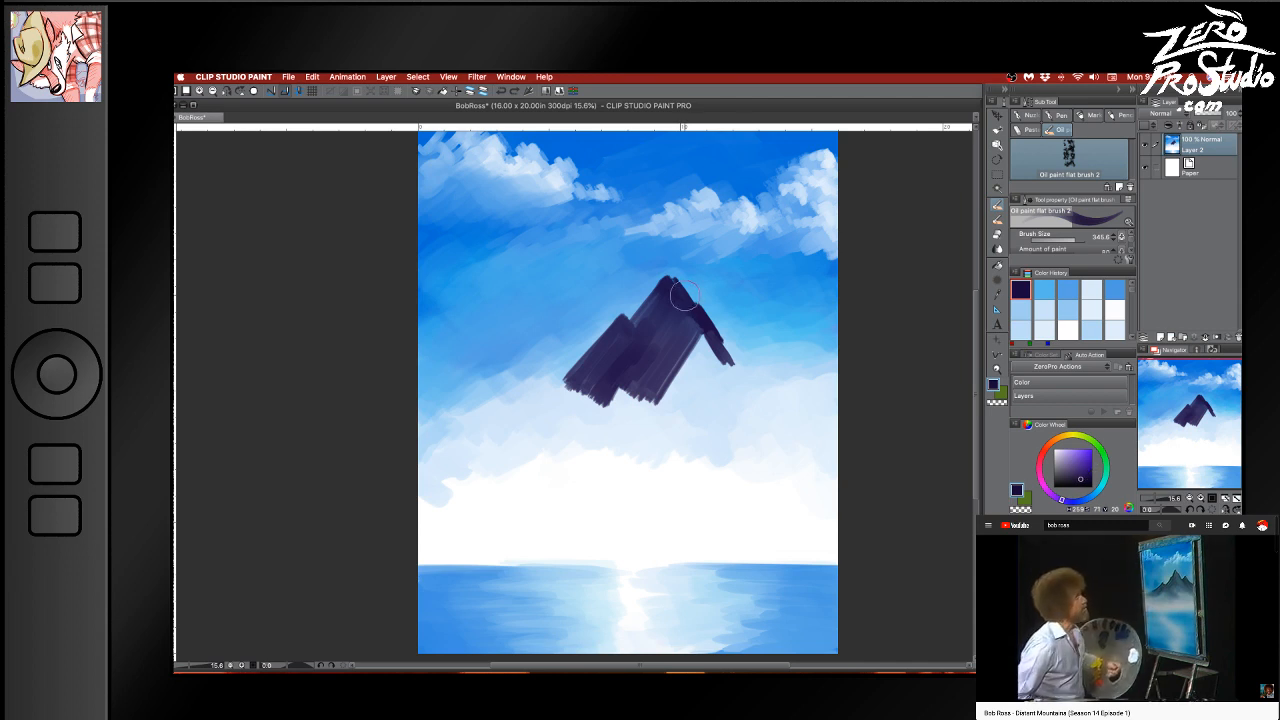
# Deepen the summit edge with violet of hue 259, saturation 71 and value 20, and extend the lower-left ridge toward the canvas edge
pyautogui.moveTo(672, 292); pyautogui.dragTo(650, 318)
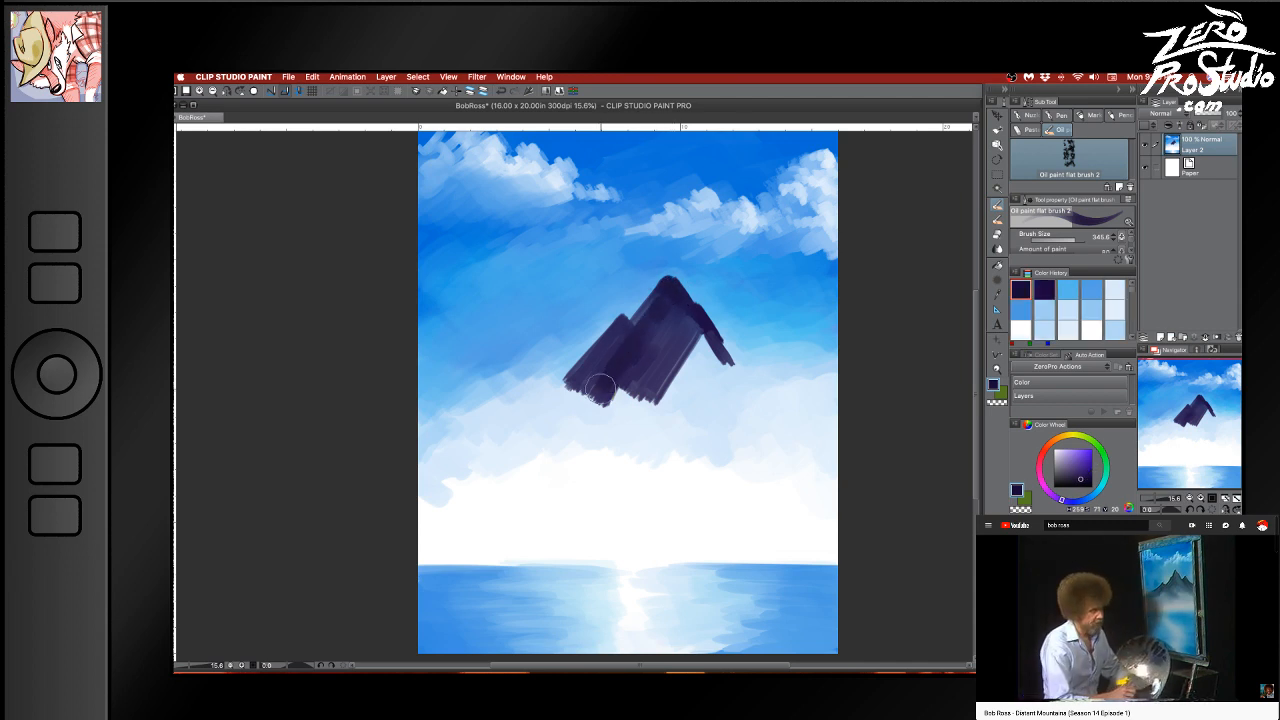
pyautogui.press('super+z')
pyautogui.moveTo(652, 311)
pyautogui.mouseDown()
pyautogui.moveTo(612, 370)
pyautogui.moveTo(674, 297)
pyautogui.moveTo(619, 395)
pyautogui.moveTo(600, 340)
pyautogui.moveTo(617, 320)
pyautogui.moveTo(586, 368)
pyautogui.moveTo(625, 323)
pyautogui.moveTo(511, 423)
pyautogui.moveTo(545, 375)
pyautogui.mouseUp()
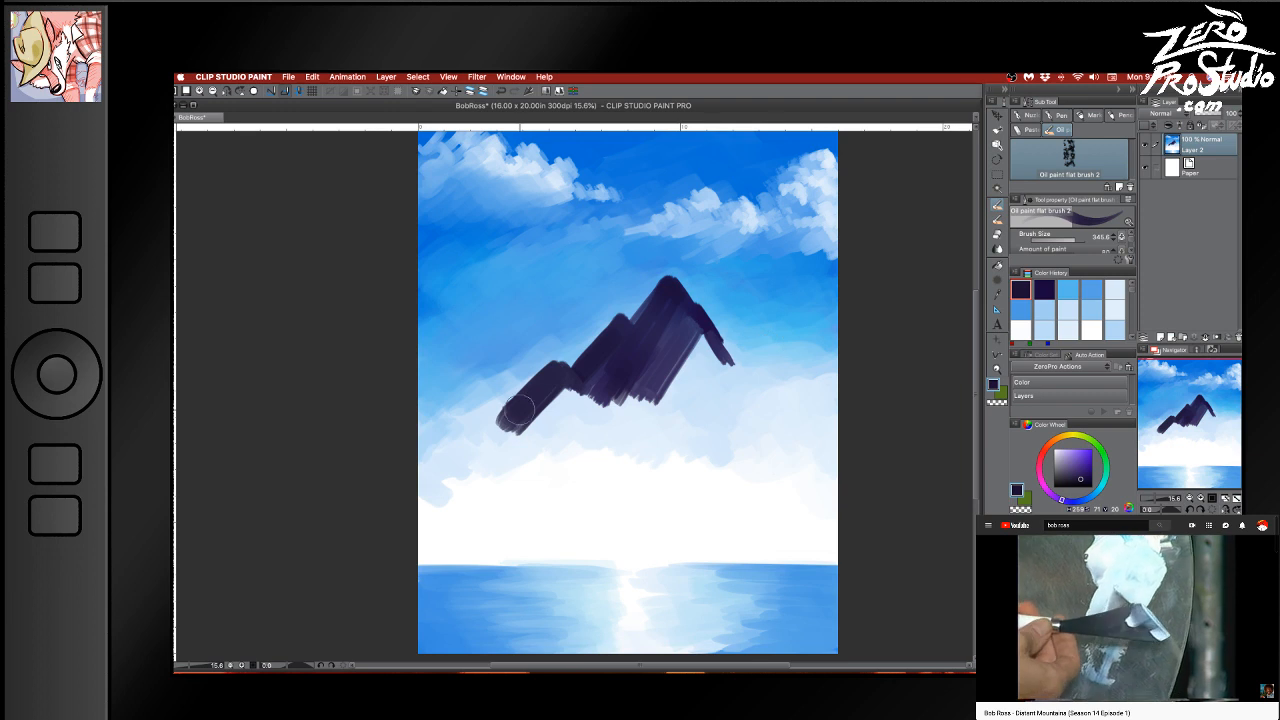
pyautogui.moveTo(520, 408); pyautogui.dragTo(457, 448)
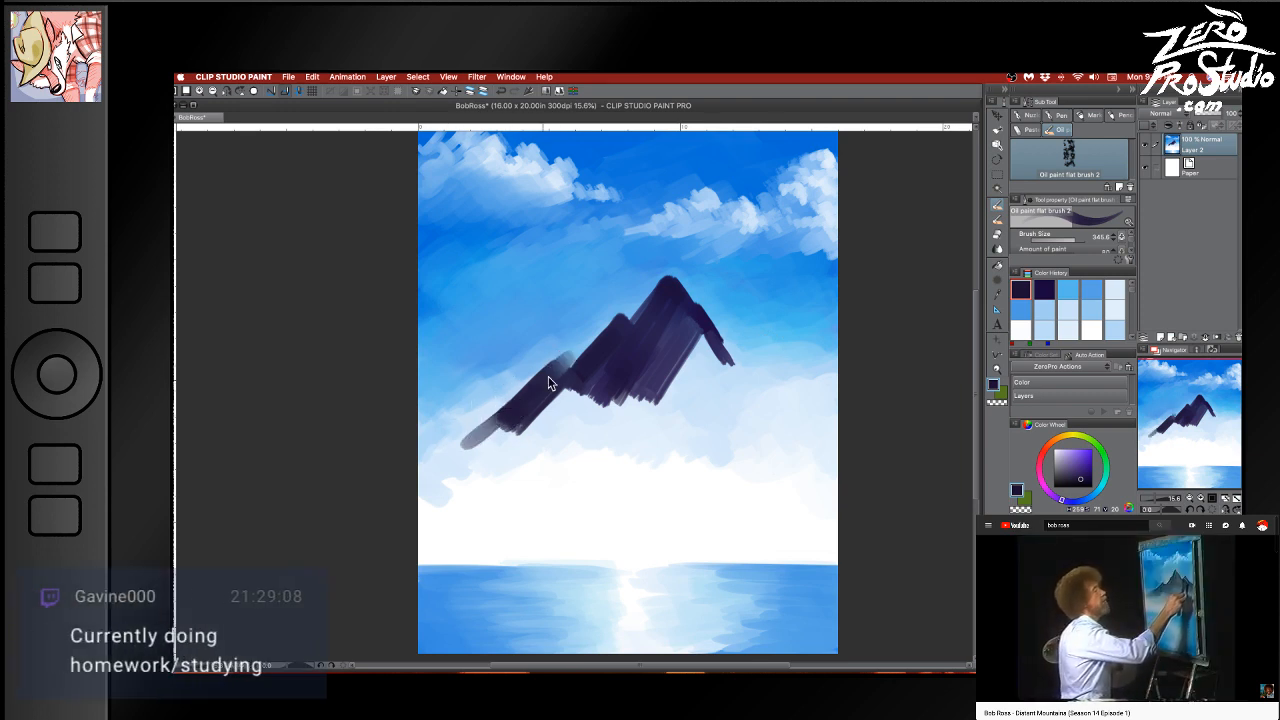
pyautogui.press('super+z')
pyautogui.moveTo(544, 376)
pyautogui.mouseDown()
pyautogui.moveTo(483, 410)
pyautogui.moveTo(552, 369)
pyautogui.moveTo(418, 460)
pyautogui.mouseUp()
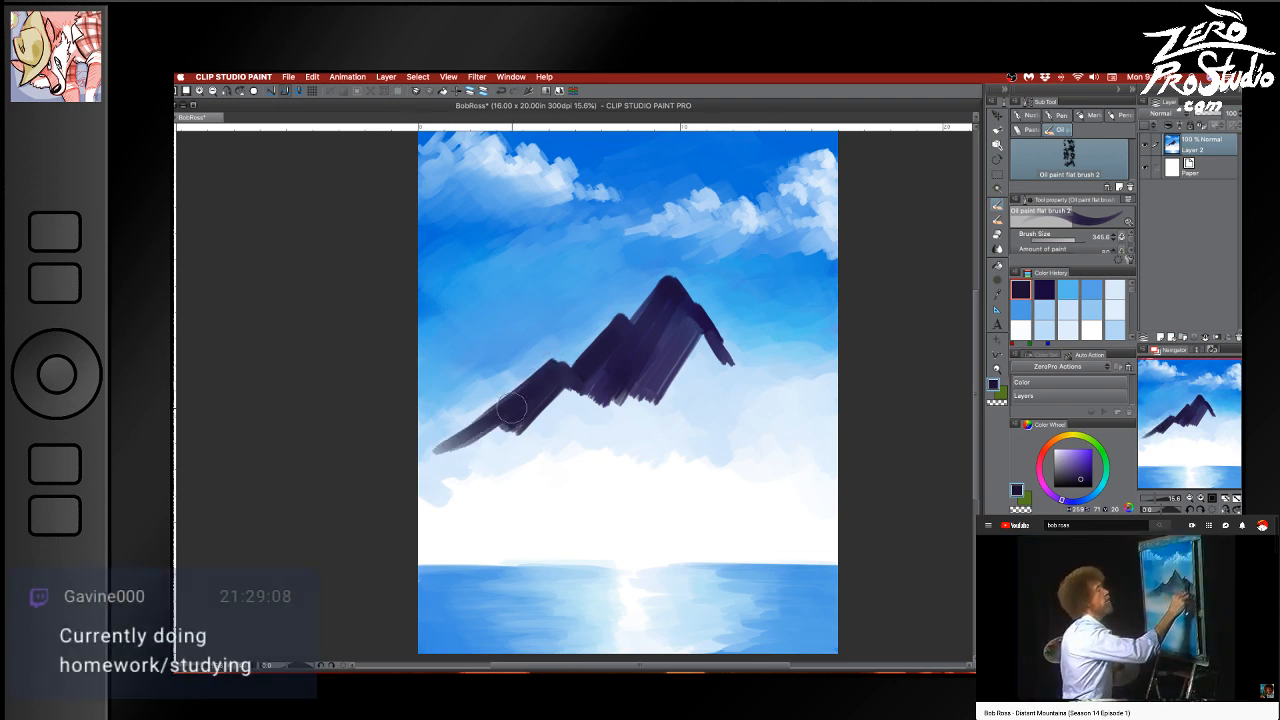
# Thicken the lower-left ridge beneath its crest with dark violet sampled from the mountain
pyautogui.moveTo(512, 408)
pyautogui.mouseDown()
pyautogui.moveTo(427, 468)
pyautogui.moveTo(519, 409)
pyautogui.moveTo(468, 463)
pyautogui.moveTo(447, 471)
pyautogui.moveTo(531, 401)
pyautogui.moveTo(420, 461)
pyautogui.moveTo(536, 416)
pyautogui.moveTo(480, 450)
pyautogui.mouseUp()
pyautogui.keyDown('alt'); pyautogui.click(466, 442); pyautogui.keyUp('alt')
pyautogui.keyDown('alt'); pyautogui.click(540, 400); pyautogui.keyUp('alt')
pyautogui.moveTo(558, 386); pyautogui.dragTo(462, 464)
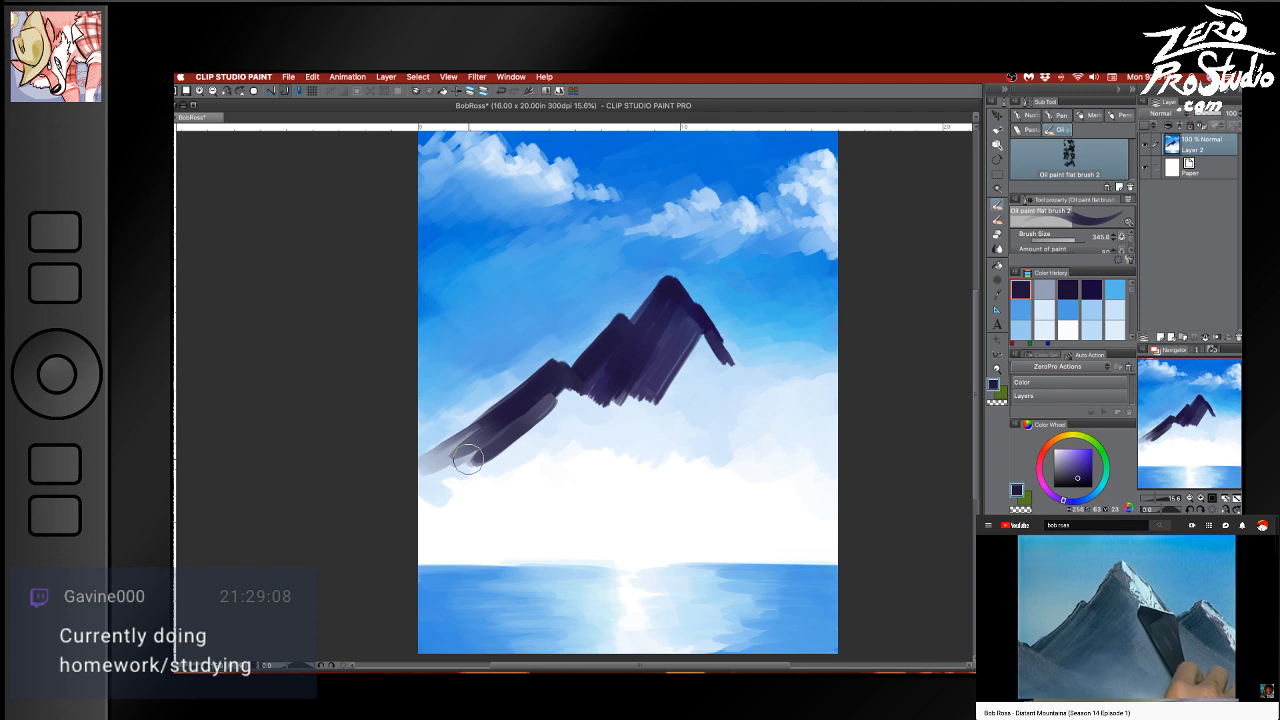
# Paint the right flank of the lower-left peak down into the mist with a sampled grey-violet
pyautogui.moveTo(567, 394); pyautogui.dragTo(620, 426)
pyautogui.press('super+z')
pyautogui.press('super+z')
pyautogui.keyDown('alt'); pyautogui.click(569, 396); pyautogui.keyUp('alt')
pyautogui.moveTo(563, 374); pyautogui.dragTo(617, 421)
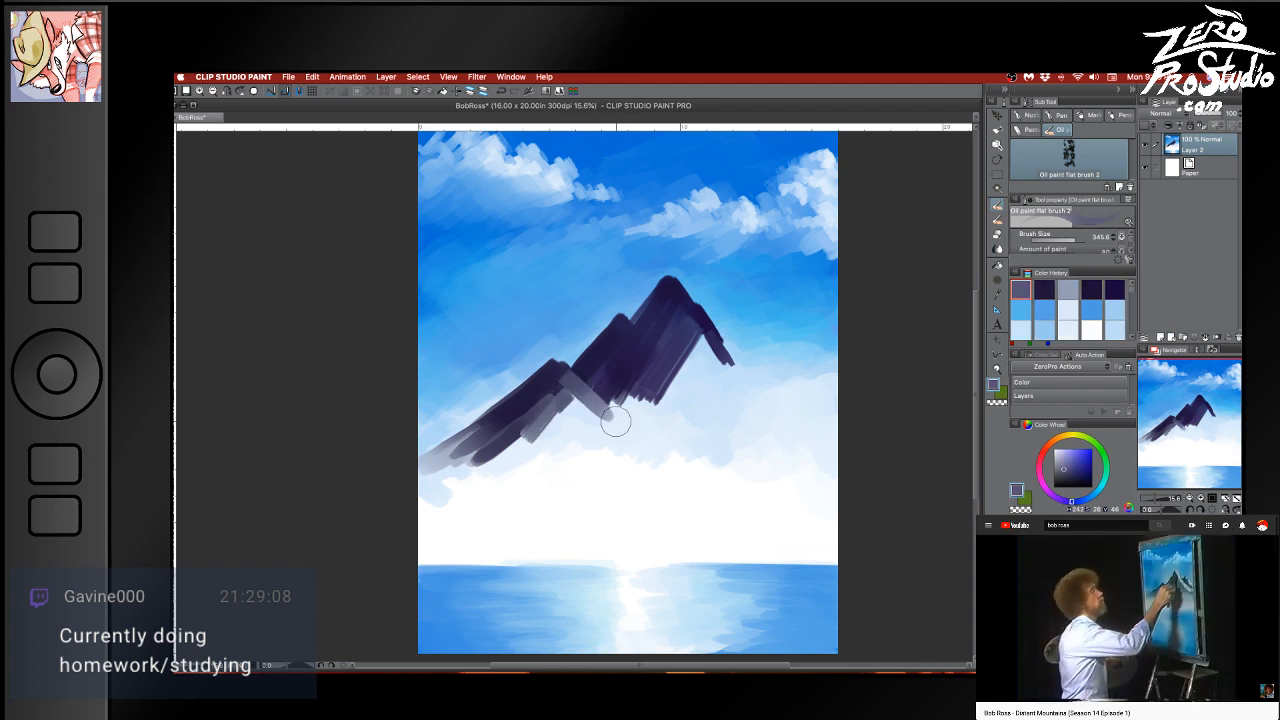
pyautogui.moveTo(567, 384); pyautogui.dragTo(636, 459)
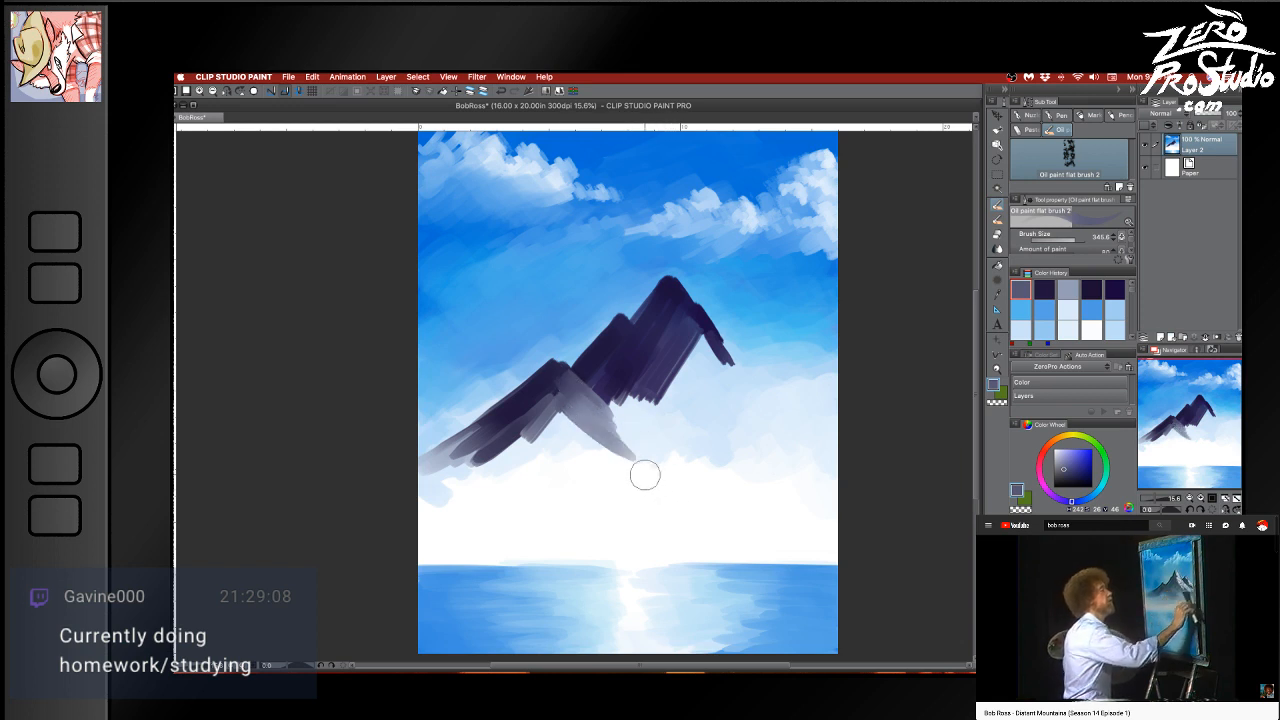
pyautogui.moveTo(577, 423); pyautogui.dragTo(603, 446)
# Fill the face and base of the lower-left peak with sampled grey and dark violets down to the canvas edge
pyautogui.keyDown('alt'); pyautogui.click(514, 434); pyautogui.keyUp('alt')
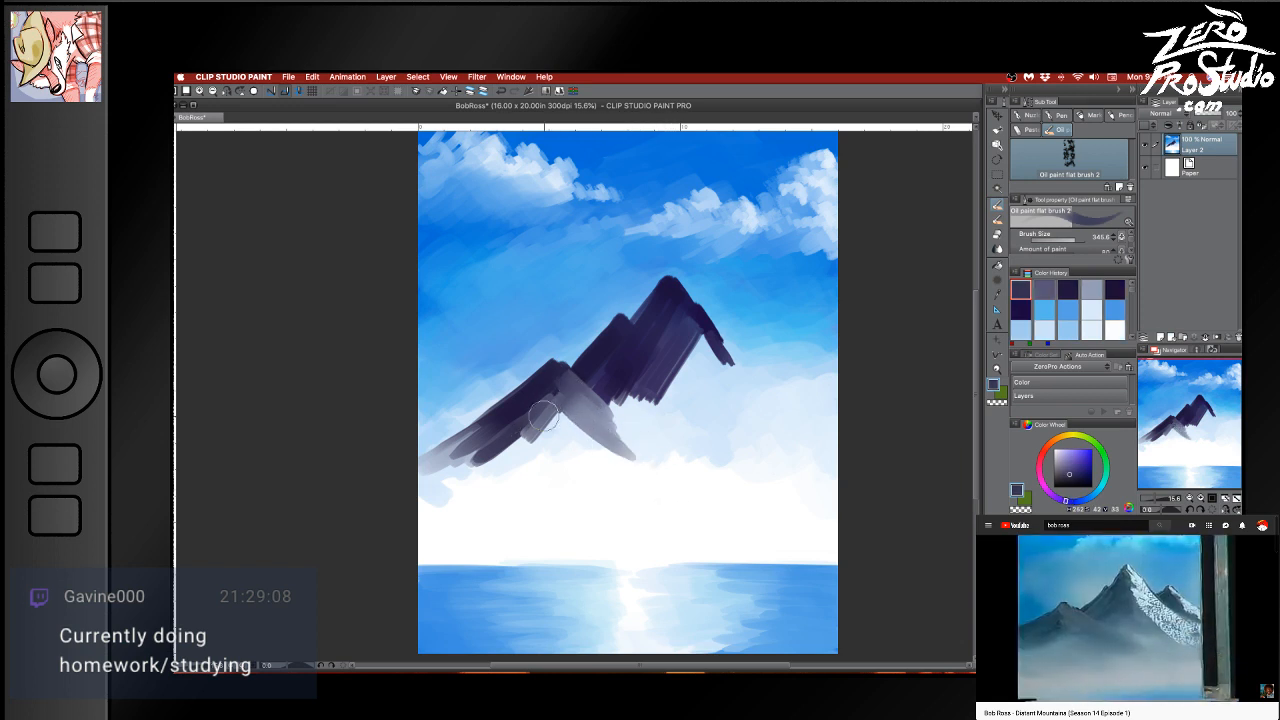
pyautogui.moveTo(546, 410)
pyautogui.mouseDown()
pyautogui.moveTo(507, 427)
pyautogui.moveTo(553, 413)
pyautogui.moveTo(487, 460)
pyautogui.moveTo(558, 423)
pyautogui.moveTo(504, 468)
pyautogui.moveTo(568, 430)
pyautogui.moveTo(492, 482)
pyautogui.mouseUp()
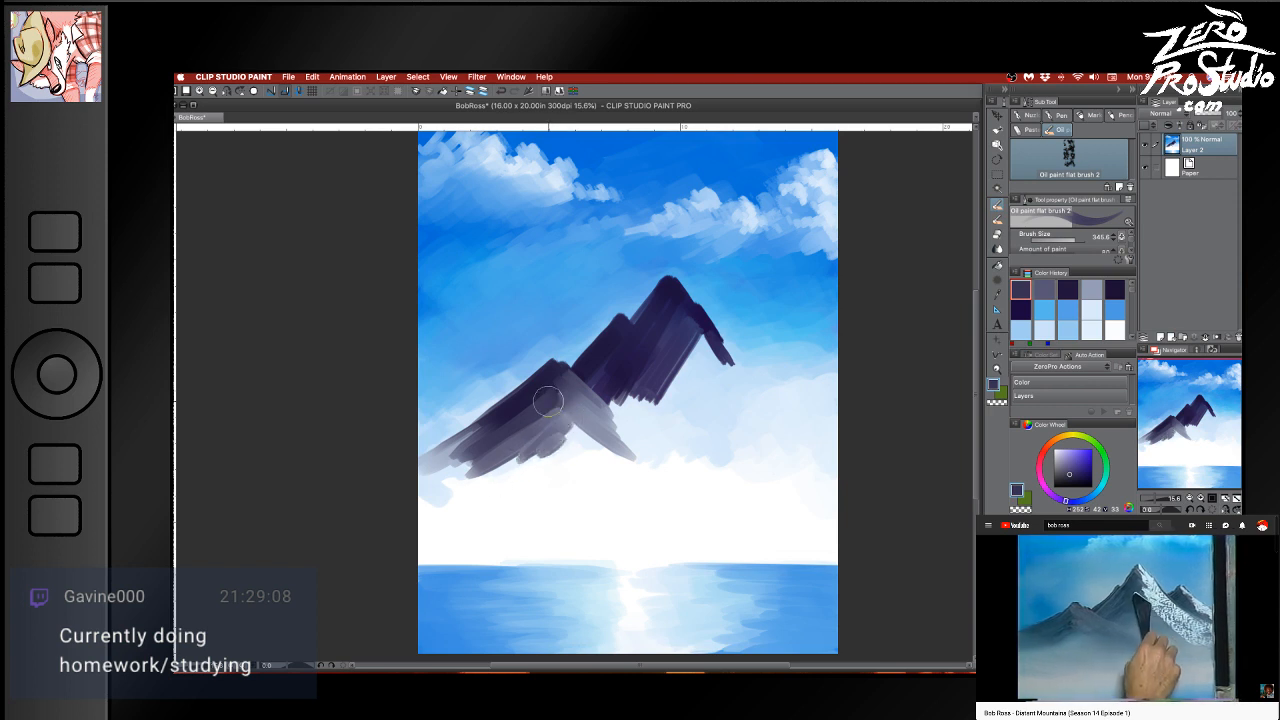
pyautogui.keyDown('alt'); pyautogui.click(596, 356); pyautogui.keyUp('alt')
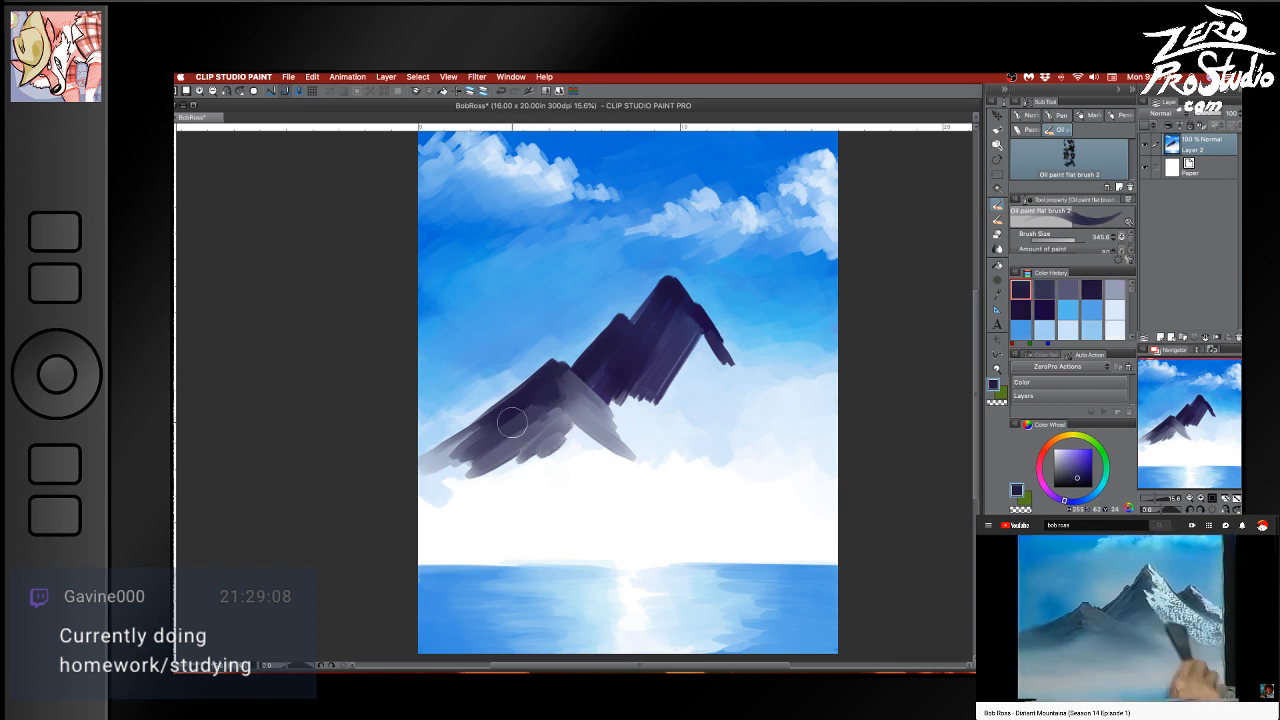
pyautogui.moveTo(546, 410)
pyautogui.mouseDown()
pyautogui.moveTo(473, 453)
pyautogui.moveTo(556, 404)
pyautogui.moveTo(478, 462)
pyautogui.mouseUp()
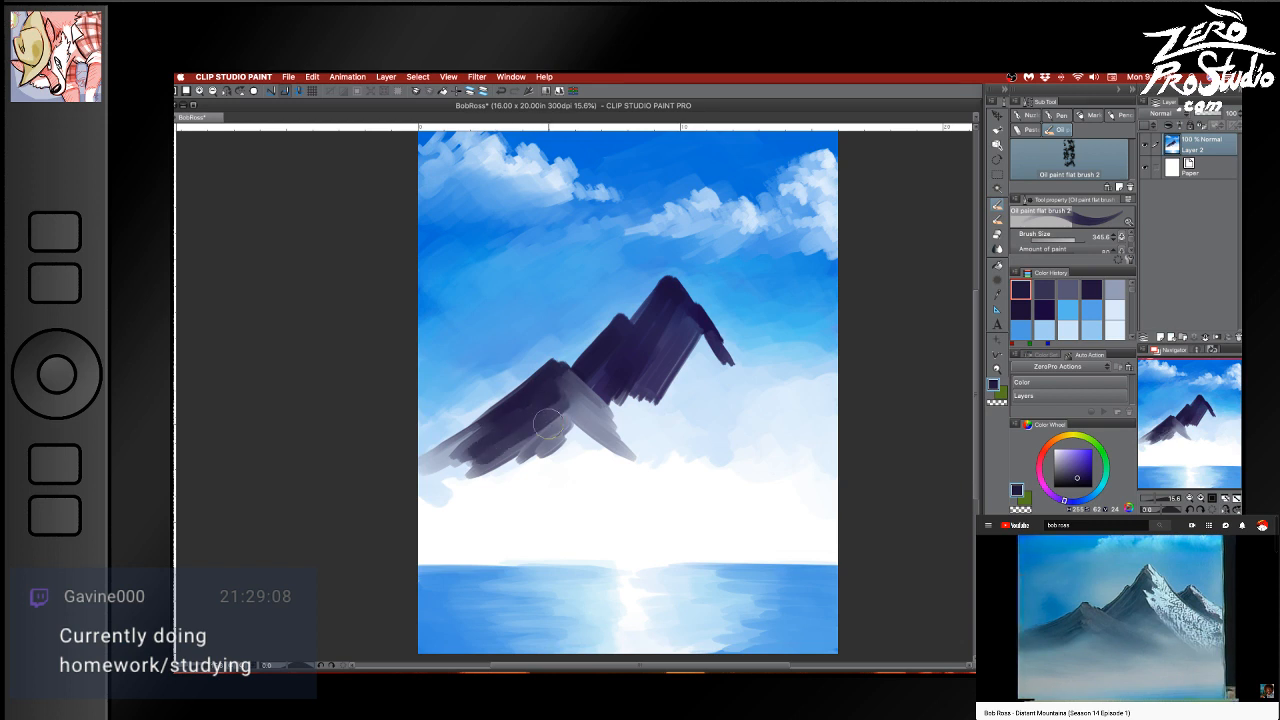
pyautogui.press('super+z')
pyautogui.press('super+z')
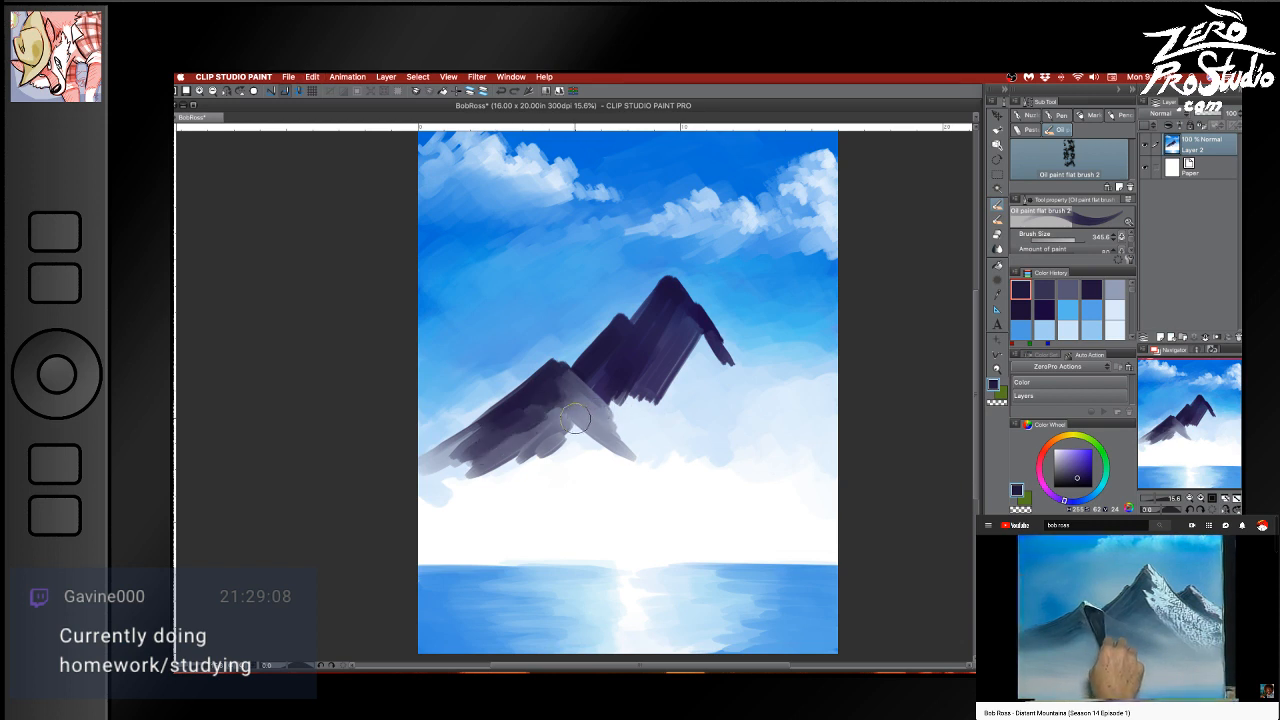
pyautogui.moveTo(566, 408)
pyautogui.mouseDown()
pyautogui.moveTo(473, 485)
pyautogui.moveTo(502, 441)
pyautogui.moveTo(484, 438)
pyautogui.moveTo(418, 479)
pyautogui.moveTo(494, 455)
pyautogui.moveTo(417, 482)
pyautogui.moveTo(506, 432)
pyautogui.moveTo(506, 414)
pyautogui.moveTo(449, 441)
pyautogui.mouseUp()
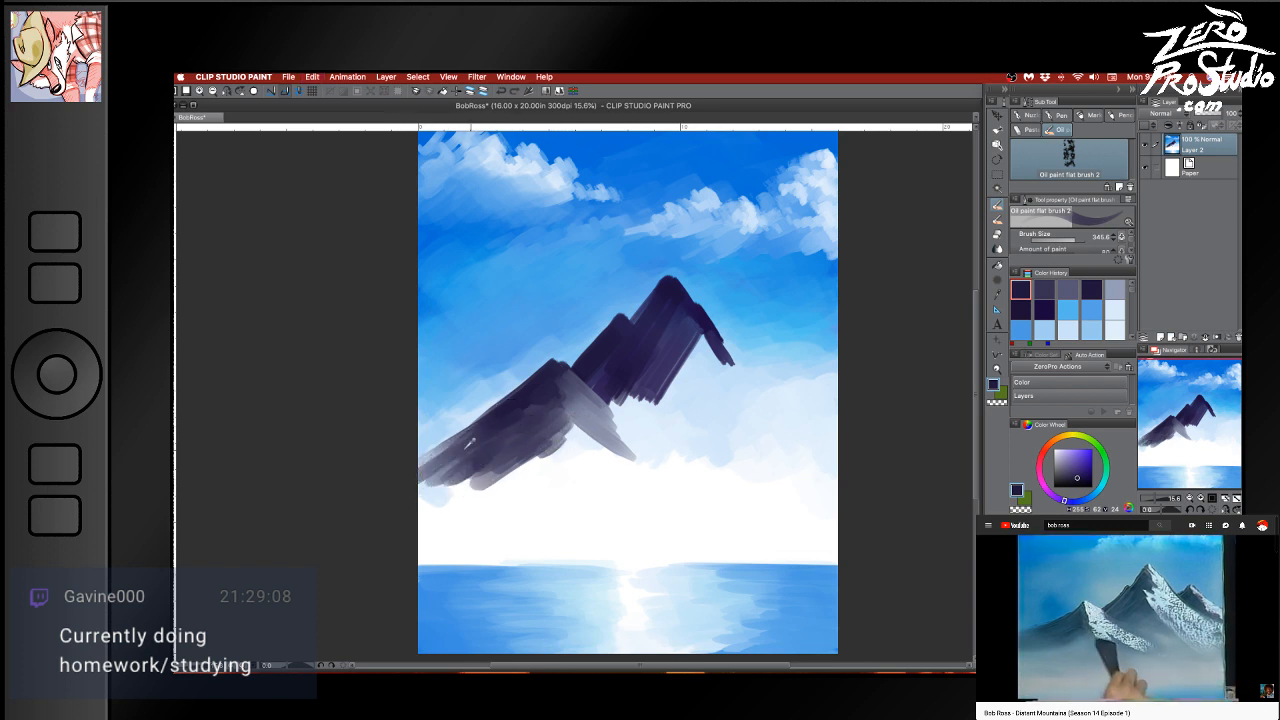
# Clean up the lower-left ridge's outer edge with sampled sky blue, and cover its light gap with sampled violet
pyautogui.keyDown('alt'); pyautogui.click(440, 434); pyautogui.keyUp('alt')
pyautogui.moveTo(408, 463)
pyautogui.mouseDown()
pyautogui.moveTo(487, 422)
pyautogui.moveTo(416, 491)
pyautogui.moveTo(476, 448)
pyautogui.mouseUp()
pyautogui.moveTo(416, 492)
pyautogui.mouseDown()
pyautogui.moveTo(527, 442)
pyautogui.moveTo(431, 490)
pyautogui.moveTo(441, 498)
pyautogui.moveTo(476, 488)
pyautogui.moveTo(425, 478)
pyautogui.mouseUp()
pyautogui.keyDown('alt'); pyautogui.click(499, 431); pyautogui.keyUp('alt')
pyautogui.moveTo(499, 431)
pyautogui.mouseDown()
pyautogui.moveTo(463, 456)
pyautogui.moveTo(489, 457)
pyautogui.moveTo(481, 480)
pyautogui.moveTo(473, 467)
pyautogui.moveTo(525, 453)
pyautogui.moveTo(498, 451)
pyautogui.moveTo(543, 421)
pyautogui.moveTo(737, 375)
pyautogui.moveTo(501, 414)
pyautogui.moveTo(470, 444)
pyautogui.mouseUp()
pyautogui.keyDown('alt'); pyautogui.click(511, 404); pyautogui.keyUp('alt')
pyautogui.press('super+z')
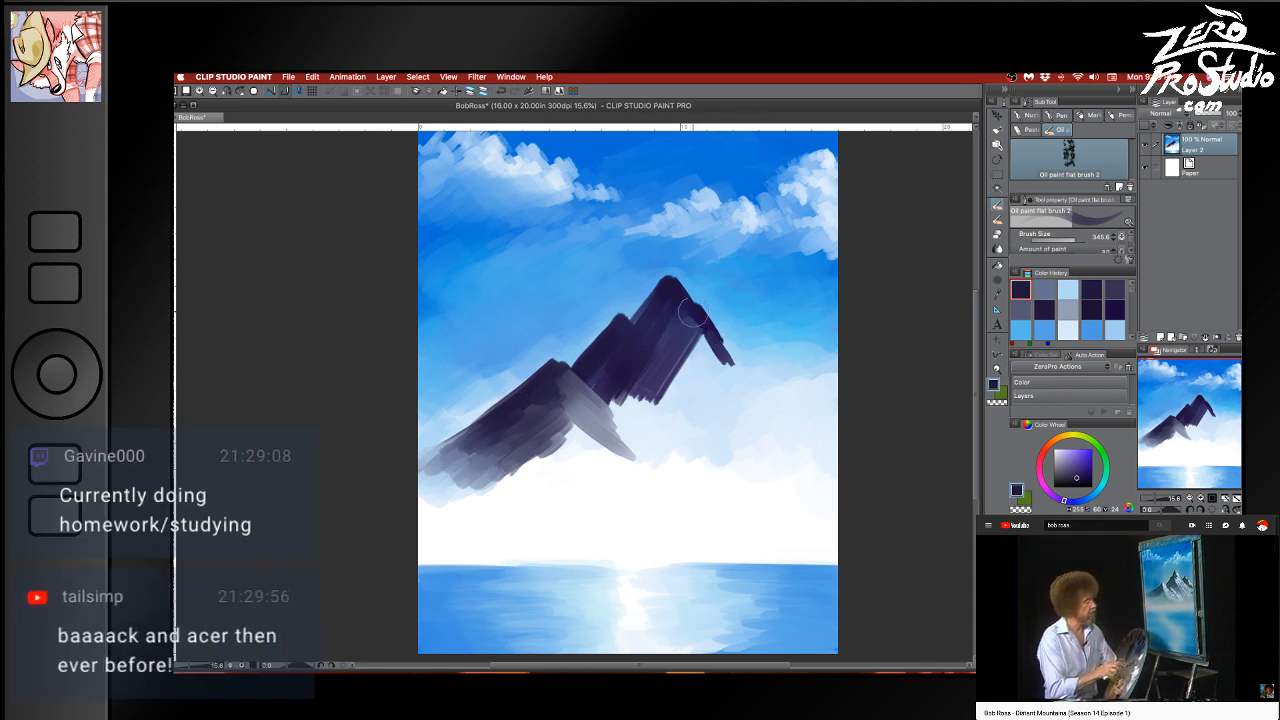
# Add a sampled grey-violet highlight to the middle shoulder, and paint a dark violet peak to the right of the main summit
pyautogui.keyDown('alt'); pyautogui.click(594, 395); pyautogui.keyUp('alt')
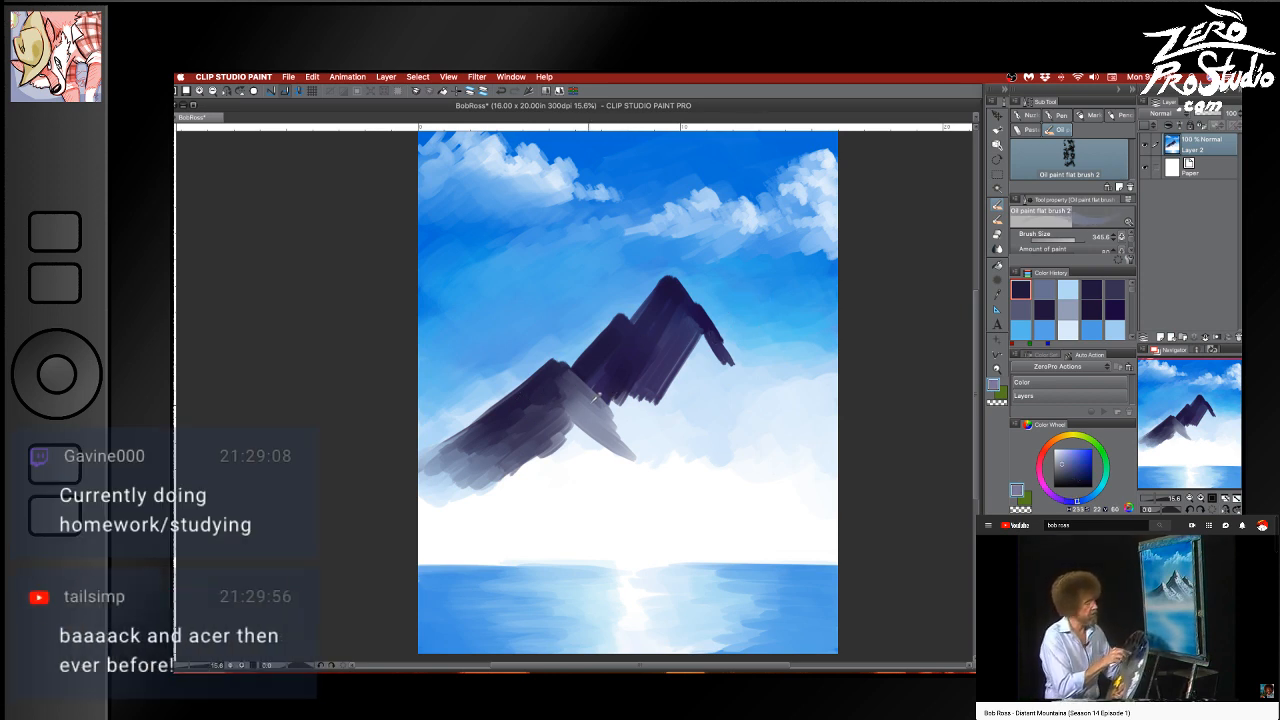
pyautogui.moveTo(612, 342)
pyautogui.mouseDown()
pyautogui.moveTo(634, 345)
pyautogui.moveTo(648, 389)
pyautogui.mouseUp()
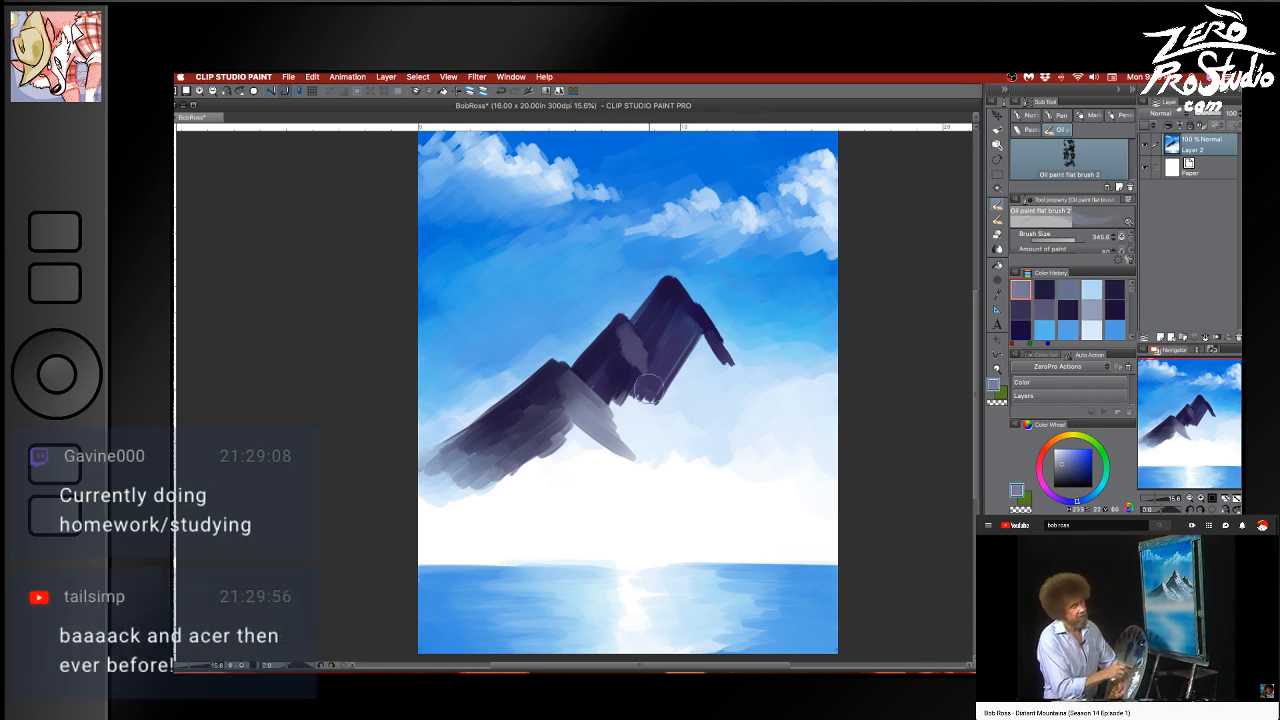
pyautogui.moveTo(693, 294)
pyautogui.mouseDown()
pyautogui.moveTo(735, 362)
pyautogui.moveTo(748, 345)
pyautogui.moveTo(736, 365)
pyautogui.moveTo(754, 345)
pyautogui.moveTo(797, 392)
pyautogui.mouseUp()
pyautogui.keyDown('alt'); pyautogui.click(664, 287); pyautogui.keyUp('alt')
pyautogui.press('super+z')
pyautogui.press('super+z')
pyautogui.moveTo(730, 358)
pyautogui.mouseDown()
pyautogui.moveTo(761, 345)
pyautogui.moveTo(818, 416)
pyautogui.moveTo(815, 436)
pyautogui.moveTo(760, 356)
pyautogui.moveTo(727, 373)
pyautogui.moveTo(770, 369)
pyautogui.moveTo(757, 404)
pyautogui.moveTo(756, 354)
pyautogui.moveTo(742, 382)
pyautogui.moveTo(756, 353)
pyautogui.moveTo(749, 384)
pyautogui.moveTo(756, 354)
pyautogui.moveTo(739, 366)
pyautogui.moveTo(756, 362)
pyautogui.moveTo(773, 410)
pyautogui.moveTo(815, 349)
pyautogui.moveTo(778, 412)
pyautogui.mouseUp()
pyautogui.moveTo(665, 292)
pyautogui.mouseDown()
pyautogui.moveTo(653, 311)
pyautogui.moveTo(665, 370)
pyautogui.mouseUp()
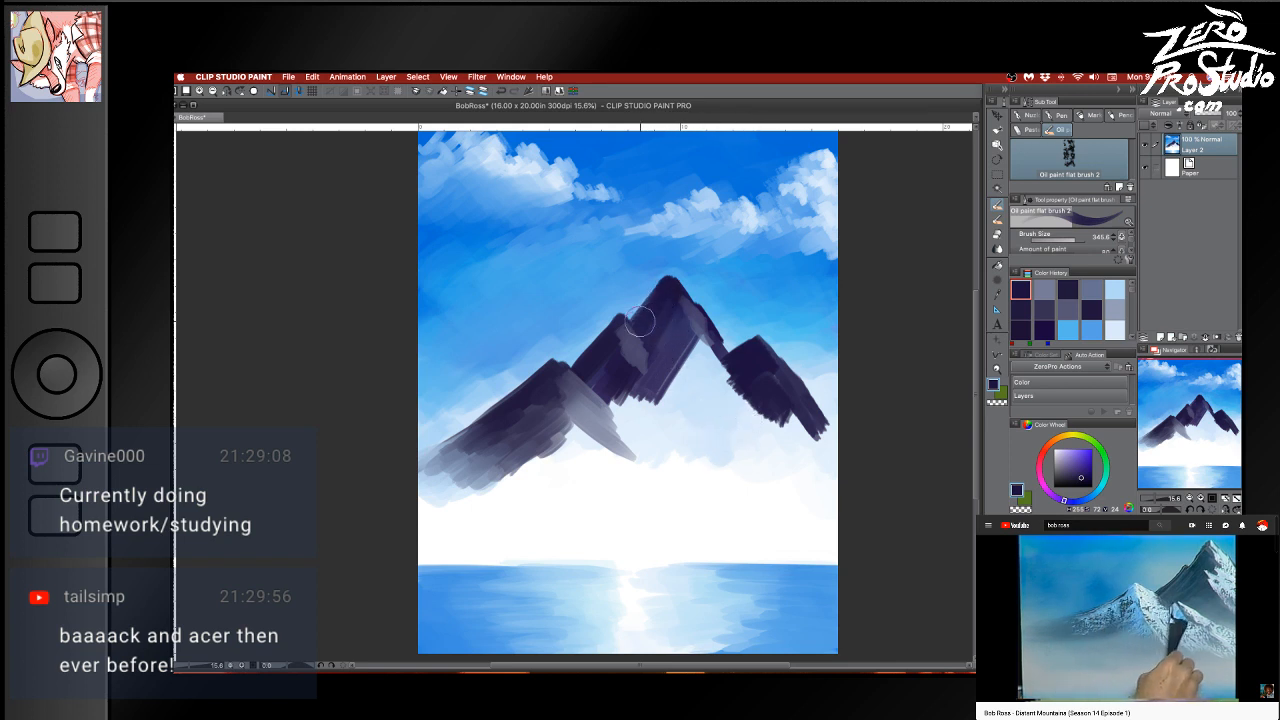
# Fill the mountain faces and base across the canvas with sampled grey-violets, enlarging the brush for the lower slopes
pyautogui.moveTo(668, 366)
pyautogui.mouseDown()
pyautogui.moveTo(600, 425)
pyautogui.moveTo(668, 400)
pyautogui.moveTo(672, 450)
pyautogui.moveTo(701, 384)
pyautogui.moveTo(667, 387)
pyautogui.moveTo(697, 420)
pyautogui.moveTo(666, 446)
pyautogui.moveTo(623, 428)
pyautogui.moveTo(712, 370)
pyautogui.moveTo(722, 350)
pyautogui.moveTo(704, 330)
pyautogui.moveTo(699, 424)
pyautogui.moveTo(729, 366)
pyautogui.moveTo(762, 425)
pyautogui.moveTo(674, 429)
pyautogui.moveTo(613, 458)
pyautogui.moveTo(585, 440)
pyautogui.moveTo(555, 455)
pyautogui.moveTo(763, 434)
pyautogui.moveTo(798, 405)
pyautogui.moveTo(733, 495)
pyautogui.moveTo(797, 471)
pyautogui.mouseUp()
pyautogui.press(']')
pyautogui.keyDown('alt'); pyautogui.click(690, 410); pyautogui.keyUp('alt')
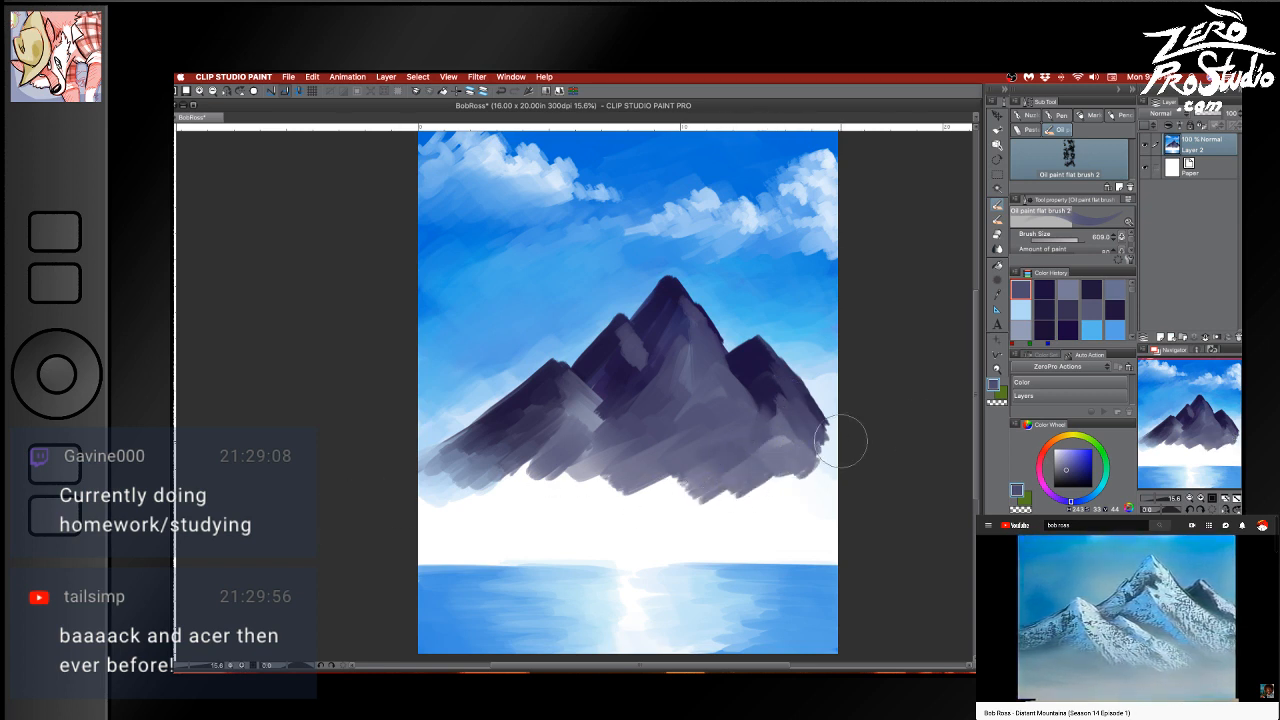
pyautogui.moveTo(586, 457)
pyautogui.mouseDown()
pyautogui.moveTo(486, 492)
pyautogui.moveTo(585, 488)
pyautogui.moveTo(577, 461)
pyautogui.moveTo(545, 480)
pyautogui.mouseUp()
pyautogui.keyDown('alt'); pyautogui.click(594, 403); pyautogui.keyUp('alt')
pyautogui.moveTo(594, 403); pyautogui.dragTo(615, 443)
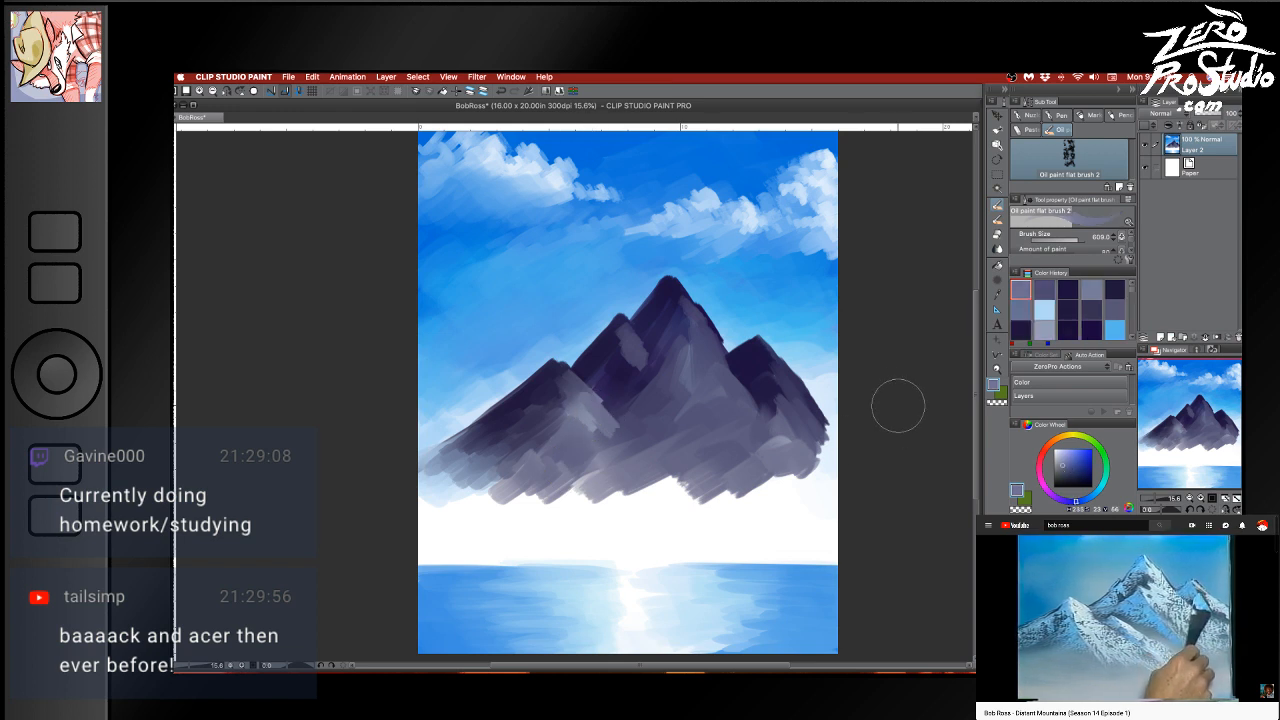
# Try a white snow highlight on the main summit with a smaller brush, and undo it
pyautogui.keyDown('alt'); pyautogui.click(695, 532); pyautogui.keyUp('alt')
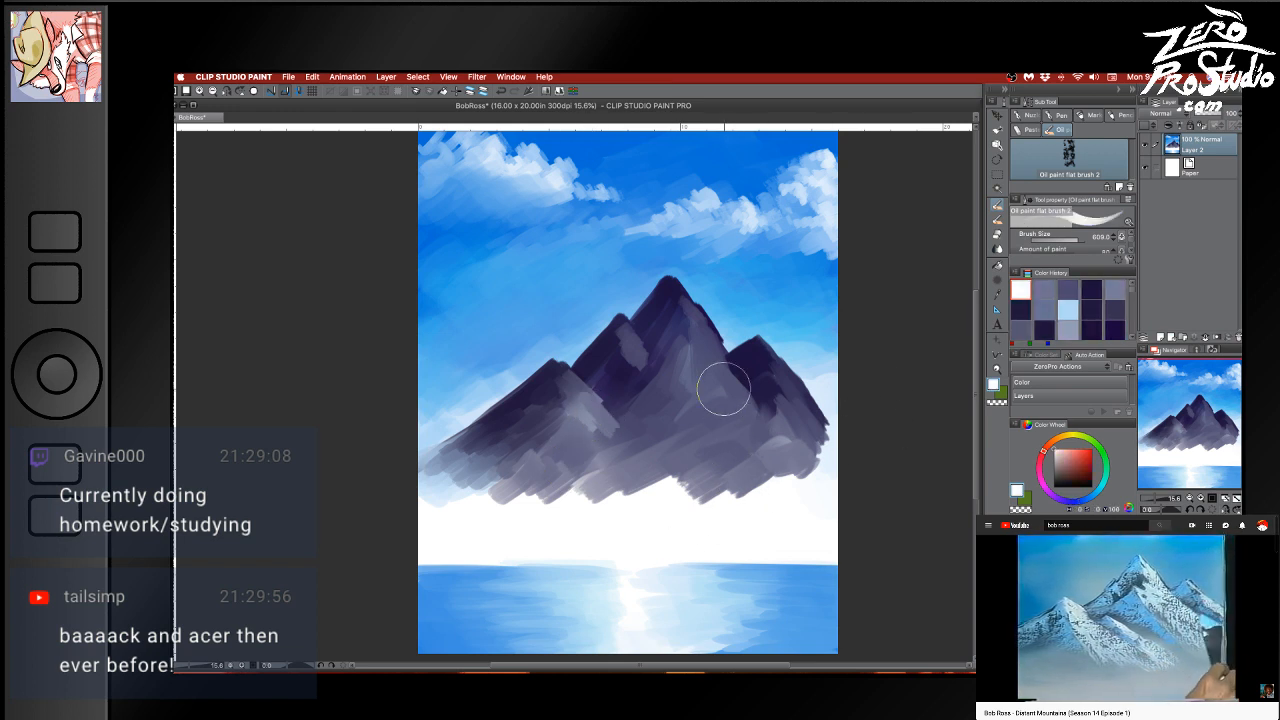
pyautogui.moveTo(683, 296); pyautogui.dragTo(666, 297)
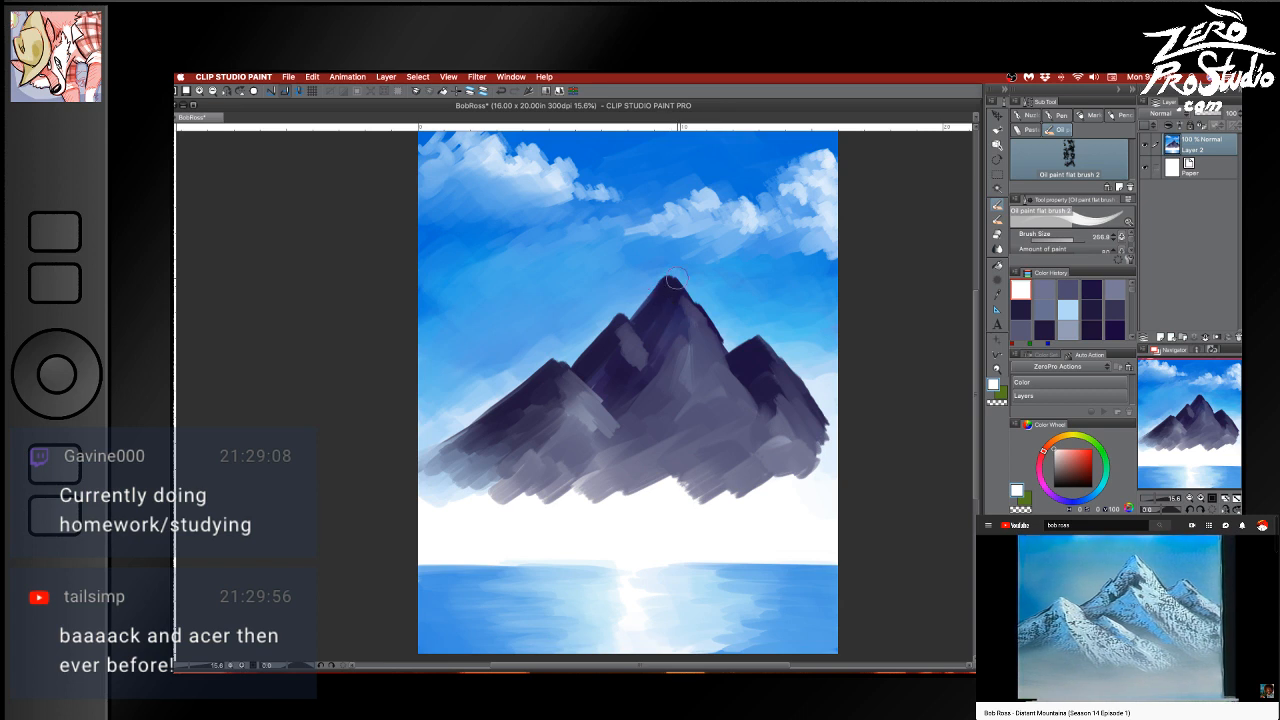
pyautogui.press('super+z')
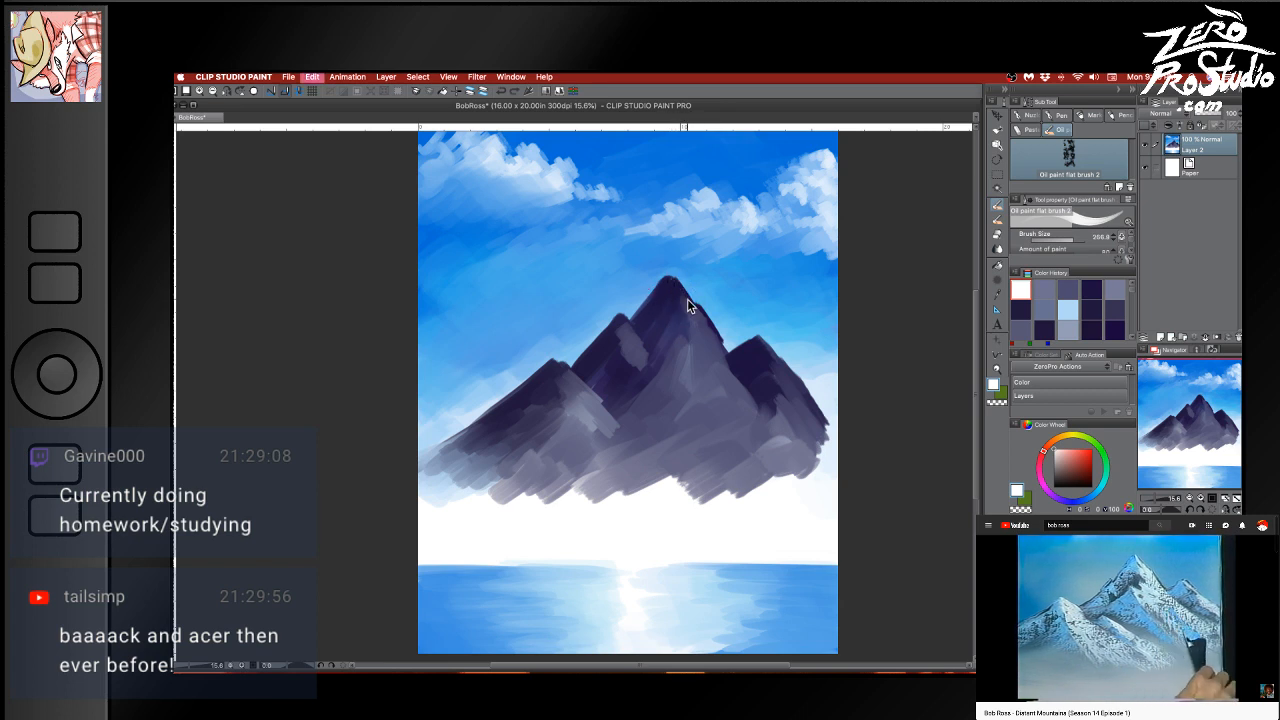
# Set the drawing colour to a pale cyan with hue 187, and paint the first snow strokes on the right side of the summit
pyautogui.click(1099, 488)
pyautogui.click(1059, 451)
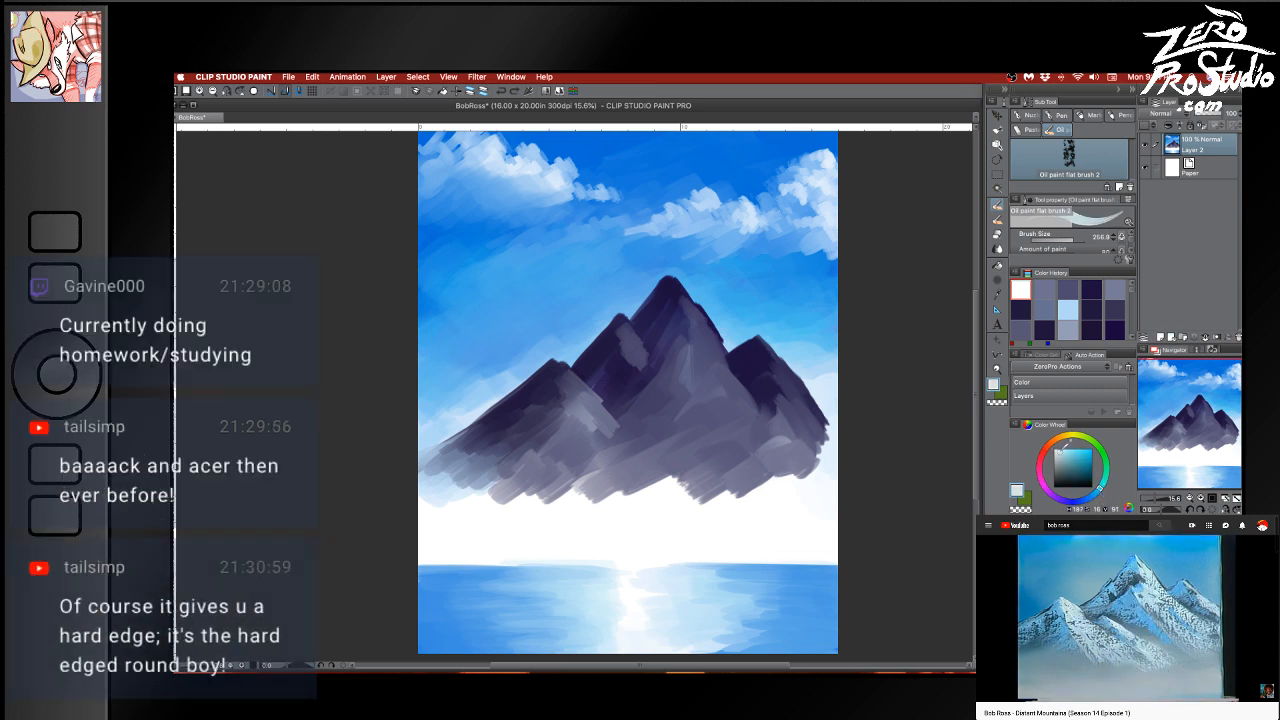
pyautogui.moveTo(679, 289); pyautogui.dragTo(684, 302)
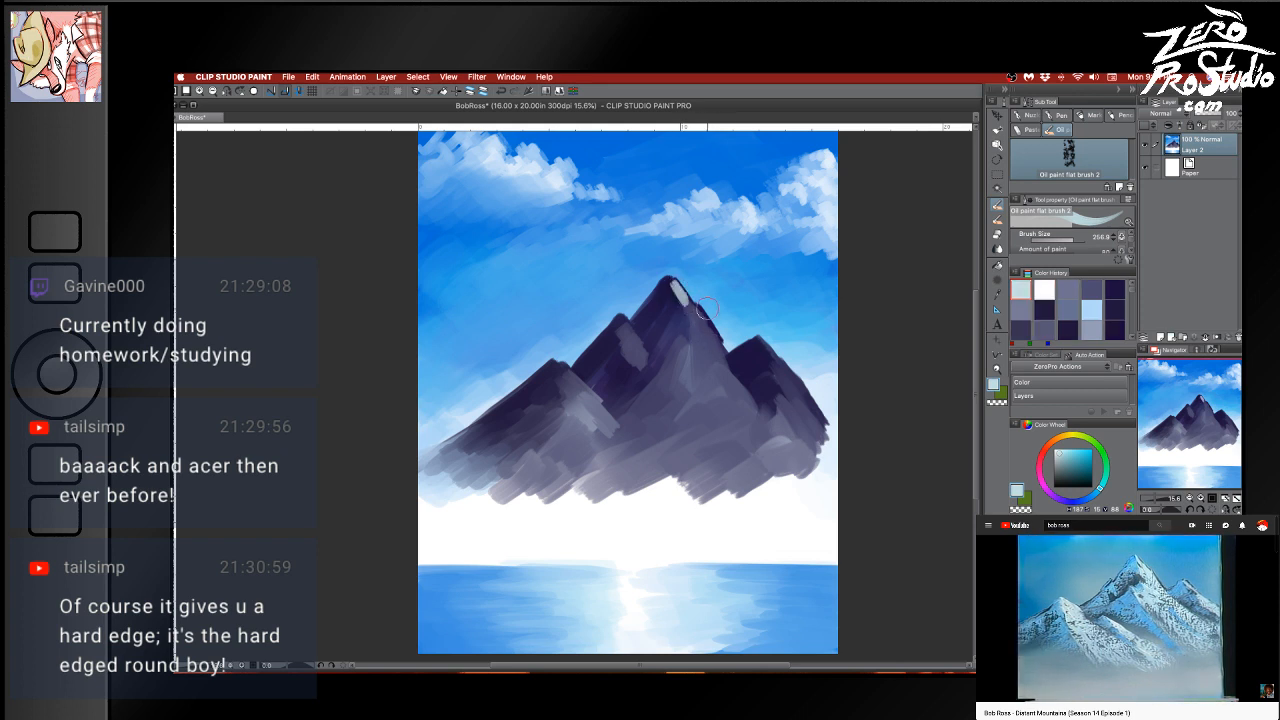
pyautogui.moveTo(684, 300)
pyautogui.mouseDown()
pyautogui.moveTo(677, 287)
pyautogui.moveTo(710, 333)
pyautogui.moveTo(698, 304)
pyautogui.moveTo(712, 326)
pyautogui.moveTo(702, 315)
pyautogui.mouseUp()
pyautogui.press('super+z')
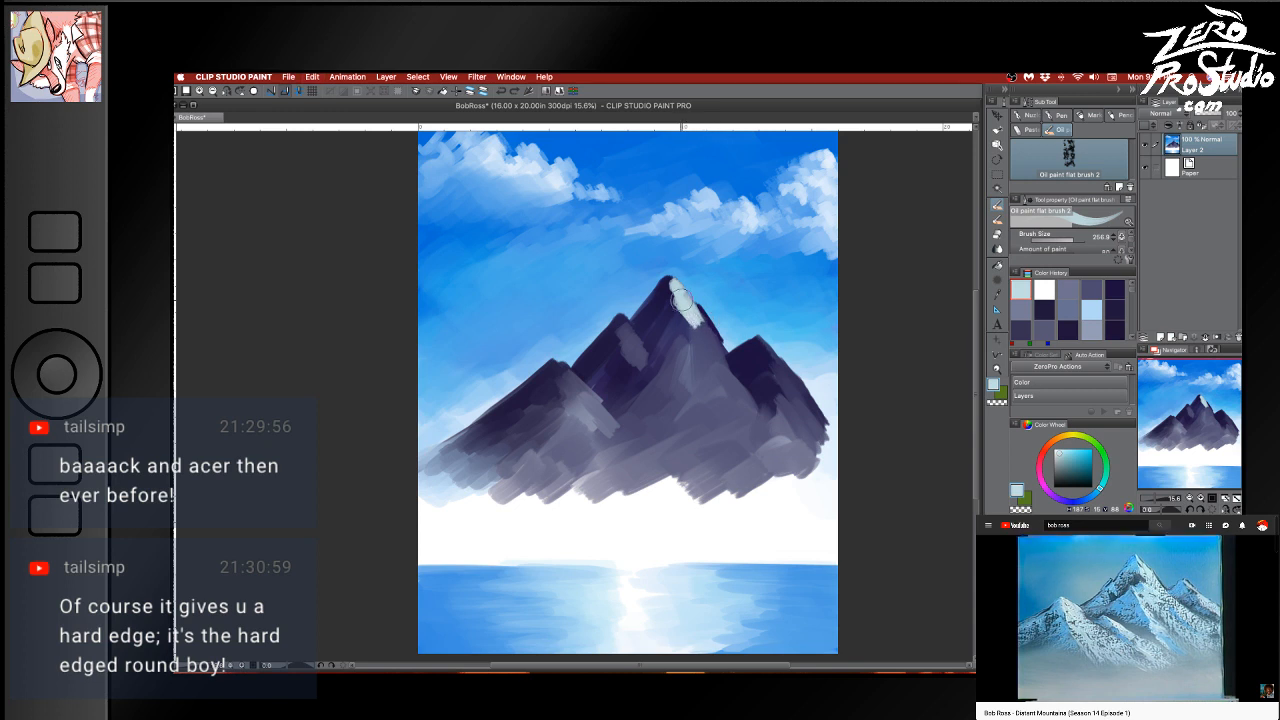
# Undo the snow strokes on the summit, and pause the Bob Ross reference video at the mountain highlights
pyautogui.press('super+z')
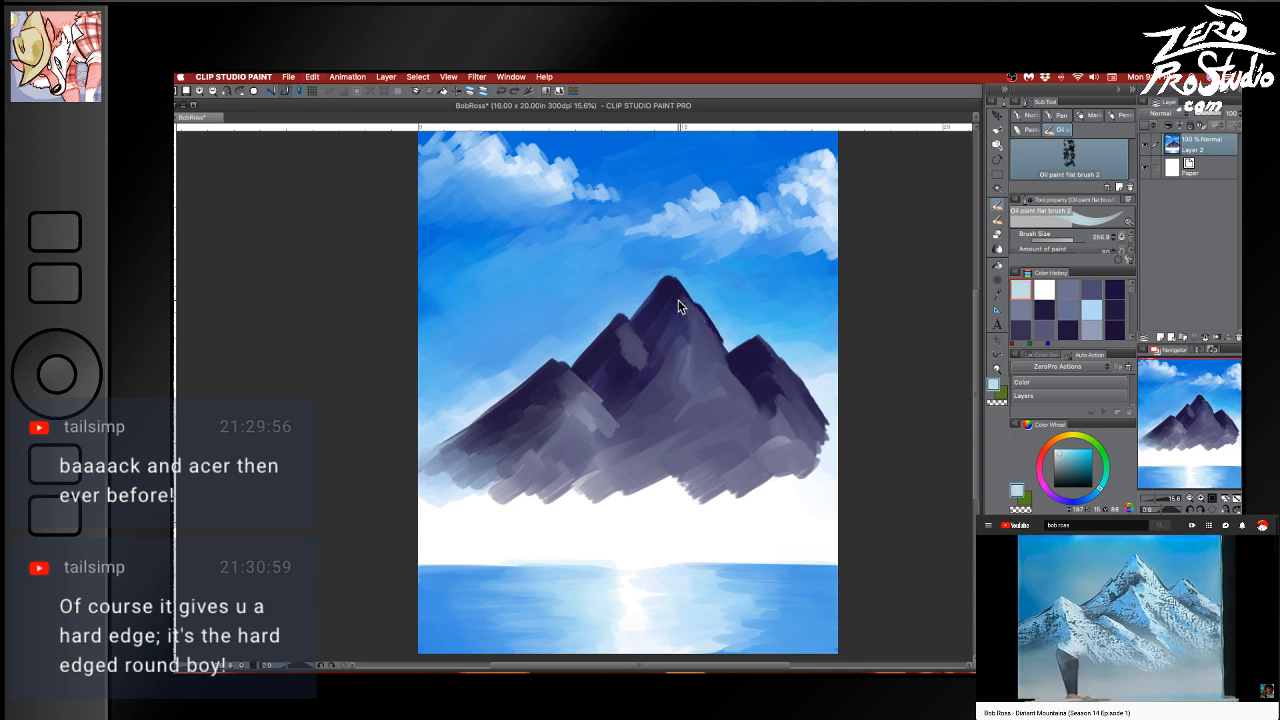
pyautogui.press('Tab')
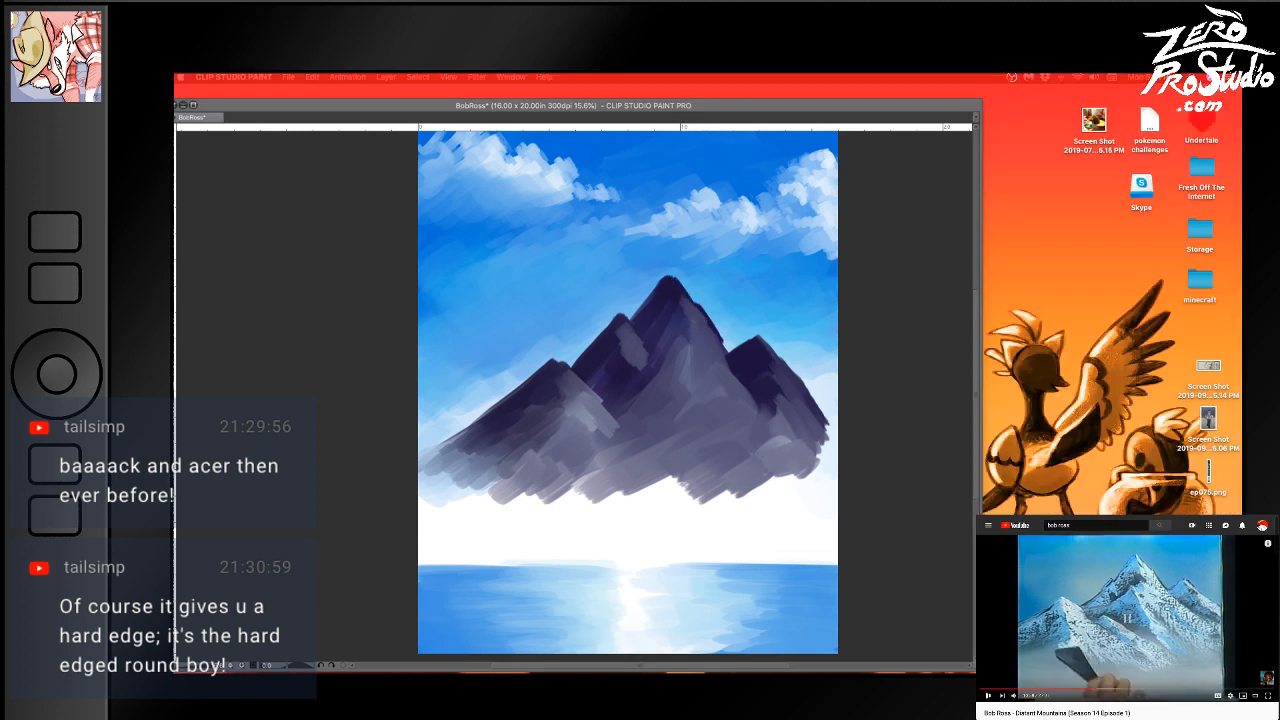
pyautogui.press('Tab')
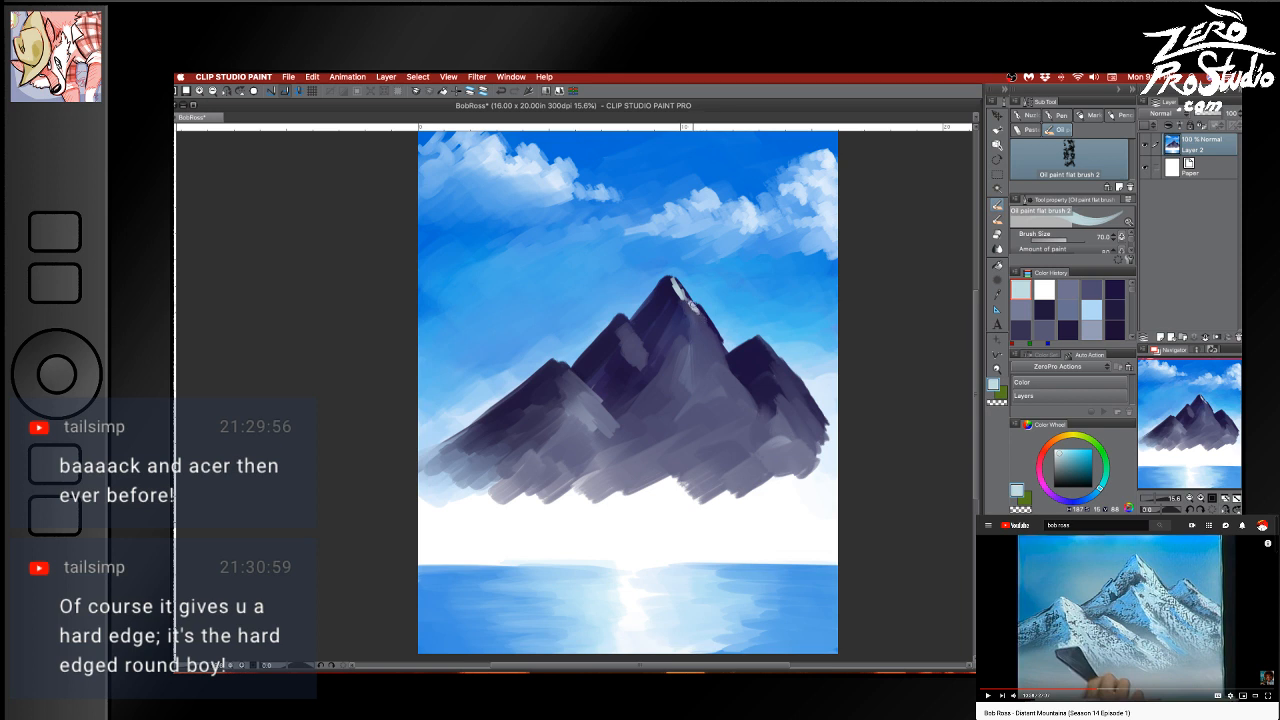
pyautogui.press('super+z')
# Paint thin pale cyan snow strokes down the right side of the summit with brush size 70, sampling nearby violet and pale blue
pyautogui.moveTo(687, 300)
pyautogui.mouseDown()
pyautogui.moveTo(702, 330)
pyautogui.moveTo(688, 324)
pyautogui.mouseUp()
pyautogui.moveTo(675, 285); pyautogui.dragTo(687, 330)
pyautogui.moveTo(690, 306)
pyautogui.mouseDown()
pyautogui.moveTo(700, 326)
pyautogui.moveTo(688, 316)
pyautogui.mouseUp()
pyautogui.moveTo(682, 306); pyautogui.dragTo(696, 338)
pyautogui.keyDown('alt'); pyautogui.click(691, 333); pyautogui.keyUp('alt')
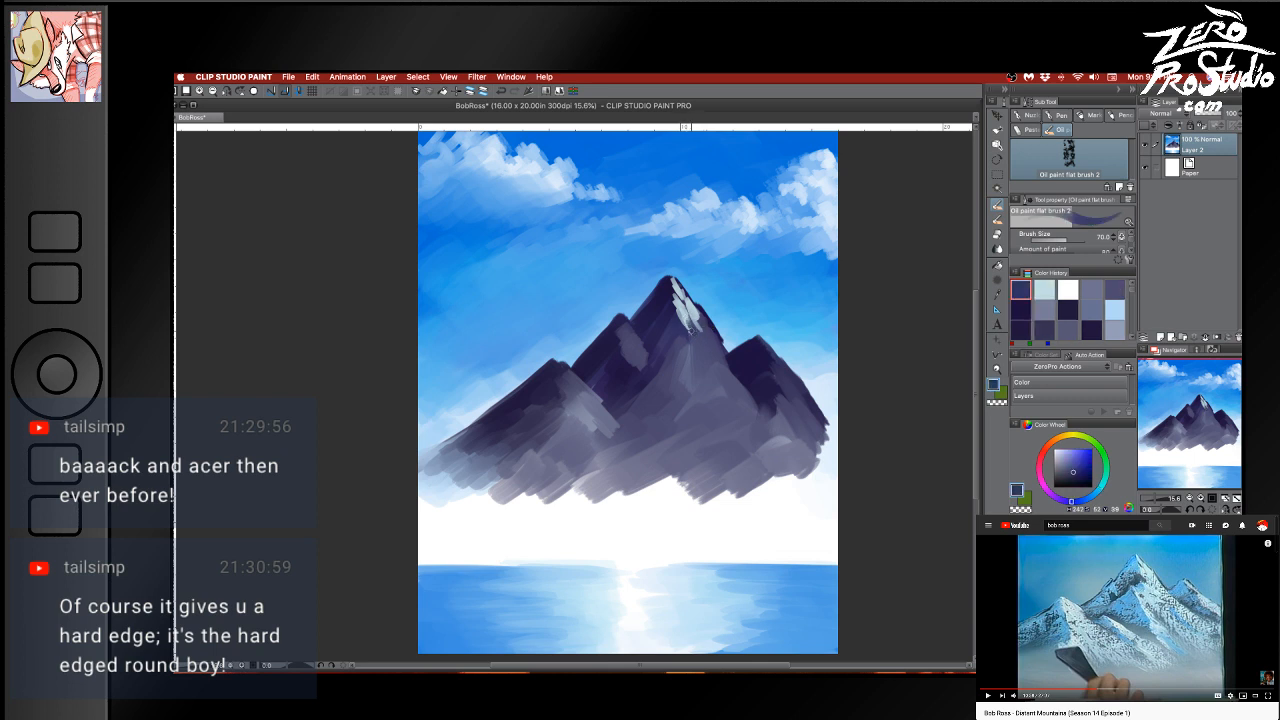
pyautogui.keyDown('alt'); pyautogui.click(700, 340); pyautogui.keyUp('alt')
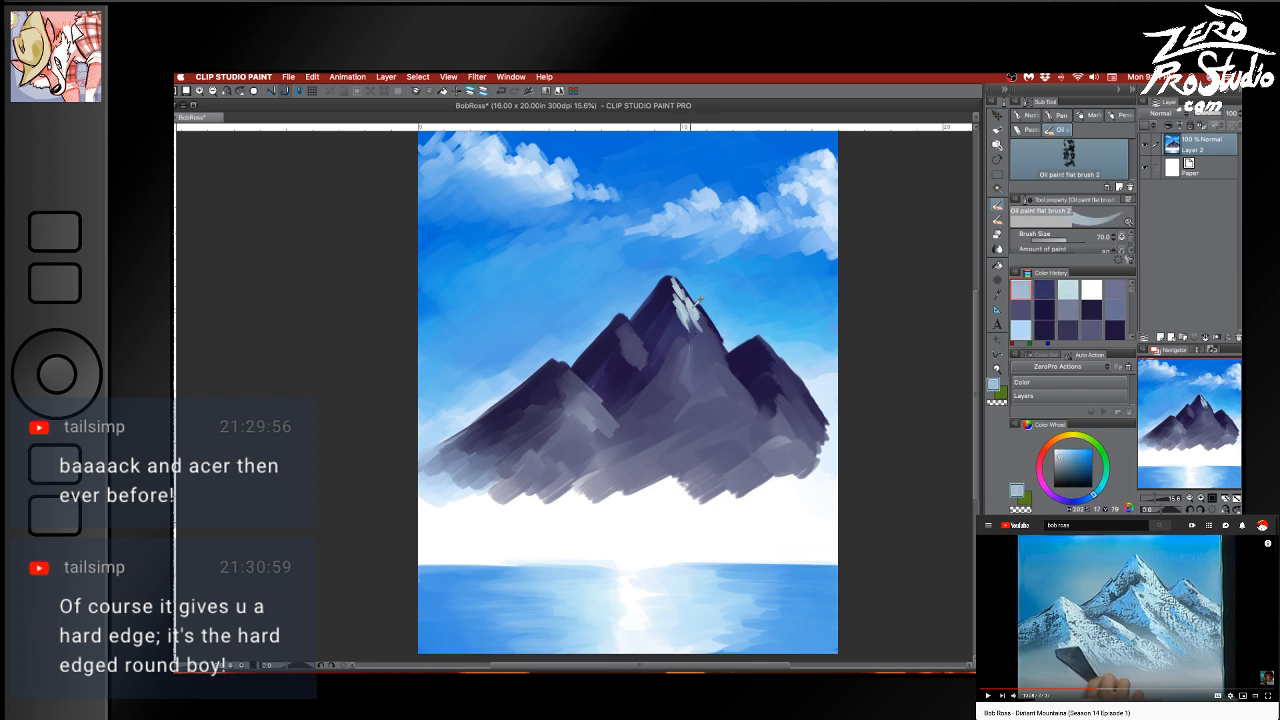
# Extend the snow in sampled pale blue down the main peak's right ridge, adjusting the brush size to about 117
pyautogui.keyDown('alt'); pyautogui.click(715, 339); pyautogui.keyUp('alt')
pyautogui.moveTo(700, 318); pyautogui.dragTo(712, 346)
pyautogui.press('super+z')
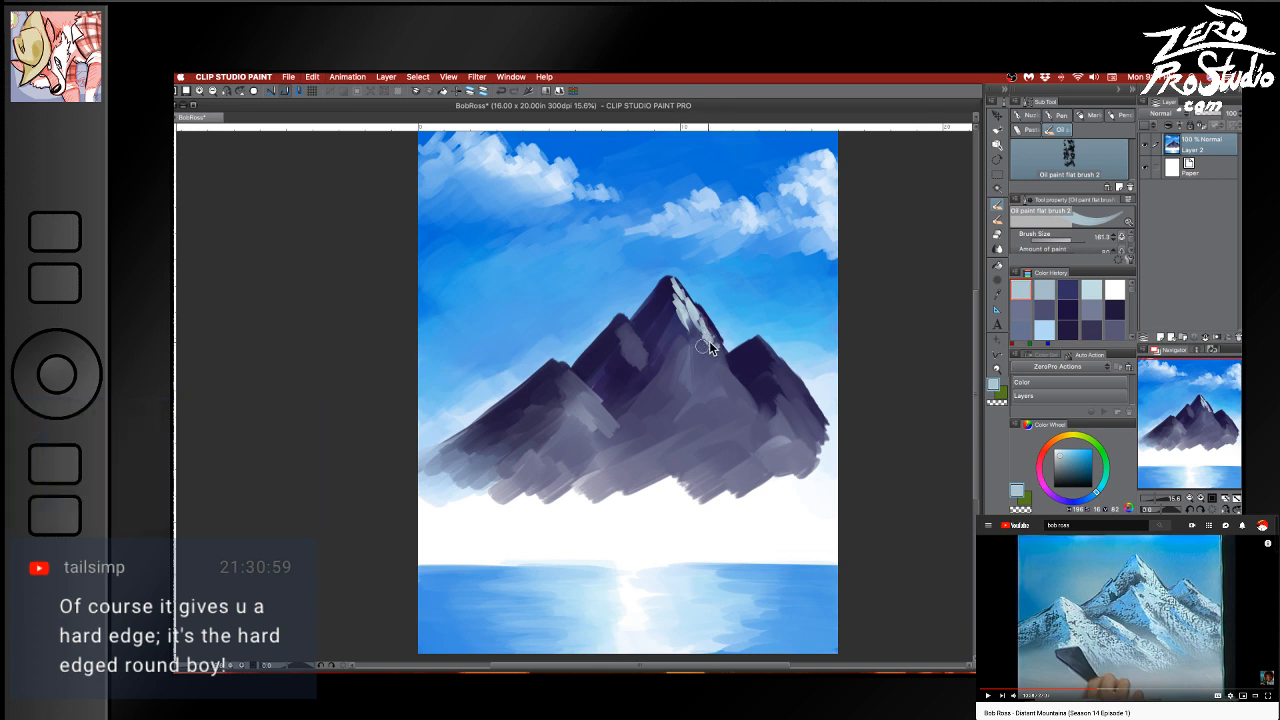
pyautogui.keyDown('alt'); pyautogui.keyDown('super'); pyautogui.moveTo(704, 346); pyautogui.dragTo(721, 371); pyautogui.keyUp('super'); pyautogui.keyUp('alt')
pyautogui.moveTo(723, 374)
pyautogui.mouseDown()
pyautogui.moveTo(705, 359)
pyautogui.moveTo(734, 380)
pyautogui.mouseUp()
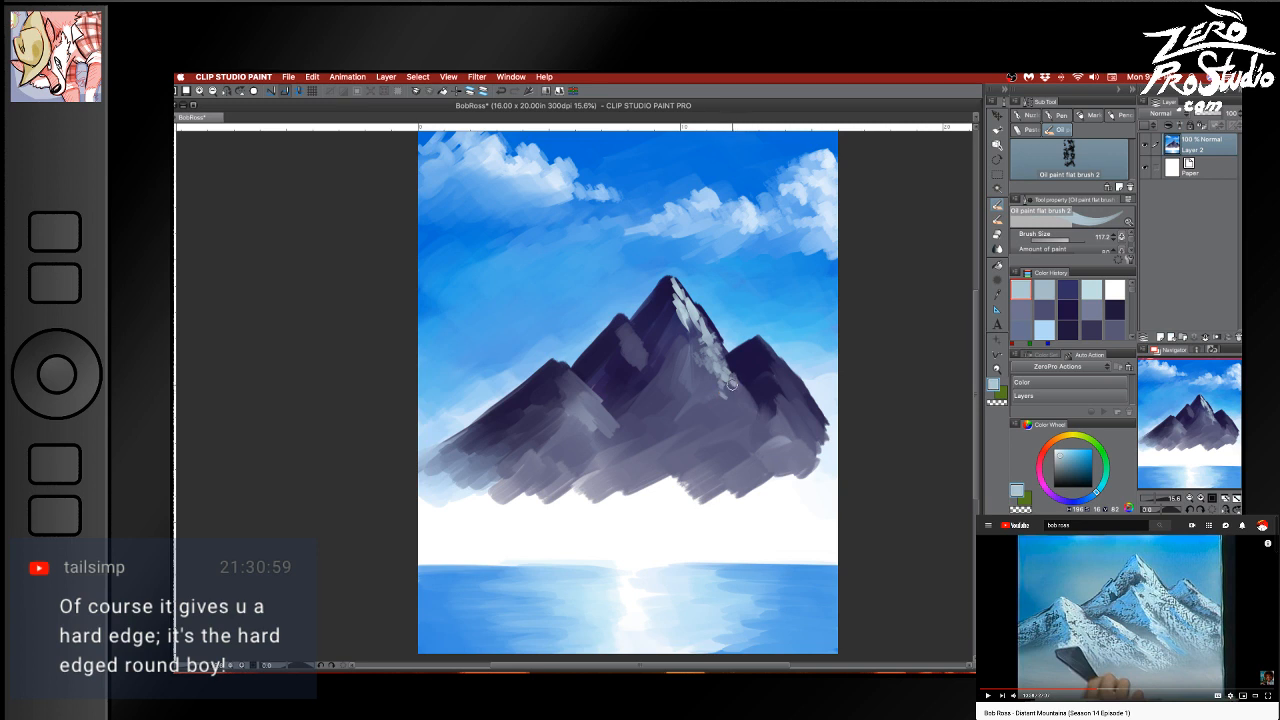
pyautogui.moveTo(732, 384); pyautogui.dragTo(732, 399)
# Choose a brighter pale blue and paint a broad snow patch on the right face of the main peak
pyautogui.click(1066, 448)
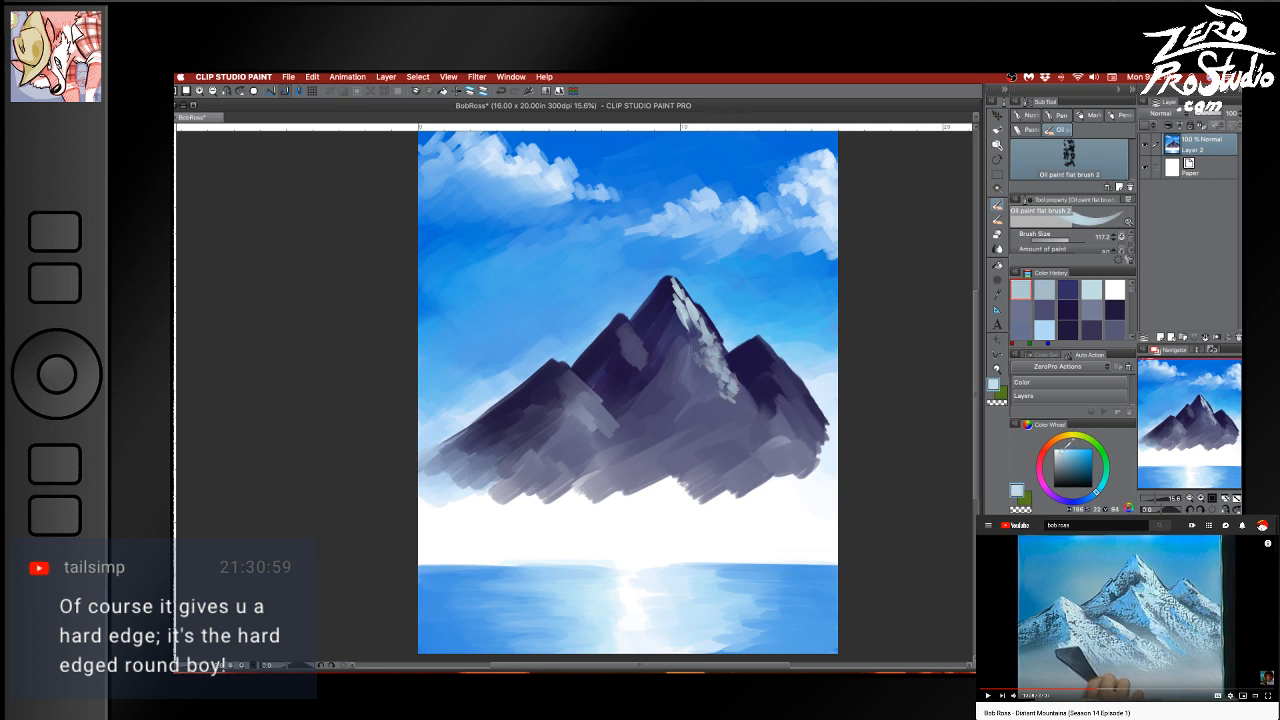
pyautogui.click(713, 350)
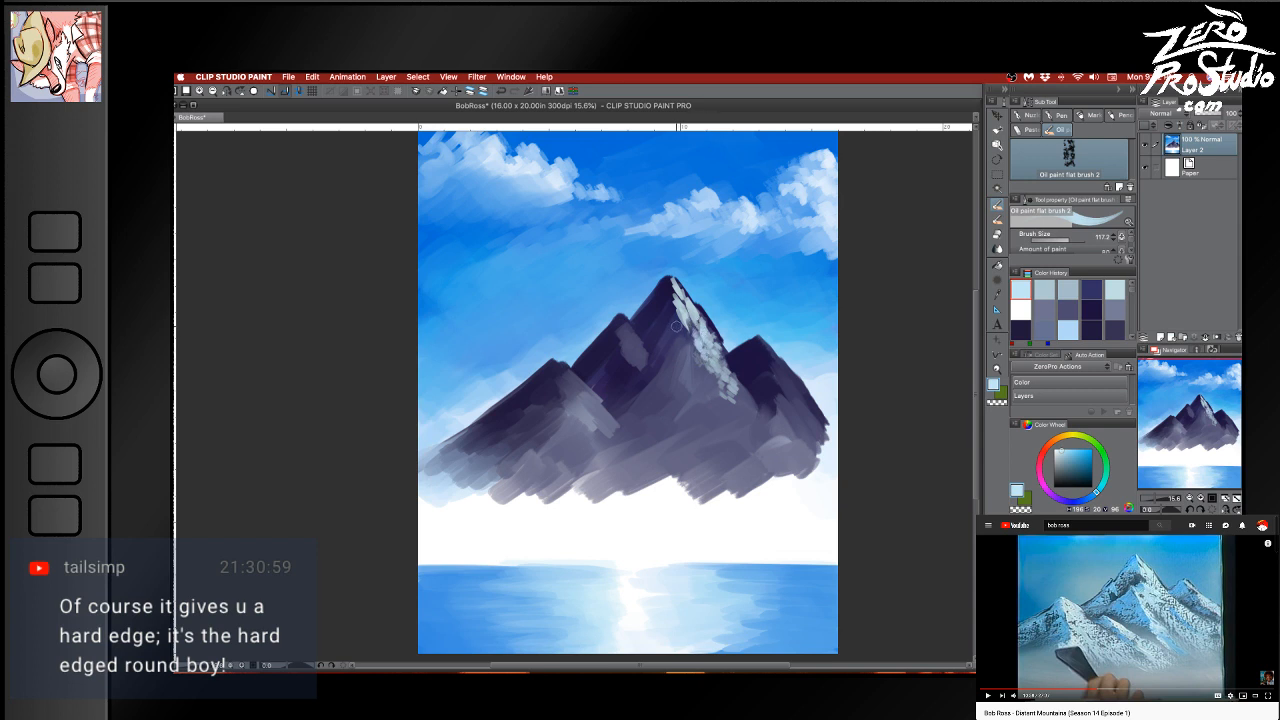
pyautogui.moveTo(676, 326); pyautogui.dragTo(689, 351)
pyautogui.moveTo(677, 362)
pyautogui.mouseDown()
pyautogui.moveTo(685, 376)
pyautogui.moveTo(702, 414)
pyautogui.moveTo(689, 374)
pyautogui.moveTo(711, 385)
pyautogui.moveTo(676, 360)
pyautogui.moveTo(754, 432)
pyautogui.moveTo(697, 353)
pyautogui.moveTo(709, 360)
pyautogui.moveTo(708, 333)
pyautogui.moveTo(772, 419)
pyautogui.mouseUp()
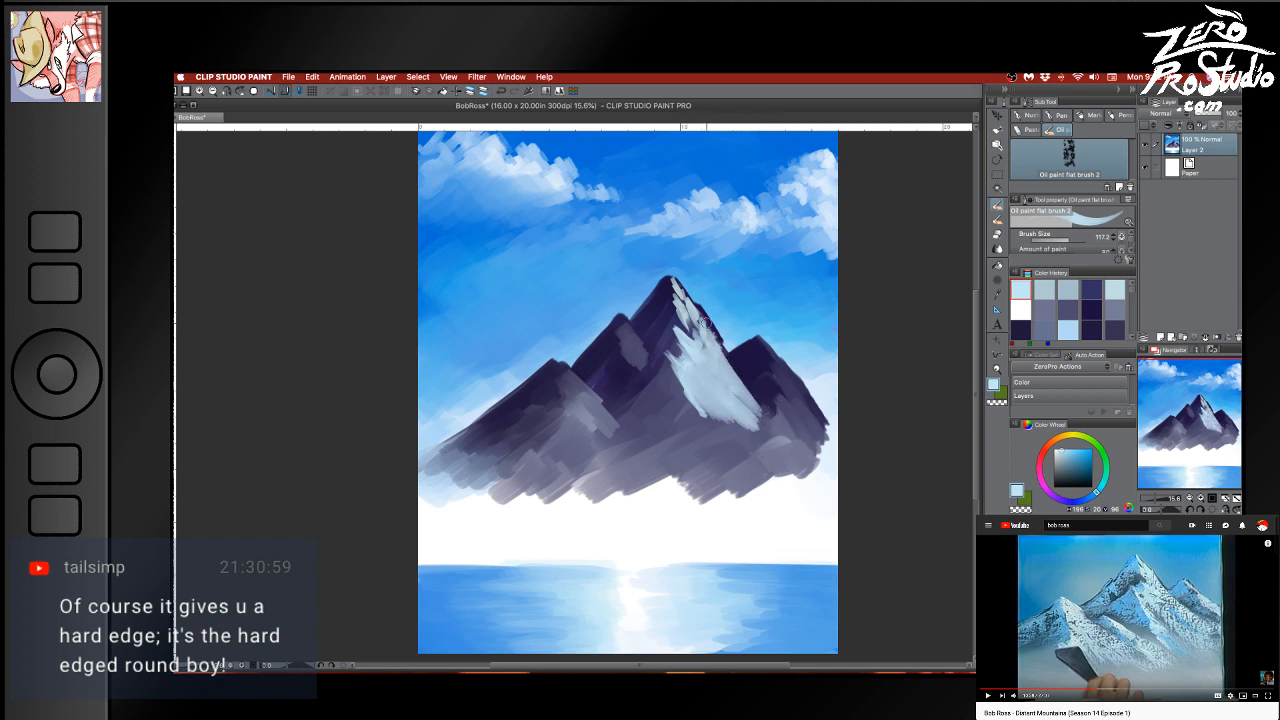
# Rework the snow patch's right edge down the ridge toward the range's base, enlarging the brush to about 258
pyautogui.press('super+z')
pyautogui.moveTo(706, 323); pyautogui.dragTo(784, 424)
pyautogui.press('super+z')
pyautogui.press('super+z')
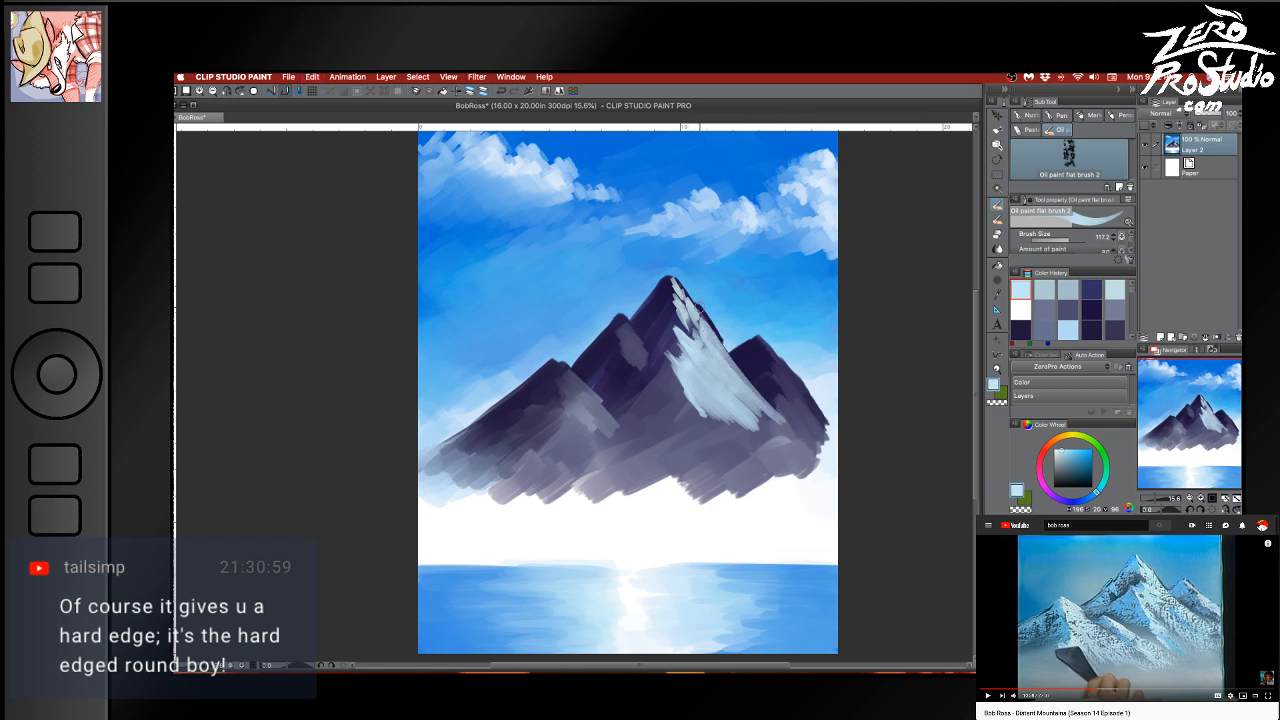
pyautogui.keyDown('alt'); pyautogui.keyDown('super'); pyautogui.moveTo(723, 375); pyautogui.dragTo(767, 407); pyautogui.keyUp('super'); pyautogui.keyUp('alt')
pyautogui.moveTo(708, 333); pyautogui.dragTo(821, 452)
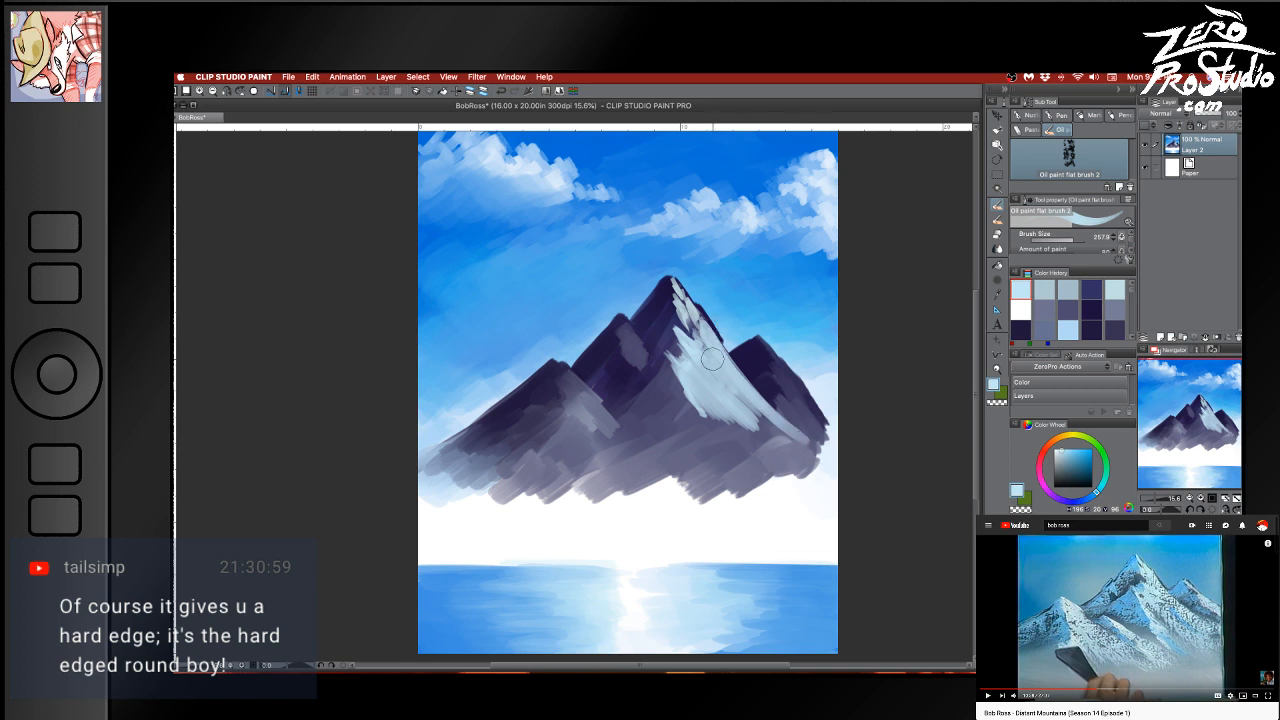
# Try filling the lower right slope with three broad snow strokes, and undo them
pyautogui.moveTo(712, 359); pyautogui.dragTo(814, 456)
pyautogui.moveTo(719, 385); pyautogui.dragTo(792, 446)
pyautogui.moveTo(722, 398)
pyautogui.mouseDown()
pyautogui.moveTo(804, 465)
pyautogui.moveTo(718, 410)
pyautogui.moveTo(792, 469)
pyautogui.mouseUp()
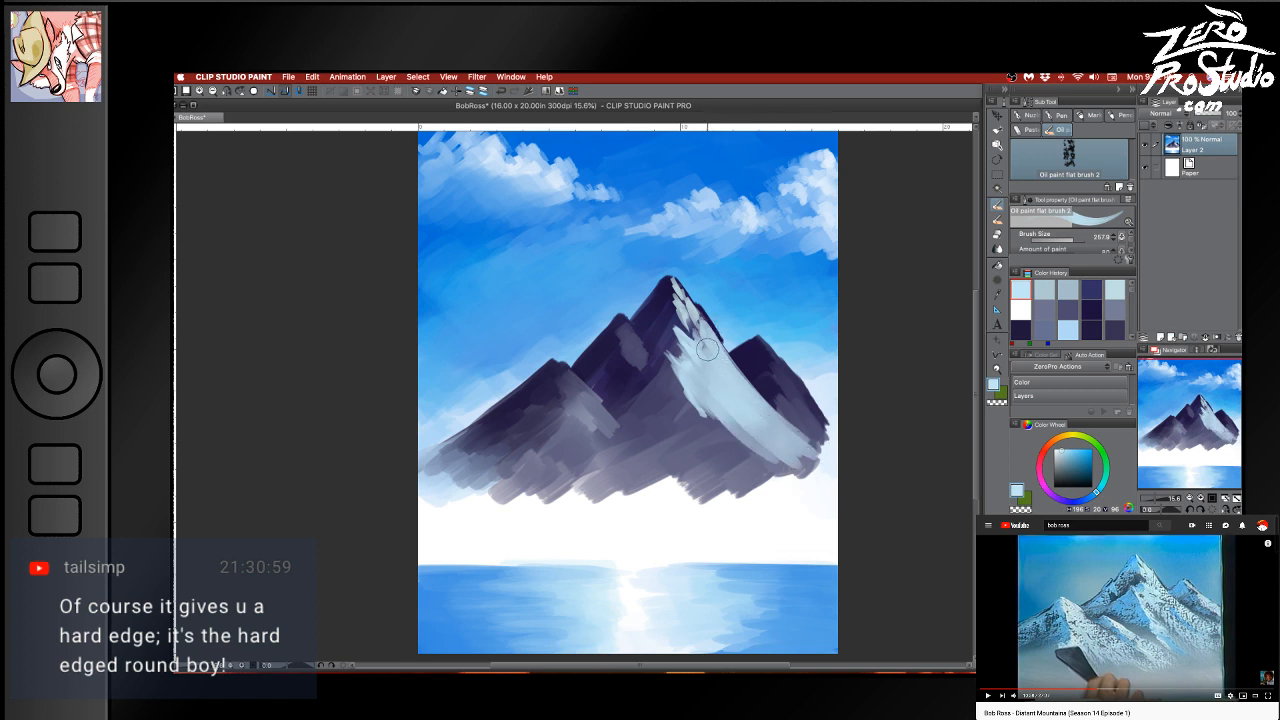
pyautogui.press('super+z')
pyautogui.press('super+z')
pyautogui.press('super+z')
# Paint separate diagonal snow streaks down the main peak's lower right slope, leaving dark rock gaps between them
pyautogui.moveTo(700, 378); pyautogui.dragTo(802, 475)
pyautogui.moveTo(703, 410)
pyautogui.mouseDown()
pyautogui.moveTo(758, 448)
pyautogui.moveTo(698, 399)
pyautogui.moveTo(781, 482)
pyautogui.mouseUp()
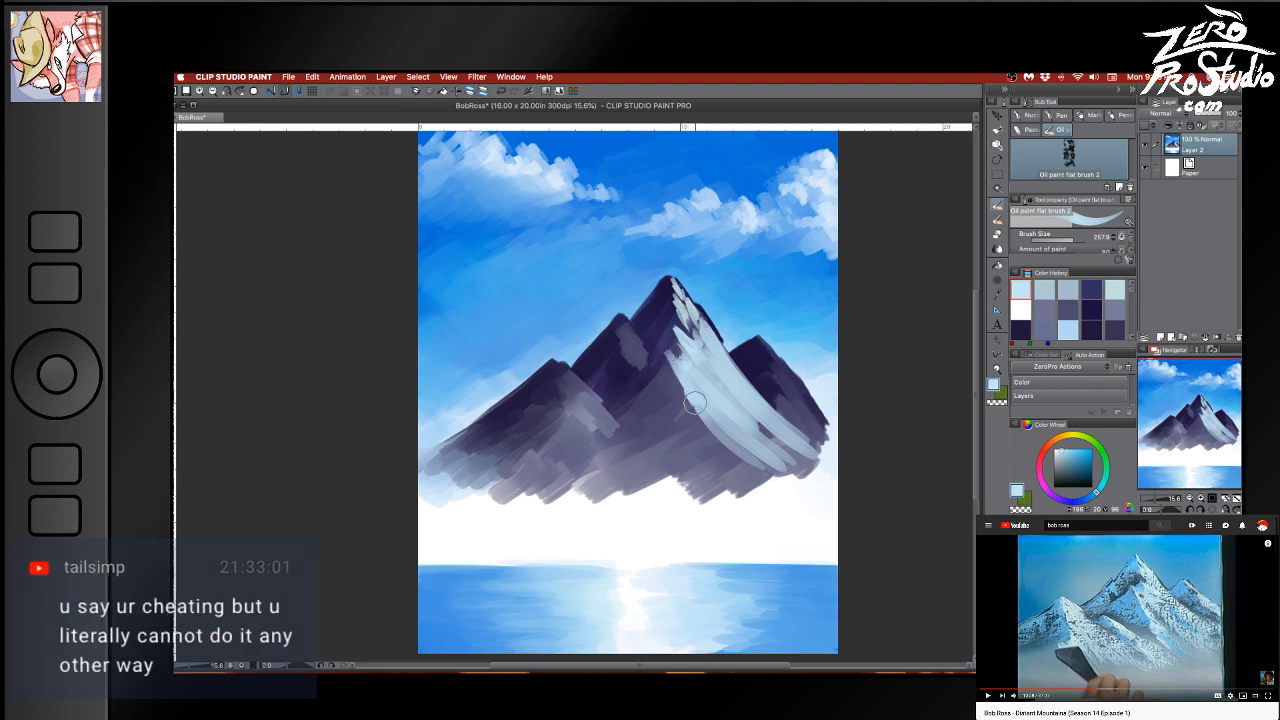
pyautogui.moveTo(695, 402); pyautogui.dragTo(718, 440)
pyautogui.moveTo(683, 372); pyautogui.dragTo(740, 465)
pyautogui.moveTo(706, 422); pyautogui.dragTo(760, 478)
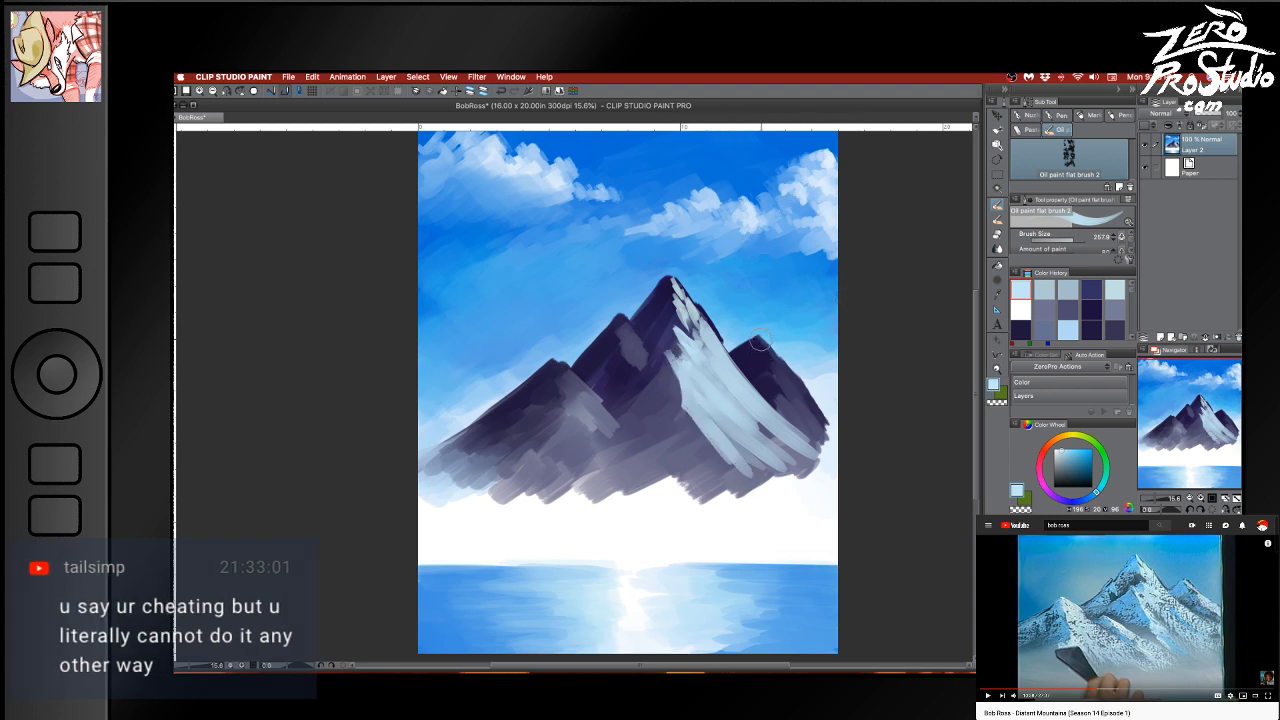
# Break up the snow on the main peak with sampled grey-violet rock strokes, enlarging the brush to 147
pyautogui.moveTo(747, 375); pyautogui.dragTo(749, 374)
pyautogui.keyDown('alt'); pyautogui.click(678, 384); pyautogui.keyUp('alt')
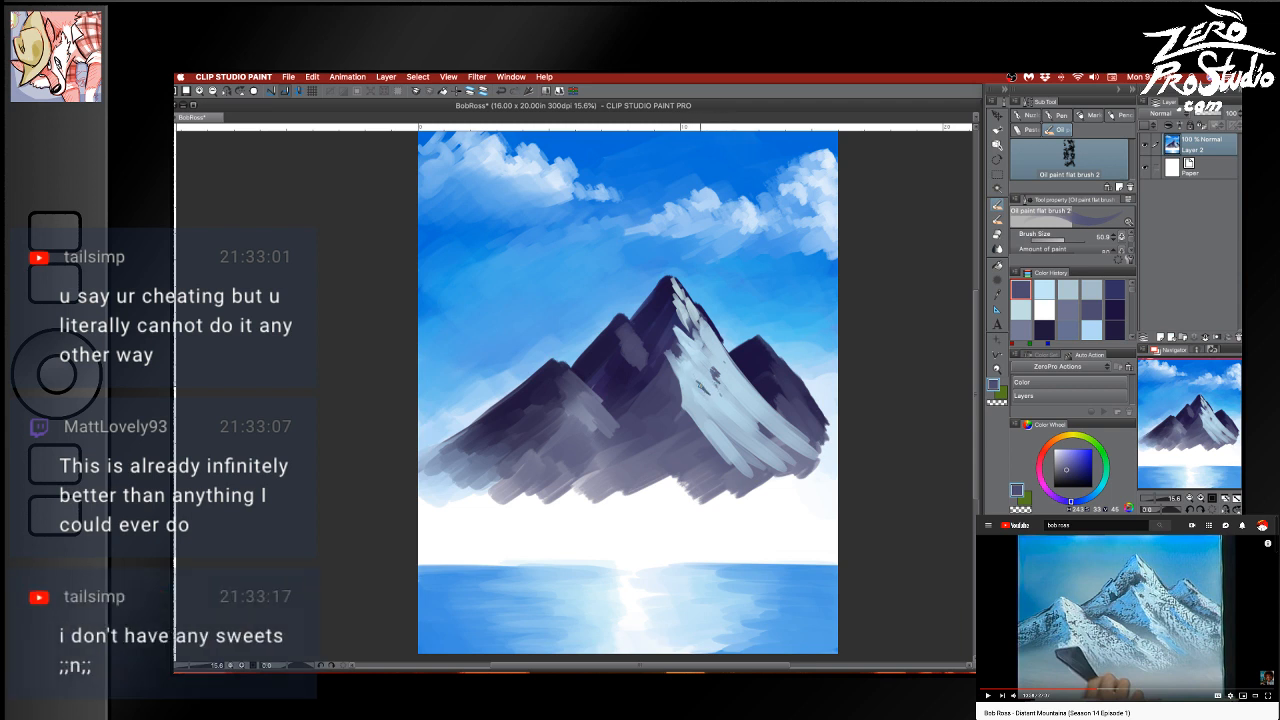
pyautogui.press(']')
pyautogui.press(']')
pyautogui.press(']')
pyautogui.moveTo(704, 387); pyautogui.dragTo(728, 416)
pyautogui.moveTo(712, 390); pyautogui.dragTo(741, 438)
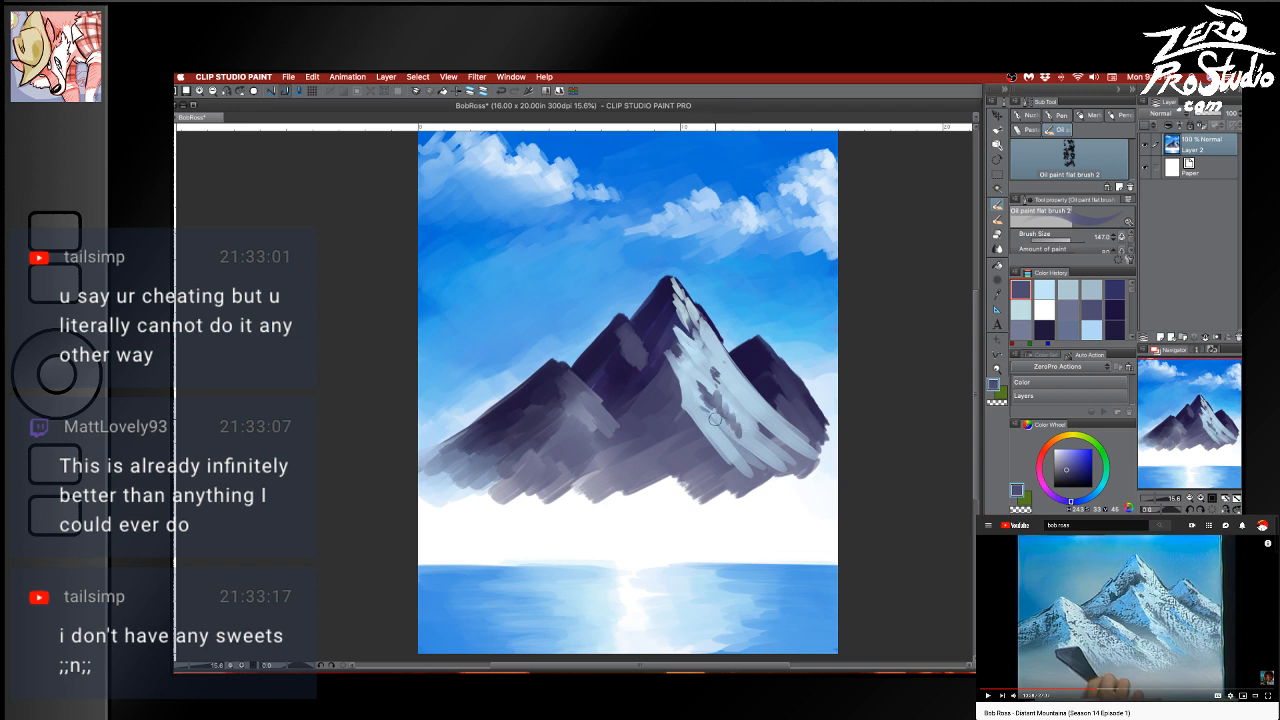
pyautogui.moveTo(715, 419)
pyautogui.mouseDown()
pyautogui.moveTo(740, 437)
pyautogui.moveTo(713, 426)
pyautogui.moveTo(756, 456)
pyautogui.moveTo(738, 423)
pyautogui.moveTo(755, 467)
pyautogui.moveTo(729, 443)
pyautogui.moveTo(757, 471)
pyautogui.moveTo(759, 452)
pyautogui.moveTo(714, 391)
pyautogui.moveTo(769, 461)
pyautogui.moveTo(737, 429)
pyautogui.mouseUp()
# Trim the edges of the rock patches with pale blue sampled from the surrounding snow
pyautogui.keyDown('alt'); pyautogui.click(742, 404); pyautogui.keyUp('alt')
pyautogui.keyDown('alt'); pyautogui.click(733, 405); pyautogui.keyUp('alt')
pyautogui.keyDown('alt'); pyautogui.click(723, 391); pyautogui.keyUp('alt')
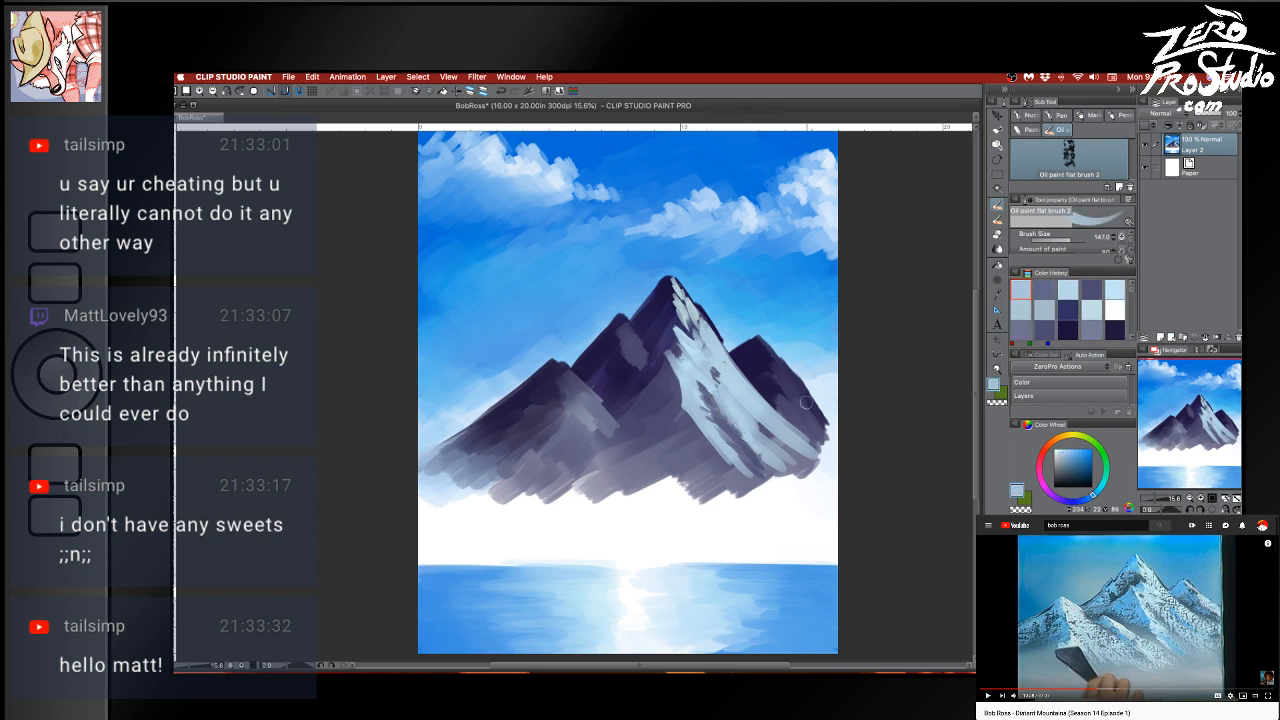
# Look through the pastel, charcoal, pencil and pen brushes, and return to Oil paint flat brush 2
pyautogui.click(1040, 132)
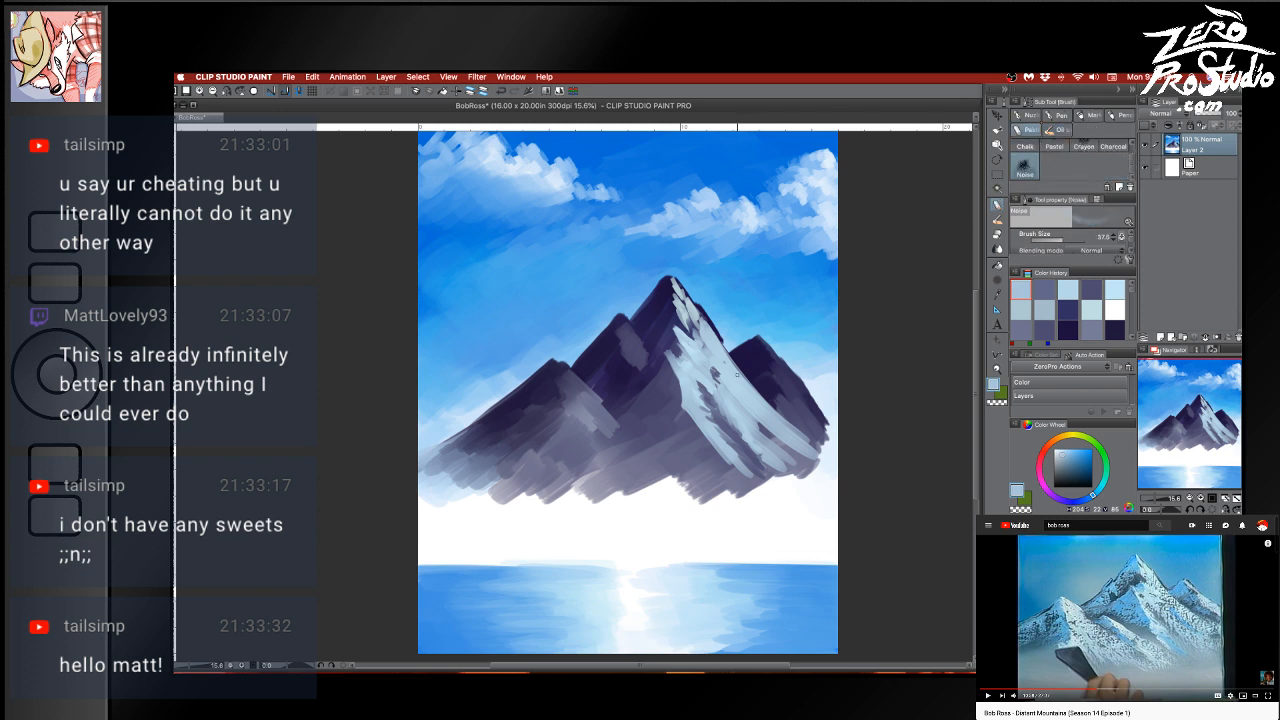
pyautogui.keyDown('alt'); pyautogui.keyDown('super'); pyautogui.moveTo(736, 389); pyautogui.dragTo(754, 389); pyautogui.keyUp('super'); pyautogui.keyUp('alt')
pyautogui.scroll(1, 1091, 160)
pyautogui.click(1114, 156)
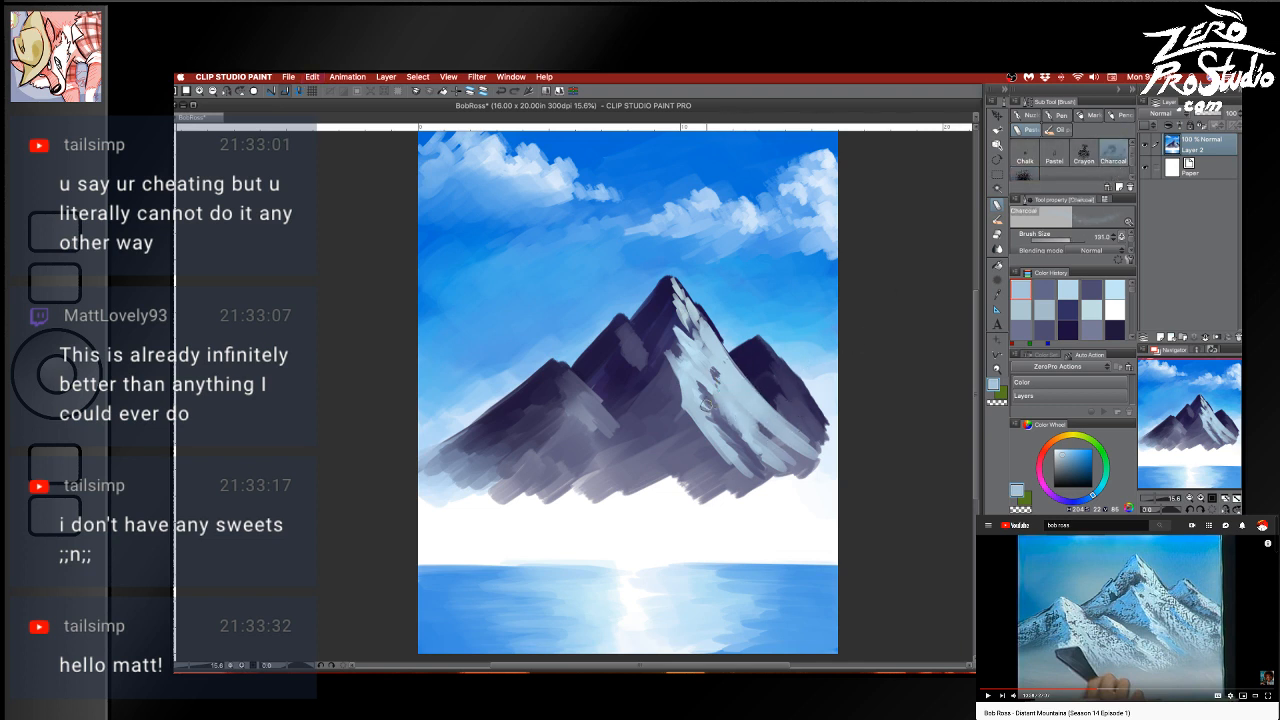
pyautogui.click(1122, 115)
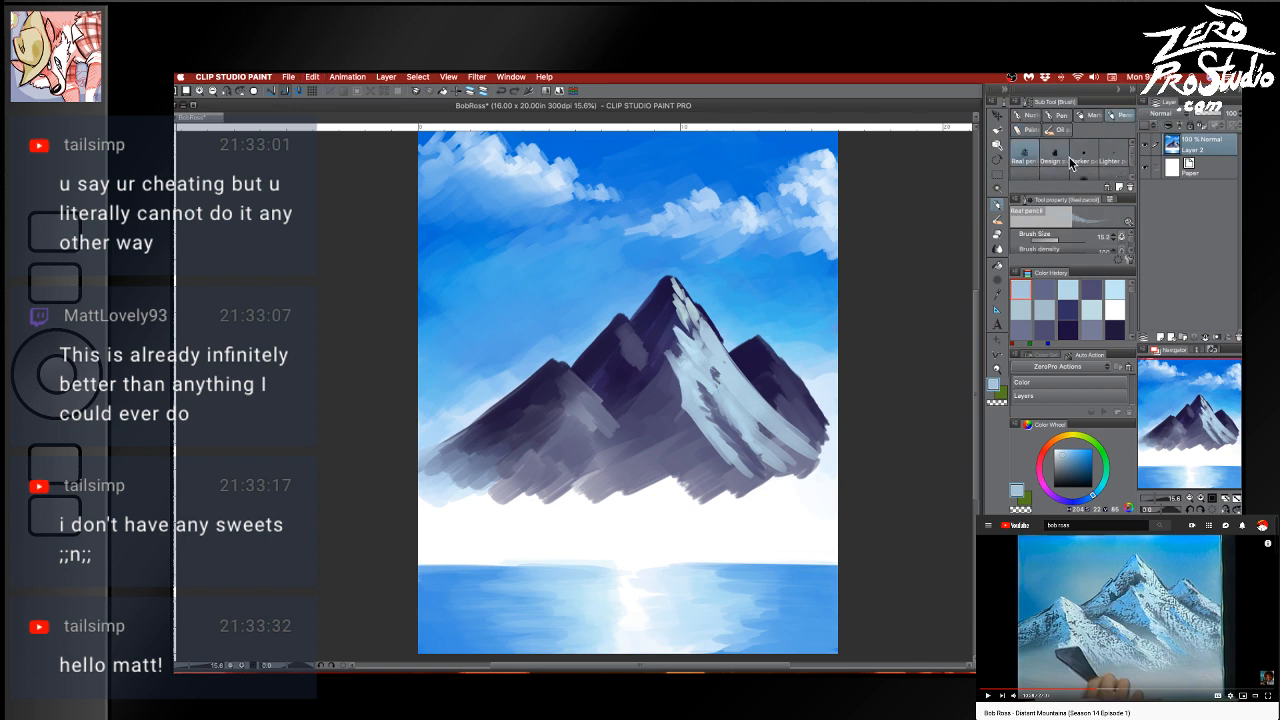
pyautogui.scroll(-1, 1090, 155)
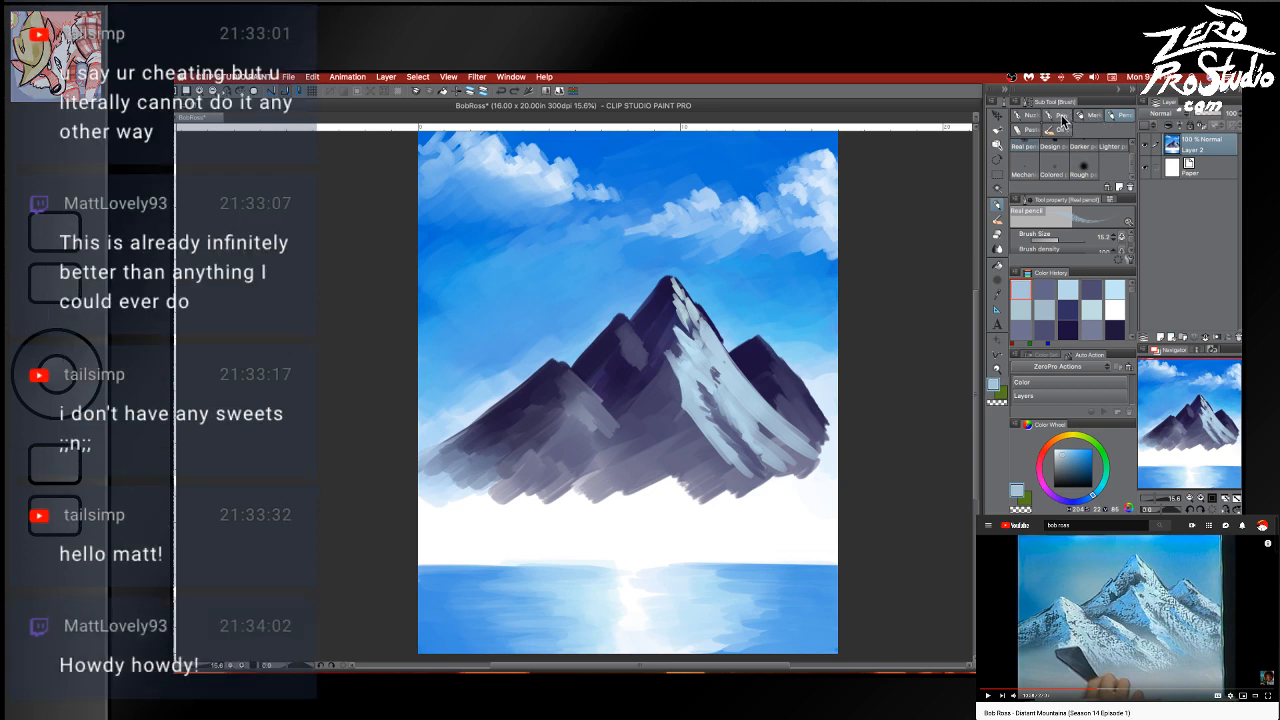
pyautogui.click(1063, 116)
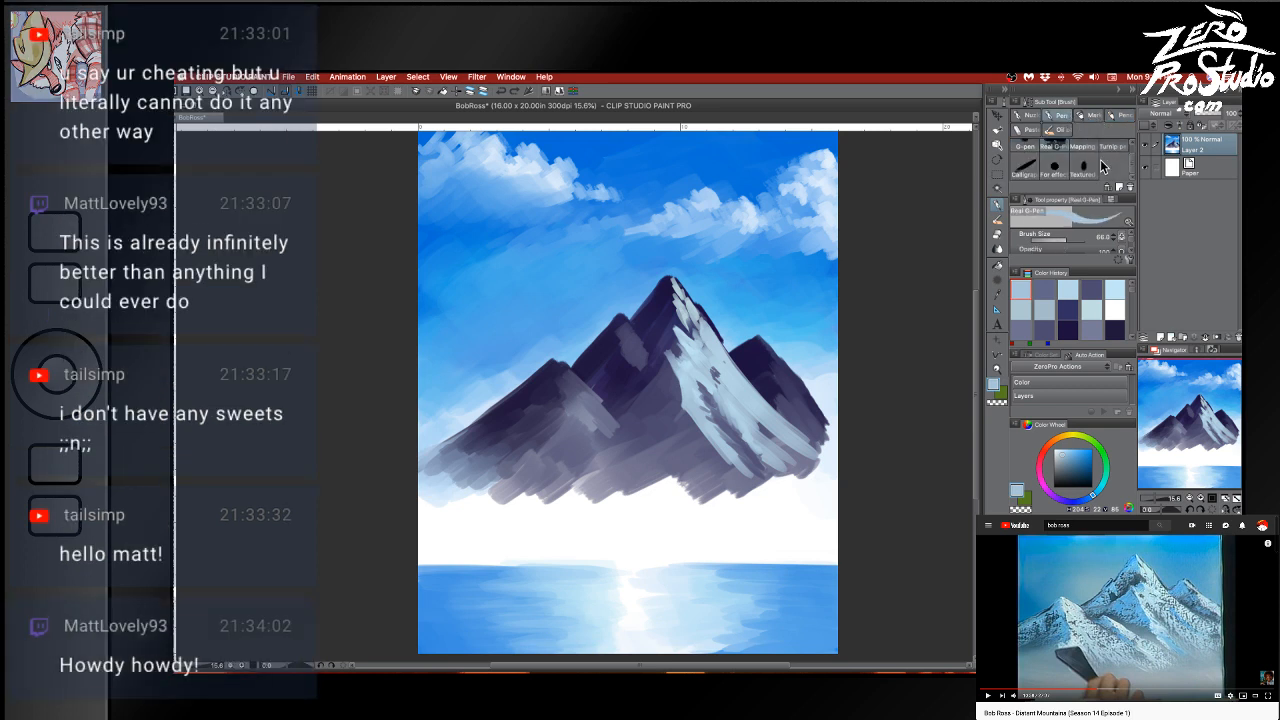
pyautogui.click(1121, 117)
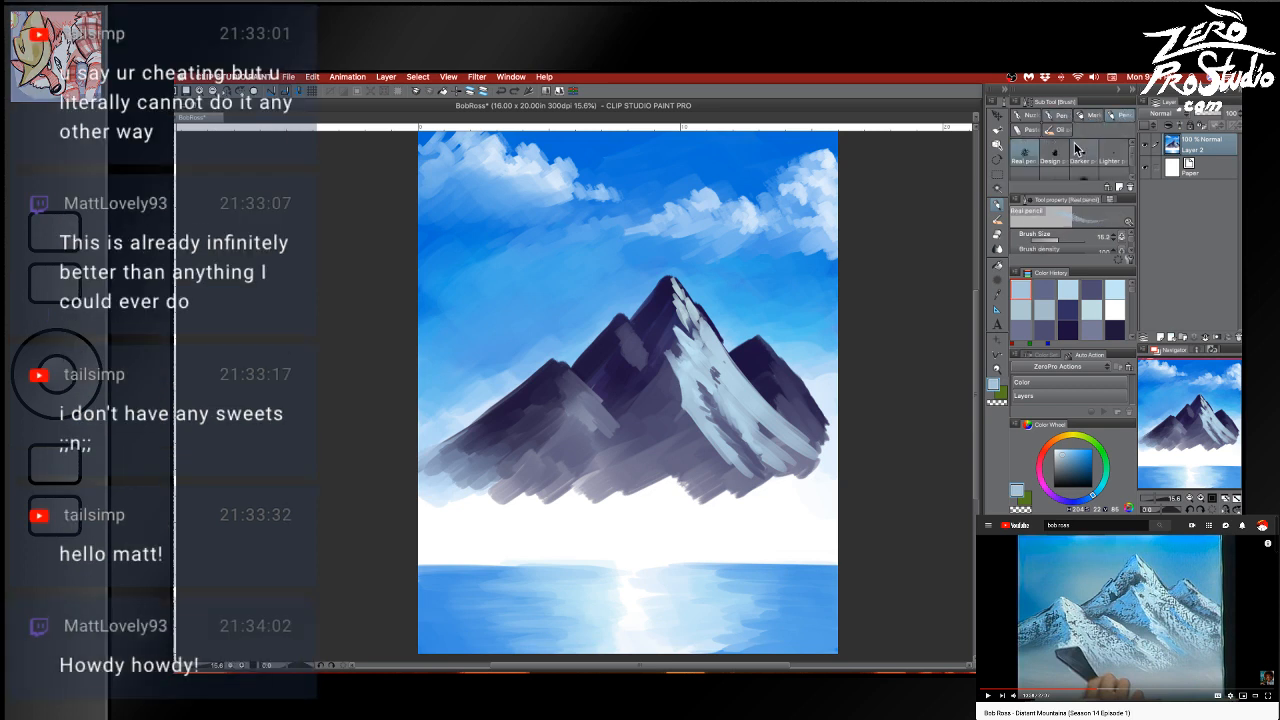
pyautogui.scroll(-1, 1098, 175)
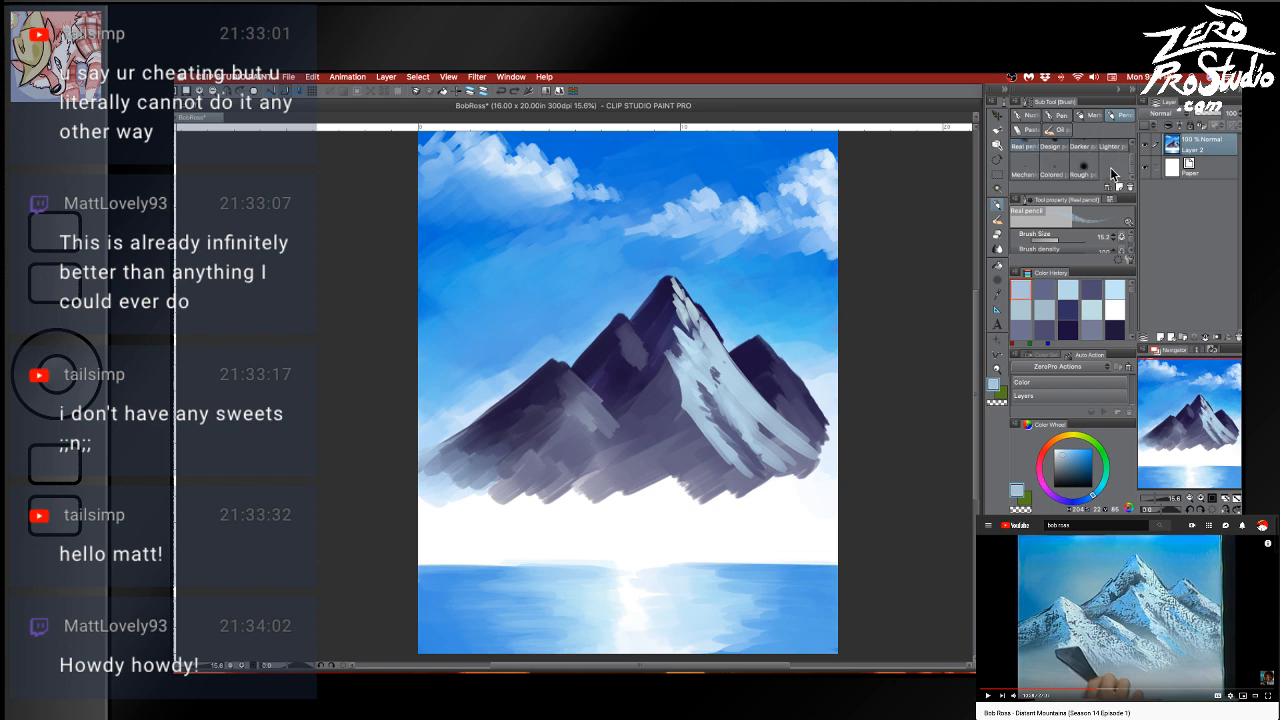
pyautogui.click(1052, 168)
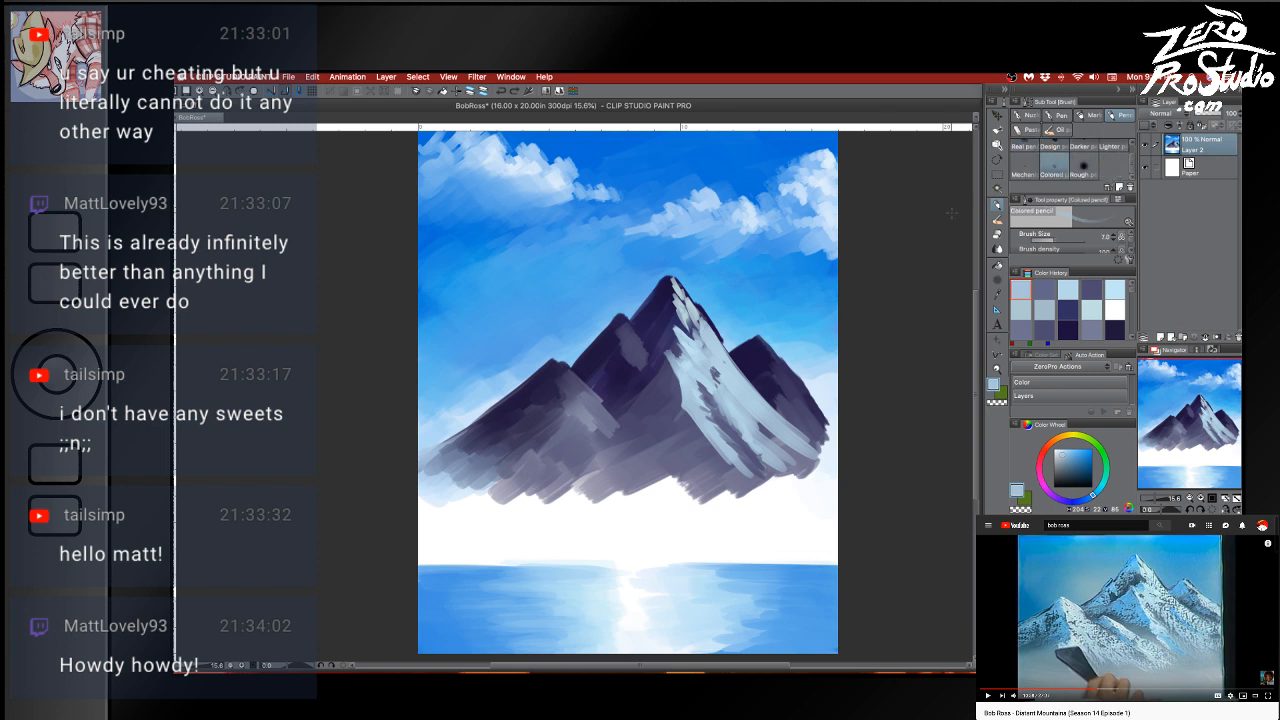
pyautogui.click(1057, 130)
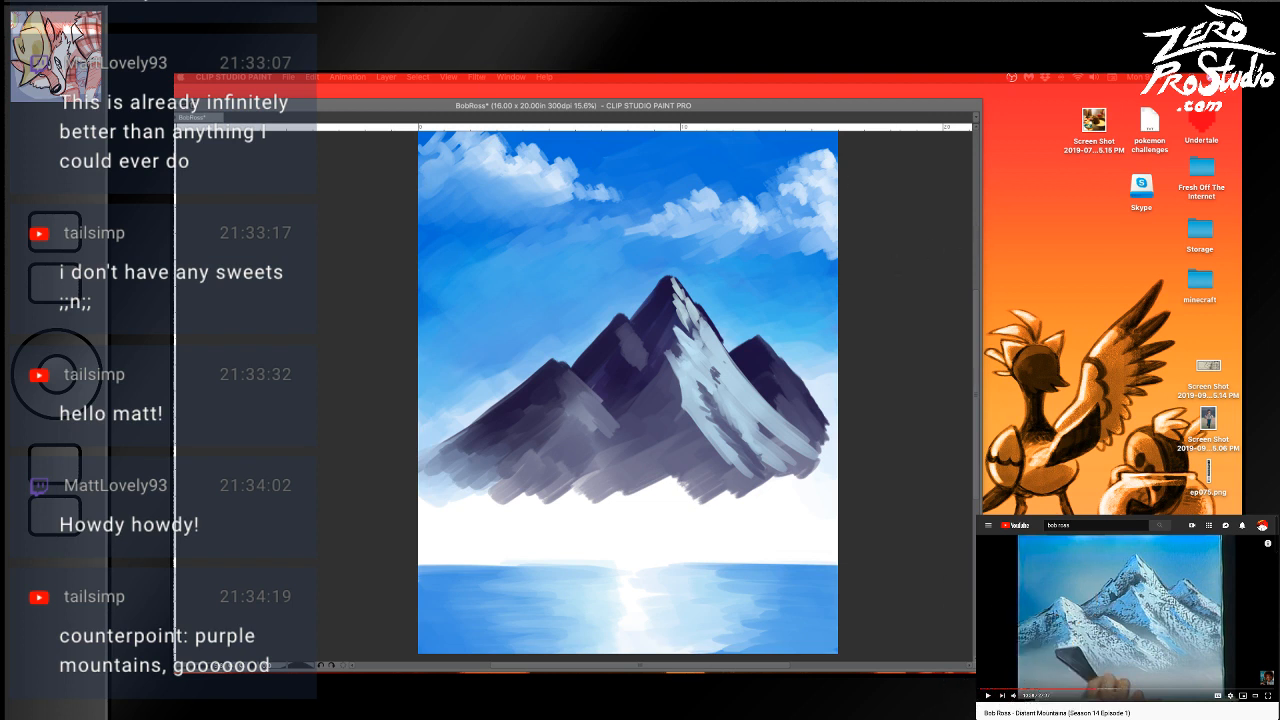
# Refine the small rock gap in the upper snow with sampled grey-violet and pale blue, using a smaller brush
pyautogui.click(894, 289)
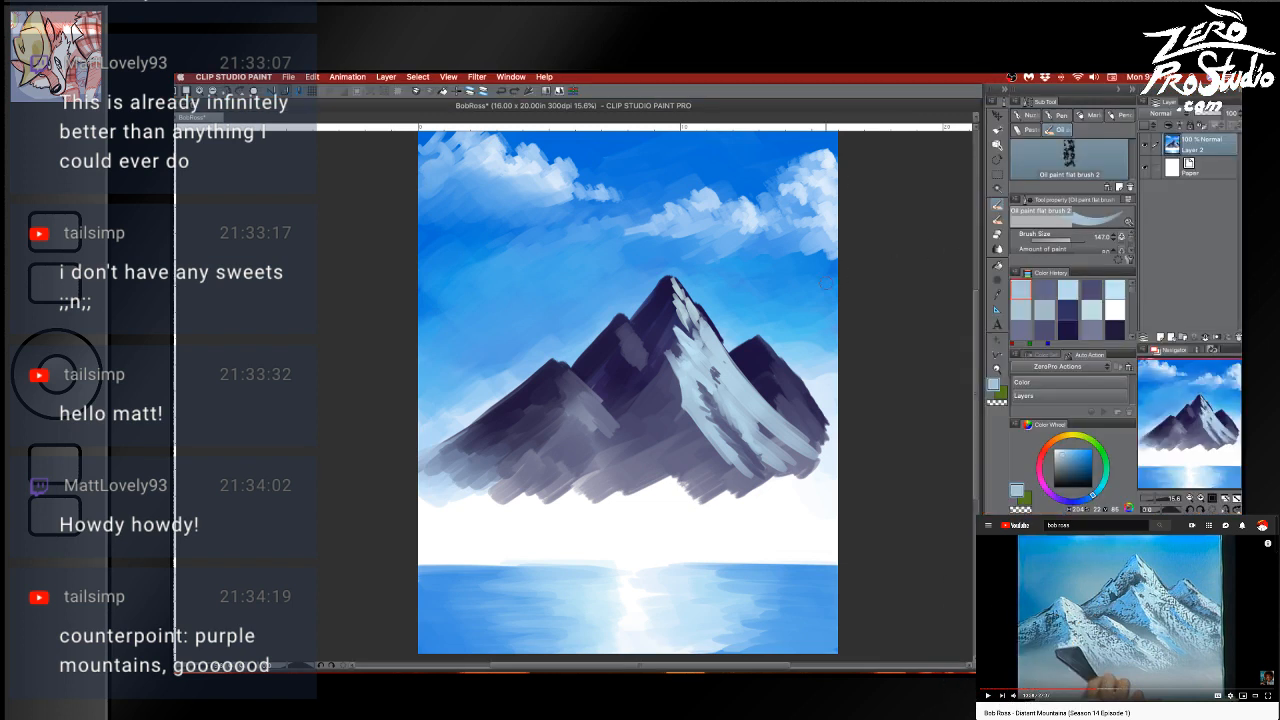
pyautogui.keyDown('alt'); pyautogui.click(716, 376); pyautogui.keyUp('alt')
pyautogui.press('[')
pyautogui.press('[')
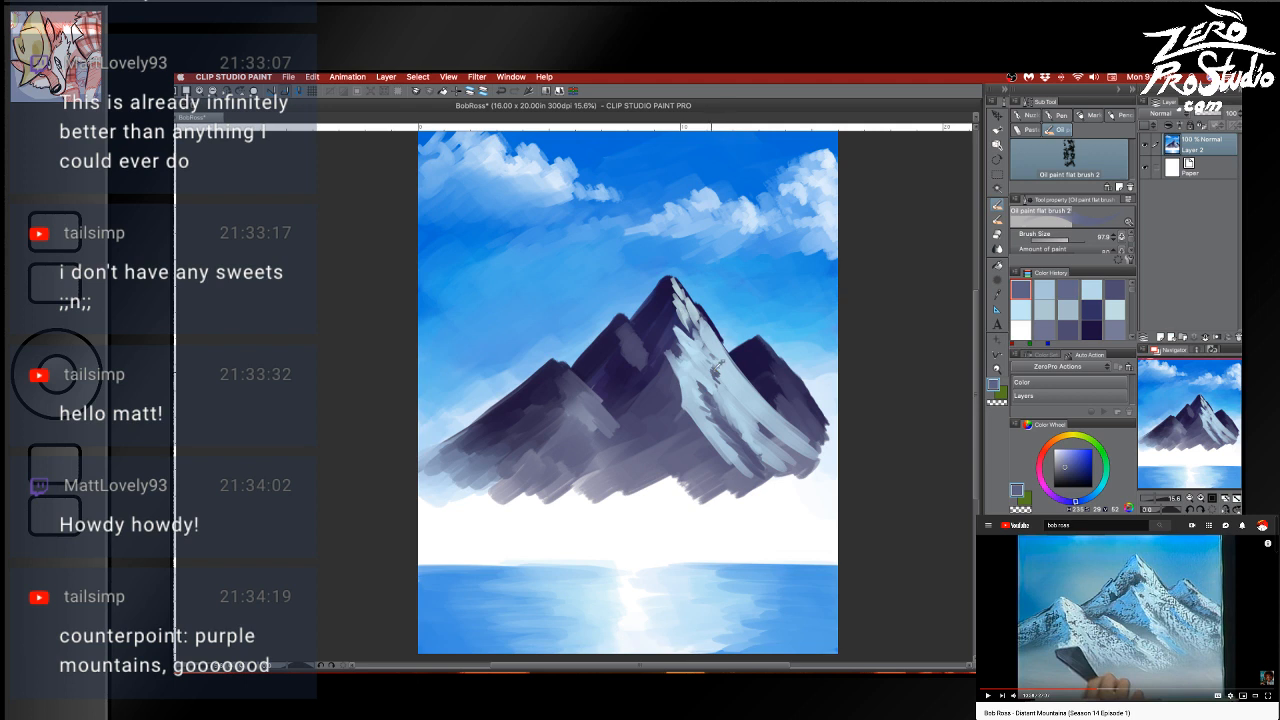
pyautogui.keyDown('alt'); pyautogui.click(716, 369); pyautogui.keyUp('alt')
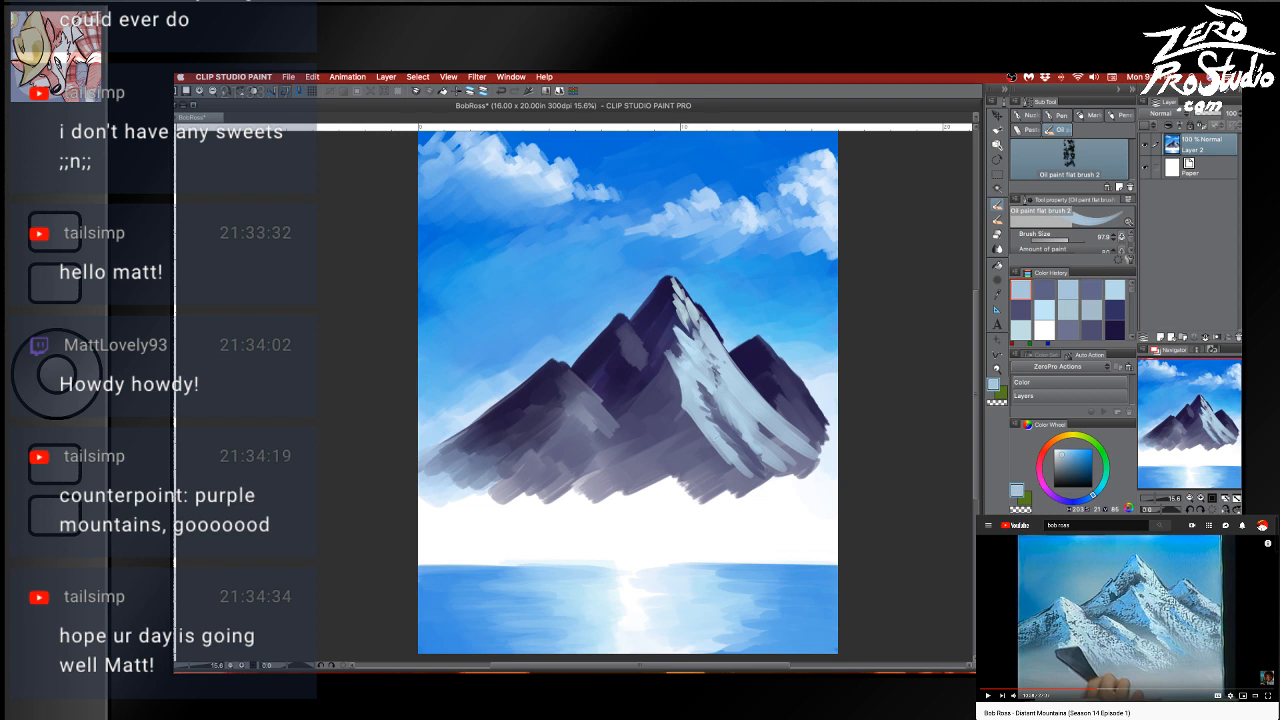
# Add dark violet rock specks to the snow on the main peak's right face with sampled colours and a brush of about 110
pyautogui.press('super+Tab')
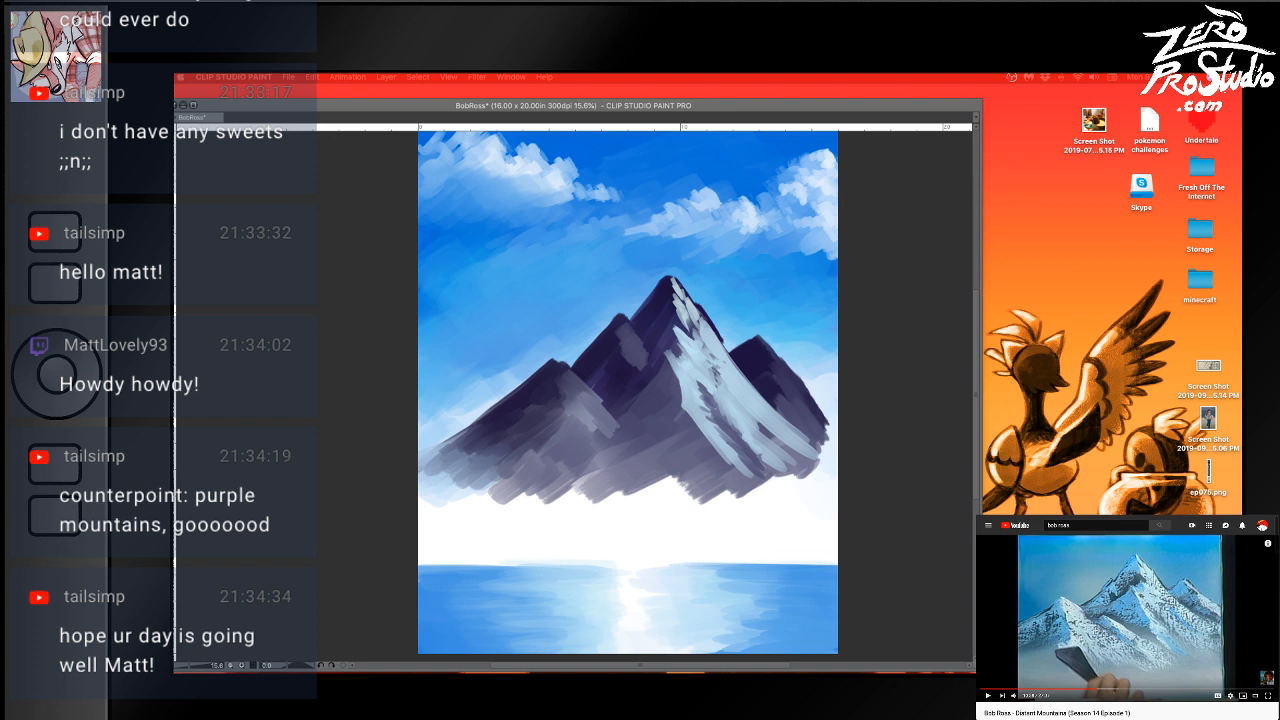
pyautogui.click(884, 337)
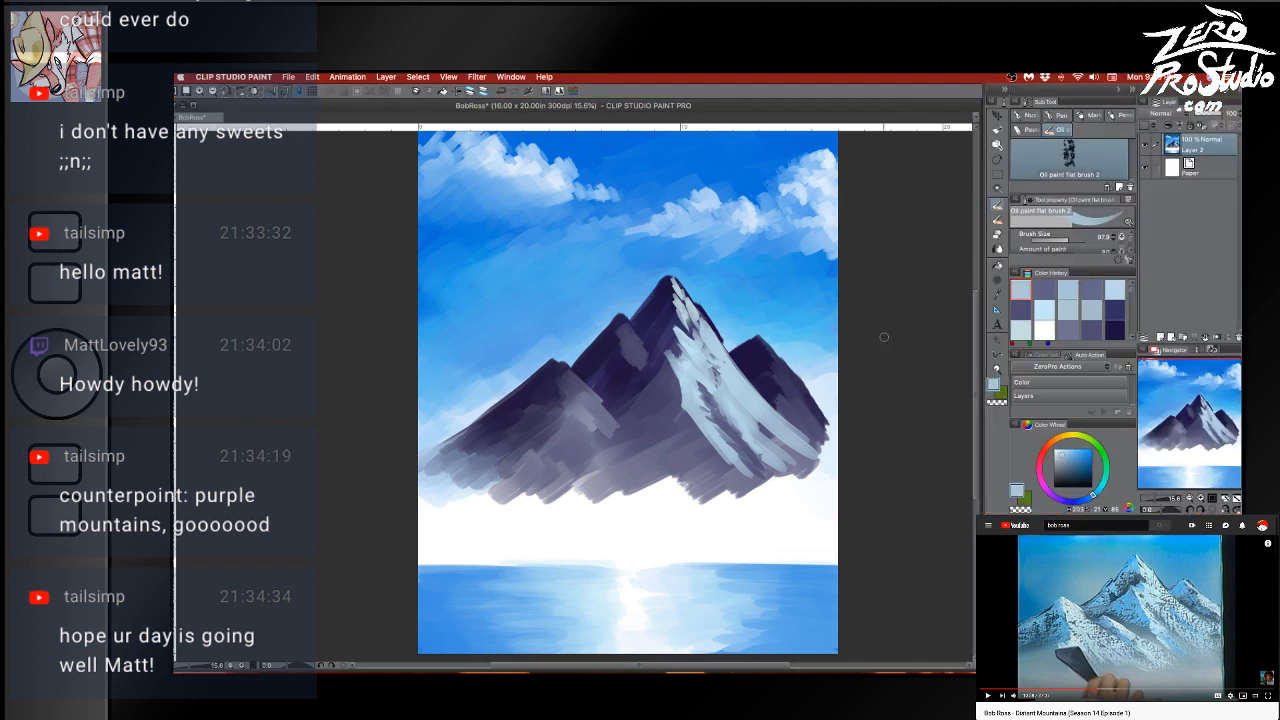
pyautogui.keyDown('alt'); pyautogui.click(756, 361); pyautogui.keyUp('alt')
pyautogui.press(']')
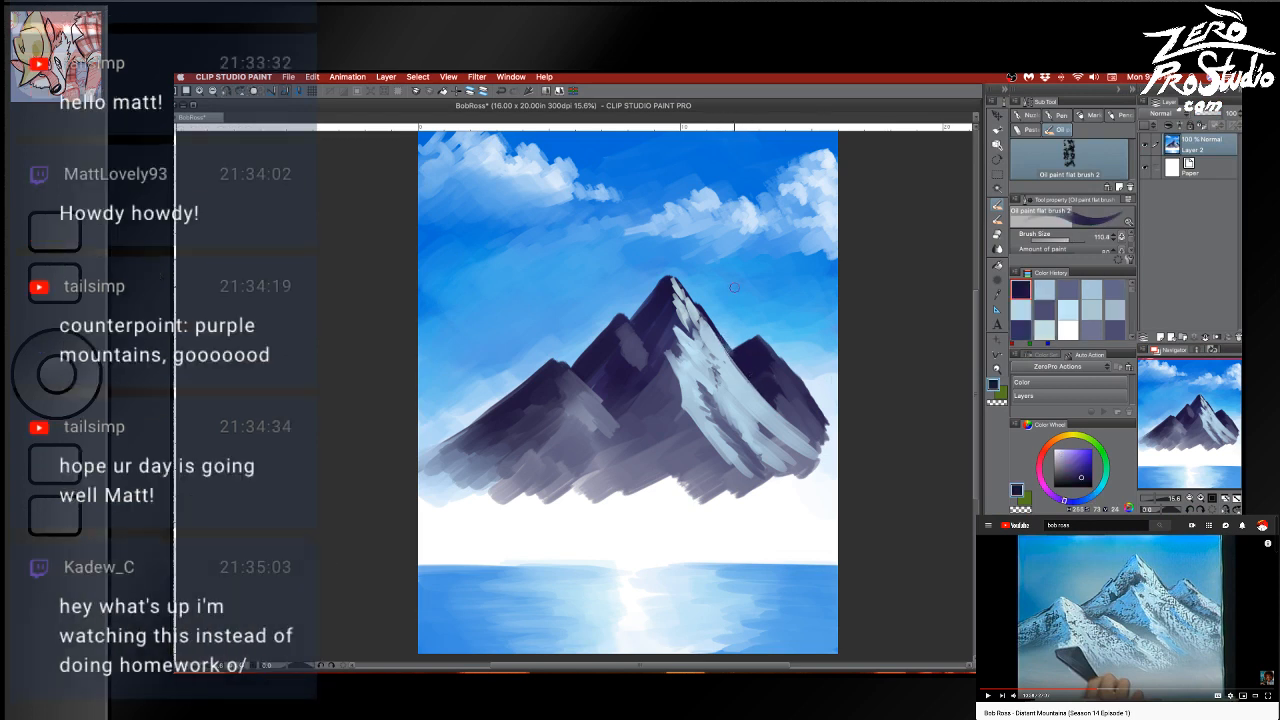
pyautogui.keyDown('alt'); pyautogui.click(776, 374); pyautogui.keyUp('alt')
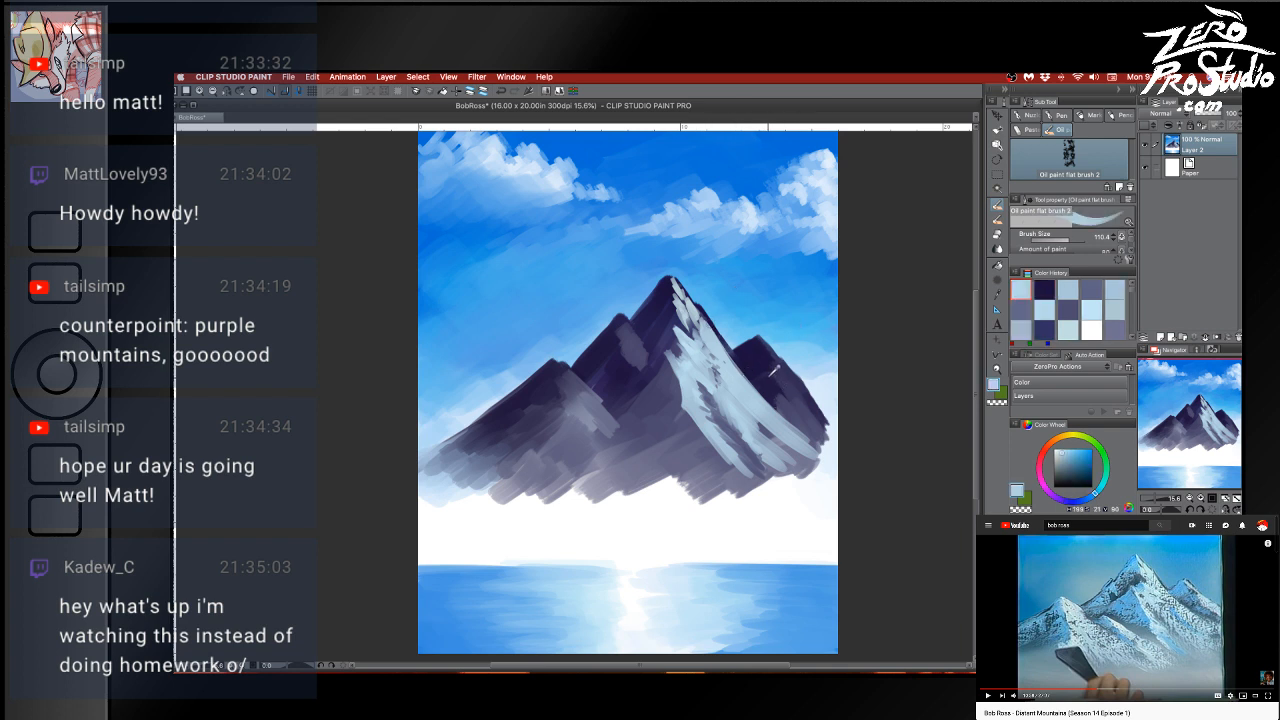
pyautogui.keyDown('alt'); pyautogui.click(762, 362); pyautogui.keyUp('alt')
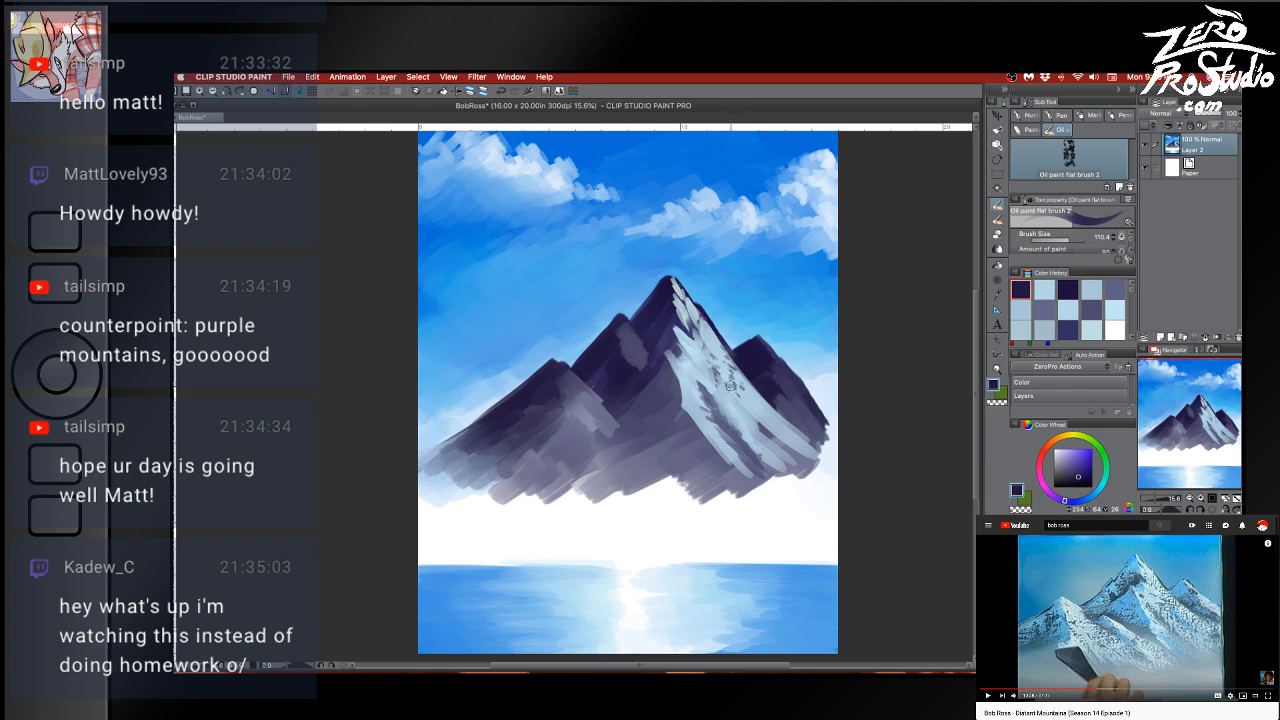
# Add dark violet rock specks along the middle and upper right edge of the main peak's snow
pyautogui.moveTo(741, 374)
pyautogui.mouseDown()
pyautogui.moveTo(739, 408)
pyautogui.moveTo(756, 394)
pyautogui.moveTo(753, 415)
pyautogui.moveTo(758, 396)
pyautogui.moveTo(772, 419)
pyautogui.mouseUp()
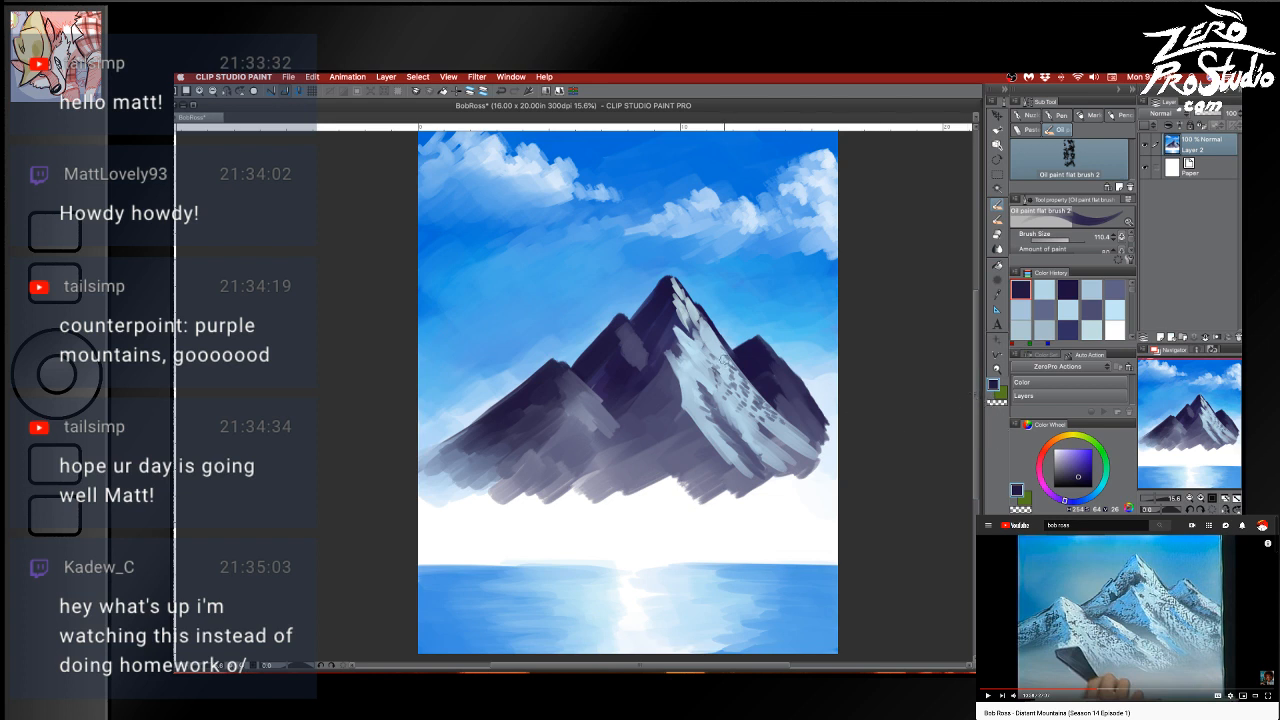
pyautogui.moveTo(713, 351)
pyautogui.mouseDown()
pyautogui.moveTo(712, 336)
pyautogui.moveTo(715, 352)
pyautogui.mouseUp()
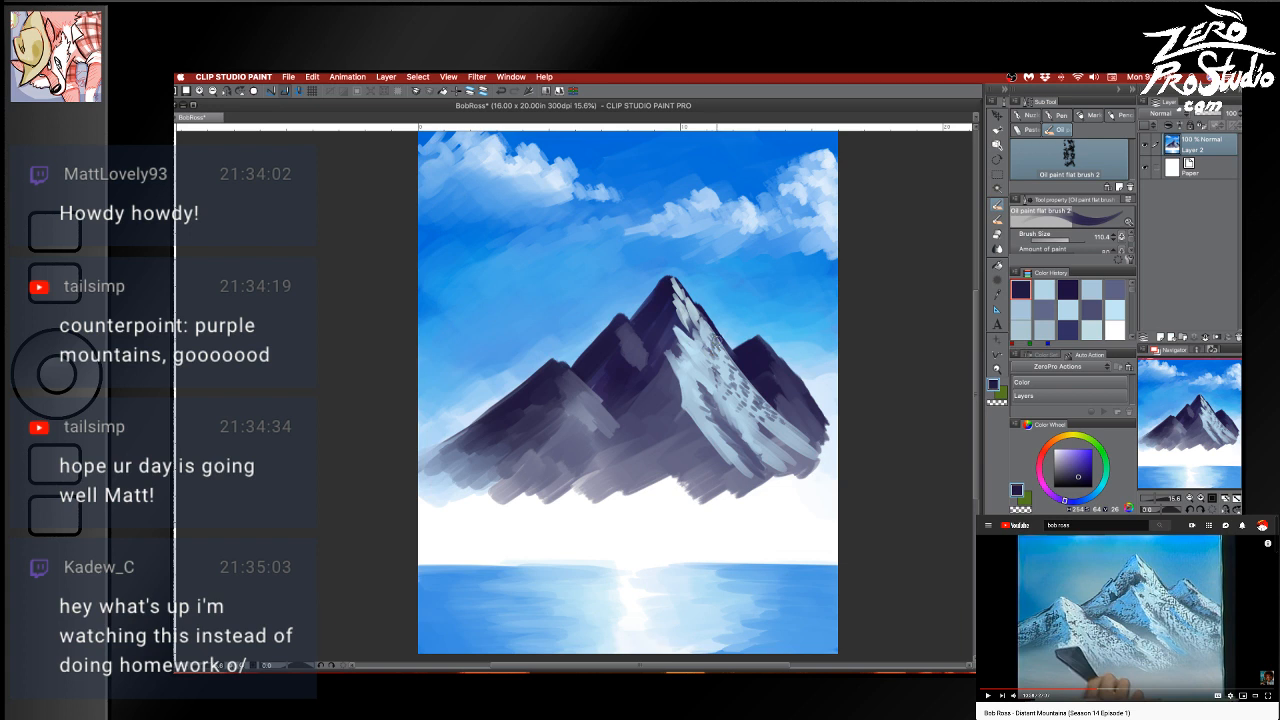
pyautogui.keyDown('alt'); pyautogui.click(755, 350); pyautogui.keyUp('alt')
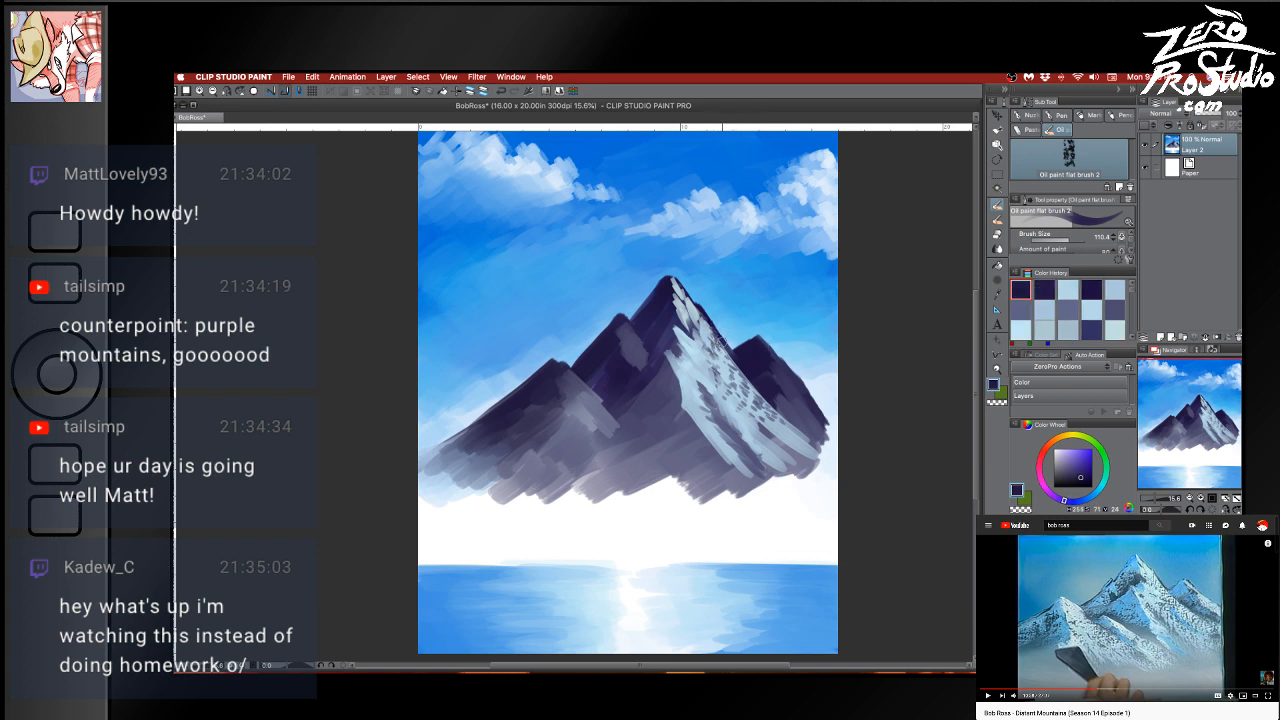
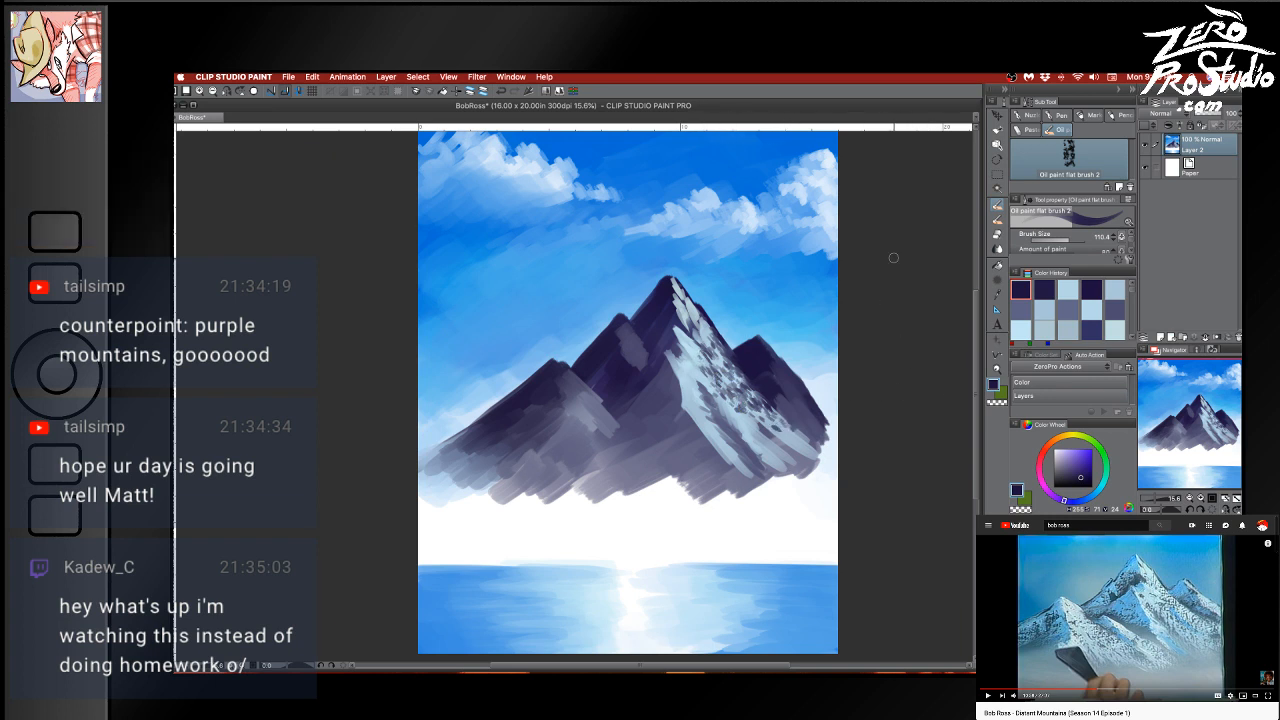
# Trim the rock specks on the main peak's right face with pale blue sampled from the snow
pyautogui.keyDown('alt'); pyautogui.click(695, 340); pyautogui.keyUp('alt')
pyautogui.moveTo(708, 344); pyautogui.dragTo(769, 434)
pyautogui.moveTo(732, 371); pyautogui.dragTo(770, 421)
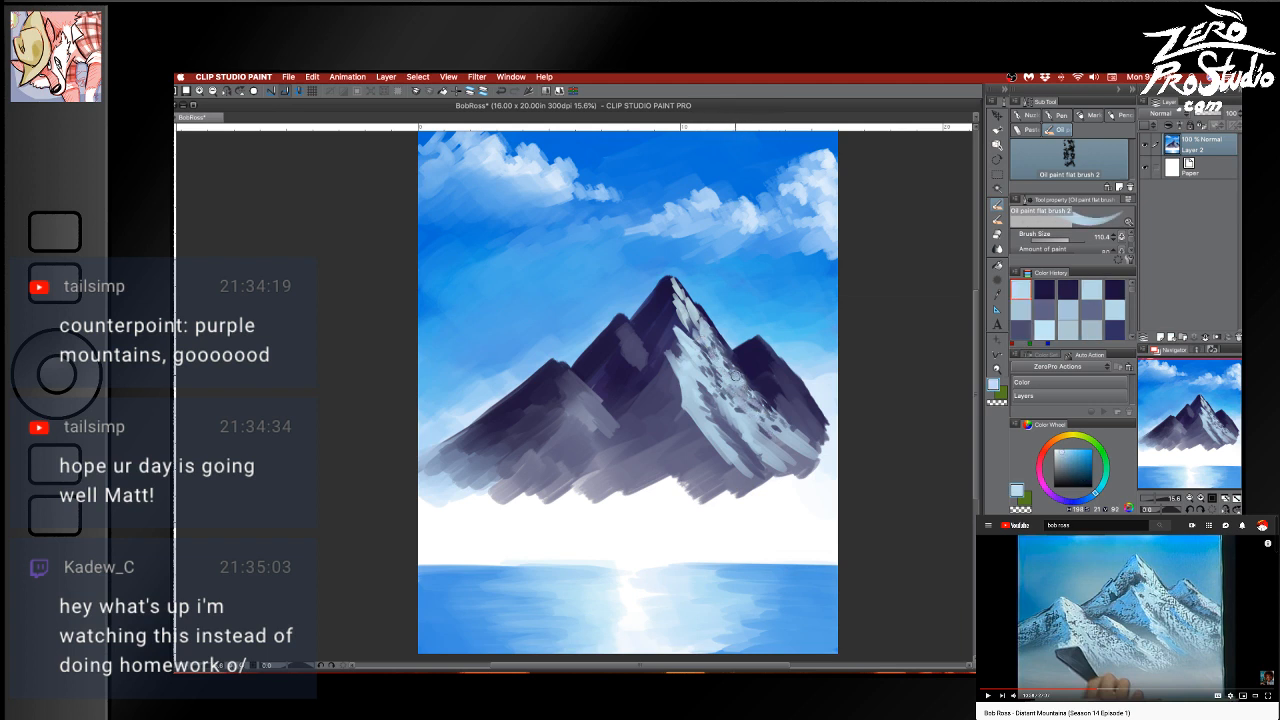
pyautogui.moveTo(719, 383)
pyautogui.mouseDown()
pyautogui.moveTo(740, 406)
pyautogui.moveTo(755, 403)
pyautogui.moveTo(756, 367)
pyautogui.moveTo(704, 389)
pyautogui.moveTo(693, 353)
pyautogui.mouseUp()
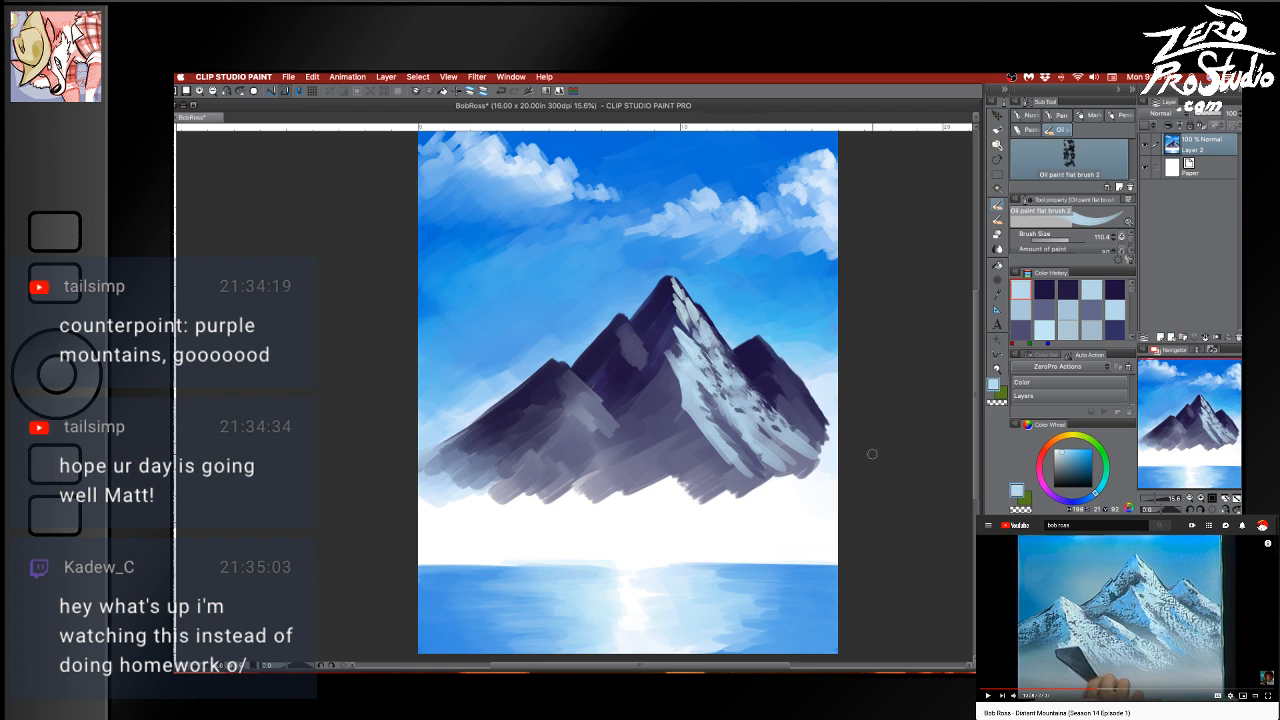
# Paint a snow highlight down the right slope of the right-hand peak, using sampled grey-blue and near-white
pyautogui.keyDown('alt'); pyautogui.click(745, 378); pyautogui.keyUp('alt')
pyautogui.keyDown('alt'); pyautogui.click(754, 371); pyautogui.keyUp('alt')
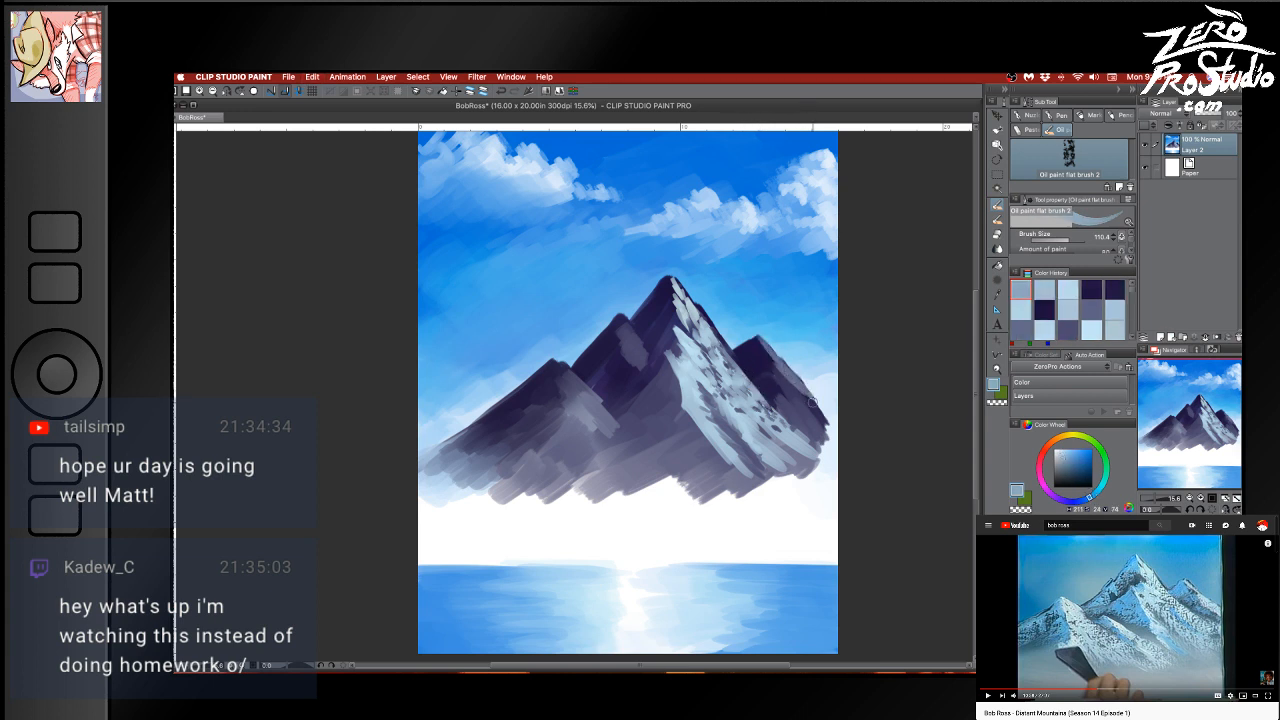
pyautogui.moveTo(796, 382); pyautogui.dragTo(832, 420)
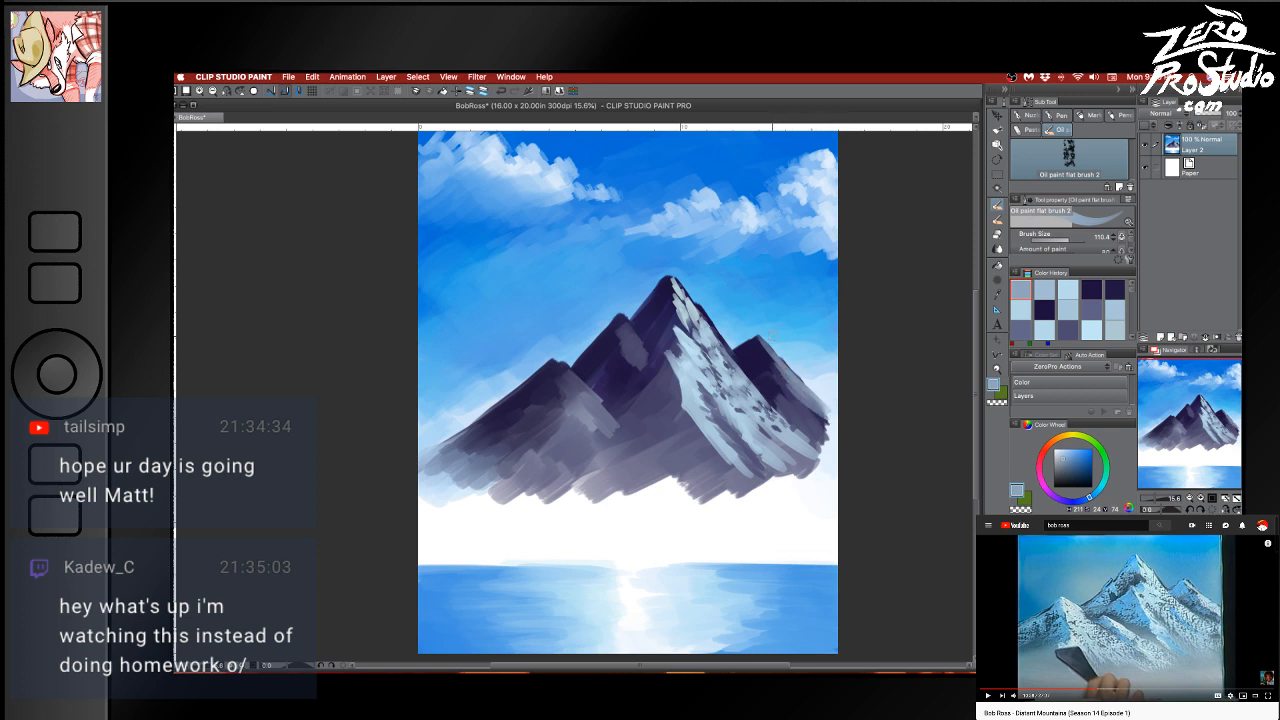
pyautogui.moveTo(778, 363)
pyautogui.mouseDown()
pyautogui.moveTo(828, 414)
pyautogui.moveTo(778, 364)
pyautogui.moveTo(812, 393)
pyautogui.mouseUp()
pyautogui.keyDown('alt'); pyautogui.click(818, 467); pyautogui.keyUp('alt')
pyautogui.press('super+z')
pyautogui.moveTo(764, 344)
pyautogui.mouseDown()
pyautogui.moveTo(802, 386)
pyautogui.moveTo(792, 377)
pyautogui.mouseUp()
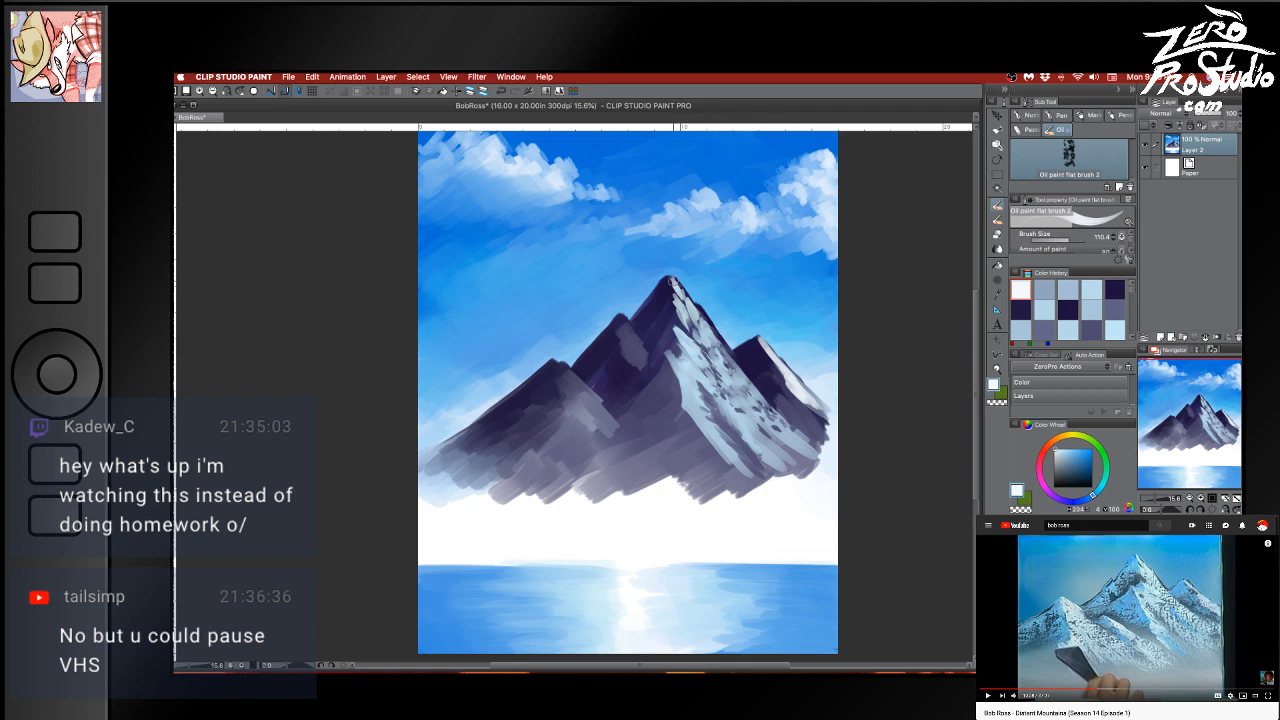
# Brighten the main peak's snow from the summit down its ridge with near-white and pale blue, and save the file
pyautogui.moveTo(672, 283); pyautogui.dragTo(705, 334)
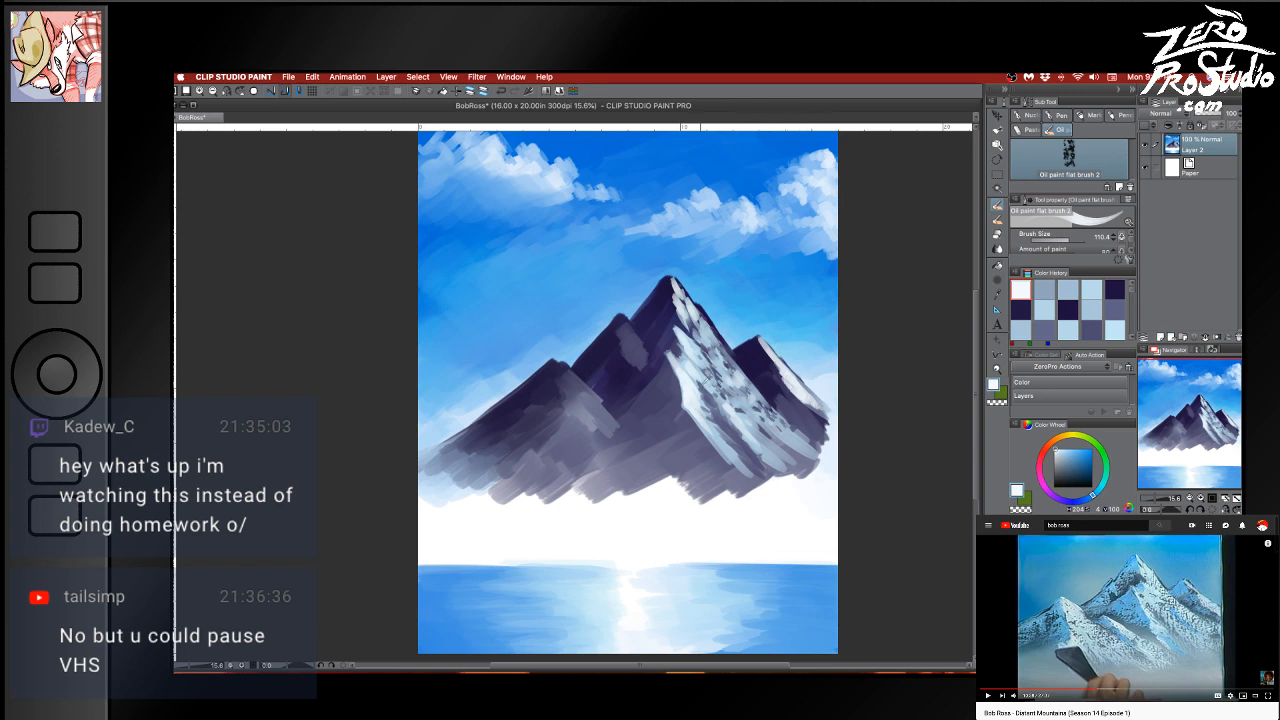
pyautogui.keyDown('alt'); pyautogui.click(699, 376); pyautogui.keyUp('alt')
pyautogui.click(706, 385)
pyautogui.press('super+s')
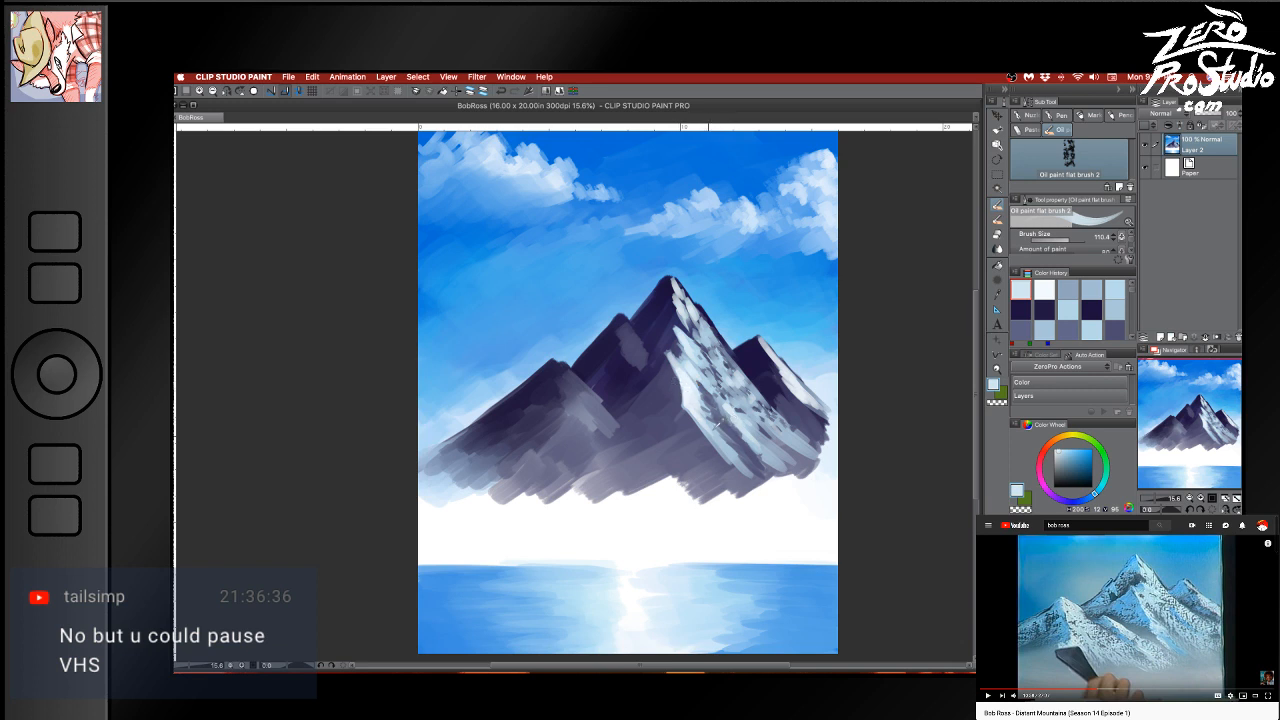
# Extend the pale blue snow down to the foot of the main peak's right face, discarding the grey-blue stroke
pyautogui.keyDown('alt'); pyautogui.click(719, 441); pyautogui.keyUp('alt')
pyautogui.moveTo(723, 437)
pyautogui.mouseDown()
pyautogui.moveTo(707, 443)
pyautogui.moveTo(743, 491)
pyautogui.moveTo(717, 459)
pyautogui.moveTo(754, 489)
pyautogui.moveTo(718, 454)
pyautogui.moveTo(760, 486)
pyautogui.moveTo(722, 444)
pyautogui.moveTo(776, 492)
pyautogui.mouseUp()
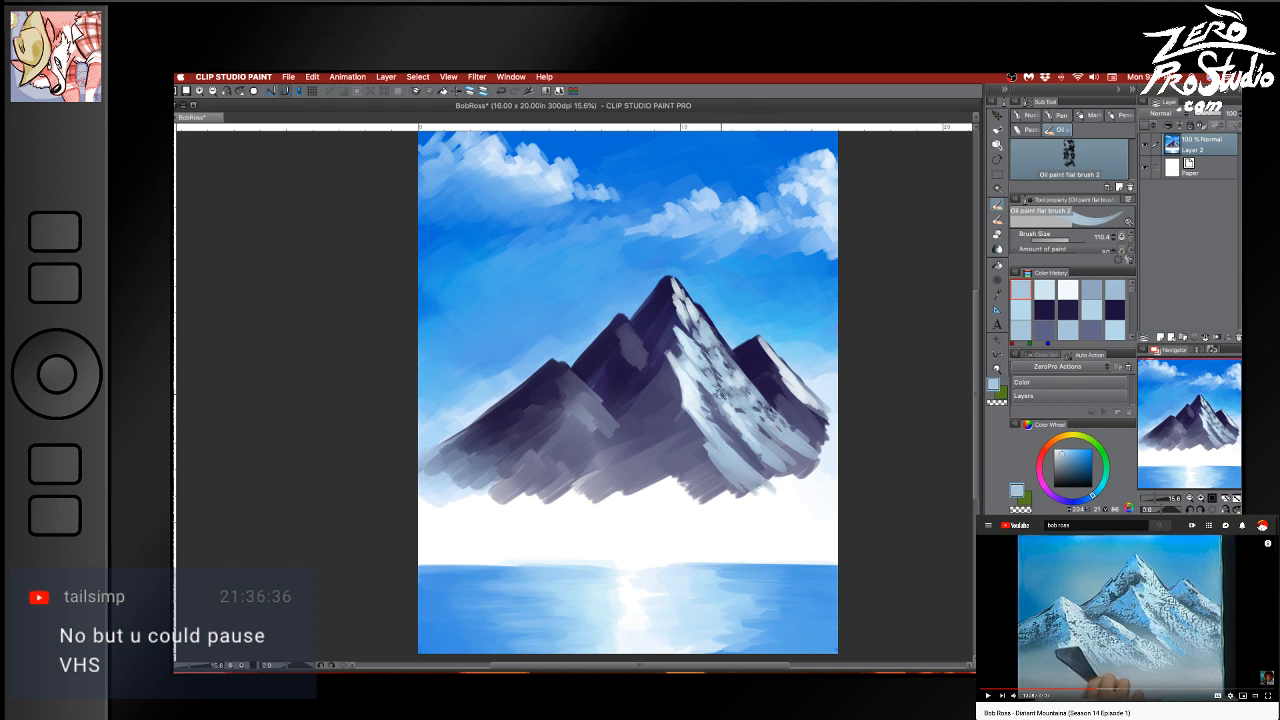
pyautogui.keyDown('alt'); pyautogui.click(730, 433); pyautogui.keyUp('alt')
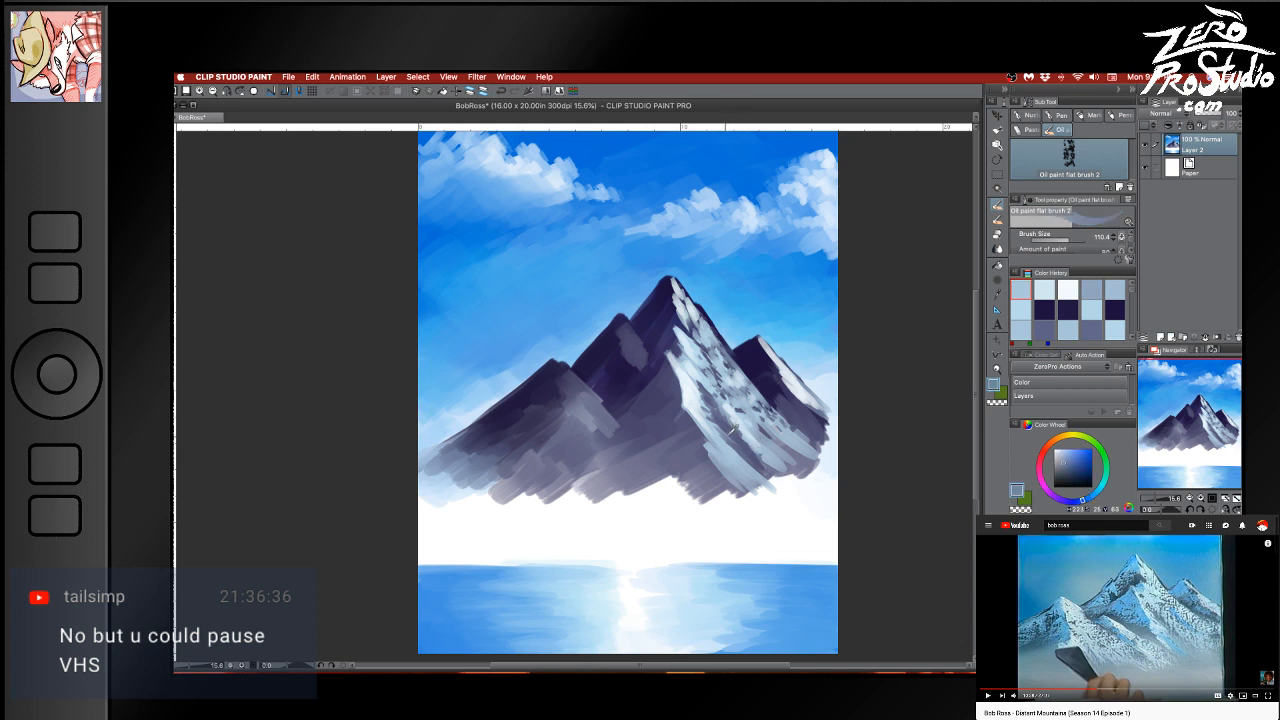
pyautogui.moveTo(730, 440)
pyautogui.mouseDown()
pyautogui.moveTo(777, 481)
pyautogui.moveTo(755, 458)
pyautogui.moveTo(786, 474)
pyautogui.mouseUp()
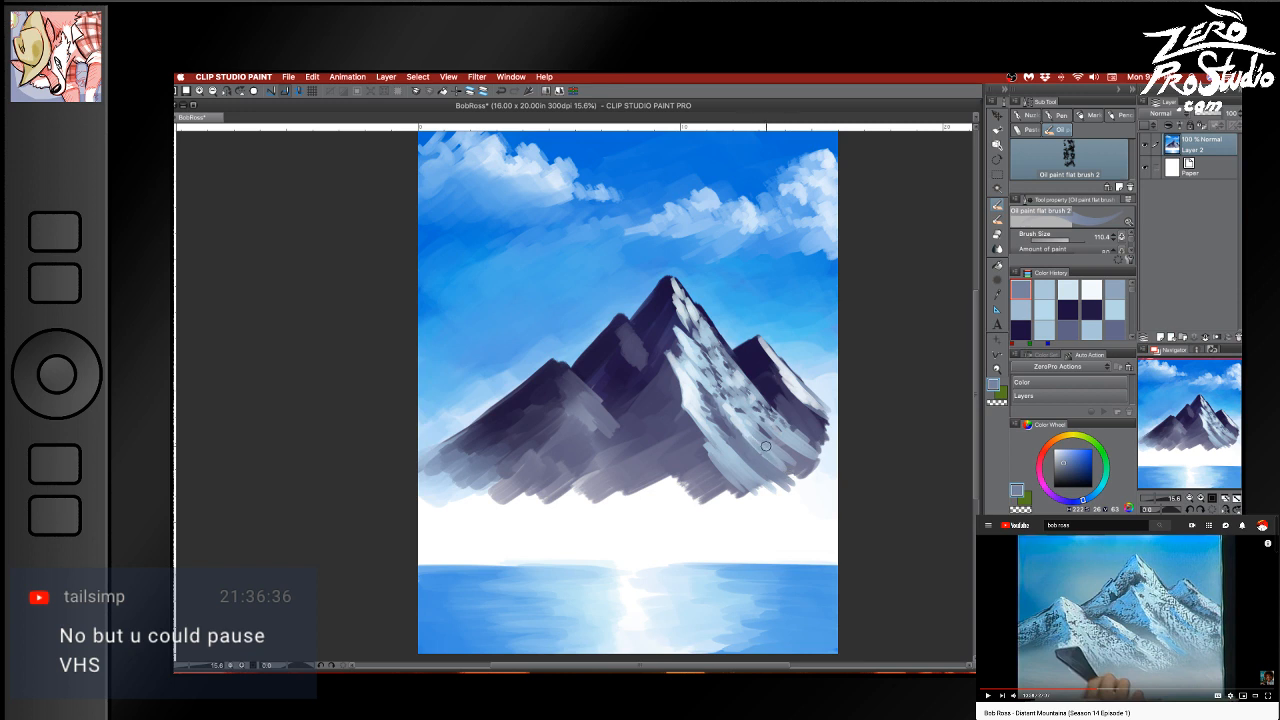
pyautogui.press('super+z')
# Layer pale blue snow over the main peak's lower right face and break it up with grey-violet specks
pyautogui.keyDown('alt'); pyautogui.click(770, 456); pyautogui.keyUp('alt')
pyautogui.moveTo(746, 434); pyautogui.dragTo(794, 482)
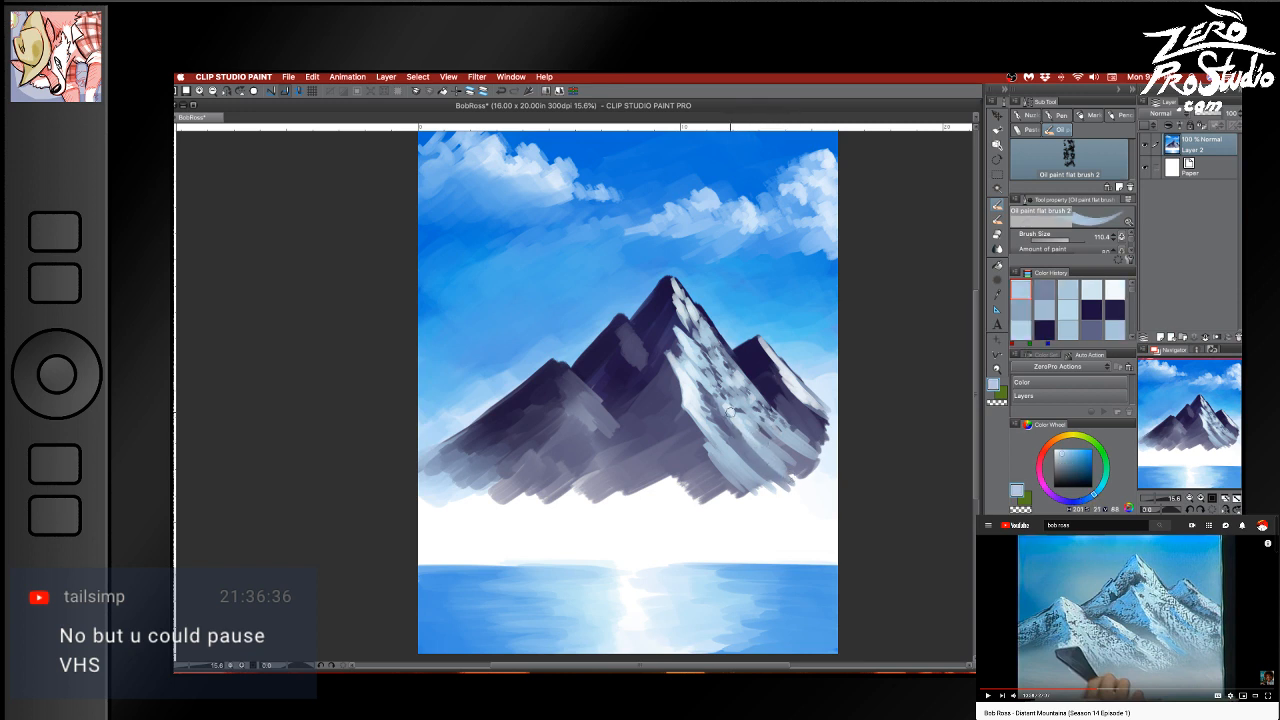
pyautogui.moveTo(732, 419); pyautogui.dragTo(802, 484)
pyautogui.keyDown('alt'); pyautogui.click(745, 400); pyautogui.keyUp('alt')
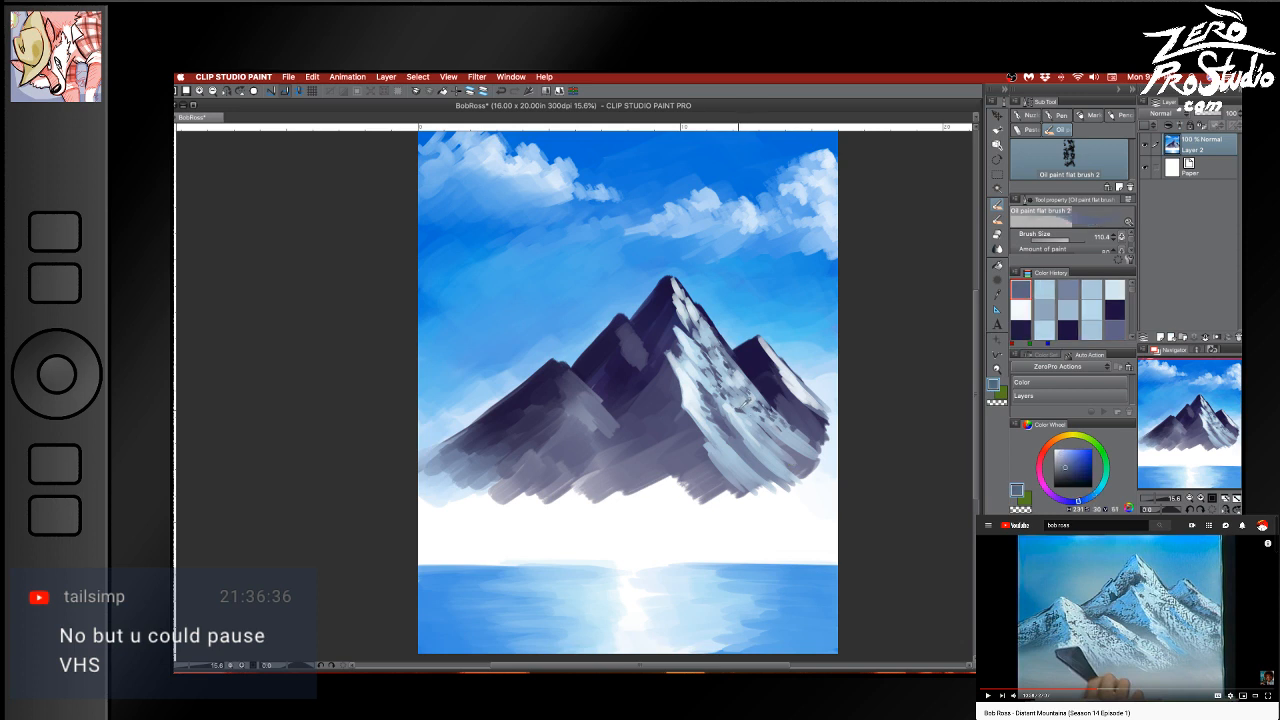
pyautogui.moveTo(742, 404)
pyautogui.mouseDown()
pyautogui.moveTo(808, 455)
pyautogui.moveTo(772, 456)
pyautogui.mouseUp()
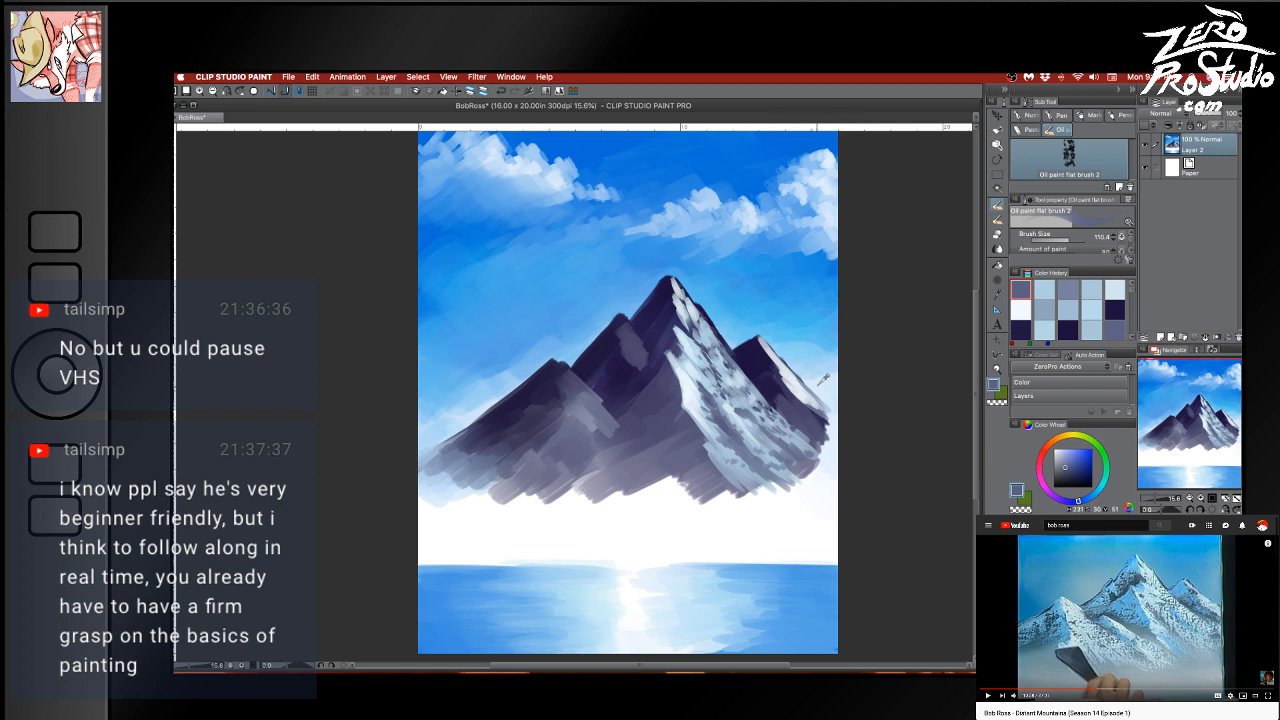
# Rework the sky beside the right-hand peak with sampled light blues and a brush size of about 400, undoing the last stroke
pyautogui.keyDown('alt'); pyautogui.click(822, 366); pyautogui.keyUp('alt')
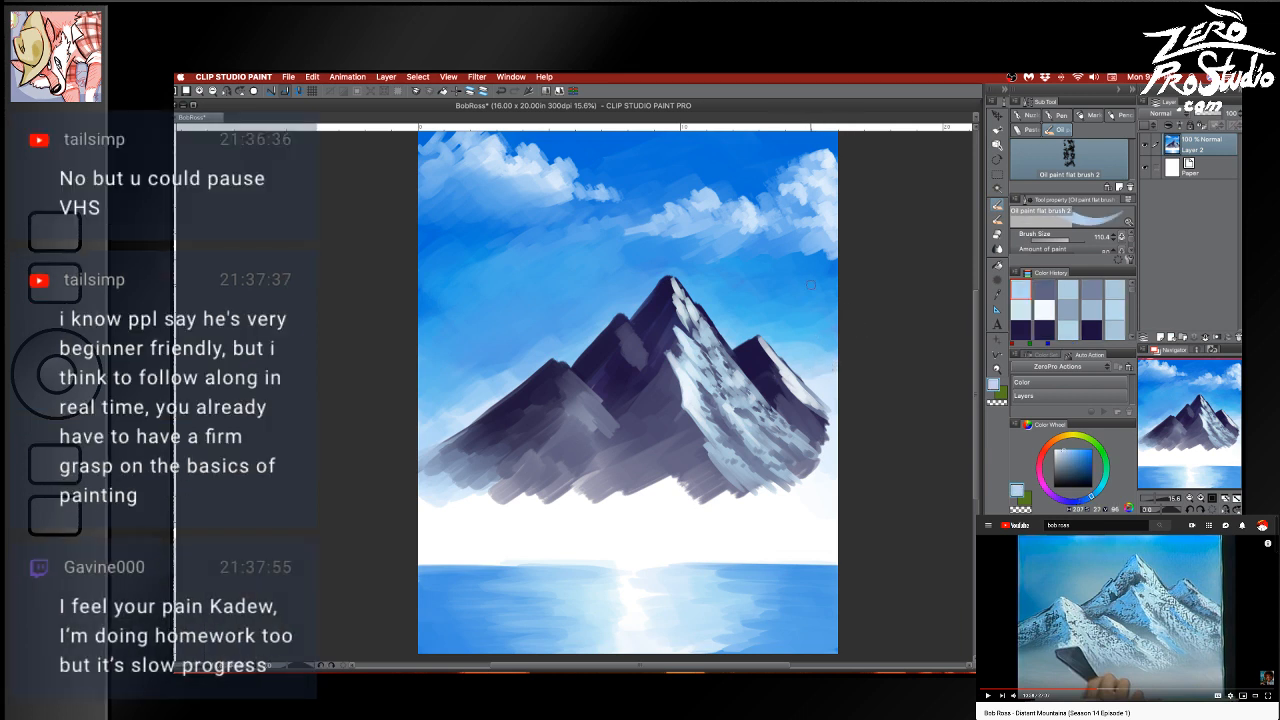
pyautogui.keyDown('alt'); pyautogui.click(813, 360); pyautogui.keyUp('alt')
pyautogui.click(1065, 455)
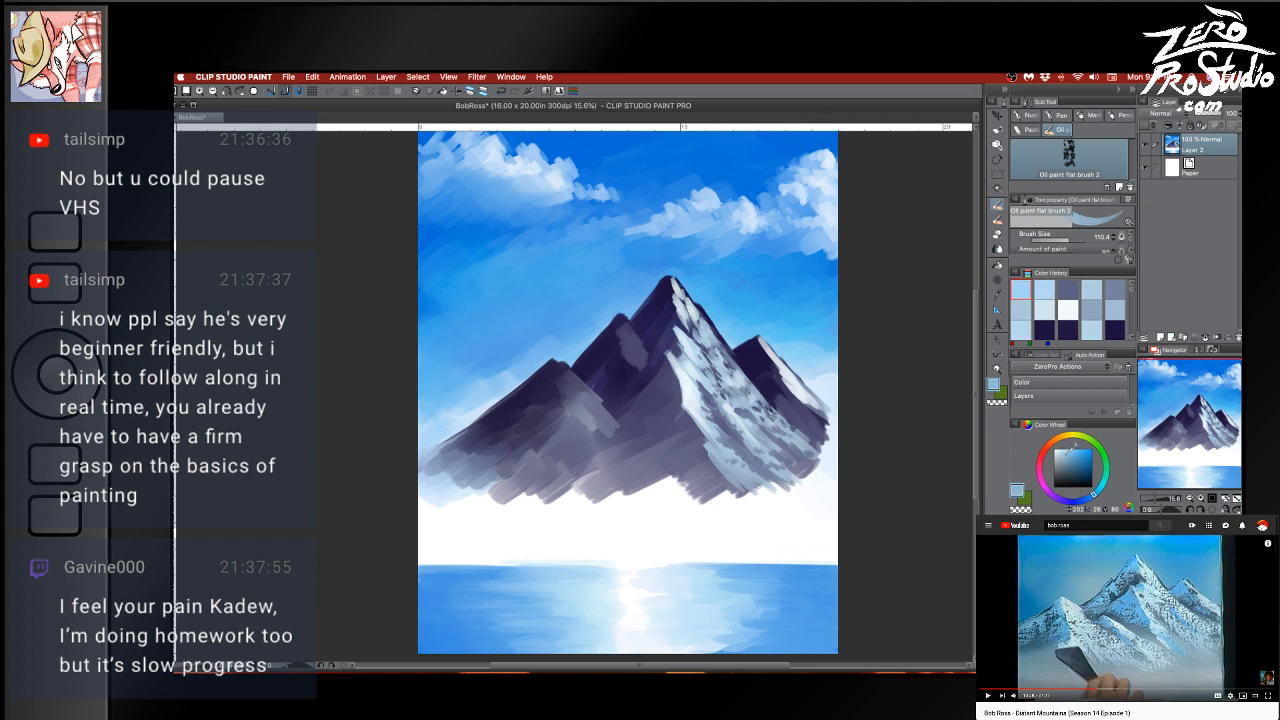
pyautogui.press(']')
pyautogui.press(']')
pyautogui.press(']')
pyautogui.press(']')
pyautogui.press(']')
pyautogui.moveTo(838, 385); pyautogui.dragTo(829, 406)
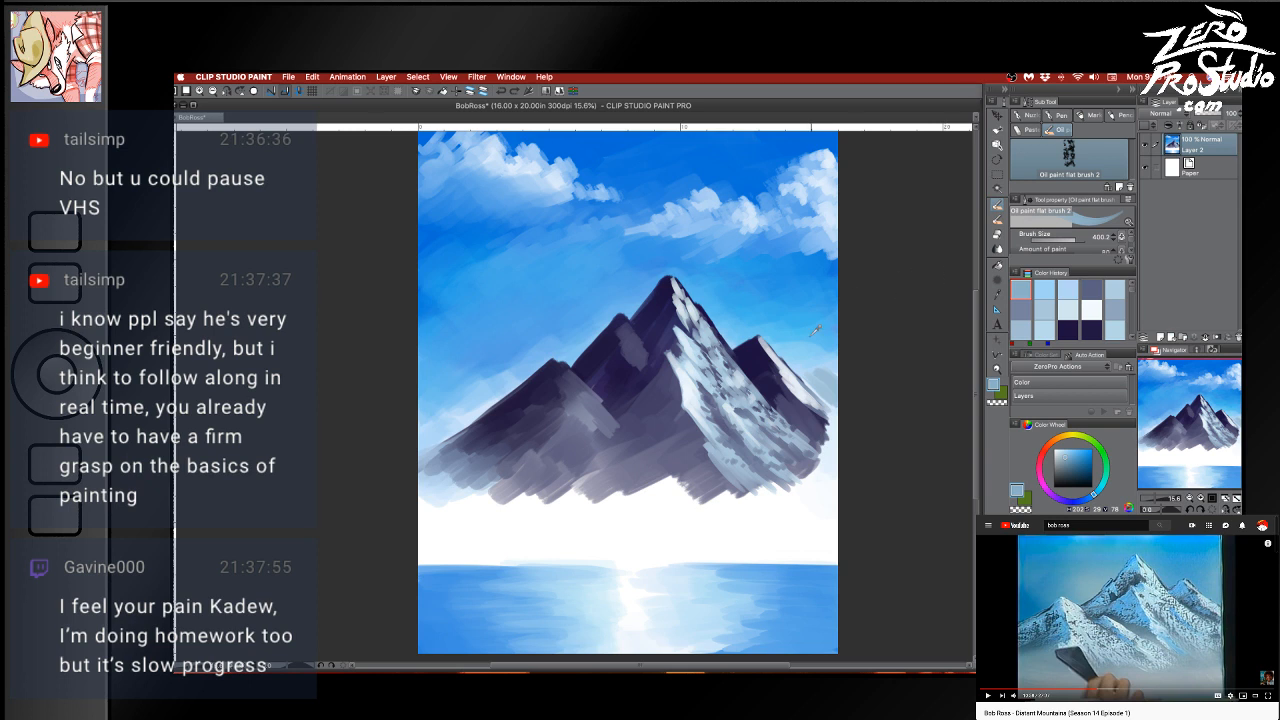
pyautogui.keyDown('alt'); pyautogui.click(816, 330); pyautogui.keyUp('alt')
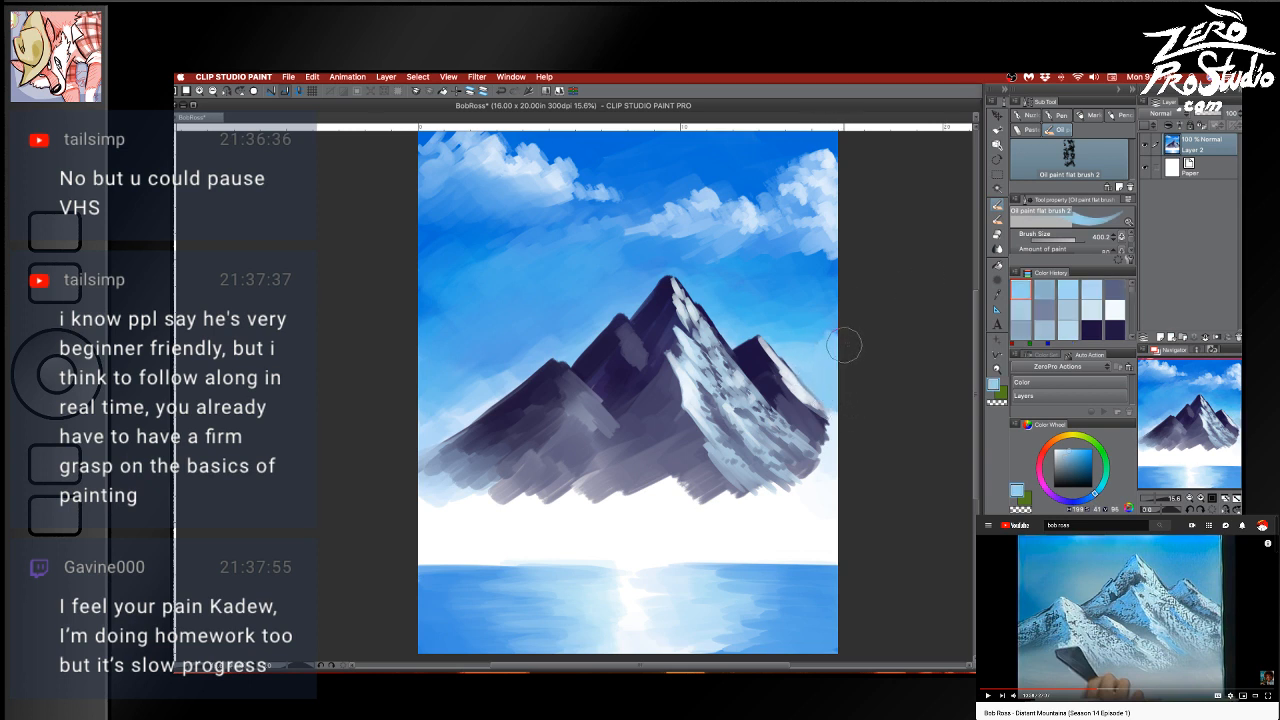
pyautogui.press('super+z')
# Blend the sky and clouds above the left peak's slope with sampled light and mid blues, and save the file
pyautogui.keyDown('alt'); pyautogui.click(469, 412); pyautogui.keyUp('alt')
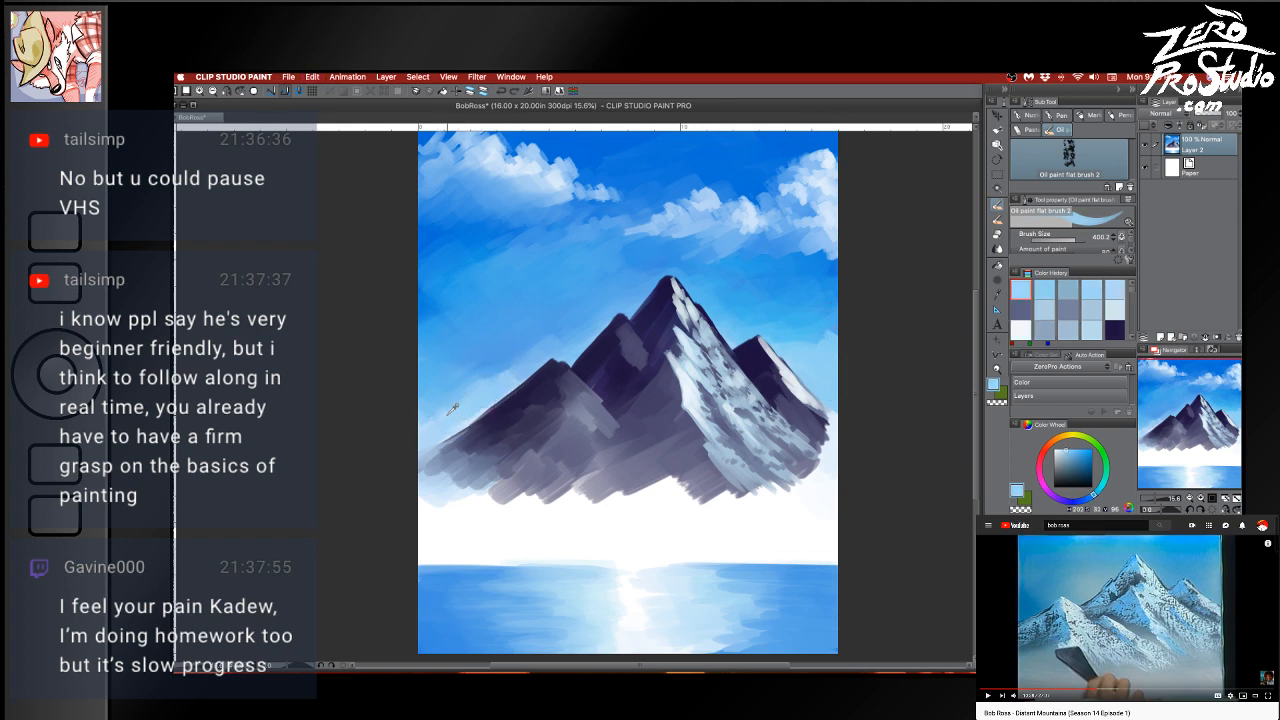
pyautogui.keyDown('alt'); pyautogui.click(450, 409); pyautogui.keyUp('alt')
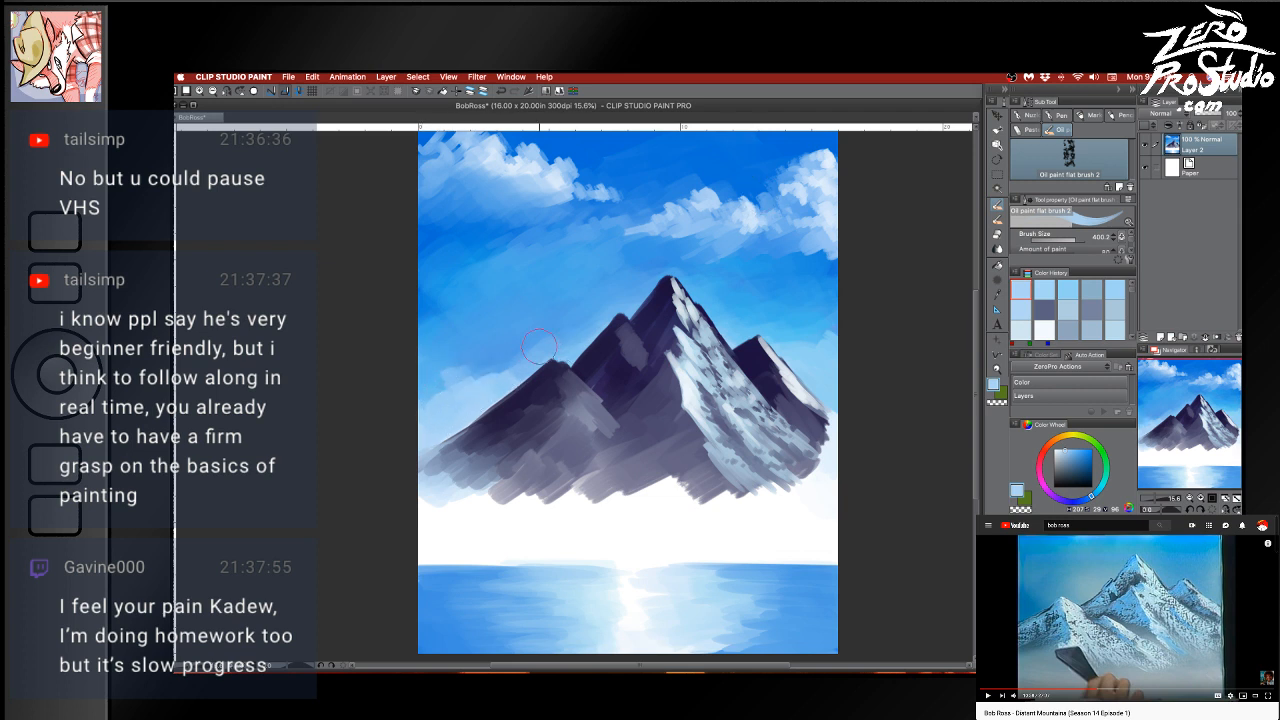
pyautogui.keyDown('alt'); pyautogui.click(499, 357); pyautogui.keyUp('alt')
pyautogui.moveTo(499, 357)
pyautogui.mouseDown()
pyautogui.moveTo(494, 374)
pyautogui.moveTo(530, 366)
pyautogui.moveTo(475, 388)
pyautogui.moveTo(485, 365)
pyautogui.moveTo(472, 373)
pyautogui.mouseUp()
pyautogui.keyDown('alt'); pyautogui.click(553, 348); pyautogui.keyUp('alt')
pyautogui.keyDown('alt'); pyautogui.click(499, 351); pyautogui.keyUp('alt')
pyautogui.keyDown('alt'); pyautogui.click(497, 352); pyautogui.keyUp('alt')
pyautogui.moveTo(508, 333); pyautogui.dragTo(459, 353)
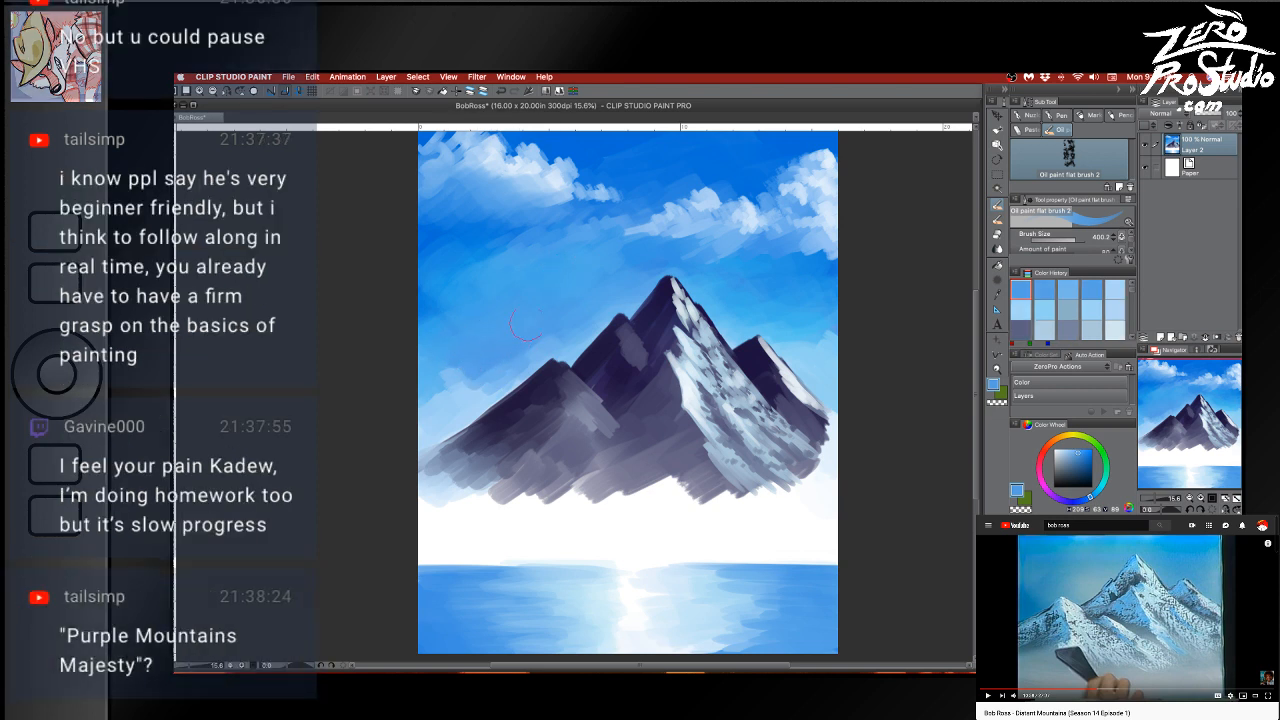
pyautogui.press('super+s')
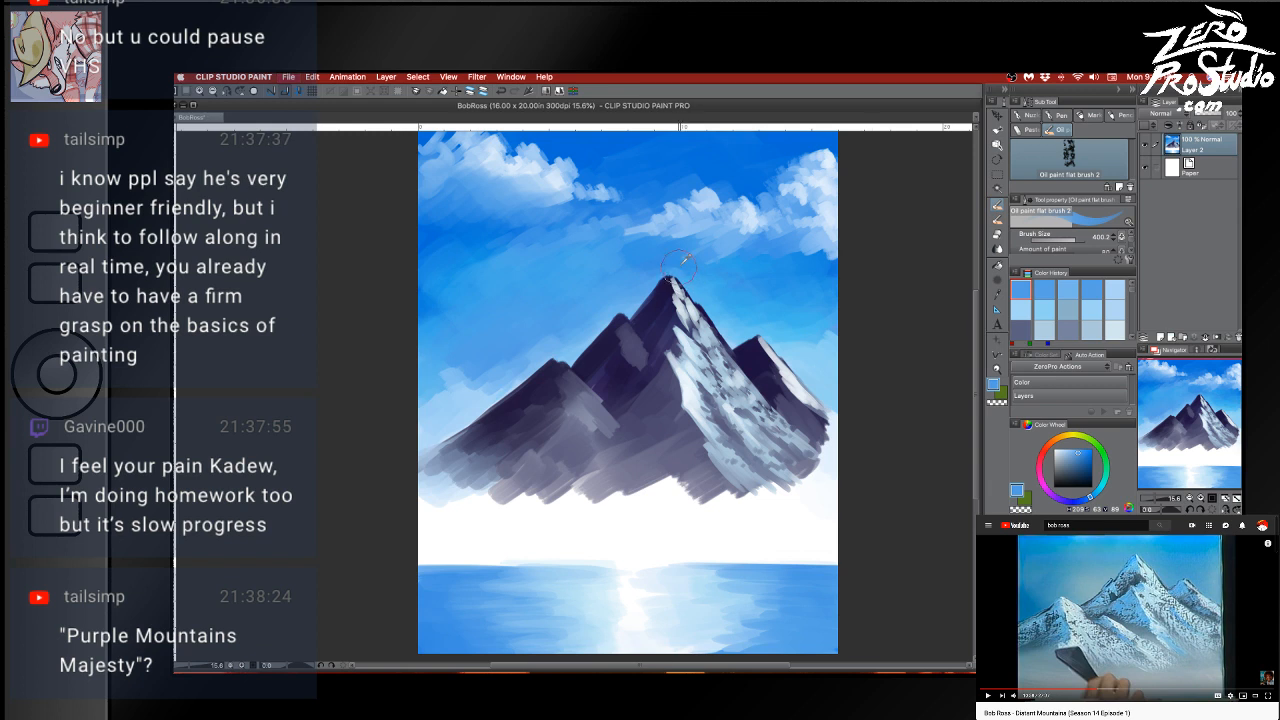
# Touch up the sky around the main summit and below the right-hand cloud with sampled blues
pyautogui.keyDown('alt'); pyautogui.click(668, 272); pyautogui.keyUp('alt')
pyautogui.moveTo(672, 274); pyautogui.dragTo(663, 260)
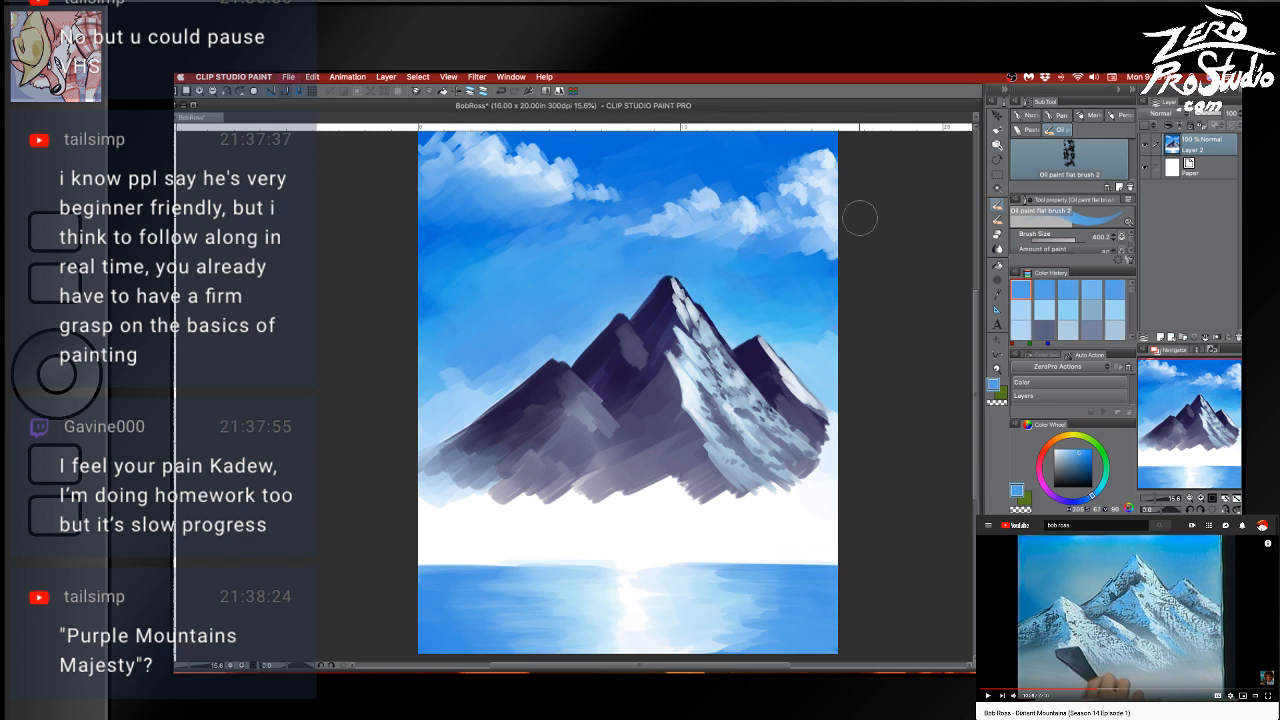
pyautogui.keyDown('alt'); pyautogui.click(737, 248); pyautogui.keyUp('alt')
pyautogui.moveTo(737, 250)
pyautogui.mouseDown()
pyautogui.moveTo(720, 245)
pyautogui.moveTo(740, 256)
pyautogui.mouseUp()
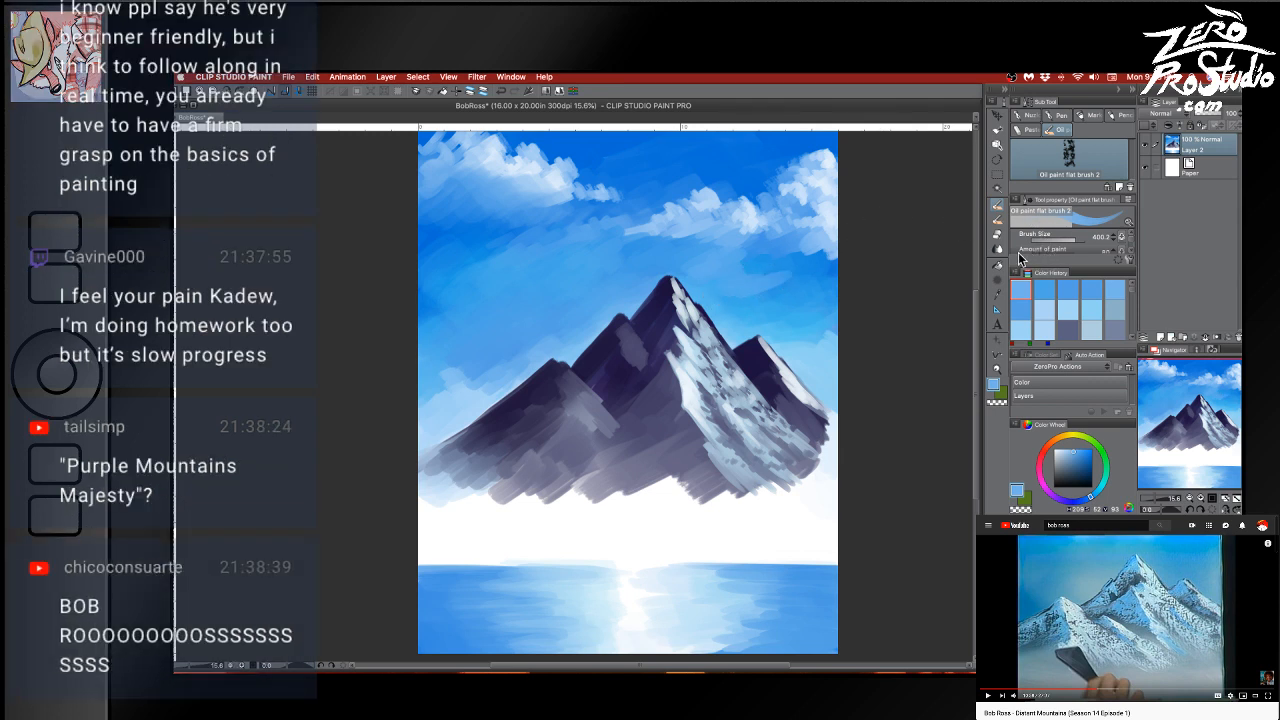
pyautogui.keyDown('alt'); pyautogui.click(797, 376); pyautogui.keyUp('alt')
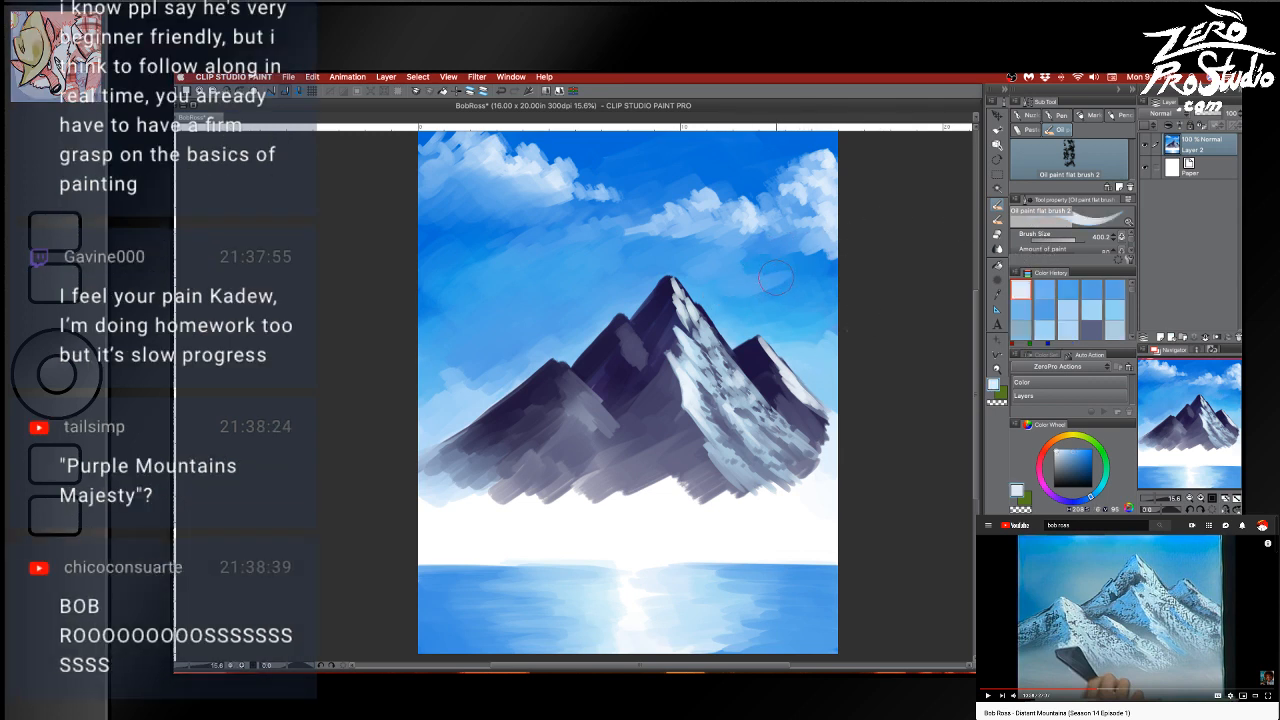
pyautogui.press('[')
pyautogui.moveTo(755, 389); pyautogui.dragTo(793, 431)
pyautogui.press('super+z')
pyautogui.moveTo(741, 370); pyautogui.dragTo(803, 428)
pyautogui.press('super+z')
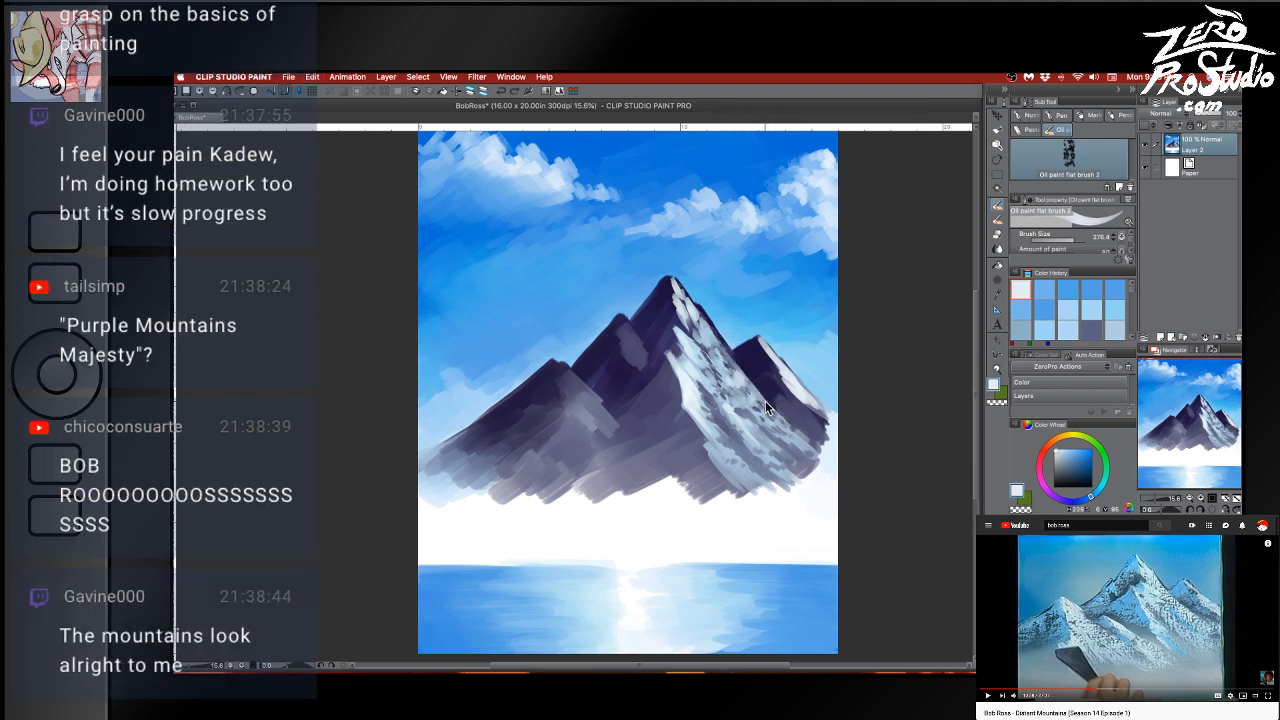
# Paint grey-blue snow over the lower slope of the right-hand peak with a brush size of about 123
pyautogui.press('[')
pyautogui.press('[')
pyautogui.keyDown('alt'); pyautogui.click(762, 384); pyautogui.keyUp('alt')
pyautogui.moveTo(754, 385); pyautogui.dragTo(797, 428)
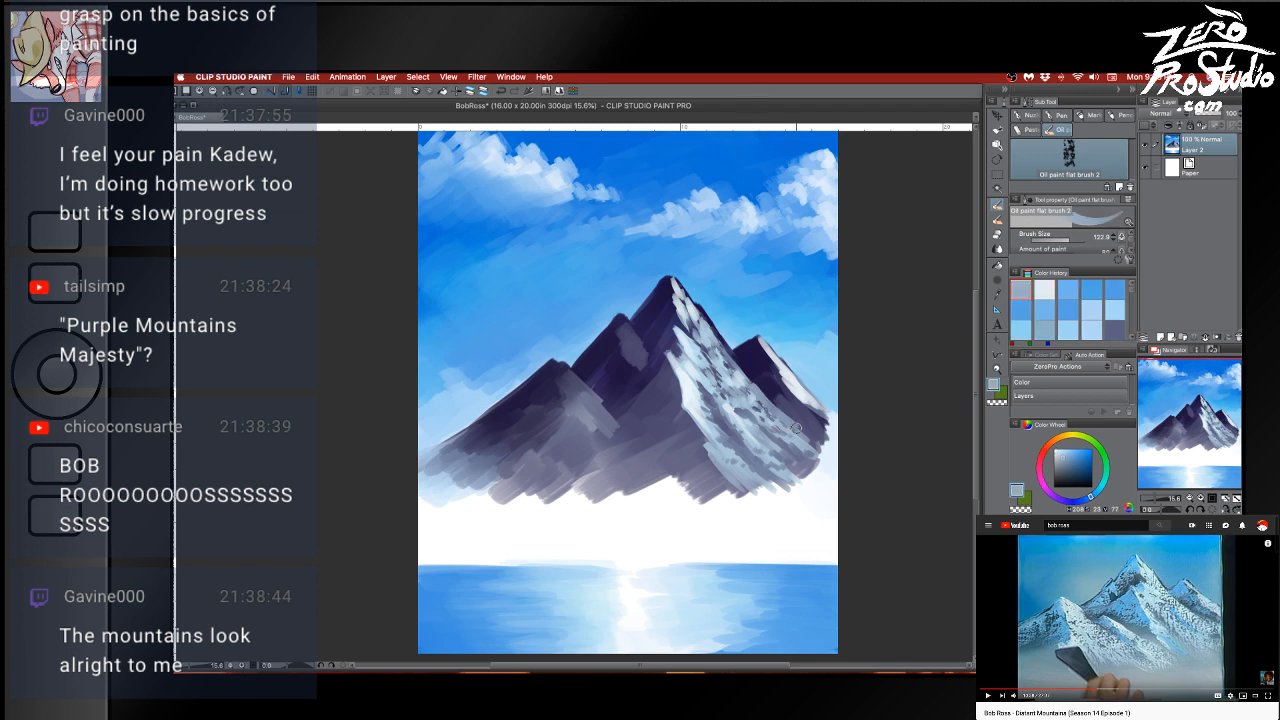
pyautogui.press('super+z')
pyautogui.moveTo(767, 398)
pyautogui.mouseDown()
pyautogui.moveTo(816, 440)
pyautogui.moveTo(798, 394)
pyautogui.mouseUp()
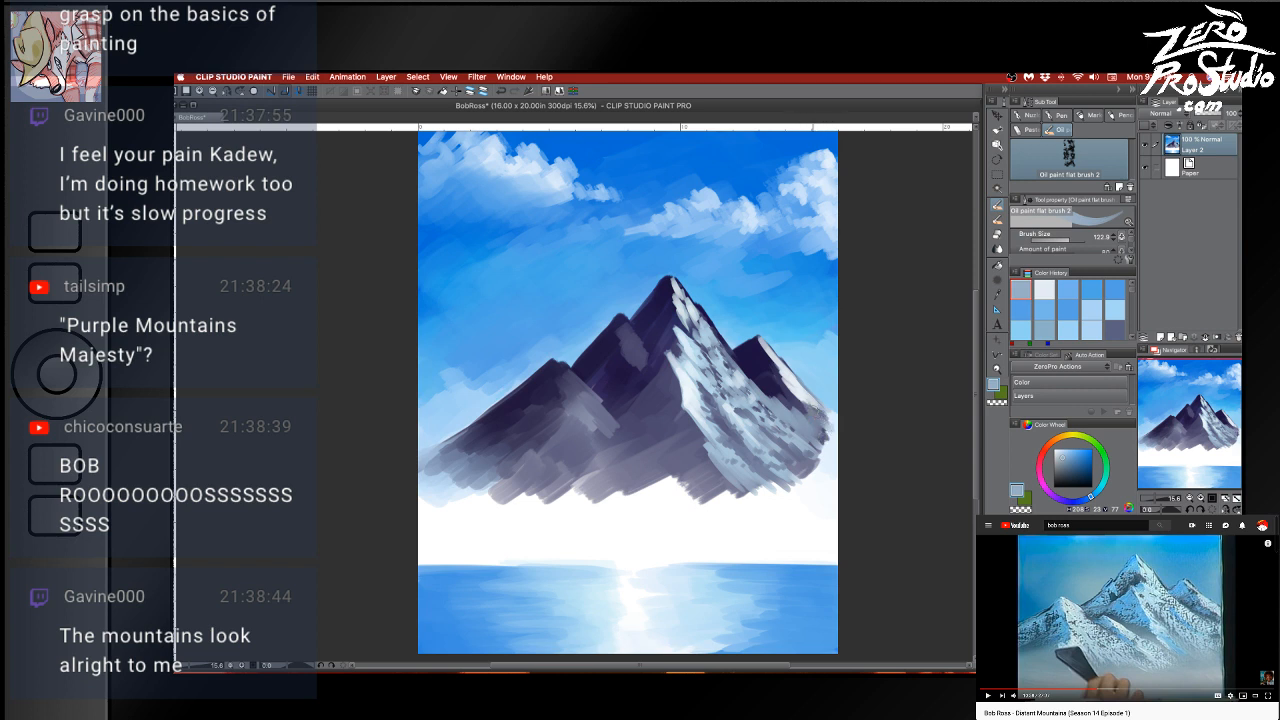
pyautogui.moveTo(830, 446)
pyautogui.mouseDown()
pyautogui.moveTo(795, 430)
pyautogui.moveTo(802, 392)
pyautogui.mouseUp()
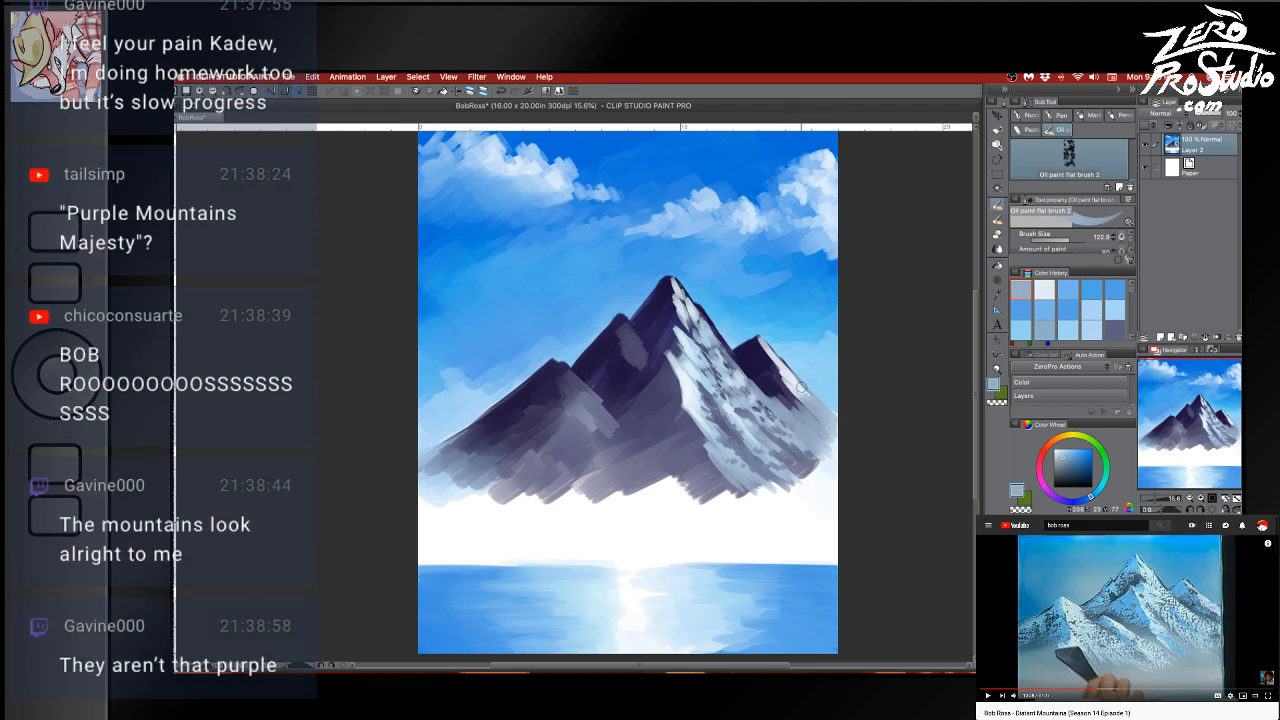
# Highlight the right-hand peak's outer edge and the snow where it meets the main peak with sampled near-white
pyautogui.keyDown('alt'); pyautogui.click(803, 377); pyautogui.keyUp('alt')
pyautogui.moveTo(798, 388)
pyautogui.mouseDown()
pyautogui.moveTo(838, 426)
pyautogui.moveTo(821, 422)
pyautogui.mouseUp()
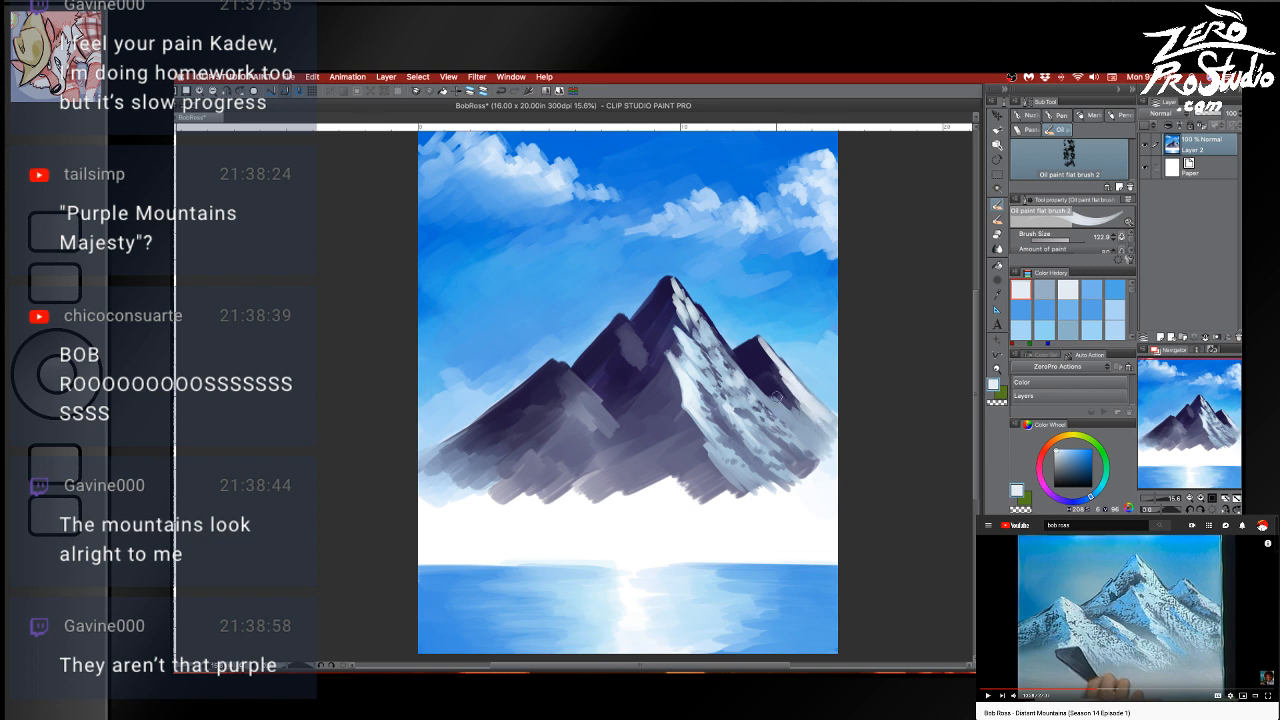
pyautogui.moveTo(778, 406)
pyautogui.mouseDown()
pyautogui.moveTo(802, 430)
pyautogui.moveTo(788, 422)
pyautogui.mouseUp()
pyautogui.moveTo(776, 412); pyautogui.dragTo(749, 382)
pyautogui.moveTo(794, 418); pyautogui.dragTo(808, 439)
# Highlight the tip of the left peak with near-white snow using a brush size of about 185
pyautogui.press(']')
pyautogui.moveTo(560, 361); pyautogui.dragTo(571, 377)
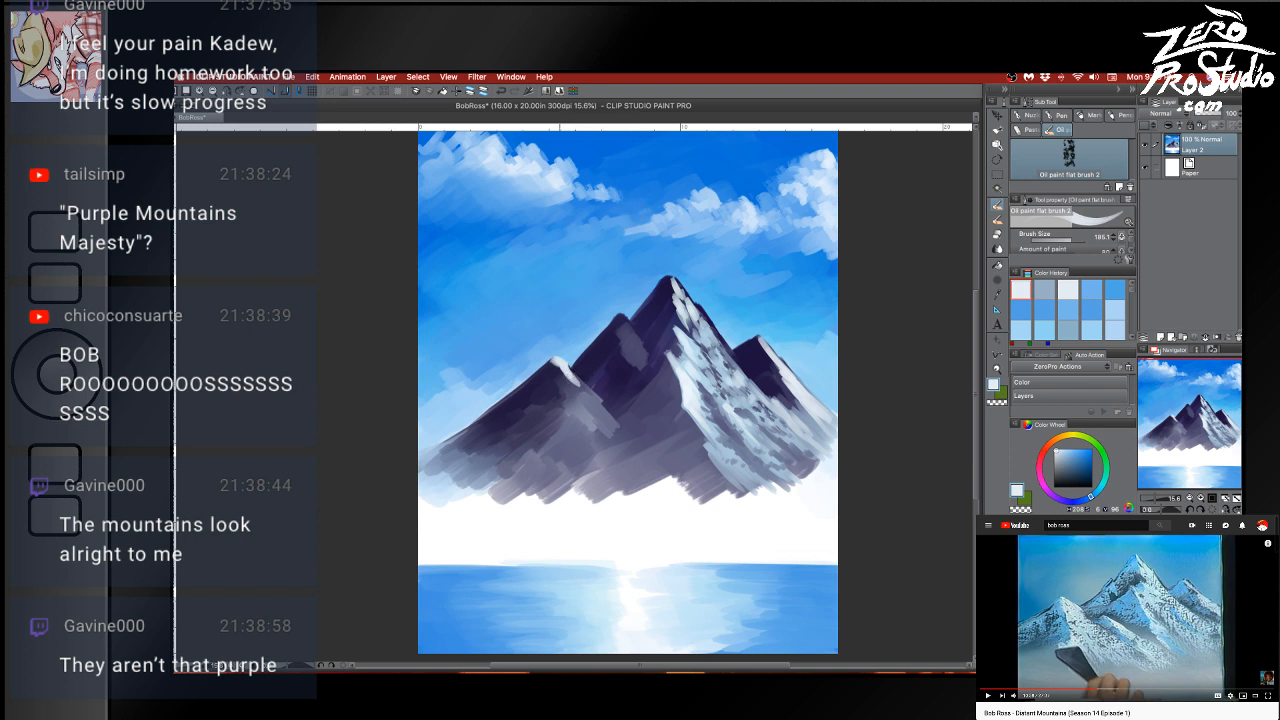
# Clean up the sky along the left peak and toward the main summit with sampled blue, and save the file
pyautogui.keyDown('alt'); pyautogui.click(519, 329); pyautogui.keyUp('alt')
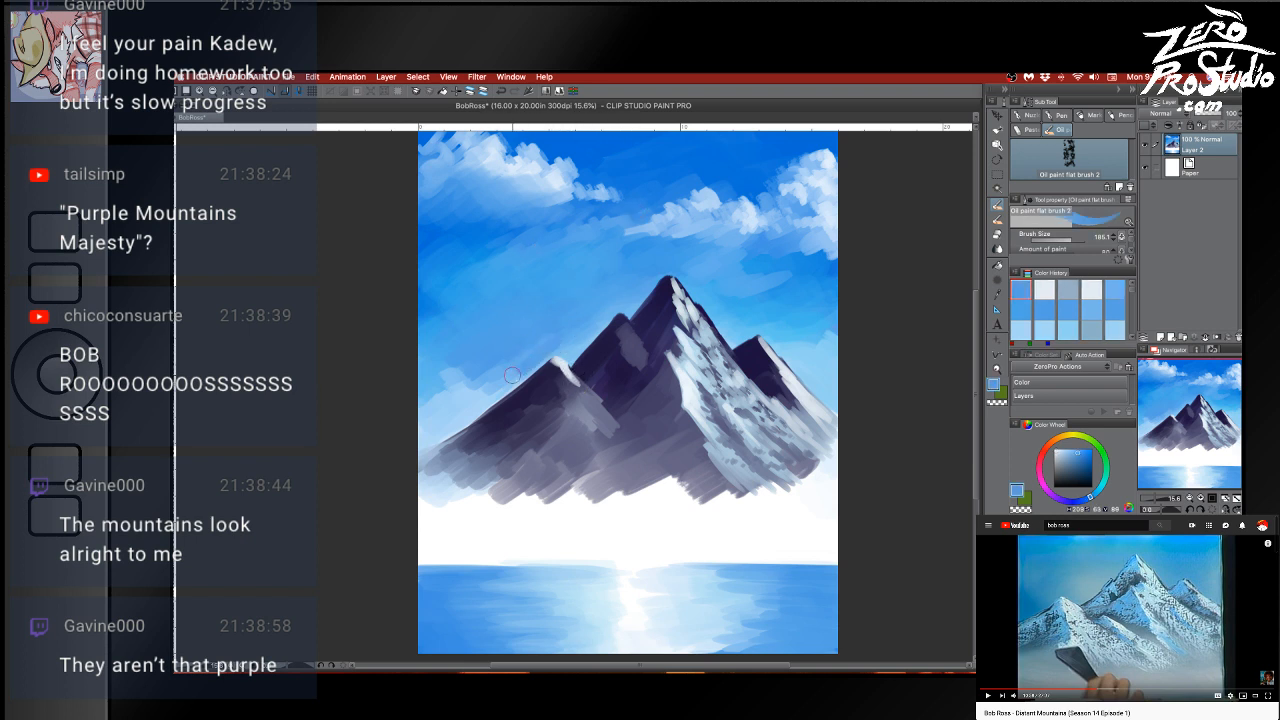
pyautogui.moveTo(521, 375); pyautogui.dragTo(558, 343)
pyautogui.moveTo(497, 395); pyautogui.dragTo(562, 340)
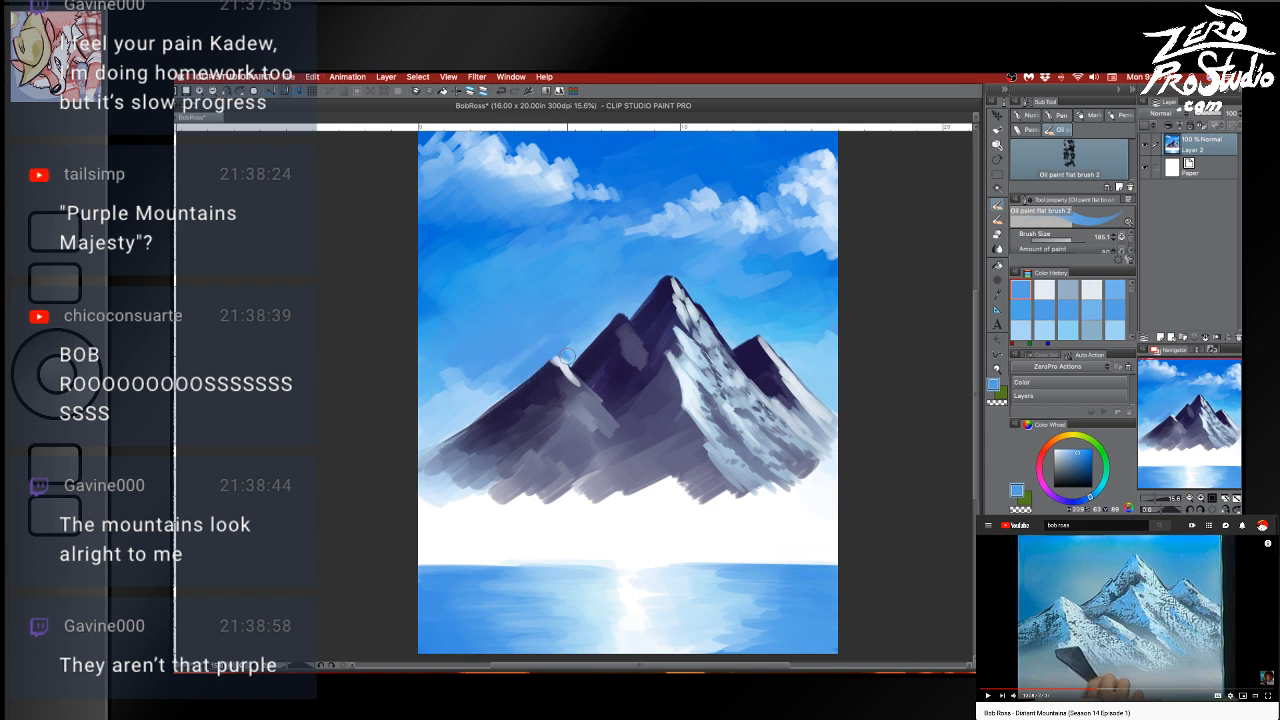
pyautogui.moveTo(571, 355); pyautogui.dragTo(599, 324)
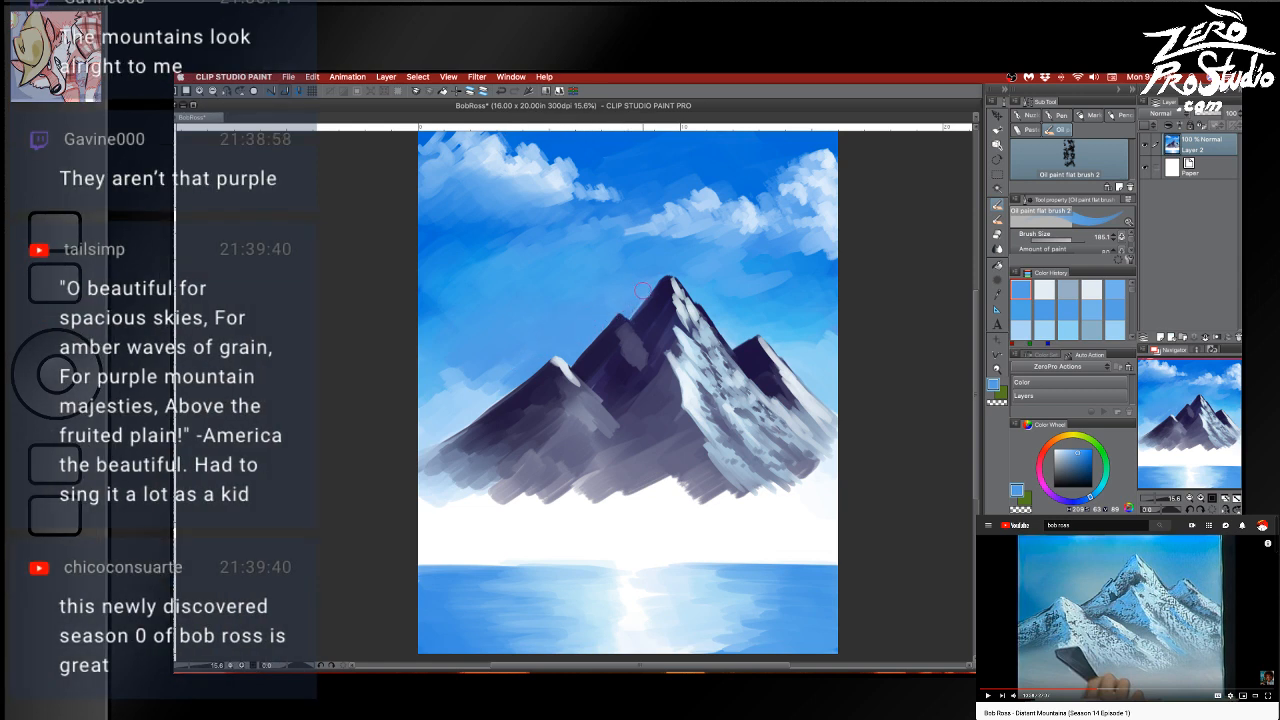
pyautogui.press('super+s')
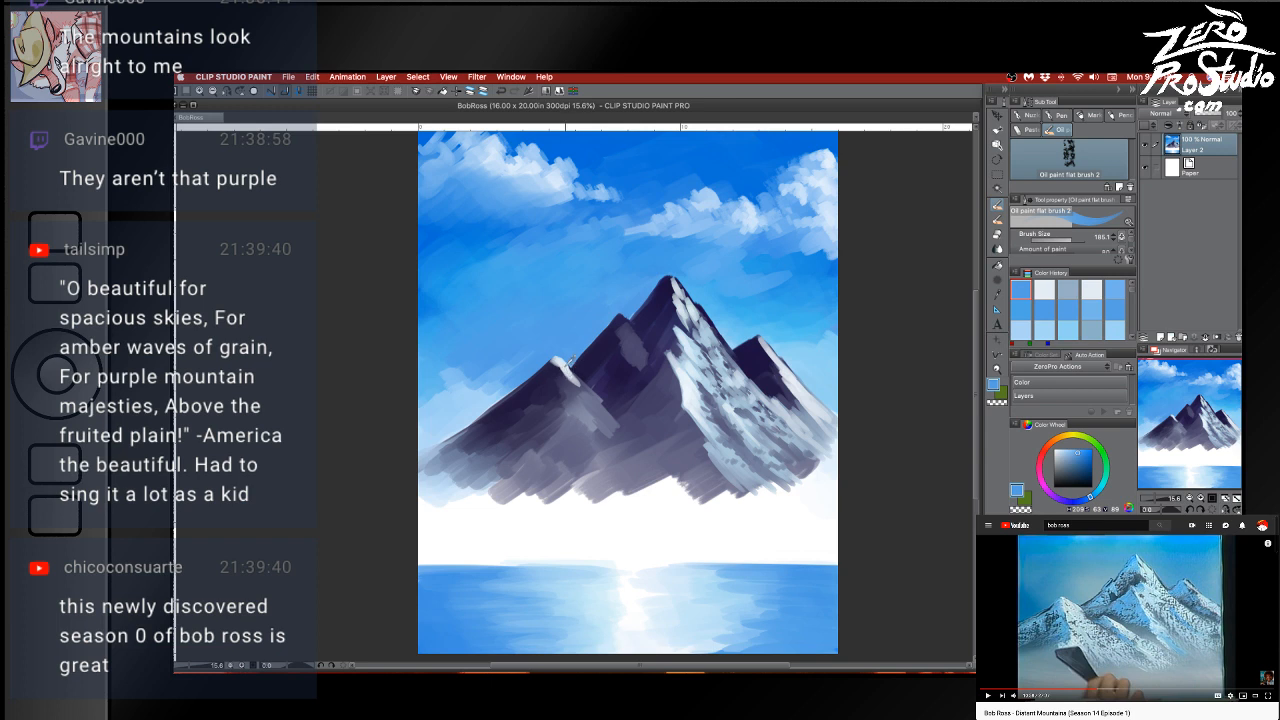
# Paint sampled near-white snow from the left peak's tip down its right-hand slope, undoing strokes that do not fit
pyautogui.keyDown('alt'); pyautogui.click(570, 362); pyautogui.keyUp('alt')
pyautogui.moveTo(565, 362); pyautogui.dragTo(584, 393)
pyautogui.press('super+z')
pyautogui.press('super+z')
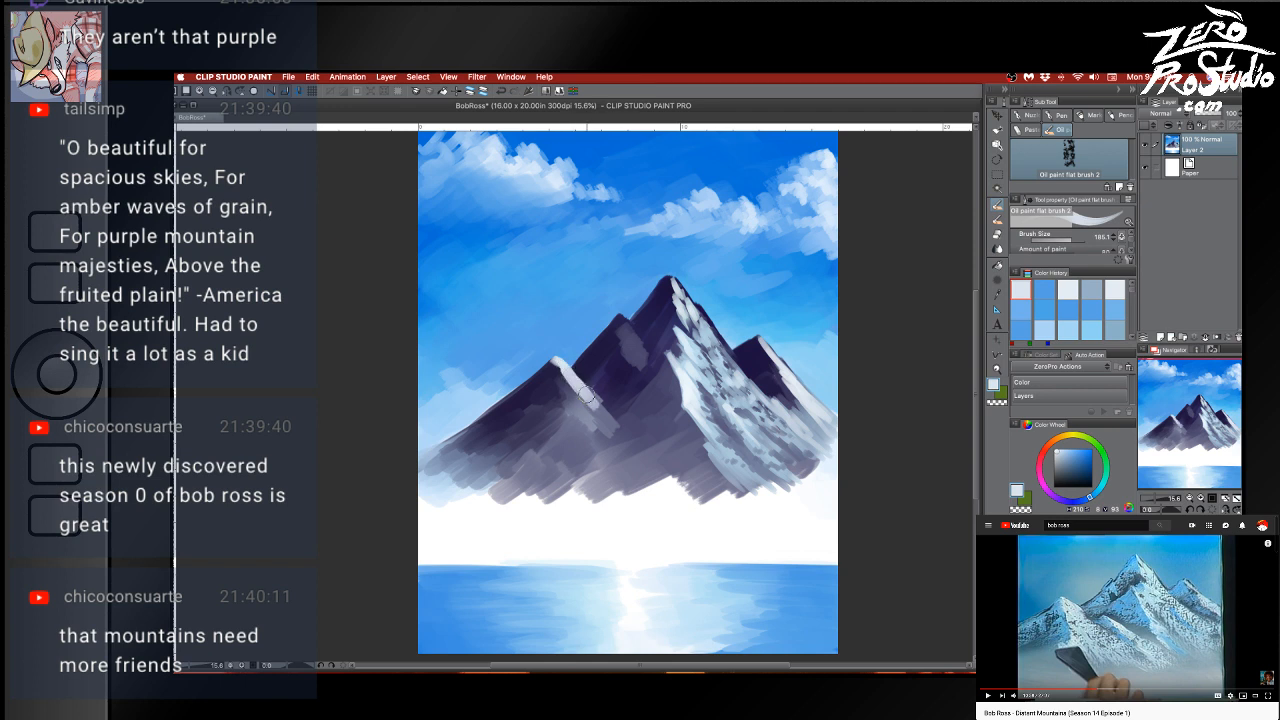
pyautogui.press('super+z')
pyautogui.moveTo(560, 363)
pyautogui.mouseDown()
pyautogui.moveTo(597, 431)
pyautogui.moveTo(566, 379)
pyautogui.moveTo(590, 426)
pyautogui.moveTo(572, 400)
pyautogui.moveTo(585, 432)
pyautogui.moveTo(550, 442)
pyautogui.moveTo(555, 458)
pyautogui.moveTo(575, 448)
pyautogui.moveTo(548, 440)
pyautogui.moveTo(562, 482)
pyautogui.moveTo(545, 443)
pyautogui.moveTo(565, 495)
pyautogui.moveTo(570, 482)
pyautogui.moveTo(600, 495)
pyautogui.moveTo(610, 482)
pyautogui.moveTo(612, 454)
pyautogui.moveTo(589, 415)
pyautogui.mouseUp()
pyautogui.press('super+z')
pyautogui.press('super+z')
pyautogui.press('super+z')
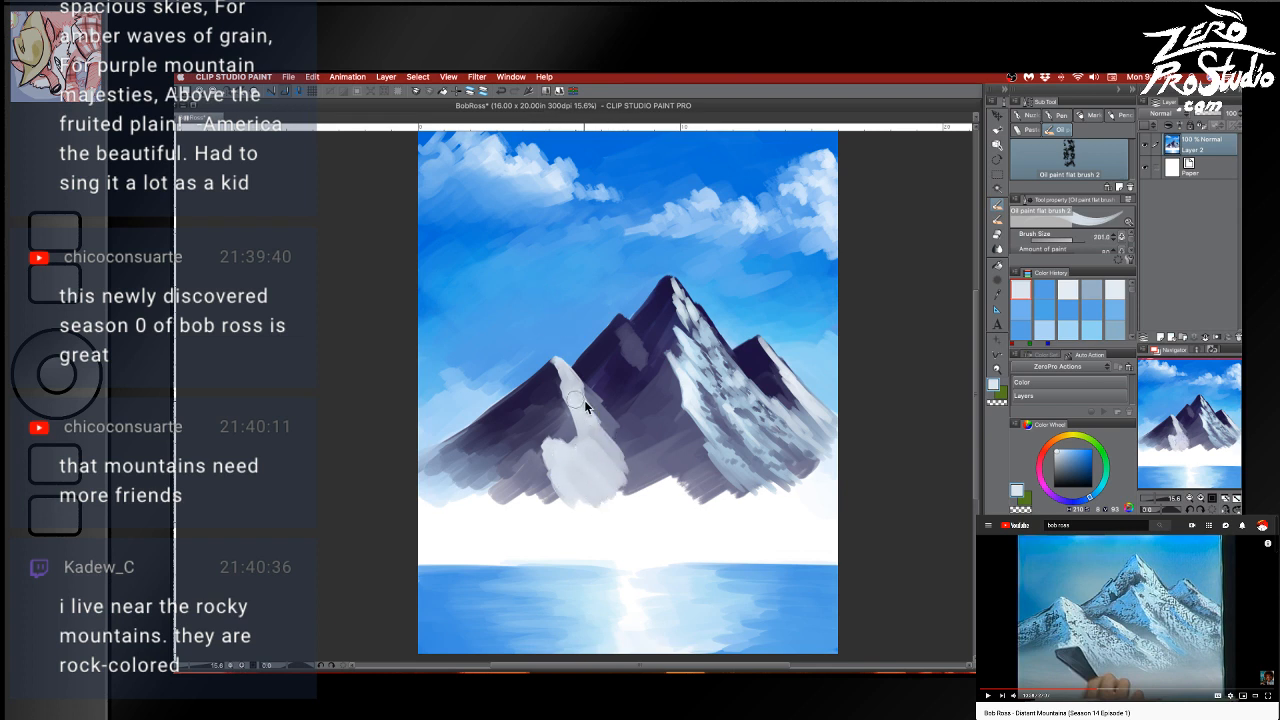
# Shape the shadow edge of the left peak's lower snow with sampled grey-purple at a brush size of about 238
pyautogui.press(']')
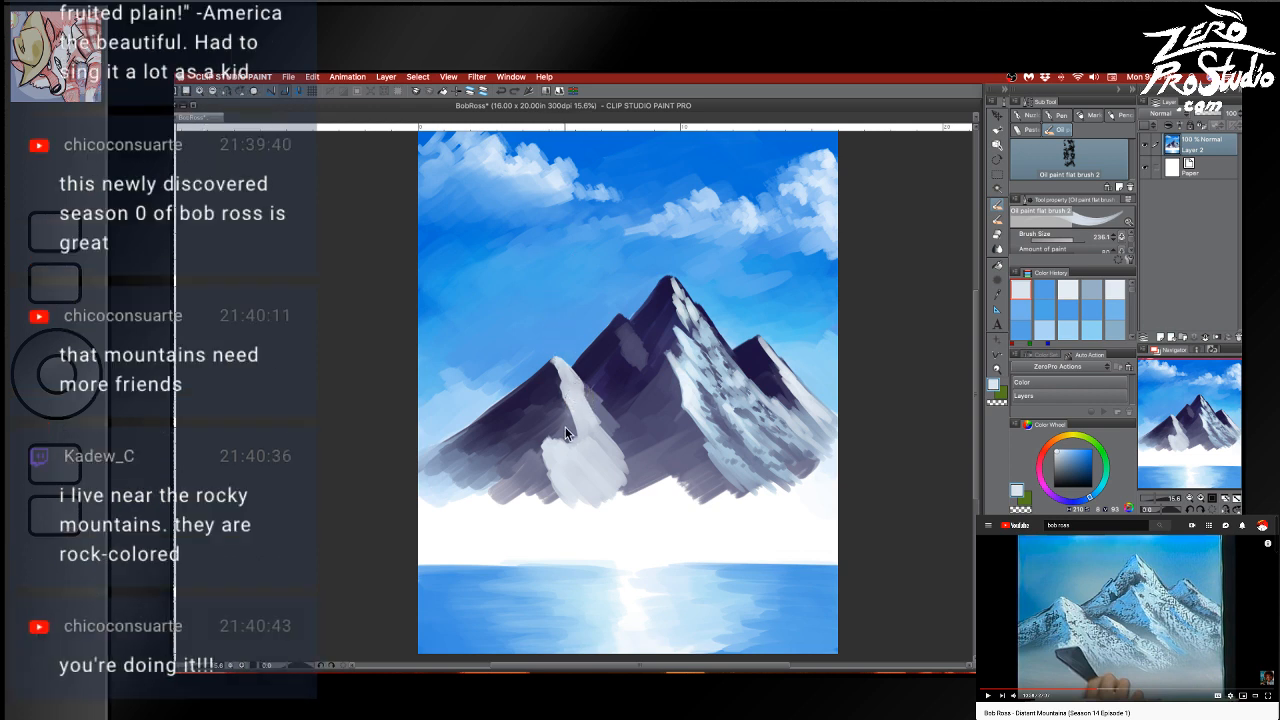
pyautogui.moveTo(566, 432); pyautogui.dragTo(576, 450)
pyautogui.keyDown('alt'); pyautogui.click(572, 427); pyautogui.keyUp('alt')
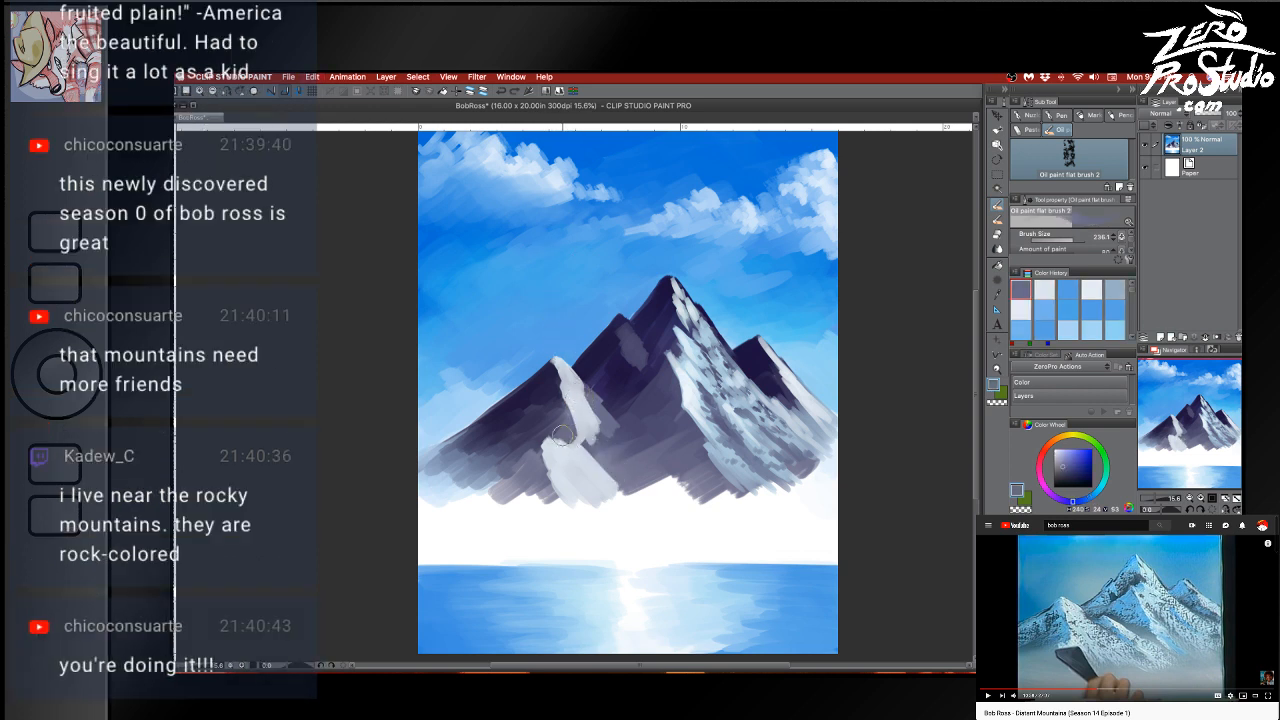
pyautogui.moveTo(566, 430)
pyautogui.mouseDown()
pyautogui.moveTo(542, 462)
pyautogui.moveTo(558, 435)
pyautogui.moveTo(518, 469)
pyautogui.moveTo(556, 437)
pyautogui.moveTo(543, 450)
pyautogui.moveTo(555, 481)
pyautogui.mouseUp()
pyautogui.press('super+z')
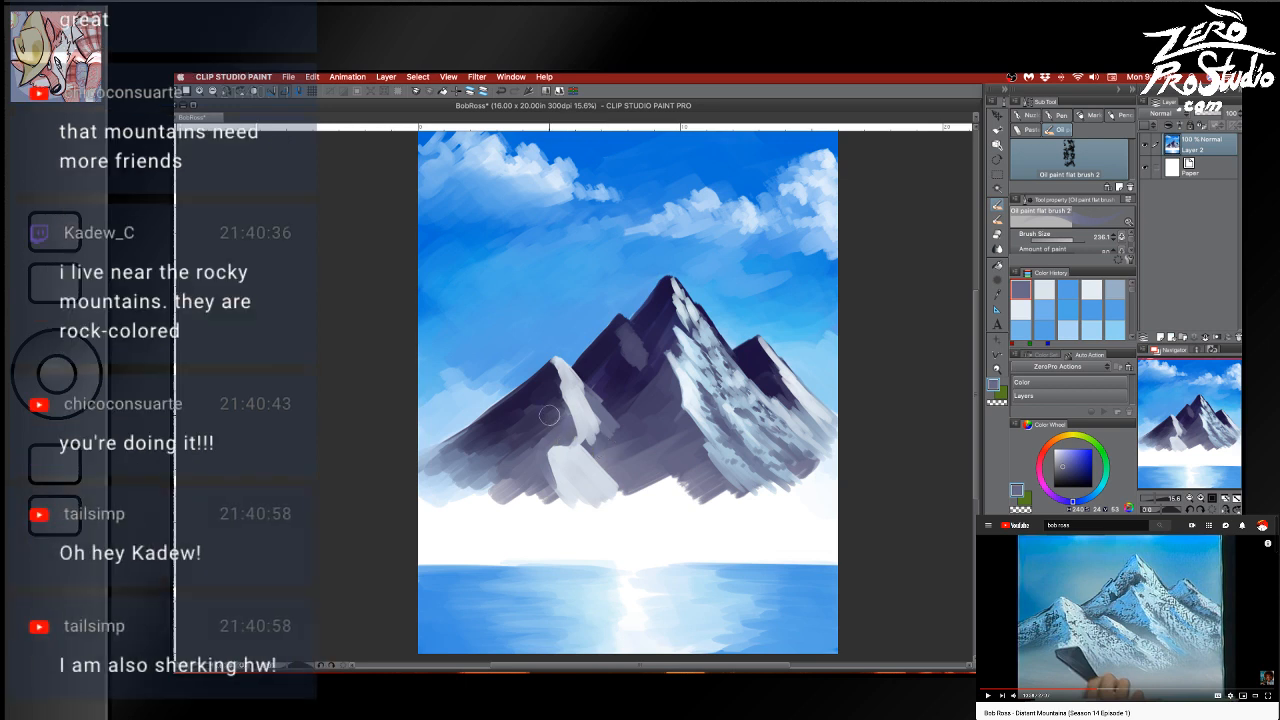
pyautogui.moveTo(541, 450); pyautogui.dragTo(563, 502)
pyautogui.moveTo(548, 444); pyautogui.dragTo(574, 505)
pyautogui.moveTo(545, 451)
pyautogui.mouseDown()
pyautogui.moveTo(574, 511)
pyautogui.moveTo(555, 481)
pyautogui.moveTo(570, 501)
pyautogui.mouseUp()
# Widen the left peak's snow down toward the valley beside the main peak with sampled light grey
pyautogui.keyDown('alt'); pyautogui.click(573, 477); pyautogui.keyUp('alt')
pyautogui.moveTo(553, 449); pyautogui.dragTo(574, 500)
pyautogui.moveTo(572, 425)
pyautogui.mouseDown()
pyautogui.moveTo(580, 457)
pyautogui.moveTo(626, 482)
pyautogui.mouseUp()
pyautogui.moveTo(600, 407)
pyautogui.mouseDown()
pyautogui.moveTo(650, 480)
pyautogui.moveTo(601, 438)
pyautogui.moveTo(632, 470)
pyautogui.moveTo(628, 446)
pyautogui.moveTo(613, 478)
pyautogui.mouseUp()
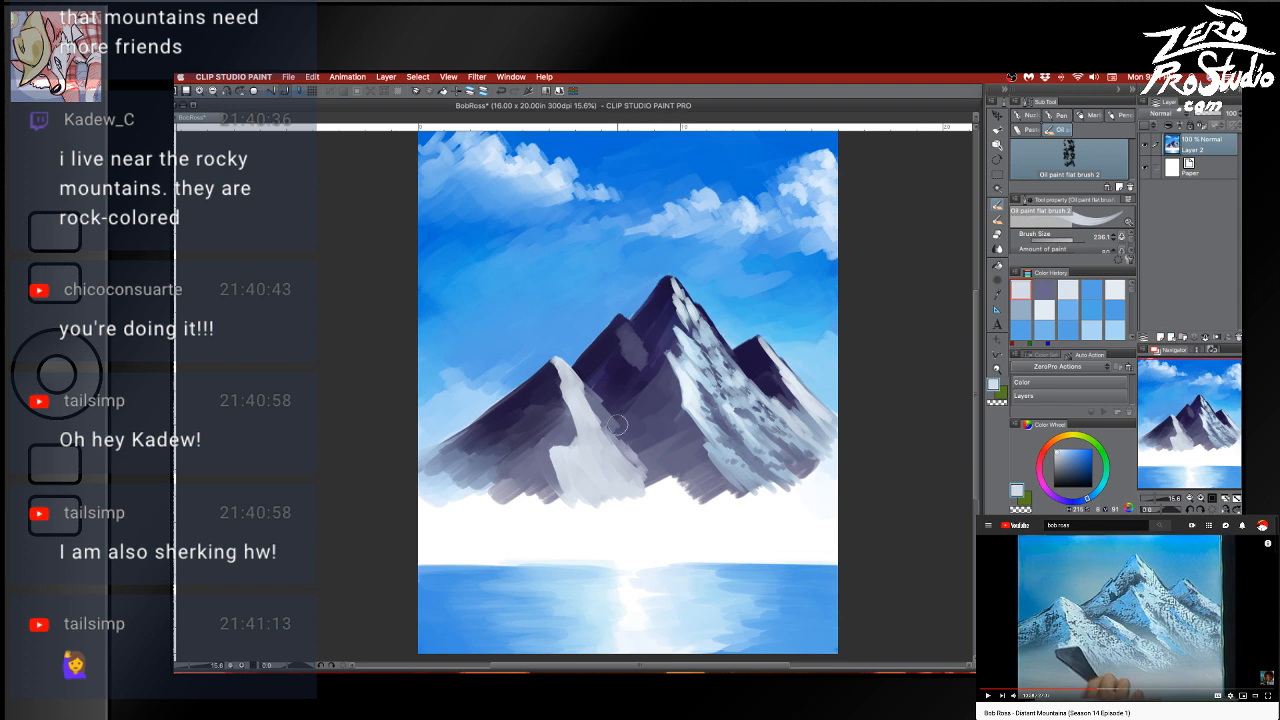
pyautogui.moveTo(623, 448)
pyautogui.mouseDown()
pyautogui.moveTo(624, 434)
pyautogui.moveTo(632, 462)
pyautogui.mouseUp()
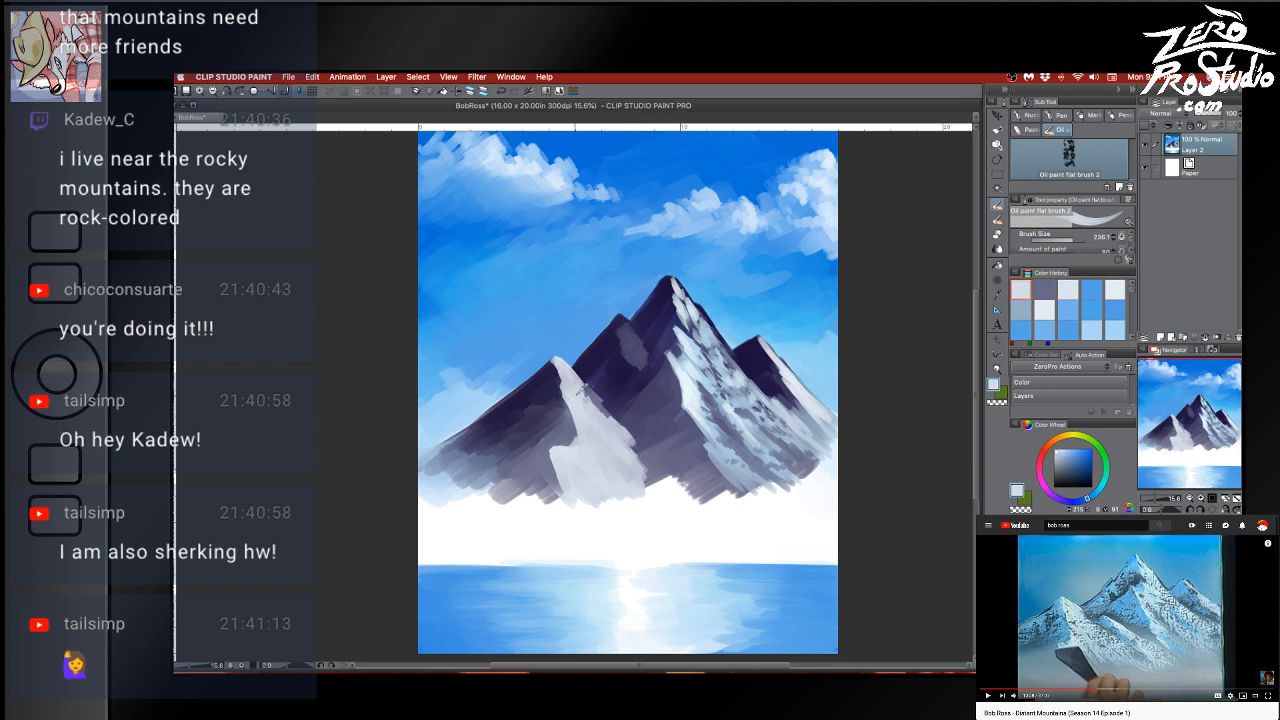
pyautogui.moveTo(584, 390); pyautogui.dragTo(604, 418)
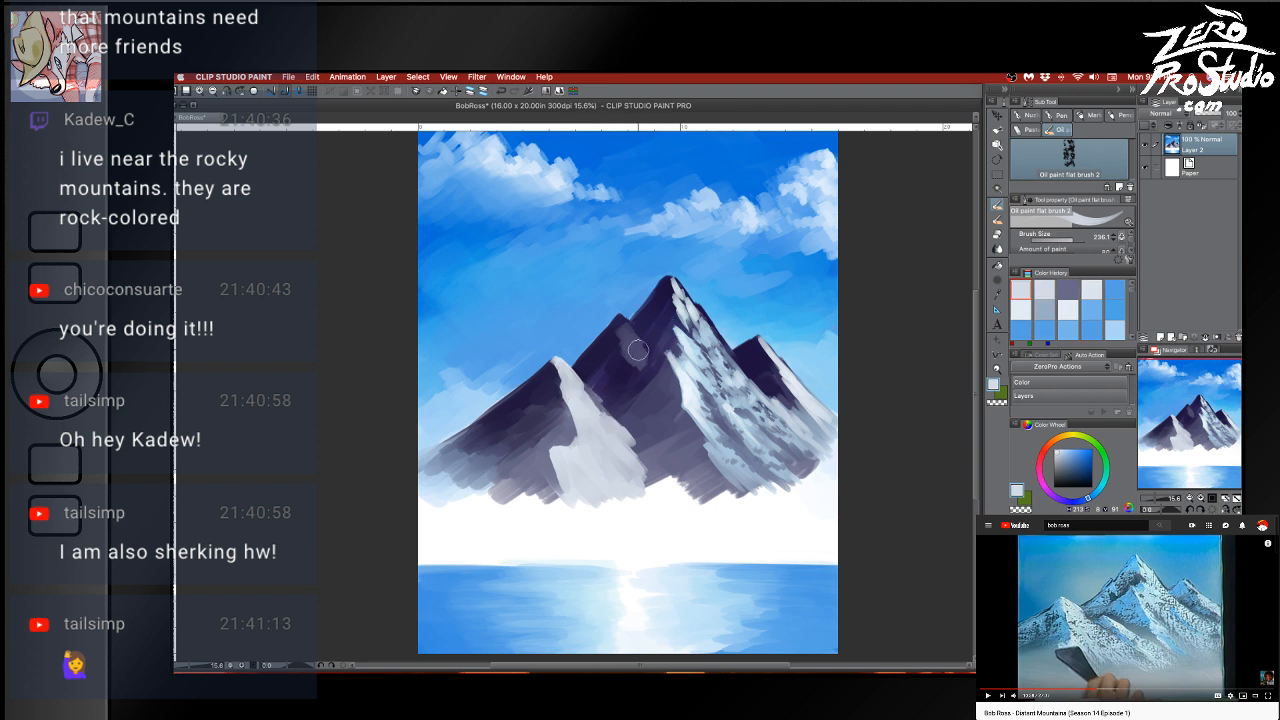
# Darken the rock between the left peak's snow and the middle peak with sampled deep purple
pyautogui.keyDown('alt'); pyautogui.click(612, 379); pyautogui.keyUp('alt')
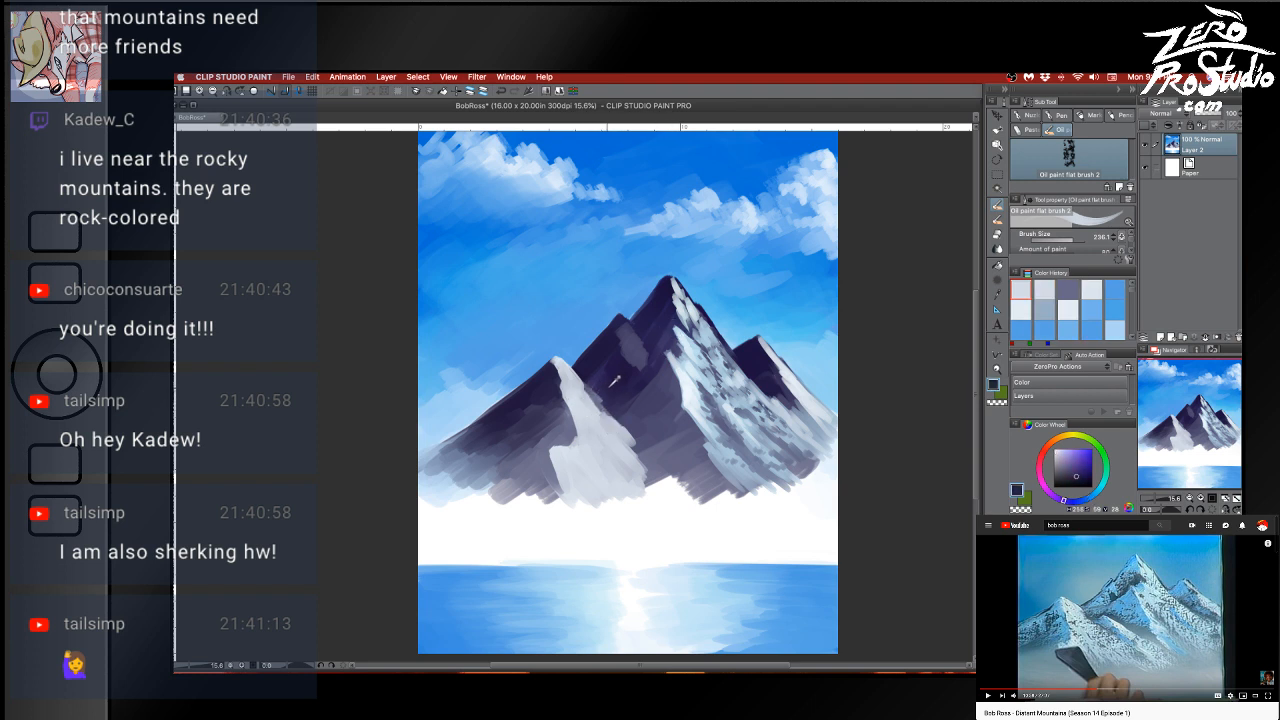
pyautogui.moveTo(600, 398); pyautogui.dragTo(621, 414)
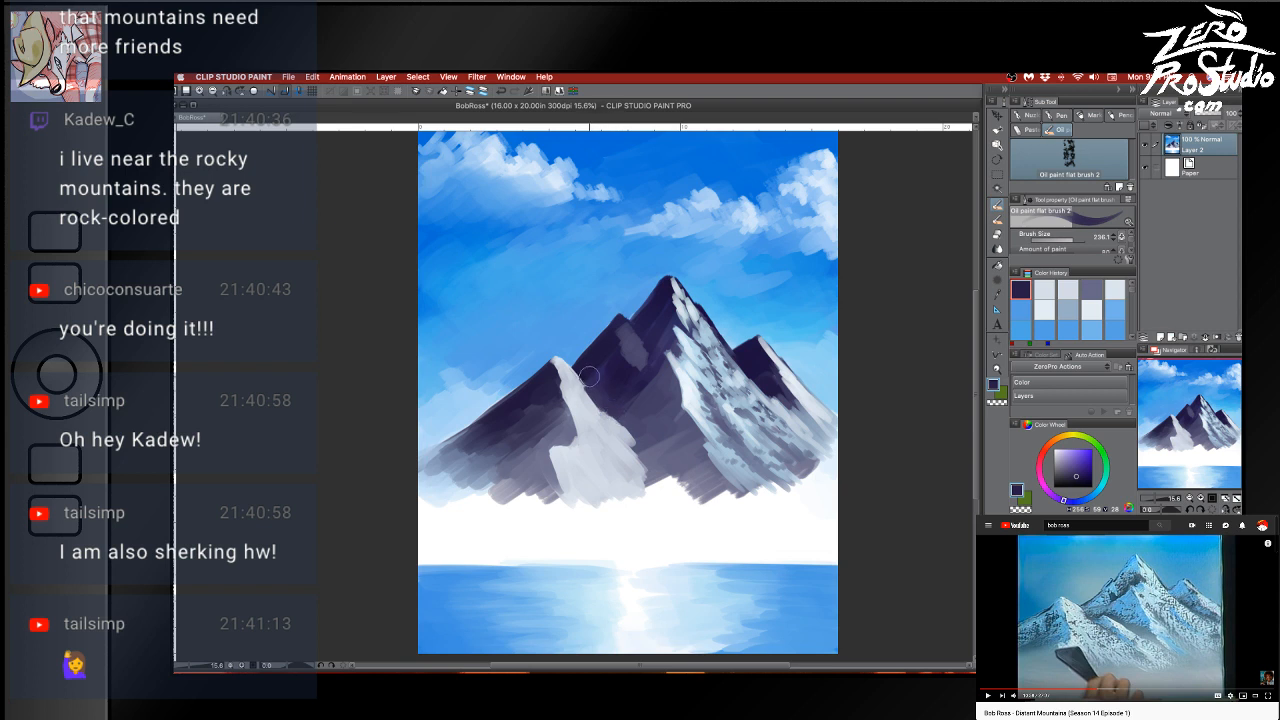
pyautogui.keyDown('alt'); pyautogui.click(605, 383); pyautogui.keyUp('alt')
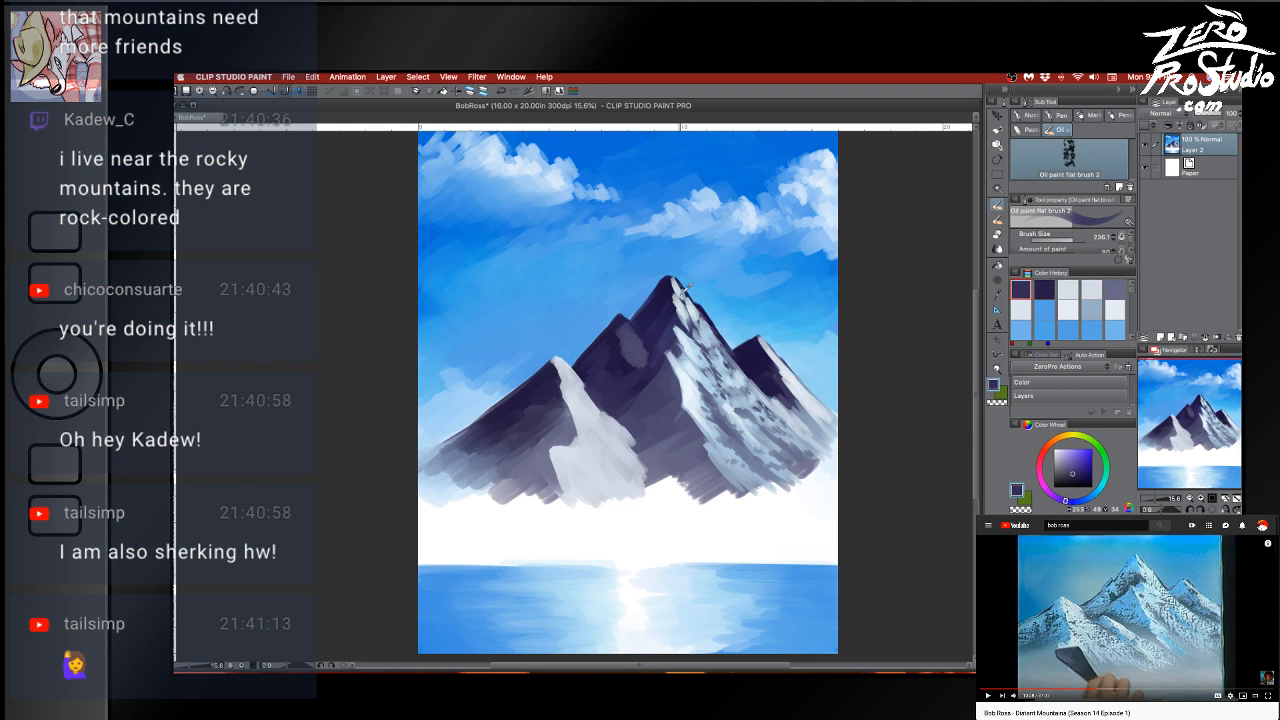
# Extend the left peak's snow along the mountain base toward the main peak with sampled light greys
pyautogui.keyDown('alt'); pyautogui.click(576, 462); pyautogui.keyUp('alt')
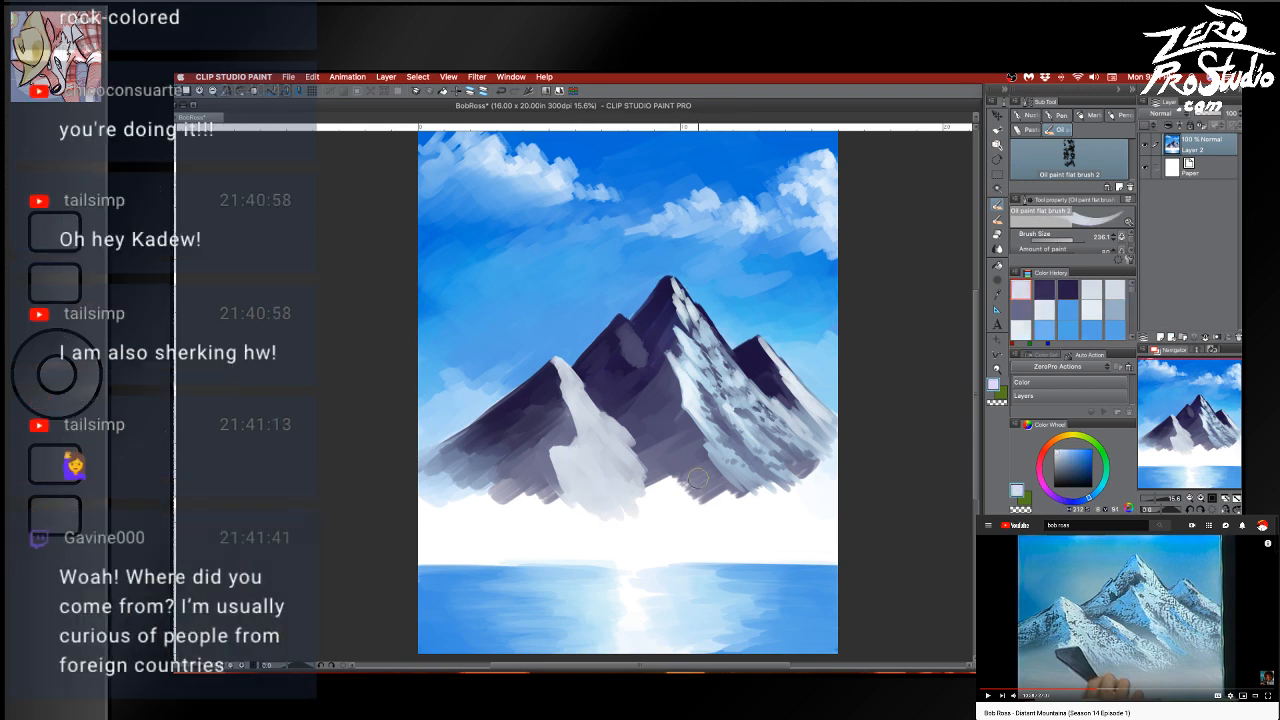
pyautogui.keyDown('alt'); pyautogui.click(623, 466); pyautogui.keyUp('alt')
pyautogui.moveTo(628, 458)
pyautogui.mouseDown()
pyautogui.moveTo(650, 496)
pyautogui.moveTo(676, 498)
pyautogui.mouseUp()
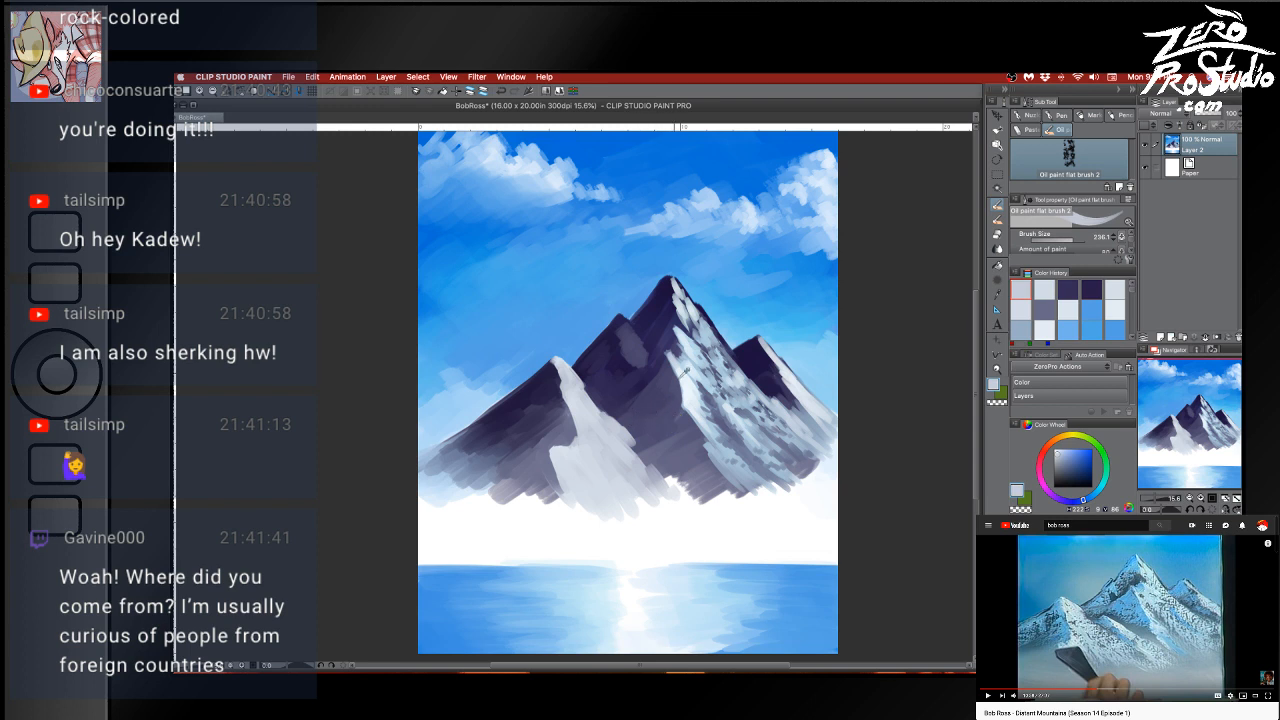
pyautogui.keyDown('alt'); pyautogui.click(692, 380); pyautogui.keyUp('alt')
pyautogui.moveTo(588, 424); pyautogui.dragTo(610, 476)
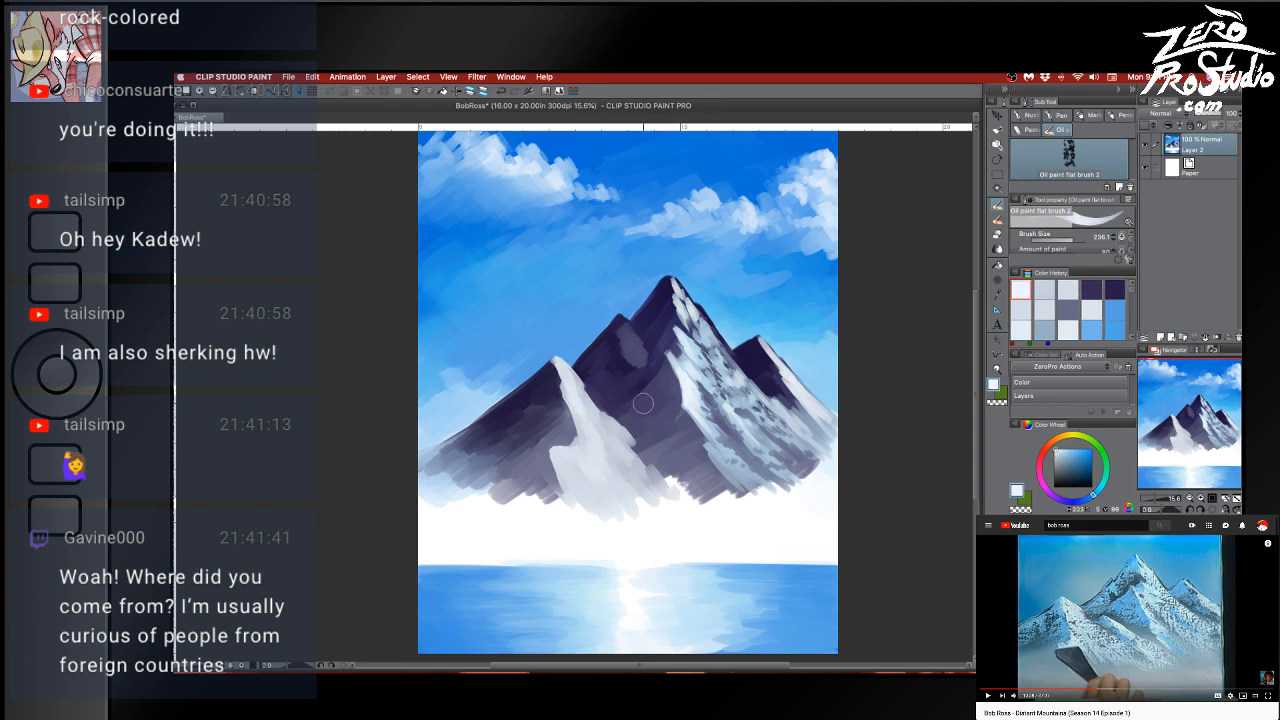
# Paint a near-white snow ridge down the main peak's lower centre, rework its edges with sampled colours, and save the file
pyautogui.moveTo(636, 404)
pyautogui.mouseDown()
pyautogui.moveTo(670, 436)
pyautogui.moveTo(636, 407)
pyautogui.moveTo(697, 488)
pyautogui.moveTo(676, 450)
pyautogui.moveTo(736, 515)
pyautogui.moveTo(688, 489)
pyautogui.moveTo(650, 417)
pyautogui.moveTo(712, 496)
pyautogui.mouseUp()
pyautogui.press('super+z')
pyautogui.keyDown('alt'); pyautogui.click(680, 458); pyautogui.keyUp('alt')
pyautogui.moveTo(662, 457)
pyautogui.mouseDown()
pyautogui.moveTo(626, 435)
pyautogui.moveTo(621, 360)
pyautogui.moveTo(678, 471)
pyautogui.mouseUp()
pyautogui.keyDown('alt'); pyautogui.click(637, 396); pyautogui.keyUp('alt')
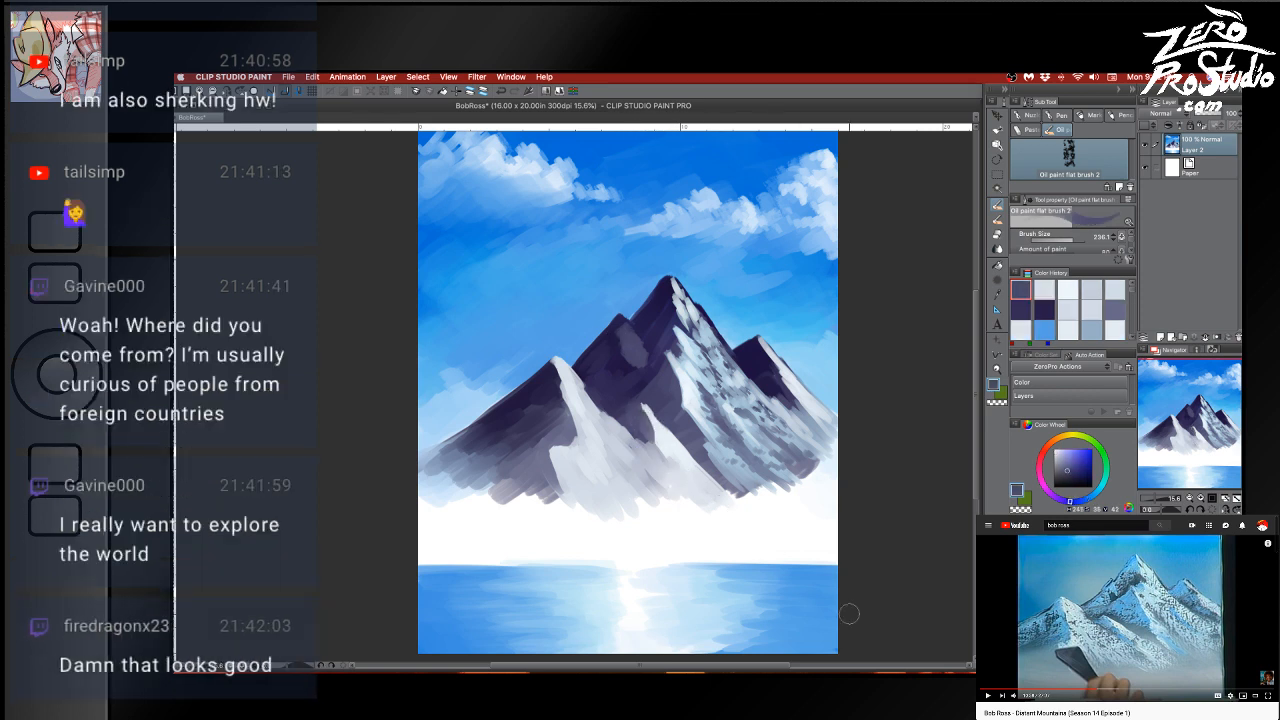
pyautogui.press('super+s')
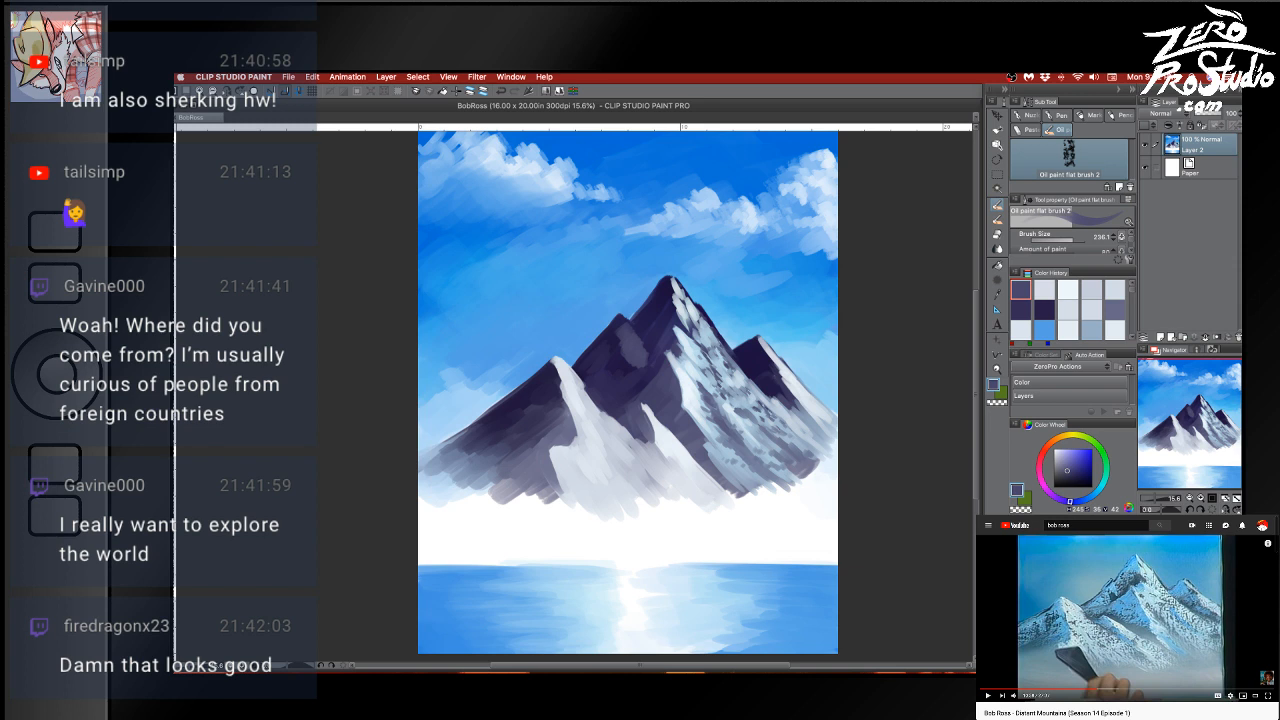
# Dab dark purple rock flecks over the left peak's upper snow with a brush size of about 85
pyautogui.click(341, 525)
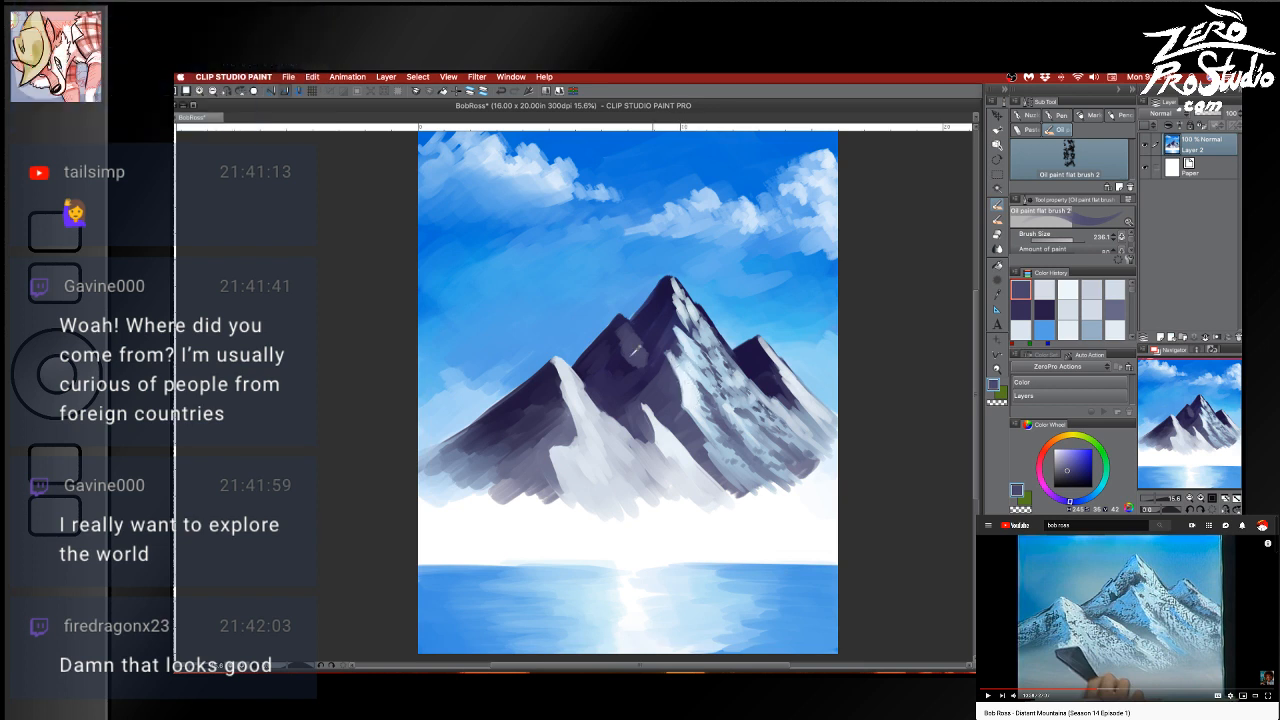
pyautogui.keyDown('alt'); pyautogui.click(547, 383); pyautogui.keyUp('alt')
pyautogui.moveTo(617, 436); pyautogui.dragTo(611, 437)
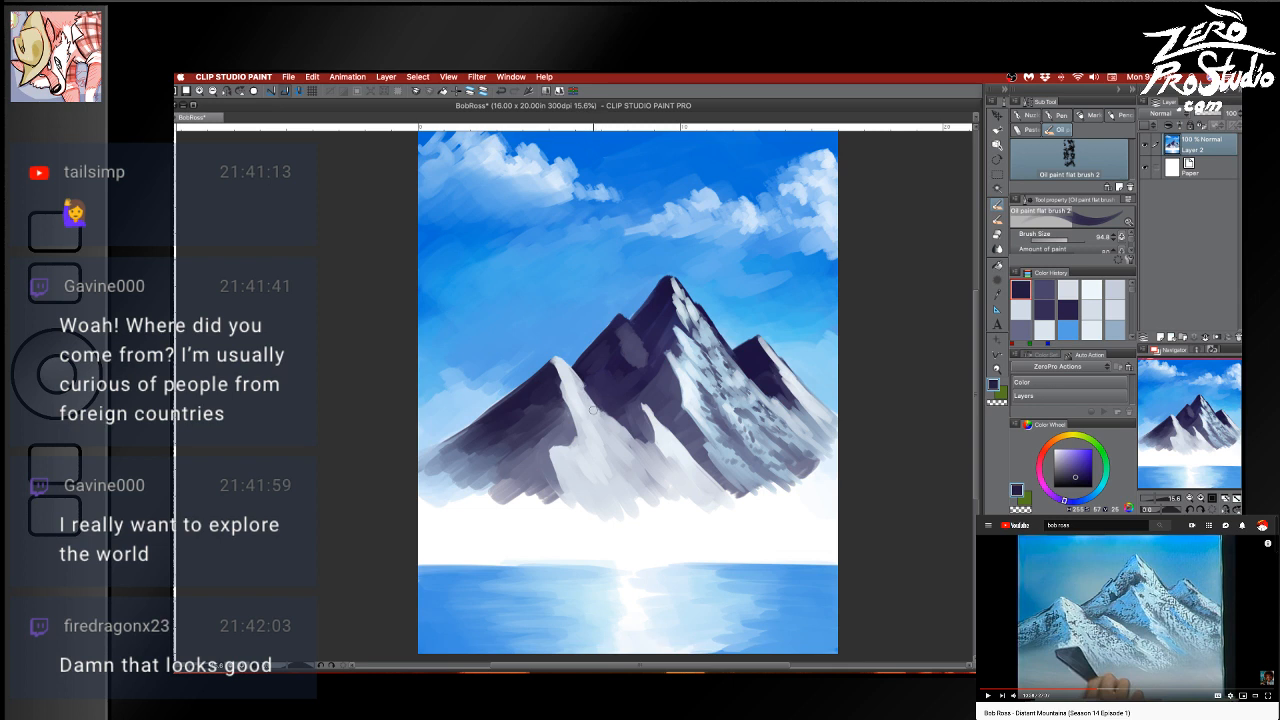
pyautogui.moveTo(572, 411)
pyautogui.mouseDown()
pyautogui.moveTo(610, 399)
pyautogui.moveTo(567, 392)
pyautogui.mouseUp()
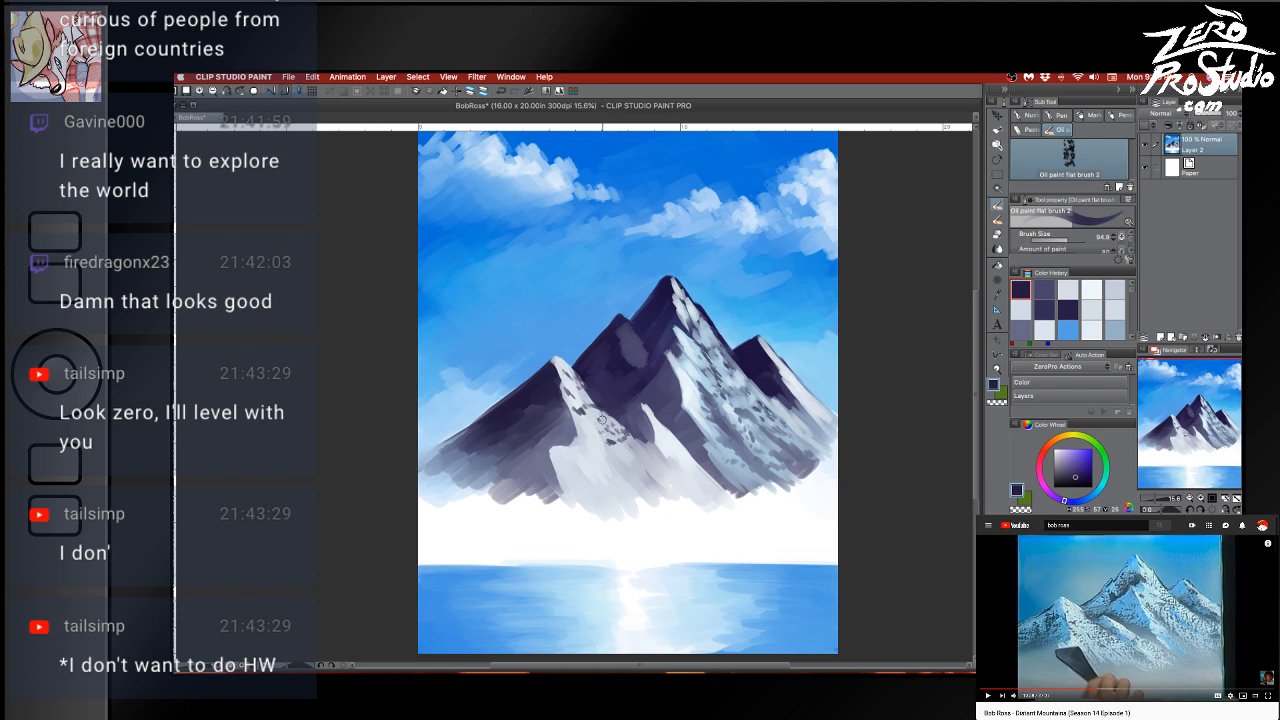
pyautogui.moveTo(536, 424)
pyautogui.mouseDown()
pyautogui.moveTo(696, 365)
pyautogui.moveTo(603, 456)
pyautogui.moveTo(722, 390)
pyautogui.mouseUp()
pyautogui.press('super+z')
pyautogui.press('super+z')
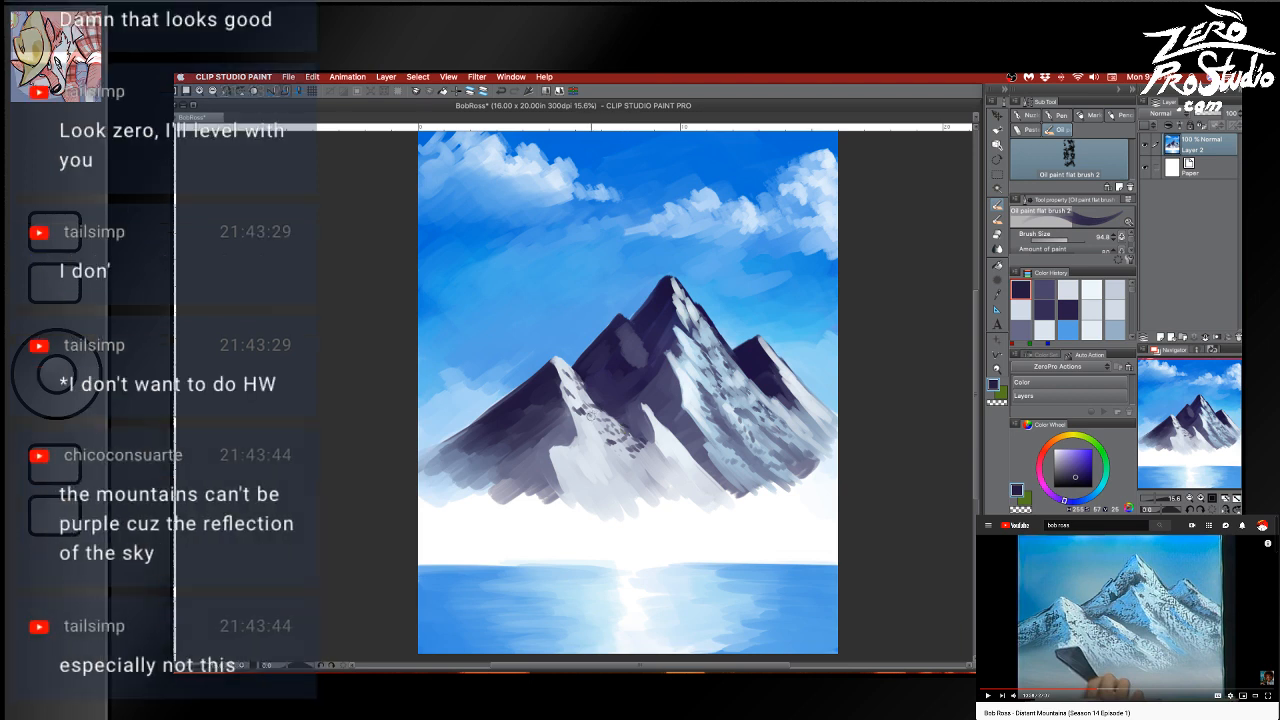
# Continue the dark rock flecks diagonally down the left peak's lower snow toward the base
pyautogui.moveTo(569, 438); pyautogui.dragTo(581, 446)
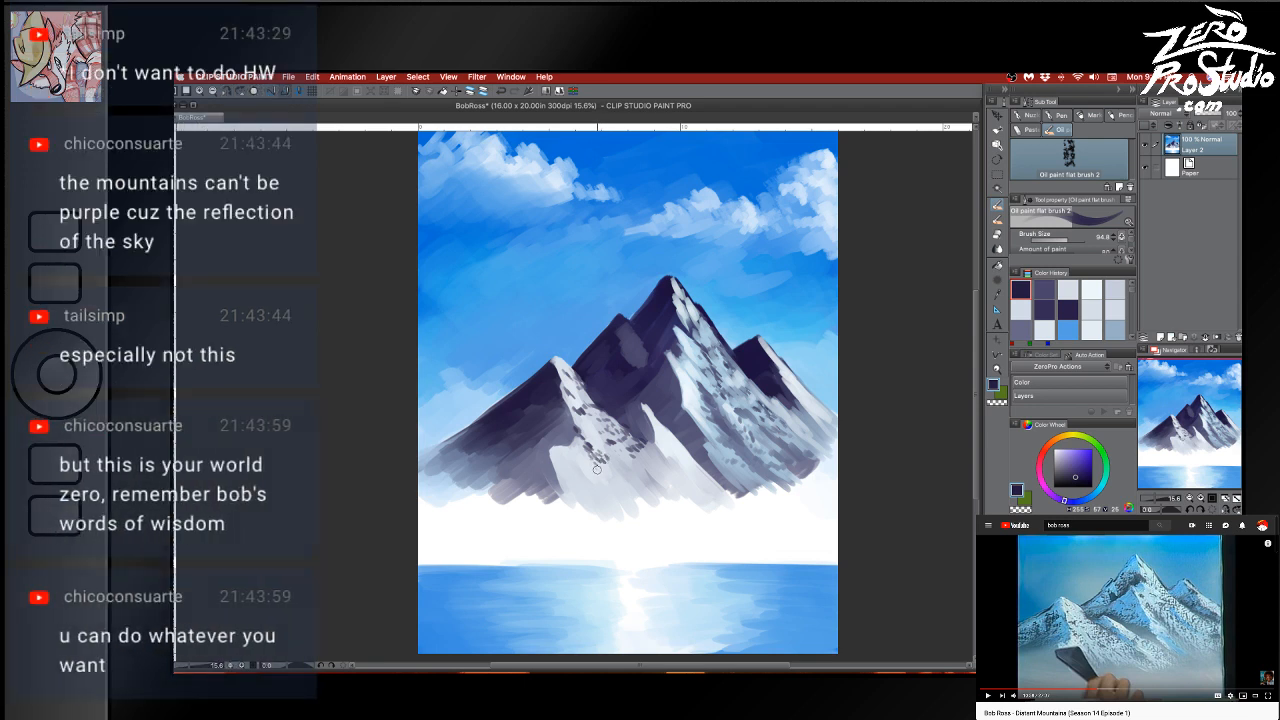
pyautogui.moveTo(596, 469); pyautogui.dragTo(600, 466)
pyautogui.moveTo(612, 466); pyautogui.dragTo(614, 462)
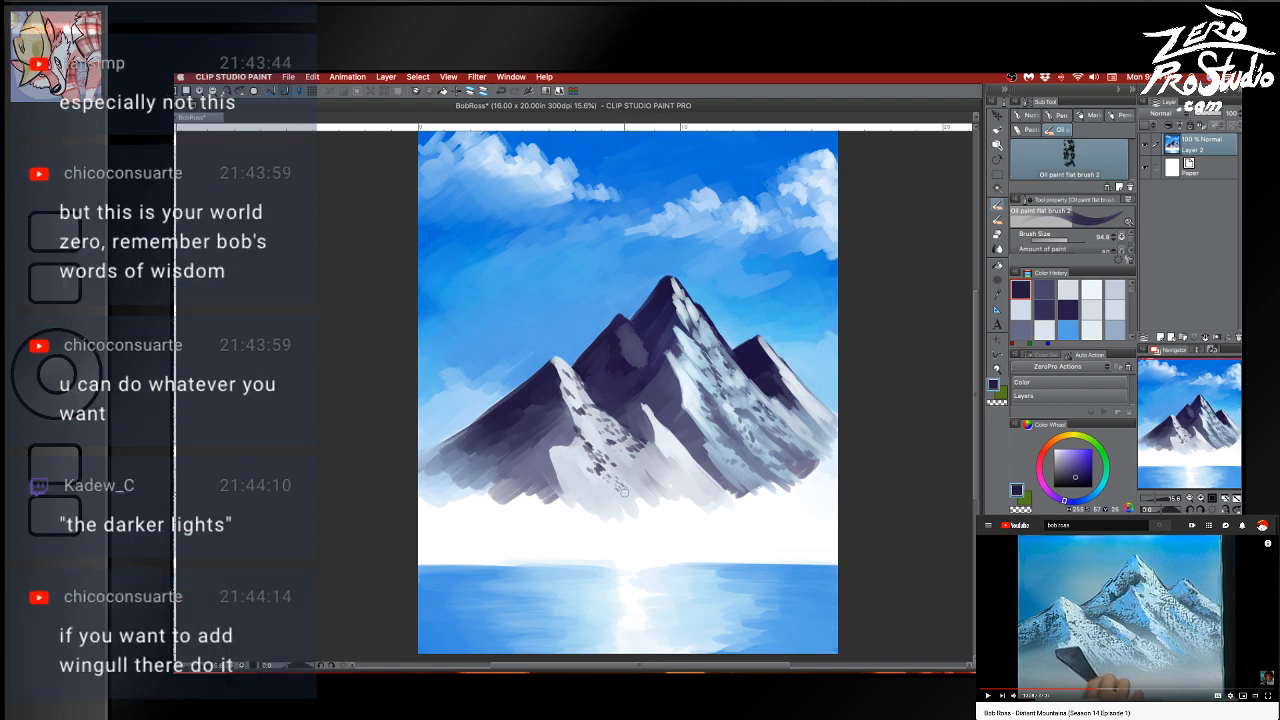
pyautogui.moveTo(619, 486)
pyautogui.mouseDown()
pyautogui.moveTo(633, 500)
pyautogui.moveTo(610, 502)
pyautogui.moveTo(627, 503)
pyautogui.moveTo(618, 492)
pyautogui.moveTo(645, 508)
pyautogui.moveTo(641, 494)
pyautogui.mouseUp()
# Soften the rock flecks near the base of the left peak's snow with sampled greys and light tones
pyautogui.keyDown('alt'); pyautogui.click(617, 498); pyautogui.keyUp('alt')
pyautogui.moveTo(633, 499); pyautogui.dragTo(629, 505)
pyautogui.keyDown('alt'); pyautogui.click(621, 476); pyautogui.keyUp('alt')
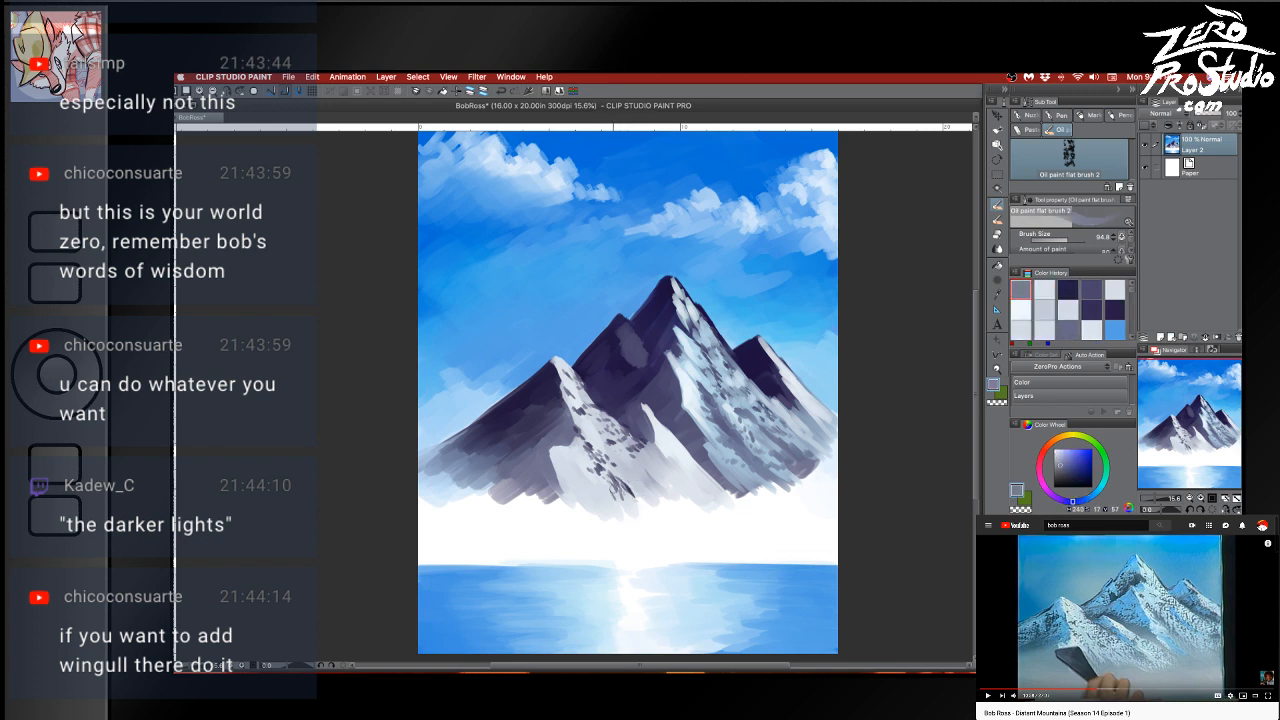
pyautogui.moveTo(612, 474)
pyautogui.mouseDown()
pyautogui.moveTo(600, 482)
pyautogui.moveTo(617, 508)
pyautogui.moveTo(639, 484)
pyautogui.mouseUp()
pyautogui.keyDown('alt'); pyautogui.click(616, 483); pyautogui.keyUp('alt')
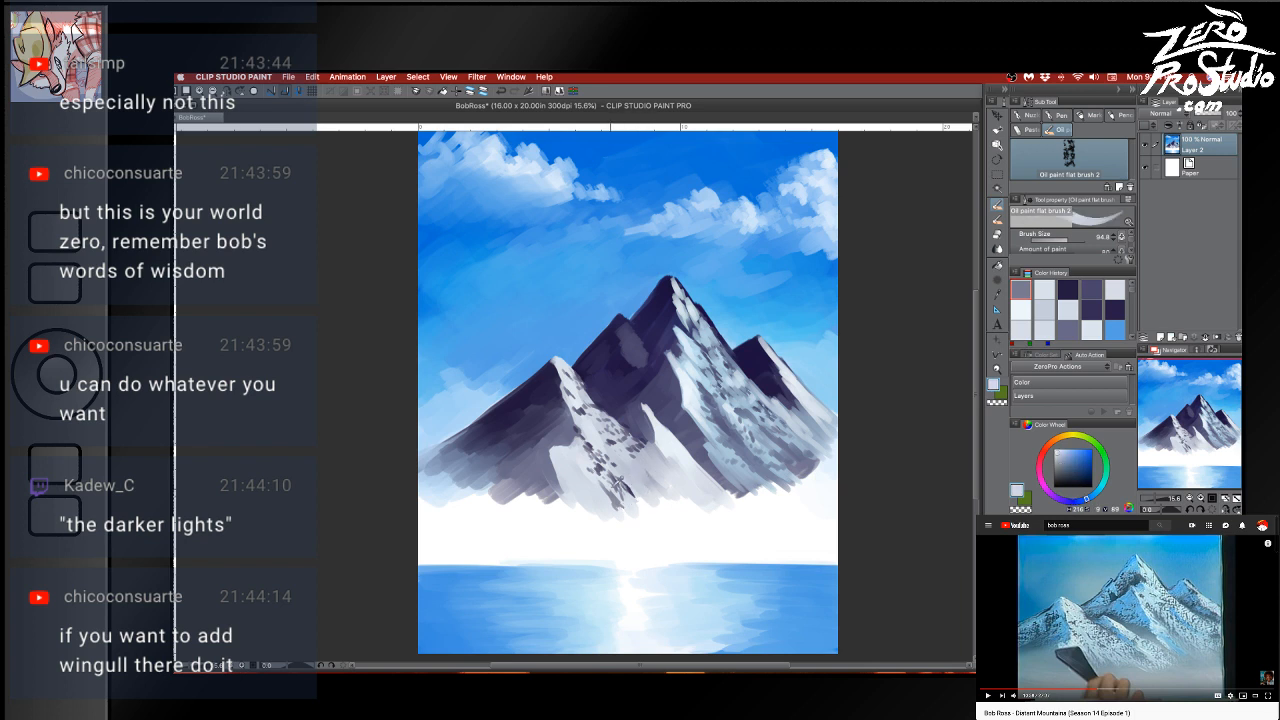
pyautogui.moveTo(615, 483); pyautogui.dragTo(625, 495)
pyautogui.press('super+z')
pyautogui.keyDown('alt'); pyautogui.click(615, 484); pyautogui.keyUp('alt')
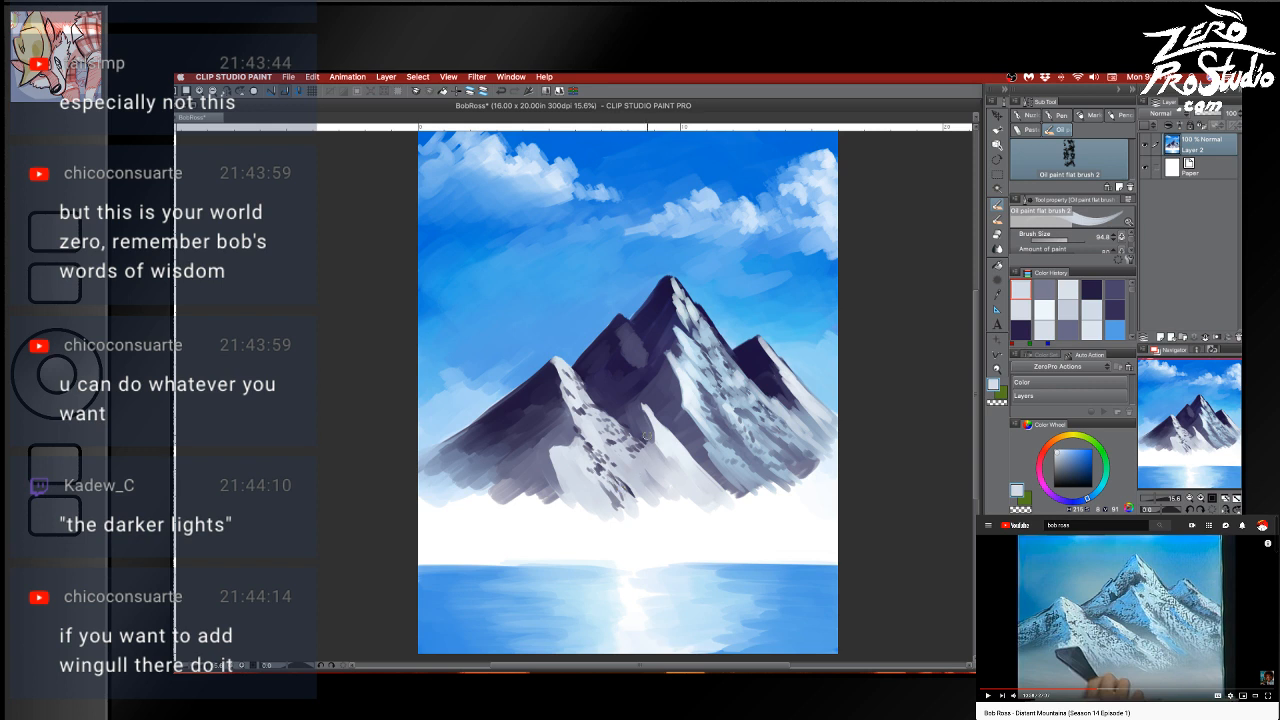
# Blend the shaded slope between the left peak's snow and the central ridge with sampled greys, using a brush size of about 225
pyautogui.keyDown('alt'); pyautogui.click(617, 468); pyautogui.keyUp('alt')
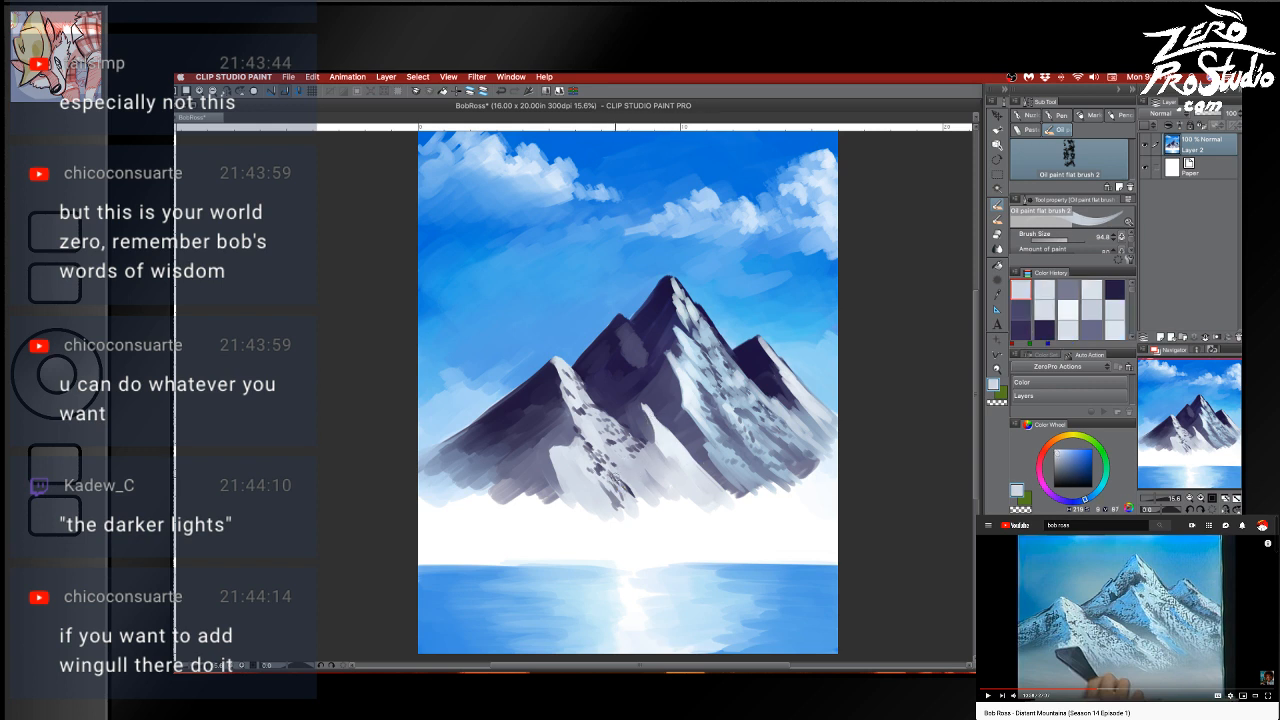
pyautogui.keyDown('alt'); pyautogui.click(659, 505); pyautogui.keyUp('alt')
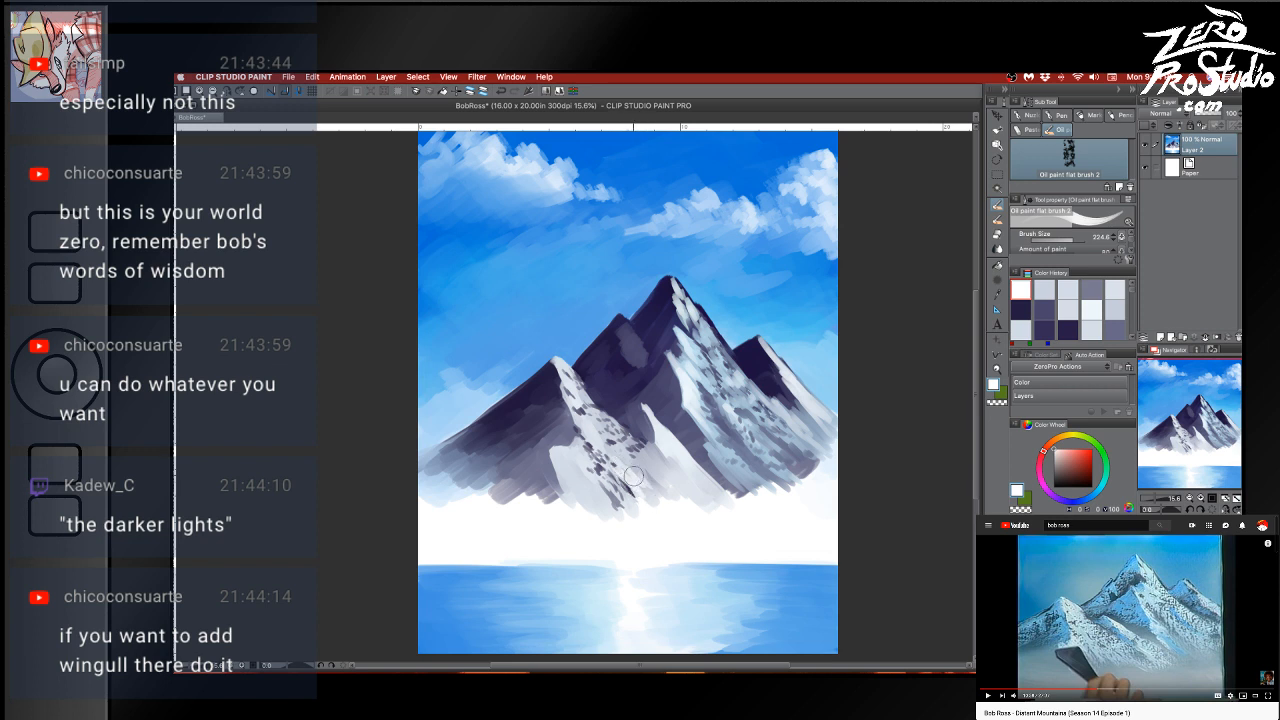
pyautogui.keyDown('alt'); pyautogui.click(644, 456); pyautogui.keyUp('alt')
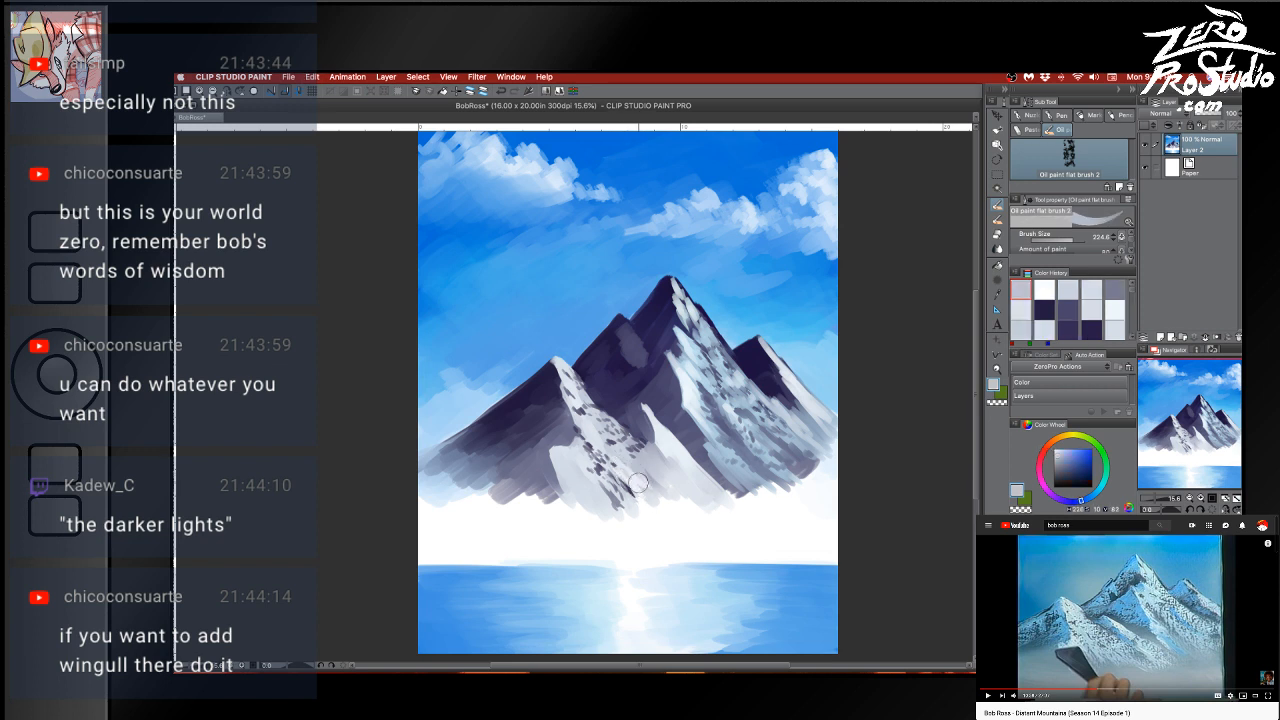
pyautogui.keyDown('alt'); pyautogui.click(656, 477); pyautogui.keyUp('alt')
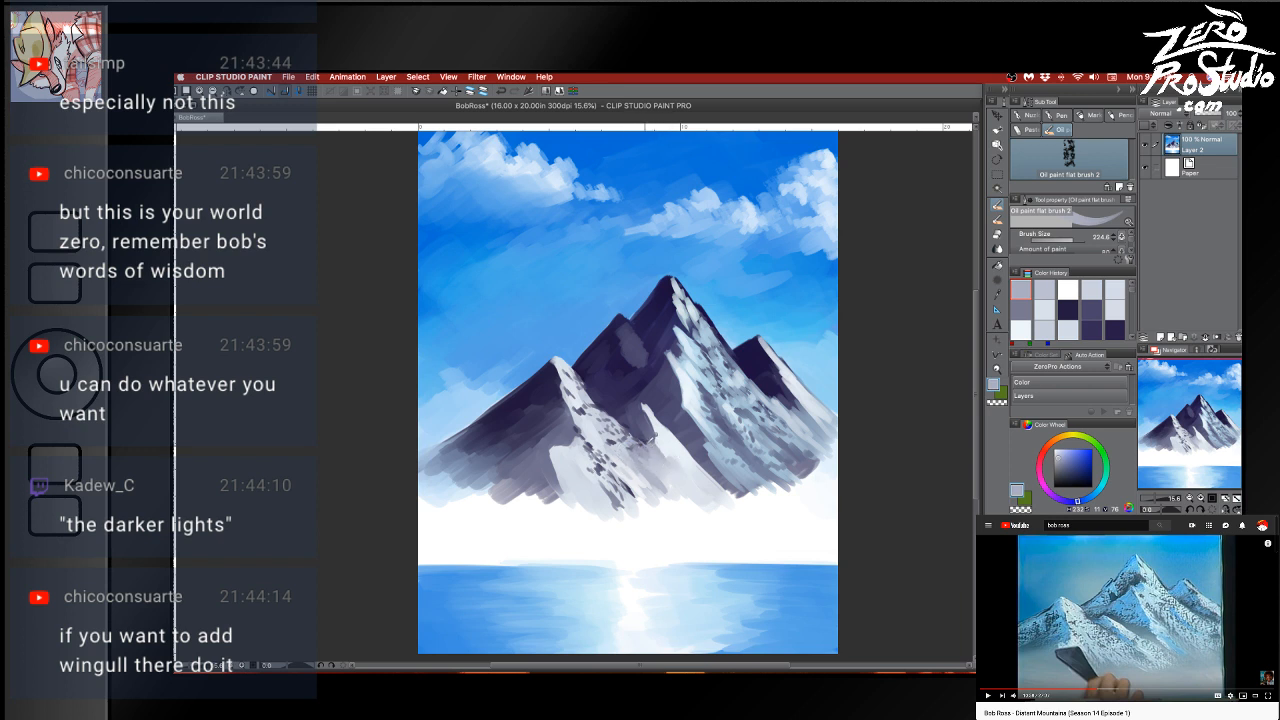
pyautogui.keyDown('alt'); pyautogui.click(650, 438); pyautogui.keyUp('alt')
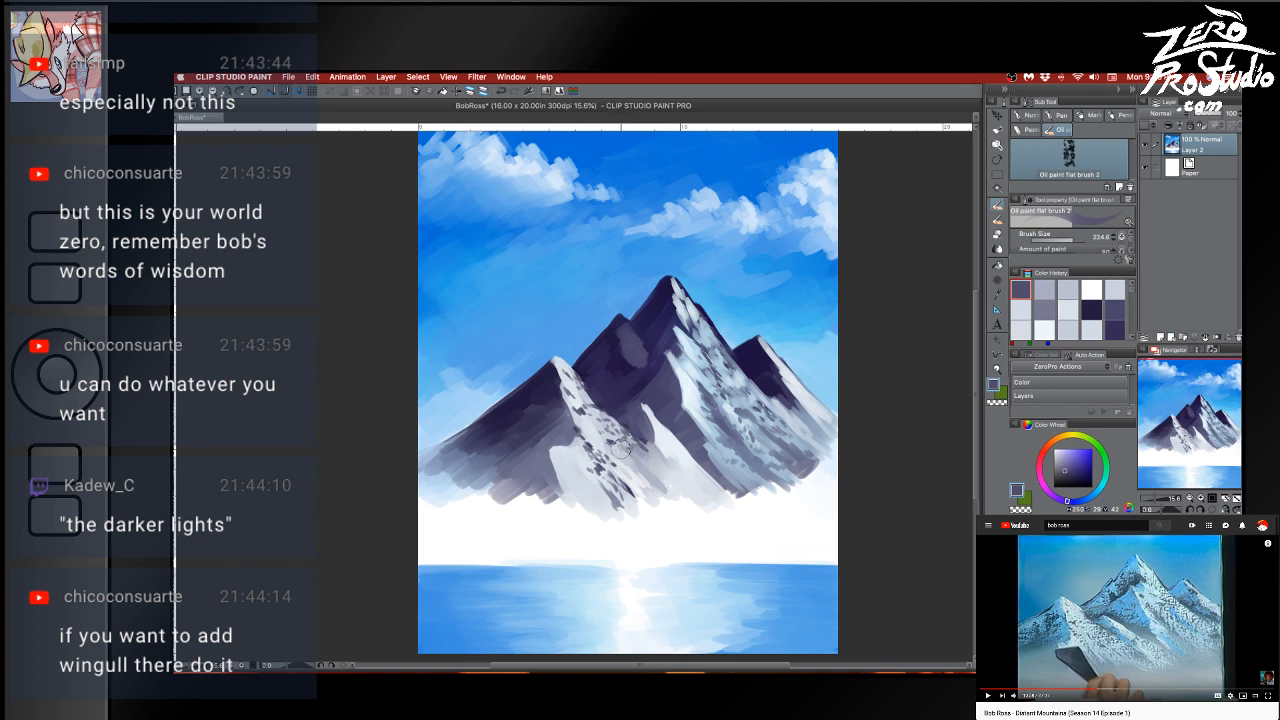
pyautogui.keyDown('alt'); pyautogui.click(663, 477); pyautogui.keyUp('alt')
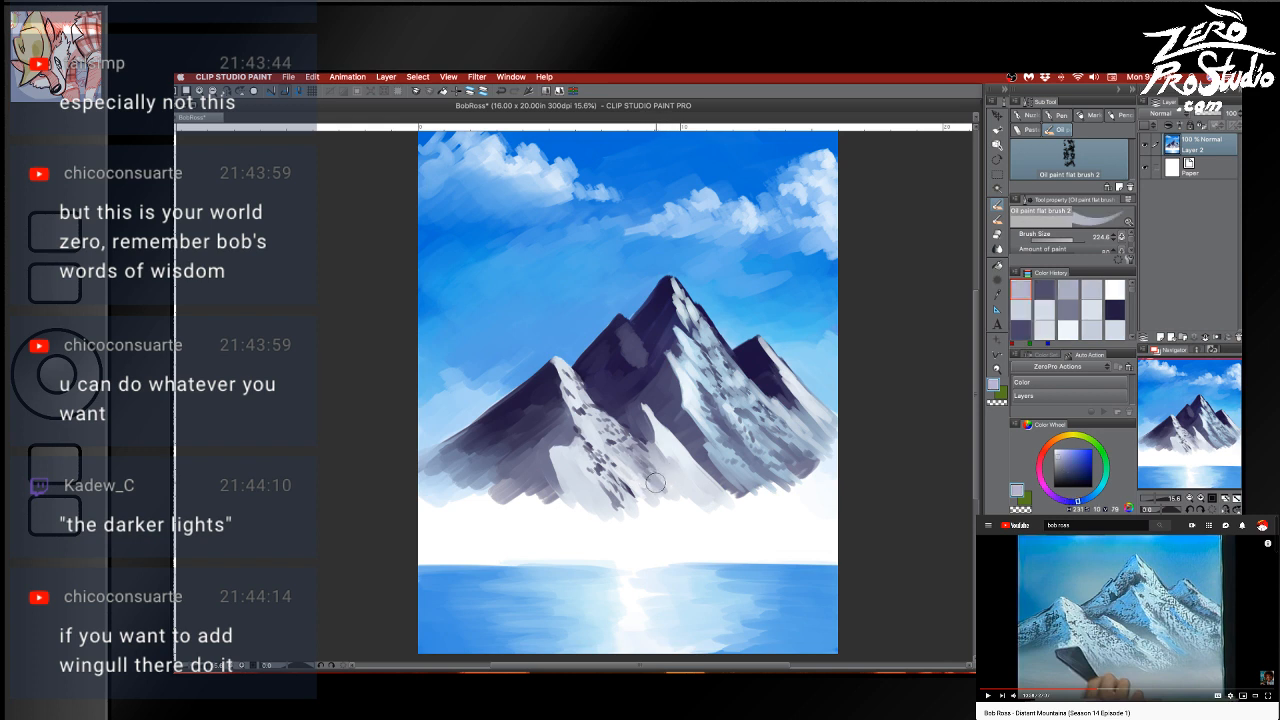
# Soften the base of the central snow ridge with sampled light greys and purples, reducing the brush size to about 136
pyautogui.keyDown('alt'); pyautogui.click(674, 476); pyautogui.keyUp('alt')
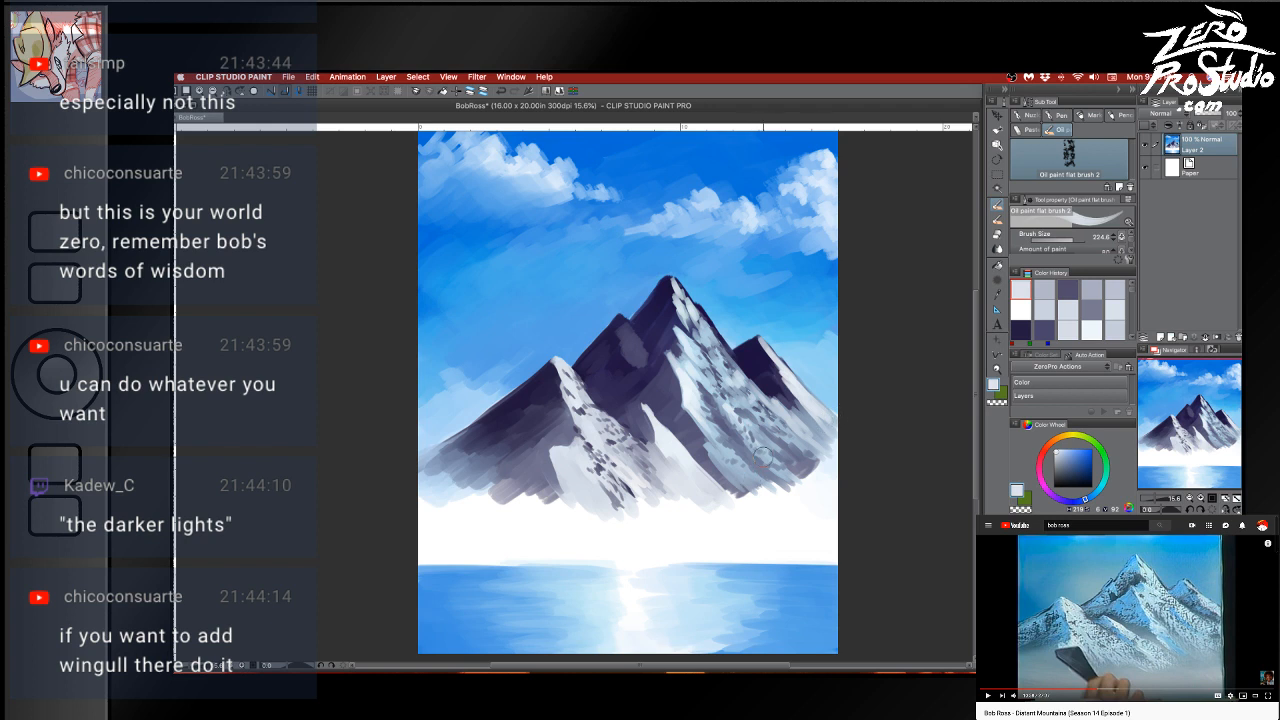
pyautogui.moveTo(780, 479); pyautogui.dragTo(781, 491)
pyautogui.keyDown('alt'); pyautogui.click(651, 450); pyautogui.keyUp('alt')
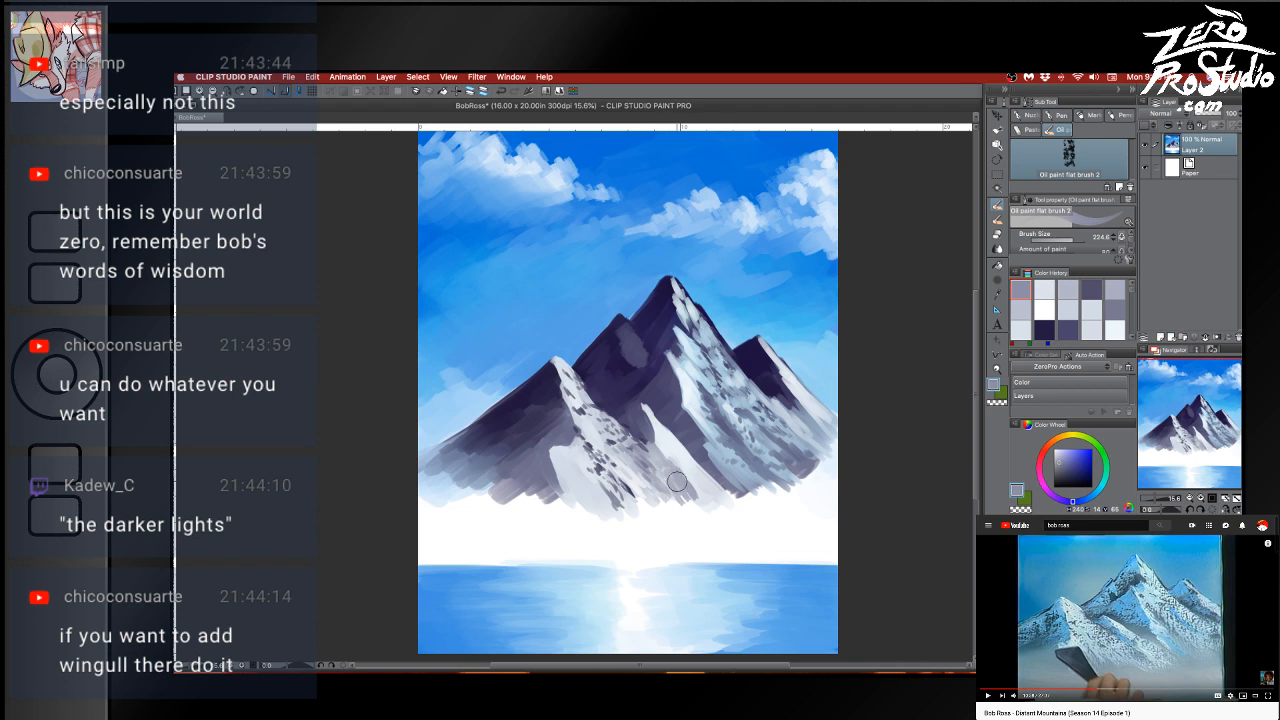
pyautogui.keyDown('alt'); pyautogui.click(650, 459); pyautogui.keyUp('alt')
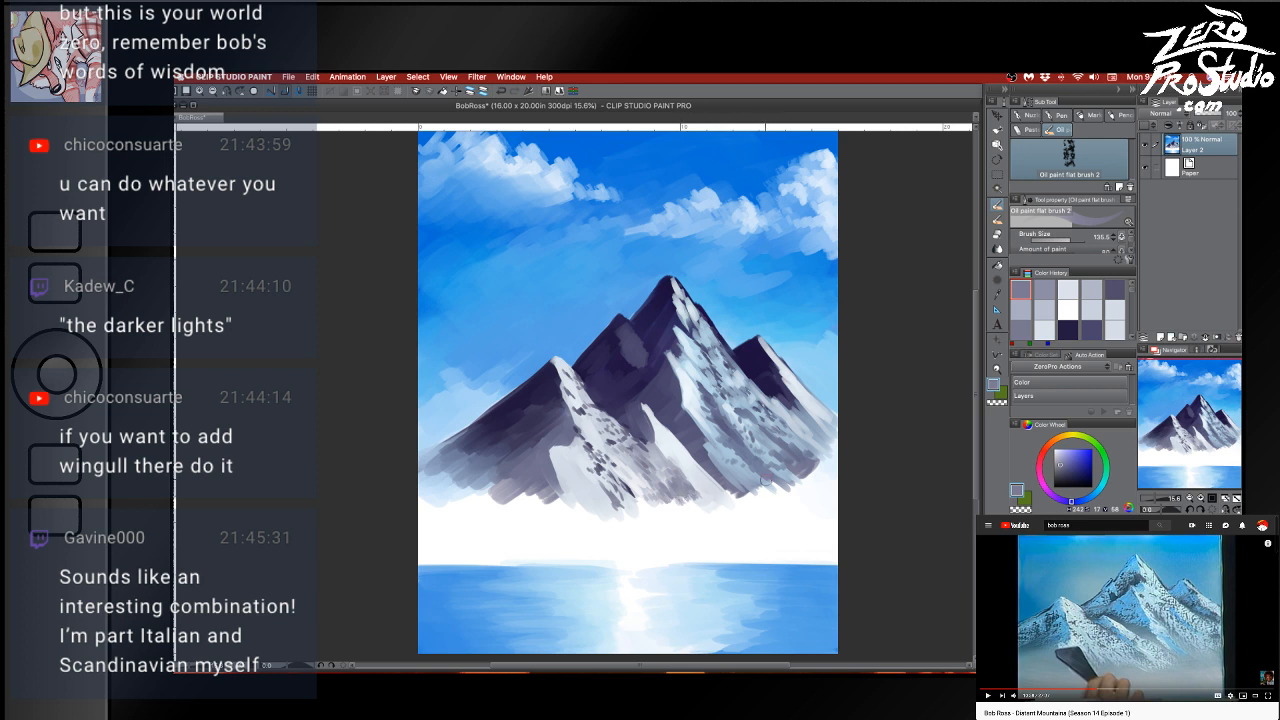
pyautogui.keyDown('alt'); pyautogui.click(661, 481); pyautogui.keyUp('alt')
pyautogui.moveTo(676, 488)
pyautogui.mouseDown()
pyautogui.moveTo(666, 498)
pyautogui.moveTo(682, 506)
pyautogui.mouseUp()
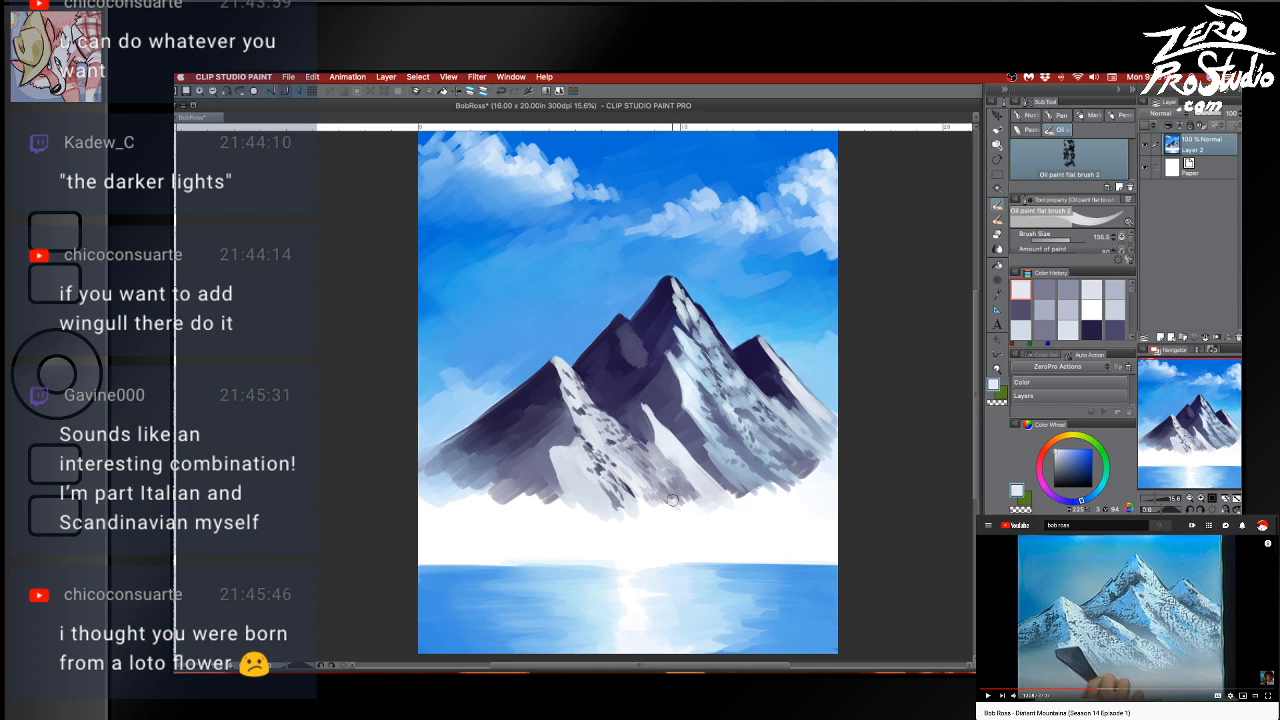
# Paint a pale grey mist band along the base of the mountains with a brush size of about 367
pyautogui.keyDown('alt'); pyautogui.click(697, 460); pyautogui.keyUp('alt')
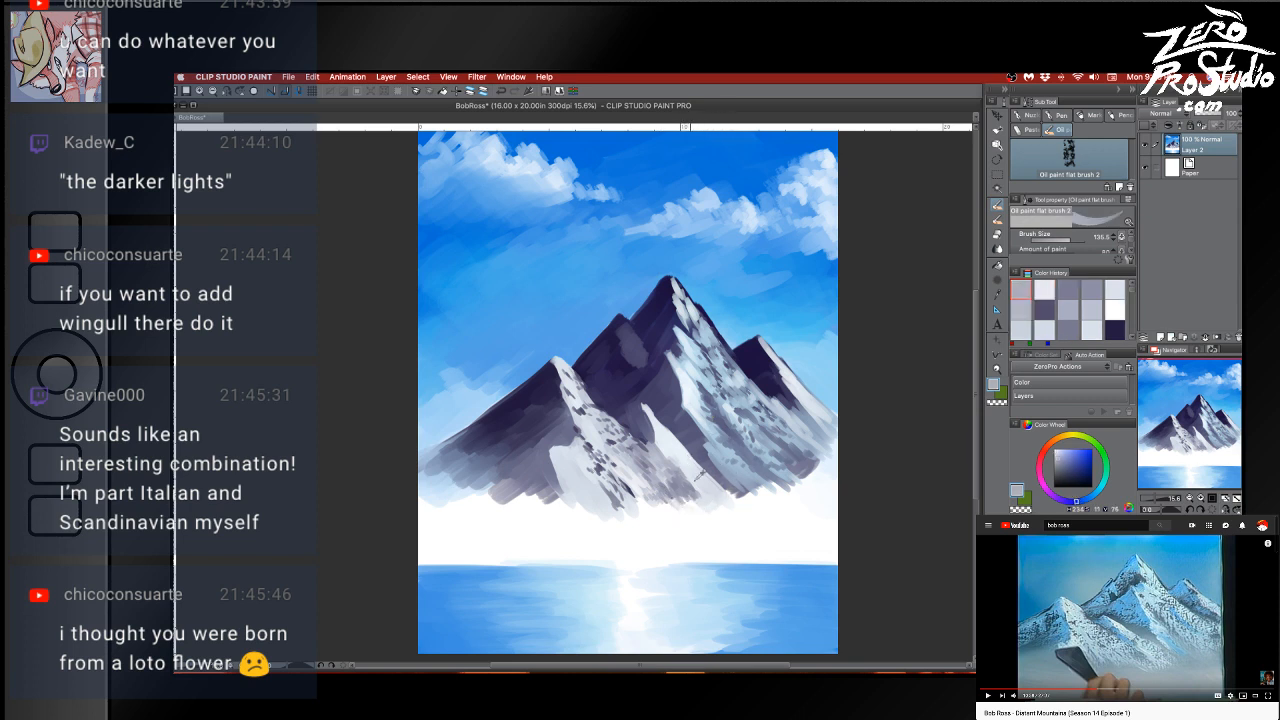
pyautogui.keyDown('alt'); pyautogui.click(702, 484); pyautogui.keyUp('alt')
pyautogui.moveTo(688, 509)
pyautogui.mouseDown()
pyautogui.moveTo(628, 530)
pyautogui.moveTo(640, 511)
pyautogui.moveTo(725, 527)
pyautogui.moveTo(862, 515)
pyautogui.mouseUp()
pyautogui.press('super+z')
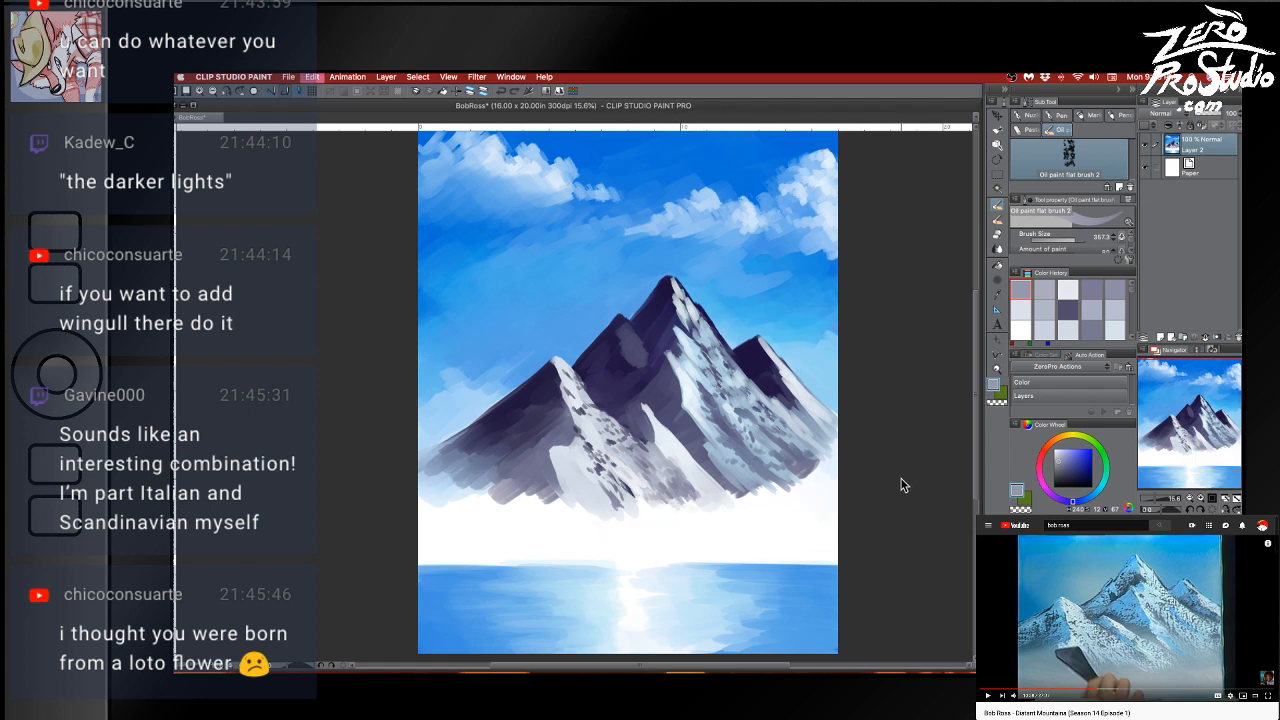
pyautogui.moveTo(684, 515)
pyautogui.mouseDown()
pyautogui.moveTo(717, 522)
pyautogui.moveTo(696, 522)
pyautogui.moveTo(707, 535)
pyautogui.moveTo(707, 509)
pyautogui.moveTo(726, 523)
pyautogui.moveTo(675, 525)
pyautogui.moveTo(641, 508)
pyautogui.moveTo(778, 514)
pyautogui.moveTo(755, 487)
pyautogui.moveTo(738, 492)
pyautogui.moveTo(819, 505)
pyautogui.mouseUp()
pyautogui.keyDown('alt'); pyautogui.click(756, 489); pyautogui.keyUp('alt')
pyautogui.keyDown('alt'); pyautogui.click(738, 481); pyautogui.keyUp('alt')
pyautogui.moveTo(738, 481)
pyautogui.mouseDown()
pyautogui.moveTo(816, 515)
pyautogui.moveTo(775, 508)
pyautogui.moveTo(798, 509)
pyautogui.moveTo(791, 485)
pyautogui.moveTo(823, 486)
pyautogui.moveTo(835, 465)
pyautogui.moveTo(817, 484)
pyautogui.moveTo(802, 477)
pyautogui.moveTo(835, 479)
pyautogui.moveTo(834, 455)
pyautogui.moveTo(789, 478)
pyautogui.moveTo(805, 485)
pyautogui.moveTo(779, 514)
pyautogui.moveTo(676, 513)
pyautogui.moveTo(719, 536)
pyautogui.moveTo(750, 525)
pyautogui.moveTo(609, 530)
pyautogui.moveTo(614, 519)
pyautogui.moveTo(597, 512)
pyautogui.moveTo(507, 525)
pyautogui.moveTo(576, 515)
pyautogui.moveTo(542, 500)
pyautogui.moveTo(449, 511)
pyautogui.moveTo(486, 486)
pyautogui.moveTo(401, 493)
pyautogui.moveTo(427, 458)
pyautogui.moveTo(486, 480)
pyautogui.moveTo(532, 447)
pyautogui.moveTo(442, 483)
pyautogui.moveTo(490, 474)
pyautogui.moveTo(483, 489)
pyautogui.moveTo(527, 502)
pyautogui.moveTo(549, 487)
pyautogui.moveTo(456, 475)
pyautogui.moveTo(419, 486)
pyautogui.mouseUp()
# Blend the outer ends of the mist band into the right and left slopes with sampled greys, undoing the last stroke
pyautogui.keyDown('alt'); pyautogui.click(815, 515); pyautogui.keyUp('alt')
pyautogui.keyDown('alt'); pyautogui.click(787, 509); pyautogui.keyUp('alt')
pyautogui.keyDown('alt'); pyautogui.click(533, 447); pyautogui.keyUp('alt')
pyautogui.keyDown('alt'); pyautogui.click(532, 470); pyautogui.keyUp('alt')
pyautogui.moveTo(511, 499)
pyautogui.mouseDown()
pyautogui.moveTo(657, 443)
pyautogui.moveTo(509, 494)
pyautogui.moveTo(479, 481)
pyautogui.mouseUp()
pyautogui.press('super+z')
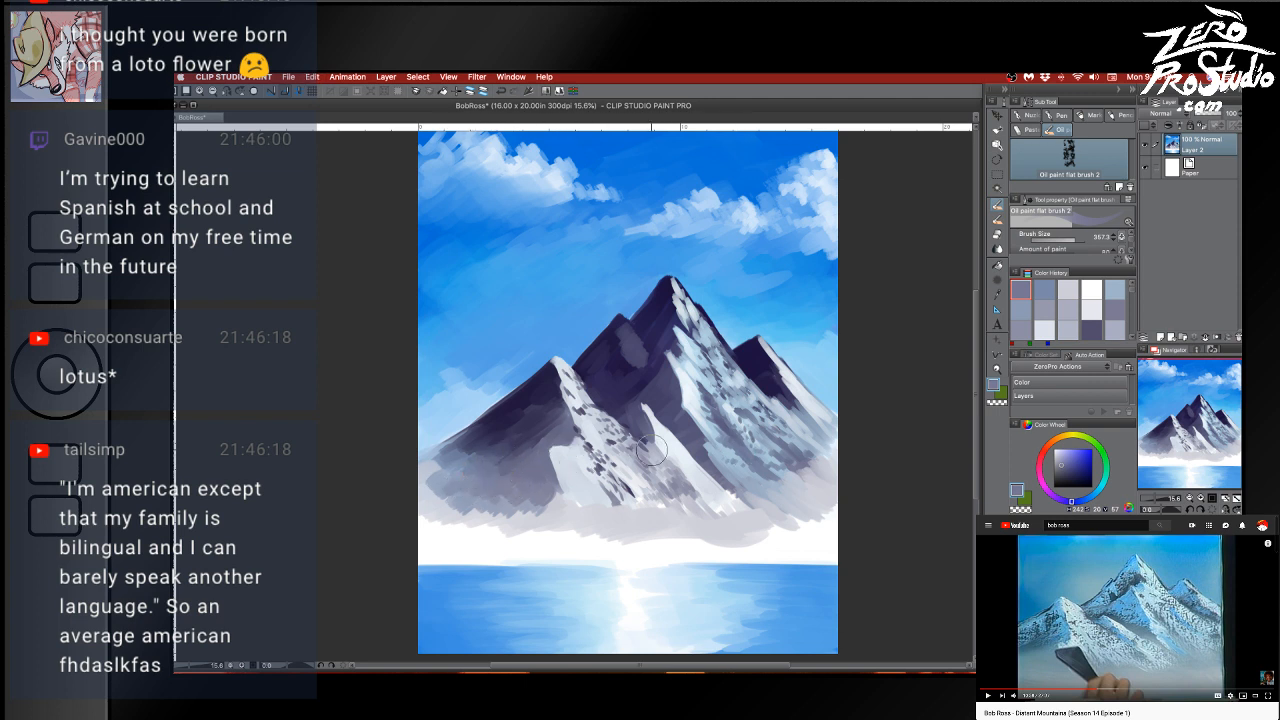
# Try a sampled grey-purple stroke across the lower slope of the main peak and undo it
pyautogui.keyDown('alt'); pyautogui.click(541, 429); pyautogui.keyUp('alt')
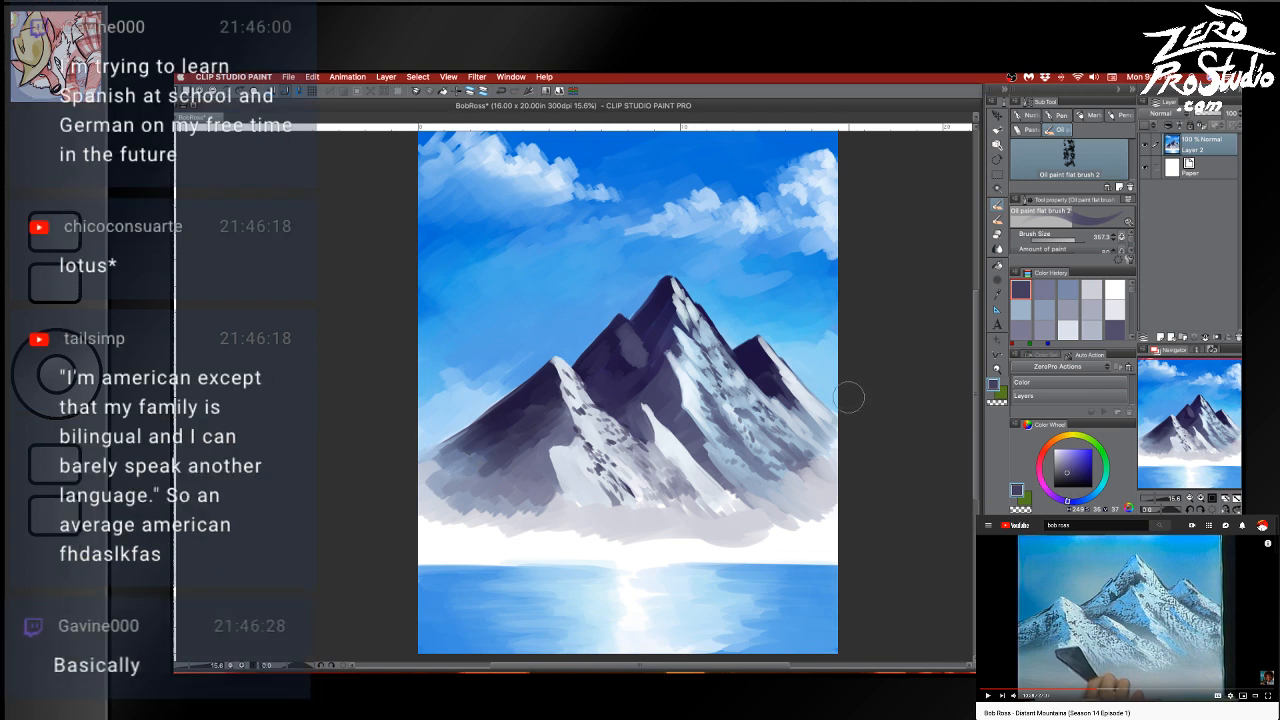
pyautogui.keyDown('alt'); pyautogui.click(726, 476); pyautogui.keyUp('alt')
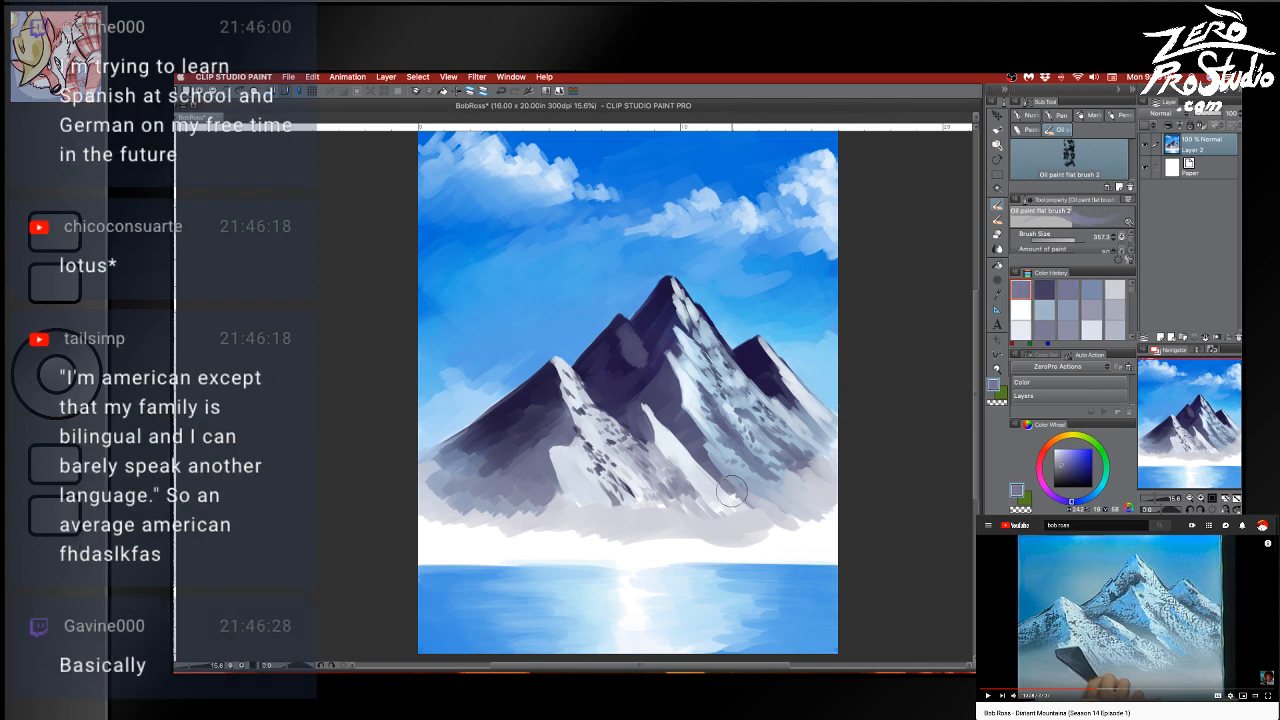
pyautogui.moveTo(734, 491); pyautogui.dragTo(762, 505)
pyautogui.press('super+z')
# Darken the shaded faces of the main and right peaks with sampled dark purples, using a brush size of about 237
pyautogui.keyDown('alt'); pyautogui.click(707, 445); pyautogui.keyUp('alt')
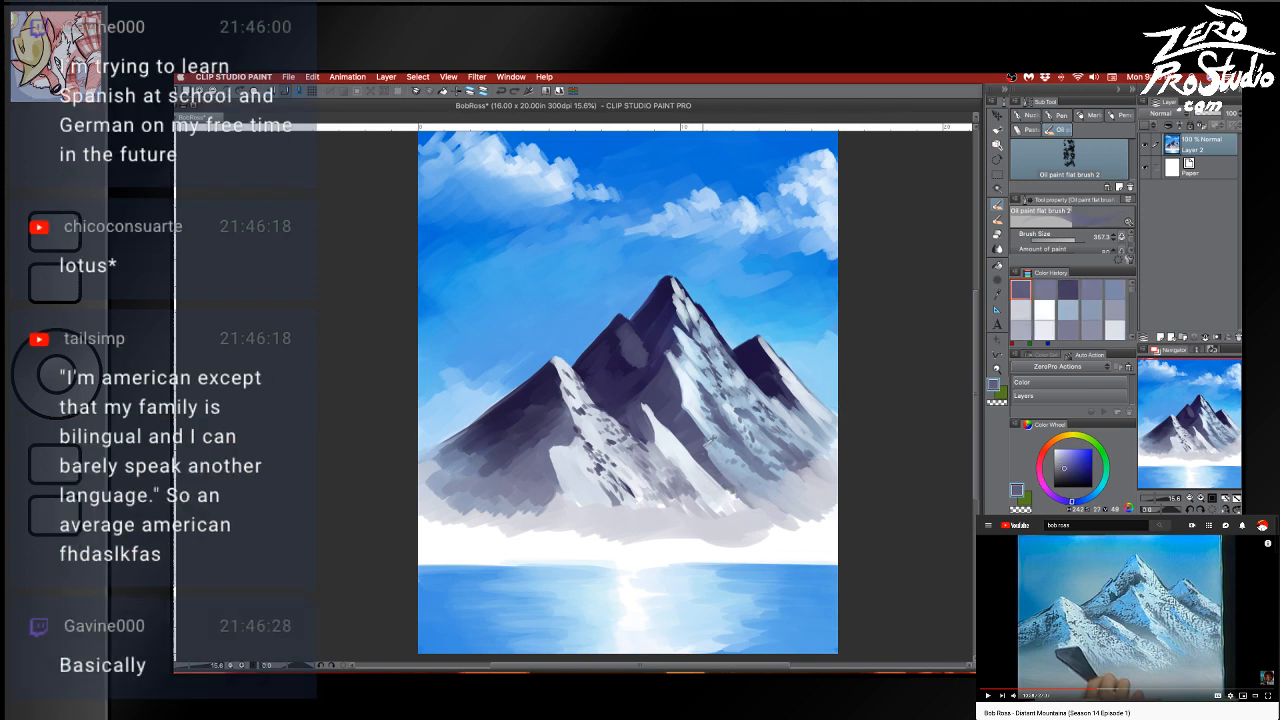
pyautogui.keyDown('alt'); pyautogui.click(642, 391); pyautogui.keyUp('alt')
pyautogui.keyDown('alt'); pyautogui.click(646, 388); pyautogui.keyUp('alt')
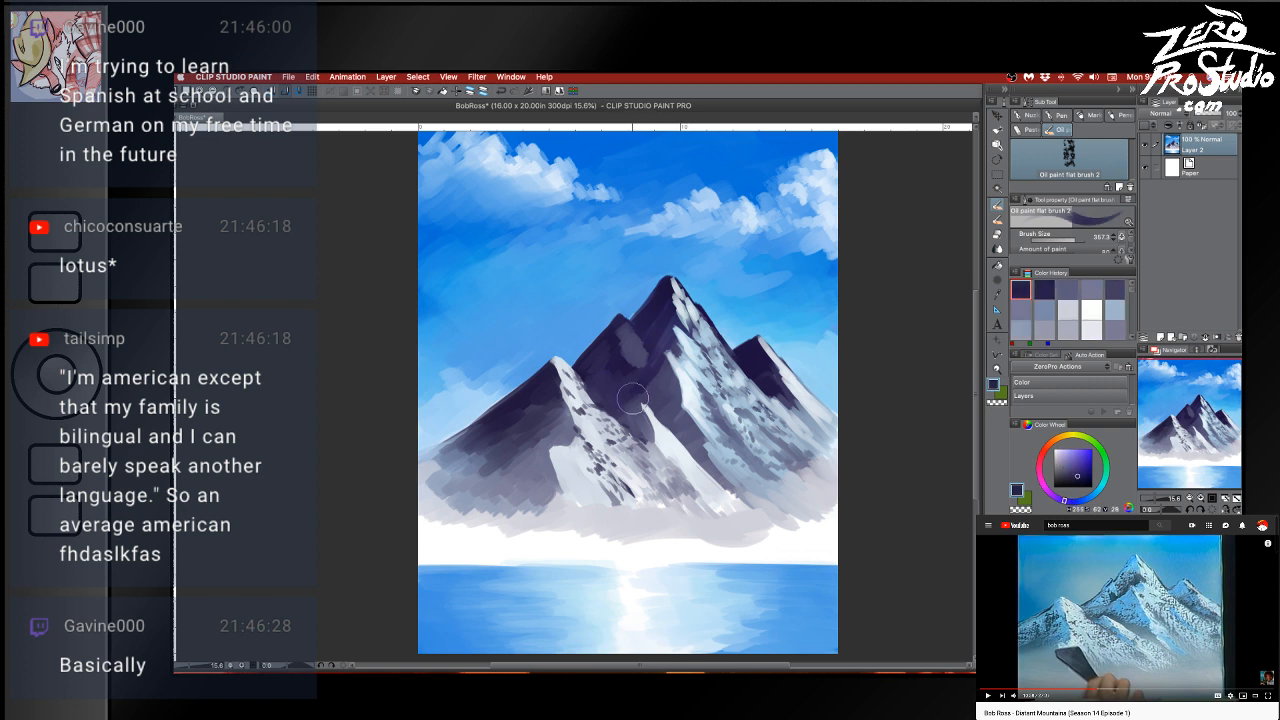
pyautogui.click(684, 435)
pyautogui.press('[')
pyautogui.press('super+z')
pyautogui.moveTo(754, 360); pyautogui.dragTo(737, 350)
pyautogui.keyDown('alt'); pyautogui.click(608, 355); pyautogui.keyUp('alt')
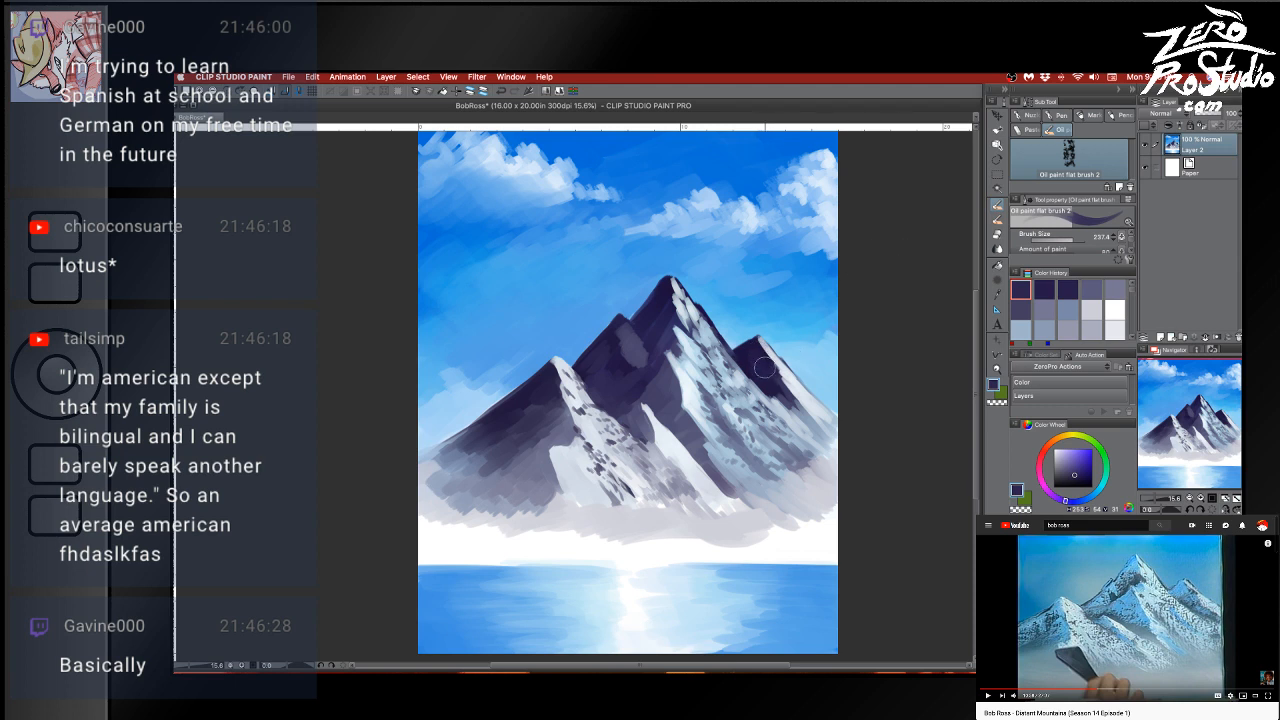
# Reshape the main summit's snowy edge with sampled snow white, sky blue and dark purple, using a brush size of about 114
pyautogui.keyDown('alt'); pyautogui.click(685, 283); pyautogui.keyUp('alt')
pyautogui.moveTo(686, 295)
pyautogui.mouseDown()
pyautogui.moveTo(678, 282)
pyautogui.moveTo(694, 306)
pyautogui.moveTo(678, 285)
pyautogui.mouseUp()
pyautogui.press('super+z')
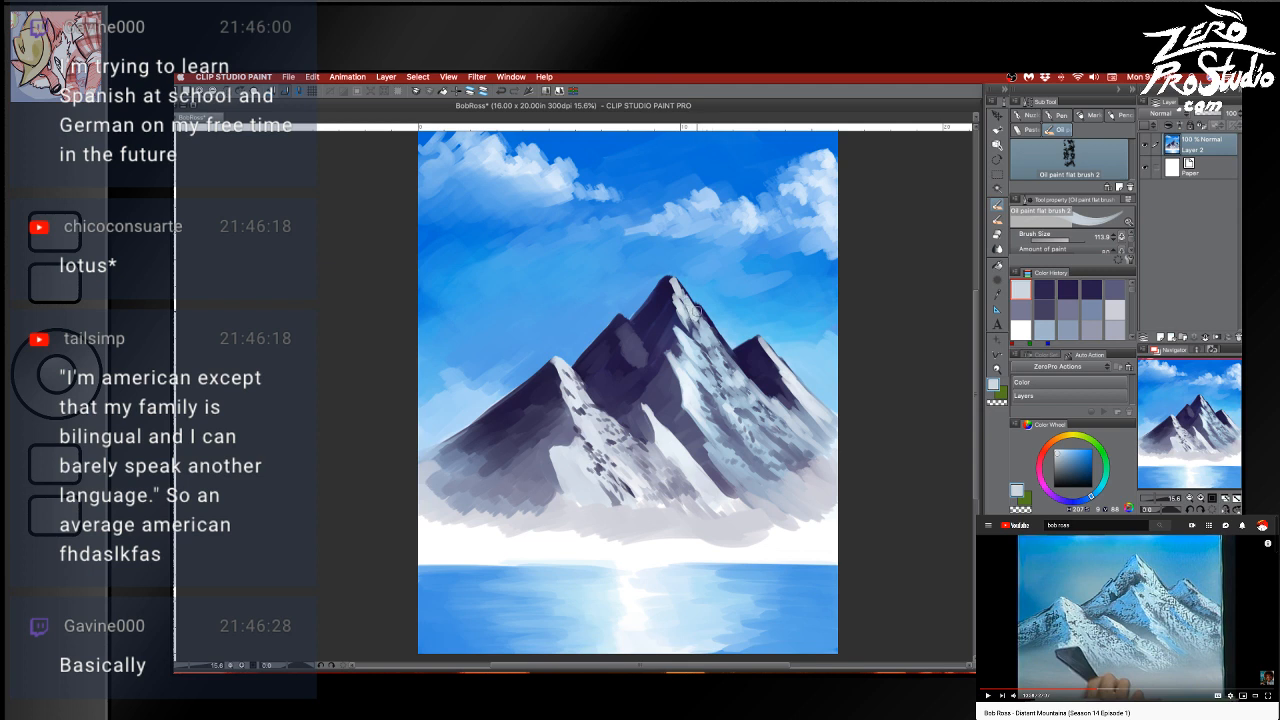
pyautogui.moveTo(697, 320); pyautogui.dragTo(686, 299)
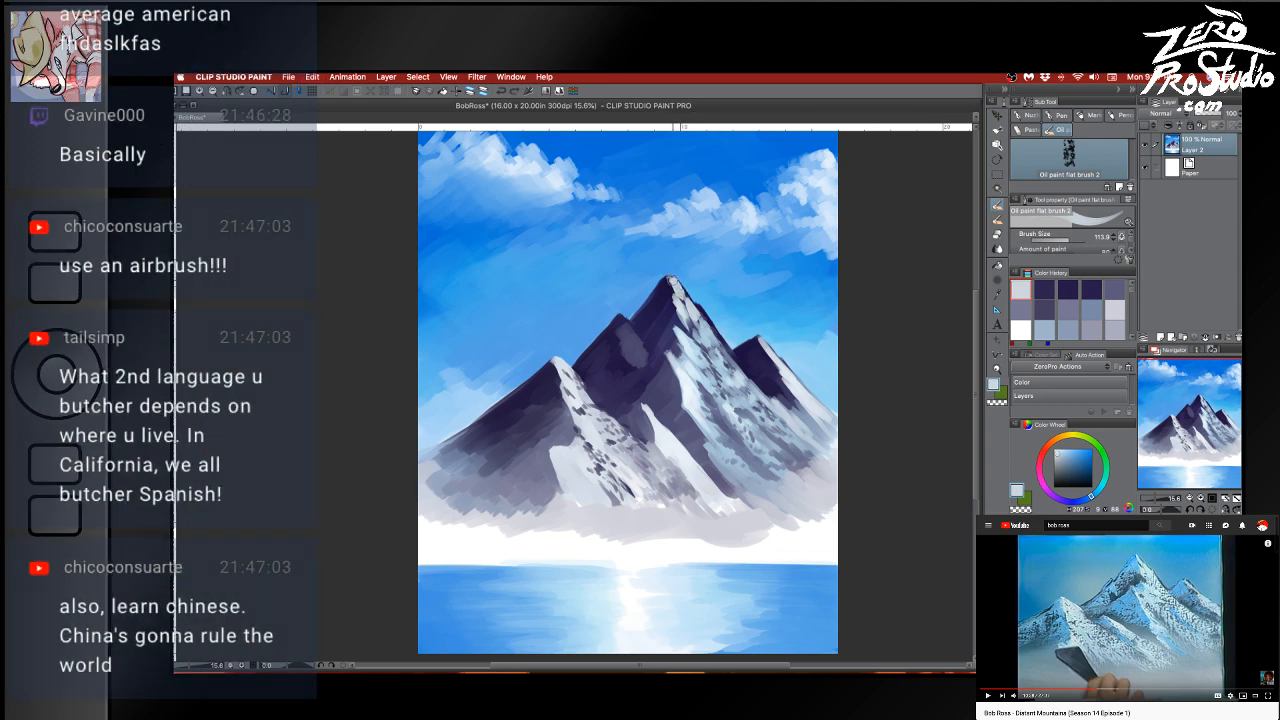
pyautogui.keyDown('alt'); pyautogui.click(677, 276); pyautogui.keyUp('alt')
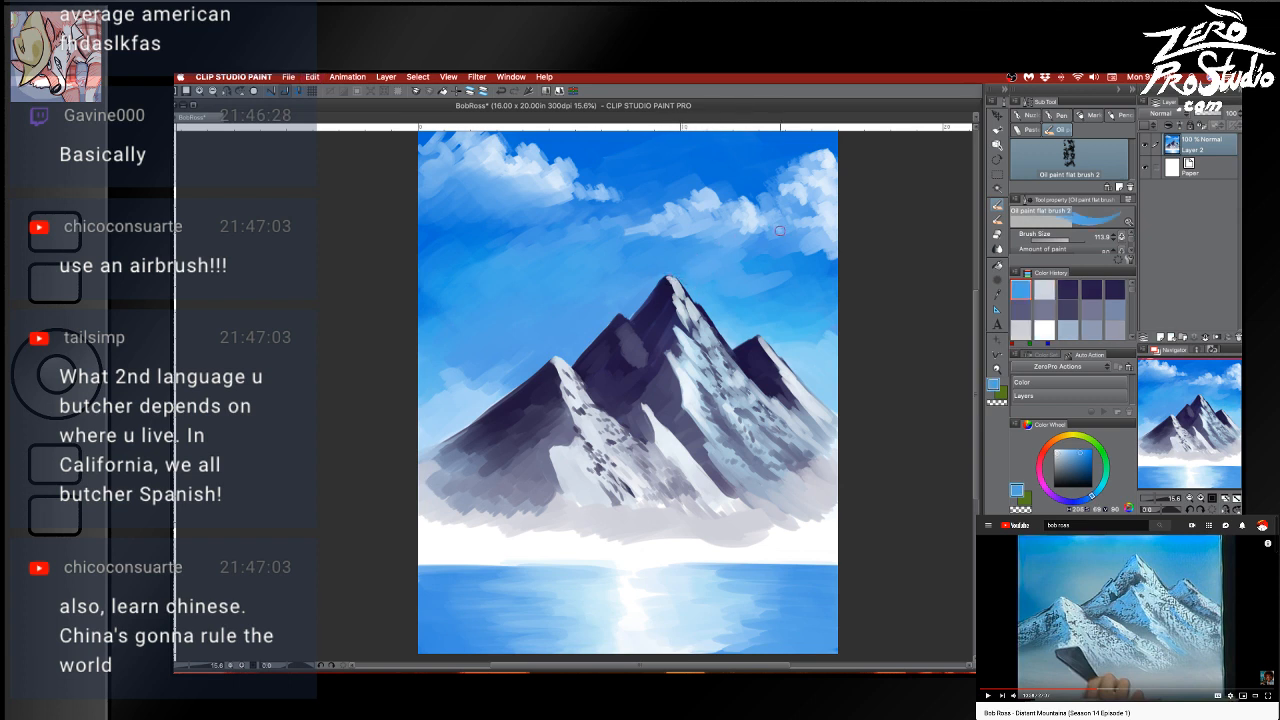
pyautogui.keyDown('alt'); pyautogui.click(667, 284); pyautogui.keyUp('alt')
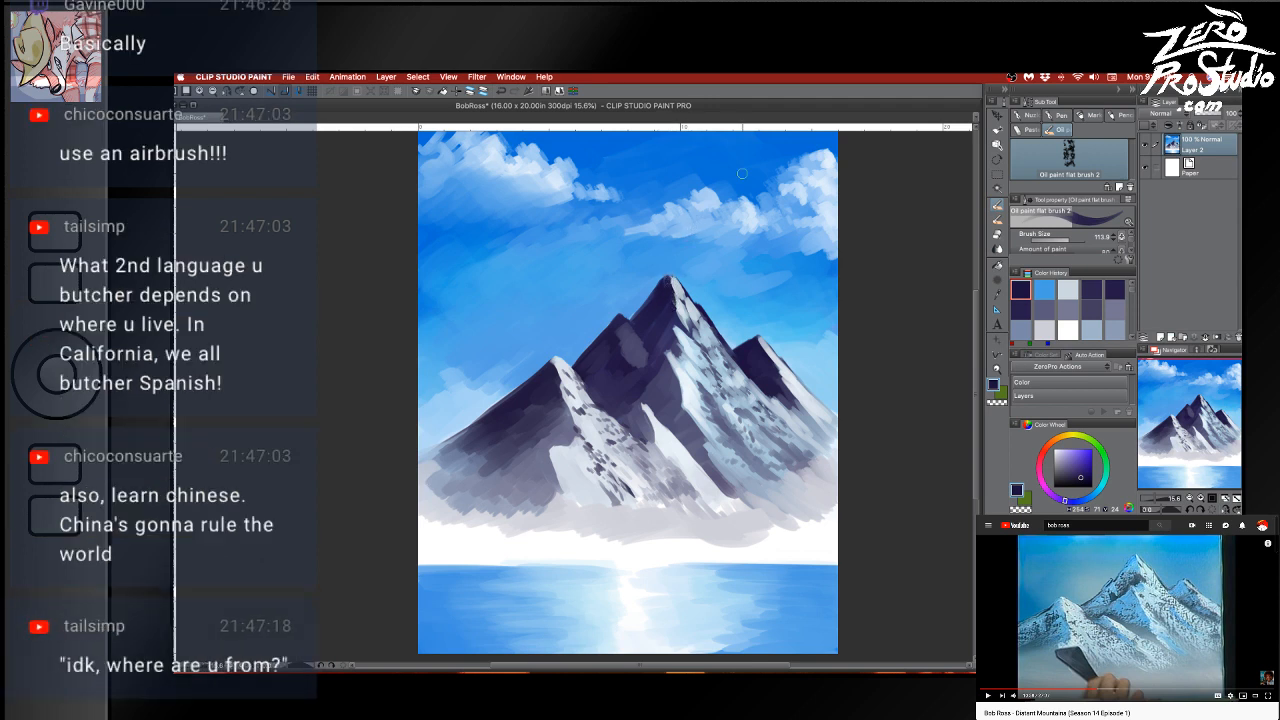
# Add small dark purple rock accents to the snow just below the main summit, adjusting the brush size up to about 100
pyautogui.keyDown('alt'); pyautogui.click(681, 298); pyautogui.keyUp('alt')
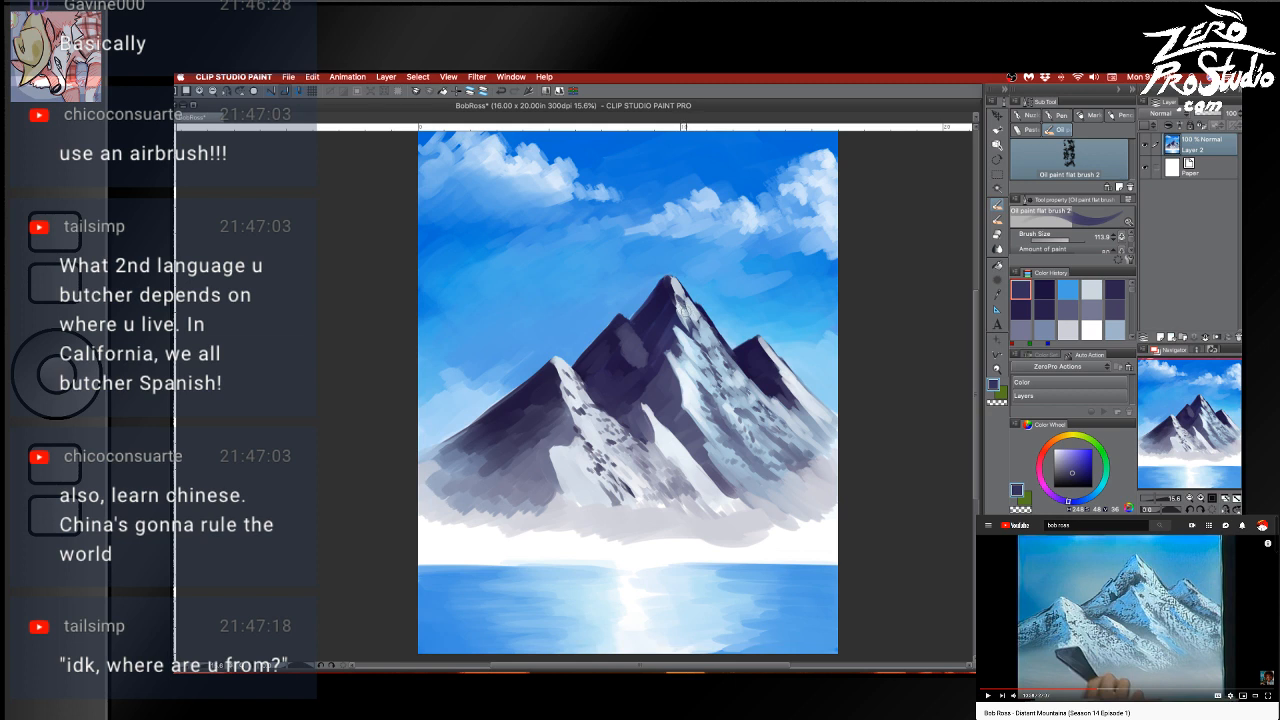
pyautogui.press('[')
pyautogui.press('[')
pyautogui.keyDown('alt'); pyautogui.click(687, 293); pyautogui.keyUp('alt')
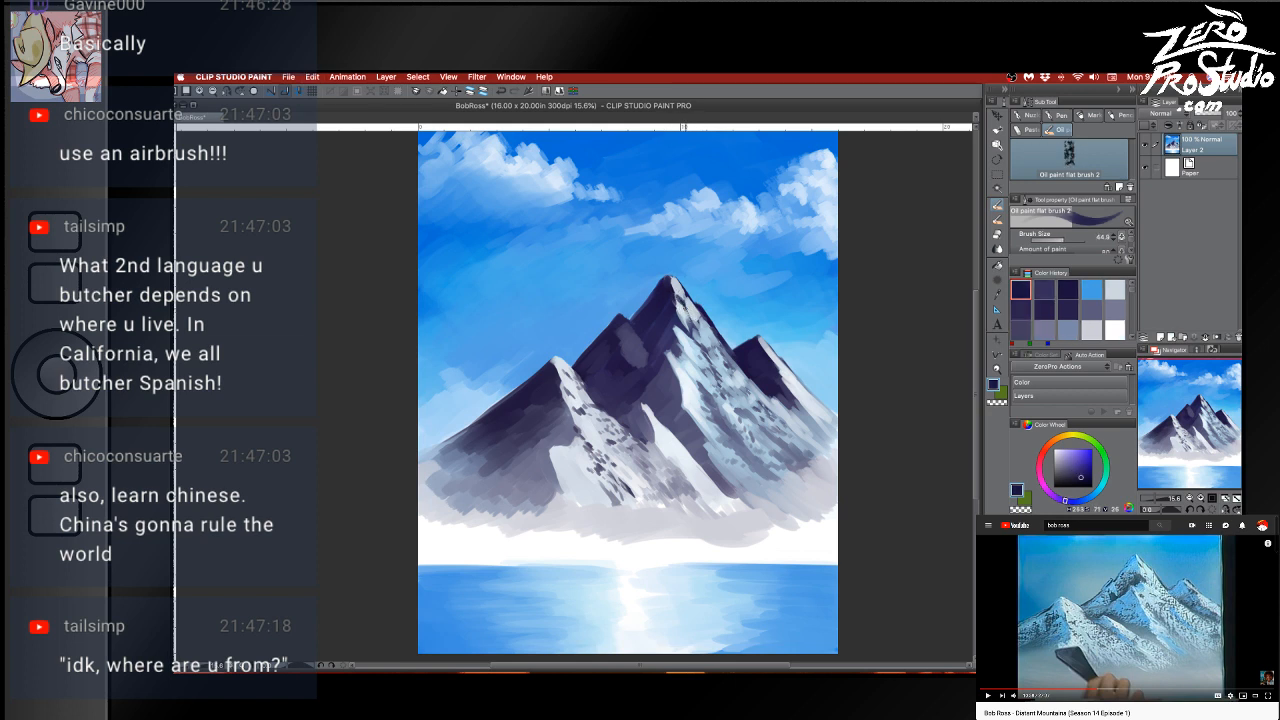
pyautogui.press(']')
pyautogui.press(']')
pyautogui.press(']')
pyautogui.press(']')
pyautogui.press(']')
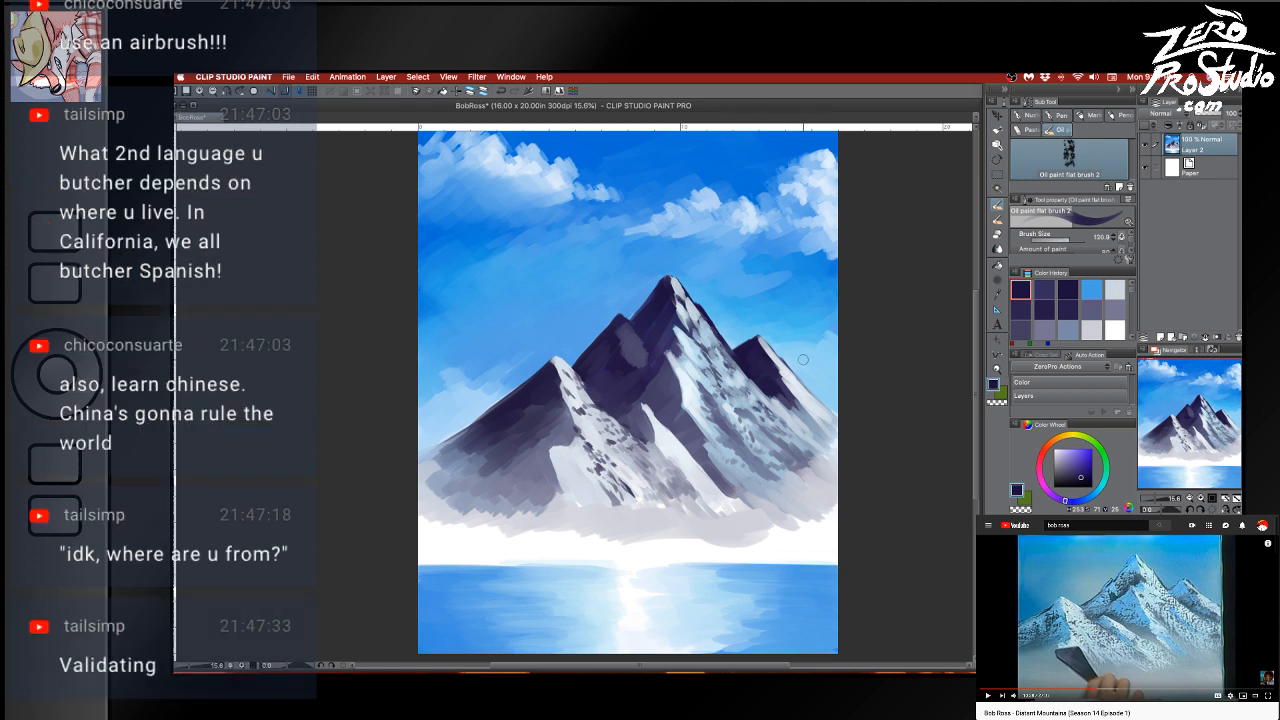
# Rework the main peak's upper snow with sampled snow white and dark purple, adjusting the brush size between colours
pyautogui.keyDown('alt'); pyautogui.click(697, 299); pyautogui.keyUp('alt')
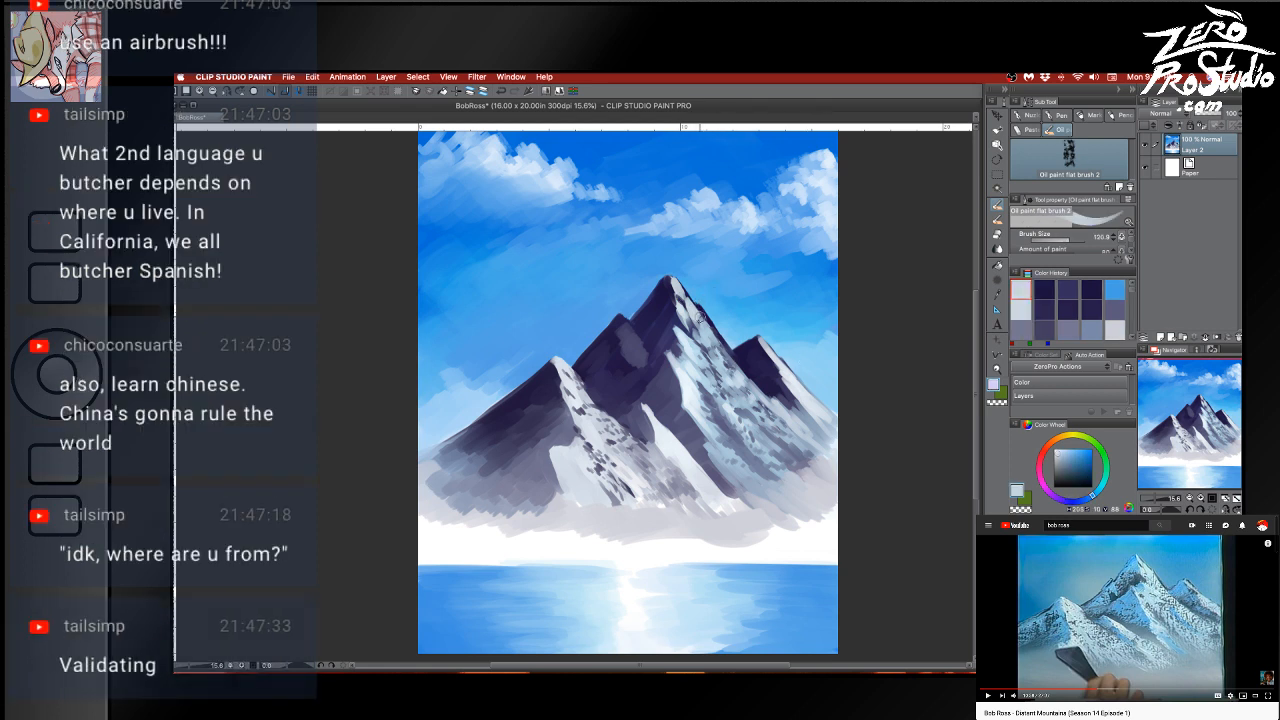
pyautogui.press(']')
pyautogui.press(']')
pyautogui.press(']')
pyautogui.keyDown('alt'); pyautogui.click(690, 332); pyautogui.keyUp('alt')
pyautogui.press('[')
pyautogui.press('[')
pyautogui.press('[')
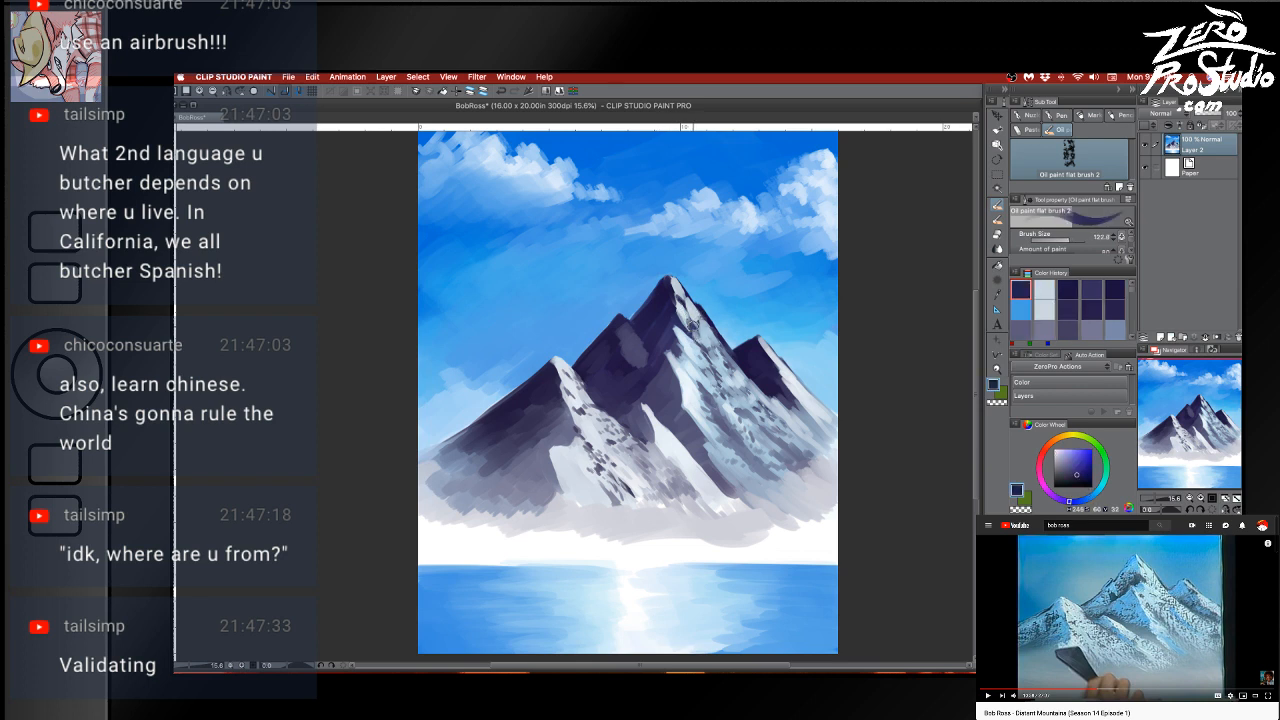
# Brighten the snow strip running down from the main summit with sampled near-white tones and save the file
pyautogui.keyDown('alt'); pyautogui.click(710, 312); pyautogui.keyUp('alt')
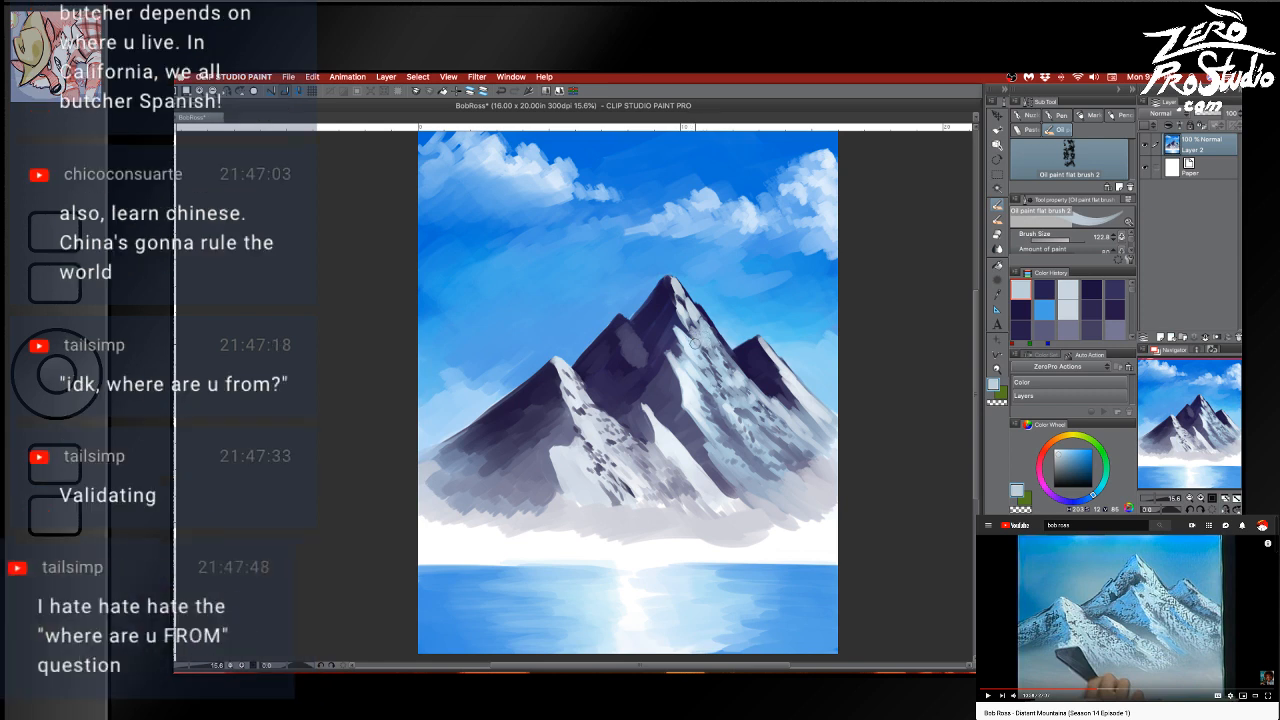
pyautogui.keyDown('alt'); pyautogui.click(693, 340); pyautogui.keyUp('alt')
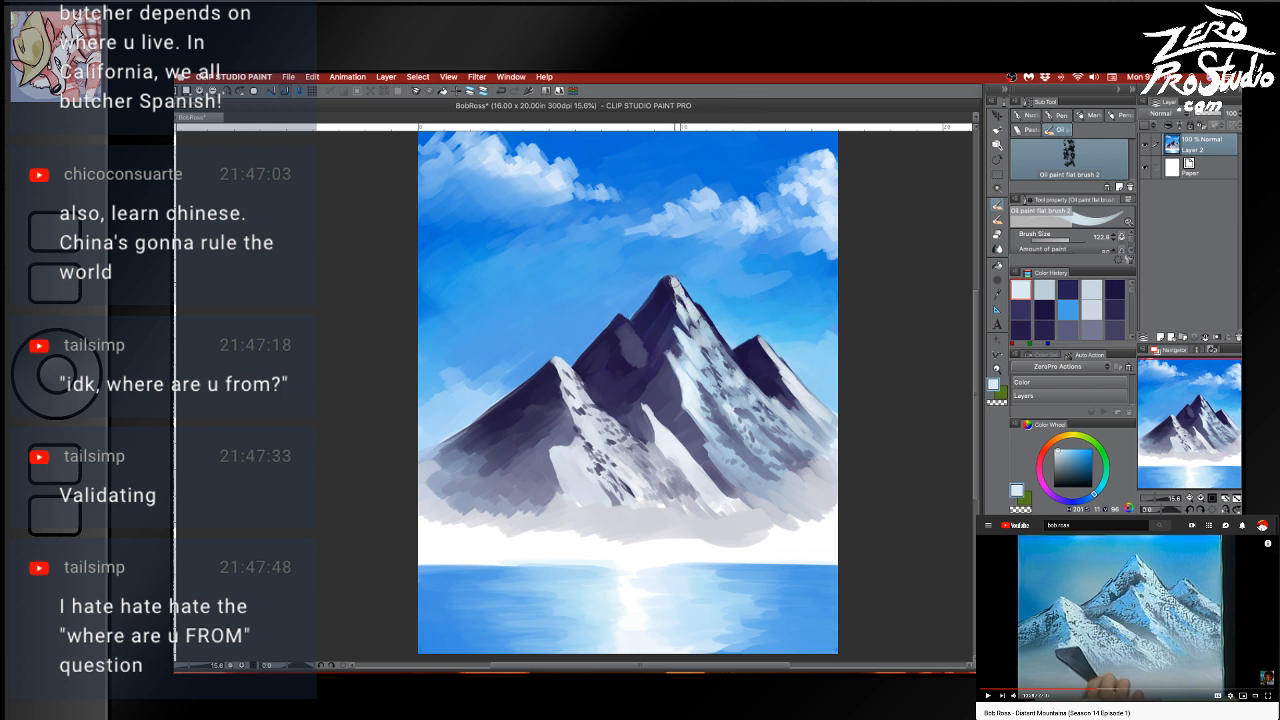
pyautogui.moveTo(675, 283); pyautogui.dragTo(687, 315)
pyautogui.press('super+s')
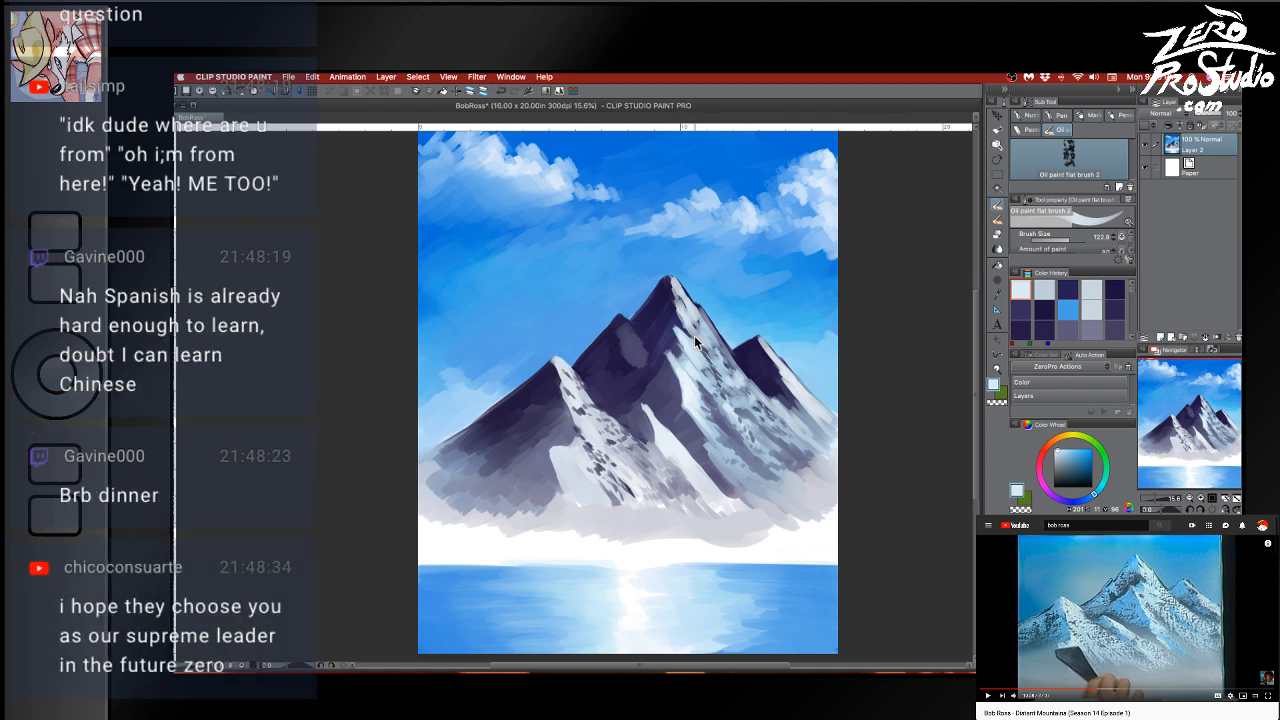
# Try sampled sky blues on the shaded face below the main summit and undo the strokes
pyautogui.moveTo(694, 338); pyautogui.dragTo(702, 340)
pyautogui.keyDown('alt'); pyautogui.click(763, 261); pyautogui.keyUp('alt')
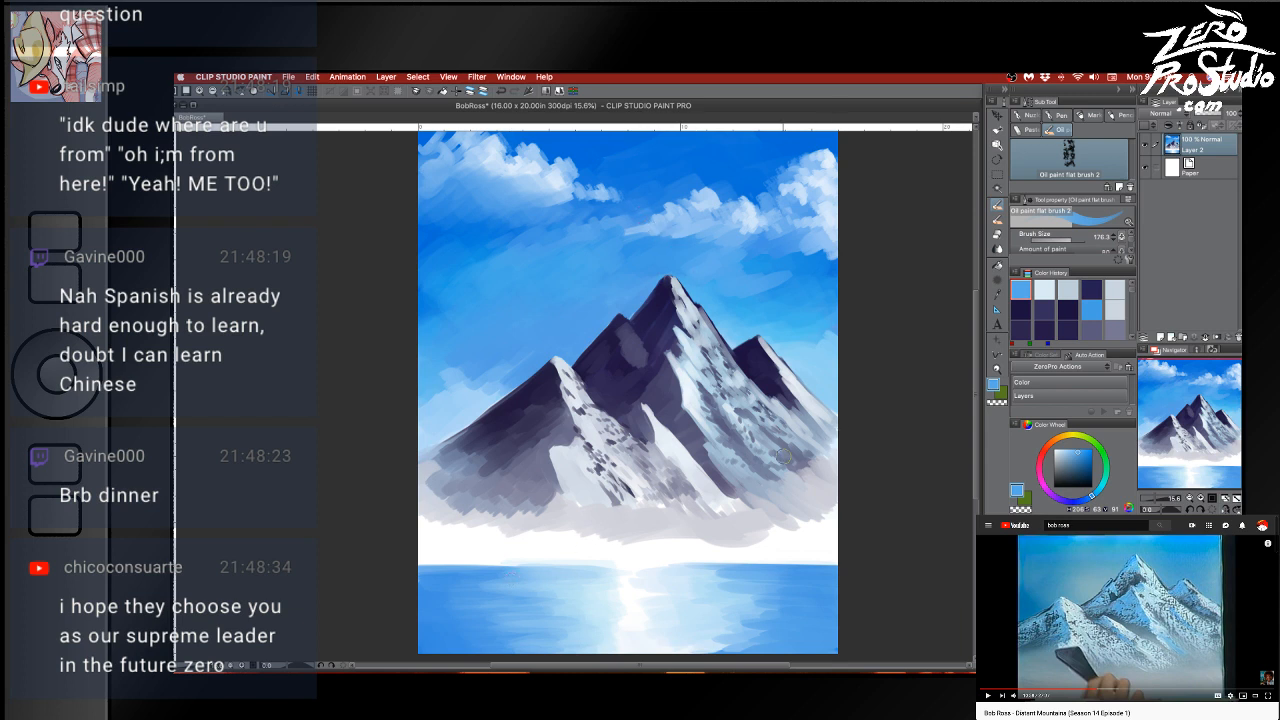
pyautogui.moveTo(648, 215); pyautogui.dragTo(714, 222)
pyautogui.keyDown('alt'); pyautogui.click(713, 193); pyautogui.keyUp('alt')
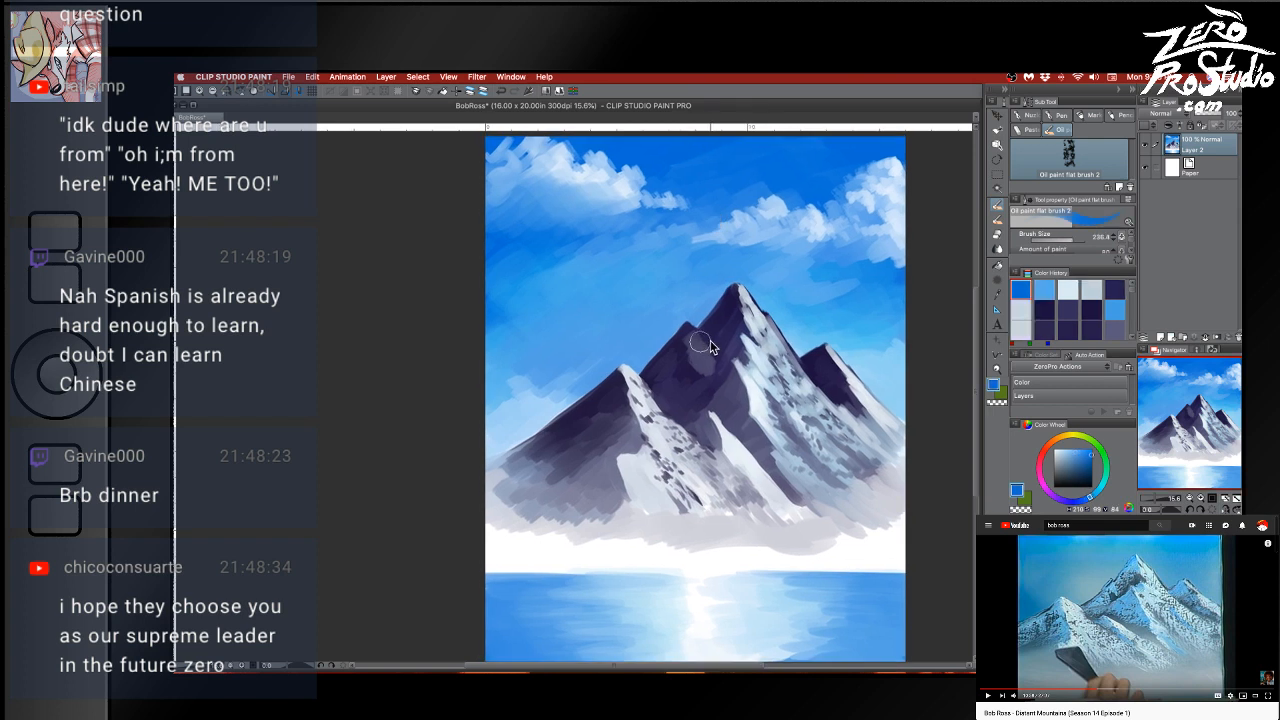
pyautogui.moveTo(721, 307)
pyautogui.mouseDown()
pyautogui.moveTo(706, 322)
pyautogui.moveTo(740, 294)
pyautogui.moveTo(711, 334)
pyautogui.mouseUp()
pyautogui.keyDown('alt'); pyautogui.click(765, 318); pyautogui.keyUp('alt')
pyautogui.press('super+z')
pyautogui.press('super+z')
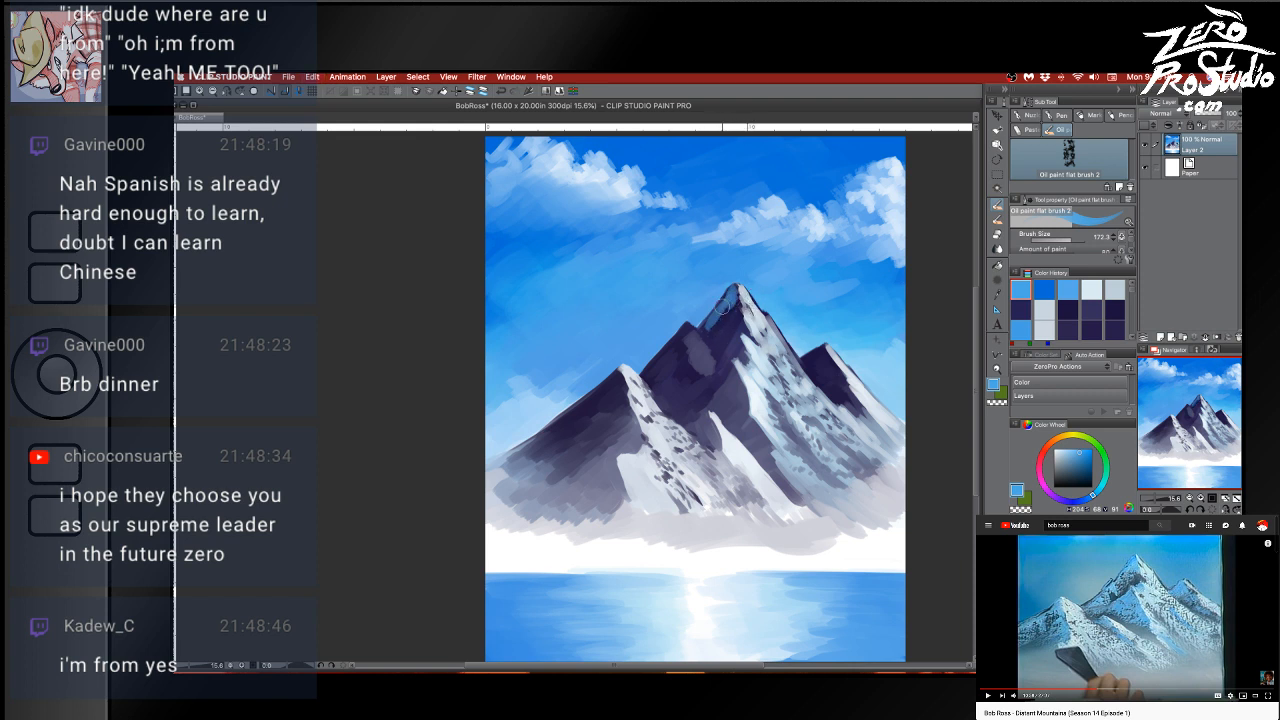
# Undo the last stroke and paint sampled muted blue and dark navy down the shaded face below the main summit
pyautogui.press('super+z')
pyautogui.keyDown('alt'); pyautogui.click(712, 318); pyautogui.keyUp('alt')
pyautogui.moveTo(712, 318); pyautogui.dragTo(735, 290)
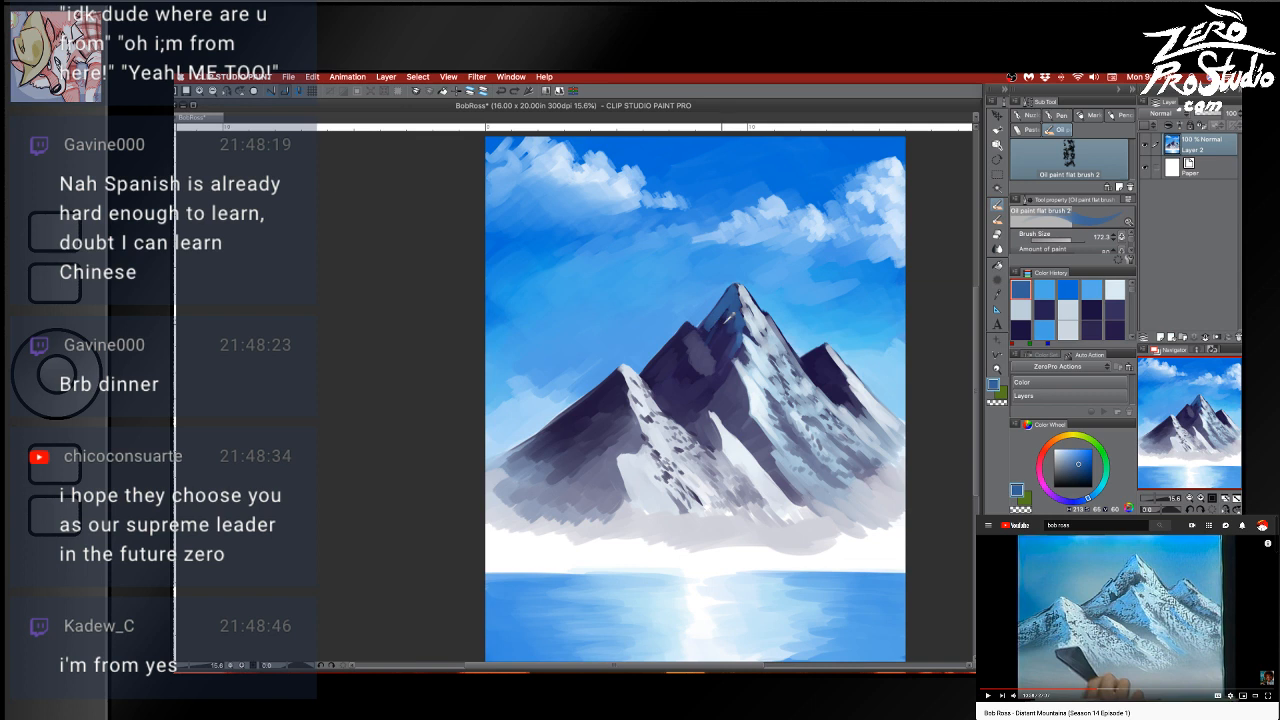
pyautogui.keyDown('alt'); pyautogui.click(710, 333); pyautogui.keyUp('alt')
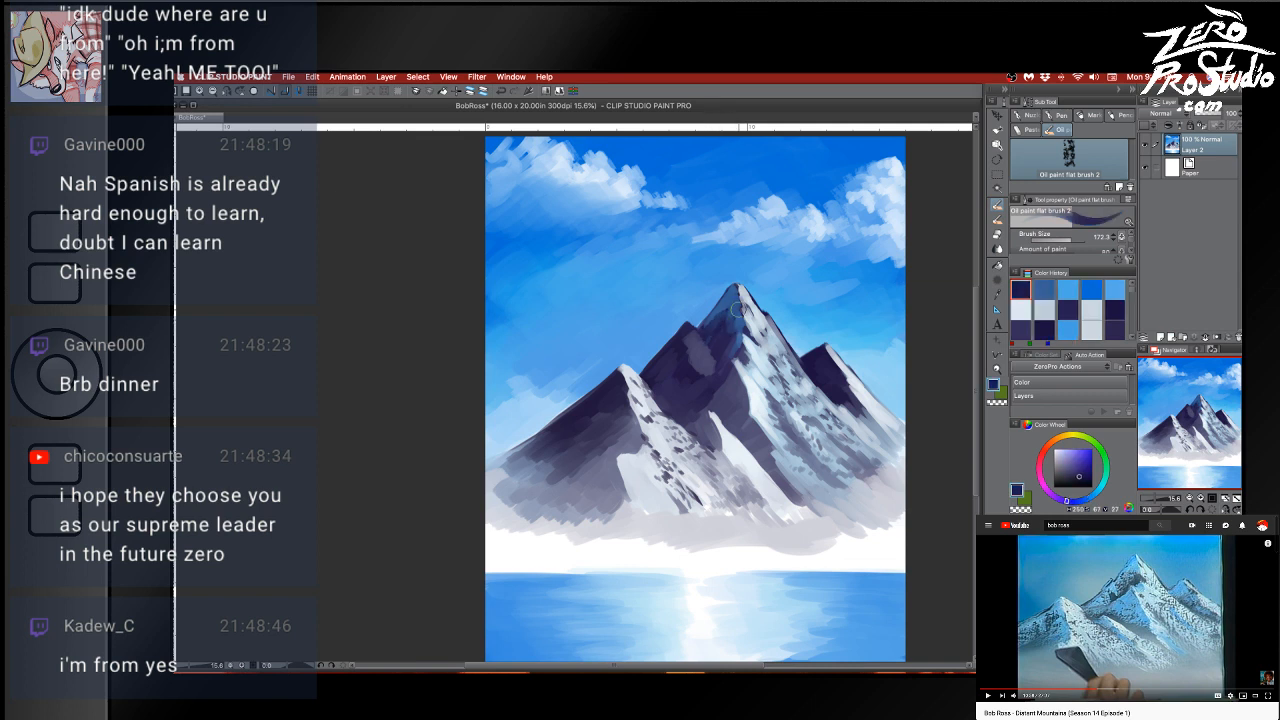
pyautogui.keyDown('alt'); pyautogui.click(730, 312); pyautogui.keyUp('alt')
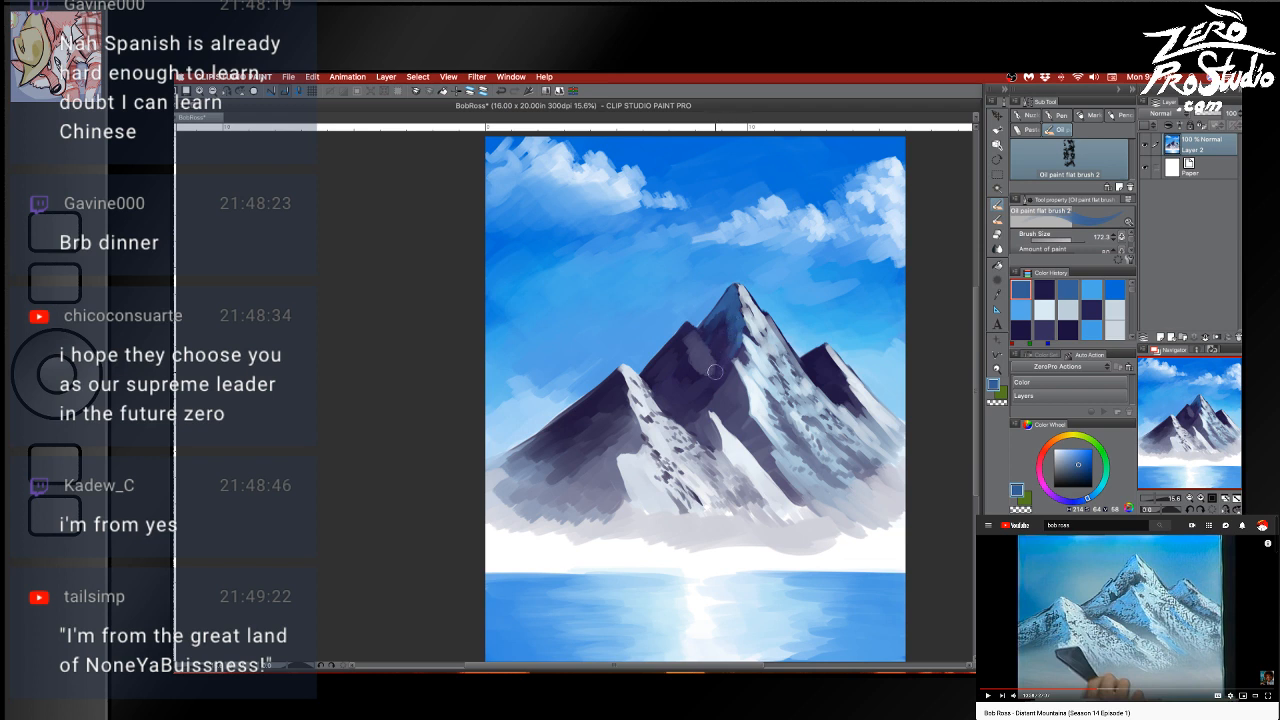
pyautogui.keyDown('alt'); pyautogui.click(723, 314); pyautogui.keyUp('alt')
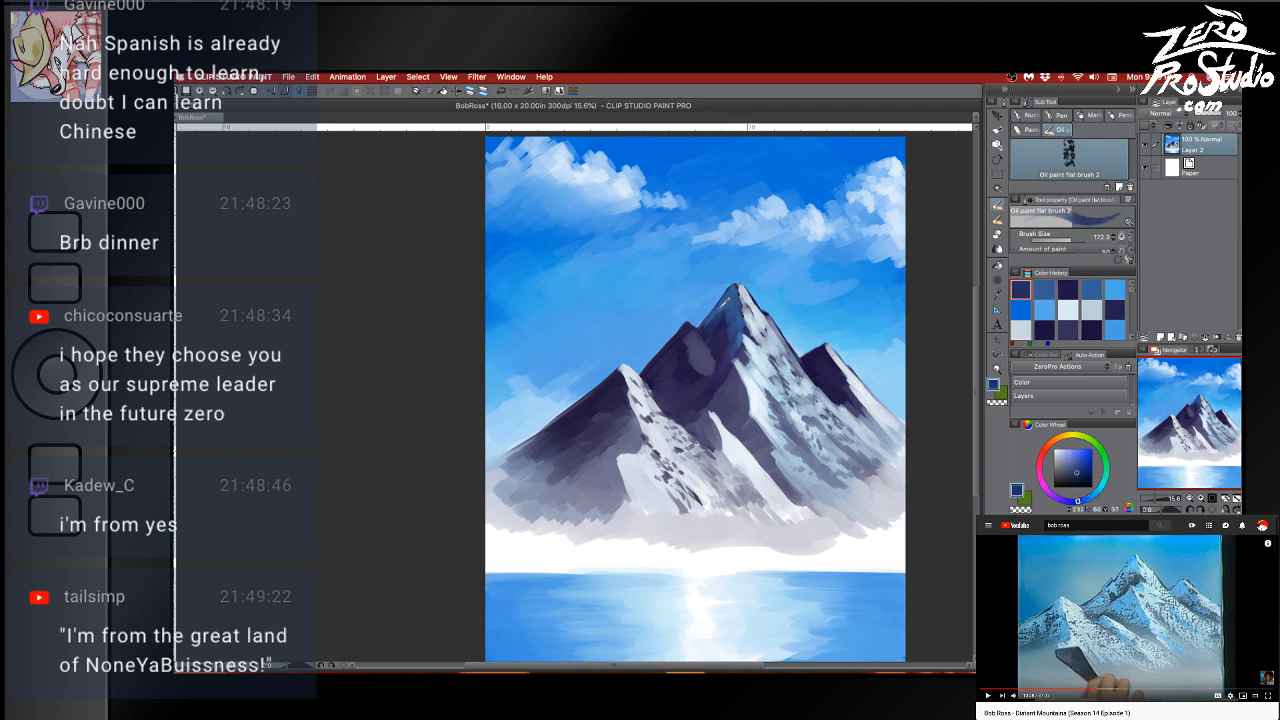
pyautogui.keyDown('alt'); pyautogui.click(729, 315); pyautogui.keyUp('alt')
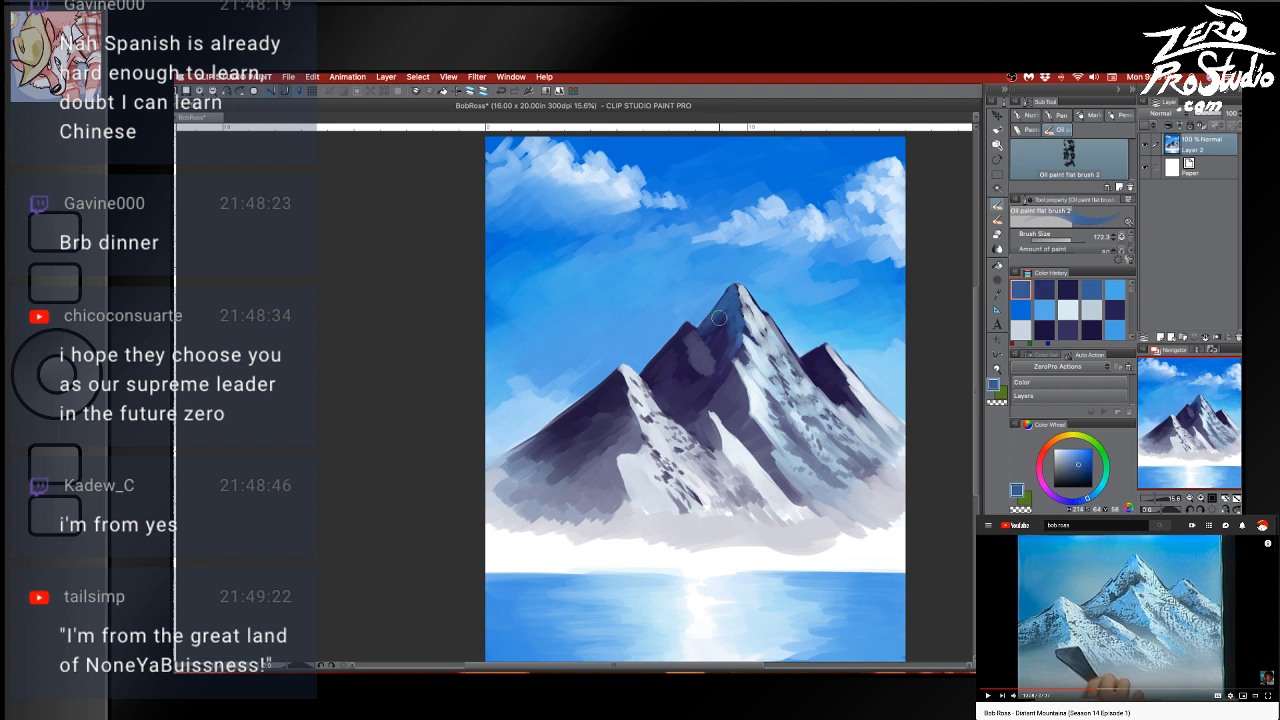
pyautogui.moveTo(717, 343); pyautogui.dragTo(711, 357)
pyautogui.moveTo(716, 316)
pyautogui.mouseDown()
pyautogui.moveTo(714, 334)
pyautogui.moveTo(717, 322)
pyautogui.moveTo(678, 362)
pyautogui.moveTo(683, 342)
pyautogui.moveTo(663, 375)
pyautogui.moveTo(790, 309)
pyautogui.moveTo(760, 336)
pyautogui.mouseUp()
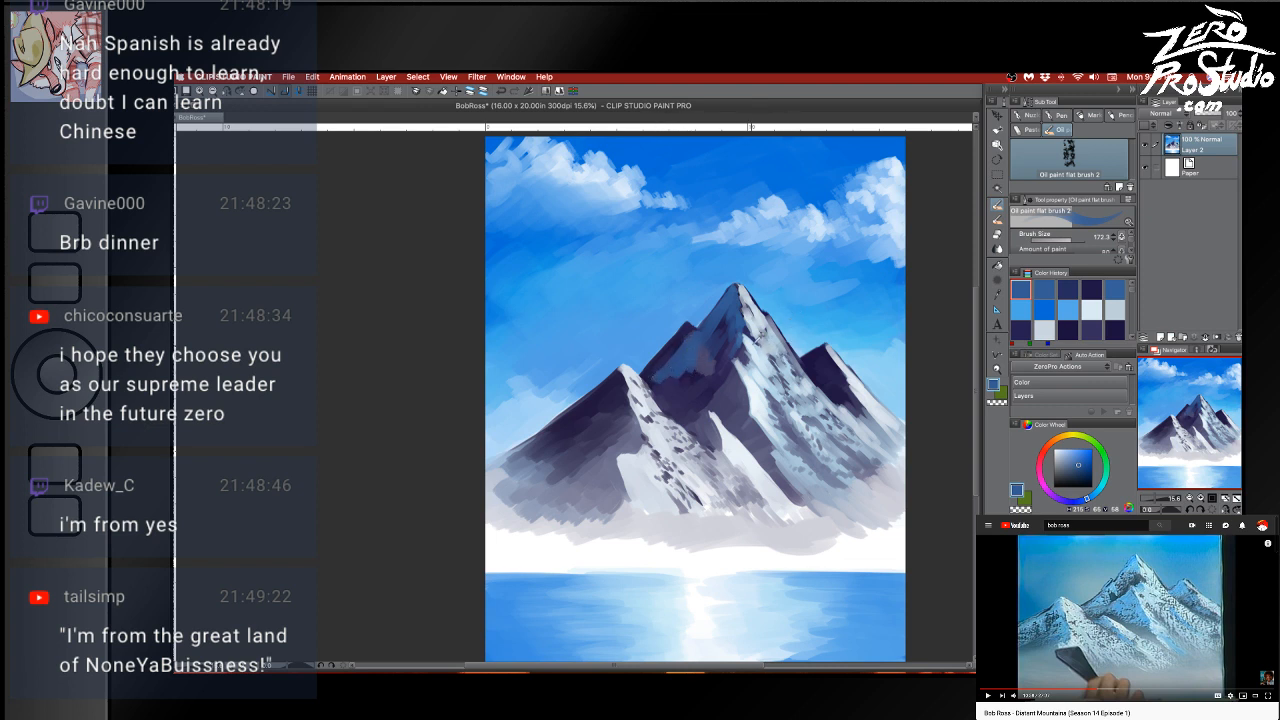
# Try sampled light blues near the main summit with a brush size of about 123 and undo the strokes
pyautogui.keyDown('alt'); pyautogui.click(539, 389); pyautogui.keyUp('alt')
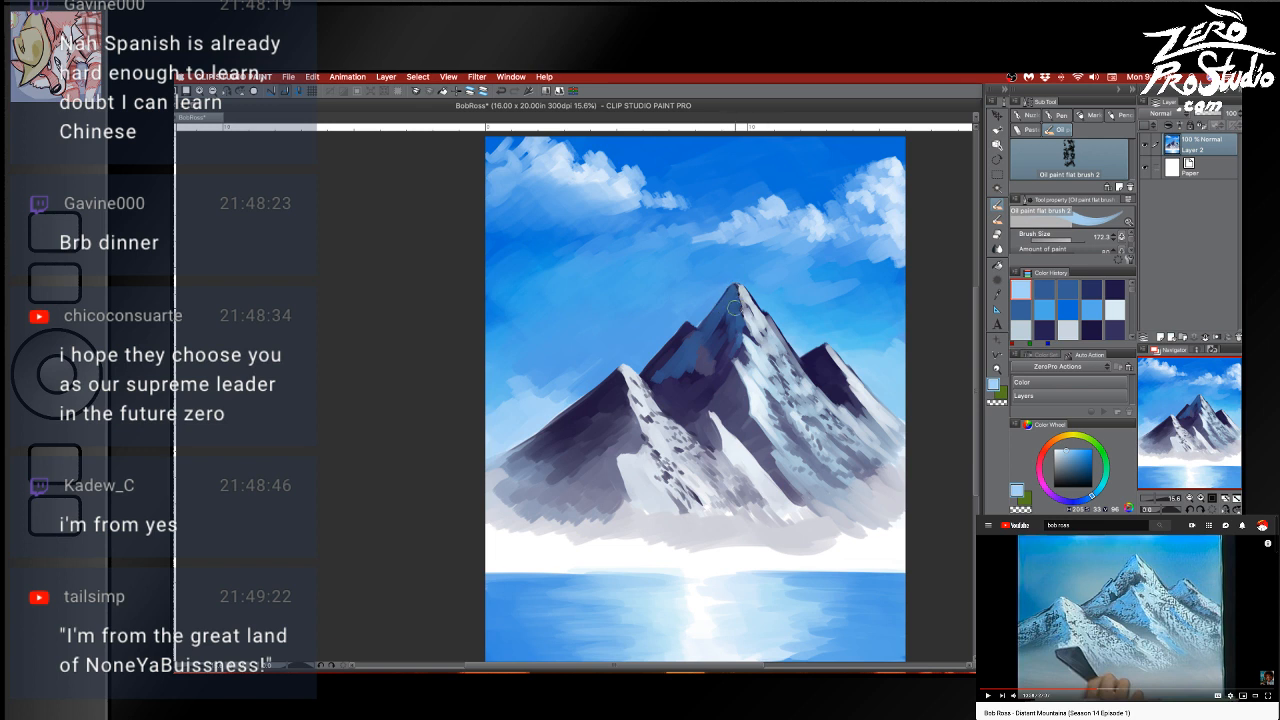
pyautogui.press('[')
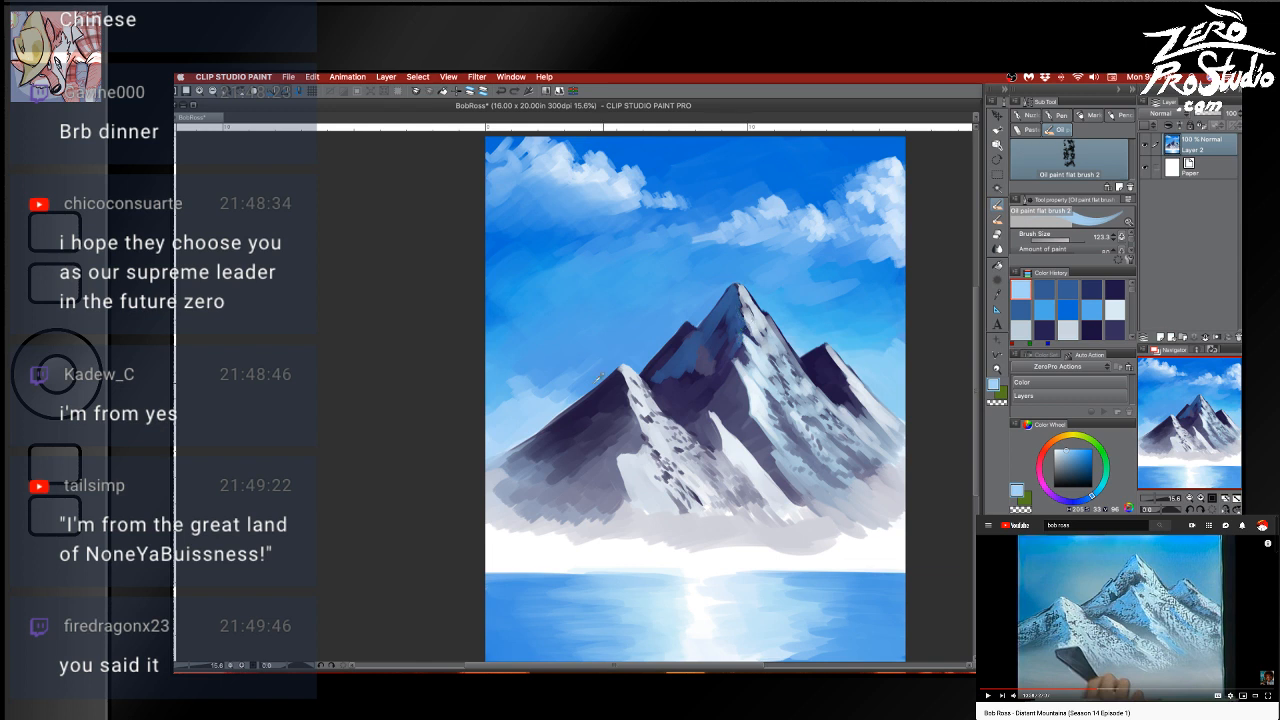
pyautogui.keyDown('alt'); pyautogui.click(742, 294); pyautogui.keyUp('alt')
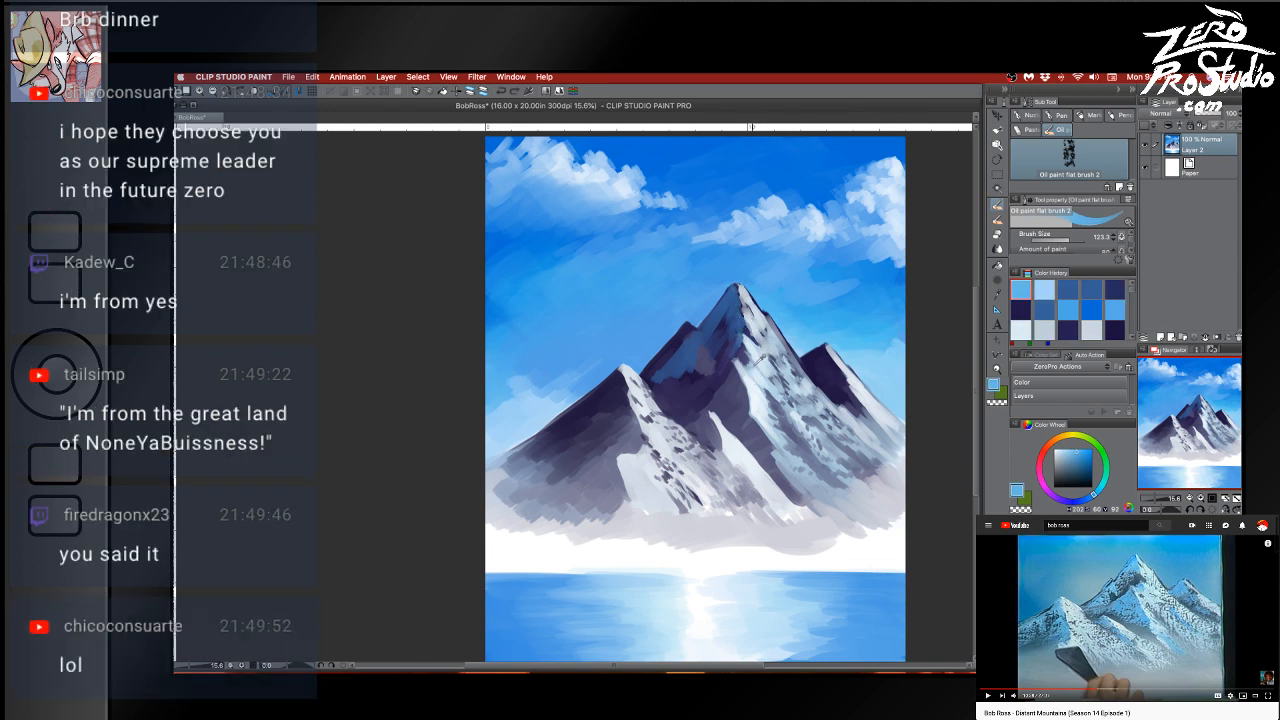
pyautogui.keyDown('alt'); pyautogui.click(753, 369); pyautogui.keyUp('alt')
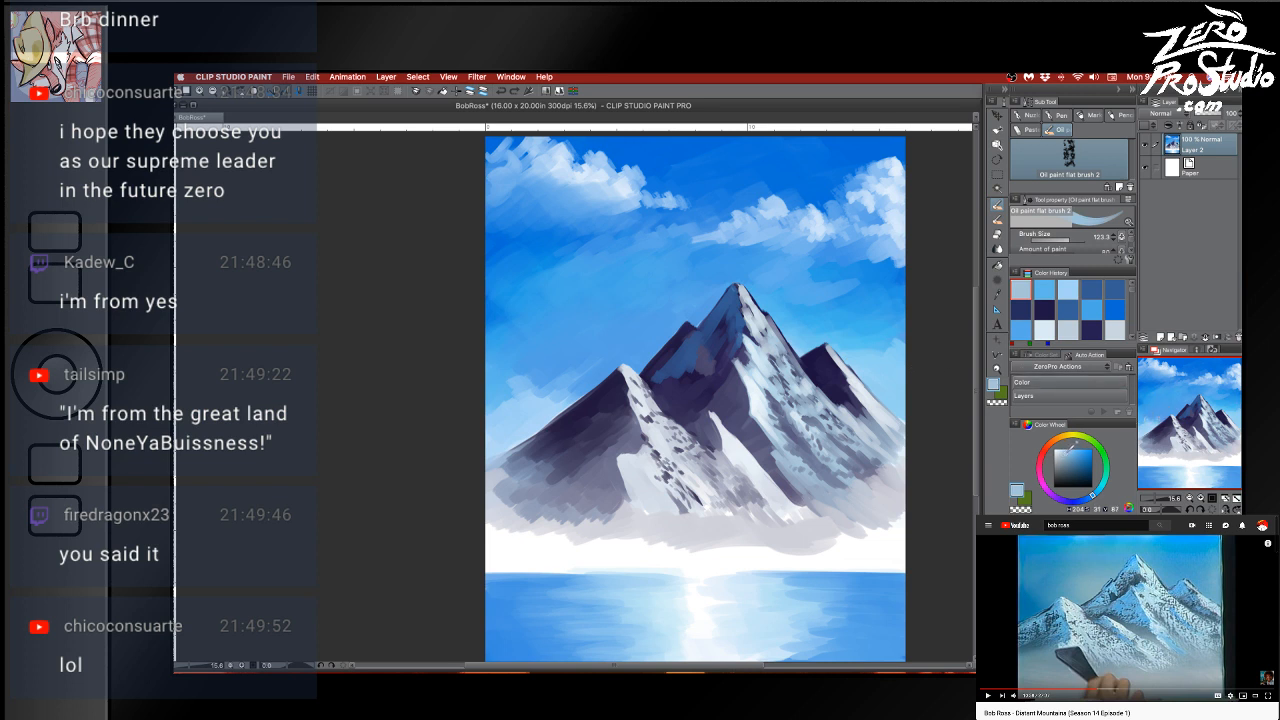
pyautogui.keyDown('alt'); pyautogui.click(736, 288); pyautogui.keyUp('alt')
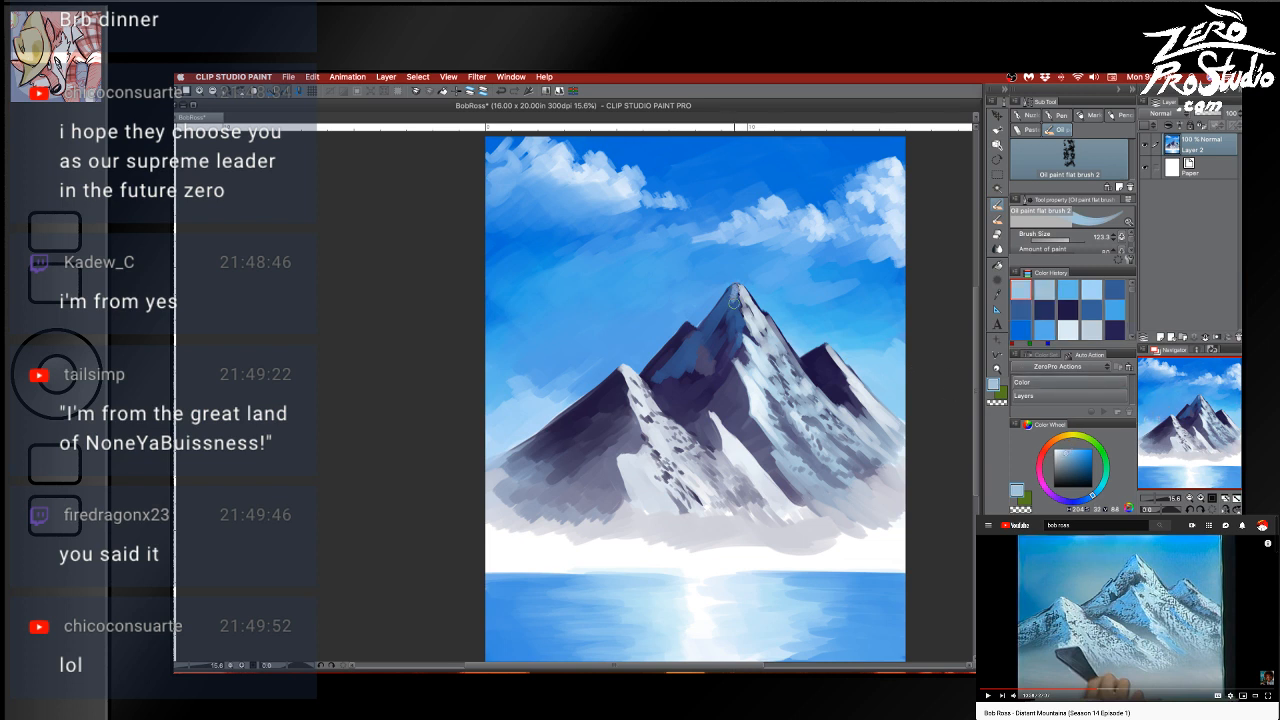
pyautogui.moveTo(746, 316); pyautogui.dragTo(748, 316)
pyautogui.press('super+z')
pyautogui.press('super+z')
# Choose a muted grey-blue, test it down the shaded summit face with a brush size of about 174, and undo the test strokes
pyautogui.click(1072, 452)
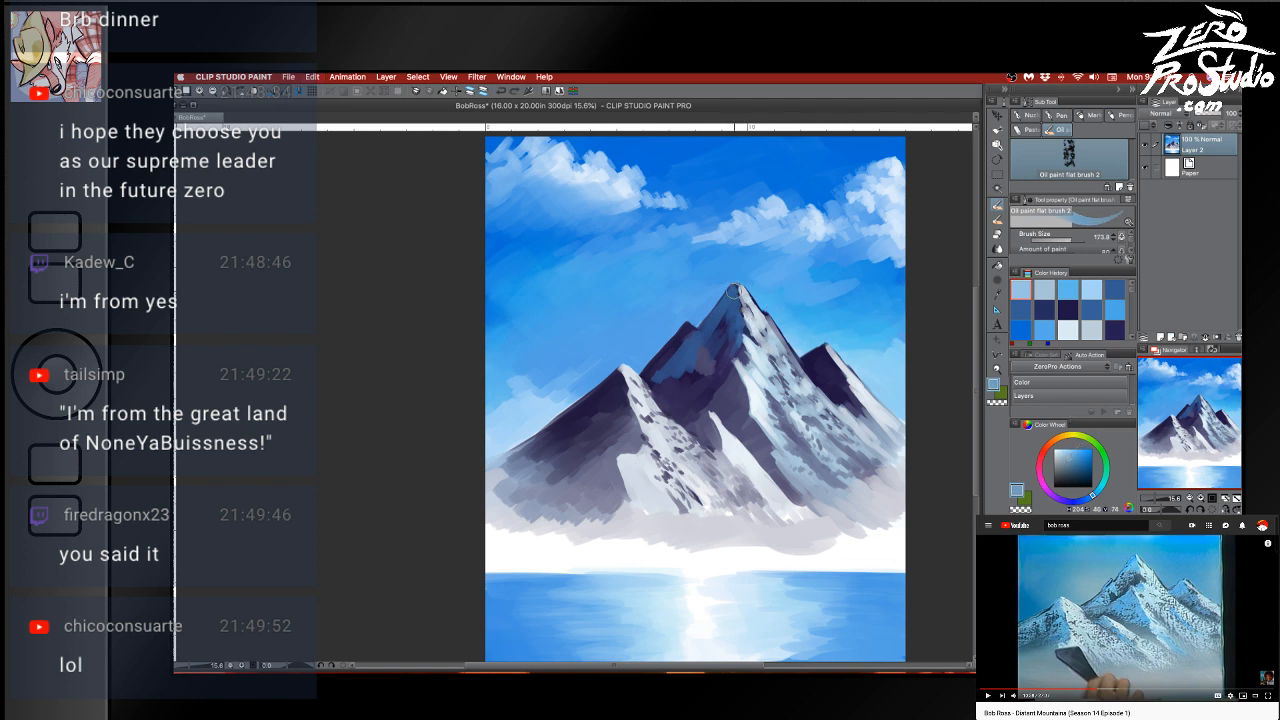
pyautogui.moveTo(734, 291)
pyautogui.mouseDown()
pyautogui.moveTo(711, 326)
pyautogui.moveTo(731, 308)
pyautogui.mouseUp()
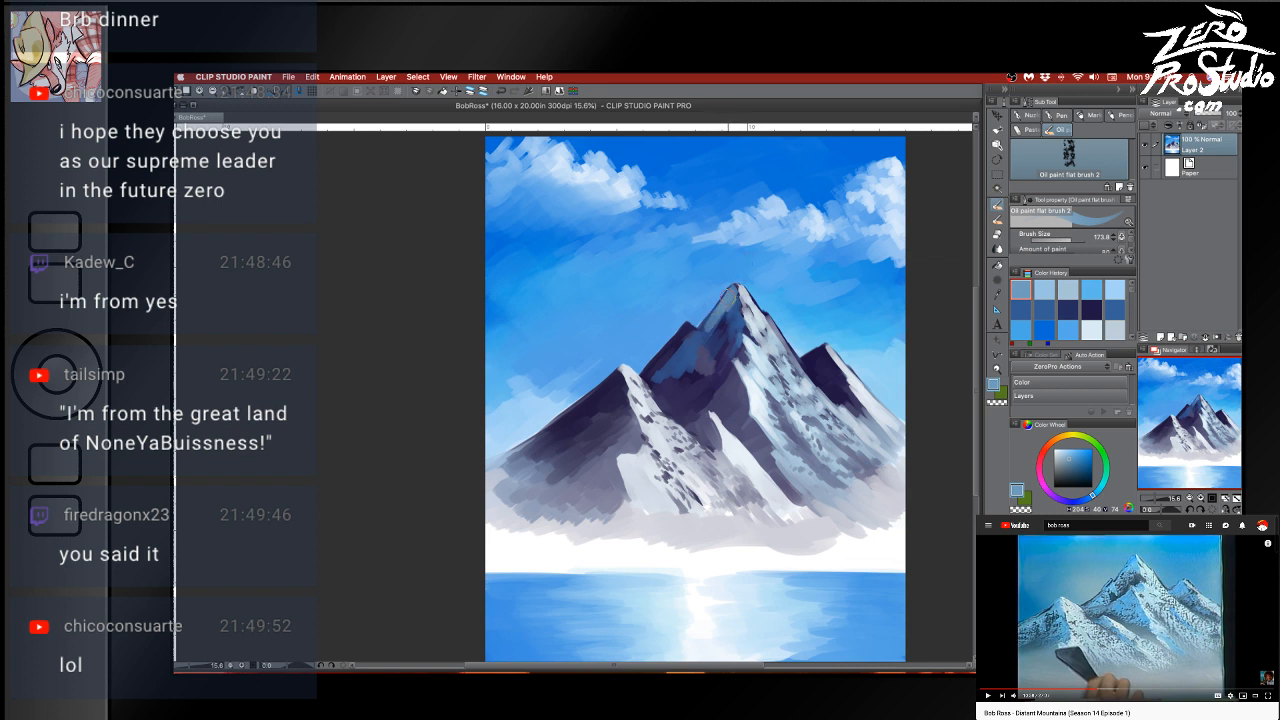
pyautogui.press('super+z')
pyautogui.moveTo(727, 299); pyautogui.dragTo(706, 330)
pyautogui.press('super+z')
pyautogui.press('super+z')
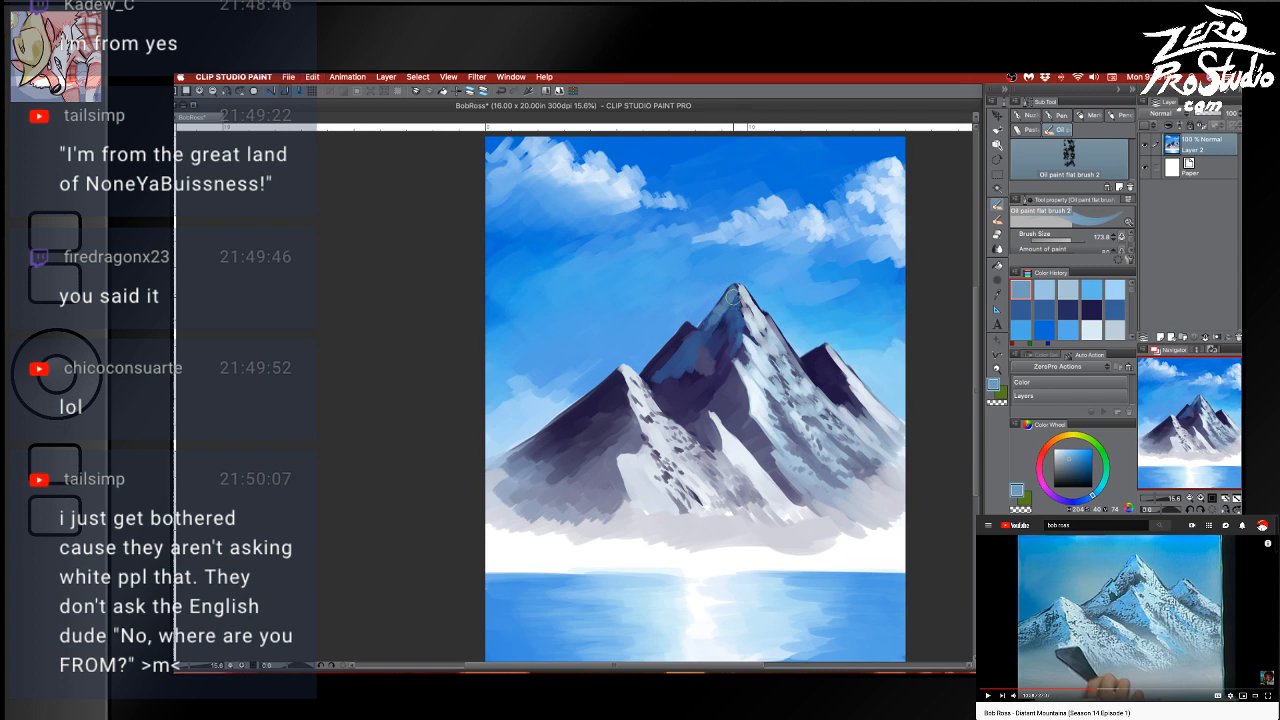
# Paint muted grey-blue snow across the shaded face and neighbouring shoulder peak, undoing the stray strokes
pyautogui.click(708, 341)
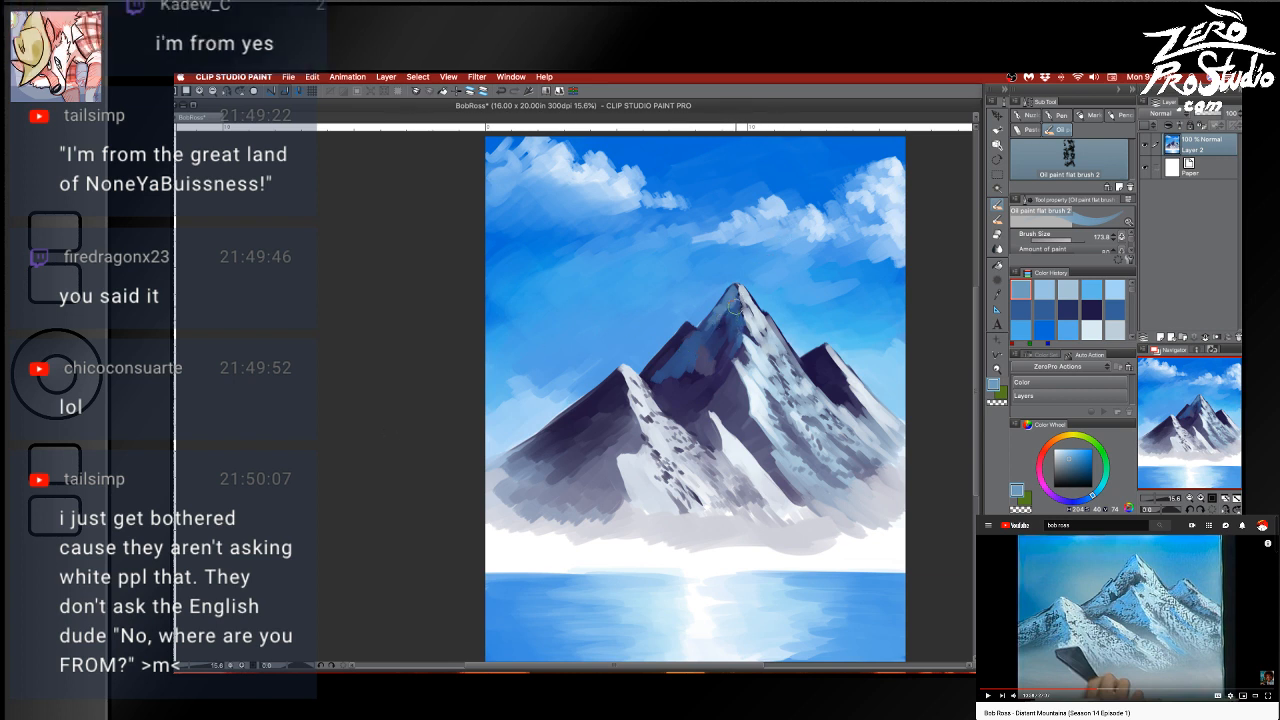
pyautogui.moveTo(706, 340)
pyautogui.mouseDown()
pyautogui.moveTo(737, 302)
pyautogui.moveTo(731, 337)
pyautogui.moveTo(694, 346)
pyautogui.moveTo(688, 331)
pyautogui.moveTo(671, 348)
pyautogui.moveTo(685, 328)
pyautogui.moveTo(648, 375)
pyautogui.moveTo(700, 352)
pyautogui.mouseUp()
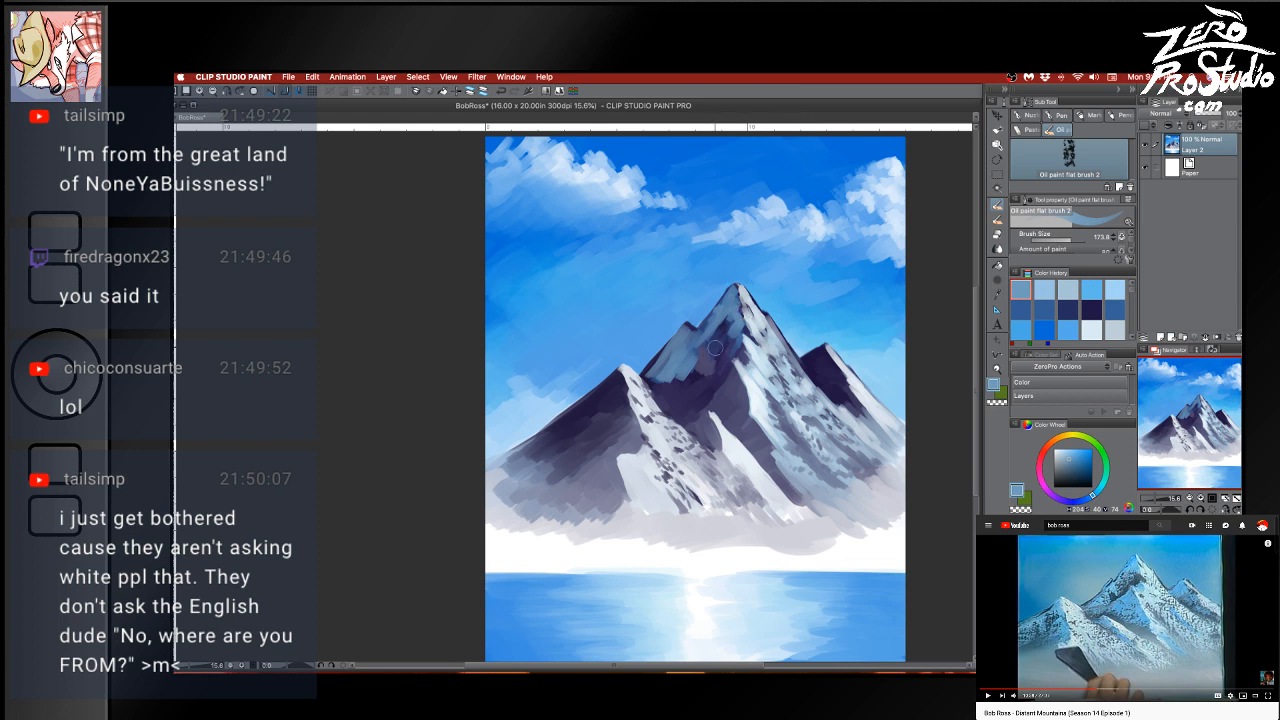
pyautogui.moveTo(698, 352); pyautogui.dragTo(707, 366)
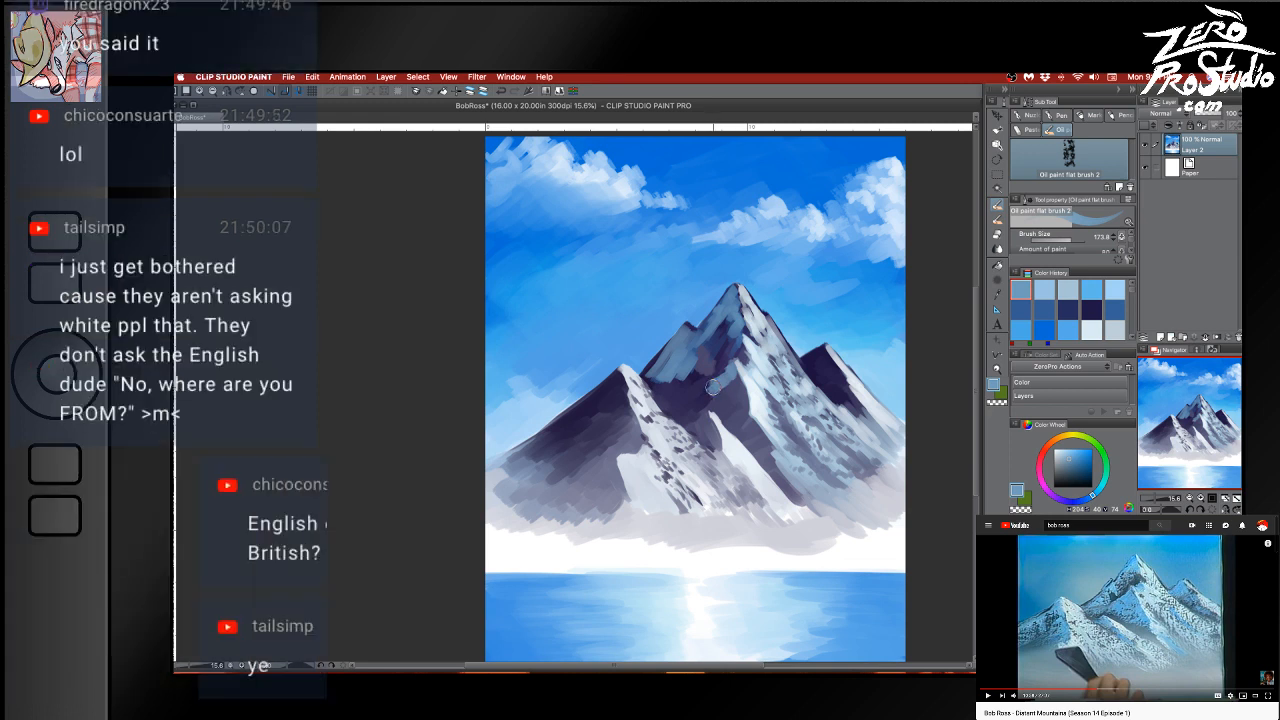
pyautogui.moveTo(714, 386)
pyautogui.mouseDown()
pyautogui.moveTo(683, 406)
pyautogui.moveTo(721, 388)
pyautogui.moveTo(689, 407)
pyautogui.moveTo(700, 399)
pyautogui.moveTo(671, 404)
pyautogui.moveTo(703, 391)
pyautogui.moveTo(684, 400)
pyautogui.moveTo(697, 393)
pyautogui.moveTo(654, 385)
pyautogui.moveTo(693, 332)
pyautogui.mouseUp()
pyautogui.press('super+z')
pyautogui.press('super+z')
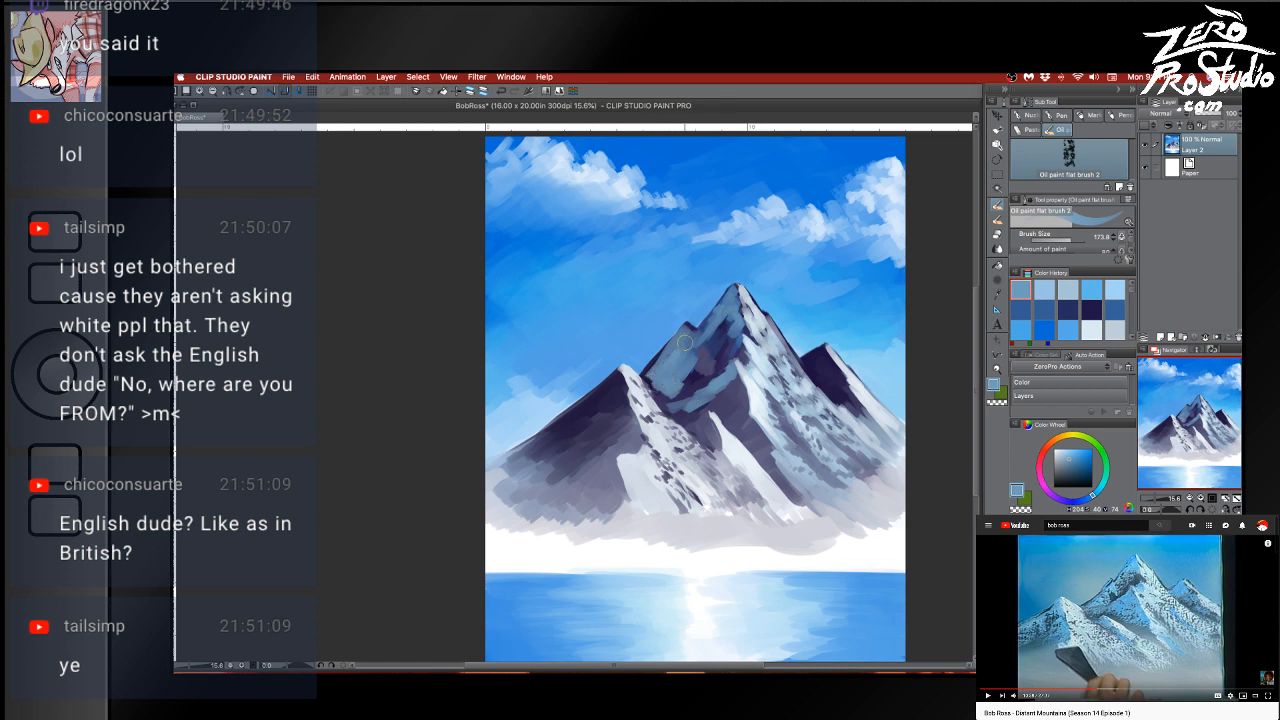
# Try thin dark purple strokes along the shoulder peak's outer slope with a small brush and undo them
pyautogui.keyDown('alt'); pyautogui.click(664, 358); pyautogui.keyUp('alt')
pyautogui.moveTo(664, 366); pyautogui.dragTo(660, 366)
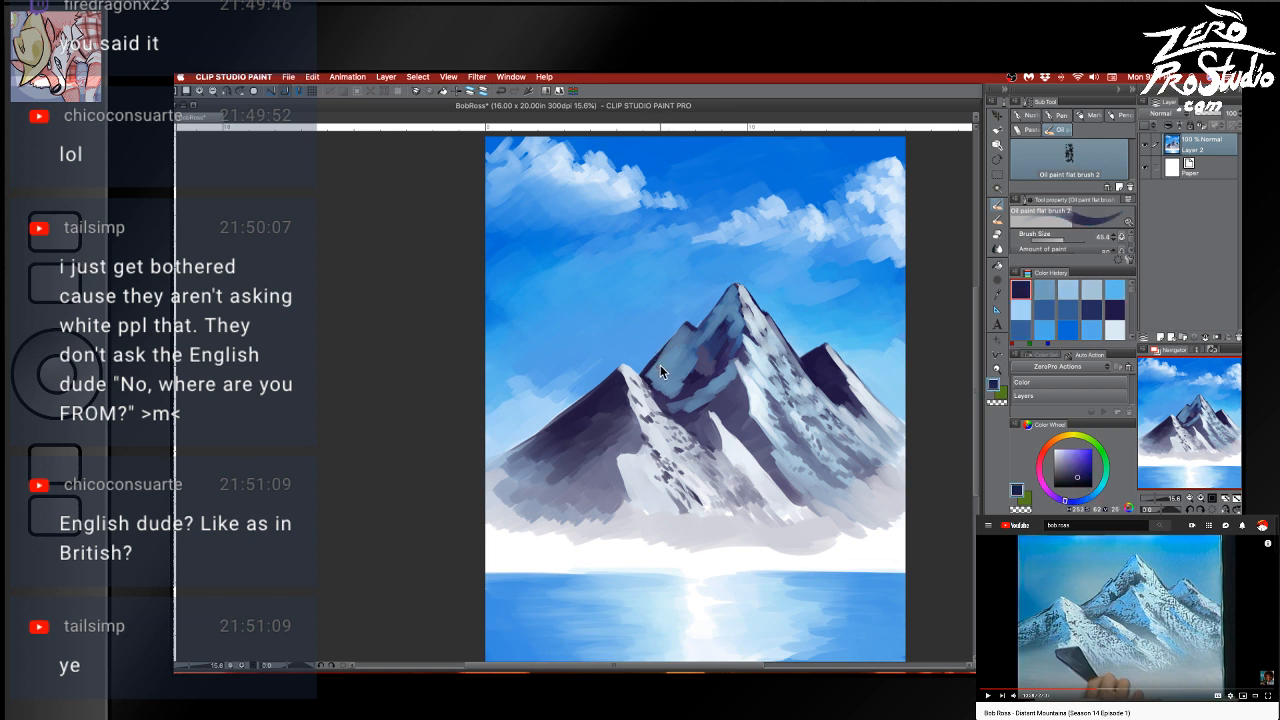
pyautogui.moveTo(657, 360)
pyautogui.mouseDown()
pyautogui.moveTo(676, 340)
pyautogui.moveTo(645, 378)
pyautogui.mouseUp()
pyautogui.press('super+z')
pyautogui.press('super+z')
# Touch up the shoulder peak's snow with sampled muted blue, enlarging the brush to about 131
pyautogui.press(']')
pyautogui.press(']')
pyautogui.press(']')
pyautogui.press(']')
pyautogui.press(']')
pyautogui.keyDown('alt'); pyautogui.click(681, 369); pyautogui.keyUp('alt')
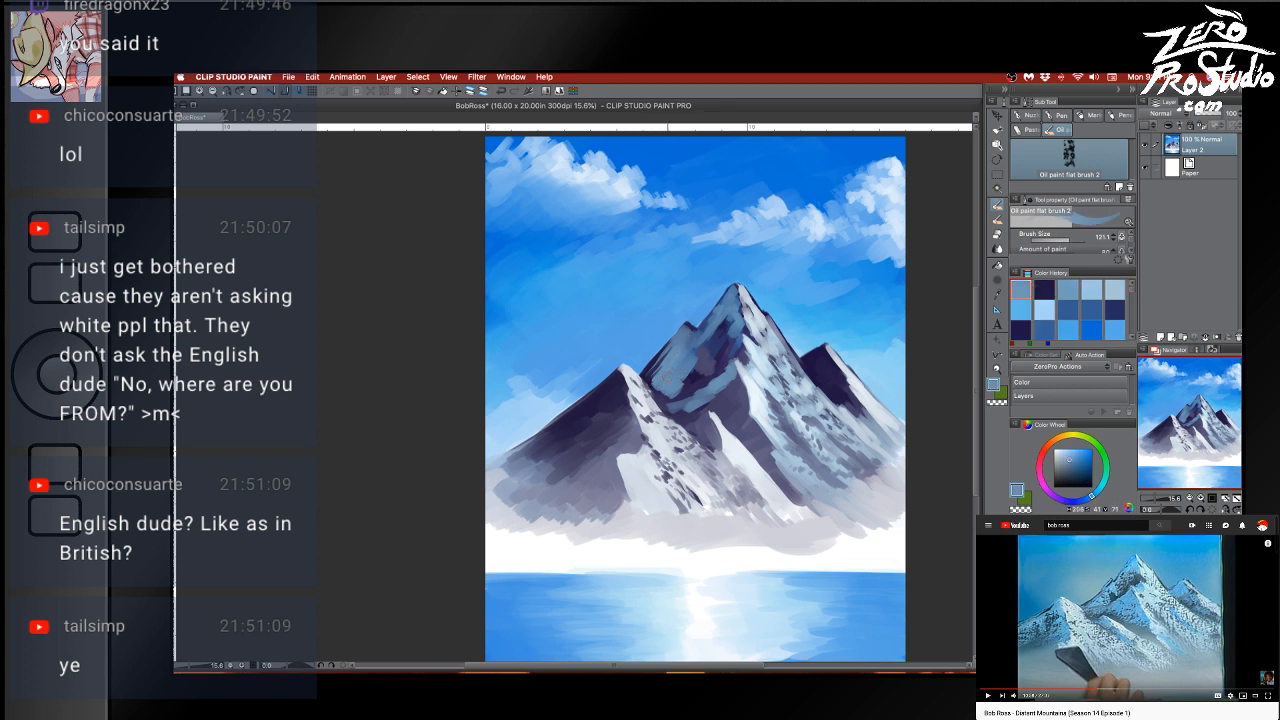
pyautogui.press(']')
# Add sampled dark purple rock accents to the shoulder peak's blue snow, reducing the brush size to about 70
pyautogui.keyDown('alt'); pyautogui.click(684, 338); pyautogui.keyUp('alt')
pyautogui.press('[')
pyautogui.press('[')
pyautogui.press('[')
pyautogui.press('[')
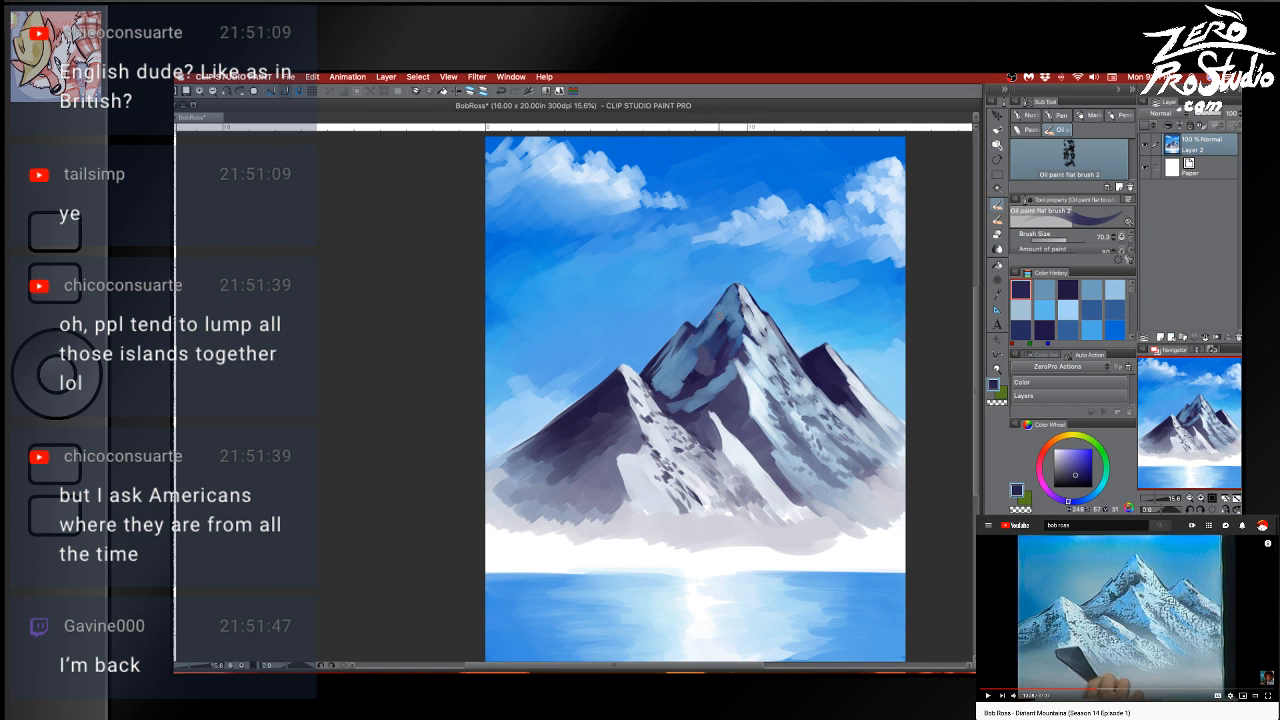
# Rework the snow between the shoulder peak and main summit with sampled blues, raising the brush size to about 119
pyautogui.keyDown('alt'); pyautogui.click(701, 318); pyautogui.keyUp('alt')
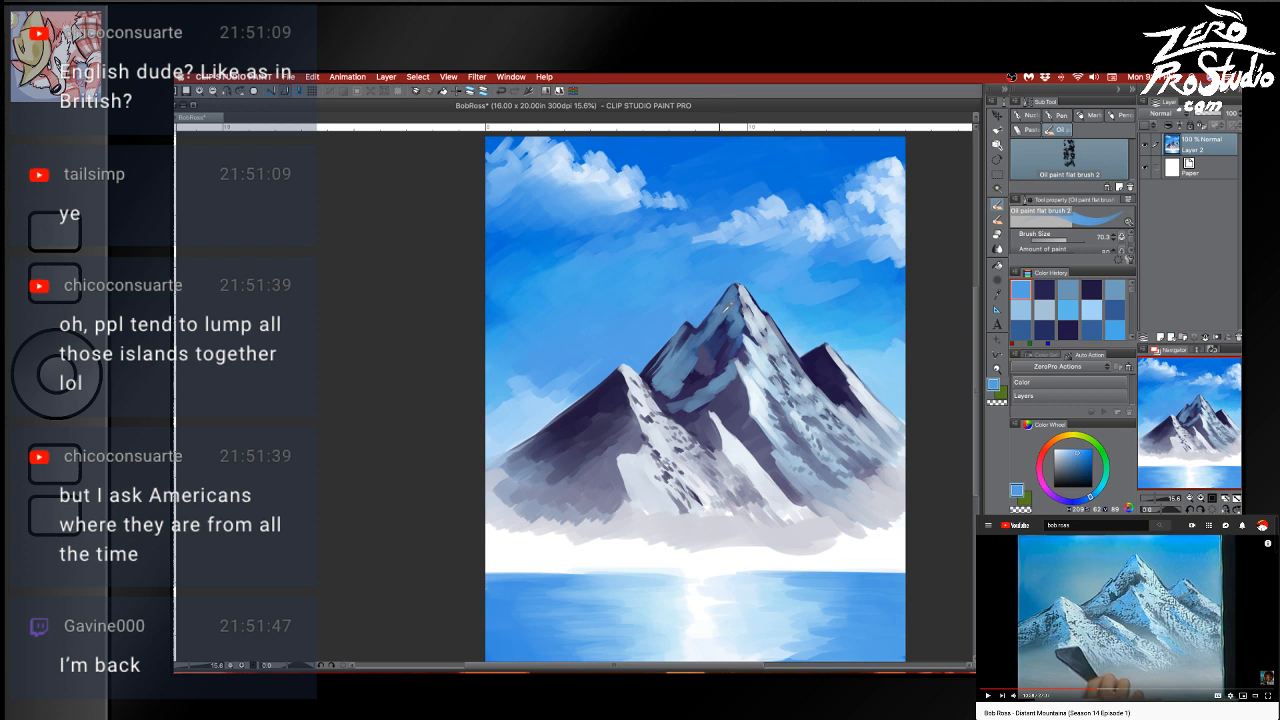
pyautogui.keyDown('alt'); pyautogui.click(679, 355); pyautogui.keyUp('alt')
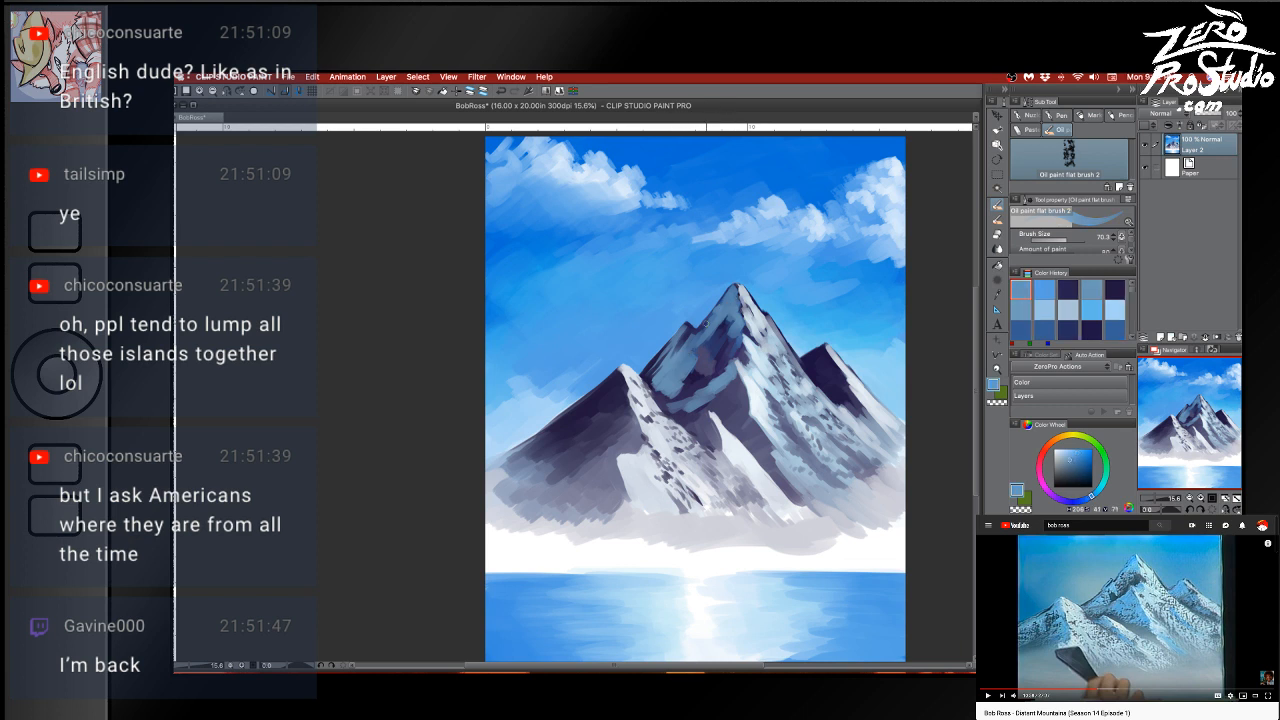
pyautogui.moveTo(715, 314); pyautogui.dragTo(706, 327)
pyautogui.press(']')
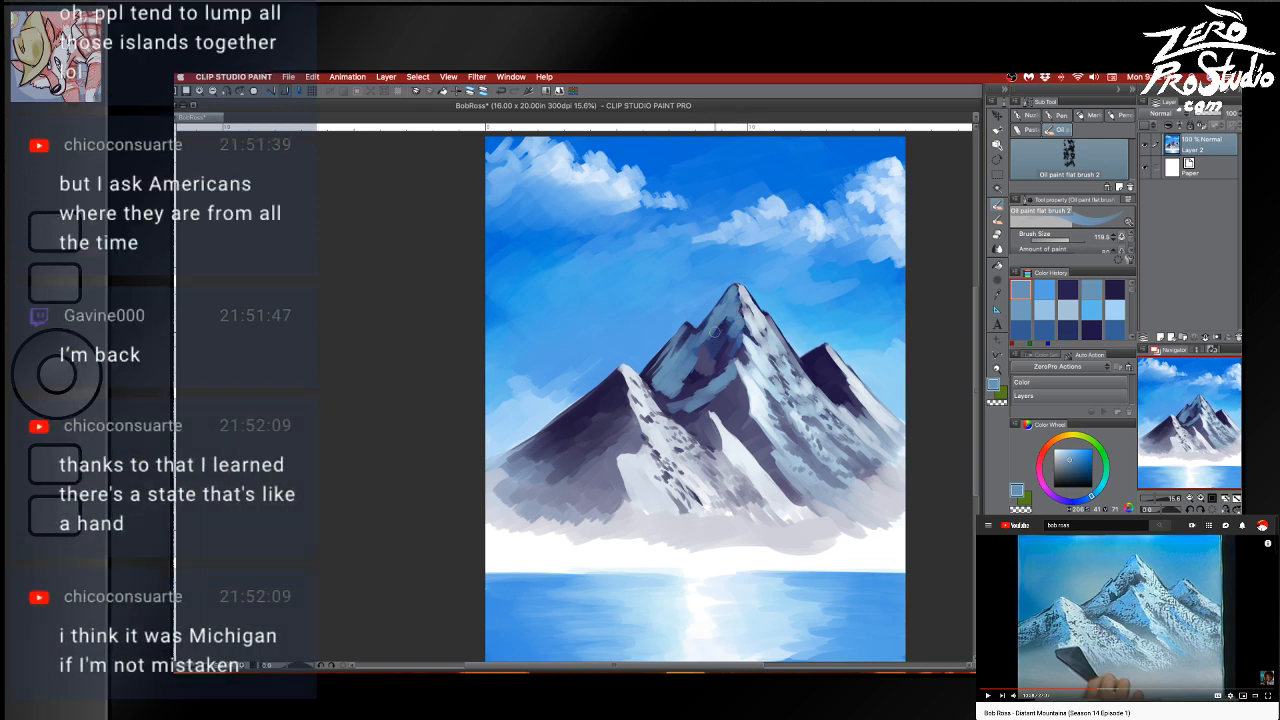
# Break up the middle and lower shaded face with alternating sampled dark purple rock and muted blue snow strokes
pyautogui.keyDown('alt'); pyautogui.click(733, 330); pyautogui.keyUp('alt')
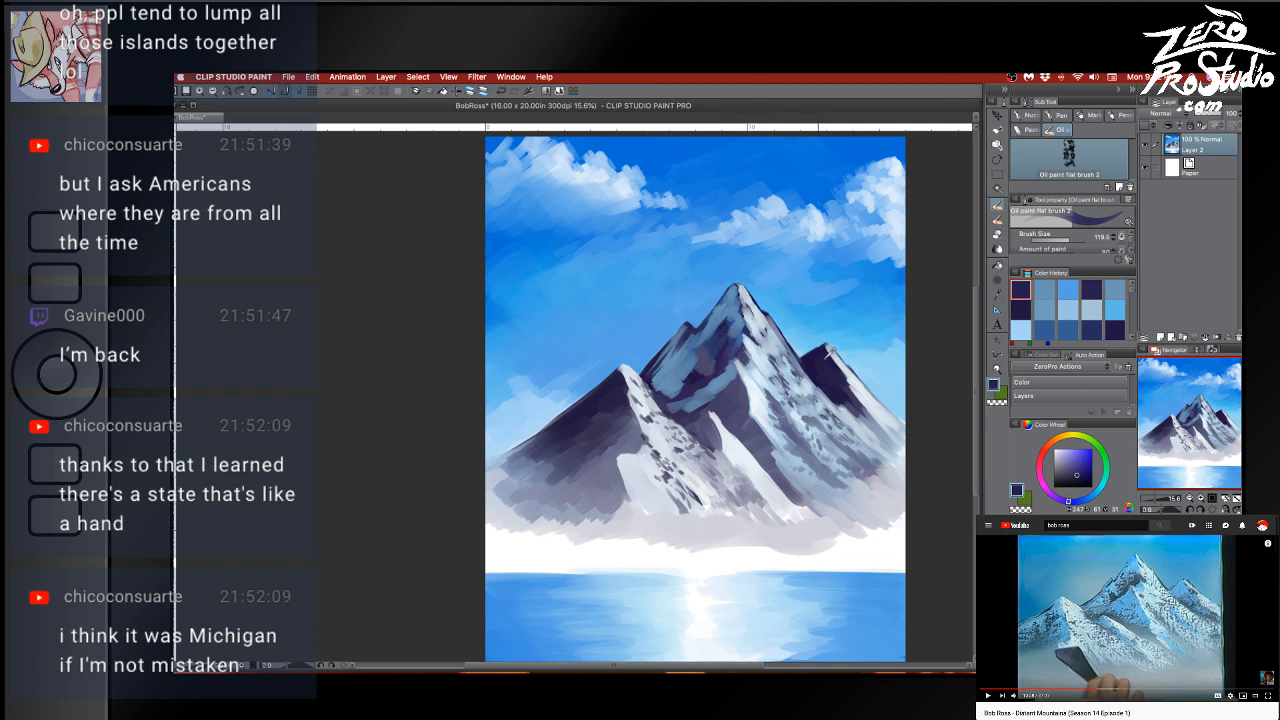
pyautogui.keyDown('alt'); pyautogui.click(830, 354); pyautogui.keyUp('alt')
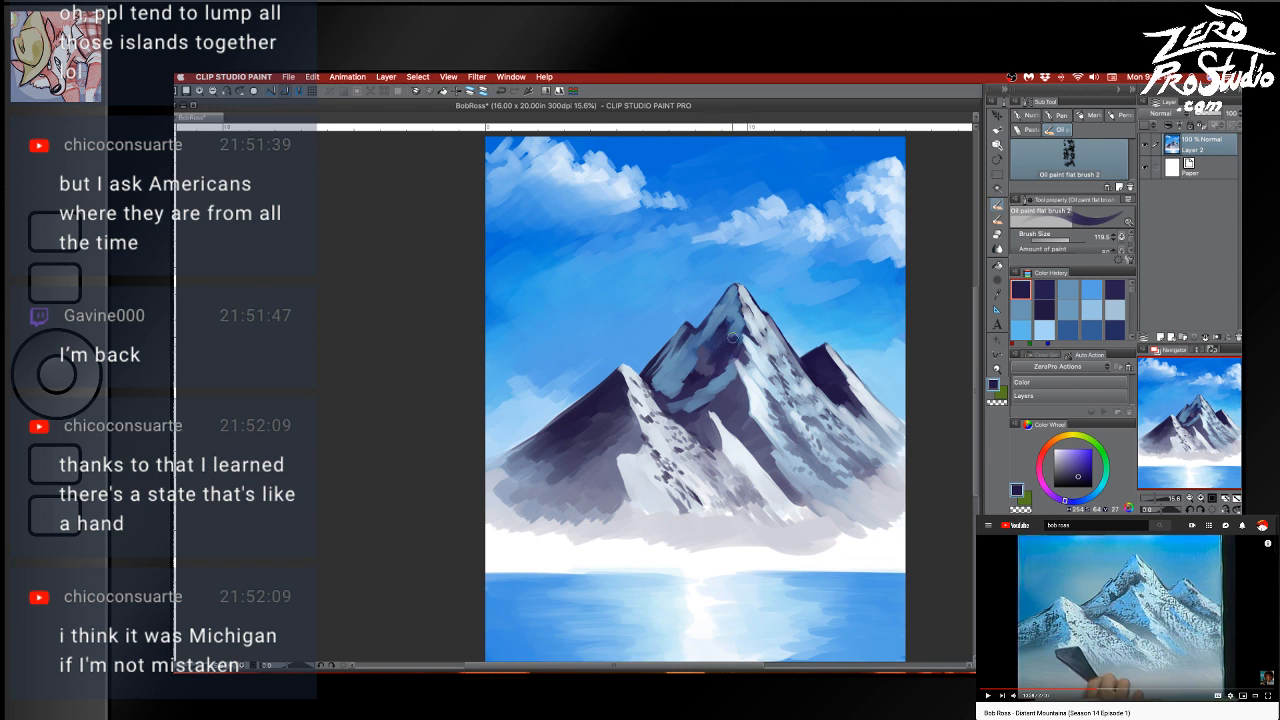
pyautogui.keyDown('alt'); pyautogui.click(712, 344); pyautogui.keyUp('alt')
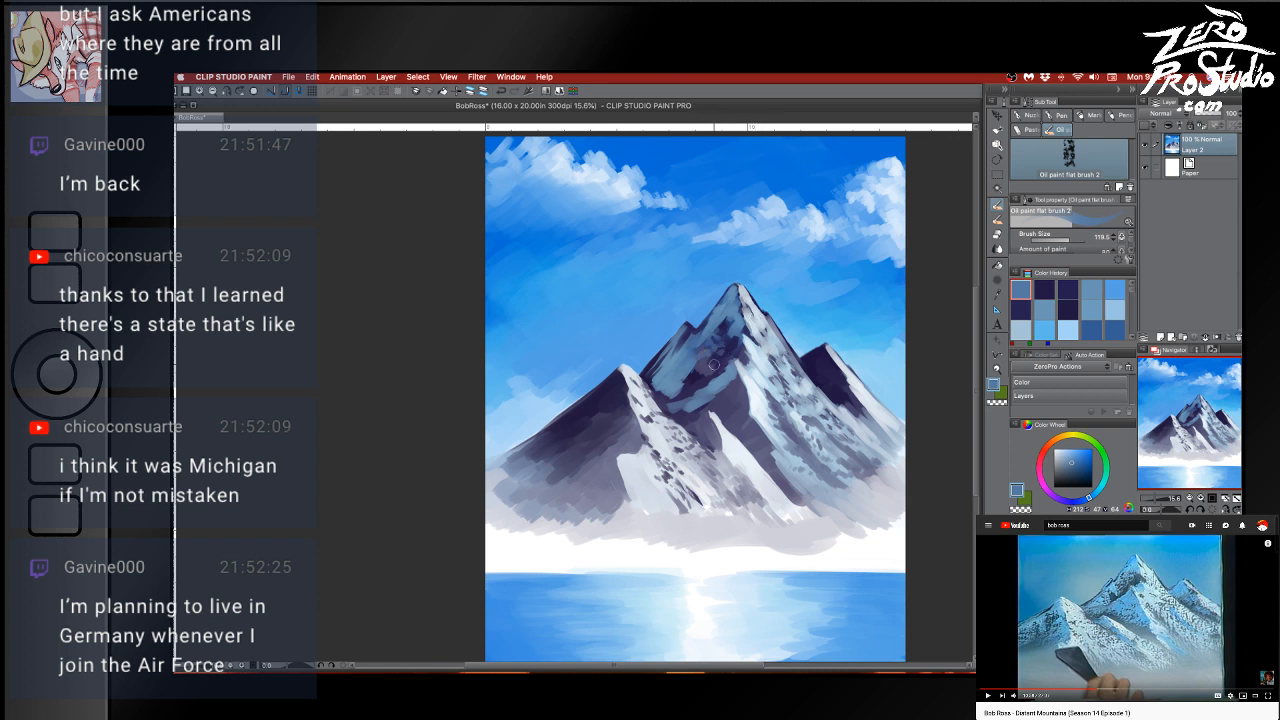
pyautogui.keyDown('alt'); pyautogui.click(706, 372); pyautogui.keyUp('alt')
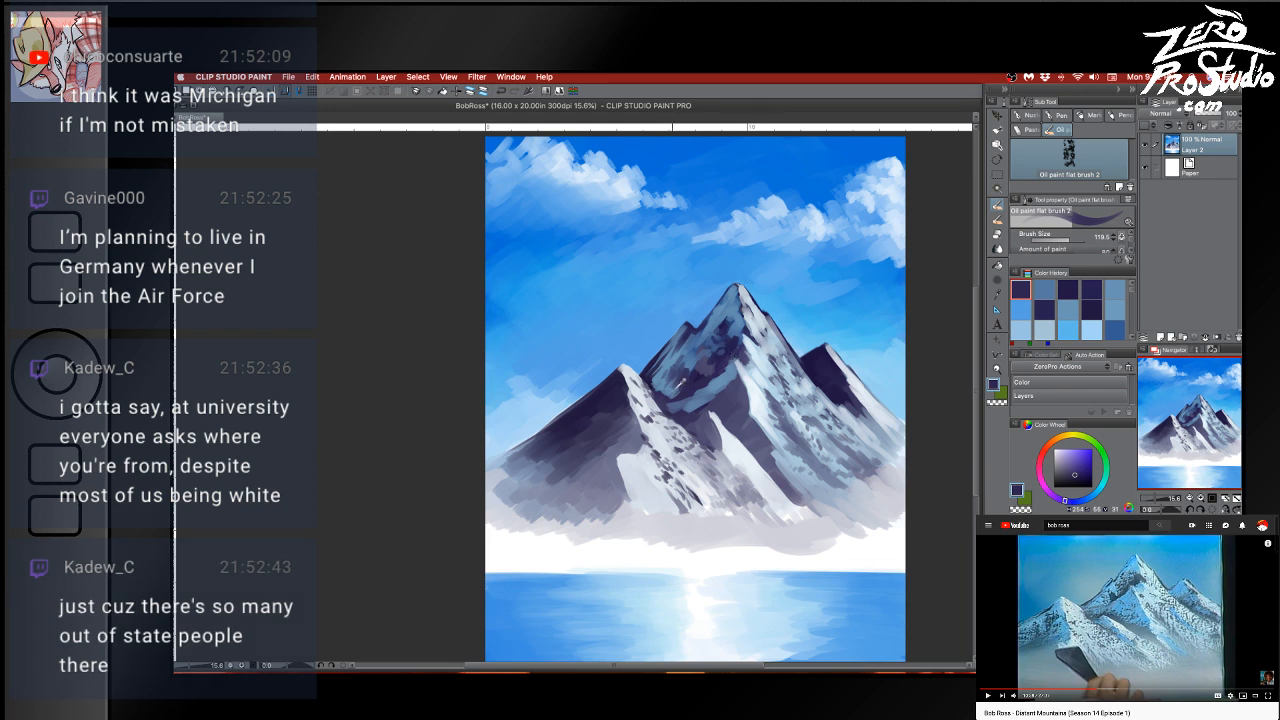
pyautogui.keyDown('alt'); pyautogui.click(679, 385); pyautogui.keyUp('alt')
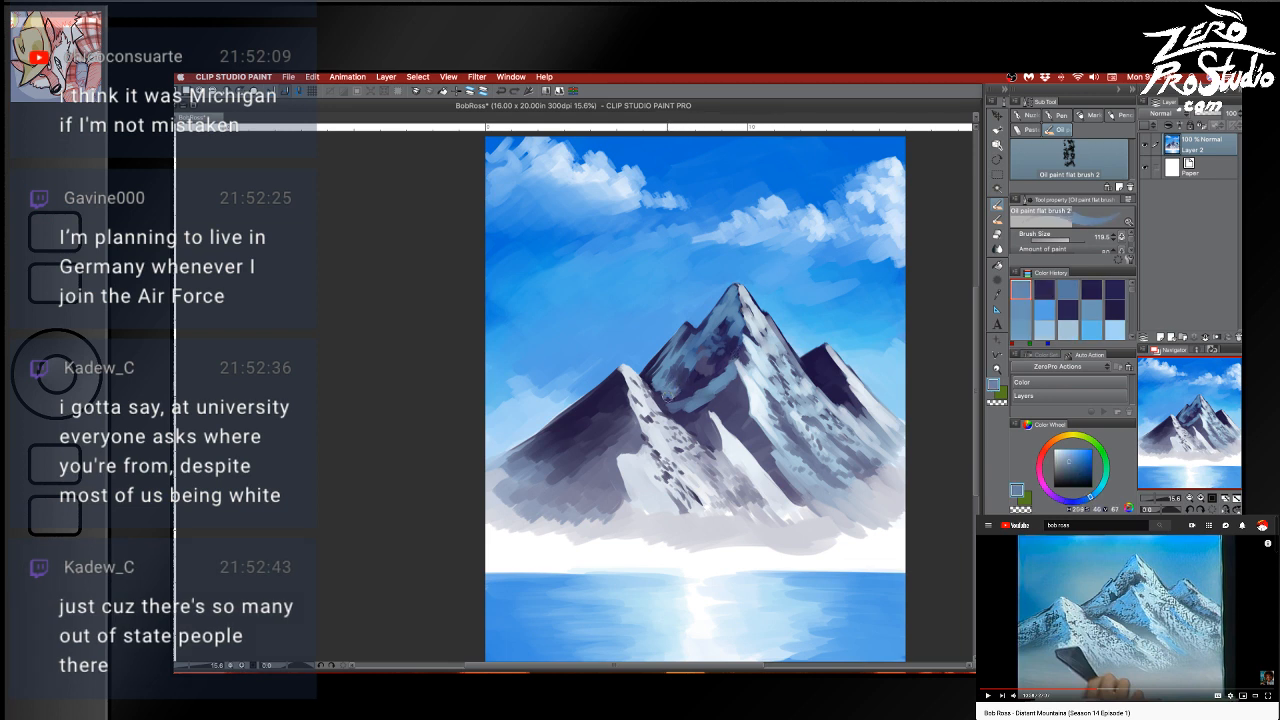
pyautogui.moveTo(670, 396); pyautogui.dragTo(690, 388)
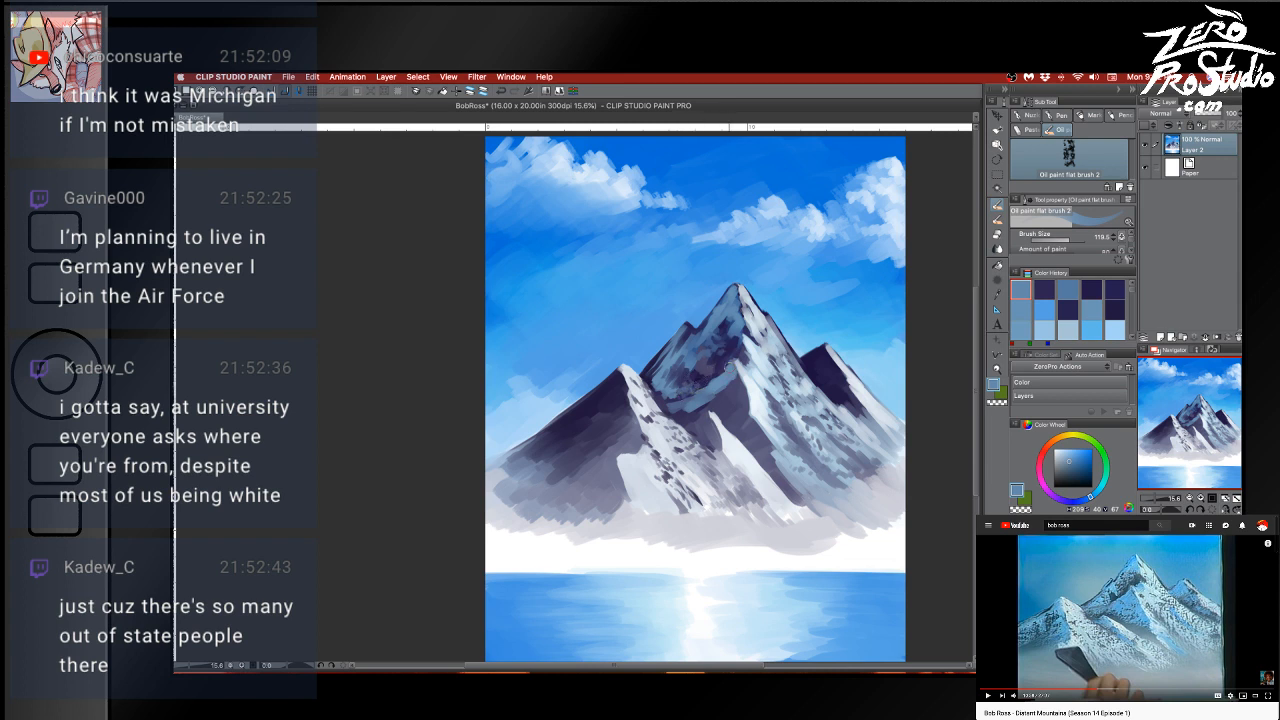
# Refine the shaded face's upper rock texture with sampled dark purple and muted blue, and sample a grey-blue at a brush size of about 154
pyautogui.keyDown('alt'); pyautogui.click(716, 370); pyautogui.keyUp('alt')
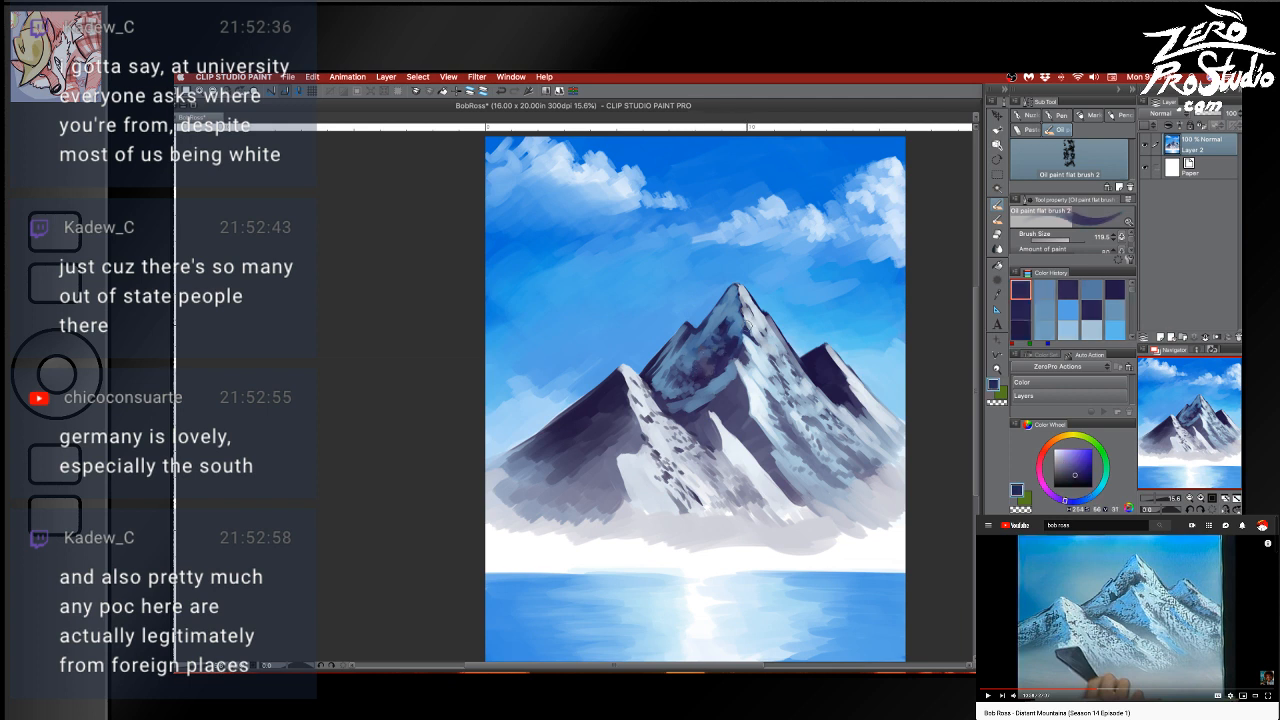
pyautogui.keyDown('alt'); pyautogui.click(704, 345); pyautogui.keyUp('alt')
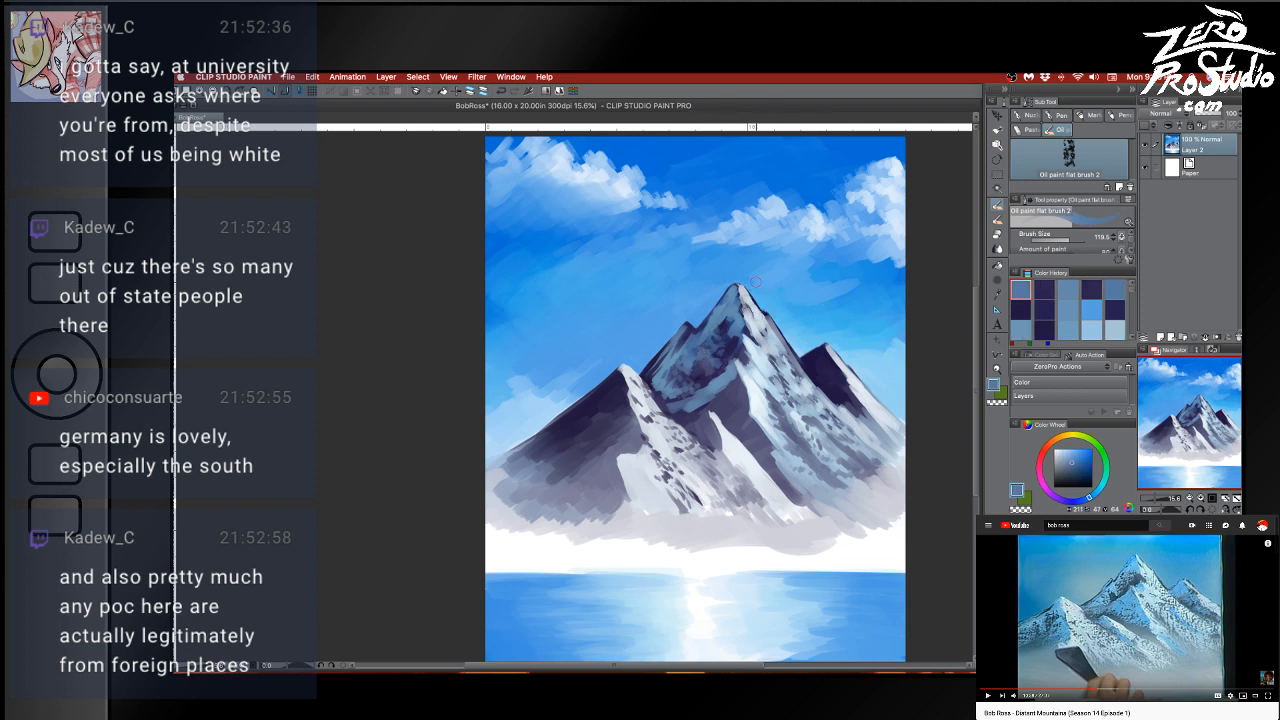
pyautogui.keyDown('alt'); pyautogui.click(724, 328); pyautogui.keyUp('alt')
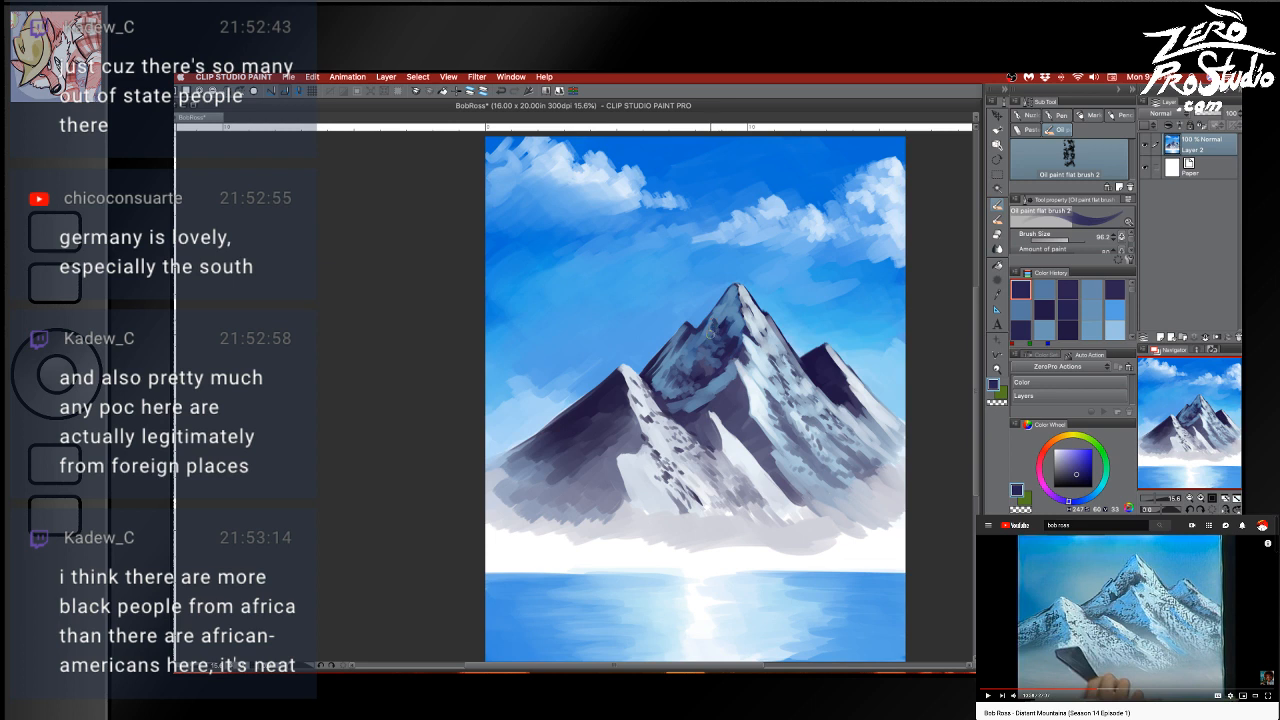
pyautogui.click(725, 314)
pyautogui.keyDown('alt'); pyautogui.click(722, 327); pyautogui.keyUp('alt')
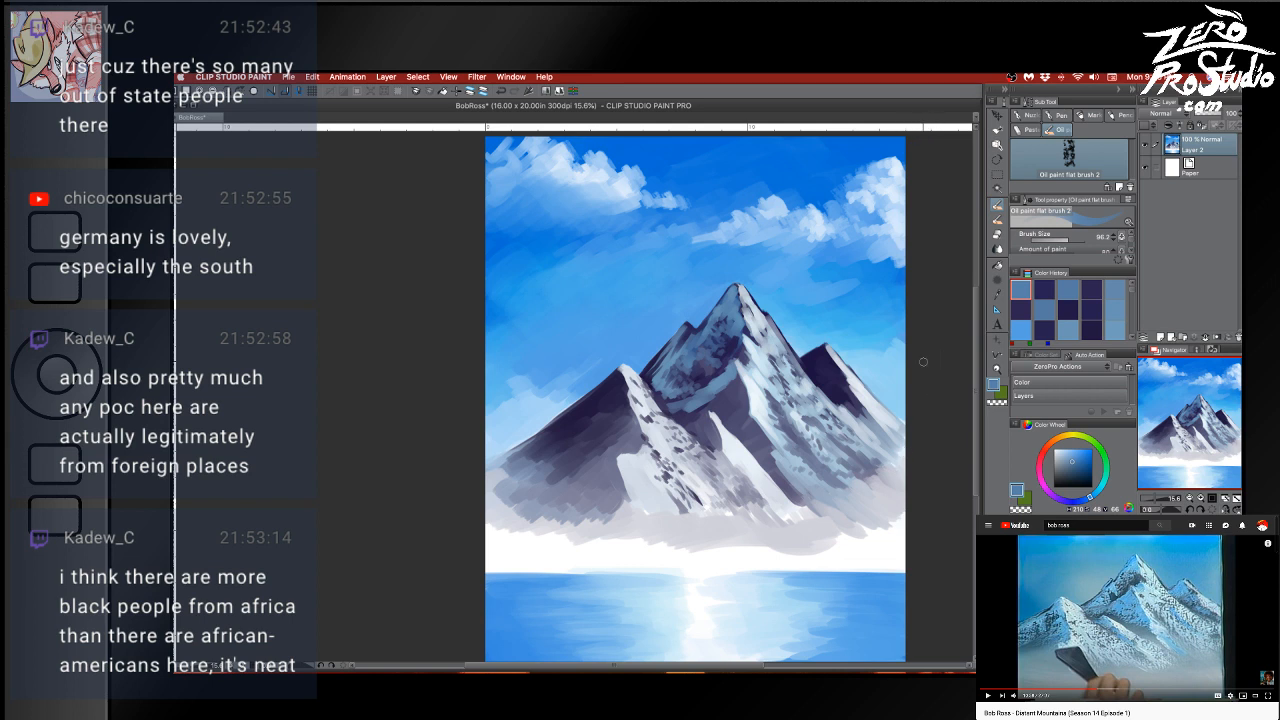
pyautogui.press(']')
pyautogui.keyDown('alt'); pyautogui.click(770, 398); pyautogui.keyUp('alt')
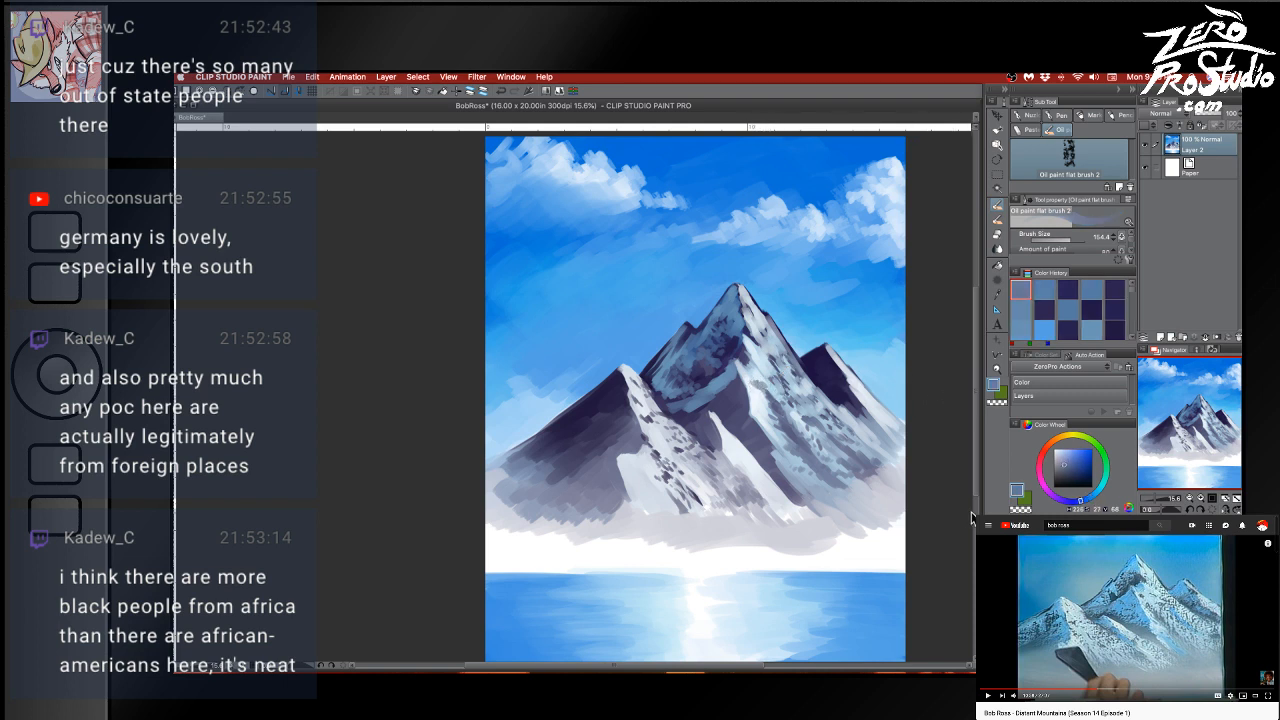
# Save the painting, and touch up the main summit's shaded face with sampled light blue snow and dark purple rock strokes
pyautogui.press('super+s')
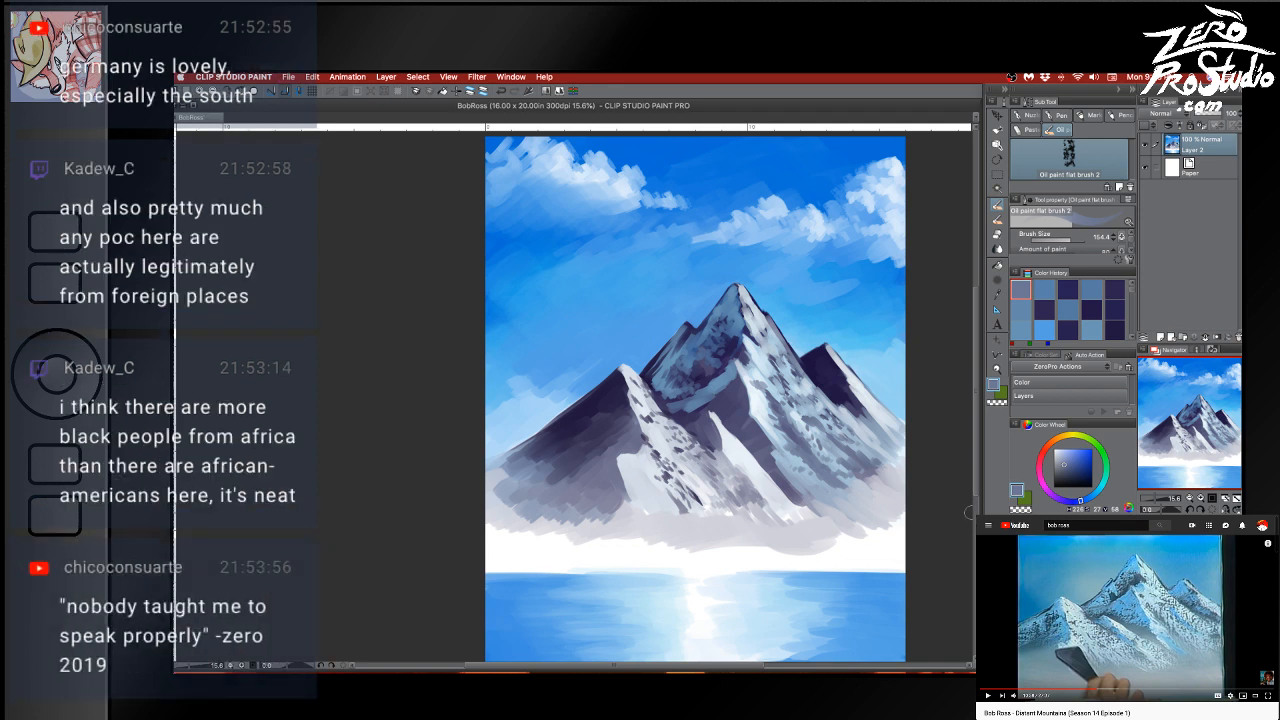
pyautogui.keyDown('alt'); pyautogui.click(702, 372); pyautogui.keyUp('alt')
pyautogui.moveTo(706, 368)
pyautogui.mouseDown()
pyautogui.moveTo(696, 372)
pyautogui.moveTo(709, 347)
pyautogui.moveTo(688, 356)
pyautogui.moveTo(706, 369)
pyautogui.moveTo(709, 354)
pyautogui.mouseUp()
pyautogui.keyDown('alt'); pyautogui.click(711, 349); pyautogui.keyUp('alt')
pyautogui.keyDown('alt'); pyautogui.click(676, 358); pyautogui.keyUp('alt')
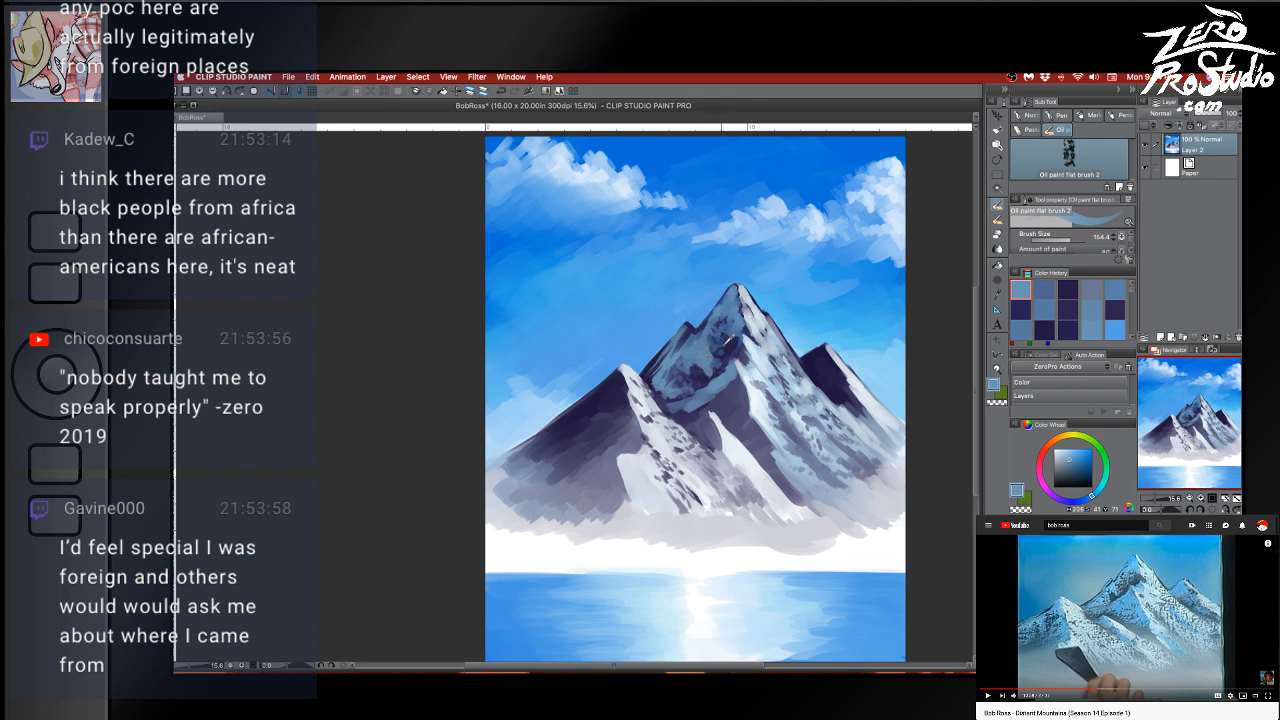
pyautogui.keyDown('alt'); pyautogui.click(730, 338); pyautogui.keyUp('alt')
pyautogui.moveTo(711, 355)
pyautogui.mouseDown()
pyautogui.moveTo(702, 342)
pyautogui.moveTo(714, 357)
pyautogui.mouseUp()
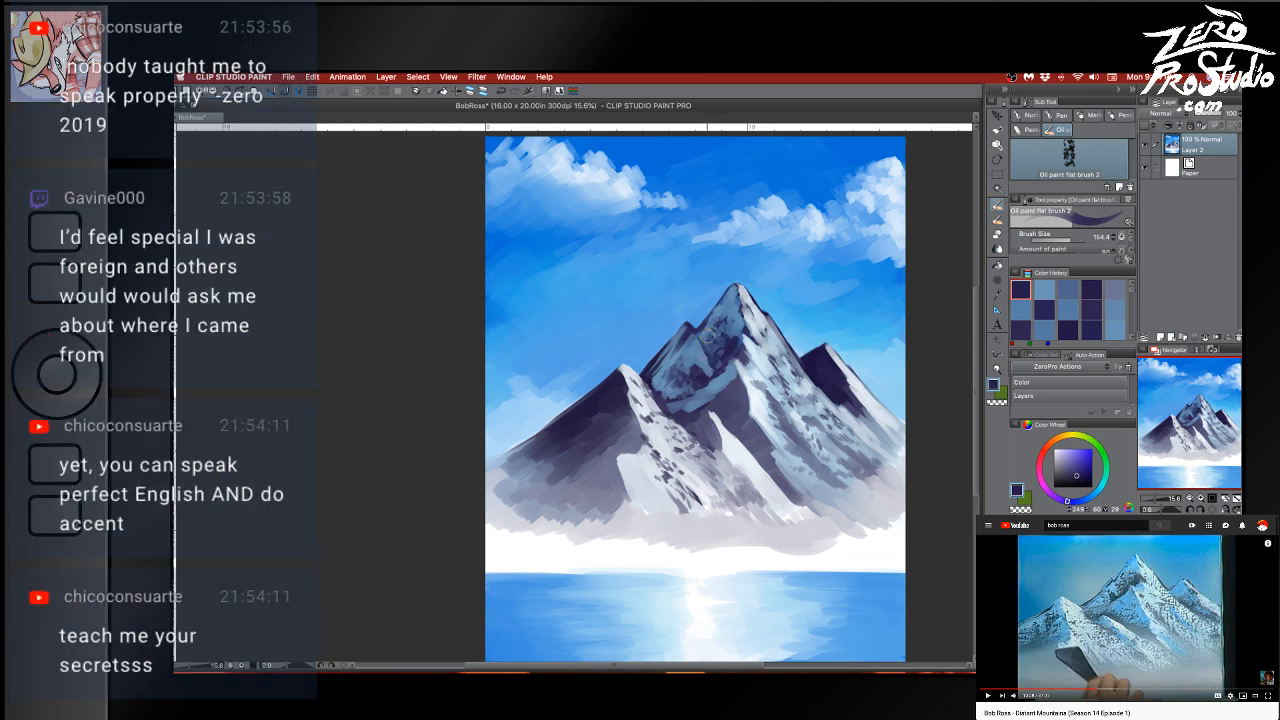
# Refine the centre of the main summit's shaded face with sampled blues and a dark purple, reducing the brush size to about 114
pyautogui.keyDown('alt'); pyautogui.click(705, 342); pyautogui.keyUp('alt')
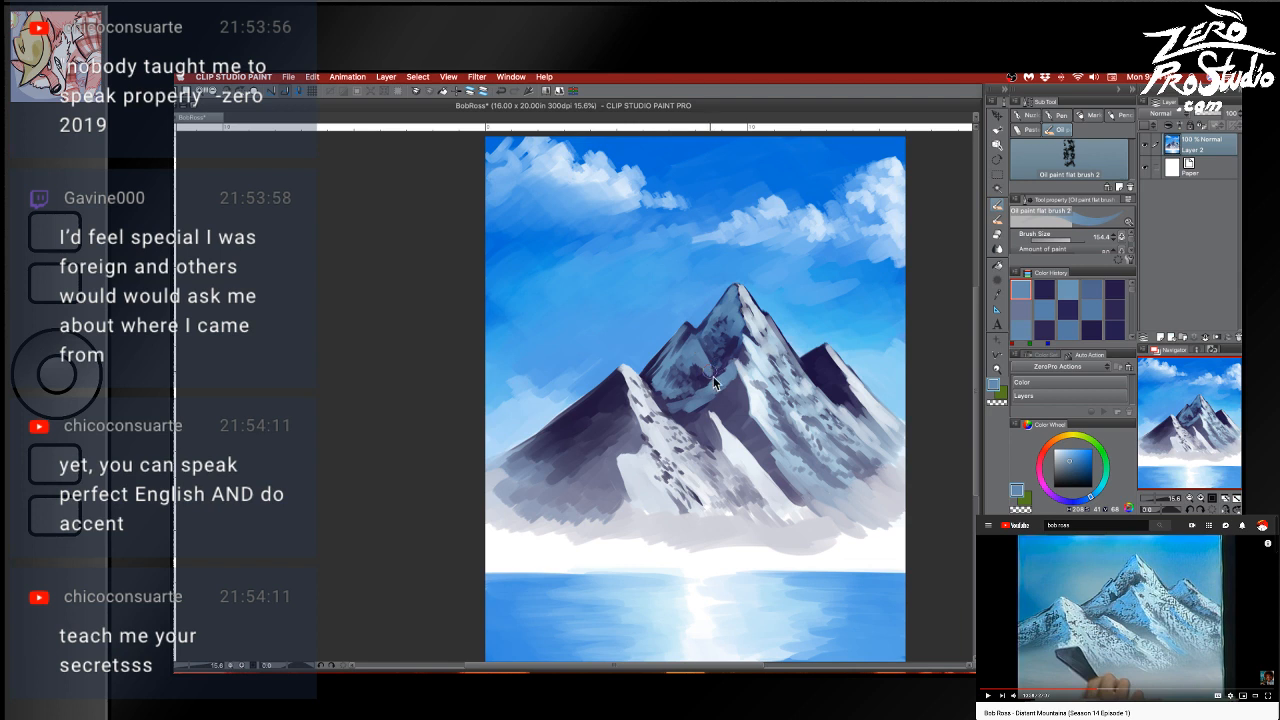
pyautogui.press('[')
pyautogui.moveTo(720, 352); pyautogui.dragTo(708, 372)
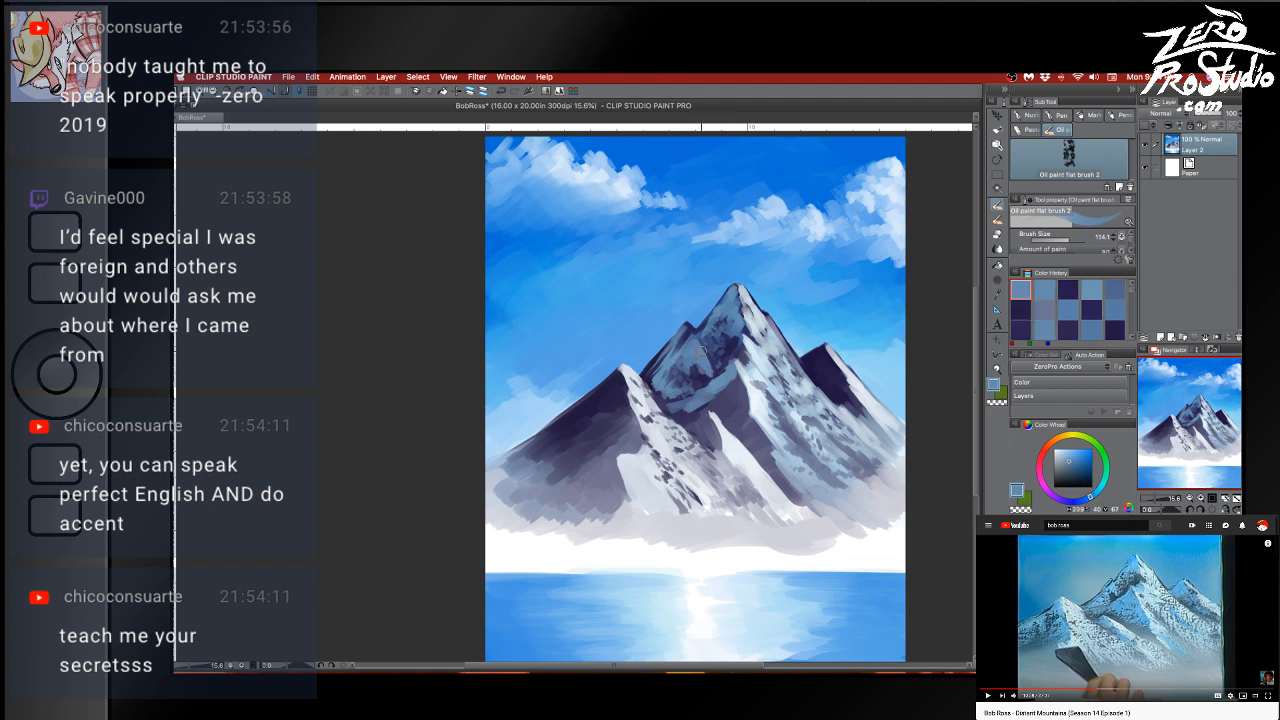
pyautogui.keyDown('alt'); pyautogui.click(750, 309); pyautogui.keyUp('alt')
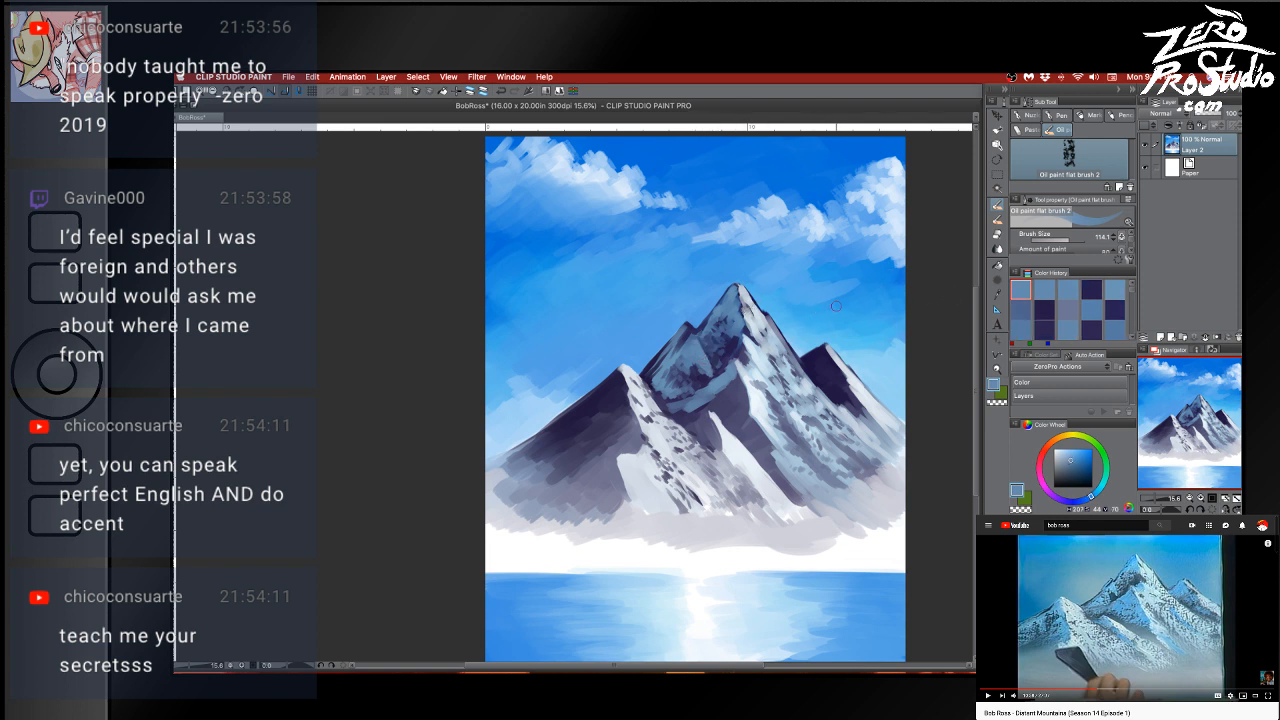
pyautogui.keyDown('alt'); pyautogui.click(709, 353); pyautogui.keyUp('alt')
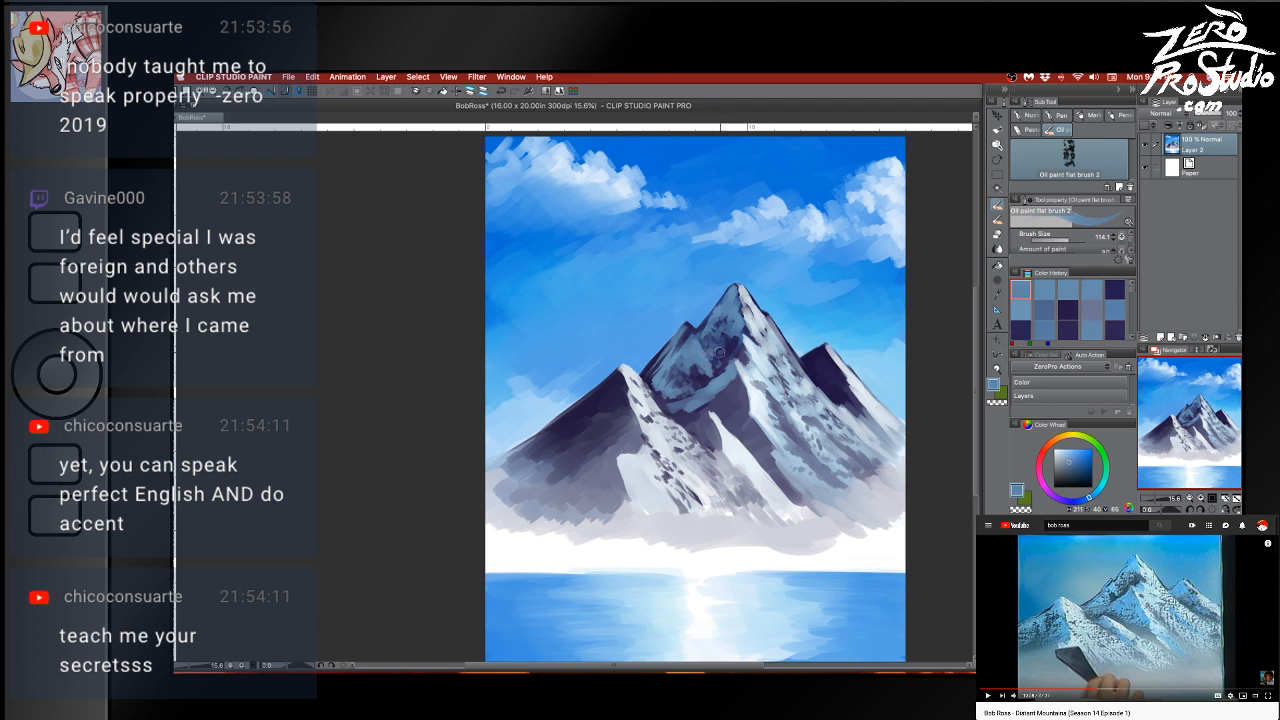
pyautogui.keyDown('alt'); pyautogui.click(736, 347); pyautogui.keyUp('alt')
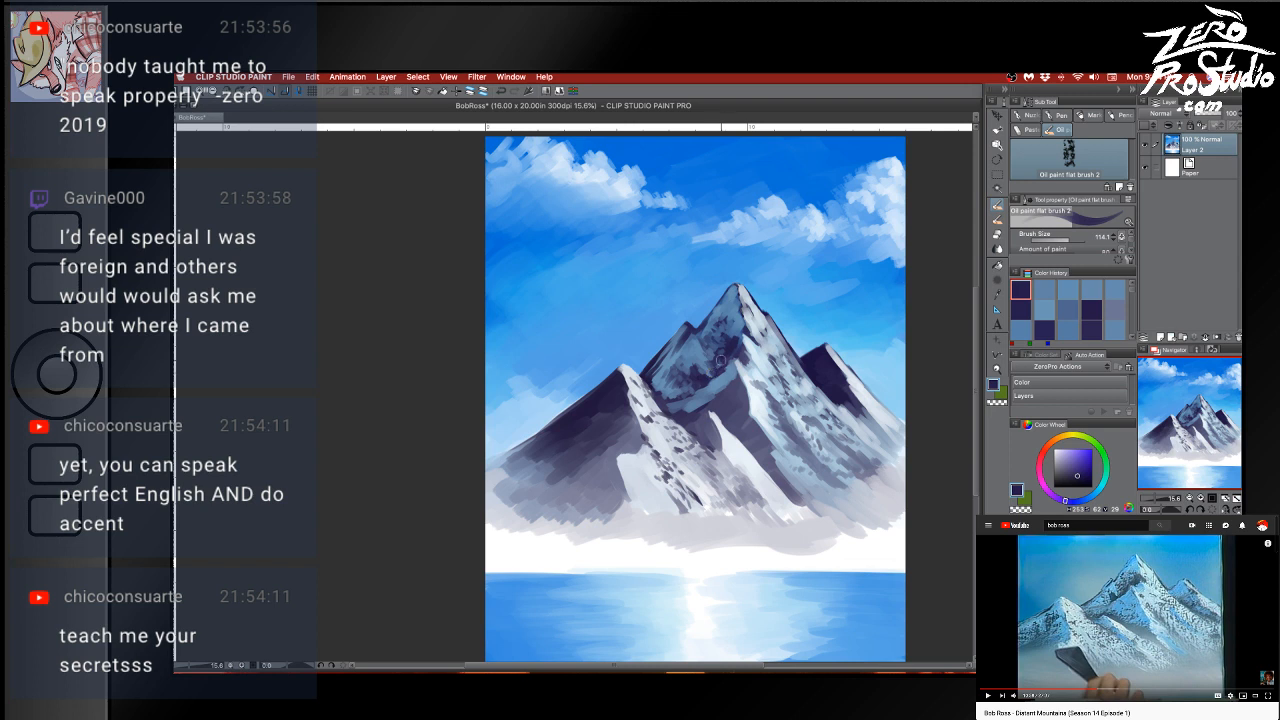
# Refine the shaded face and summit of the central peak with sampled dark navy and light blue tones using Oil paint flat brush 2
pyautogui.keyDown('alt'); pyautogui.click(708, 366); pyautogui.keyUp('alt')
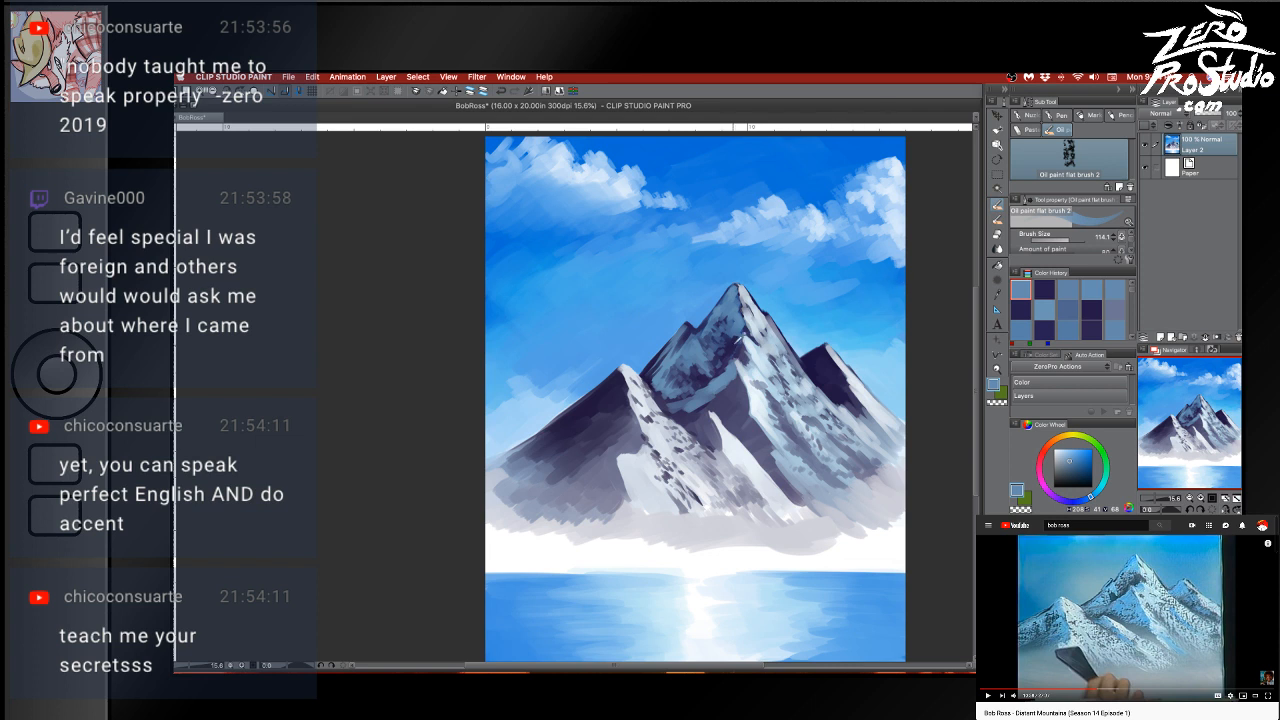
pyautogui.keyDown('alt'); pyautogui.click(740, 342); pyautogui.keyUp('alt')
pyautogui.press(']')
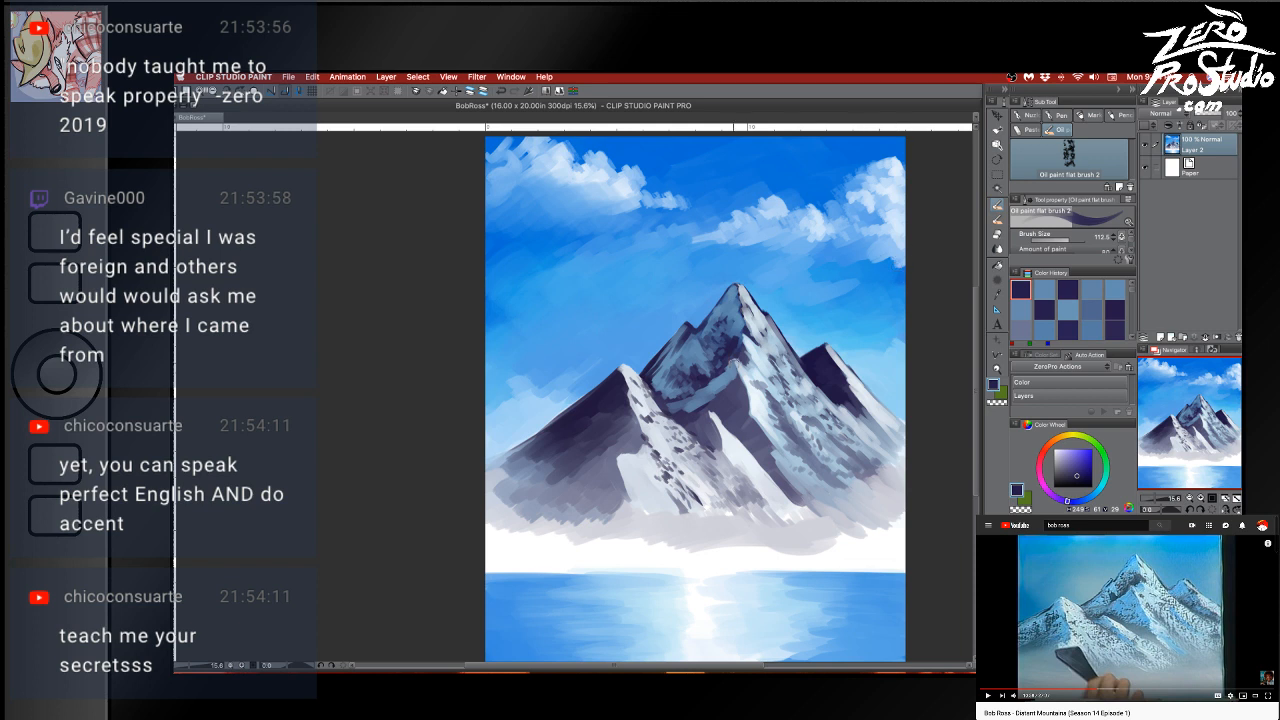
pyautogui.keyDown('alt'); pyautogui.click(697, 373); pyautogui.keyUp('alt')
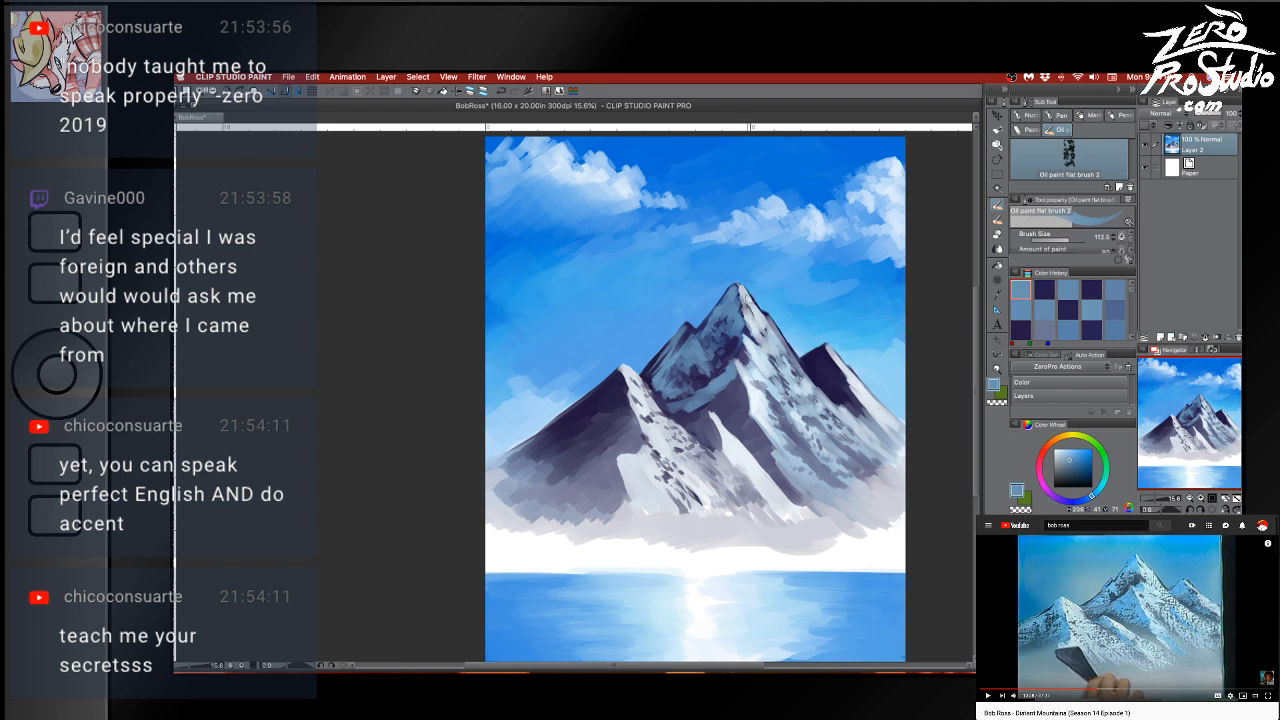
pyautogui.keyDown('alt'); pyautogui.click(734, 298); pyautogui.keyUp('alt')
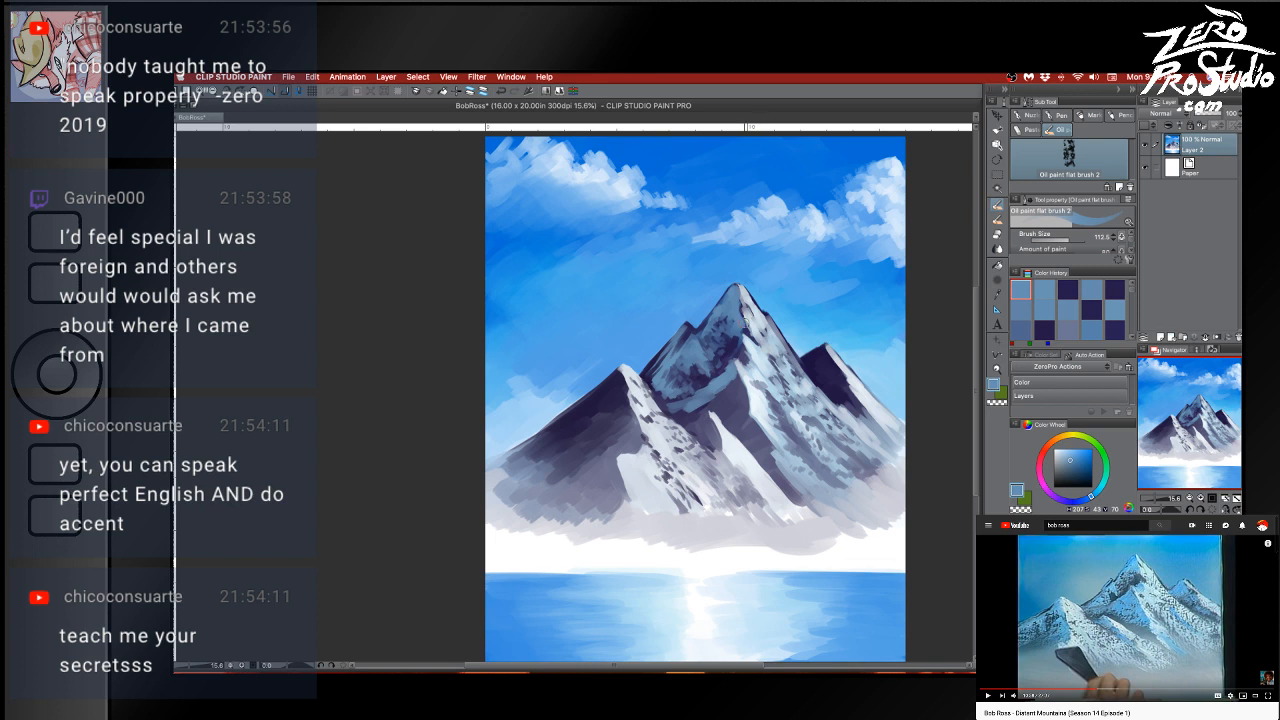
pyautogui.keyDown('alt'); pyautogui.click(749, 310); pyautogui.keyUp('alt')
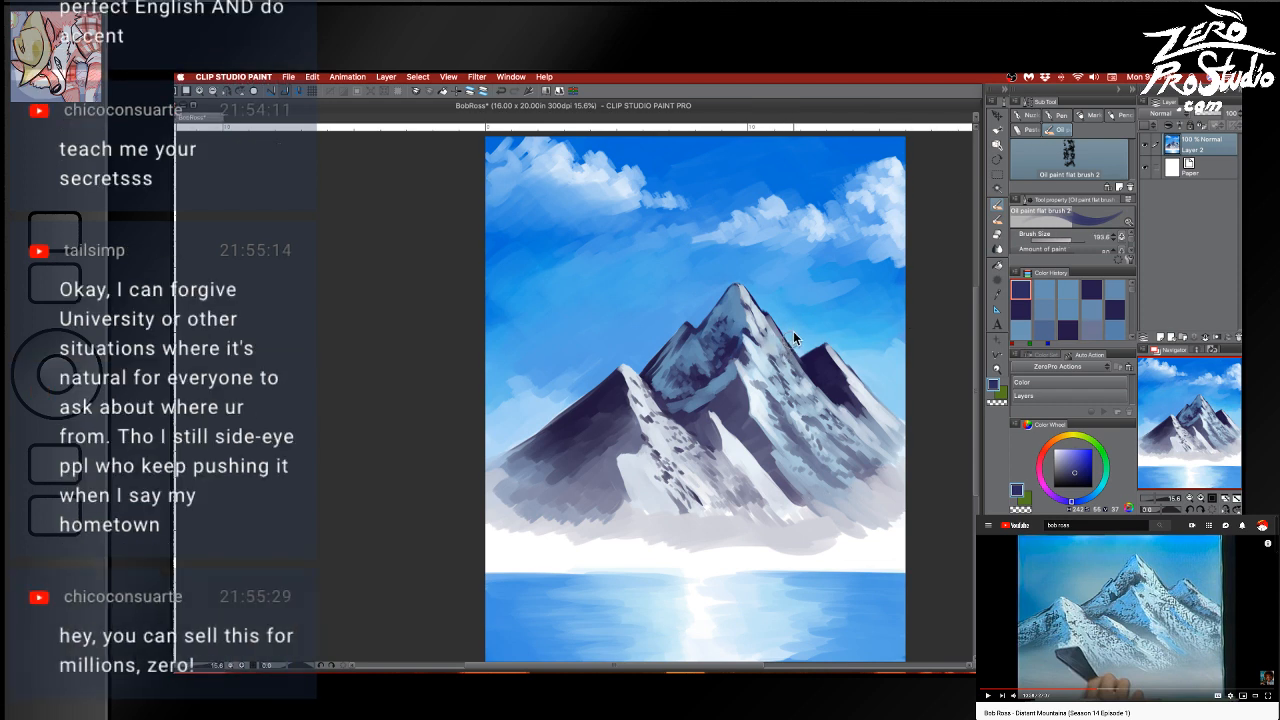
# Set the brush size to 133.1 and touch up the central peak's summit with sampled pale snow and blue tones
pyautogui.press('[')
pyautogui.keyDown('alt'); pyautogui.click(766, 310); pyautogui.keyUp('alt')
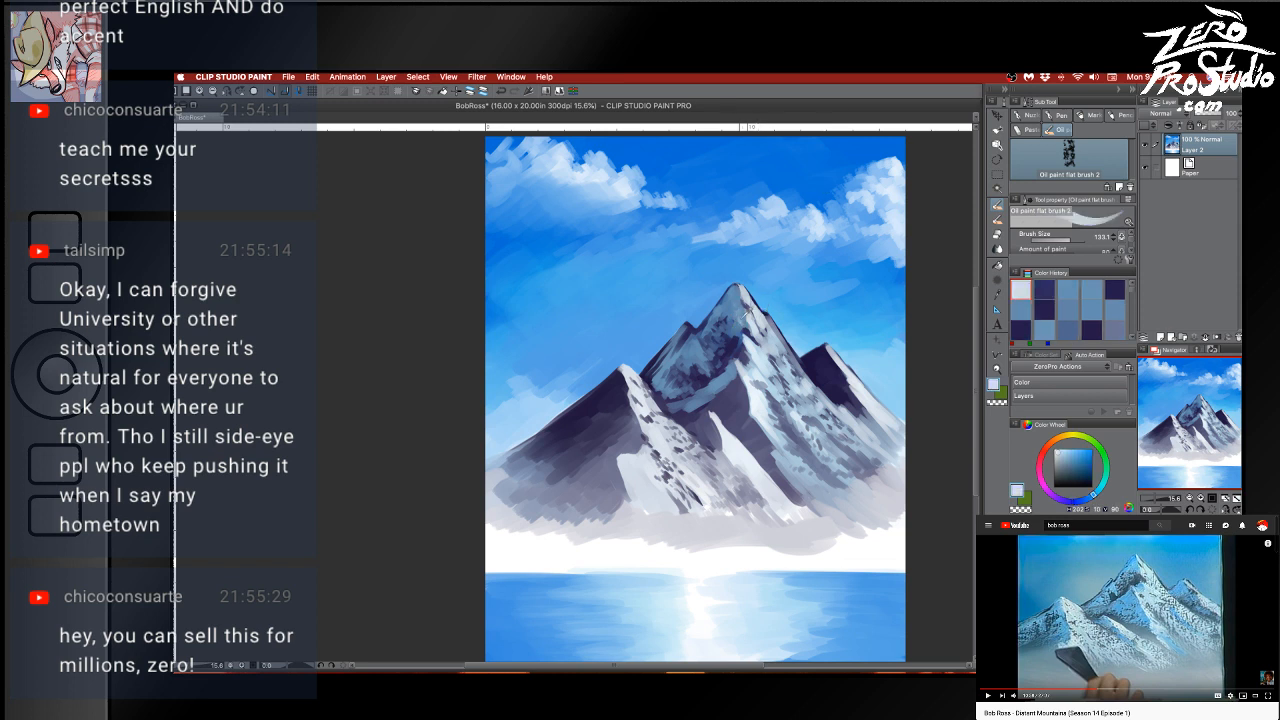
pyautogui.keyDown('alt'); pyautogui.click(746, 313); pyautogui.keyUp('alt')
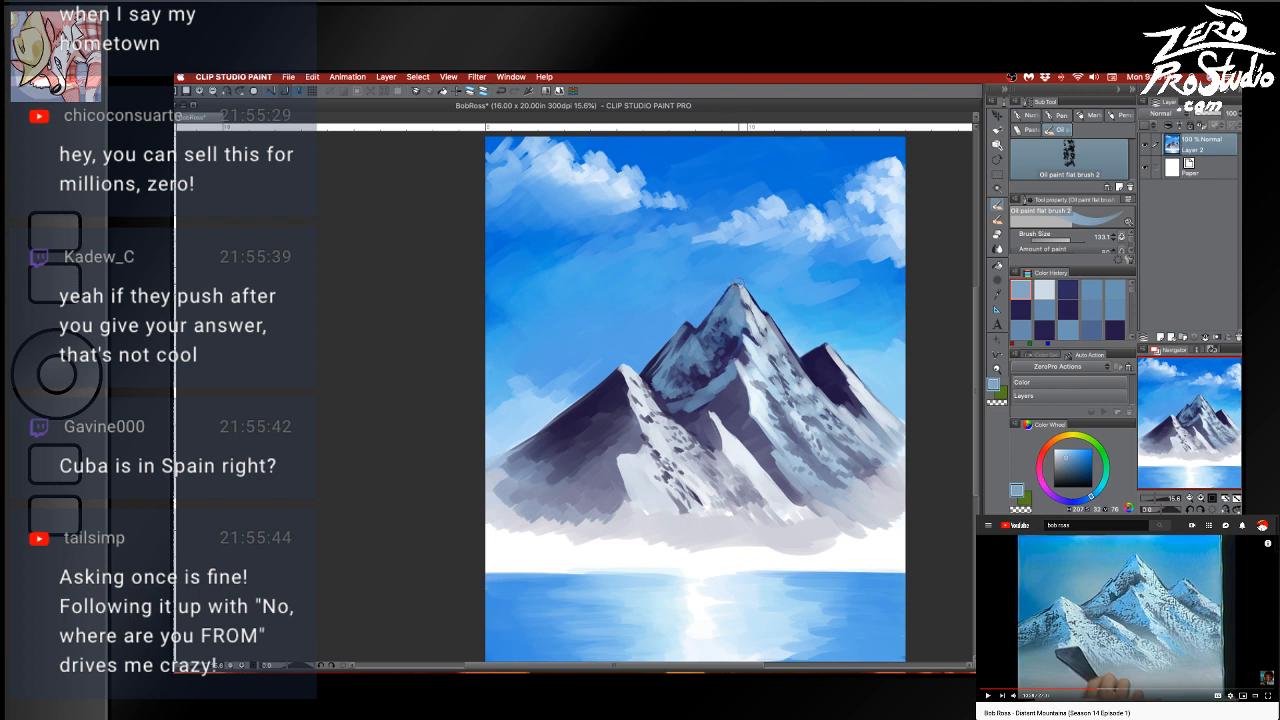
pyautogui.keyDown('alt'); pyautogui.click(726, 296); pyautogui.keyUp('alt')
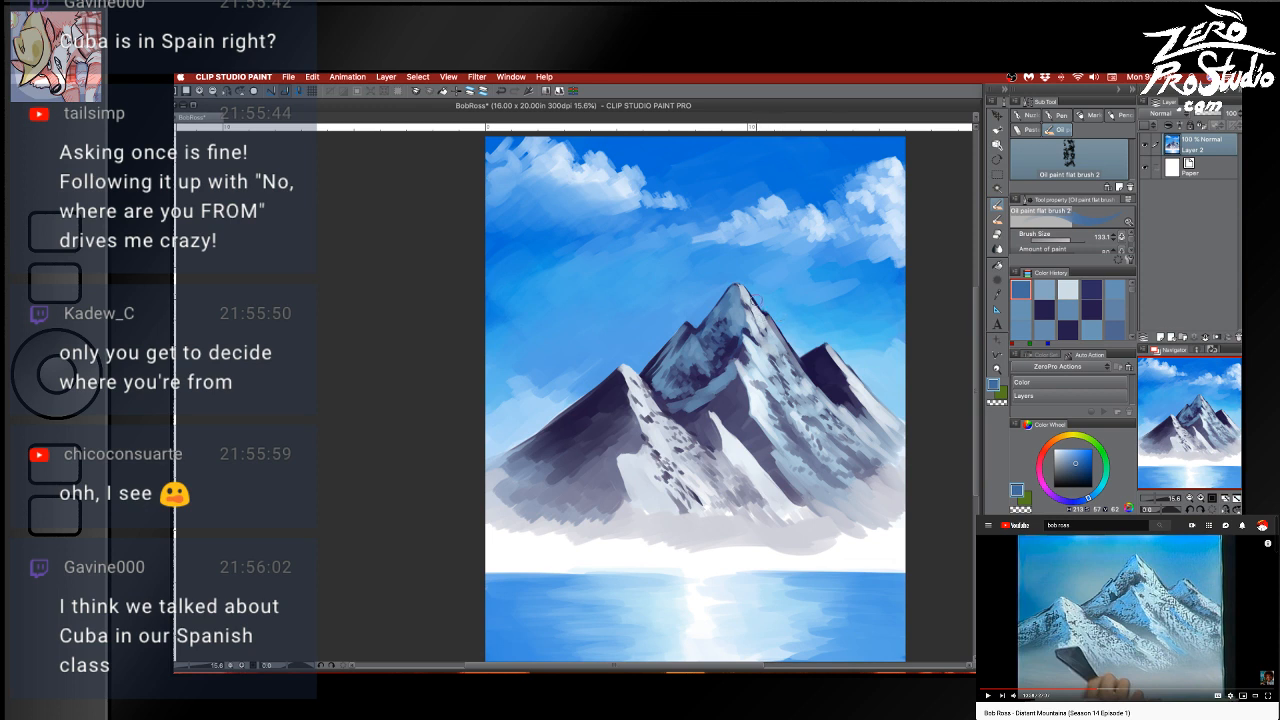
# Work muted navy at brush size 91.1 and pale snow at 112.4 into the ridge just below the central summit
pyautogui.keyDown('alt'); pyautogui.click(748, 306); pyautogui.keyUp('alt')
pyautogui.press('[')
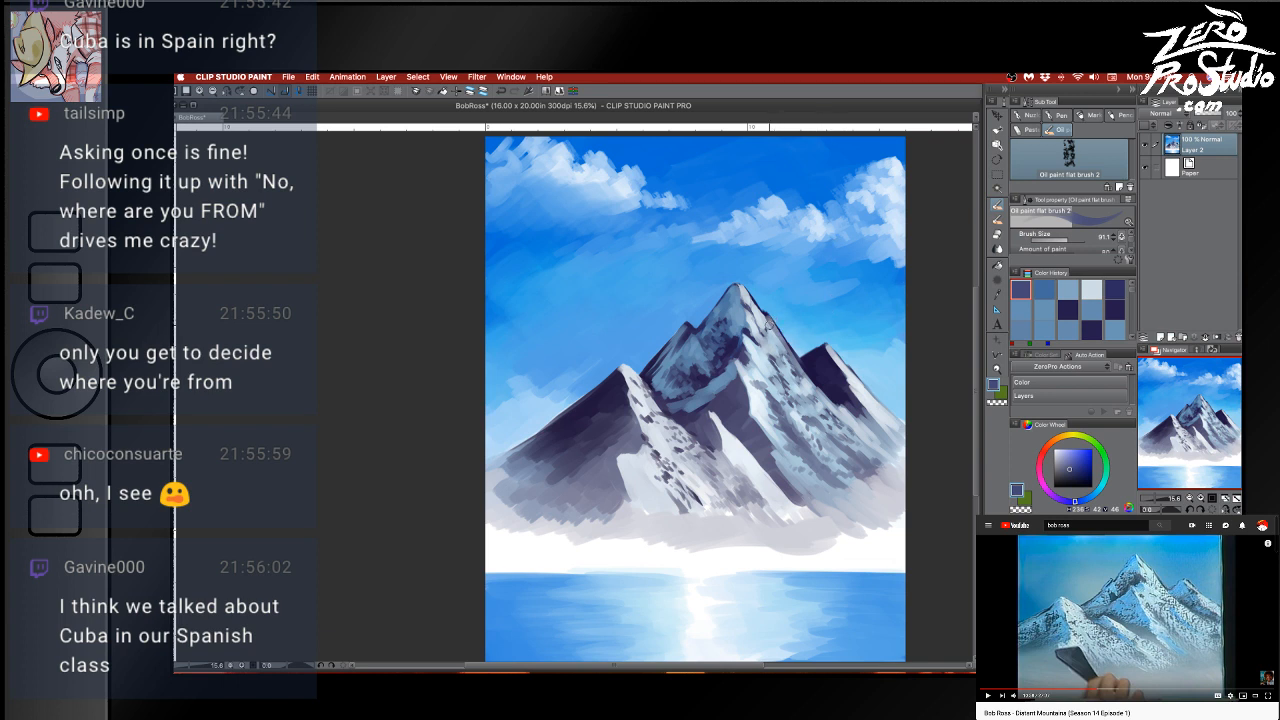
pyautogui.keyDown('alt'); pyautogui.click(769, 320); pyautogui.keyUp('alt')
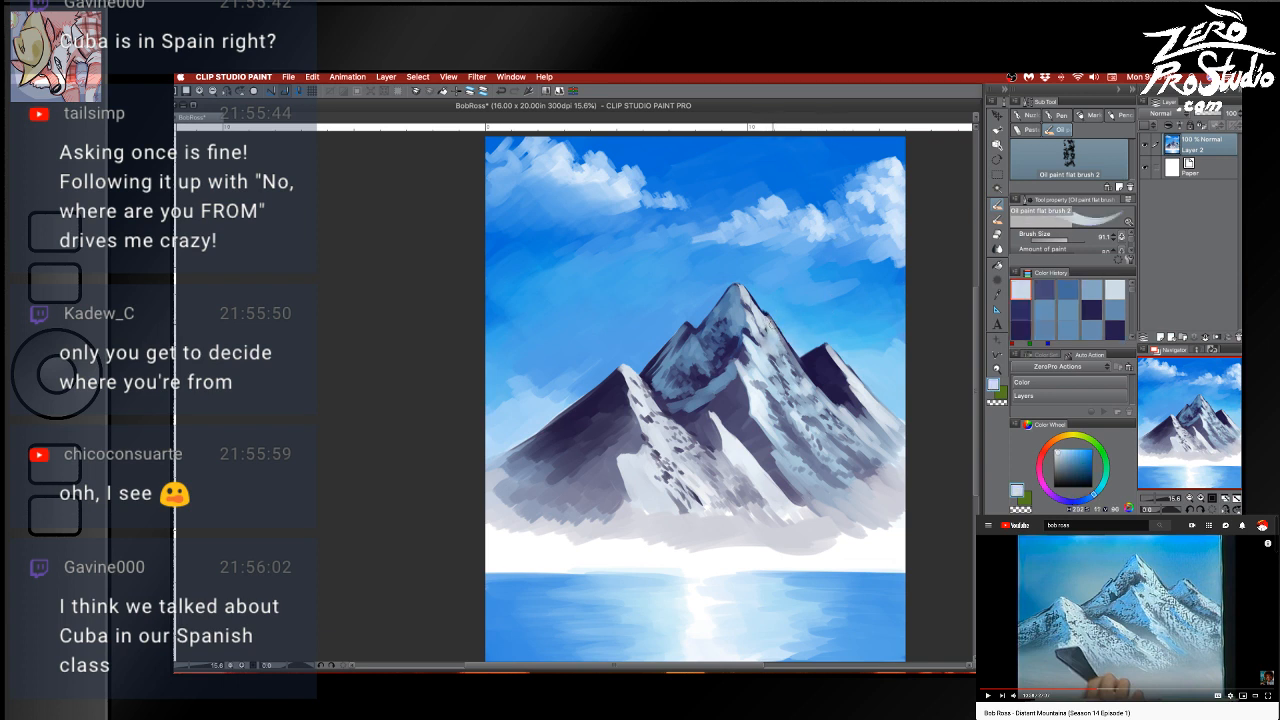
pyautogui.press(']')
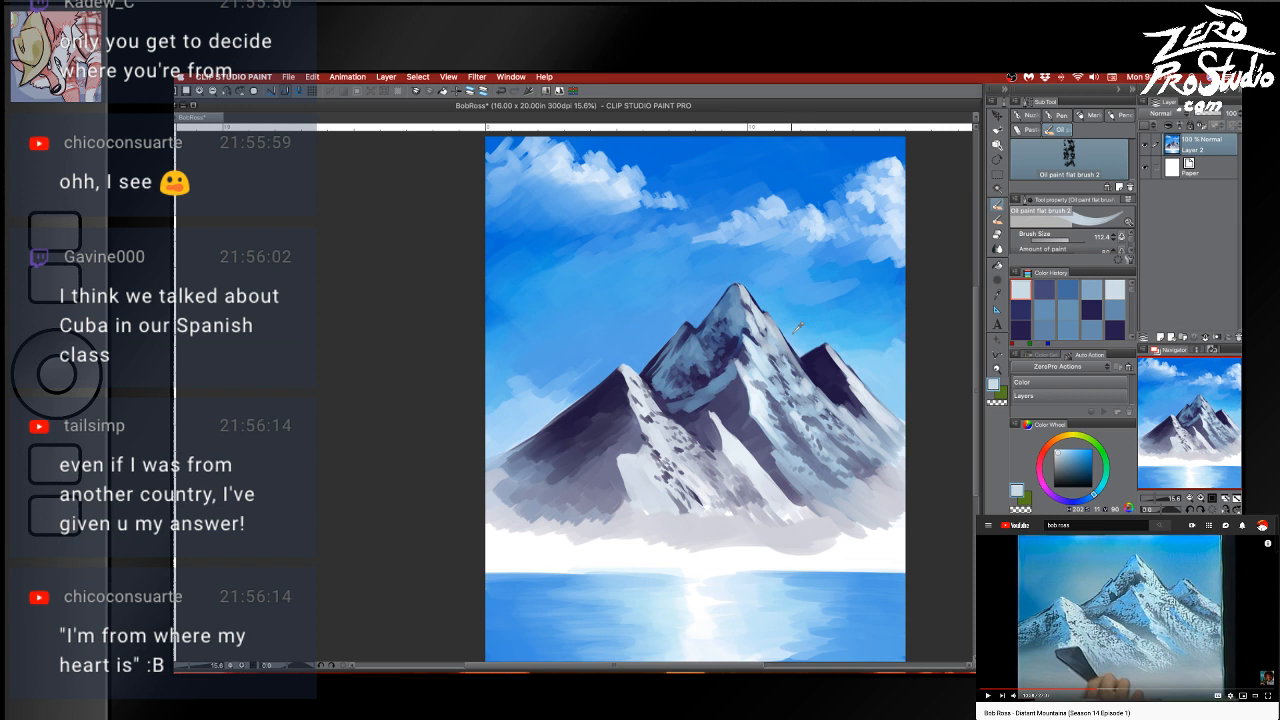
# Reduce the brush size and paint a sampled dark navy stroke down the right-hand ridge of the central peak
pyautogui.keyDown('alt'); pyautogui.click(765, 337); pyautogui.keyUp('alt')
pyautogui.press('[')
pyautogui.press('[')
pyautogui.press('[')
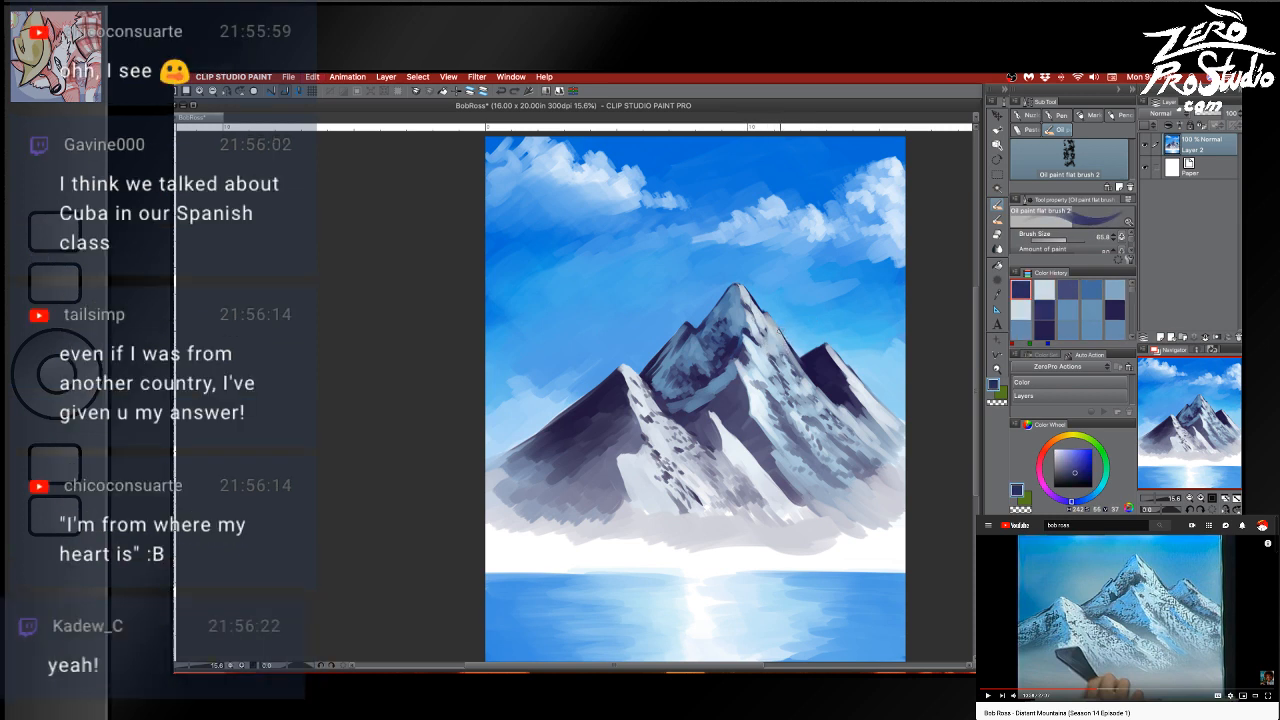
pyautogui.moveTo(777, 325); pyautogui.dragTo(789, 359)
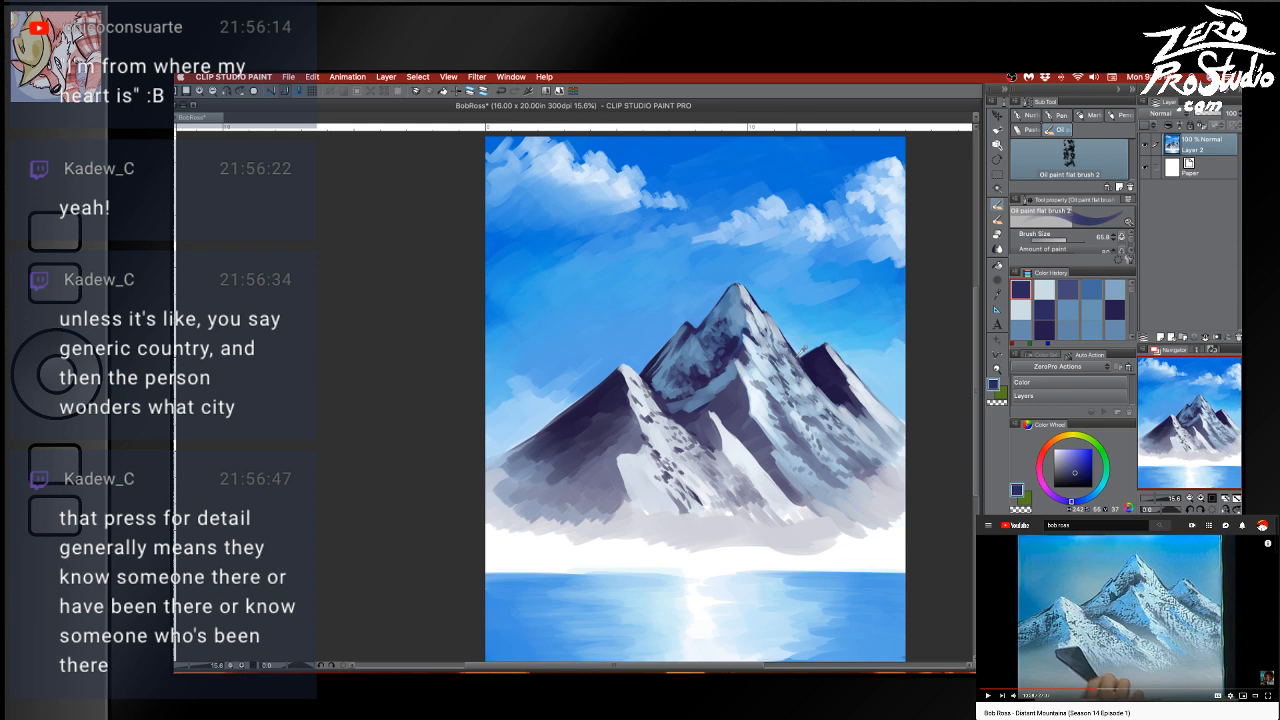
# Enlarge the brush to 122.2 and paint sampled light blue snow strokes on the dark face of the right-hand peak
pyautogui.keyDown('alt'); pyautogui.click(801, 363); pyautogui.keyUp('alt')
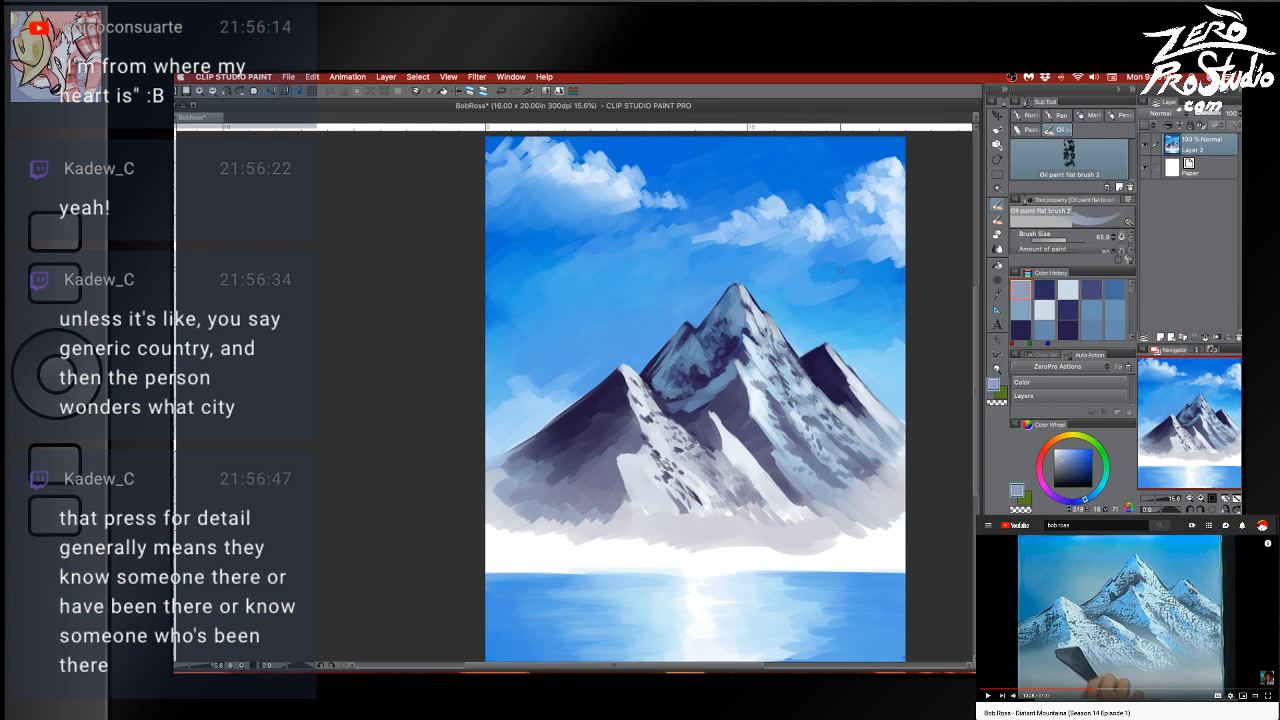
pyautogui.press(']')
pyautogui.keyDown('alt'); pyautogui.click(747, 306); pyautogui.keyUp('alt')
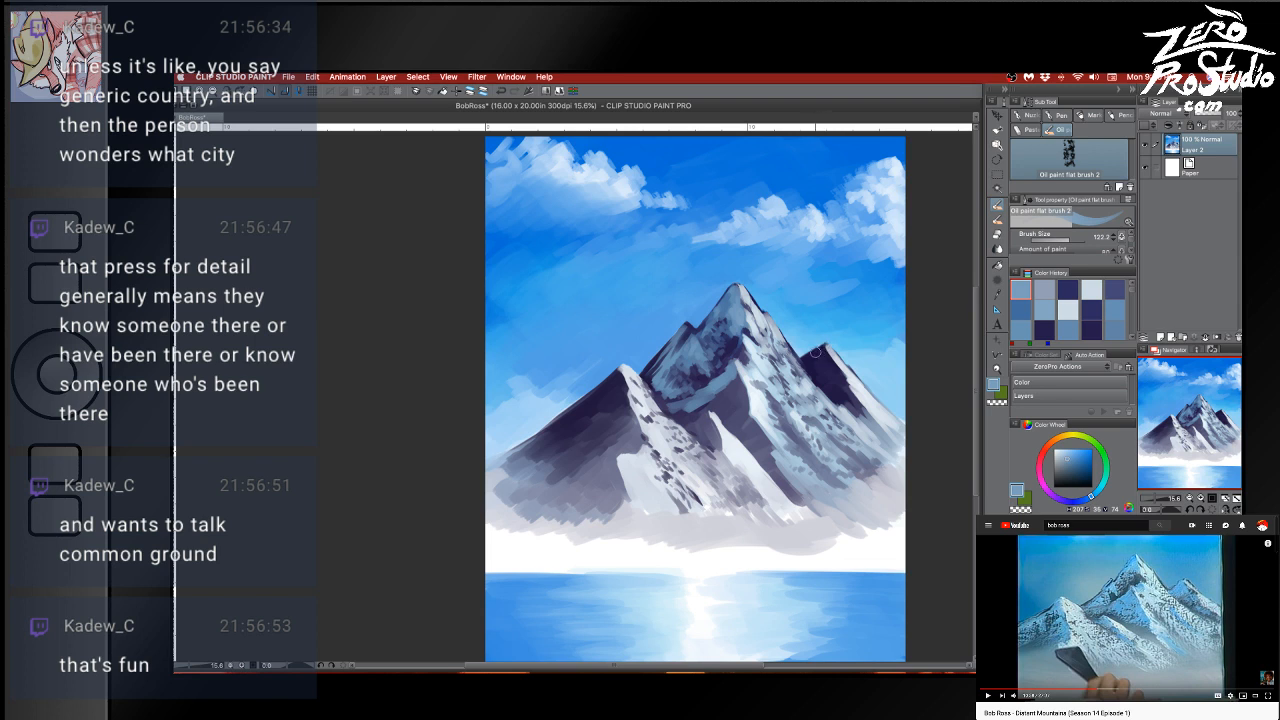
pyautogui.moveTo(831, 365); pyautogui.dragTo(836, 370)
pyautogui.moveTo(838, 351); pyautogui.dragTo(848, 362)
# Refine the right-hand peak's summit with sampled dark navy and blue tones, and save the painting
pyautogui.keyDown('alt'); pyautogui.click(815, 347); pyautogui.keyUp('alt')
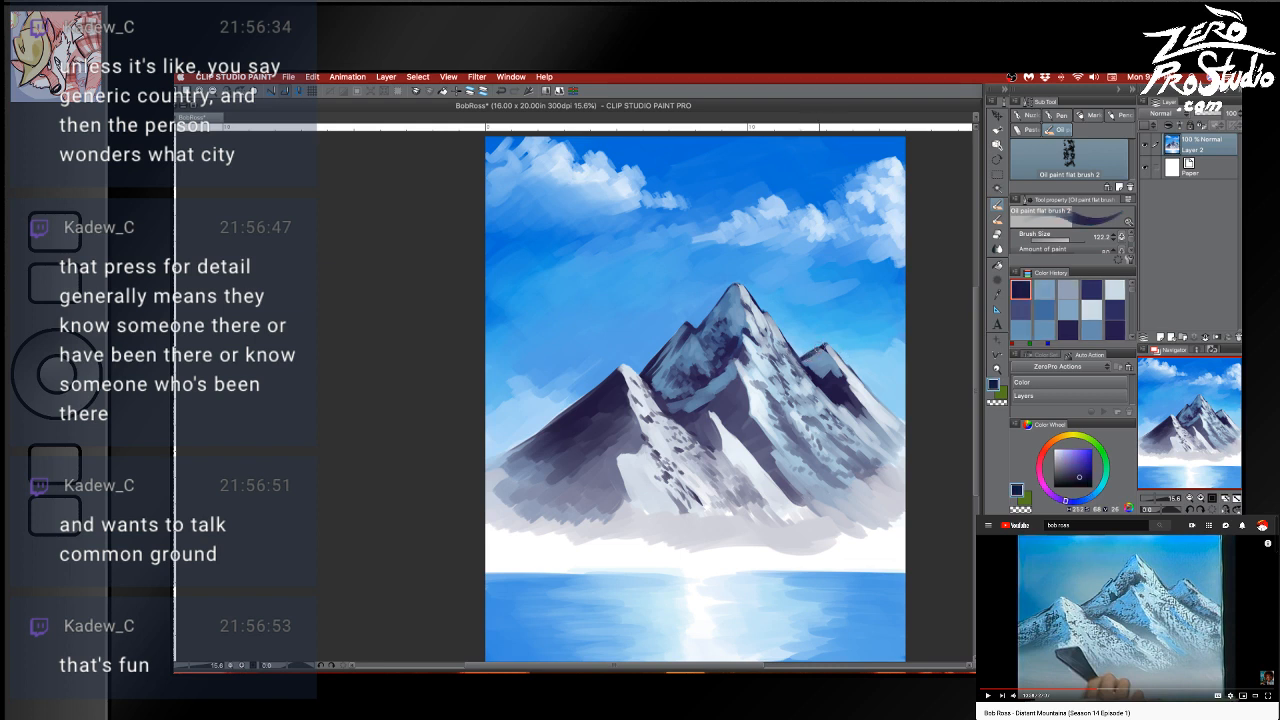
pyautogui.keyDown('alt'); pyautogui.click(820, 348); pyautogui.keyUp('alt')
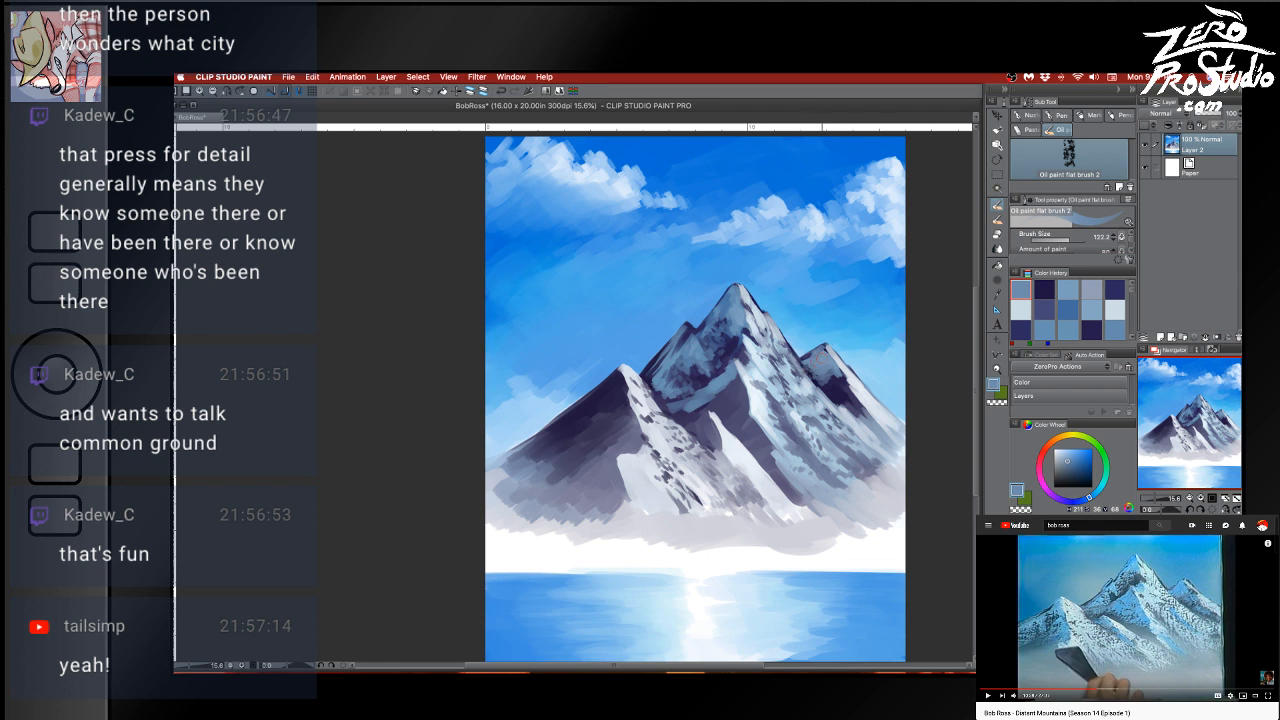
pyautogui.keyDown('alt'); pyautogui.click(816, 370); pyautogui.keyUp('alt')
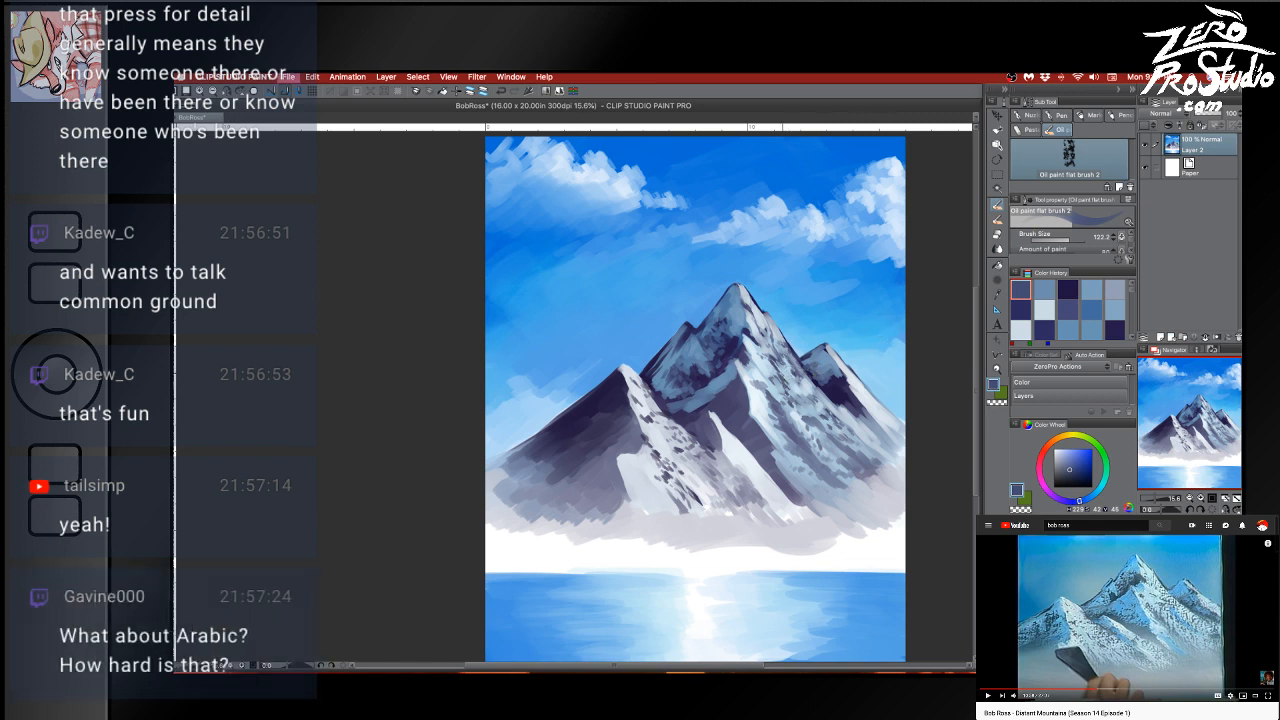
pyautogui.press('super+s')
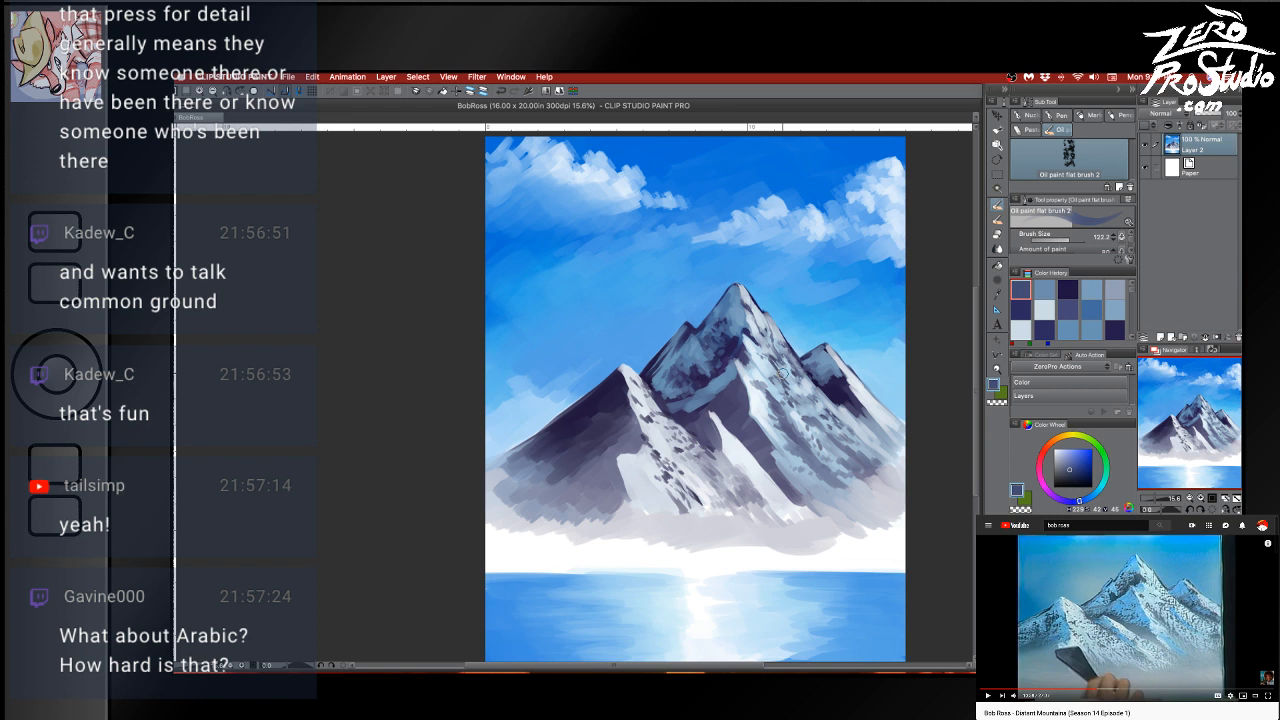
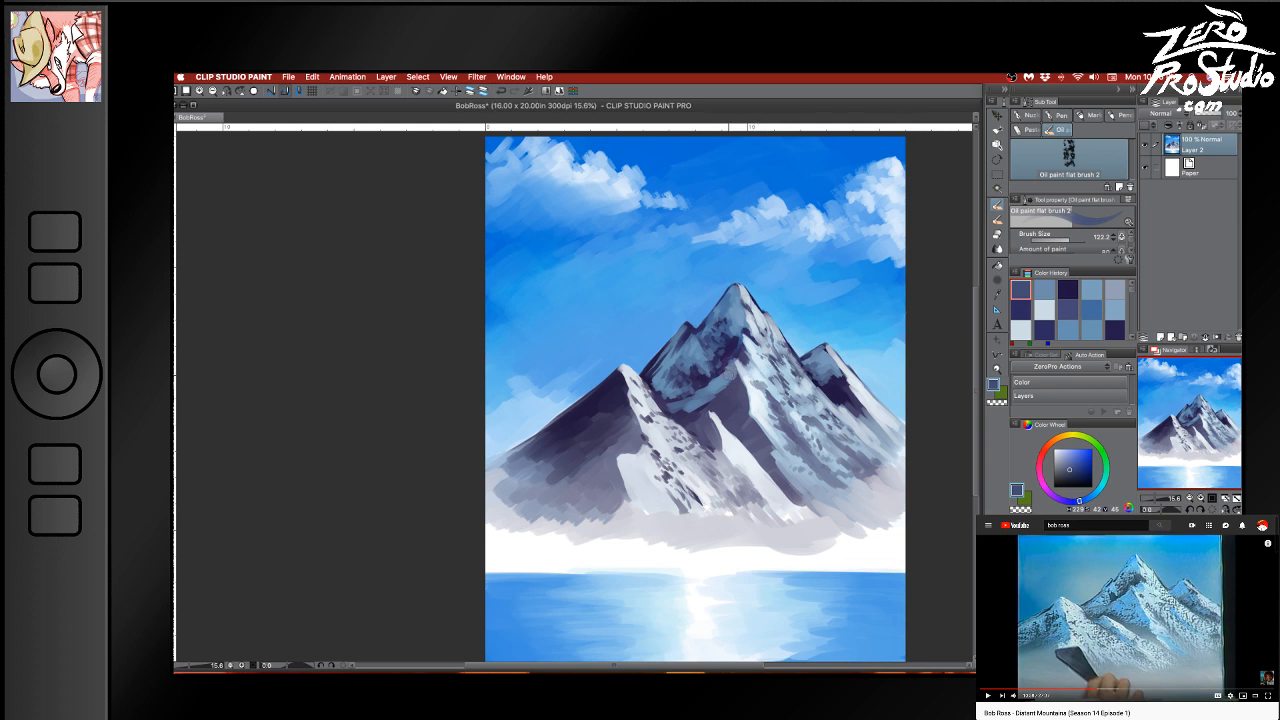
# Blend sampled mid-blue and navy tones across the lower shaded face of the central peak
pyautogui.keyDown('alt'); pyautogui.click(729, 381); pyautogui.keyUp('alt')
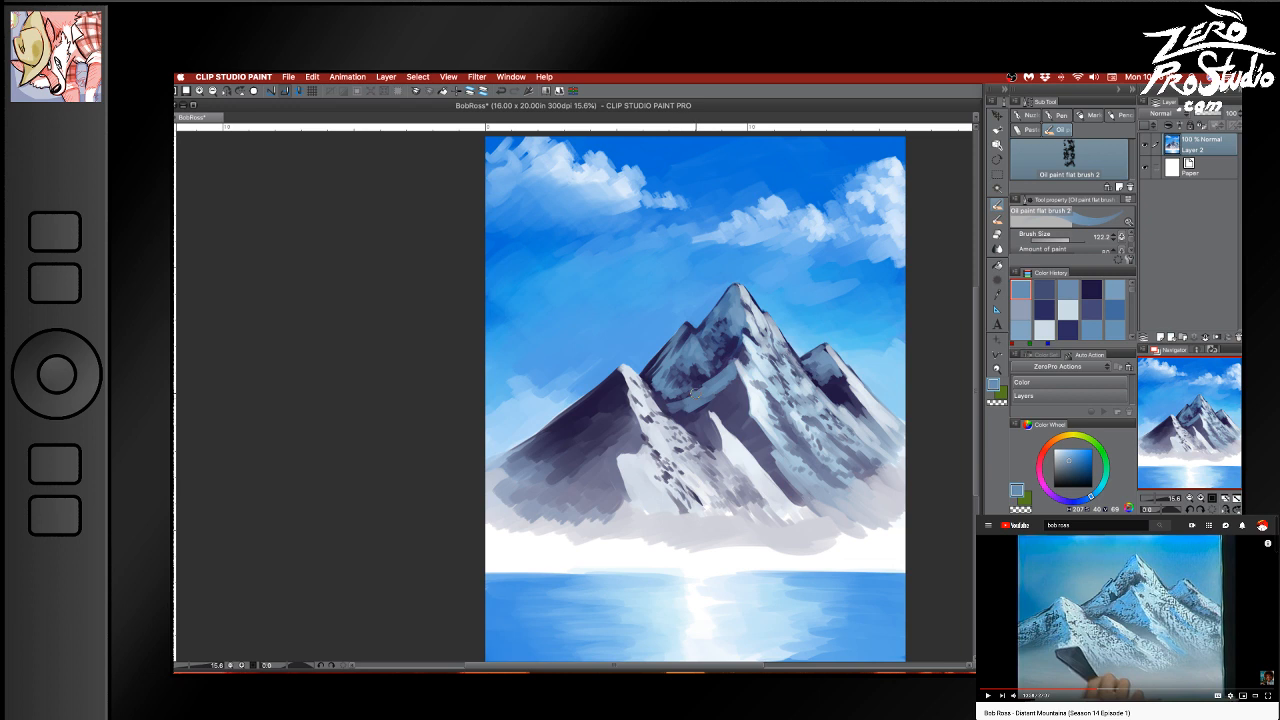
pyautogui.keyDown('alt'); pyautogui.click(718, 397); pyautogui.keyUp('alt')
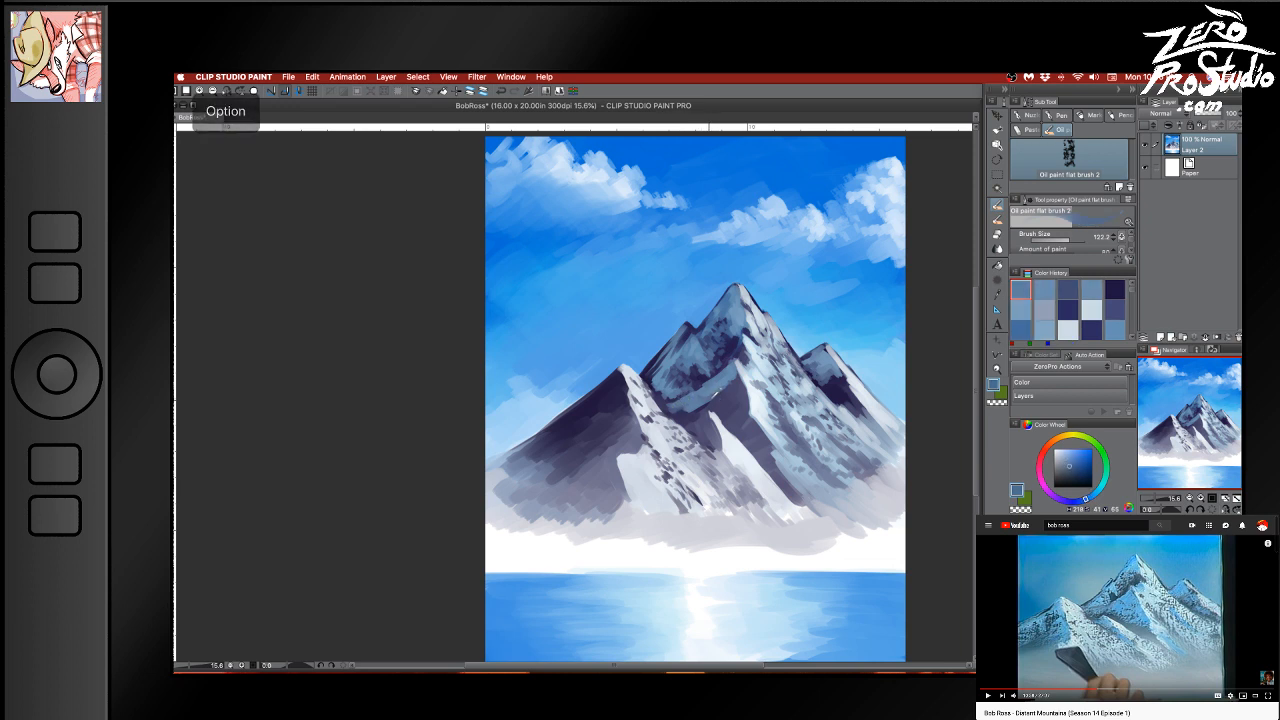
pyautogui.keyDown('alt'); pyautogui.click(697, 373); pyautogui.keyUp('alt')
pyautogui.keyDown('alt'); pyautogui.click(699, 382); pyautogui.keyUp('alt')
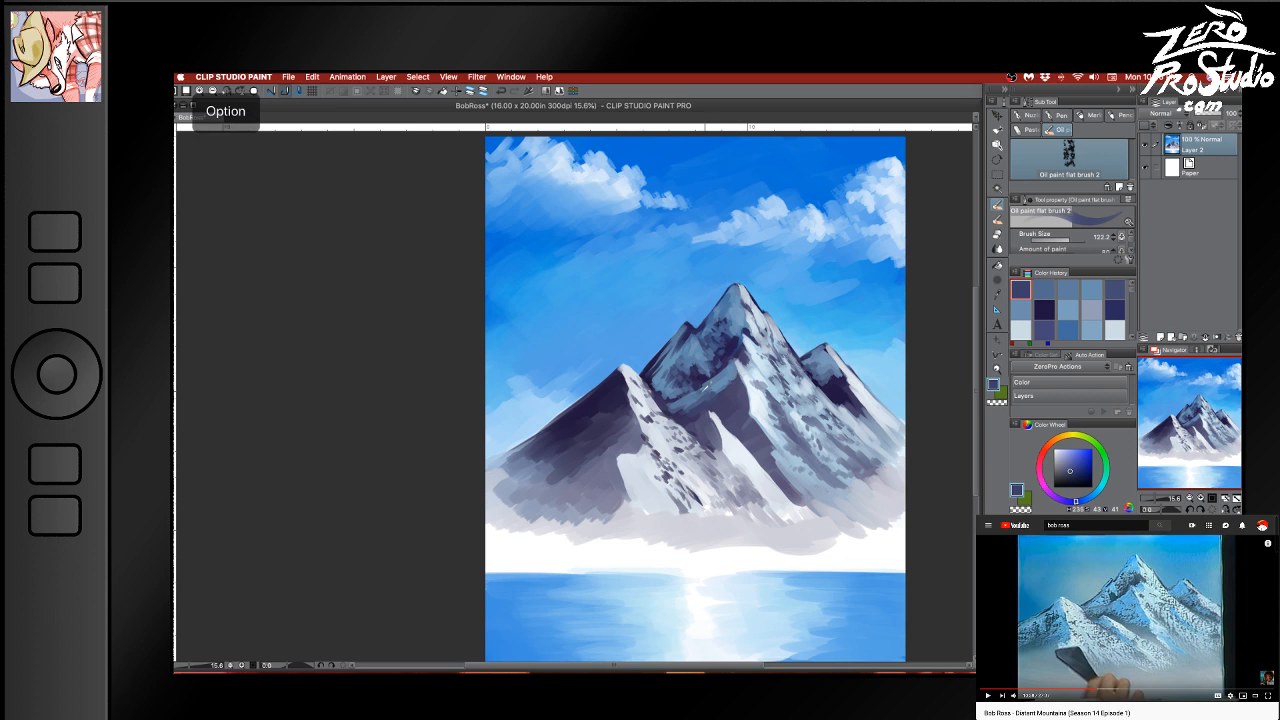
pyautogui.keyDown('alt'); pyautogui.click(700, 395); pyautogui.keyUp('alt')
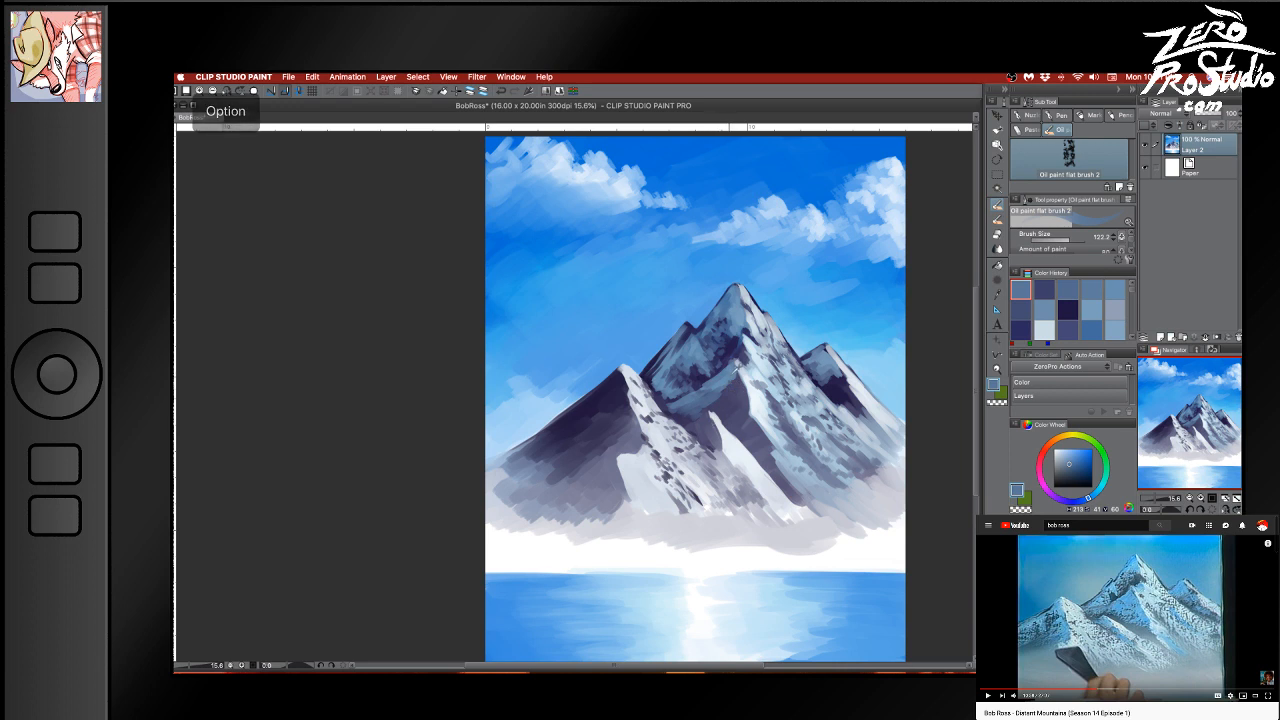
# Paint a light blue patch on the shaded side of the small front ridge's tip and rework its surroundings with darker sampled blues
pyautogui.keyDown('alt'); pyautogui.click(736, 372); pyautogui.keyUp('alt')
pyautogui.moveTo(708, 414)
pyautogui.mouseDown()
pyautogui.moveTo(714, 426)
pyautogui.moveTo(719, 450)
pyautogui.moveTo(689, 428)
pyautogui.mouseUp()
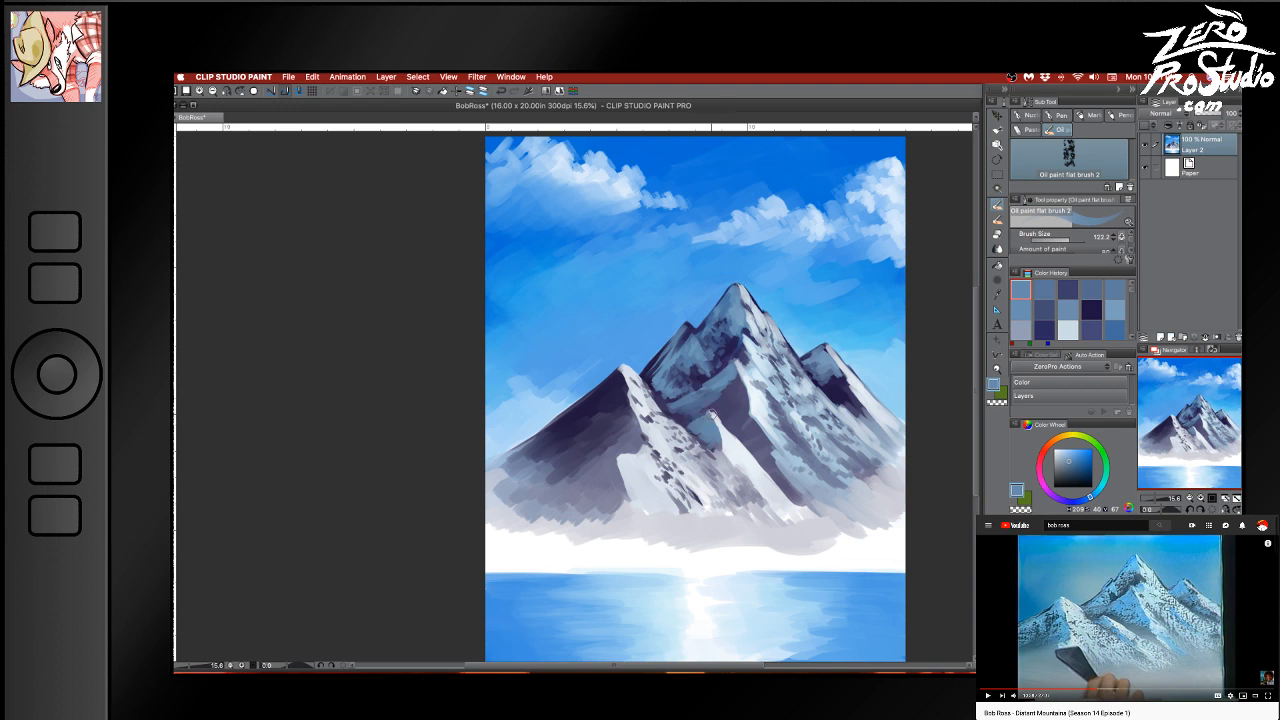
pyautogui.keyDown('alt'); pyautogui.click(703, 411); pyautogui.keyUp('alt')
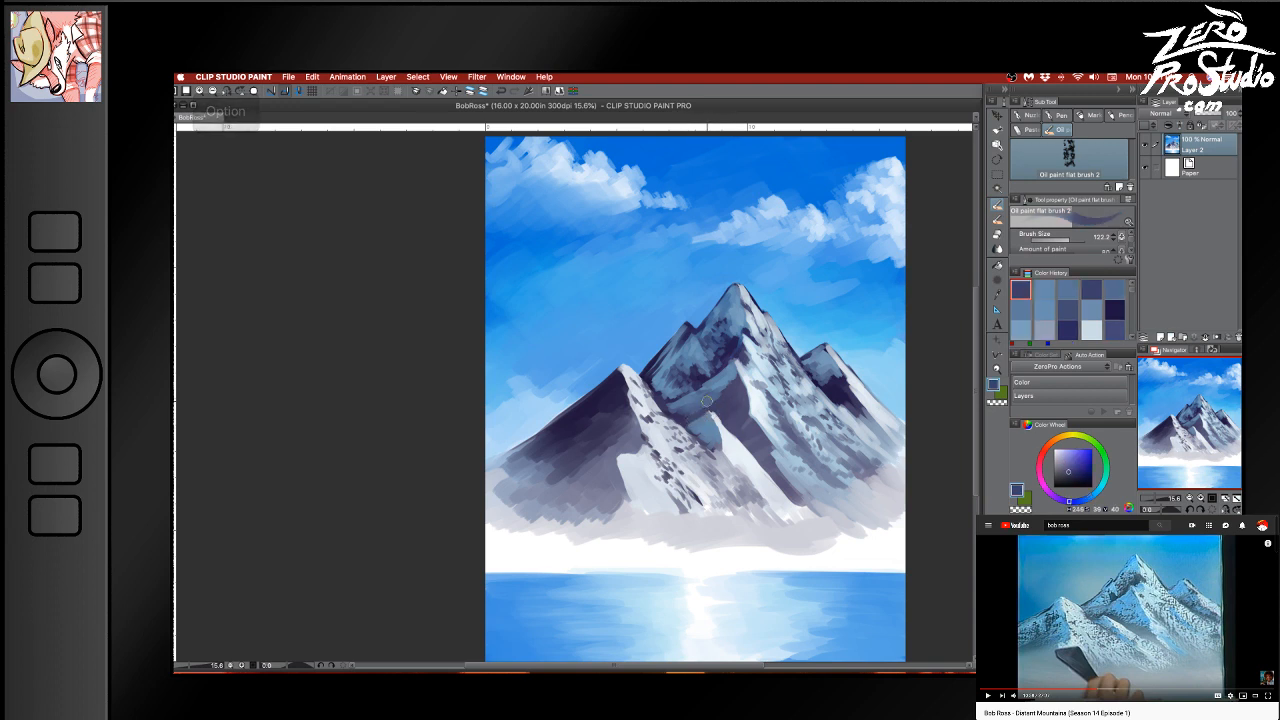
pyautogui.keyDown('alt'); pyautogui.click(705, 407); pyautogui.keyUp('alt')
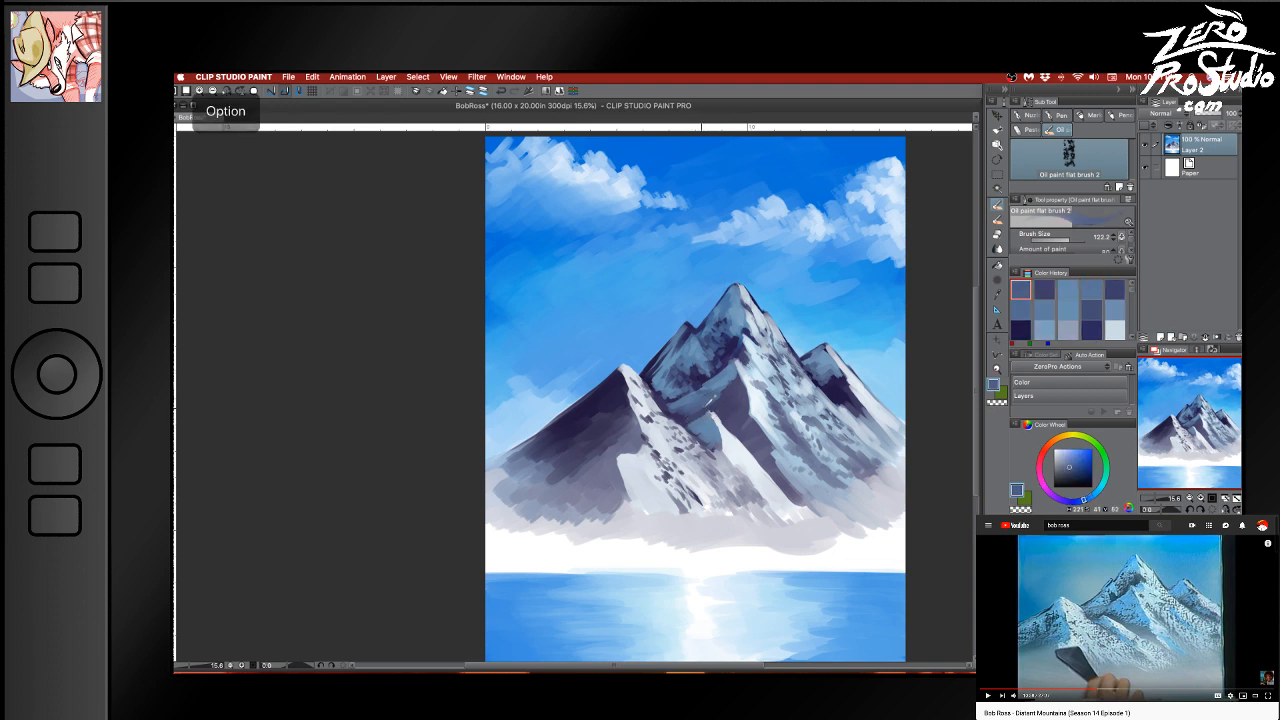
pyautogui.keyDown('alt'); pyautogui.click(672, 404); pyautogui.keyUp('alt')
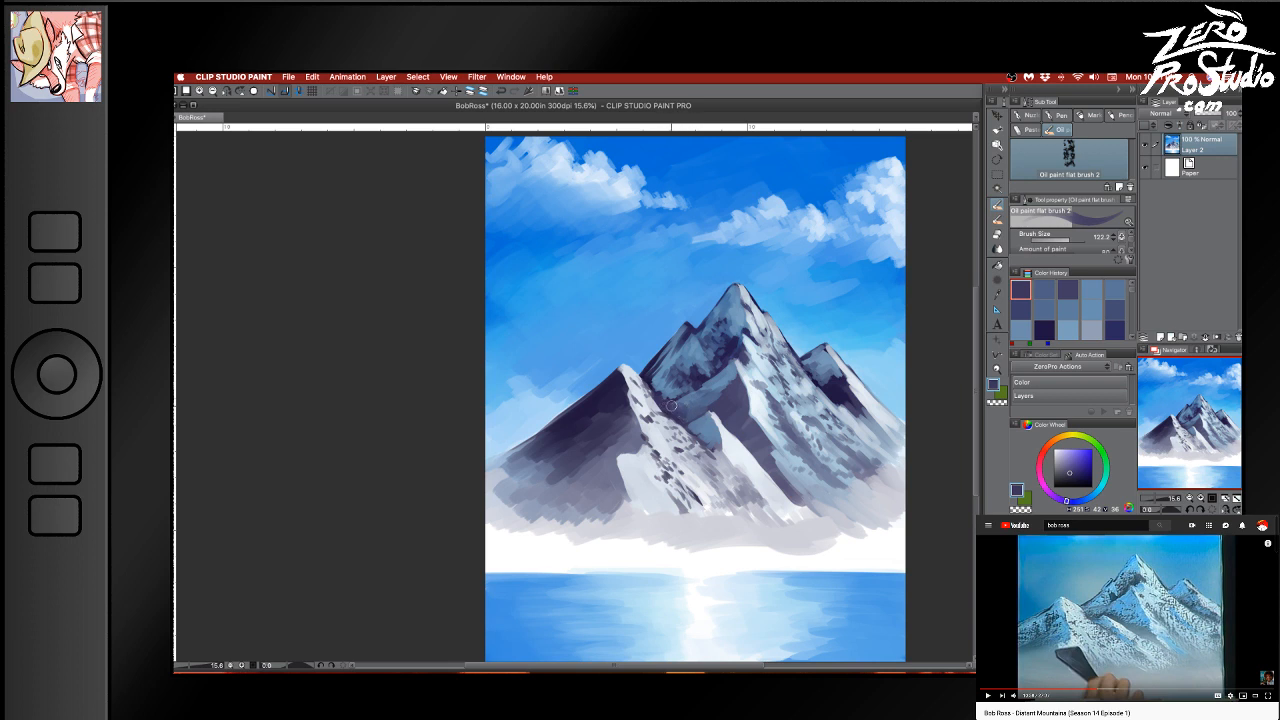
# Break up the central peak's snowy slope above the front ridge with alternating sampled light blue, near-white and muted navy tones
pyautogui.keyDown('alt'); pyautogui.click(734, 376); pyautogui.keyUp('alt')
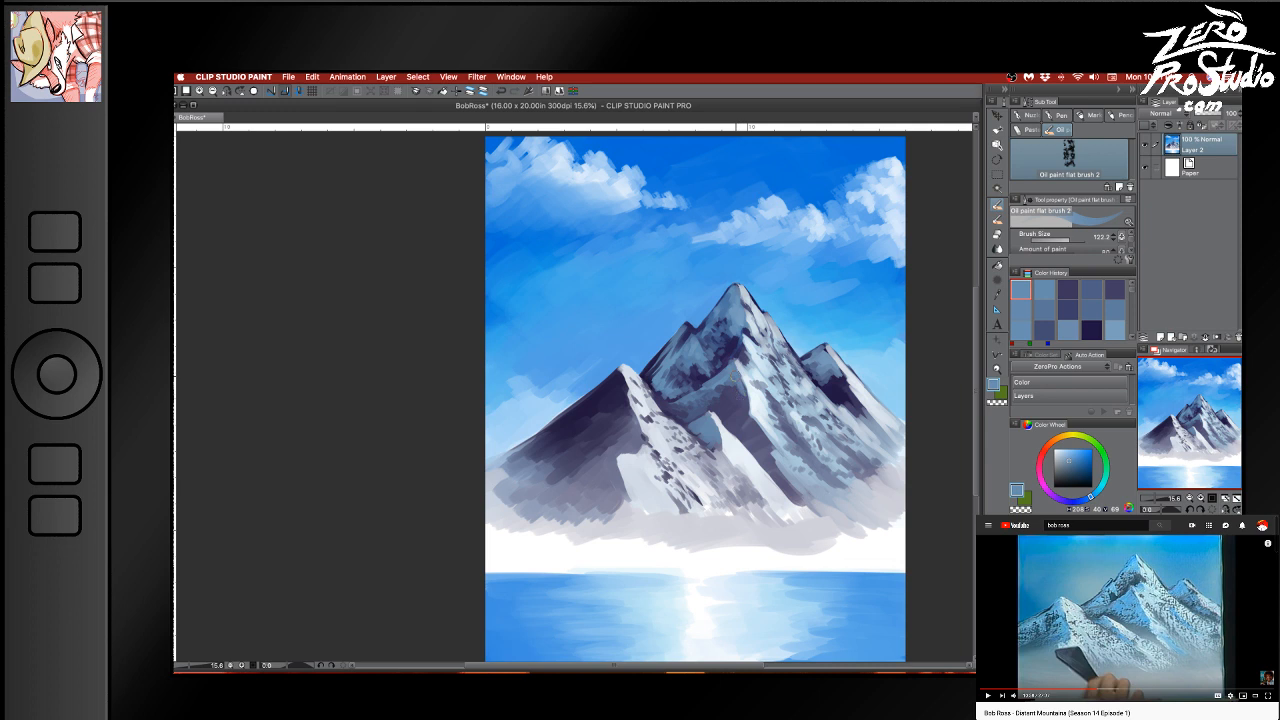
pyautogui.keyDown('alt'); pyautogui.click(747, 390); pyautogui.keyUp('alt')
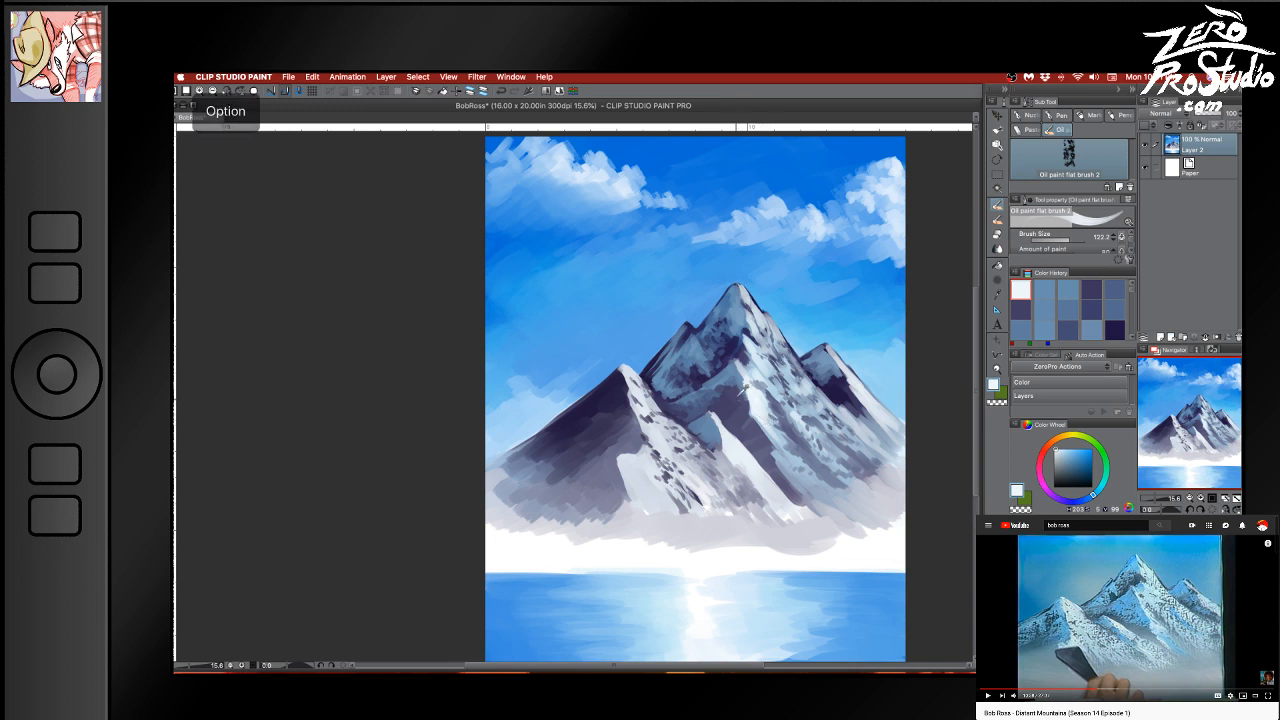
pyautogui.keyDown('alt'); pyautogui.click(747, 382); pyautogui.keyUp('alt')
pyautogui.keyDown('alt'); pyautogui.click(747, 382); pyautogui.keyUp('alt')
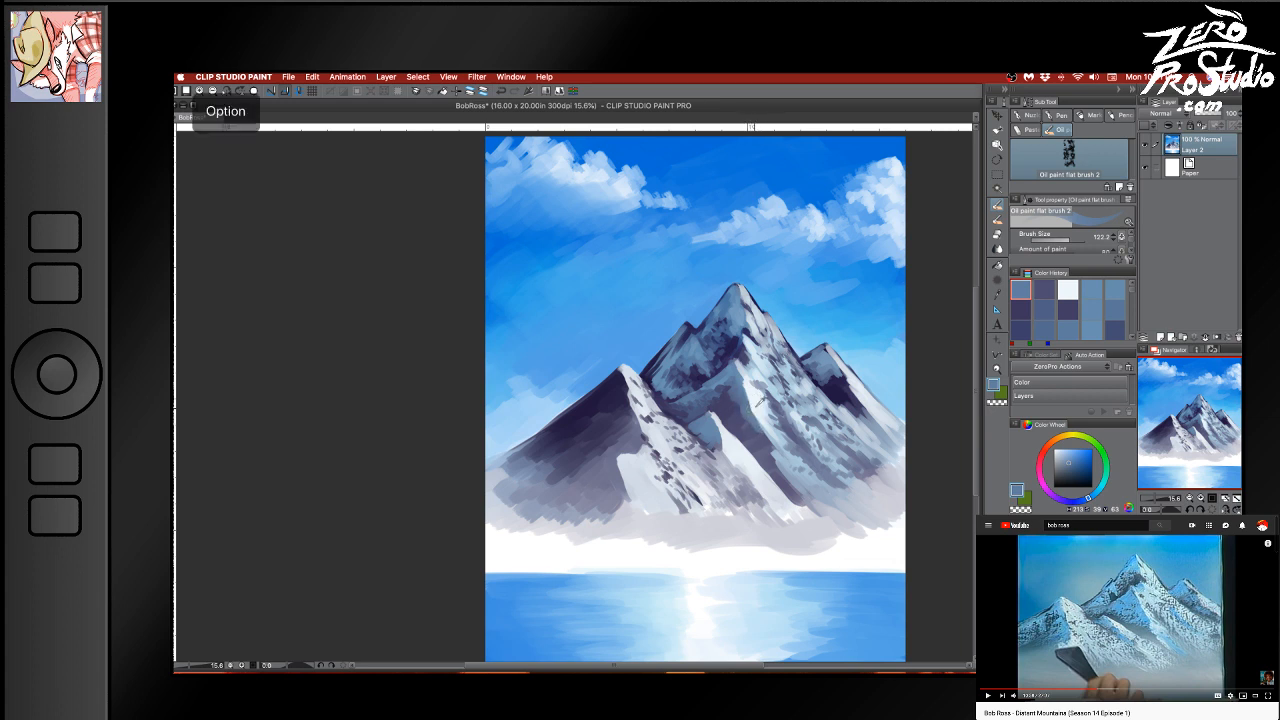
pyautogui.keyDown('alt'); pyautogui.click(756, 413); pyautogui.keyUp('alt')
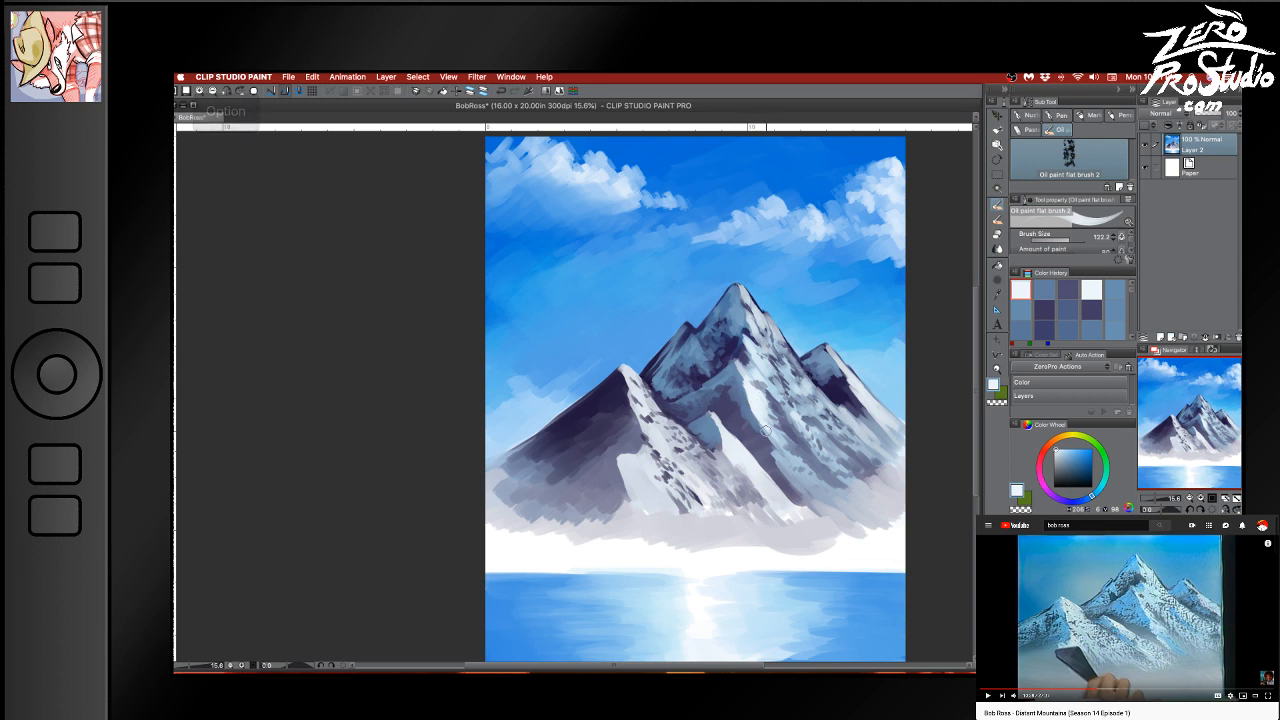
pyautogui.keyDown('alt'); pyautogui.click(743, 418); pyautogui.keyUp('alt')
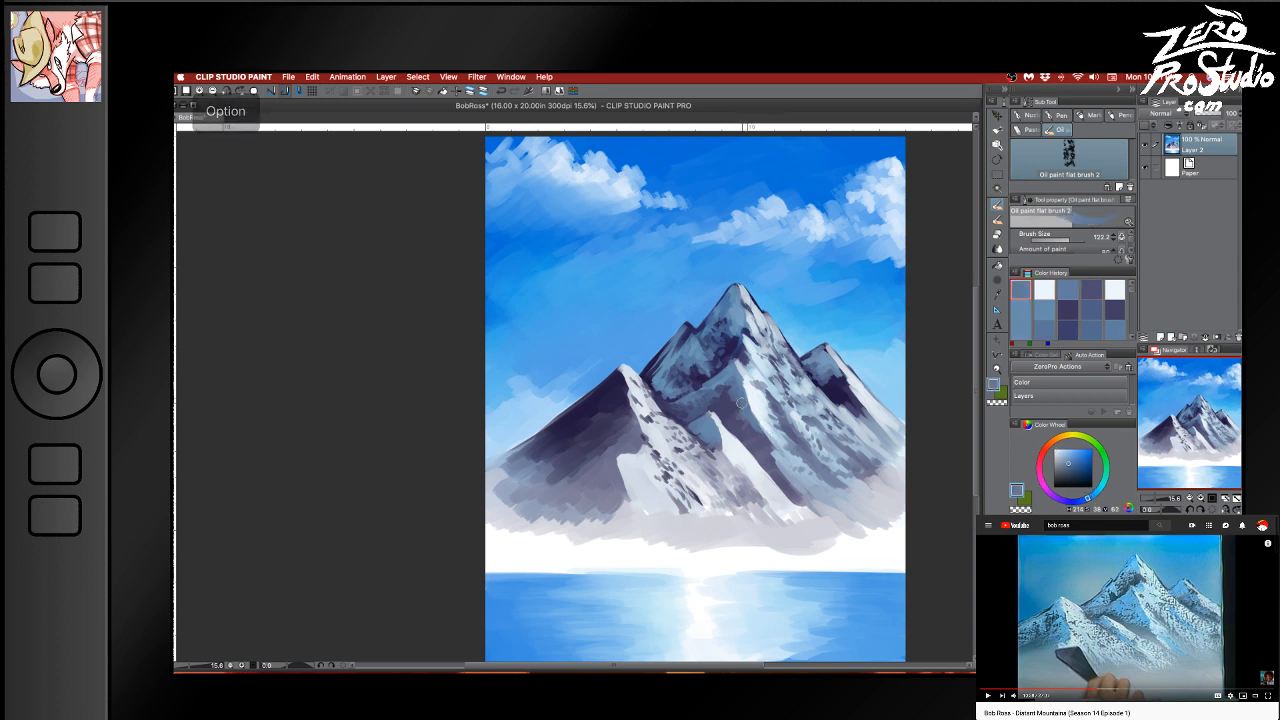
pyautogui.keyDown('alt'); pyautogui.click(730, 390); pyautogui.keyUp('alt')
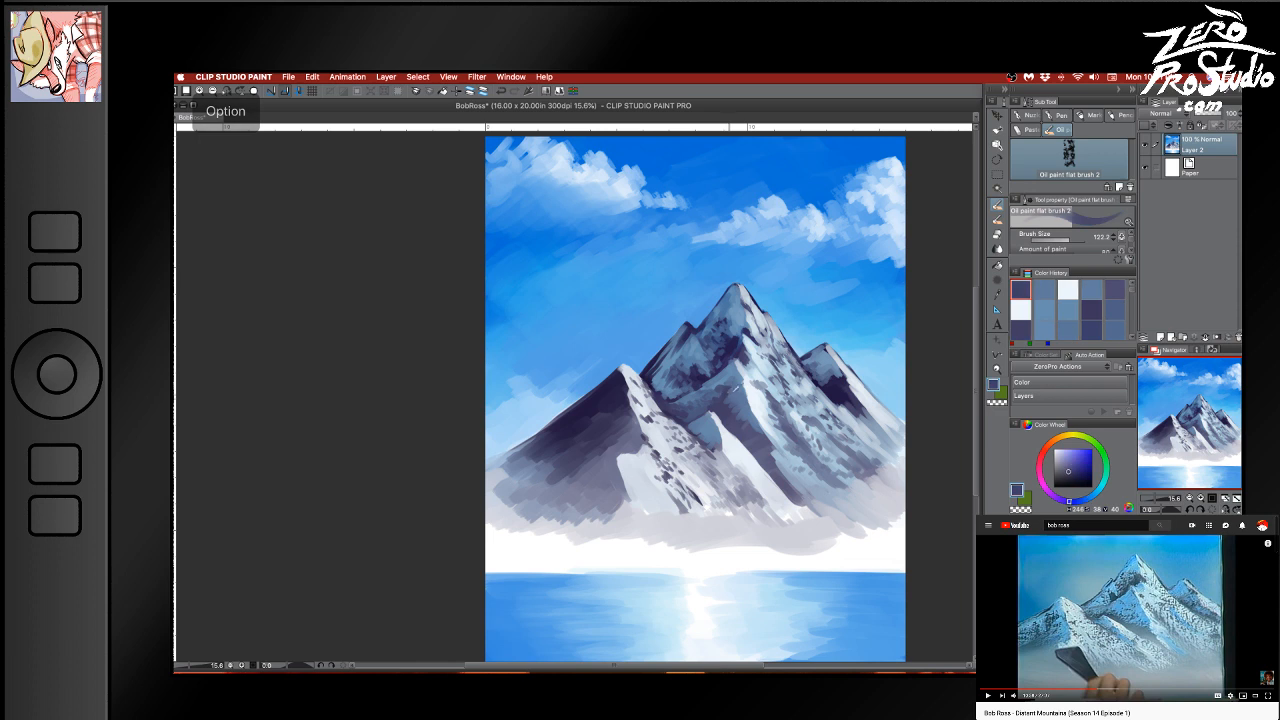
pyautogui.keyDown('alt'); pyautogui.click(736, 423); pyautogui.keyUp('alt')
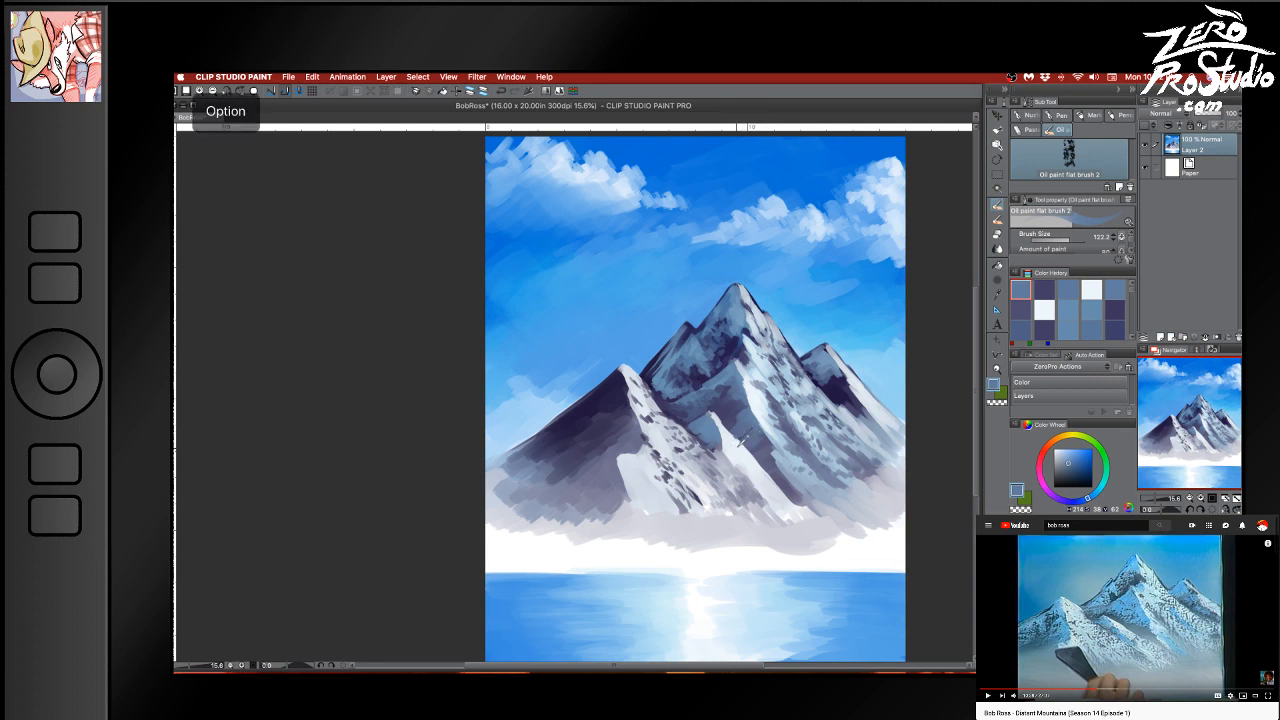
# Blend sampled muted blues into the shadow beside the small front ridge on the central peak, then undo the last stroke
pyautogui.keyDown('alt'); pyautogui.click(742, 436); pyautogui.keyUp('alt')
pyautogui.keyDown('alt'); pyautogui.click(736, 413); pyautogui.keyUp('alt')
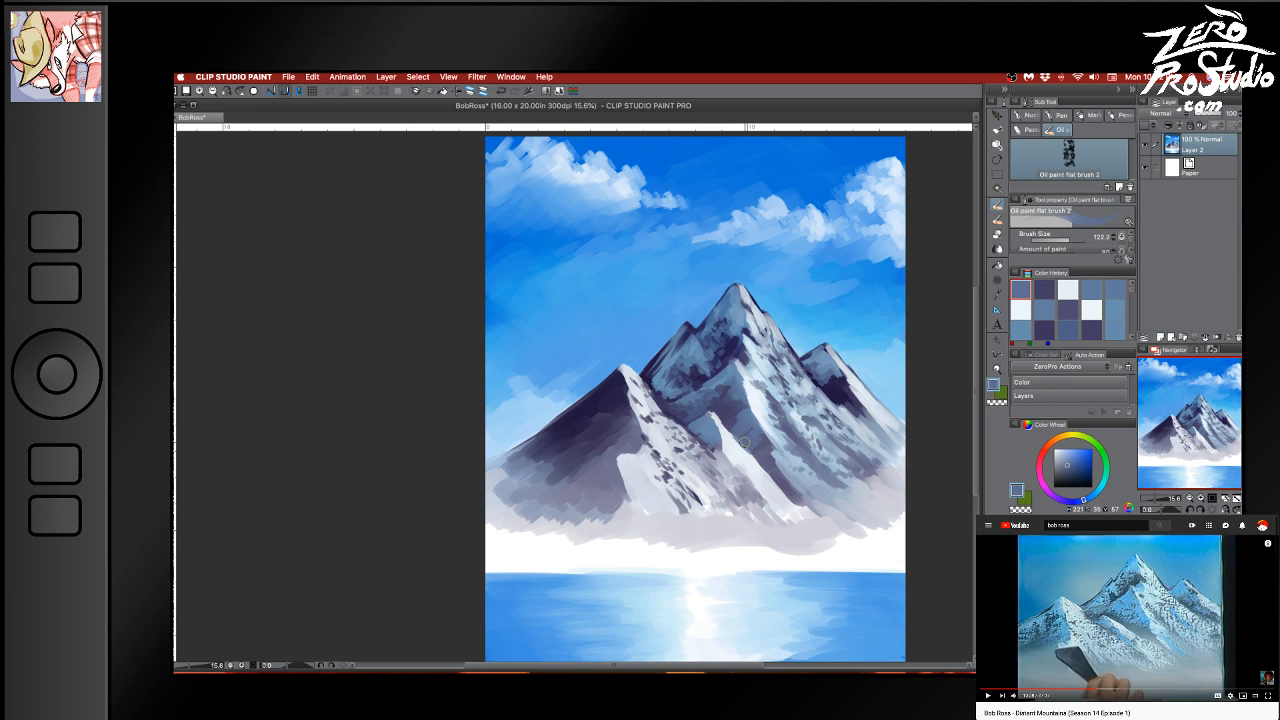
pyautogui.press('super+z')
pyautogui.press('alt')
# Touch up the right-hand peak's face with sampled light blue, mid-blue and dark navy tones, undoing the unwanted stroke
pyautogui.keyDown('alt'); pyautogui.click(724, 337); pyautogui.keyUp('alt')
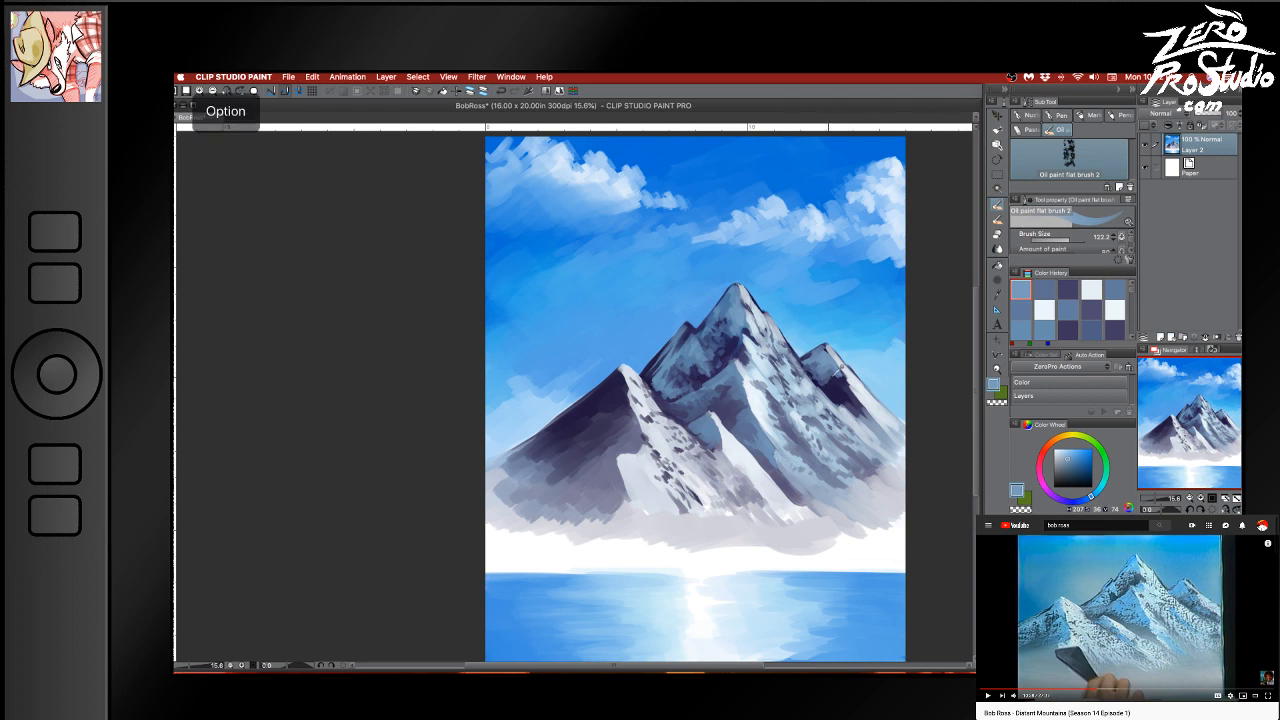
pyautogui.keyDown('alt'); pyautogui.click(838, 372); pyautogui.keyUp('alt')
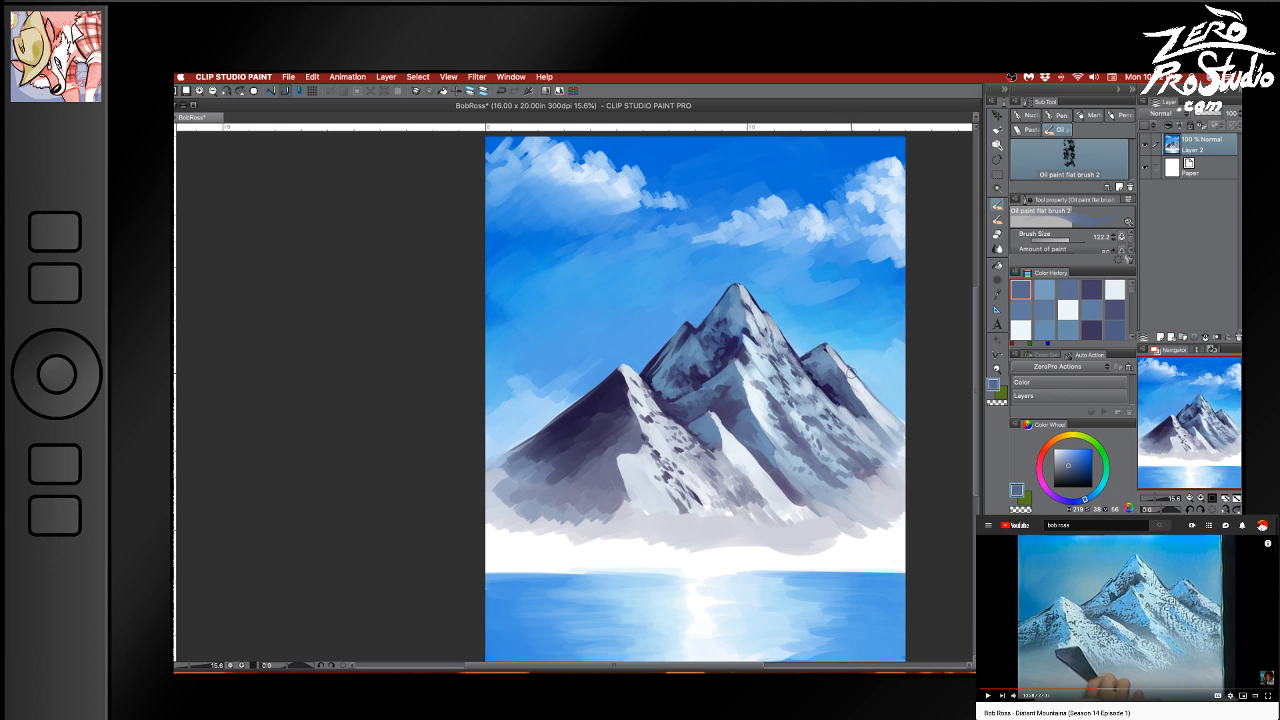
pyautogui.keyDown('alt'); pyautogui.click(841, 376); pyautogui.keyUp('alt')
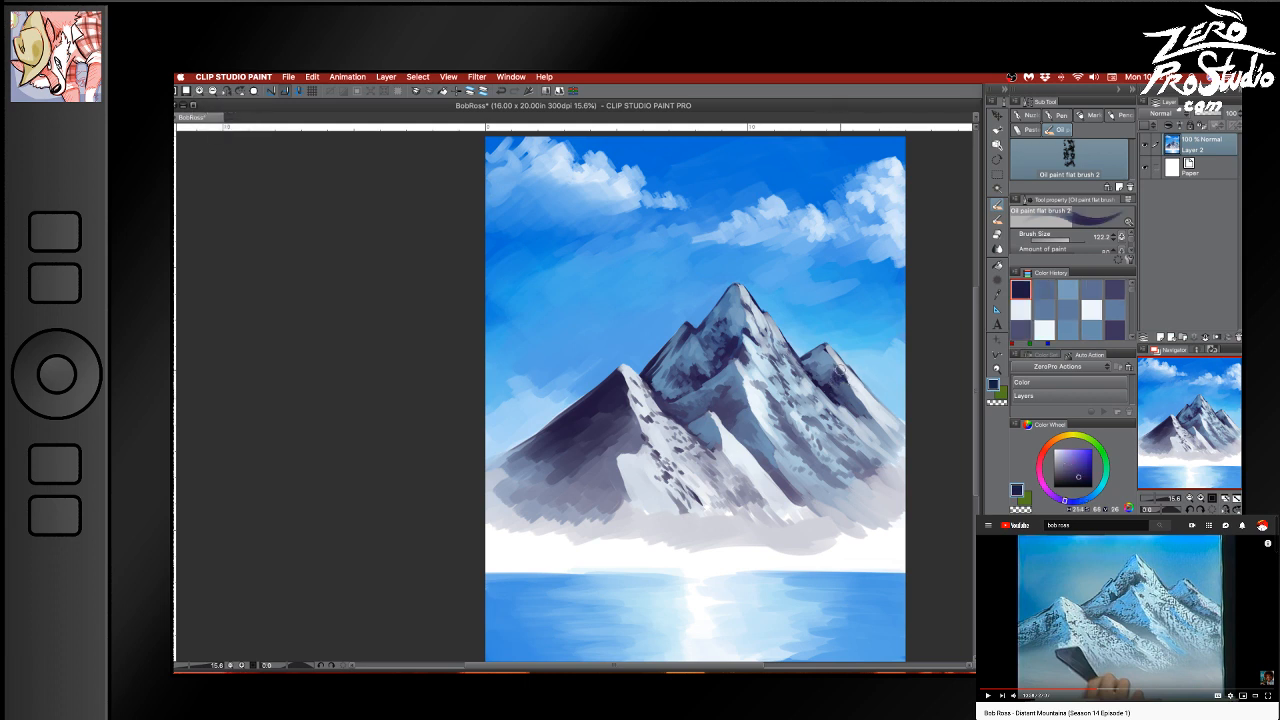
pyautogui.press('super+z')
pyautogui.keyDown('alt'); pyautogui.click(833, 390); pyautogui.keyUp('alt')
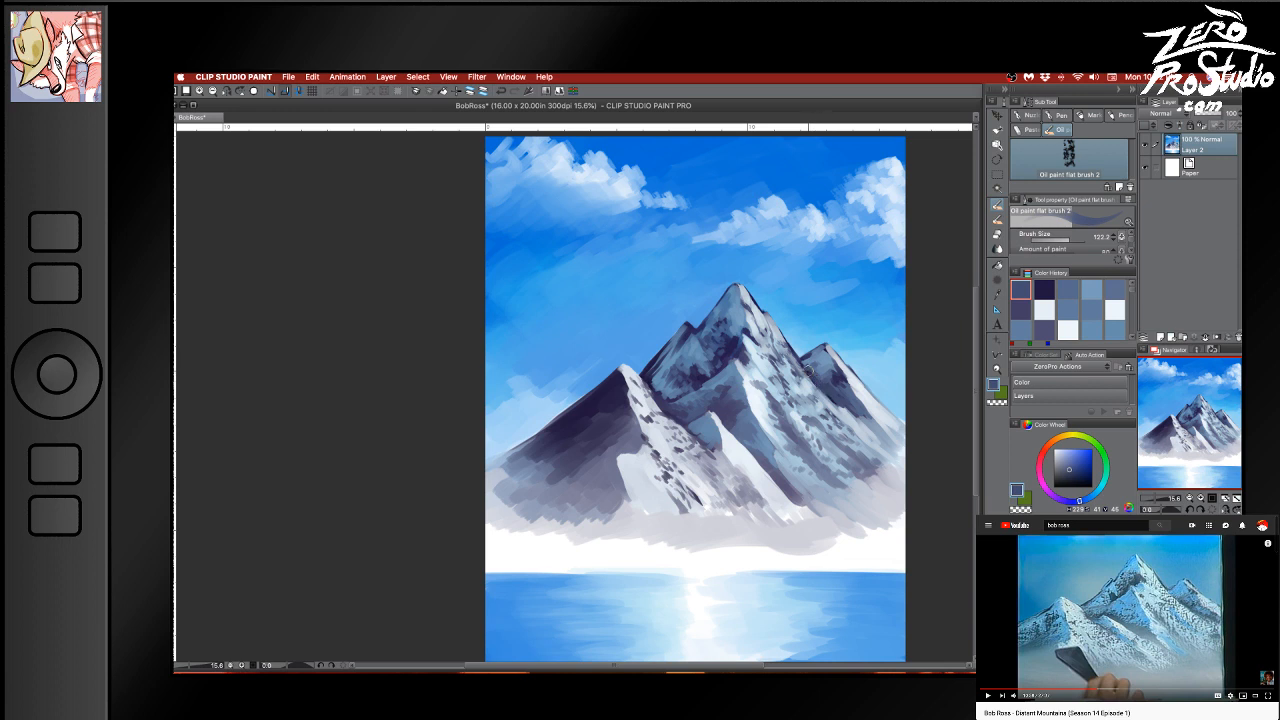
# Refine the edges around the right-hand peak's summit with sampled dark navy and light blue tones
pyautogui.keyDown('alt'); pyautogui.click(812, 368); pyautogui.keyUp('alt')
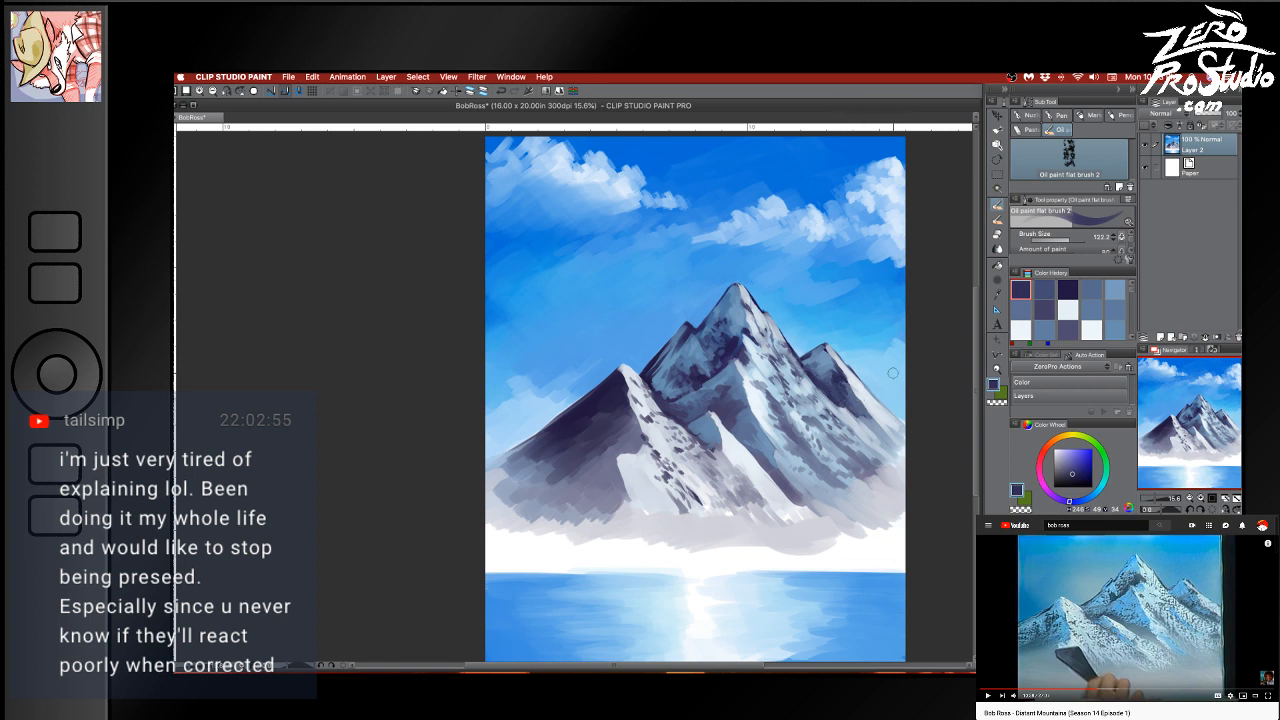
pyautogui.keyDown('alt'); pyautogui.click(824, 348); pyautogui.keyUp('alt')
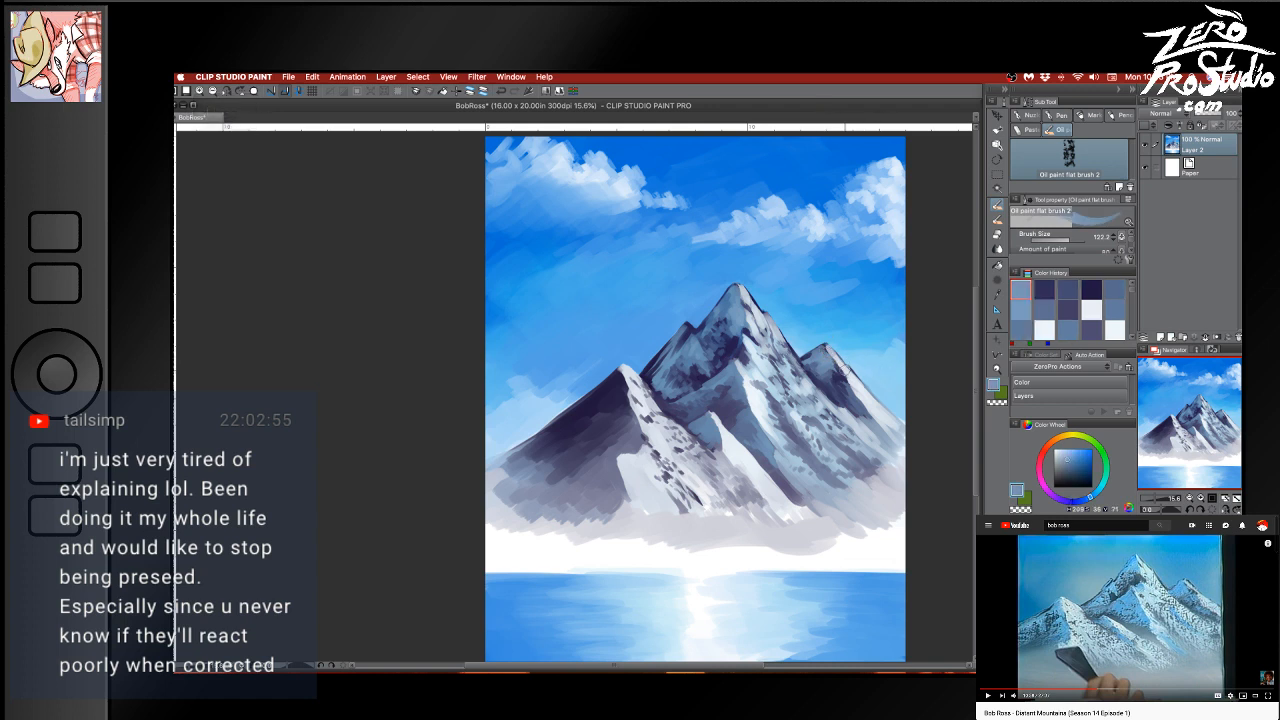
pyautogui.keyDown('alt'); pyautogui.click(809, 335); pyautogui.keyUp('alt')
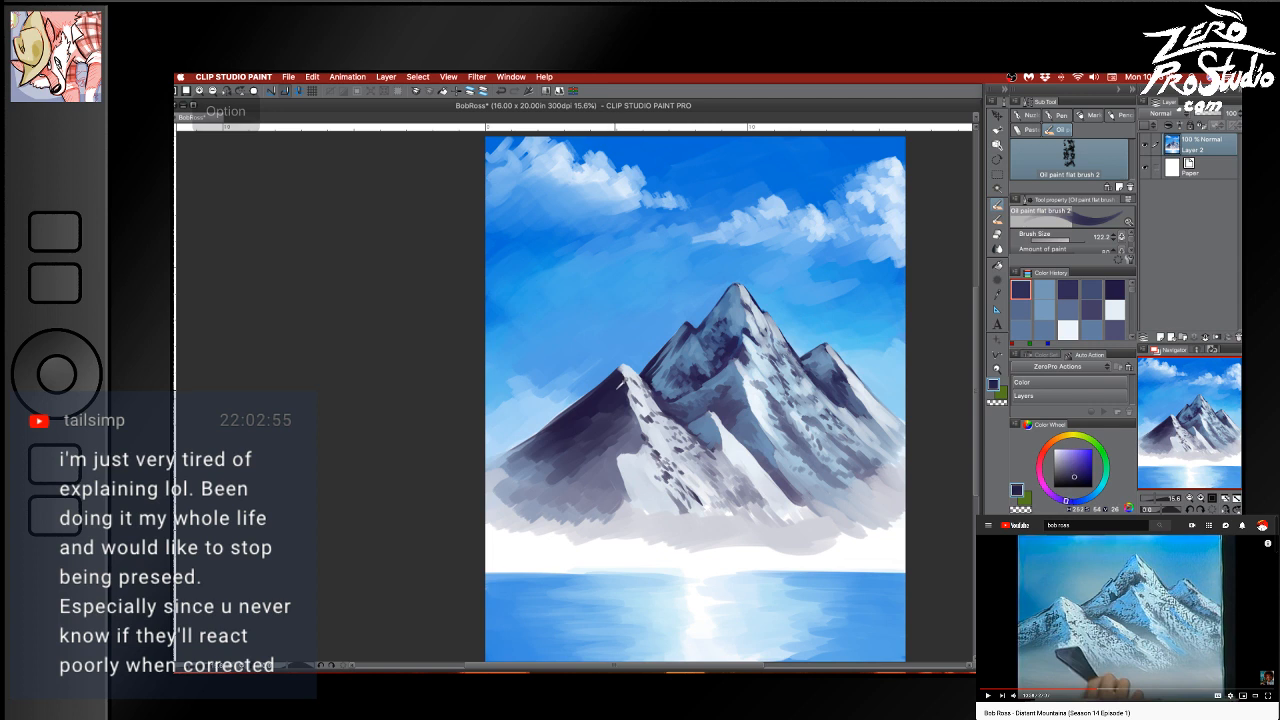
# Add finer navy, light blue and near-white touches to the right-hand peak at brush size 83.8, undo the last stroke, and save
pyautogui.press('[')
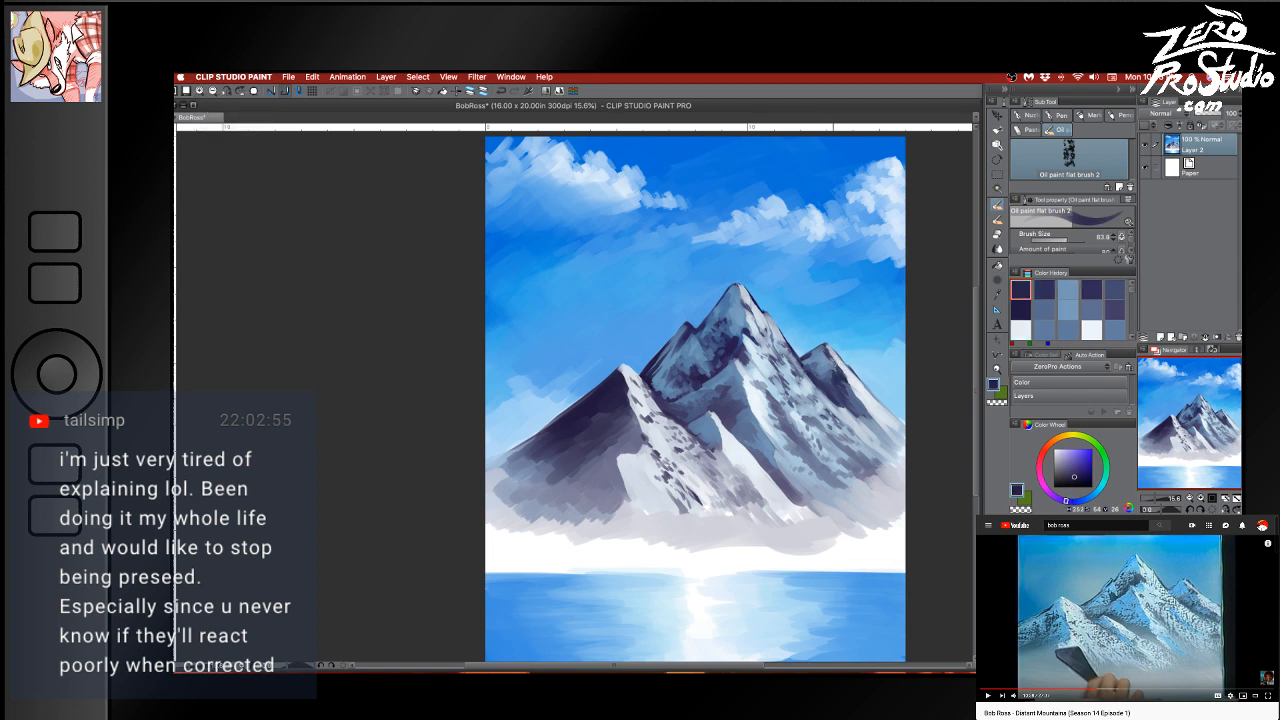
pyautogui.keyDown('alt'); pyautogui.click(836, 370); pyautogui.keyUp('alt')
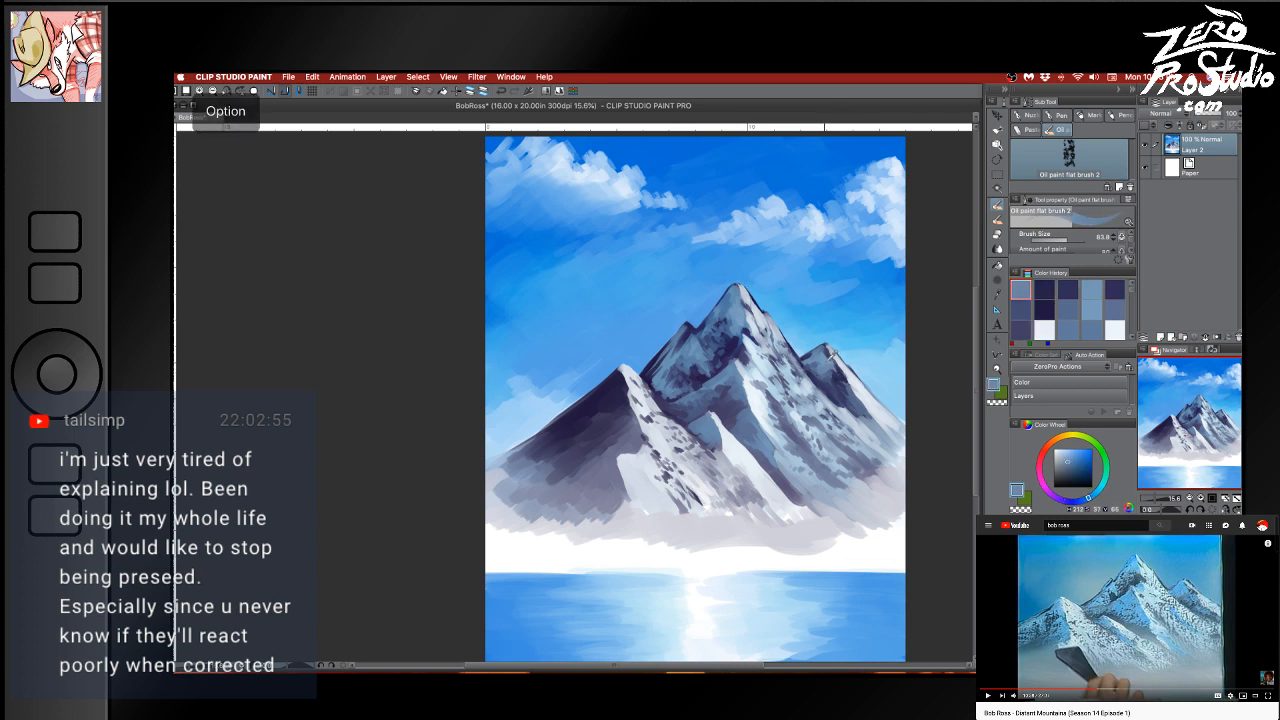
pyautogui.keyDown('alt'); pyautogui.click(836, 368); pyautogui.keyUp('alt')
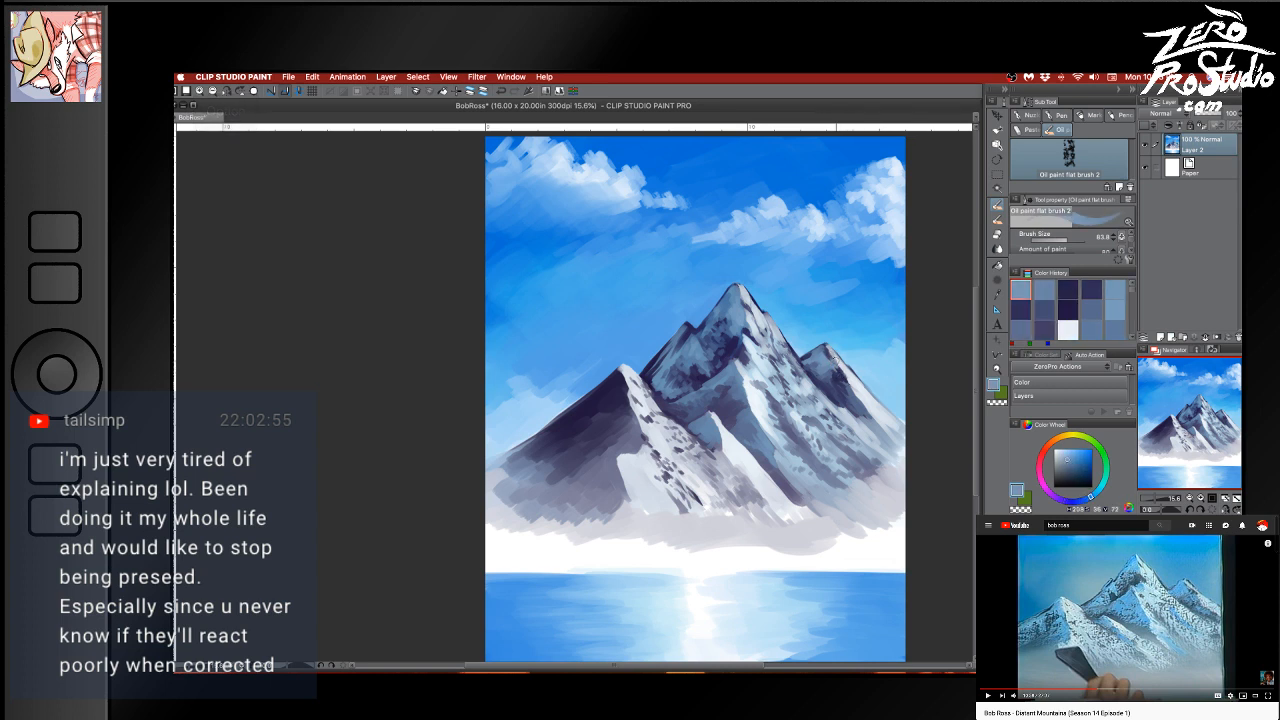
pyautogui.keyDown('alt'); pyautogui.click(856, 386); pyautogui.keyUp('alt')
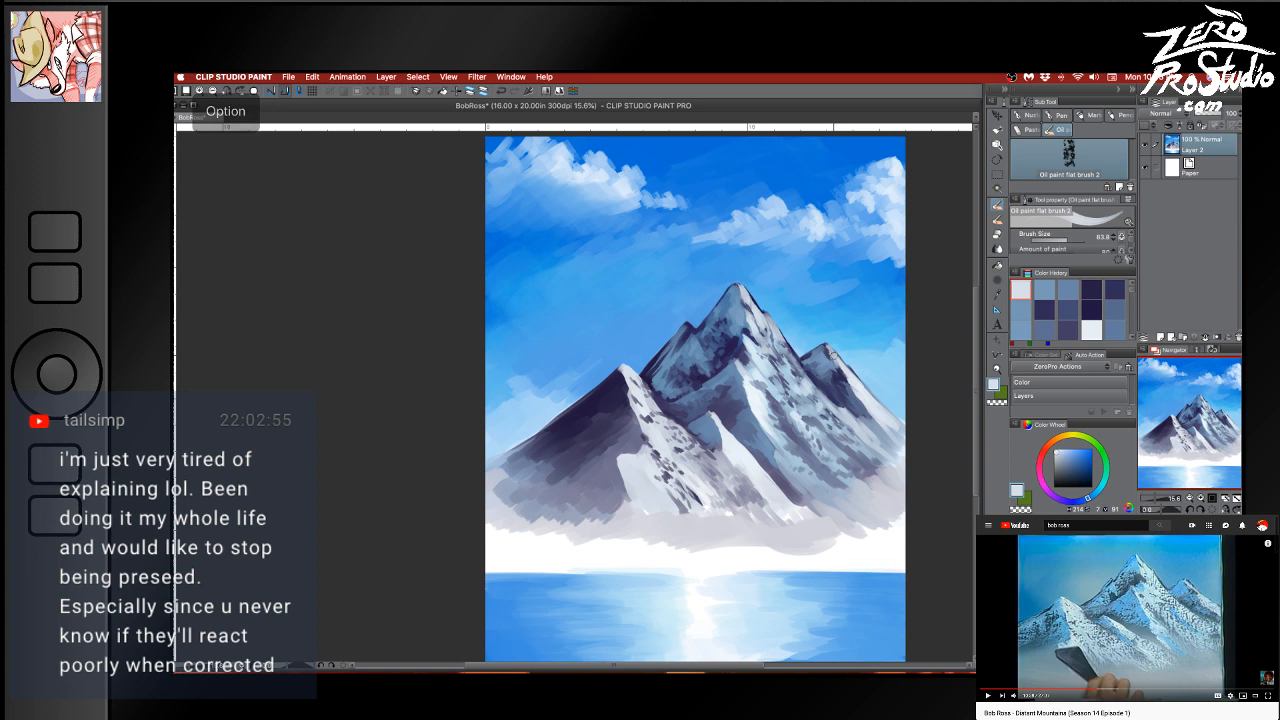
pyautogui.press('super+z')
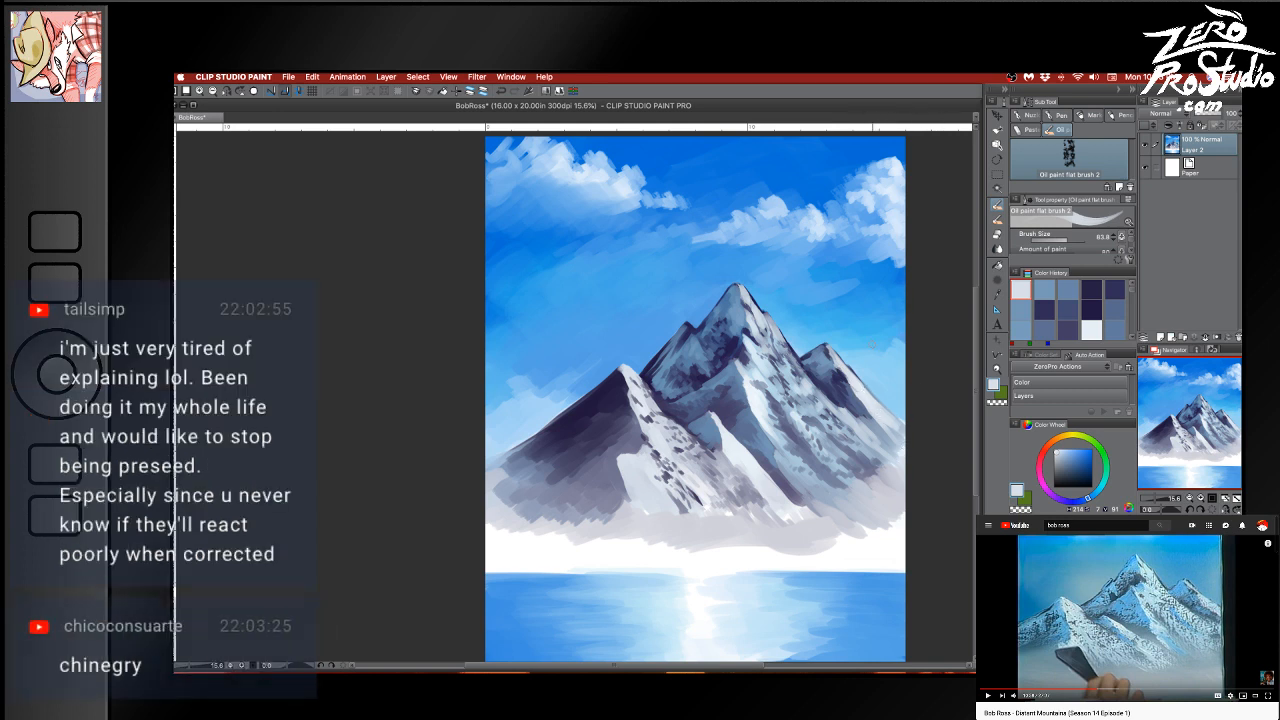
pyautogui.press('super+s')
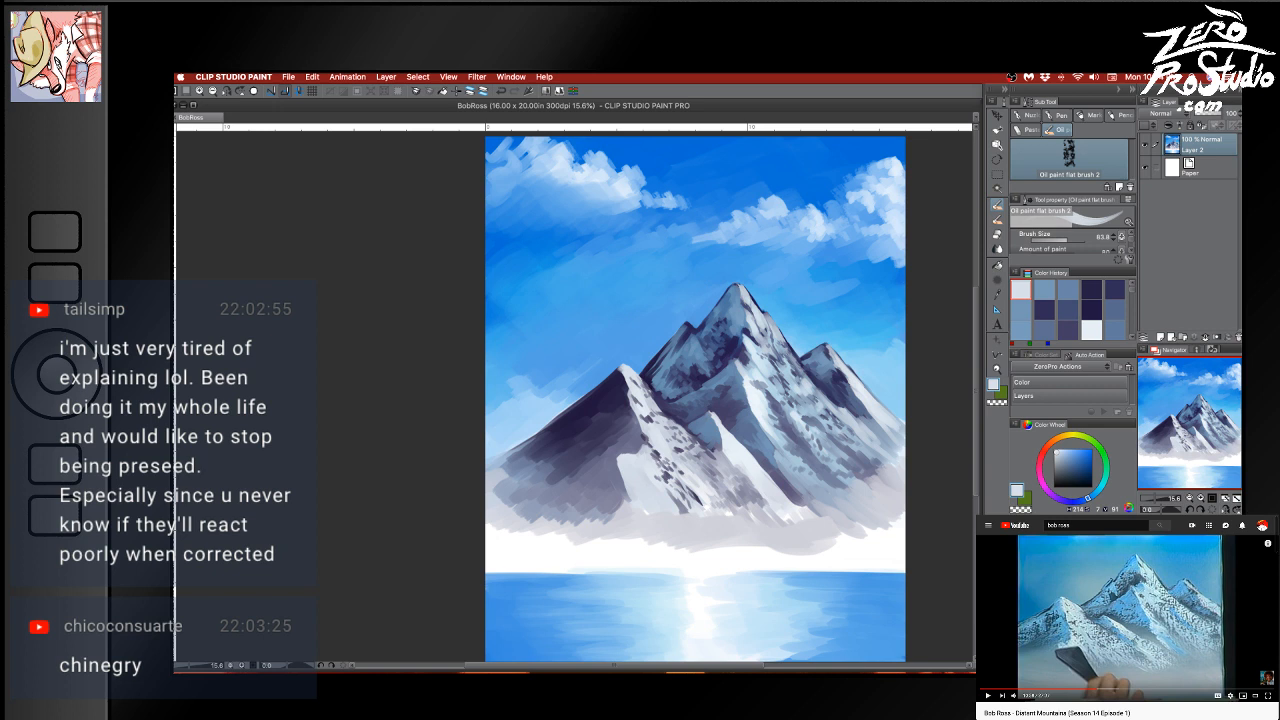
# Rework the upper-left cloud's top edge with sampled light blue and sky blue at brush size 171.5
pyautogui.click(368, 414)
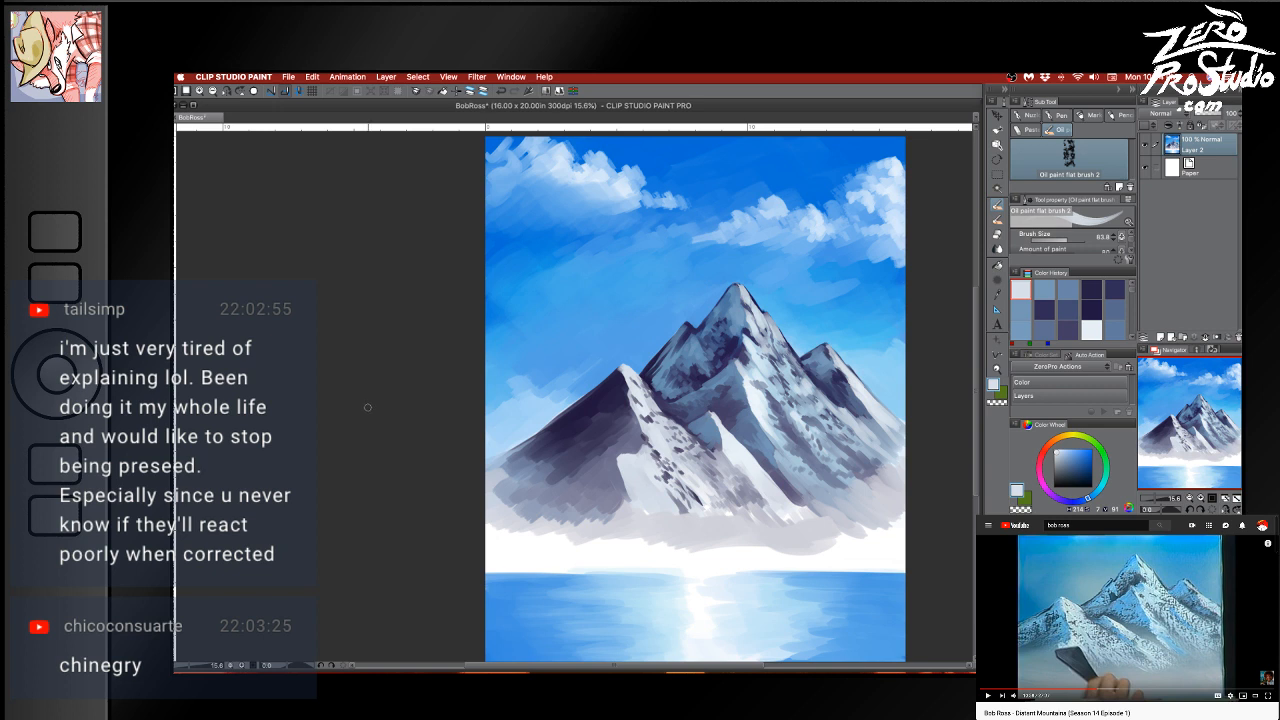
pyautogui.moveTo(695, 283); pyautogui.dragTo(731, 303)
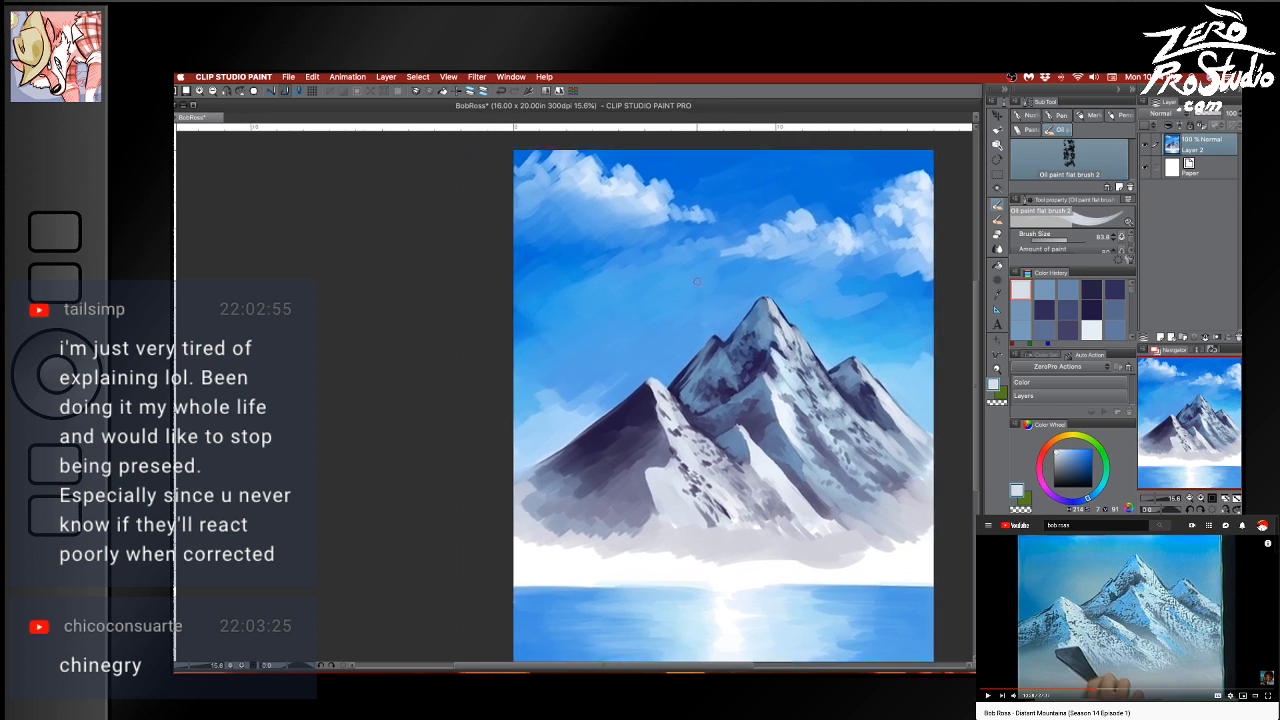
pyautogui.keyDown('alt'); pyautogui.click(552, 165); pyautogui.keyUp('alt')
pyautogui.press(']')
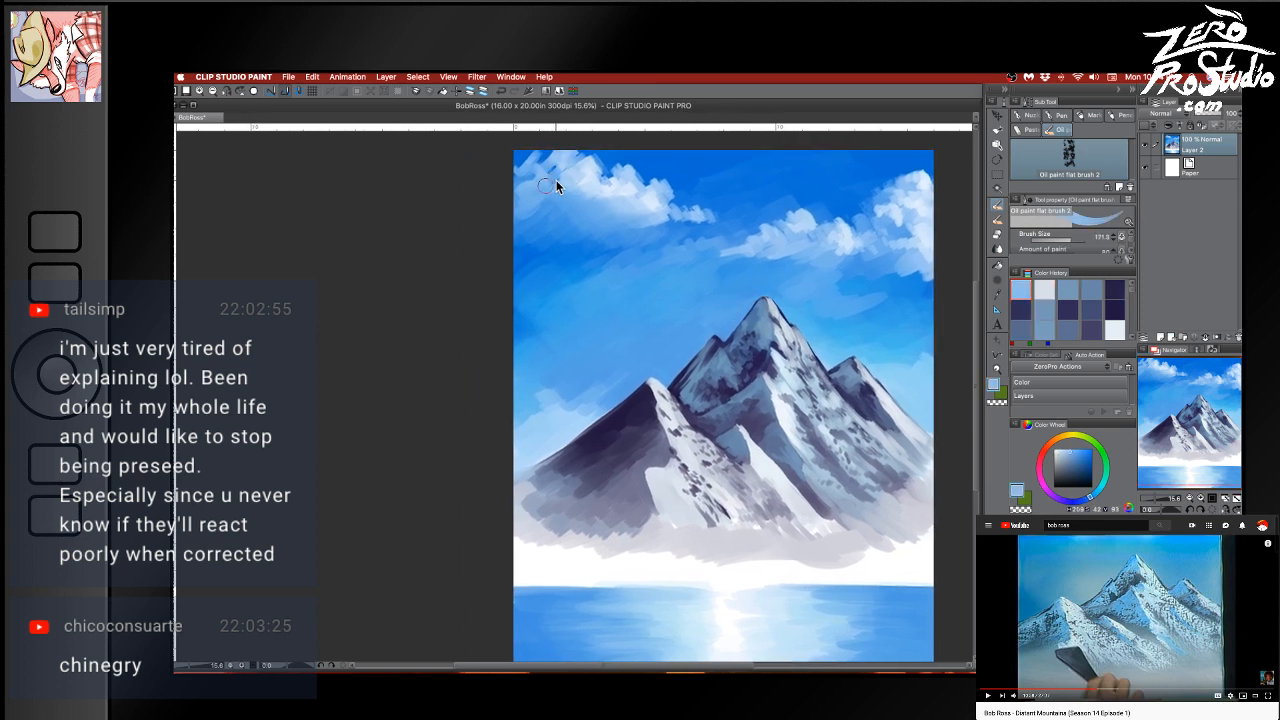
pyautogui.keyDown('alt'); pyautogui.click(562, 162); pyautogui.keyUp('alt')
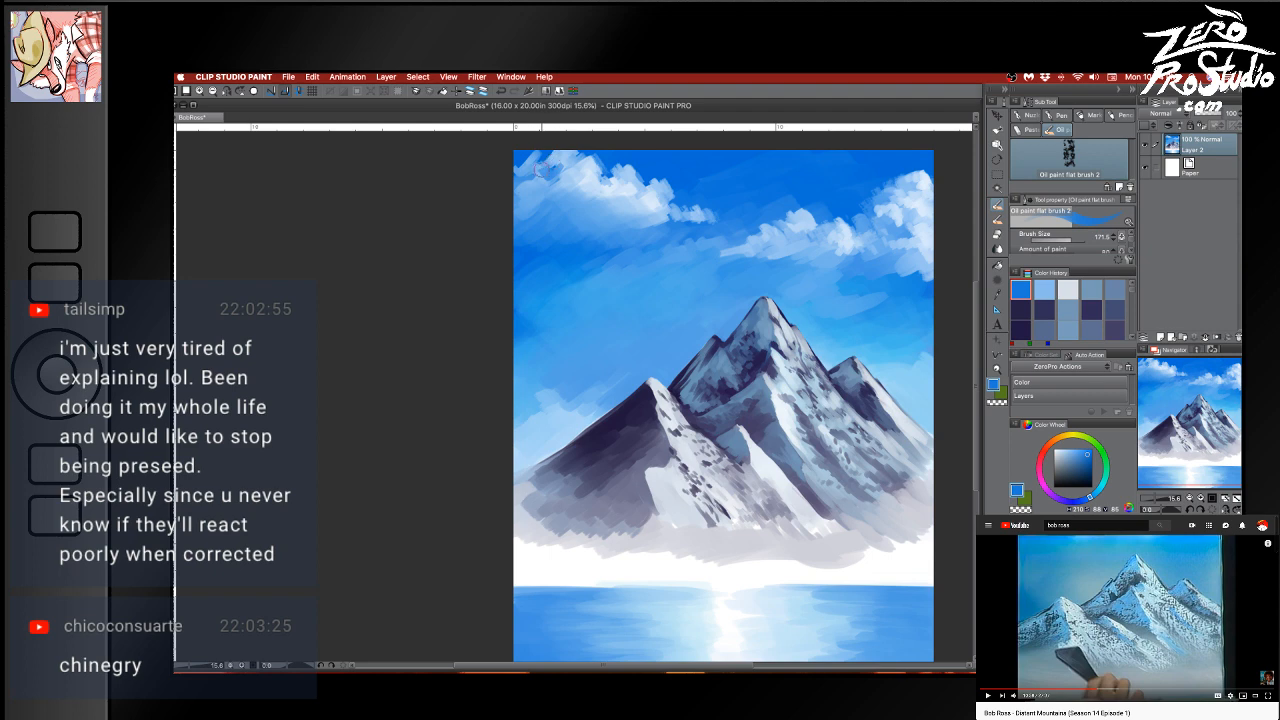
# Enlarge the brush to 252.6 and paint sampled sky blue and pale blue tones into the body of the upper-left cloud
pyautogui.press(']')
pyautogui.press(']')
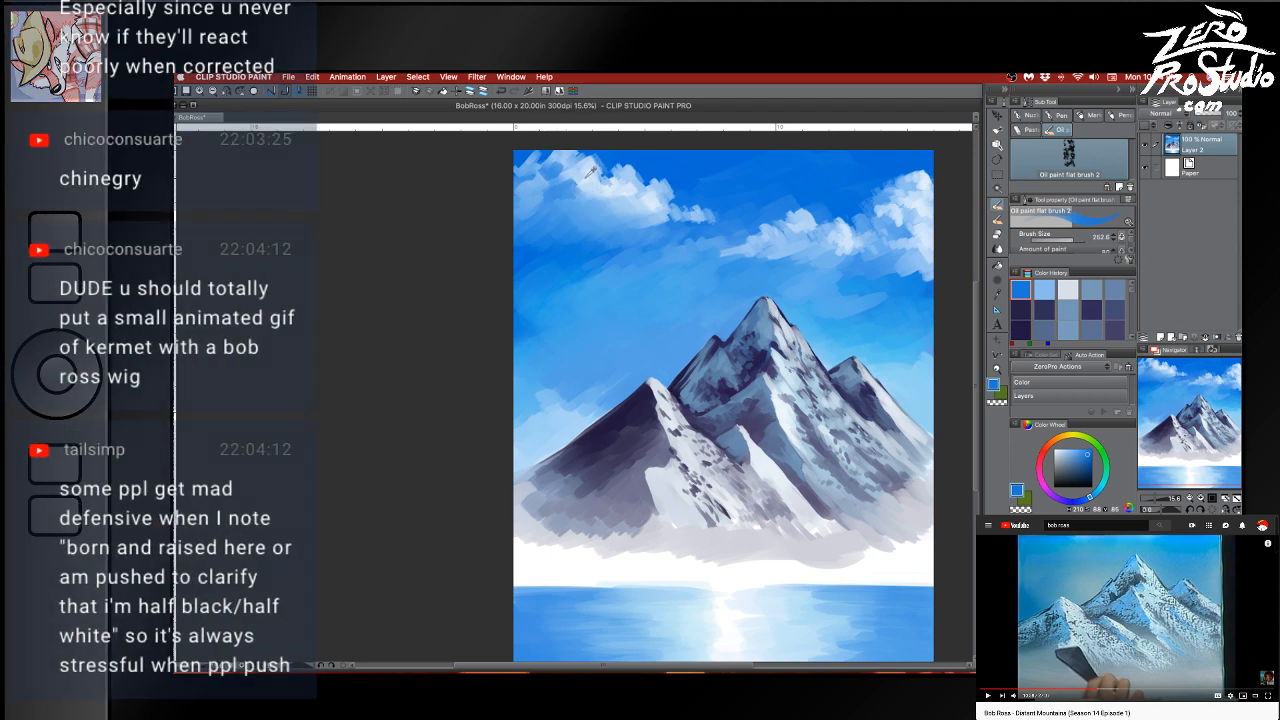
pyautogui.keyDown('alt'); pyautogui.click(589, 177); pyautogui.keyUp('alt')
pyautogui.keyDown('alt'); pyautogui.click(589, 177); pyautogui.keyUp('alt')
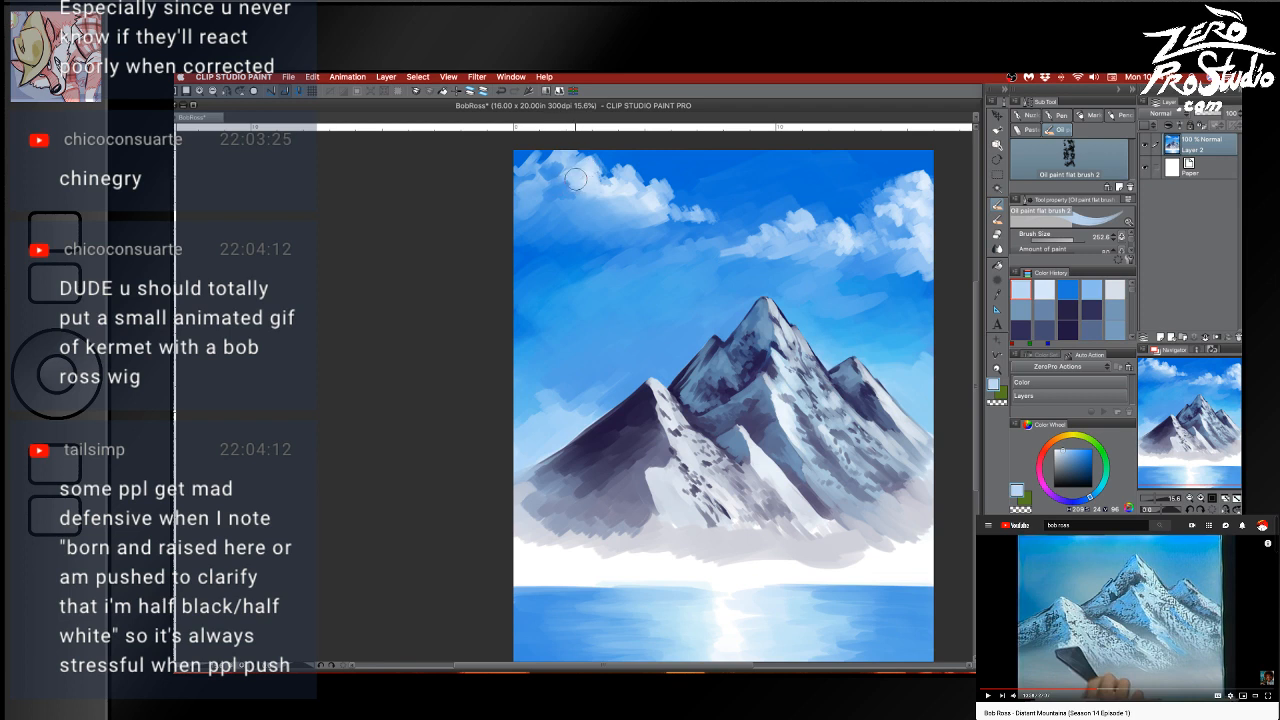
pyautogui.moveTo(580, 190); pyautogui.dragTo(562, 194)
pyautogui.keyDown('alt'); pyautogui.click(568, 156); pyautogui.keyUp('alt')
pyautogui.moveTo(568, 160); pyautogui.dragTo(561, 168)
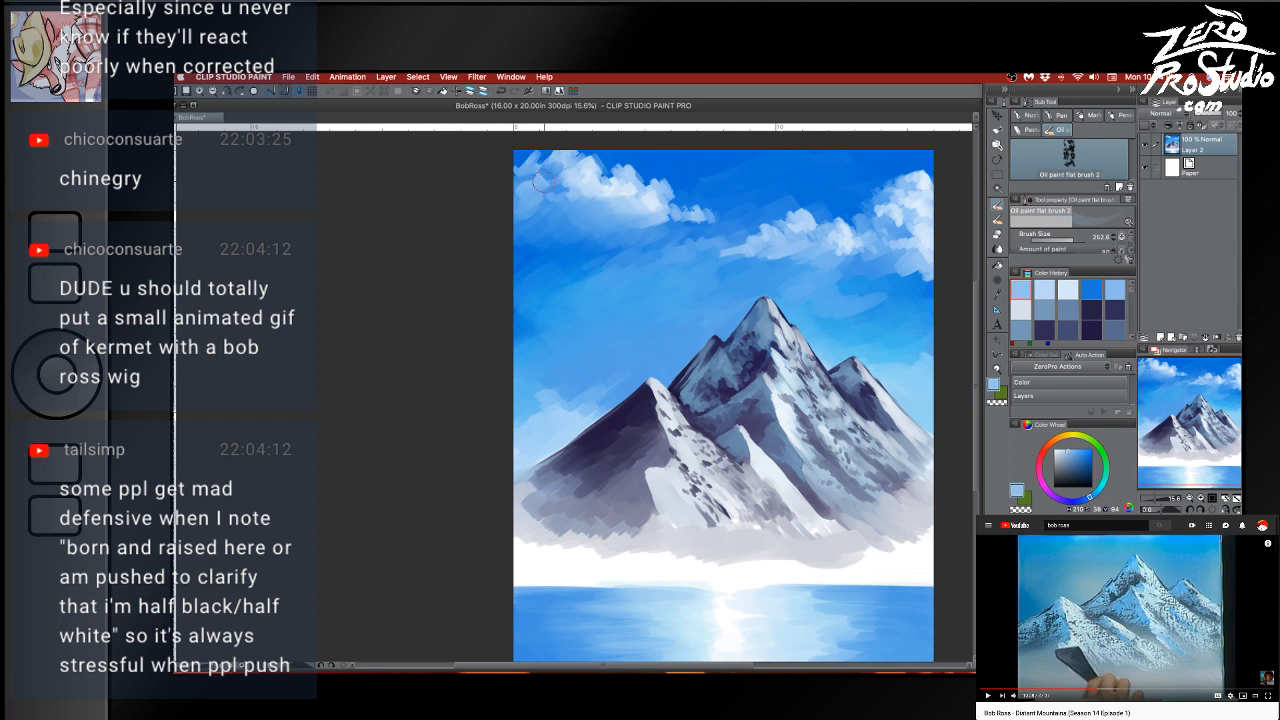
# Soften the left end of the upper-left cloud with sampled light blue tones
pyautogui.moveTo(540, 184)
pyautogui.mouseDown()
pyautogui.moveTo(525, 194)
pyautogui.moveTo(558, 167)
pyautogui.mouseUp()
pyautogui.keyDown('alt'); pyautogui.click(536, 186); pyautogui.keyUp('alt')
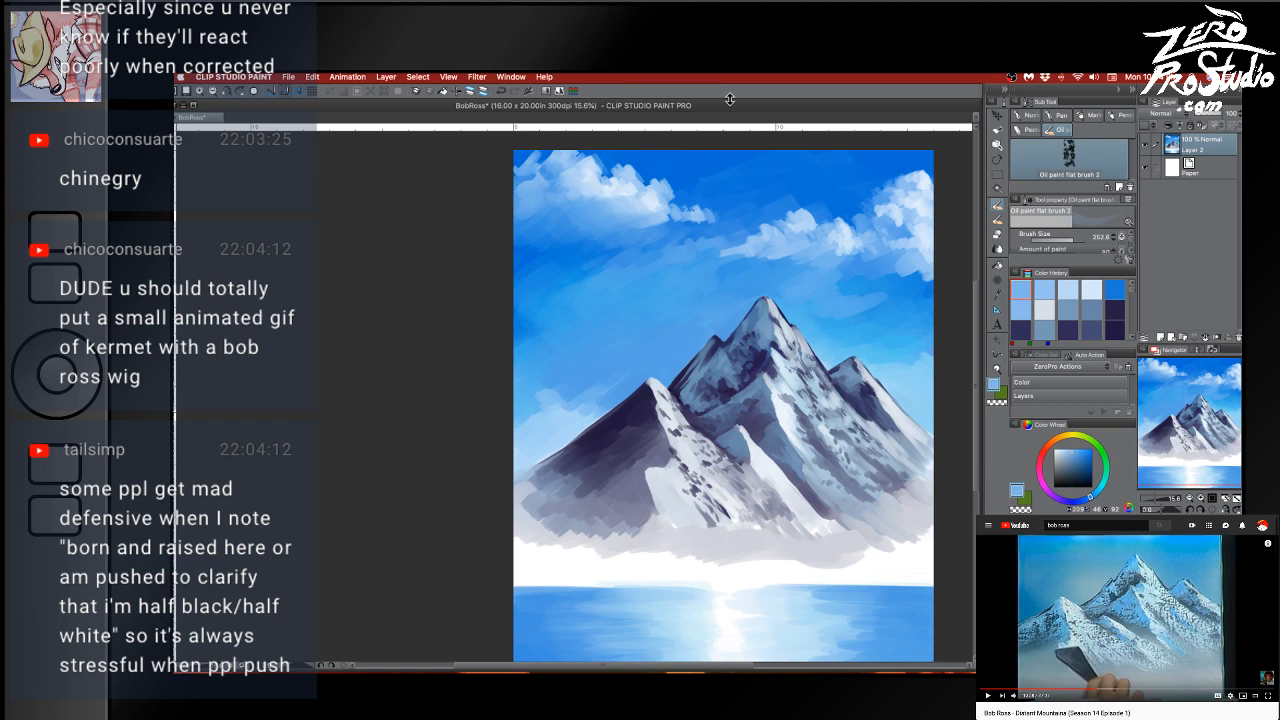
pyautogui.keyDown('alt'); pyautogui.click(540, 152); pyautogui.keyUp('alt')
pyautogui.keyDown('alt'); pyautogui.click(536, 156); pyautogui.keyUp('alt')
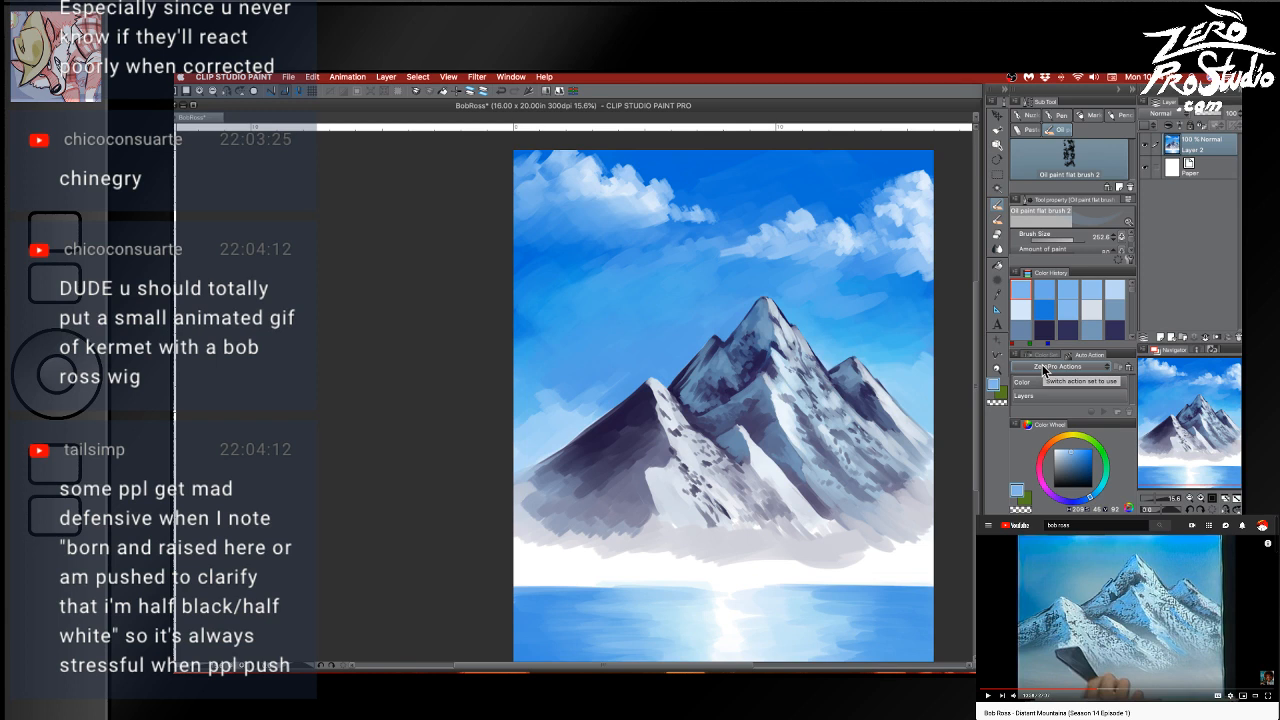
# Rework the snowy slopes of the central peak and front ridge with a smaller brush in sampled near-white and muted navy
pyautogui.keyDown('alt'); pyautogui.click(794, 410); pyautogui.keyUp('alt')
pyautogui.press('[')
pyautogui.press('[')
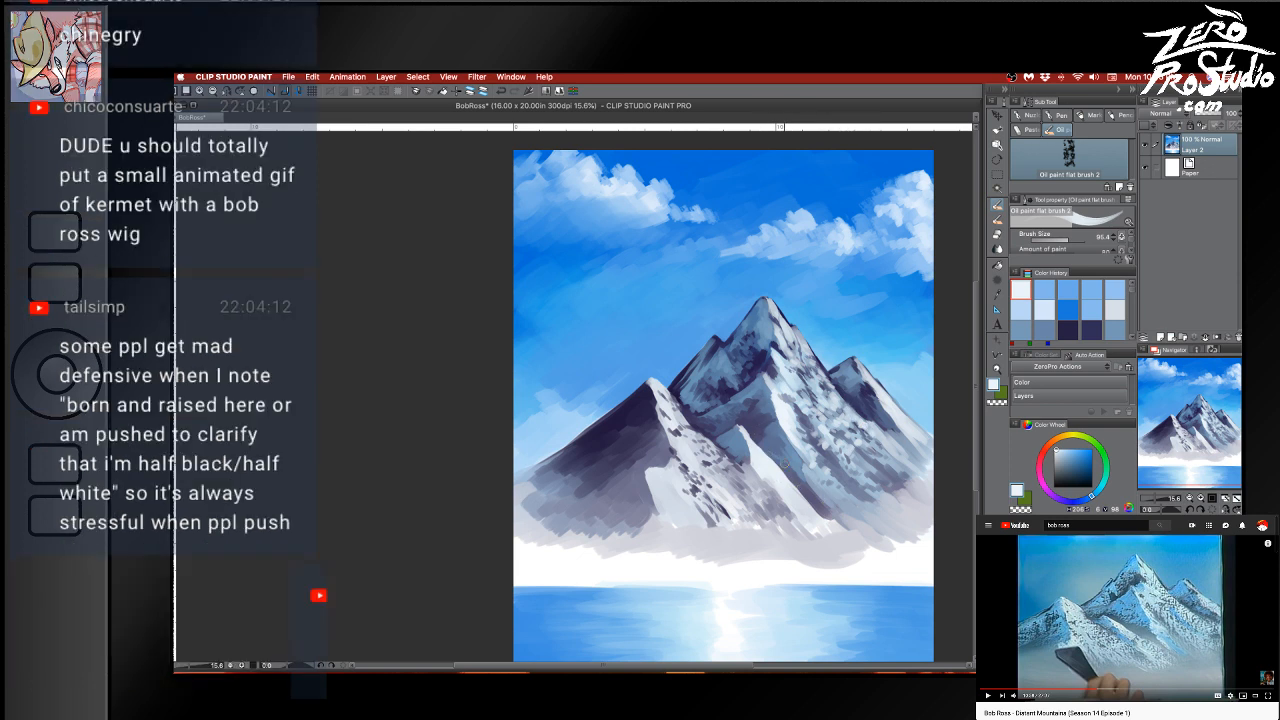
pyautogui.keyDown('alt'); pyautogui.click(761, 423); pyautogui.keyUp('alt')
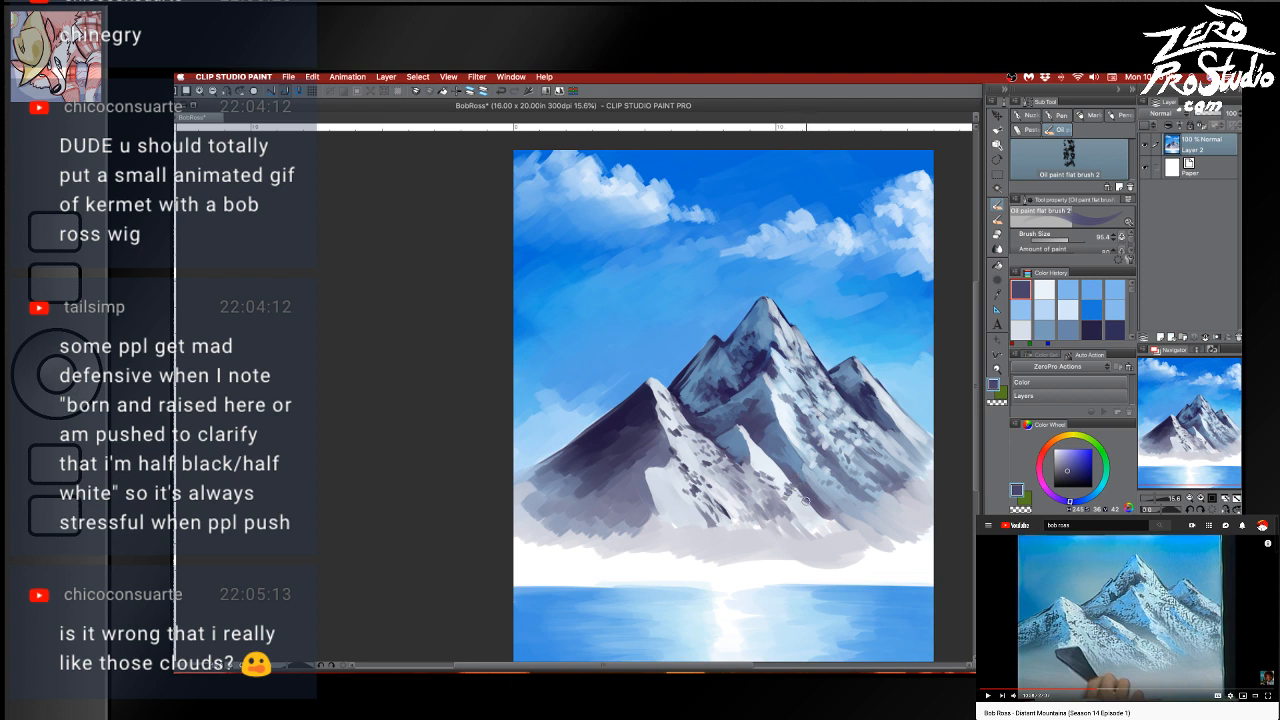
pyautogui.keyDown('alt'); pyautogui.click(788, 472); pyautogui.keyUp('alt')
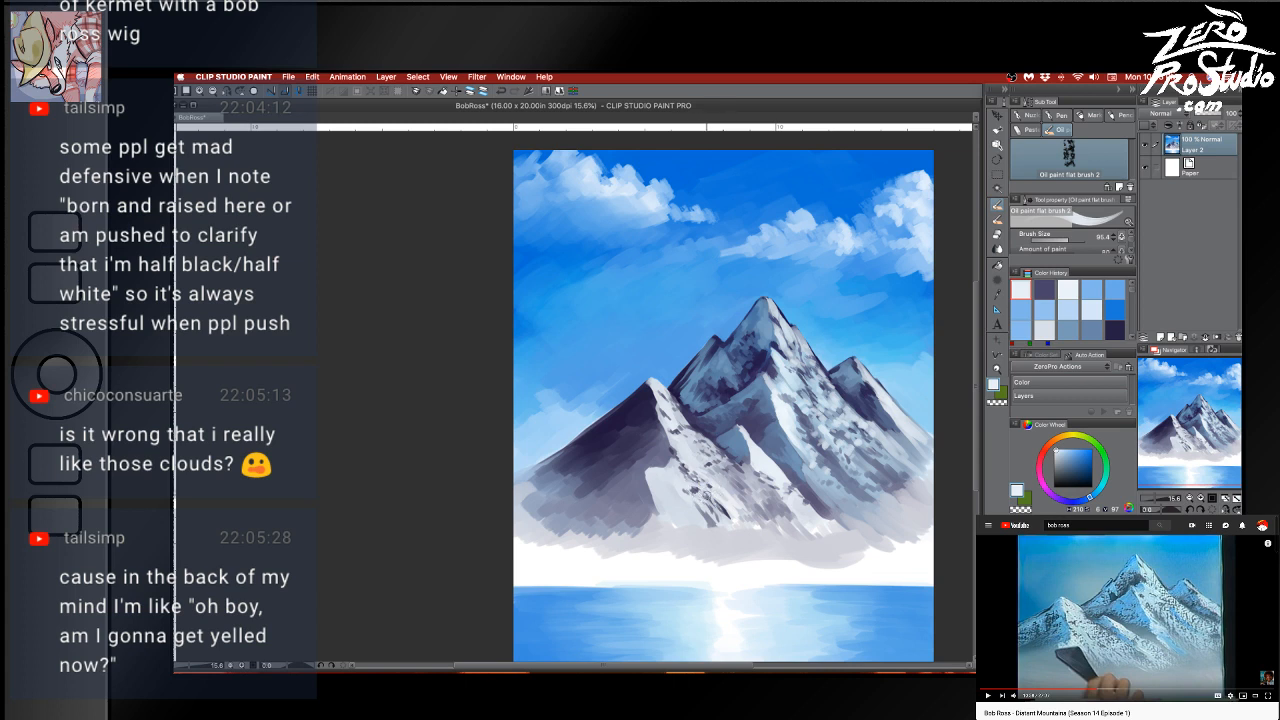
# Add muted purple-grey and dark navy rock marks to the left mountain's snow slope and the shadowed valley beside the central peak
pyautogui.keyDown('alt'); pyautogui.click(703, 488); pyautogui.keyUp('alt')
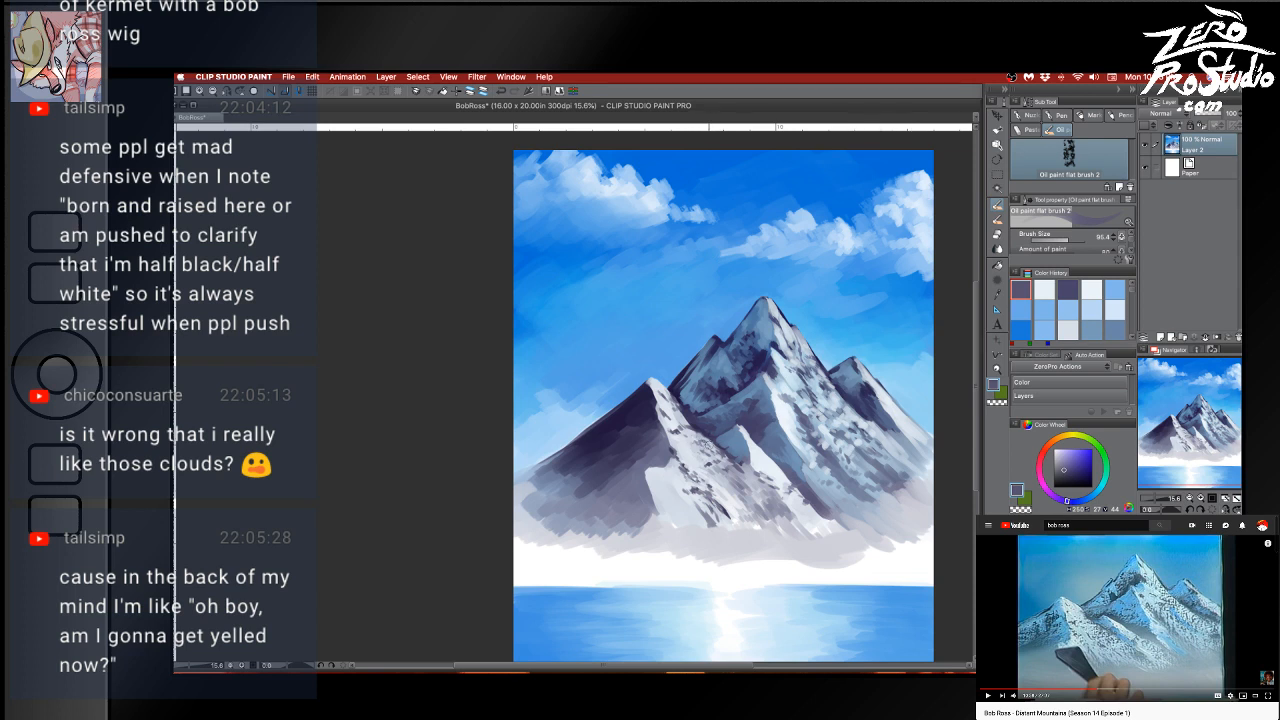
pyautogui.keyDown('alt'); pyautogui.click(713, 428); pyautogui.keyUp('alt')
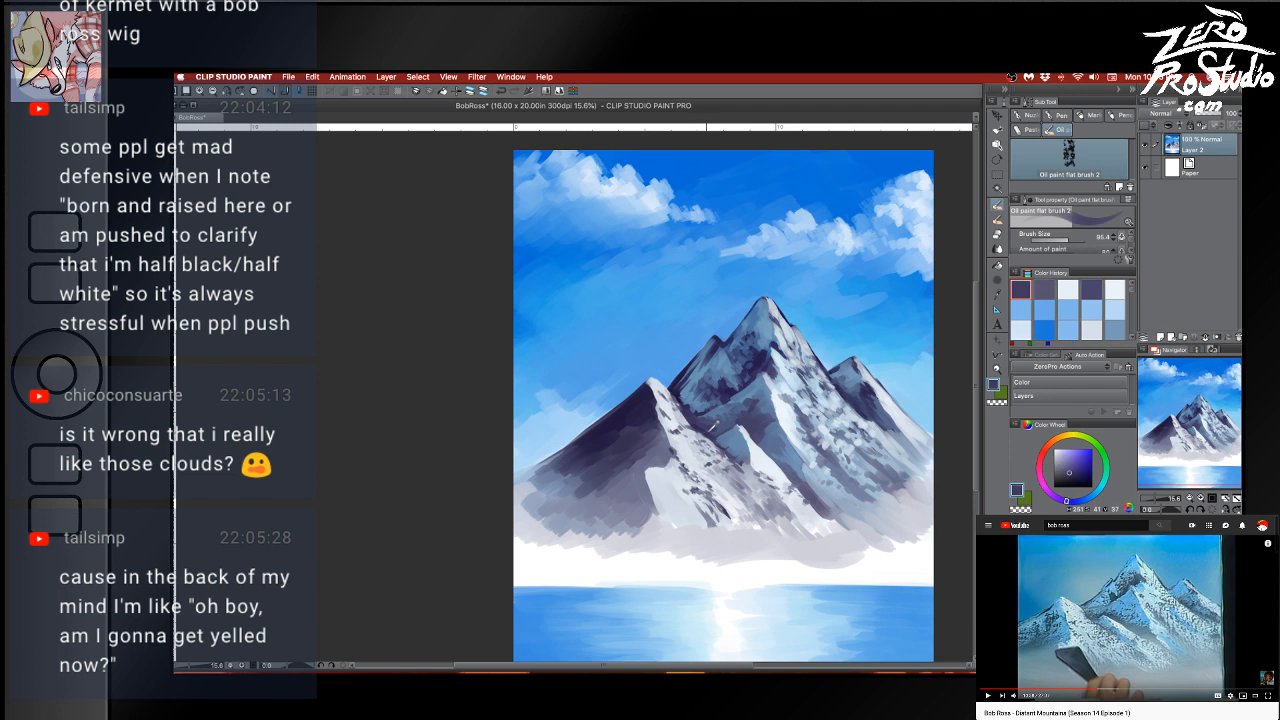
pyautogui.keyDown('alt'); pyautogui.click(706, 424); pyautogui.keyUp('alt')
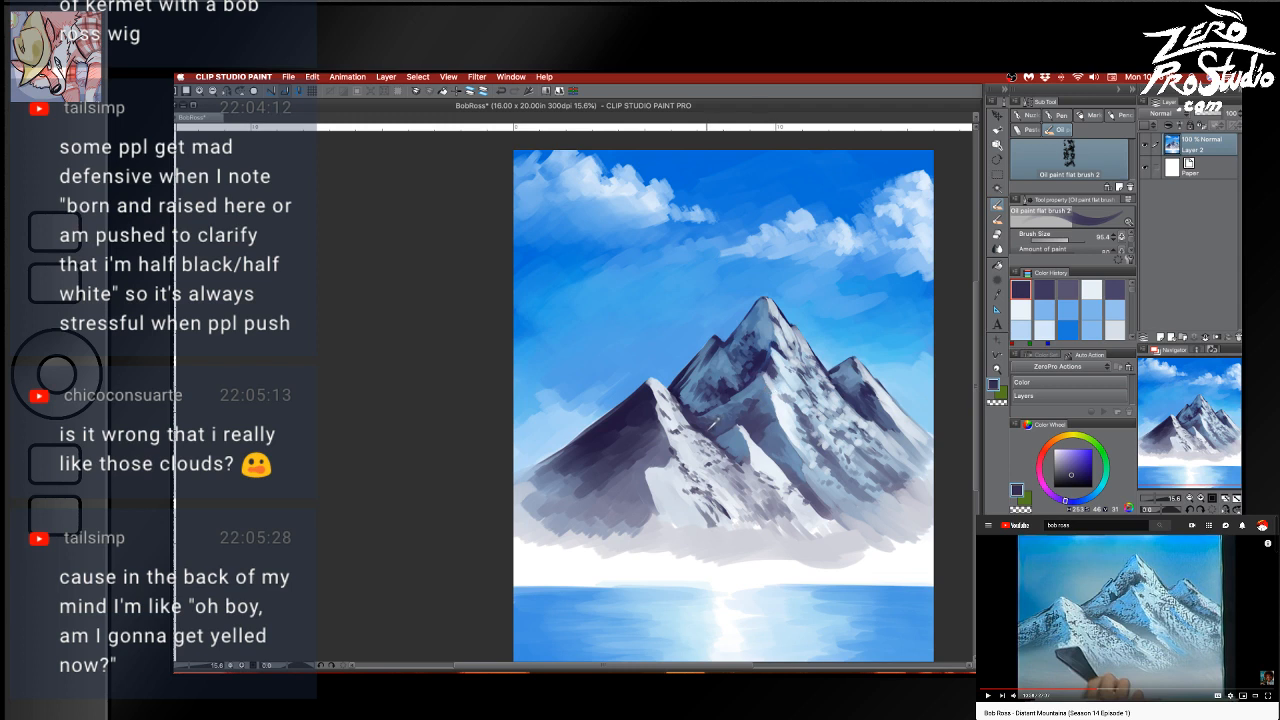
pyautogui.keyDown('alt'); pyautogui.click(708, 429); pyautogui.keyUp('alt')
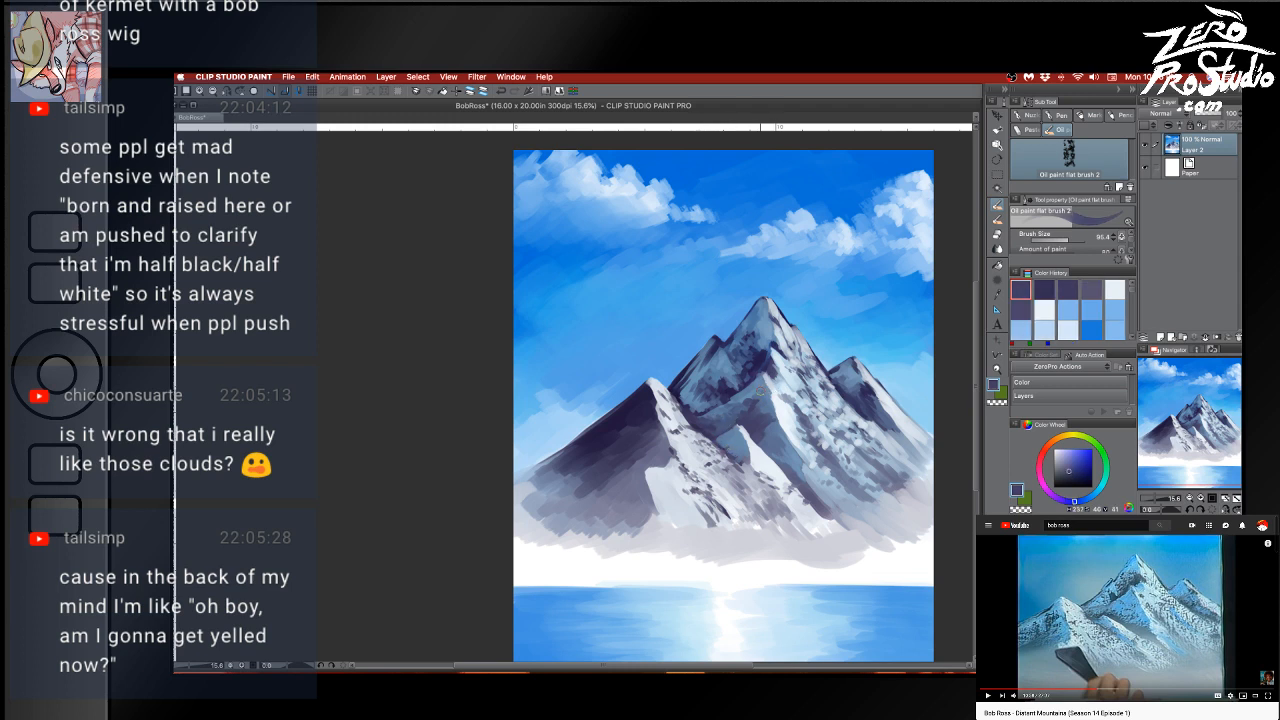
# Blend sampled mid-blue and lighter blue across the central peak's lower shaded face, and save the painting
pyautogui.keyDown('alt'); pyautogui.click(762, 403); pyautogui.keyUp('alt')
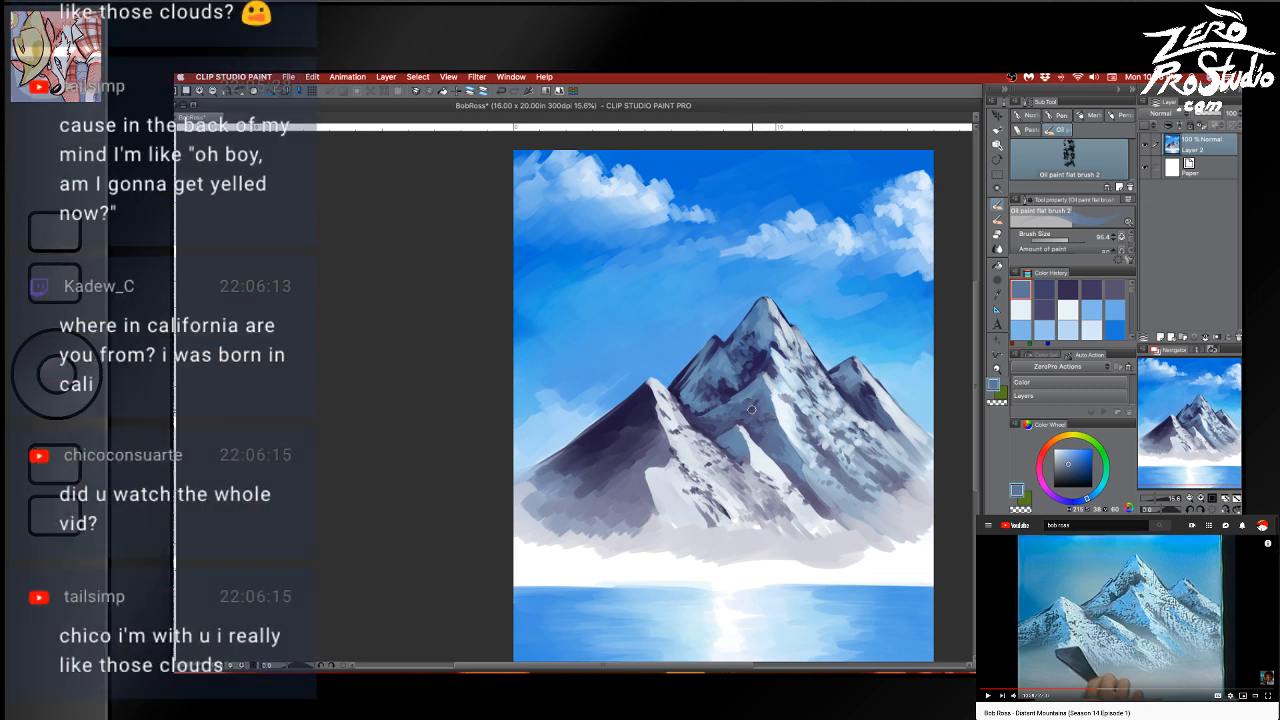
pyautogui.keyDown('alt'); pyautogui.click(762, 380); pyautogui.keyUp('alt')
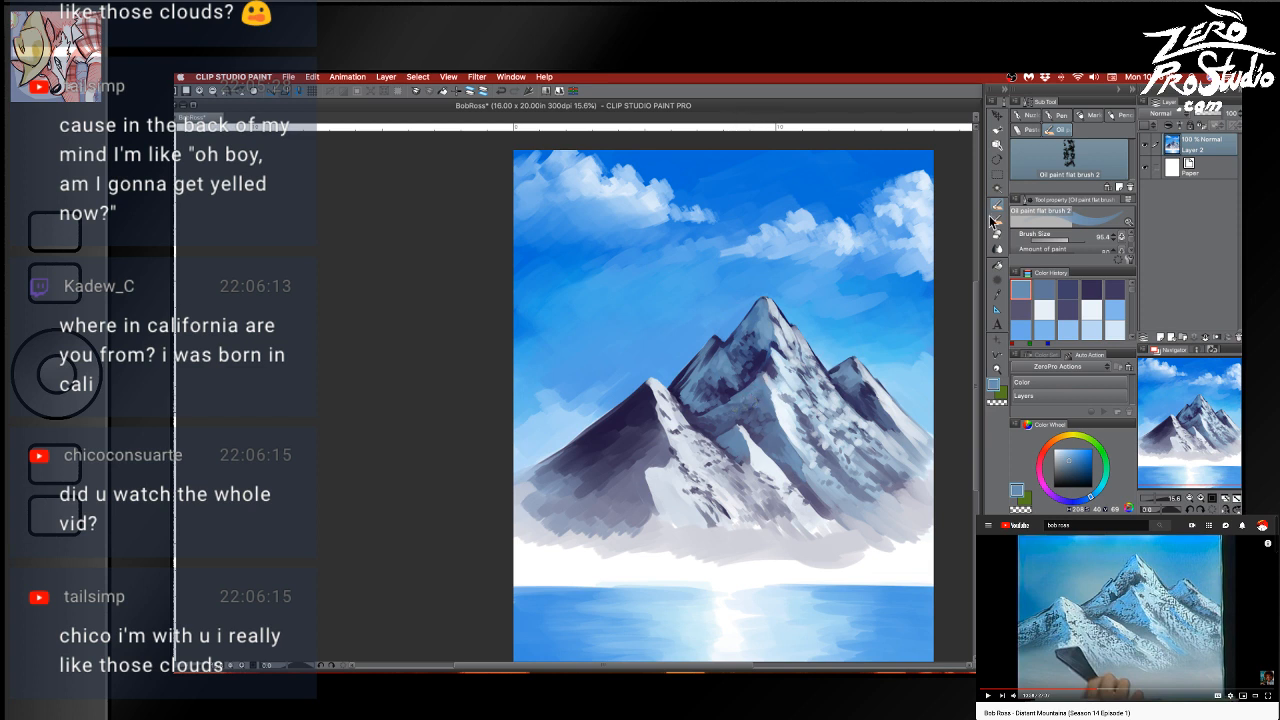
pyautogui.press('super+s')
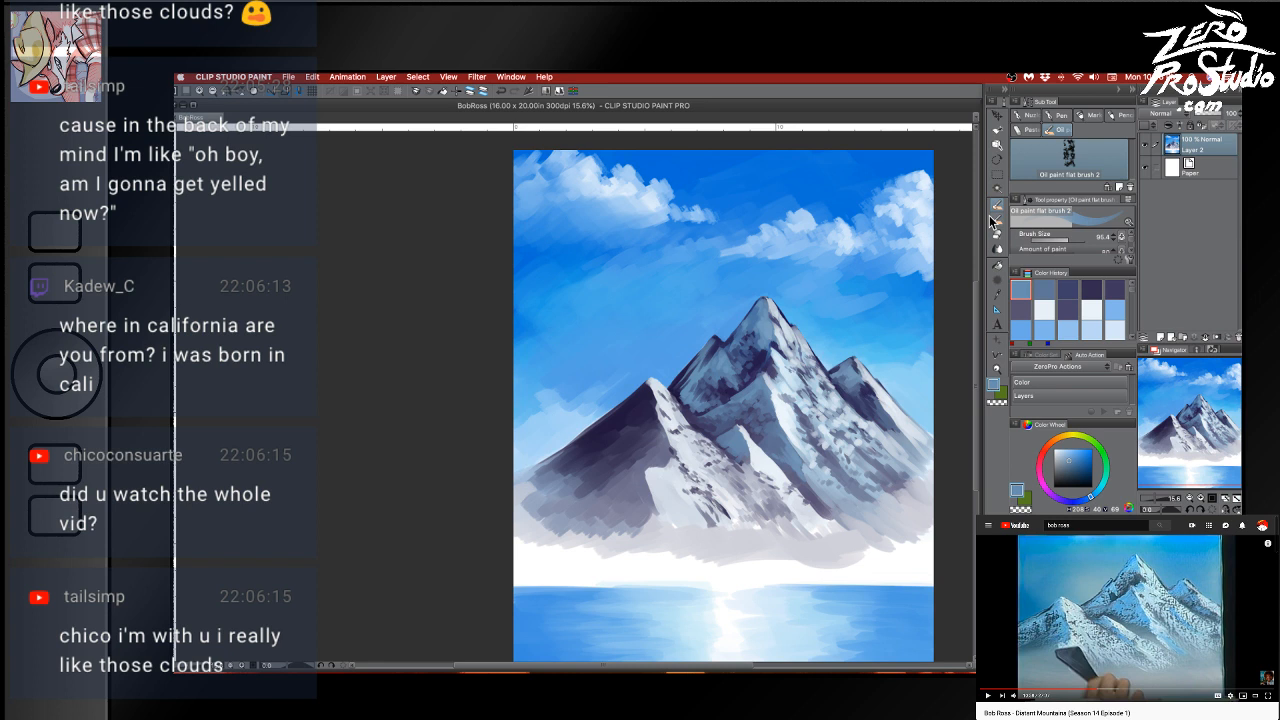
# Paint sampled near-white snow down the left mountain's lower sunlit slope with the brush enlarged to 250
pyautogui.press(']')
pyautogui.press(']')
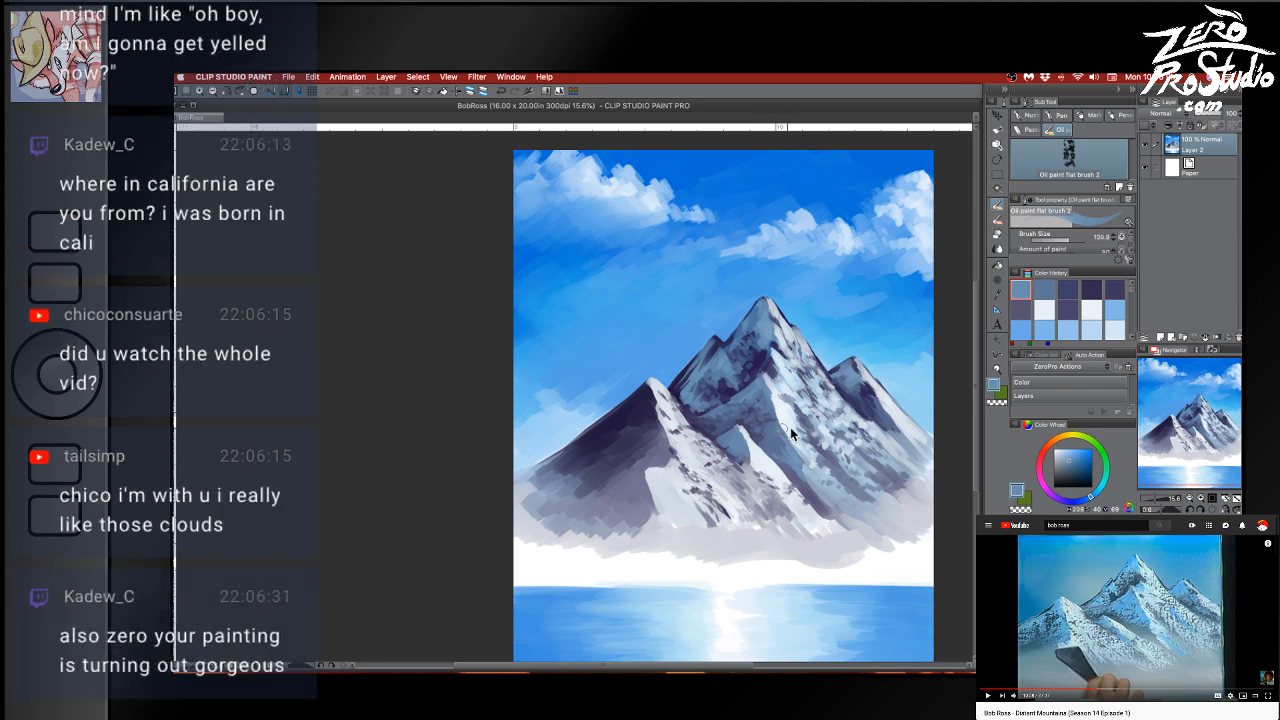
pyautogui.keyDown('alt'); pyautogui.click(758, 438); pyautogui.keyUp('alt')
pyautogui.press(']')
pyautogui.press(']')
pyautogui.press(']')
pyautogui.press(']')
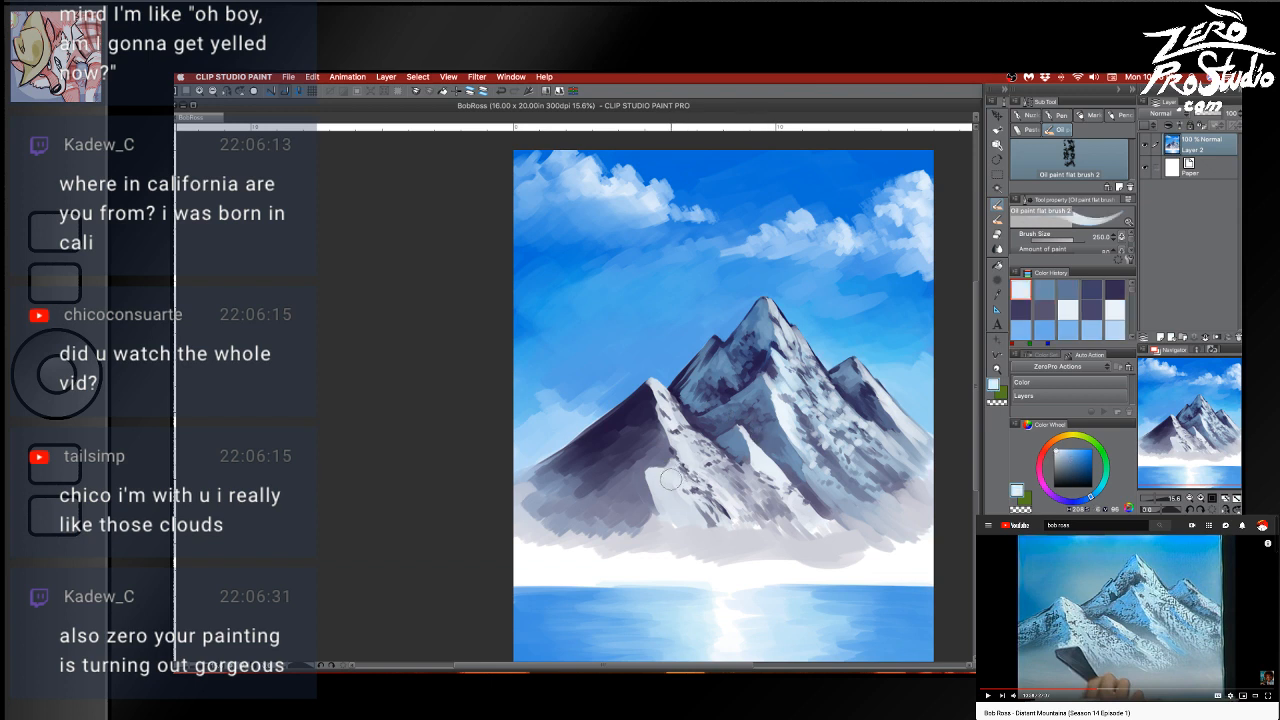
pyautogui.moveTo(670, 480)
pyautogui.mouseDown()
pyautogui.moveTo(664, 505)
pyautogui.moveTo(658, 476)
pyautogui.moveTo(668, 535)
pyautogui.moveTo(675, 527)
pyautogui.moveTo(683, 543)
pyautogui.mouseUp()
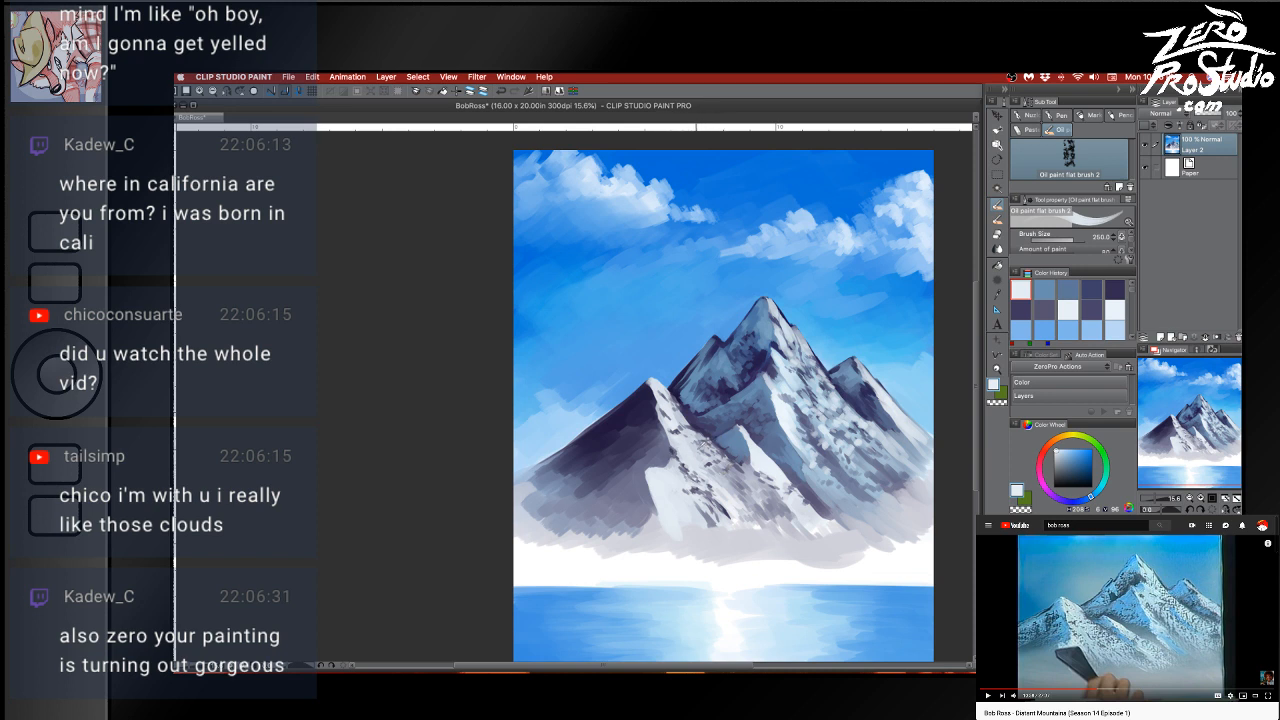
# Paint sampled mid-blue snow strokes on the left mountain's shaded face just below its summit, reducing the brush to about 50
pyautogui.keyDown('alt'); pyautogui.click(701, 443); pyautogui.keyUp('alt')
pyautogui.keyDown('alt'); pyautogui.click(771, 384); pyautogui.keyUp('alt')
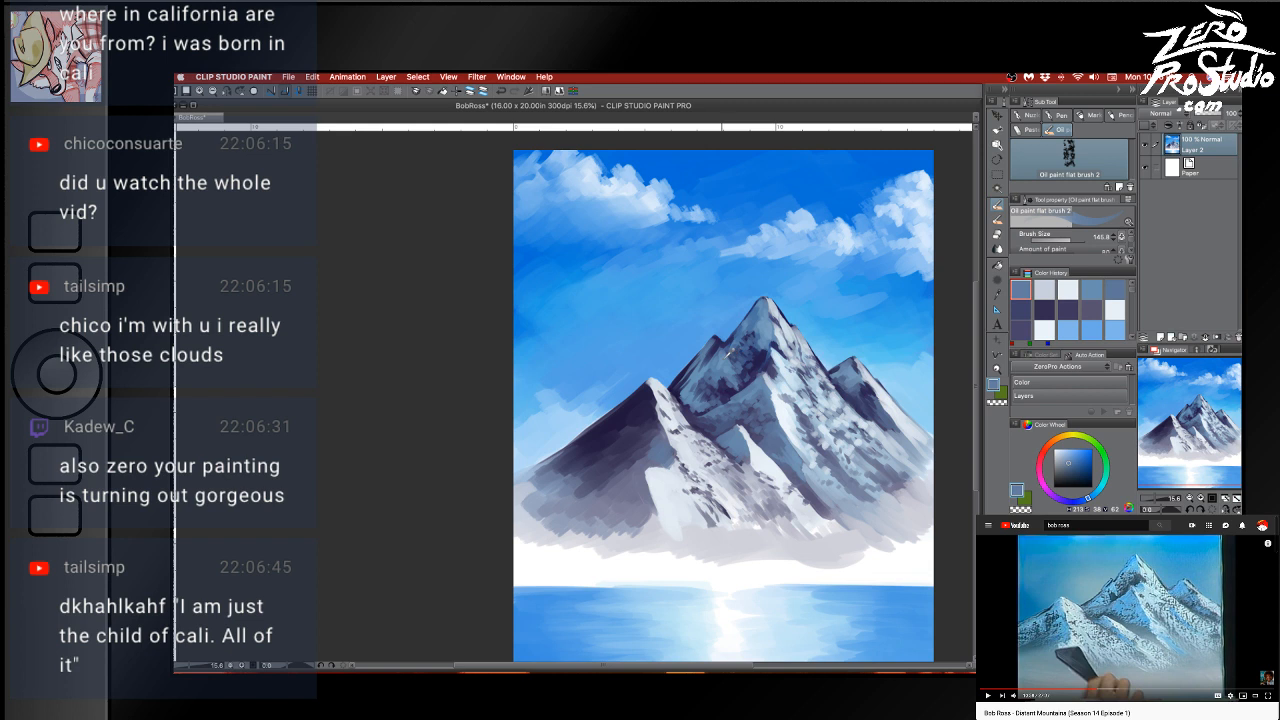
pyautogui.keyDown('alt'); pyautogui.click(740, 355); pyautogui.keyUp('alt')
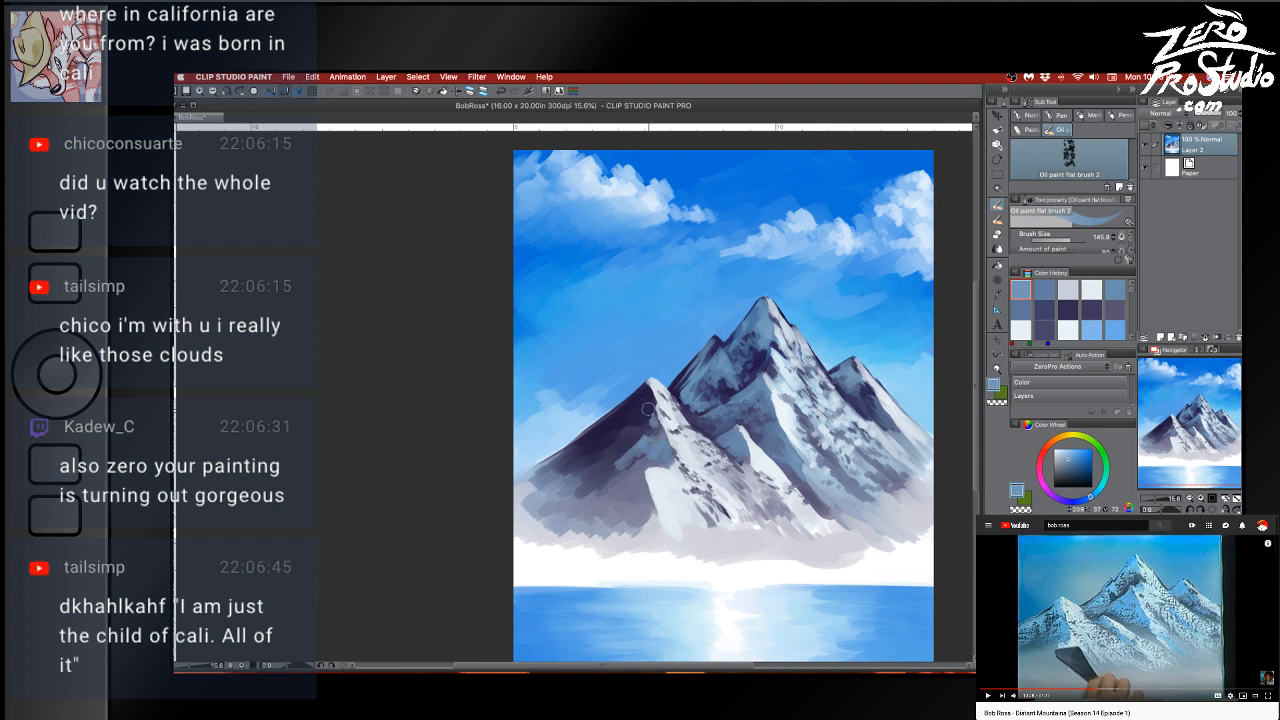
pyautogui.moveTo(638, 415)
pyautogui.mouseDown()
pyautogui.moveTo(648, 402)
pyautogui.moveTo(538, 477)
pyautogui.moveTo(618, 408)
pyautogui.mouseUp()
pyautogui.press('[')
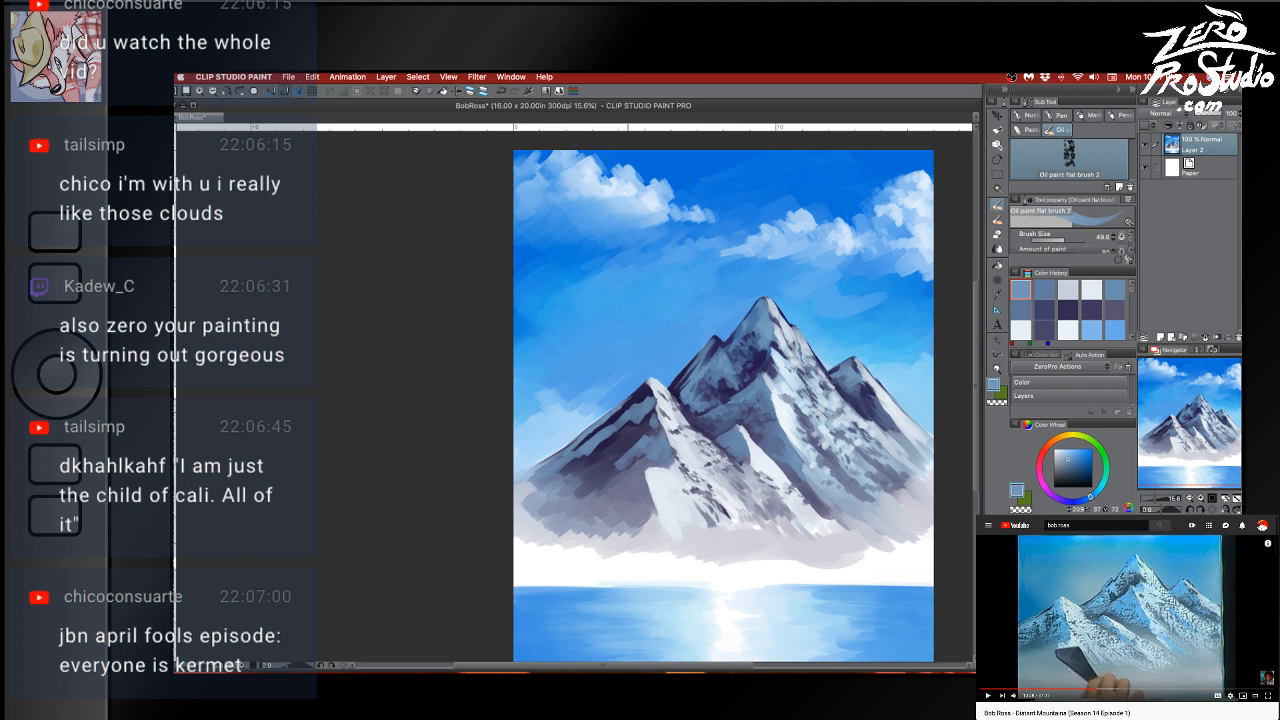
pyautogui.moveTo(620, 406); pyautogui.dragTo(640, 390)
pyautogui.moveTo(648, 387); pyautogui.dragTo(631, 404)
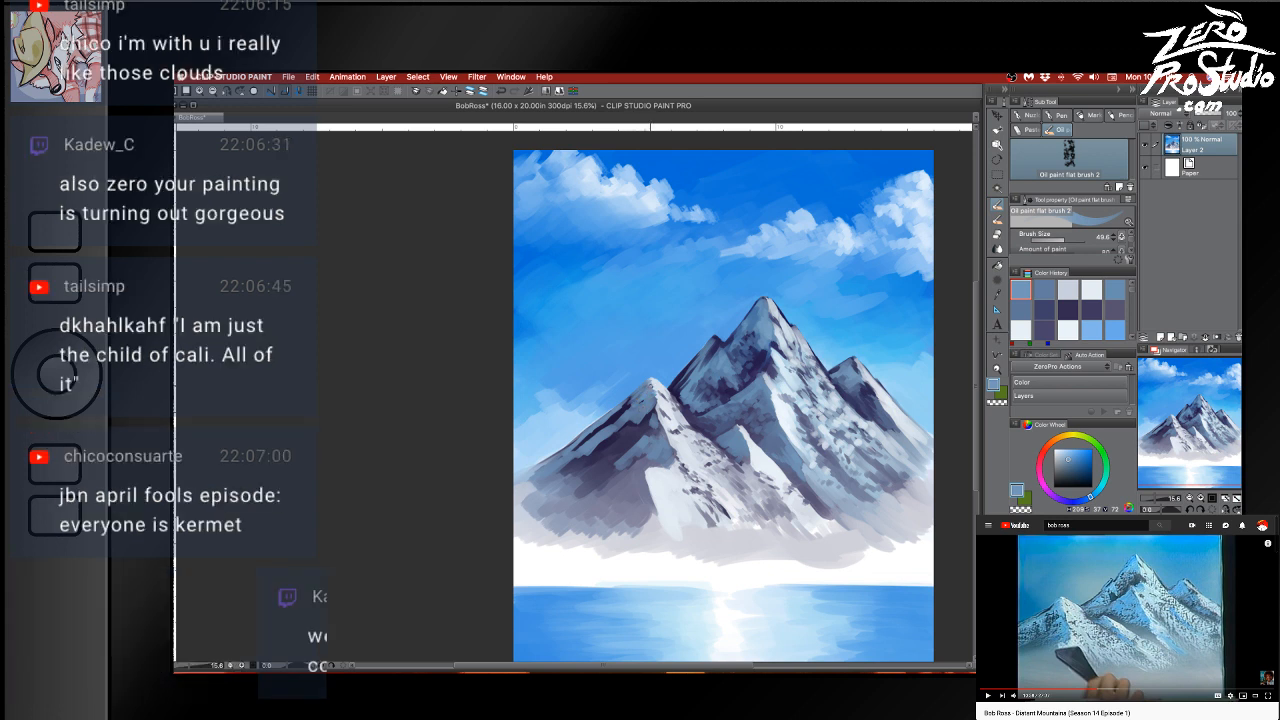
# Refine the left mountain's summit edge with sampled near-white, pale grey-blue and dark navy strokes
pyautogui.keyDown('alt'); pyautogui.click(661, 381); pyautogui.keyUp('alt')
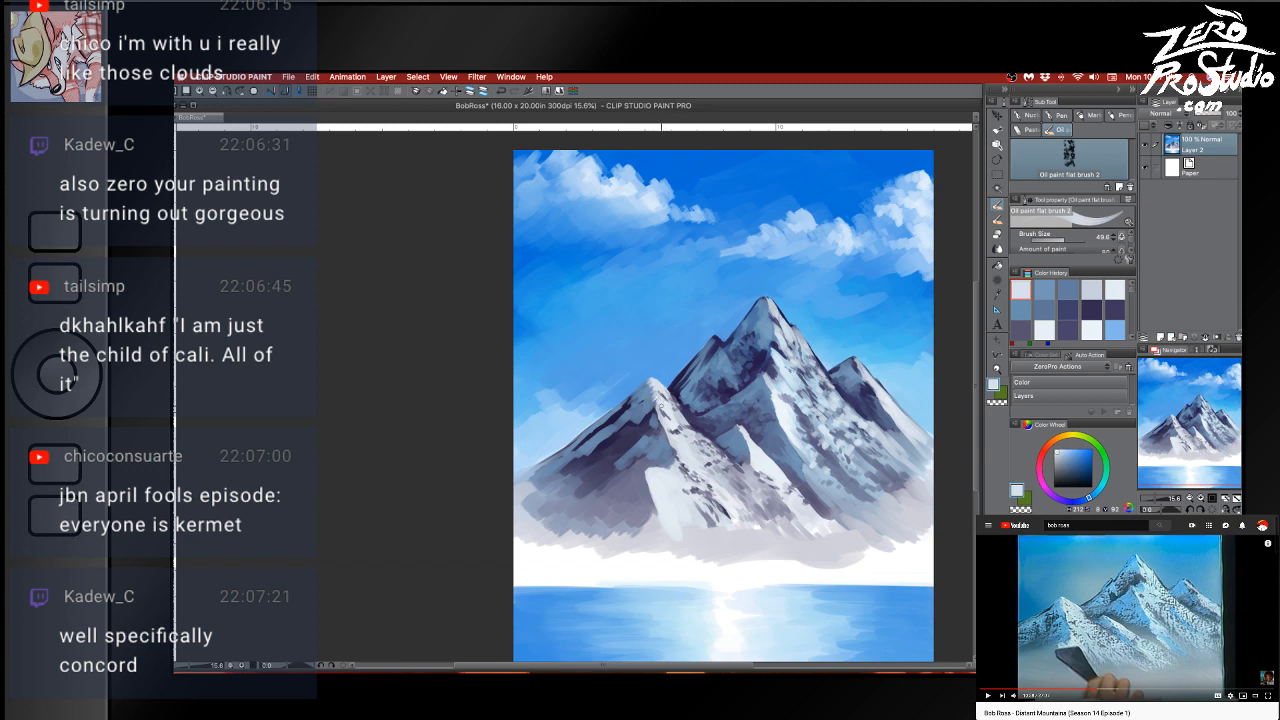
pyautogui.keyDown('alt'); pyautogui.click(661, 406); pyautogui.keyUp('alt')
pyautogui.moveTo(655, 401); pyautogui.dragTo(647, 396)
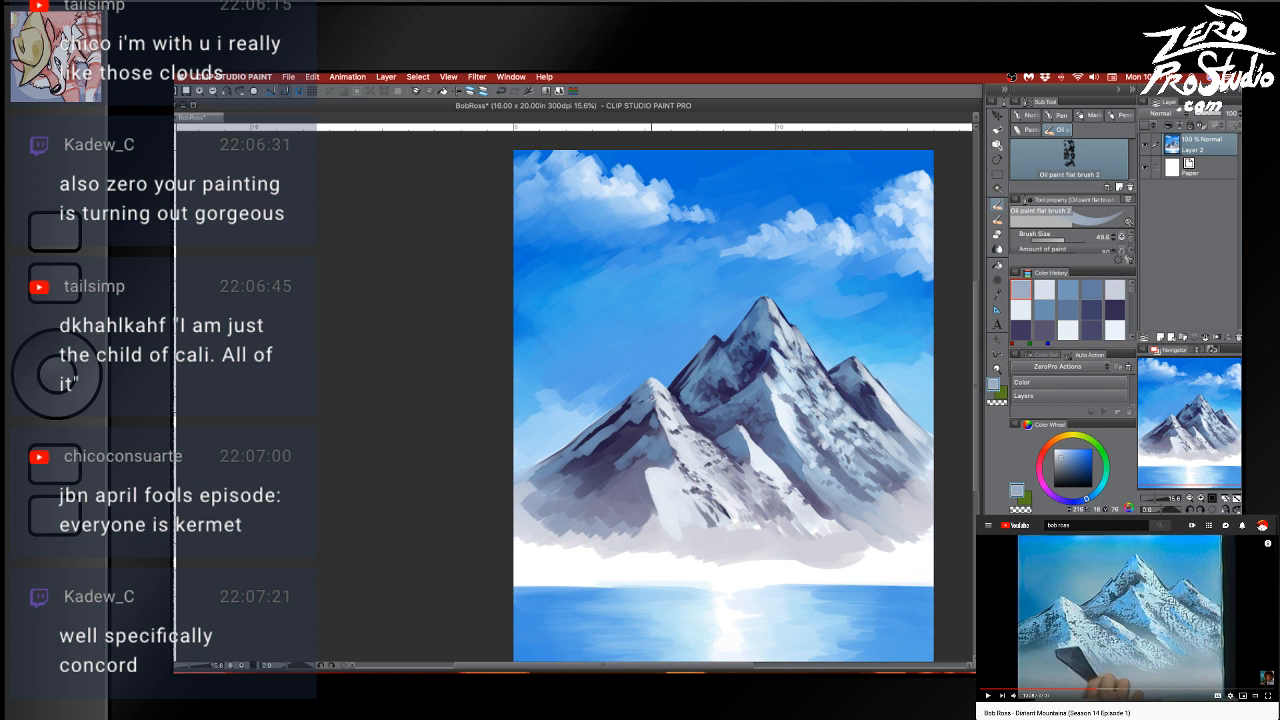
pyautogui.keyDown('alt'); pyautogui.click(632, 402); pyautogui.keyUp('alt')
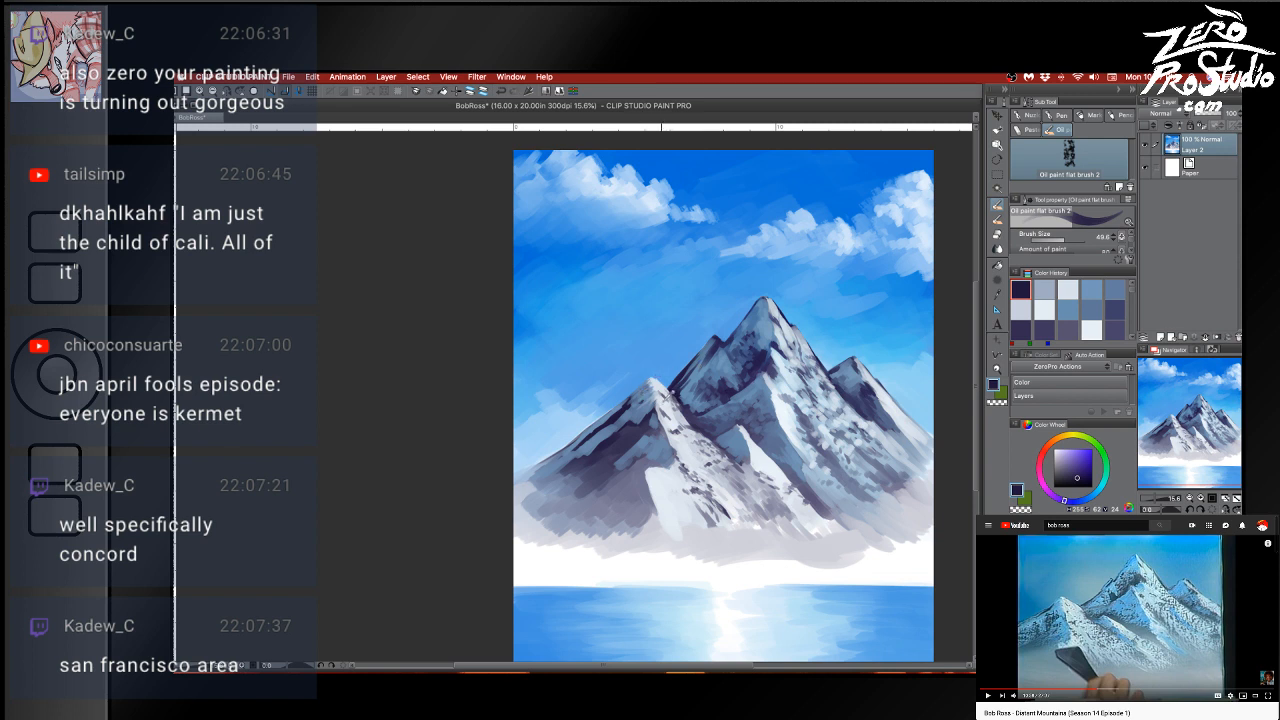
pyautogui.keyDown('alt'); pyautogui.click(658, 397); pyautogui.keyUp('alt')
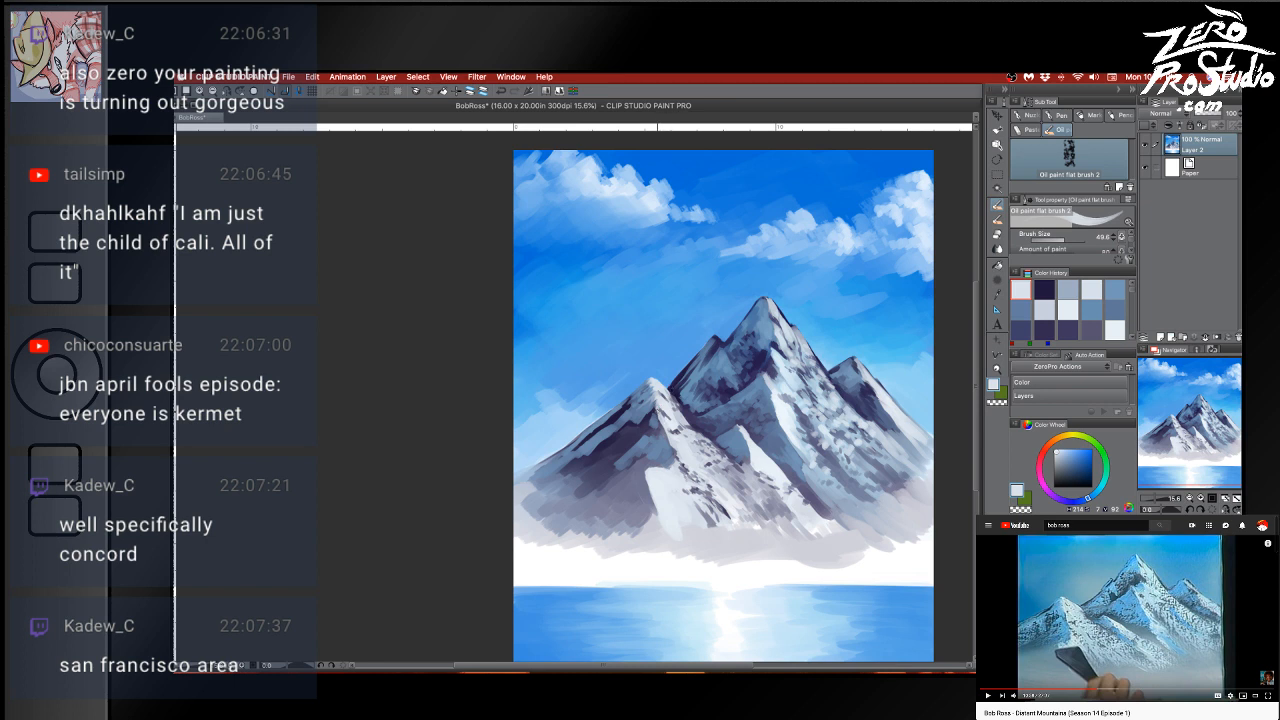
pyautogui.keyDown('alt'); pyautogui.click(656, 410); pyautogui.keyUp('alt')
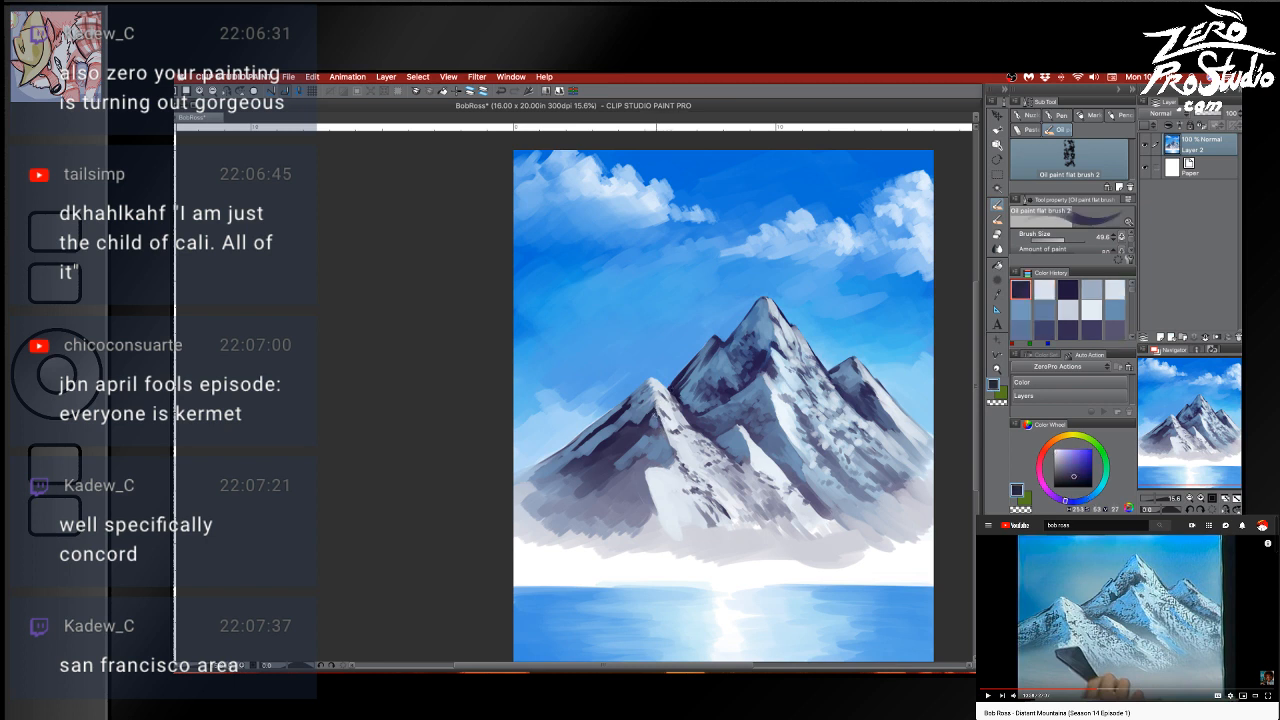
# Blend sampled mid-blue and muted navy down the middle of the left mountain's shaded face with a progressively larger brush
pyautogui.keyDown('alt'); pyautogui.click(649, 386); pyautogui.keyUp('alt')
pyautogui.press(']')
pyautogui.press(']')
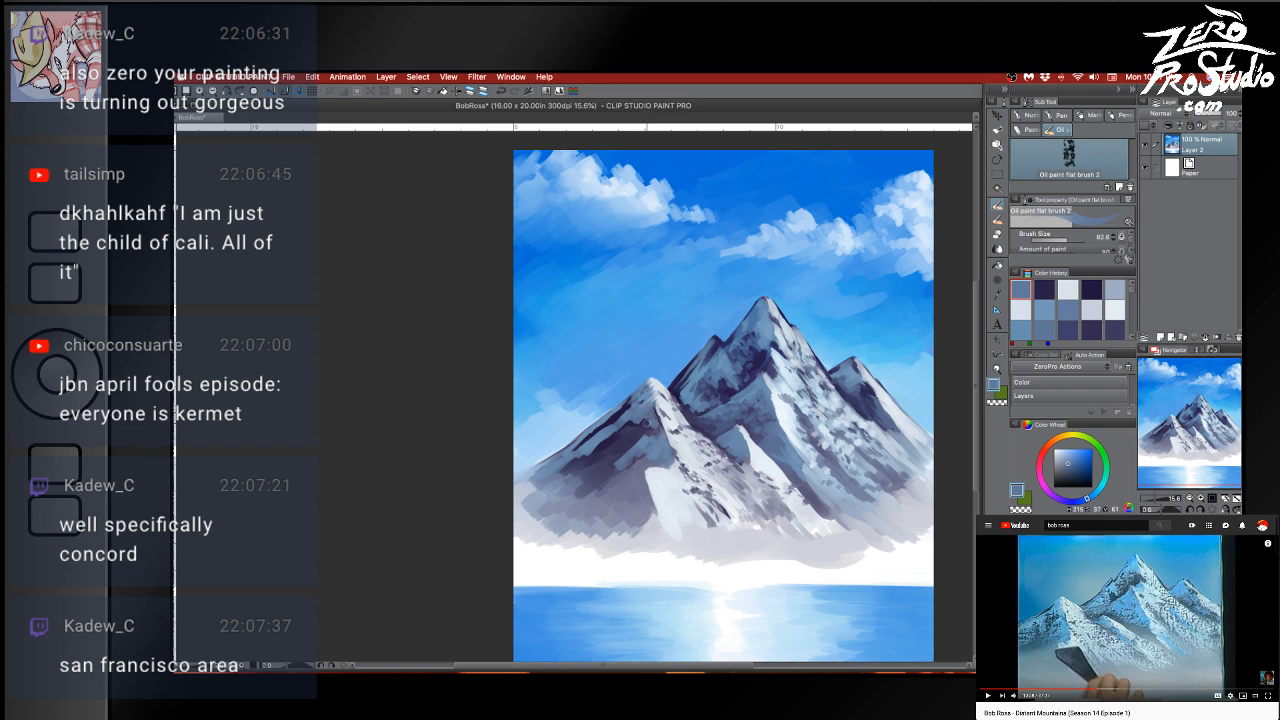
pyautogui.keyDown('alt'); pyautogui.click(648, 423); pyautogui.keyUp('alt')
pyautogui.keyDown('alt'); pyautogui.click(652, 422); pyautogui.keyUp('alt')
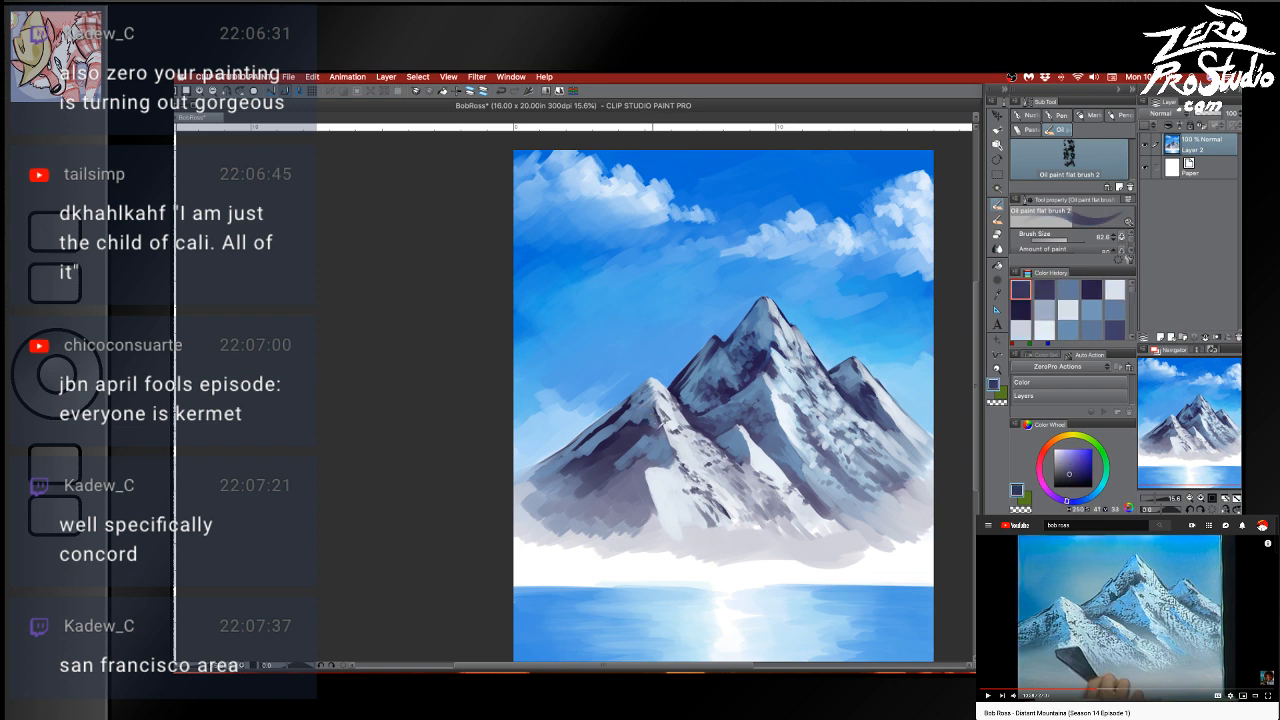
pyautogui.keyDown('alt'); pyautogui.click(652, 425); pyautogui.keyUp('alt')
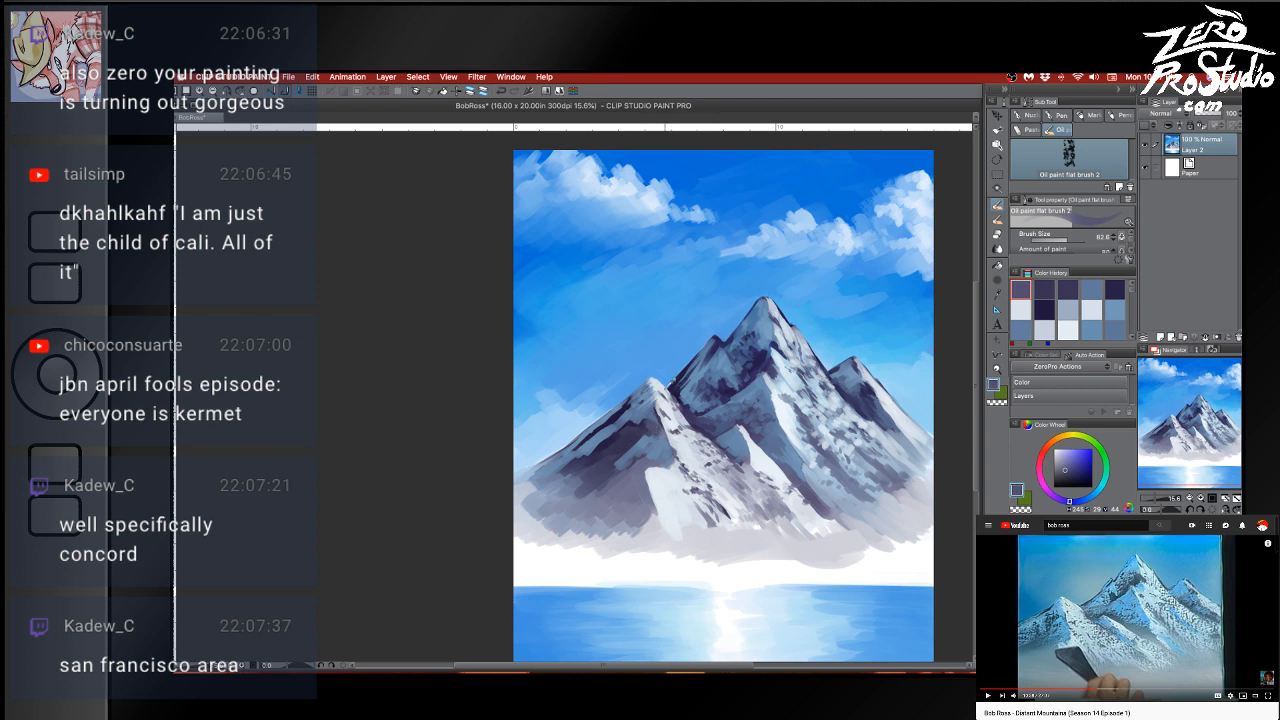
pyautogui.keyDown('alt'); pyautogui.click(651, 417); pyautogui.keyUp('alt')
pyautogui.moveTo(656, 431)
pyautogui.mouseDown()
pyautogui.moveTo(682, 382)
pyautogui.moveTo(625, 447)
pyautogui.mouseUp()
pyautogui.keyDown('alt'); pyautogui.click(649, 410); pyautogui.keyUp('alt')
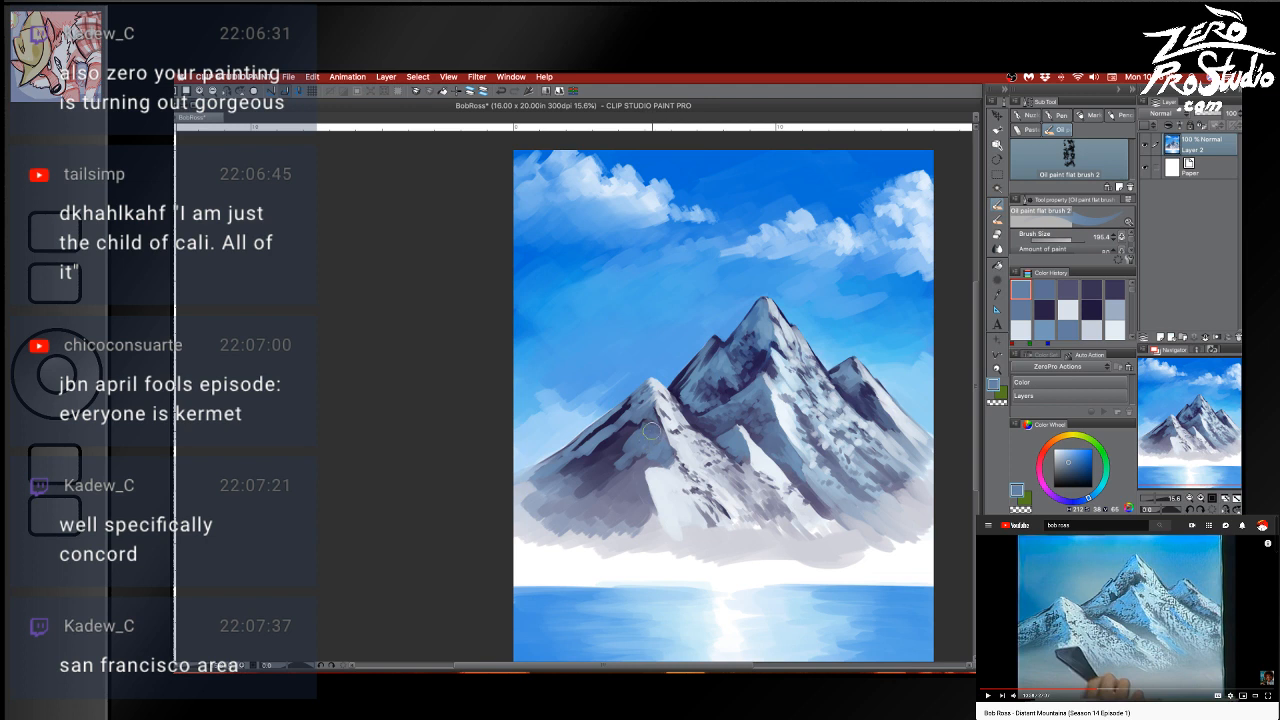
pyautogui.moveTo(615, 457); pyautogui.dragTo(596, 475)
# Add fine dark navy and blue rock marks along the left mountain's upper left ridge with the brush reduced to about 69
pyautogui.keyDown('alt'); pyautogui.click(658, 402); pyautogui.keyUp('alt')
pyautogui.press('[')
pyautogui.moveTo(632, 402)
pyautogui.mouseDown()
pyautogui.moveTo(609, 441)
pyautogui.moveTo(623, 417)
pyautogui.mouseUp()
pyautogui.keyDown('alt'); pyautogui.click(625, 406); pyautogui.keyUp('alt')
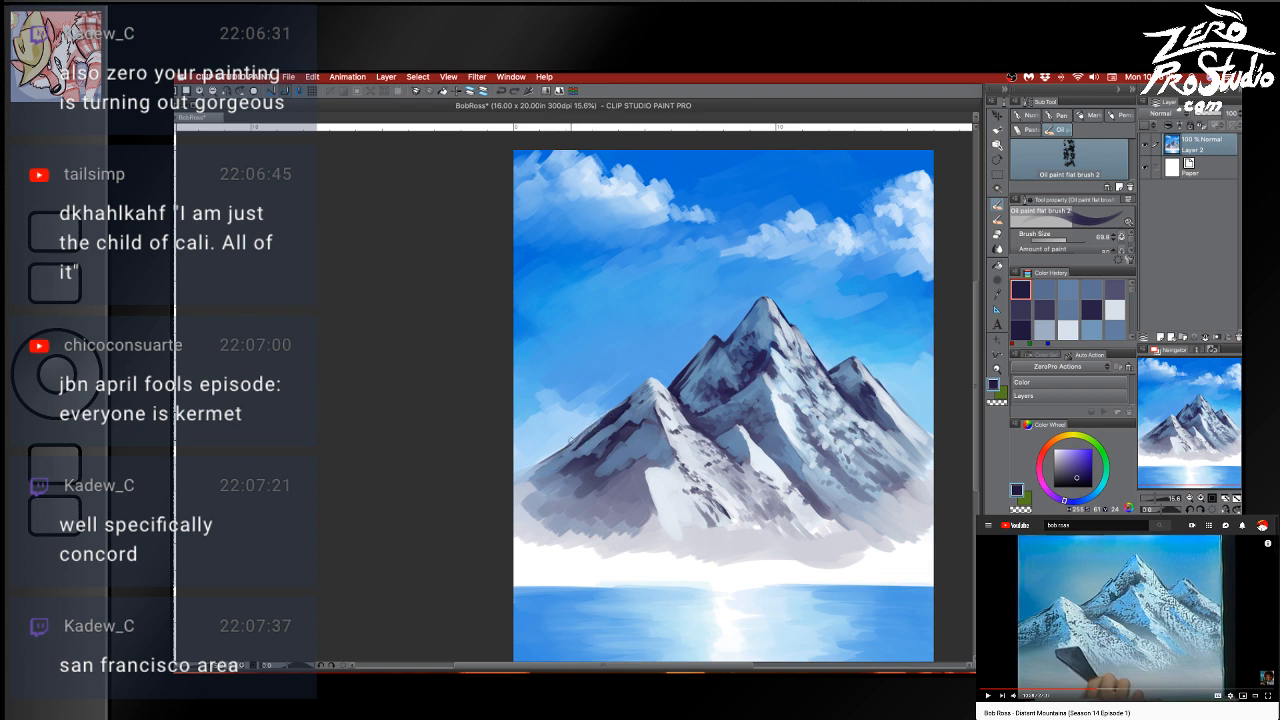
pyautogui.keyDown('alt'); pyautogui.click(590, 428); pyautogui.keyUp('alt')
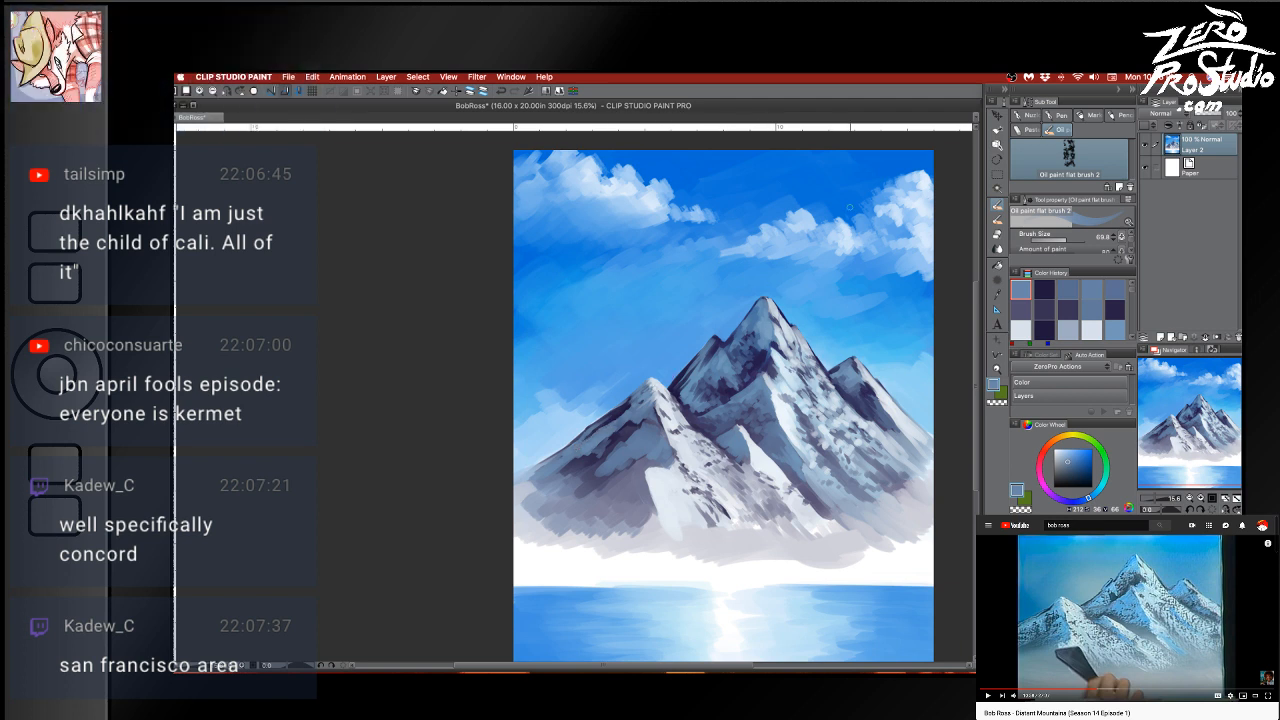
# Blend sampled blue, muted navy and grey-blue across the left mountain's lower left slope with the brush enlarged to about 235
pyautogui.press(']')
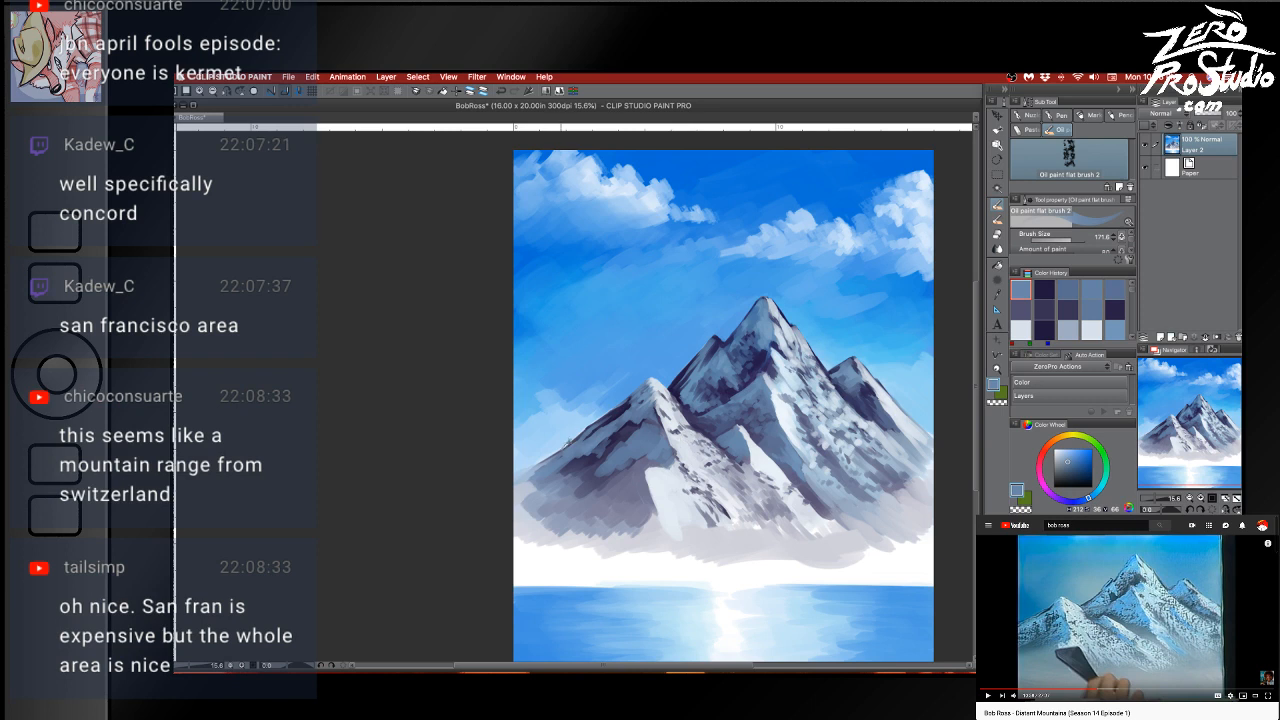
pyautogui.keyDown('alt'); pyautogui.click(585, 434); pyautogui.keyUp('alt')
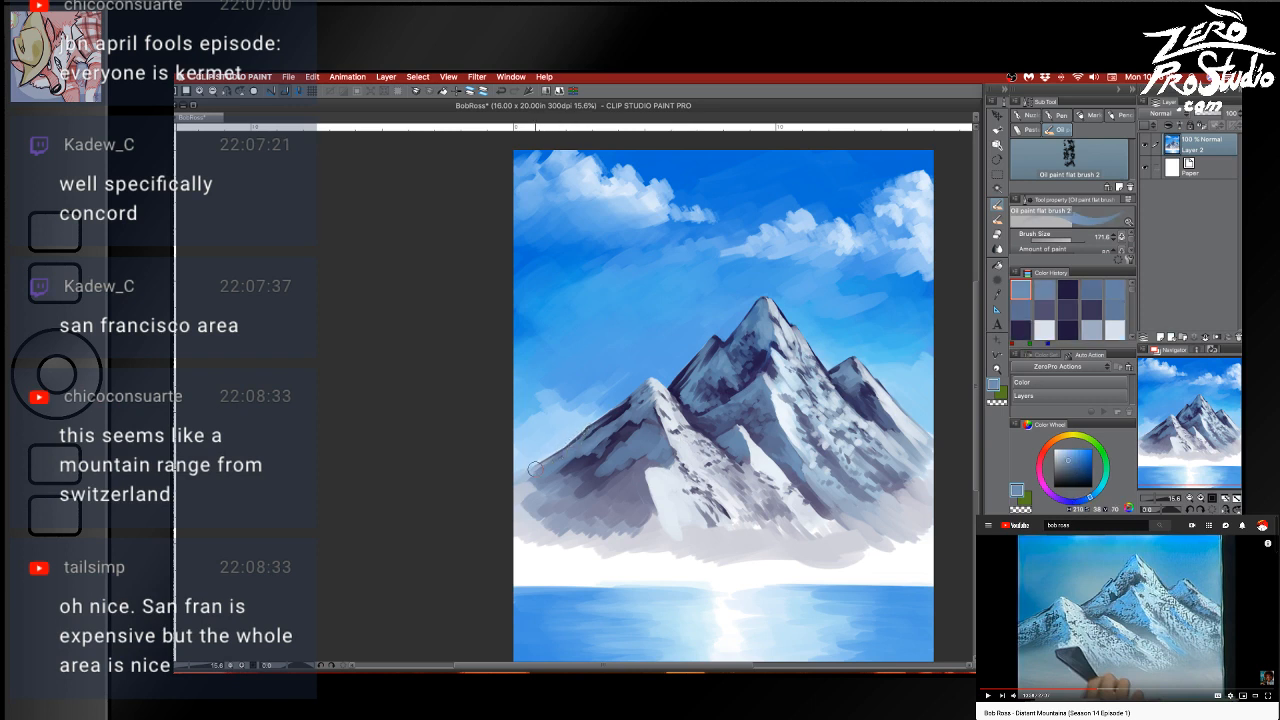
pyautogui.press(']')
pyautogui.keyDown('alt'); pyautogui.click(586, 432); pyautogui.keyUp('alt')
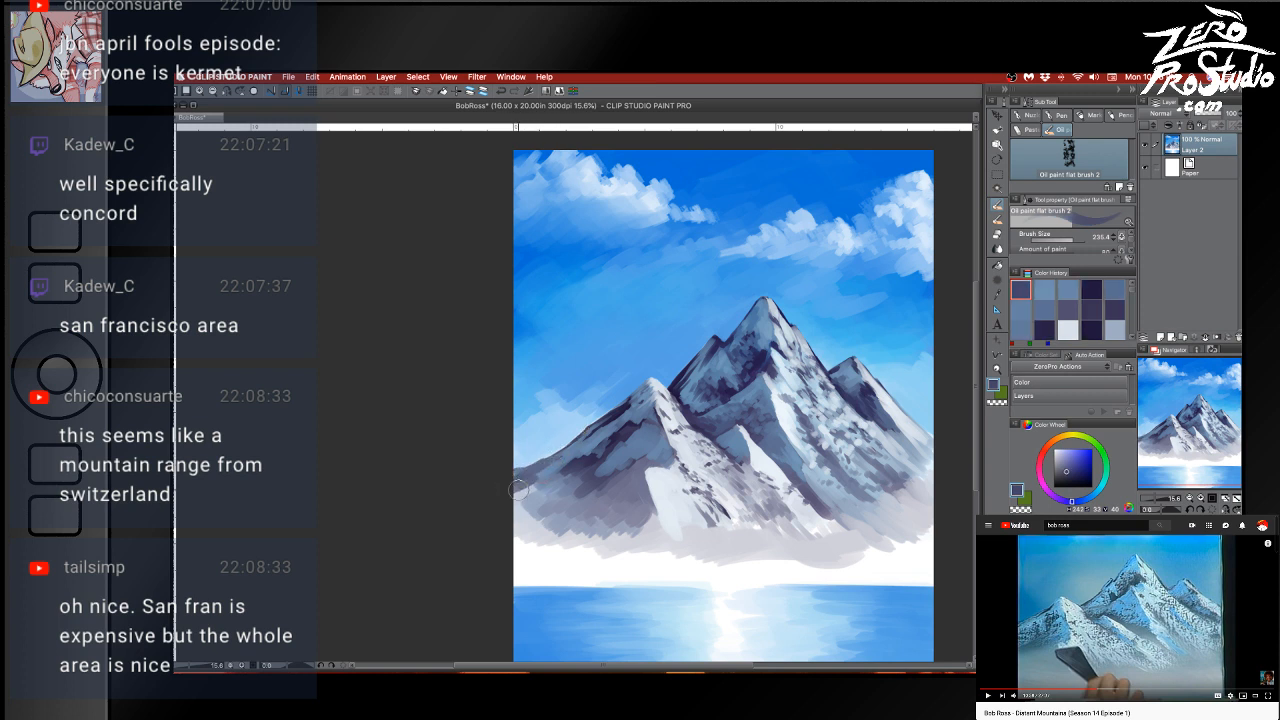
pyautogui.keyDown('alt'); pyautogui.click(548, 466); pyautogui.keyUp('alt')
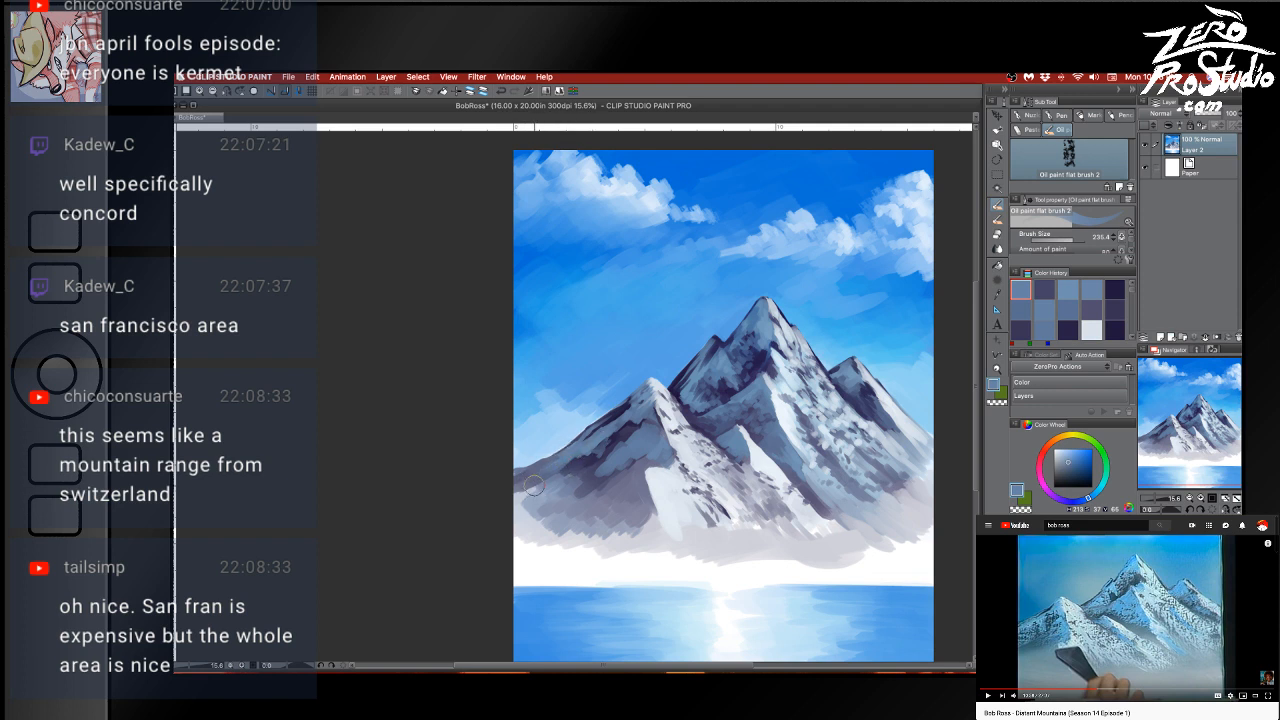
pyautogui.keyDown('alt'); pyautogui.click(561, 472); pyautogui.keyUp('alt')
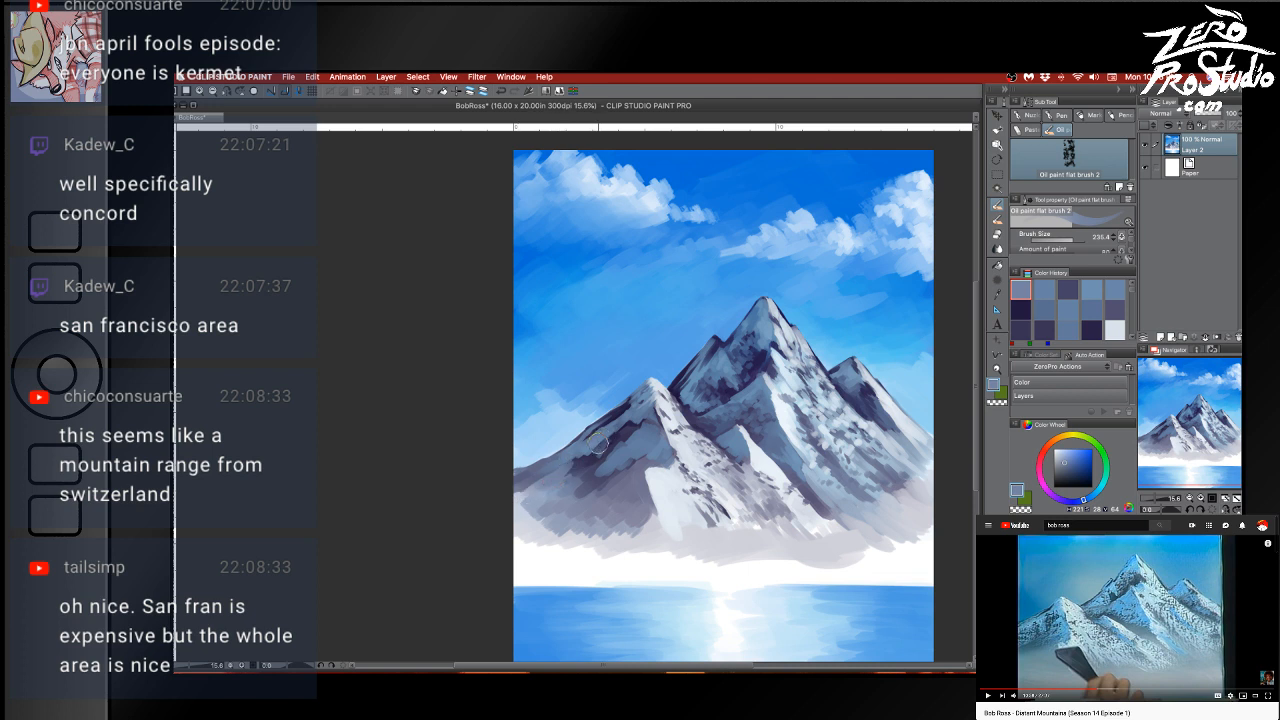
pyautogui.keyDown('alt'); pyautogui.click(572, 468); pyautogui.keyUp('alt')
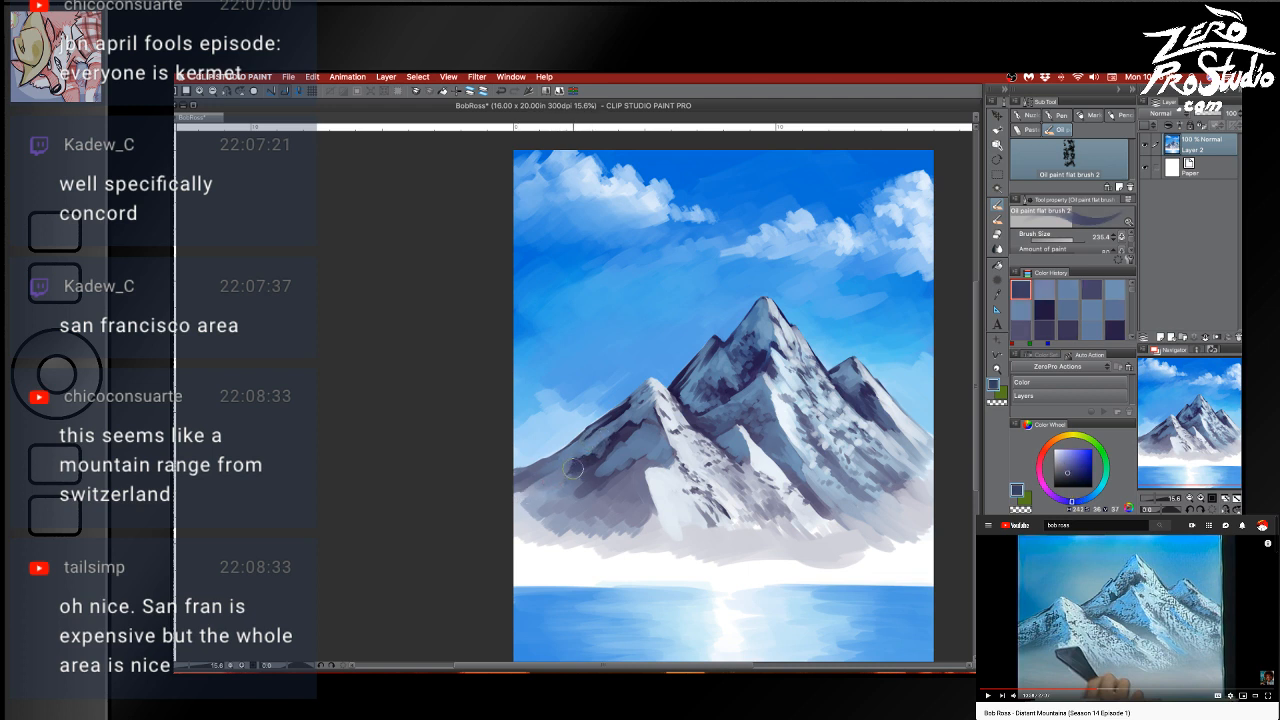
pyautogui.keyDown('alt'); pyautogui.click(568, 483); pyautogui.keyUp('alt')
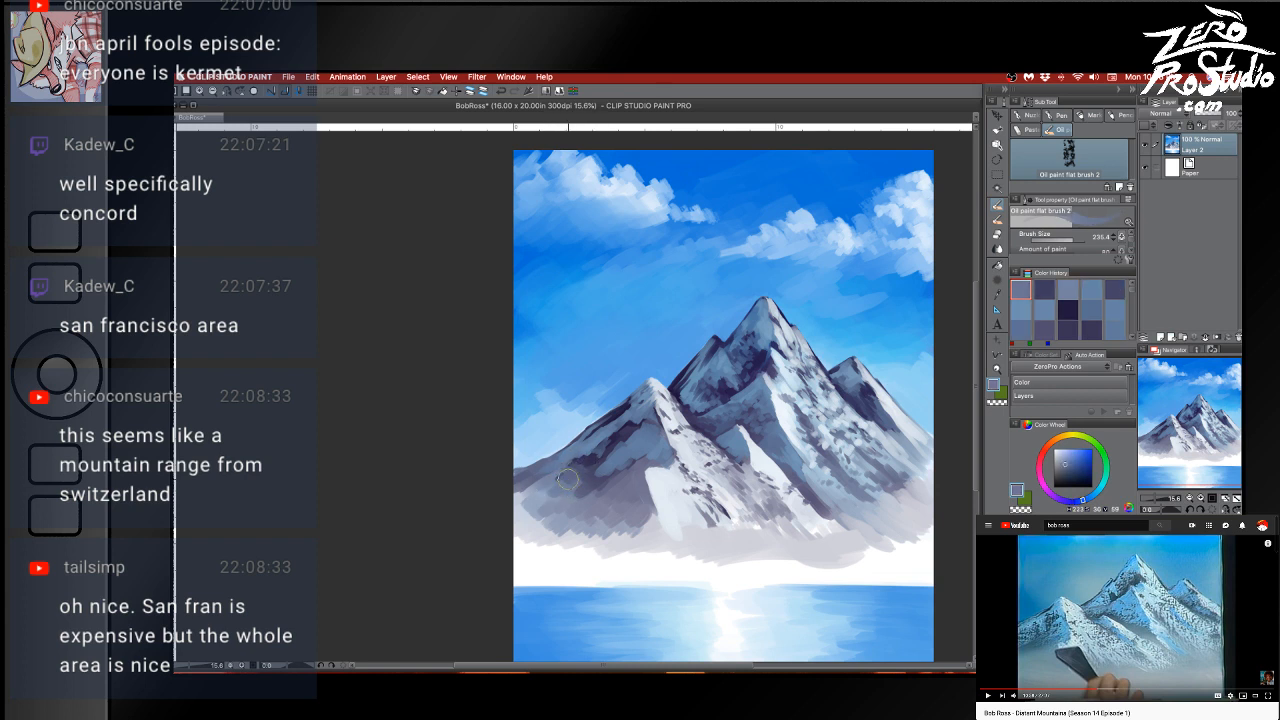
pyautogui.press('[')
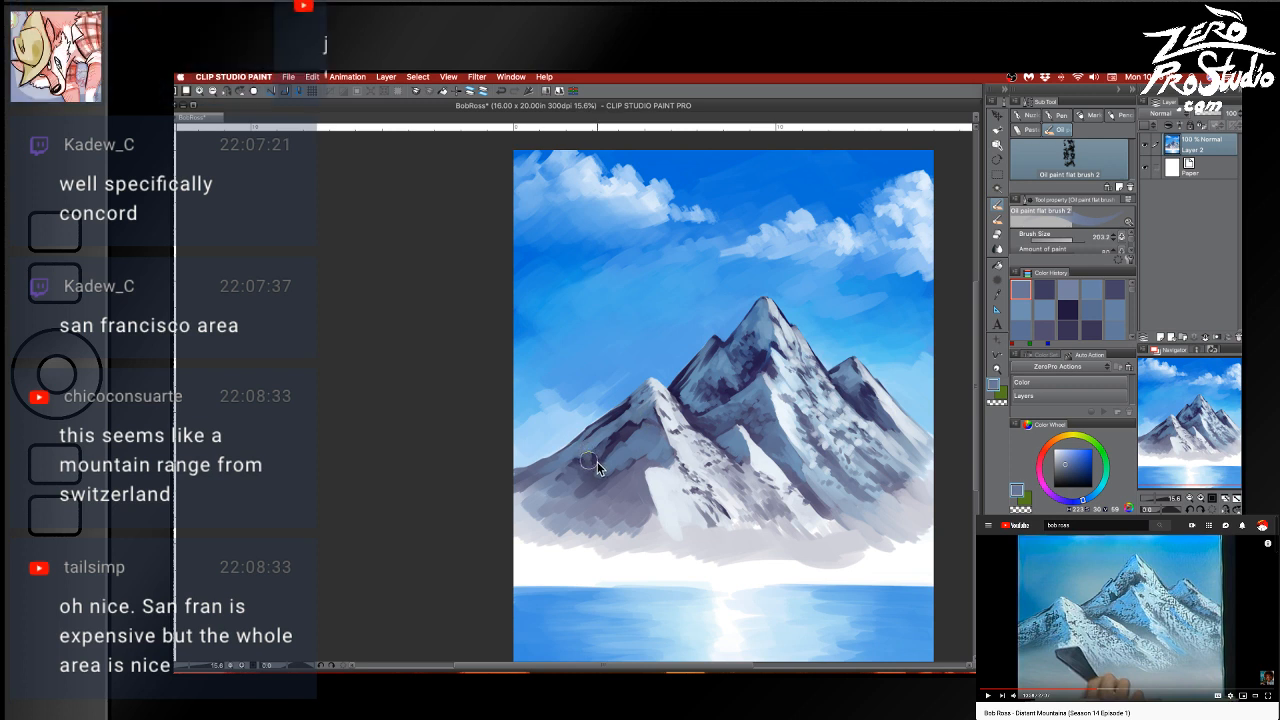
# Paint sampled mid-blue and dark navy strokes across the middle of the left mountain's shaded face with a larger brush
pyautogui.keyDown('alt'); pyautogui.click(602, 436); pyautogui.keyUp('alt')
pyautogui.moveTo(606, 436); pyautogui.dragTo(624, 436)
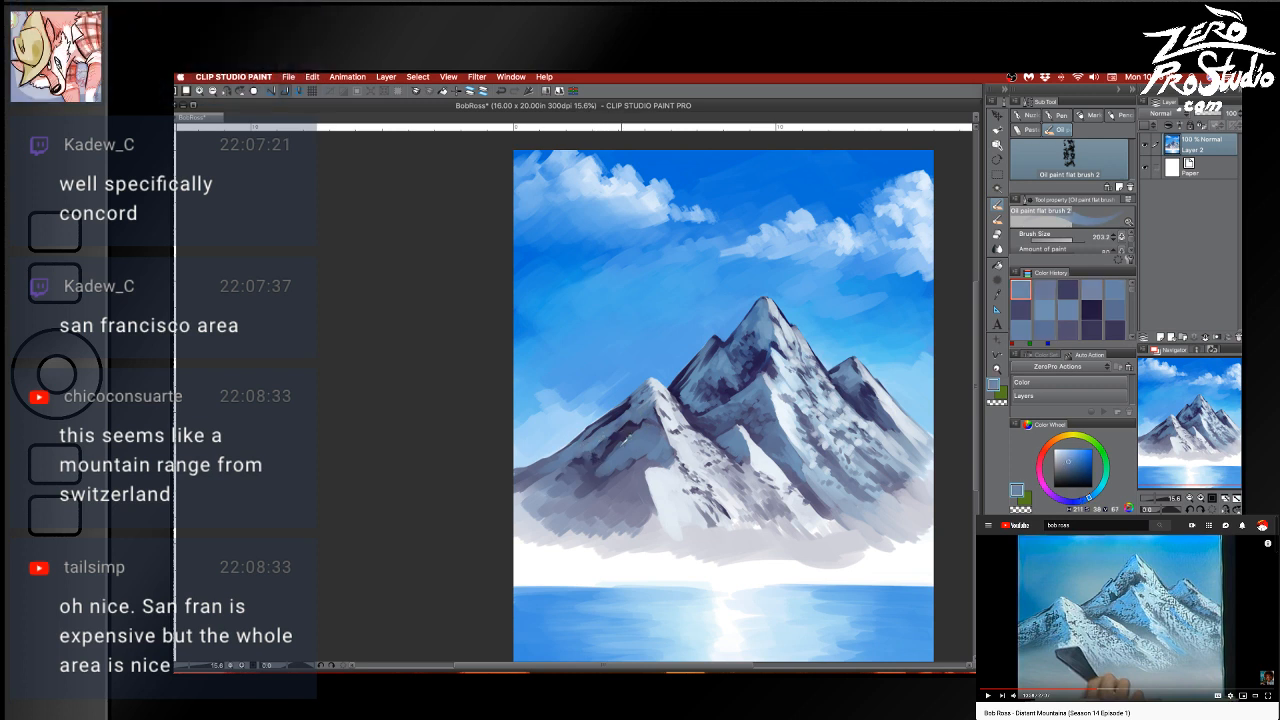
pyautogui.press(']')
pyautogui.keyDown('alt'); pyautogui.click(630, 436); pyautogui.keyUp('alt')
pyautogui.moveTo(628, 436); pyautogui.dragTo(620, 442)
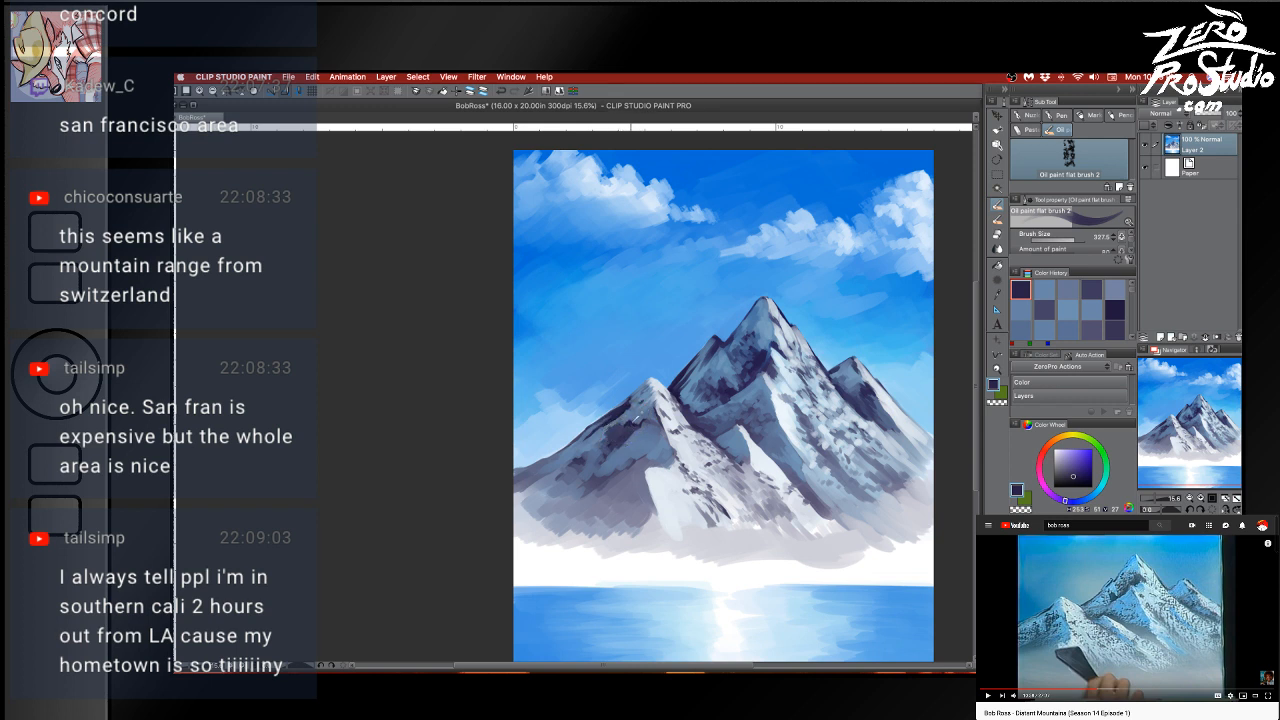
# Extend sampled navy shadow strokes from below the left summit down the shaded face, reducing the brush to about 244
pyautogui.keyDown('alt'); pyautogui.click(636, 419); pyautogui.keyUp('alt')
pyautogui.click(632, 422)
pyautogui.keyDown('alt'); pyautogui.click(631, 423); pyautogui.keyUp('alt')
pyautogui.click(629, 425)
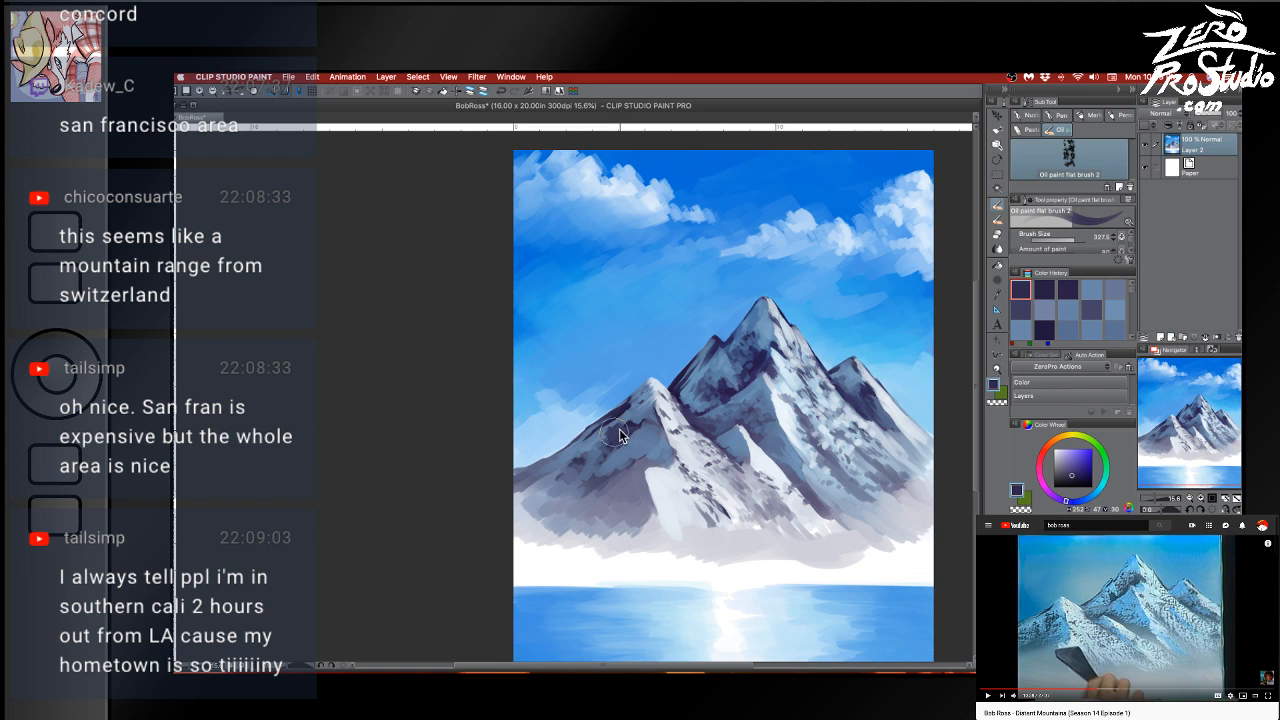
pyautogui.press('[')
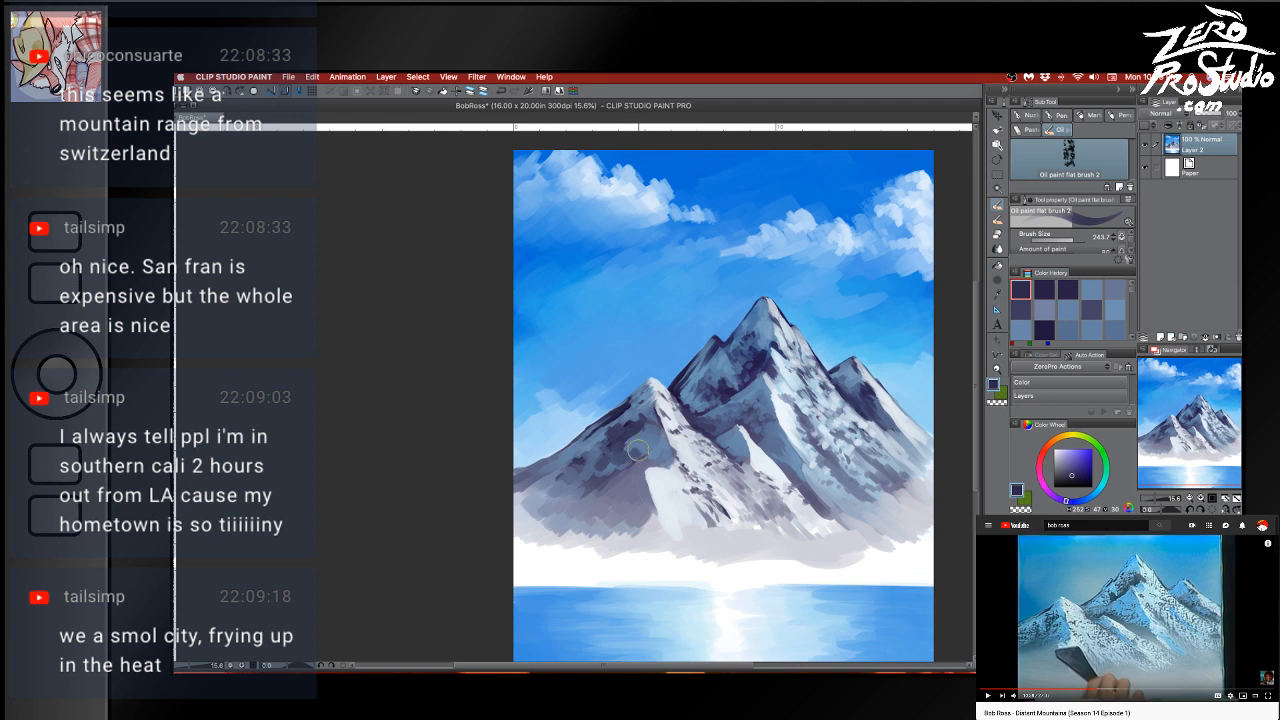
pyautogui.moveTo(613, 462)
pyautogui.mouseDown()
pyautogui.moveTo(584, 482)
pyautogui.moveTo(648, 451)
pyautogui.moveTo(592, 490)
pyautogui.mouseUp()
# Rework the shadow boundary below the left summit in sampled blue and navy, and sample near-white and muted purple-grey for the adjoining snow slope
pyautogui.keyDown('alt'); pyautogui.click(659, 425); pyautogui.keyUp('alt')
pyautogui.keyDown('alt'); pyautogui.click(663, 427); pyautogui.keyUp('alt')
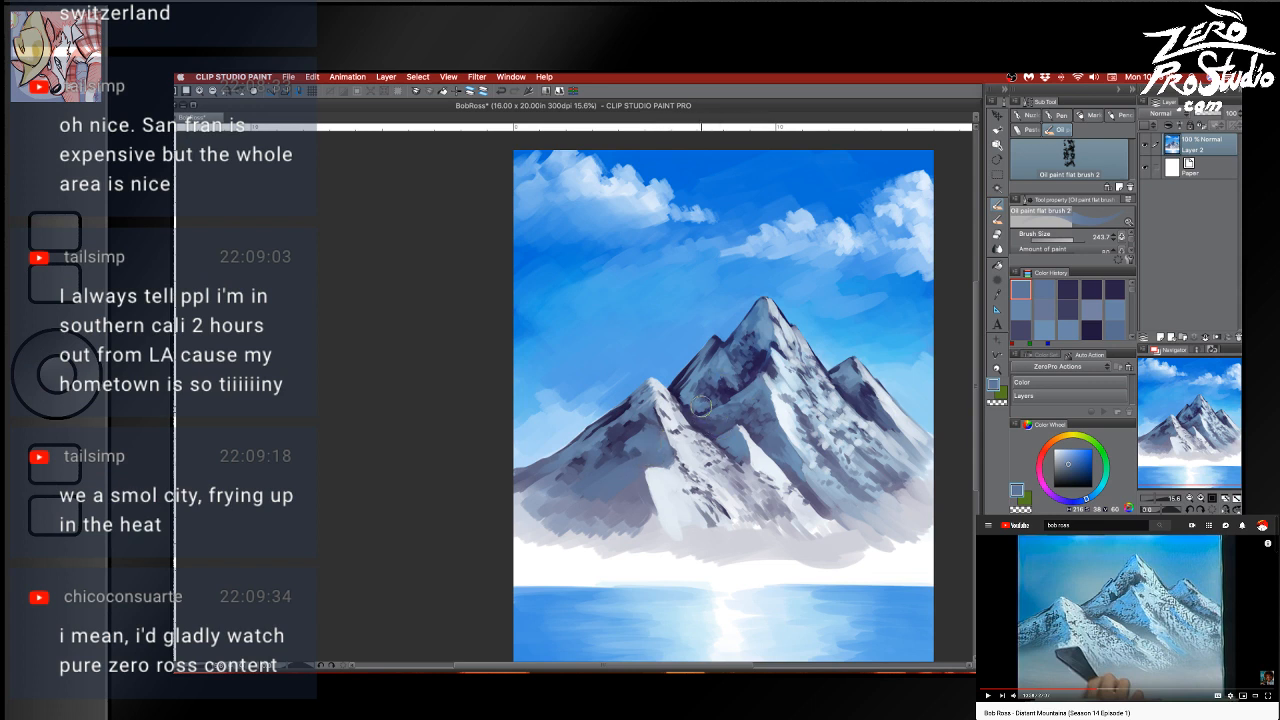
pyautogui.keyDown('alt'); pyautogui.click(632, 418); pyautogui.keyUp('alt')
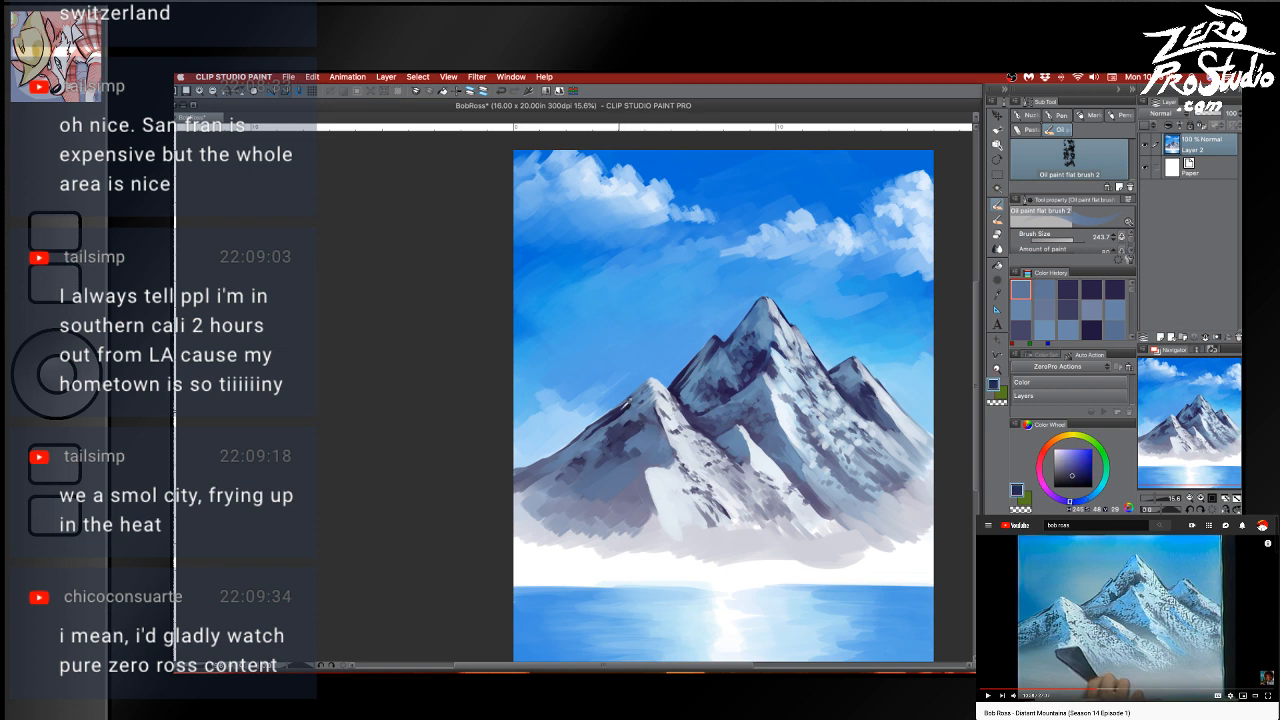
pyautogui.moveTo(642, 426); pyautogui.dragTo(657, 414)
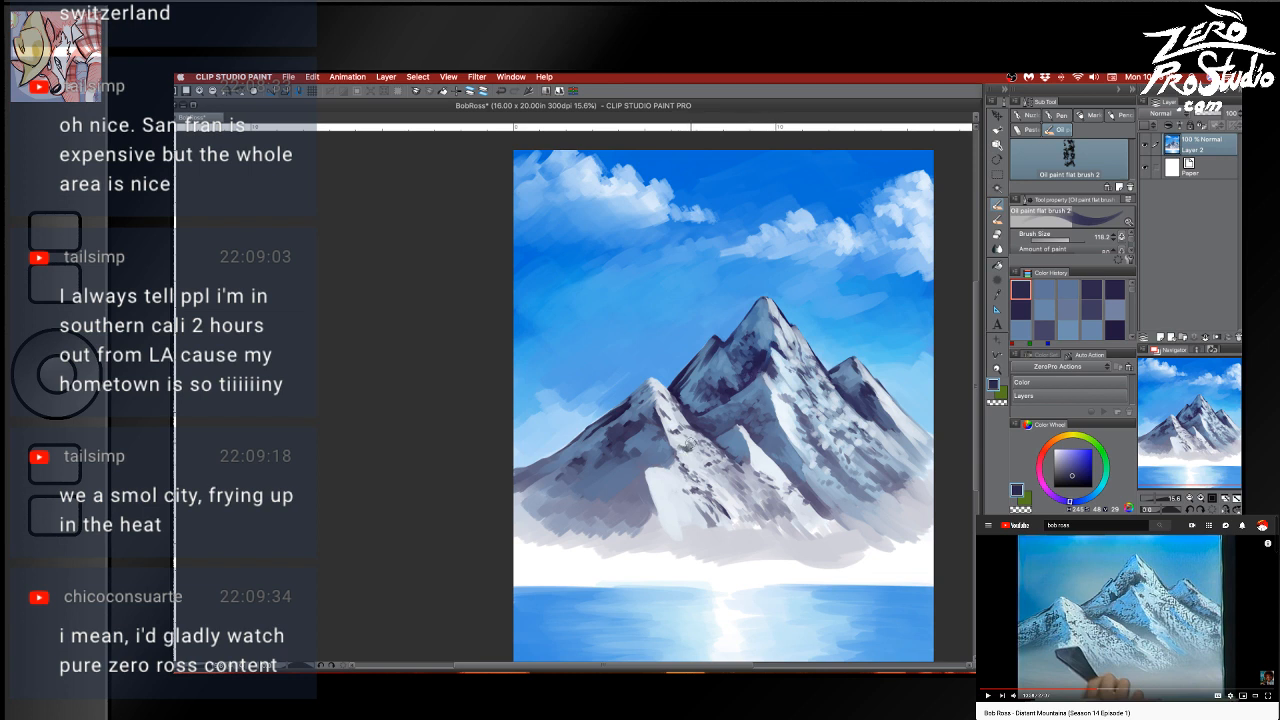
pyautogui.keyDown('alt'); pyautogui.click(685, 442); pyautogui.keyUp('alt')
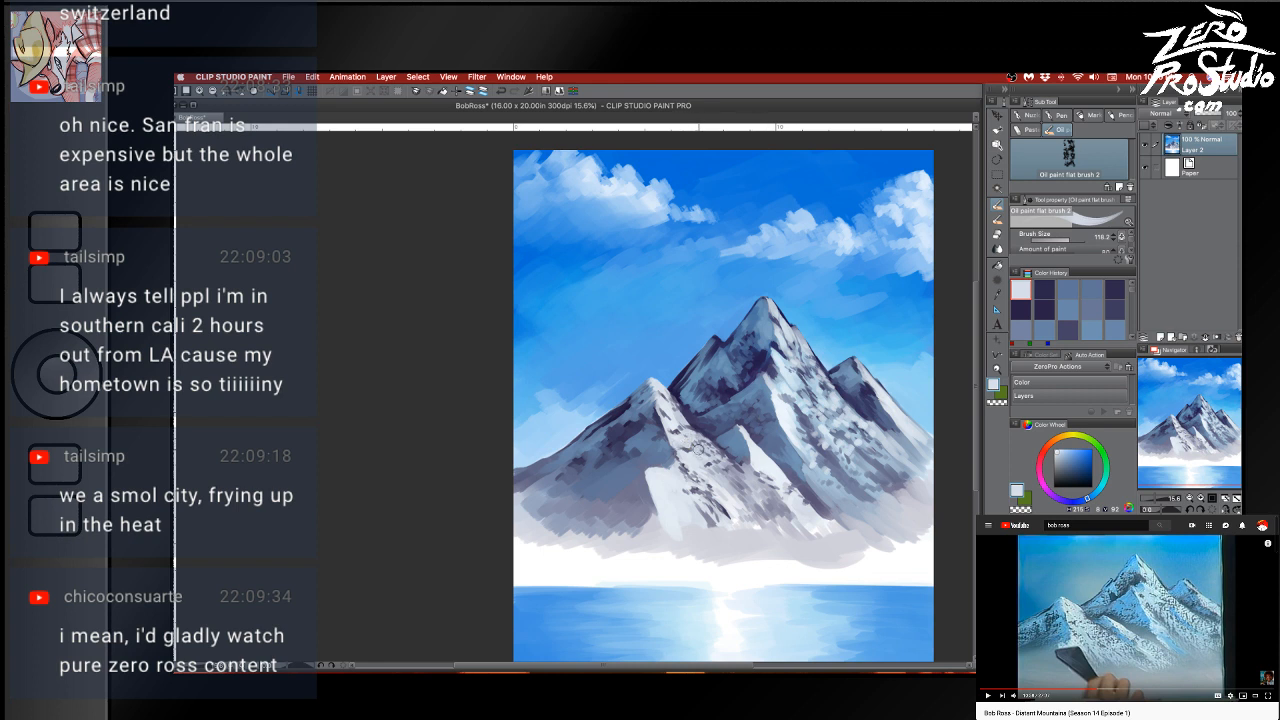
pyautogui.keyDown('alt'); pyautogui.click(686, 440); pyautogui.keyUp('alt')
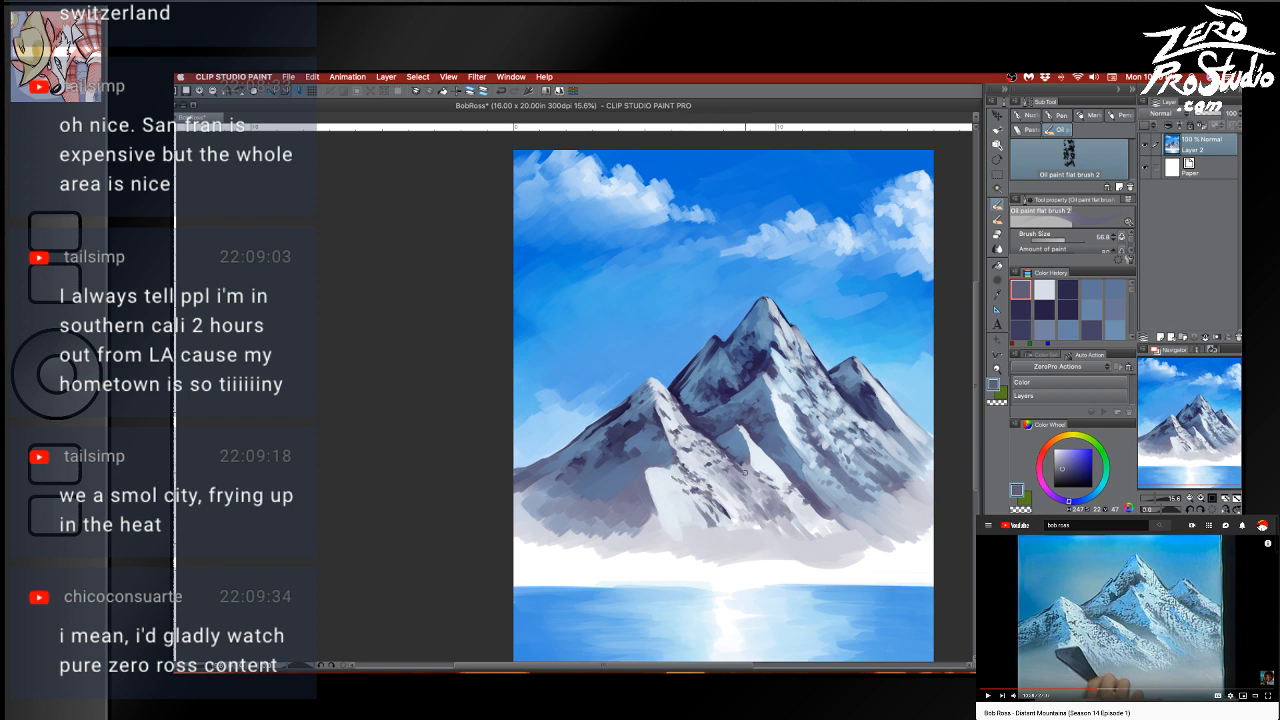
# Paint sampled muted blue-grey rock marks down the lower snow slope between the left and central mountains with an enlarged brush
pyautogui.press(']')
pyautogui.press(']')
pyautogui.press(']')
pyautogui.moveTo(712, 492)
pyautogui.mouseDown()
pyautogui.moveTo(755, 475)
pyautogui.moveTo(729, 522)
pyautogui.mouseUp()
pyautogui.keyDown('alt'); pyautogui.click(727, 510); pyautogui.keyUp('alt')
pyautogui.moveTo(723, 512); pyautogui.dragTo(741, 528)
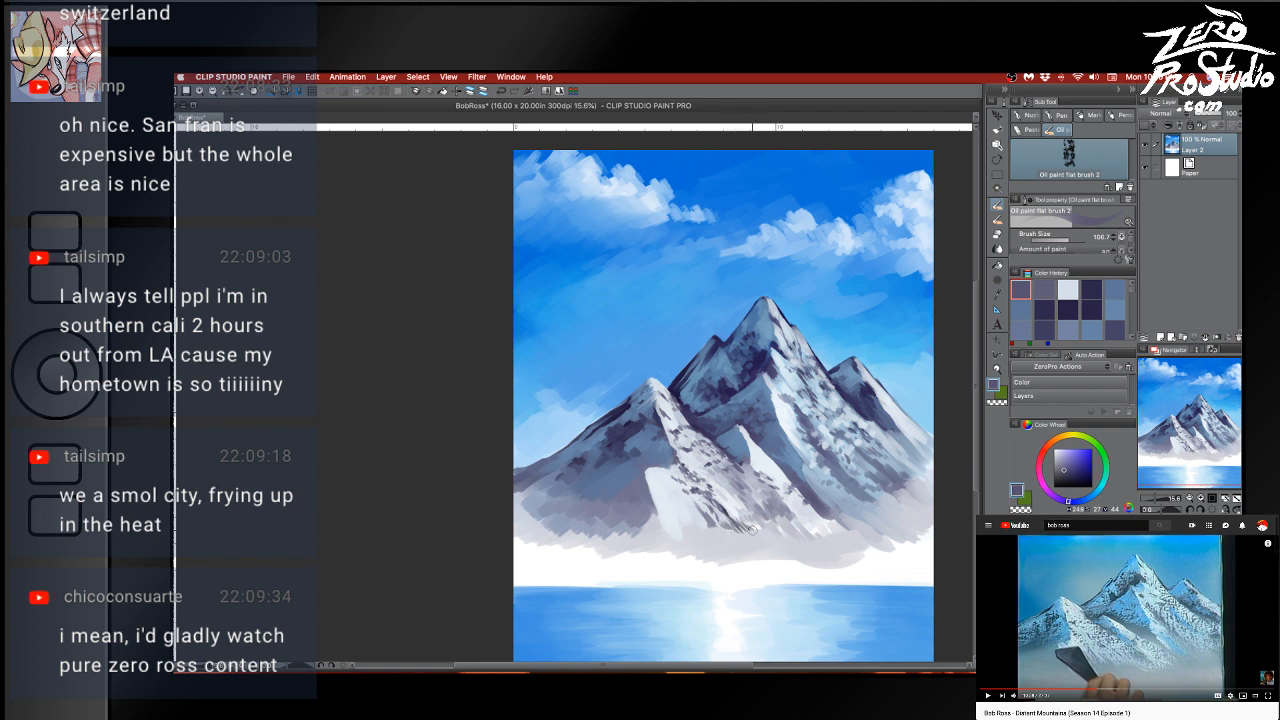
pyautogui.press(']')
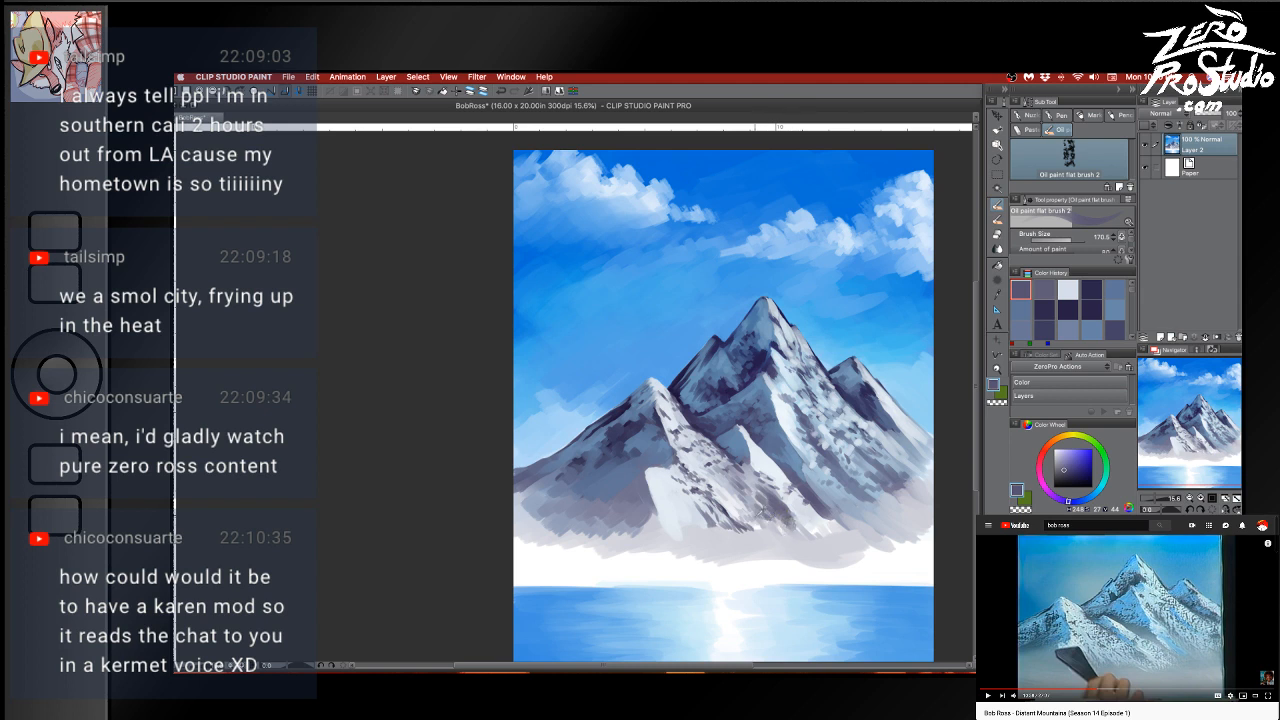
# Rework the lower shaded face of the central mountain with sampled dark navy, mid-blue and slate blue at a brush size of about 105
pyautogui.keyDown('alt'); pyautogui.click(767, 351); pyautogui.keyUp('alt')
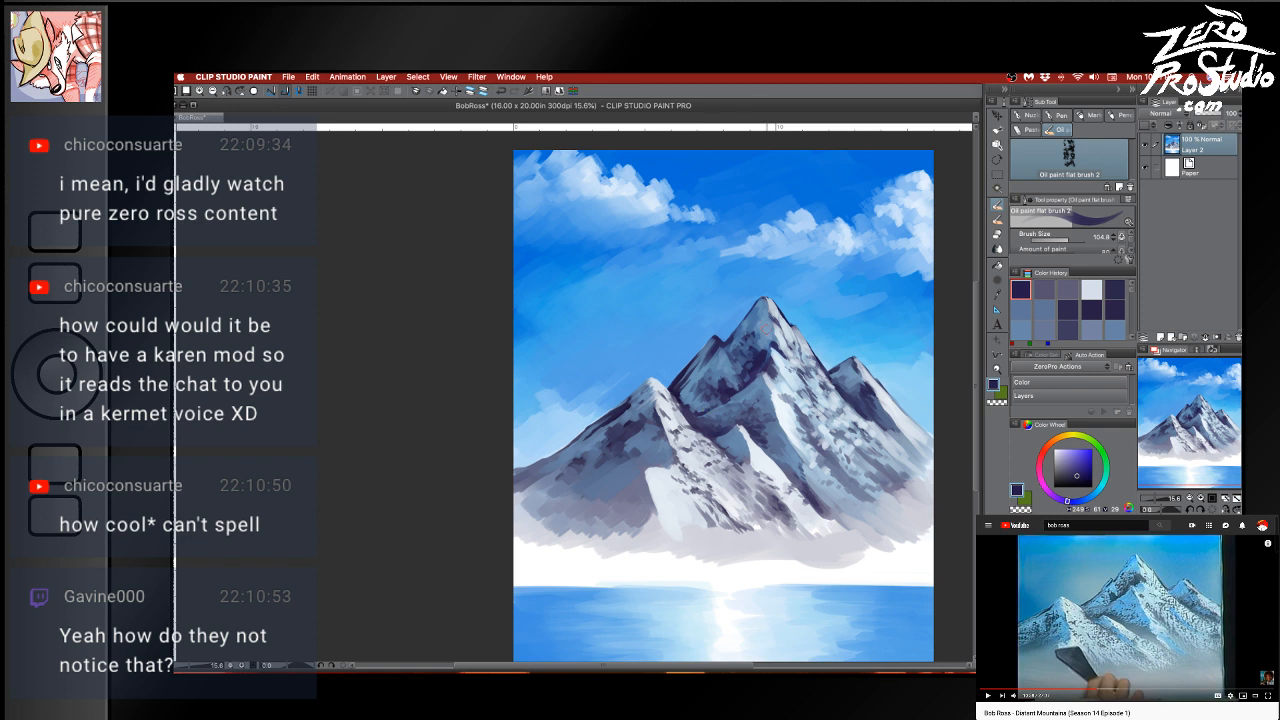
pyautogui.keyDown('alt'); pyautogui.click(724, 395); pyautogui.keyUp('alt')
pyautogui.keyDown('alt'); pyautogui.click(704, 402); pyautogui.keyUp('alt')
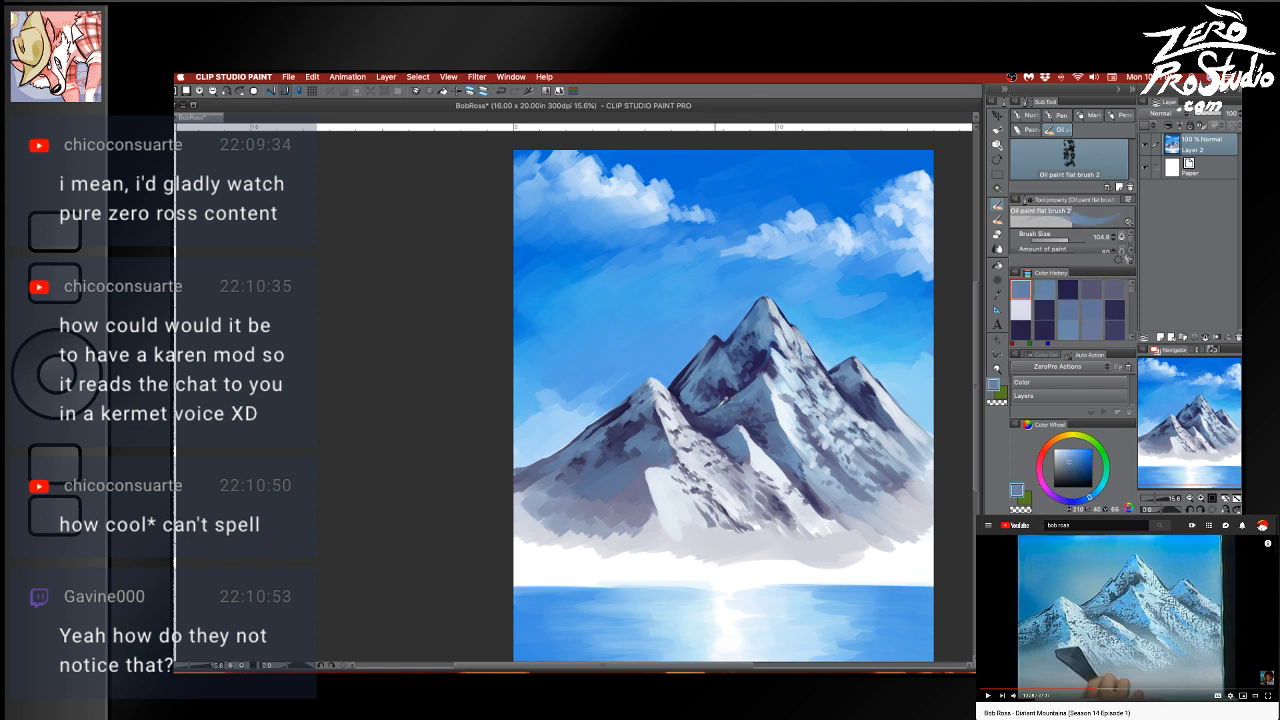
pyautogui.keyDown('alt'); pyautogui.click(720, 404); pyautogui.keyUp('alt')
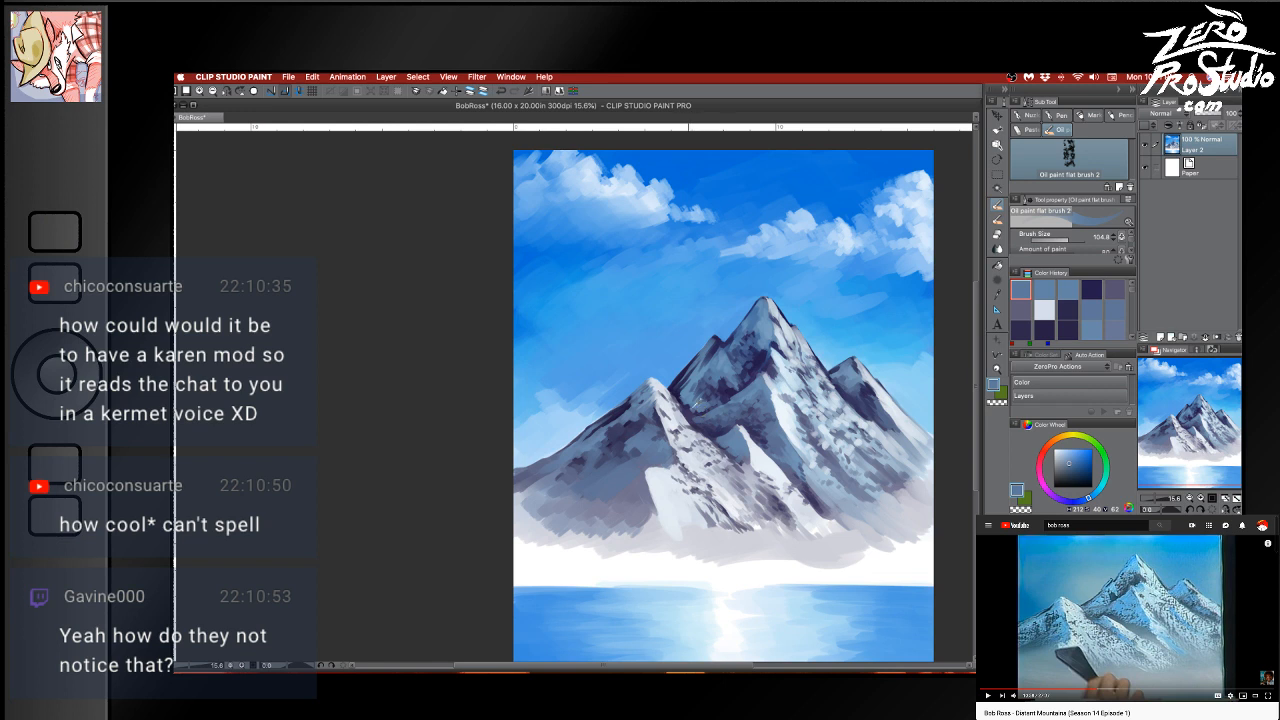
pyautogui.keyDown('alt'); pyautogui.click(700, 404); pyautogui.keyUp('alt')
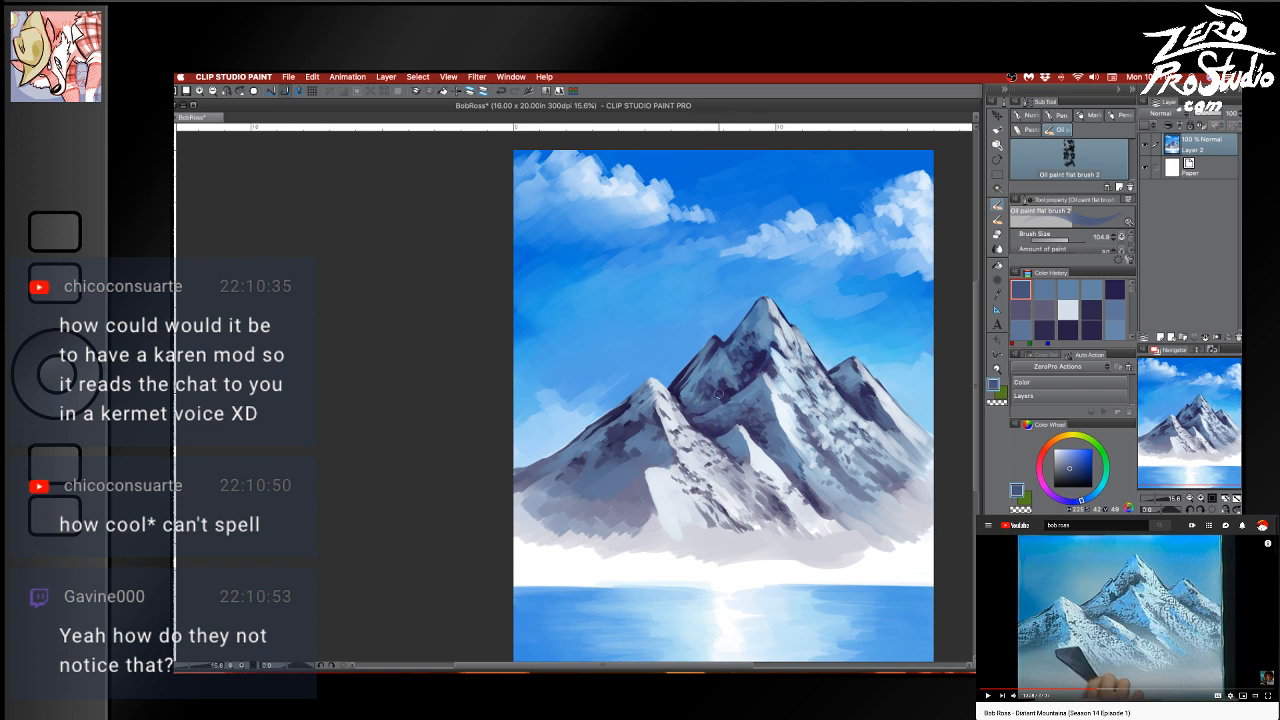
pyautogui.keyDown('alt'); pyautogui.click(683, 384); pyautogui.keyUp('alt')
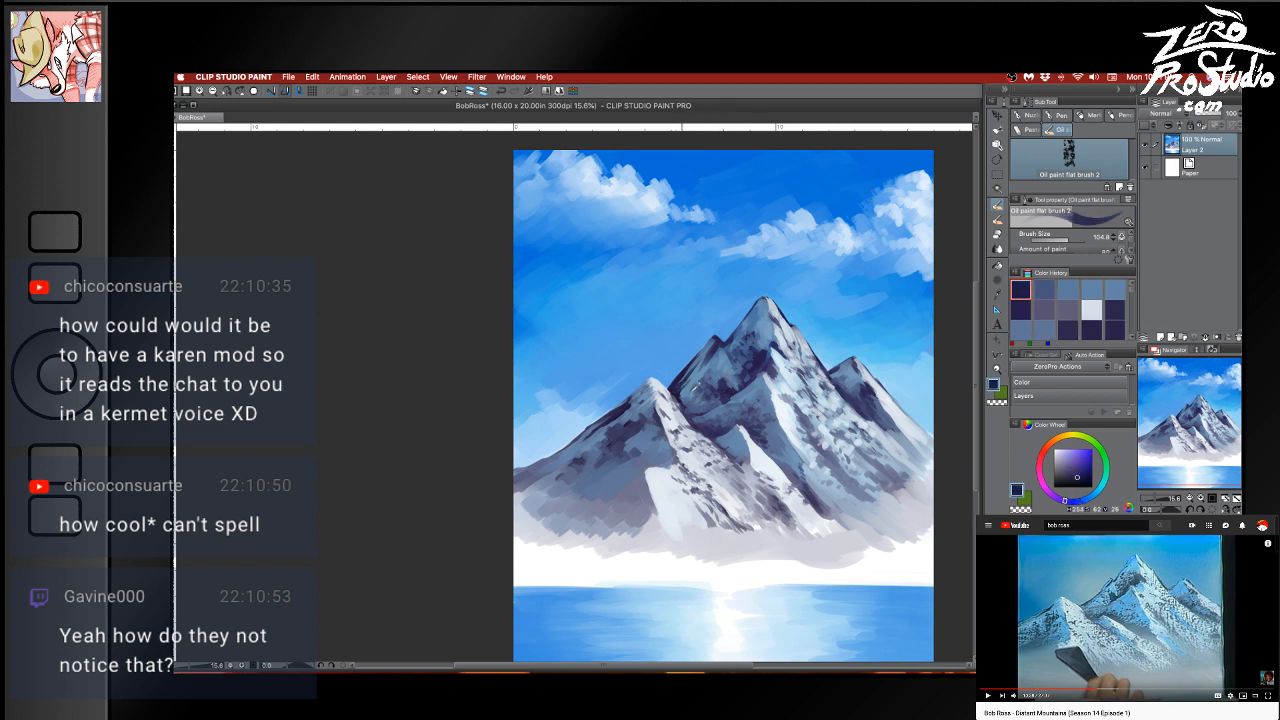
pyautogui.keyDown('alt'); pyautogui.click(702, 417); pyautogui.keyUp('alt')
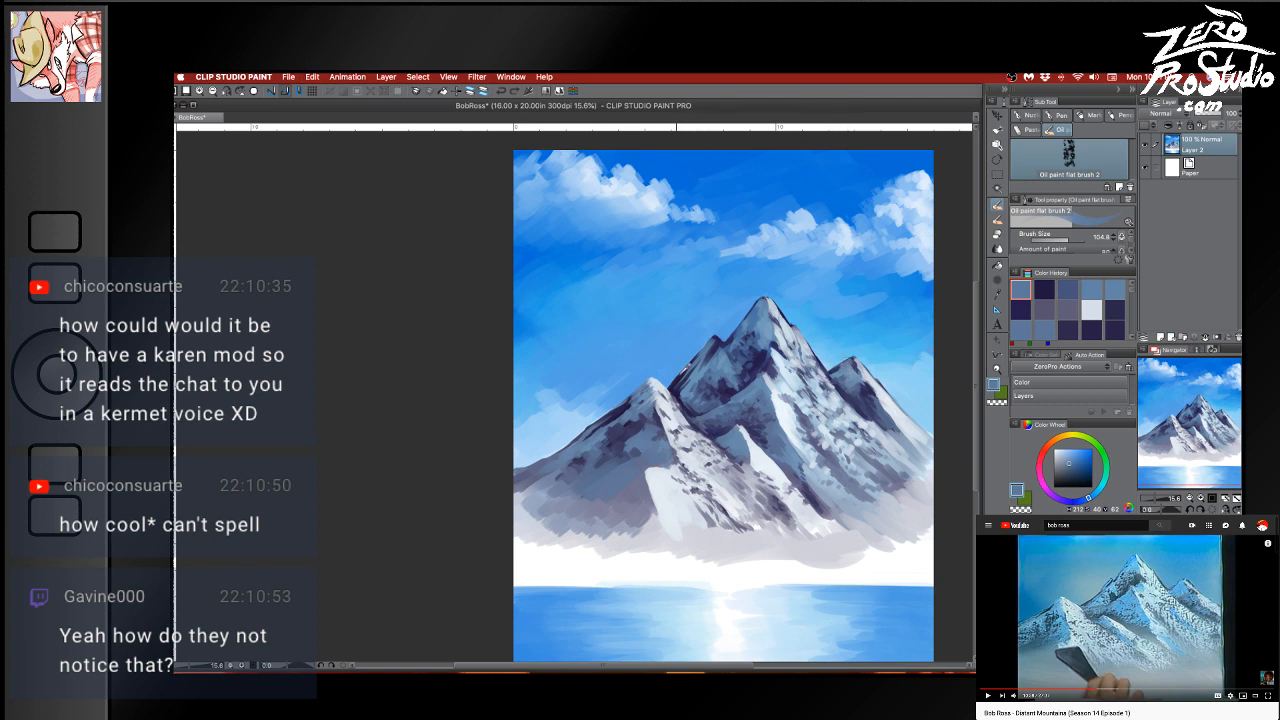
# Refine the central mountain's upper shaded face and left shoulder with sampled blues and navy using a smaller brush, and save the painting
pyautogui.keyDown('alt'); pyautogui.click(705, 349); pyautogui.keyUp('alt')
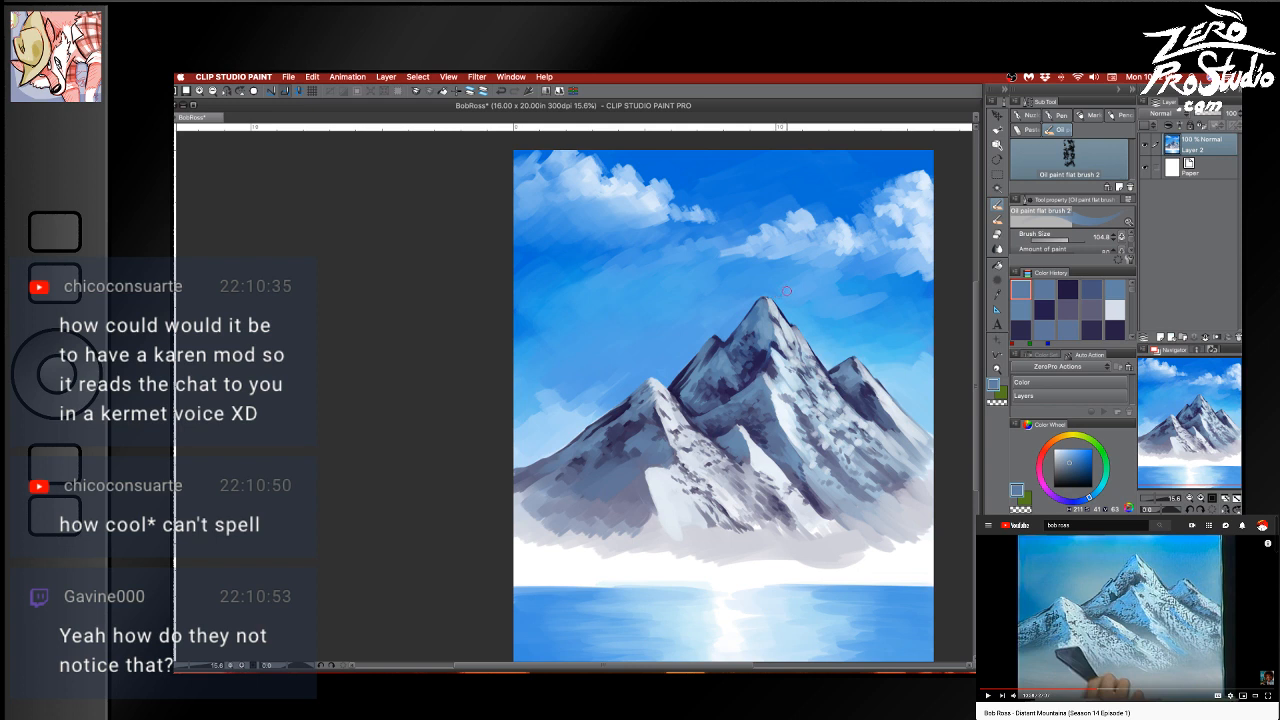
pyautogui.keyDown('alt'); pyautogui.click(719, 333); pyautogui.keyUp('alt')
pyautogui.press('[')
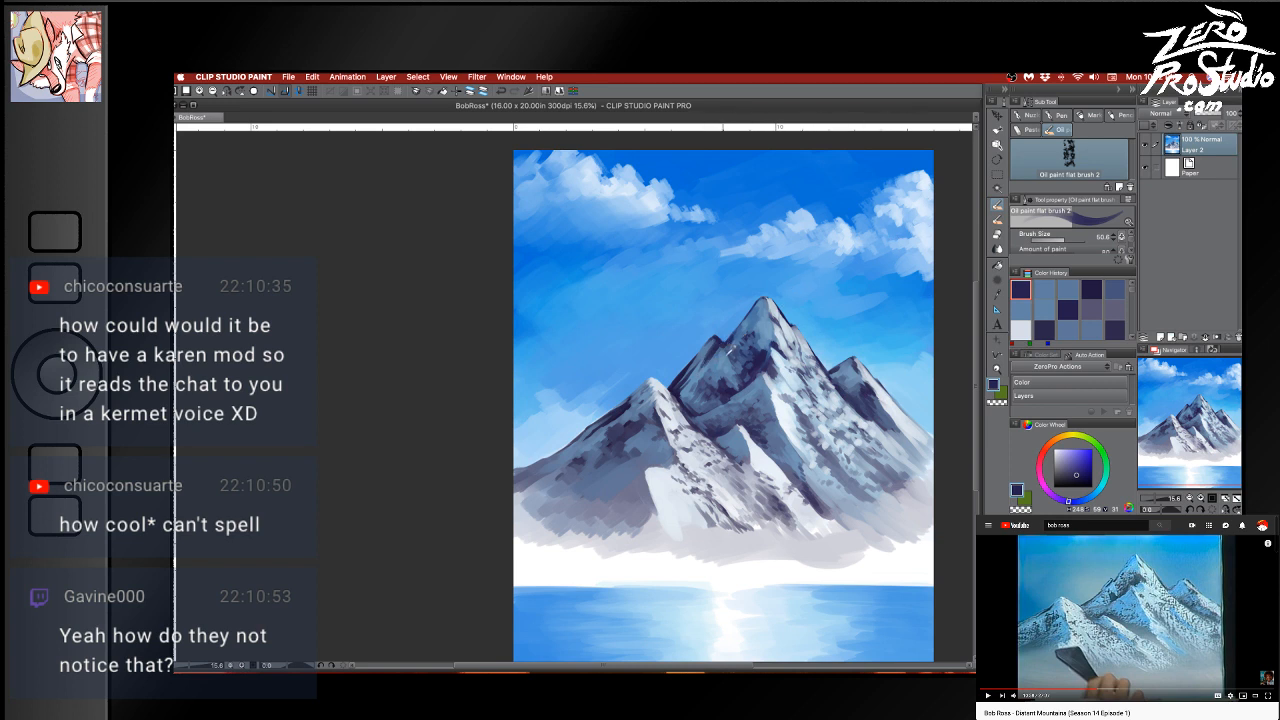
pyautogui.keyDown('alt'); pyautogui.click(730, 363); pyautogui.keyUp('alt')
pyautogui.keyDown('alt'); pyautogui.keyDown('super'); pyautogui.moveTo(730, 363); pyautogui.dragTo(727, 357); pyautogui.keyUp('super'); pyautogui.keyUp('alt')
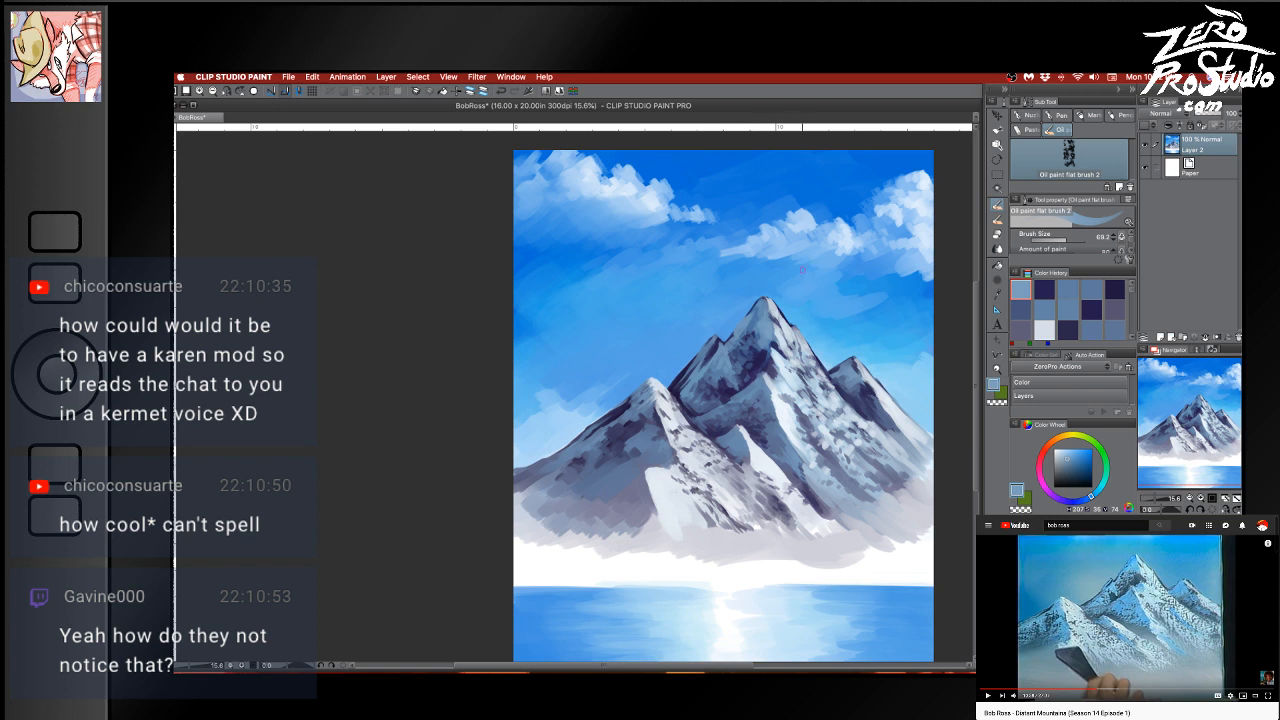
pyautogui.keyDown('alt'); pyautogui.click(740, 325); pyautogui.keyUp('alt')
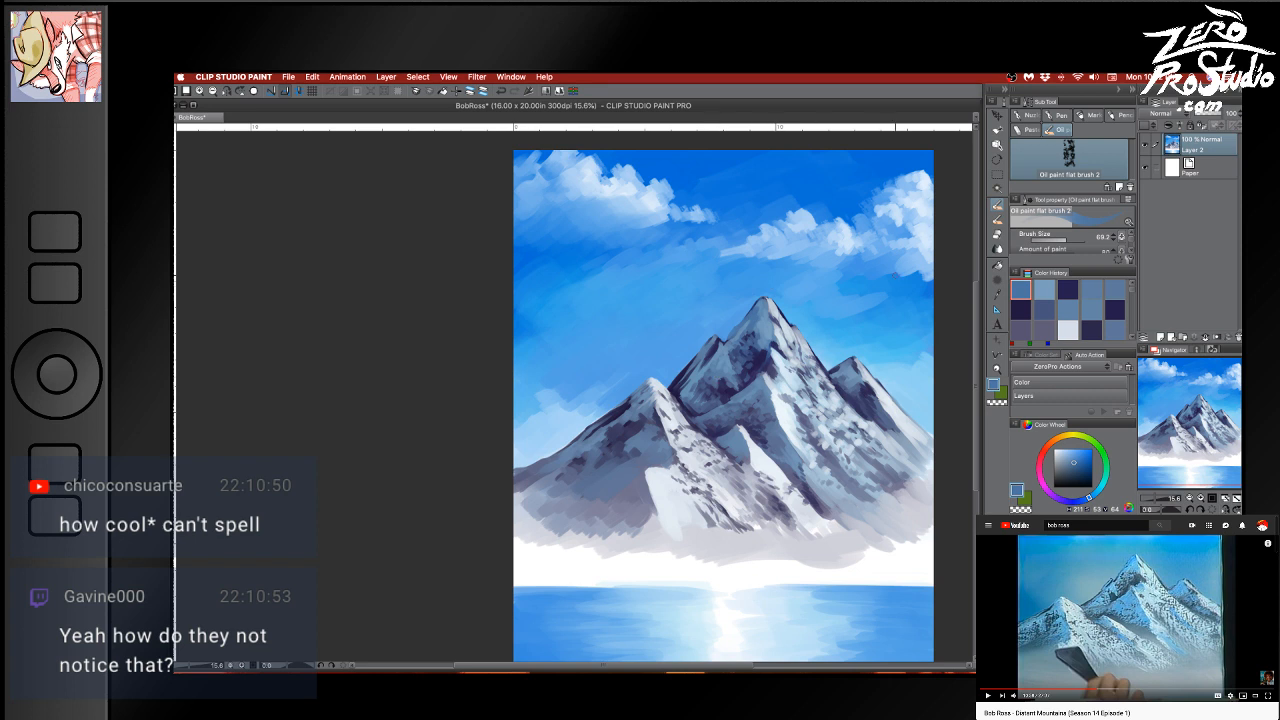
pyautogui.keyDown('alt'); pyautogui.click(748, 341); pyautogui.keyUp('alt')
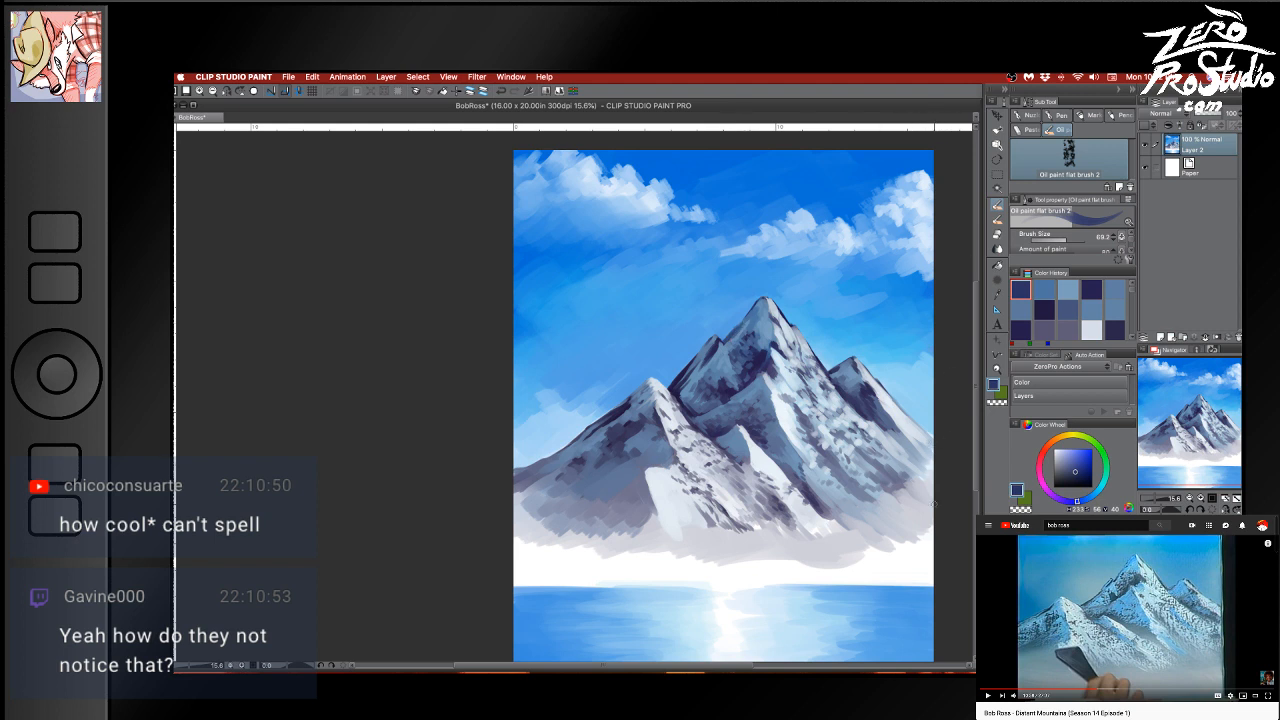
pyautogui.press('super+s')
# Touch up the small ridge in front of the central mountain with sampled blues at a brush size of about 110, and save
pyautogui.press(']')
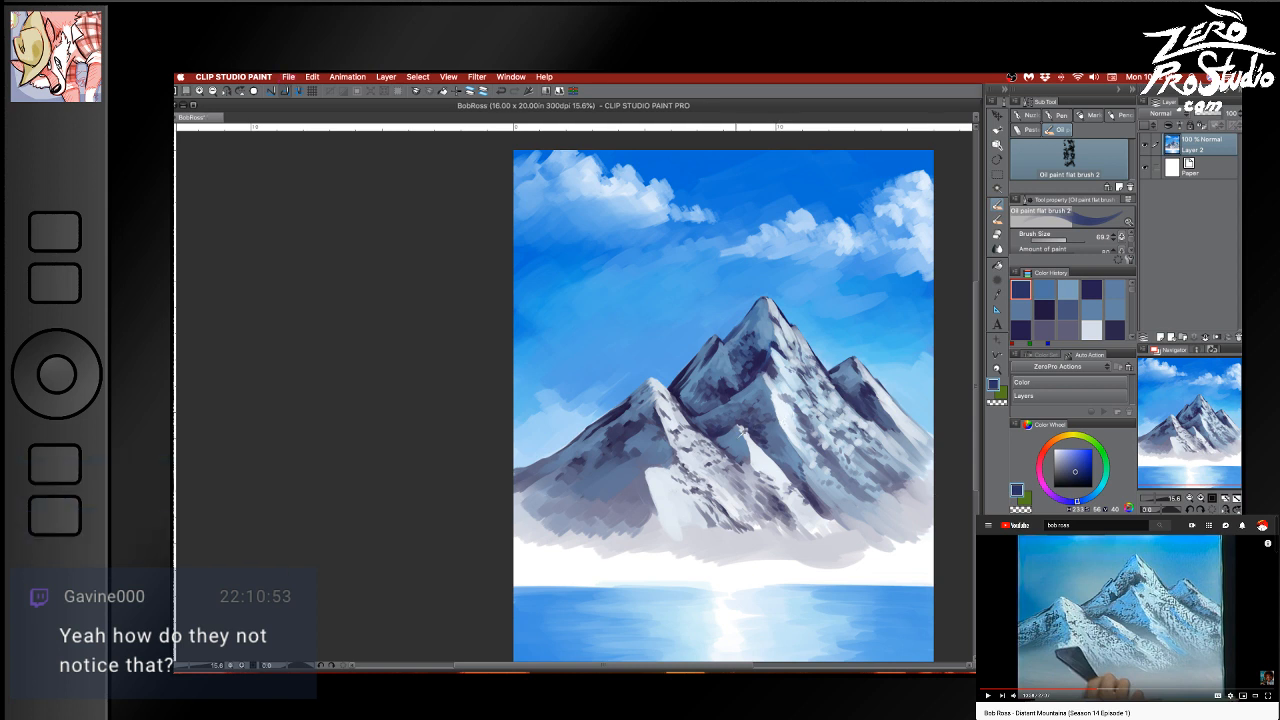
pyautogui.keyDown('alt'); pyautogui.click(746, 430); pyautogui.keyUp('alt')
pyautogui.click(666, 439)
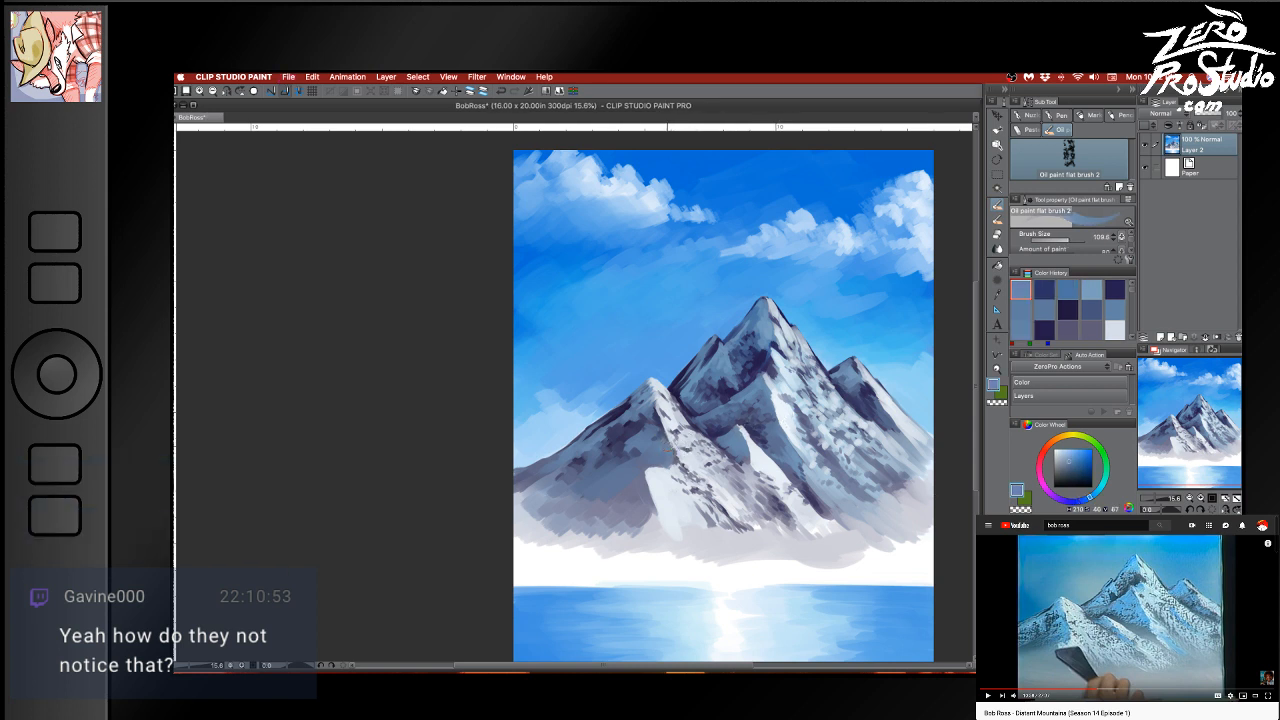
pyautogui.keyDown('alt'); pyautogui.click(764, 430); pyautogui.keyUp('alt')
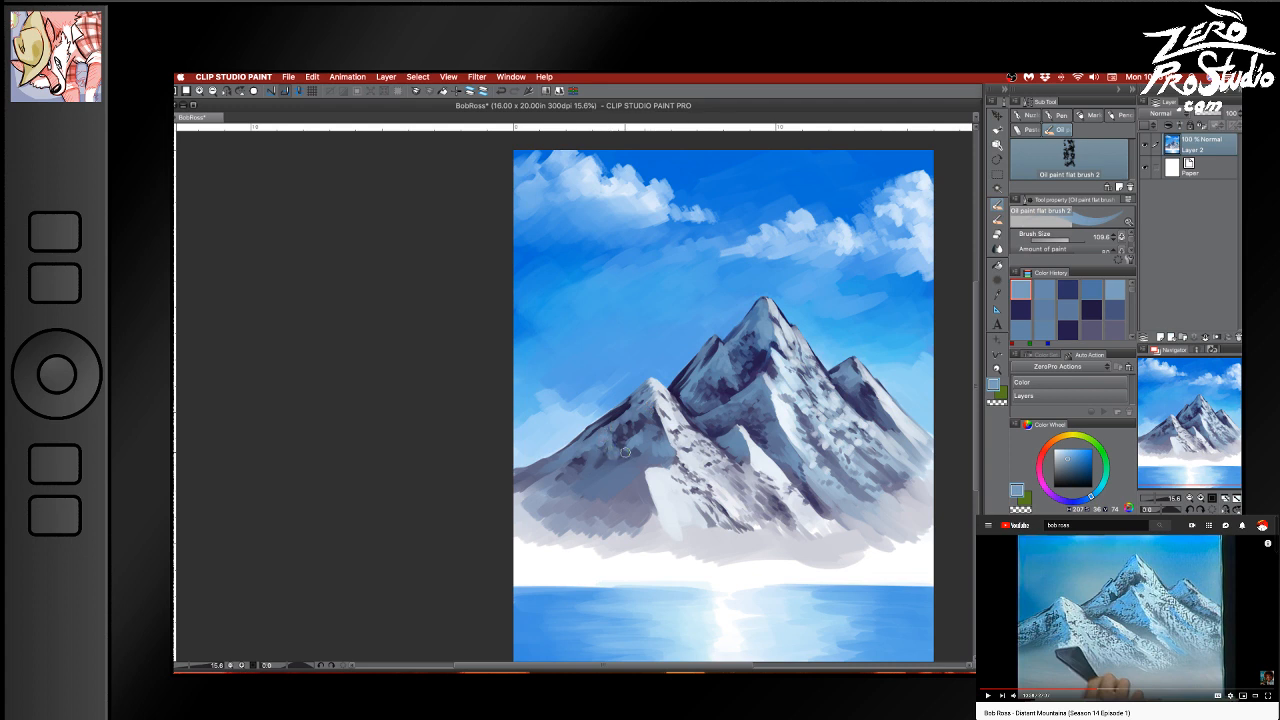
pyautogui.moveTo(731, 415); pyautogui.dragTo(752, 400)
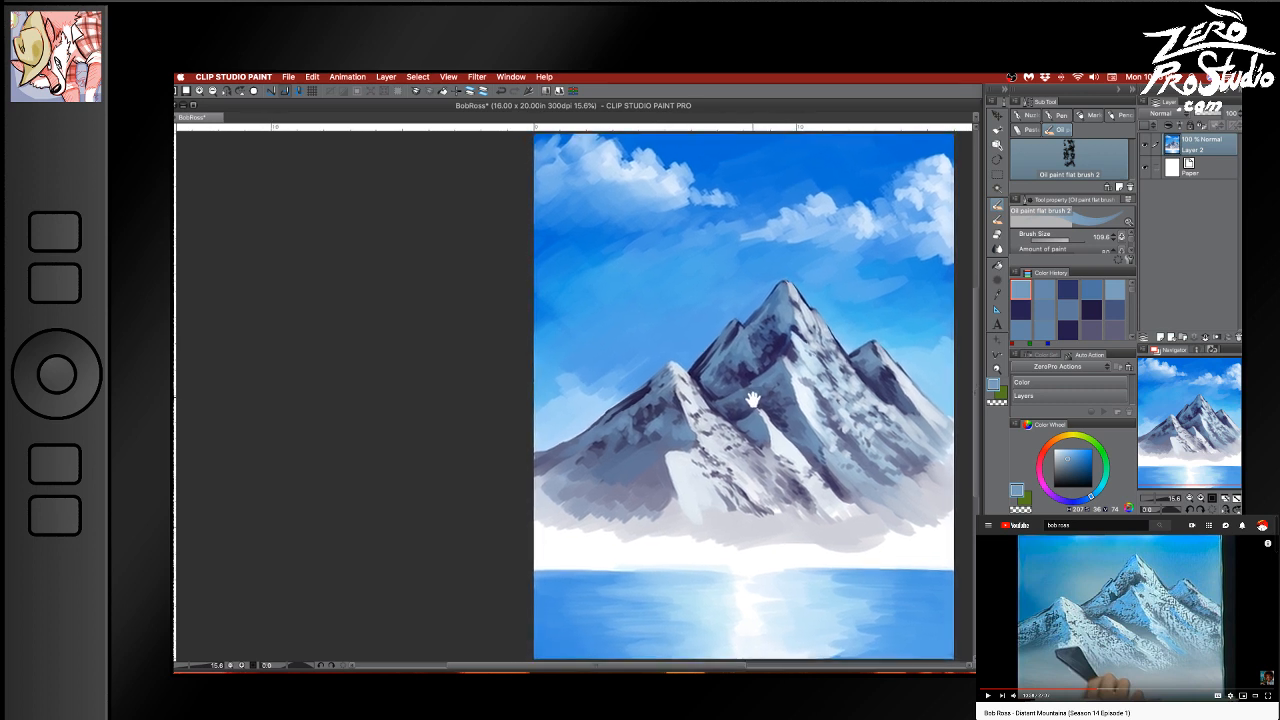
pyautogui.moveTo(897, 434); pyautogui.dragTo(899, 434)
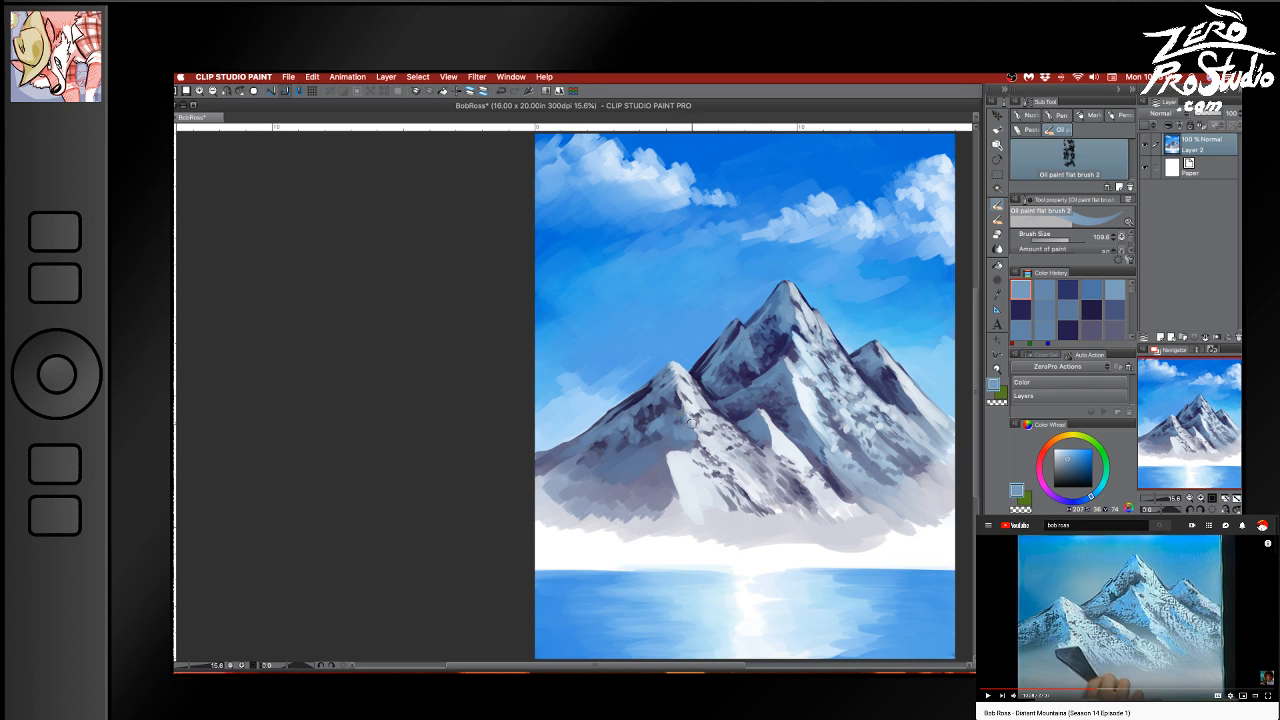
pyautogui.press('super+s')
# Blend sampled slate and muted blues across the left mountain's lower shaded face, enlarging the brush to about 190, and save
pyautogui.scroll(3, 790, 485)
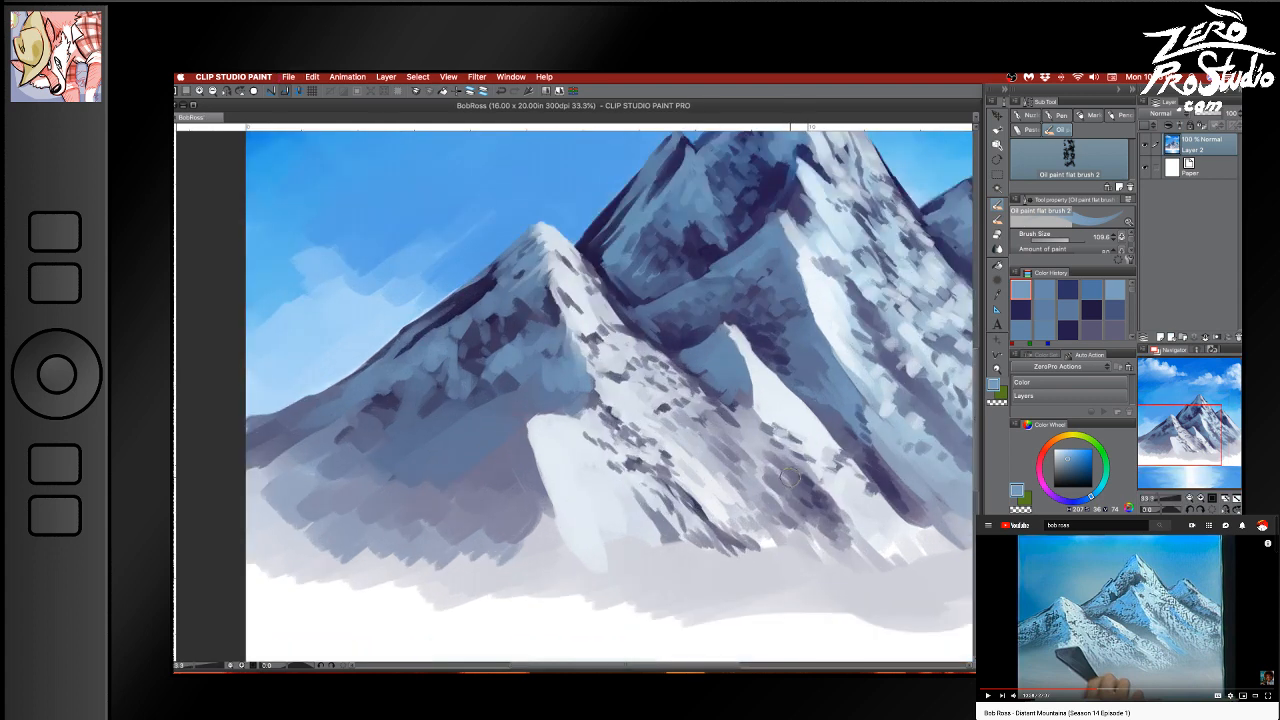
pyautogui.moveTo(636, 410); pyautogui.dragTo(660, 430)
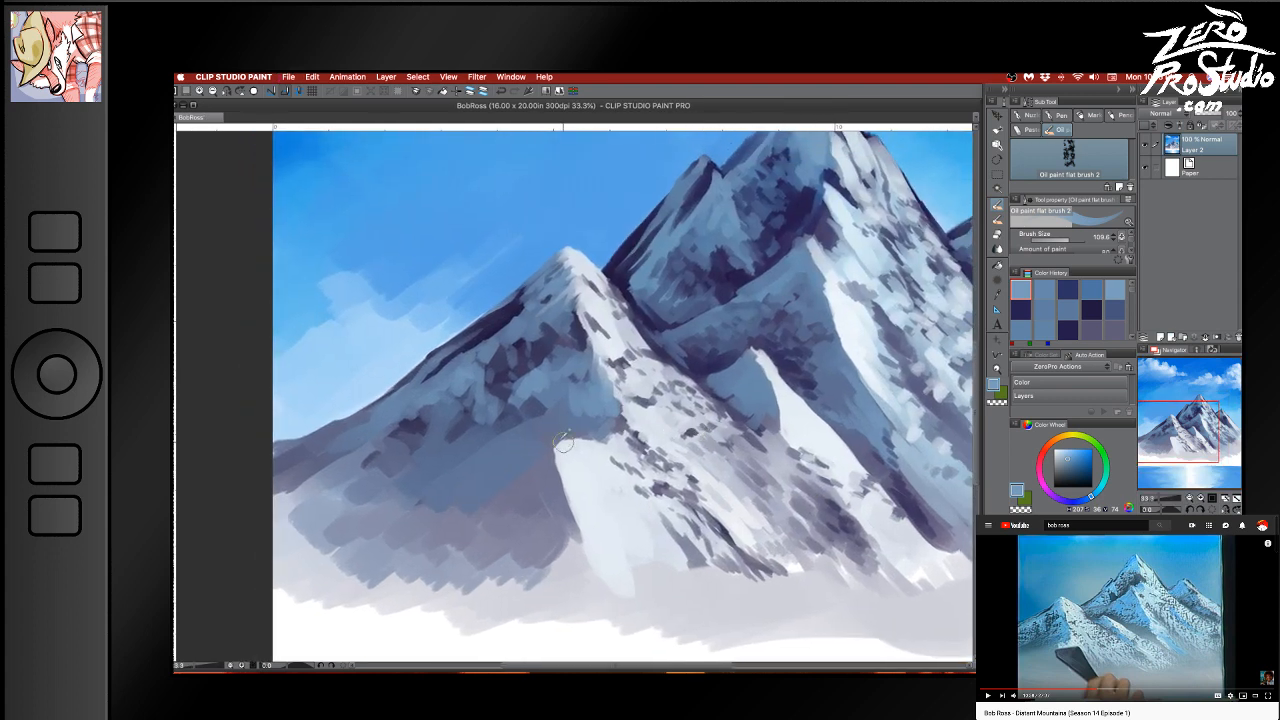
pyautogui.keyDown('alt'); pyautogui.click(538, 407); pyautogui.keyUp('alt')
pyautogui.moveTo(546, 397); pyautogui.dragTo(504, 422)
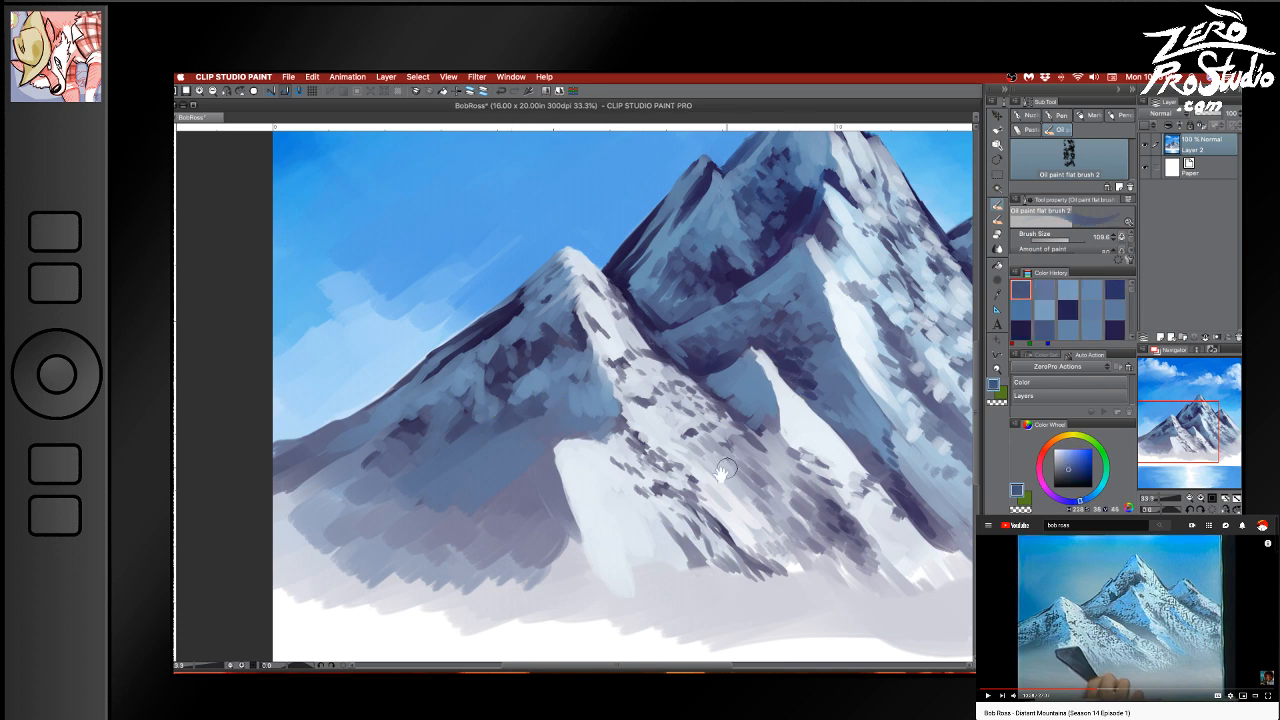
pyautogui.moveTo(716, 497)
pyautogui.mouseDown()
pyautogui.moveTo(678, 485)
pyautogui.moveTo(678, 459)
pyautogui.moveTo(760, 451)
pyautogui.mouseUp()
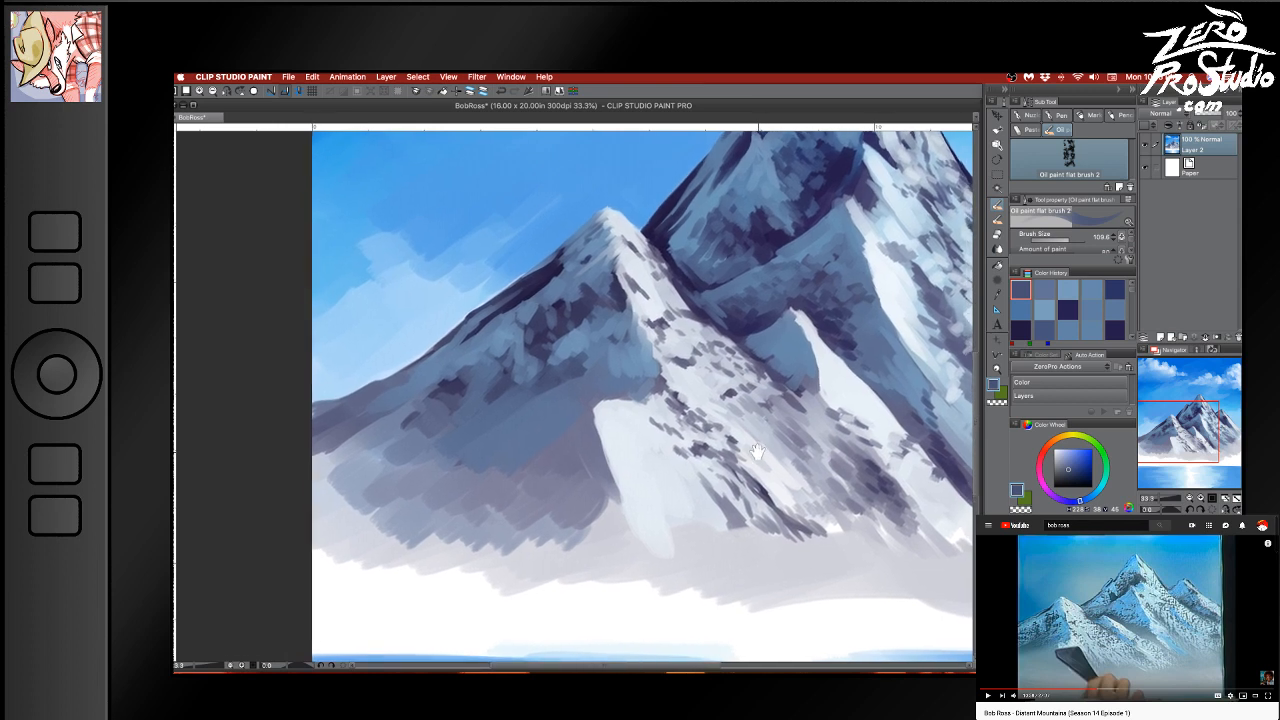
pyautogui.moveTo(512, 451)
pyautogui.keyDown('alt'); pyautogui.keyDown('super'); pyautogui.mouseDown()
pyautogui.moveTo(531, 456)
pyautogui.moveTo(392, 492)
pyautogui.moveTo(367, 448)
pyautogui.mouseUp(); pyautogui.keyUp('super'); pyautogui.keyUp('alt')
pyautogui.keyDown('alt'); pyautogui.click(480, 446); pyautogui.keyUp('alt')
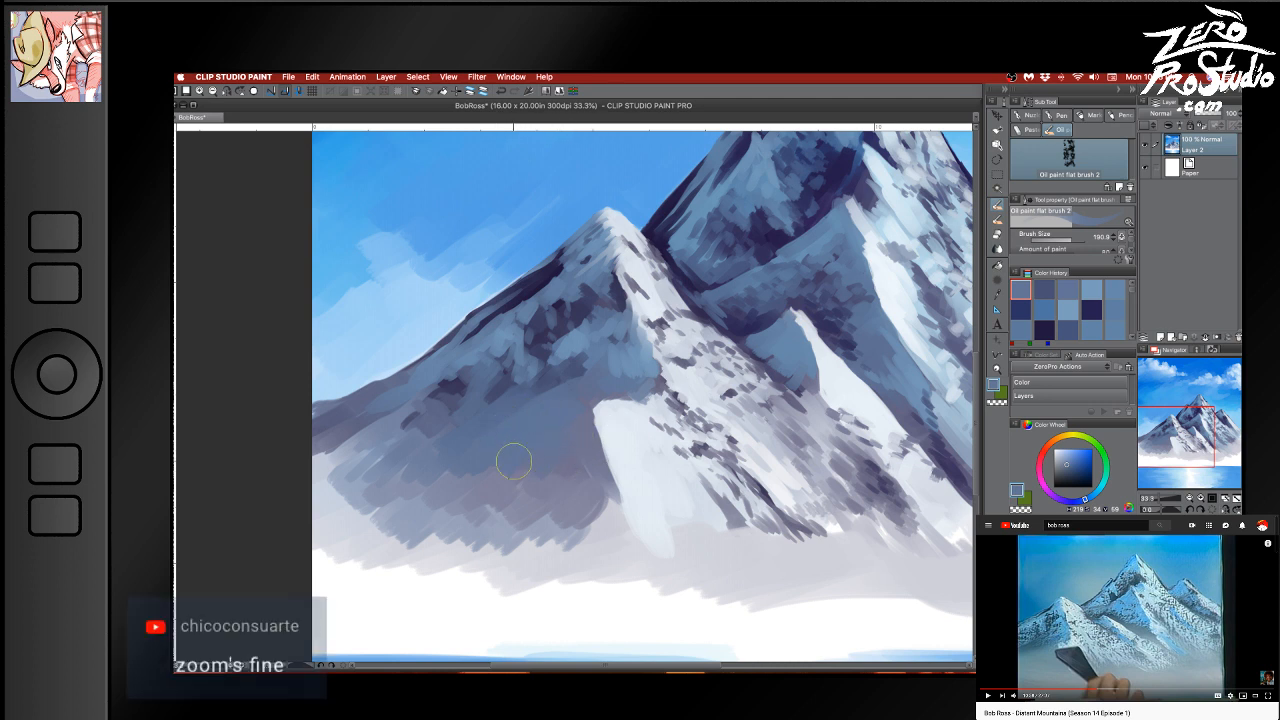
pyautogui.press('super+s')
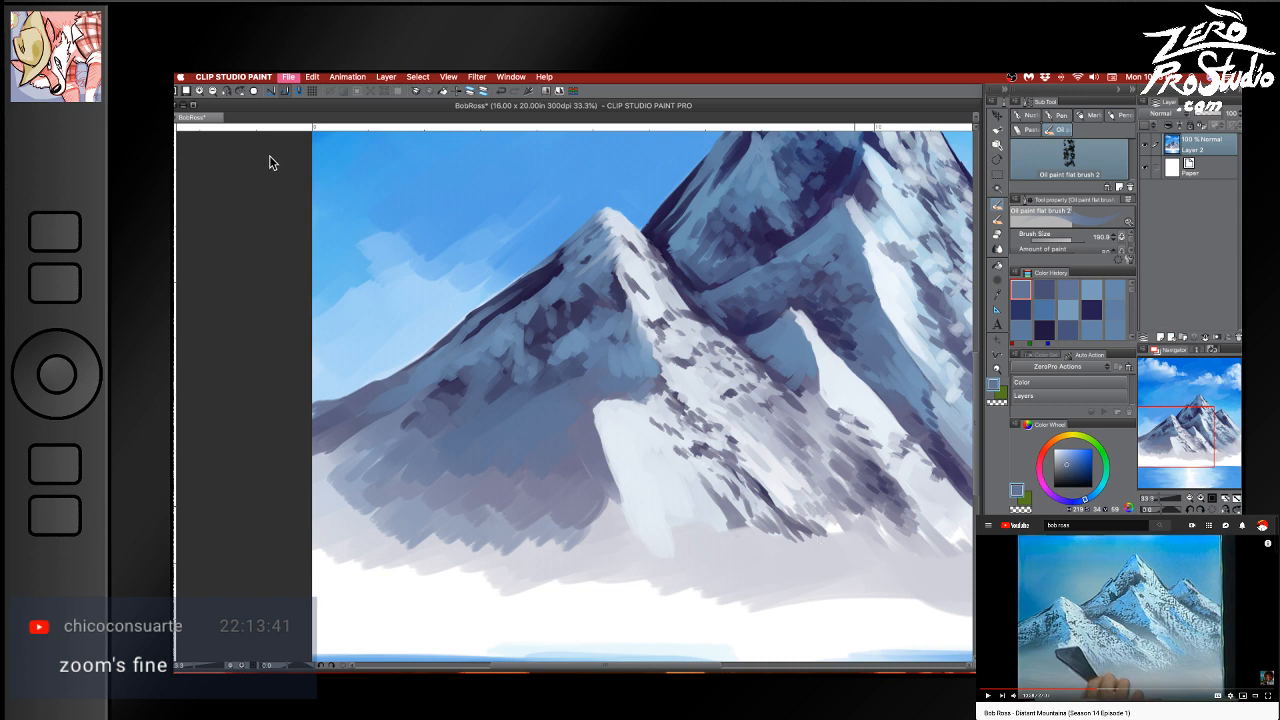
# Switch to the browser to resume the Bob Ross reference video, and return to the painting in Clip Studio Paint
pyautogui.press('super+Tab')
pyautogui.press('space')
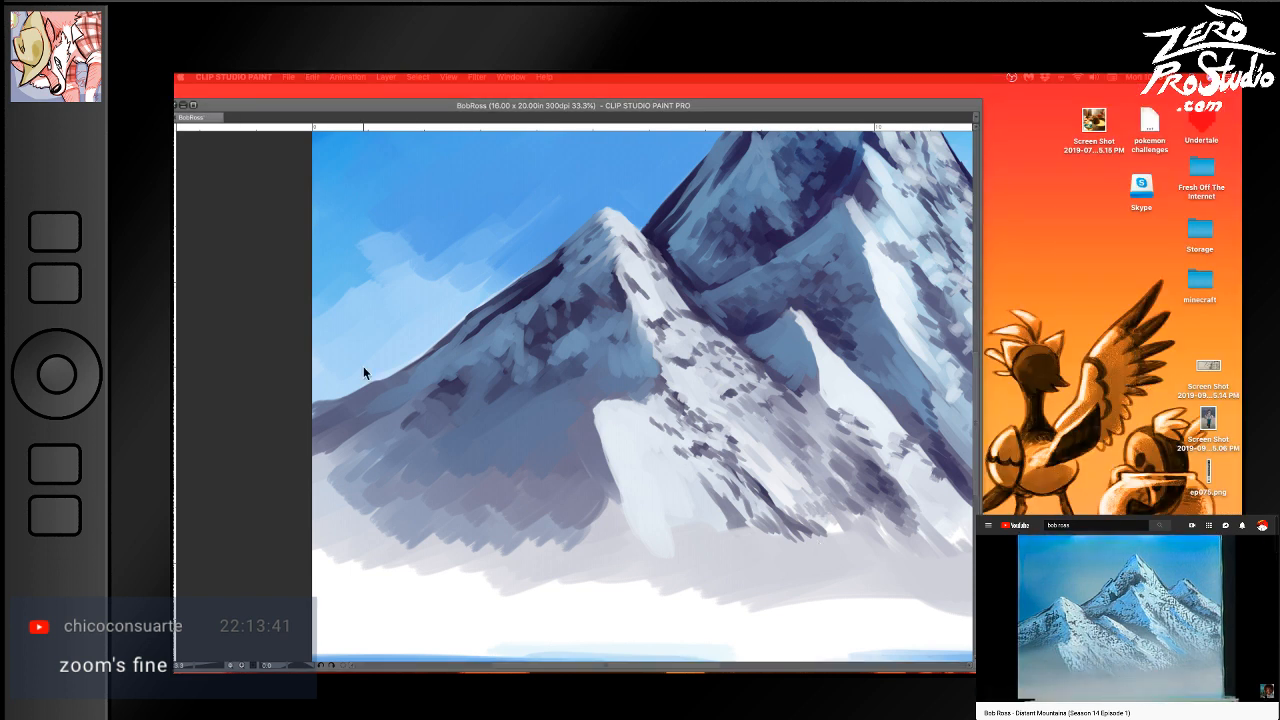
pyautogui.click(267, 386)
# Break up the left mountain's large snow patch with sampled muted purple-grey and near-white strokes along its shadow edge
pyautogui.keyDown('alt'); pyautogui.click(600, 438); pyautogui.keyUp('alt')
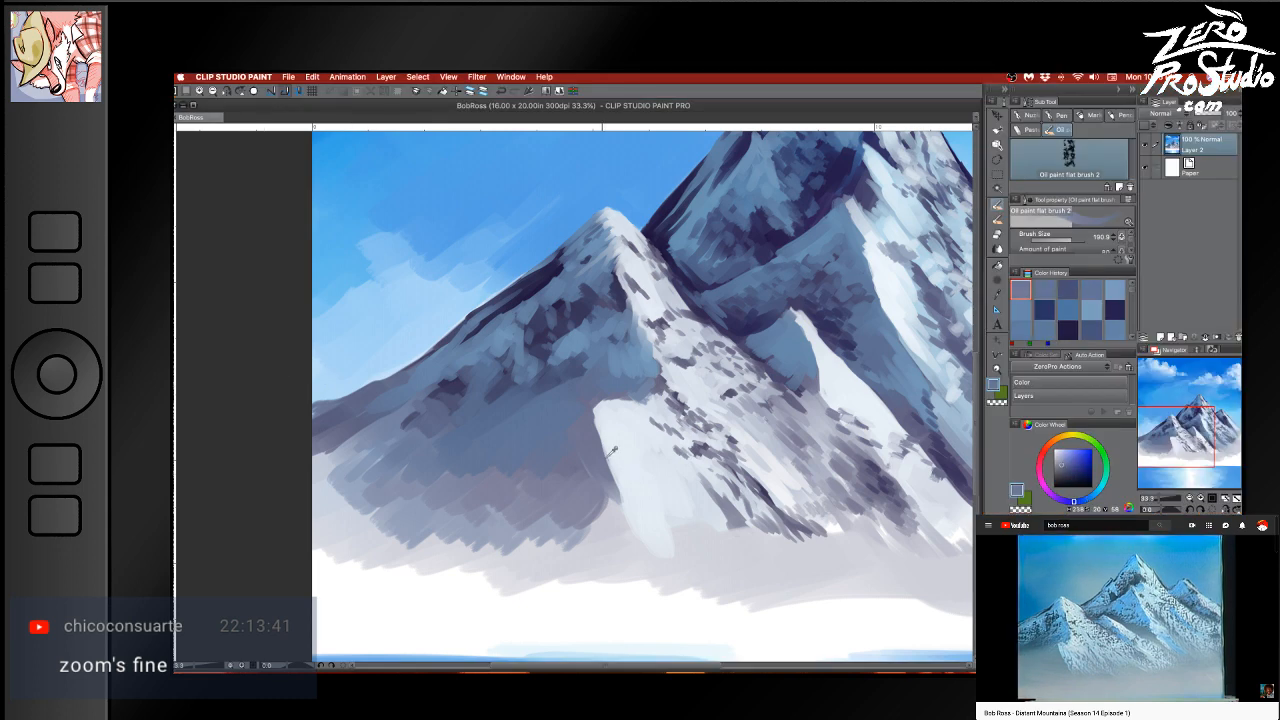
pyautogui.moveTo(608, 436)
pyautogui.mouseDown()
pyautogui.moveTo(640, 505)
pyautogui.moveTo(674, 514)
pyautogui.mouseUp()
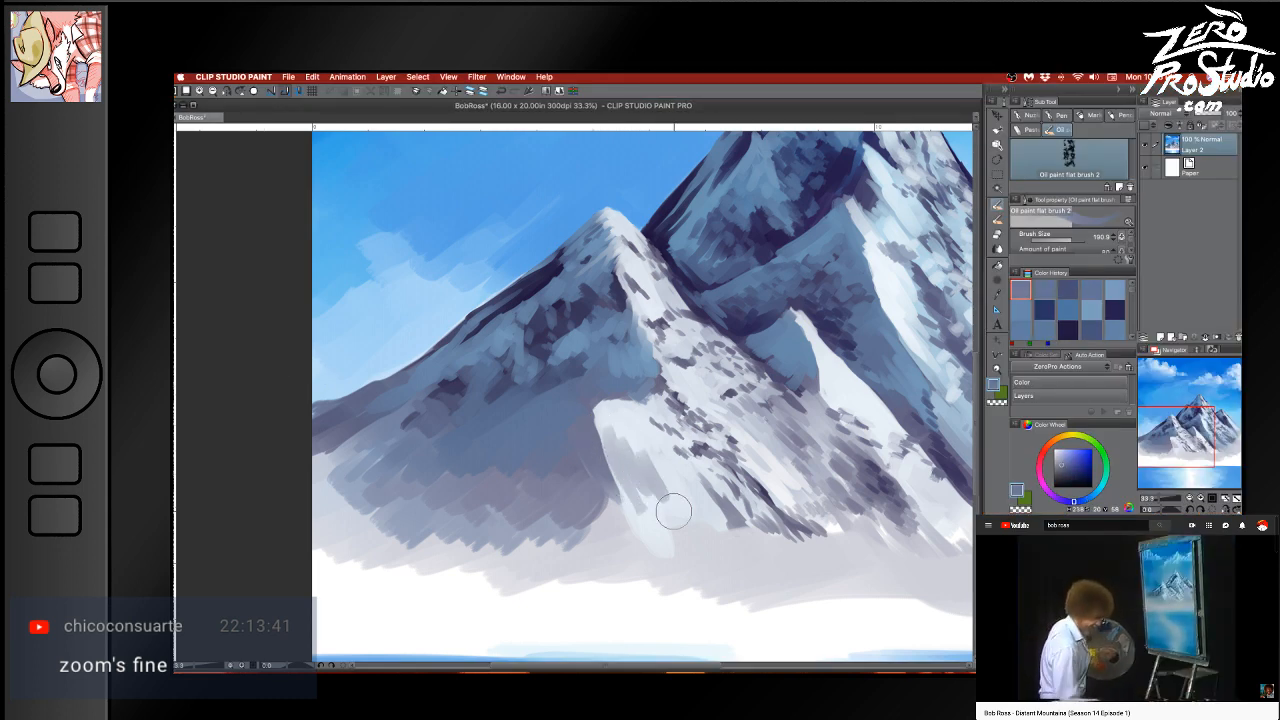
pyautogui.keyDown('alt'); pyautogui.click(637, 427); pyautogui.keyUp('alt')
pyautogui.moveTo(626, 444); pyautogui.dragTo(646, 484)
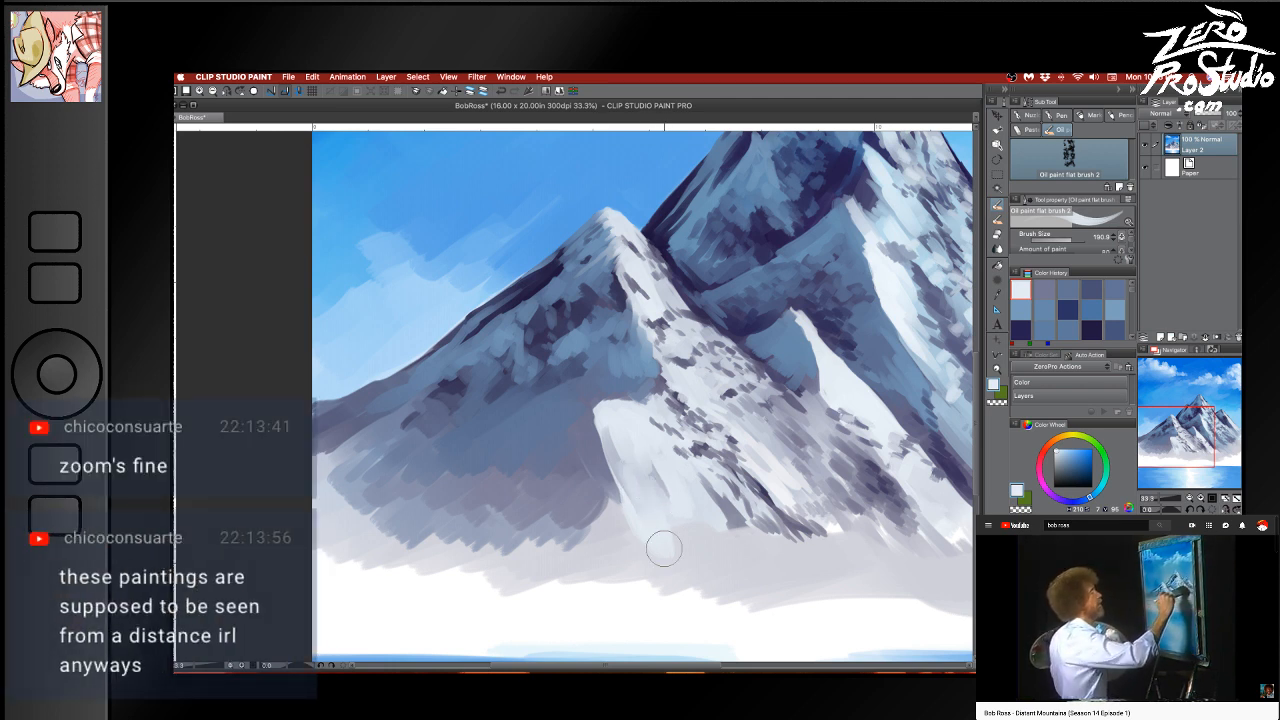
# Soften the lower slopes of the central and right mountains into mist with sampled grey-blue and light blue, enlarging the brush to about 414
pyautogui.moveTo(960, 565); pyautogui.dragTo(741, 537)
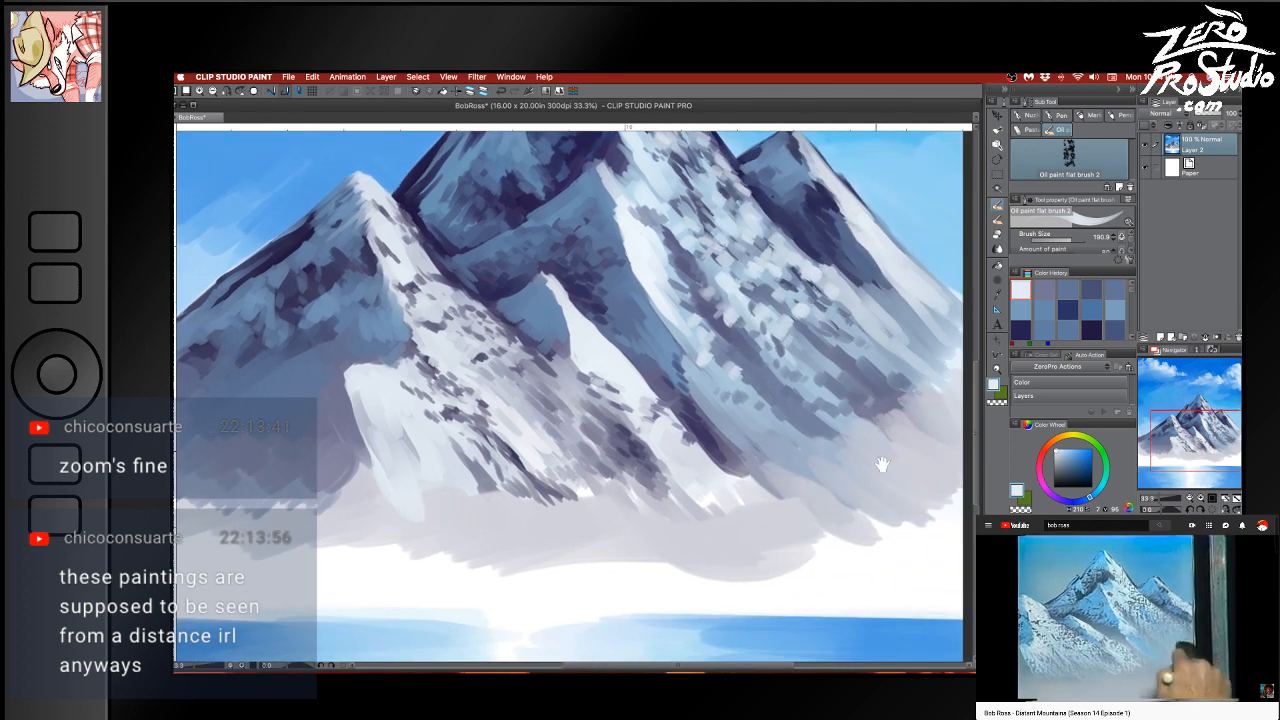
pyautogui.moveTo(881, 464); pyautogui.dragTo(821, 442)
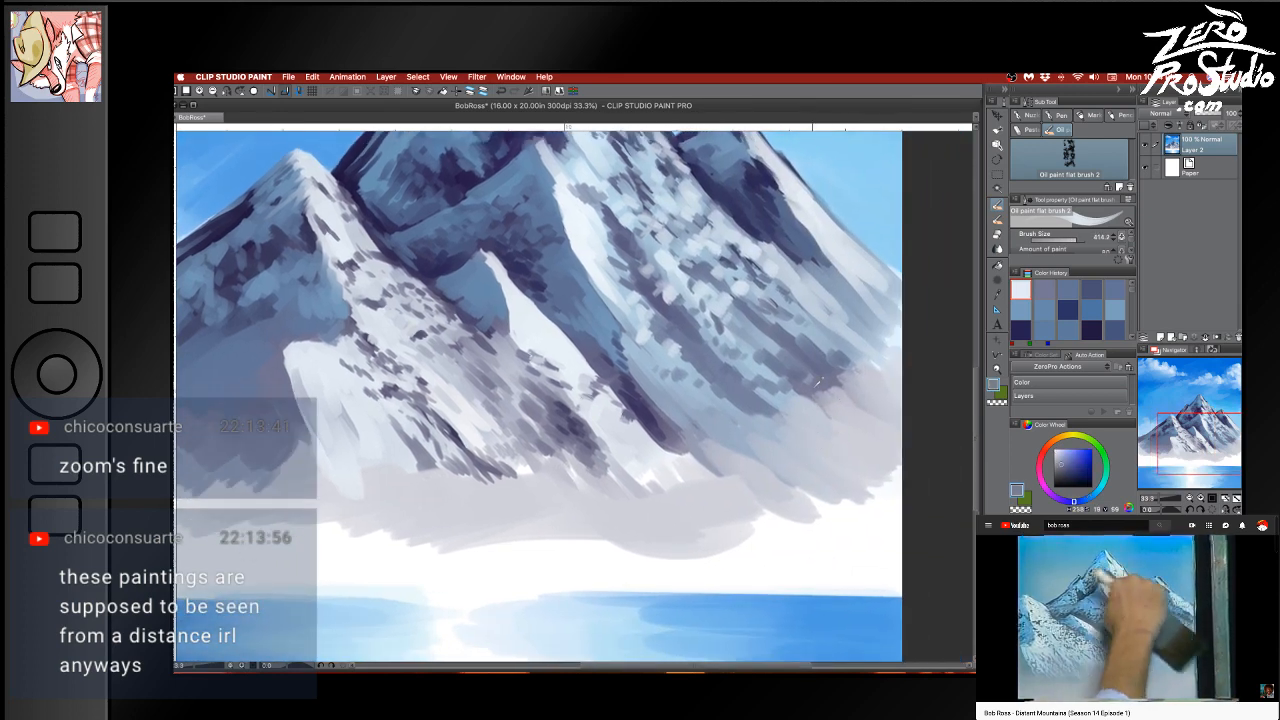
pyautogui.keyDown('alt'); pyautogui.click(818, 382); pyautogui.keyUp('alt')
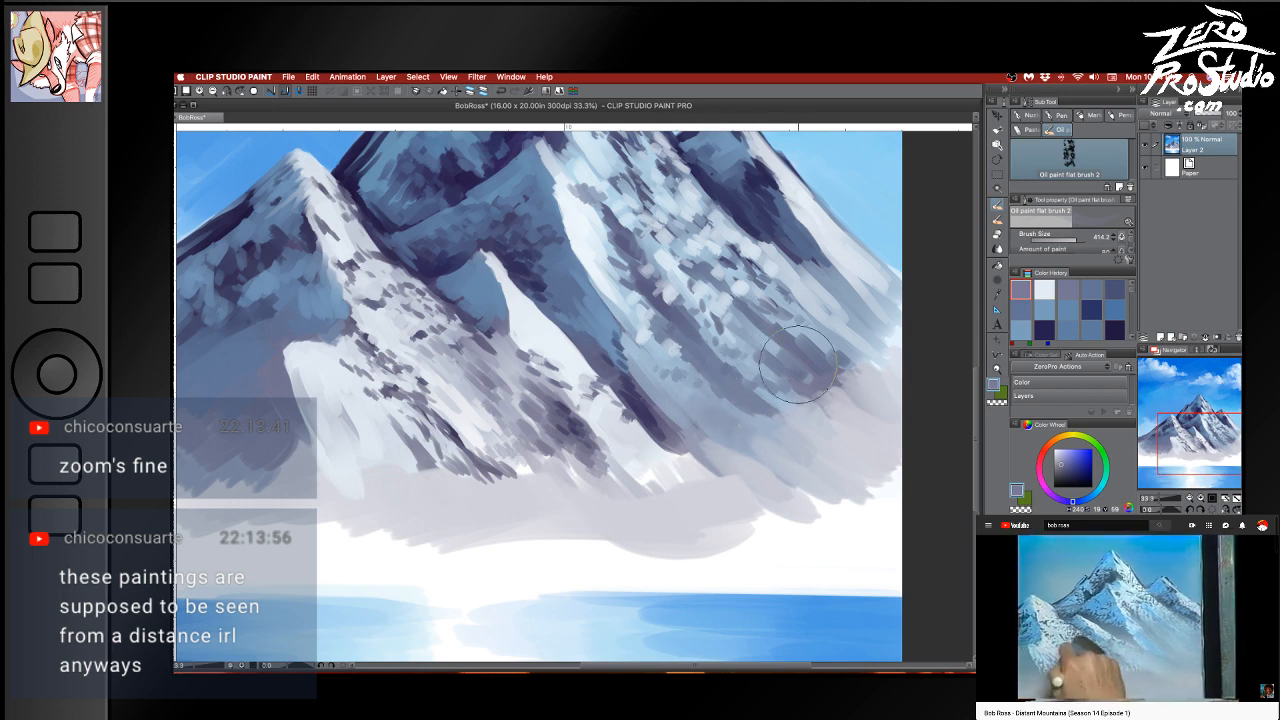
pyautogui.keyDown('alt'); pyautogui.click(888, 250); pyautogui.keyUp('alt')
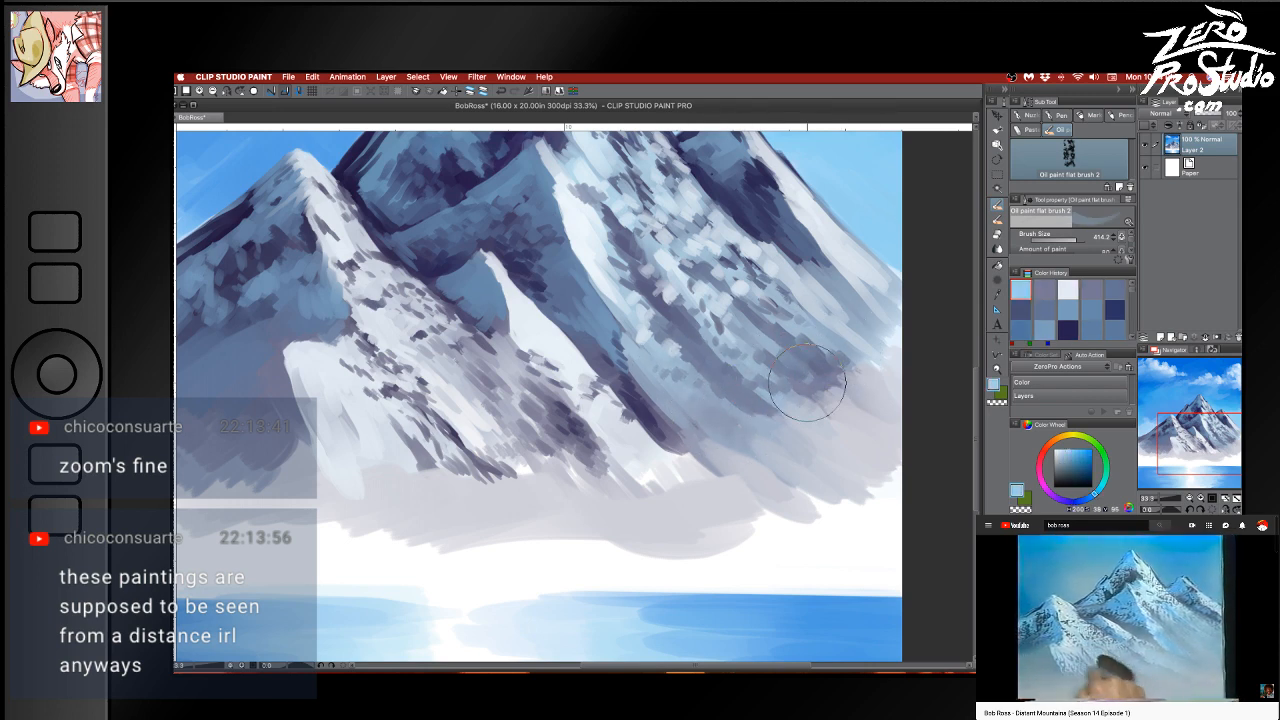
pyautogui.moveTo(807, 382)
pyautogui.mouseDown()
pyautogui.moveTo(856, 377)
pyautogui.moveTo(803, 403)
pyautogui.mouseUp()
pyautogui.moveTo(694, 328)
pyautogui.mouseDown()
pyautogui.moveTo(688, 384)
pyautogui.moveTo(672, 402)
pyautogui.moveTo(629, 400)
pyautogui.moveTo(599, 326)
pyautogui.moveTo(639, 394)
pyautogui.moveTo(686, 431)
pyautogui.moveTo(649, 375)
pyautogui.moveTo(752, 473)
pyautogui.moveTo(651, 290)
pyautogui.moveTo(791, 416)
pyautogui.moveTo(827, 375)
pyautogui.moveTo(785, 271)
pyautogui.mouseUp()
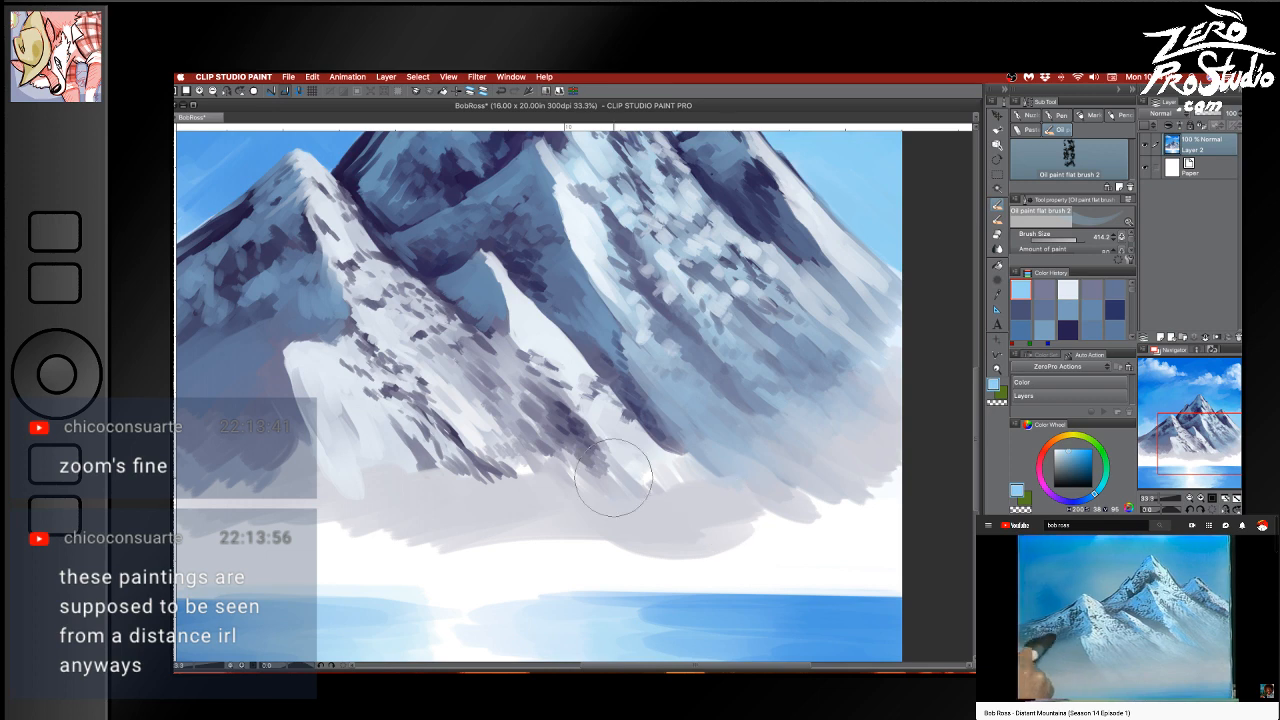
# Blend the left mountain's lower snow slope into the mist with sampled pale grey-lilac and near-white strokes
pyautogui.moveTo(613, 477)
pyautogui.mouseDown()
pyautogui.moveTo(599, 416)
pyautogui.moveTo(492, 374)
pyautogui.moveTo(586, 480)
pyautogui.moveTo(585, 453)
pyautogui.moveTo(539, 399)
pyautogui.moveTo(569, 443)
pyautogui.moveTo(489, 377)
pyautogui.moveTo(542, 433)
pyautogui.moveTo(497, 413)
pyautogui.moveTo(533, 481)
pyautogui.moveTo(484, 448)
pyautogui.moveTo(436, 451)
pyautogui.moveTo(497, 488)
pyautogui.moveTo(460, 489)
pyautogui.moveTo(452, 454)
pyautogui.moveTo(460, 471)
pyautogui.moveTo(421, 445)
pyautogui.moveTo(429, 467)
pyautogui.moveTo(414, 470)
pyautogui.moveTo(424, 440)
pyautogui.moveTo(413, 468)
pyautogui.moveTo(402, 454)
pyautogui.moveTo(427, 488)
pyautogui.moveTo(360, 457)
pyautogui.moveTo(369, 442)
pyautogui.moveTo(388, 487)
pyautogui.moveTo(446, 506)
pyautogui.mouseUp()
pyautogui.keyDown('alt'); pyautogui.click(488, 402); pyautogui.keyUp('alt')
pyautogui.keyDown('alt'); pyautogui.click(489, 470); pyautogui.keyUp('alt')
pyautogui.keyDown('alt'); pyautogui.click(482, 484); pyautogui.keyUp('alt')
pyautogui.keyDown('alt'); pyautogui.click(389, 472); pyautogui.keyUp('alt')
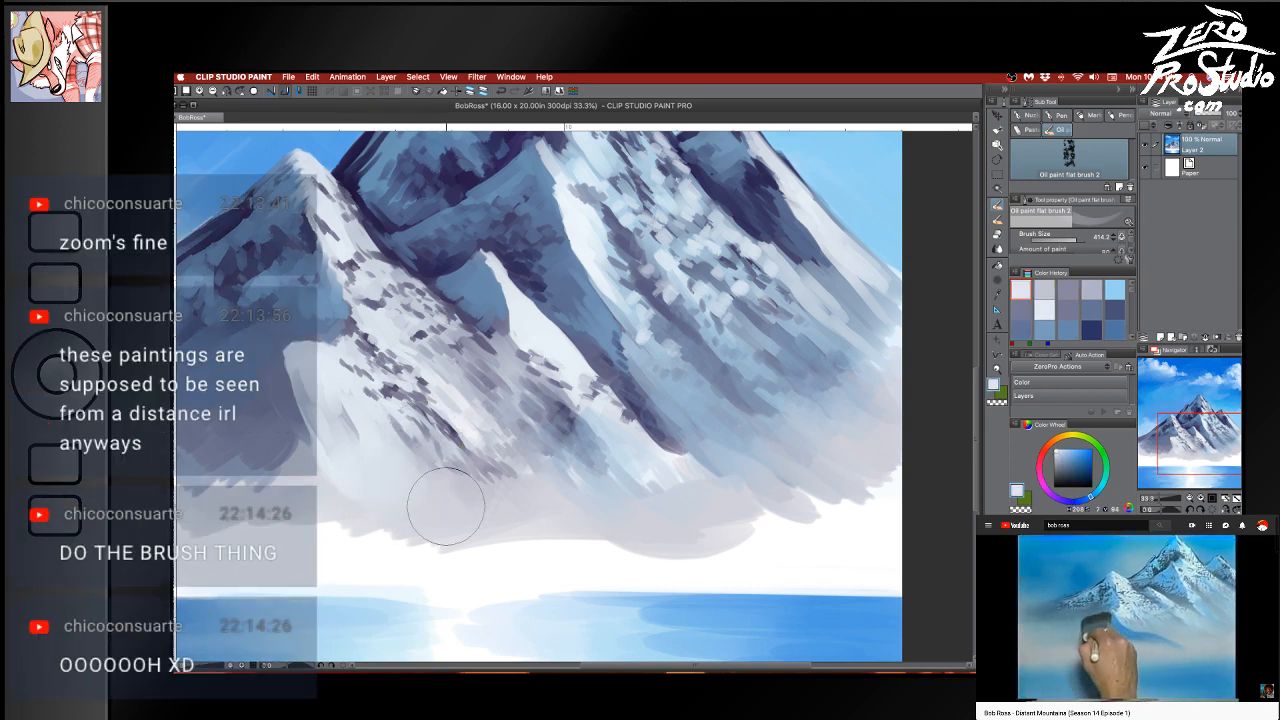
pyautogui.keyDown('alt'); pyautogui.click(477, 431); pyautogui.keyUp('alt')
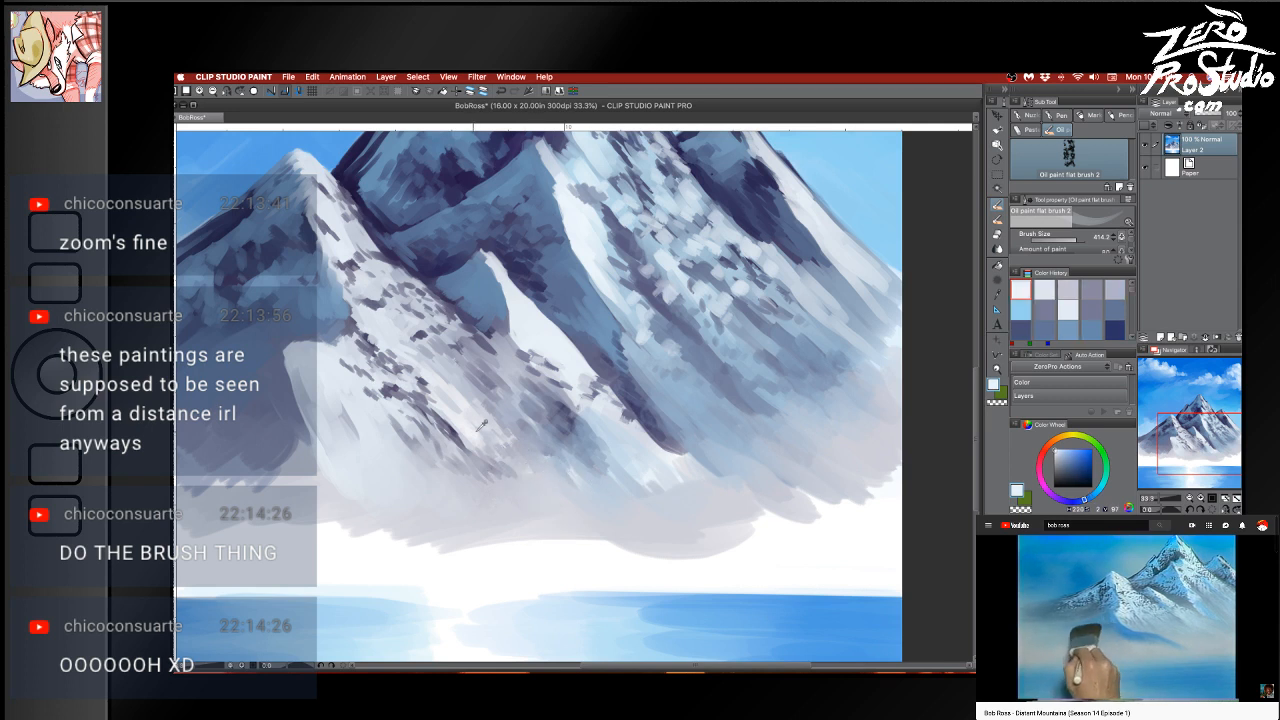
pyautogui.moveTo(481, 428)
pyautogui.mouseDown()
pyautogui.moveTo(631, 490)
pyautogui.moveTo(612, 502)
pyautogui.moveTo(595, 486)
pyautogui.moveTo(645, 501)
pyautogui.mouseUp()
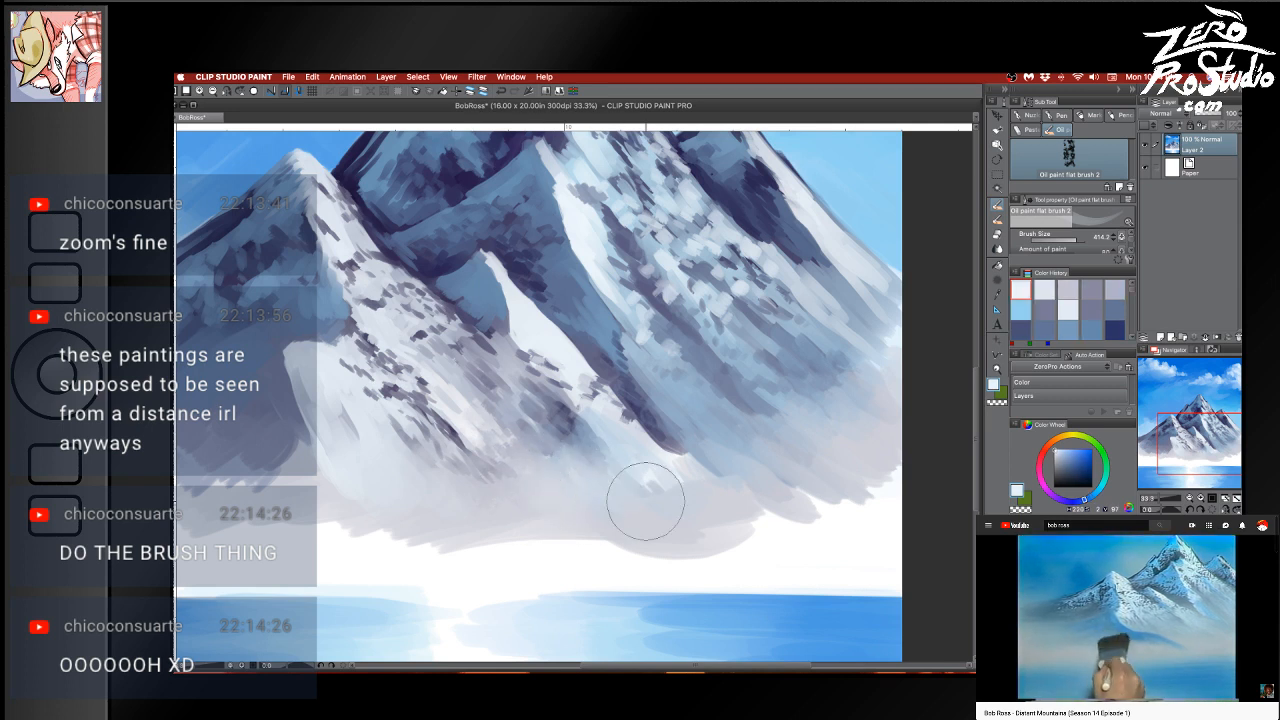
# Soften the shadow marks at the foot of the left mountain's snowy ridge with sampled pale grey-blue tones
pyautogui.keyDown('alt'); pyautogui.click(540, 395); pyautogui.keyUp('alt')
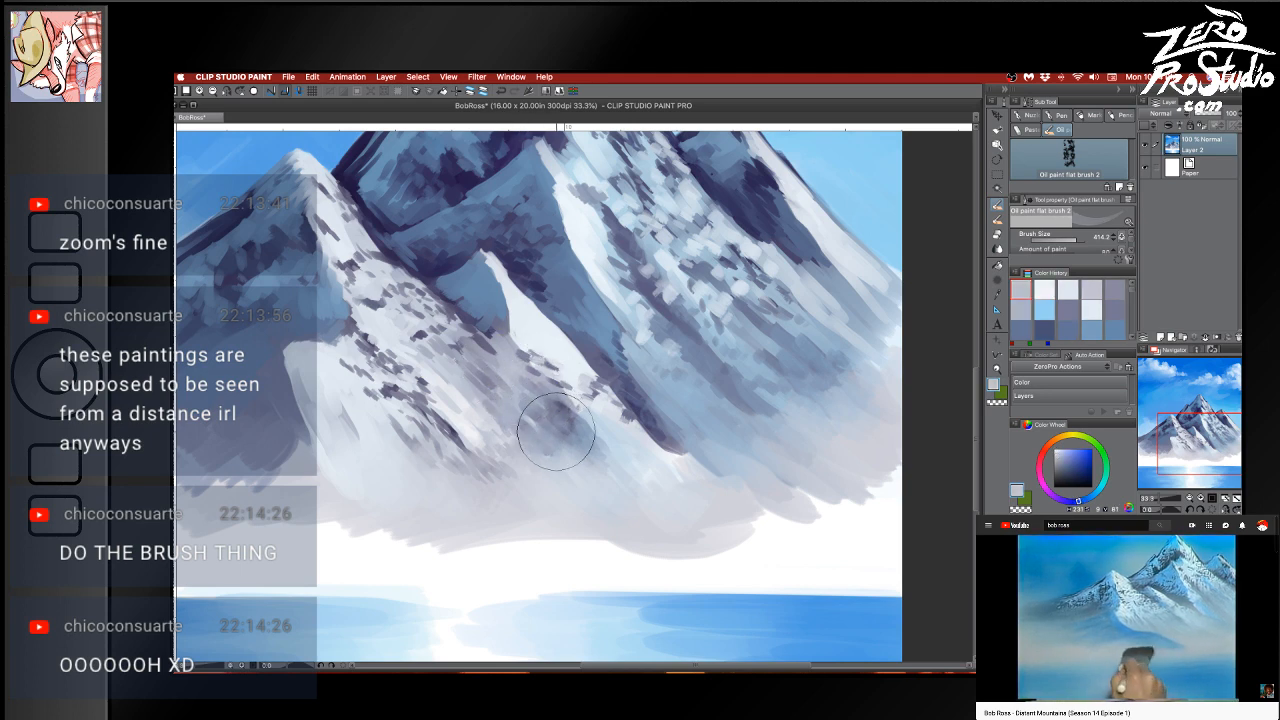
pyautogui.moveTo(556, 430)
pyautogui.mouseDown()
pyautogui.moveTo(585, 420)
pyautogui.moveTo(605, 455)
pyautogui.moveTo(569, 387)
pyautogui.moveTo(599, 389)
pyautogui.moveTo(580, 399)
pyautogui.moveTo(564, 380)
pyautogui.moveTo(637, 456)
pyautogui.moveTo(578, 414)
pyautogui.moveTo(628, 452)
pyautogui.mouseUp()
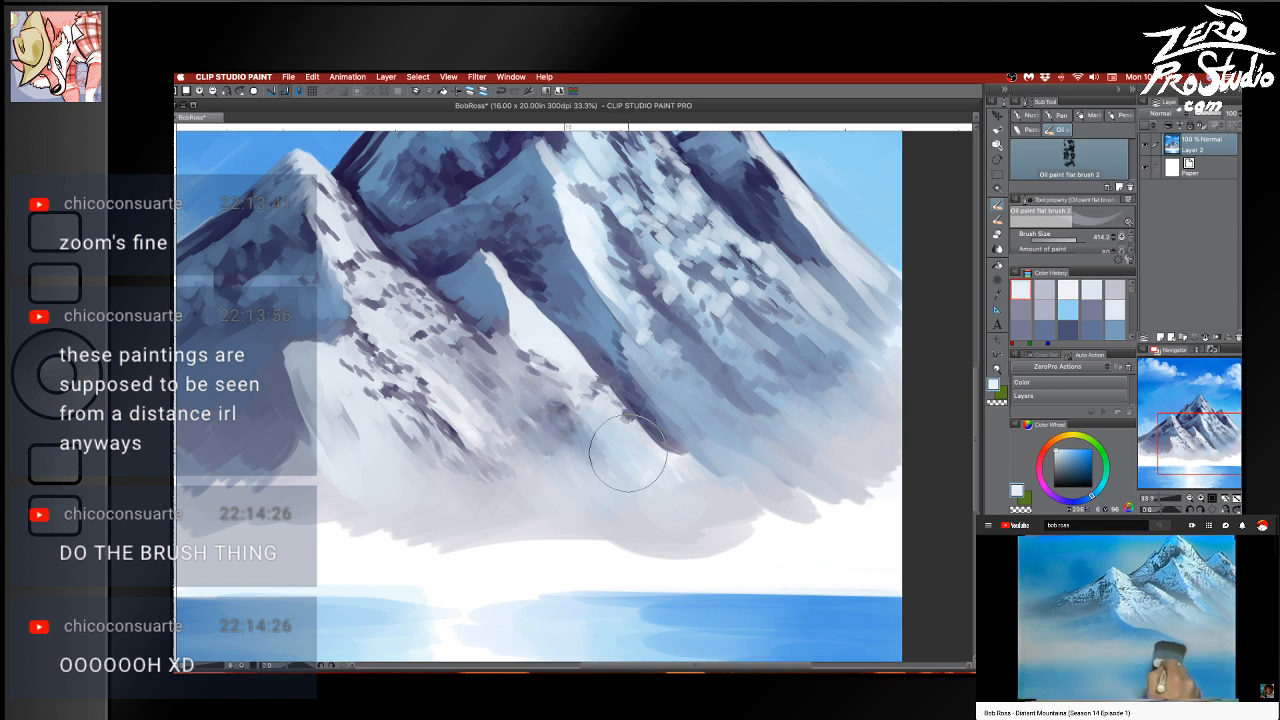
pyautogui.keyDown('alt'); pyautogui.click(434, 424); pyautogui.keyUp('alt')
pyautogui.moveTo(440, 430)
pyautogui.mouseDown()
pyautogui.moveTo(491, 476)
pyautogui.moveTo(438, 462)
pyautogui.mouseUp()
pyautogui.keyDown('alt'); pyautogui.click(447, 399); pyautogui.keyUp('alt')
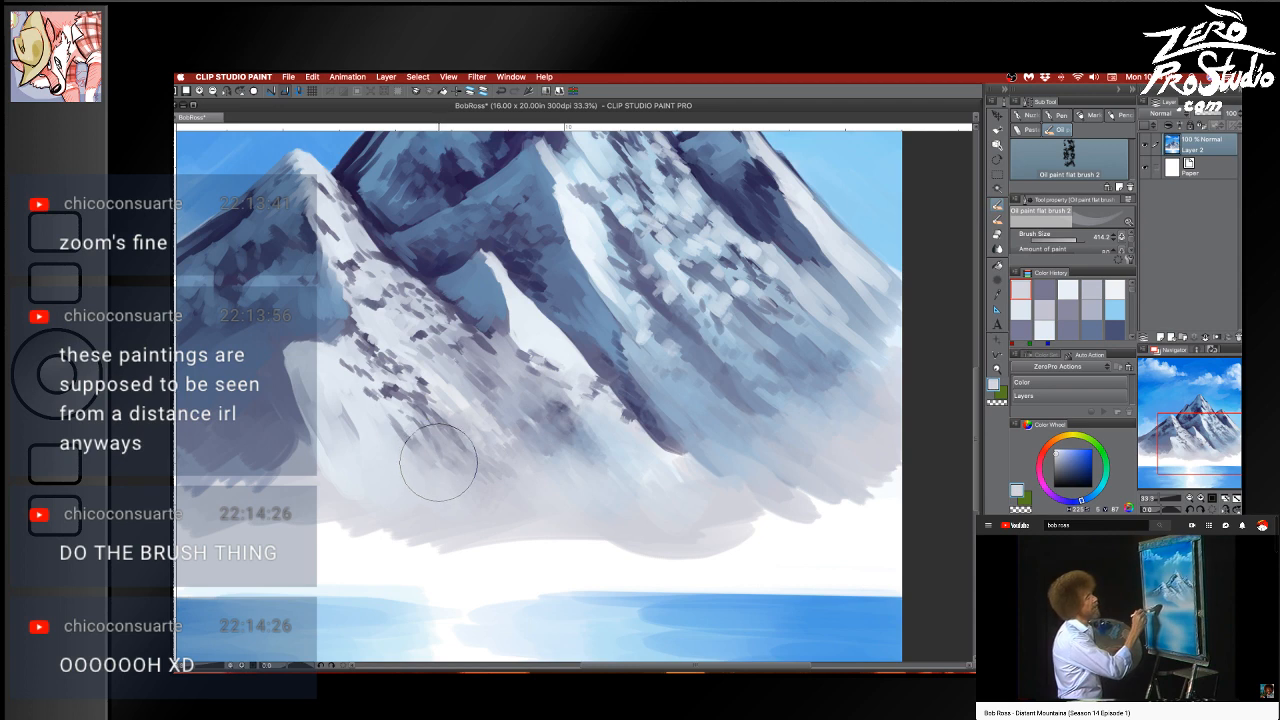
pyautogui.keyDown('alt'); pyautogui.click(421, 410); pyautogui.keyUp('alt')
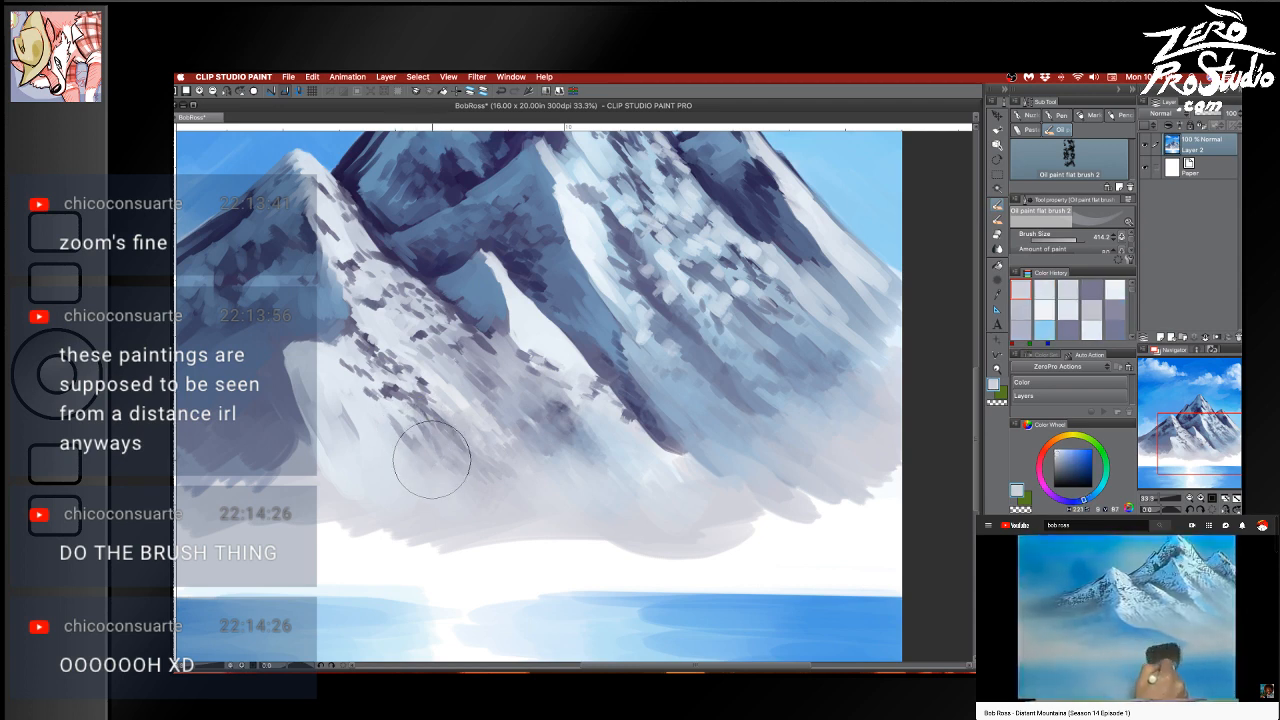
# Soften the dark shadow edge where the central mountain meets the left snowy ridge, using sampled muted blue, slate and pale blue
pyautogui.keyDown('alt'); pyautogui.click(666, 400); pyautogui.keyUp('alt')
pyautogui.keyDown('alt'); pyautogui.click(666, 400); pyautogui.keyUp('alt')
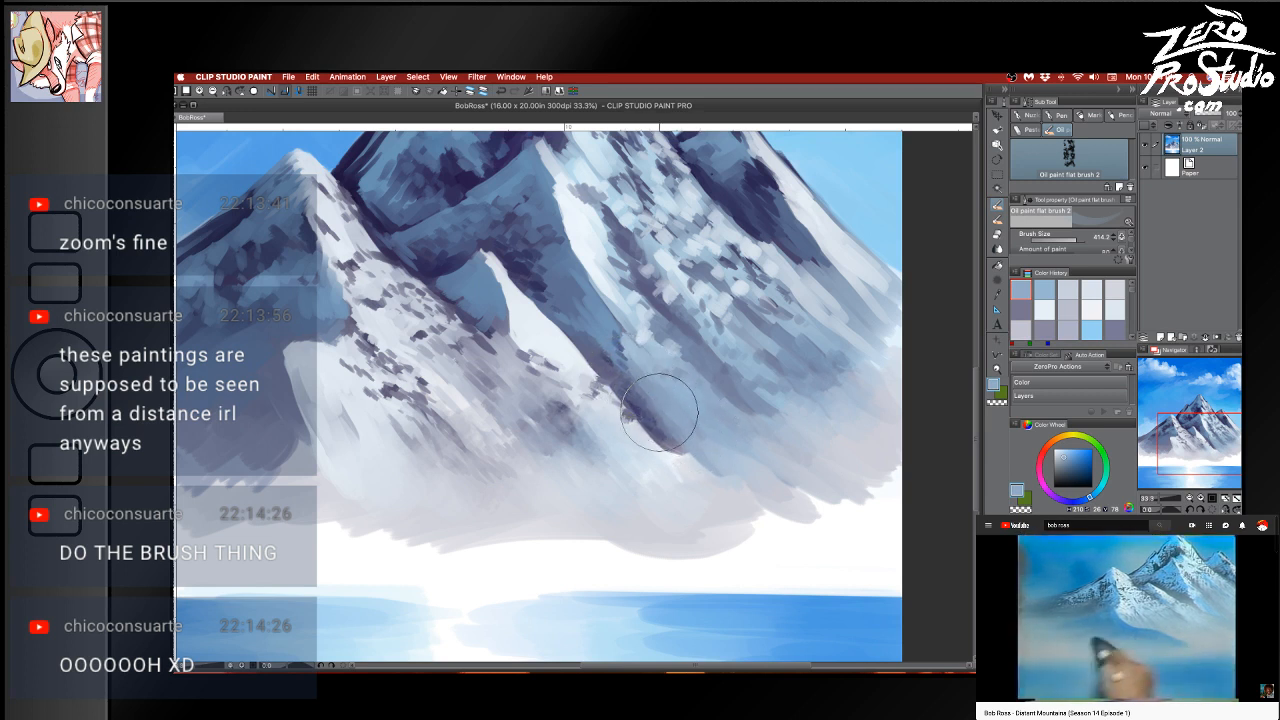
pyautogui.keyDown('alt'); pyautogui.click(652, 410); pyautogui.keyUp('alt')
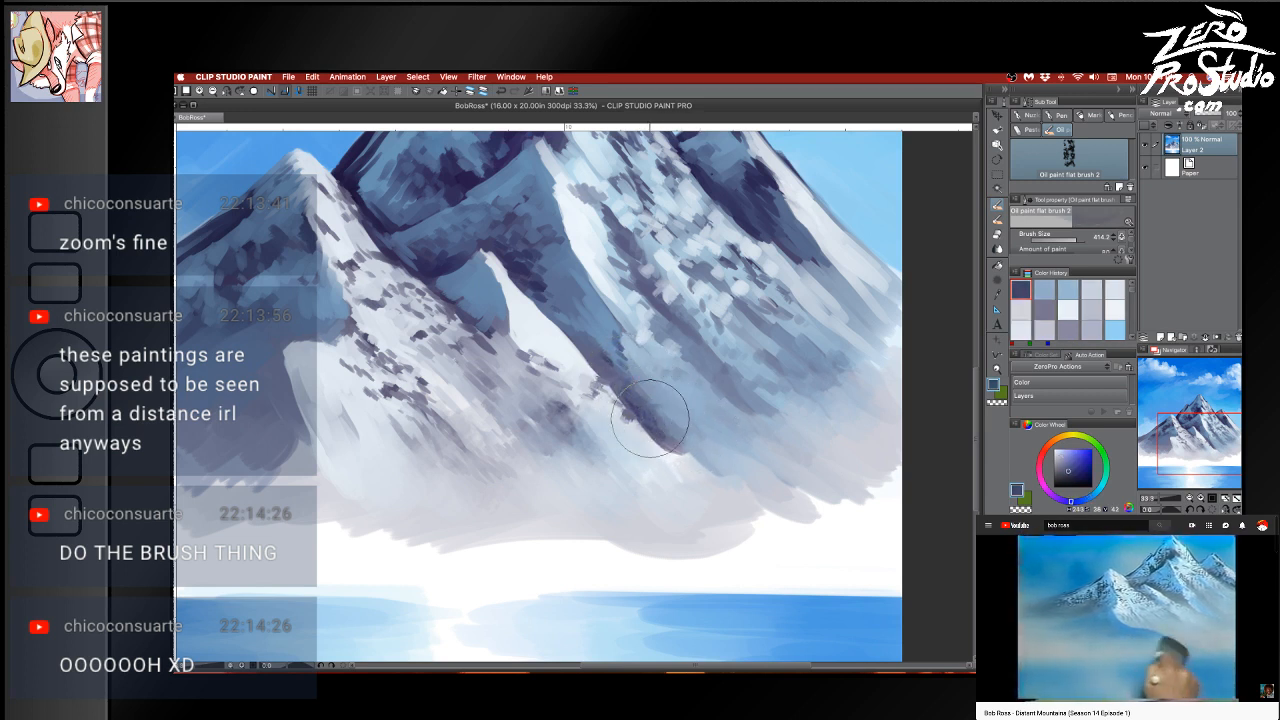
pyautogui.keyDown('alt'); pyautogui.click(622, 412); pyautogui.keyUp('alt')
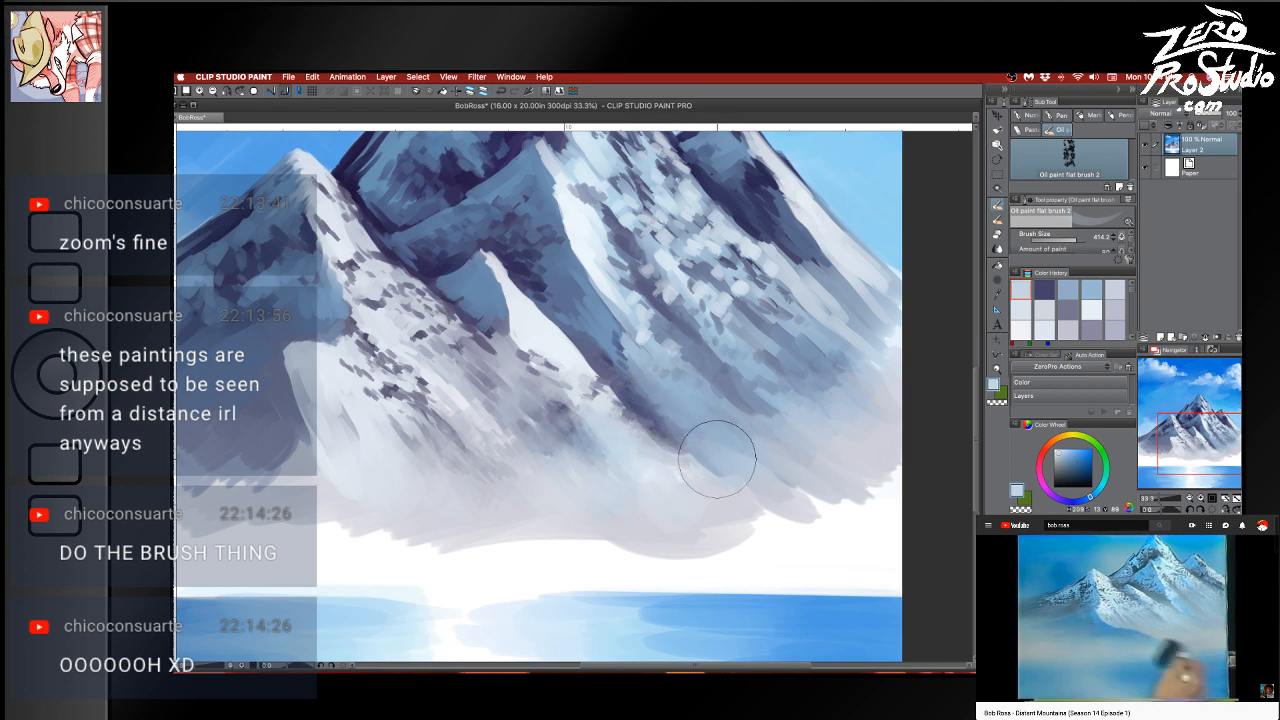
# Blend the lower slopes of the central and right mountains into the mist with sampled pale grey-blue and muted blue
pyautogui.moveTo(859, 446); pyautogui.dragTo(910, 498)
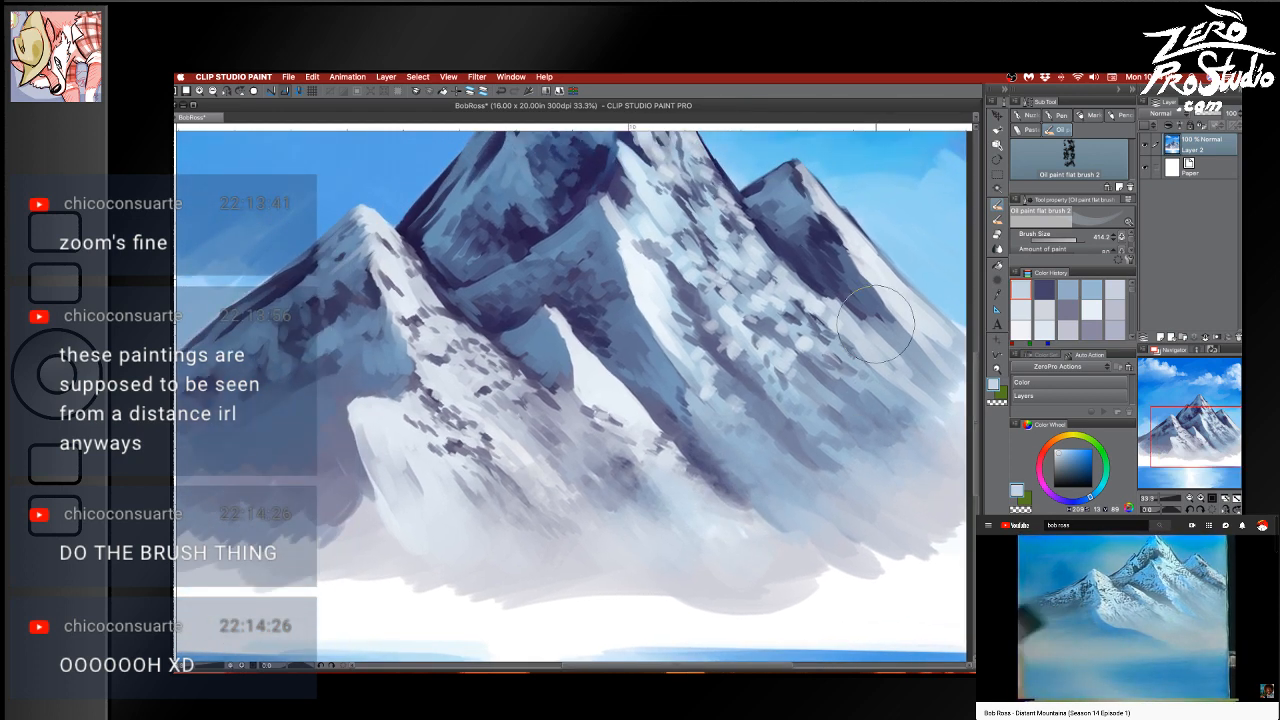
pyautogui.keyDown('alt'); pyautogui.click(605, 515); pyautogui.keyUp('alt')
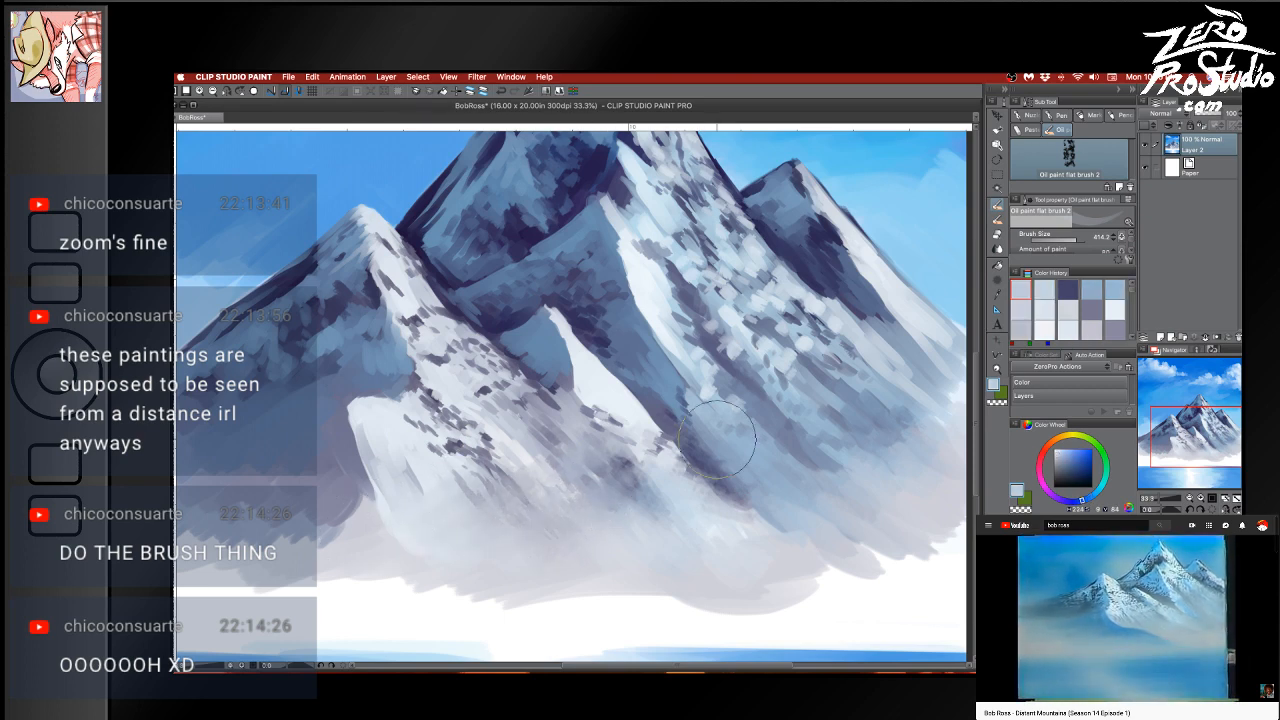
pyautogui.moveTo(690, 466); pyautogui.dragTo(812, 460)
pyautogui.moveTo(718, 460)
pyautogui.mouseDown()
pyautogui.moveTo(857, 456)
pyautogui.moveTo(851, 480)
pyautogui.mouseUp()
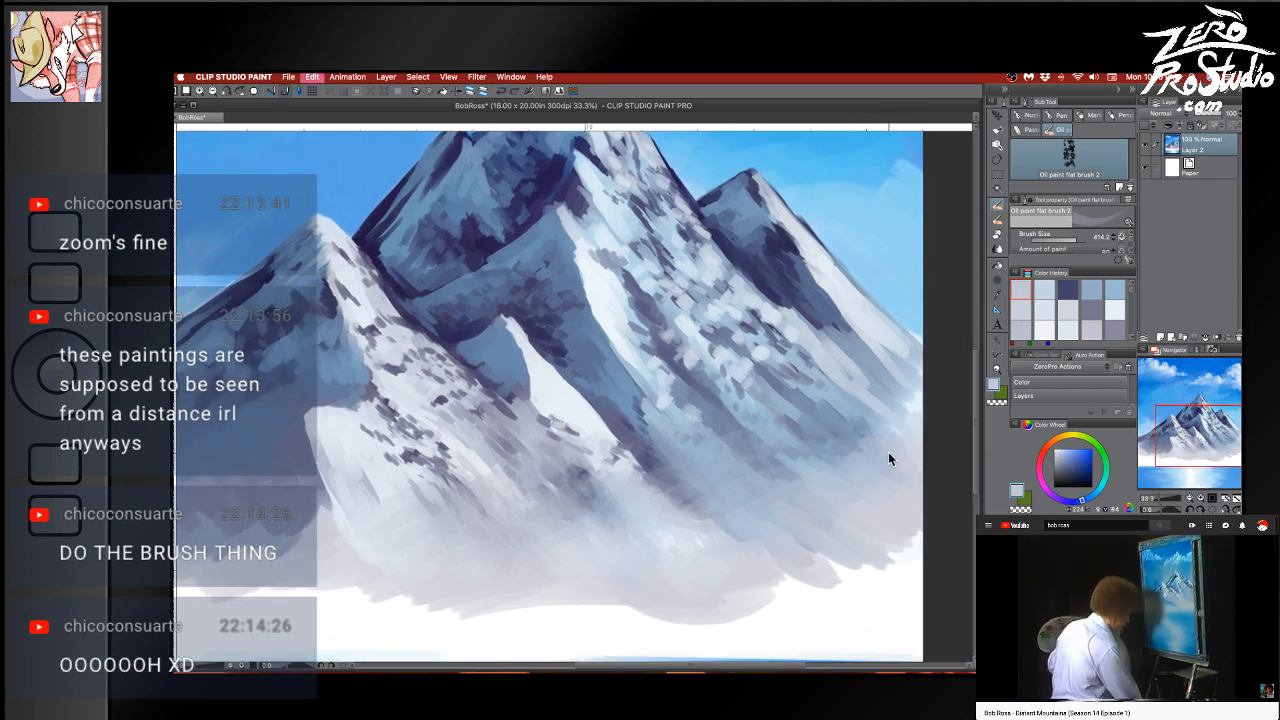
pyautogui.keyDown('alt'); pyautogui.click(830, 437); pyautogui.keyUp('alt')
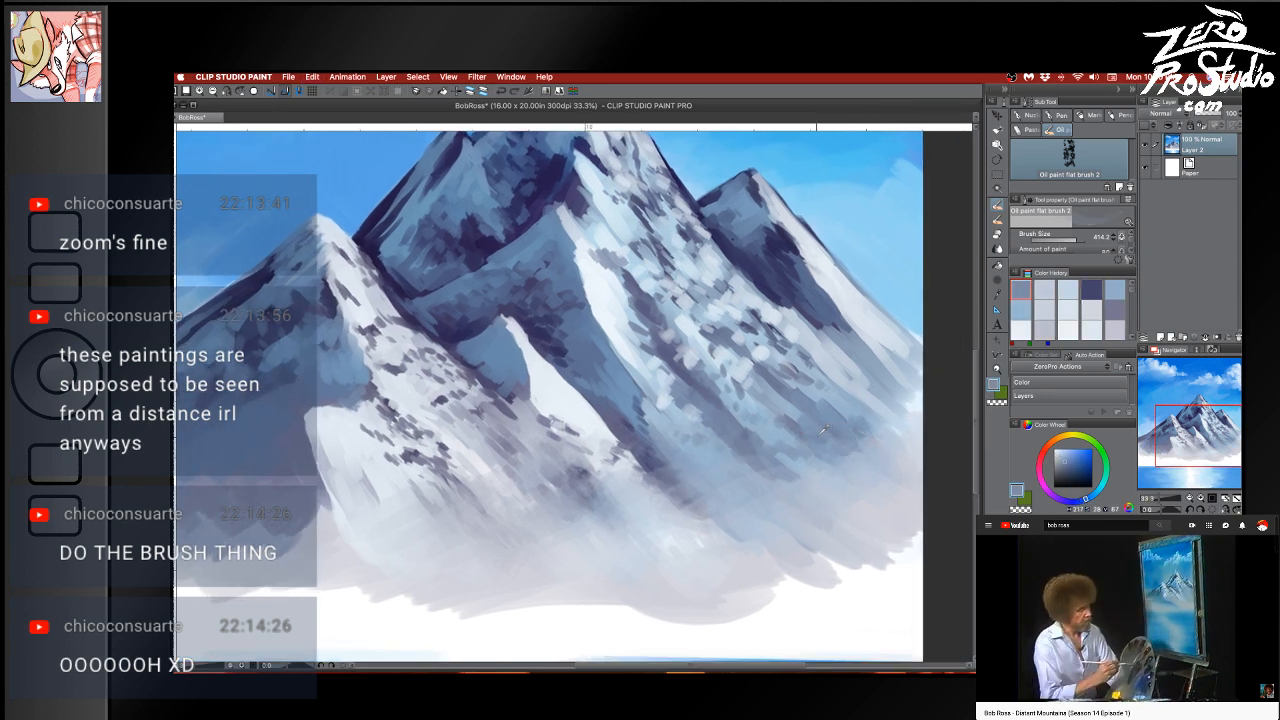
pyautogui.moveTo(870, 436)
pyautogui.mouseDown()
pyautogui.moveTo(755, 479)
pyautogui.moveTo(764, 455)
pyautogui.moveTo(876, 396)
pyautogui.mouseUp()
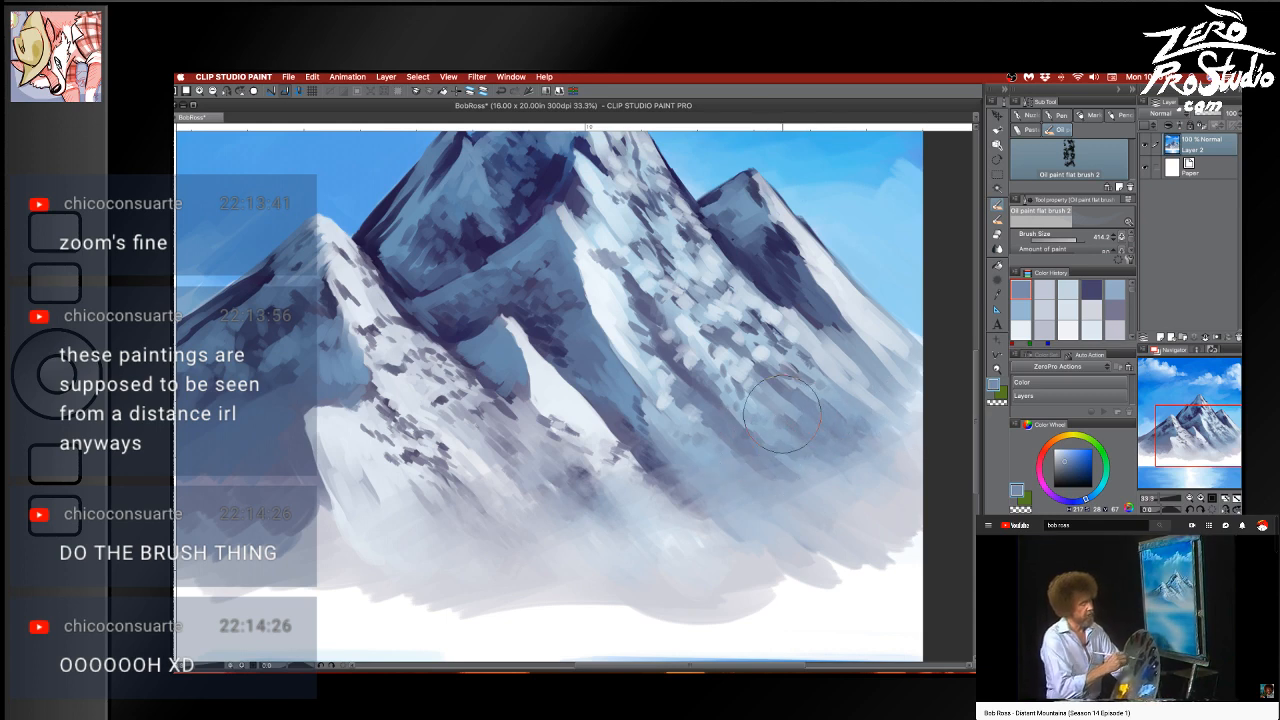
pyautogui.moveTo(791, 431)
pyautogui.mouseDown()
pyautogui.moveTo(920, 423)
pyautogui.moveTo(782, 523)
pyautogui.mouseUp()
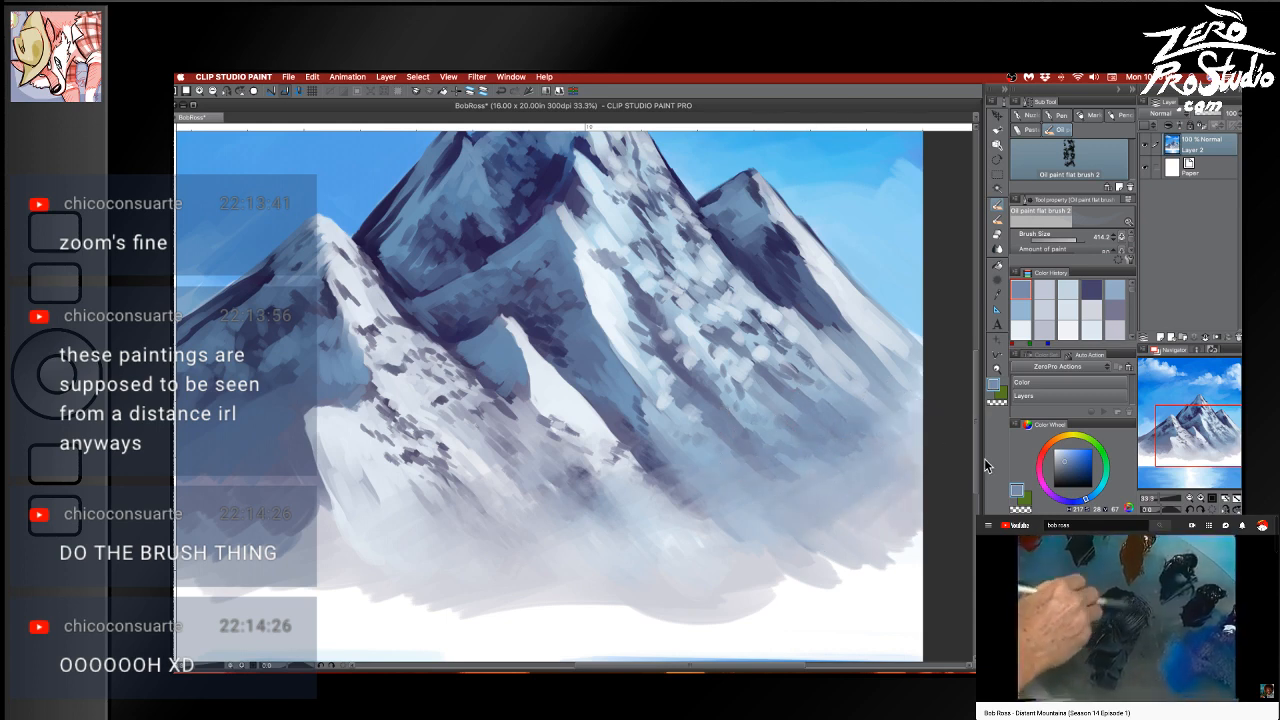
# Rework the left mountain's lower shaded face with sampled slate and muted blue, reducing the brush size to 244.7, and save
pyautogui.moveTo(654, 480)
pyautogui.mouseDown()
pyautogui.moveTo(810, 453)
pyautogui.moveTo(852, 473)
pyautogui.moveTo(782, 512)
pyautogui.mouseUp()
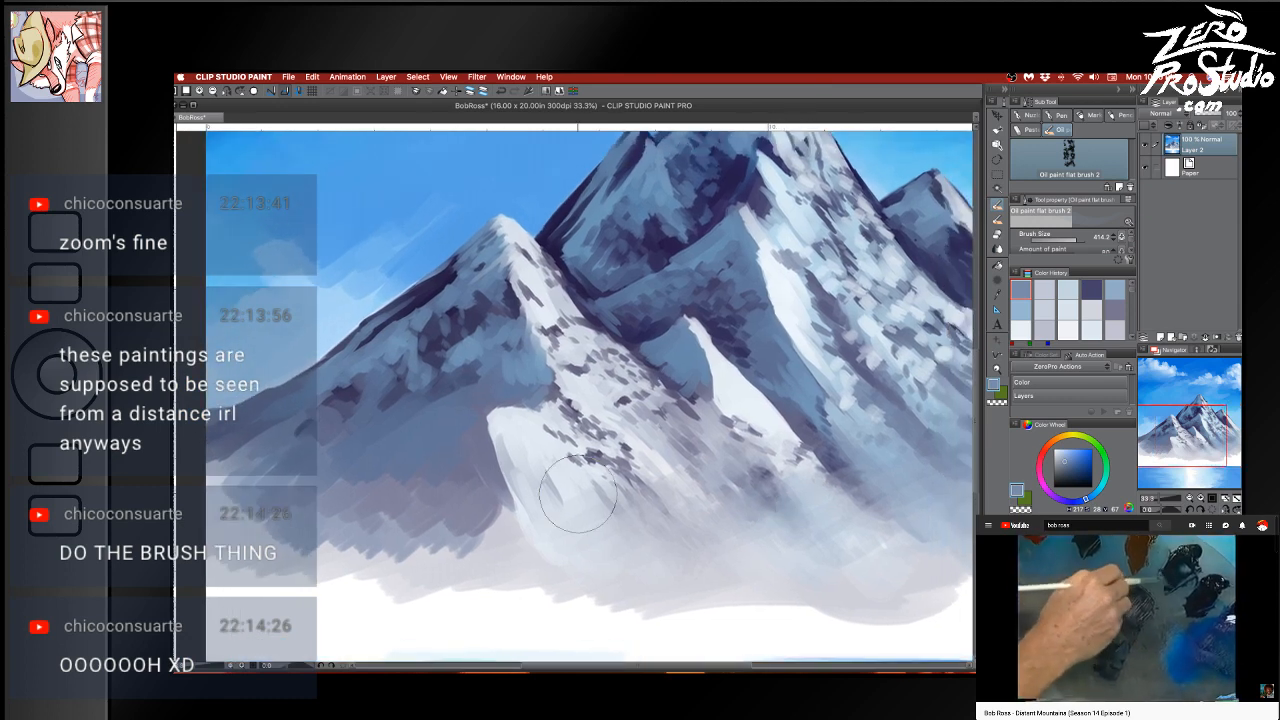
pyautogui.keyDown('alt'); pyautogui.click(450, 376); pyautogui.keyUp('alt')
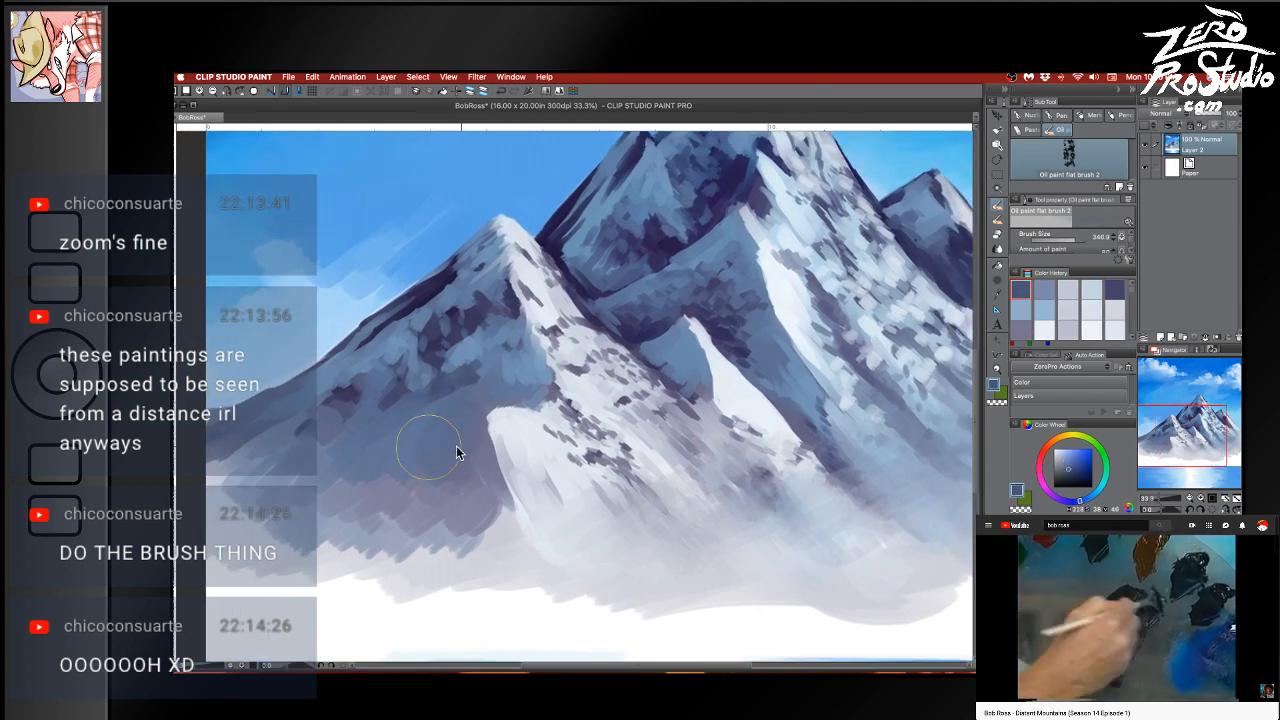
pyautogui.moveTo(436, 443)
pyautogui.mouseDown()
pyautogui.moveTo(475, 455)
pyautogui.moveTo(472, 486)
pyautogui.moveTo(466, 408)
pyautogui.moveTo(435, 404)
pyautogui.moveTo(408, 489)
pyautogui.moveTo(431, 496)
pyautogui.moveTo(434, 412)
pyautogui.moveTo(392, 414)
pyautogui.moveTo(336, 470)
pyautogui.moveTo(336, 436)
pyautogui.mouseUp()
pyautogui.moveTo(464, 501); pyautogui.dragTo(404, 514)
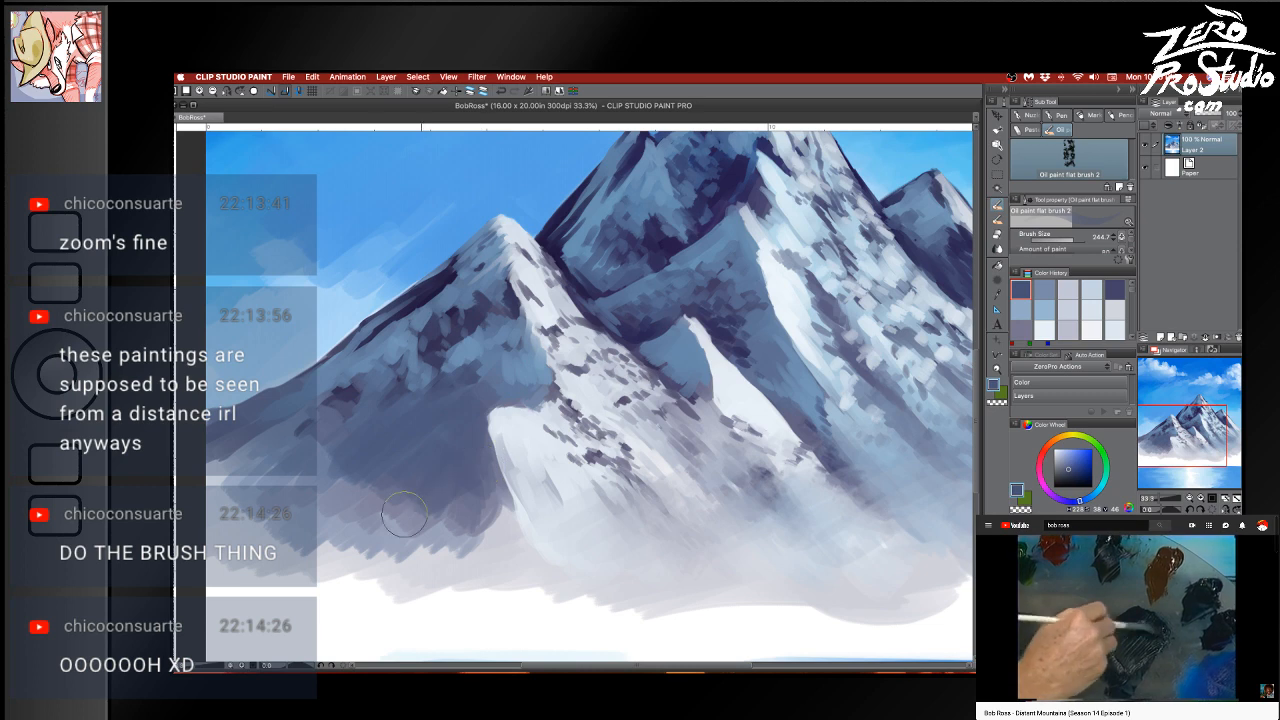
pyautogui.keyDown('alt'); pyautogui.click(468, 412); pyautogui.keyUp('alt')
pyautogui.moveTo(468, 410)
pyautogui.mouseDown()
pyautogui.moveTo(439, 400)
pyautogui.moveTo(359, 450)
pyautogui.moveTo(397, 452)
pyautogui.moveTo(462, 419)
pyautogui.moveTo(469, 448)
pyautogui.moveTo(435, 416)
pyautogui.moveTo(396, 423)
pyautogui.moveTo(440, 372)
pyautogui.moveTo(399, 397)
pyautogui.moveTo(438, 374)
pyautogui.mouseUp()
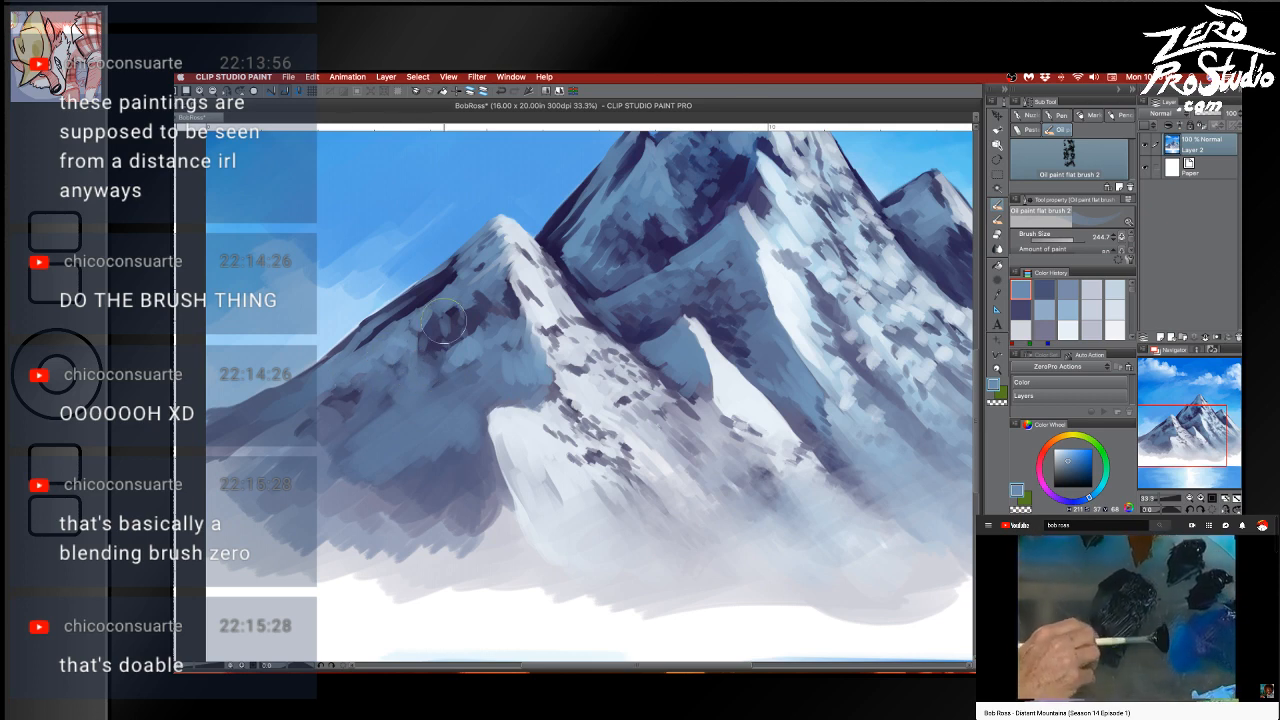
pyautogui.press('super+s')
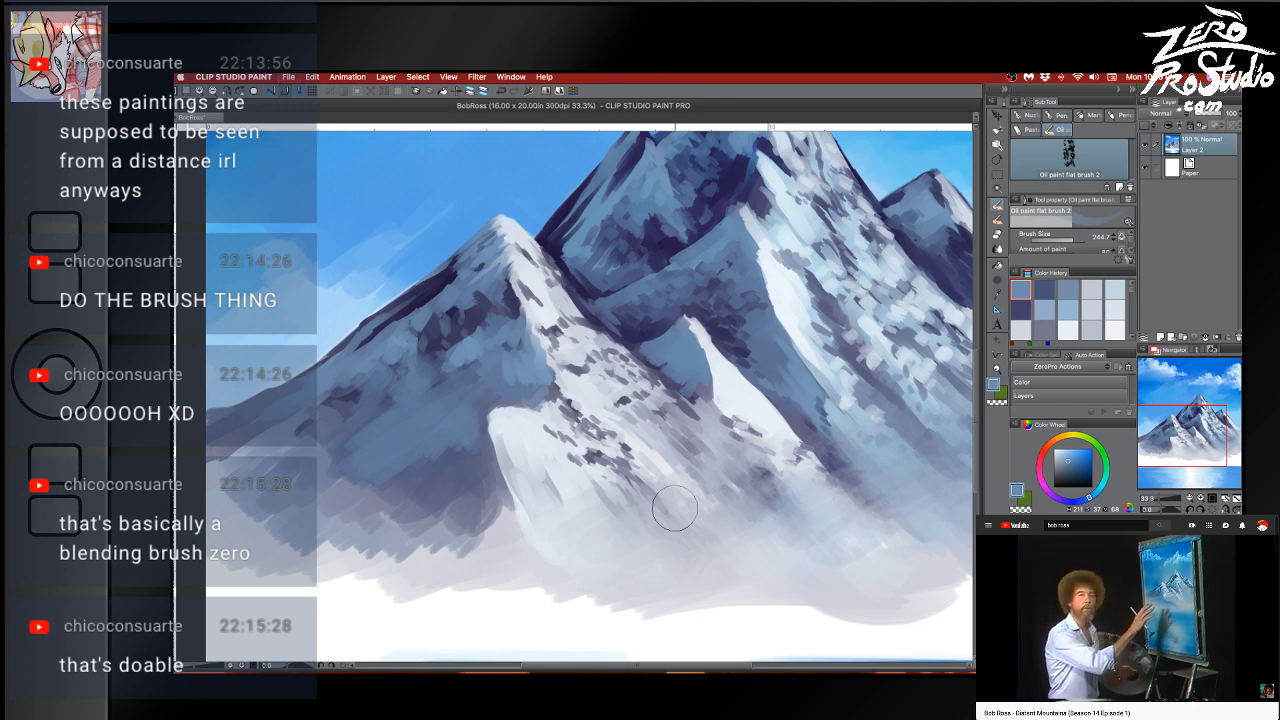
# Switch to the browser to pause the Bob Ross reference video, and return to the painting in Clip Studio Paint
pyautogui.press('super+Tab')
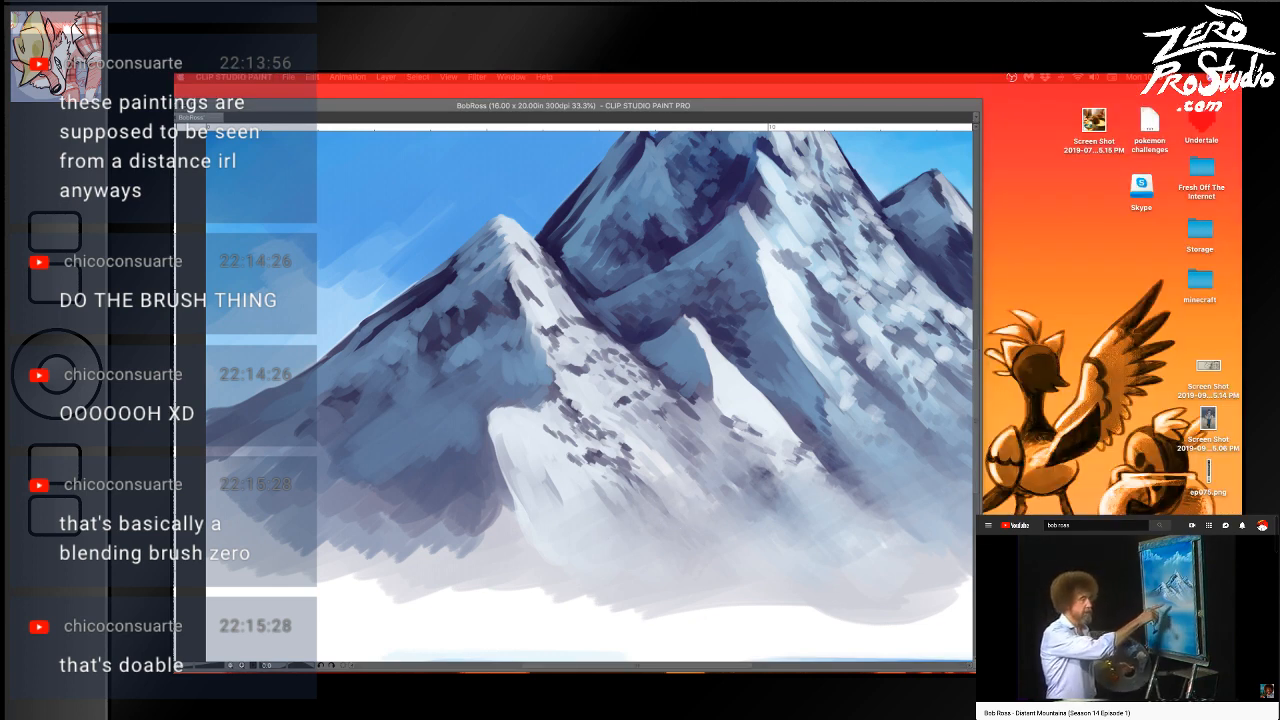
pyautogui.press('space')
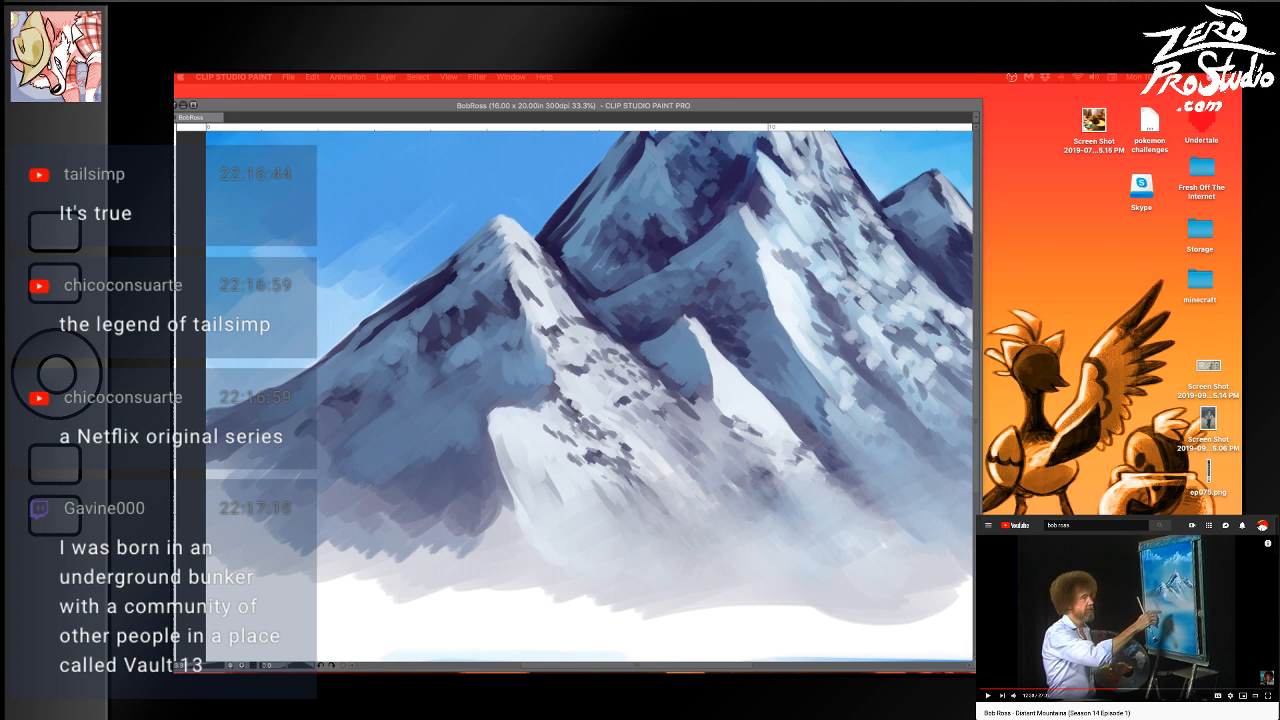
pyautogui.click(919, 104)
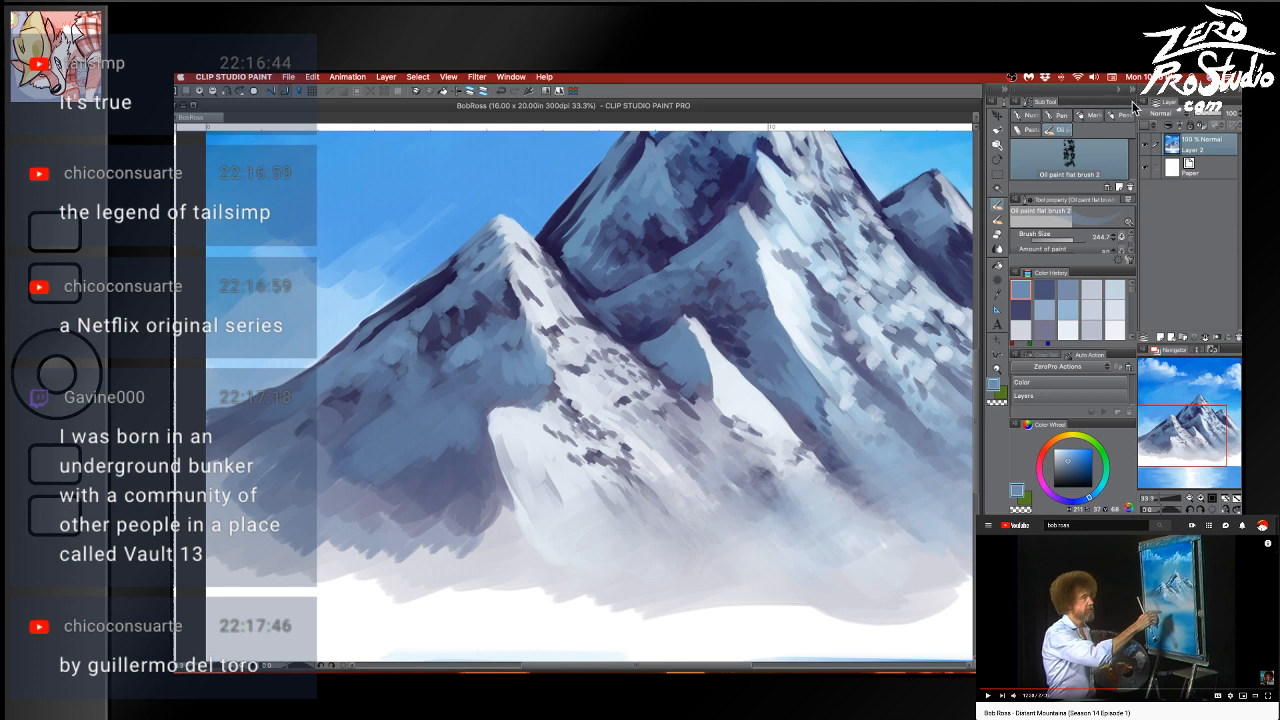
pyautogui.click(510, 77)
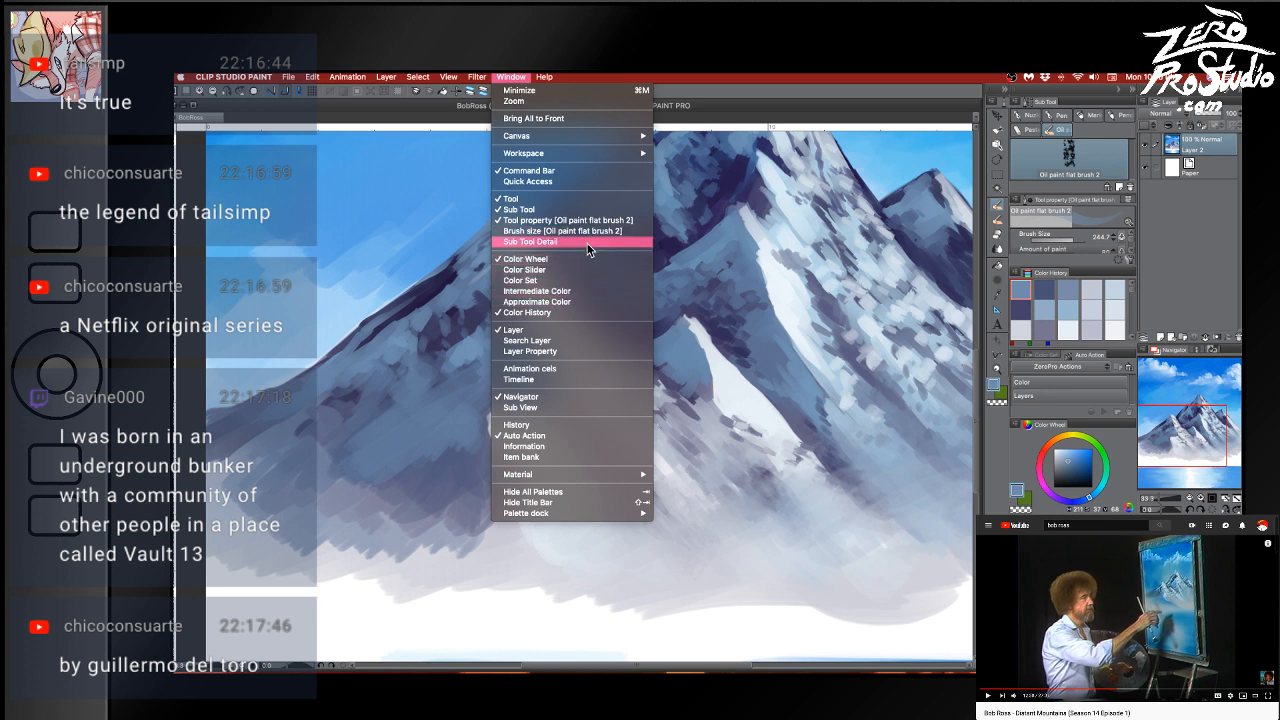
pyautogui.moveTo(610, 158)
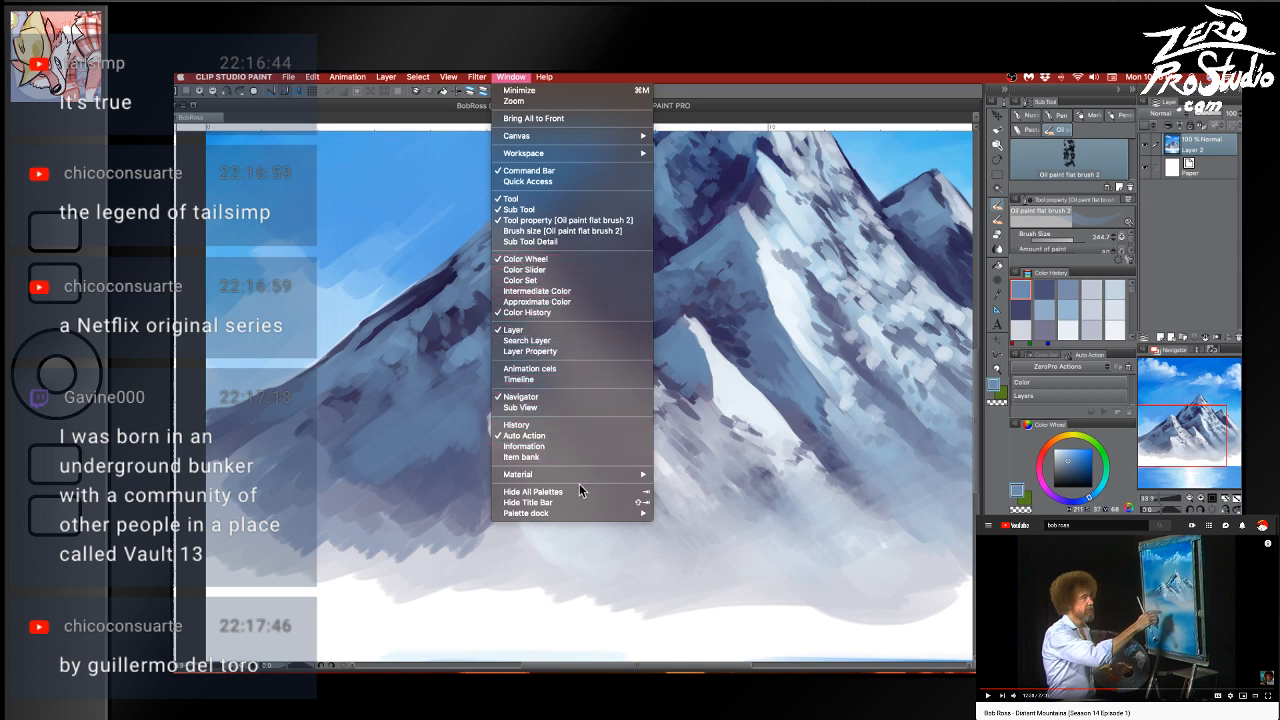
pyautogui.click(464, 78)
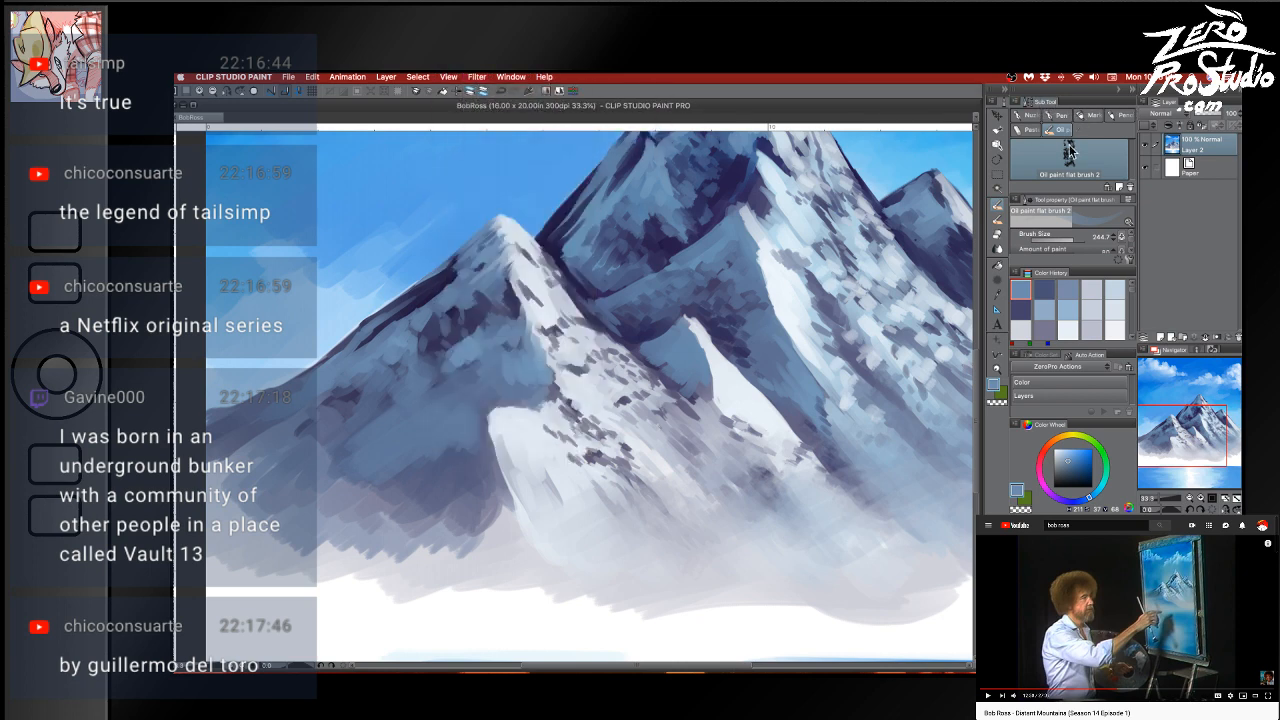
pyautogui.click(1016, 101)
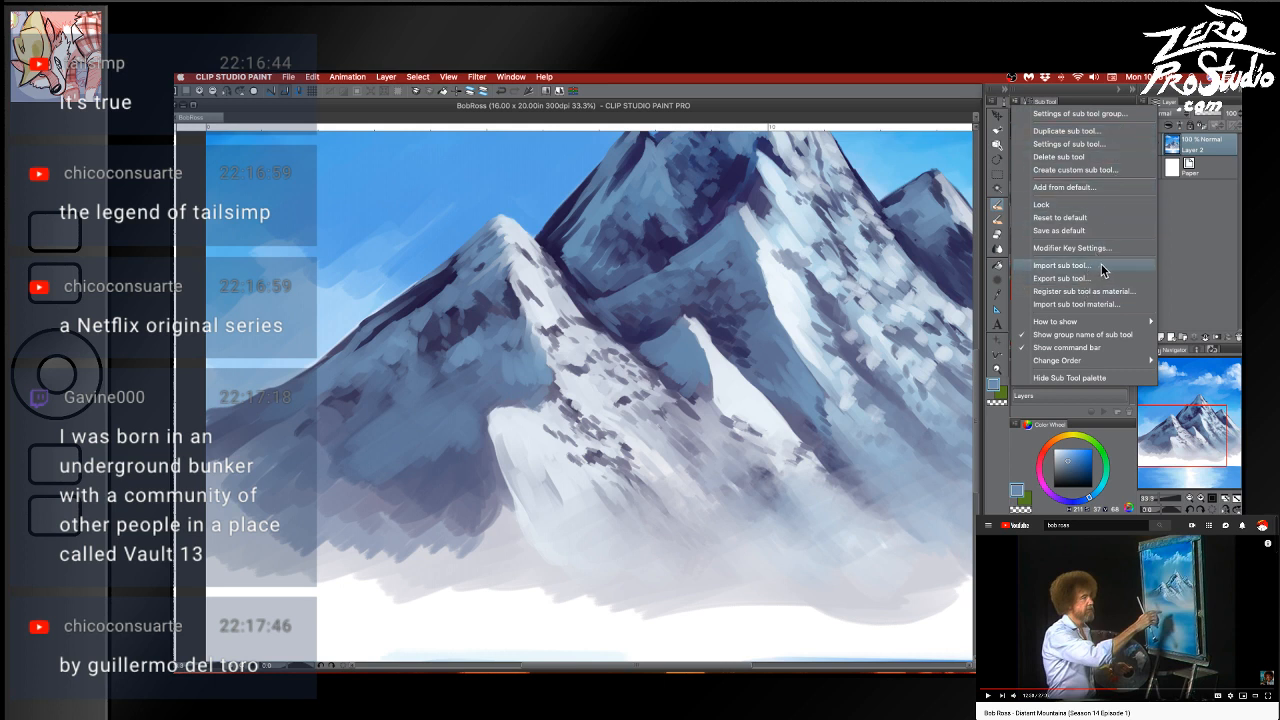
pyautogui.click(1032, 100)
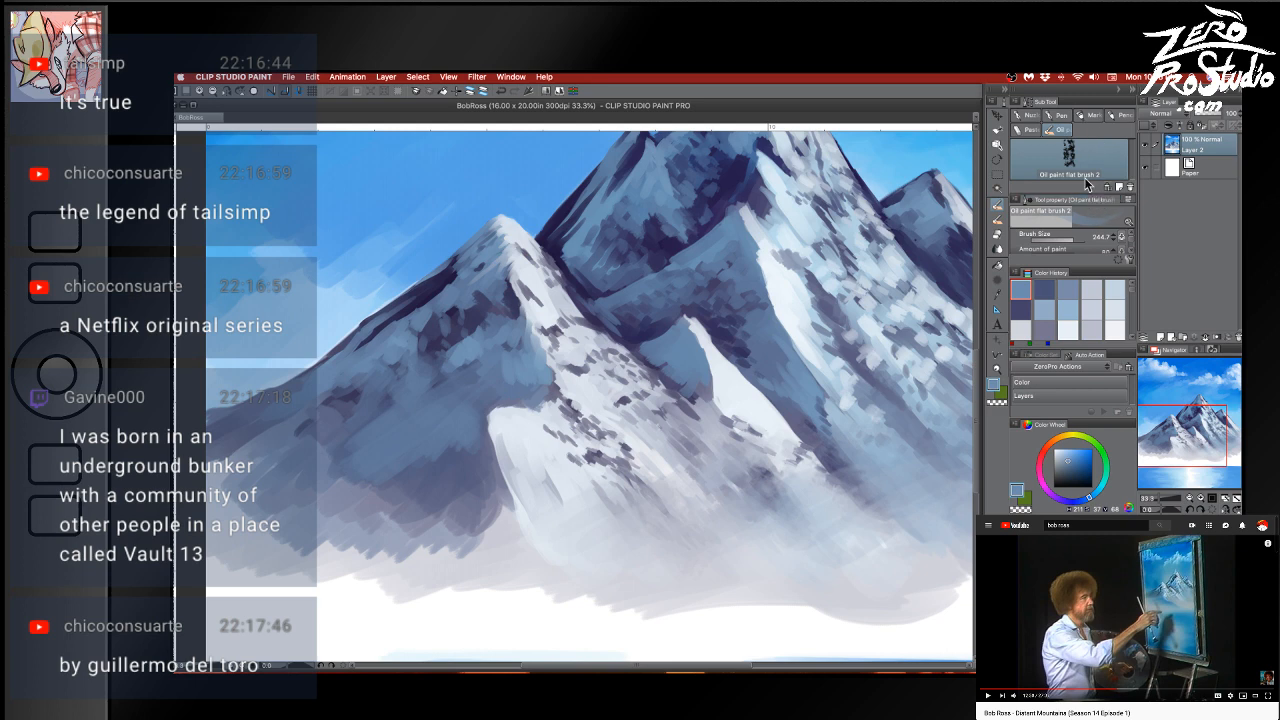
pyautogui.click(1036, 128)
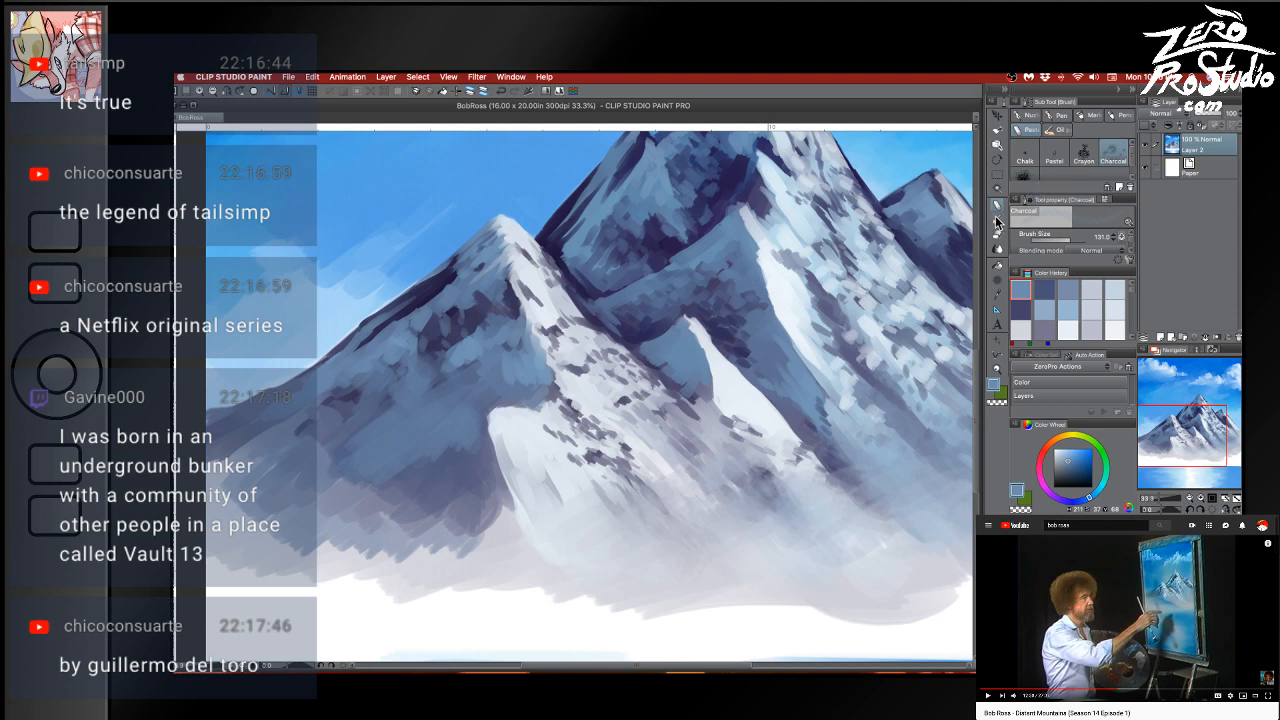
pyautogui.click(1024, 102)
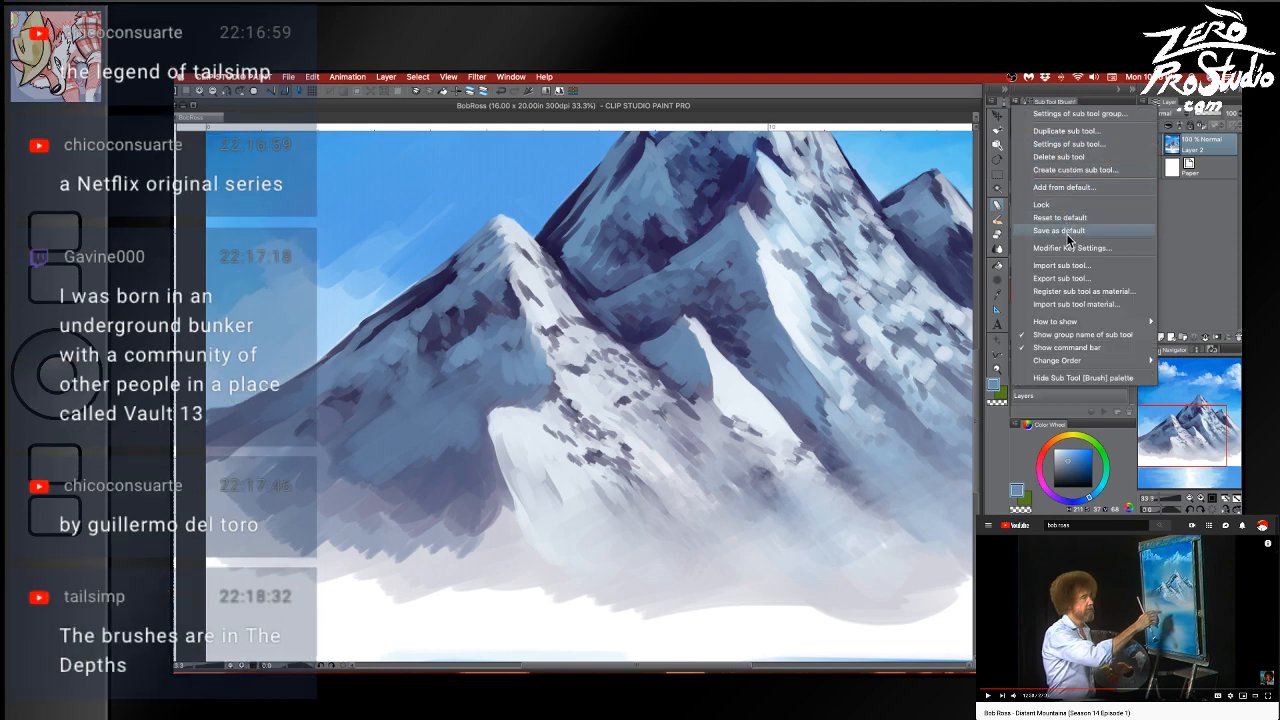
pyautogui.click(1068, 266)
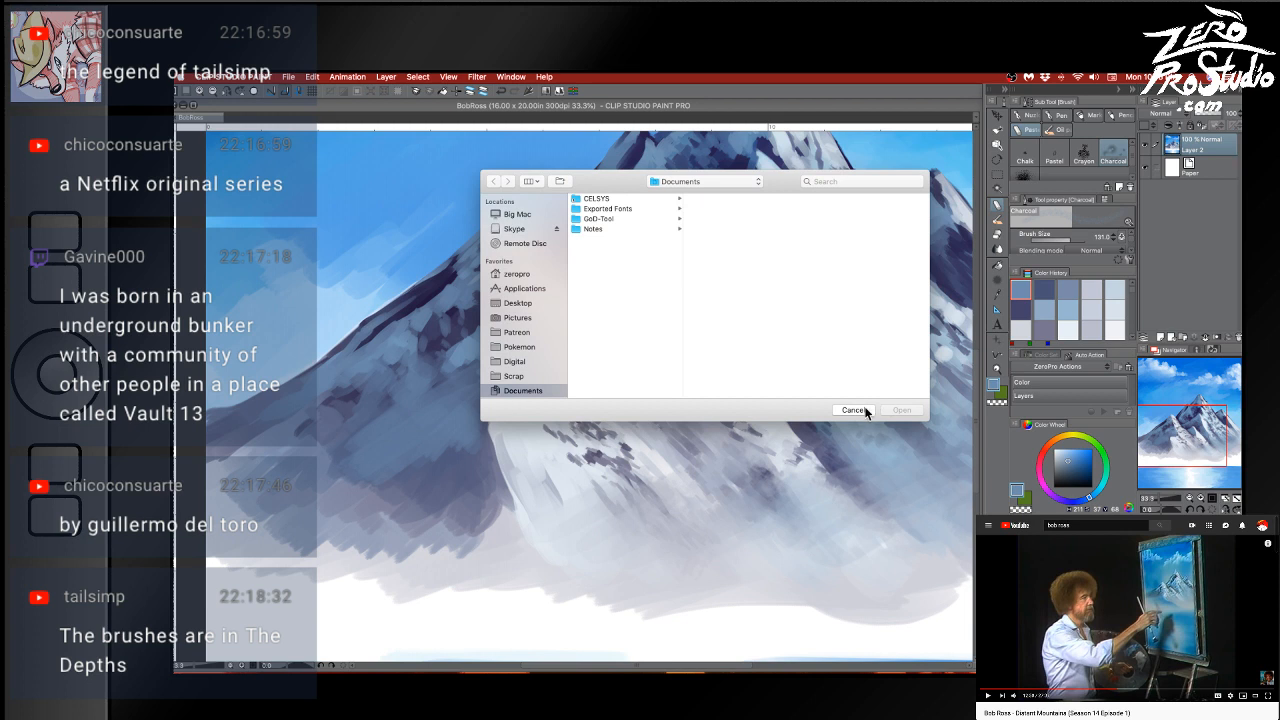
pyautogui.click(866, 411)
# Browse the default sub tool categories, expanding Brush to examine its watercolor and realistic watercolor brushes, and leave without adding any
pyautogui.click(1024, 102)
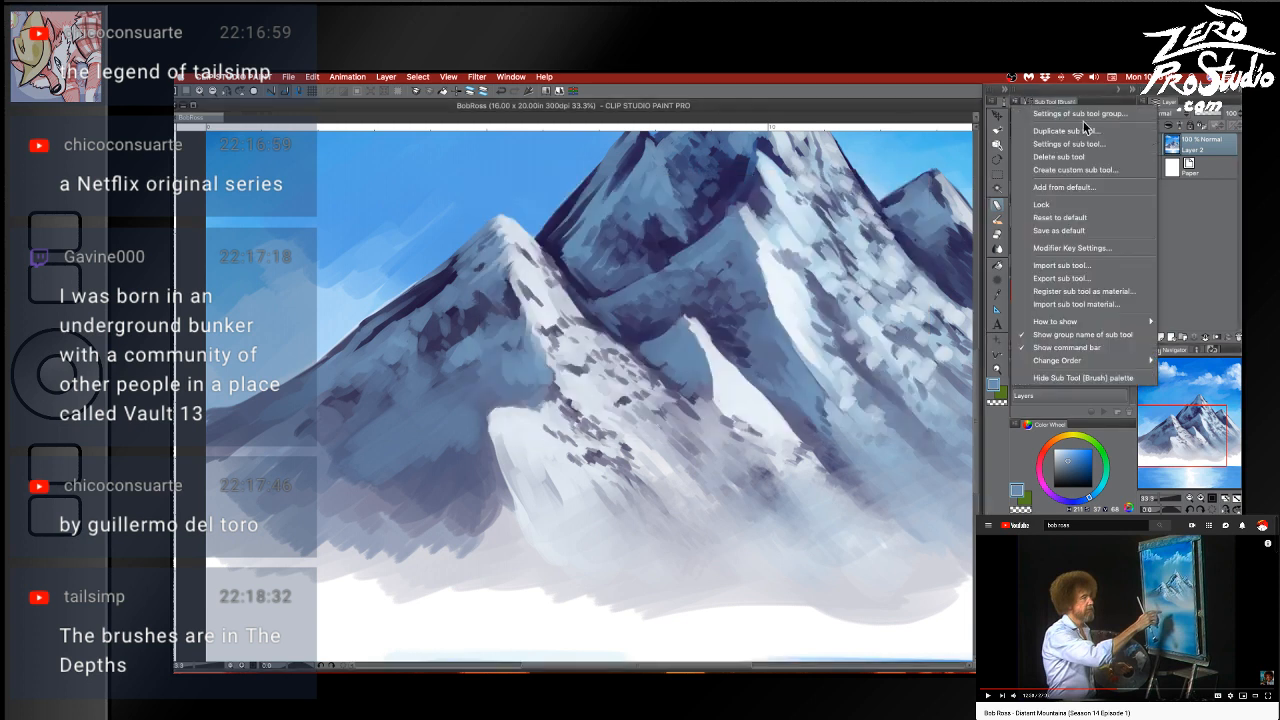
pyautogui.click(1088, 189)
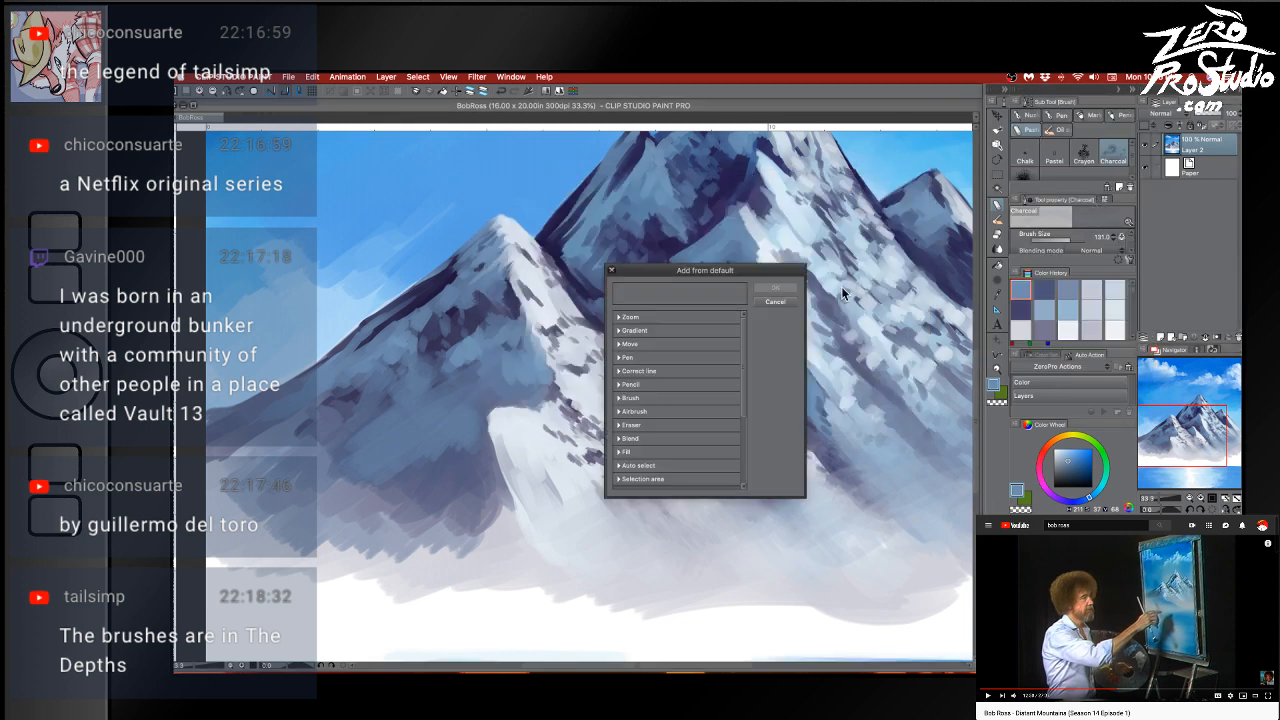
pyautogui.scroll(-3, 715, 424)
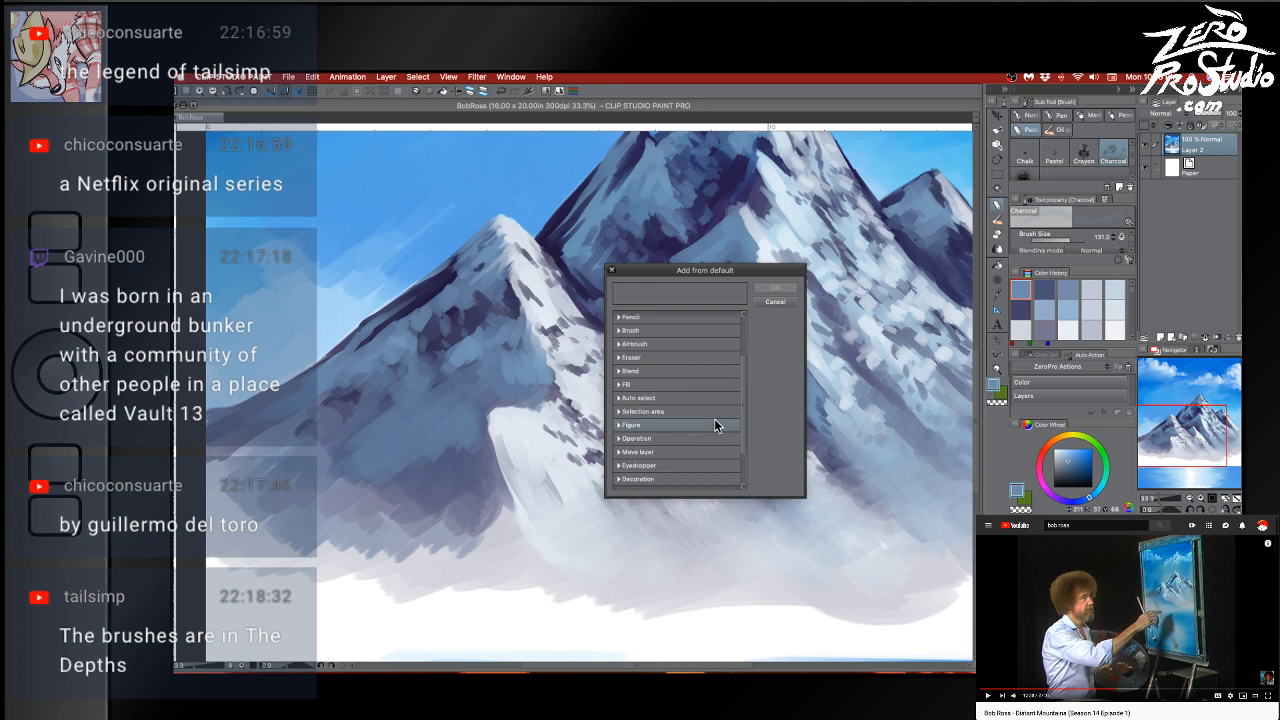
pyautogui.scroll(-2, 713, 421)
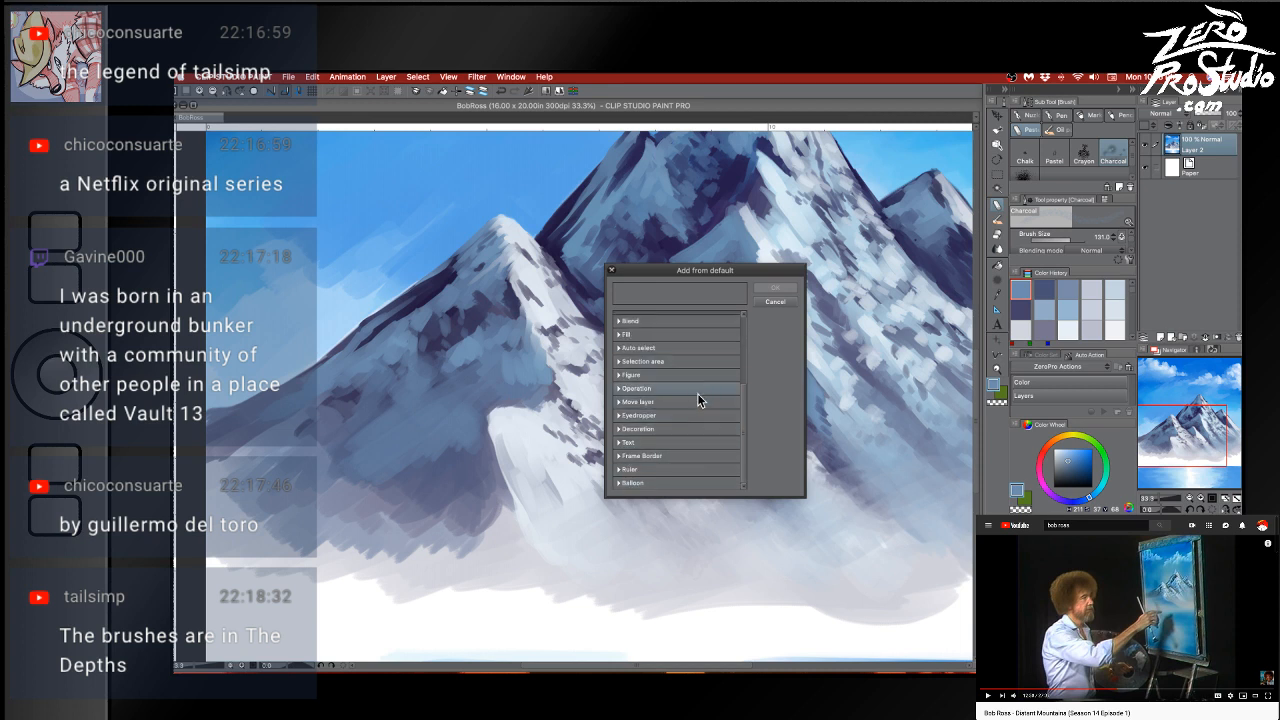
pyautogui.scroll(4, 744, 404)
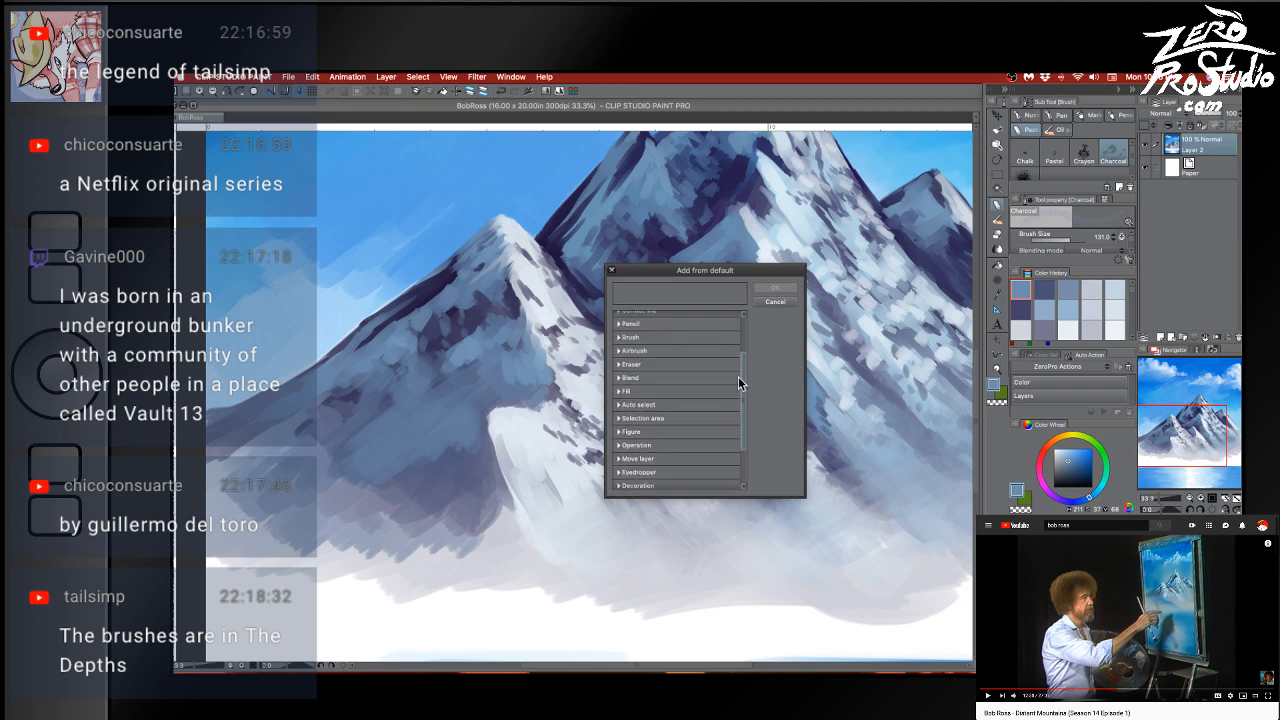
pyautogui.scroll(1, 737, 361)
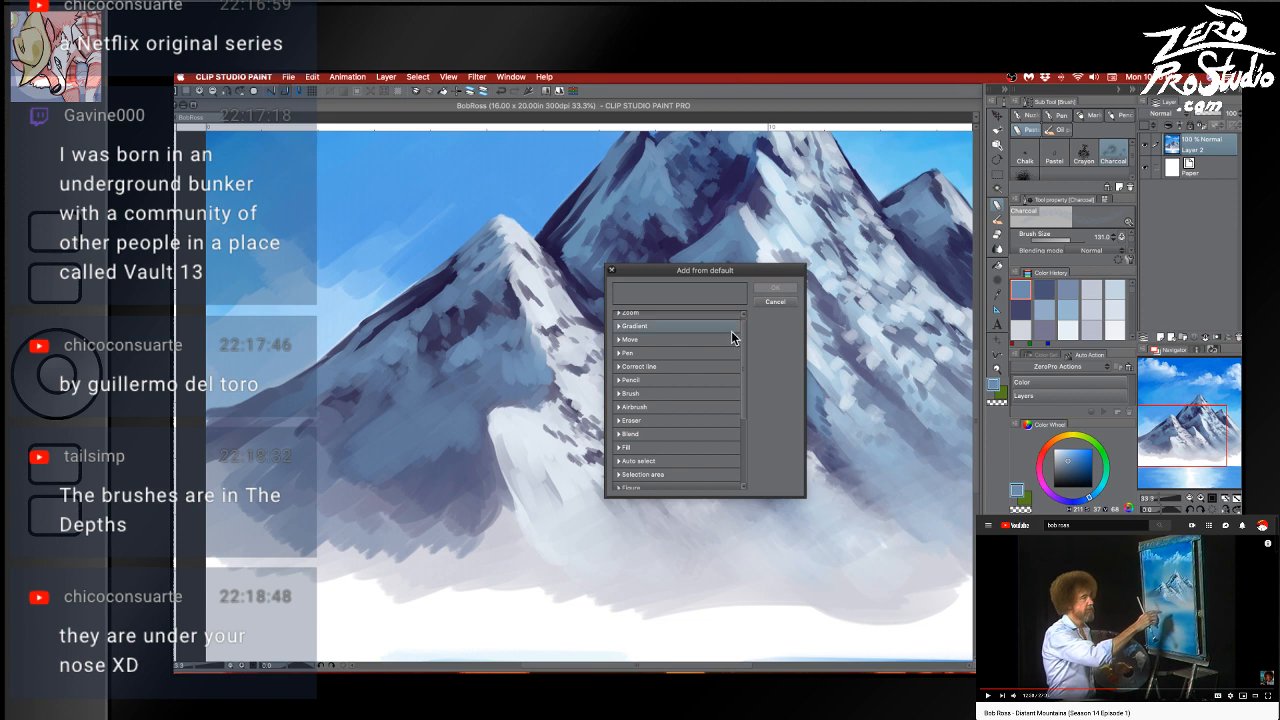
pyautogui.scroll(-3, 703, 404)
pyautogui.scroll(3, 682, 372)
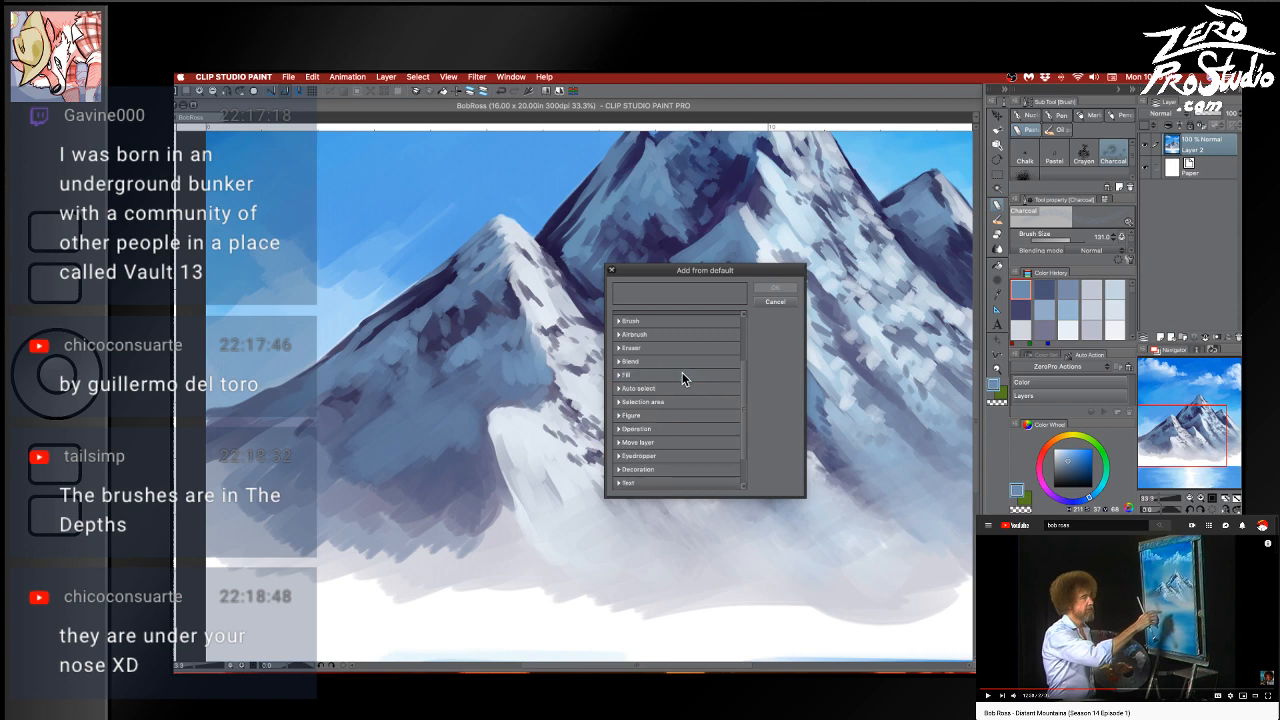
pyautogui.click(686, 335)
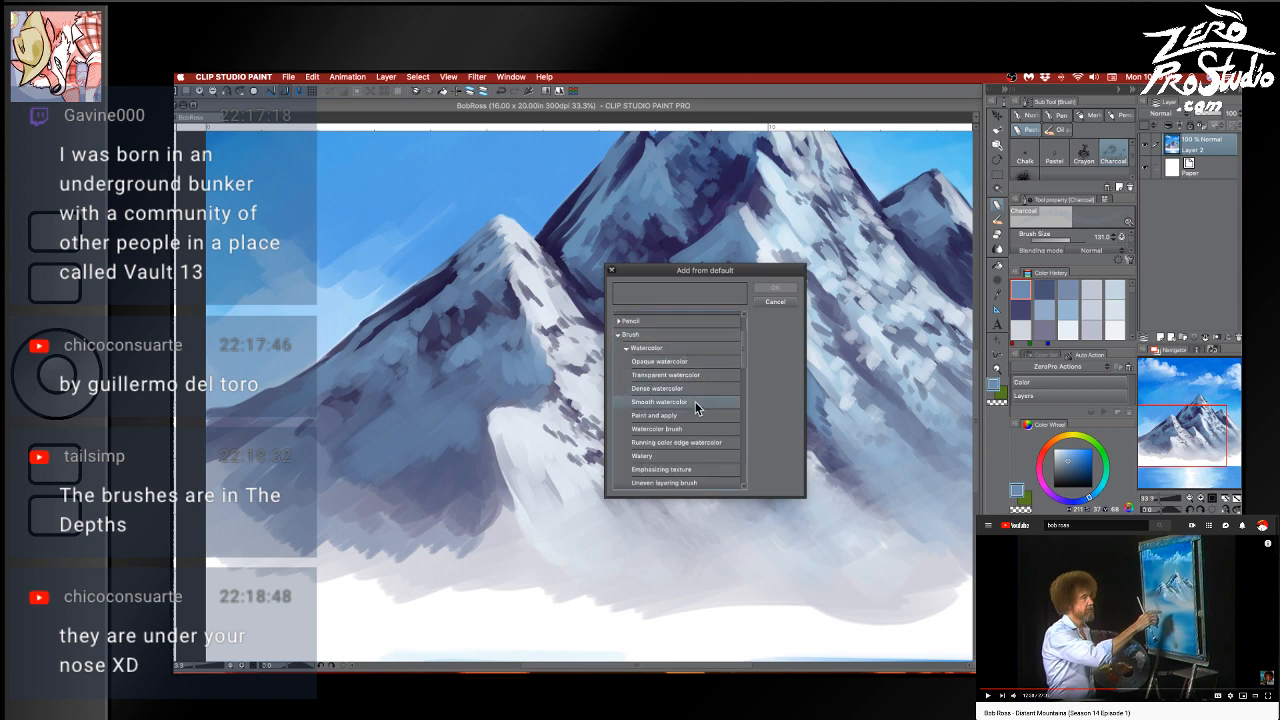
pyautogui.scroll(-3, 695, 430)
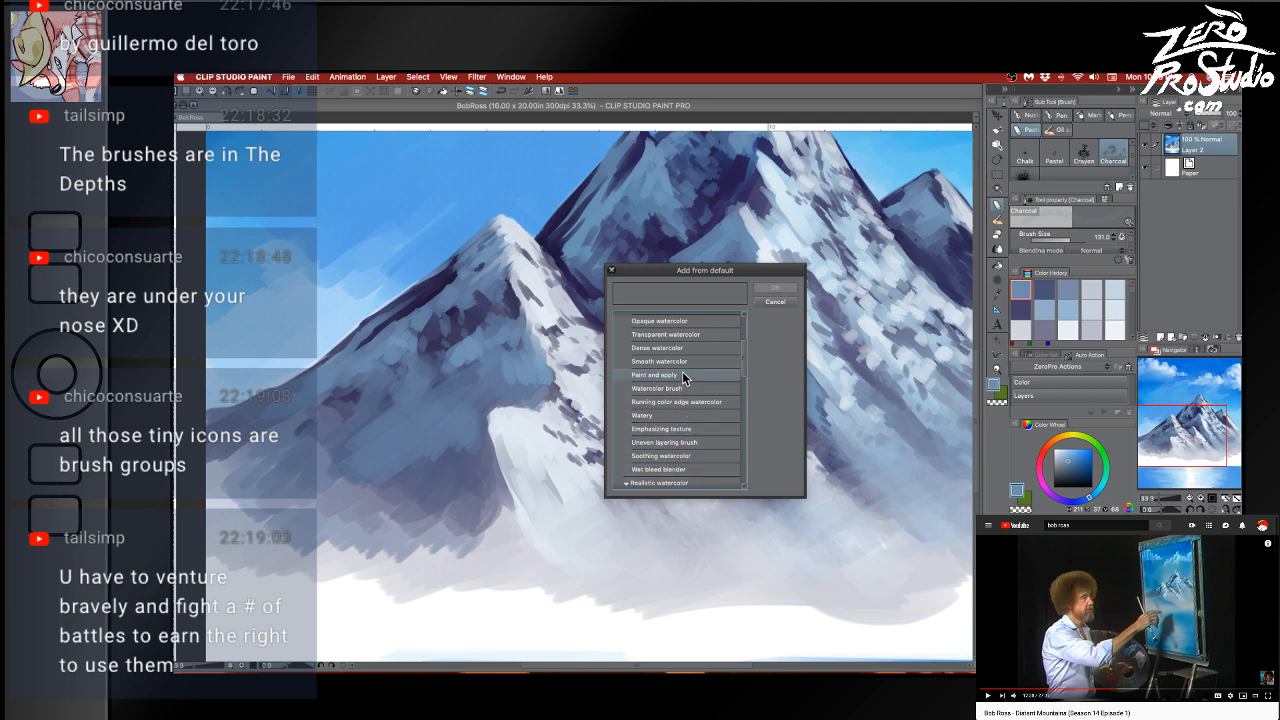
pyautogui.scroll(2, 690, 366)
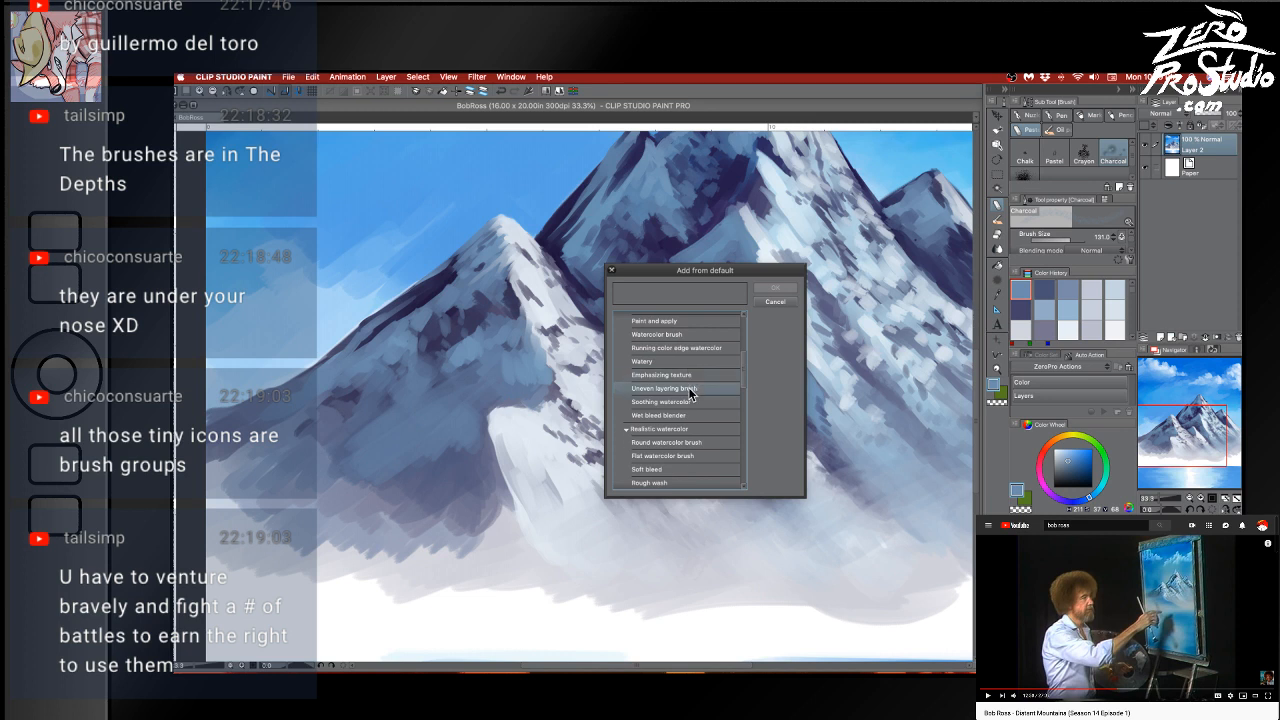
pyautogui.click(776, 301)
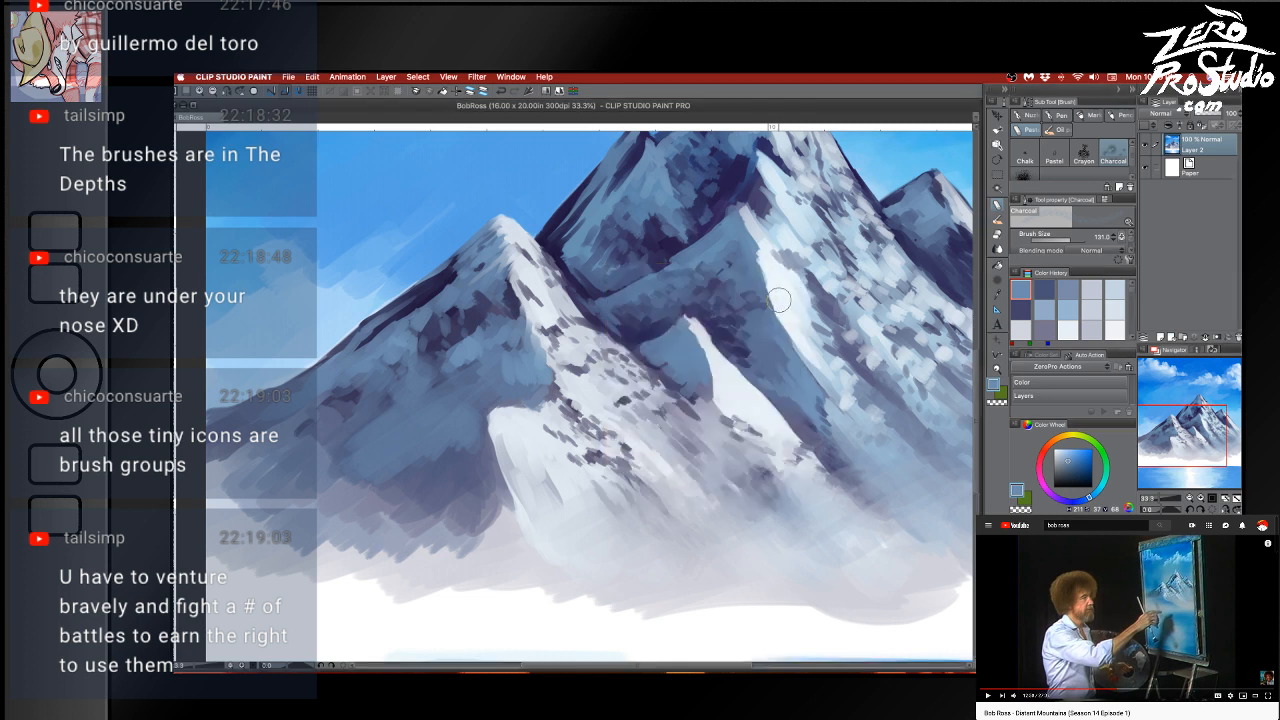
# Switch from the Charcoal brush to Oil paint flat brush 2 and return to the painting canvas
pyautogui.click(1066, 132)
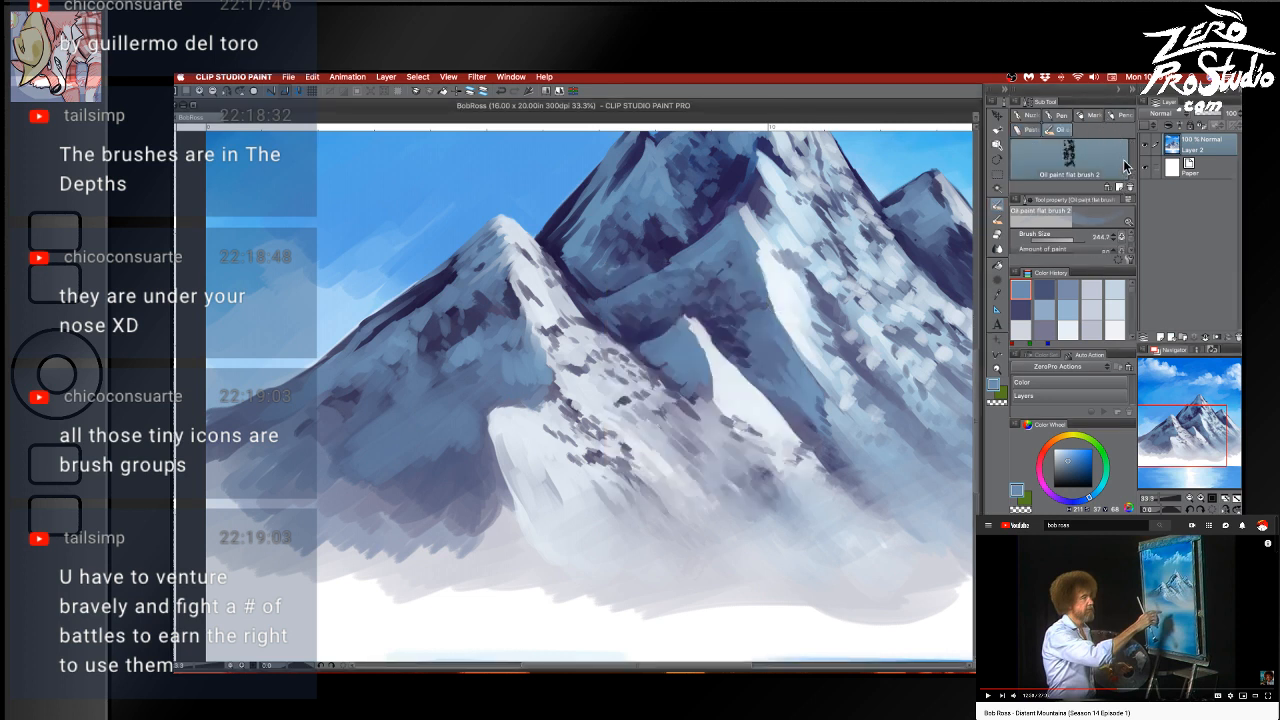
pyautogui.click(1030, 133)
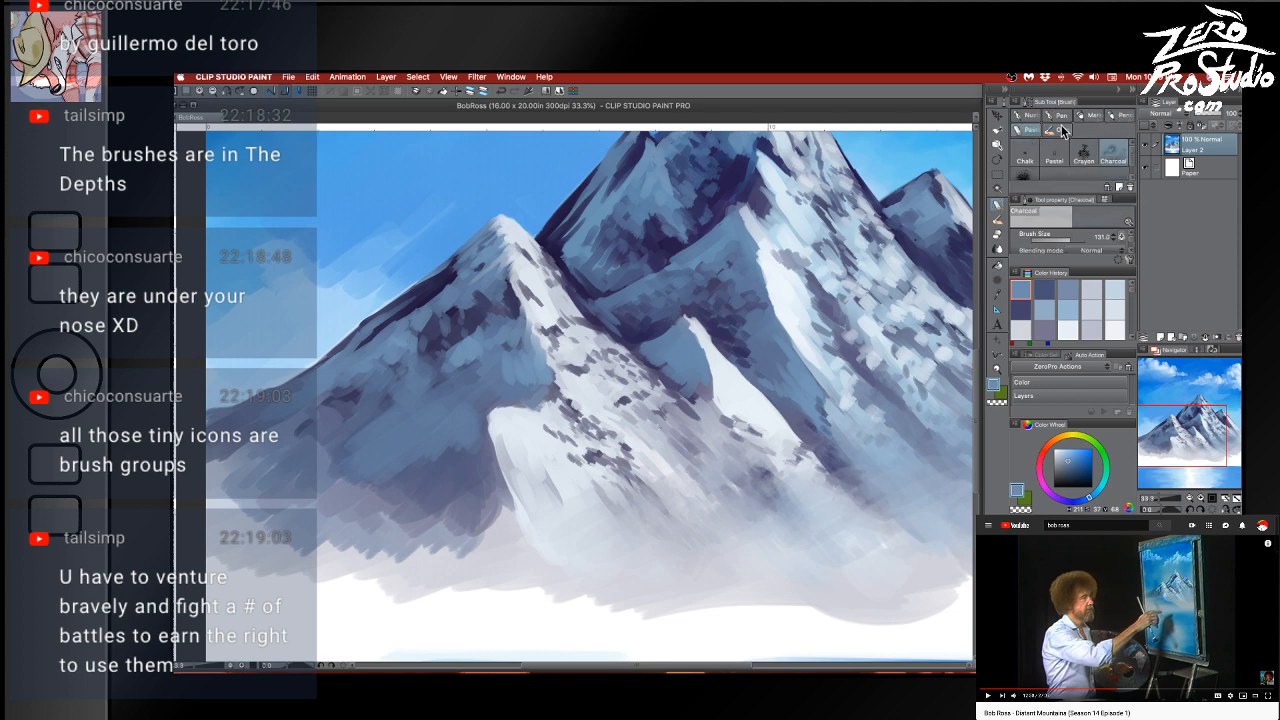
pyautogui.click(1061, 131)
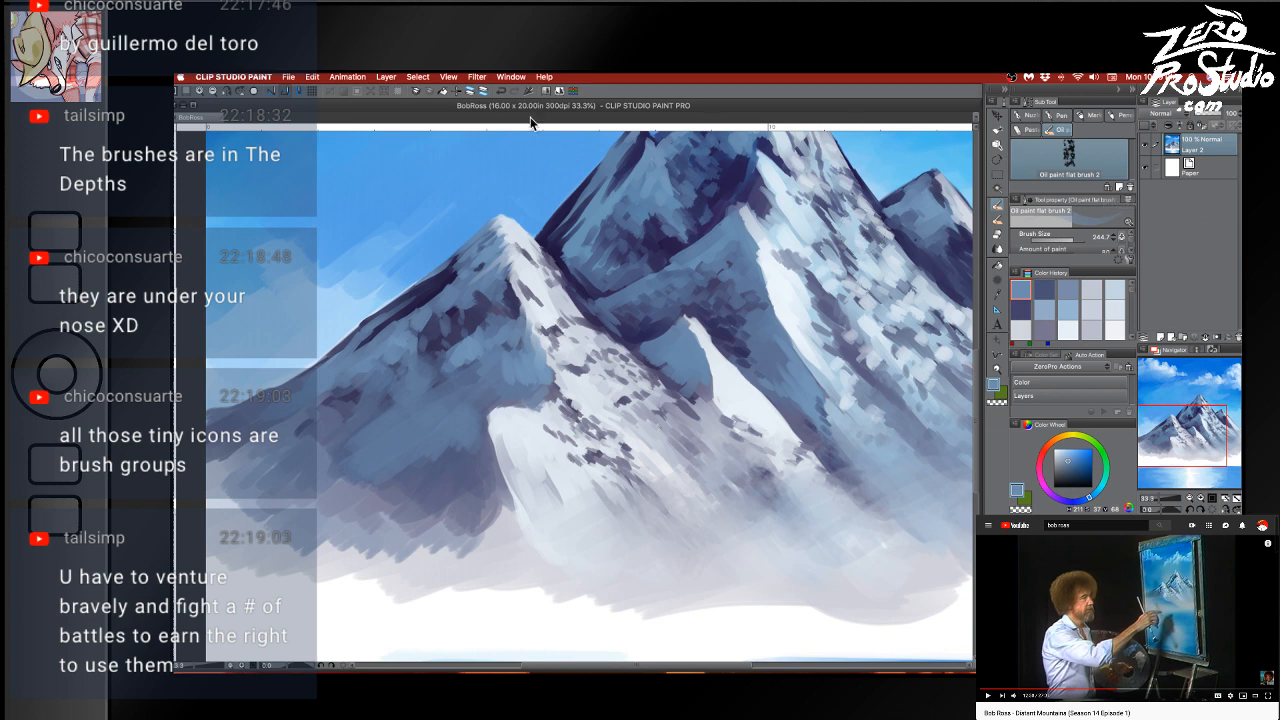
pyautogui.press('Tab')
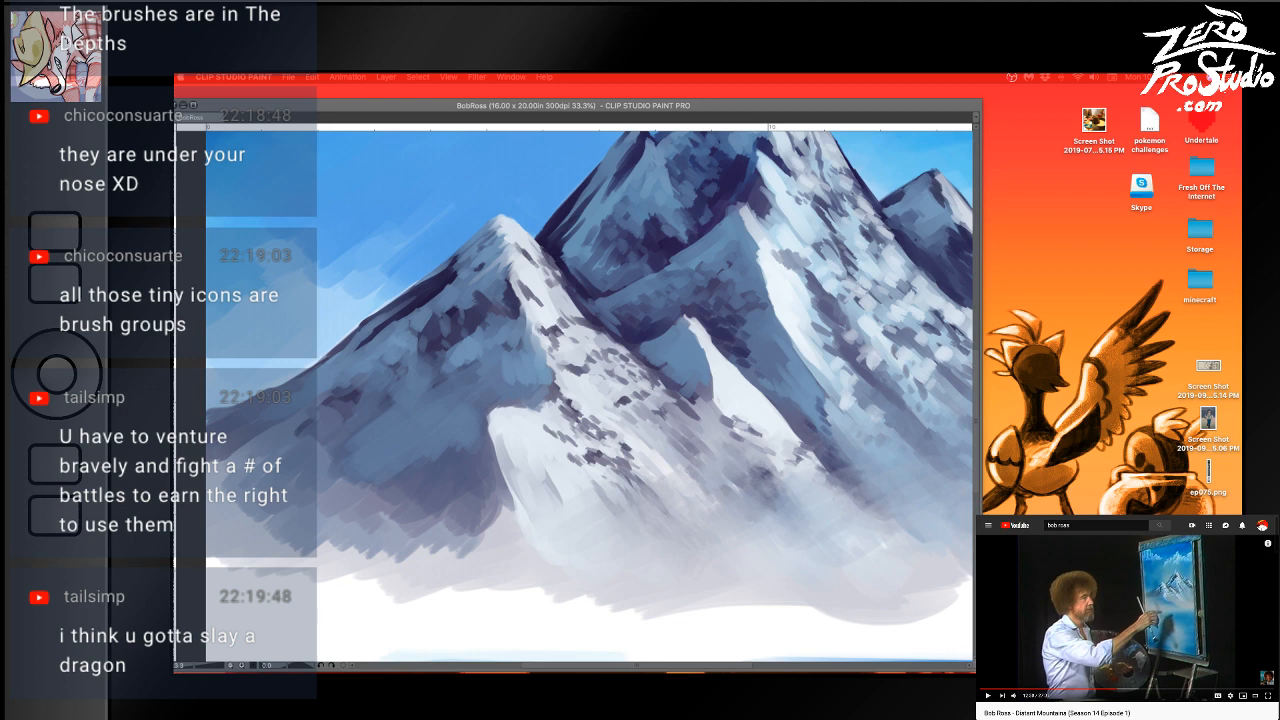
pyautogui.click(686, 167)
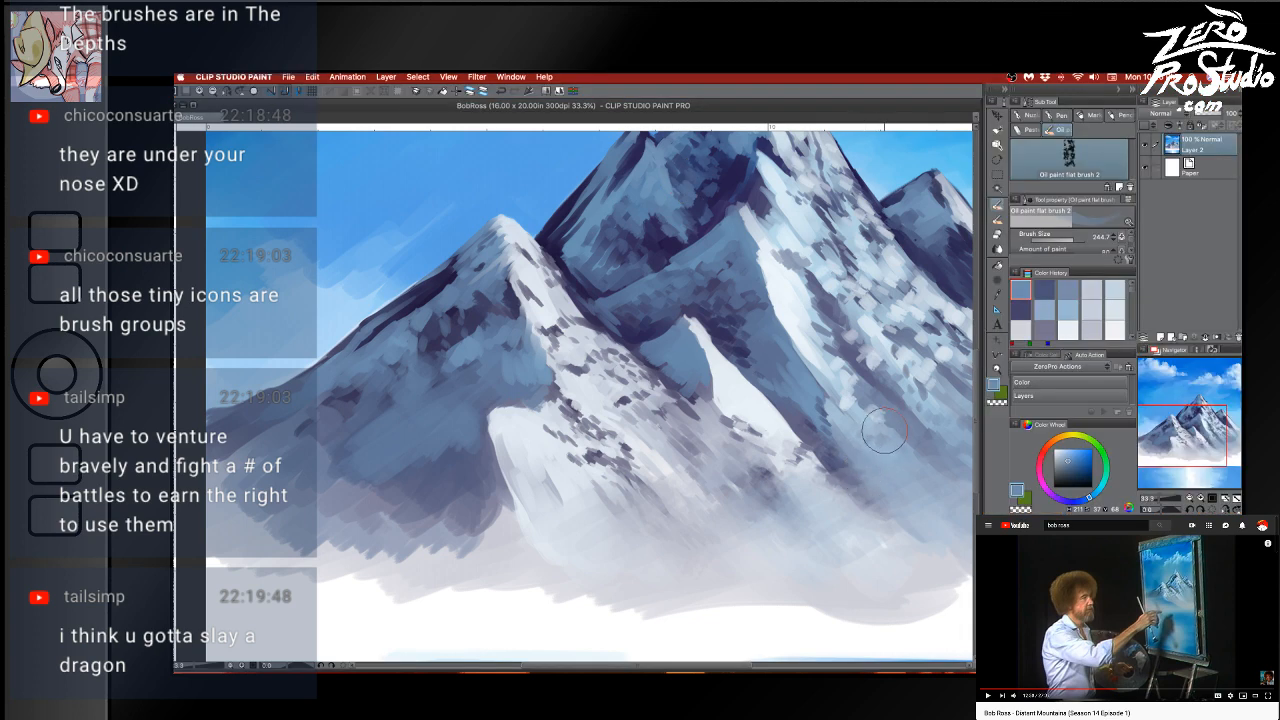
# Paint a sampled near-white snow stroke down the sunlit edge of the central mountain's front ridge
pyautogui.scroll(2, 870, 476)
pyautogui.hscroll(2, 868, 482)
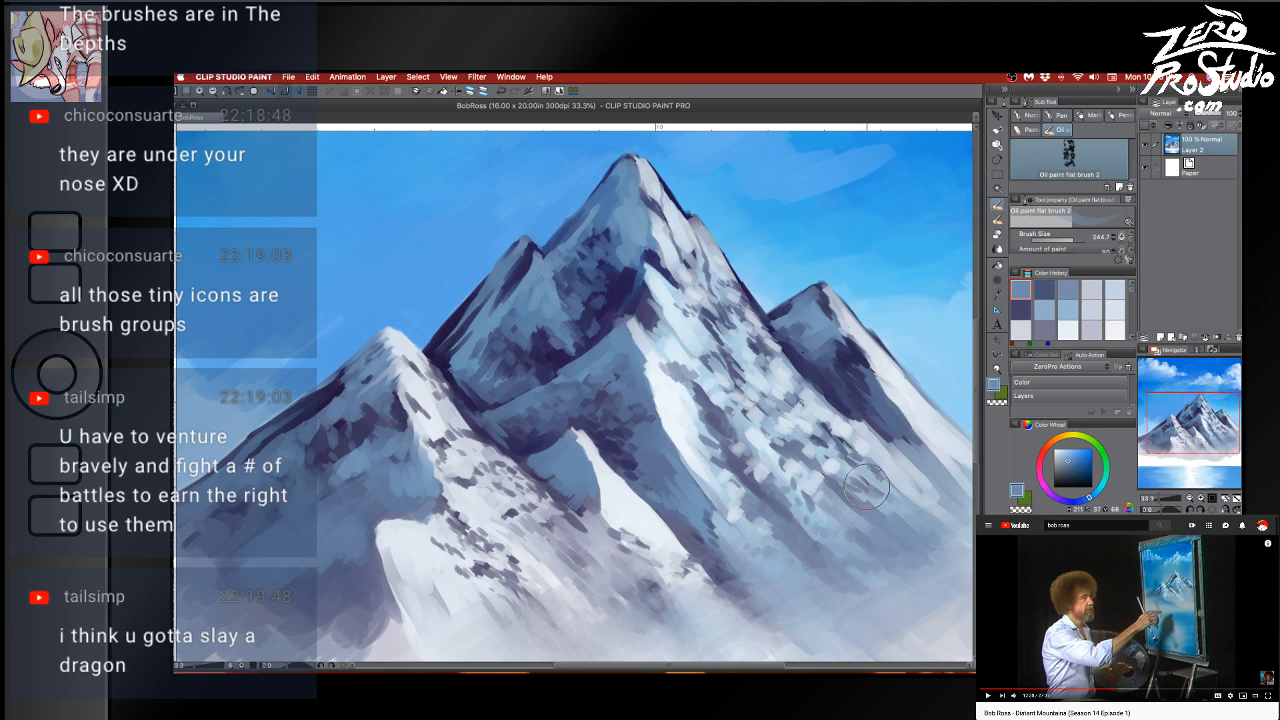
pyautogui.keyDown('alt'); pyautogui.click(672, 406); pyautogui.keyUp('alt')
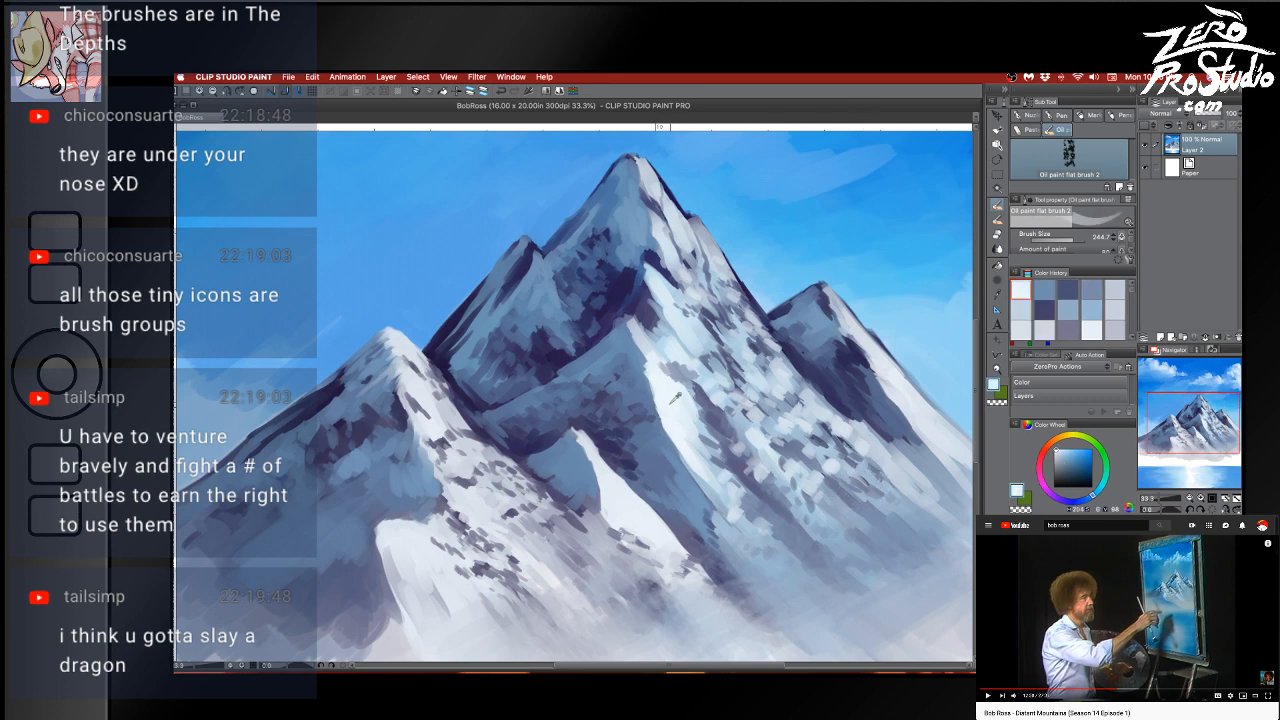
pyautogui.moveTo(661, 398)
pyautogui.mouseDown()
pyautogui.moveTo(670, 440)
pyautogui.moveTo(694, 462)
pyautogui.mouseUp()
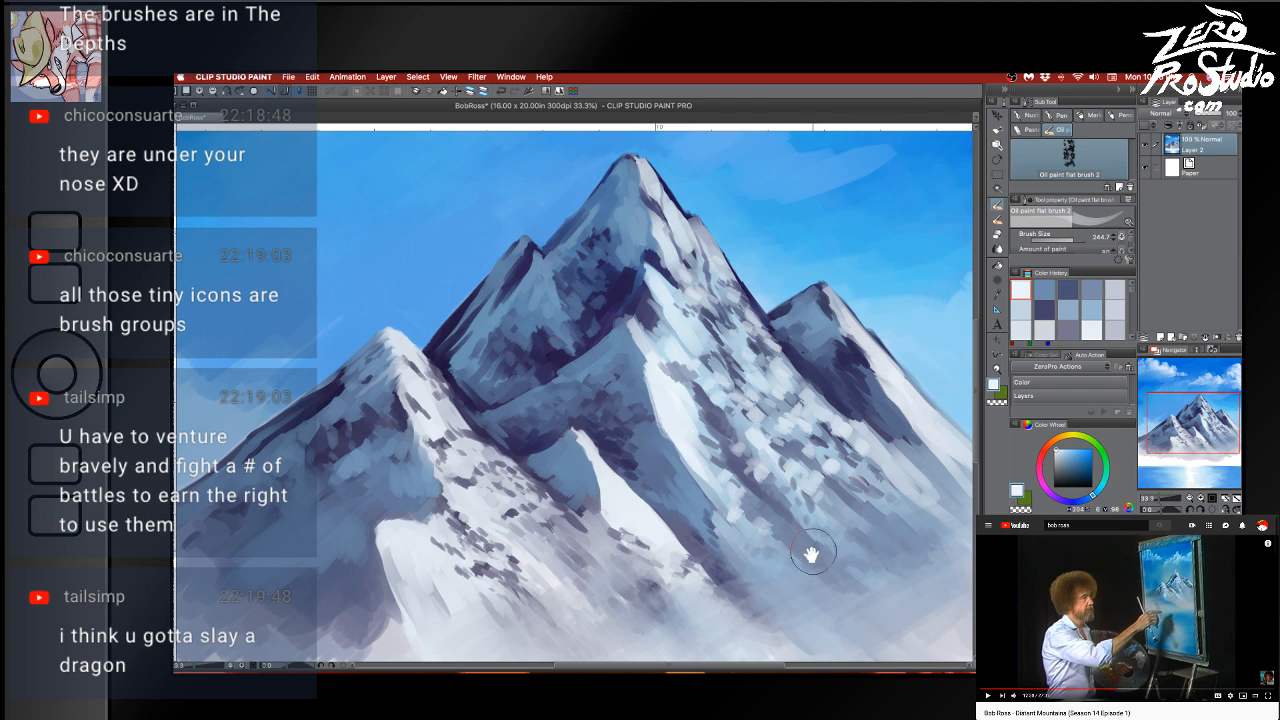
# Blend the left mountain's base into the mist with horizontal strokes of sampled pale grey-blue and lighter lavender-grey
pyautogui.moveTo(779, 572); pyautogui.dragTo(886, 451)
pyautogui.moveTo(766, 537)
pyautogui.mouseDown()
pyautogui.moveTo(869, 508)
pyautogui.moveTo(792, 537)
pyautogui.mouseUp()
pyautogui.keyDown('alt'); pyautogui.click(354, 524); pyautogui.keyUp('alt')
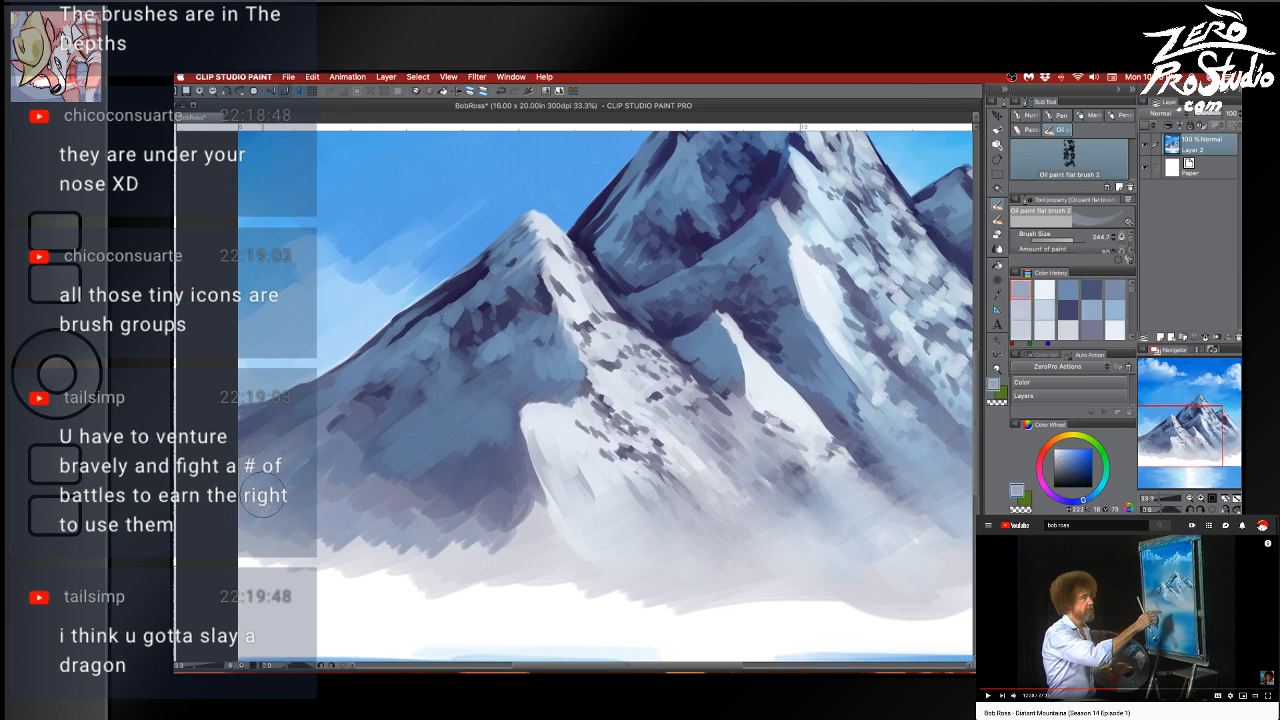
pyautogui.moveTo(310, 540); pyautogui.dragTo(453, 532)
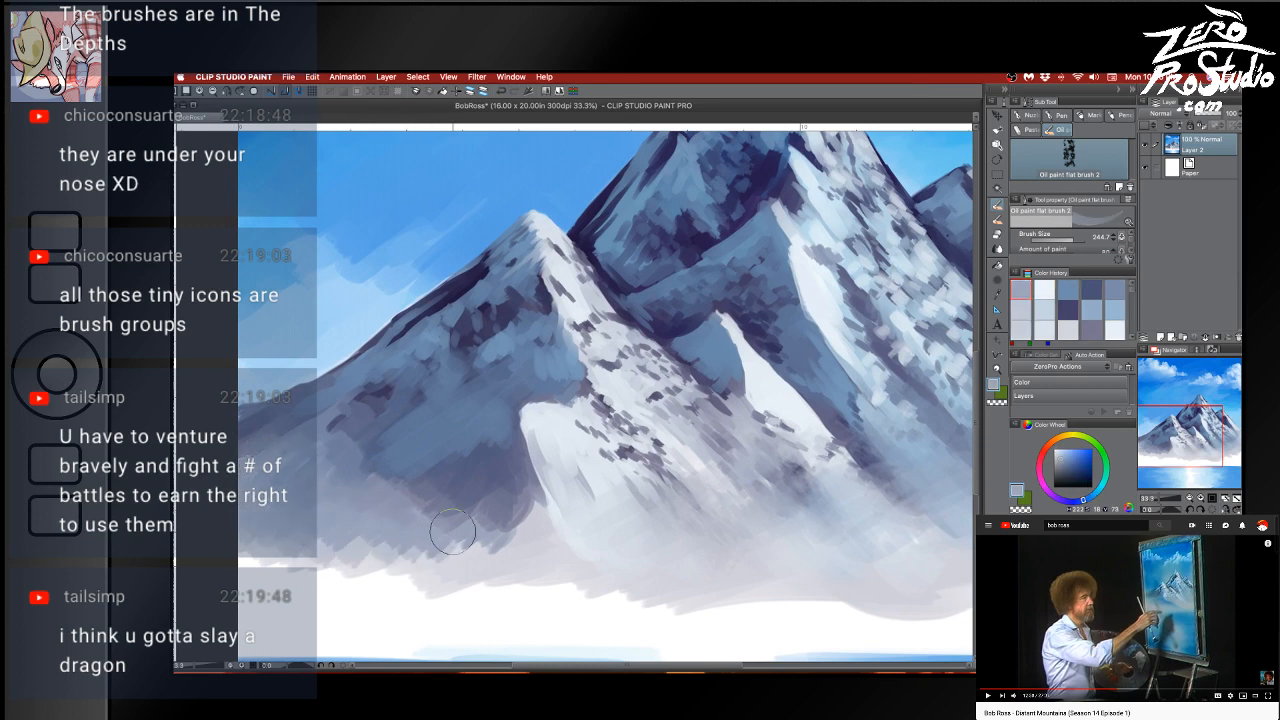
pyautogui.keyDown('alt'); pyautogui.click(365, 543); pyautogui.keyUp('alt')
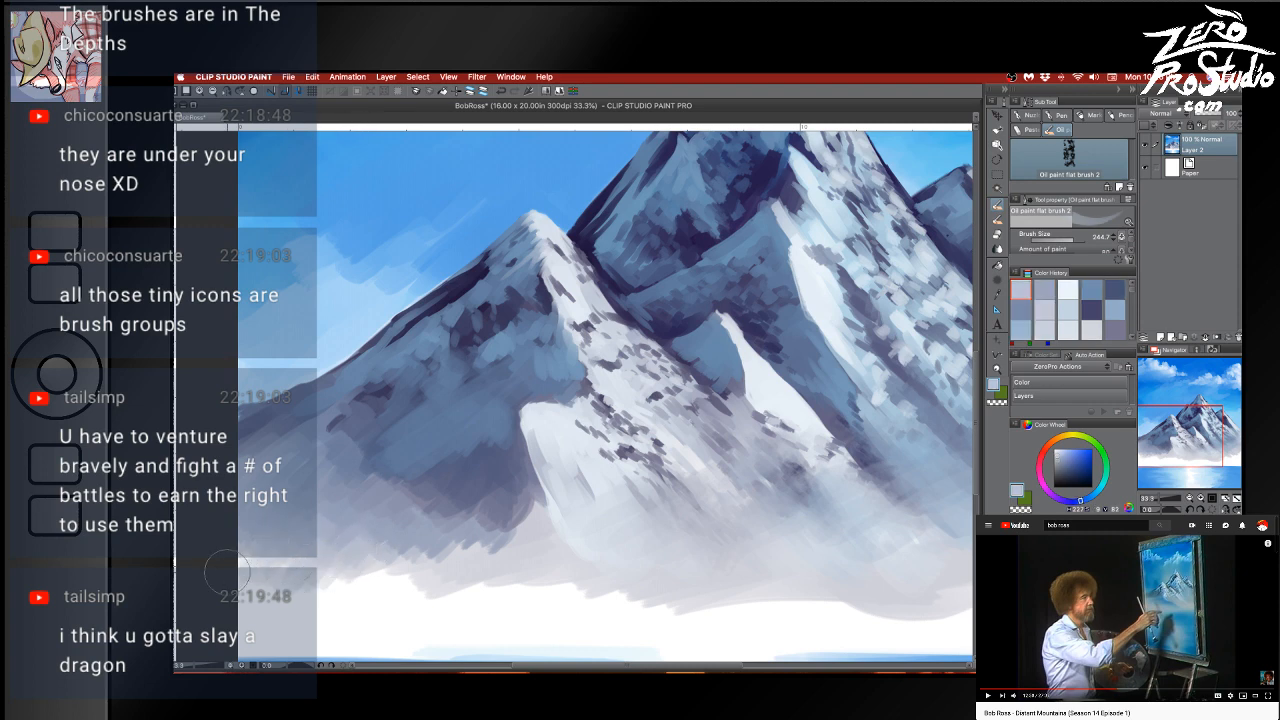
pyautogui.moveTo(349, 565)
pyautogui.mouseDown()
pyautogui.moveTo(400, 535)
pyautogui.moveTo(499, 537)
pyautogui.moveTo(463, 573)
pyautogui.moveTo(421, 576)
pyautogui.mouseUp()
# Smooth the left mountain's lower shadow beside the snowy ridge, using sampled grey-blue and slate tones
pyautogui.keyDown('alt'); pyautogui.click(499, 537); pyautogui.keyUp('alt')
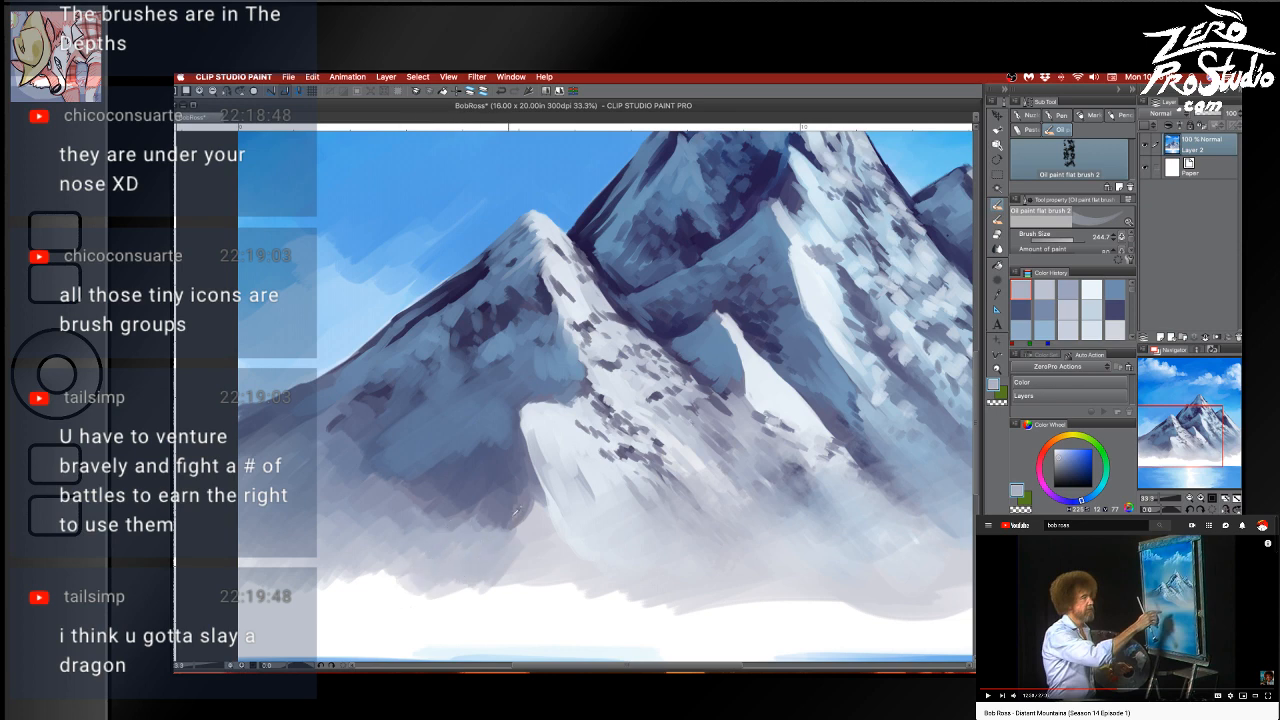
pyautogui.keyDown('alt'); pyautogui.click(500, 510); pyautogui.keyUp('alt')
pyautogui.moveTo(500, 510)
pyautogui.mouseDown()
pyautogui.moveTo(530, 534)
pyautogui.moveTo(517, 513)
pyautogui.moveTo(454, 551)
pyautogui.moveTo(453, 496)
pyautogui.mouseUp()
pyautogui.keyDown('alt'); pyautogui.click(490, 460); pyautogui.keyUp('alt')
pyautogui.moveTo(496, 458)
pyautogui.mouseDown()
pyautogui.moveTo(423, 501)
pyautogui.moveTo(382, 496)
pyautogui.moveTo(410, 468)
pyautogui.moveTo(500, 446)
pyautogui.moveTo(486, 457)
pyautogui.mouseUp()
pyautogui.keyDown('alt'); pyautogui.click(479, 455); pyautogui.keyUp('alt')
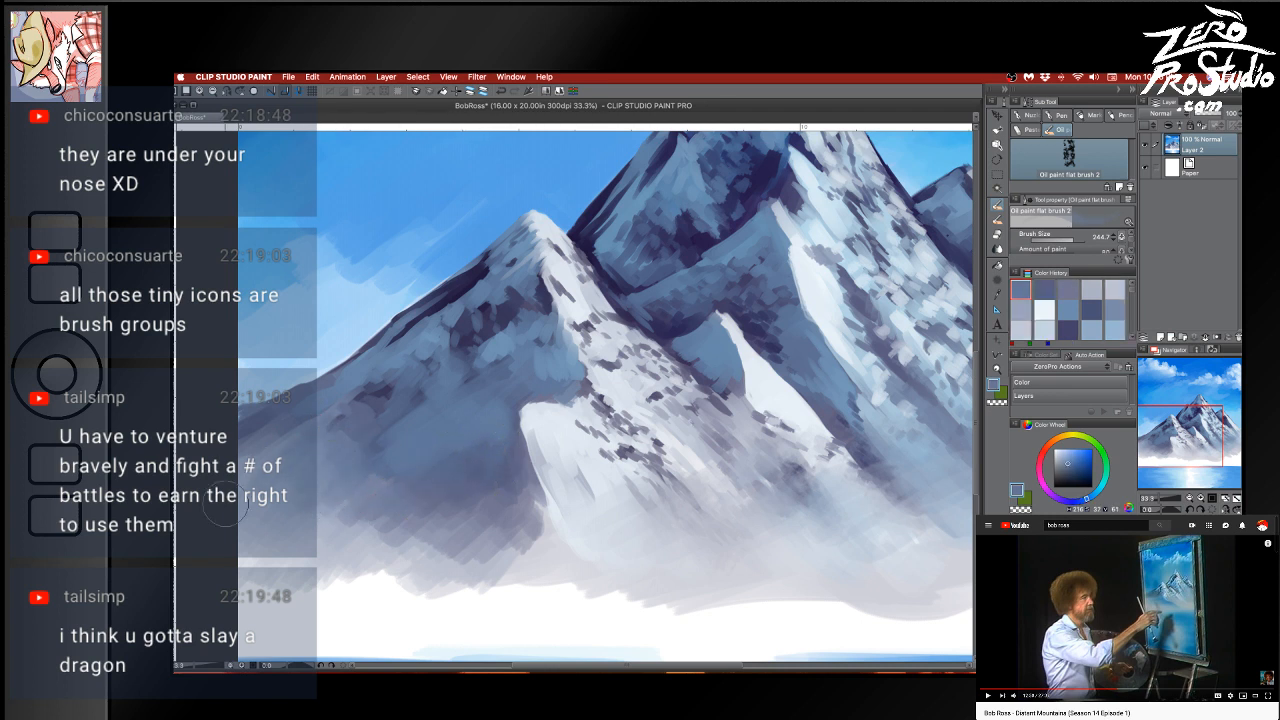
# Enlarge the brush to 463.1, soften the mist beneath the left mountain with sampled pale greys, and save the painting
pyautogui.keyDown('alt'); pyautogui.click(443, 535); pyautogui.keyUp('alt')
pyautogui.press(']')
pyautogui.press(']')
pyautogui.press(']')
pyautogui.moveTo(436, 546)
pyautogui.mouseDown()
pyautogui.moveTo(369, 528)
pyautogui.moveTo(335, 541)
pyautogui.moveTo(484, 557)
pyautogui.moveTo(321, 577)
pyautogui.moveTo(499, 536)
pyautogui.moveTo(312, 585)
pyautogui.moveTo(242, 580)
pyautogui.moveTo(512, 558)
pyautogui.moveTo(498, 589)
pyautogui.moveTo(389, 600)
pyautogui.moveTo(404, 574)
pyautogui.moveTo(282, 597)
pyautogui.mouseUp()
pyautogui.keyDown('alt'); pyautogui.click(391, 569); pyautogui.keyUp('alt')
pyautogui.moveTo(581, 583)
pyautogui.mouseDown()
pyautogui.moveTo(499, 597)
pyautogui.moveTo(519, 536)
pyautogui.mouseUp()
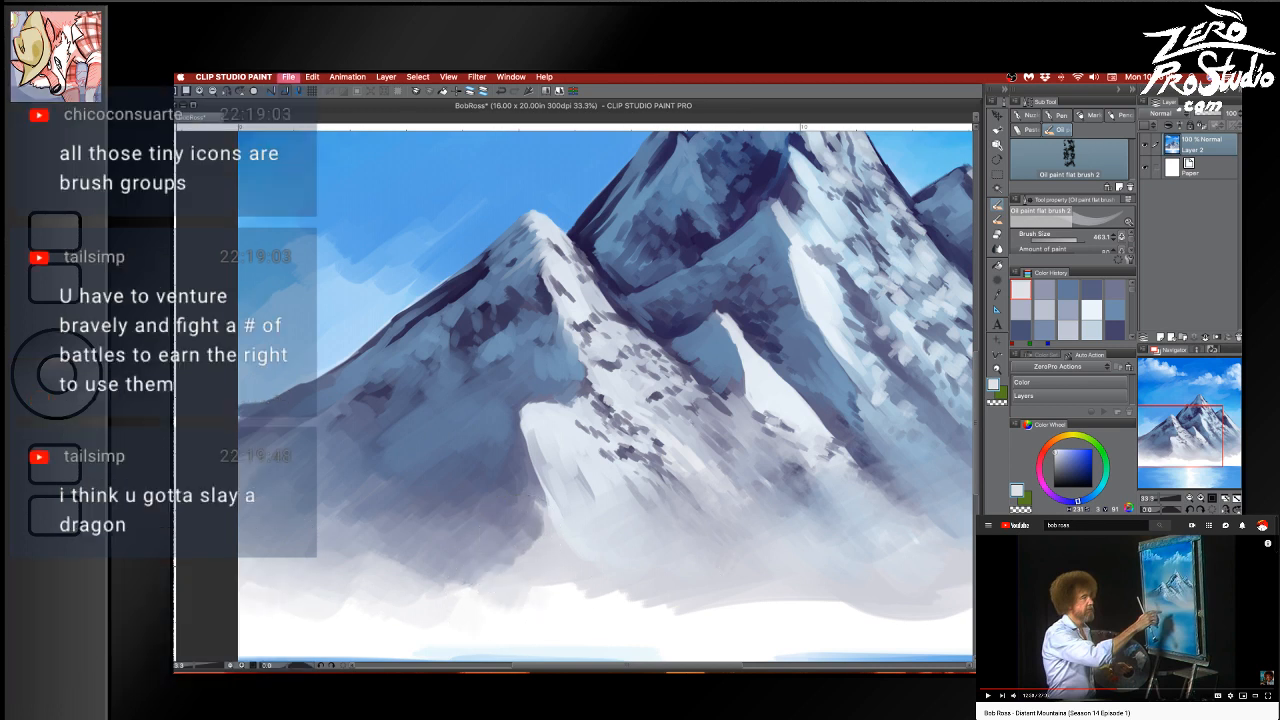
pyautogui.press('super+s')
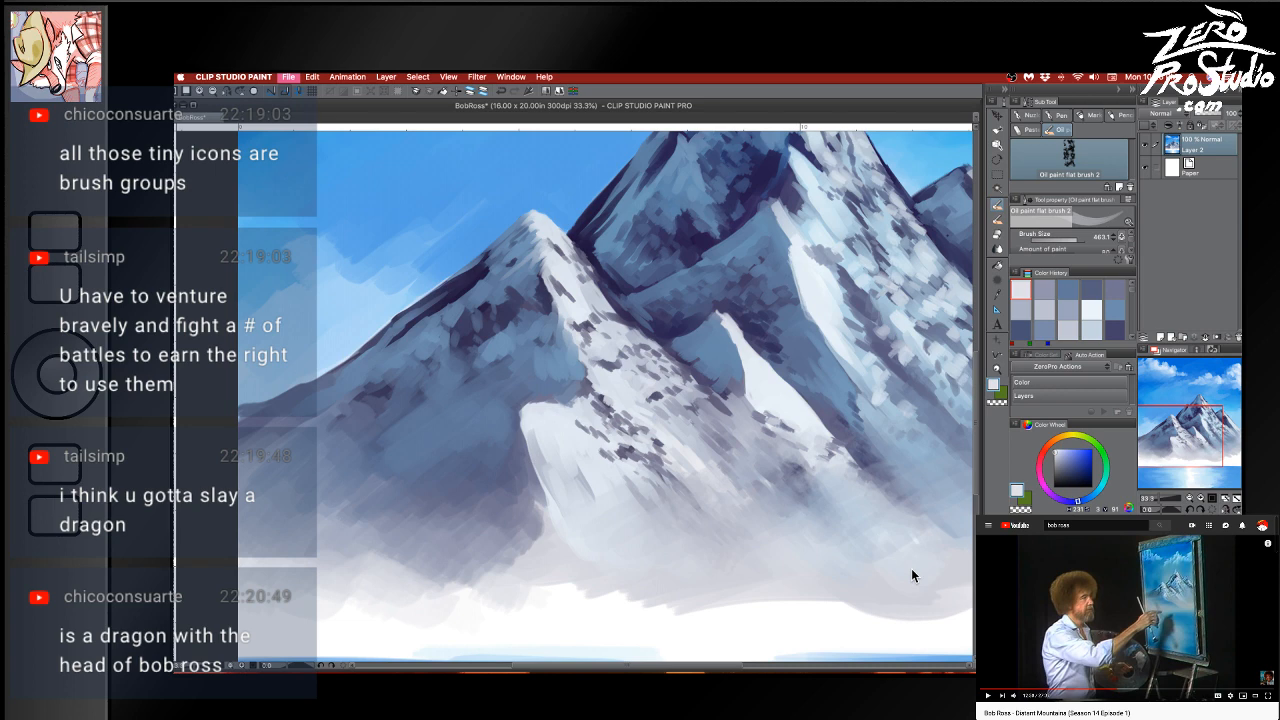
# Lasso the whole mountain range, from just above the peaks down to the white mist above the waterline
pyautogui.scroll(-4, 899, 551)
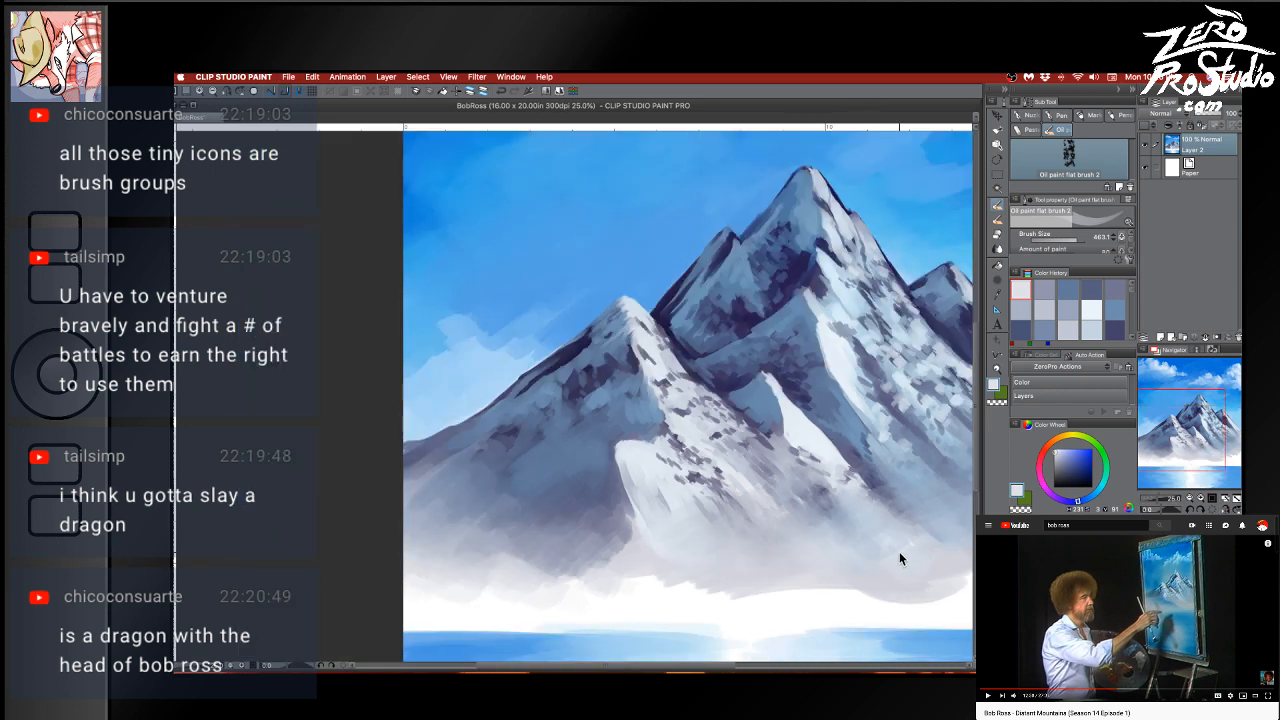
pyautogui.hscroll(5, 897, 574)
pyautogui.hscroll(-4, 897, 578)
pyautogui.hscroll(2, 897, 578)
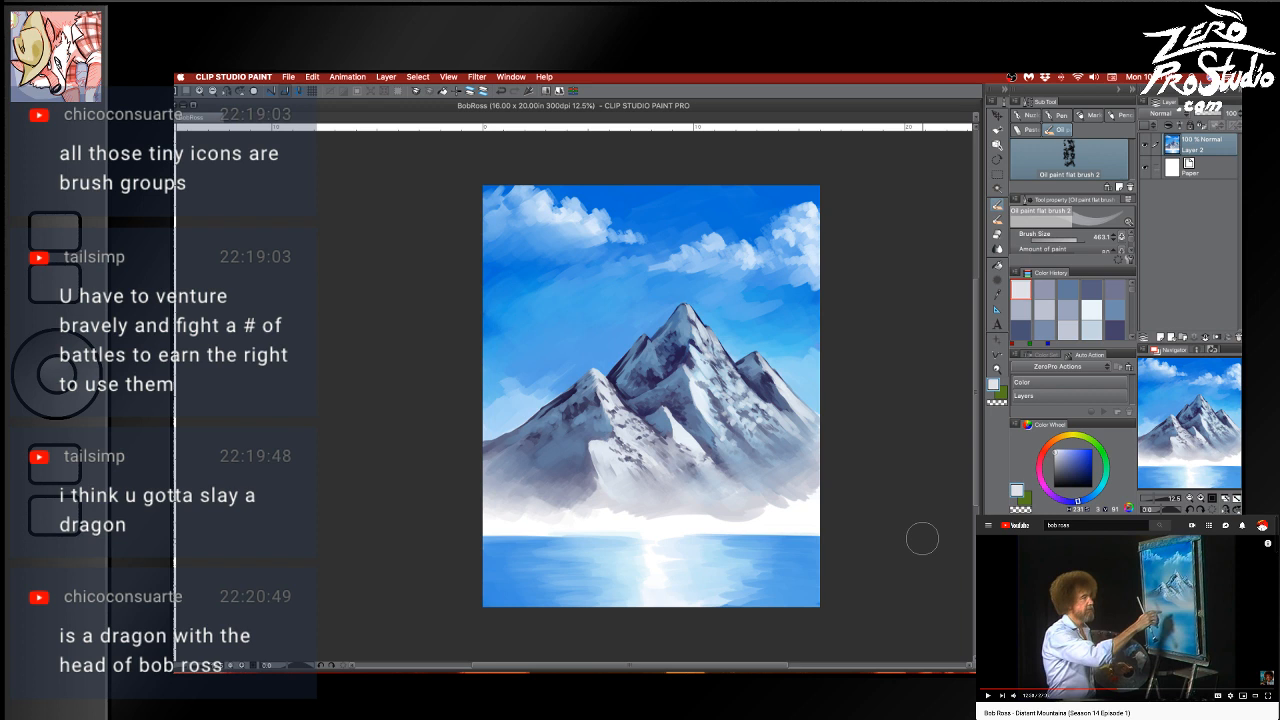
pyautogui.press('m')
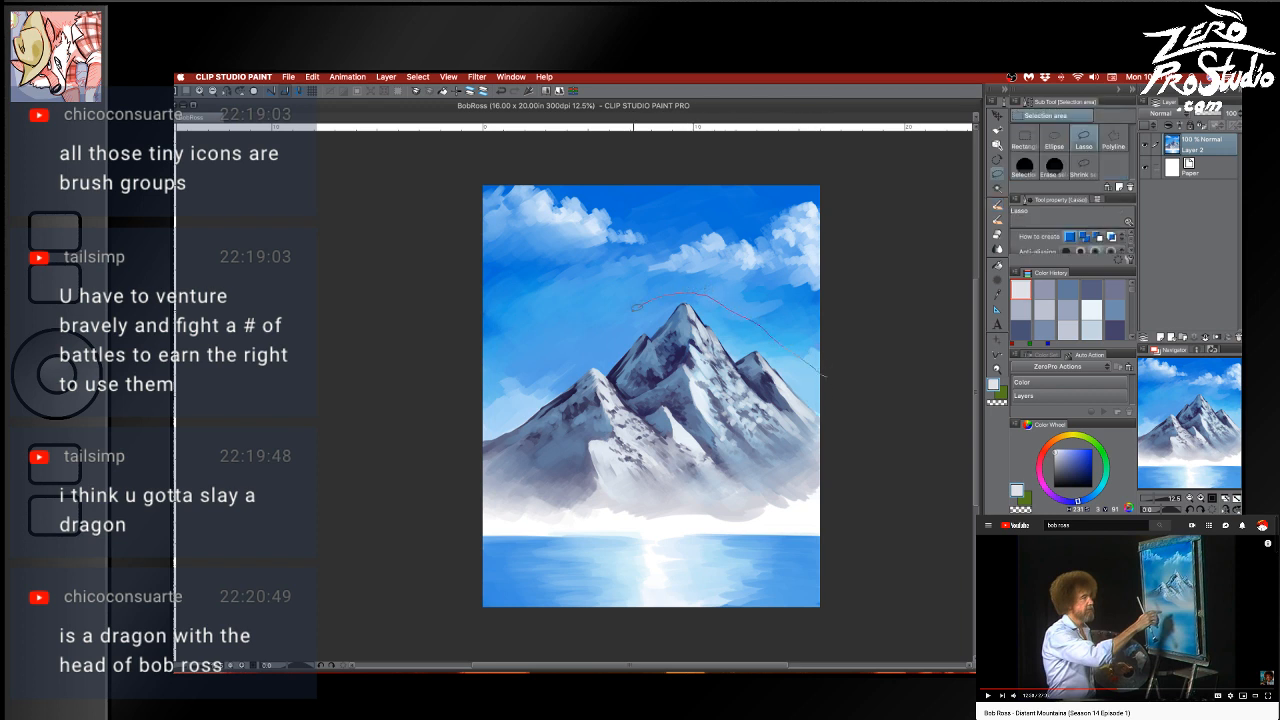
pyautogui.moveTo(634, 306)
pyautogui.mouseDown()
pyautogui.moveTo(566, 337)
pyautogui.moveTo(465, 432)
pyautogui.mouseUp()
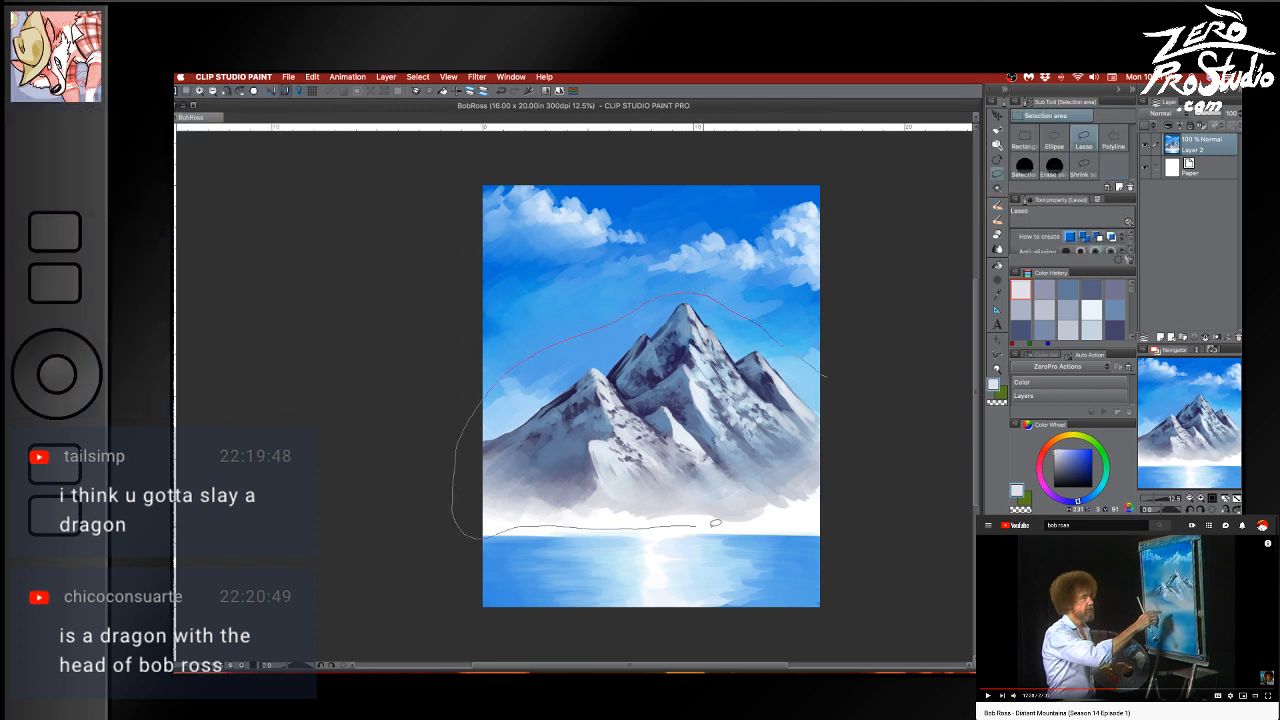
pyautogui.moveTo(715, 522)
pyautogui.mouseDown()
pyautogui.moveTo(816, 518)
pyautogui.moveTo(848, 415)
pyautogui.mouseUp()
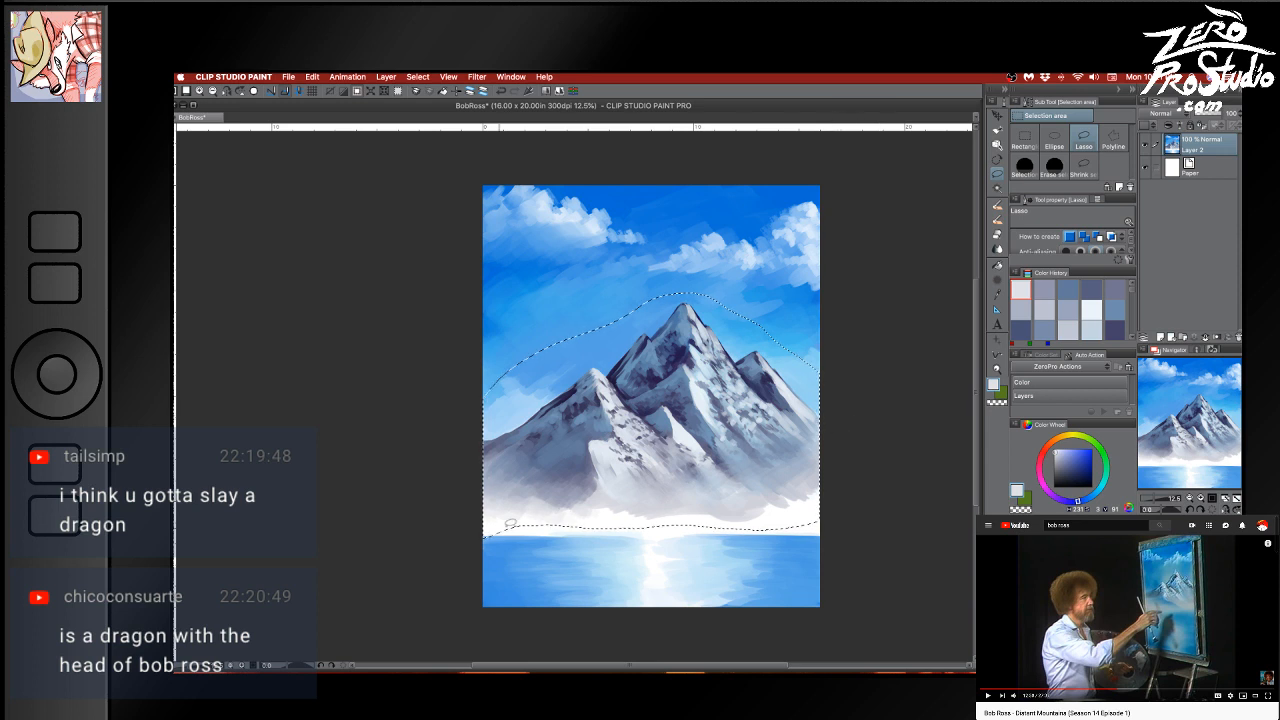
# Squash the selected mountain range vertically so its base sits well above the waterline, clear the selection, and save the painting
pyautogui.press('super+t')
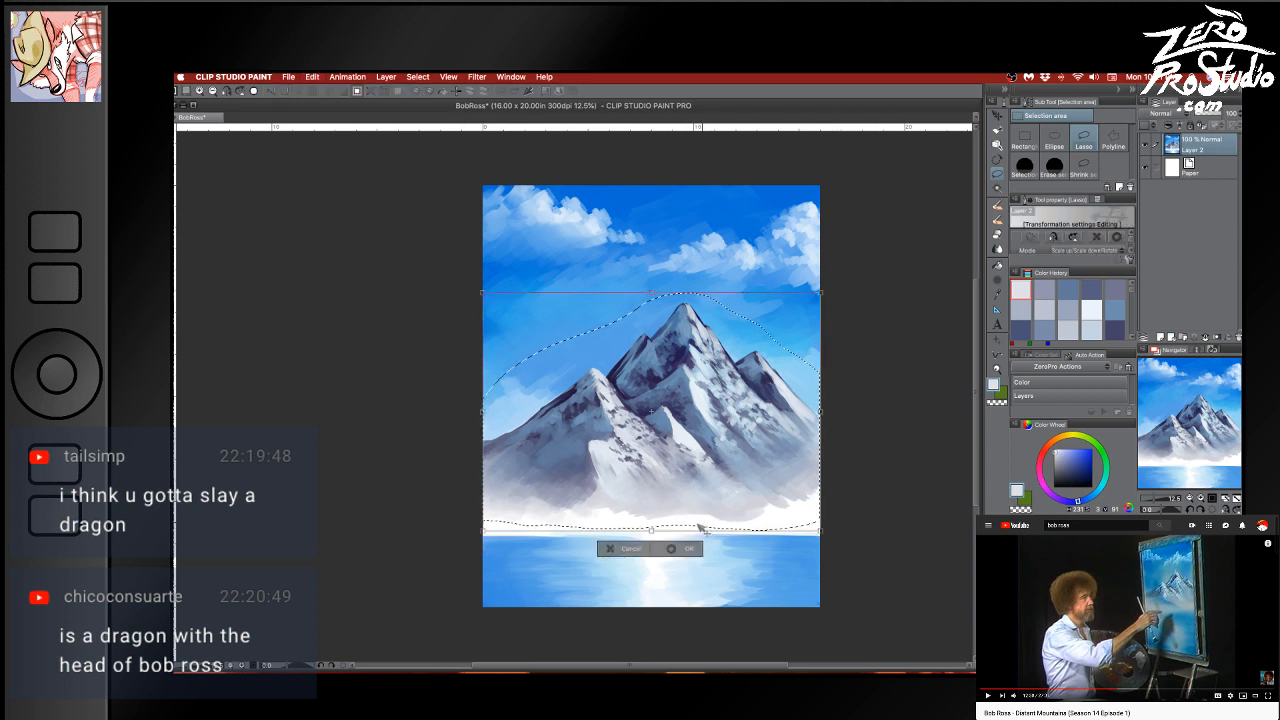
pyautogui.moveTo(651, 528); pyautogui.dragTo(654, 446)
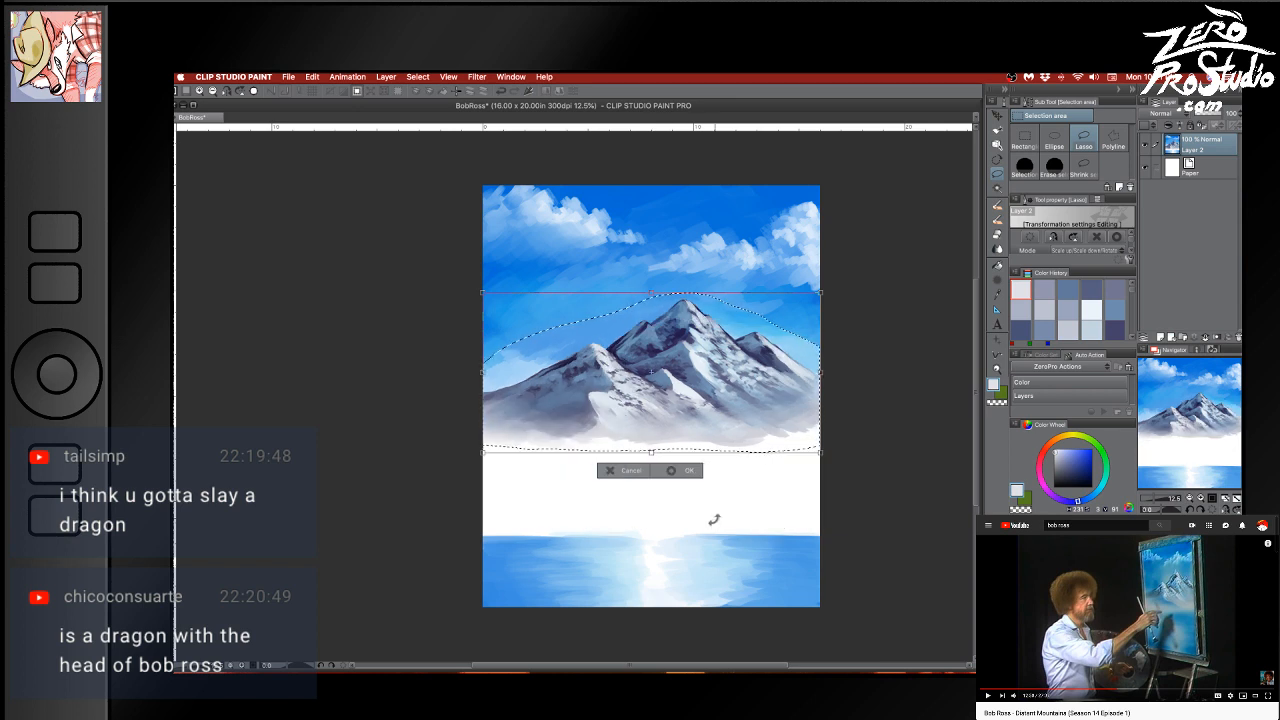
pyautogui.moveTo(651, 451); pyautogui.dragTo(651, 465)
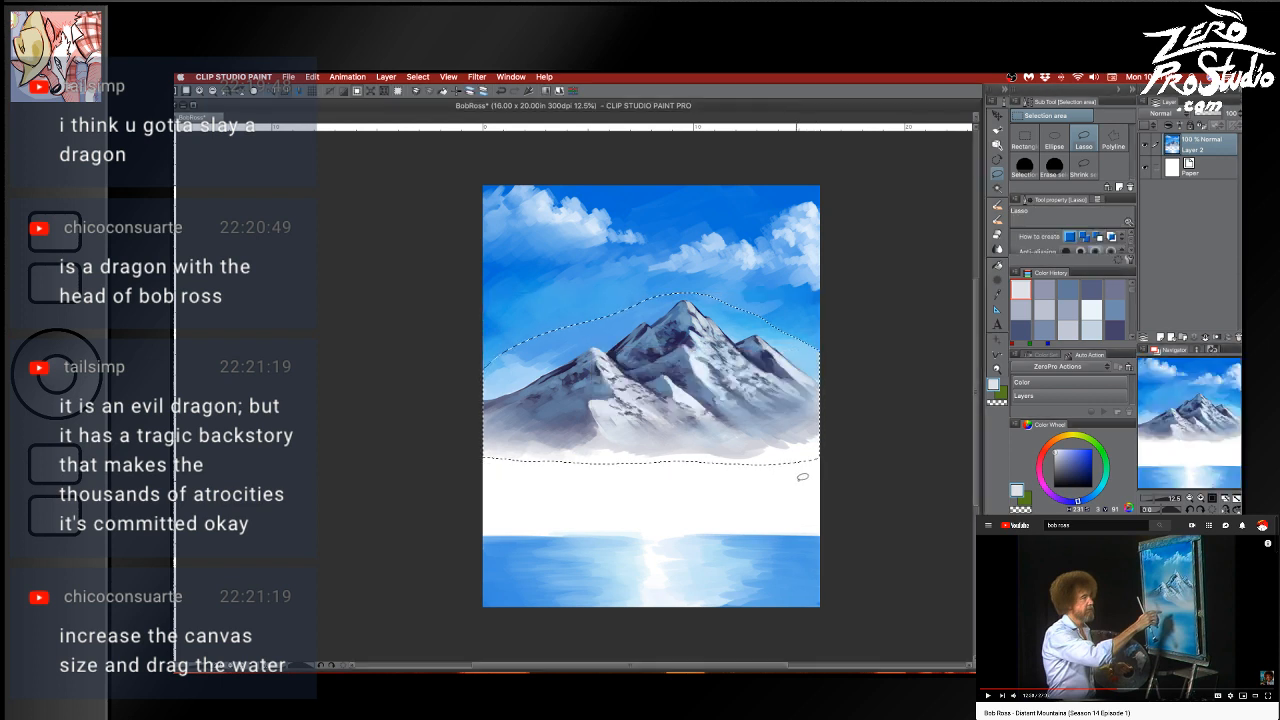
pyautogui.hotkey('ctrl', 't')
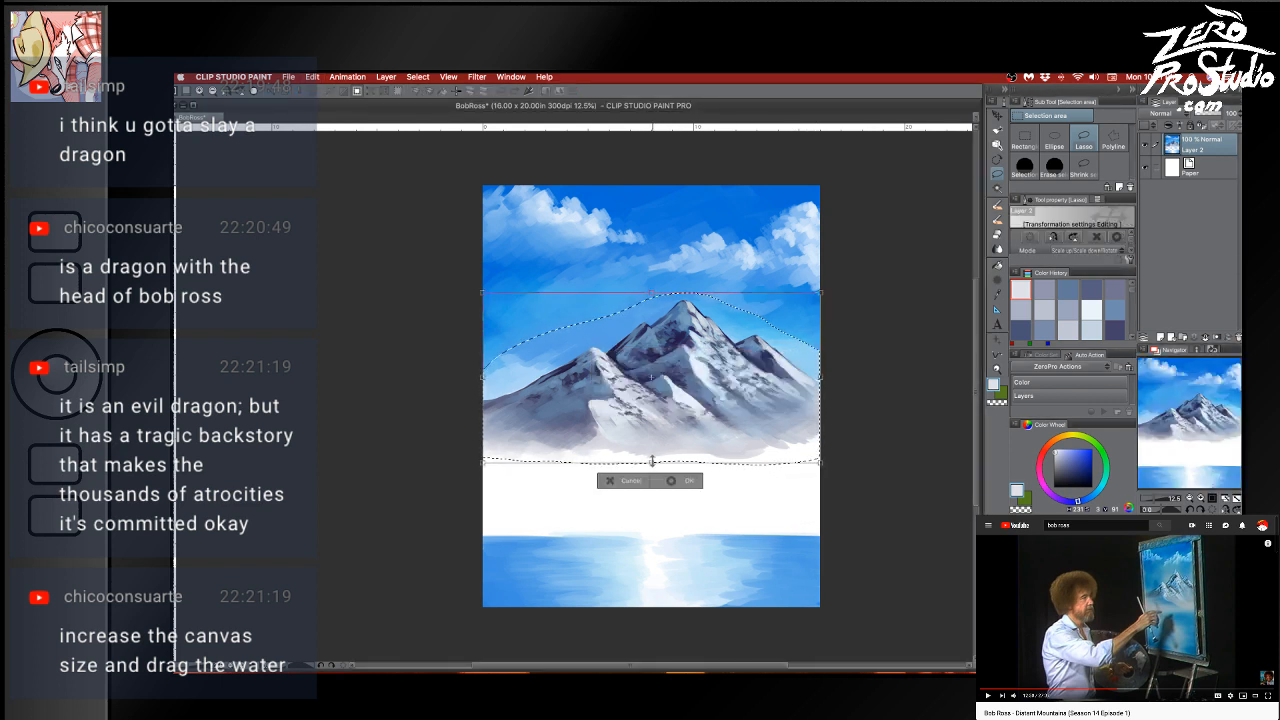
pyautogui.moveTo(651, 463); pyautogui.dragTo(651, 438)
pyautogui.moveTo(652, 436); pyautogui.dragTo(653, 442)
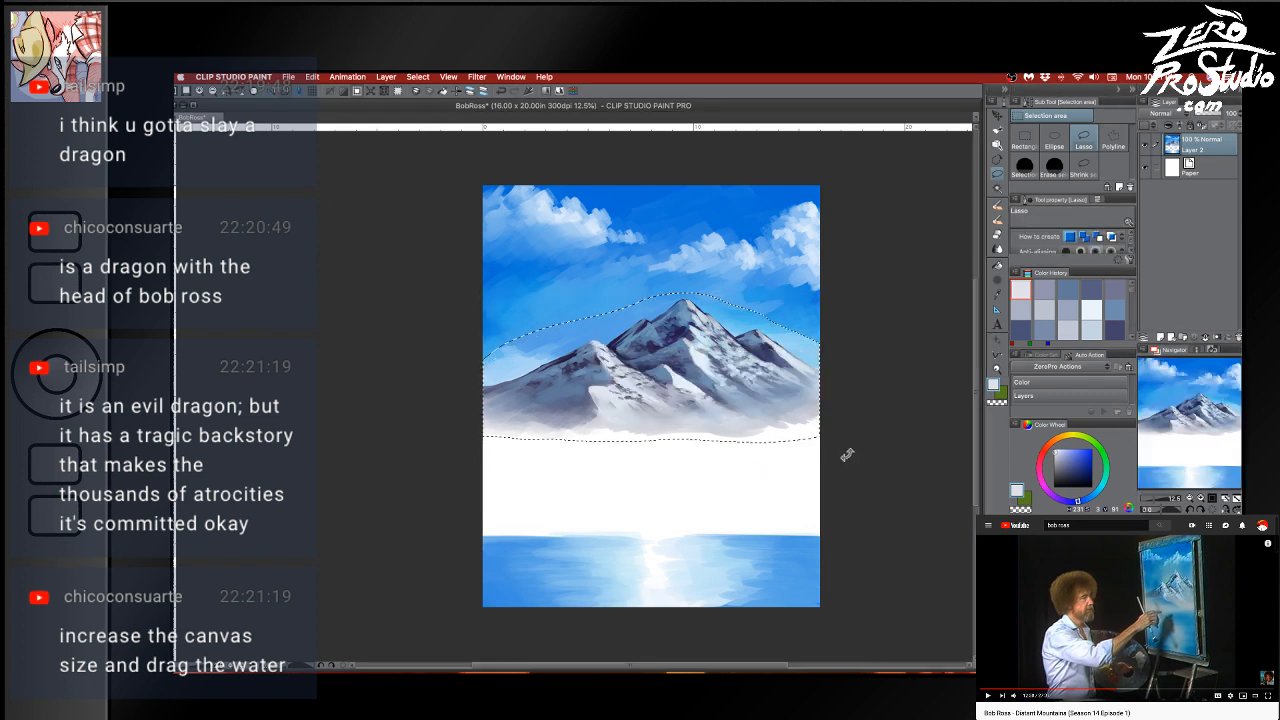
pyautogui.press('super+s')
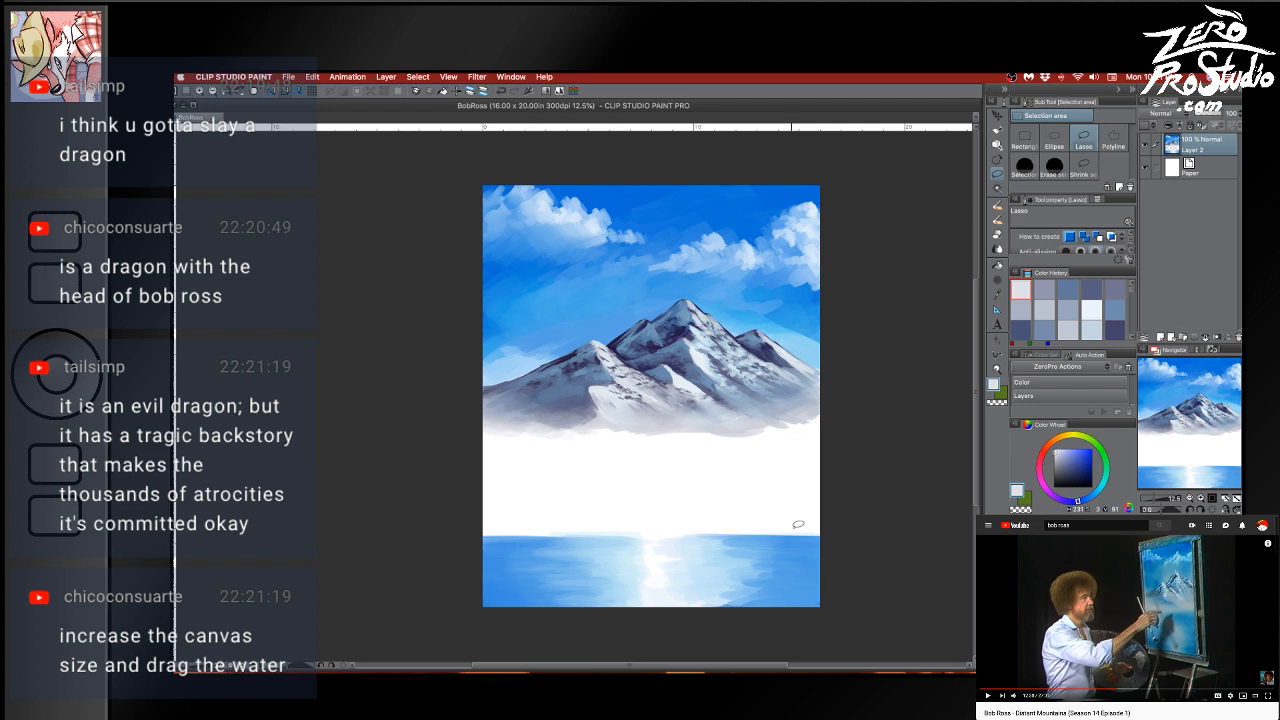
# Paint sampled light and mid water blues over the left part of the white gap between the mountains and the water
pyautogui.press('b')
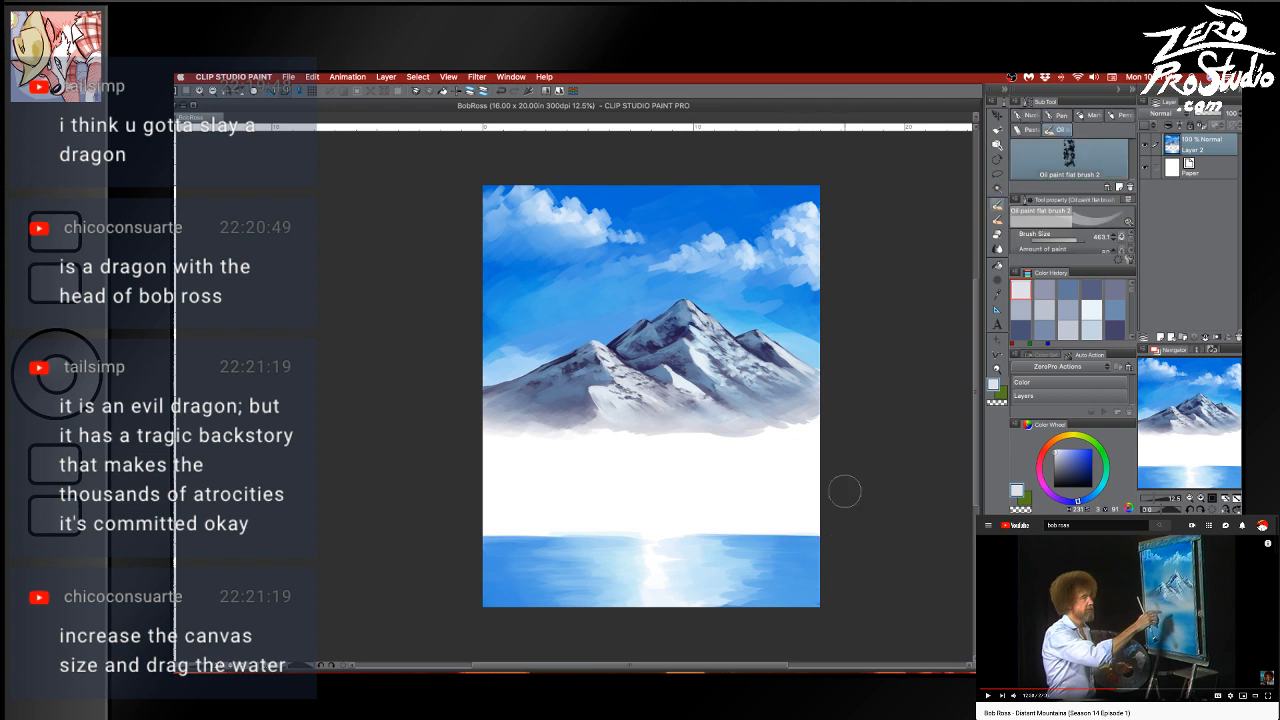
pyautogui.keyDown('alt'); pyautogui.click(783, 531); pyautogui.keyUp('alt')
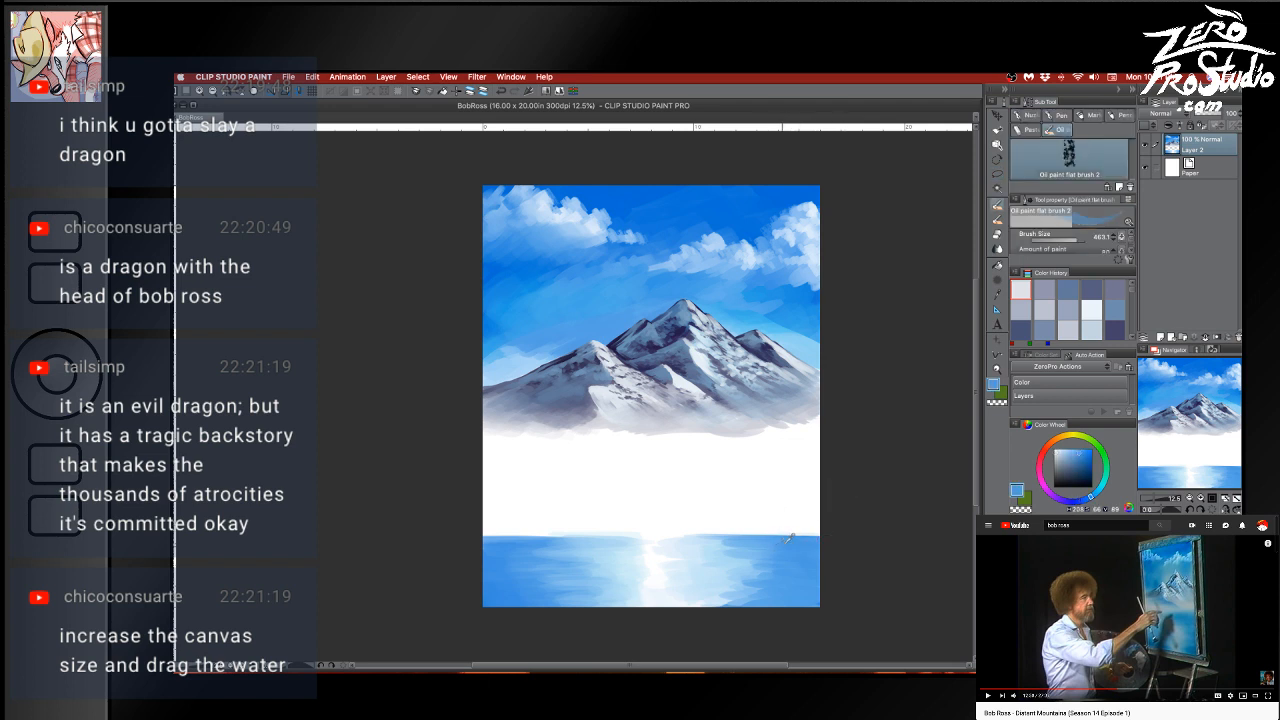
pyautogui.keyDown('alt'); pyautogui.click(632, 548); pyautogui.keyUp('alt')
pyautogui.moveTo(632, 548)
pyautogui.mouseDown()
pyautogui.moveTo(603, 521)
pyautogui.moveTo(669, 521)
pyautogui.moveTo(596, 533)
pyautogui.moveTo(649, 525)
pyautogui.moveTo(615, 508)
pyautogui.moveTo(632, 494)
pyautogui.moveTo(602, 483)
pyautogui.moveTo(612, 480)
pyautogui.moveTo(527, 464)
pyautogui.moveTo(568, 492)
pyautogui.moveTo(556, 537)
pyautogui.moveTo(549, 477)
pyautogui.moveTo(505, 455)
pyautogui.mouseUp()
pyautogui.keyDown('alt'); pyautogui.click(524, 540); pyautogui.keyUp('alt')
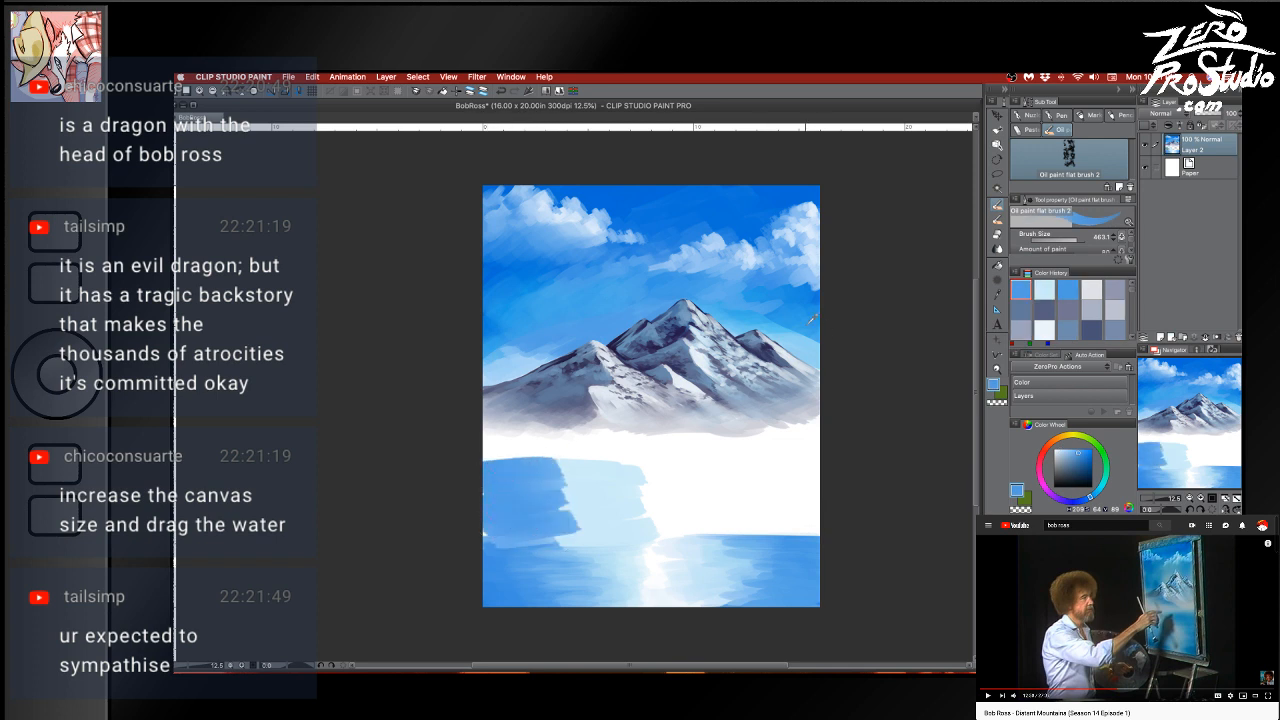
# Blend the sky above the left mountain with sampled light and deeper sky blues, setting the brush size to 429.9
pyautogui.keyDown('alt'); pyautogui.click(812, 318); pyautogui.keyUp('alt')
pyautogui.keyDown('alt'); pyautogui.click(805, 328); pyautogui.keyUp('alt')
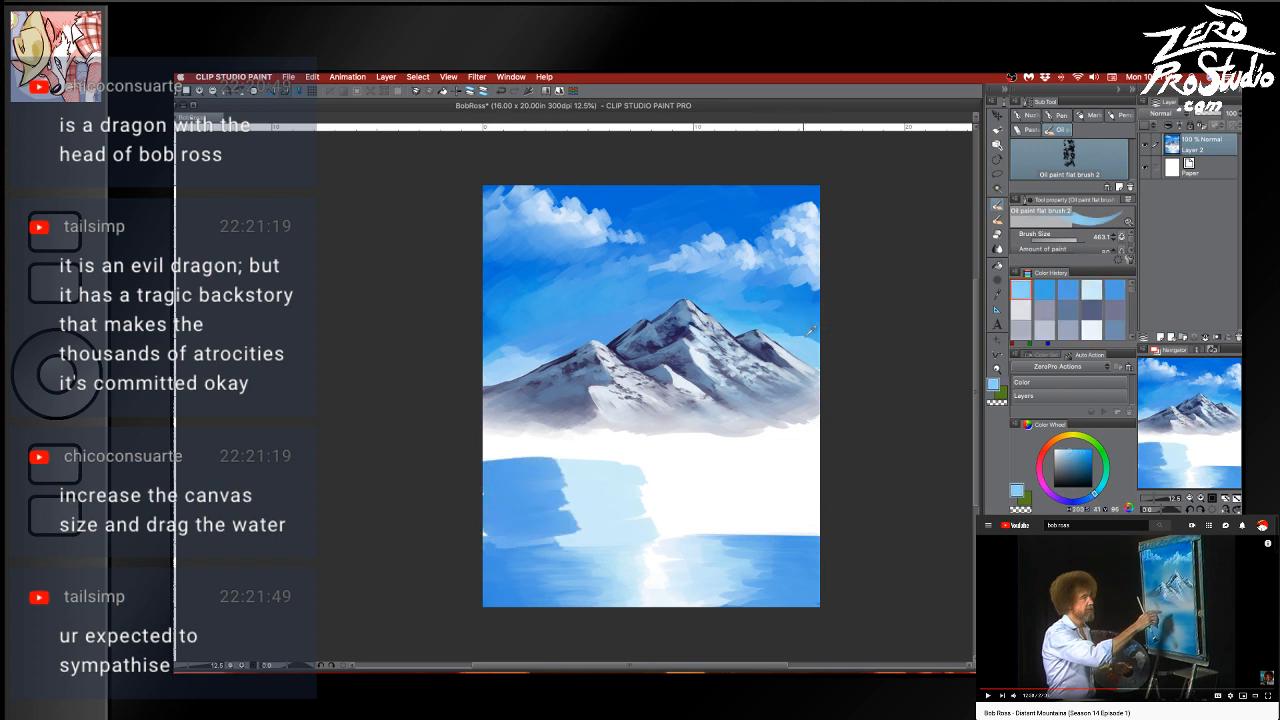
pyautogui.keyDown('alt'); pyautogui.click(811, 329); pyautogui.keyUp('alt')
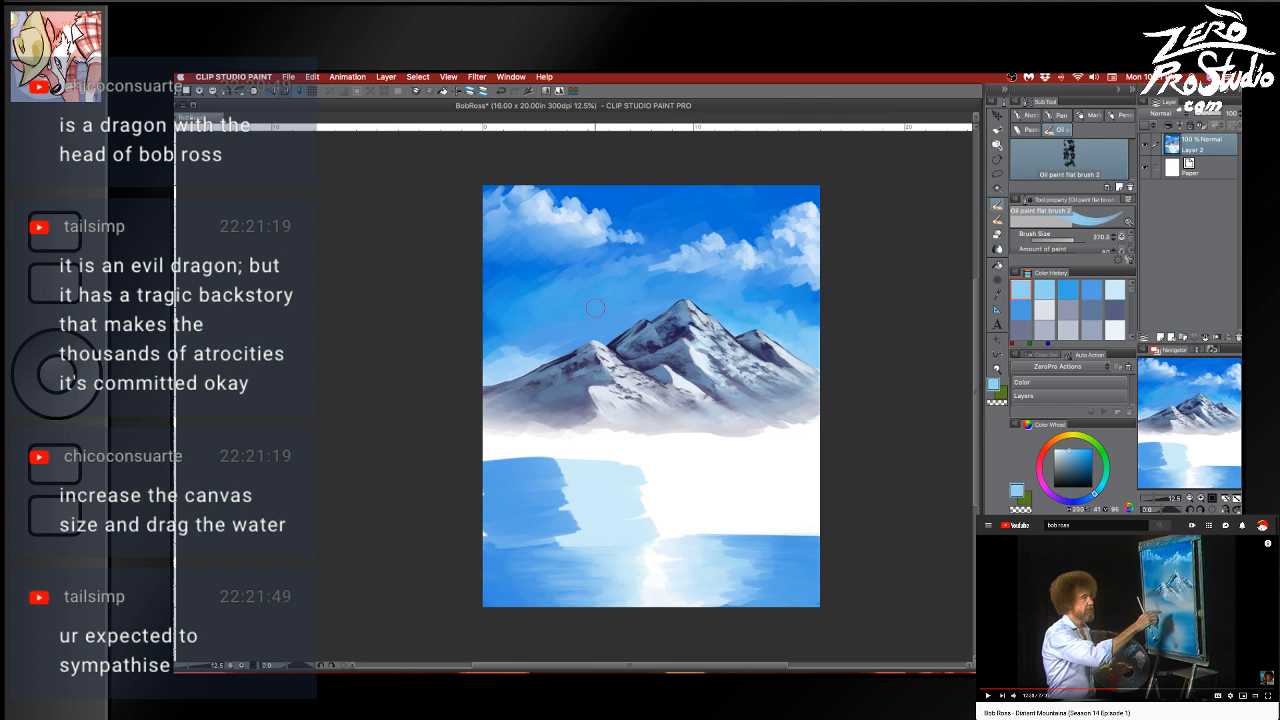
pyautogui.keyDown('alt'); pyautogui.click(517, 347); pyautogui.keyUp('alt')
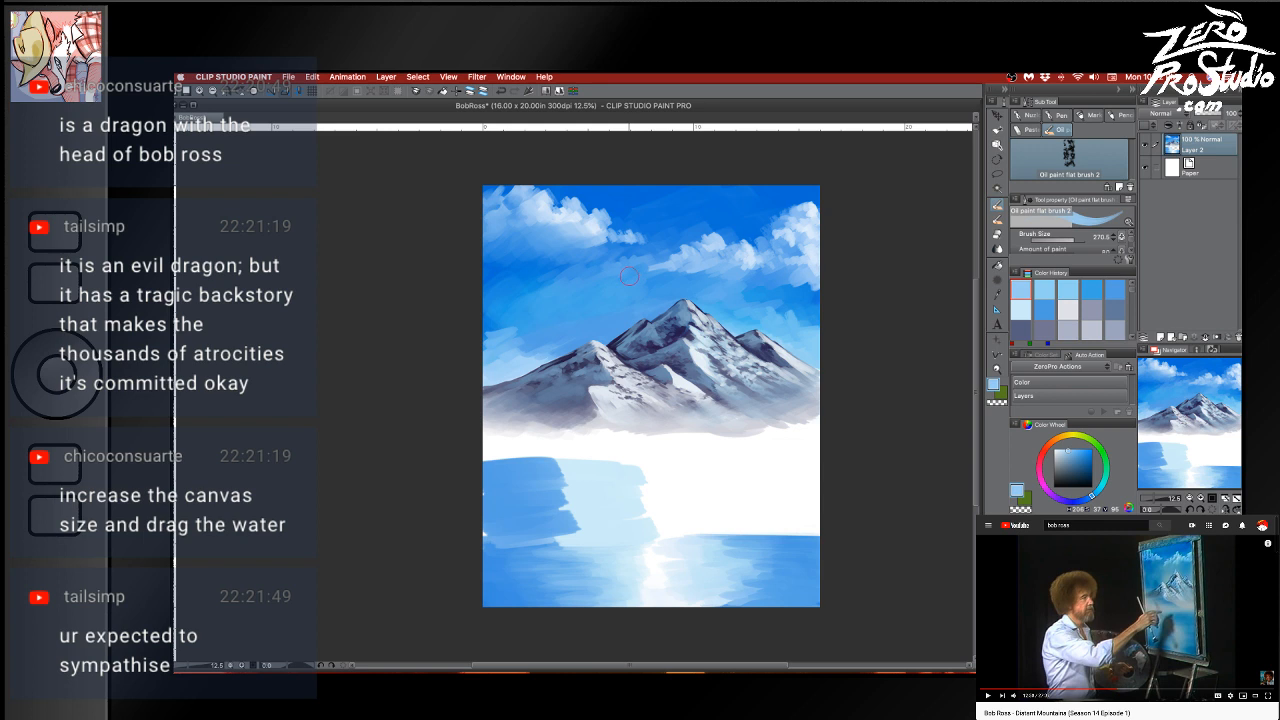
pyautogui.moveTo(537, 325); pyautogui.dragTo(492, 326)
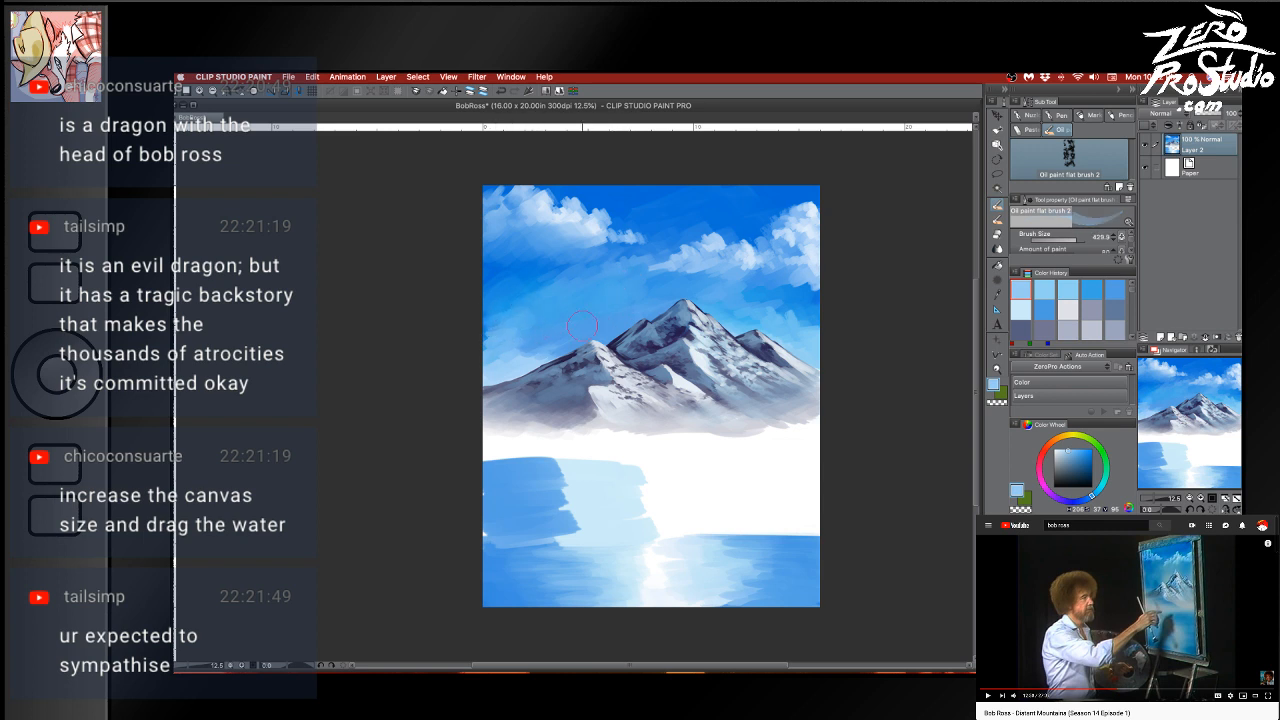
pyautogui.keyDown('alt'); pyautogui.click(625, 292); pyautogui.keyUp('alt')
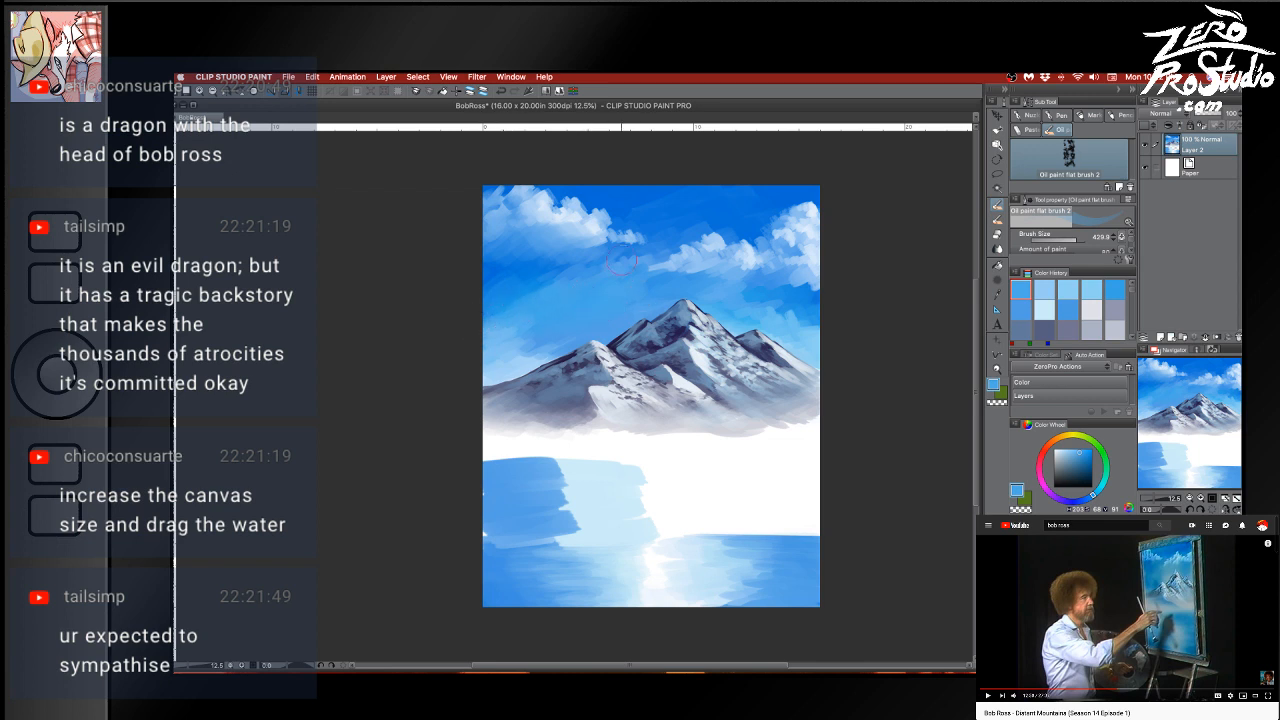
pyautogui.keyDown('alt'); pyautogui.click(540, 281); pyautogui.keyUp('alt')
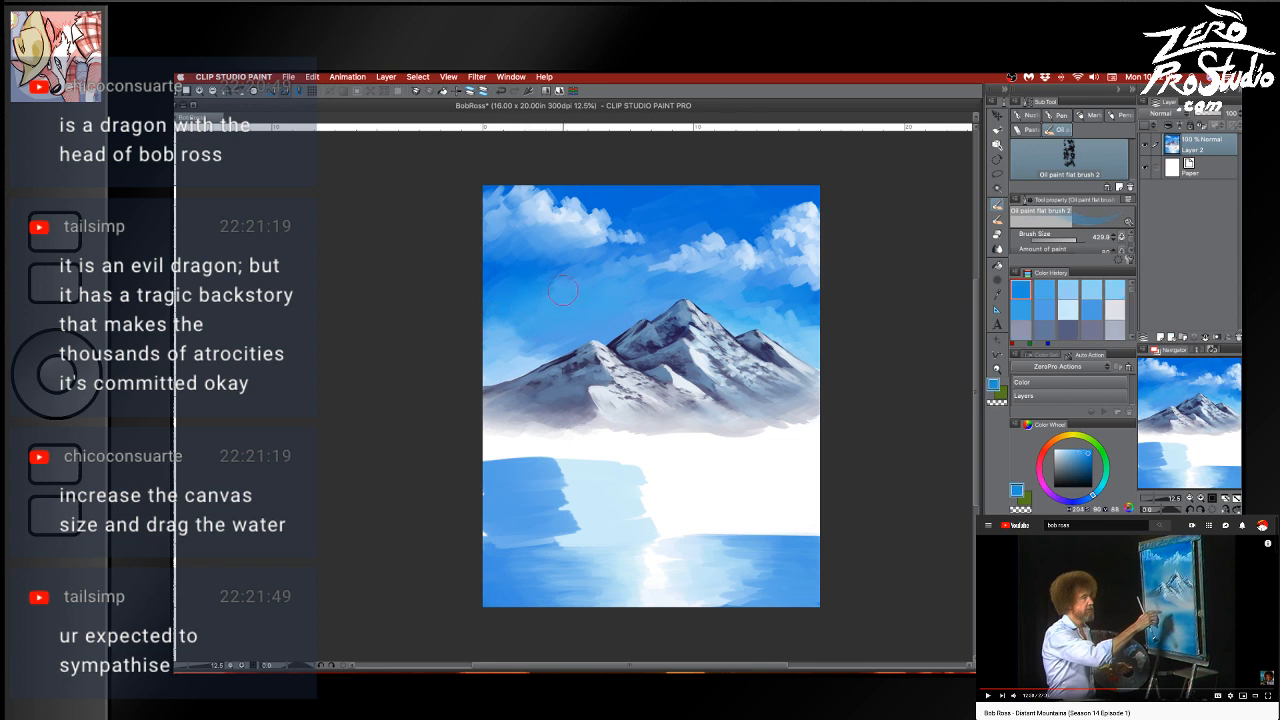
pyautogui.keyDown('alt'); pyautogui.click(531, 348); pyautogui.keyUp('alt')
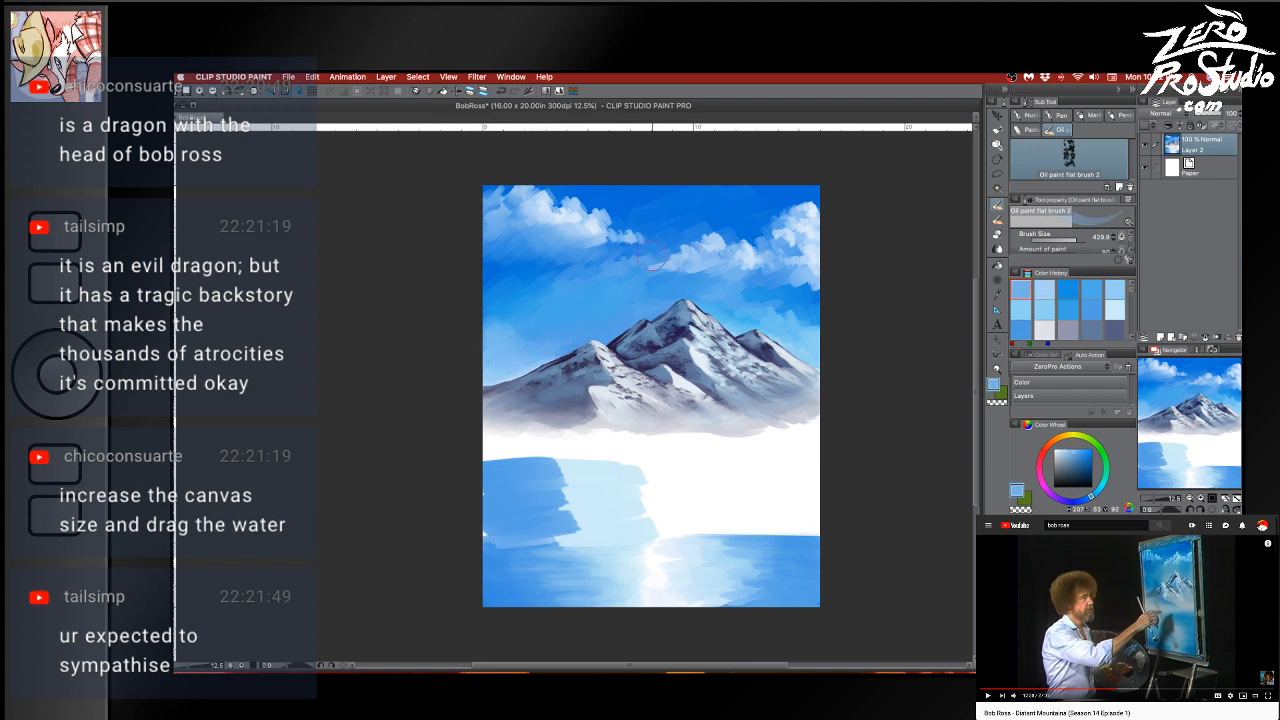
# Blend the sky around the central and right peaks with short strokes of sampled light and deeper blues
pyautogui.keyDown('alt'); pyautogui.click(650, 285); pyautogui.keyUp('alt')
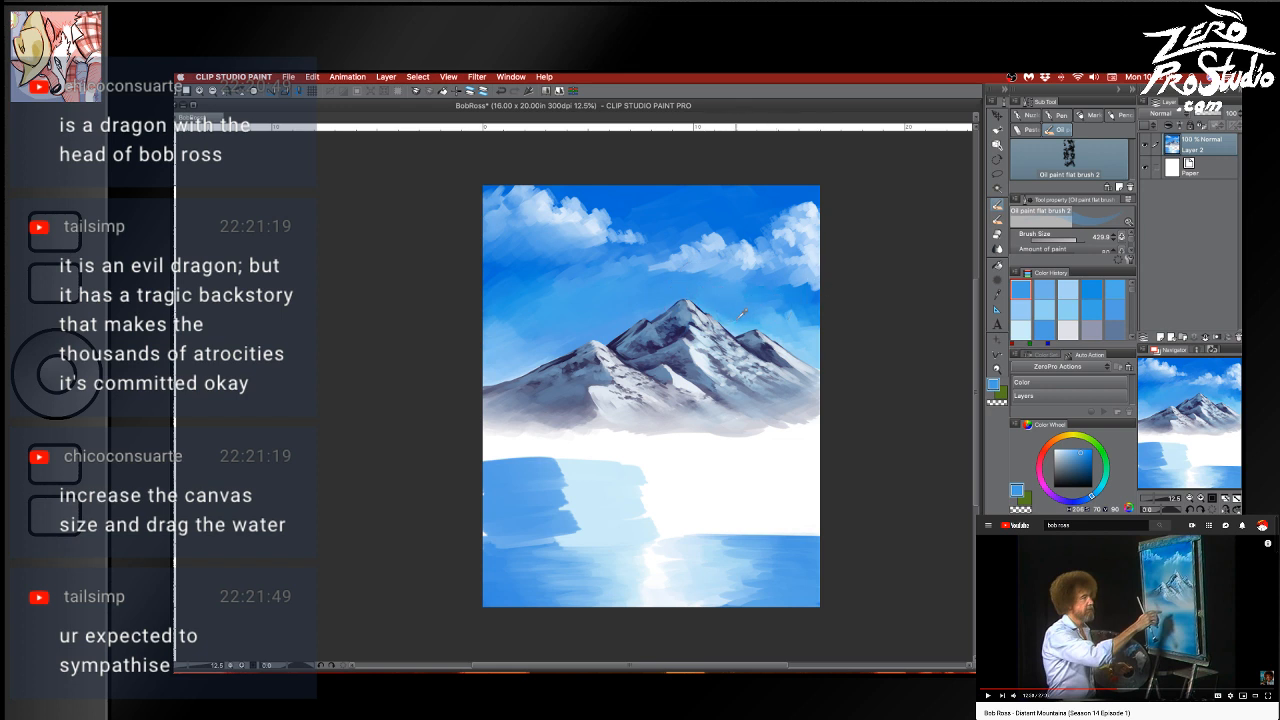
pyautogui.keyDown('alt'); pyautogui.click(726, 314); pyautogui.keyUp('alt')
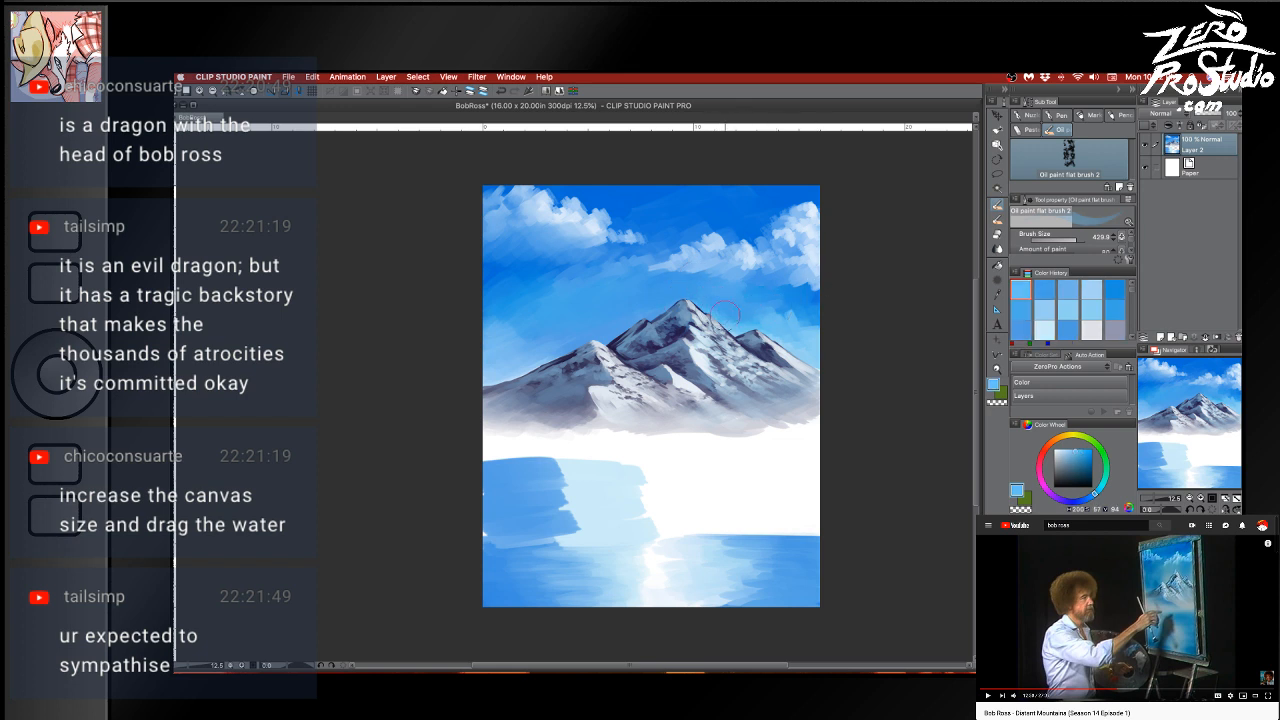
pyautogui.keyDown('alt'); pyautogui.click(789, 305); pyautogui.keyUp('alt')
pyautogui.moveTo(780, 312)
pyautogui.mouseDown()
pyautogui.moveTo(759, 290)
pyautogui.moveTo(786, 324)
pyautogui.mouseUp()
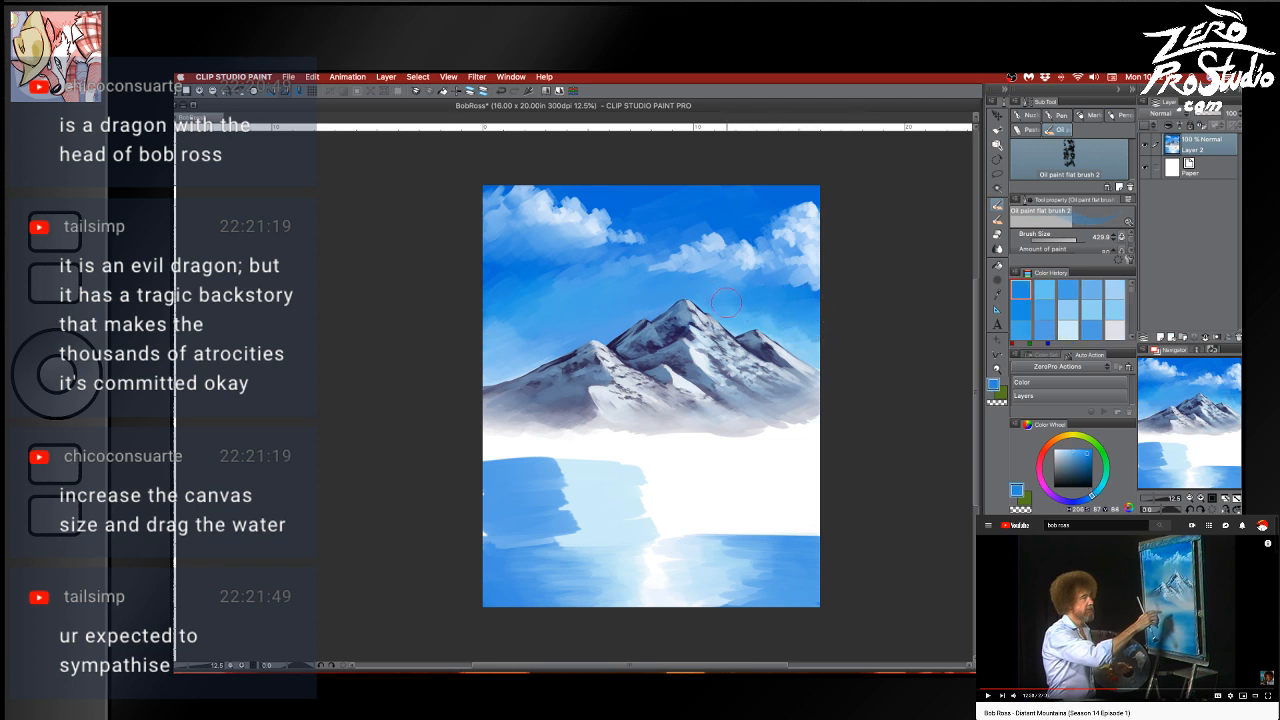
pyautogui.moveTo(789, 327); pyautogui.dragTo(840, 339)
pyautogui.moveTo(773, 316); pyautogui.dragTo(818, 333)
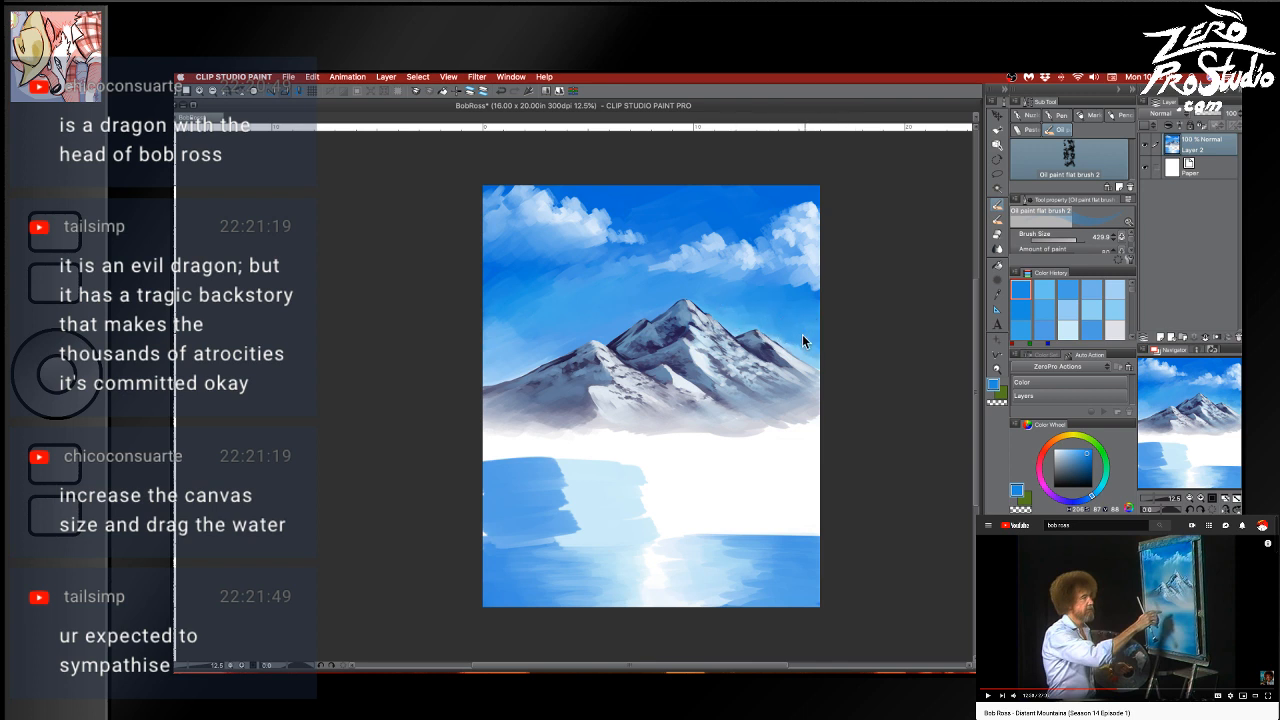
pyautogui.keyDown('alt'); pyautogui.click(765, 314); pyautogui.keyUp('alt')
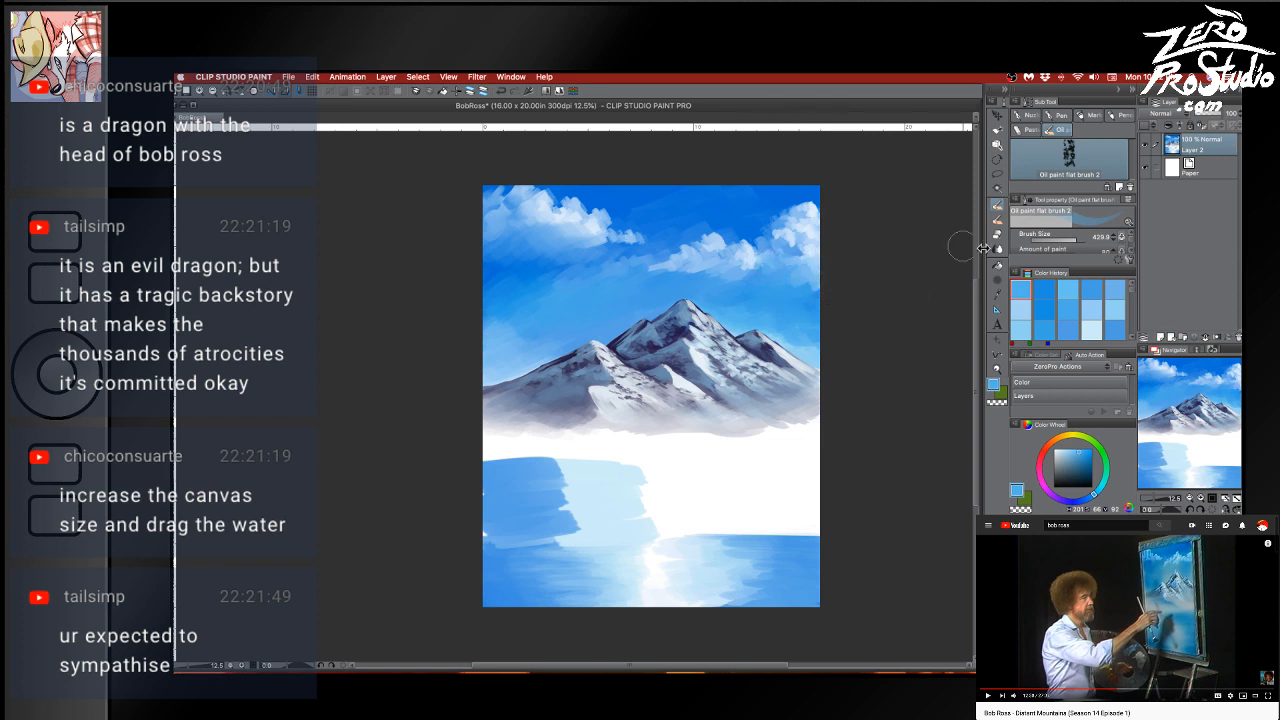
pyautogui.keyDown('alt'); pyautogui.click(799, 343); pyautogui.keyUp('alt')
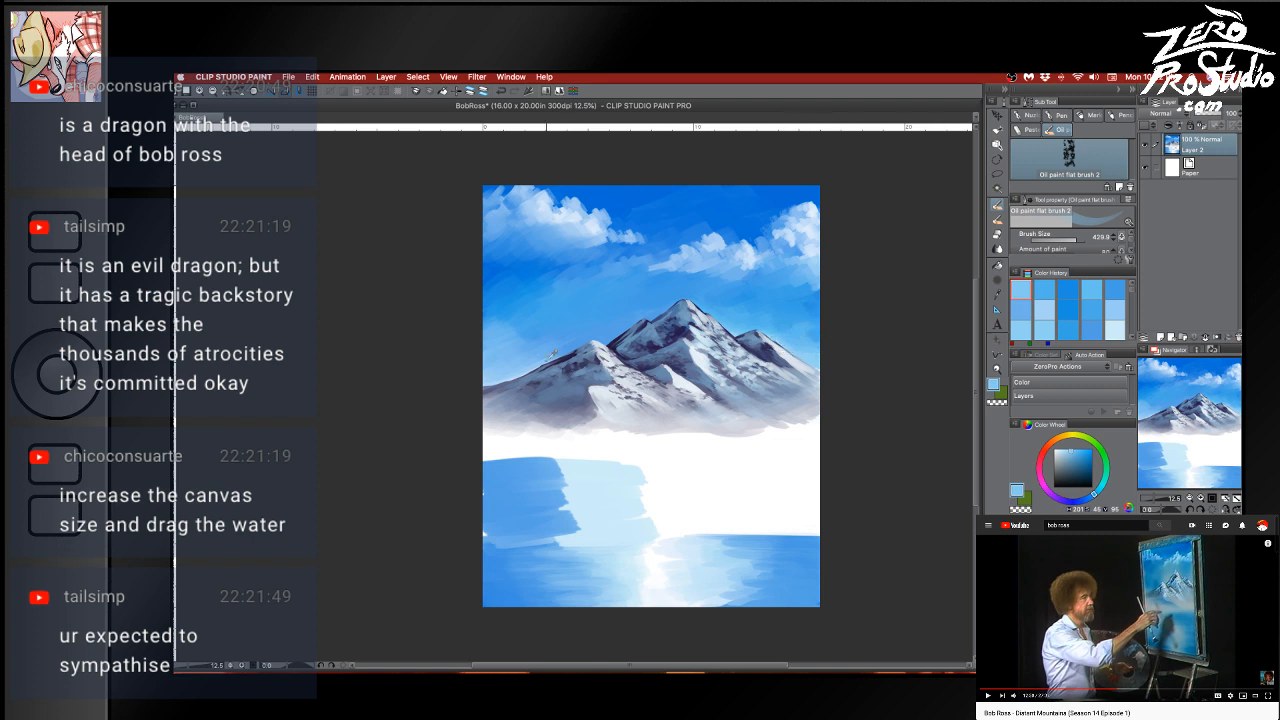
# Enlarge the brush to 717.4 and extend the left water up toward the mountain base, with a paler blue reflection toward the centre
pyautogui.keyDown('alt'); pyautogui.click(529, 485); pyautogui.keyUp('alt')
pyautogui.moveTo(531, 472)
pyautogui.mouseDown()
pyautogui.moveTo(468, 467)
pyautogui.moveTo(531, 460)
pyautogui.moveTo(480, 454)
pyautogui.moveTo(555, 455)
pyautogui.moveTo(494, 477)
pyautogui.moveTo(527, 523)
pyautogui.moveTo(525, 506)
pyautogui.moveTo(472, 510)
pyautogui.moveTo(501, 551)
pyautogui.moveTo(479, 550)
pyautogui.moveTo(553, 546)
pyautogui.moveTo(558, 527)
pyautogui.moveTo(521, 514)
pyautogui.moveTo(564, 475)
pyautogui.moveTo(520, 462)
pyautogui.moveTo(544, 483)
pyautogui.moveTo(522, 516)
pyautogui.moveTo(614, 526)
pyautogui.moveTo(588, 544)
pyautogui.moveTo(563, 503)
pyautogui.moveTo(568, 484)
pyautogui.moveTo(542, 457)
pyautogui.moveTo(636, 456)
pyautogui.moveTo(515, 463)
pyautogui.moveTo(648, 507)
pyautogui.moveTo(556, 536)
pyautogui.moveTo(533, 549)
pyautogui.moveTo(556, 567)
pyautogui.moveTo(531, 573)
pyautogui.moveTo(598, 589)
pyautogui.moveTo(664, 582)
pyautogui.mouseUp()
pyautogui.keyDown('alt'); pyautogui.click(539, 546); pyautogui.keyUp('alt')
pyautogui.keyDown('alt'); pyautogui.click(641, 480); pyautogui.keyUp('alt')
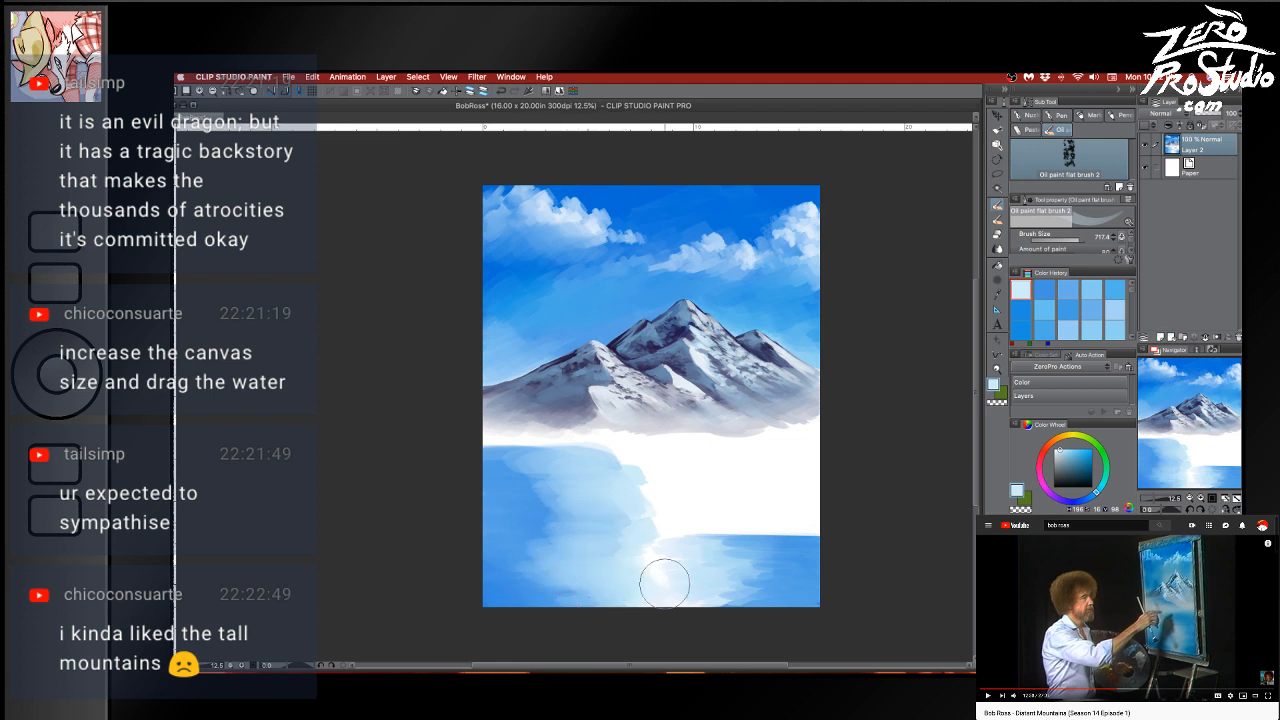
pyautogui.keyDown('alt'); pyautogui.click(603, 507); pyautogui.keyUp('alt')
pyautogui.moveTo(552, 505)
pyautogui.mouseDown()
pyautogui.moveTo(556, 549)
pyautogui.moveTo(501, 565)
pyautogui.moveTo(564, 579)
pyautogui.moveTo(552, 591)
pyautogui.moveTo(616, 556)
pyautogui.moveTo(551, 526)
pyautogui.moveTo(553, 504)
pyautogui.moveTo(515, 488)
pyautogui.moveTo(566, 472)
pyautogui.mouseUp()
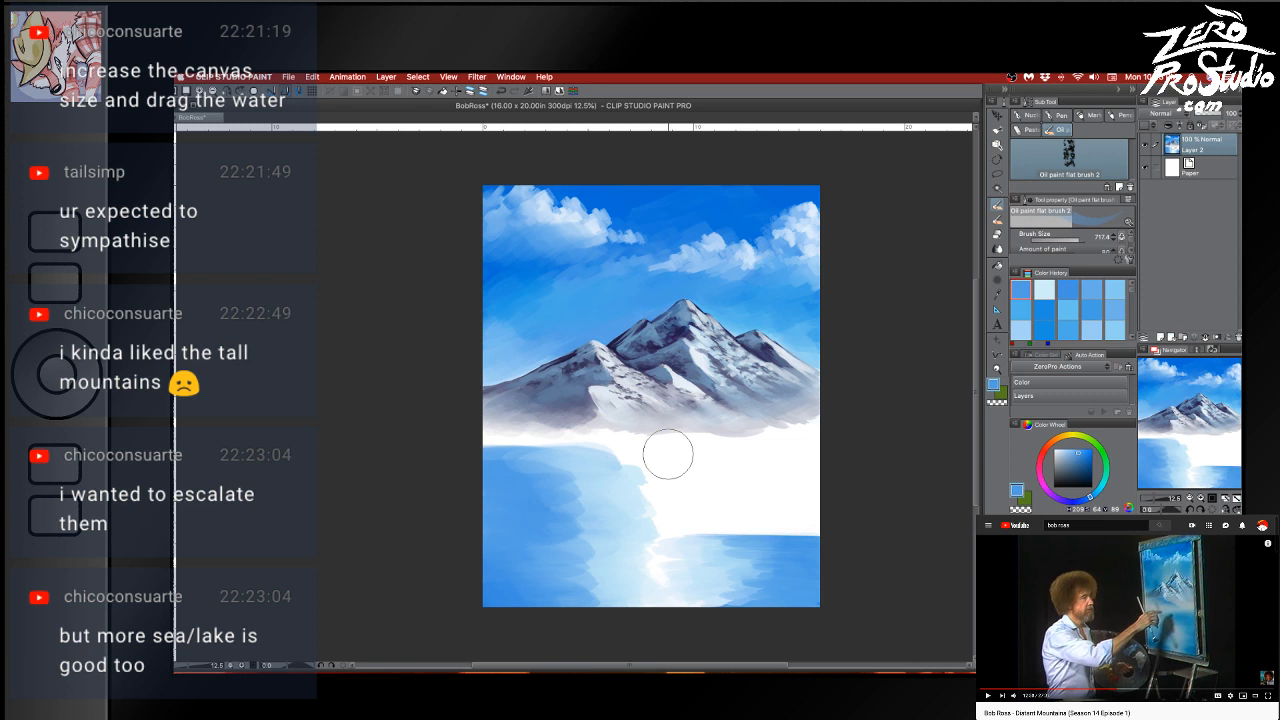
pyautogui.keyDown('alt'); pyautogui.click(591, 460); pyautogui.keyUp('alt')
pyautogui.moveTo(591, 460)
pyautogui.mouseDown()
pyautogui.moveTo(603, 457)
pyautogui.moveTo(586, 463)
pyautogui.moveTo(589, 452)
pyautogui.mouseUp()
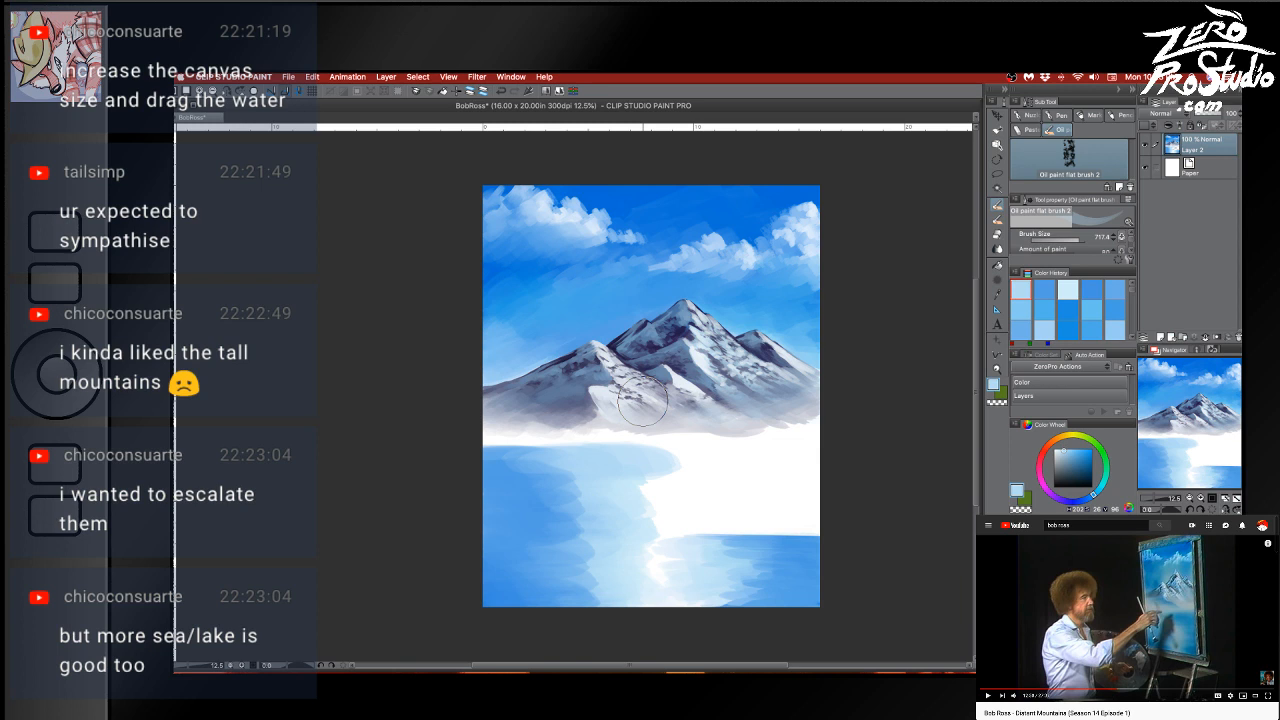
# Fill the right side of the white gap with sampled water blues up to the mist, and undo the last stroke
pyautogui.keyDown('alt'); pyautogui.click(806, 536); pyautogui.keyUp('alt')
pyautogui.moveTo(806, 536)
pyautogui.mouseDown()
pyautogui.moveTo(766, 514)
pyautogui.moveTo(720, 515)
pyautogui.moveTo(837, 486)
pyautogui.moveTo(718, 476)
pyautogui.moveTo(810, 460)
pyautogui.moveTo(674, 450)
pyautogui.moveTo(804, 458)
pyautogui.moveTo(670, 470)
pyautogui.moveTo(815, 500)
pyautogui.moveTo(690, 520)
pyautogui.moveTo(745, 535)
pyautogui.moveTo(864, 530)
pyautogui.mouseUp()
pyautogui.keyDown('alt'); pyautogui.click(744, 556); pyautogui.keyUp('alt')
pyautogui.moveTo(744, 556)
pyautogui.mouseDown()
pyautogui.moveTo(714, 559)
pyautogui.moveTo(736, 542)
pyautogui.moveTo(735, 516)
pyautogui.moveTo(706, 489)
pyautogui.moveTo(632, 473)
pyautogui.moveTo(783, 456)
pyautogui.moveTo(668, 463)
pyautogui.moveTo(725, 456)
pyautogui.moveTo(712, 458)
pyautogui.moveTo(818, 467)
pyautogui.moveTo(704, 441)
pyautogui.moveTo(664, 466)
pyautogui.moveTo(621, 456)
pyautogui.moveTo(798, 453)
pyautogui.moveTo(791, 471)
pyautogui.moveTo(682, 468)
pyautogui.moveTo(671, 479)
pyautogui.moveTo(742, 491)
pyautogui.mouseUp()
pyautogui.press('super+z')
# With the brush at 349.1, define the right waterline and blend the upper right water with horizontal strokes of sampled blues
pyautogui.keyDown('alt'); pyautogui.click(804, 452); pyautogui.keyUp('alt')
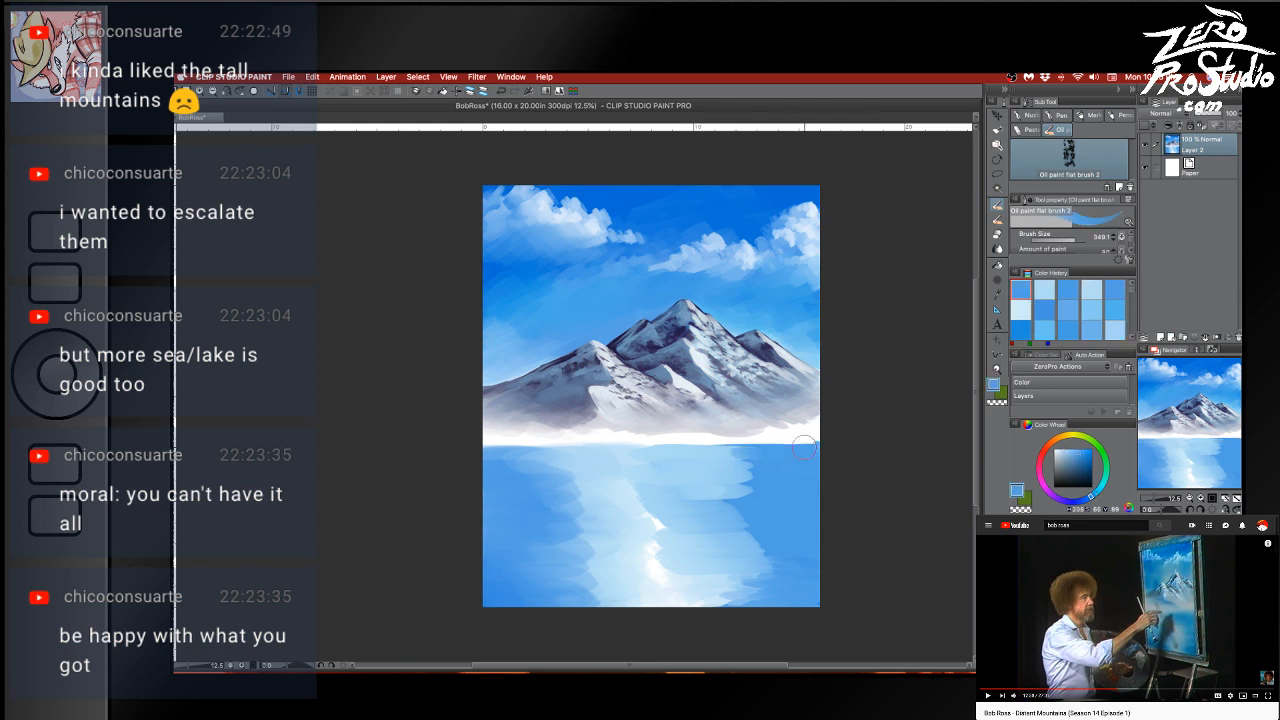
pyautogui.moveTo(804, 447); pyautogui.dragTo(647, 451)
pyautogui.moveTo(848, 444); pyautogui.dragTo(627, 447)
pyautogui.moveTo(828, 467)
pyautogui.mouseDown()
pyautogui.moveTo(676, 463)
pyautogui.moveTo(764, 477)
pyautogui.moveTo(706, 478)
pyautogui.mouseUp()
pyautogui.moveTo(820, 491); pyautogui.dragTo(697, 493)
pyautogui.keyDown('alt'); pyautogui.click(722, 455); pyautogui.keyUp('alt')
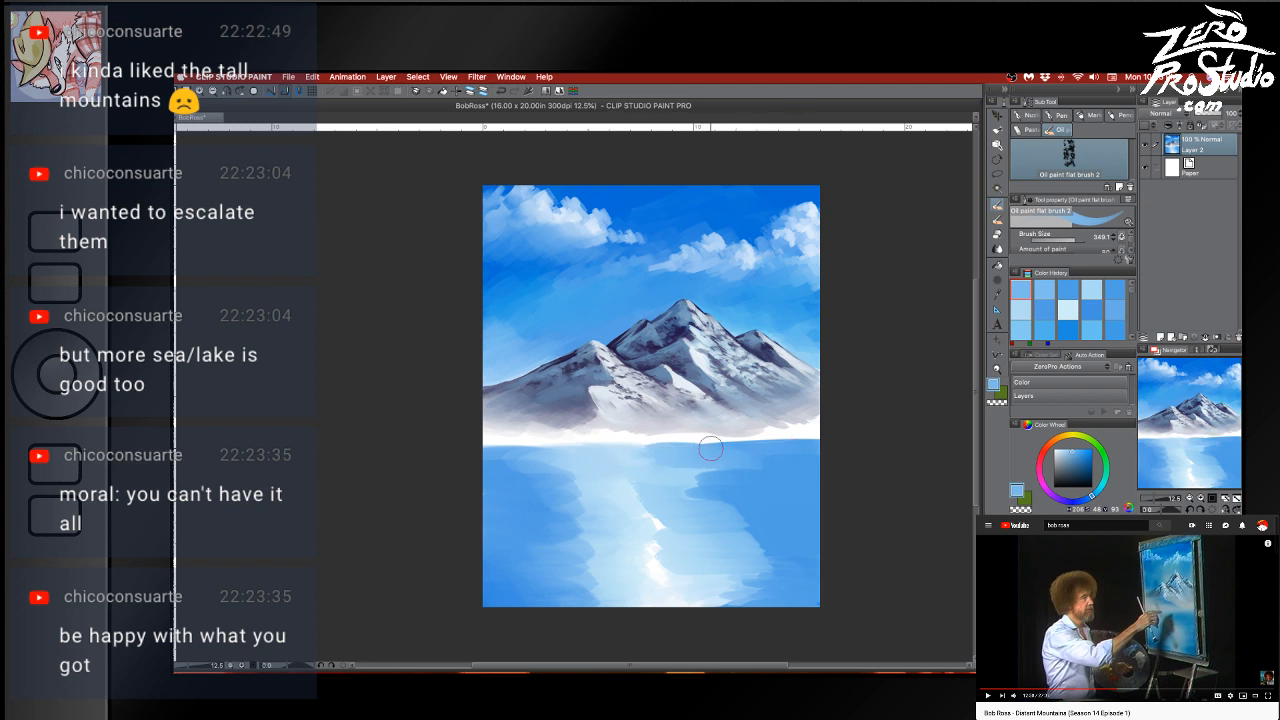
pyautogui.moveTo(708, 448)
pyautogui.mouseDown()
pyautogui.moveTo(756, 445)
pyautogui.moveTo(660, 484)
pyautogui.moveTo(750, 530)
pyautogui.moveTo(708, 546)
pyautogui.moveTo(712, 566)
pyautogui.moveTo(740, 577)
pyautogui.moveTo(724, 587)
pyautogui.moveTo(755, 605)
pyautogui.moveTo(768, 580)
pyautogui.moveTo(783, 594)
pyautogui.moveTo(738, 557)
pyautogui.moveTo(778, 532)
pyautogui.moveTo(742, 560)
pyautogui.moveTo(801, 583)
pyautogui.moveTo(800, 596)
pyautogui.moveTo(671, 601)
pyautogui.moveTo(787, 543)
pyautogui.moveTo(717, 502)
pyautogui.mouseUp()
# Break up the right edge of the reflection with horizontal strokes of sampled water blue and lighter blue
pyautogui.keyDown('alt'); pyautogui.click(804, 550); pyautogui.keyUp('alt')
pyautogui.moveTo(861, 469)
pyautogui.mouseDown()
pyautogui.moveTo(742, 467)
pyautogui.moveTo(715, 497)
pyautogui.mouseUp()
pyautogui.keyDown('alt'); pyautogui.click(665, 503); pyautogui.keyUp('alt')
pyautogui.moveTo(727, 587); pyautogui.dragTo(667, 587)
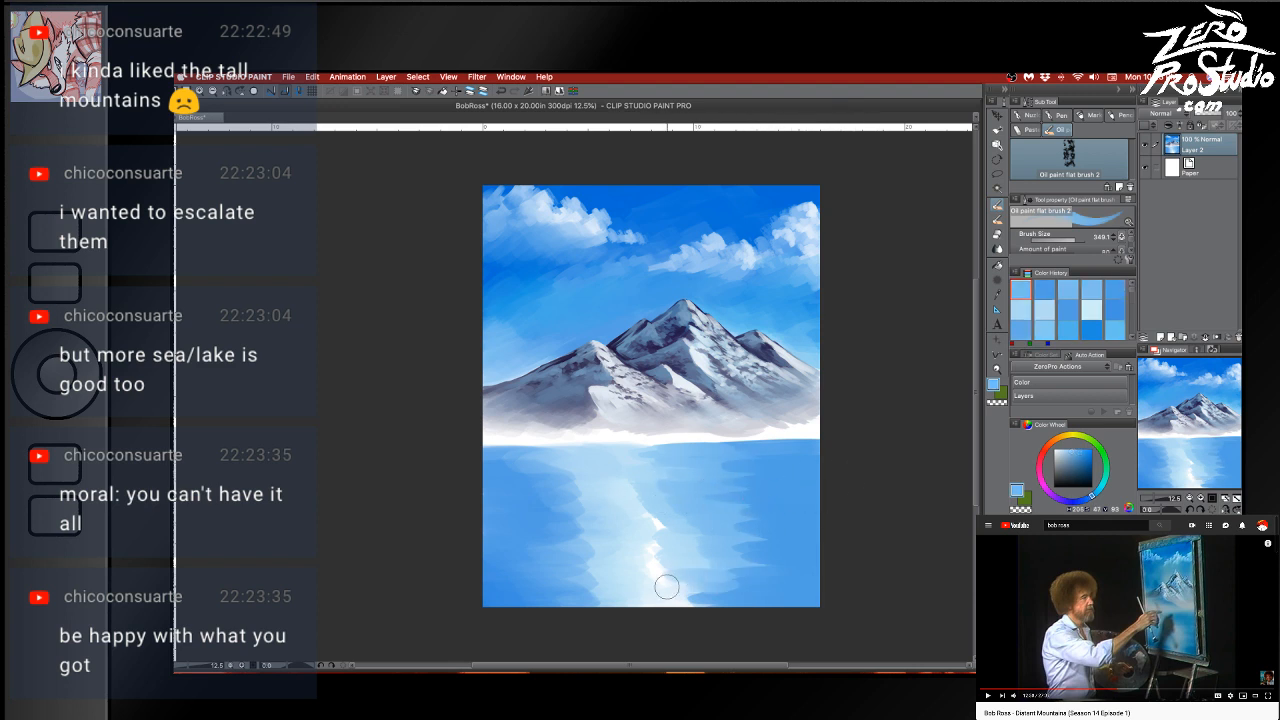
# Enlarge the brush to 476.7 and paint a bright white reflection down the middle of the water with sampled pale blues and white
pyautogui.keyDown('alt'); pyautogui.click(611, 505); pyautogui.keyUp('alt')
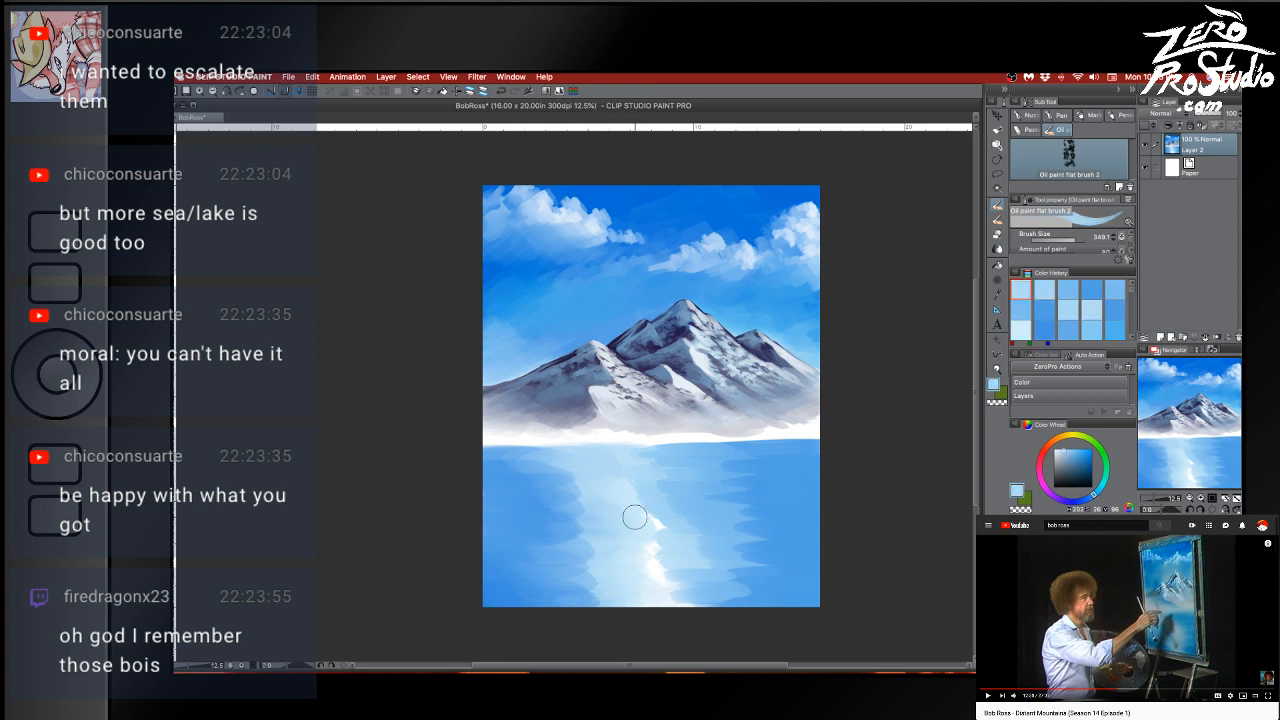
pyautogui.press(']')
pyautogui.keyDown('alt'); pyautogui.click(660, 546); pyautogui.keyUp('alt')
pyautogui.moveTo(660, 546)
pyautogui.mouseDown()
pyautogui.moveTo(658, 525)
pyautogui.moveTo(620, 503)
pyautogui.moveTo(625, 490)
pyautogui.moveTo(680, 503)
pyautogui.moveTo(620, 473)
pyautogui.mouseUp()
pyautogui.keyDown('alt'); pyautogui.click(670, 517); pyautogui.keyUp('alt')
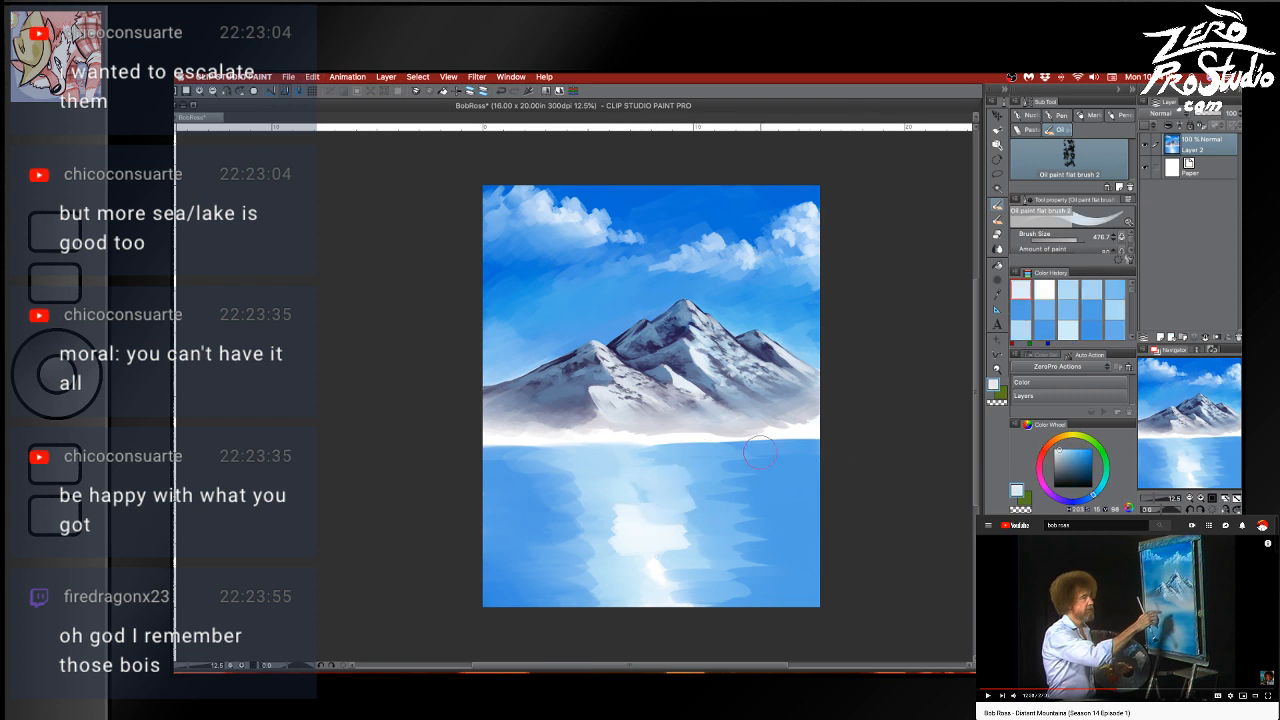
pyautogui.keyDown('alt'); pyautogui.click(645, 534); pyautogui.keyUp('alt')
pyautogui.moveTo(645, 532)
pyautogui.mouseDown()
pyautogui.moveTo(660, 511)
pyautogui.moveTo(582, 497)
pyautogui.moveTo(676, 478)
pyautogui.moveTo(550, 462)
pyautogui.moveTo(617, 456)
pyautogui.moveTo(651, 510)
pyautogui.moveTo(700, 530)
pyautogui.moveTo(617, 543)
pyautogui.moveTo(649, 571)
pyautogui.moveTo(629, 590)
pyautogui.moveTo(730, 596)
pyautogui.mouseUp()
# Narrow the white reflection and even out the water on both sides with horizontal strokes of sampled mid blue
pyautogui.keyDown('alt'); pyautogui.click(580, 515); pyautogui.keyUp('alt')
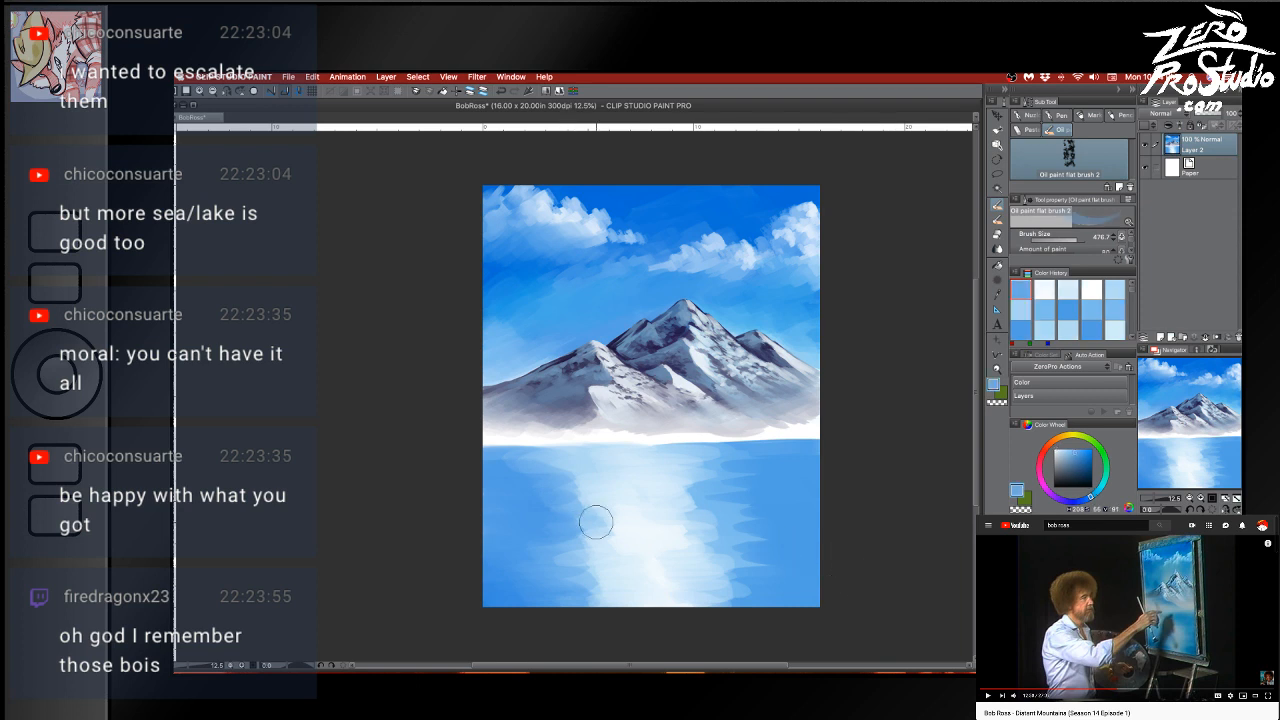
pyautogui.moveTo(594, 517)
pyautogui.mouseDown()
pyautogui.moveTo(525, 552)
pyautogui.moveTo(612, 560)
pyautogui.moveTo(633, 579)
pyautogui.moveTo(580, 587)
pyautogui.mouseUp()
pyautogui.moveTo(523, 477); pyautogui.dragTo(575, 460)
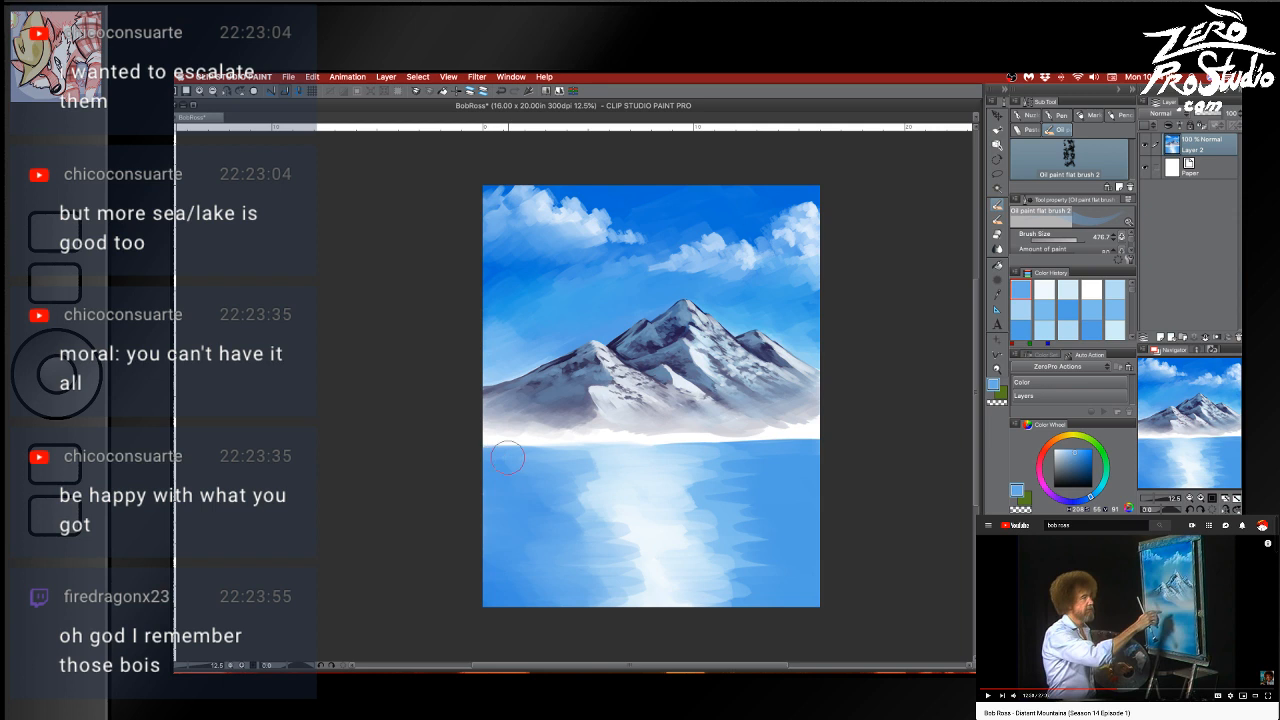
pyautogui.moveTo(728, 458)
pyautogui.mouseDown()
pyautogui.moveTo(741, 479)
pyautogui.moveTo(726, 494)
pyautogui.mouseUp()
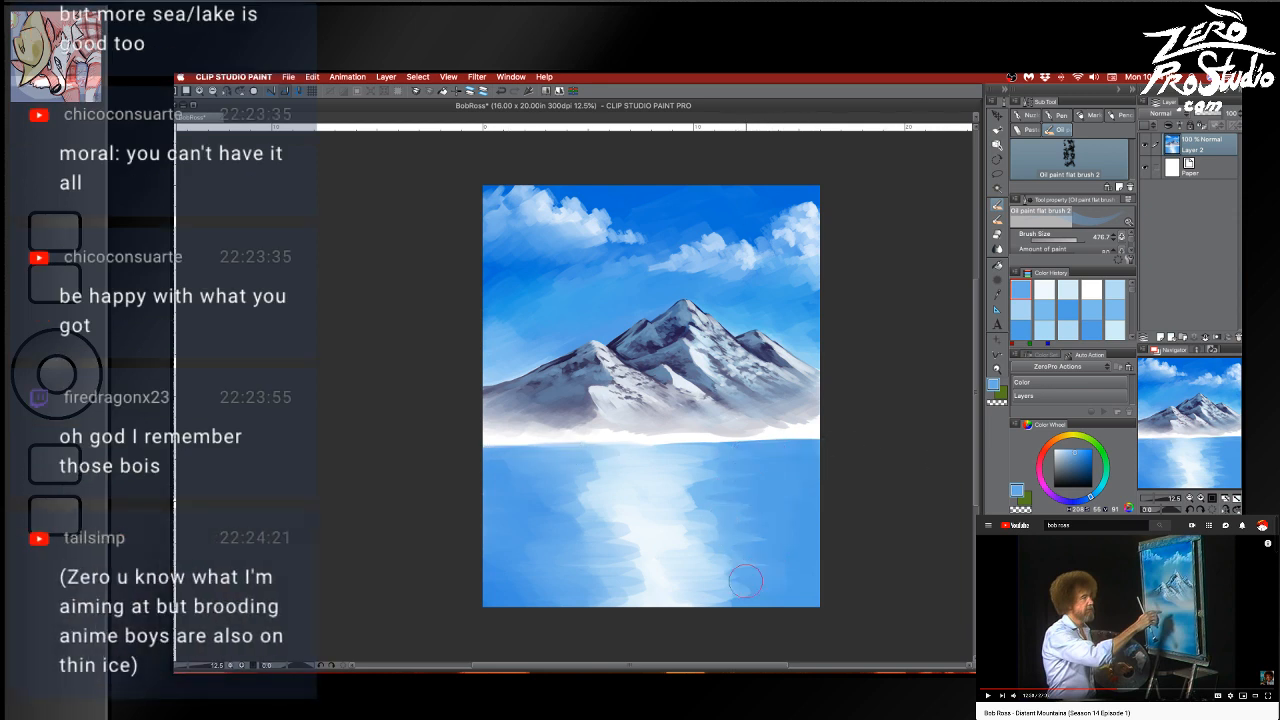
pyautogui.moveTo(786, 578); pyautogui.dragTo(733, 586)
# Choose a more saturated blue and deepen the right side of the water with horizontal strokes below the waterline
pyautogui.click(1083, 454)
pyautogui.click(838, 480)
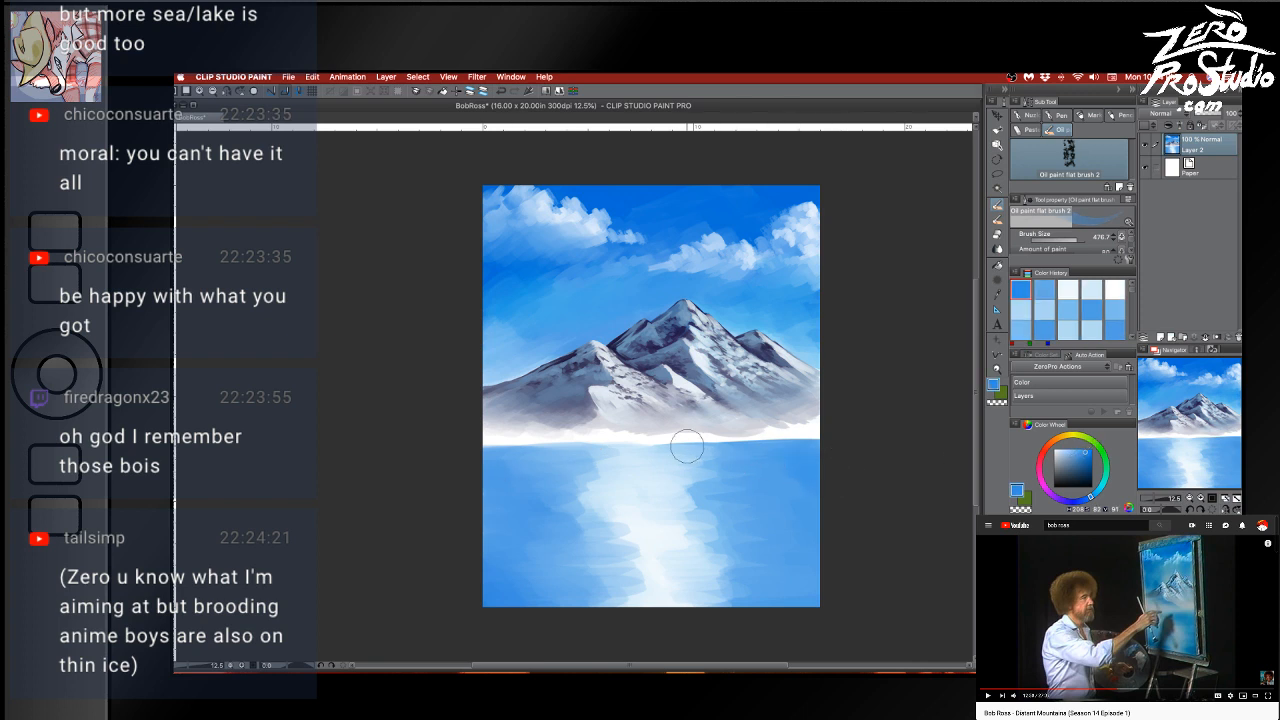
pyautogui.moveTo(776, 458); pyautogui.dragTo(706, 456)
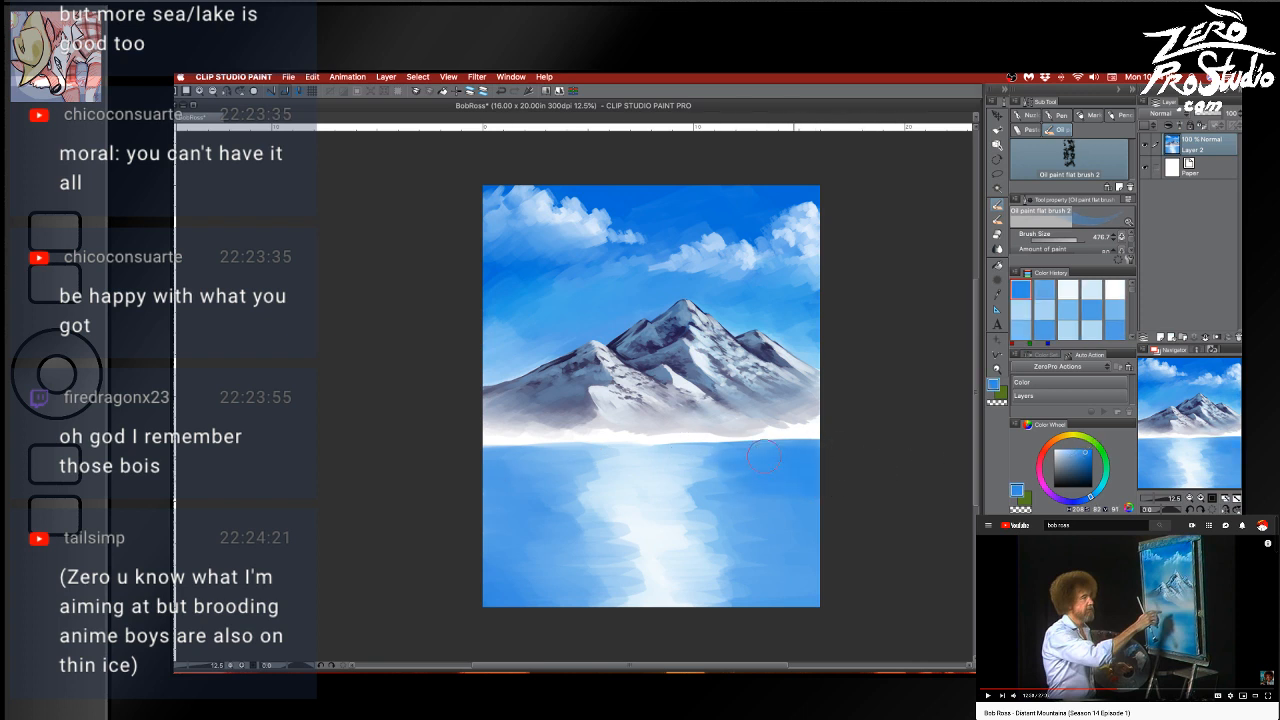
# Deepen the water below the waterline on the left with saturated blue, and paint cyan along both sides of the white reflection
pyautogui.moveTo(518, 466)
pyautogui.mouseDown()
pyautogui.moveTo(446, 457)
pyautogui.moveTo(581, 438)
pyautogui.moveTo(544, 452)
pyautogui.moveTo(485, 445)
pyautogui.moveTo(627, 448)
pyautogui.mouseUp()
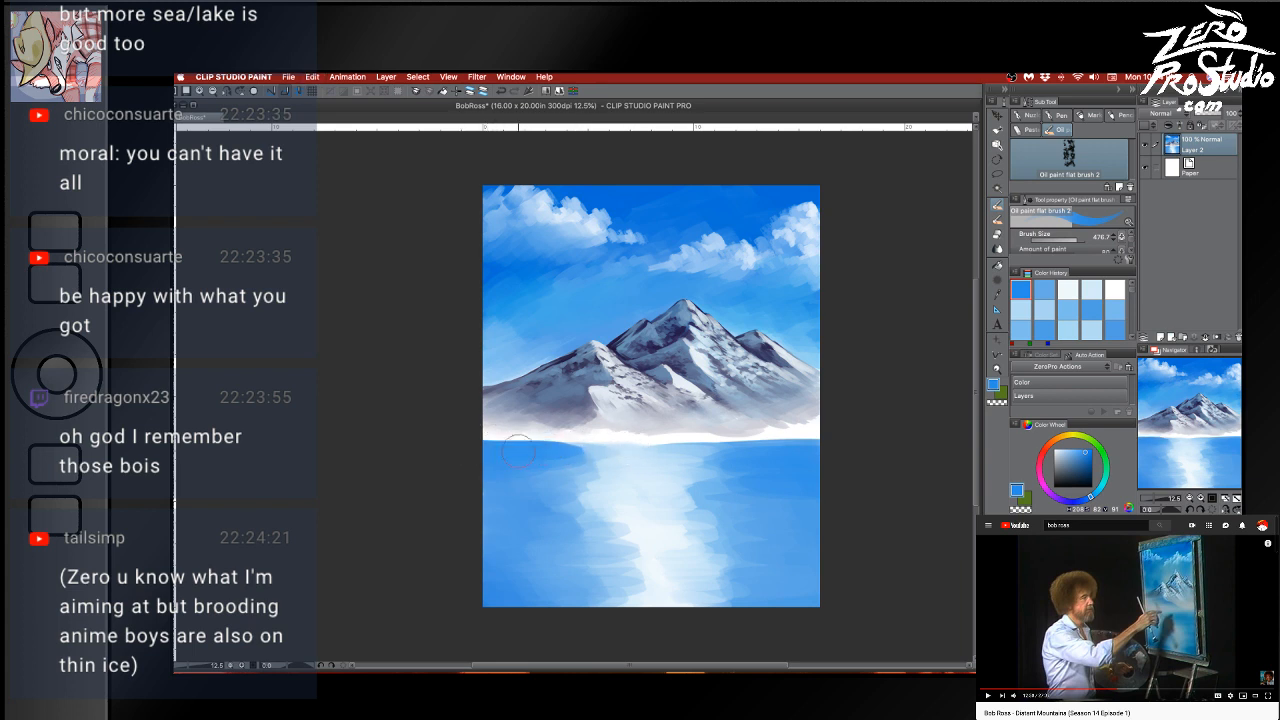
pyautogui.moveTo(518, 451); pyautogui.dragTo(551, 451)
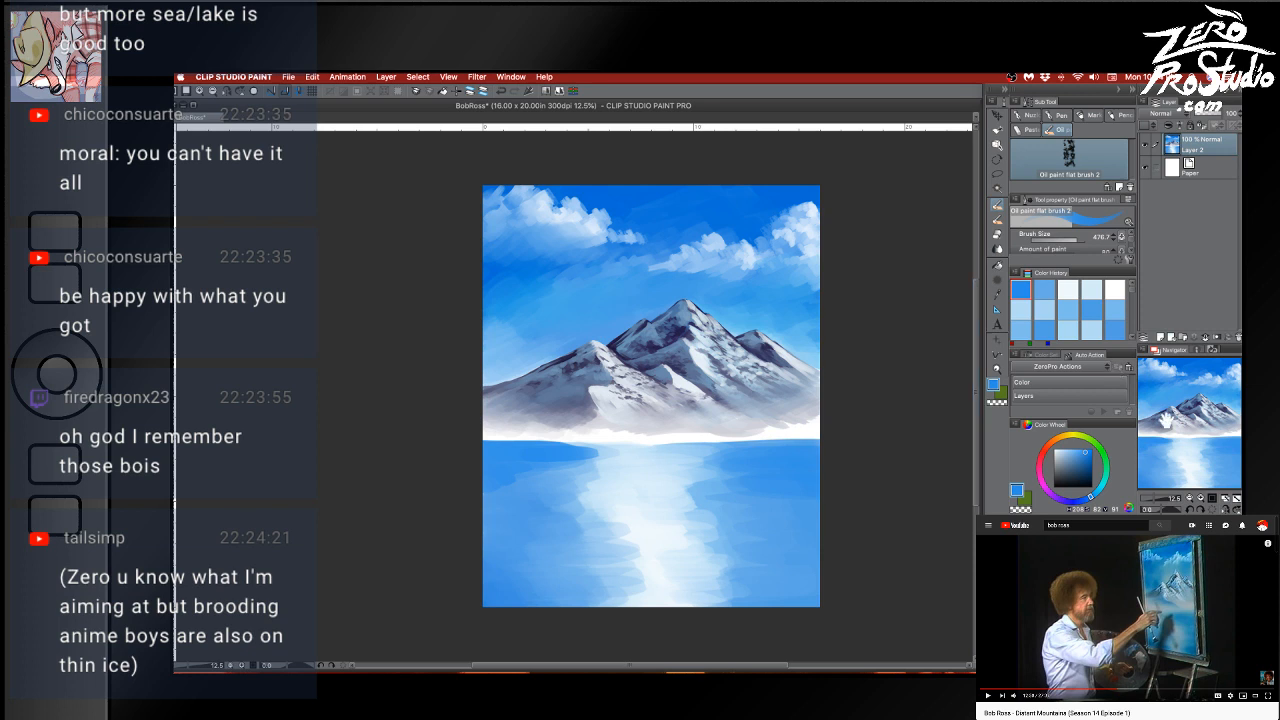
pyautogui.moveTo(1097, 494); pyautogui.dragTo(1101, 495)
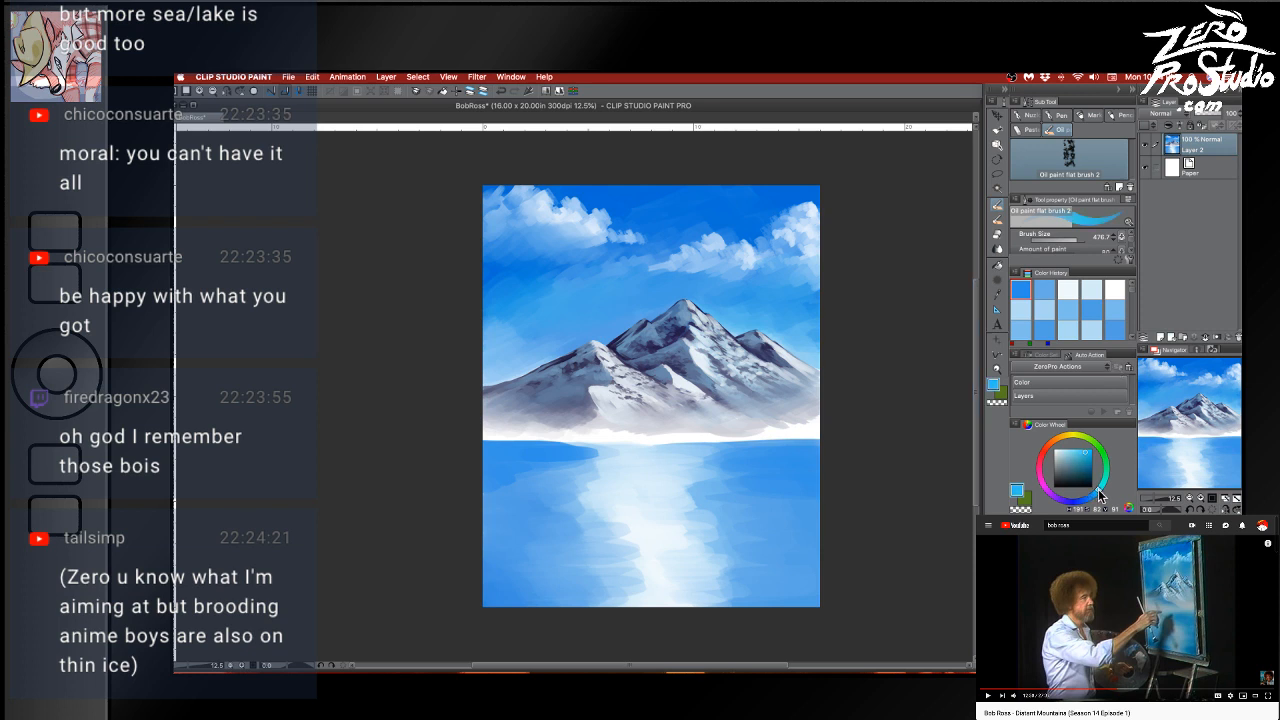
pyautogui.moveTo(745, 470); pyautogui.dragTo(765, 460)
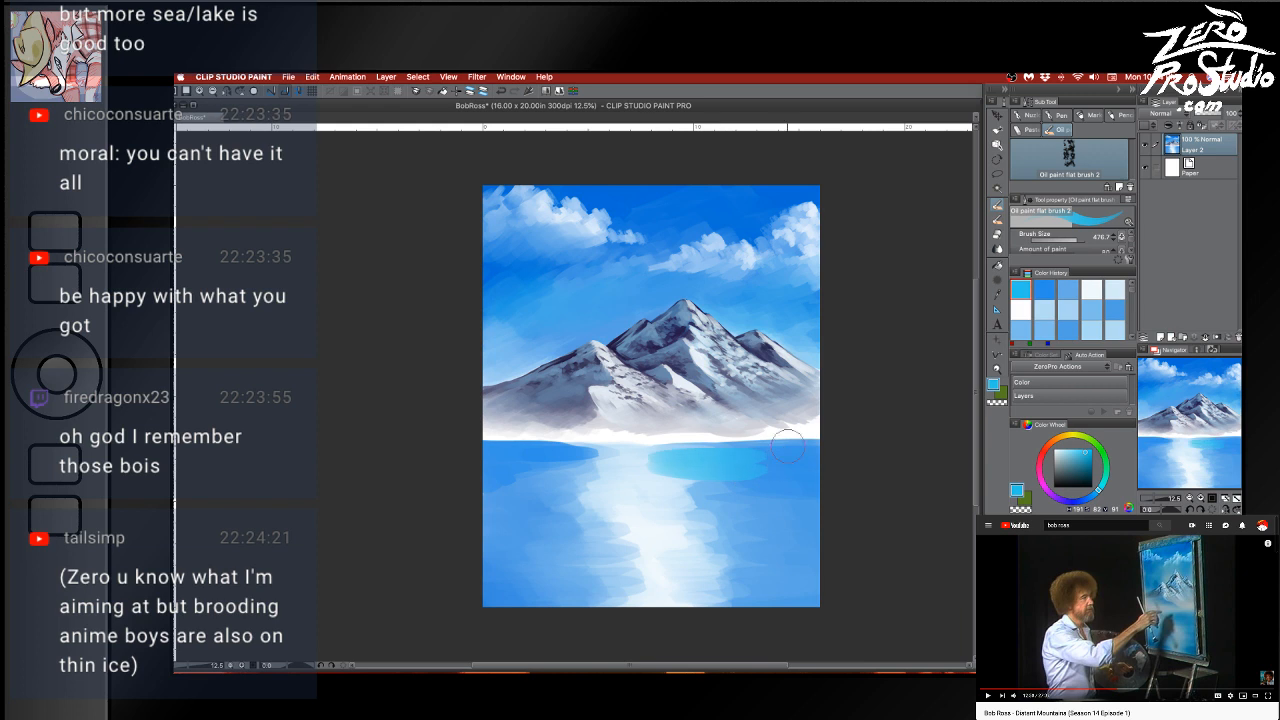
pyautogui.moveTo(713, 497)
pyautogui.mouseDown()
pyautogui.moveTo(724, 556)
pyautogui.moveTo(710, 572)
pyautogui.moveTo(717, 588)
pyautogui.moveTo(702, 603)
pyautogui.moveTo(687, 595)
pyautogui.moveTo(727, 586)
pyautogui.mouseUp()
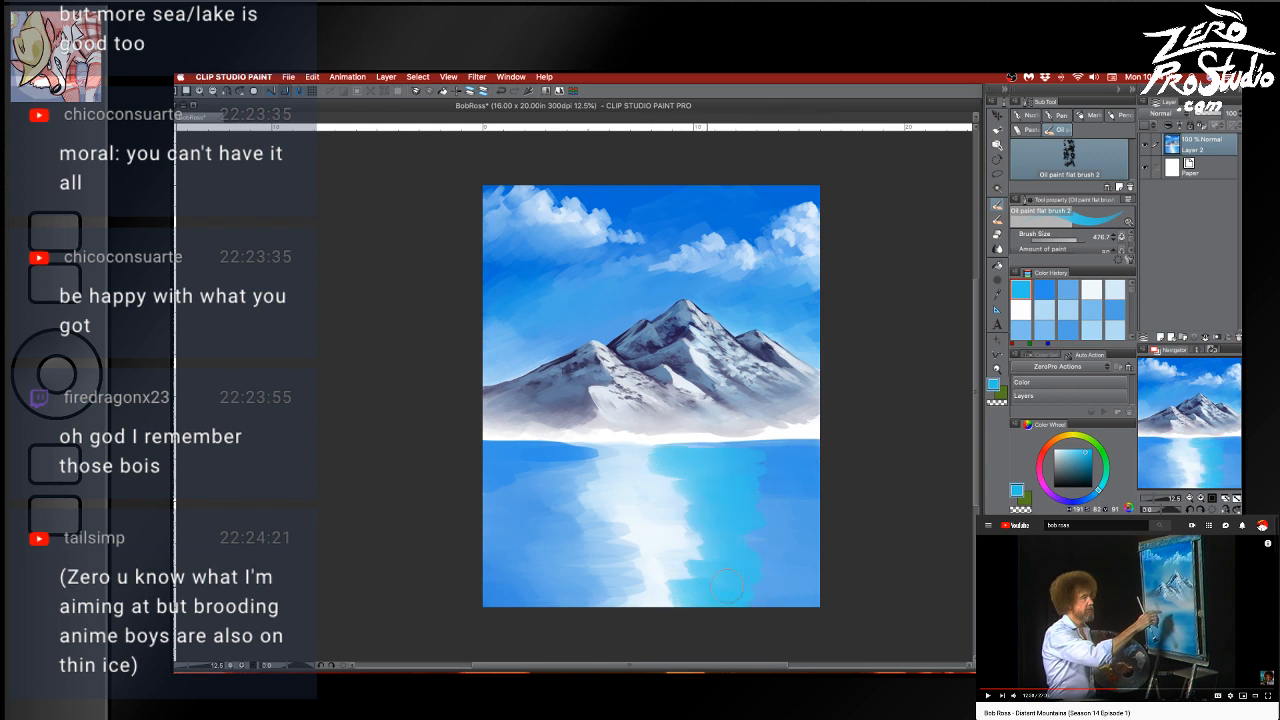
pyautogui.moveTo(551, 528)
pyautogui.mouseDown()
pyautogui.moveTo(604, 472)
pyautogui.moveTo(496, 461)
pyautogui.moveTo(607, 446)
pyautogui.moveTo(526, 446)
pyautogui.moveTo(618, 447)
pyautogui.moveTo(566, 442)
pyautogui.moveTo(701, 450)
pyautogui.moveTo(599, 464)
pyautogui.moveTo(626, 464)
pyautogui.moveTo(614, 501)
pyautogui.moveTo(544, 528)
pyautogui.moveTo(603, 532)
pyautogui.moveTo(649, 578)
pyautogui.moveTo(544, 578)
pyautogui.mouseUp()
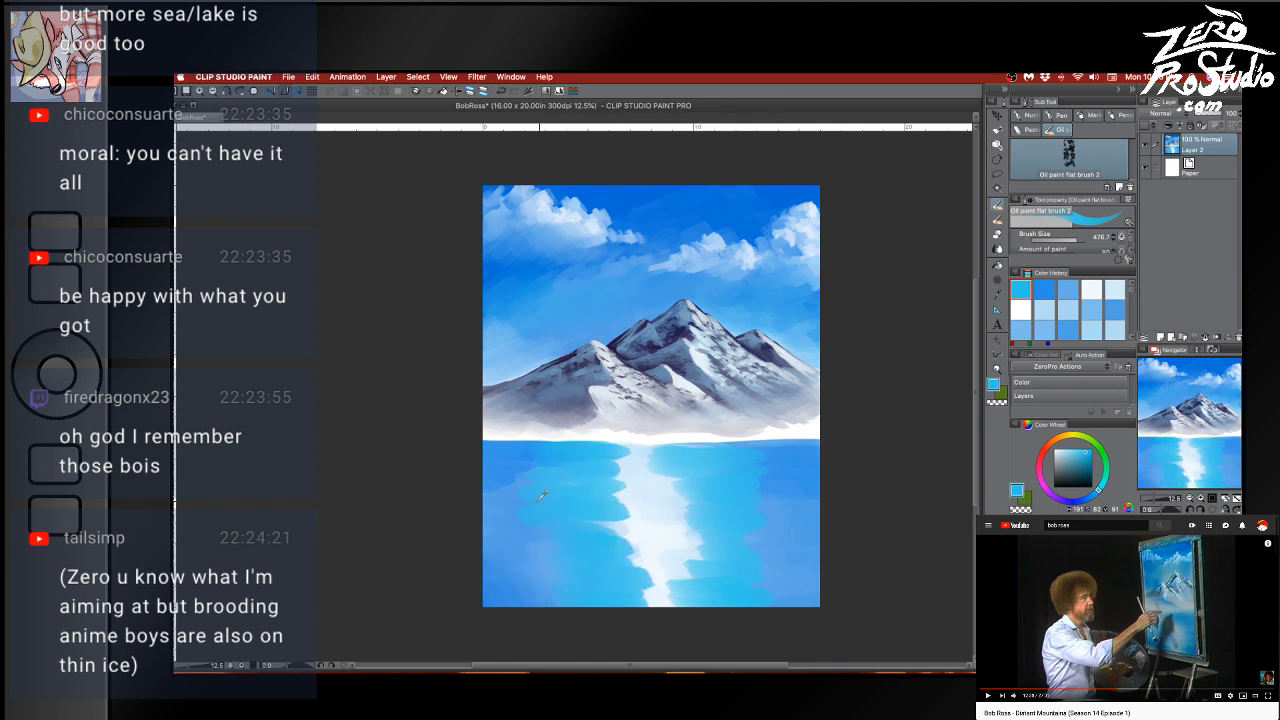
# Break up the outer water on both sides of the reflection with horizontal strokes of sampled mid blues
pyautogui.keyDown('alt'); pyautogui.click(539, 497); pyautogui.keyUp('alt')
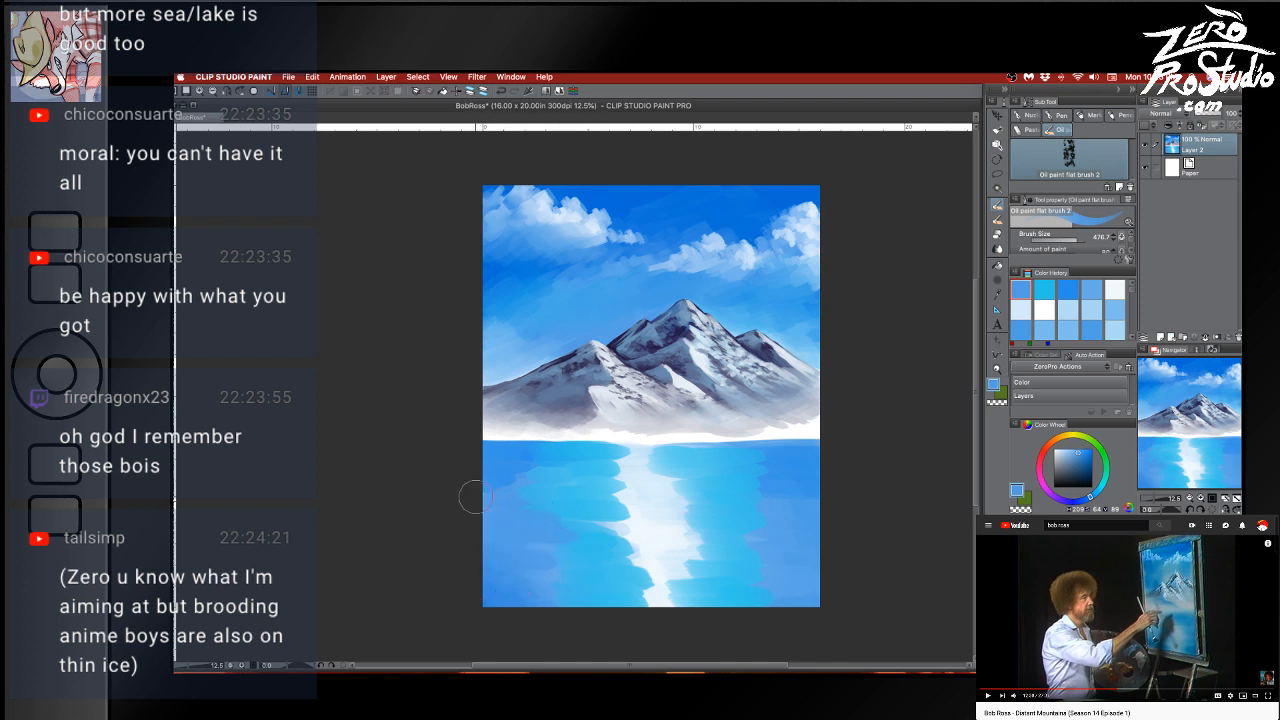
pyautogui.moveTo(754, 462)
pyautogui.mouseDown()
pyautogui.moveTo(722, 463)
pyautogui.moveTo(724, 481)
pyautogui.moveTo(728, 468)
pyautogui.mouseUp()
pyautogui.press('super+z')
pyautogui.keyDown('alt'); pyautogui.click(782, 472); pyautogui.keyUp('alt')
pyautogui.moveTo(794, 513); pyautogui.dragTo(759, 513)
pyautogui.moveTo(795, 536); pyautogui.dragTo(751, 536)
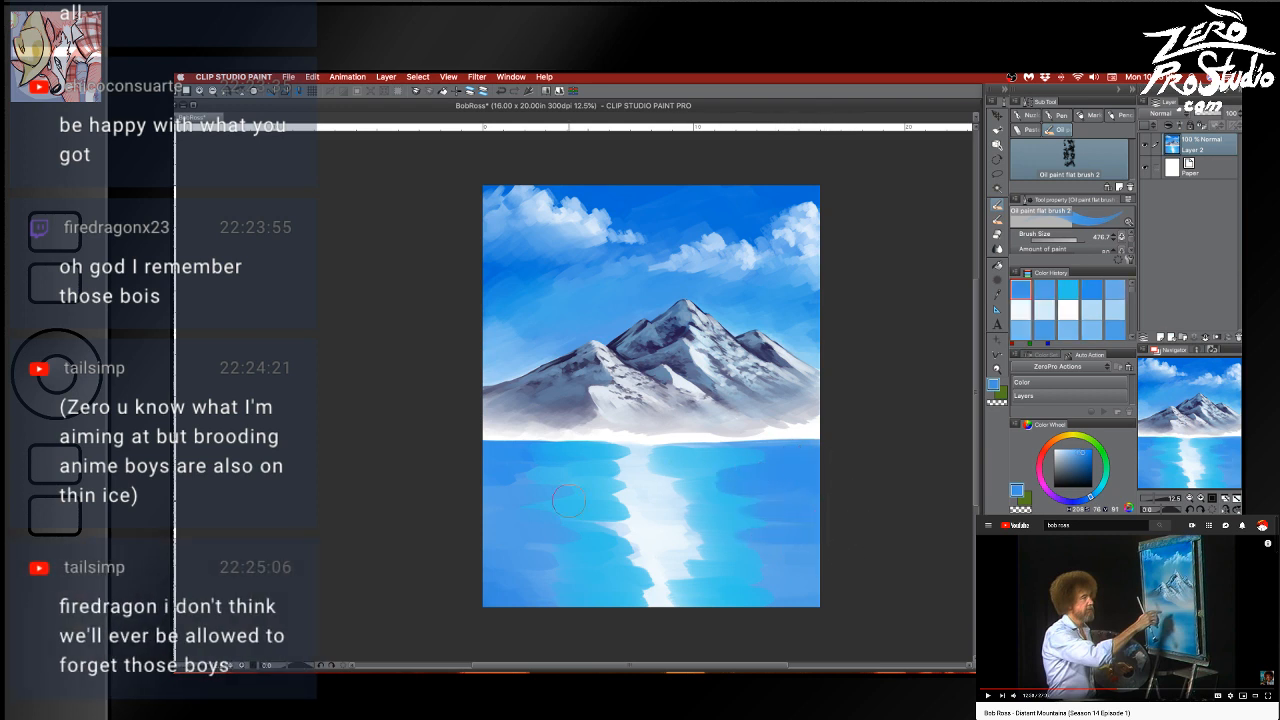
pyautogui.moveTo(492, 475)
pyautogui.mouseDown()
pyautogui.moveTo(550, 476)
pyautogui.moveTo(558, 491)
pyautogui.mouseUp()
pyautogui.moveTo(480, 508); pyautogui.dragTo(563, 510)
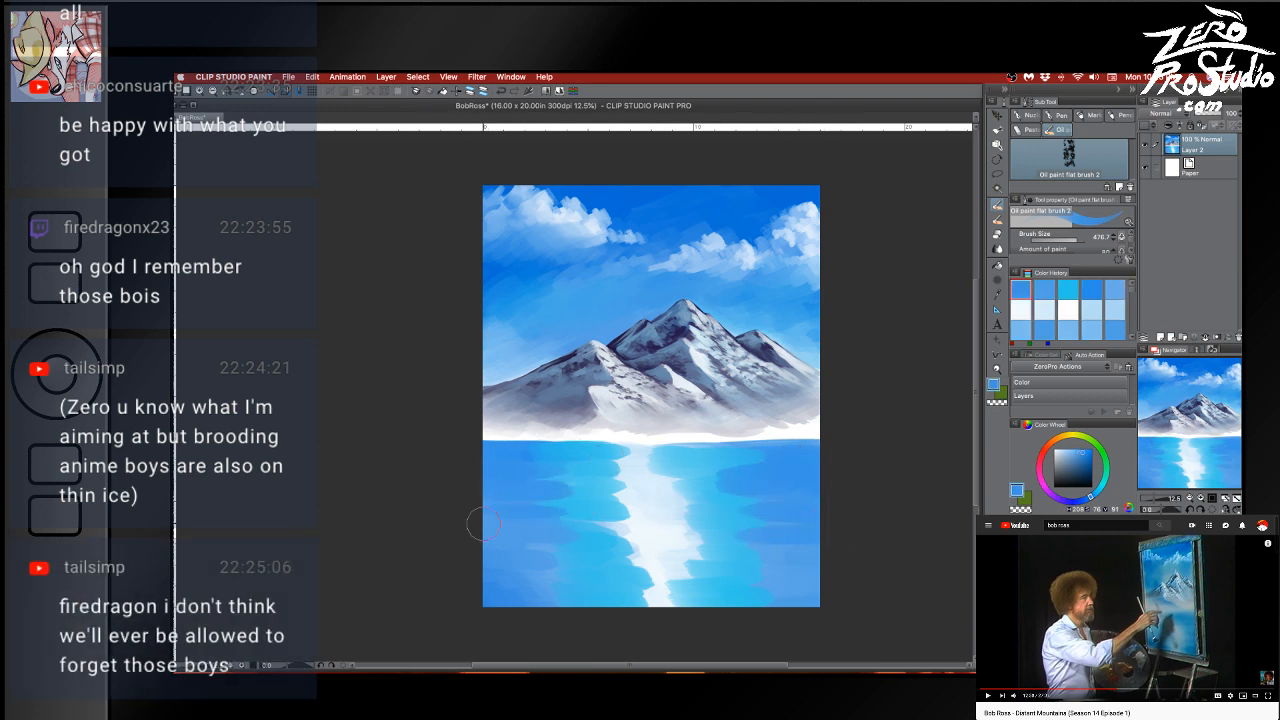
pyautogui.moveTo(478, 524)
pyautogui.mouseDown()
pyautogui.moveTo(655, 517)
pyautogui.moveTo(477, 541)
pyautogui.moveTo(636, 521)
pyautogui.moveTo(590, 503)
pyautogui.mouseUp()
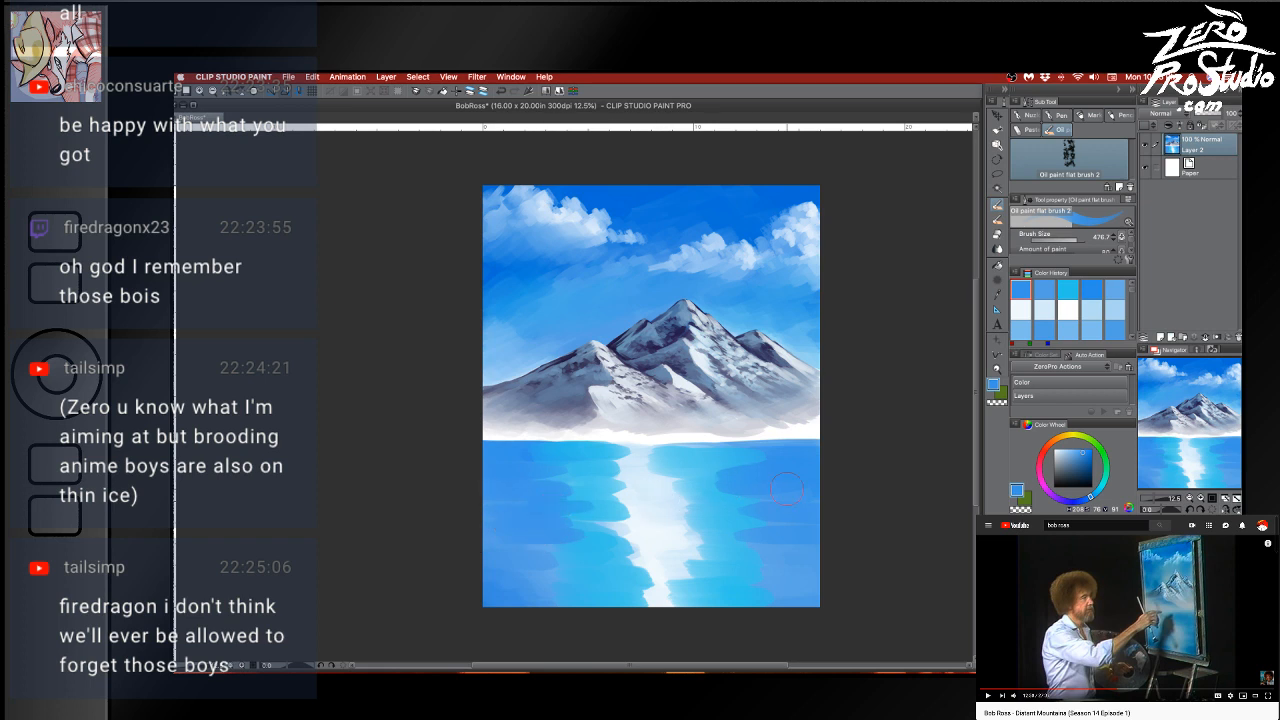
# Widen the central reflection with strokes of sampled pale blue over its edges
pyautogui.moveTo(770, 490)
pyautogui.mouseDown()
pyautogui.moveTo(638, 454)
pyautogui.moveTo(664, 450)
pyautogui.moveTo(567, 450)
pyautogui.moveTo(682, 454)
pyautogui.moveTo(614, 459)
pyautogui.moveTo(600, 473)
pyautogui.moveTo(690, 482)
pyautogui.moveTo(607, 523)
pyautogui.moveTo(700, 538)
pyautogui.moveTo(593, 544)
pyautogui.moveTo(640, 570)
pyautogui.mouseUp()
pyautogui.press('super+z')
pyautogui.keyDown('alt'); pyautogui.click(668, 484); pyautogui.keyUp('alt')
pyautogui.press('super+z')
pyautogui.keyDown('alt'); pyautogui.click(648, 452); pyautogui.keyUp('alt')
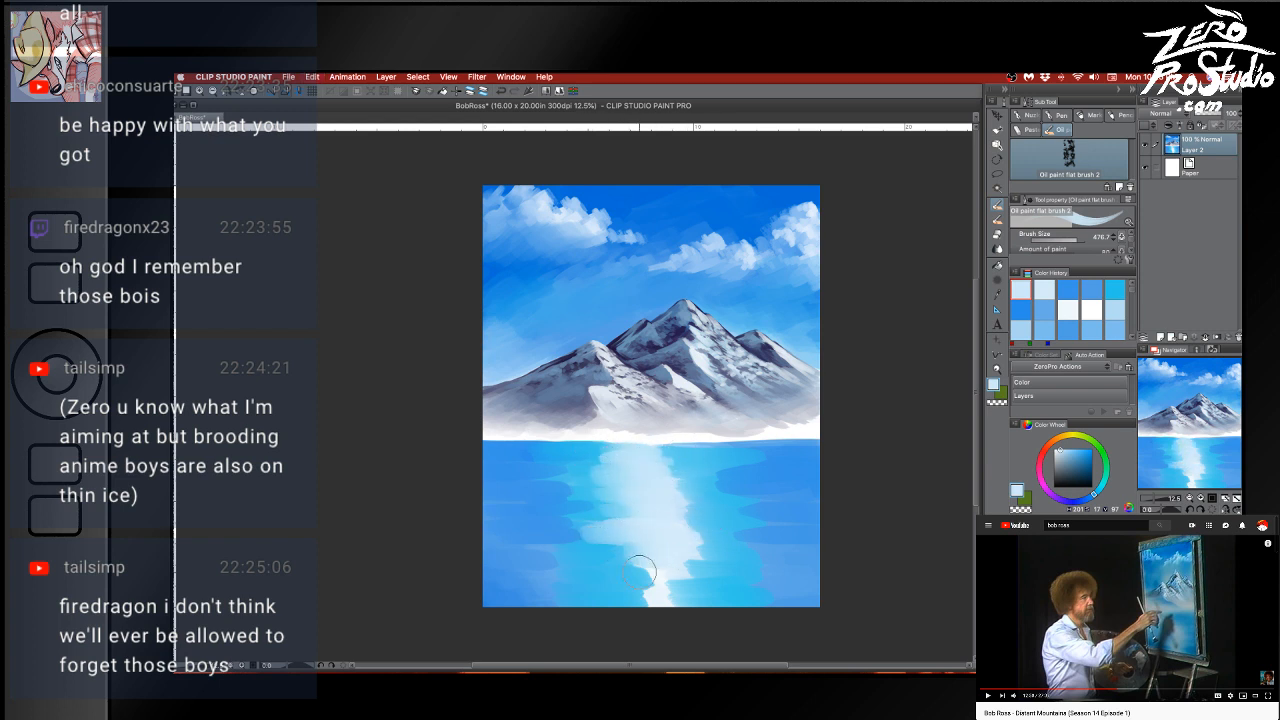
# Look through the realistic watercolor, thick paint, inking and airbrush groups for a suitable blending brush
pyautogui.click(1000, 219)
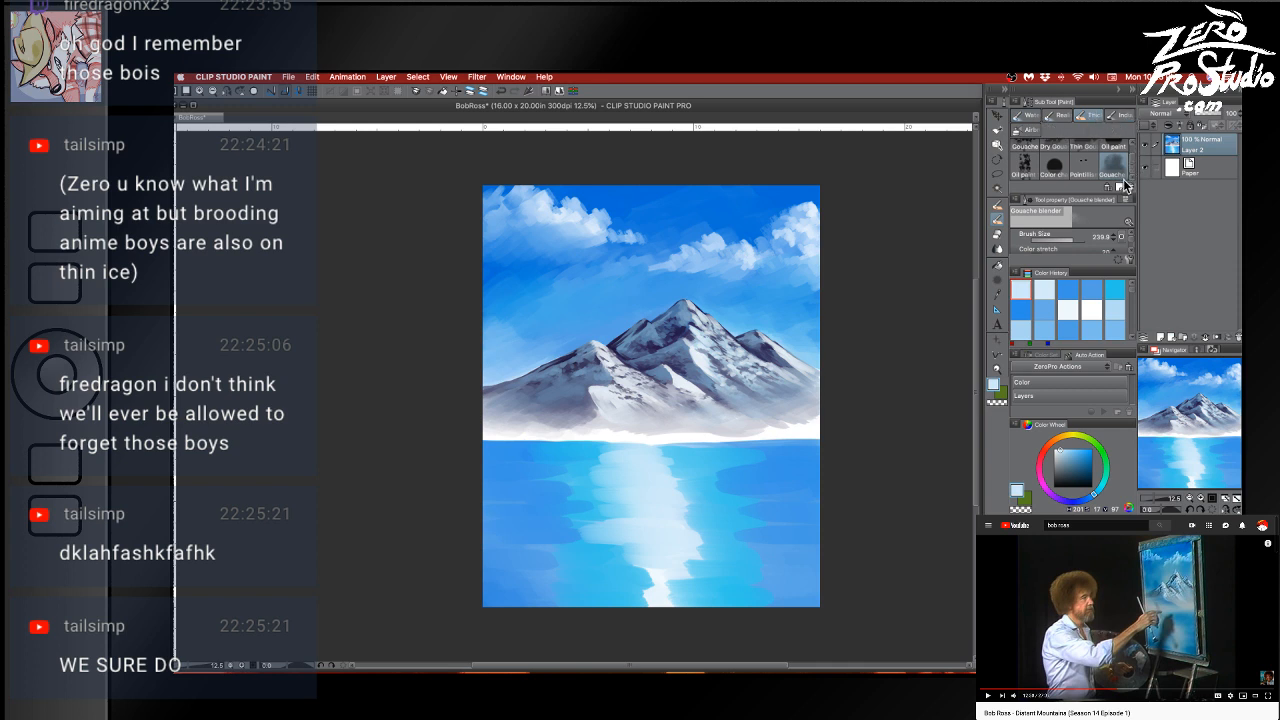
pyautogui.click(1060, 115)
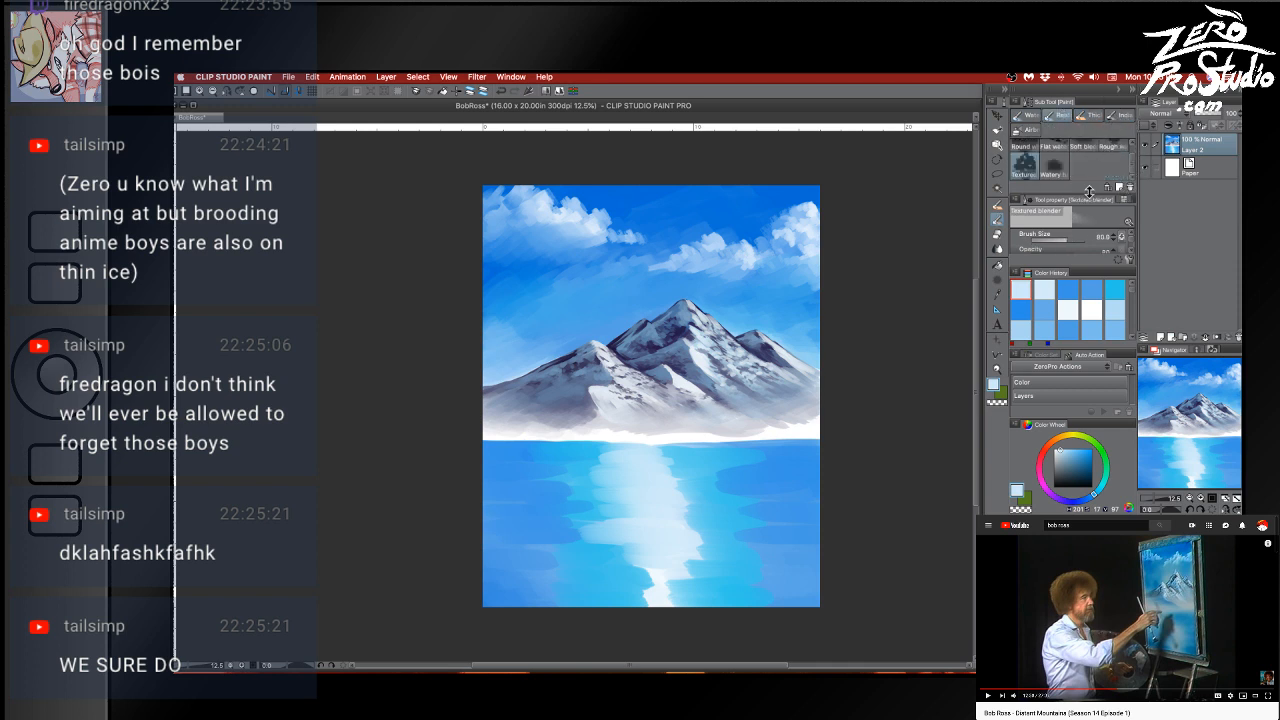
pyautogui.moveTo(1081, 192); pyautogui.dragTo(1081, 224)
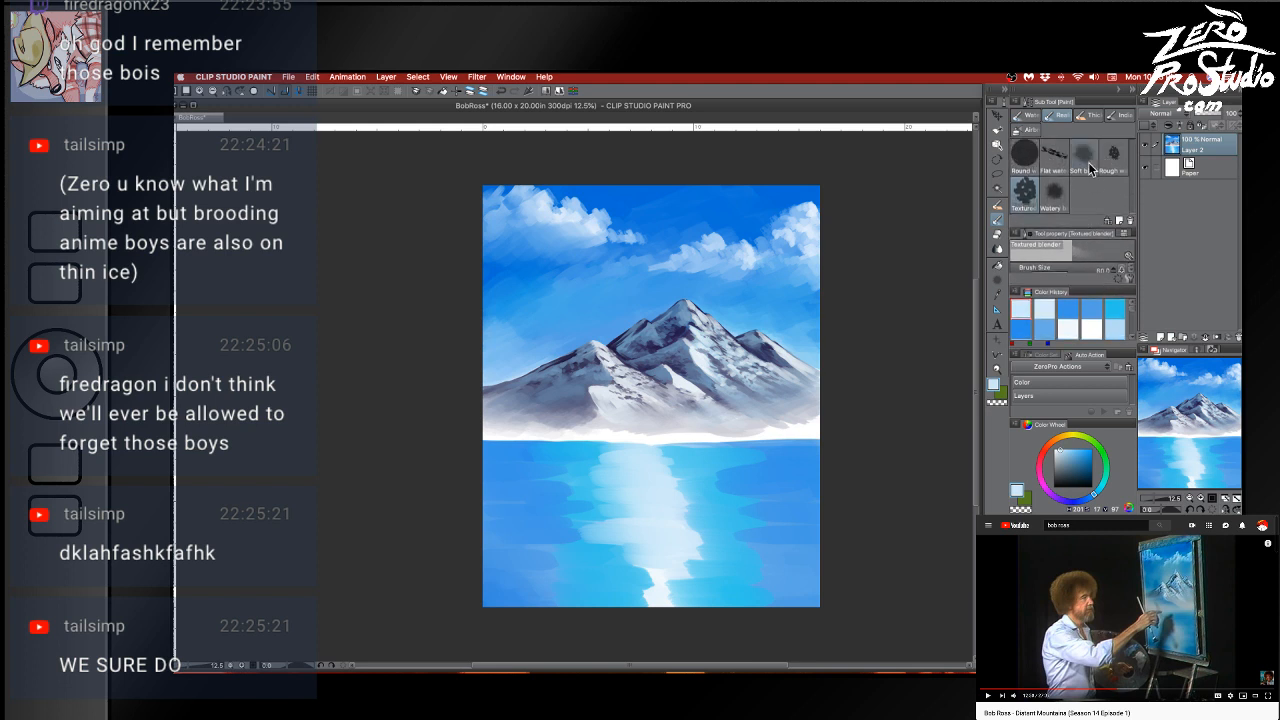
pyautogui.click(1117, 116)
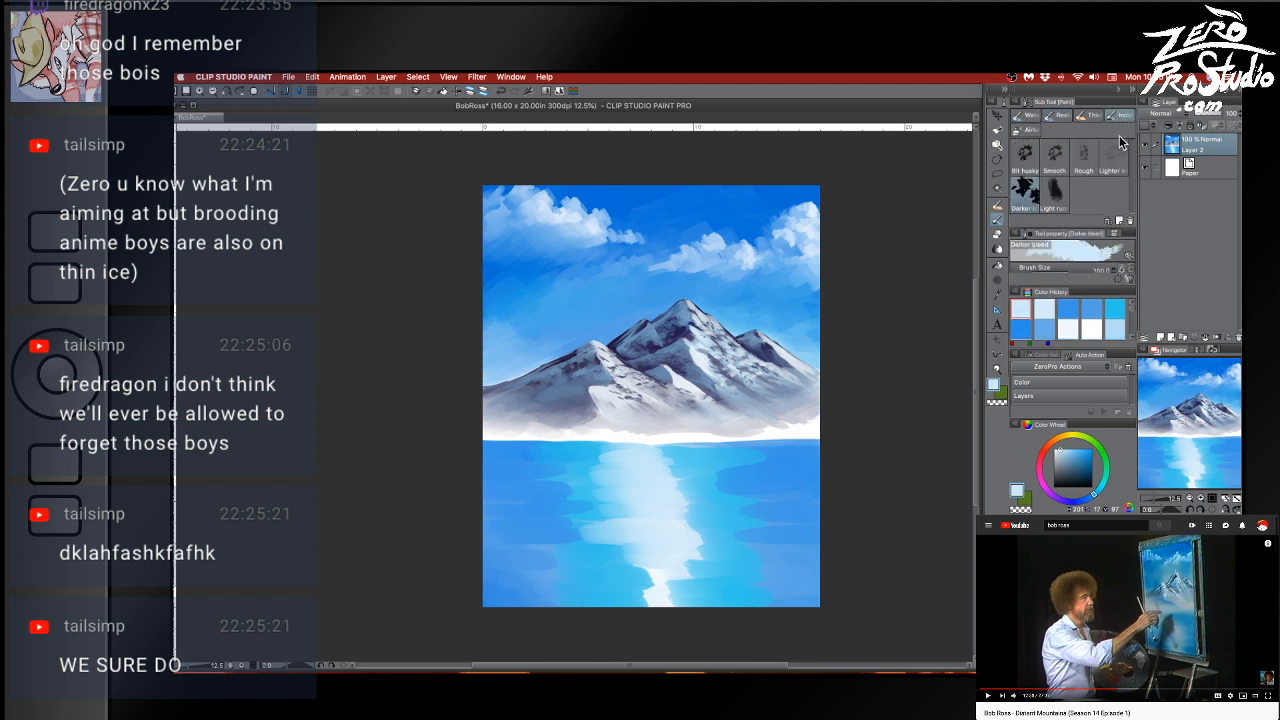
pyautogui.click(1040, 117)
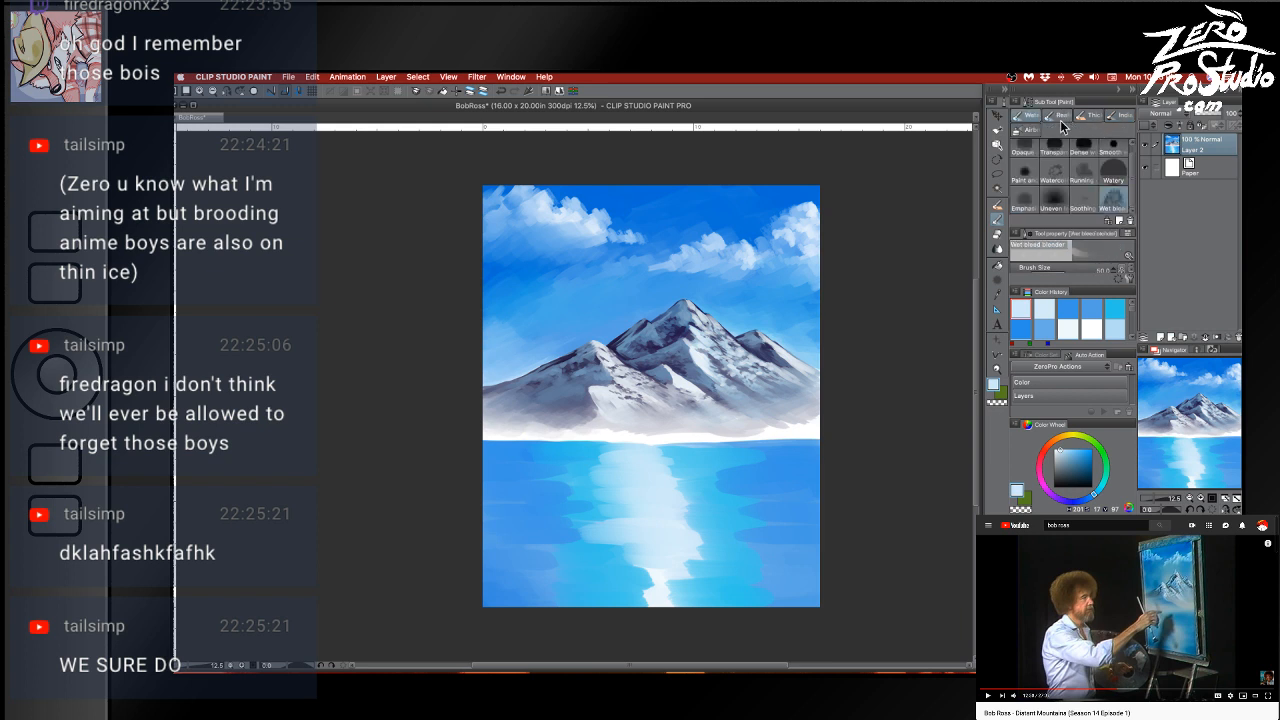
pyautogui.click(1028, 130)
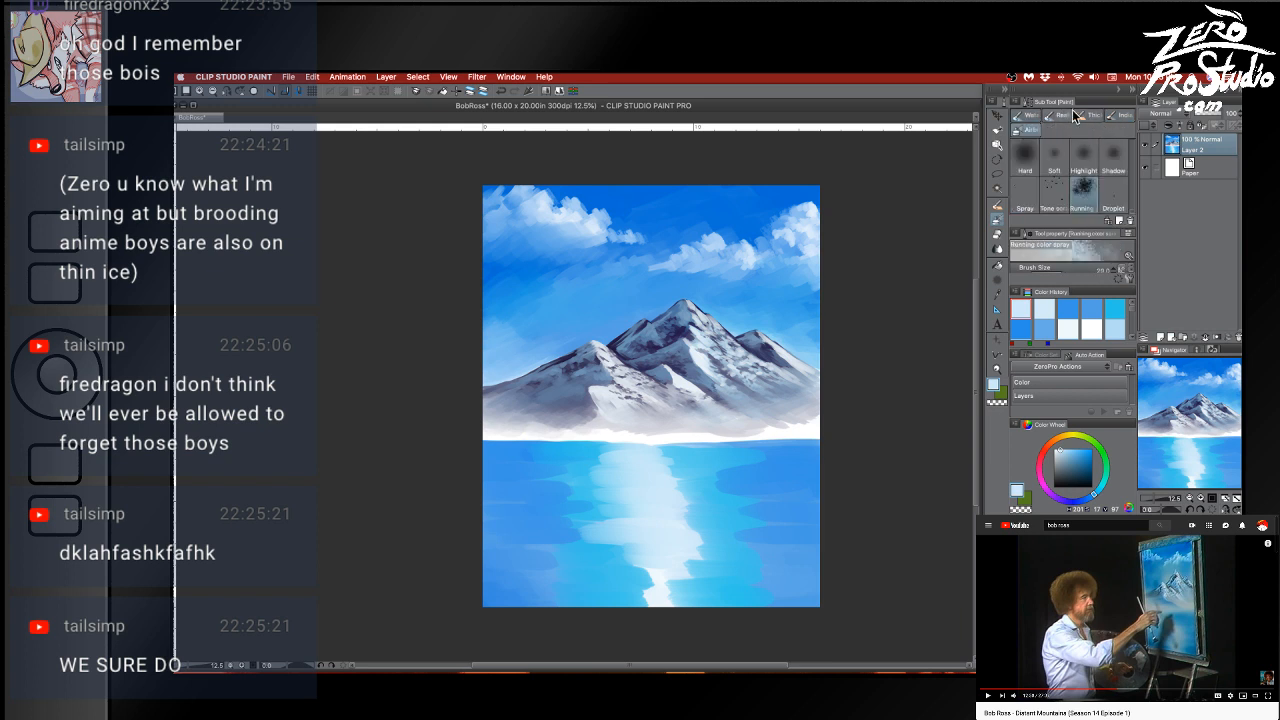
pyautogui.click(1074, 116)
pyautogui.click(1104, 118)
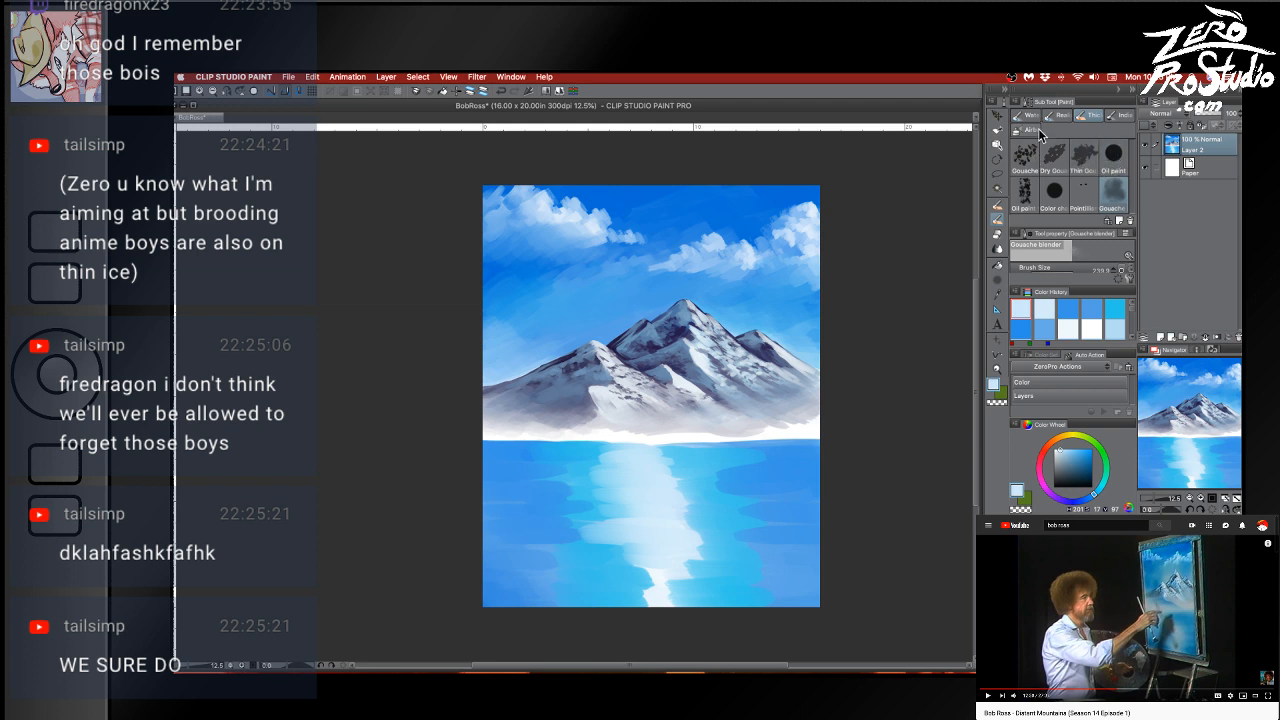
# Soften the brush strokes across the water and along the reflection's edges with an enlarged Blur brush
pyautogui.click(998, 249)
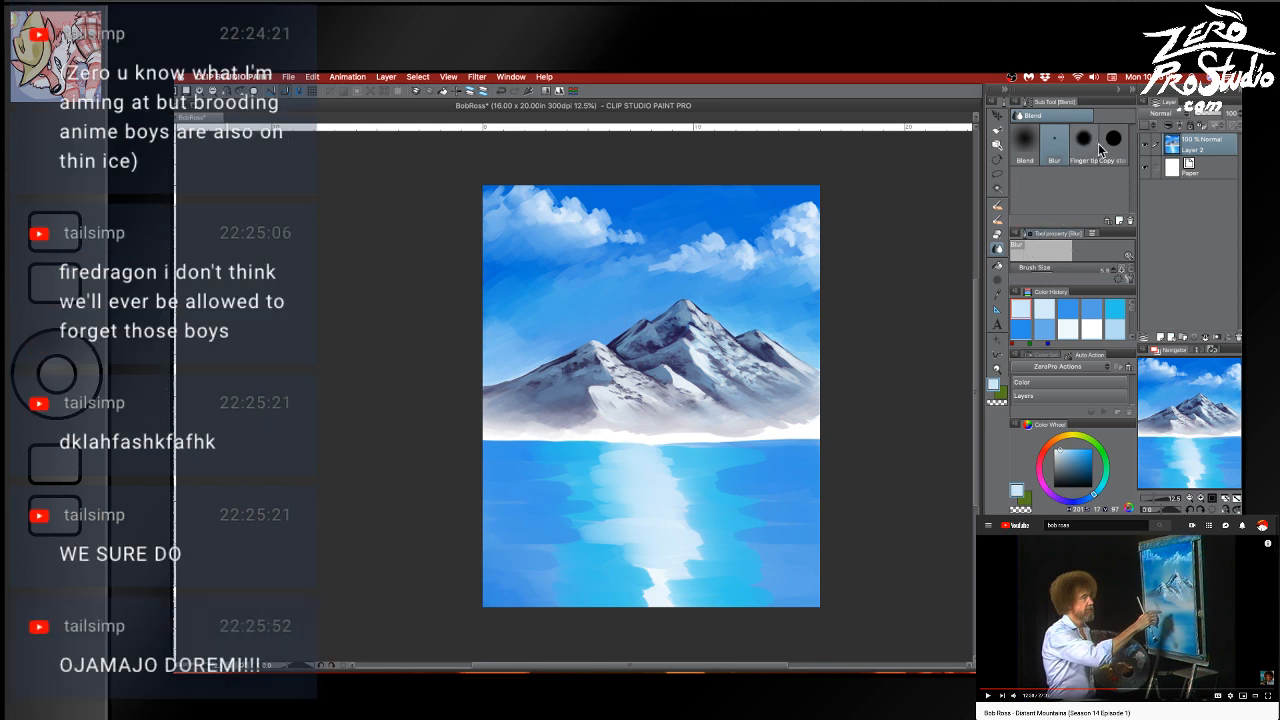
pyautogui.click(1025, 145)
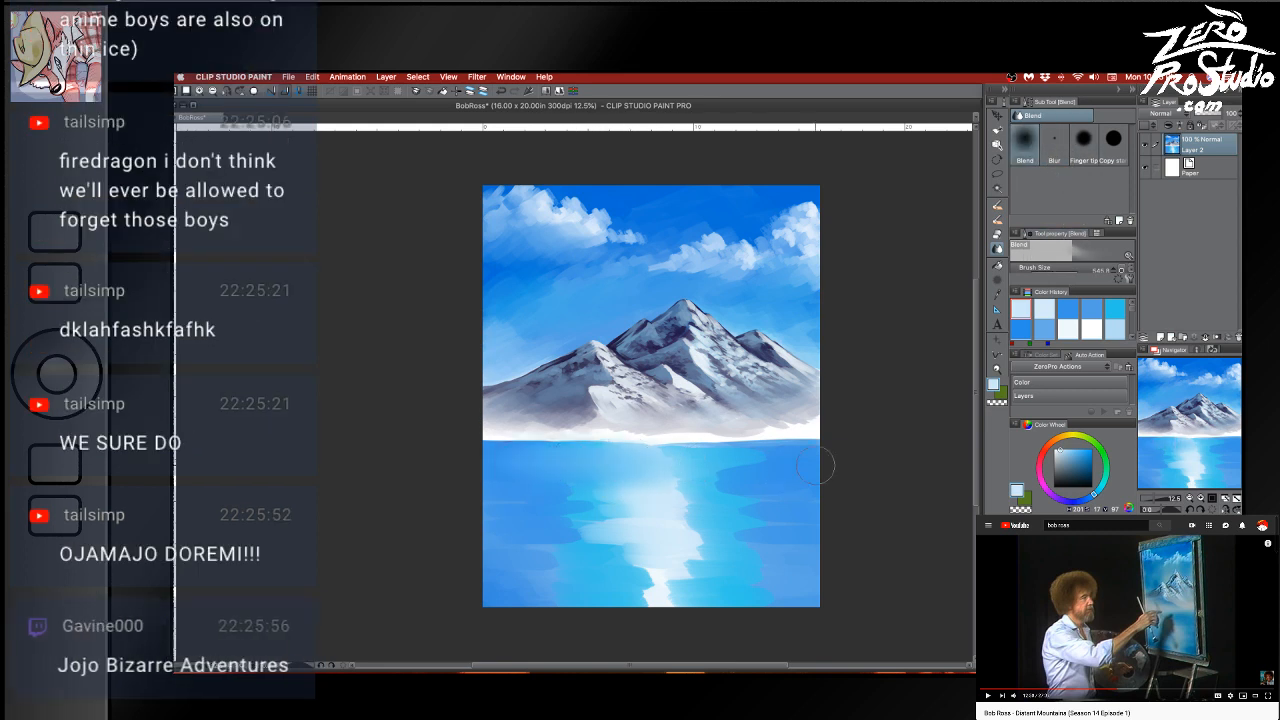
pyautogui.press('super+z')
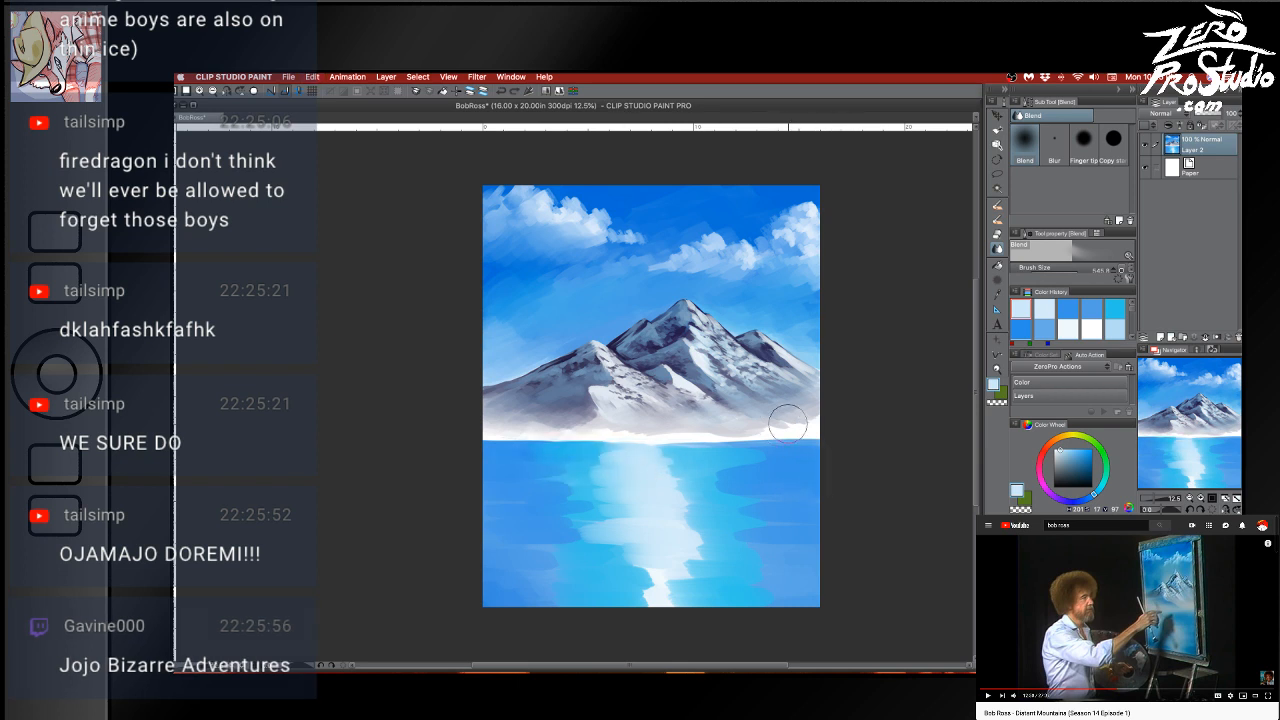
pyautogui.click(1054, 148)
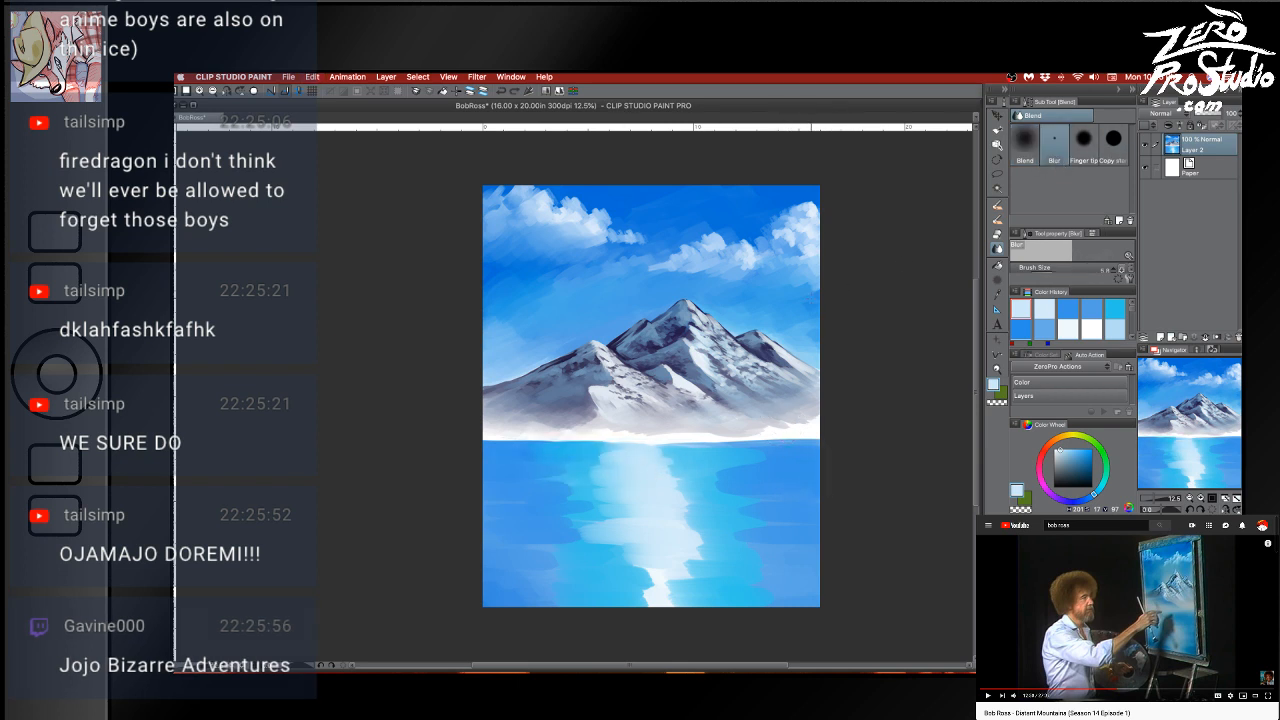
pyautogui.press(']')
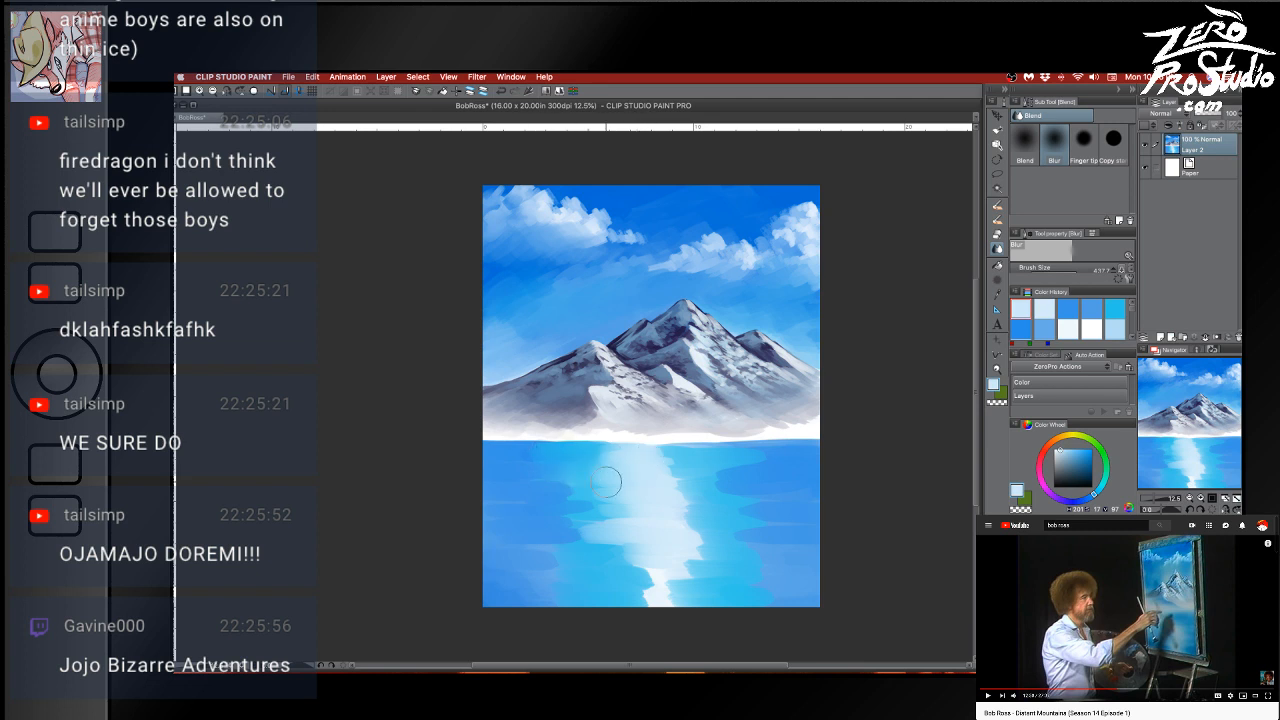
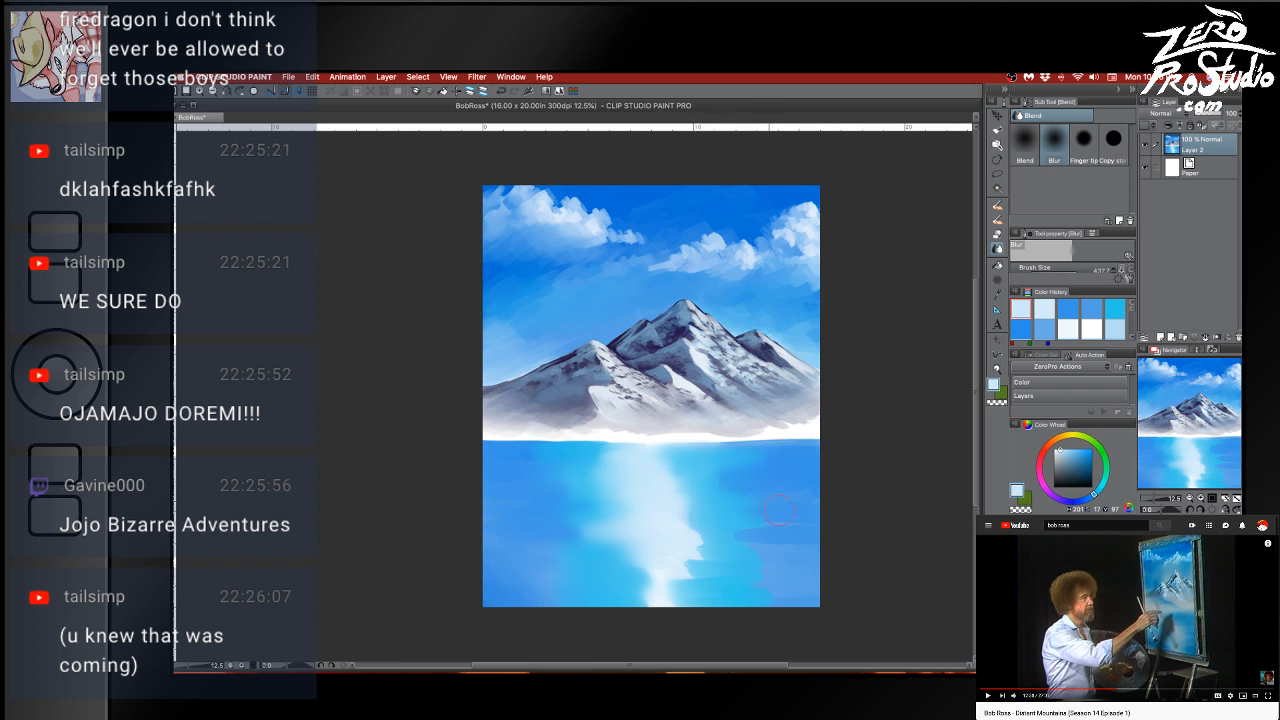
pyautogui.moveTo(723, 538)
pyautogui.mouseDown()
pyautogui.moveTo(657, 547)
pyautogui.moveTo(808, 548)
pyautogui.moveTo(675, 567)
pyautogui.mouseUp()
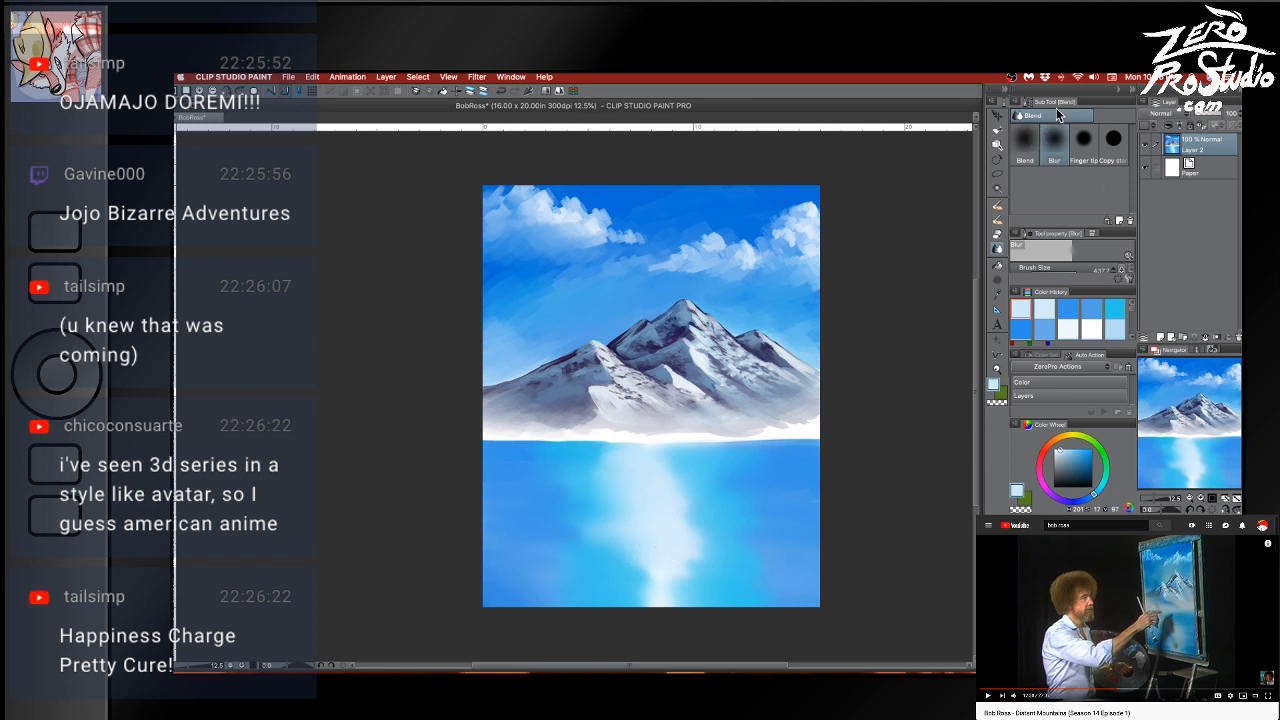
# Return to Oil paint flat brush 2 and rework the left edge of the reflection with sampled light blue
pyautogui.click(999, 207)
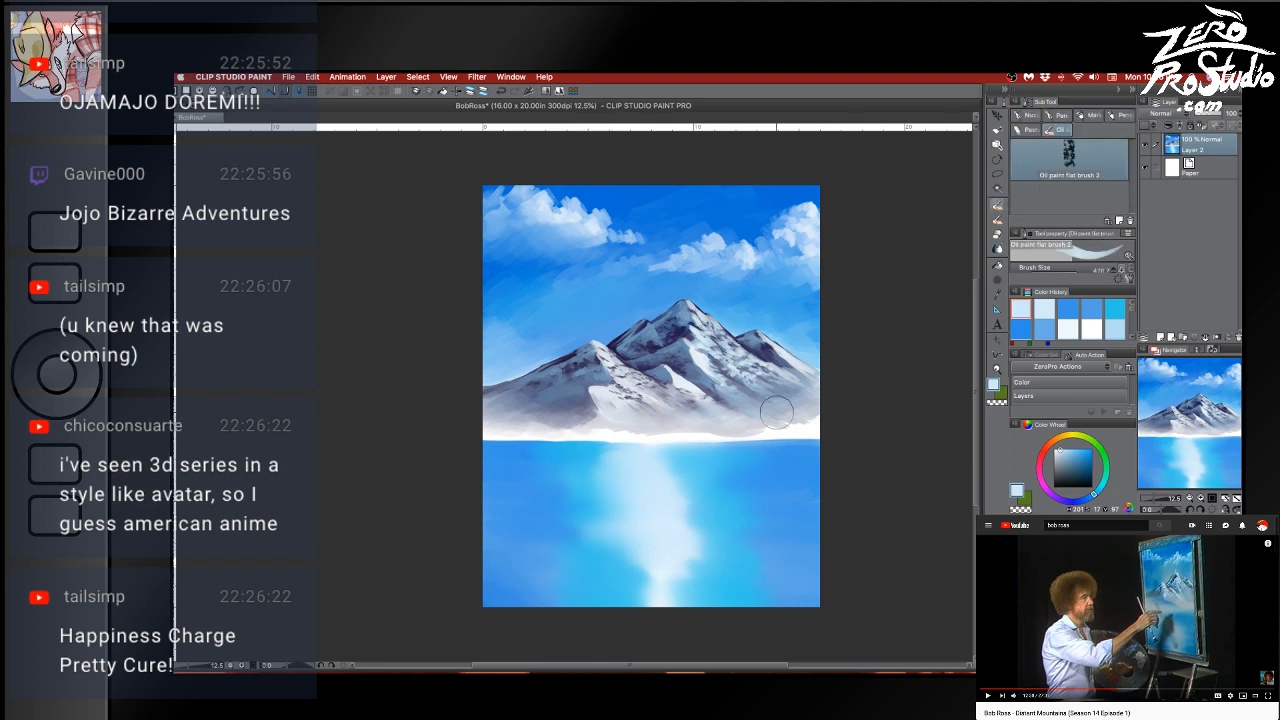
pyautogui.keyDown('alt'); pyautogui.click(618, 475); pyautogui.keyUp('alt')
pyautogui.keyDown('alt'); pyautogui.click(620, 472); pyautogui.keyUp('alt')
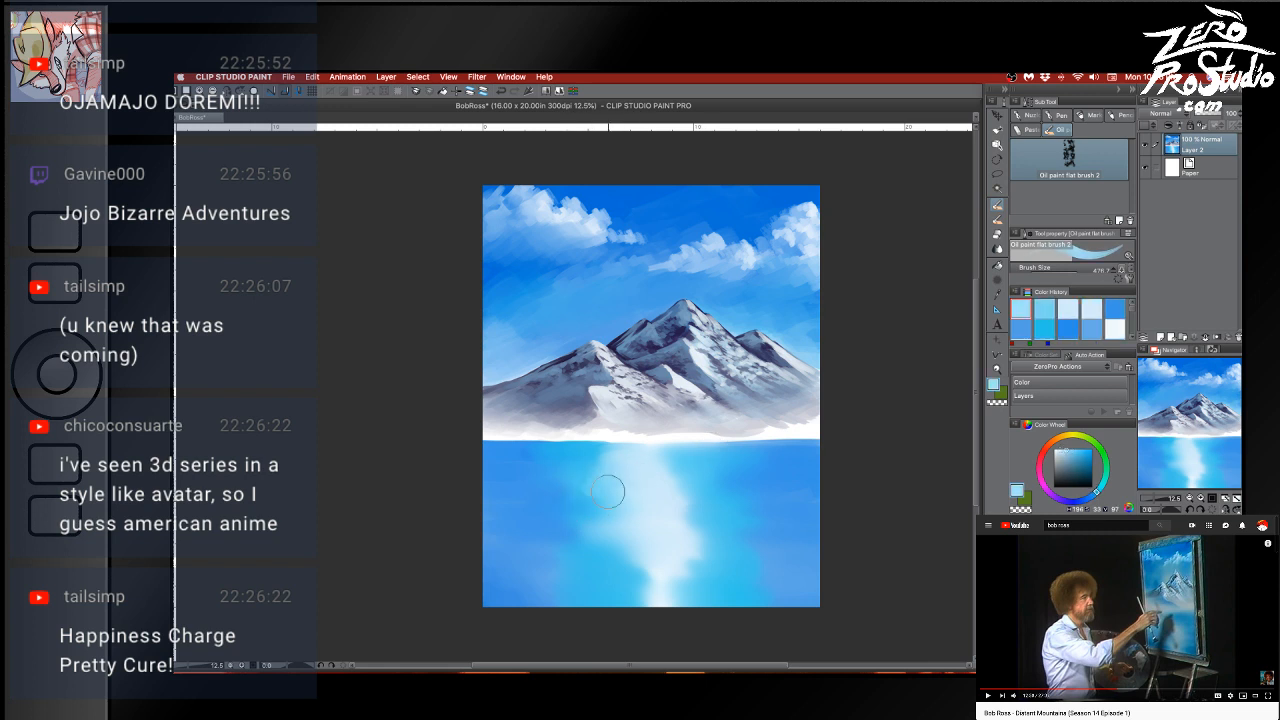
pyautogui.moveTo(635, 499)
pyautogui.mouseDown()
pyautogui.moveTo(584, 518)
pyautogui.moveTo(628, 525)
pyautogui.mouseUp()
pyautogui.press('super+z')
pyautogui.press('super+z')
pyautogui.press('super+z')
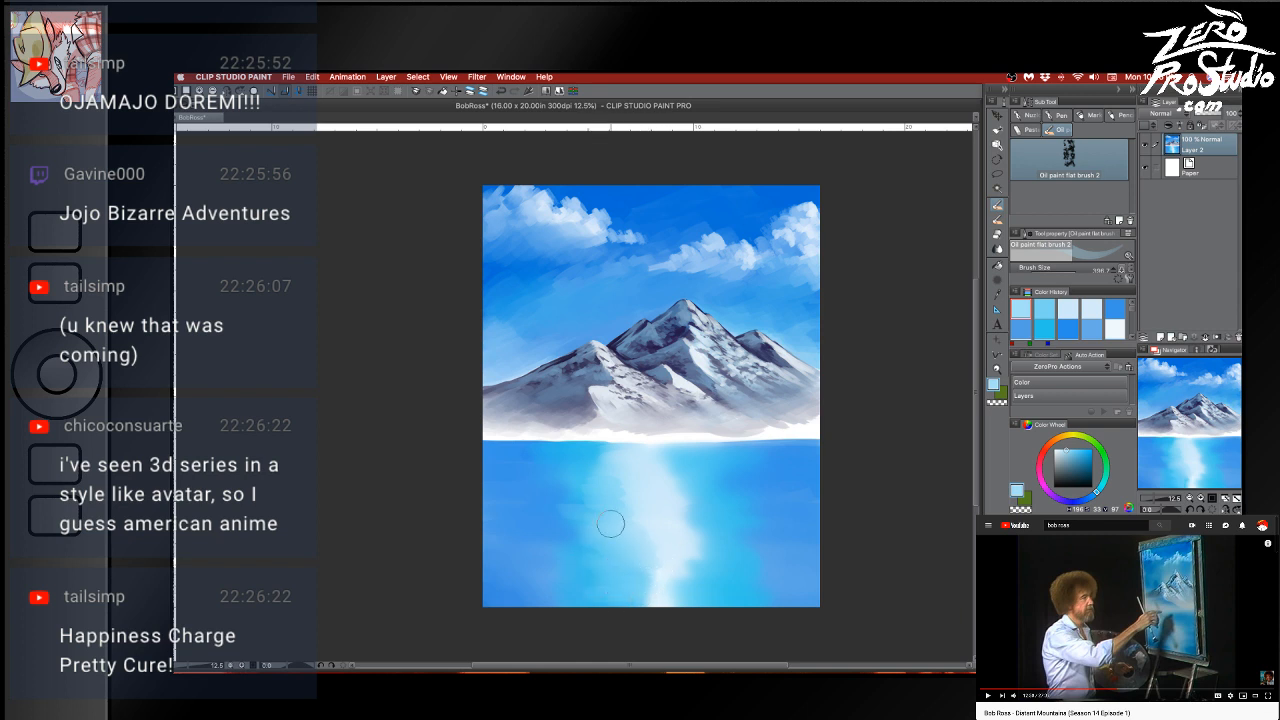
# Blend the water beside the reflection's left edge with Oil paint flat brush 2 strokes of sampled light and medium blues
pyautogui.keyDown('alt'); pyautogui.click(607, 473); pyautogui.keyUp('alt')
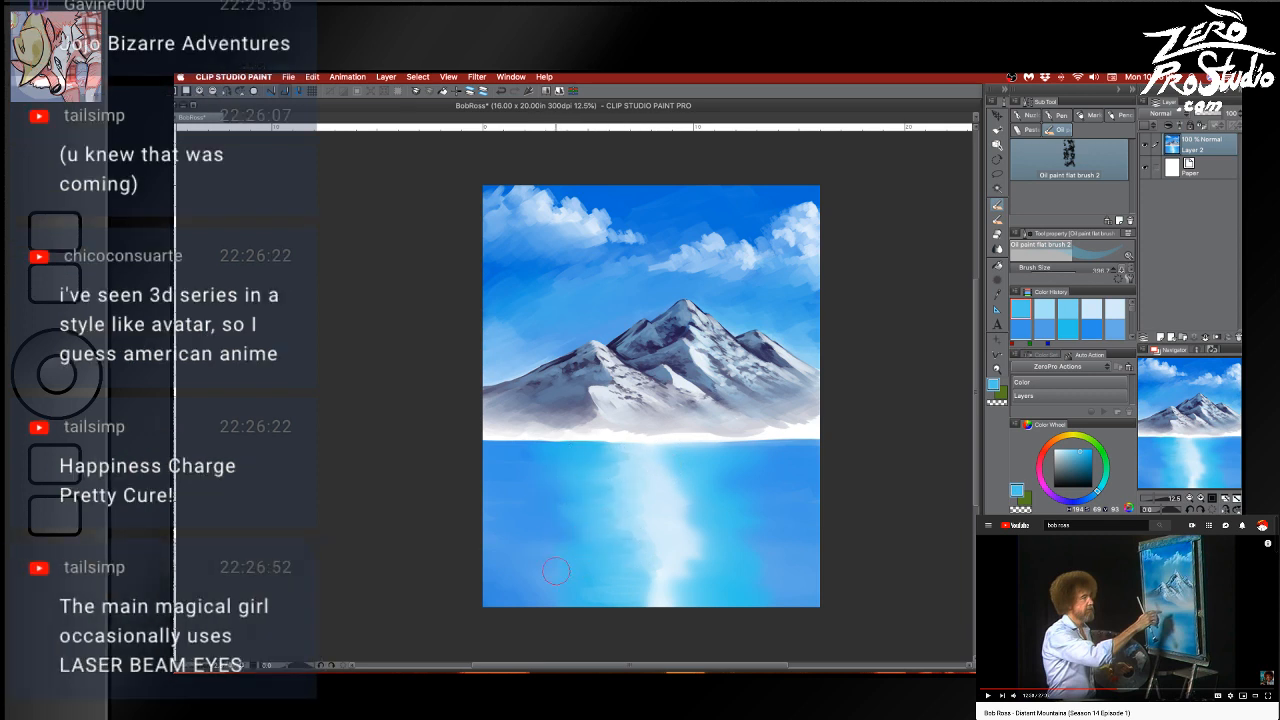
pyautogui.keyDown('alt'); pyautogui.click(572, 491); pyautogui.keyUp('alt')
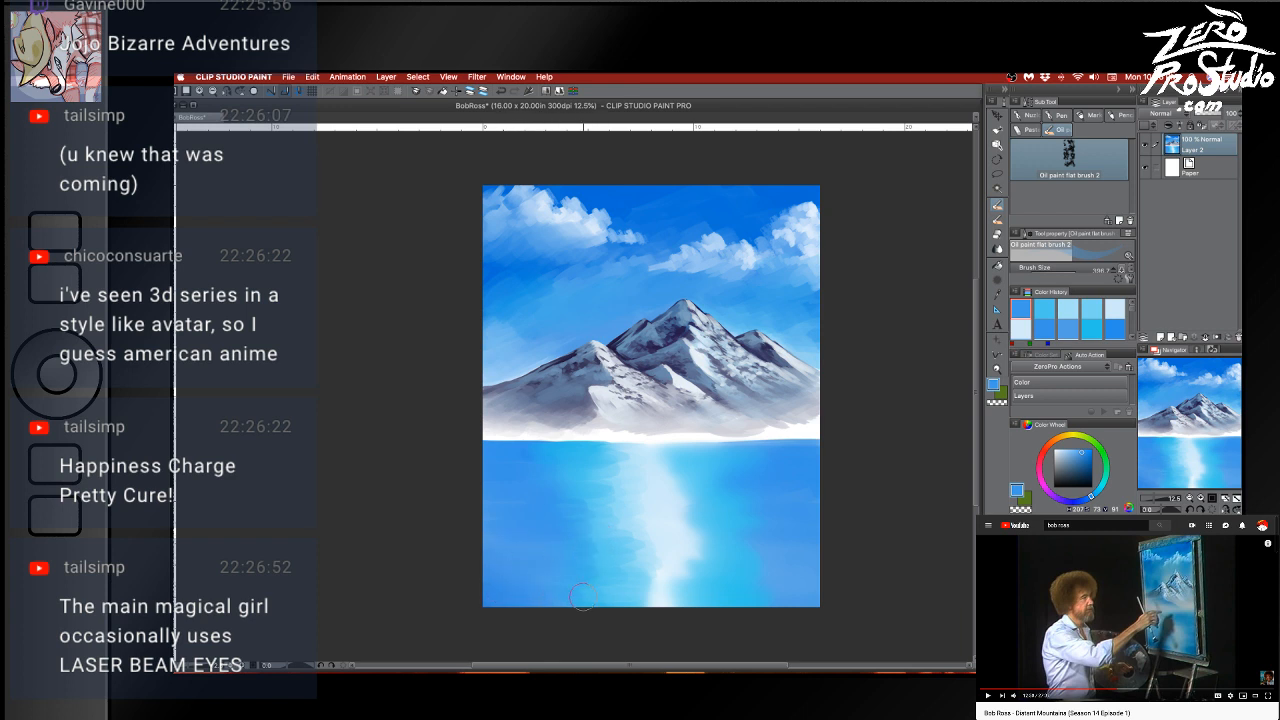
pyautogui.keyDown('alt'); pyautogui.click(540, 452); pyautogui.keyUp('alt')
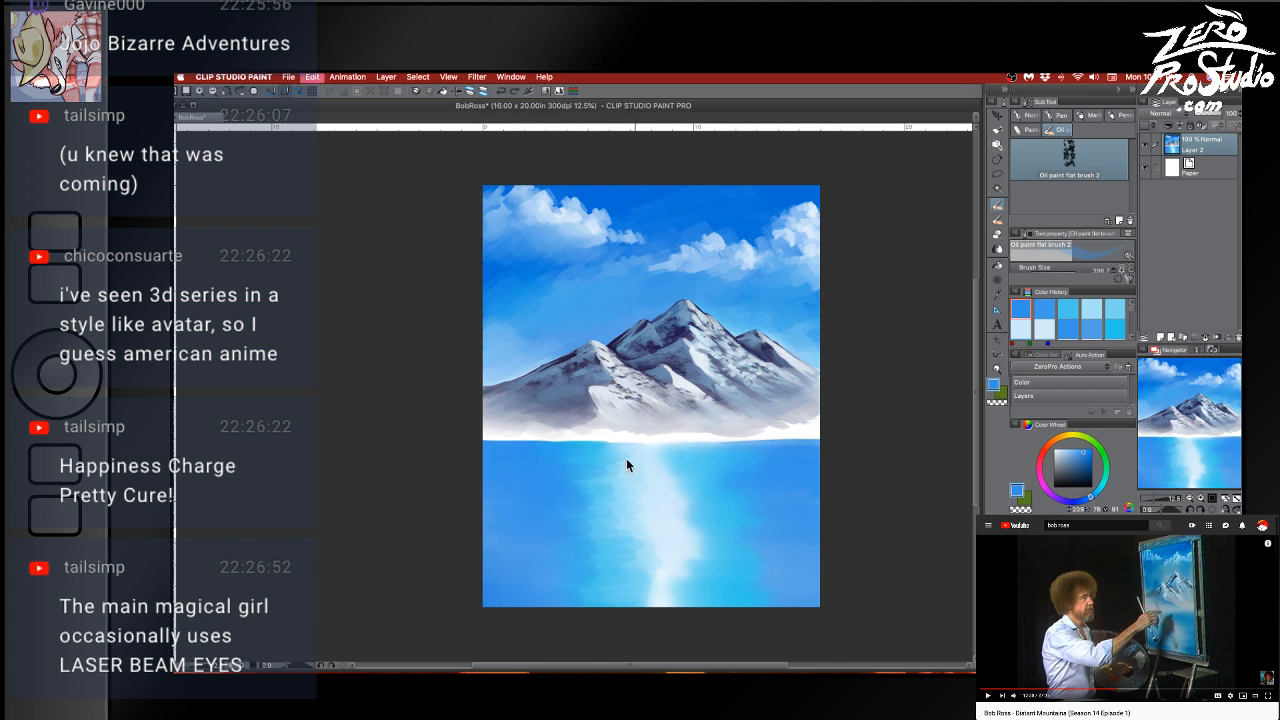
pyautogui.keyDown('alt'); pyautogui.click(585, 461); pyautogui.keyUp('alt')
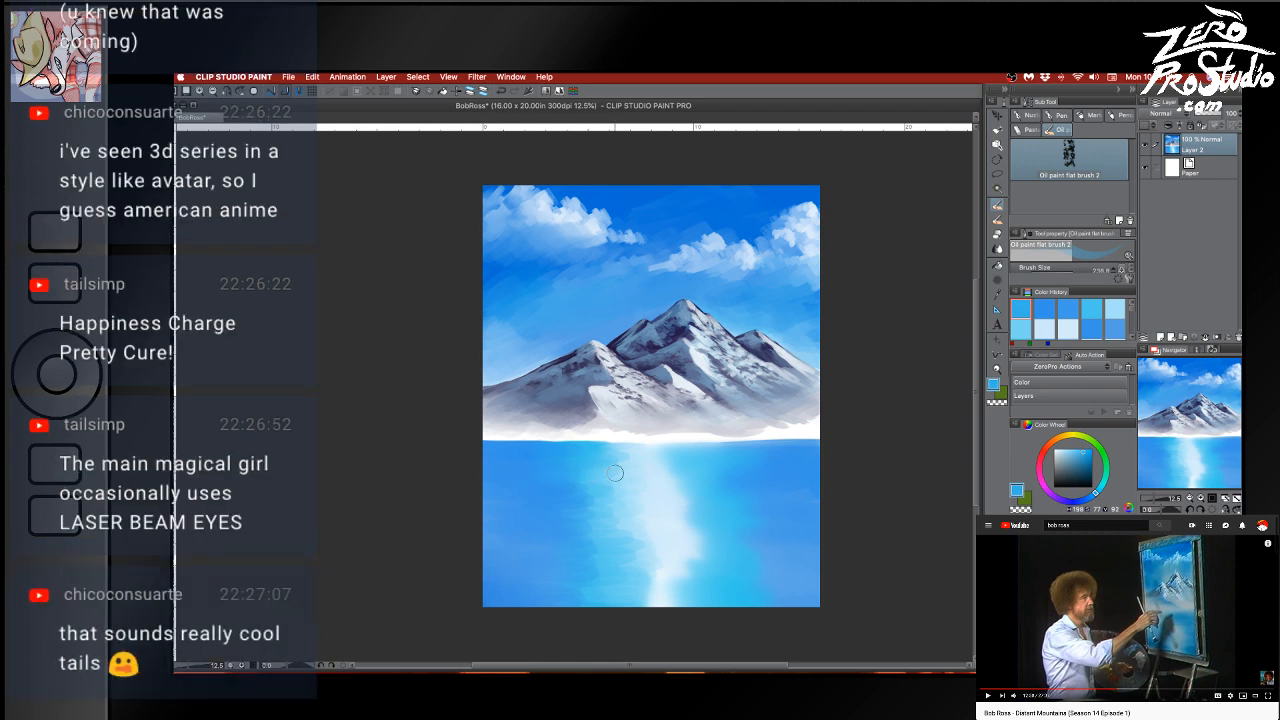
pyautogui.keyDown('alt'); pyautogui.click(509, 450); pyautogui.keyUp('alt')
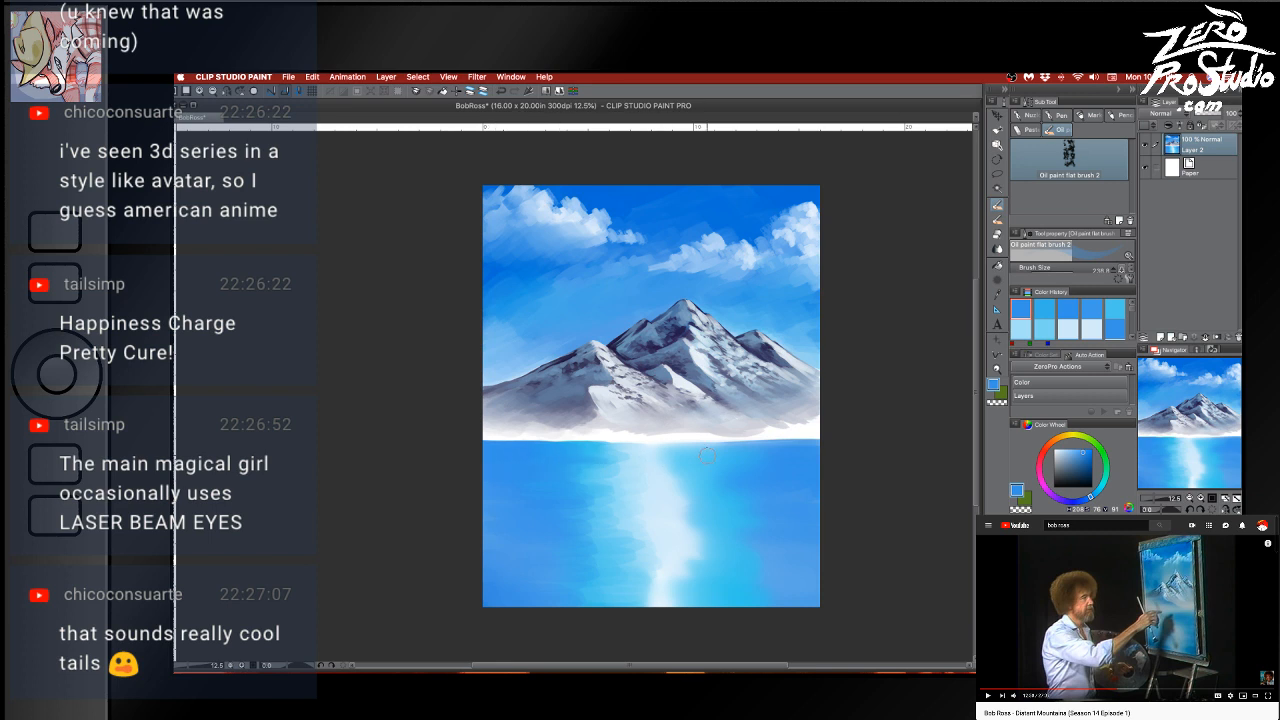
# Soften the upper left edge of the reflection beneath the horizon with sampled pale and light blues
pyautogui.moveTo(748, 480); pyautogui.dragTo(806, 482)
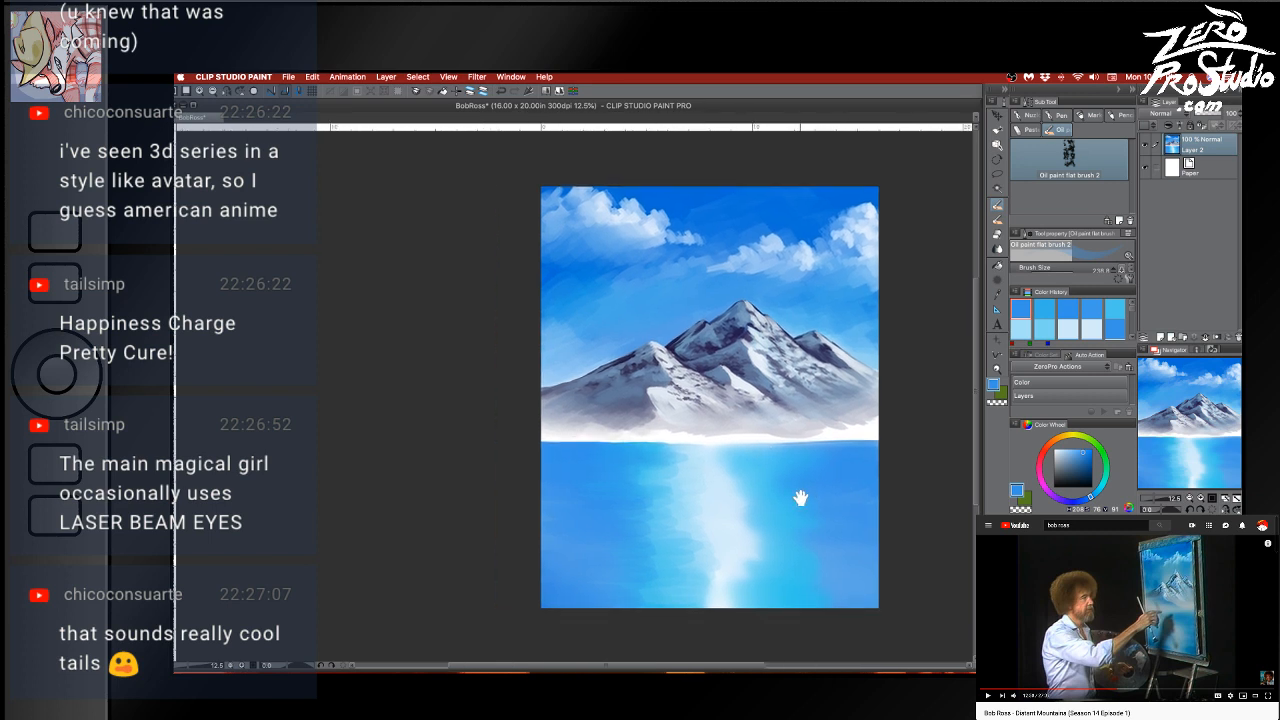
pyautogui.keyDown('alt'); pyautogui.click(689, 452); pyautogui.keyUp('alt')
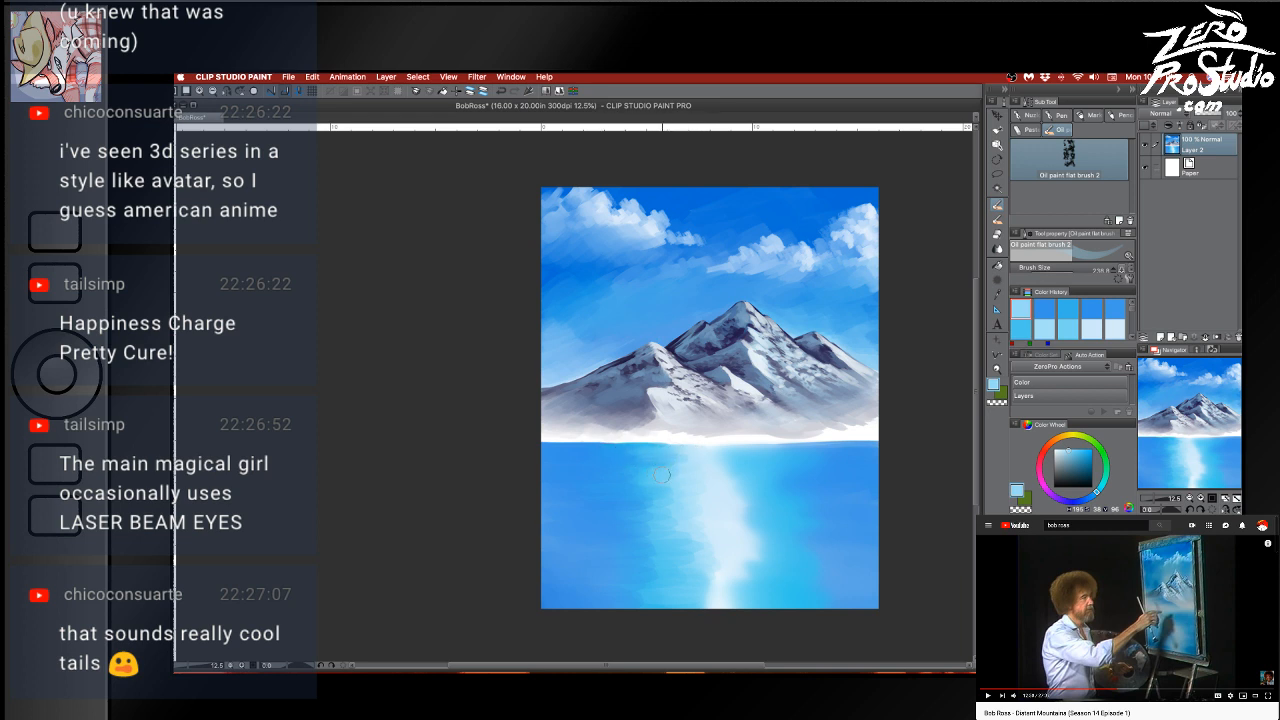
pyautogui.keyDown('alt'); pyautogui.click(707, 455); pyautogui.keyUp('alt')
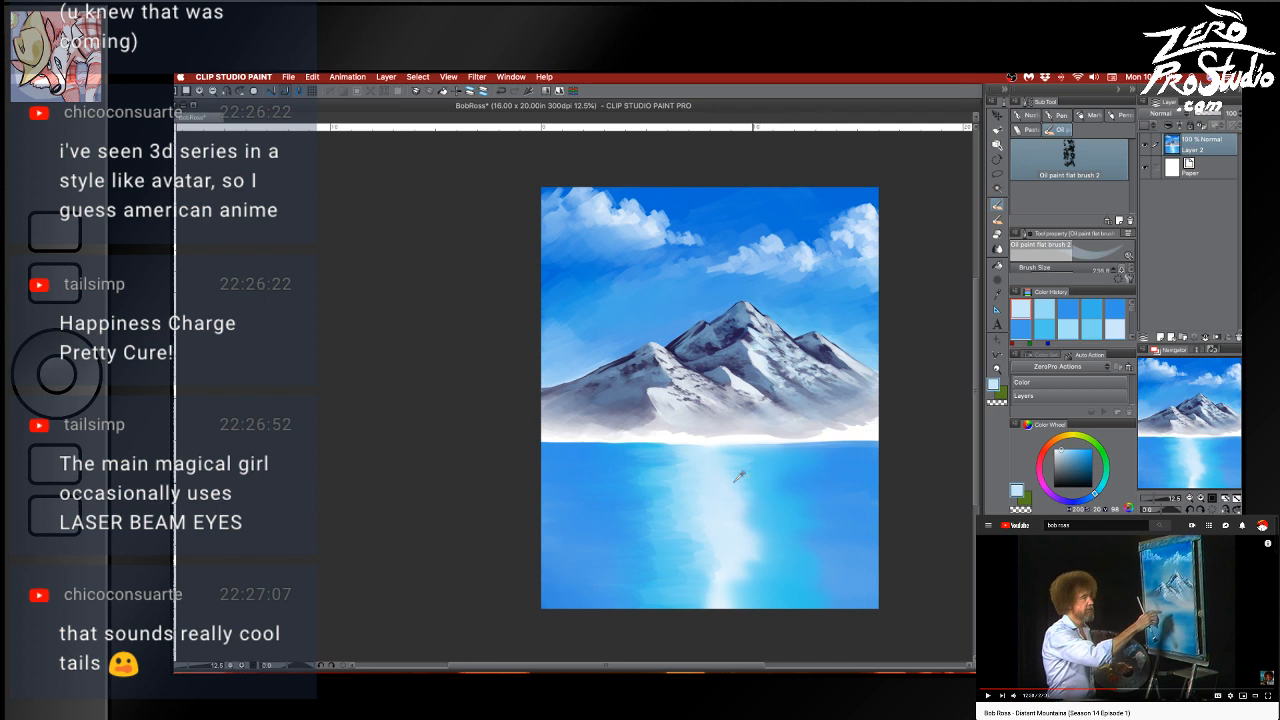
pyautogui.keyDown('alt'); pyautogui.click(660, 488); pyautogui.keyUp('alt')
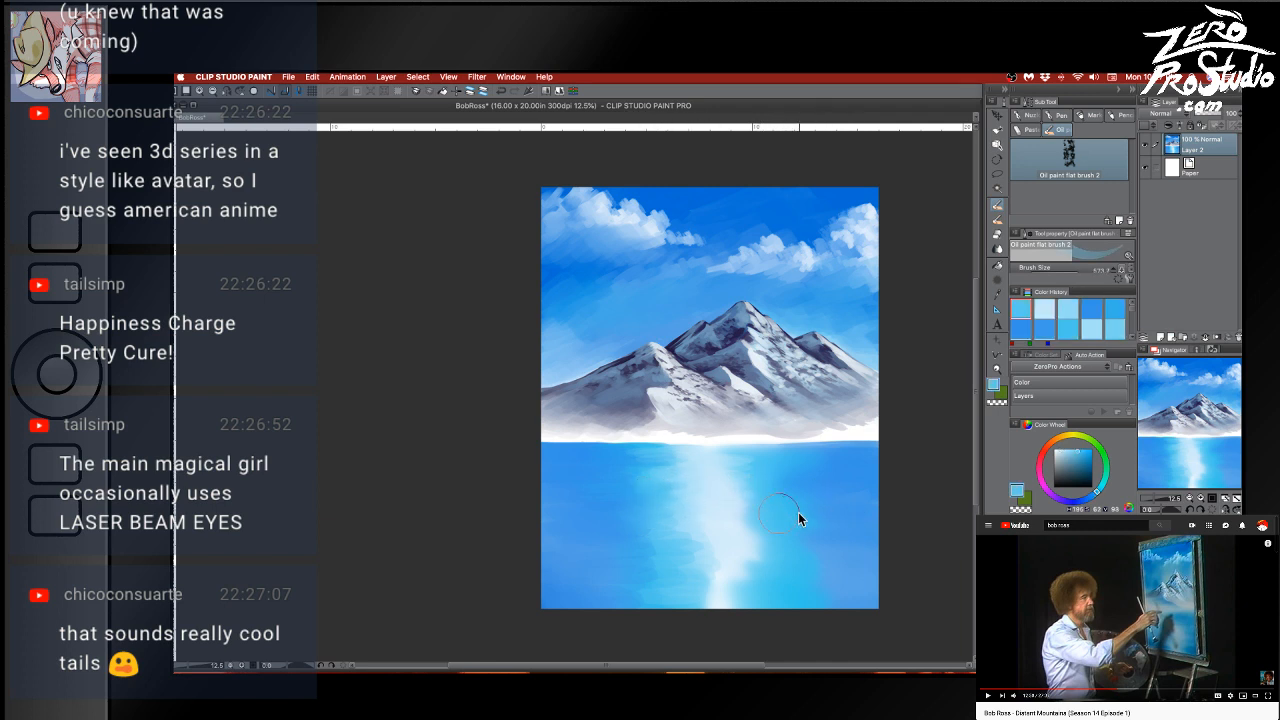
# Smooth the lower water and the reflection's left edge with a larger brush and sampled blues
pyautogui.keyDown('alt'); pyautogui.click(648, 543); pyautogui.keyUp('alt')
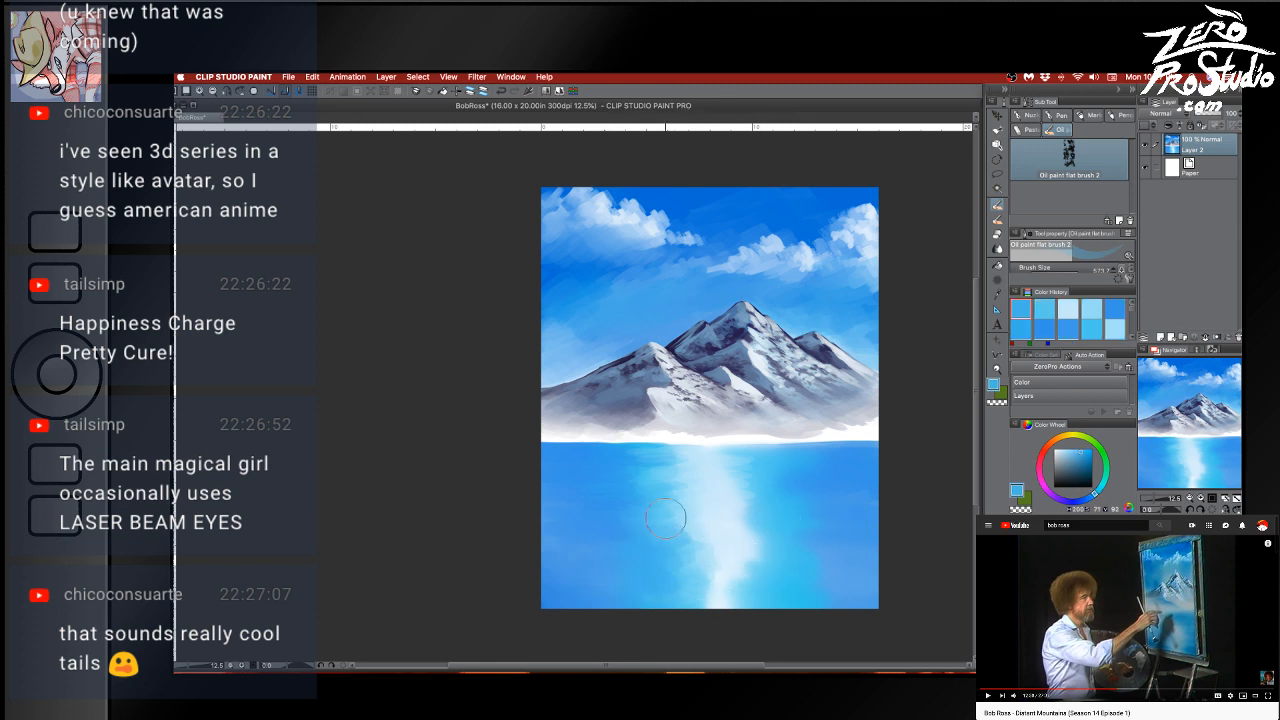
pyautogui.keyDown('alt'); pyautogui.click(727, 497); pyautogui.keyUp('alt')
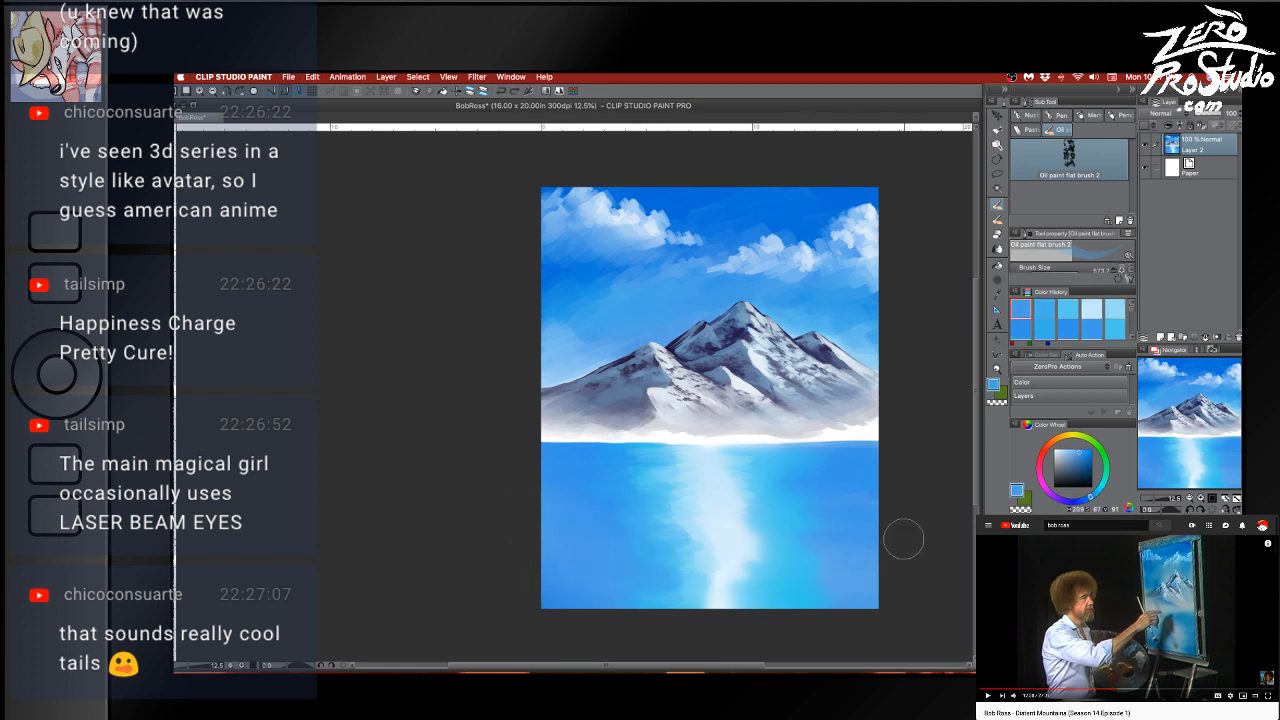
pyautogui.keyDown('alt'); pyautogui.click(705, 569); pyautogui.keyUp('alt')
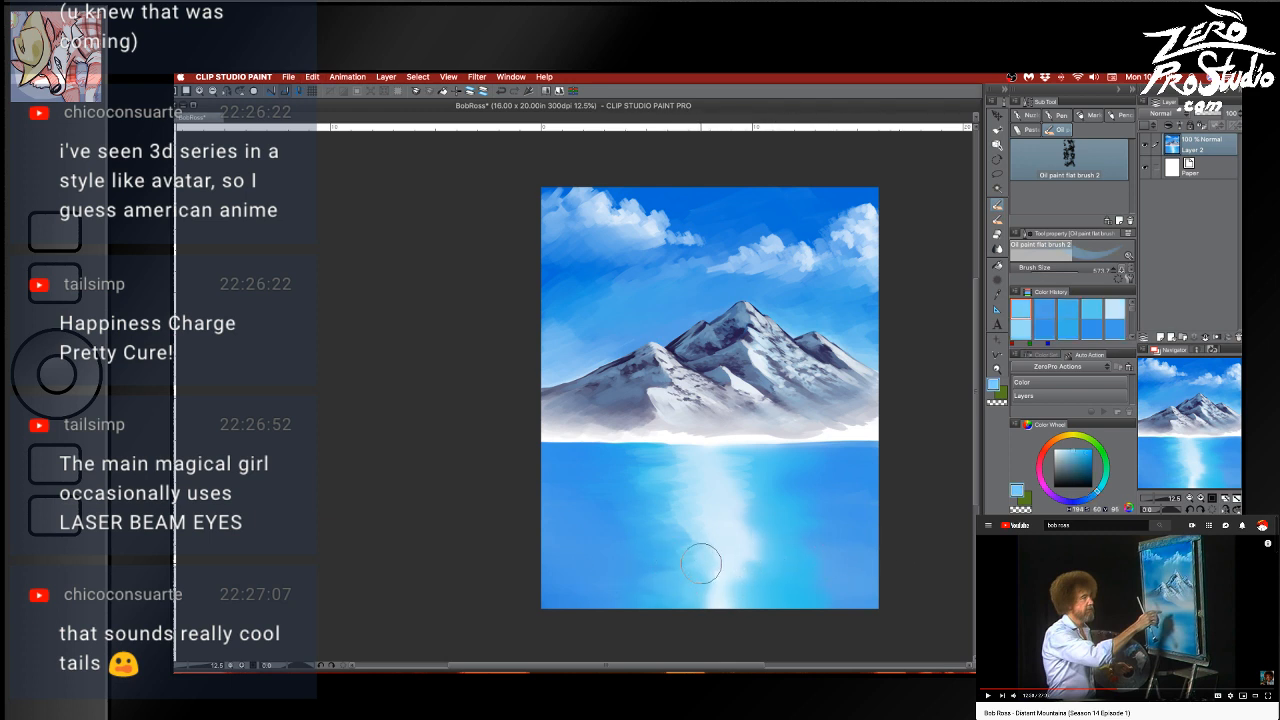
pyautogui.keyDown('alt'); pyautogui.click(644, 564); pyautogui.keyUp('alt')
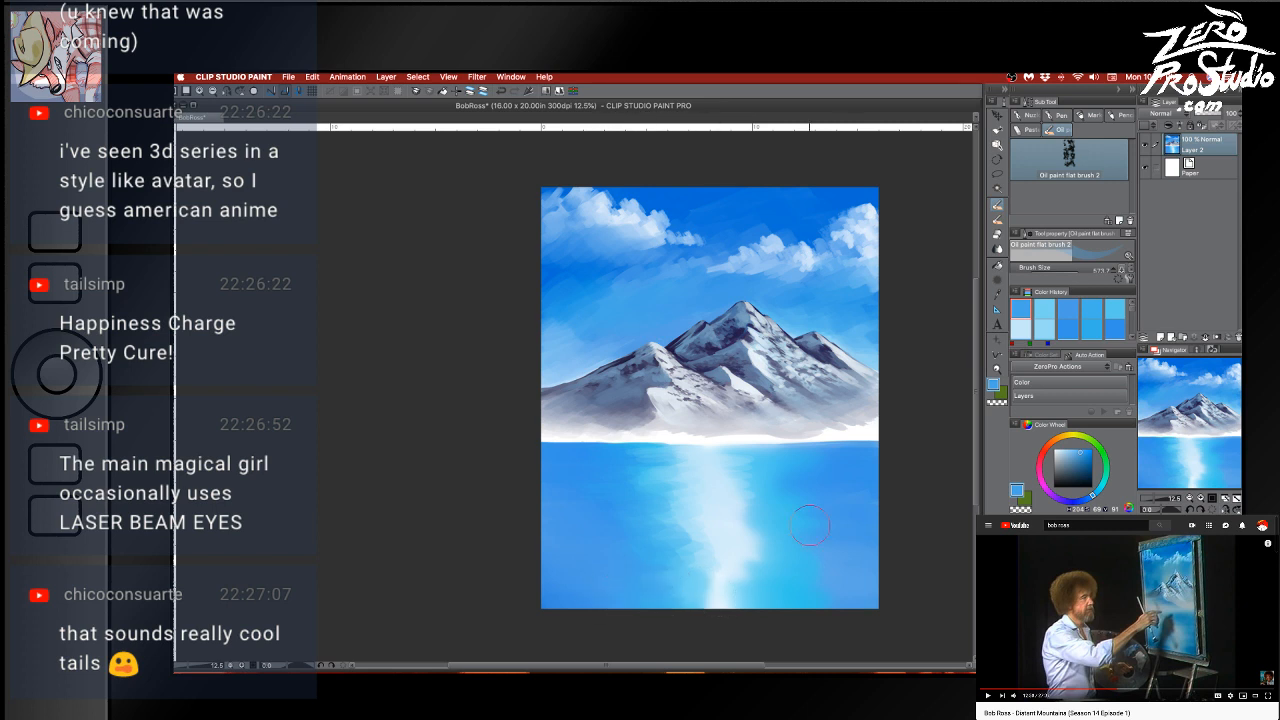
# Broaden the reflection with sampled pale blue, and cut back its left side with sampled blues blended into the water
pyautogui.keyDown('alt'); pyautogui.click(725, 517); pyautogui.keyUp('alt')
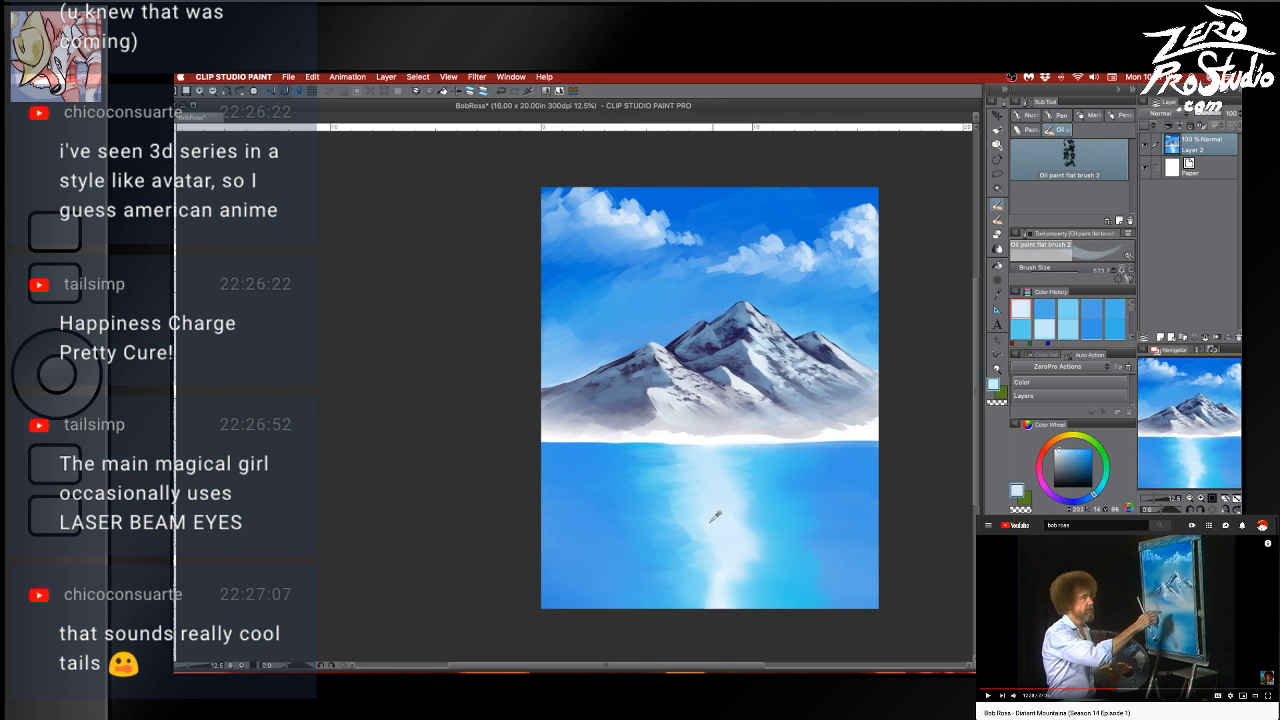
pyautogui.moveTo(707, 560)
pyautogui.mouseDown()
pyautogui.moveTo(674, 585)
pyautogui.moveTo(694, 612)
pyautogui.moveTo(648, 551)
pyautogui.moveTo(703, 555)
pyautogui.moveTo(748, 538)
pyautogui.moveTo(732, 529)
pyautogui.moveTo(751, 516)
pyautogui.moveTo(736, 505)
pyautogui.moveTo(743, 472)
pyautogui.moveTo(687, 471)
pyautogui.moveTo(730, 459)
pyautogui.moveTo(714, 454)
pyautogui.moveTo(759, 470)
pyautogui.mouseUp()
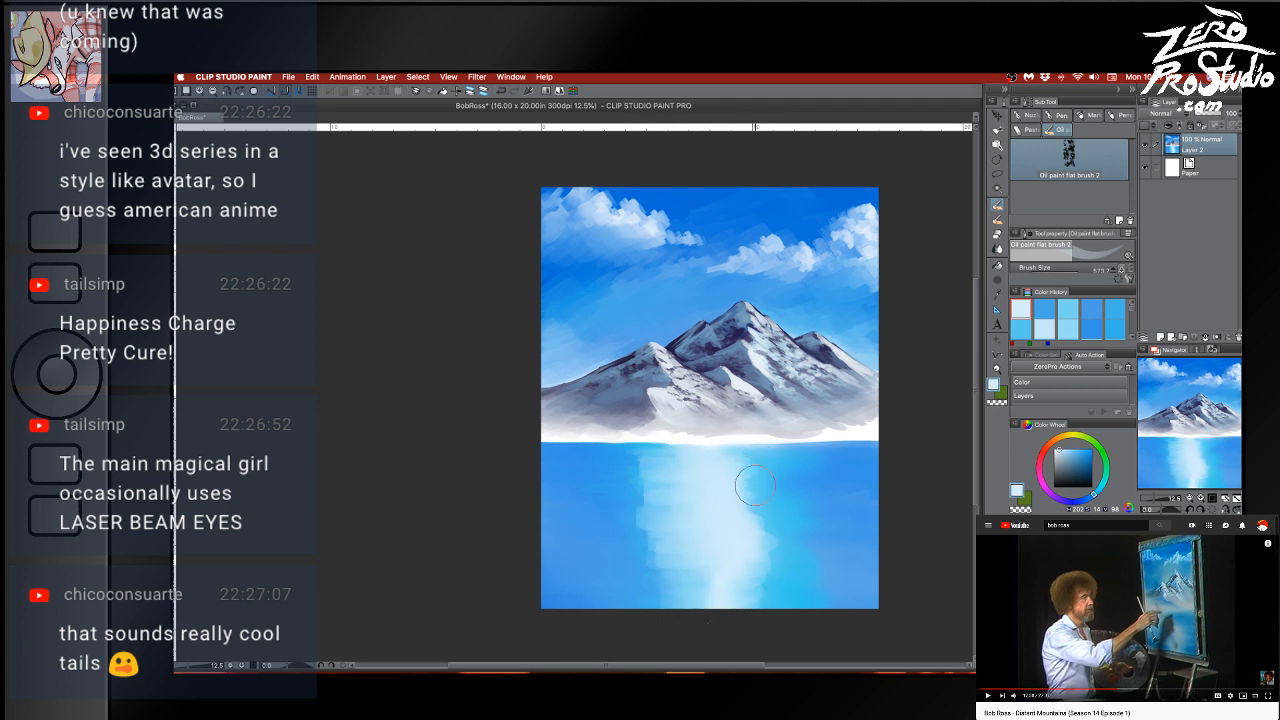
pyautogui.keyDown('alt'); pyautogui.click(643, 480); pyautogui.keyUp('alt')
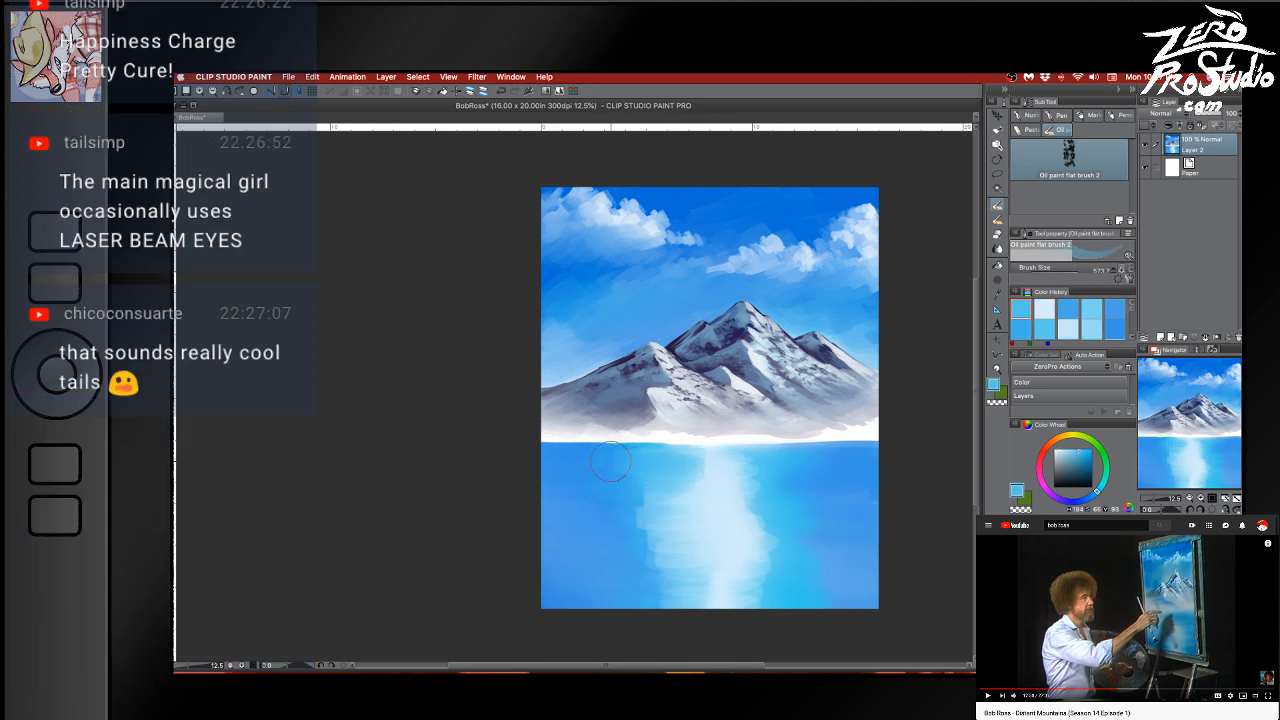
pyautogui.moveTo(657, 476)
pyautogui.mouseDown()
pyautogui.moveTo(713, 502)
pyautogui.moveTo(652, 527)
pyautogui.moveTo(711, 546)
pyautogui.moveTo(604, 595)
pyautogui.moveTo(674, 609)
pyautogui.mouseUp()
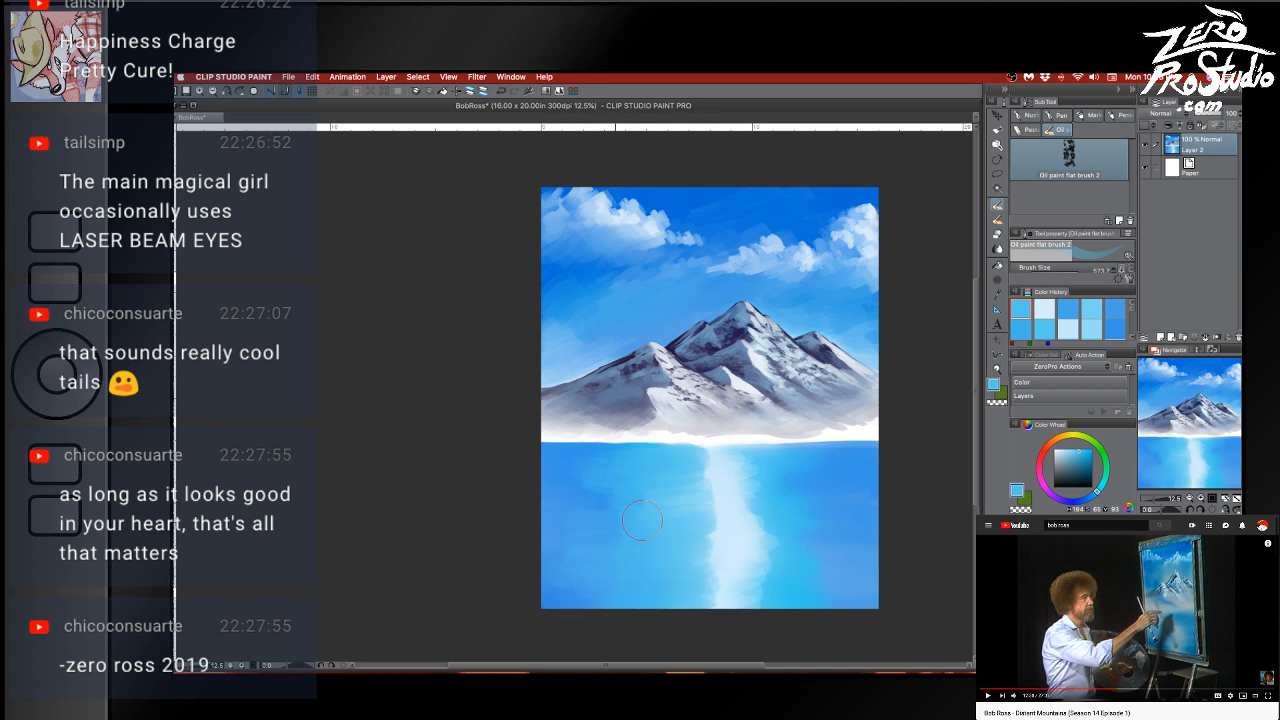
pyautogui.keyDown('alt'); pyautogui.click(583, 491); pyautogui.keyUp('alt')
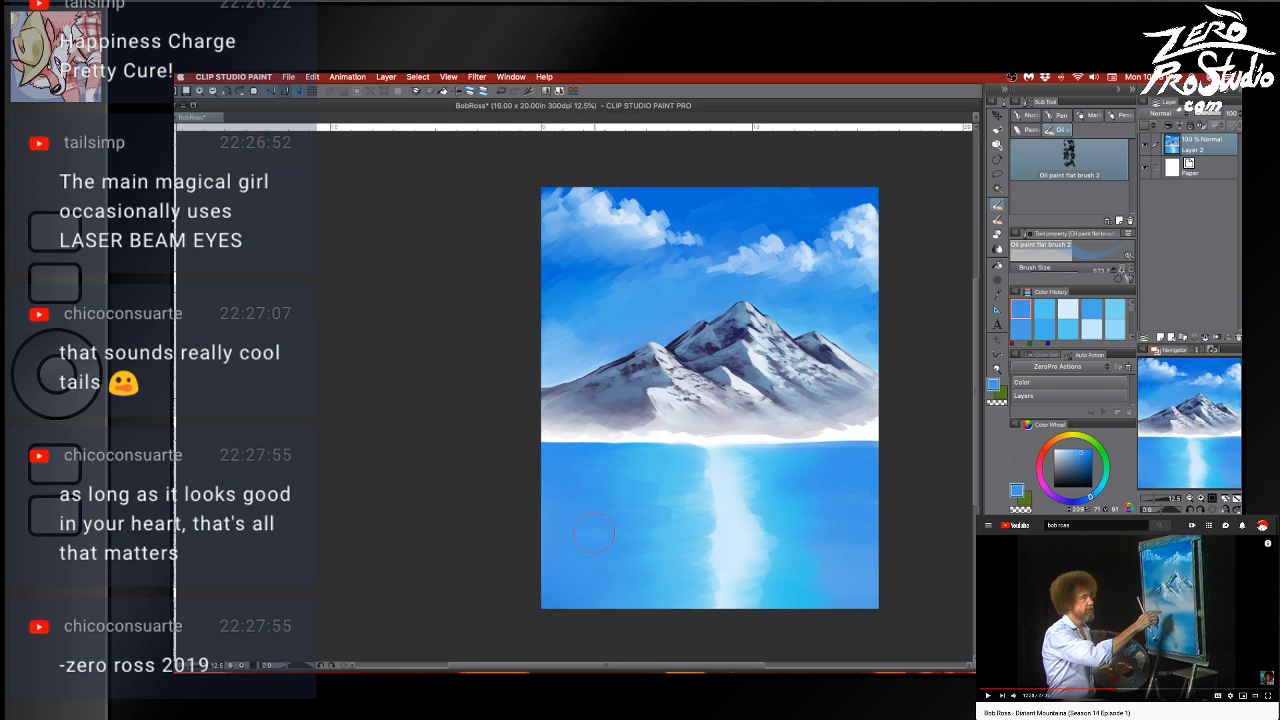
pyautogui.keyDown('alt'); pyautogui.click(674, 505); pyautogui.keyUp('alt')
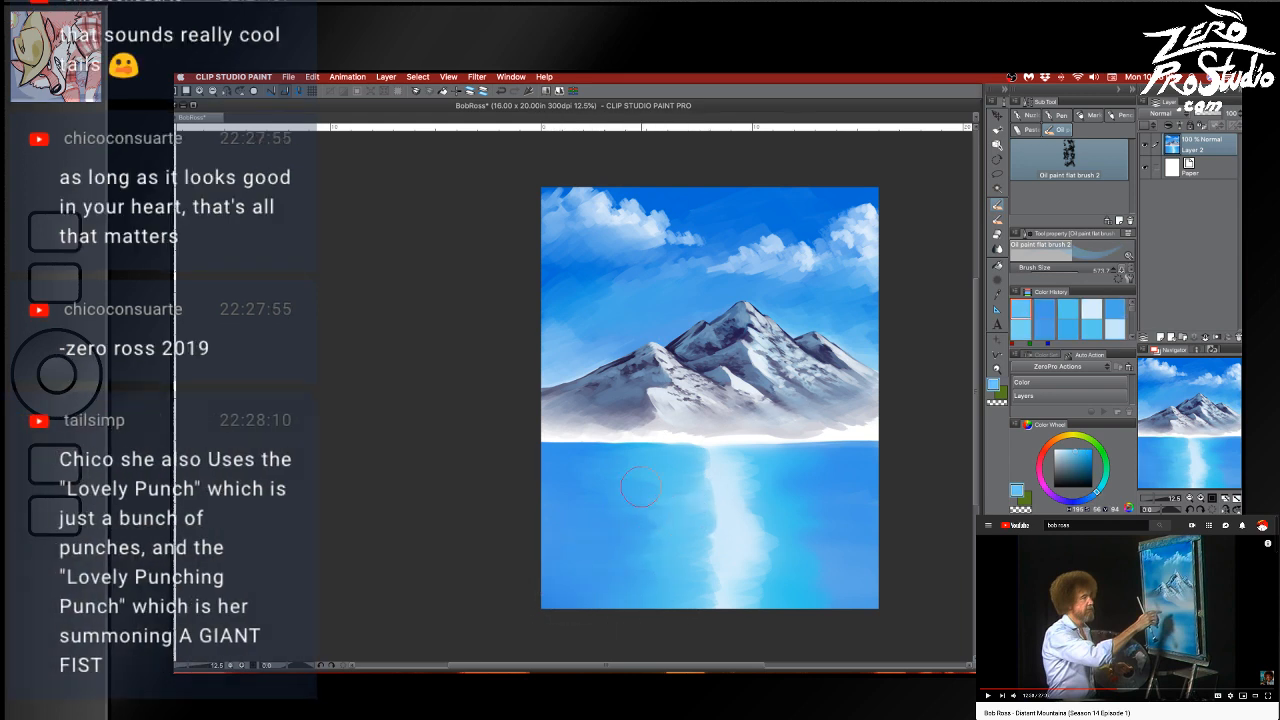
# Blend the water right of the reflection, from the horizon downward, with strokes of sampled light and medium blues
pyautogui.keyDown('alt'); pyautogui.click(785, 502); pyautogui.keyUp('alt')
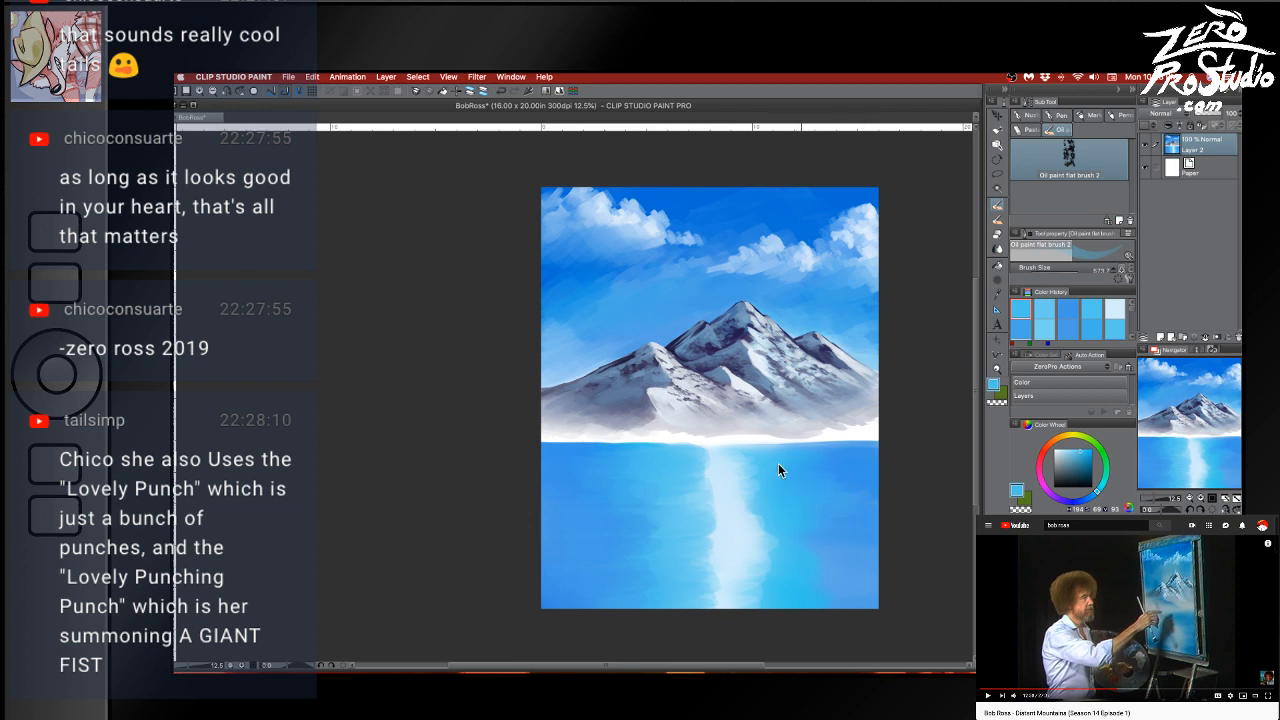
pyautogui.moveTo(778, 463); pyautogui.dragTo(872, 446)
pyautogui.moveTo(757, 470)
pyautogui.mouseDown()
pyautogui.moveTo(812, 477)
pyautogui.moveTo(766, 467)
pyautogui.mouseUp()
pyautogui.keyDown('alt'); pyautogui.click(858, 464); pyautogui.keyUp('alt')
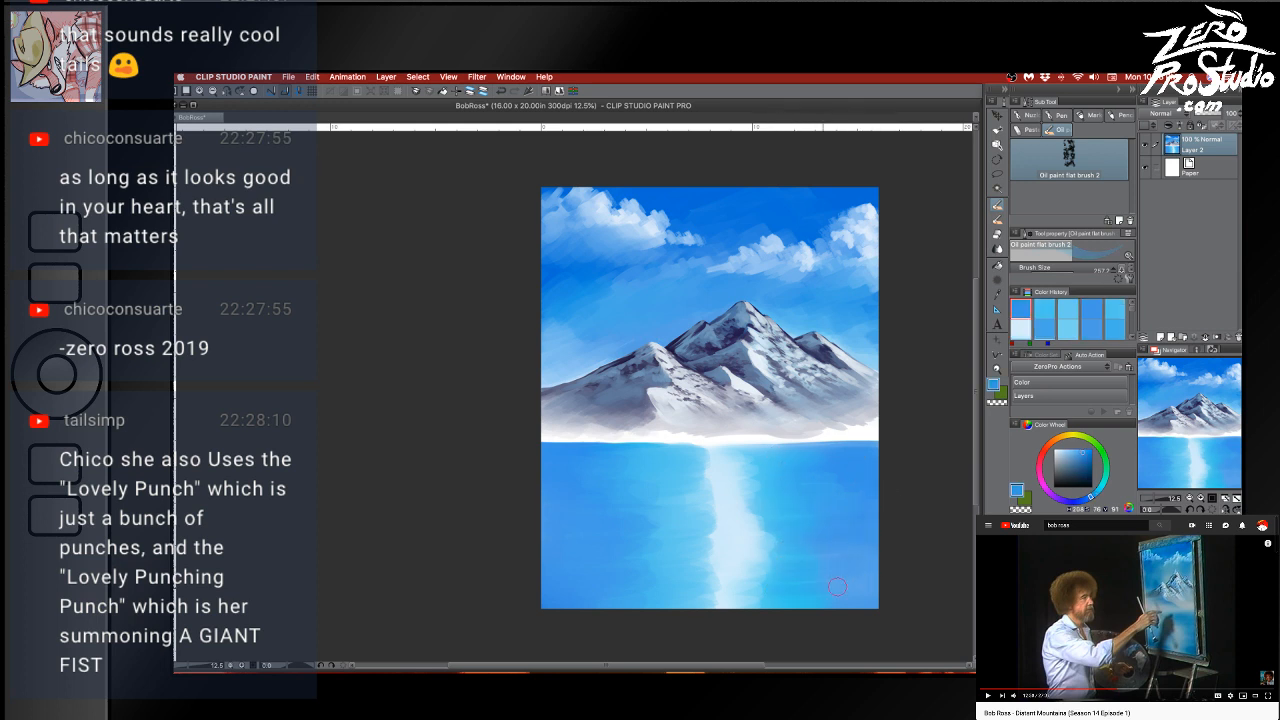
pyautogui.keyDown('alt'); pyautogui.click(770, 490); pyautogui.keyUp('alt')
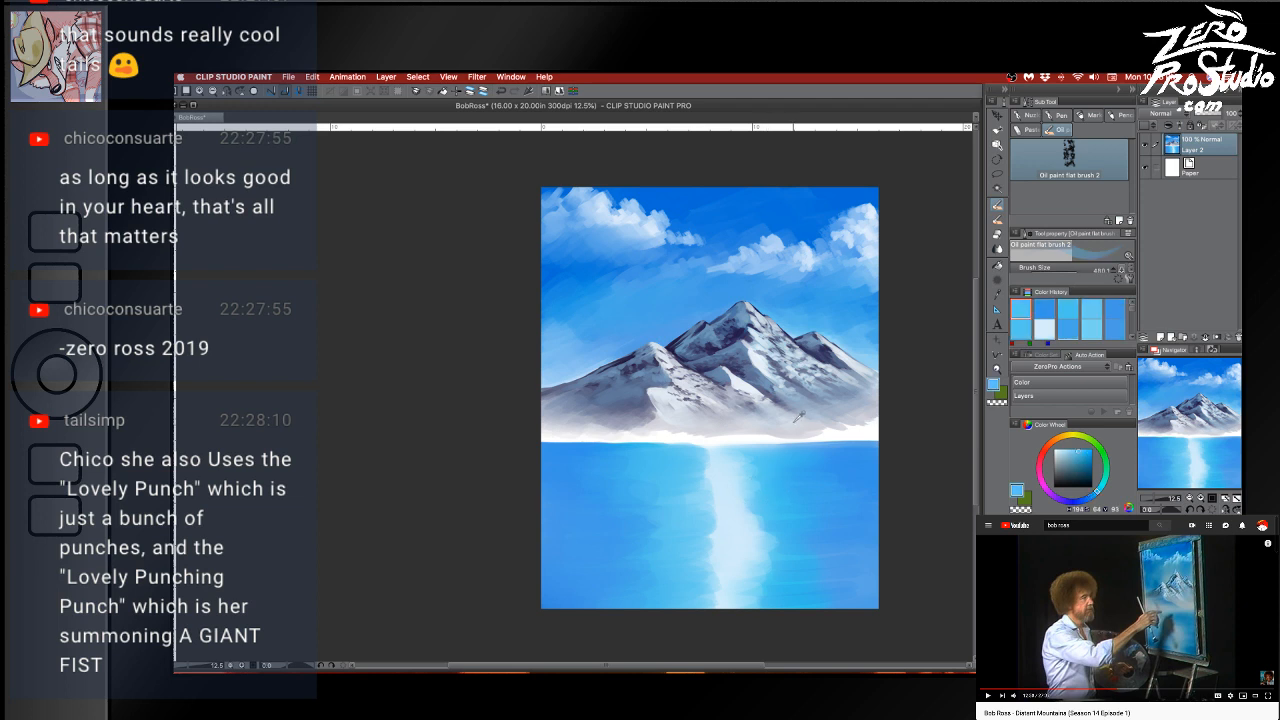
# Repaint the reflection as a slanting near-white band from the shoreline down to the lower edge of the canvas
pyautogui.keyDown('alt'); pyautogui.click(750, 483); pyautogui.keyUp('alt')
pyautogui.moveTo(721, 516); pyautogui.dragTo(744, 516)
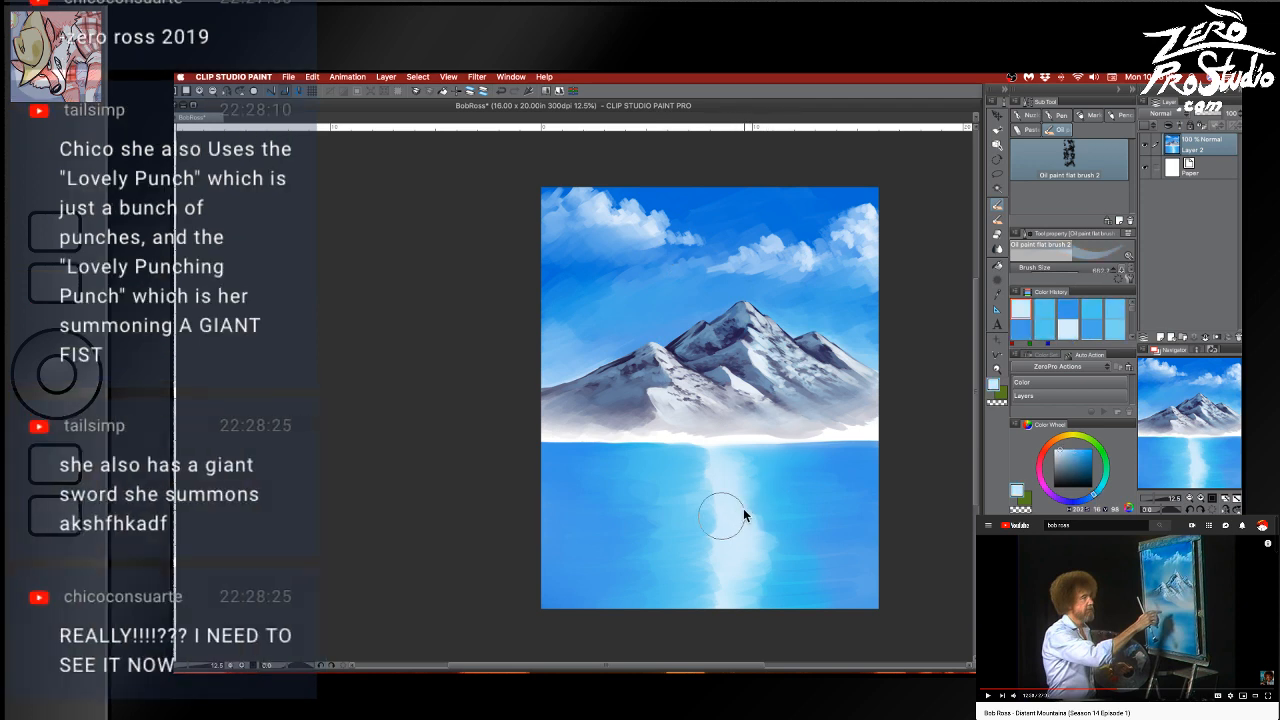
pyautogui.keyDown('alt'); pyautogui.click(720, 445); pyautogui.keyUp('alt')
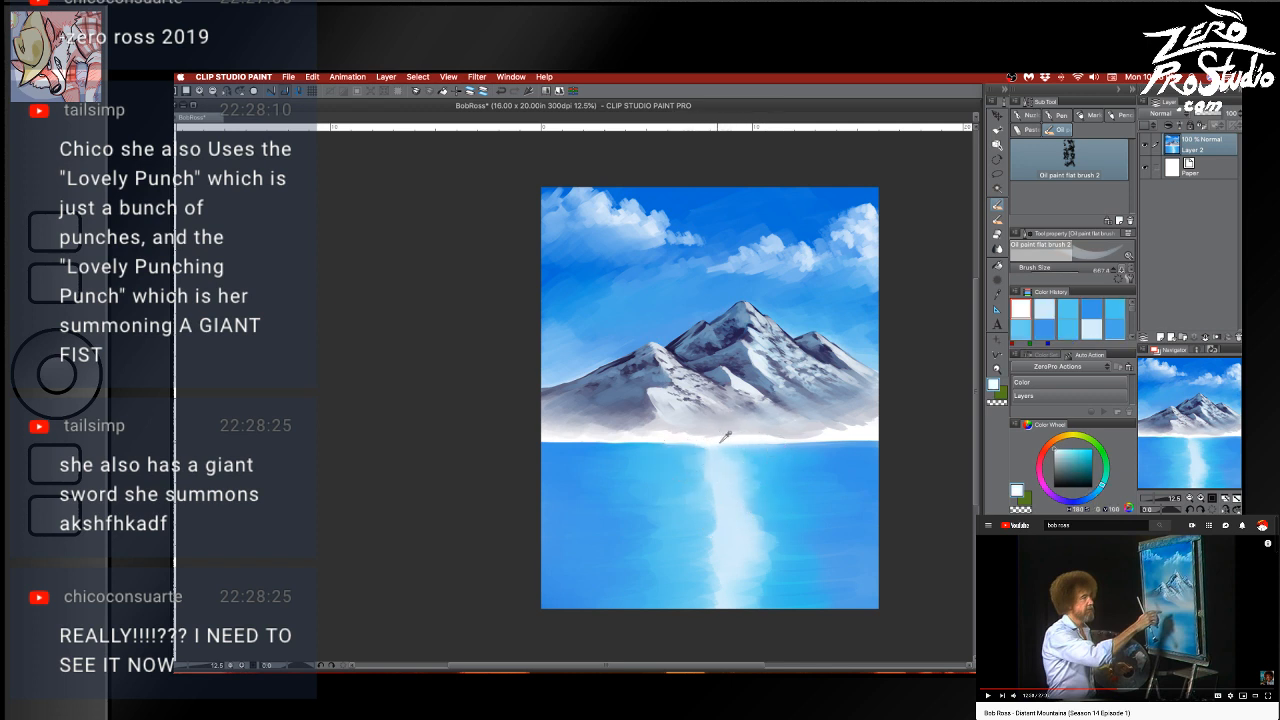
pyautogui.moveTo(694, 452)
pyautogui.mouseDown()
pyautogui.moveTo(715, 482)
pyautogui.moveTo(697, 491)
pyautogui.moveTo(702, 476)
pyautogui.moveTo(733, 530)
pyautogui.moveTo(757, 537)
pyautogui.moveTo(716, 548)
pyautogui.moveTo(760, 557)
pyautogui.moveTo(748, 582)
pyautogui.moveTo(682, 585)
pyautogui.moveTo(763, 591)
pyautogui.moveTo(738, 592)
pyautogui.mouseUp()
# Narrow the band's right side with sampled light blue and extend that blue into the water beside it
pyautogui.keyDown('alt'); pyautogui.click(768, 472); pyautogui.keyUp('alt')
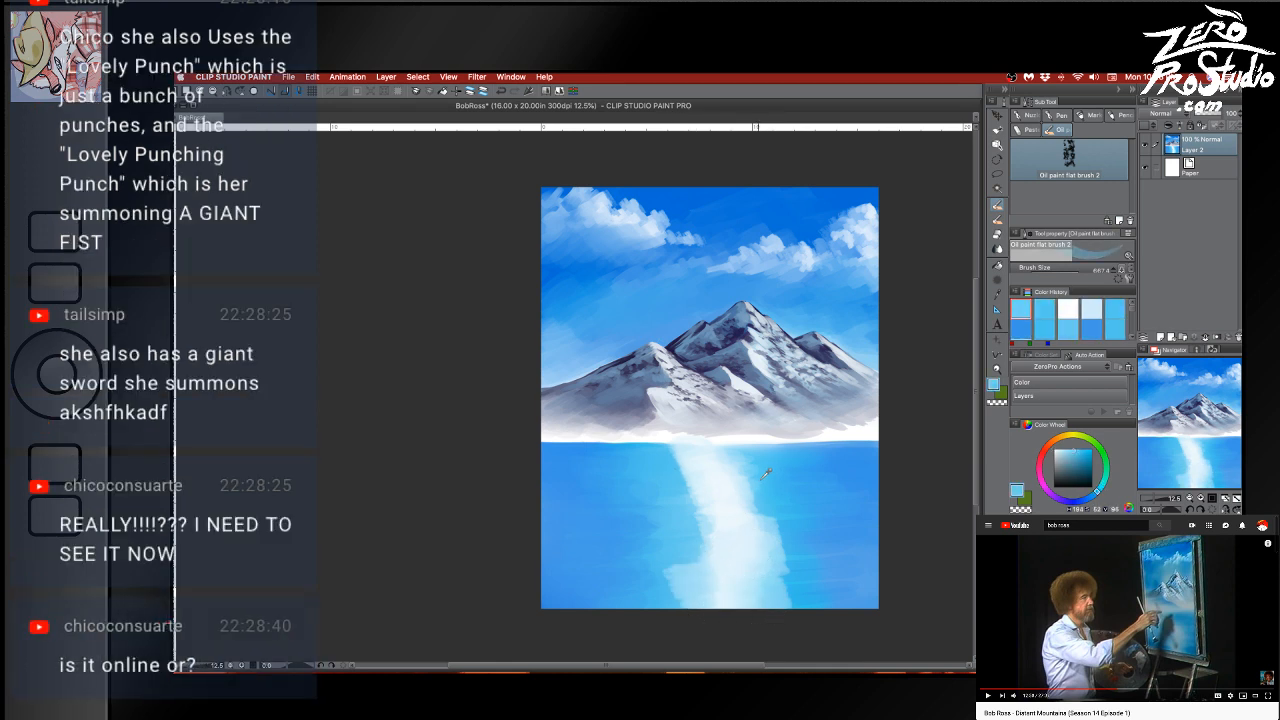
pyautogui.moveTo(732, 461)
pyautogui.mouseDown()
pyautogui.moveTo(760, 553)
pyautogui.moveTo(779, 532)
pyautogui.mouseUp()
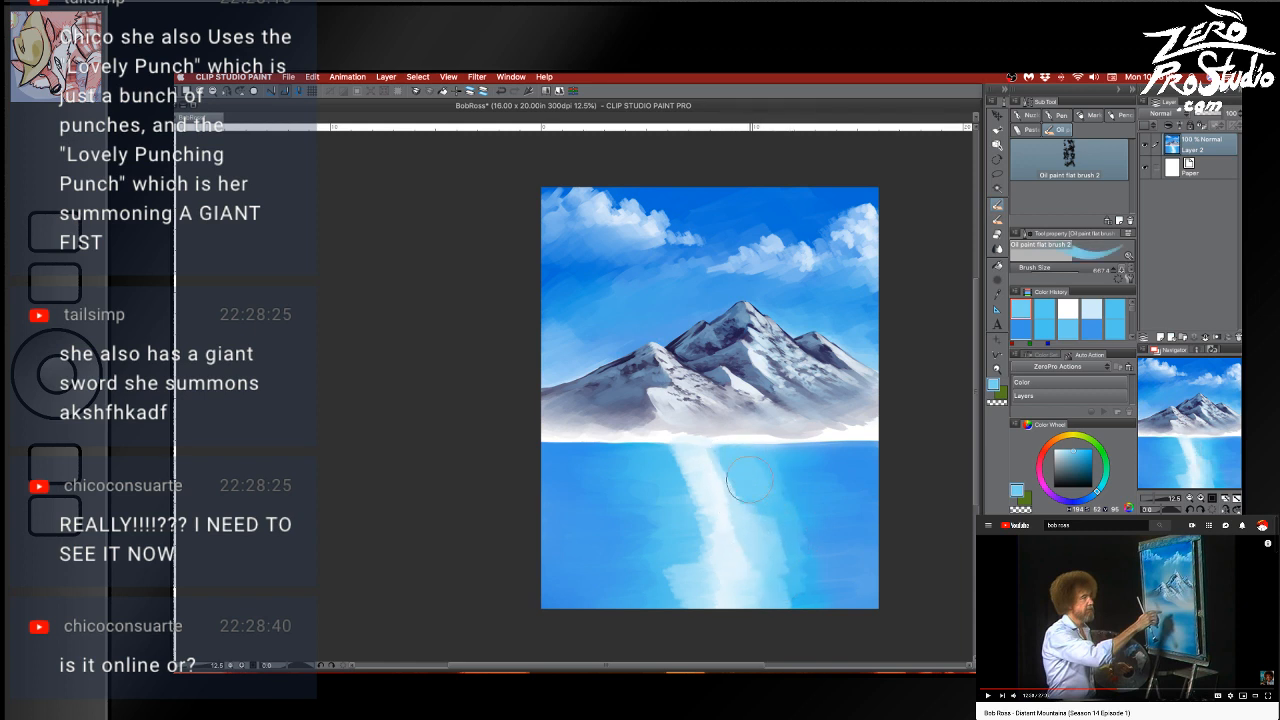
pyautogui.moveTo(749, 481)
pyautogui.mouseDown()
pyautogui.moveTo(752, 527)
pyautogui.moveTo(772, 555)
pyautogui.moveTo(757, 573)
pyautogui.moveTo(800, 586)
pyautogui.mouseUp()
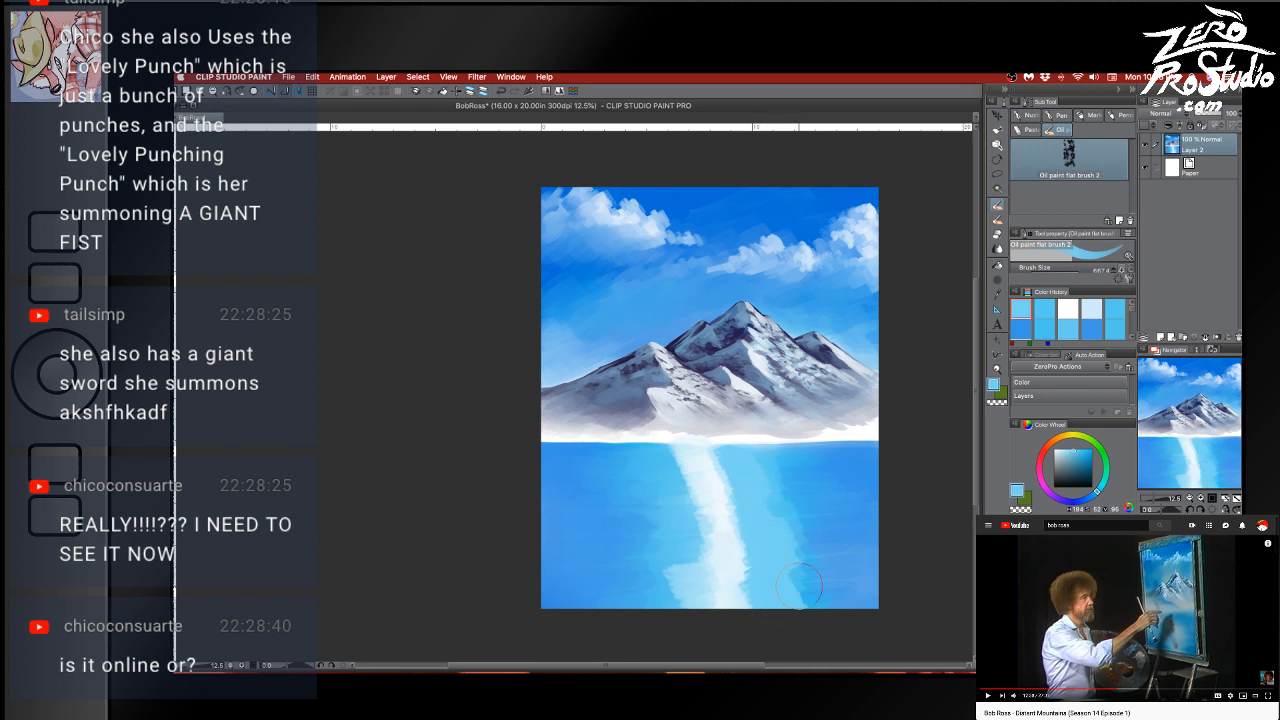
# Bulge the lower half of the reflection outward with sampled near-white to give it a winding shape
pyautogui.keyDown('alt'); pyautogui.click(738, 548); pyautogui.keyUp('alt')
pyautogui.moveTo(742, 548)
pyautogui.mouseDown()
pyautogui.moveTo(776, 541)
pyautogui.moveTo(758, 519)
pyautogui.moveTo(770, 537)
pyautogui.moveTo(734, 559)
pyautogui.moveTo(745, 605)
pyautogui.mouseUp()
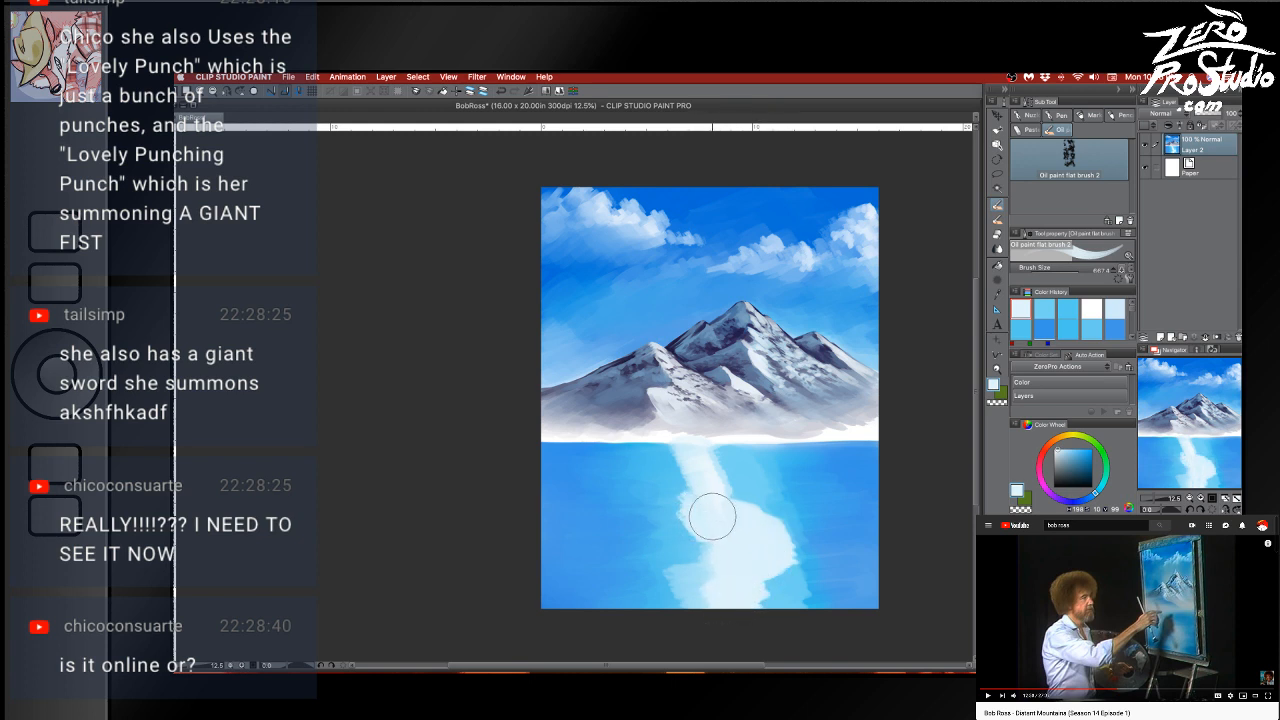
pyautogui.moveTo(712, 516)
pyautogui.mouseDown()
pyautogui.moveTo(692, 492)
pyautogui.moveTo(746, 540)
pyautogui.moveTo(700, 603)
pyautogui.moveTo(666, 618)
pyautogui.mouseUp()
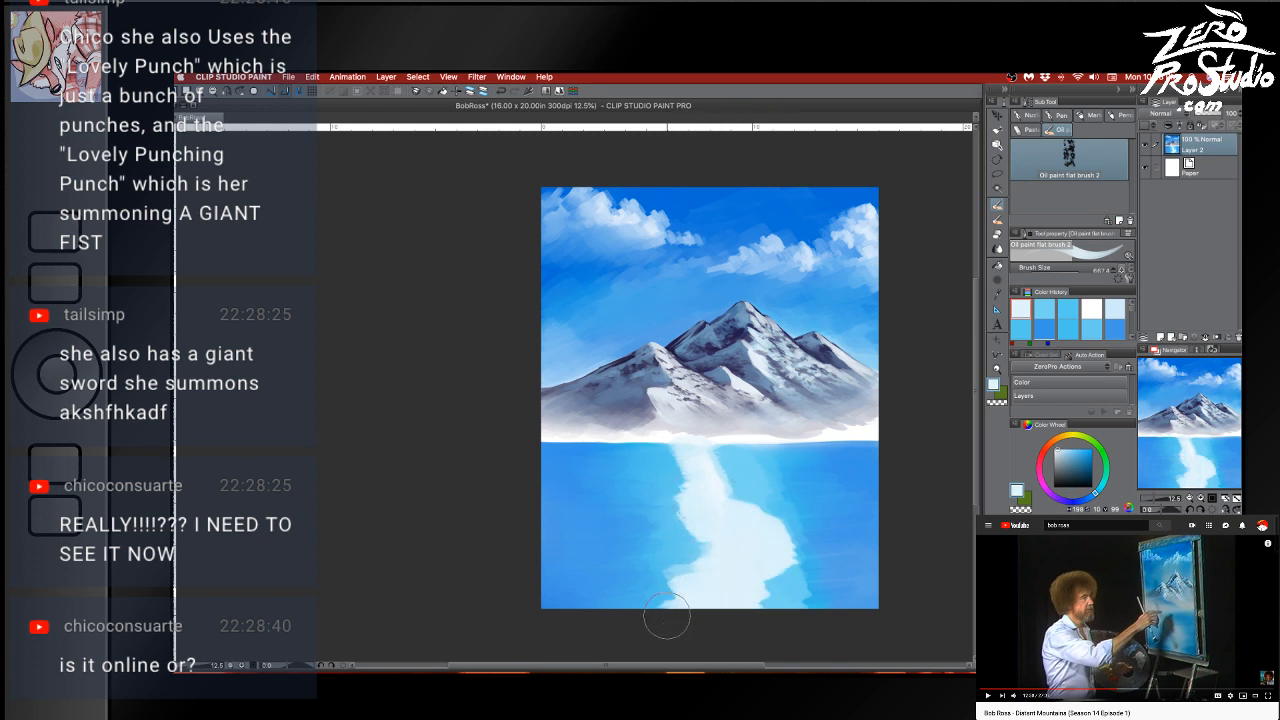
# Cover the water on both sides with sampled light blue, trimming the reflection to a narrow winding path
pyautogui.keyDown('alt'); pyautogui.click(680, 536); pyautogui.keyUp('alt')
pyautogui.moveTo(680, 540)
pyautogui.mouseDown()
pyautogui.moveTo(727, 545)
pyautogui.moveTo(682, 554)
pyautogui.moveTo(709, 560)
pyautogui.moveTo(637, 606)
pyautogui.moveTo(678, 581)
pyautogui.moveTo(653, 526)
pyautogui.moveTo(674, 468)
pyautogui.moveTo(628, 462)
pyautogui.moveTo(679, 456)
pyautogui.moveTo(574, 454)
pyautogui.moveTo(653, 478)
pyautogui.moveTo(580, 484)
pyautogui.moveTo(658, 496)
pyautogui.moveTo(579, 504)
pyautogui.moveTo(661, 519)
pyautogui.moveTo(569, 526)
pyautogui.moveTo(642, 533)
pyautogui.moveTo(562, 551)
pyautogui.moveTo(652, 554)
pyautogui.moveTo(561, 569)
pyautogui.moveTo(616, 578)
pyautogui.moveTo(583, 589)
pyautogui.mouseUp()
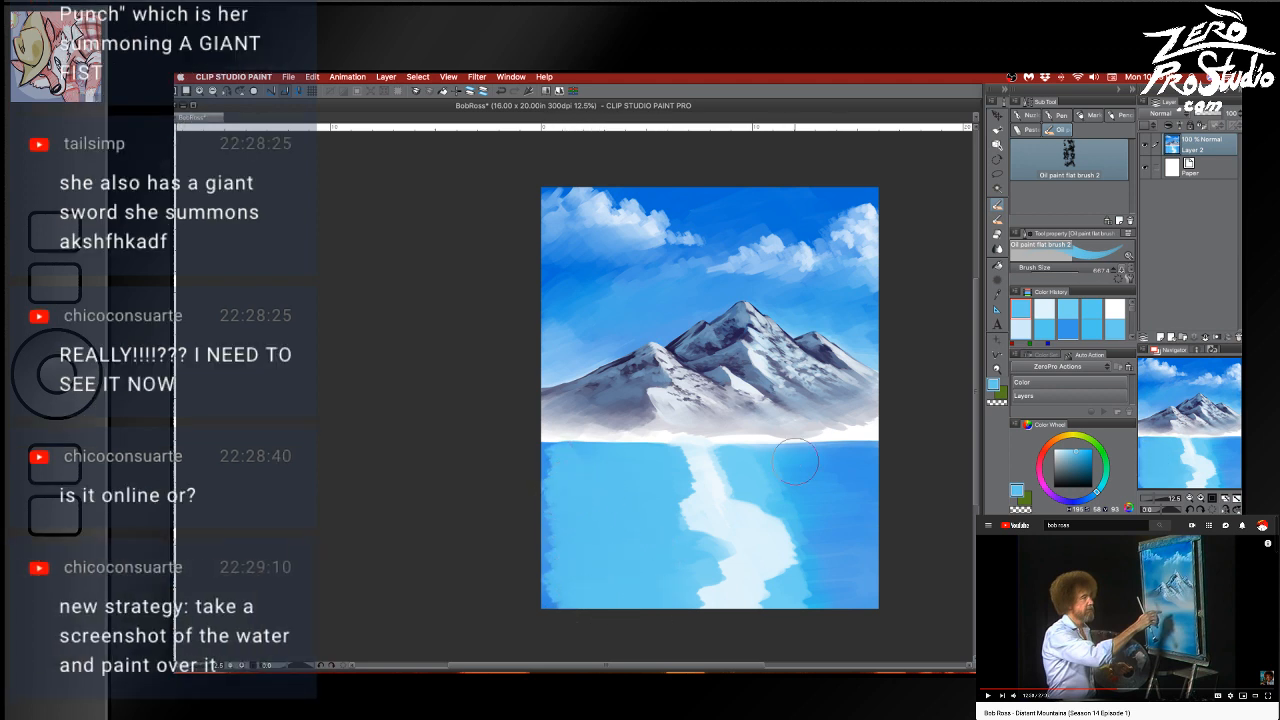
pyautogui.moveTo(745, 455)
pyautogui.mouseDown()
pyautogui.moveTo(837, 460)
pyautogui.moveTo(739, 454)
pyautogui.moveTo(852, 463)
pyautogui.moveTo(805, 473)
pyautogui.moveTo(846, 491)
pyautogui.moveTo(865, 464)
pyautogui.moveTo(802, 500)
pyautogui.moveTo(835, 506)
pyautogui.moveTo(744, 503)
pyautogui.moveTo(817, 490)
pyautogui.moveTo(858, 530)
pyautogui.moveTo(763, 598)
pyautogui.moveTo(845, 590)
pyautogui.moveTo(818, 581)
pyautogui.moveTo(836, 588)
pyautogui.moveTo(869, 567)
pyautogui.mouseUp()
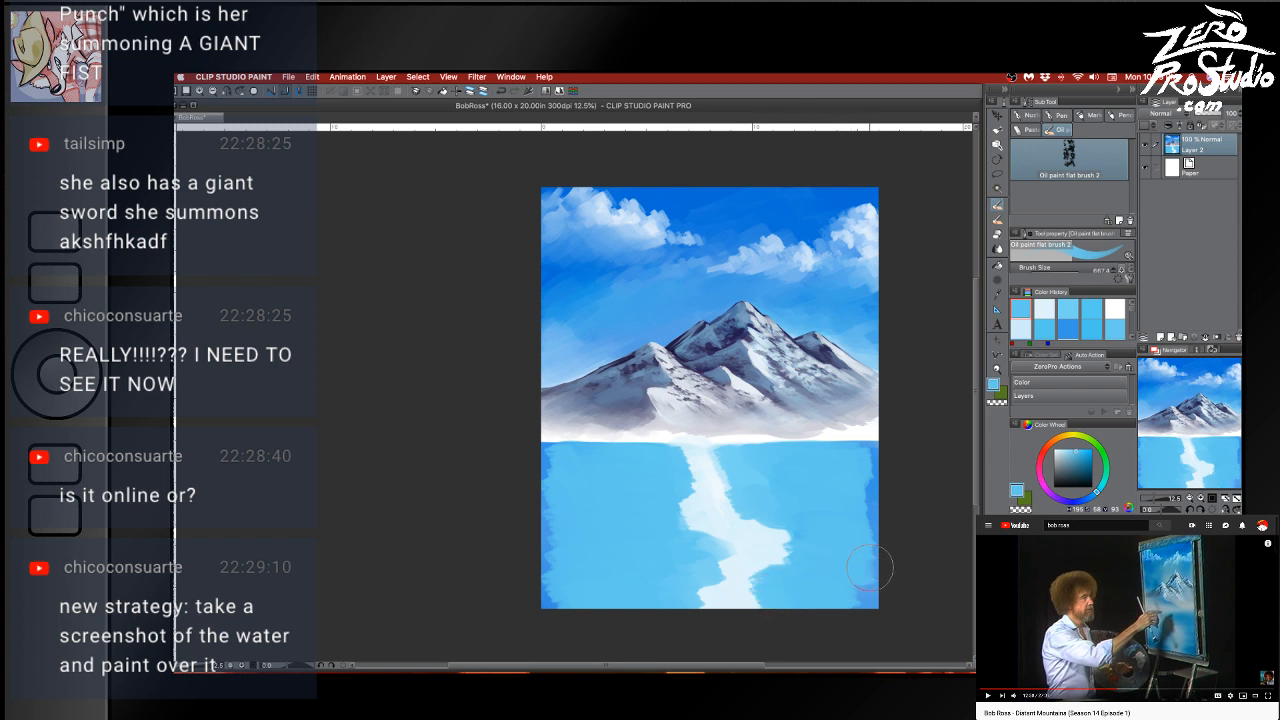
pyautogui.moveTo(676, 510)
pyautogui.mouseDown()
pyautogui.moveTo(713, 541)
pyautogui.moveTo(792, 540)
pyautogui.mouseUp()
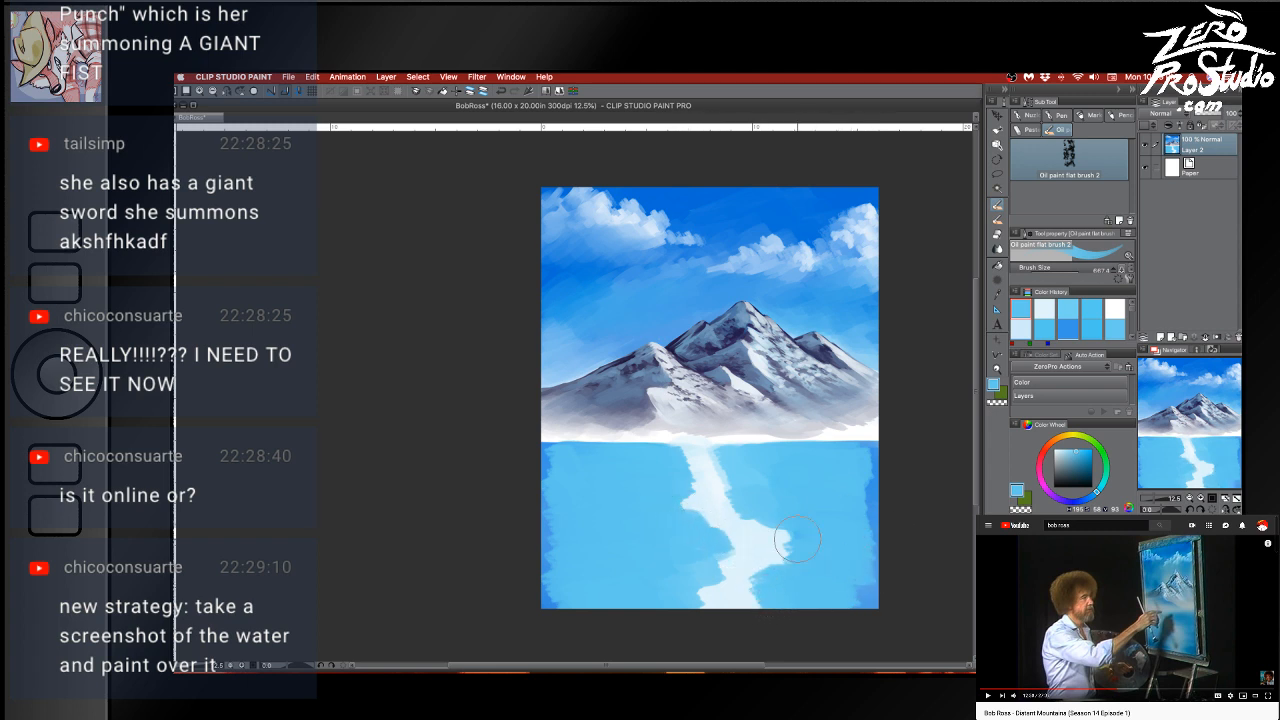
# Paint a pale band along the horizon on both sides of the reflection and trim its underside with light blue
pyautogui.keyDown('alt'); pyautogui.click(707, 474); pyautogui.keyUp('alt')
pyautogui.keyDown('alt'); pyautogui.click(695, 462); pyautogui.keyUp('alt')
pyautogui.moveTo(692, 456); pyautogui.dragTo(597, 448)
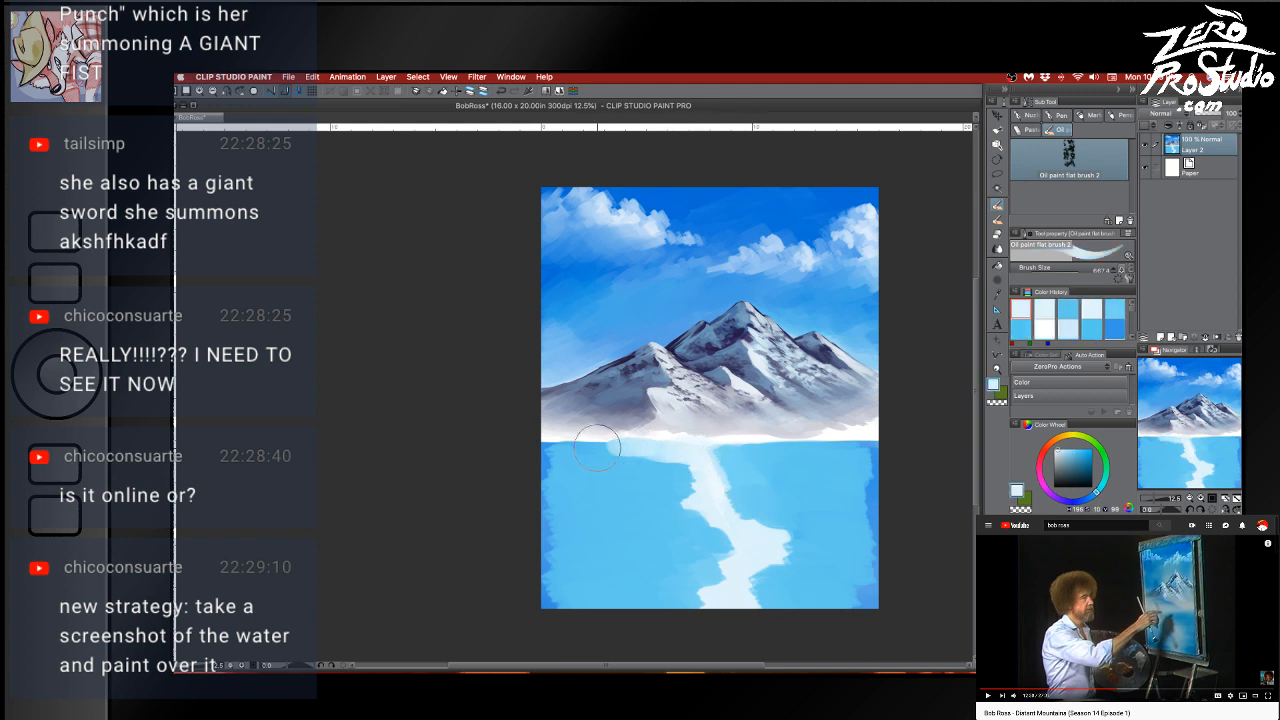
pyautogui.moveTo(729, 452); pyautogui.dragTo(788, 450)
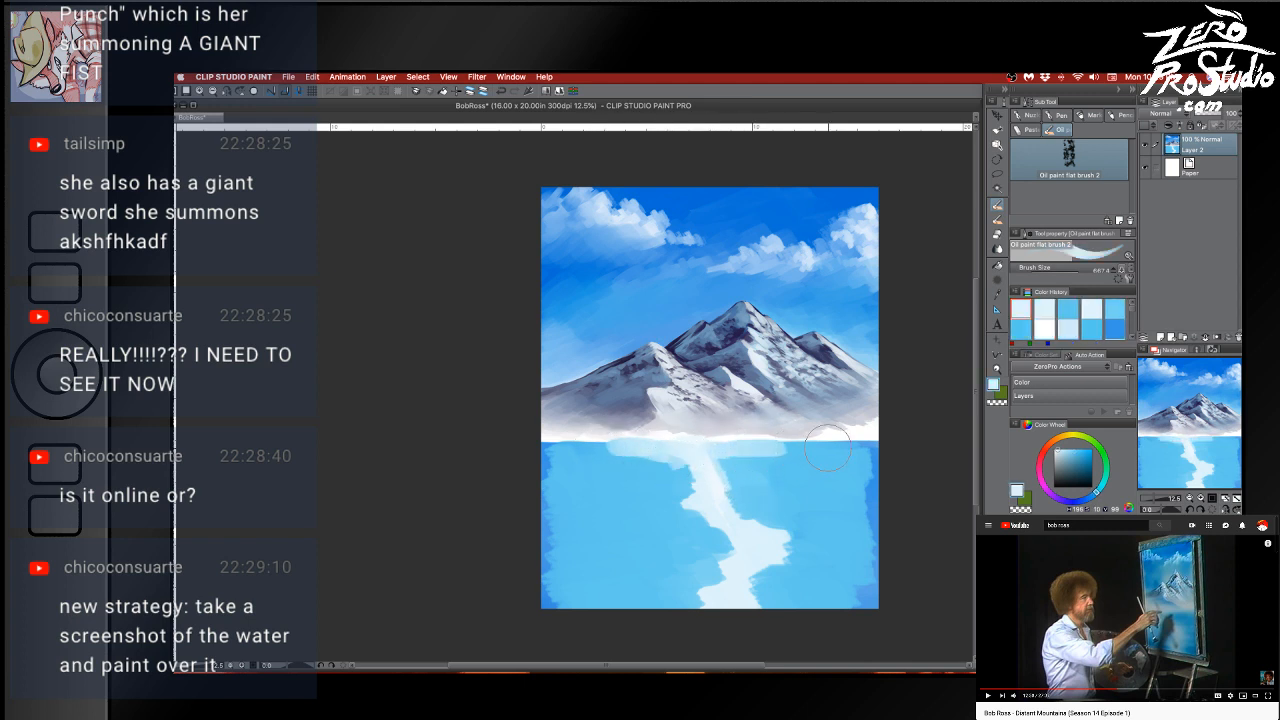
pyautogui.keyDown('alt'); pyautogui.click(766, 460); pyautogui.keyUp('alt')
pyautogui.moveTo(632, 459); pyautogui.dragTo(638, 462)
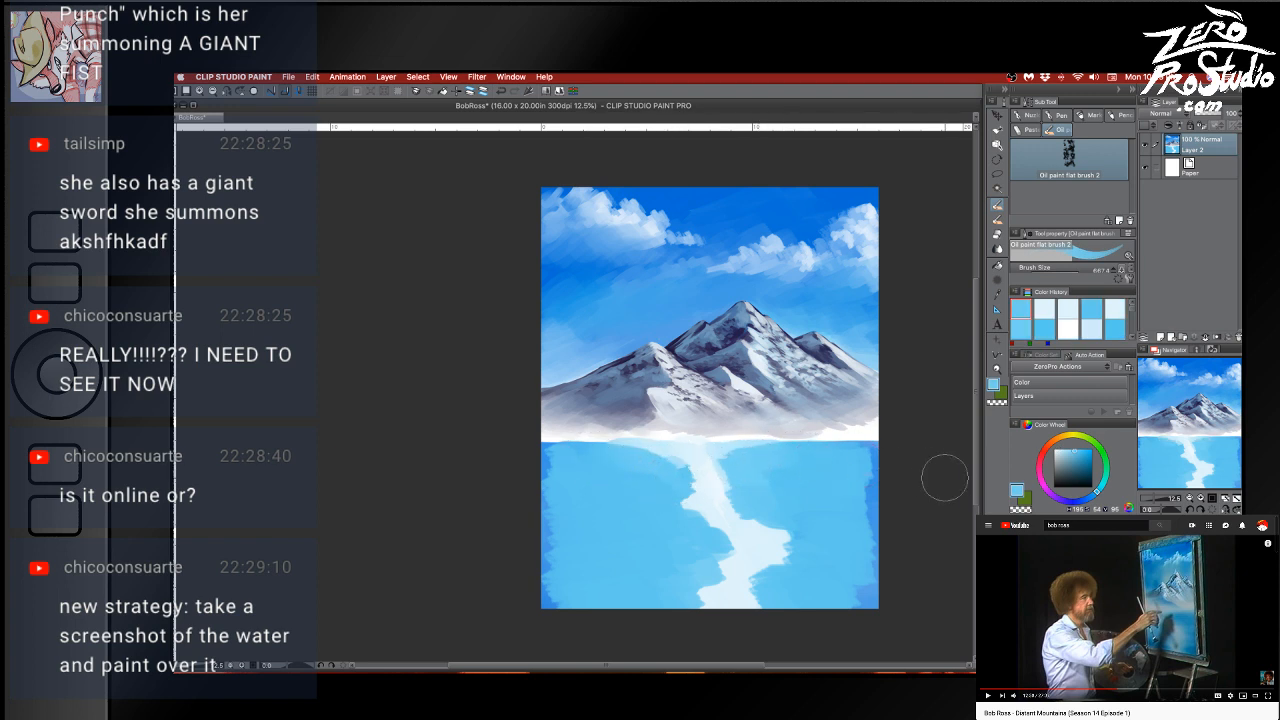
# Sample near-white from the reflection and extend its lower bend outward and its foot toward the canvas's lower edge
pyautogui.keyDown('alt'); pyautogui.click(714, 474); pyautogui.keyUp('alt')
pyautogui.moveTo(695, 485); pyautogui.dragTo(690, 478)
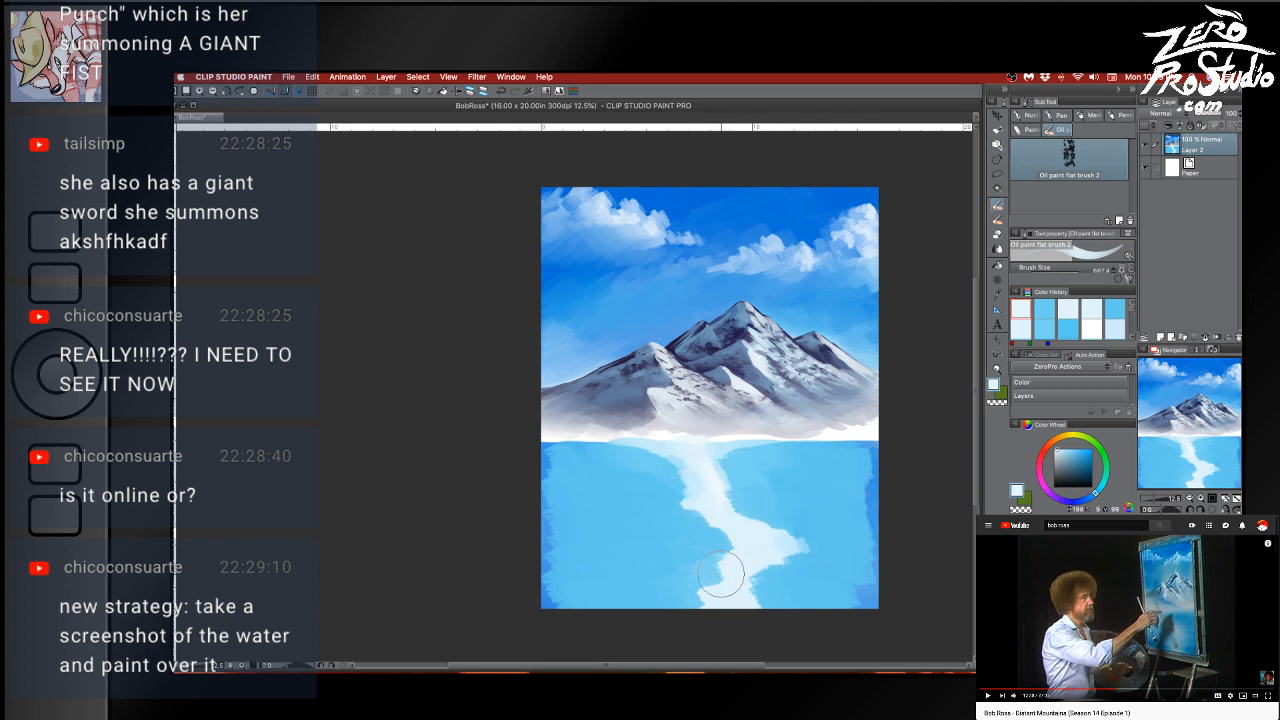
pyautogui.moveTo(721, 573); pyautogui.dragTo(688, 626)
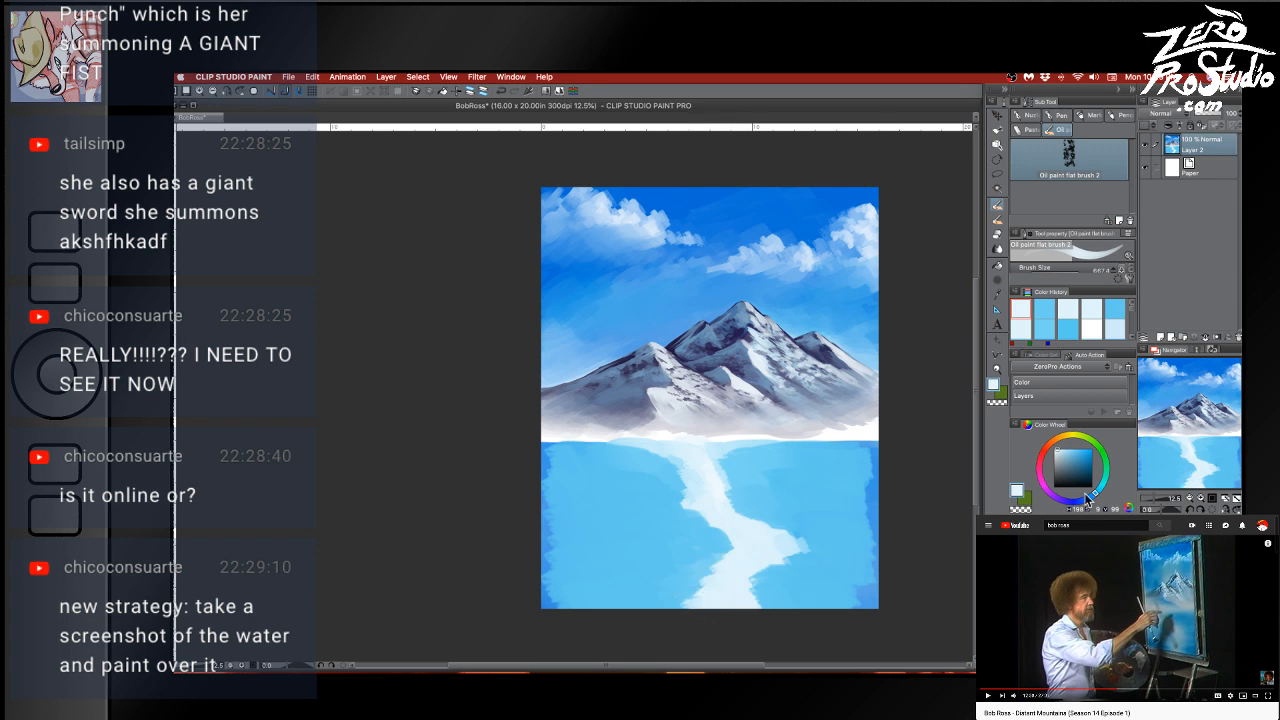
# Blur the reflection's edges, the horizon line and the darker water along both canvas sides with the Blur tool
pyautogui.click(998, 247)
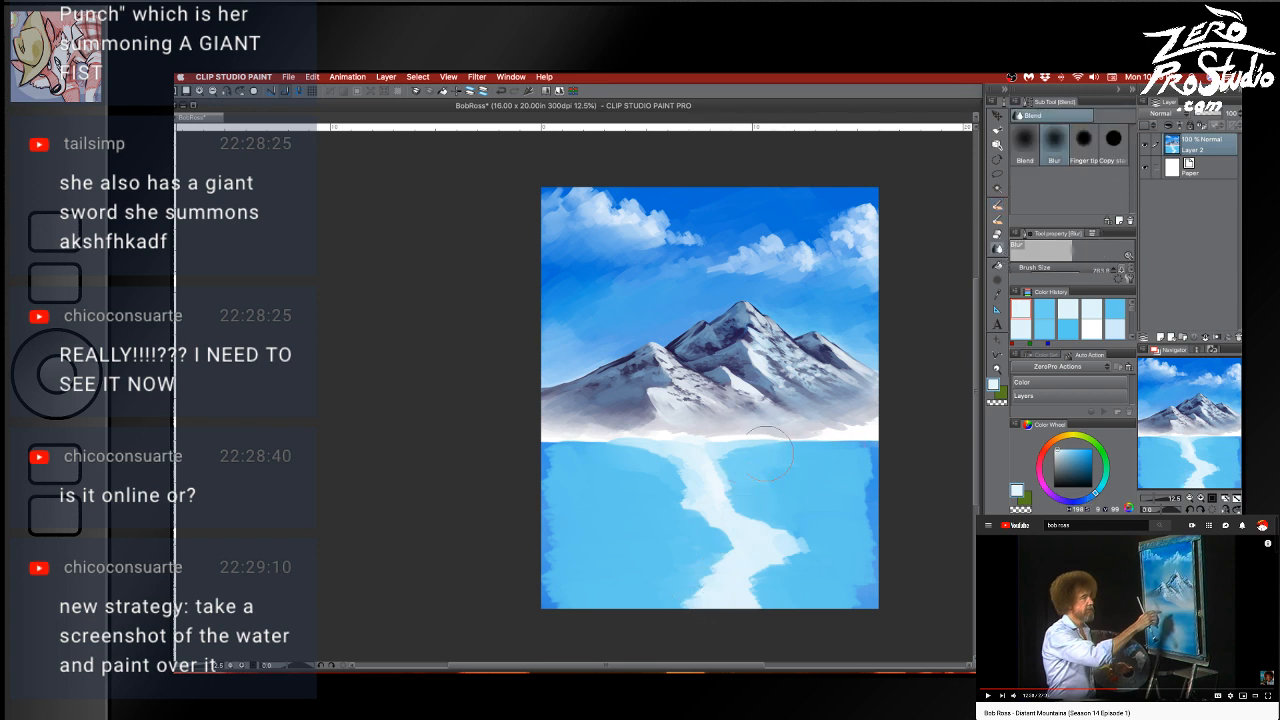
pyautogui.moveTo(722, 493)
pyautogui.mouseDown()
pyautogui.moveTo(785, 508)
pyautogui.moveTo(749, 506)
pyautogui.moveTo(802, 548)
pyautogui.moveTo(776, 563)
pyautogui.moveTo(764, 598)
pyautogui.moveTo(687, 596)
pyautogui.moveTo(733, 533)
pyautogui.moveTo(681, 512)
pyautogui.moveTo(680, 473)
pyautogui.moveTo(628, 450)
pyautogui.moveTo(546, 455)
pyautogui.mouseUp()
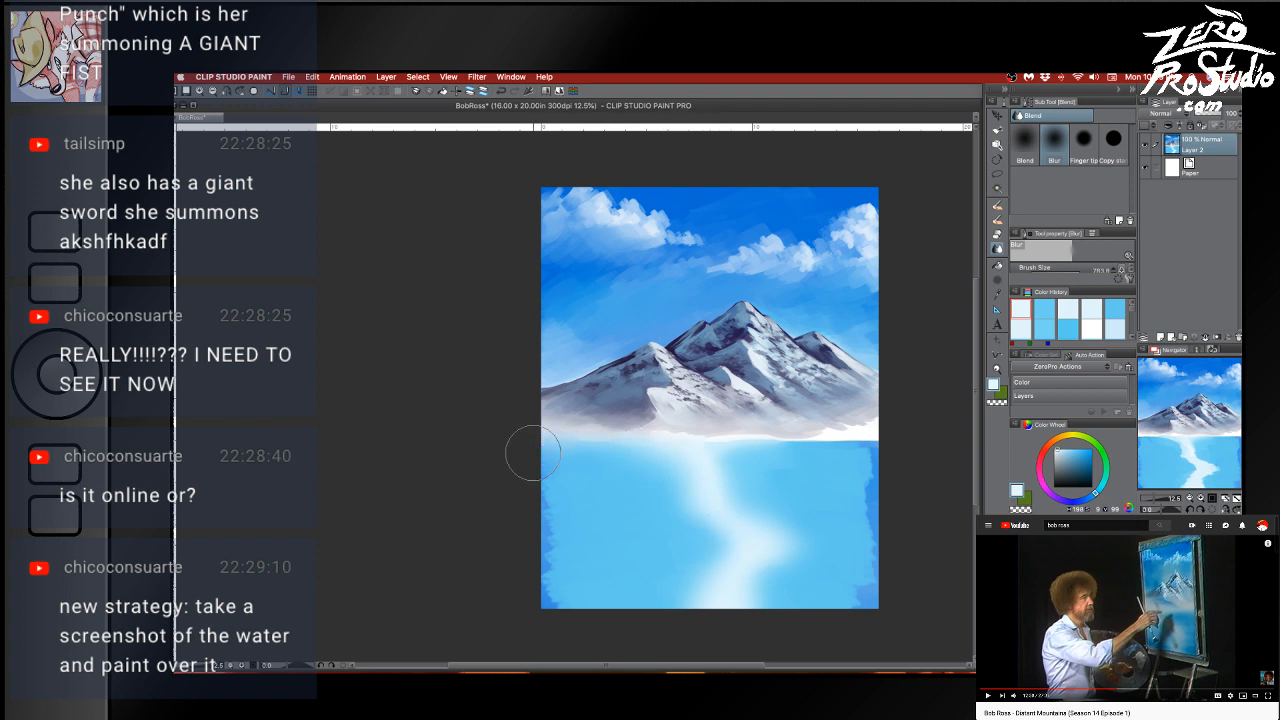
pyautogui.moveTo(550, 512); pyautogui.dragTo(549, 623)
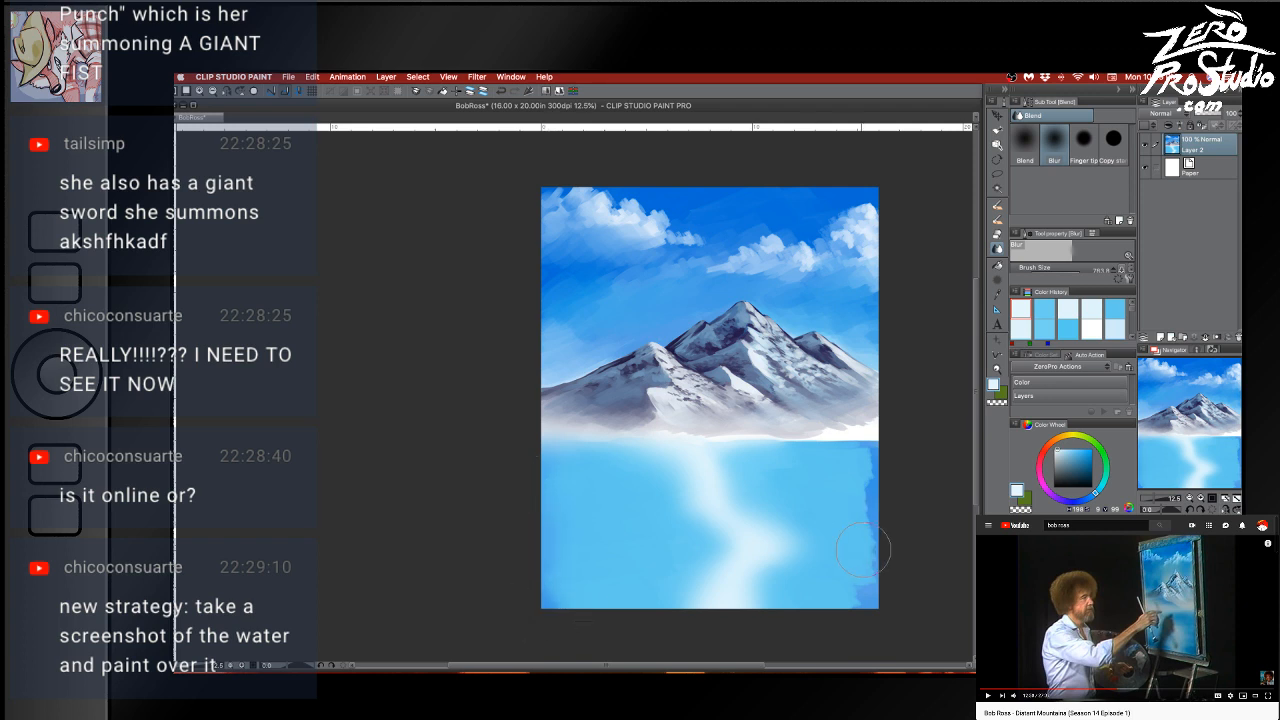
pyautogui.moveTo(862, 549)
pyautogui.mouseDown()
pyautogui.moveTo(881, 460)
pyautogui.moveTo(783, 460)
pyautogui.moveTo(865, 455)
pyautogui.moveTo(874, 429)
pyautogui.moveTo(802, 441)
pyautogui.moveTo(557, 433)
pyautogui.moveTo(808, 430)
pyautogui.mouseUp()
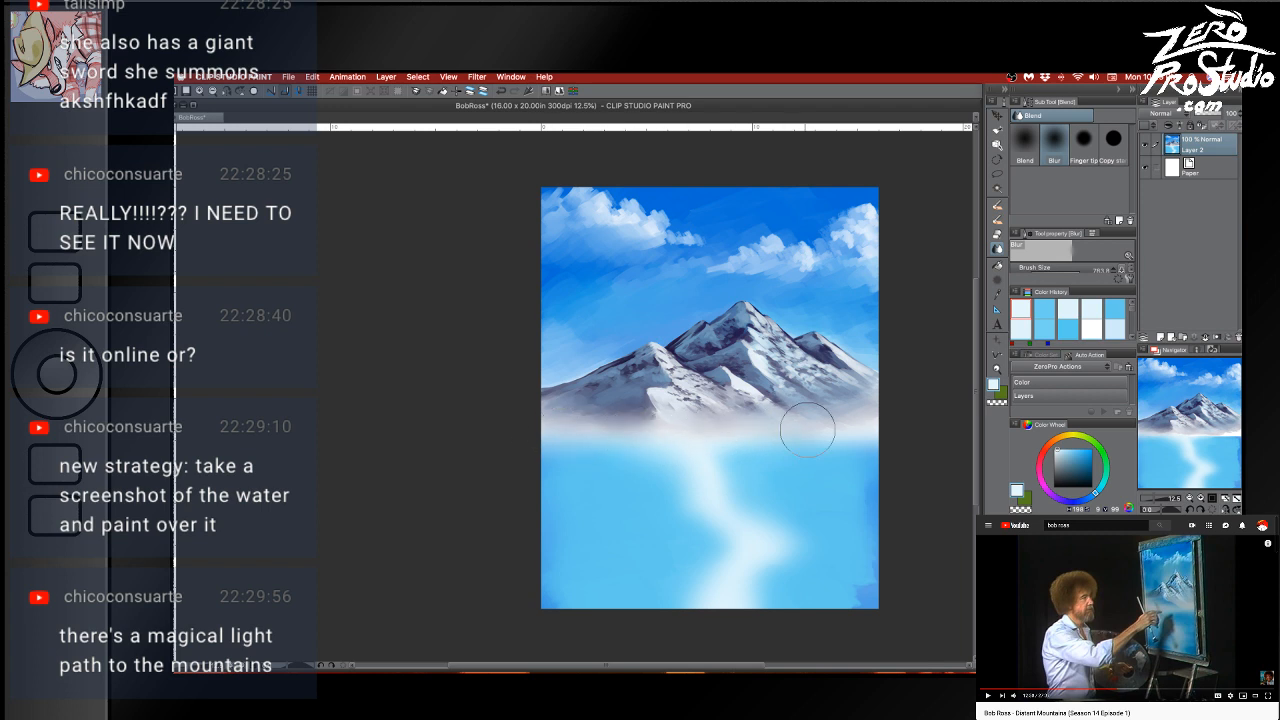
pyautogui.moveTo(864, 588); pyautogui.dragTo(897, 580)
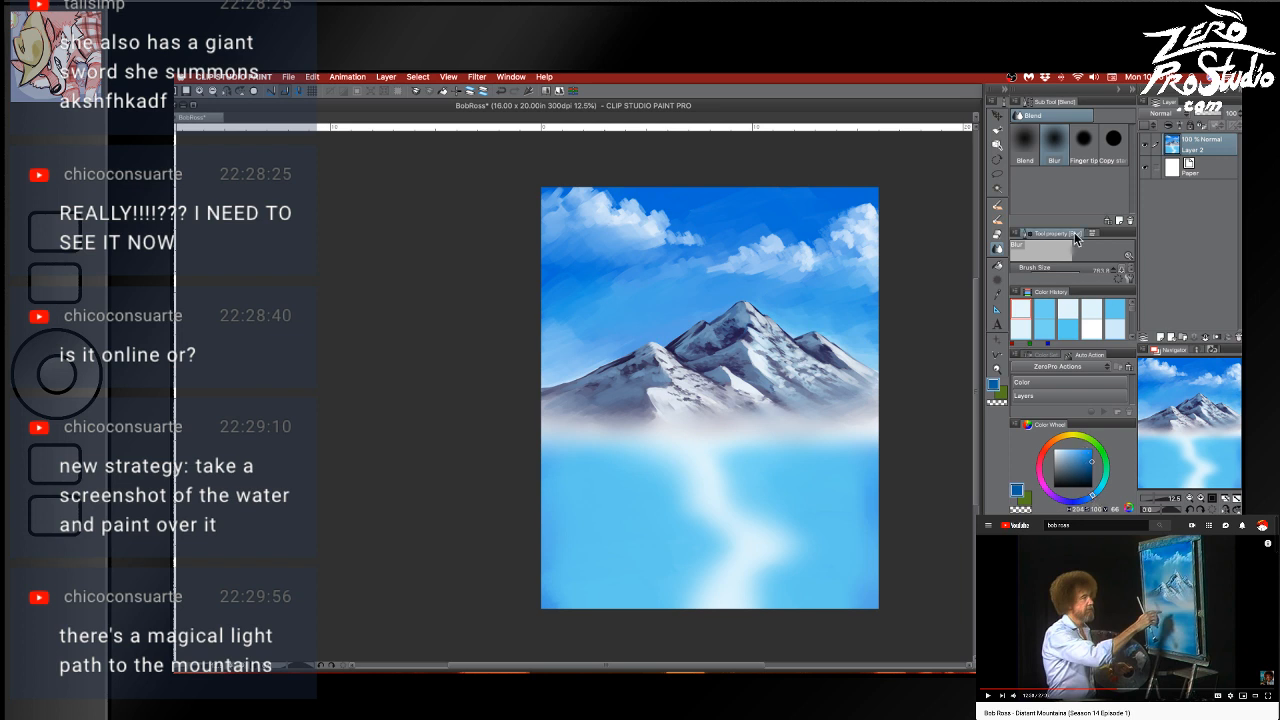
# Try broad dark blue strokes with Oil paint flat brush 2 across the water right of the reflection, undoing each one
pyautogui.click(997, 211)
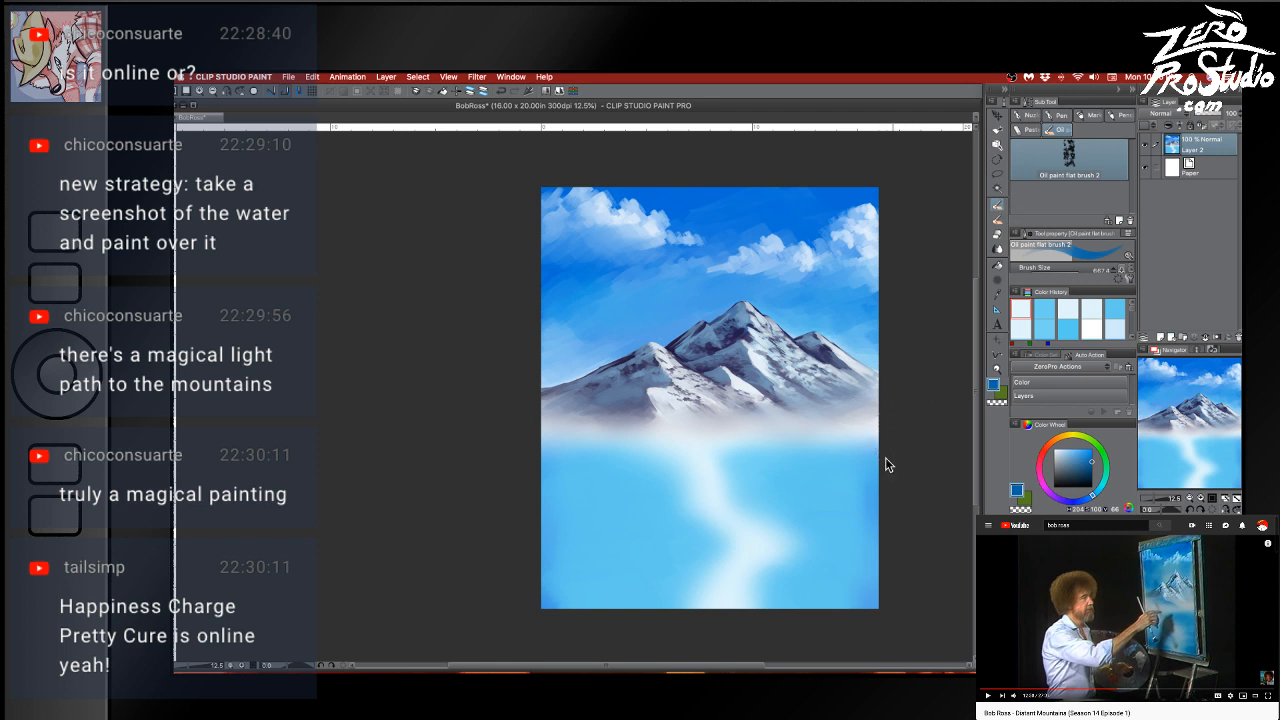
pyautogui.moveTo(884, 473); pyautogui.dragTo(895, 466)
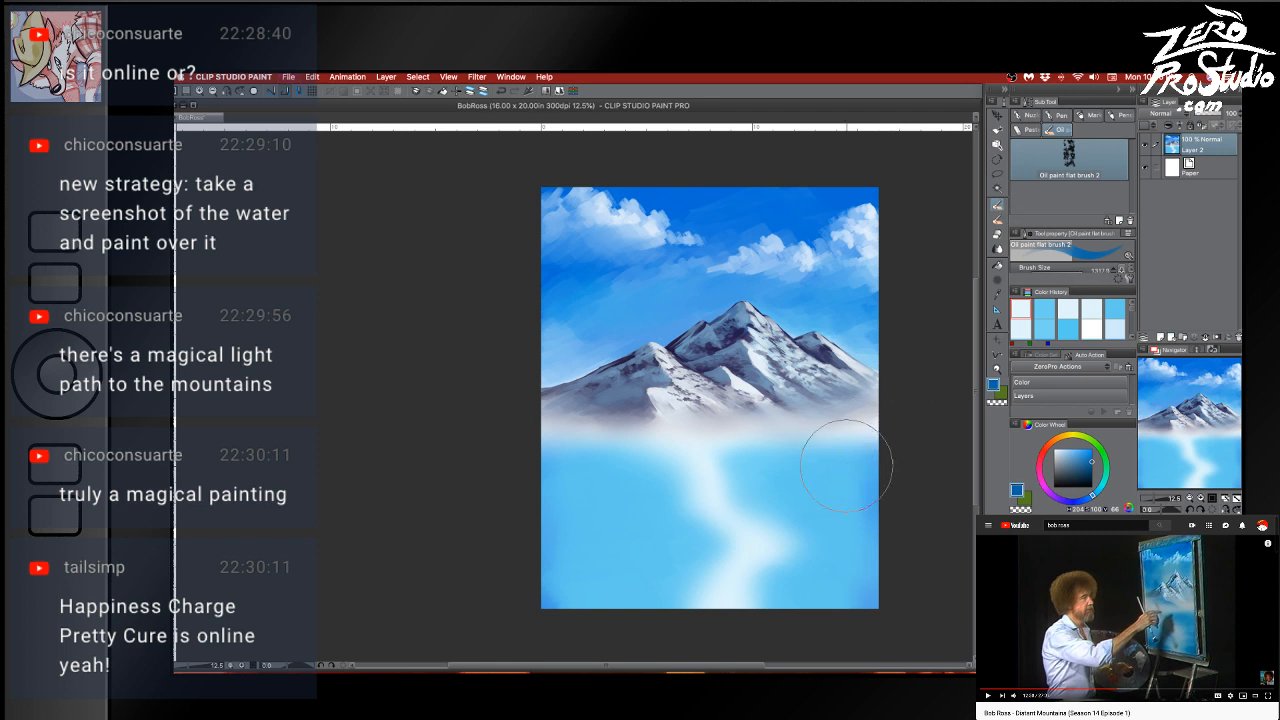
pyautogui.moveTo(903, 466); pyautogui.dragTo(725, 463)
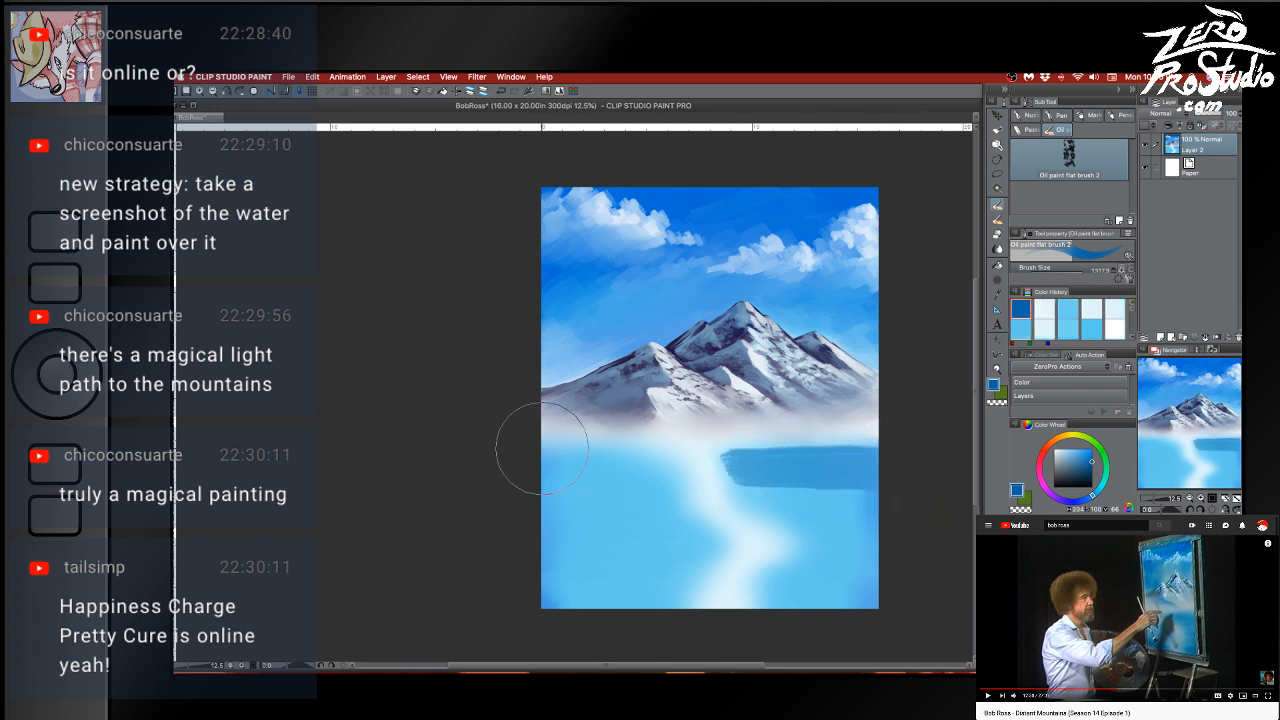
pyautogui.hotkey('ctrl', 'z')
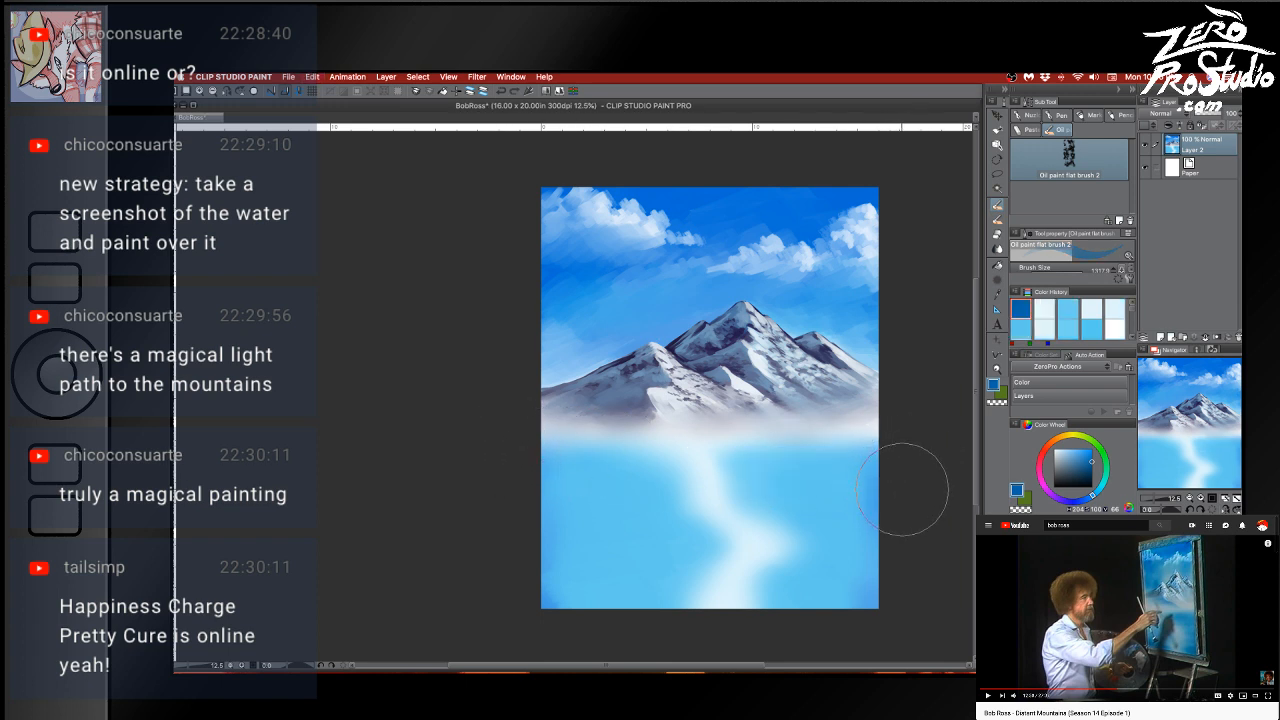
pyautogui.moveTo(920, 474); pyautogui.dragTo(678, 466)
pyautogui.hotkey('ctrl', 'z')
pyautogui.moveTo(886, 463)
pyautogui.mouseDown()
pyautogui.moveTo(806, 455)
pyautogui.moveTo(786, 472)
pyautogui.moveTo(852, 474)
pyautogui.moveTo(831, 487)
pyautogui.moveTo(679, 480)
pyautogui.mouseUp()
pyautogui.hotkey('ctrl', 'z')
pyautogui.hotkey('ctrl', 'z')
pyautogui.press('super+z')
# Try dark blue strokes with a smaller brush just below the horizon, right of the reflection, and undo them
pyautogui.moveTo(834, 505); pyautogui.dragTo(784, 509)
pyautogui.moveTo(900, 462); pyautogui.dragTo(800, 465)
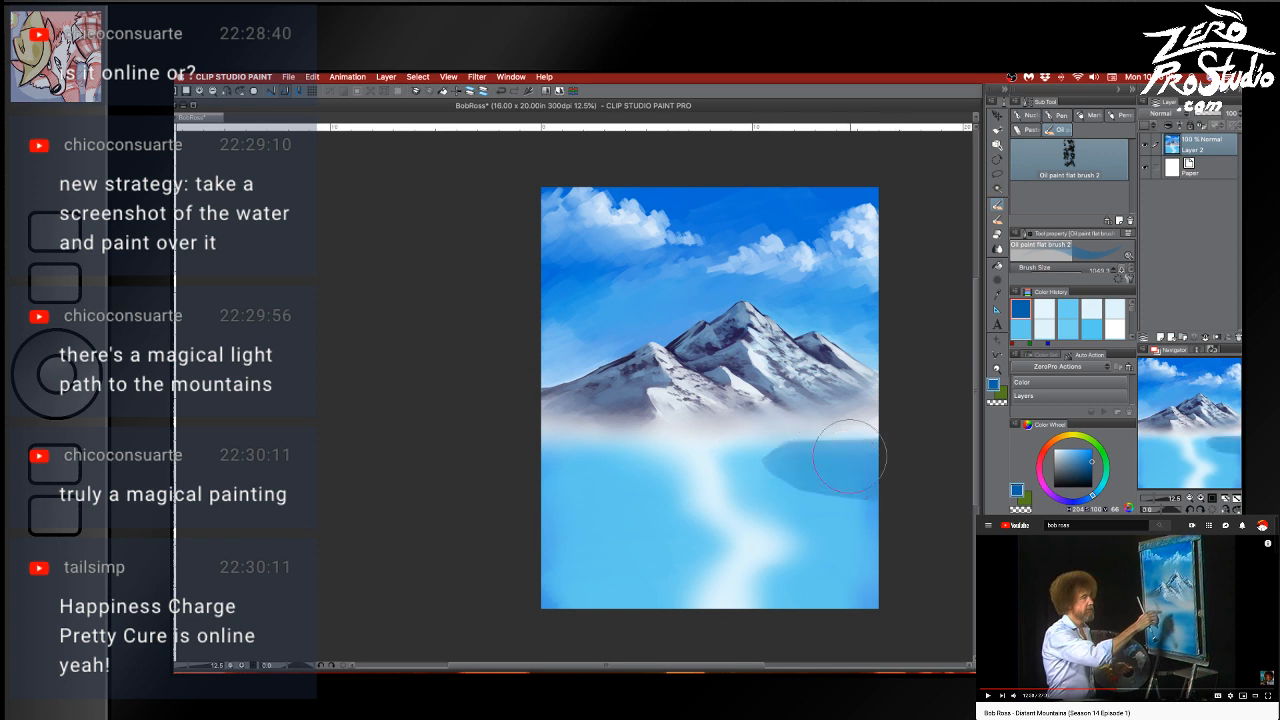
pyautogui.press('super+z')
pyautogui.moveTo(929, 466); pyautogui.dragTo(686, 457)
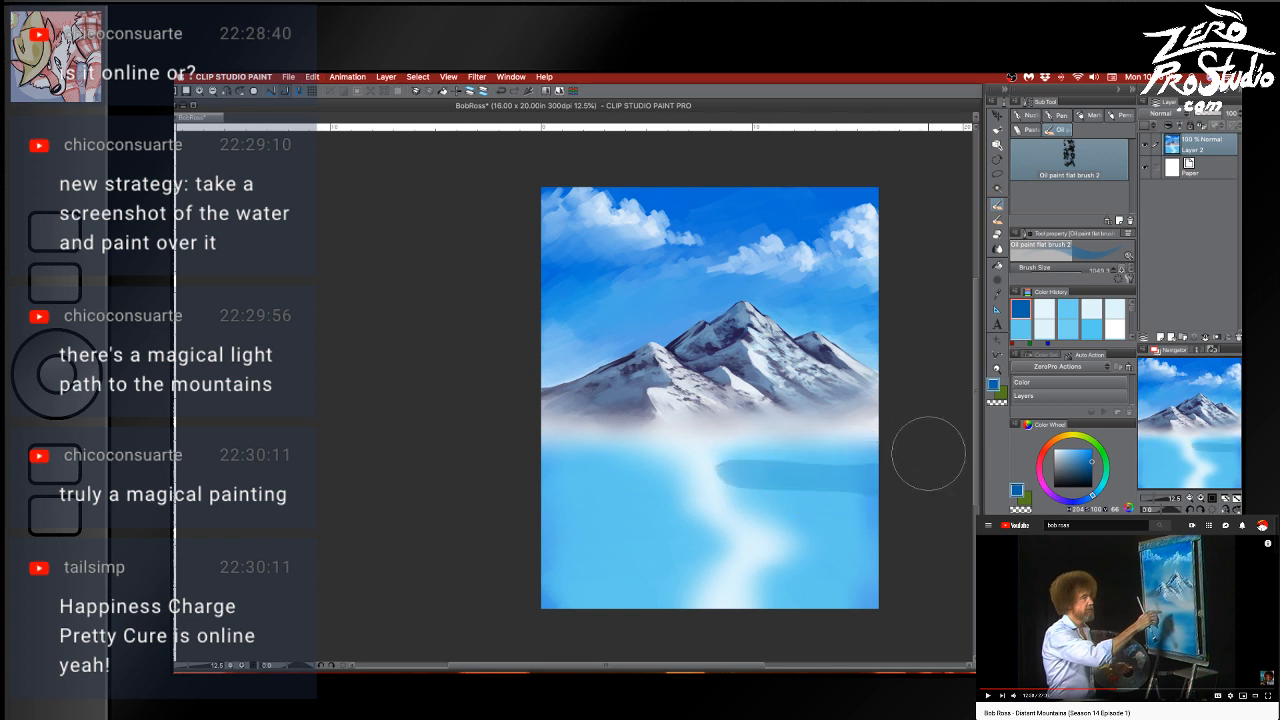
pyautogui.press('super+z')
pyautogui.moveTo(902, 458); pyautogui.dragTo(725, 458)
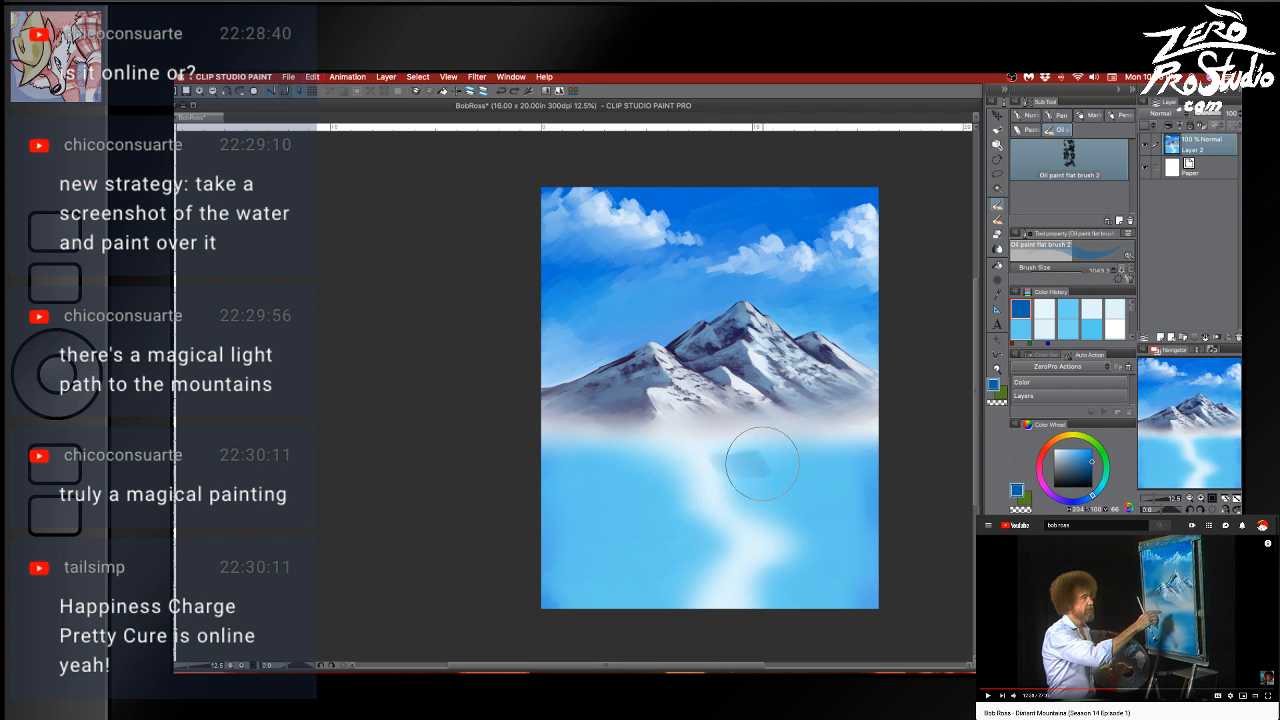
pyautogui.moveTo(757, 457); pyautogui.dragTo(898, 463)
pyautogui.press('super+z')
pyautogui.moveTo(757, 454); pyautogui.dragTo(900, 462)
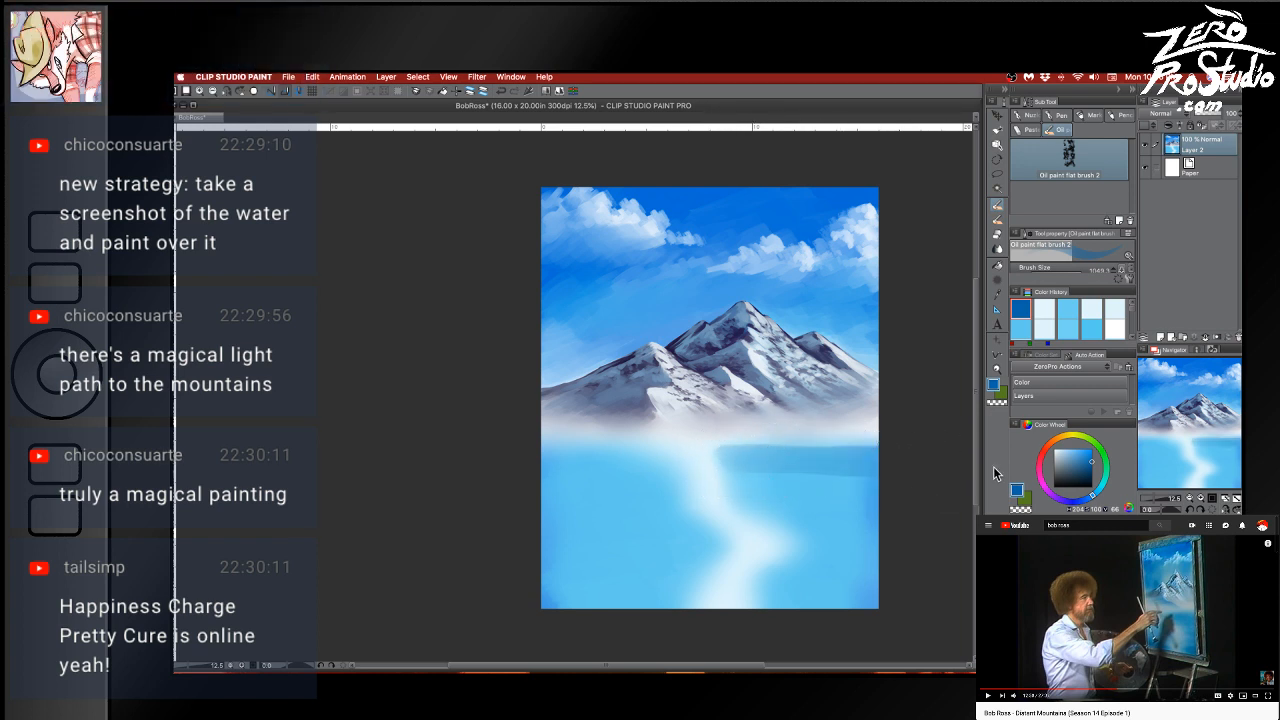
pyautogui.press('super+z')
# Try to fill the upper water right of the reflection with overlapping wide dark blue strokes, and undo them
pyautogui.scroll(2, 900, 451)
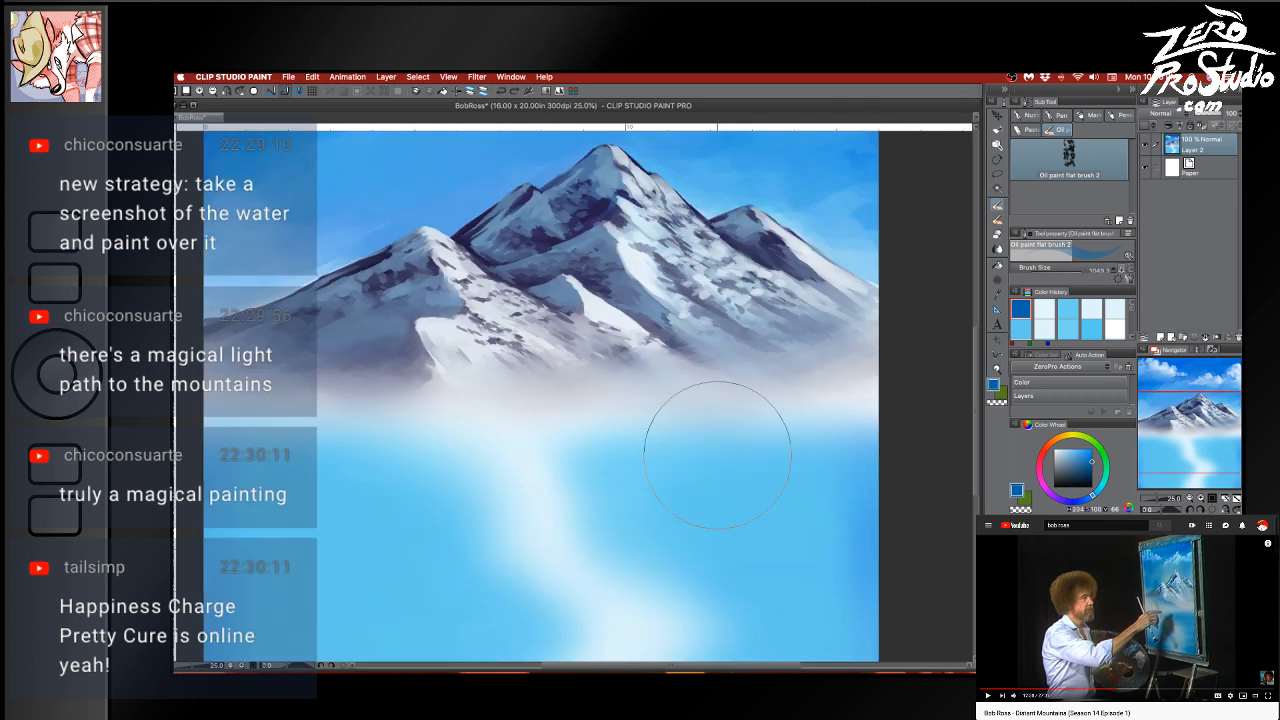
pyautogui.moveTo(615, 450); pyautogui.dragTo(860, 455)
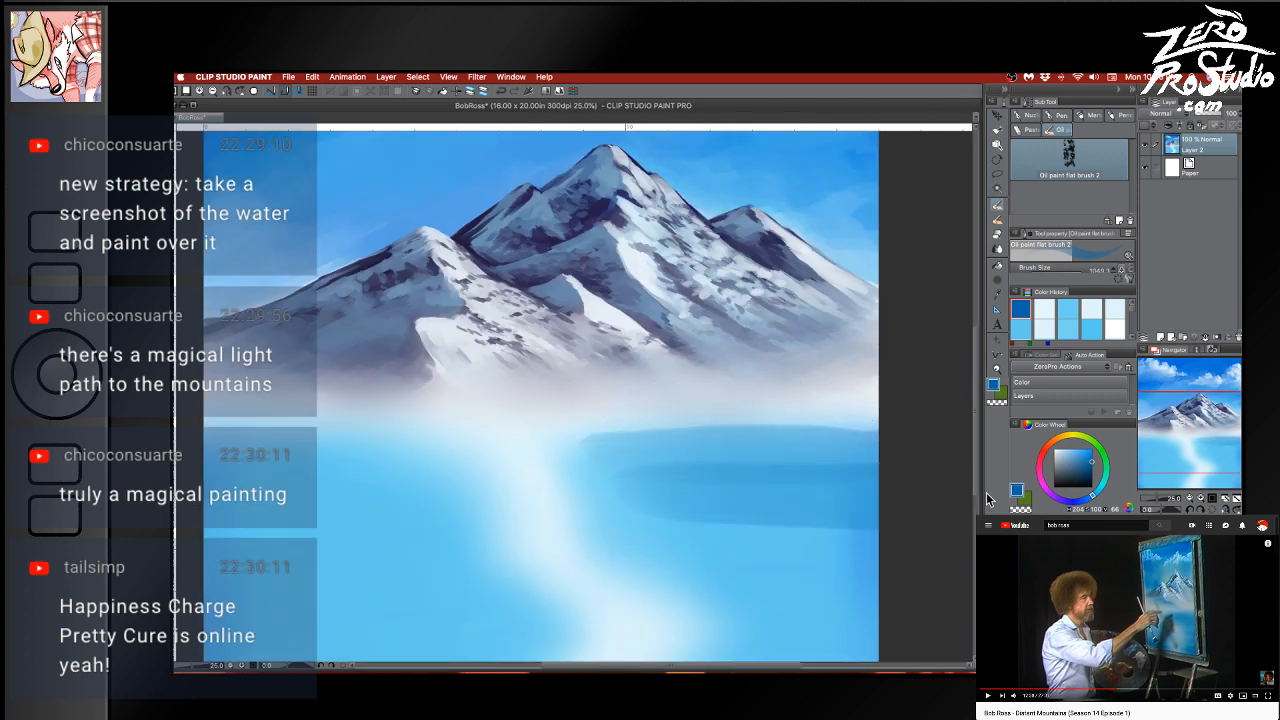
pyautogui.press('super+z')
pyautogui.moveTo(586, 443)
pyautogui.mouseDown()
pyautogui.moveTo(771, 471)
pyautogui.moveTo(925, 445)
pyautogui.moveTo(851, 409)
pyautogui.moveTo(586, 451)
pyautogui.moveTo(591, 480)
pyautogui.moveTo(908, 471)
pyautogui.moveTo(633, 523)
pyautogui.moveTo(800, 545)
pyautogui.moveTo(900, 575)
pyautogui.moveTo(670, 585)
pyautogui.moveTo(928, 570)
pyautogui.moveTo(940, 364)
pyautogui.mouseUp()
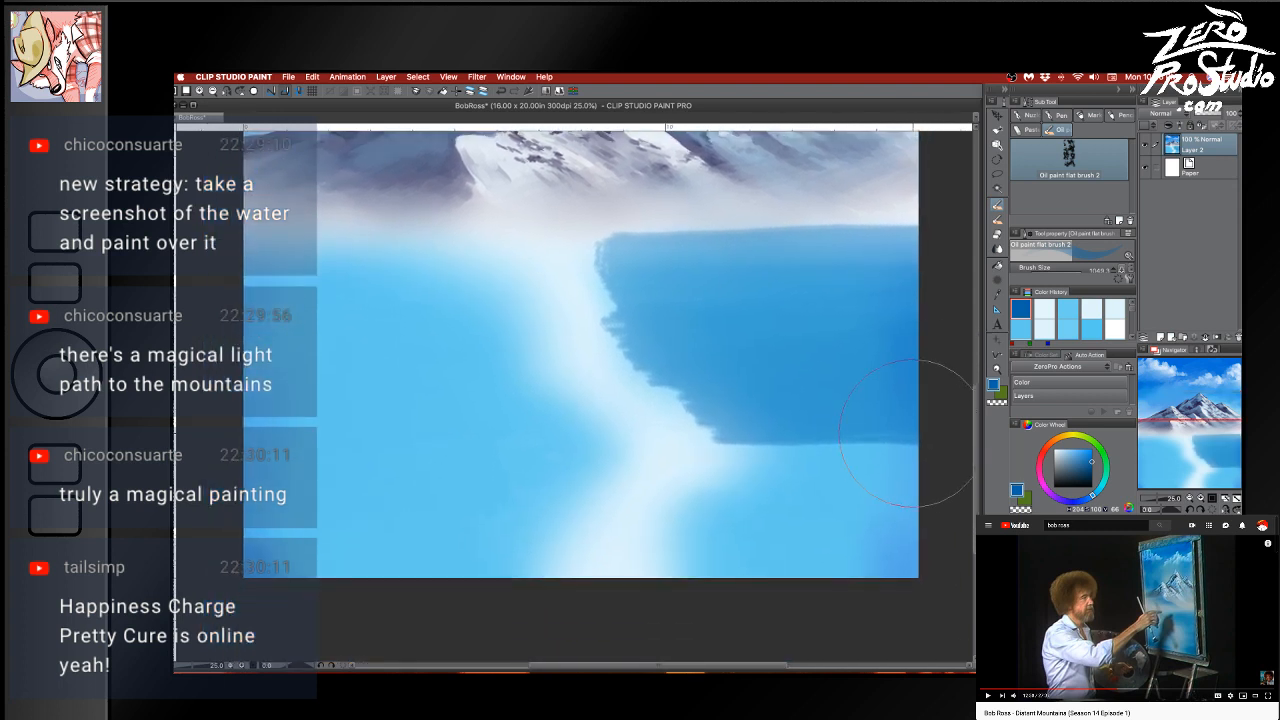
pyautogui.moveTo(906, 436)
pyautogui.mouseDown()
pyautogui.moveTo(778, 462)
pyautogui.moveTo(900, 482)
pyautogui.mouseUp()
pyautogui.press('super+z')
pyautogui.press('super+z')
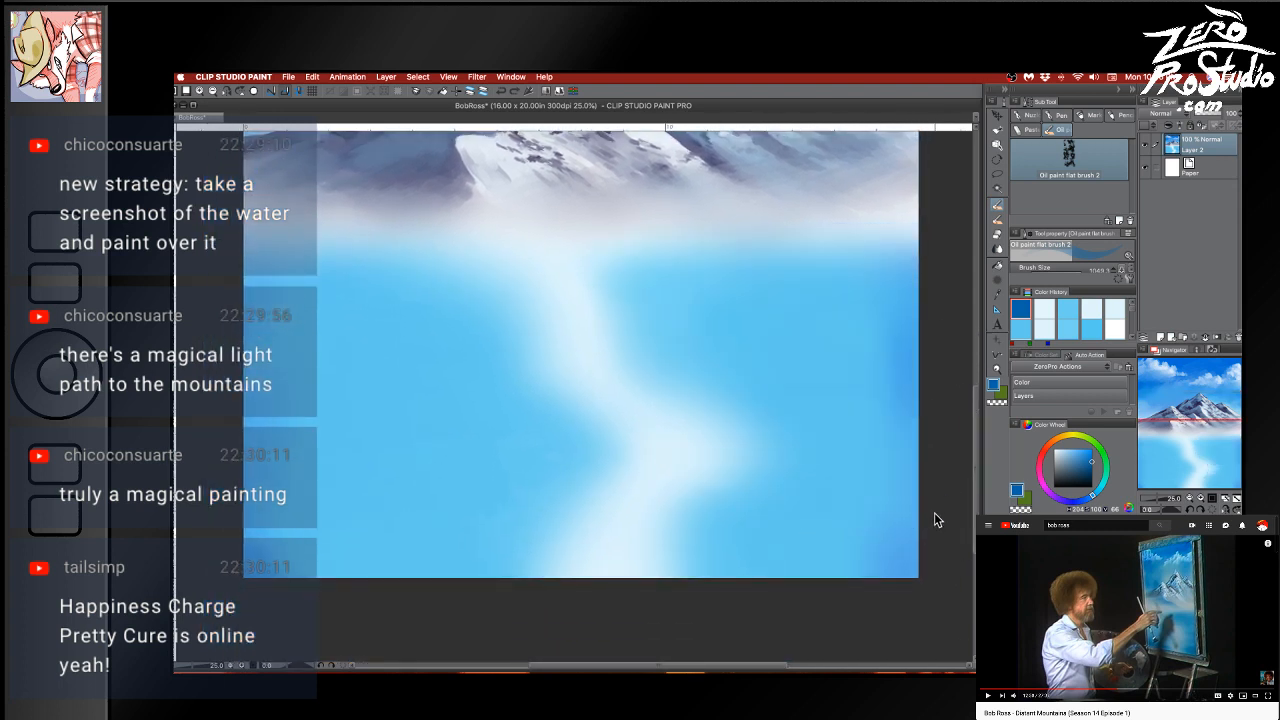
# Try a vertical dark blue stroke along the water's right edge and a horizontal one across it, undoing both
pyautogui.moveTo(908, 548)
pyautogui.mouseDown()
pyautogui.moveTo(686, 529)
pyautogui.moveTo(857, 543)
pyautogui.moveTo(928, 430)
pyautogui.moveTo(680, 414)
pyautogui.moveTo(910, 350)
pyautogui.moveTo(880, 300)
pyautogui.moveTo(656, 322)
pyautogui.moveTo(915, 290)
pyautogui.mouseUp()
pyautogui.press('super+z')
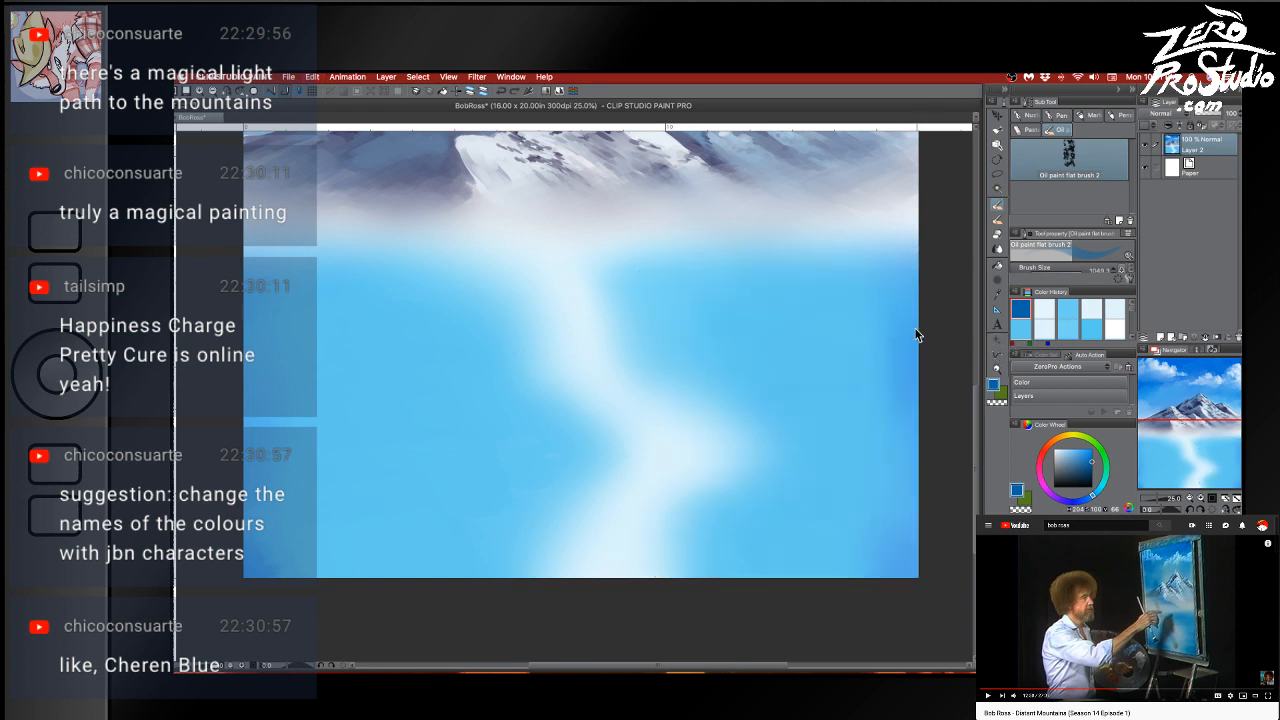
pyautogui.moveTo(648, 297)
pyautogui.mouseDown()
pyautogui.moveTo(958, 288)
pyautogui.moveTo(677, 280)
pyautogui.moveTo(950, 282)
pyautogui.mouseUp()
pyautogui.press('super+z')
pyautogui.press('super+z')
# Try the Nyoom brush with dark blue near the water's right edge and undo the marks
pyautogui.click(1027, 128)
pyautogui.click(1084, 178)
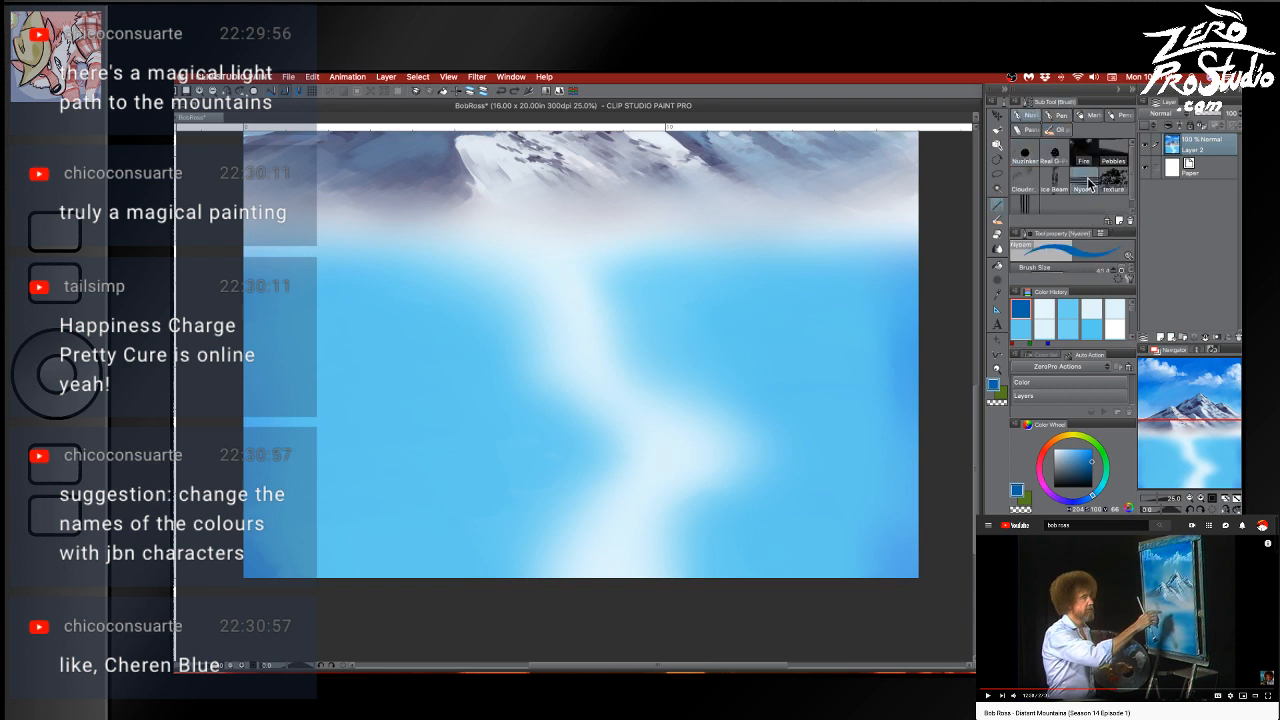
pyautogui.moveTo(876, 275); pyautogui.dragTo(904, 288)
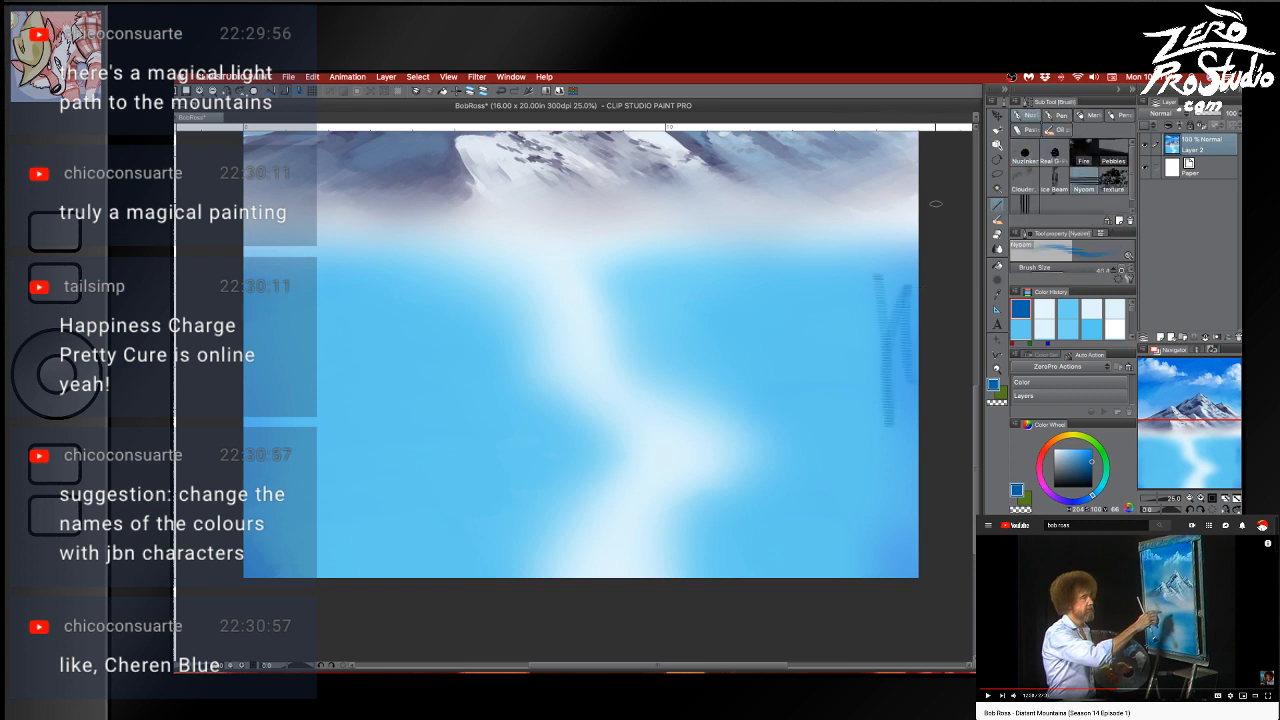
pyautogui.hotkey('ctrl', 'z')
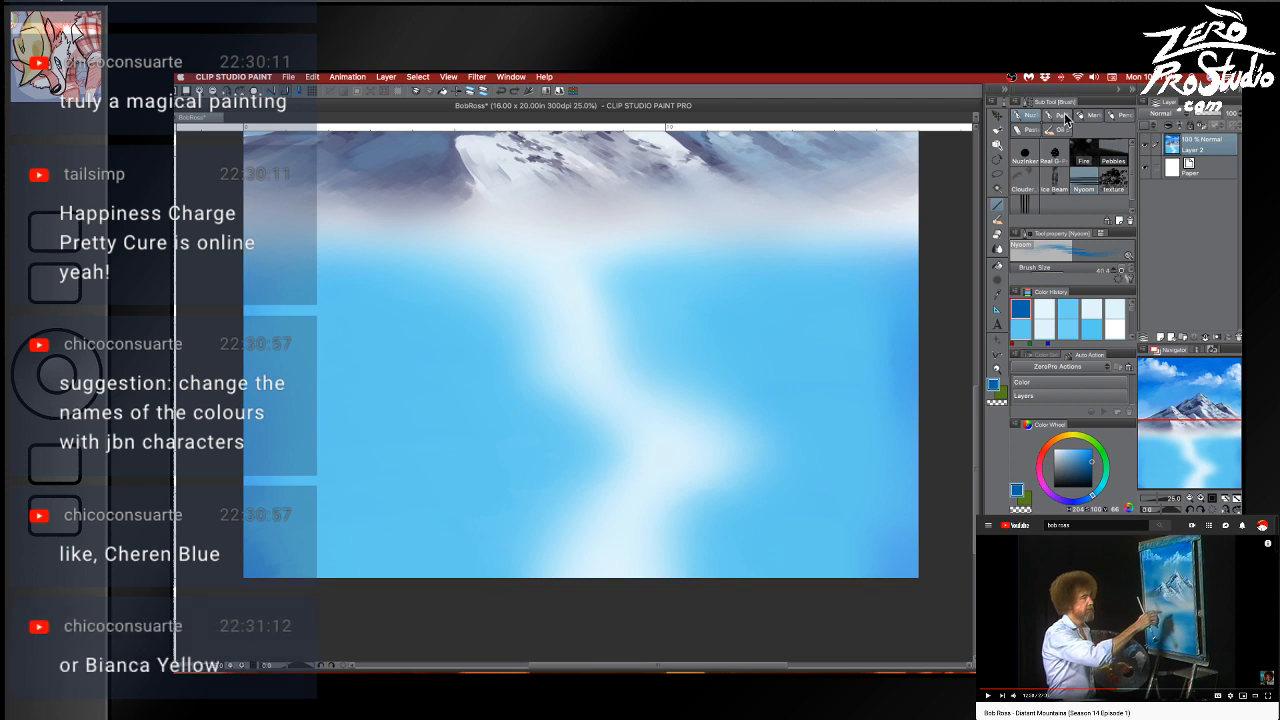
# Paint dark blue horizontal bands right of the reflection's upper half with a smaller Oil paint flat brush 2, starting at the horizon
pyautogui.click(1058, 131)
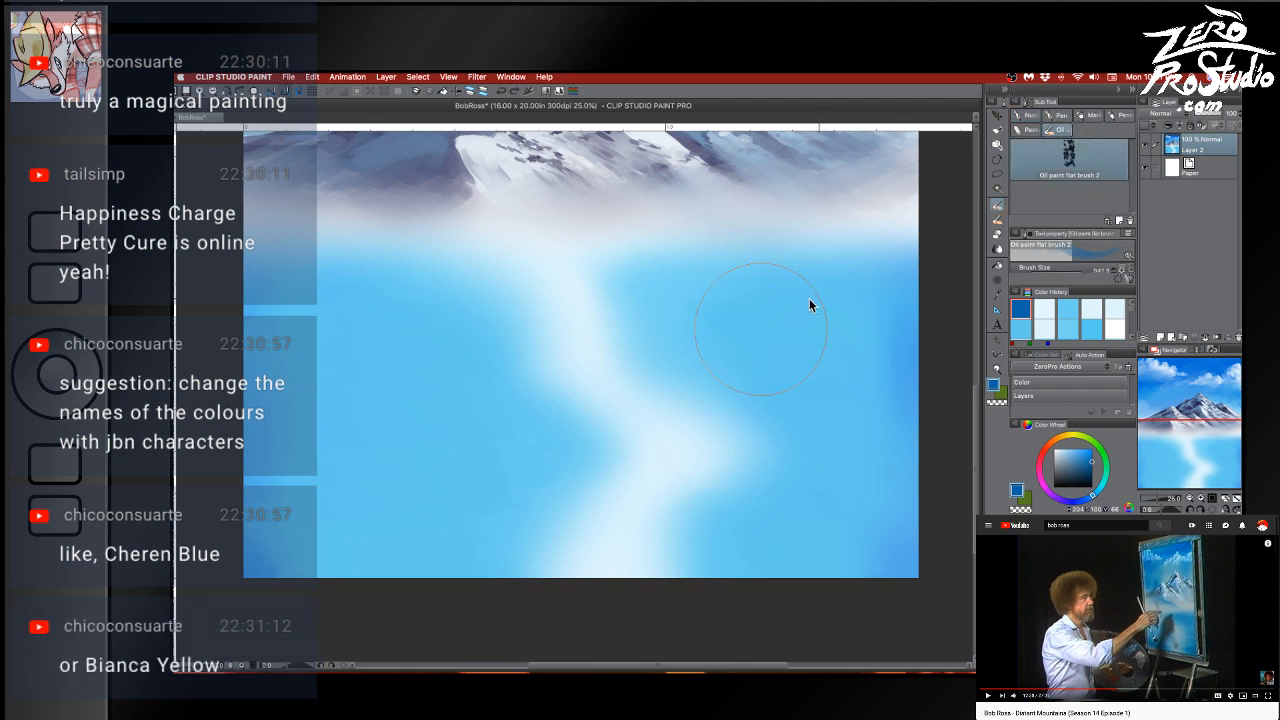
pyautogui.moveTo(608, 270); pyautogui.dragTo(905, 268)
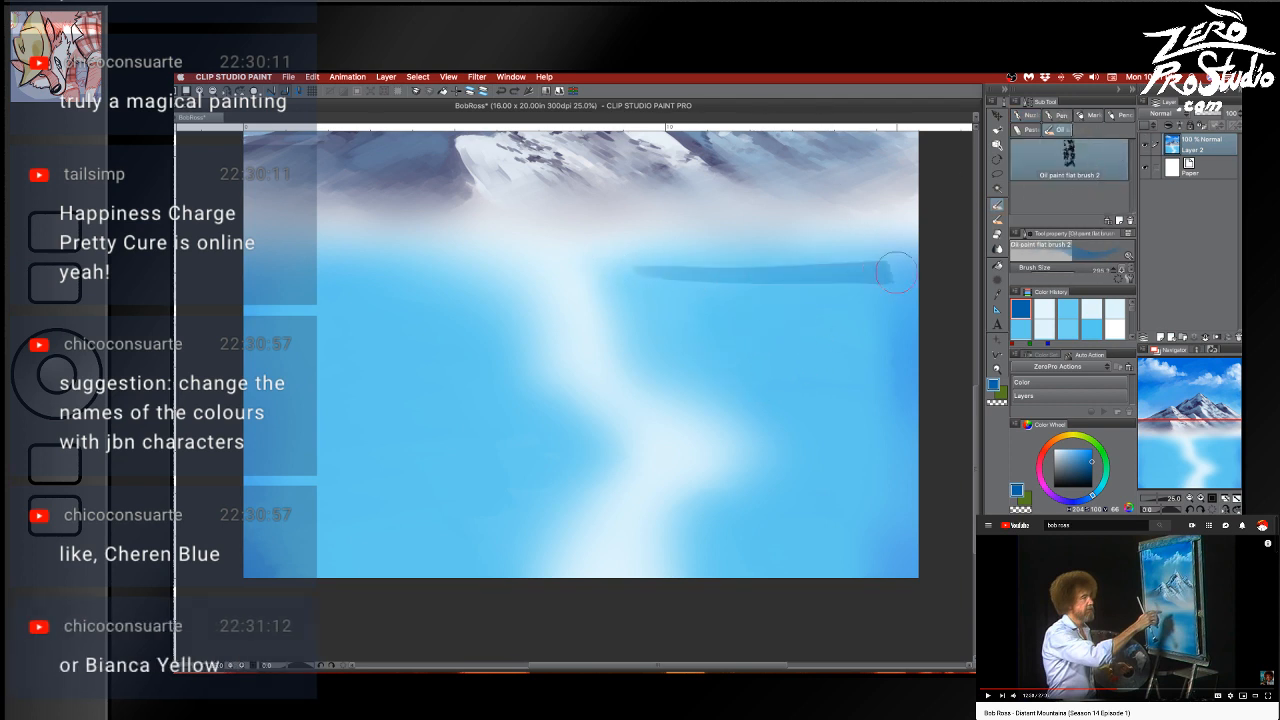
pyautogui.press('super+z')
pyautogui.moveTo(608, 262); pyautogui.dragTo(916, 254)
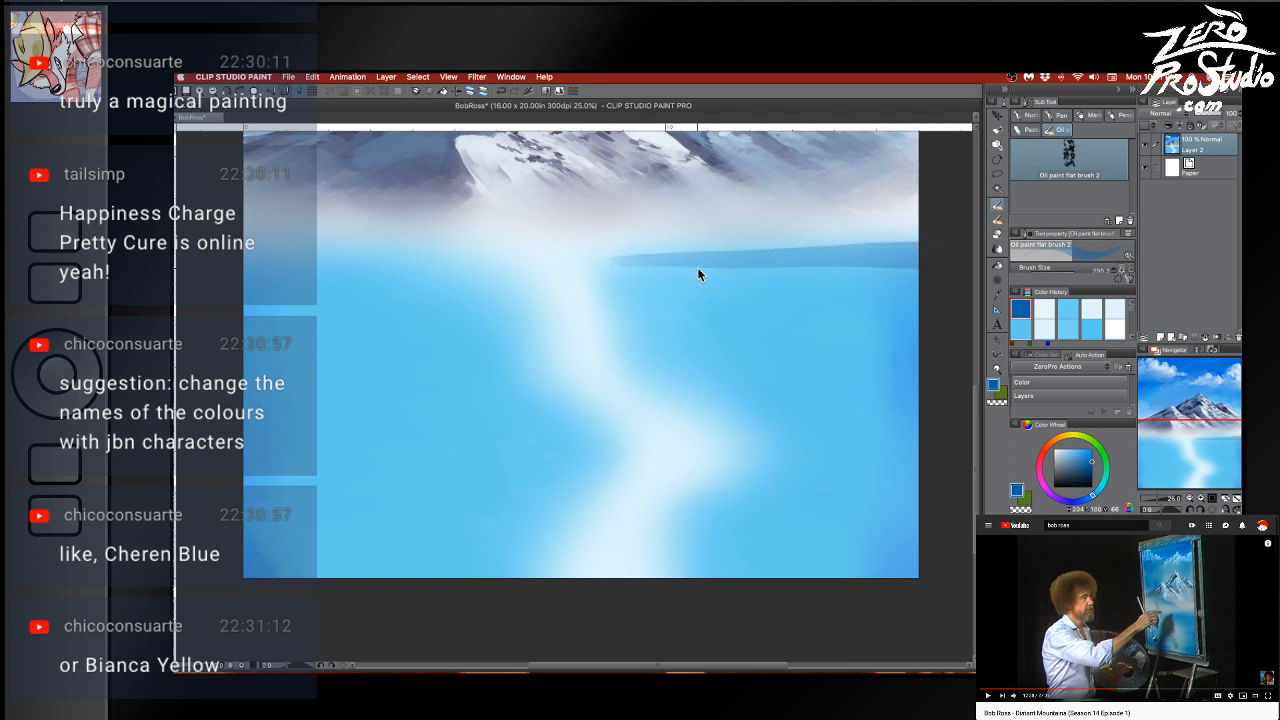
pyautogui.press('super+z')
pyautogui.moveTo(600, 263); pyautogui.dragTo(920, 255)
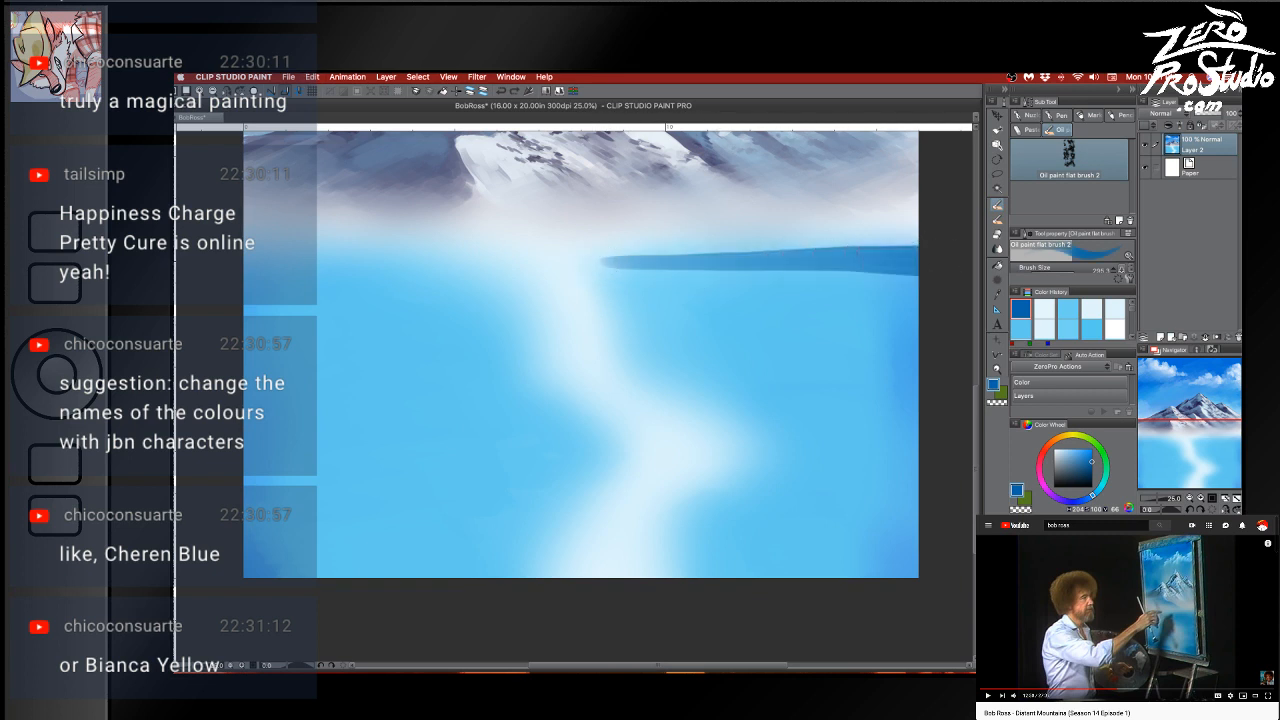
pyautogui.moveTo(604, 272)
pyautogui.mouseDown()
pyautogui.moveTo(918, 276)
pyautogui.moveTo(700, 292)
pyautogui.moveTo(916, 300)
pyautogui.mouseUp()
pyautogui.moveTo(606, 298); pyautogui.dragTo(960, 313)
pyautogui.moveTo(626, 315); pyautogui.dragTo(958, 326)
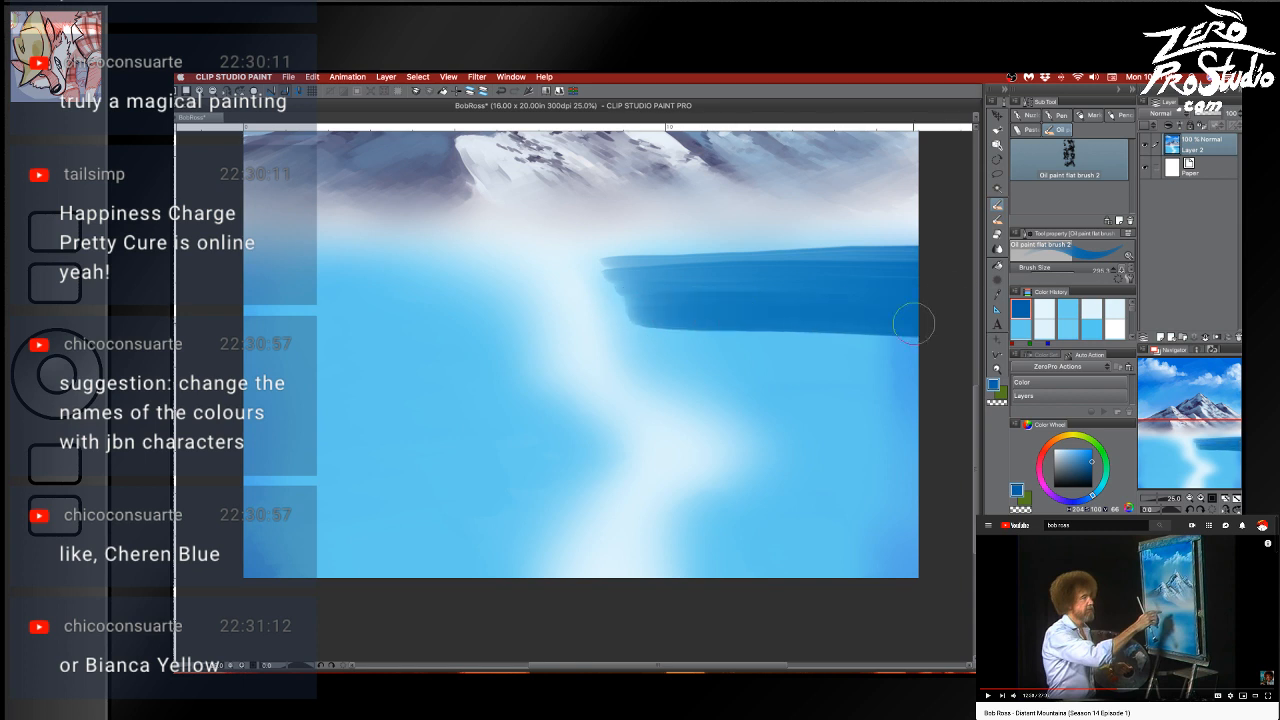
pyautogui.moveTo(640, 336); pyautogui.dragTo(920, 346)
pyautogui.moveTo(628, 363); pyautogui.dragTo(915, 370)
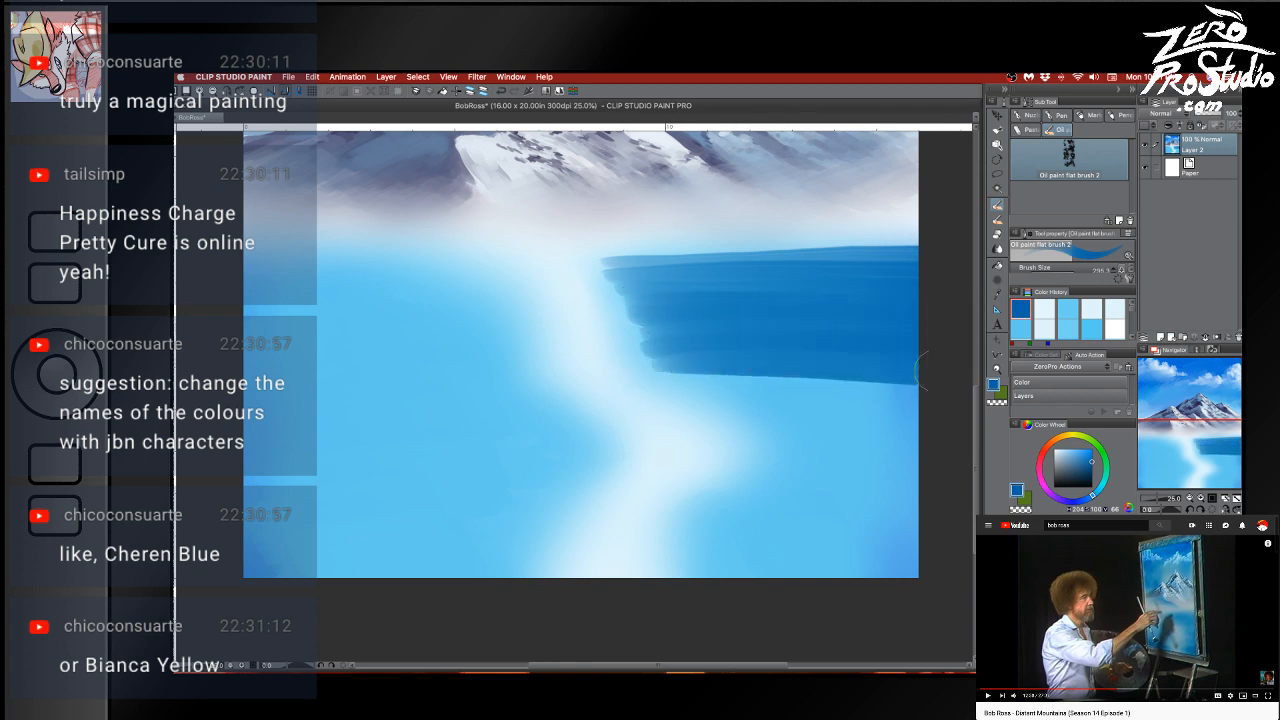
# Continue the dark blue horizontal bands down to the canvas's lower edge, following the right side of the winding reflection
pyautogui.moveTo(686, 389); pyautogui.dragTo(915, 390)
pyautogui.moveTo(725, 402); pyautogui.dragTo(925, 408)
pyautogui.moveTo(690, 415); pyautogui.dragTo(915, 418)
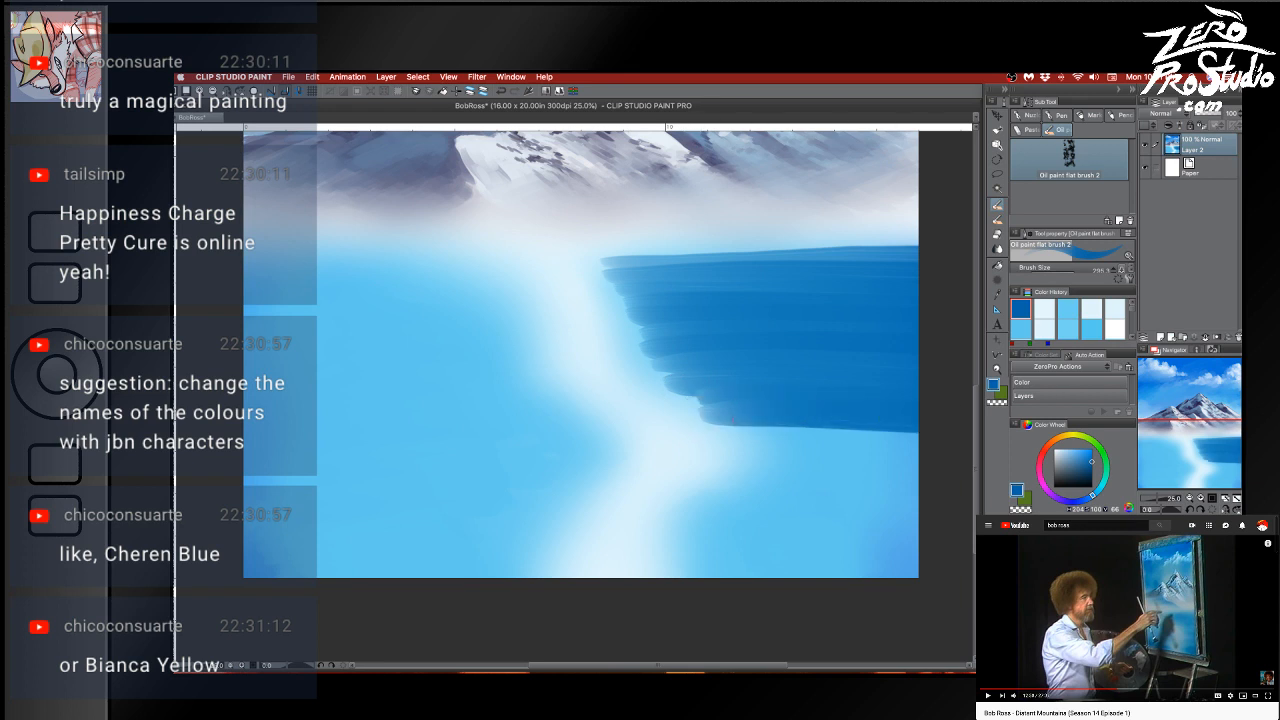
pyautogui.moveTo(735, 430); pyautogui.dragTo(915, 436)
pyautogui.moveTo(740, 460); pyautogui.dragTo(915, 463)
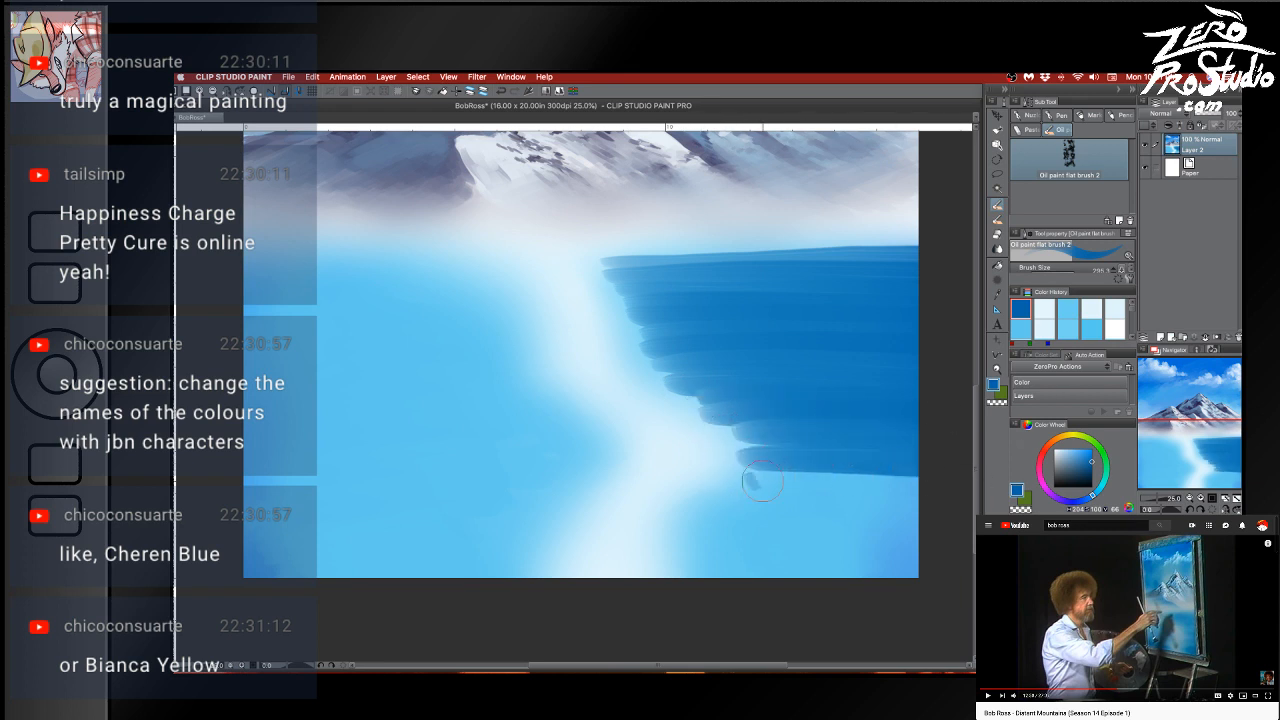
pyautogui.moveTo(752, 480); pyautogui.dragTo(915, 484)
pyautogui.moveTo(714, 493)
pyautogui.mouseDown()
pyautogui.moveTo(915, 497)
pyautogui.moveTo(915, 516)
pyautogui.mouseUp()
pyautogui.moveTo(704, 537); pyautogui.dragTo(934, 535)
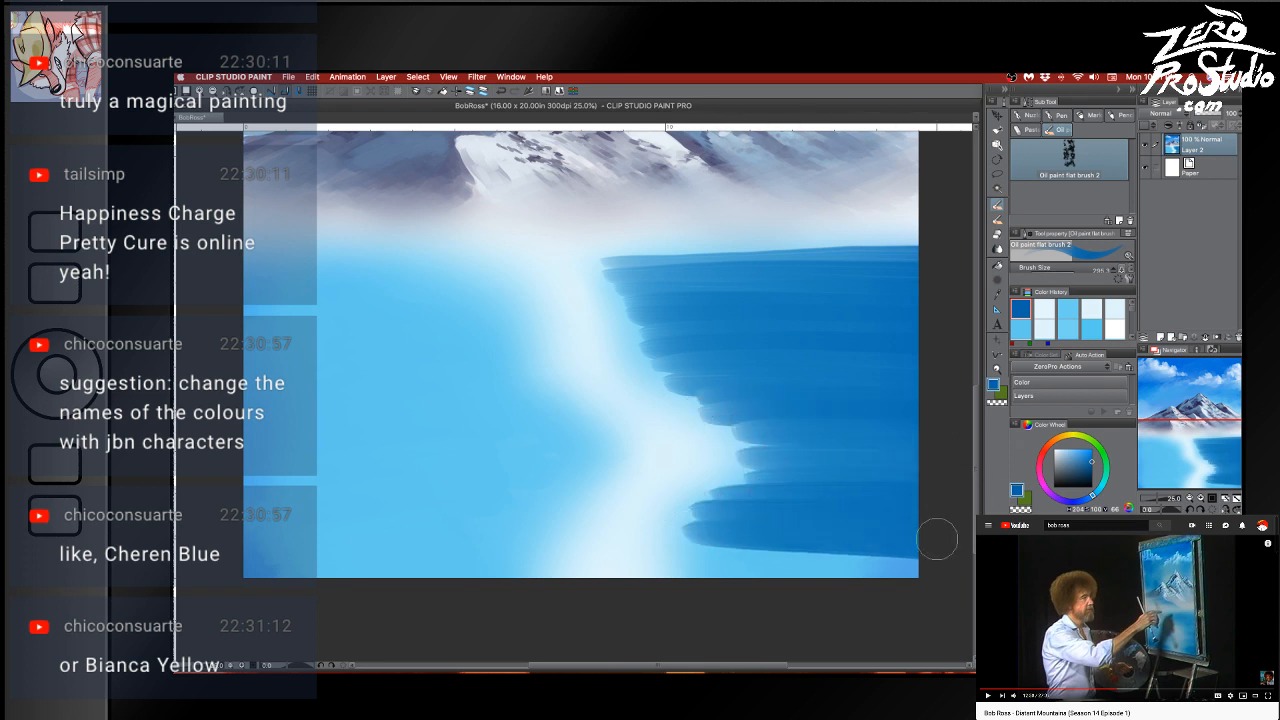
pyautogui.moveTo(666, 556); pyautogui.dragTo(955, 566)
pyautogui.moveTo(673, 579); pyautogui.dragTo(918, 582)
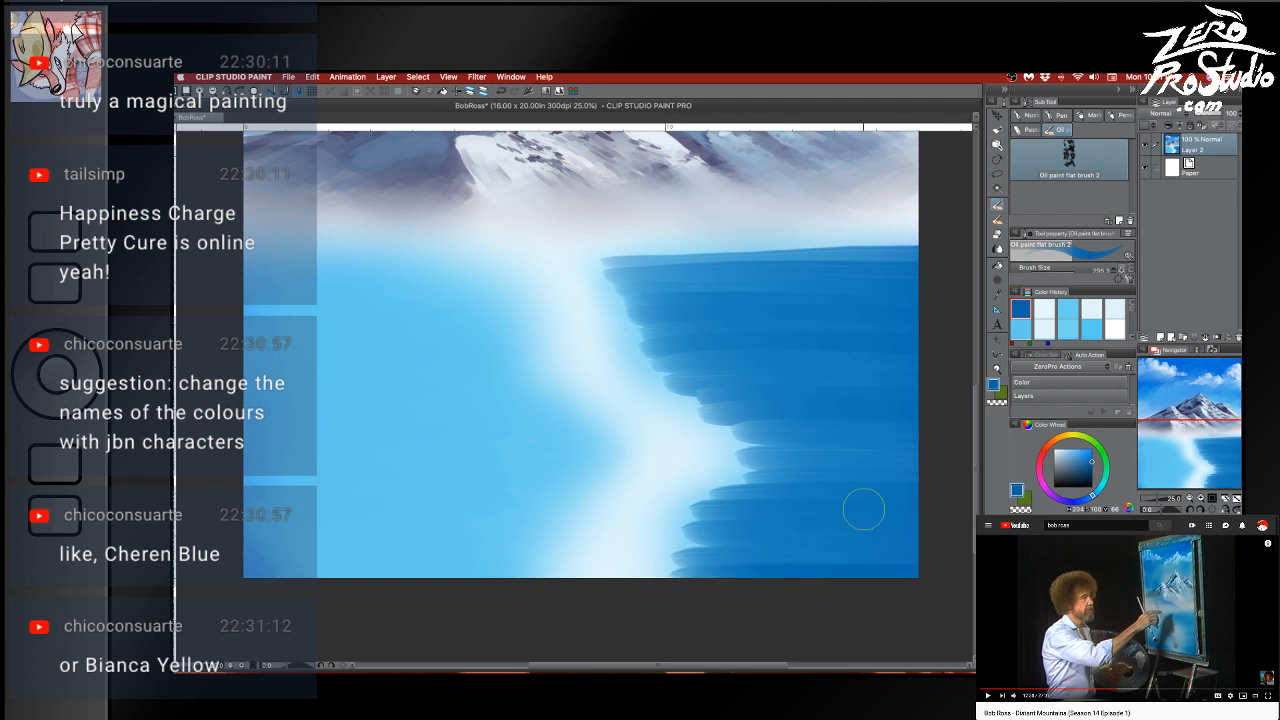
# Paint light blue horizontal strokes from the reflection's right edge into the dark water, from the horizon down to the canvas's lower edge
pyautogui.keyDown('alt'); pyautogui.click(637, 348); pyautogui.keyUp('alt')
pyautogui.moveTo(626, 264)
pyautogui.mouseDown()
pyautogui.moveTo(706, 263)
pyautogui.moveTo(613, 277)
pyautogui.moveTo(843, 265)
pyautogui.mouseUp()
pyautogui.moveTo(608, 286)
pyautogui.mouseDown()
pyautogui.moveTo(791, 291)
pyautogui.moveTo(619, 315)
pyautogui.moveTo(798, 312)
pyautogui.mouseUp()
pyautogui.moveTo(645, 327)
pyautogui.mouseDown()
pyautogui.moveTo(812, 330)
pyautogui.moveTo(828, 345)
pyautogui.mouseUp()
pyautogui.moveTo(660, 360)
pyautogui.mouseDown()
pyautogui.moveTo(824, 362)
pyautogui.moveTo(814, 382)
pyautogui.mouseUp()
pyautogui.moveTo(685, 403)
pyautogui.mouseDown()
pyautogui.moveTo(848, 404)
pyautogui.moveTo(880, 428)
pyautogui.mouseUp()
pyautogui.moveTo(691, 443)
pyautogui.mouseDown()
pyautogui.moveTo(817, 440)
pyautogui.moveTo(788, 460)
pyautogui.moveTo(702, 469)
pyautogui.moveTo(825, 478)
pyautogui.mouseUp()
pyautogui.moveTo(684, 486)
pyautogui.mouseDown()
pyautogui.moveTo(806, 494)
pyautogui.moveTo(810, 516)
pyautogui.mouseUp()
pyautogui.moveTo(663, 531); pyautogui.dragTo(792, 538)
pyautogui.moveTo(630, 556); pyautogui.dragTo(800, 556)
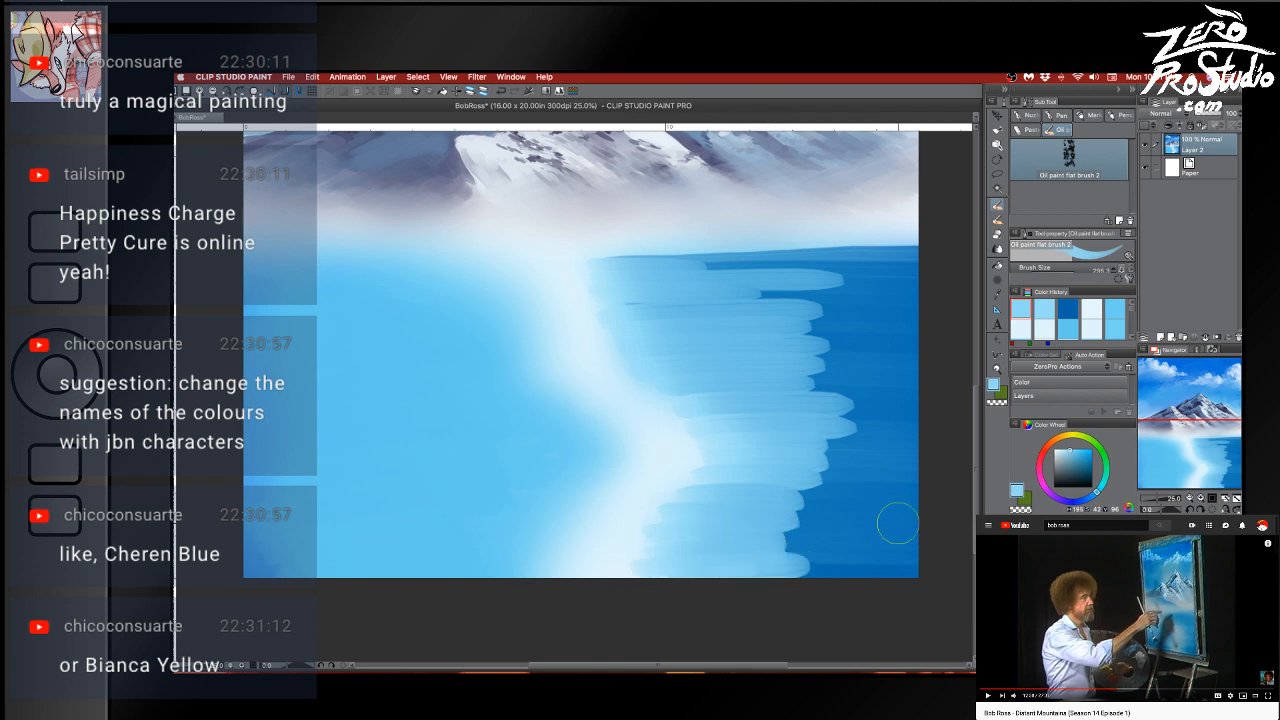
# Try short strokes in sampled light blues just below the horizon, right of the reflection, undoing each one
pyautogui.press('alt')
pyautogui.keyDown('alt'); pyautogui.click(674, 285); pyautogui.keyUp('alt')
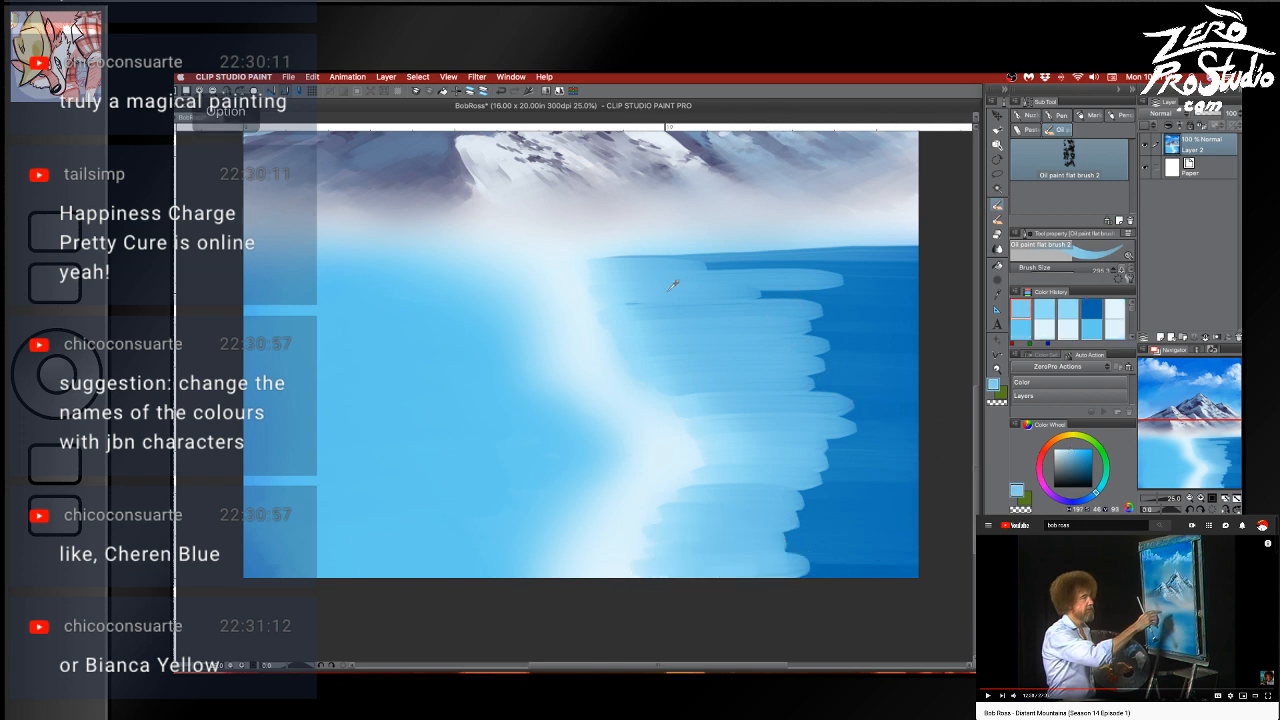
pyautogui.press('super+z')
pyautogui.moveTo(620, 306); pyautogui.dragTo(750, 305)
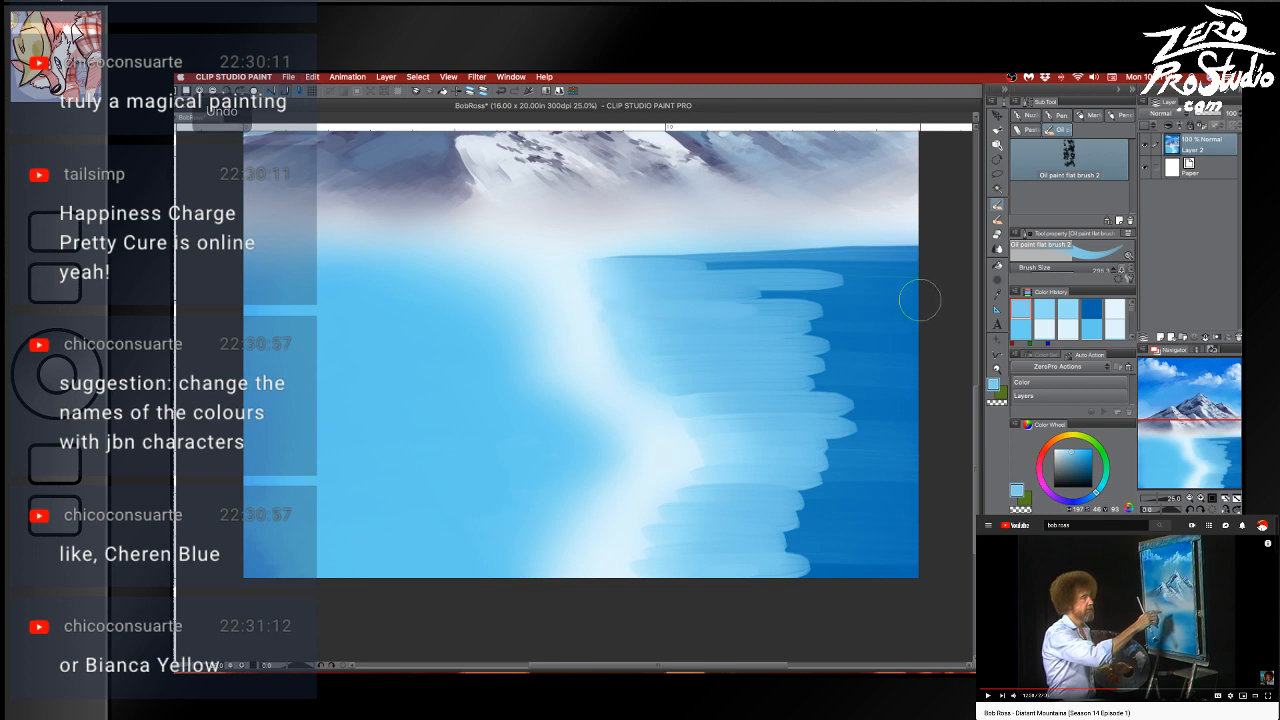
pyautogui.press('super+z')
pyautogui.press('alt')
pyautogui.keyDown('alt'); pyautogui.click(614, 299); pyautogui.keyUp('alt')
pyautogui.moveTo(620, 306); pyautogui.dragTo(750, 305)
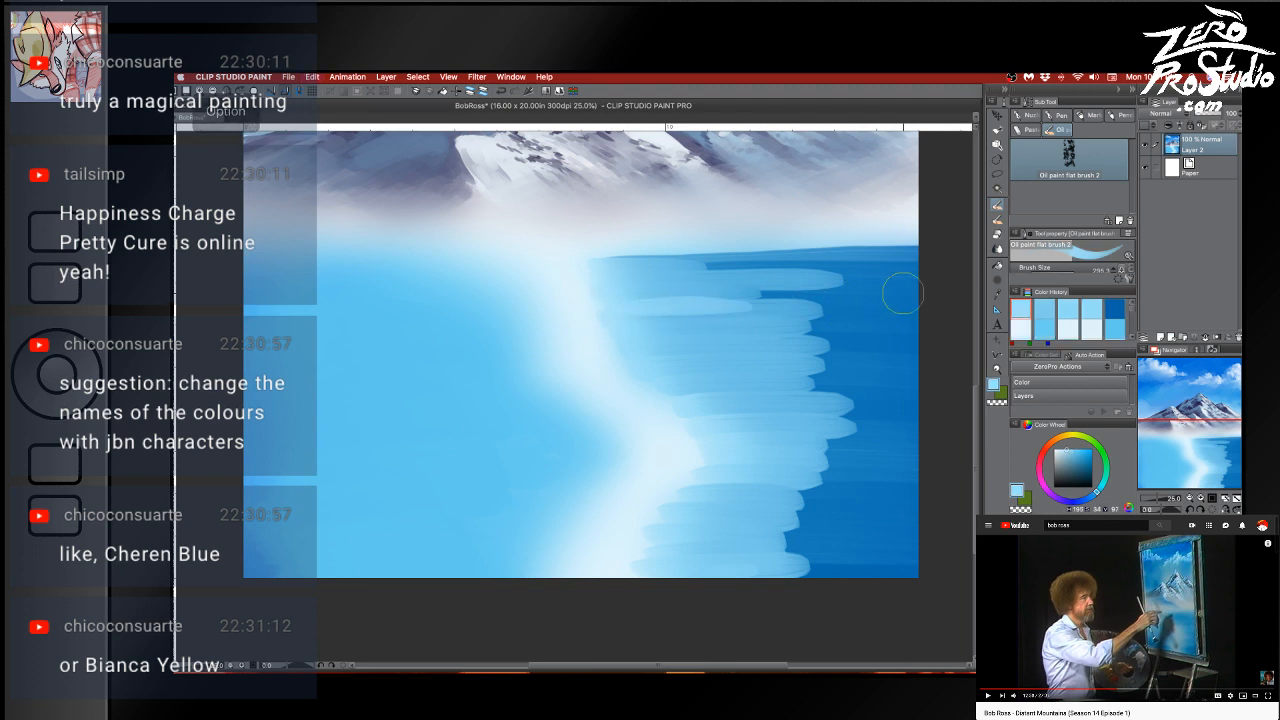
pyautogui.press('super+z')
pyautogui.moveTo(612, 305); pyautogui.dragTo(755, 307)
pyautogui.press('super+z')
pyautogui.moveTo(616, 303); pyautogui.dragTo(712, 301)
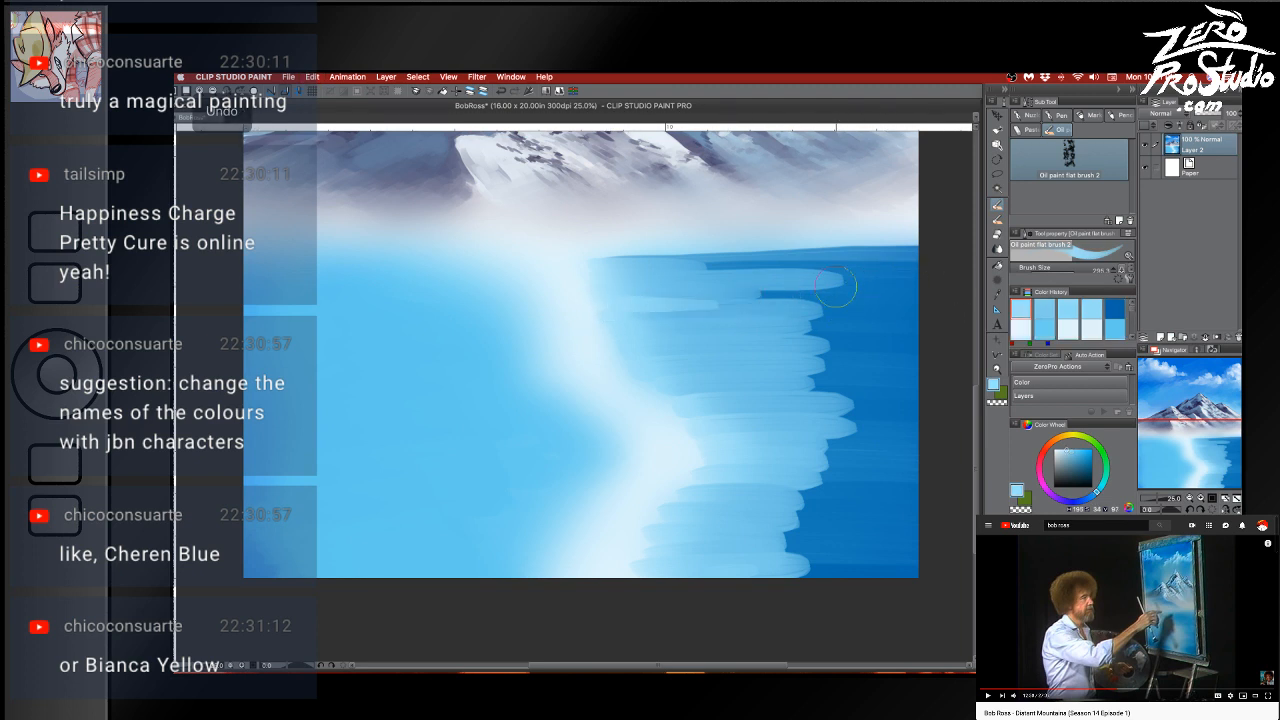
pyautogui.press('super+z')
pyautogui.moveTo(606, 303); pyautogui.dragTo(686, 301)
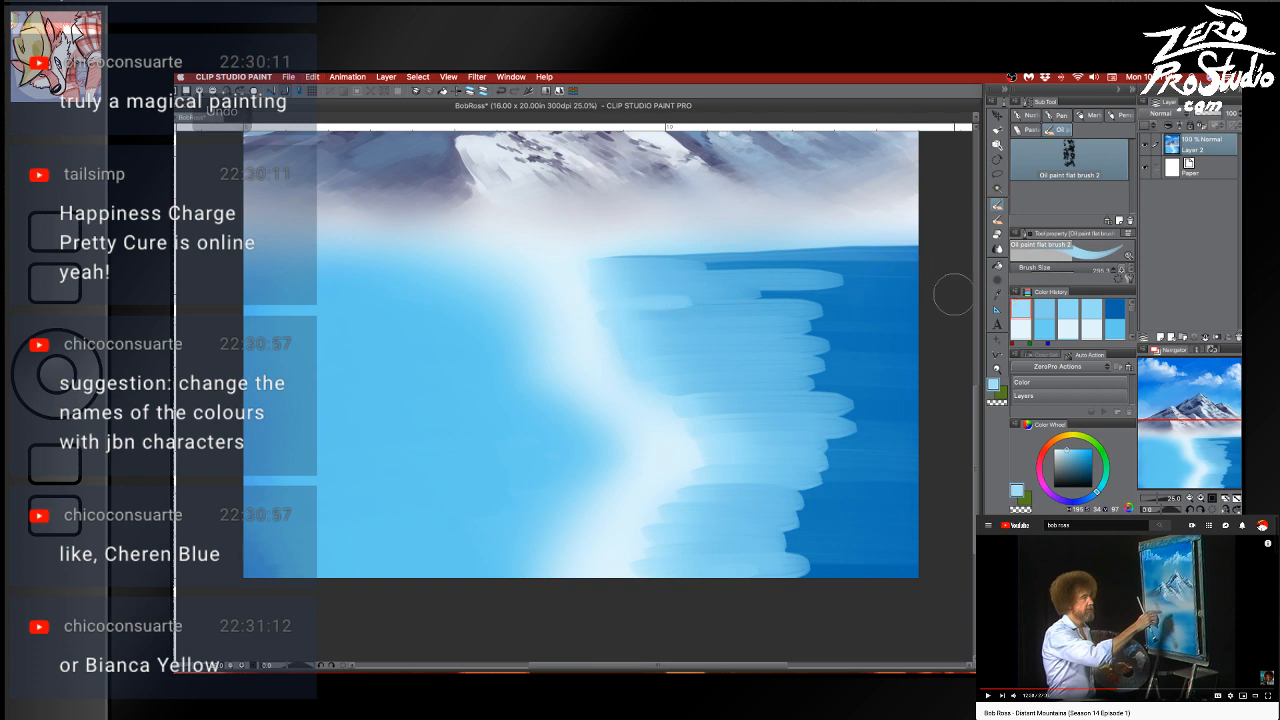
pyautogui.press('super+z')
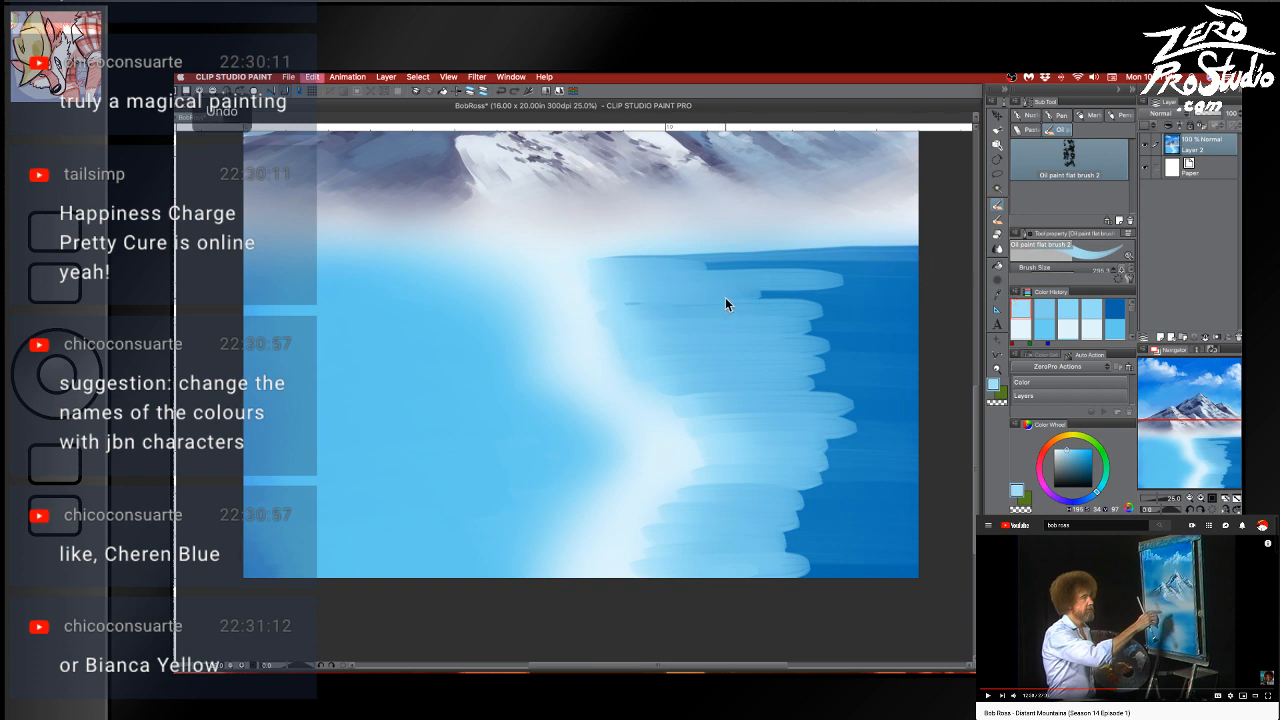
# Blend sampled dark blue leftward over the light bands just below the horizon, undoing strokes that miss
pyautogui.keyDown('alt'); pyautogui.click(899, 283); pyautogui.keyUp('alt')
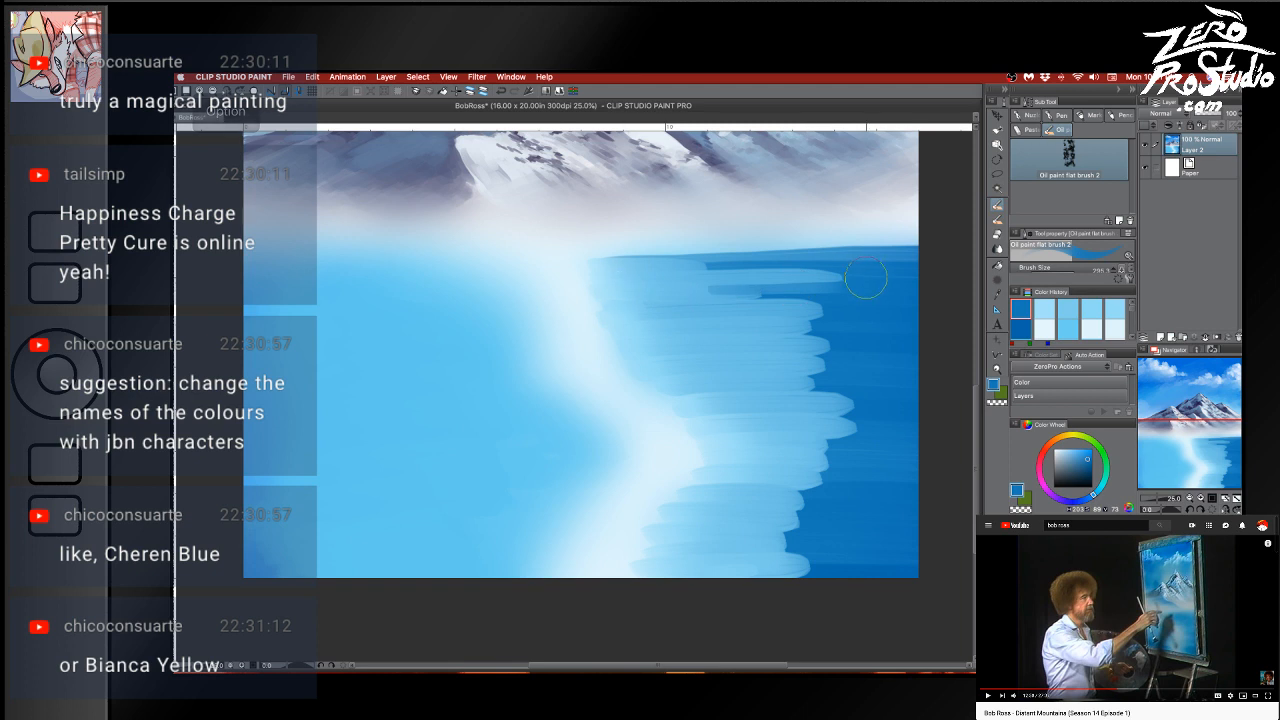
pyautogui.moveTo(866, 277)
pyautogui.mouseDown()
pyautogui.moveTo(690, 276)
pyautogui.moveTo(882, 273)
pyautogui.moveTo(677, 262)
pyautogui.mouseUp()
pyautogui.press('super+z')
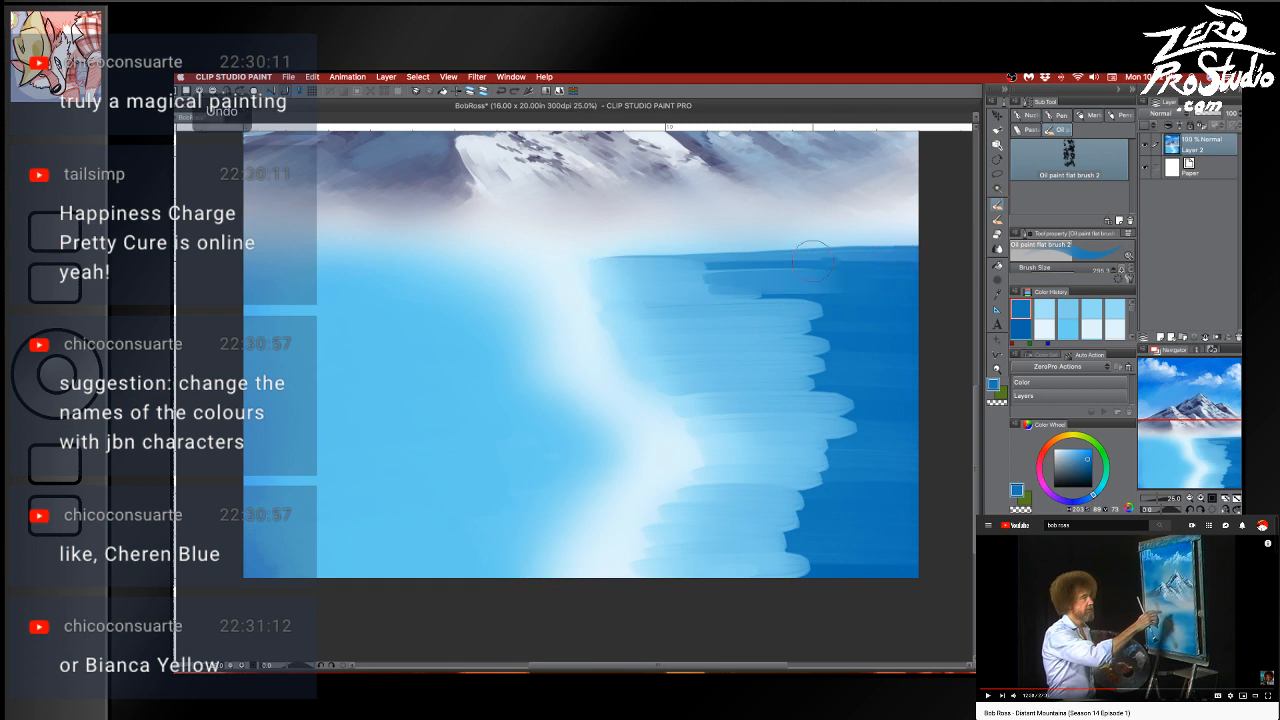
pyautogui.moveTo(813, 261); pyautogui.dragTo(629, 264)
pyautogui.moveTo(850, 275); pyautogui.dragTo(602, 278)
pyautogui.moveTo(830, 273)
pyautogui.mouseDown()
pyautogui.moveTo(620, 276)
pyautogui.moveTo(641, 273)
pyautogui.mouseUp()
pyautogui.press('super+z')
pyautogui.press('super+z')
pyautogui.moveTo(840, 280); pyautogui.dragTo(654, 267)
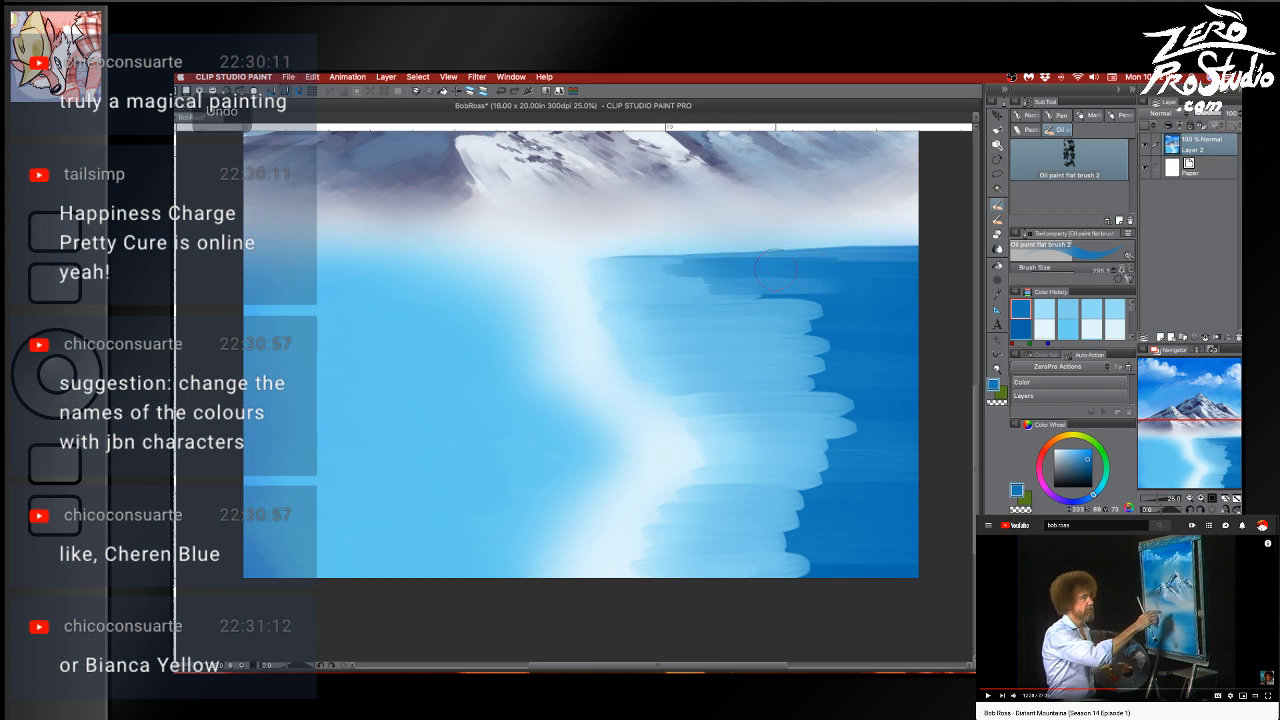
pyautogui.press('super+z')
pyautogui.moveTo(760, 270)
pyautogui.mouseDown()
pyautogui.moveTo(683, 268)
pyautogui.moveTo(685, 280)
pyautogui.mouseUp()
pyautogui.press('super+z')
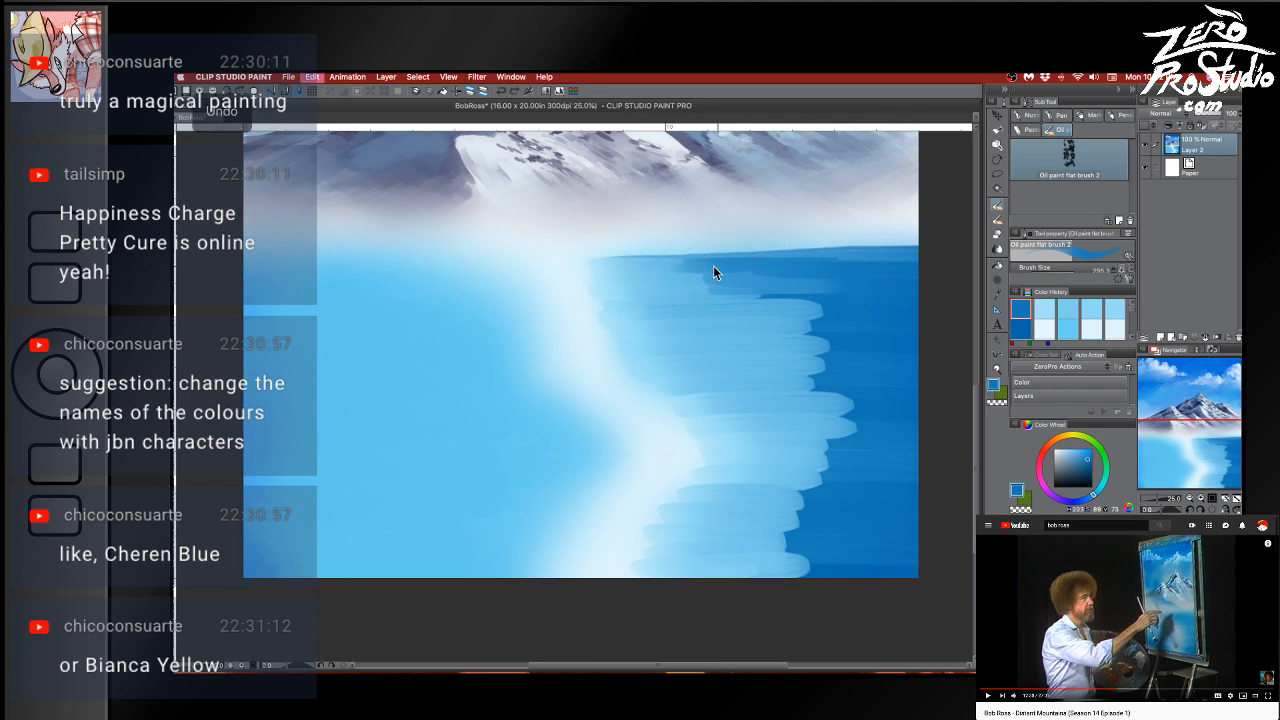
pyautogui.moveTo(883, 300); pyautogui.dragTo(643, 293)
pyautogui.press('super+z')
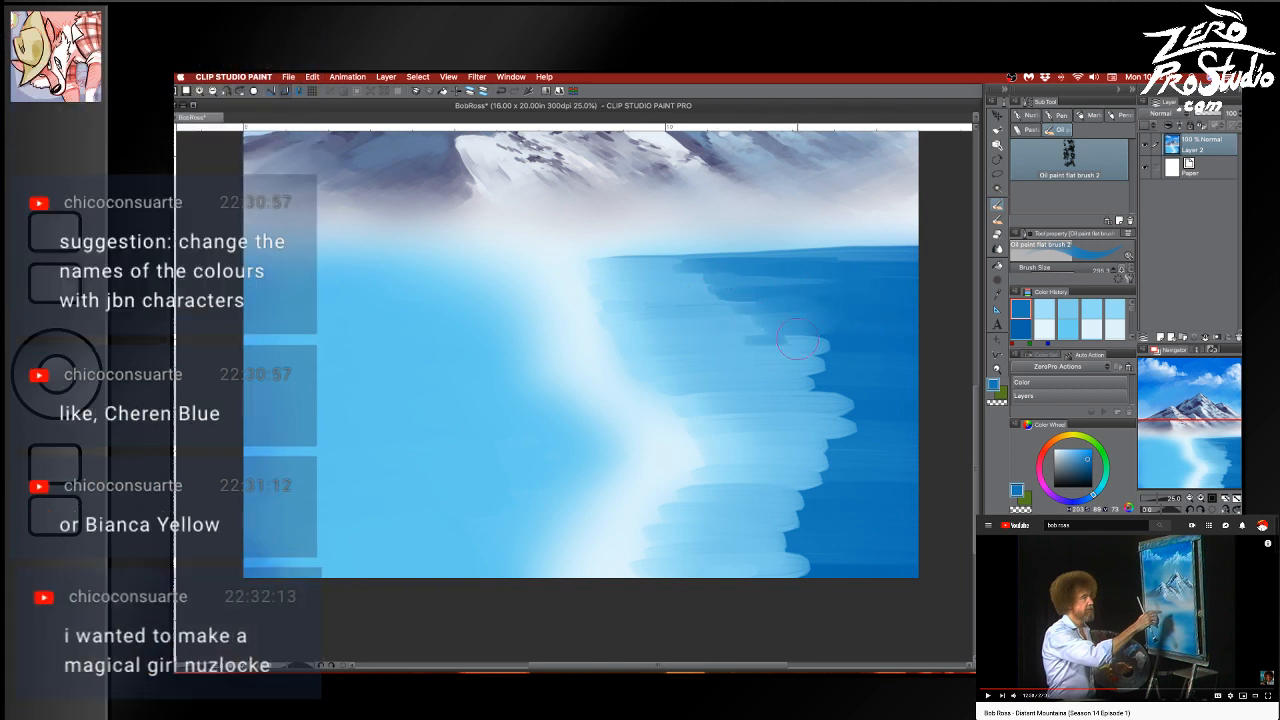
# Continue dark blue strokes leftward over the light bands right of the reflection, down to the canvas's lower edge
pyautogui.moveTo(850, 348)
pyautogui.mouseDown()
pyautogui.moveTo(740, 364)
pyautogui.moveTo(757, 366)
pyautogui.moveTo(663, 337)
pyautogui.moveTo(932, 304)
pyautogui.mouseUp()
pyautogui.moveTo(890, 384)
pyautogui.mouseDown()
pyautogui.moveTo(669, 377)
pyautogui.moveTo(906, 394)
pyautogui.mouseUp()
pyautogui.moveTo(730, 406); pyautogui.dragTo(893, 401)
pyautogui.keyDown('alt'); pyautogui.click(738, 376); pyautogui.keyUp('alt')
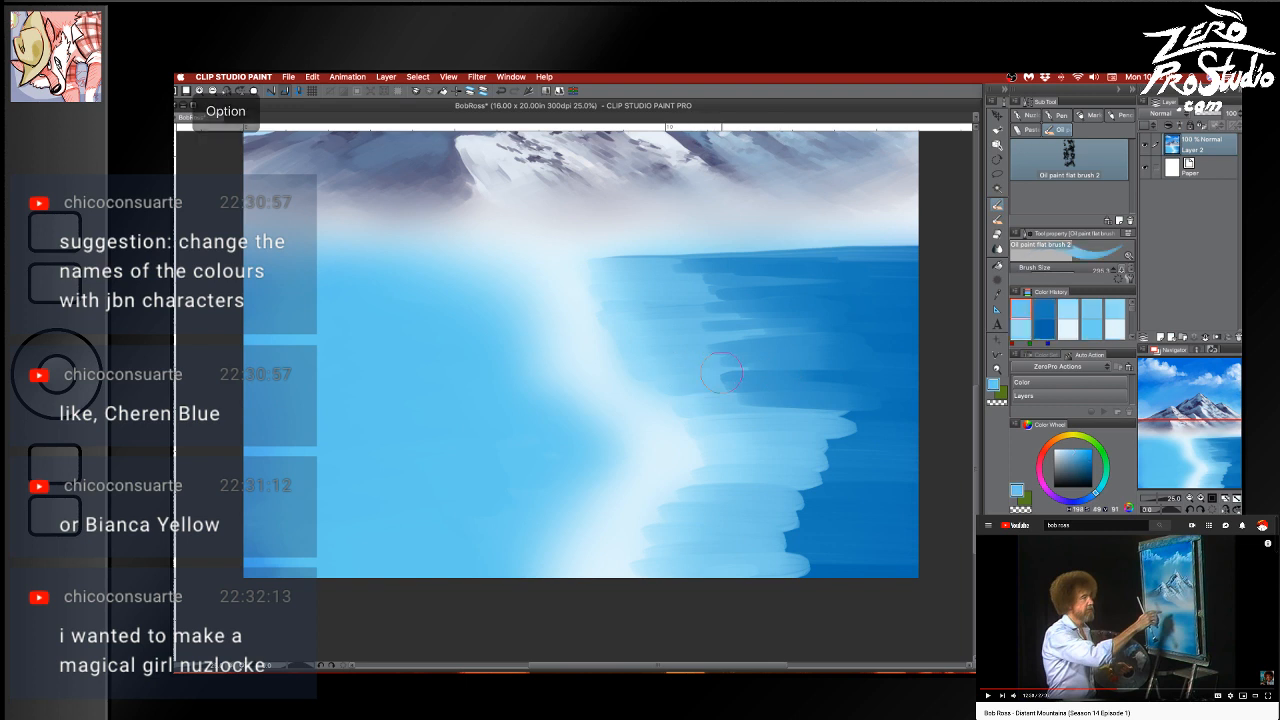
pyautogui.keyDown('alt'); pyautogui.click(870, 423); pyautogui.keyUp('alt')
pyautogui.moveTo(862, 419)
pyautogui.mouseDown()
pyautogui.moveTo(755, 431)
pyautogui.moveTo(882, 443)
pyautogui.moveTo(756, 464)
pyautogui.mouseUp()
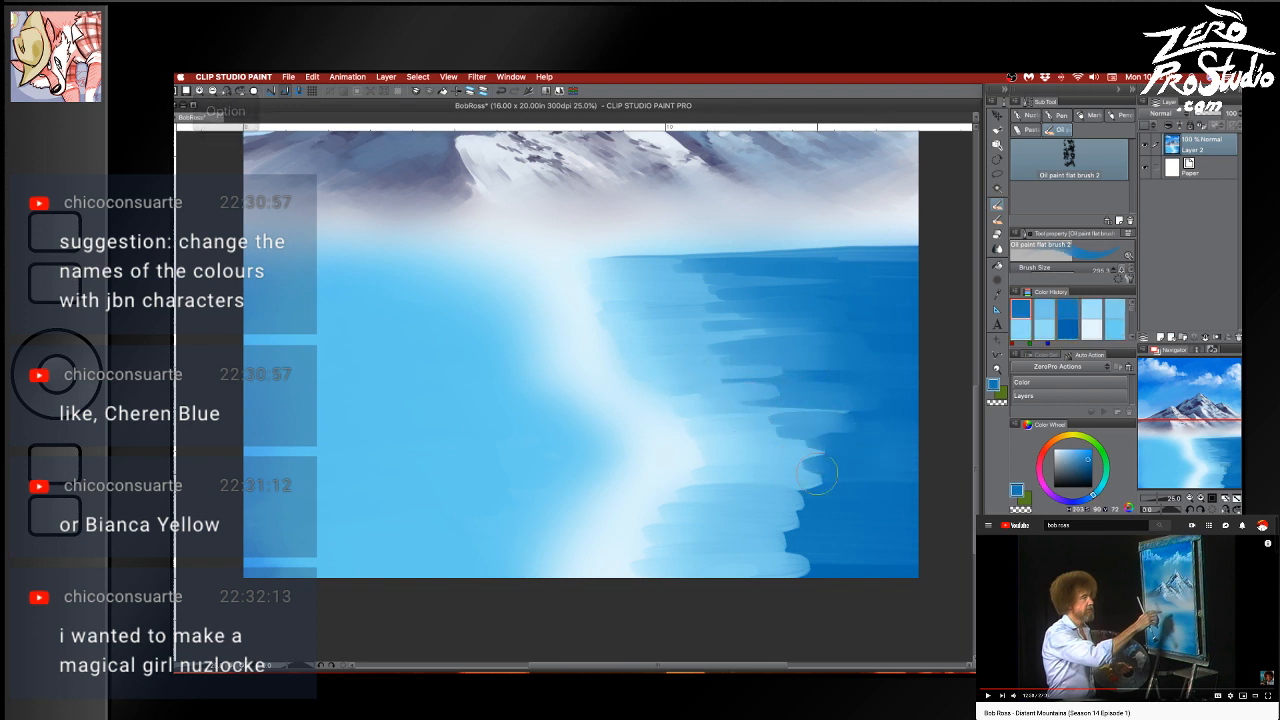
pyautogui.moveTo(862, 480); pyautogui.dragTo(702, 493)
pyautogui.moveTo(904, 502)
pyautogui.mouseDown()
pyautogui.moveTo(682, 519)
pyautogui.moveTo(906, 526)
pyautogui.moveTo(701, 532)
pyautogui.moveTo(905, 547)
pyautogui.moveTo(695, 552)
pyautogui.moveTo(869, 568)
pyautogui.moveTo(684, 574)
pyautogui.moveTo(852, 559)
pyautogui.moveTo(734, 546)
pyautogui.moveTo(831, 535)
pyautogui.moveTo(694, 533)
pyautogui.moveTo(873, 513)
pyautogui.moveTo(719, 507)
pyautogui.moveTo(845, 465)
pyautogui.moveTo(721, 444)
pyautogui.mouseUp()
pyautogui.moveTo(894, 441)
pyautogui.mouseDown()
pyautogui.moveTo(707, 422)
pyautogui.moveTo(886, 417)
pyautogui.moveTo(770, 438)
pyautogui.moveTo(823, 429)
pyautogui.moveTo(805, 419)
pyautogui.moveTo(778, 429)
pyautogui.moveTo(824, 445)
pyautogui.moveTo(727, 456)
pyautogui.moveTo(833, 459)
pyautogui.moveTo(713, 492)
pyautogui.moveTo(837, 491)
pyautogui.moveTo(696, 524)
pyautogui.moveTo(822, 522)
pyautogui.moveTo(730, 537)
pyautogui.moveTo(791, 557)
pyautogui.moveTo(681, 574)
pyautogui.moveTo(812, 572)
pyautogui.mouseUp()
# Soften the transition in the middle of the right-hand water with horizontal strokes in sampled medium blues
pyautogui.keyDown('alt'); pyautogui.click(732, 434); pyautogui.keyUp('alt')
pyautogui.press('super+z')
pyautogui.keyDown('alt'); pyautogui.click(760, 428); pyautogui.keyUp('alt')
pyautogui.moveTo(724, 415)
pyautogui.mouseDown()
pyautogui.moveTo(765, 392)
pyautogui.moveTo(889, 371)
pyautogui.moveTo(877, 358)
pyautogui.moveTo(742, 348)
pyautogui.moveTo(840, 347)
pyautogui.mouseUp()
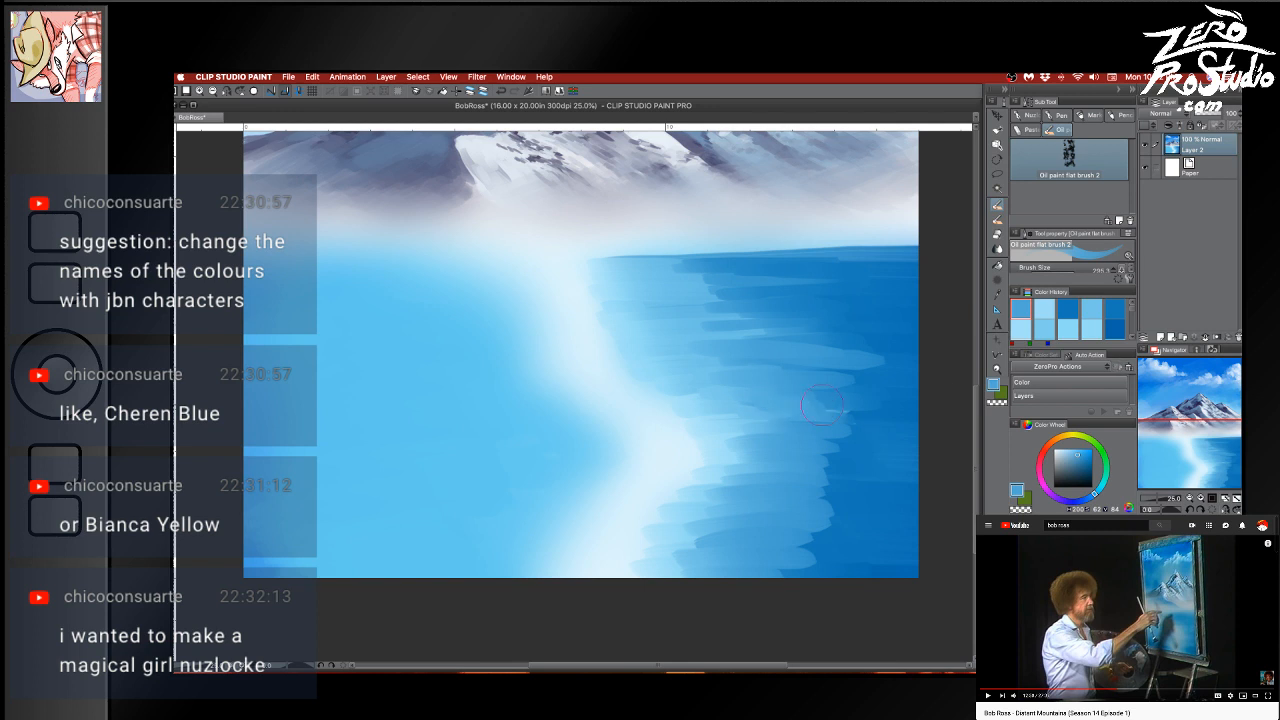
pyautogui.moveTo(822, 405)
pyautogui.mouseDown()
pyautogui.moveTo(934, 400)
pyautogui.moveTo(815, 405)
pyautogui.mouseUp()
pyautogui.keyDown('alt'); pyautogui.click(912, 400); pyautogui.keyUp('alt')
pyautogui.moveTo(900, 415)
pyautogui.mouseDown()
pyautogui.moveTo(830, 416)
pyautogui.moveTo(906, 415)
pyautogui.mouseUp()
pyautogui.press('super+z')
pyautogui.keyDown('alt'); pyautogui.click(843, 426); pyautogui.keyUp('alt')
pyautogui.moveTo(800, 405)
pyautogui.mouseDown()
pyautogui.moveTo(921, 389)
pyautogui.moveTo(832, 389)
pyautogui.moveTo(890, 378)
pyautogui.mouseUp()
pyautogui.moveTo(786, 374); pyautogui.dragTo(910, 358)
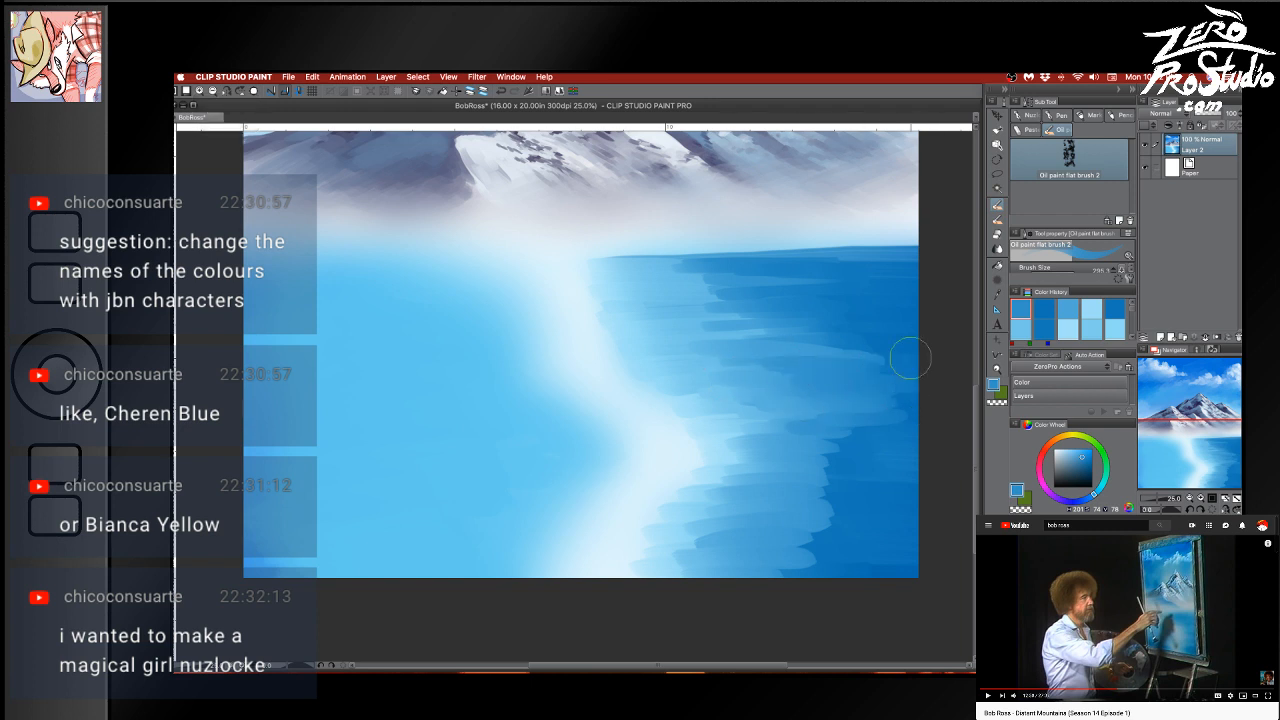
# Add medium blue horizontal strokes to the upper right-hand water, up to just below the horizon
pyautogui.moveTo(790, 352); pyautogui.dragTo(905, 348)
pyautogui.moveTo(694, 322); pyautogui.dragTo(768, 312)
pyautogui.moveTo(690, 296); pyautogui.dragTo(860, 289)
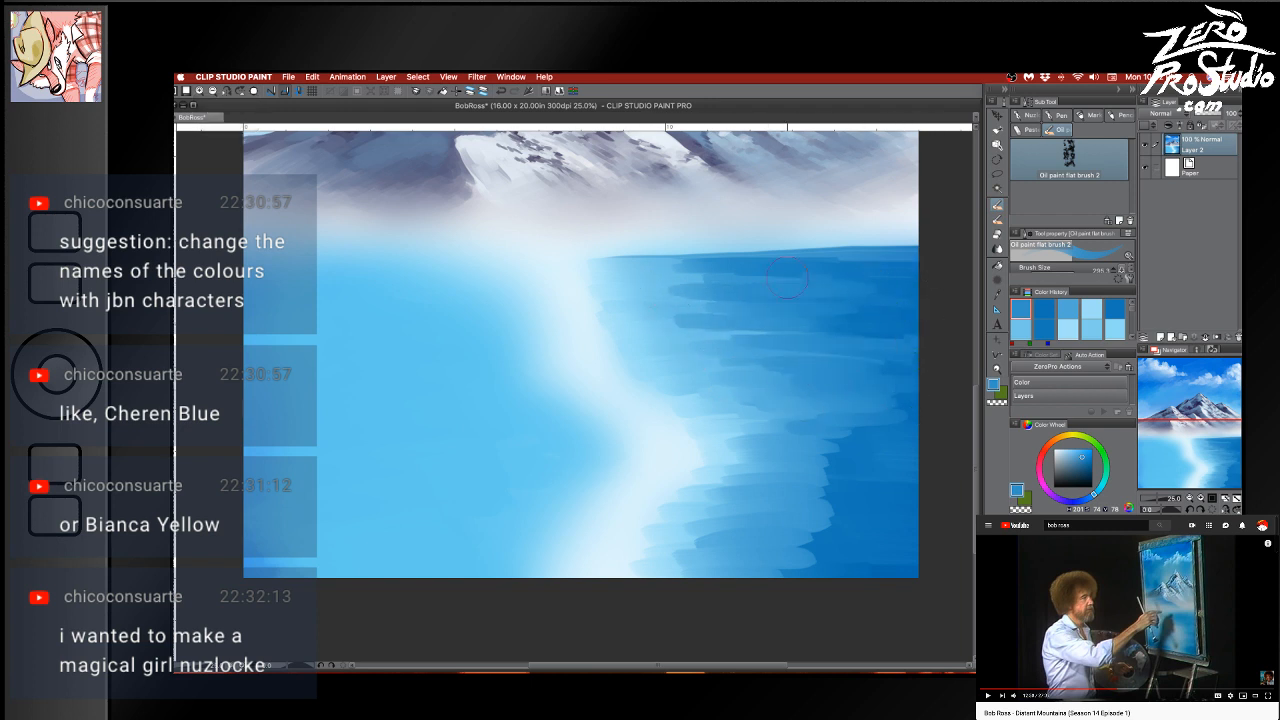
pyautogui.moveTo(776, 276); pyautogui.dragTo(676, 273)
# Extend medium blue horizontal strokes to the canvas's right edge across the lower right-hand water
pyautogui.moveTo(880, 484)
pyautogui.mouseDown()
pyautogui.moveTo(755, 474)
pyautogui.moveTo(918, 468)
pyautogui.mouseUp()
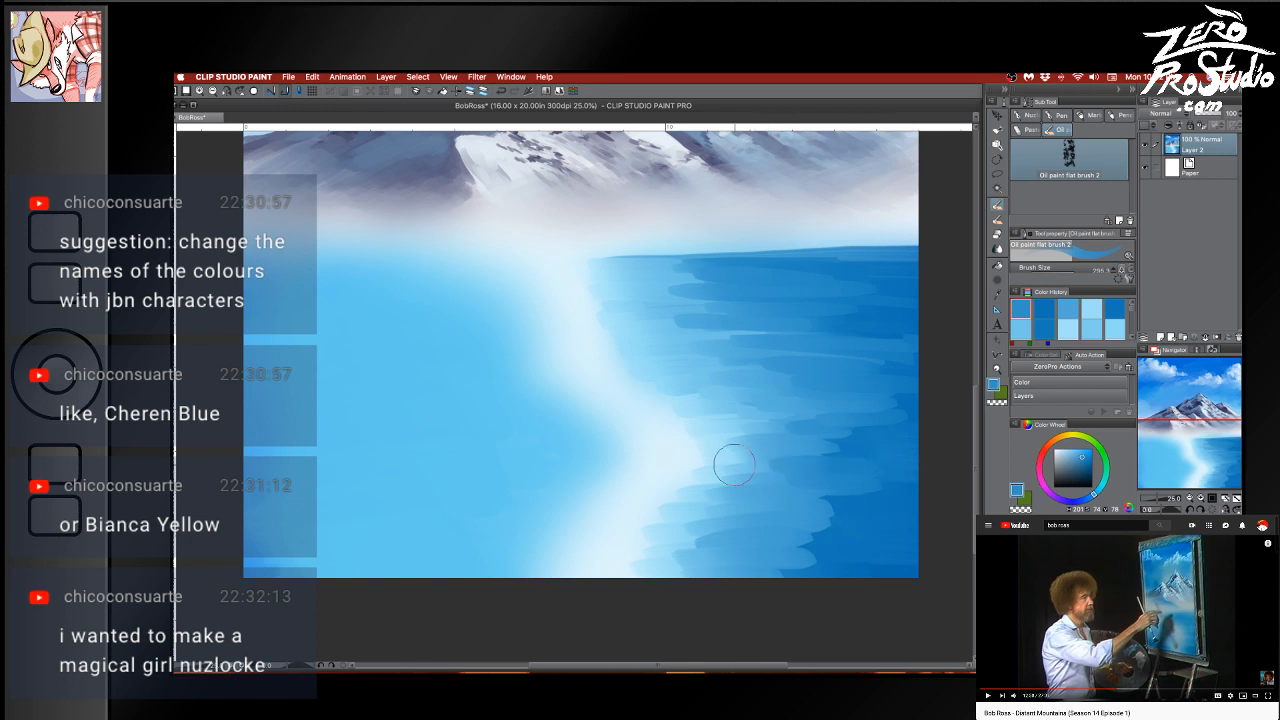
pyautogui.moveTo(734, 465); pyautogui.dragTo(918, 454)
pyautogui.moveTo(780, 445); pyautogui.dragTo(918, 436)
pyautogui.moveTo(770, 514); pyautogui.dragTo(914, 514)
pyautogui.moveTo(914, 514)
pyautogui.mouseDown()
pyautogui.moveTo(798, 501)
pyautogui.moveTo(900, 543)
pyautogui.moveTo(800, 561)
pyautogui.moveTo(873, 571)
pyautogui.mouseUp()
# Paint sampled darker blue horizontal bands left of the reflection's upper half, starting at the horizon
pyautogui.scroll(3, 706, 509)
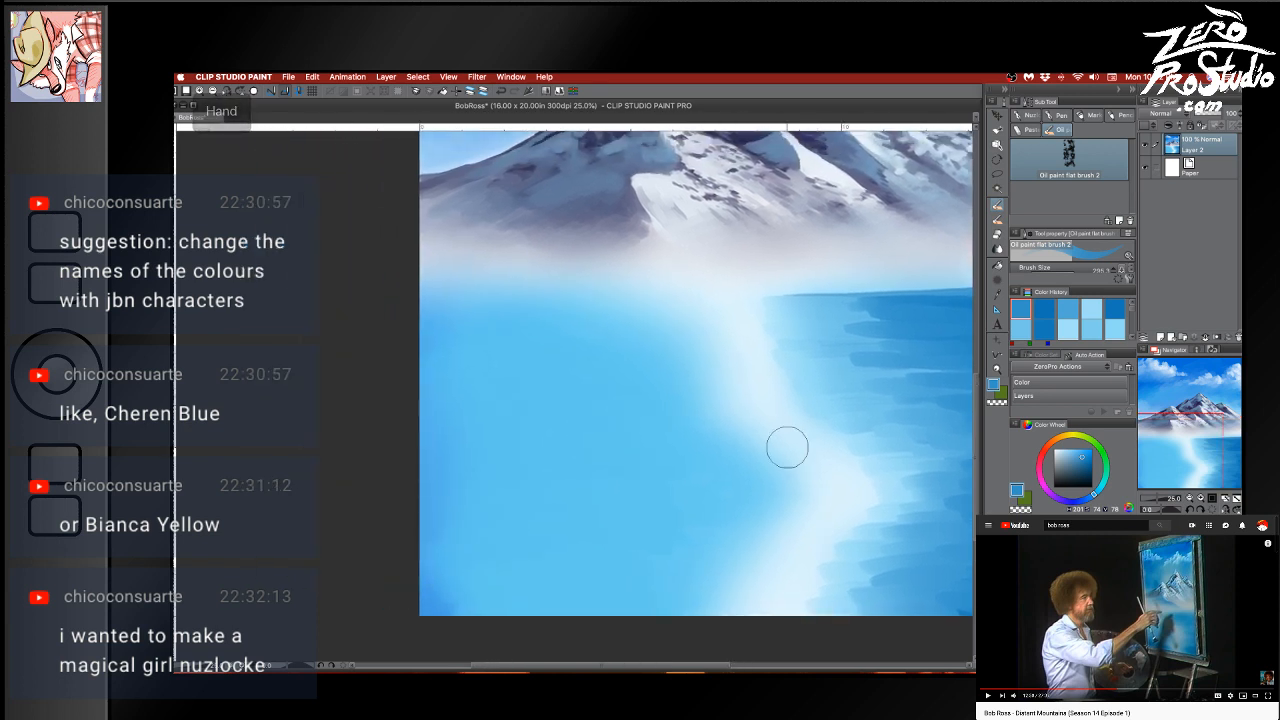
pyautogui.press('alt')
pyautogui.keyDown('alt'); pyautogui.click(636, 329); pyautogui.keyUp('alt')
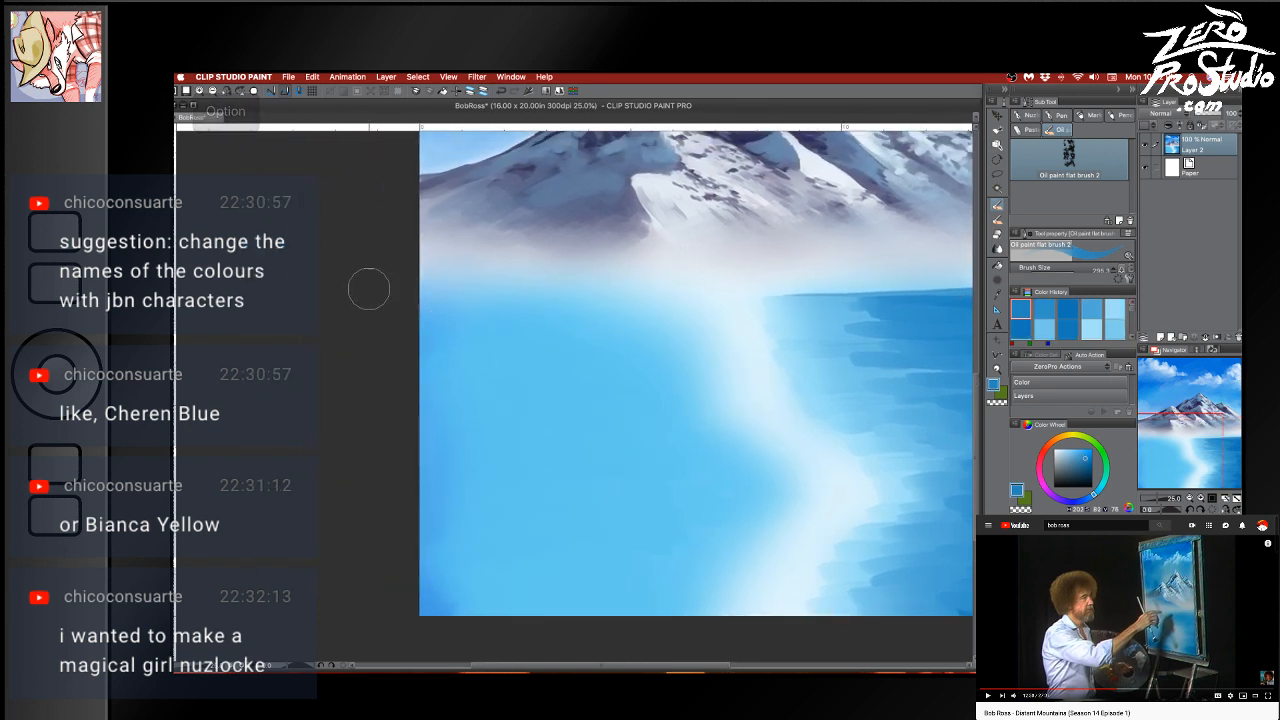
pyautogui.moveTo(366, 298); pyautogui.dragTo(636, 300)
pyautogui.press('super+z')
pyautogui.moveTo(389, 297); pyautogui.dragTo(666, 304)
pyautogui.press('super+z')
pyautogui.moveTo(420, 310); pyautogui.dragTo(640, 314)
pyautogui.moveTo(400, 333)
pyautogui.mouseDown()
pyautogui.moveTo(682, 332)
pyautogui.moveTo(650, 348)
pyautogui.mouseUp()
pyautogui.moveTo(399, 365); pyautogui.dragTo(718, 369)
pyautogui.moveTo(405, 389)
pyautogui.mouseDown()
pyautogui.moveTo(771, 377)
pyautogui.moveTo(734, 398)
pyautogui.moveTo(430, 412)
pyautogui.mouseUp()
pyautogui.moveTo(738, 420)
pyautogui.mouseDown()
pyautogui.moveTo(400, 420)
pyautogui.moveTo(338, 443)
pyautogui.mouseUp()
pyautogui.moveTo(756, 444); pyautogui.dragTo(348, 462)
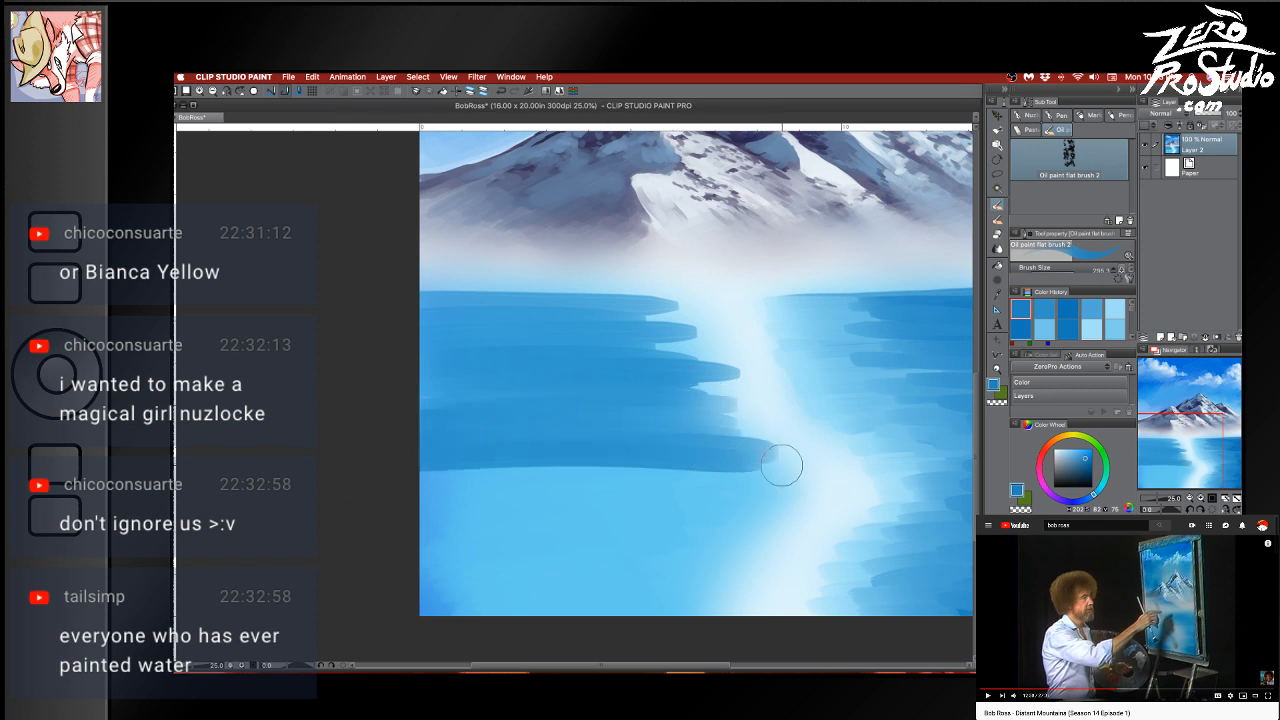
# Continue the darker blue bands left of the reflection to the canvas's lower edge and fill in the middle area again
pyautogui.moveTo(780, 466)
pyautogui.mouseDown()
pyautogui.moveTo(391, 486)
pyautogui.moveTo(363, 499)
pyautogui.mouseUp()
pyautogui.moveTo(790, 505)
pyautogui.mouseDown()
pyautogui.moveTo(363, 505)
pyautogui.moveTo(374, 524)
pyautogui.moveTo(584, 526)
pyautogui.moveTo(780, 551)
pyautogui.moveTo(474, 556)
pyautogui.mouseUp()
pyautogui.moveTo(795, 556)
pyautogui.mouseDown()
pyautogui.moveTo(360, 566)
pyautogui.moveTo(739, 566)
pyautogui.moveTo(386, 585)
pyautogui.mouseUp()
pyautogui.moveTo(386, 585)
pyautogui.mouseDown()
pyautogui.moveTo(798, 592)
pyautogui.moveTo(400, 600)
pyautogui.moveTo(805, 606)
pyautogui.mouseUp()
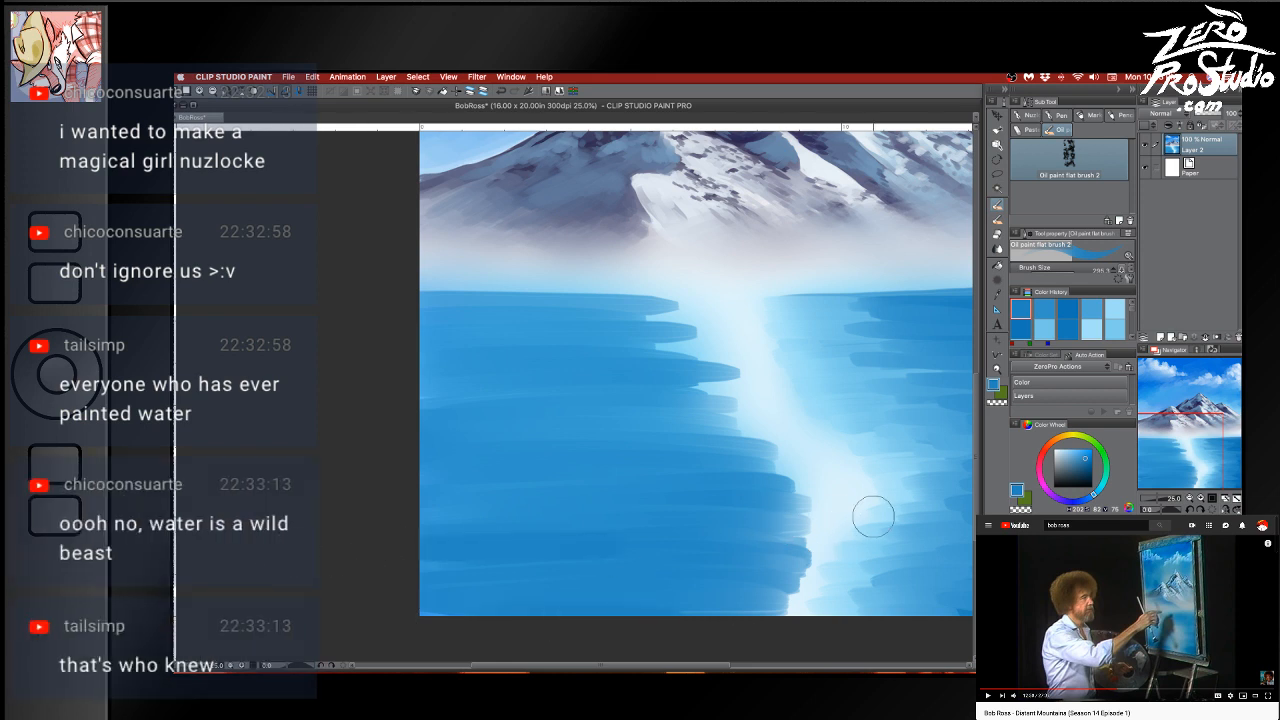
pyautogui.moveTo(430, 473)
pyautogui.mouseDown()
pyautogui.moveTo(366, 426)
pyautogui.moveTo(371, 449)
pyautogui.moveTo(403, 429)
pyautogui.moveTo(478, 463)
pyautogui.moveTo(784, 452)
pyautogui.mouseUp()
pyautogui.moveTo(389, 428); pyautogui.dragTo(694, 409)
pyautogui.moveTo(387, 400); pyautogui.dragTo(512, 398)
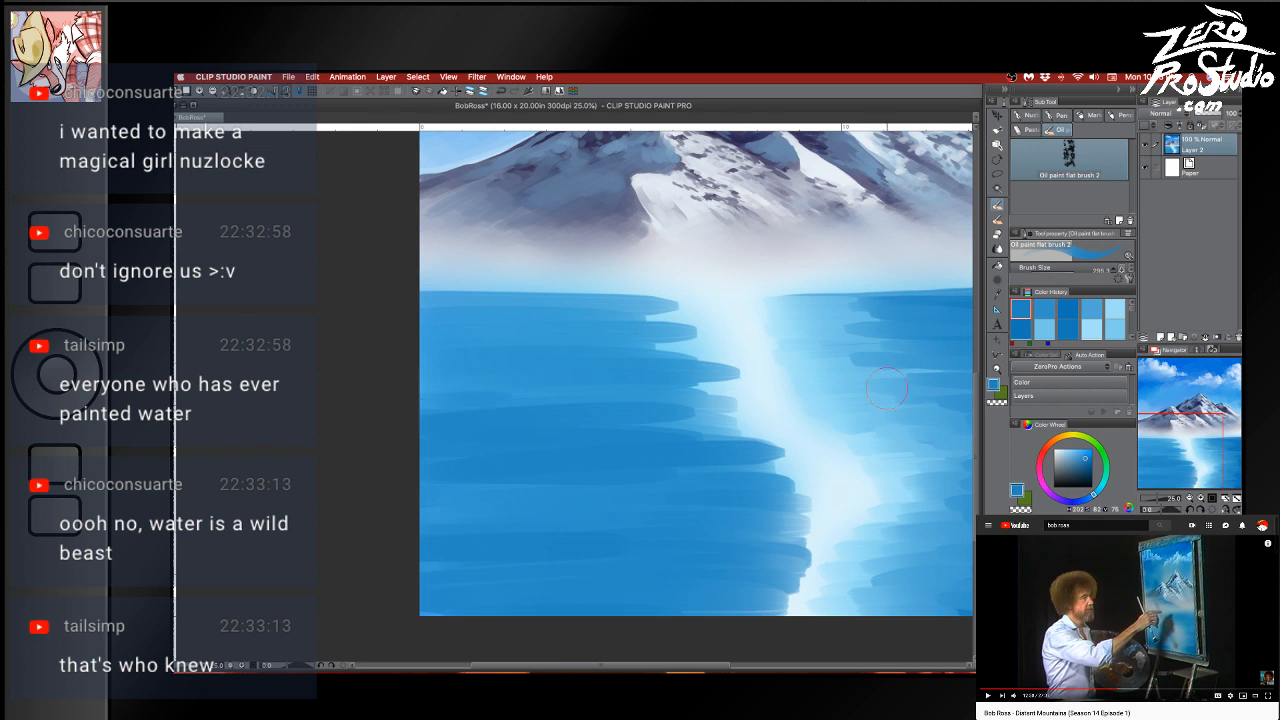
# Paint light blue horizontal strokes from the reflection's left edge into the upper half of the dark water
pyautogui.keyDown('alt'); pyautogui.click(711, 413); pyautogui.keyUp('alt')
pyautogui.moveTo(682, 404); pyautogui.dragTo(598, 405)
pyautogui.keyDown('alt'); pyautogui.click(814, 361); pyautogui.keyUp('alt')
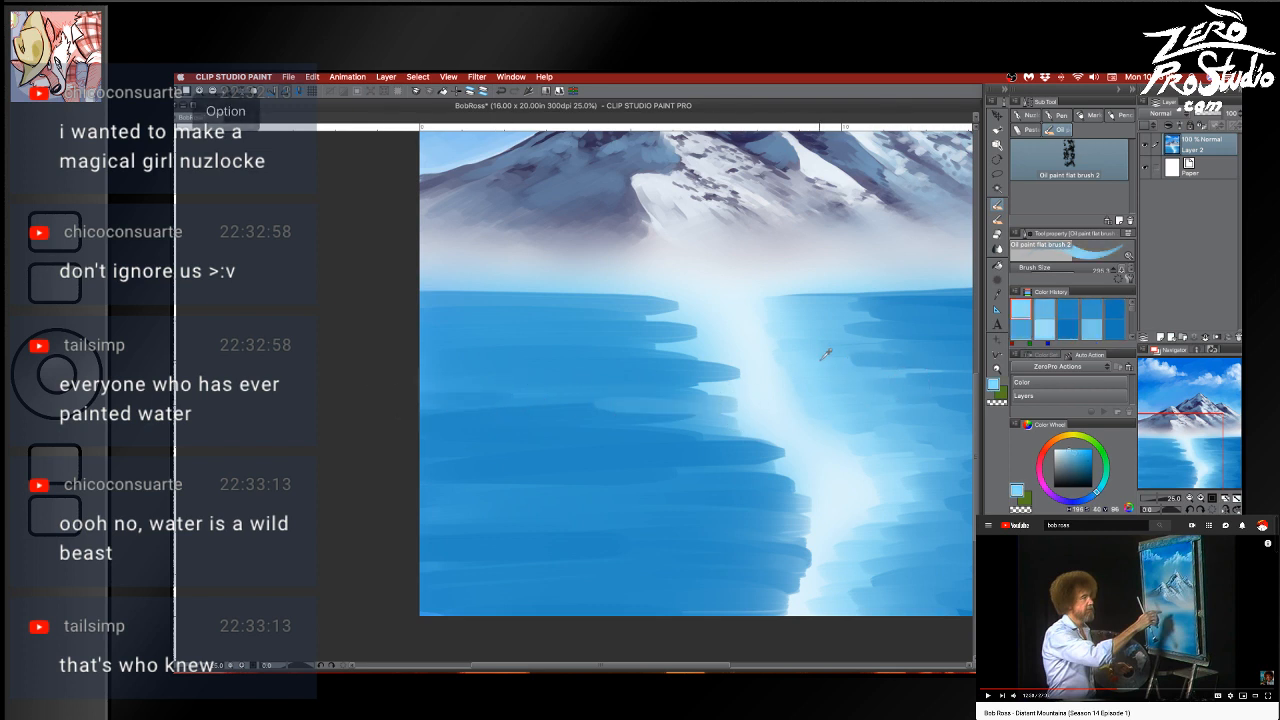
pyautogui.moveTo(772, 376)
pyautogui.mouseDown()
pyautogui.moveTo(580, 350)
pyautogui.moveTo(650, 318)
pyautogui.moveTo(530, 305)
pyautogui.moveTo(689, 300)
pyautogui.moveTo(573, 302)
pyautogui.mouseUp()
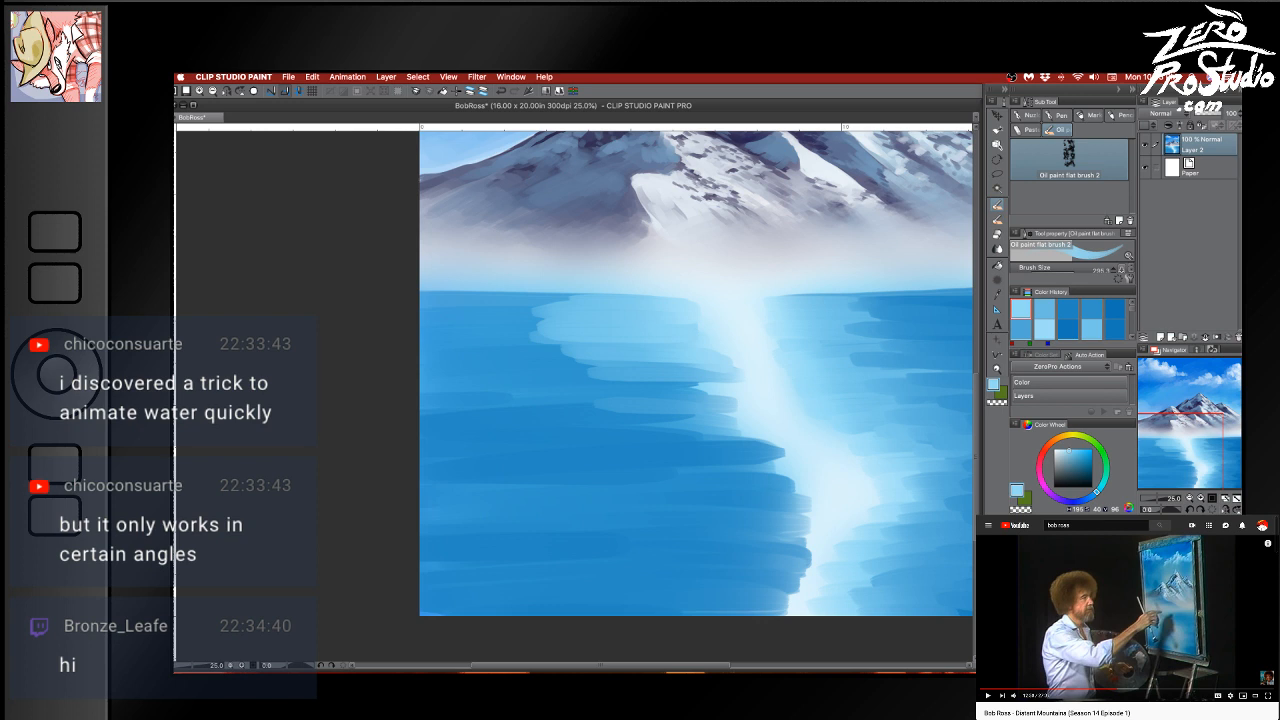
pyautogui.moveTo(716, 386)
pyautogui.mouseDown()
pyautogui.moveTo(574, 384)
pyautogui.moveTo(760, 398)
pyautogui.moveTo(572, 398)
pyautogui.mouseUp()
pyautogui.moveTo(732, 413); pyautogui.dragTo(574, 408)
pyautogui.moveTo(765, 432)
pyautogui.mouseDown()
pyautogui.moveTo(793, 450)
pyautogui.moveTo(556, 444)
pyautogui.mouseUp()
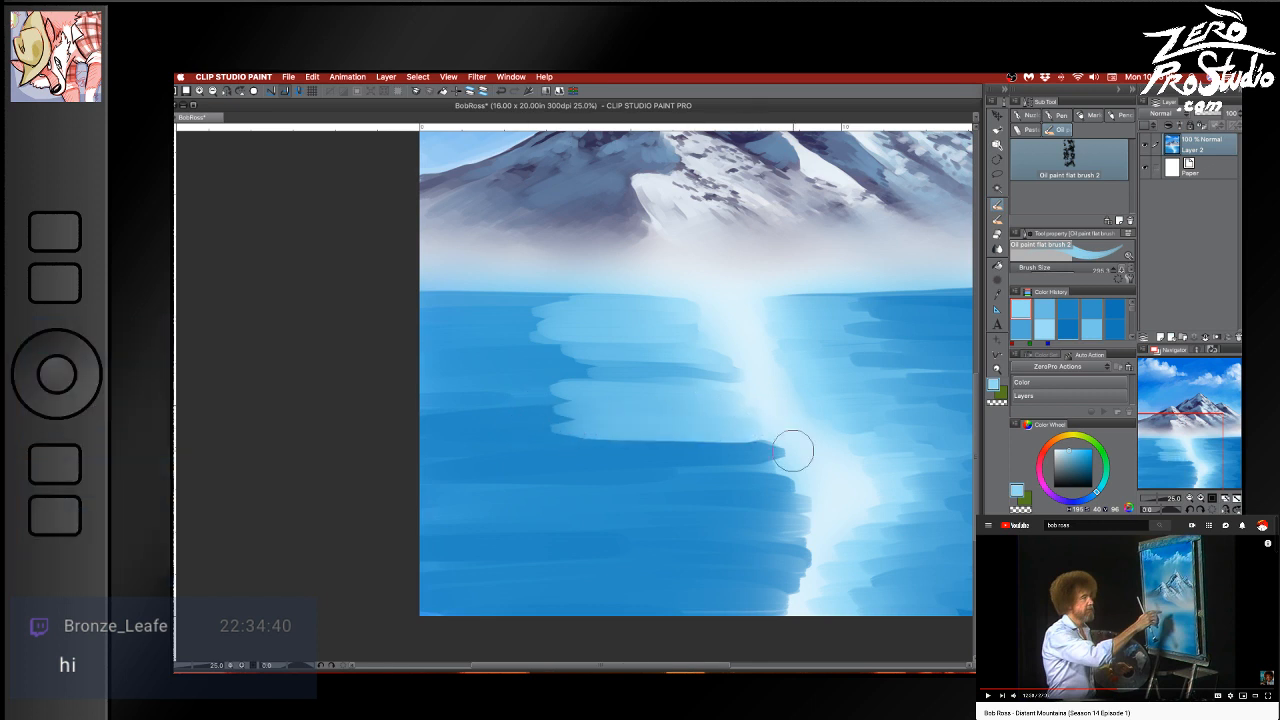
# Continue the light blue strokes left from the reflection through the lower half of the water to the canvas's lower edge
pyautogui.moveTo(794, 449); pyautogui.dragTo(565, 462)
pyautogui.moveTo(756, 462); pyautogui.dragTo(580, 472)
pyautogui.moveTo(805, 482)
pyautogui.mouseDown()
pyautogui.moveTo(580, 488)
pyautogui.moveTo(604, 508)
pyautogui.mouseUp()
pyautogui.moveTo(805, 522)
pyautogui.mouseDown()
pyautogui.moveTo(620, 528)
pyautogui.moveTo(616, 552)
pyautogui.mouseUp()
pyautogui.moveTo(800, 560)
pyautogui.mouseDown()
pyautogui.moveTo(652, 562)
pyautogui.moveTo(810, 581)
pyautogui.moveTo(620, 568)
pyautogui.mouseUp()
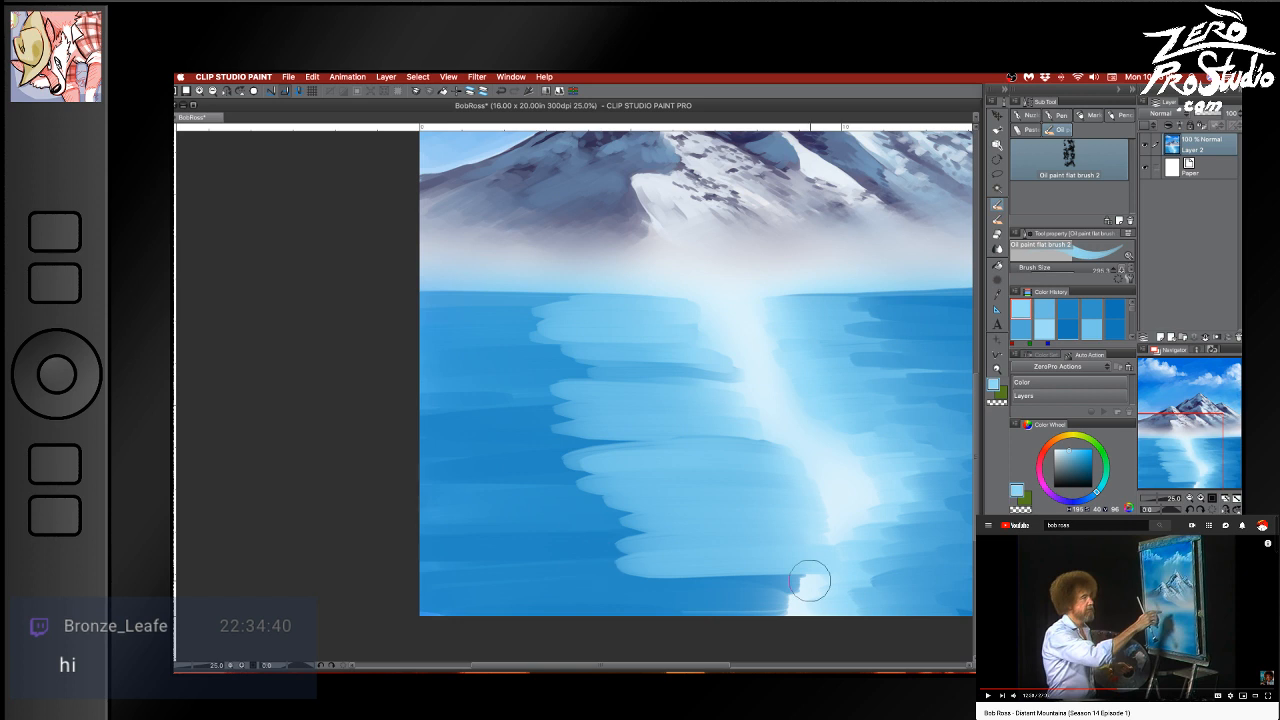
pyautogui.moveTo(808, 583)
pyautogui.mouseDown()
pyautogui.moveTo(606, 587)
pyautogui.moveTo(798, 598)
pyautogui.moveTo(643, 608)
pyautogui.mouseUp()
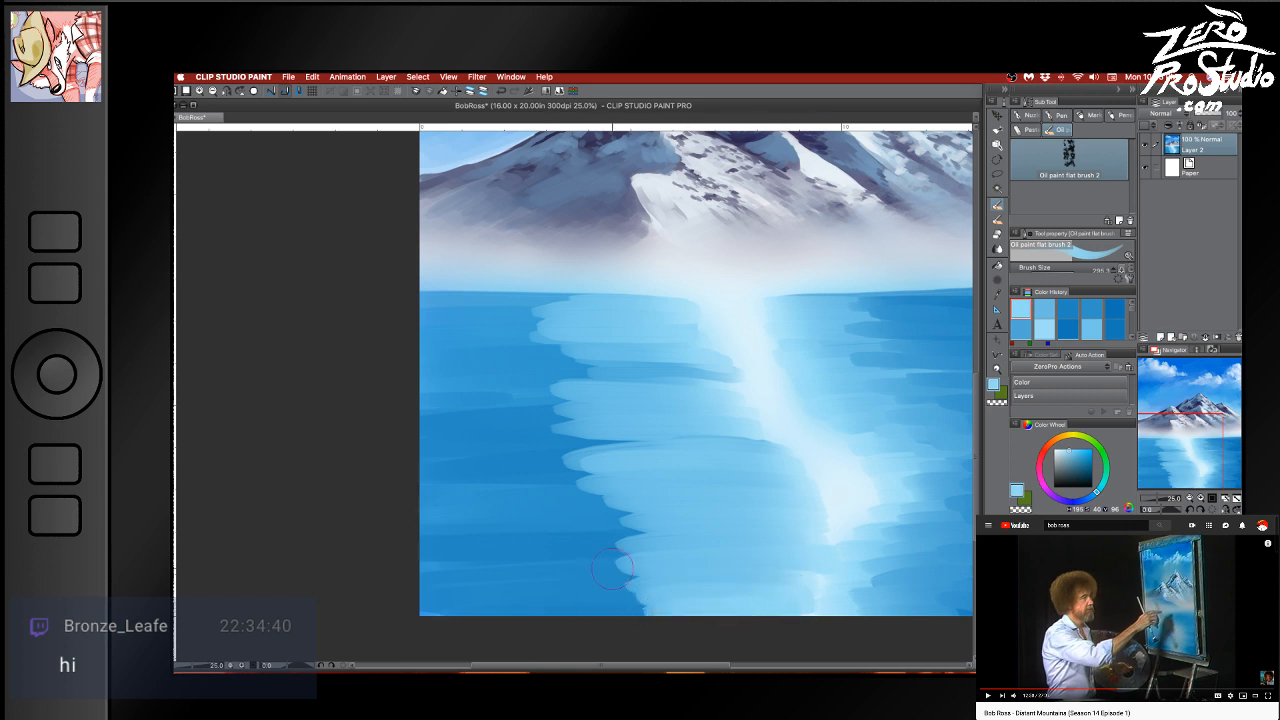
# Blend the dark and light bands left of the reflection's upper half with sampled medium blue horizontal strokes
pyautogui.keyDown('alt'); pyautogui.click(599, 443); pyautogui.keyUp('alt')
pyautogui.moveTo(540, 448)
pyautogui.mouseDown()
pyautogui.moveTo(622, 445)
pyautogui.moveTo(625, 418)
pyautogui.mouseUp()
pyautogui.moveTo(532, 410); pyautogui.dragTo(670, 411)
pyautogui.moveTo(560, 392); pyautogui.dragTo(657, 391)
pyautogui.moveTo(535, 353); pyautogui.dragTo(653, 353)
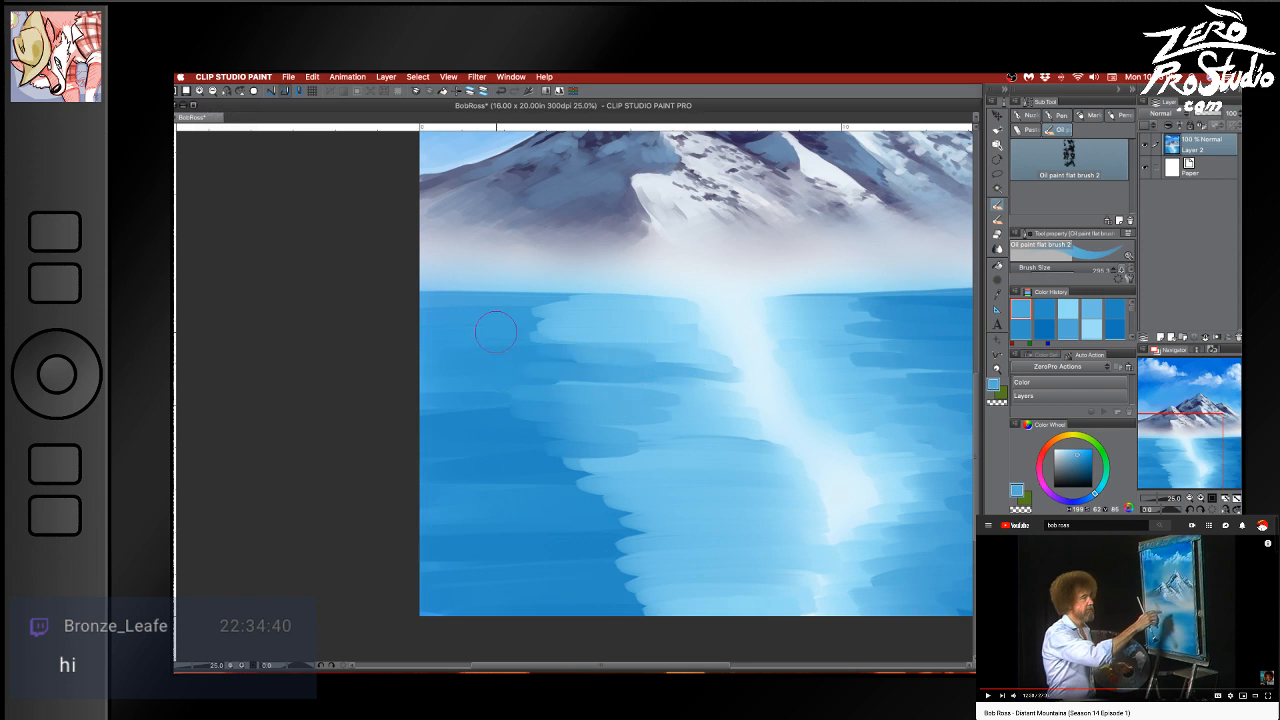
pyautogui.moveTo(496, 330); pyautogui.dragTo(631, 328)
pyautogui.moveTo(519, 310)
pyautogui.mouseDown()
pyautogui.moveTo(683, 314)
pyautogui.moveTo(658, 299)
pyautogui.mouseUp()
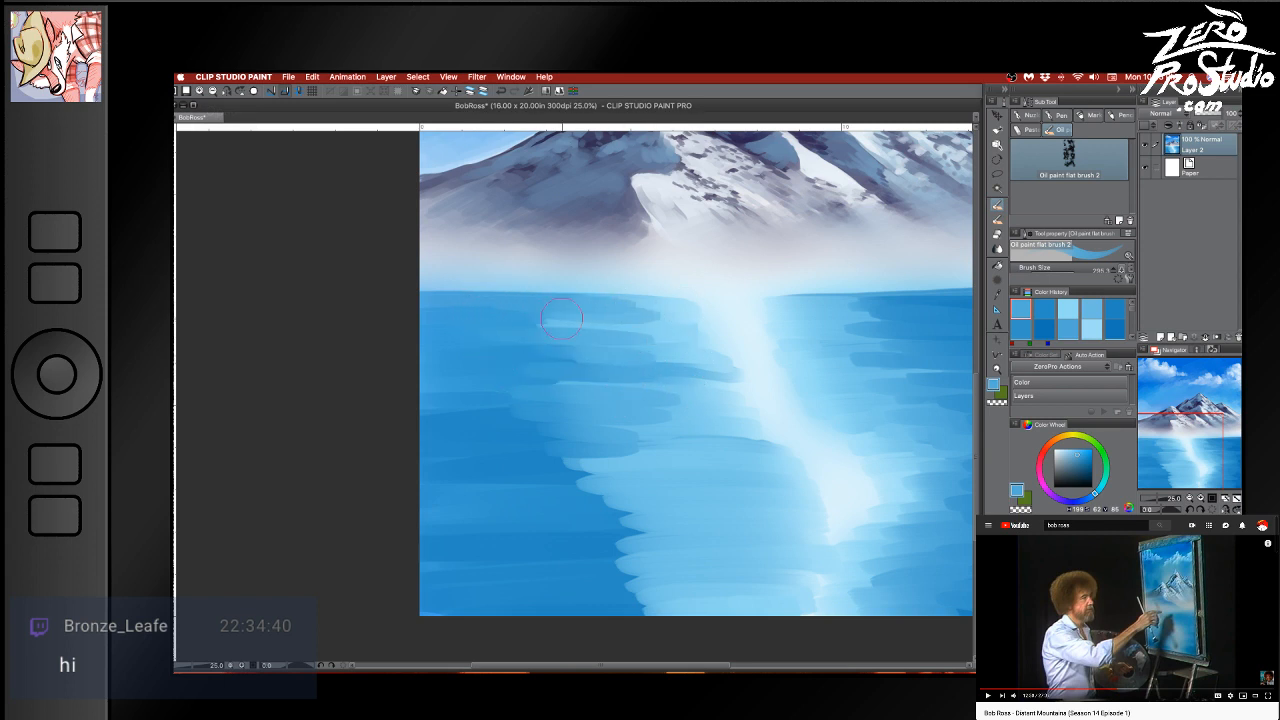
pyautogui.moveTo(548, 318); pyautogui.dragTo(743, 327)
pyautogui.moveTo(571, 353); pyautogui.dragTo(677, 363)
pyautogui.moveTo(505, 372); pyautogui.dragTo(715, 380)
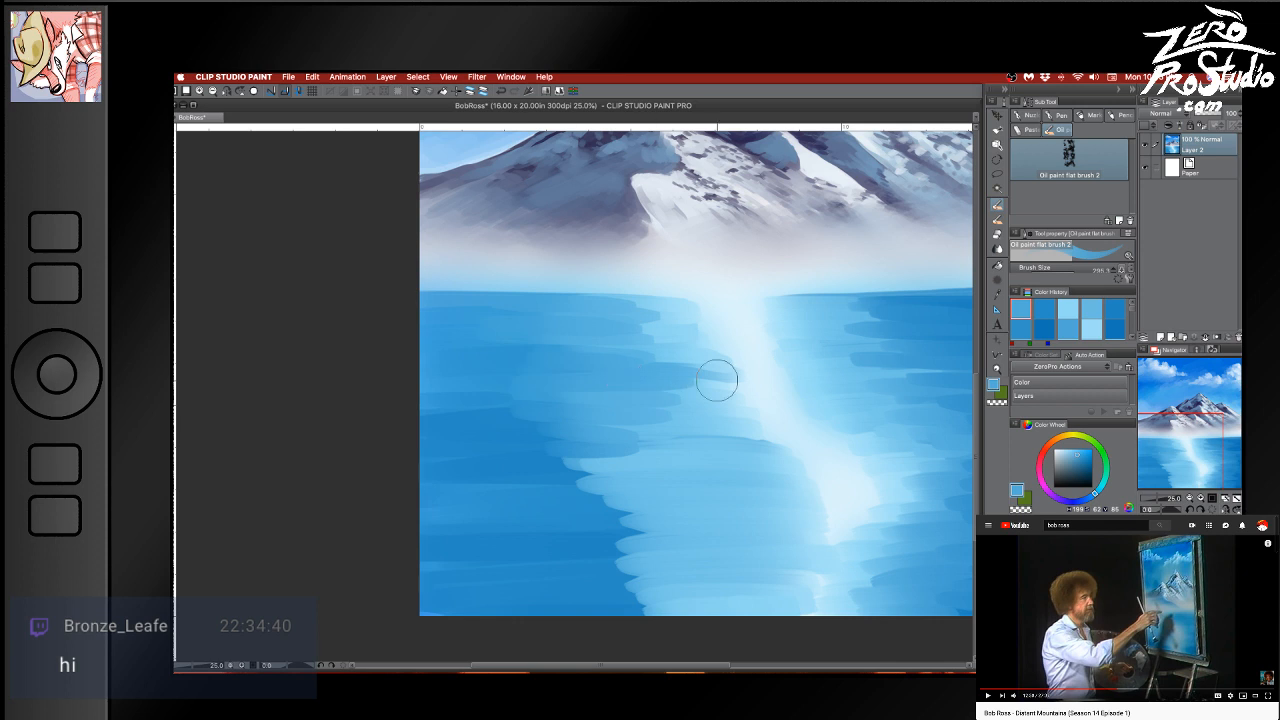
# Refine the blend left of the reflection's middle with short horizontal strokes in resampled medium blues
pyautogui.keyDown('alt'); pyautogui.click(590, 374); pyautogui.keyUp('alt')
pyautogui.moveTo(560, 375); pyautogui.dragTo(726, 375)
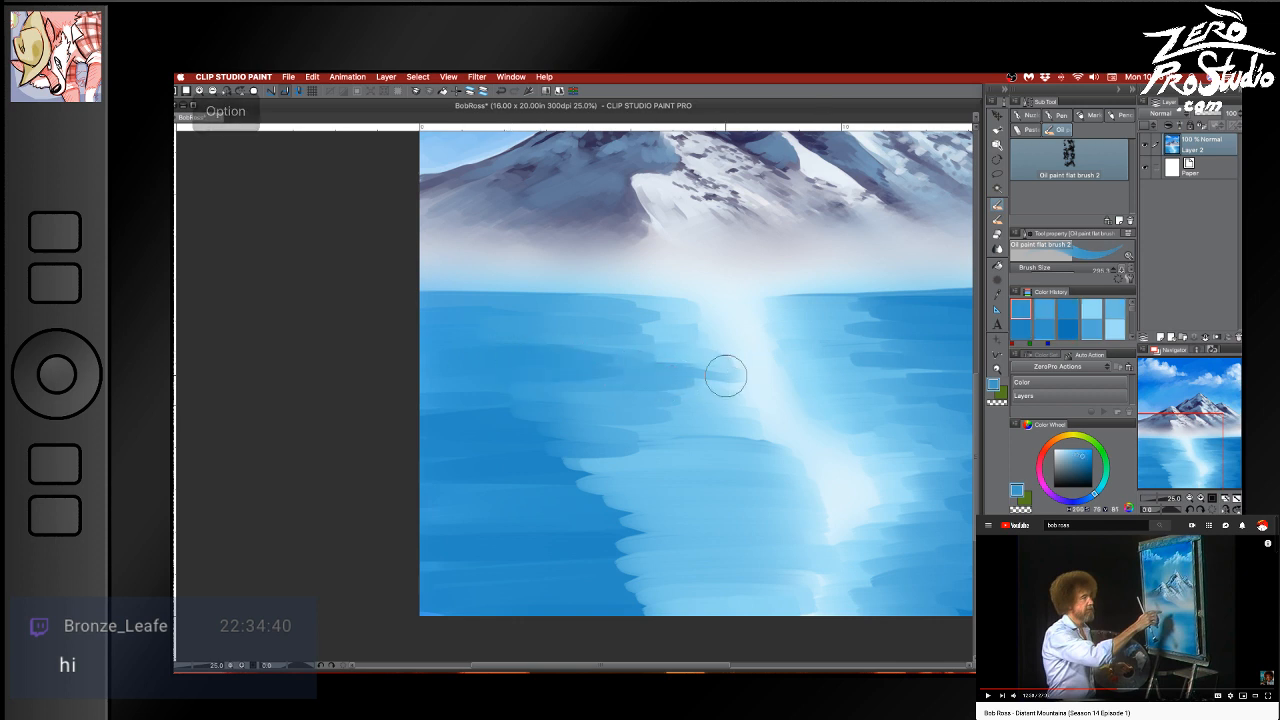
pyautogui.moveTo(590, 392); pyautogui.dragTo(683, 392)
pyautogui.keyDown('alt'); pyautogui.click(580, 352); pyautogui.keyUp('alt')
pyautogui.moveTo(570, 396); pyautogui.dragTo(666, 408)
pyautogui.moveTo(585, 428); pyautogui.dragTo(650, 430)
# Blend the dark and light bands in the lower half of the water left of the reflection with sampled blue horizontal strokes
pyautogui.keyDown('alt'); pyautogui.click(556, 478); pyautogui.keyUp('alt')
pyautogui.moveTo(536, 475); pyautogui.dragTo(590, 475)
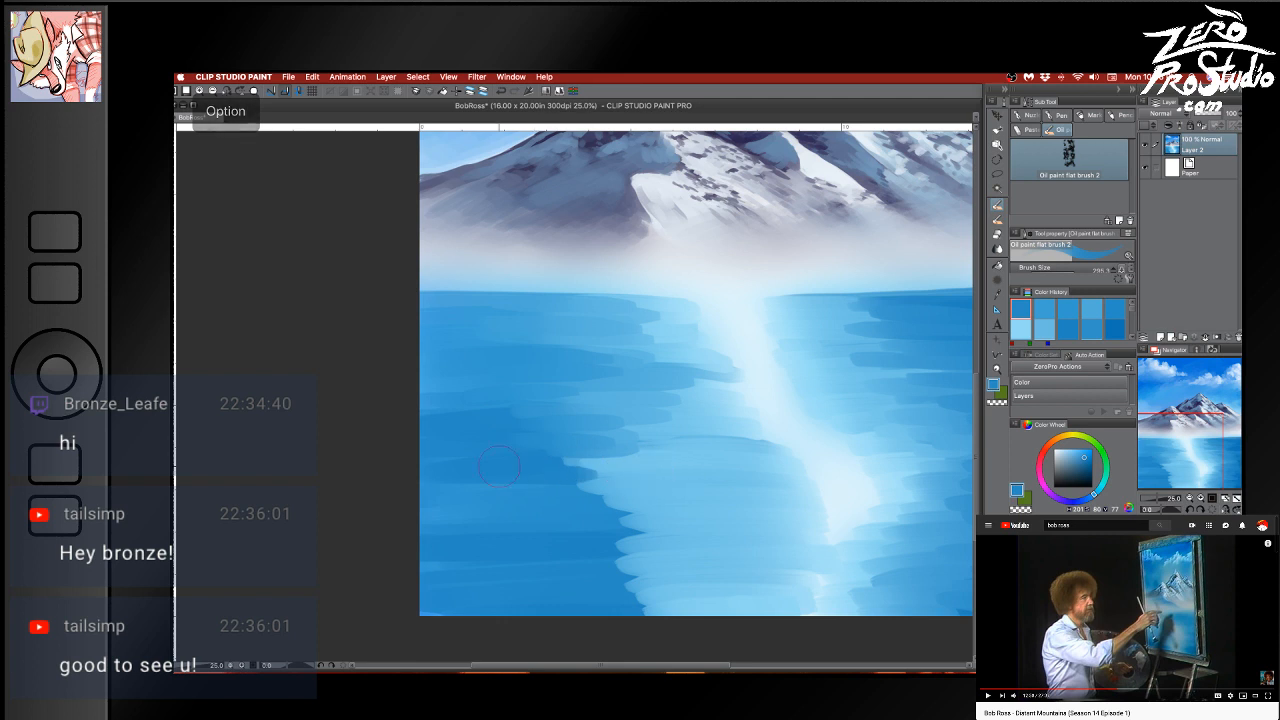
pyautogui.keyDown('alt'); pyautogui.click(672, 457); pyautogui.keyUp('alt')
pyautogui.moveTo(520, 457)
pyautogui.mouseDown()
pyautogui.moveTo(645, 450)
pyautogui.moveTo(530, 451)
pyautogui.moveTo(660, 462)
pyautogui.mouseUp()
pyautogui.press('super+z')
pyautogui.keyDown('alt'); pyautogui.click(637, 441); pyautogui.keyUp('alt')
pyautogui.moveTo(461, 463)
pyautogui.mouseDown()
pyautogui.moveTo(710, 475)
pyautogui.moveTo(470, 475)
pyautogui.moveTo(717, 485)
pyautogui.moveTo(527, 478)
pyautogui.moveTo(644, 491)
pyautogui.moveTo(516, 490)
pyautogui.moveTo(717, 494)
pyautogui.moveTo(464, 512)
pyautogui.moveTo(750, 514)
pyautogui.moveTo(490, 519)
pyautogui.moveTo(744, 530)
pyautogui.moveTo(510, 541)
pyautogui.moveTo(741, 545)
pyautogui.moveTo(485, 558)
pyautogui.moveTo(761, 571)
pyautogui.moveTo(599, 568)
pyautogui.moveTo(595, 581)
pyautogui.moveTo(676, 590)
pyautogui.moveTo(601, 604)
pyautogui.moveTo(717, 610)
pyautogui.moveTo(467, 613)
pyautogui.moveTo(762, 570)
pyautogui.moveTo(505, 548)
pyautogui.mouseUp()
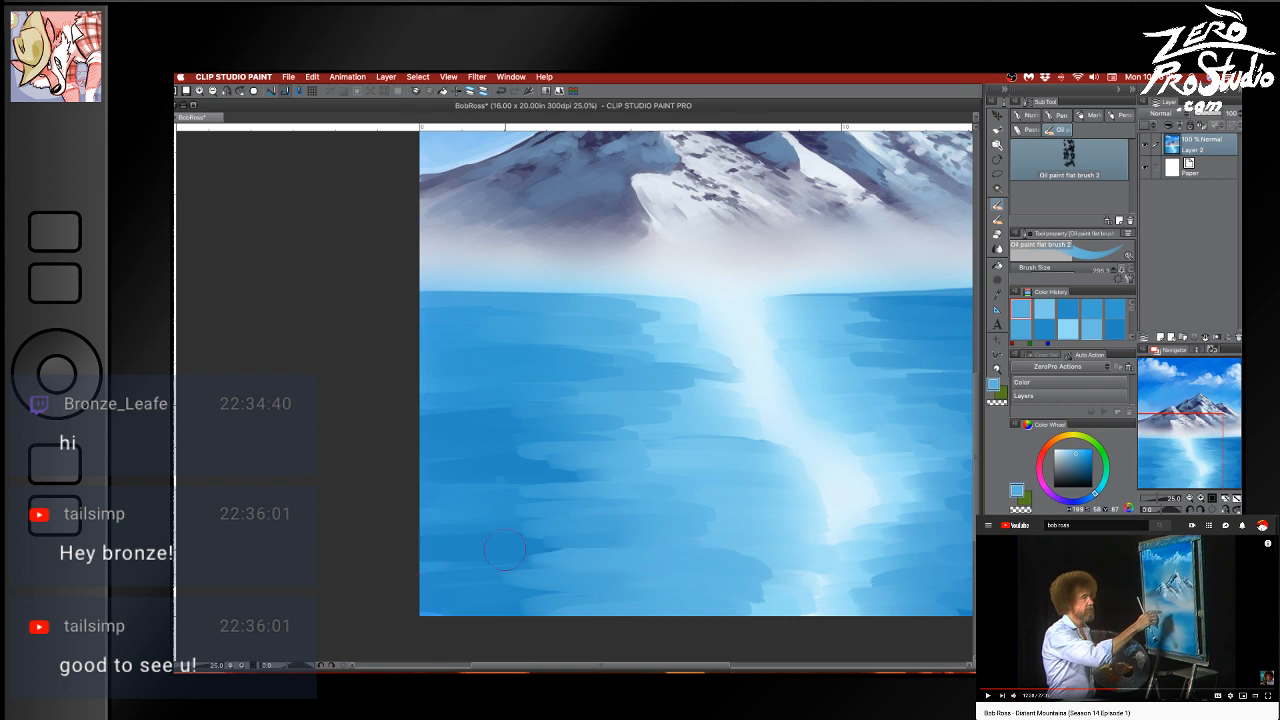
# Soften the remaining band edges between the left water and the reflection's middle with horizontal strokes in resampled medium blues
pyautogui.keyDown('alt'); pyautogui.click(517, 543); pyautogui.keyUp('alt')
pyautogui.keyDown('alt'); pyautogui.click(562, 544); pyautogui.keyUp('alt')
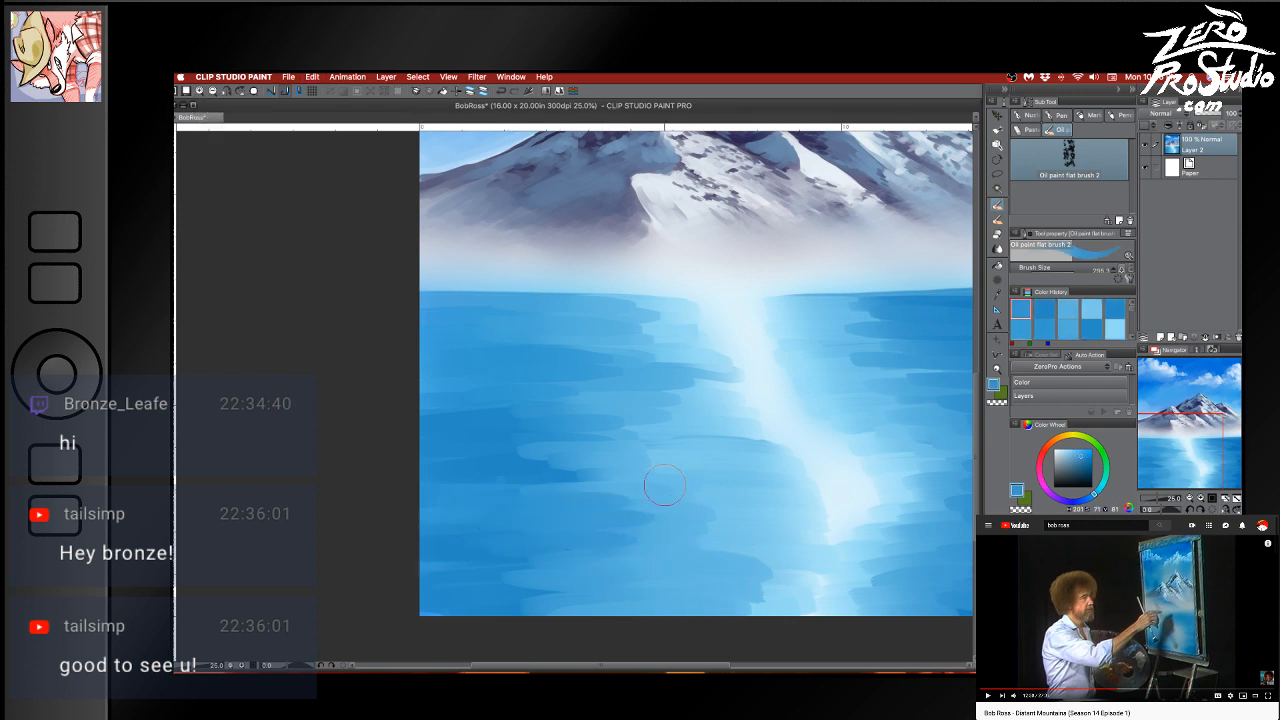
pyautogui.moveTo(519, 462); pyautogui.dragTo(635, 440)
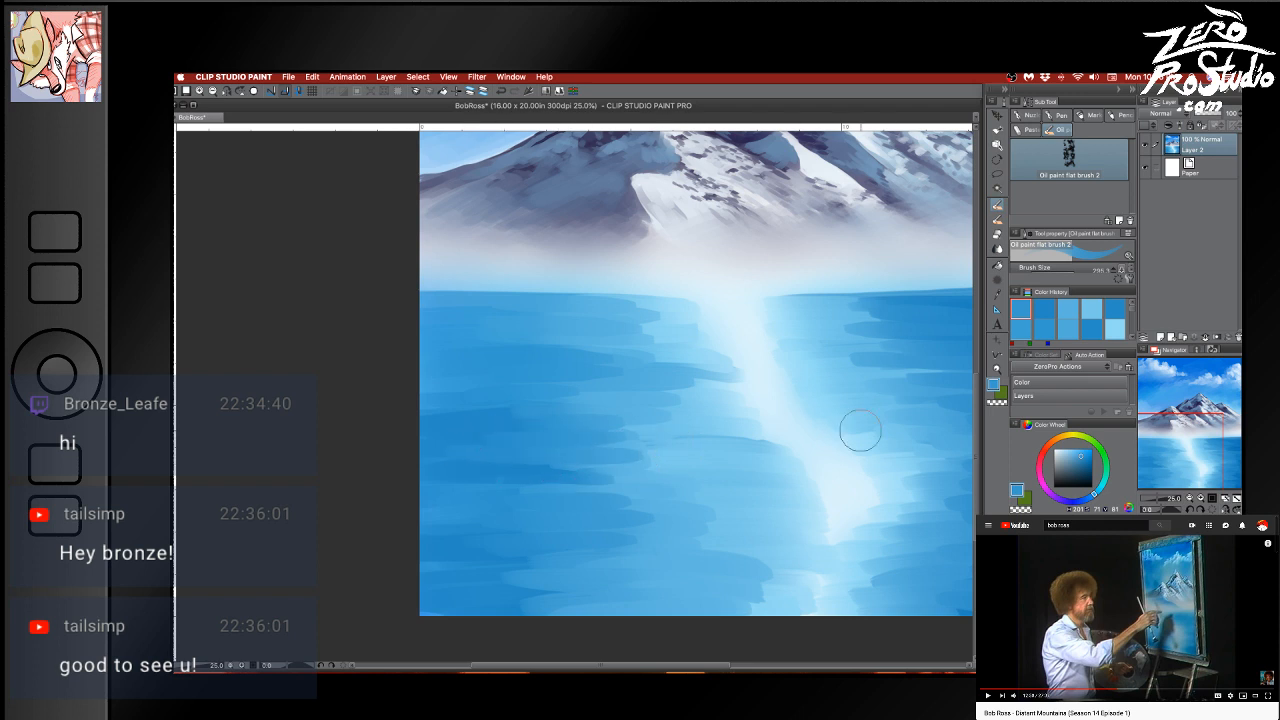
pyautogui.keyDown('alt'); pyautogui.click(638, 473); pyautogui.keyUp('alt')
pyautogui.press('super+z')
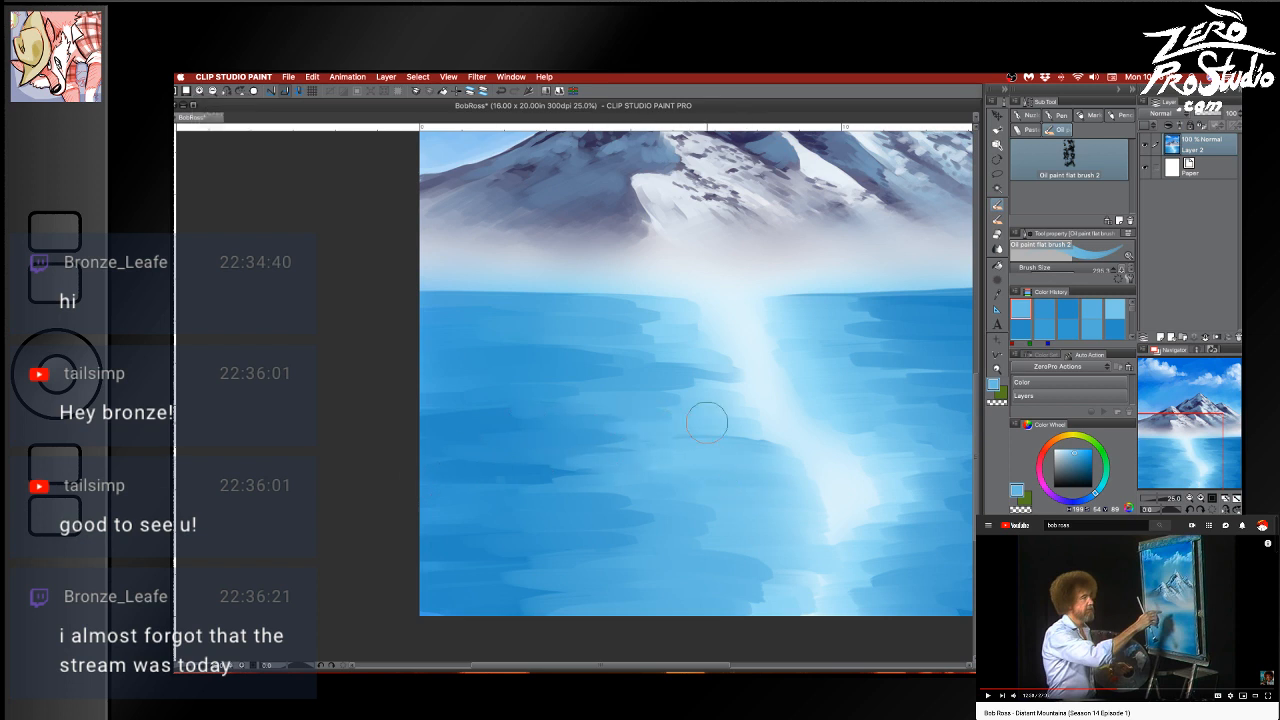
# Widen the glow along the reflection's left side with sampled pale blue horizontal strokes from the horizon to the canvas's lower edge
pyautogui.press('alt')
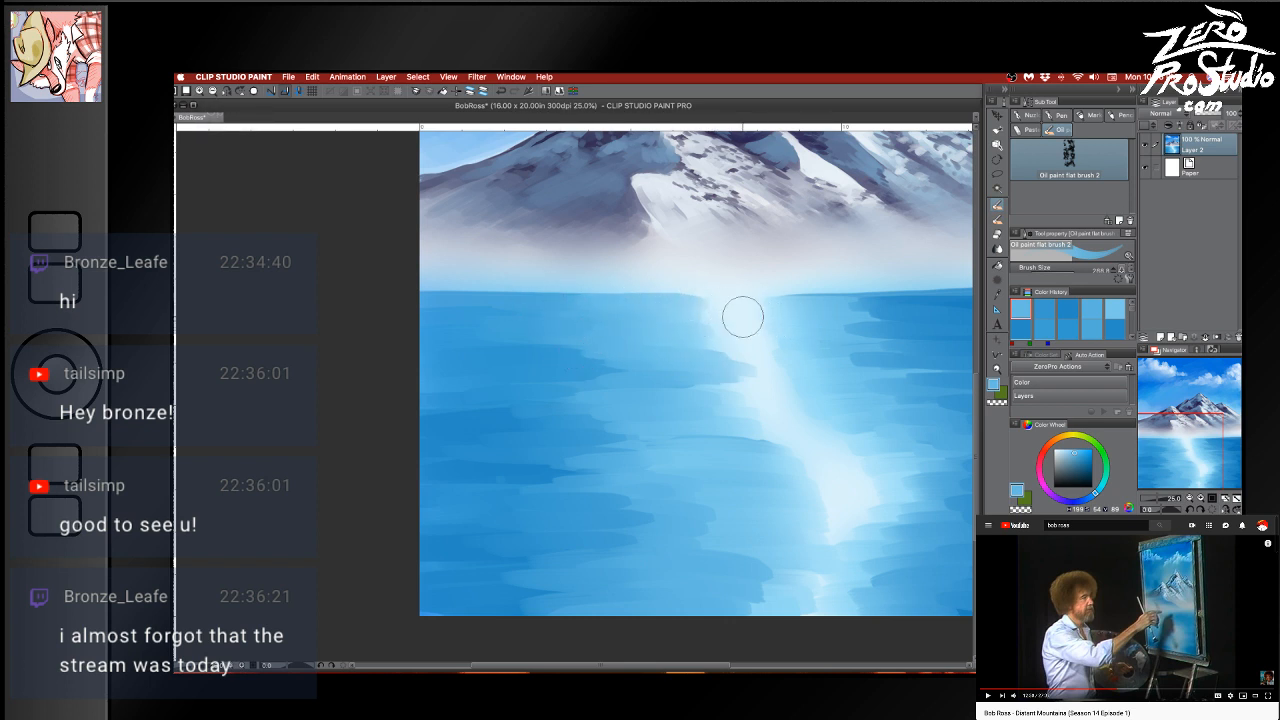
pyautogui.keyDown('alt'); pyautogui.click(786, 310); pyautogui.keyUp('alt')
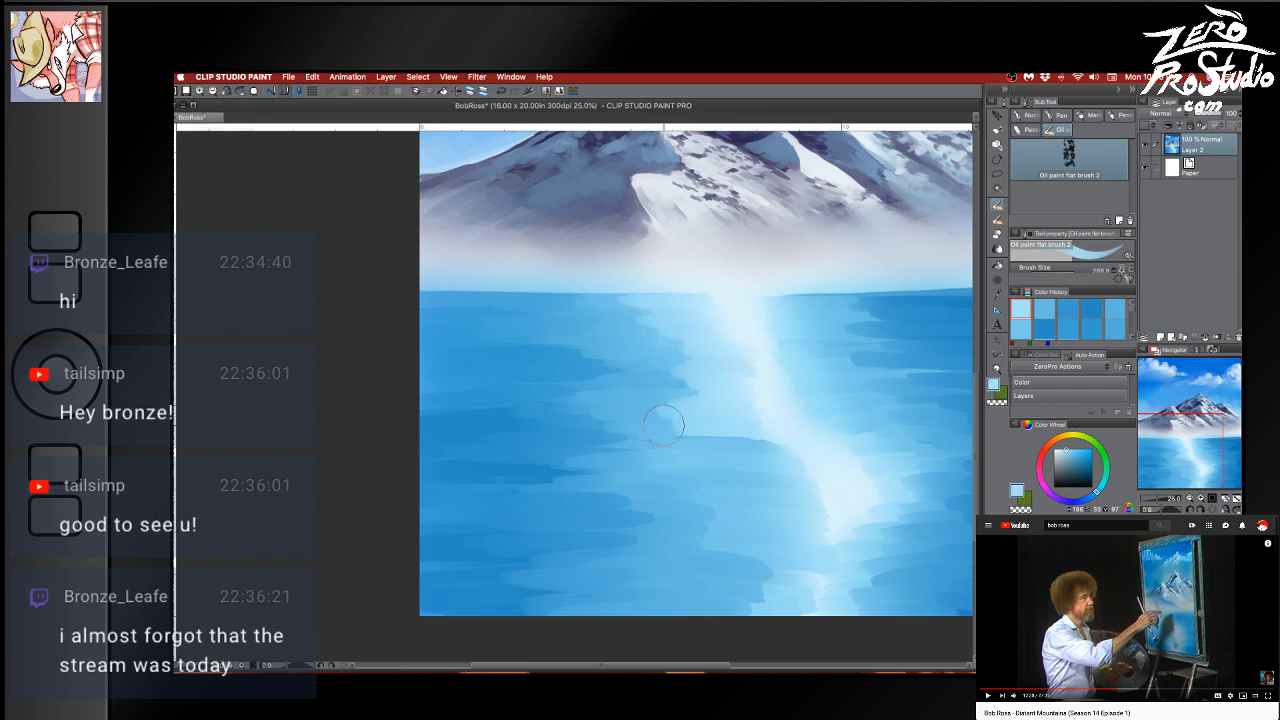
pyautogui.moveTo(663, 425)
pyautogui.mouseDown()
pyautogui.moveTo(771, 443)
pyautogui.moveTo(648, 460)
pyautogui.moveTo(808, 474)
pyautogui.moveTo(701, 494)
pyautogui.moveTo(814, 517)
pyautogui.moveTo(730, 555)
pyautogui.moveTo(766, 571)
pyautogui.moveTo(783, 602)
pyautogui.mouseUp()
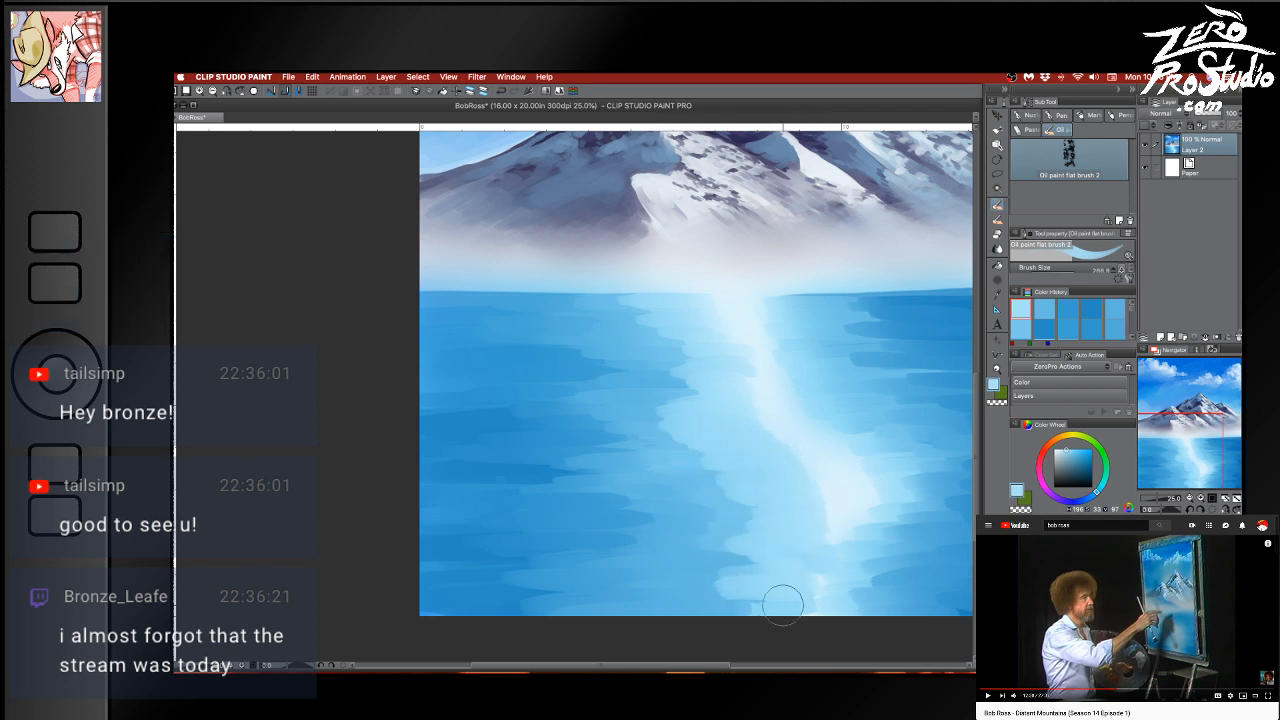
# Blend the pale glow's left edge into the medium blue water with a smaller brush and sampled light blues
pyautogui.keyDown('alt'); pyautogui.click(743, 551); pyautogui.keyUp('alt')
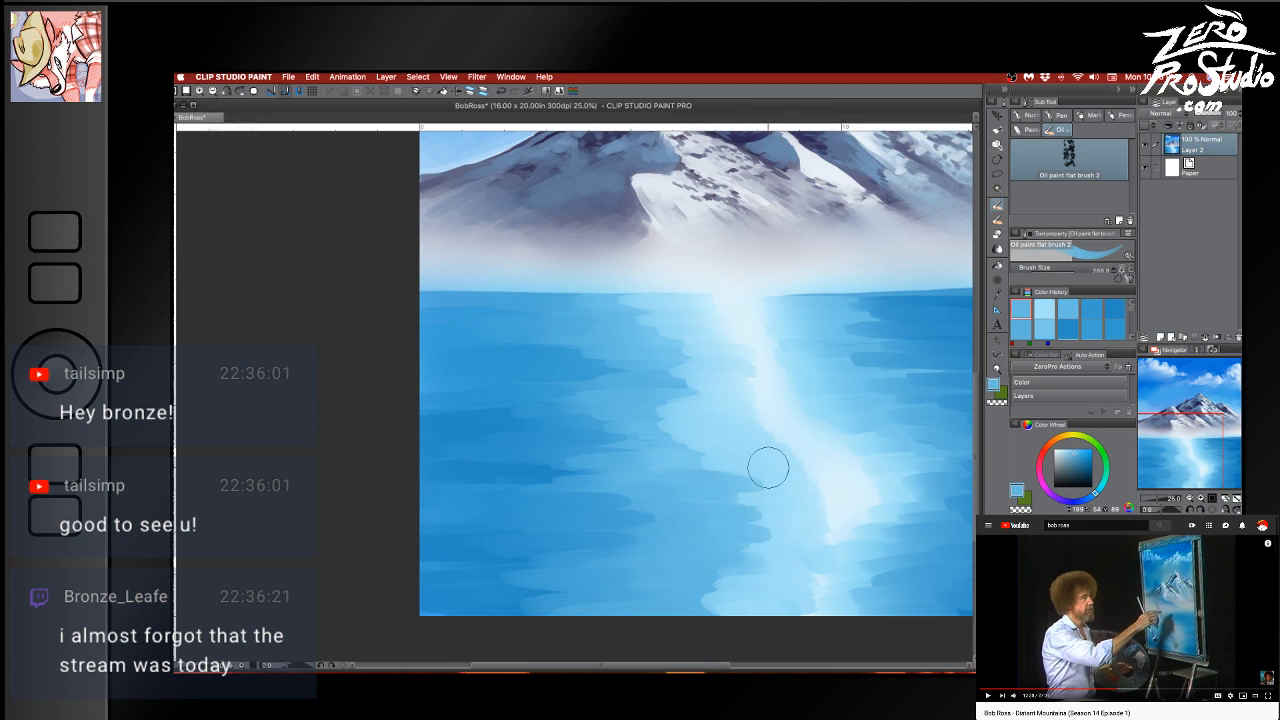
pyautogui.press('super+z')
pyautogui.press('[')
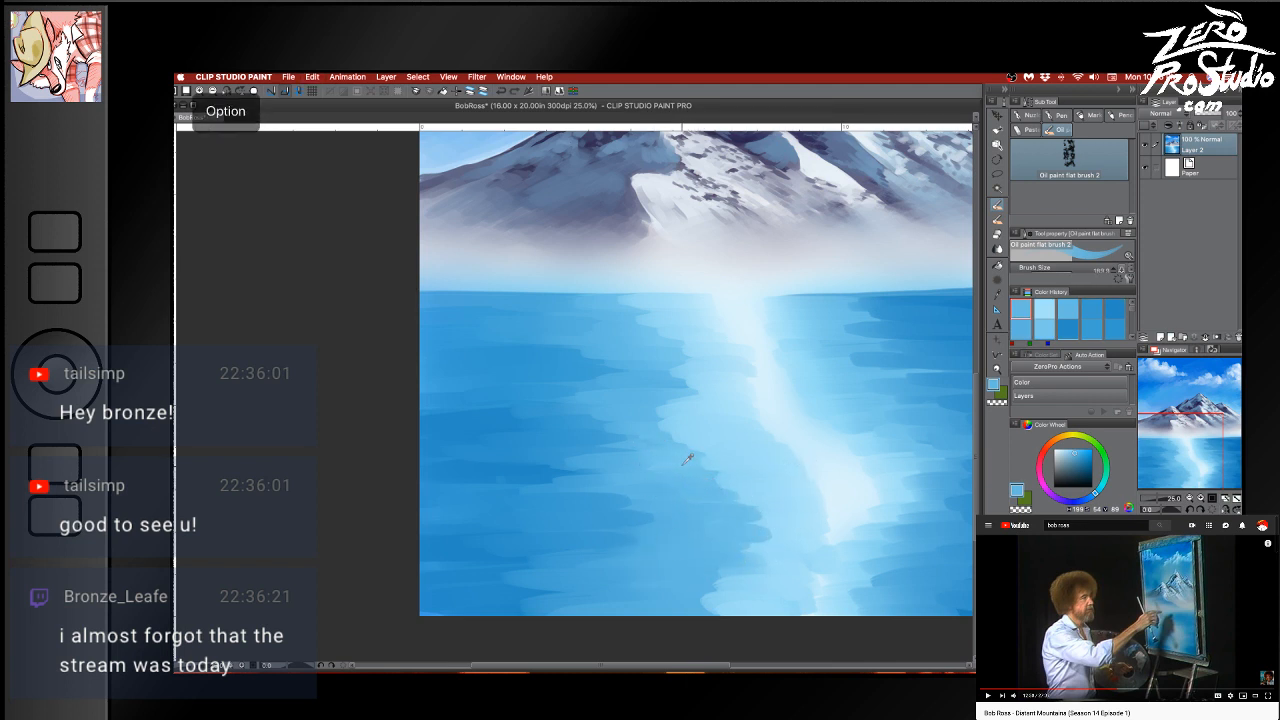
pyautogui.keyDown('alt'); pyautogui.click(687, 459); pyautogui.keyUp('alt')
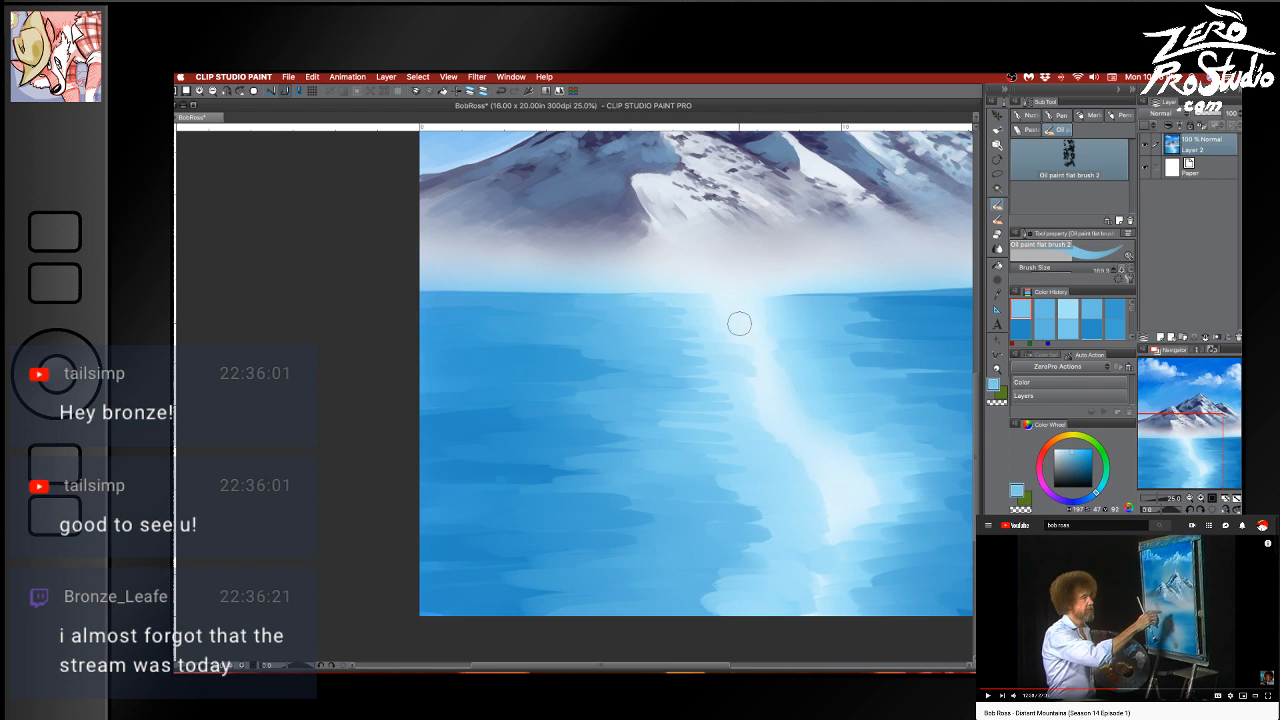
pyautogui.keyDown('alt'); pyautogui.click(779, 349); pyautogui.keyUp('alt')
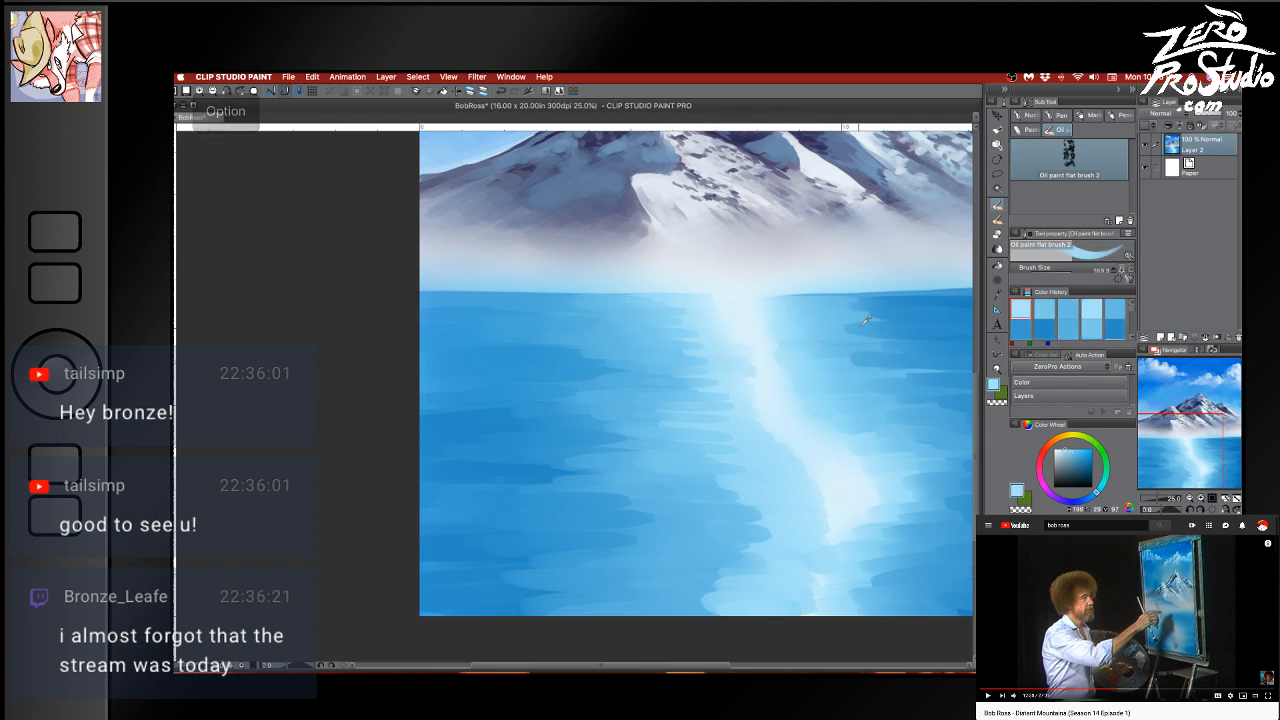
pyautogui.keyDown('alt'); pyautogui.click(874, 365); pyautogui.keyUp('alt')
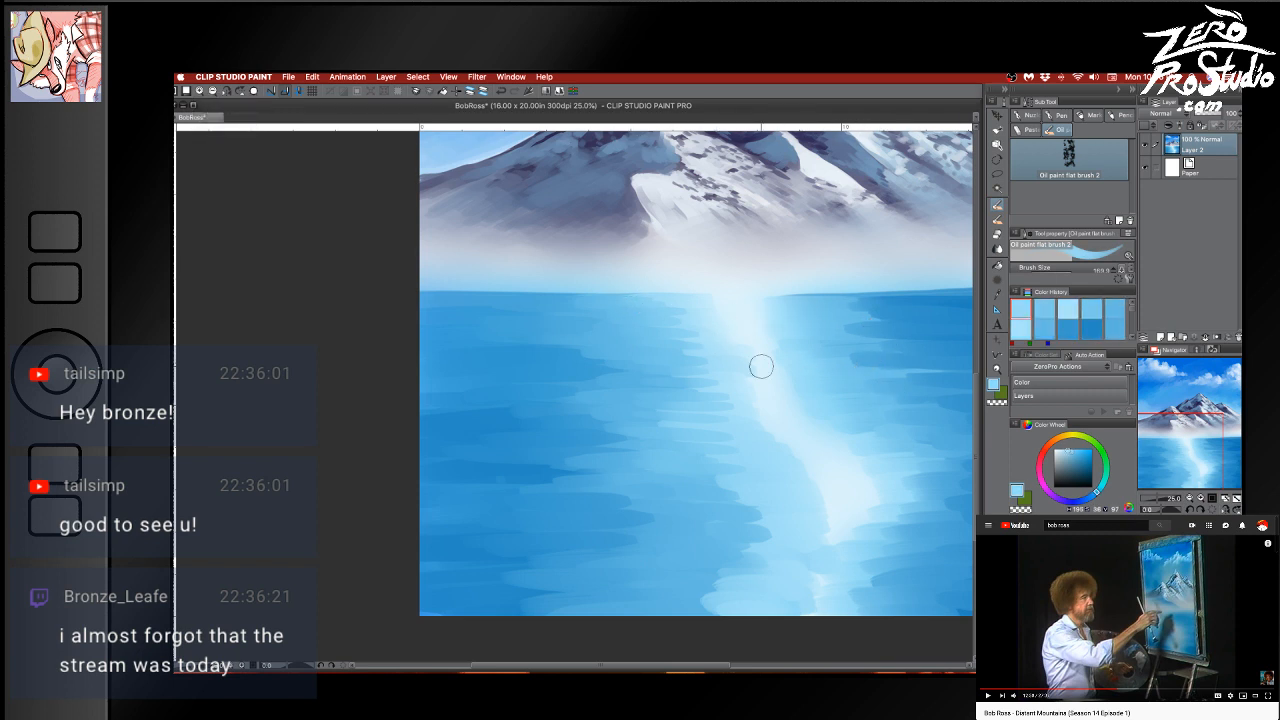
# Sample a dark blue from the water and paint horizontal strokes just below the horizon at the canvas's left edge
pyautogui.moveTo(902, 393); pyautogui.dragTo(741, 354)
pyautogui.keyDown('alt'); pyautogui.click(899, 330); pyautogui.keyUp('alt')
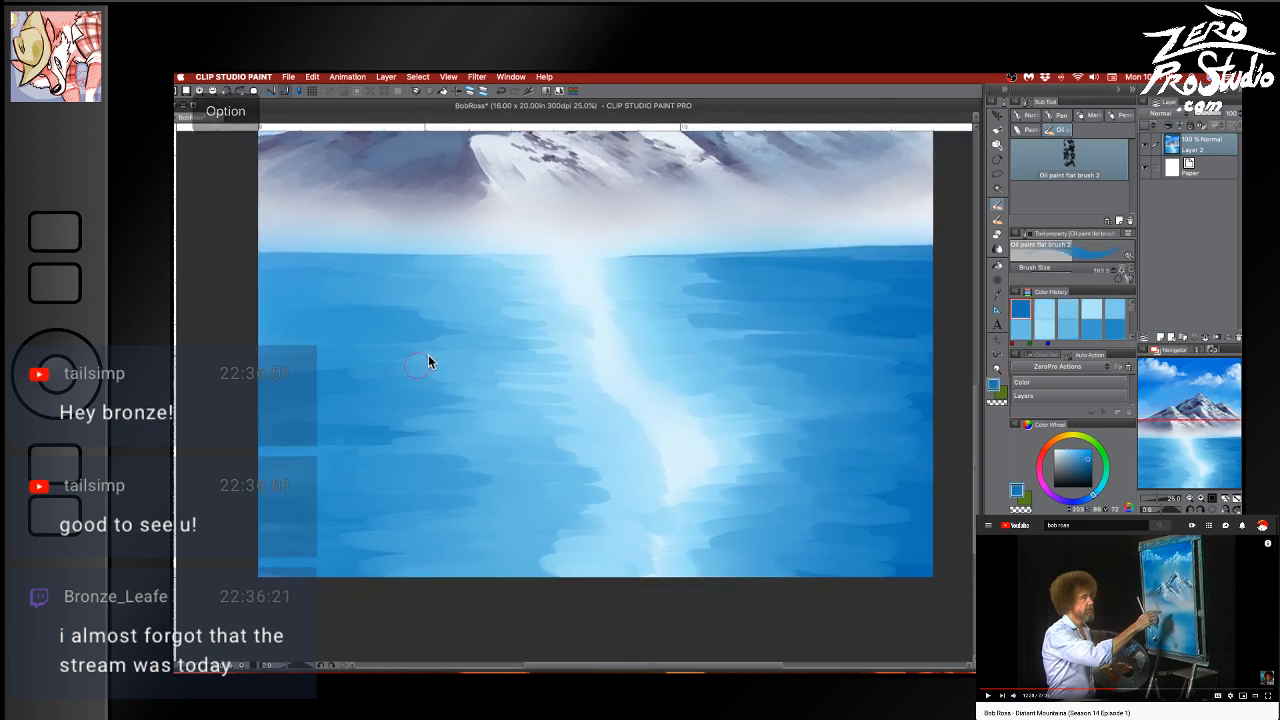
pyautogui.moveTo(228, 270); pyautogui.dragTo(390, 266)
pyautogui.hotkey('ctrl', 'z')
pyautogui.moveTo(263, 270); pyautogui.dragTo(406, 265)
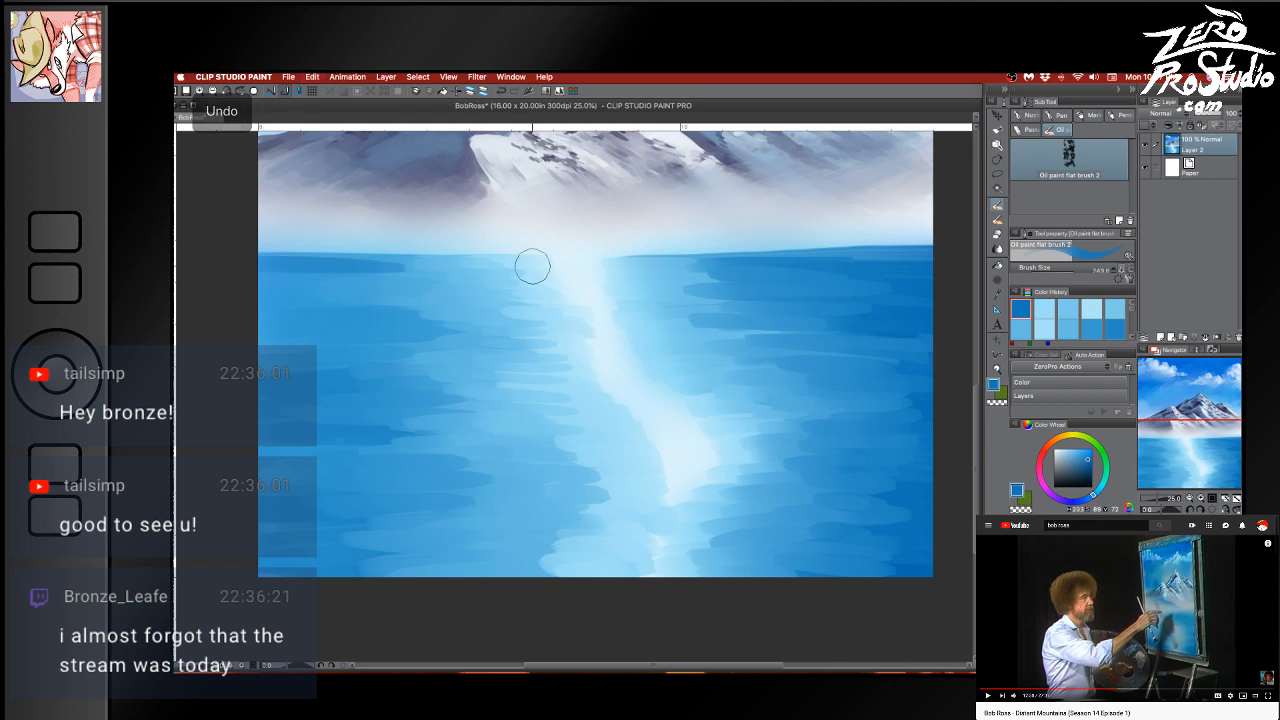
# Replace the last stroke with horizontal dark blue flat-brush strokes across the left side of the water, just below the horizon
pyautogui.hotkey('ctrl', 'z')
pyautogui.moveTo(272, 262); pyautogui.dragTo(418, 262)
pyautogui.press('super+z')
pyautogui.moveTo(240, 271); pyautogui.dragTo(440, 269)
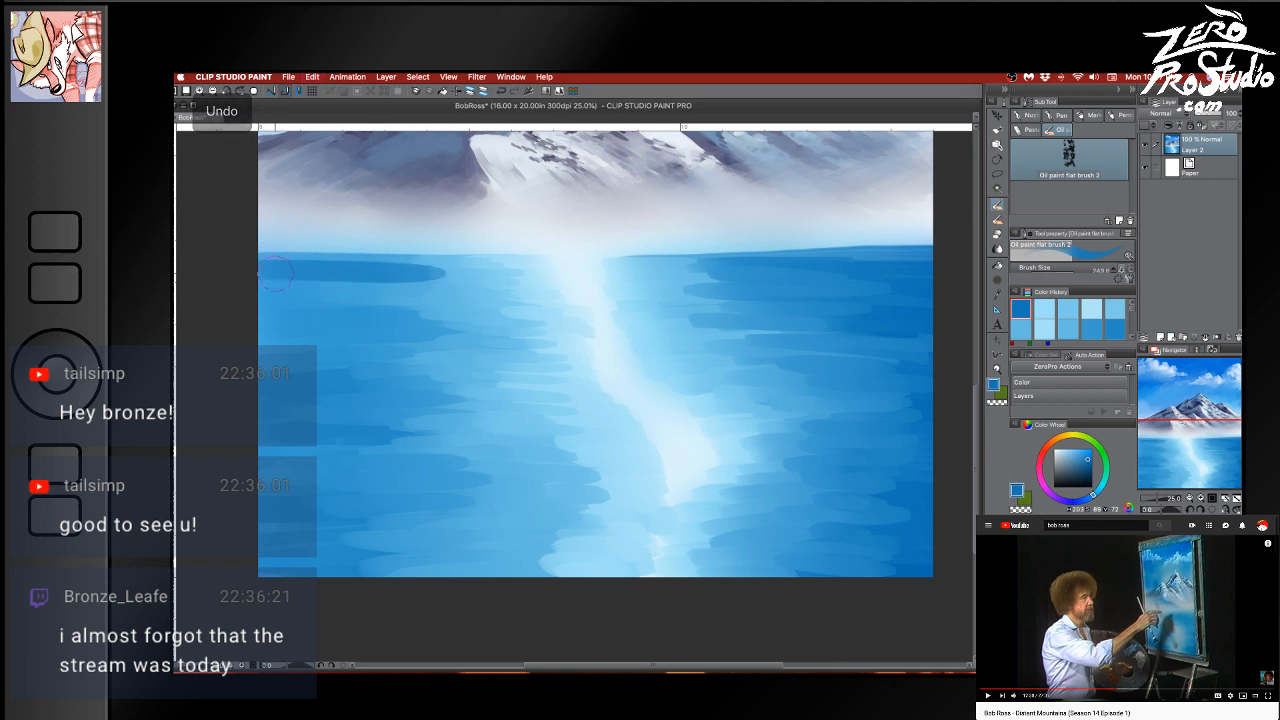
pyautogui.moveTo(265, 288)
pyautogui.mouseDown()
pyautogui.moveTo(440, 286)
pyautogui.moveTo(430, 296)
pyautogui.mouseUp()
pyautogui.moveTo(262, 314)
pyautogui.mouseDown()
pyautogui.moveTo(416, 312)
pyautogui.moveTo(408, 320)
pyautogui.mouseUp()
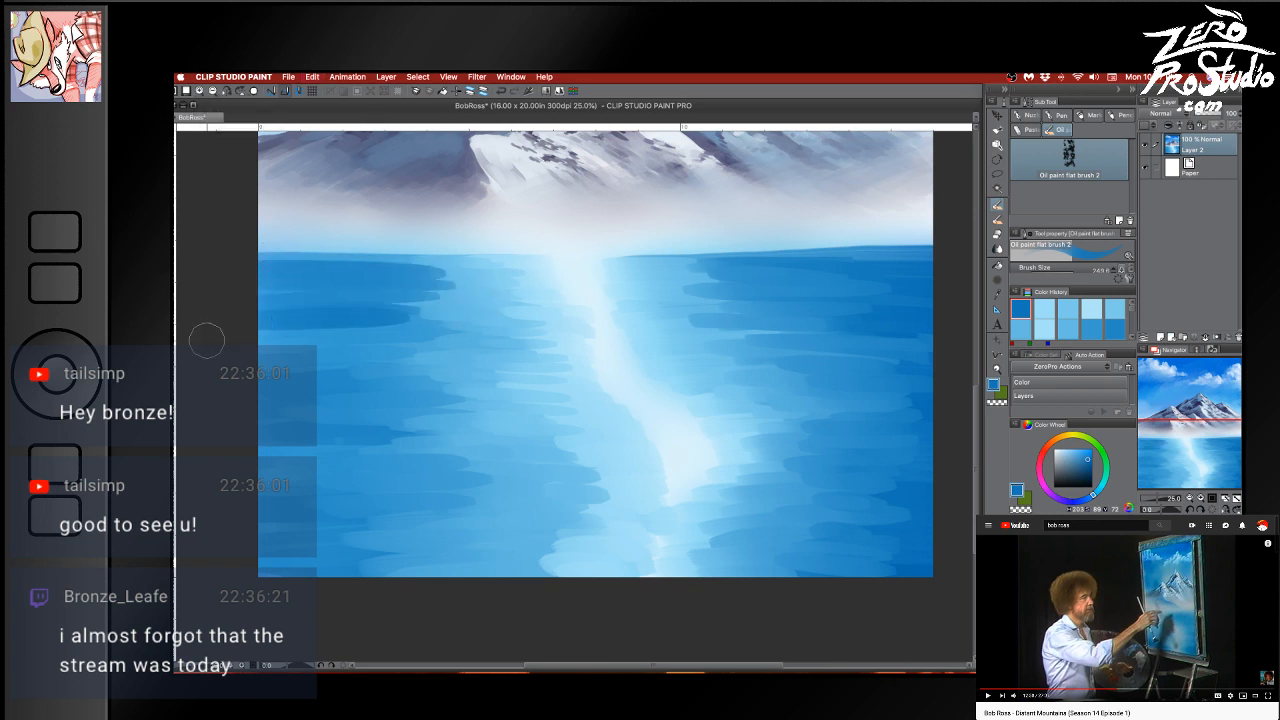
pyautogui.moveTo(262, 336)
pyautogui.mouseDown()
pyautogui.moveTo(404, 334)
pyautogui.moveTo(440, 348)
pyautogui.moveTo(480, 322)
pyautogui.mouseUp()
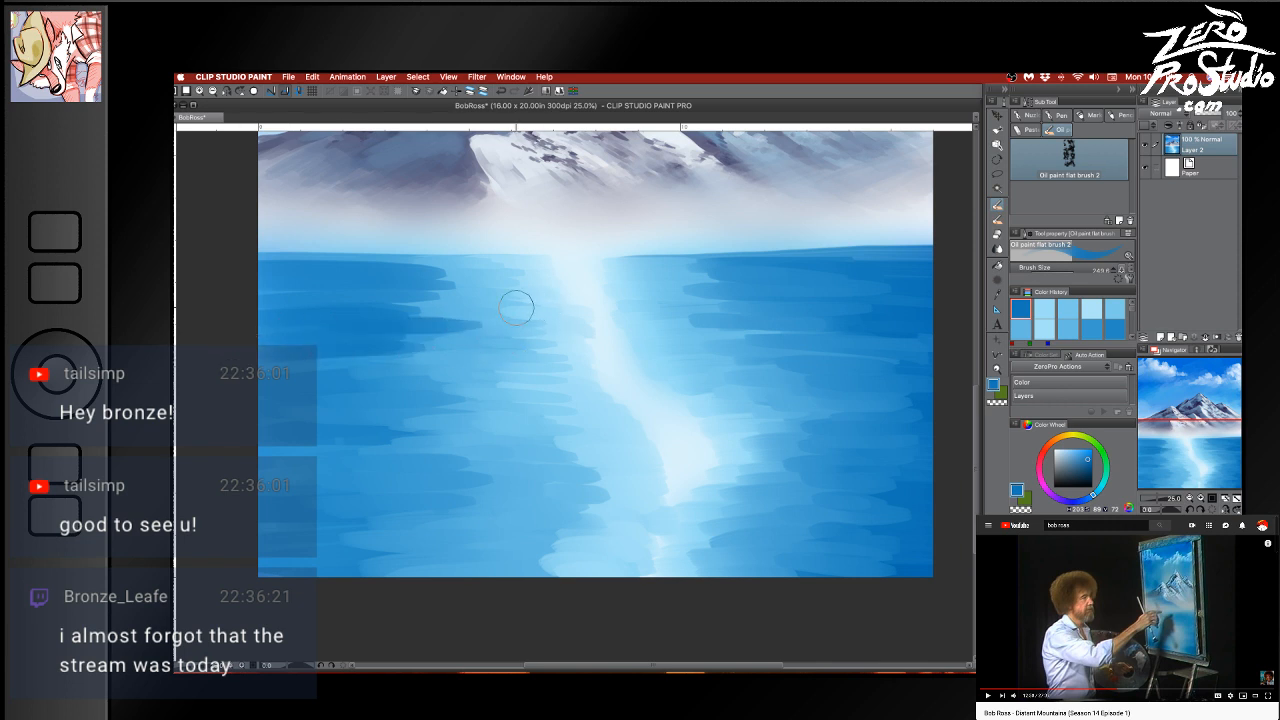
pyautogui.moveTo(241, 293); pyautogui.dragTo(368, 290)
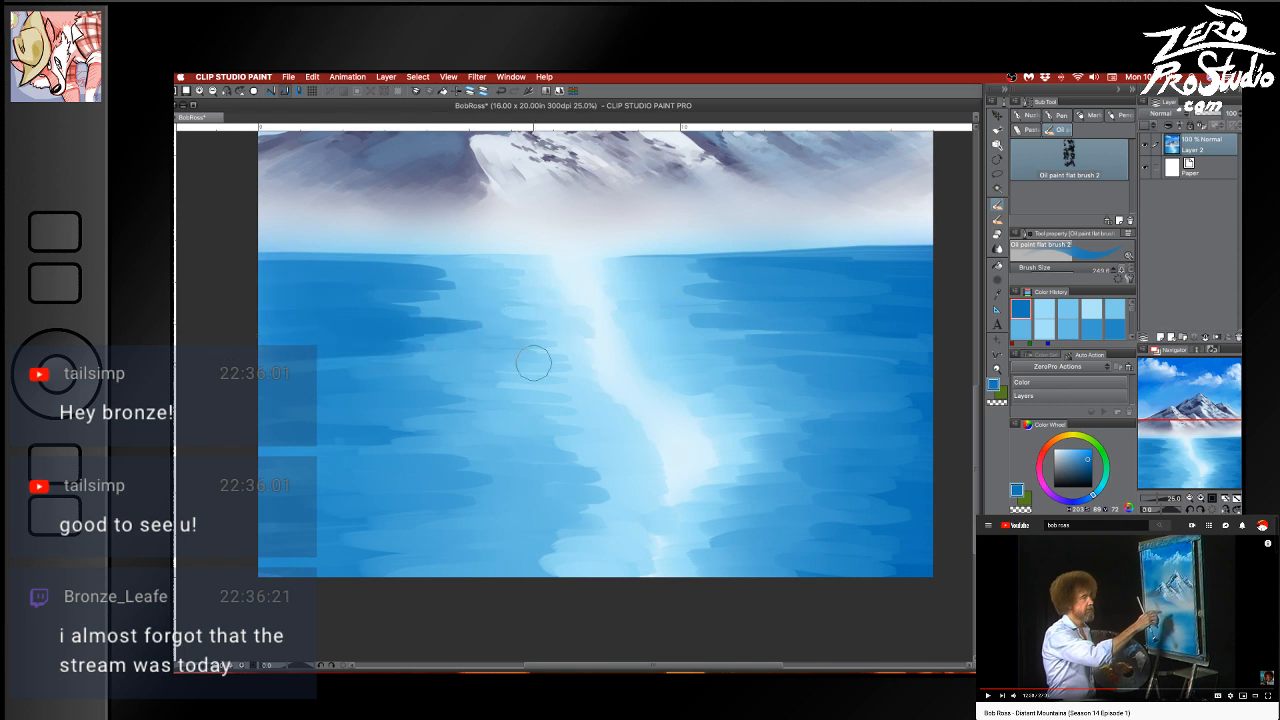
# Continue the horizontal dark blue strokes down the left side of the water to the painting's bottom edge
pyautogui.moveTo(246, 366)
pyautogui.mouseDown()
pyautogui.moveTo(529, 367)
pyautogui.moveTo(246, 381)
pyautogui.moveTo(416, 396)
pyautogui.mouseUp()
pyautogui.moveTo(314, 412); pyautogui.dragTo(460, 426)
pyautogui.moveTo(278, 444); pyautogui.dragTo(446, 456)
pyautogui.moveTo(262, 474); pyautogui.dragTo(424, 474)
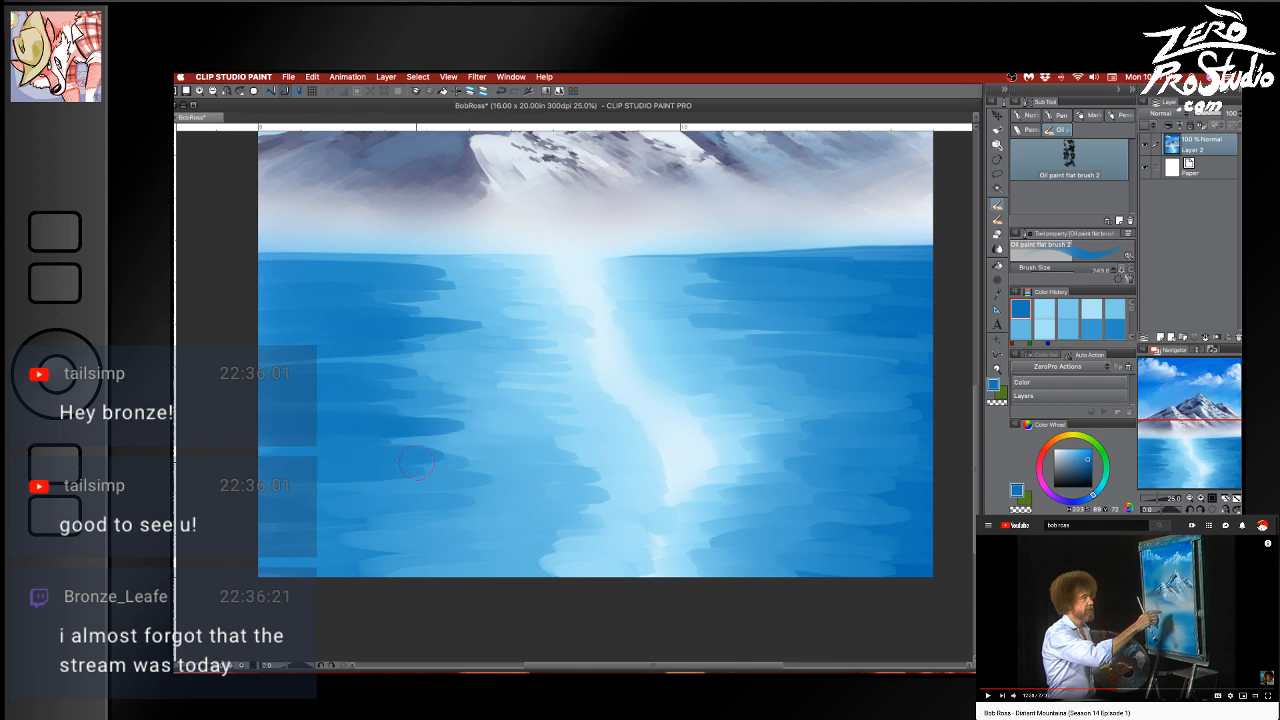
pyautogui.moveTo(316, 487)
pyautogui.mouseDown()
pyautogui.moveTo(400, 487)
pyautogui.moveTo(418, 502)
pyautogui.mouseUp()
pyautogui.moveTo(308, 526); pyautogui.dragTo(400, 526)
pyautogui.moveTo(276, 546); pyautogui.dragTo(406, 546)
pyautogui.moveTo(247, 568); pyautogui.dragTo(440, 570)
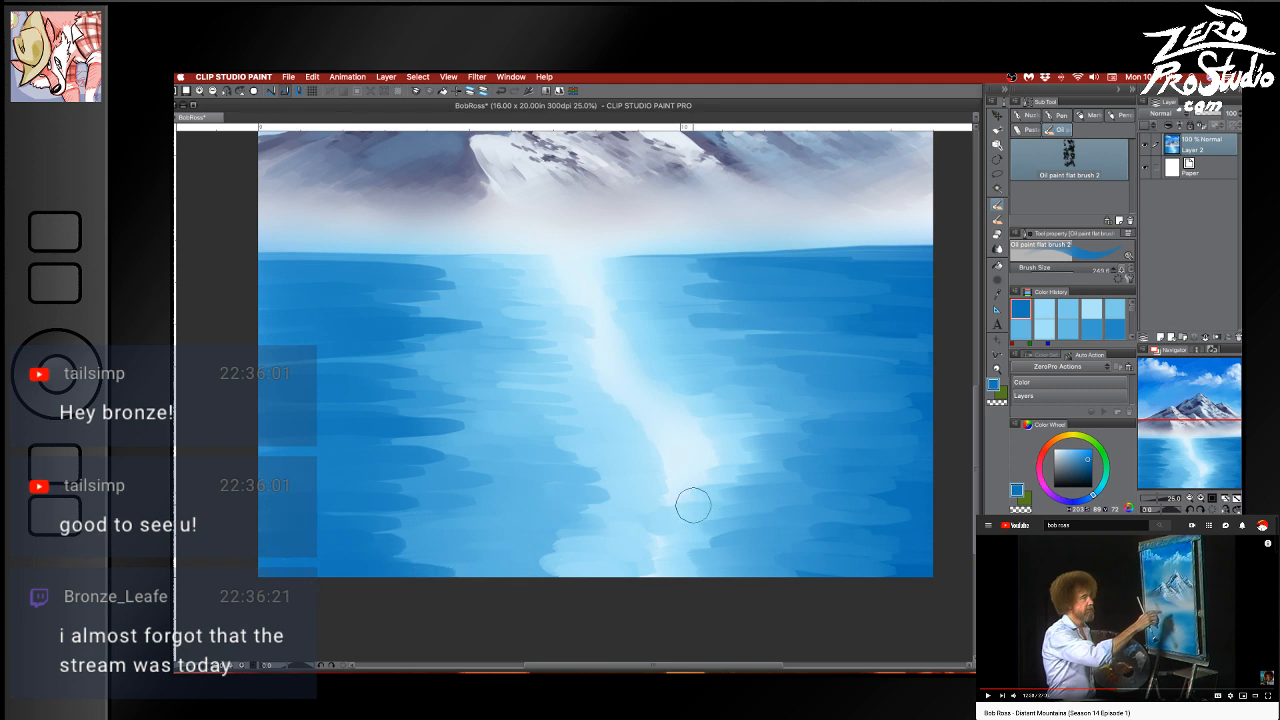
# Sample a mid blue from the lower left water and blend the dark strokes into the lighter water with horizontal strokes
pyautogui.keyDown('alt'); pyautogui.click(390, 500); pyautogui.keyUp('alt')
pyautogui.moveTo(326, 496); pyautogui.dragTo(491, 480)
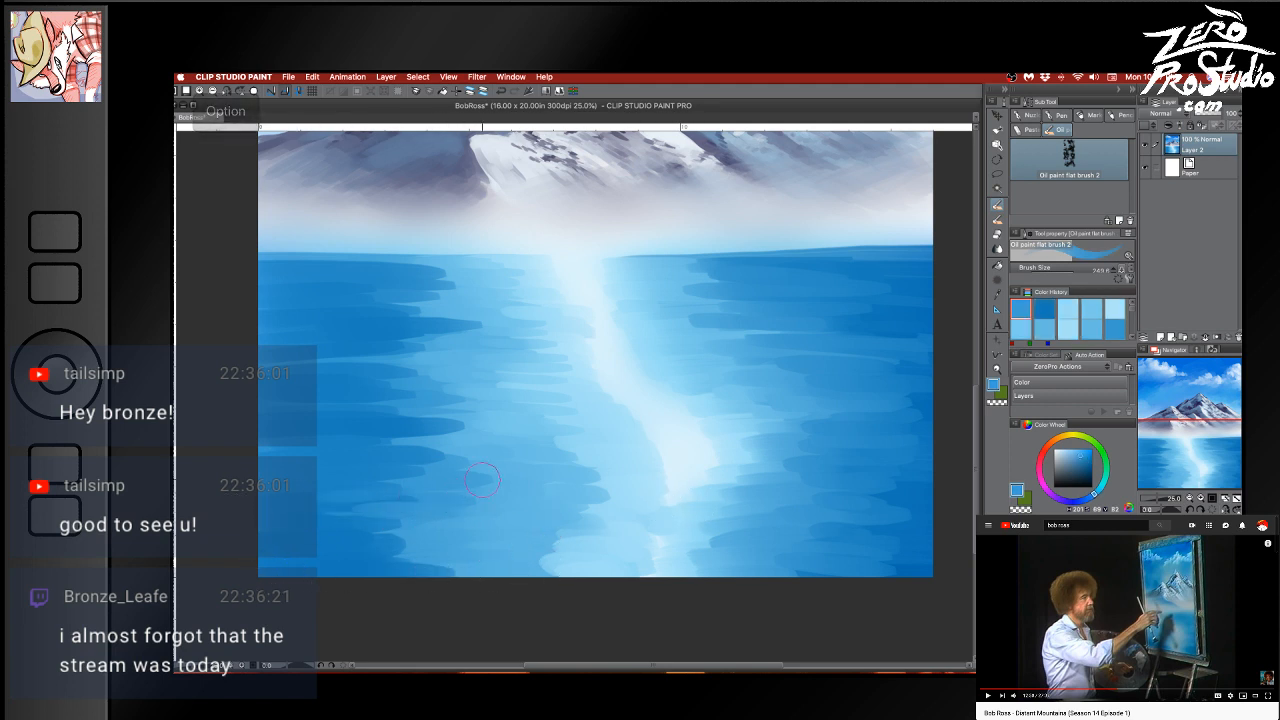
pyautogui.moveTo(356, 474)
pyautogui.mouseDown()
pyautogui.moveTo(420, 472)
pyautogui.moveTo(471, 448)
pyautogui.mouseUp()
pyautogui.moveTo(334, 427); pyautogui.dragTo(474, 426)
pyautogui.moveTo(366, 408); pyautogui.dragTo(500, 405)
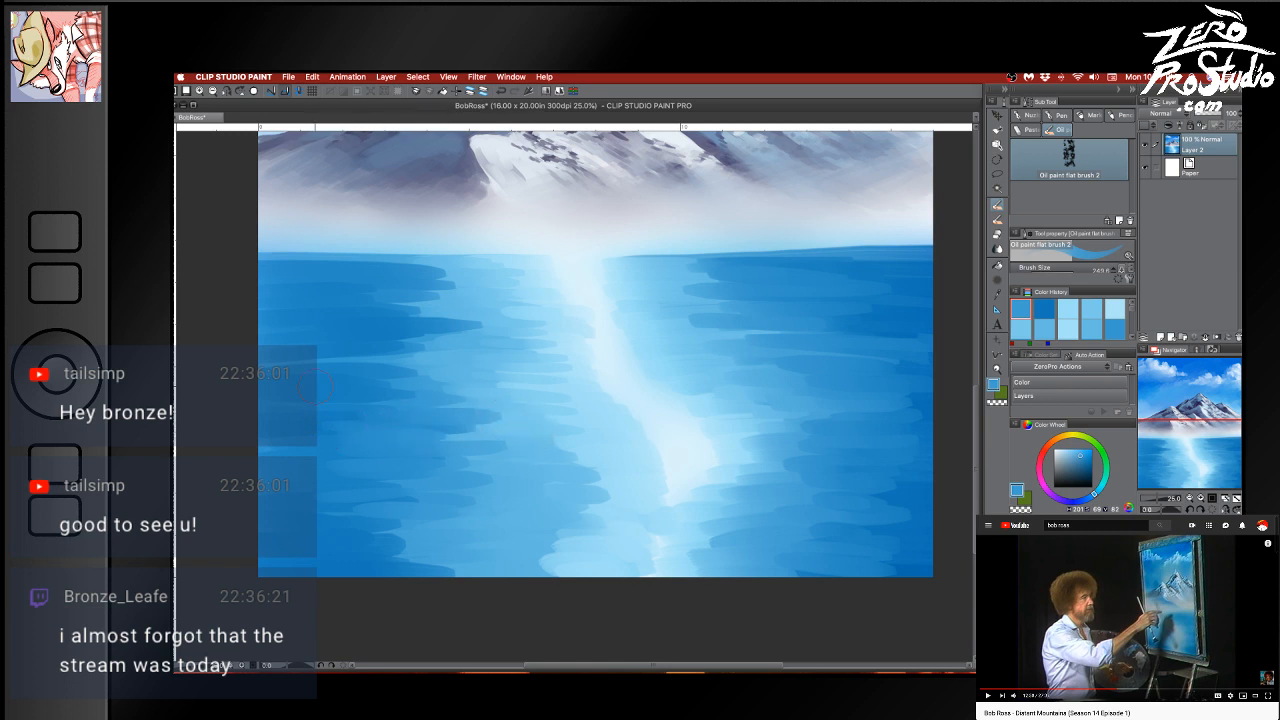
pyautogui.press('super+z')
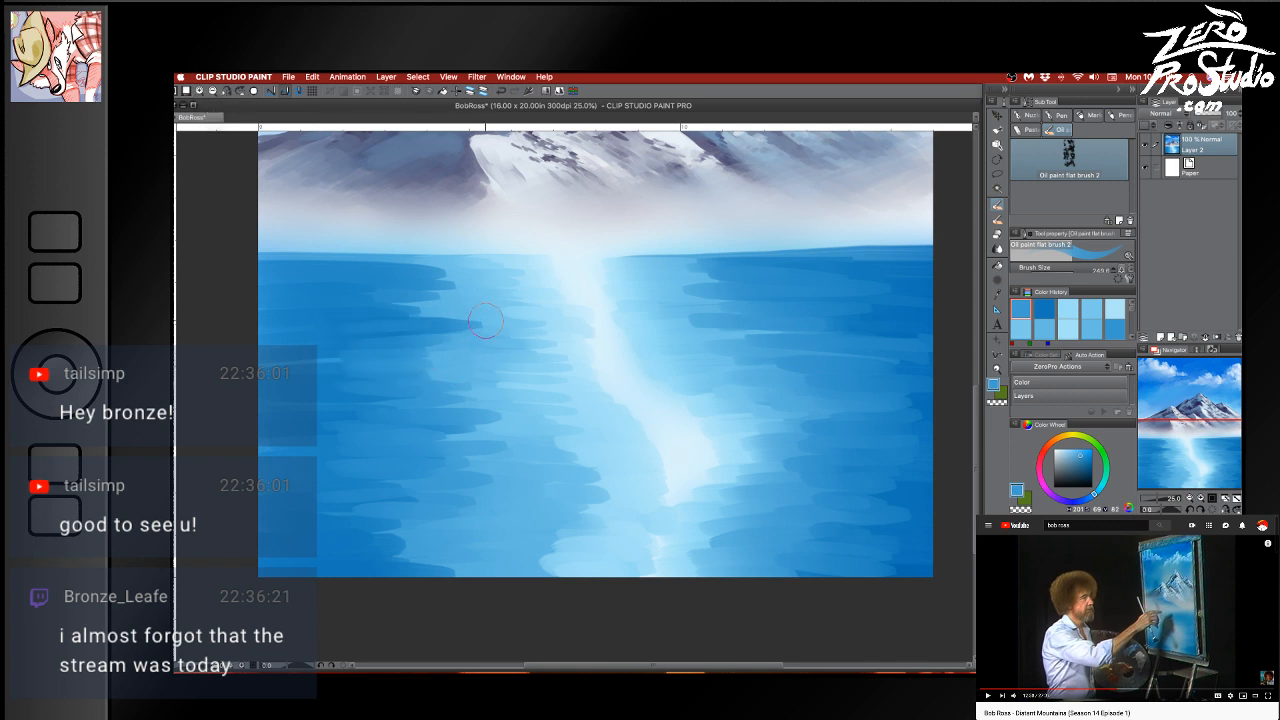
pyautogui.press('super+z')
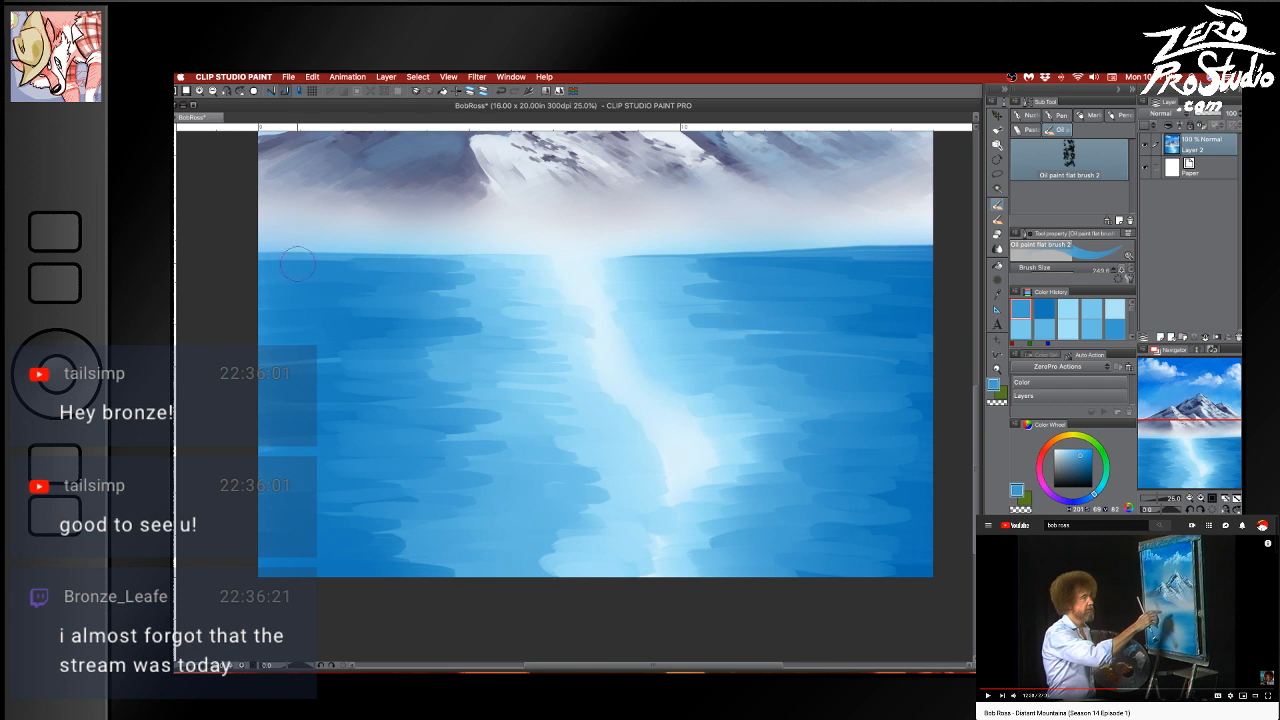
# Sample a light blue beside the reflection and soften the dark strokes below the horizon on the left side
pyautogui.keyDown('alt'); pyautogui.click(515, 272); pyautogui.keyUp('alt')
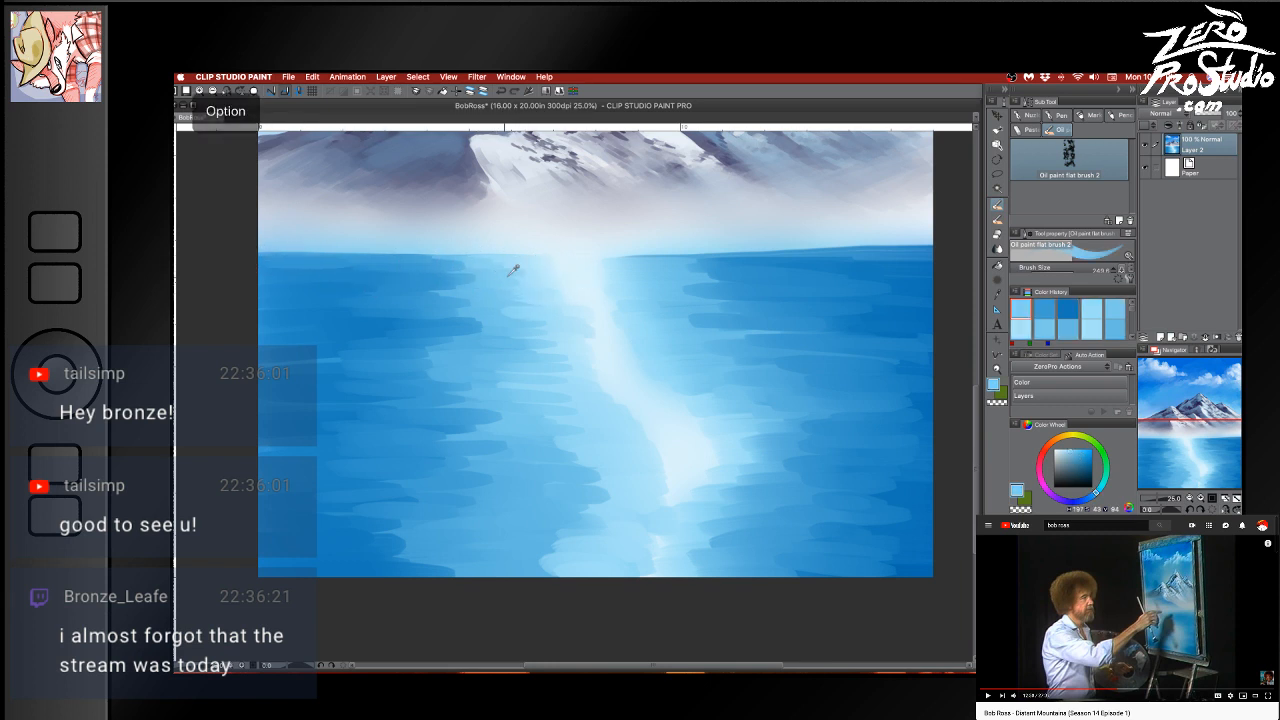
pyautogui.press('super+z')
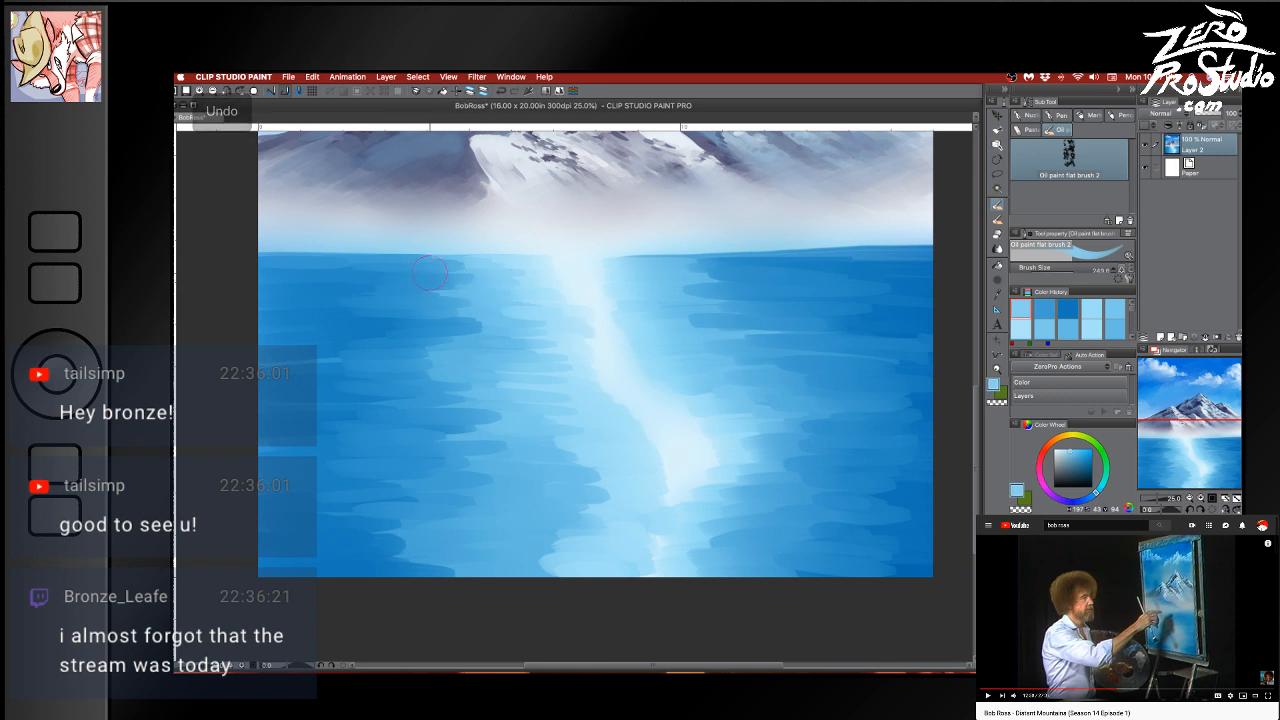
pyautogui.moveTo(456, 285); pyautogui.dragTo(374, 287)
pyautogui.press('super+z')
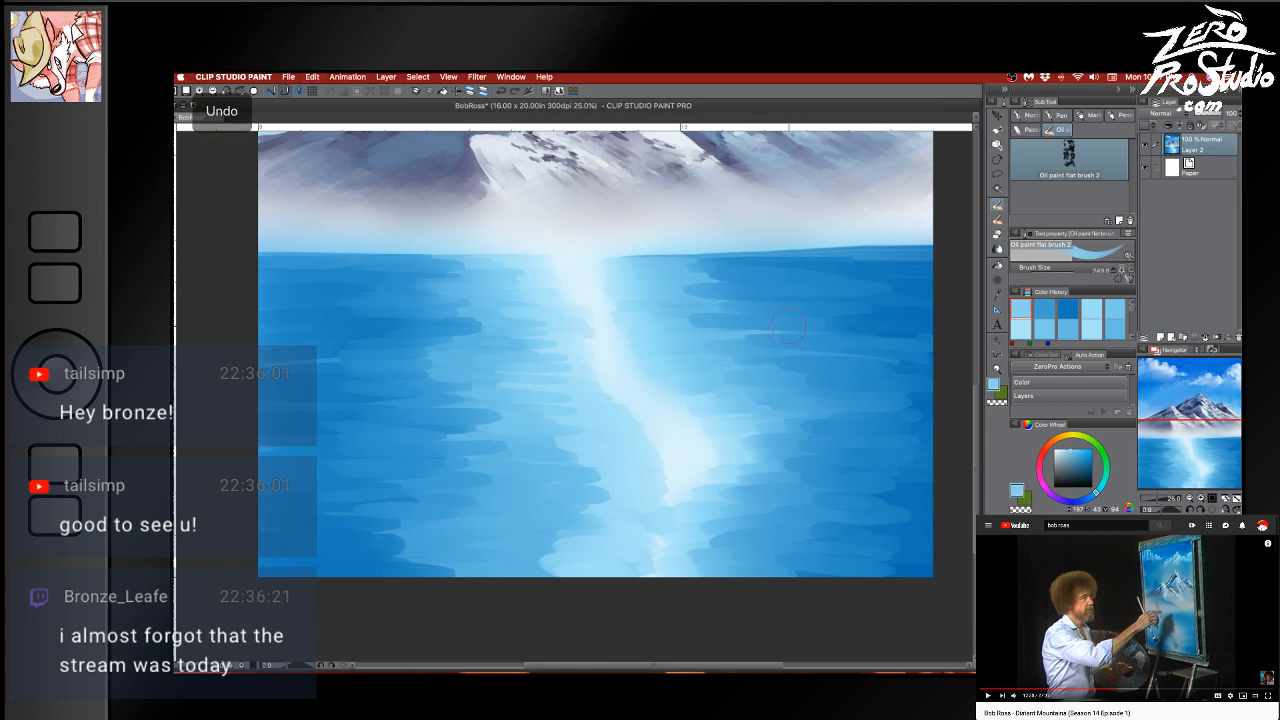
# Sample dark and light blues from the water and brush horizontal ripples over the upper right side of the water
pyautogui.keyDown('alt'); pyautogui.click(494, 300); pyautogui.keyUp('alt')
pyautogui.press('super+z')
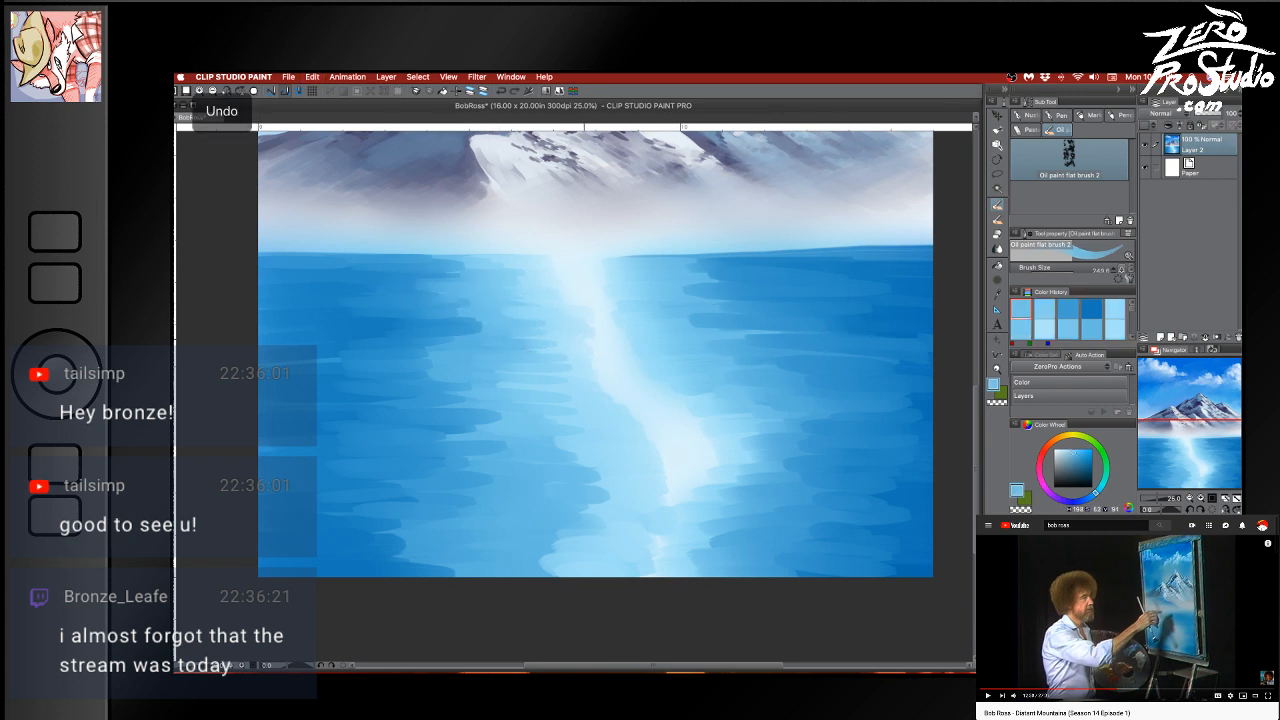
pyautogui.keyDown('alt'); pyautogui.click(316, 344); pyautogui.keyUp('alt')
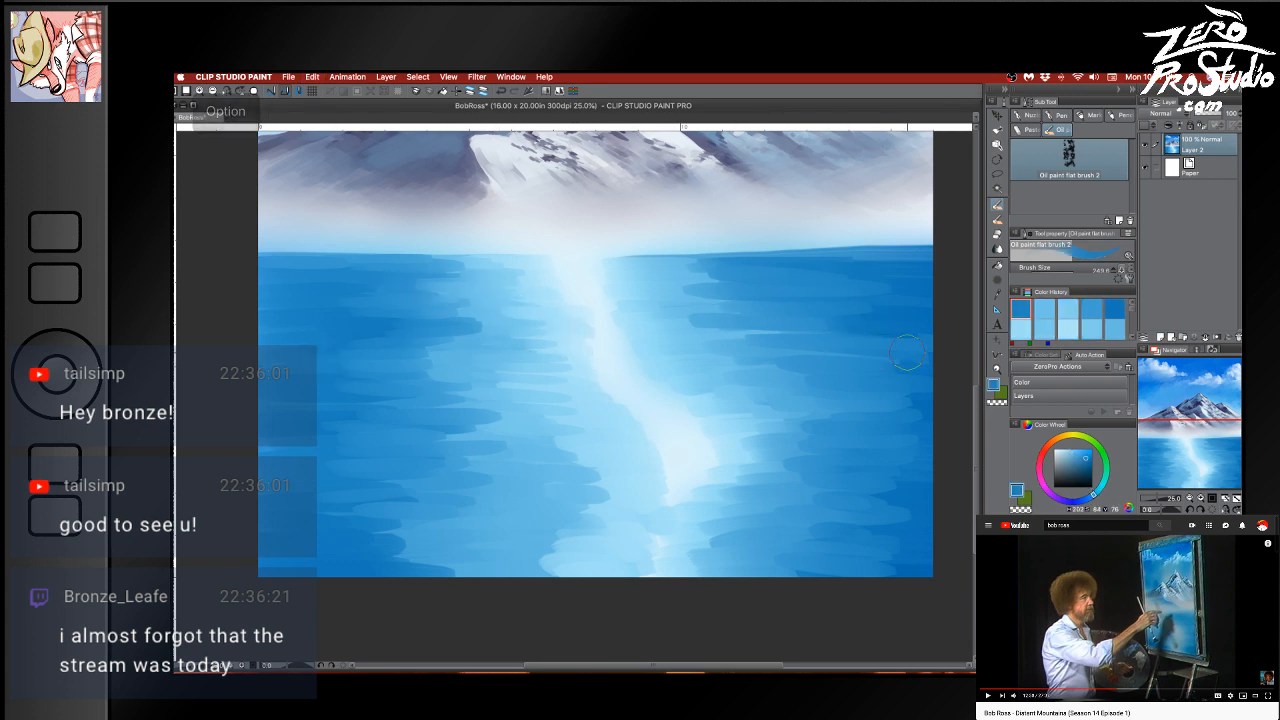
pyautogui.keyDown('alt'); pyautogui.click(494, 318); pyautogui.keyUp('alt')
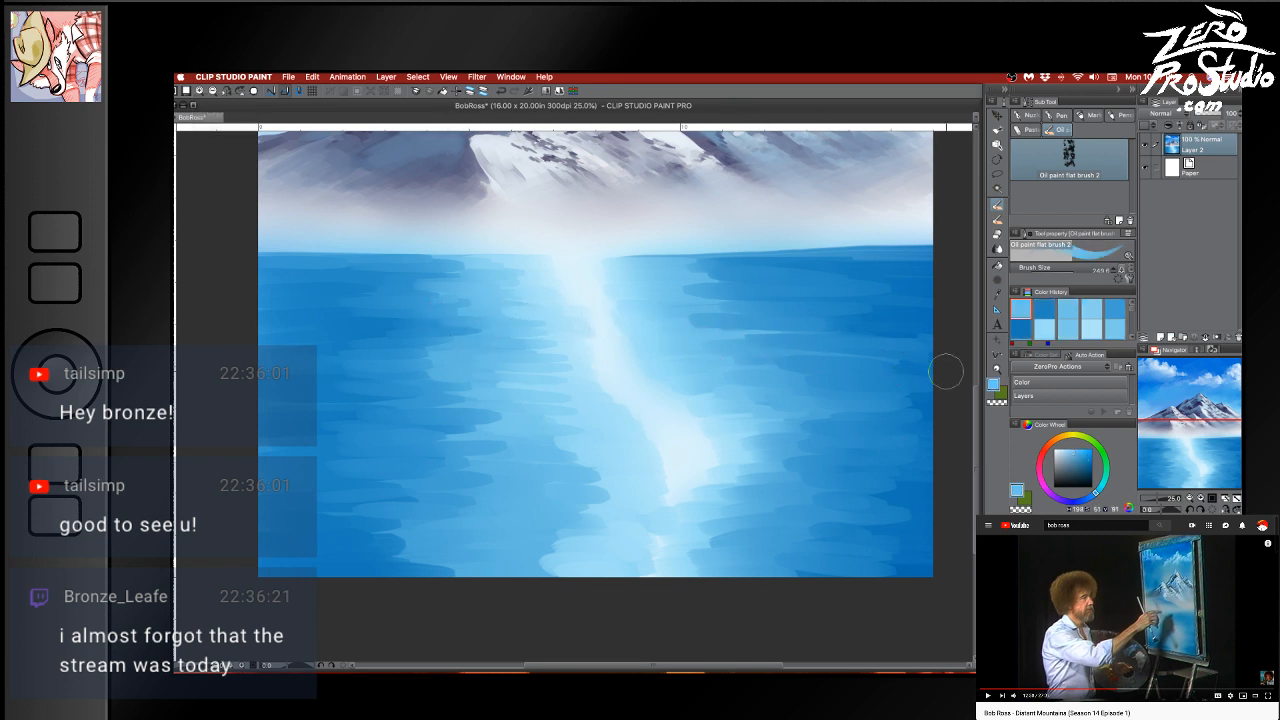
pyautogui.keyDown('alt'); pyautogui.click(680, 282); pyautogui.keyUp('alt')
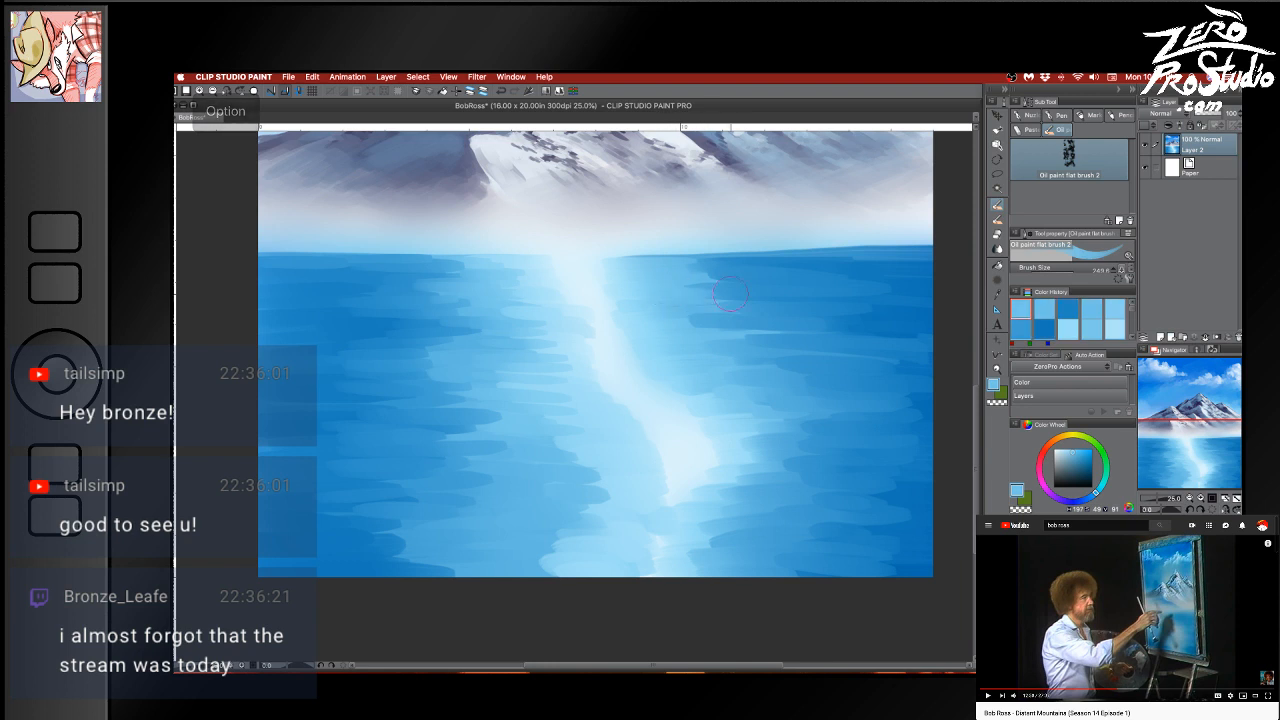
pyautogui.moveTo(651, 264)
pyautogui.mouseDown()
pyautogui.moveTo(768, 268)
pyautogui.moveTo(745, 280)
pyautogui.moveTo(760, 290)
pyautogui.mouseUp()
pyautogui.moveTo(637, 302); pyautogui.dragTo(758, 320)
pyautogui.moveTo(656, 322); pyautogui.dragTo(765, 330)
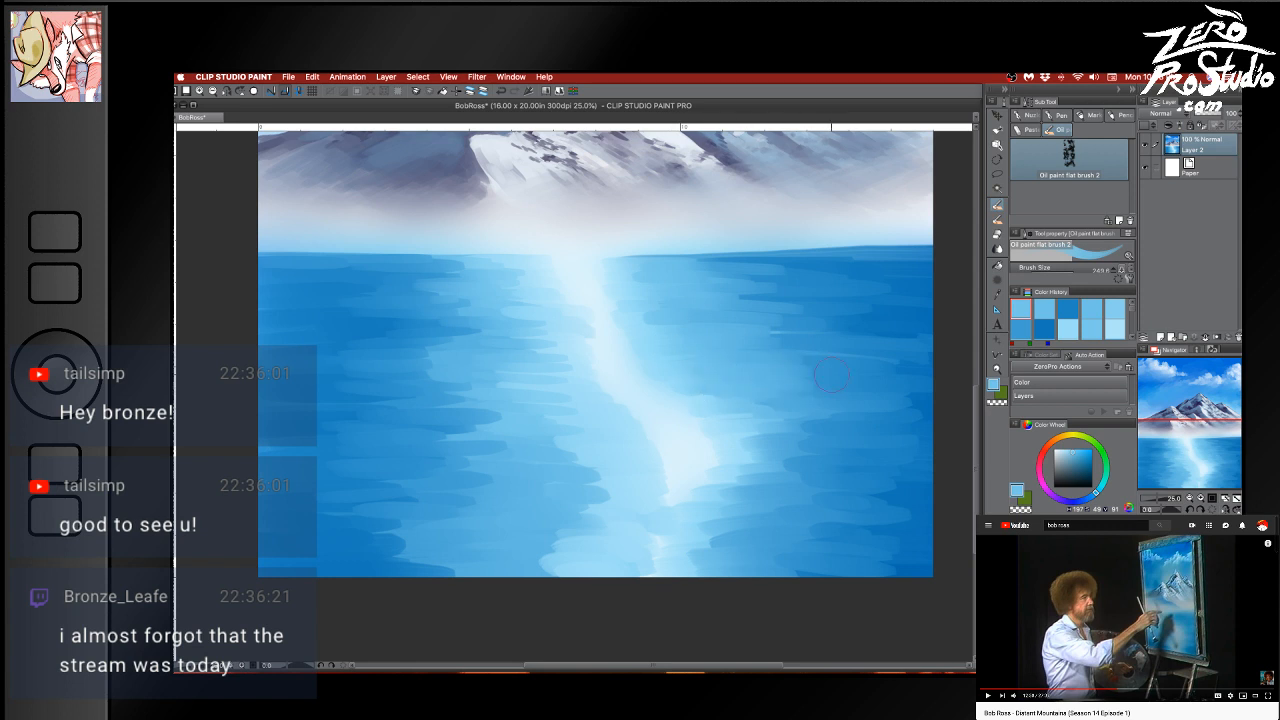
# Sample mid blues from the right side of the water and blend the ripples down toward the lower right
pyautogui.keyDown('alt'); pyautogui.click(776, 350); pyautogui.keyUp('alt')
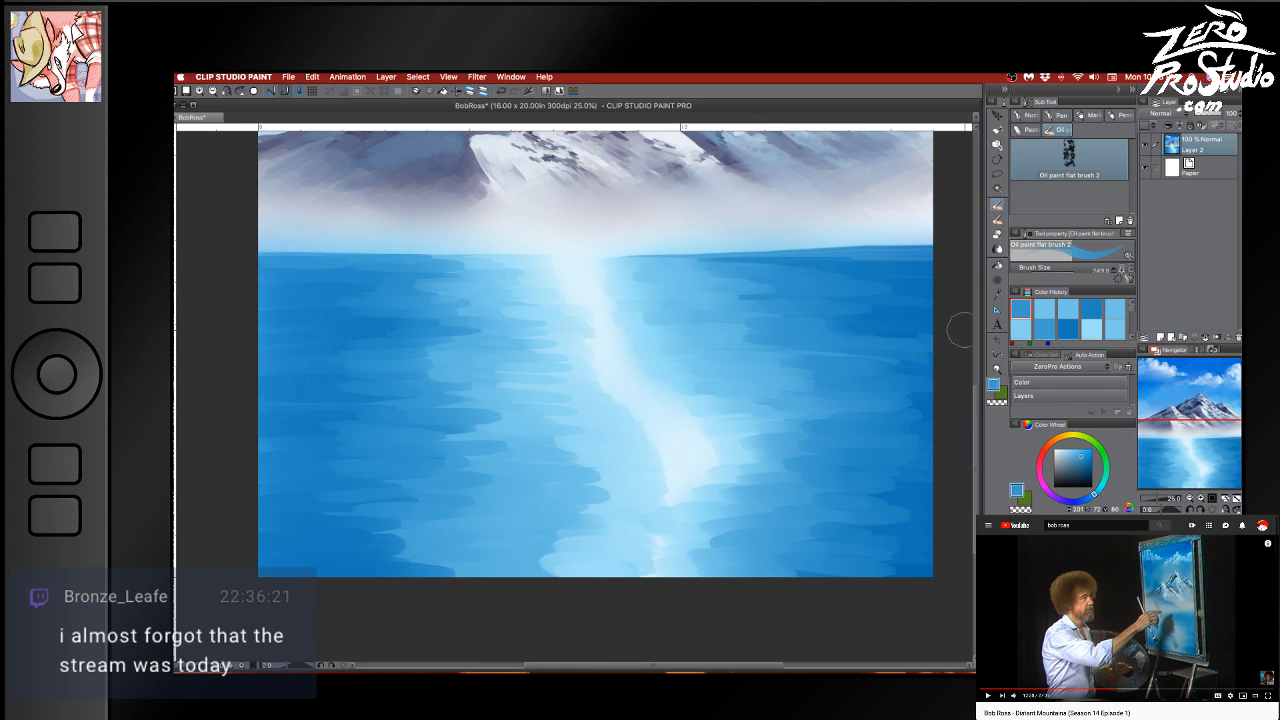
pyautogui.press('super+z')
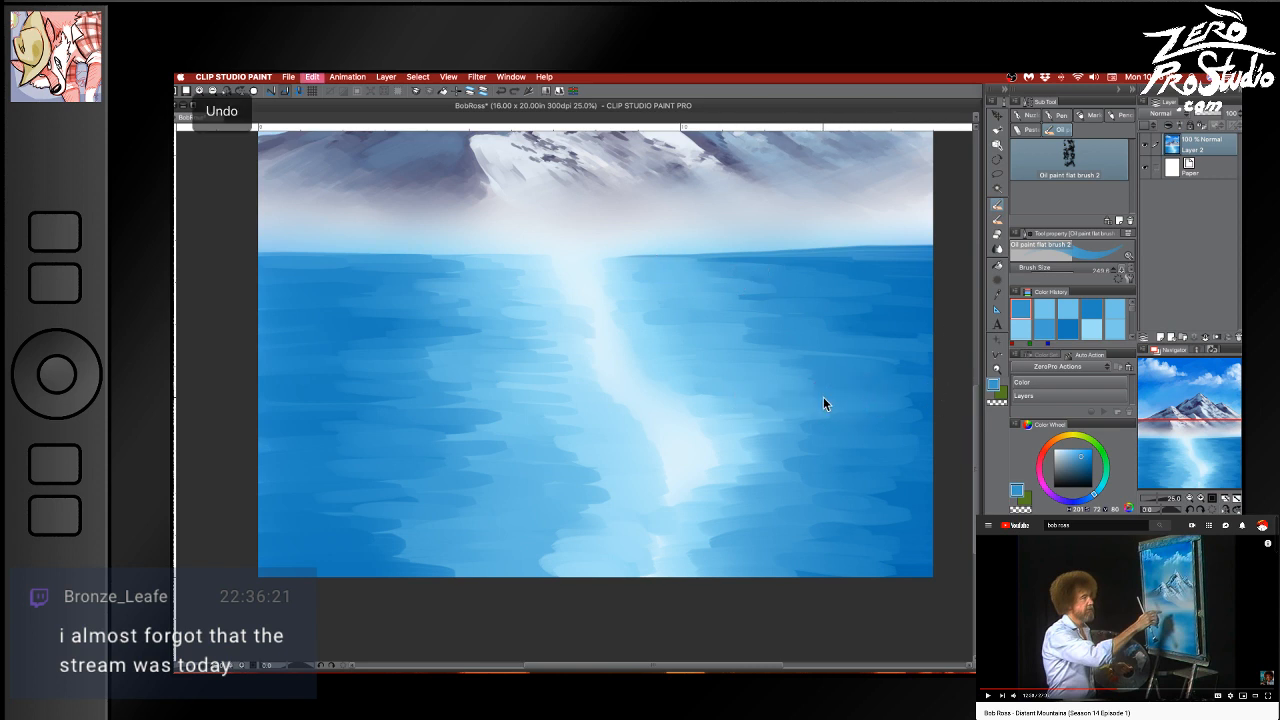
pyautogui.keyDown('alt'); pyautogui.click(766, 400); pyautogui.keyUp('alt')
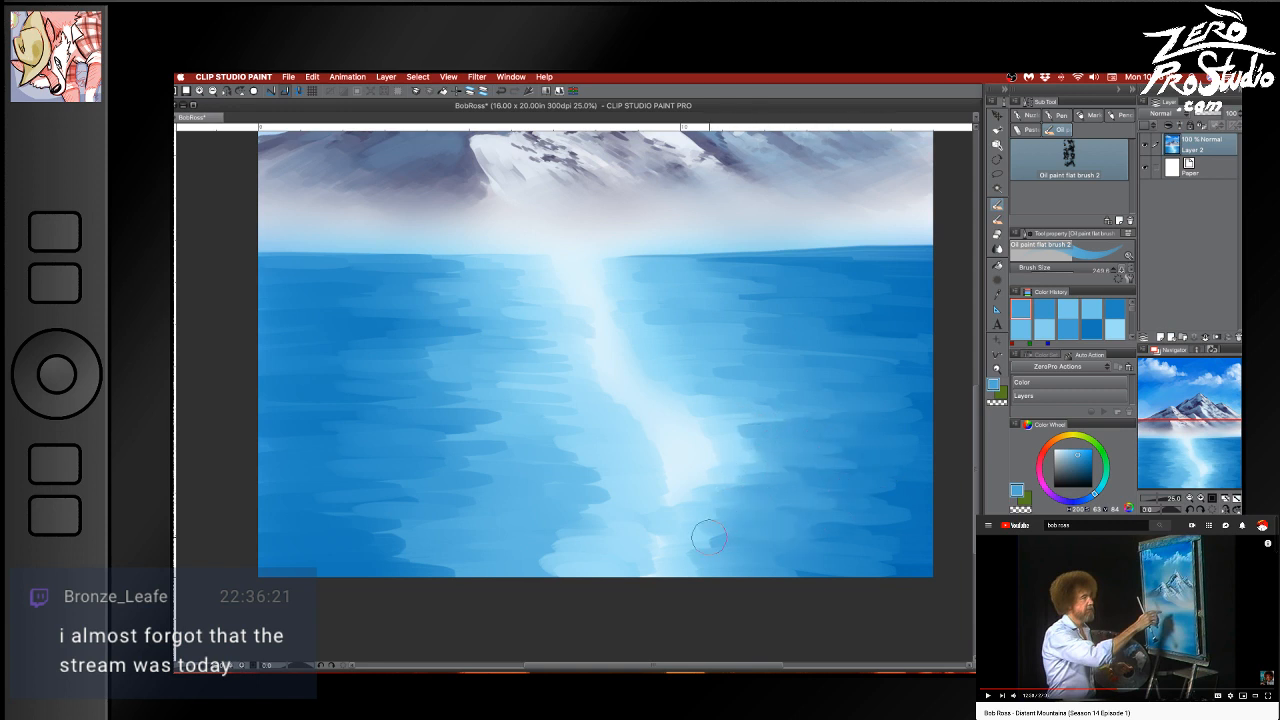
# Sample the reflection's near-white blue and widen the bright reflection with strokes from the bottom edge up to the horizon
pyautogui.keyDown('alt'); pyautogui.click(685, 461); pyautogui.keyUp('alt')
pyautogui.moveTo(685, 511)
pyautogui.mouseDown()
pyautogui.moveTo(683, 526)
pyautogui.moveTo(597, 580)
pyautogui.mouseUp()
pyautogui.moveTo(692, 551)
pyautogui.mouseDown()
pyautogui.moveTo(681, 491)
pyautogui.moveTo(638, 477)
pyautogui.moveTo(624, 461)
pyautogui.moveTo(635, 446)
pyautogui.moveTo(575, 411)
pyautogui.mouseUp()
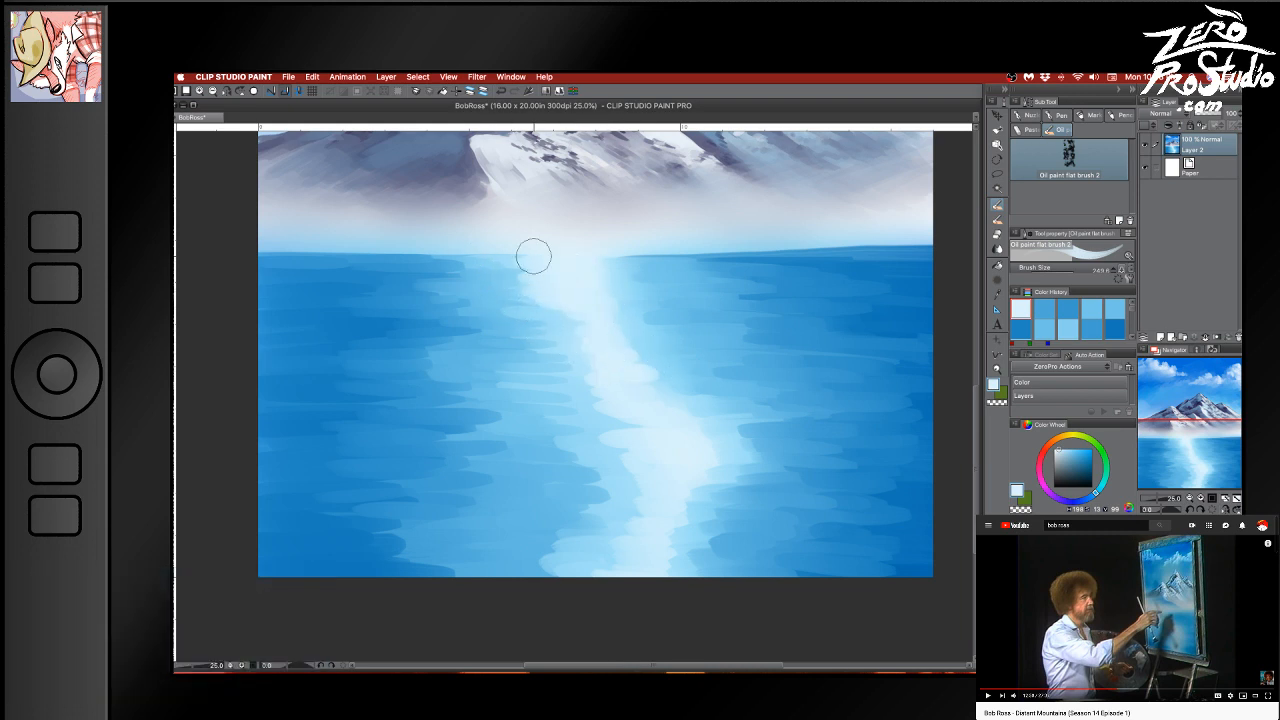
pyautogui.moveTo(591, 260)
pyautogui.mouseDown()
pyautogui.moveTo(697, 256)
pyautogui.moveTo(559, 277)
pyautogui.mouseUp()
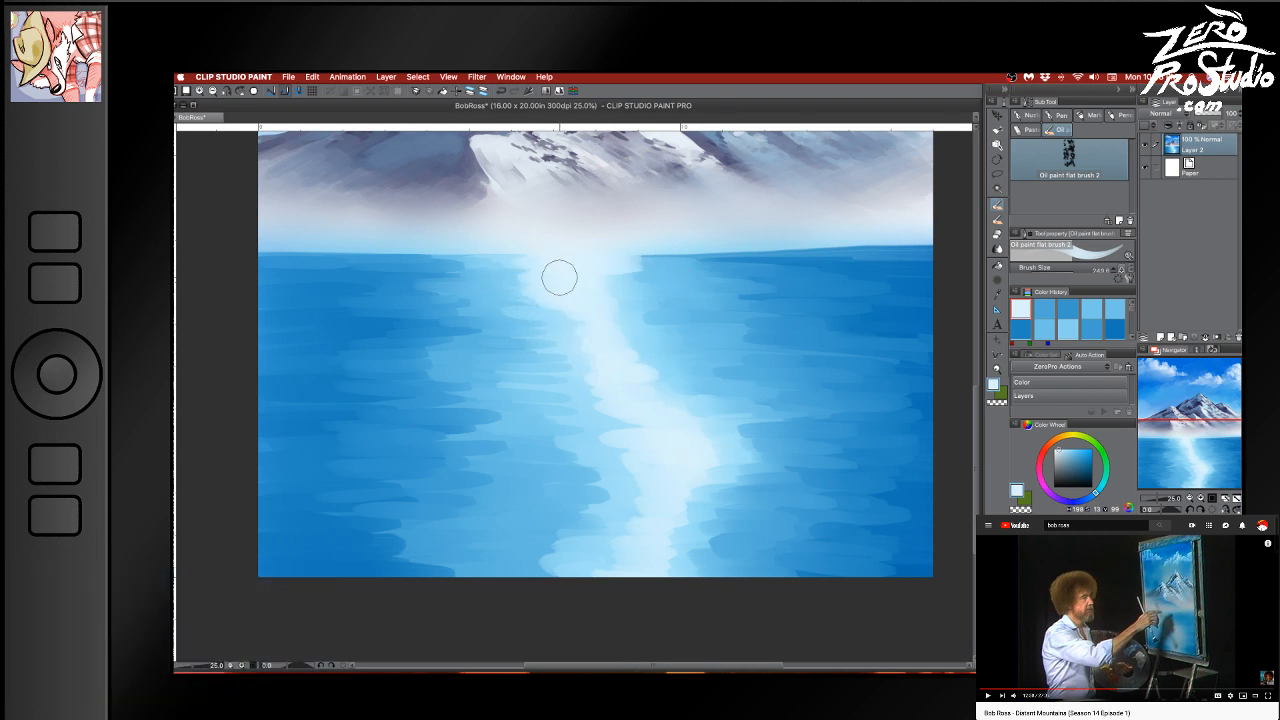
# Sample light blues near the horizon and soften the right edge of the reflection where it meets the mist
pyautogui.keyDown('alt'); pyautogui.click(689, 253); pyautogui.keyUp('alt')
pyautogui.moveTo(689, 253)
pyautogui.mouseDown()
pyautogui.moveTo(611, 251)
pyautogui.moveTo(706, 266)
pyautogui.mouseUp()
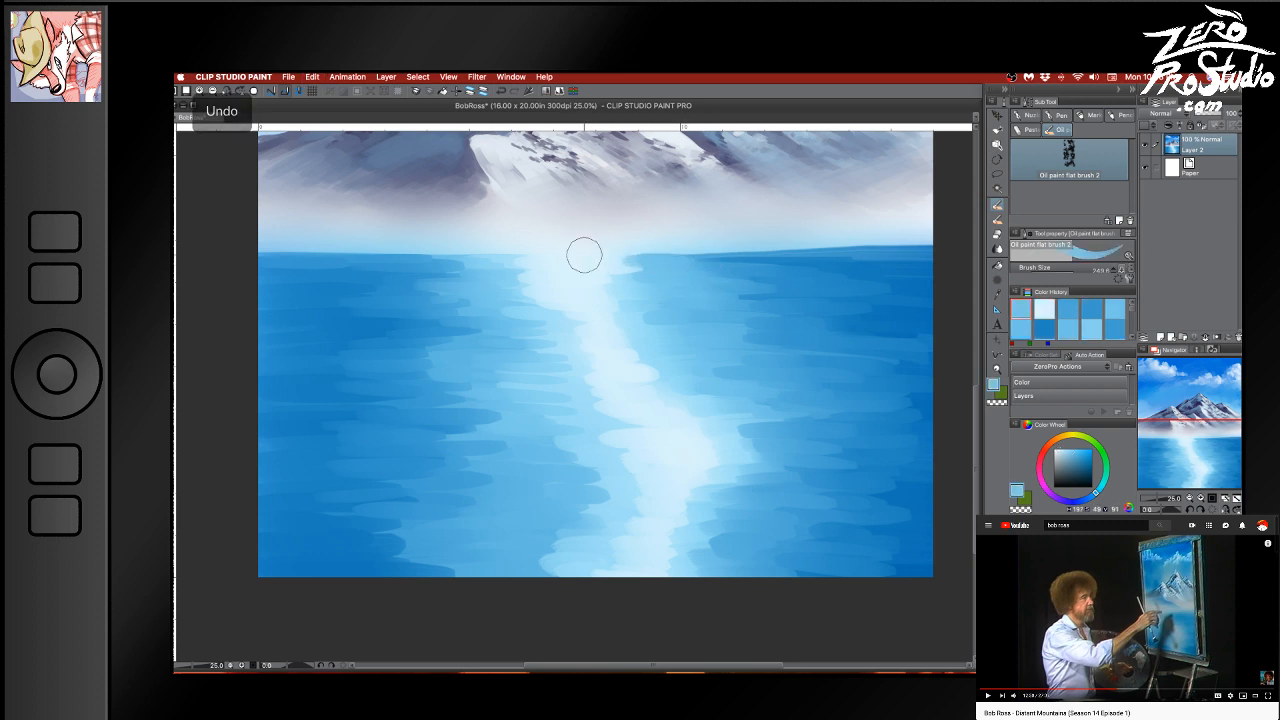
pyautogui.keyDown('alt'); pyautogui.click(509, 251); pyautogui.keyUp('alt')
pyautogui.moveTo(626, 262)
pyautogui.mouseDown()
pyautogui.moveTo(681, 261)
pyautogui.moveTo(597, 260)
pyautogui.moveTo(711, 257)
pyautogui.moveTo(627, 265)
pyautogui.moveTo(674, 267)
pyautogui.moveTo(671, 278)
pyautogui.moveTo(606, 276)
pyautogui.moveTo(697, 290)
pyautogui.moveTo(744, 270)
pyautogui.moveTo(637, 282)
pyautogui.mouseUp()
pyautogui.keyDown('alt'); pyautogui.click(714, 263); pyautogui.keyUp('alt')
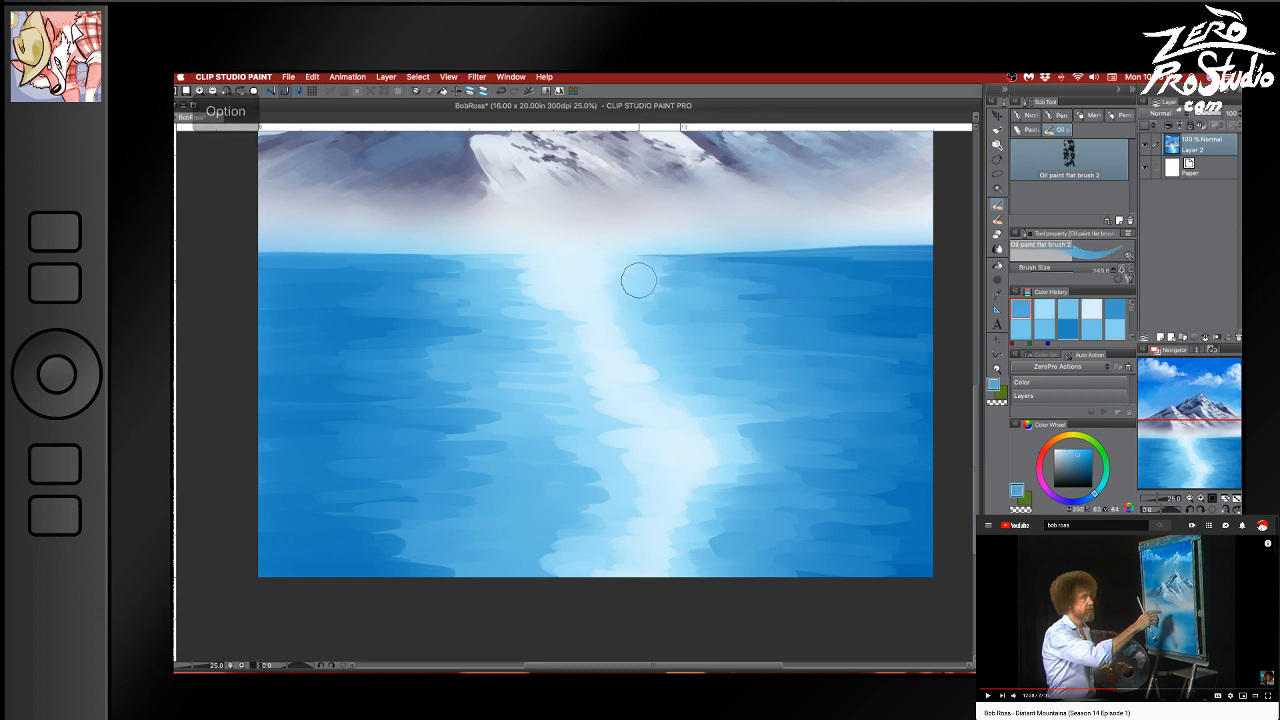
pyautogui.press('super+z')
# Sample light and mid blues beside the reflection and blend its right side into the surrounding water
pyautogui.keyDown('alt'); pyautogui.click(695, 281); pyautogui.keyUp('alt')
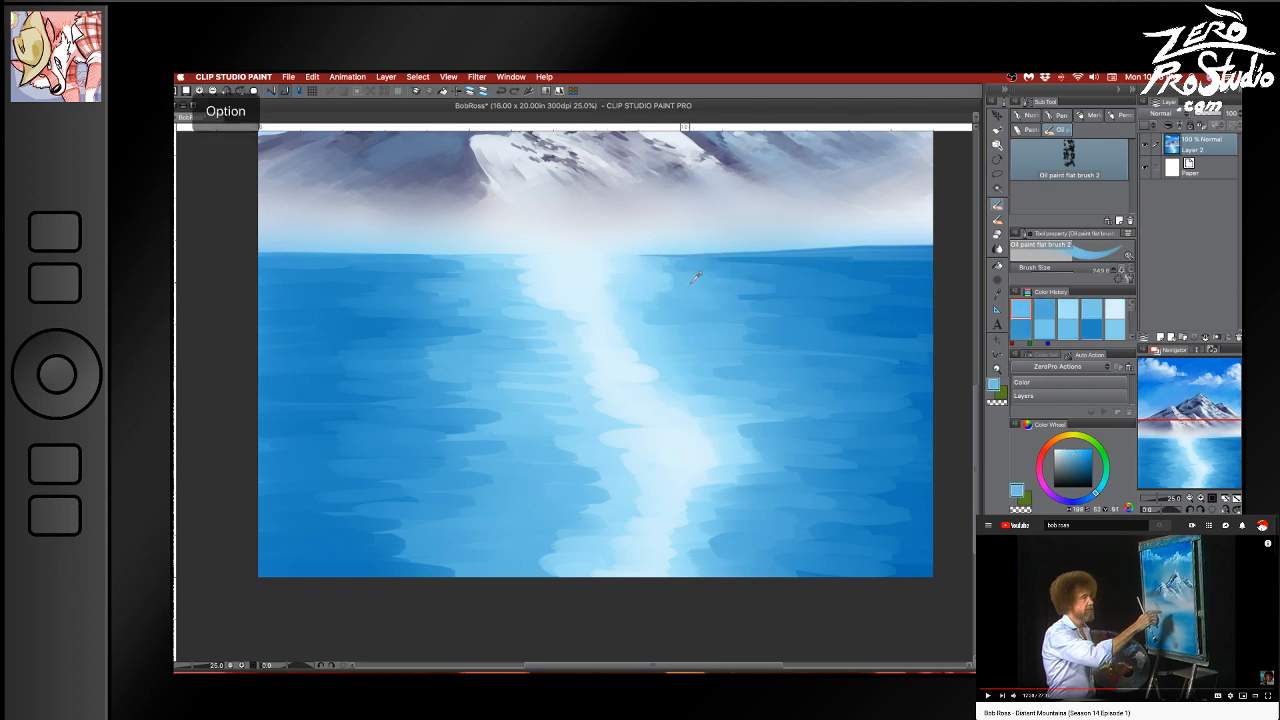
pyautogui.keyDown('alt'); pyautogui.click(646, 314); pyautogui.keyUp('alt')
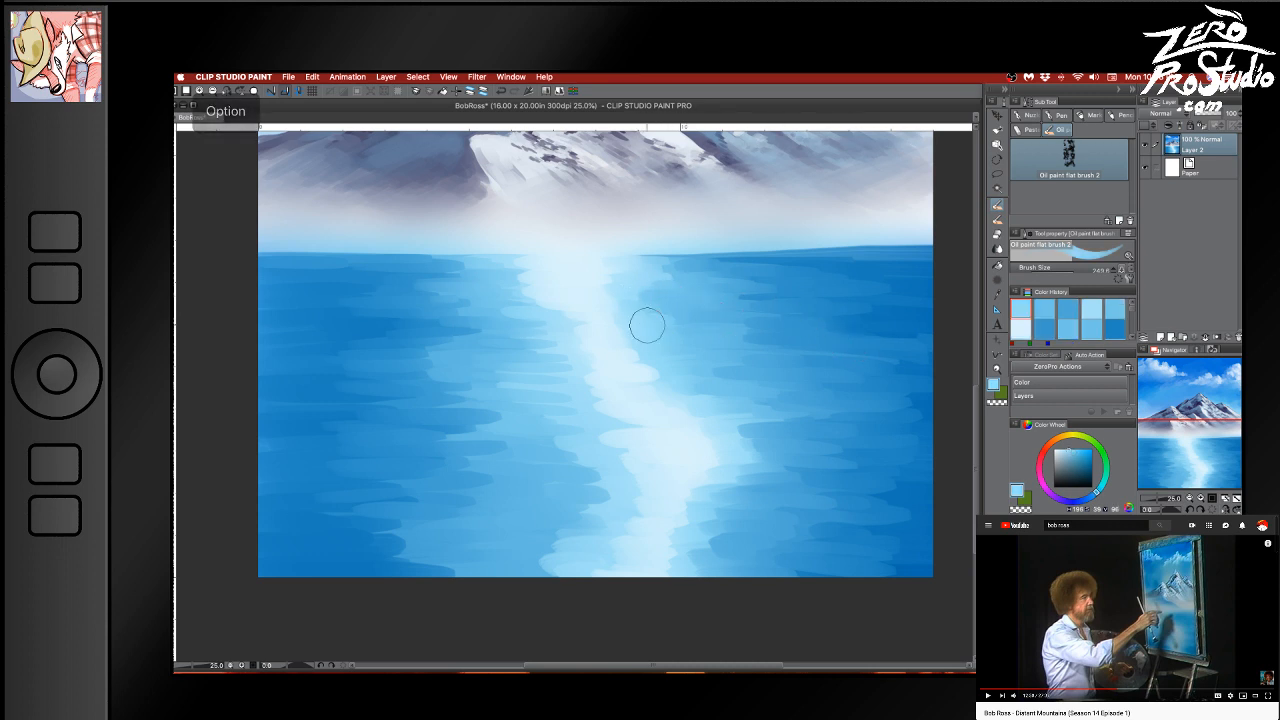
pyautogui.press('super+z')
pyautogui.keyDown('alt'); pyautogui.click(705, 318); pyautogui.keyUp('alt')
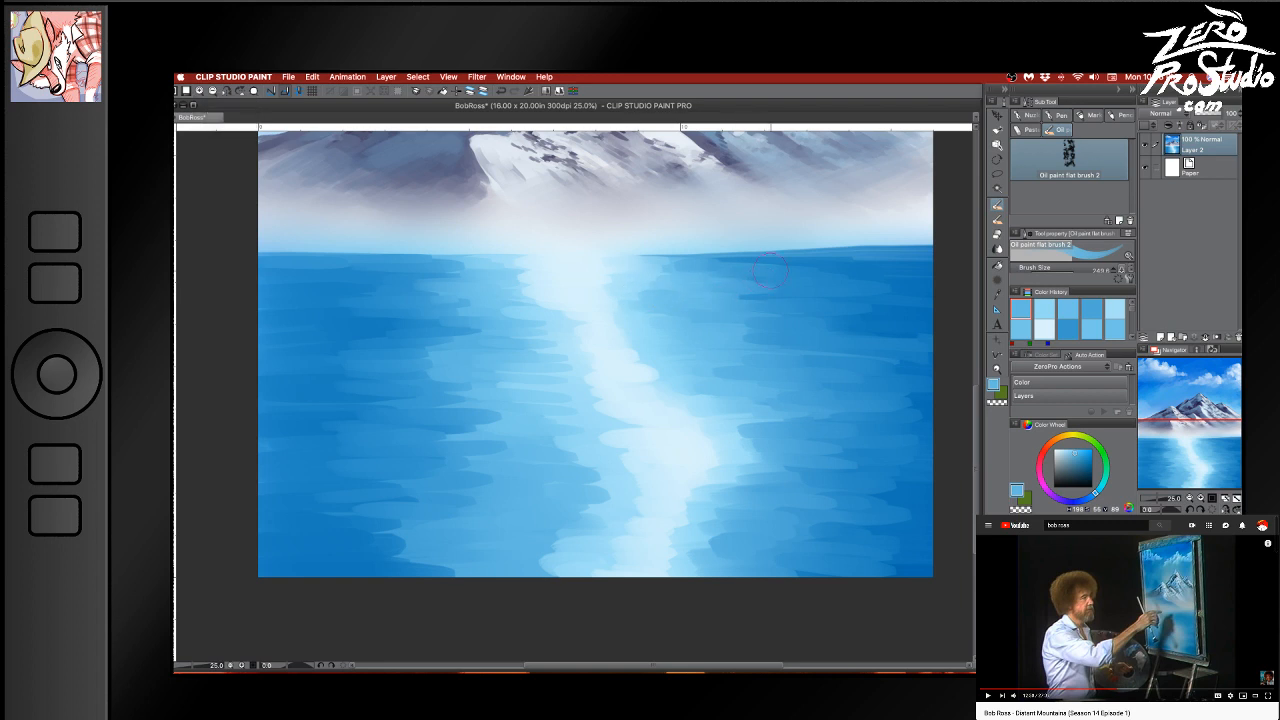
pyautogui.keyDown('alt'); pyautogui.click(443, 315); pyautogui.keyUp('alt')
pyautogui.press('super+z')
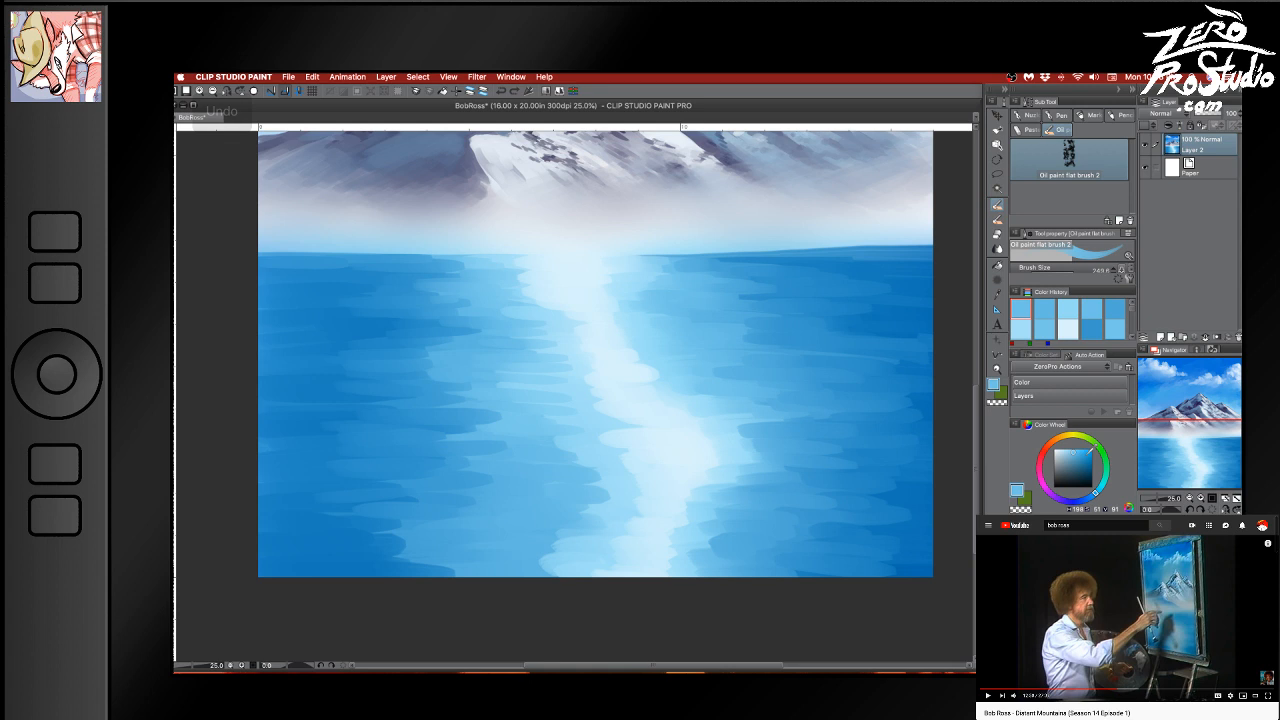
# Save the BobRoss painting
pyautogui.moveTo(936, 378)
pyautogui.mouseDown()
pyautogui.moveTo(894, 451)
pyautogui.moveTo(849, 474)
pyautogui.moveTo(846, 377)
pyautogui.mouseUp()
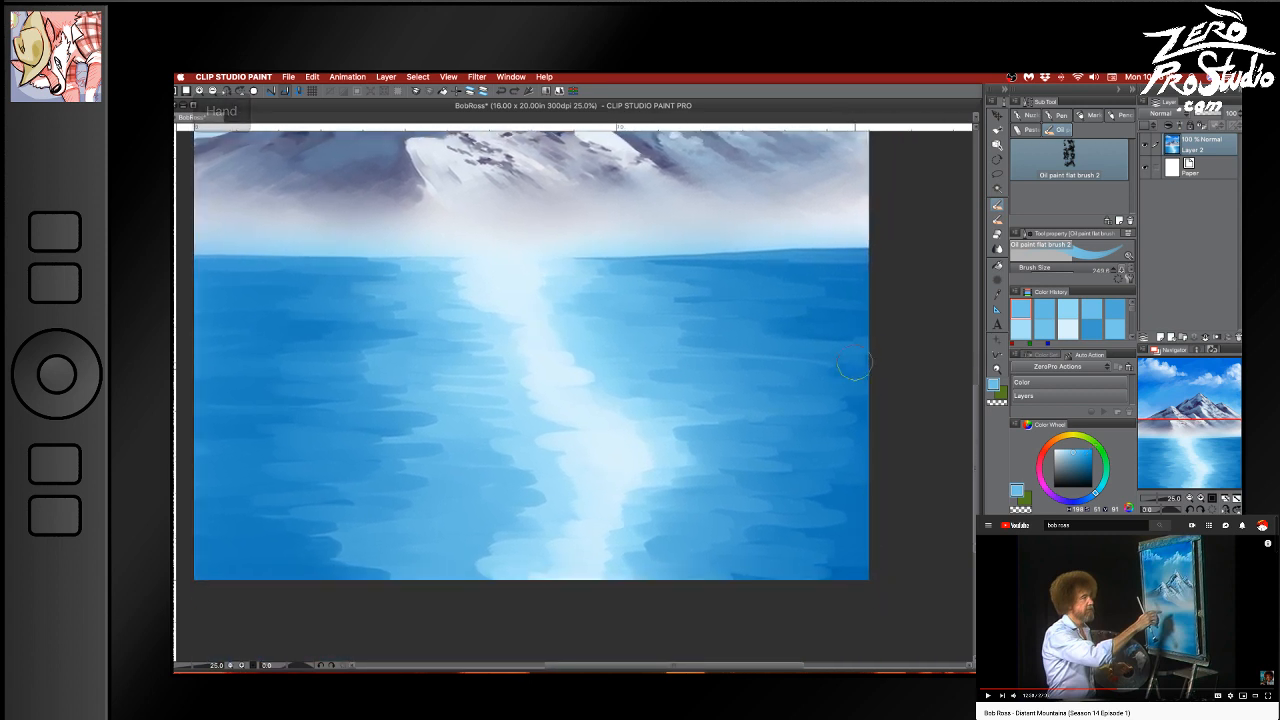
pyautogui.scroll(-3, 854, 362)
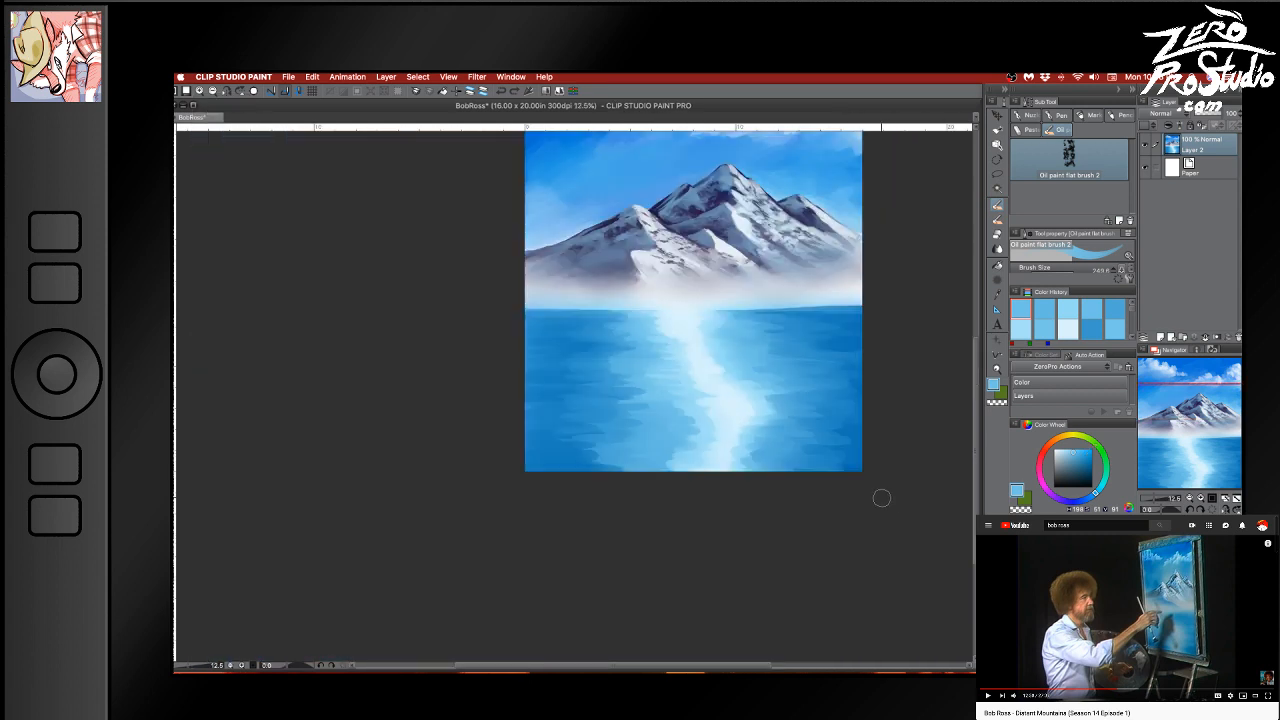
pyautogui.moveTo(881, 497)
pyautogui.mouseDown()
pyautogui.moveTo(846, 506)
pyautogui.moveTo(829, 531)
pyautogui.mouseUp()
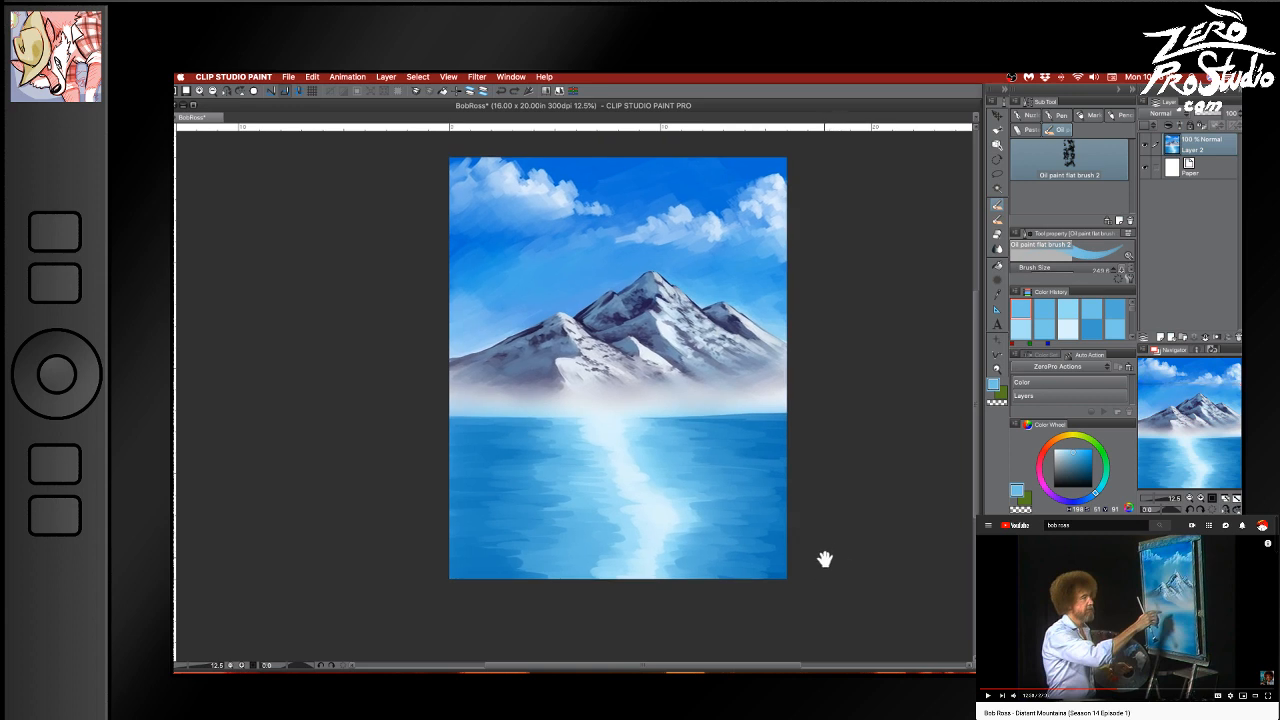
pyautogui.press('super+s')
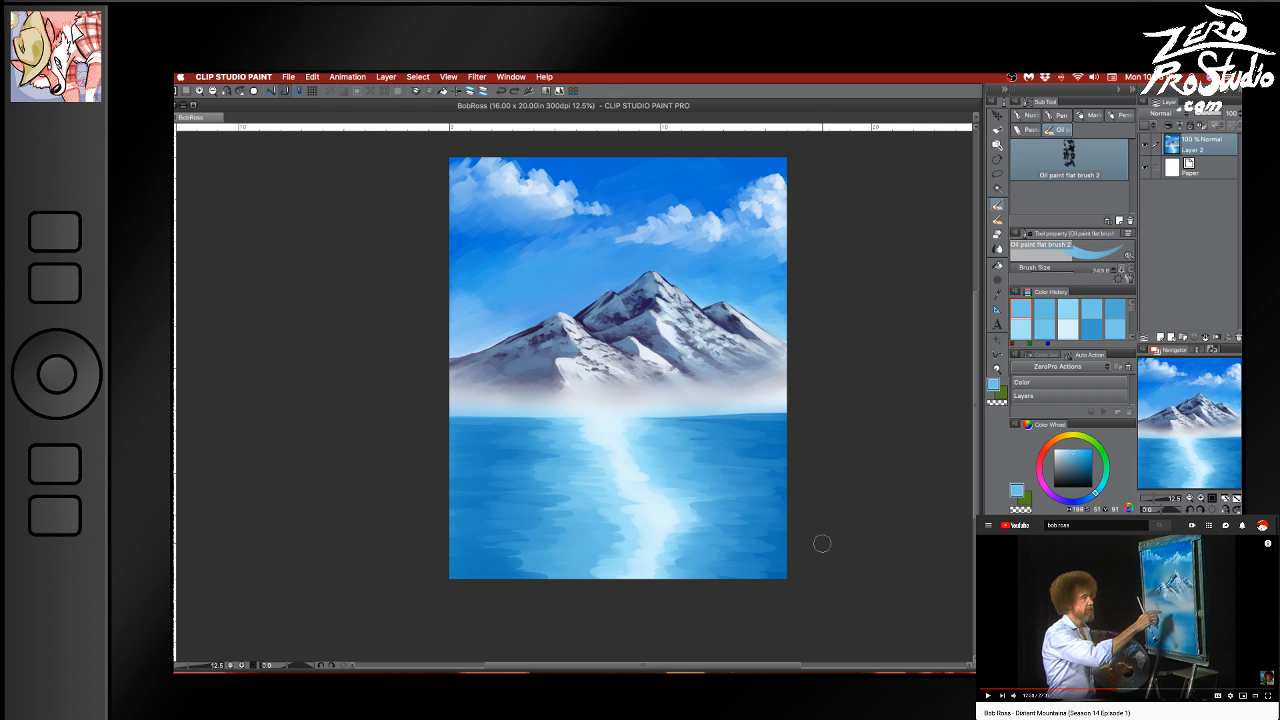
# Try to even out the right end of the horizon with horizontal strokes in pale blues sampled from the mist
pyautogui.keyDown('alt'); pyautogui.click(722, 404); pyautogui.keyUp('alt')
pyautogui.moveTo(712, 410)
pyautogui.mouseDown()
pyautogui.moveTo(665, 409)
pyautogui.moveTo(808, 413)
pyautogui.mouseUp()
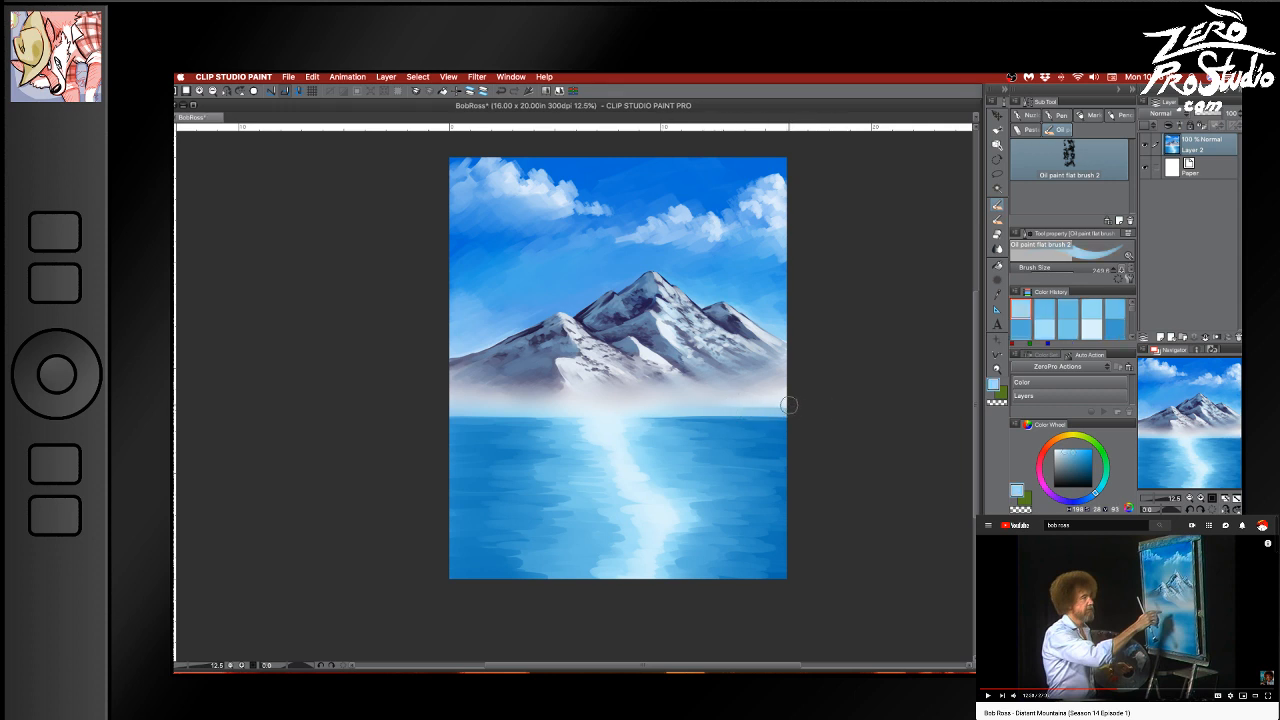
pyautogui.press('super+z')
pyautogui.keyDown('alt'); pyautogui.click(772, 403); pyautogui.keyUp('alt')
pyautogui.moveTo(668, 410); pyautogui.dragTo(800, 406)
pyautogui.press('super+z')
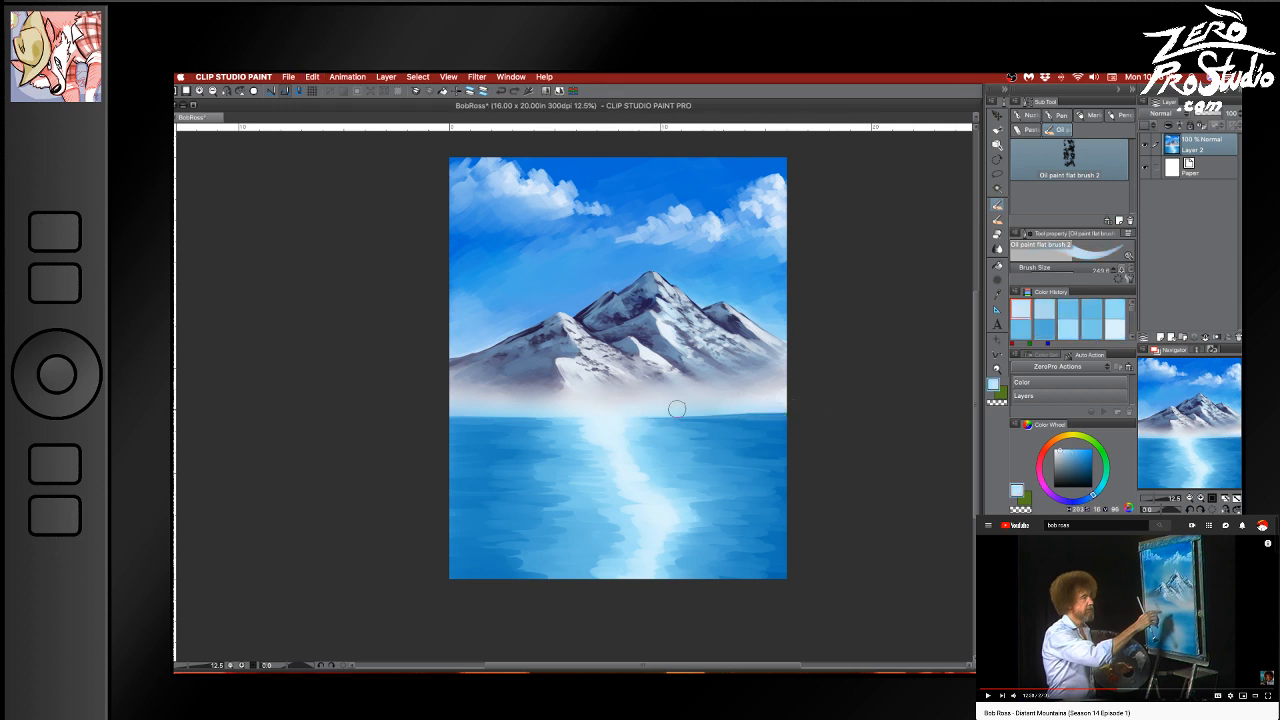
# Undo the last horizon stroke, try another pale stroke along its right end, undo that too and save the painting
pyautogui.press('super+z')
pyautogui.moveTo(674, 410)
pyautogui.mouseDown()
pyautogui.moveTo(811, 407)
pyautogui.moveTo(665, 409)
pyautogui.moveTo(857, 395)
pyautogui.moveTo(616, 417)
pyautogui.moveTo(890, 402)
pyautogui.mouseUp()
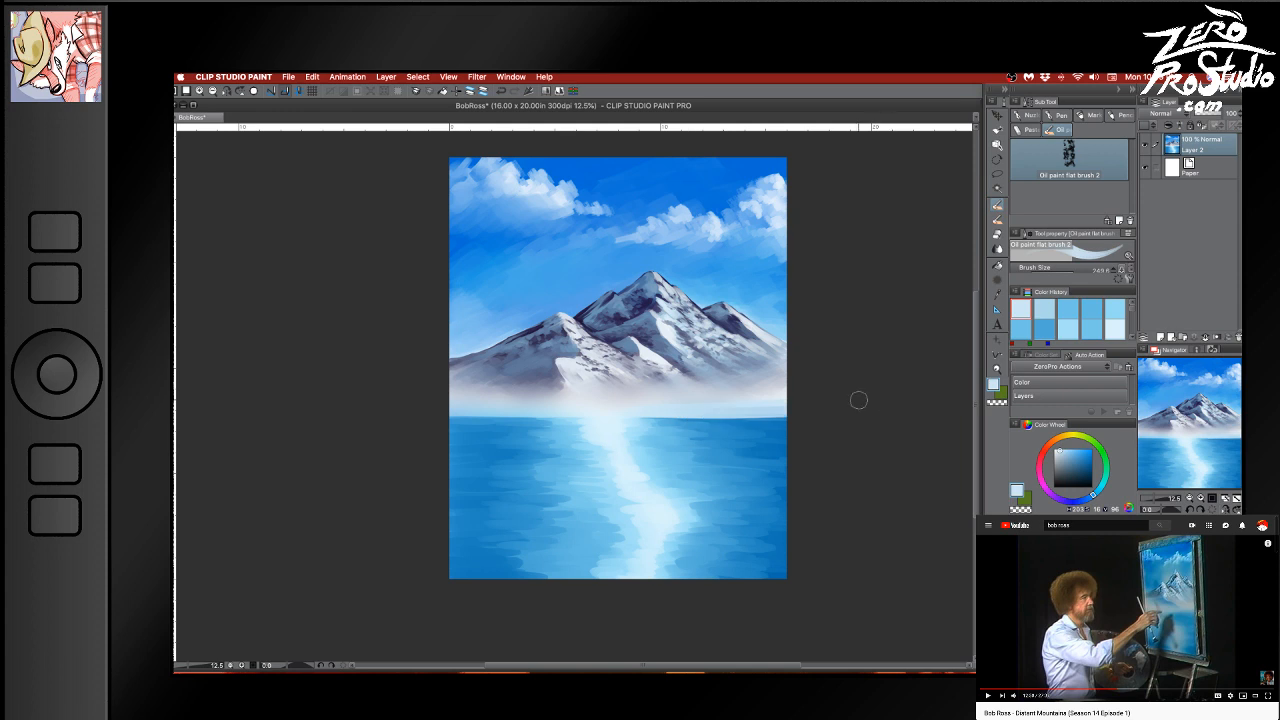
pyautogui.press('super+z')
pyautogui.press('super+s')
# Soften the horizon line on both sides of the reflection with the Blur tool
pyautogui.click(997, 247)
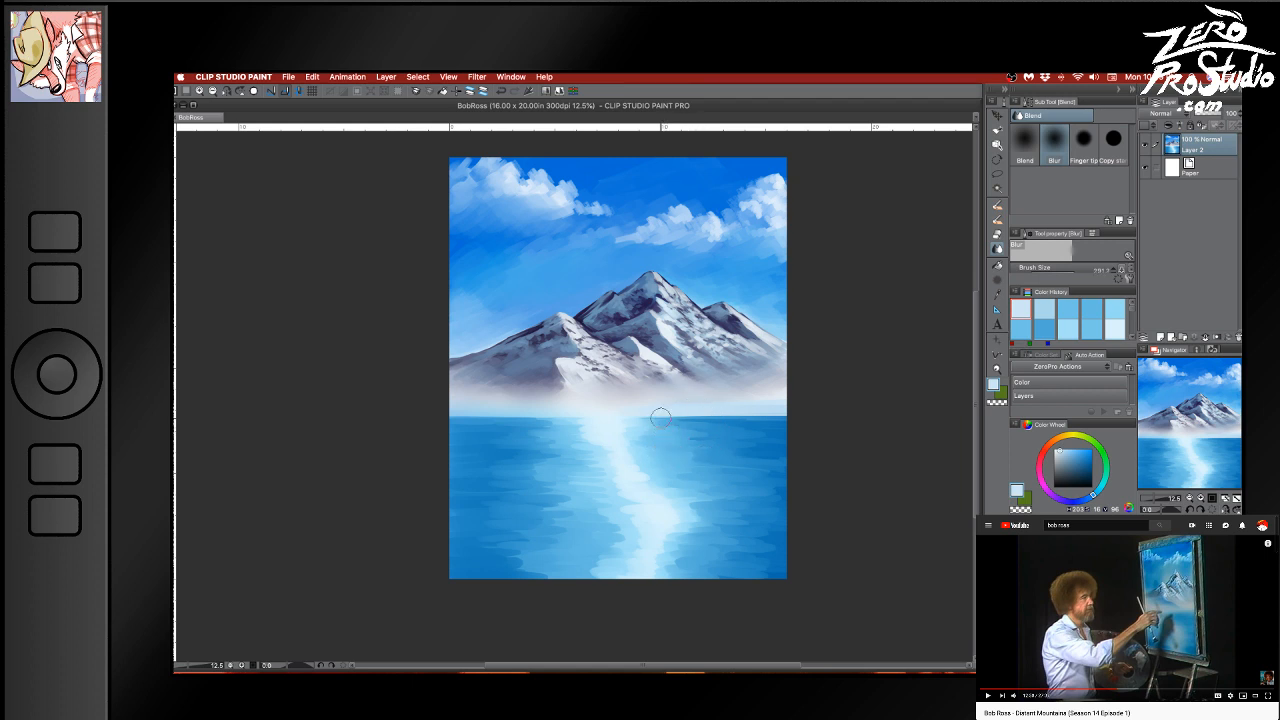
pyautogui.moveTo(633, 417); pyautogui.dragTo(794, 410)
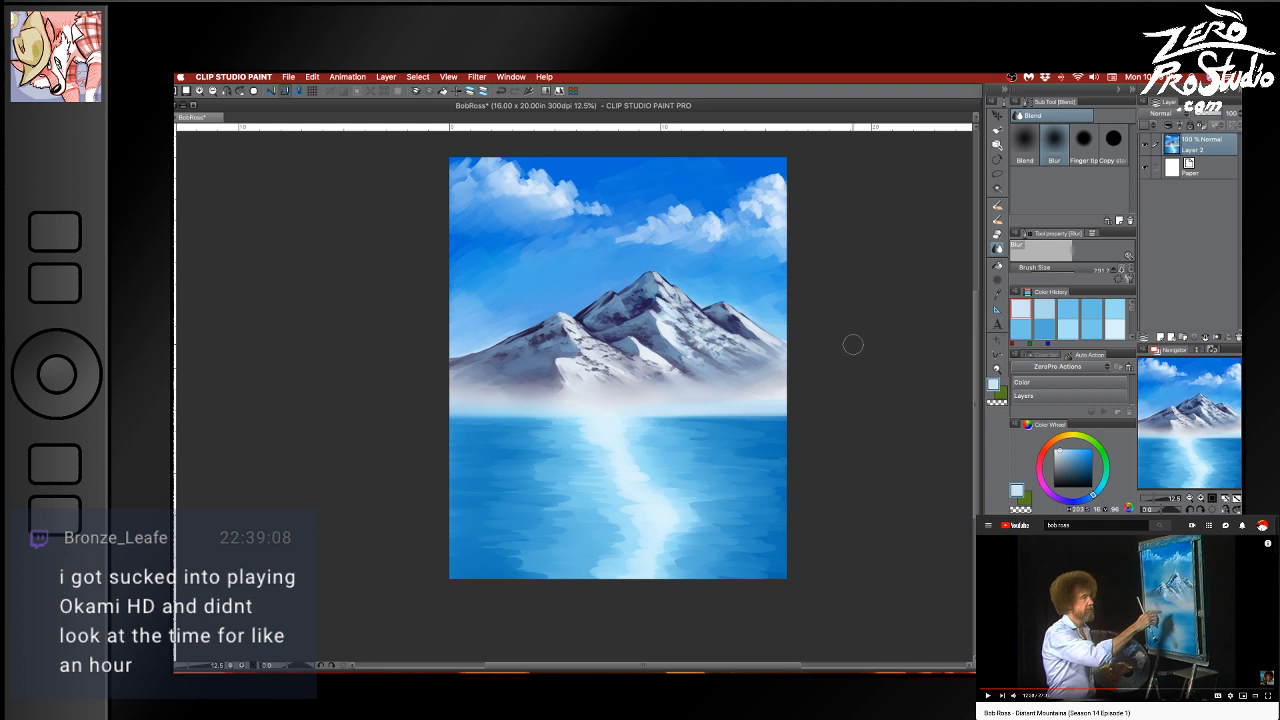
pyautogui.moveTo(588, 420); pyautogui.dragTo(507, 406)
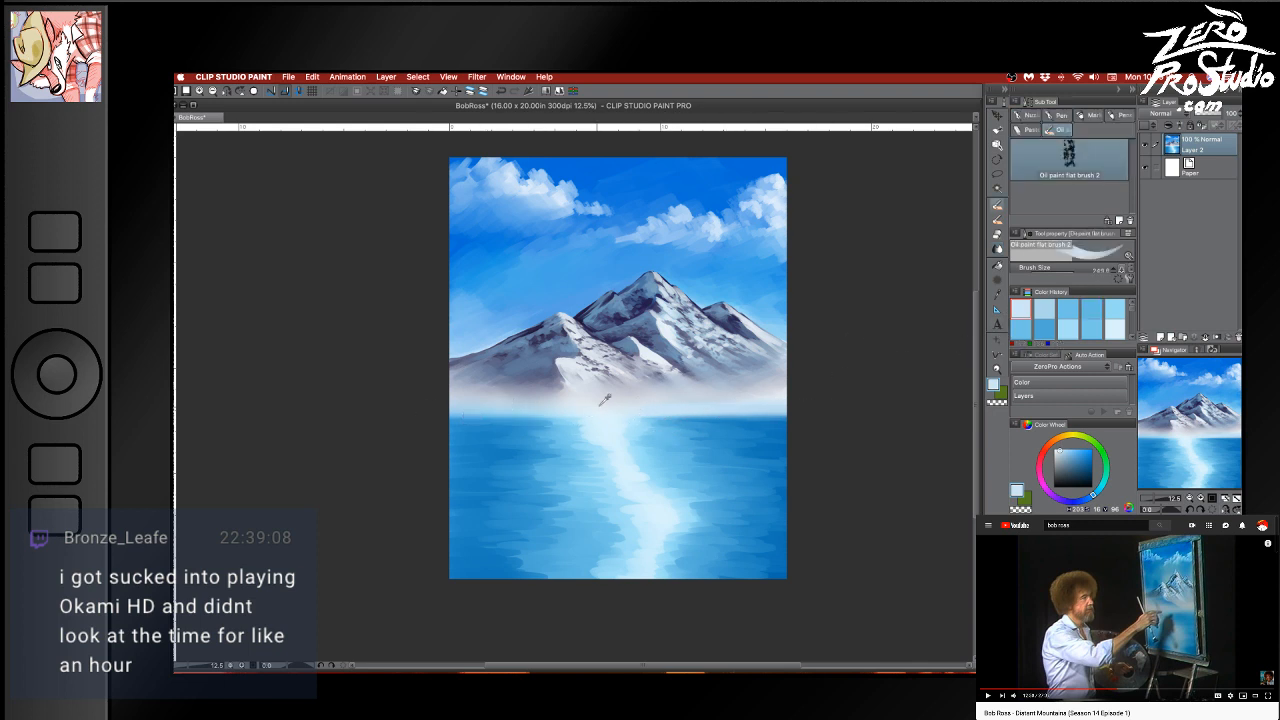
# Paint a pale sampled mist colour along the horizon with the oil flat brush, blur the edge and save the painting
pyautogui.press('b')
pyautogui.press(']')
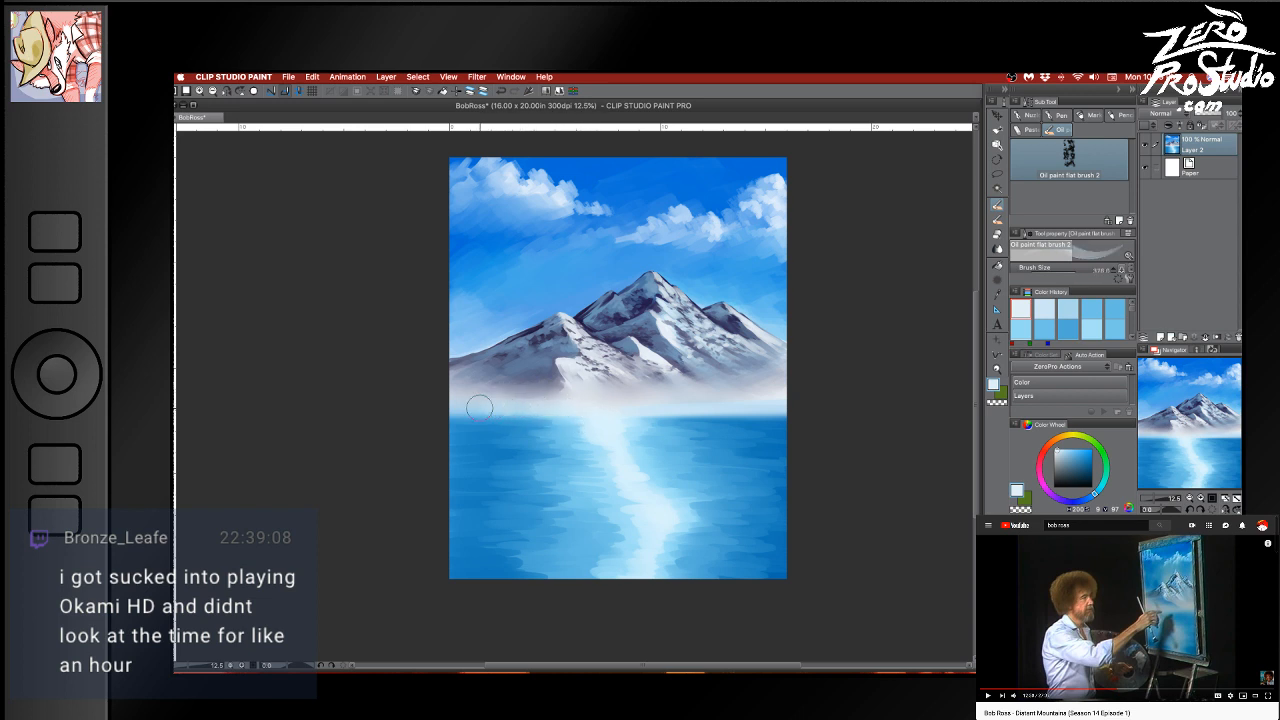
pyautogui.moveTo(647, 412); pyautogui.dragTo(885, 409)
pyautogui.click(998, 250)
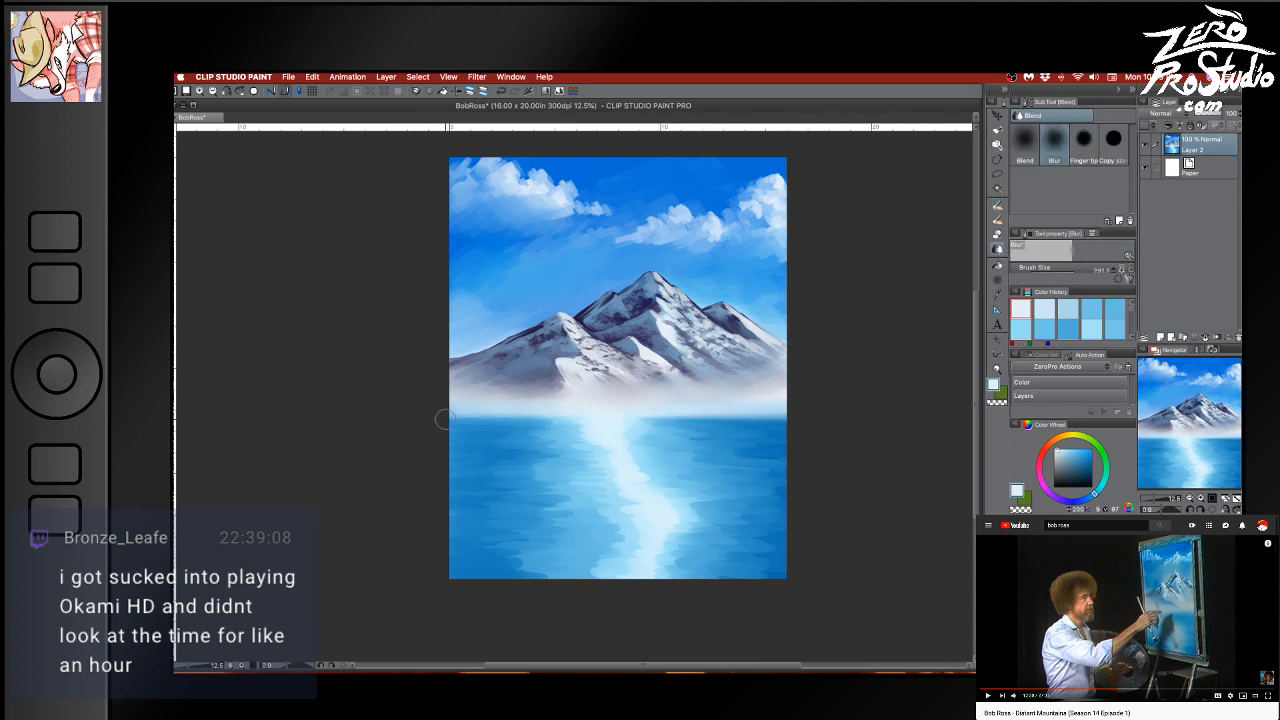
pyautogui.press('super+s')
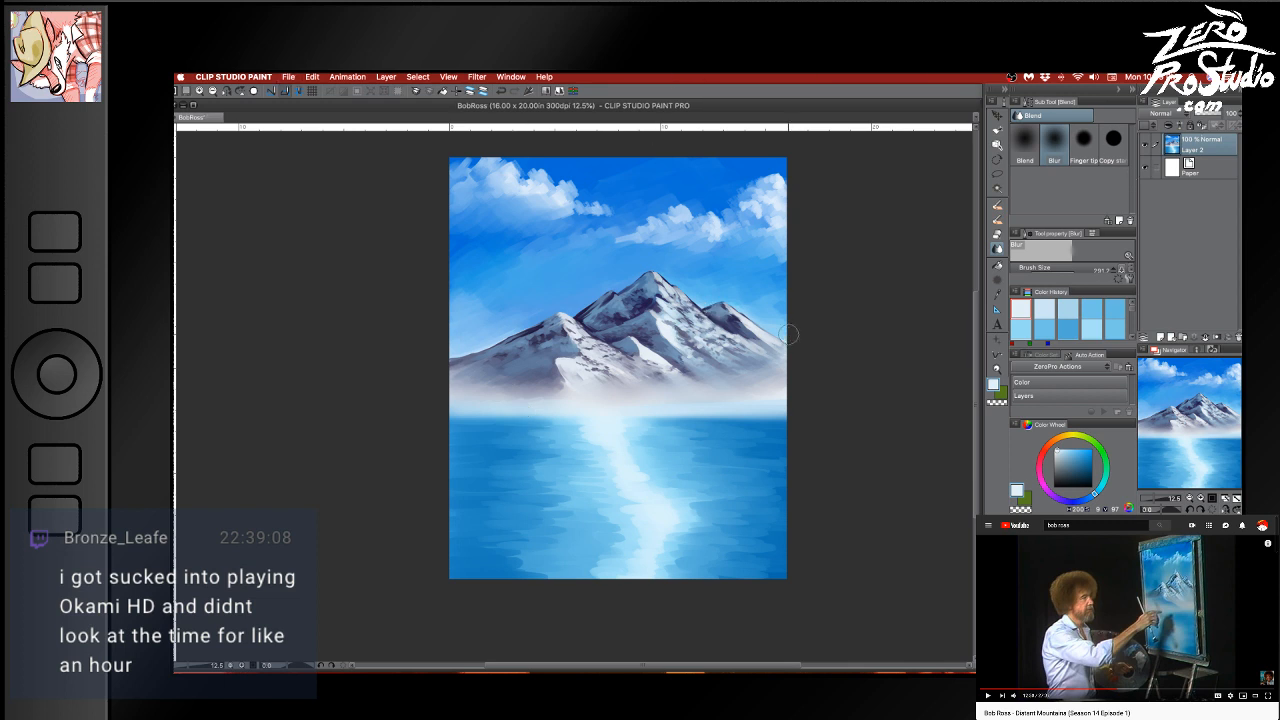
# Smooth the mist at the right foot of the mountains with the Blend sub tool
pyautogui.moveTo(820, 377)
pyautogui.mouseDown()
pyautogui.moveTo(834, 397)
pyautogui.moveTo(961, 435)
pyautogui.mouseUp()
pyautogui.scroll(2, 872, 420)
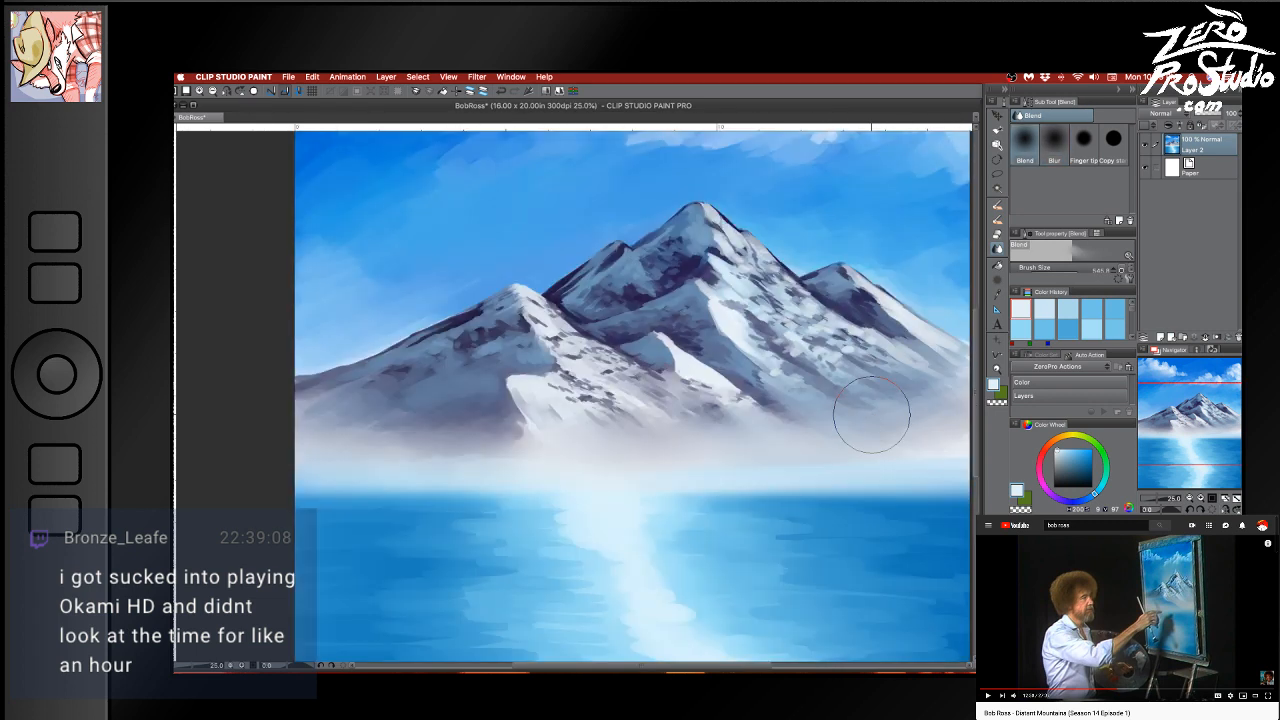
pyautogui.moveTo(819, 461); pyautogui.dragTo(871, 493)
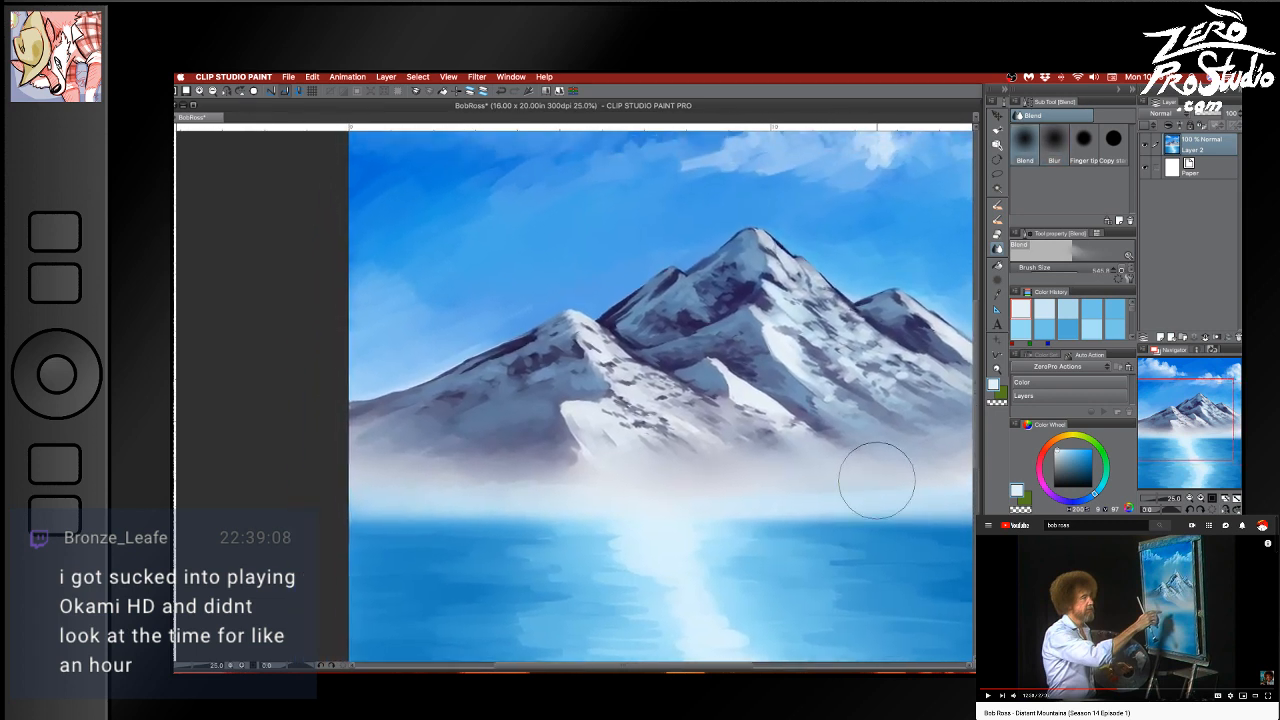
# Resume the Bob Ross reference video on YouTube and return to the painting in Clip Studio Paint
pyautogui.press('Tab')
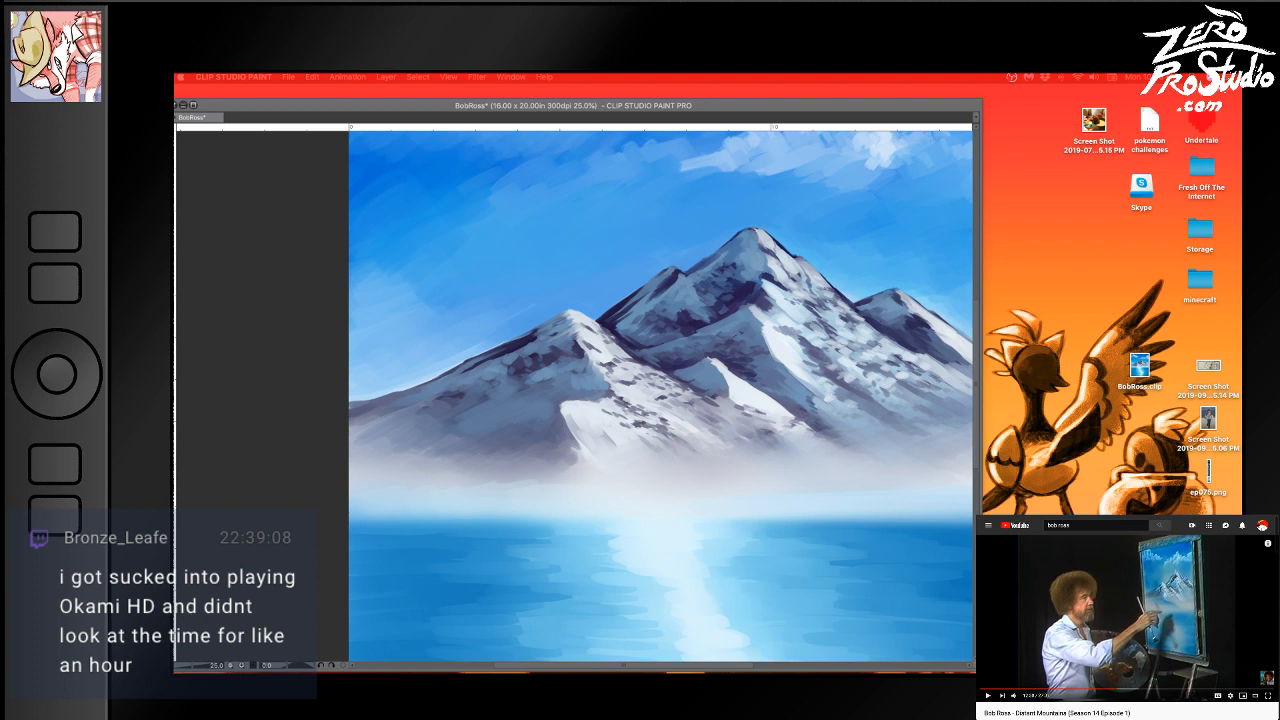
pyautogui.click(288, 377)
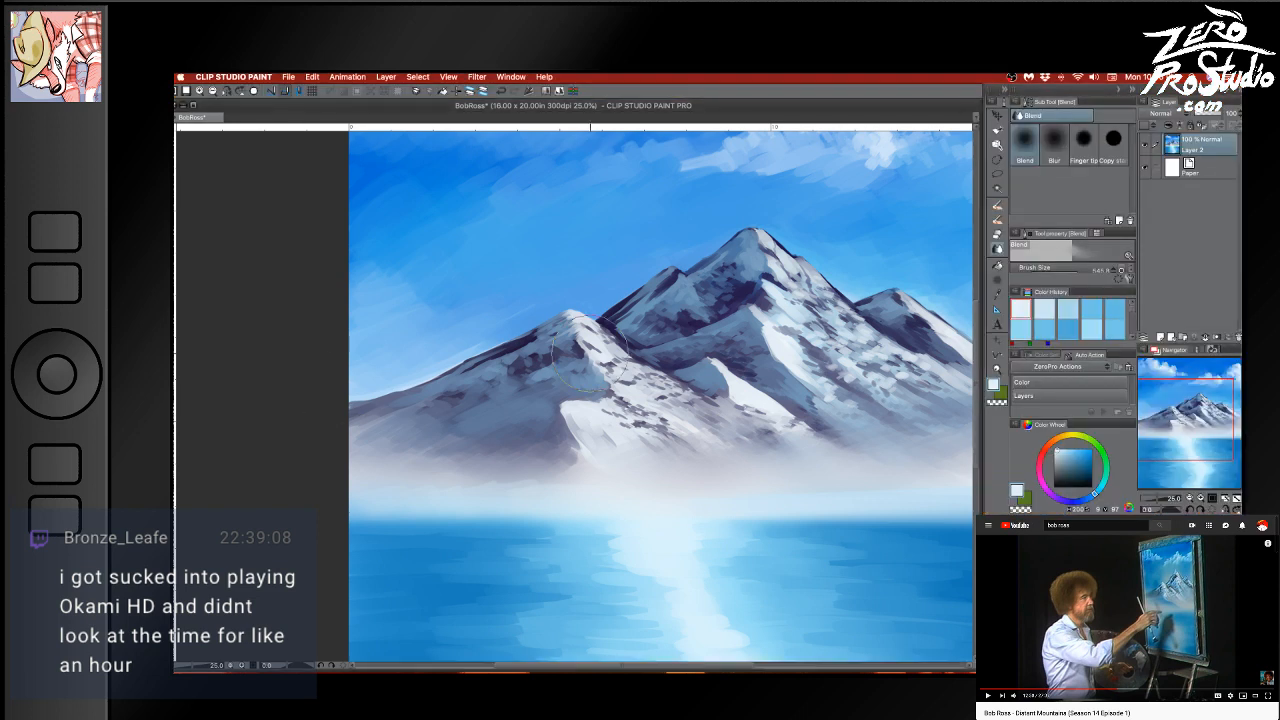
pyautogui.moveTo(746, 340)
pyautogui.mouseDown()
pyautogui.moveTo(664, 427)
pyautogui.moveTo(740, 497)
pyautogui.moveTo(756, 343)
pyautogui.mouseUp()
pyautogui.moveTo(788, 534)
pyautogui.mouseDown()
pyautogui.moveTo(796, 487)
pyautogui.moveTo(803, 503)
pyautogui.mouseUp()
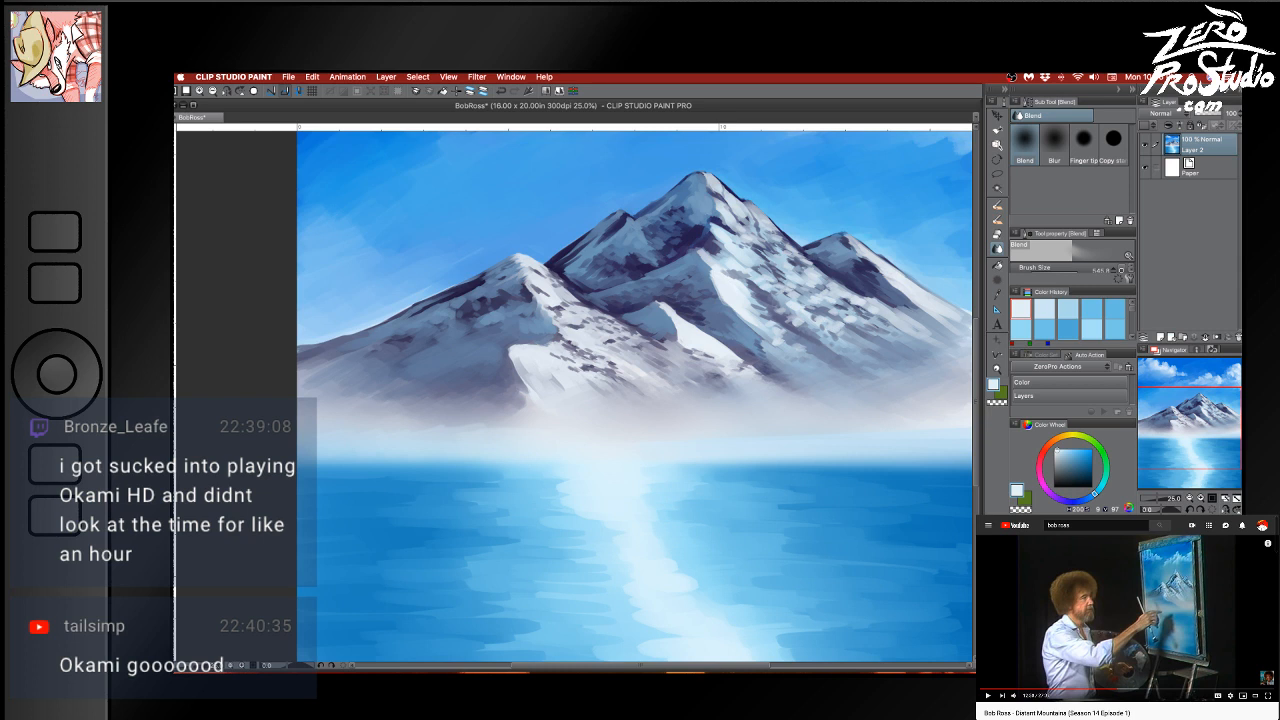
pyautogui.click(988, 695)
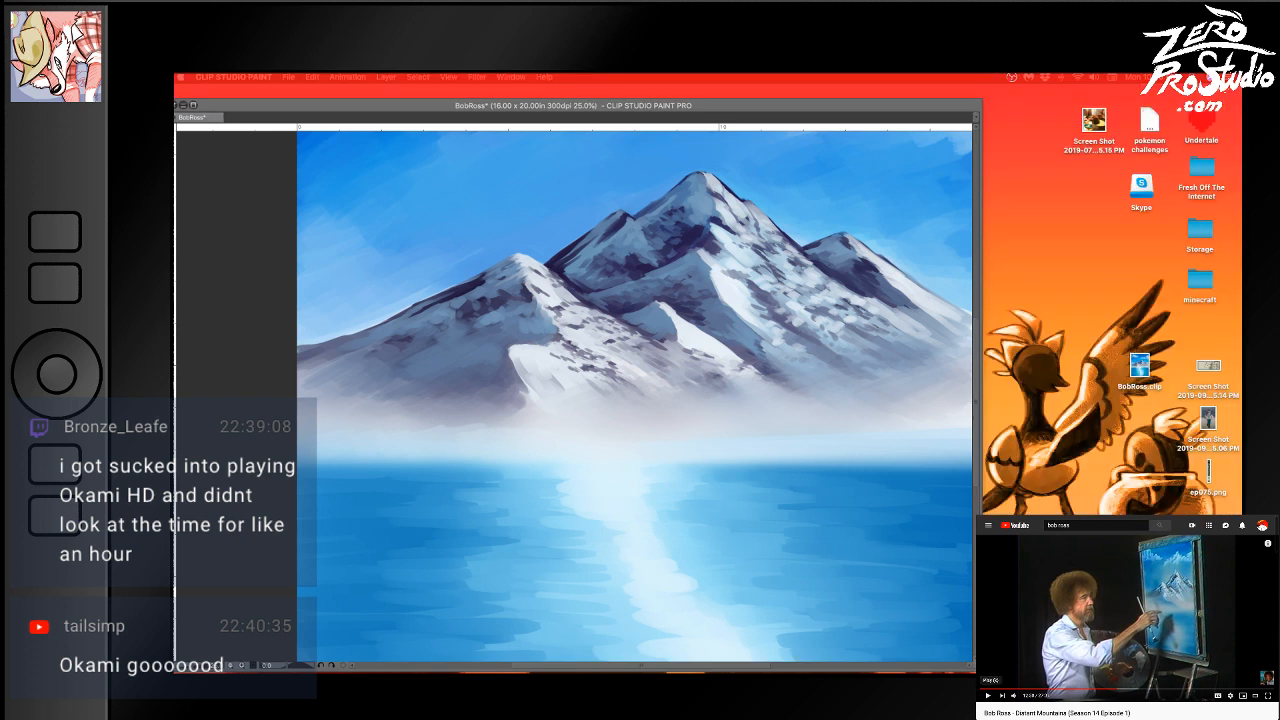
pyautogui.click(275, 516)
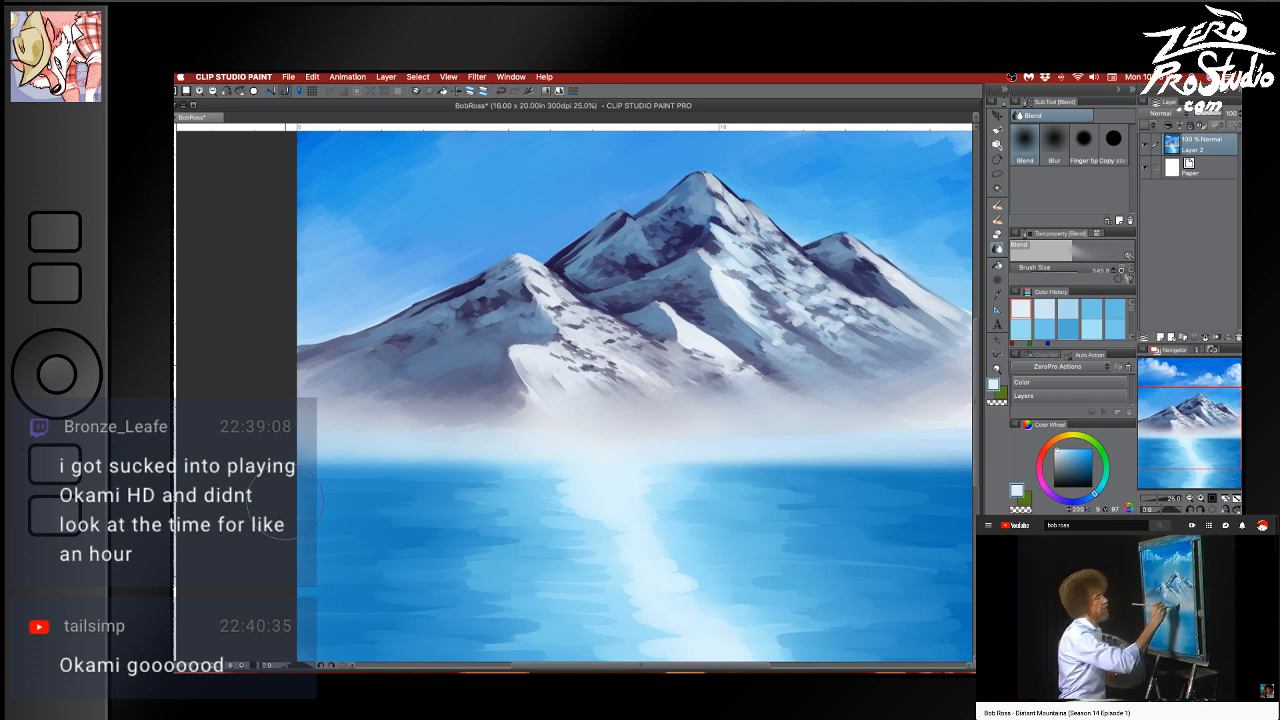
# Set the drawing colour to a very dark, saturated bluish green on the colour wheel
pyautogui.click(1103, 453)
pyautogui.click(1080, 469)
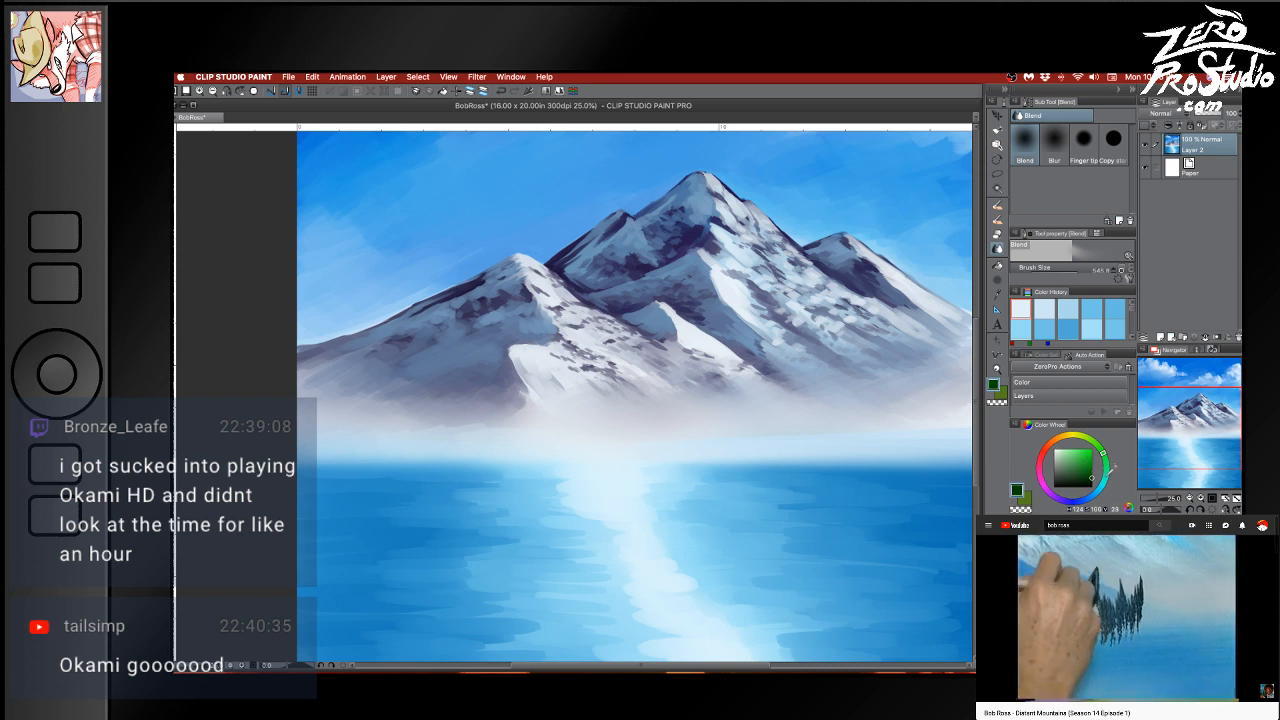
pyautogui.click(1091, 478)
pyautogui.click(1108, 470)
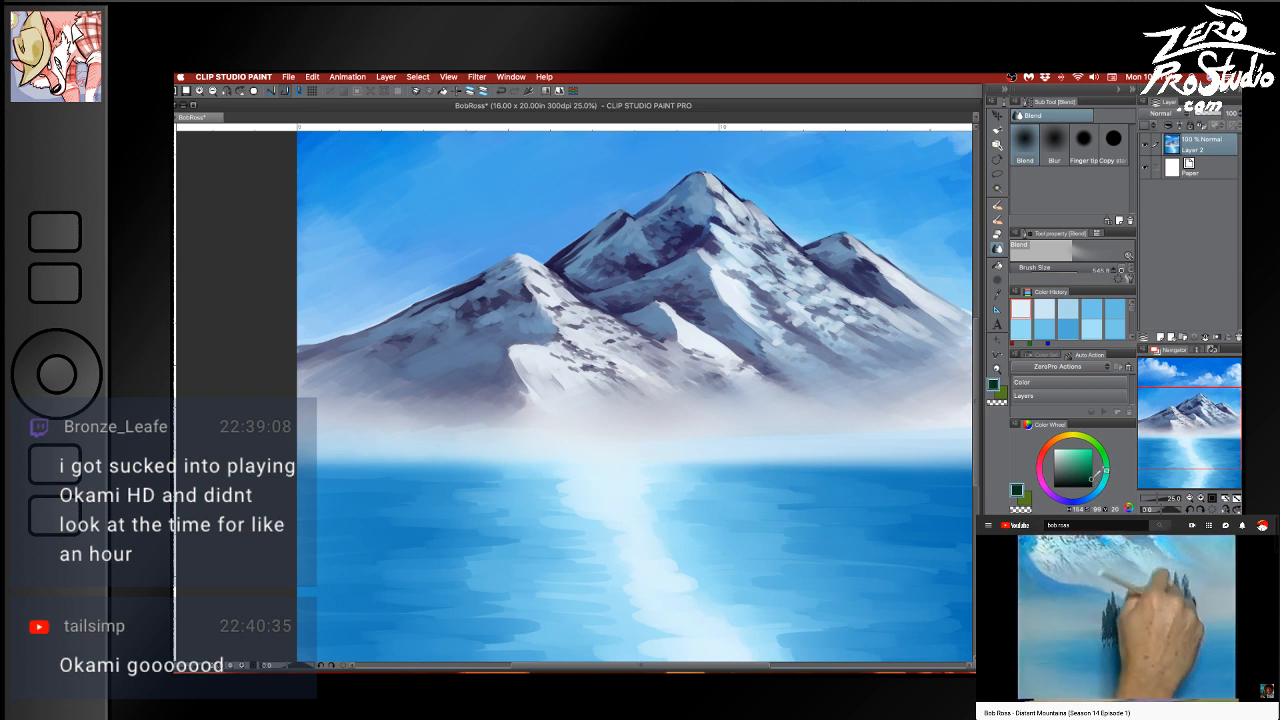
pyautogui.click(1094, 477)
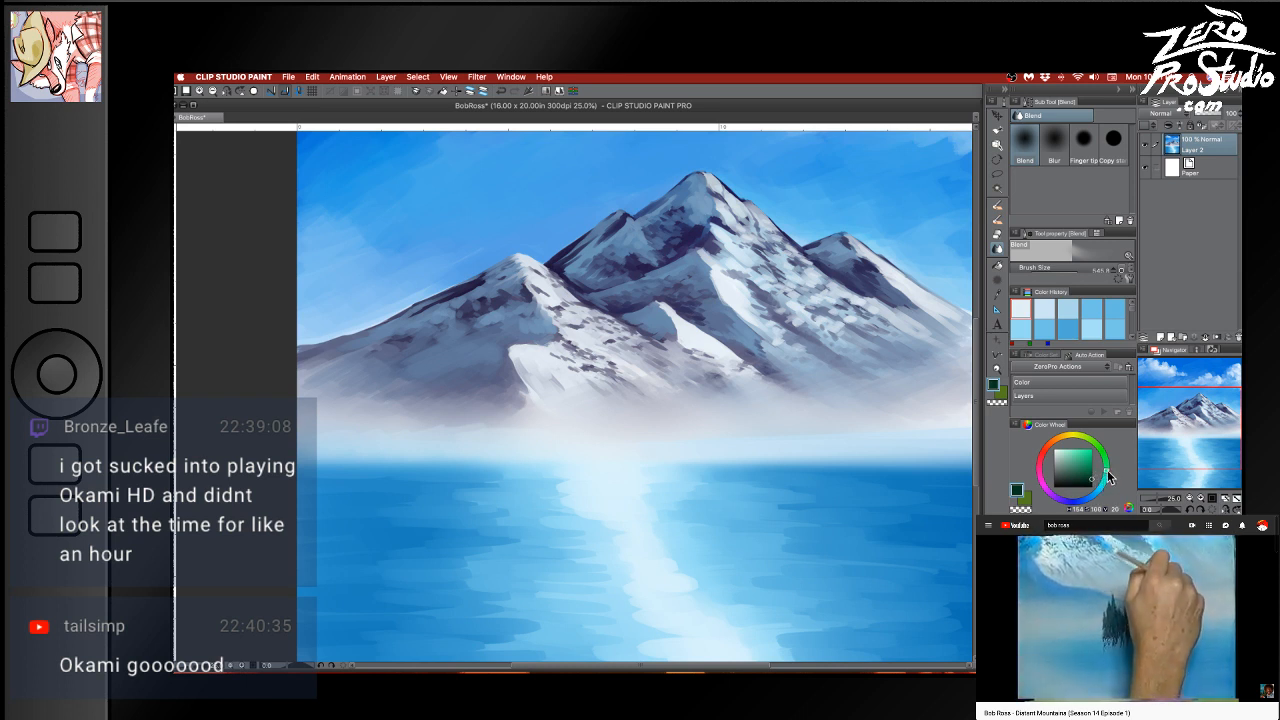
pyautogui.moveTo(1107, 472); pyautogui.dragTo(1106, 471)
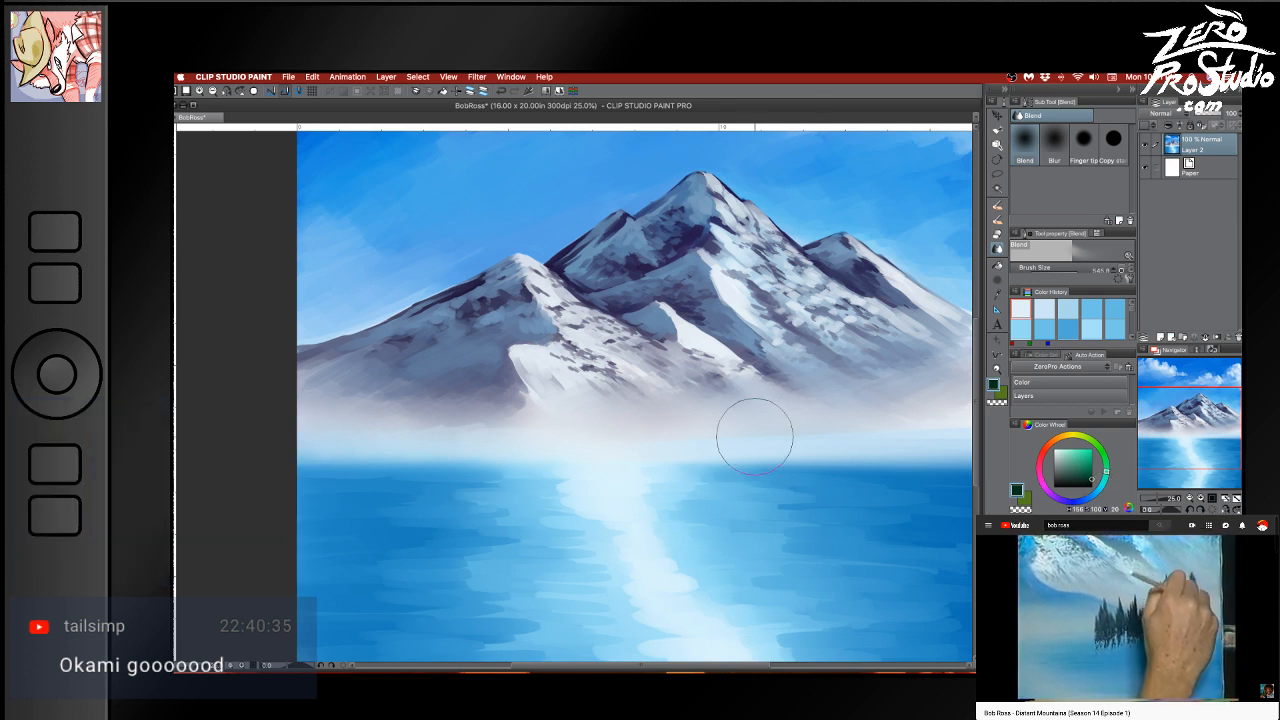
pyautogui.moveTo(732, 483); pyautogui.dragTo(734, 487)
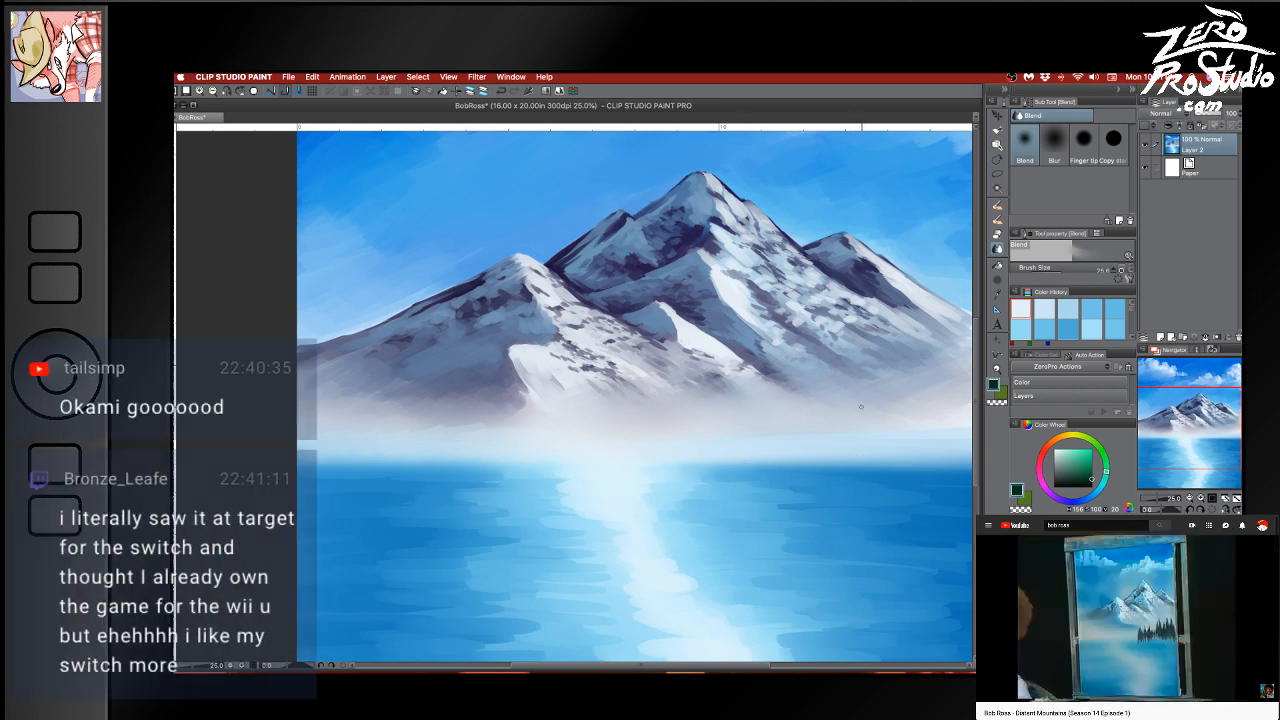
pyautogui.hotkey('ctrl', 'z')
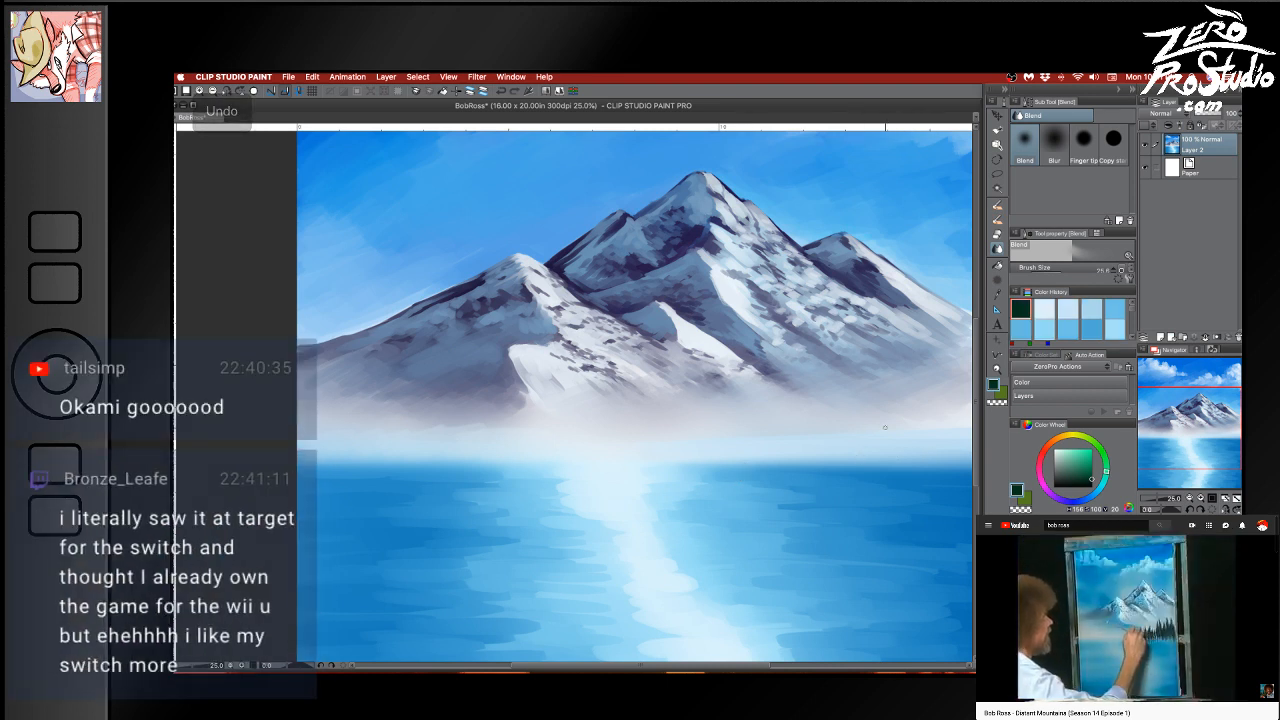
pyautogui.hotkey('ctrl', 'z')
pyautogui.moveTo(885, 427); pyautogui.dragTo(890, 418)
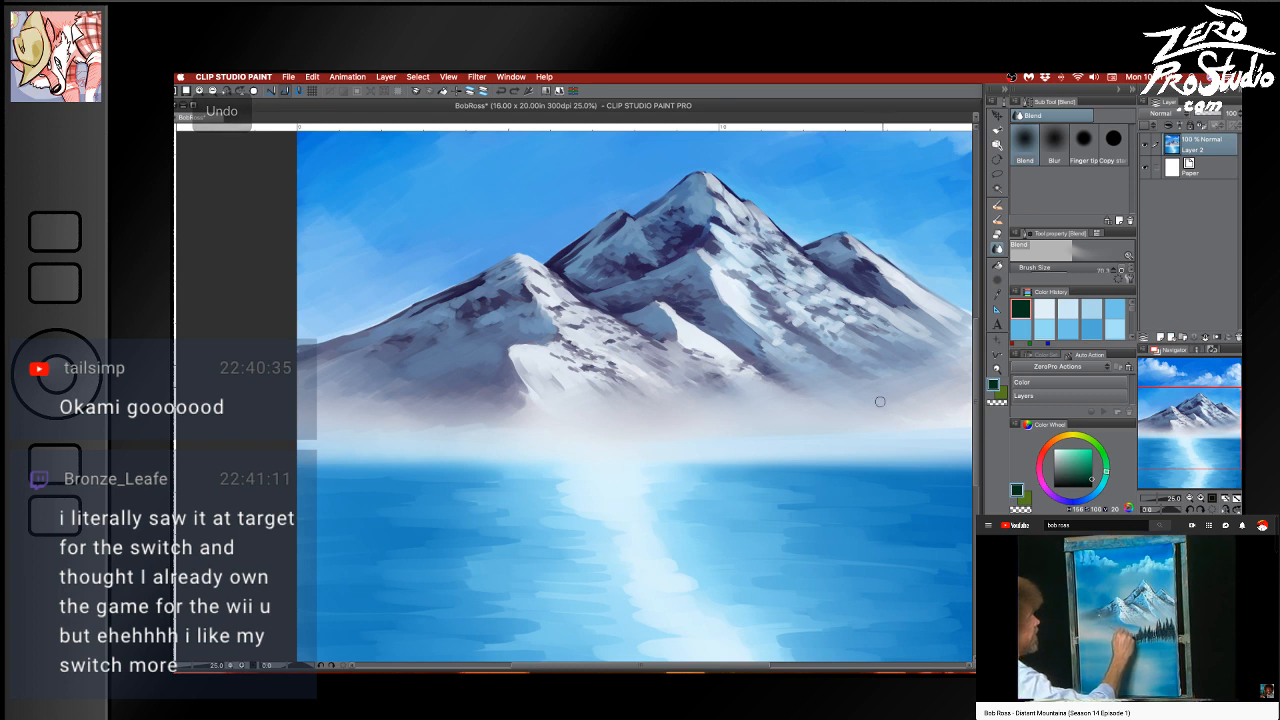
pyautogui.hotkey('ctrl', 'z')
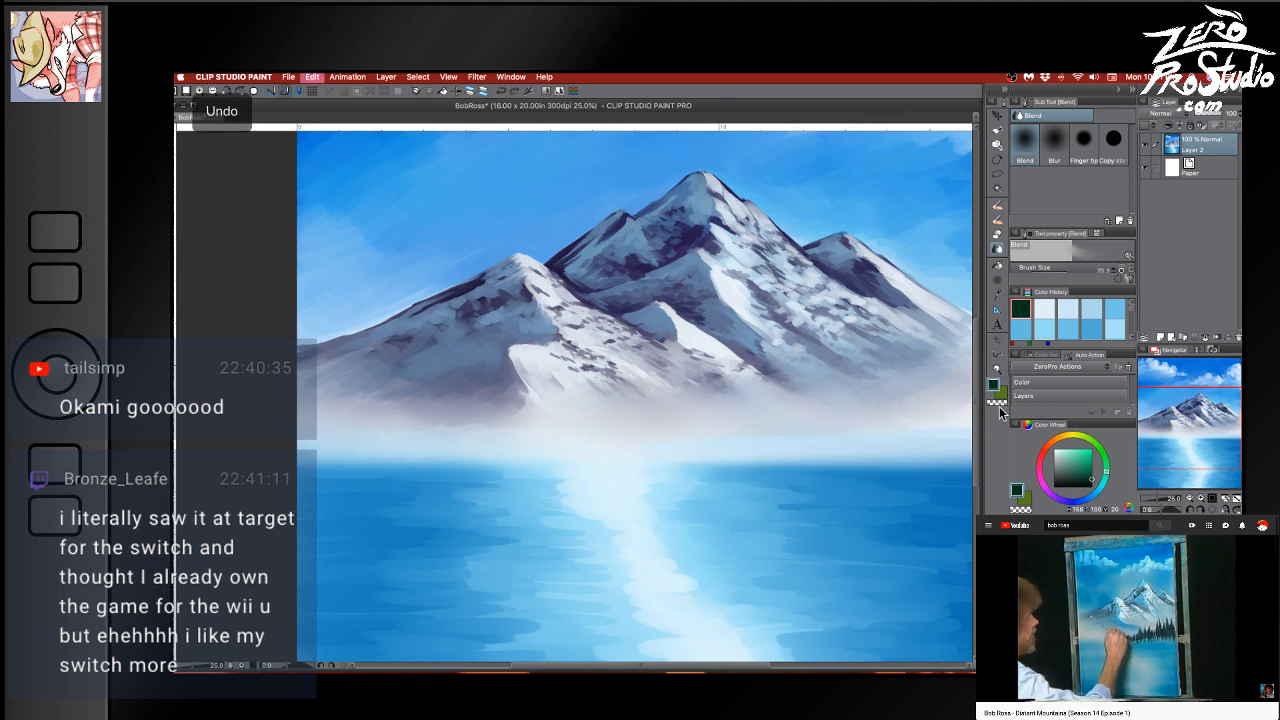
# Switch to Oil paint flat brush 2, try dark green test strokes in the sky, undo them and reduce the brush size
pyautogui.click(998, 208)
pyautogui.moveTo(860, 420)
pyautogui.mouseDown()
pyautogui.moveTo(871, 192)
pyautogui.moveTo(920, 192)
pyautogui.mouseUp()
pyautogui.hotkey('ctrl', 'z')
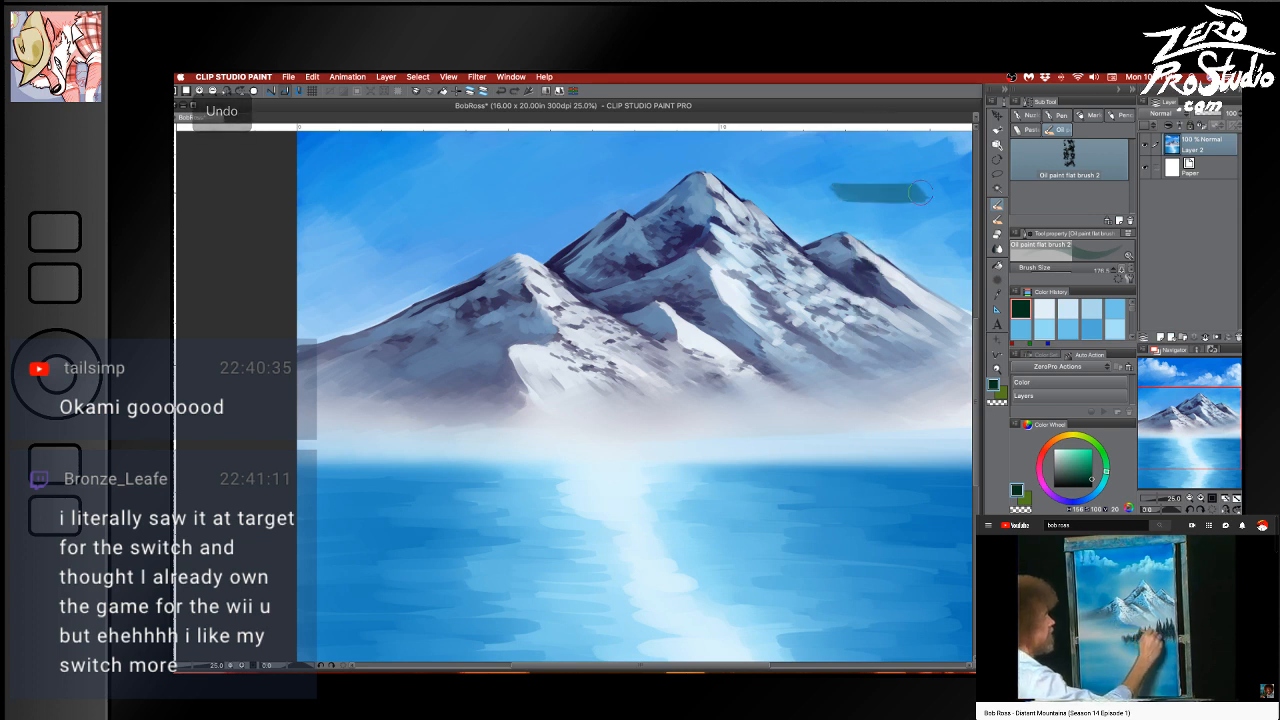
pyautogui.hotkey('ctrl', 'z')
pyautogui.moveTo(875, 280); pyautogui.dragTo(875, 185)
pyautogui.hotkey('ctrl', 'z')
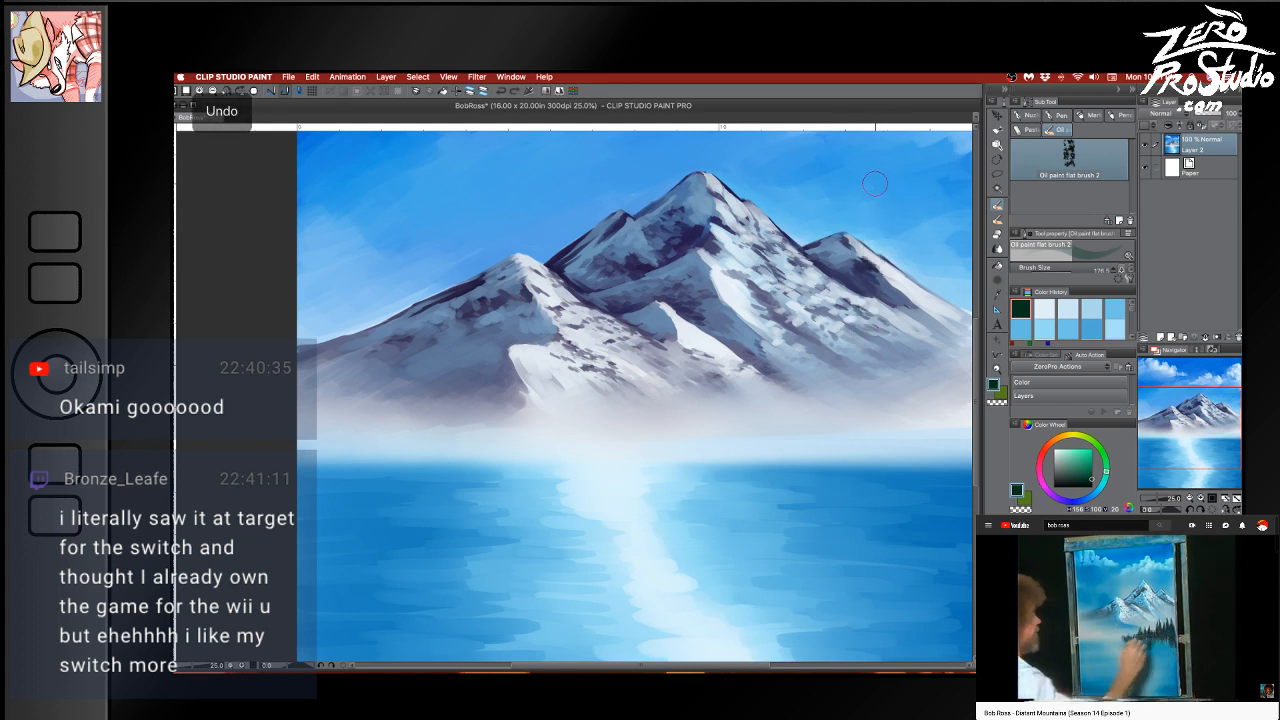
pyautogui.click(875, 184)
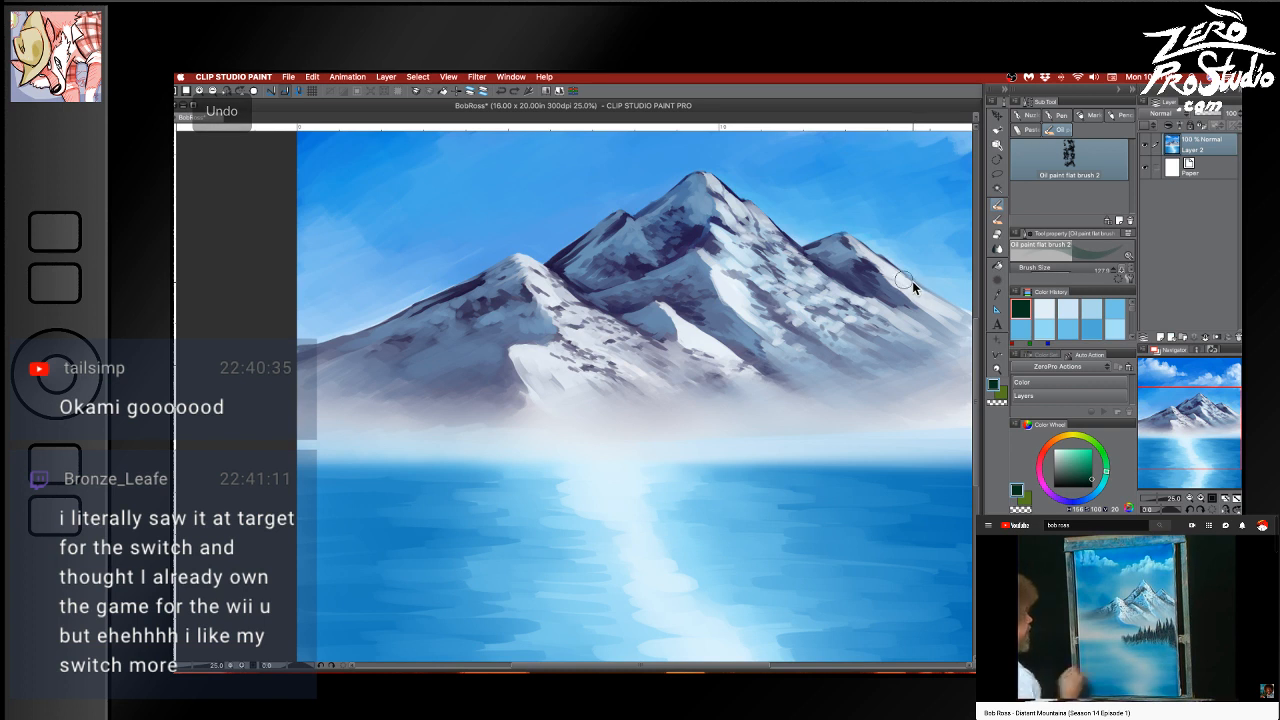
pyautogui.press('[')
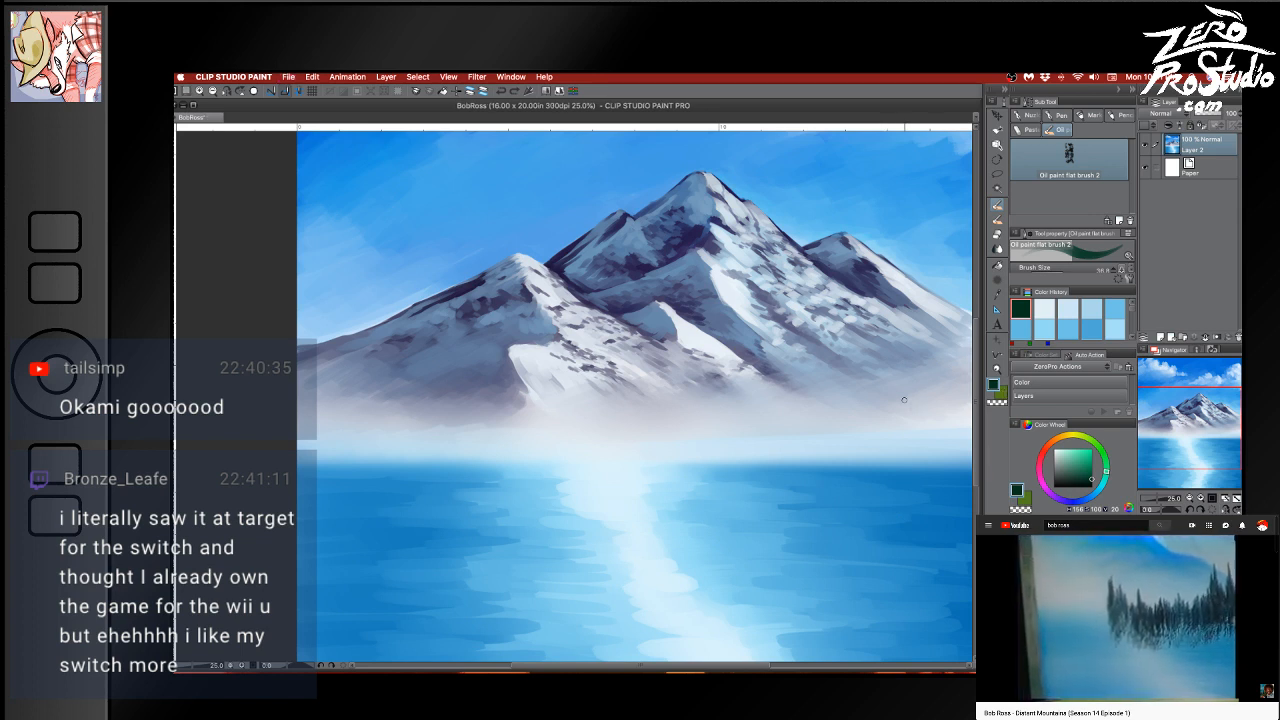
# Sample the grey-purple mountain shadow and paint a low ridge curving from the left peak's snow slope down into the mist
pyautogui.moveTo(930, 465); pyautogui.dragTo(847, 470)
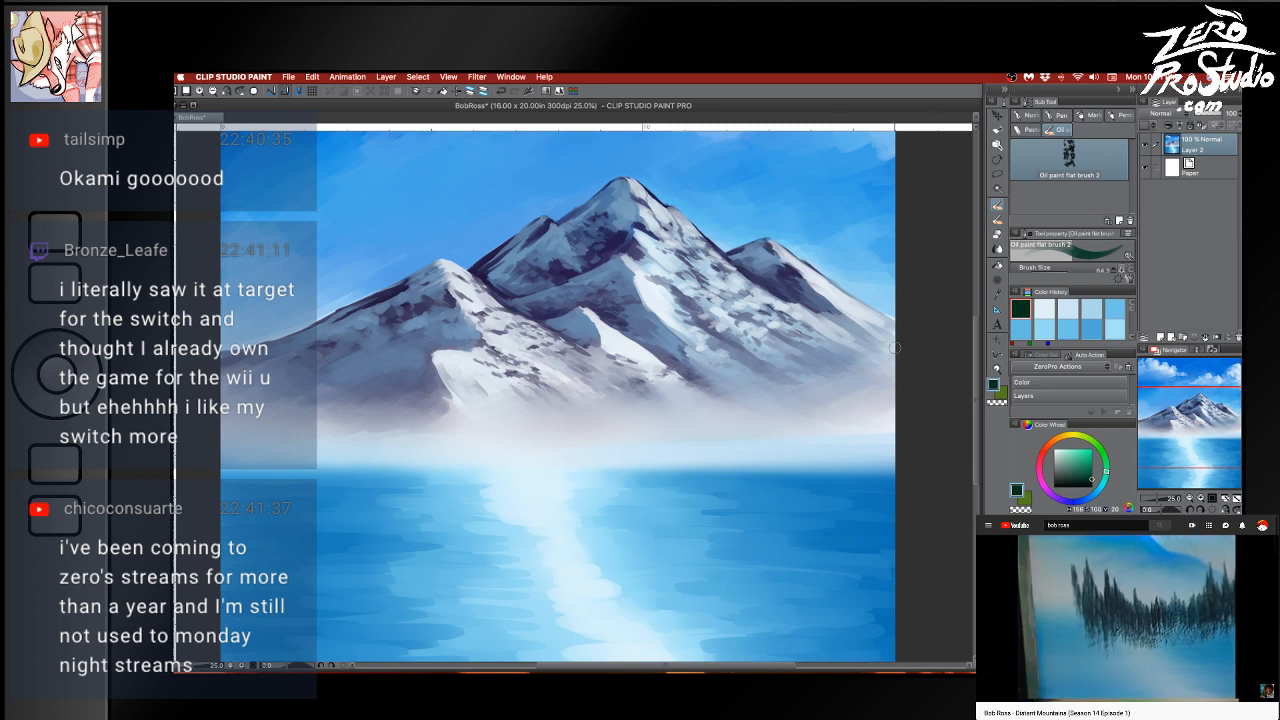
pyautogui.moveTo(848, 411); pyautogui.dragTo(853, 410)
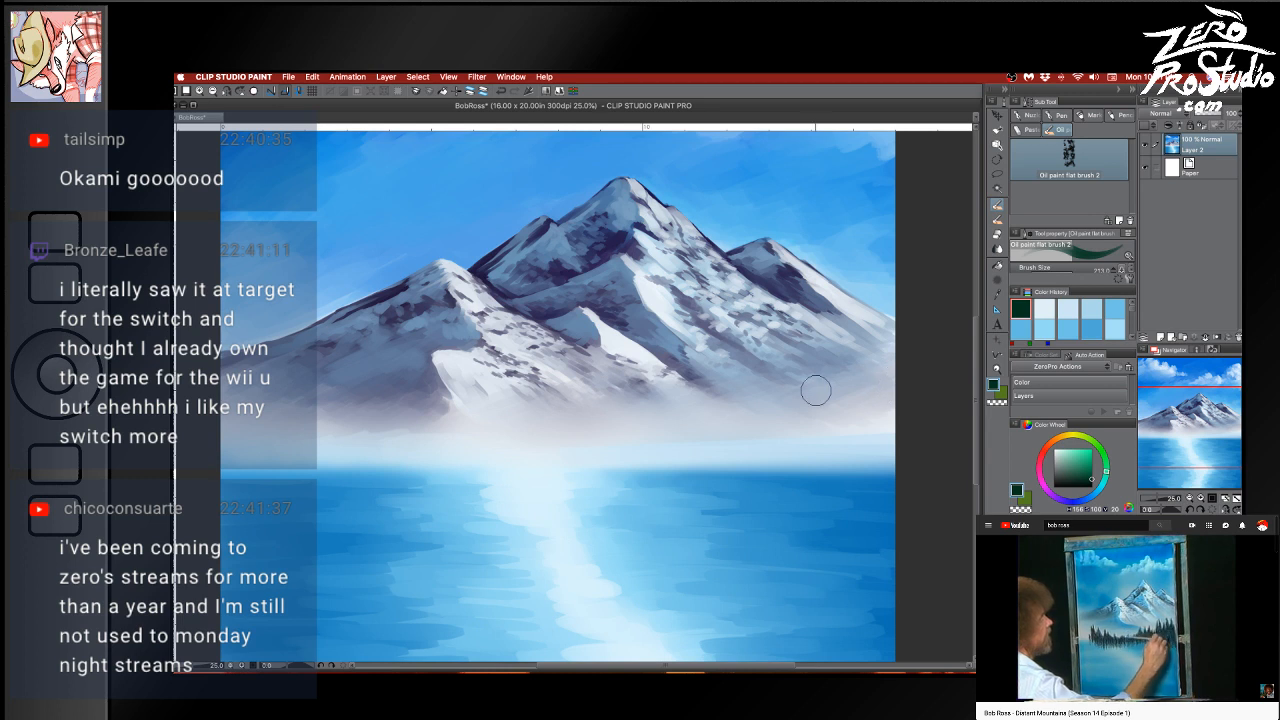
pyautogui.keyDown('alt'); pyautogui.click(440, 392); pyautogui.keyUp('alt')
pyautogui.moveTo(436, 392)
pyautogui.mouseDown()
pyautogui.moveTo(471, 418)
pyautogui.moveTo(442, 391)
pyautogui.moveTo(479, 428)
pyautogui.moveTo(426, 381)
pyautogui.moveTo(520, 434)
pyautogui.mouseUp()
pyautogui.press('super+z')
pyautogui.press('super+z')
pyautogui.press('super+z')
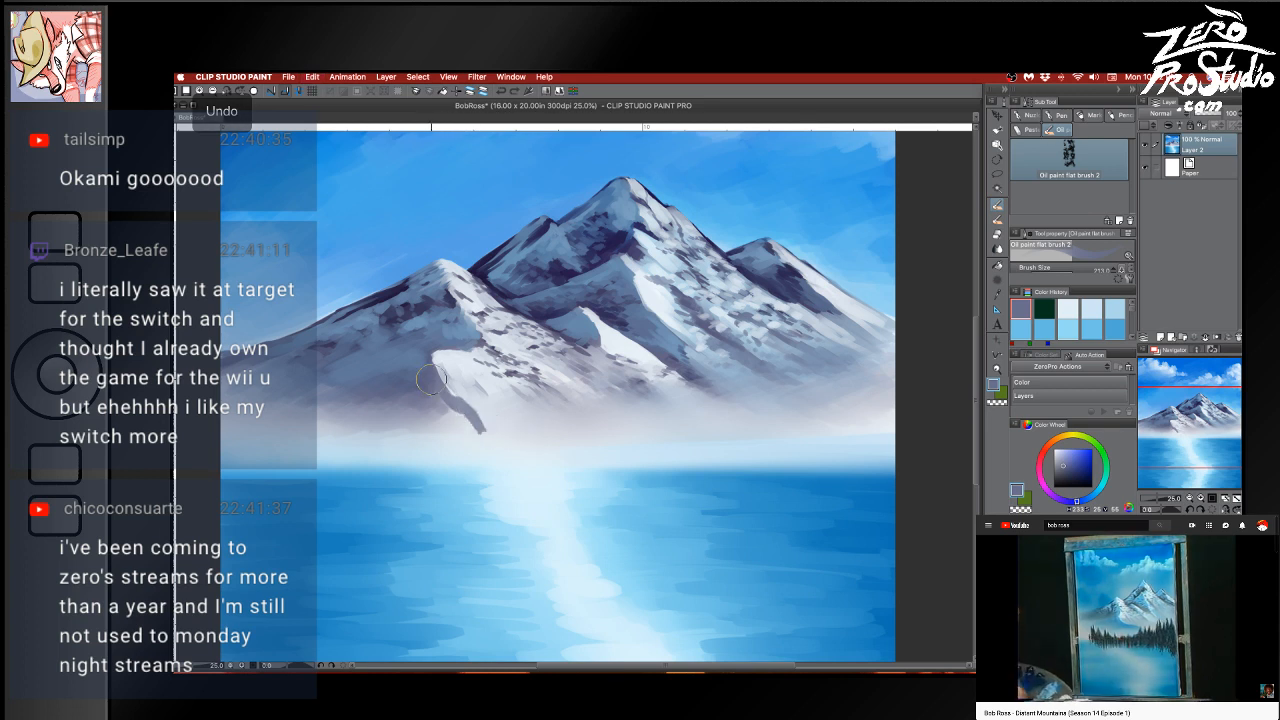
pyautogui.press('super+z')
pyautogui.moveTo(440, 392)
pyautogui.mouseDown()
pyautogui.moveTo(465, 412)
pyautogui.moveTo(508, 421)
pyautogui.moveTo(441, 385)
pyautogui.moveTo(514, 432)
pyautogui.mouseUp()
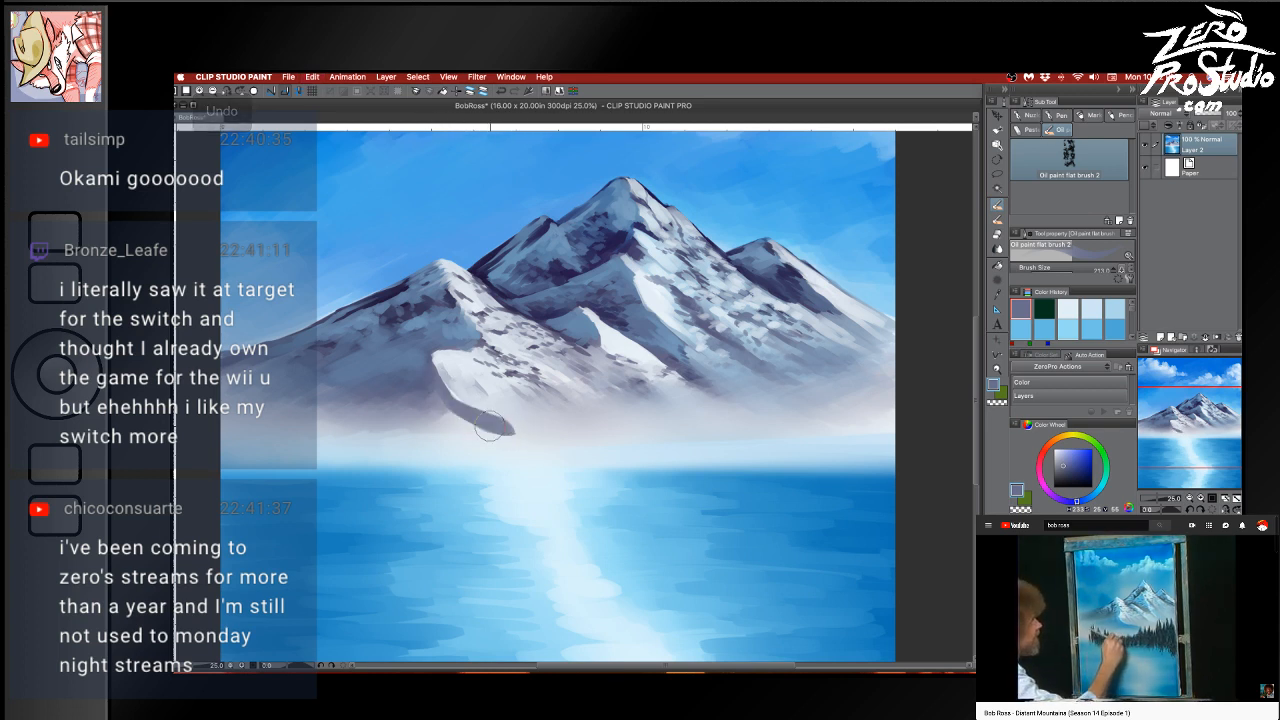
pyautogui.moveTo(430, 382)
pyautogui.mouseDown()
pyautogui.moveTo(497, 430)
pyautogui.moveTo(478, 423)
pyautogui.moveTo(541, 440)
pyautogui.moveTo(476, 427)
pyautogui.moveTo(585, 452)
pyautogui.mouseUp()
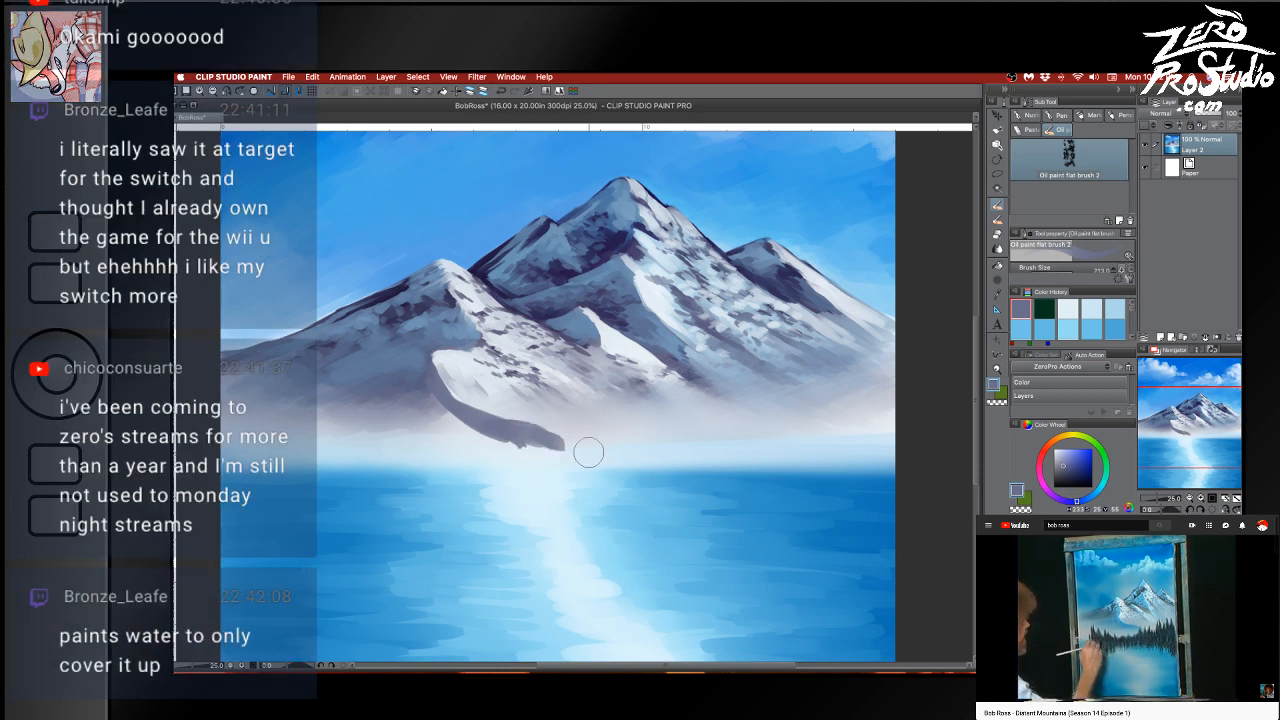
# Sample purple-greys from the new ridge and extend its underside with short strokes towards the waterline
pyautogui.press('alt')
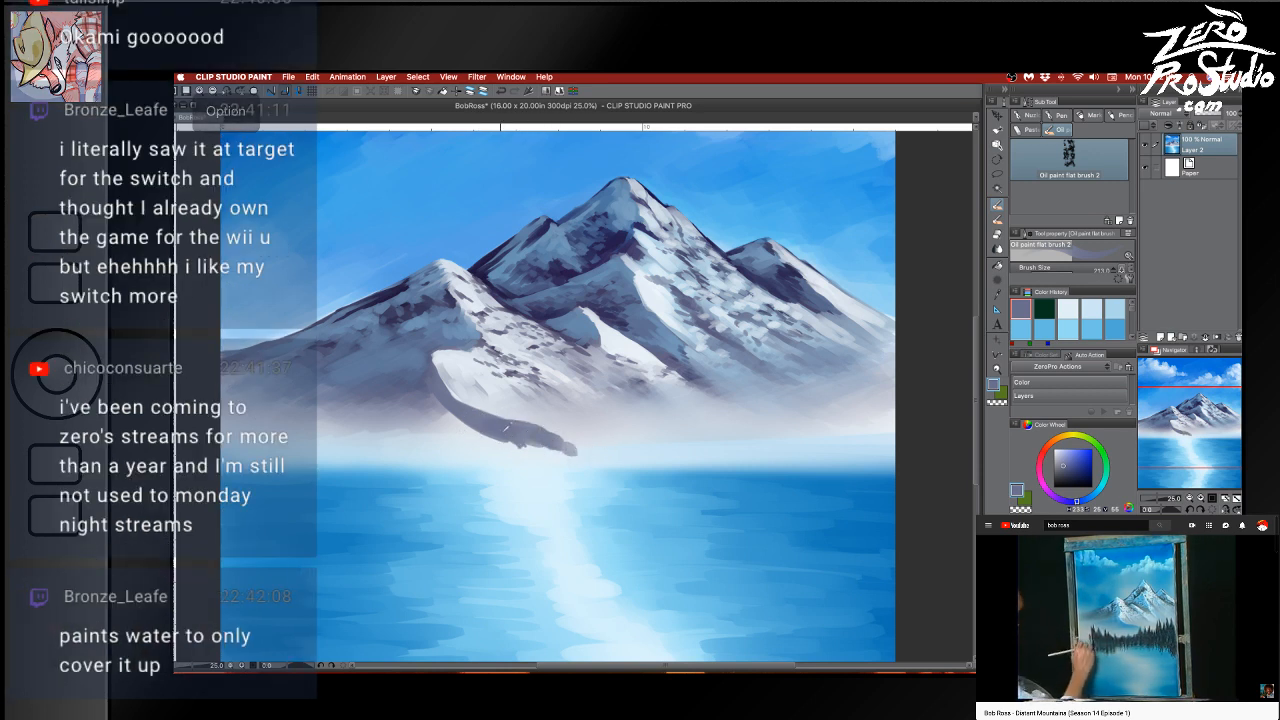
pyautogui.keyDown('alt'); pyautogui.click(504, 416); pyautogui.keyUp('alt')
pyautogui.moveTo(470, 418)
pyautogui.mouseDown()
pyautogui.moveTo(426, 402)
pyautogui.moveTo(403, 426)
pyautogui.moveTo(470, 411)
pyautogui.moveTo(462, 434)
pyautogui.moveTo(494, 432)
pyautogui.moveTo(502, 452)
pyautogui.moveTo(572, 452)
pyautogui.mouseUp()
pyautogui.keyDown('alt'); pyautogui.click(421, 416); pyautogui.keyUp('alt')
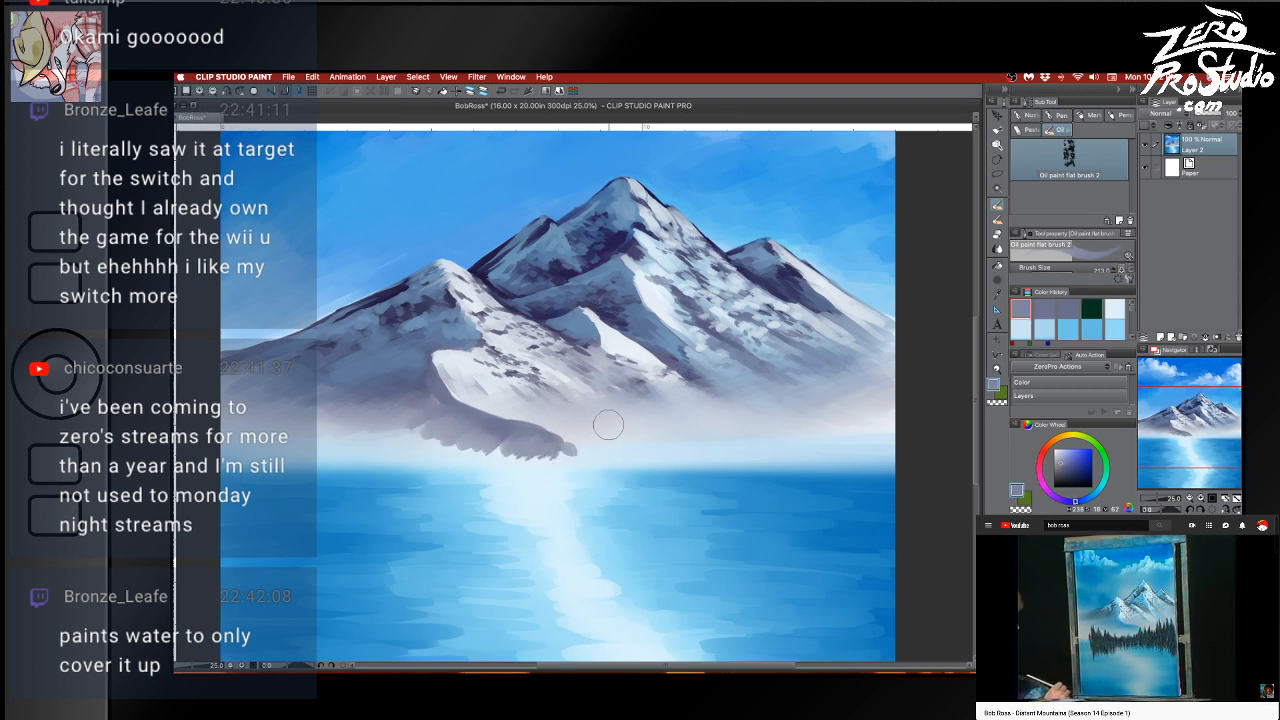
# Sample purple-greys and misty tones around the low ridge and spread its shadowed underside further left into the mist
pyautogui.keyDown('alt'); pyautogui.click(503, 449); pyautogui.keyUp('alt')
pyautogui.keyDown('alt'); pyautogui.click(417, 437); pyautogui.keyUp('alt')
pyautogui.moveTo(418, 436)
pyautogui.mouseDown()
pyautogui.moveTo(495, 435)
pyautogui.moveTo(506, 459)
pyautogui.moveTo(565, 455)
pyautogui.moveTo(573, 440)
pyautogui.moveTo(536, 441)
pyautogui.moveTo(543, 432)
pyautogui.moveTo(537, 444)
pyautogui.moveTo(570, 449)
pyautogui.moveTo(484, 447)
pyautogui.mouseUp()
pyautogui.keyDown('alt'); pyautogui.click(530, 446); pyautogui.keyUp('alt')
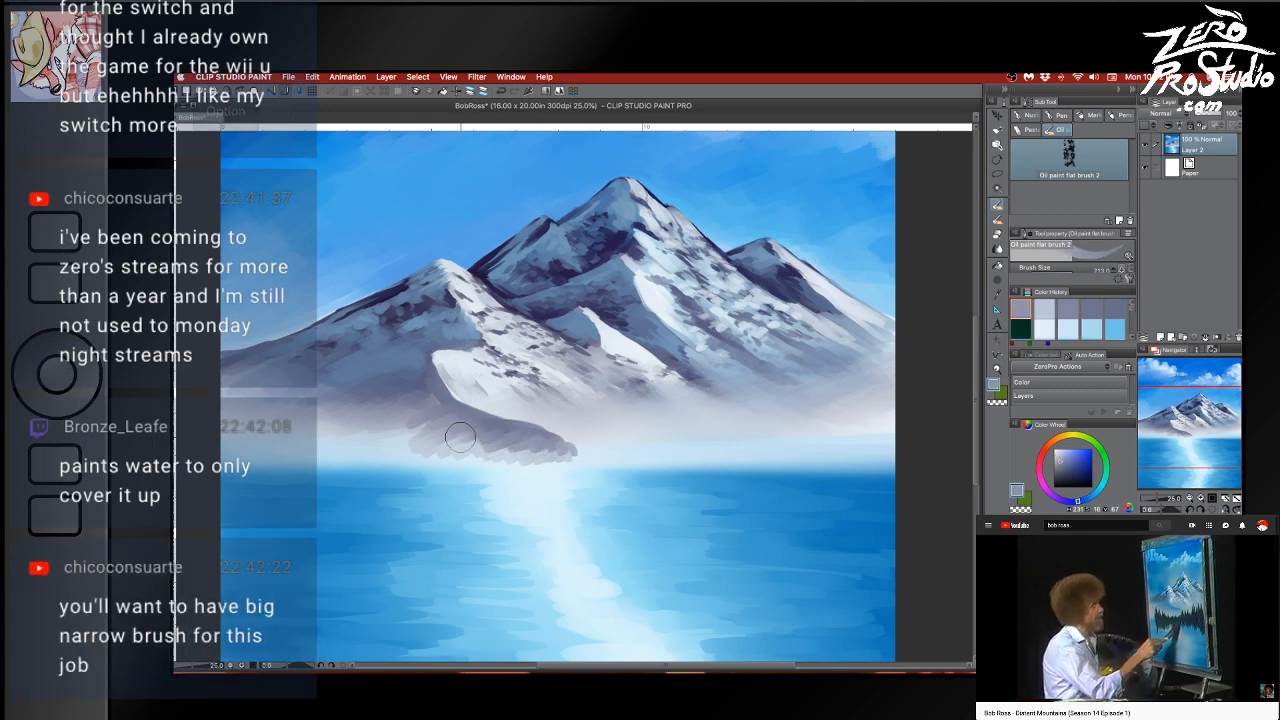
pyautogui.keyDown('alt'); pyautogui.click(432, 394); pyautogui.keyUp('alt')
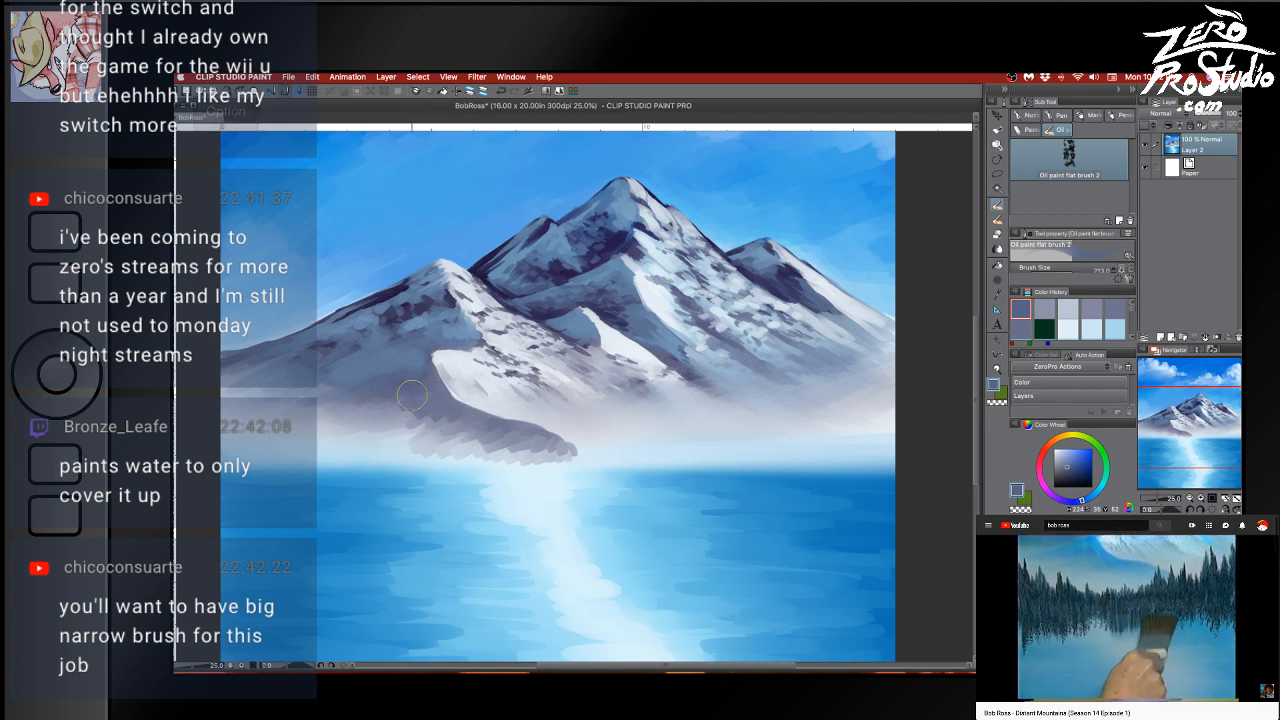
pyautogui.keyDown('alt'); pyautogui.click(424, 422); pyautogui.keyUp('alt')
pyautogui.moveTo(410, 421)
pyautogui.mouseDown()
pyautogui.moveTo(363, 432)
pyautogui.moveTo(453, 417)
pyautogui.mouseUp()
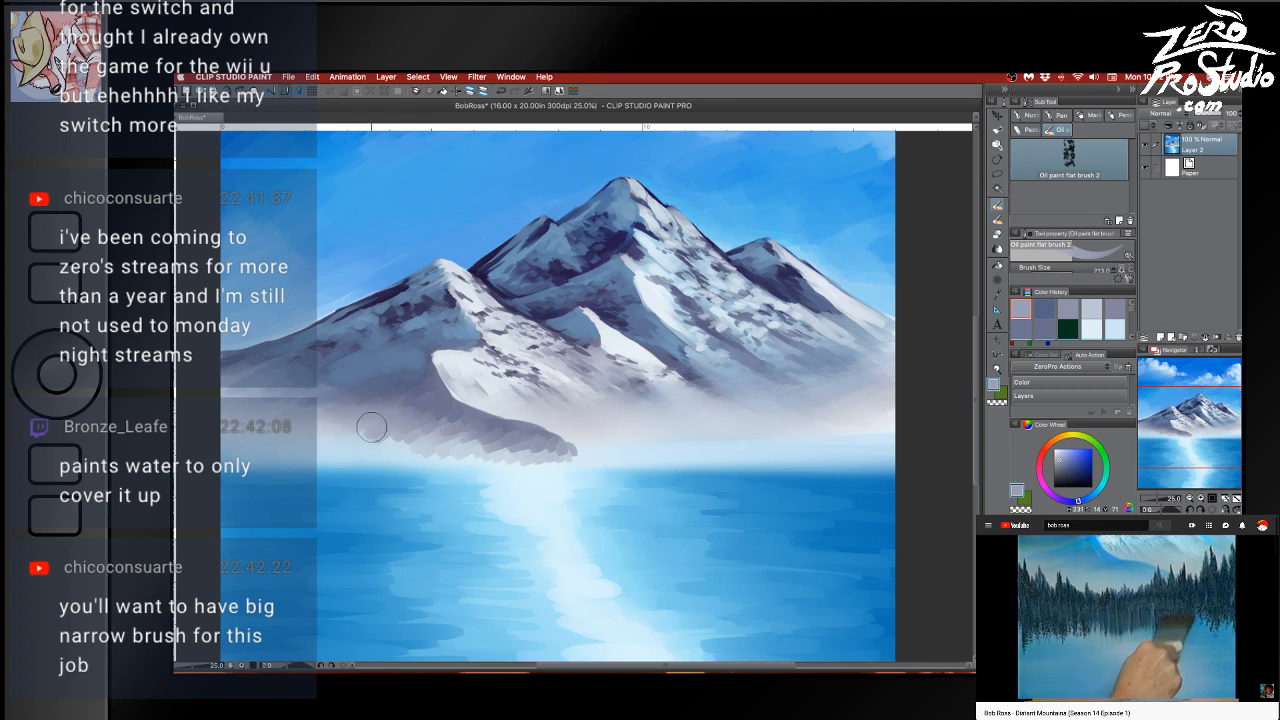
pyautogui.keyDown('alt'); pyautogui.click(475, 449); pyautogui.keyUp('alt')
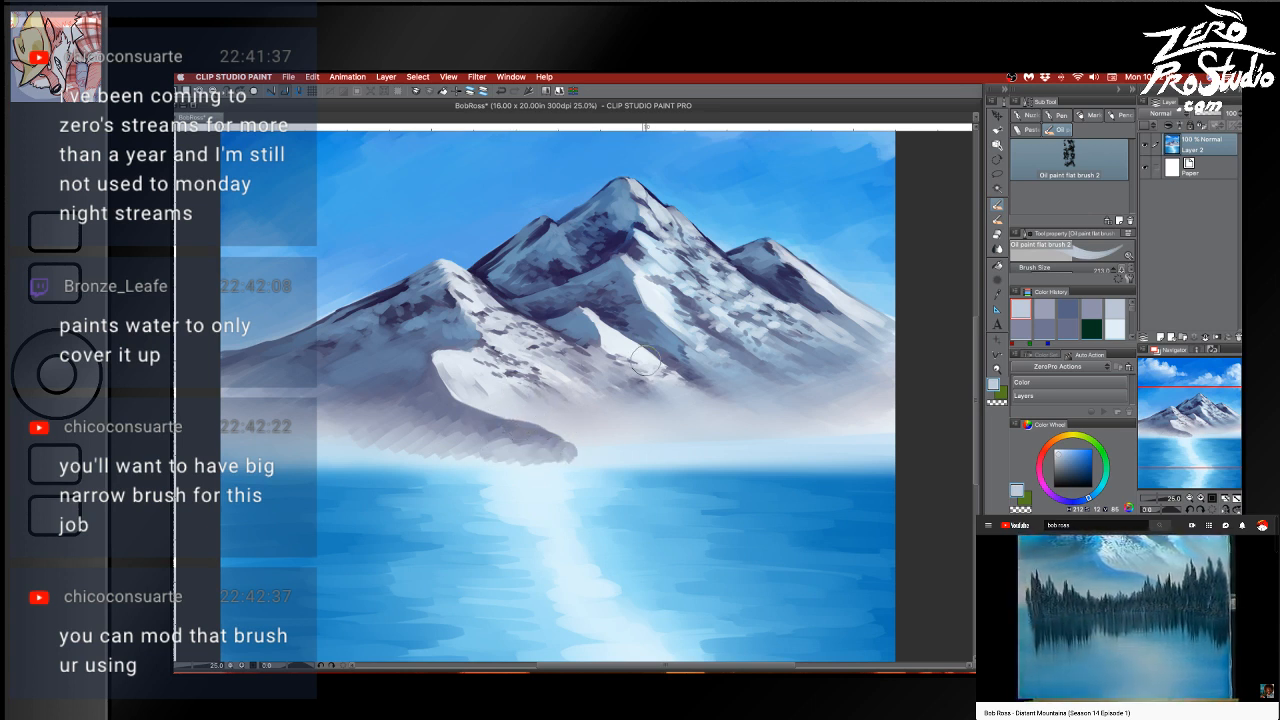
pyautogui.press('alt')
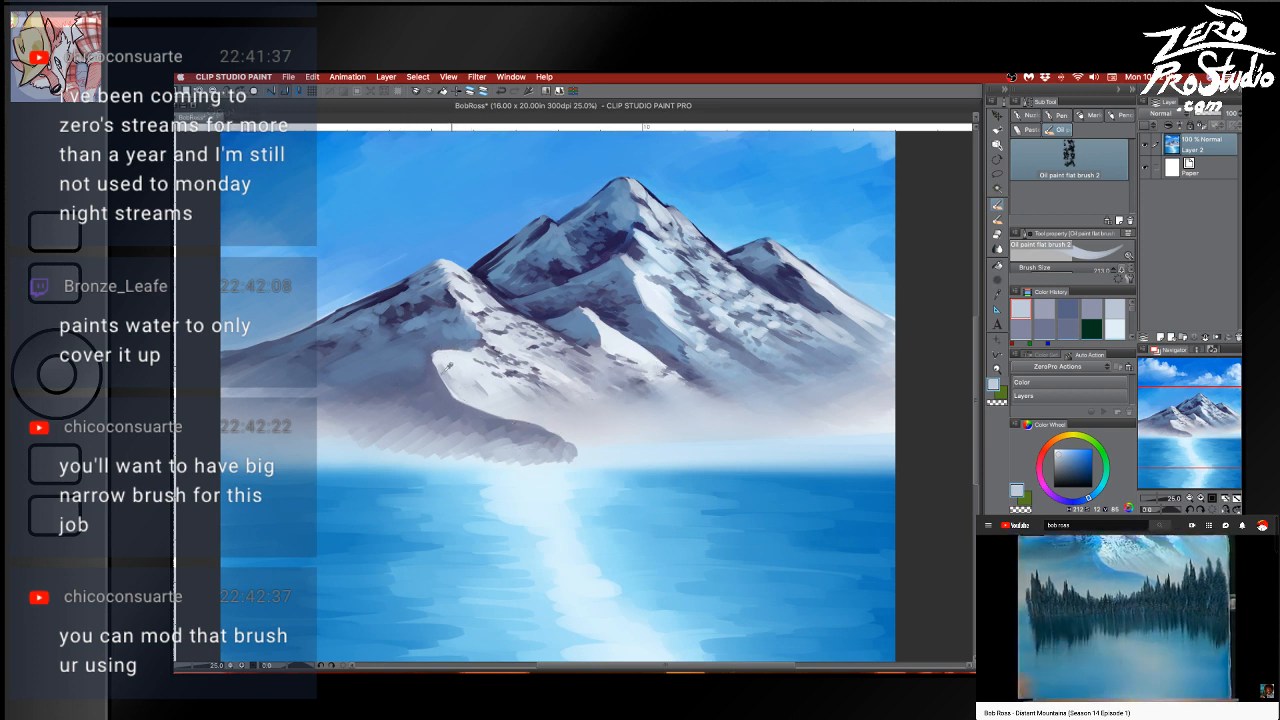
pyautogui.keyDown('alt'); pyautogui.click(316, 422); pyautogui.keyUp('alt')
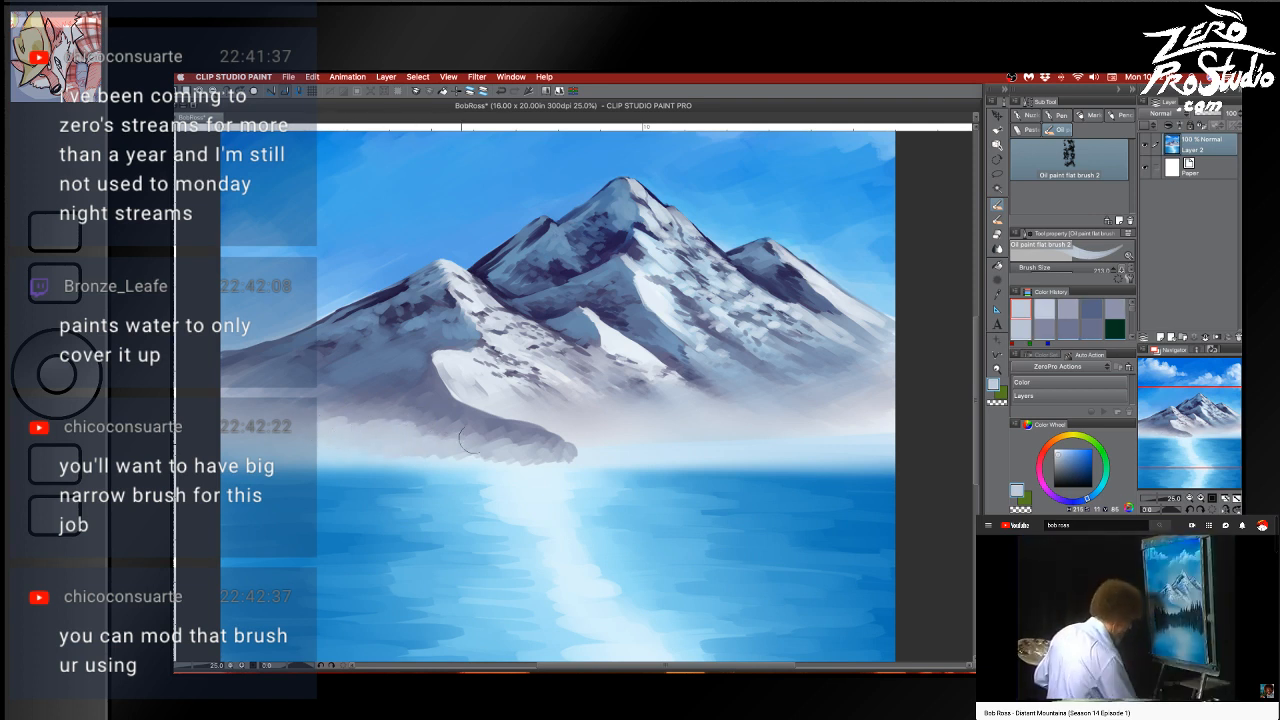
pyautogui.press('super+z')
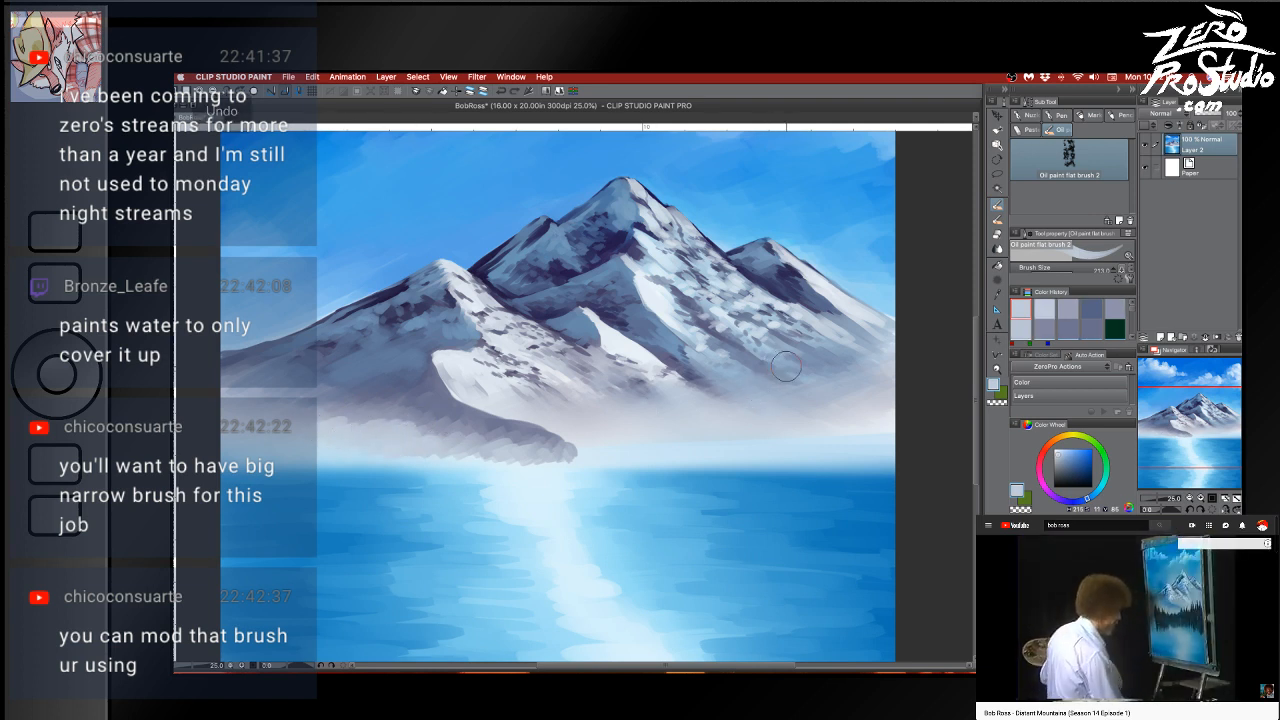
# Sample the sky blue and repaint the low ridge beneath the left peak's snow slope with blue shadow strokes
pyautogui.keyDown('alt'); pyautogui.click(420, 245); pyautogui.keyUp('alt')
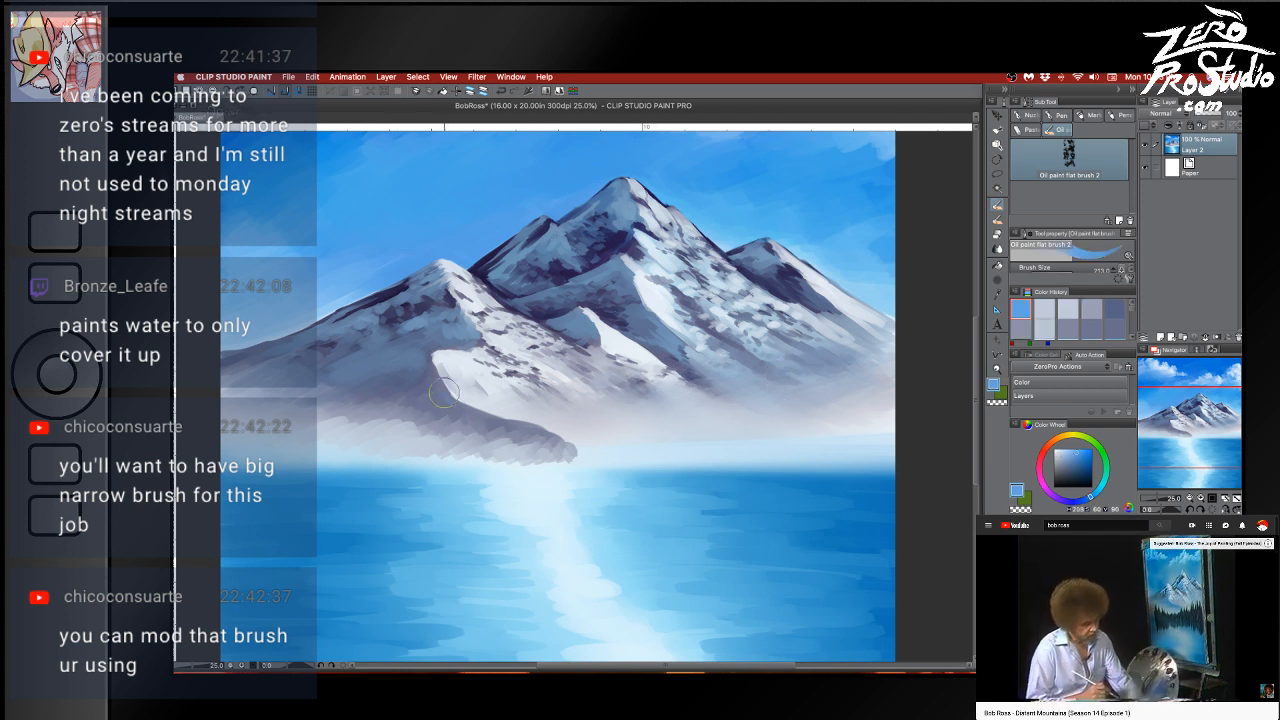
pyautogui.press('super+z')
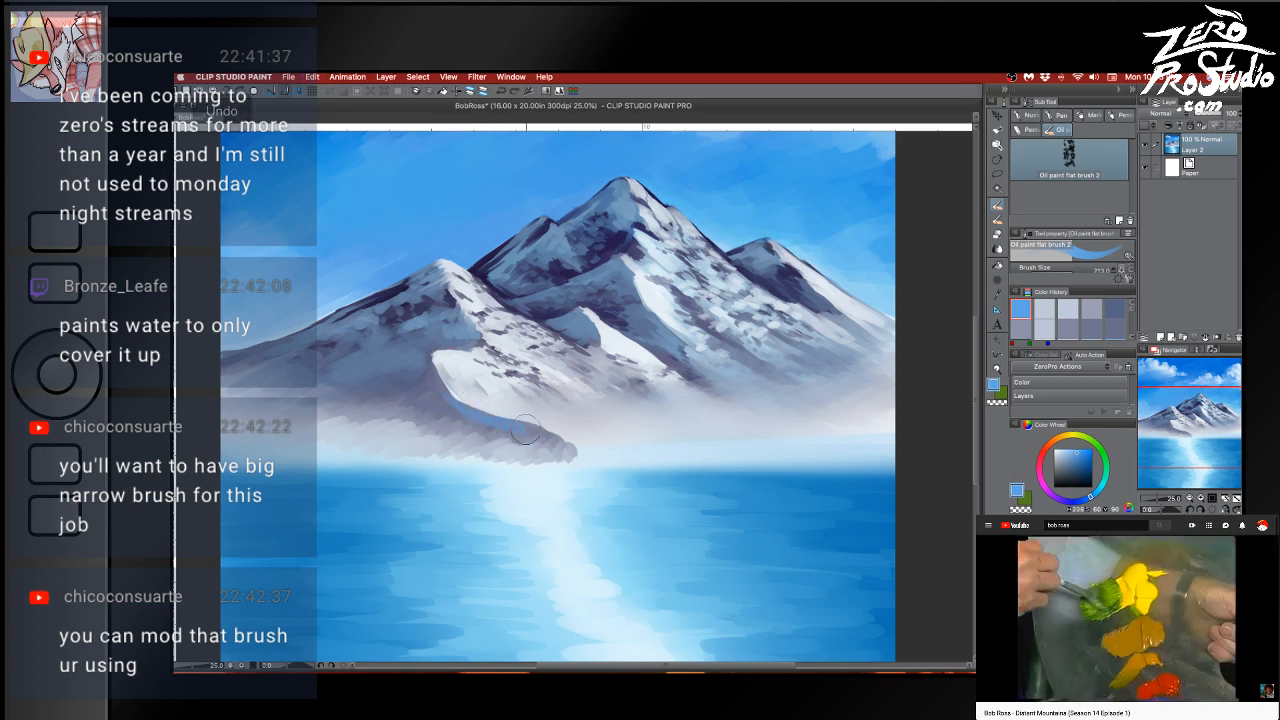
pyautogui.moveTo(525, 430)
pyautogui.mouseDown()
pyautogui.moveTo(560, 450)
pyautogui.moveTo(536, 431)
pyautogui.moveTo(560, 450)
pyautogui.moveTo(497, 442)
pyautogui.moveTo(476, 422)
pyautogui.moveTo(487, 409)
pyautogui.moveTo(449, 438)
pyautogui.moveTo(402, 438)
pyautogui.moveTo(425, 408)
pyautogui.mouseUp()
pyautogui.keyDown('alt'); pyautogui.click(486, 429); pyautogui.keyUp('alt')
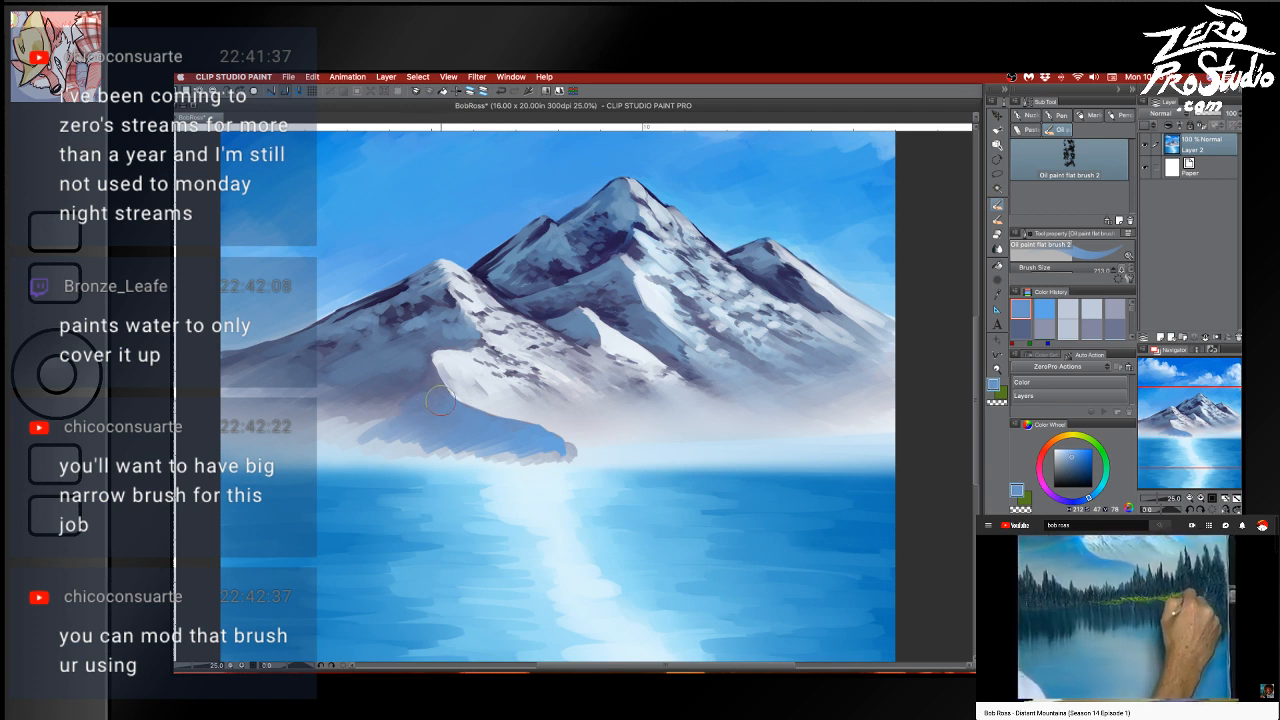
pyautogui.moveTo(398, 407); pyautogui.dragTo(346, 436)
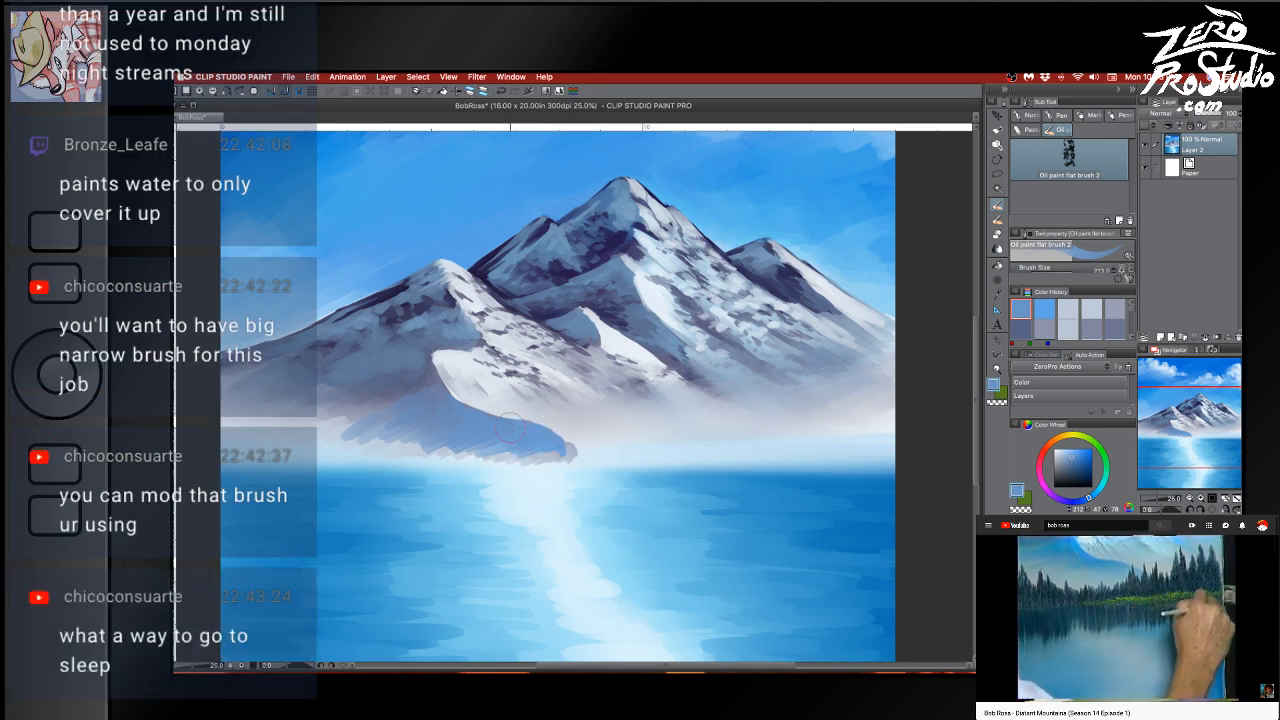
pyautogui.hotkey('ctrl', 'z')
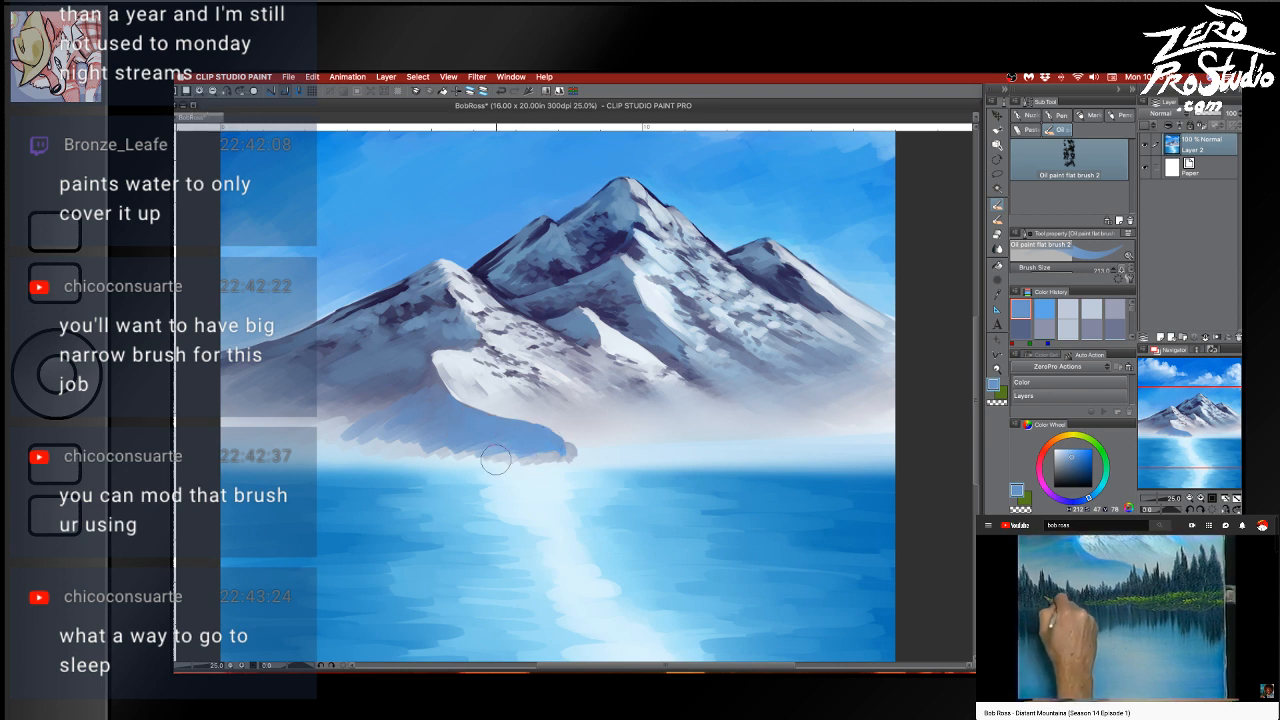
pyautogui.moveTo(500, 457); pyautogui.dragTo(573, 449)
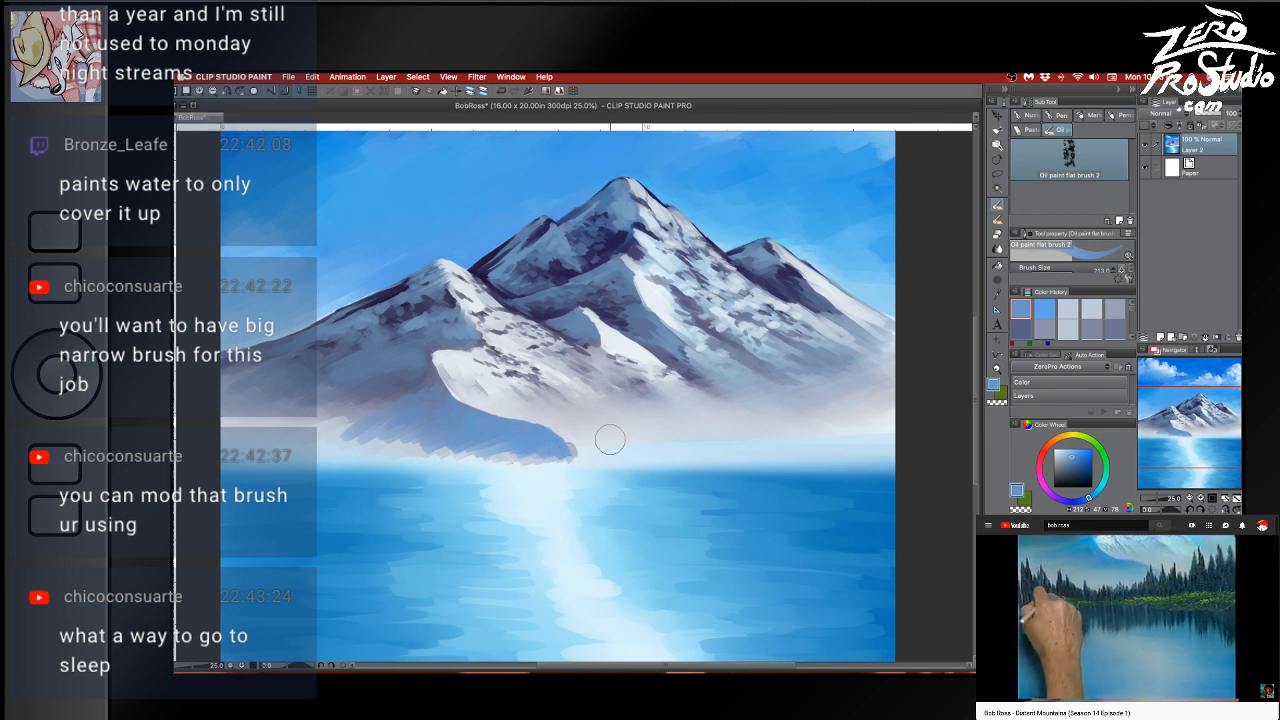
# Sample softer blues and greys to extend the blue ridge leftwards and blend its upper edge into the mountain shadow
pyautogui.press('alt')
pyautogui.keyDown('alt'); pyautogui.click(495, 440); pyautogui.keyUp('alt')
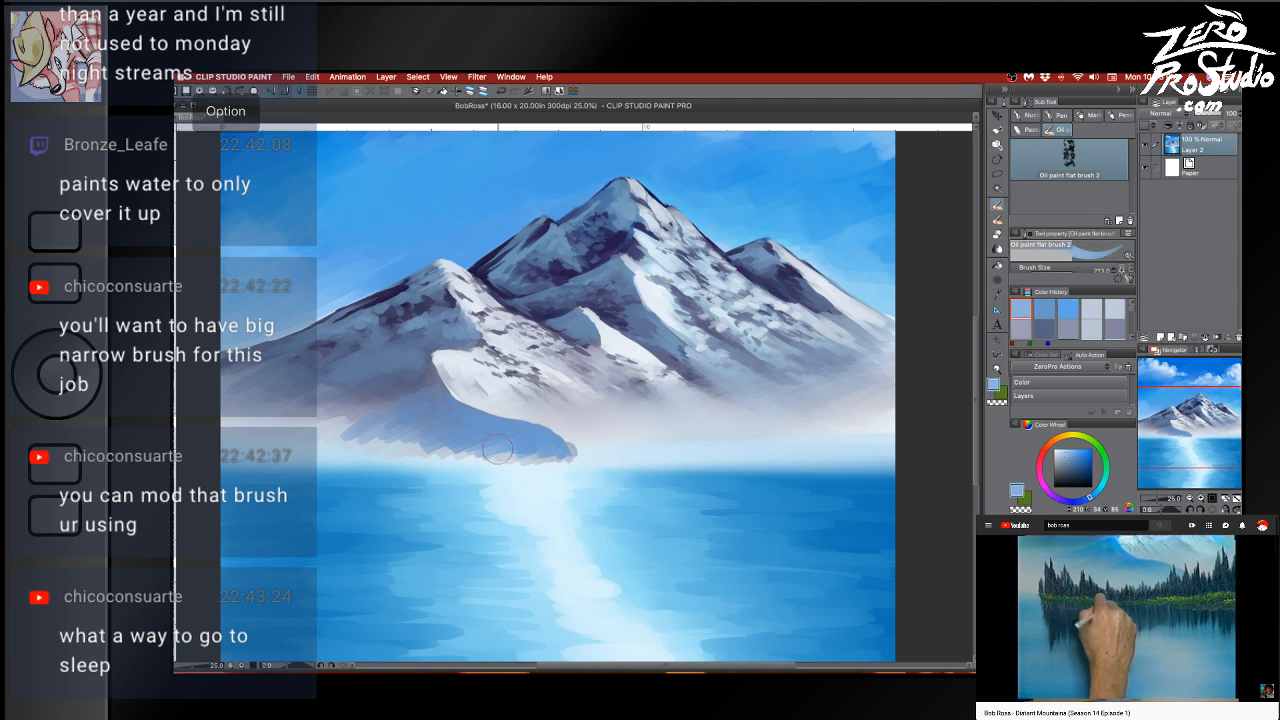
pyautogui.keyDown('alt'); pyautogui.click(423, 437); pyautogui.keyUp('alt')
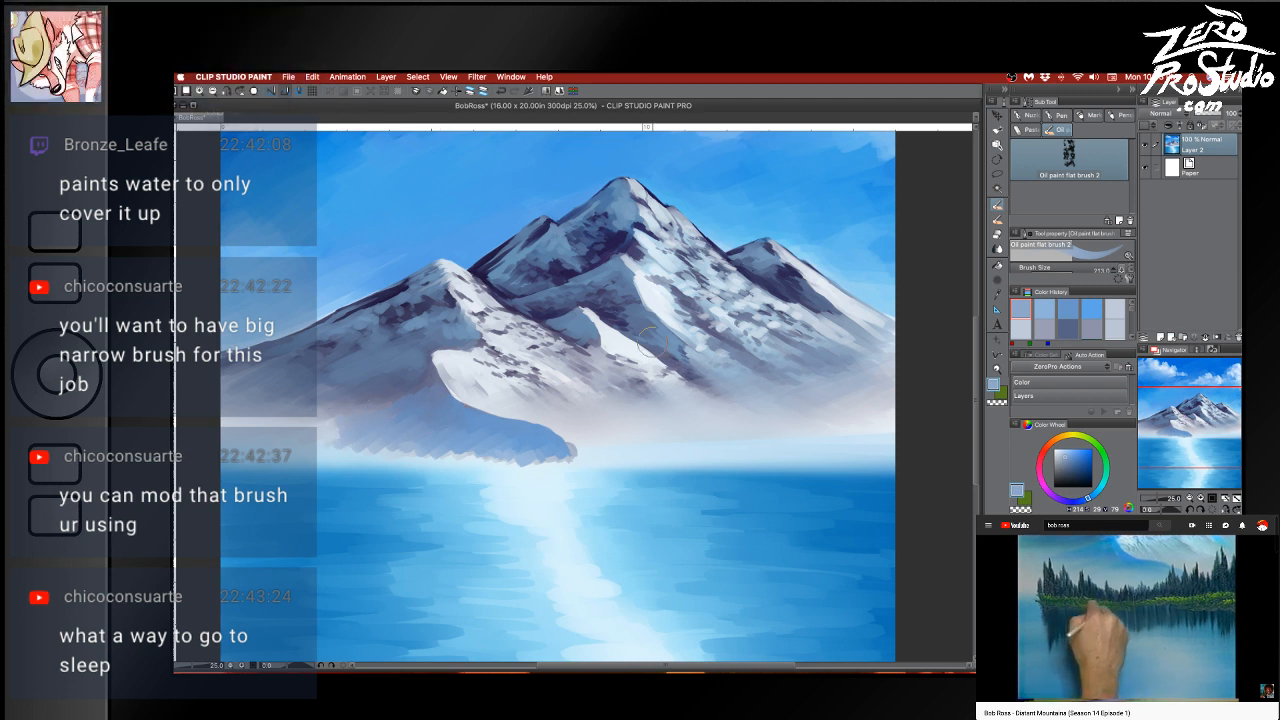
pyautogui.keyDown('alt'); pyautogui.click(426, 376); pyautogui.keyUp('alt')
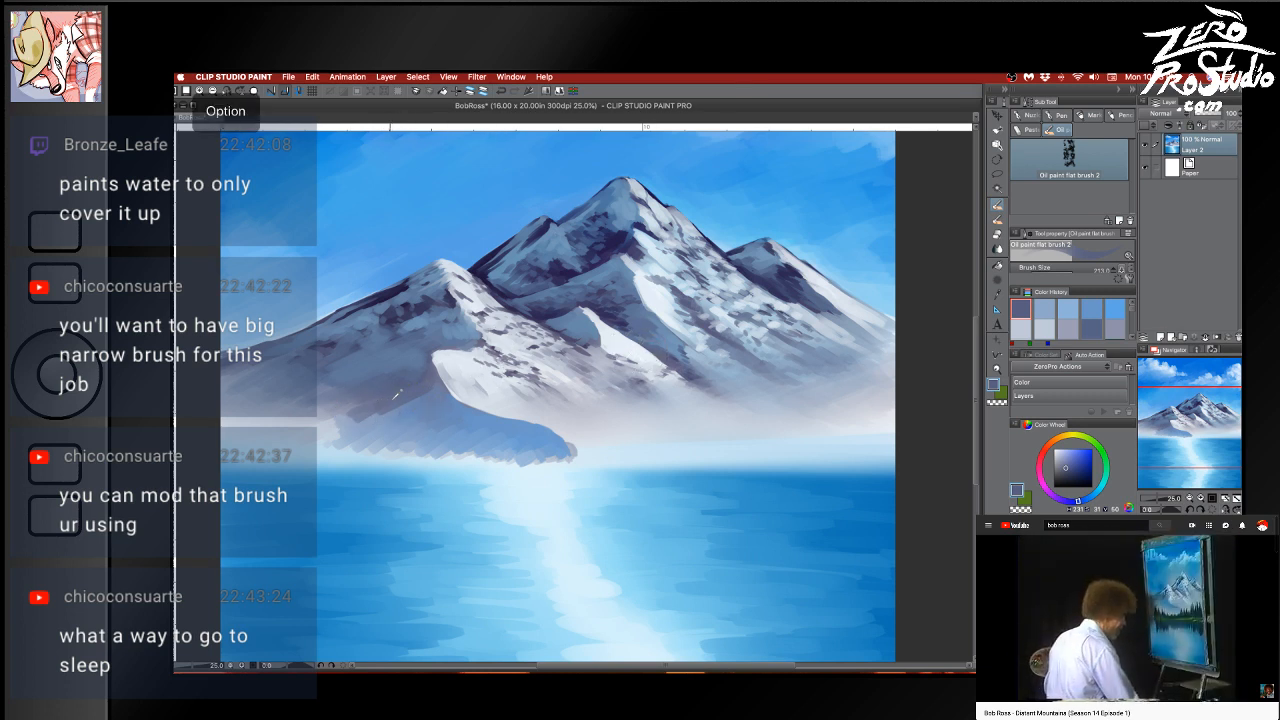
pyautogui.keyDown('alt'); pyautogui.click(405, 398); pyautogui.keyUp('alt')
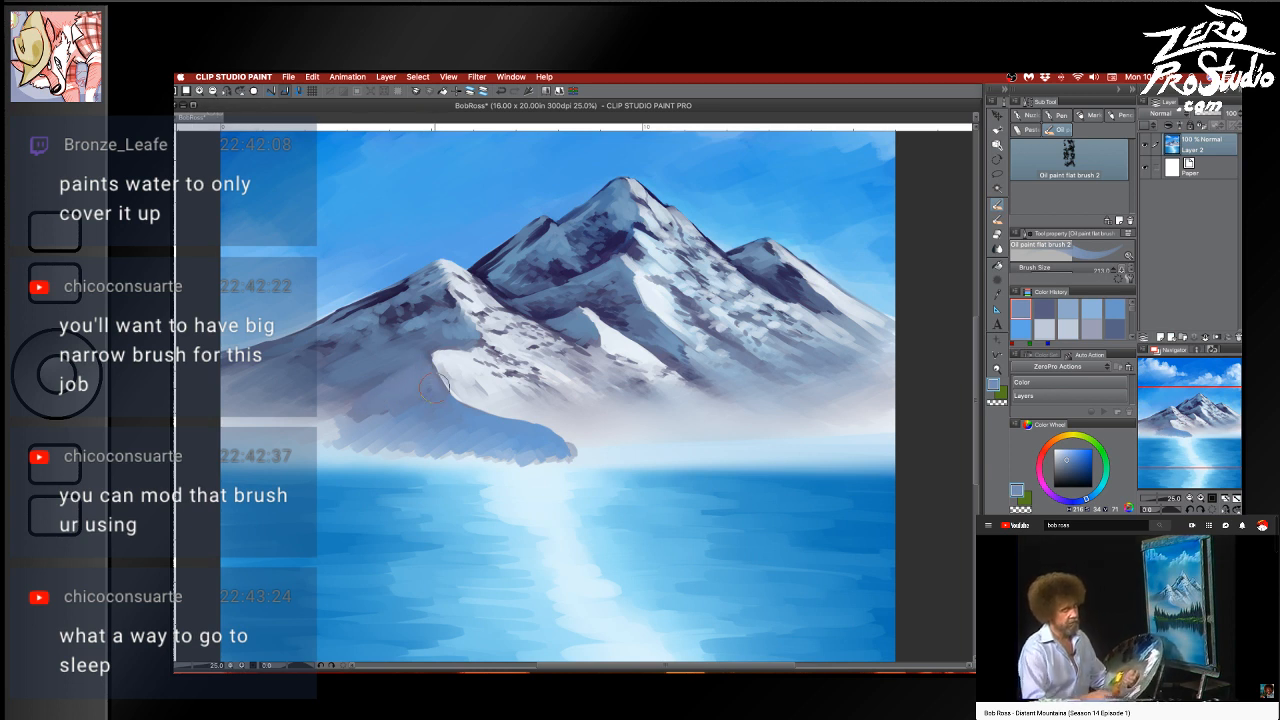
# Sample pale snow tones to refine the snow edge and tip of the blue ridge, undoing stray strokes
pyautogui.keyDown('alt'); pyautogui.click(450, 396); pyautogui.keyUp('alt')
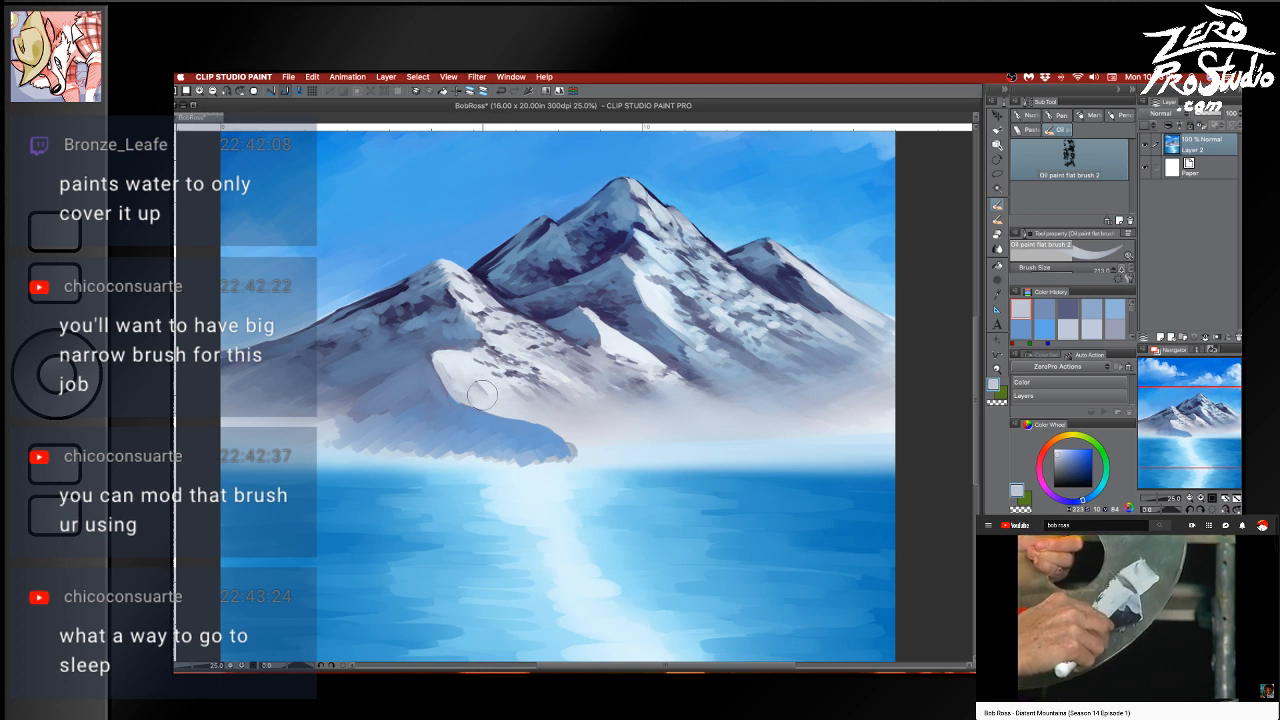
pyautogui.press('super+z')
pyautogui.keyDown('alt'); pyautogui.click(474, 391); pyautogui.keyUp('alt')
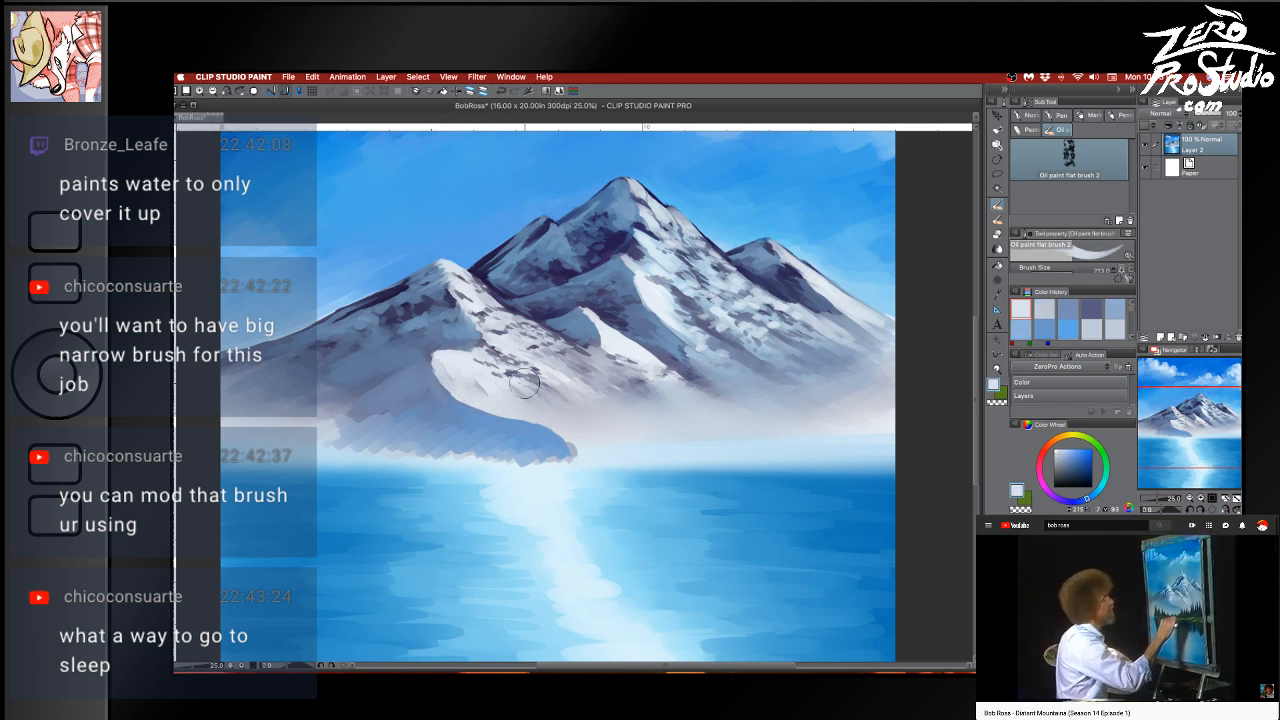
pyautogui.keyDown('alt'); pyautogui.click(550, 425); pyautogui.keyUp('alt')
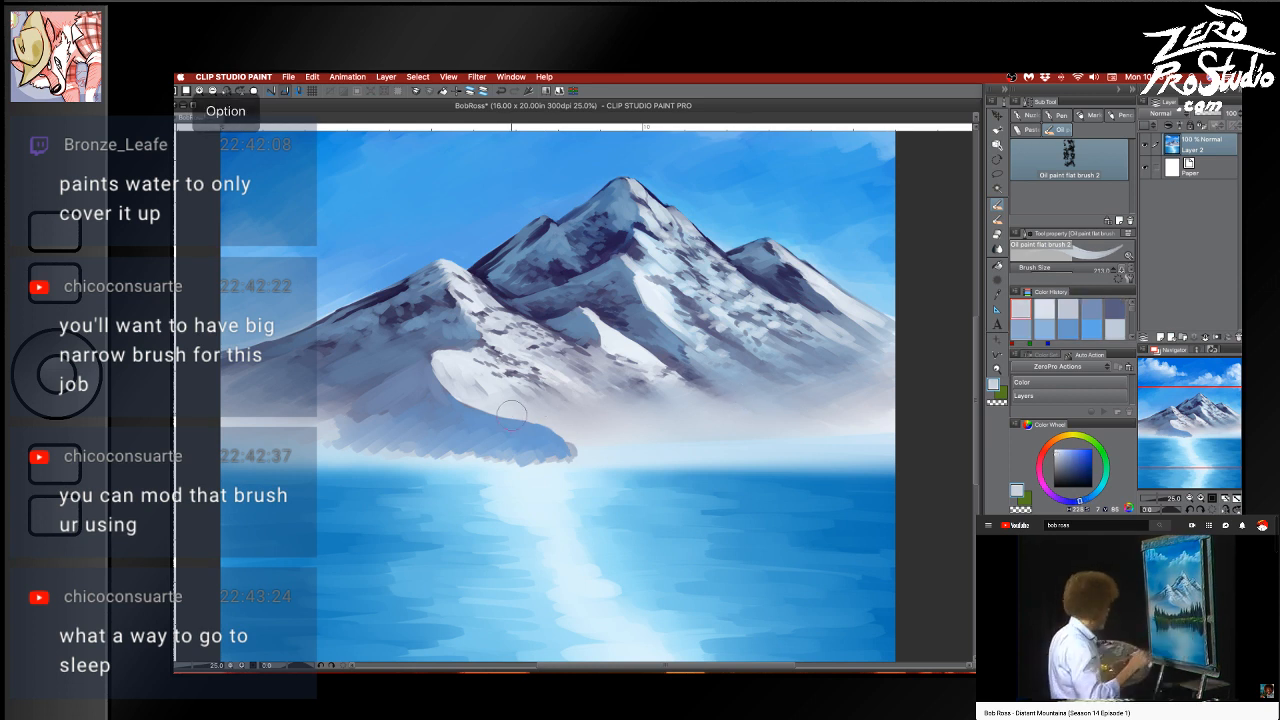
pyautogui.press('super+z')
pyautogui.press('super+z')
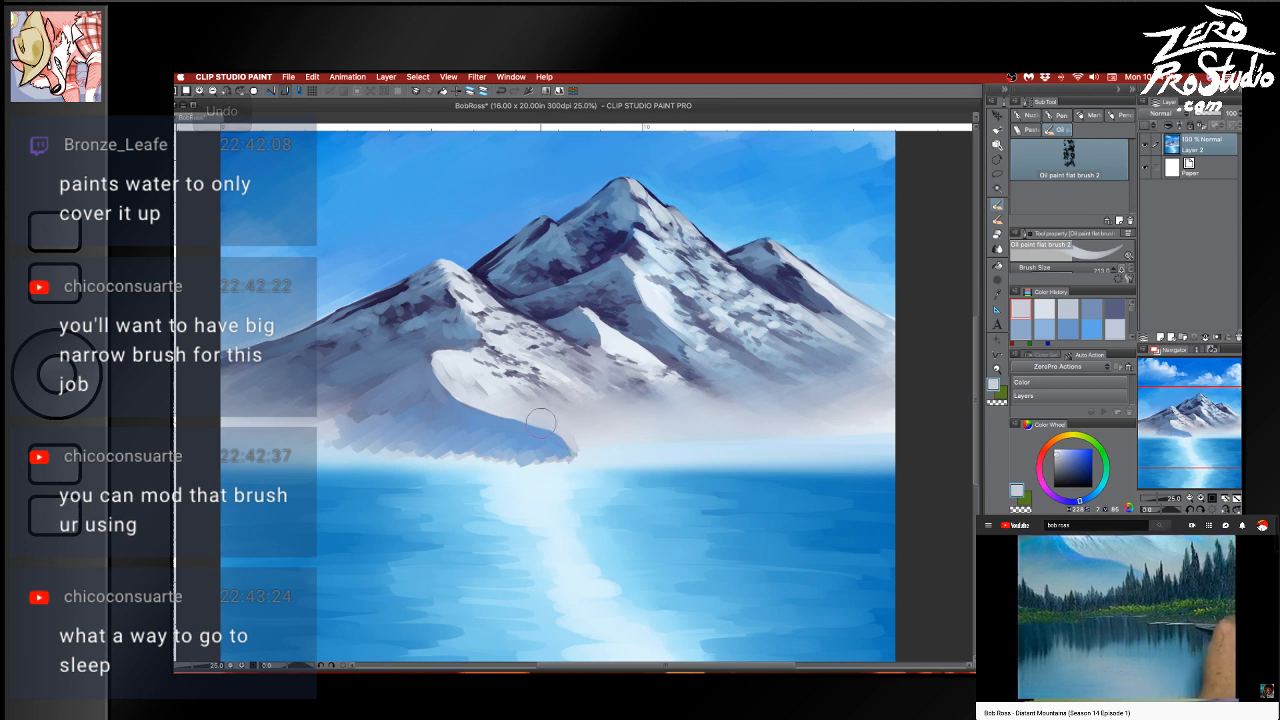
pyautogui.press('super+z')
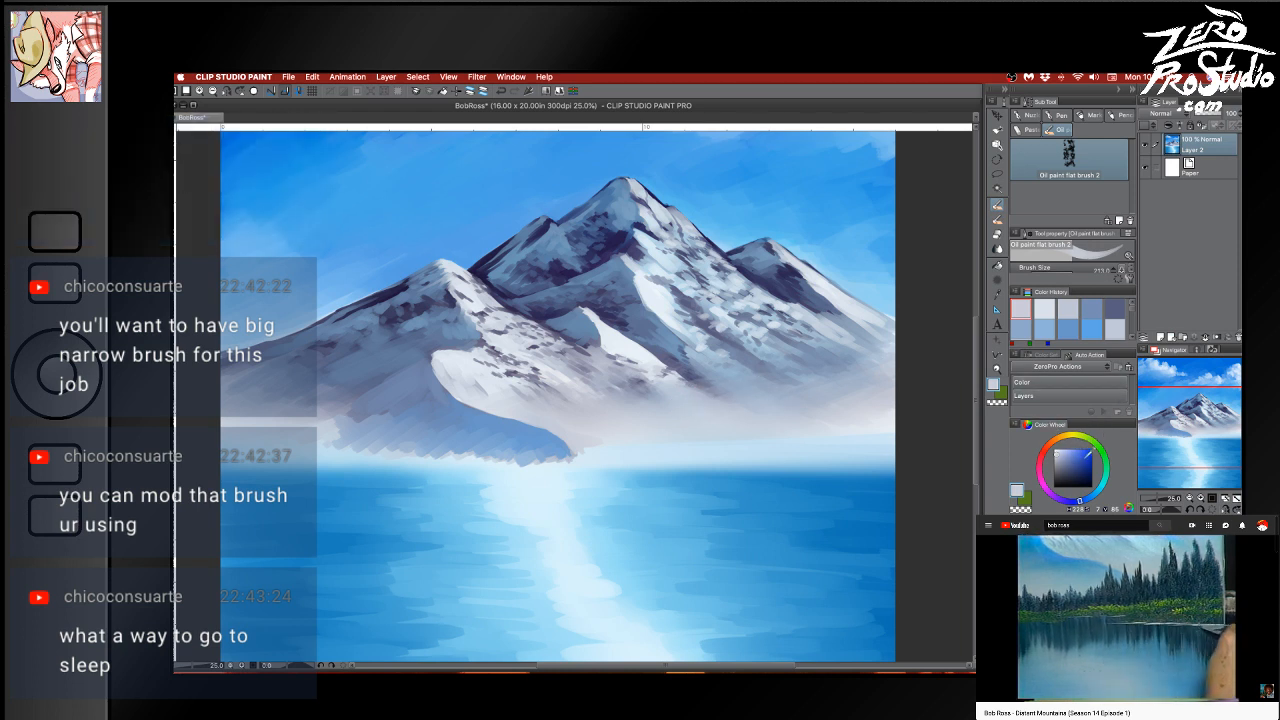
# Set the drawing colour to a dark bluish green, reduce the brush size and dab a first tree mark near the right shore
pyautogui.moveTo(1104, 462); pyautogui.dragTo(1113, 462)
pyautogui.click(1091, 477)
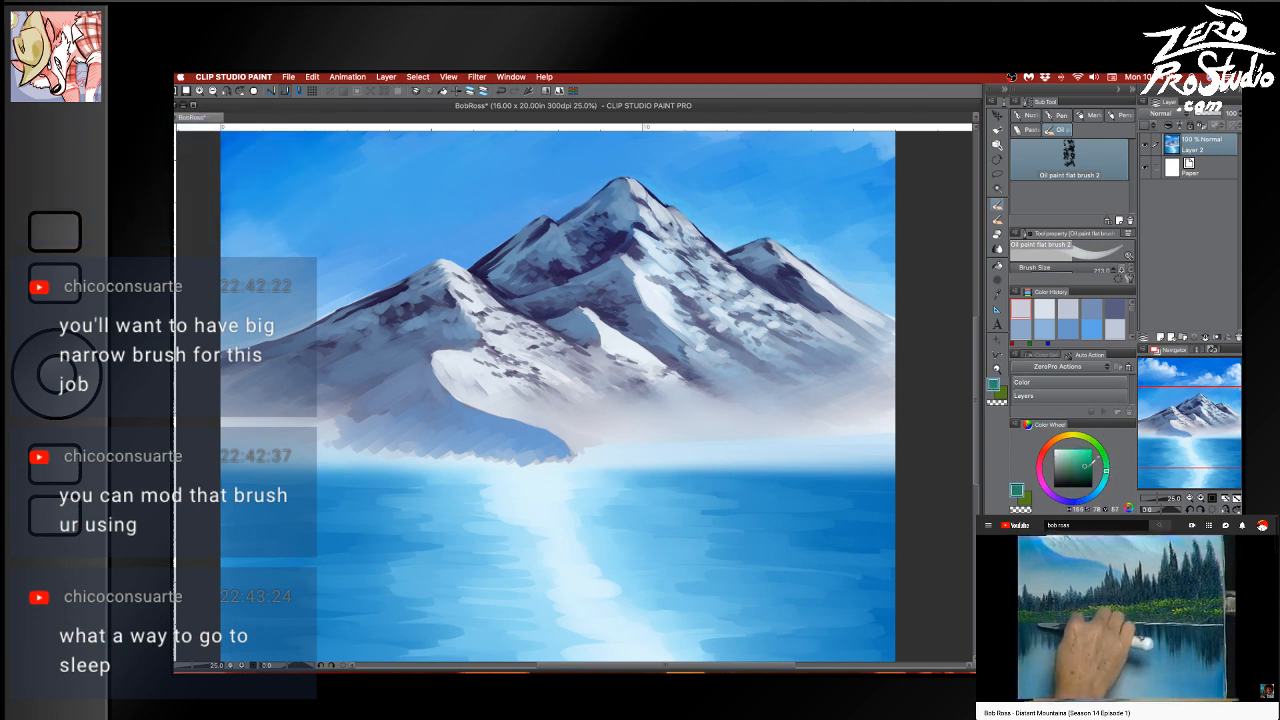
pyautogui.press('[')
pyautogui.press('[')
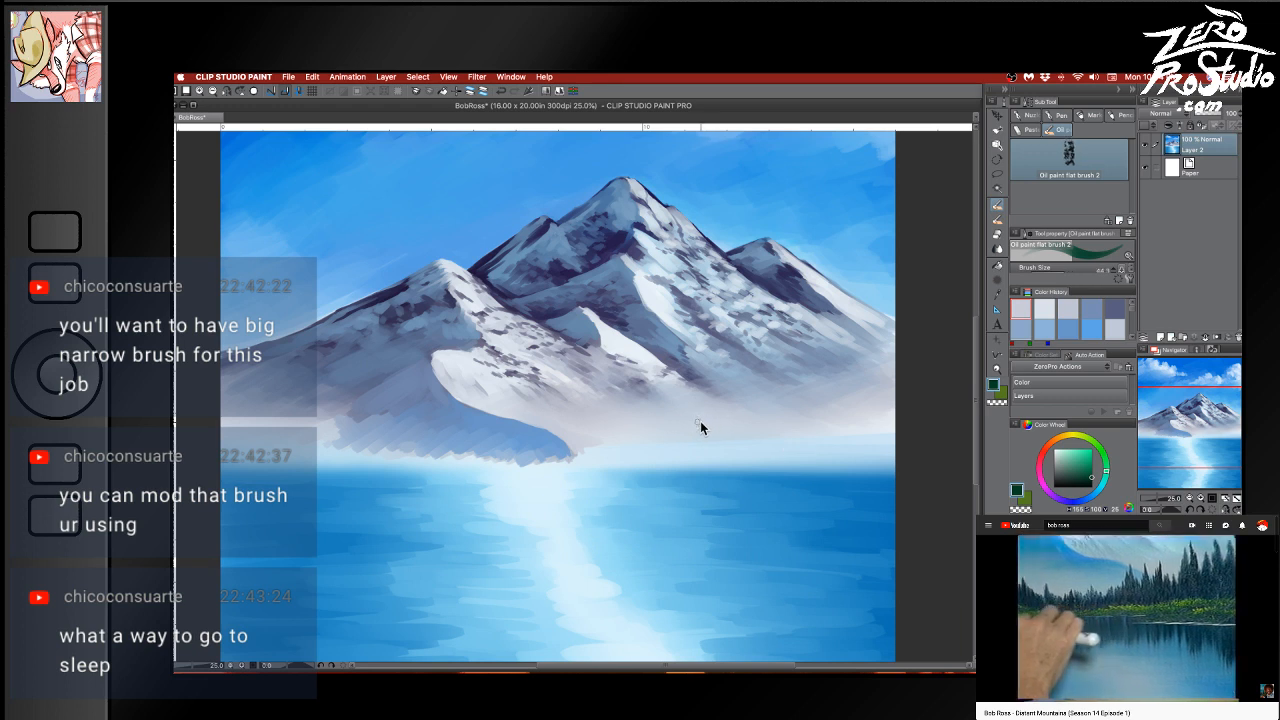
pyautogui.press('[')
pyautogui.press('[')
pyautogui.press('[')
pyautogui.press('[')
pyautogui.click(844, 390)
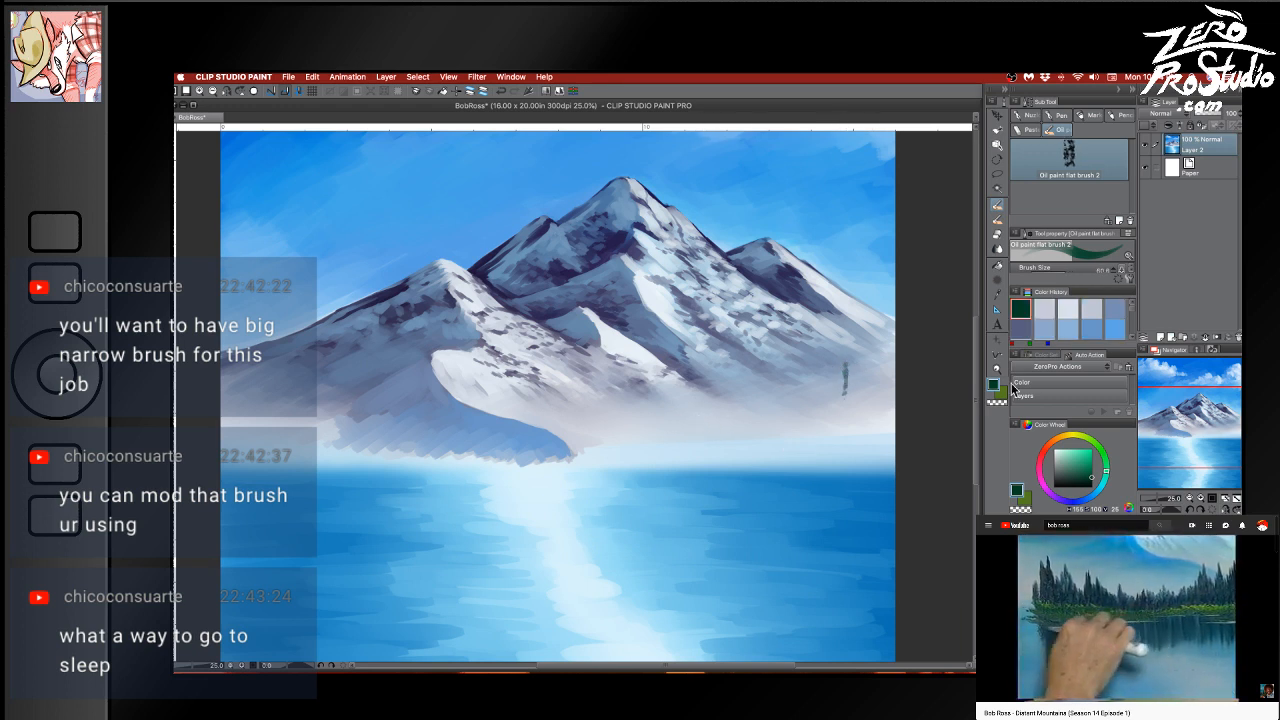
# Darken the green to near black and paint three slim evergreens side by side above the right shoreline
pyautogui.click(1082, 471)
pyautogui.moveTo(1082, 471); pyautogui.dragTo(1076, 474)
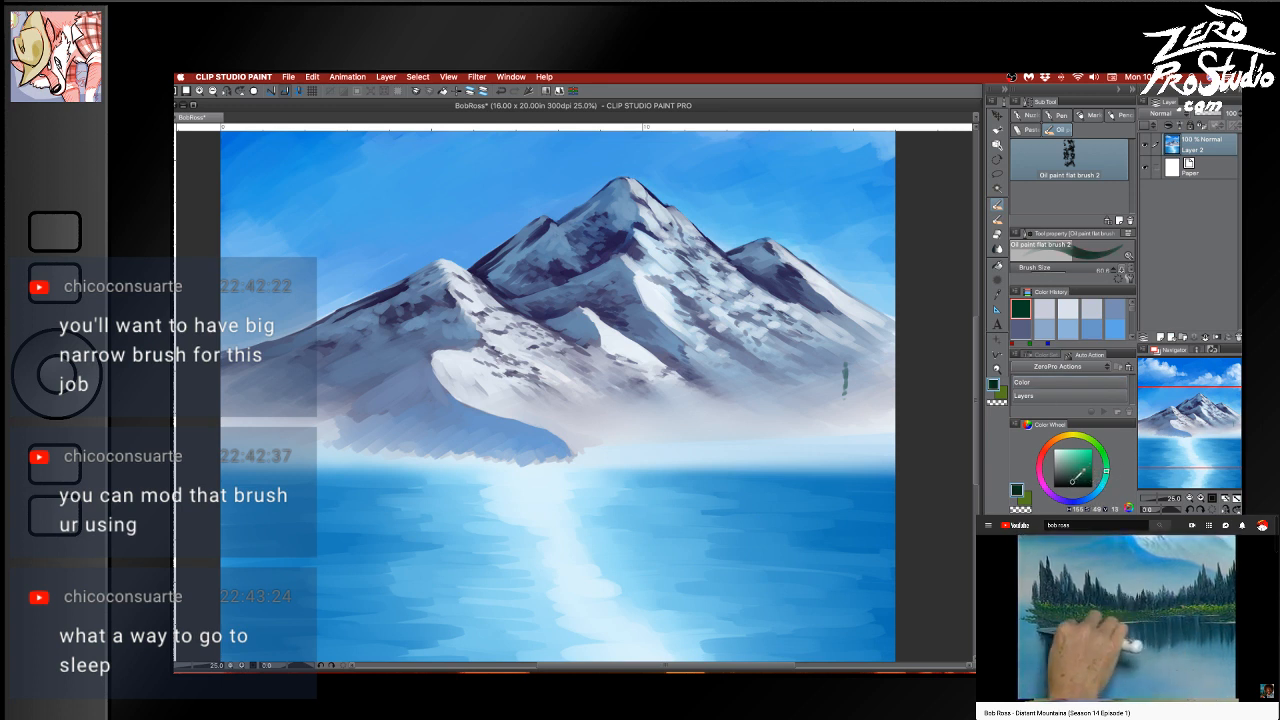
pyautogui.click(845, 360)
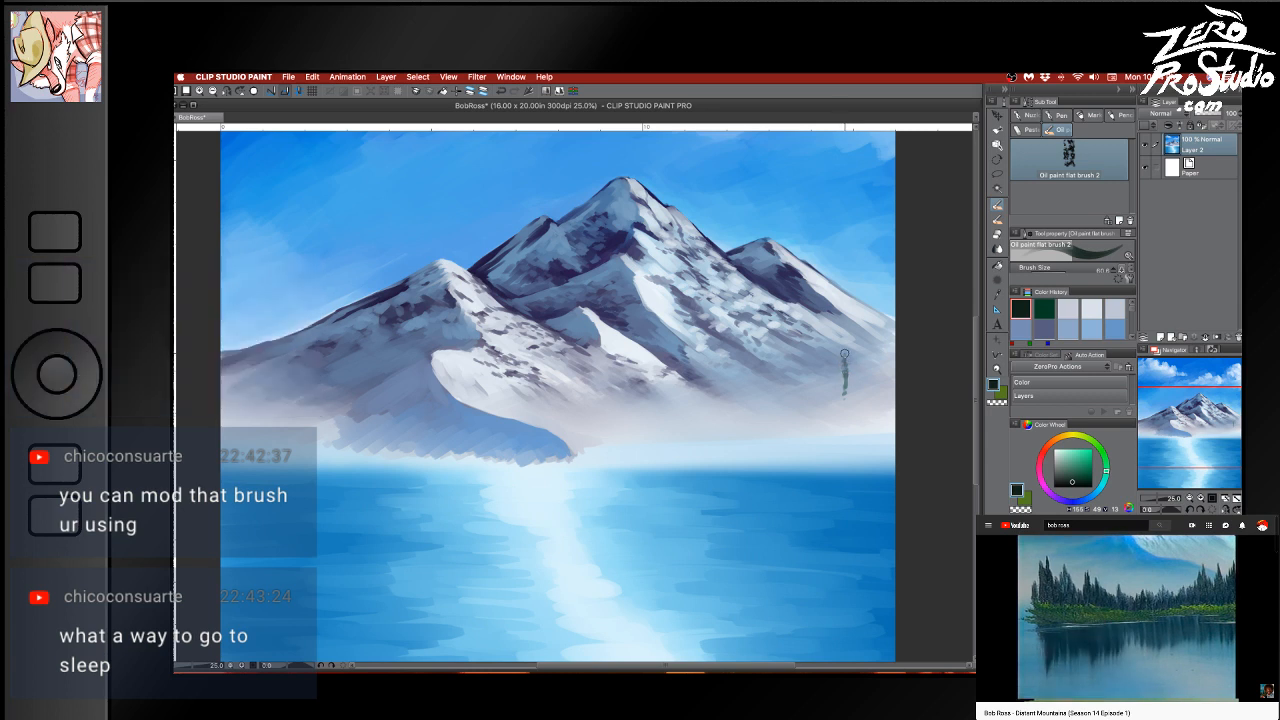
pyautogui.moveTo(844, 356); pyautogui.dragTo(844, 412)
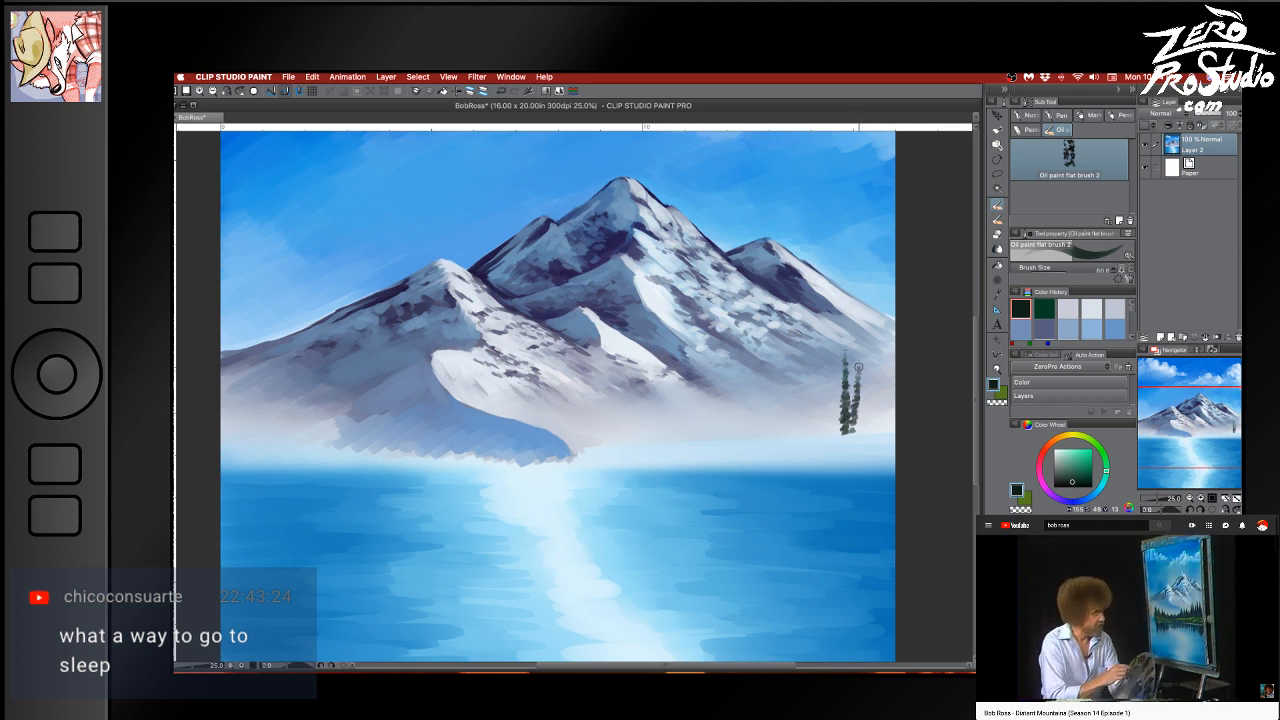
pyautogui.moveTo(857, 388); pyautogui.dragTo(855, 424)
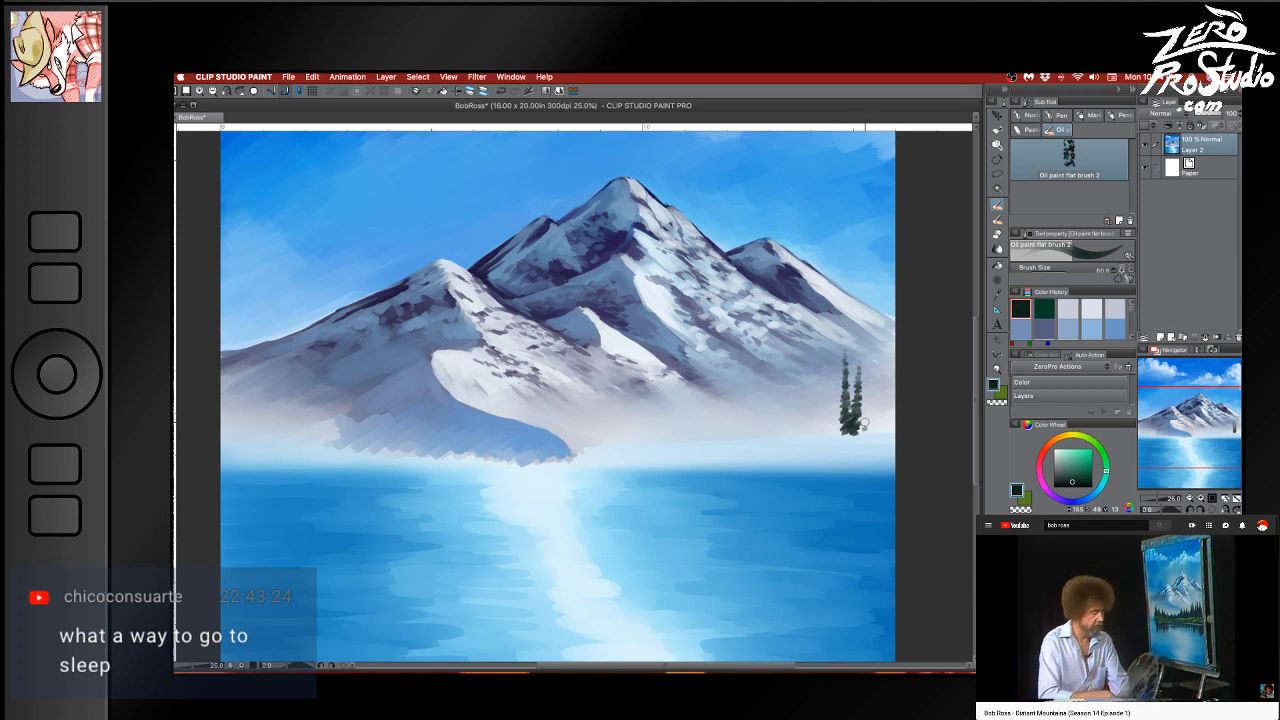
pyautogui.moveTo(857, 425)
pyautogui.mouseDown()
pyautogui.moveTo(860, 396)
pyautogui.moveTo(855, 430)
pyautogui.moveTo(872, 398)
pyautogui.moveTo(869, 427)
pyautogui.mouseUp()
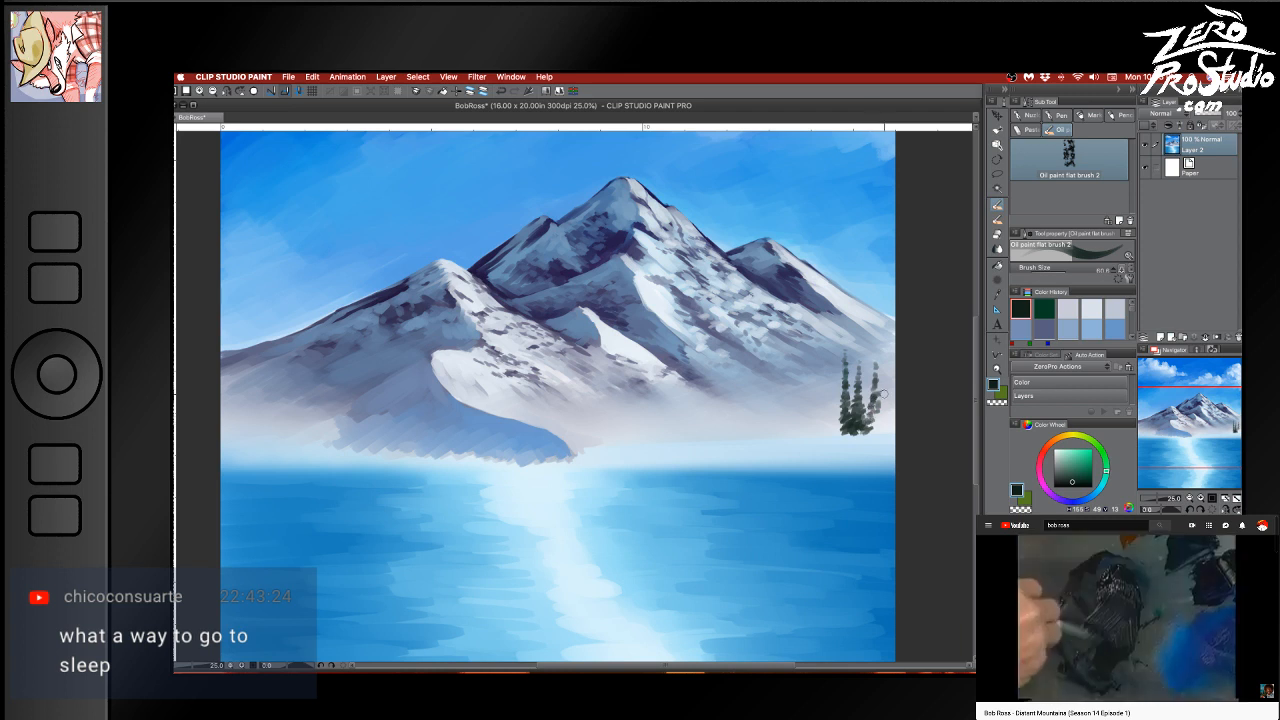
# Add a fourth evergreen at the canvas's right edge and fill out its neighbour, pausing the Bob Ross reference video in between
pyautogui.scroll(1, 895, 405)
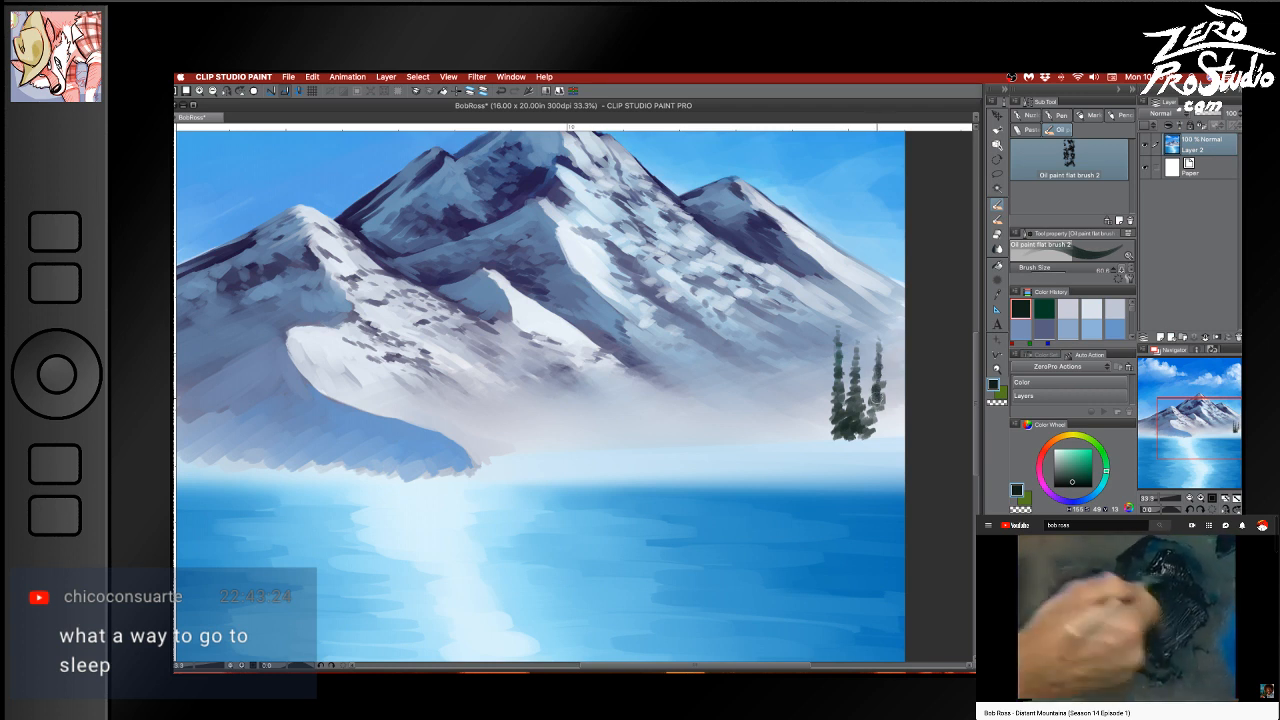
pyautogui.moveTo(876, 400)
pyautogui.mouseDown()
pyautogui.moveTo(877, 428)
pyautogui.moveTo(896, 370)
pyautogui.moveTo(896, 388)
pyautogui.moveTo(896, 338)
pyautogui.moveTo(898, 370)
pyautogui.moveTo(895, 350)
pyautogui.moveTo(896, 372)
pyautogui.moveTo(883, 364)
pyautogui.mouseUp()
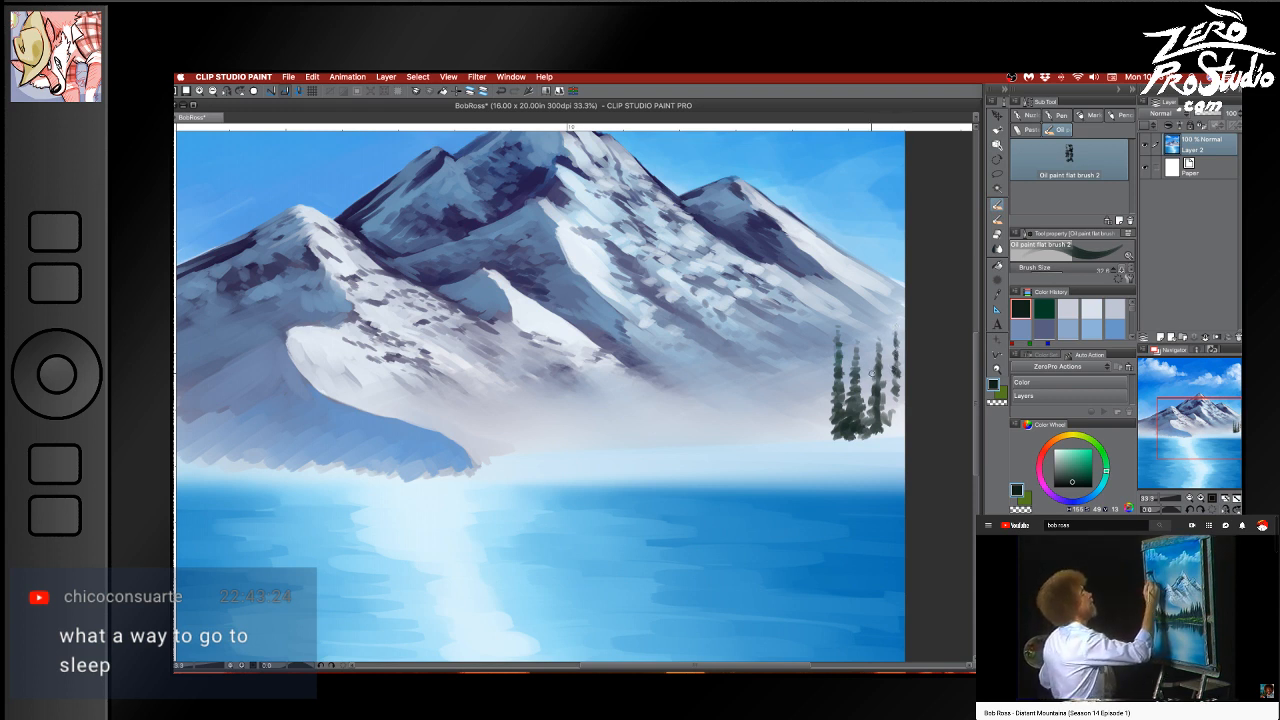
pyautogui.click(1127, 617)
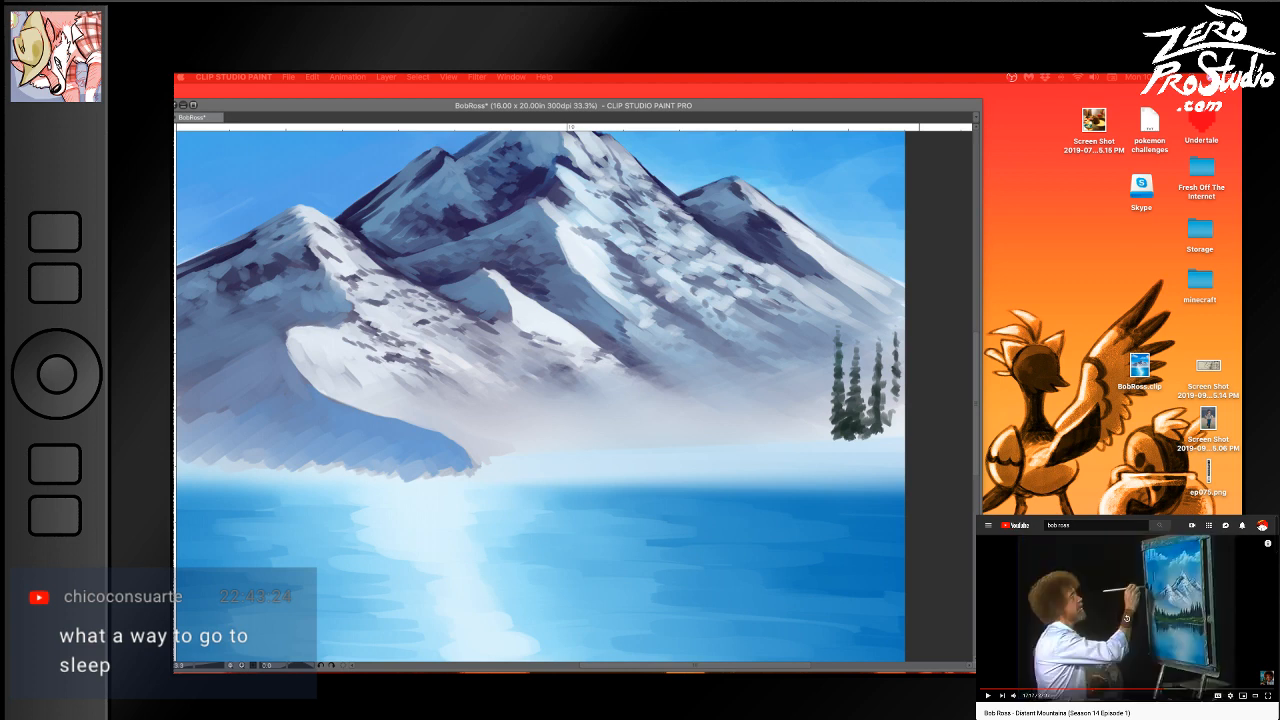
pyautogui.click(937, 363)
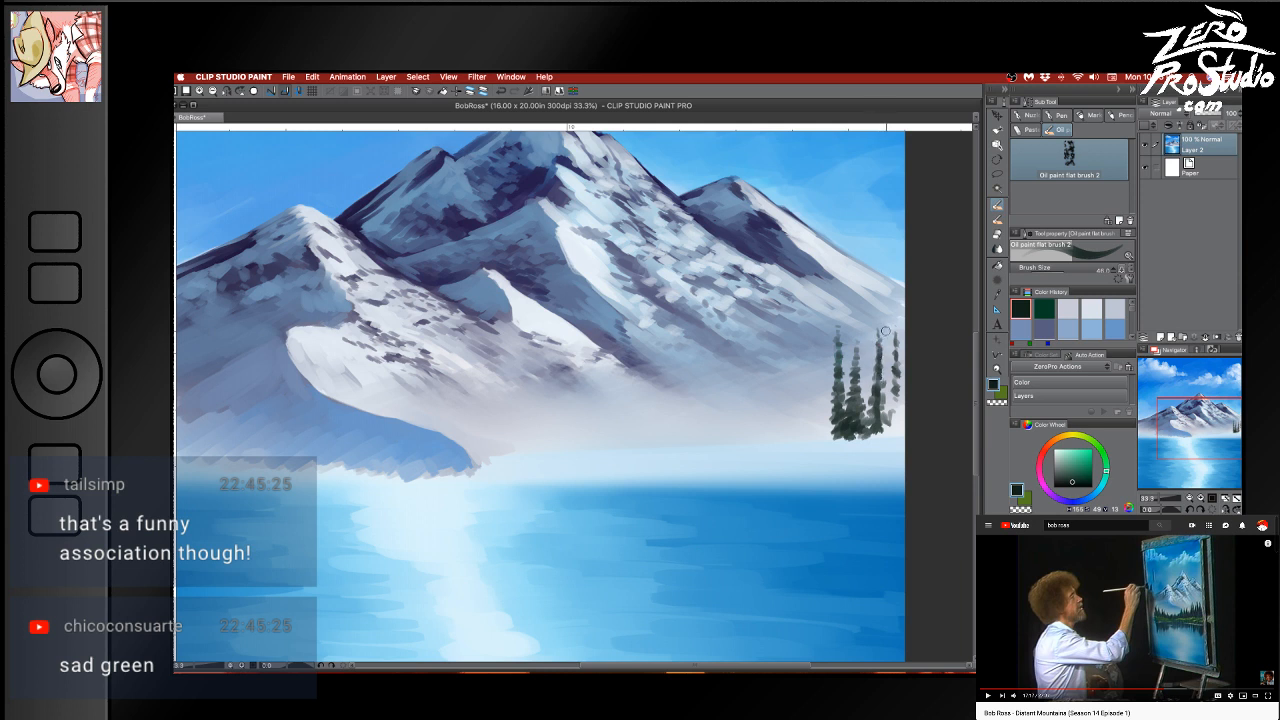
pyautogui.press('super+z')
pyautogui.moveTo(877, 383); pyautogui.dragTo(883, 417)
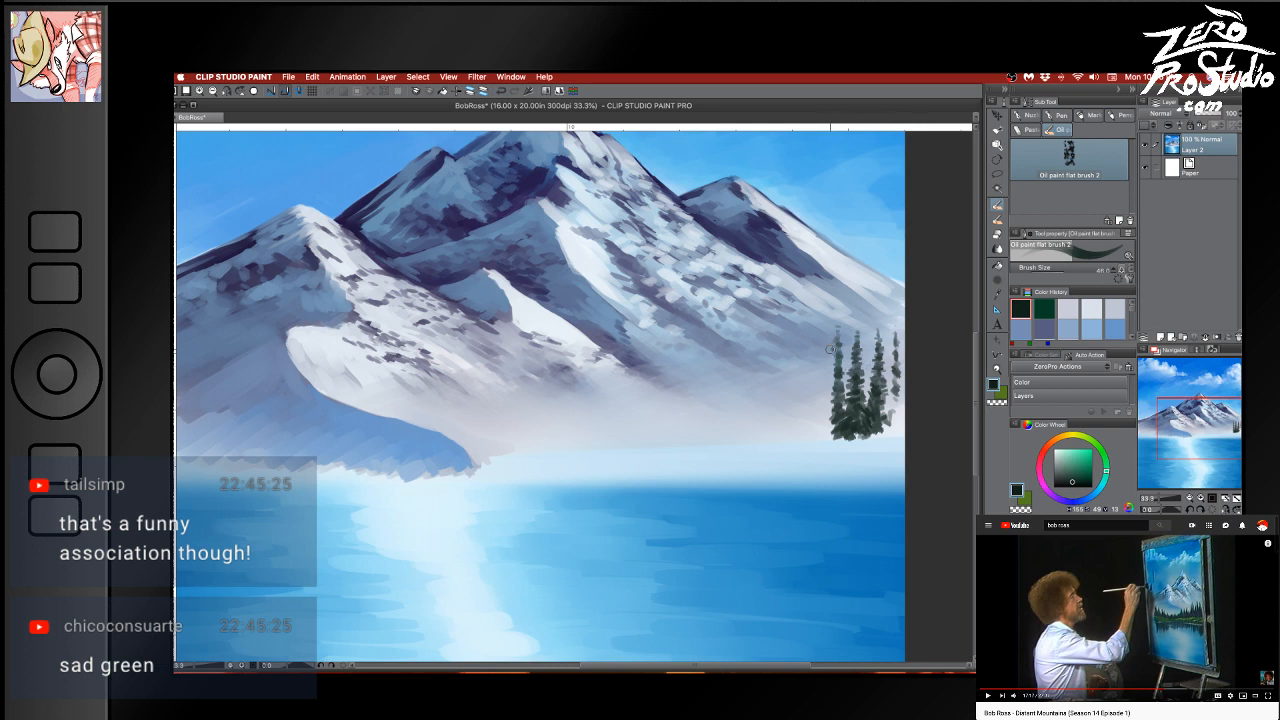
# Fill out the leftmost evergreen of the right-hand group down to its base and save the painting
pyautogui.hotkey('ctrl', 'z')
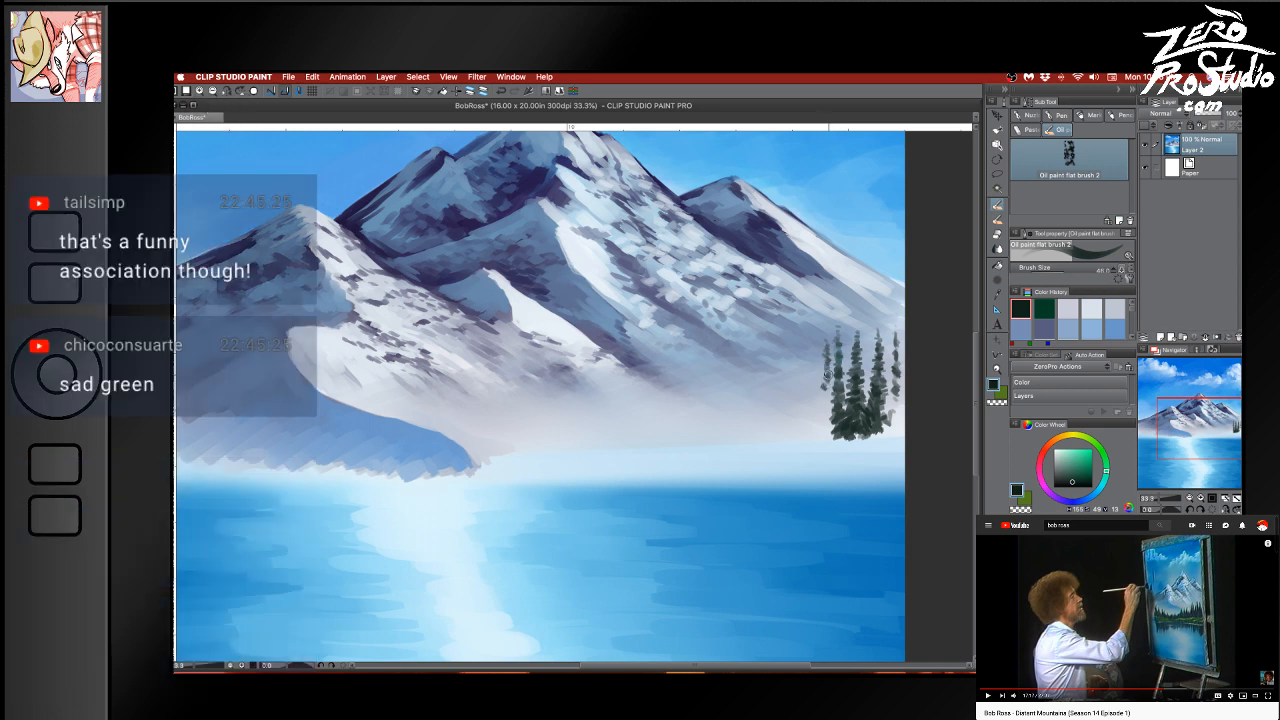
pyautogui.moveTo(825, 384)
pyautogui.mouseDown()
pyautogui.moveTo(821, 408)
pyautogui.moveTo(830, 392)
pyautogui.moveTo(842, 428)
pyautogui.moveTo(836, 414)
pyautogui.moveTo(822, 430)
pyautogui.mouseUp()
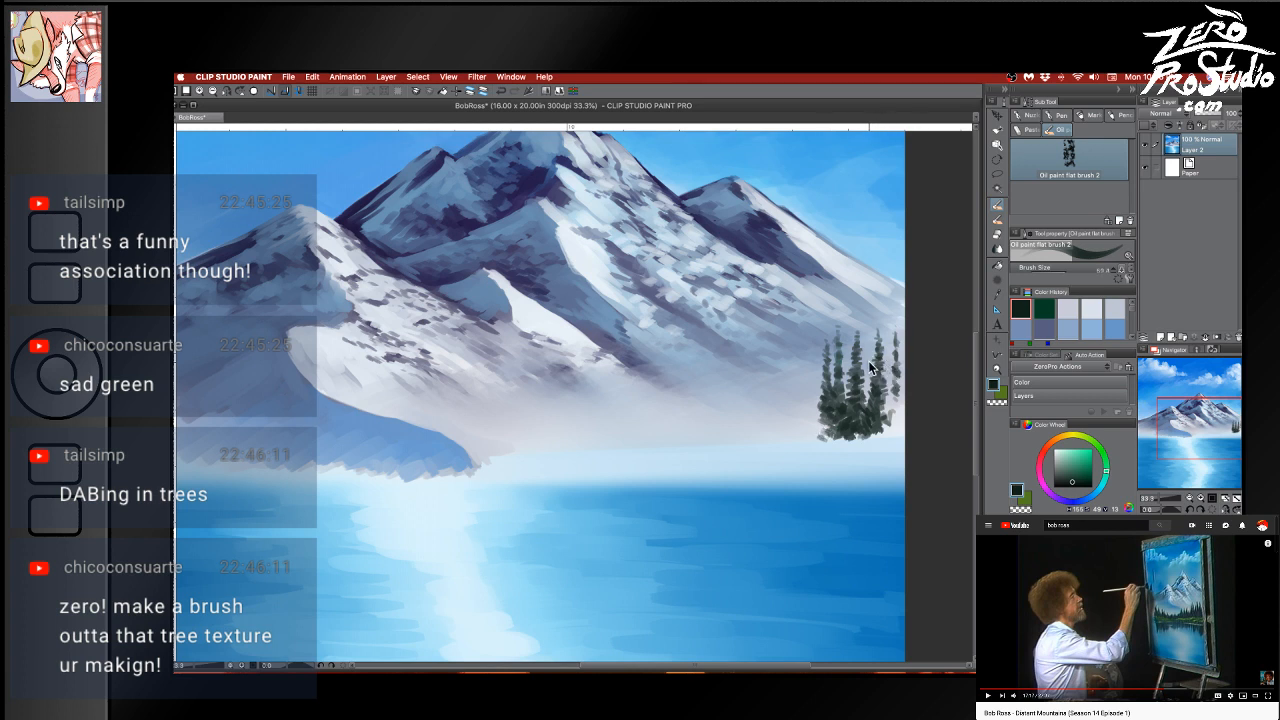
pyautogui.press('[')
pyautogui.press('[')
pyautogui.press('[')
pyautogui.press(']')
pyautogui.press('super+s')
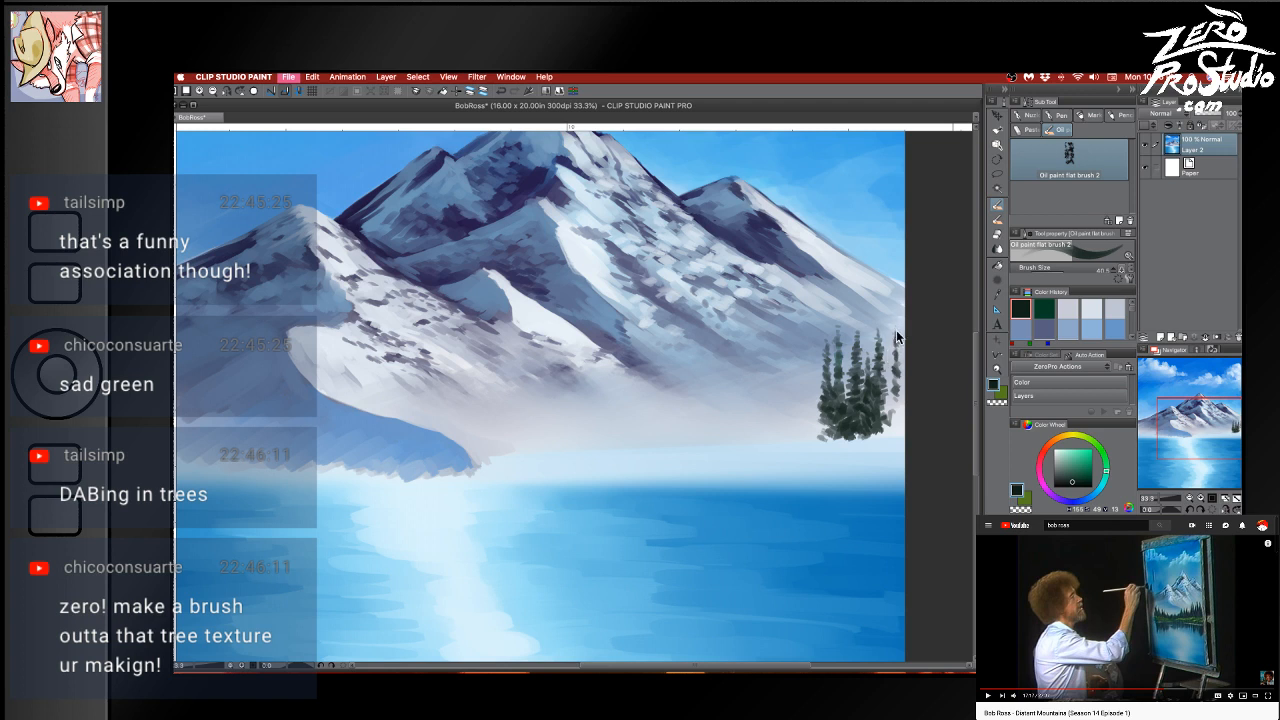
# Fill out the evergreen at the canvas's right edge with dark lower branches down to the shoreline, undoing a stray mark
pyautogui.press('b')
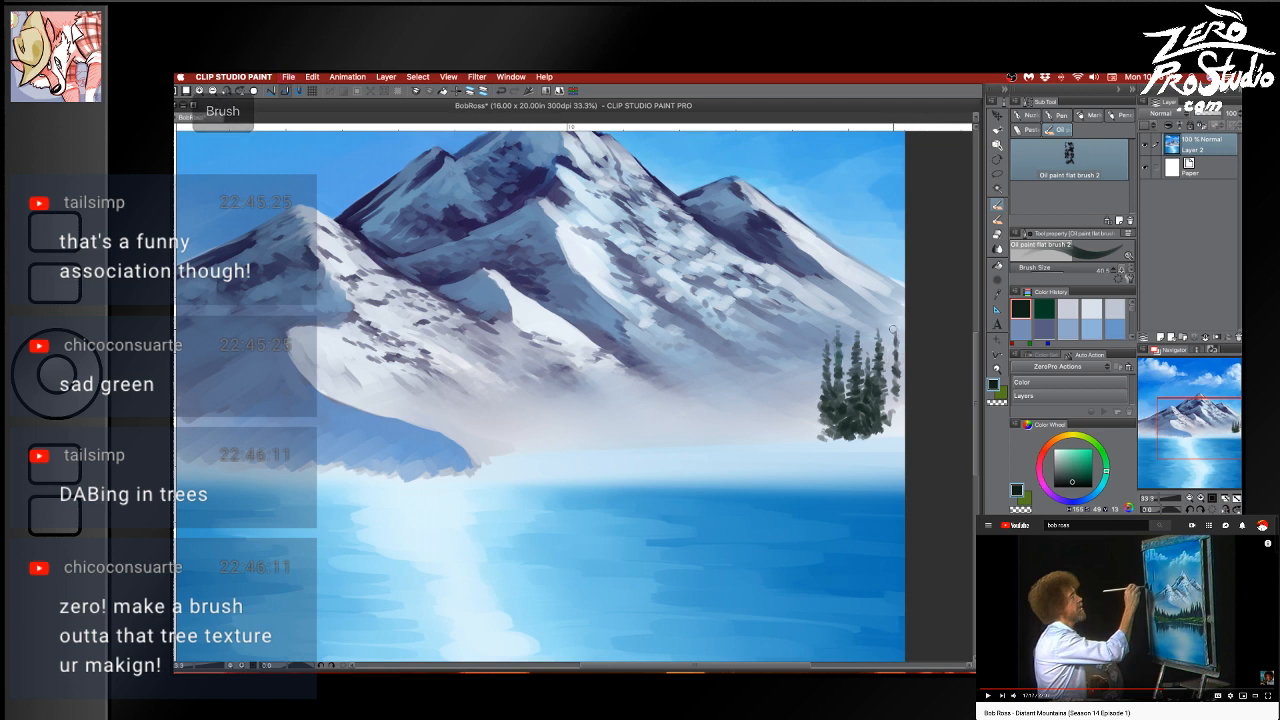
pyautogui.press('super+z')
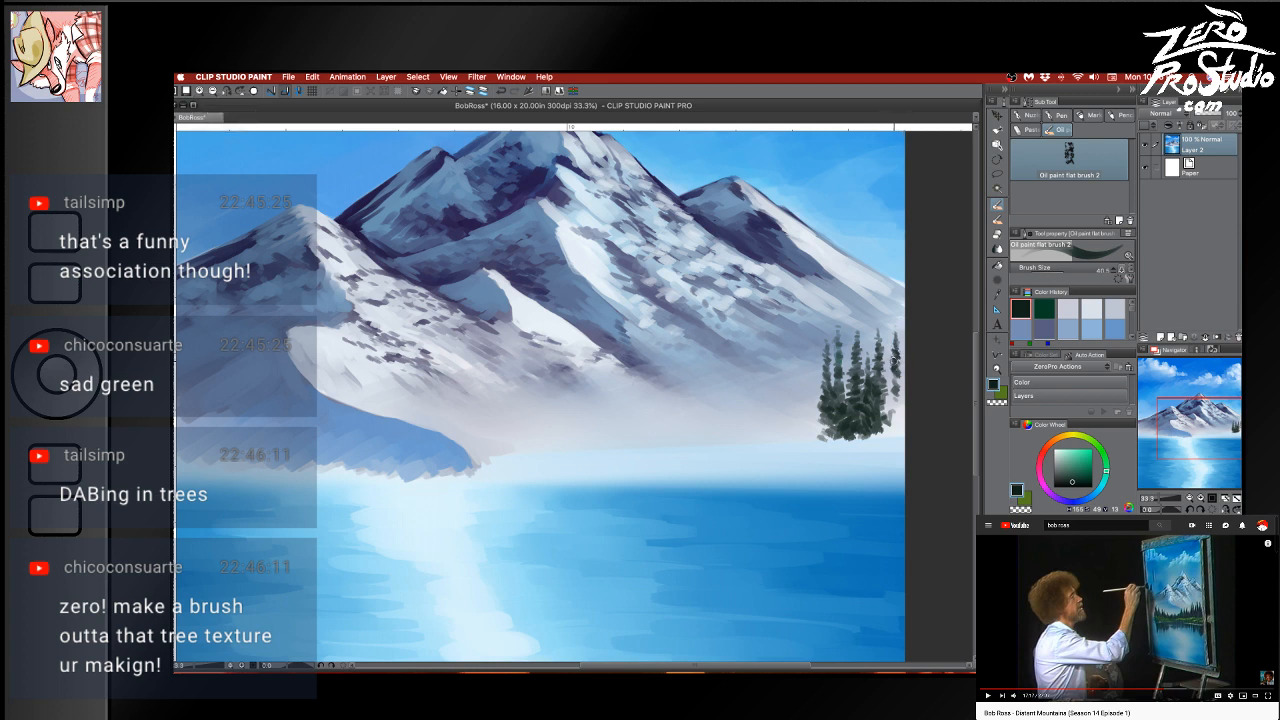
pyautogui.moveTo(895, 372); pyautogui.dragTo(891, 406)
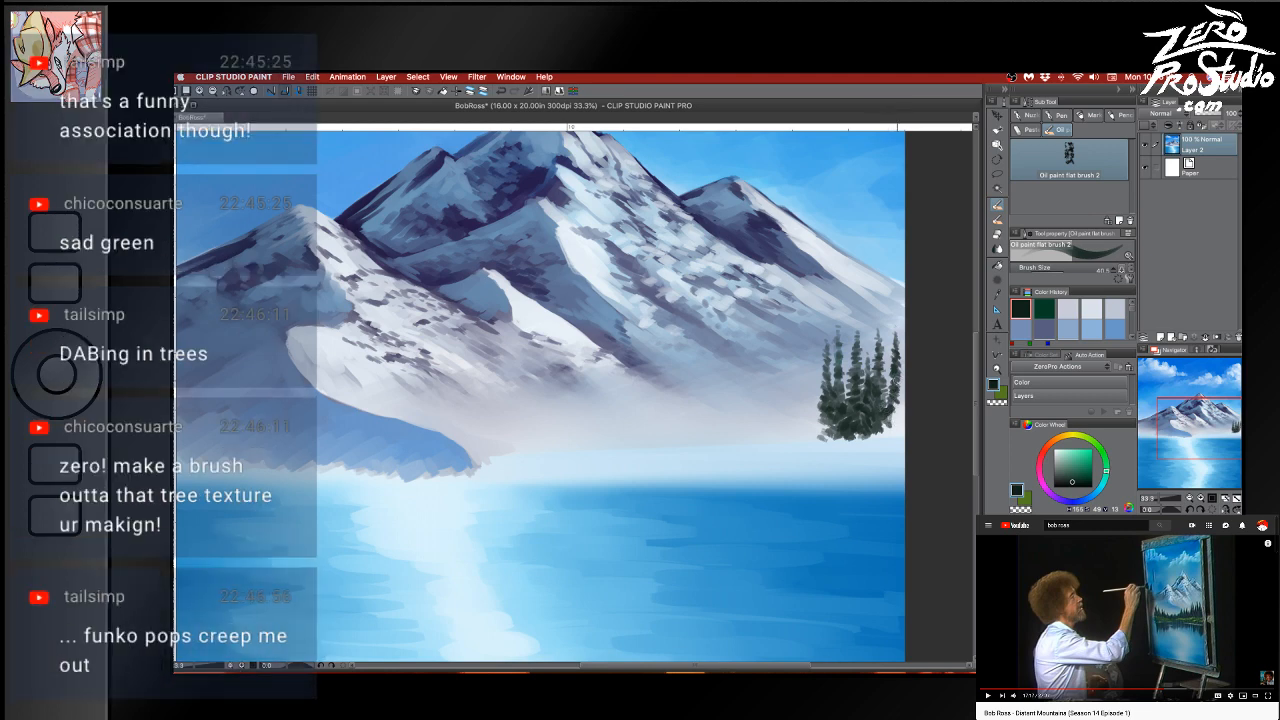
pyautogui.moveTo(897, 382)
pyautogui.mouseDown()
pyautogui.moveTo(897, 416)
pyautogui.moveTo(897, 368)
pyautogui.moveTo(902, 416)
pyautogui.moveTo(884, 429)
pyautogui.moveTo(900, 418)
pyautogui.moveTo(900, 432)
pyautogui.moveTo(902, 416)
pyautogui.moveTo(884, 428)
pyautogui.moveTo(900, 398)
pyautogui.moveTo(880, 395)
pyautogui.moveTo(881, 376)
pyautogui.moveTo(871, 410)
pyautogui.mouseUp()
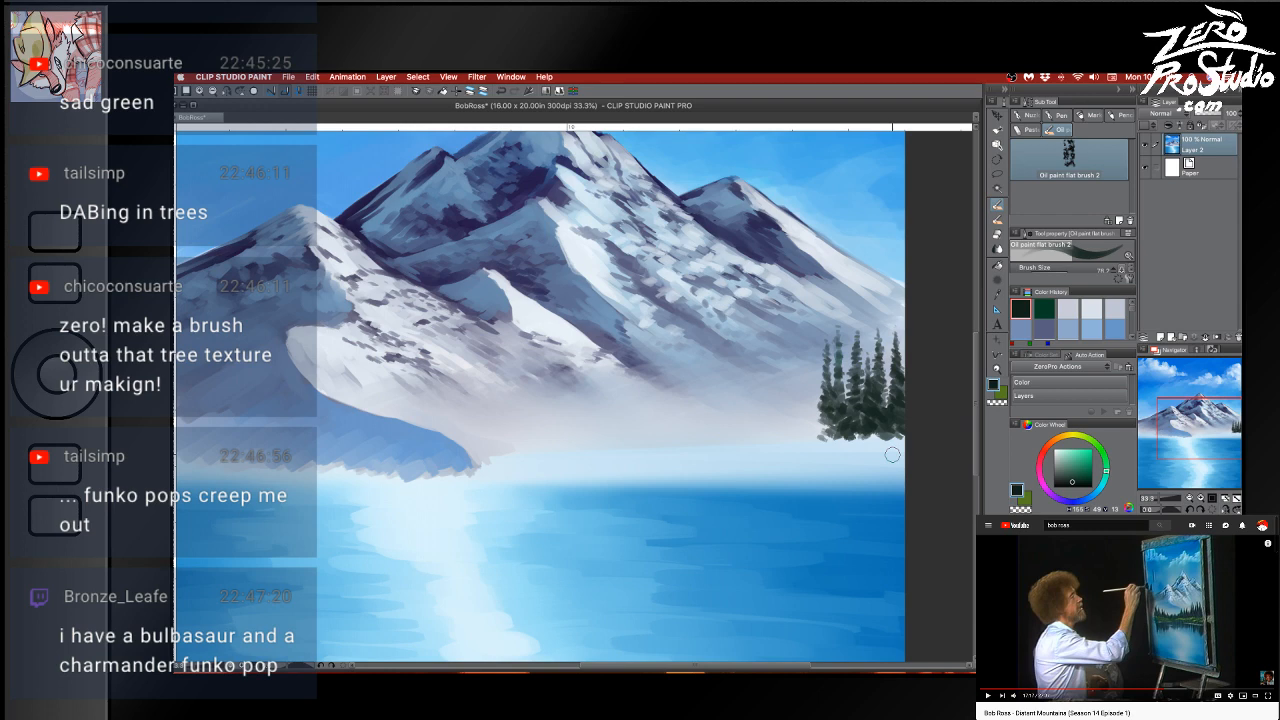
# Paint two more slim dark evergreens on the left side of the tree group, each shorter than its neighbours
pyautogui.press('space')
pyautogui.moveTo(923, 486); pyautogui.dragTo(957, 571)
pyautogui.moveTo(766, 540)
pyautogui.mouseDown()
pyautogui.moveTo(965, 521)
pyautogui.moveTo(663, 486)
pyautogui.mouseUp()
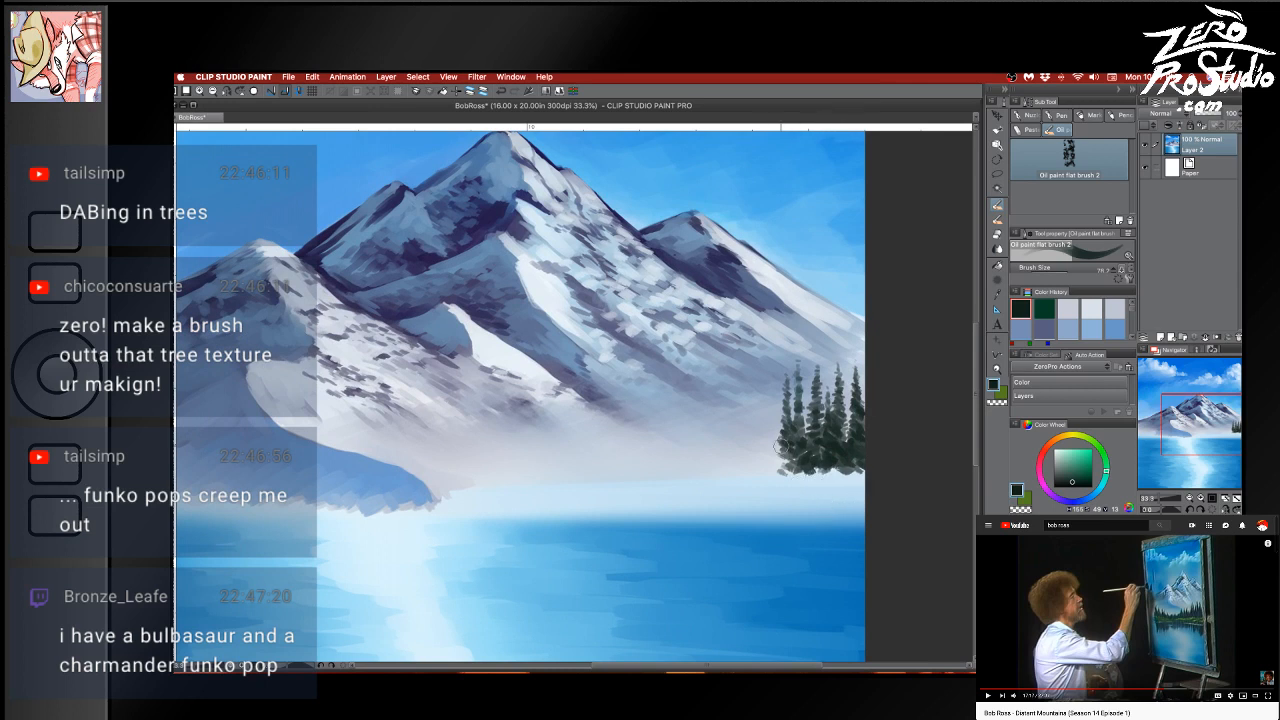
pyautogui.moveTo(772, 419)
pyautogui.mouseDown()
pyautogui.moveTo(768, 434)
pyautogui.moveTo(757, 427)
pyautogui.mouseUp()
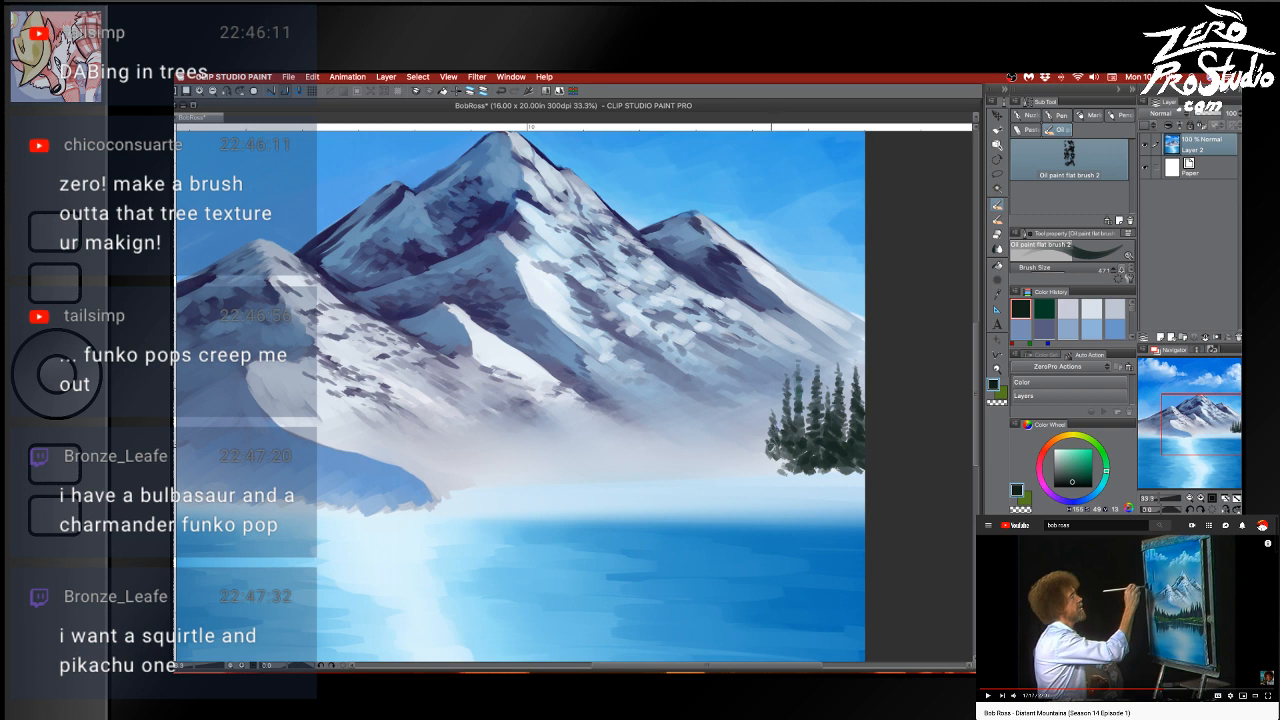
pyautogui.moveTo(772, 450); pyautogui.dragTo(771, 468)
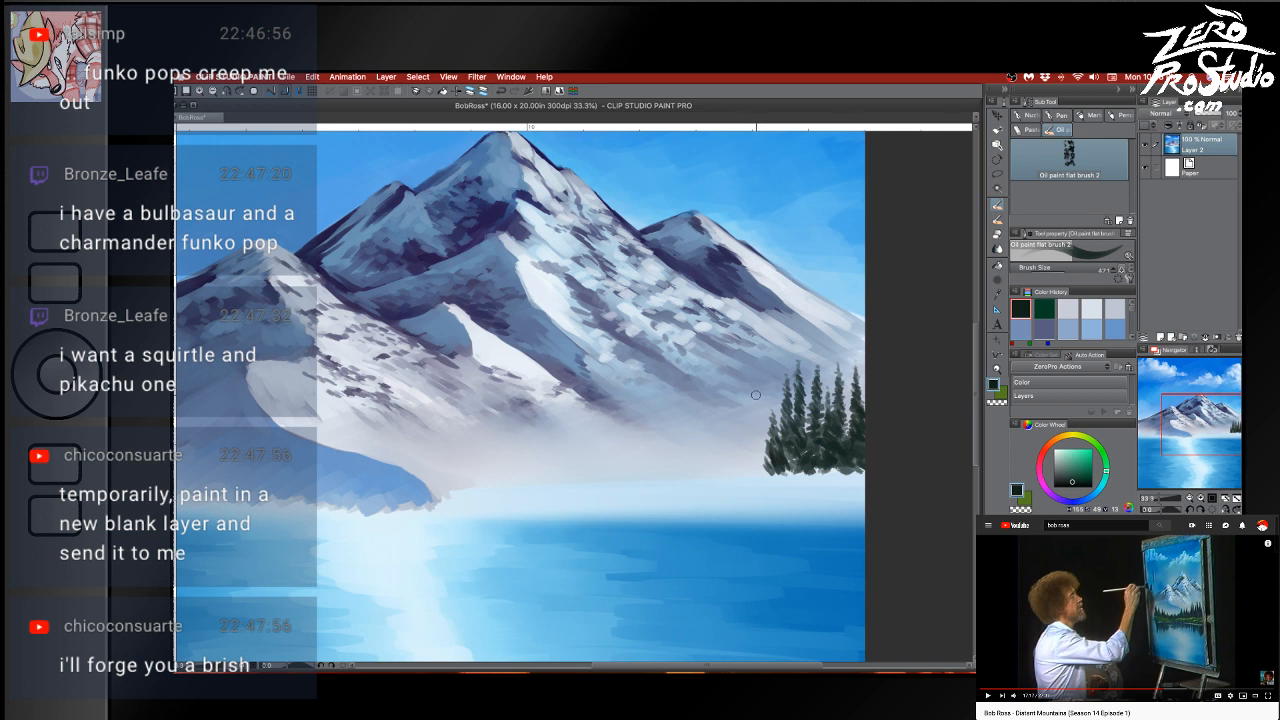
pyautogui.moveTo(755, 397); pyautogui.dragTo(757, 424)
pyautogui.moveTo(756, 414)
pyautogui.mouseDown()
pyautogui.moveTo(757, 398)
pyautogui.moveTo(757, 452)
pyautogui.mouseUp()
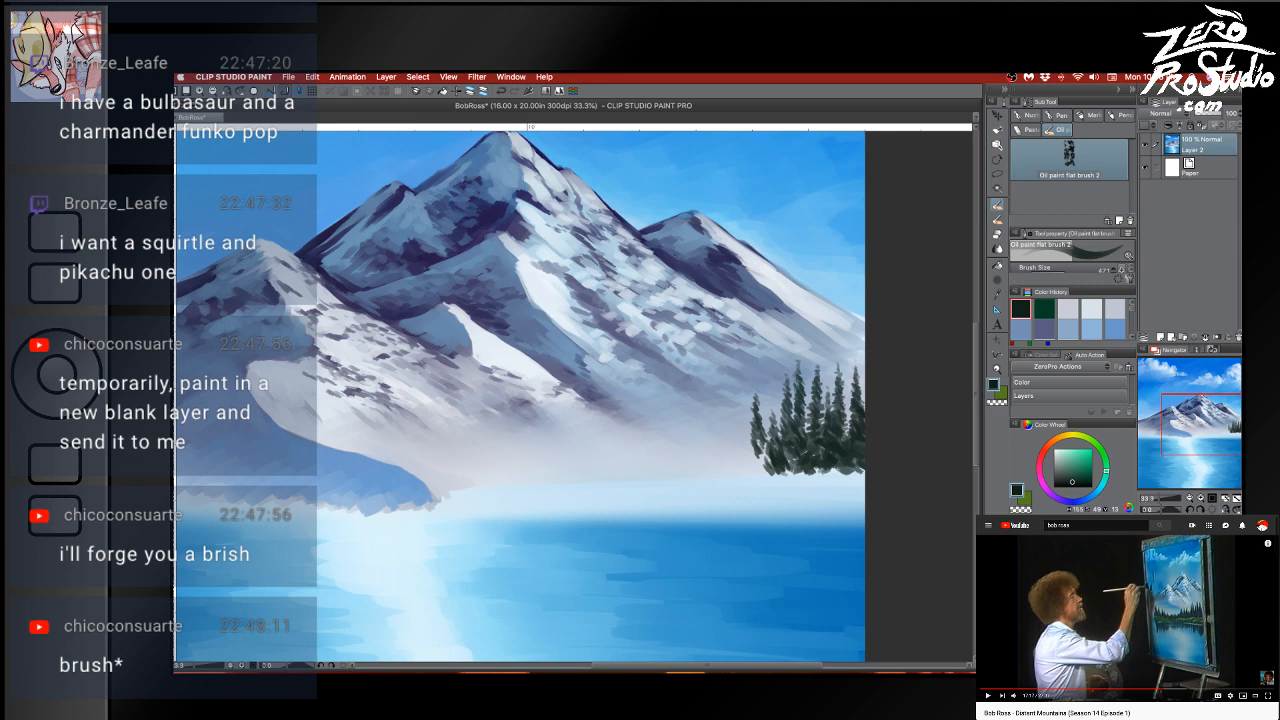
# Play a further stretch of the Bob Ross reference video, pause it, and thicken the leftmost evergreens down to their bases
pyautogui.press('Tab')
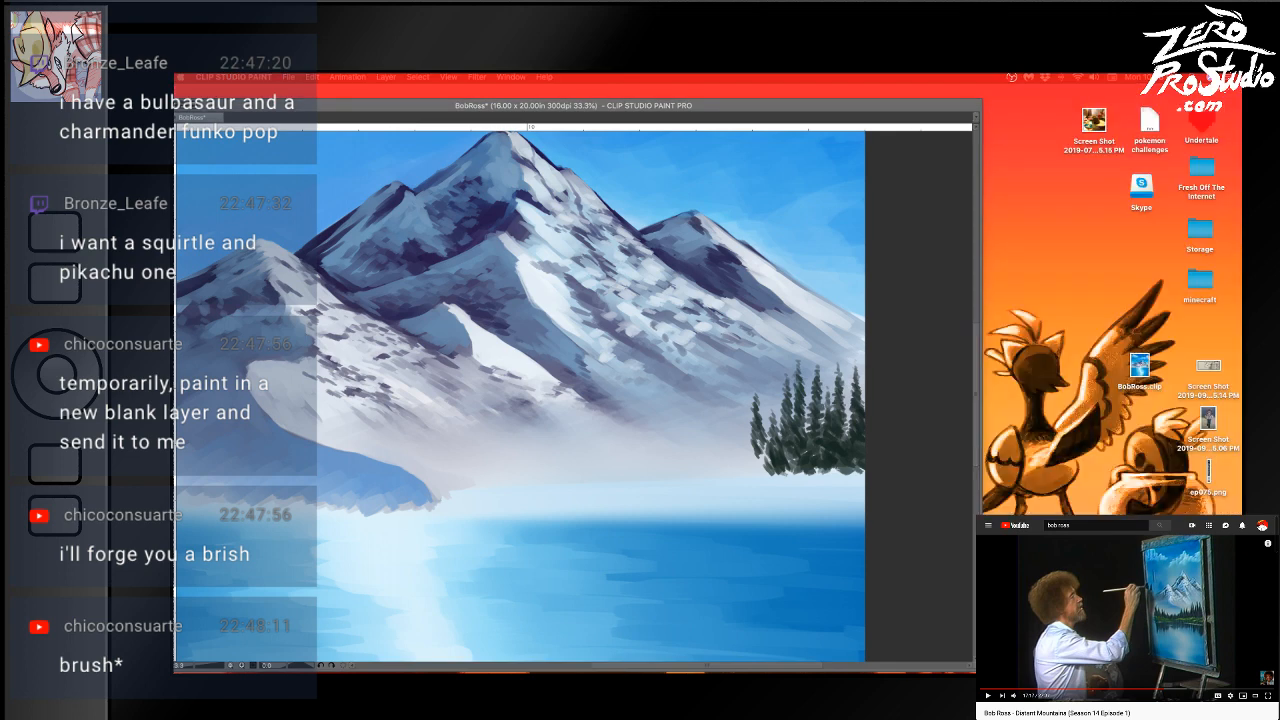
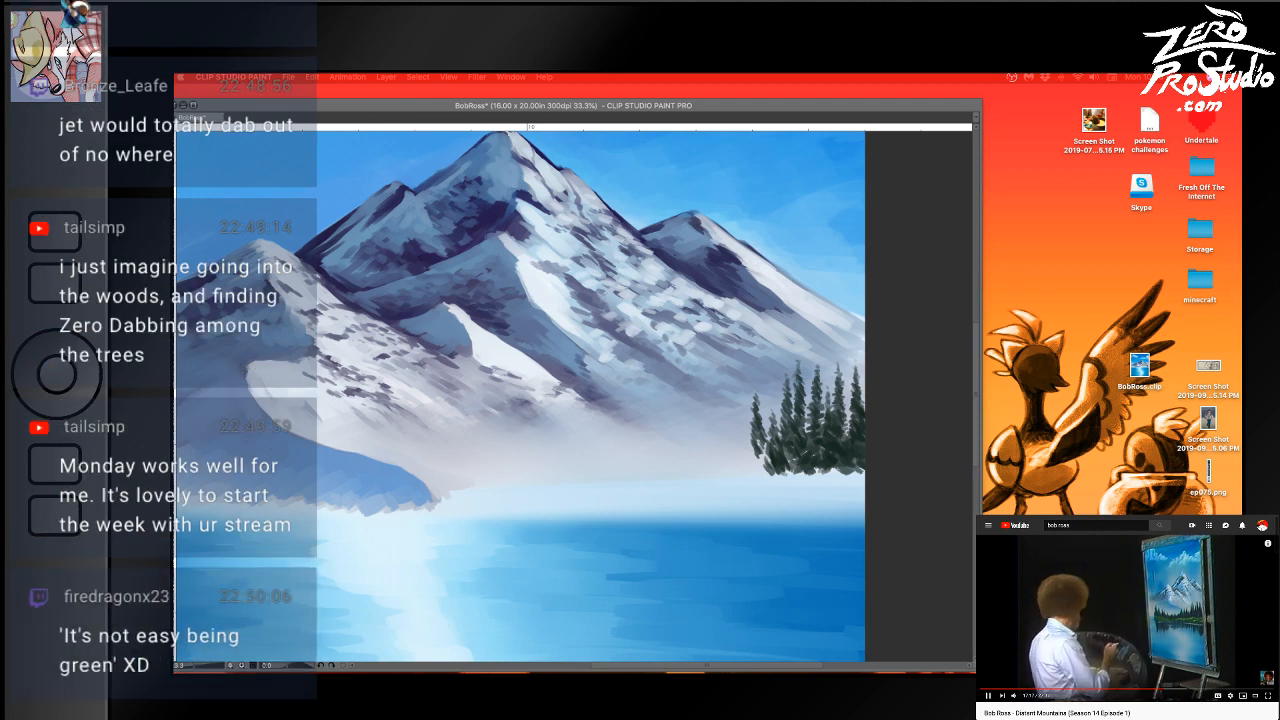
pyautogui.click(767, 443)
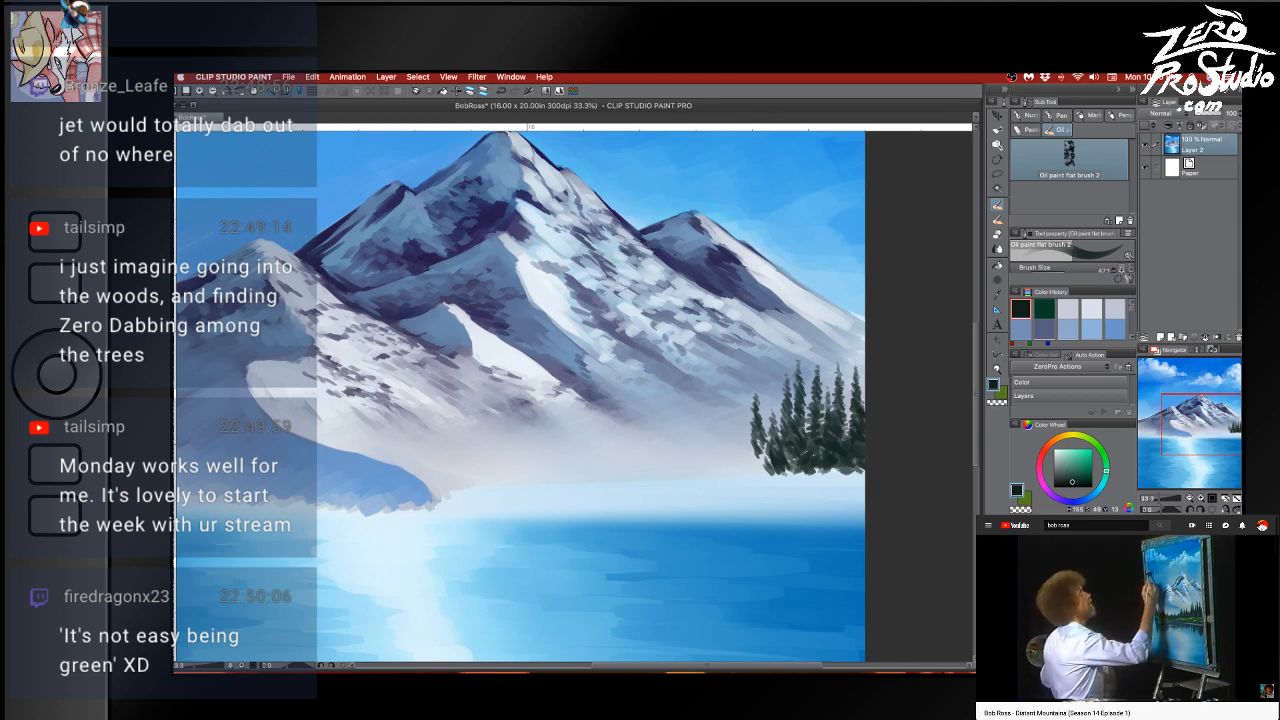
pyautogui.press('super+Tab')
pyautogui.press('space')
pyautogui.press('super+Tab')
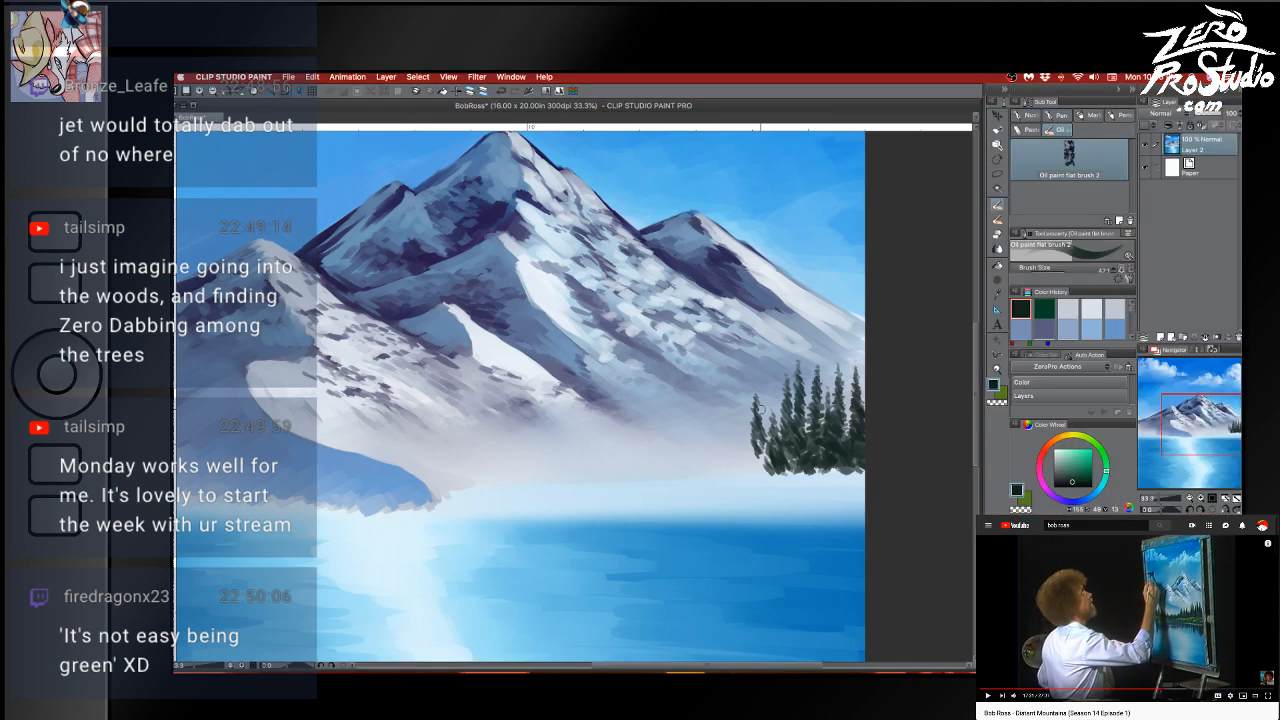
pyautogui.moveTo(752, 438)
pyautogui.mouseDown()
pyautogui.moveTo(758, 415)
pyautogui.moveTo(757, 472)
pyautogui.moveTo(771, 468)
pyautogui.moveTo(773, 440)
pyautogui.mouseUp()
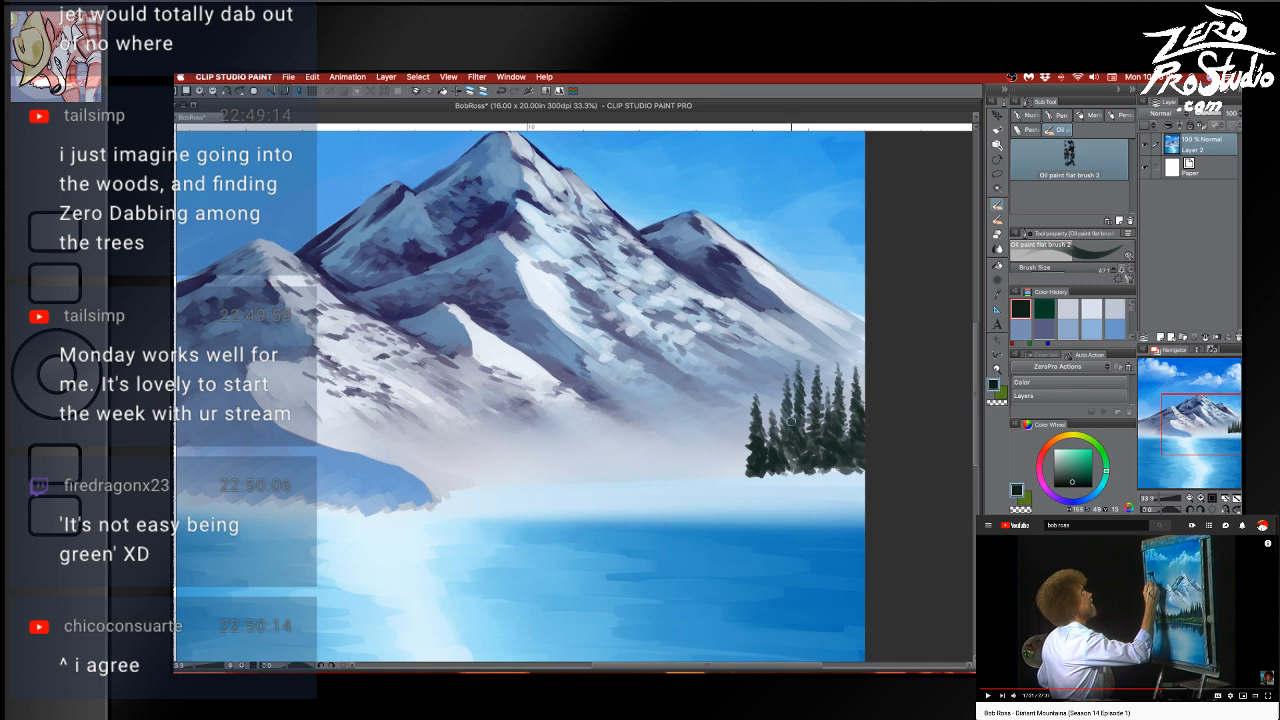
pyautogui.moveTo(791, 453); pyautogui.dragTo(786, 468)
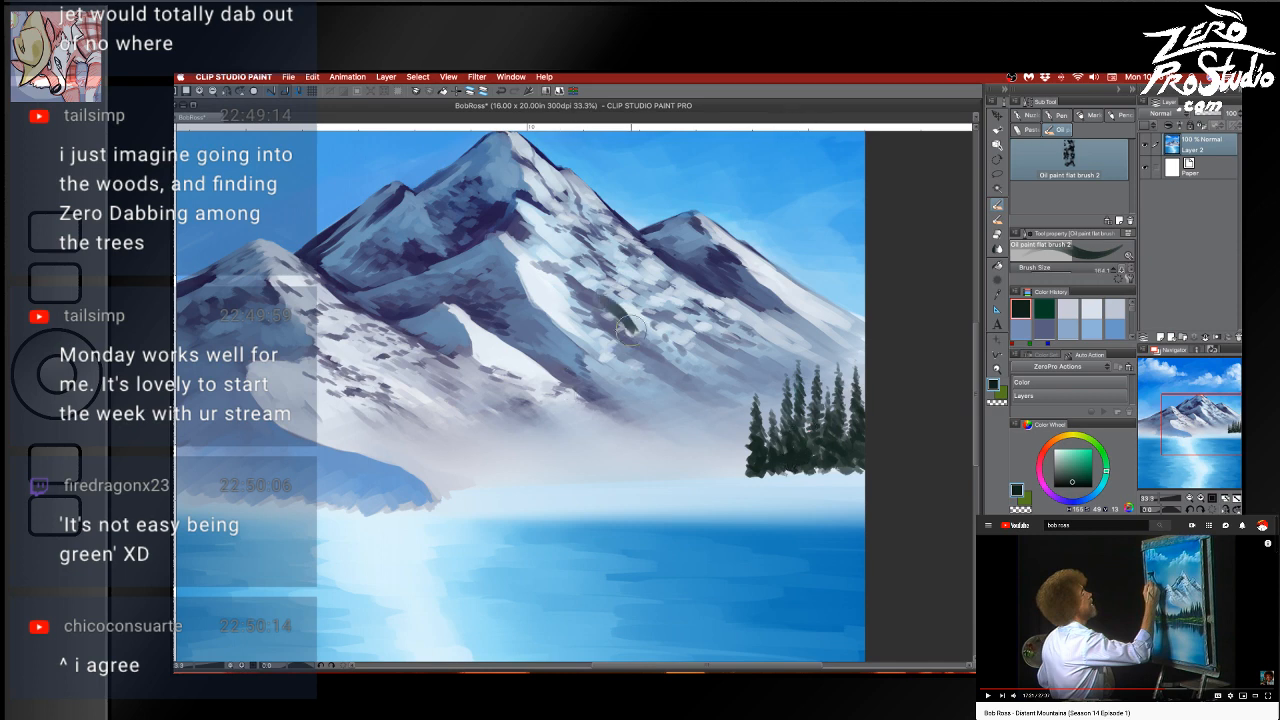
pyautogui.moveTo(620, 318)
pyautogui.mouseDown()
pyautogui.moveTo(660, 314)
pyautogui.moveTo(603, 391)
pyautogui.moveTo(644, 378)
pyautogui.moveTo(660, 358)
pyautogui.moveTo(580, 397)
pyautogui.moveTo(649, 439)
pyautogui.moveTo(576, 428)
pyautogui.moveTo(665, 450)
pyautogui.mouseUp()
pyautogui.hotkey('ctrl', 'z')
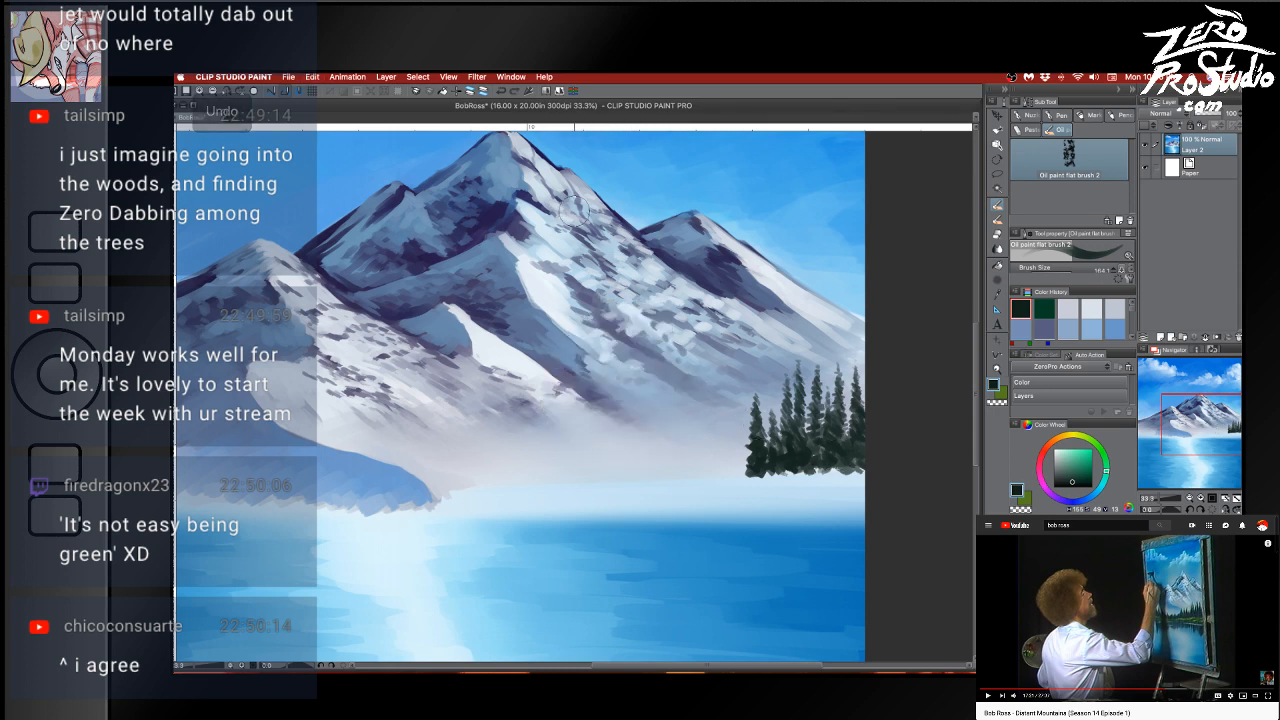
pyautogui.press(']')
pyautogui.press(']')
pyautogui.press(']')
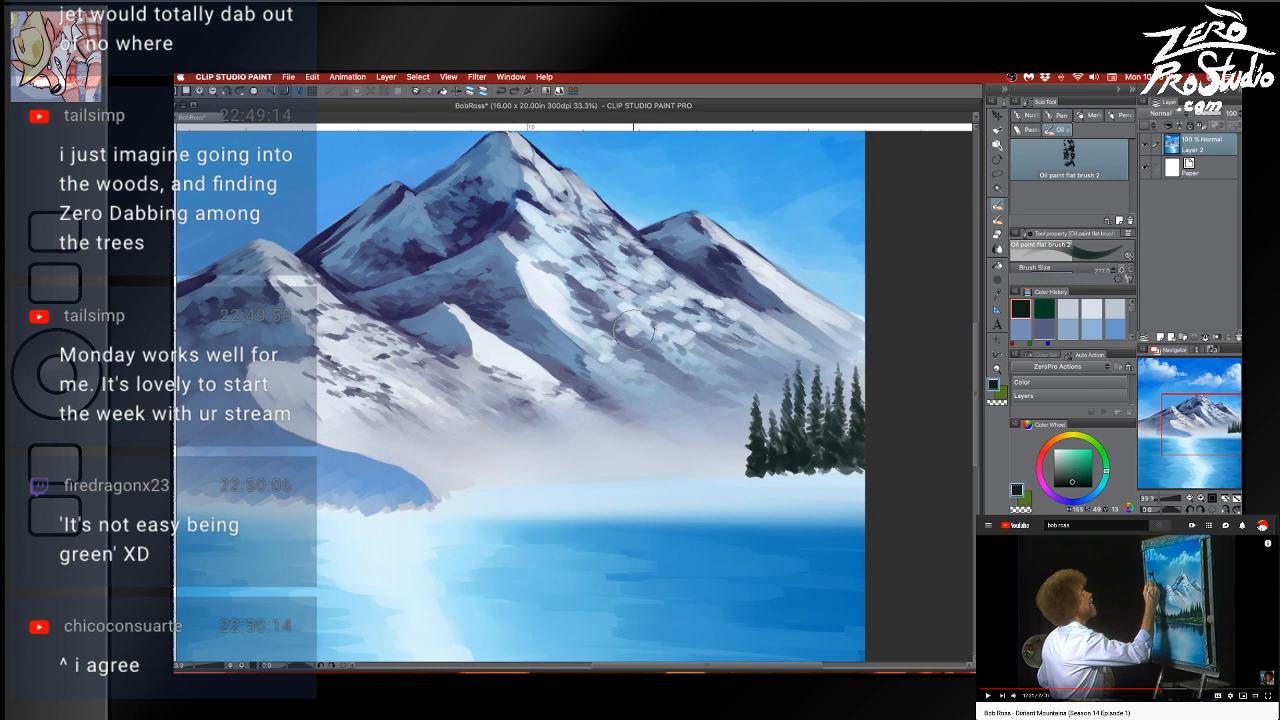
pyautogui.moveTo(657, 391)
pyautogui.mouseDown()
pyautogui.moveTo(660, 423)
pyautogui.moveTo(635, 436)
pyautogui.moveTo(668, 433)
pyautogui.moveTo(672, 445)
pyautogui.moveTo(652, 472)
pyautogui.moveTo(594, 461)
pyautogui.moveTo(594, 423)
pyautogui.moveTo(639, 451)
pyautogui.moveTo(614, 492)
pyautogui.mouseUp()
pyautogui.press('super+z')
pyautogui.press('super+z')
pyautogui.press('super+z')
pyautogui.press('super+z')
pyautogui.press('super+z')
pyautogui.press('super+z')
pyautogui.press('super+z')
pyautogui.press('super+z')
pyautogui.press('super+z')
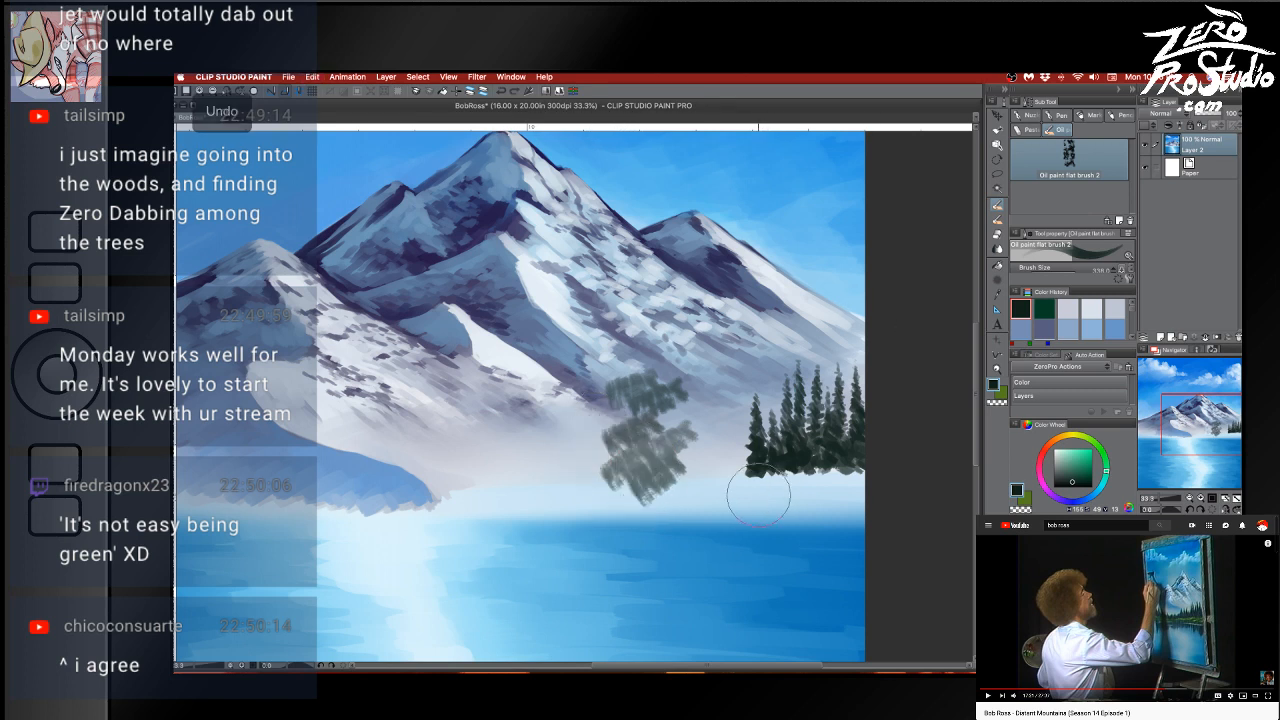
pyautogui.press('super+z')
pyautogui.press('super+z')
pyautogui.moveTo(622, 370); pyautogui.dragTo(675, 452)
pyautogui.moveTo(616, 410)
pyautogui.mouseDown()
pyautogui.moveTo(664, 477)
pyautogui.moveTo(660, 525)
pyautogui.mouseUp()
pyautogui.moveTo(600, 470); pyautogui.dragTo(665, 585)
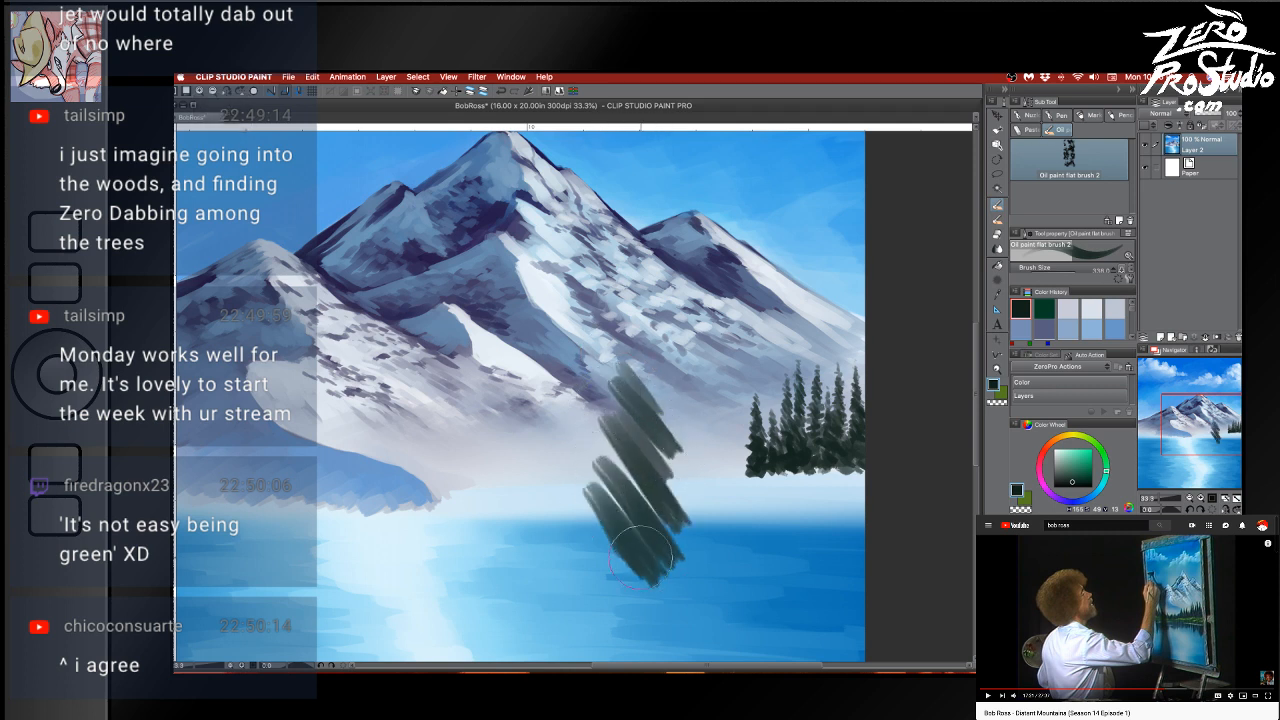
pyautogui.moveTo(604, 406)
pyautogui.mouseDown()
pyautogui.moveTo(672, 515)
pyautogui.moveTo(598, 466)
pyautogui.mouseUp()
pyautogui.press('super+z')
pyautogui.press('super+z')
pyautogui.press('super+z')
pyautogui.press('super+z')
pyautogui.press('super+z')
pyautogui.press('super+z')
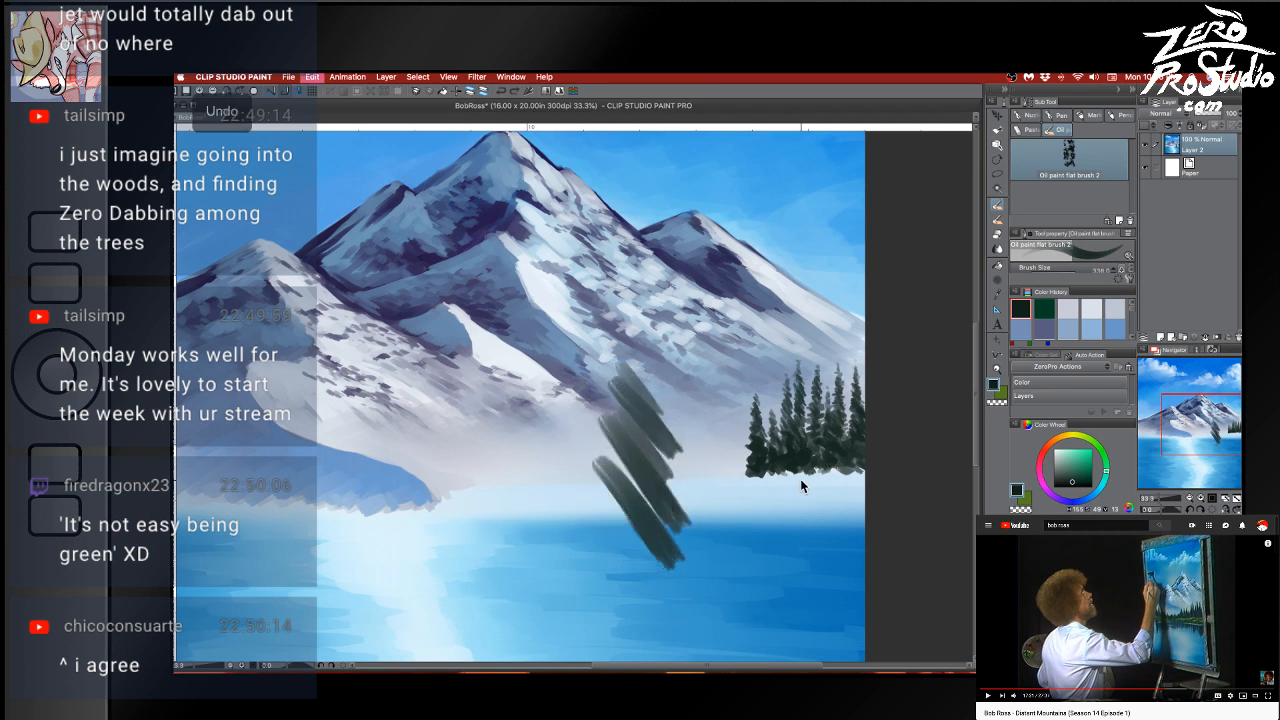
pyautogui.press('super+z')
pyautogui.moveTo(648, 408)
pyautogui.mouseDown()
pyautogui.moveTo(591, 393)
pyautogui.moveTo(626, 478)
pyautogui.moveTo(674, 454)
pyautogui.moveTo(542, 494)
pyautogui.moveTo(515, 526)
pyautogui.moveTo(661, 510)
pyautogui.moveTo(680, 482)
pyautogui.mouseUp()
pyautogui.press('super+z')
# Reduce the brush size and continue the row of dark evergreens leftward along the shore with progressively shorter trees
pyautogui.press('[')
pyautogui.press('[')
pyautogui.press('[')
pyautogui.press('[')
pyautogui.press('[')
pyautogui.press('[')
pyautogui.press('[')
pyautogui.press('[')
pyautogui.press('[')
pyautogui.press('[')
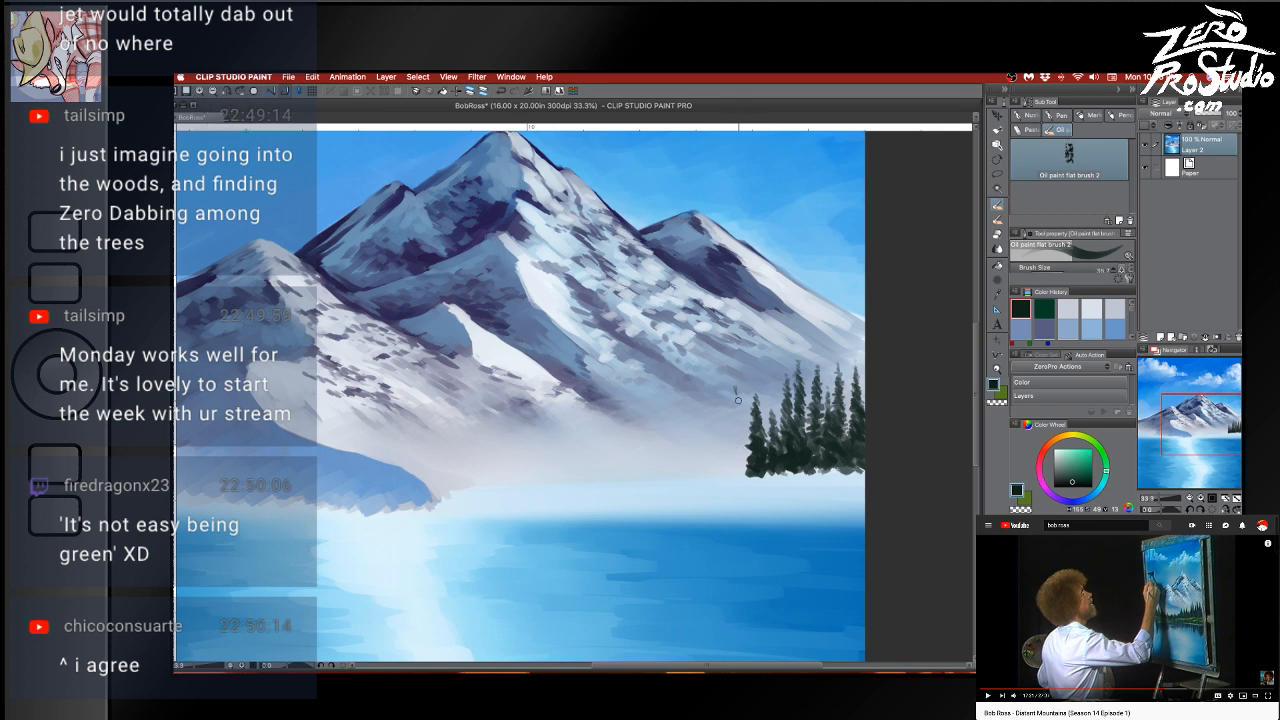
pyautogui.moveTo(733, 394)
pyautogui.mouseDown()
pyautogui.moveTo(730, 450)
pyautogui.moveTo(750, 442)
pyautogui.moveTo(738, 464)
pyautogui.moveTo(724, 456)
pyautogui.moveTo(744, 468)
pyautogui.moveTo(722, 472)
pyautogui.moveTo(740, 472)
pyautogui.mouseUp()
pyautogui.moveTo(716, 412); pyautogui.dragTo(718, 474)
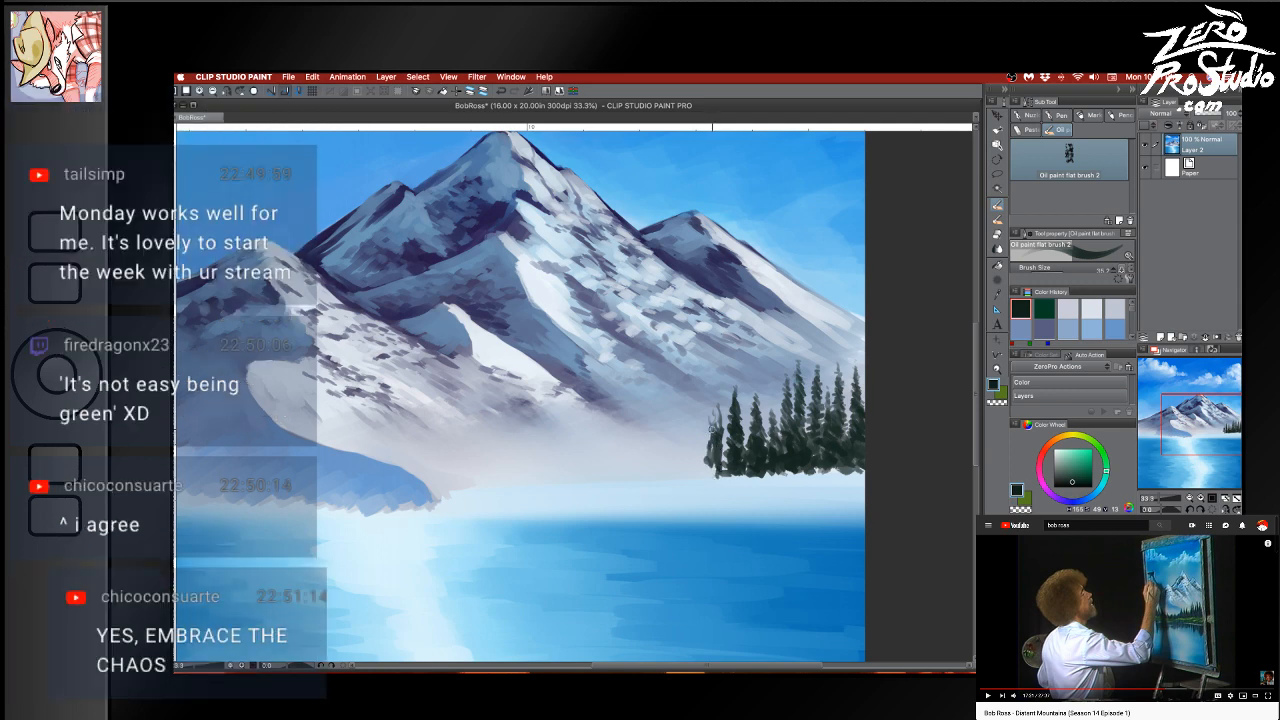
pyautogui.moveTo(722, 416); pyautogui.dragTo(719, 395)
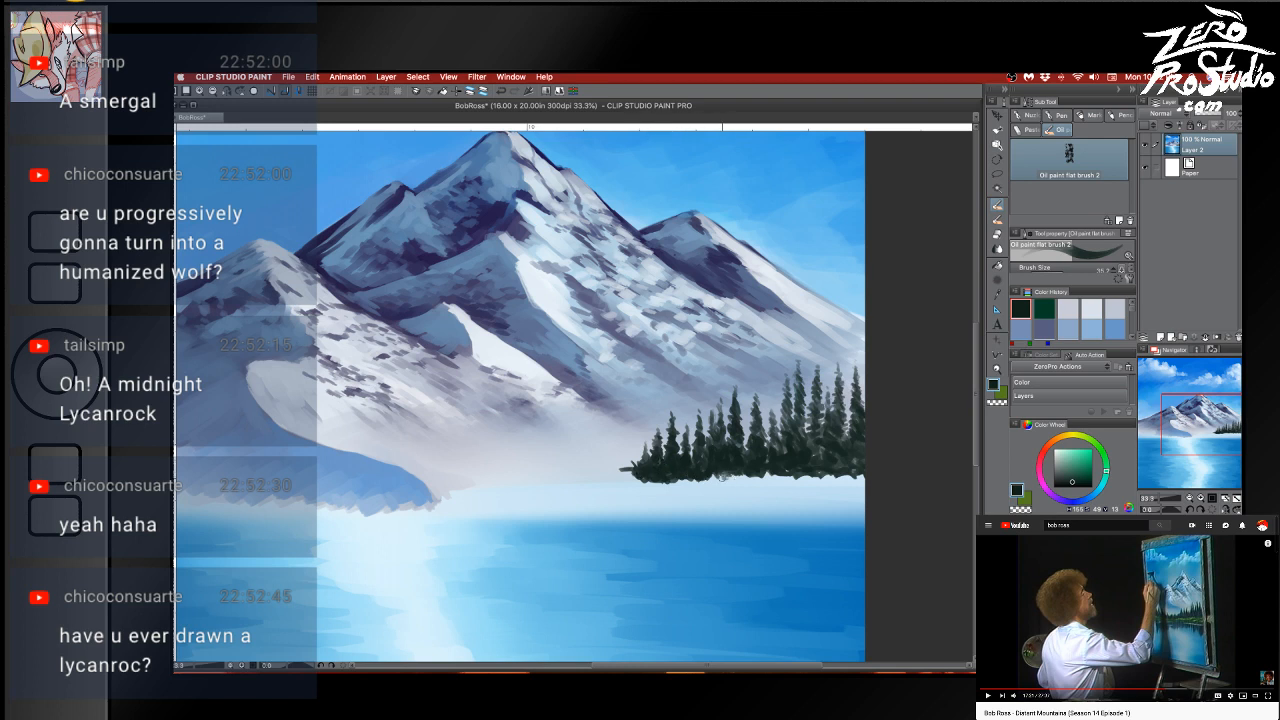
# Fill the dark bank beneath the evergreens and extend it leftward along the waterline with low bushes and small evergreens
pyautogui.moveTo(722, 477); pyautogui.dragTo(864, 475)
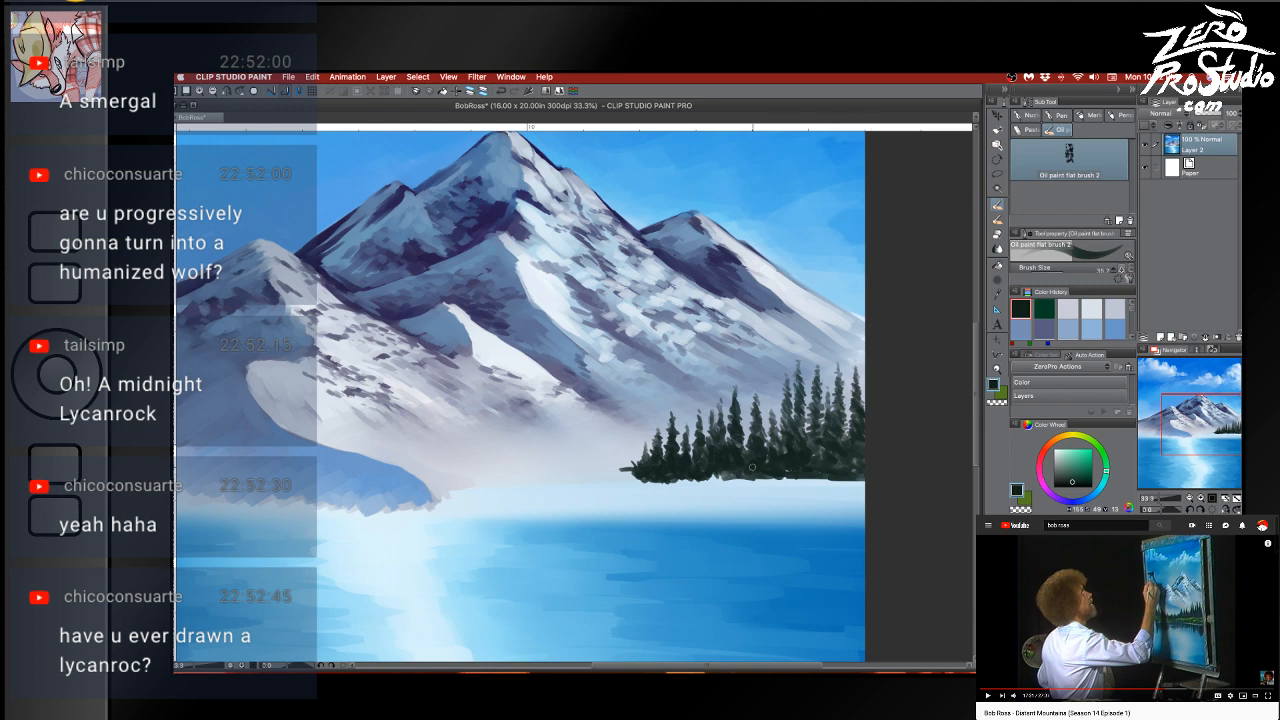
pyautogui.moveTo(622, 468); pyautogui.dragTo(609, 480)
pyautogui.moveTo(663, 491)
pyautogui.mouseDown()
pyautogui.moveTo(620, 486)
pyautogui.moveTo(687, 492)
pyautogui.moveTo(629, 511)
pyautogui.moveTo(808, 506)
pyautogui.moveTo(721, 484)
pyautogui.moveTo(801, 481)
pyautogui.moveTo(804, 497)
pyautogui.moveTo(844, 478)
pyautogui.moveTo(854, 488)
pyautogui.moveTo(794, 493)
pyautogui.moveTo(864, 483)
pyautogui.moveTo(751, 481)
pyautogui.moveTo(792, 492)
pyautogui.moveTo(756, 484)
pyautogui.moveTo(754, 466)
pyautogui.moveTo(805, 481)
pyautogui.moveTo(856, 457)
pyautogui.moveTo(820, 477)
pyautogui.moveTo(611, 494)
pyautogui.moveTo(608, 468)
pyautogui.moveTo(601, 496)
pyautogui.moveTo(602, 484)
pyautogui.moveTo(582, 505)
pyautogui.moveTo(556, 513)
pyautogui.moveTo(546, 486)
pyautogui.moveTo(529, 506)
pyautogui.moveTo(515, 479)
pyautogui.moveTo(470, 512)
pyautogui.mouseUp()
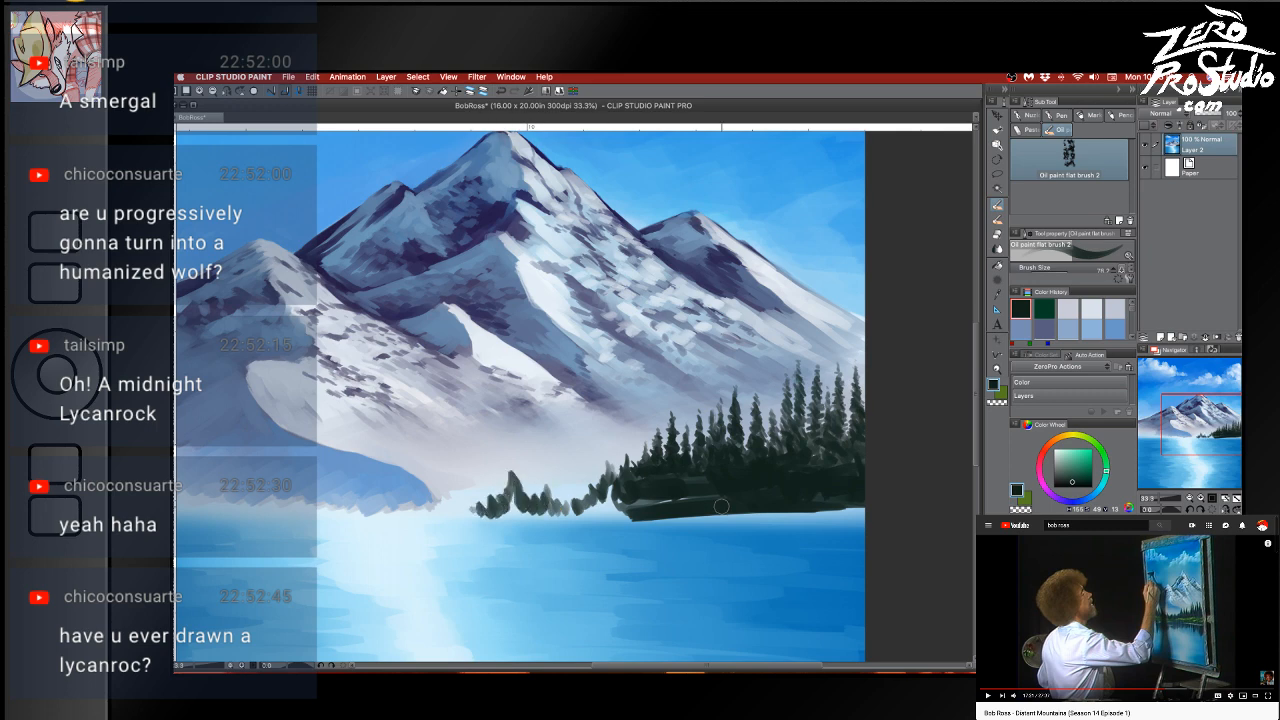
pyautogui.moveTo(746, 517)
pyautogui.mouseDown()
pyautogui.moveTo(910, 517)
pyautogui.moveTo(902, 508)
pyautogui.moveTo(583, 577)
pyautogui.moveTo(811, 495)
pyautogui.mouseUp()
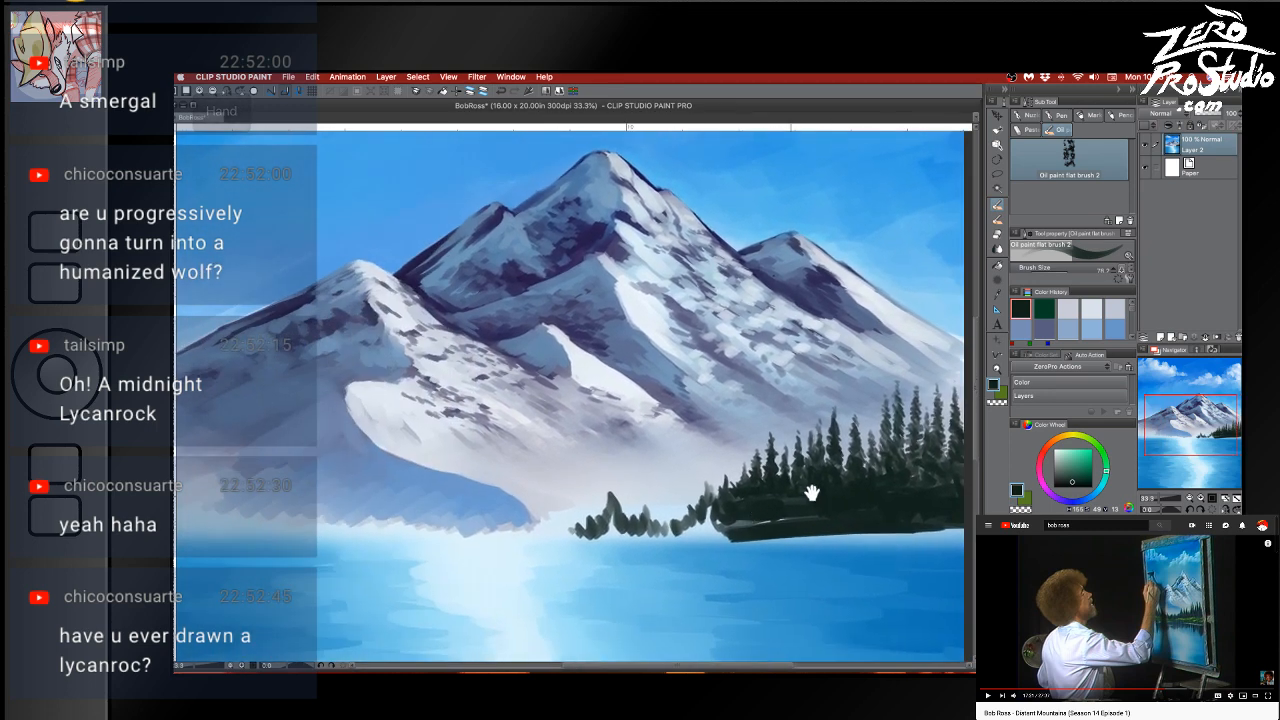
pyautogui.moveTo(683, 517)
pyautogui.mouseDown()
pyautogui.moveTo(687, 466)
pyautogui.moveTo(687, 519)
pyautogui.moveTo(688, 474)
pyautogui.moveTo(706, 464)
pyautogui.moveTo(712, 530)
pyautogui.moveTo(654, 516)
pyautogui.moveTo(652, 476)
pyautogui.moveTo(648, 530)
pyautogui.moveTo(654, 500)
pyautogui.moveTo(672, 530)
pyautogui.mouseUp()
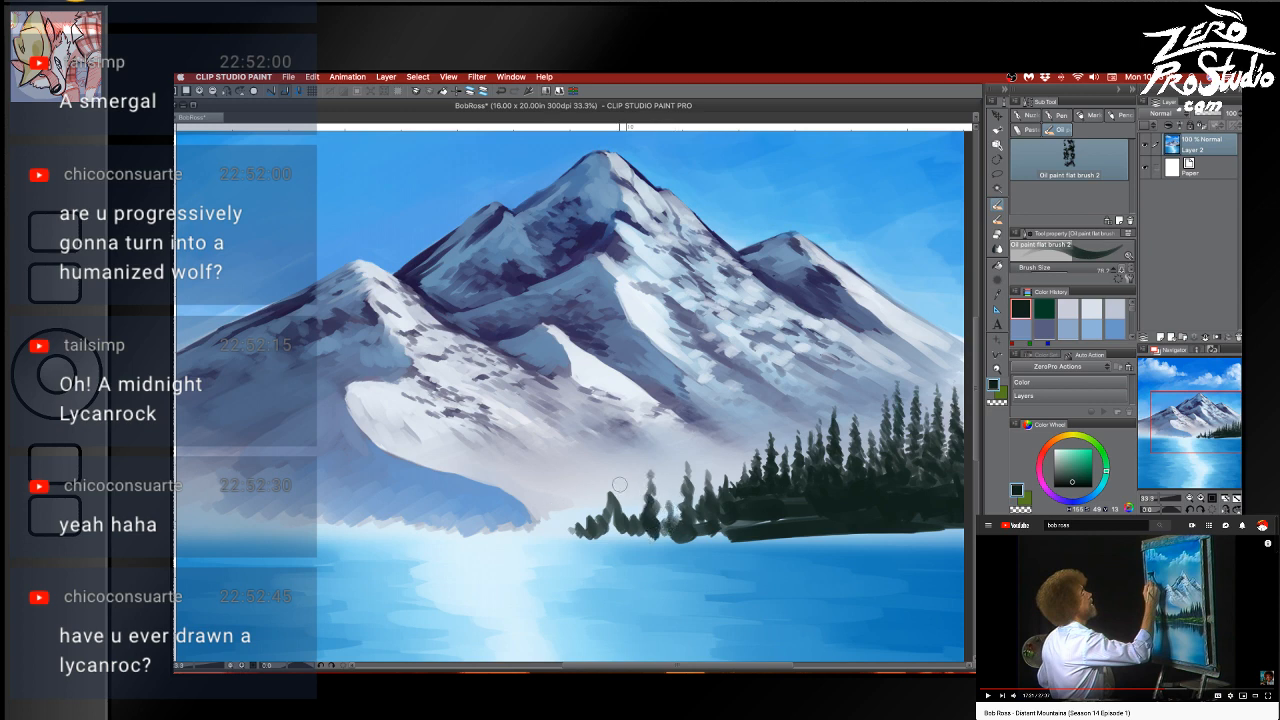
pyautogui.moveTo(547, 489)
pyautogui.mouseDown()
pyautogui.moveTo(528, 532)
pyautogui.moveTo(398, 532)
pyautogui.mouseUp()
pyautogui.press('super+z')
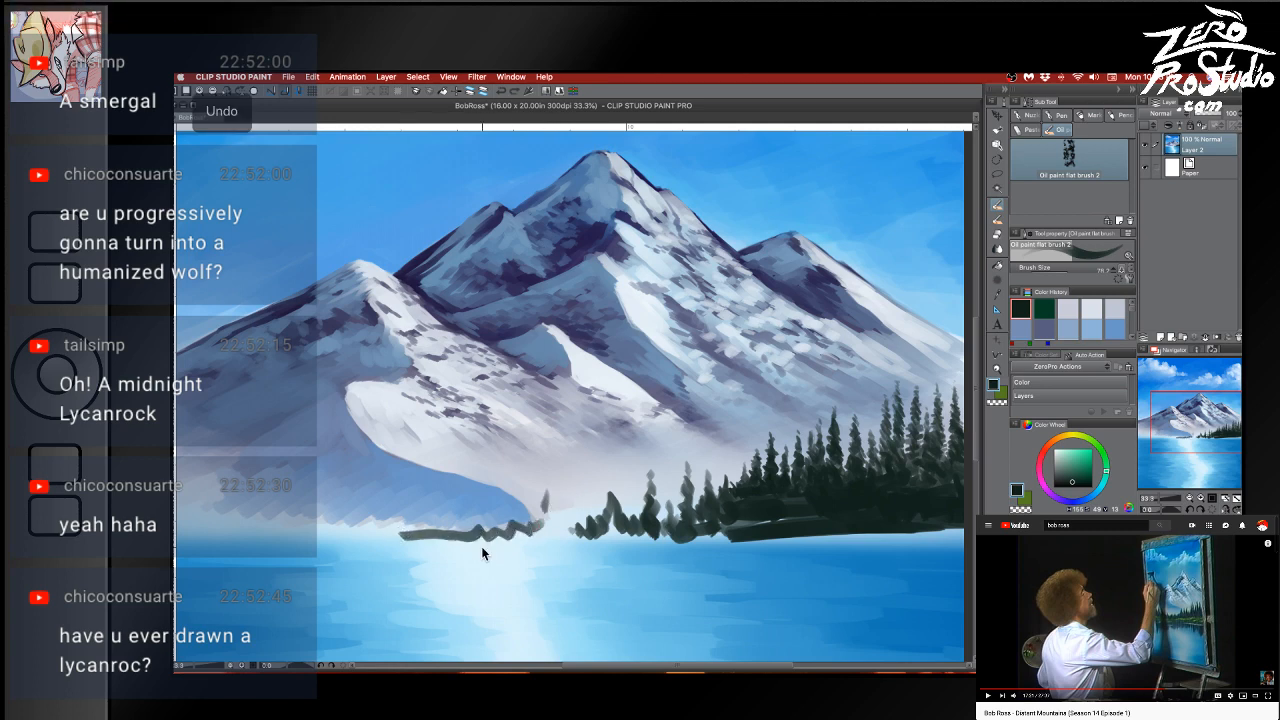
pyautogui.press('super+z')
# Extend the low dark tree line leftward to the tip of the blue foothill ridge, undoing stray strokes
pyautogui.moveTo(478, 543)
pyautogui.mouseDown()
pyautogui.moveTo(477, 516)
pyautogui.moveTo(487, 545)
pyautogui.moveTo(481, 527)
pyautogui.moveTo(505, 545)
pyautogui.moveTo(538, 518)
pyautogui.moveTo(544, 532)
pyautogui.moveTo(549, 488)
pyautogui.moveTo(556, 526)
pyautogui.moveTo(585, 522)
pyautogui.moveTo(588, 508)
pyautogui.moveTo(621, 528)
pyautogui.moveTo(648, 521)
pyautogui.moveTo(640, 505)
pyautogui.moveTo(668, 528)
pyautogui.moveTo(678, 484)
pyautogui.mouseUp()
pyautogui.press('super+z')
pyautogui.press('super+z')
pyautogui.press('super+z')
pyautogui.press('space')
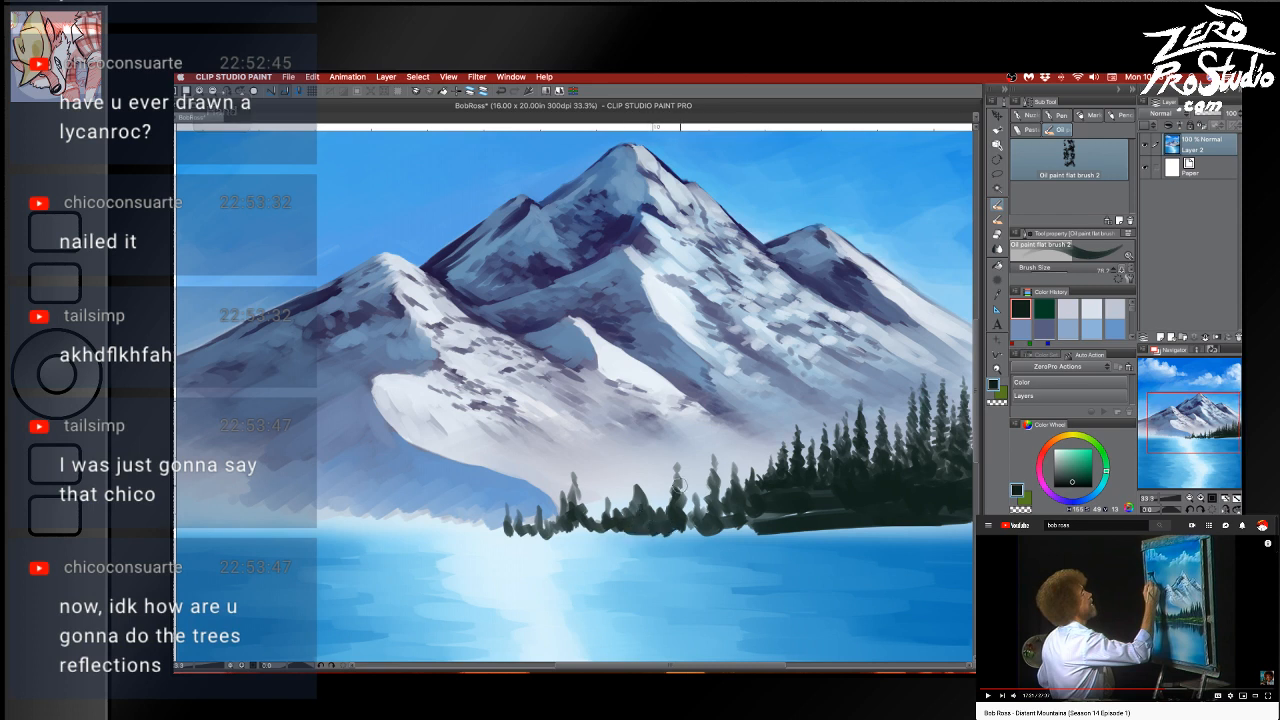
# Repaint the middle evergreens with fuller branches, add more trees between them and darken the bank below, undoing stray strokes
pyautogui.hotkey('ctrl', 'z')
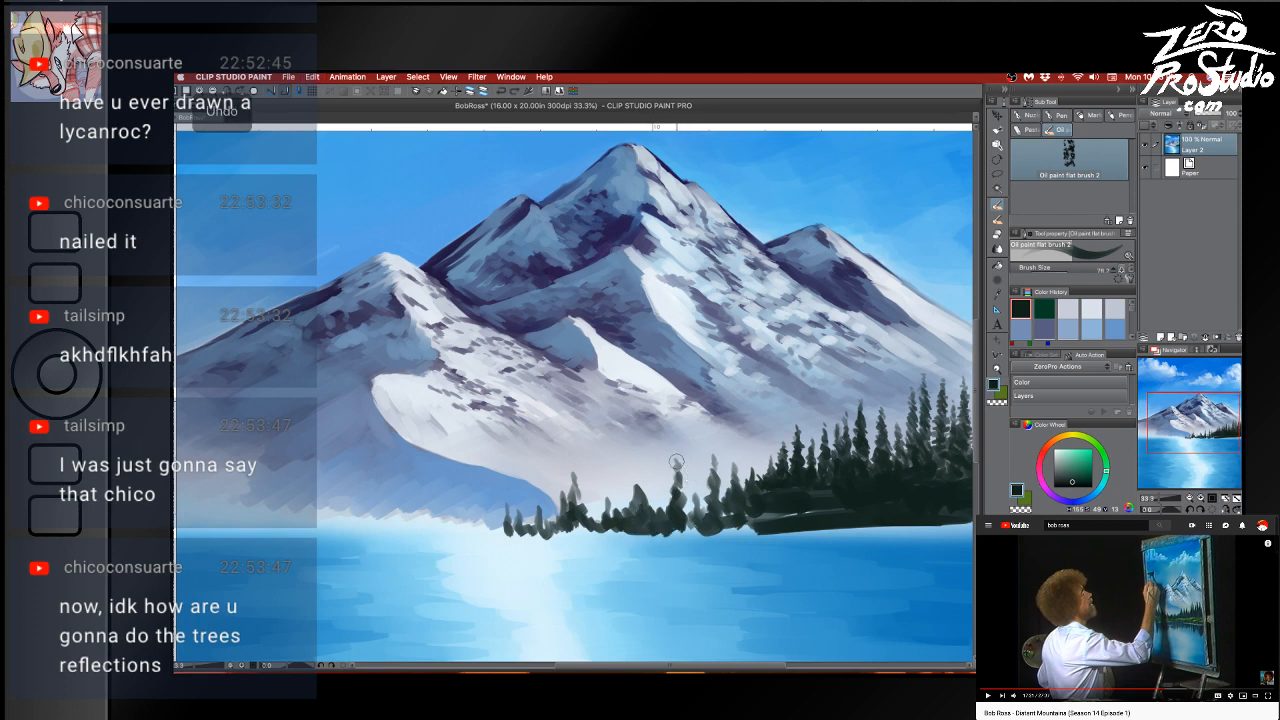
pyautogui.moveTo(676, 456)
pyautogui.mouseDown()
pyautogui.moveTo(678, 502)
pyautogui.moveTo(696, 525)
pyautogui.moveTo(697, 482)
pyautogui.moveTo(690, 516)
pyautogui.moveTo(700, 524)
pyautogui.moveTo(712, 506)
pyautogui.moveTo(712, 450)
pyautogui.moveTo(712, 479)
pyautogui.moveTo(734, 470)
pyautogui.moveTo(734, 450)
pyautogui.moveTo(736, 512)
pyautogui.moveTo(740, 467)
pyautogui.mouseUp()
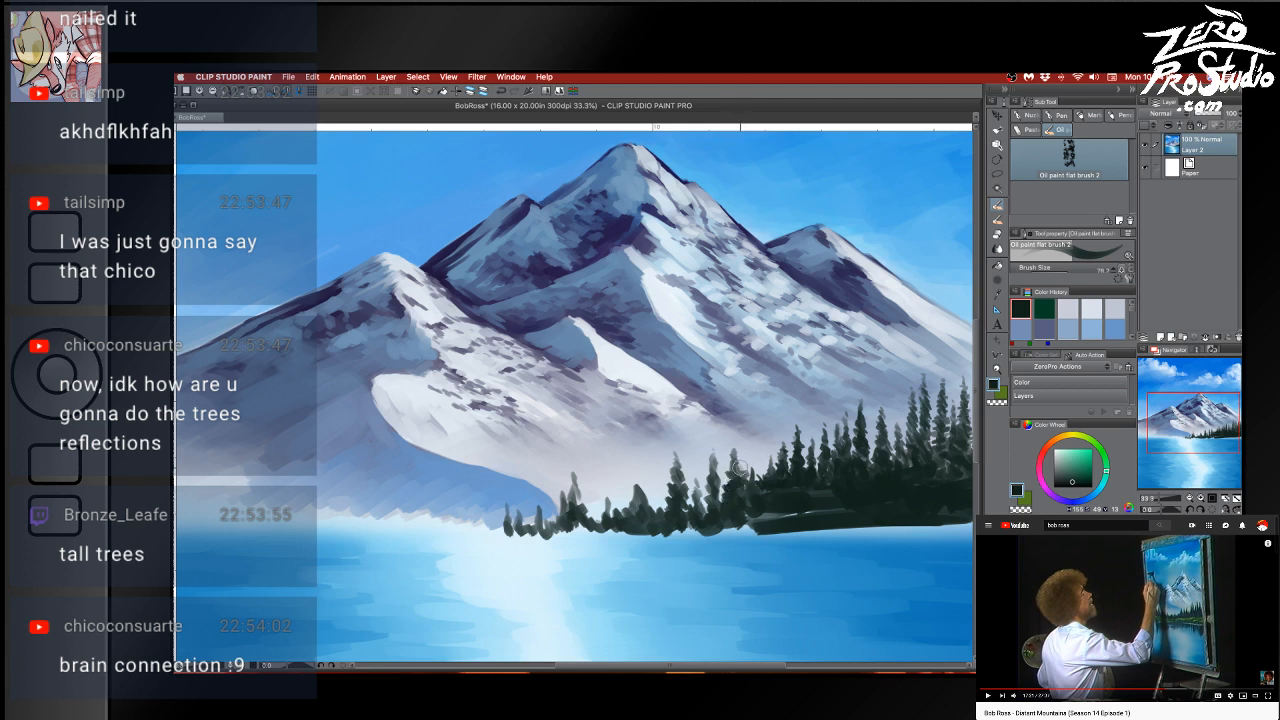
pyautogui.hotkey('ctrl', 'z')
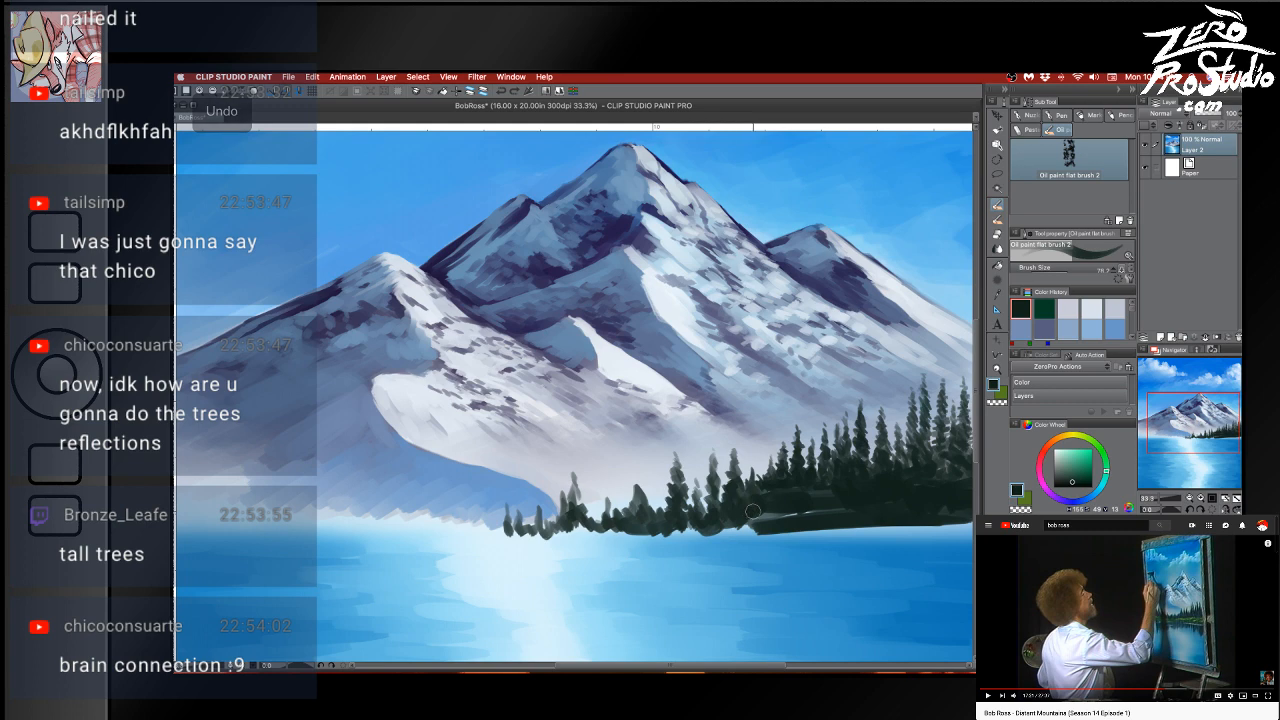
pyautogui.moveTo(753, 511)
pyautogui.mouseDown()
pyautogui.moveTo(795, 515)
pyautogui.moveTo(681, 513)
pyautogui.moveTo(678, 530)
pyautogui.moveTo(645, 521)
pyautogui.moveTo(636, 469)
pyautogui.moveTo(629, 518)
pyautogui.moveTo(648, 467)
pyautogui.moveTo(637, 474)
pyautogui.moveTo(637, 462)
pyautogui.moveTo(641, 506)
pyautogui.moveTo(625, 519)
pyautogui.moveTo(611, 482)
pyautogui.moveTo(607, 516)
pyautogui.moveTo(609, 480)
pyautogui.moveTo(612, 502)
pyautogui.moveTo(611, 479)
pyautogui.moveTo(631, 502)
pyautogui.moveTo(611, 496)
pyautogui.moveTo(614, 515)
pyautogui.moveTo(600, 515)
pyautogui.moveTo(619, 521)
pyautogui.moveTo(601, 523)
pyautogui.moveTo(650, 505)
pyautogui.moveTo(720, 517)
pyautogui.moveTo(661, 508)
pyautogui.mouseUp()
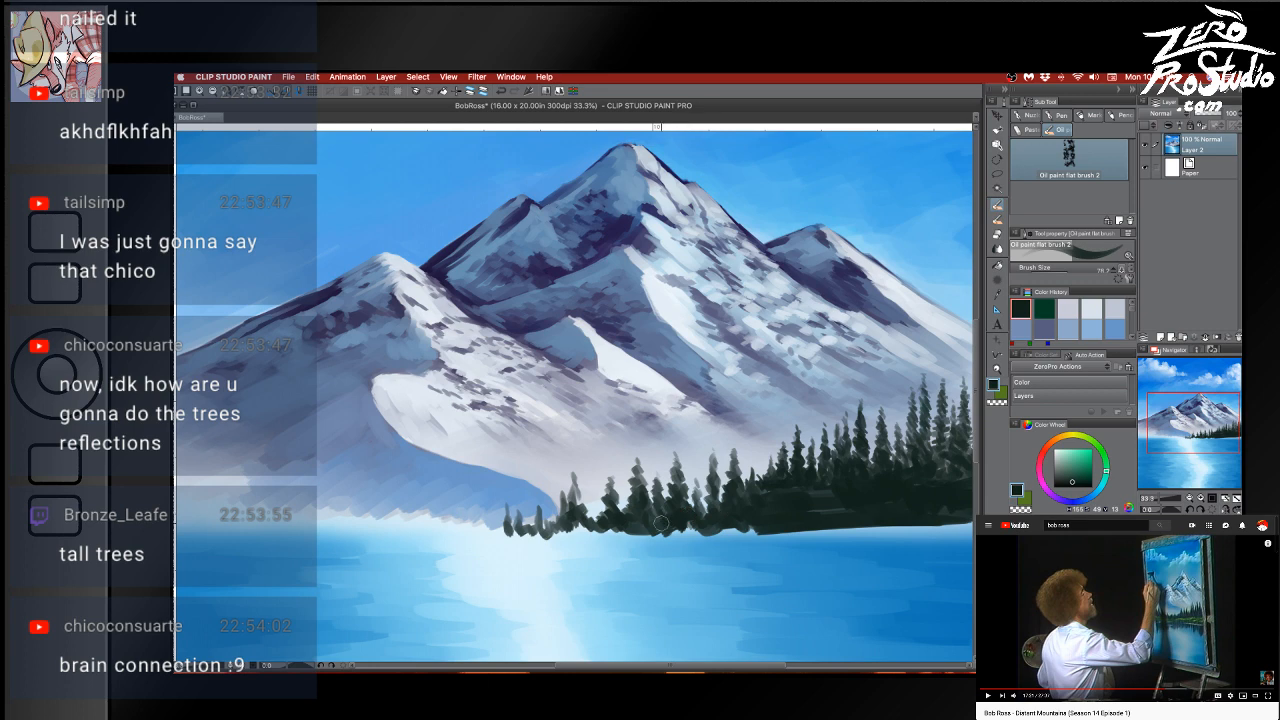
# Darken the bank beneath the middle evergreens and blend their lower branches using dark and muted greens sampled from the trees
pyautogui.moveTo(704, 525); pyautogui.dragTo(742, 524)
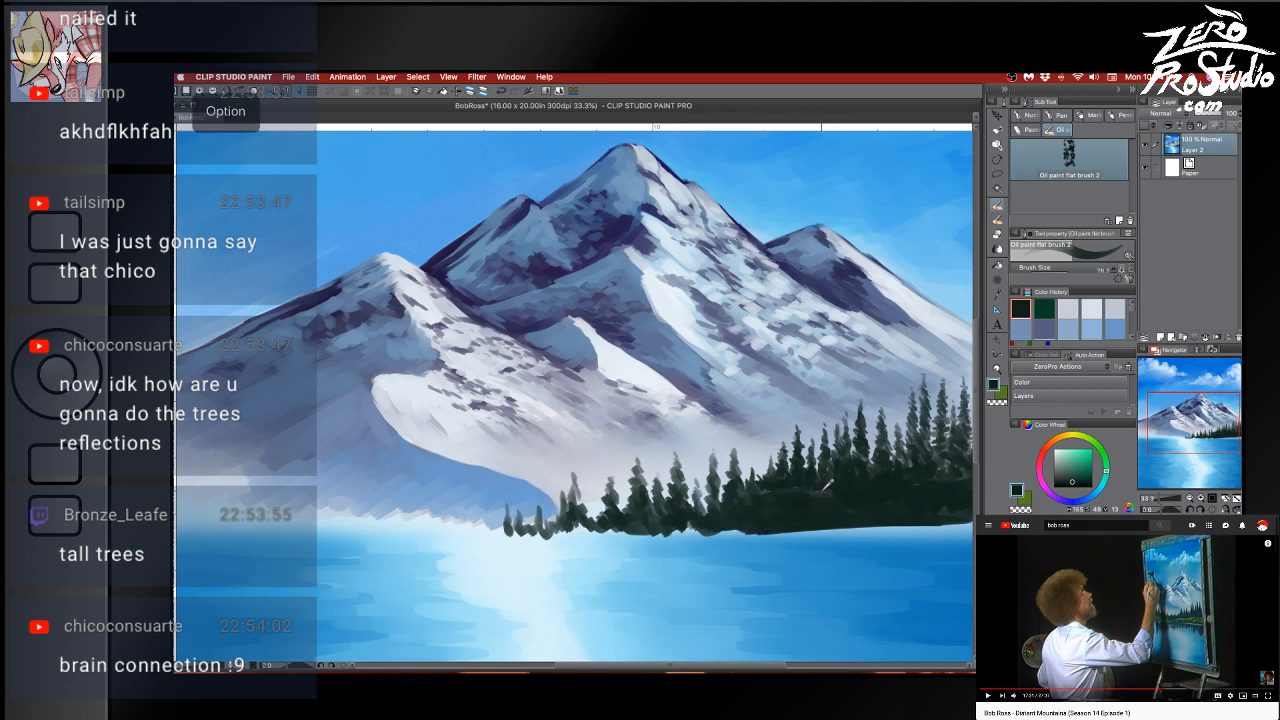
pyautogui.keyDown('alt'); pyautogui.click(838, 494); pyautogui.keyUp('alt')
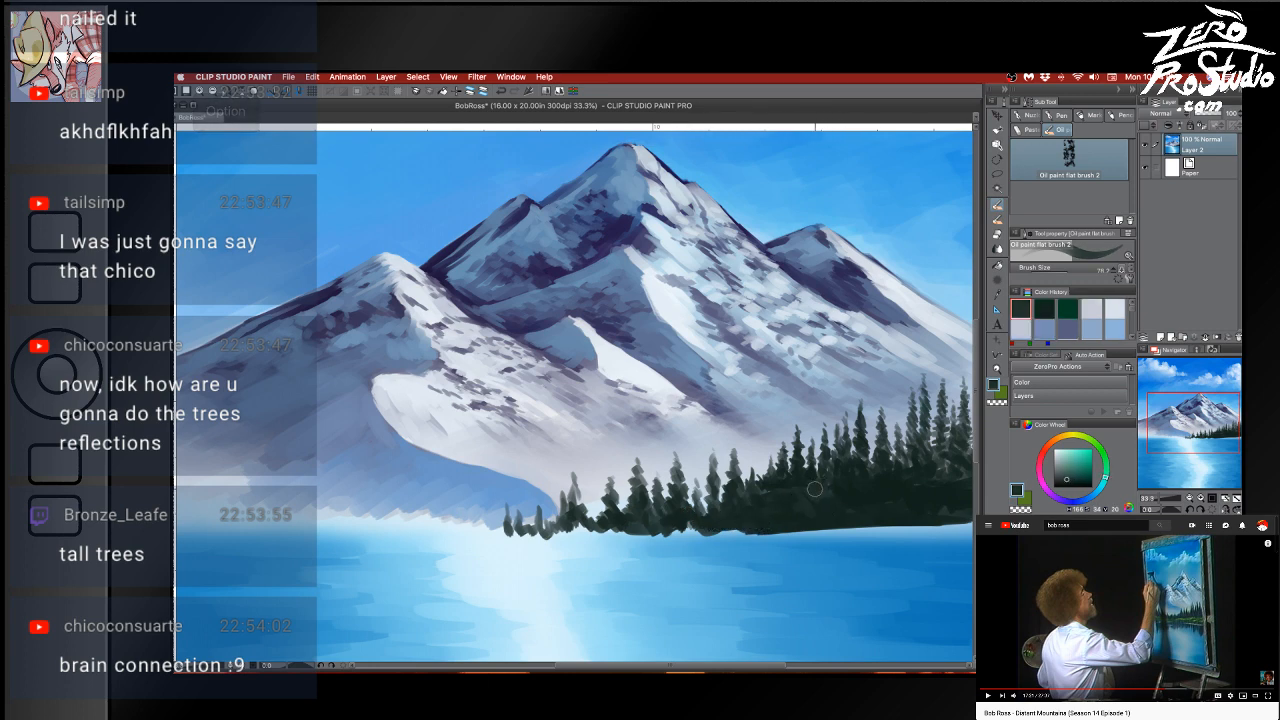
pyautogui.keyDown('alt'); pyautogui.click(761, 486); pyautogui.keyUp('alt')
pyautogui.keyDown('alt'); pyautogui.click(723, 468); pyautogui.keyUp('alt')
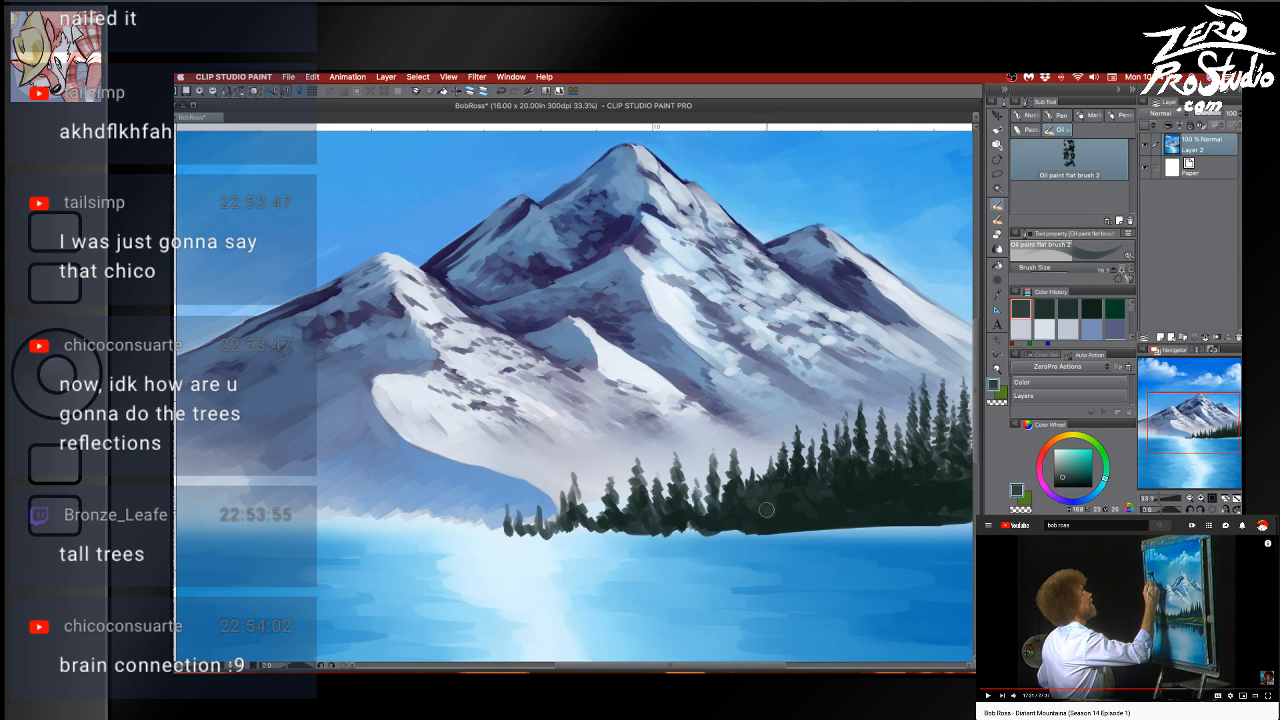
pyautogui.keyDown('alt'); pyautogui.click(790, 485); pyautogui.keyUp('alt')
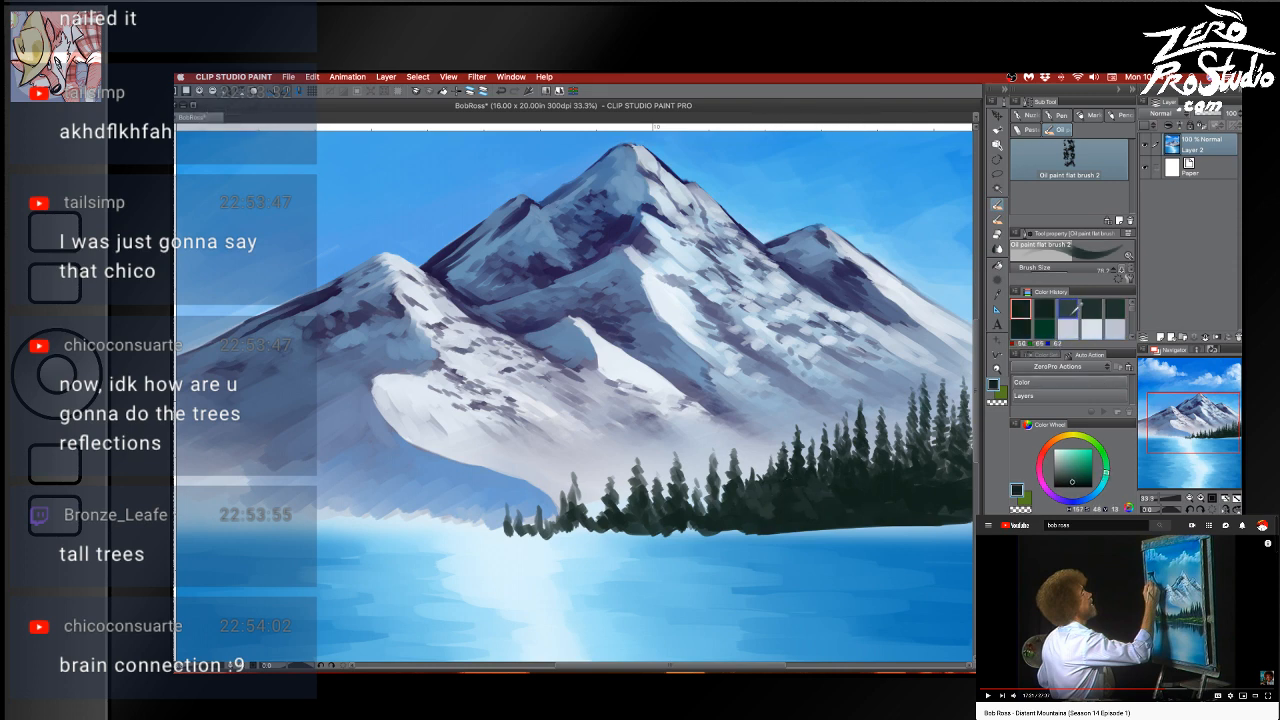
pyautogui.click(1050, 308)
# Dab alternating muted and darker sampled greens into the lower parts of the tall evergreens near the canvas's right edge
pyautogui.moveTo(826, 542); pyautogui.dragTo(698, 533)
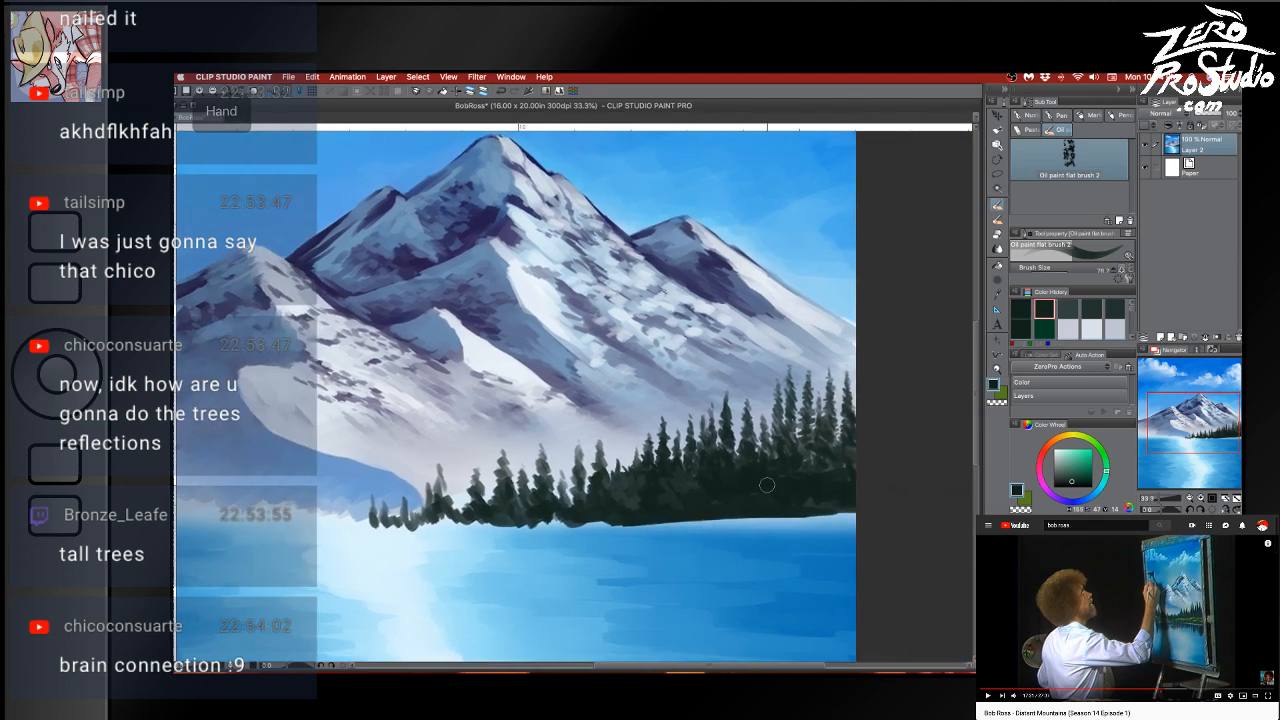
pyautogui.keyDown('alt'); pyautogui.click(782, 447); pyautogui.keyUp('alt')
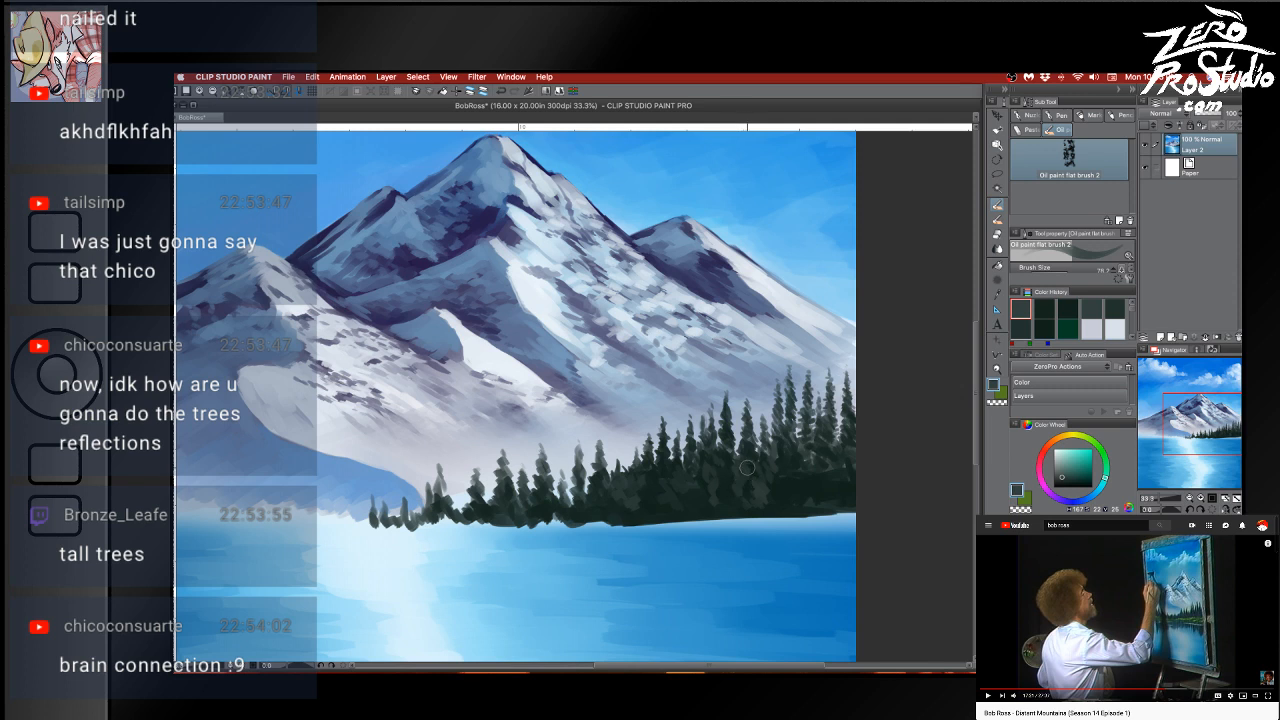
pyautogui.keyDown('alt'); pyautogui.click(774, 477); pyautogui.keyUp('alt')
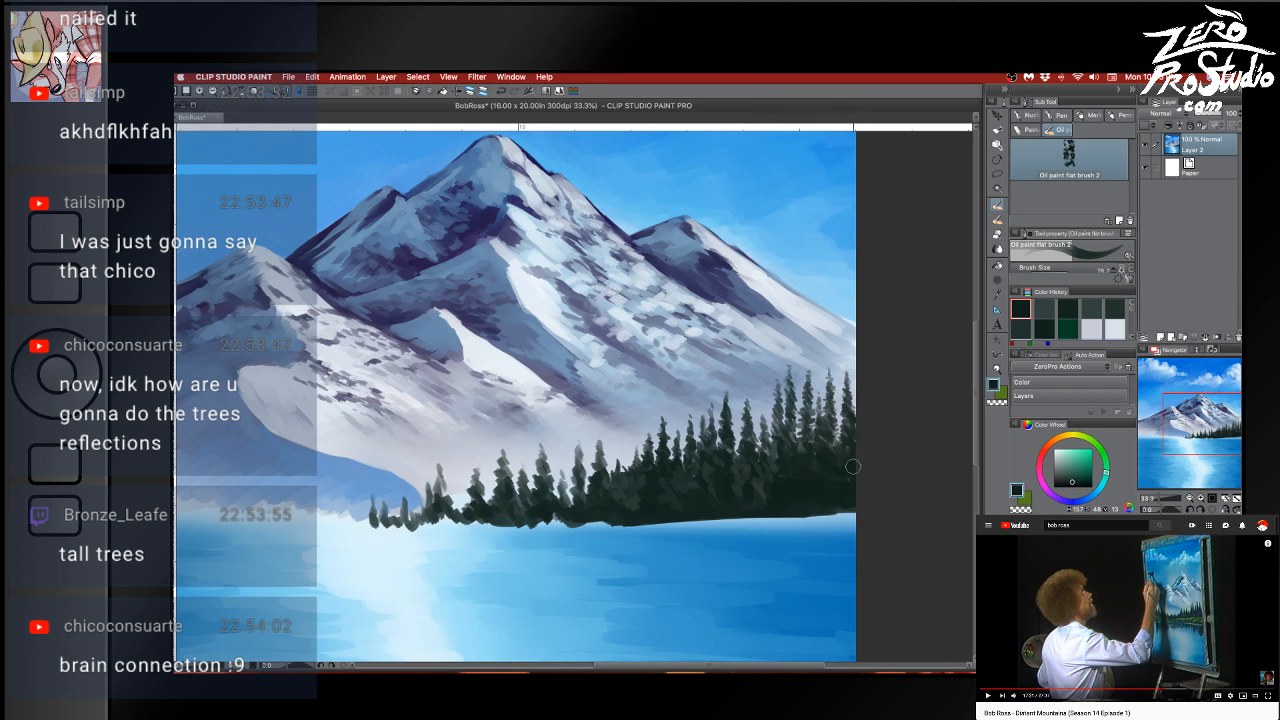
pyautogui.press('alt')
pyautogui.click(1067, 309)
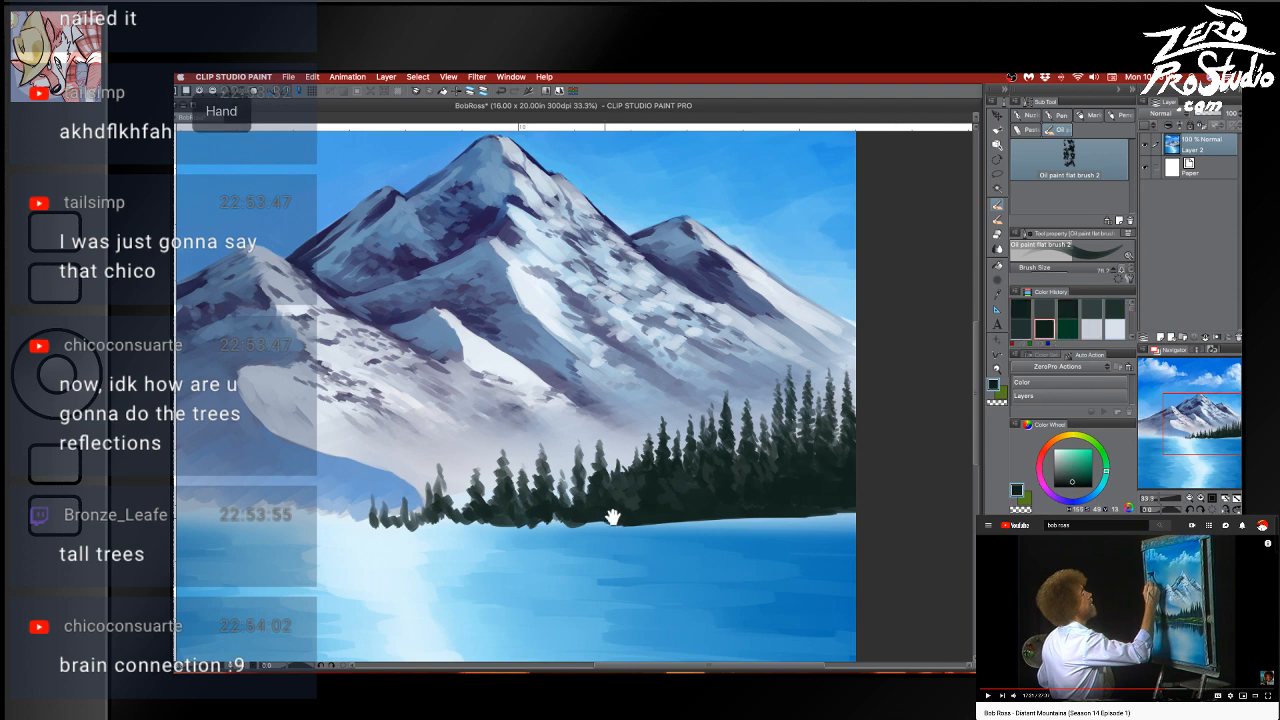
# Darken and even out the bank's lower edge along the waterline beneath the right-hand evergreens
pyautogui.moveTo(614, 514); pyautogui.dragTo(809, 486)
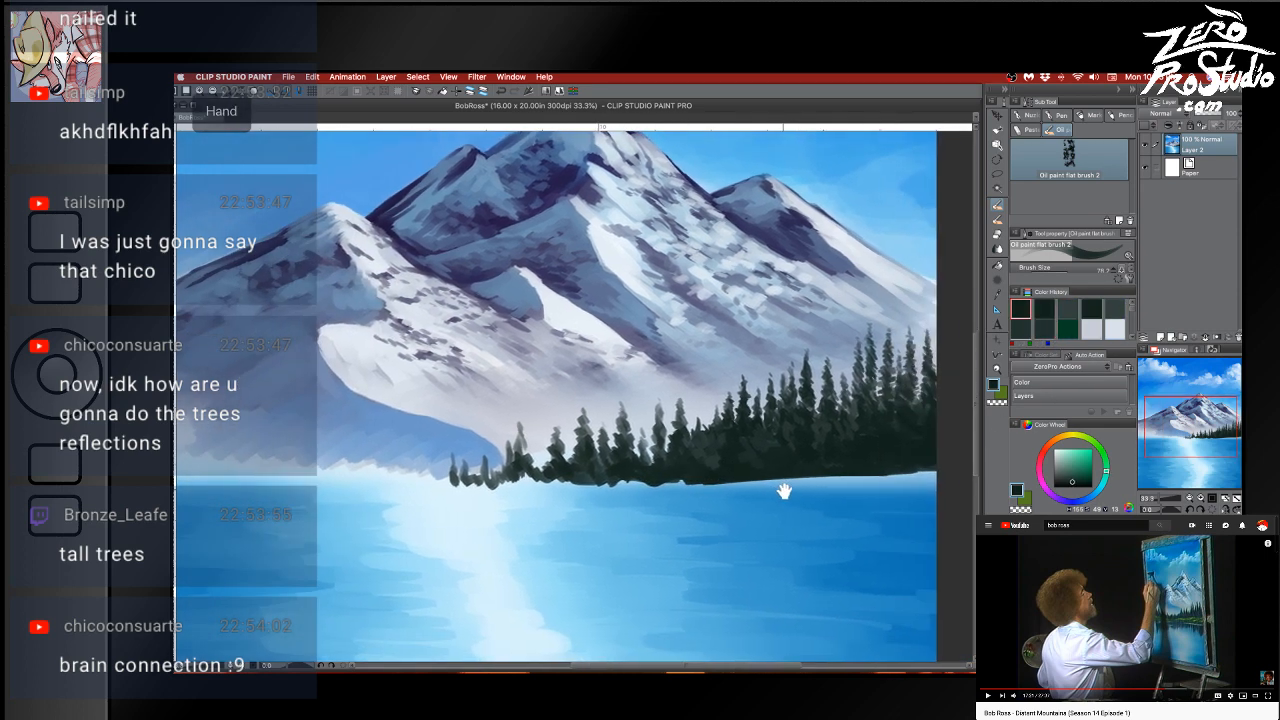
pyautogui.moveTo(877, 512)
pyautogui.mouseDown()
pyautogui.moveTo(780, 491)
pyautogui.moveTo(925, 476)
pyautogui.moveTo(870, 482)
pyautogui.moveTo(946, 491)
pyautogui.mouseUp()
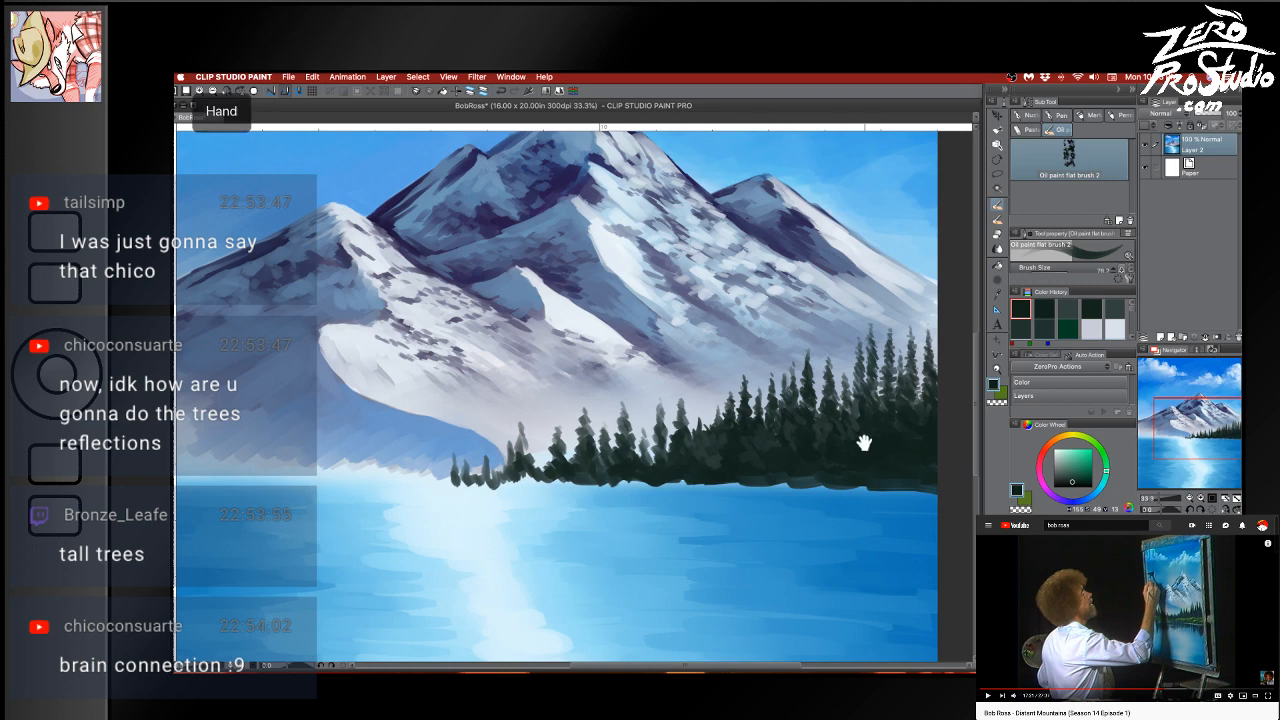
pyautogui.moveTo(863, 443); pyautogui.dragTo(778, 458)
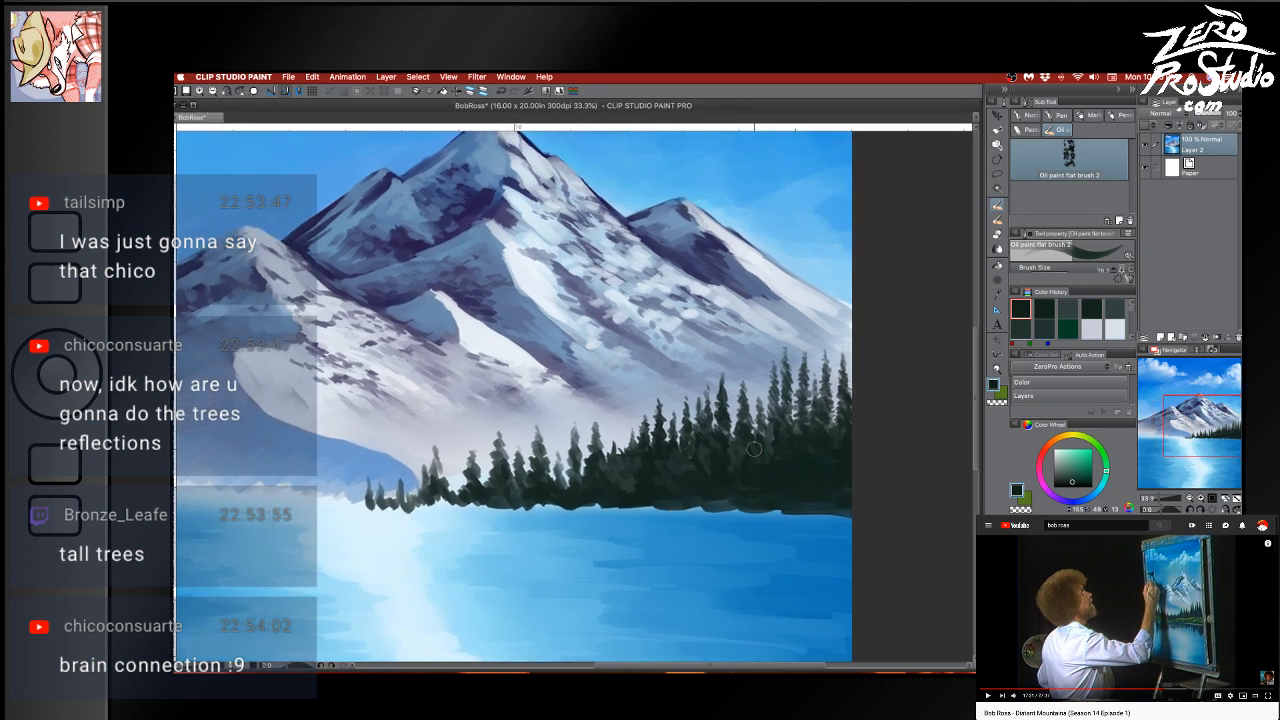
pyautogui.moveTo(477, 514)
pyautogui.mouseDown()
pyautogui.moveTo(722, 503)
pyautogui.moveTo(628, 490)
pyautogui.moveTo(902, 494)
pyautogui.mouseUp()
pyautogui.moveTo(716, 492); pyautogui.dragTo(614, 494)
# Extend the dark shoreline as a thin, straight strip across the lake to the canvas's left edge, undoing a stray stroke
pyautogui.press('space')
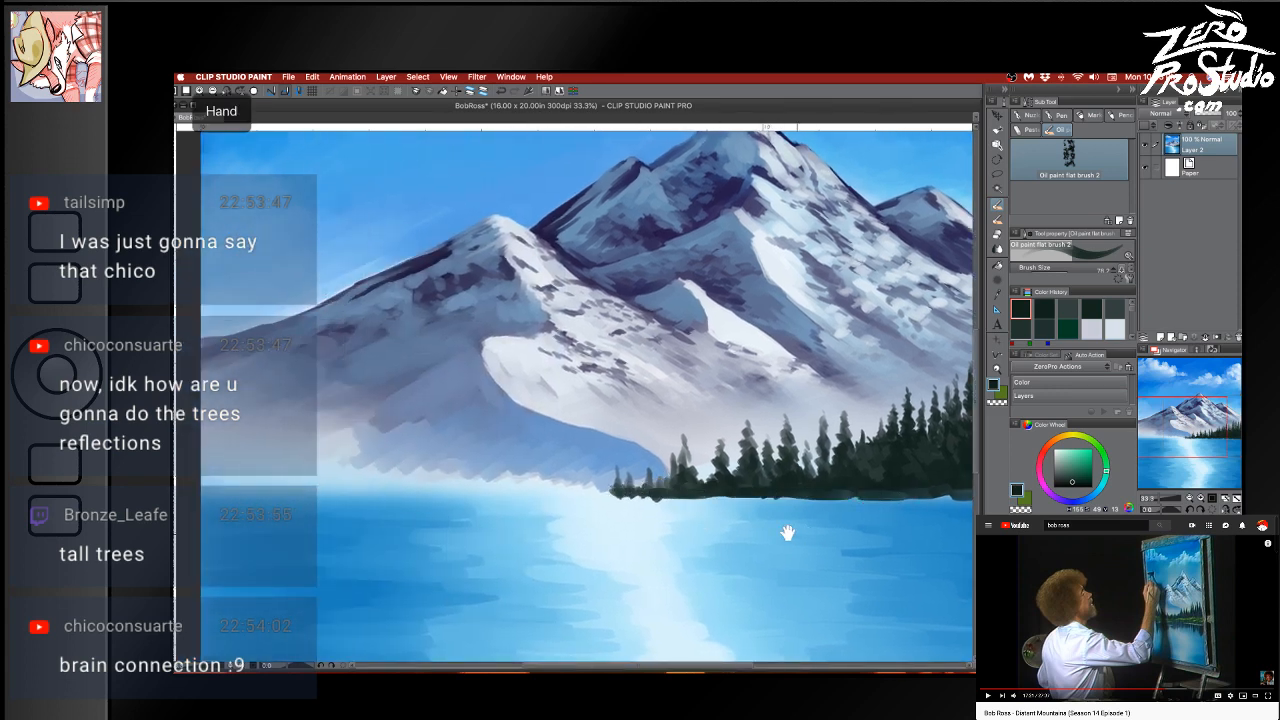
pyautogui.moveTo(788, 533); pyautogui.dragTo(662, 450)
pyautogui.moveTo(900, 411)
pyautogui.mouseDown()
pyautogui.moveTo(770, 409)
pyautogui.moveTo(822, 410)
pyautogui.mouseUp()
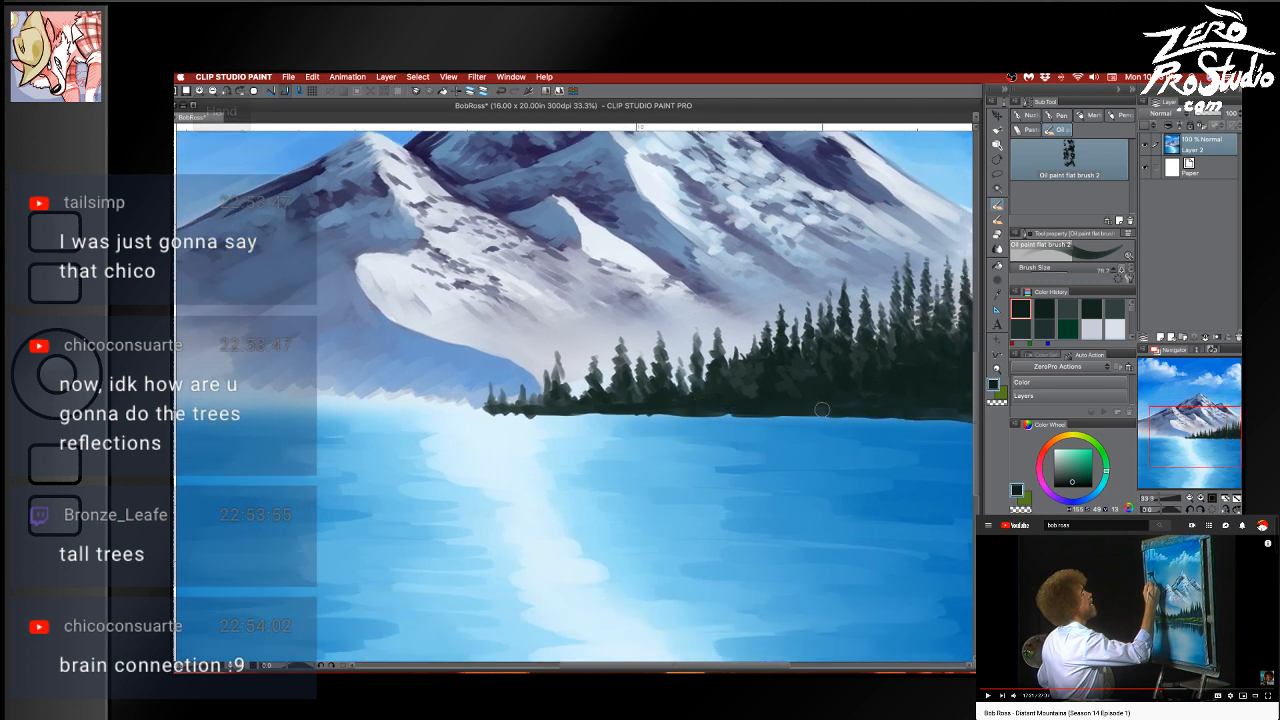
pyautogui.press('super+z')
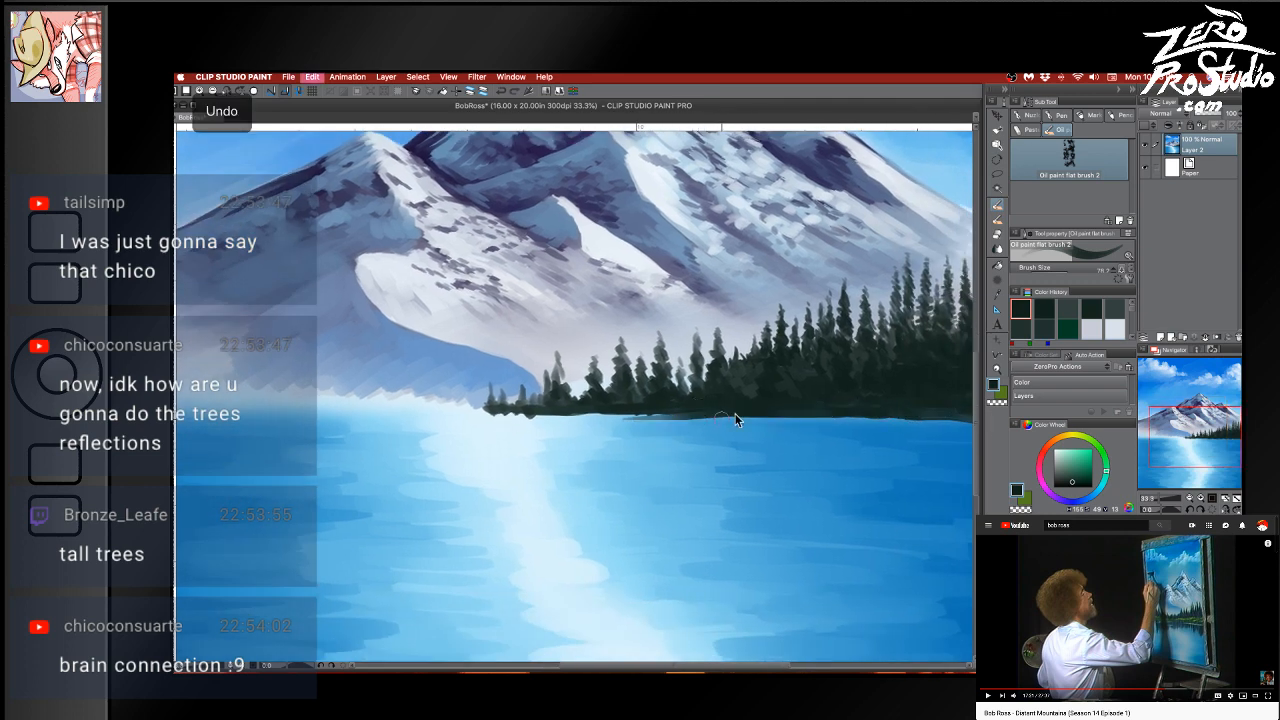
pyautogui.moveTo(694, 412); pyautogui.dragTo(534, 411)
pyautogui.moveTo(706, 415)
pyautogui.mouseDown()
pyautogui.moveTo(538, 414)
pyautogui.moveTo(749, 435)
pyautogui.moveTo(706, 413)
pyautogui.moveTo(300, 410)
pyautogui.moveTo(686, 410)
pyautogui.moveTo(291, 410)
pyautogui.mouseUp()
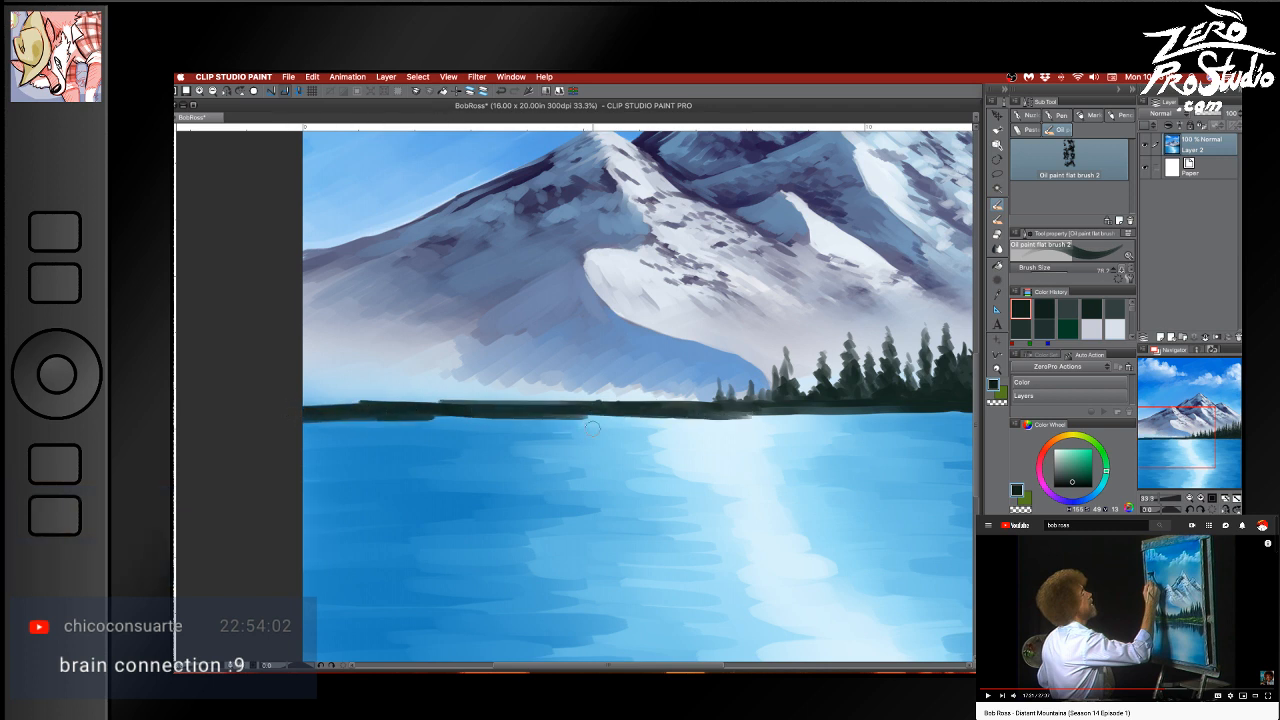
# Paint a small dark bush on the thin shoreline strip near the canvas's left edge
pyautogui.press('space')
pyautogui.moveTo(849, 468)
pyautogui.mouseDown()
pyautogui.moveTo(522, 463)
pyautogui.moveTo(677, 480)
pyautogui.moveTo(826, 474)
pyautogui.mouseUp()
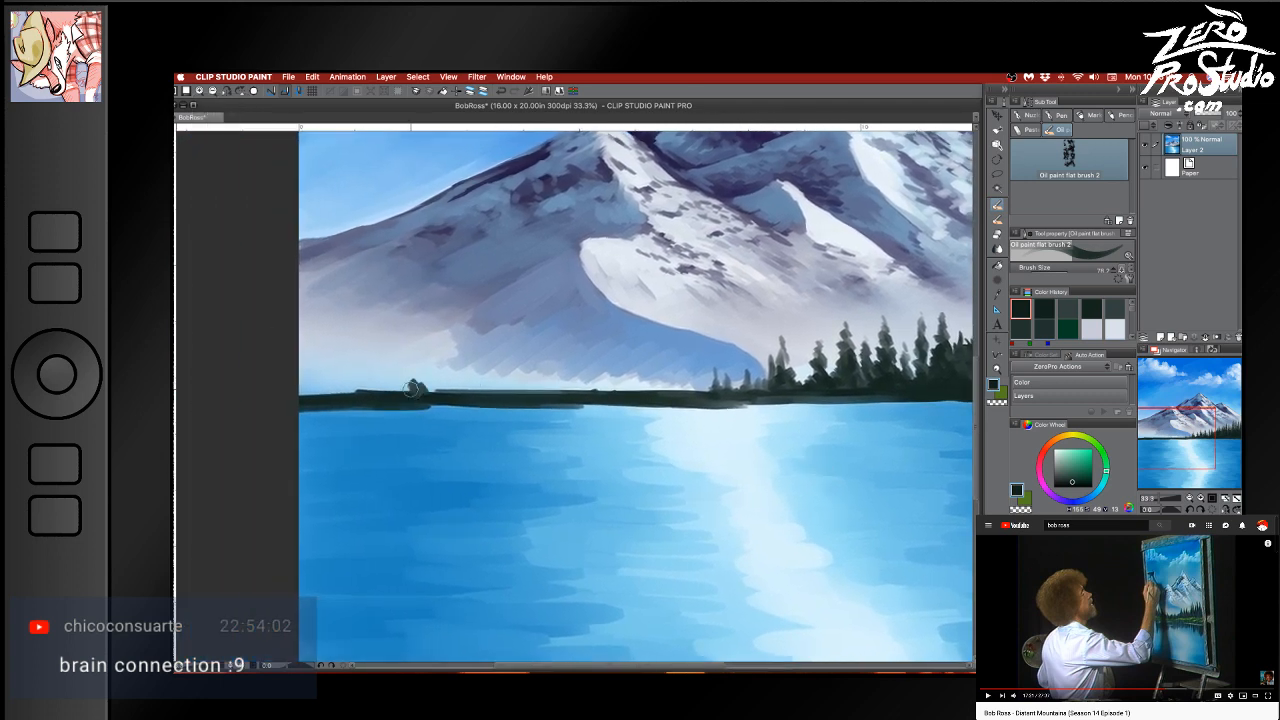
pyautogui.press('space')
pyautogui.moveTo(736, 433); pyautogui.dragTo(459, 537)
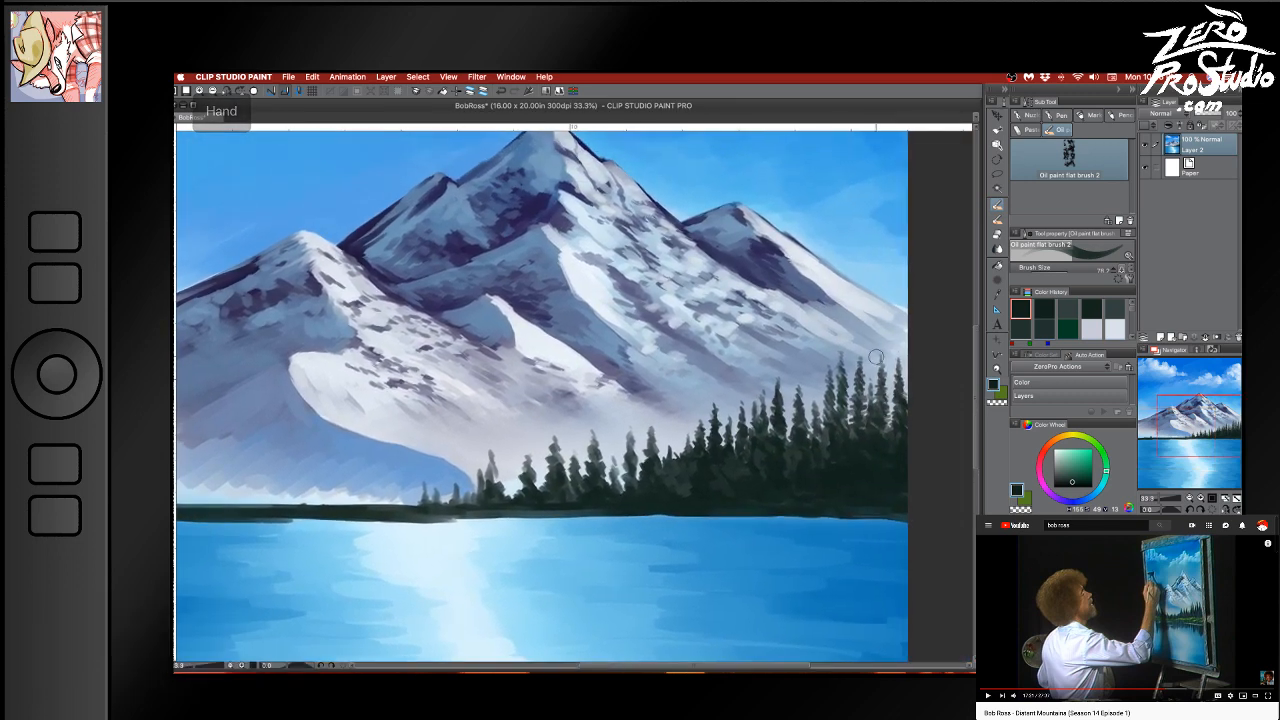
pyautogui.moveTo(358, 376); pyautogui.dragTo(710, 390)
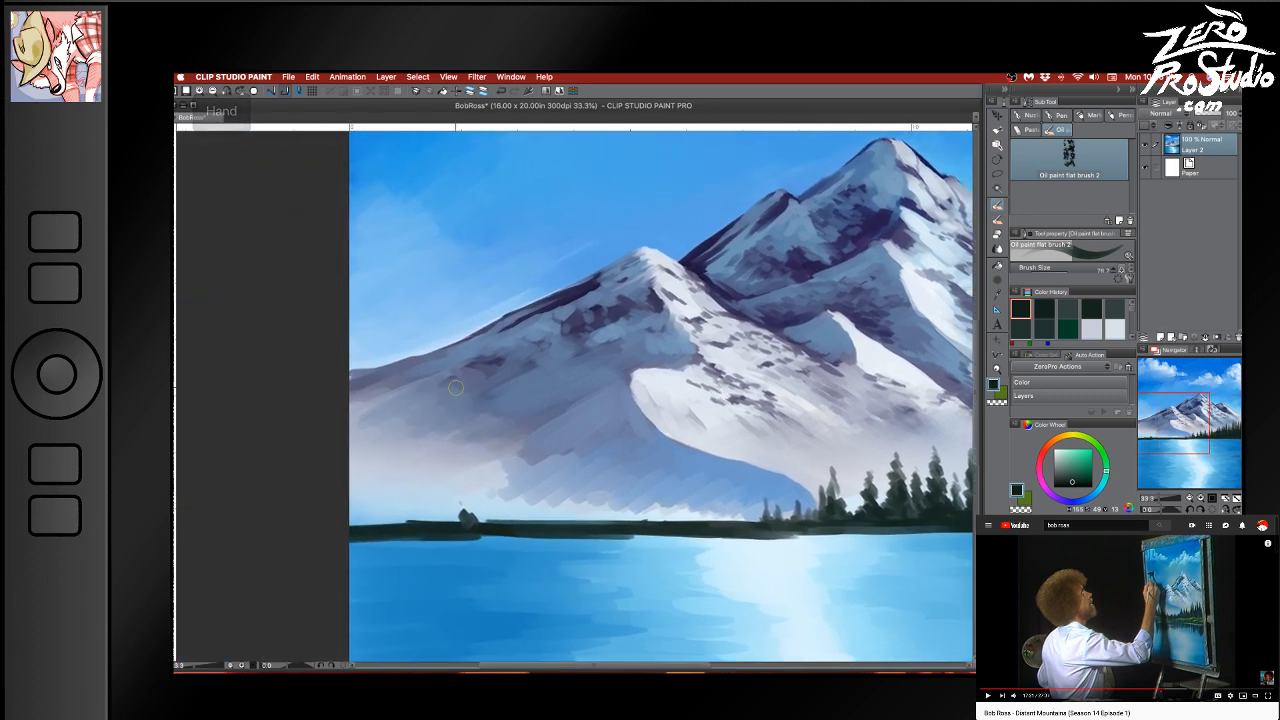
pyautogui.moveTo(350, 402); pyautogui.dragTo(355, 490)
pyautogui.press('super+z')
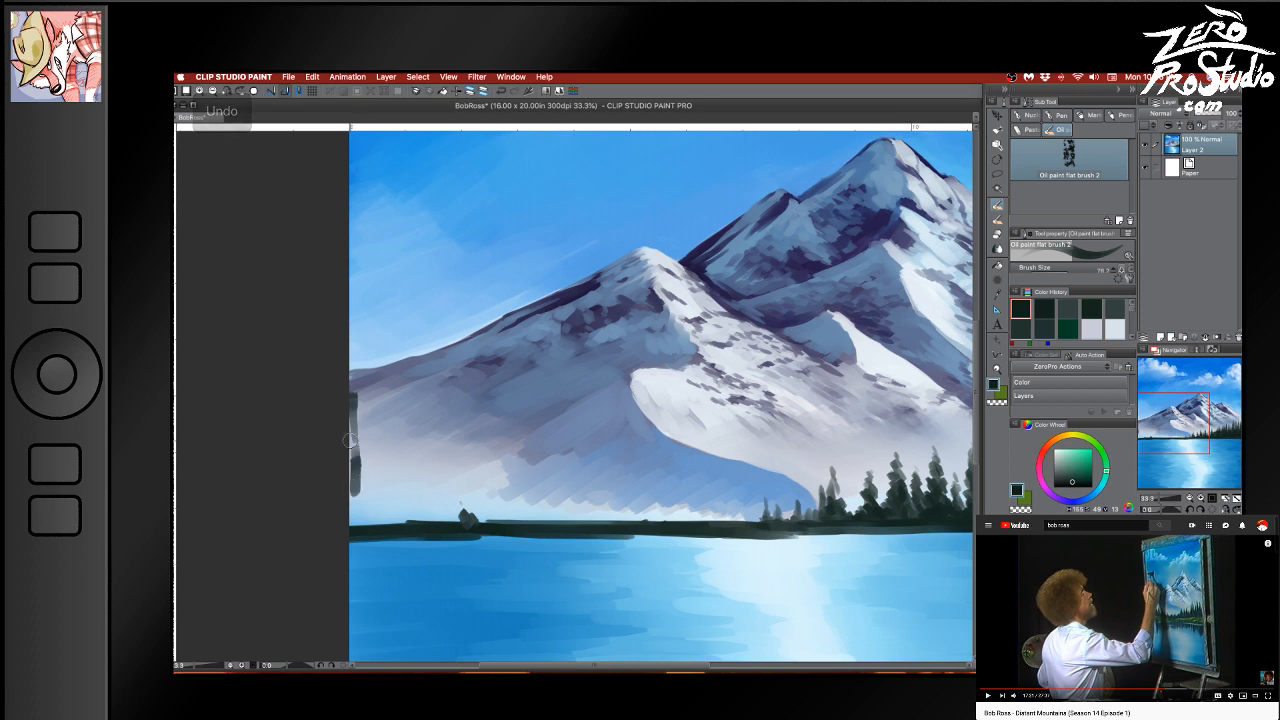
pyautogui.moveTo(349, 384); pyautogui.dragTo(355, 410)
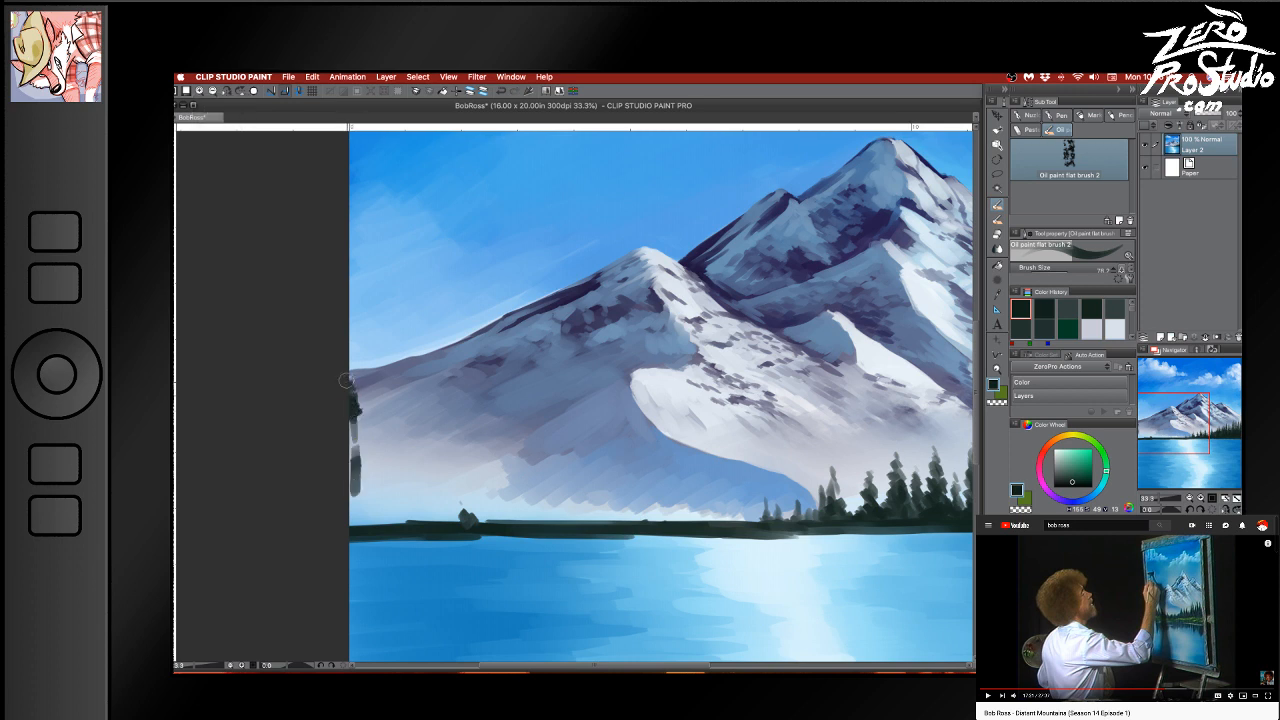
pyautogui.moveTo(347, 362)
pyautogui.mouseDown()
pyautogui.moveTo(349, 394)
pyautogui.moveTo(348, 366)
pyautogui.mouseUp()
pyautogui.moveTo(351, 420)
pyautogui.mouseDown()
pyautogui.moveTo(352, 442)
pyautogui.moveTo(355, 432)
pyautogui.mouseUp()
pyautogui.press('super+z')
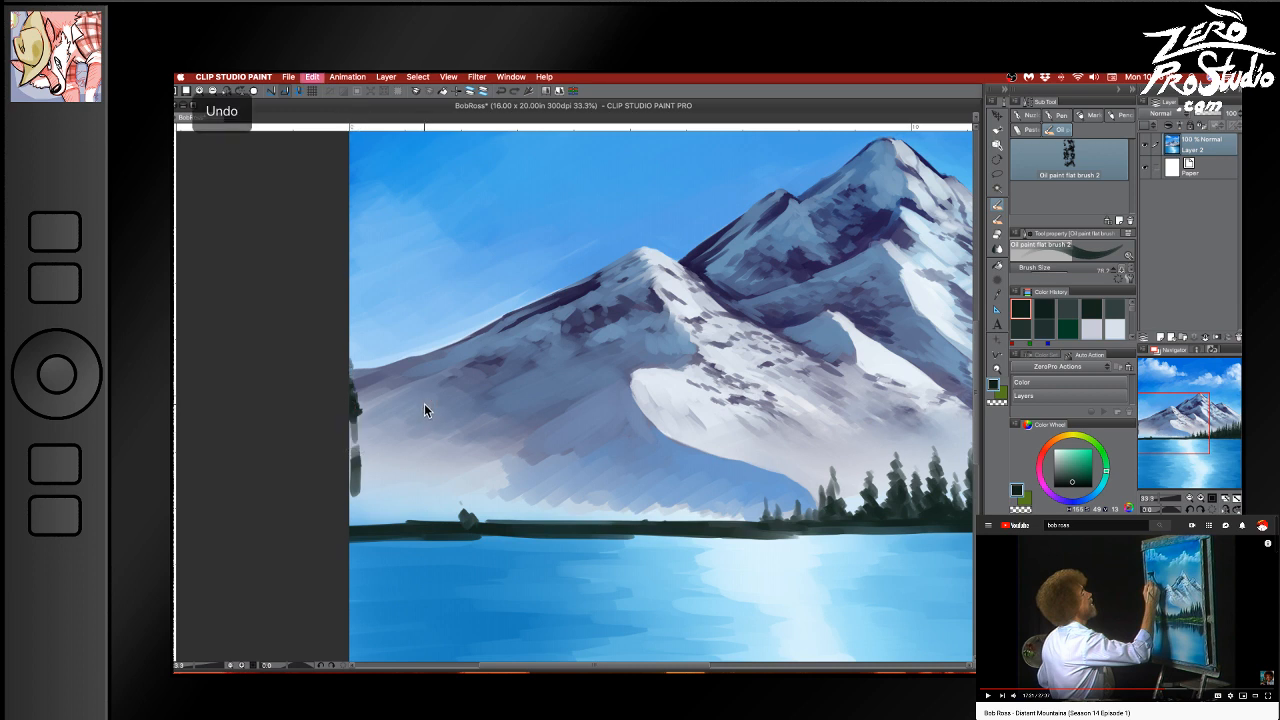
pyautogui.press('super+z')
pyautogui.press('super+z')
pyautogui.press('super+z')
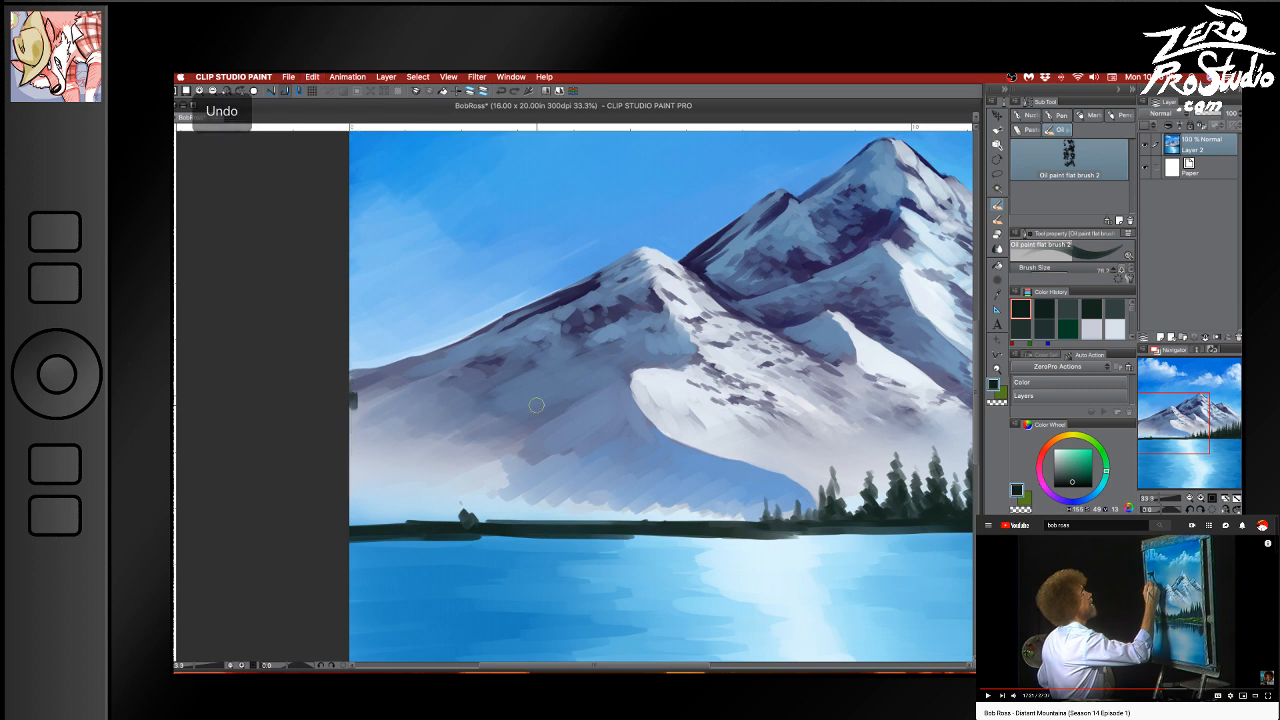
pyautogui.press('super+z')
# Paint a group of tall, narrow dark evergreens beside the canvas's left edge, reducing the brush size for the branches
pyautogui.moveTo(363, 394)
pyautogui.mouseDown()
pyautogui.moveTo(353, 472)
pyautogui.moveTo(378, 420)
pyautogui.moveTo(377, 447)
pyautogui.mouseUp()
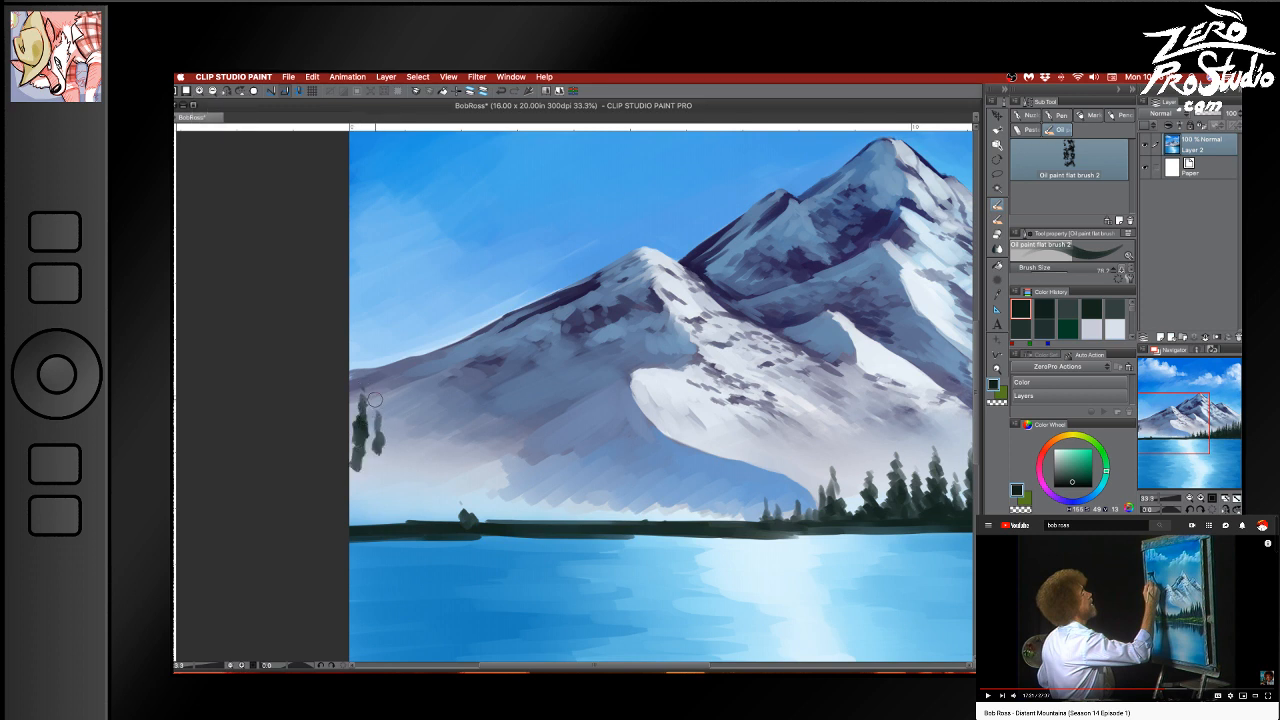
pyautogui.moveTo(373, 399); pyautogui.dragTo(365, 458)
pyautogui.moveTo(375, 394); pyautogui.dragTo(379, 420)
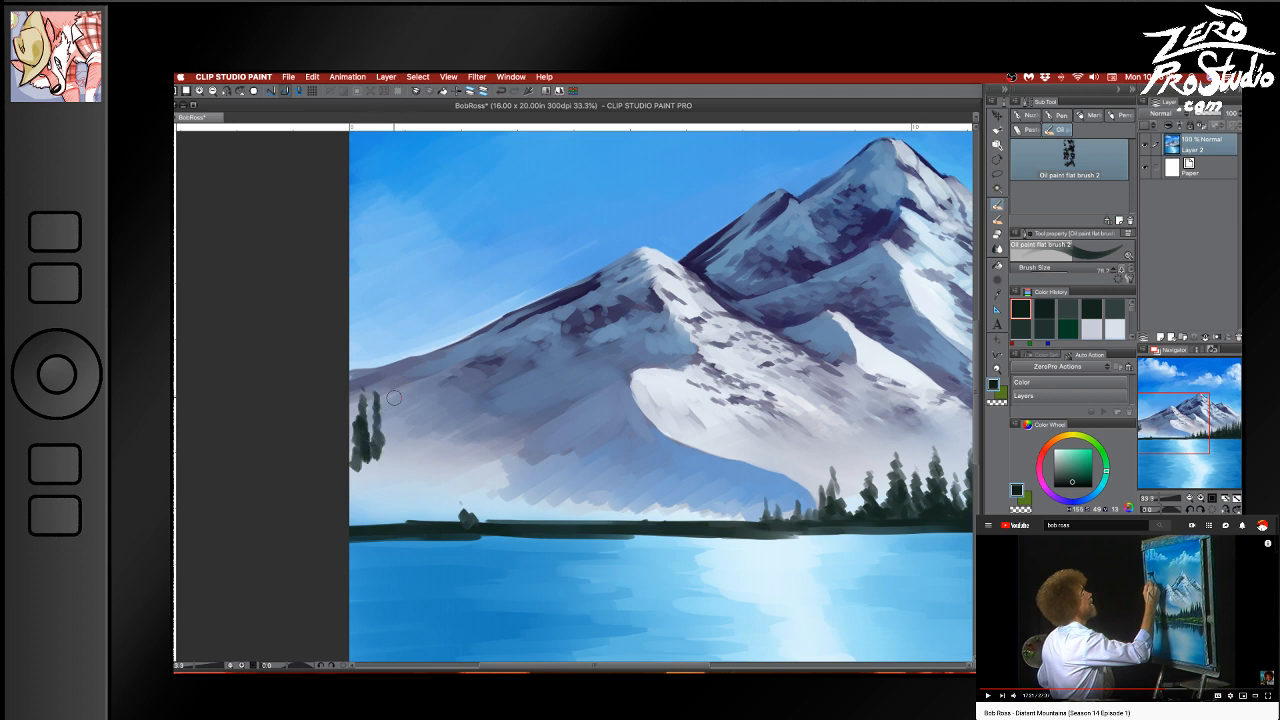
pyautogui.press('[')
pyautogui.hotkey('ctrl', 'z')
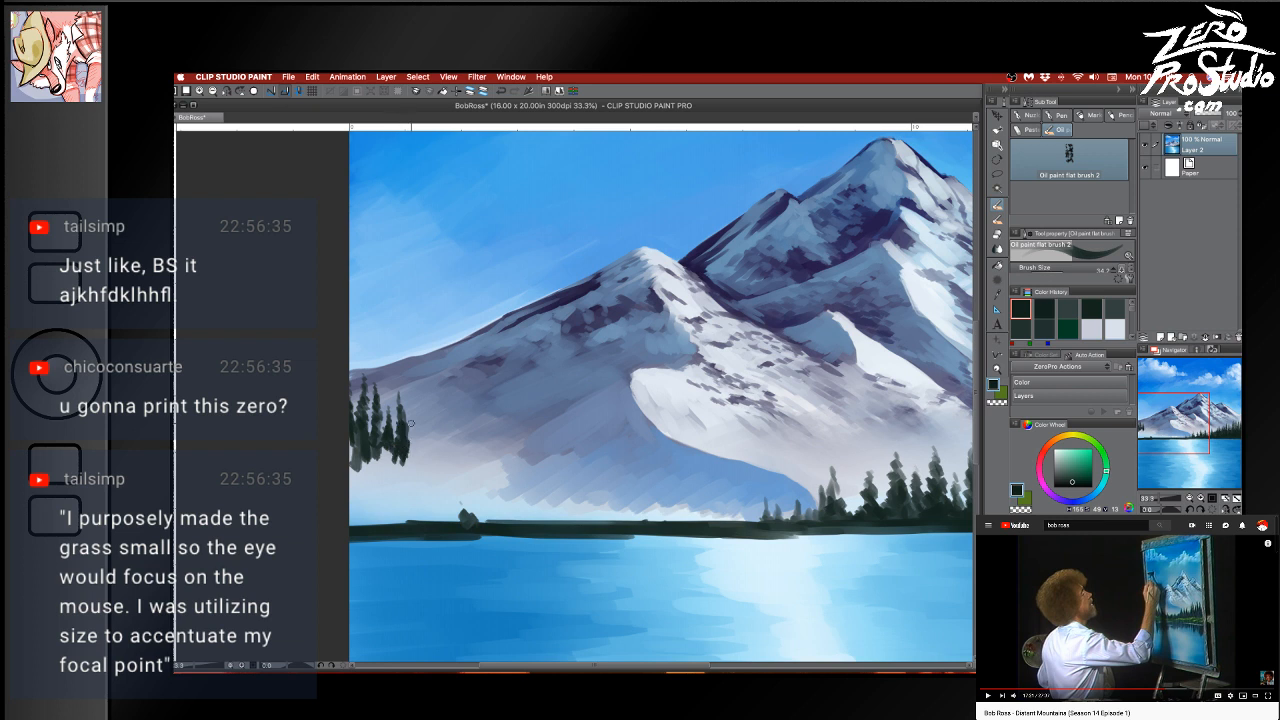
# Enlarge the brush, add another evergreen and fill a dark bank beneath the left-hand trees that slopes down to the shoreline
pyautogui.press(']')
pyautogui.moveTo(398, 470)
pyautogui.mouseDown()
pyautogui.moveTo(361, 466)
pyautogui.moveTo(353, 437)
pyautogui.moveTo(350, 497)
pyautogui.moveTo(369, 493)
pyautogui.moveTo(379, 465)
pyautogui.moveTo(376, 497)
pyautogui.moveTo(352, 494)
pyautogui.moveTo(378, 494)
pyautogui.moveTo(386, 512)
pyautogui.moveTo(411, 491)
pyautogui.moveTo(384, 501)
pyautogui.moveTo(404, 529)
pyautogui.moveTo(361, 511)
pyautogui.moveTo(353, 524)
pyautogui.moveTo(388, 518)
pyautogui.moveTo(381, 497)
pyautogui.moveTo(385, 507)
pyautogui.moveTo(409, 478)
pyautogui.moveTo(407, 454)
pyautogui.moveTo(421, 512)
pyautogui.moveTo(345, 517)
pyautogui.moveTo(356, 485)
pyautogui.moveTo(390, 484)
pyautogui.moveTo(403, 514)
pyautogui.moveTo(499, 512)
pyautogui.moveTo(425, 478)
pyautogui.mouseUp()
pyautogui.press(']')
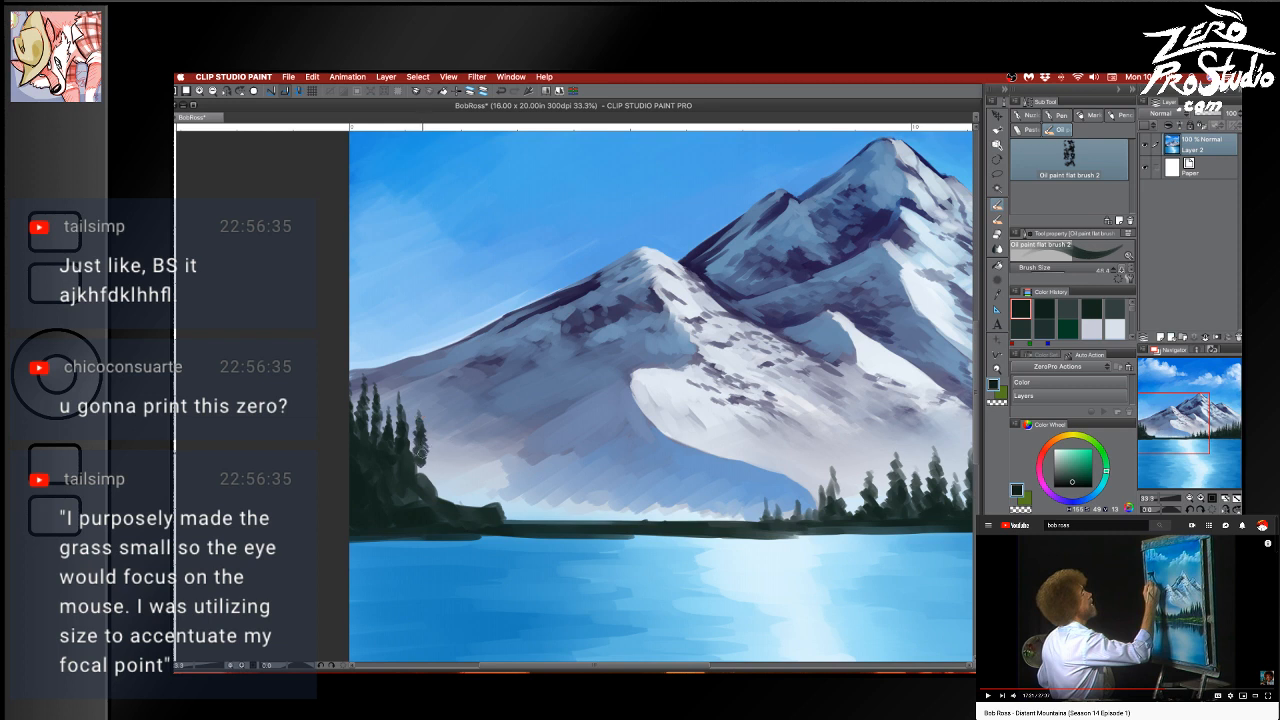
# Extend the left-hand grove rightward with more evergreens, joining their bases to the dark bank
pyautogui.moveTo(421, 451)
pyautogui.mouseDown()
pyautogui.moveTo(420, 470)
pyautogui.moveTo(424, 440)
pyautogui.moveTo(422, 492)
pyautogui.moveTo(438, 484)
pyautogui.moveTo(441, 449)
pyautogui.mouseUp()
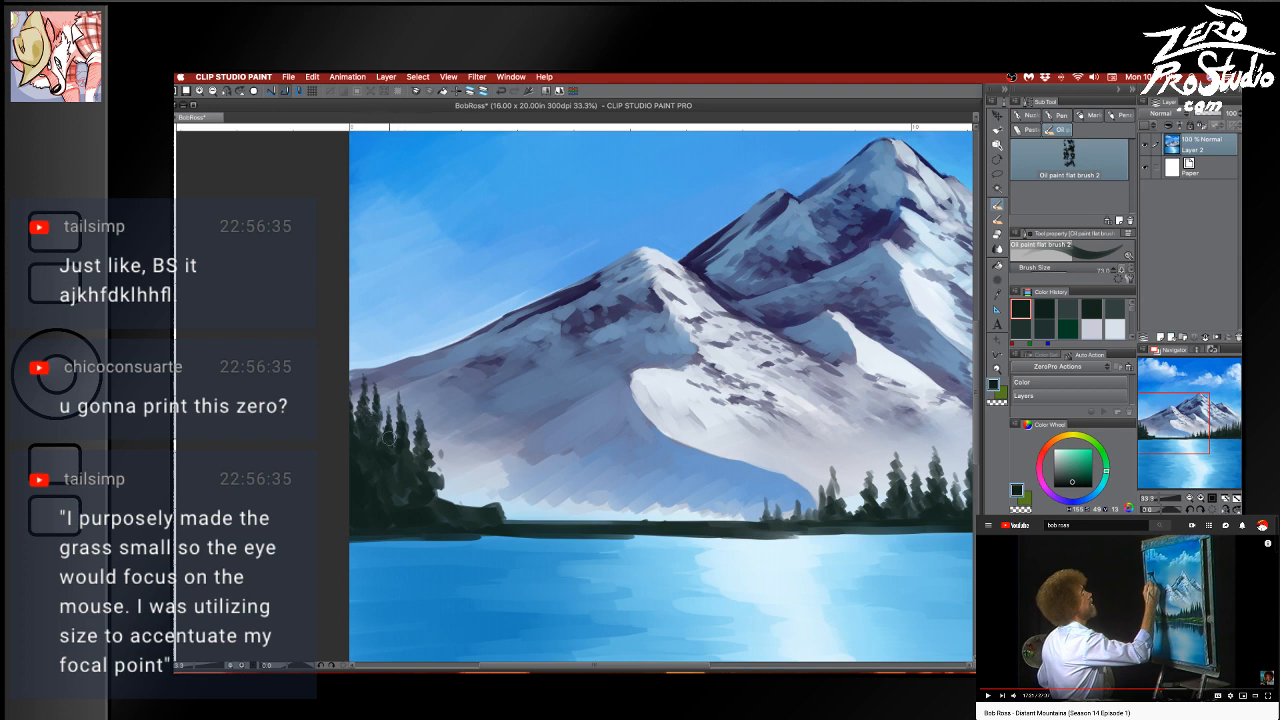
pyautogui.moveTo(389, 438)
pyautogui.mouseDown()
pyautogui.moveTo(432, 394)
pyautogui.moveTo(694, 381)
pyautogui.moveTo(600, 416)
pyautogui.moveTo(389, 431)
pyautogui.mouseUp()
pyautogui.moveTo(440, 453)
pyautogui.mouseDown()
pyautogui.moveTo(438, 413)
pyautogui.moveTo(438, 445)
pyautogui.moveTo(438, 420)
pyautogui.moveTo(439, 452)
pyautogui.mouseUp()
pyautogui.moveTo(439, 440)
pyautogui.mouseDown()
pyautogui.moveTo(433, 502)
pyautogui.moveTo(447, 505)
pyautogui.moveTo(446, 492)
pyautogui.moveTo(428, 506)
pyautogui.moveTo(473, 484)
pyautogui.mouseUp()
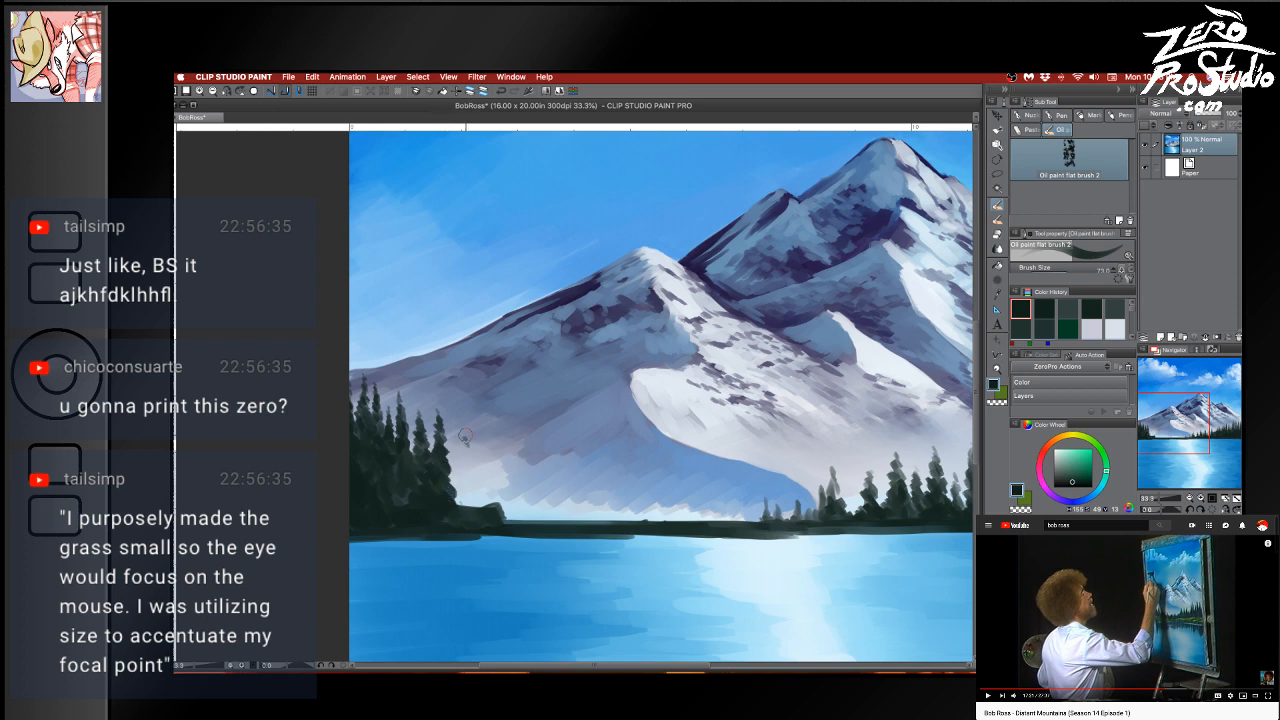
pyautogui.moveTo(465, 435)
pyautogui.mouseDown()
pyautogui.moveTo(467, 488)
pyautogui.moveTo(469, 446)
pyautogui.moveTo(467, 466)
pyautogui.mouseUp()
pyautogui.moveTo(468, 492)
pyautogui.mouseDown()
pyautogui.moveTo(462, 504)
pyautogui.moveTo(476, 506)
pyautogui.mouseUp()
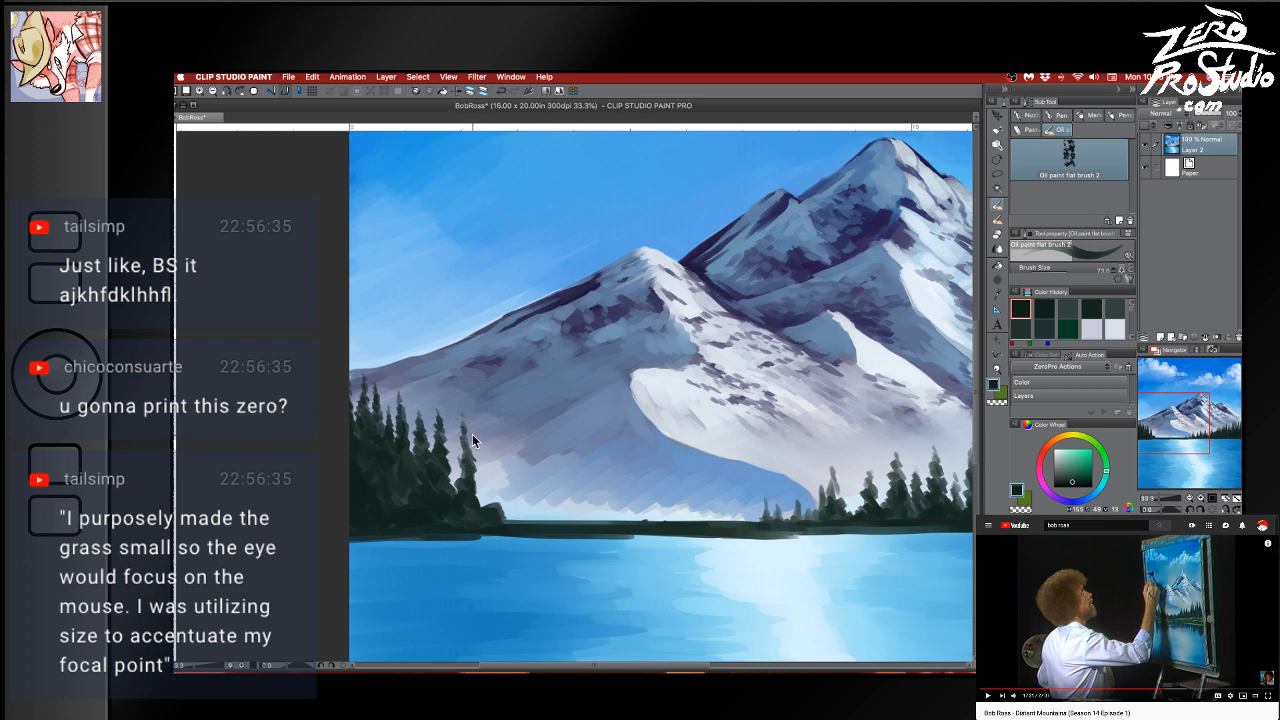
# Reduce the brush size and refine the branches of the grove's rightmost evergreens, undoing stray strokes
pyautogui.press('[')
pyautogui.press('[')
pyautogui.press('[')
pyautogui.moveTo(455, 468); pyautogui.dragTo(455, 449)
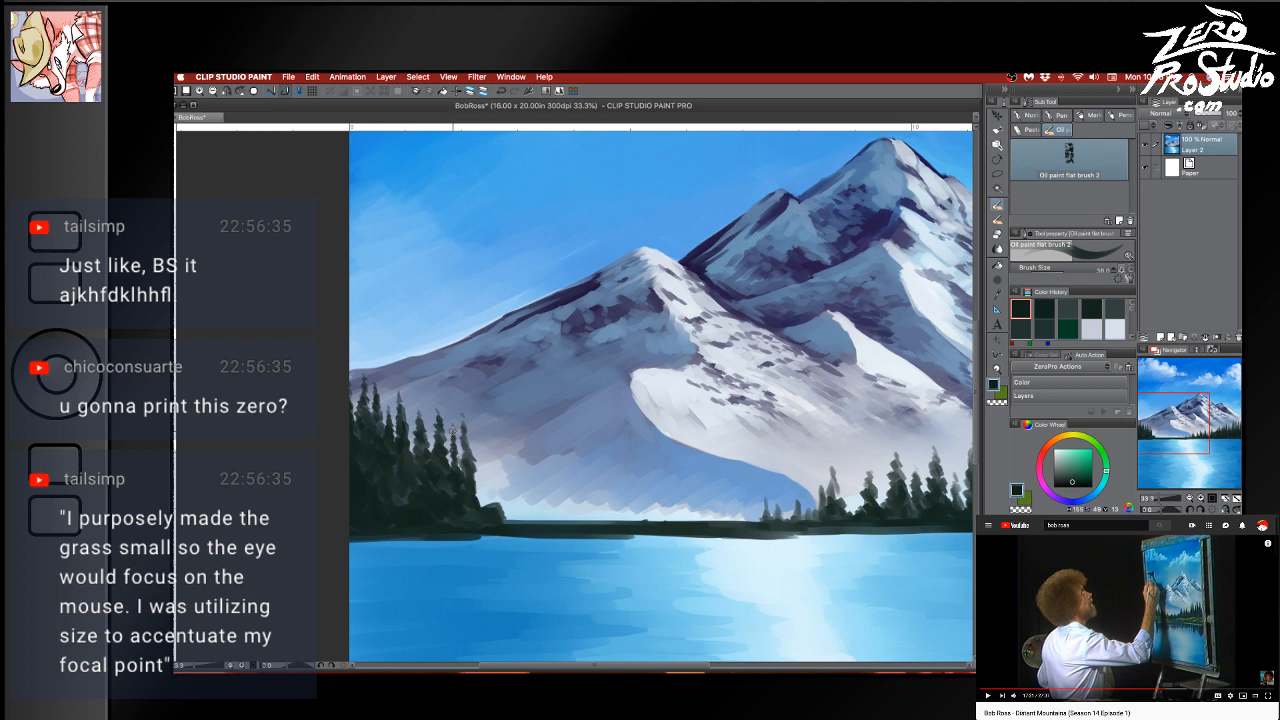
pyautogui.press('super+z')
pyautogui.moveTo(453, 456); pyautogui.dragTo(457, 466)
pyautogui.press('super+z')
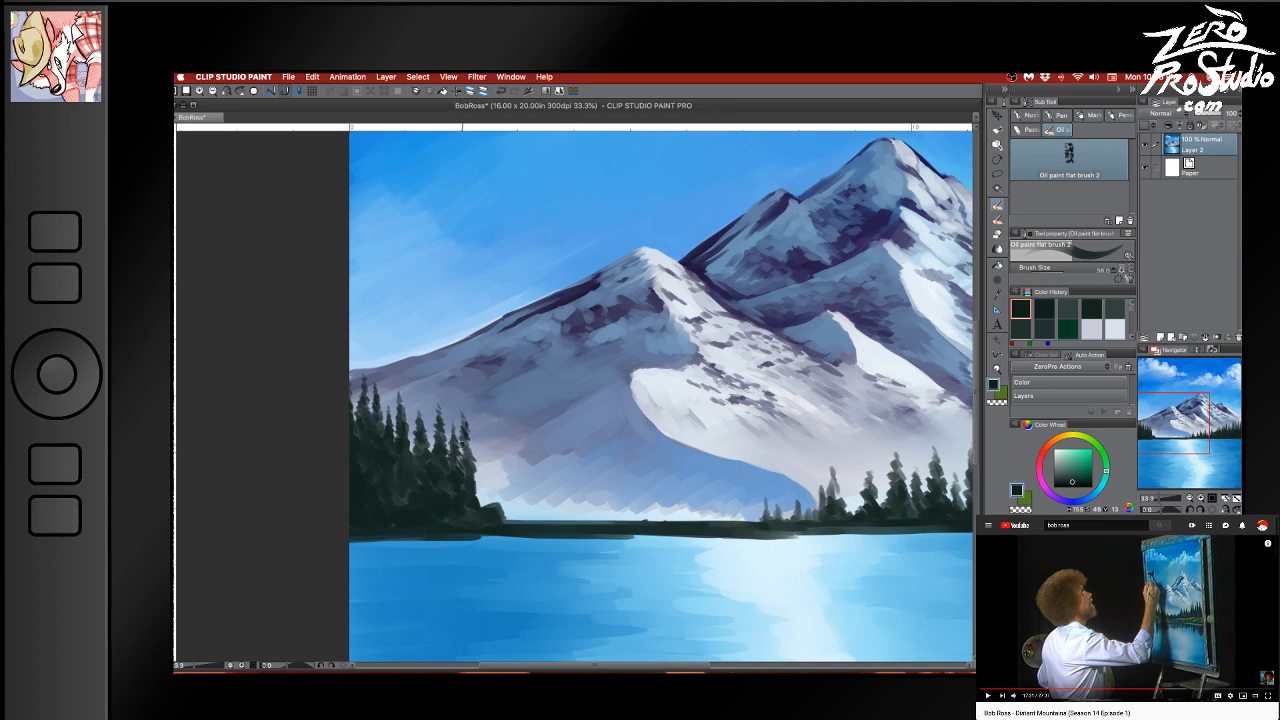
pyautogui.moveTo(462, 445); pyautogui.dragTo(467, 473)
# Enlarge the brush and paint two shorter evergreens at the right end of the left-hand grove
pyautogui.press(']')
pyautogui.moveTo(485, 453)
pyautogui.mouseDown()
pyautogui.moveTo(482, 430)
pyautogui.moveTo(486, 488)
pyautogui.moveTo(494, 470)
pyautogui.mouseUp()
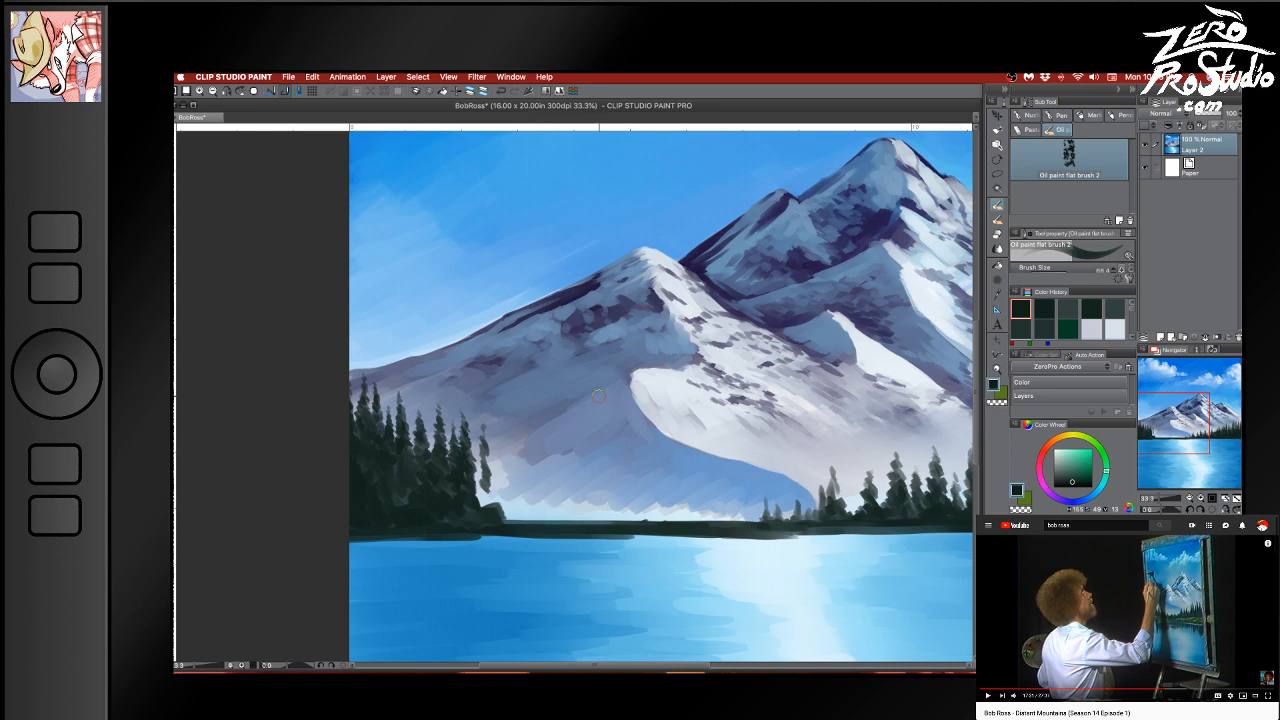
pyautogui.moveTo(490, 481)
pyautogui.mouseDown()
pyautogui.moveTo(485, 468)
pyautogui.moveTo(481, 502)
pyautogui.moveTo(510, 445)
pyautogui.moveTo(517, 488)
pyautogui.moveTo(515, 436)
pyautogui.mouseUp()
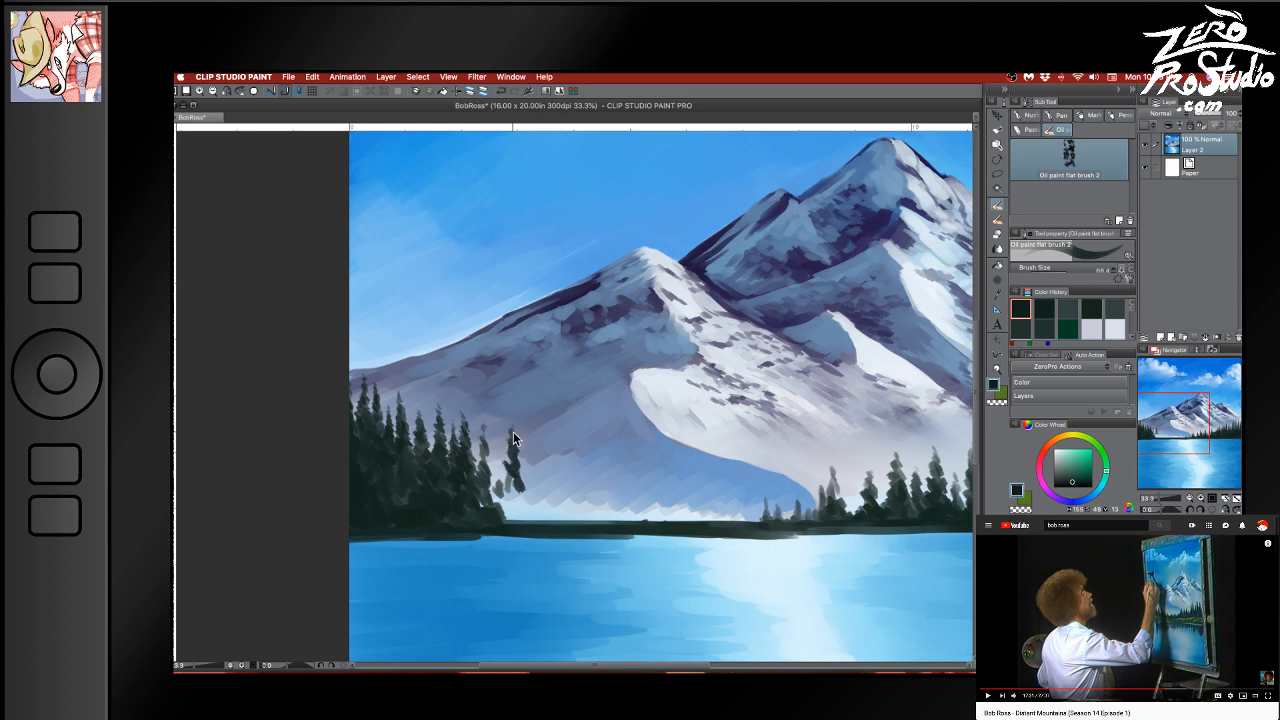
# Fill out the grove's end evergreens with a smaller brush and taper the trees into low bushes along the bank
pyautogui.press('[')
pyautogui.press('[')
pyautogui.press('[')
pyautogui.moveTo(499, 438)
pyautogui.mouseDown()
pyautogui.moveTo(512, 494)
pyautogui.moveTo(491, 489)
pyautogui.moveTo(498, 502)
pyautogui.moveTo(484, 502)
pyautogui.moveTo(501, 505)
pyautogui.moveTo(510, 488)
pyautogui.moveTo(508, 514)
pyautogui.moveTo(518, 508)
pyautogui.mouseUp()
pyautogui.moveTo(524, 463)
pyautogui.mouseDown()
pyautogui.moveTo(520, 517)
pyautogui.moveTo(506, 523)
pyautogui.moveTo(535, 500)
pyautogui.mouseUp()
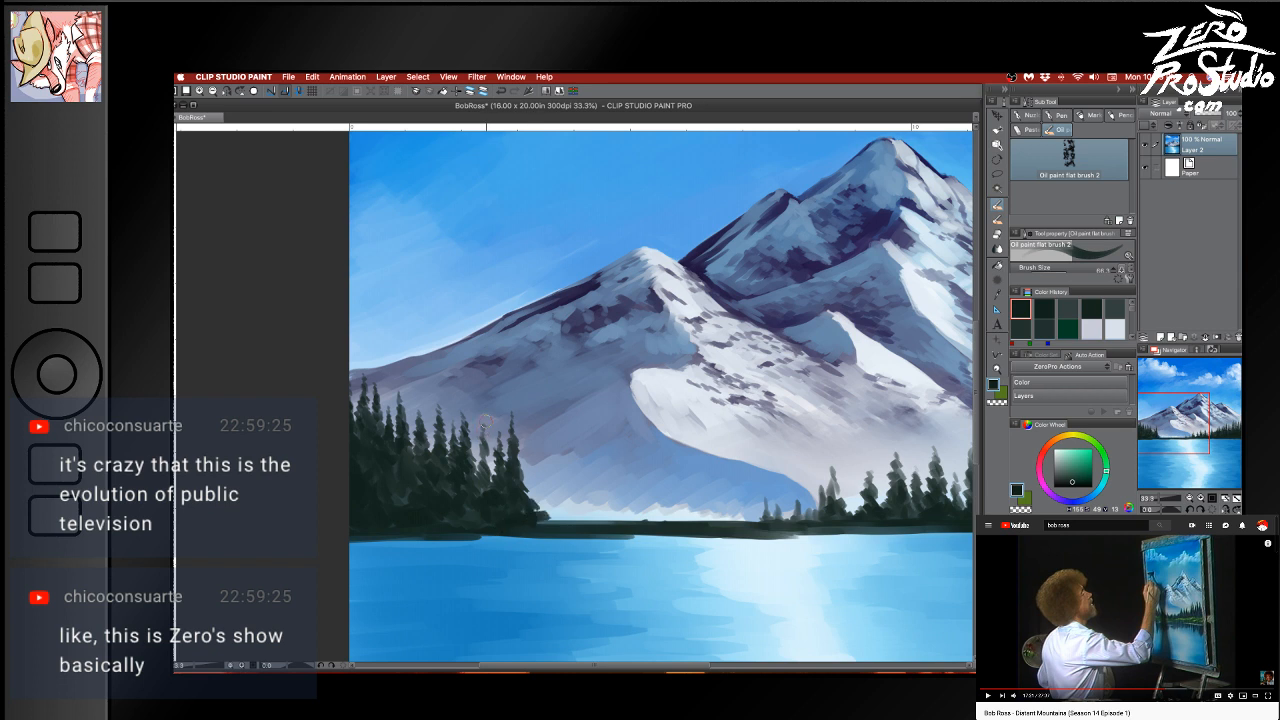
pyautogui.press('[')
pyautogui.moveTo(484, 444); pyautogui.dragTo(482, 460)
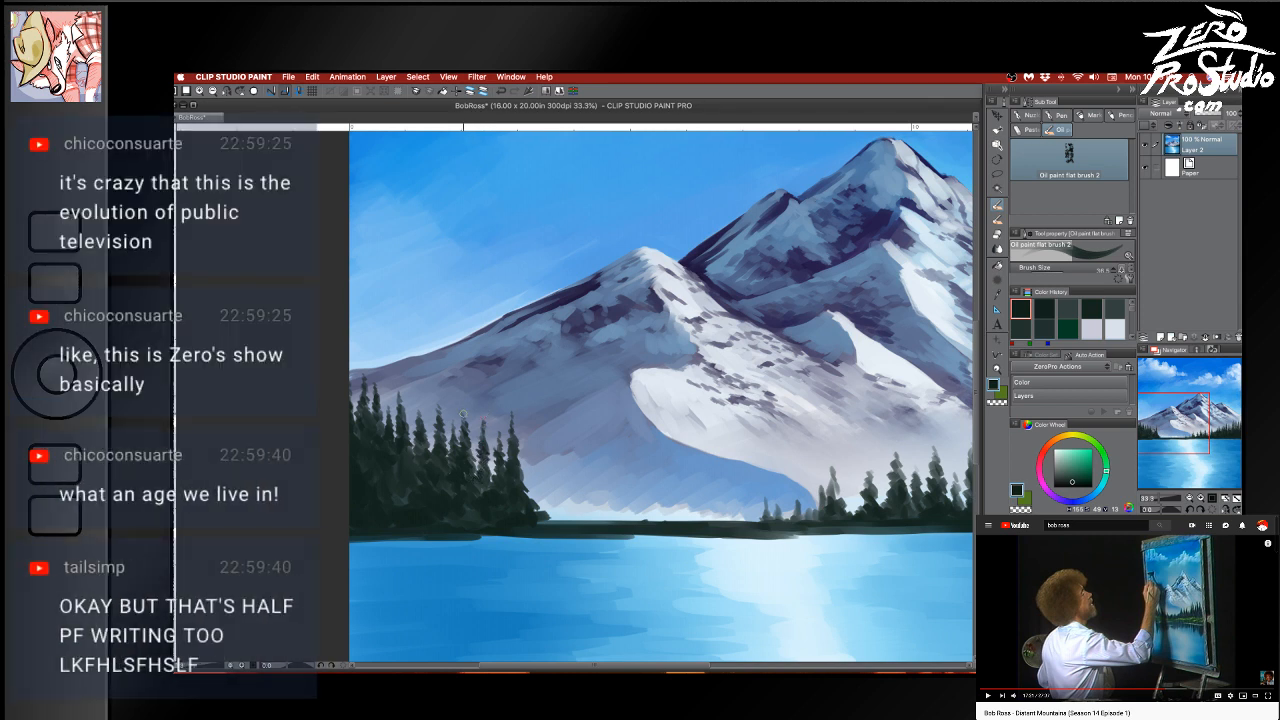
# Undo the last stroke and paint another evergreen at the right end of the left-hand grove, filling in its neighbour's branches
pyautogui.hotkey('ctrl', 'z')
pyautogui.moveTo(540, 451)
pyautogui.mouseDown()
pyautogui.moveTo(539, 490)
pyautogui.moveTo(539, 472)
pyautogui.mouseUp()
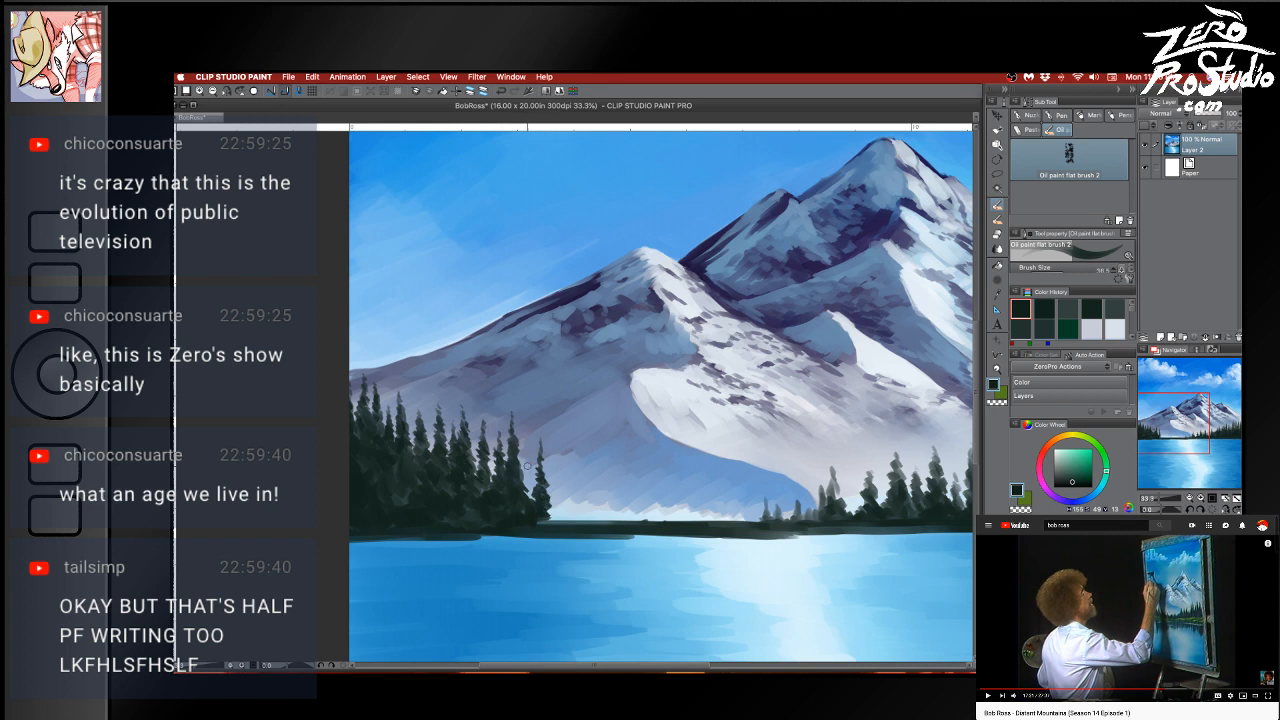
pyautogui.moveTo(528, 468); pyautogui.dragTo(530, 488)
pyautogui.moveTo(530, 482); pyautogui.dragTo(526, 510)
# Extend the left-hand grove along the bank with more evergreens, undoing stray strokes and joining the trunks to the dark base
pyautogui.moveTo(557, 450); pyautogui.dragTo(556, 476)
pyautogui.moveTo(555, 447); pyautogui.dragTo(556, 464)
pyautogui.press('super+z')
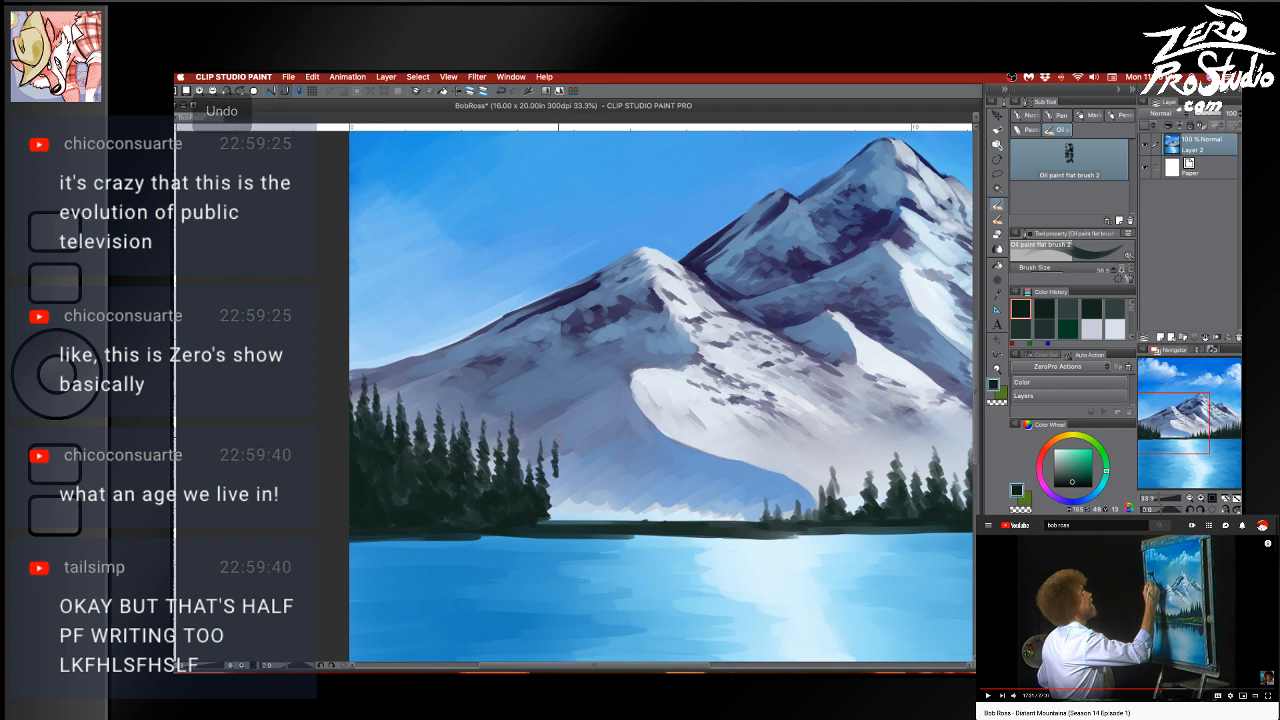
pyautogui.press('super+z')
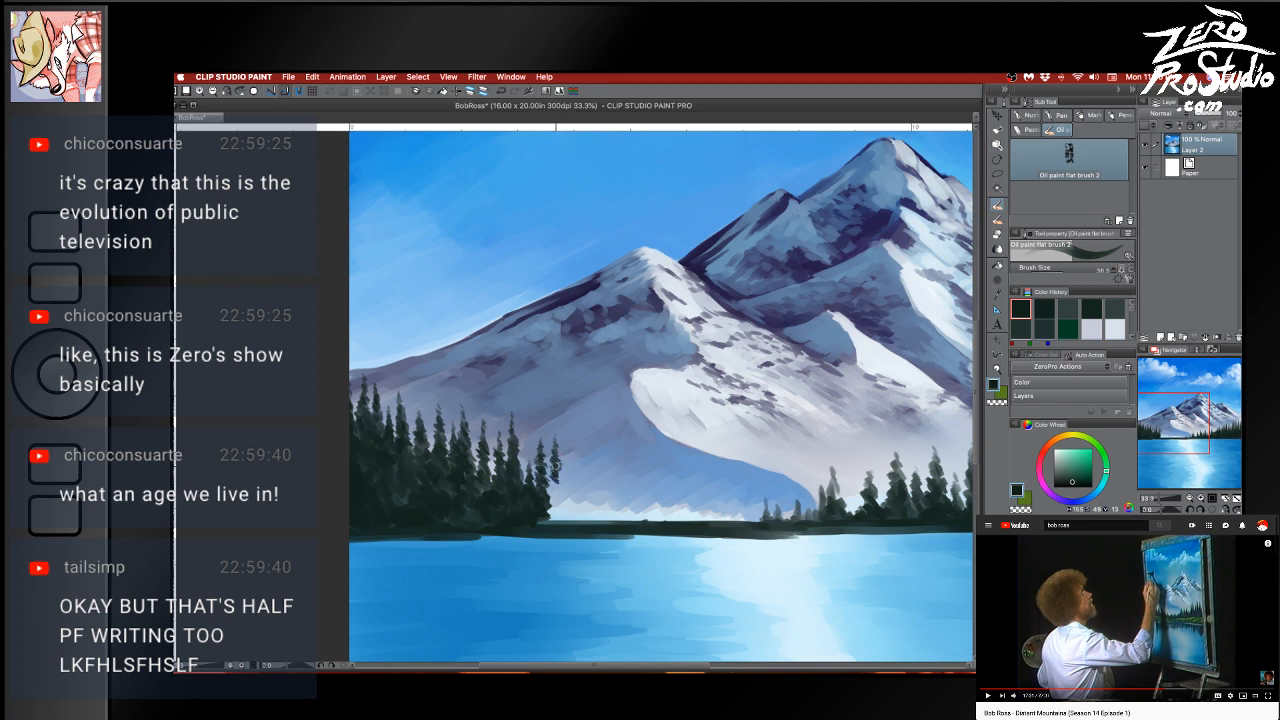
pyautogui.moveTo(557, 466)
pyautogui.mouseDown()
pyautogui.moveTo(562, 515)
pyautogui.moveTo(540, 520)
pyautogui.mouseUp()
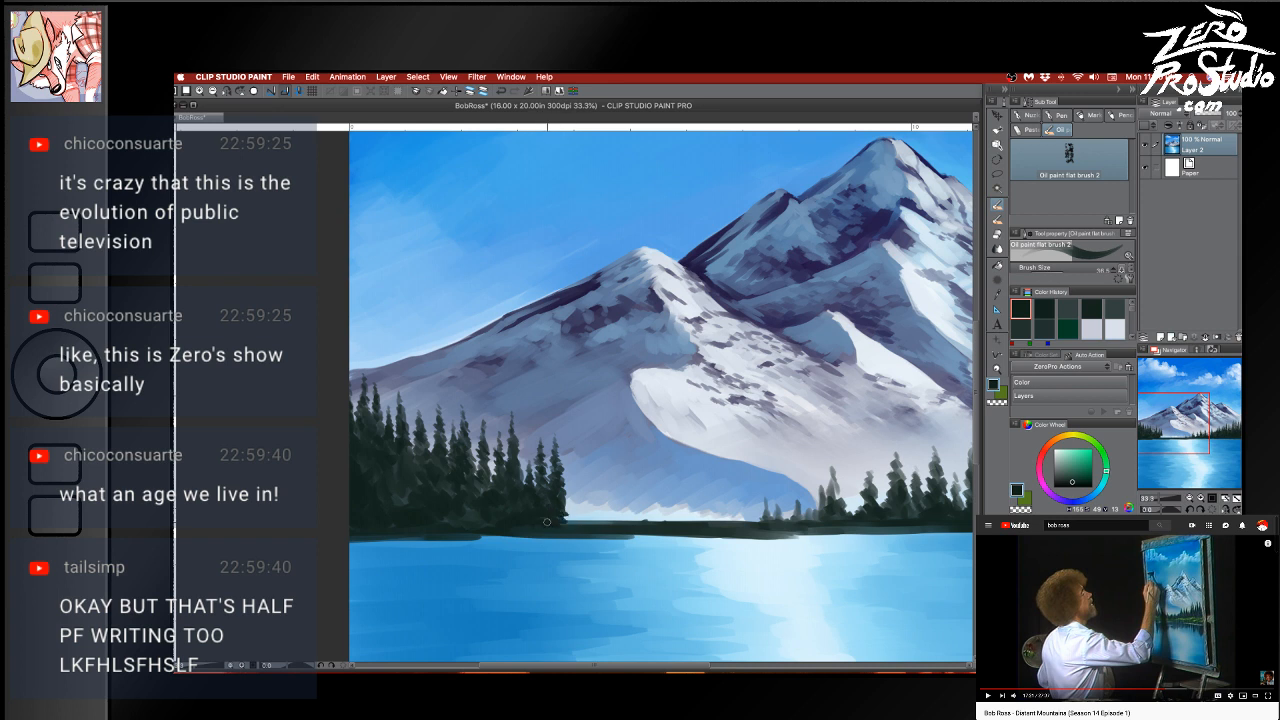
pyautogui.moveTo(576, 476)
pyautogui.mouseDown()
pyautogui.moveTo(572, 508)
pyautogui.moveTo(573, 460)
pyautogui.moveTo(565, 522)
pyautogui.moveTo(594, 517)
pyautogui.mouseUp()
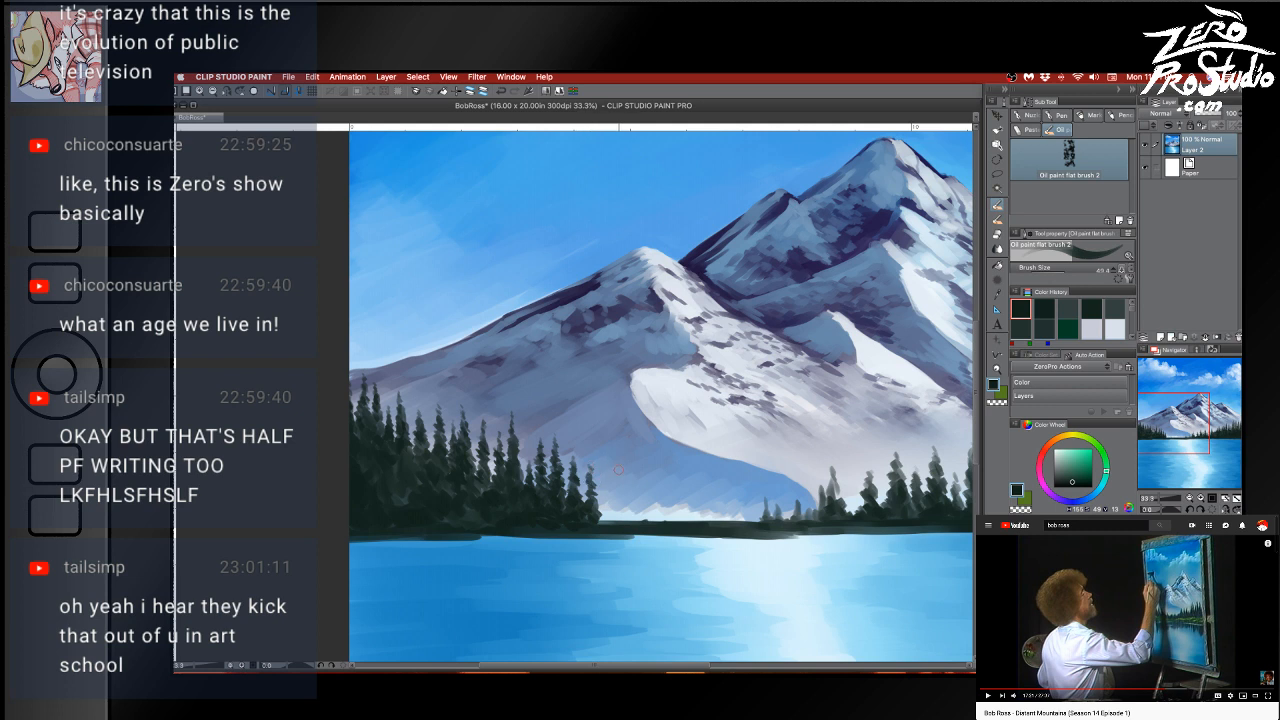
# Undo the last stroke, enlarge the brush, and taper the left-hand grove into a small evergreen and low bushes along the shoreline
pyautogui.press('super+z')
pyautogui.press(']')
pyautogui.press(']')
pyautogui.press(']')
pyautogui.press(']')
pyautogui.press(']')
pyautogui.moveTo(597, 523)
pyautogui.mouseDown()
pyautogui.moveTo(614, 487)
pyautogui.moveTo(629, 520)
pyautogui.mouseUp()
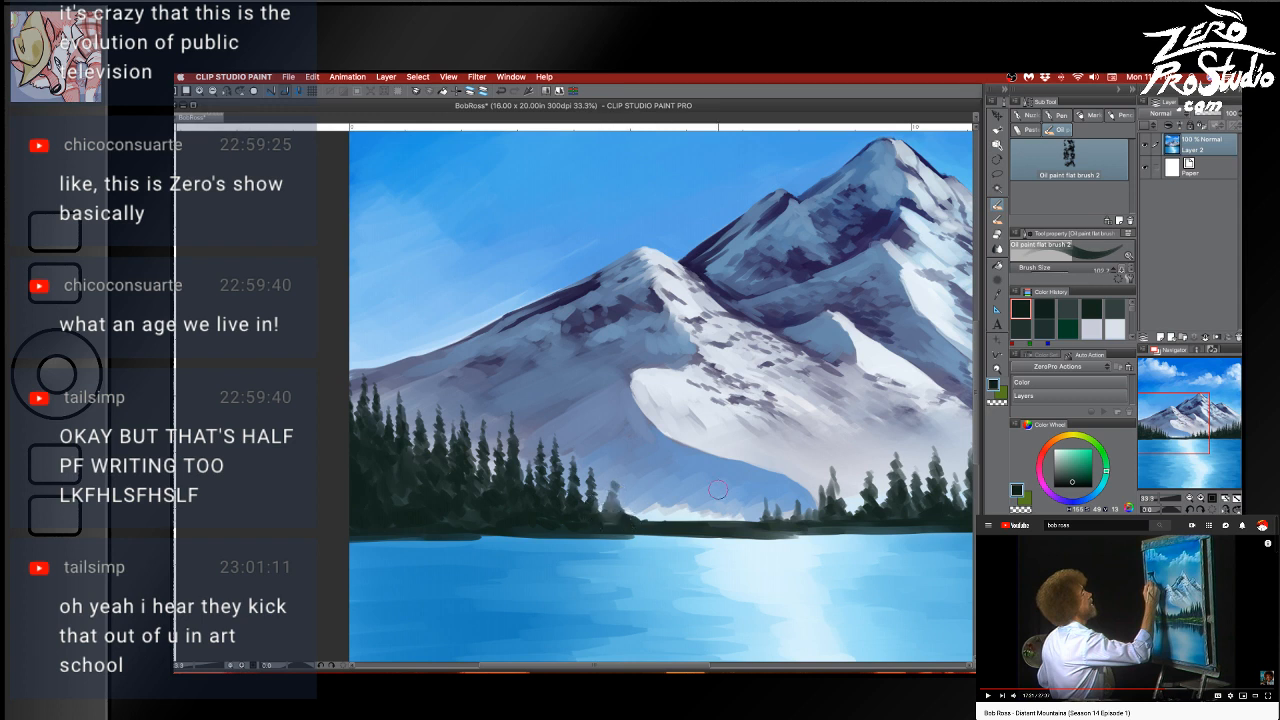
# Paint a row of small evergreens on the central bank between the two groves, undoing a stray stroke
pyautogui.moveTo(701, 499)
pyautogui.mouseDown()
pyautogui.moveTo(703, 516)
pyautogui.moveTo(706, 490)
pyautogui.moveTo(695, 525)
pyautogui.mouseUp()
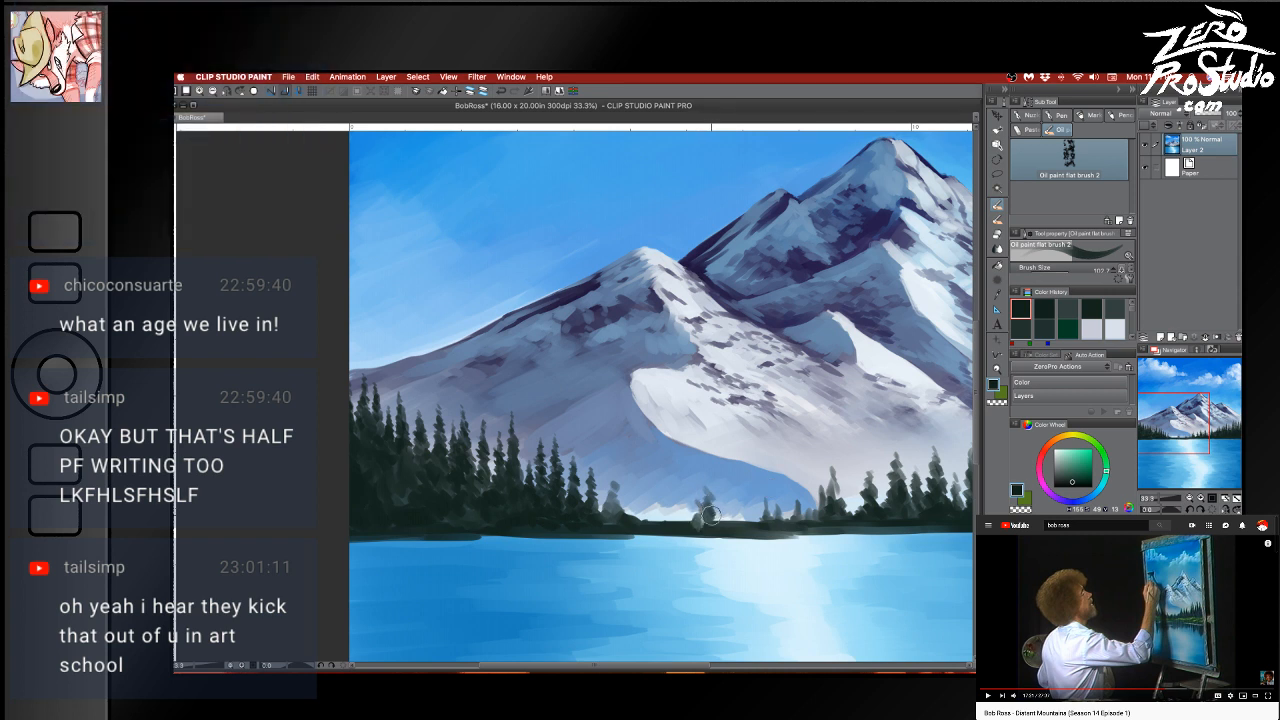
pyautogui.click(685, 512)
pyautogui.moveTo(682, 512)
pyautogui.mouseDown()
pyautogui.moveTo(683, 484)
pyautogui.moveTo(682, 510)
pyautogui.moveTo(683, 485)
pyautogui.moveTo(682, 510)
pyautogui.moveTo(705, 504)
pyautogui.moveTo(698, 518)
pyautogui.moveTo(714, 500)
pyautogui.moveTo(710, 478)
pyautogui.moveTo(716, 522)
pyautogui.moveTo(730, 515)
pyautogui.moveTo(730, 488)
pyautogui.moveTo(736, 520)
pyautogui.moveTo(752, 508)
pyautogui.moveTo(750, 520)
pyautogui.moveTo(750, 502)
pyautogui.moveTo(755, 521)
pyautogui.mouseUp()
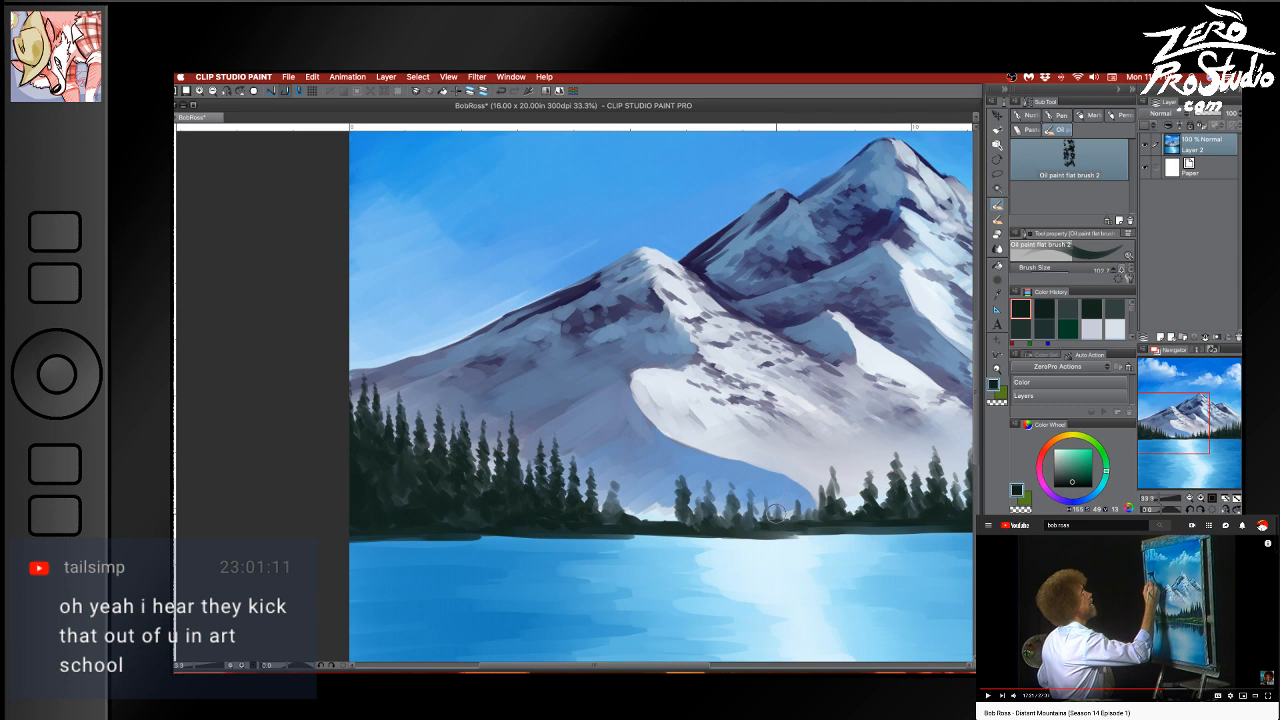
pyautogui.press('super+z')
# Sample the pale blue and white snow tones and brush light mist around the small central evergreens, undoing a stray stroke
pyautogui.keyDown('alt'); pyautogui.click(795, 508); pyautogui.keyUp('alt')
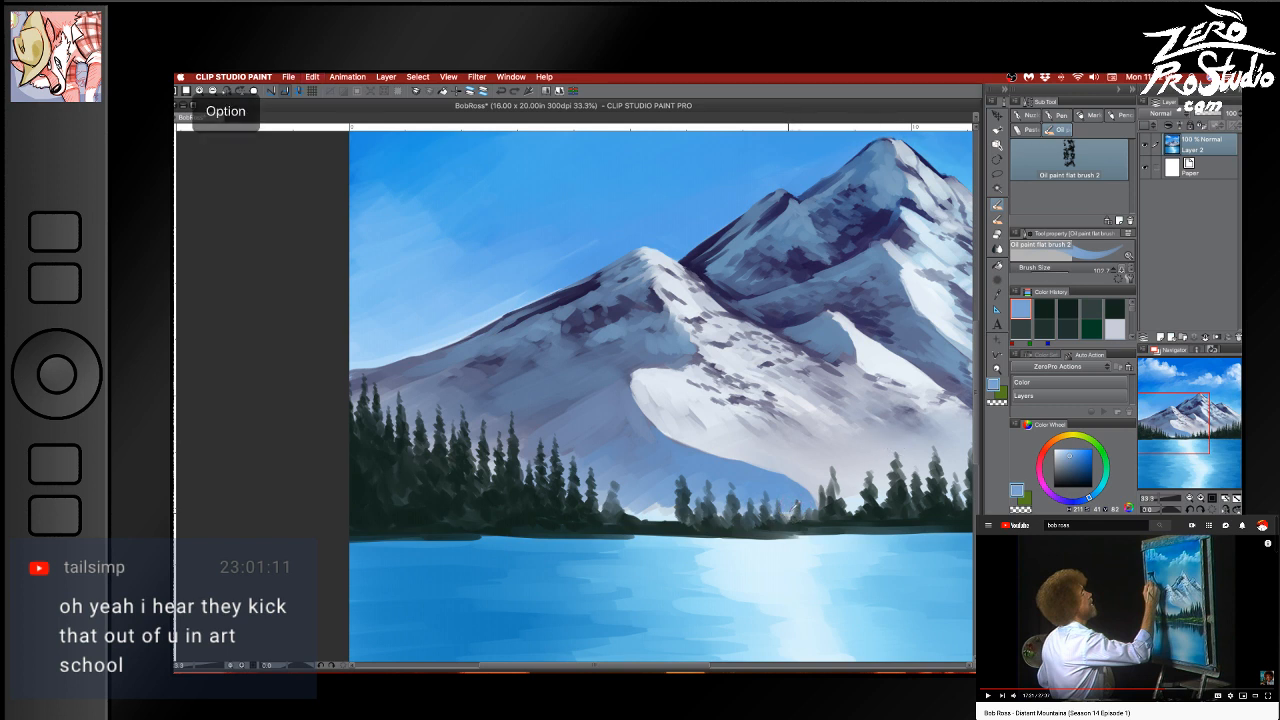
pyautogui.keyDown('alt'); pyautogui.click(789, 511); pyautogui.keyUp('alt')
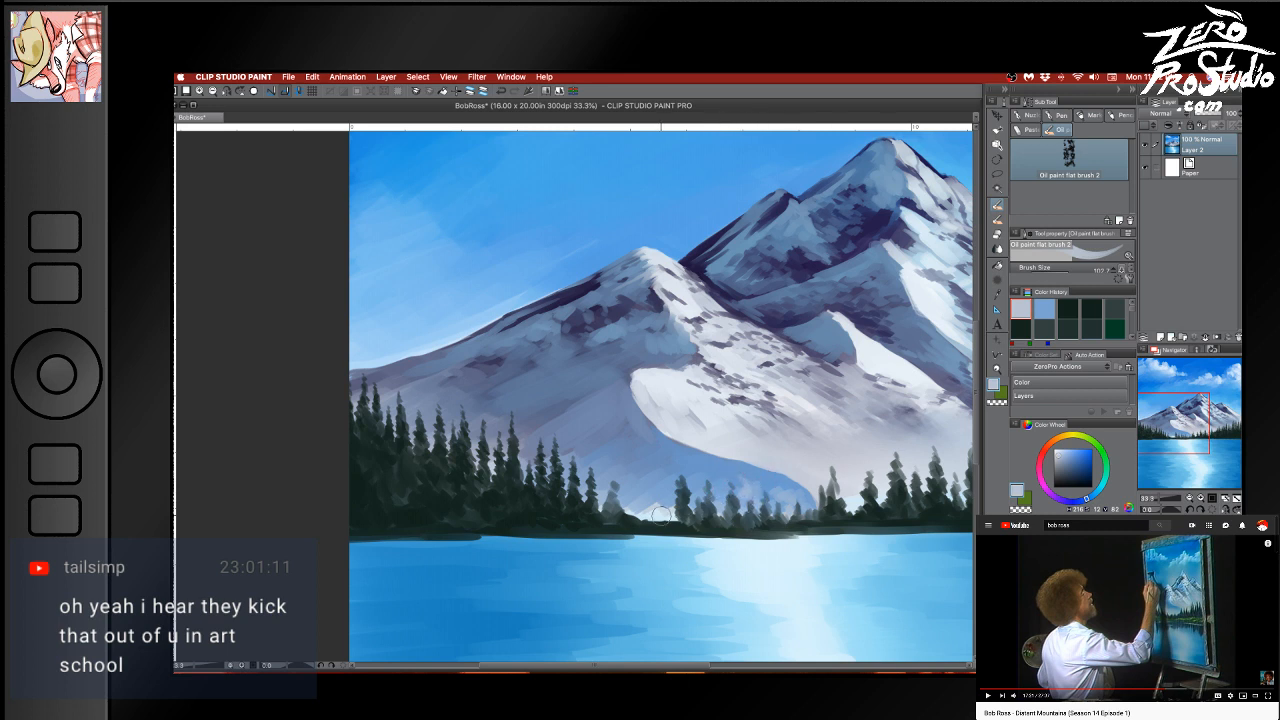
pyautogui.keyDown('alt'); pyautogui.click(660, 513); pyautogui.keyUp('alt')
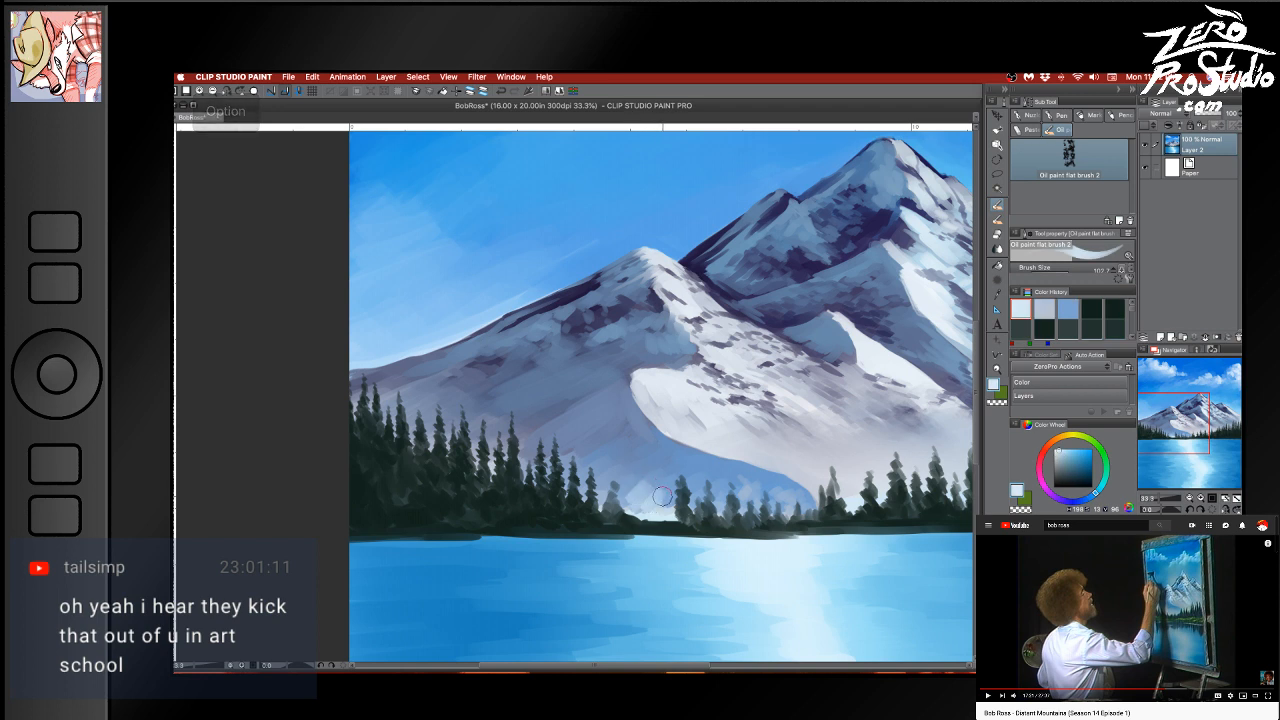
pyautogui.press('super+z')
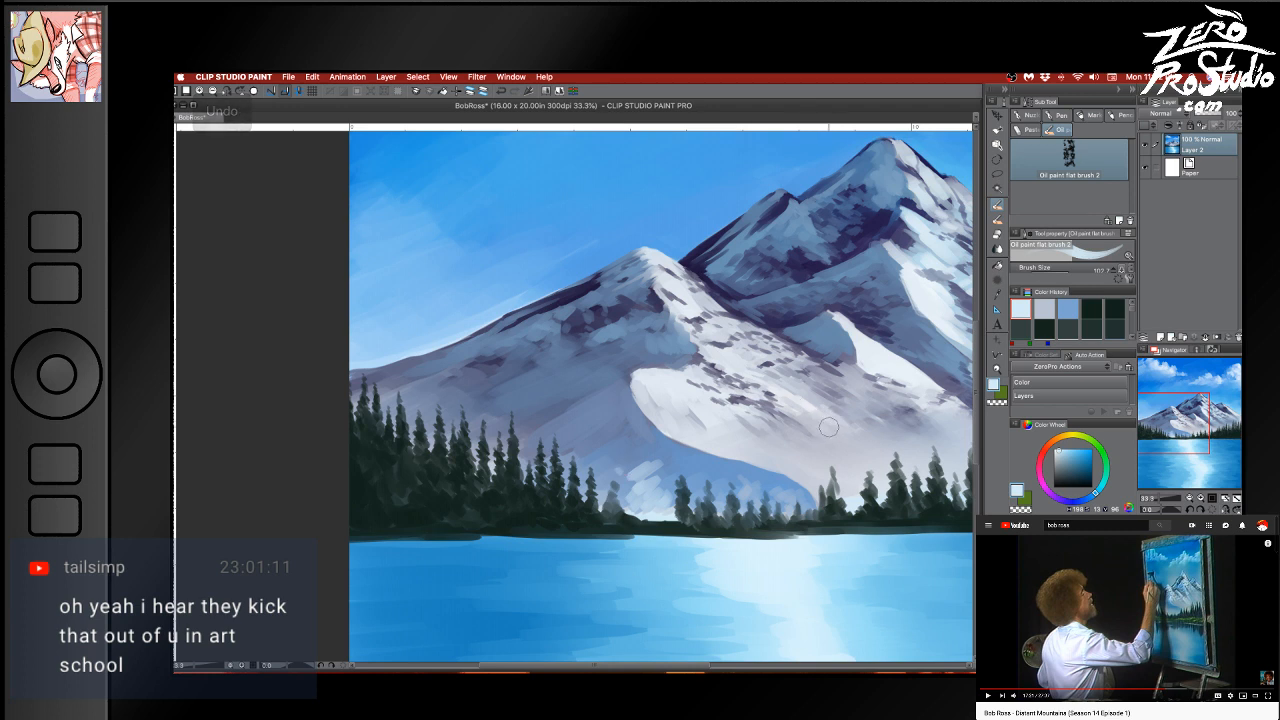
pyautogui.press('alt')
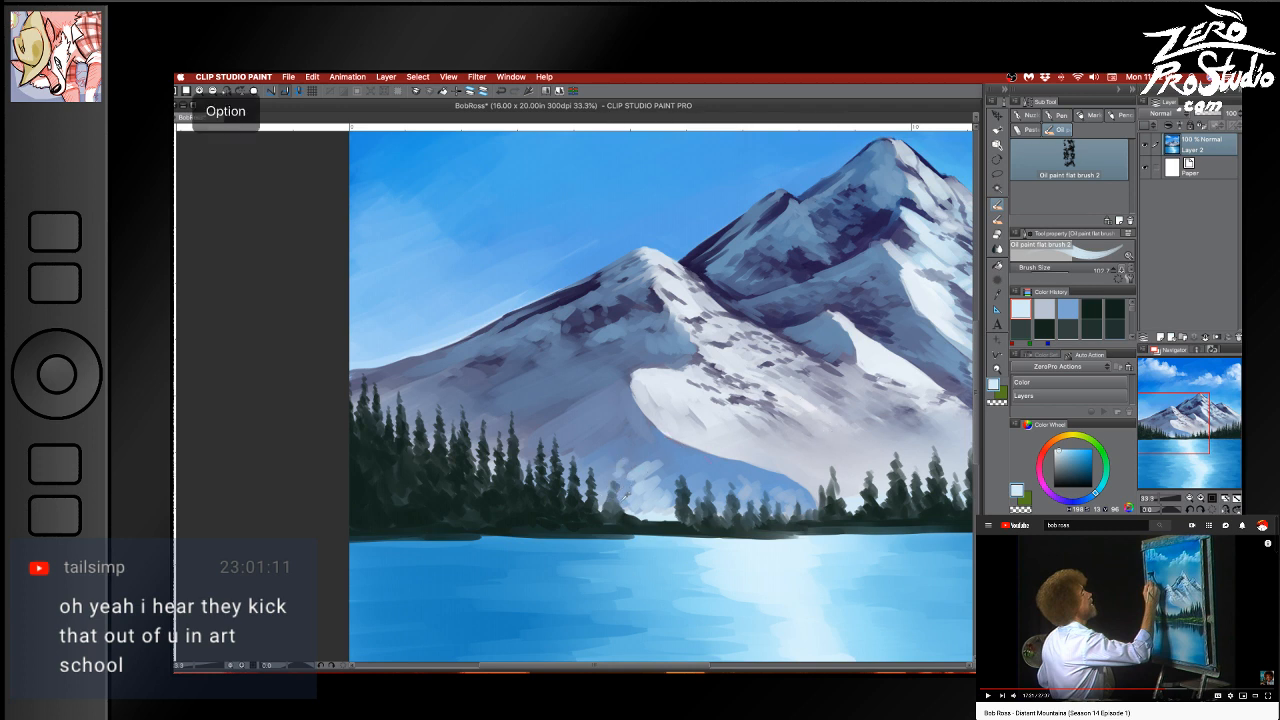
# Sample the dark tree green and fill the remaining gap between the left-hand grove and central evergreens with small trees
pyautogui.keyDown('alt'); pyautogui.click(626, 495); pyautogui.keyUp('alt')
pyautogui.keyDown('alt'); pyautogui.click(630, 518); pyautogui.keyUp('alt')
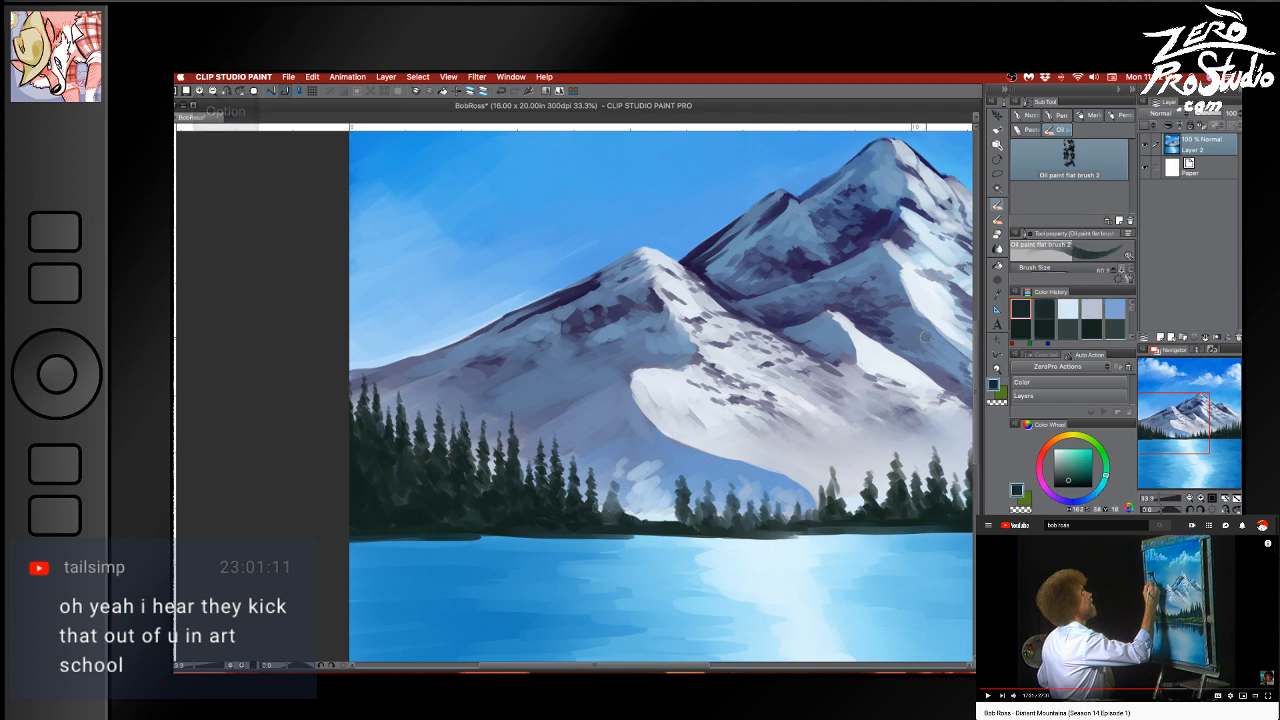
pyautogui.click(1045, 305)
pyautogui.click(615, 482)
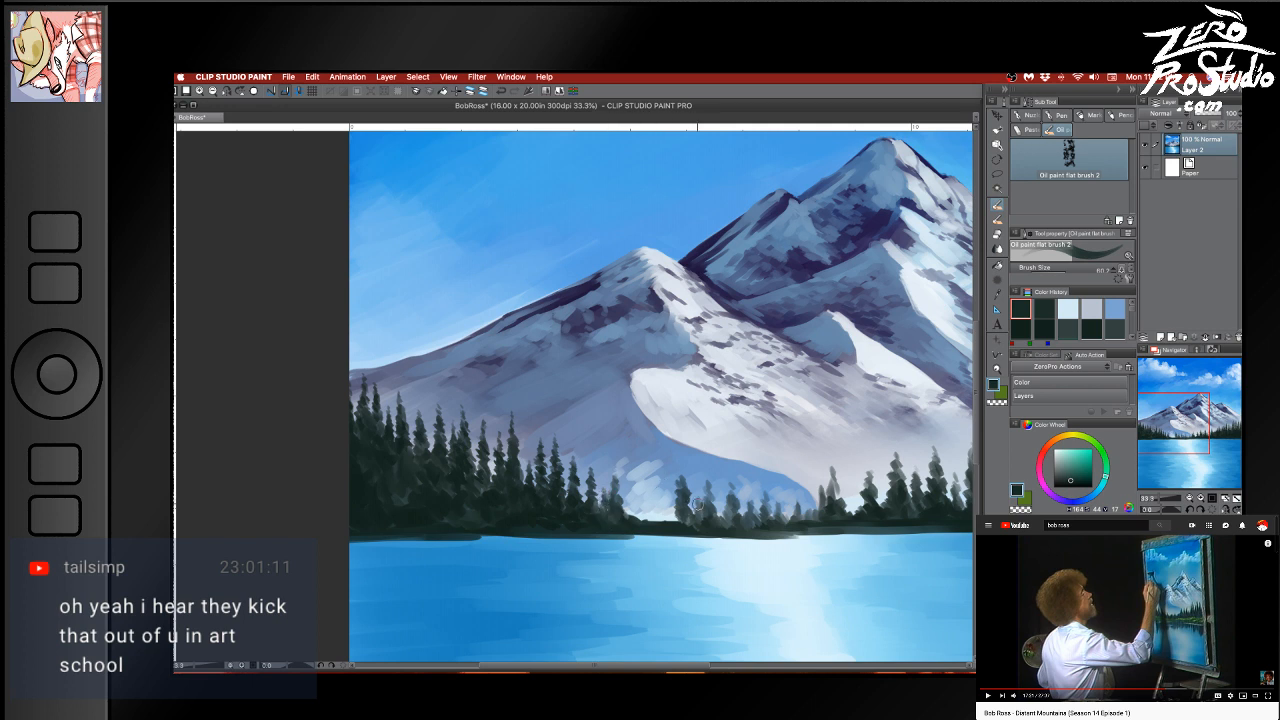
pyautogui.moveTo(643, 500)
pyautogui.mouseDown()
pyautogui.moveTo(642, 520)
pyautogui.moveTo(644, 505)
pyautogui.moveTo(657, 520)
pyautogui.mouseUp()
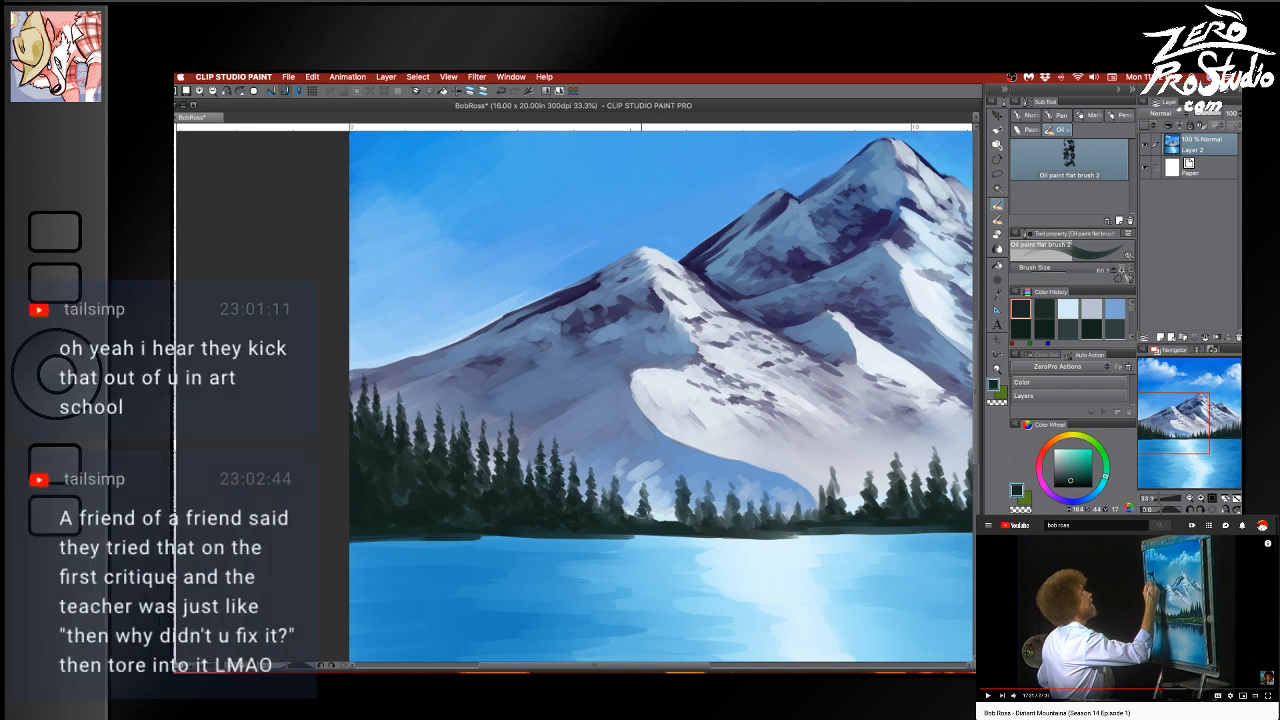
pyautogui.moveTo(641, 512)
pyautogui.mouseDown()
pyautogui.moveTo(668, 517)
pyautogui.moveTo(668, 499)
pyautogui.moveTo(661, 521)
pyautogui.moveTo(685, 505)
pyautogui.moveTo(714, 509)
pyautogui.moveTo(657, 515)
pyautogui.mouseUp()
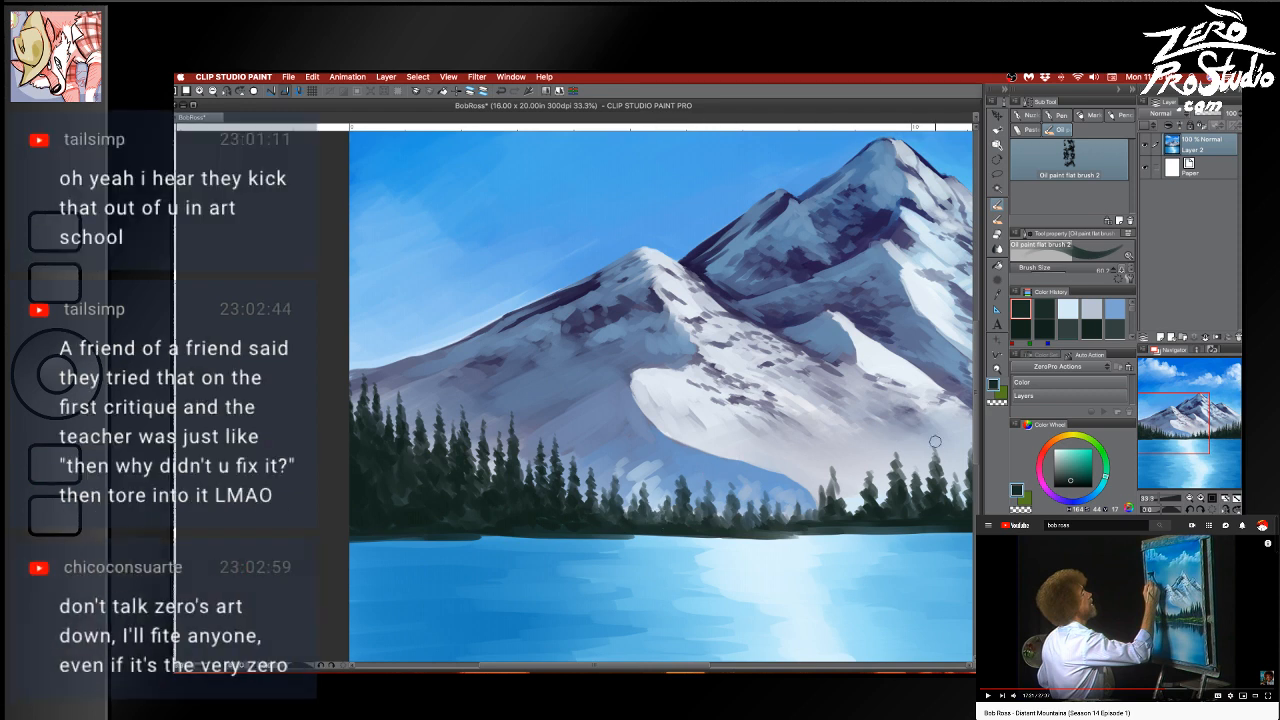
# Sample the right-hand grove's dark green and paint small evergreens joining the central row to that grove
pyautogui.press('space')
pyautogui.moveTo(862, 515); pyautogui.dragTo(808, 507)
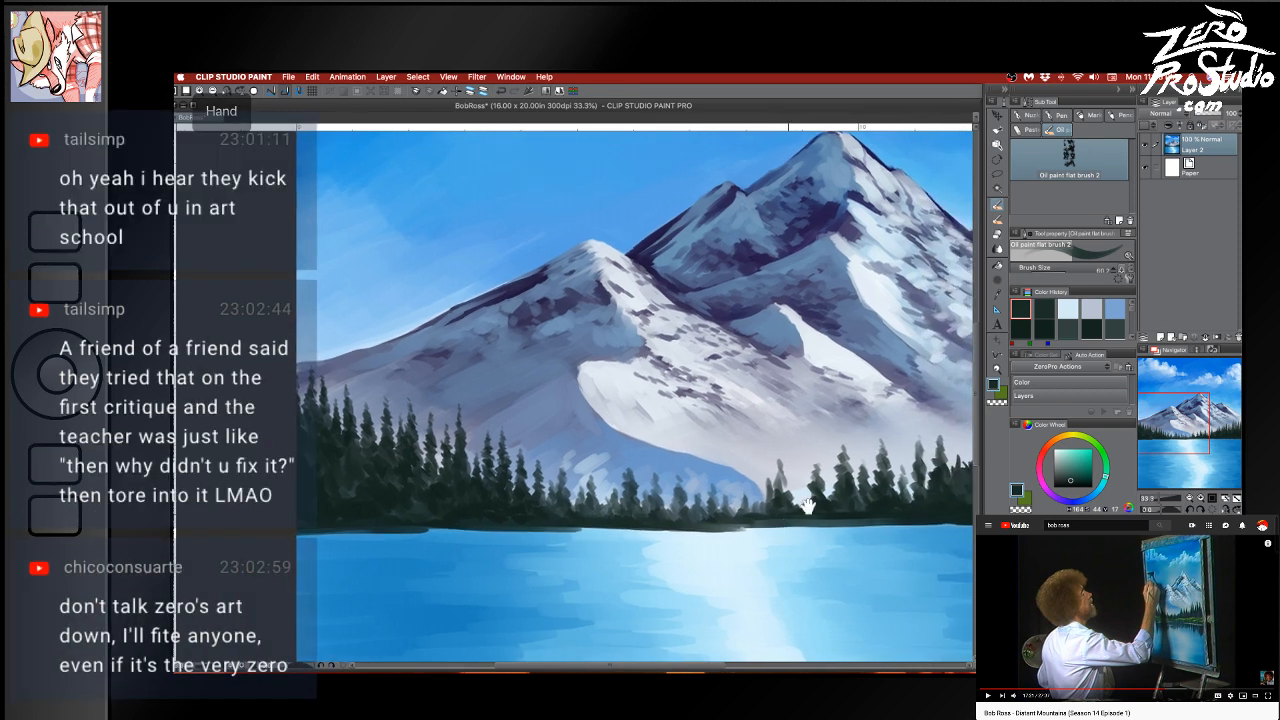
pyautogui.keyDown('alt'); pyautogui.click(900, 500); pyautogui.keyUp('alt')
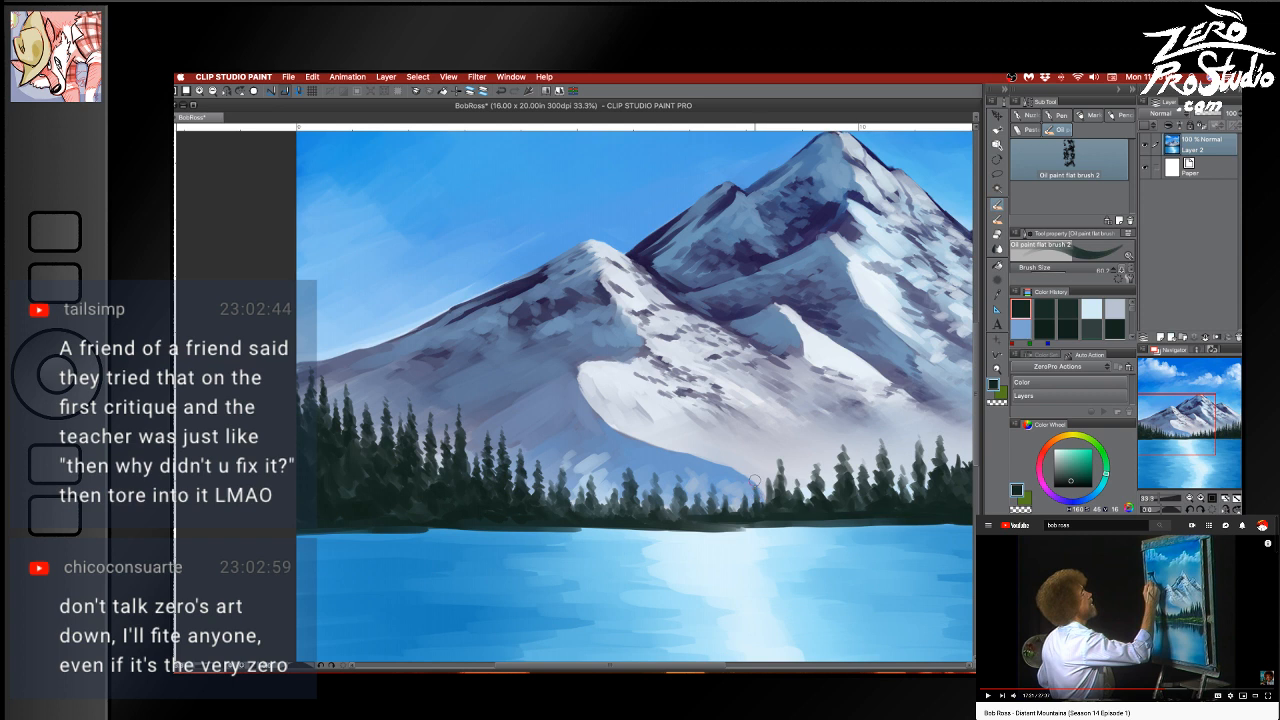
pyautogui.moveTo(757, 482); pyautogui.dragTo(758, 504)
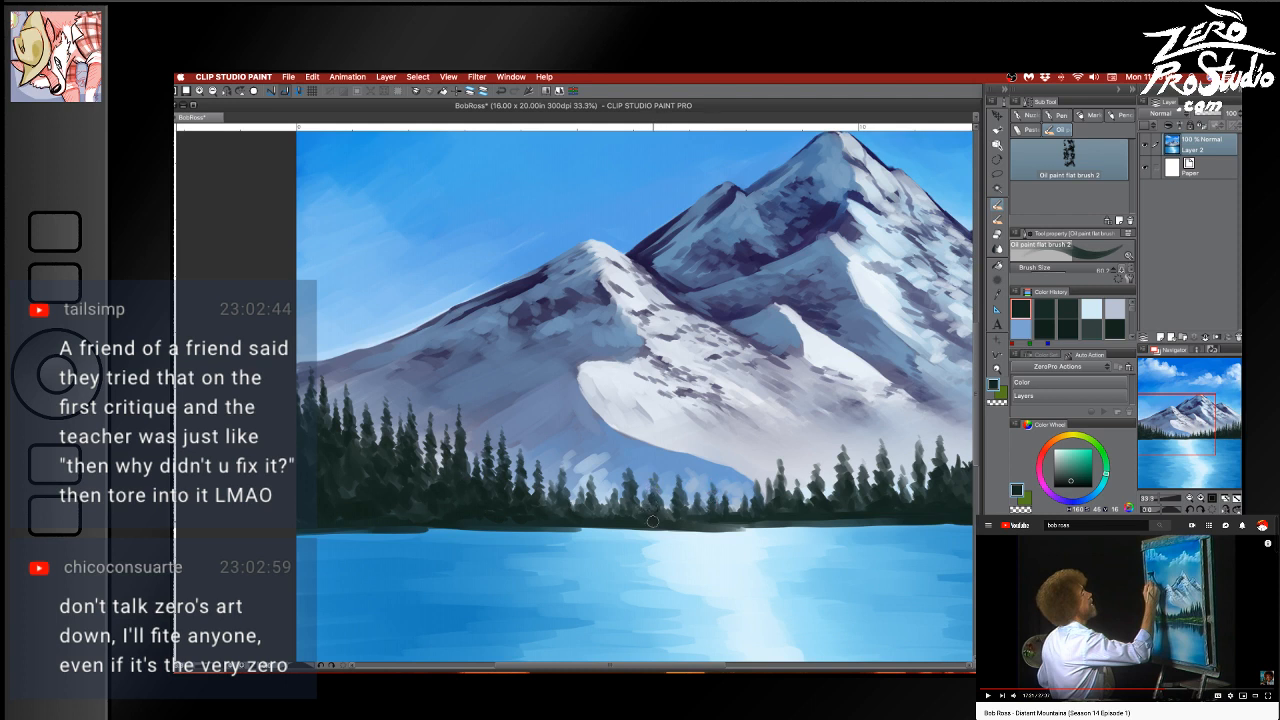
# Sample a darker green with a smaller brush and fill out the right-hand grove's evergreens and their tips
pyautogui.moveTo(843, 451)
pyautogui.mouseDown()
pyautogui.moveTo(713, 591)
pyautogui.moveTo(514, 591)
pyautogui.moveTo(797, 586)
pyautogui.moveTo(711, 568)
pyautogui.mouseUp()
pyautogui.moveTo(668, 532)
pyautogui.mouseDown()
pyautogui.moveTo(649, 534)
pyautogui.moveTo(689, 568)
pyautogui.mouseUp()
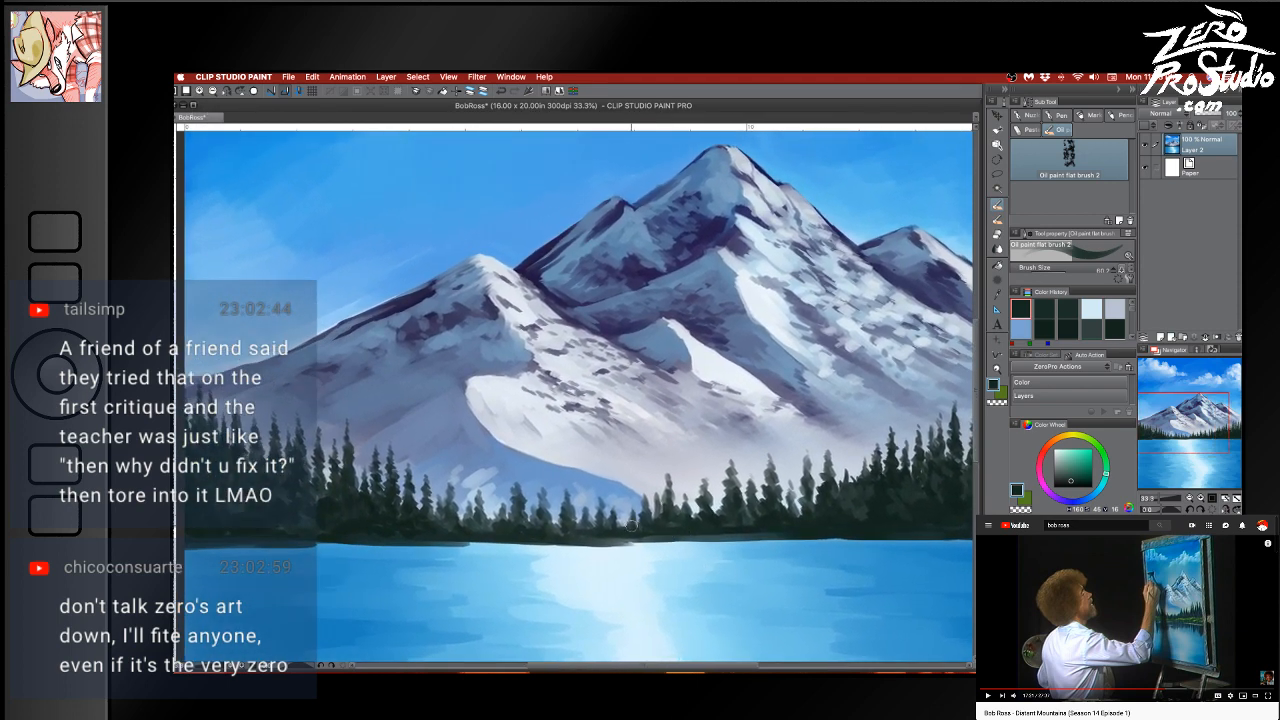
pyautogui.moveTo(663, 512)
pyautogui.mouseDown()
pyautogui.moveTo(770, 500)
pyautogui.moveTo(543, 491)
pyautogui.moveTo(651, 486)
pyautogui.moveTo(637, 483)
pyautogui.mouseUp()
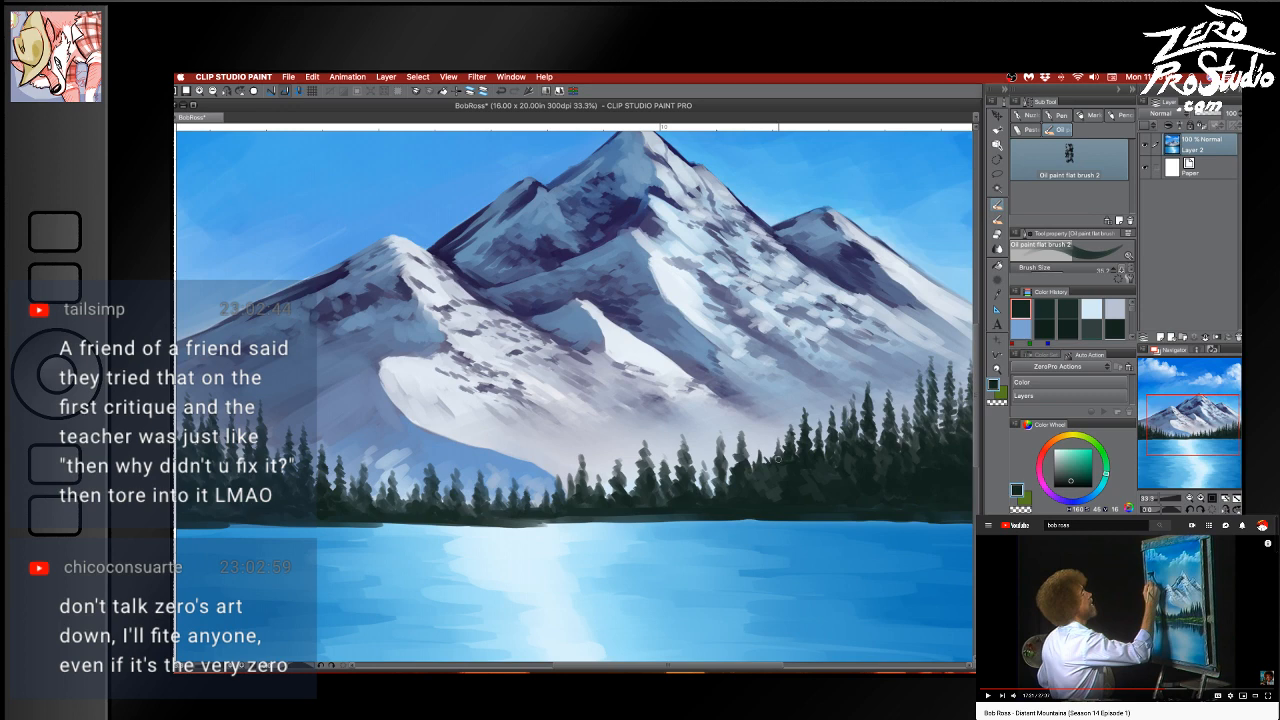
pyautogui.keyDown('alt'); pyautogui.click(815, 449); pyautogui.keyUp('alt')
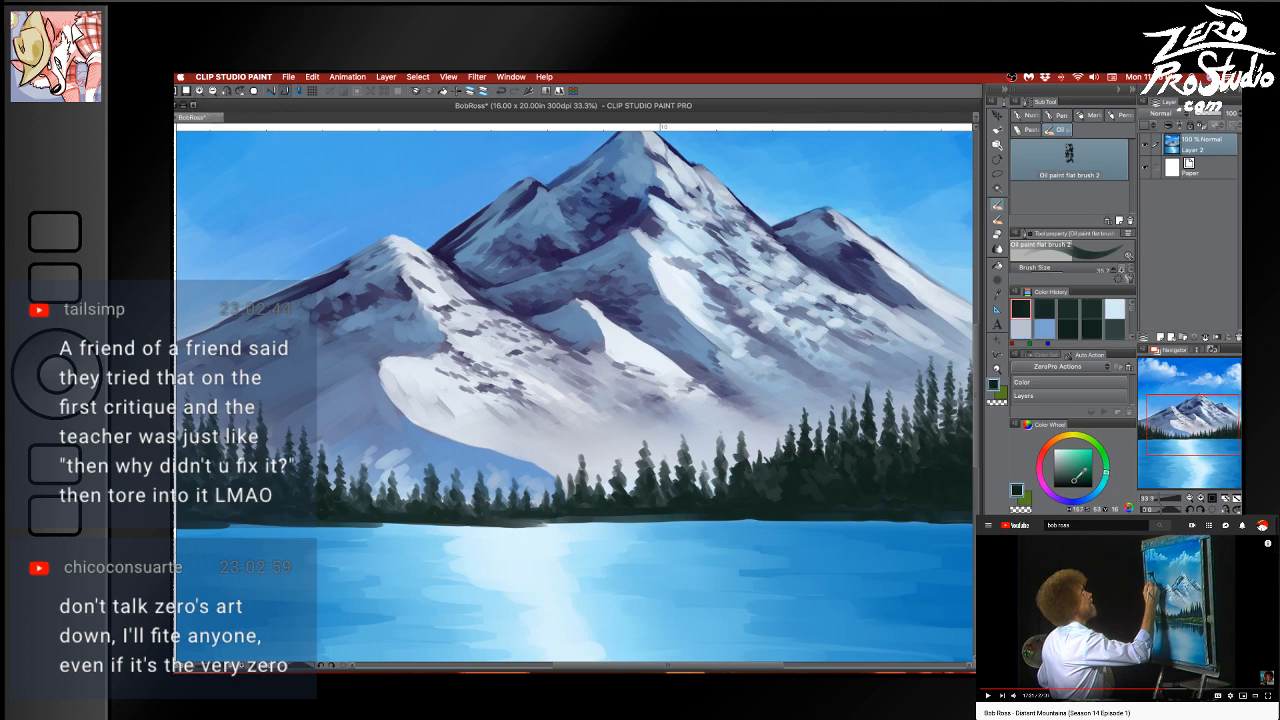
pyautogui.click(644, 445)
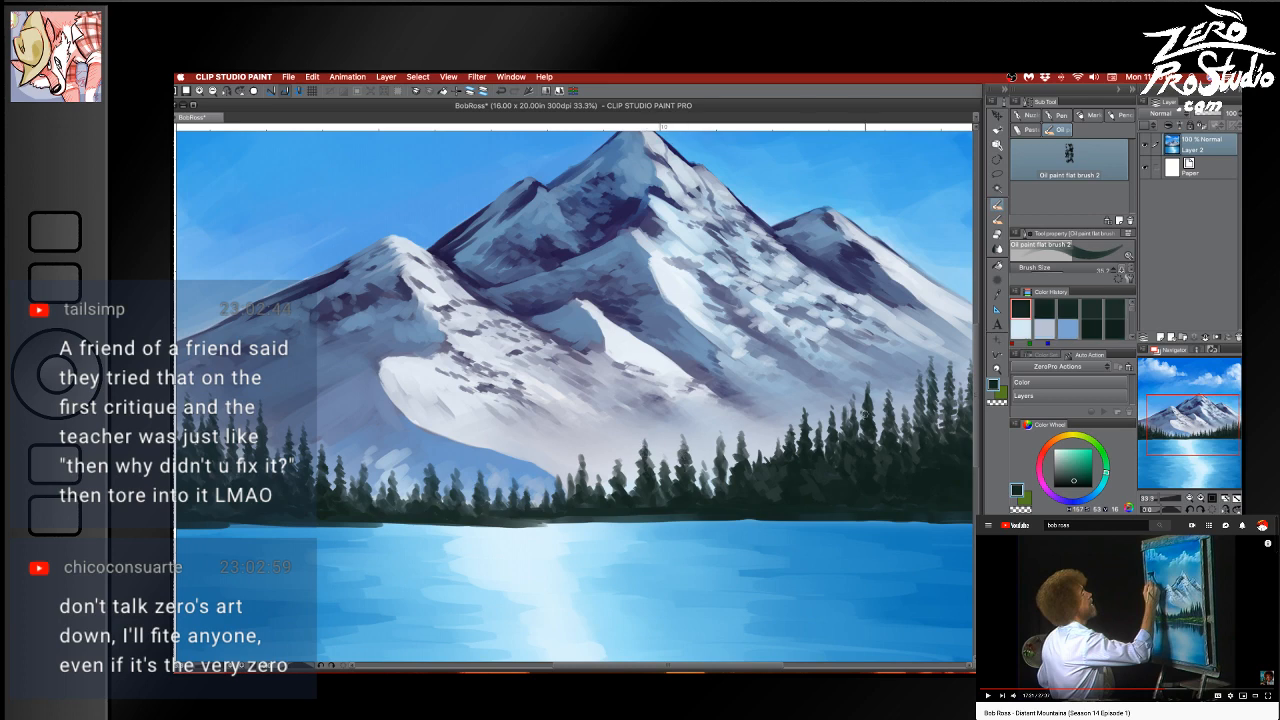
# Add taller evergreens to the left-hand grove to vary its treeline, undoing a stray stroke, and save the painting
pyautogui.moveTo(856, 545); pyautogui.dragTo(820, 543)
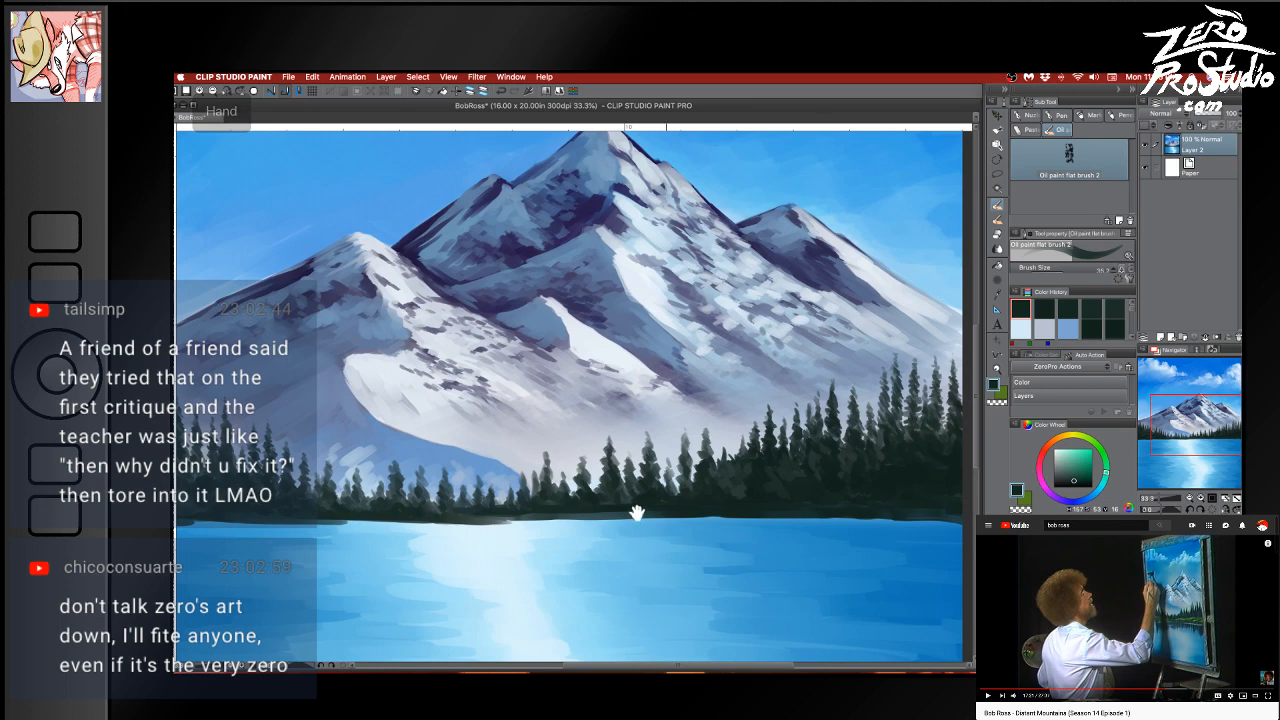
pyautogui.moveTo(590, 535); pyautogui.dragTo(804, 494)
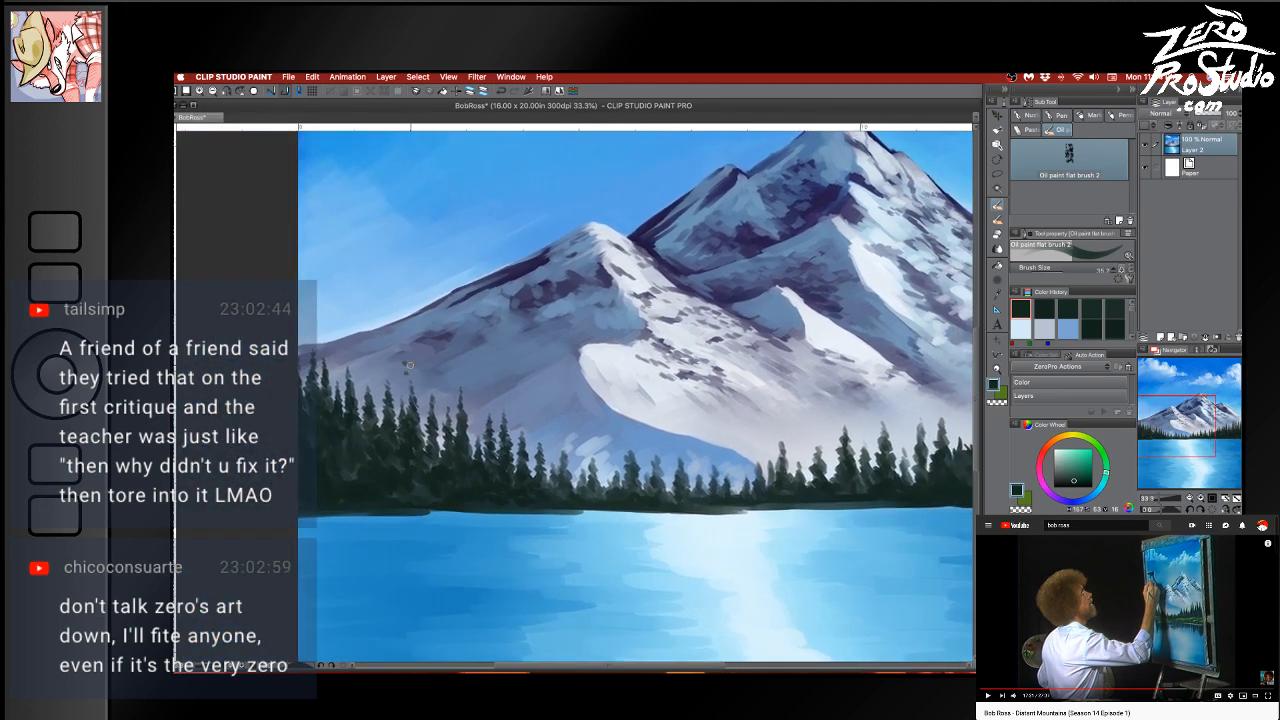
pyautogui.hotkey('ctrl', 'z')
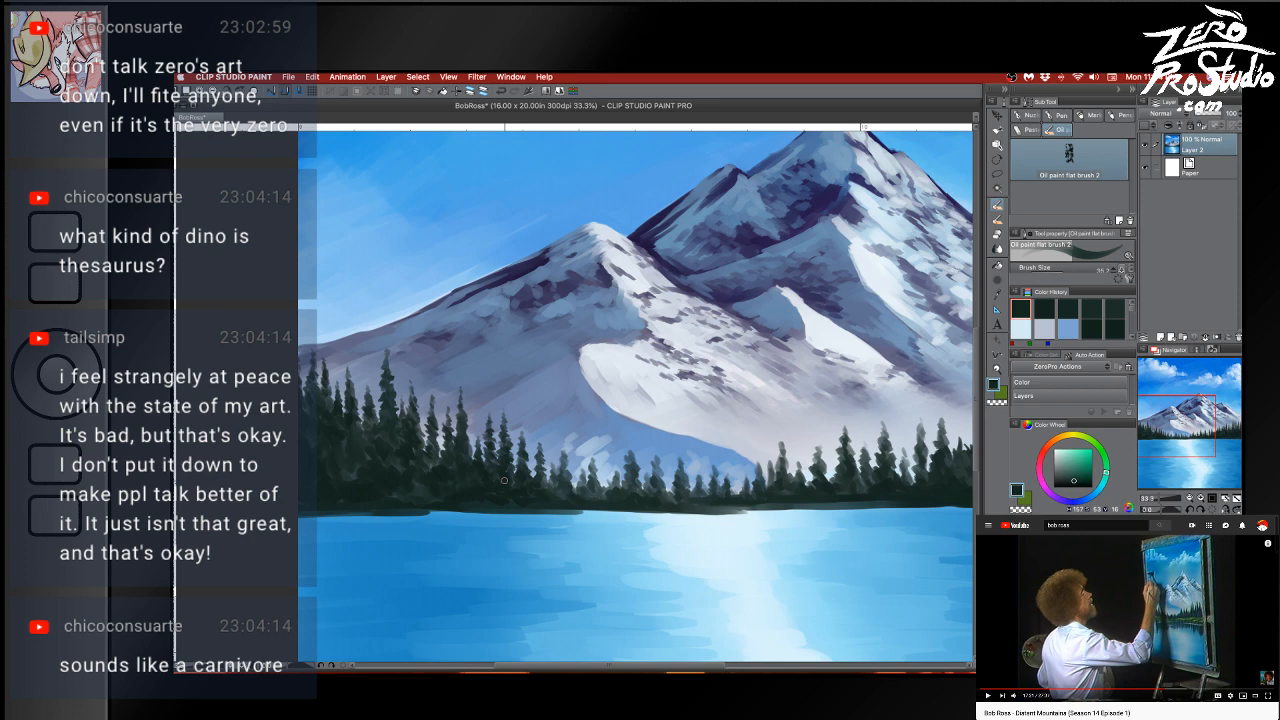
pyautogui.press('super+s')
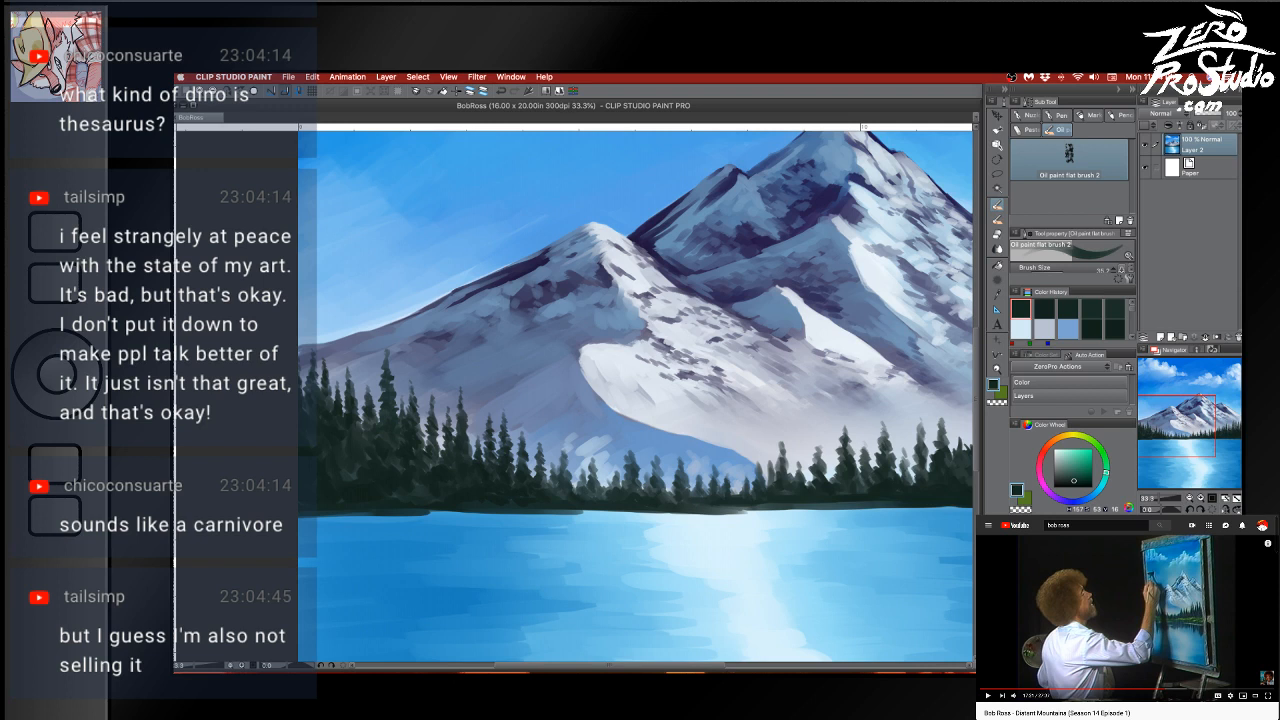
# Sample blue and purple shadow tones and rework the left mountain's lower slope, undoing unwanted strokes
pyautogui.keyDown('alt'); pyautogui.click(575, 353); pyautogui.keyUp('alt')
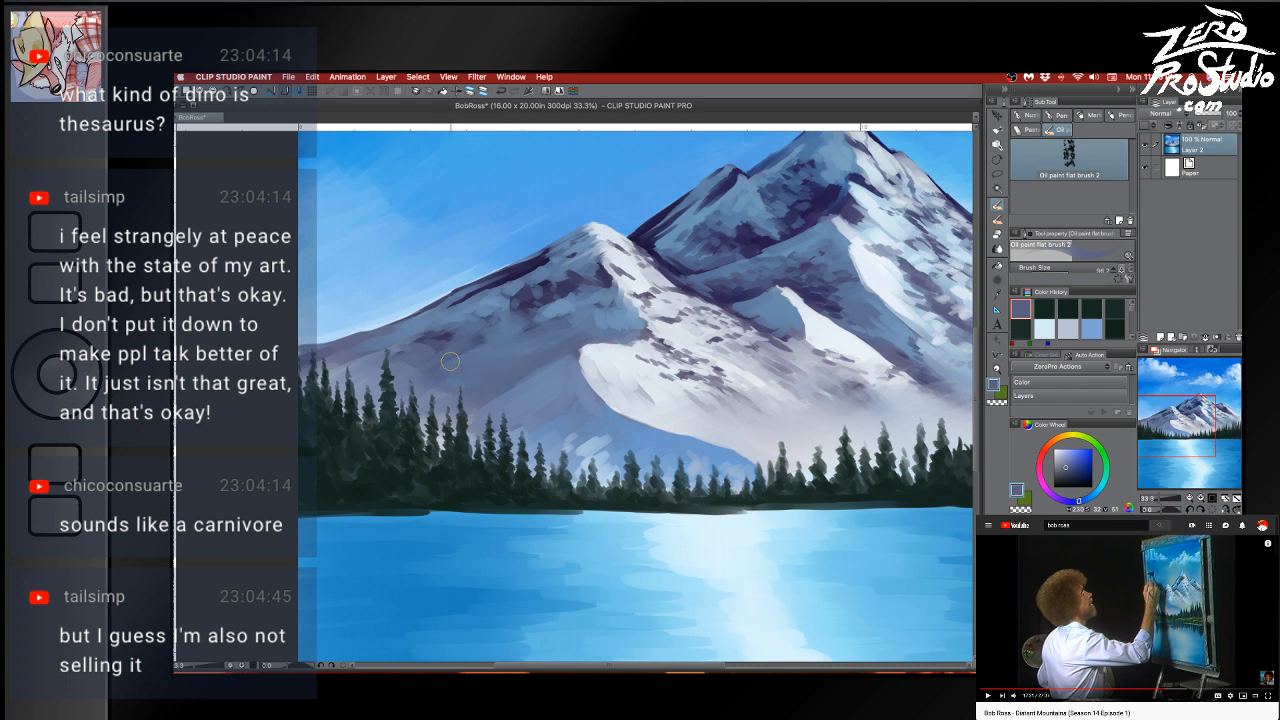
pyautogui.keyDown('alt'); pyautogui.click(452, 330); pyautogui.keyUp('alt')
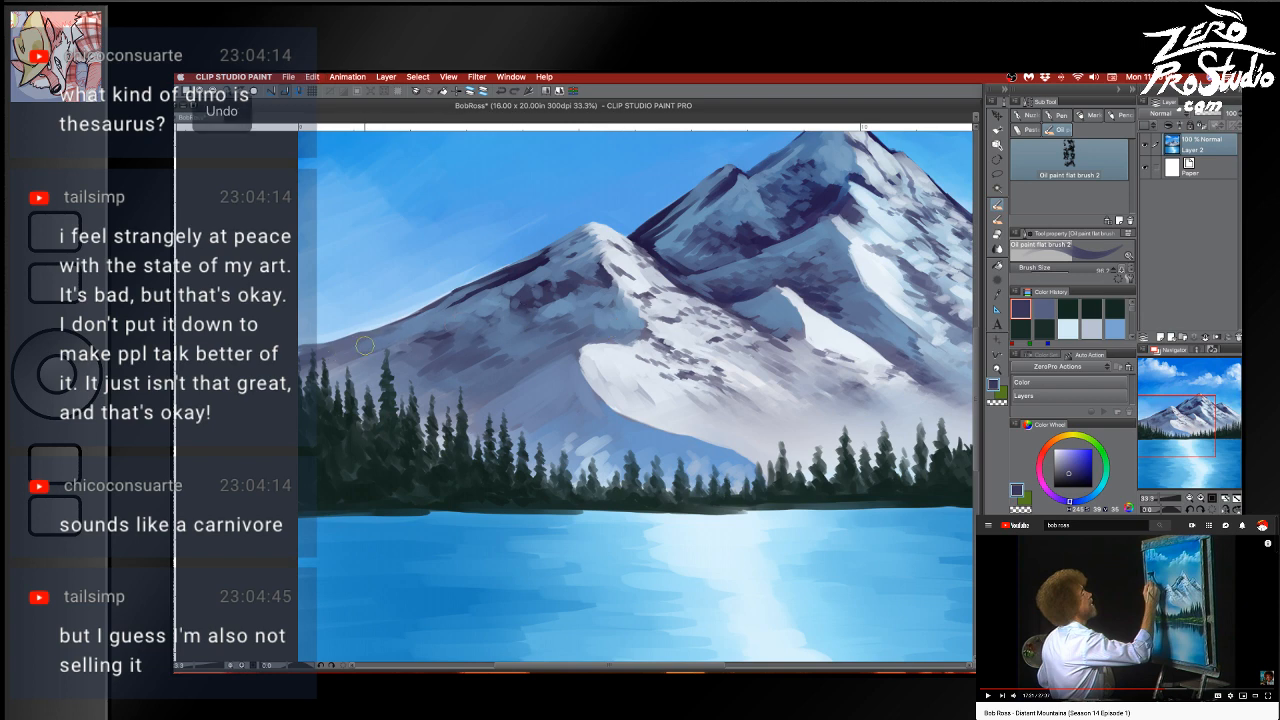
pyautogui.keyDown('alt'); pyautogui.click(410, 318); pyautogui.keyUp('alt')
pyautogui.press('super+z')
pyautogui.press('super+z')
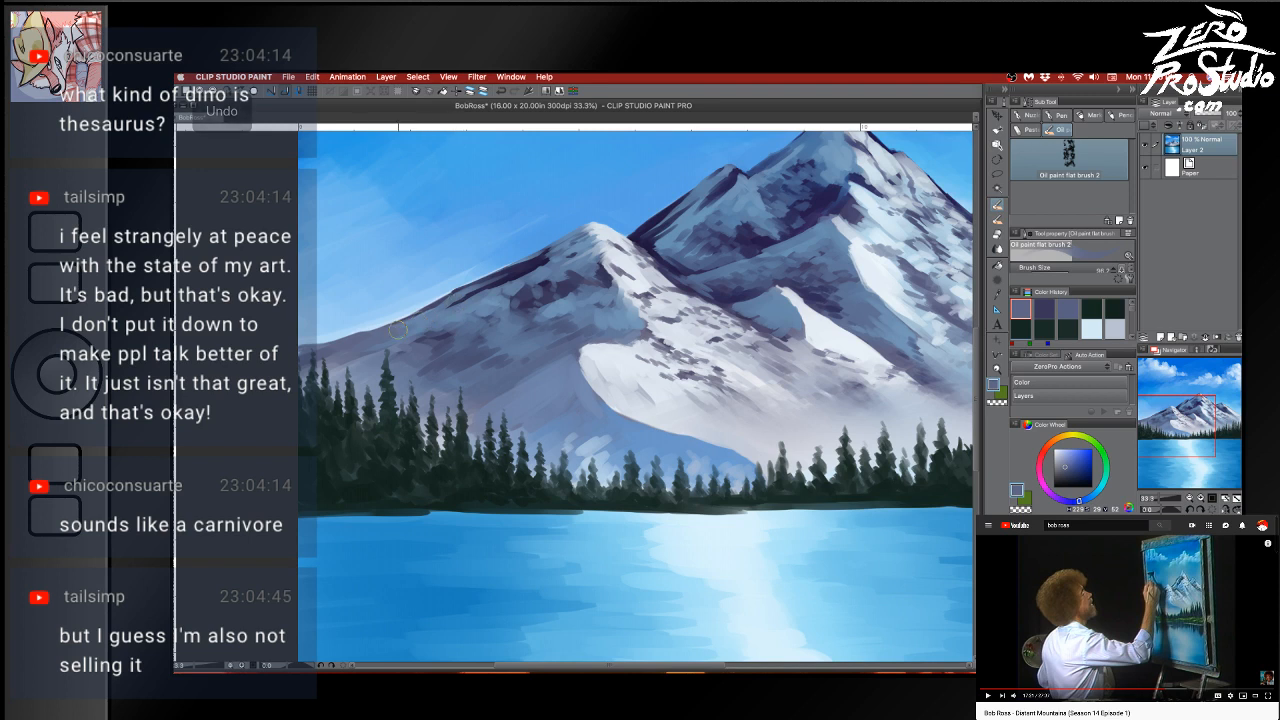
# Sample the left mountain's blue and purple shadow tones and refine the shading beneath its ridge, undoing stray strokes
pyautogui.keyDown('alt'); pyautogui.click(449, 335); pyautogui.keyUp('alt')
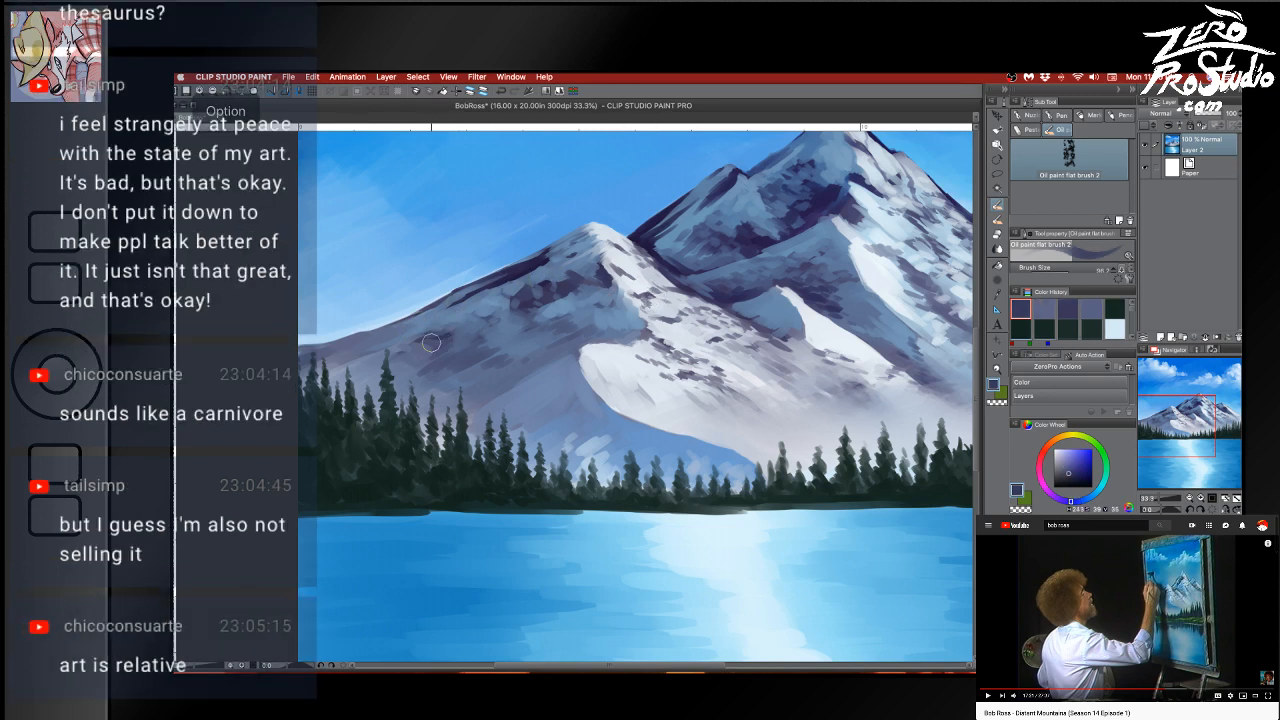
pyautogui.keyDown('alt'); pyautogui.click(493, 316); pyautogui.keyUp('alt')
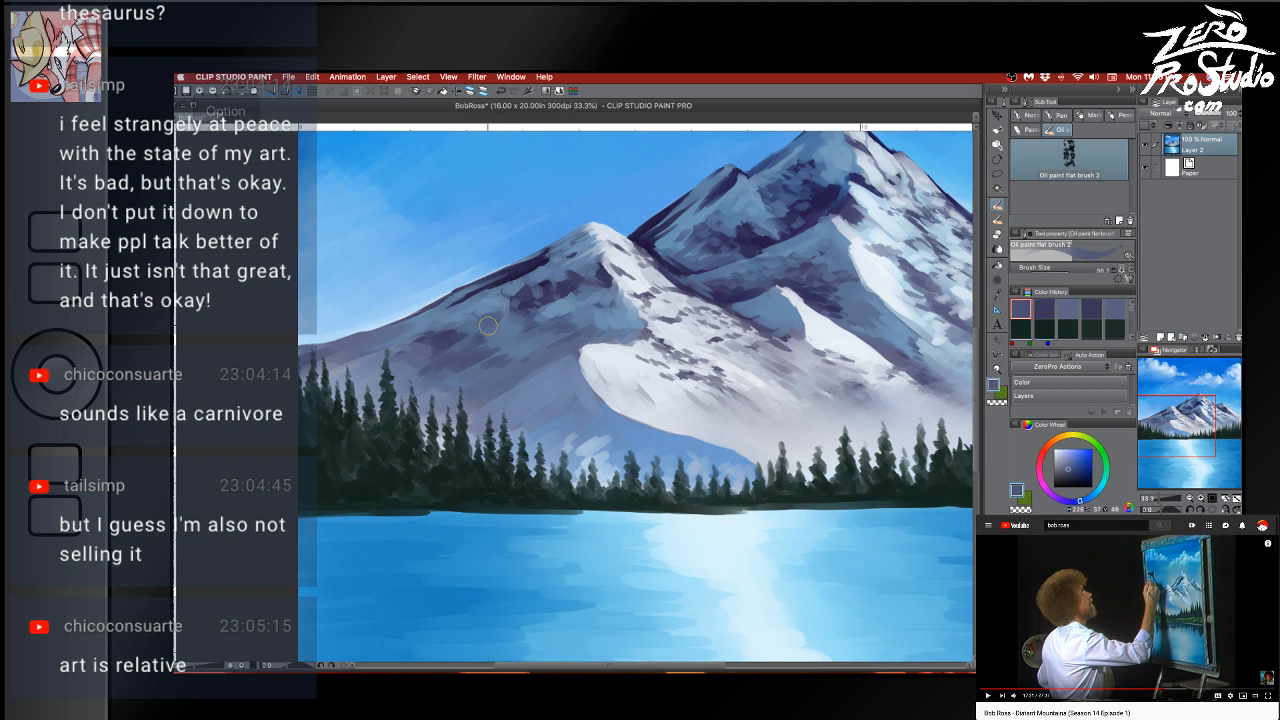
pyautogui.press('super+z')
pyautogui.keyDown('alt'); pyautogui.click(515, 309); pyautogui.keyUp('alt')
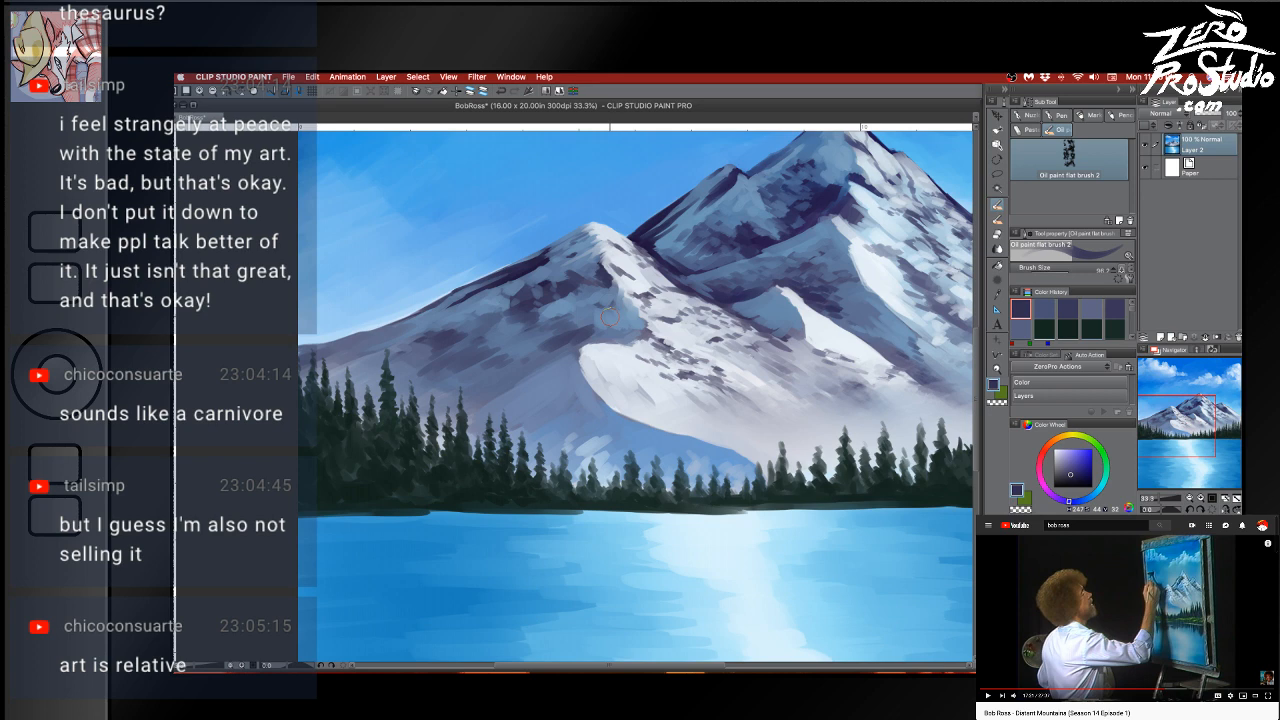
pyautogui.press('super+z')
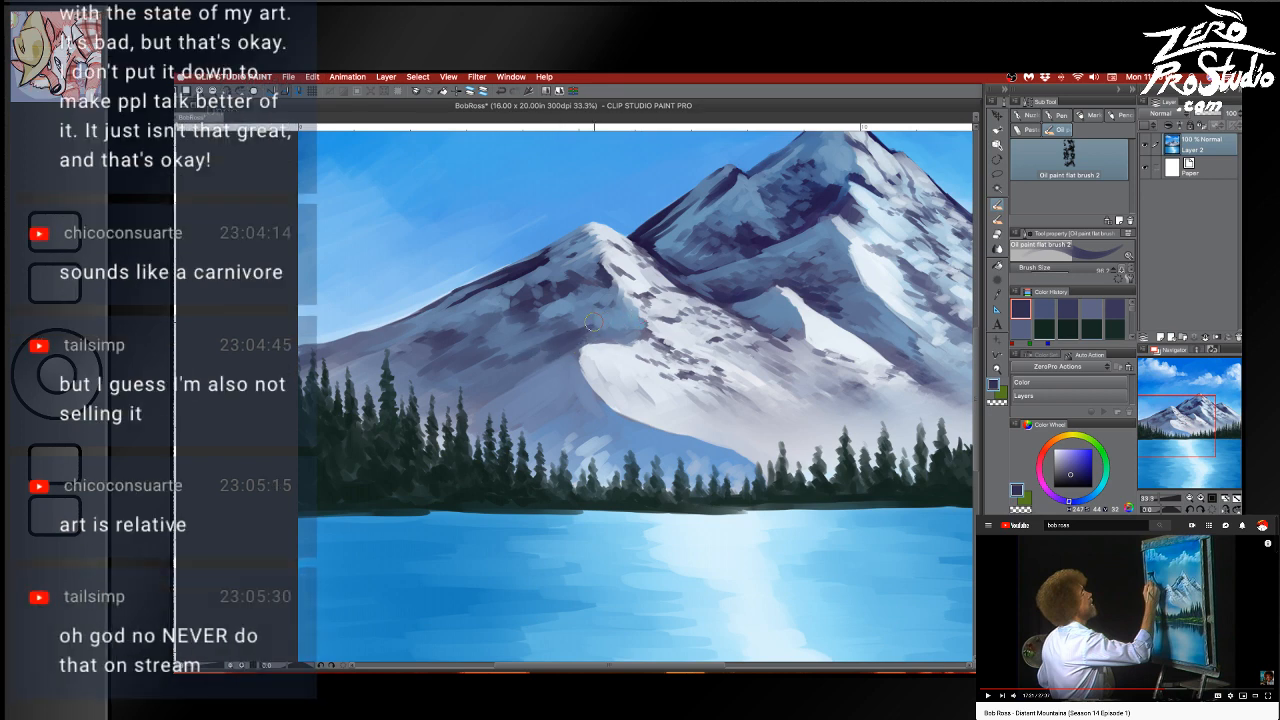
pyautogui.keyDown('alt'); pyautogui.click(572, 291); pyautogui.keyUp('alt')
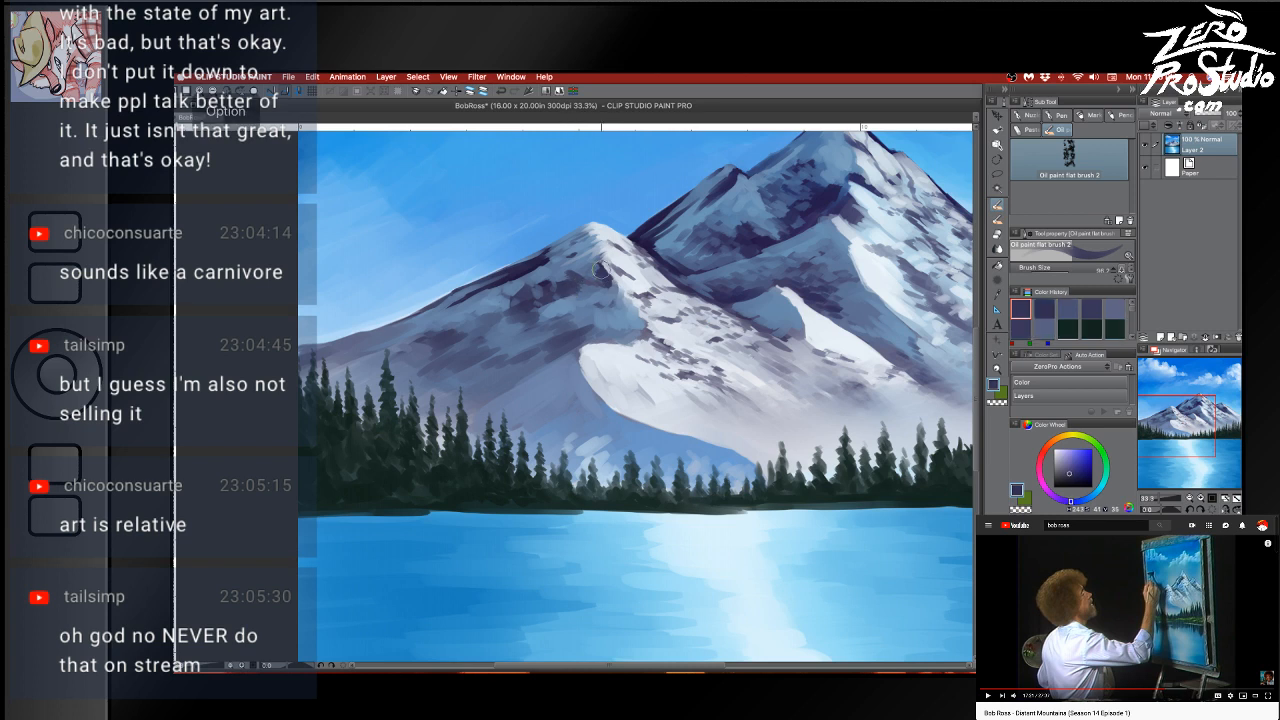
pyautogui.keyDown('alt'); pyautogui.click(533, 311); pyautogui.keyUp('alt')
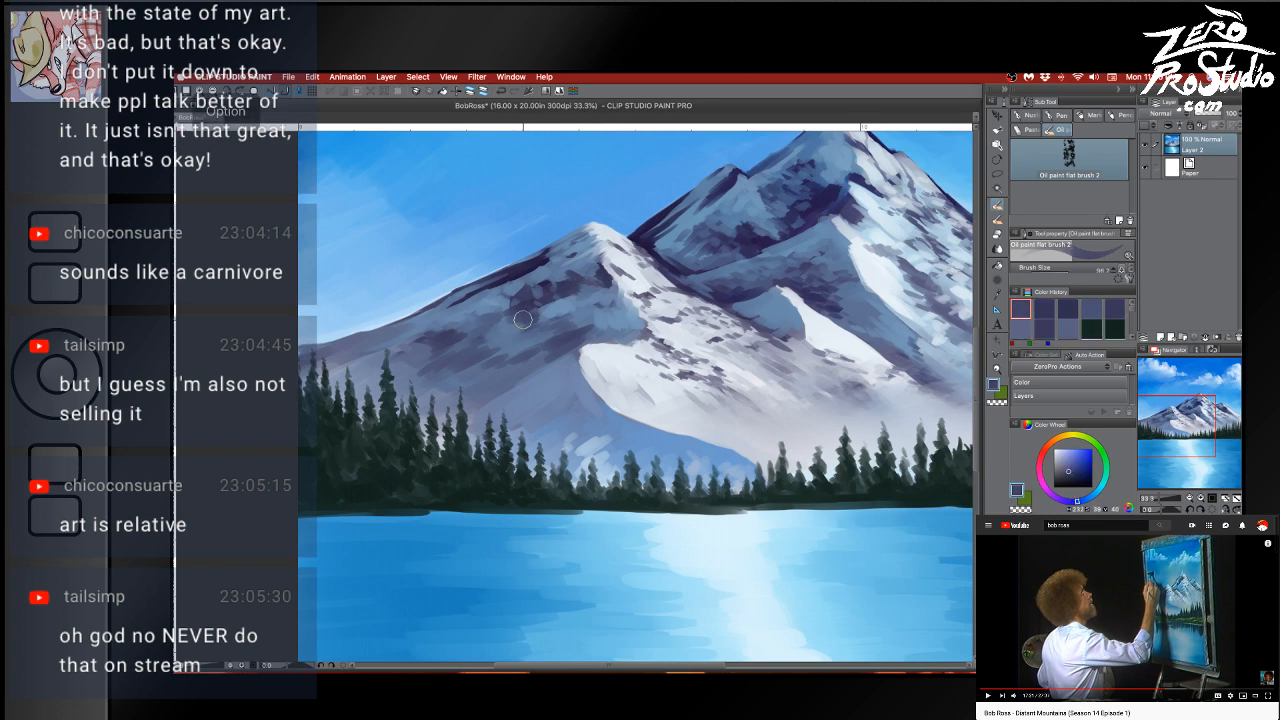
pyautogui.press('super+z')
pyautogui.keyDown('alt'); pyautogui.click(525, 318); pyautogui.keyUp('alt')
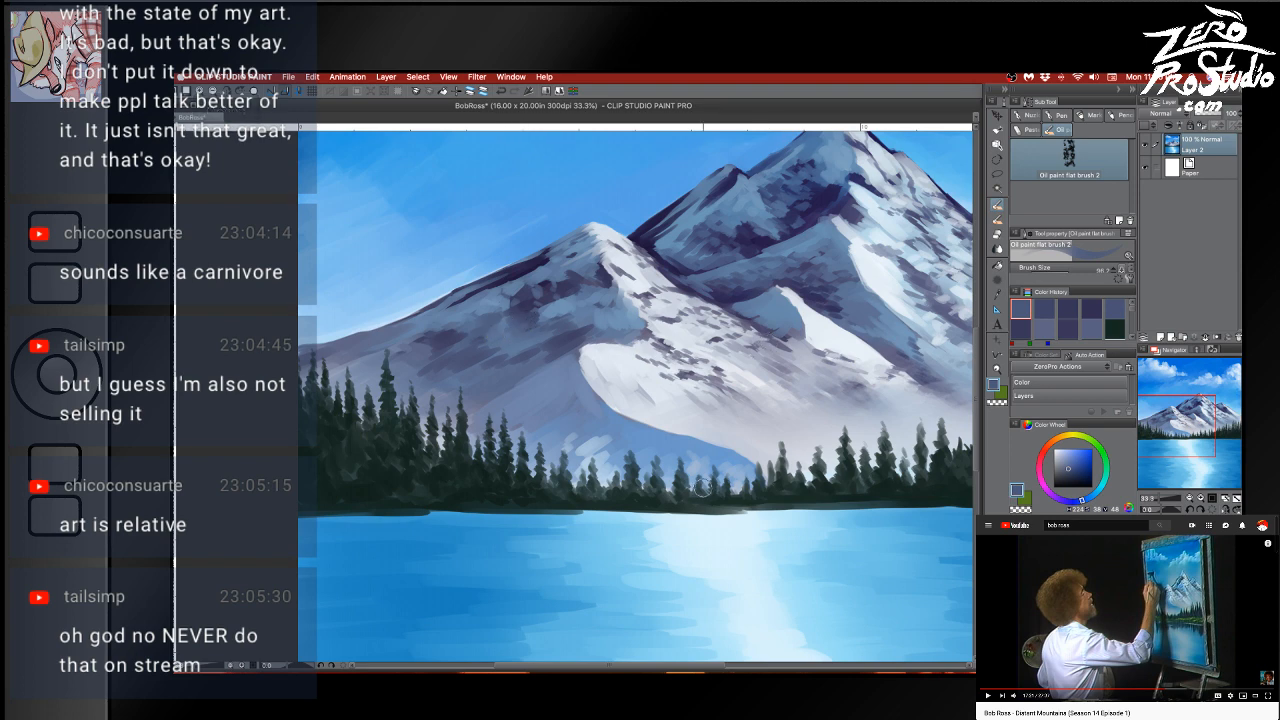
# Sample light and mid blues and blend the left mountain's lower slope just above the treeline, undoing an unwanted stroke
pyautogui.moveTo(703, 462); pyautogui.dragTo(655, 433)
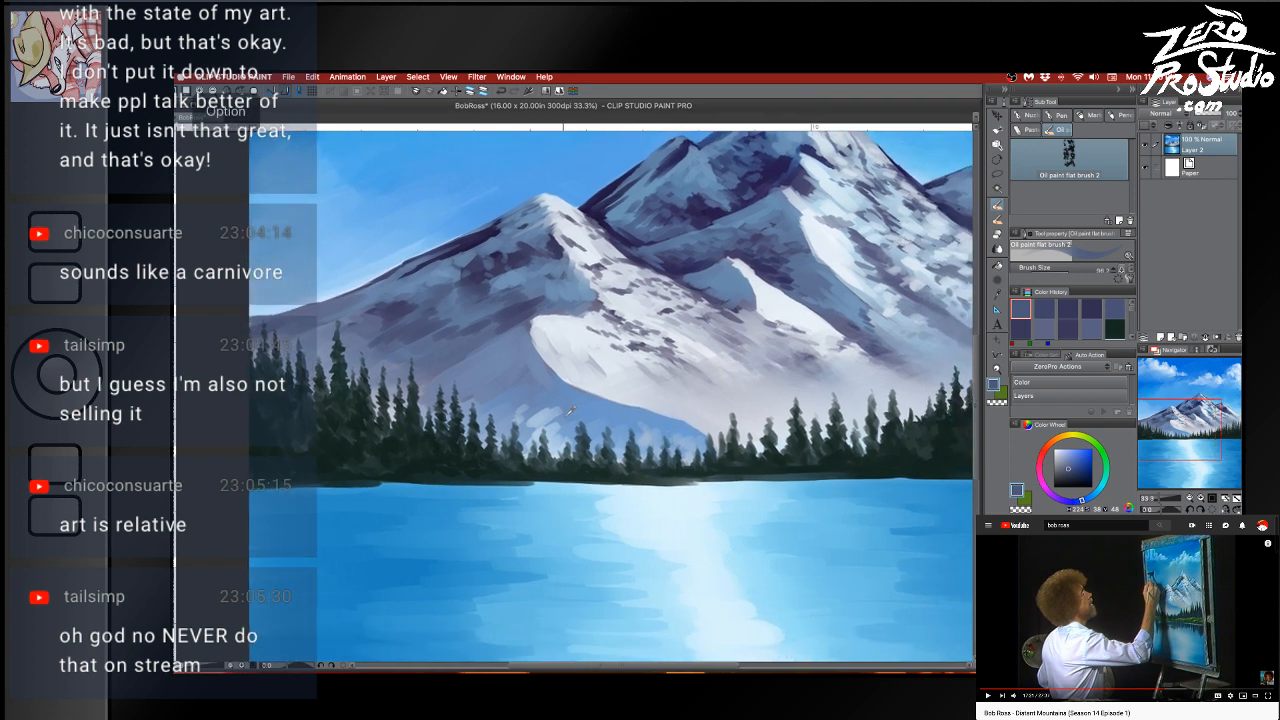
pyautogui.keyDown('alt'); pyautogui.click(548, 416); pyautogui.keyUp('alt')
pyautogui.press('super+z')
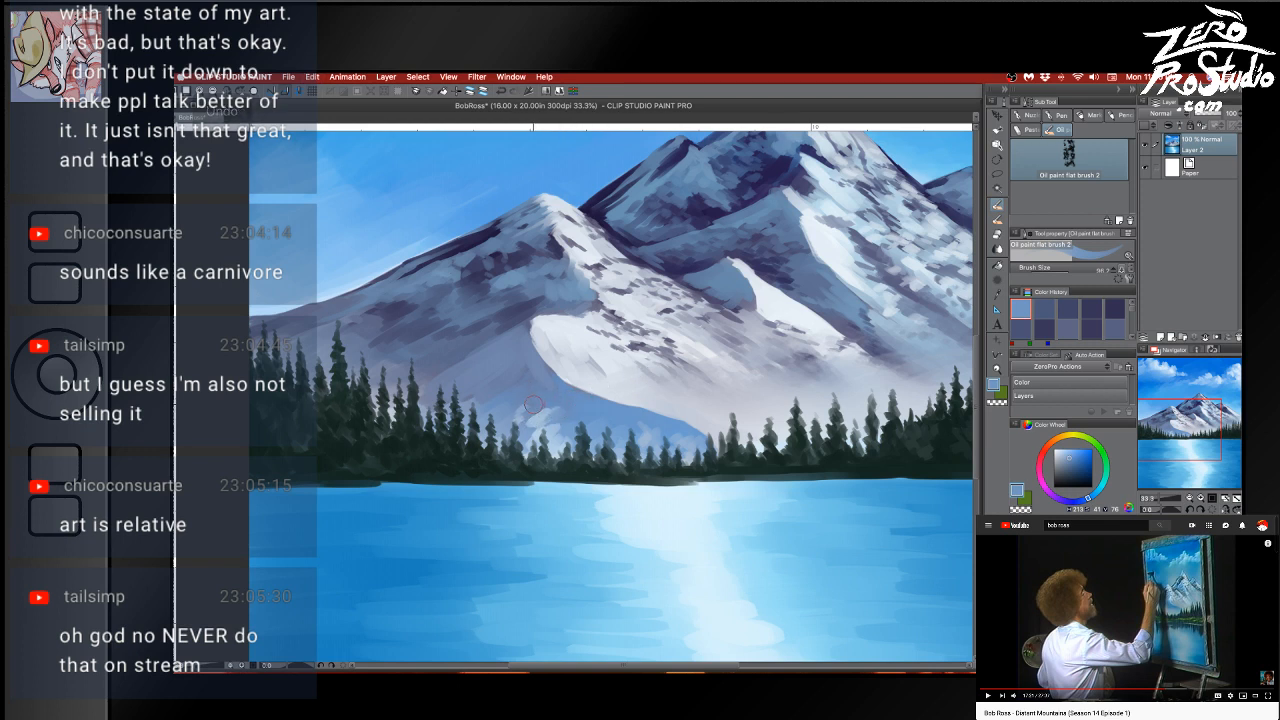
pyautogui.keyDown('alt'); pyautogui.click(536, 370); pyautogui.keyUp('alt')
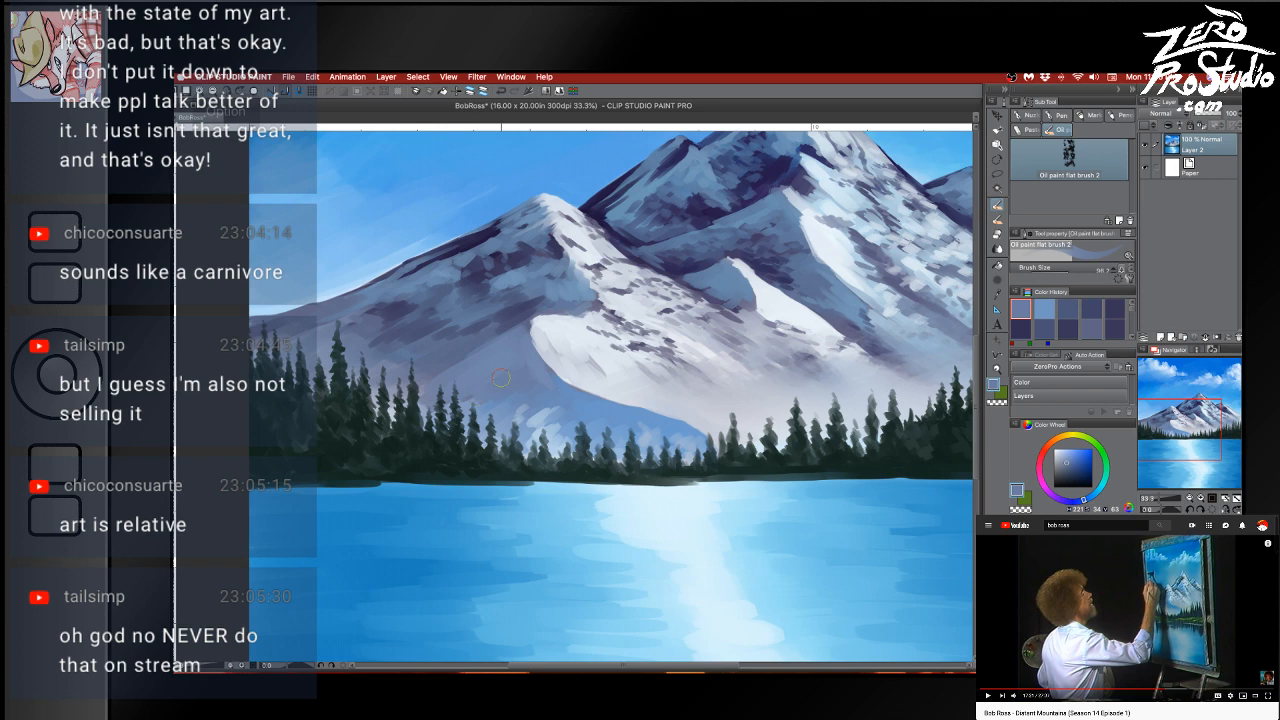
pyautogui.keyDown('alt'); pyautogui.click(528, 362); pyautogui.keyUp('alt')
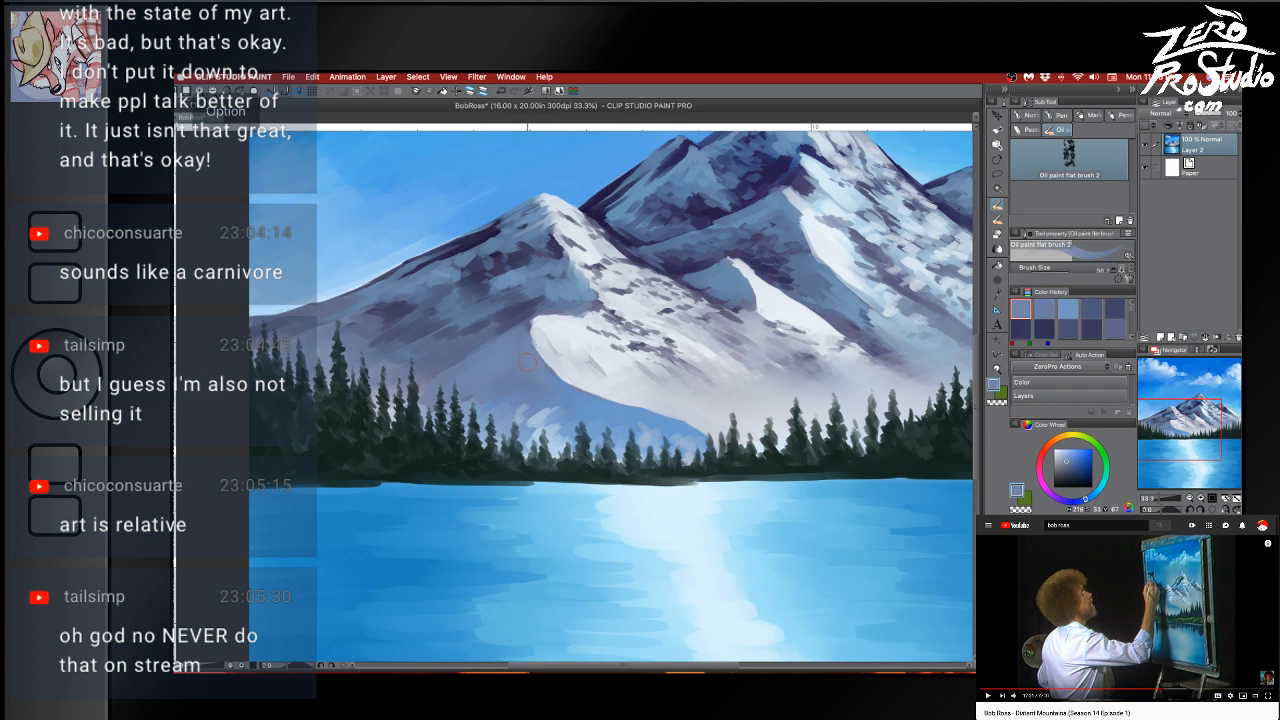
pyautogui.keyDown('alt'); pyautogui.click(521, 352); pyautogui.keyUp('alt')
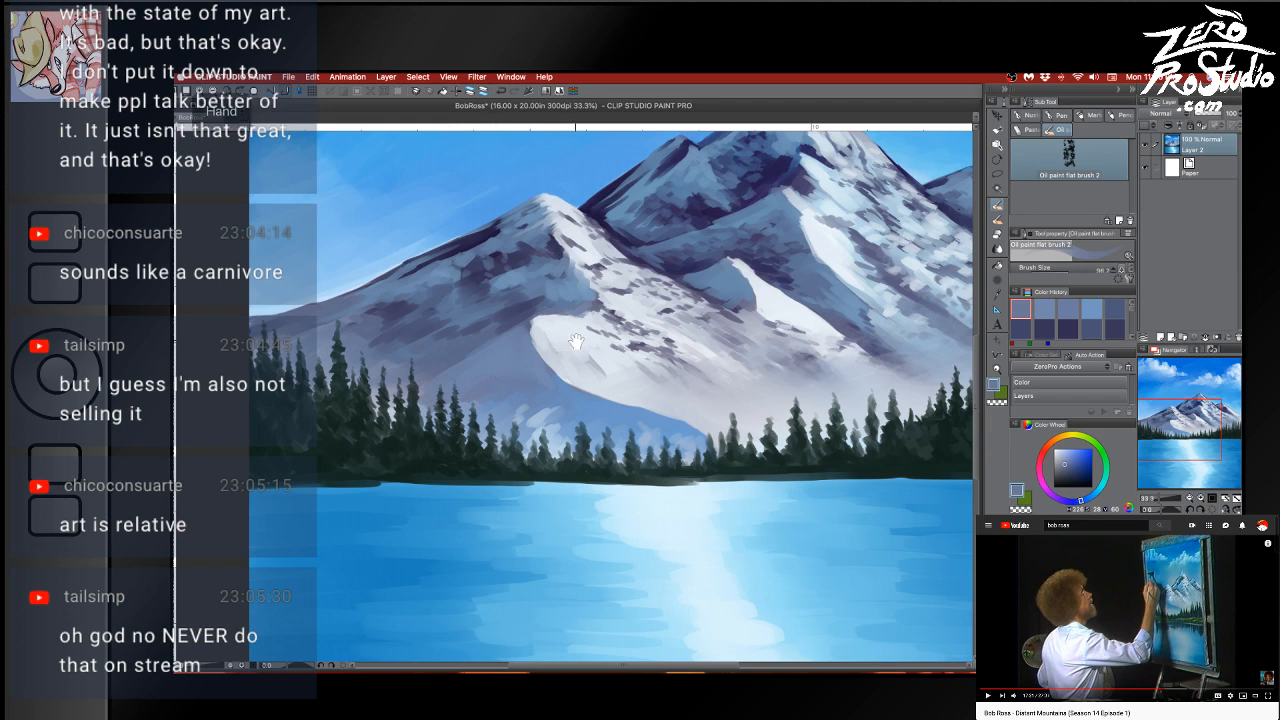
# Sample the treeline's dark green and paint a taller evergreen into the central row in front of the blue slope
pyautogui.moveTo(753, 547); pyautogui.dragTo(737, 543)
pyautogui.keyDown('alt'); pyautogui.click(560, 466); pyautogui.keyUp('alt')
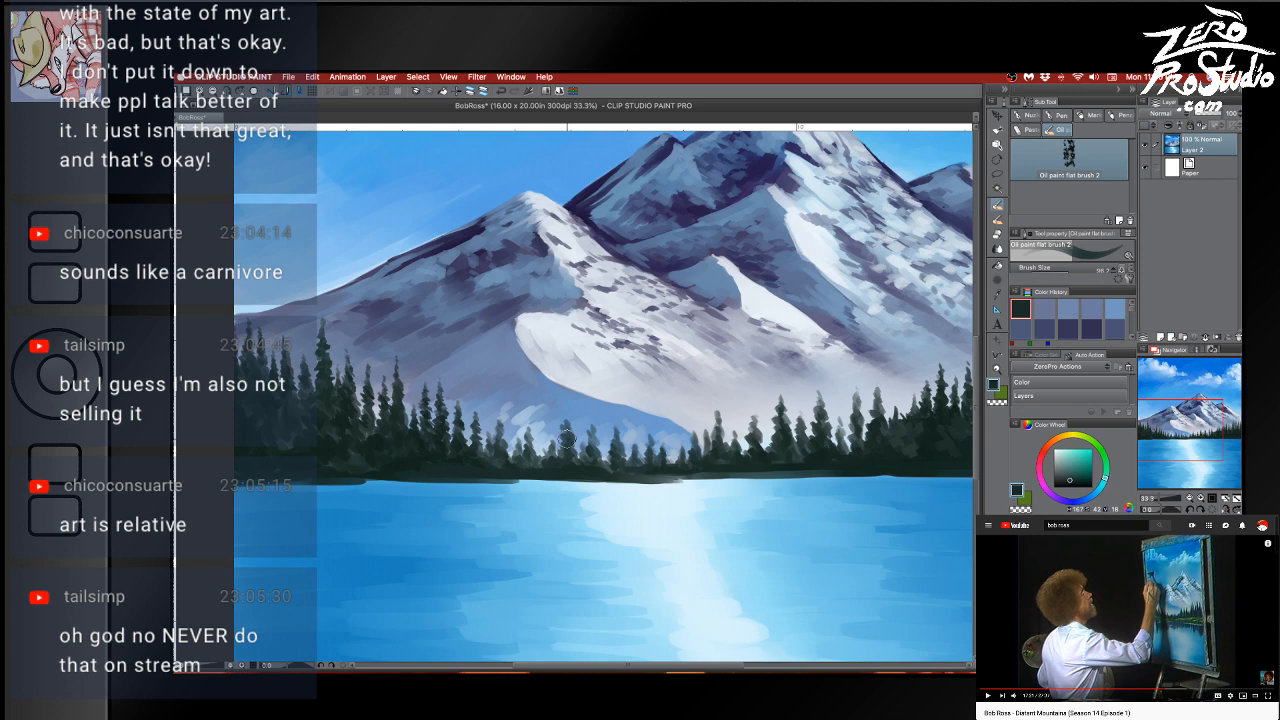
pyautogui.moveTo(621, 445); pyautogui.dragTo(614, 457)
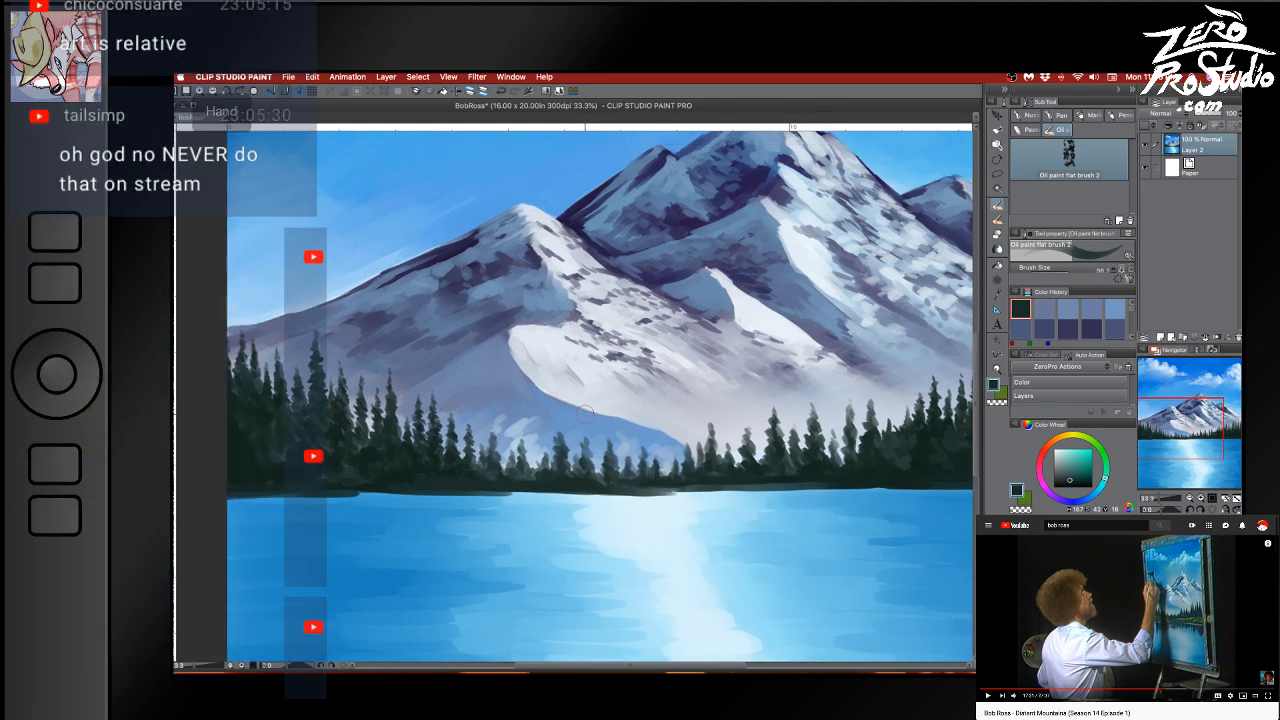
pyautogui.moveTo(586, 412); pyautogui.dragTo(590, 474)
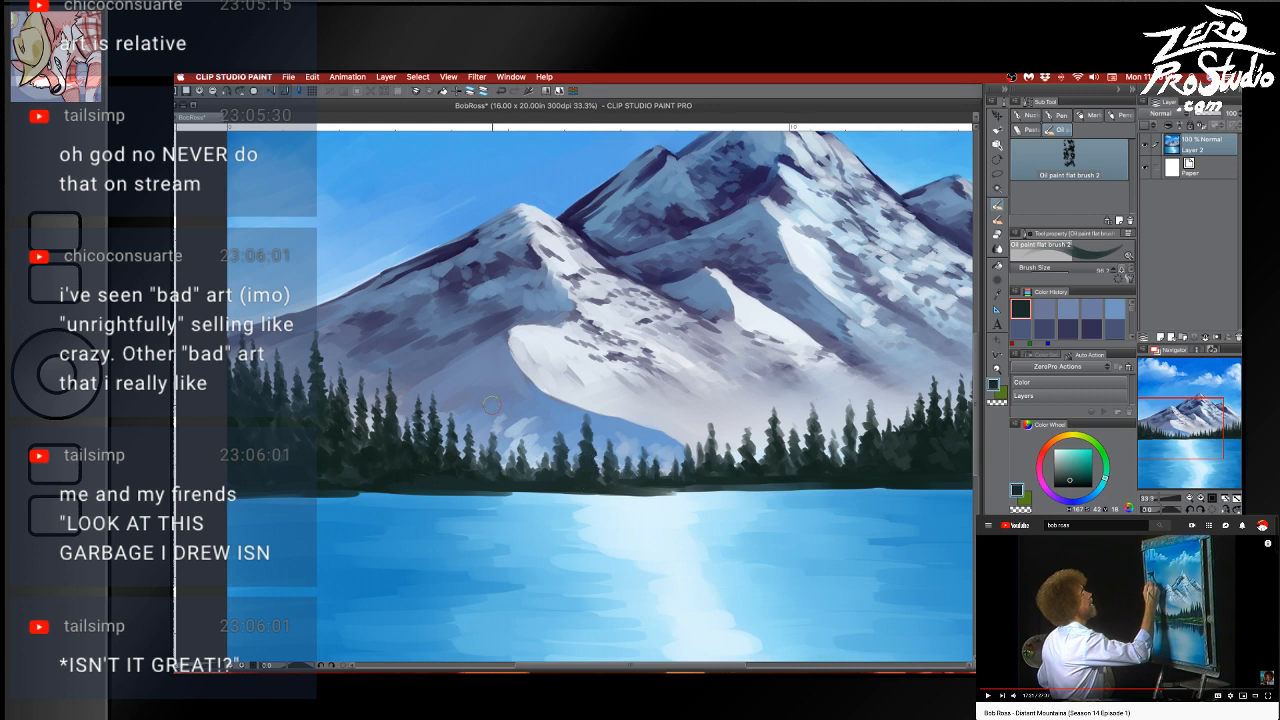
# Rework the tips of the right-hand grove's evergreens with sampled dark green and neighbouring snow tones, undoing stray strokes
pyautogui.keyDown('alt'); pyautogui.click(866, 476); pyautogui.keyUp('alt')
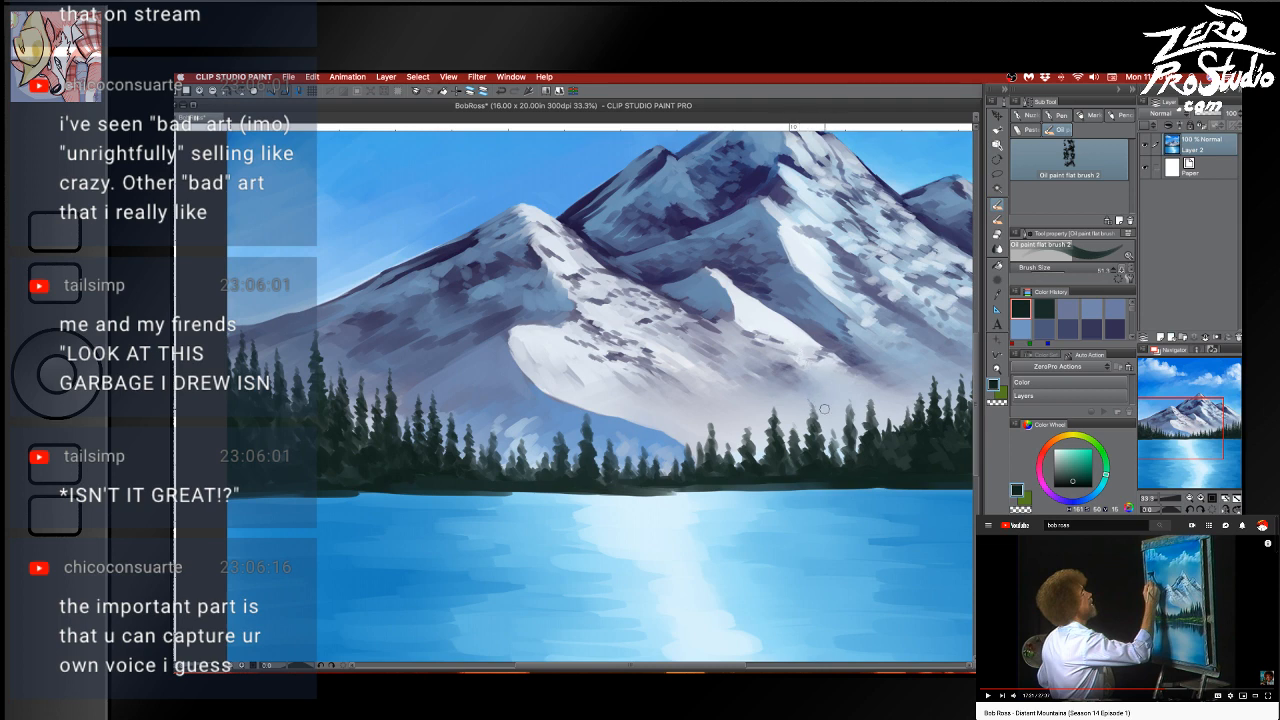
pyautogui.hotkey('ctrl', 'z')
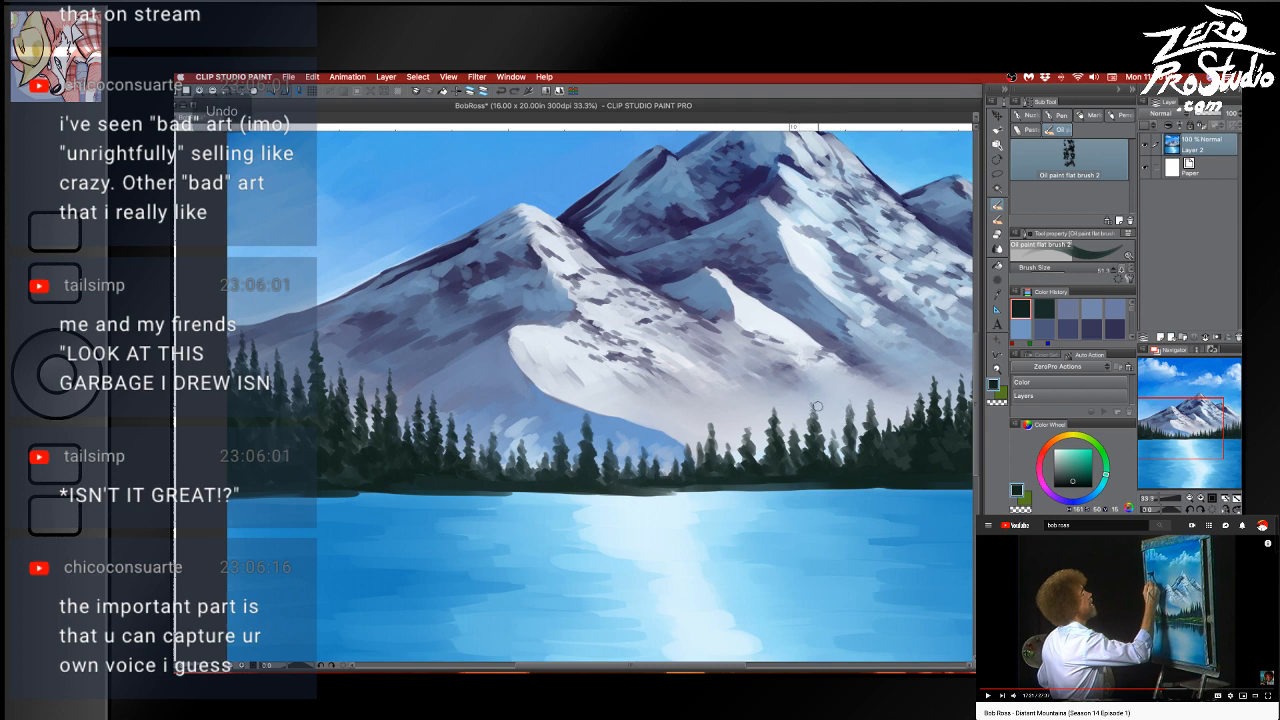
pyautogui.keyDown('alt'); pyautogui.click(816, 405); pyautogui.keyUp('alt')
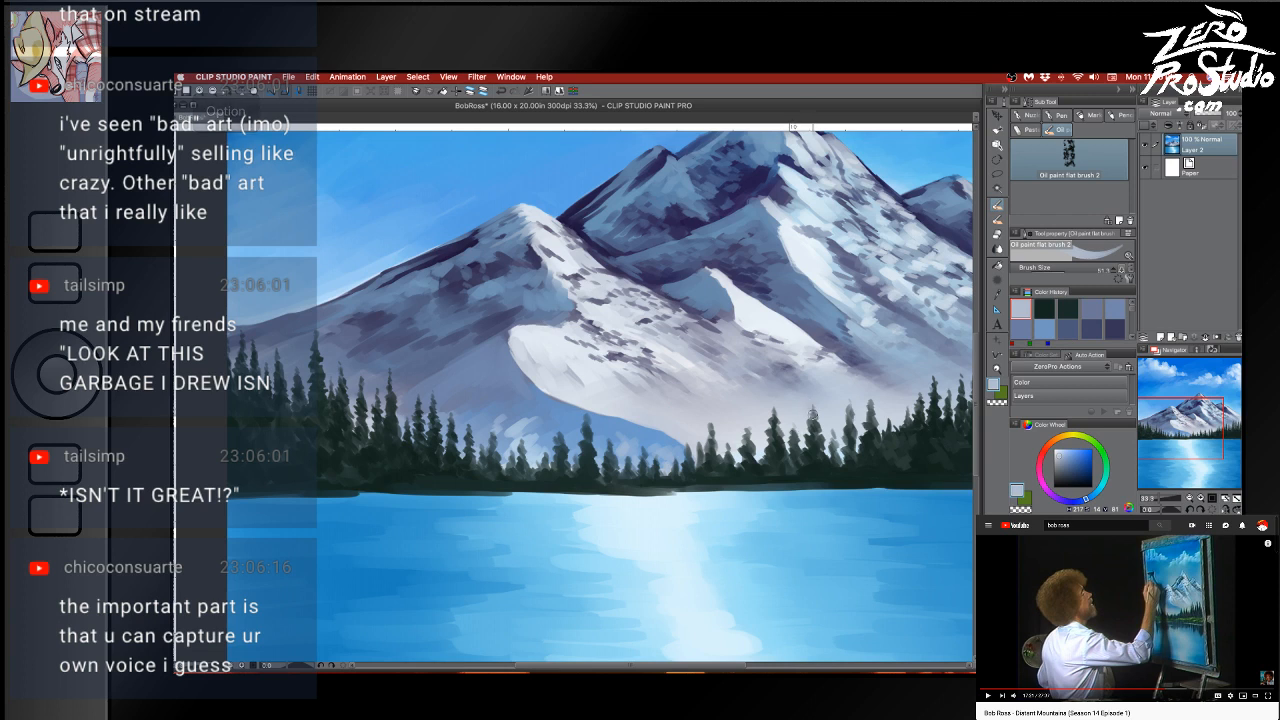
pyautogui.press('super+z')
pyautogui.keyDown('alt'); pyautogui.click(813, 405); pyautogui.keyUp('alt')
pyautogui.press('super+z')
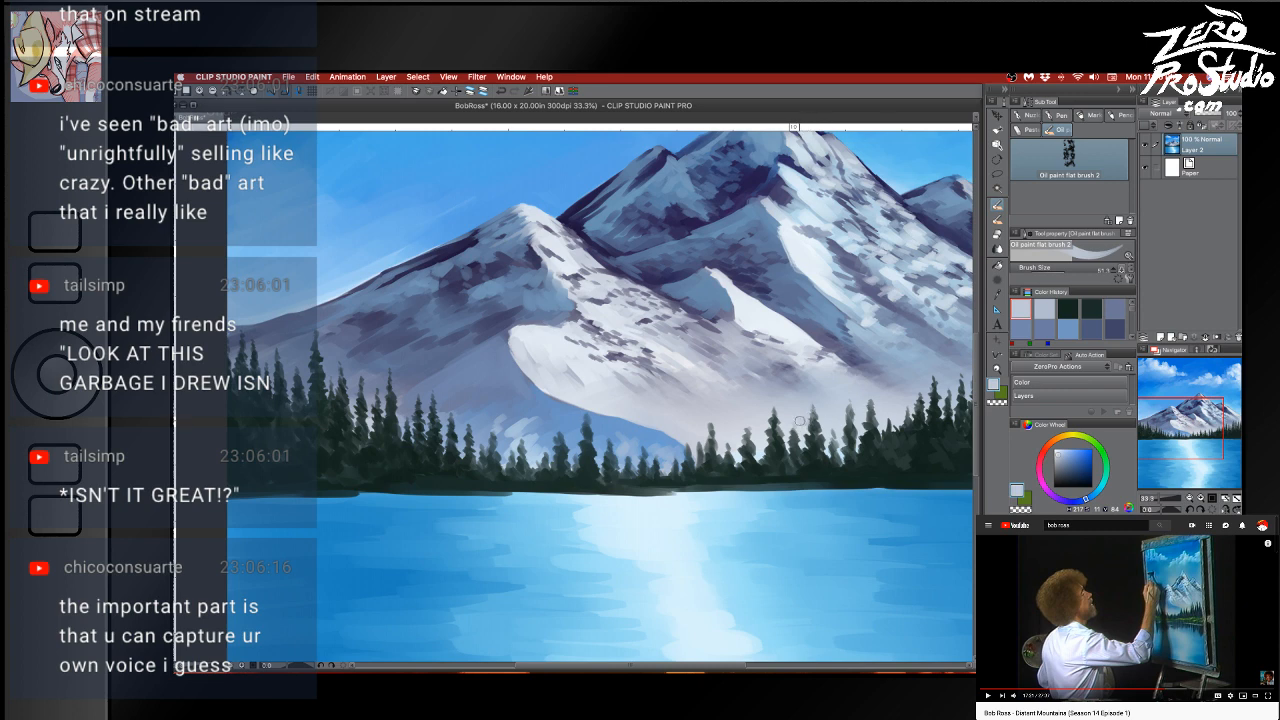
# Sample darker greens from the right-hand grove and fill in the lower foliage of its evergreens
pyautogui.keyDown('alt'); pyautogui.click(818, 442); pyautogui.keyUp('alt')
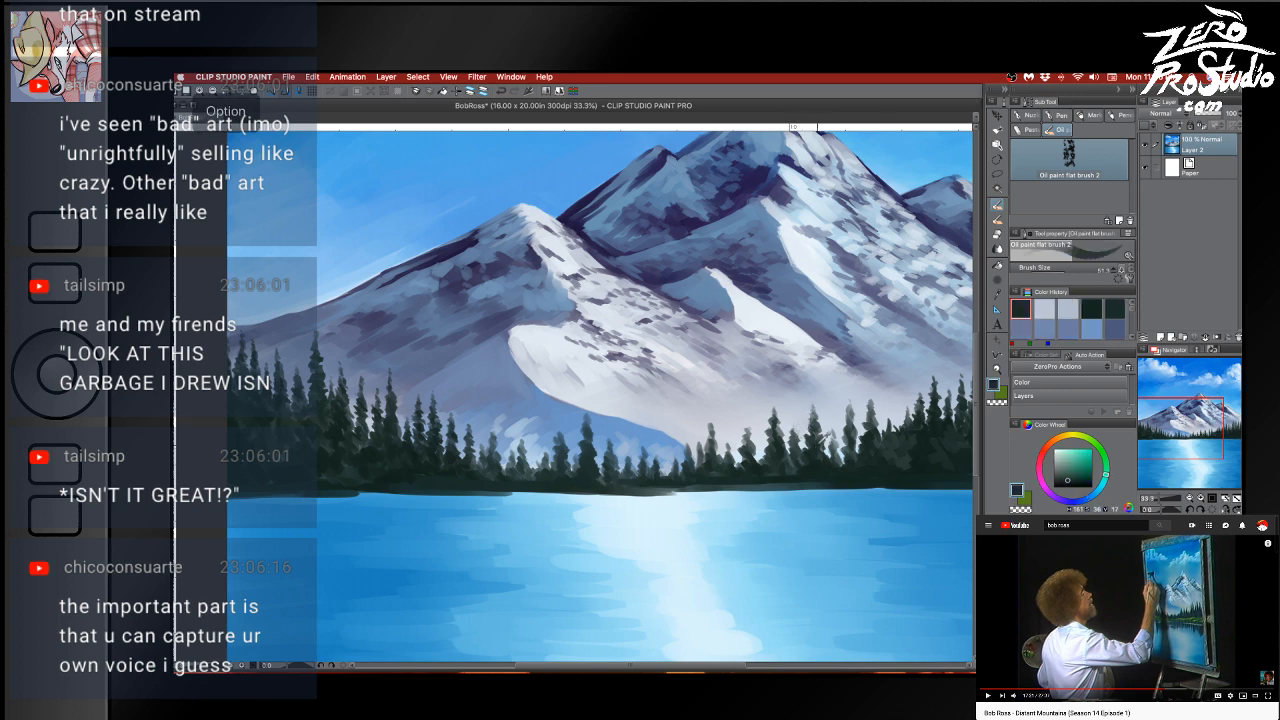
pyautogui.keyDown('alt'); pyautogui.click(812, 468); pyautogui.keyUp('alt')
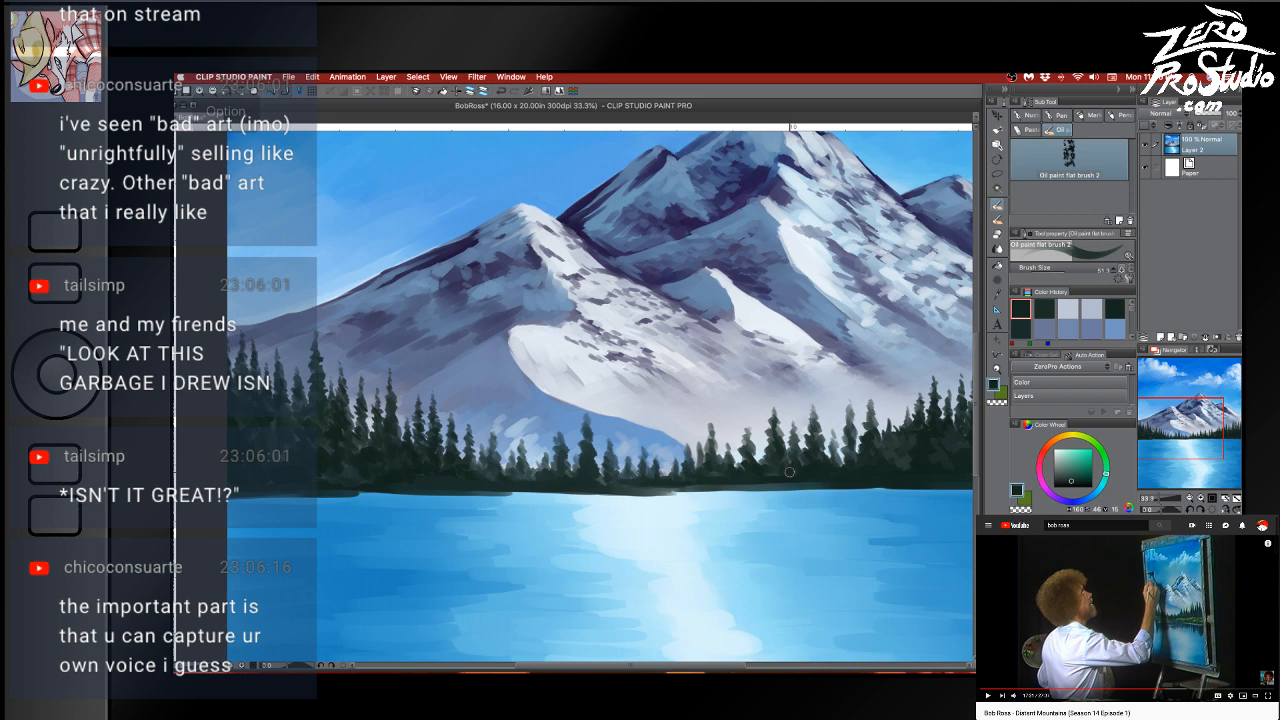
pyautogui.moveTo(916, 483); pyautogui.dragTo(869, 478)
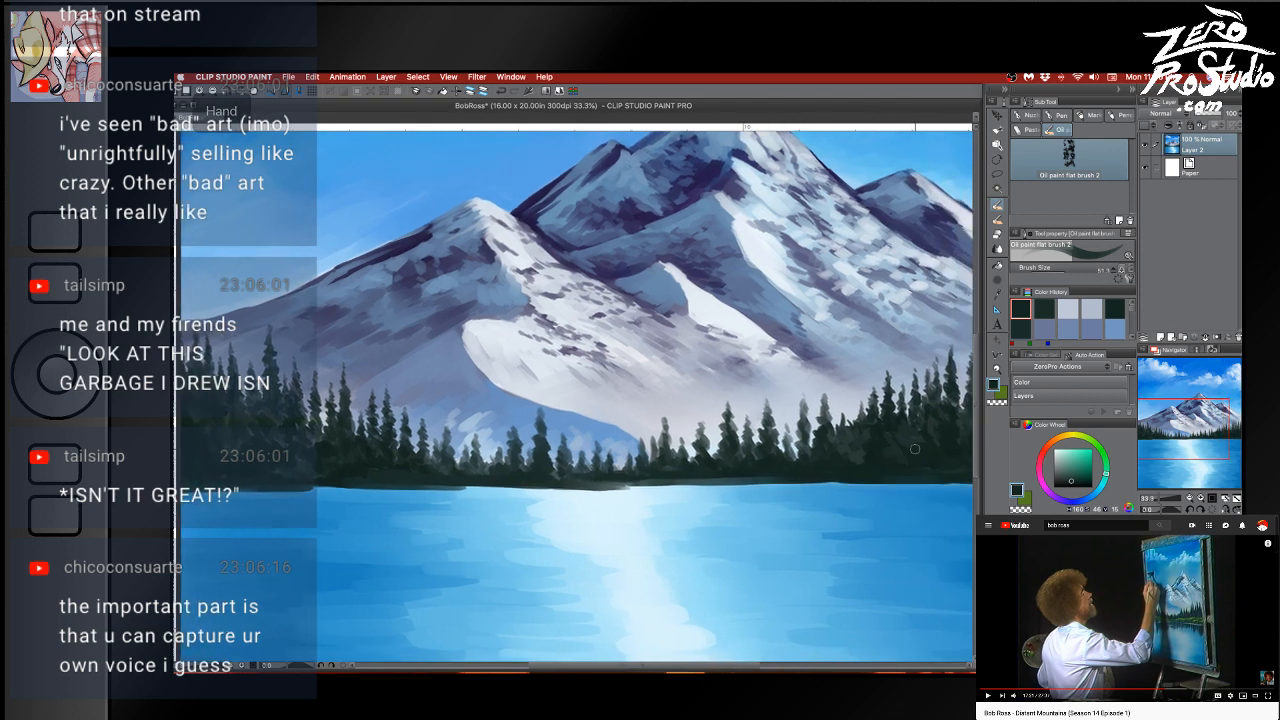
pyautogui.keyDown('alt'); pyautogui.click(943, 449); pyautogui.keyUp('alt')
# Reduce the brush size and paint taller, pointed evergreens where the central row meets the right-hand grove, undoing a stray stroke
pyautogui.moveTo(722, 456); pyautogui.dragTo(722, 468)
pyautogui.press('[')
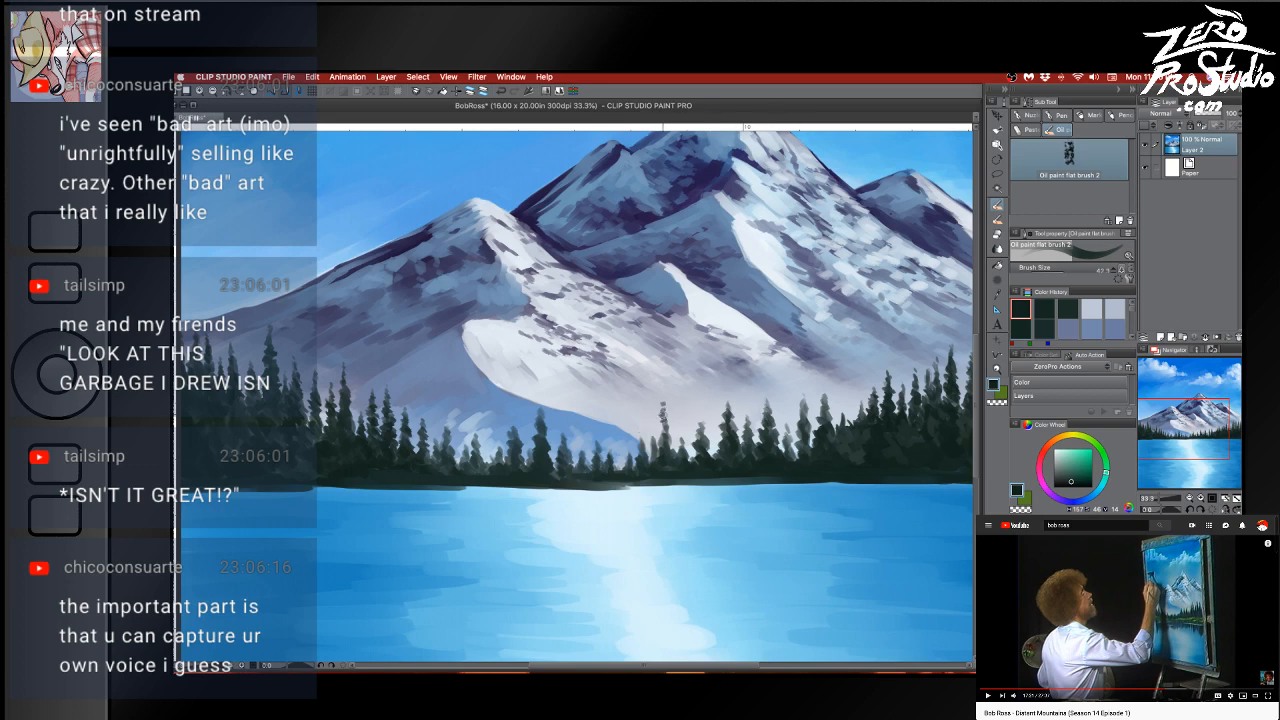
pyautogui.moveTo(664, 436); pyautogui.dragTo(663, 415)
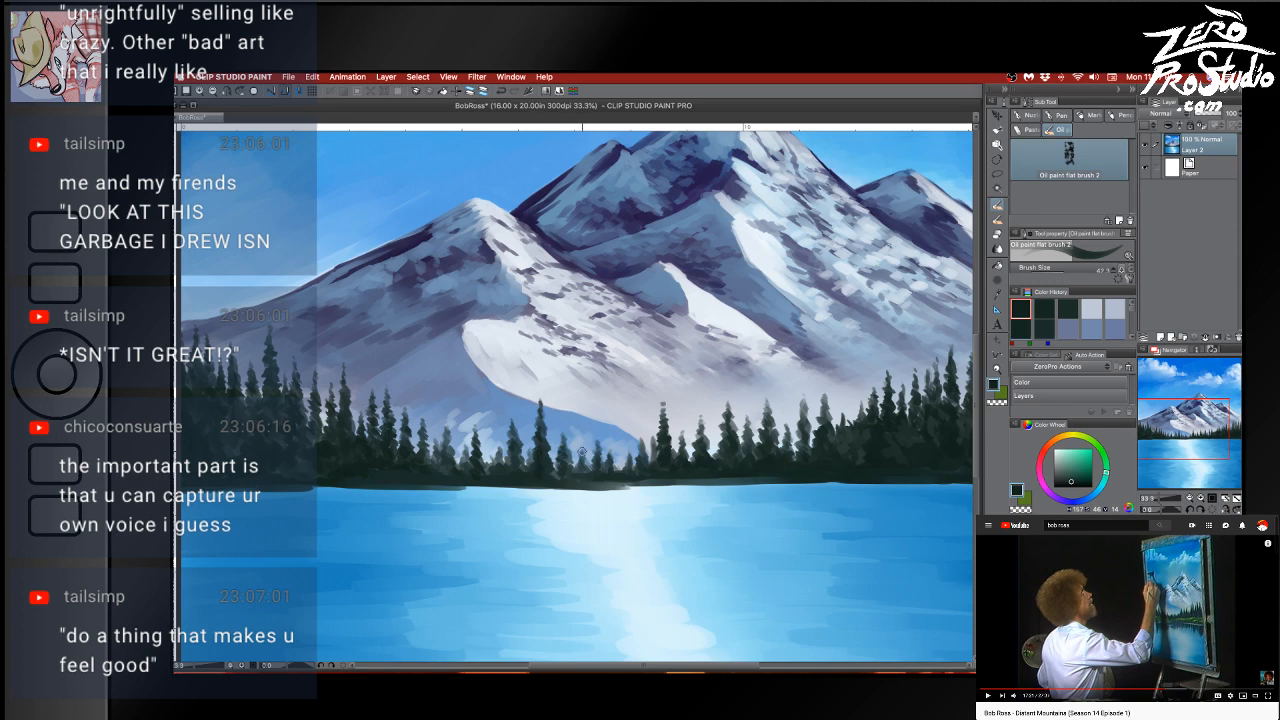
pyautogui.press('super+z')
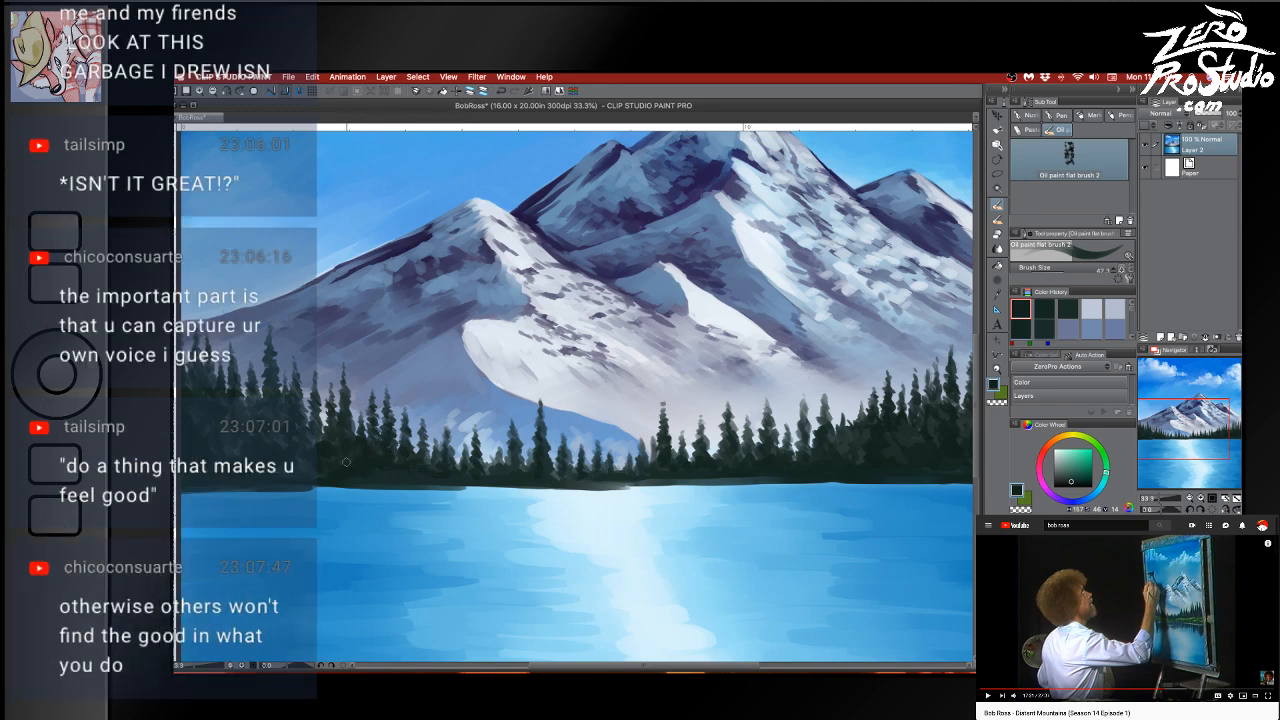
# Enlarge the brush, pick a deeper dark green, and darken the base of the treeline along the shore to the canvas's left edge
pyautogui.moveTo(352, 481); pyautogui.dragTo(428, 468)
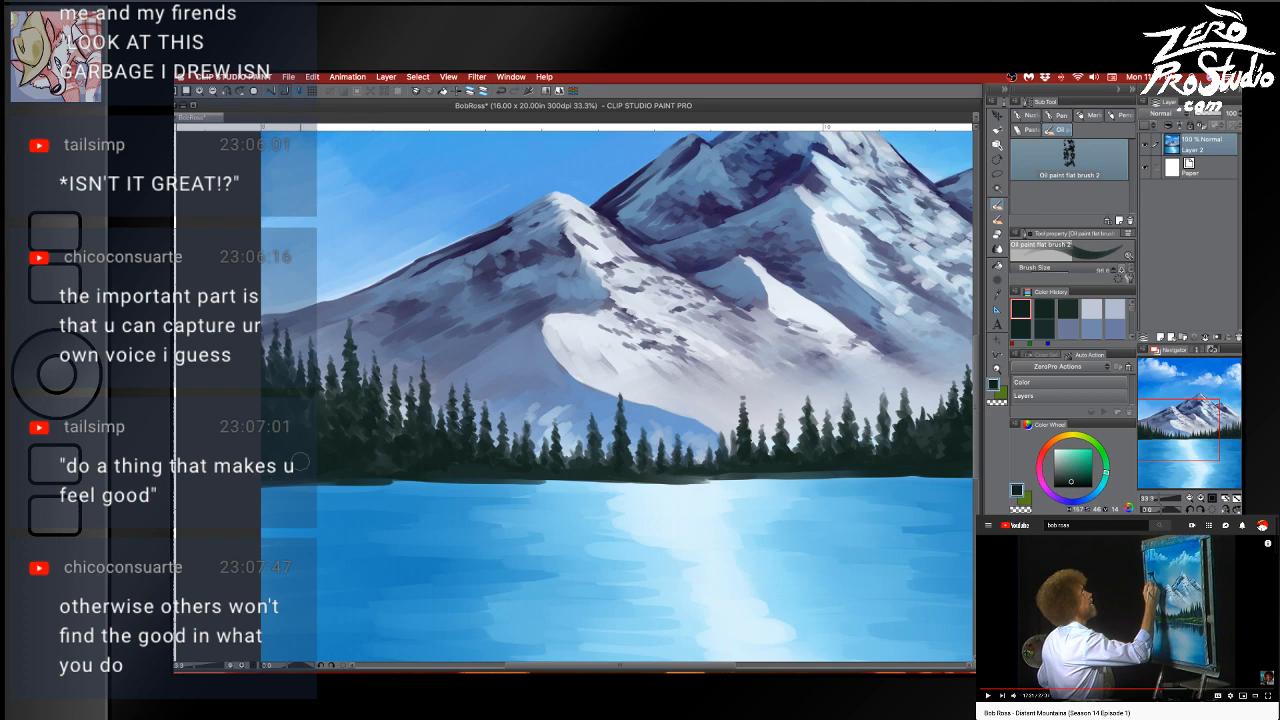
pyautogui.moveTo(791, 508); pyautogui.dragTo(715, 493)
pyautogui.keyDown('alt'); pyautogui.click(909, 464); pyautogui.keyUp('alt')
pyautogui.moveTo(440, 492); pyautogui.dragTo(609, 499)
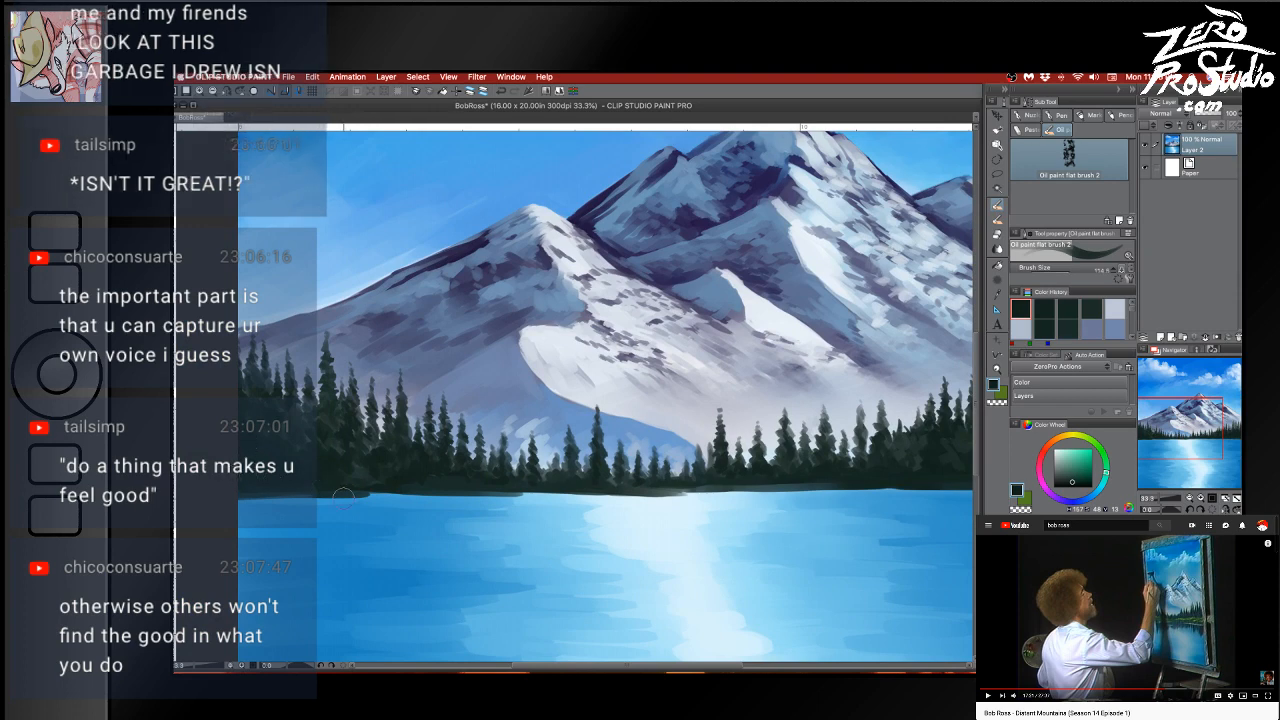
pyautogui.keyDown('alt'); pyautogui.click(767, 461); pyautogui.keyUp('alt')
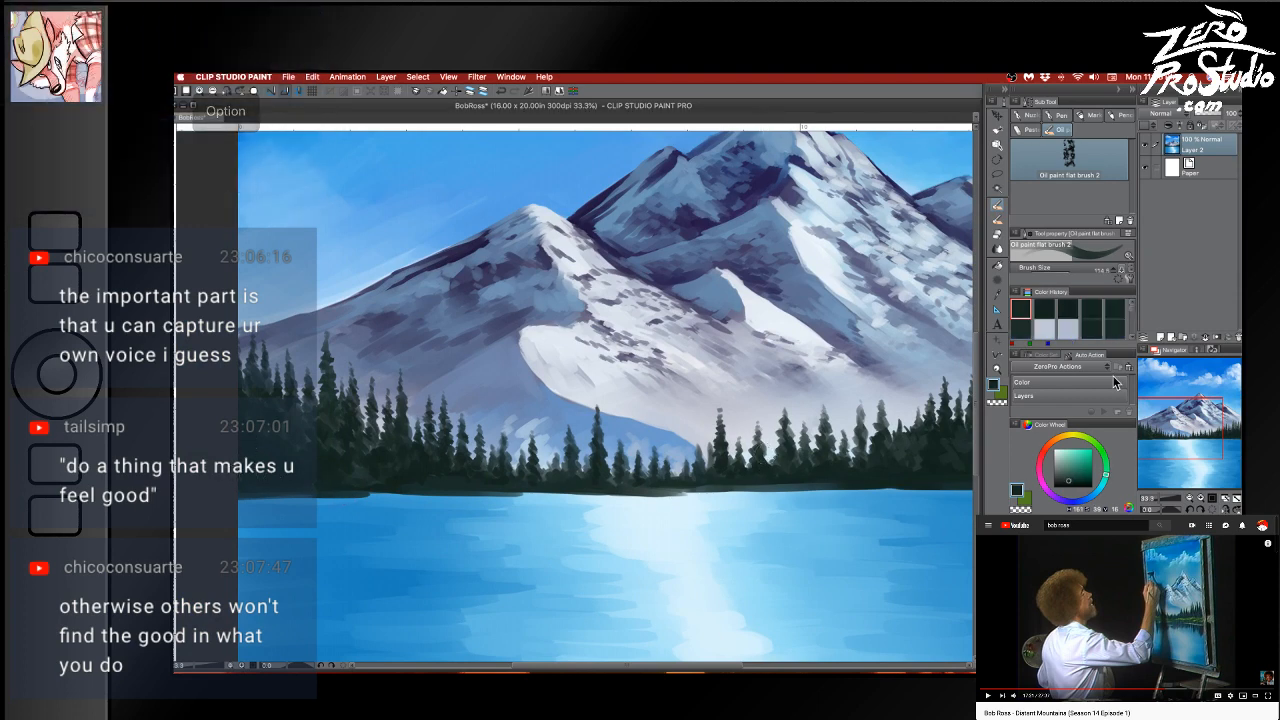
pyautogui.click(1076, 481)
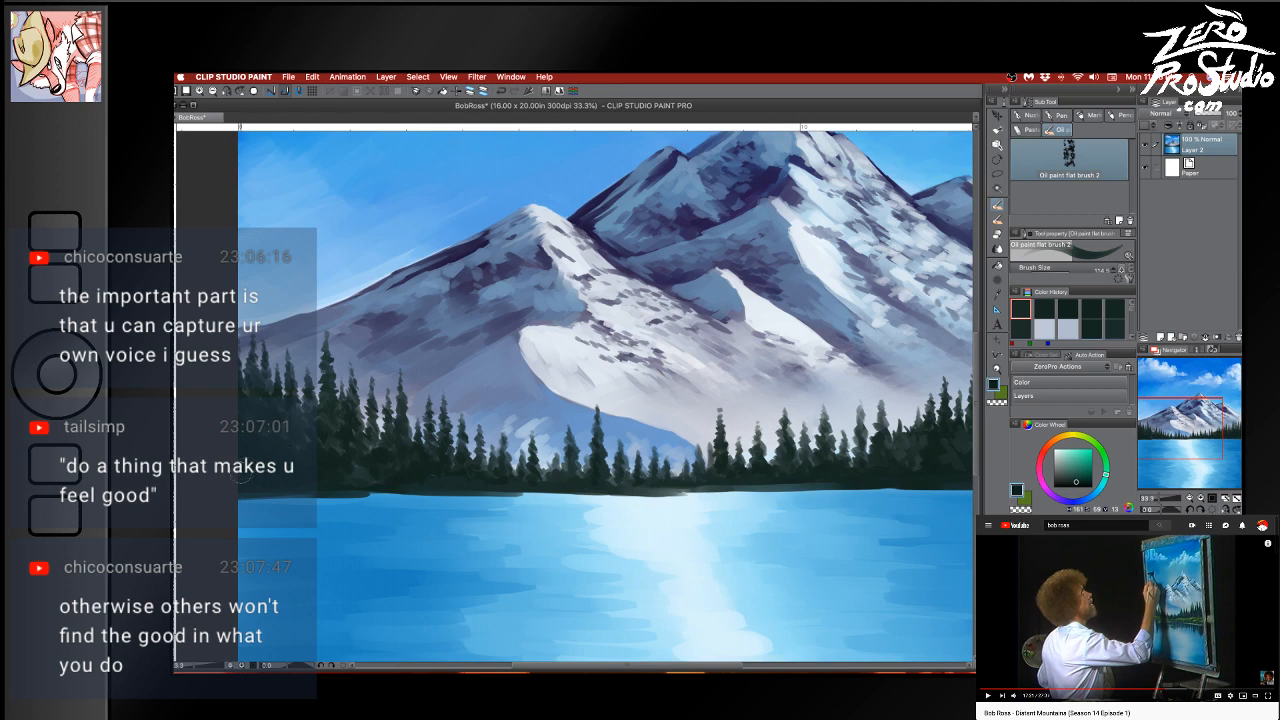
pyautogui.moveTo(241, 478); pyautogui.dragTo(254, 457)
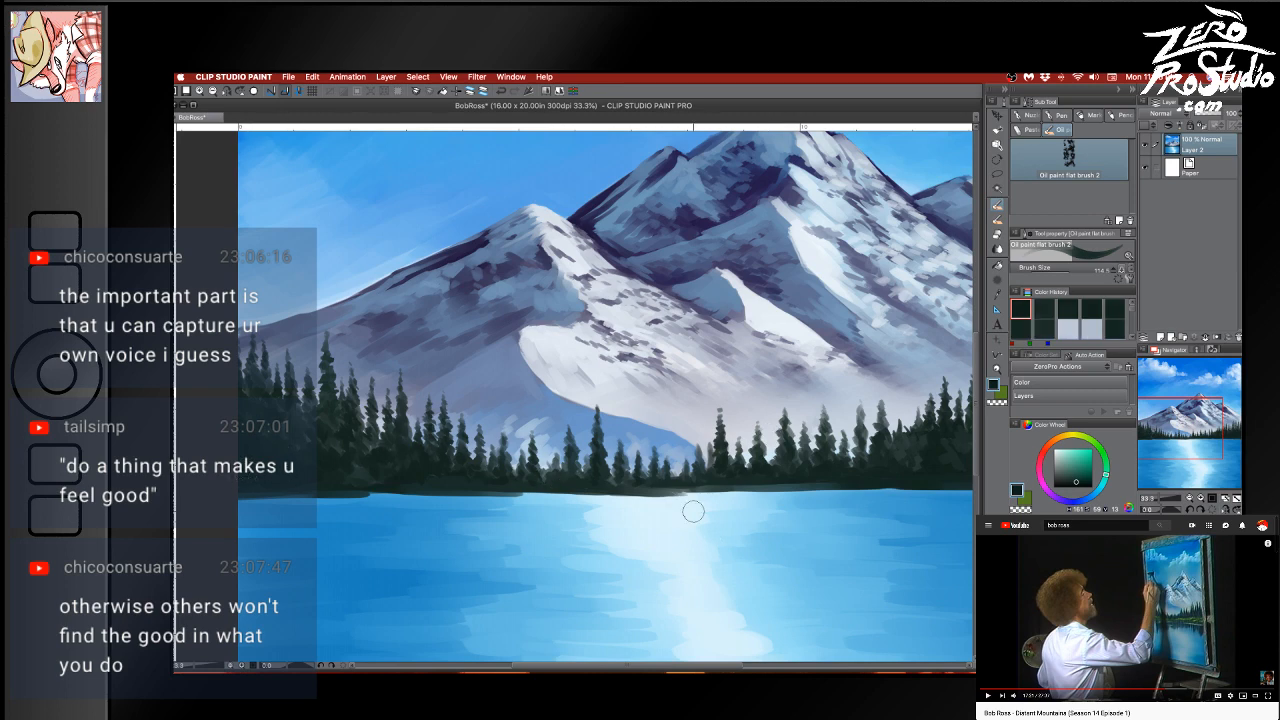
# Try strokes along the water's edge below the trees in sampled grey-teal and lake blue, and undo them
pyautogui.press('space')
pyautogui.moveTo(794, 563)
pyautogui.mouseDown()
pyautogui.moveTo(746, 560)
pyautogui.moveTo(763, 486)
pyautogui.mouseUp()
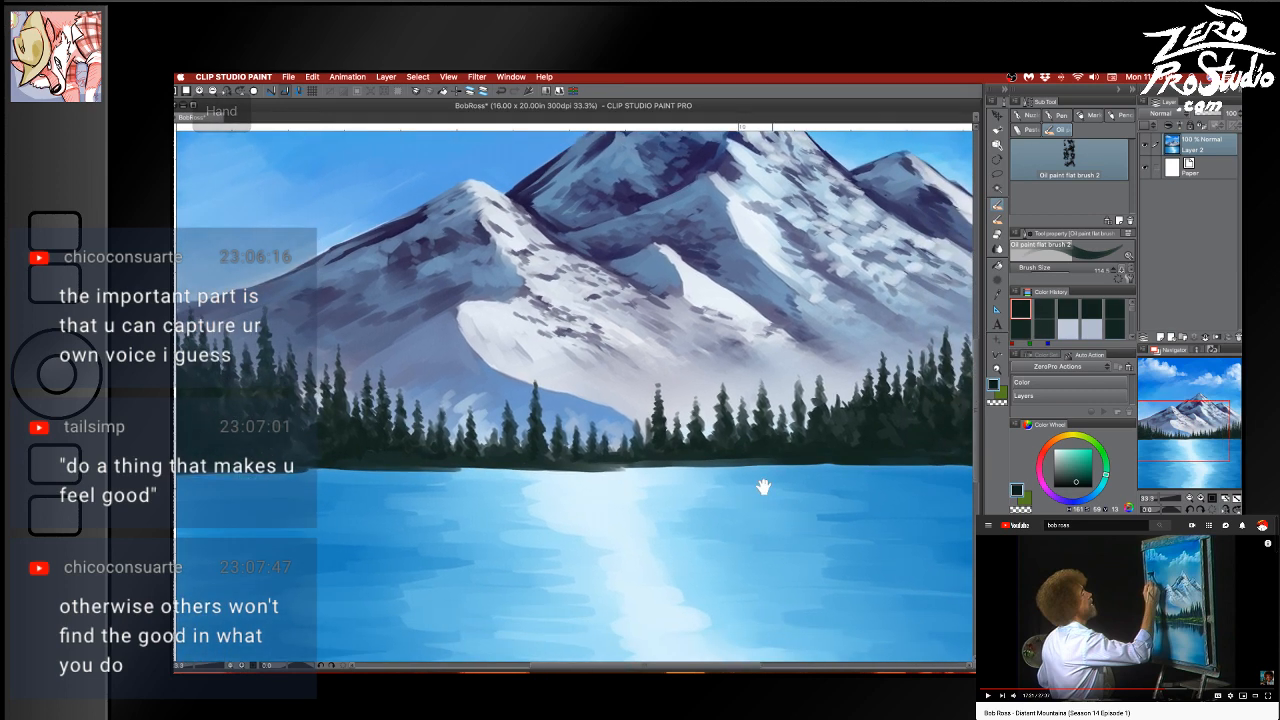
pyautogui.press('alt')
pyautogui.keyDown('alt'); pyautogui.click(616, 470); pyautogui.keyUp('alt')
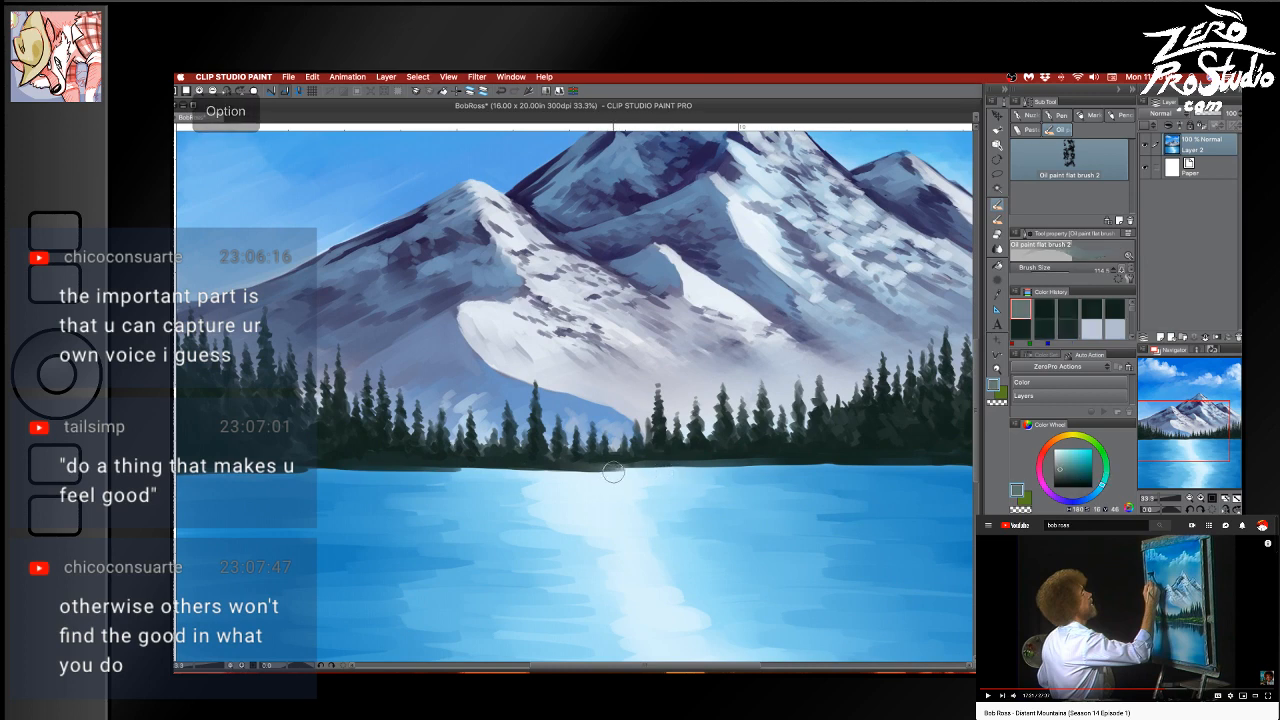
pyautogui.moveTo(424, 498); pyautogui.dragTo(502, 484)
pyautogui.keyDown('alt'); pyautogui.click(388, 462); pyautogui.keyUp('alt')
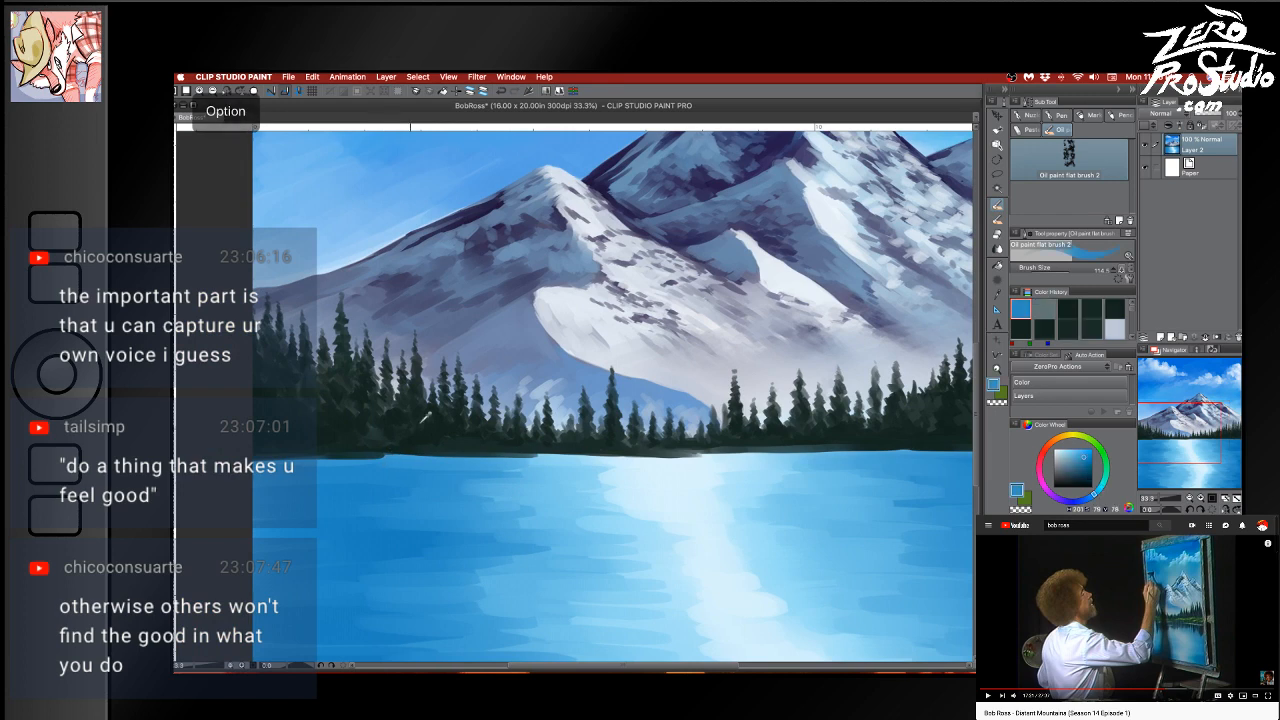
pyautogui.press('super+z')
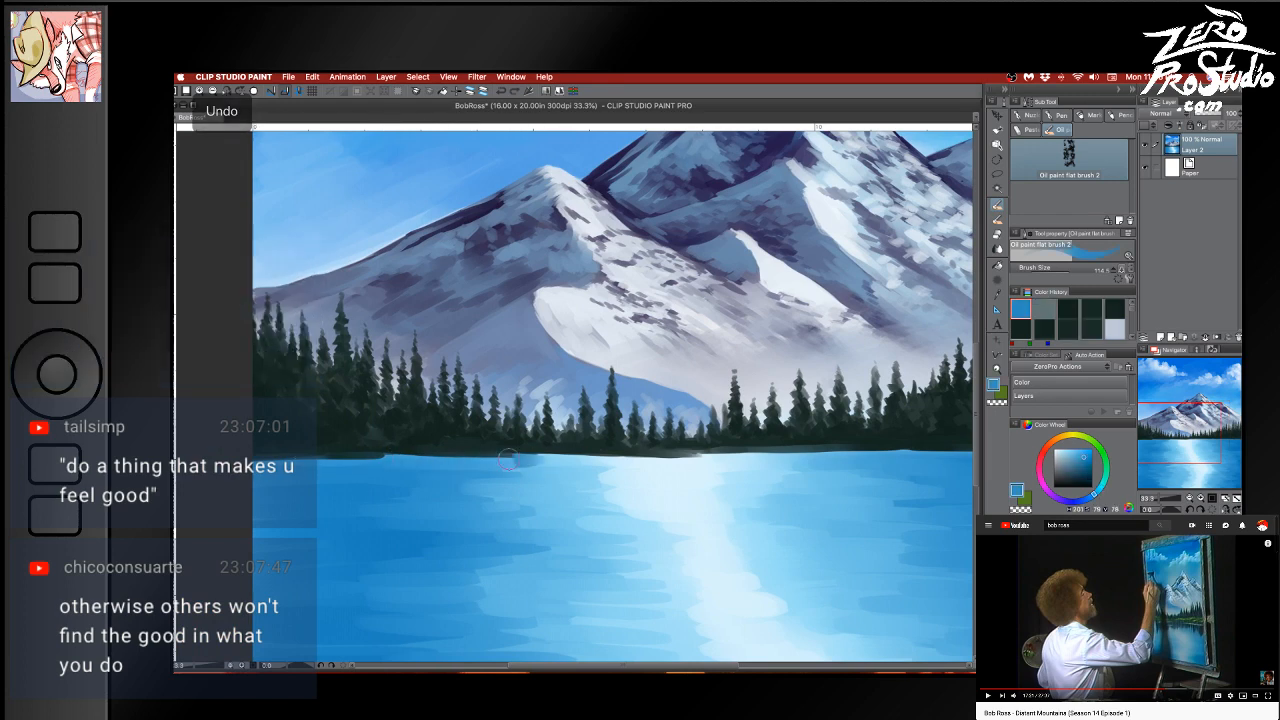
pyautogui.press('super+z')
pyautogui.moveTo(543, 465); pyautogui.dragTo(221, 468)
pyautogui.press('super+z')
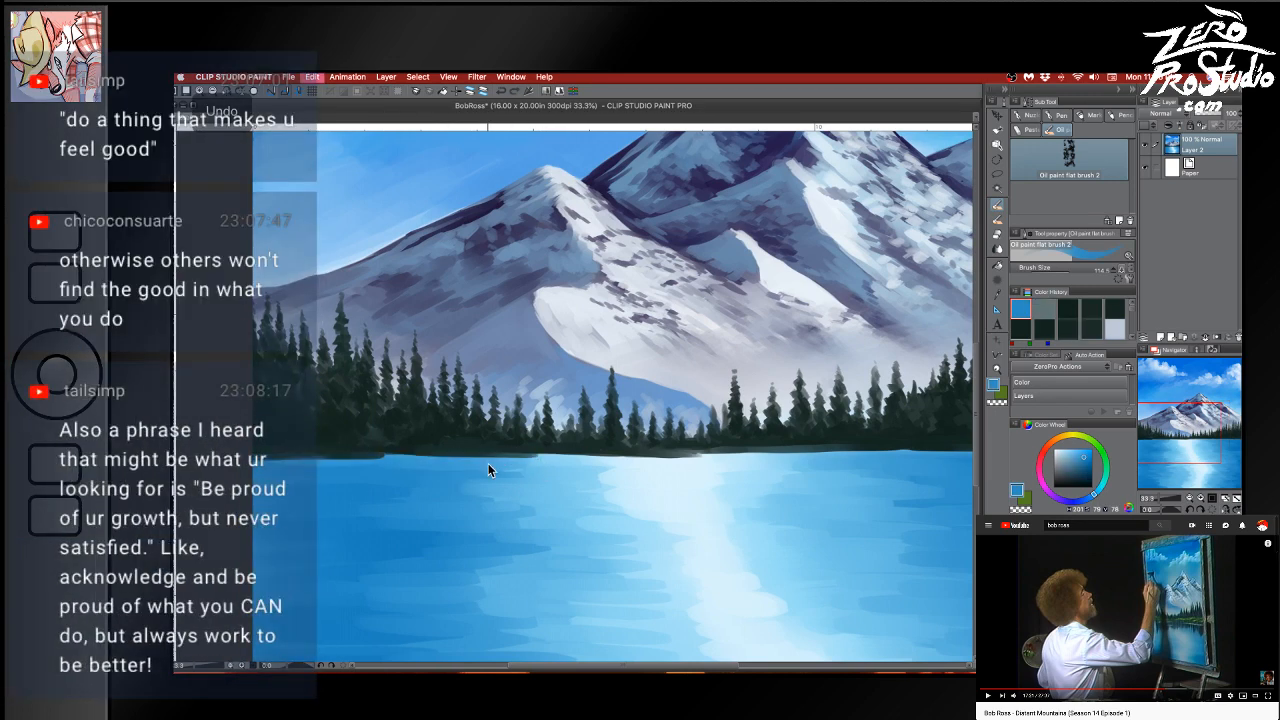
# Try strokes along the water's edge below the right-hand grove in lake blue and sampled dark teal, and undo them
pyautogui.moveTo(491, 469); pyautogui.dragTo(191, 459)
pyautogui.moveTo(764, 472)
pyautogui.mouseDown()
pyautogui.moveTo(536, 471)
pyautogui.moveTo(888, 430)
pyautogui.mouseUp()
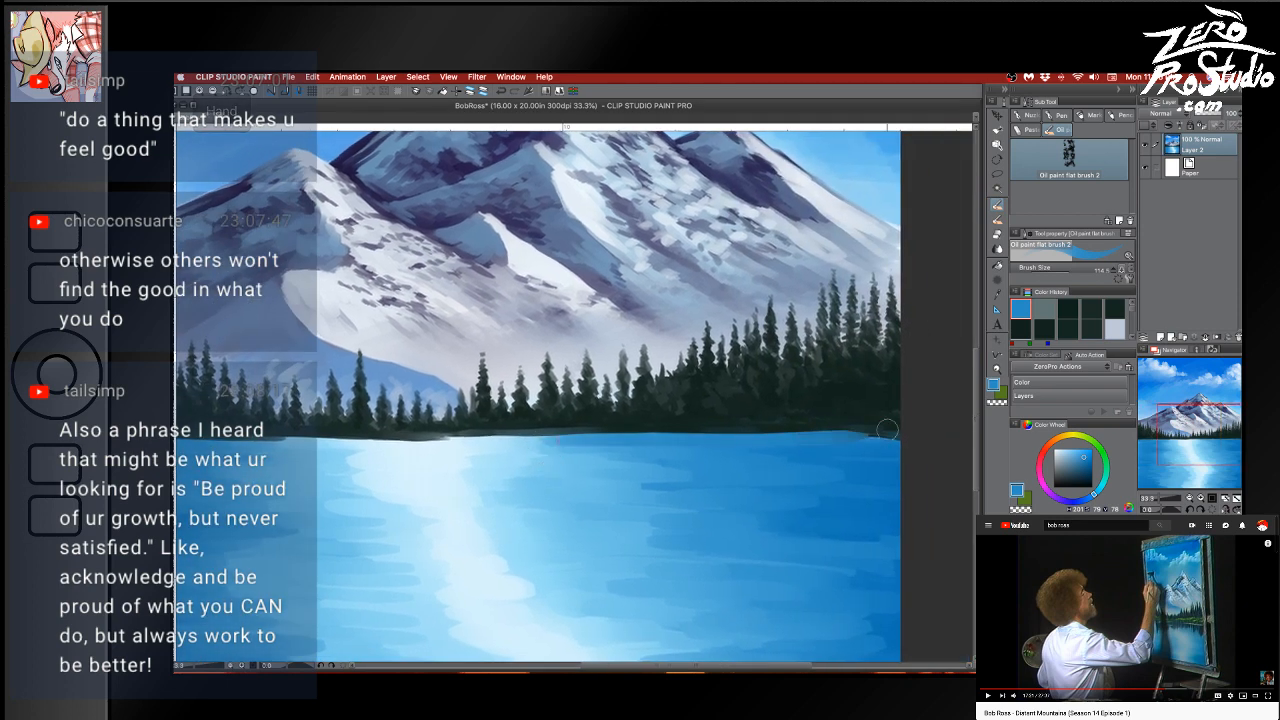
pyautogui.moveTo(558, 434); pyautogui.dragTo(888, 433)
pyautogui.press('super+z')
pyautogui.keyDown('alt'); pyautogui.click(563, 431); pyautogui.keyUp('alt')
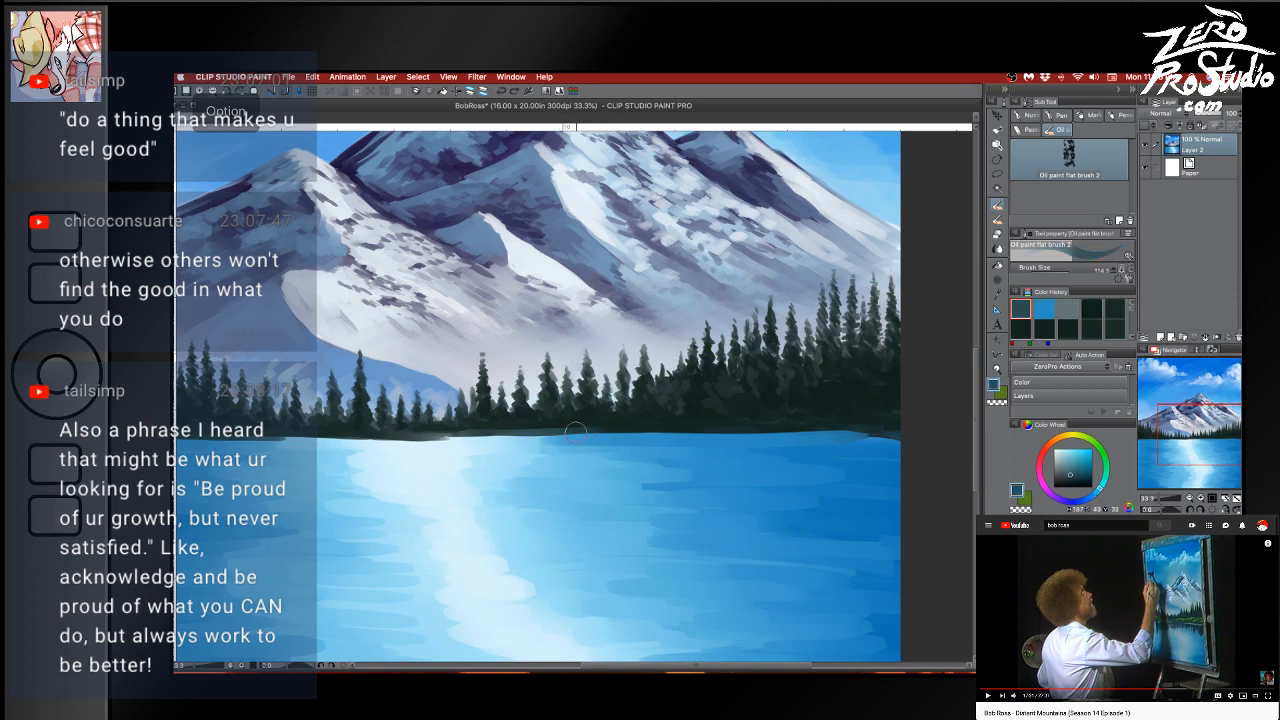
pyautogui.moveTo(565, 433); pyautogui.dragTo(810, 430)
pyautogui.press('super+z')
pyautogui.moveTo(553, 432); pyautogui.dragTo(872, 428)
pyautogui.press('super+z')
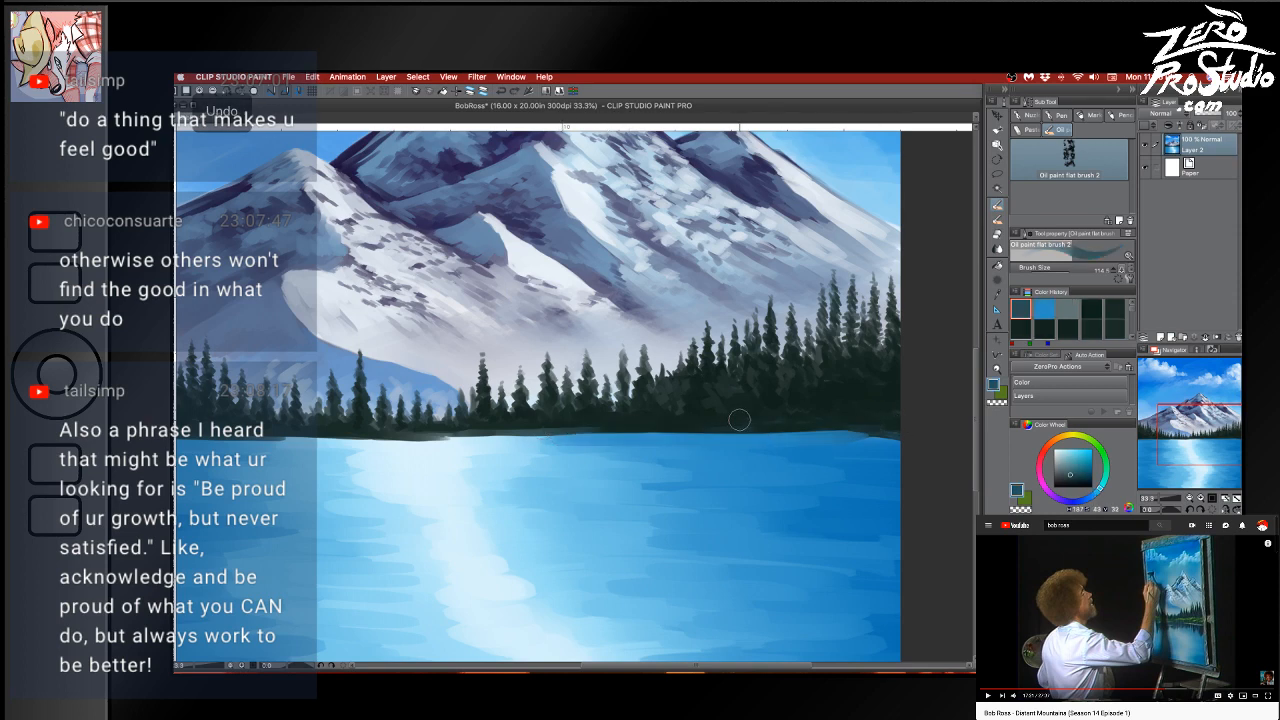
# Sample a dark green from the treeline's base and paint a clean, straight shoreline below the right-hand grove to the canvas edge
pyautogui.keyDown('alt'); pyautogui.click(565, 430); pyautogui.keyUp('alt')
pyautogui.press('super+space')
pyautogui.click(565, 432)
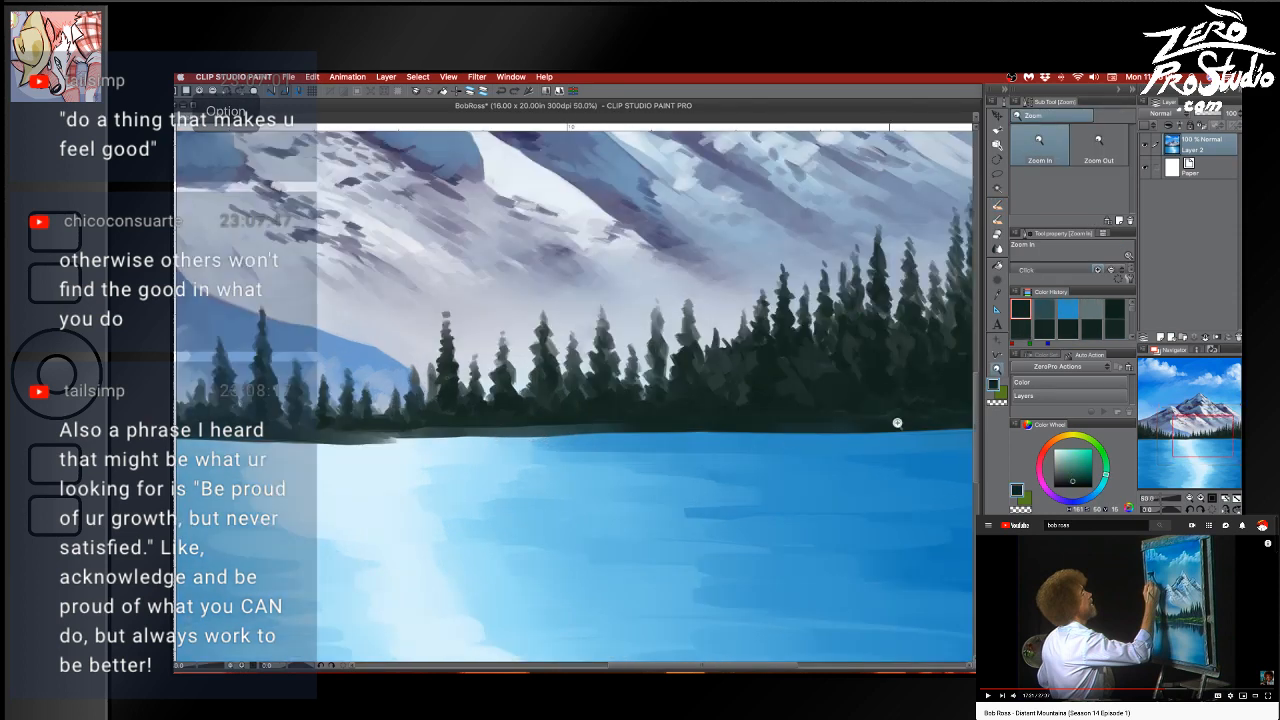
pyautogui.keyDown('alt'); pyautogui.click(800, 430); pyautogui.keyUp('alt')
pyautogui.keyDown('alt'); pyautogui.click(841, 457); pyautogui.keyUp('alt')
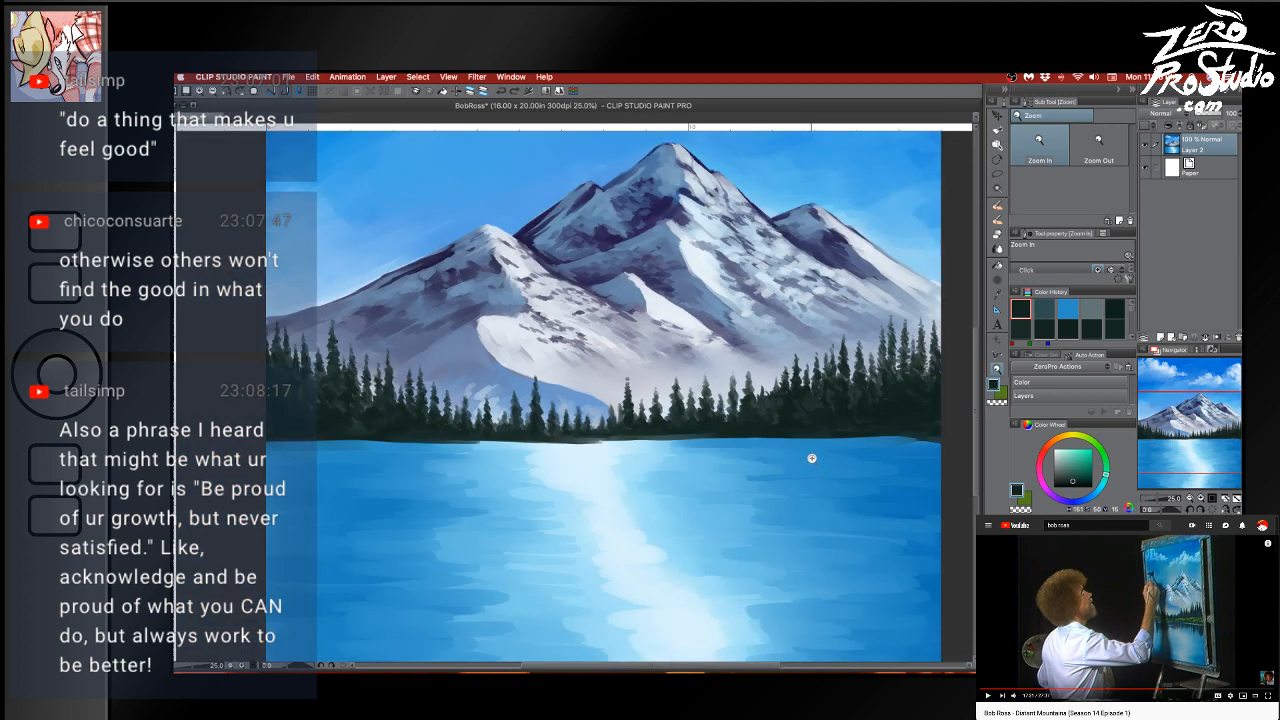
pyautogui.press('b')
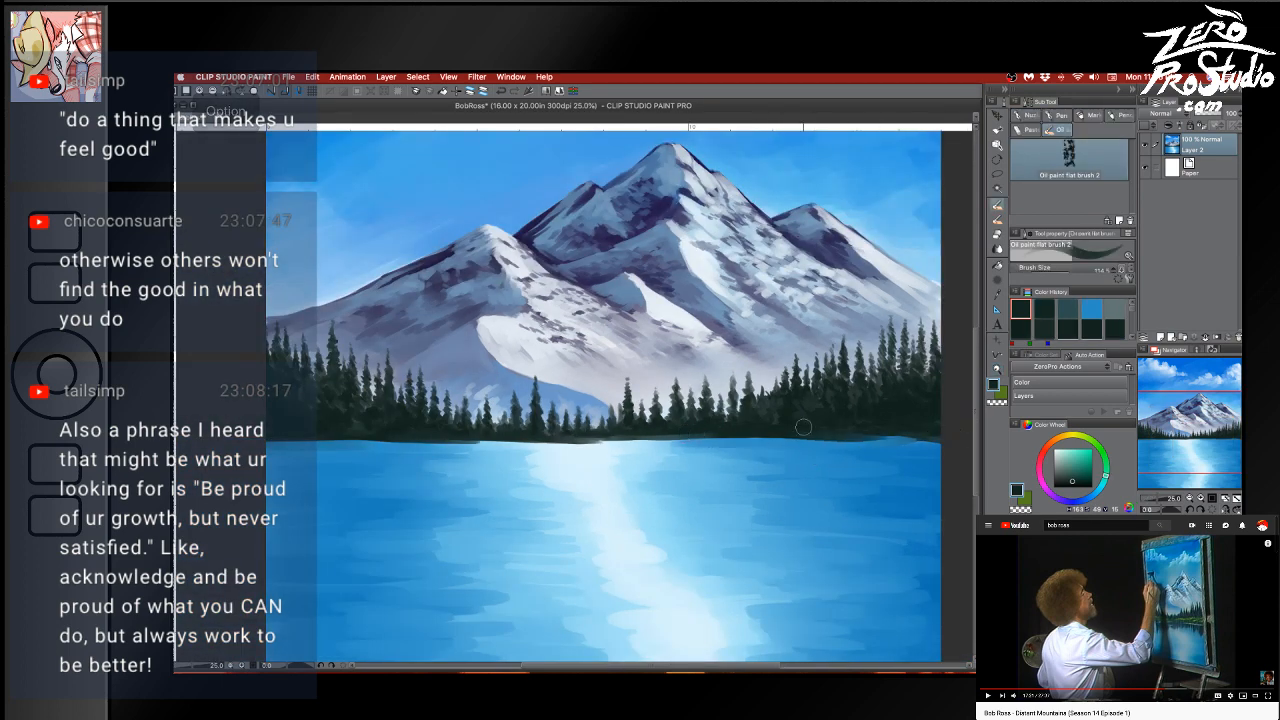
pyautogui.press('super+z')
pyautogui.moveTo(660, 436); pyautogui.dragTo(918, 434)
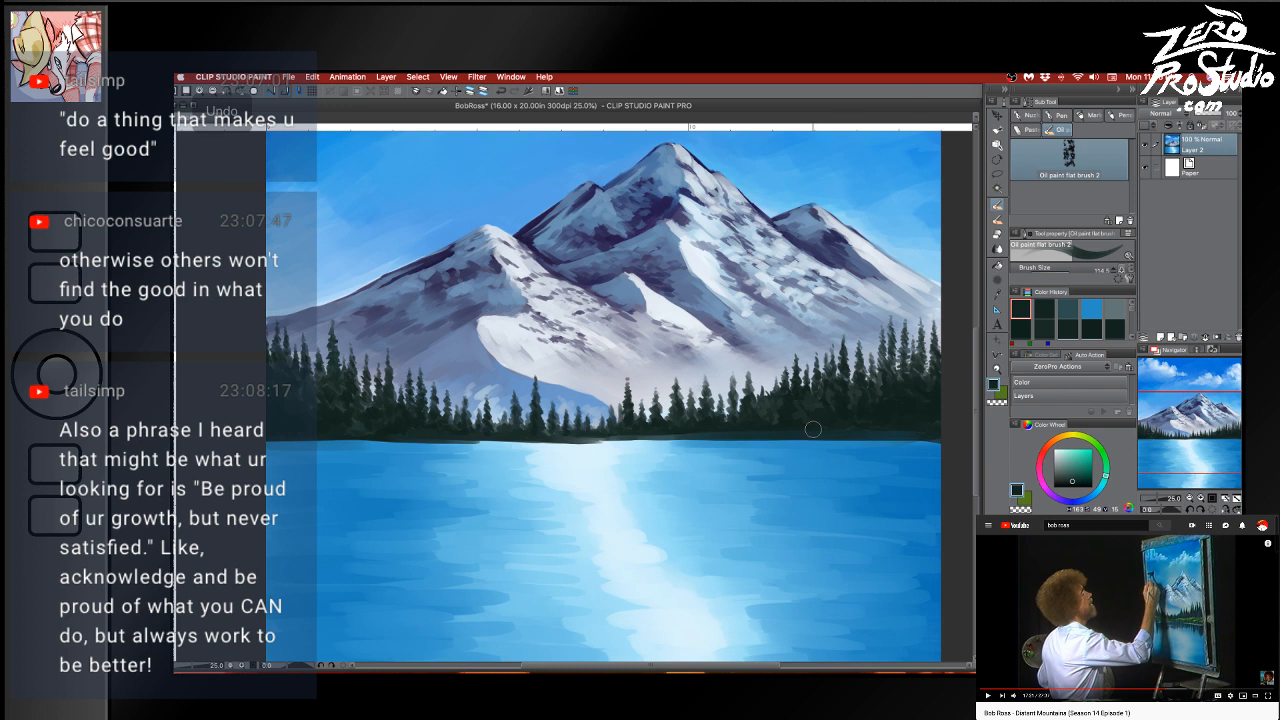
pyautogui.moveTo(813, 429)
pyautogui.mouseDown()
pyautogui.moveTo(965, 427)
pyautogui.moveTo(795, 432)
pyautogui.moveTo(954, 439)
pyautogui.mouseUp()
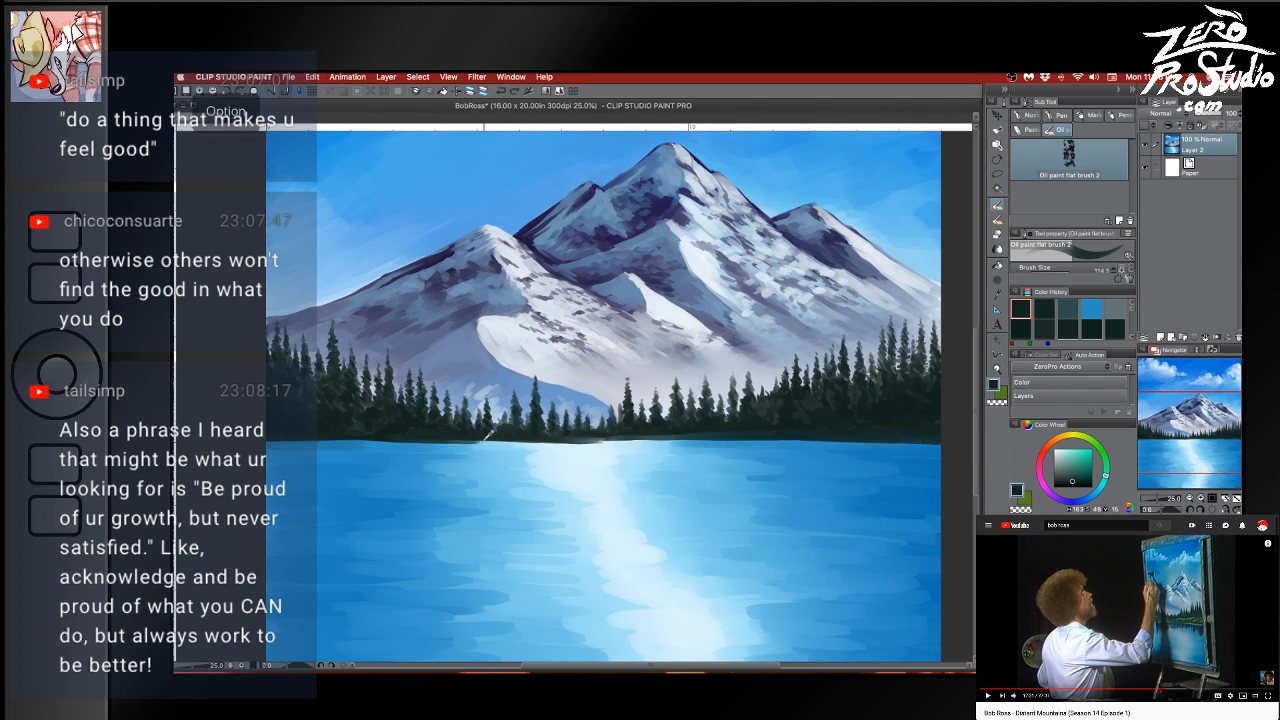
# Sample teal and light blue beside the left-hand shoreline, undo the stray stroke there, and save the painting
pyautogui.keyDown('alt'); pyautogui.click(478, 437); pyautogui.keyUp('alt')
pyautogui.press('super+z')
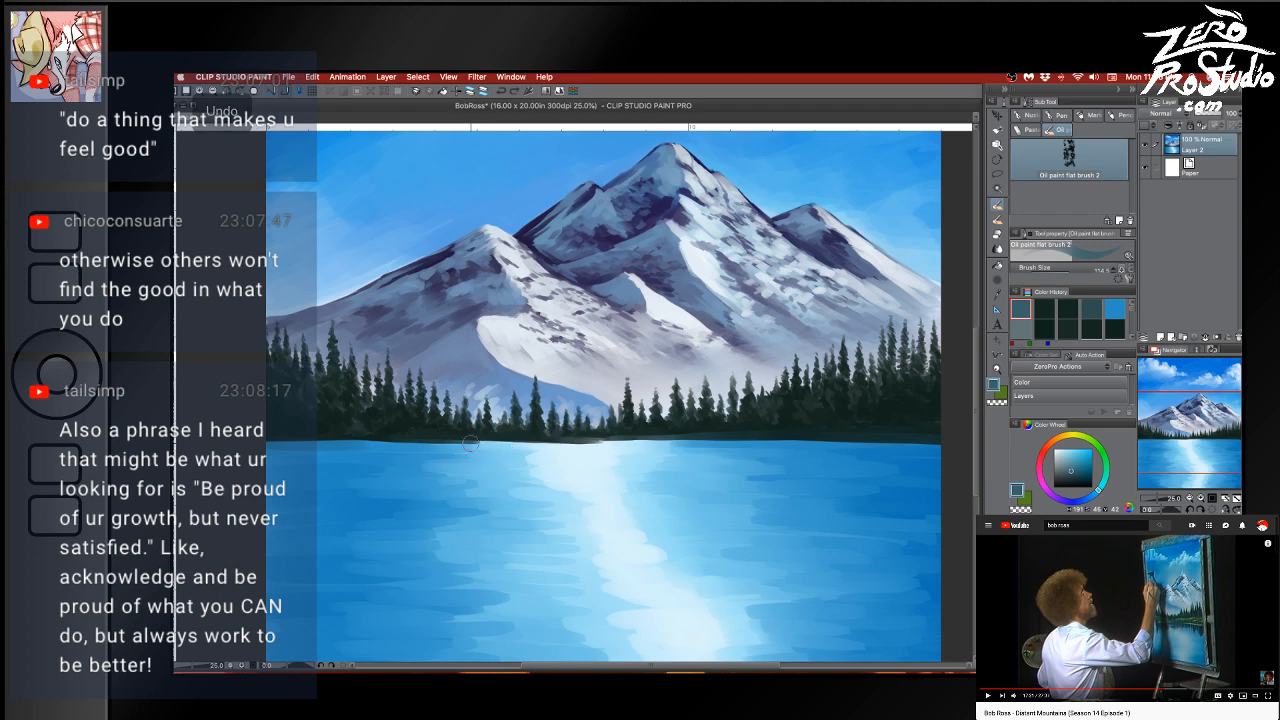
pyautogui.keyDown('alt'); pyautogui.click(469, 444); pyautogui.keyUp('alt')
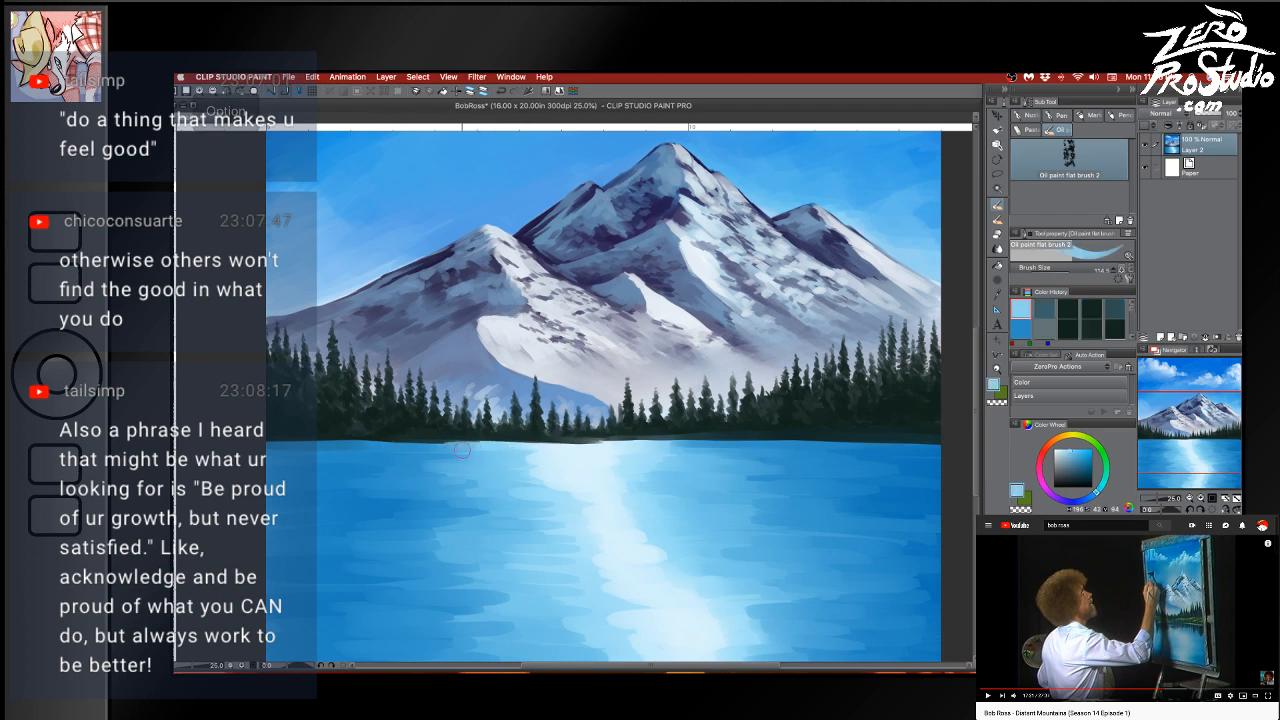
pyautogui.press('super+s')
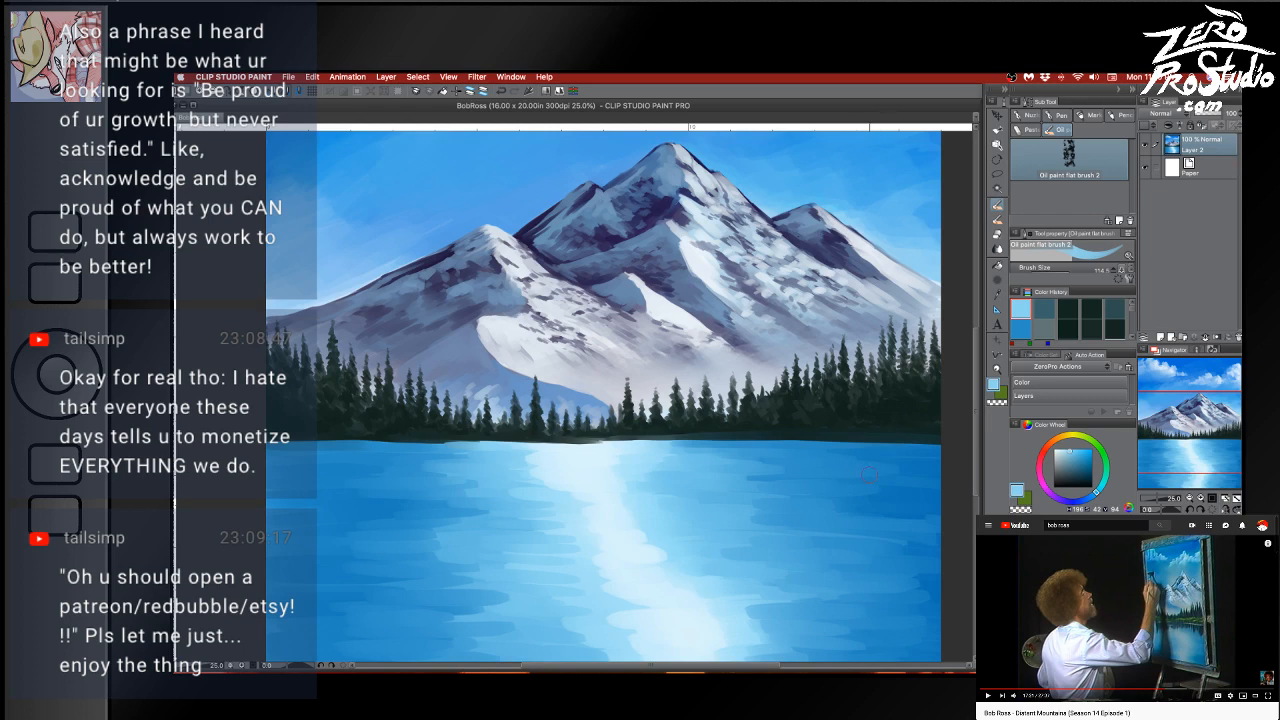
# Switch to the Bob Ross reference video, advance it to the tree reflections, and return to the painting in Clip Studio Paint
pyautogui.hscroll(2, 869, 475)
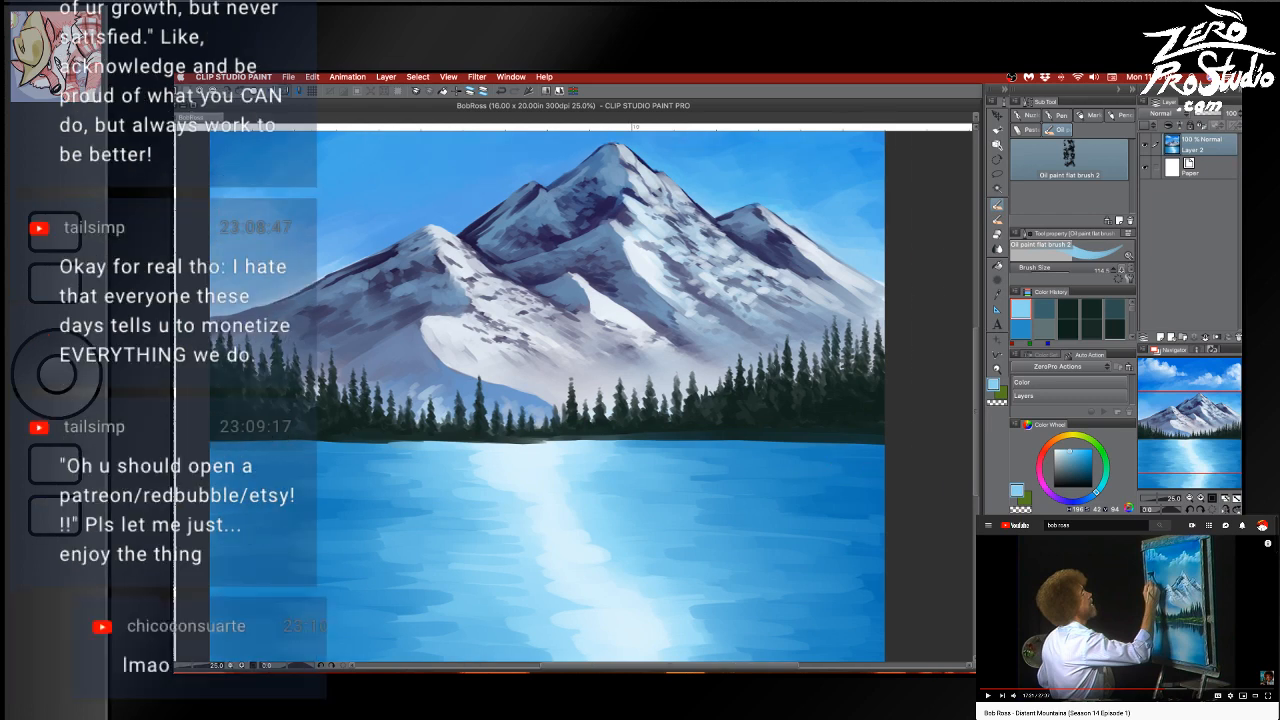
pyautogui.press('super+Tab')
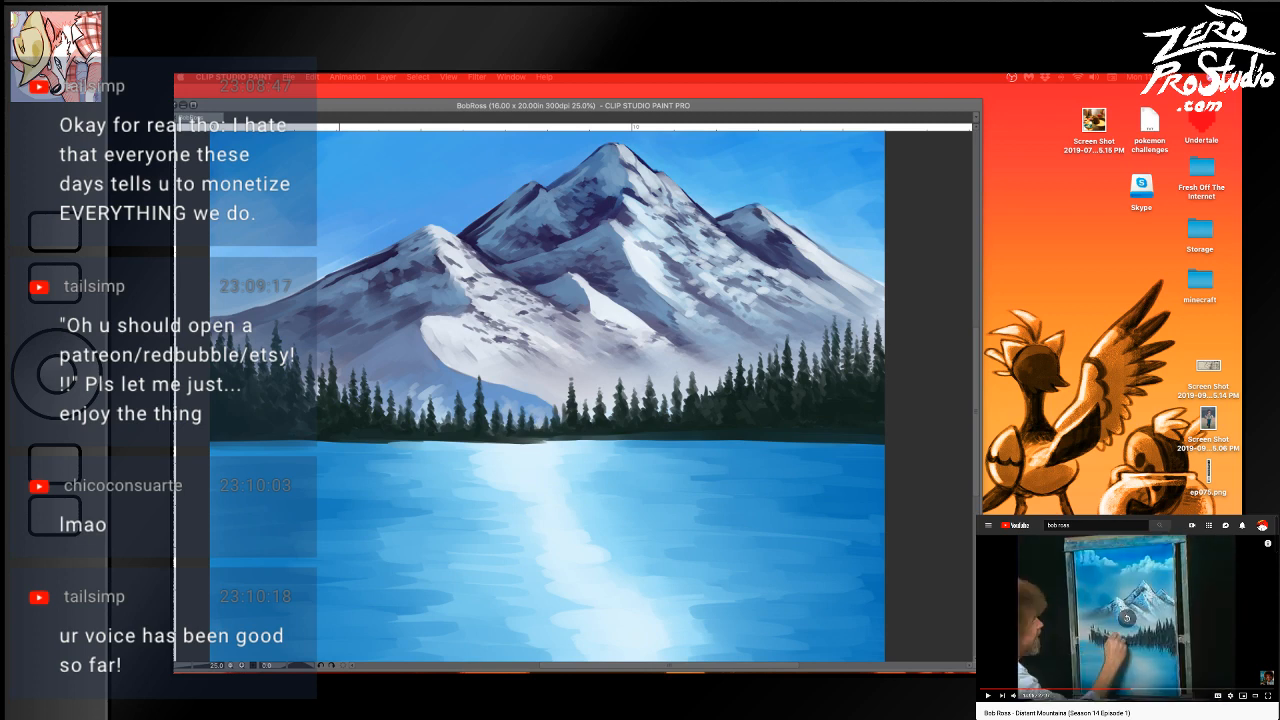
pyautogui.click(339, 482)
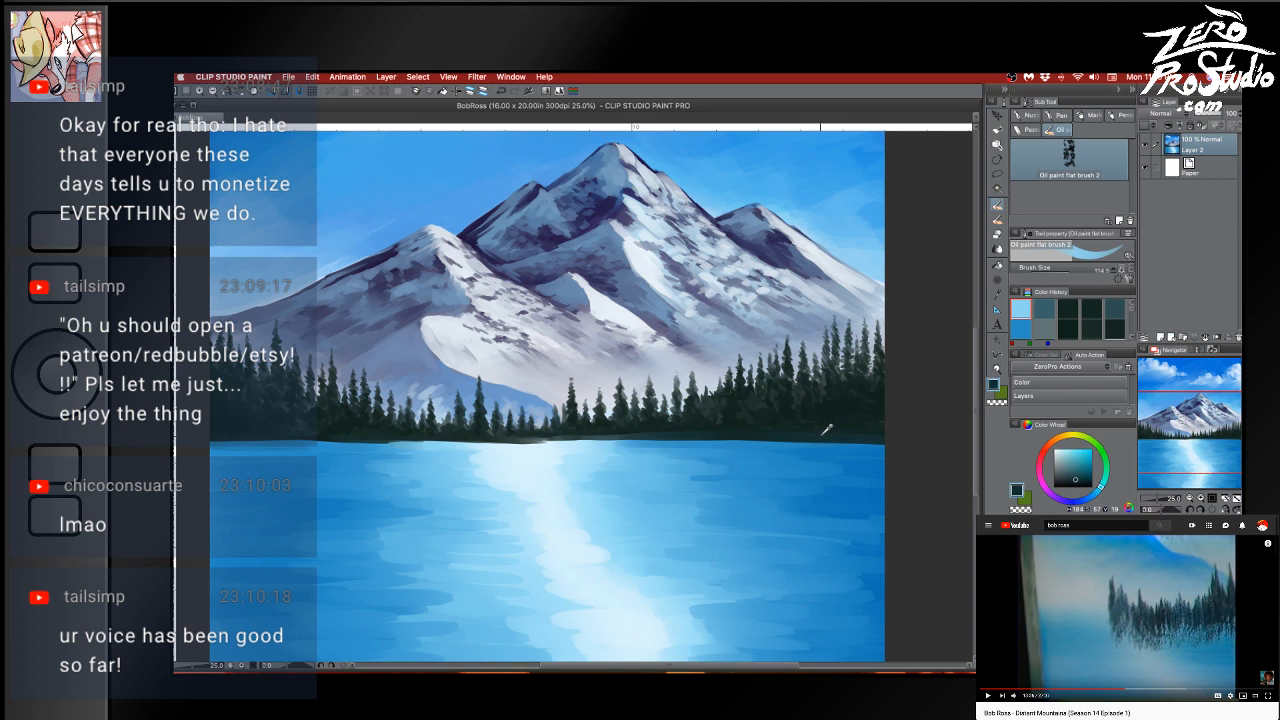
# Sample dark greens from the right-hand grove and paint rough downward reflections of its trees in the water
pyautogui.moveTo(777, 446)
pyautogui.mouseDown()
pyautogui.moveTo(887, 447)
pyautogui.moveTo(843, 456)
pyautogui.moveTo(882, 473)
pyautogui.moveTo(868, 489)
pyautogui.moveTo(872, 467)
pyautogui.moveTo(840, 466)
pyautogui.moveTo(841, 493)
pyautogui.moveTo(854, 466)
pyautogui.moveTo(802, 451)
pyautogui.moveTo(816, 444)
pyautogui.moveTo(771, 449)
pyautogui.moveTo(831, 438)
pyautogui.moveTo(862, 448)
pyautogui.moveTo(837, 440)
pyautogui.moveTo(866, 438)
pyautogui.moveTo(856, 425)
pyautogui.moveTo(799, 449)
pyautogui.moveTo(762, 445)
pyautogui.moveTo(763, 461)
pyautogui.moveTo(786, 449)
pyautogui.moveTo(765, 438)
pyautogui.moveTo(726, 449)
pyautogui.moveTo(751, 449)
pyautogui.moveTo(736, 442)
pyautogui.moveTo(724, 471)
pyautogui.moveTo(762, 468)
pyautogui.moveTo(770, 490)
pyautogui.moveTo(780, 453)
pyautogui.moveTo(740, 435)
pyautogui.moveTo(601, 441)
pyautogui.moveTo(668, 436)
pyautogui.moveTo(669, 460)
pyautogui.moveTo(651, 448)
pyautogui.moveTo(642, 471)
pyautogui.moveTo(631, 448)
pyautogui.moveTo(635, 473)
pyautogui.moveTo(646, 438)
pyautogui.moveTo(657, 482)
pyautogui.moveTo(690, 445)
pyautogui.moveTo(696, 464)
pyautogui.moveTo(662, 472)
pyautogui.moveTo(700, 440)
pyautogui.moveTo(600, 462)
pyautogui.moveTo(566, 430)
pyautogui.moveTo(570, 480)
pyautogui.moveTo(592, 441)
pyautogui.moveTo(605, 486)
pyautogui.moveTo(621, 448)
pyautogui.moveTo(637, 442)
pyautogui.moveTo(667, 465)
pyautogui.moveTo(676, 440)
pyautogui.moveTo(614, 436)
pyautogui.moveTo(727, 428)
pyautogui.moveTo(631, 434)
pyautogui.mouseUp()
pyautogui.keyDown('alt'); pyautogui.click(612, 432); pyautogui.keyUp('alt')
pyautogui.keyDown('alt'); pyautogui.click(823, 408); pyautogui.keyUp('alt')
pyautogui.keyDown('alt'); pyautogui.click(727, 428); pyautogui.keyUp('alt')
pyautogui.moveTo(713, 434)
pyautogui.mouseDown()
pyautogui.moveTo(764, 433)
pyautogui.moveTo(722, 442)
pyautogui.moveTo(715, 466)
pyautogui.moveTo(690, 455)
pyautogui.moveTo(693, 468)
pyautogui.moveTo(688, 443)
pyautogui.moveTo(687, 470)
pyautogui.moveTo(680, 449)
pyautogui.moveTo(667, 489)
pyautogui.moveTo(663, 444)
pyautogui.moveTo(671, 503)
pyautogui.moveTo(753, 448)
pyautogui.moveTo(747, 462)
pyautogui.moveTo(735, 443)
pyautogui.moveTo(742, 498)
pyautogui.moveTo(736, 456)
pyautogui.moveTo(843, 447)
pyautogui.moveTo(843, 485)
pyautogui.moveTo(820, 465)
pyautogui.moveTo(773, 477)
pyautogui.moveTo(773, 500)
pyautogui.moveTo(812, 484)
pyautogui.mouseUp()
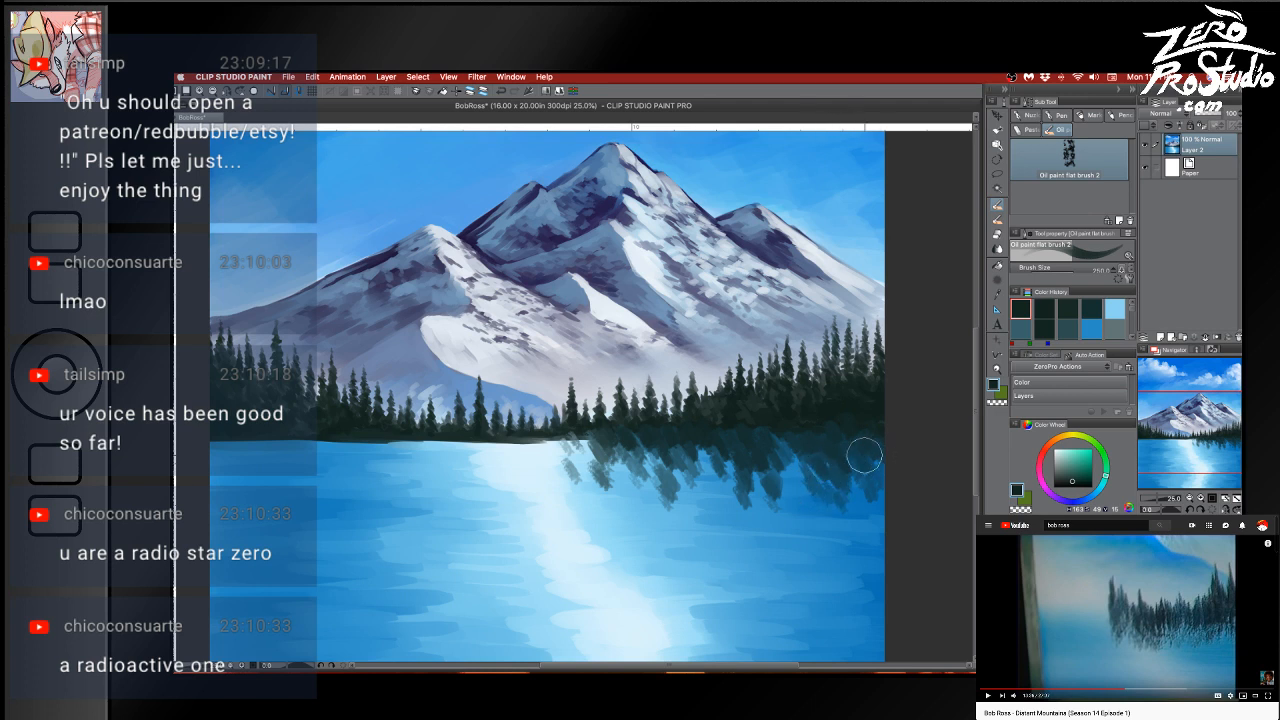
# Extend the reflections across the top of the bright water streak in sampled dark greens, undoing stray strokes
pyautogui.moveTo(548, 444)
pyautogui.mouseDown()
pyautogui.moveTo(505, 446)
pyautogui.moveTo(559, 445)
pyautogui.moveTo(505, 443)
pyautogui.mouseUp()
pyautogui.keyDown('alt'); pyautogui.click(506, 443); pyautogui.keyUp('alt')
pyautogui.keyDown('alt'); pyautogui.click(566, 430); pyautogui.keyUp('alt')
pyautogui.click(520, 445)
pyautogui.press('super+z')
pyautogui.press('super+z')
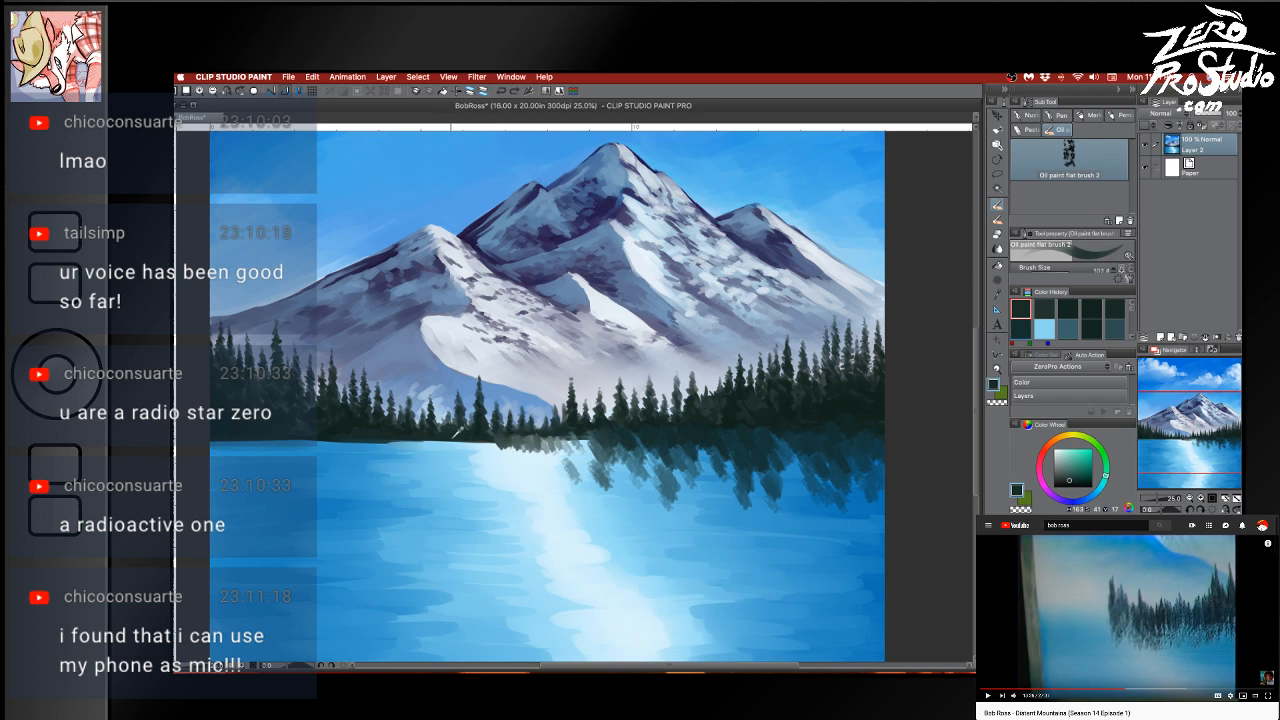
pyautogui.keyDown('alt'); pyautogui.click(462, 434); pyautogui.keyUp('alt')
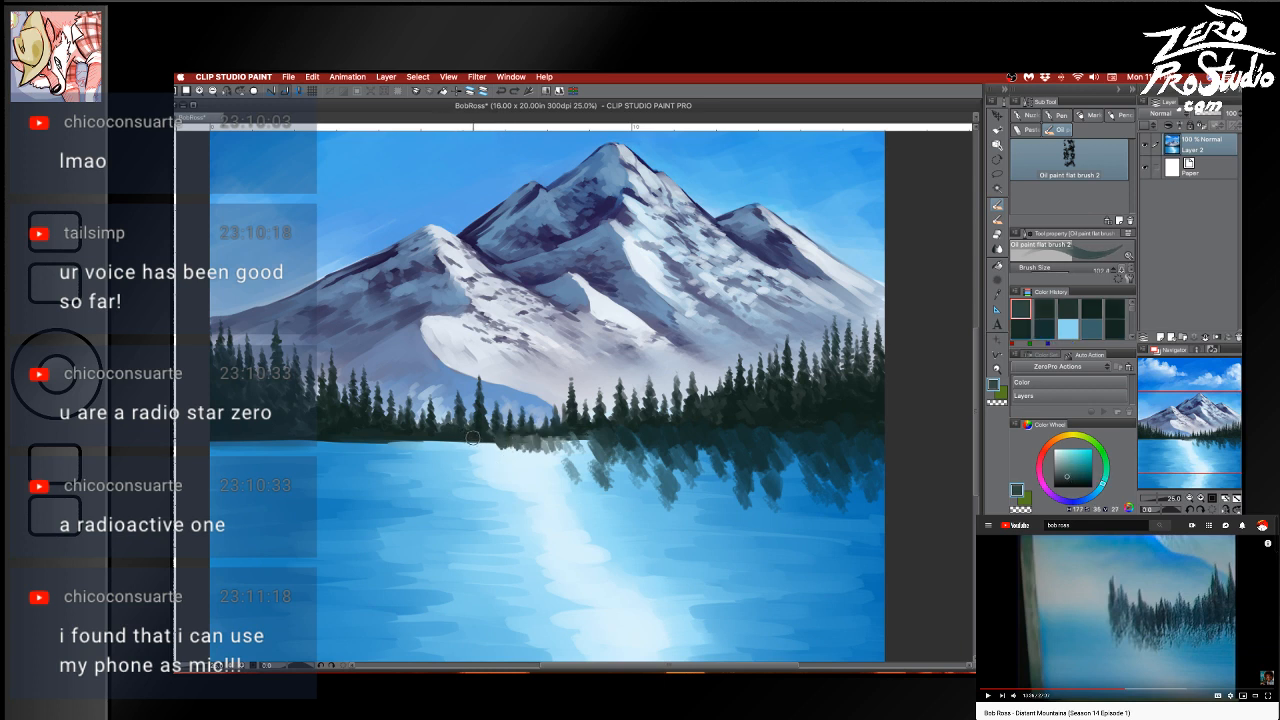
pyautogui.keyDown('alt'); pyautogui.click(832, 418); pyautogui.keyUp('alt')
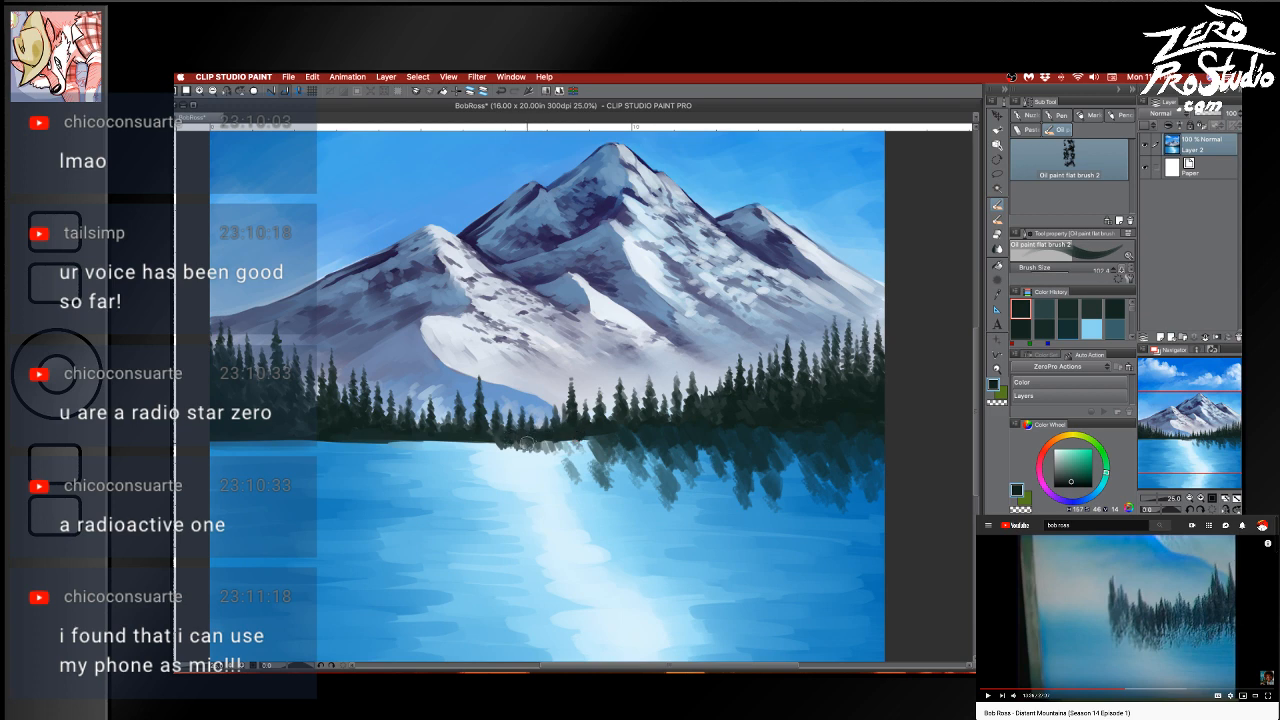
pyautogui.moveTo(528, 445)
pyautogui.mouseDown()
pyautogui.moveTo(541, 459)
pyautogui.moveTo(520, 455)
pyautogui.moveTo(570, 445)
pyautogui.moveTo(576, 462)
pyautogui.moveTo(576, 437)
pyautogui.moveTo(570, 460)
pyautogui.moveTo(579, 442)
pyautogui.moveTo(586, 462)
pyautogui.moveTo(585, 435)
pyautogui.moveTo(587, 450)
pyautogui.moveTo(601, 433)
pyautogui.mouseUp()
# Enlarge the brush, paint dark green reflections beneath the left-hand trees to the canvas edge, and save the painting
pyautogui.press(']')
pyautogui.press(']')
pyautogui.press(']')
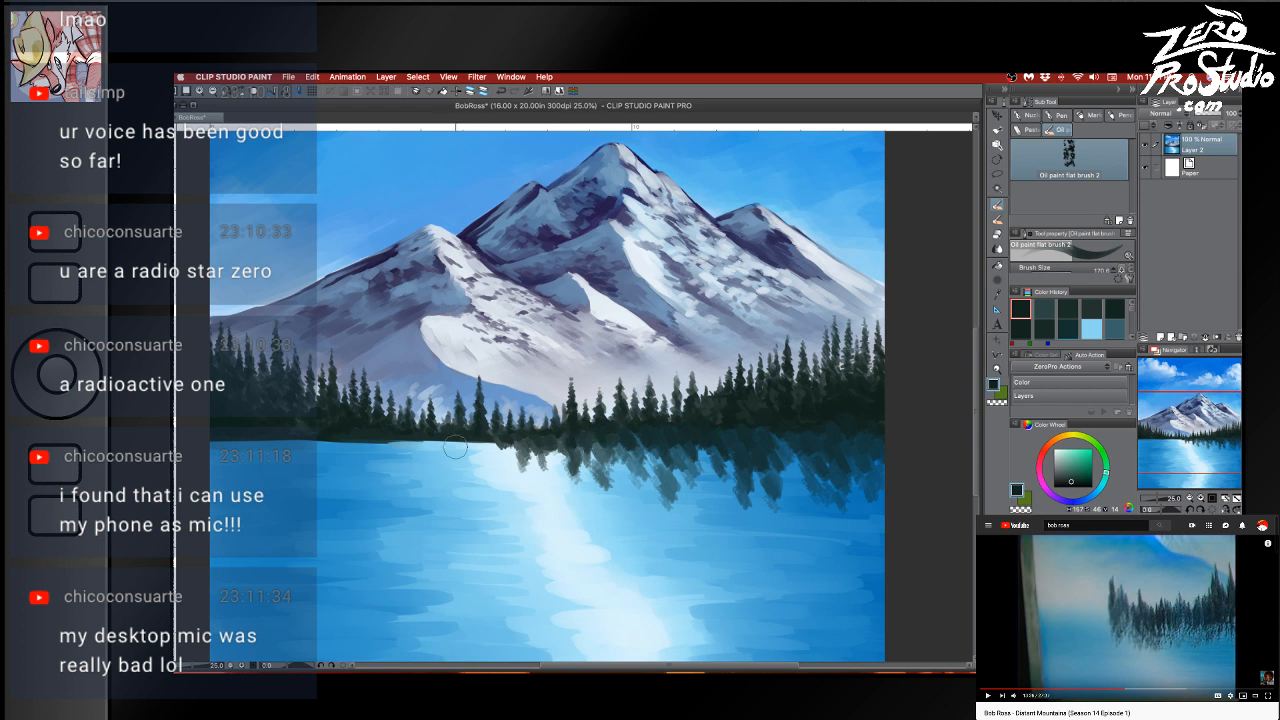
pyautogui.moveTo(455, 447)
pyautogui.mouseDown()
pyautogui.moveTo(467, 445)
pyautogui.moveTo(433, 447)
pyautogui.moveTo(442, 466)
pyautogui.moveTo(450, 444)
pyautogui.moveTo(476, 439)
pyautogui.moveTo(477, 482)
pyautogui.moveTo(466, 458)
pyautogui.moveTo(500, 452)
pyautogui.mouseUp()
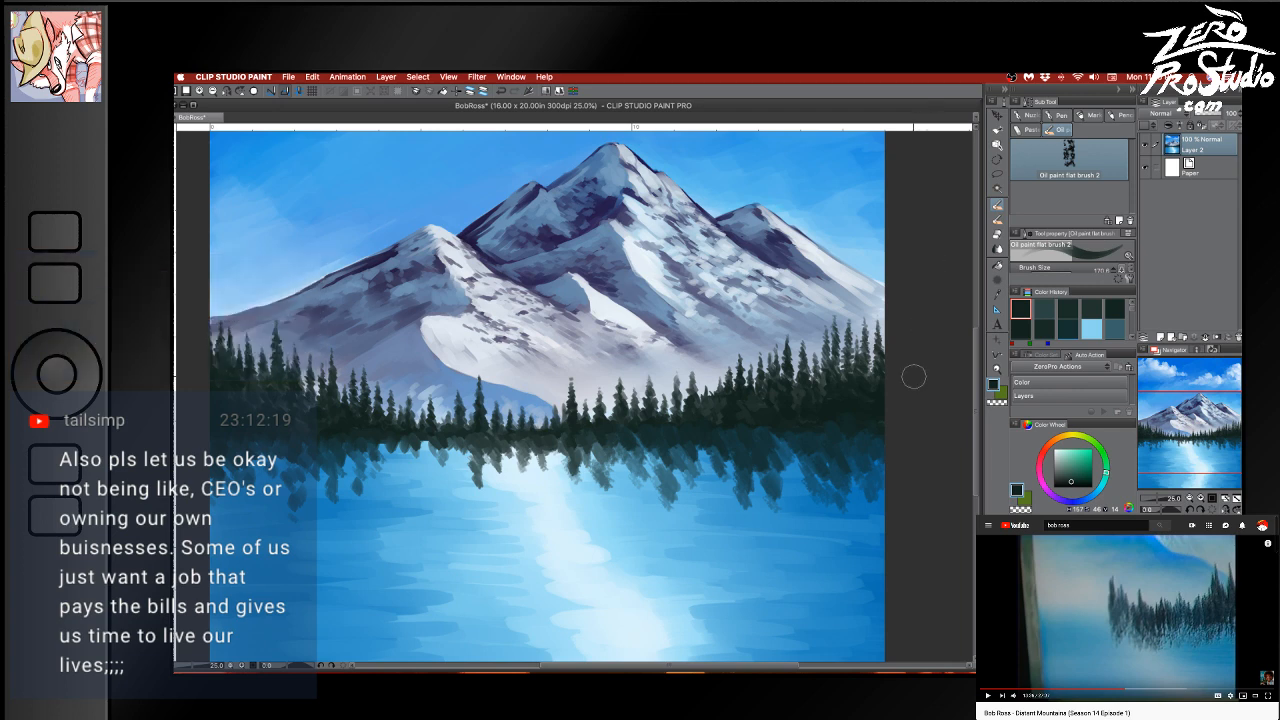
pyautogui.press('super+s')
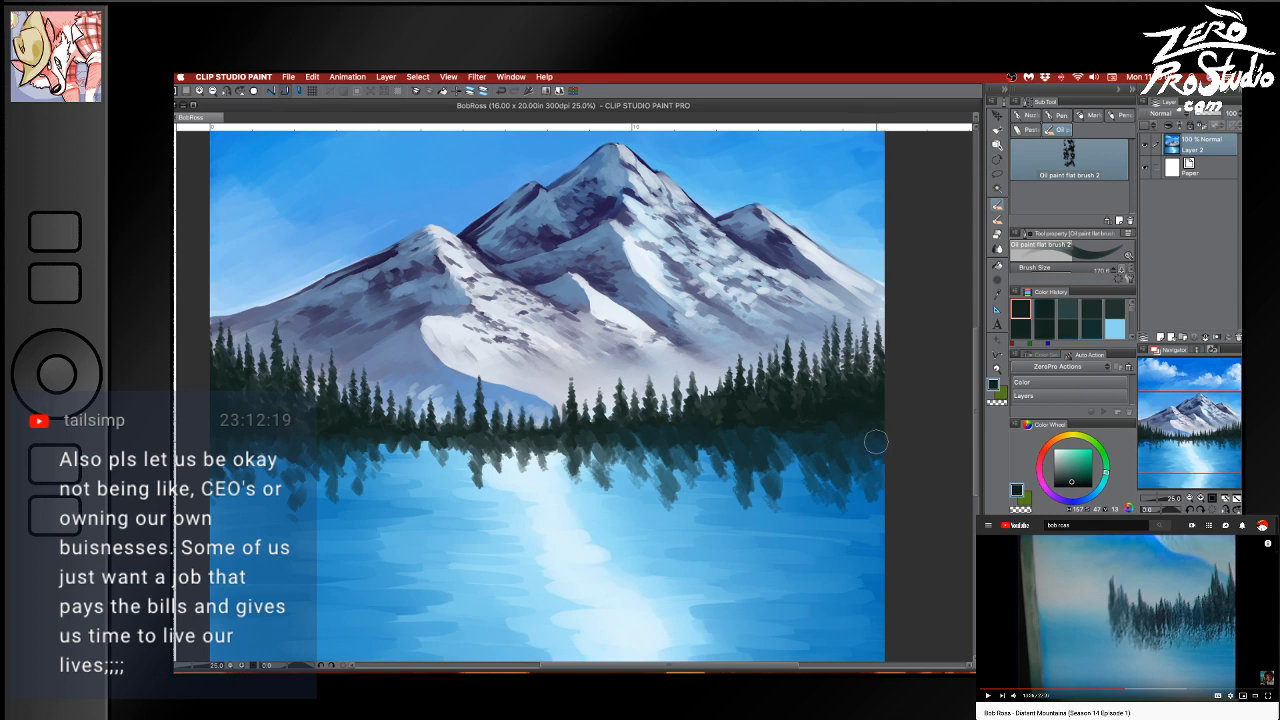
# Try pulling the right-hand reflections down with the oil brush and Finger tip blend tool, undo the strokes, and return to the oil brush
pyautogui.moveTo(878, 442); pyautogui.dragTo(880, 514)
pyautogui.press('super+z')
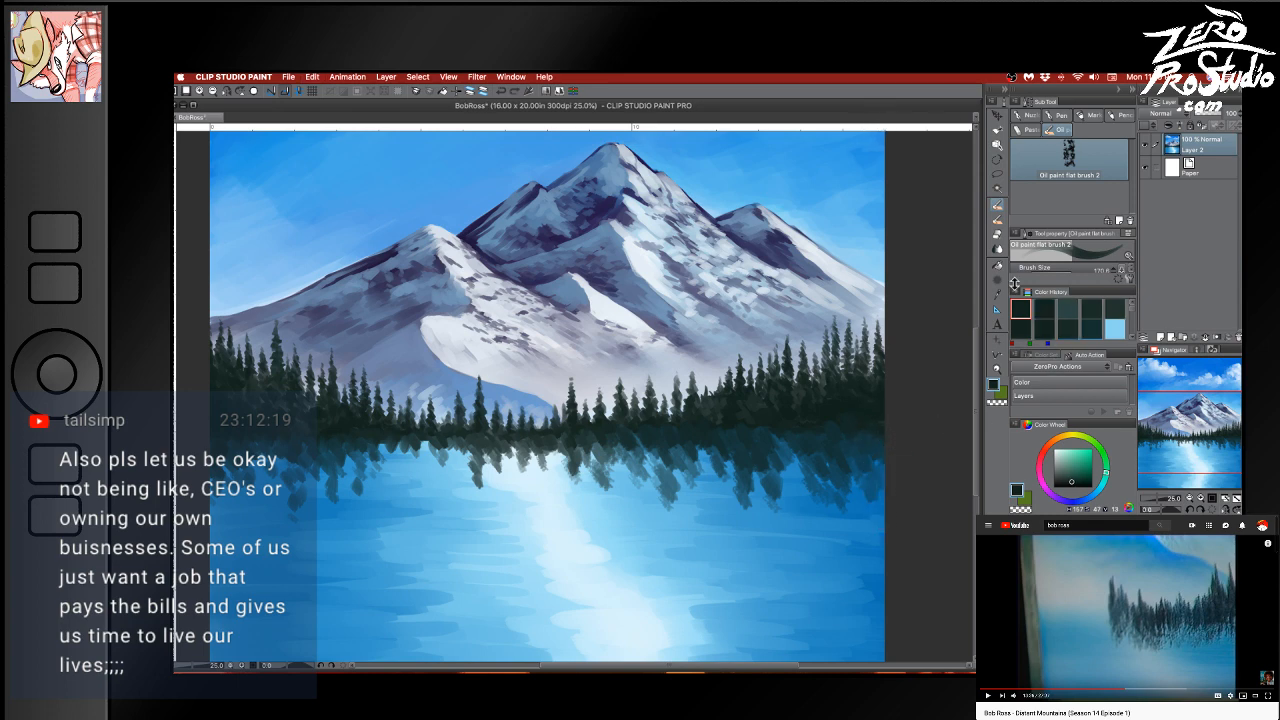
pyautogui.click(998, 250)
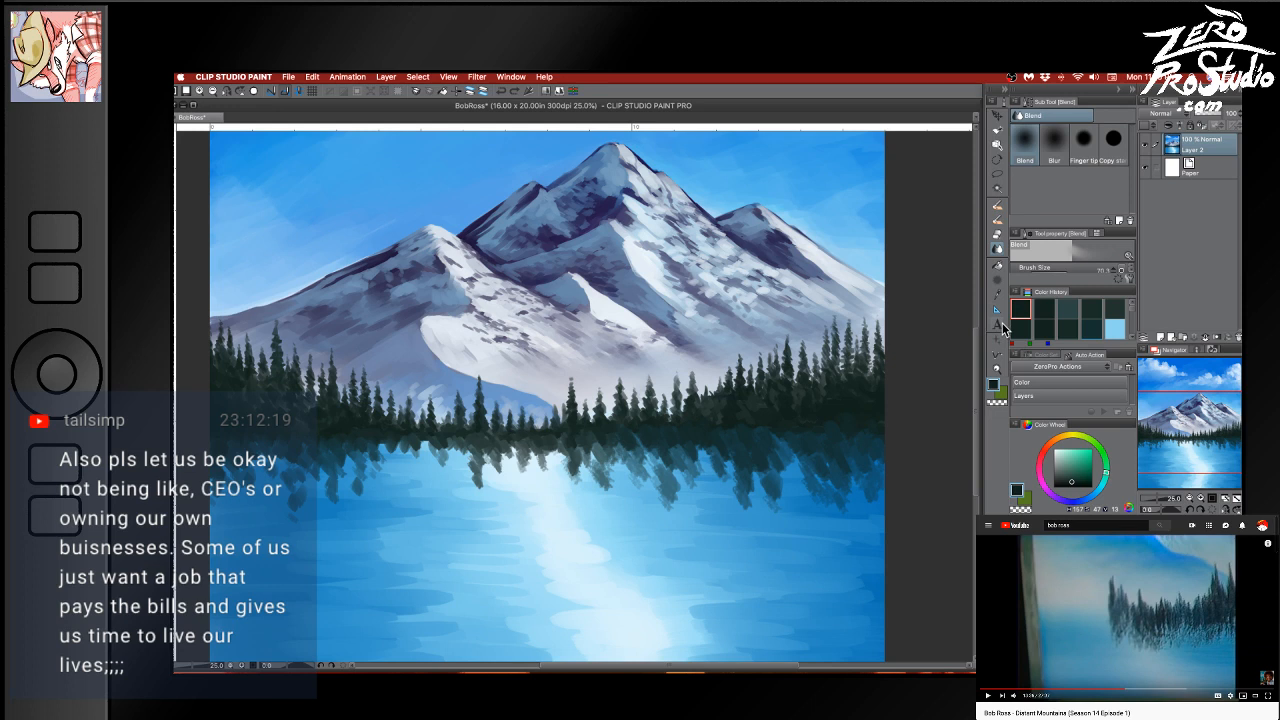
pyautogui.click(1086, 148)
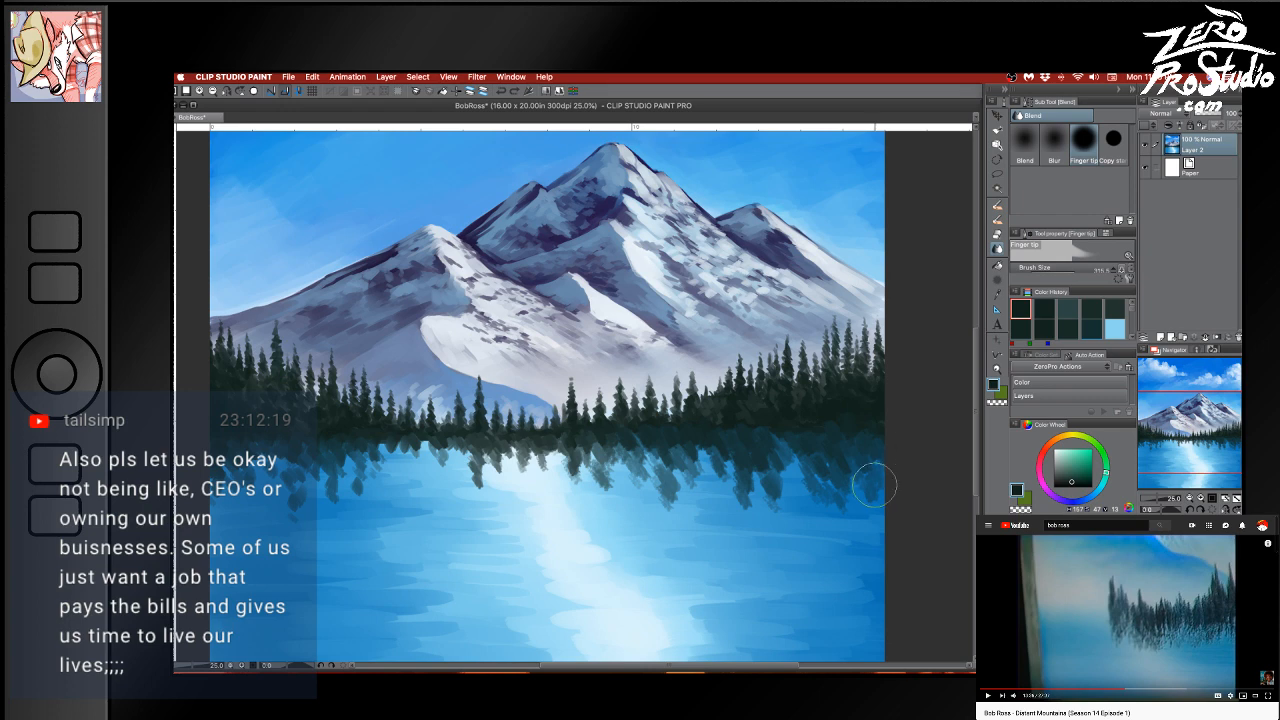
pyautogui.moveTo(870, 440); pyautogui.dragTo(868, 623)
pyautogui.press('super+z')
pyautogui.moveTo(878, 443); pyautogui.dragTo(879, 636)
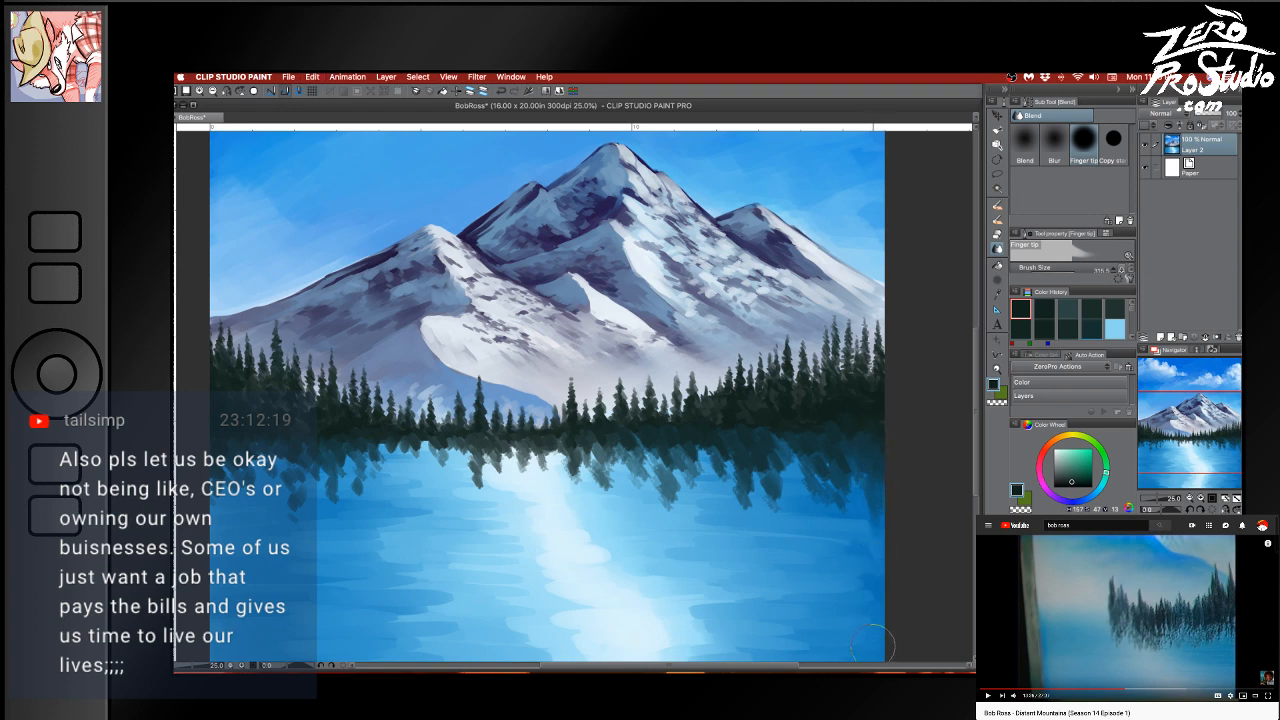
pyautogui.press('super+z')
pyautogui.moveTo(855, 453); pyautogui.dragTo(856, 572)
pyautogui.press('super+z')
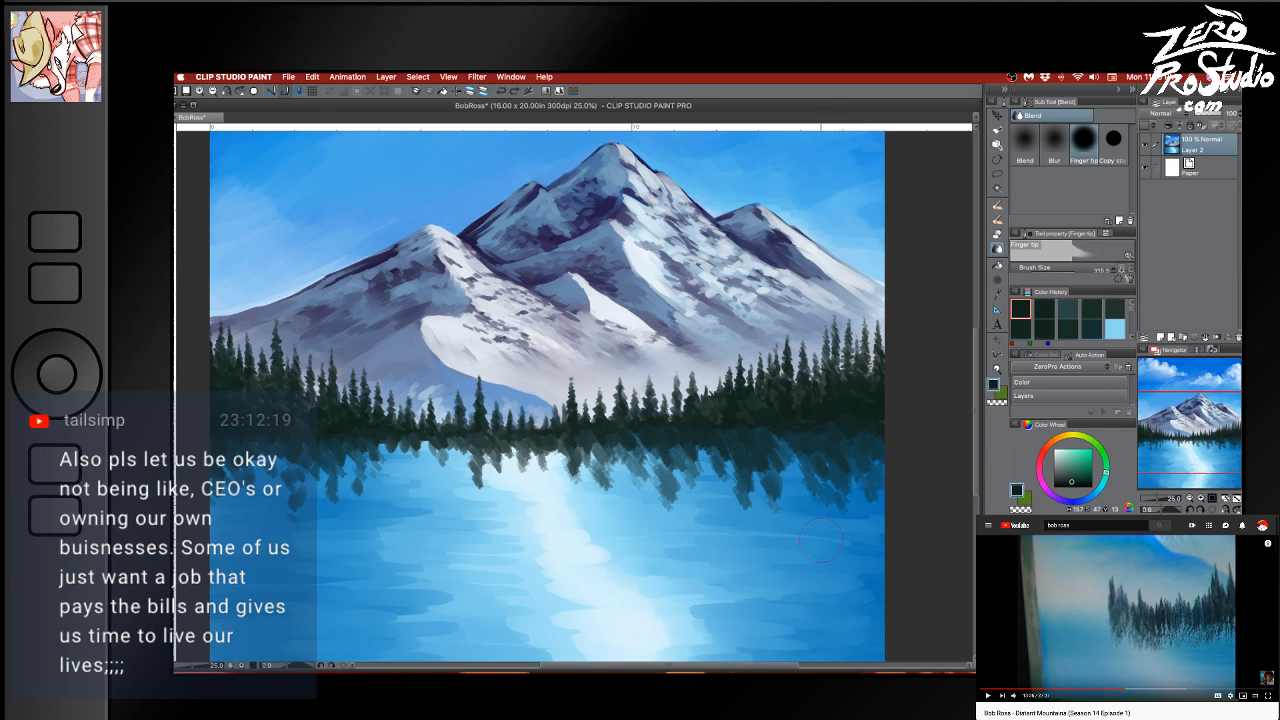
pyautogui.moveTo(772, 449); pyautogui.dragTo(775, 522)
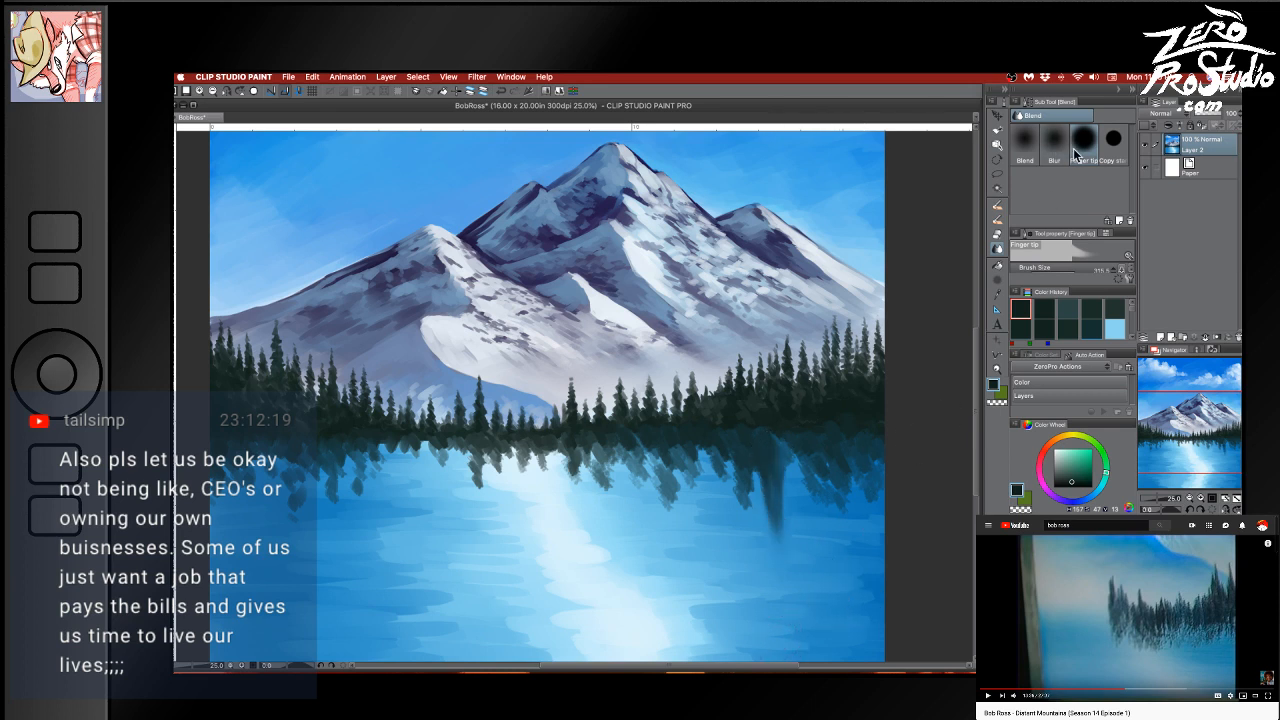
pyautogui.press('super+z')
pyautogui.click(998, 234)
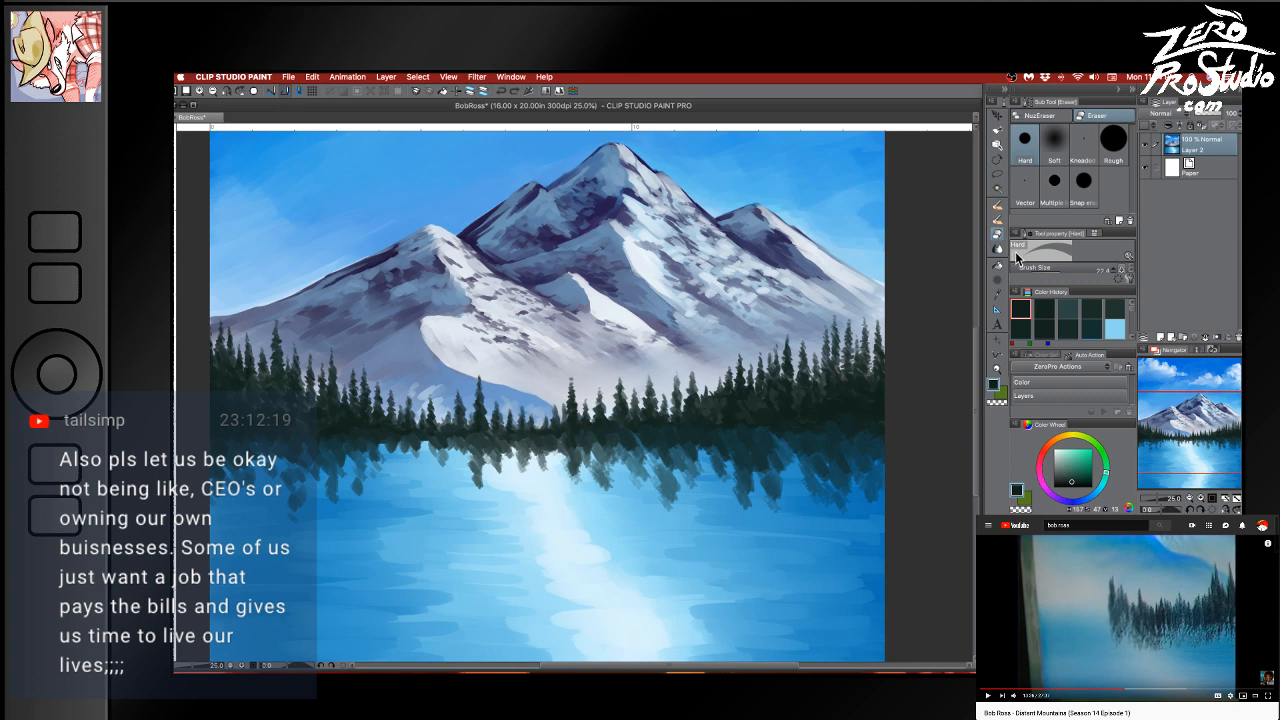
pyautogui.click(997, 205)
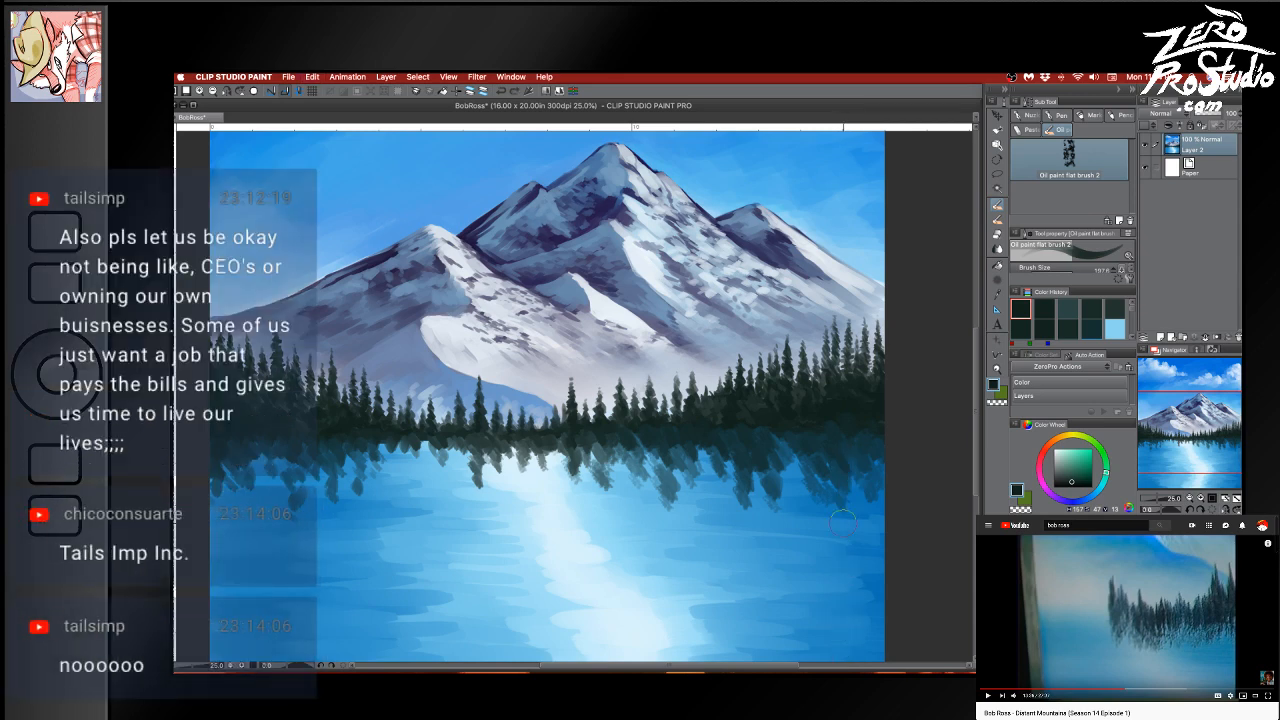
# Try strokes in sampled lake blue over the left-hand tree reflections, and undo them
pyautogui.moveTo(484, 516); pyautogui.dragTo(634, 481)
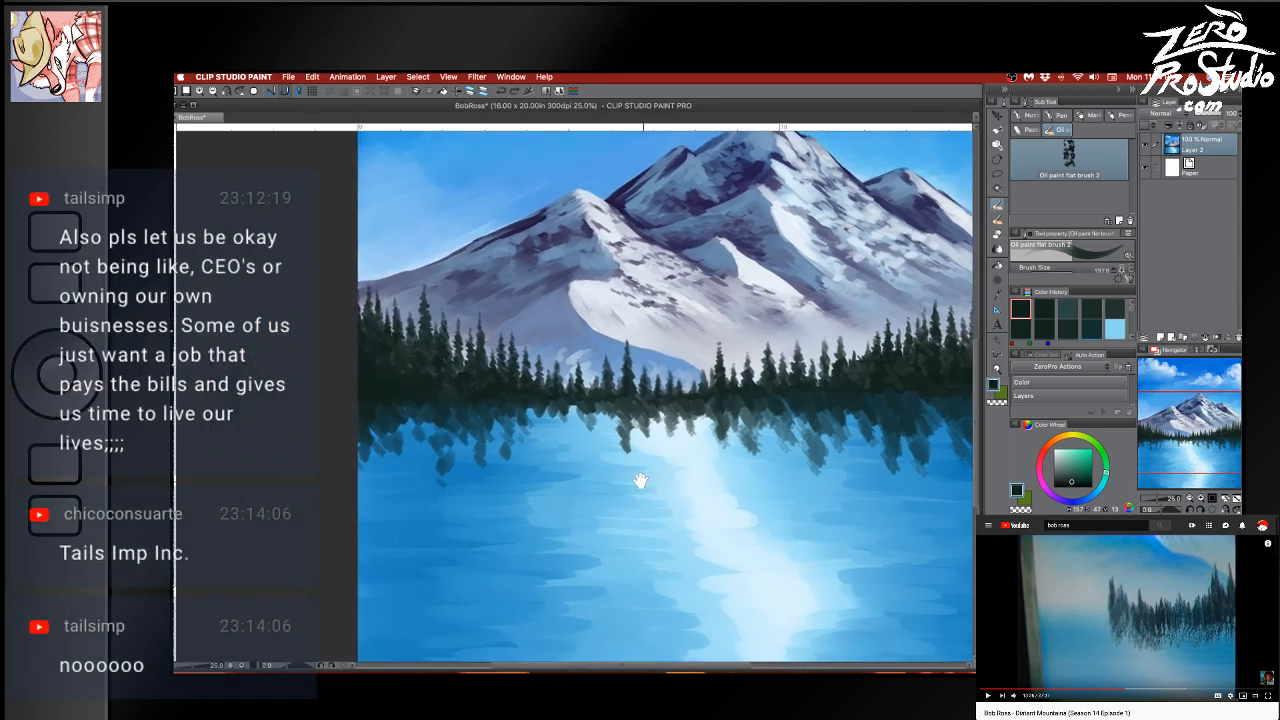
pyautogui.keyDown('alt'); pyautogui.click(450, 470); pyautogui.keyUp('alt')
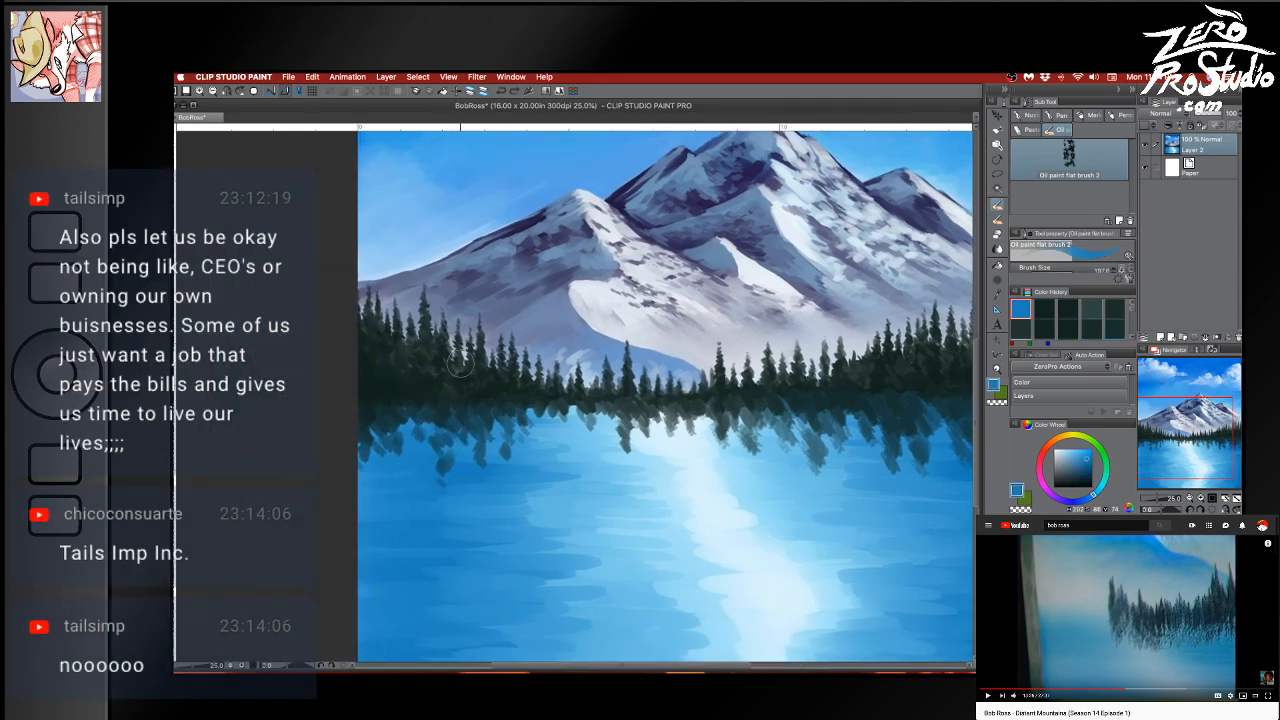
pyautogui.press('super+z')
pyautogui.moveTo(442, 442)
pyautogui.mouseDown()
pyautogui.moveTo(425, 407)
pyautogui.moveTo(411, 406)
pyautogui.moveTo(398, 454)
pyautogui.moveTo(378, 454)
pyautogui.moveTo(375, 473)
pyautogui.moveTo(360, 462)
pyautogui.moveTo(355, 484)
pyautogui.moveTo(375, 435)
pyautogui.moveTo(375, 452)
pyautogui.moveTo(361, 428)
pyautogui.moveTo(361, 486)
pyautogui.mouseUp()
pyautogui.press('super+z')
# Reduce the brush size and repaint the reflections at the canvas's left edge with sampled dark greens and lake blue
pyautogui.keyDown('alt'); pyautogui.click(447, 438); pyautogui.keyUp('alt')
pyautogui.press('[')
pyautogui.keyDown('alt'); pyautogui.click(405, 416); pyautogui.keyUp('alt')
pyautogui.keyDown('alt'); pyautogui.click(366, 454); pyautogui.keyUp('alt')
pyautogui.moveTo(379, 436)
pyautogui.mouseDown()
pyautogui.moveTo(396, 471)
pyautogui.moveTo(406, 417)
pyautogui.moveTo(417, 436)
pyautogui.moveTo(419, 425)
pyautogui.moveTo(419, 471)
pyautogui.mouseUp()
# Soften the tree reflections just inside the canvas's left edge with vertical strokes in sampled lake blue and dark teal
pyautogui.keyDown('alt'); pyautogui.click(414, 428); pyautogui.keyUp('alt')
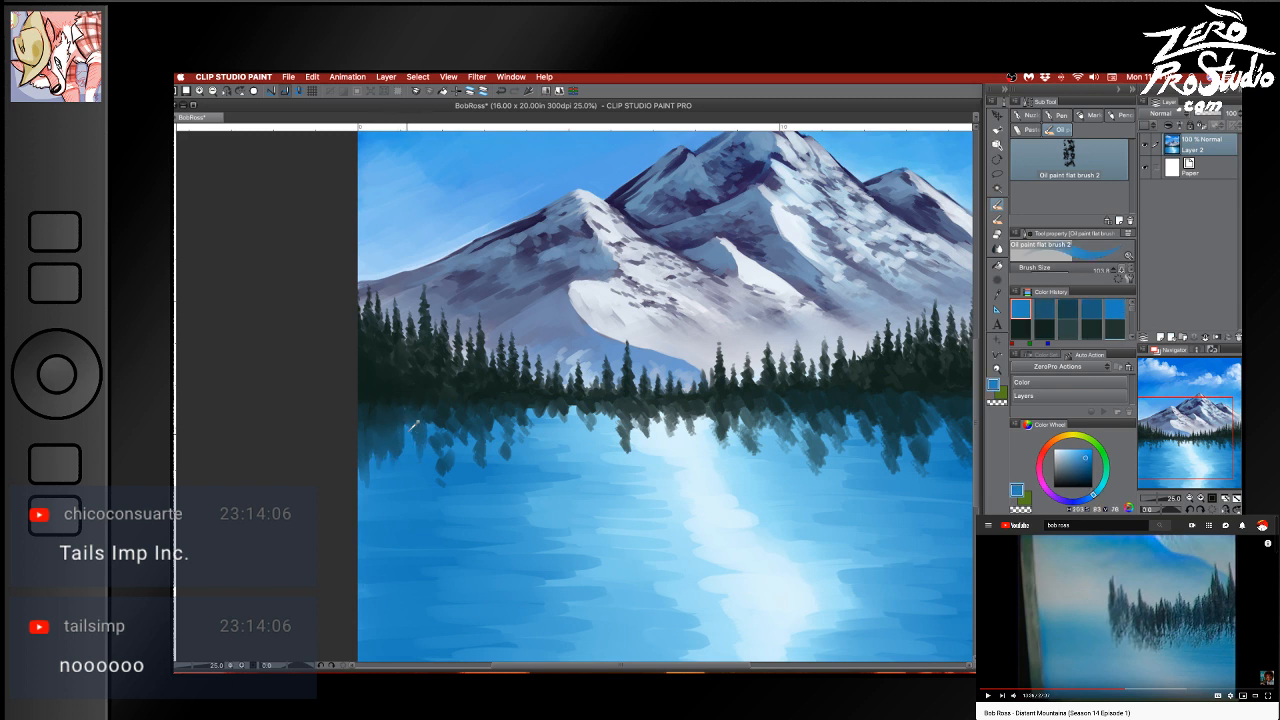
pyautogui.moveTo(405, 428); pyautogui.dragTo(398, 458)
pyautogui.keyDown('alt'); pyautogui.click(365, 474); pyautogui.keyUp('alt')
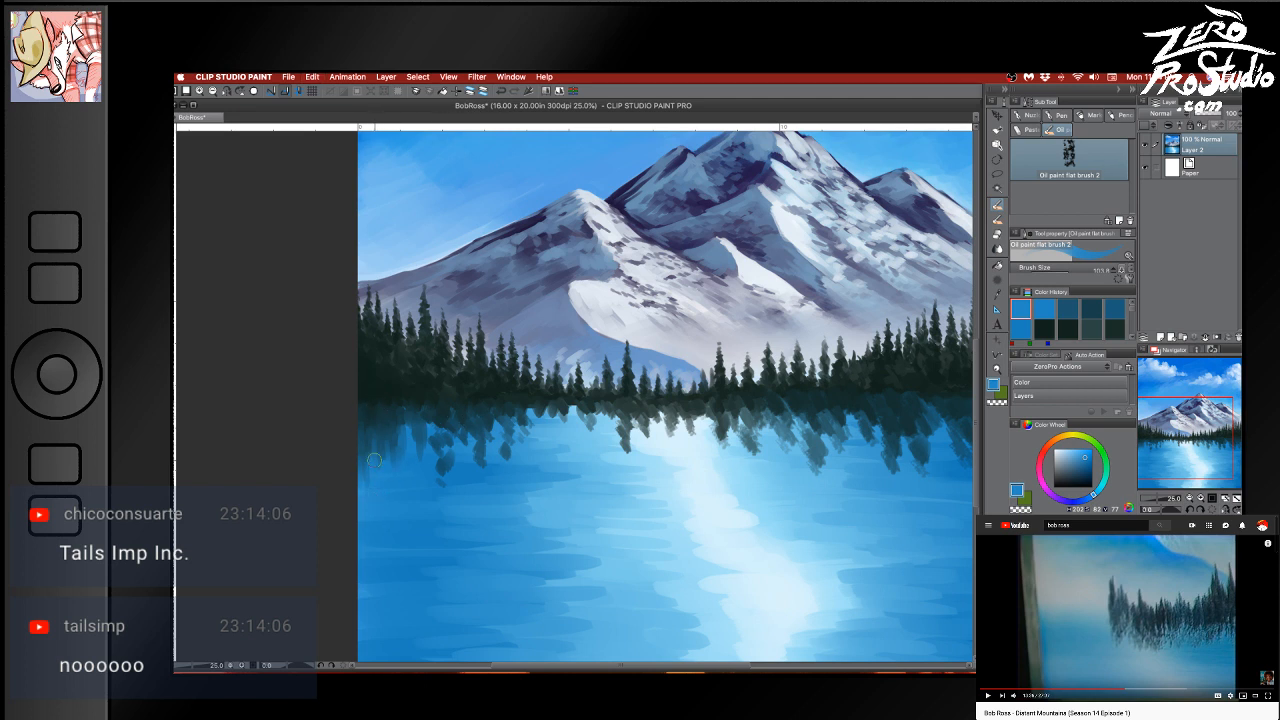
pyautogui.keyDown('alt'); pyautogui.click(414, 426); pyautogui.keyUp('alt')
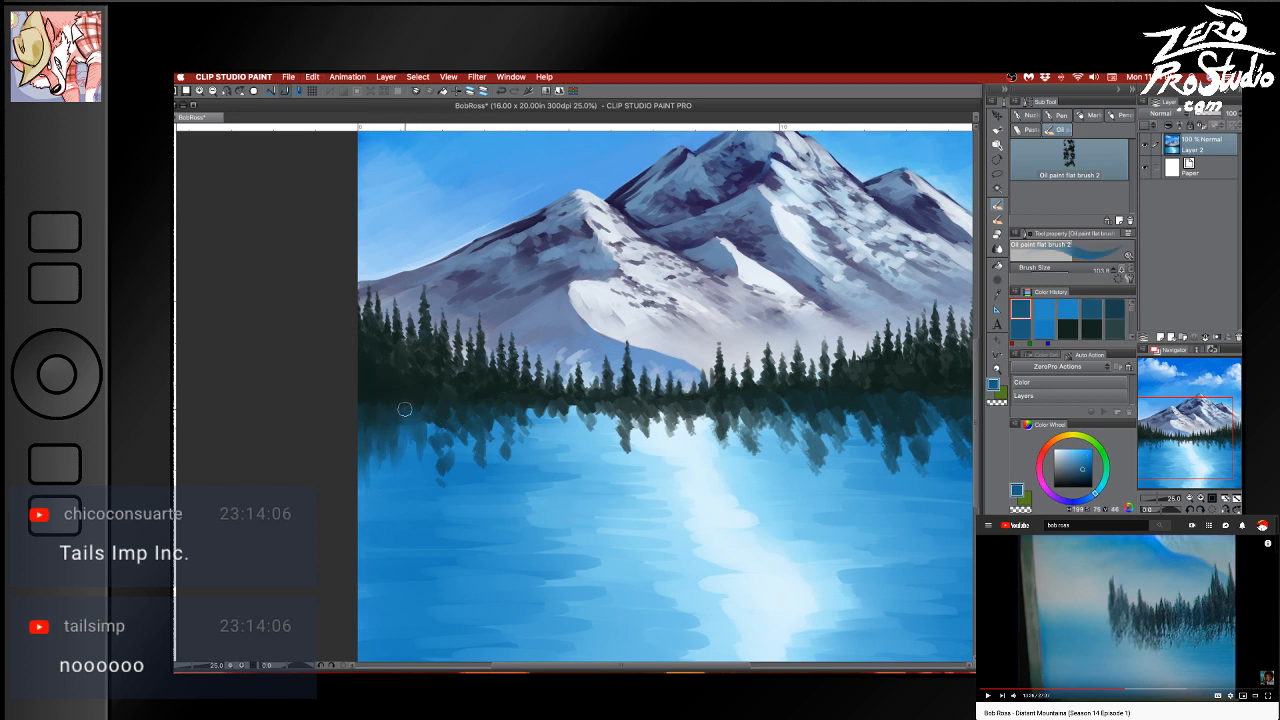
pyautogui.keyDown('alt'); pyautogui.click(406, 409); pyautogui.keyUp('alt')
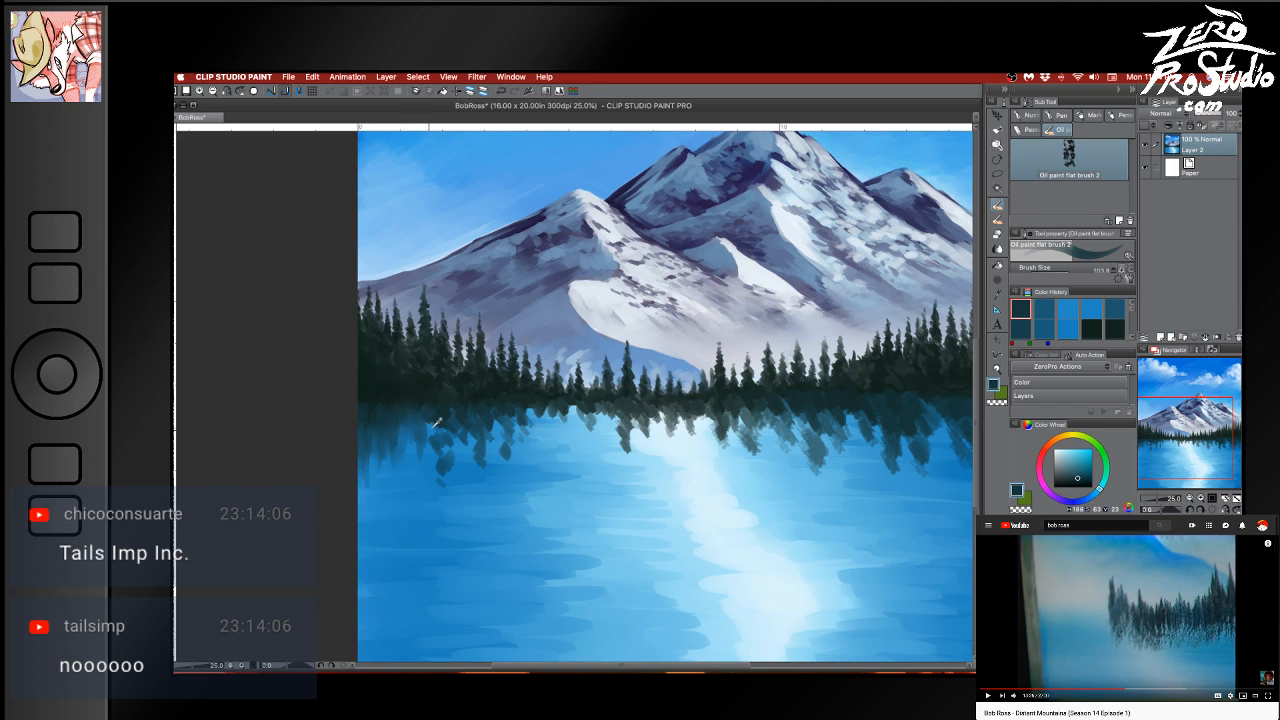
pyautogui.keyDown('alt'); pyautogui.click(430, 426); pyautogui.keyUp('alt')
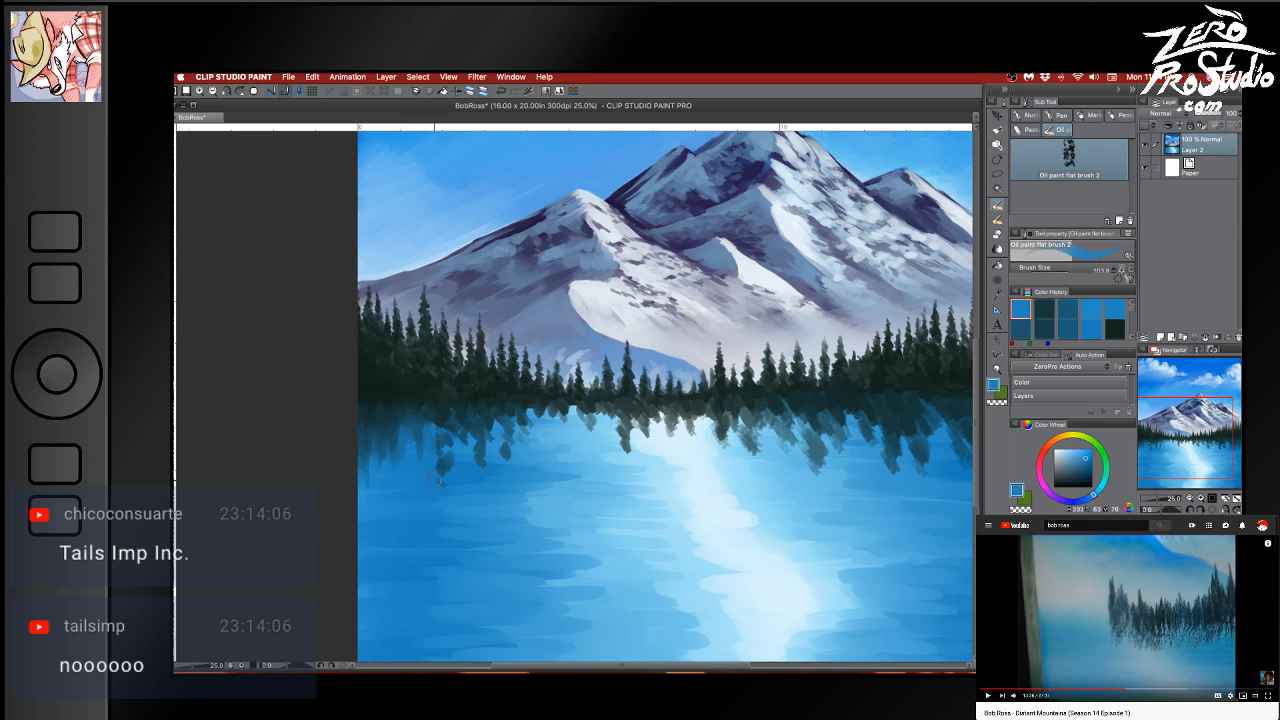
# Paint over the stray dark reflection tip beneath the left-hand trees with sampled mid blues and lake blue
pyautogui.keyDown('alt'); pyautogui.click(446, 434); pyautogui.keyUp('alt')
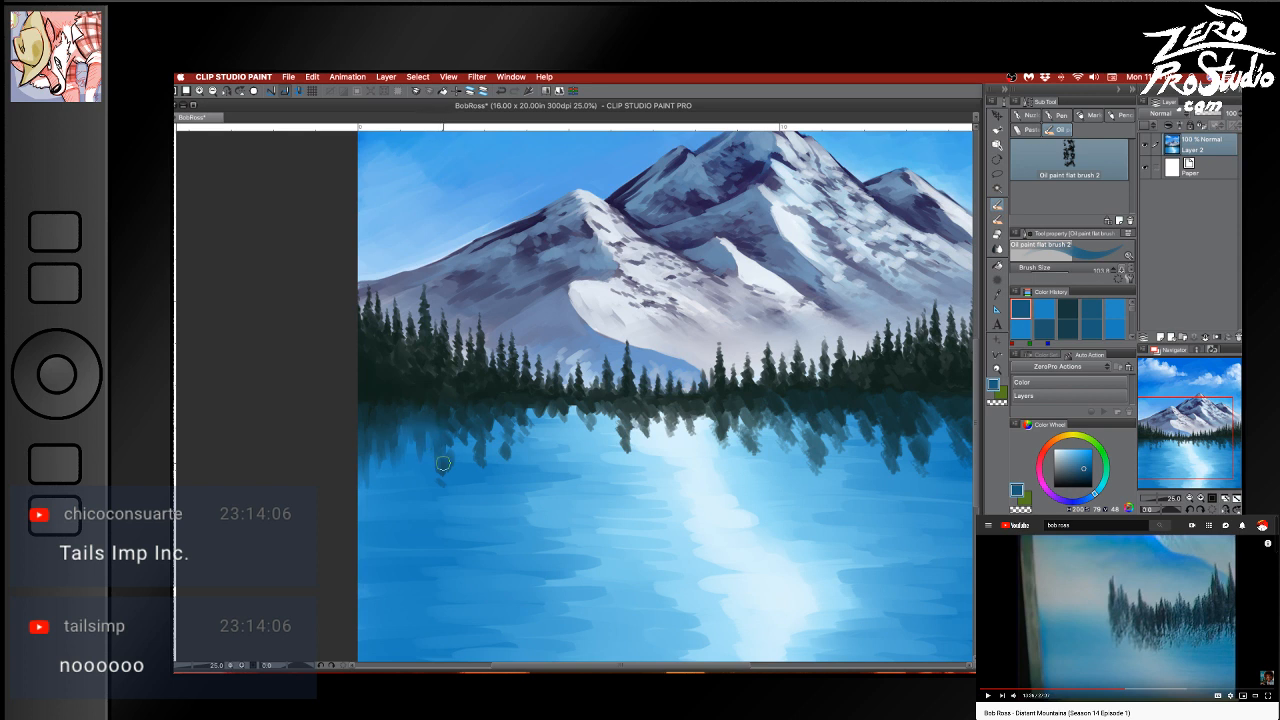
pyautogui.keyDown('alt'); pyautogui.click(450, 439); pyautogui.keyUp('alt')
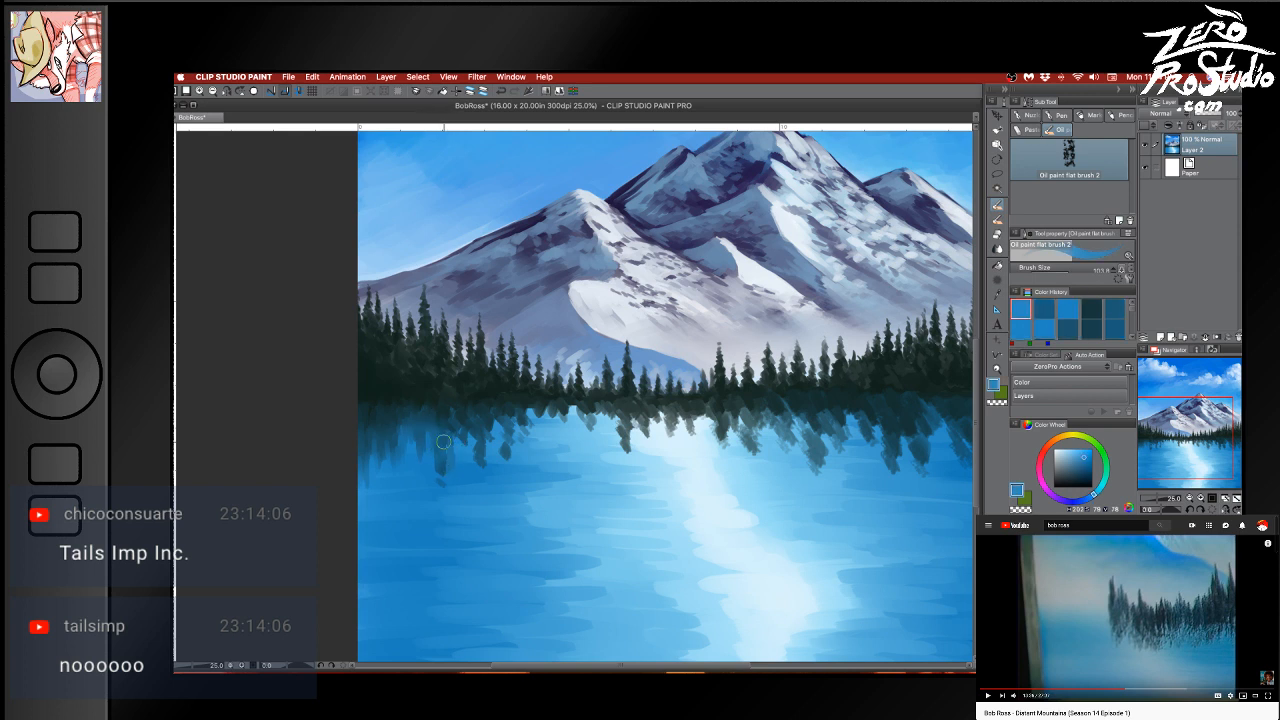
pyautogui.moveTo(443, 441); pyautogui.dragTo(440, 465)
pyautogui.keyDown('alt'); pyautogui.click(440, 445); pyautogui.keyUp('alt')
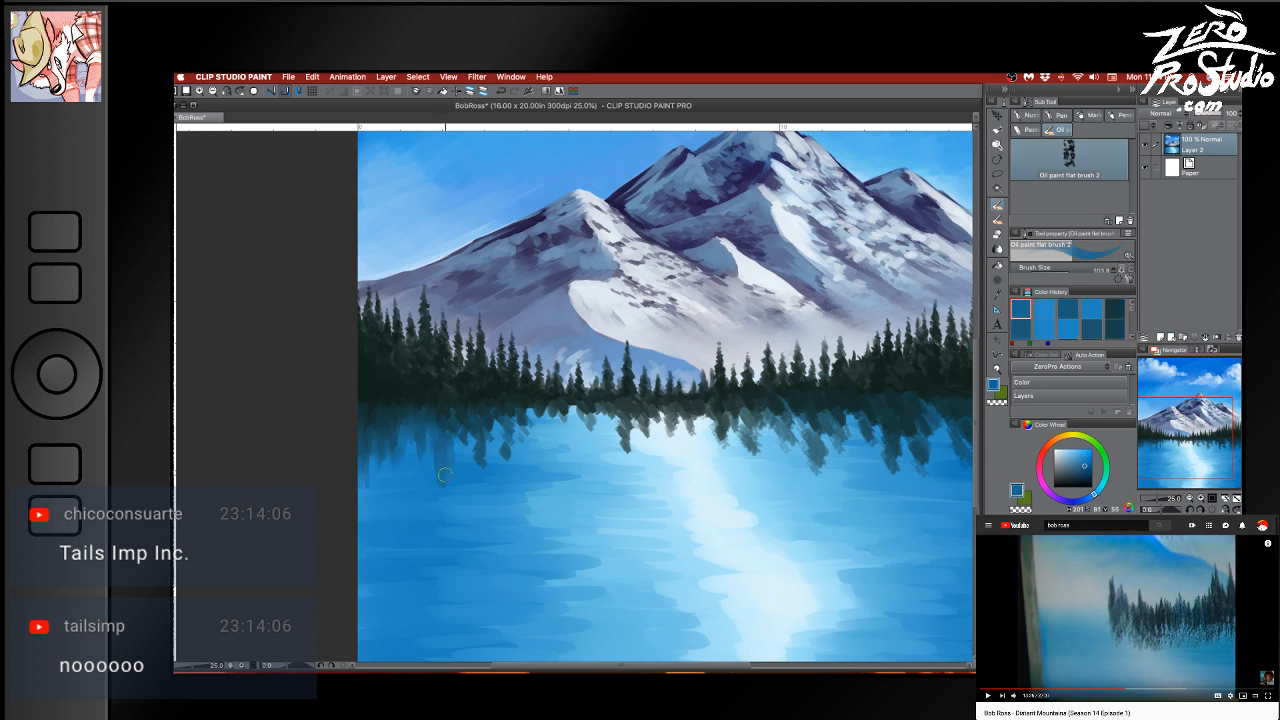
pyautogui.keyDown('alt'); pyautogui.click(436, 487); pyautogui.keyUp('alt')
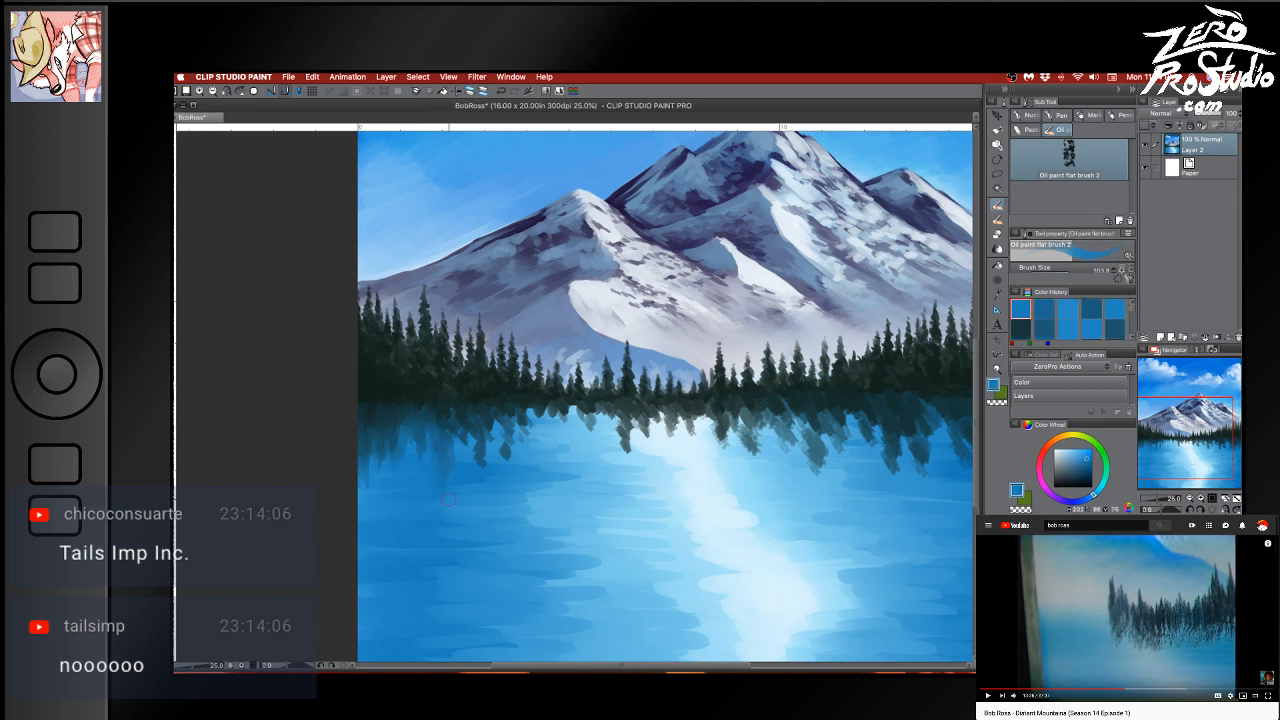
# Fill the gap between the left-hand reflections with vertical strokes in sampled teal, fading their lower ends into the water
pyautogui.keyDown('alt'); pyautogui.click(475, 412); pyautogui.keyUp('alt')
pyautogui.moveTo(468, 420)
pyautogui.mouseDown()
pyautogui.moveTo(464, 455)
pyautogui.moveTo(466, 424)
pyautogui.moveTo(480, 460)
pyautogui.moveTo(472, 438)
pyautogui.moveTo(467, 474)
pyautogui.mouseUp()
pyautogui.keyDown('alt'); pyautogui.click(475, 462); pyautogui.keyUp('alt')
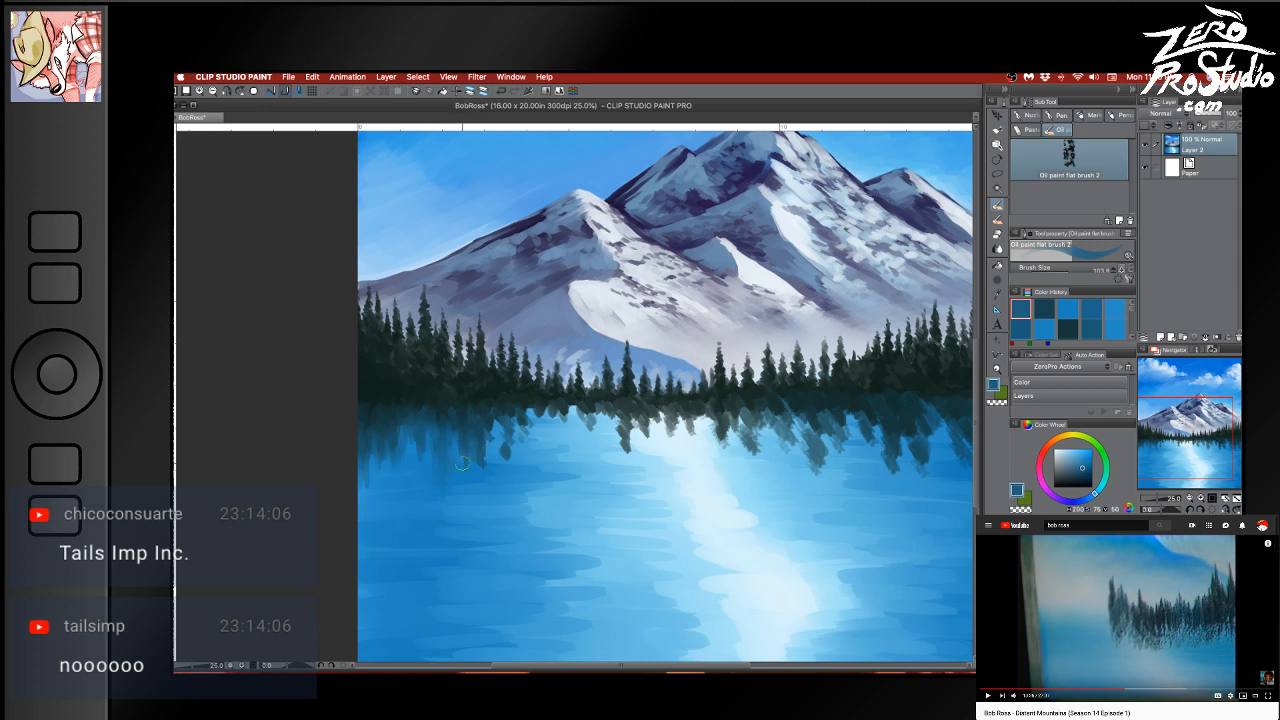
pyautogui.keyDown('alt'); pyautogui.click(491, 437); pyautogui.keyUp('alt')
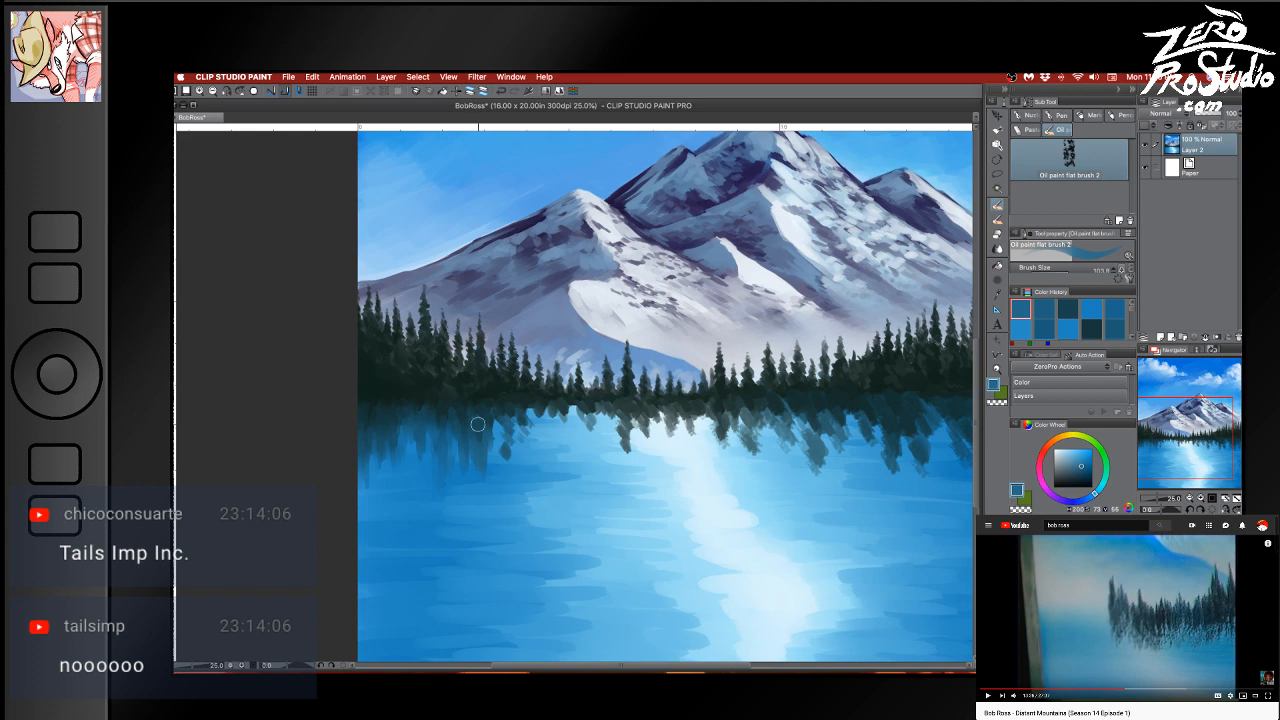
pyautogui.keyDown('alt'); pyautogui.click(479, 418); pyautogui.keyUp('alt')
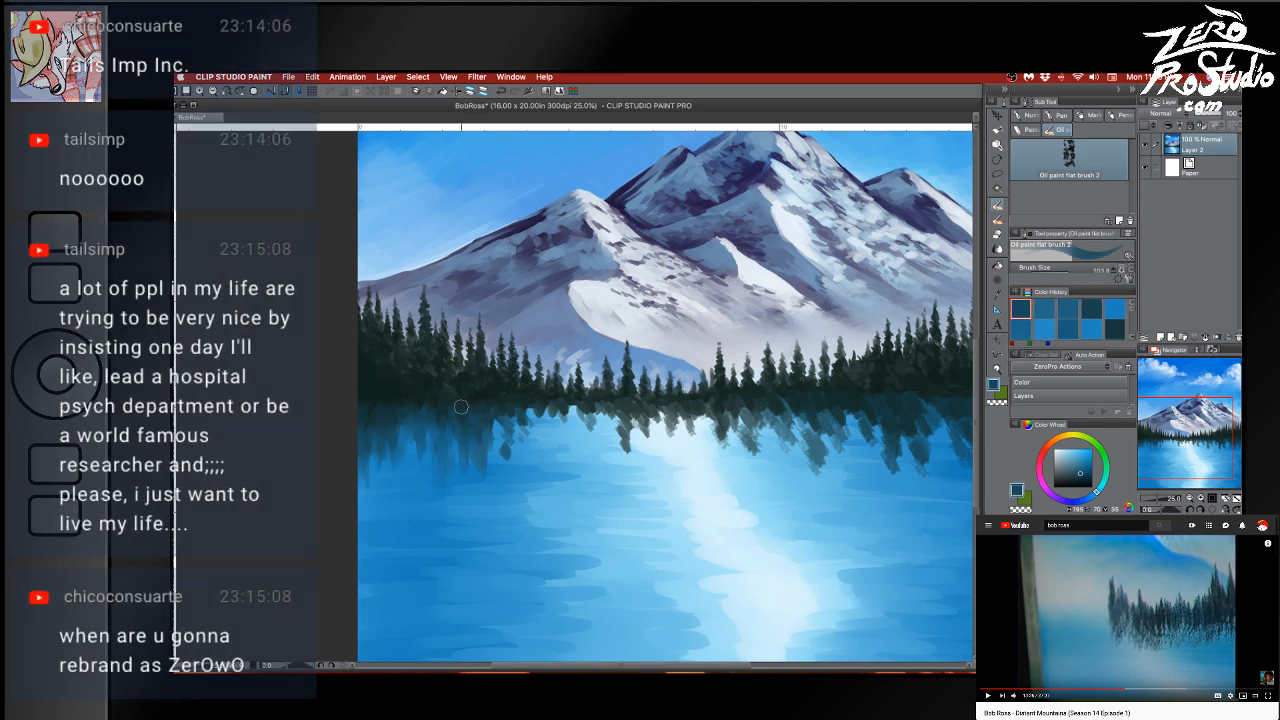
# Blend away the detached dark dab at the inner end of the left-hand reflections using sampled teal and light lake blue
pyautogui.keyDown('alt'); pyautogui.click(498, 418); pyautogui.keyUp('alt')
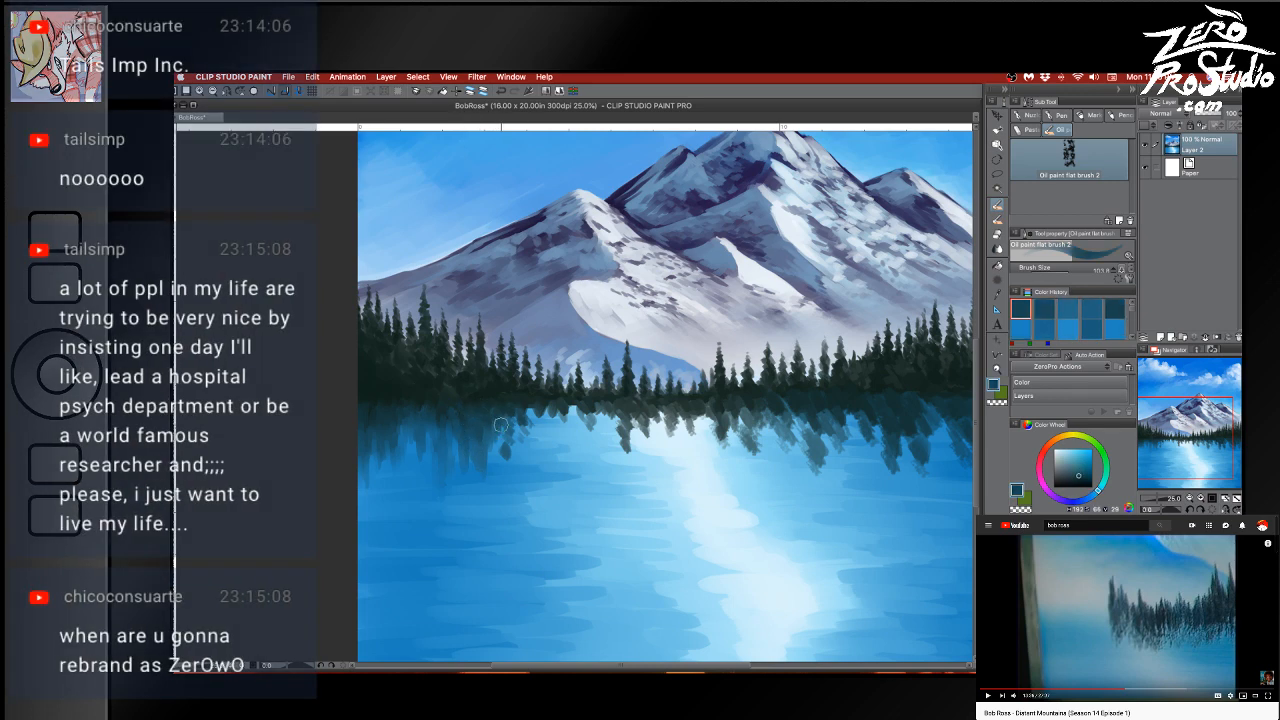
pyautogui.keyDown('alt'); pyautogui.click(519, 431); pyautogui.keyUp('alt')
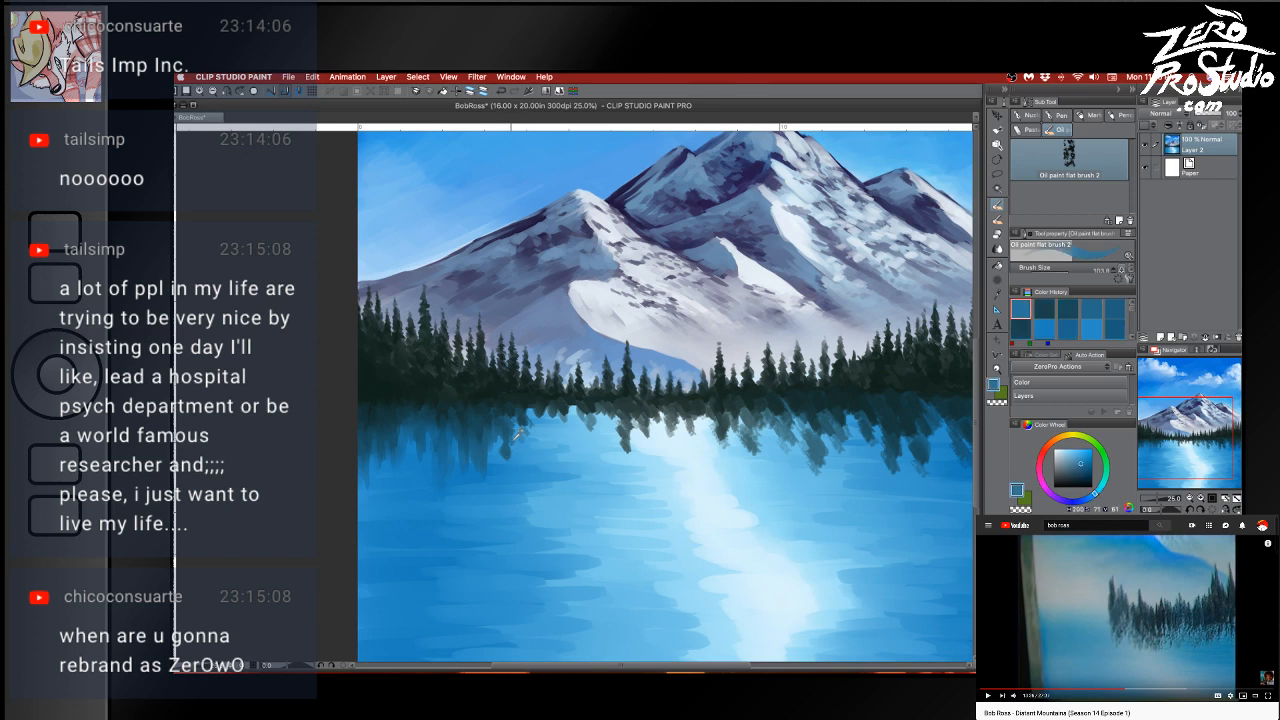
pyautogui.keyDown('alt'); pyautogui.click(512, 433); pyautogui.keyUp('alt')
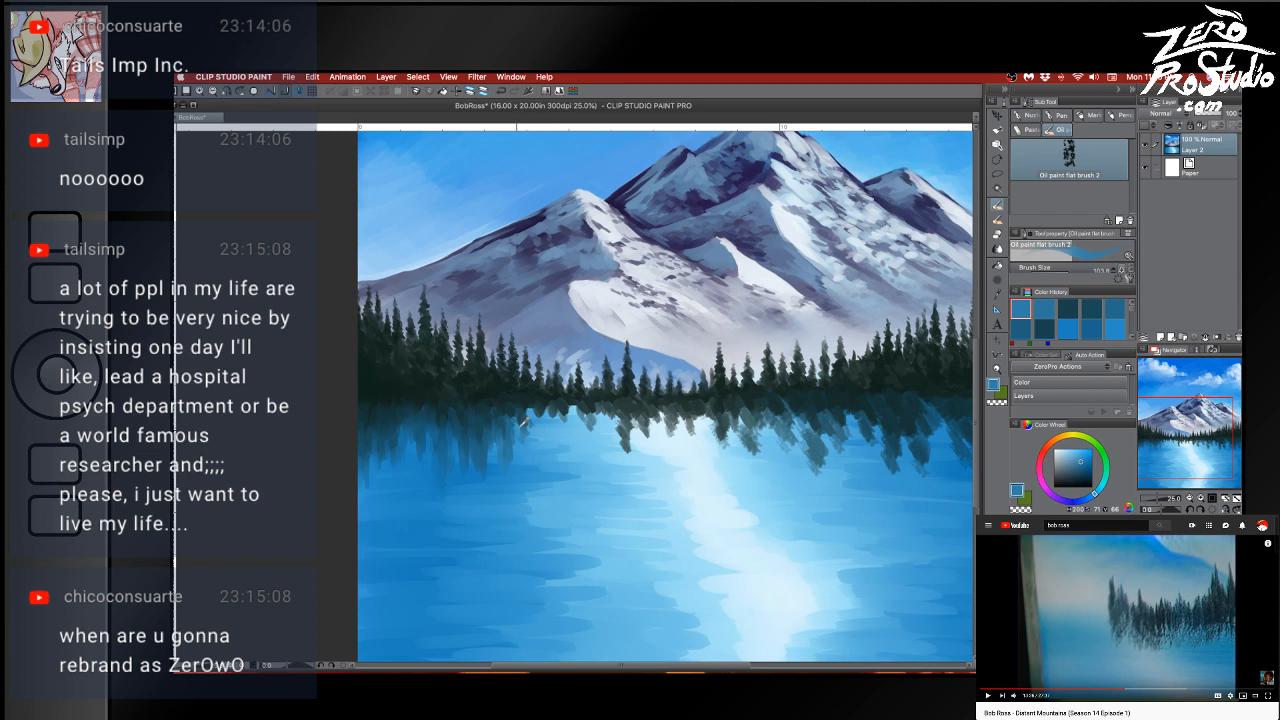
pyautogui.keyDown('alt'); pyautogui.click(513, 446); pyautogui.keyUp('alt')
pyautogui.keyDown('alt'); pyautogui.click(528, 426); pyautogui.keyUp('alt')
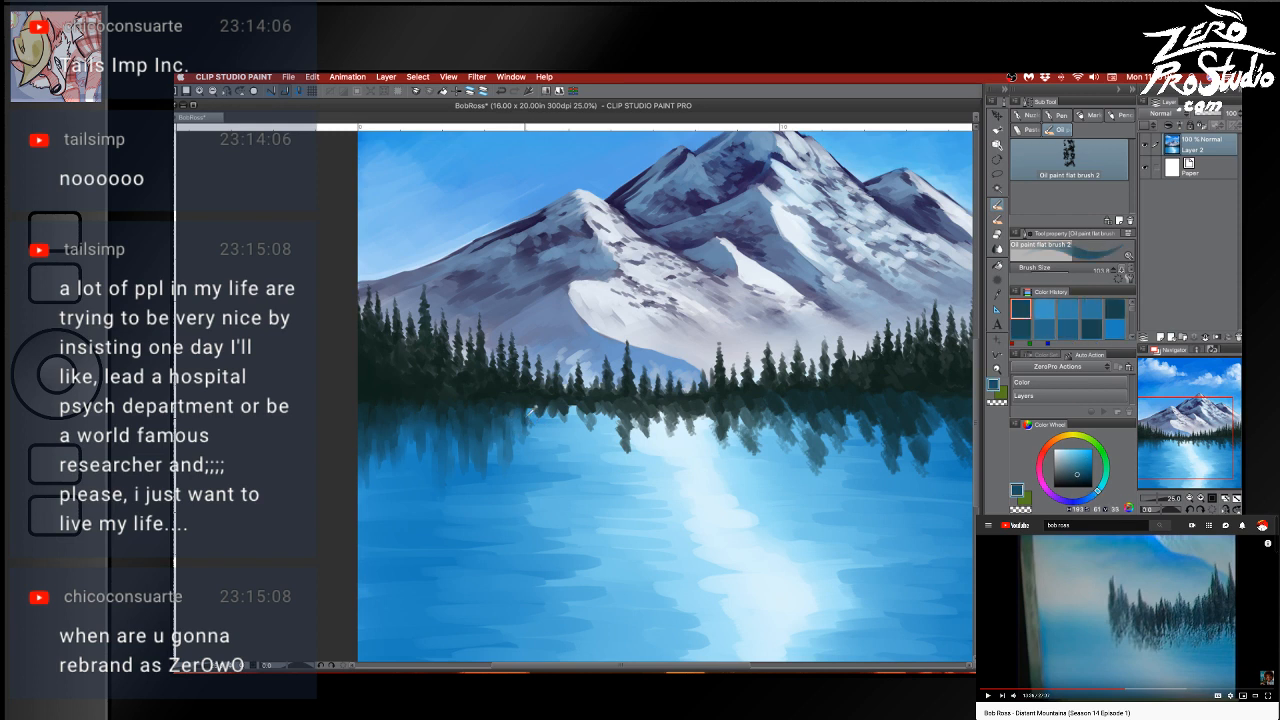
# Paint short reflections in sampled dark green and blue where the left-hand treeline thins toward the lake's centre
pyautogui.keyDown('alt'); pyautogui.click(525, 420); pyautogui.keyUp('alt')
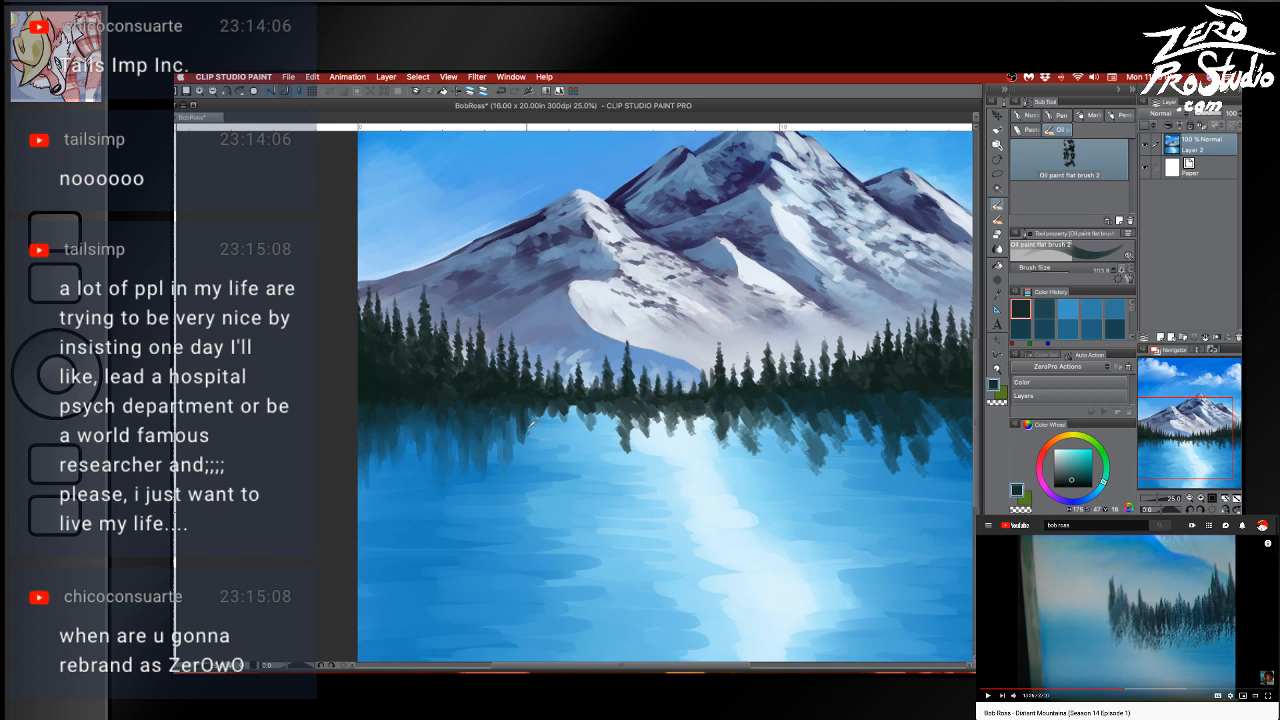
pyautogui.keyDown('alt'); pyautogui.click(533, 427); pyautogui.keyUp('alt')
pyautogui.keyDown('alt'); pyautogui.click(524, 421); pyautogui.keyUp('alt')
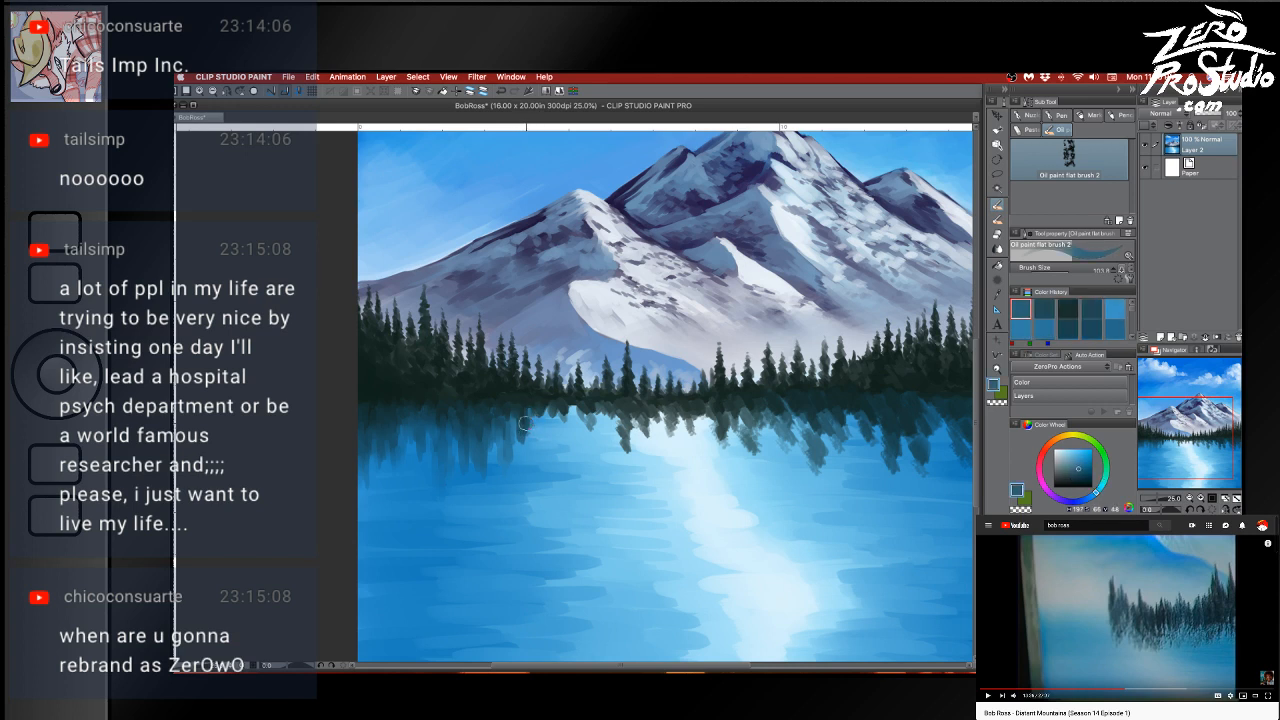
pyautogui.keyDown('alt'); pyautogui.click(518, 430); pyautogui.keyUp('alt')
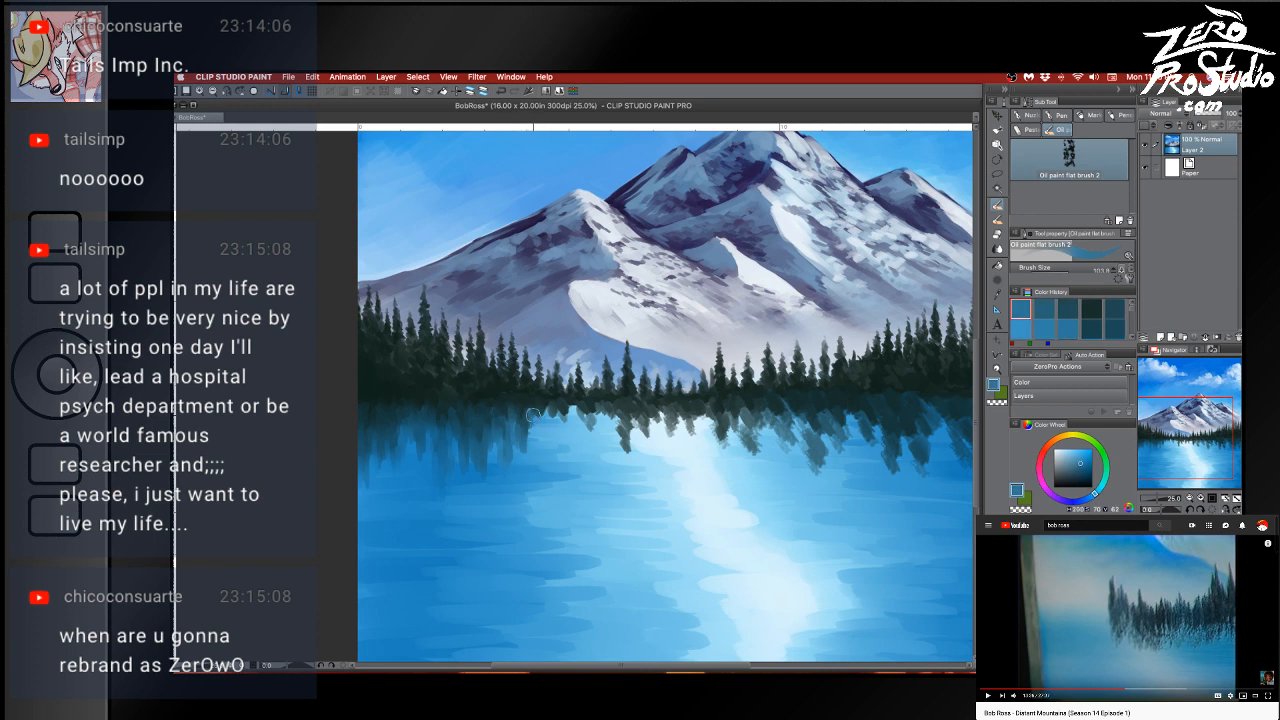
pyautogui.keyDown('alt'); pyautogui.click(512, 440); pyautogui.keyUp('alt')
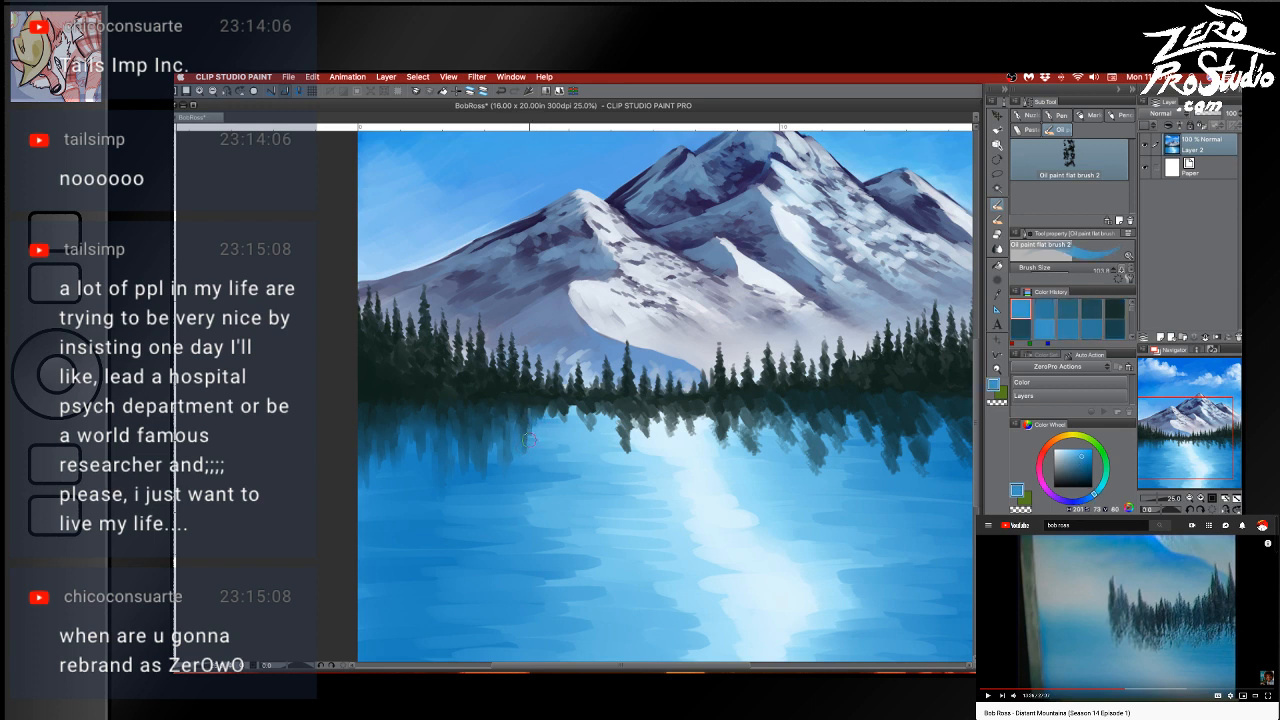
# Pull soft vertical reflections down beneath the small trees left of the light streak, using sampled teal, dark and pale blue tones
pyautogui.moveTo(617, 464)
pyautogui.mouseDown()
pyautogui.moveTo(583, 462)
pyautogui.moveTo(526, 424)
pyautogui.mouseUp()
pyautogui.keyDown('alt'); pyautogui.click(442, 368); pyautogui.keyUp('alt')
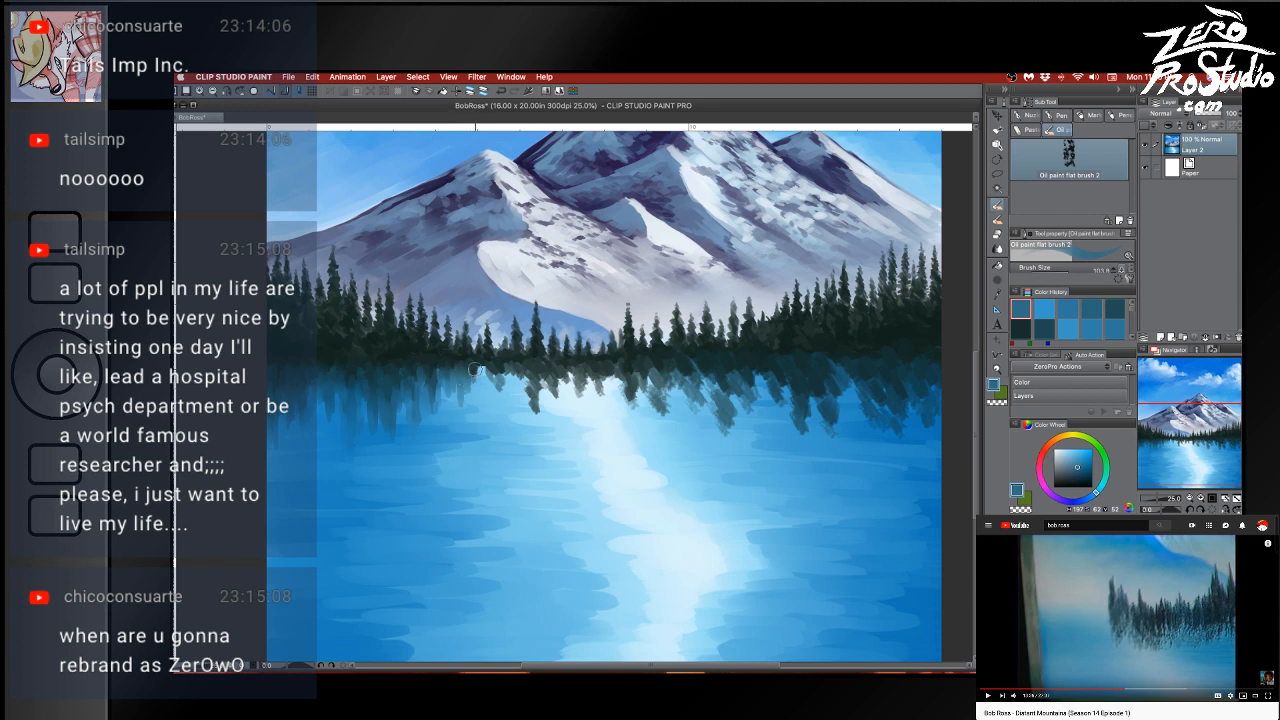
pyautogui.moveTo(488, 374)
pyautogui.mouseDown()
pyautogui.moveTo(491, 404)
pyautogui.moveTo(503, 365)
pyautogui.moveTo(508, 410)
pyautogui.moveTo(510, 366)
pyautogui.moveTo(513, 394)
pyautogui.moveTo(532, 381)
pyautogui.moveTo(522, 367)
pyautogui.moveTo(536, 430)
pyautogui.moveTo(535, 364)
pyautogui.moveTo(532, 432)
pyautogui.mouseUp()
pyautogui.moveTo(540, 376)
pyautogui.mouseDown()
pyautogui.moveTo(560, 414)
pyautogui.moveTo(565, 394)
pyautogui.moveTo(568, 420)
pyautogui.moveTo(561, 406)
pyautogui.moveTo(554, 426)
pyautogui.moveTo(546, 408)
pyautogui.mouseUp()
pyautogui.keyDown('alt'); pyautogui.click(571, 391); pyautogui.keyUp('alt')
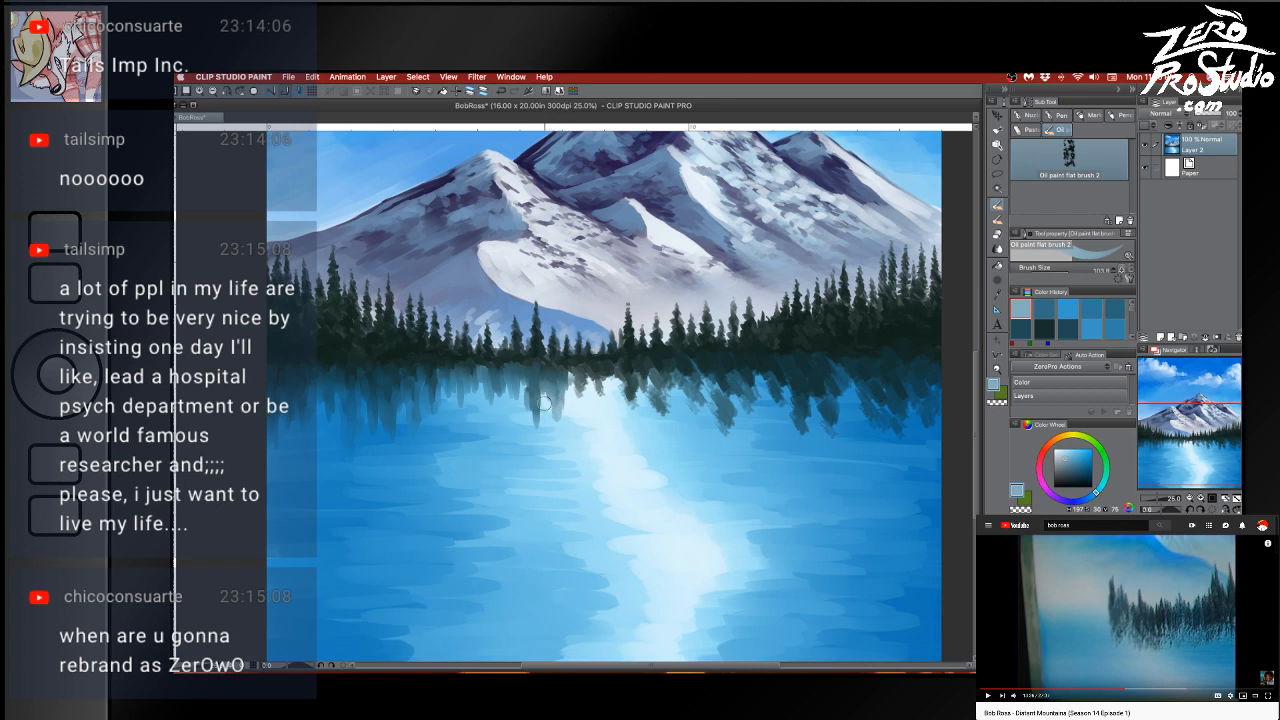
pyautogui.keyDown('alt'); pyautogui.click(531, 379); pyautogui.keyUp('alt')
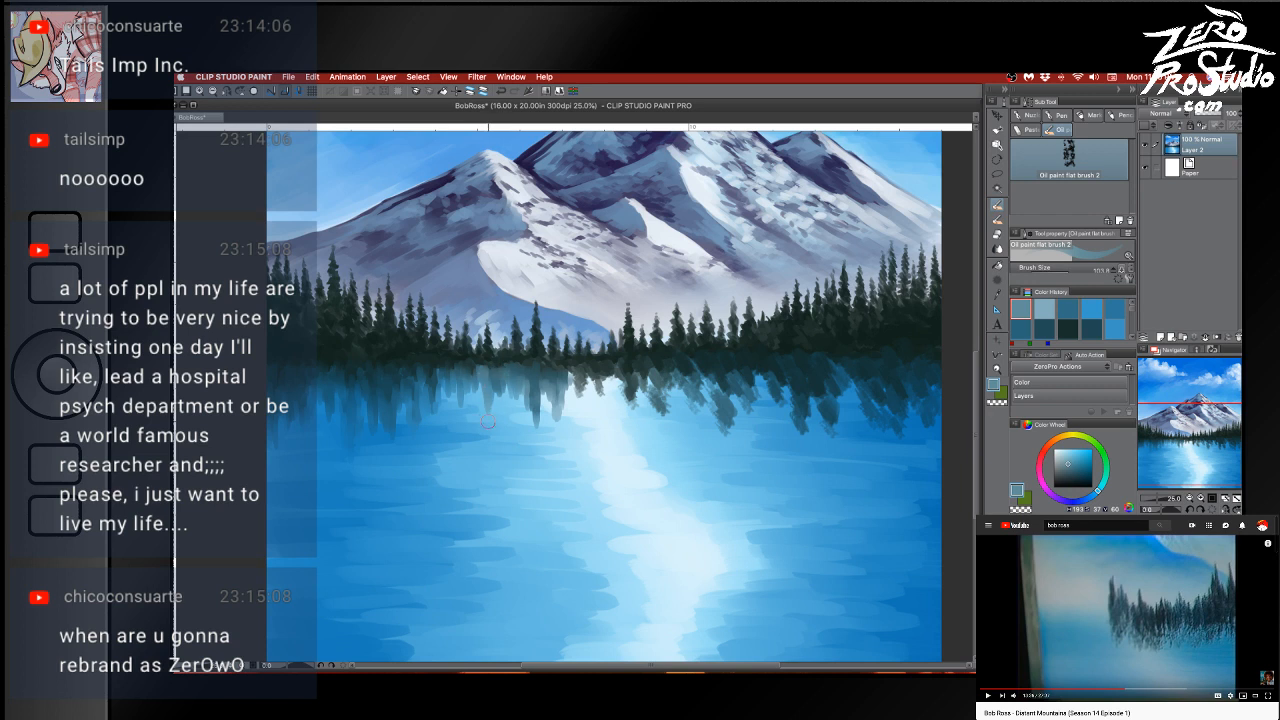
pyautogui.keyDown('alt'); pyautogui.click(445, 366); pyautogui.keyUp('alt')
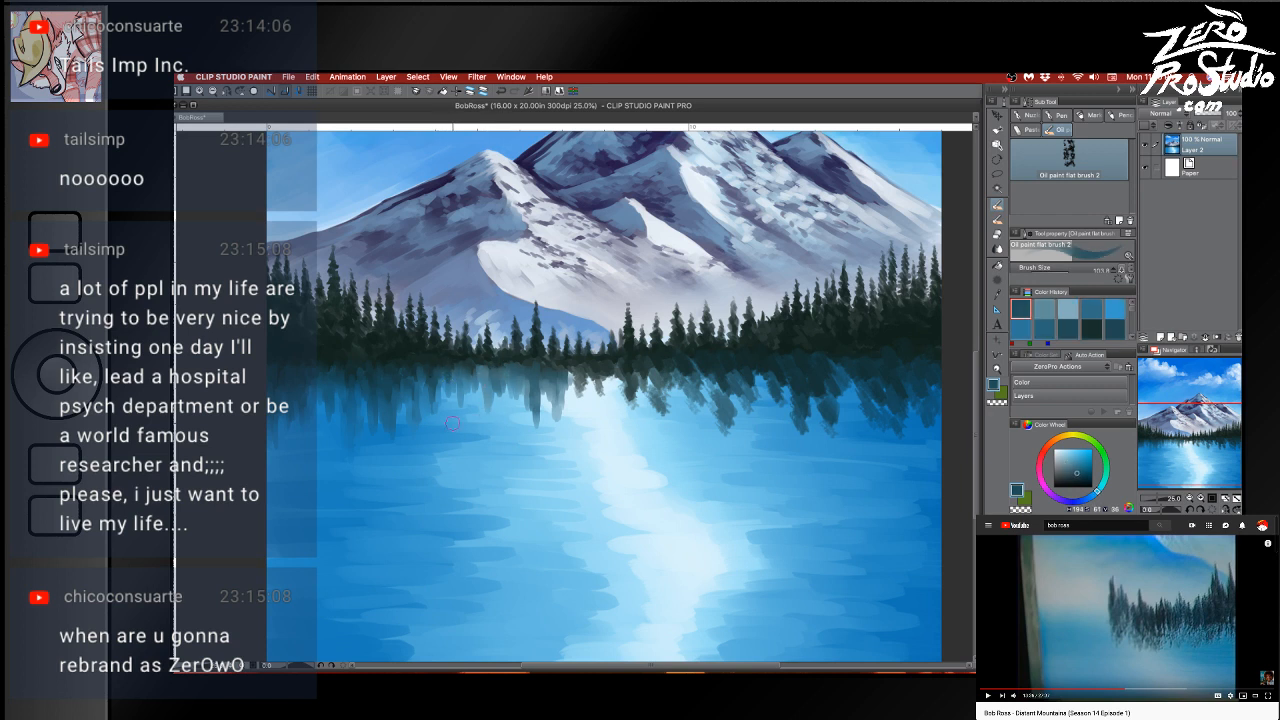
# Blend the shoreline reflections at the top of the light streak with sampled dark teal, grey-green and pale blue
pyautogui.moveTo(678, 462); pyautogui.dragTo(599, 418)
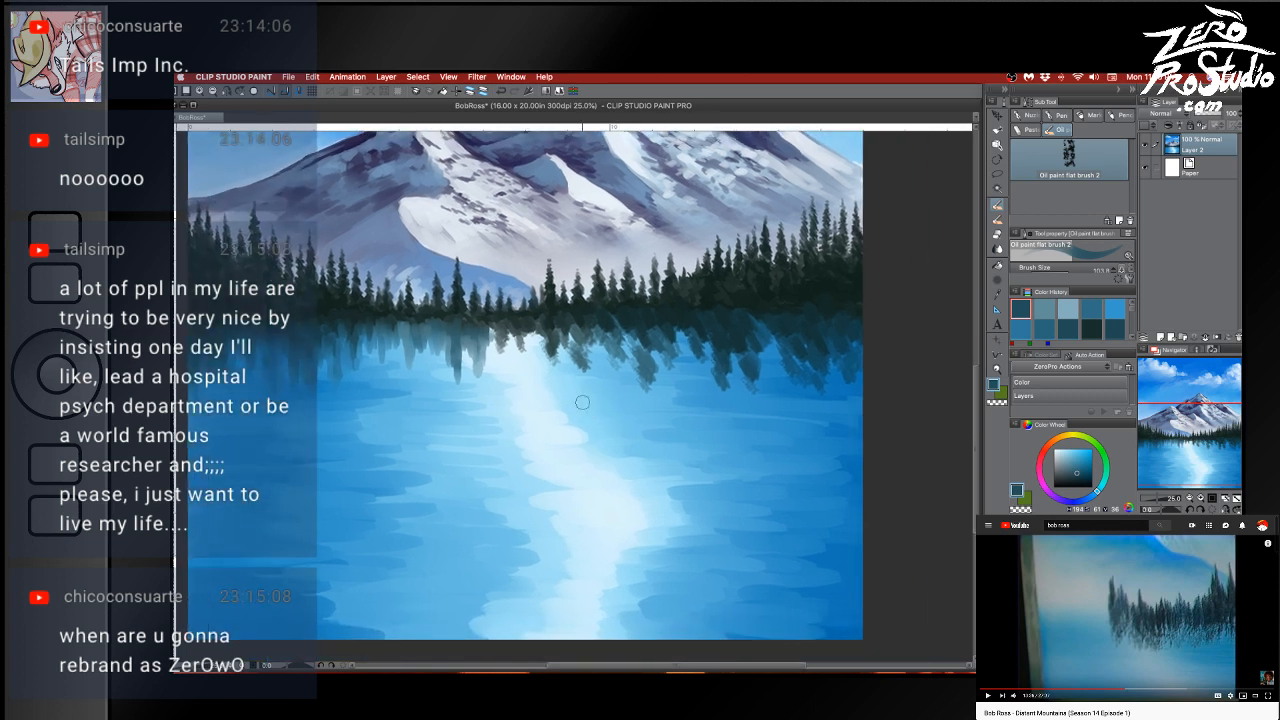
pyautogui.keyDown('alt'); pyautogui.click(400, 315); pyautogui.keyUp('alt')
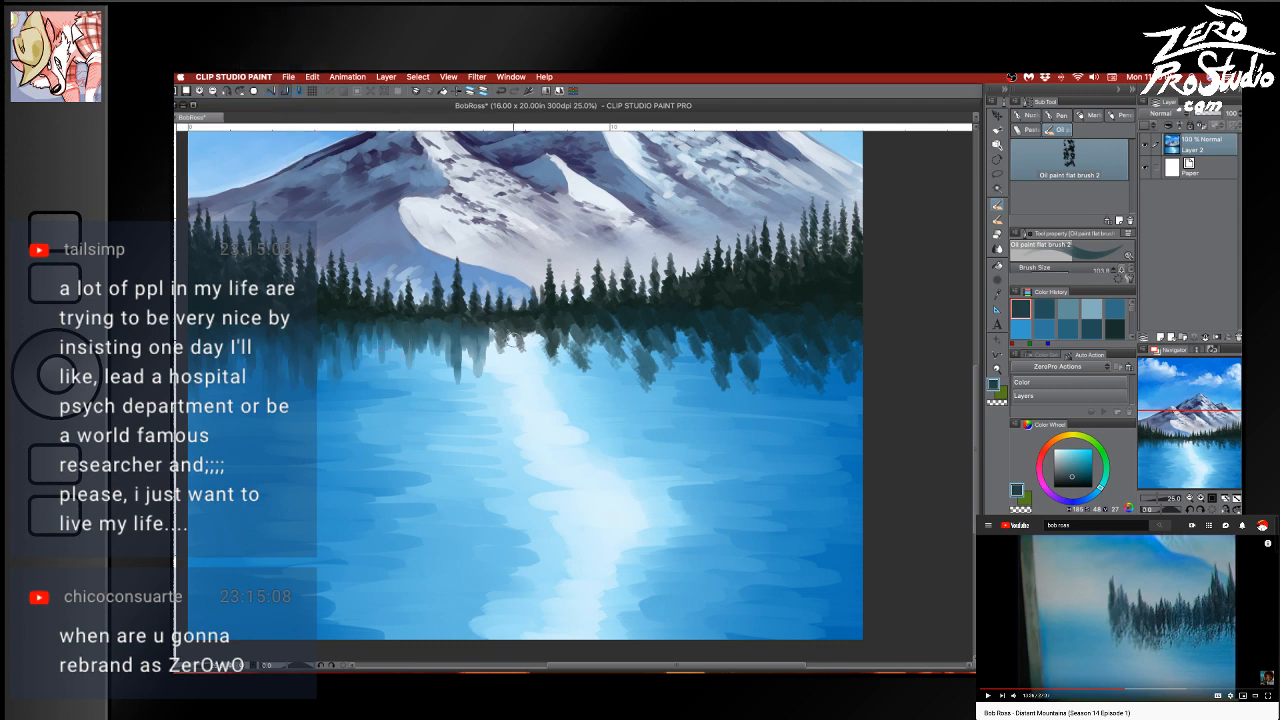
pyautogui.keyDown('alt'); pyautogui.click(460, 324); pyautogui.keyUp('alt')
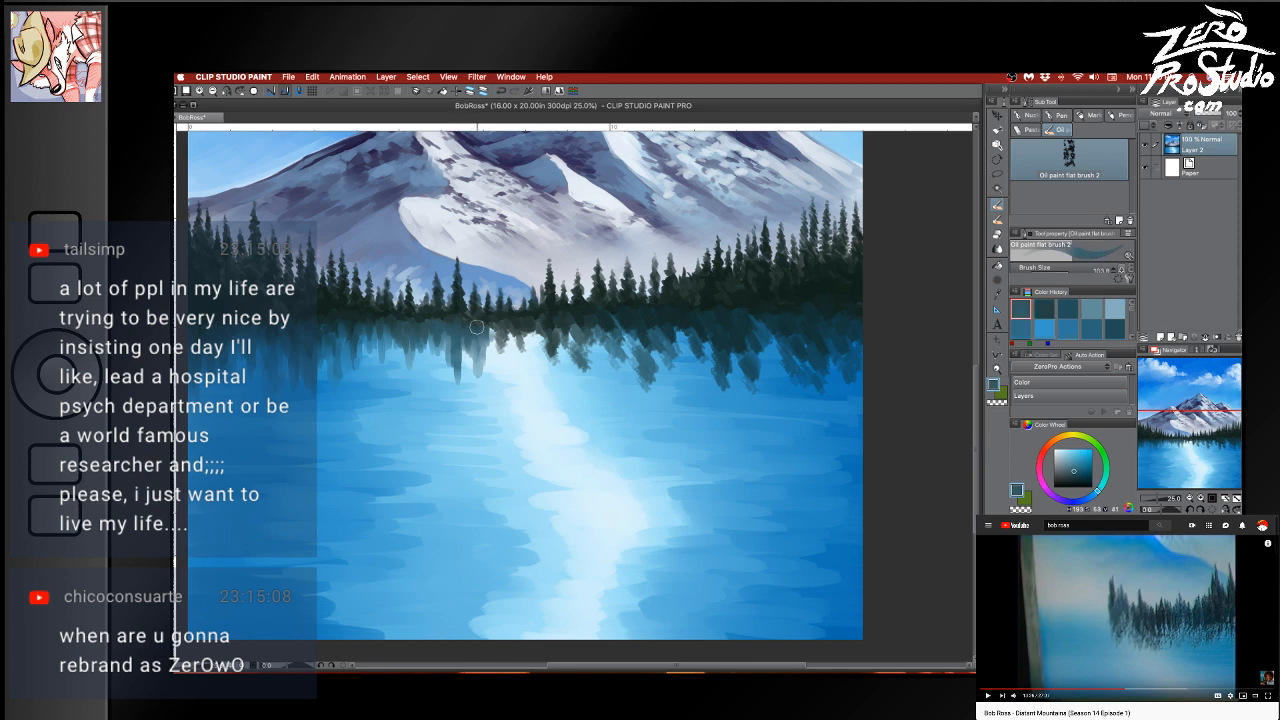
pyautogui.keyDown('alt'); pyautogui.click(503, 330); pyautogui.keyUp('alt')
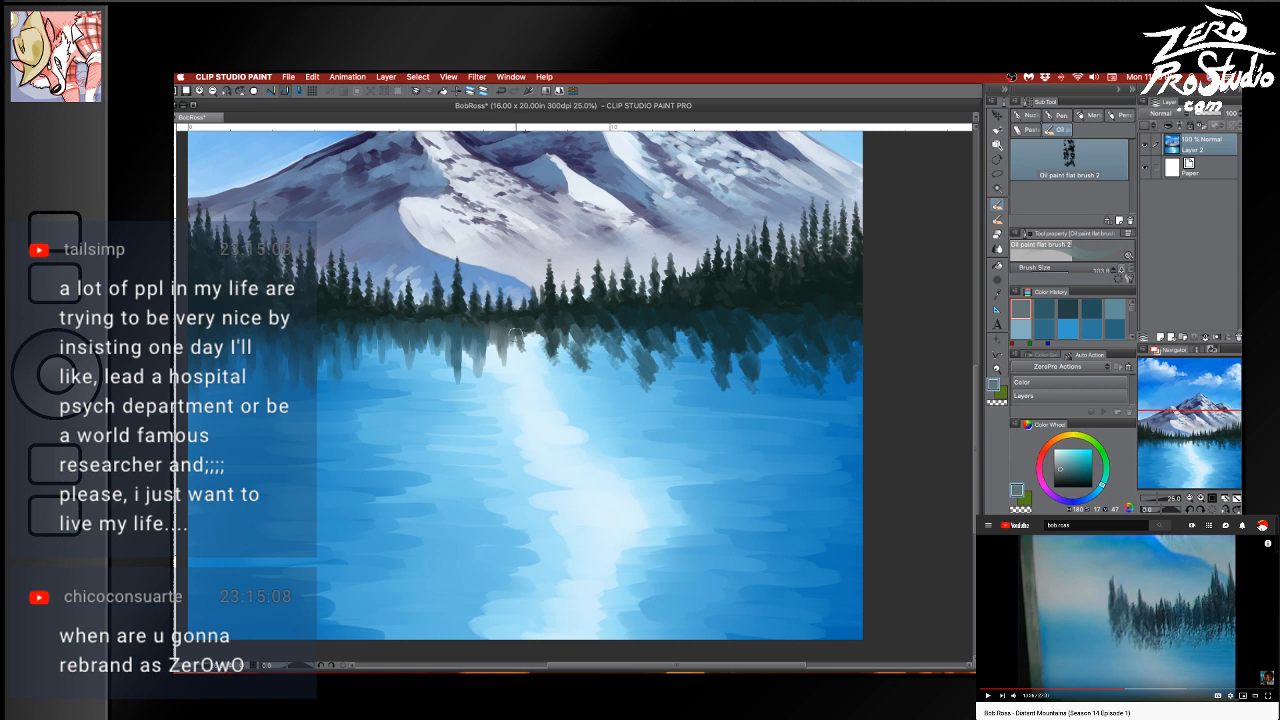
pyautogui.keyDown('alt'); pyautogui.click(522, 345); pyautogui.keyUp('alt')
pyautogui.moveTo(523, 336)
pyautogui.mouseDown()
pyautogui.moveTo(523, 367)
pyautogui.moveTo(510, 345)
pyautogui.moveTo(502, 388)
pyautogui.mouseUp()
pyautogui.keyDown('alt'); pyautogui.click(518, 359); pyautogui.keyUp('alt')
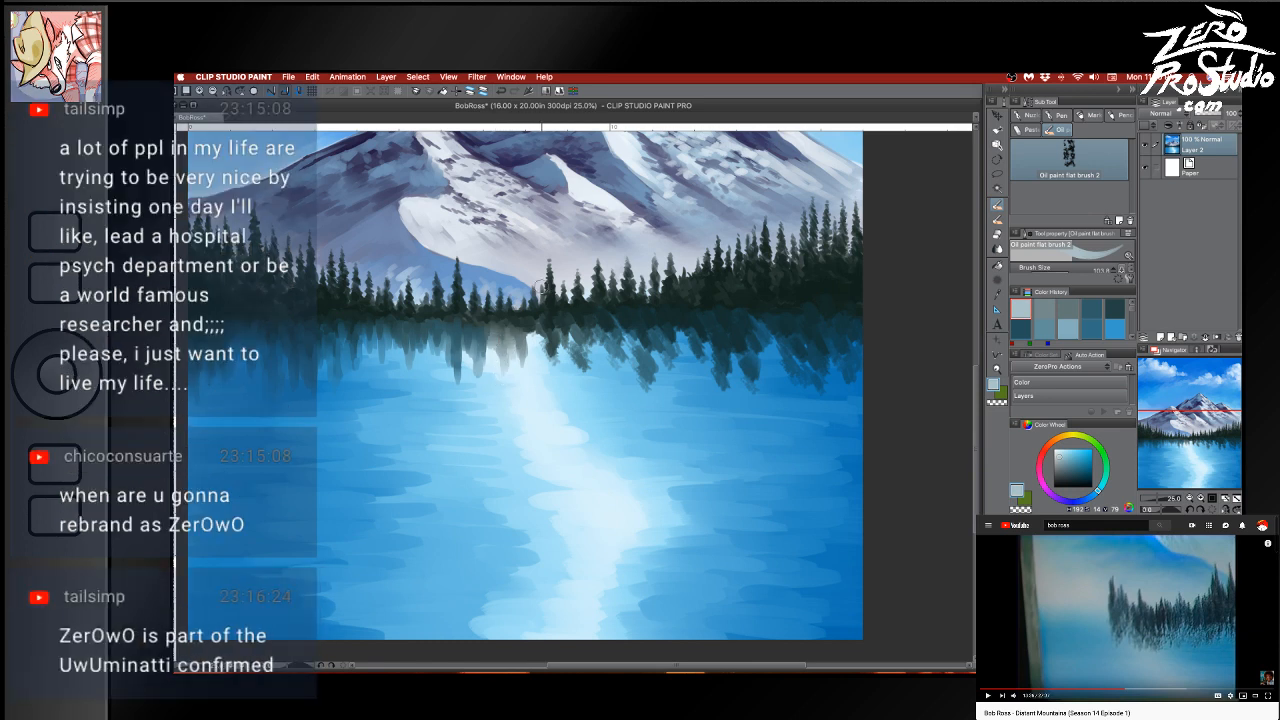
pyautogui.keyDown('alt'); pyautogui.click(514, 332); pyautogui.keyUp('alt')
pyautogui.moveTo(503, 338); pyautogui.dragTo(490, 354)
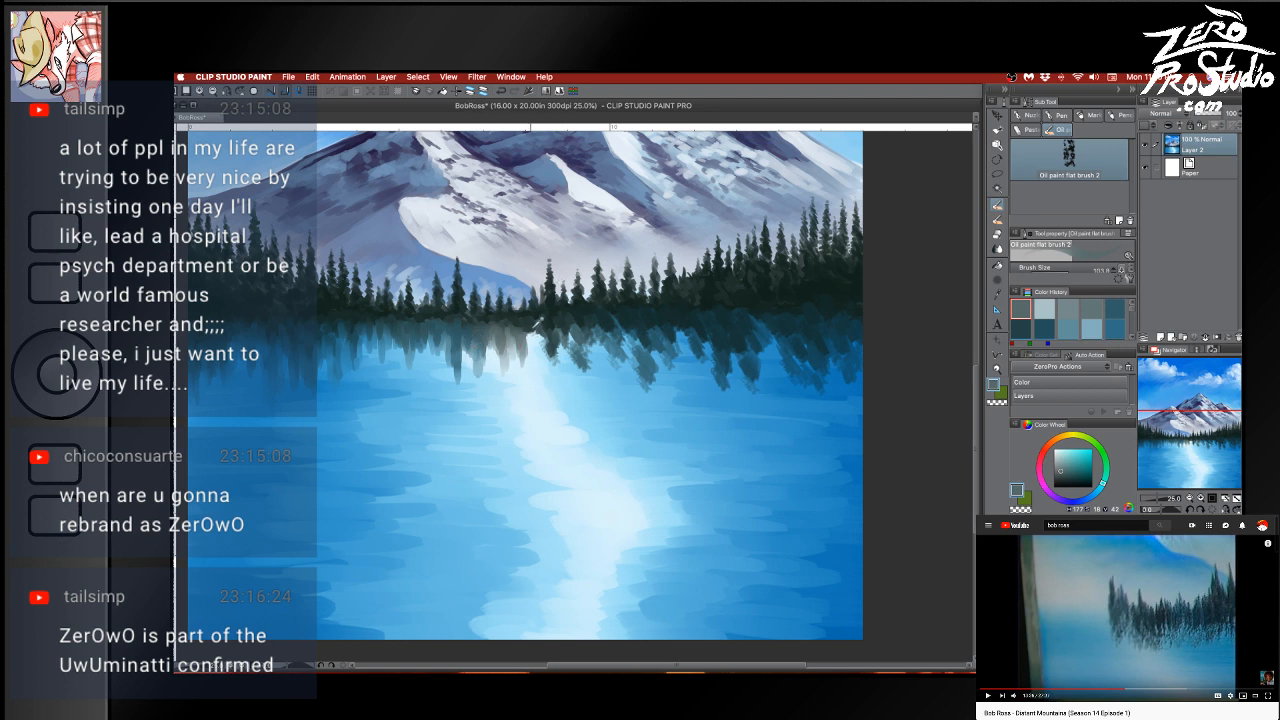
# Extend sampled dark grey-green and pale blue reflections across the streak beneath the tall central tree
pyautogui.keyDown('alt'); pyautogui.click(534, 328); pyautogui.keyUp('alt')
pyautogui.moveTo(536, 325)
pyautogui.mouseDown()
pyautogui.moveTo(526, 344)
pyautogui.moveTo(536, 337)
pyautogui.mouseUp()
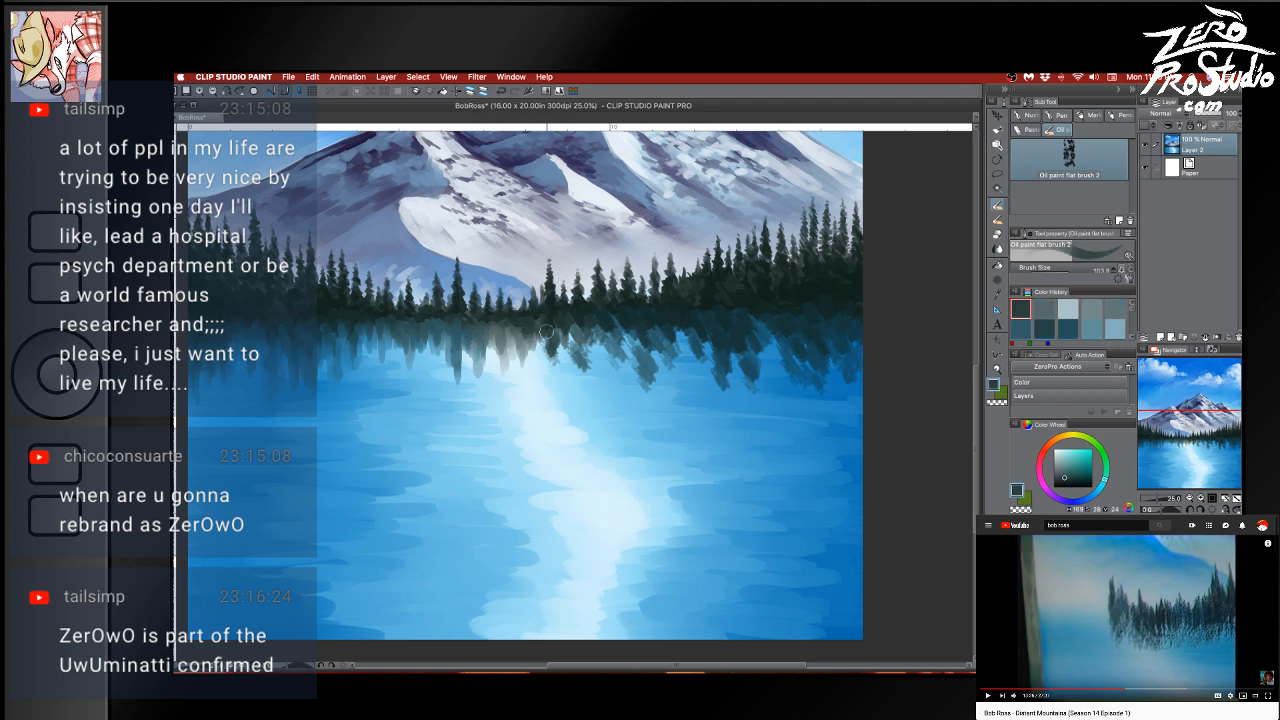
pyautogui.keyDown('alt'); pyautogui.click(555, 354); pyautogui.keyUp('alt')
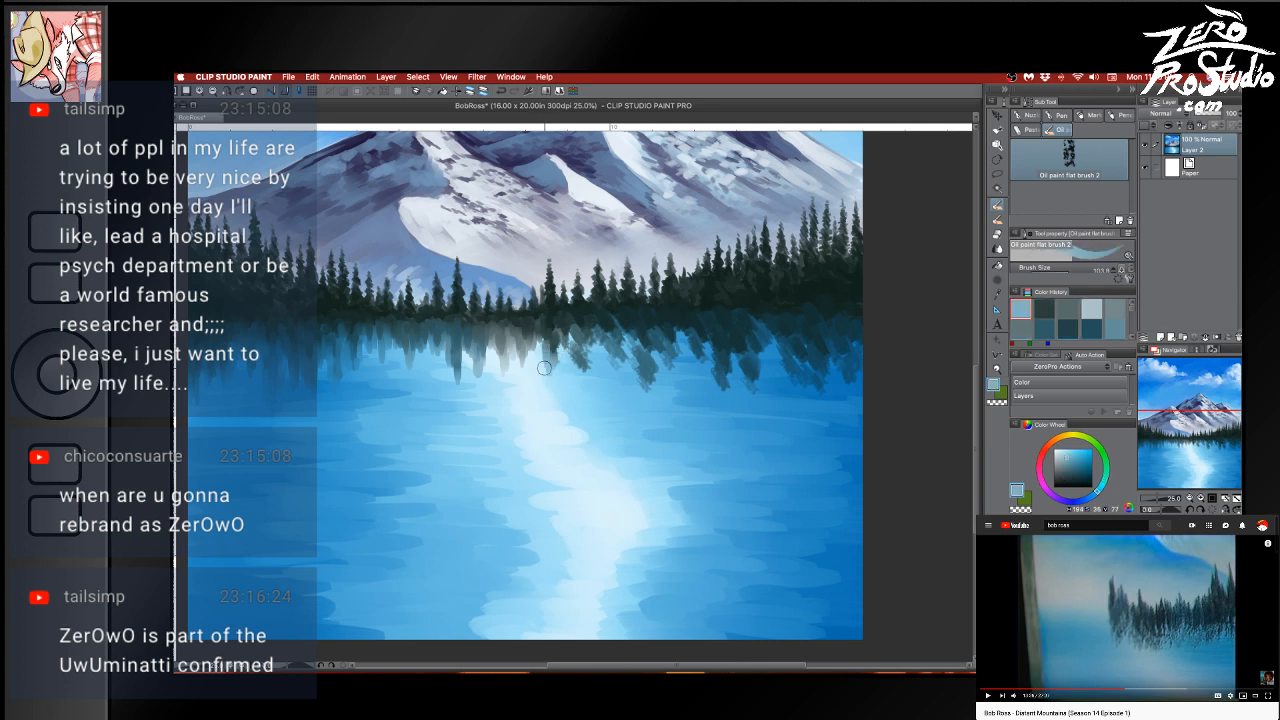
pyautogui.moveTo(556, 332)
pyautogui.mouseDown()
pyautogui.moveTo(588, 388)
pyautogui.moveTo(597, 352)
pyautogui.mouseUp()
# Soften the reflections just past the tall central tree on the light streak's right side with sampled teal, blue and dark green tones
pyautogui.keyDown('alt'); pyautogui.click(582, 358); pyautogui.keyUp('alt')
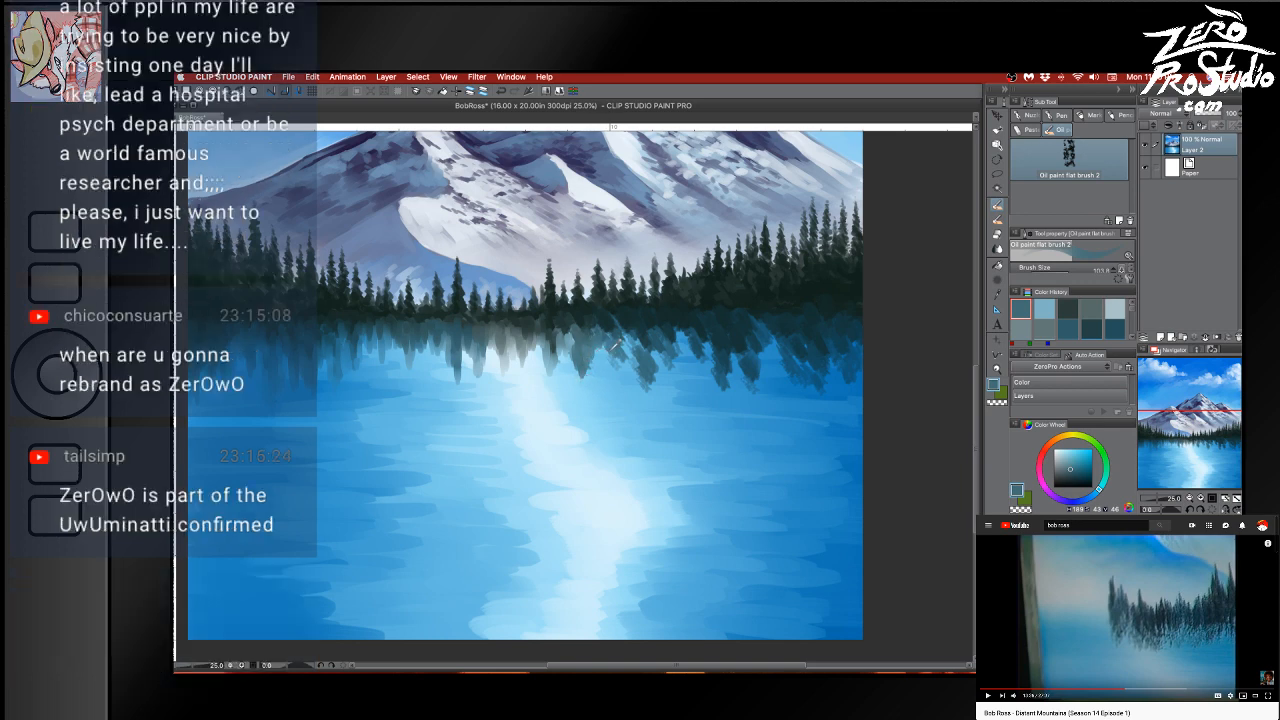
pyautogui.keyDown('alt'); pyautogui.click(607, 354); pyautogui.keyUp('alt')
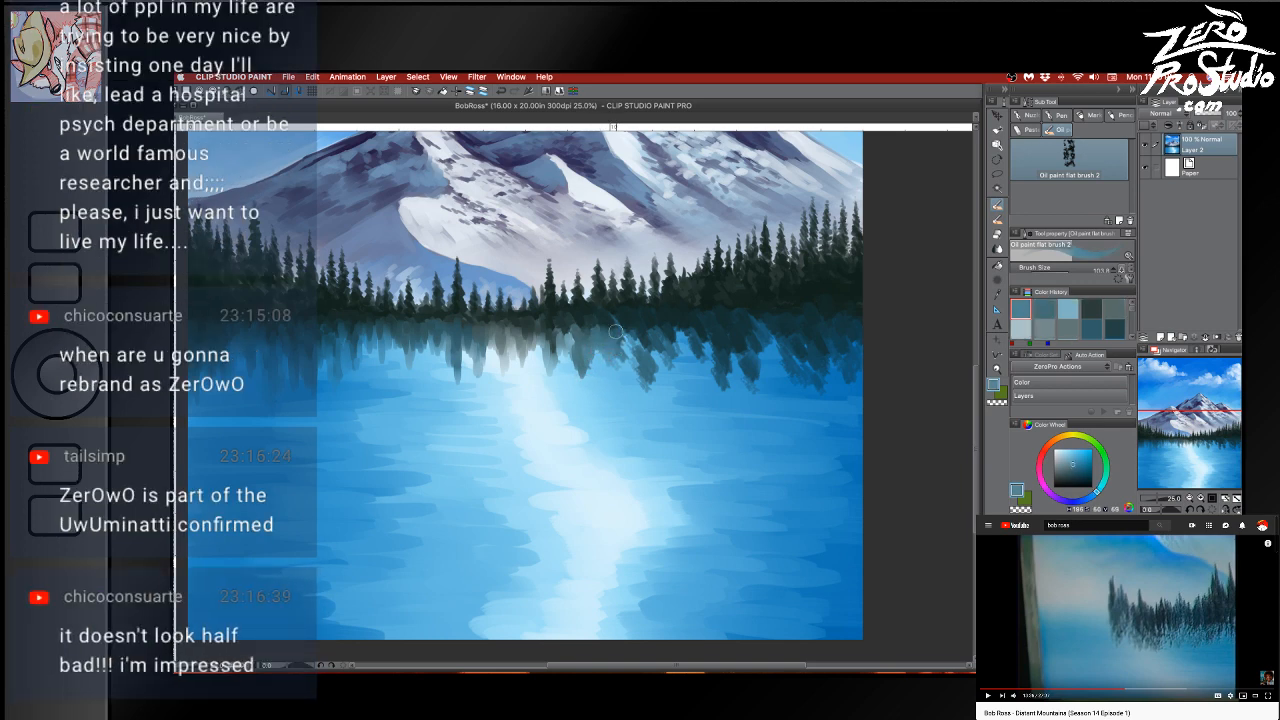
pyautogui.moveTo(613, 354); pyautogui.dragTo(616, 376)
pyautogui.keyDown('alt'); pyautogui.click(619, 360); pyautogui.keyUp('alt')
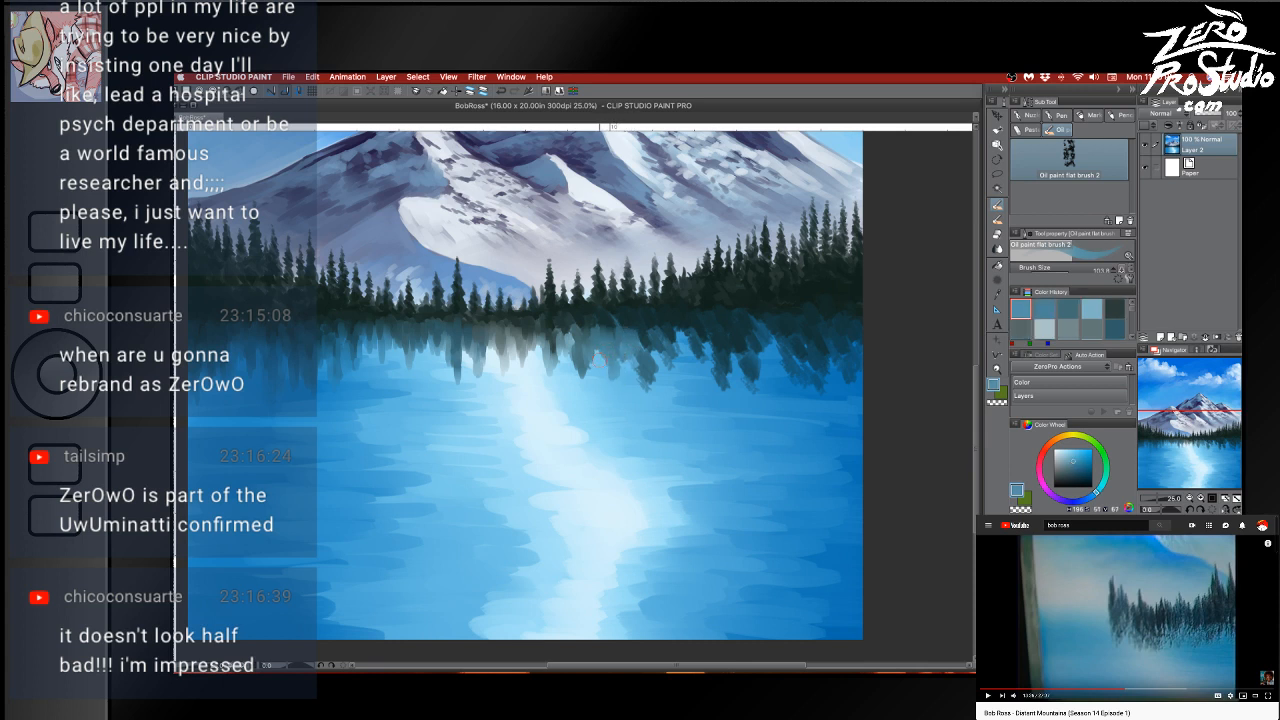
pyautogui.keyDown('alt'); pyautogui.click(566, 363); pyautogui.keyUp('alt')
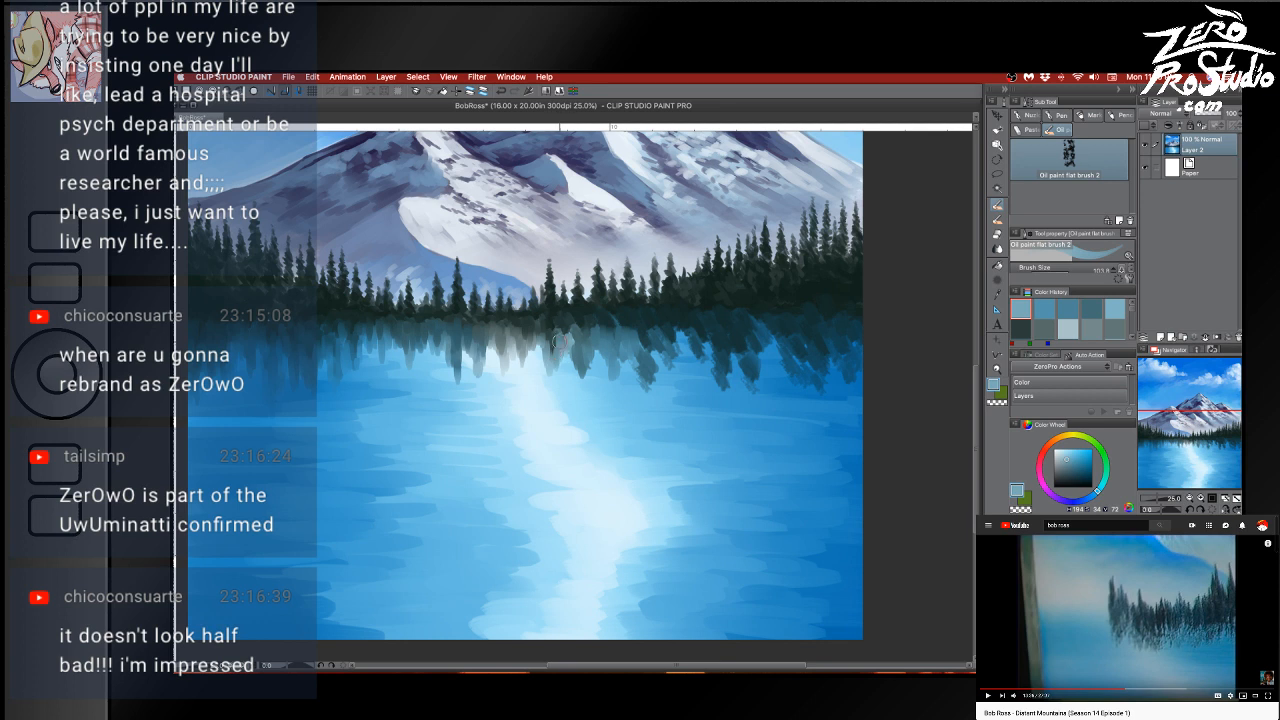
pyautogui.keyDown('alt'); pyautogui.click(559, 341); pyautogui.keyUp('alt')
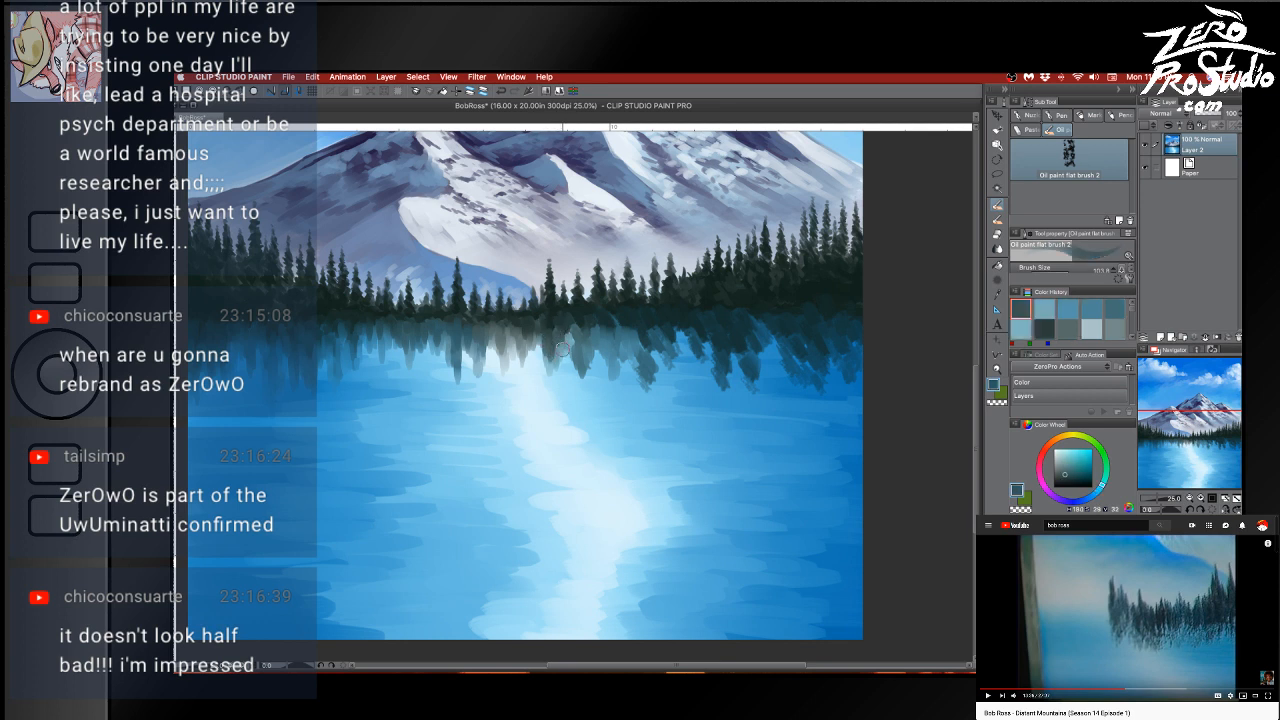
pyautogui.keyDown('alt'); pyautogui.click(580, 336); pyautogui.keyUp('alt')
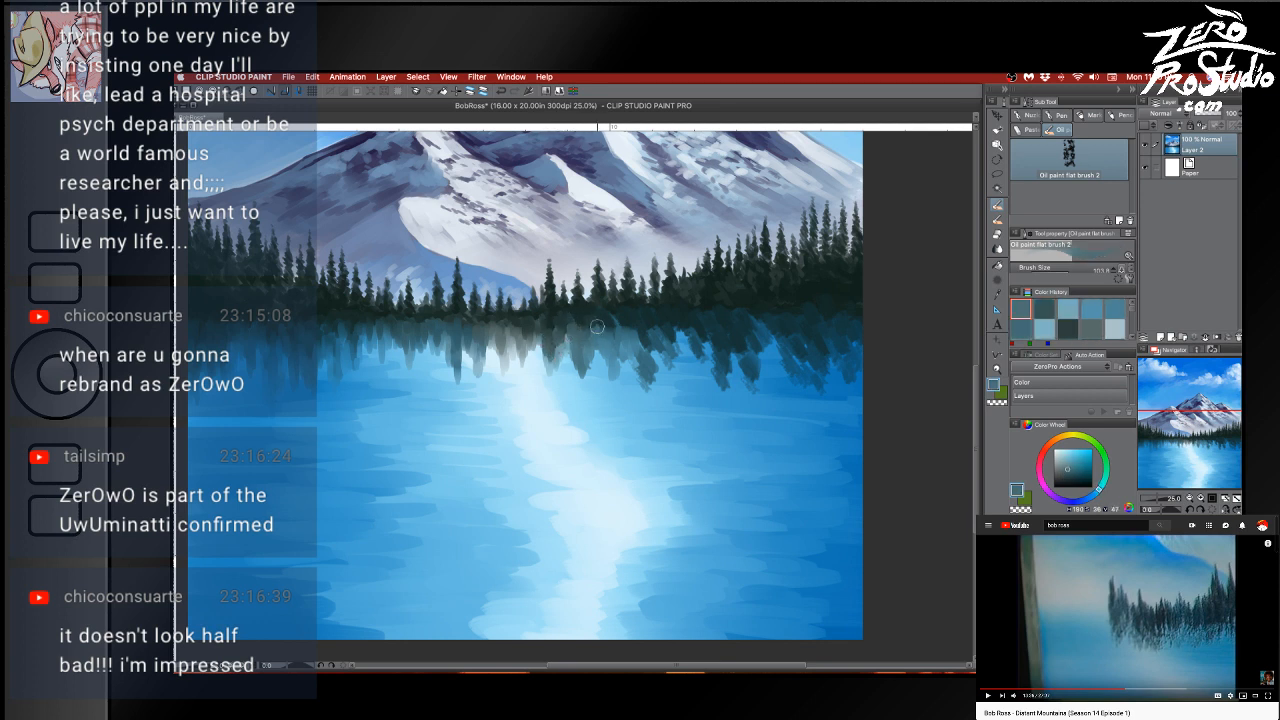
pyautogui.keyDown('alt'); pyautogui.click(582, 312); pyautogui.keyUp('alt')
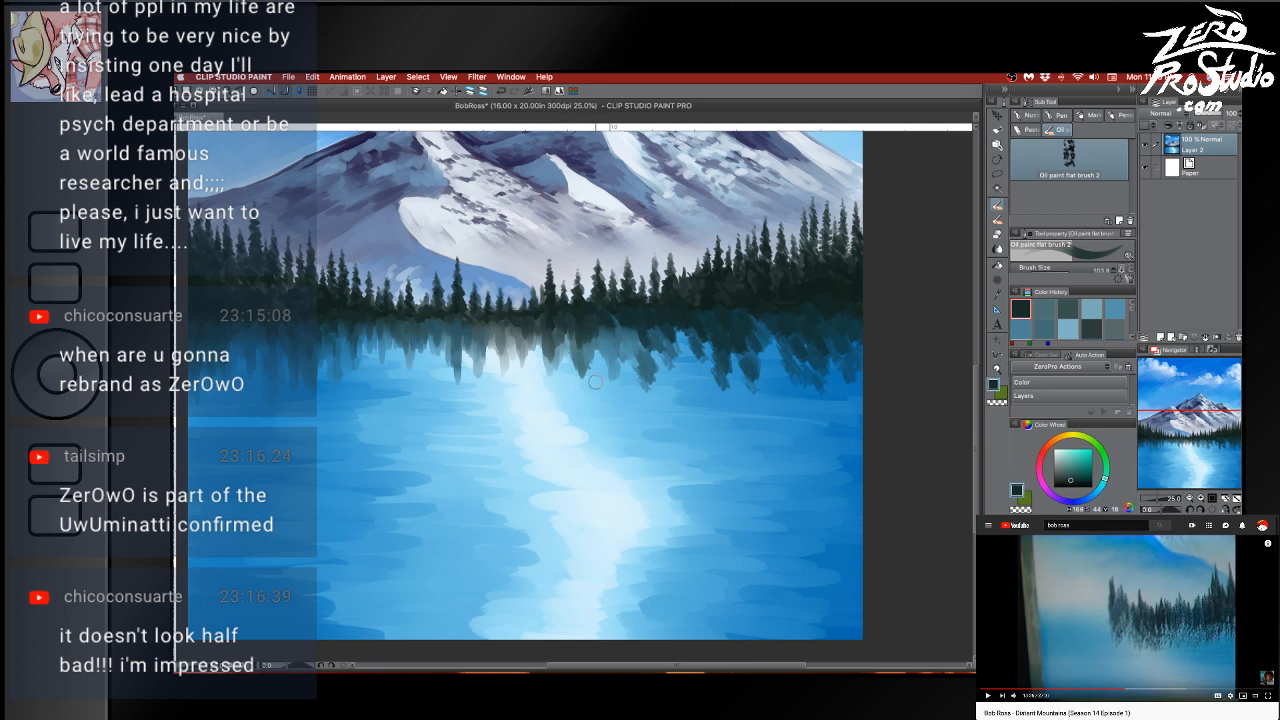
# Pull a long dark teal reflection down into the water right of the light streak and trim its edges with sampled blue
pyautogui.keyDown('alt'); pyautogui.click(624, 324); pyautogui.keyUp('alt')
pyautogui.moveTo(622, 330)
pyautogui.mouseDown()
pyautogui.moveTo(629, 377)
pyautogui.moveTo(615, 371)
pyautogui.moveTo(609, 336)
pyautogui.moveTo(622, 320)
pyautogui.moveTo(639, 367)
pyautogui.moveTo(654, 324)
pyautogui.moveTo(656, 383)
pyautogui.moveTo(637, 355)
pyautogui.moveTo(632, 377)
pyautogui.moveTo(642, 372)
pyautogui.moveTo(647, 408)
pyautogui.mouseUp()
pyautogui.keyDown('alt'); pyautogui.click(647, 378); pyautogui.keyUp('alt')
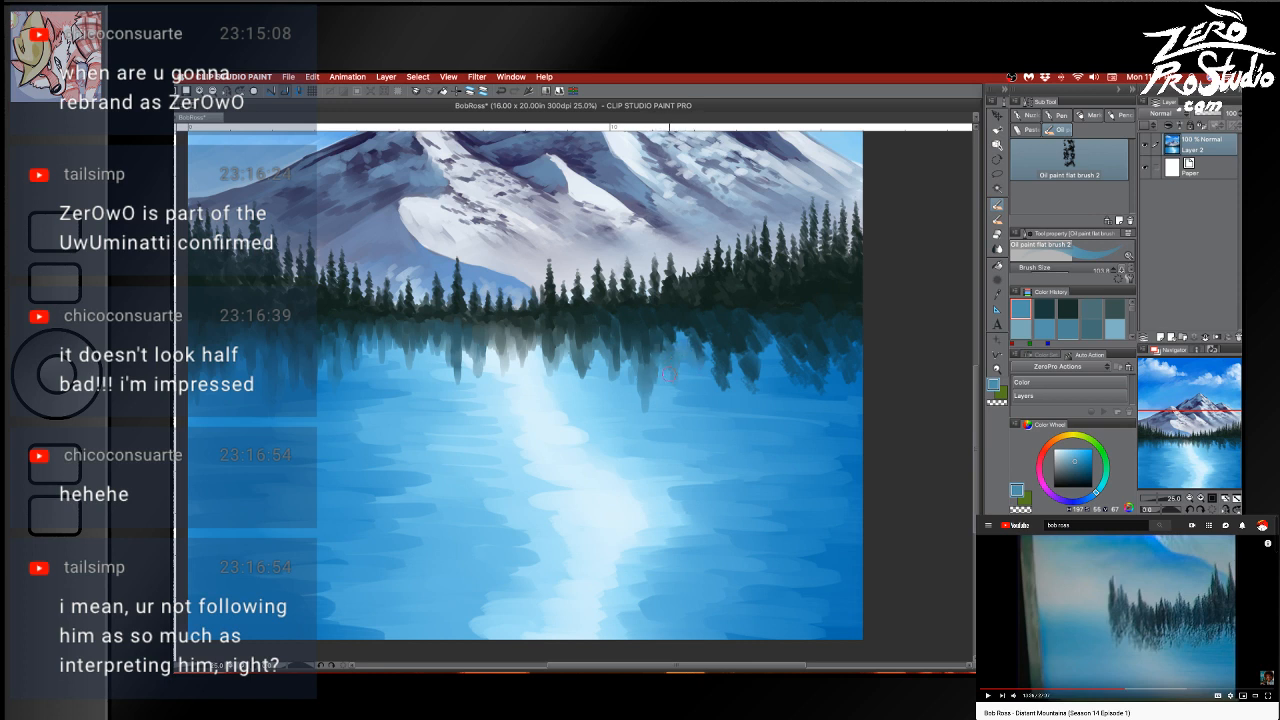
pyautogui.keyDown('alt'); pyautogui.click(651, 340); pyautogui.keyUp('alt')
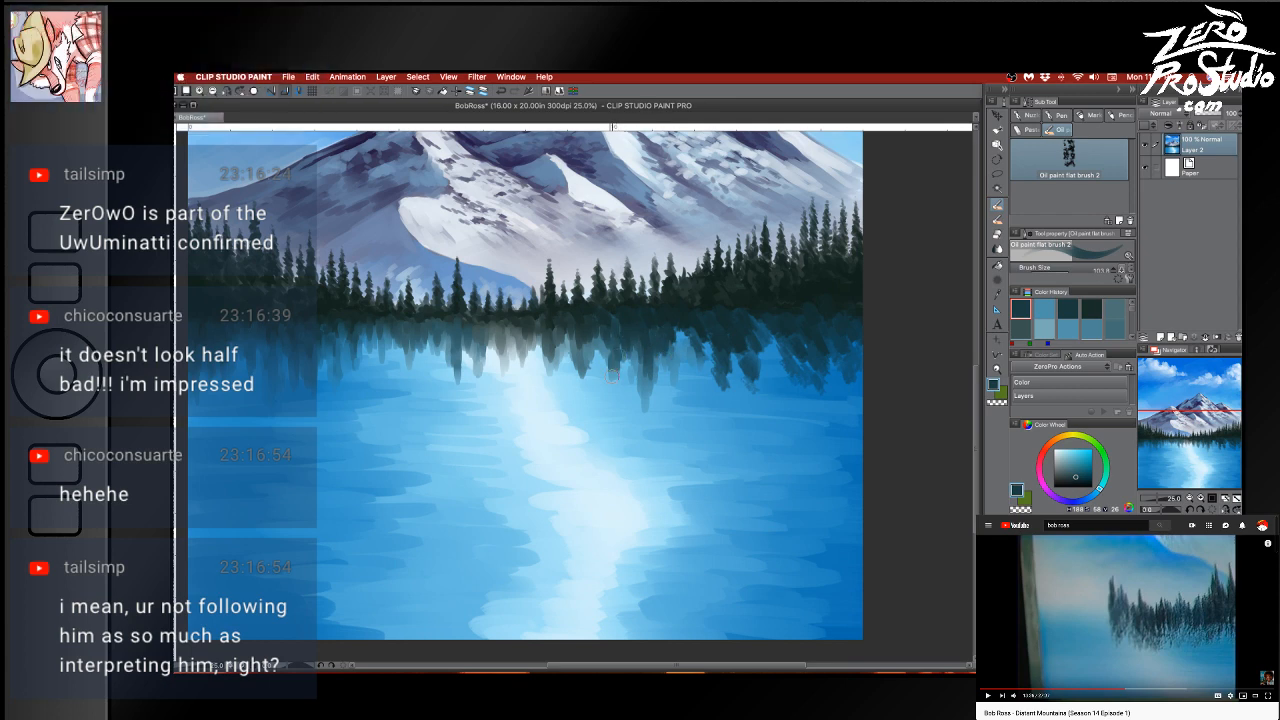
# Paint downward dark green and blue reflections beneath the rising right-hand treeline, using tones sampled along its shoreline
pyautogui.moveTo(747, 399); pyautogui.dragTo(657, 371)
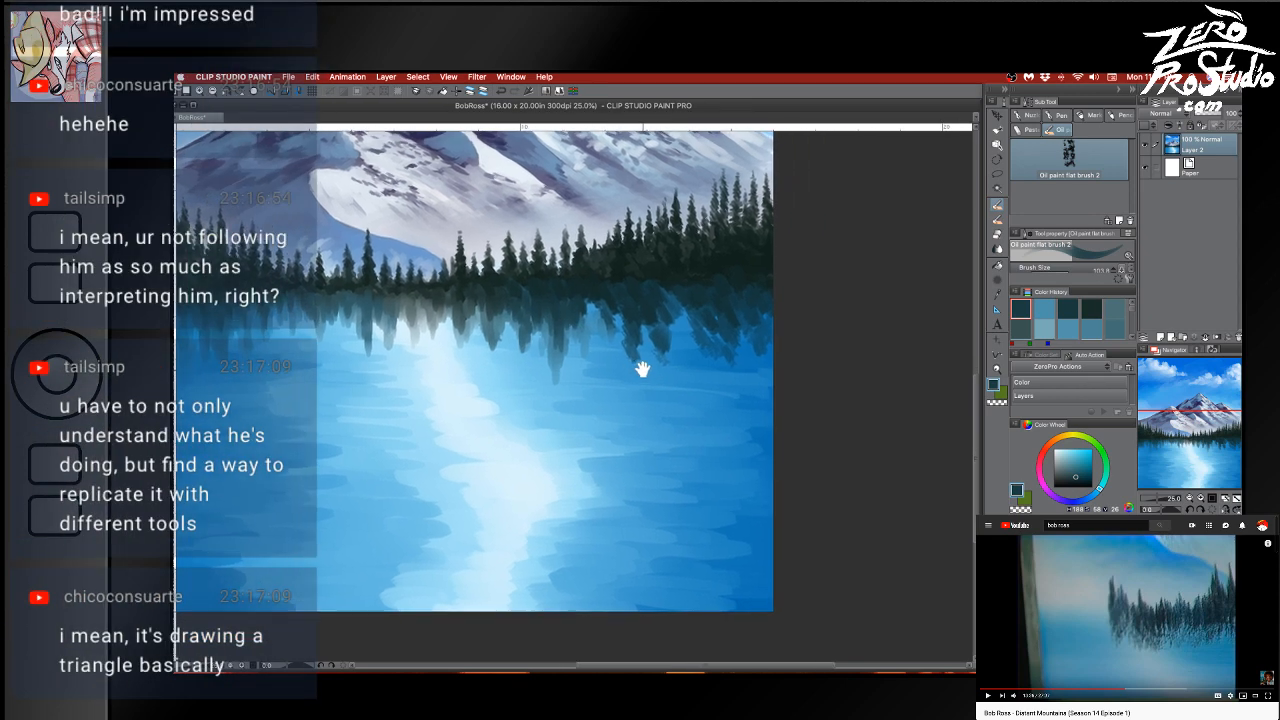
pyautogui.keyDown('alt'); pyautogui.click(602, 300); pyautogui.keyUp('alt')
pyautogui.moveTo(582, 312)
pyautogui.mouseDown()
pyautogui.moveTo(583, 363)
pyautogui.moveTo(584, 295)
pyautogui.moveTo(614, 361)
pyautogui.moveTo(626, 313)
pyautogui.moveTo(606, 350)
pyautogui.moveTo(590, 296)
pyautogui.moveTo(631, 348)
pyautogui.mouseUp()
pyautogui.keyDown('alt'); pyautogui.click(584, 300); pyautogui.keyUp('alt')
pyautogui.keyDown('alt'); pyautogui.click(600, 318); pyautogui.keyUp('alt')
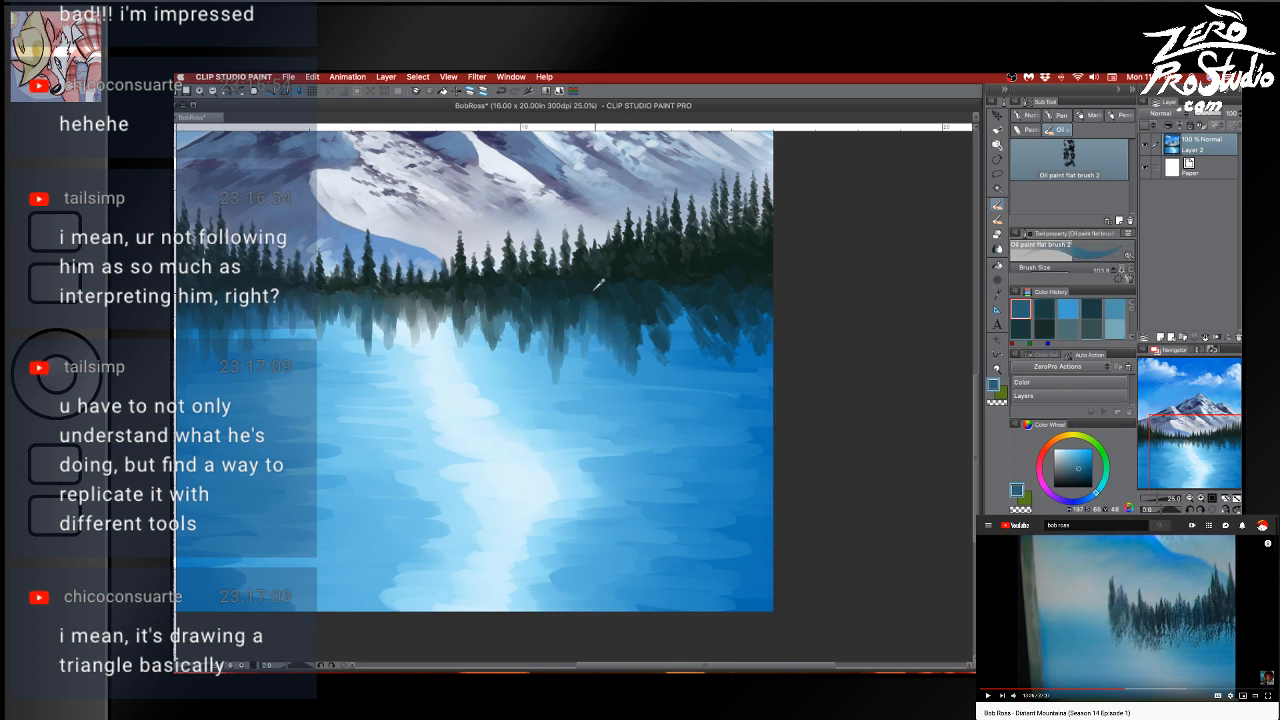
pyautogui.keyDown('alt'); pyautogui.click(595, 302); pyautogui.keyUp('alt')
pyautogui.moveTo(604, 310)
pyautogui.mouseDown()
pyautogui.moveTo(602, 376)
pyautogui.moveTo(618, 303)
pyautogui.moveTo(622, 349)
pyautogui.mouseUp()
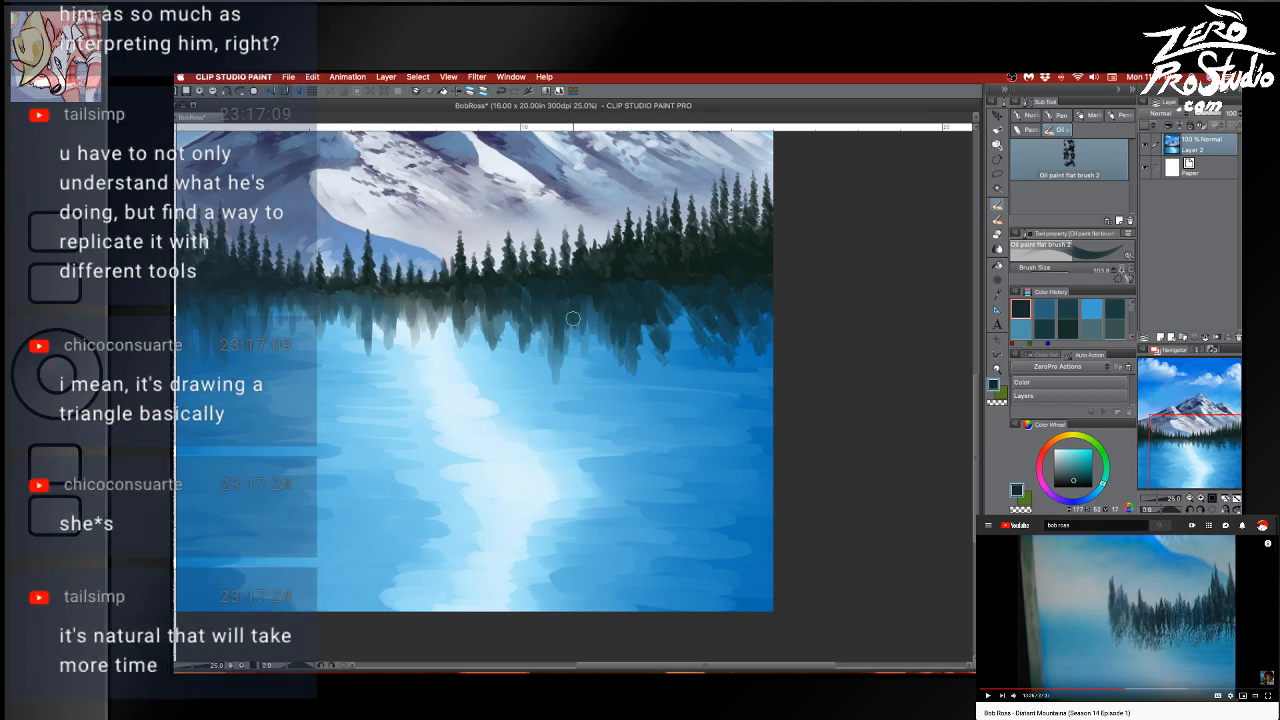
# Reshape the slanted strokes beneath the tall right-hand trees into vertical reflections with sampled dark teal and blue, undoing unwanted strokes
pyautogui.moveTo(641, 304); pyautogui.dragTo(662, 350)
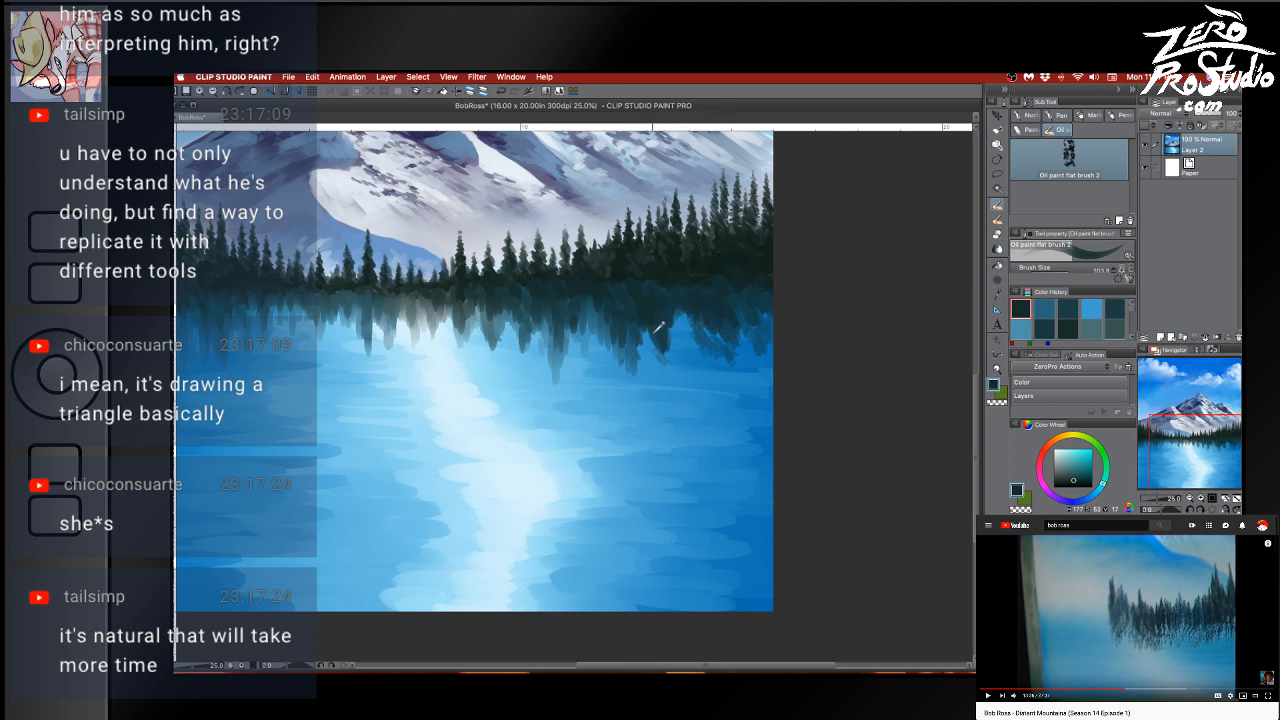
pyautogui.keyDown('alt'); pyautogui.click(664, 352); pyautogui.keyUp('alt')
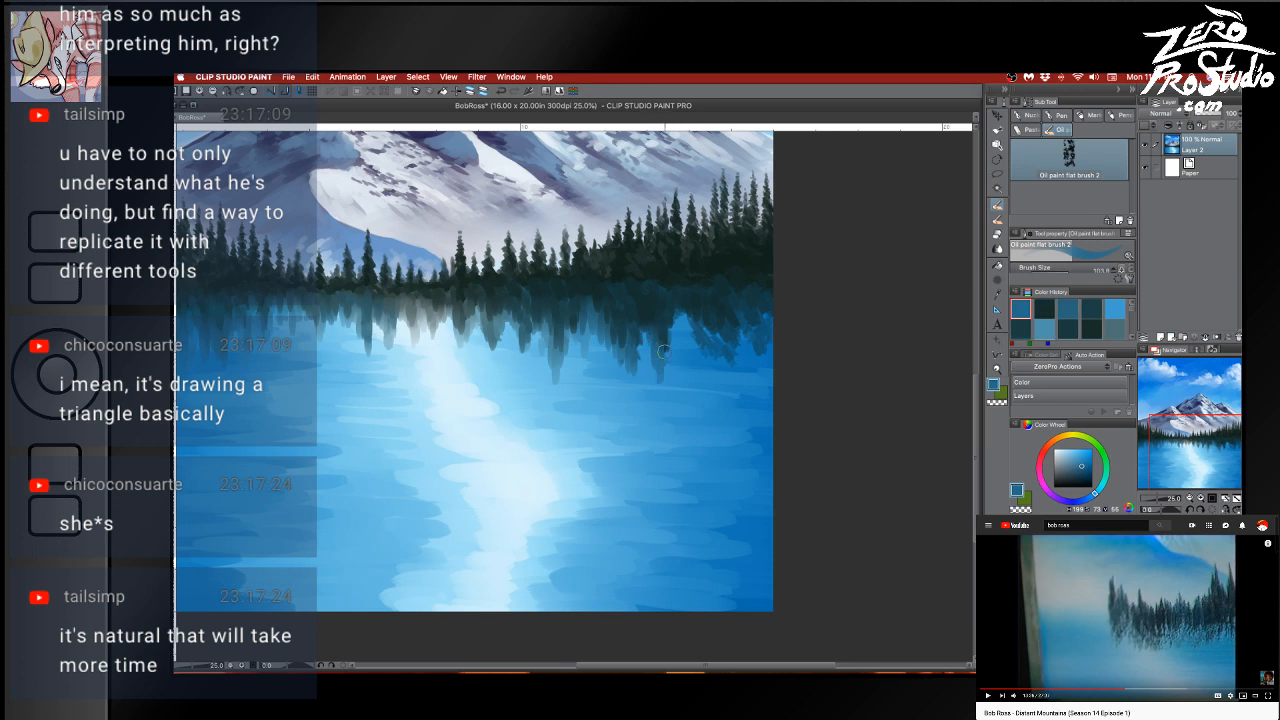
pyautogui.press('super+z')
pyautogui.press('super+z')
pyautogui.keyDown('alt'); pyautogui.click(668, 340); pyautogui.keyUp('alt')
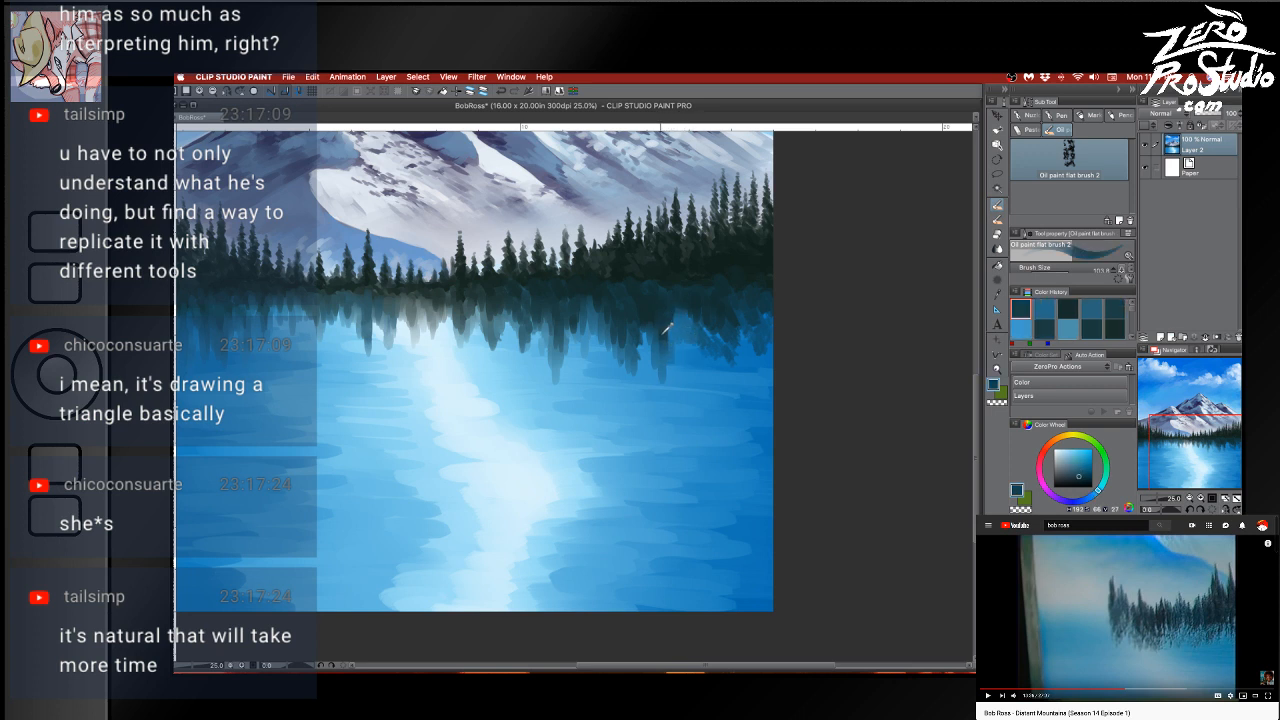
pyautogui.moveTo(671, 339)
pyautogui.mouseDown()
pyautogui.moveTo(708, 346)
pyautogui.moveTo(693, 316)
pyautogui.moveTo(715, 347)
pyautogui.moveTo(711, 325)
pyautogui.moveTo(705, 342)
pyautogui.moveTo(679, 303)
pyautogui.moveTo(698, 359)
pyautogui.mouseUp()
pyautogui.keyDown('alt'); pyautogui.click(594, 311); pyautogui.keyUp('alt')
pyautogui.keyDown('alt'); pyautogui.click(596, 298); pyautogui.keyUp('alt')
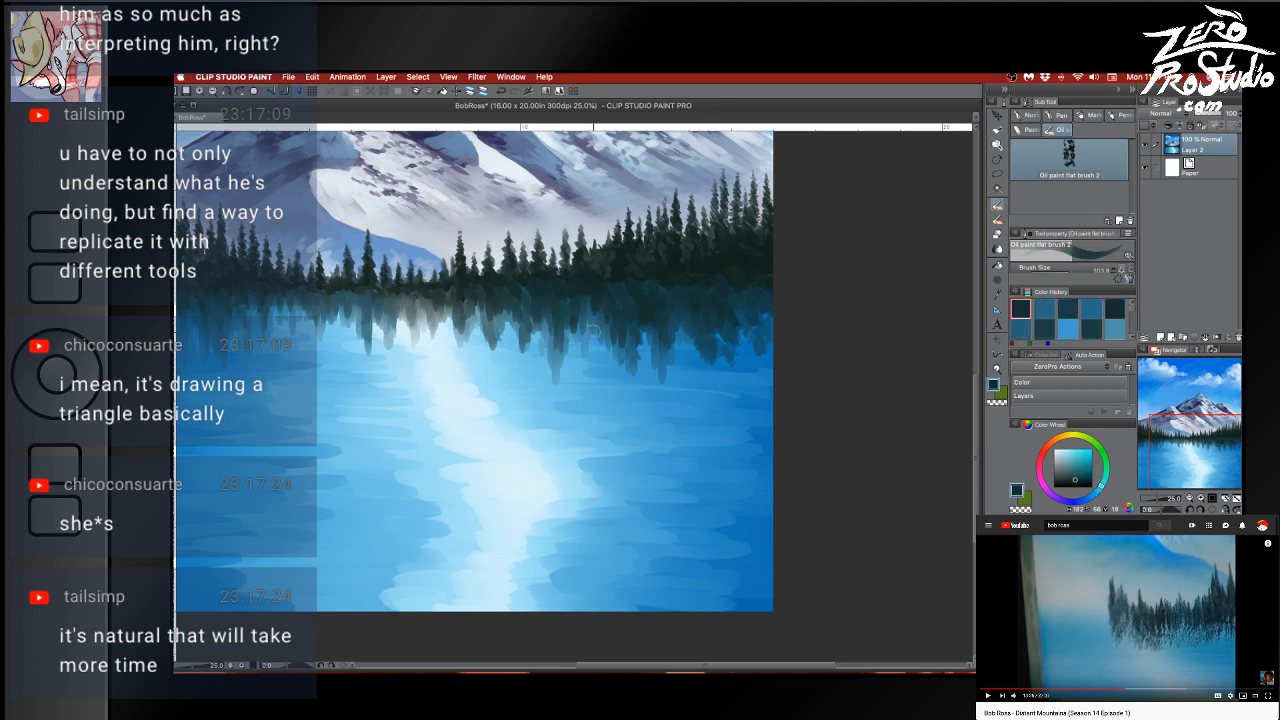
# Rework the reflections near the canvas's right edge into vertical streaks with sampled blue and dark teal
pyautogui.keyDown('alt'); pyautogui.click(728, 334); pyautogui.keyUp('alt')
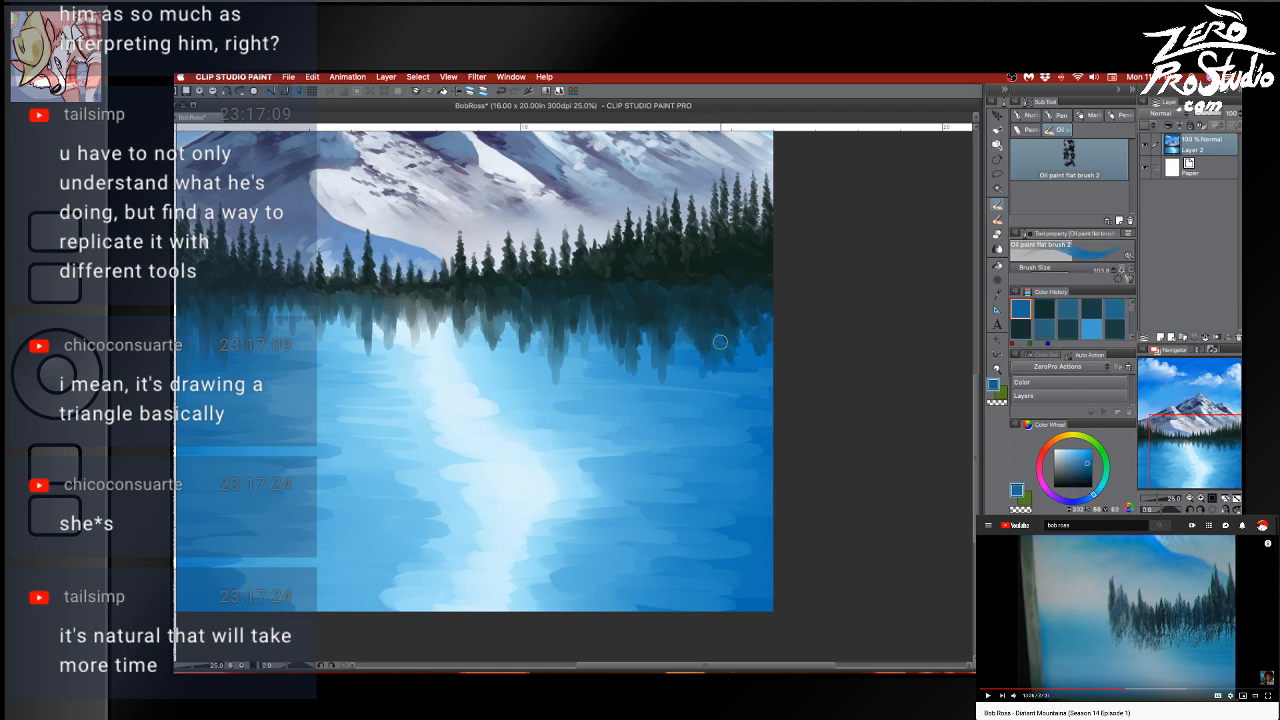
pyautogui.moveTo(720, 342); pyautogui.dragTo(704, 382)
pyautogui.keyDown('alt'); pyautogui.click(740, 341); pyautogui.keyUp('alt')
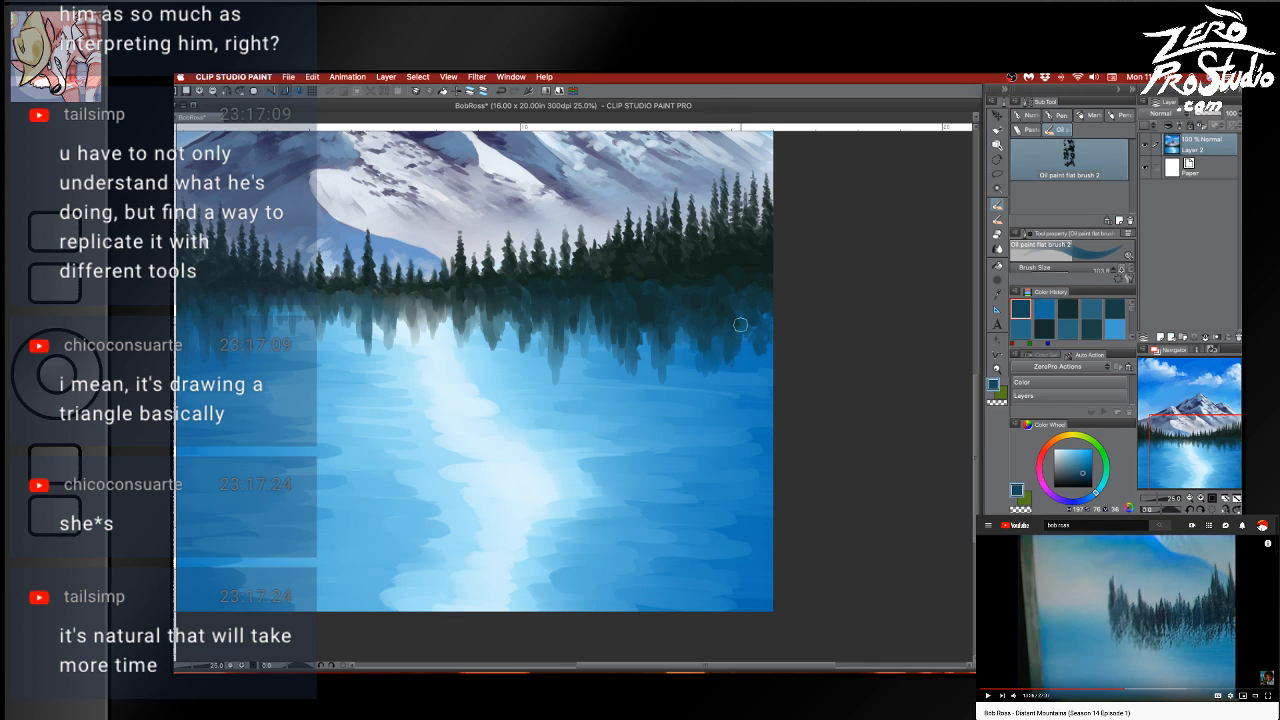
pyautogui.moveTo(740, 325)
pyautogui.mouseDown()
pyautogui.moveTo(741, 376)
pyautogui.moveTo(755, 364)
pyautogui.mouseUp()
pyautogui.keyDown('alt'); pyautogui.click(730, 311); pyautogui.keyUp('alt')
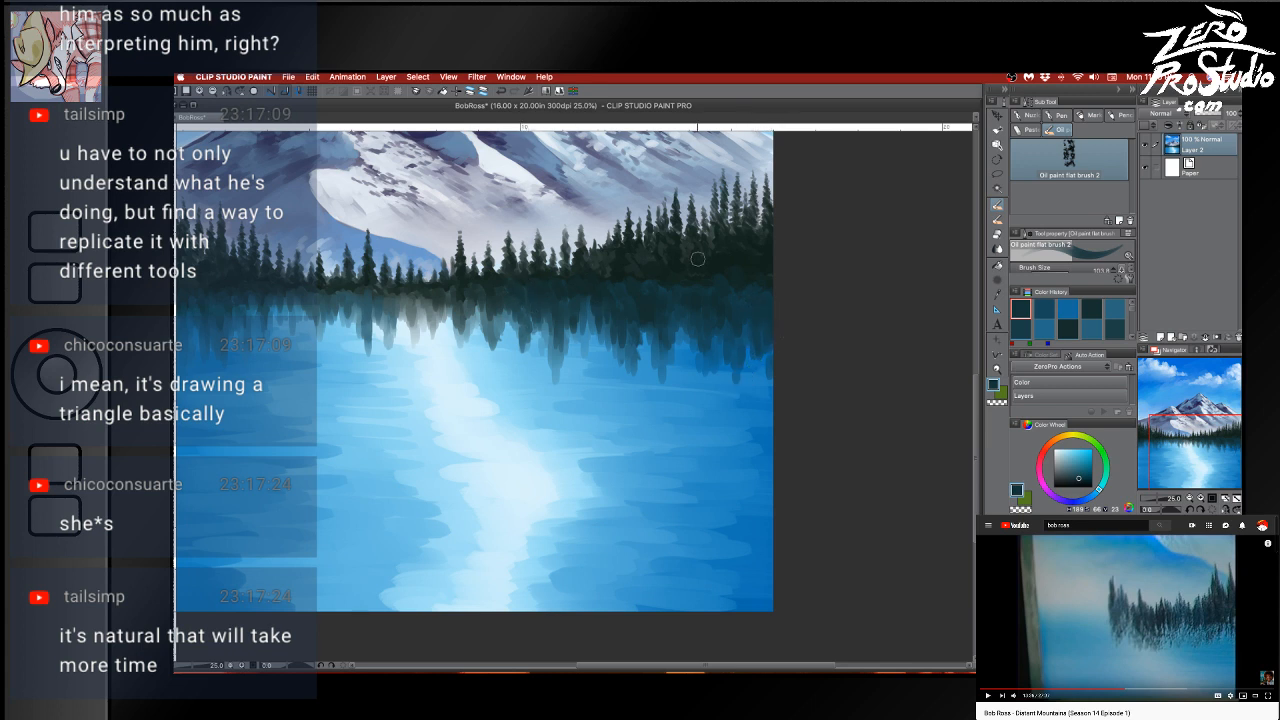
# Try painting a long horizontal grey-teal stroke along the waterline beneath the right-hand trees, then undo it
pyautogui.keyDown('alt'); pyautogui.click(523, 285); pyautogui.keyUp('alt')
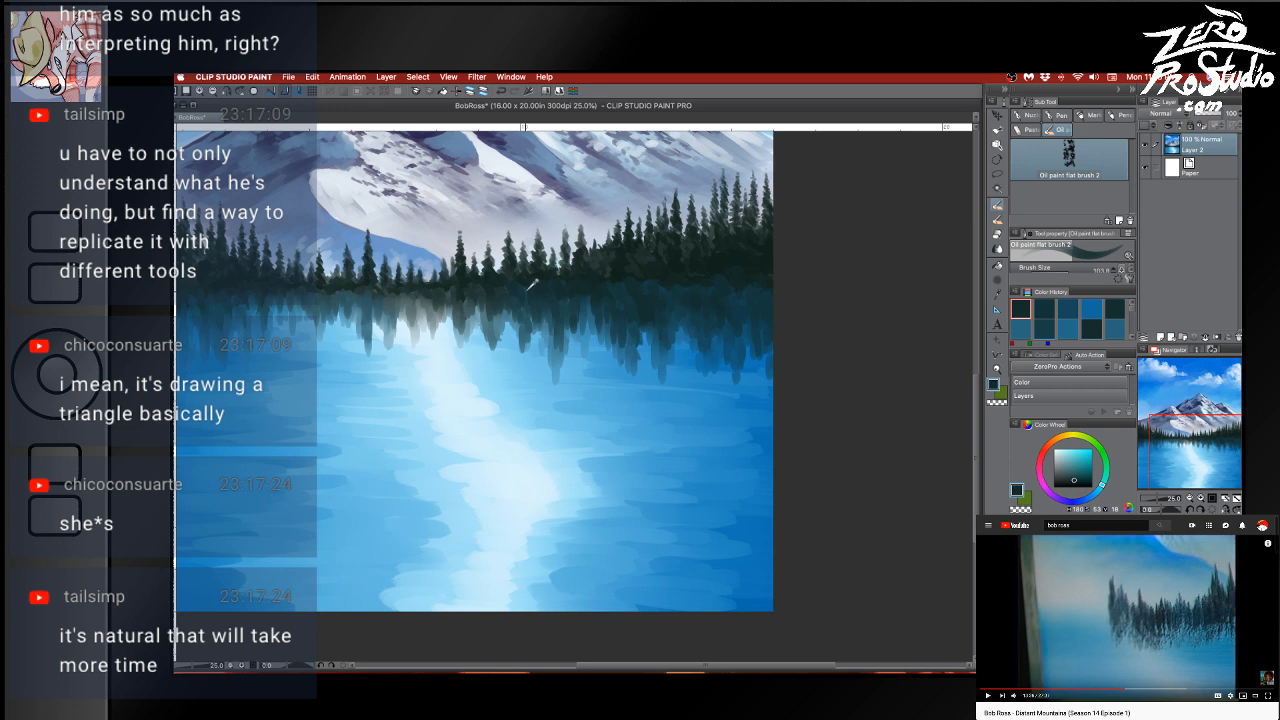
pyautogui.keyDown('alt'); pyautogui.click(528, 290); pyautogui.keyUp('alt')
pyautogui.keyDown('alt'); pyautogui.click(474, 300); pyautogui.keyUp('alt')
pyautogui.moveTo(530, 300); pyautogui.dragTo(672, 308)
pyautogui.press('super+z')
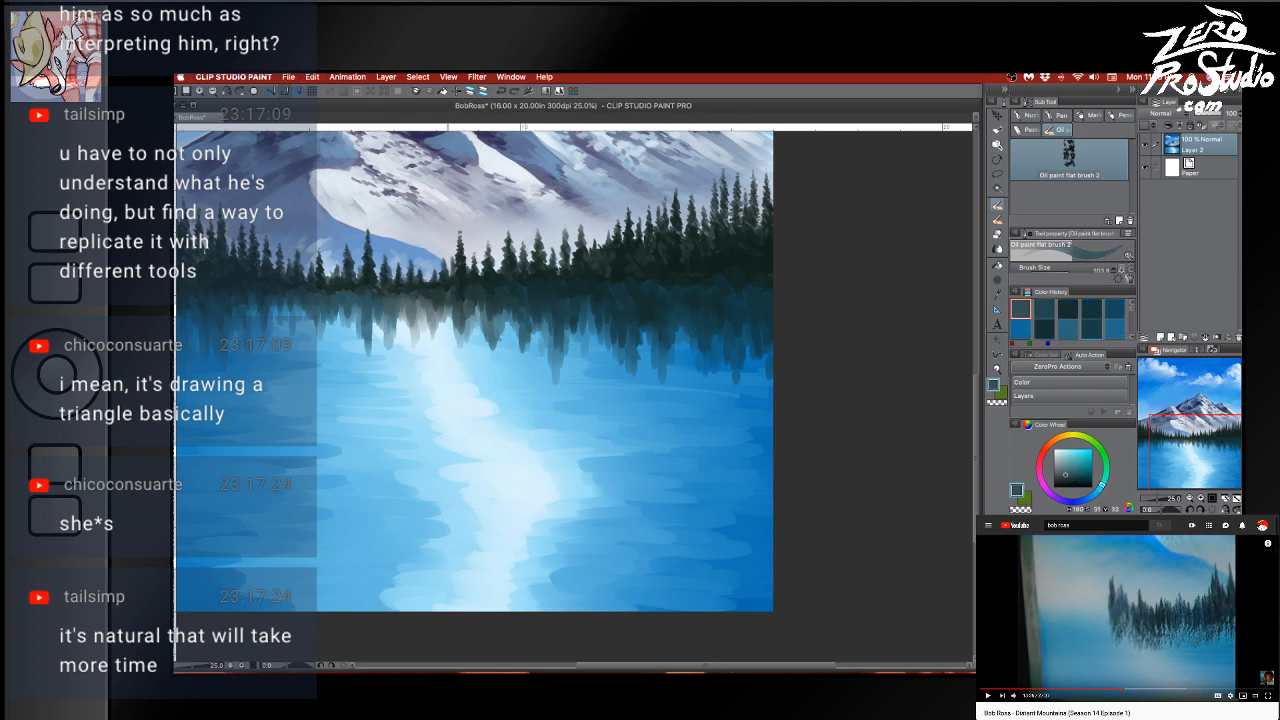
pyautogui.moveTo(490, 296); pyautogui.dragTo(740, 304)
pyautogui.press('super+z')
pyautogui.press('super+z')
# Paint an even dark green shoreline beneath the right-hand trees with a larger brush, touching up the waterline with sampled dark teal
pyautogui.keyDown('alt'); pyautogui.click(492, 290); pyautogui.keyUp('alt')
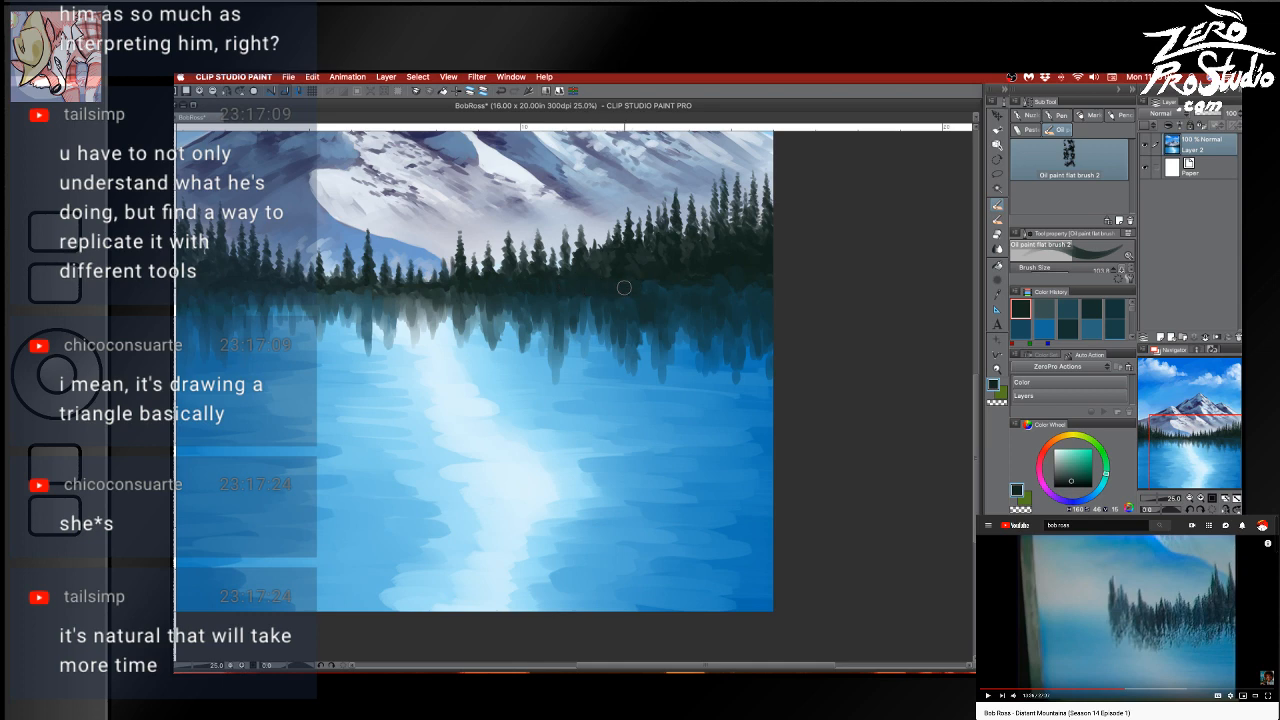
pyautogui.press(']')
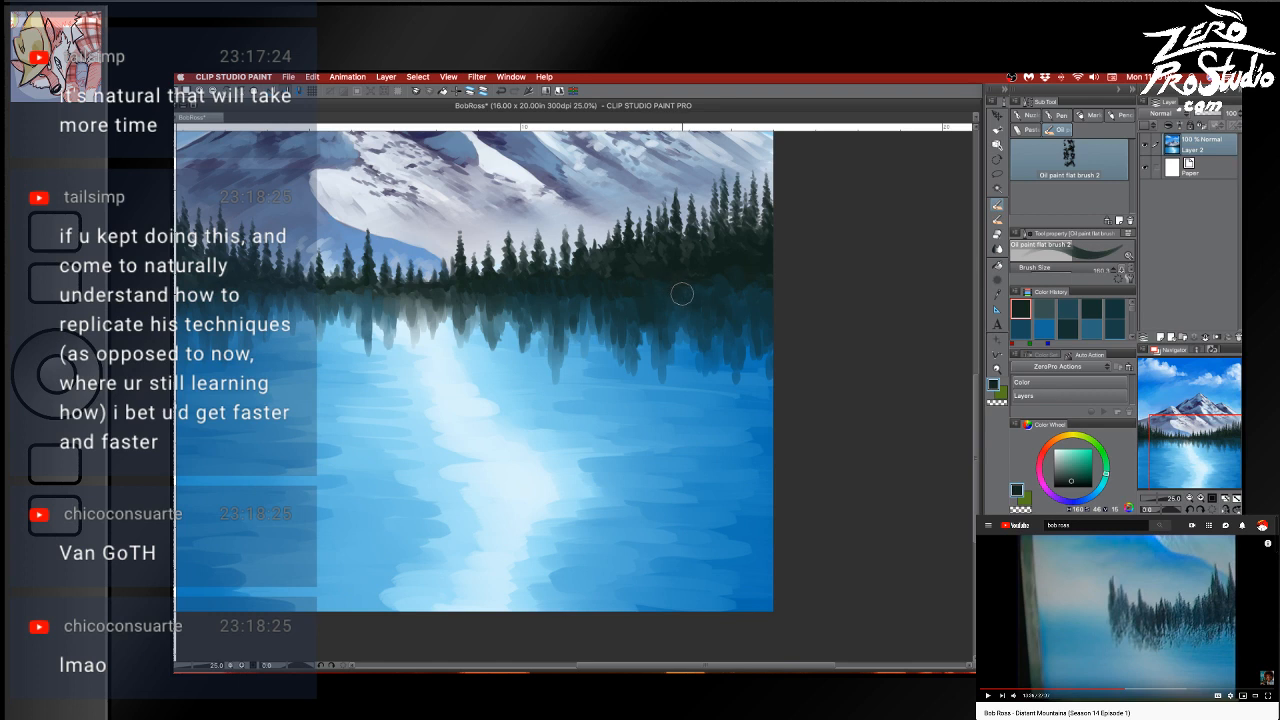
pyautogui.keyDown('alt'); pyautogui.click(677, 268); pyautogui.keyUp('alt')
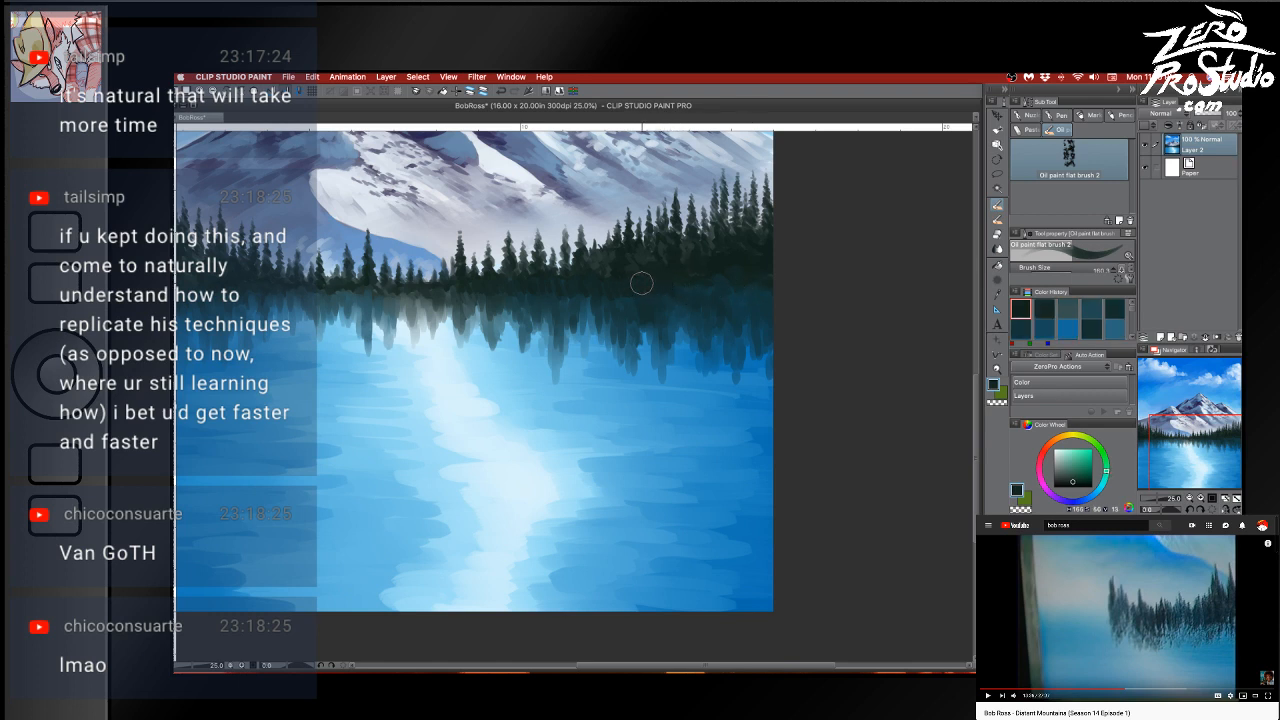
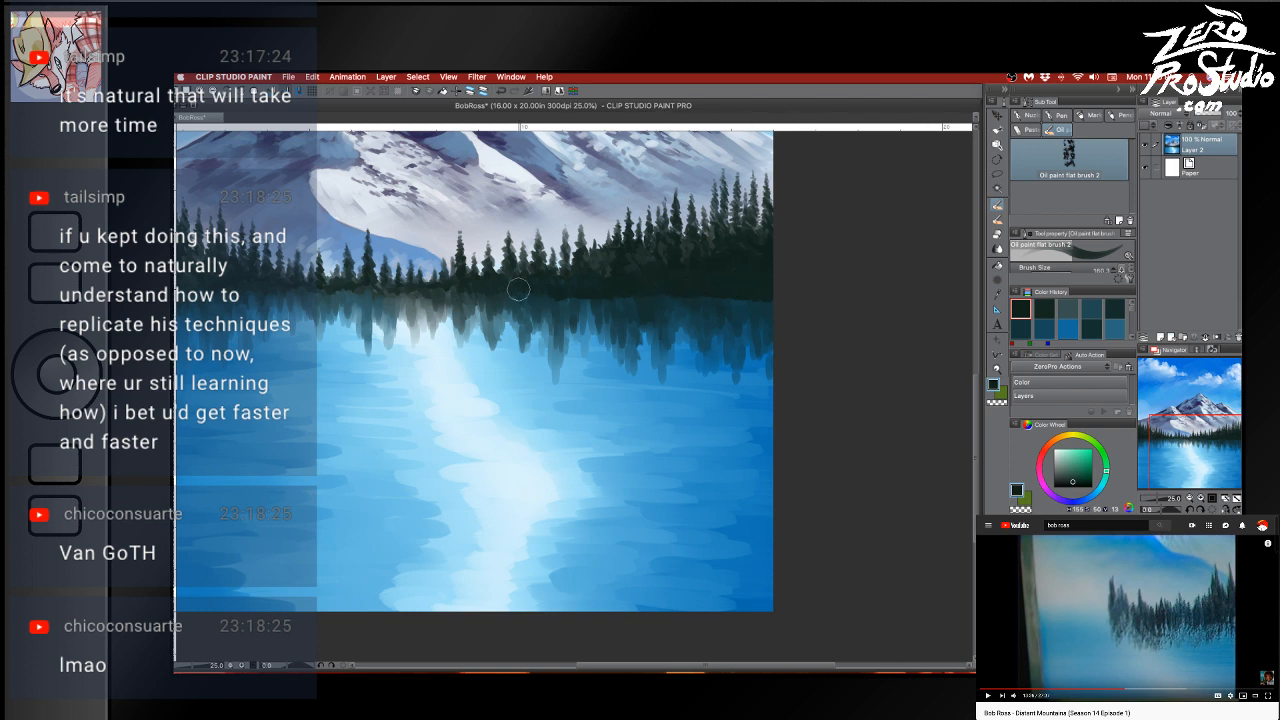
pyautogui.keyDown('alt'); pyautogui.click(568, 304); pyautogui.keyUp('alt')
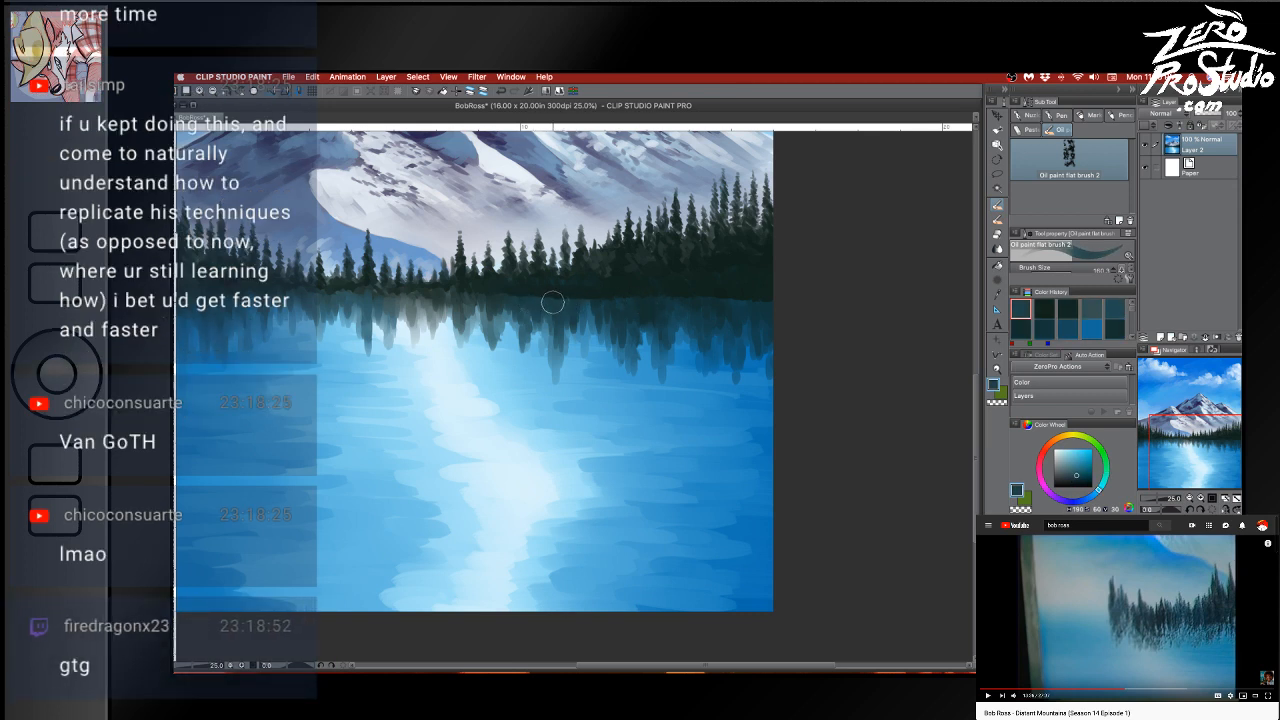
pyautogui.keyDown('alt'); pyautogui.click(627, 304); pyautogui.keyUp('alt')
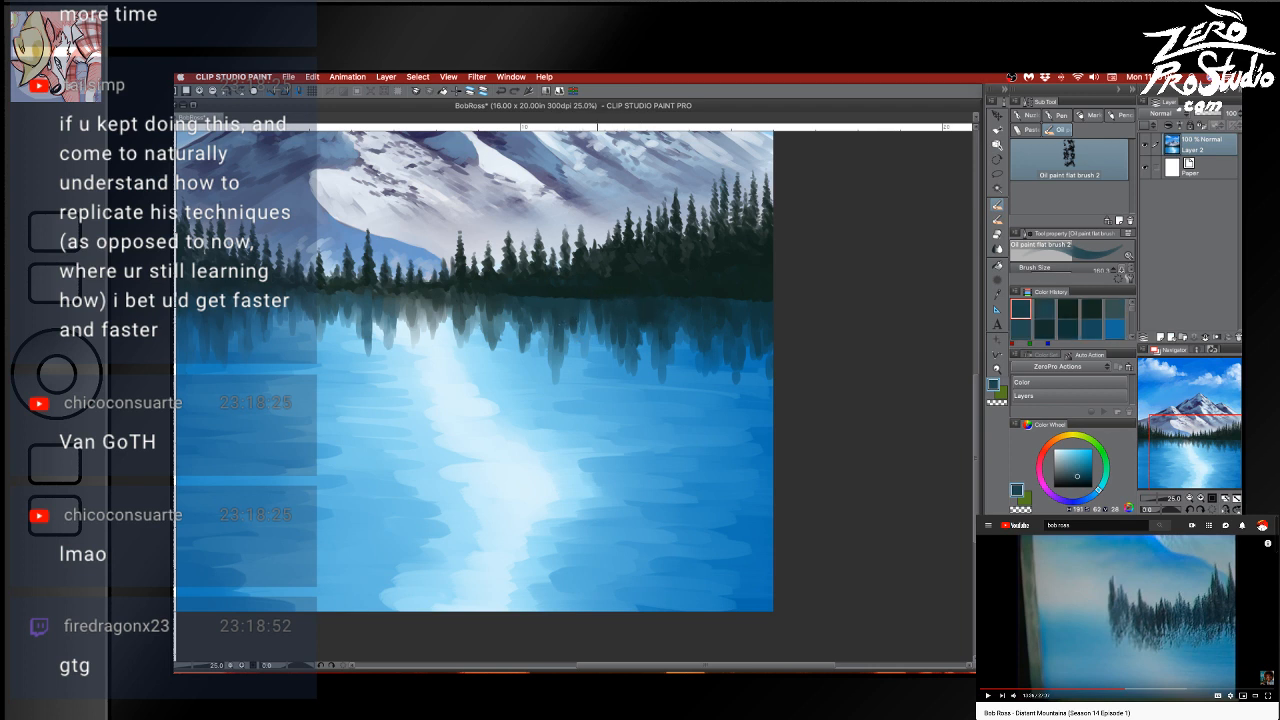
# Extend the clean dark green shoreline across the centre above the light streak, using sampled tones
pyautogui.keyDown('alt'); pyautogui.click(490, 294); pyautogui.keyUp('alt')
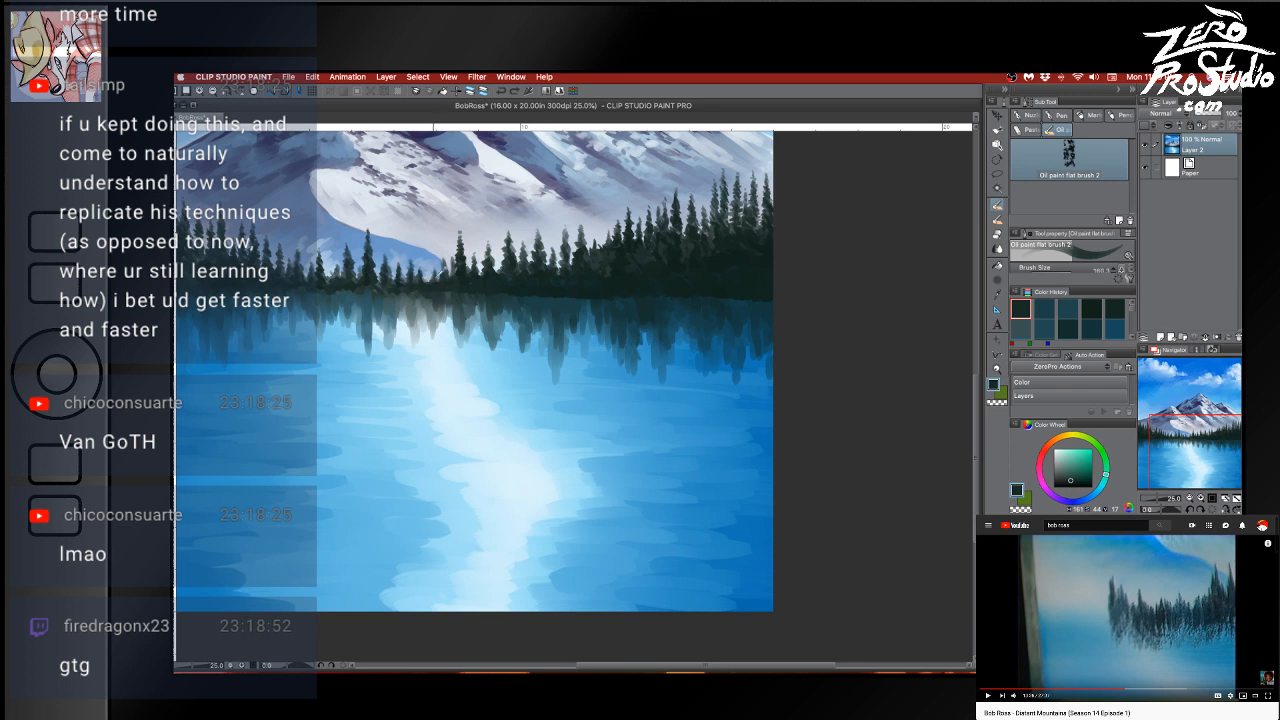
pyautogui.moveTo(440, 286); pyautogui.dragTo(425, 286)
pyautogui.keyDown('alt'); pyautogui.click(726, 273); pyautogui.keyUp('alt')
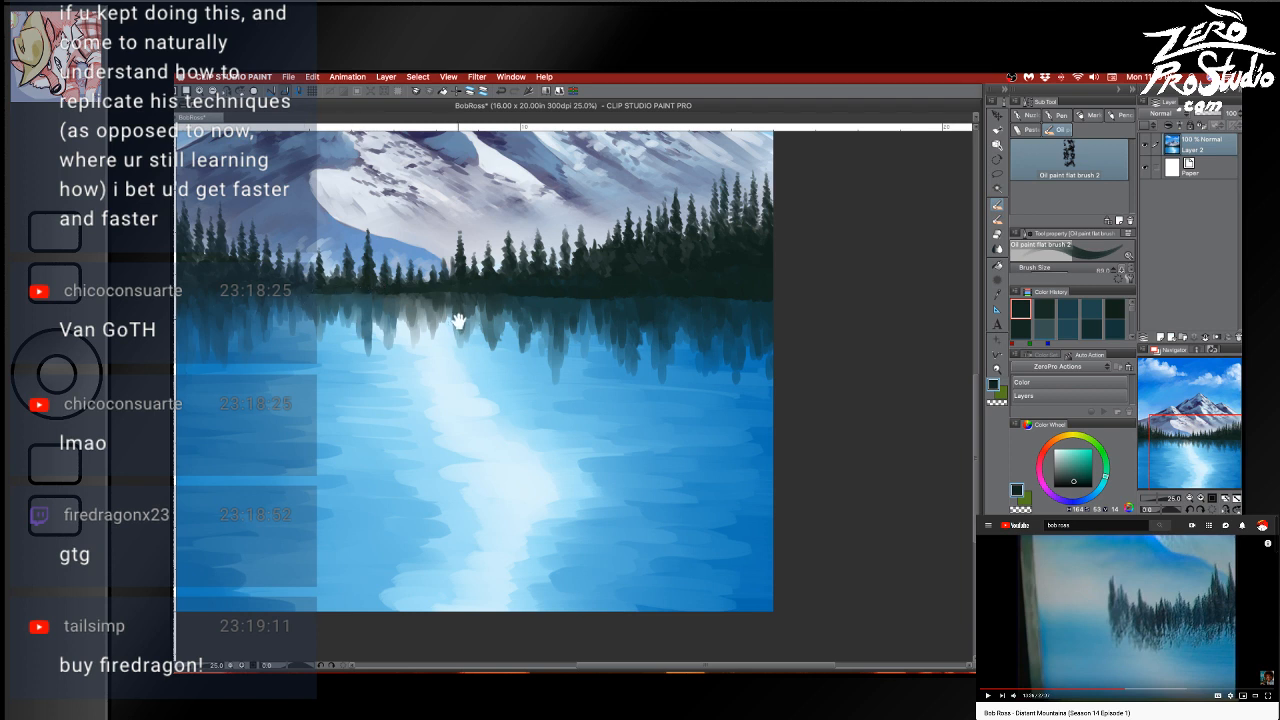
# Straighten the dark green shoreline beneath the left-hand trees with a sampled shore colour
pyautogui.moveTo(457, 320); pyautogui.dragTo(652, 324)
pyautogui.keyDown('alt'); pyautogui.click(416, 288); pyautogui.keyUp('alt')
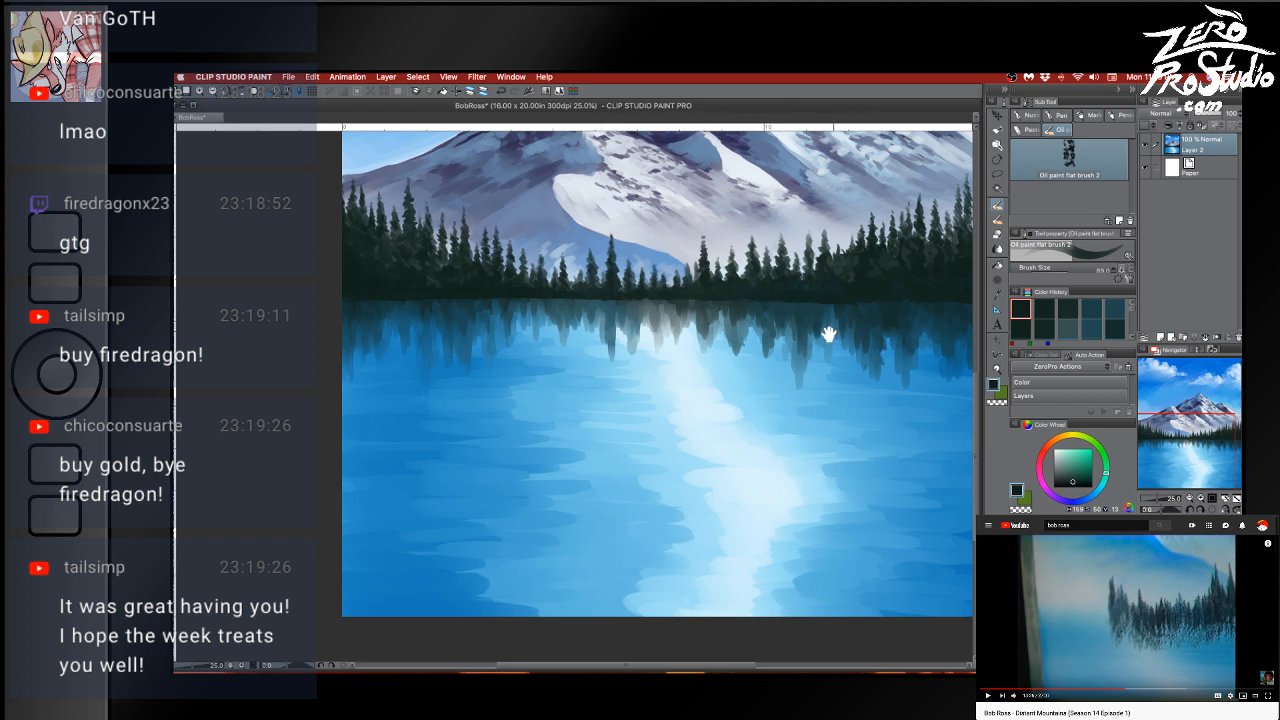
pyautogui.moveTo(829, 334); pyautogui.dragTo(714, 317)
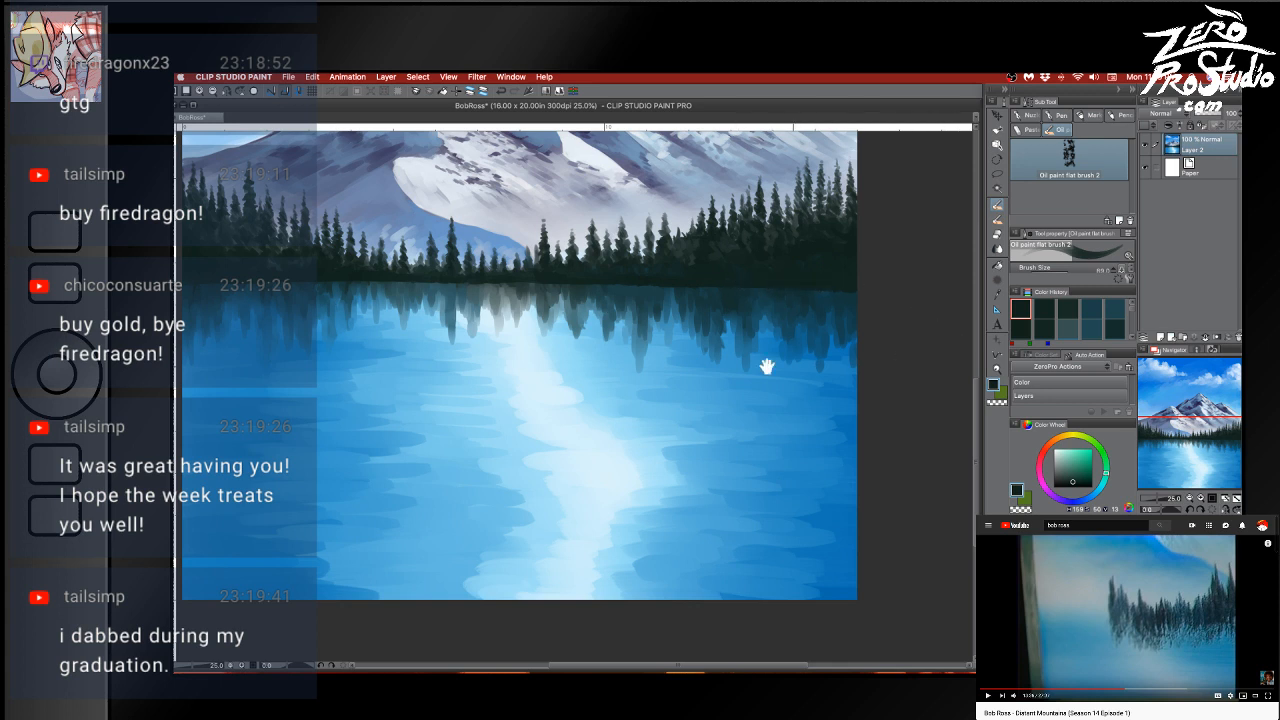
pyautogui.moveTo(677, 358); pyautogui.dragTo(741, 364)
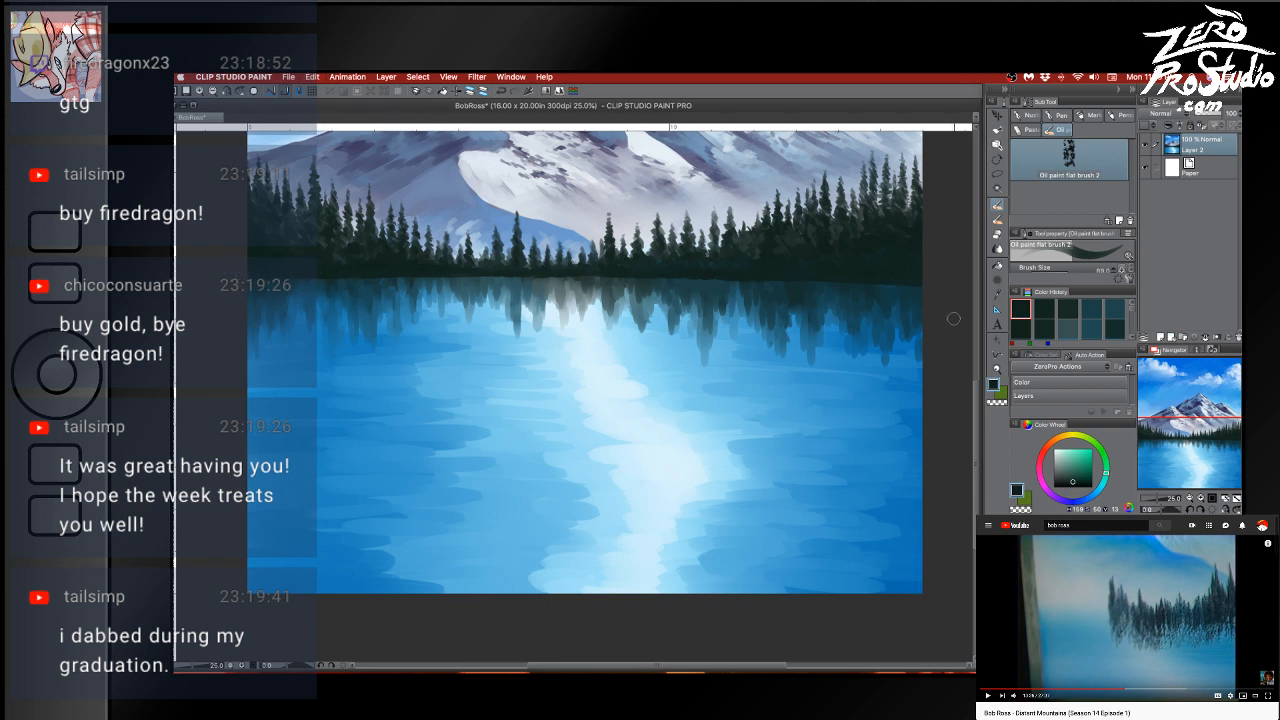
# Touch up the left-hand tree reflections just below the shoreline with a larger brush and a sampled dark teal
pyautogui.press(']')
pyautogui.press(']')
pyautogui.press(']')
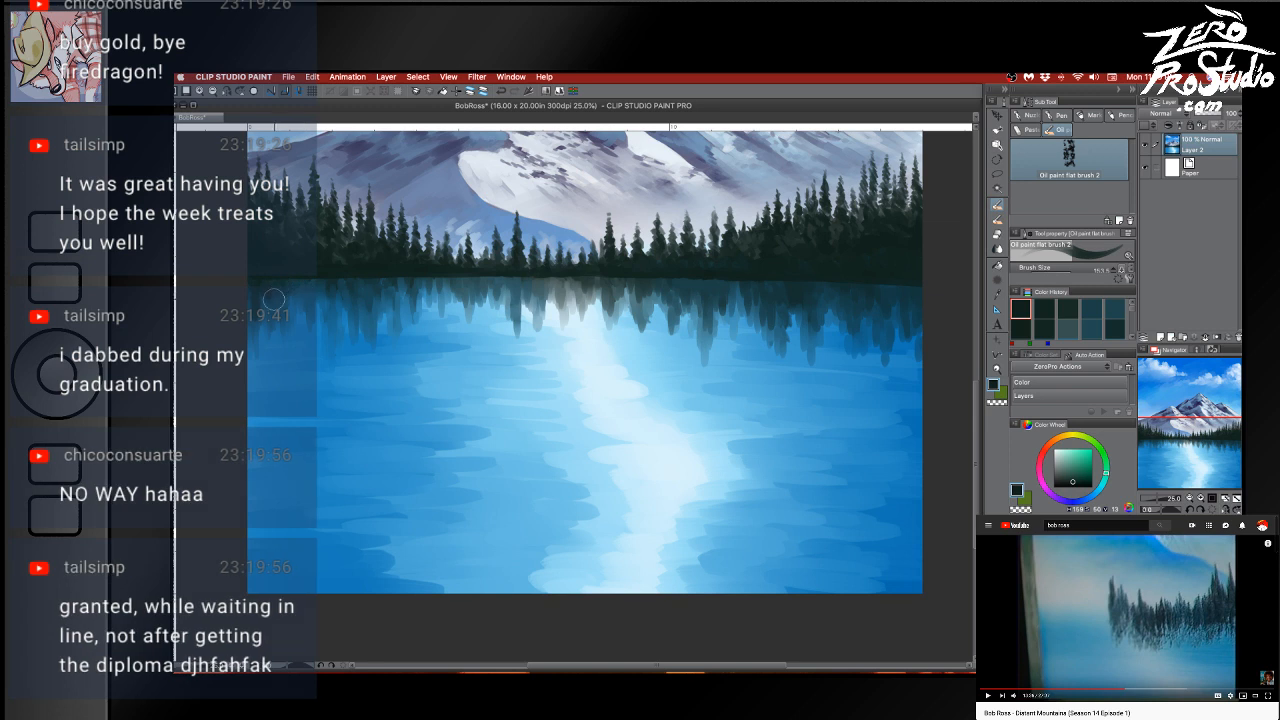
pyautogui.moveTo(606, 387); pyautogui.dragTo(626, 432)
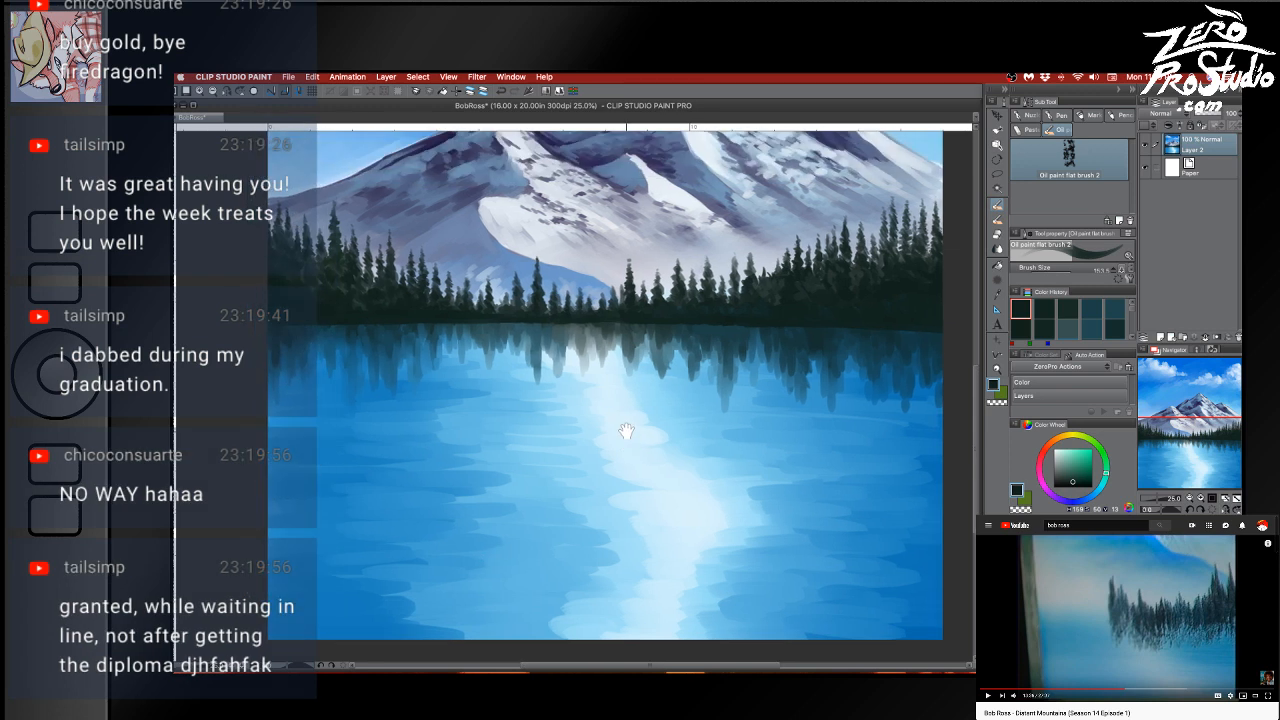
pyautogui.keyDown('alt'); pyautogui.click(330, 331); pyautogui.keyUp('alt')
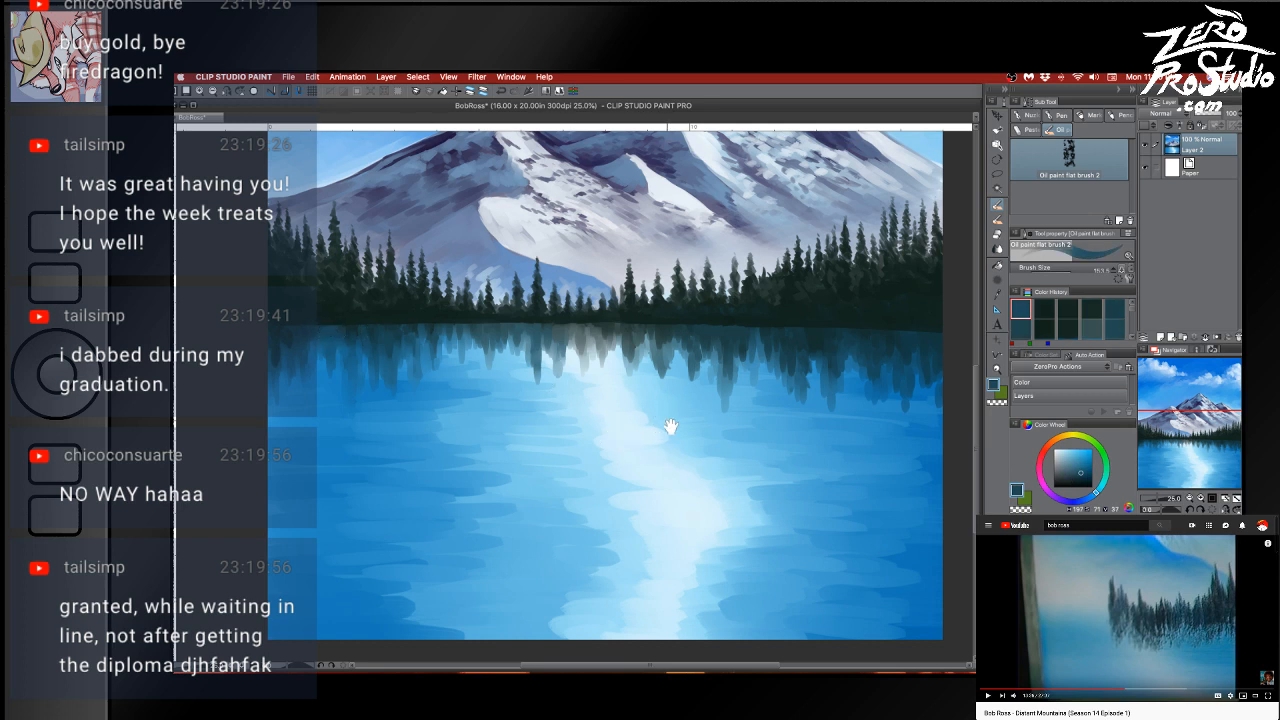
pyautogui.moveTo(671, 426); pyautogui.dragTo(668, 460)
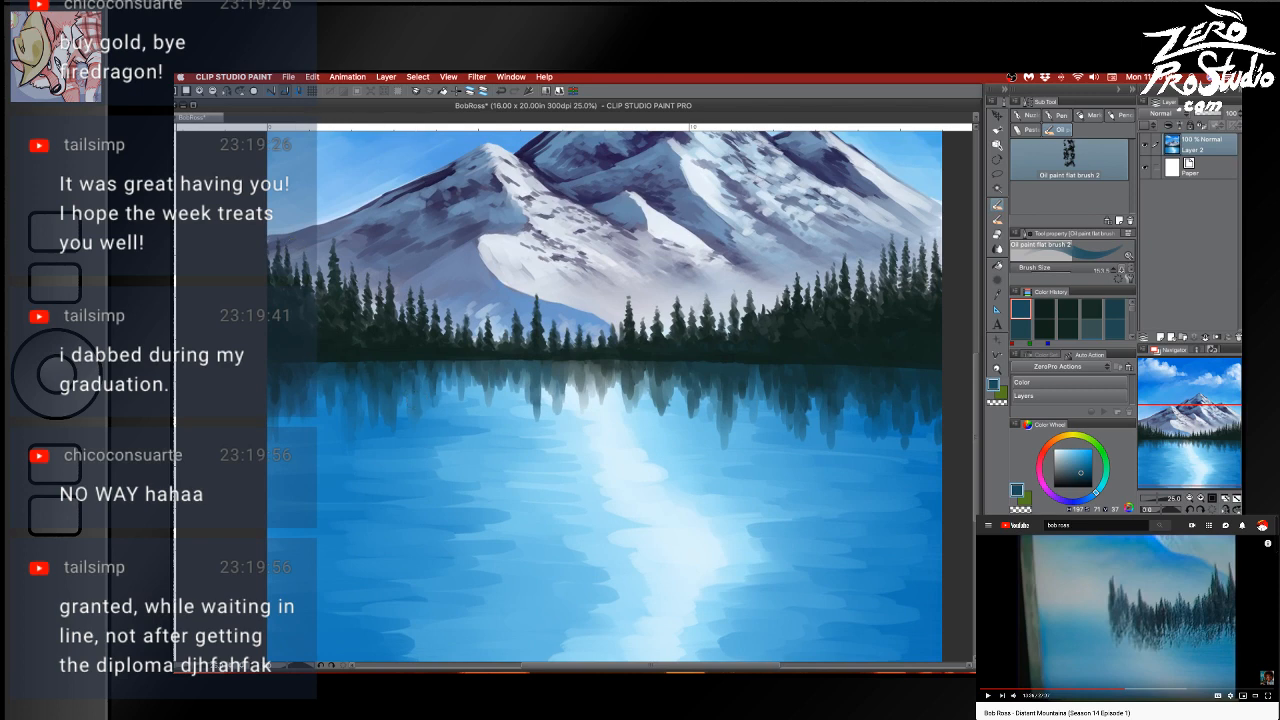
# Switch to the YouTube Bob Ross video to watch the next part, pause it and return to the BobRoss canvas
pyautogui.press('Tab')
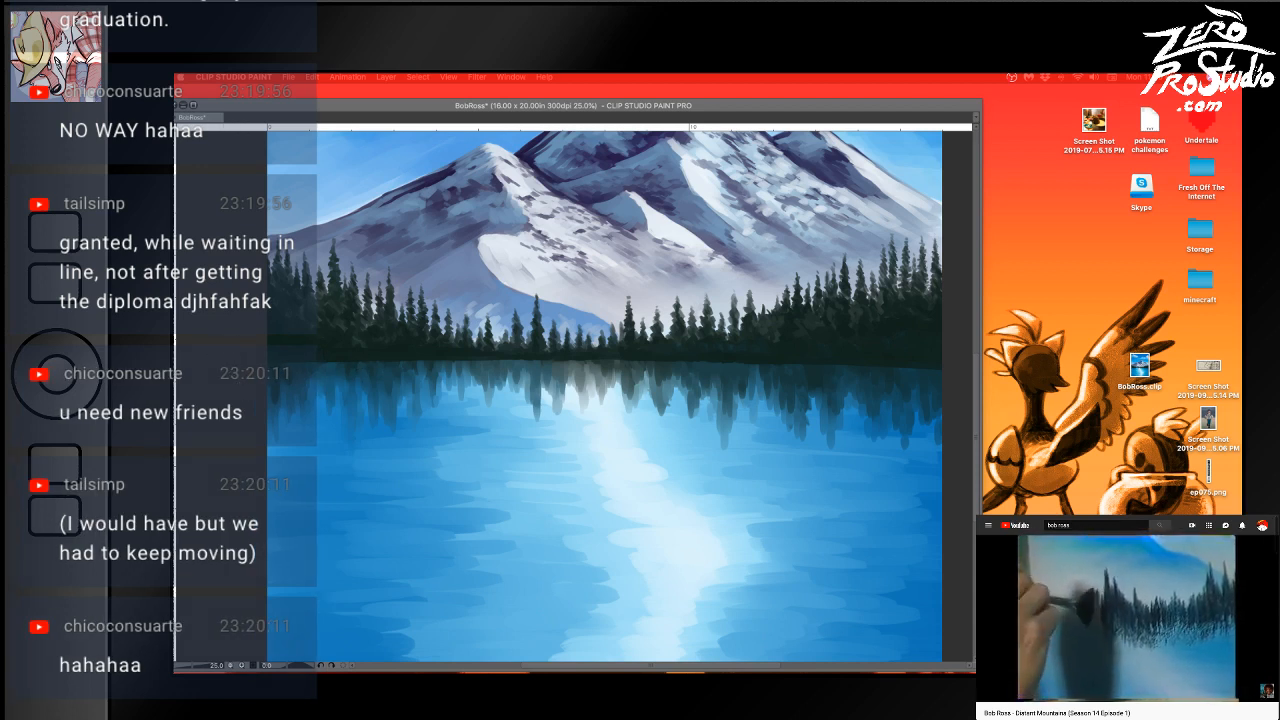
pyautogui.press('space')
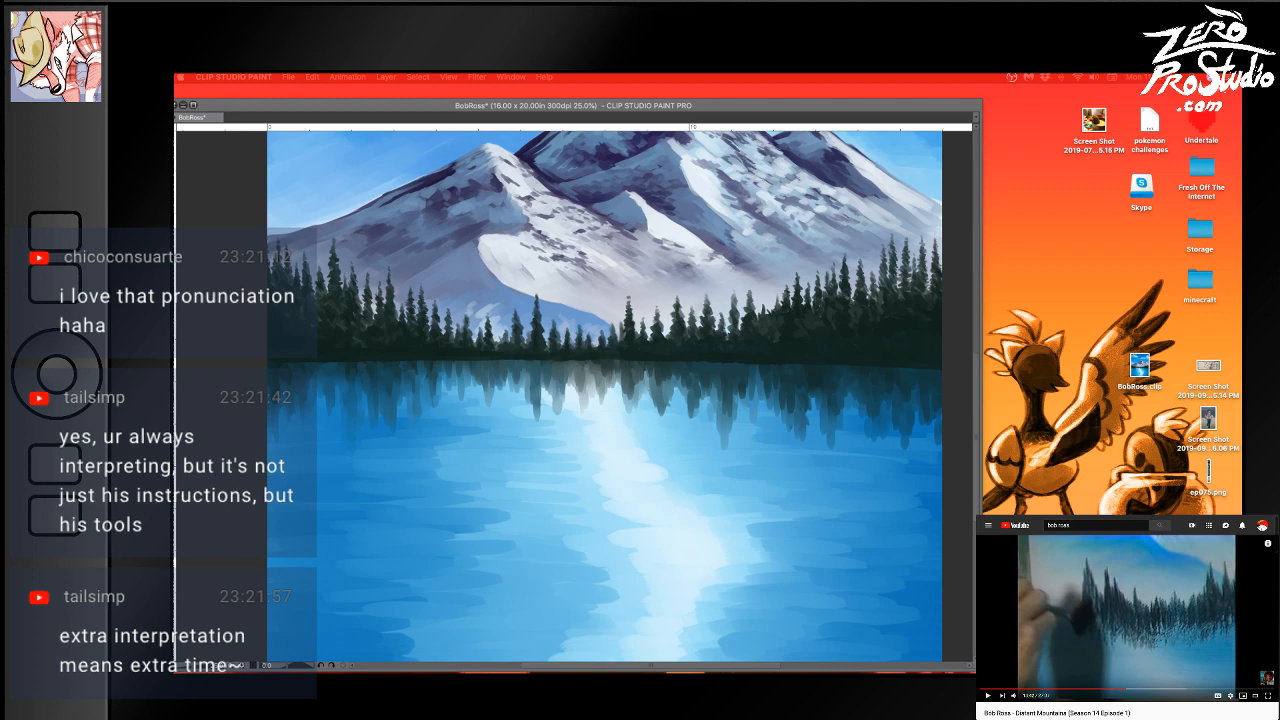
pyautogui.click(232, 365)
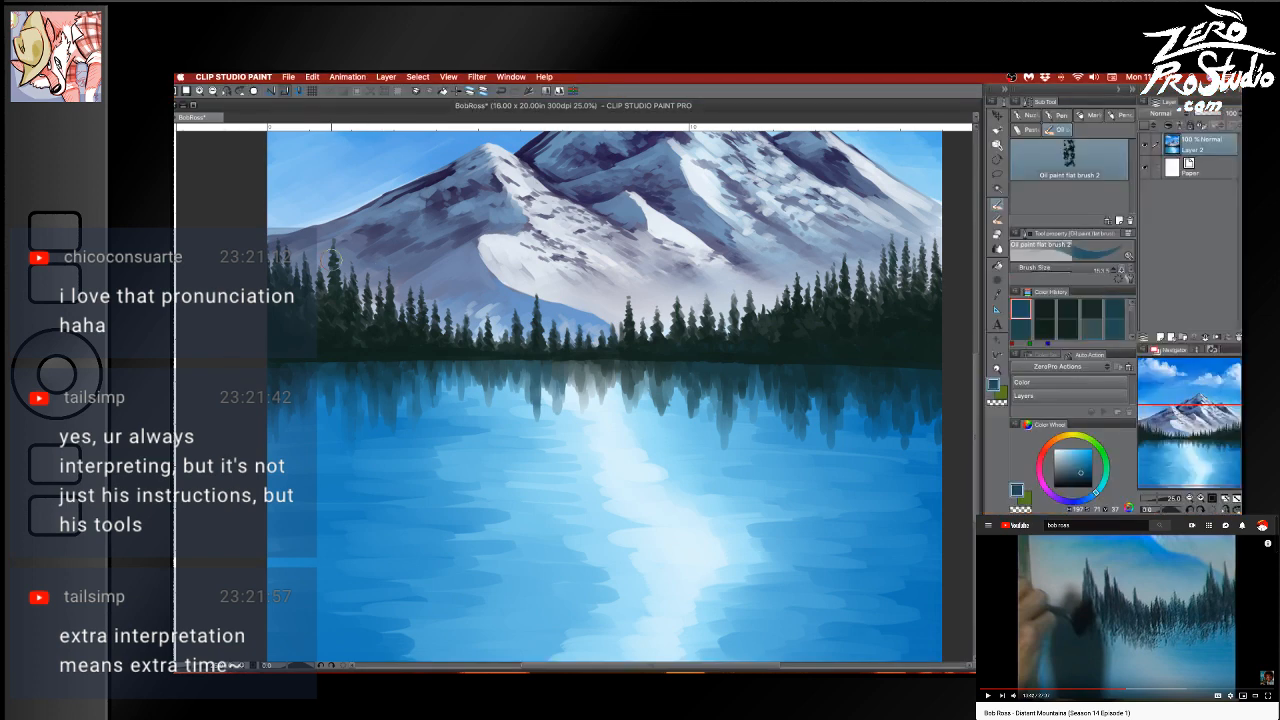
# Paint over the trees at the canvas's far left edge with sampled grey-blue and pale mountain tones, ending the treeline short of the edge
pyautogui.keyDown('alt'); pyautogui.click(333, 258); pyautogui.keyUp('alt')
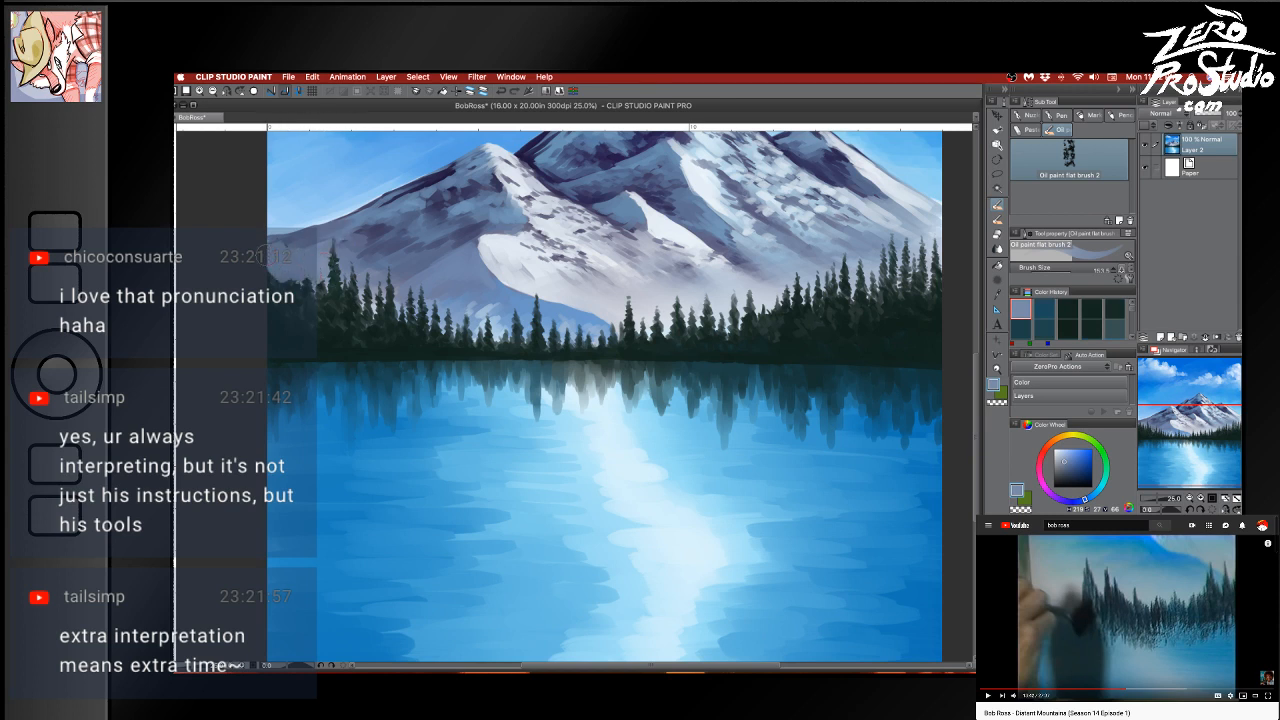
pyautogui.keyDown('alt'); pyautogui.click(292, 242); pyautogui.keyUp('alt')
pyautogui.keyDown('alt'); pyautogui.click(370, 268); pyautogui.keyUp('alt')
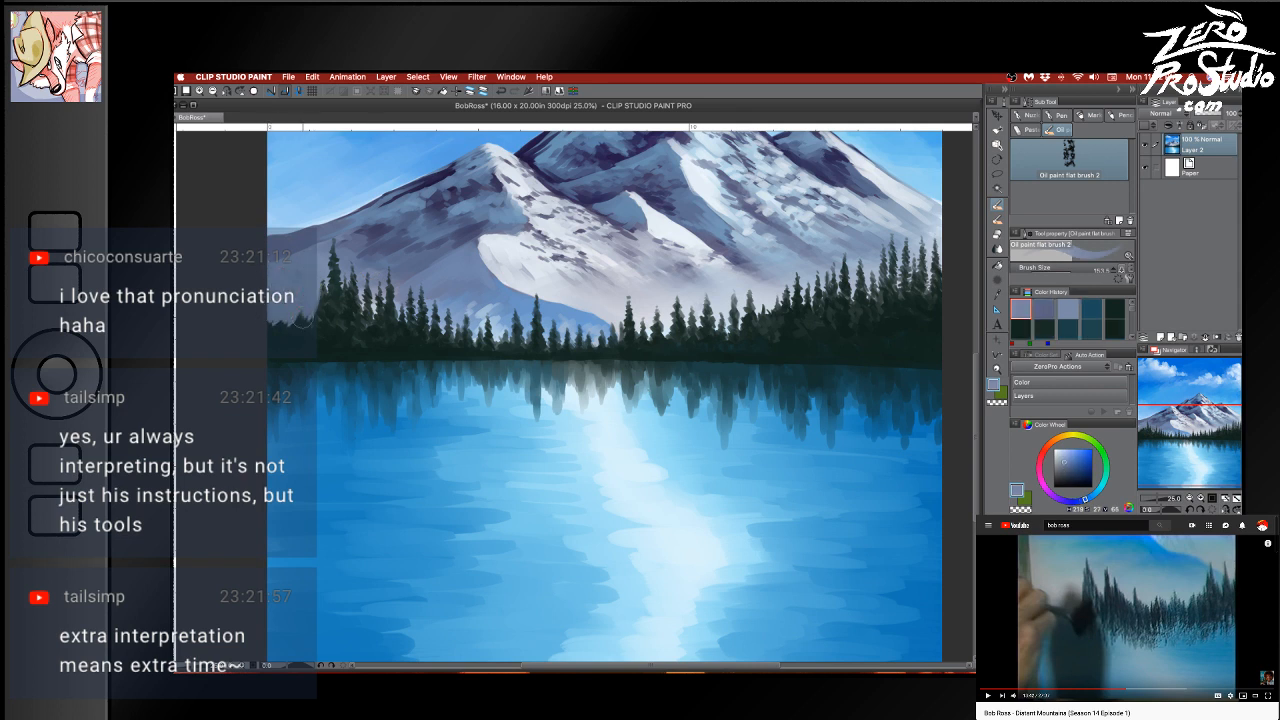
pyautogui.moveTo(302, 320)
pyautogui.mouseDown()
pyautogui.moveTo(259, 326)
pyautogui.moveTo(293, 318)
pyautogui.moveTo(258, 316)
pyautogui.moveTo(276, 336)
pyautogui.moveTo(298, 318)
pyautogui.moveTo(272, 349)
pyautogui.moveTo(297, 340)
pyautogui.moveTo(318, 357)
pyautogui.moveTo(299, 326)
pyautogui.moveTo(297, 348)
pyautogui.moveTo(301, 323)
pyautogui.moveTo(427, 330)
pyautogui.moveTo(368, 313)
pyautogui.moveTo(288, 337)
pyautogui.moveTo(283, 318)
pyautogui.moveTo(308, 279)
pyautogui.moveTo(298, 301)
pyautogui.moveTo(313, 289)
pyautogui.moveTo(280, 285)
pyautogui.moveTo(316, 265)
pyautogui.moveTo(297, 290)
pyautogui.moveTo(258, 286)
pyautogui.moveTo(296, 290)
pyautogui.mouseUp()
pyautogui.keyDown('alt'); pyautogui.click(511, 245); pyautogui.keyUp('alt')
pyautogui.keyDown('alt'); pyautogui.click(298, 286); pyautogui.keyUp('alt')
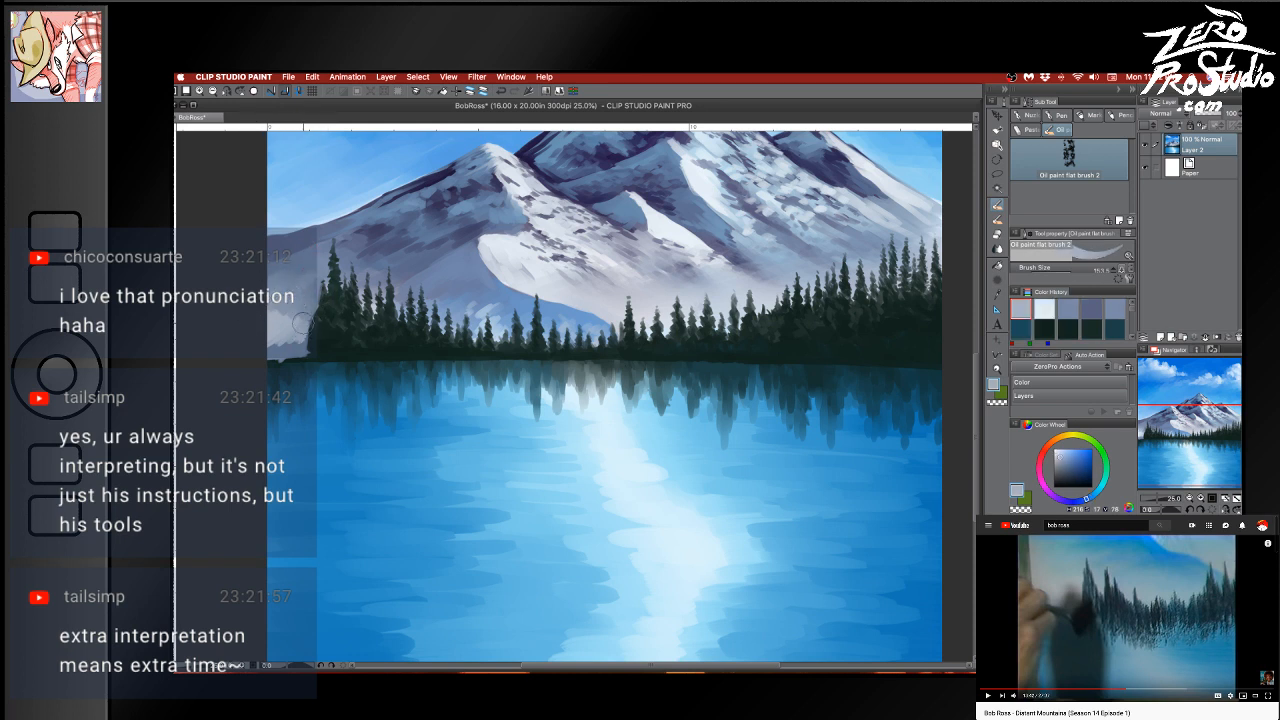
pyautogui.keyDown('alt'); pyautogui.click(282, 320); pyautogui.keyUp('alt')
pyautogui.keyDown('alt'); pyautogui.click(294, 327); pyautogui.keyUp('alt')
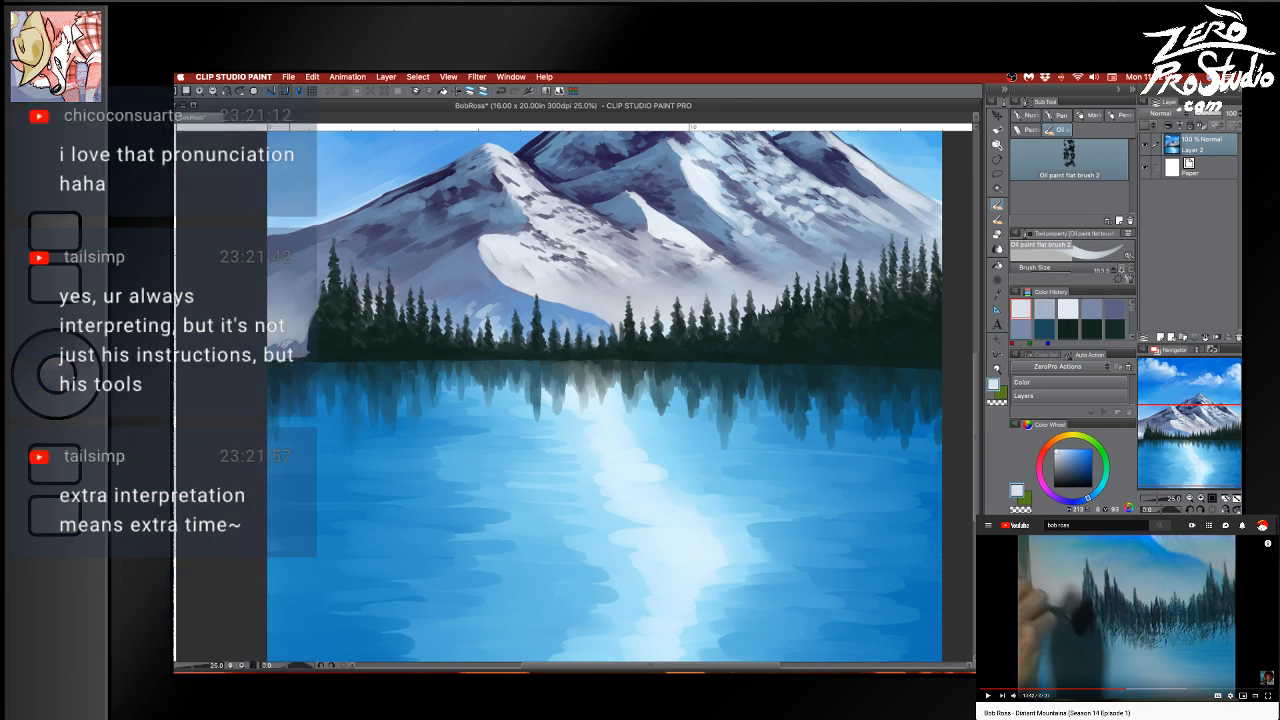
pyautogui.moveTo(292, 336)
pyautogui.mouseDown()
pyautogui.moveTo(270, 354)
pyautogui.moveTo(310, 348)
pyautogui.moveTo(304, 366)
pyautogui.mouseUp()
# Cover the dark shoreline and reflections at the lake's far left edge with sampled water blues, using a larger brush
pyautogui.keyDown('alt'); pyautogui.click(300, 418); pyautogui.keyUp('alt')
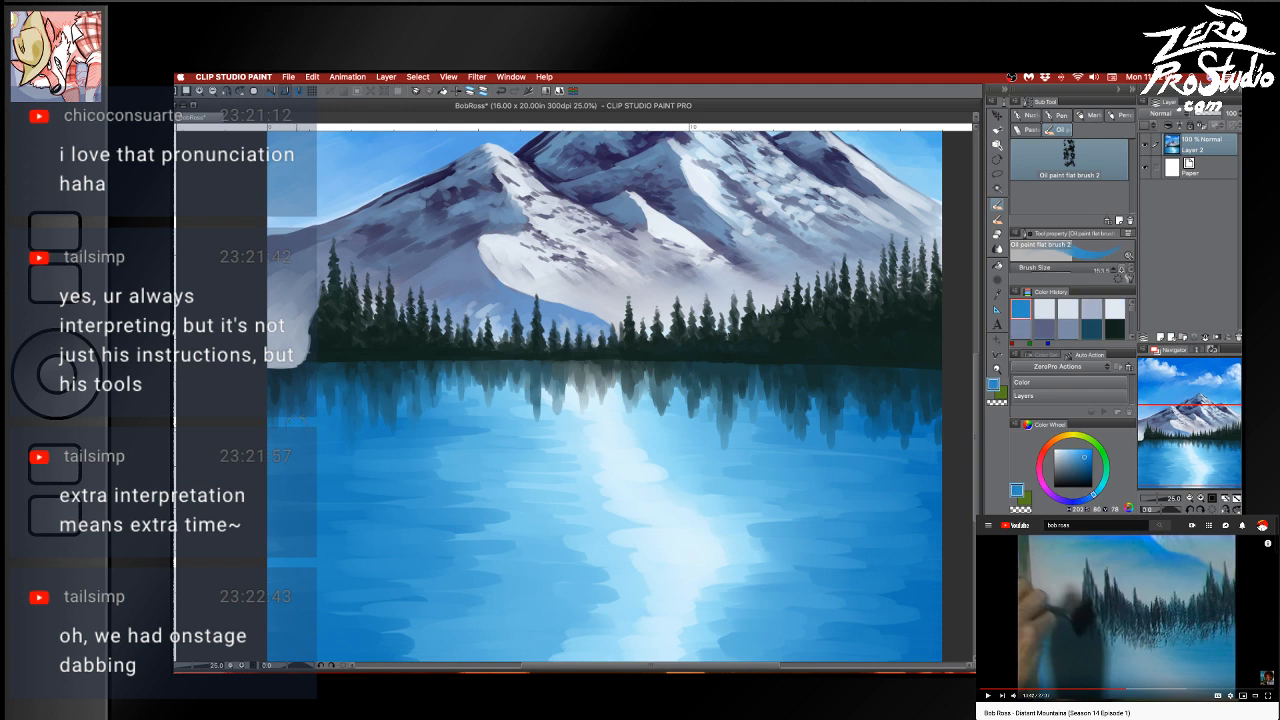
pyautogui.moveTo(272, 424)
pyautogui.mouseDown()
pyautogui.moveTo(306, 406)
pyautogui.moveTo(276, 372)
pyautogui.moveTo(310, 362)
pyautogui.moveTo(292, 360)
pyautogui.moveTo(318, 374)
pyautogui.moveTo(364, 366)
pyautogui.mouseUp()
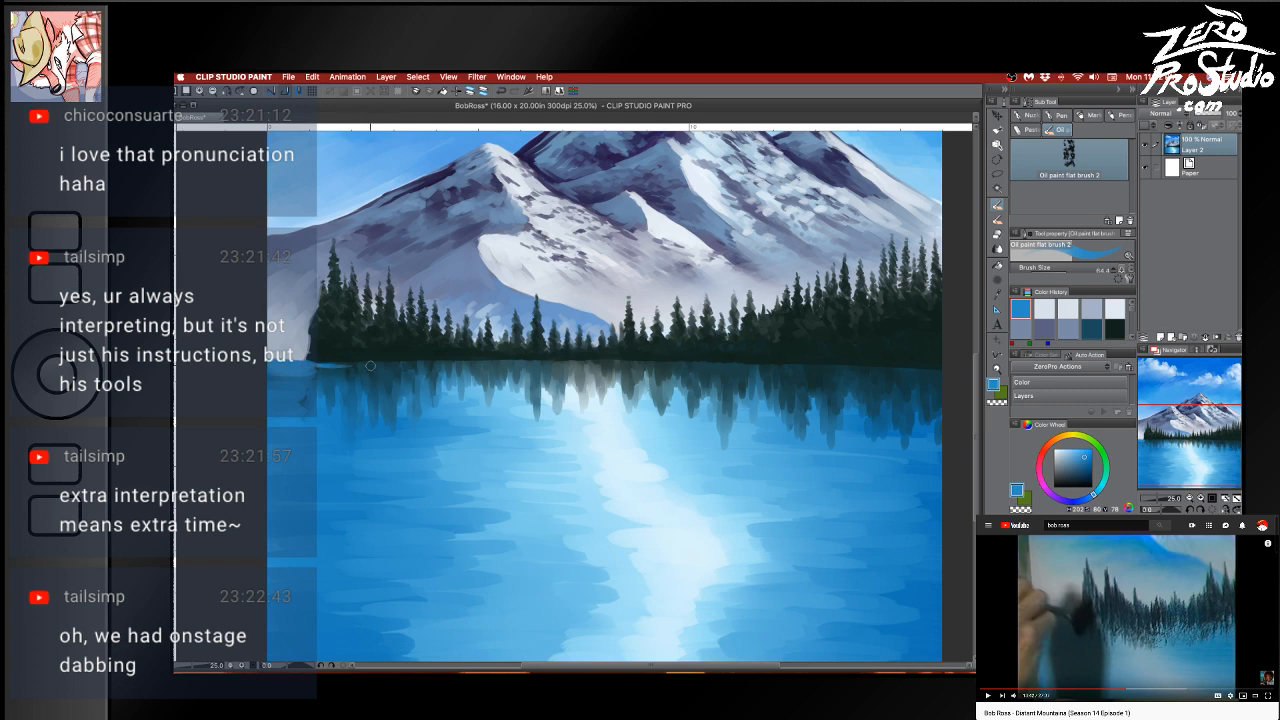
pyautogui.press('super+z')
pyautogui.keyDown('alt'); pyautogui.click(300, 358); pyautogui.keyUp('alt')
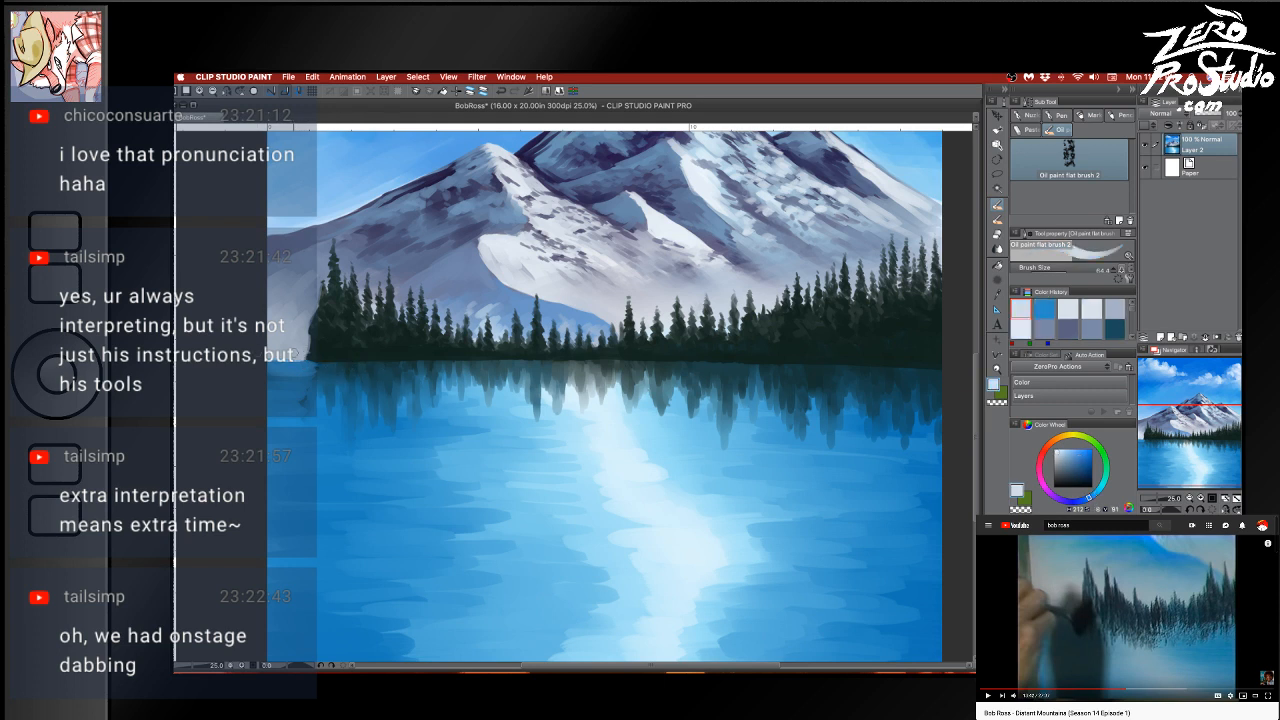
pyautogui.press(']')
pyautogui.press(']')
pyautogui.press(']')
pyautogui.keyDown('alt'); pyautogui.click(290, 366); pyautogui.keyUp('alt')
pyautogui.moveTo(290, 366)
pyautogui.mouseDown()
pyautogui.moveTo(260, 367)
pyautogui.moveTo(314, 363)
pyautogui.mouseUp()
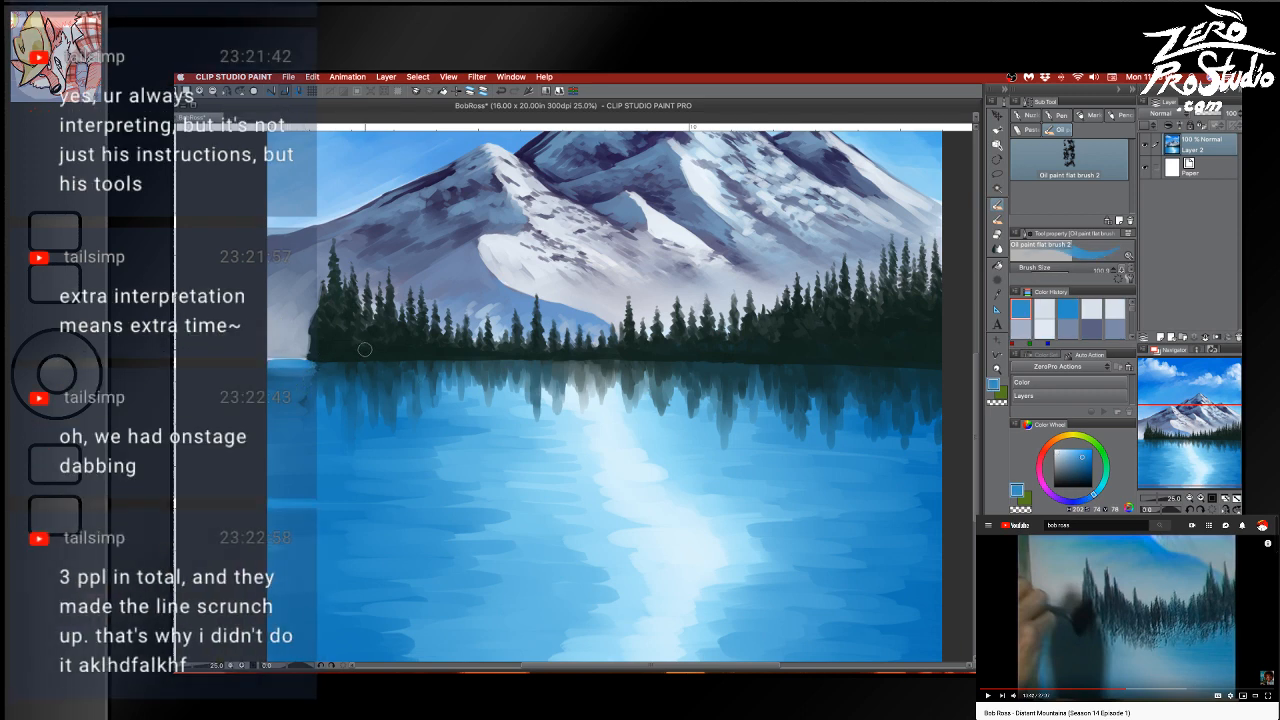
pyautogui.keyDown('alt'); pyautogui.click(294, 356); pyautogui.keyUp('alt')
pyautogui.keyDown('alt'); pyautogui.click(295, 360); pyautogui.keyUp('alt')
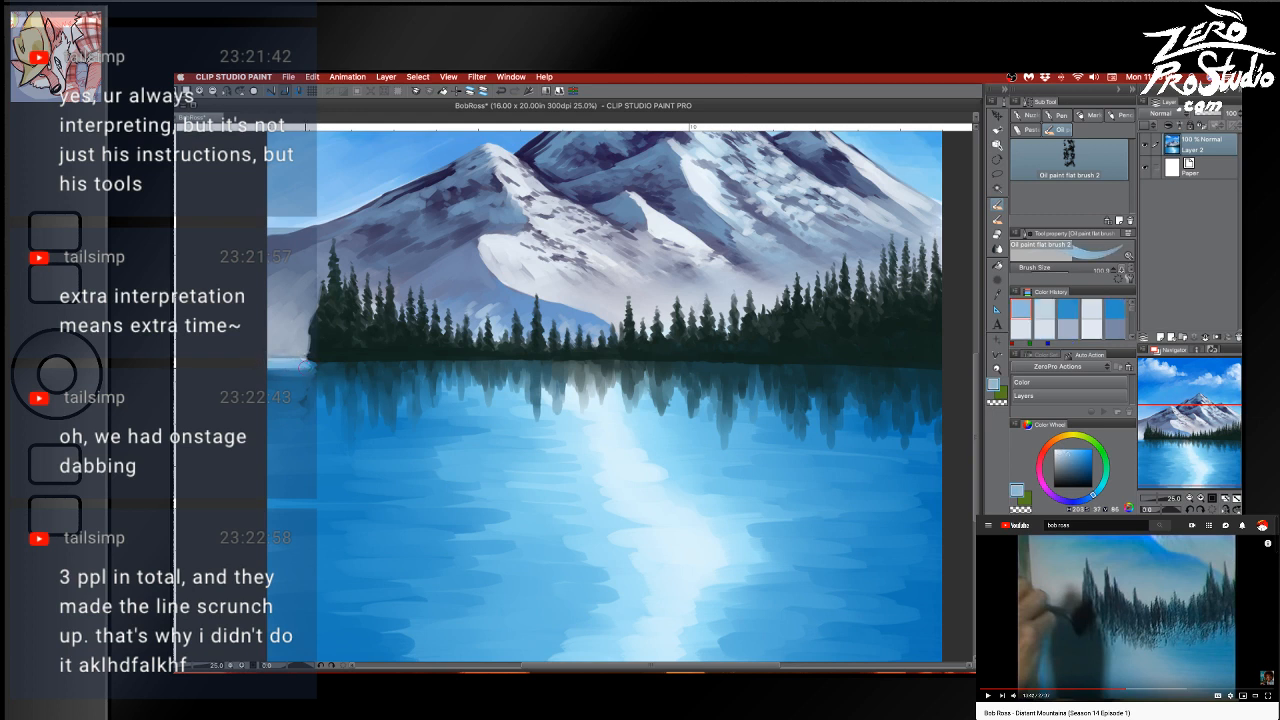
# Reshape the left end of the treeline with small evergreen strokes in sampled dark green, using a smaller brush
pyautogui.keyDown('alt'); pyautogui.click(328, 330); pyautogui.keyUp('alt')
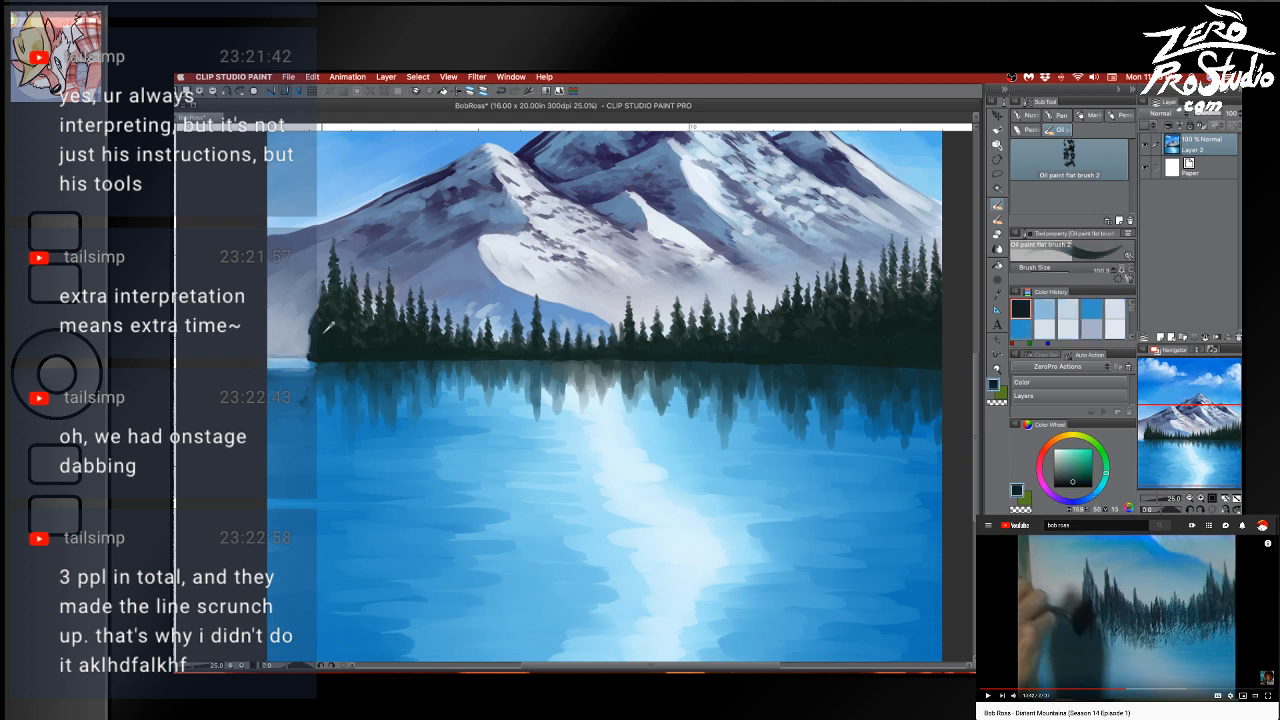
pyautogui.press('[')
pyautogui.press('[')
pyautogui.press('[')
pyautogui.press('[')
pyautogui.press('[')
pyautogui.moveTo(304, 326); pyautogui.dragTo(301, 348)
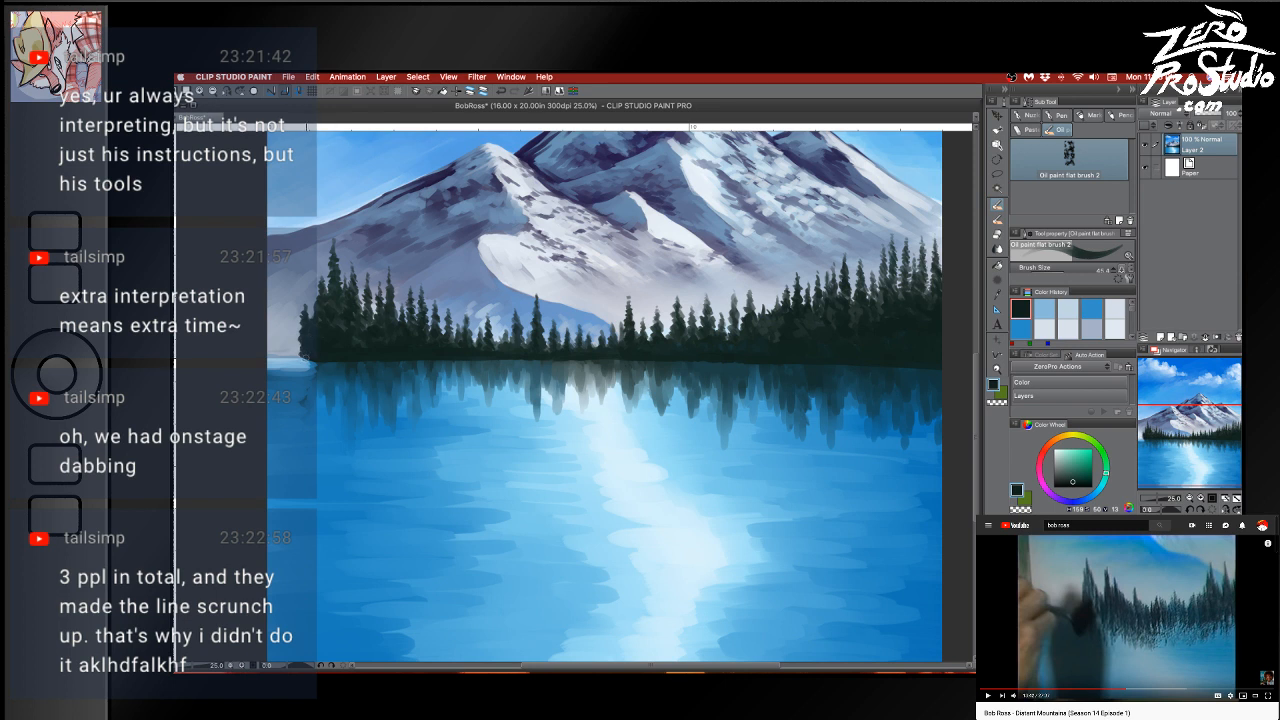
# Paint and trim the reflection beneath the treeline's left end with sampled teal and water blue, extending the tree edge in dark green
pyautogui.keyDown('alt'); pyautogui.click(320, 366); pyautogui.keyUp('alt')
pyautogui.press(']')
pyautogui.moveTo(314, 363); pyautogui.dragTo(305, 410)
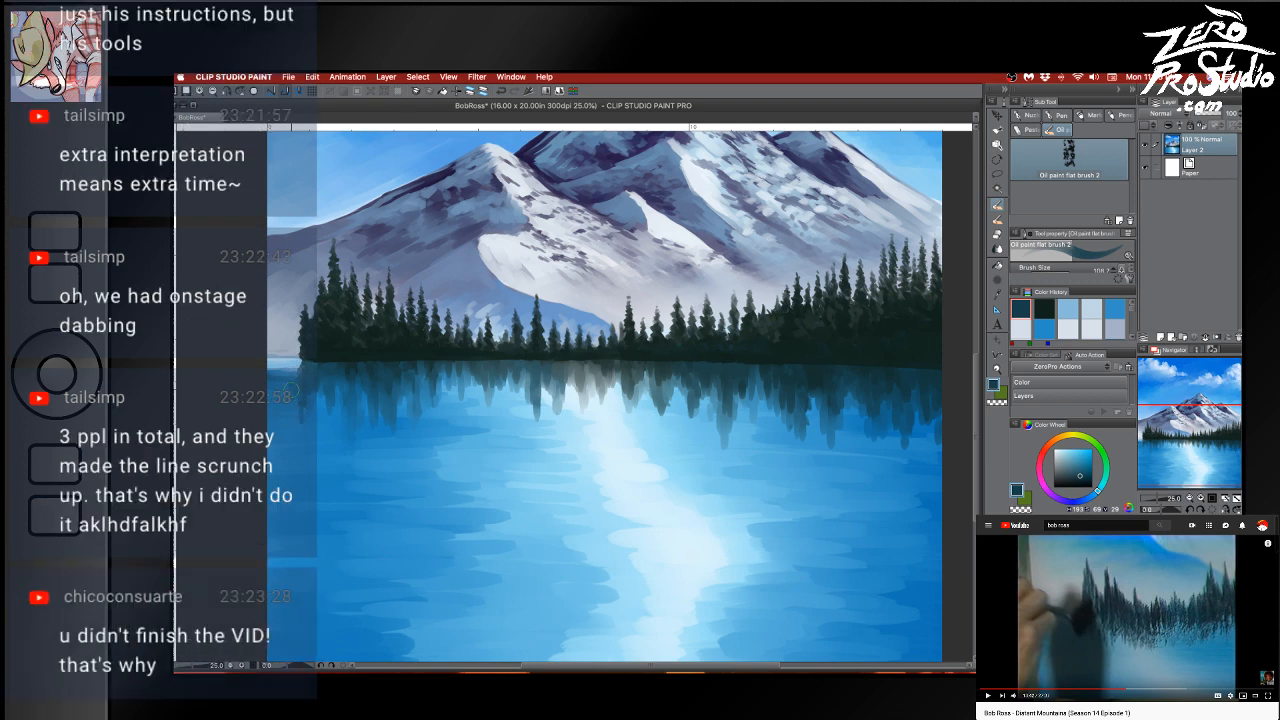
pyautogui.keyDown('alt'); pyautogui.click(299, 376); pyautogui.keyUp('alt')
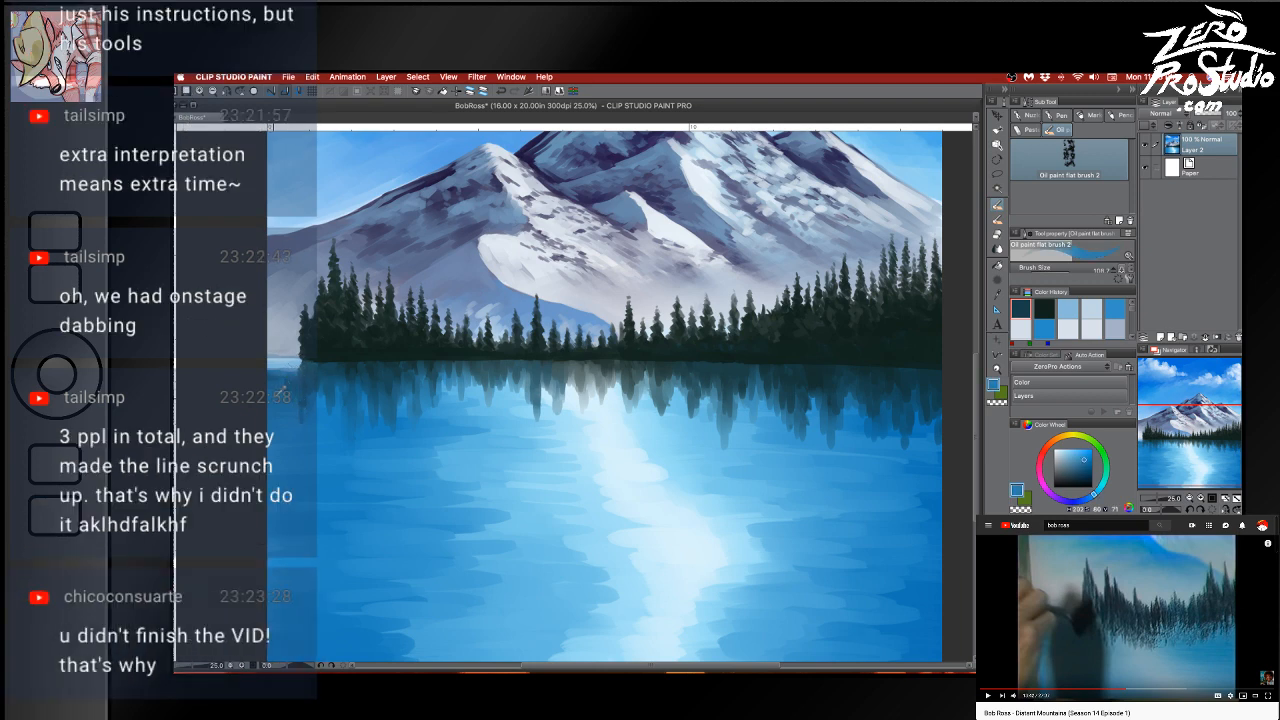
pyautogui.moveTo(298, 378); pyautogui.dragTo(259, 381)
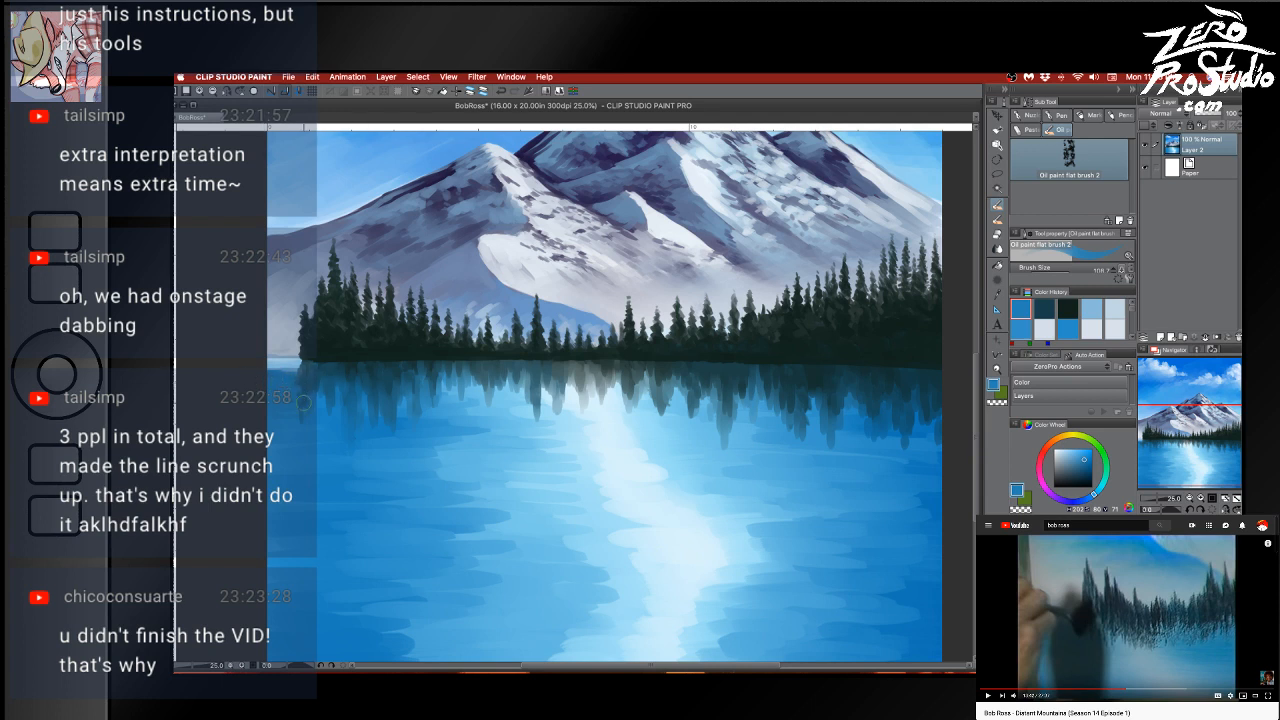
pyautogui.keyDown('alt'); pyautogui.click(304, 396); pyautogui.keyUp('alt')
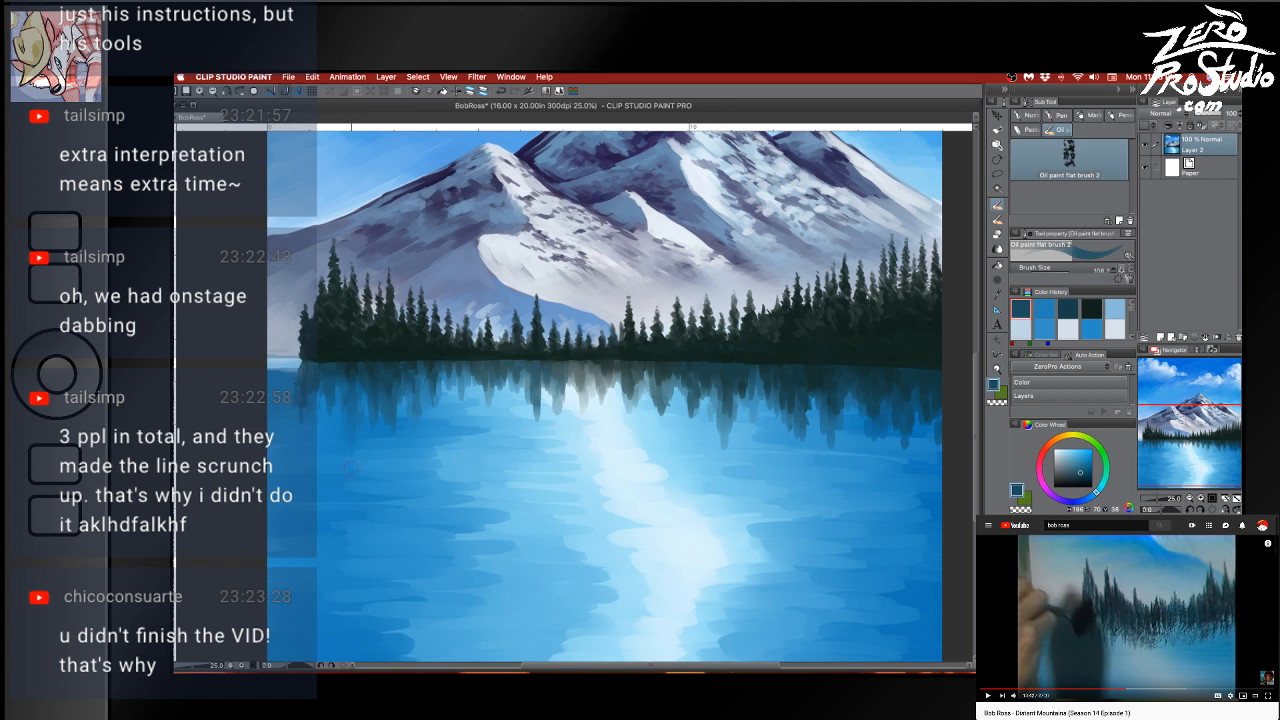
pyautogui.keyDown('alt'); pyautogui.click(300, 354); pyautogui.keyUp('alt')
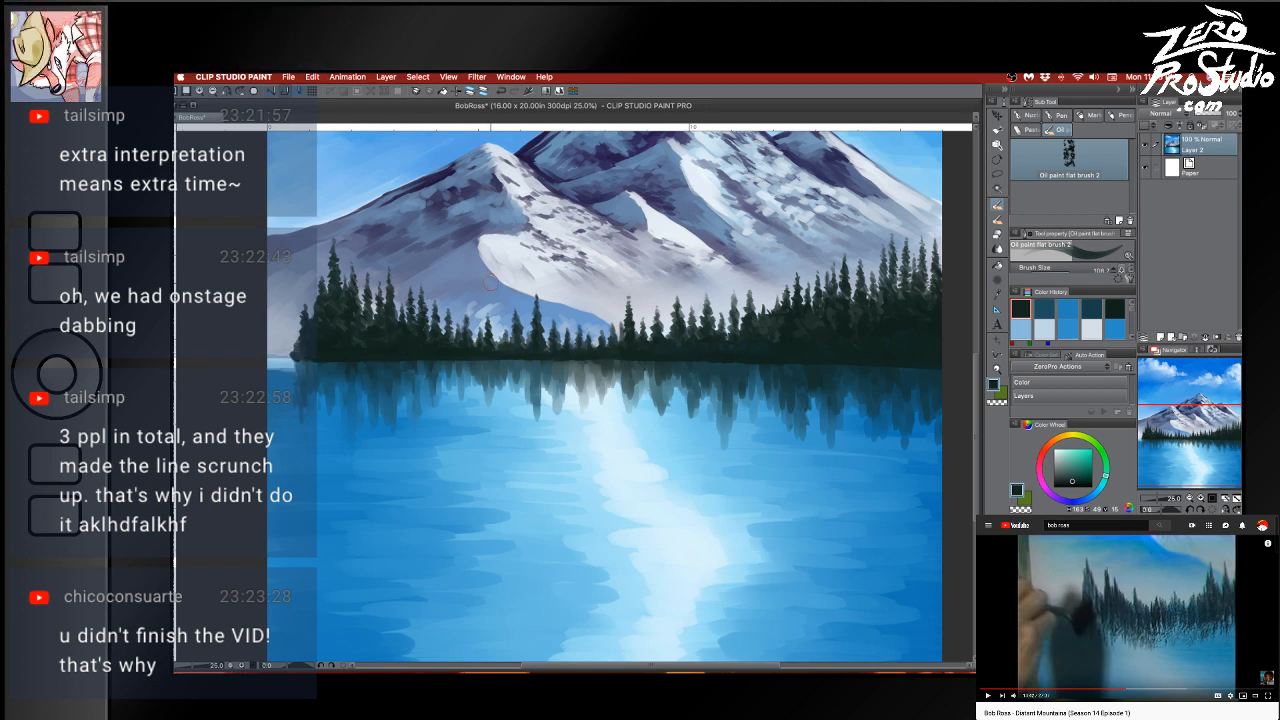
# Watch the next section of the YouTube reference video on mixing greens for the shore, and return to the canvas
pyautogui.press('Tab')
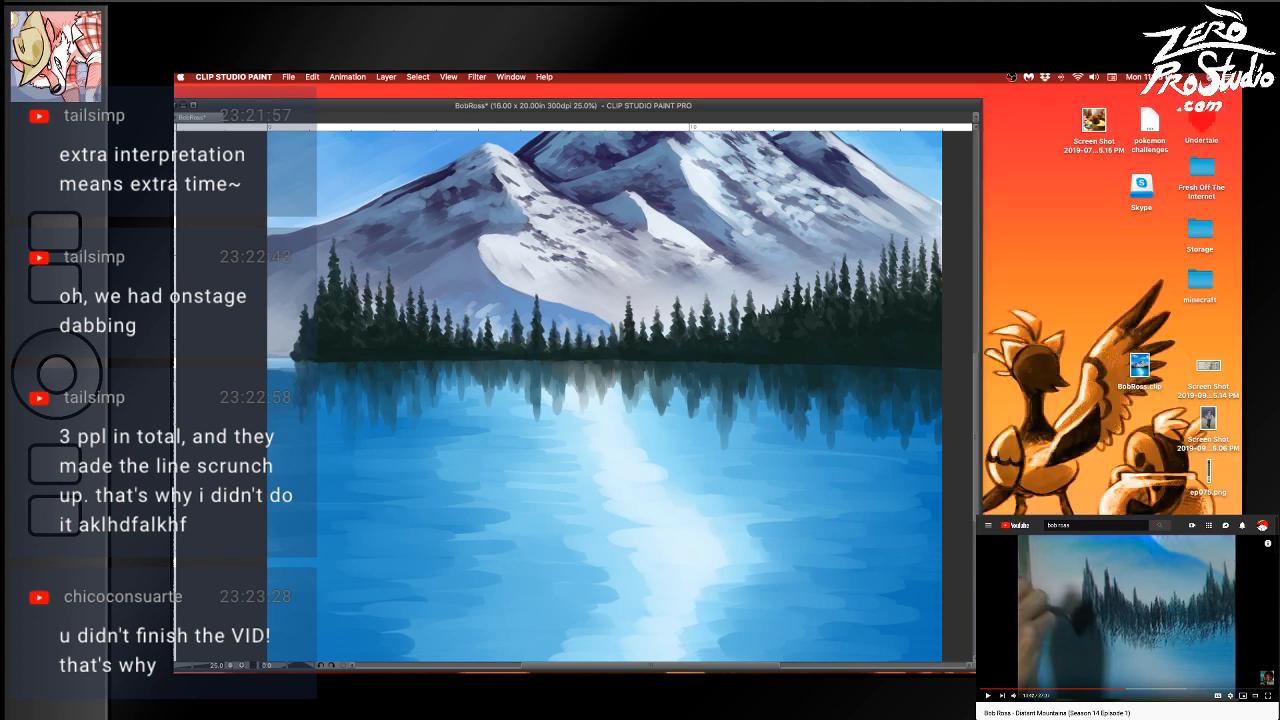
pyautogui.press('space')
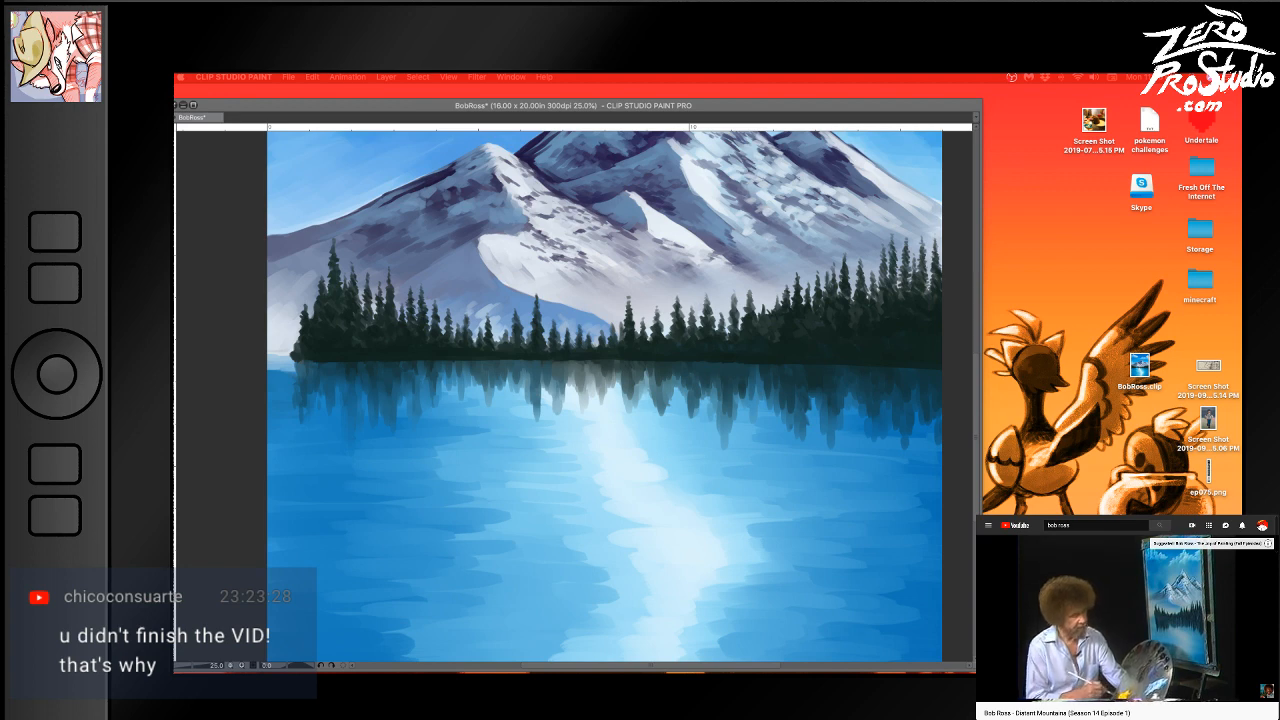
pyautogui.click(956, 268)
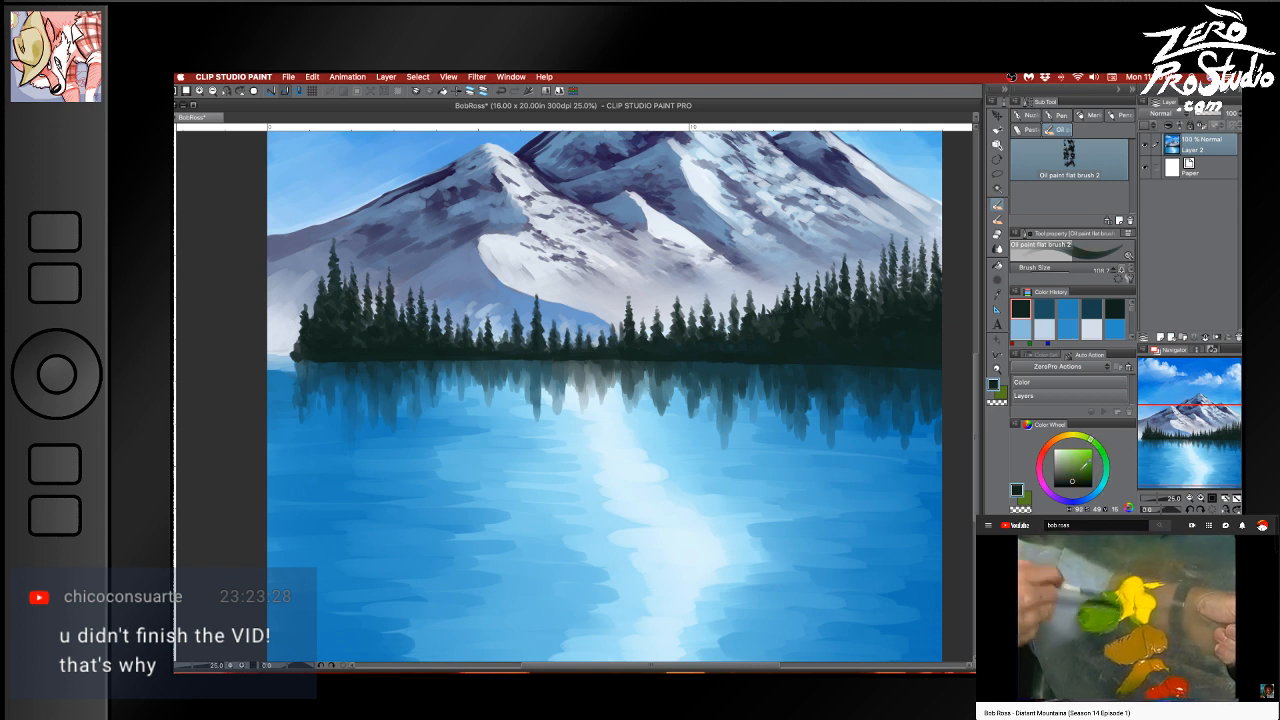
# Paint a bright yellow-green grassy bank along the shoreline beneath the right-hand trees, widening it towards the canvas's right edge
pyautogui.click(1092, 440)
pyautogui.click(1092, 456)
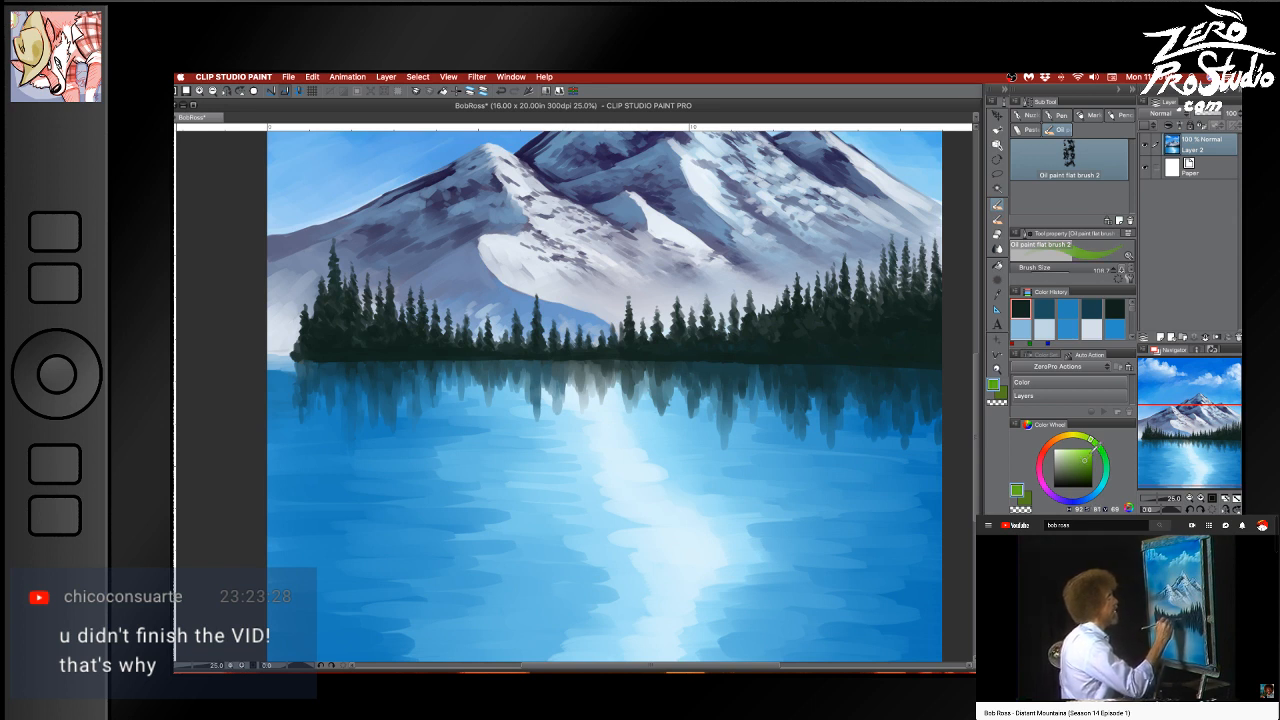
pyautogui.moveTo(1090, 440); pyautogui.dragTo(1094, 442)
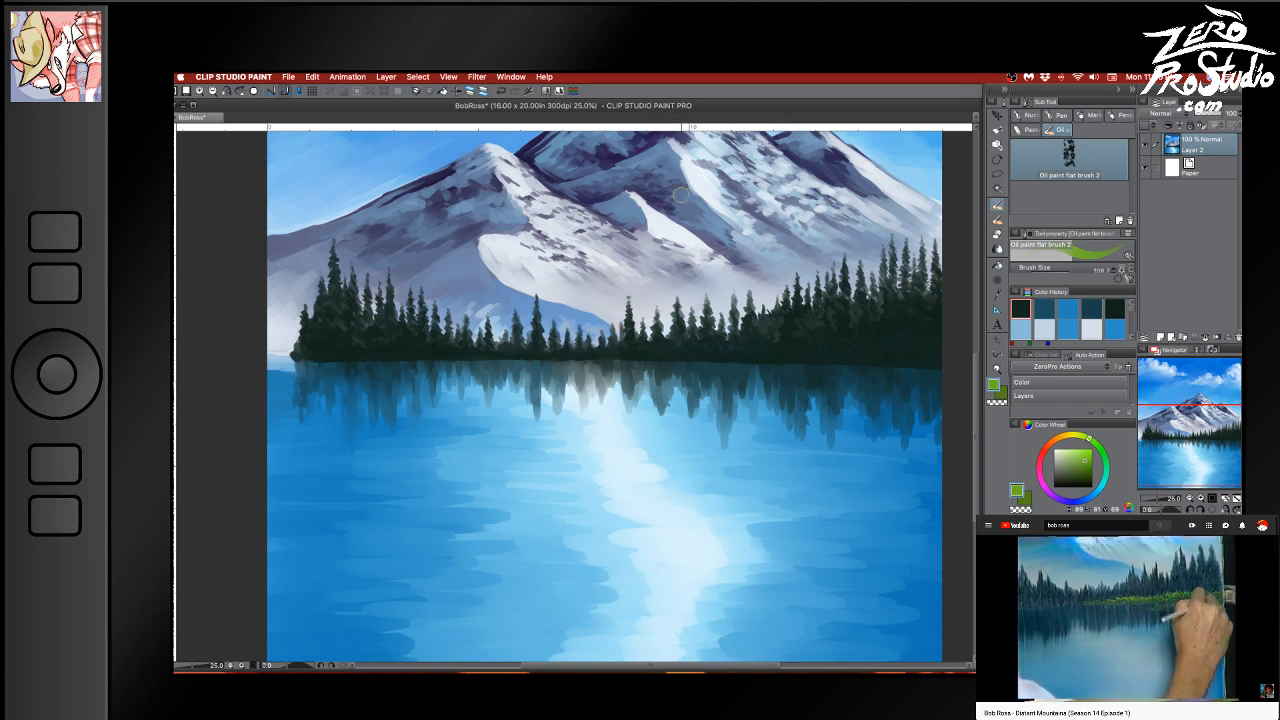
pyautogui.moveTo(612, 357)
pyautogui.mouseDown()
pyautogui.moveTo(806, 352)
pyautogui.moveTo(777, 362)
pyautogui.moveTo(796, 344)
pyautogui.moveTo(942, 341)
pyautogui.mouseUp()
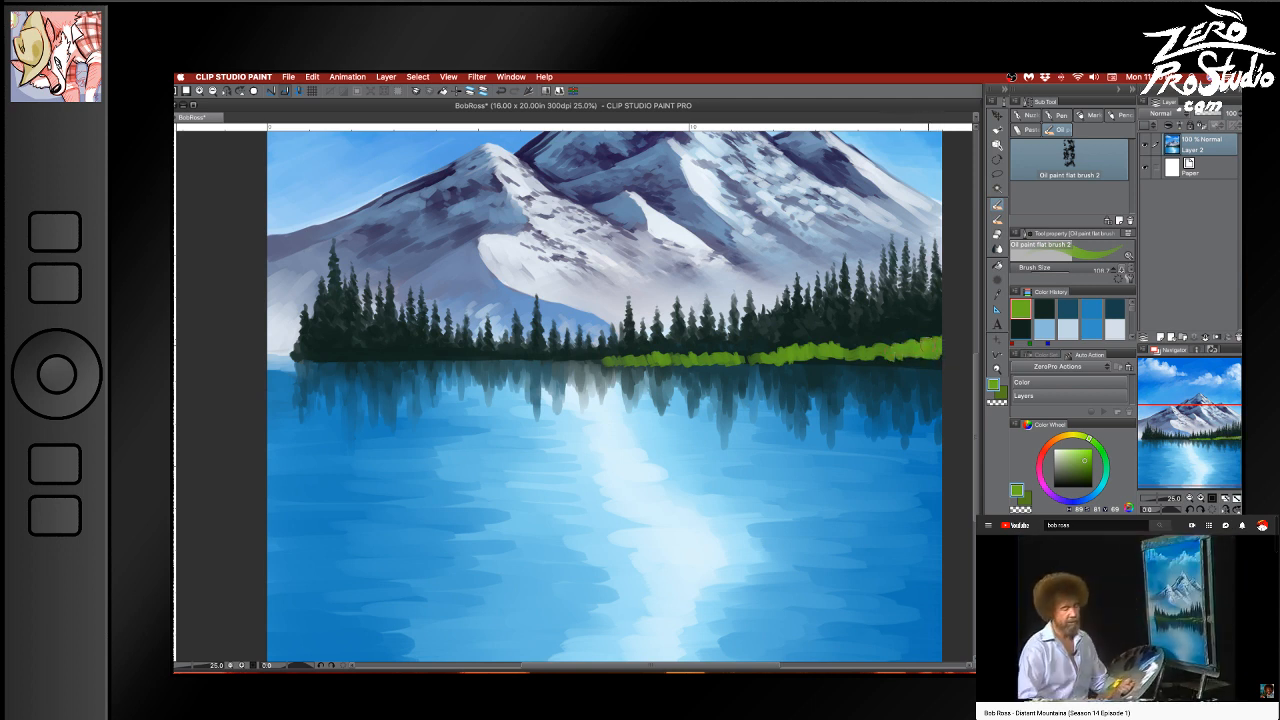
pyautogui.moveTo(944, 340)
pyautogui.mouseDown()
pyautogui.moveTo(916, 362)
pyautogui.moveTo(876, 358)
pyautogui.moveTo(945, 360)
pyautogui.moveTo(880, 362)
pyautogui.mouseUp()
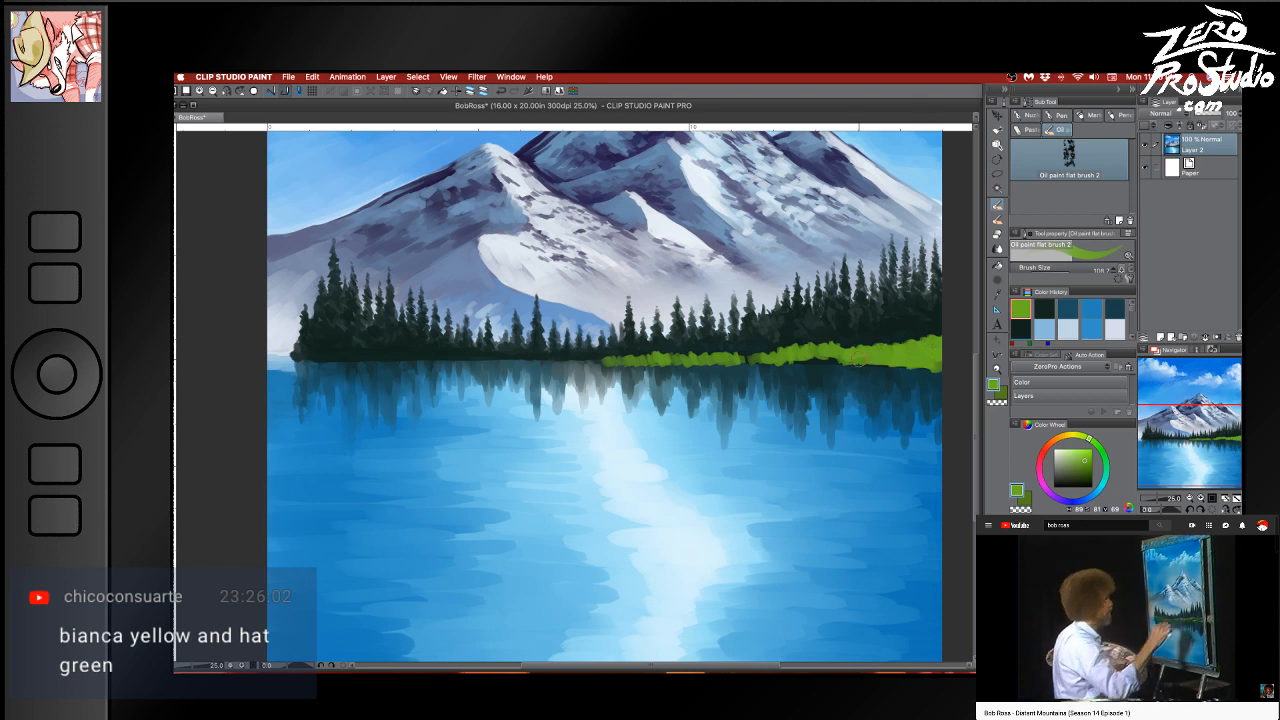
pyautogui.moveTo(858, 360); pyautogui.dragTo(921, 363)
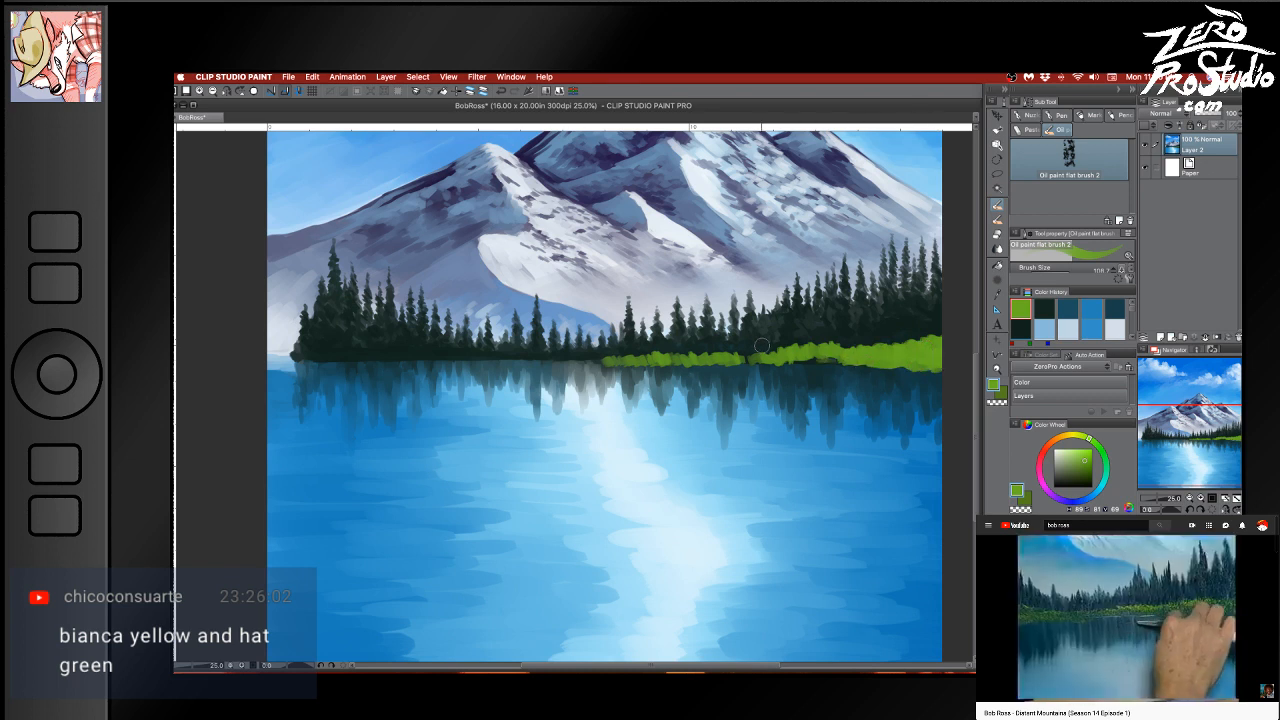
pyautogui.moveTo(814, 362); pyautogui.dragTo(935, 374)
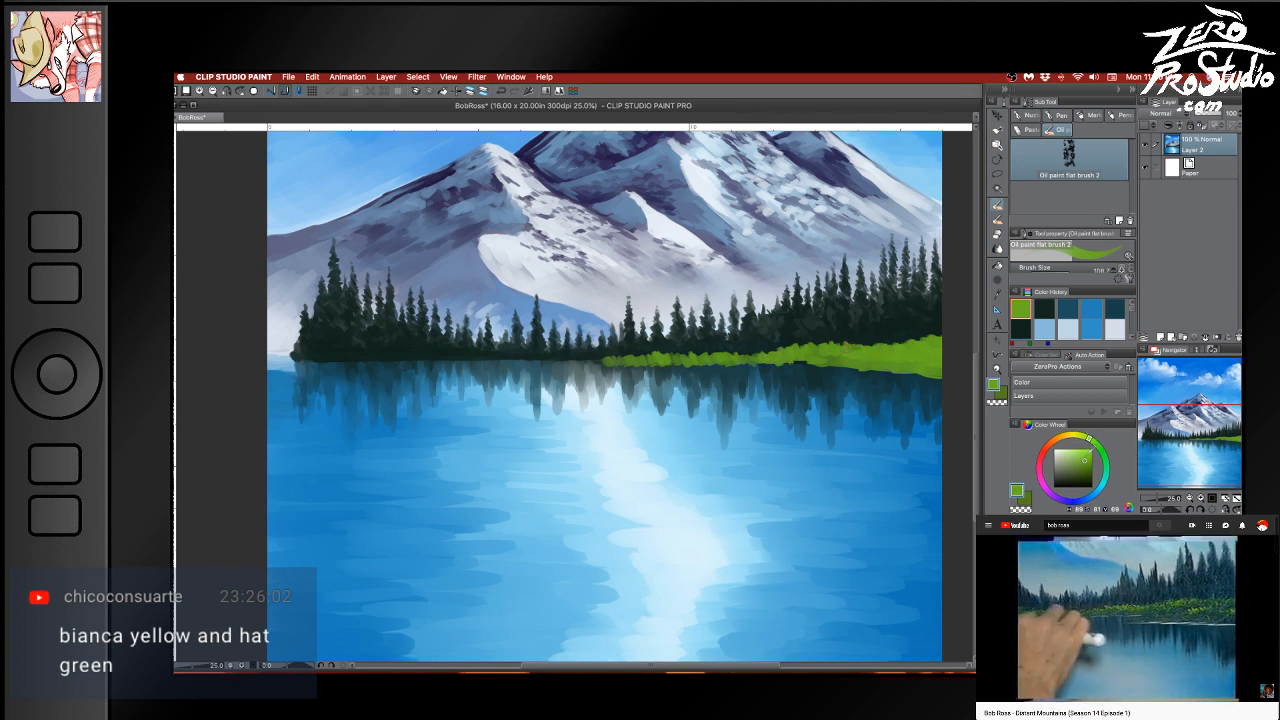
# Shade the lower part of the right-hand grassy bank with dark green tones sampled from the trees and grass
pyautogui.keyDown('alt'); pyautogui.click(856, 330); pyautogui.keyUp('alt')
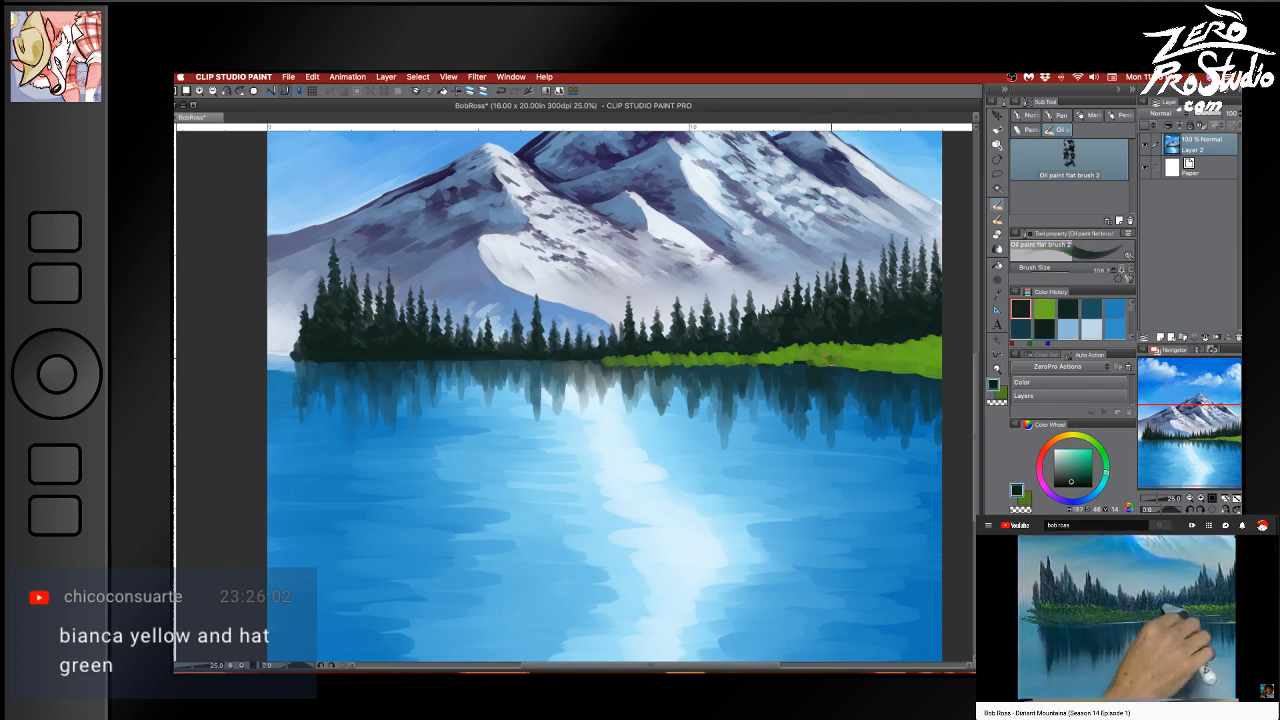
pyautogui.keyDown('alt'); pyautogui.click(808, 360); pyautogui.keyUp('alt')
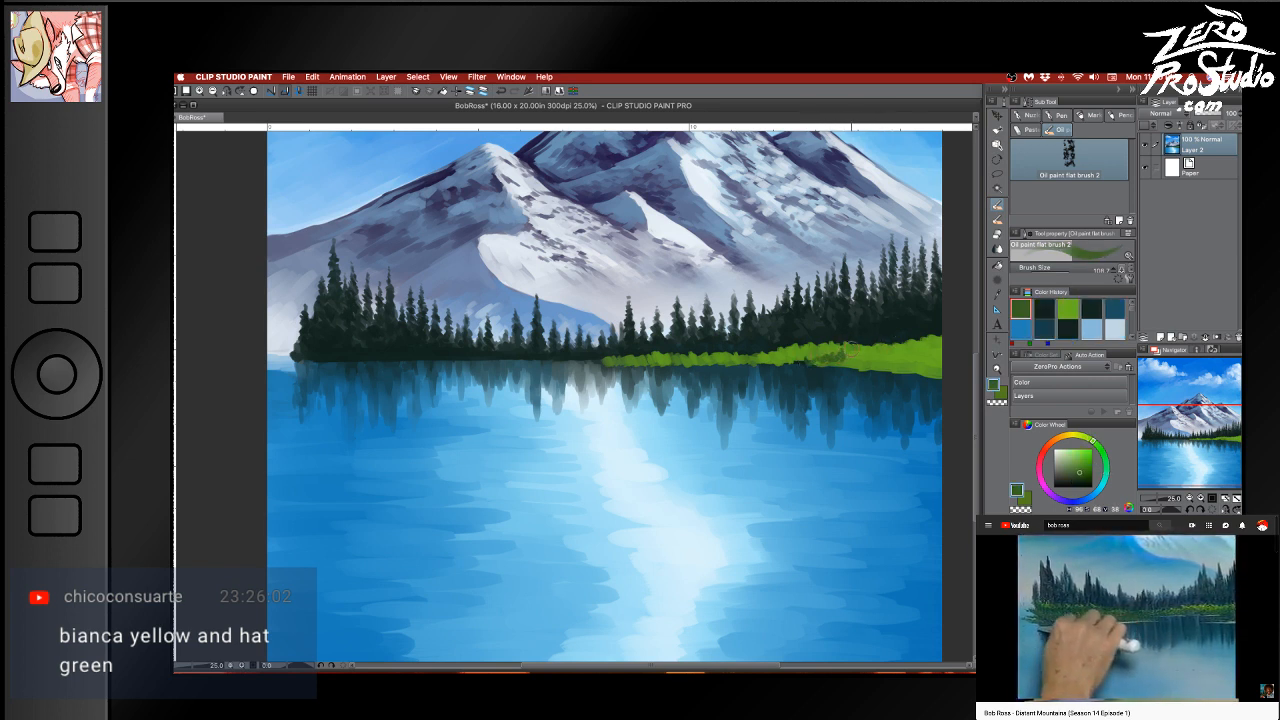
pyautogui.moveTo(813, 360)
pyautogui.mouseDown()
pyautogui.moveTo(941, 358)
pyautogui.moveTo(926, 370)
pyautogui.moveTo(939, 370)
pyautogui.moveTo(930, 349)
pyautogui.moveTo(884, 361)
pyautogui.moveTo(937, 375)
pyautogui.moveTo(843, 363)
pyautogui.moveTo(897, 372)
pyautogui.mouseUp()
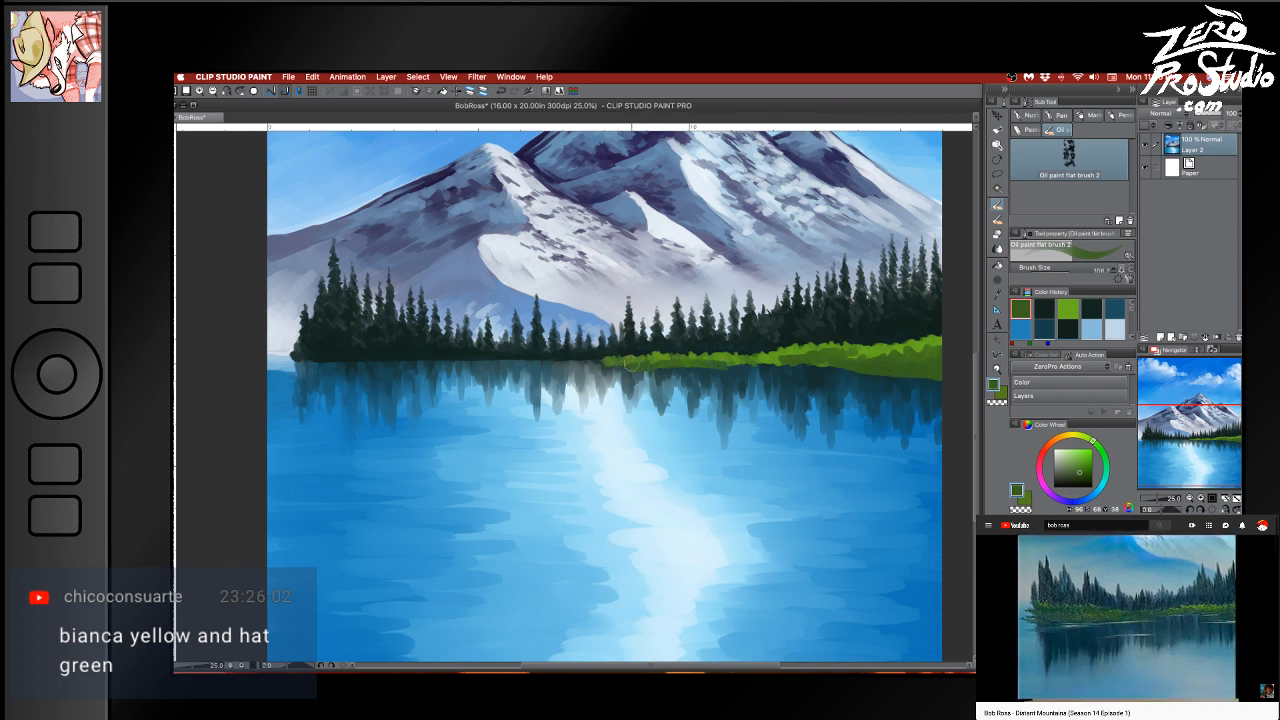
# Extend the dark green grassy bank along the shoreline to the treeline's left end and highlight its foliage with sampled bright greens
pyautogui.moveTo(548, 360)
pyautogui.mouseDown()
pyautogui.moveTo(298, 346)
pyautogui.moveTo(293, 358)
pyautogui.moveTo(288, 344)
pyautogui.moveTo(297, 356)
pyautogui.moveTo(352, 353)
pyautogui.moveTo(323, 346)
pyautogui.mouseUp()
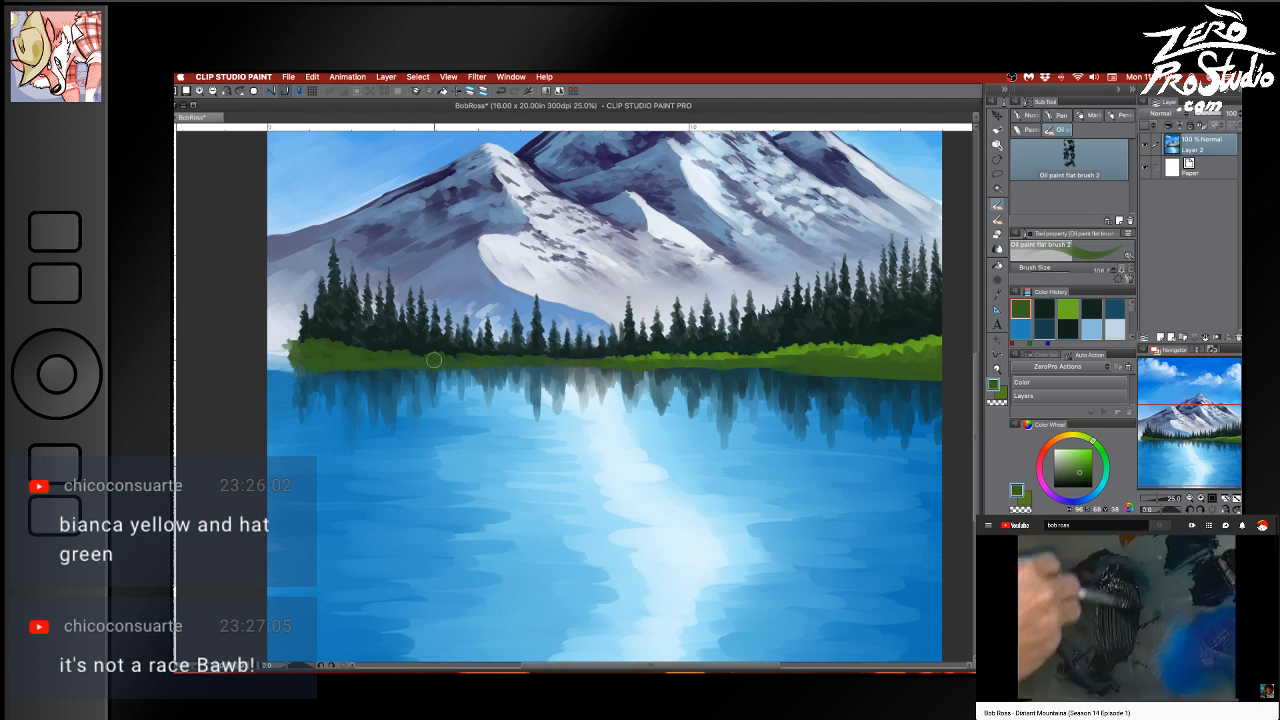
pyautogui.keyDown('alt'); pyautogui.click(806, 356); pyautogui.keyUp('alt')
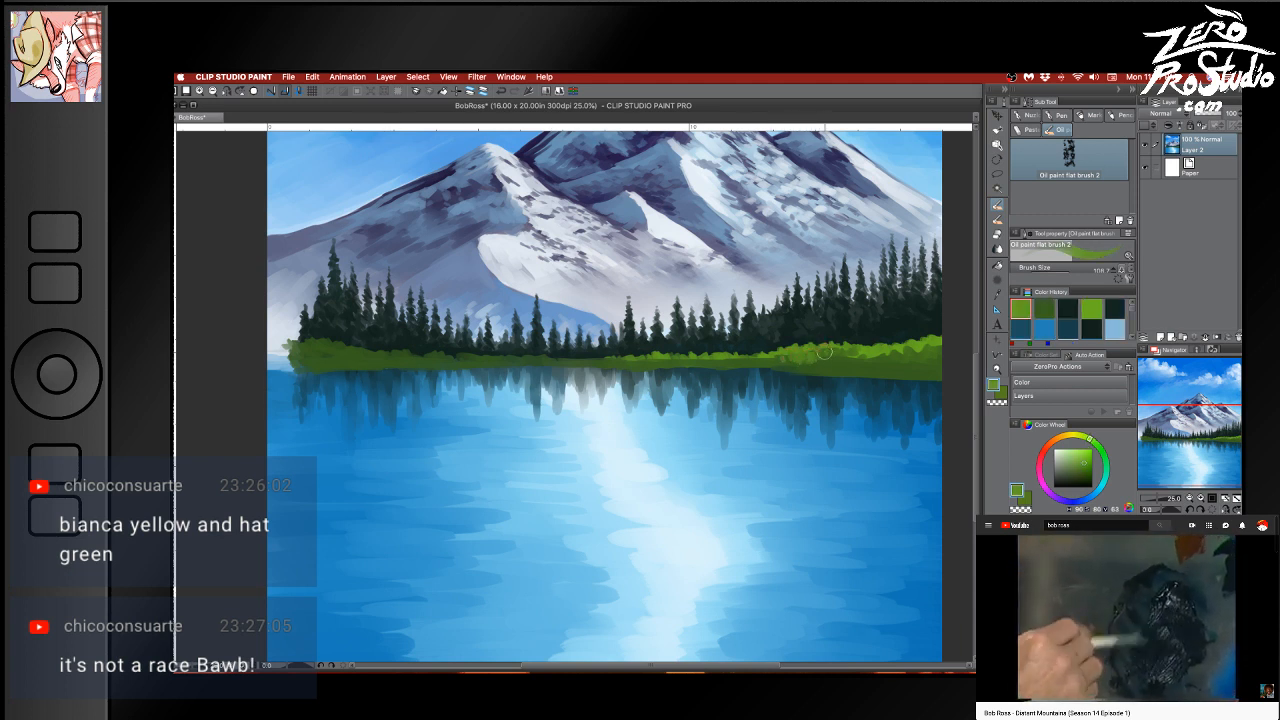
pyautogui.keyDown('alt'); pyautogui.click(878, 346); pyautogui.keyUp('alt')
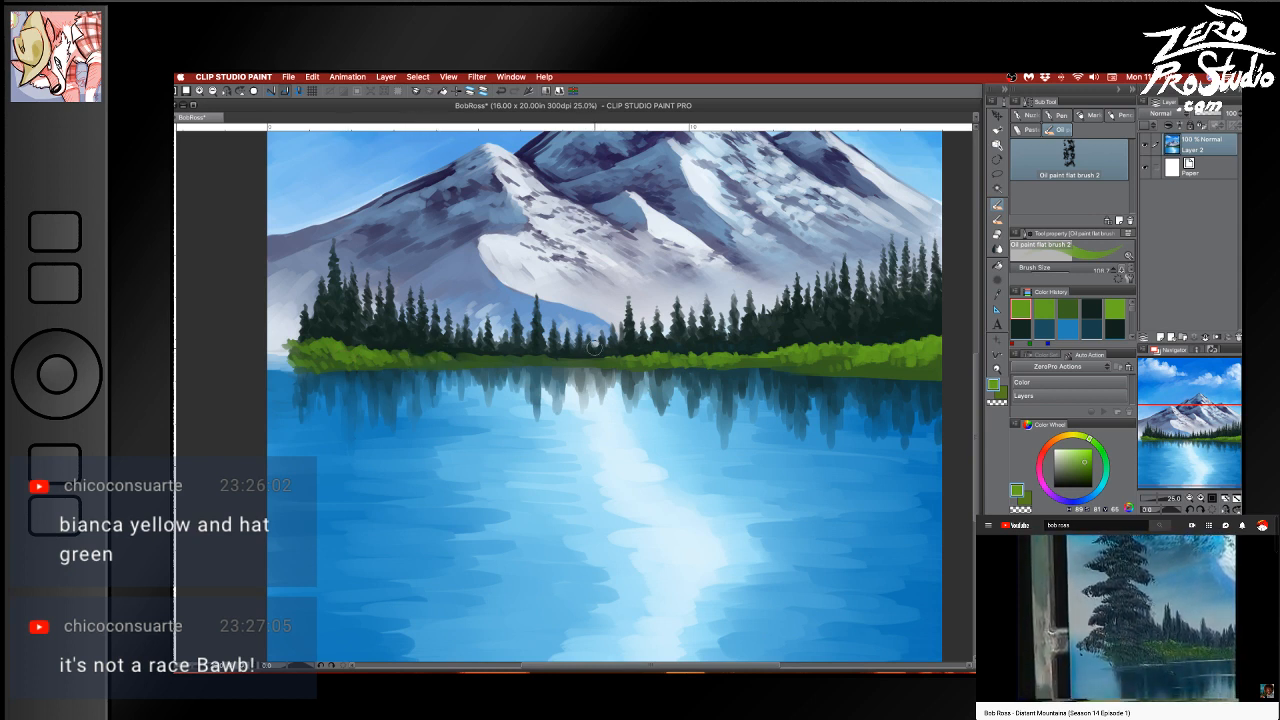
# Add darker accents to the grassy banks, using sampled dark green at the left end and a muted olive-yellow on the right
pyautogui.keyDown('alt'); pyautogui.click(477, 368); pyautogui.keyUp('alt')
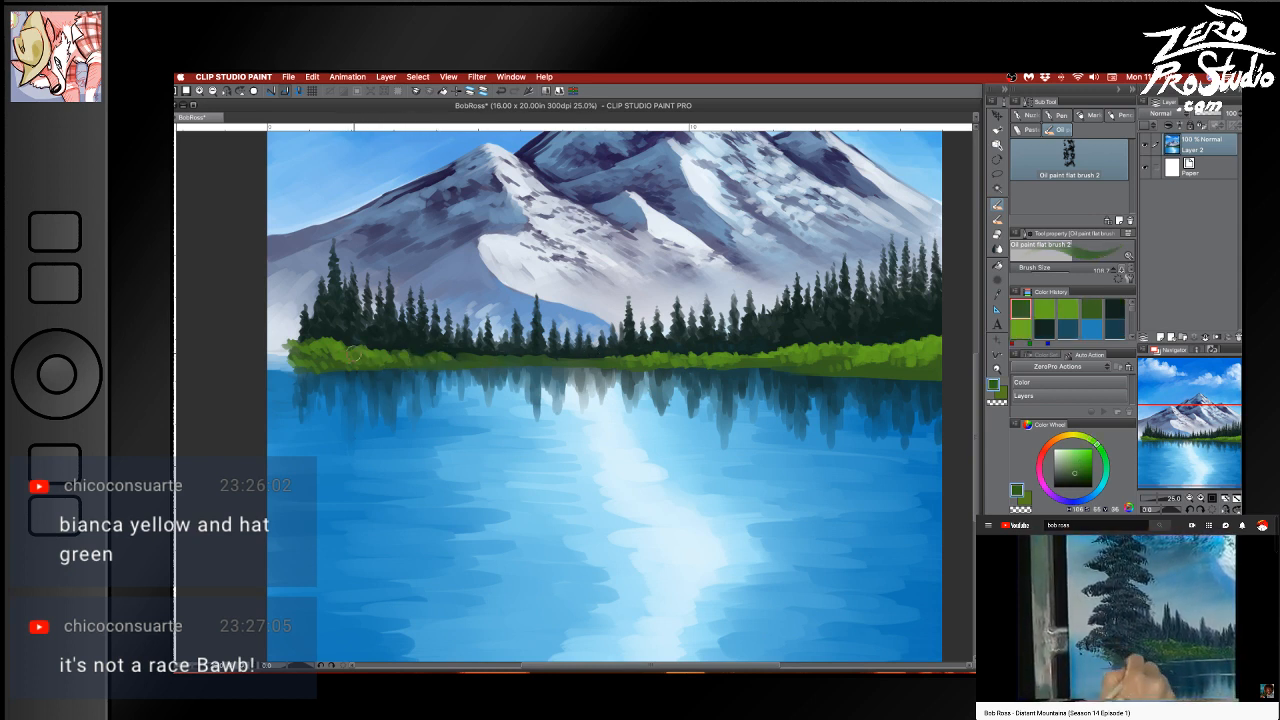
pyautogui.moveTo(354, 354)
pyautogui.mouseDown()
pyautogui.moveTo(345, 363)
pyautogui.moveTo(332, 350)
pyautogui.moveTo(321, 365)
pyautogui.moveTo(340, 352)
pyautogui.mouseUp()
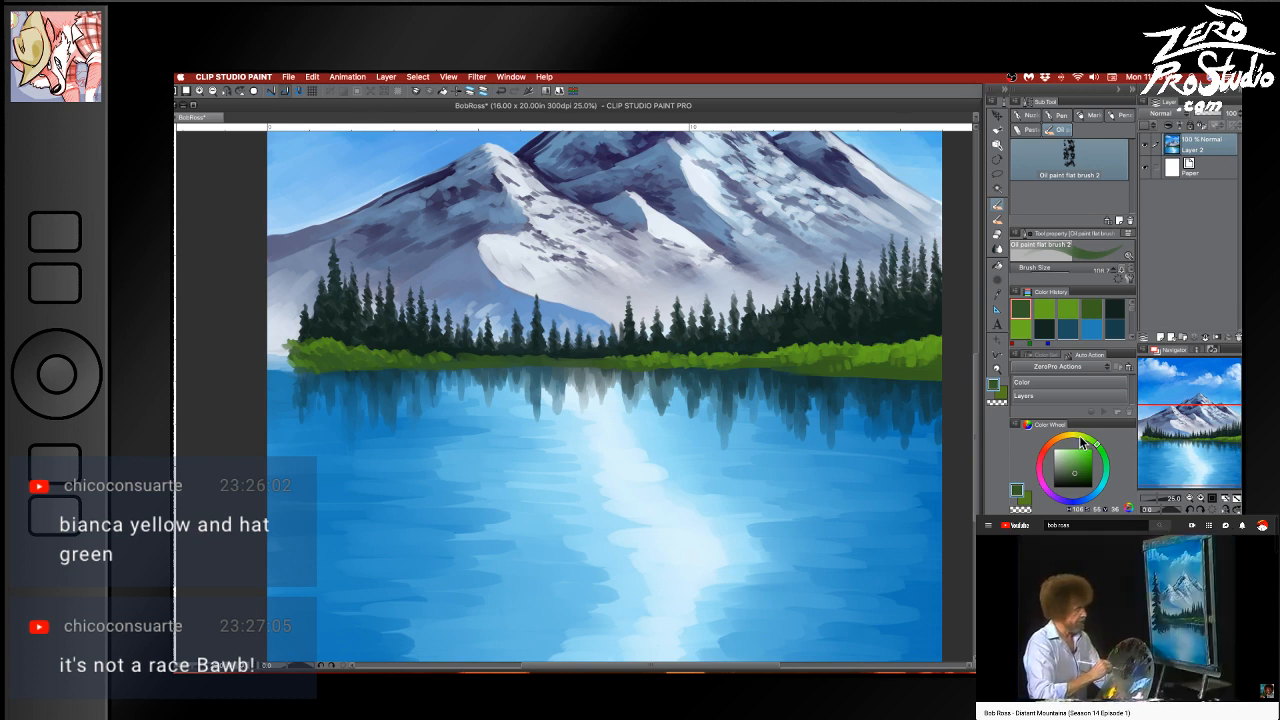
pyautogui.moveTo(1081, 441); pyautogui.dragTo(1079, 473)
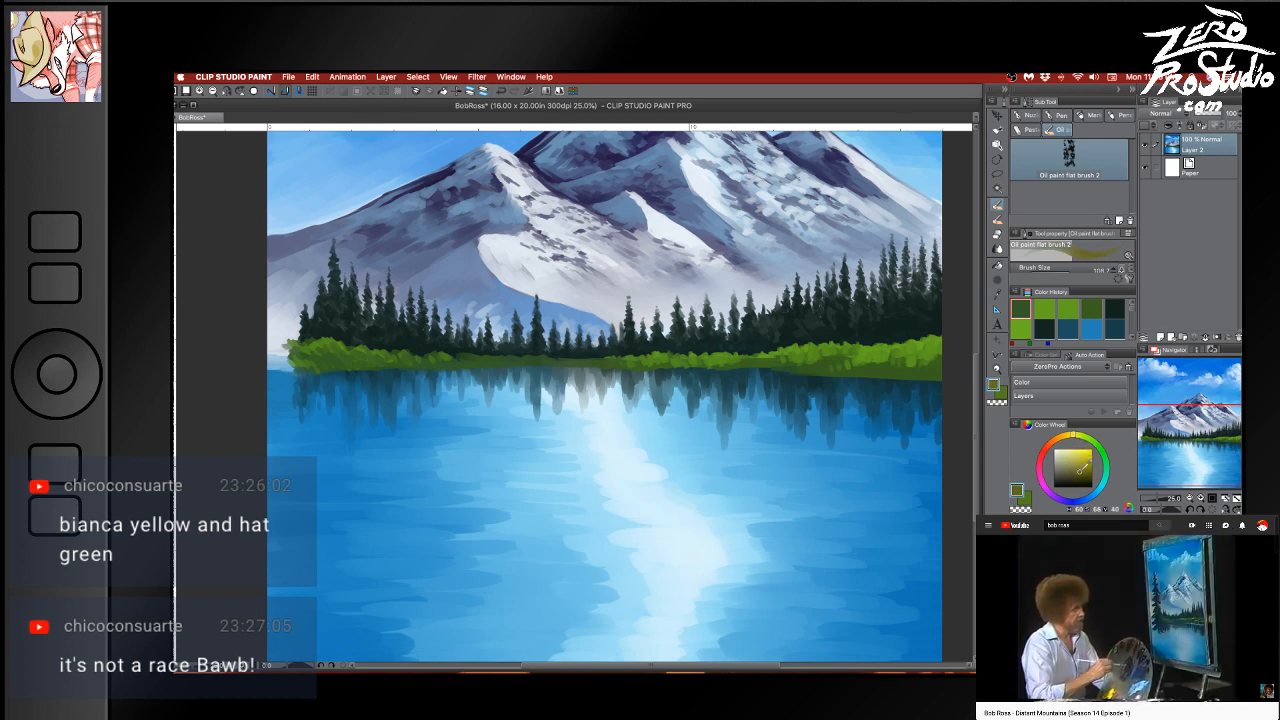
pyautogui.click(843, 357)
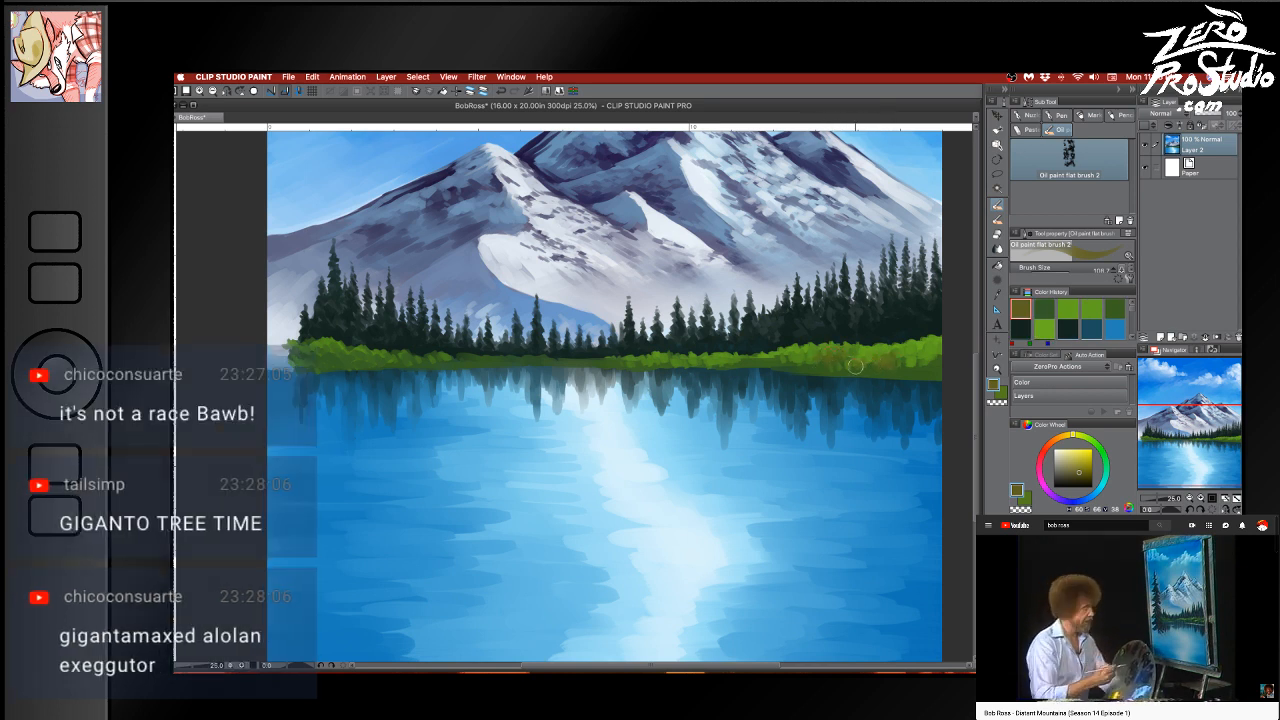
# Touch up the grassy far shoreline with greens sampled from its middle and right-hand bank, using the Oil paint flat brush 2
pyautogui.moveTo(910, 385); pyautogui.dragTo(898, 381)
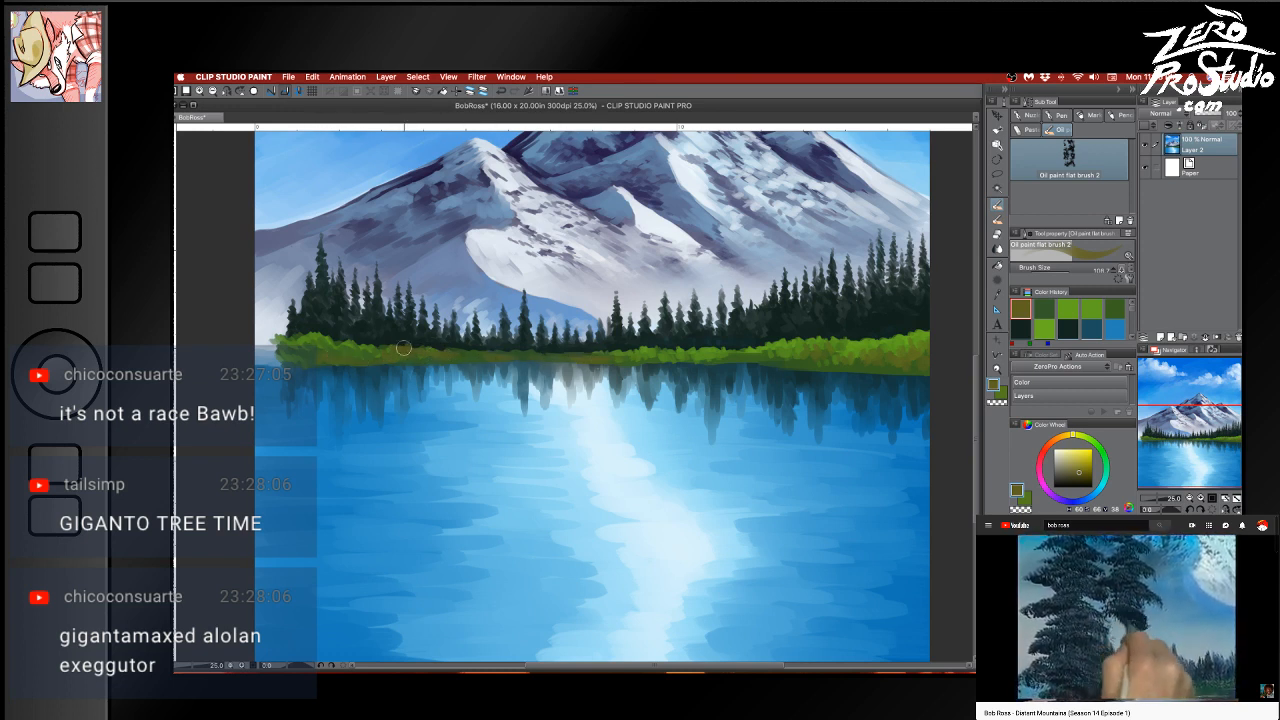
pyautogui.keyDown('alt'); pyautogui.click(569, 351); pyautogui.keyUp('alt')
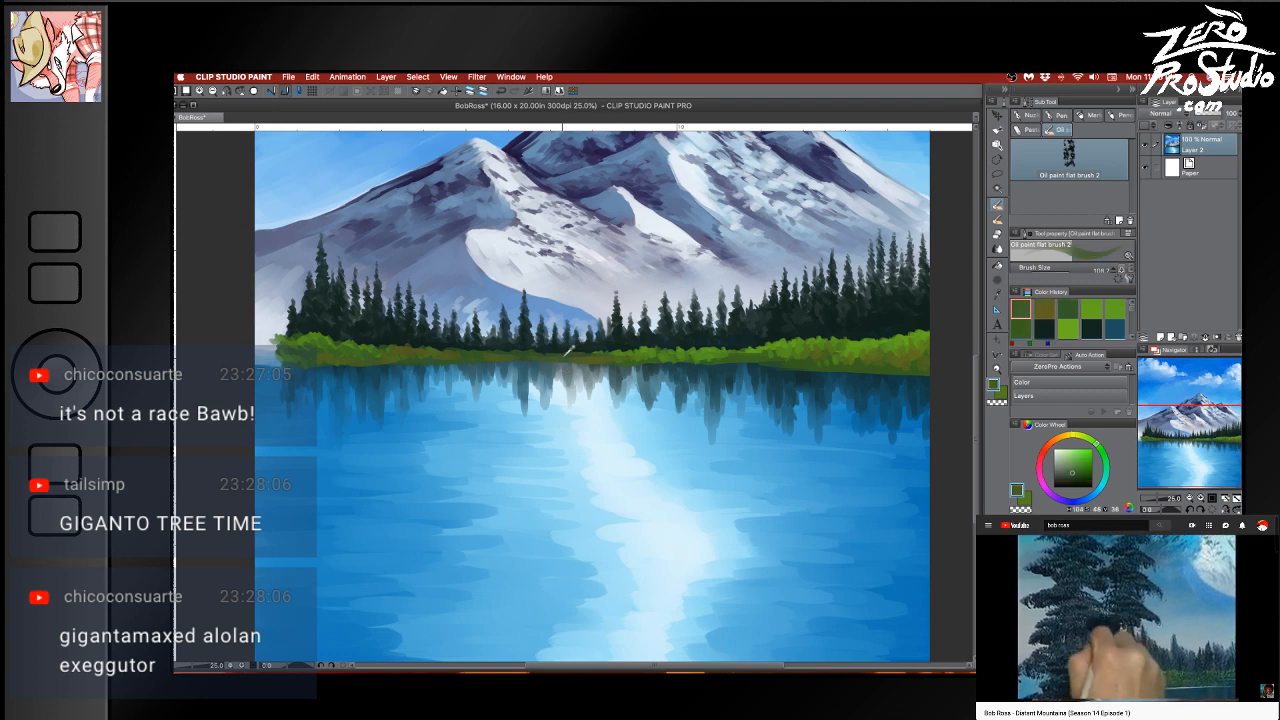
pyautogui.keyDown('alt'); pyautogui.click(858, 360); pyautogui.keyUp('alt')
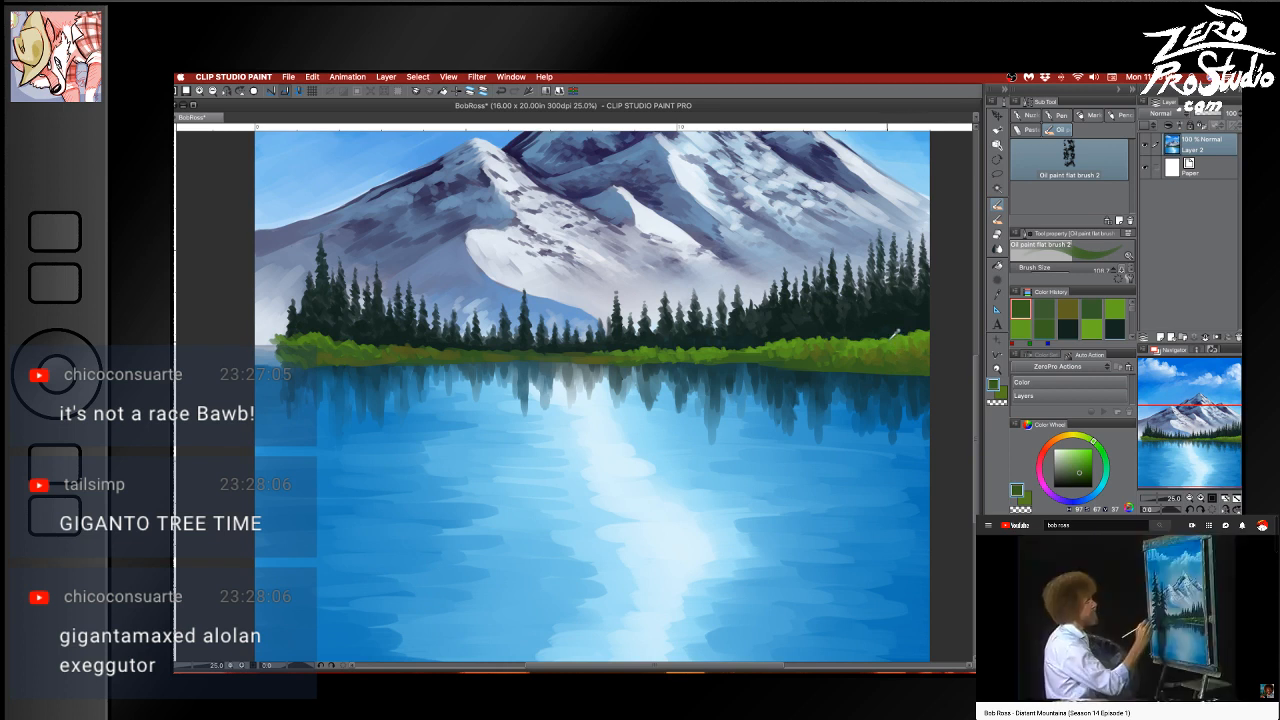
pyautogui.keyDown('alt'); pyautogui.click(926, 330); pyautogui.keyUp('alt')
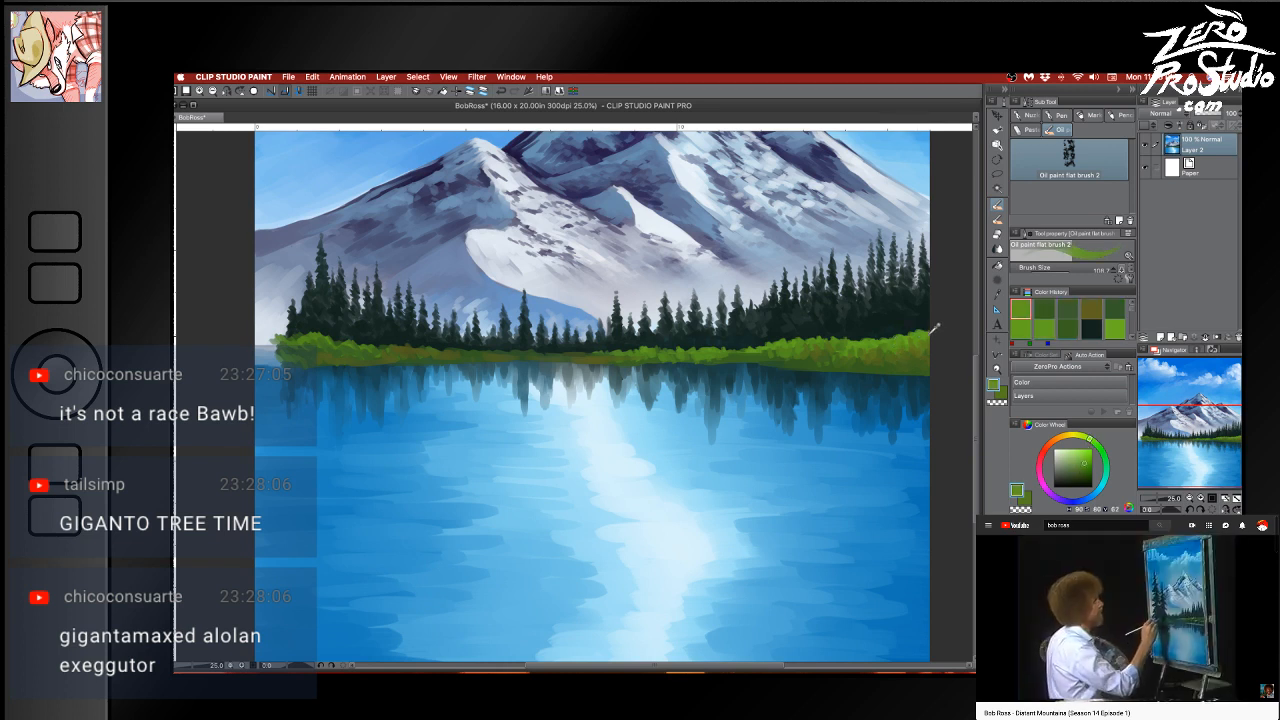
pyautogui.keyDown('alt'); pyautogui.click(870, 359); pyautogui.keyUp('alt')
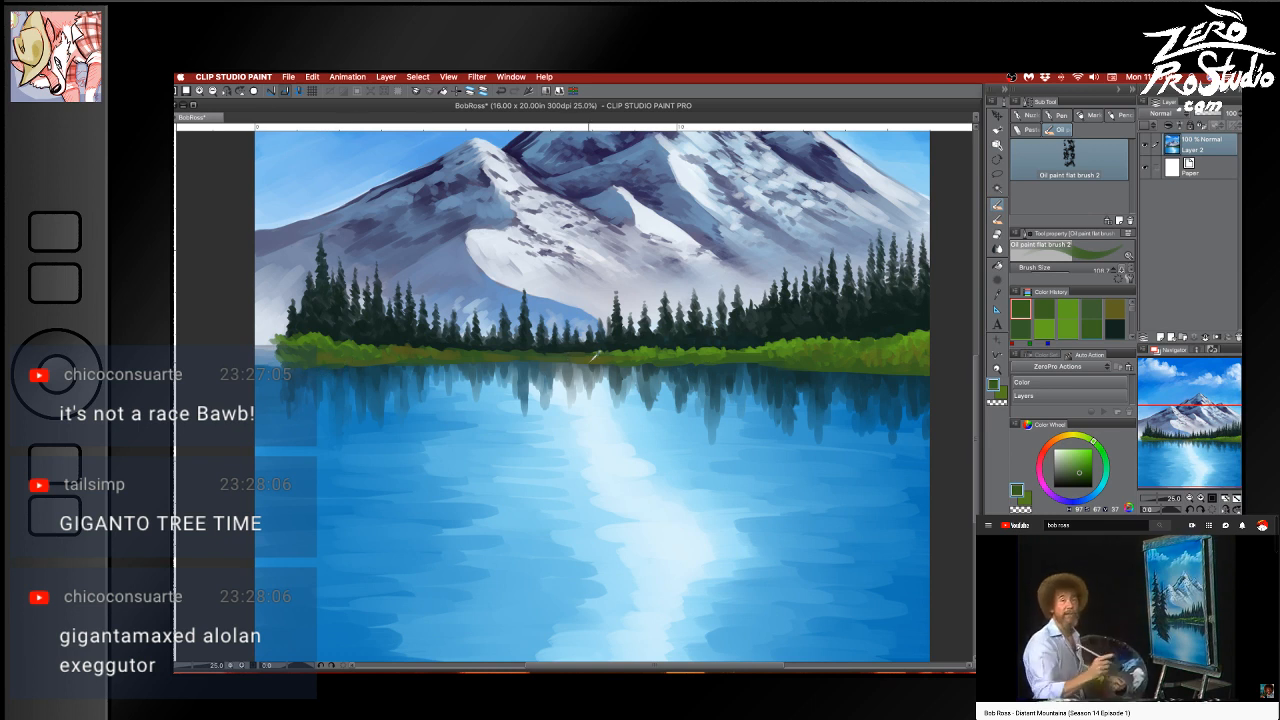
# Paint a thin light-blue waterline beneath the left half of the far shoreline with a smaller brush, undoing stray strokes
pyautogui.keyDown('alt'); pyautogui.click(400, 375); pyautogui.keyUp('alt')
pyautogui.press('[')
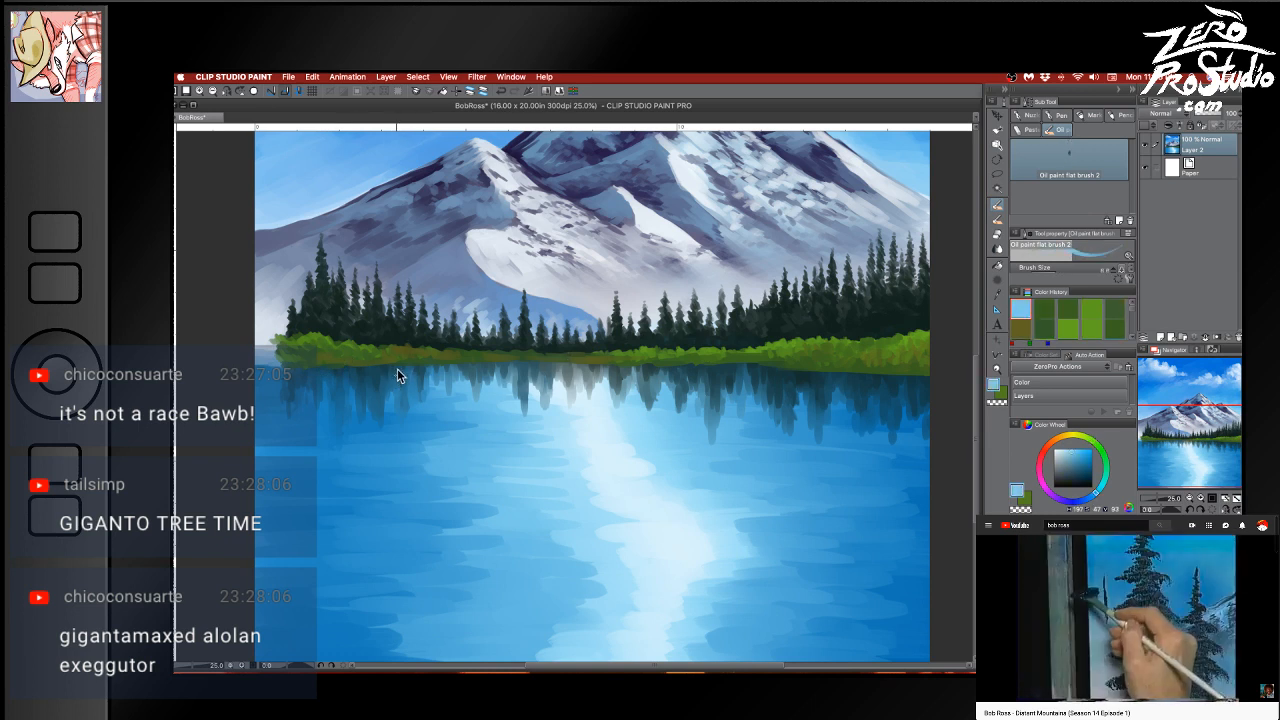
pyautogui.moveTo(291, 368); pyautogui.dragTo(414, 363)
pyautogui.press('super+z')
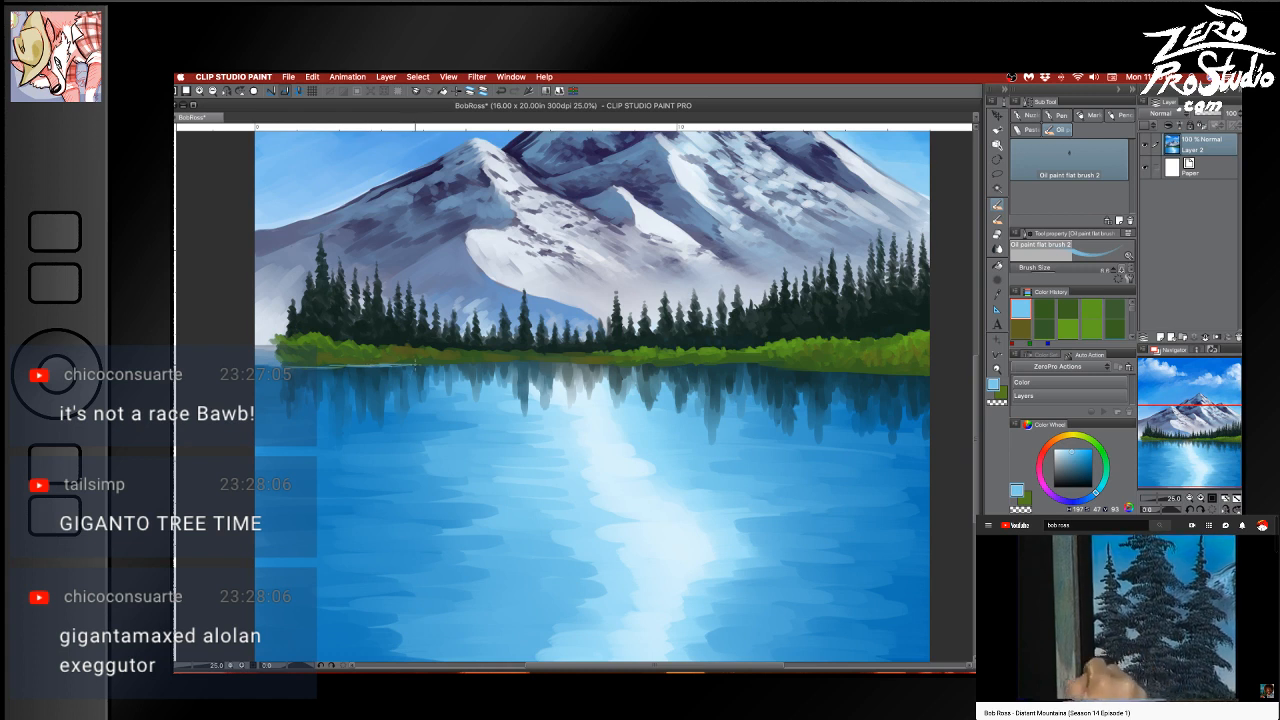
pyautogui.press('super+z')
pyautogui.moveTo(448, 364)
pyautogui.mouseDown()
pyautogui.moveTo(599, 358)
pyautogui.moveTo(572, 361)
pyautogui.mouseUp()
pyautogui.press('super+z')
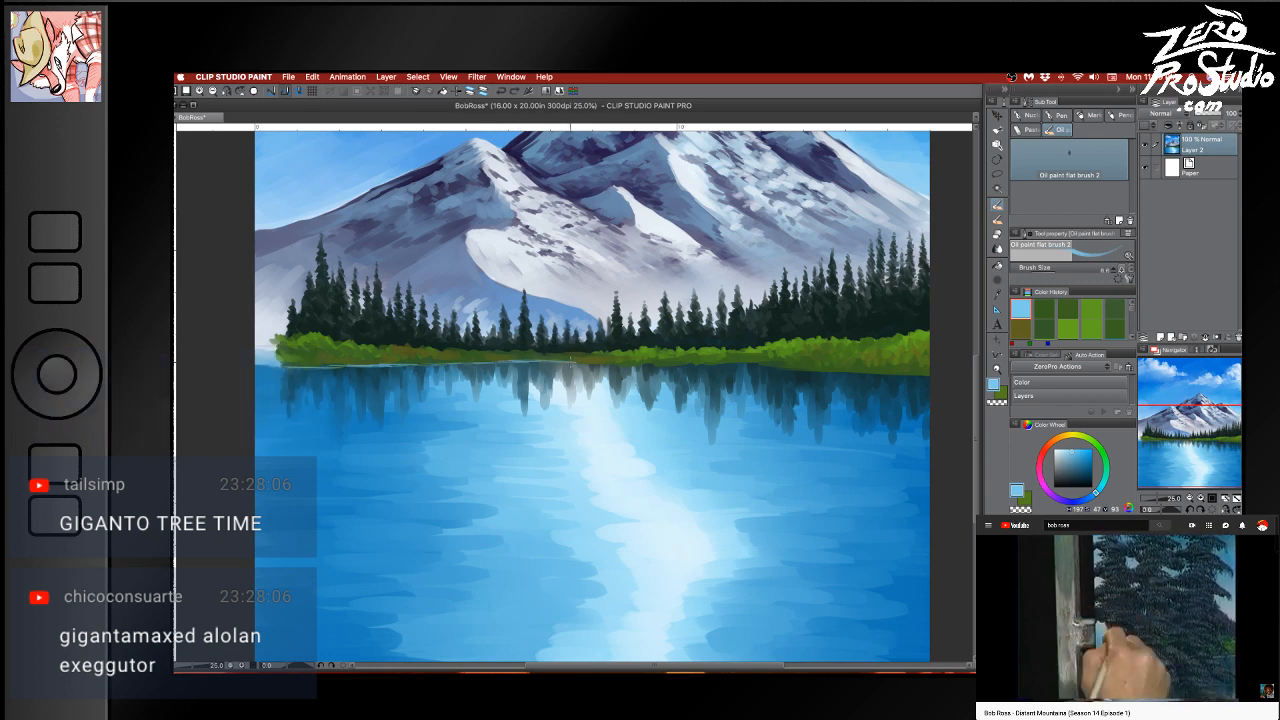
pyautogui.press('super+z')
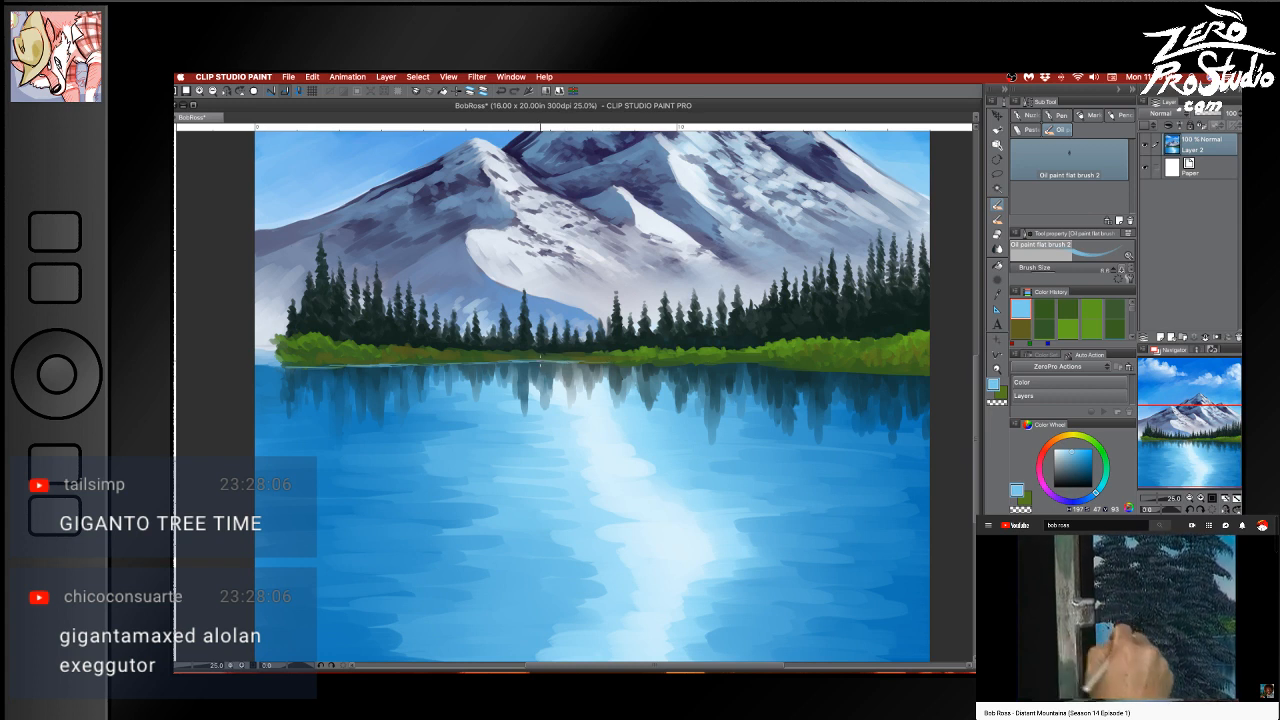
pyautogui.press('super+z')
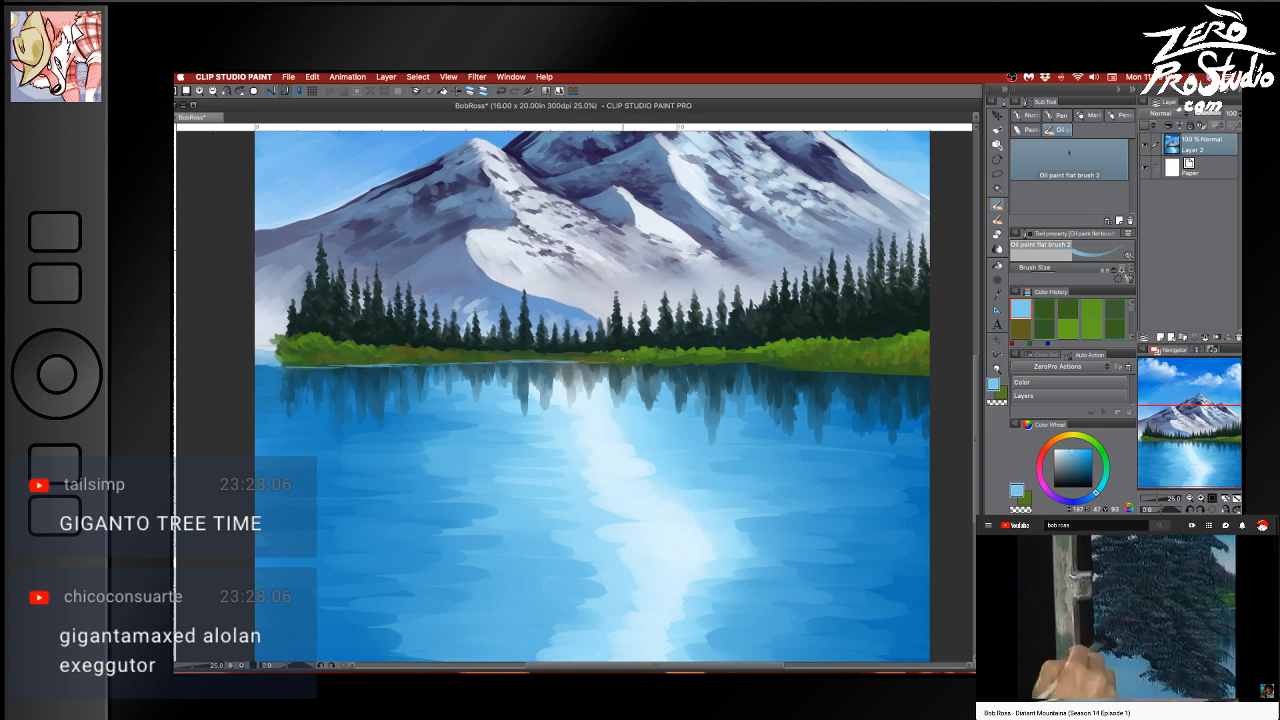
# Continue the thin light-blue waterline from the middle of the shoreline toward the right bank, undoing poor strokes
pyautogui.moveTo(604, 360); pyautogui.dragTo(576, 359)
pyautogui.moveTo(655, 364); pyautogui.dragTo(587, 362)
pyautogui.press('super+z')
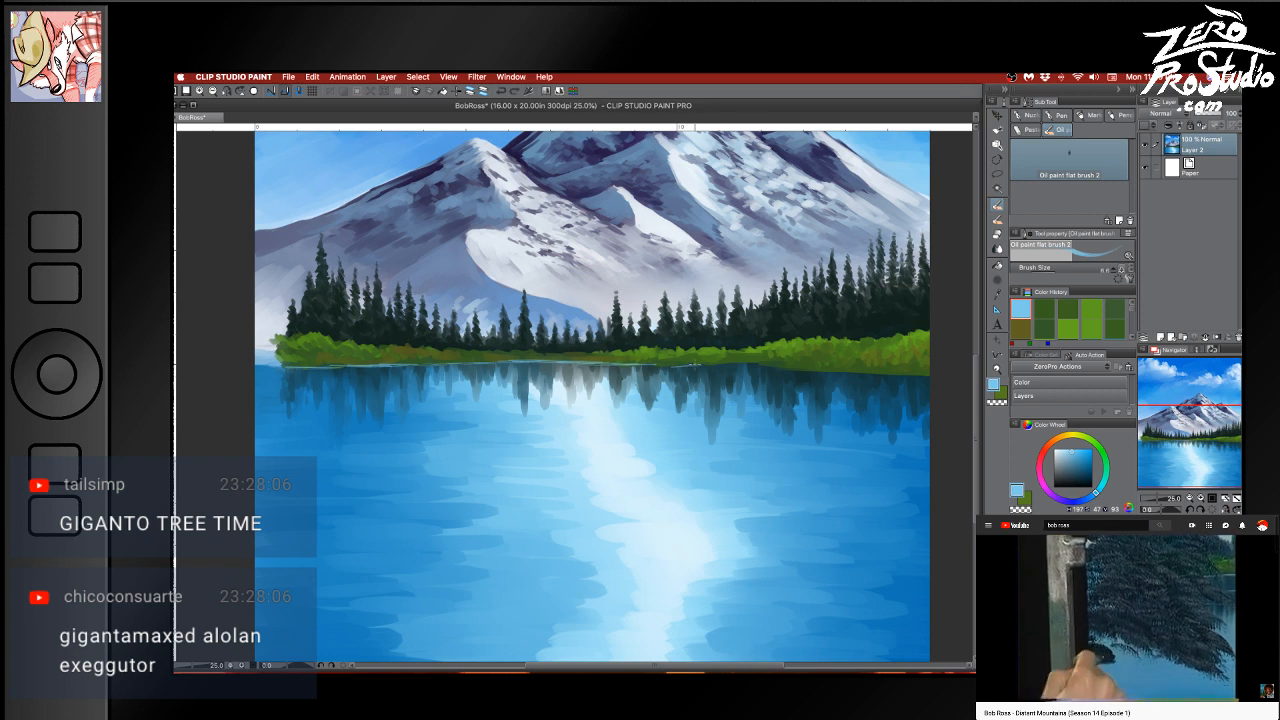
pyautogui.moveTo(697, 365); pyautogui.dragTo(628, 364)
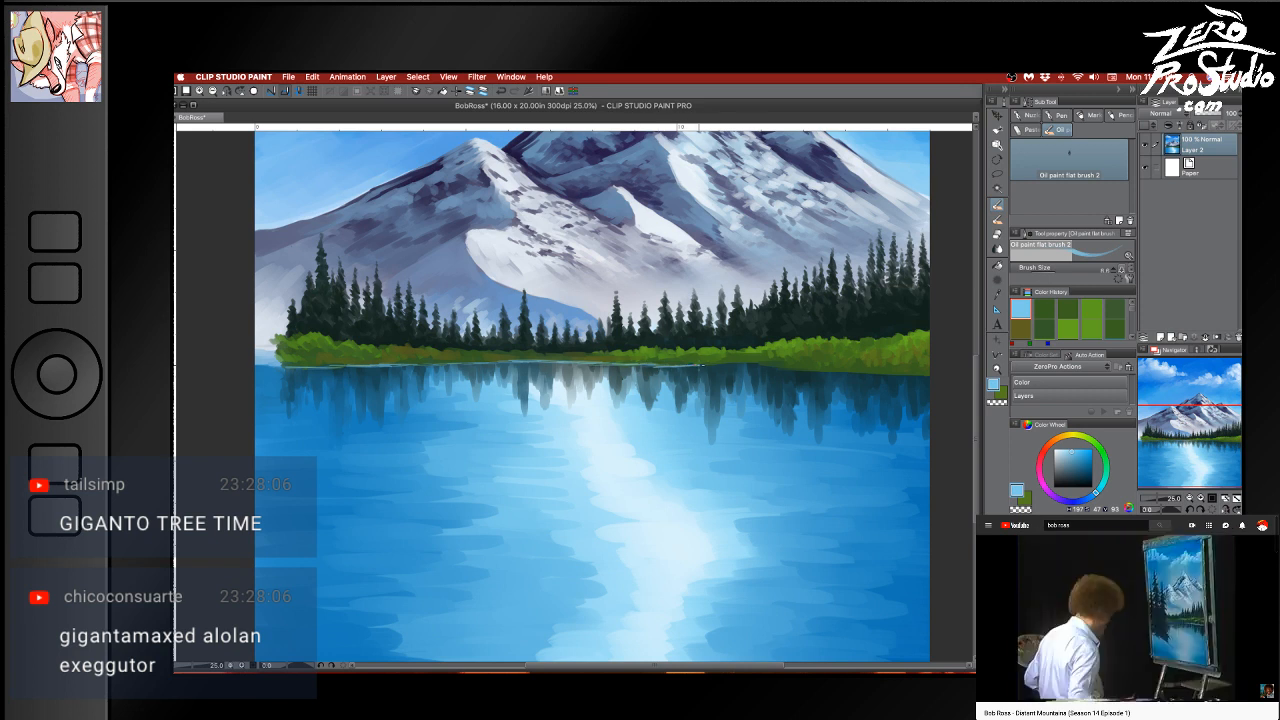
pyautogui.press('super+z')
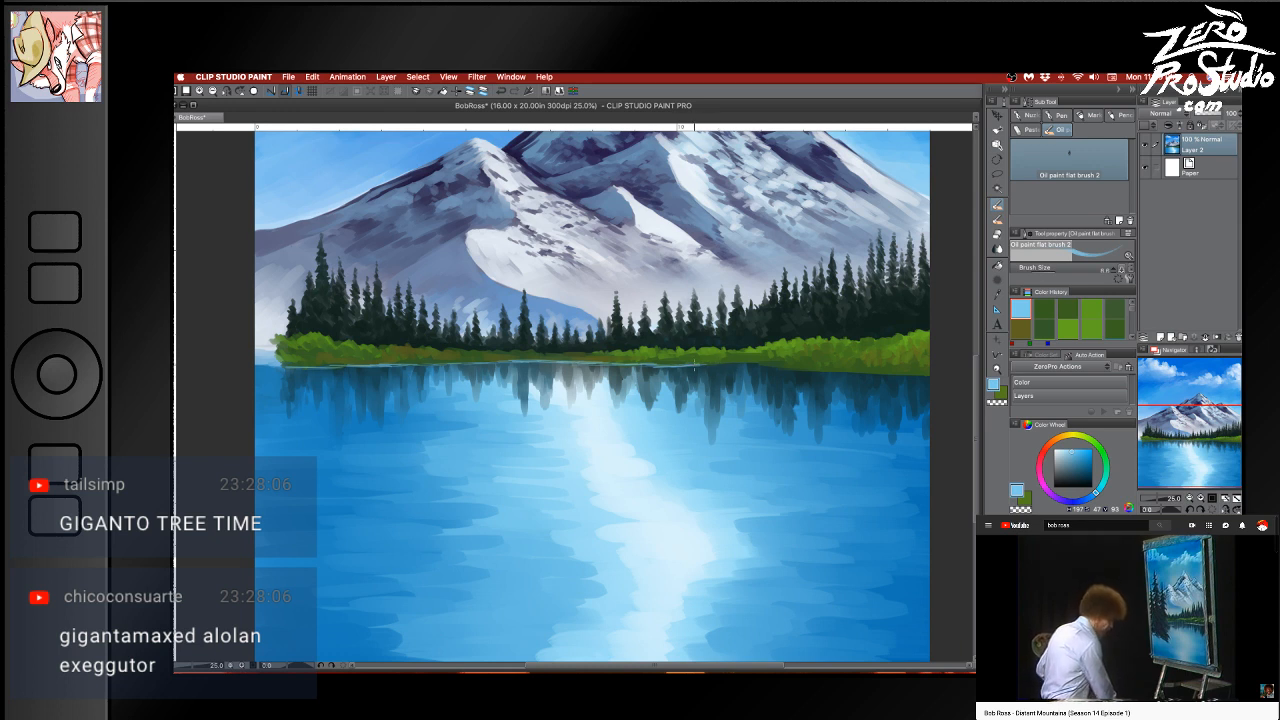
pyautogui.moveTo(748, 366); pyautogui.dragTo(711, 366)
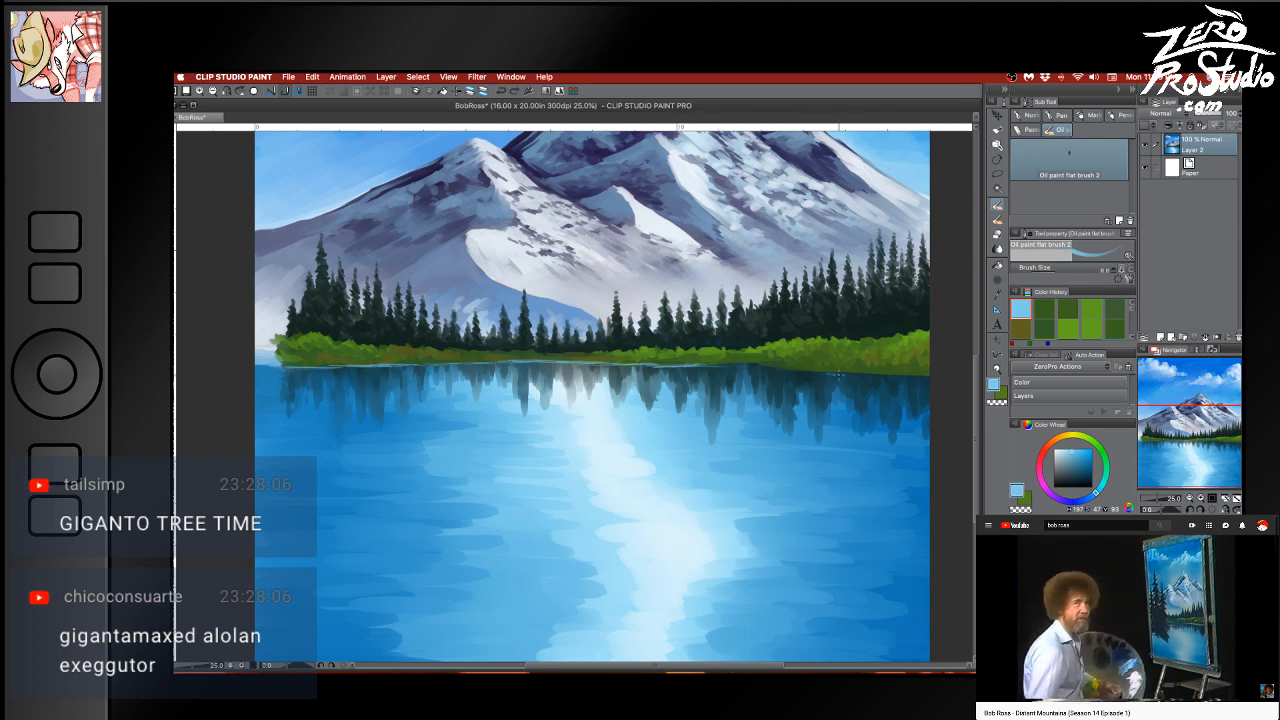
# Redo the light-blue waterline under the right bank out to the canvas edge and join it to the middle section
pyautogui.moveTo(848, 371); pyautogui.dragTo(934, 376)
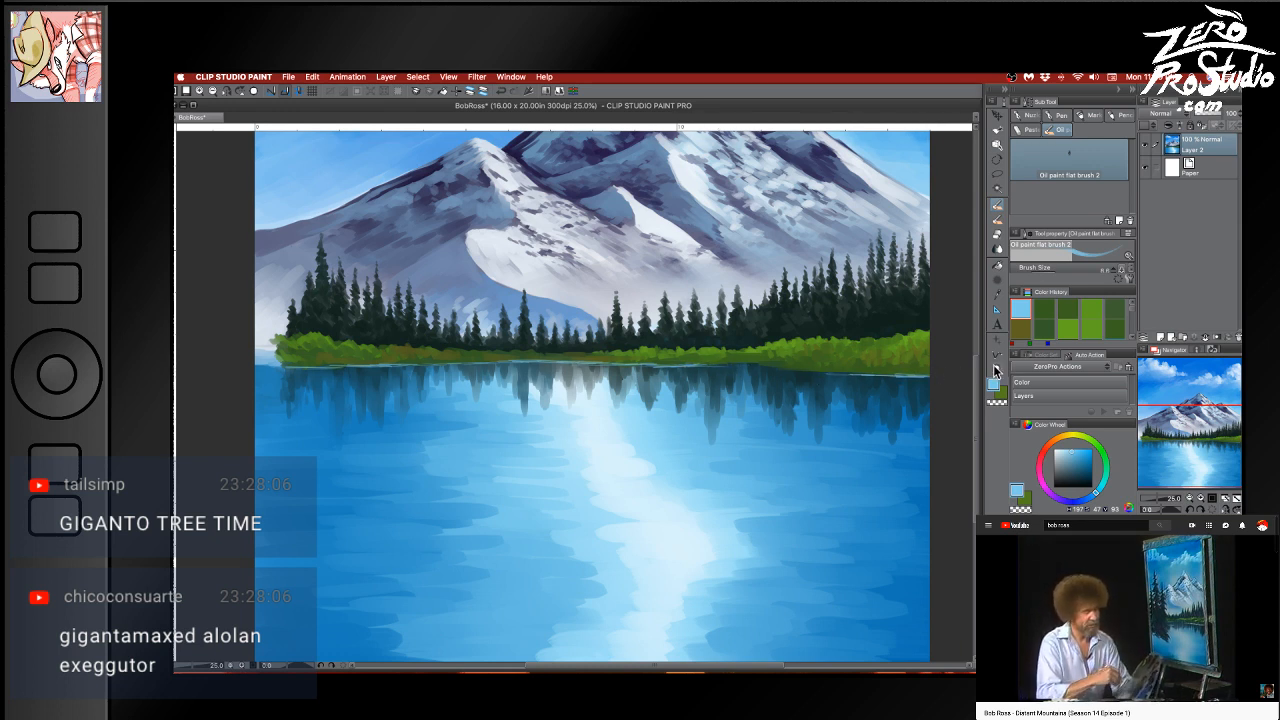
pyautogui.press('super+z')
pyautogui.moveTo(827, 373)
pyautogui.mouseDown()
pyautogui.moveTo(808, 374)
pyautogui.moveTo(941, 372)
pyautogui.mouseUp()
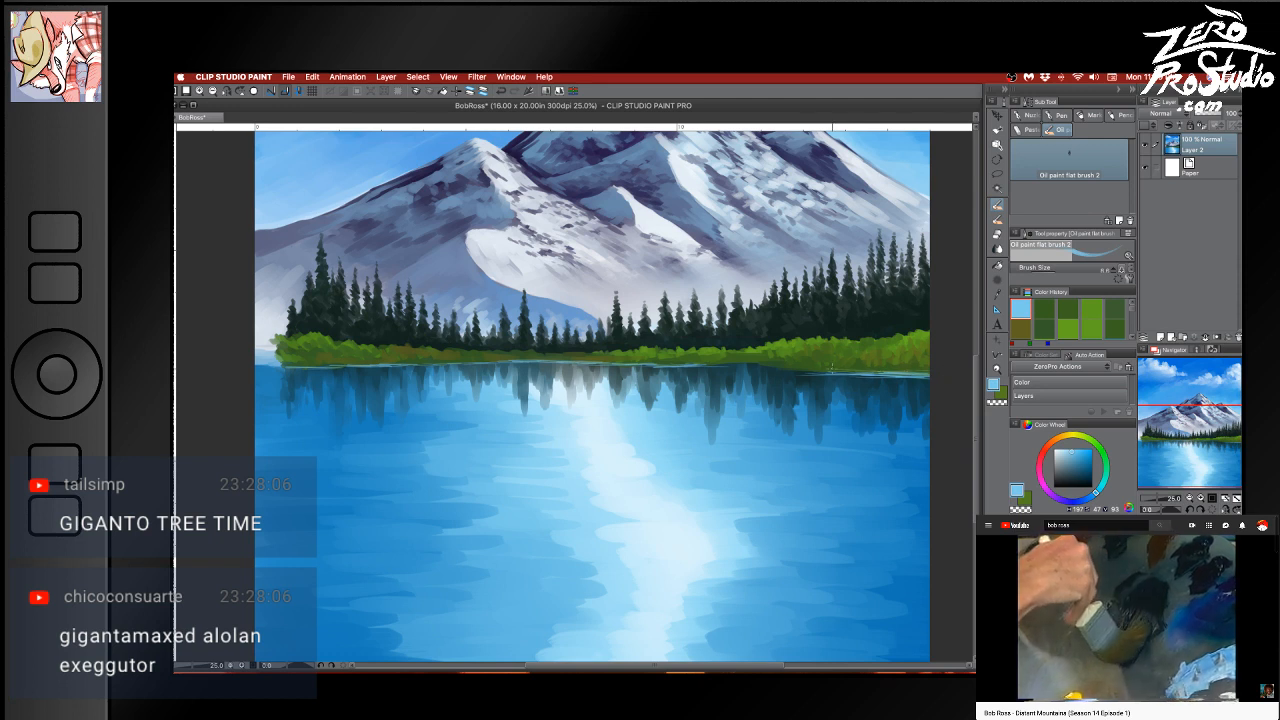
pyautogui.moveTo(840, 372)
pyautogui.mouseDown()
pyautogui.moveTo(747, 367)
pyautogui.moveTo(827, 355)
pyautogui.moveTo(784, 371)
pyautogui.mouseUp()
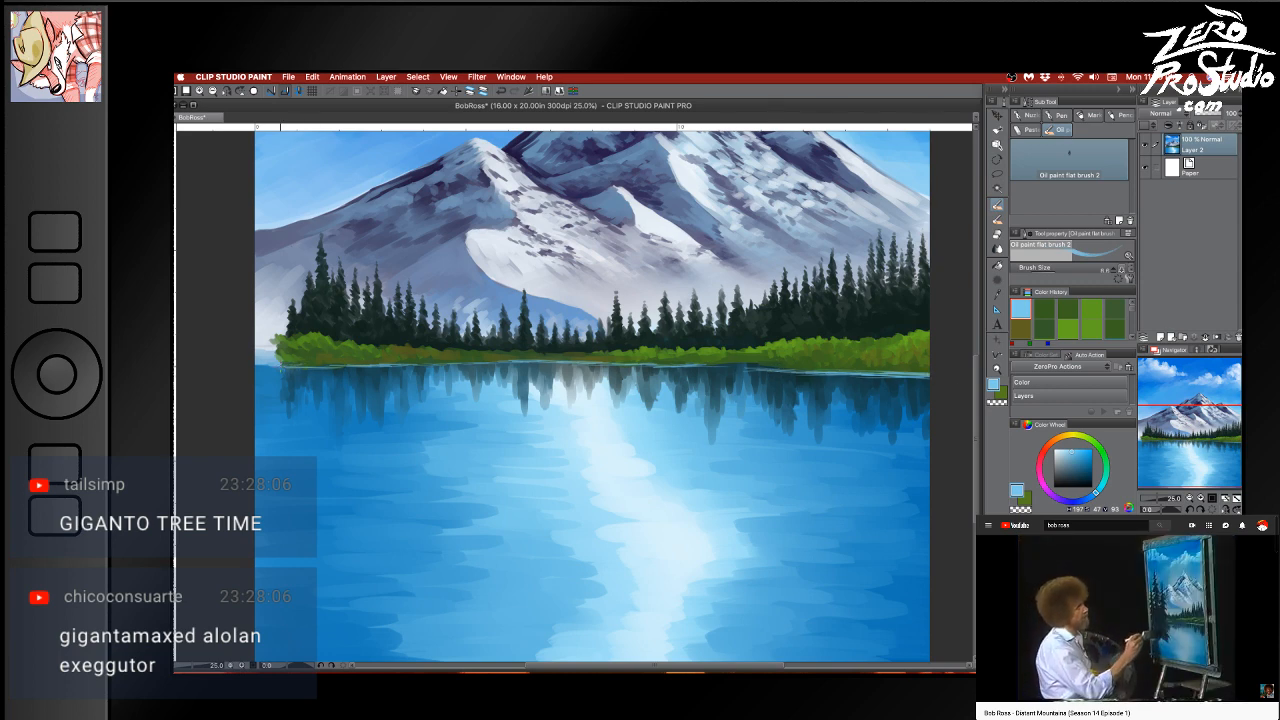
# Reinforce the light-blue waterline under the left bank and touch up the bank's lower edge with sampled greens
pyautogui.moveTo(280, 368); pyautogui.dragTo(378, 368)
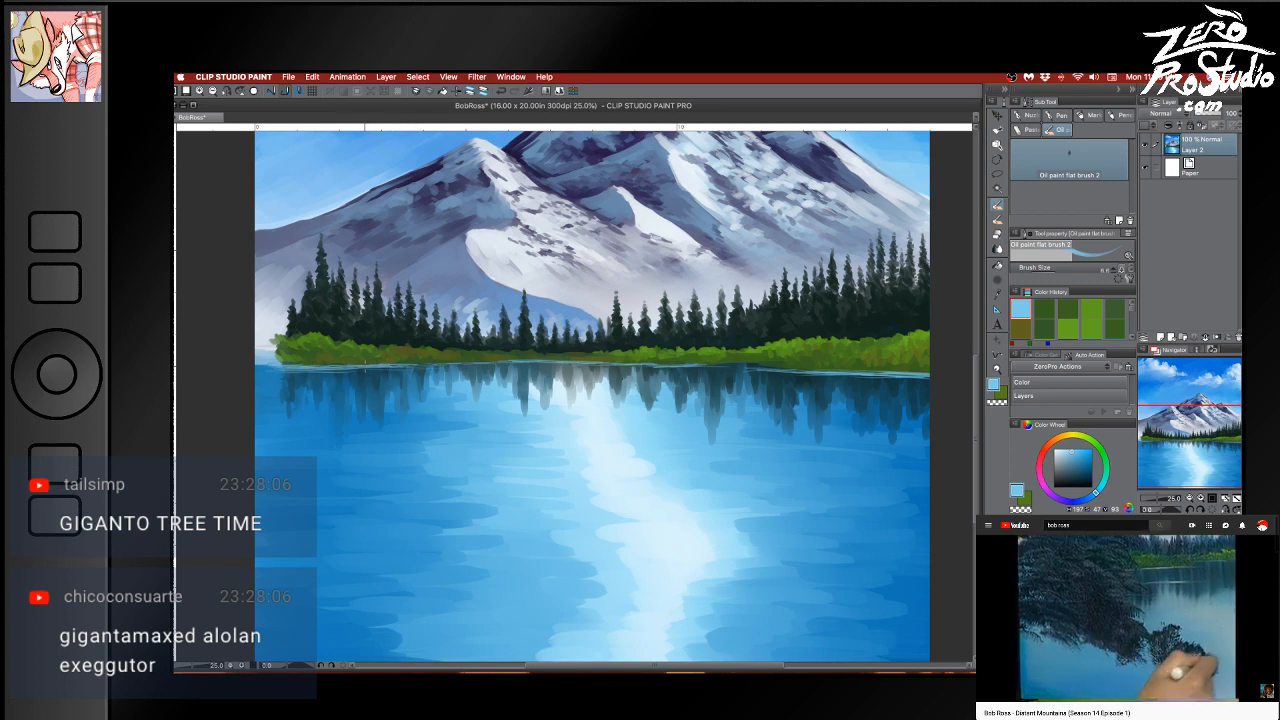
pyautogui.moveTo(364, 370); pyautogui.dragTo(384, 368)
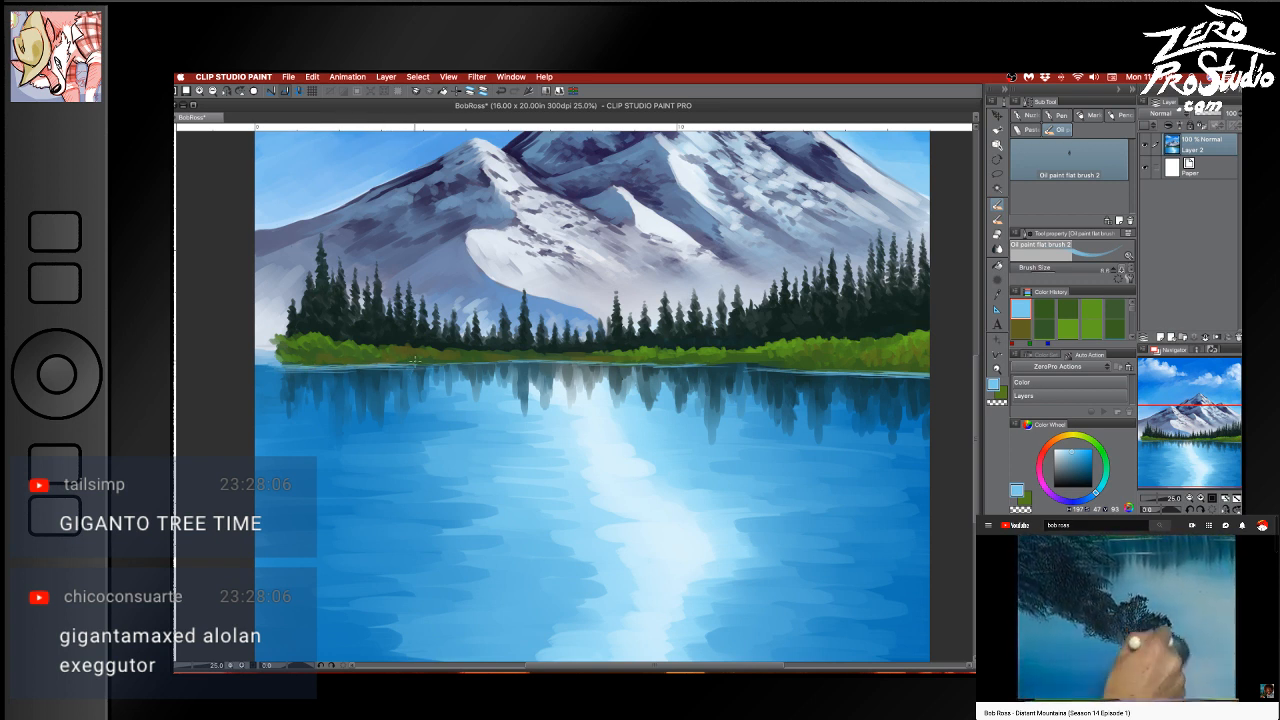
pyautogui.keyDown('alt'); pyautogui.click(366, 354); pyautogui.keyUp('alt')
pyautogui.keyDown('alt'); pyautogui.click(353, 353); pyautogui.keyUp('alt')
pyautogui.moveTo(349, 371); pyautogui.dragTo(340, 371)
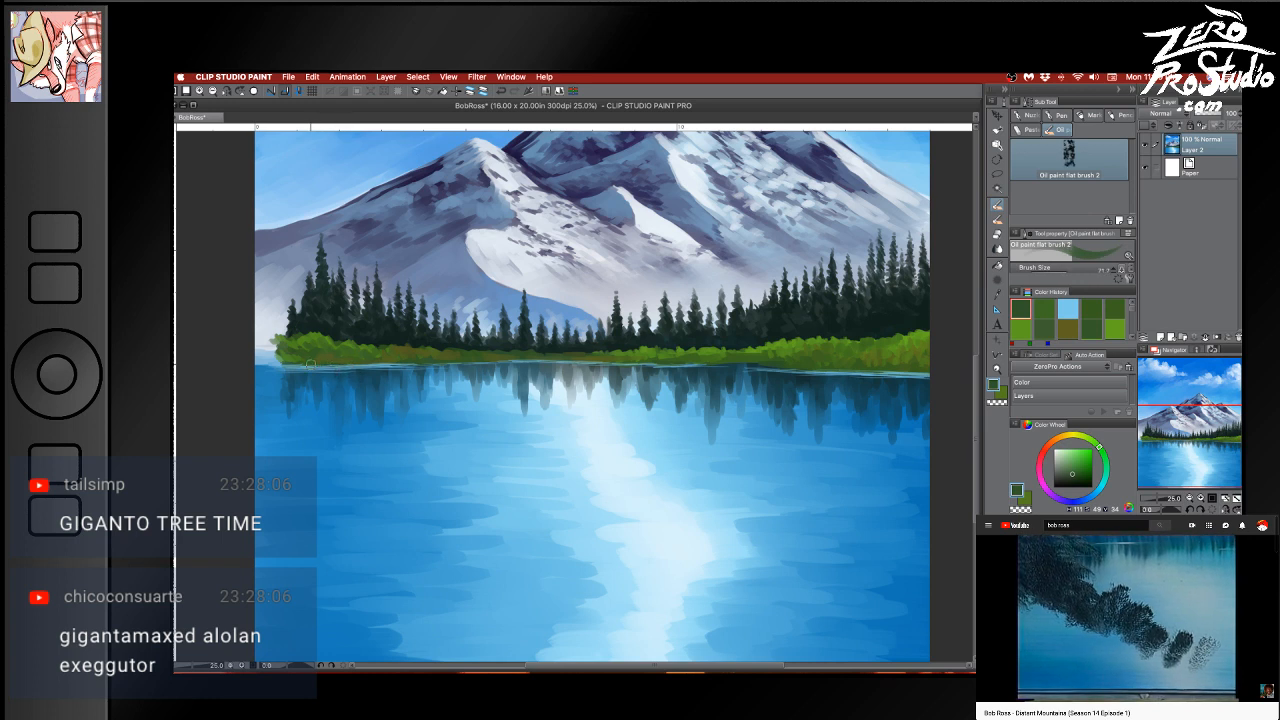
# Refine the left waterline with blues sampled from the water and reflections, undoing unwanted strokes
pyautogui.keyDown('alt'); pyautogui.click(385, 367); pyautogui.keyUp('alt')
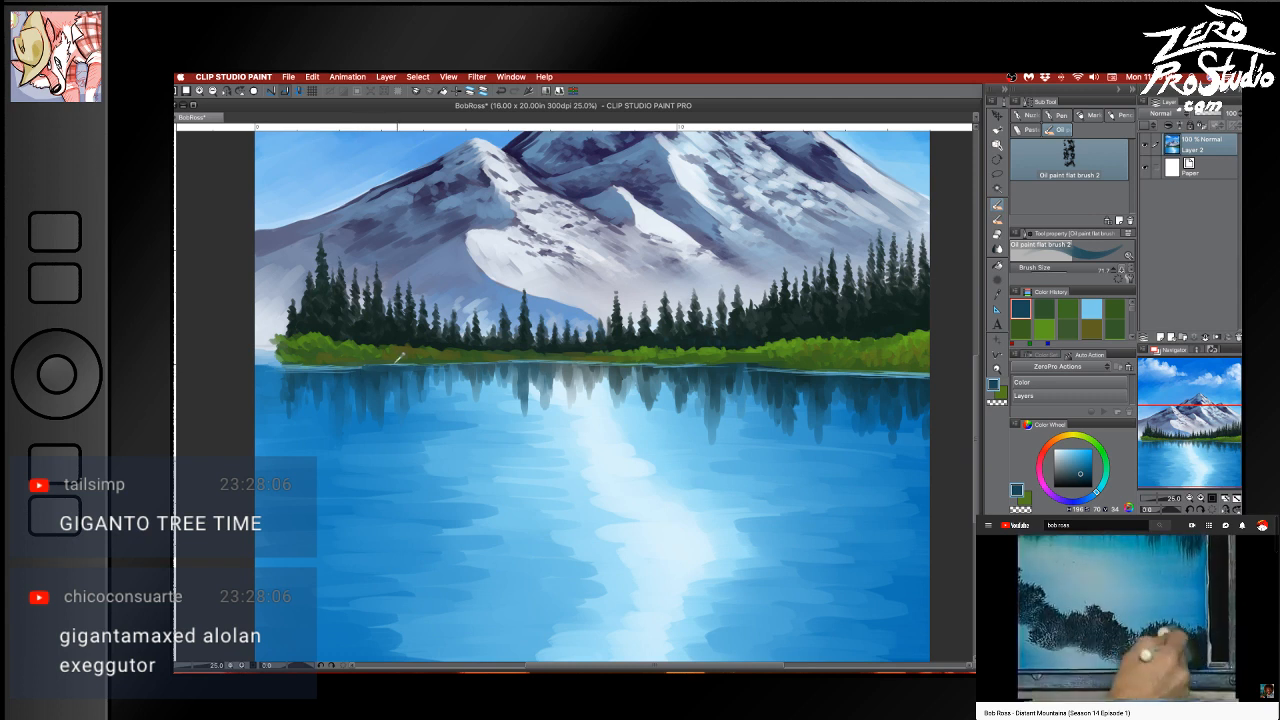
pyautogui.keyDown('alt'); pyautogui.click(504, 389); pyautogui.keyUp('alt')
pyautogui.moveTo(354, 370); pyautogui.dragTo(378, 364)
pyautogui.press('super+z')
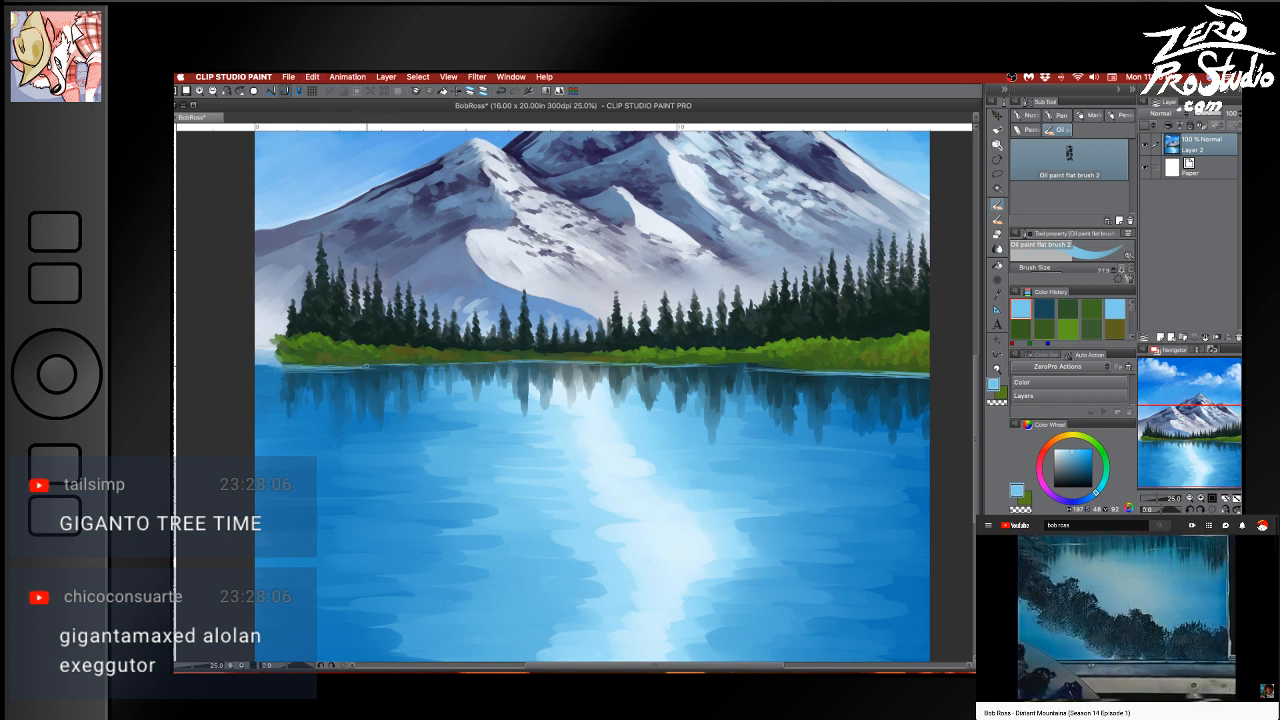
pyautogui.press('super+z')
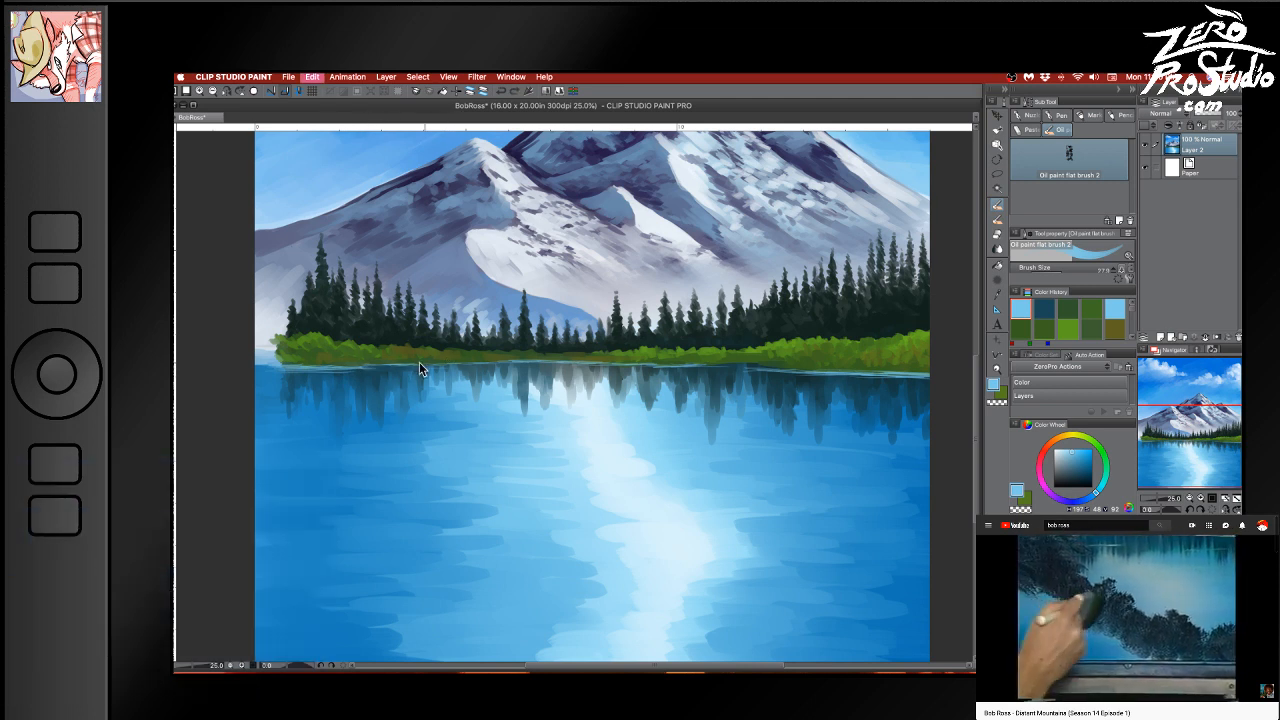
pyautogui.moveTo(386, 364)
pyautogui.mouseDown()
pyautogui.moveTo(365, 366)
pyautogui.moveTo(531, 361)
pyautogui.moveTo(470, 362)
pyautogui.mouseUp()
pyautogui.press('super+z')
pyautogui.press('super+z')
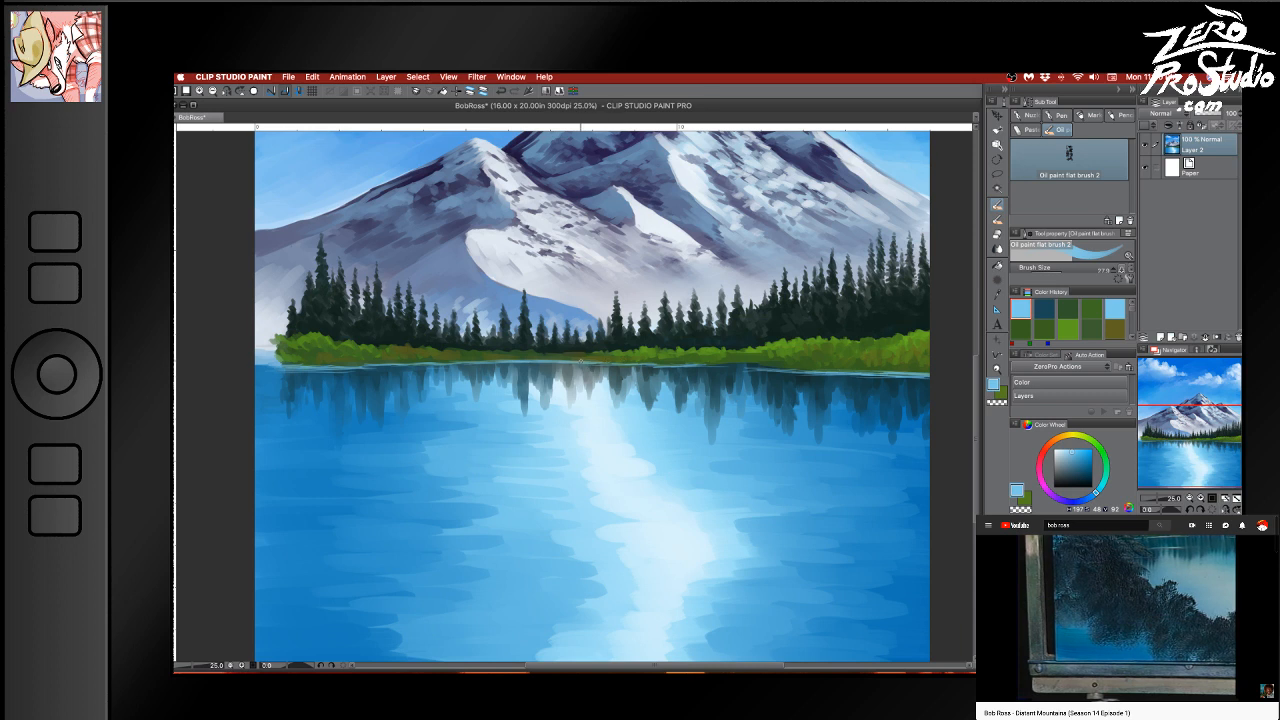
# Brush light blue along the waterline right of centre and touch up the start of the right bank with sampled greens
pyautogui.moveTo(620, 364); pyautogui.dragTo(760, 368)
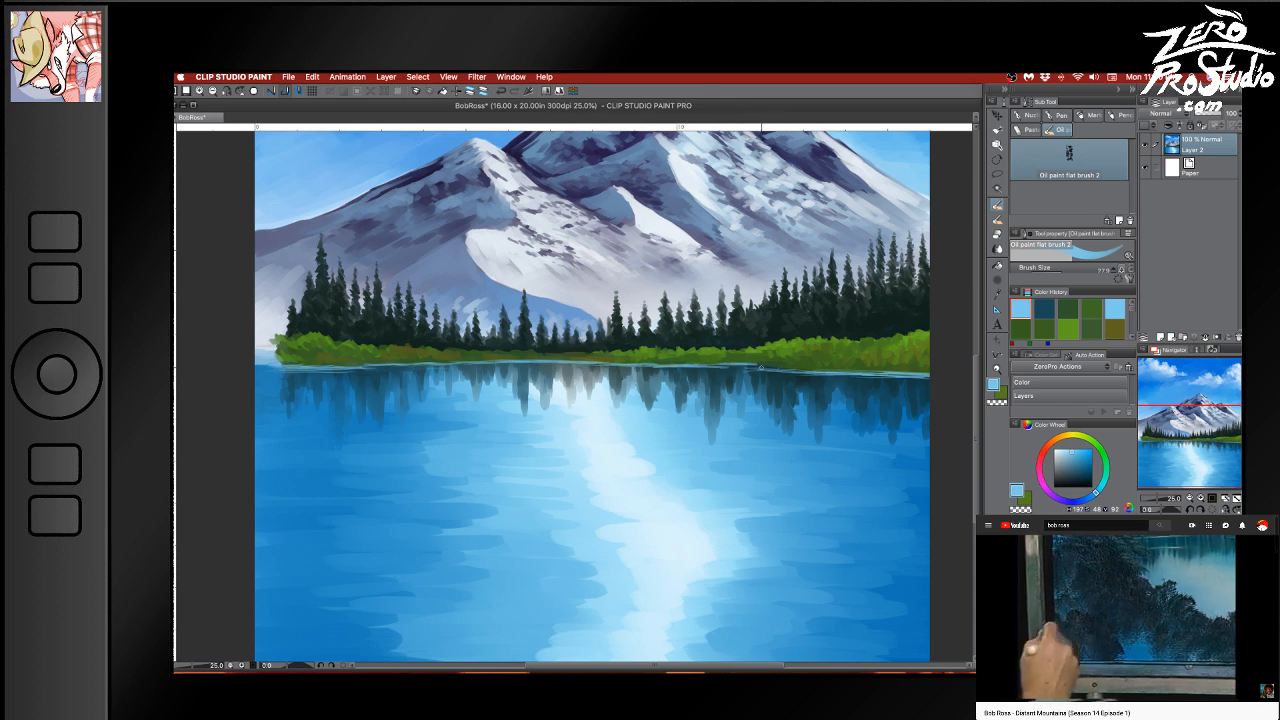
pyautogui.keyDown('alt'); pyautogui.click(771, 357); pyautogui.keyUp('alt')
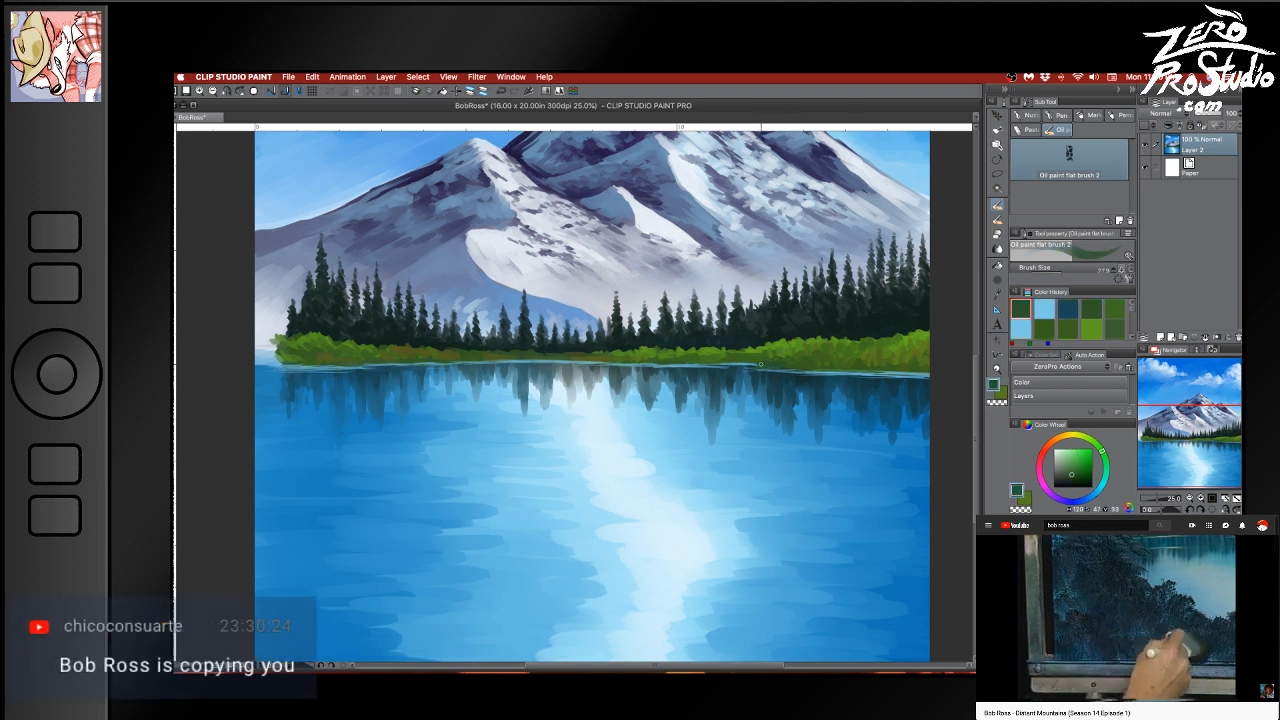
pyautogui.keyDown('alt'); pyautogui.click(776, 352); pyautogui.keyUp('alt')
pyautogui.keyDown('alt'); pyautogui.click(786, 340); pyautogui.keyUp('alt')
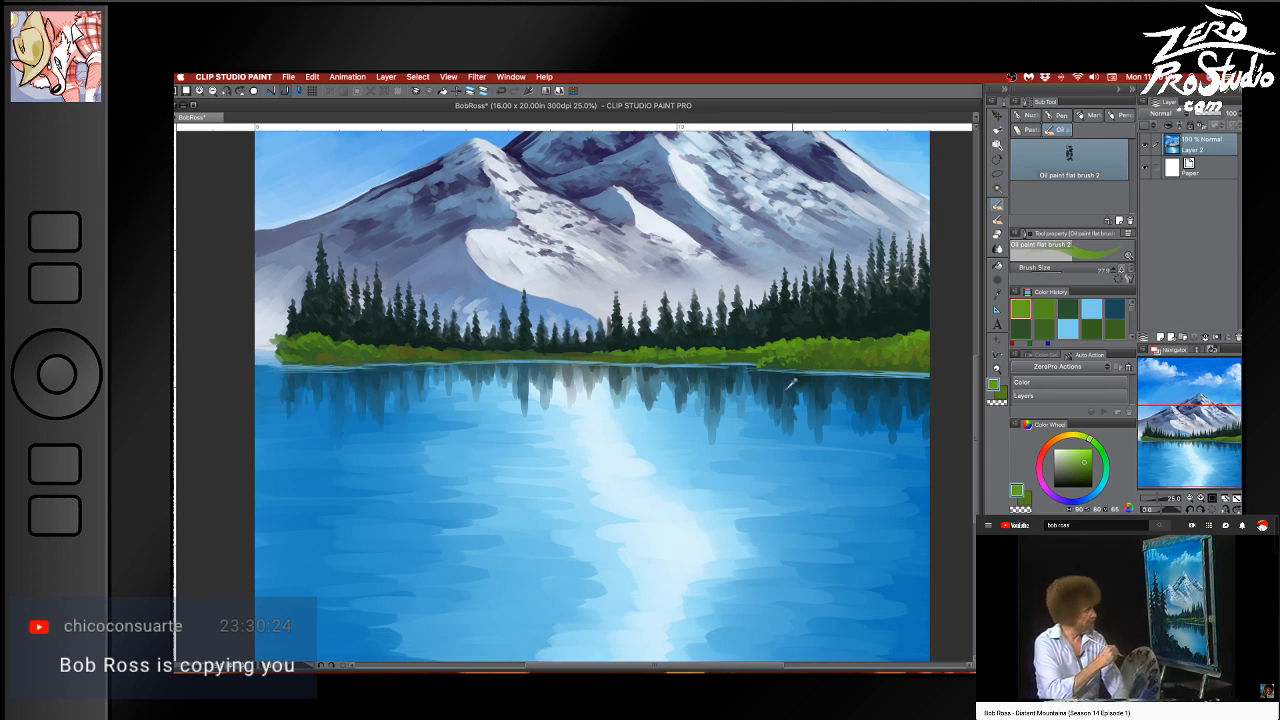
# Rework the waterline below the right bank with light blue sampled from the lake, undoing unwanted strokes
pyautogui.keyDown('alt'); pyautogui.click(515, 400); pyautogui.keyUp('alt')
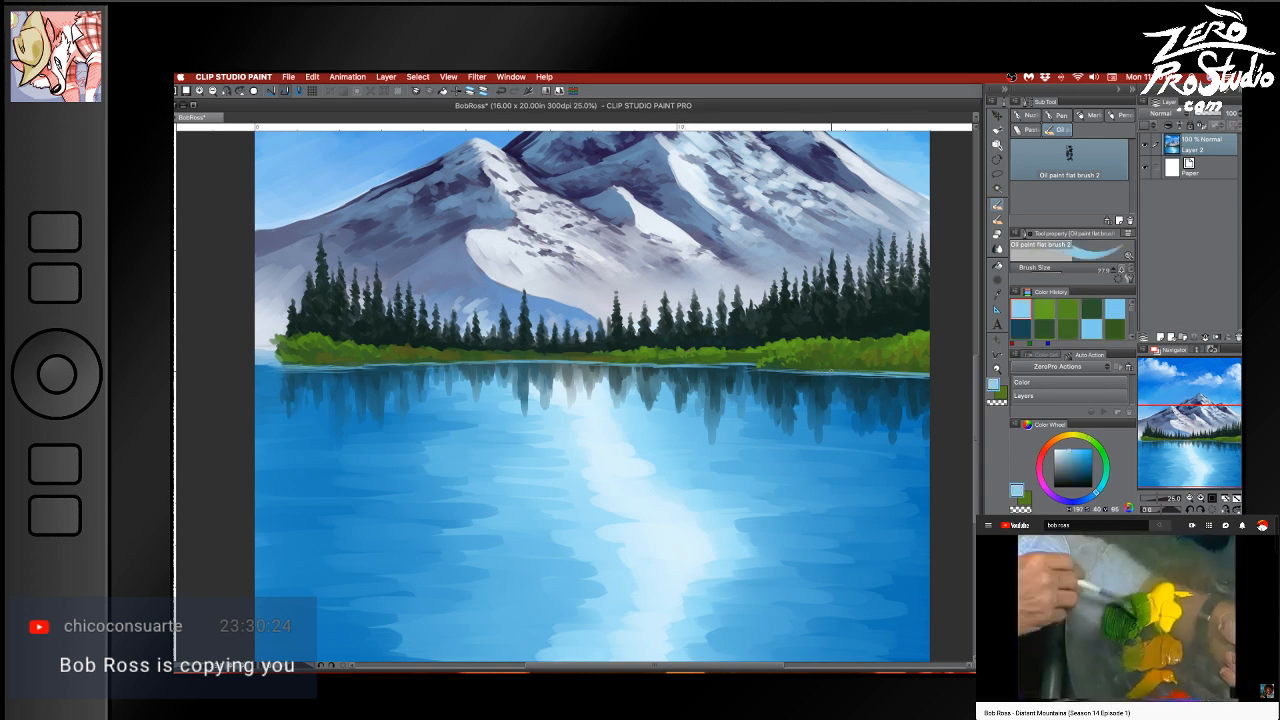
pyautogui.moveTo(831, 370)
pyautogui.mouseDown()
pyautogui.moveTo(758, 371)
pyautogui.moveTo(940, 373)
pyautogui.moveTo(927, 388)
pyautogui.moveTo(928, 377)
pyautogui.moveTo(736, 373)
pyautogui.mouseUp()
pyautogui.press('super+z')
pyautogui.press('super+z')
pyautogui.press('super+z')
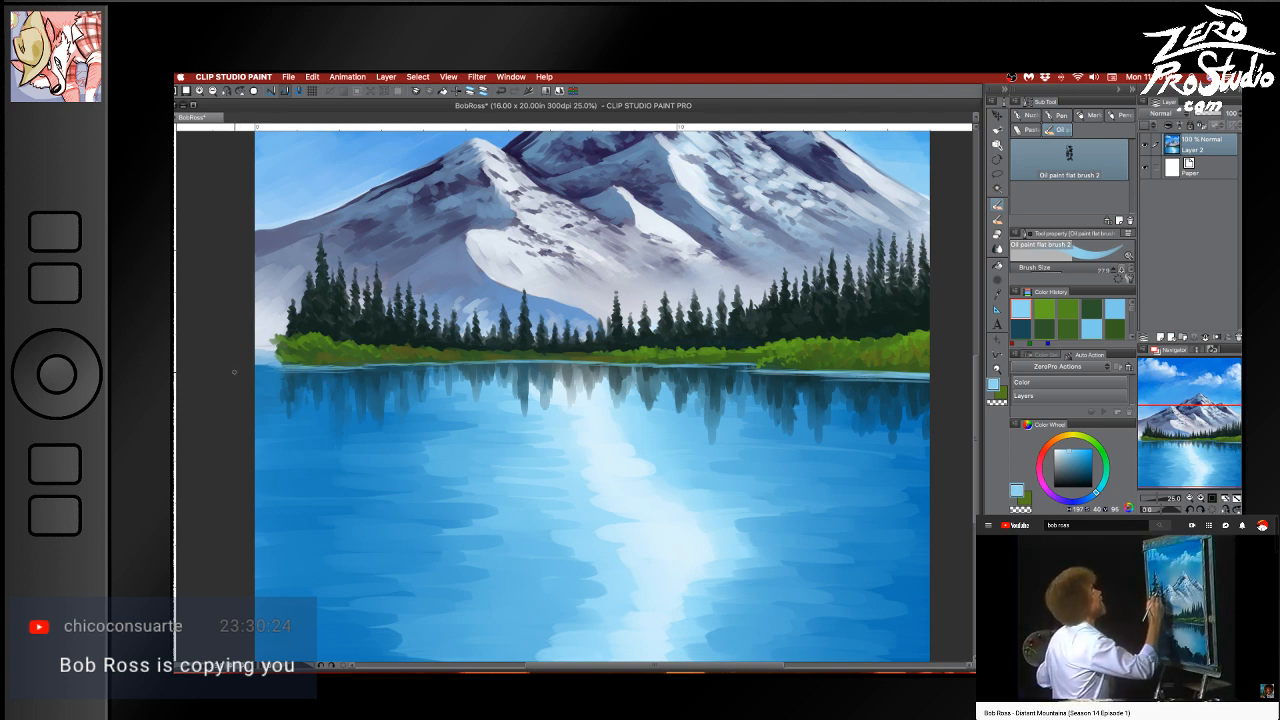
# Rework the light-blue waterline under the left bank, undo unwanted strokes, and sample dark blue from the tree reflections
pyautogui.moveTo(255, 368); pyautogui.dragTo(350, 369)
pyautogui.press('super+z')
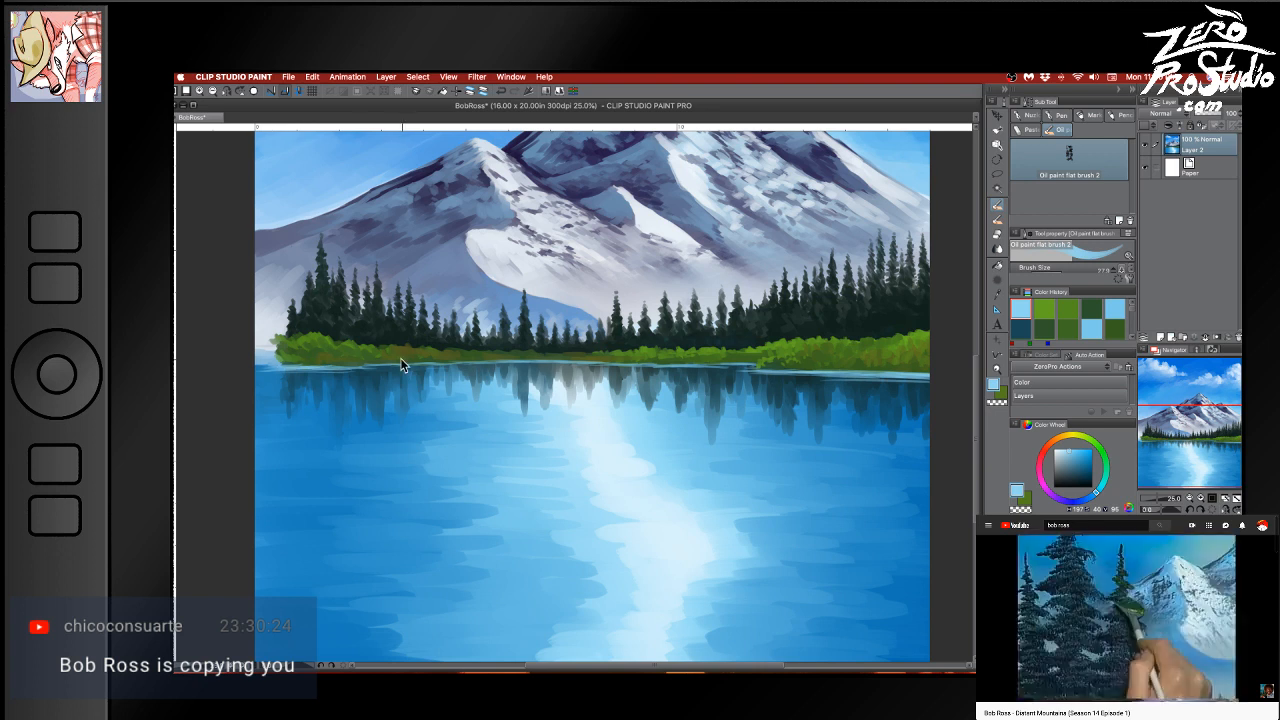
pyautogui.press('super+z')
pyautogui.press('super+z')
pyautogui.moveTo(265, 367); pyautogui.dragTo(424, 363)
pyautogui.press('super+z')
pyautogui.press('super+z')
pyautogui.keyDown('alt'); pyautogui.click(380, 366); pyautogui.keyUp('alt')
pyautogui.press('super+z')
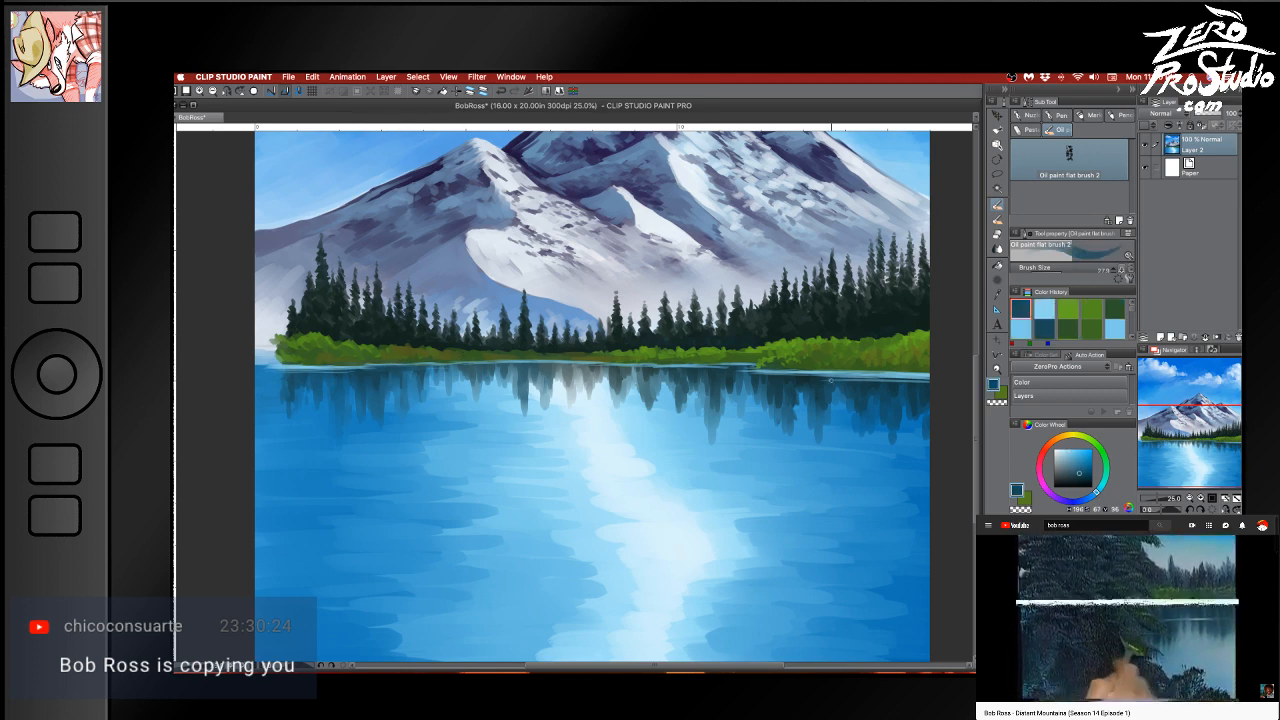
# Touch up the central stretch of the waterline and grassy bank with dark blue and greens sampled from the painting
pyautogui.moveTo(466, 362)
pyautogui.mouseDown()
pyautogui.moveTo(638, 363)
pyautogui.moveTo(565, 363)
pyautogui.moveTo(610, 364)
pyautogui.mouseUp()
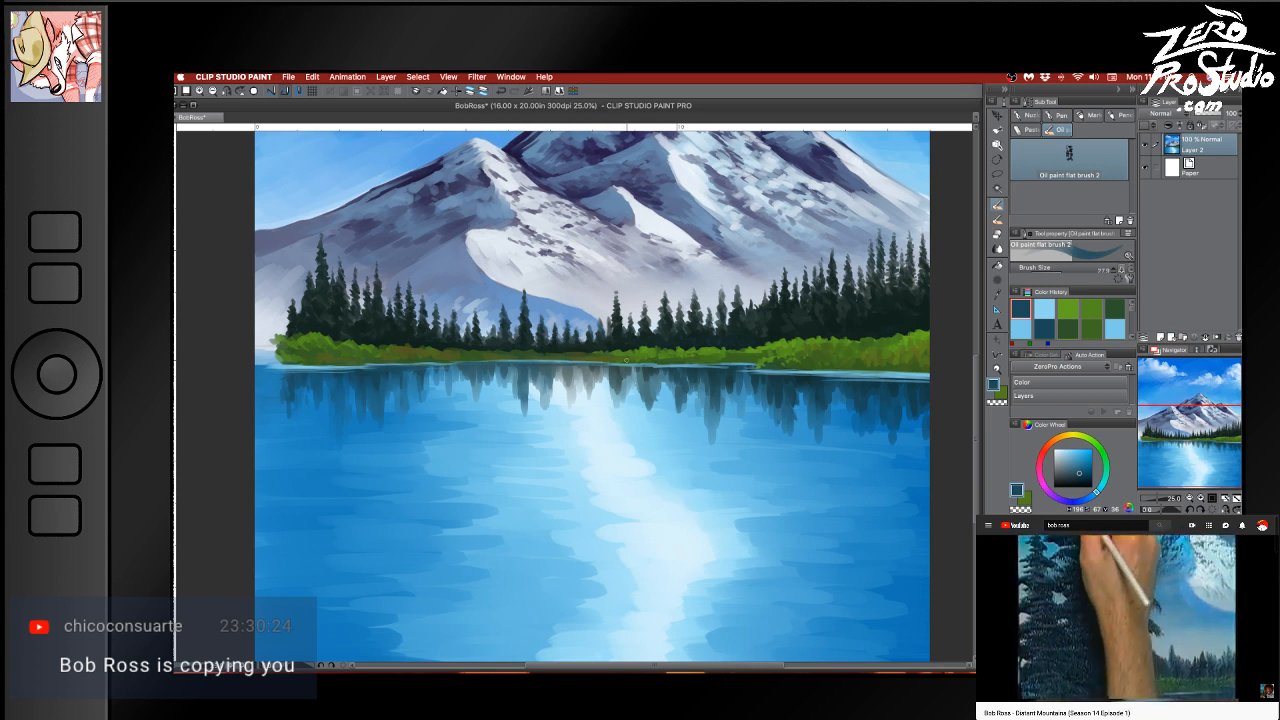
pyautogui.moveTo(696, 367); pyautogui.dragTo(652, 367)
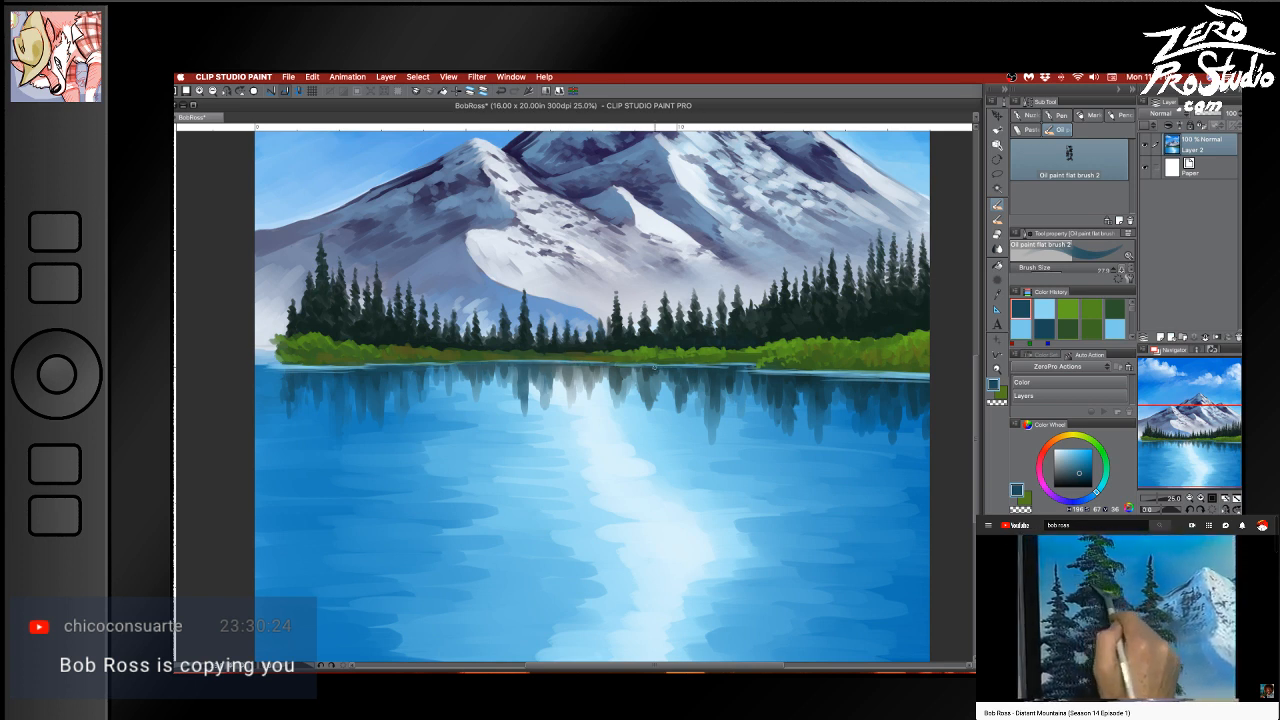
pyautogui.keyDown('alt'); pyautogui.click(750, 365); pyautogui.keyUp('alt')
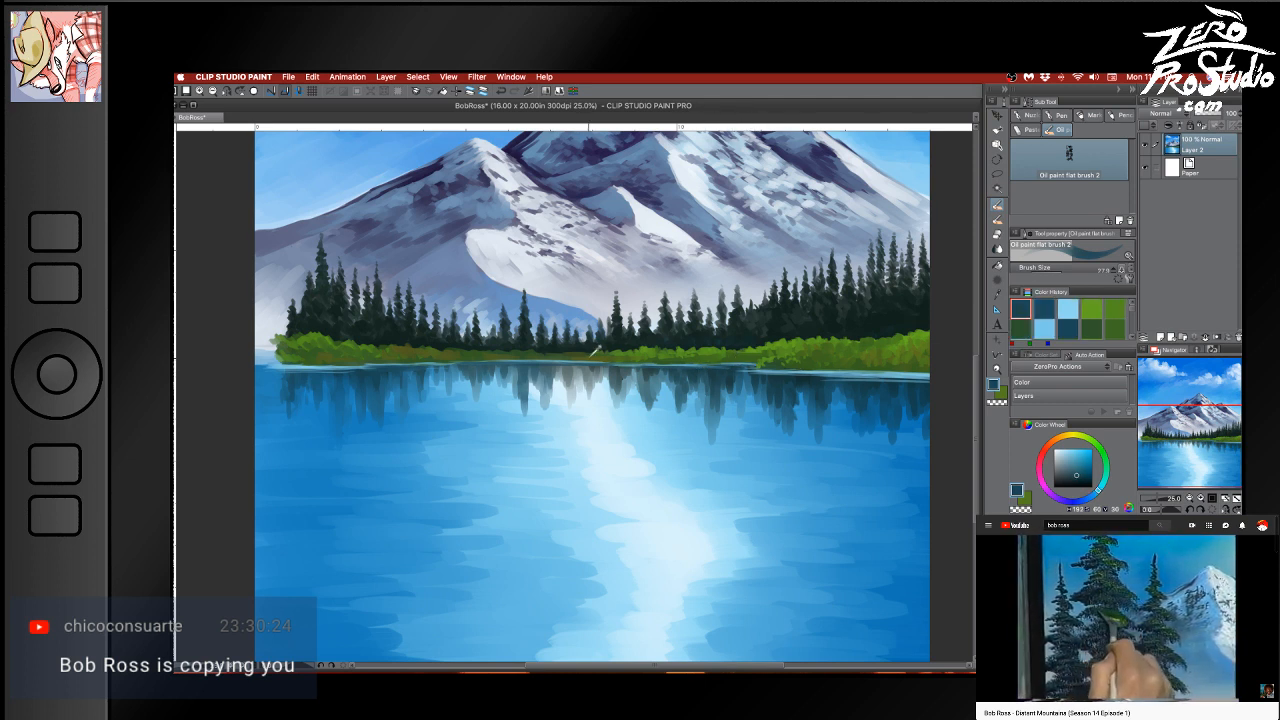
pyautogui.keyDown('alt'); pyautogui.click(612, 348); pyautogui.keyUp('alt')
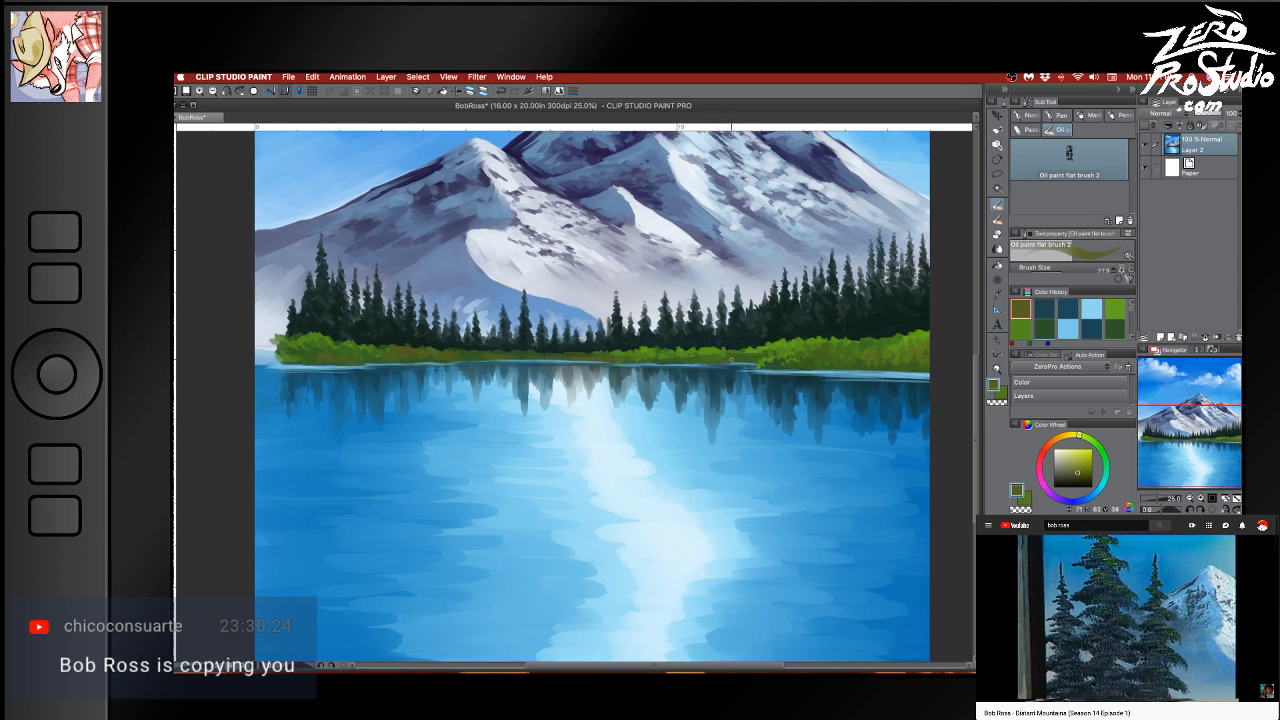
pyautogui.keyDown('alt'); pyautogui.click(757, 345); pyautogui.keyUp('alt')
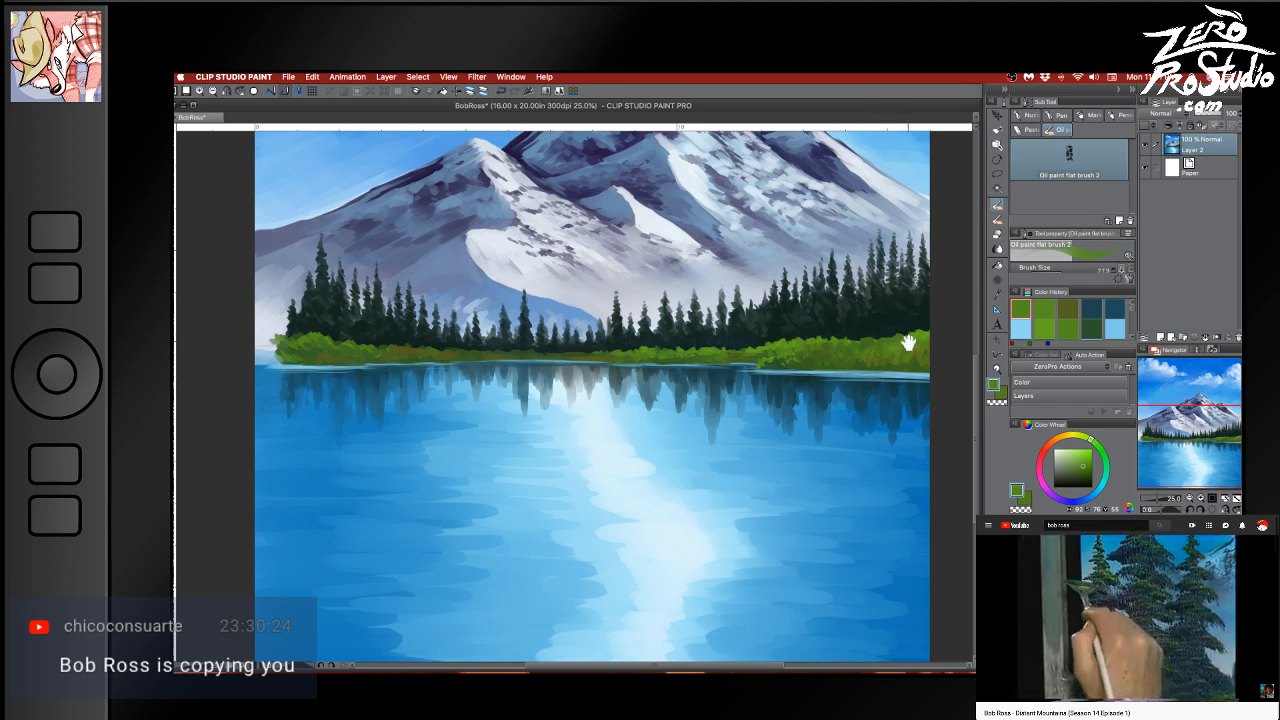
# Refine the shoreline under the trees with dark green and light blue sampled from the painting, and save the file
pyautogui.moveTo(750, 505)
pyautogui.mouseDown()
pyautogui.moveTo(734, 542)
pyautogui.moveTo(786, 508)
pyautogui.mouseUp()
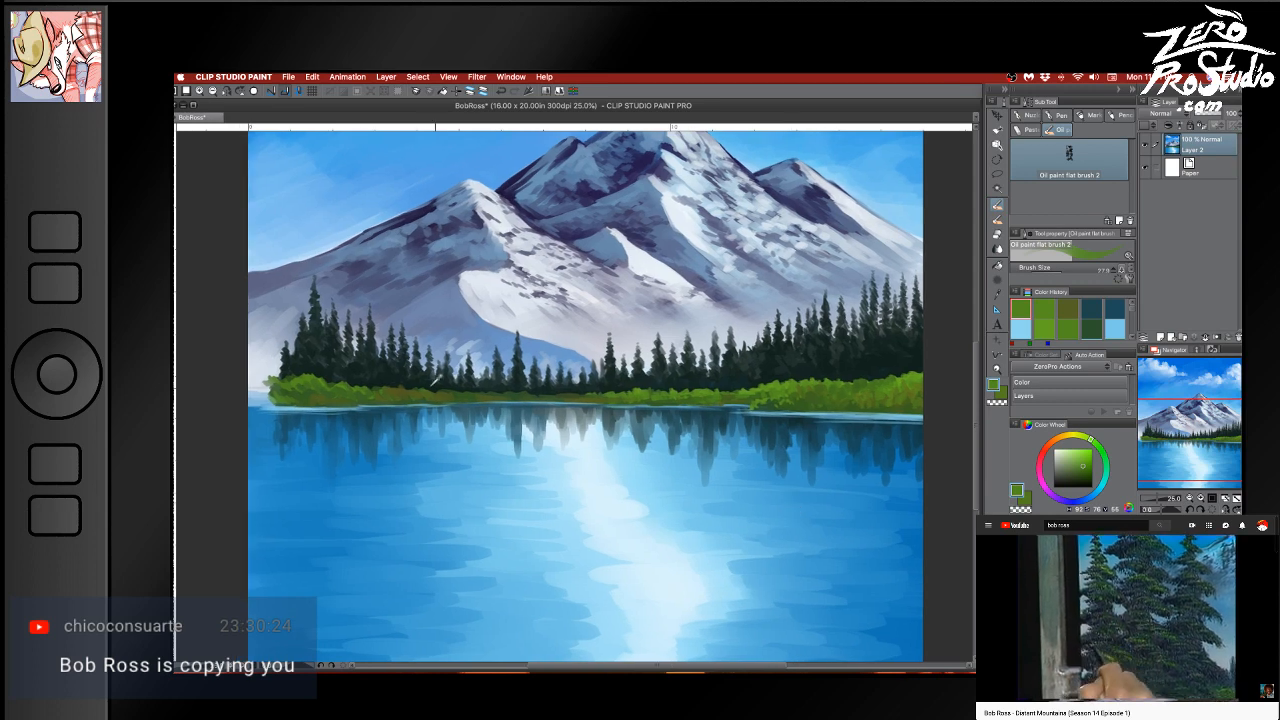
pyautogui.keyDown('alt'); pyautogui.click(444, 399); pyautogui.keyUp('alt')
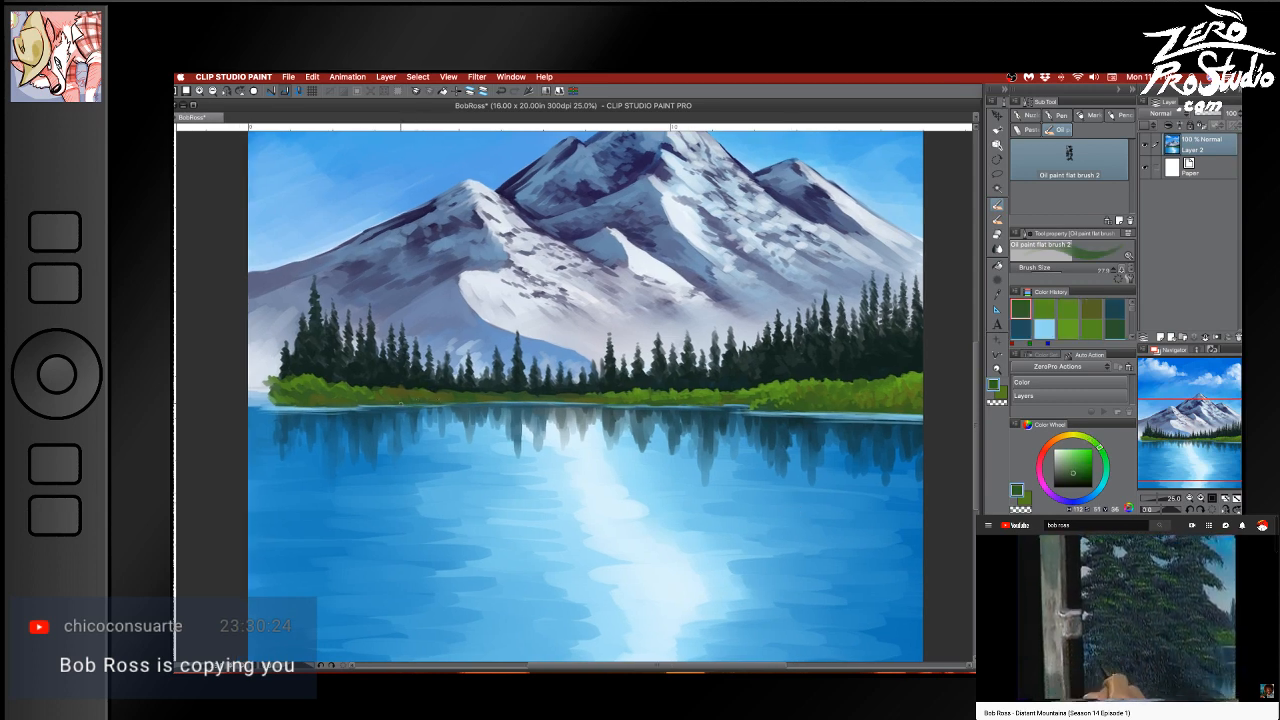
pyautogui.keyDown('alt'); pyautogui.click(516, 446); pyautogui.keyUp('alt')
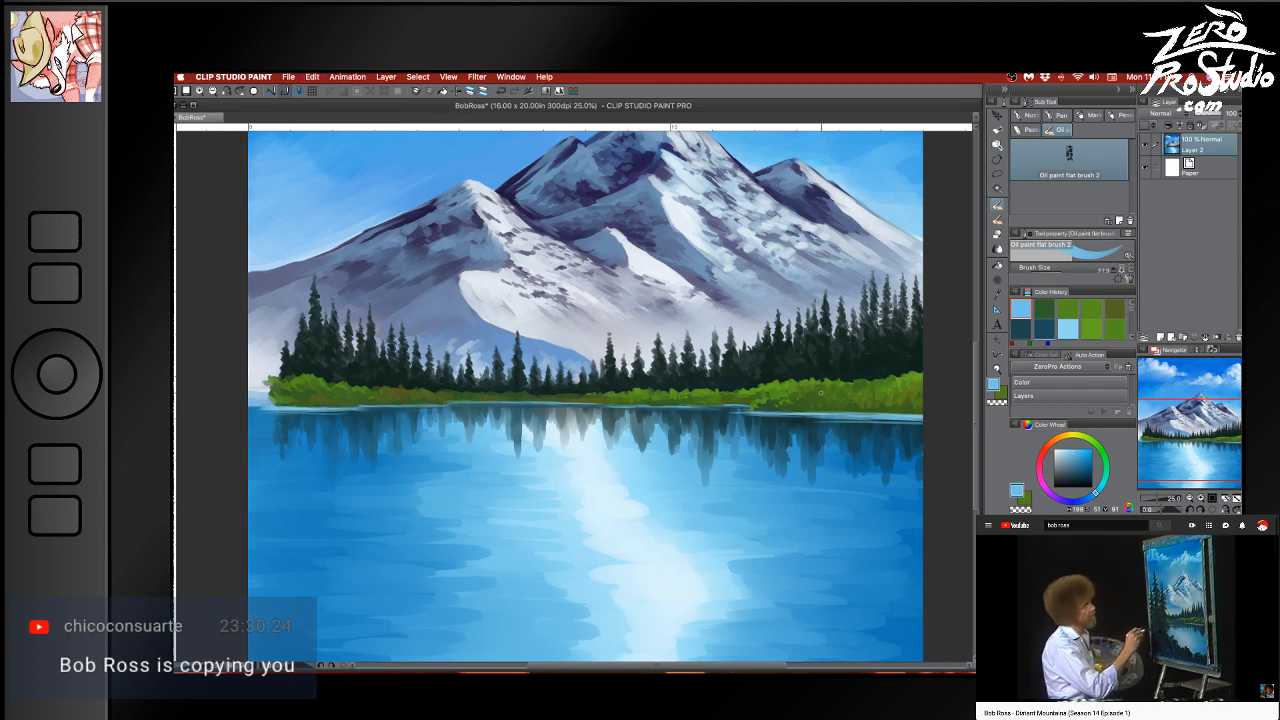
pyautogui.press('super+s')
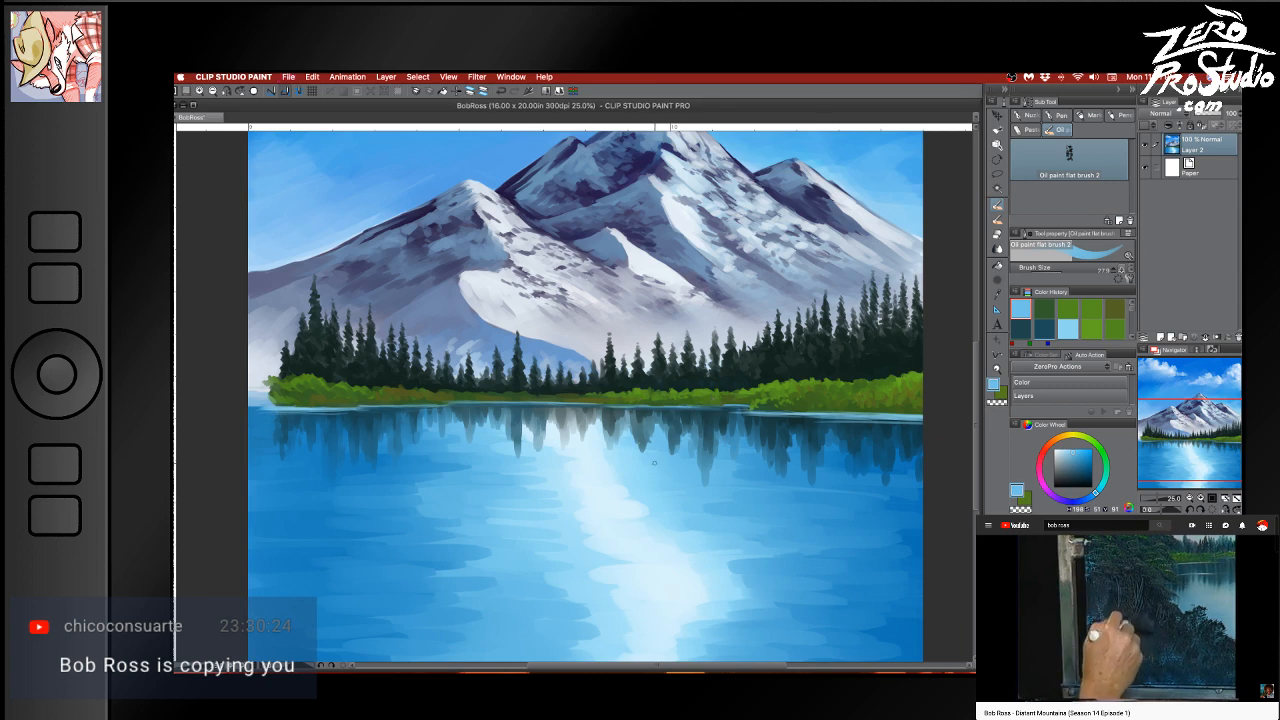
# Sample a very dark green from the pines near the canvas's right edge and enlarge the brush
pyautogui.scroll(3, 654, 462)
pyautogui.hscroll(2, 654, 462)
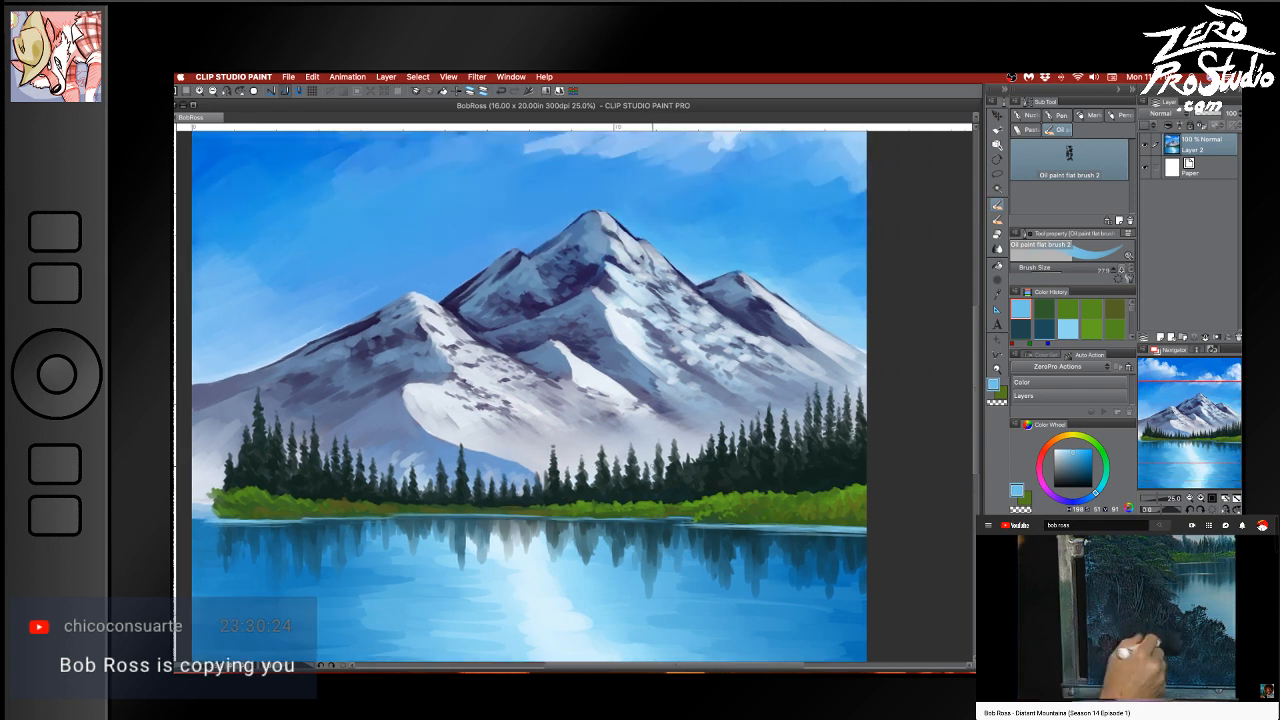
pyautogui.click(841, 472)
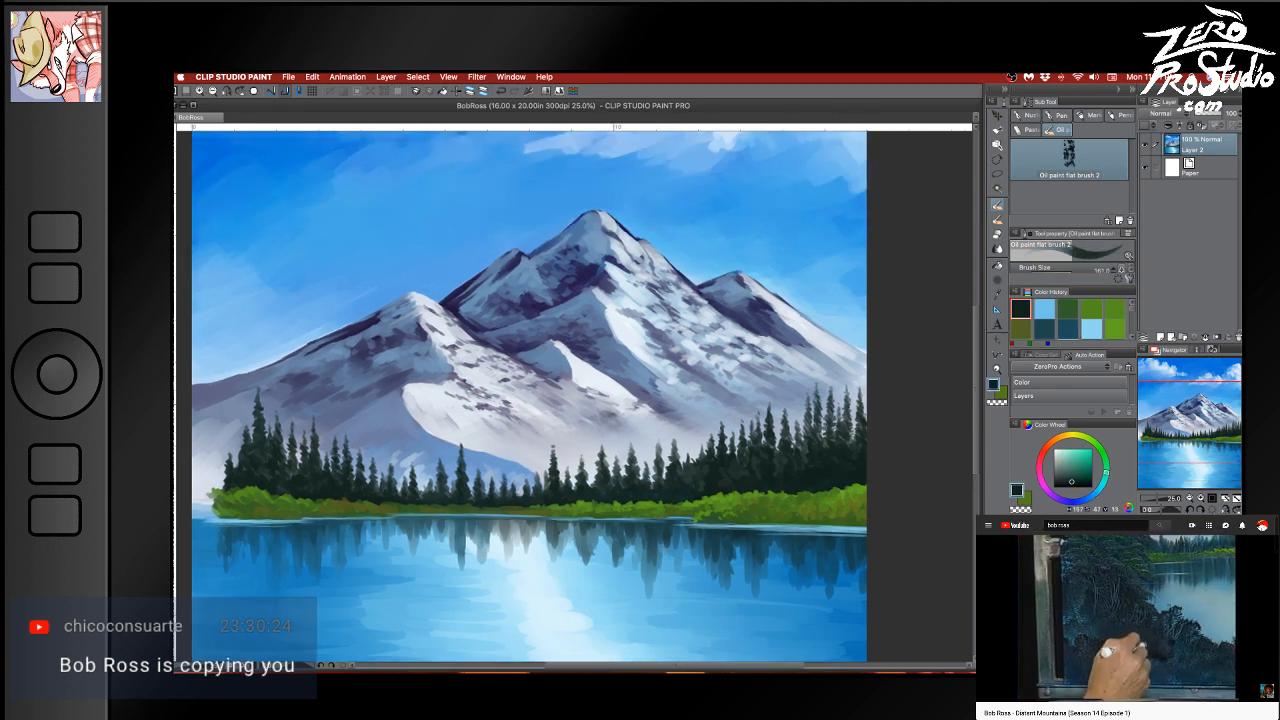
# Switch to the Bob Ross video, pause it on a view of the whole easel painting, and return to the canvas
pyautogui.press('super+Tab')
pyautogui.press('space')
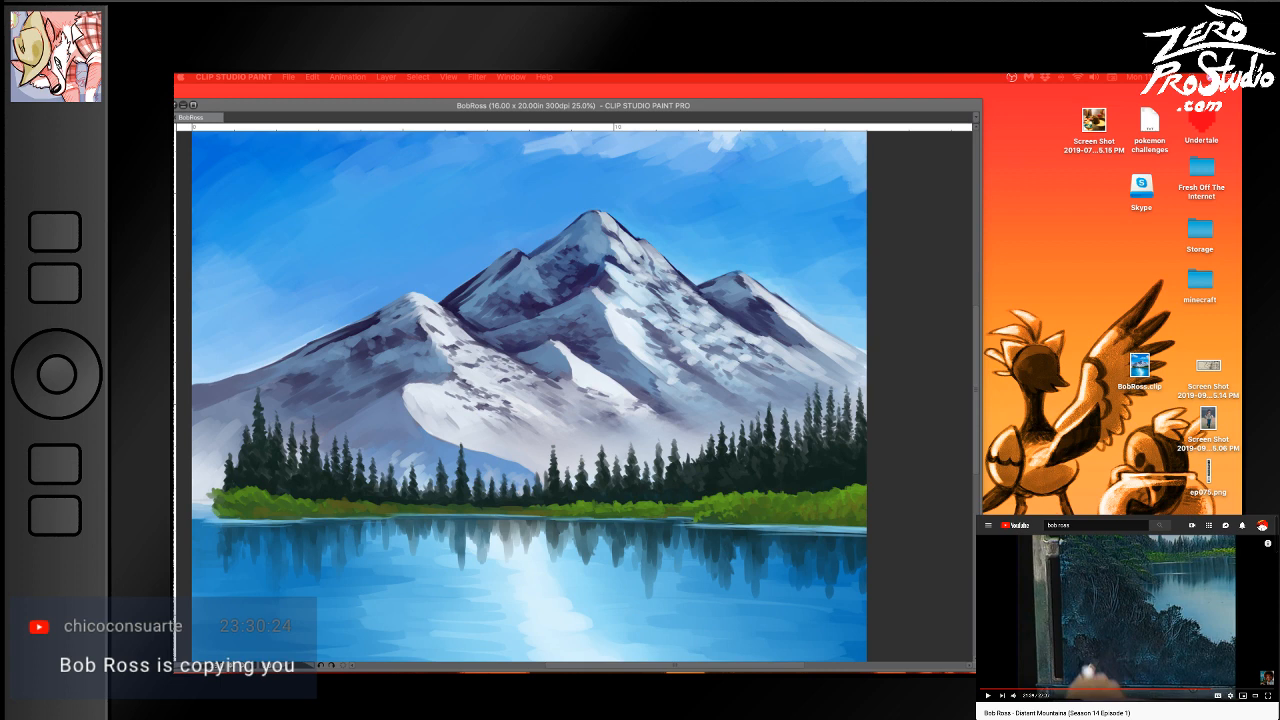
pyautogui.click(332, 116)
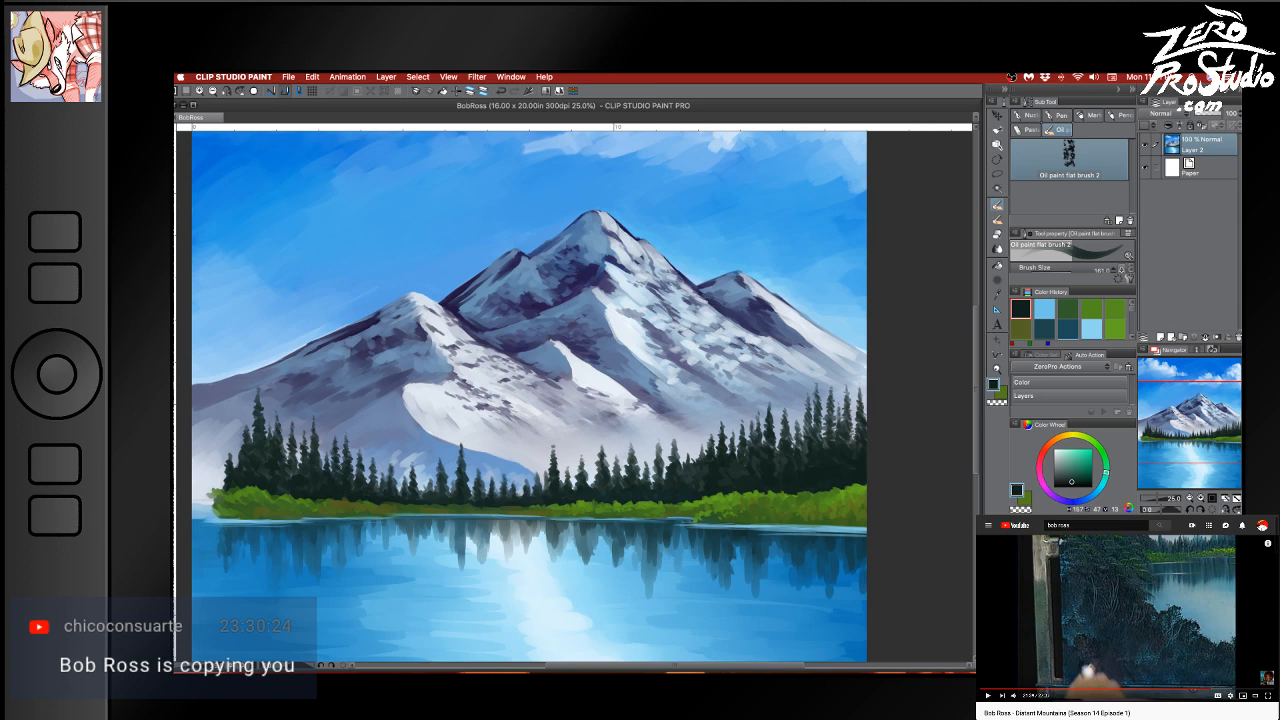
pyautogui.press('super+Tab')
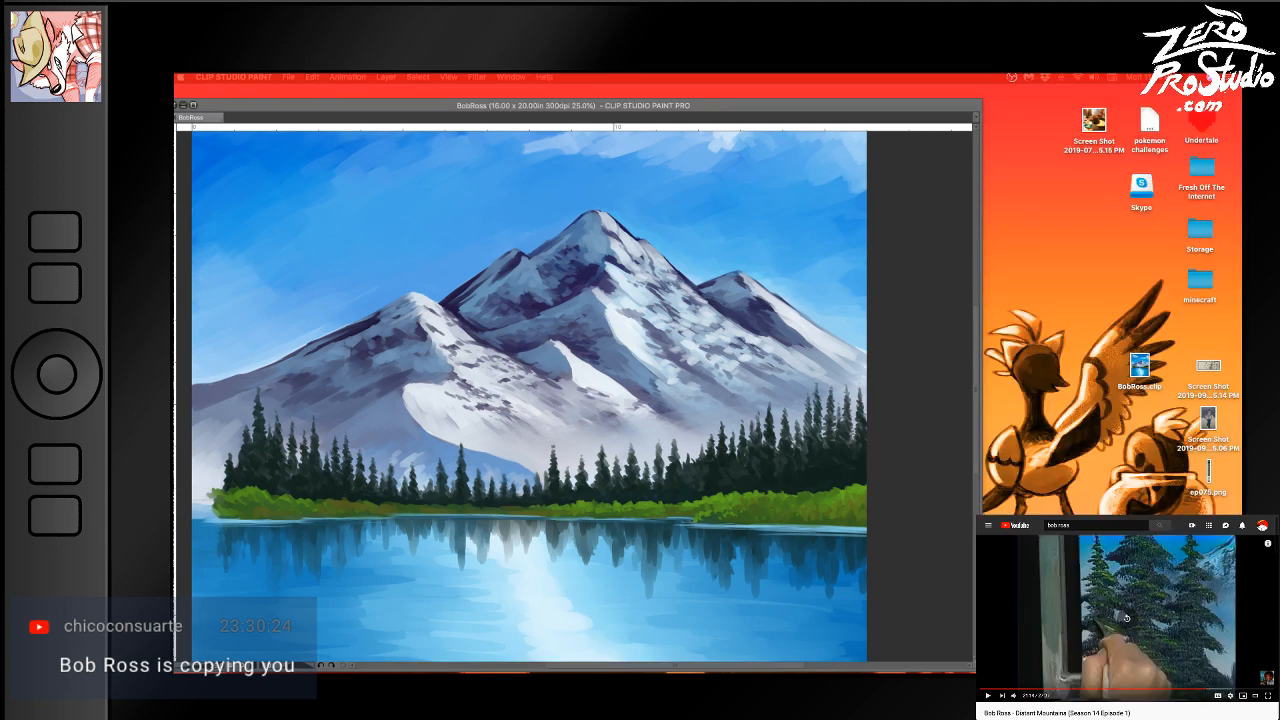
pyautogui.click(906, 220)
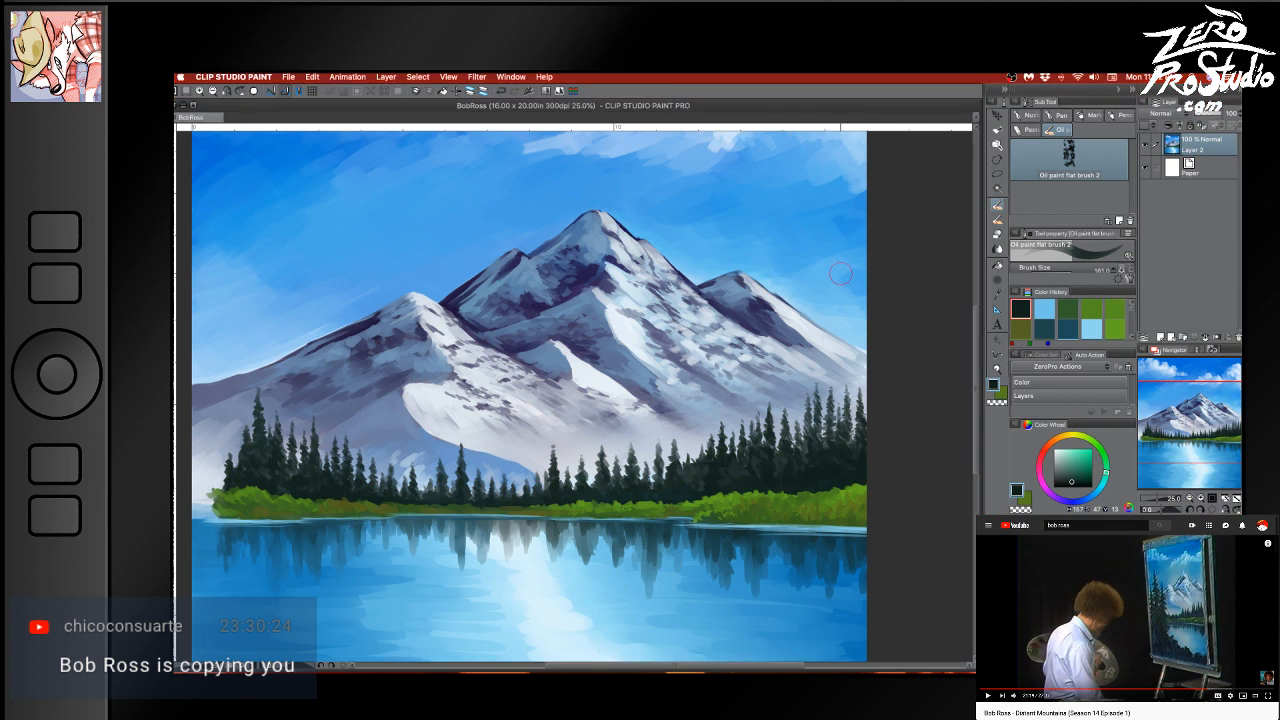
# Sample the dark green of the right-hand pines and shift it to a more saturated deep green
pyautogui.keyDown('alt'); pyautogui.click(840, 476); pyautogui.keyUp('alt')
pyautogui.keyDown('alt'); pyautogui.click(837, 468); pyautogui.keyUp('alt')
pyautogui.moveTo(1073, 481); pyautogui.dragTo(1108, 466)
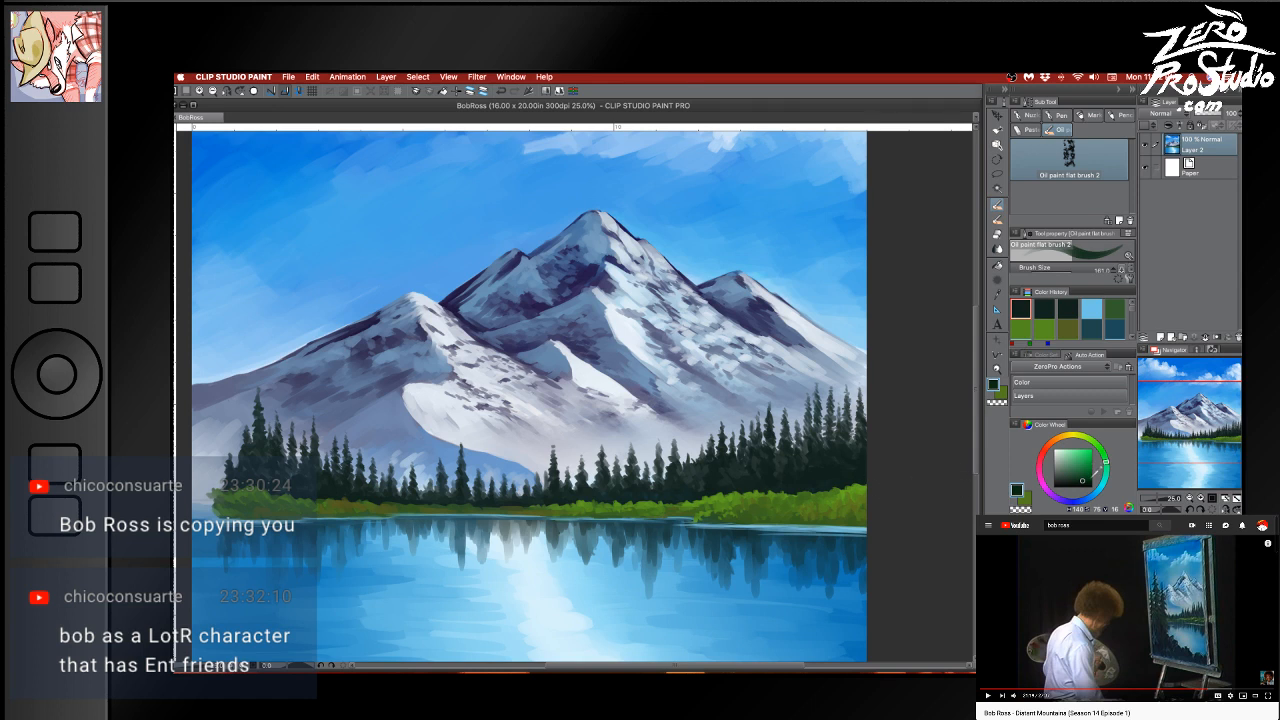
pyautogui.click(1086, 477)
pyautogui.click(1105, 460)
pyautogui.click(1083, 480)
pyautogui.moveTo(596, 449); pyautogui.dragTo(708, 435)
pyautogui.scroll(-3, 657, 478)
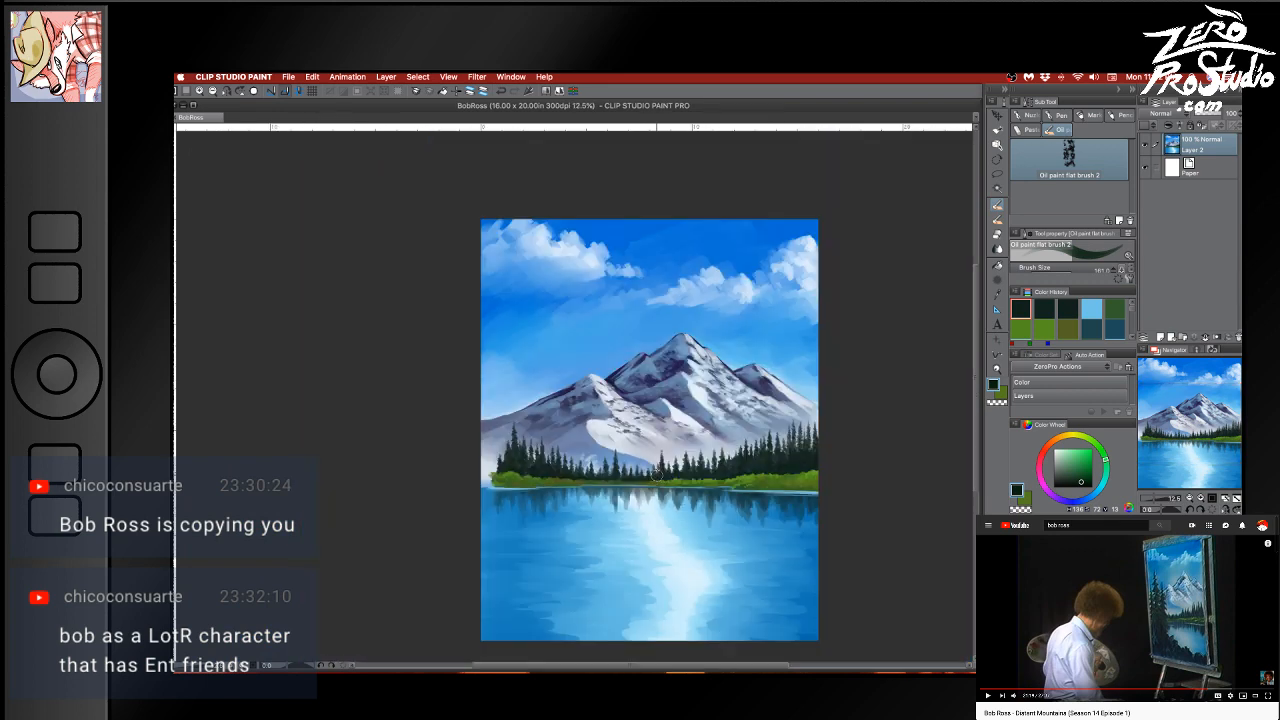
pyautogui.moveTo(534, 517); pyautogui.dragTo(517, 491)
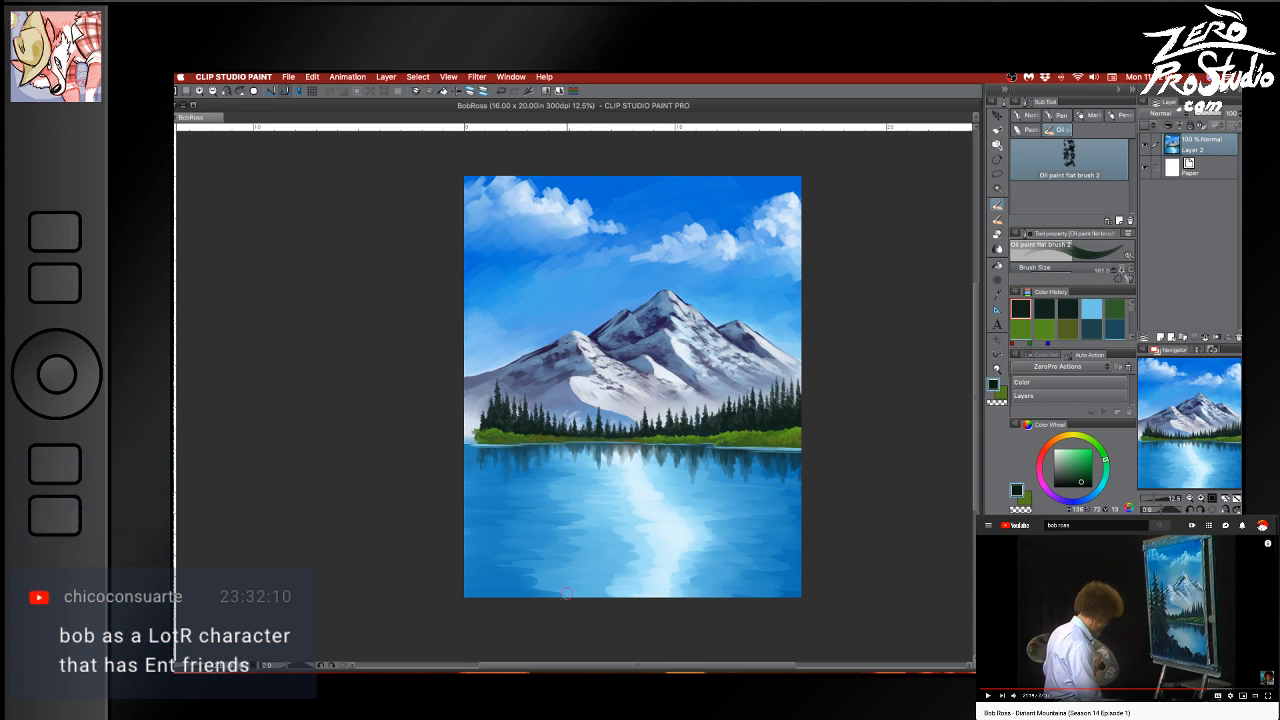
pyautogui.moveTo(506, 347)
pyautogui.mouseDown()
pyautogui.moveTo(420, 383)
pyautogui.moveTo(470, 500)
pyautogui.moveTo(470, 360)
pyautogui.moveTo(530, 440)
pyautogui.moveTo(480, 450)
pyautogui.moveTo(475, 470)
pyautogui.mouseUp()
pyautogui.hotkey('ctrl', 'z')
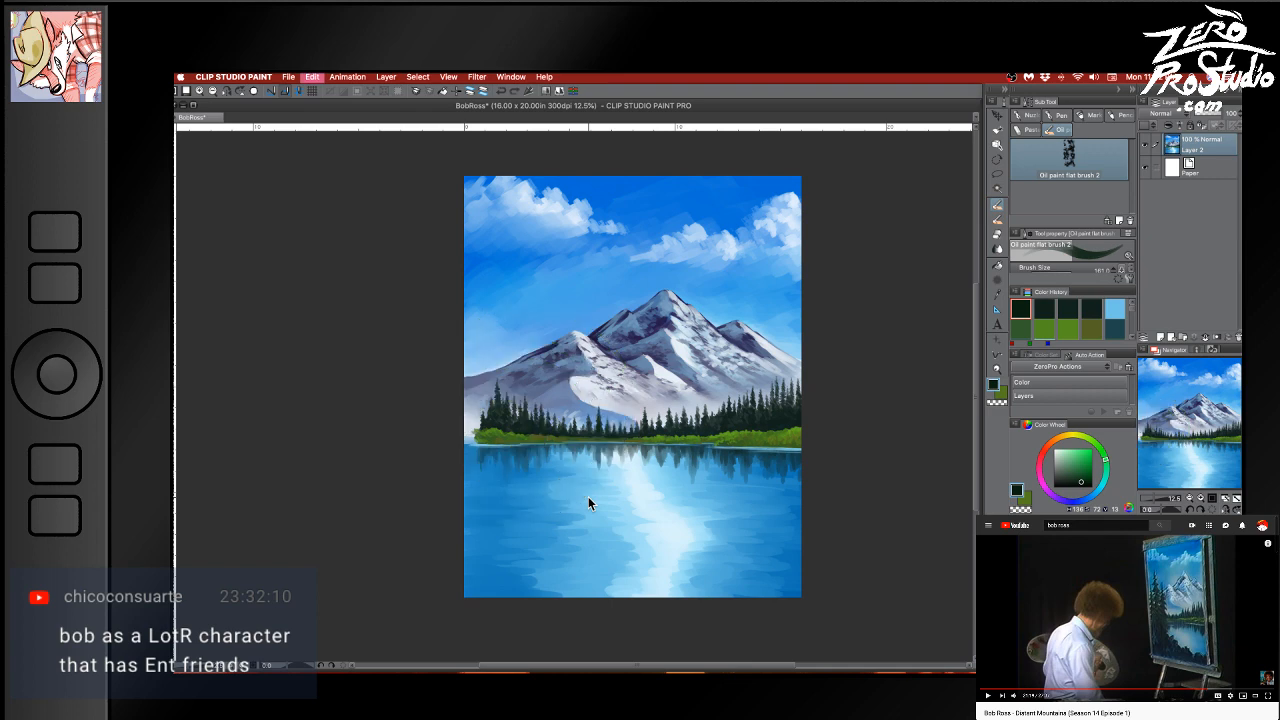
pyautogui.scroll(2, 611, 541)
pyautogui.scroll(1, 611, 541)
pyautogui.moveTo(470, 385)
pyautogui.mouseDown()
pyautogui.moveTo(614, 520)
pyautogui.moveTo(638, 526)
pyautogui.mouseUp()
pyautogui.moveTo(532, 360)
pyautogui.mouseDown()
pyautogui.moveTo(384, 428)
pyautogui.moveTo(570, 455)
pyautogui.mouseUp()
pyautogui.hotkey('ctrl', 'z')
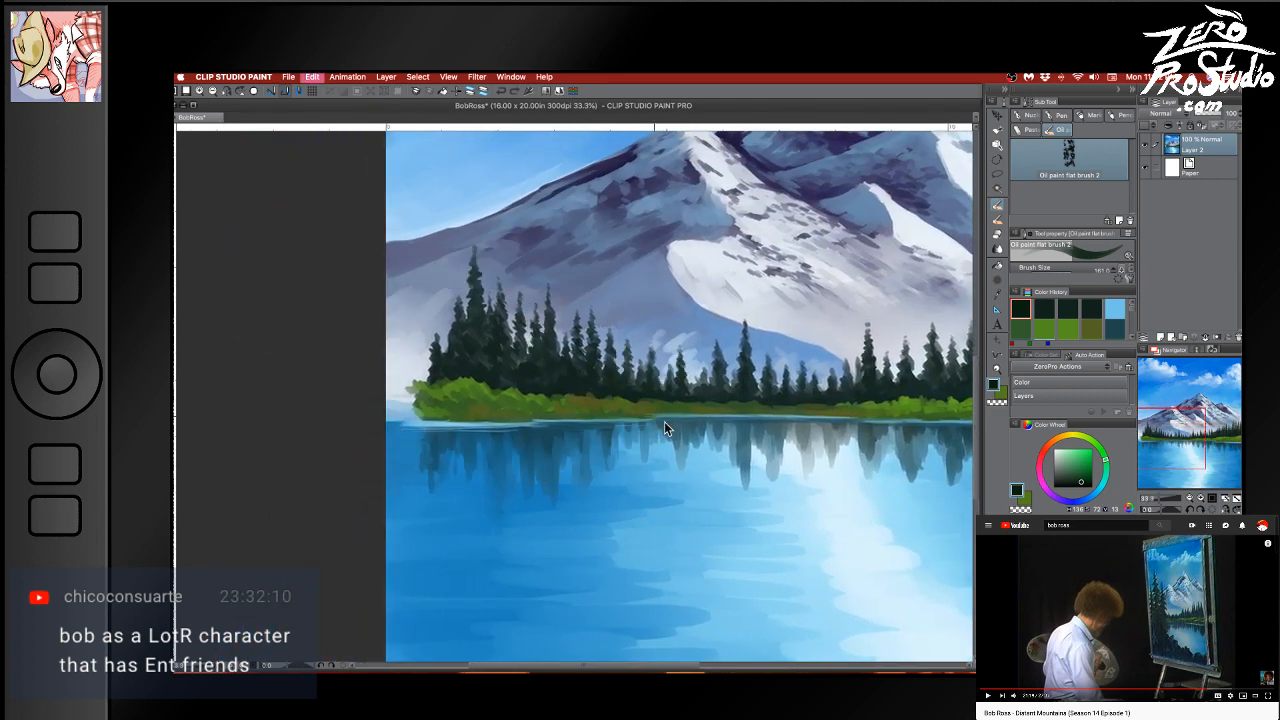
# Bring the whole painting into view and save the file
pyautogui.scroll(-3, 670, 444)
pyautogui.moveTo(668, 423); pyautogui.dragTo(586, 374)
pyautogui.press('super+s')
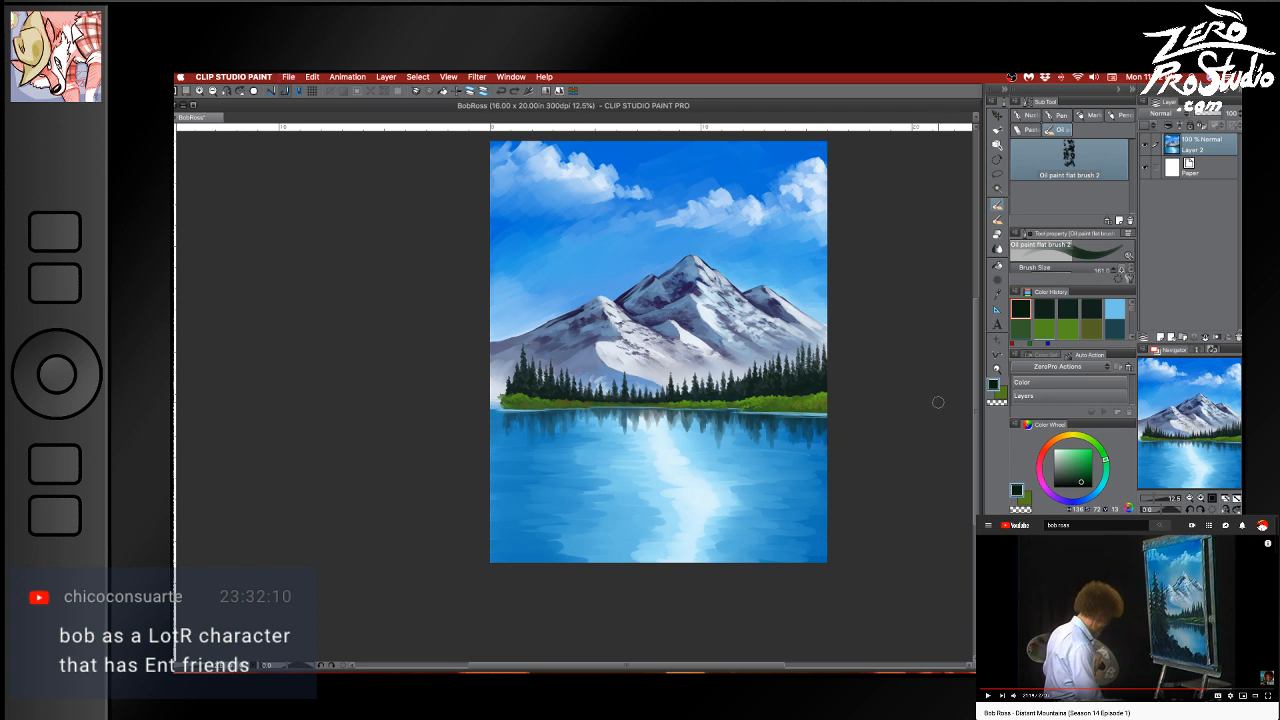
# Try a long dark-green trunk stroke down the left side of the canvas from the sky to the lake
pyautogui.moveTo(766, 463); pyautogui.dragTo(833, 467)
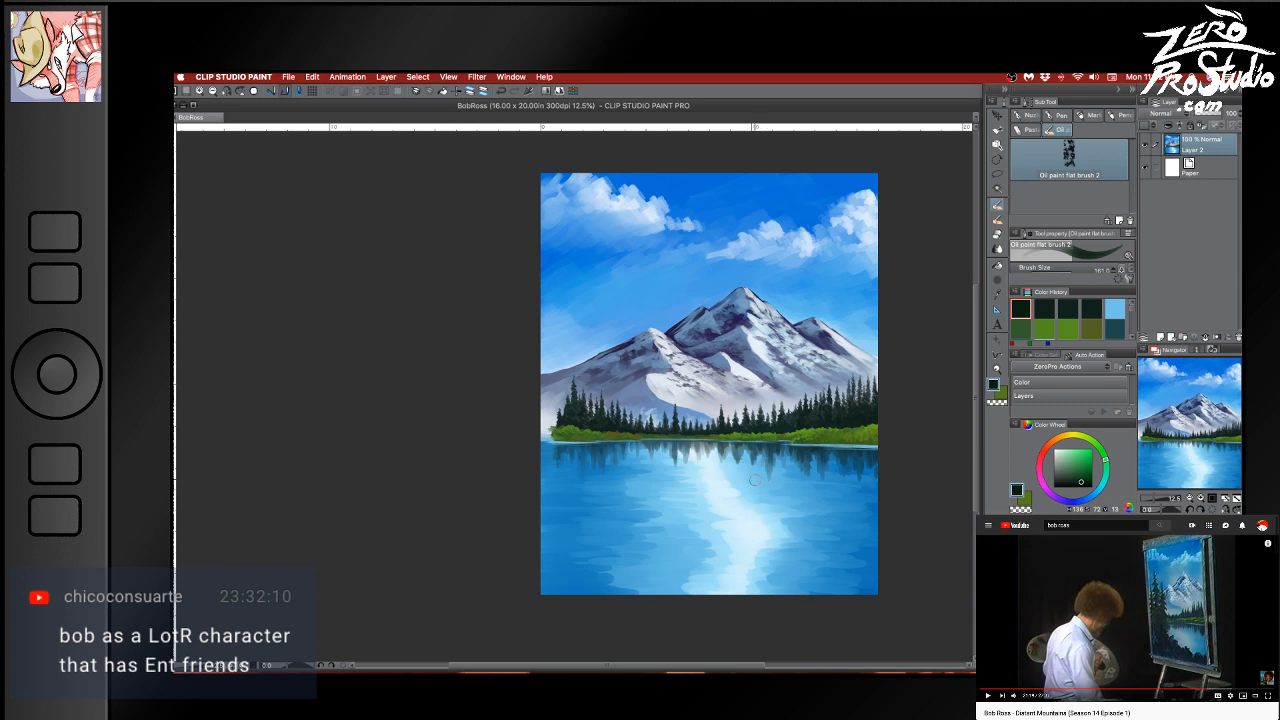
pyautogui.press('super+space')
pyautogui.click(795, 474)
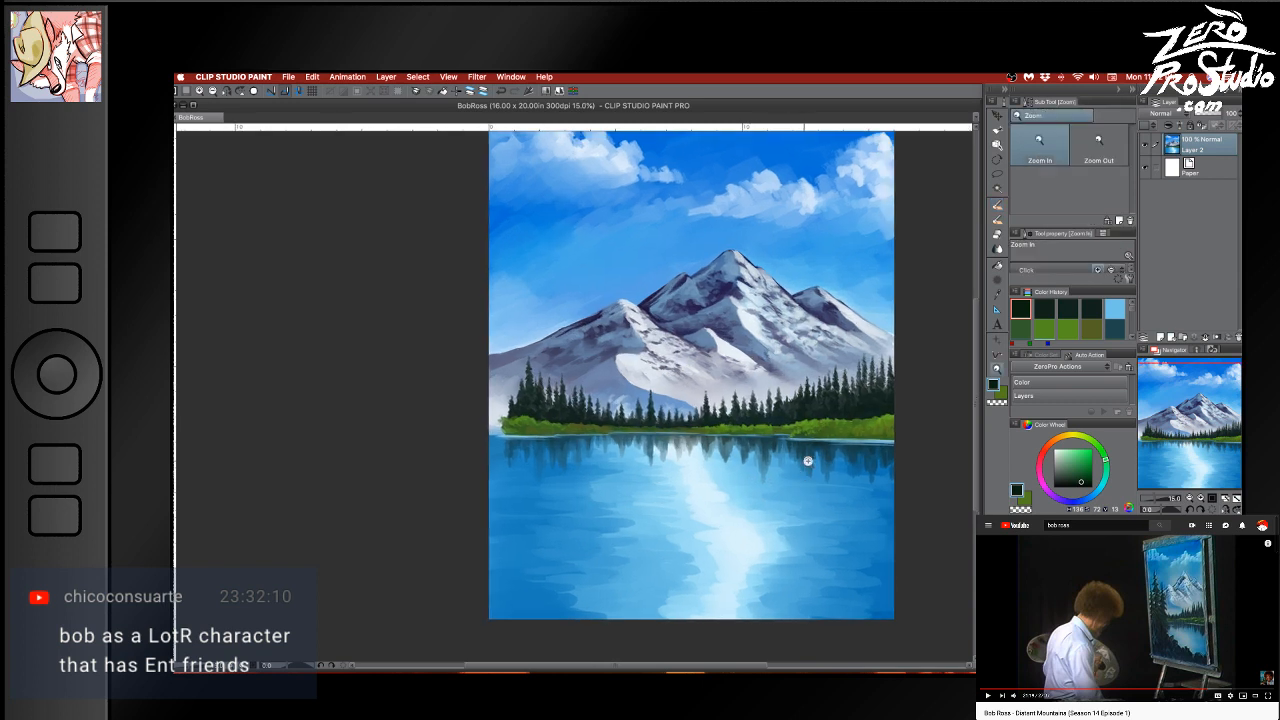
pyautogui.moveTo(808, 457)
pyautogui.mouseDown()
pyautogui.moveTo(851, 494)
pyautogui.moveTo(875, 488)
pyautogui.mouseUp()
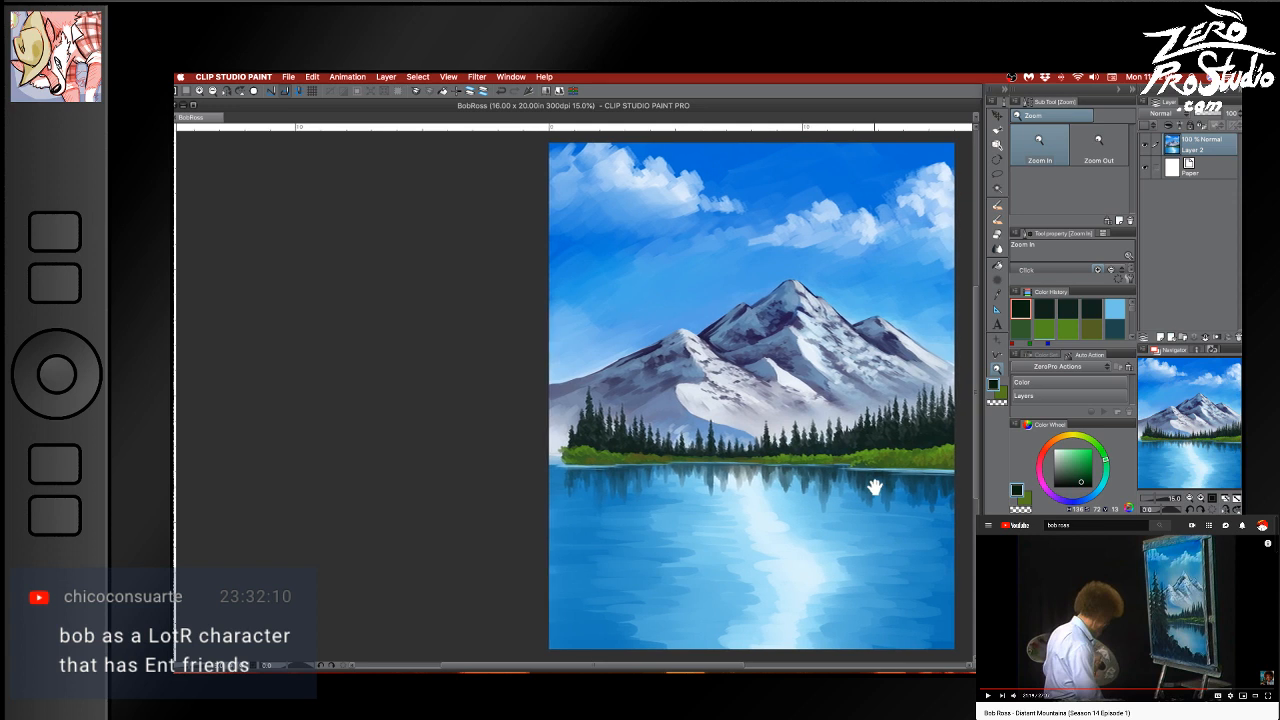
pyautogui.moveTo(598, 174); pyautogui.dragTo(612, 634)
pyautogui.press('super+z')
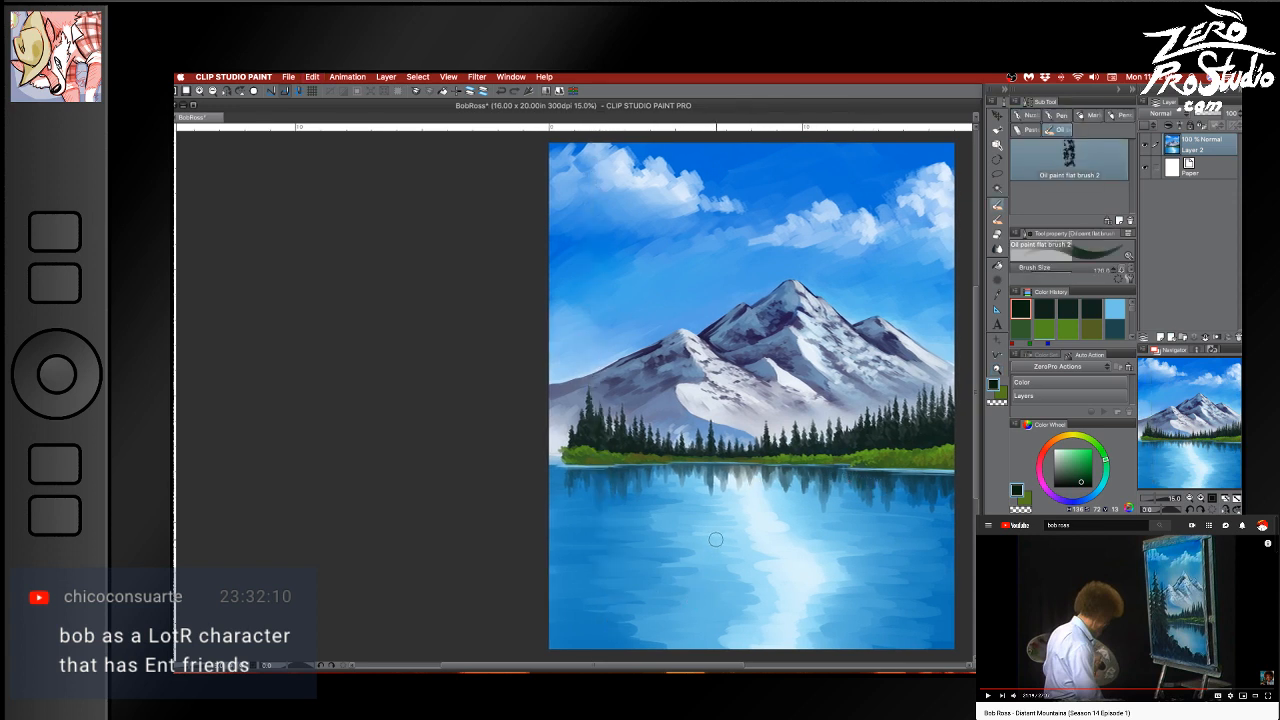
# Enlarge the oil paint flat brush, undo the test dab in the sky, and save the file
pyautogui.press(']')
pyautogui.press(']')
pyautogui.press(']')
pyautogui.press(']')
pyautogui.click(632, 258)
pyautogui.press('super+z')
pyautogui.press('super+s')
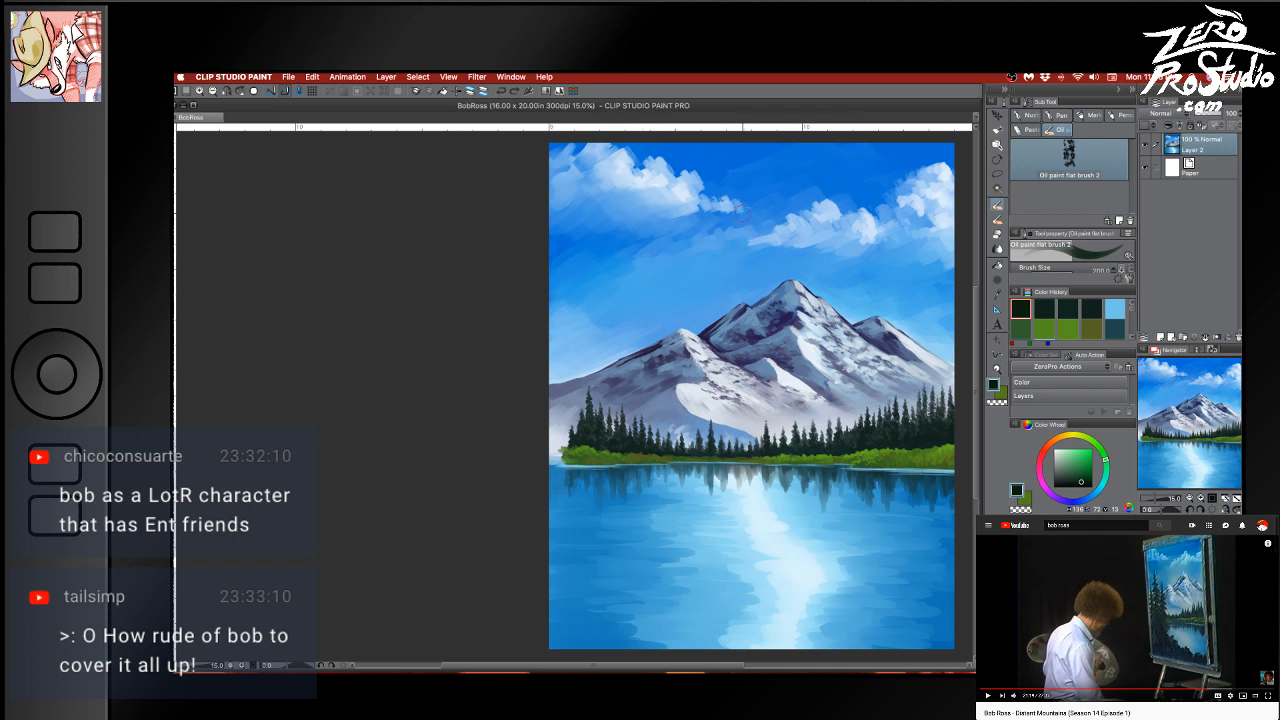
pyautogui.moveTo(741, 209); pyautogui.dragTo(487, 213)
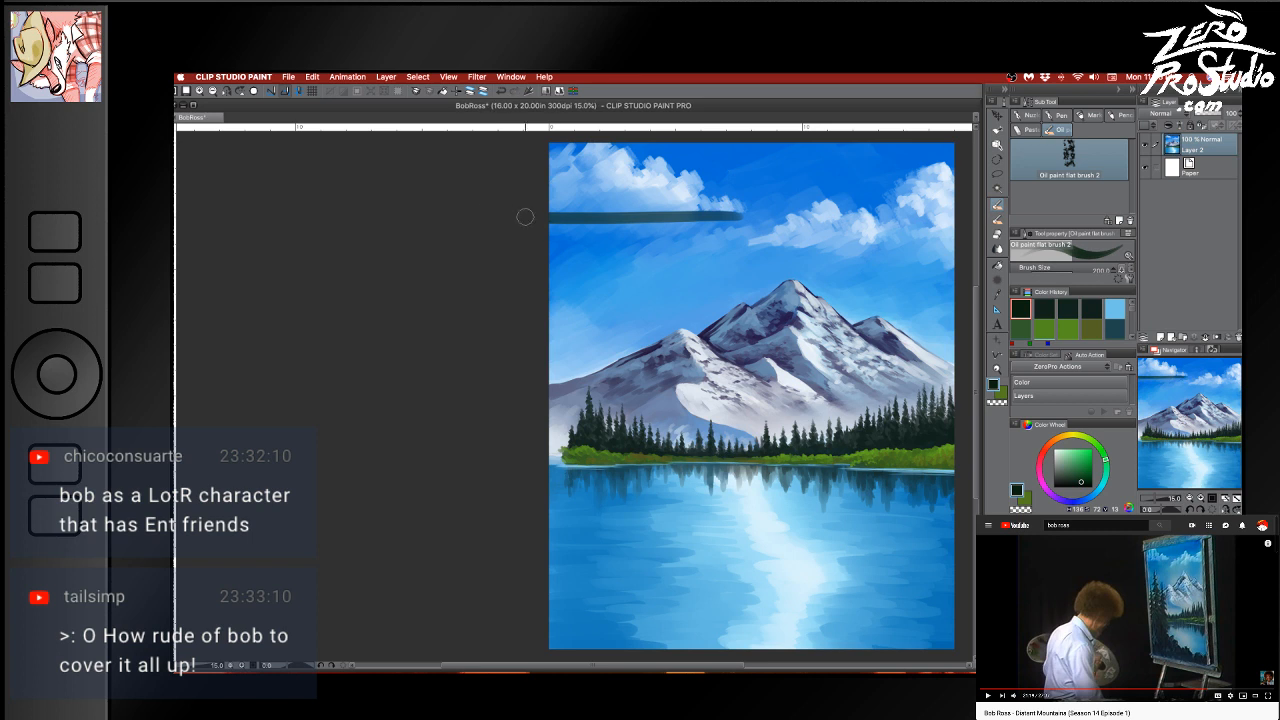
pyautogui.press('super+z')
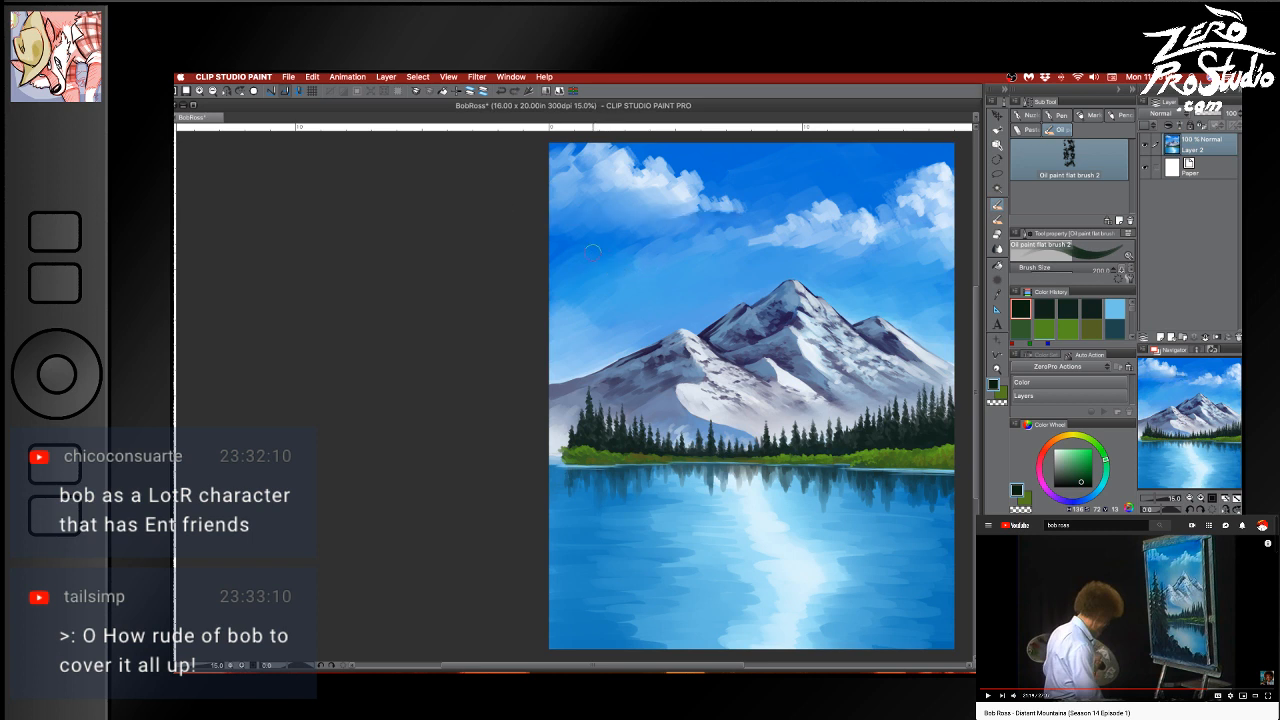
pyautogui.moveTo(592, 252); pyautogui.dragTo(602, 271)
pyautogui.press('super+z')
pyautogui.press('super+z')
pyautogui.moveTo(611, 243); pyautogui.dragTo(615, 251)
pyautogui.moveTo(645, 300); pyautogui.dragTo(649, 308)
pyautogui.press('super+z')
pyautogui.click(651, 305)
pyautogui.press('super+z')
pyautogui.press('super+z')
pyautogui.press('super+z')
# Paint a tall dark-green tree trunk down the left side from the sky to the canvas's lower edge, with first branches near its tip
pyautogui.moveTo(607, 265)
pyautogui.mouseDown()
pyautogui.moveTo(613, 394)
pyautogui.moveTo(622, 348)
pyautogui.moveTo(606, 363)
pyautogui.moveTo(611, 353)
pyautogui.moveTo(616, 656)
pyautogui.moveTo(606, 277)
pyautogui.moveTo(616, 430)
pyautogui.mouseUp()
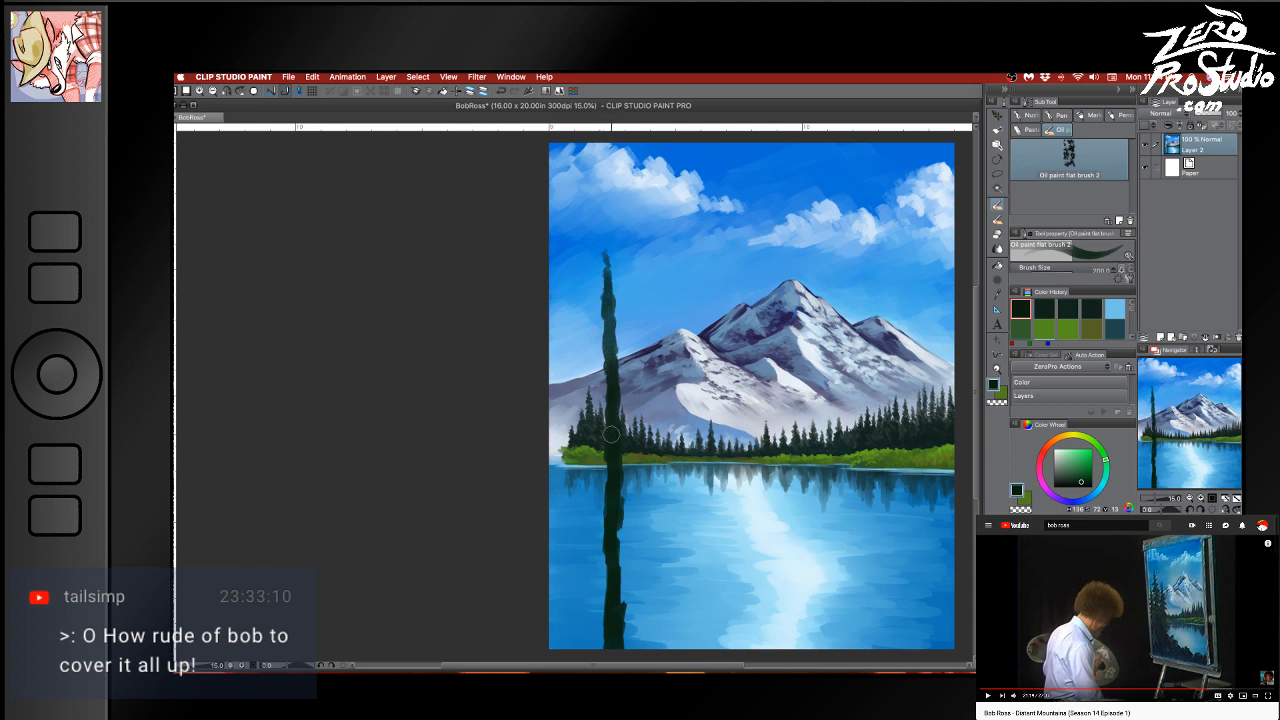
pyautogui.moveTo(613, 476); pyautogui.dragTo(613, 488)
pyautogui.moveTo(604, 262)
pyautogui.mouseDown()
pyautogui.moveTo(598, 284)
pyautogui.moveTo(610, 273)
pyautogui.moveTo(620, 283)
pyautogui.moveTo(574, 306)
pyautogui.moveTo(630, 310)
pyautogui.moveTo(603, 308)
pyautogui.mouseUp()
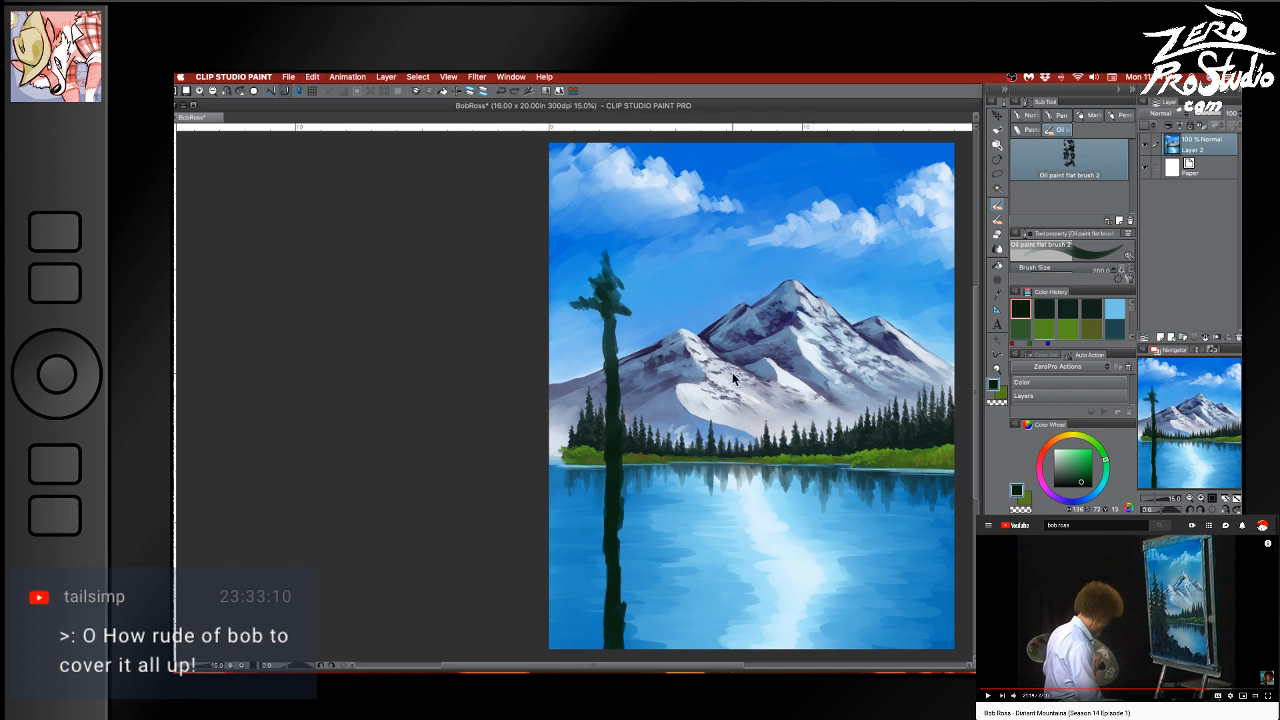
# Undo the most recent wide branch strokes below the foreground tree's tip
pyautogui.press('super+z')
pyautogui.press('super+z')
pyautogui.press('super+z')
pyautogui.press('super+z')
pyautogui.press('super+z')
pyautogui.press('super+z')
pyautogui.press('super+z')
pyautogui.press('super+z')
pyautogui.press('super+z')
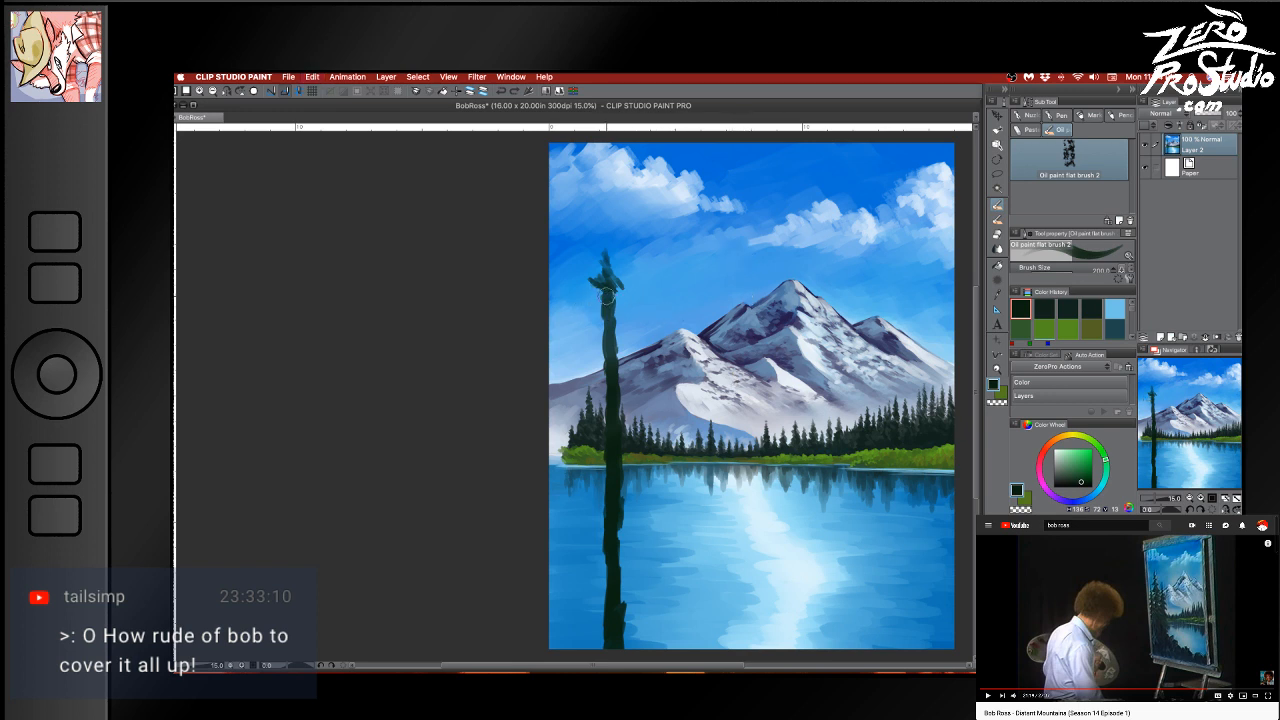
# Paint progressively wider dark-green branches on both sides of the foreground tree's upper half, down to the distant tree line
pyautogui.moveTo(591, 303); pyautogui.dragTo(587, 301)
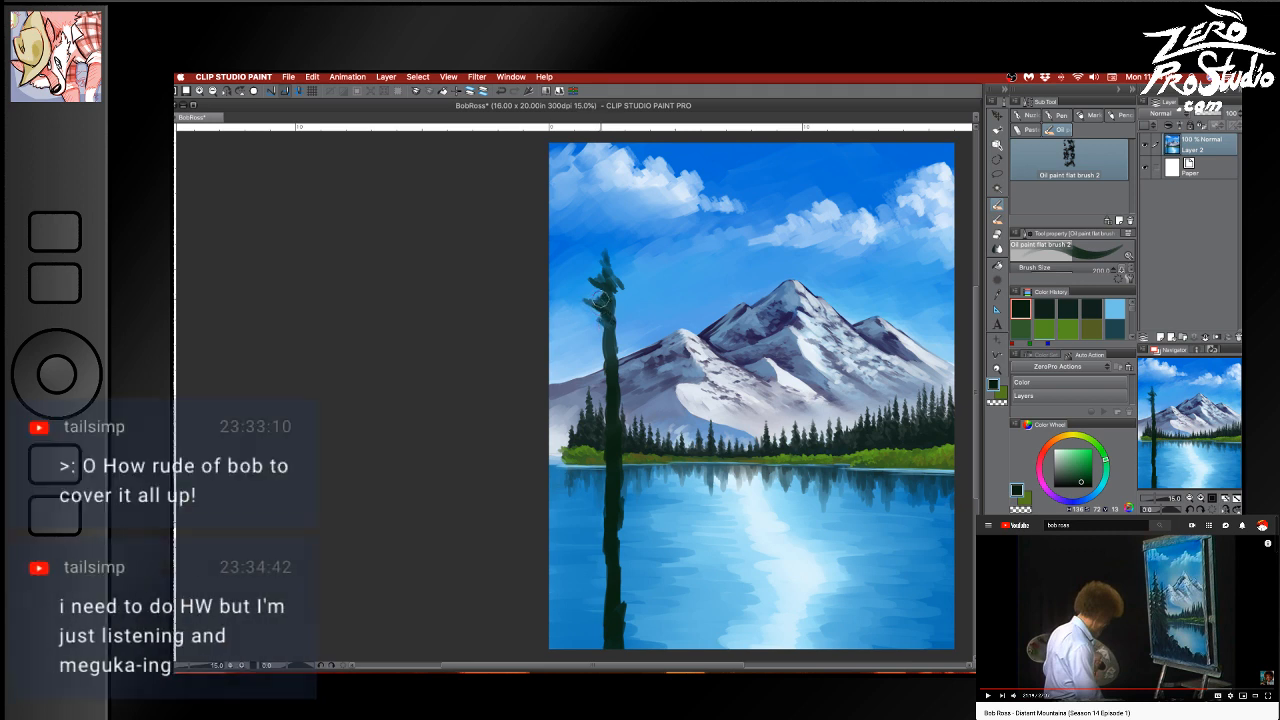
pyautogui.moveTo(610, 296); pyautogui.dragTo(593, 332)
pyautogui.moveTo(602, 347)
pyautogui.mouseDown()
pyautogui.moveTo(593, 383)
pyautogui.moveTo(593, 350)
pyautogui.moveTo(582, 363)
pyautogui.moveTo(601, 374)
pyautogui.moveTo(602, 340)
pyautogui.moveTo(573, 359)
pyautogui.moveTo(598, 338)
pyautogui.moveTo(589, 381)
pyautogui.moveTo(575, 371)
pyautogui.moveTo(587, 362)
pyautogui.moveTo(570, 367)
pyautogui.moveTo(585, 337)
pyautogui.moveTo(563, 368)
pyautogui.mouseUp()
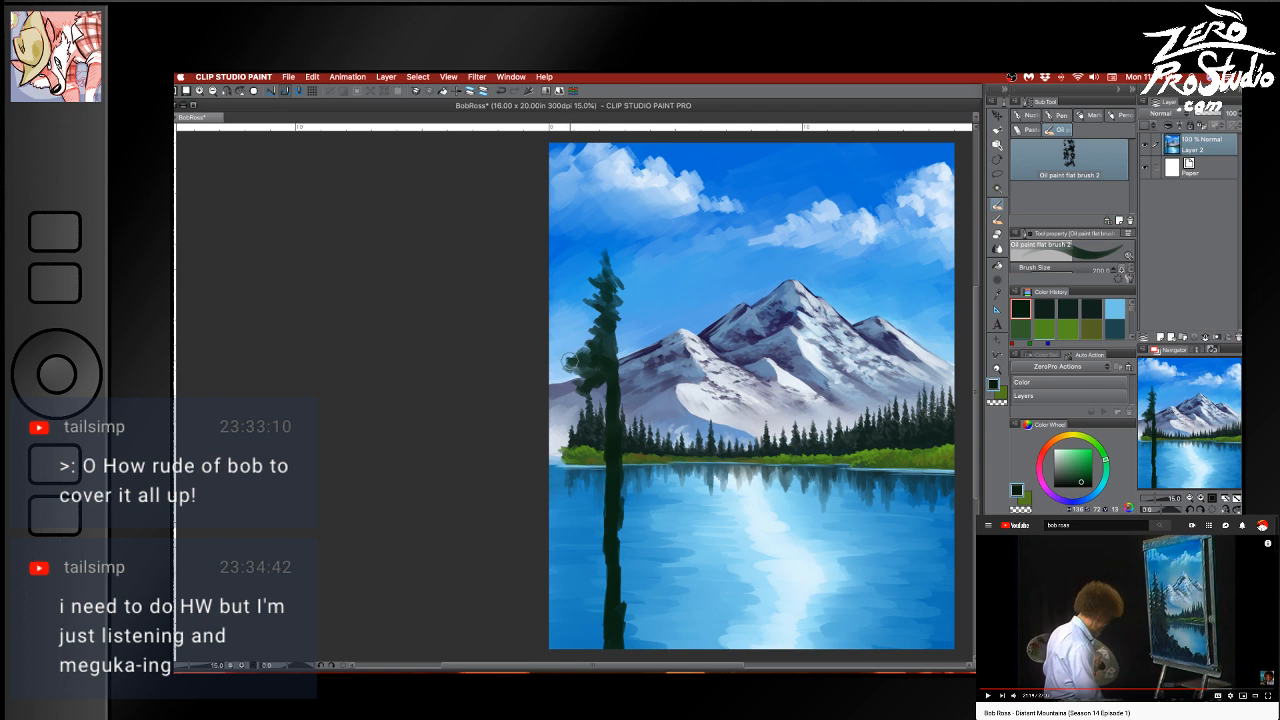
pyautogui.moveTo(606, 322)
pyautogui.mouseDown()
pyautogui.moveTo(576, 334)
pyautogui.moveTo(598, 318)
pyautogui.moveTo(580, 332)
pyautogui.moveTo(608, 332)
pyautogui.moveTo(612, 312)
pyautogui.mouseUp()
pyautogui.moveTo(620, 350)
pyautogui.mouseDown()
pyautogui.moveTo(620, 416)
pyautogui.moveTo(588, 400)
pyautogui.moveTo(613, 395)
pyautogui.mouseUp()
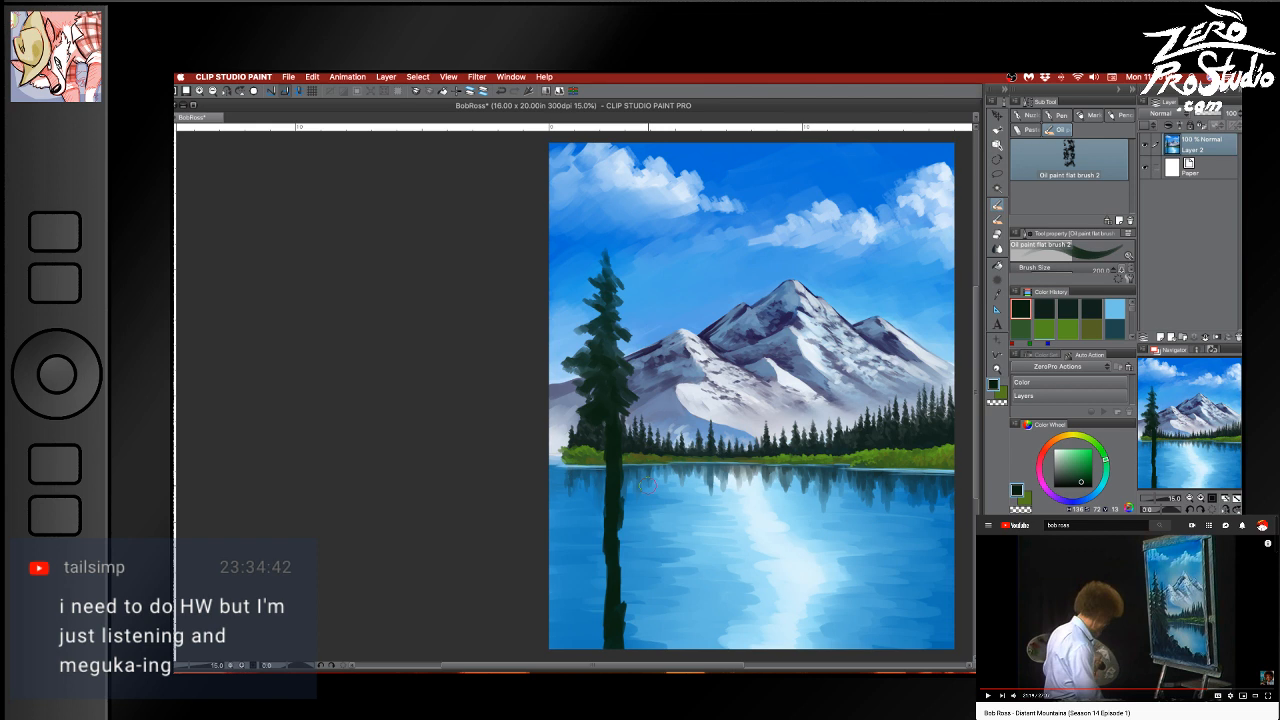
# Fill out the foreground tree's lower branches over the shoreline and lake, and reduce the brush size
pyautogui.moveTo(600, 460)
pyautogui.mouseDown()
pyautogui.moveTo(596, 401)
pyautogui.moveTo(595, 483)
pyautogui.moveTo(578, 444)
pyautogui.moveTo(593, 482)
pyautogui.moveTo(576, 468)
pyautogui.moveTo(569, 485)
pyautogui.moveTo(575, 465)
pyautogui.moveTo(574, 504)
pyautogui.moveTo(603, 478)
pyautogui.moveTo(597, 507)
pyautogui.moveTo(623, 415)
pyautogui.moveTo(631, 435)
pyautogui.moveTo(607, 462)
pyautogui.moveTo(627, 481)
pyautogui.moveTo(624, 462)
pyautogui.moveTo(635, 471)
pyautogui.moveTo(635, 492)
pyautogui.moveTo(616, 504)
pyautogui.moveTo(630, 543)
pyautogui.moveTo(633, 495)
pyautogui.moveTo(639, 528)
pyautogui.moveTo(625, 515)
pyautogui.moveTo(584, 540)
pyautogui.moveTo(606, 562)
pyautogui.moveTo(615, 516)
pyautogui.moveTo(594, 512)
pyautogui.moveTo(600, 545)
pyautogui.moveTo(608, 537)
pyautogui.moveTo(598, 531)
pyautogui.moveTo(575, 576)
pyautogui.moveTo(616, 508)
pyautogui.mouseUp()
pyautogui.press('[')
pyautogui.press('[')
pyautogui.press('[')
pyautogui.press('[')
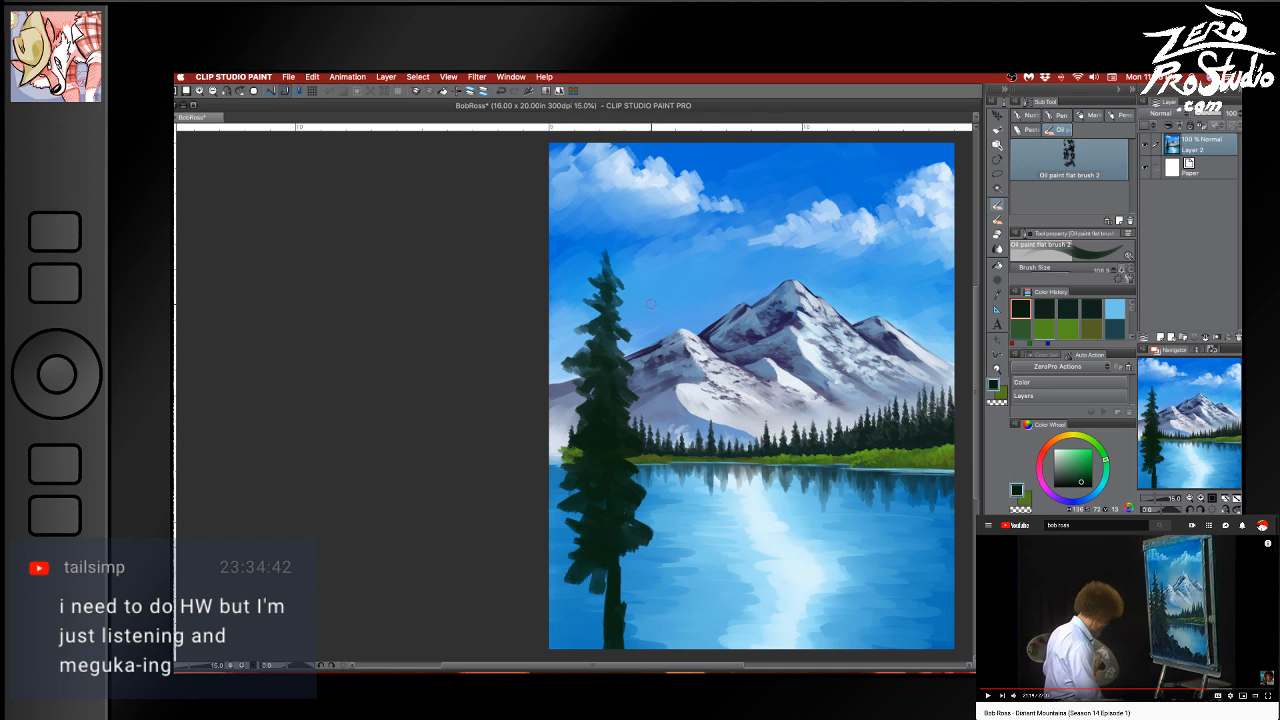
# Reduce the brush size and extend the foreground evergreen's tip higher into the sky with small dark-green branches
pyautogui.press('[')
pyautogui.press('[')
pyautogui.press('[')
pyautogui.moveTo(608, 276); pyautogui.dragTo(604, 237)
pyautogui.moveTo(602, 263); pyautogui.dragTo(591, 279)
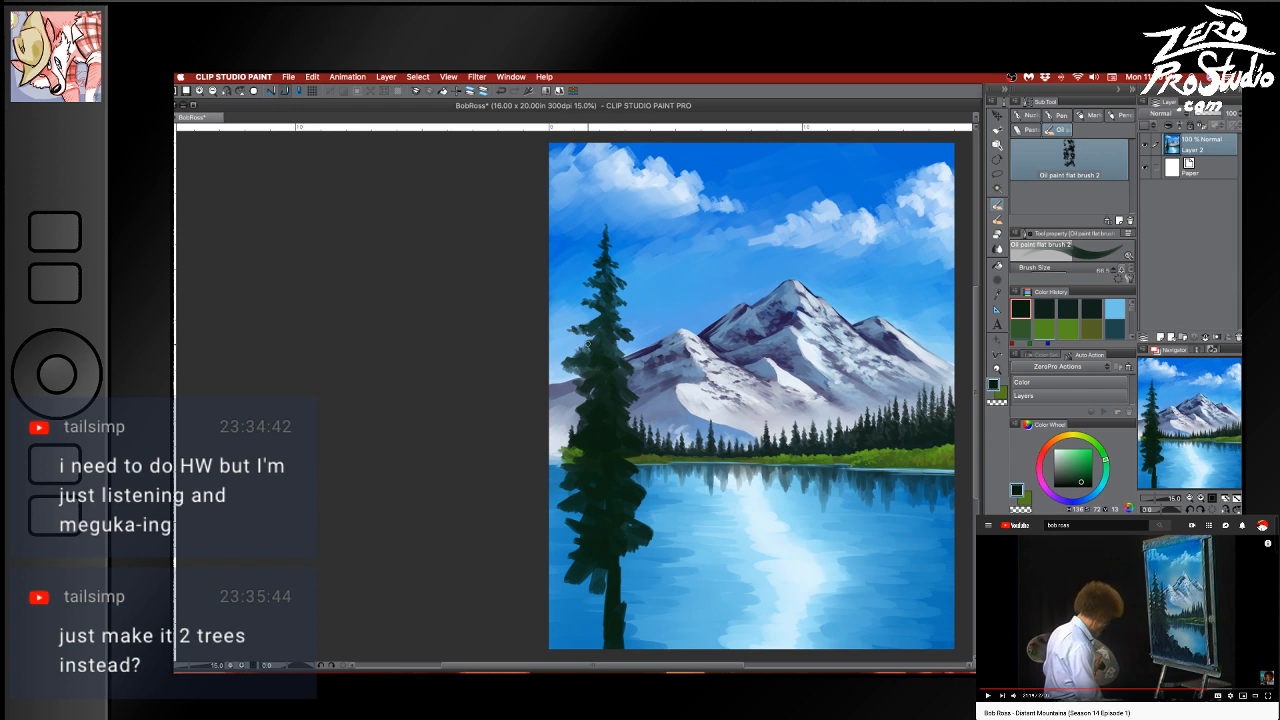
pyautogui.press('super+z')
pyautogui.press('super+z')
pyautogui.moveTo(617, 353); pyautogui.dragTo(562, 365)
pyautogui.moveTo(558, 296); pyautogui.dragTo(557, 361)
pyautogui.press('super+z')
pyautogui.press('super+z')
pyautogui.press('super+z')
pyautogui.press('super+z')
pyautogui.press('super+z')
pyautogui.press('super+z')
pyautogui.press('super+z')
pyautogui.press('super+z')
pyautogui.press('super+z')
pyautogui.press('super+z')
pyautogui.press('super+z')
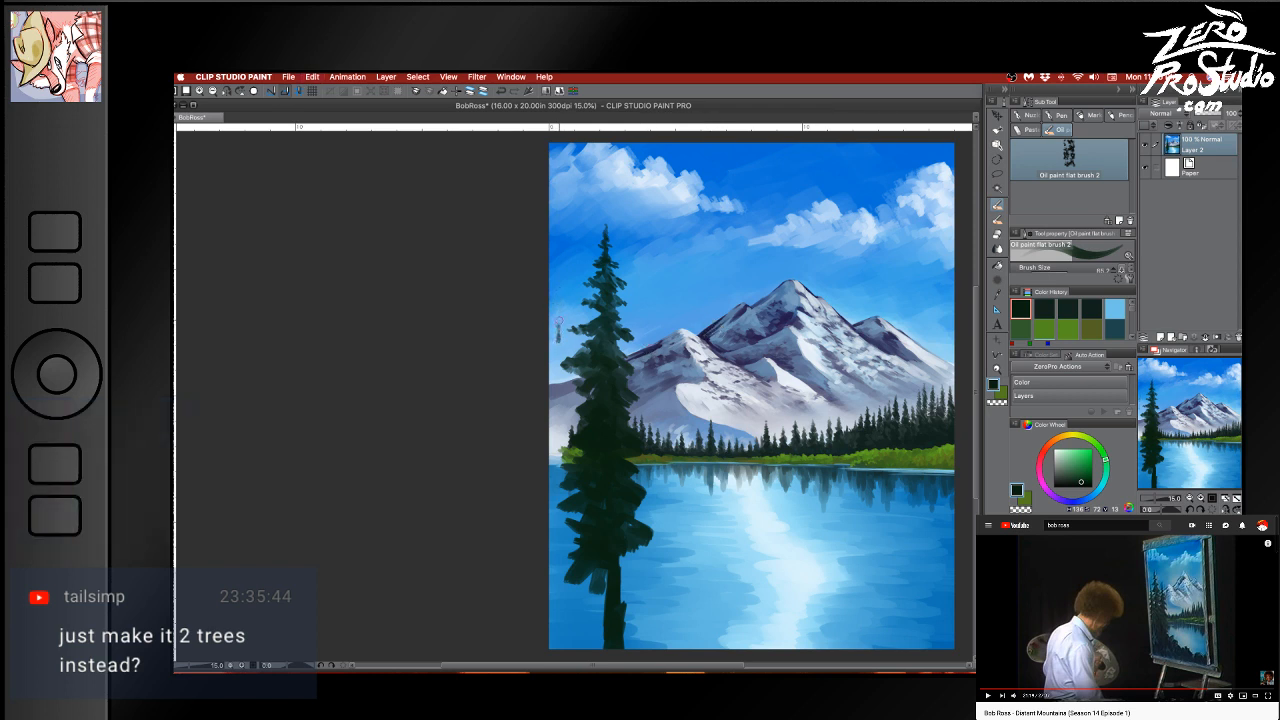
# Paint the upper half of a smaller dark-green evergreen at the canvas's left edge, beside the large tree
pyautogui.moveTo(559, 323)
pyautogui.mouseDown()
pyautogui.moveTo(552, 364)
pyautogui.moveTo(562, 352)
pyautogui.mouseUp()
pyautogui.keyDown('alt'); pyautogui.click(579, 345); pyautogui.keyUp('alt')
pyautogui.moveTo(579, 346); pyautogui.dragTo(584, 349)
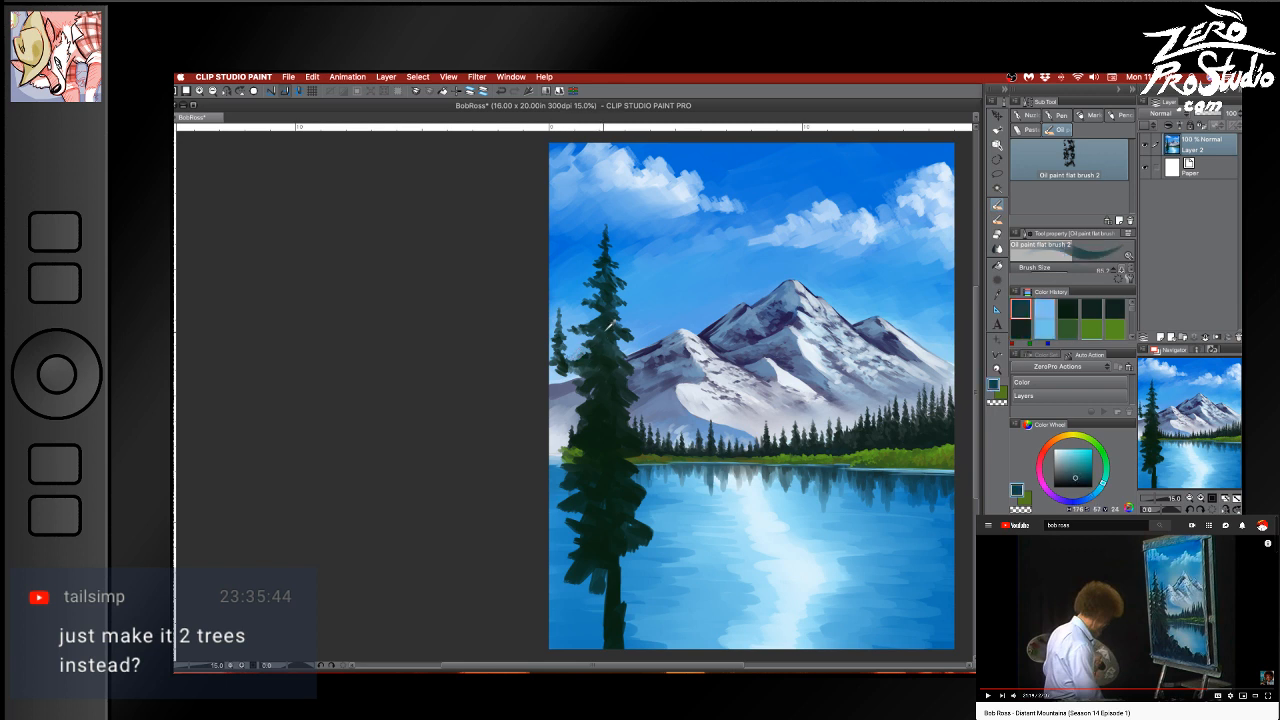
pyautogui.keyDown('alt'); pyautogui.click(610, 328); pyautogui.keyUp('alt')
pyautogui.click(1072, 305)
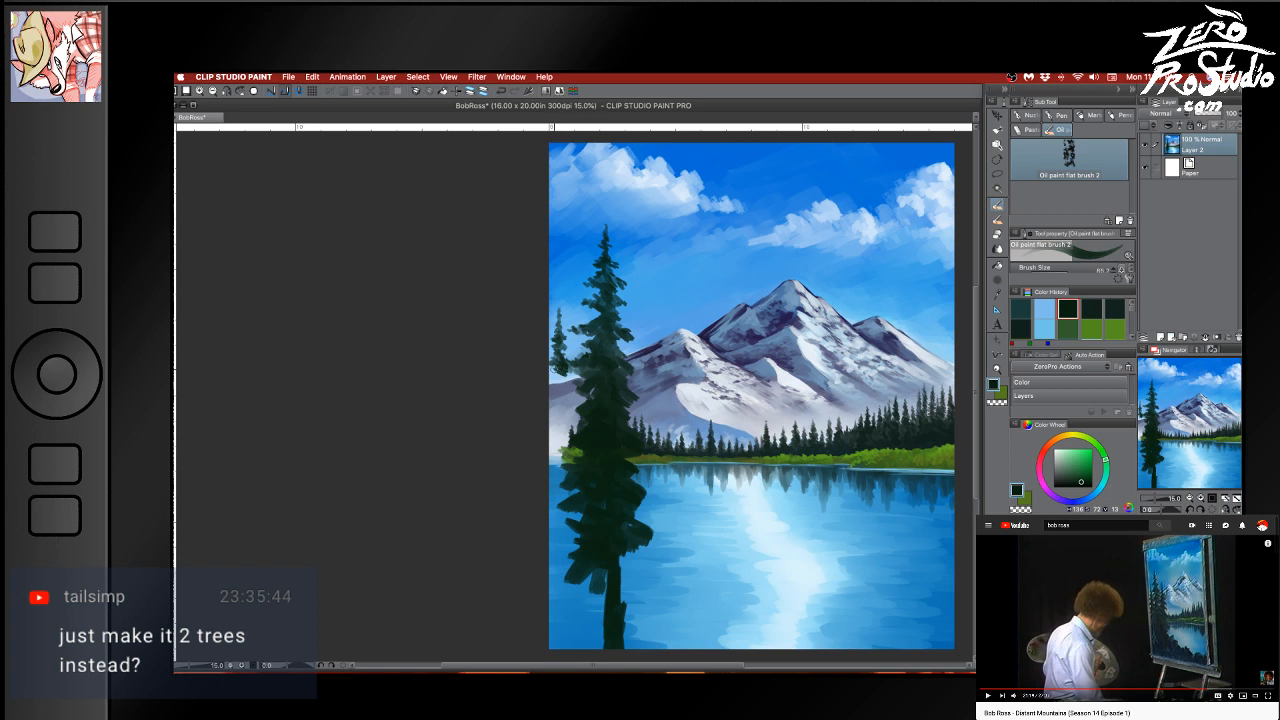
pyautogui.moveTo(551, 379); pyautogui.dragTo(572, 363)
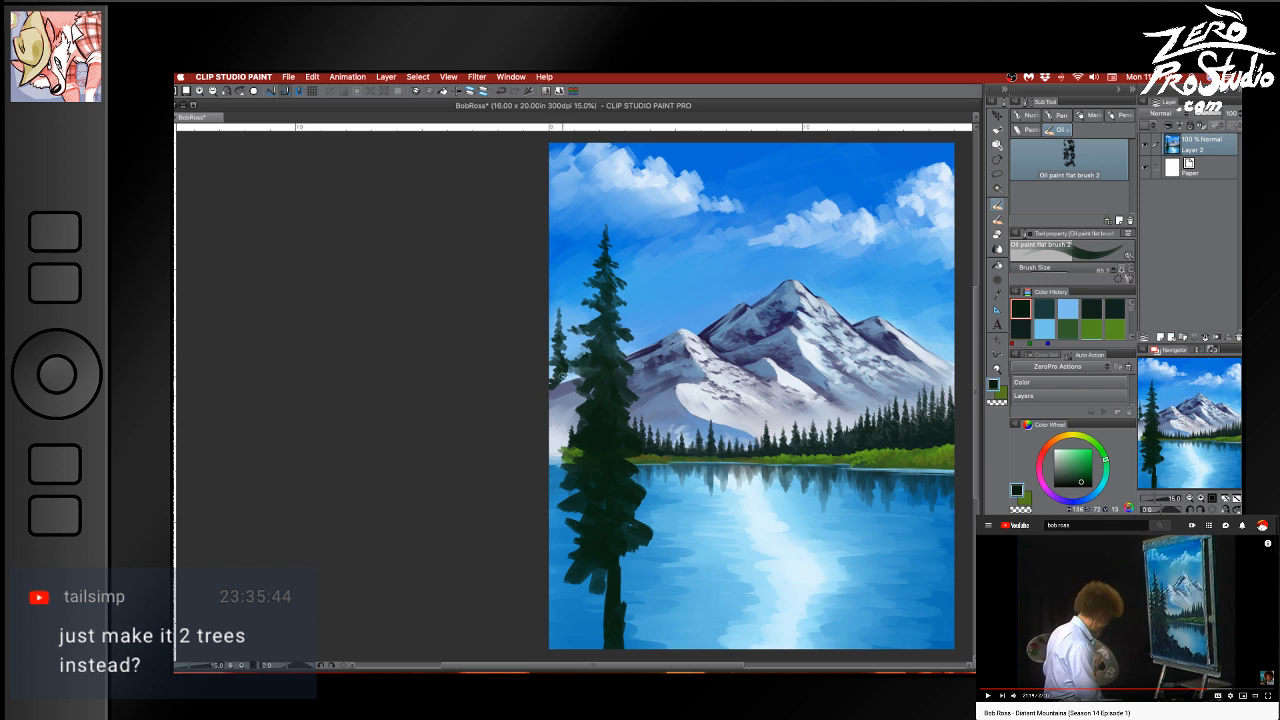
# Extend the left-edge evergreen downward with progressively wider dark-green branches, over the mountain's foot to the distant tree line
pyautogui.moveTo(560, 386); pyautogui.dragTo(551, 389)
pyautogui.moveTo(554, 381); pyautogui.dragTo(558, 410)
pyautogui.moveTo(564, 350); pyautogui.dragTo(570, 343)
pyautogui.press('super+z')
pyautogui.moveTo(552, 417); pyautogui.dragTo(563, 410)
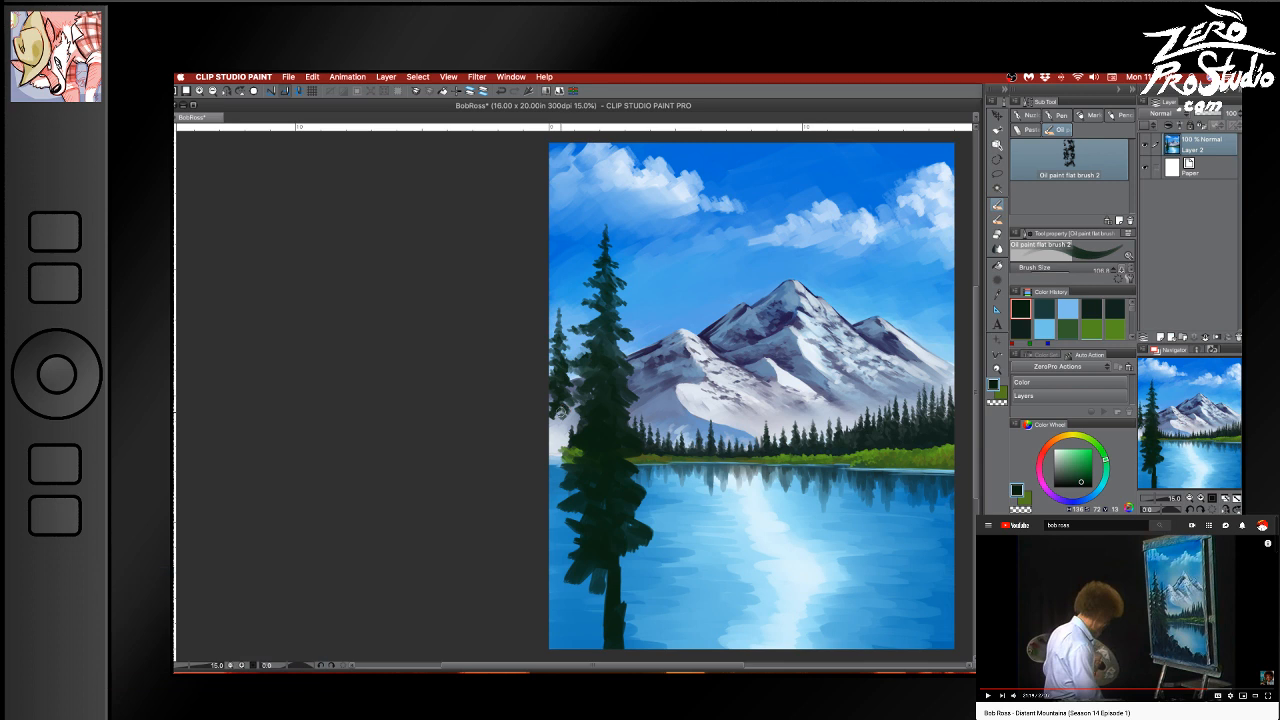
pyautogui.moveTo(554, 412); pyautogui.dragTo(555, 432)
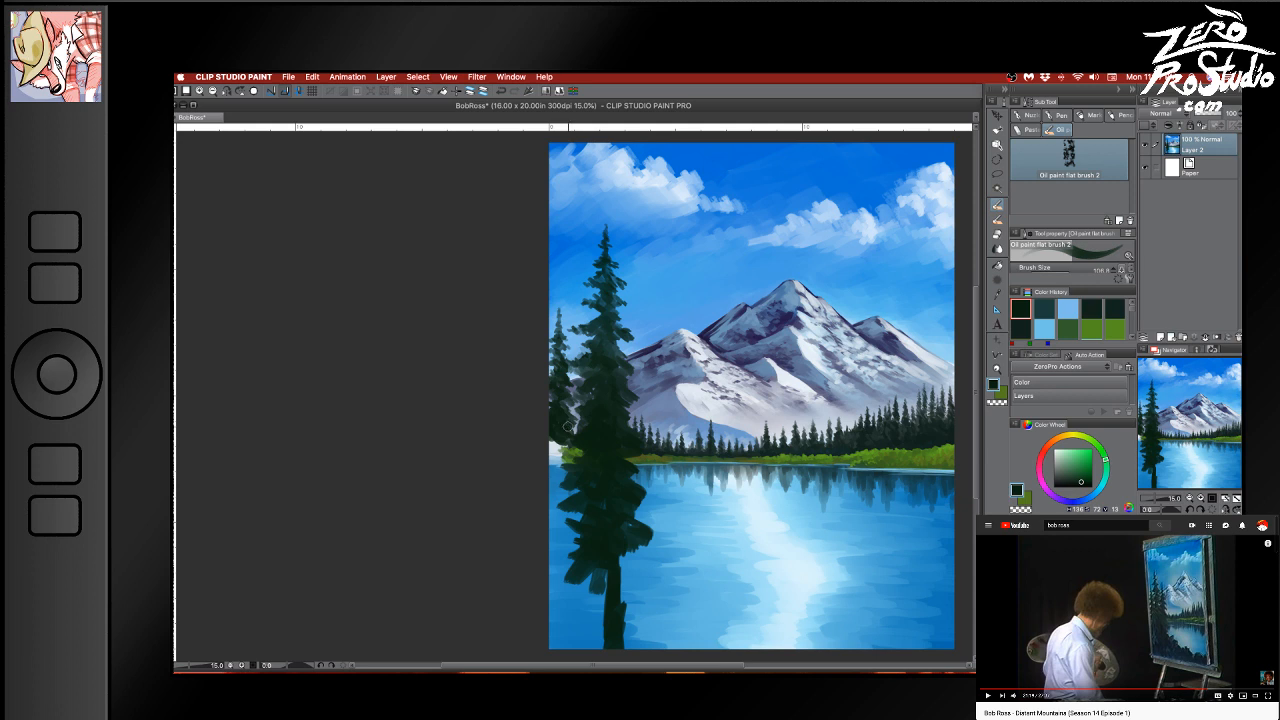
# Fill the area below the left-edge evergreen with dark-green foliage, covering the left shoreline and lake beside the large tree
pyautogui.moveTo(562, 450)
pyautogui.mouseDown()
pyautogui.moveTo(545, 447)
pyautogui.moveTo(580, 444)
pyautogui.moveTo(550, 463)
pyautogui.moveTo(565, 464)
pyautogui.mouseUp()
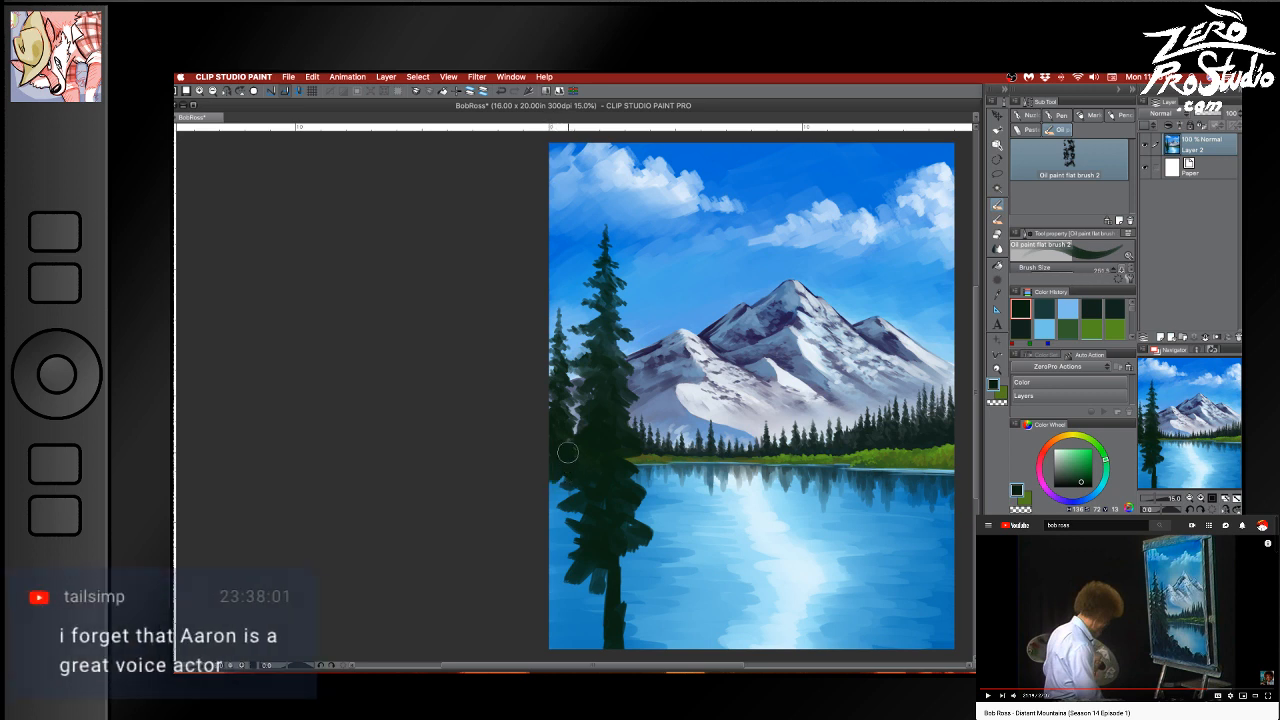
pyautogui.moveTo(550, 463)
pyautogui.mouseDown()
pyautogui.moveTo(571, 447)
pyautogui.moveTo(582, 481)
pyautogui.moveTo(559, 498)
pyautogui.moveTo(565, 489)
pyautogui.moveTo(570, 503)
pyautogui.mouseUp()
pyautogui.moveTo(590, 489)
pyautogui.mouseDown()
pyautogui.moveTo(561, 525)
pyautogui.moveTo(577, 529)
pyautogui.moveTo(559, 535)
pyautogui.moveTo(584, 536)
pyautogui.moveTo(562, 546)
pyautogui.moveTo(567, 561)
pyautogui.moveTo(552, 511)
pyautogui.moveTo(565, 574)
pyautogui.moveTo(541, 588)
pyautogui.moveTo(546, 566)
pyautogui.moveTo(554, 590)
pyautogui.moveTo(597, 569)
pyautogui.moveTo(593, 607)
pyautogui.moveTo(605, 585)
pyautogui.moveTo(585, 630)
pyautogui.mouseUp()
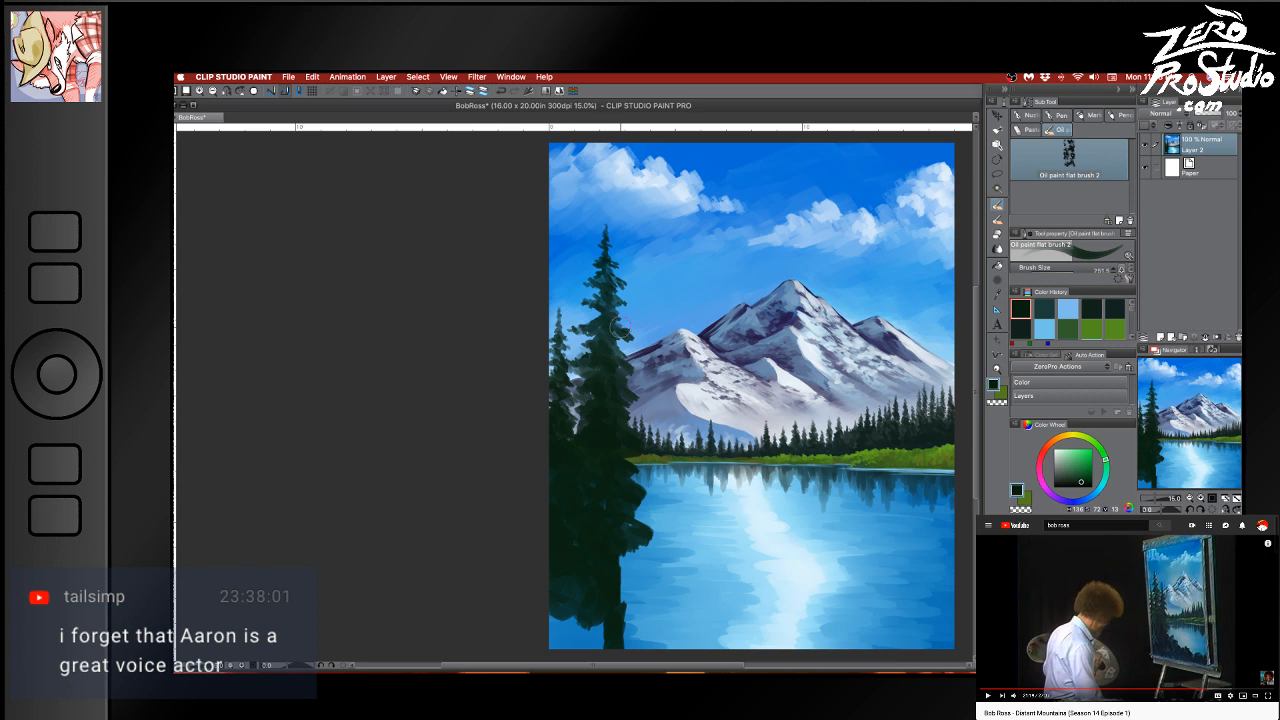
# Sample dark green, reduce the brush size and paint a third evergreen right of the large tree, down to the far shoreline
pyautogui.keyDown('alt'); pyautogui.click(612, 363); pyautogui.keyUp('alt')
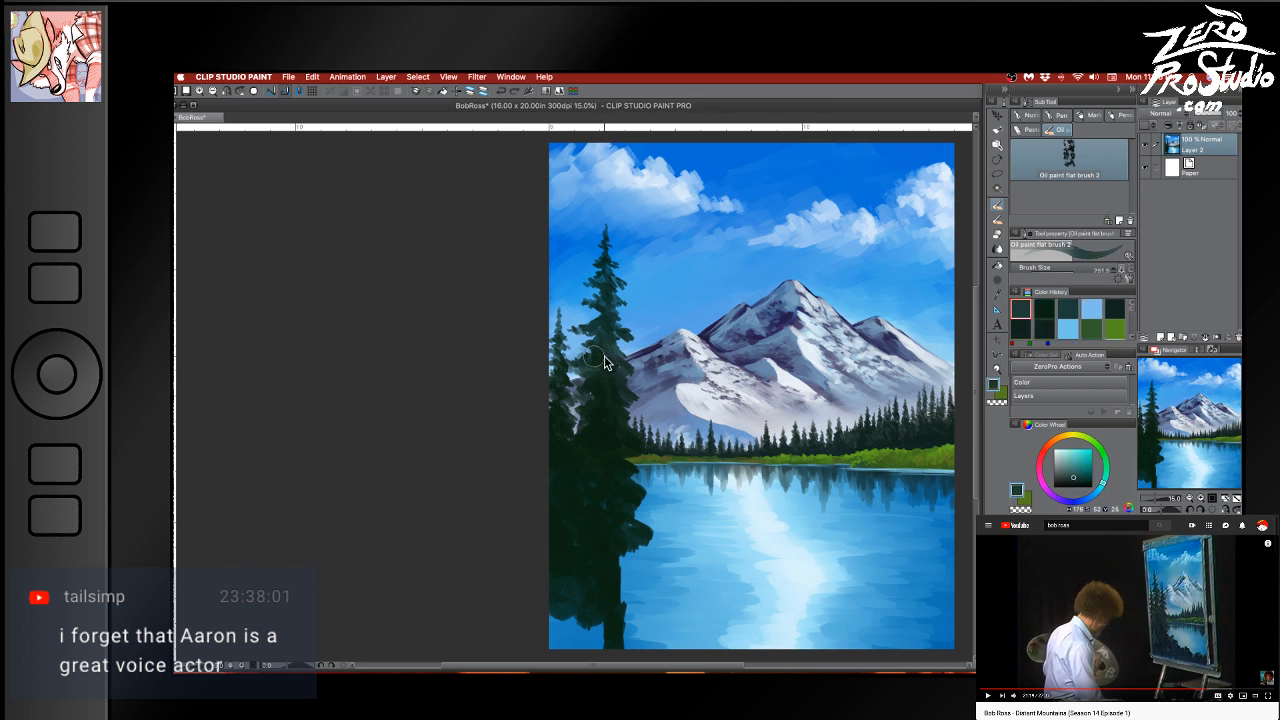
pyautogui.press('[')
pyautogui.press('[')
pyautogui.press('[')
pyautogui.keyDown('alt'); pyautogui.click(876, 433); pyautogui.keyUp('alt')
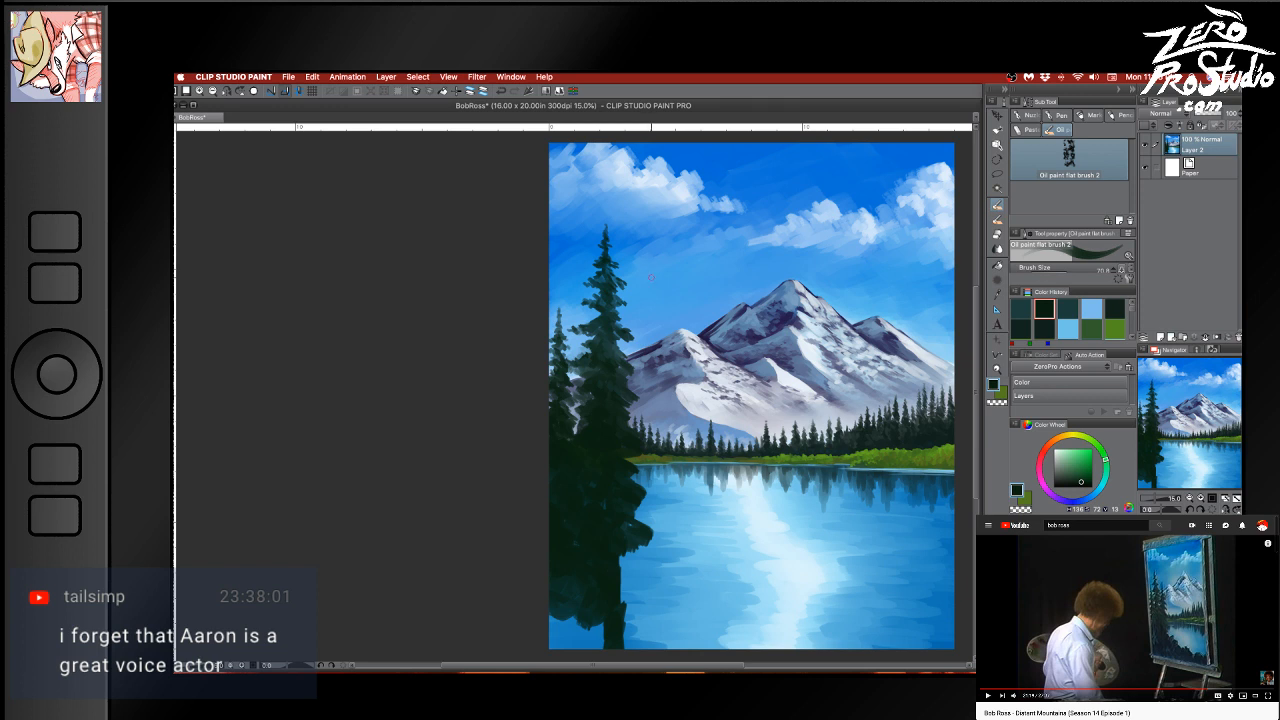
pyautogui.moveTo(646, 287); pyautogui.dragTo(646, 294)
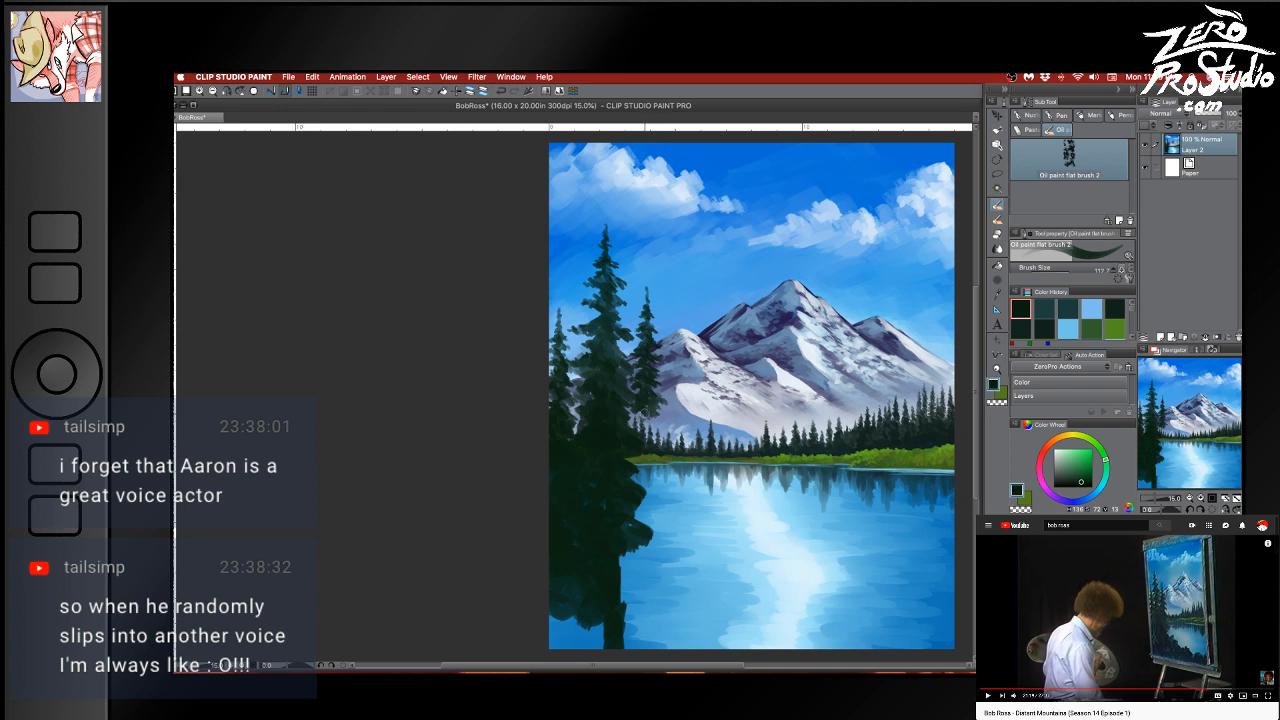
pyautogui.moveTo(638, 421); pyautogui.dragTo(636, 419)
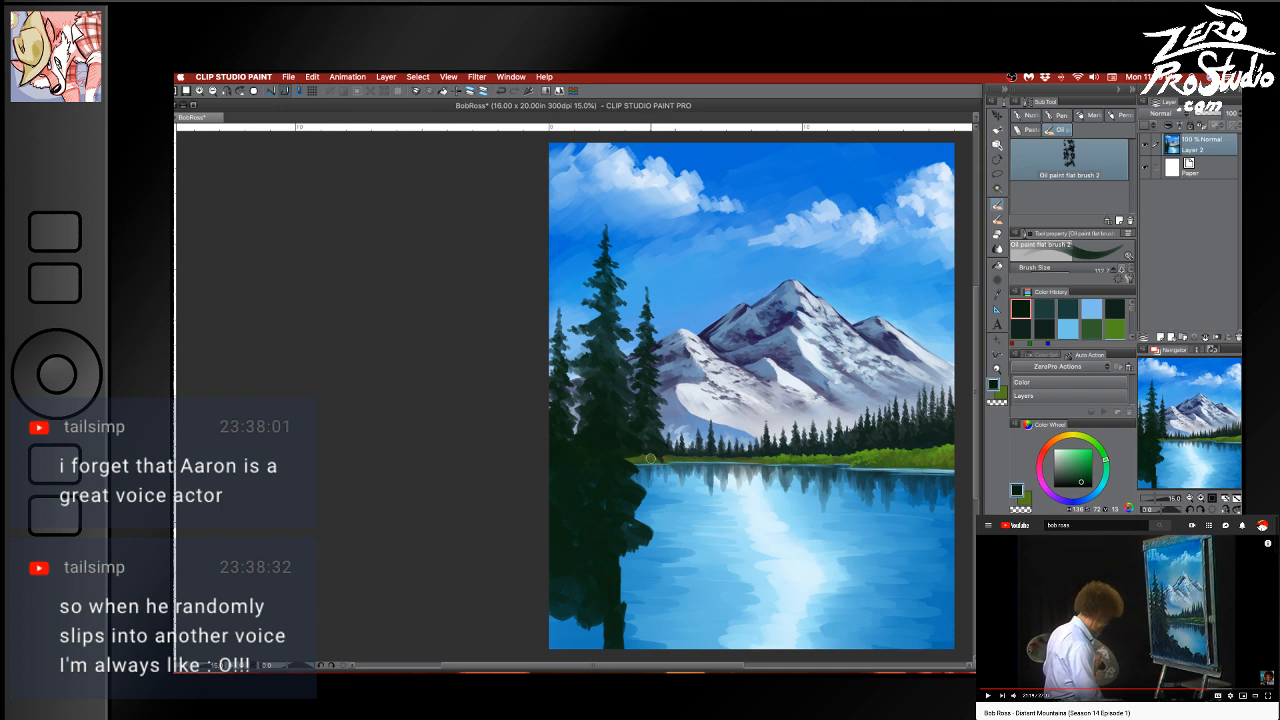
# Enlarge the brush and spread the third evergreen's lower dark-green branches over the lake
pyautogui.press(']')
pyautogui.moveTo(662, 468)
pyautogui.mouseDown()
pyautogui.moveTo(691, 477)
pyautogui.moveTo(663, 501)
pyautogui.moveTo(639, 492)
pyautogui.moveTo(645, 468)
pyautogui.moveTo(634, 506)
pyautogui.moveTo(655, 497)
pyautogui.moveTo(629, 518)
pyautogui.moveTo(651, 501)
pyautogui.moveTo(640, 541)
pyautogui.moveTo(673, 473)
pyautogui.moveTo(657, 482)
pyautogui.moveTo(662, 468)
pyautogui.moveTo(653, 504)
pyautogui.moveTo(657, 415)
pyautogui.moveTo(651, 515)
pyautogui.moveTo(664, 484)
pyautogui.moveTo(666, 514)
pyautogui.moveTo(634, 514)
pyautogui.moveTo(625, 547)
pyautogui.moveTo(664, 518)
pyautogui.moveTo(643, 553)
pyautogui.mouseUp()
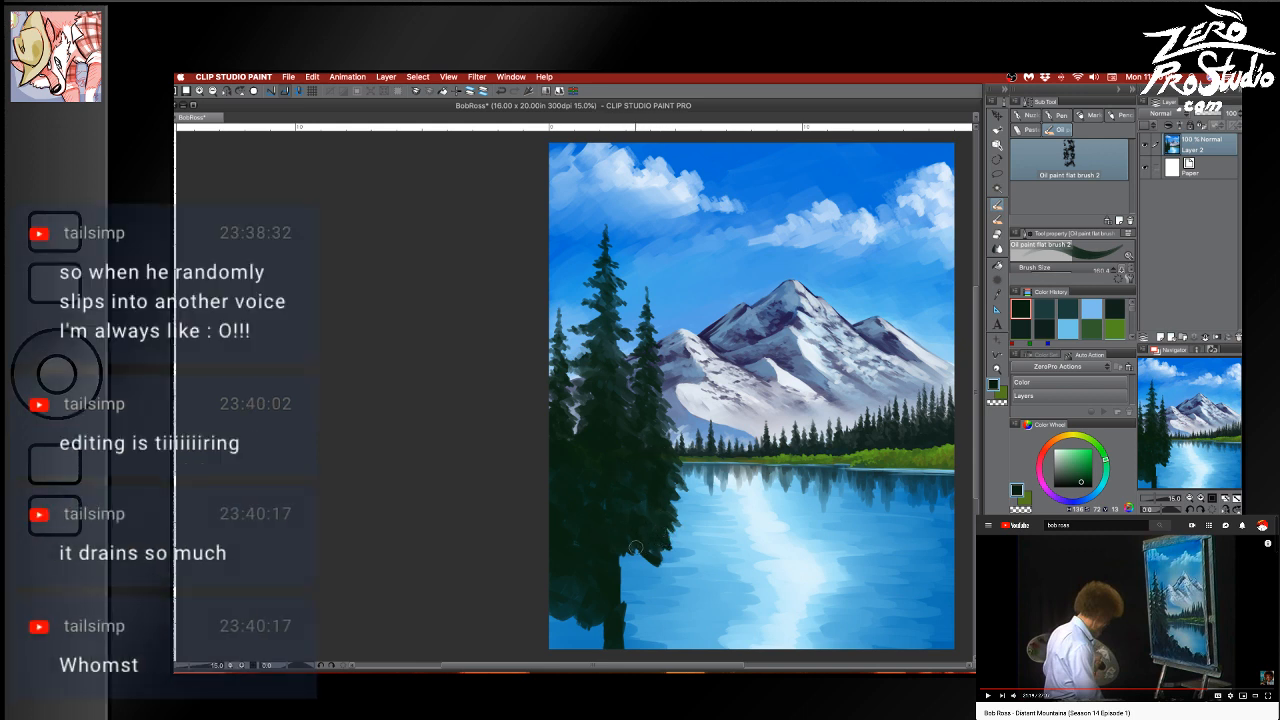
pyautogui.moveTo(635, 548)
pyautogui.mouseDown()
pyautogui.moveTo(630, 566)
pyautogui.moveTo(619, 556)
pyautogui.moveTo(655, 558)
pyautogui.moveTo(640, 582)
pyautogui.moveTo(681, 526)
pyautogui.mouseUp()
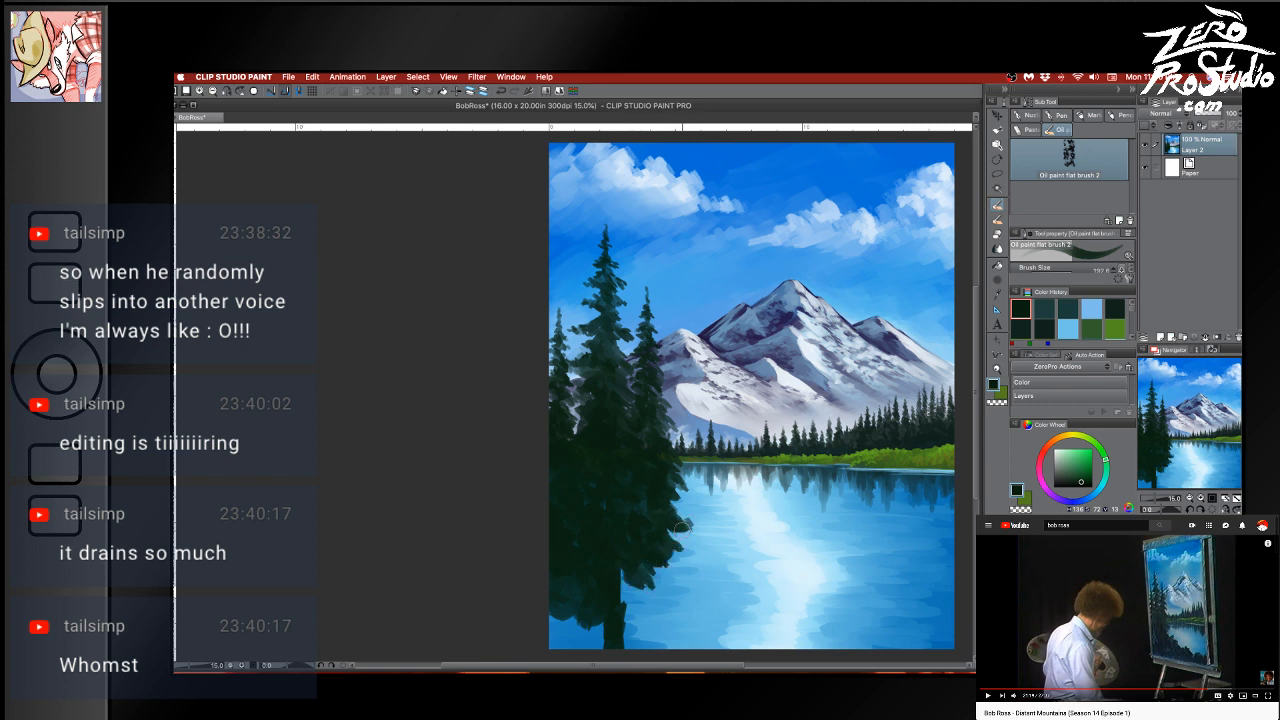
# Block in a dark mass of foreground ground beneath the trees with a larger brush and a darker blue-green
pyautogui.scroll(-5, 742, 561)
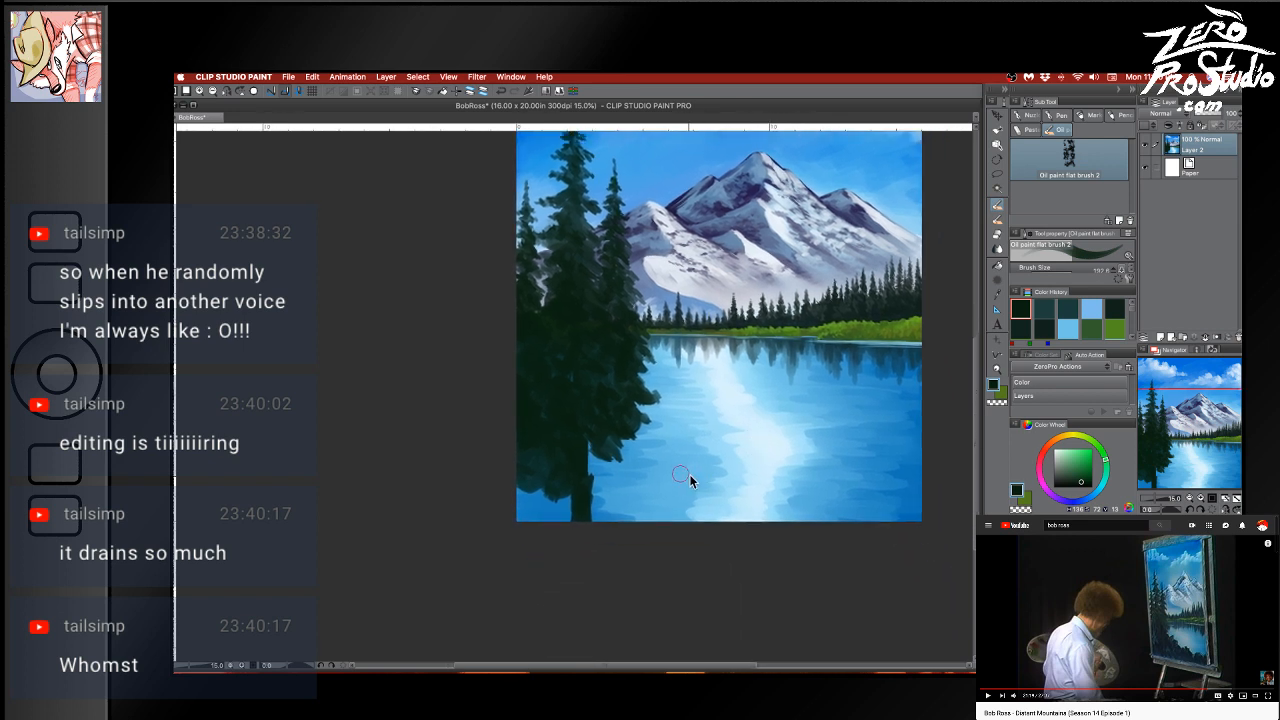
pyautogui.moveTo(634, 430)
pyautogui.mouseDown()
pyautogui.moveTo(668, 422)
pyautogui.moveTo(644, 445)
pyautogui.moveTo(680, 430)
pyautogui.moveTo(640, 472)
pyautogui.moveTo(630, 462)
pyautogui.mouseUp()
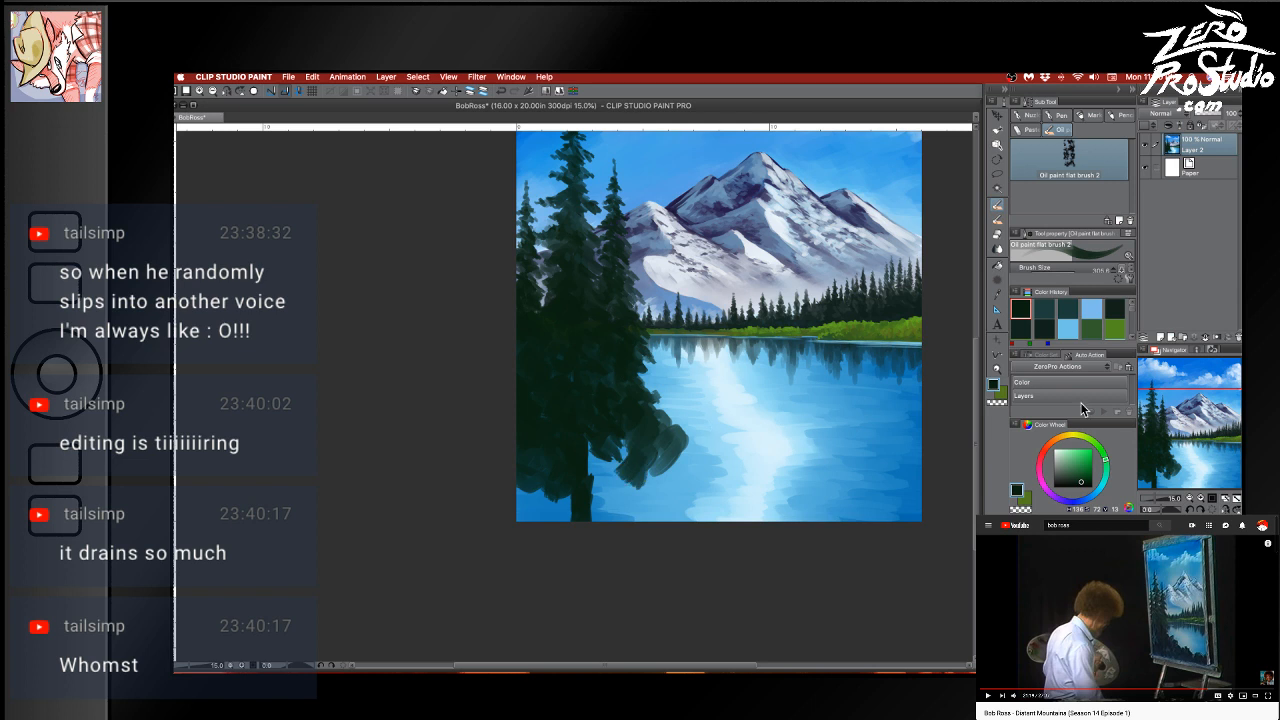
pyautogui.click(1071, 481)
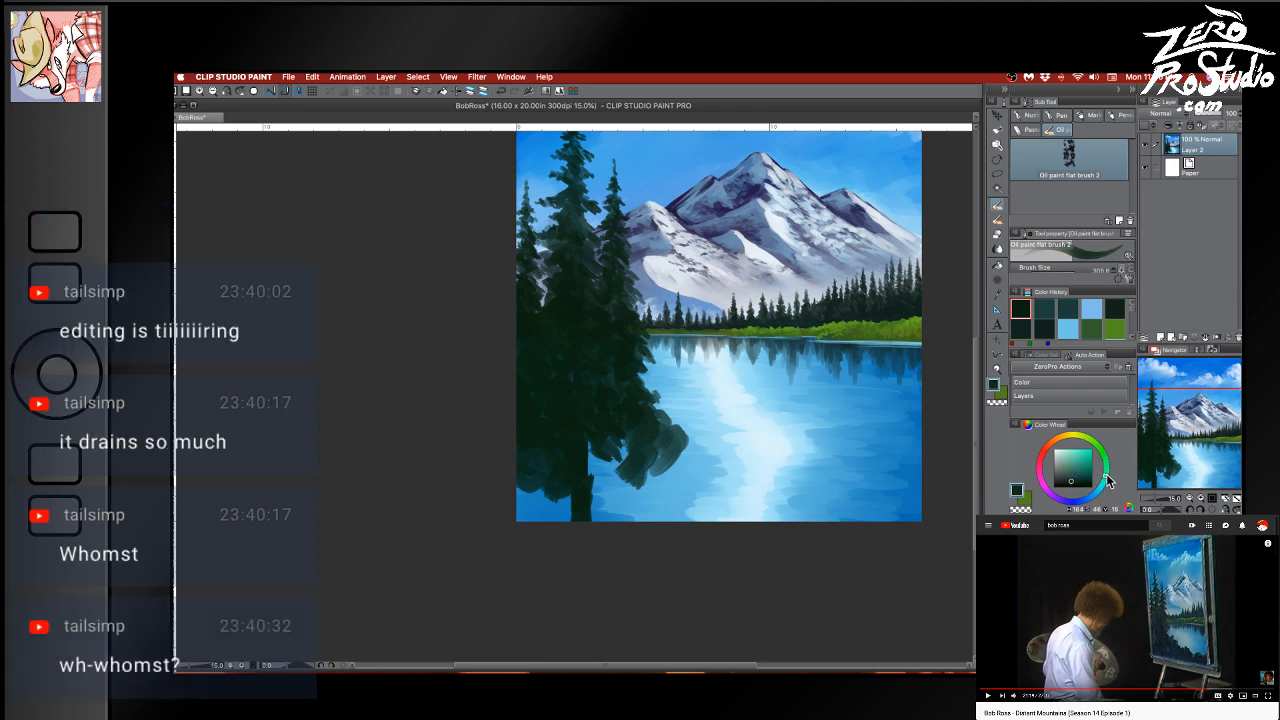
pyautogui.click(1069, 481)
pyautogui.press(']')
pyautogui.moveTo(522, 418)
pyautogui.mouseDown()
pyautogui.moveTo(528, 379)
pyautogui.moveTo(587, 405)
pyautogui.moveTo(594, 437)
pyautogui.moveTo(506, 399)
pyautogui.moveTo(524, 385)
pyautogui.moveTo(530, 438)
pyautogui.moveTo(546, 463)
pyautogui.moveTo(570, 466)
pyautogui.moveTo(657, 428)
pyautogui.mouseUp()
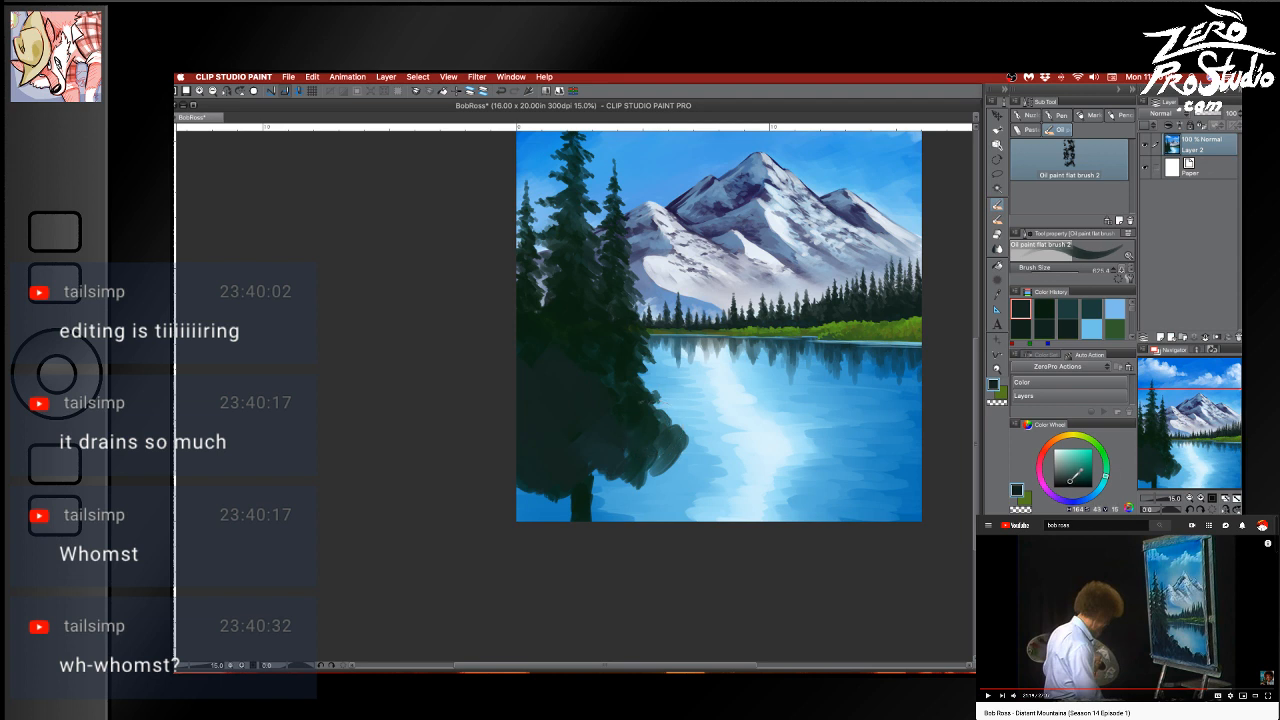
# Shift the colour to blue-black and paint a bushy foreground bank sloping from the trees along the lake to the lower-right corner
pyautogui.moveTo(1105, 478); pyautogui.dragTo(1097, 491)
pyautogui.moveTo(572, 452)
pyautogui.mouseDown()
pyautogui.moveTo(524, 428)
pyautogui.moveTo(571, 436)
pyautogui.moveTo(586, 454)
pyautogui.moveTo(549, 406)
pyautogui.moveTo(544, 447)
pyautogui.moveTo(600, 443)
pyautogui.moveTo(608, 500)
pyautogui.moveTo(531, 517)
pyautogui.moveTo(584, 482)
pyautogui.moveTo(604, 492)
pyautogui.moveTo(505, 511)
pyautogui.moveTo(614, 476)
pyautogui.moveTo(639, 447)
pyautogui.moveTo(679, 453)
pyautogui.moveTo(652, 489)
pyautogui.moveTo(632, 443)
pyautogui.moveTo(650, 474)
pyautogui.moveTo(711, 456)
pyautogui.moveTo(680, 520)
pyautogui.mouseUp()
pyautogui.press('super+z')
pyautogui.press('super+z')
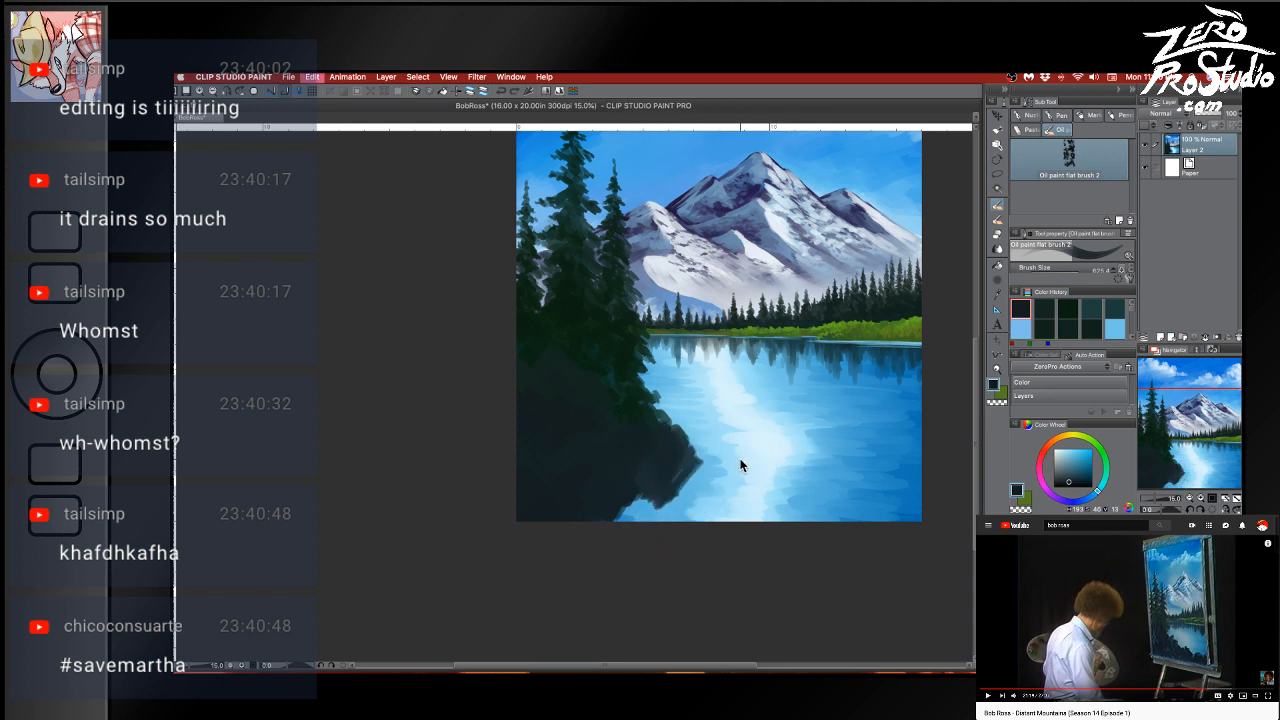
pyautogui.moveTo(688, 460)
pyautogui.mouseDown()
pyautogui.moveTo(662, 489)
pyautogui.moveTo(705, 454)
pyautogui.moveTo(660, 486)
pyautogui.moveTo(685, 512)
pyautogui.moveTo(696, 506)
pyautogui.moveTo(689, 516)
pyautogui.moveTo(743, 516)
pyautogui.moveTo(784, 478)
pyautogui.moveTo(747, 513)
pyautogui.moveTo(791, 522)
pyautogui.moveTo(810, 507)
pyautogui.moveTo(806, 523)
pyautogui.moveTo(832, 520)
pyautogui.moveTo(765, 486)
pyautogui.moveTo(749, 504)
pyautogui.moveTo(709, 510)
pyautogui.moveTo(782, 495)
pyautogui.moveTo(705, 497)
pyautogui.moveTo(721, 499)
pyautogui.moveTo(721, 481)
pyautogui.moveTo(646, 513)
pyautogui.moveTo(616, 495)
pyautogui.moveTo(617, 508)
pyautogui.moveTo(775, 505)
pyautogui.moveTo(858, 483)
pyautogui.moveTo(857, 533)
pyautogui.moveTo(860, 513)
pyautogui.moveTo(928, 482)
pyautogui.moveTo(911, 521)
pyautogui.moveTo(878, 518)
pyautogui.moveTo(871, 501)
pyautogui.moveTo(929, 505)
pyautogui.moveTo(870, 512)
pyautogui.moveTo(835, 491)
pyautogui.moveTo(778, 511)
pyautogui.moveTo(789, 485)
pyautogui.moveTo(779, 492)
pyautogui.moveTo(836, 506)
pyautogui.mouseUp()
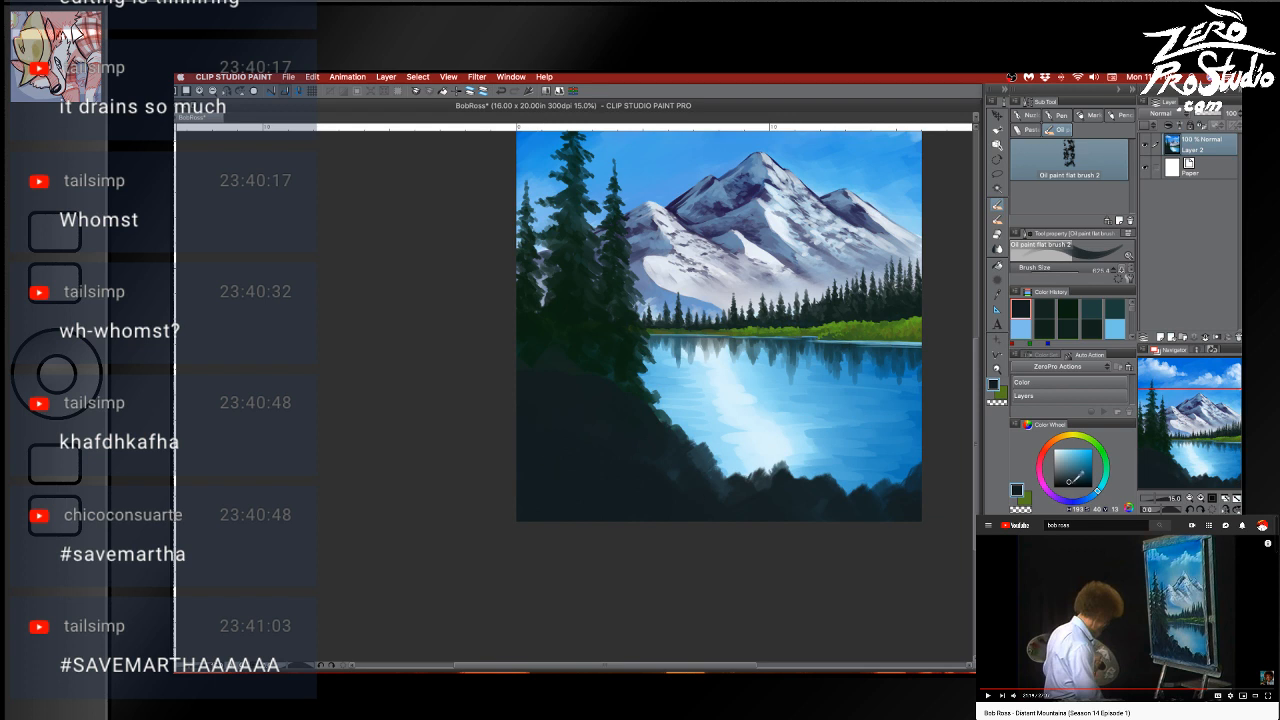
# Paint near-black shadow clumps across the foreground bank, from below the trees along the canvas's lower edge
pyautogui.click(1076, 478)
pyautogui.moveTo(585, 410)
pyautogui.mouseDown()
pyautogui.moveTo(543, 383)
pyautogui.moveTo(519, 391)
pyautogui.moveTo(519, 449)
pyautogui.moveTo(559, 435)
pyautogui.moveTo(561, 449)
pyautogui.moveTo(512, 499)
pyautogui.moveTo(570, 487)
pyautogui.moveTo(597, 492)
pyautogui.moveTo(526, 494)
pyautogui.moveTo(648, 505)
pyautogui.moveTo(619, 472)
pyautogui.mouseUp()
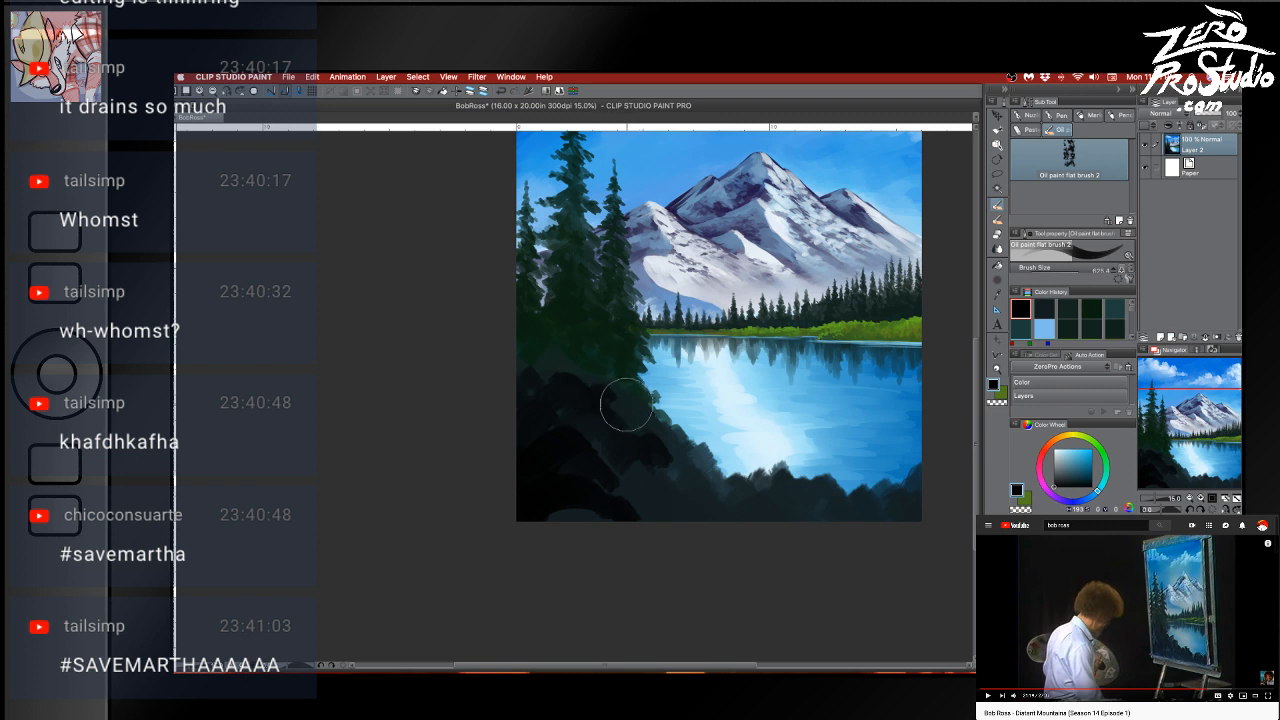
pyautogui.moveTo(675, 482)
pyautogui.mouseDown()
pyautogui.moveTo(687, 518)
pyautogui.moveTo(804, 488)
pyautogui.moveTo(765, 506)
pyautogui.moveTo(787, 492)
pyautogui.moveTo(566, 513)
pyautogui.mouseUp()
pyautogui.moveTo(874, 531); pyautogui.dragTo(891, 523)
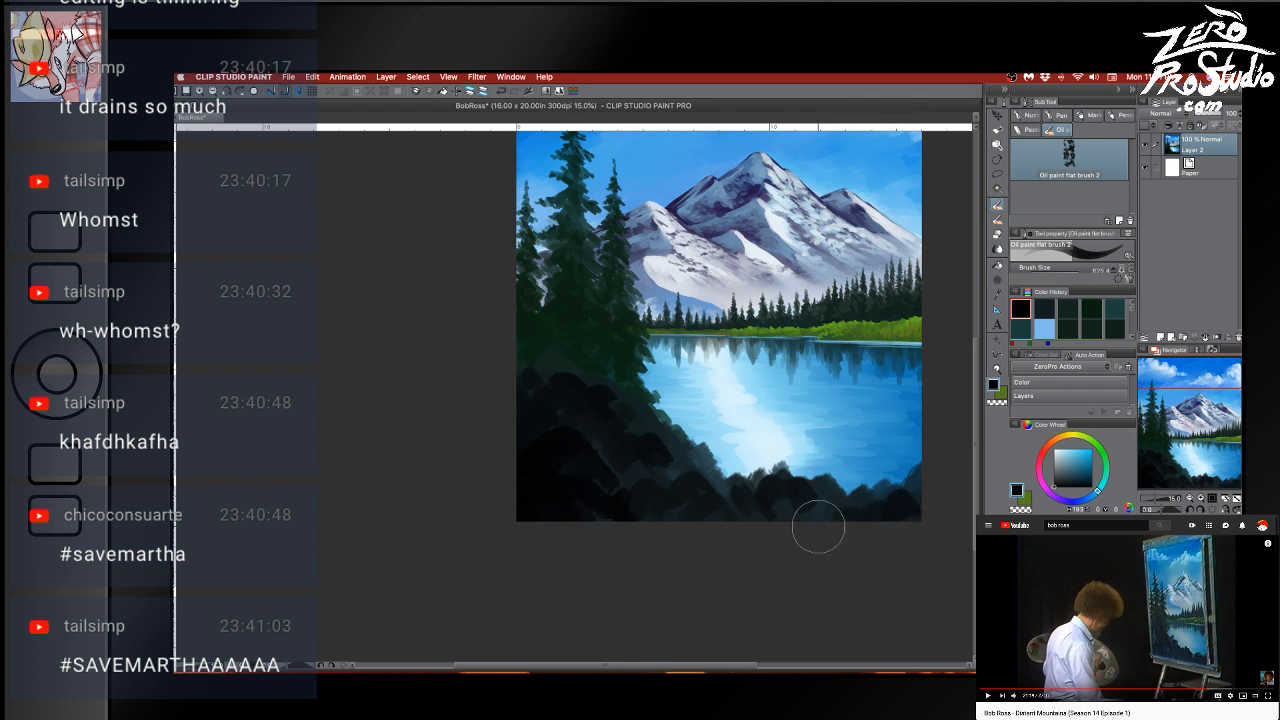
# Reduce the brush size, touch up the tree bases and bank's left slope with sampled dark tones, and undo unwanted strokes
pyautogui.keyDown('alt'); pyautogui.keyDown('super'); pyautogui.moveTo(550, 310); pyautogui.dragTo(557, 316); pyautogui.keyUp('super'); pyautogui.keyUp('alt')
pyautogui.keyDown('alt'); pyautogui.click(563, 283); pyautogui.keyUp('alt')
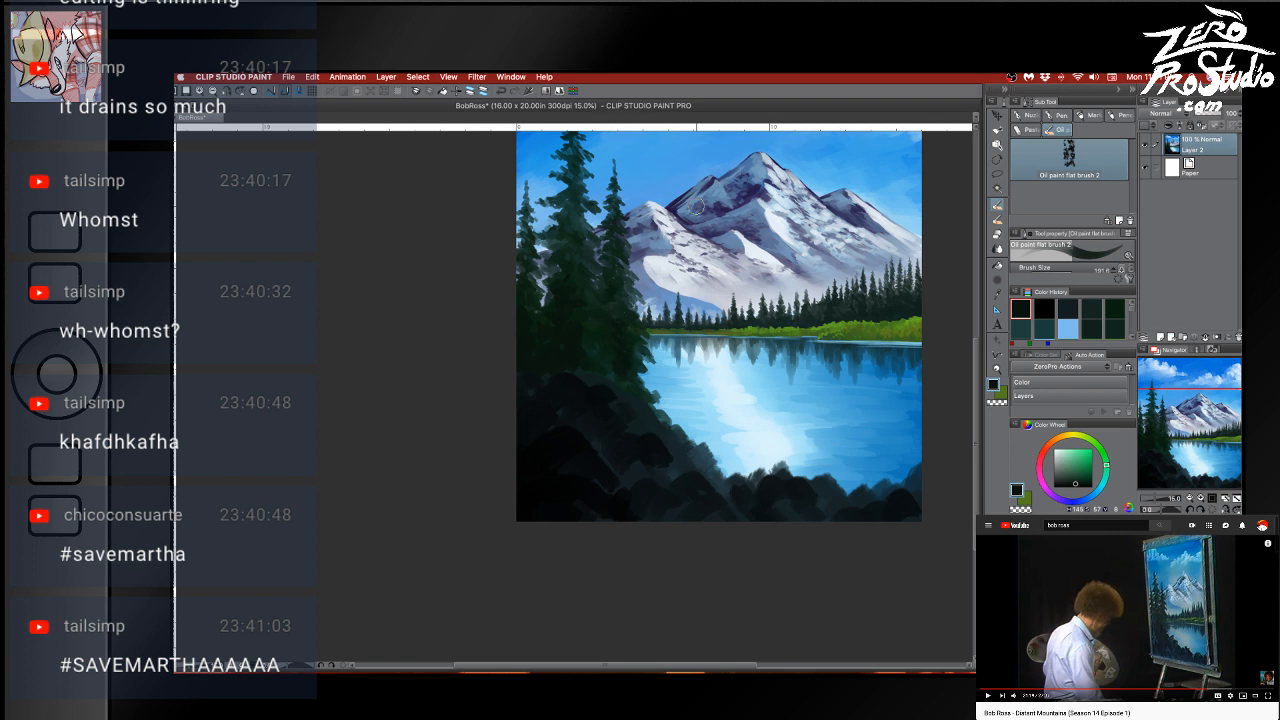
pyautogui.keyDown('alt'); pyautogui.click(607, 448); pyautogui.keyUp('alt')
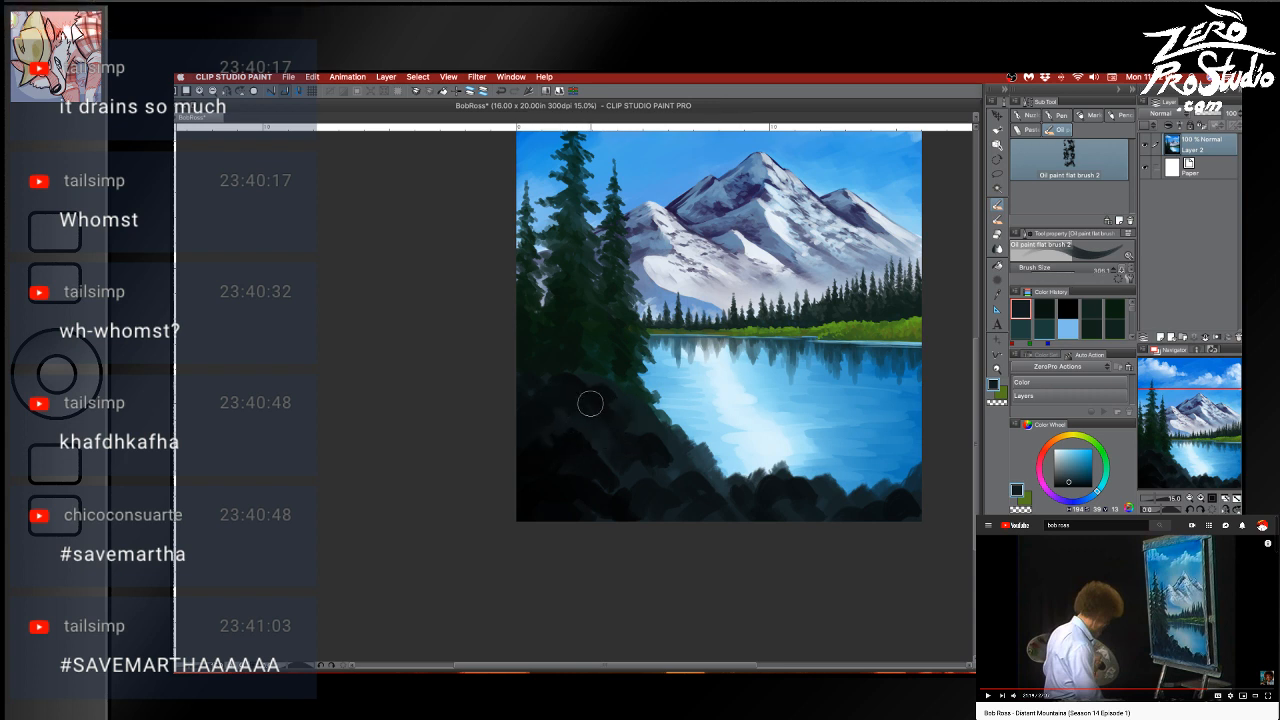
pyautogui.press('super+z')
pyautogui.press('super+z')
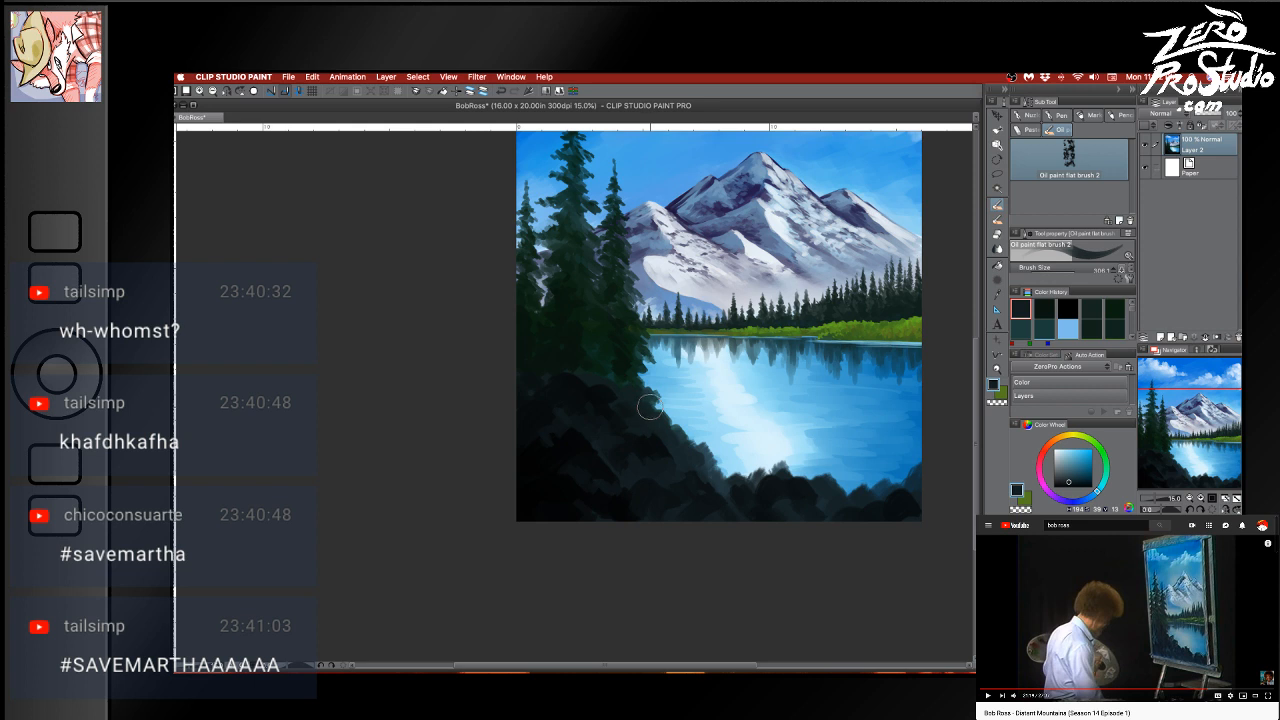
# Refine the bushes along the middle of the foreground bank with sampled blue-black tones, undoing one unwanted stroke
pyautogui.keyDown('alt'); pyautogui.click(780, 486); pyautogui.keyUp('alt')
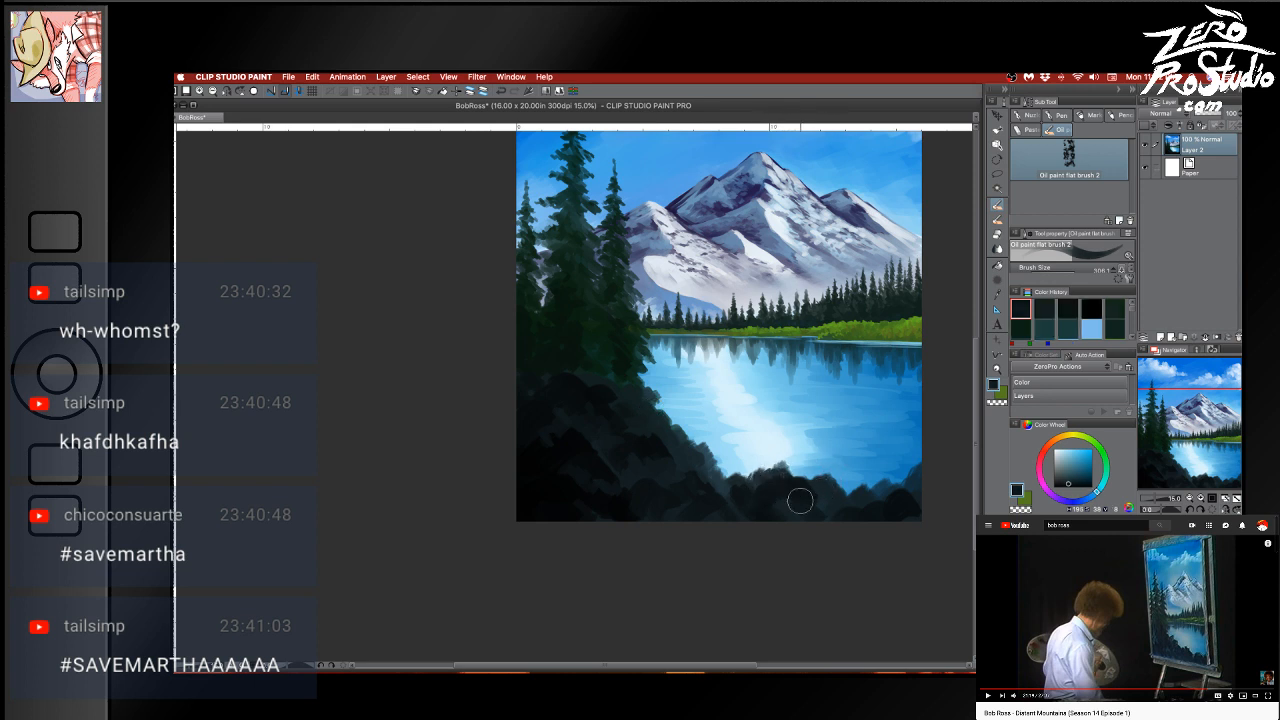
pyautogui.keyDown('alt'); pyautogui.click(786, 498); pyautogui.keyUp('alt')
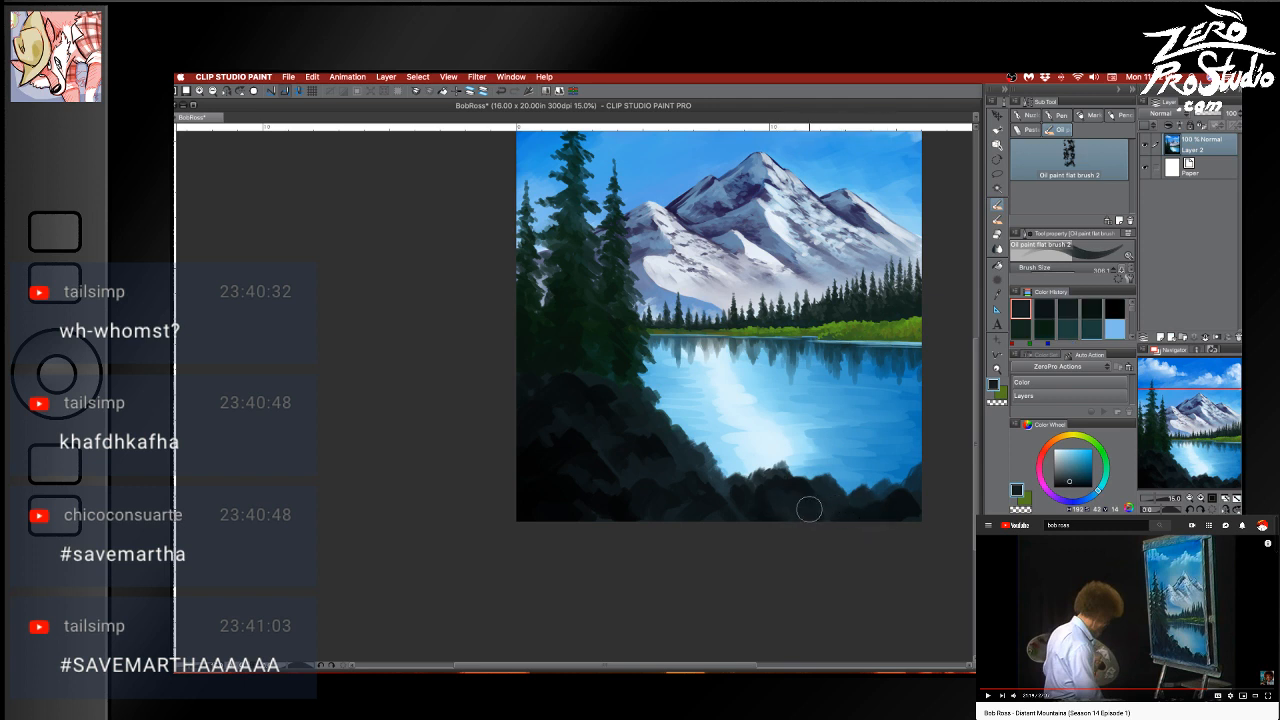
pyautogui.press('super+z')
pyautogui.keyDown('alt'); pyautogui.click(712, 474); pyautogui.keyUp('alt')
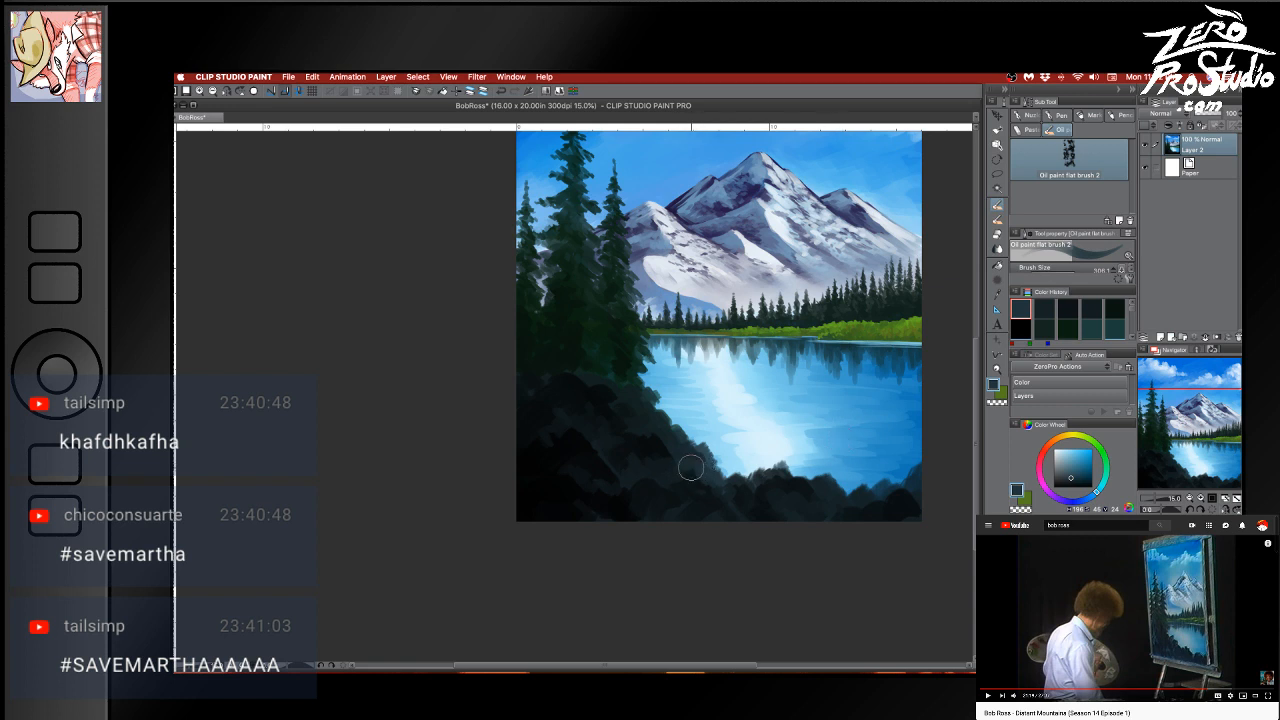
pyautogui.keyDown('alt'); pyautogui.click(695, 478); pyautogui.keyUp('alt')
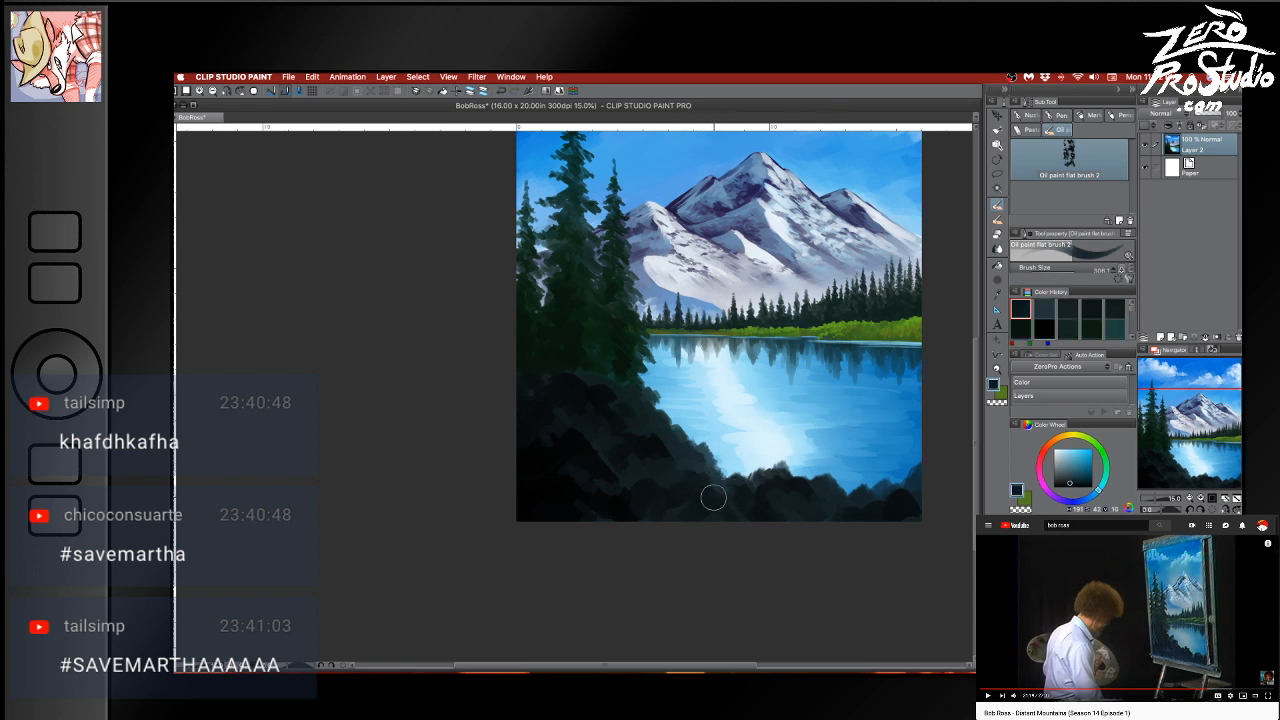
pyautogui.keyDown('alt'); pyautogui.click(677, 509); pyautogui.keyUp('alt')
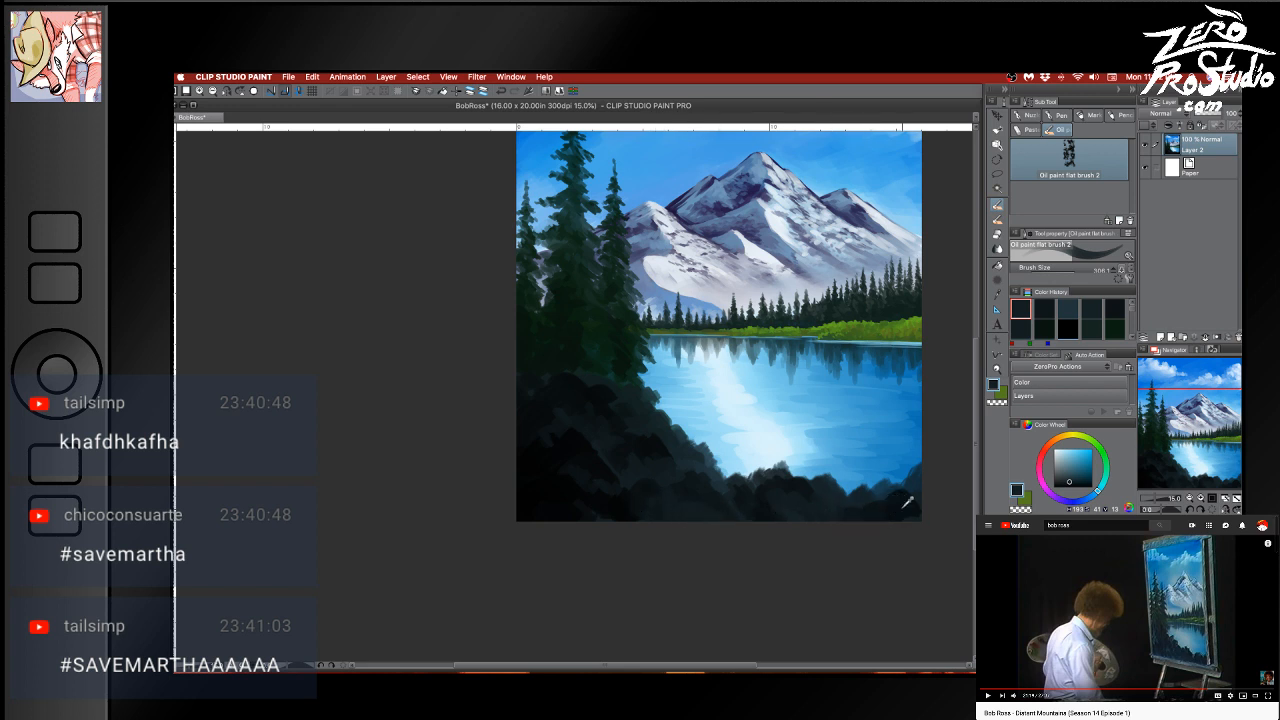
# Blend sampled near-black tones into the bank's lower-right corner and the slope beneath the trees
pyautogui.keyDown('alt'); pyautogui.click(905, 503); pyautogui.keyUp('alt')
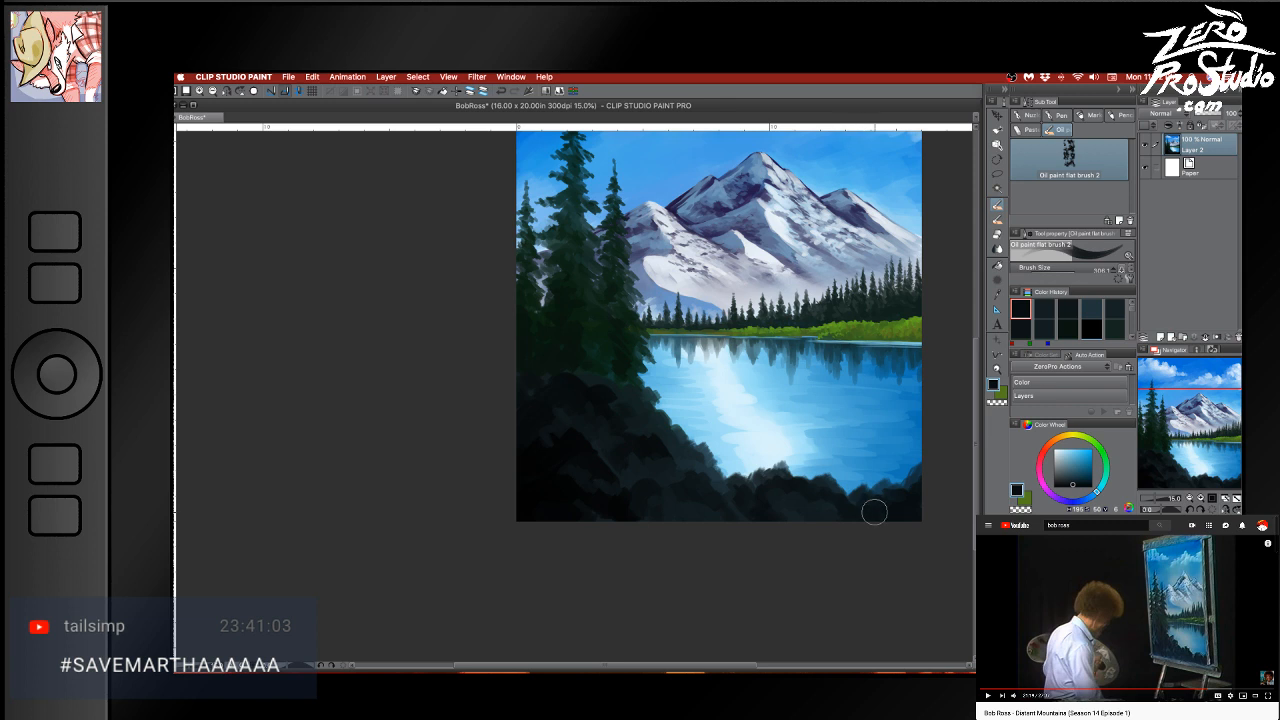
pyautogui.keyDown('alt'); pyautogui.click(814, 504); pyautogui.keyUp('alt')
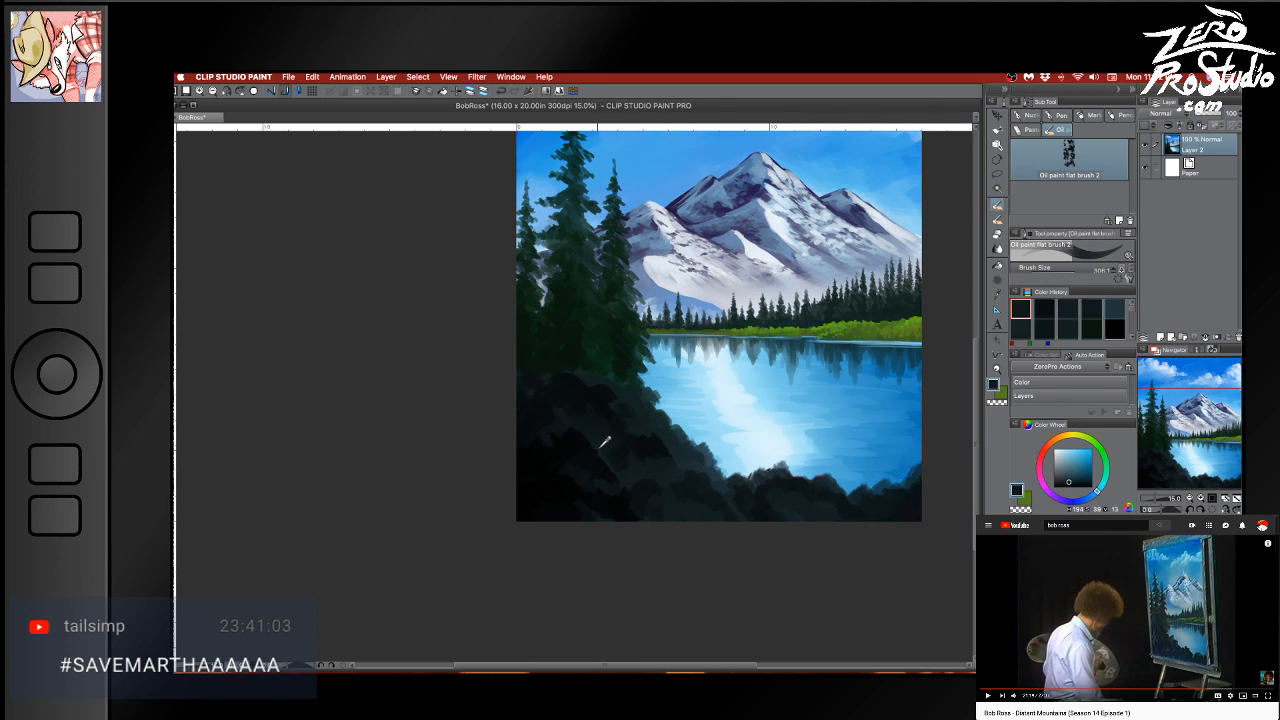
pyautogui.moveTo(866, 362)
pyautogui.mouseDown()
pyautogui.moveTo(886, 429)
pyautogui.moveTo(826, 514)
pyautogui.moveTo(937, 510)
pyautogui.mouseUp()
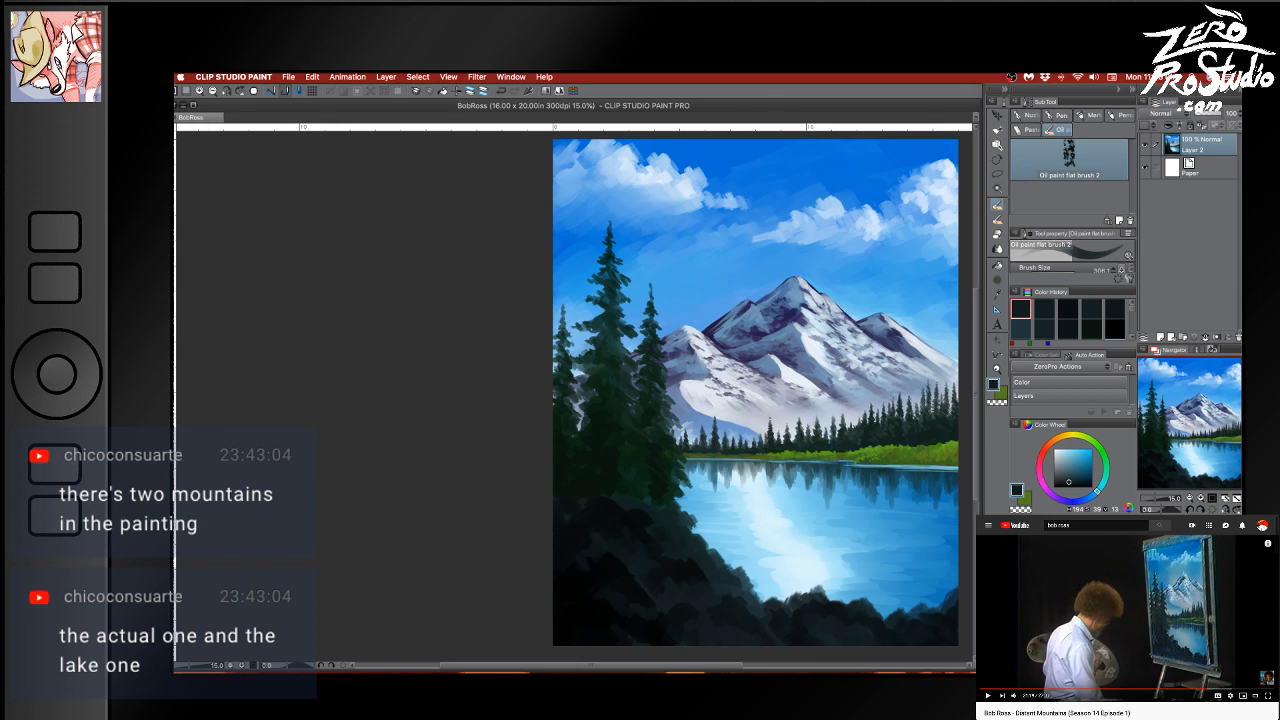
pyautogui.moveTo(903, 551); pyautogui.dragTo(880, 569)
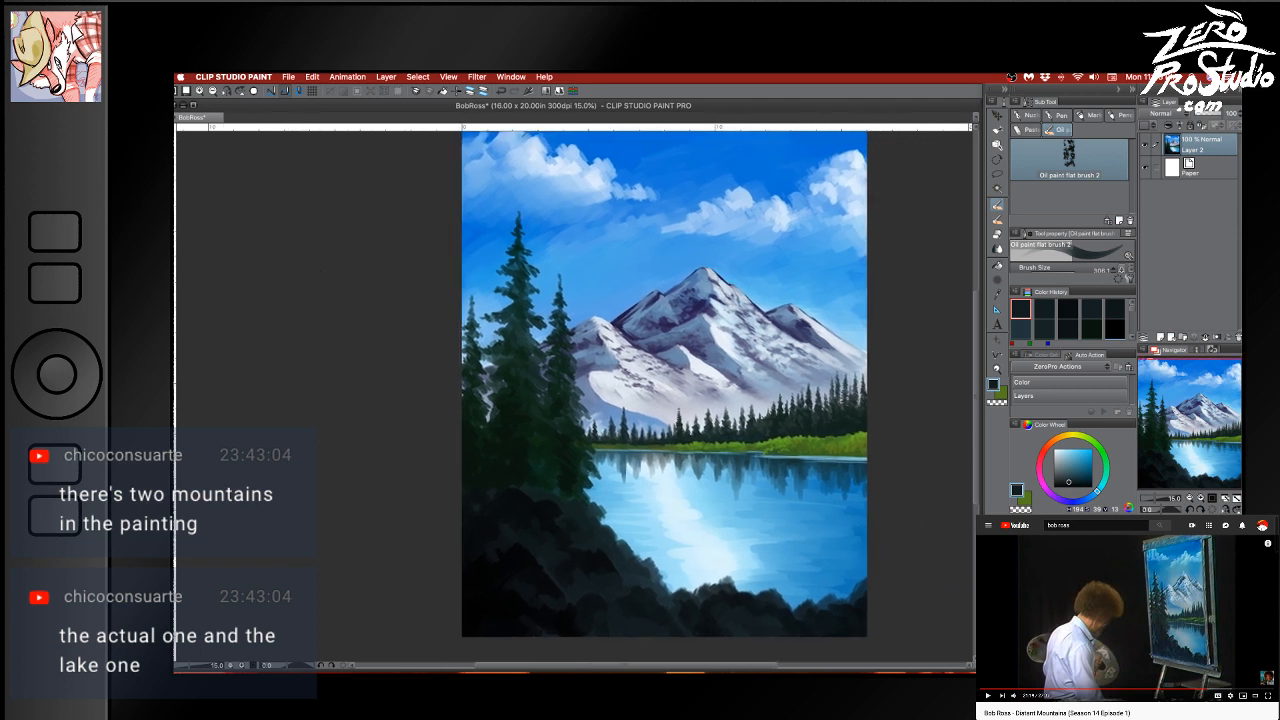
# Check the reference video, mix a dark and a slightly lighter green, and dab fine highlights onto the tallest evergreen's upper branches
pyautogui.press('Tab')
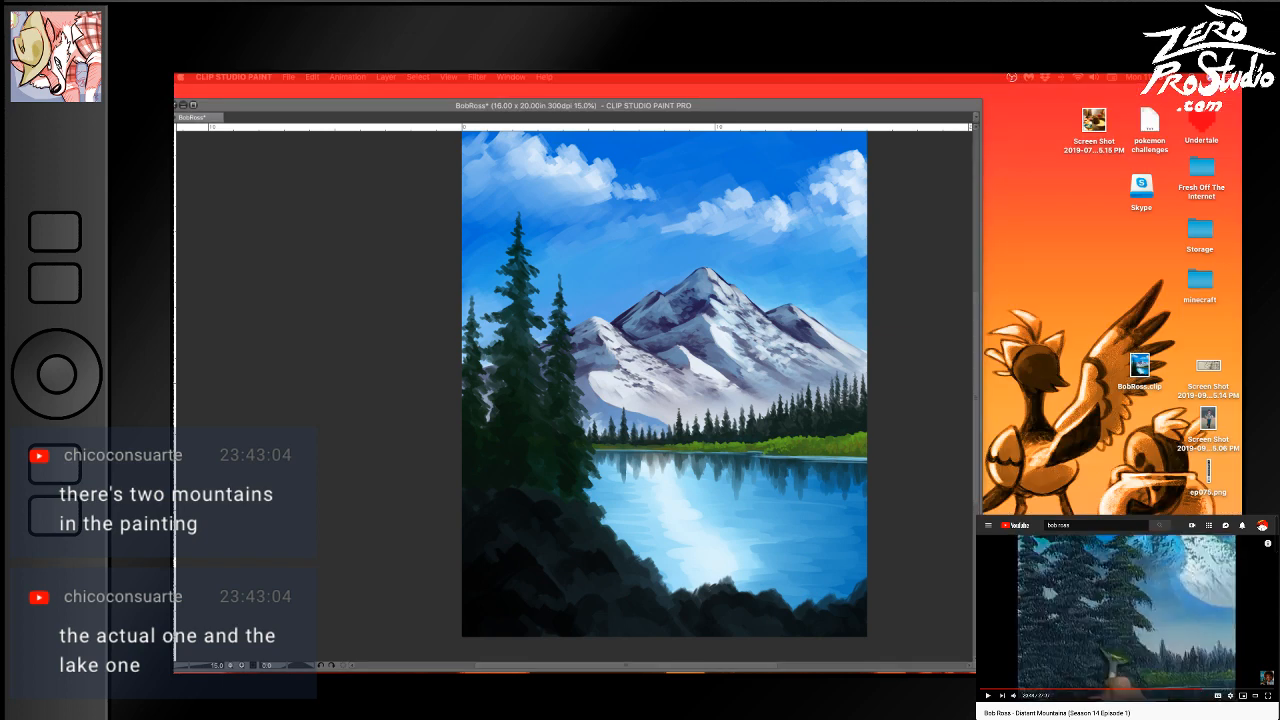
pyautogui.press('Tab')
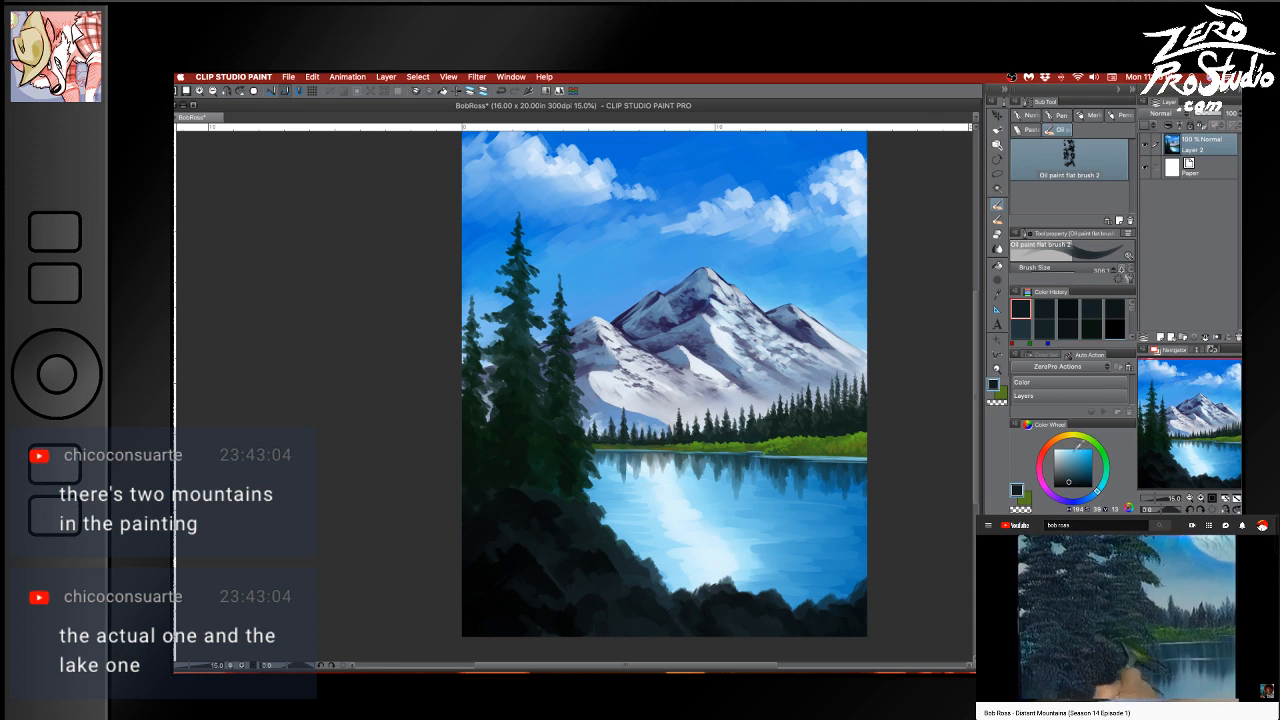
pyautogui.click(1103, 454)
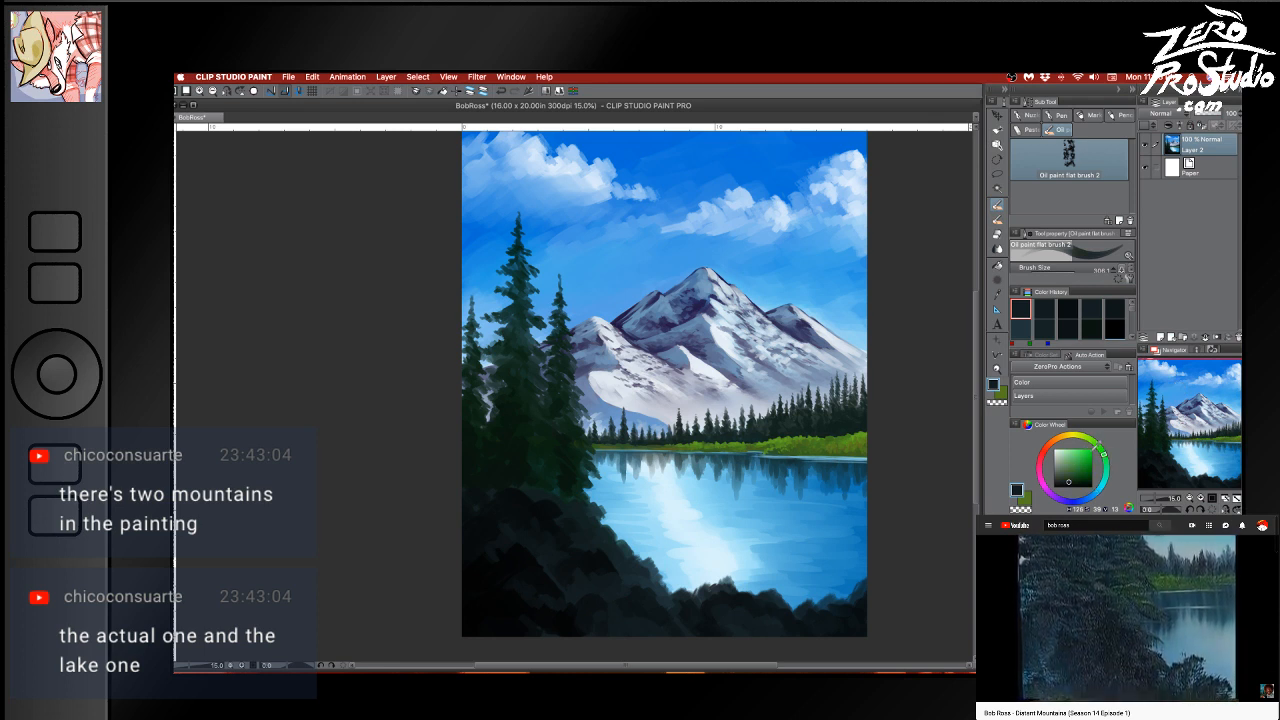
pyautogui.moveTo(1069, 481); pyautogui.dragTo(1084, 463)
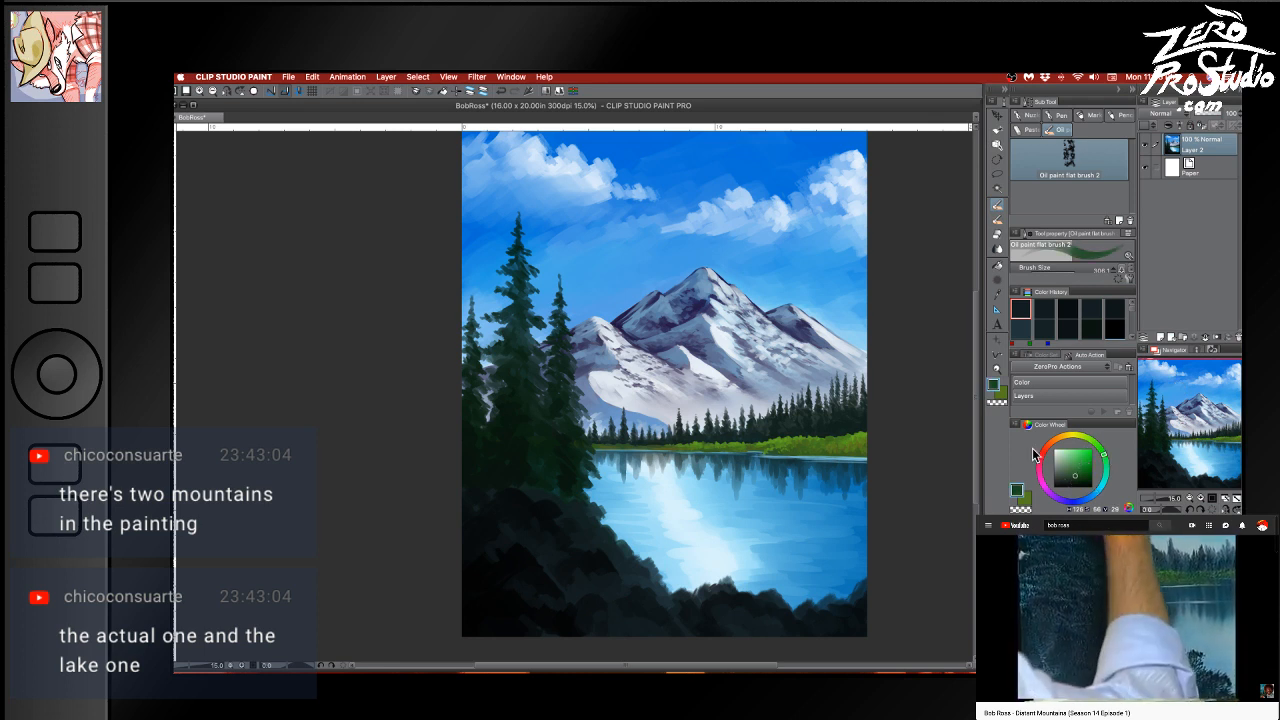
pyautogui.press('[')
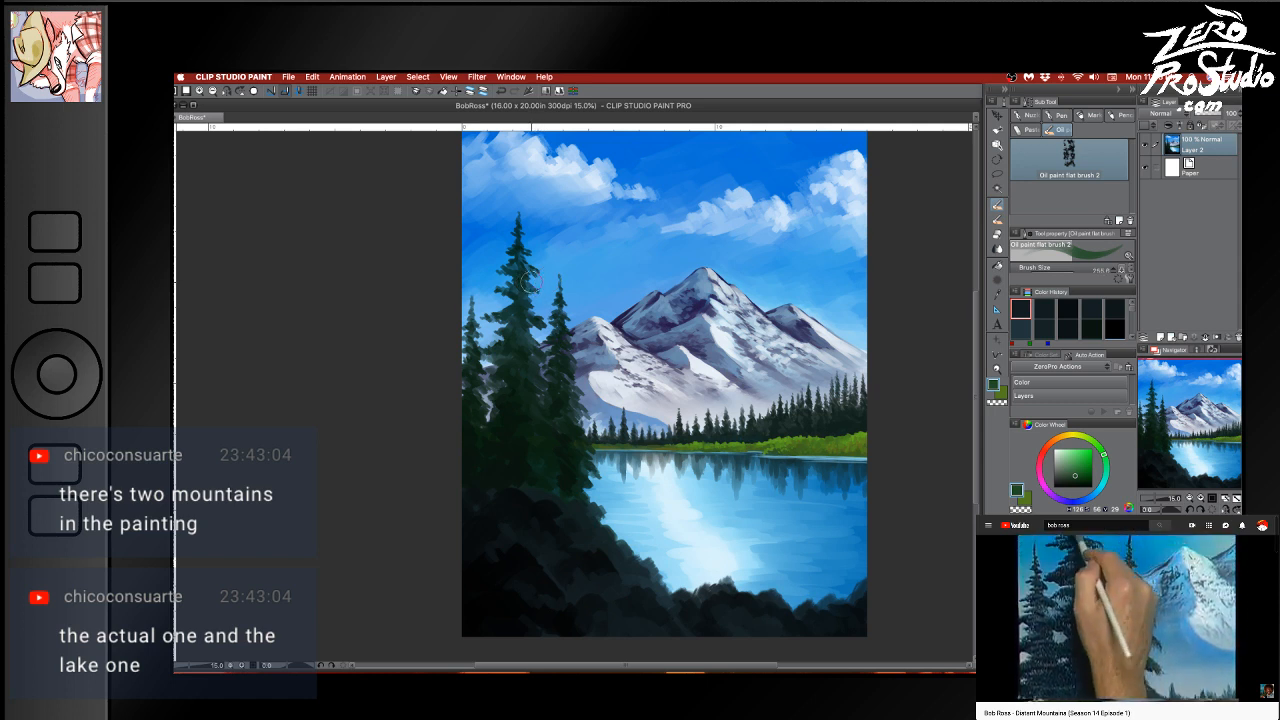
pyautogui.press('[')
pyautogui.press('[')
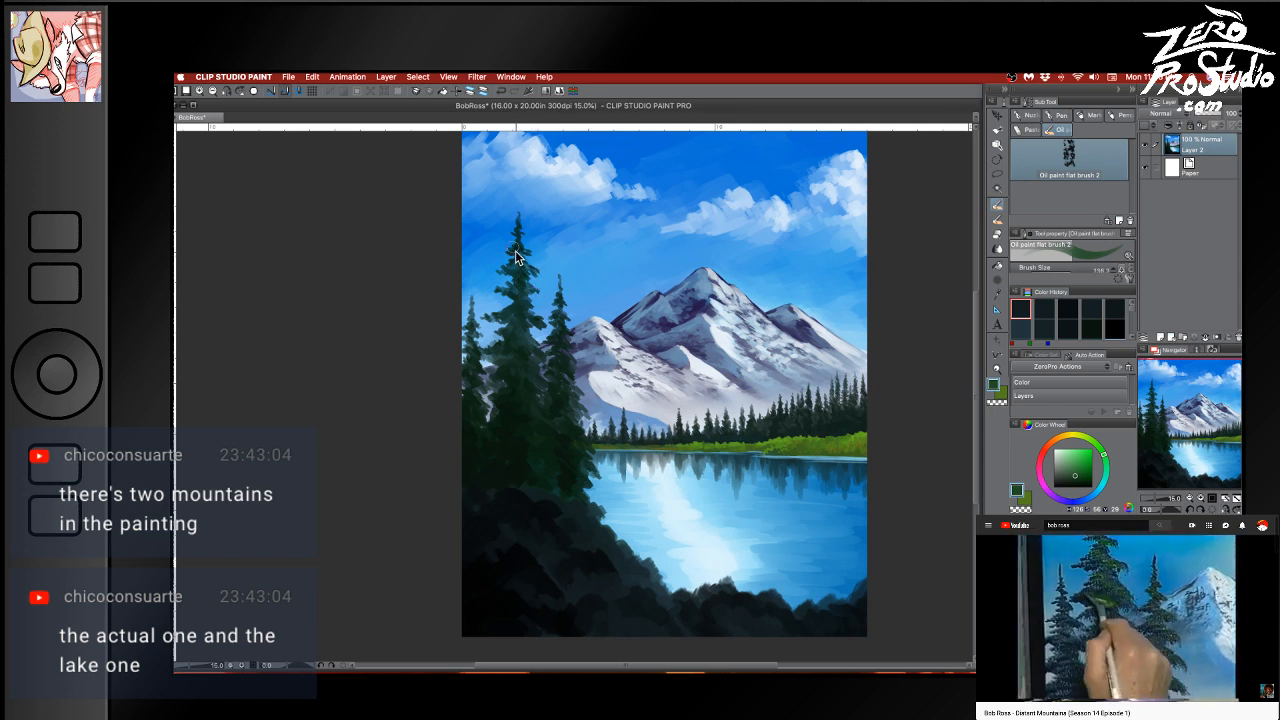
pyautogui.click(518, 249)
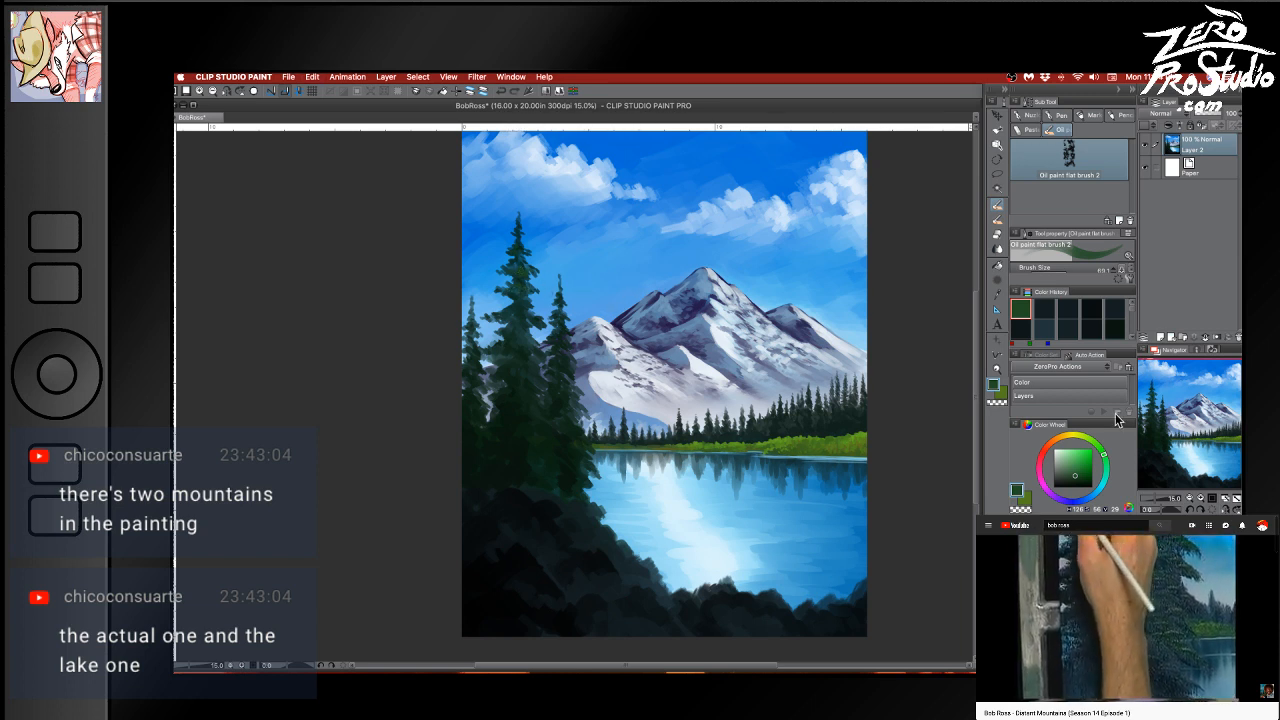
pyautogui.click(1084, 465)
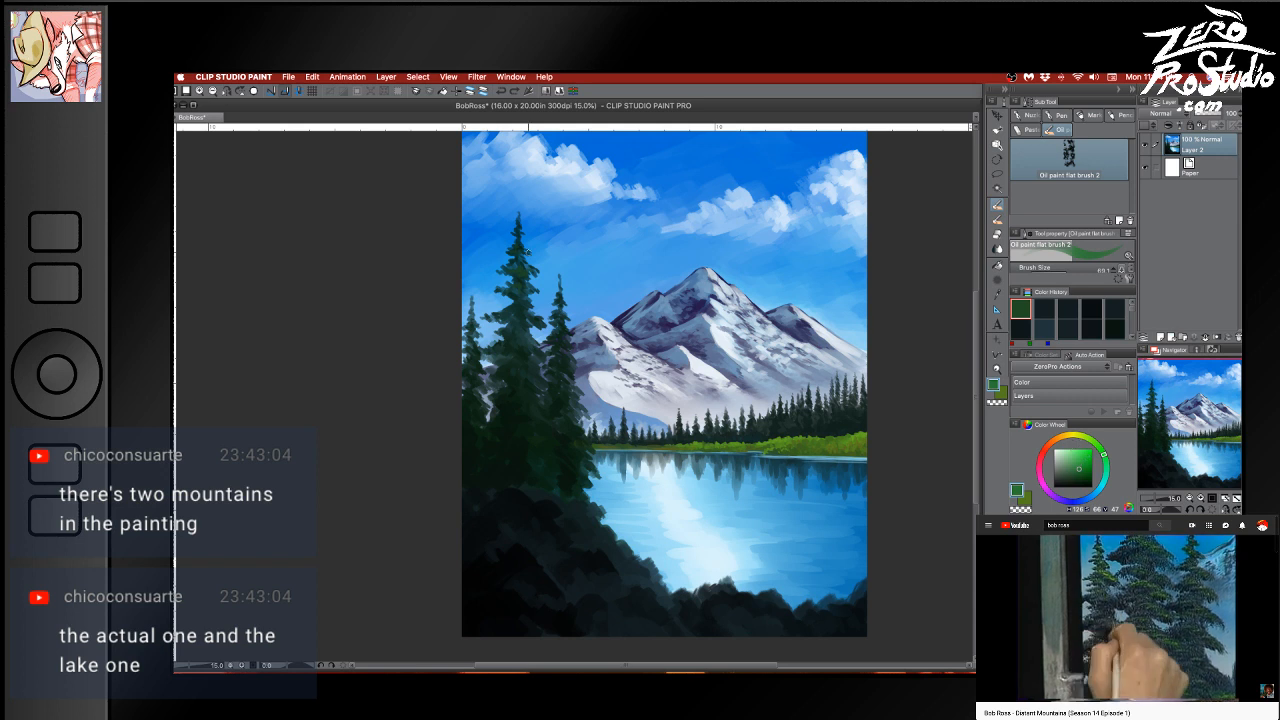
pyautogui.moveTo(520, 271); pyautogui.dragTo(524, 271)
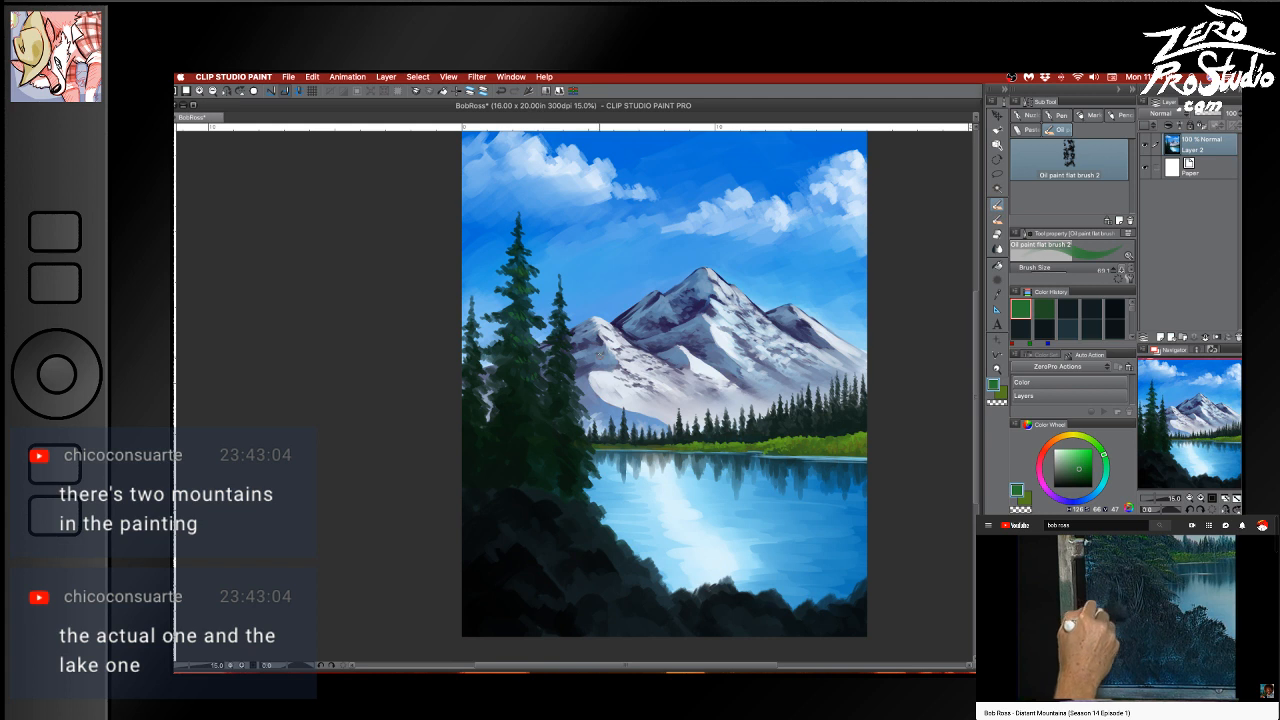
# Enlarge the brush and build up foliage on the tallest evergreen and the tree beside the mountain using greens sampled from the branches
pyautogui.press(']')
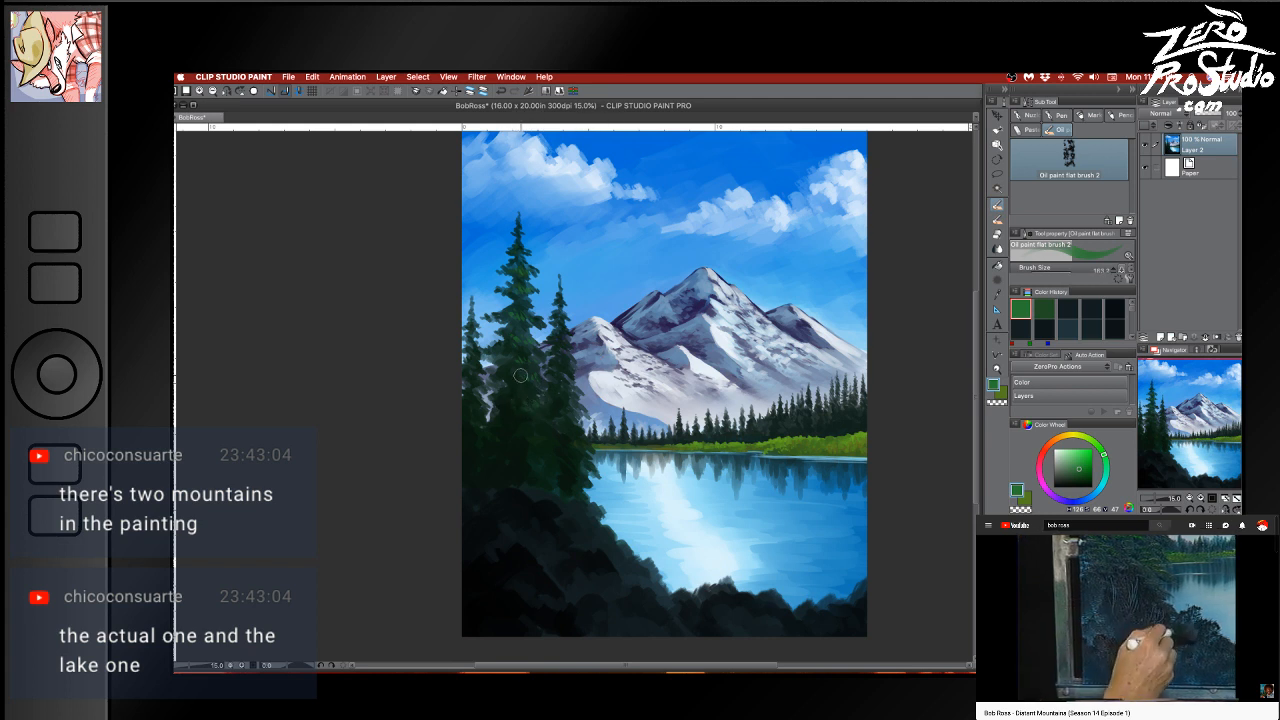
pyautogui.keyDown('alt'); pyautogui.click(520, 373); pyautogui.keyUp('alt')
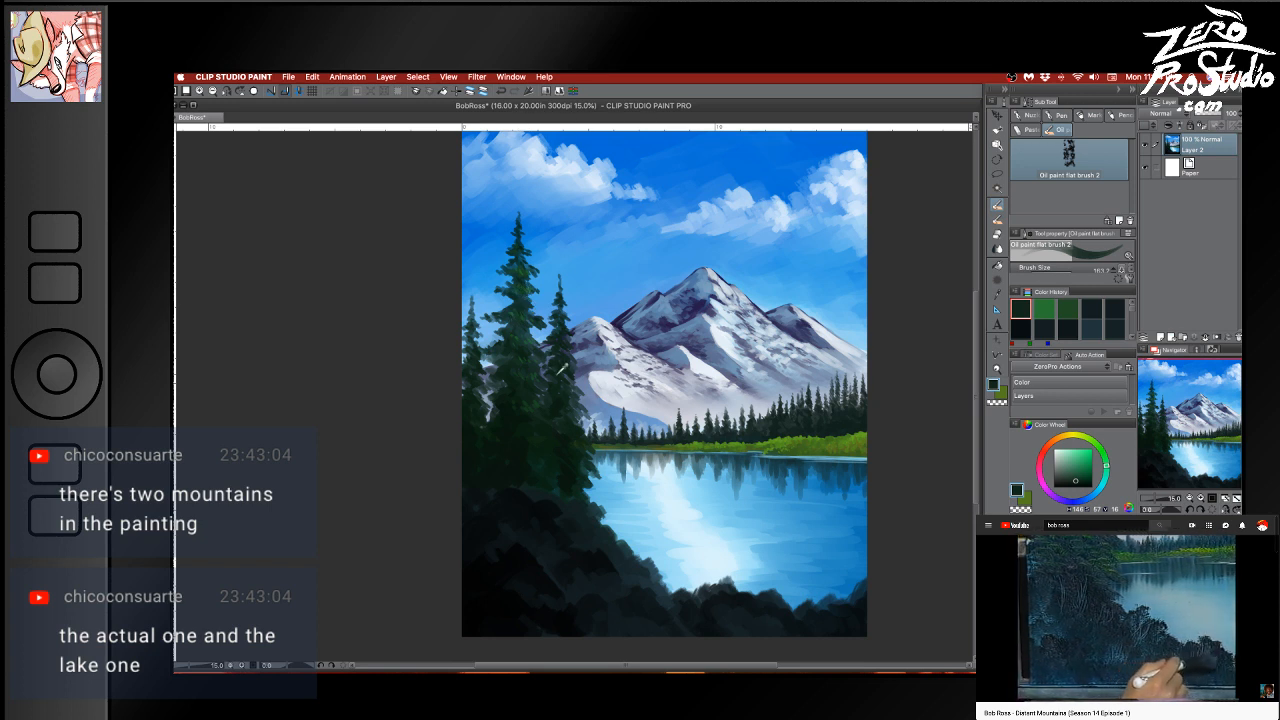
pyautogui.keyDown('alt'); pyautogui.click(545, 405); pyautogui.keyUp('alt')
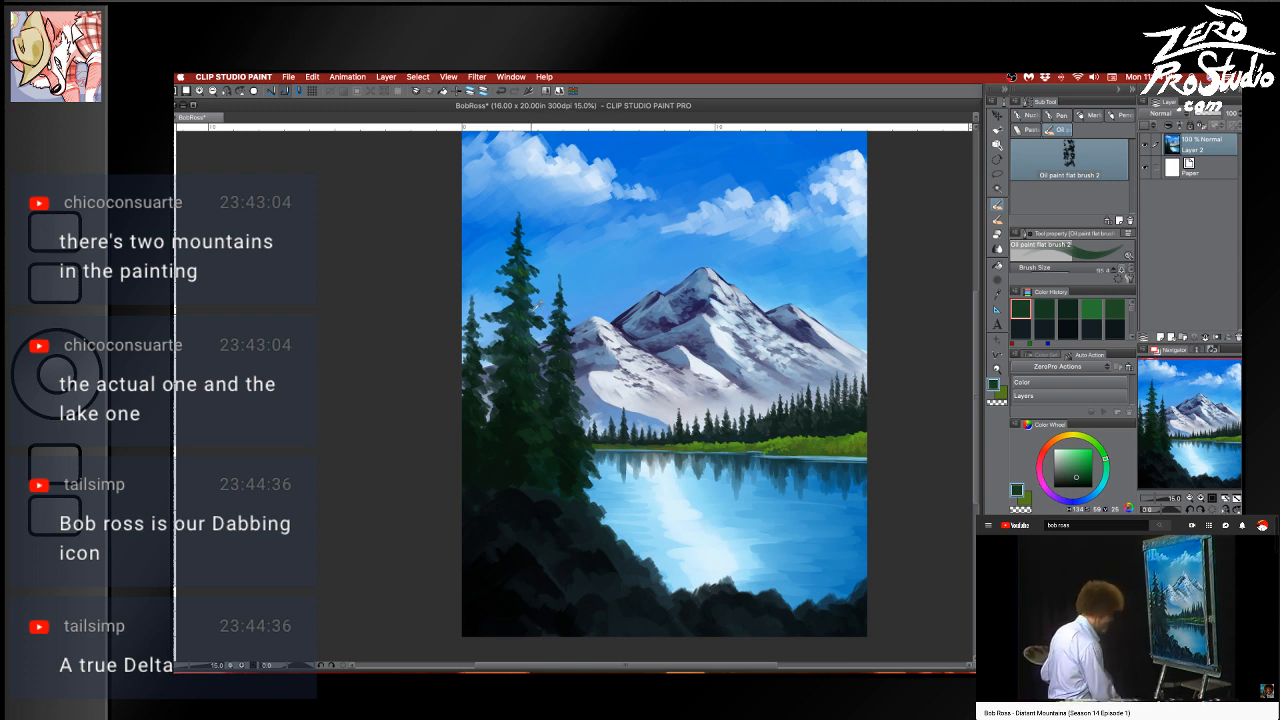
pyautogui.keyDown('alt'); pyautogui.click(525, 317); pyautogui.keyUp('alt')
pyautogui.click(567, 331)
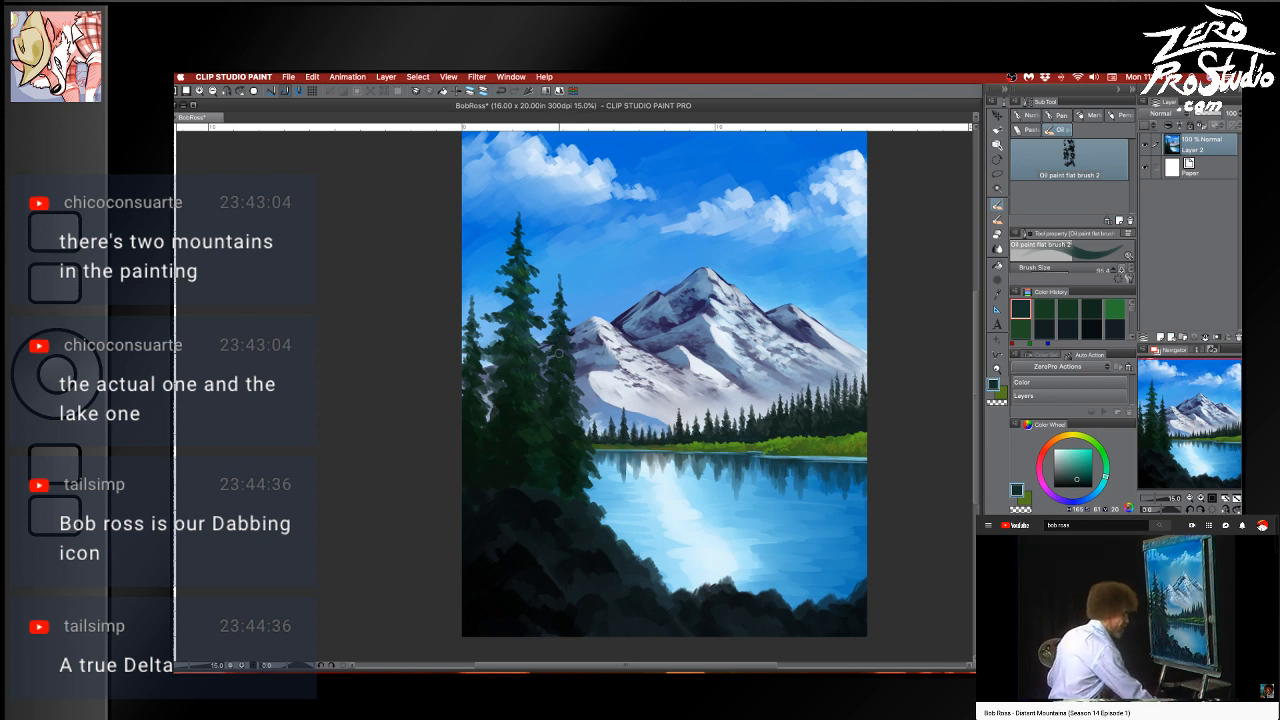
pyautogui.keyDown('alt'); pyautogui.click(519, 270); pyautogui.keyUp('alt')
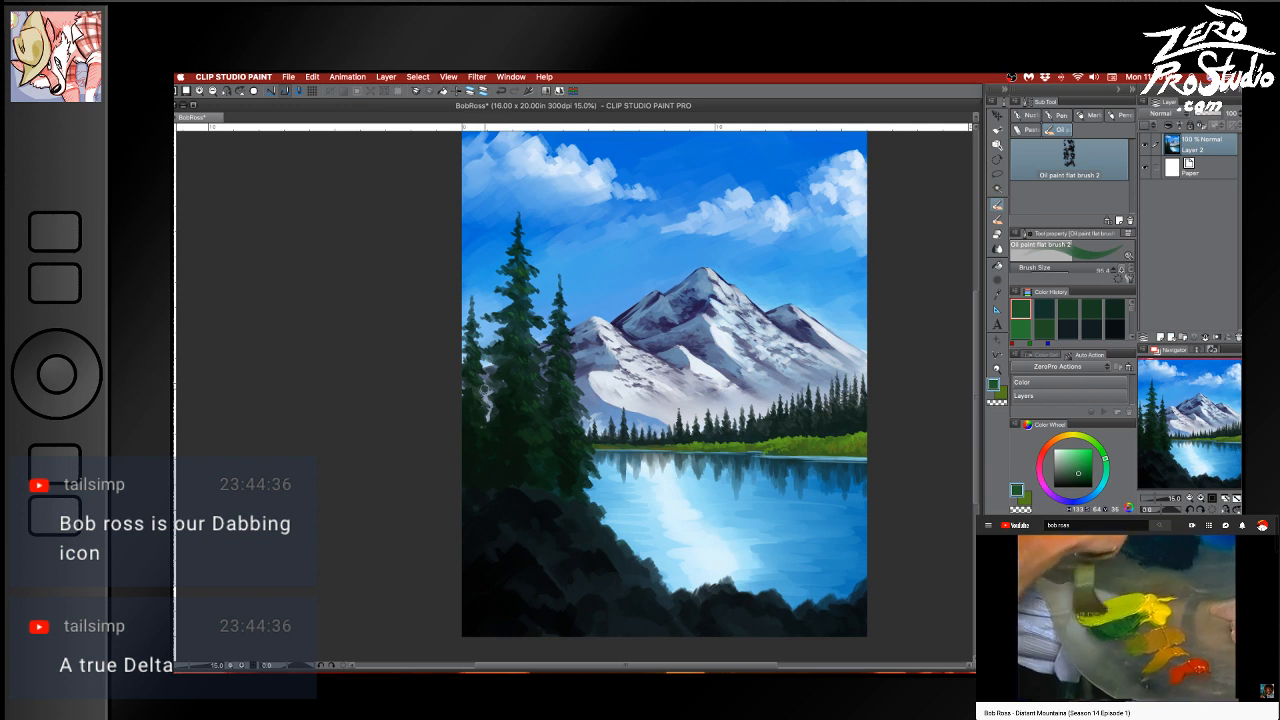
# Touch up the evergreen at the canvas's left edge with sampled dark greens and the pale blue of the sky
pyautogui.keyDown('alt'); pyautogui.click(479, 408); pyautogui.keyUp('alt')
pyautogui.keyDown('alt'); pyautogui.click(474, 399); pyautogui.keyUp('alt')
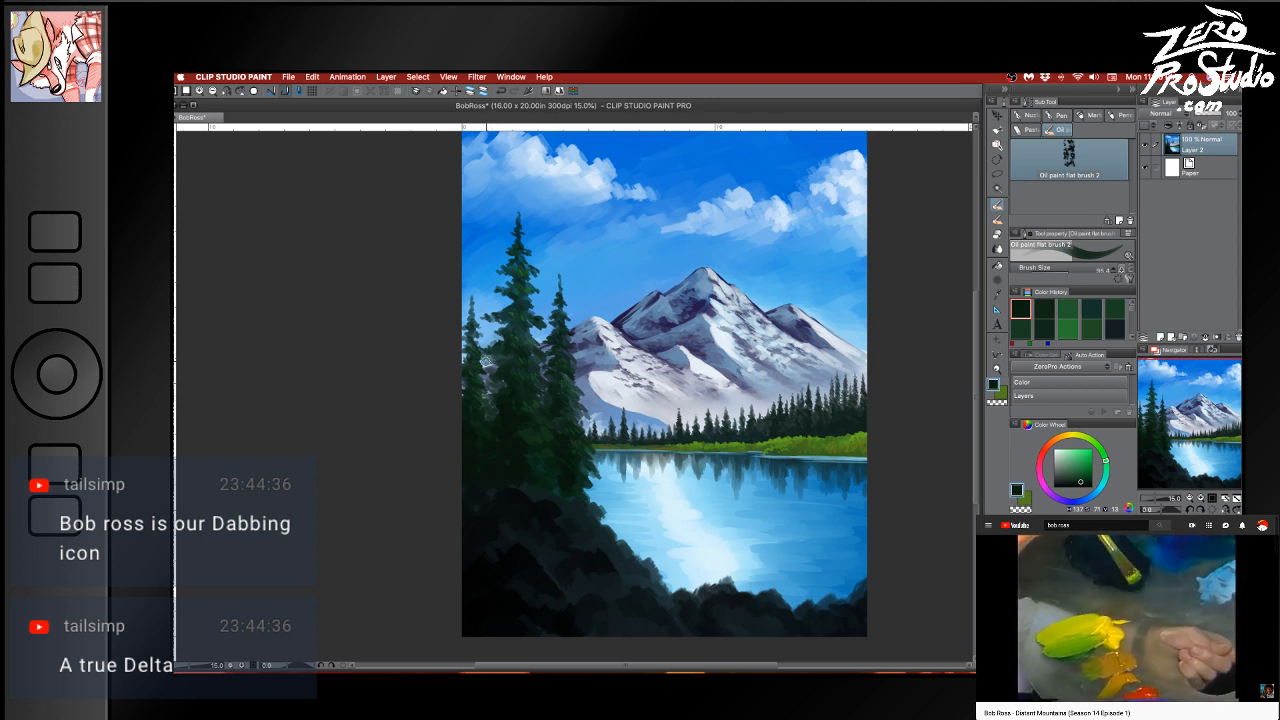
pyautogui.keyDown('alt'); pyautogui.click(485, 335); pyautogui.keyUp('alt')
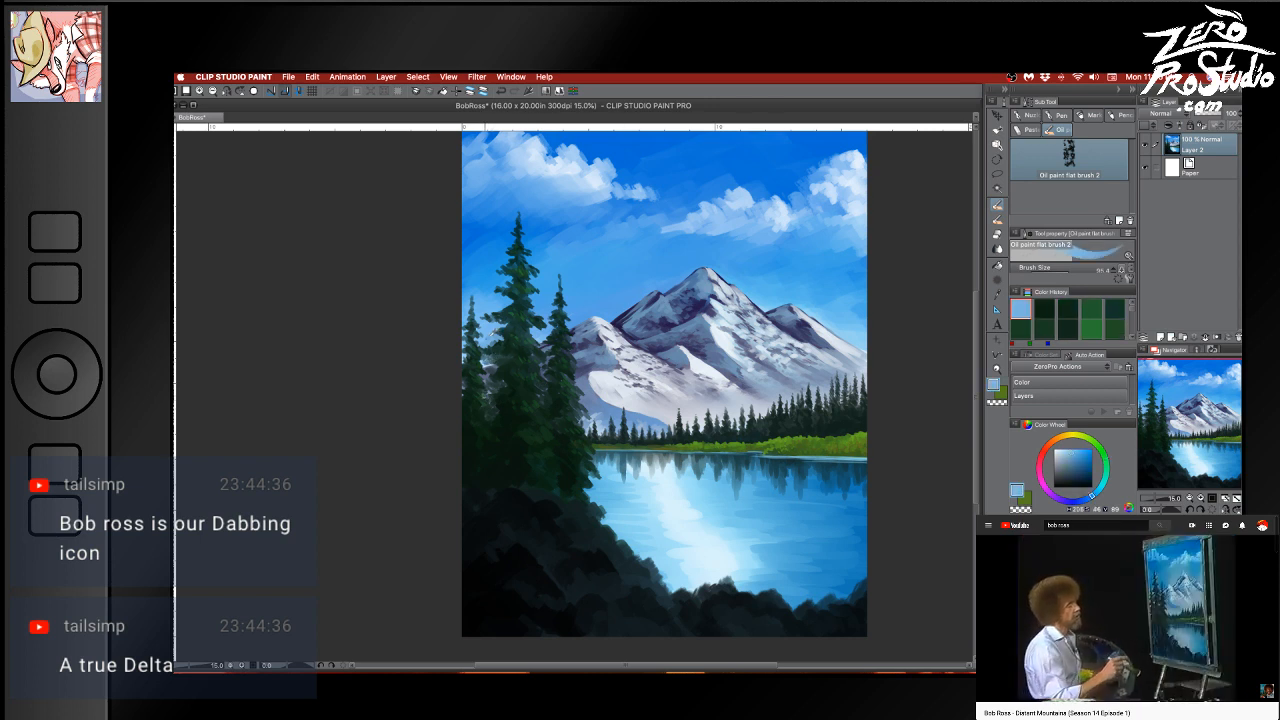
pyautogui.keyDown('alt'); pyautogui.click(489, 351); pyautogui.keyUp('alt')
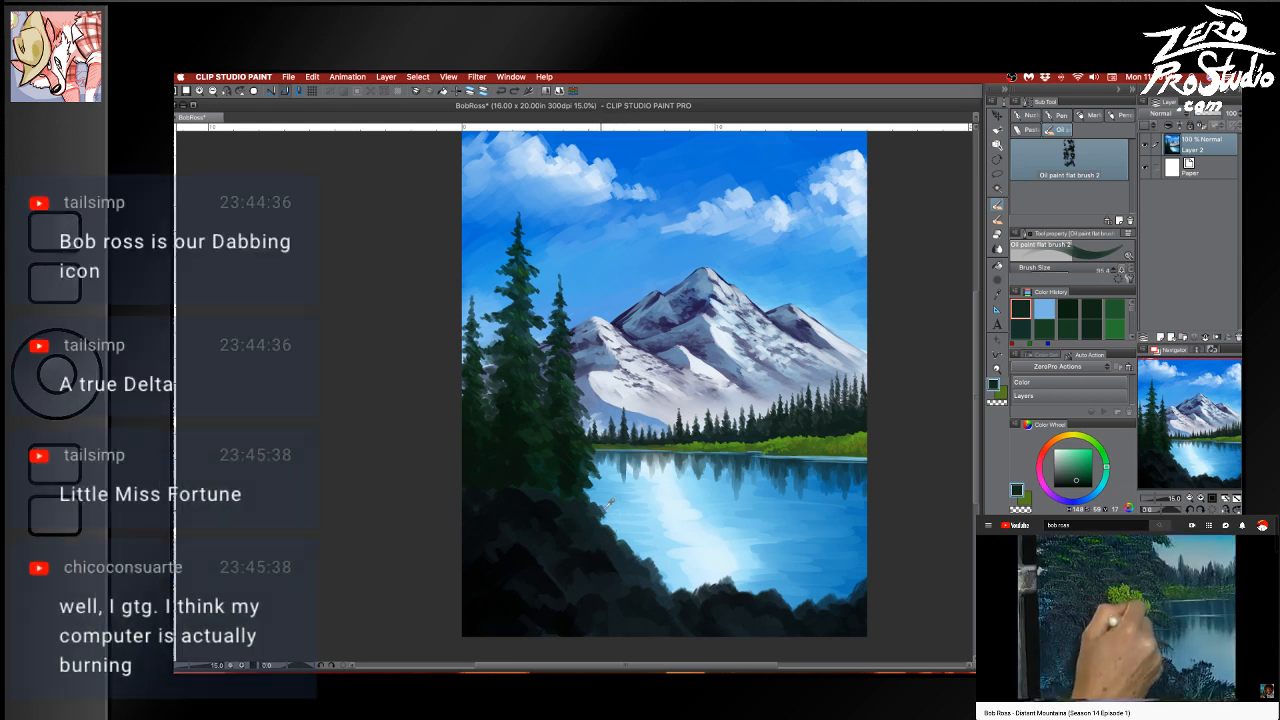
# Sample a muted teal, reduce the brush size, and paint thin curved grass blades across the dark foreground bank
pyautogui.keyDown('alt'); pyautogui.click(603, 509); pyautogui.keyUp('alt')
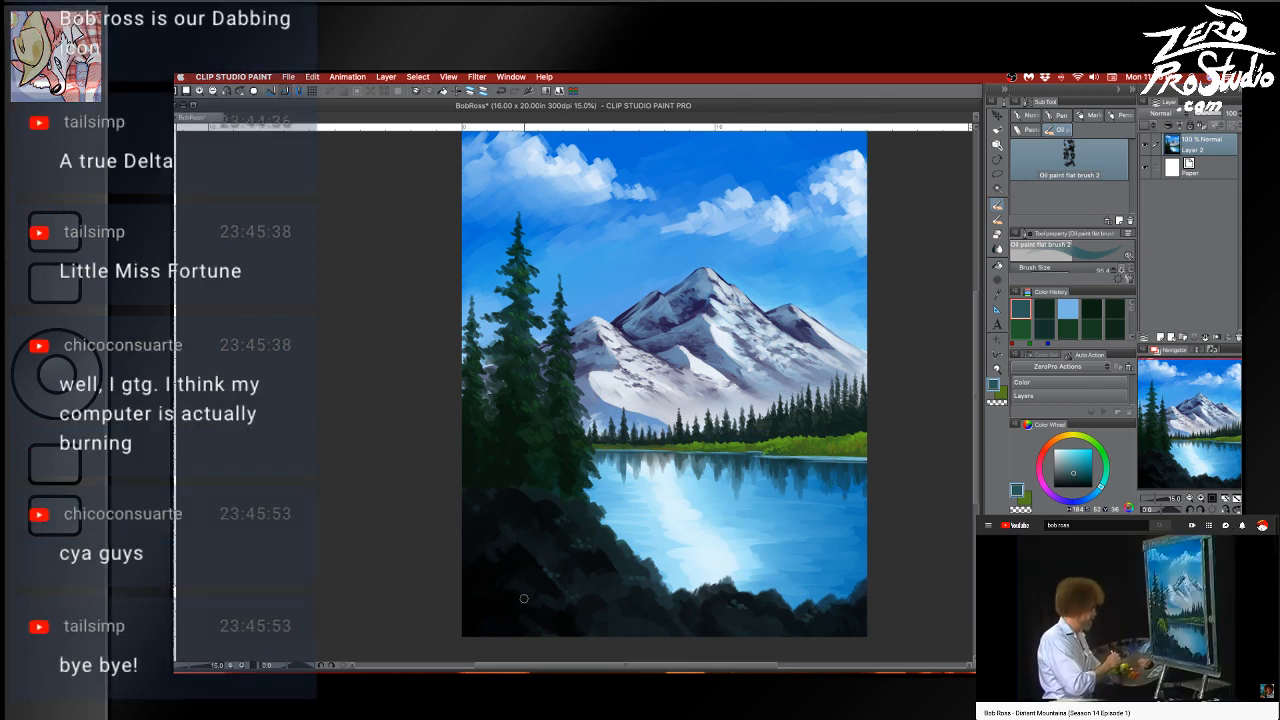
pyautogui.press('[')
pyautogui.press('[')
pyautogui.press('[')
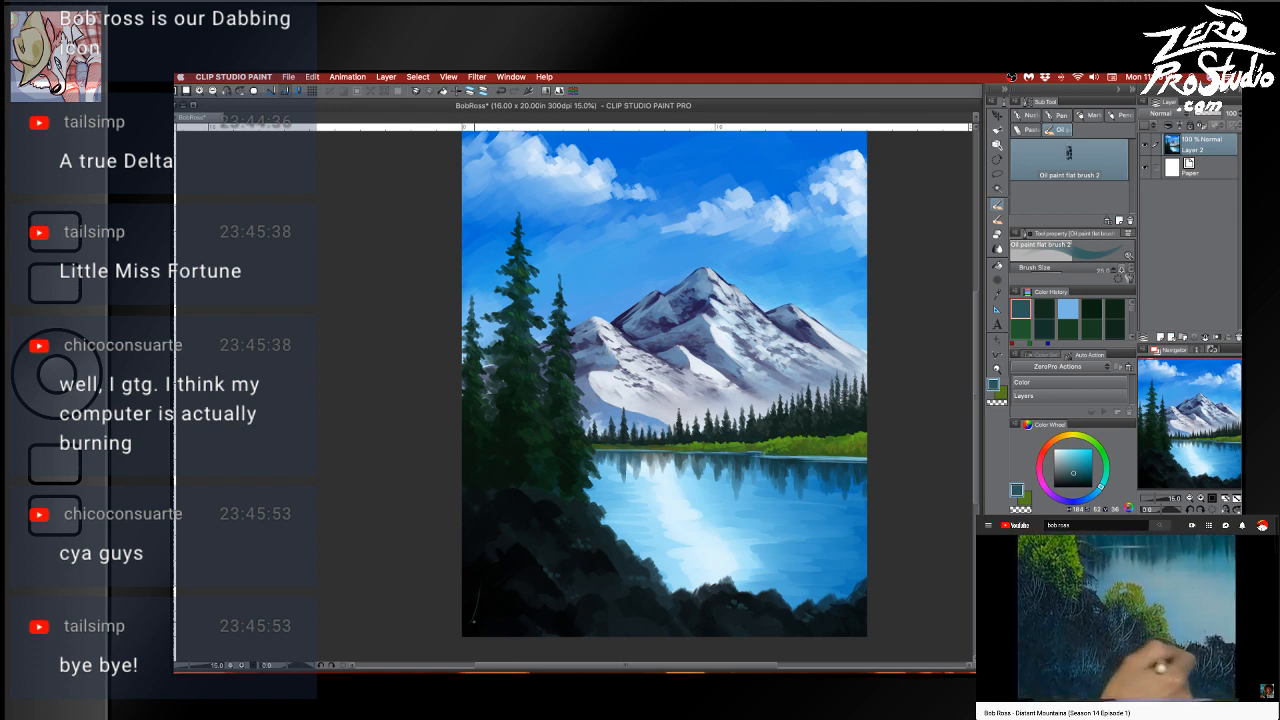
pyautogui.moveTo(491, 620); pyautogui.dragTo(503, 601)
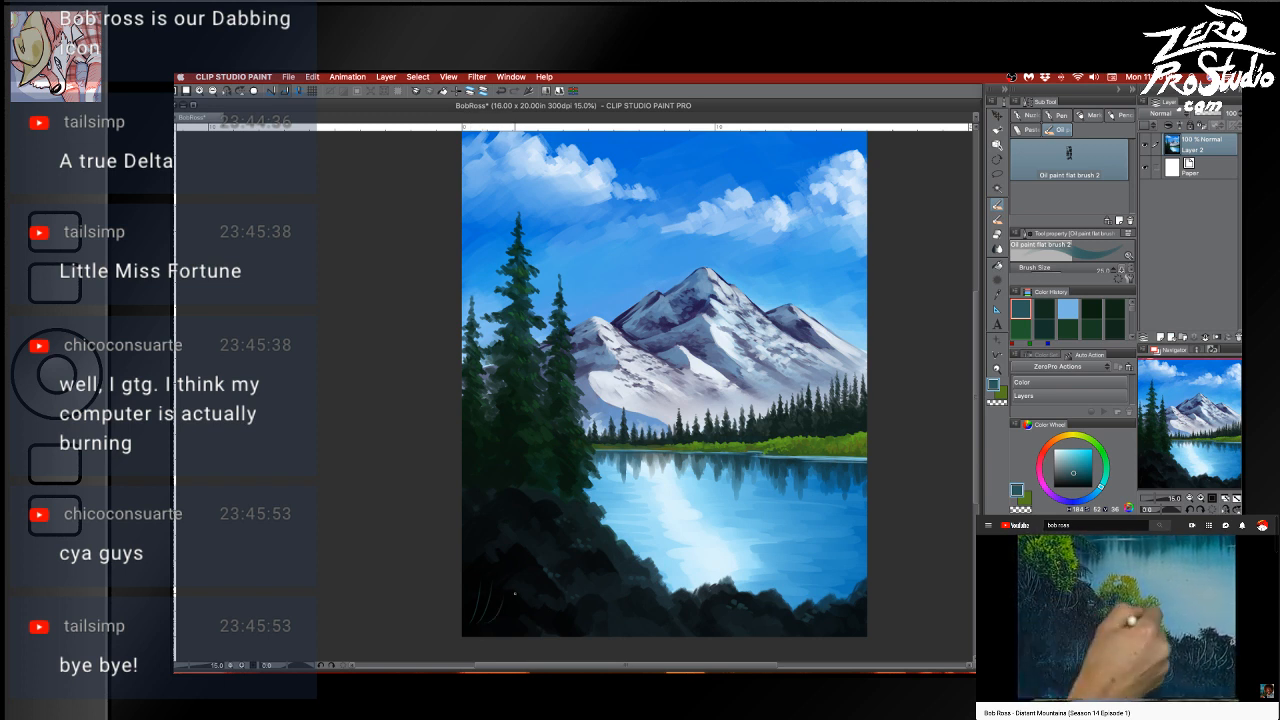
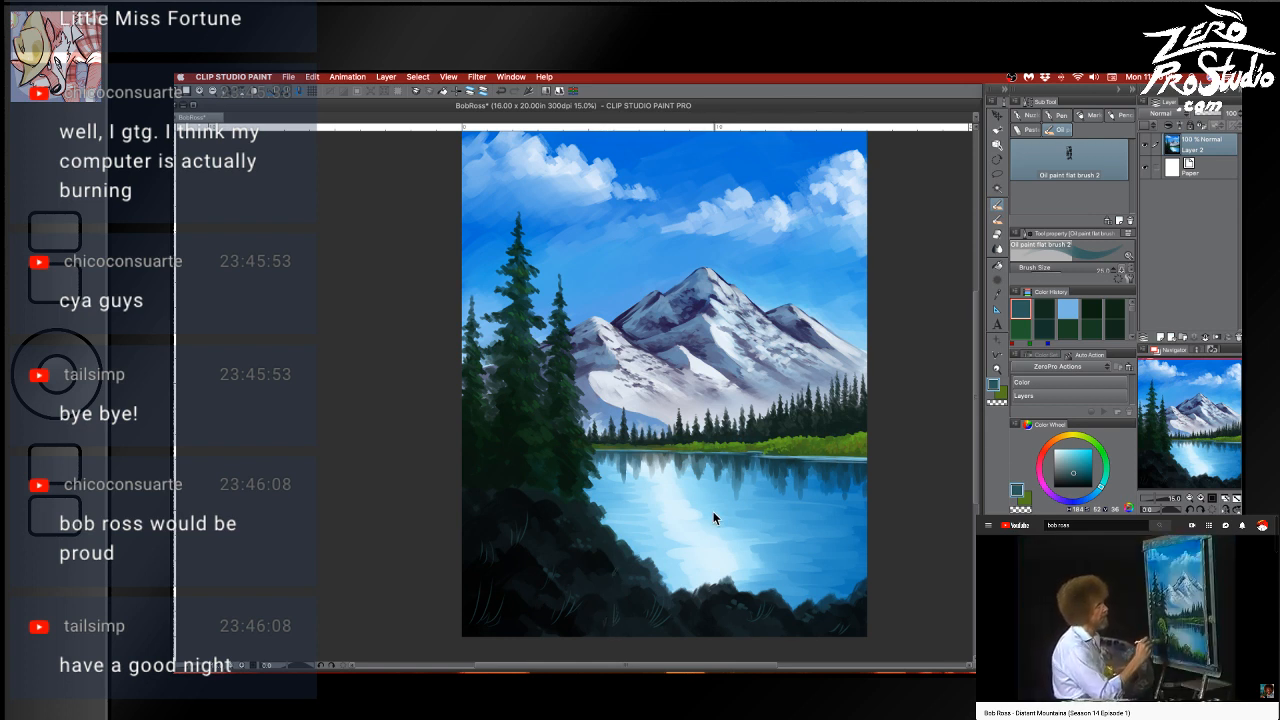
# Enlarge the brush, sample the bright yellow-green of the far shore's grass, and save the painting
pyautogui.press(']')
pyautogui.keyDown('alt'); pyautogui.click(789, 434); pyautogui.keyUp('alt')
pyautogui.keyDown('alt'); pyautogui.click(794, 439); pyautogui.keyUp('alt')
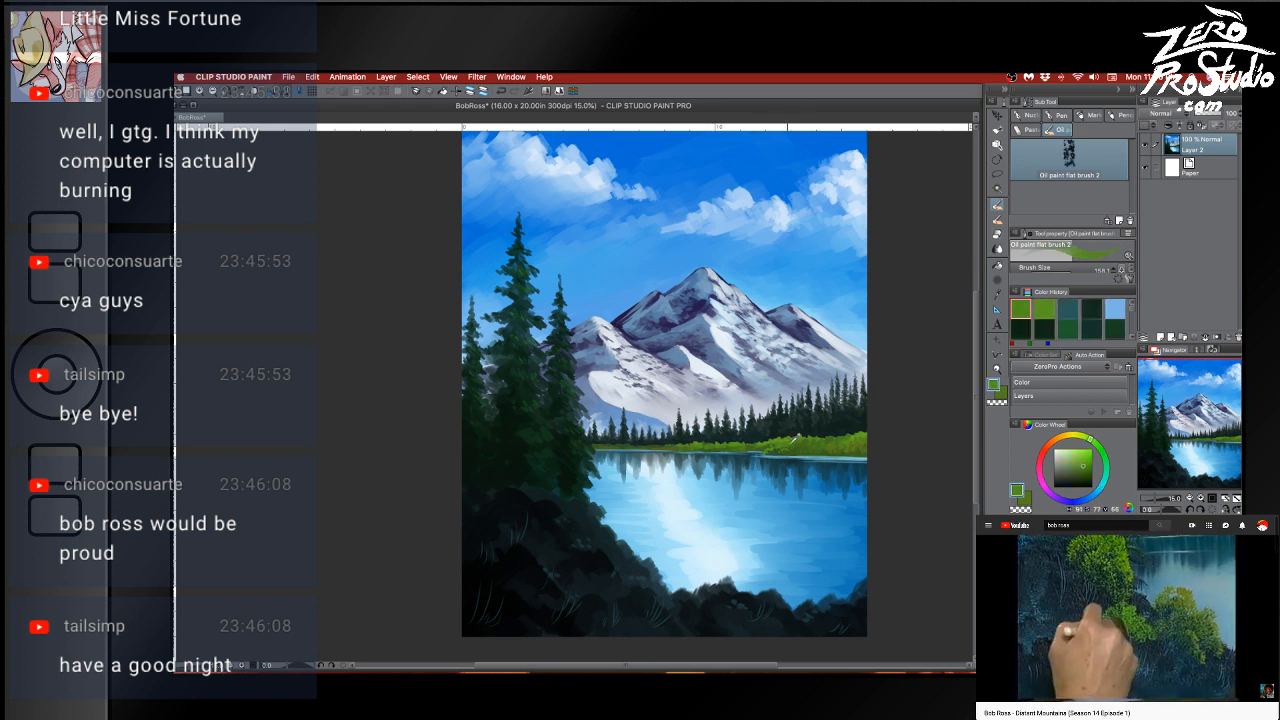
pyautogui.keyDown('alt'); pyautogui.click(788, 437); pyautogui.keyUp('alt')
pyautogui.press(']')
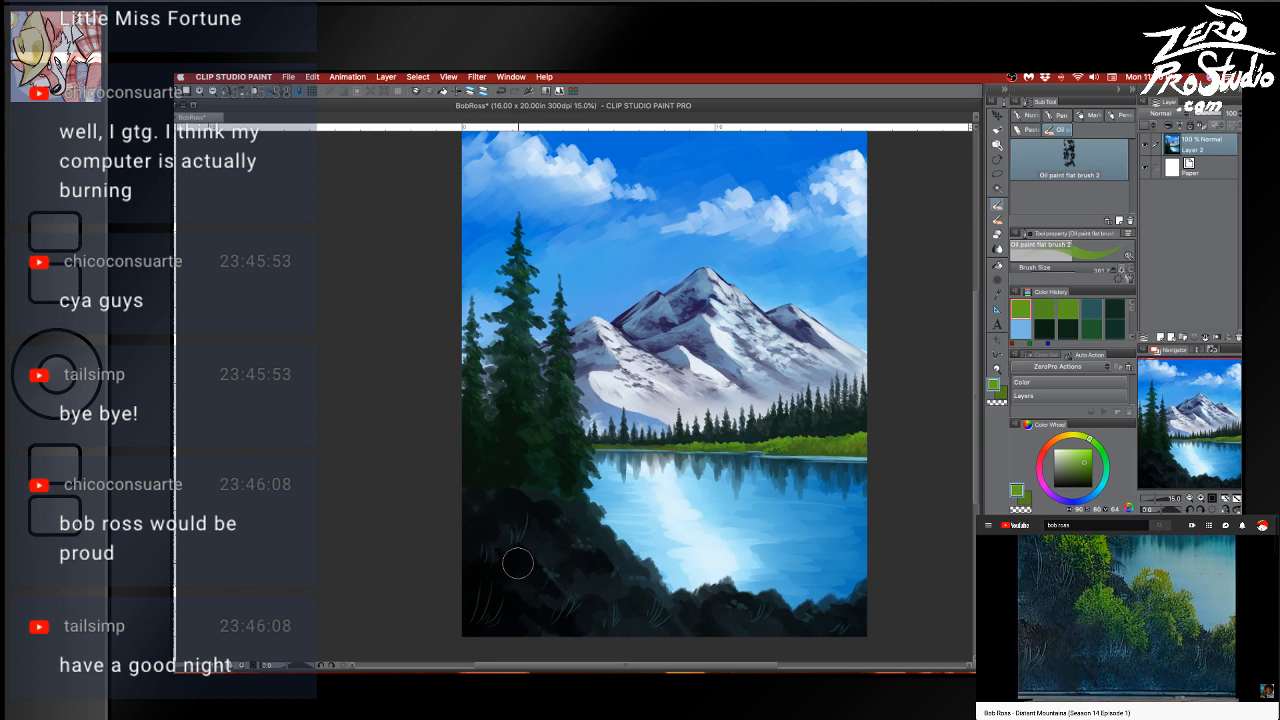
pyautogui.press('super+s')
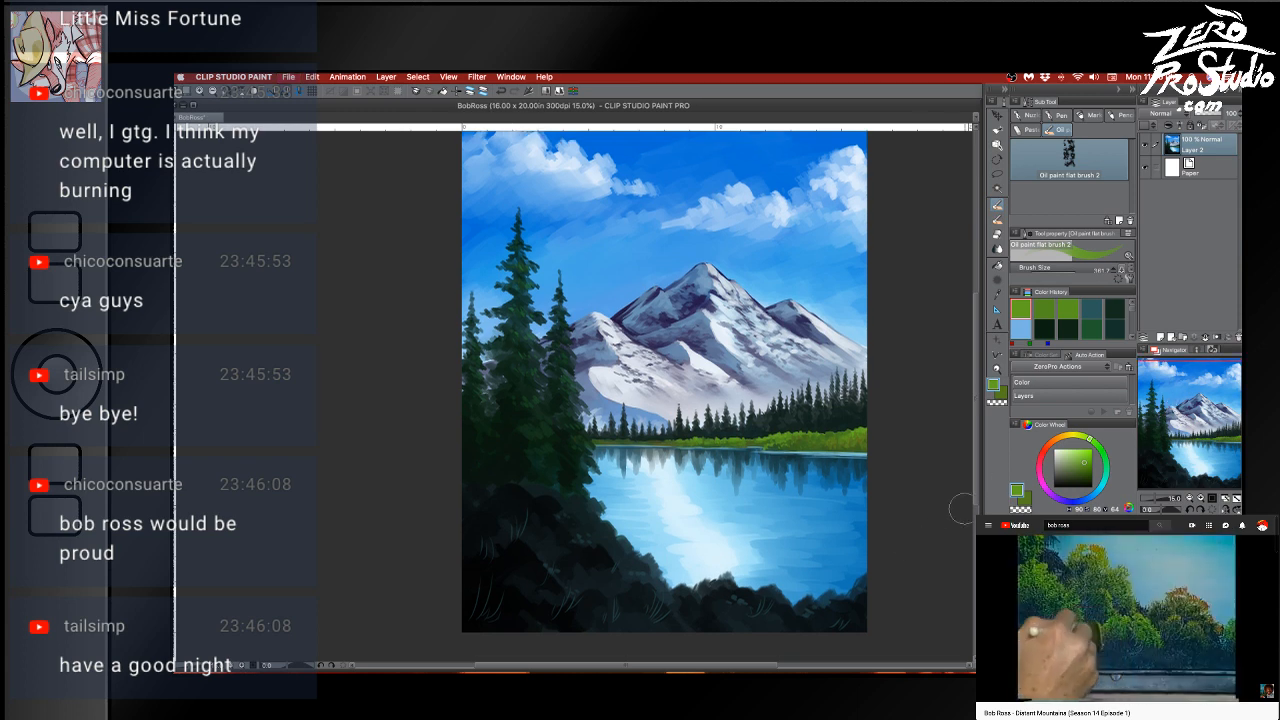
# Add a new layer above the painted layer for work on the foreground bank and save the file
pyautogui.press('space')
pyautogui.moveTo(889, 523); pyautogui.dragTo(964, 540)
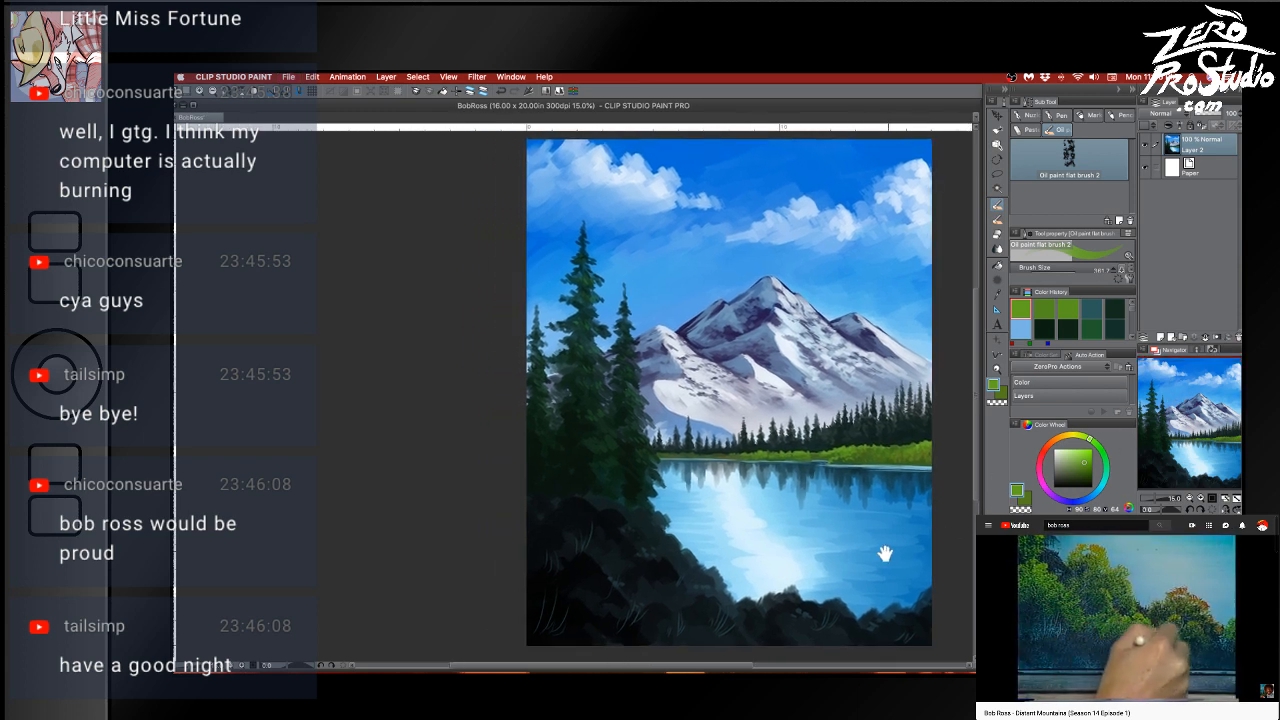
pyautogui.scroll(2, 843, 563)
pyautogui.press('space')
pyautogui.moveTo(808, 622); pyautogui.dragTo(790, 541)
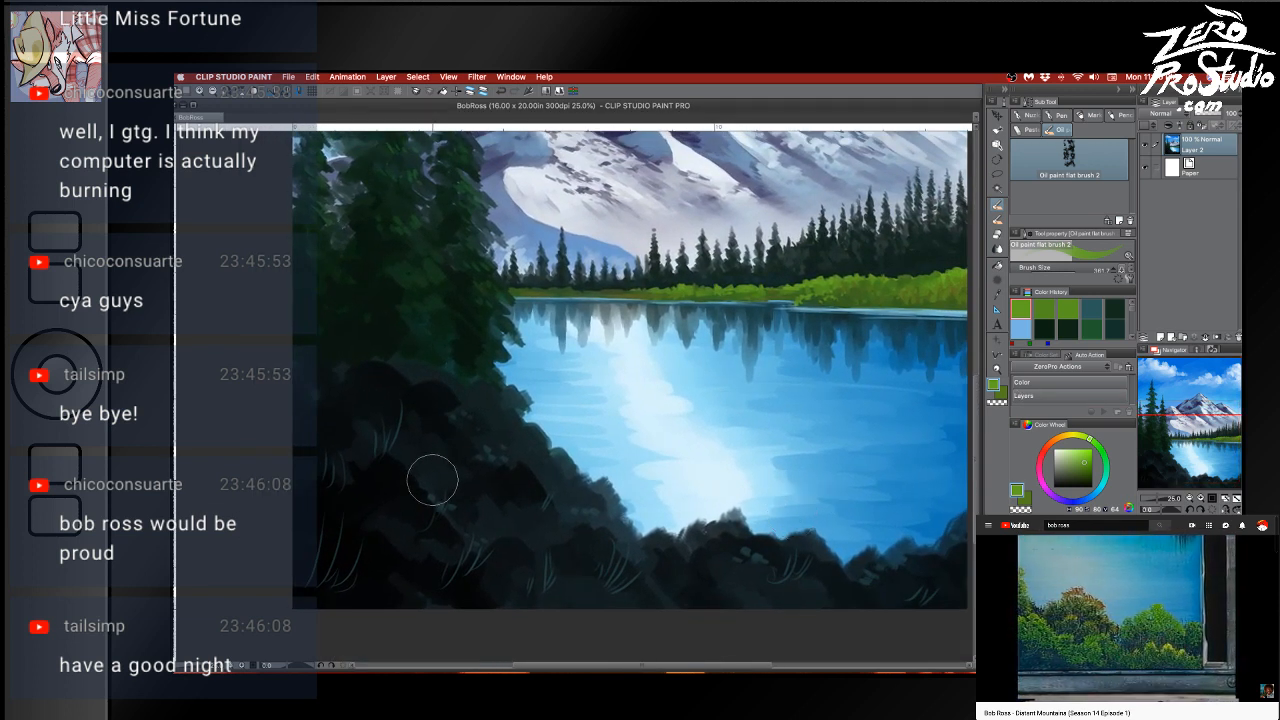
pyautogui.scroll(1, 555, 495)
pyautogui.press('space')
pyautogui.moveTo(560, 490)
pyautogui.mouseDown()
pyautogui.moveTo(576, 520)
pyautogui.moveTo(671, 486)
pyautogui.mouseUp()
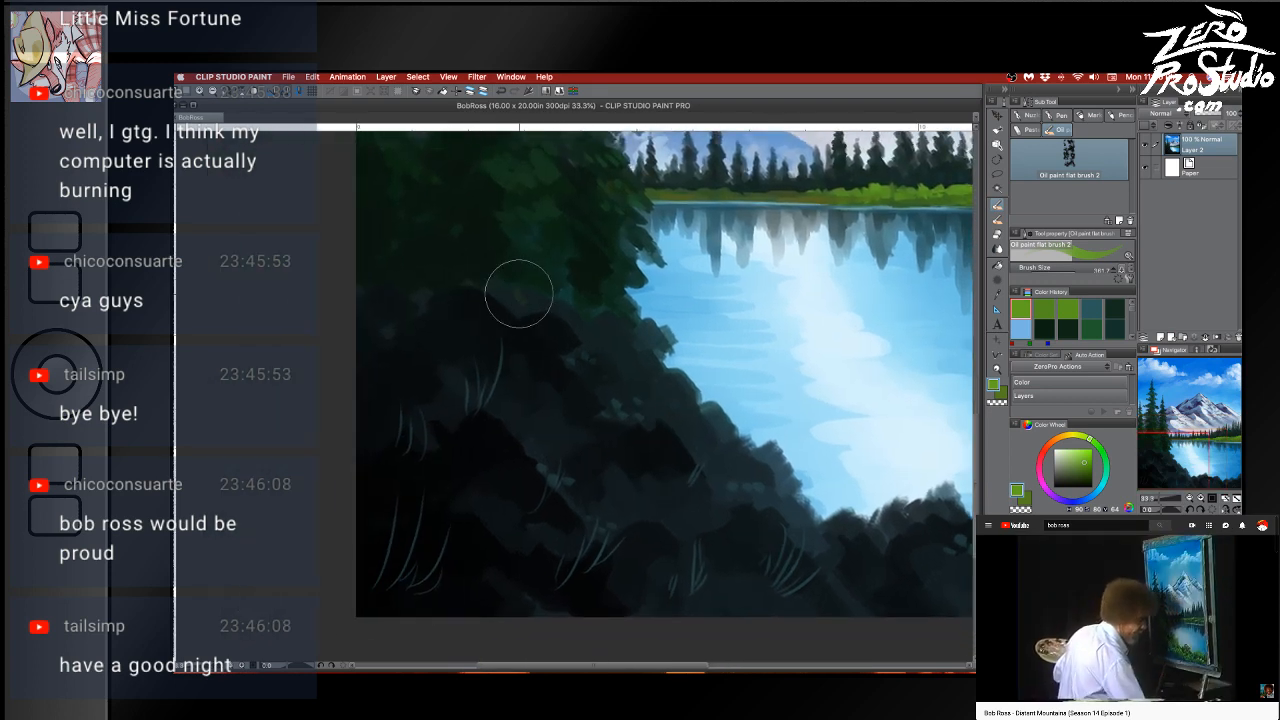
pyautogui.moveTo(518, 293)
pyautogui.mouseDown()
pyautogui.moveTo(503, 303)
pyautogui.moveTo(546, 286)
pyautogui.moveTo(523, 229)
pyautogui.moveTo(522, 287)
pyautogui.mouseUp()
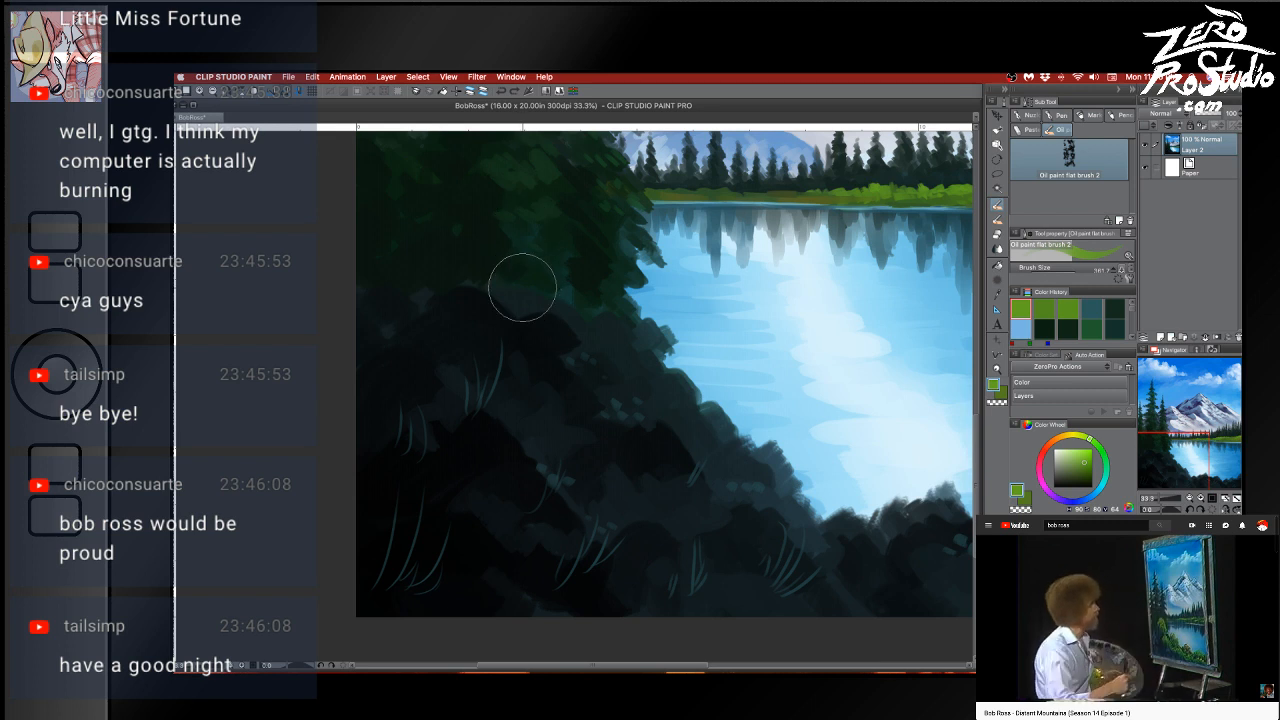
pyautogui.click(1160, 337)
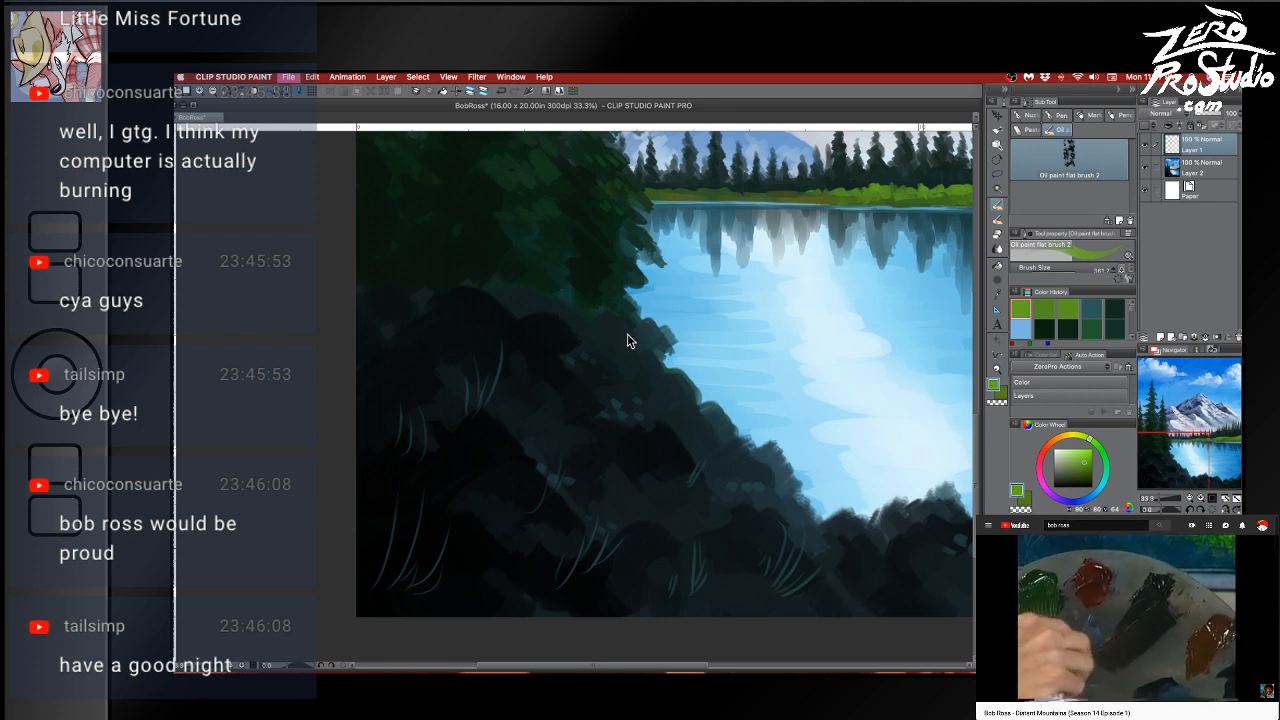
pyautogui.press('super+s')
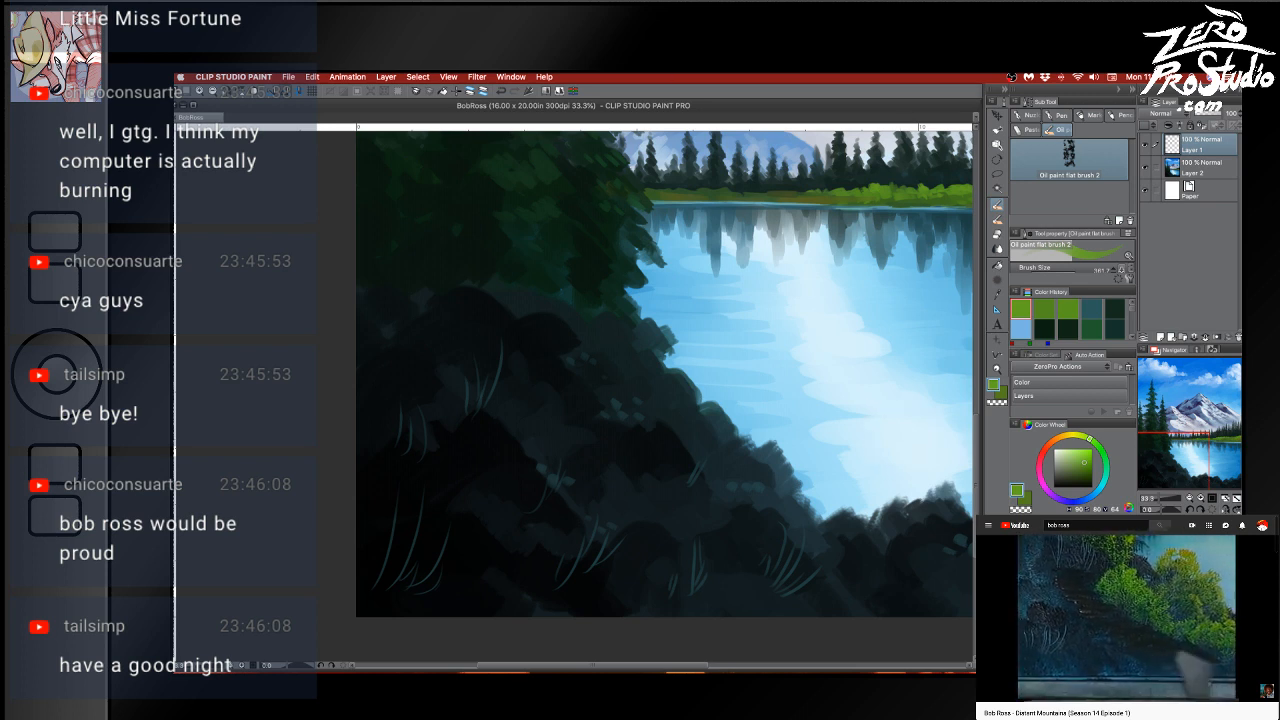
# Pause the reference video, try a bright green stroke at the base of the foreground trees, and undo it
pyautogui.click(1127, 616)
pyautogui.click(238, 488)
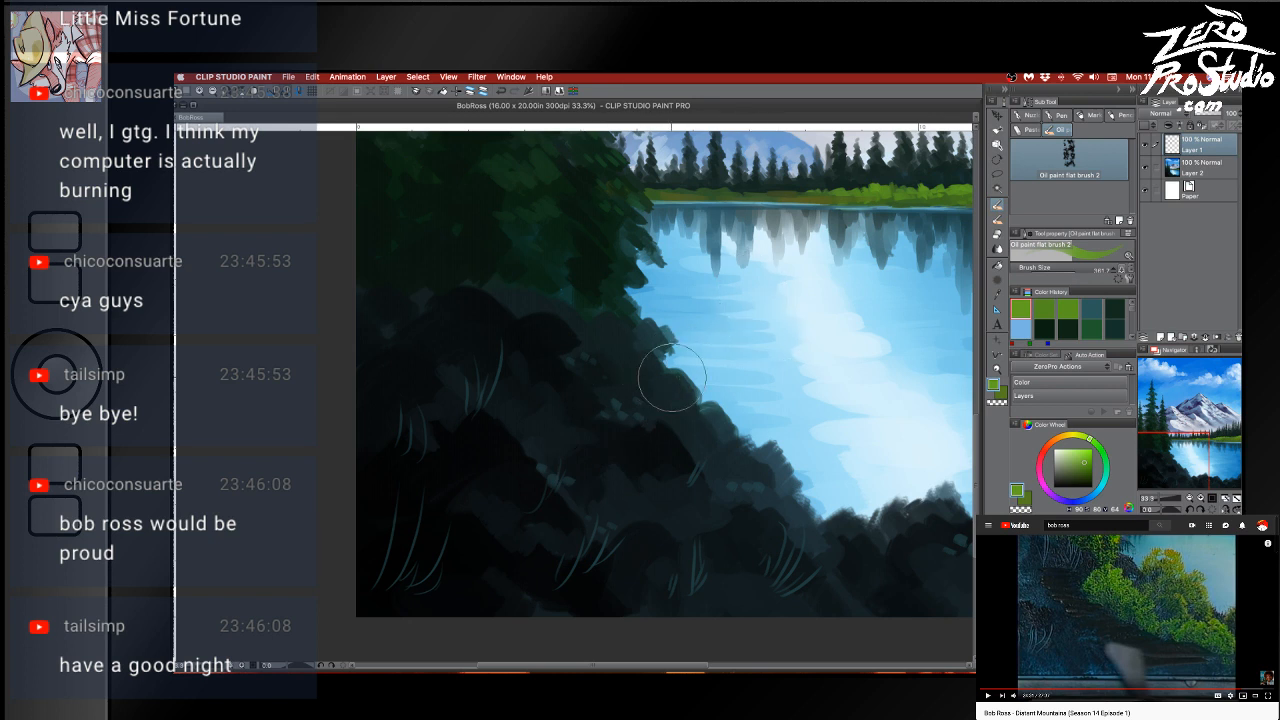
pyautogui.click(273, 429)
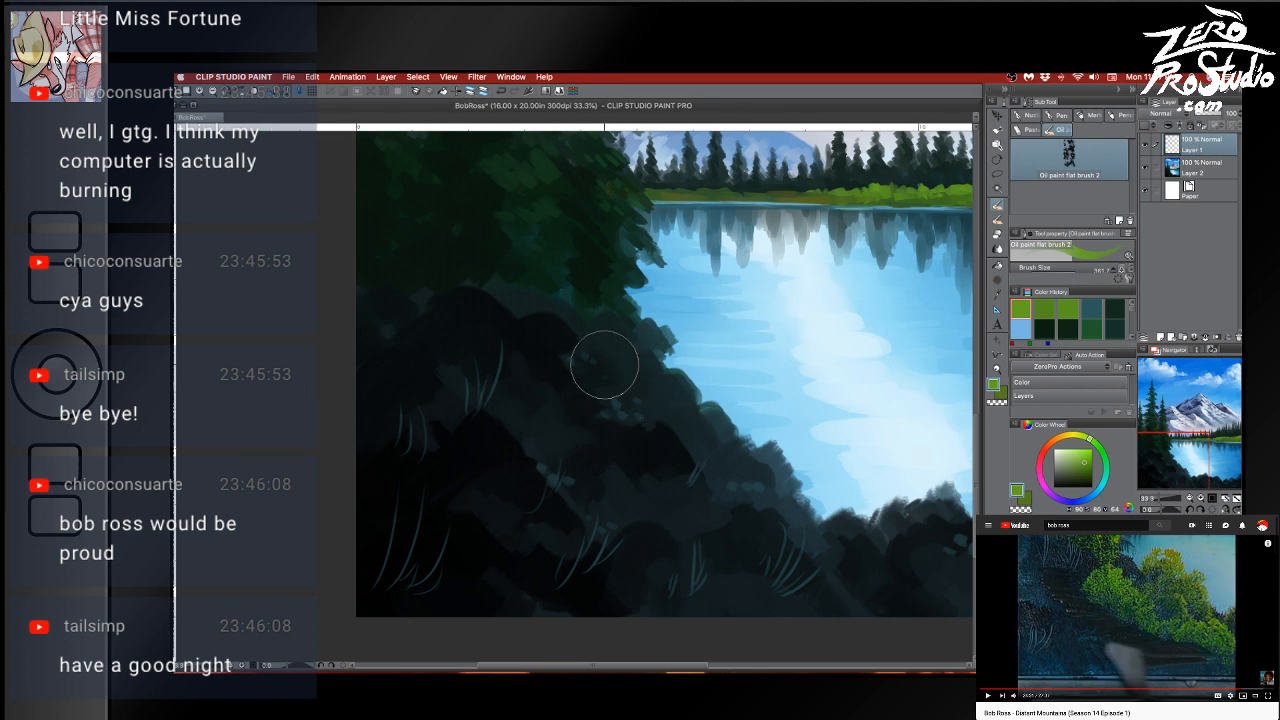
pyautogui.moveTo(681, 378); pyautogui.dragTo(677, 387)
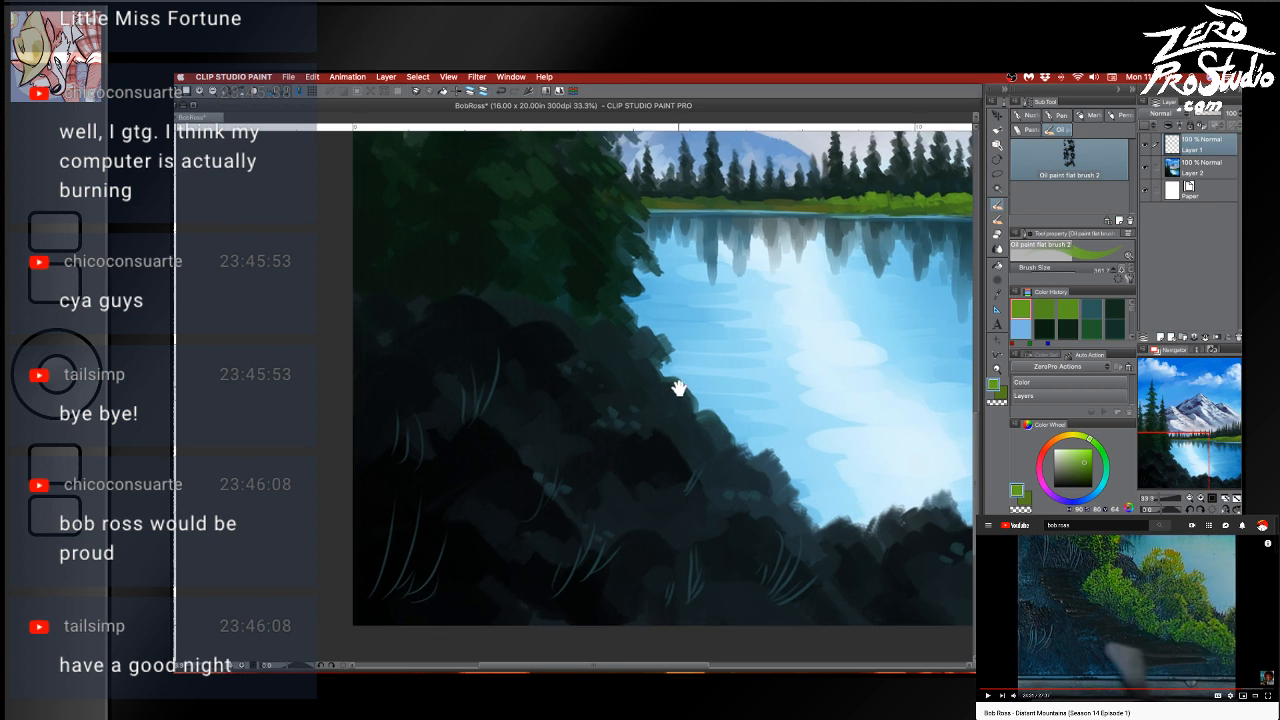
pyautogui.moveTo(540, 256); pyautogui.dragTo(556, 283)
pyautogui.press('super+z')
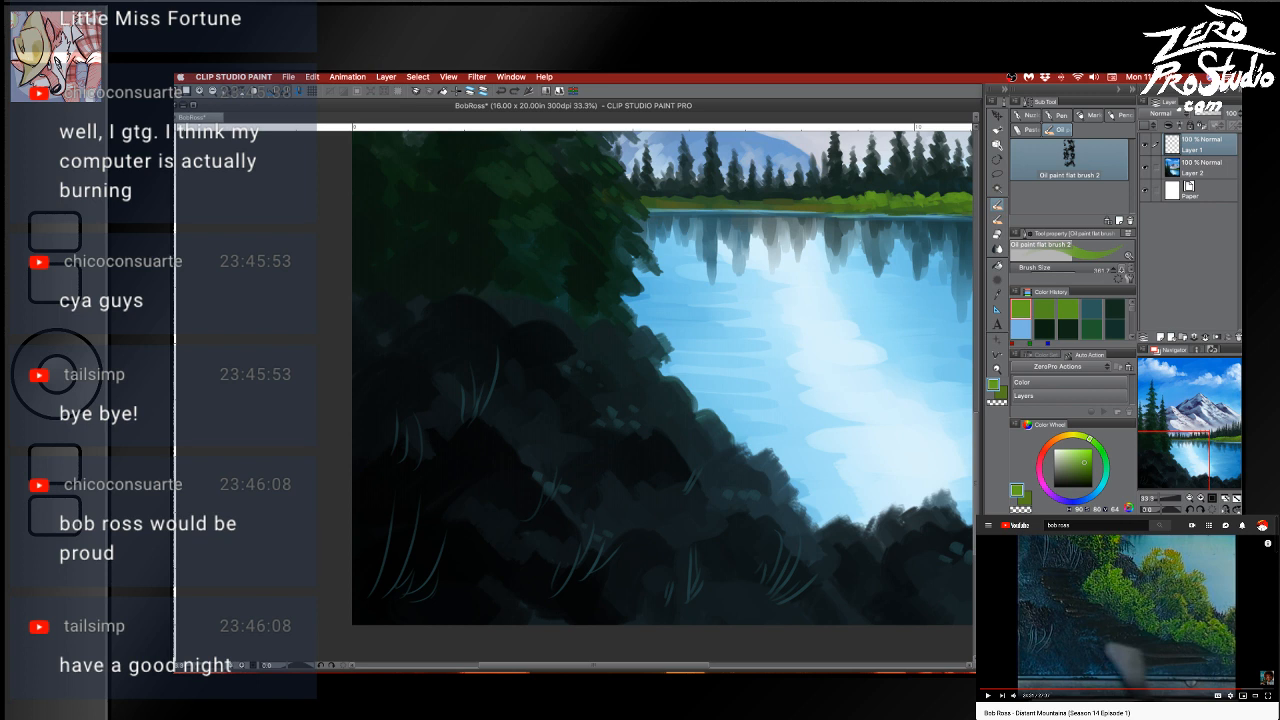
# Switch to the YouTube reference video and rewind it slightly
pyautogui.press('super+Tab')
pyautogui.press('Left')
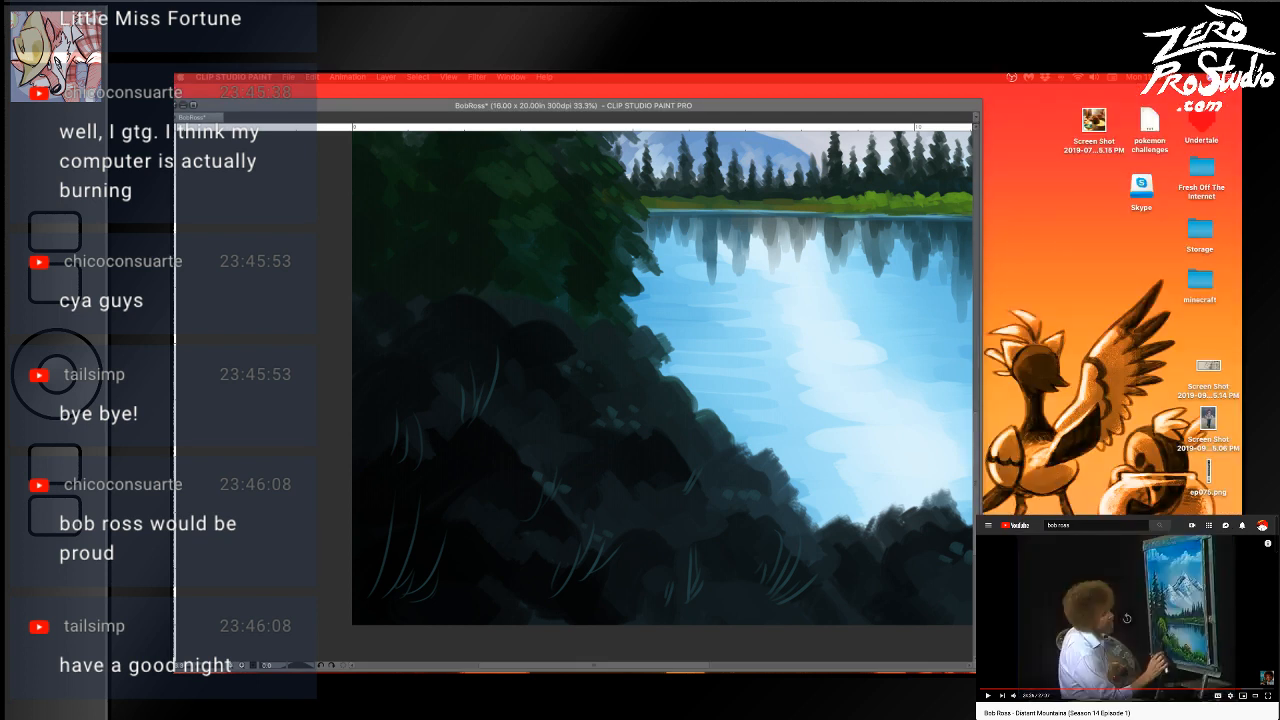
# Switch back to Clip Studio Paint and paint a bright green bush at the base of the foreground trees, undoing unsatisfactory strokes
pyautogui.press('super+Tab')
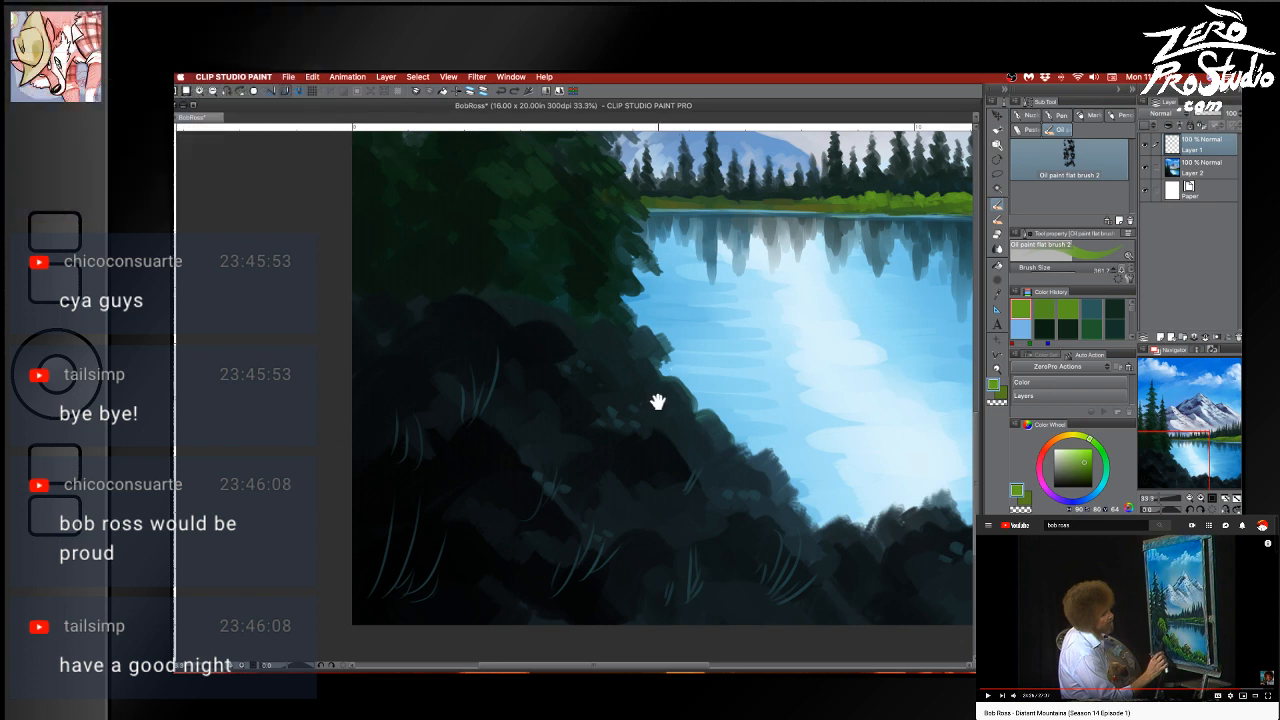
pyautogui.moveTo(657, 403); pyautogui.dragTo(631, 415)
pyautogui.moveTo(528, 276)
pyautogui.mouseDown()
pyautogui.moveTo(482, 305)
pyautogui.moveTo(521, 292)
pyautogui.moveTo(518, 261)
pyautogui.moveTo(552, 257)
pyautogui.moveTo(570, 275)
pyautogui.moveTo(554, 272)
pyautogui.moveTo(587, 270)
pyautogui.moveTo(585, 309)
pyautogui.moveTo(607, 302)
pyautogui.moveTo(599, 318)
pyautogui.moveTo(599, 298)
pyautogui.moveTo(553, 282)
pyautogui.moveTo(581, 320)
pyautogui.moveTo(569, 342)
pyautogui.moveTo(550, 326)
pyautogui.moveTo(557, 284)
pyautogui.moveTo(580, 266)
pyautogui.moveTo(574, 285)
pyautogui.moveTo(578, 270)
pyautogui.moveTo(554, 253)
pyautogui.moveTo(501, 256)
pyautogui.moveTo(480, 283)
pyautogui.moveTo(508, 255)
pyautogui.moveTo(547, 246)
pyautogui.moveTo(557, 257)
pyautogui.moveTo(510, 243)
pyautogui.moveTo(449, 319)
pyautogui.moveTo(537, 287)
pyautogui.moveTo(471, 328)
pyautogui.moveTo(521, 306)
pyautogui.moveTo(590, 355)
pyautogui.moveTo(568, 357)
pyautogui.moveTo(585, 372)
pyautogui.moveTo(563, 372)
pyautogui.moveTo(590, 345)
pyautogui.moveTo(580, 297)
pyautogui.mouseUp()
pyautogui.press('super+z')
pyautogui.press('super+z')
pyautogui.press('super+z')
pyautogui.press('super+z')
pyautogui.press('super+z')
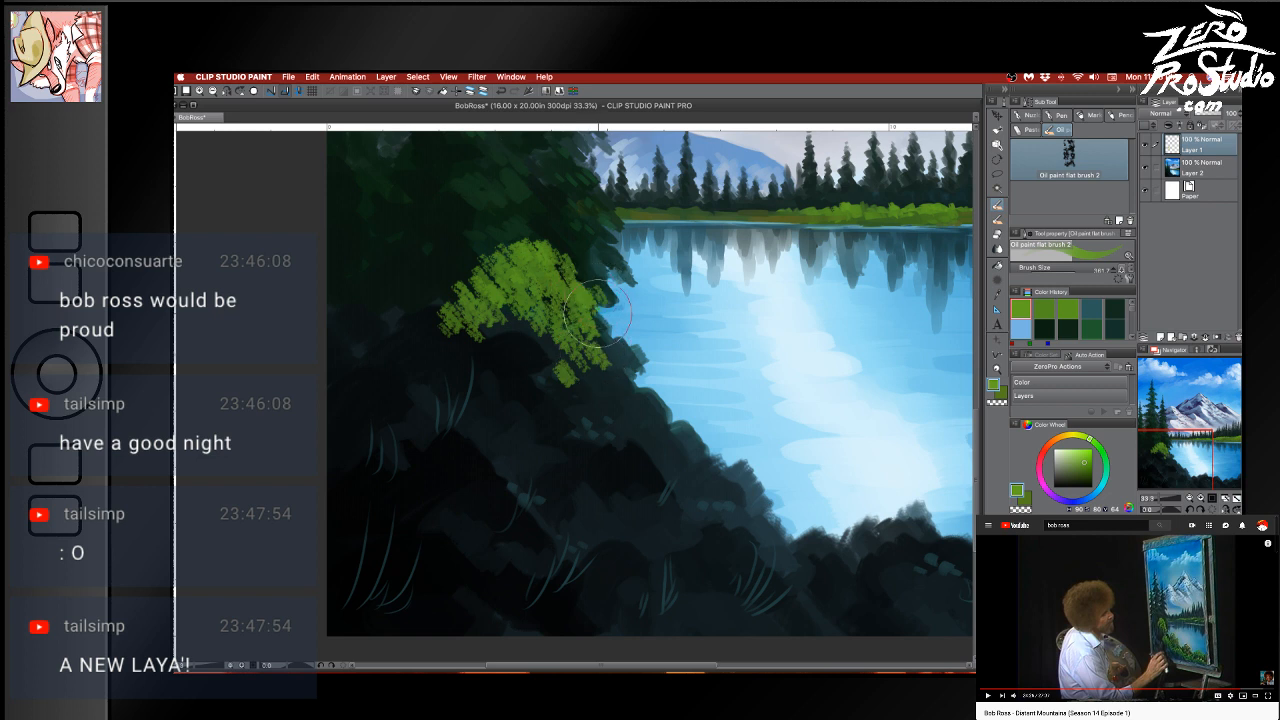
pyautogui.press('super+z')
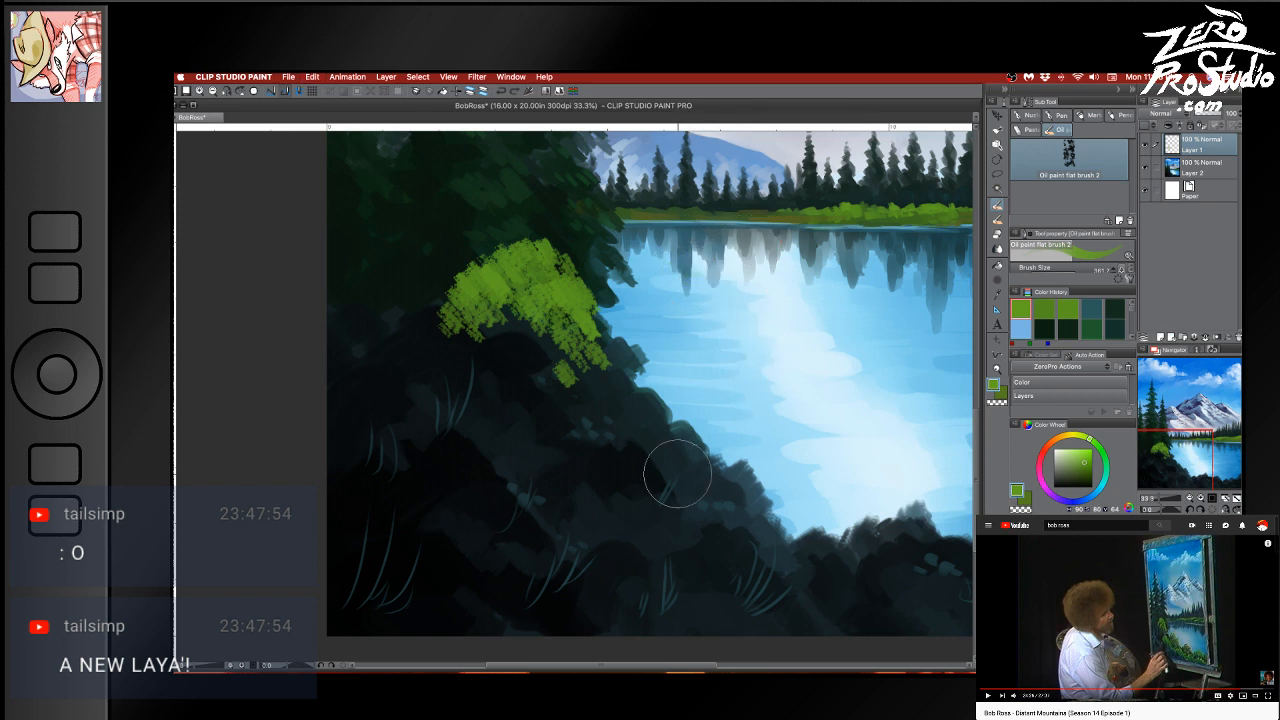
# Paint a second bright green bush lower on the dark bank at the water's edge, undoing the first trial strokes
pyautogui.moveTo(648, 470); pyautogui.dragTo(674, 477)
pyautogui.press('super+z')
pyautogui.moveTo(620, 438)
pyautogui.mouseDown()
pyautogui.moveTo(661, 476)
pyautogui.moveTo(678, 427)
pyautogui.moveTo(623, 389)
pyautogui.moveTo(640, 444)
pyautogui.mouseUp()
pyautogui.press('super+z')
pyautogui.moveTo(640, 434)
pyautogui.mouseDown()
pyautogui.moveTo(675, 402)
pyautogui.moveTo(687, 418)
pyautogui.moveTo(669, 417)
pyautogui.moveTo(697, 401)
pyautogui.moveTo(700, 459)
pyautogui.moveTo(736, 442)
pyautogui.moveTo(717, 472)
pyautogui.moveTo(736, 473)
pyautogui.moveTo(738, 490)
pyautogui.moveTo(744, 455)
pyautogui.moveTo(755, 465)
pyautogui.moveTo(738, 487)
pyautogui.moveTo(726, 453)
pyautogui.moveTo(705, 481)
pyautogui.moveTo(739, 479)
pyautogui.moveTo(736, 515)
pyautogui.mouseUp()
pyautogui.moveTo(625, 418)
pyautogui.mouseDown()
pyautogui.moveTo(651, 446)
pyautogui.moveTo(639, 422)
pyautogui.moveTo(621, 430)
pyautogui.moveTo(678, 428)
pyautogui.mouseUp()
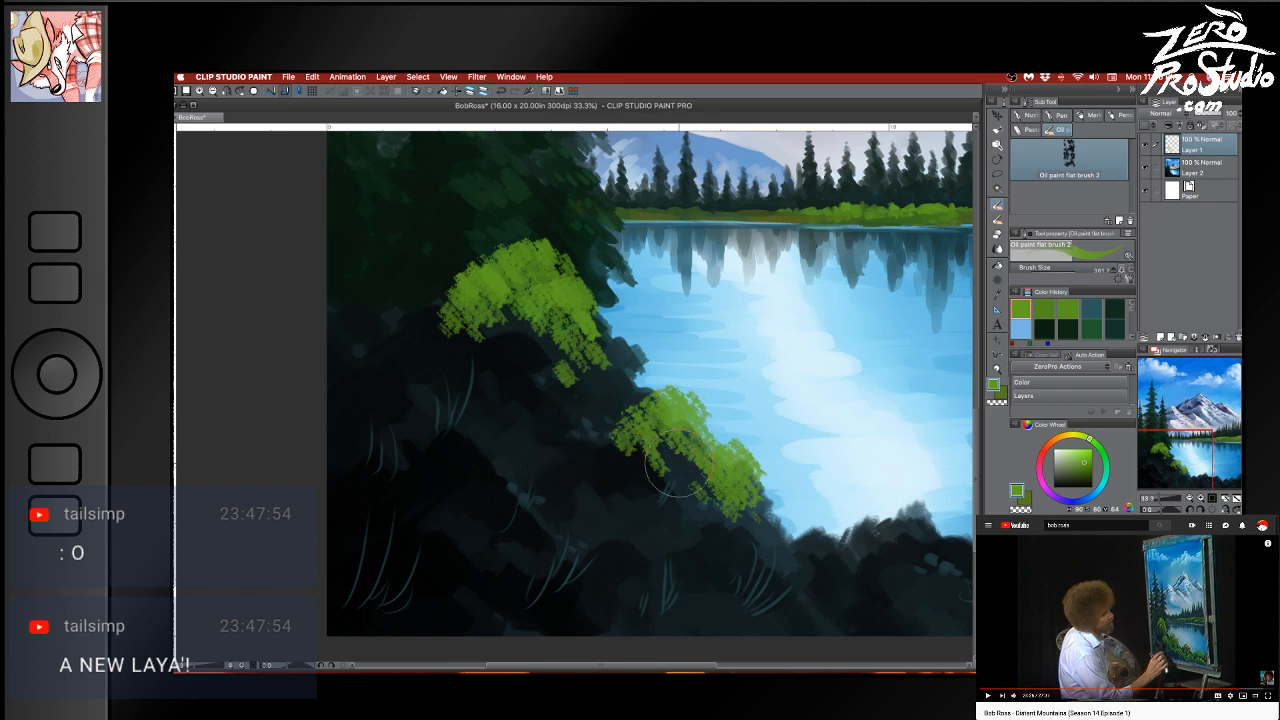
# Paint a small bright green bush on the dark bank near the painting's lower right corner, undoing the misplaced stroke
pyautogui.moveTo(783, 512)
pyautogui.mouseDown()
pyautogui.moveTo(657, 463)
pyautogui.moveTo(617, 482)
pyautogui.mouseUp()
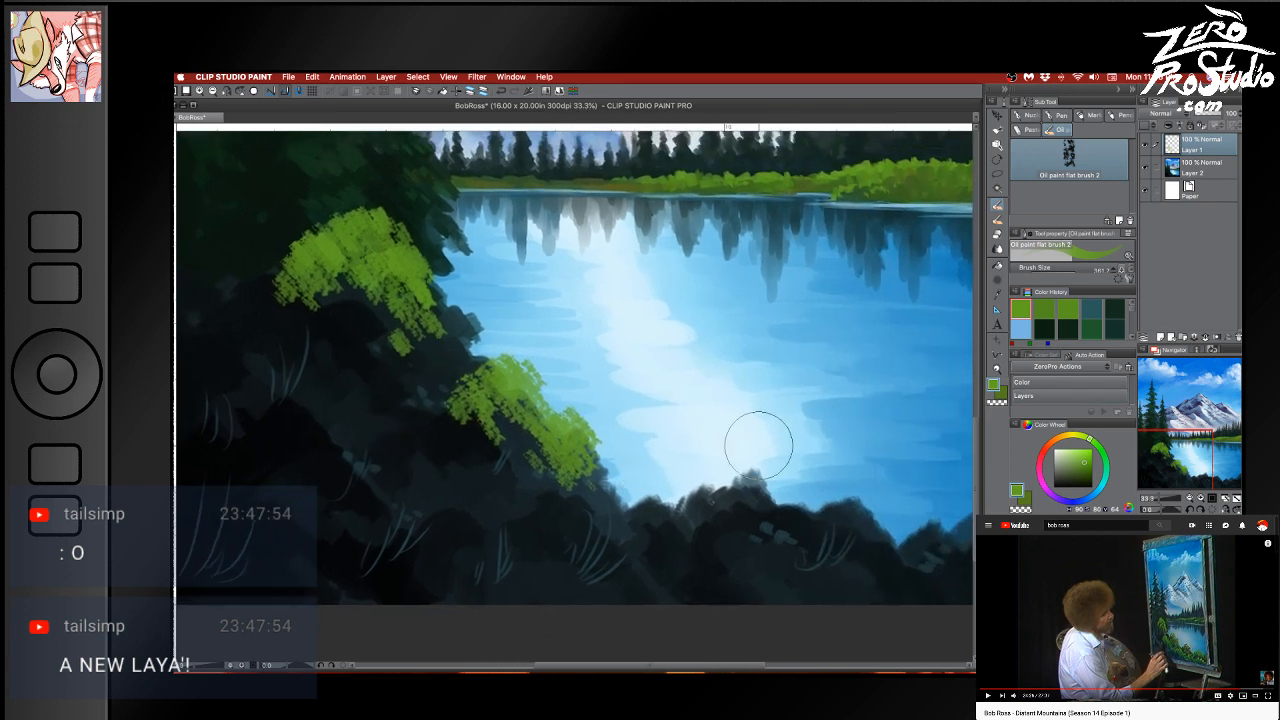
pyautogui.moveTo(876, 512)
pyautogui.mouseDown()
pyautogui.moveTo(686, 514)
pyautogui.moveTo(674, 529)
pyautogui.moveTo(799, 521)
pyautogui.moveTo(785, 533)
pyautogui.mouseUp()
pyautogui.moveTo(887, 519)
pyautogui.mouseDown()
pyautogui.moveTo(867, 526)
pyautogui.moveTo(886, 523)
pyautogui.moveTo(922, 555)
pyautogui.moveTo(915, 530)
pyautogui.moveTo(956, 497)
pyautogui.mouseUp()
pyautogui.press('super+z')
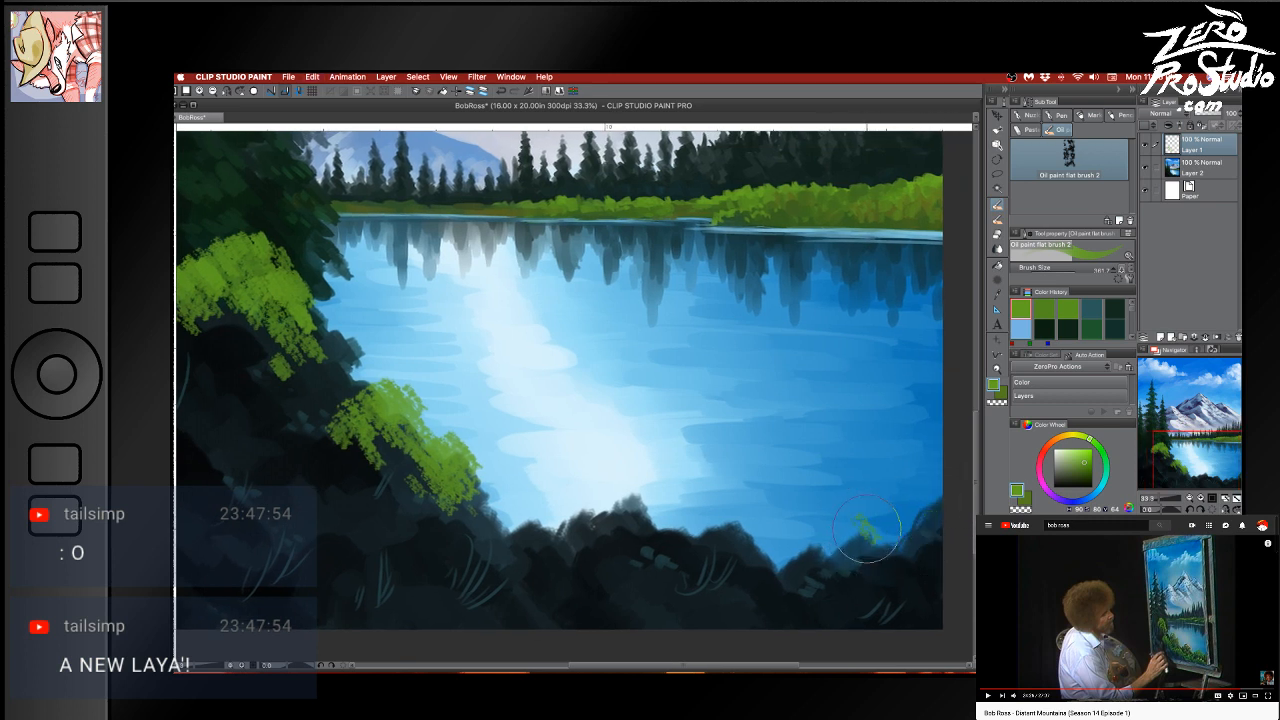
pyautogui.moveTo(802, 540)
pyautogui.mouseDown()
pyautogui.moveTo(885, 525)
pyautogui.moveTo(888, 548)
pyautogui.moveTo(843, 539)
pyautogui.moveTo(823, 546)
pyautogui.moveTo(865, 548)
pyautogui.moveTo(828, 573)
pyautogui.mouseUp()
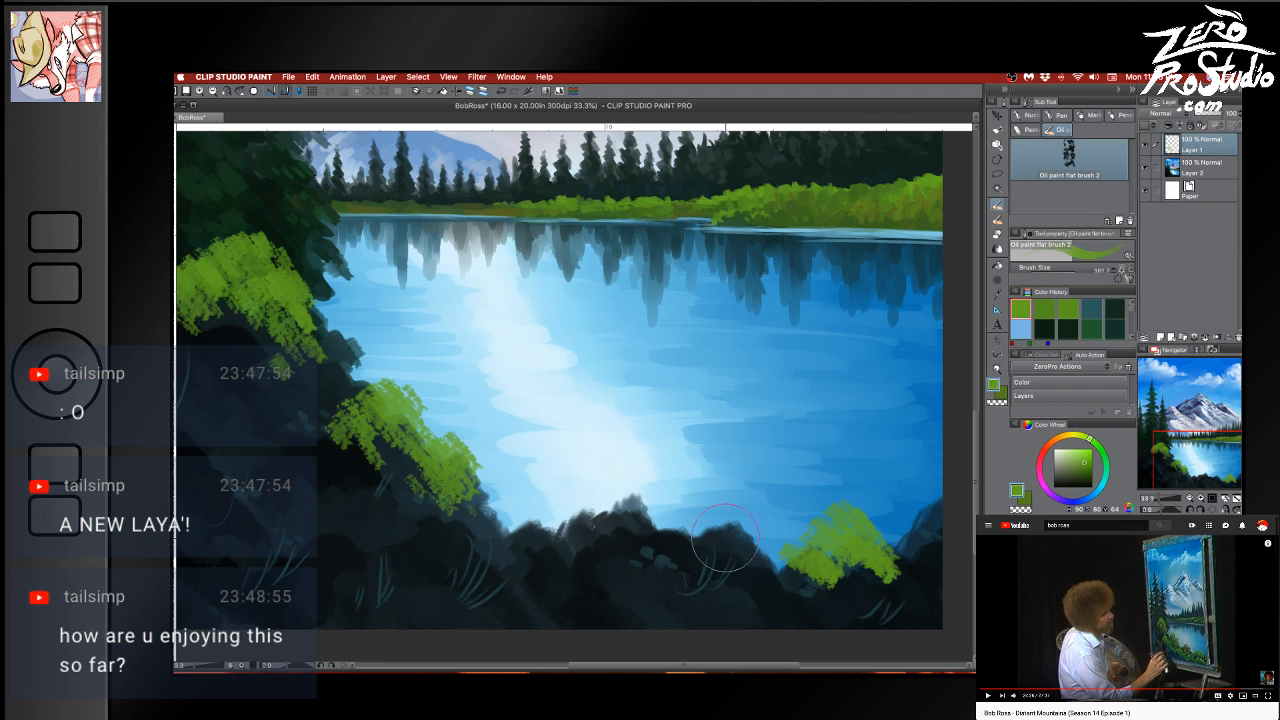
# Extend the middle bush along the water's edge and shade its underside with darker tones sampled from the bush and bank
pyautogui.moveTo(495, 502)
pyautogui.mouseDown()
pyautogui.moveTo(488, 519)
pyautogui.moveTo(469, 512)
pyautogui.moveTo(475, 491)
pyautogui.mouseUp()
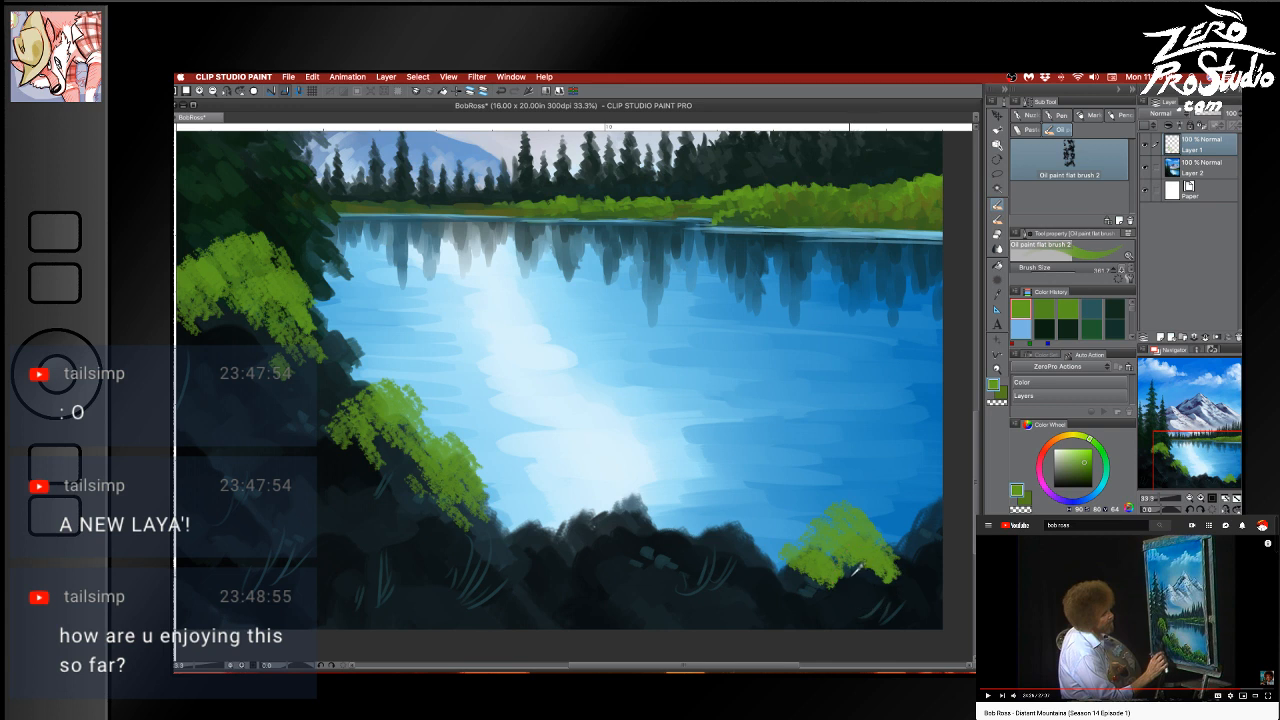
pyautogui.keyDown('alt'); pyautogui.click(377, 407); pyautogui.keyUp('alt')
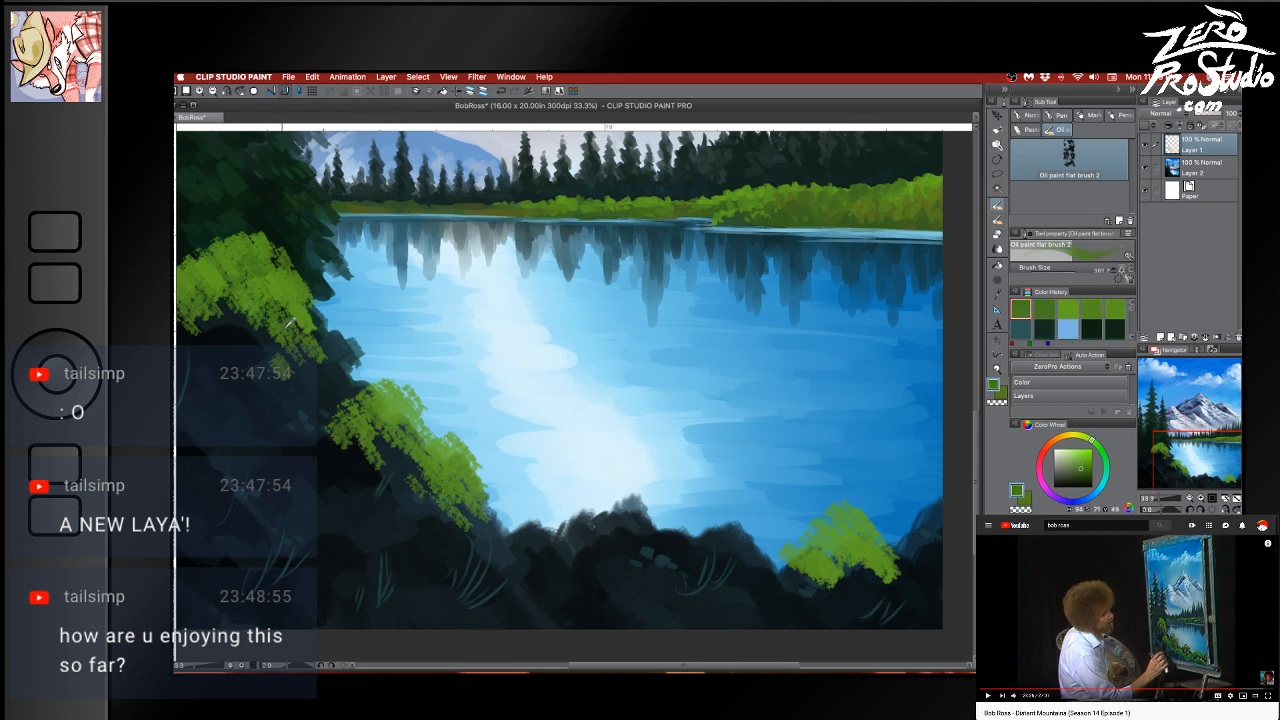
pyautogui.keyDown('alt'); pyautogui.click(278, 305); pyautogui.keyUp('alt')
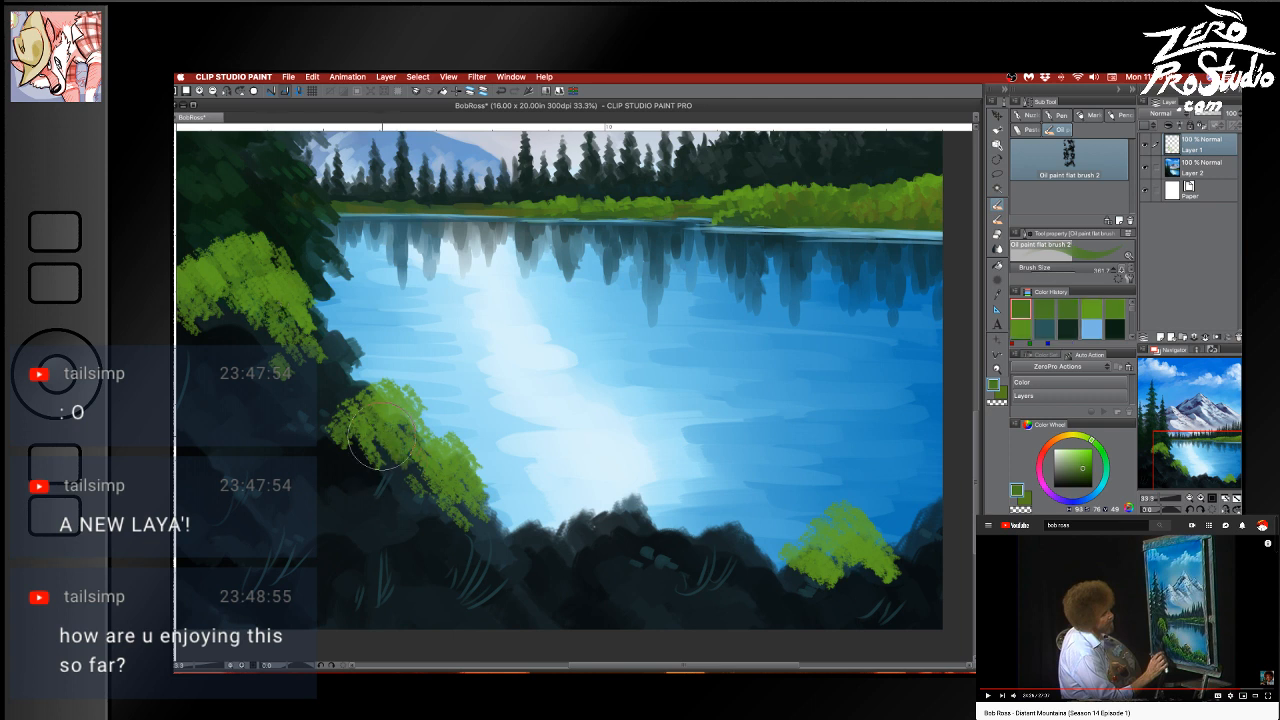
pyautogui.keyDown('alt'); pyautogui.click(374, 478); pyautogui.keyUp('alt')
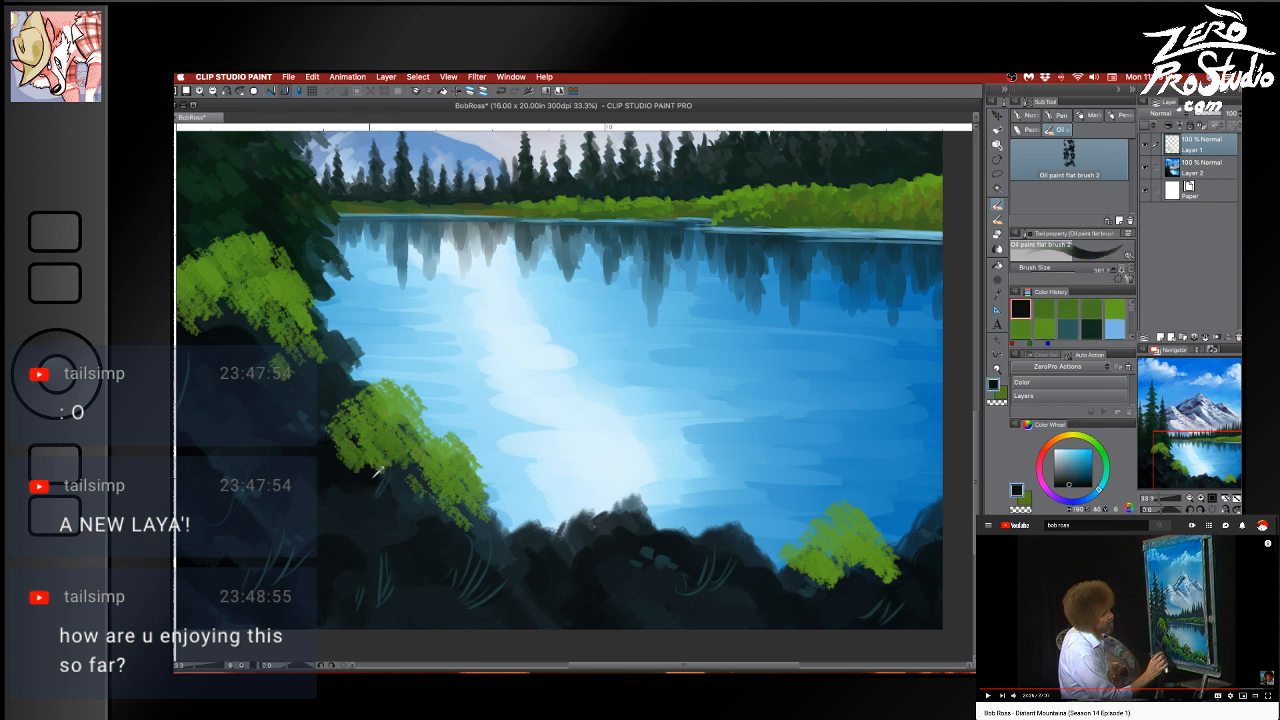
pyautogui.keyDown('alt'); pyautogui.click(395, 482); pyautogui.keyUp('alt')
pyautogui.moveTo(386, 460)
pyautogui.mouseDown()
pyautogui.moveTo(339, 457)
pyautogui.moveTo(344, 472)
pyautogui.moveTo(342, 452)
pyautogui.moveTo(385, 437)
pyautogui.moveTo(340, 465)
pyautogui.moveTo(342, 447)
pyautogui.moveTo(327, 475)
pyautogui.moveTo(354, 438)
pyautogui.moveTo(330, 468)
pyautogui.moveTo(407, 473)
pyautogui.moveTo(407, 461)
pyautogui.moveTo(372, 492)
pyautogui.moveTo(390, 425)
pyautogui.moveTo(371, 420)
pyautogui.moveTo(370, 475)
pyautogui.moveTo(388, 462)
pyautogui.moveTo(435, 492)
pyautogui.moveTo(423, 483)
pyautogui.moveTo(414, 507)
pyautogui.moveTo(444, 501)
pyautogui.moveTo(448, 520)
pyautogui.moveTo(448, 492)
pyautogui.moveTo(385, 512)
pyautogui.moveTo(461, 517)
pyautogui.moveTo(459, 476)
pyautogui.mouseUp()
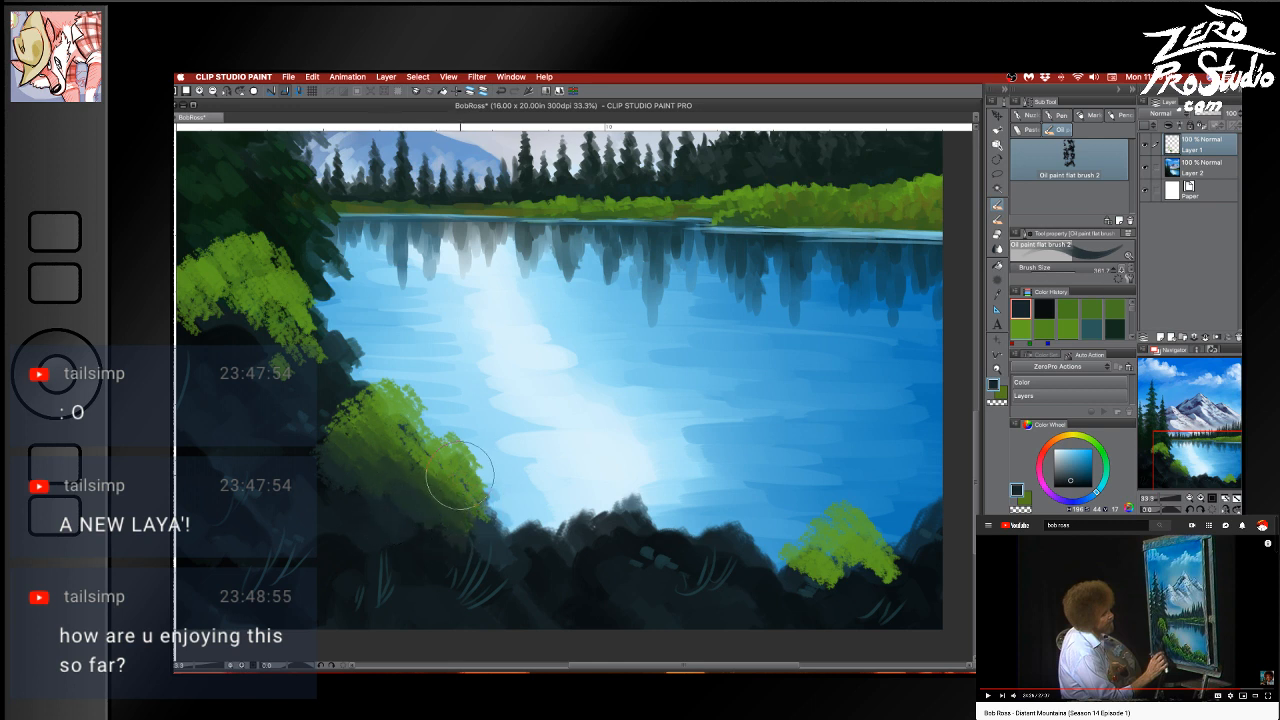
pyautogui.keyDown('alt'); pyautogui.click(411, 409); pyautogui.keyUp('alt')
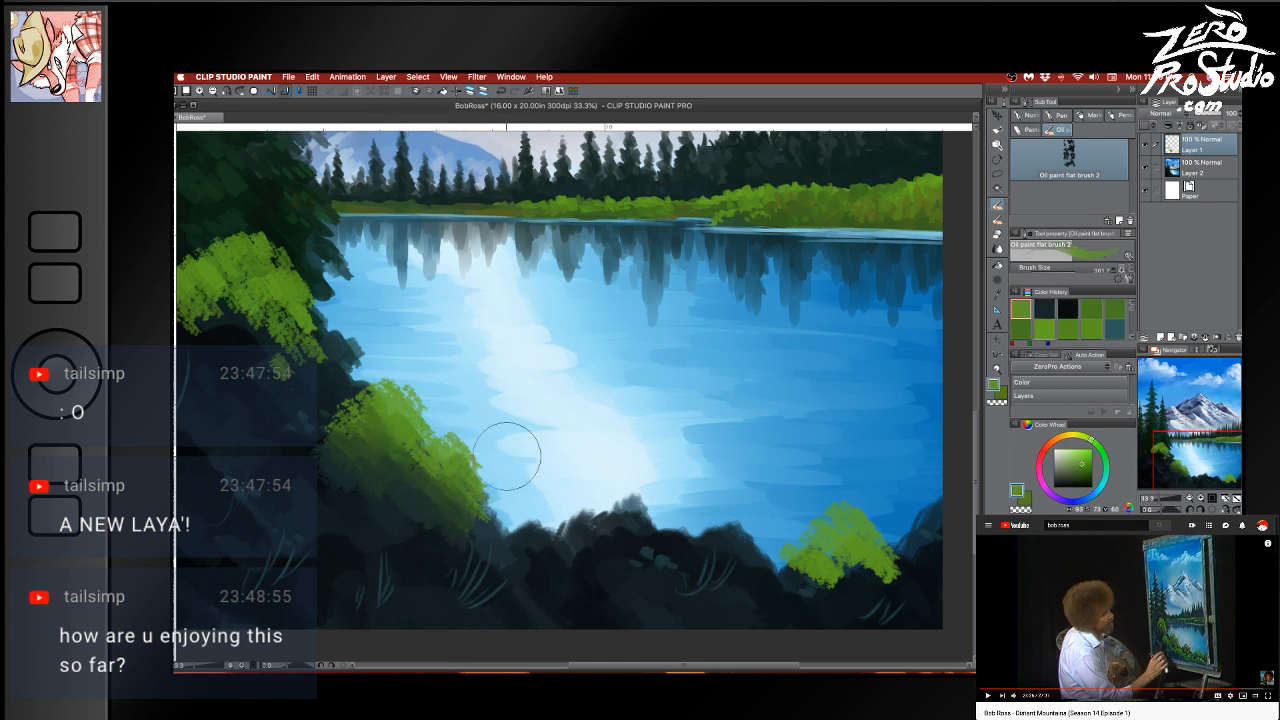
# Sample a dark green from the bank and shade the lower half of the bush beneath the foreground trees
pyautogui.keyDown('alt'); pyautogui.click(424, 497); pyautogui.keyUp('alt')
pyautogui.moveTo(423, 417); pyautogui.dragTo(580, 420)
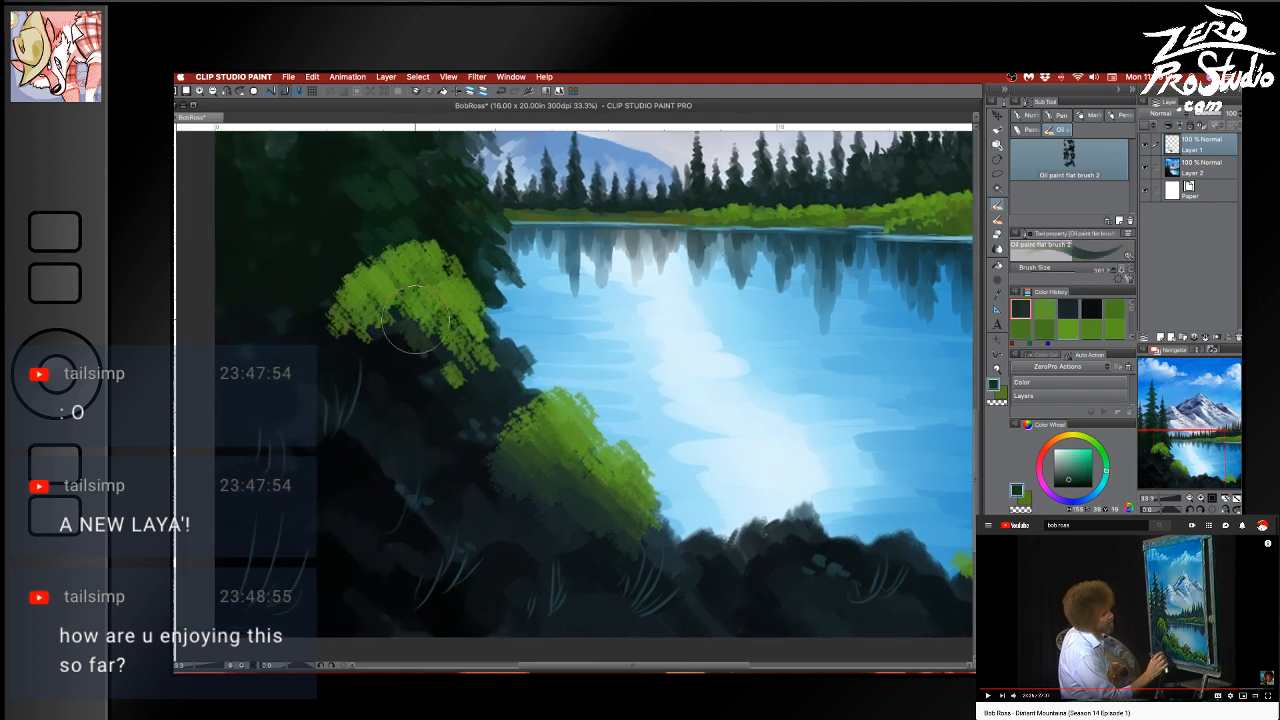
pyautogui.moveTo(390, 330)
pyautogui.mouseDown()
pyautogui.moveTo(363, 345)
pyautogui.moveTo(360, 333)
pyautogui.moveTo(341, 364)
pyautogui.moveTo(364, 316)
pyautogui.moveTo(406, 302)
pyautogui.moveTo(427, 307)
pyautogui.moveTo(422, 332)
pyautogui.moveTo(382, 359)
pyautogui.moveTo(417, 334)
pyautogui.moveTo(415, 361)
pyautogui.moveTo(429, 315)
pyautogui.moveTo(443, 347)
pyautogui.moveTo(427, 382)
pyautogui.moveTo(453, 386)
pyautogui.moveTo(469, 355)
pyautogui.moveTo(458, 401)
pyautogui.moveTo(474, 369)
pyautogui.mouseUp()
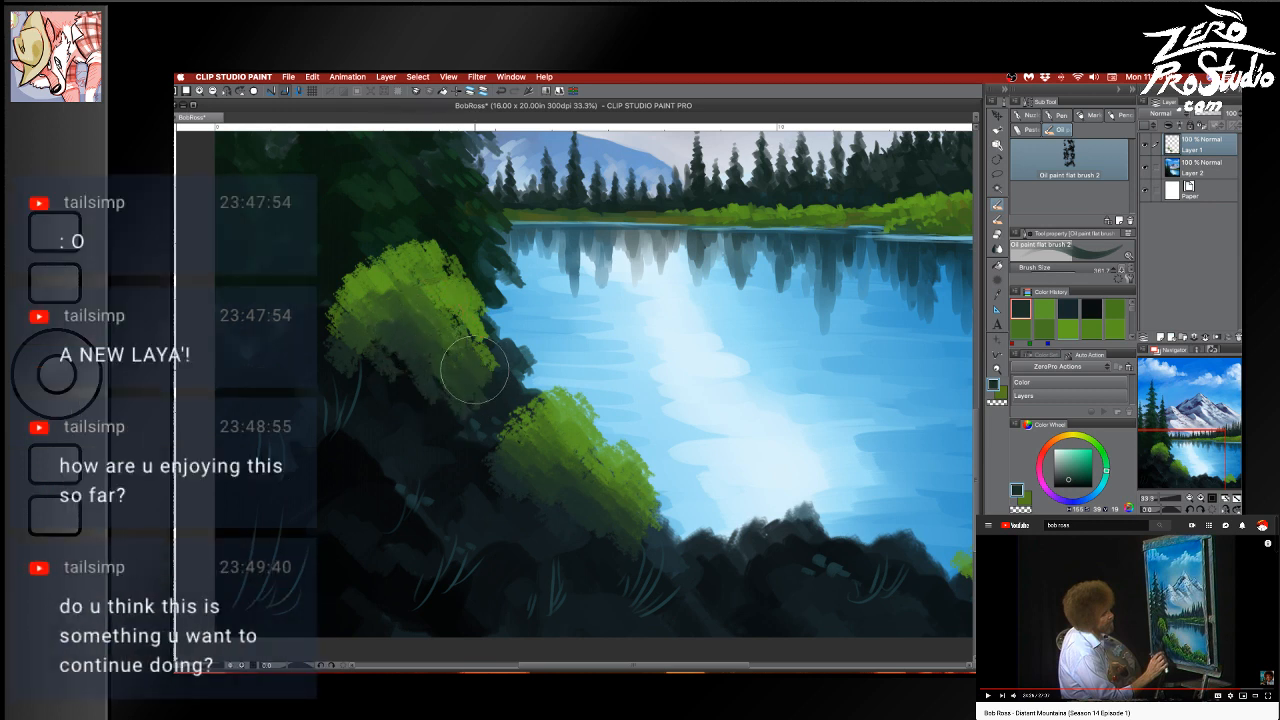
pyautogui.moveTo(459, 325)
pyautogui.mouseDown()
pyautogui.moveTo(440, 345)
pyautogui.moveTo(443, 307)
pyautogui.mouseUp()
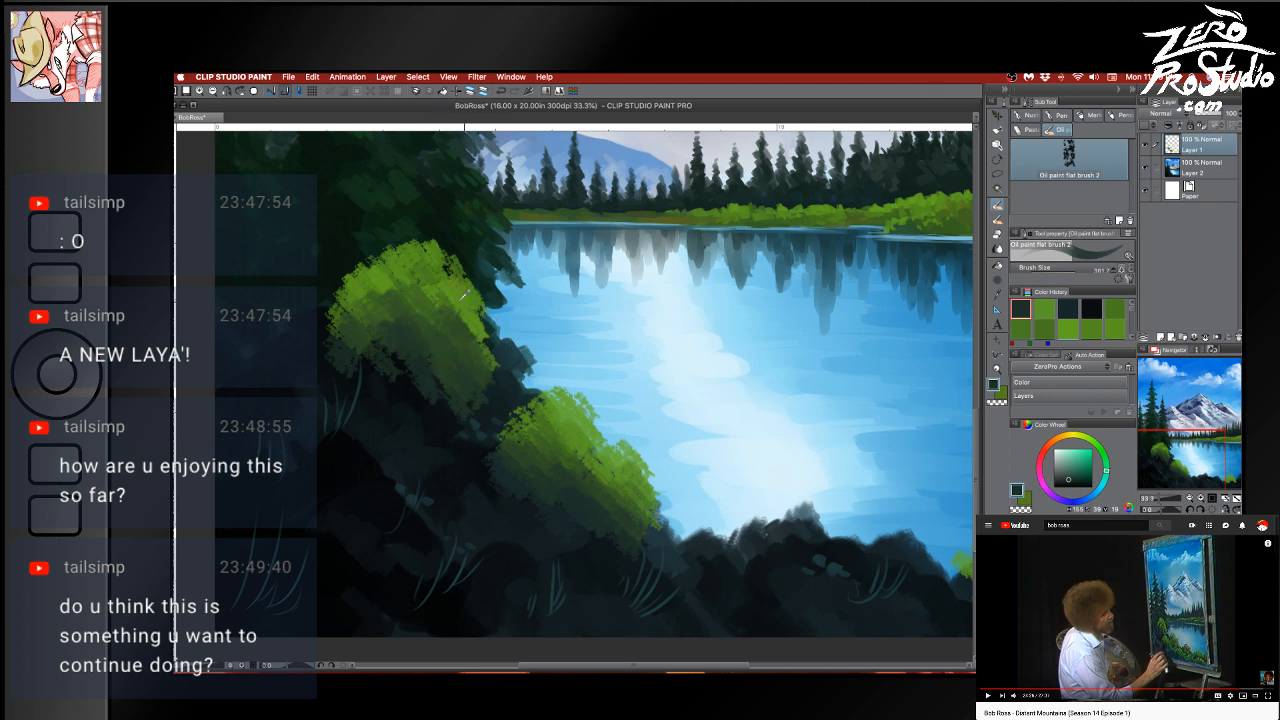
# Sample a mid green from the bush beneath the trees and fill out its crown and water-side edge
pyautogui.keyDown('alt'); pyautogui.click(463, 295); pyautogui.keyUp('alt')
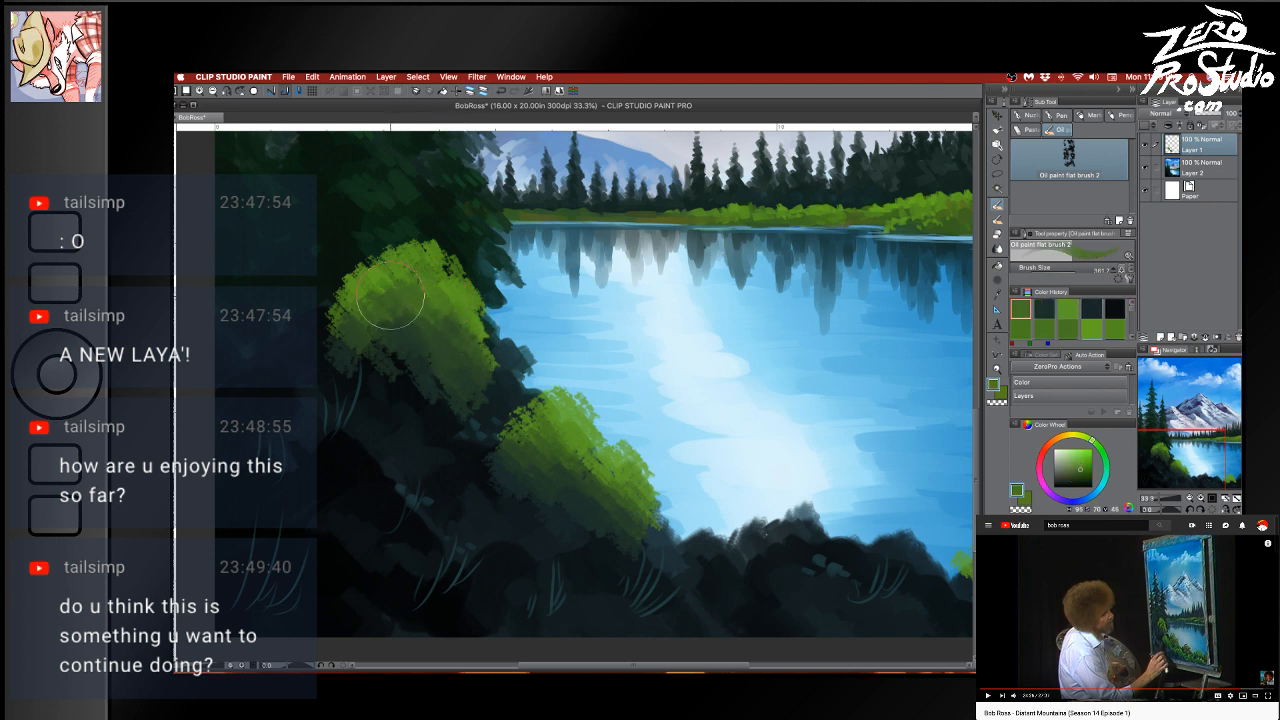
pyautogui.moveTo(388, 294); pyautogui.dragTo(443, 269)
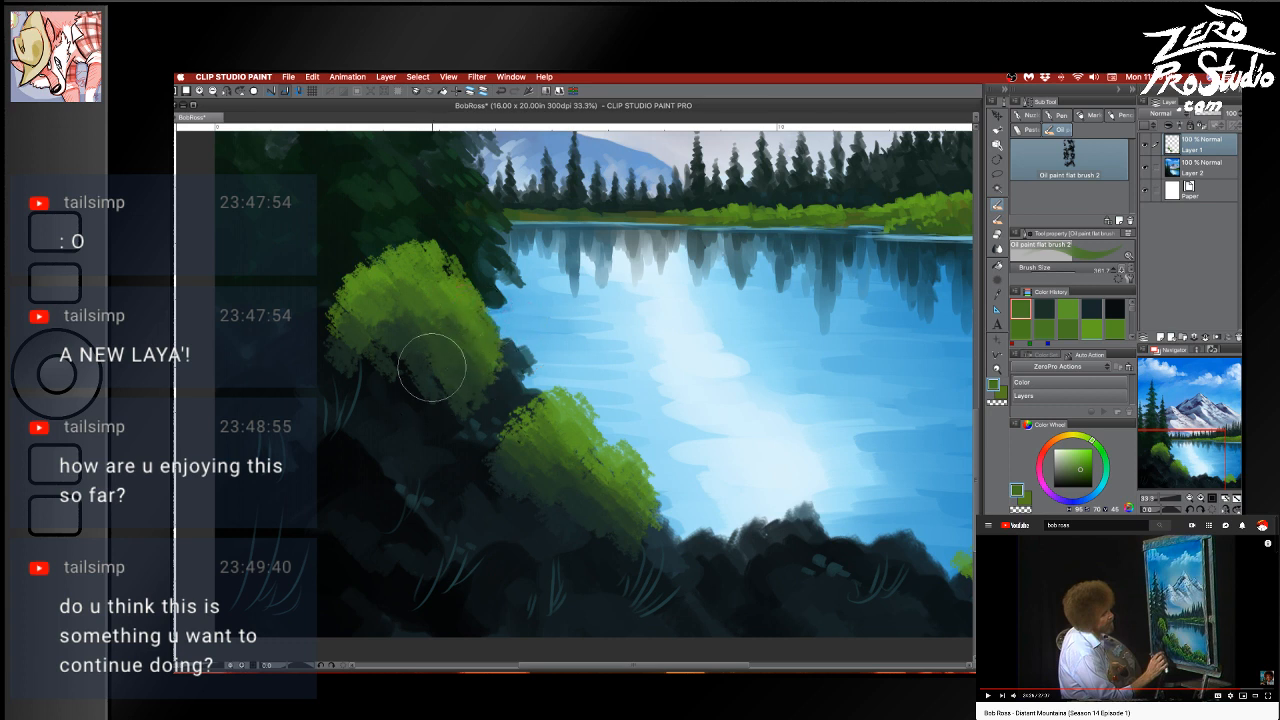
pyautogui.moveTo(470, 315)
pyautogui.mouseDown()
pyautogui.moveTo(492, 298)
pyautogui.moveTo(477, 291)
pyautogui.mouseUp()
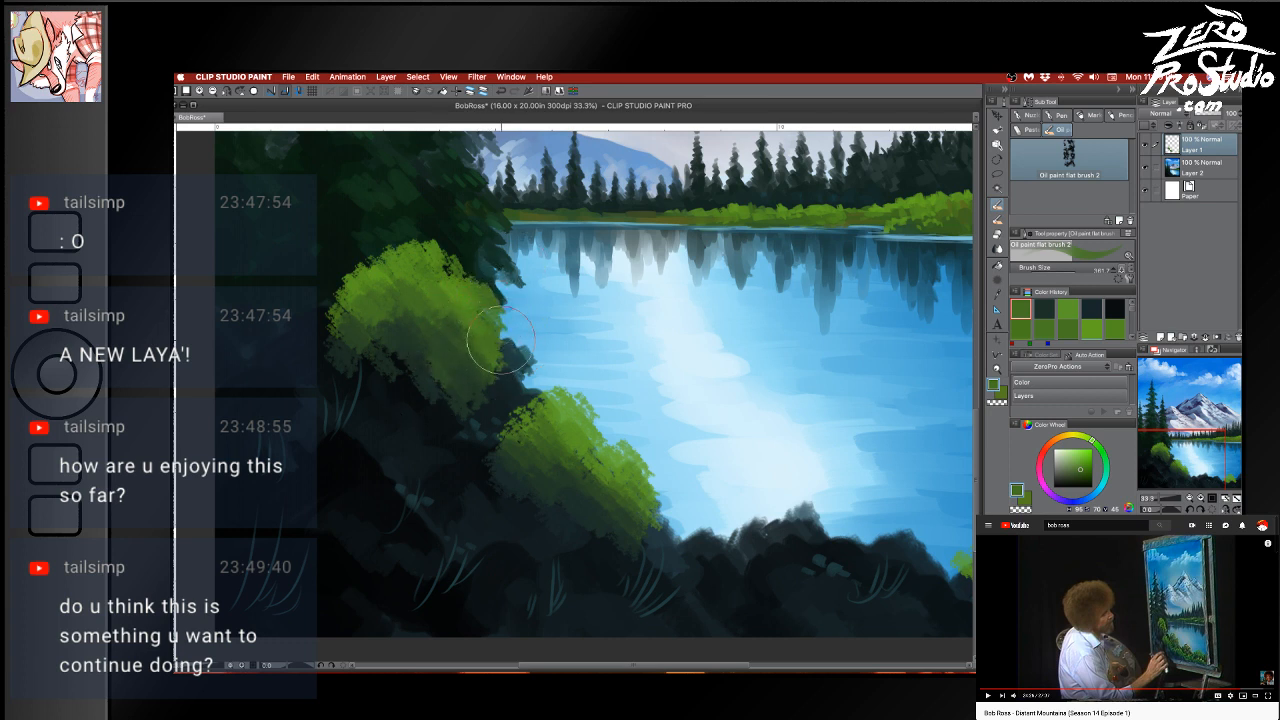
pyautogui.moveTo(501, 340); pyautogui.dragTo(488, 364)
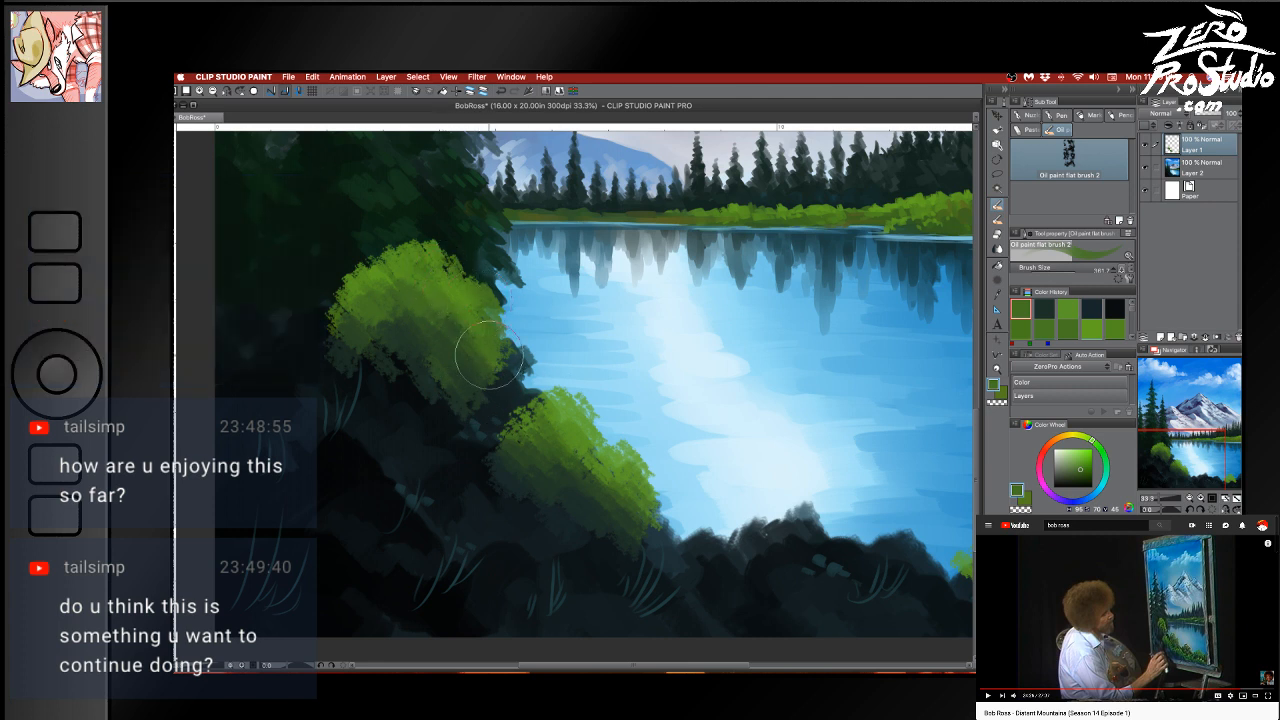
# Sample the bank's near-black tone and deepen the shadows in the bush beneath the trees and the middle bush
pyautogui.keyDown('alt'); pyautogui.click(405, 366); pyautogui.keyUp('alt')
pyautogui.keyDown('alt'); pyautogui.click(408, 385); pyautogui.keyUp('alt')
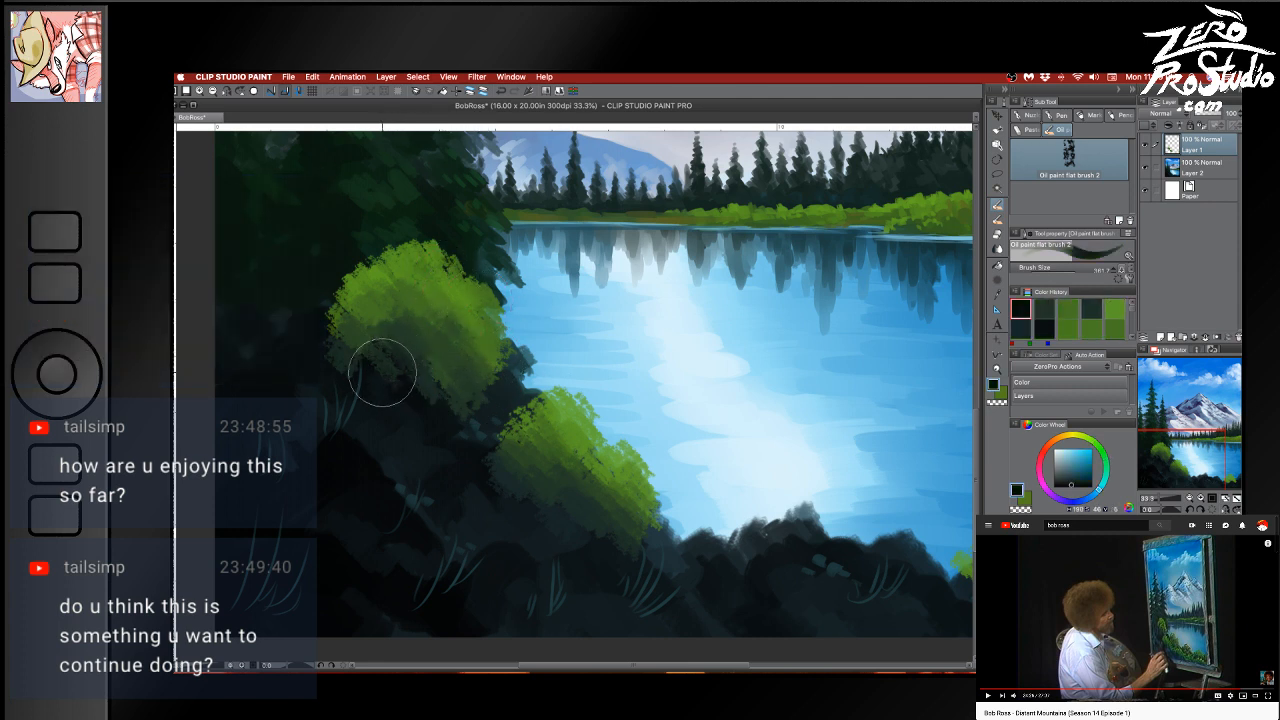
pyautogui.moveTo(444, 360)
pyautogui.mouseDown()
pyautogui.moveTo(374, 372)
pyautogui.moveTo(468, 376)
pyautogui.moveTo(447, 398)
pyautogui.moveTo(446, 368)
pyautogui.moveTo(426, 382)
pyautogui.moveTo(404, 305)
pyautogui.moveTo(378, 316)
pyautogui.moveTo(404, 295)
pyautogui.moveTo(438, 316)
pyautogui.moveTo(417, 302)
pyautogui.moveTo(429, 292)
pyautogui.moveTo(450, 294)
pyautogui.moveTo(462, 328)
pyautogui.mouseUp()
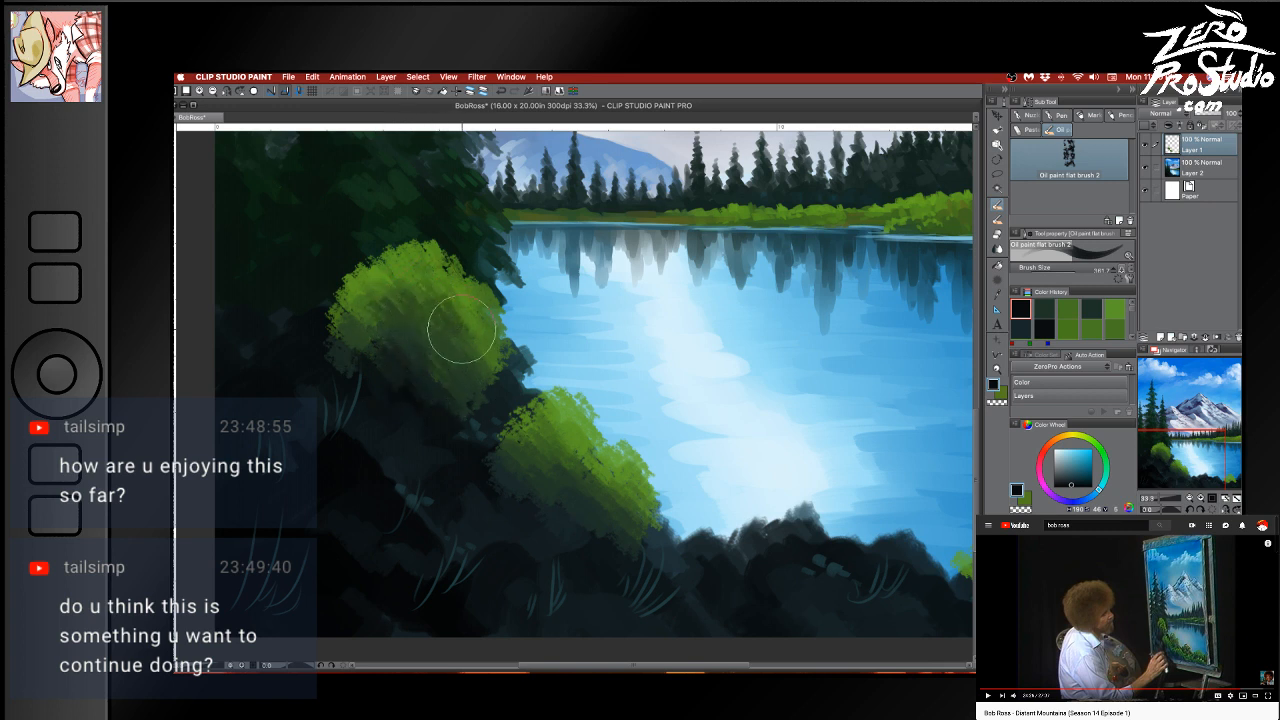
pyautogui.moveTo(421, 290); pyautogui.dragTo(366, 318)
pyautogui.moveTo(476, 308)
pyautogui.mouseDown()
pyautogui.moveTo(468, 292)
pyautogui.moveTo(422, 368)
pyautogui.moveTo(405, 358)
pyautogui.moveTo(351, 371)
pyautogui.moveTo(363, 352)
pyautogui.mouseUp()
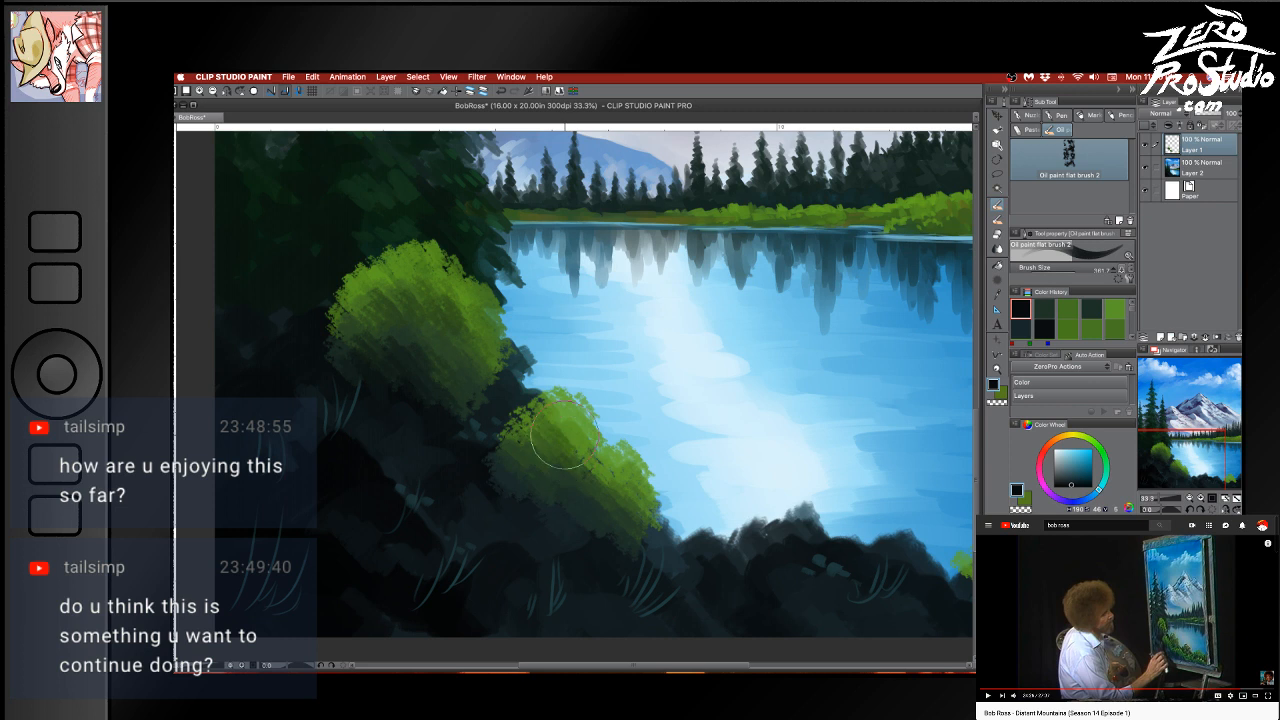
pyautogui.moveTo(565, 434)
pyautogui.mouseDown()
pyautogui.moveTo(549, 461)
pyautogui.moveTo(581, 449)
pyautogui.moveTo(582, 474)
pyautogui.moveTo(527, 495)
pyautogui.moveTo(580, 497)
pyautogui.moveTo(589, 516)
pyautogui.moveTo(571, 483)
pyautogui.mouseUp()
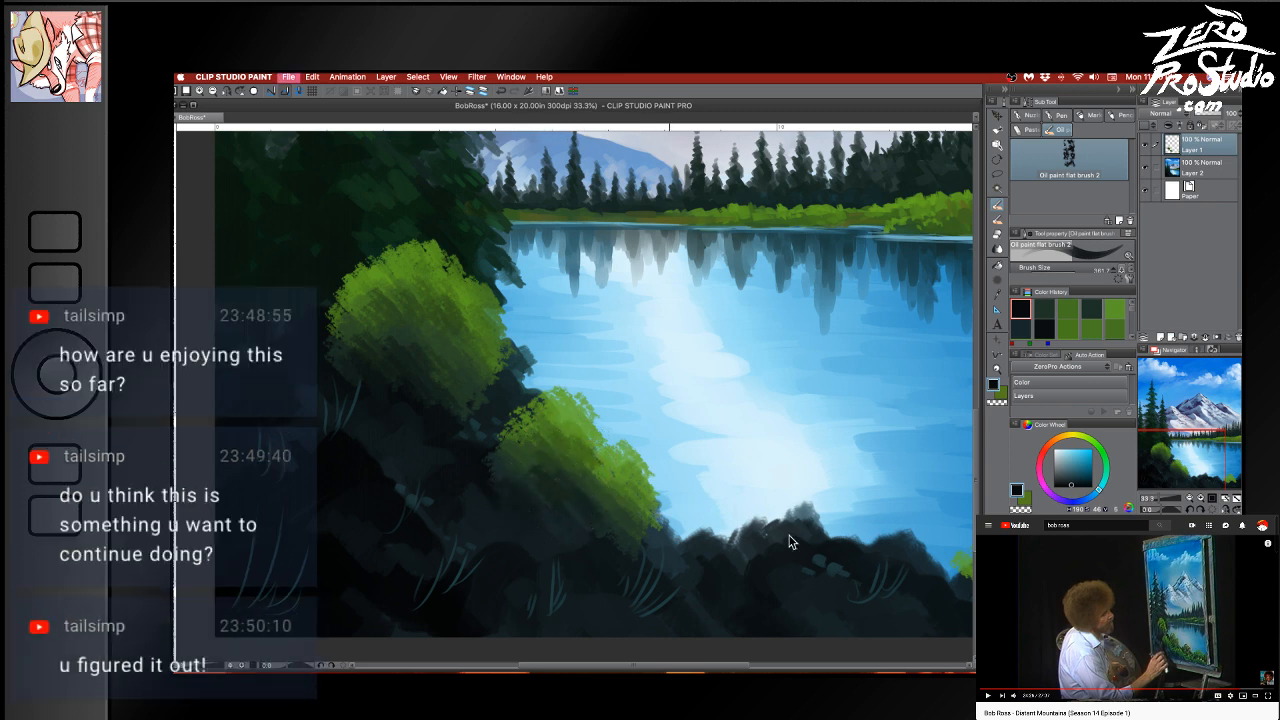
# Shade the underside of the small right-hand bush with the dark tone and add cooler sampled green along its left edge
pyautogui.moveTo(750, 525)
pyautogui.mouseDown()
pyautogui.moveTo(502, 490)
pyautogui.moveTo(737, 541)
pyautogui.moveTo(735, 521)
pyautogui.moveTo(703, 574)
pyautogui.moveTo(734, 566)
pyautogui.moveTo(749, 536)
pyautogui.moveTo(762, 555)
pyautogui.moveTo(760, 535)
pyautogui.moveTo(737, 561)
pyautogui.mouseUp()
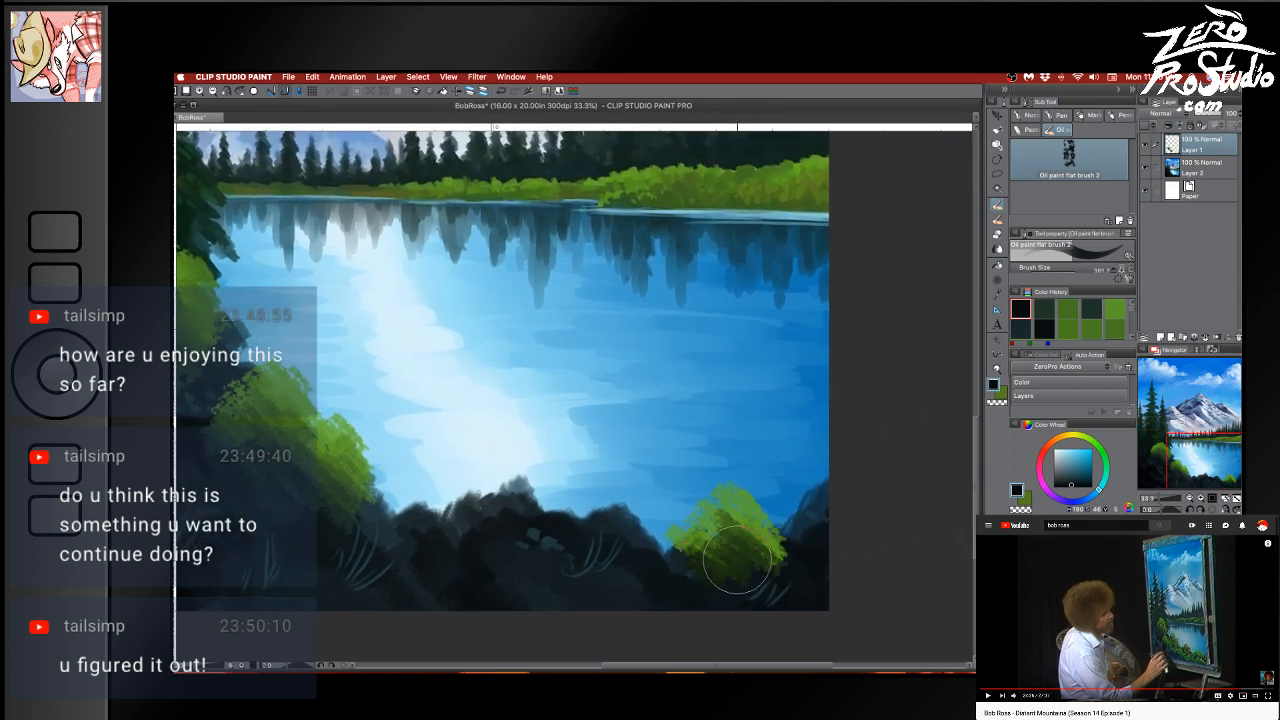
pyautogui.keyDown('alt'); pyautogui.click(755, 494); pyautogui.keyUp('alt')
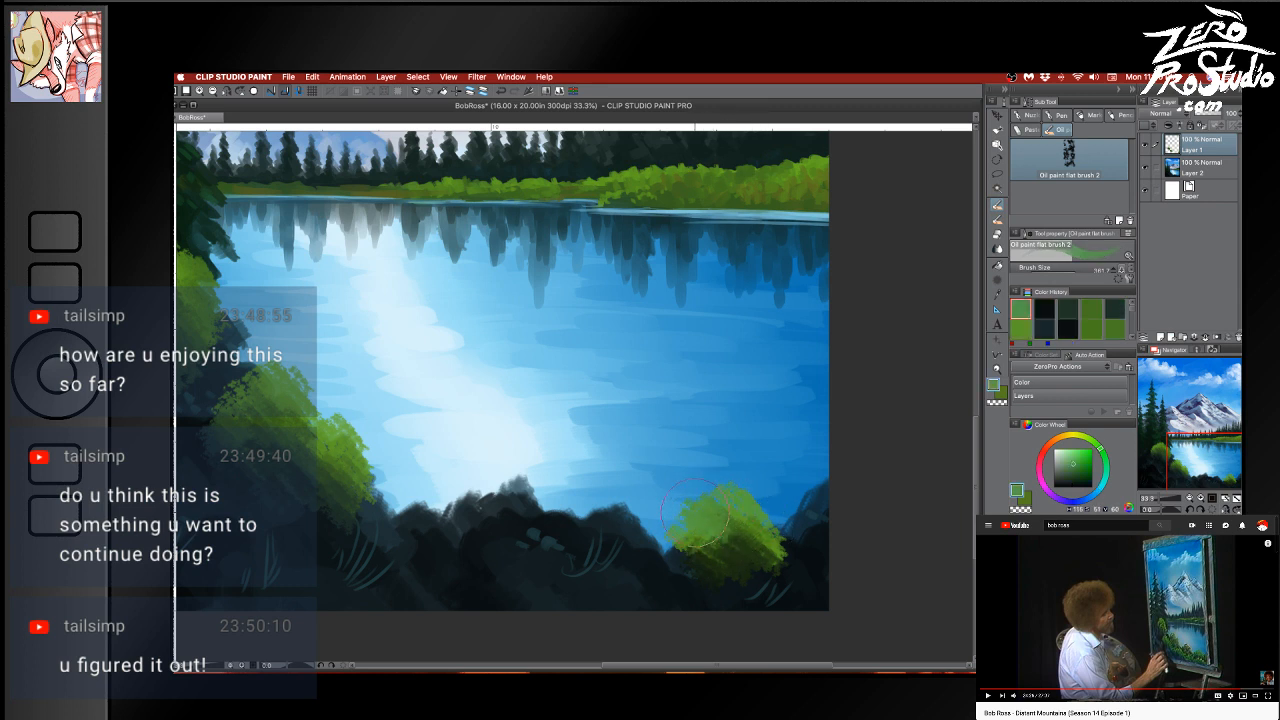
pyautogui.moveTo(692, 526); pyautogui.dragTo(684, 553)
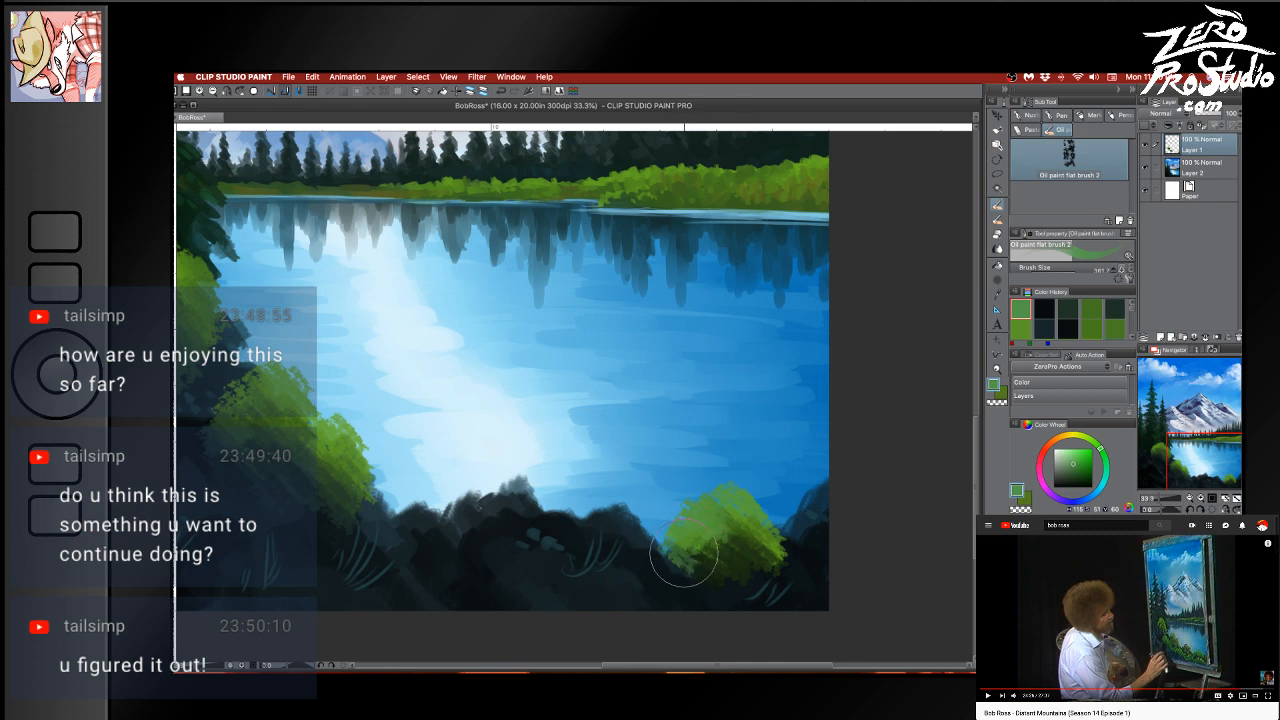
# Refine the small right-hand bush with bright green leaves sampled from the far shore and dark green shadow in its middle
pyautogui.keyDown('alt'); pyautogui.click(825, 157); pyautogui.keyUp('alt')
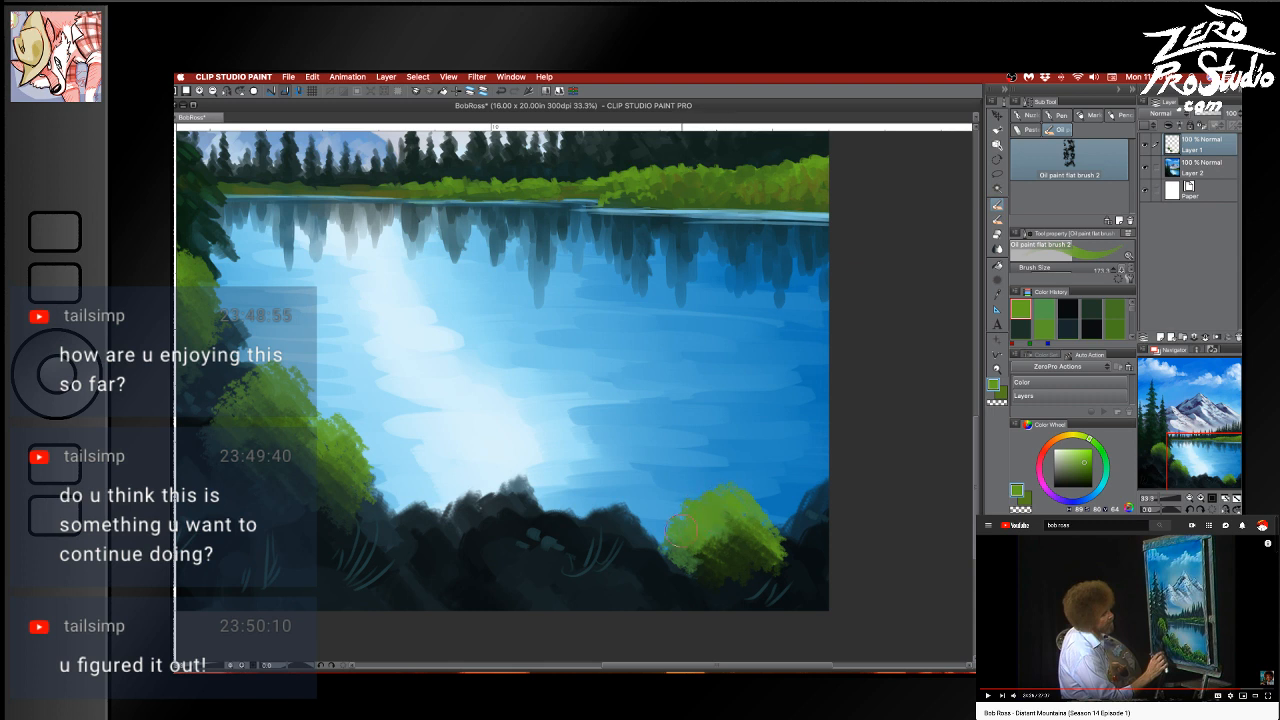
pyautogui.keyDown('alt'); pyautogui.click(753, 543); pyautogui.keyUp('alt')
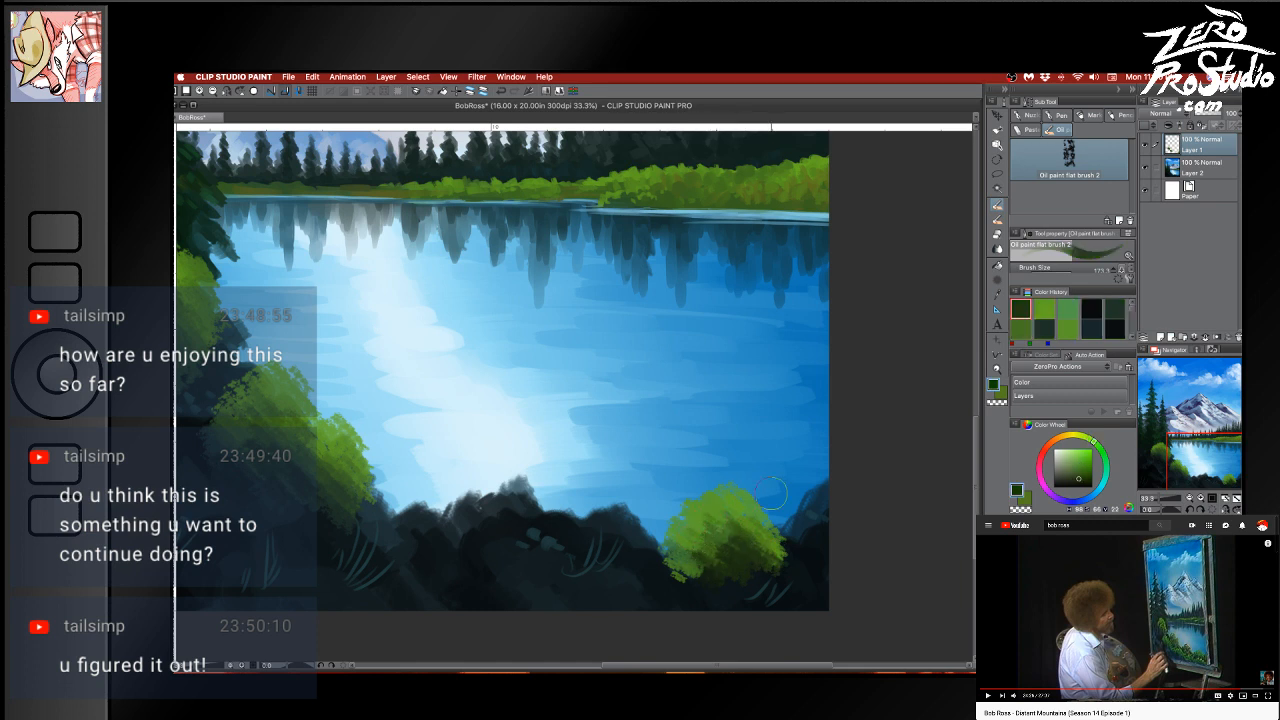
pyautogui.moveTo(722, 545)
pyautogui.mouseDown()
pyautogui.moveTo(701, 572)
pyautogui.moveTo(762, 540)
pyautogui.mouseUp()
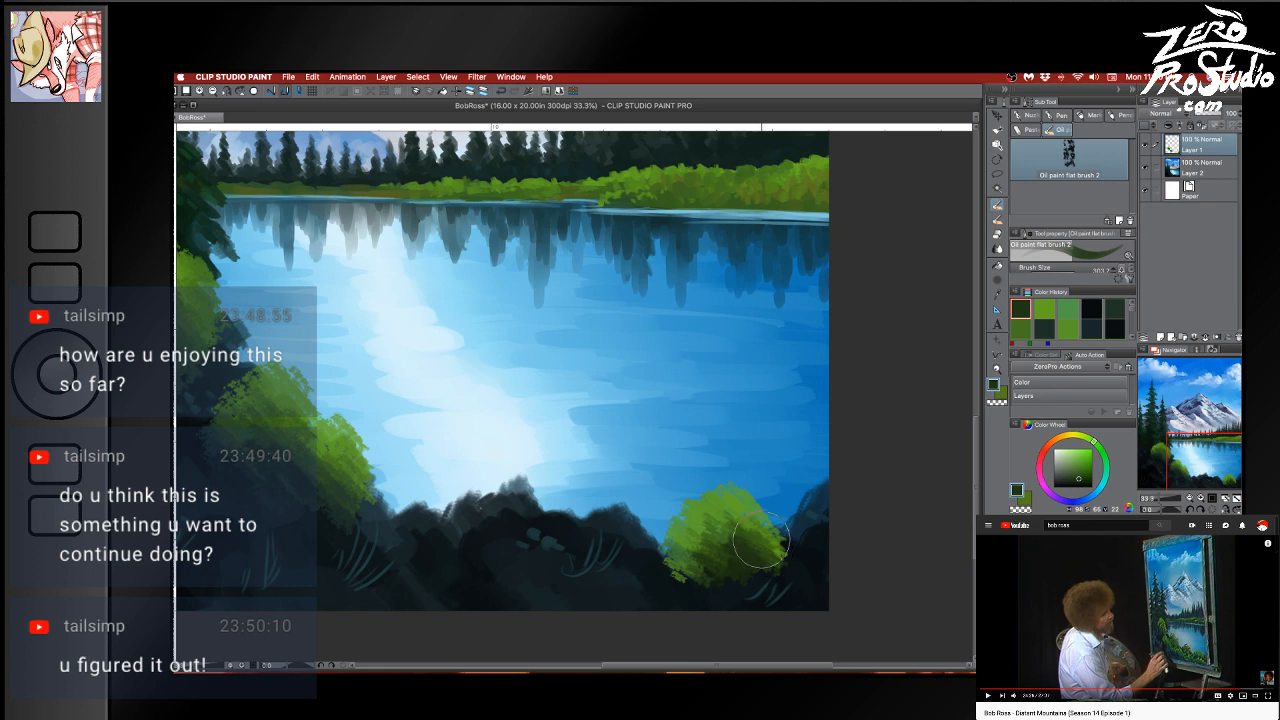
# Widen the middle bush's left side with dark green strokes and rework its leaves with a sampled brighter green
pyautogui.moveTo(446, 456); pyautogui.dragTo(589, 409)
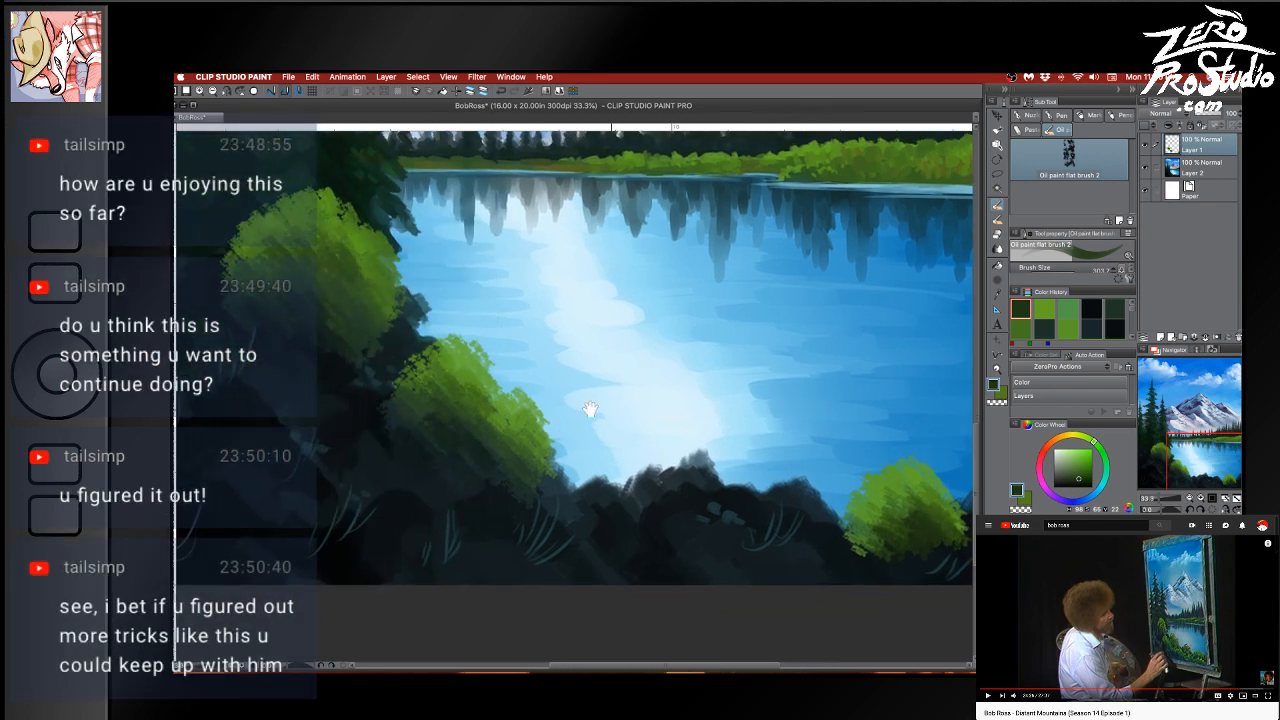
pyautogui.keyDown('alt'); pyautogui.click(424, 384); pyautogui.keyUp('alt')
pyautogui.moveTo(389, 410)
pyautogui.mouseDown()
pyautogui.moveTo(390, 446)
pyautogui.moveTo(377, 417)
pyautogui.moveTo(380, 437)
pyautogui.moveTo(418, 404)
pyautogui.moveTo(420, 446)
pyautogui.moveTo(423, 427)
pyautogui.moveTo(399, 453)
pyautogui.mouseUp()
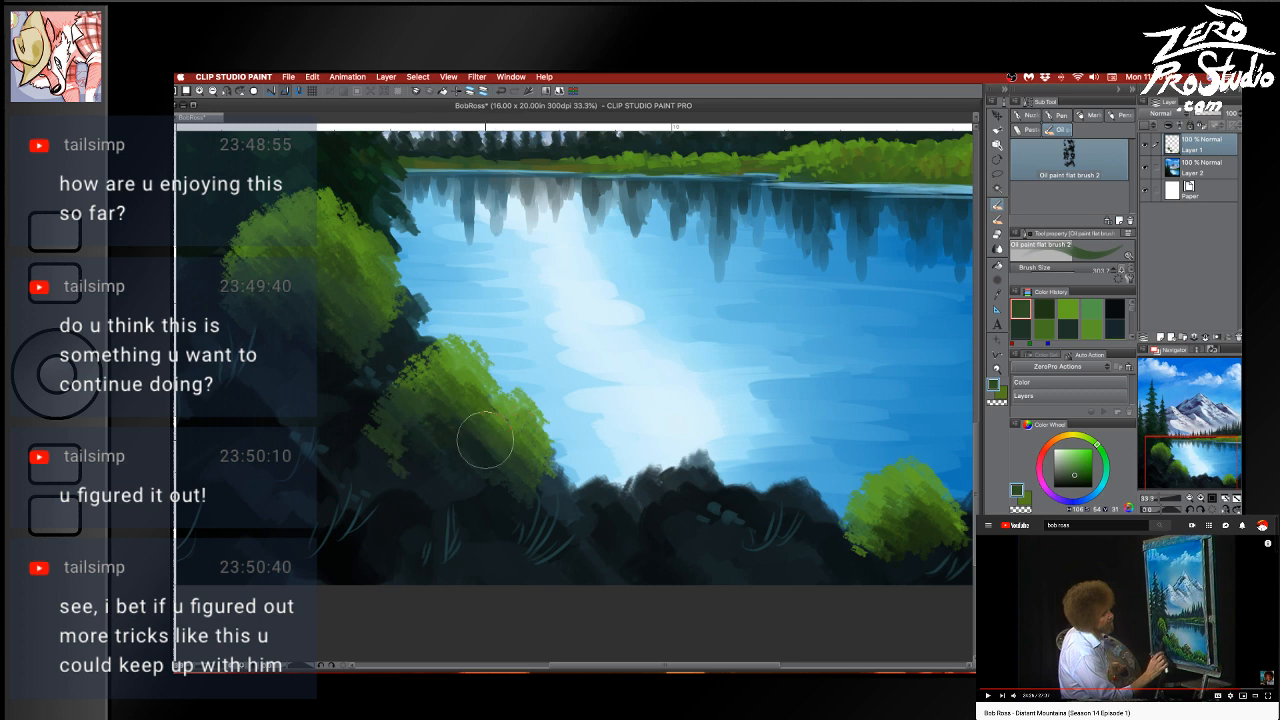
pyautogui.keyDown('alt'); pyautogui.click(510, 412); pyautogui.keyUp('alt')
pyautogui.moveTo(508, 413); pyautogui.dragTo(476, 441)
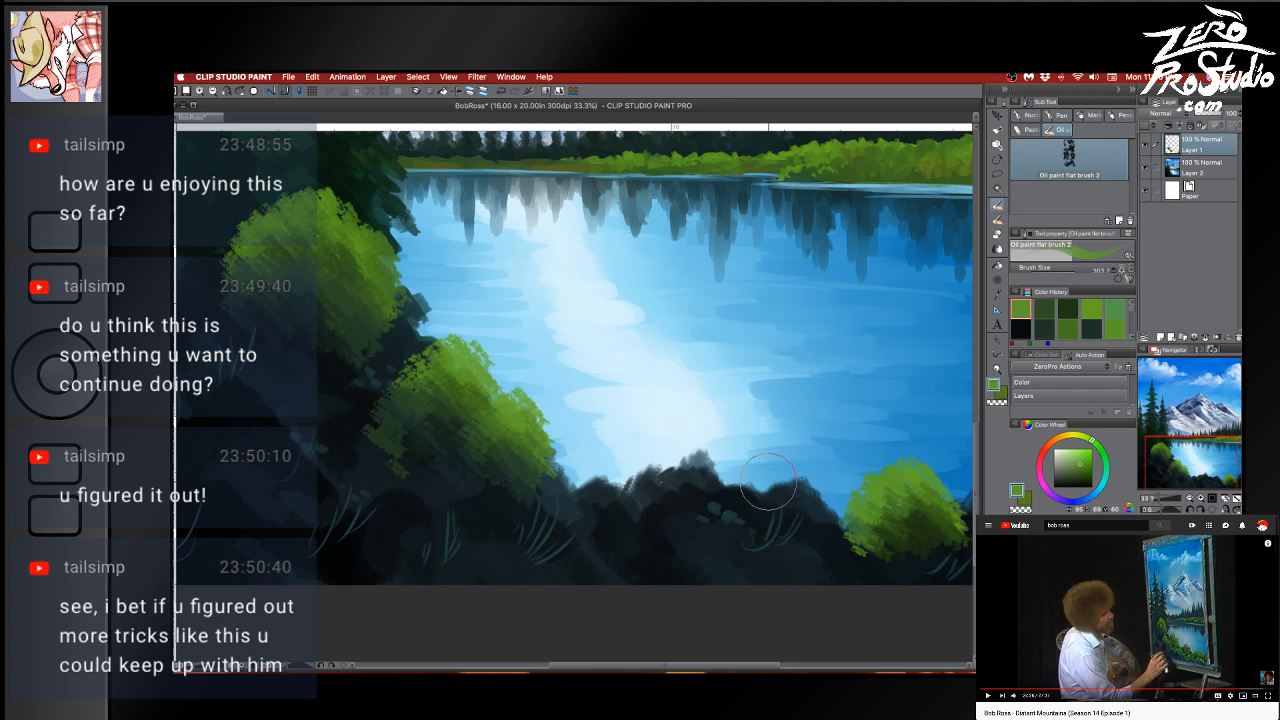
# Sample bright green from the bush beneath the trees and paint another bush to the left of the middle bush
pyautogui.keyDown('alt'); pyautogui.click(298, 203); pyautogui.keyUp('alt')
pyautogui.moveTo(551, 420); pyautogui.dragTo(597, 400)
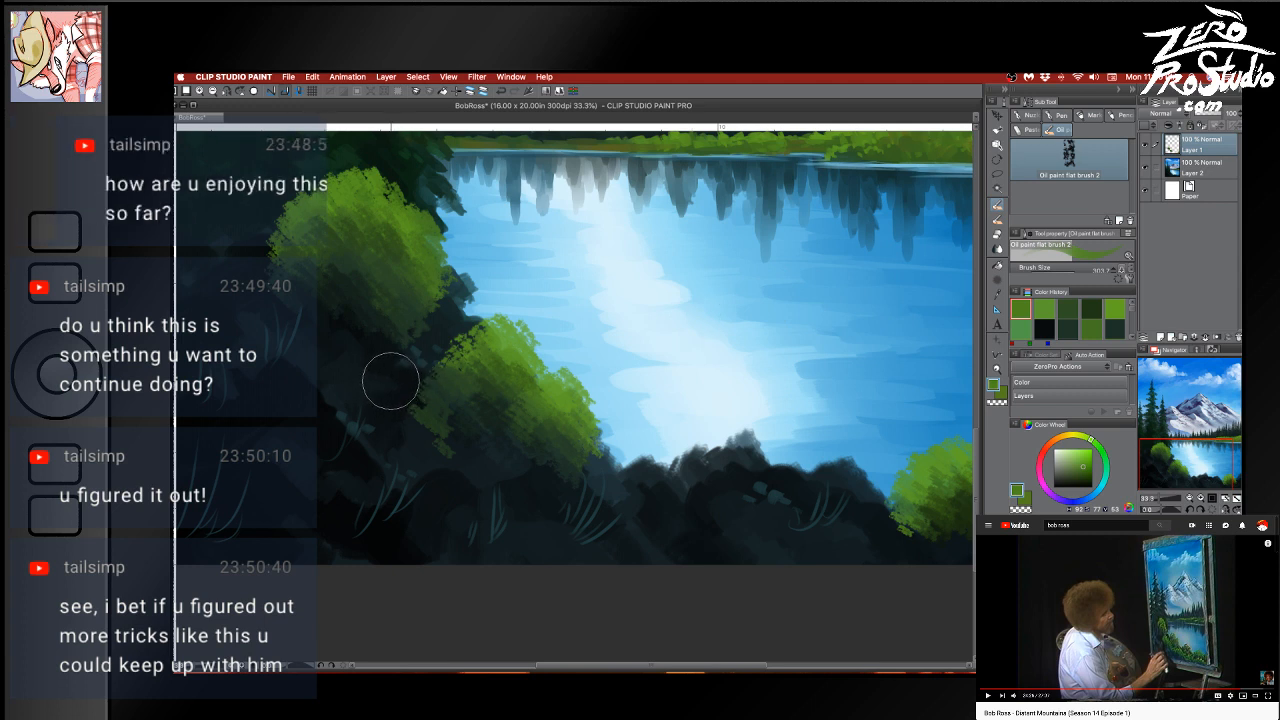
pyautogui.moveTo(390, 372)
pyautogui.mouseDown()
pyautogui.moveTo(409, 408)
pyautogui.moveTo(377, 385)
pyautogui.moveTo(348, 414)
pyautogui.moveTo(409, 411)
pyautogui.moveTo(438, 439)
pyautogui.moveTo(400, 403)
pyautogui.moveTo(376, 419)
pyautogui.moveTo(379, 408)
pyautogui.moveTo(416, 417)
pyautogui.moveTo(457, 439)
pyautogui.moveTo(449, 448)
pyautogui.moveTo(416, 423)
pyautogui.moveTo(354, 420)
pyautogui.moveTo(452, 424)
pyautogui.mouseUp()
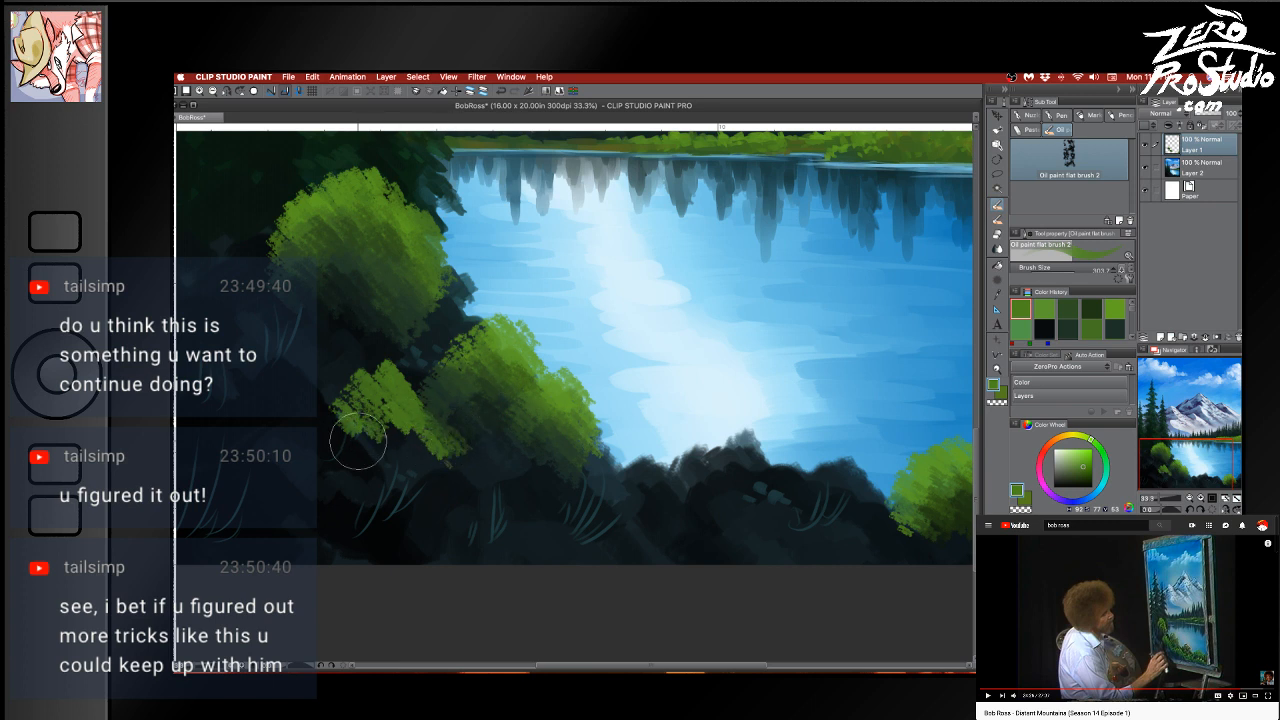
# Extend the bright green leaves of the leftmost lower bush down beneath the middle bush
pyautogui.moveTo(358, 440)
pyautogui.mouseDown()
pyautogui.moveTo(401, 436)
pyautogui.moveTo(369, 433)
pyautogui.moveTo(388, 448)
pyautogui.moveTo(400, 440)
pyautogui.moveTo(386, 423)
pyautogui.moveTo(360, 416)
pyautogui.moveTo(458, 440)
pyautogui.mouseUp()
pyautogui.moveTo(600, 445)
pyautogui.mouseDown()
pyautogui.moveTo(442, 424)
pyautogui.moveTo(498, 424)
pyautogui.moveTo(487, 448)
pyautogui.moveTo(512, 455)
pyautogui.moveTo(506, 419)
pyautogui.moveTo(474, 442)
pyautogui.mouseUp()
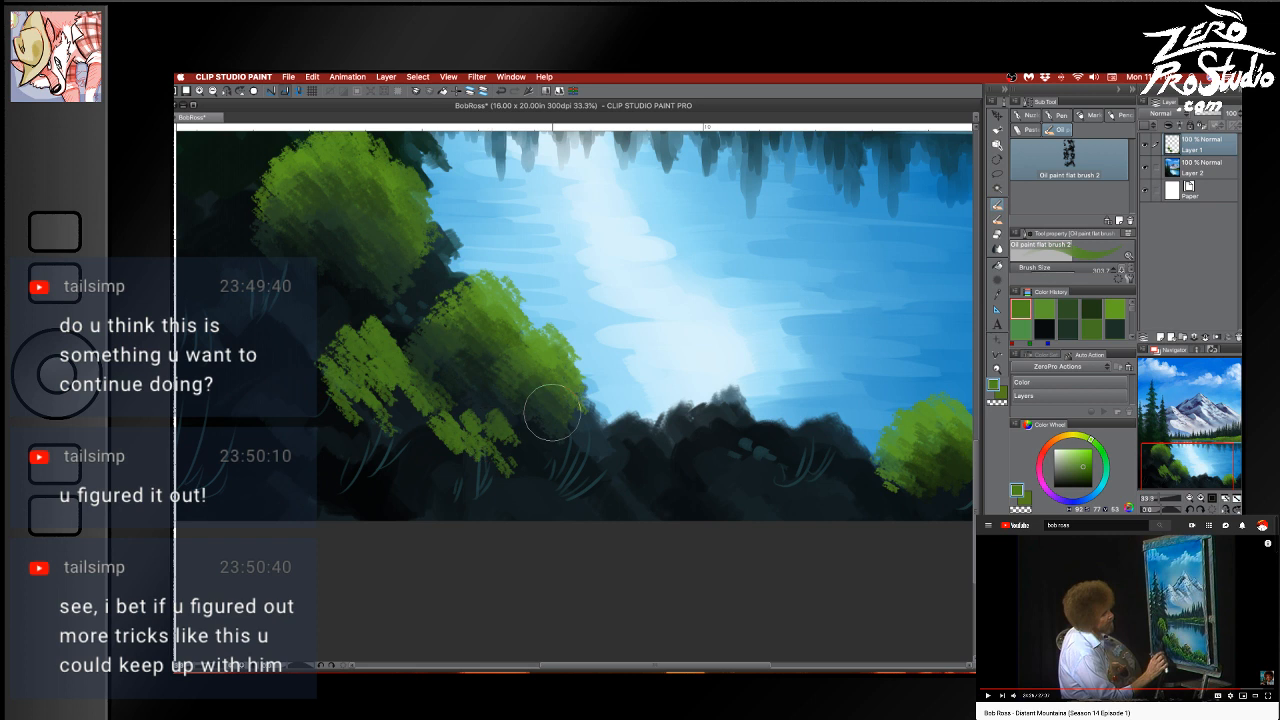
pyautogui.press('super+z')
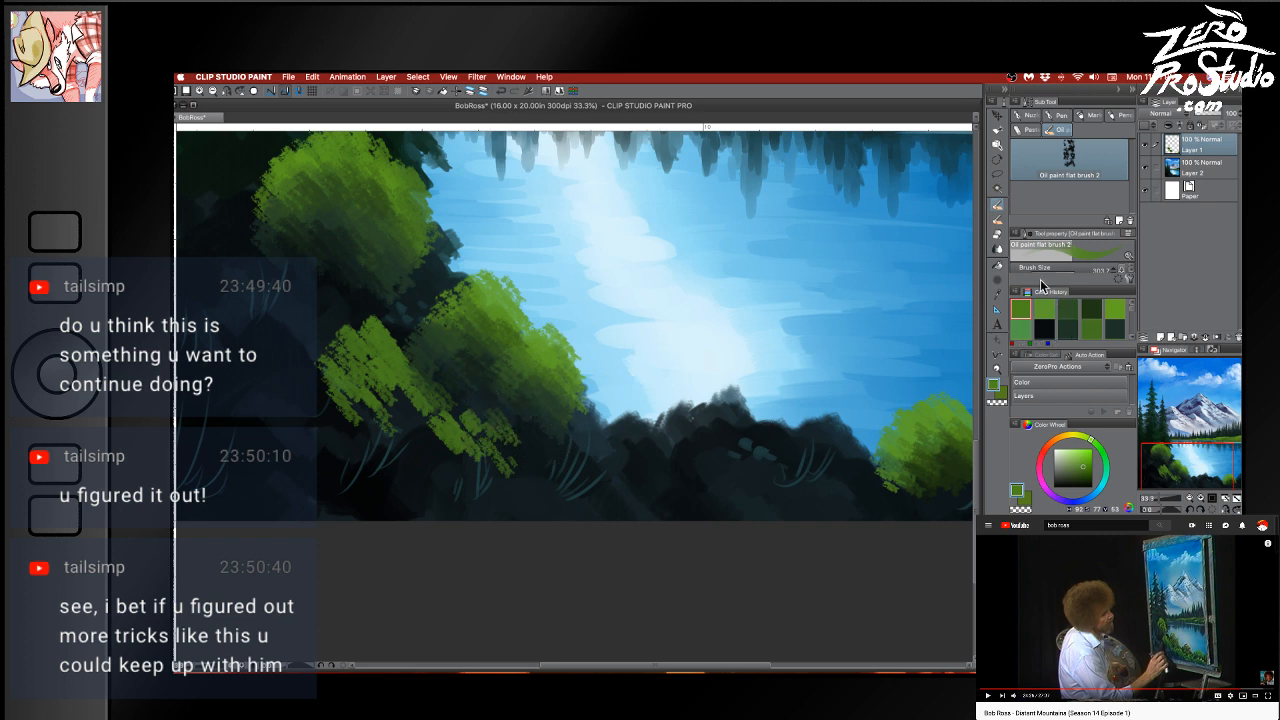
# Make the brush tip's Direction setting available among the tool properties of Oil paint flat brush 2
pyautogui.moveTo(1104, 299); pyautogui.dragTo(1104, 311)
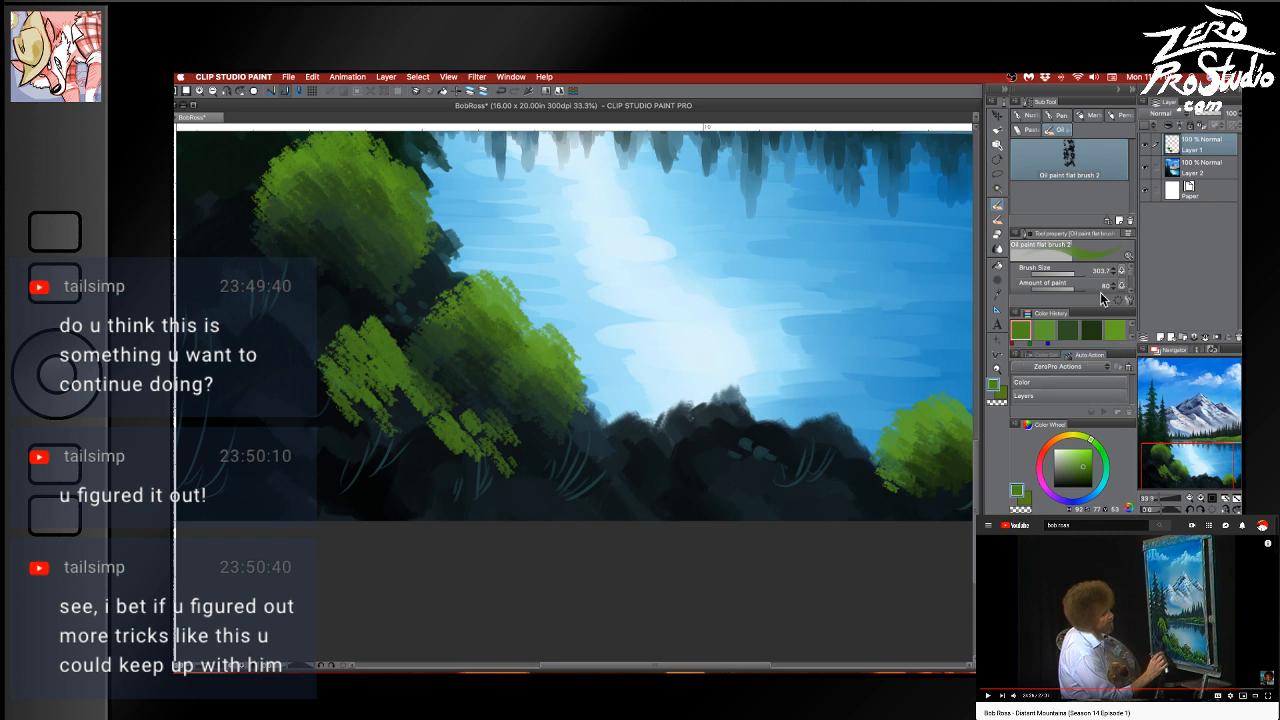
pyautogui.moveTo(1085, 223); pyautogui.dragTo(1092, 170)
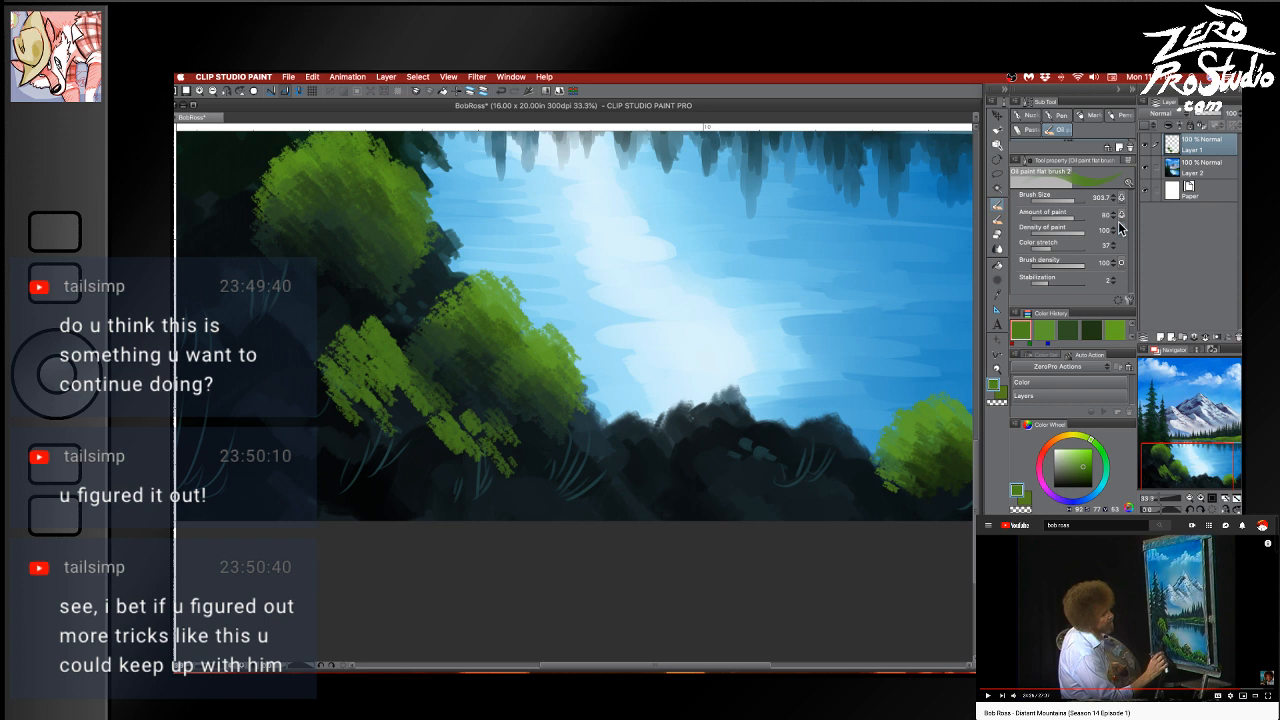
pyautogui.click(1129, 301)
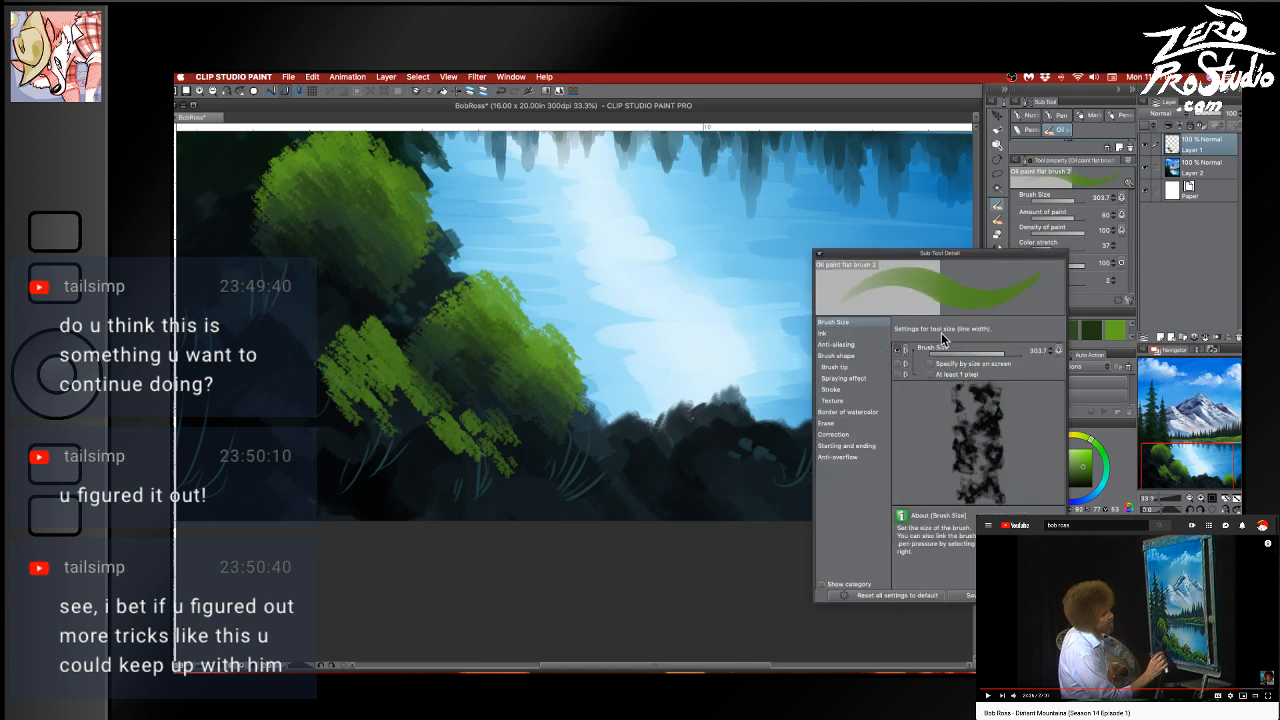
pyautogui.click(862, 355)
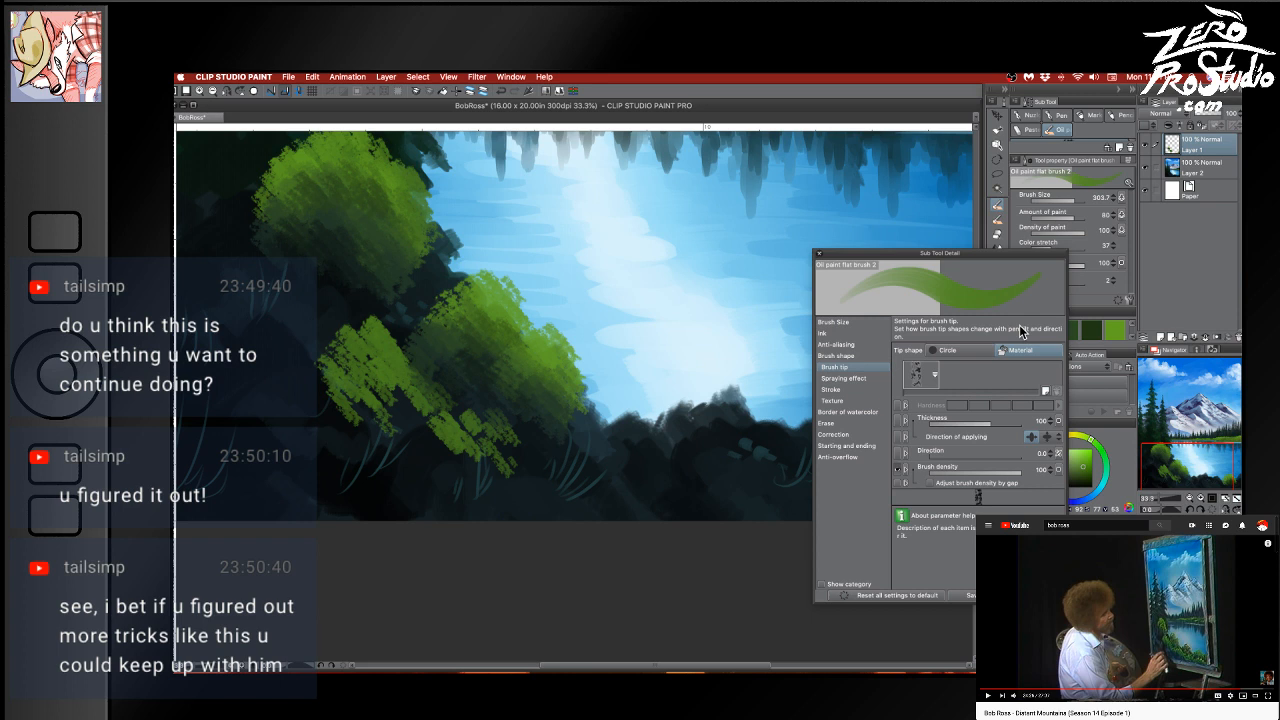
pyautogui.click(899, 452)
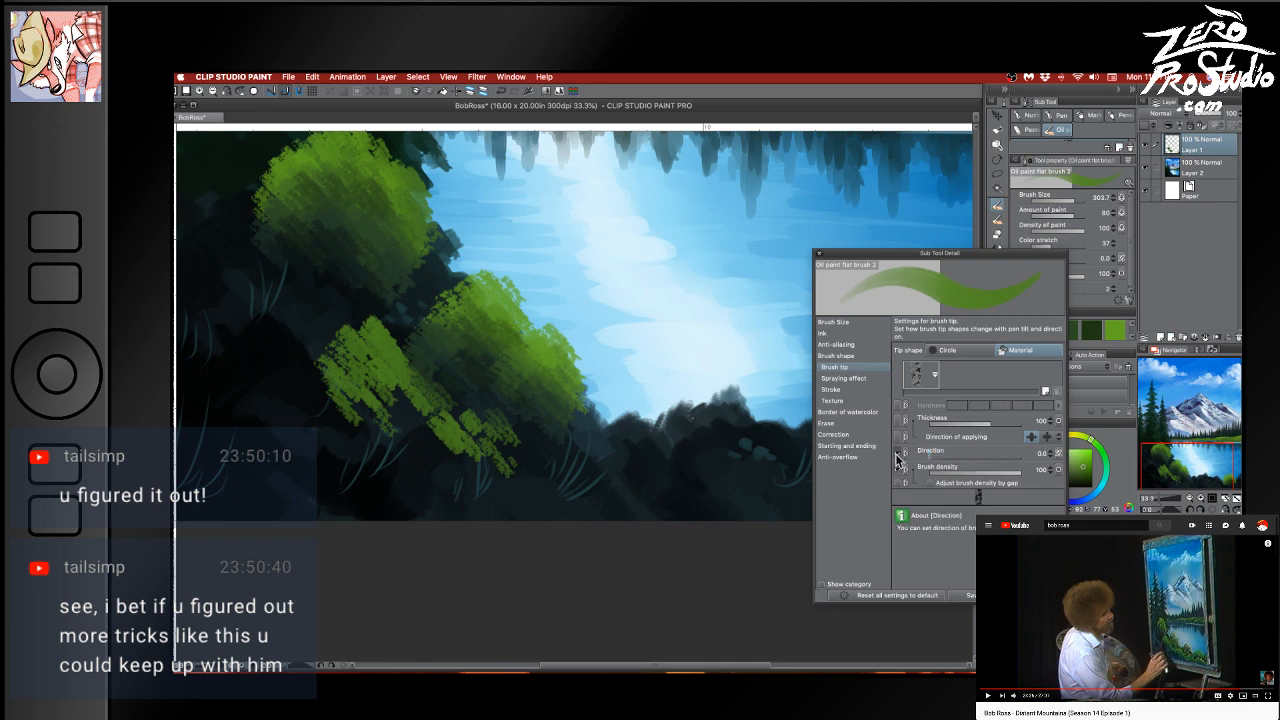
pyautogui.click(820, 254)
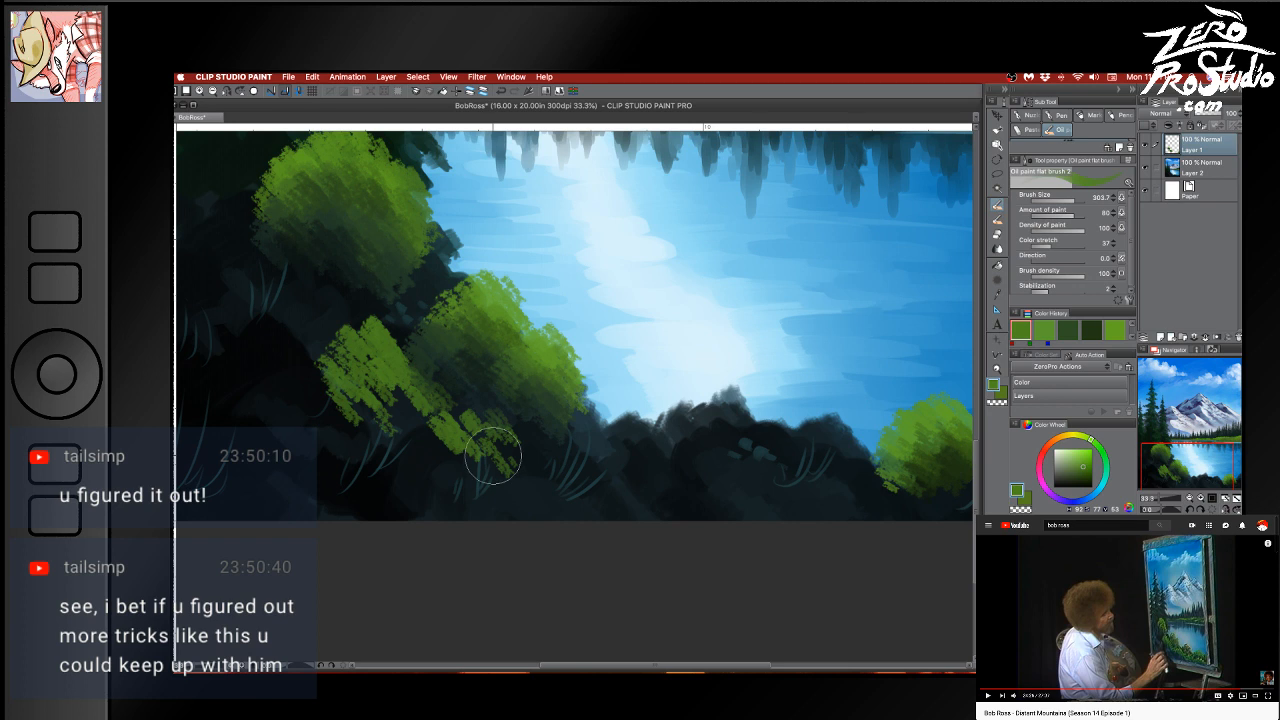
# Set the brush direction to 243.8 and add green leaf texture to the bushes on the left bank
pyautogui.moveTo(594, 347); pyautogui.dragTo(608, 366)
pyautogui.press('super+z')
pyautogui.moveTo(1047, 263); pyautogui.dragTo(1066, 262)
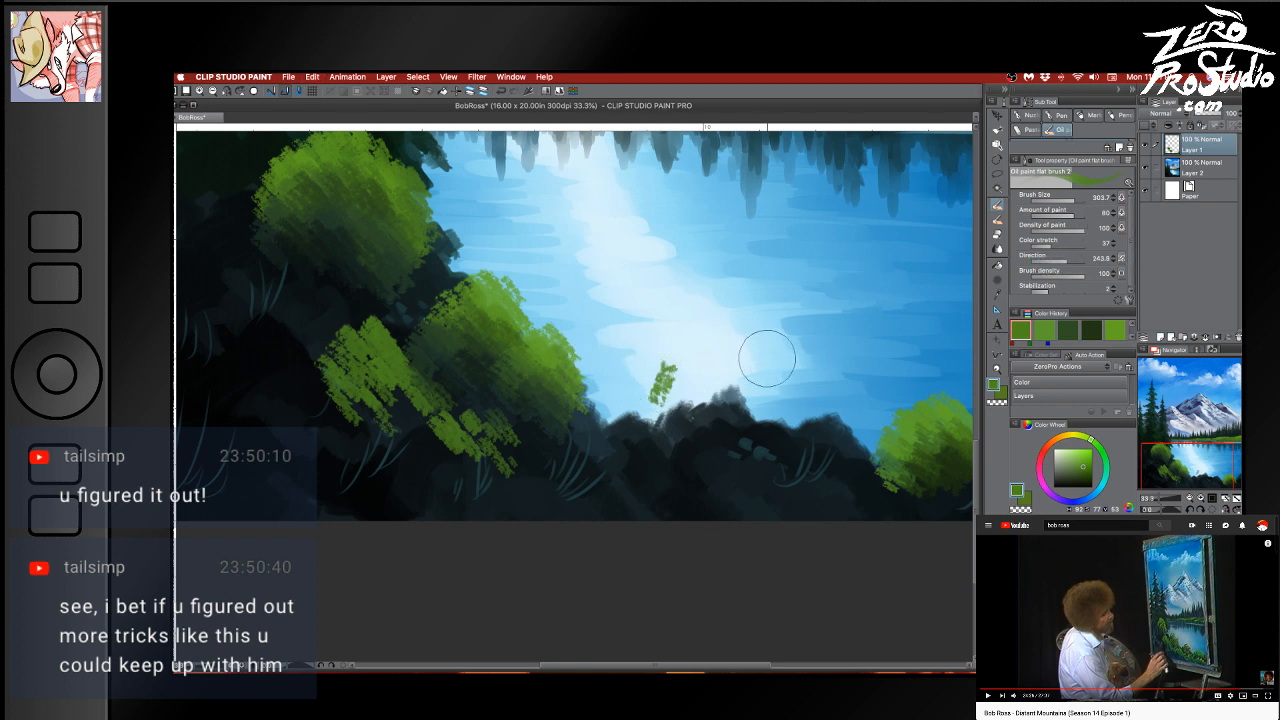
pyautogui.moveTo(379, 397)
pyautogui.mouseDown()
pyautogui.moveTo(402, 337)
pyautogui.moveTo(422, 359)
pyautogui.moveTo(409, 380)
pyautogui.moveTo(432, 382)
pyautogui.moveTo(425, 395)
pyautogui.mouseUp()
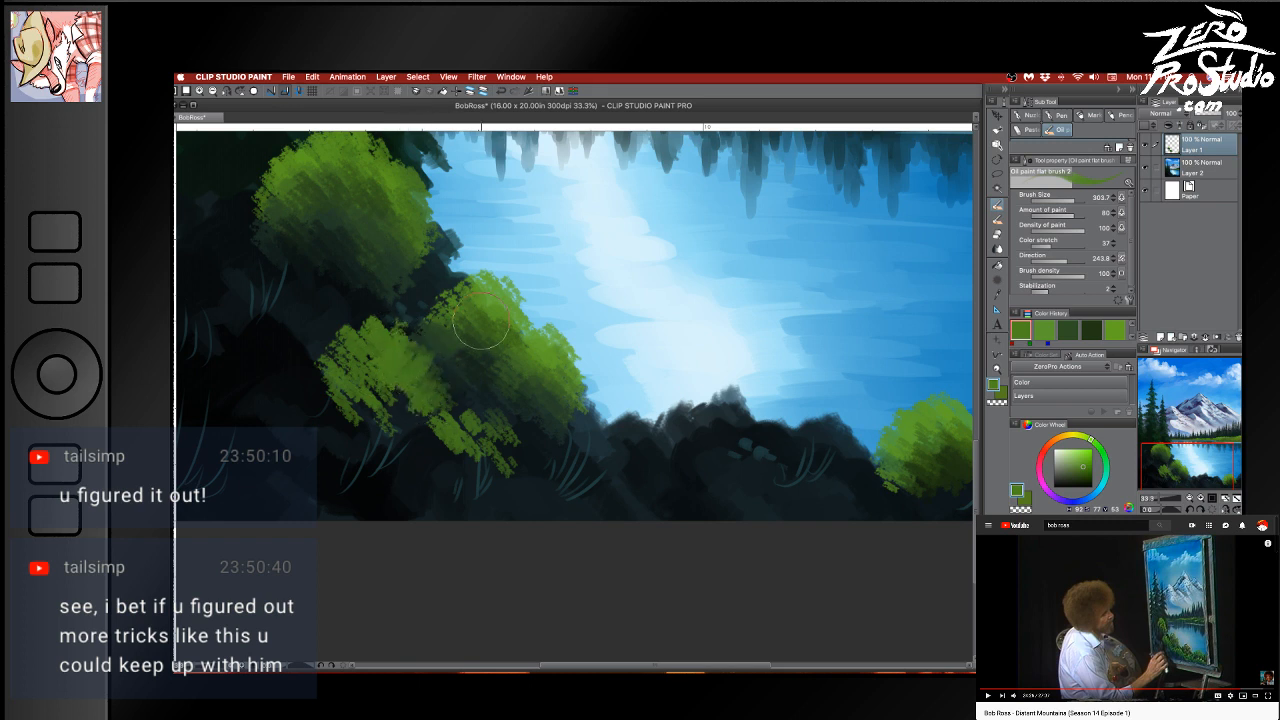
pyautogui.moveTo(442, 231); pyautogui.dragTo(466, 277)
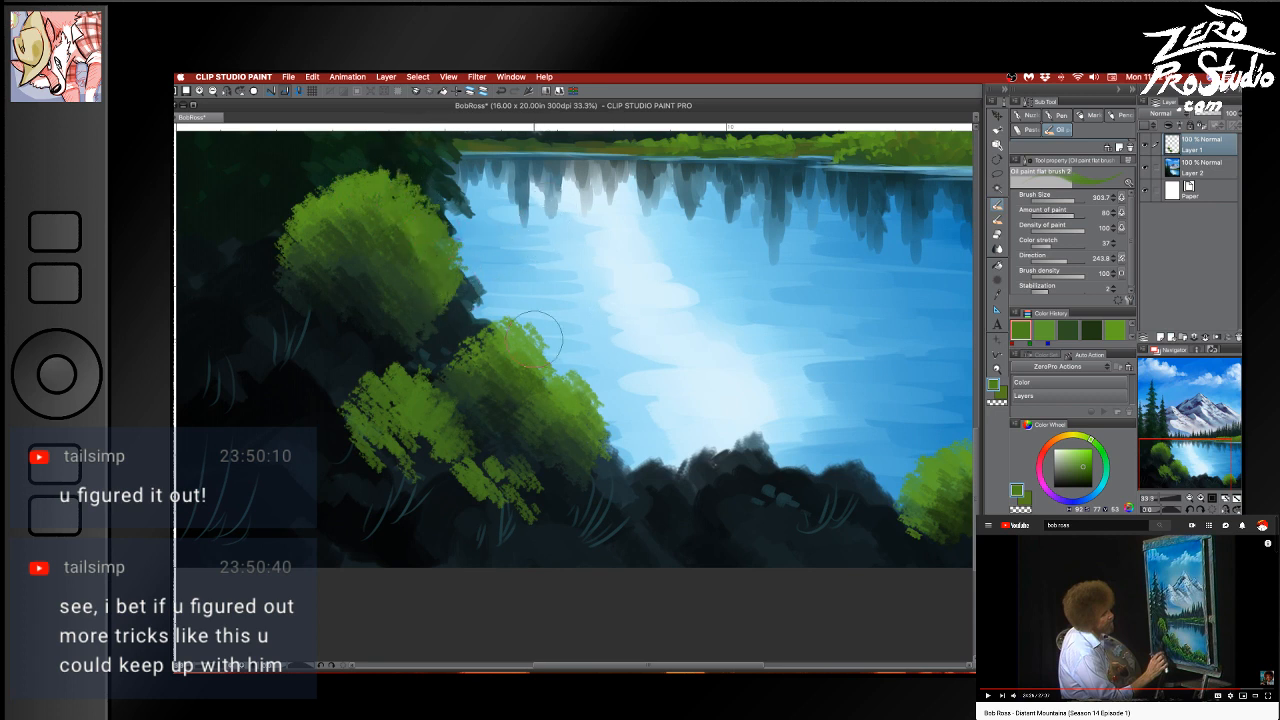
pyautogui.moveTo(525, 342)
pyautogui.mouseDown()
pyautogui.moveTo(550, 347)
pyautogui.moveTo(550, 381)
pyautogui.moveTo(561, 373)
pyautogui.mouseUp()
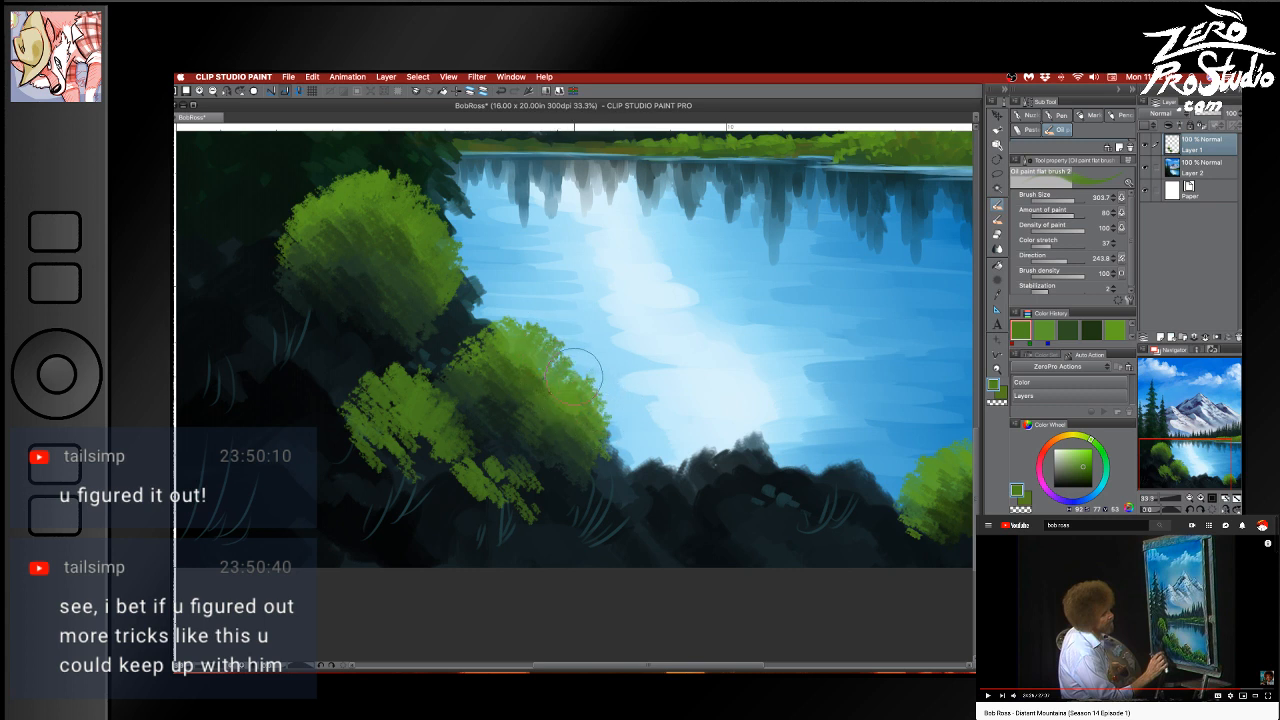
# Rework the right-hand bush with sampled dark and mid greens and cover the bank at the canvas's right edge with dark green
pyautogui.moveTo(847, 524); pyautogui.dragTo(767, 454)
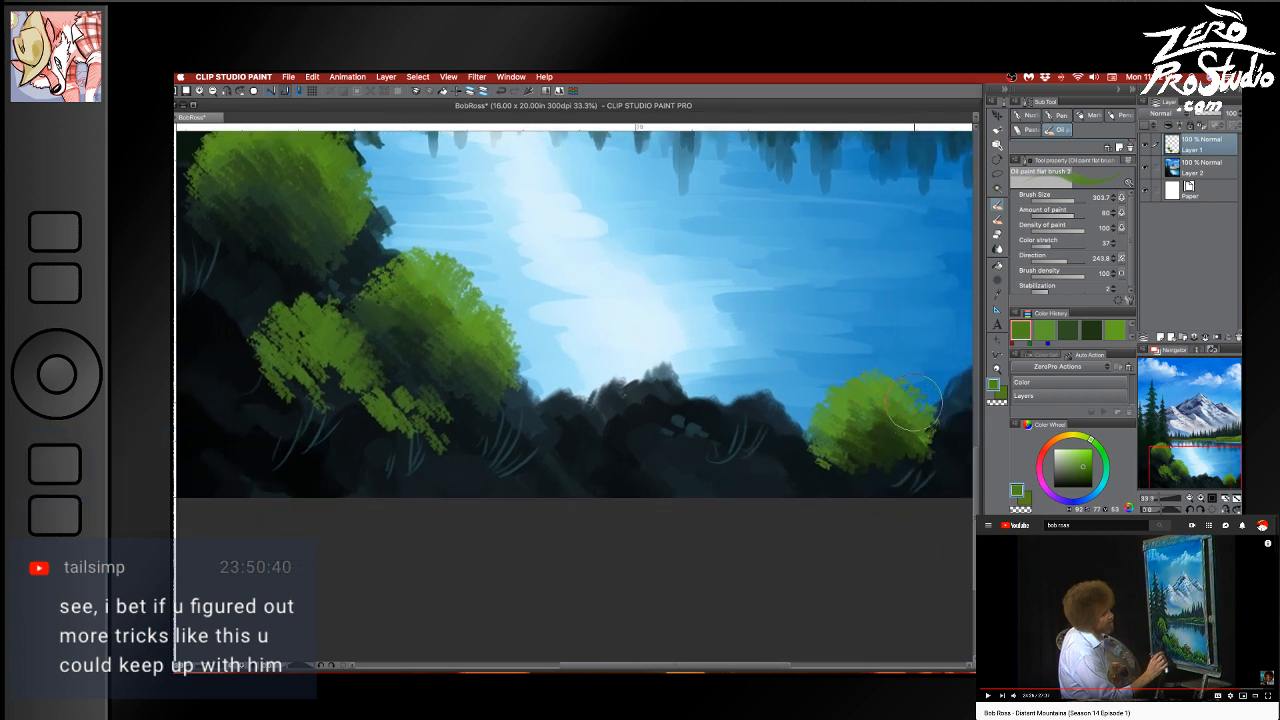
pyautogui.keyDown('alt'); pyautogui.click(872, 383); pyautogui.keyUp('alt')
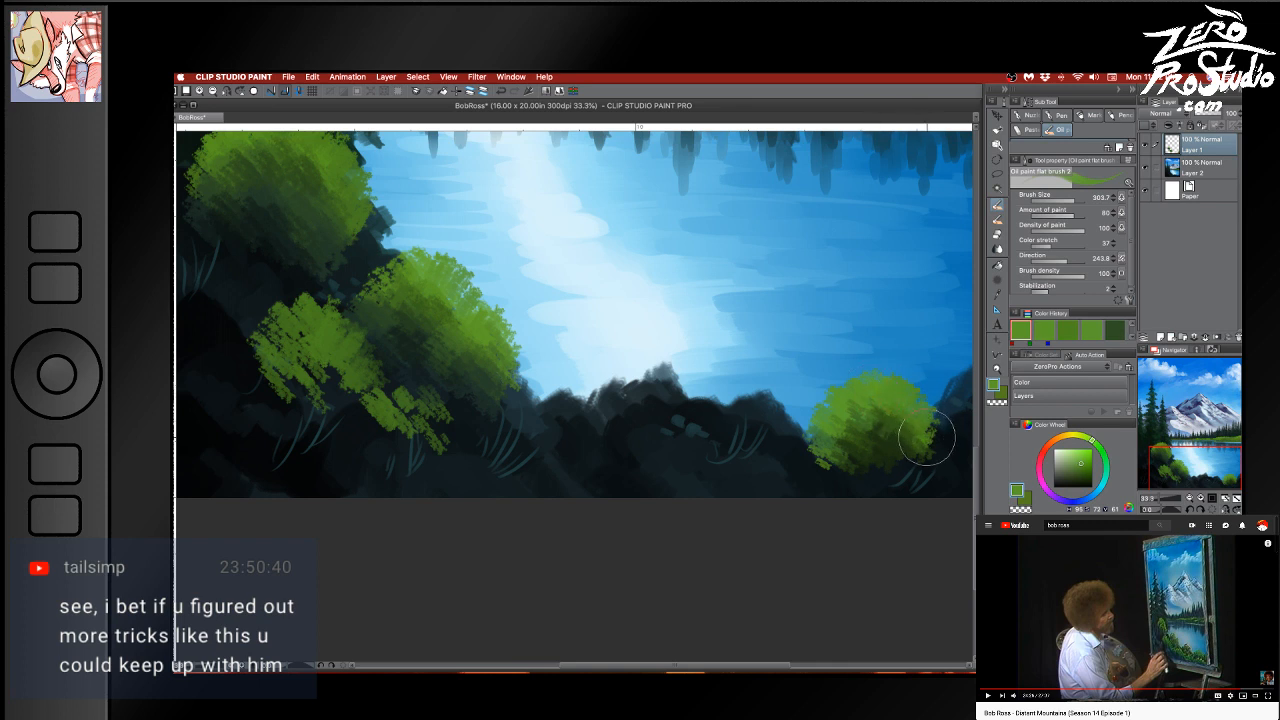
pyautogui.keyDown('alt'); pyautogui.click(890, 434); pyautogui.keyUp('alt')
pyautogui.keyDown('alt'); pyautogui.click(891, 433); pyautogui.keyUp('alt')
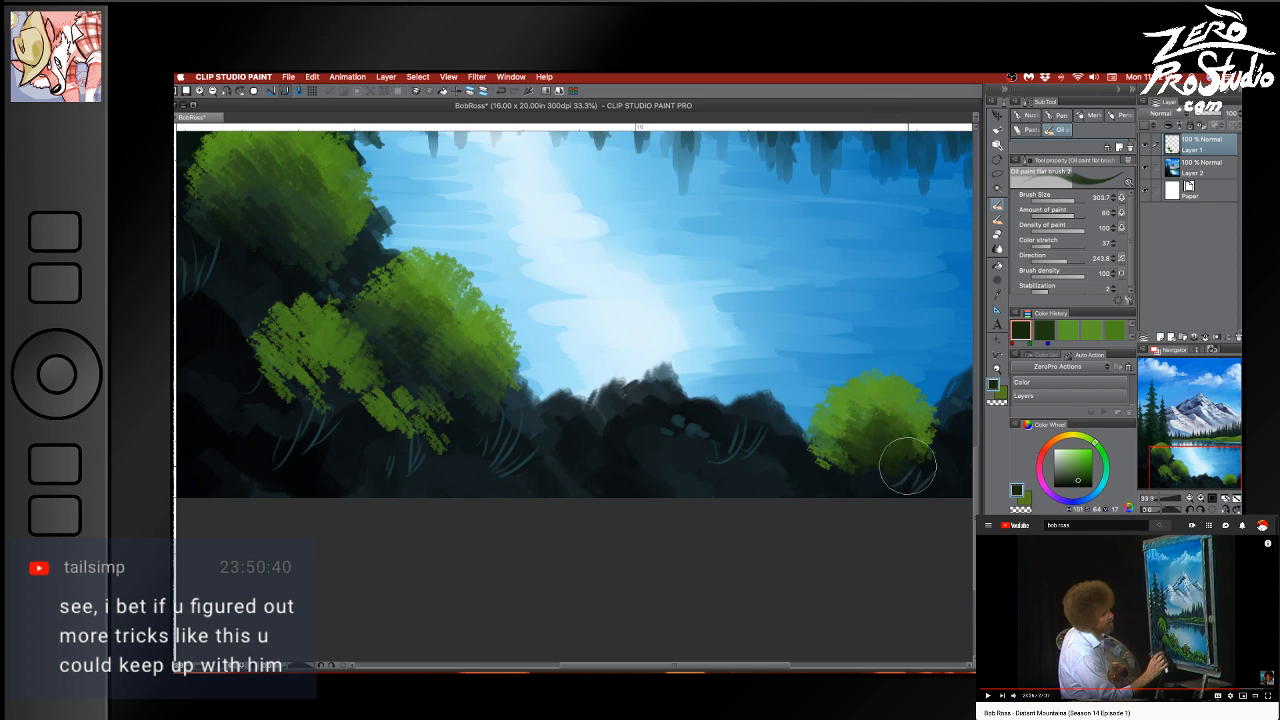
pyautogui.moveTo(494, 482); pyautogui.dragTo(424, 552)
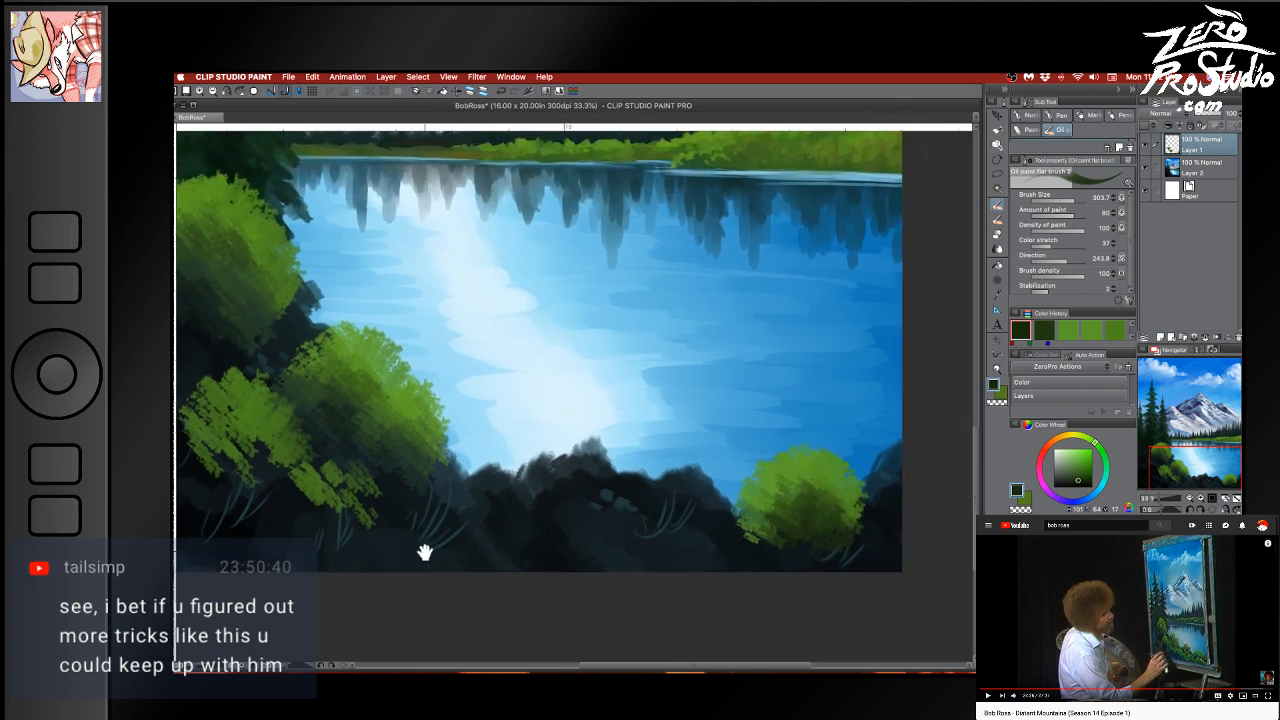
pyautogui.keyDown('alt'); pyautogui.click(867, 514); pyautogui.keyUp('alt')
pyautogui.keyDown('alt'); pyautogui.click(866, 494); pyautogui.keyUp('alt')
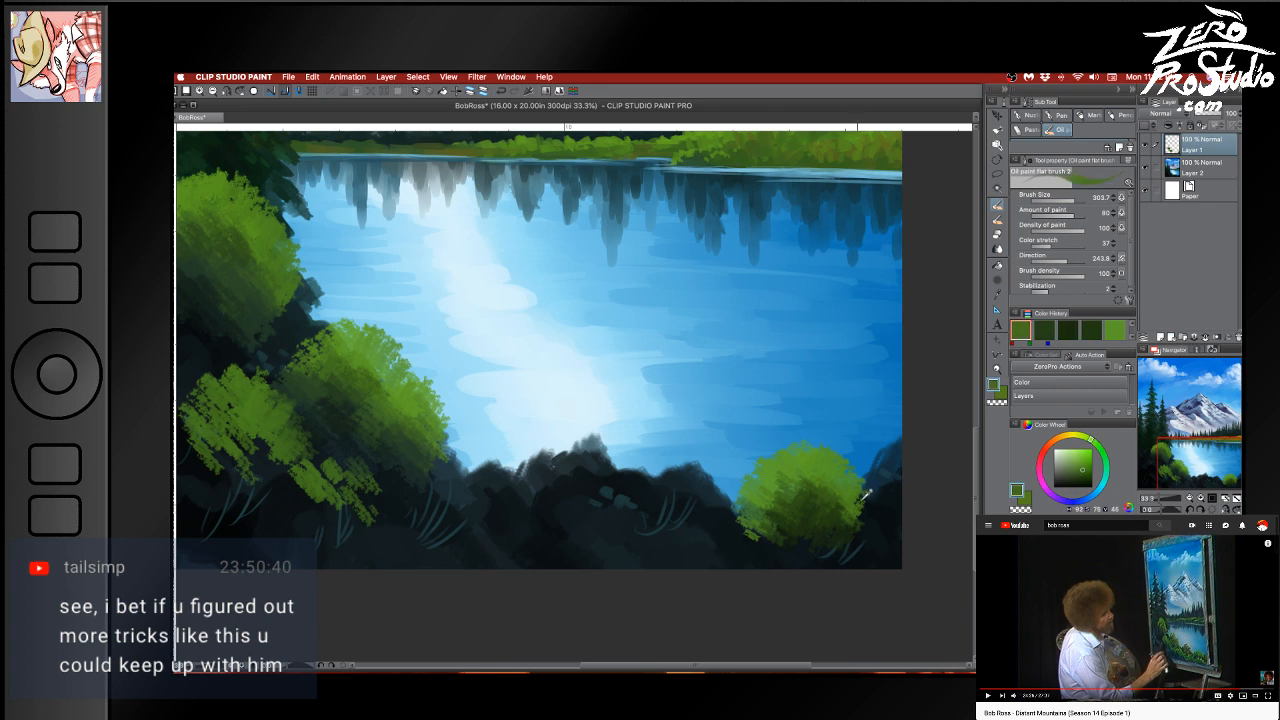
pyautogui.keyDown('alt'); pyautogui.click(888, 480); pyautogui.keyUp('alt')
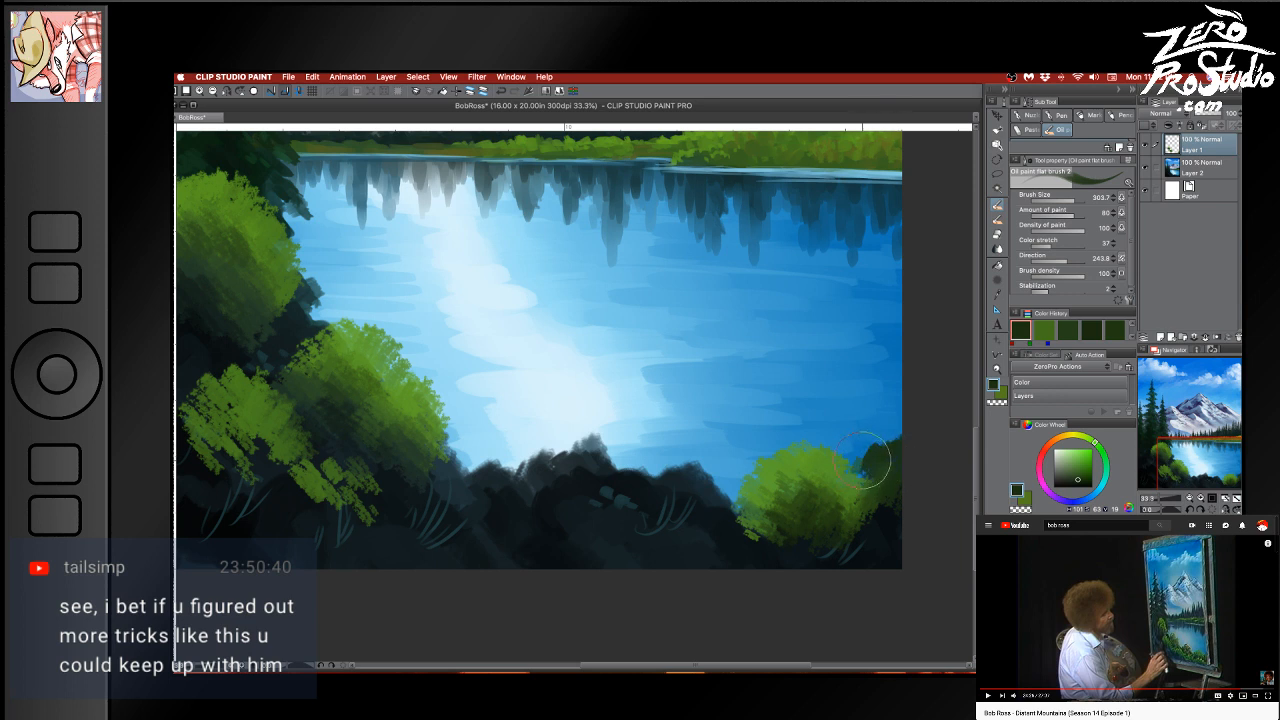
# Undo the last stroke, set the brush direction to 33.8 and paint sampled mid-green leaves on the bush at the canvas's right edge
pyautogui.press('super+z')
pyautogui.click(1047, 261)
pyautogui.moveTo(1044, 263); pyautogui.dragTo(1007, 289)
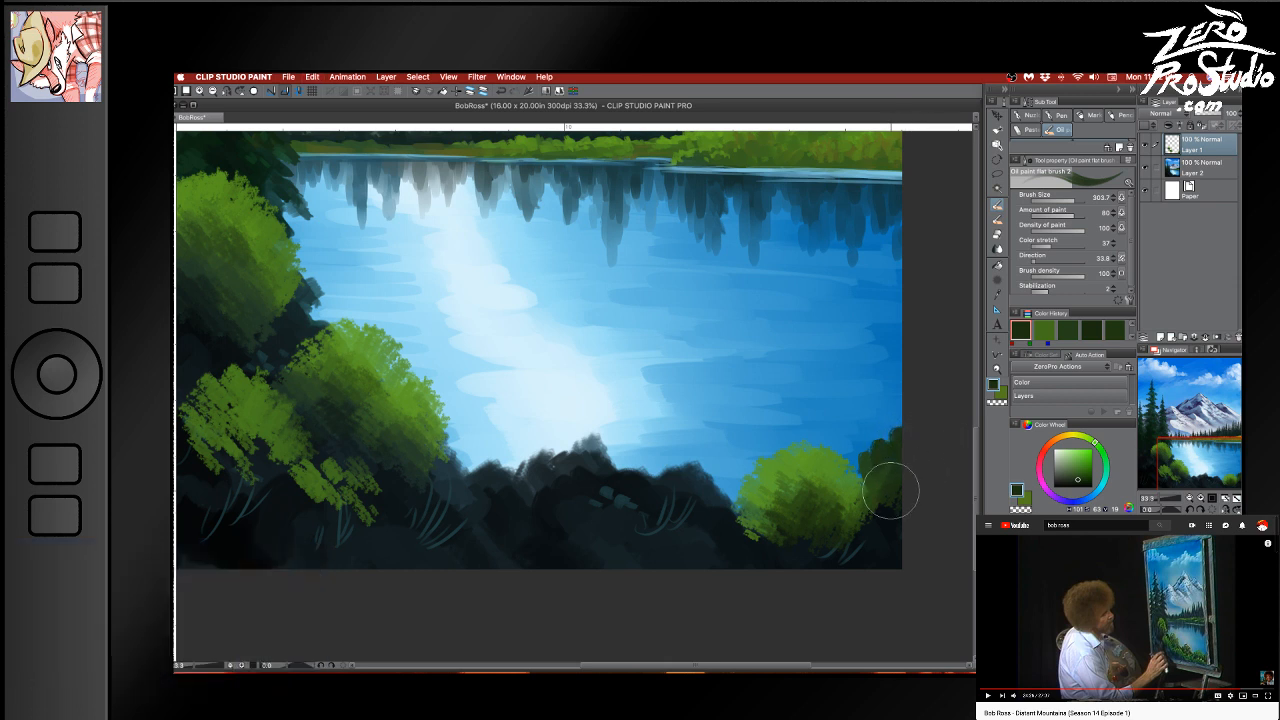
pyautogui.keyDown('alt'); pyautogui.click(859, 487); pyautogui.keyUp('alt')
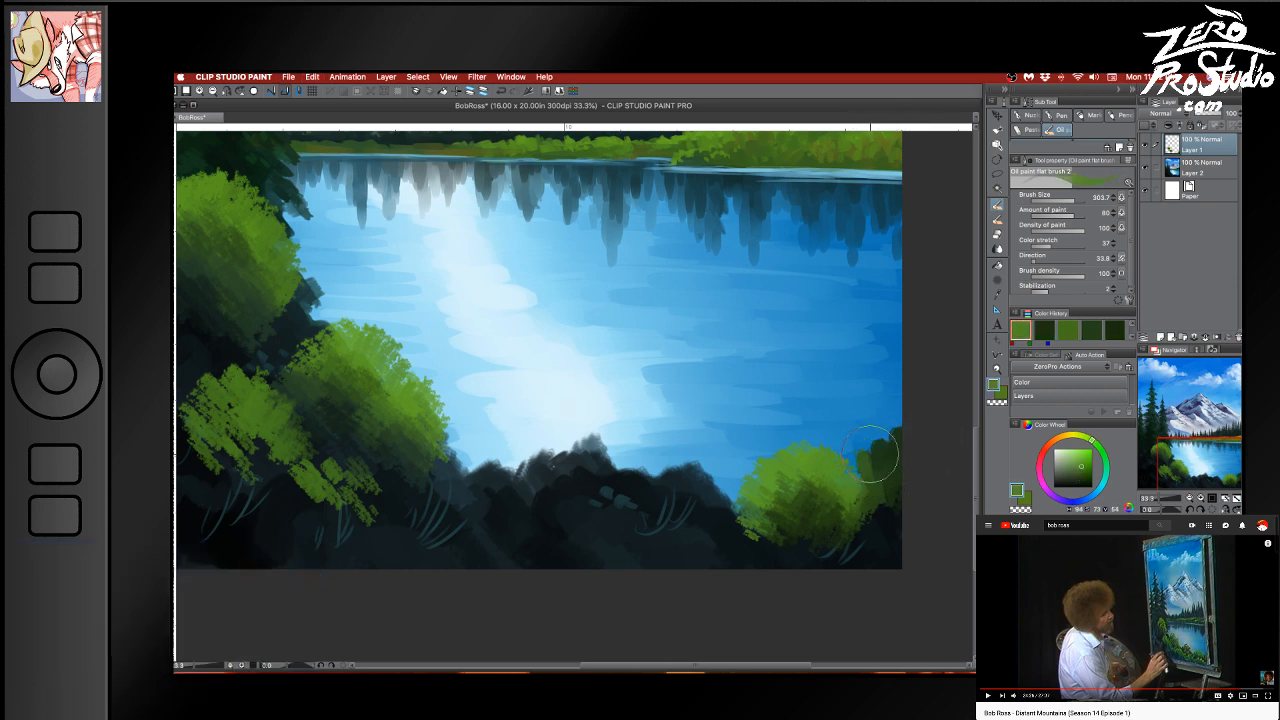
pyautogui.moveTo(880, 452); pyautogui.dragTo(900, 442)
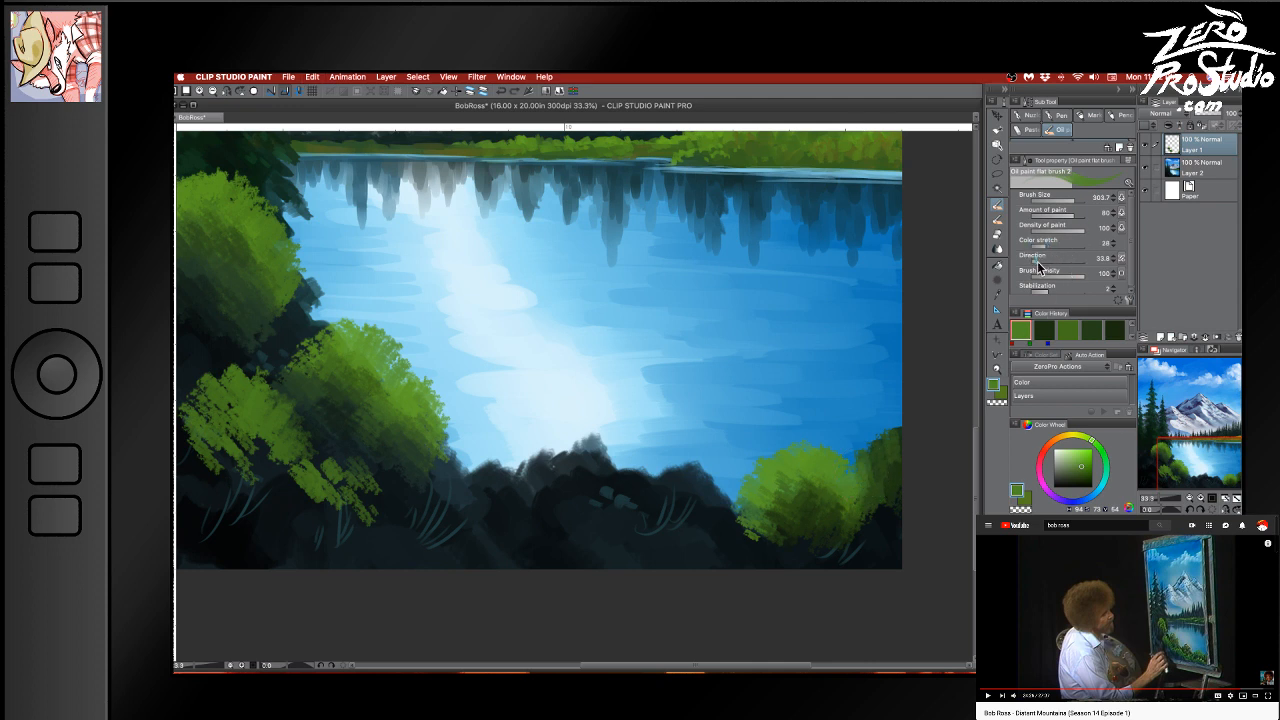
# Reset the brush direction to 0.0 and paint a clump of bright green leaves beneath the middle bush
pyautogui.scroll(2, 437, 466)
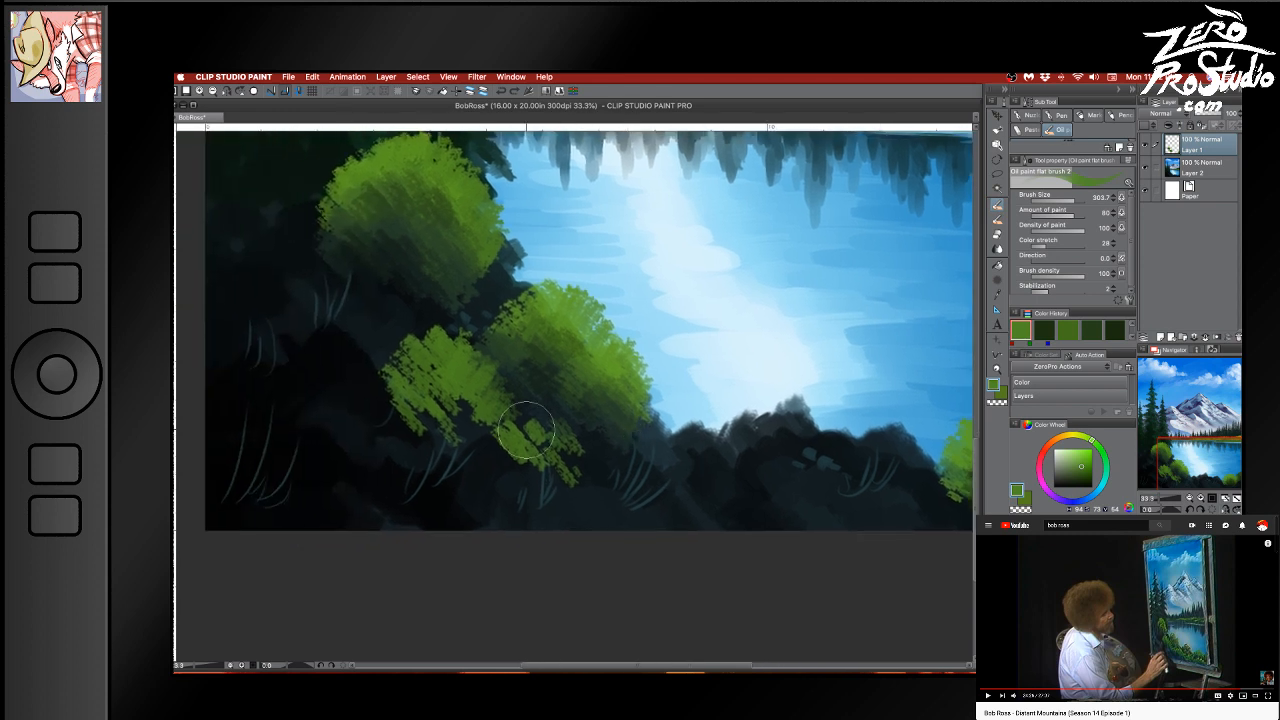
pyautogui.moveTo(539, 436)
pyautogui.mouseDown()
pyautogui.moveTo(570, 459)
pyautogui.moveTo(575, 446)
pyautogui.moveTo(548, 428)
pyautogui.moveTo(595, 480)
pyautogui.mouseUp()
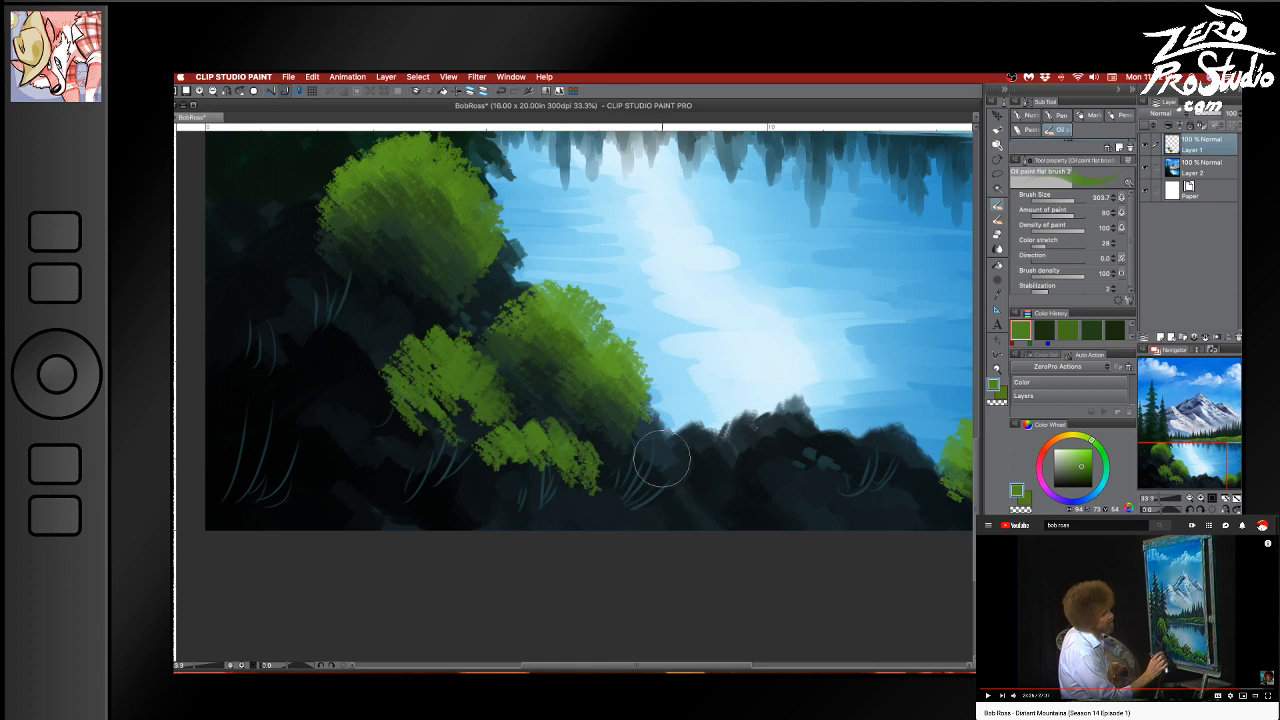
# Enlarge the brush to 370.2 and paint darker green foliage down to the bank's lower edge, with brighter sampled green on its left
pyautogui.press(']')
pyautogui.keyDown('alt'); pyautogui.click(595, 397); pyautogui.keyUp('alt')
pyautogui.moveTo(654, 480)
pyautogui.mouseDown()
pyautogui.moveTo(618, 472)
pyautogui.moveTo(613, 493)
pyautogui.moveTo(659, 469)
pyautogui.moveTo(654, 453)
pyautogui.moveTo(640, 466)
pyautogui.moveTo(657, 456)
pyautogui.moveTo(685, 467)
pyautogui.moveTo(663, 480)
pyautogui.moveTo(707, 461)
pyautogui.moveTo(708, 487)
pyautogui.moveTo(680, 495)
pyautogui.moveTo(714, 463)
pyautogui.moveTo(696, 467)
pyautogui.moveTo(722, 491)
pyautogui.moveTo(743, 452)
pyautogui.moveTo(788, 454)
pyautogui.moveTo(723, 498)
pyautogui.moveTo(754, 488)
pyautogui.moveTo(743, 507)
pyautogui.moveTo(780, 478)
pyautogui.moveTo(798, 484)
pyautogui.moveTo(792, 499)
pyautogui.moveTo(807, 474)
pyautogui.moveTo(843, 469)
pyautogui.mouseUp()
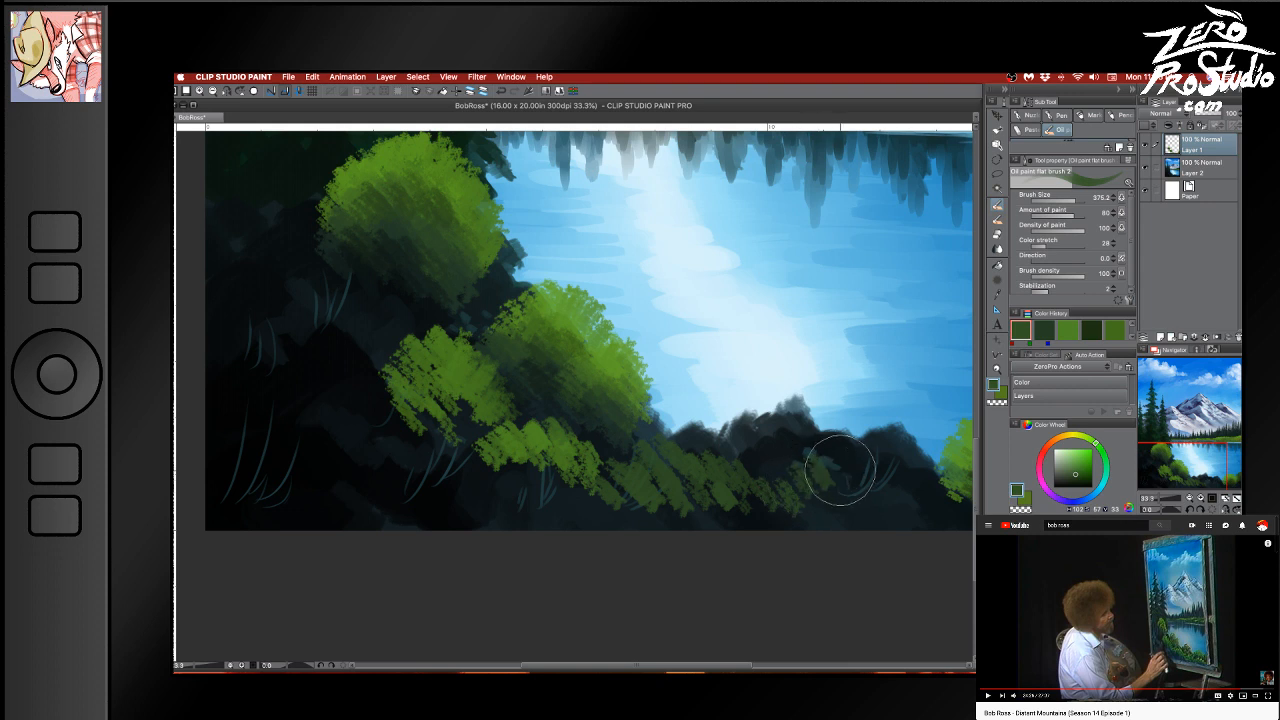
pyautogui.press('super+z')
pyautogui.moveTo(763, 514)
pyautogui.mouseDown()
pyautogui.moveTo(817, 525)
pyautogui.moveTo(732, 494)
pyautogui.mouseUp()
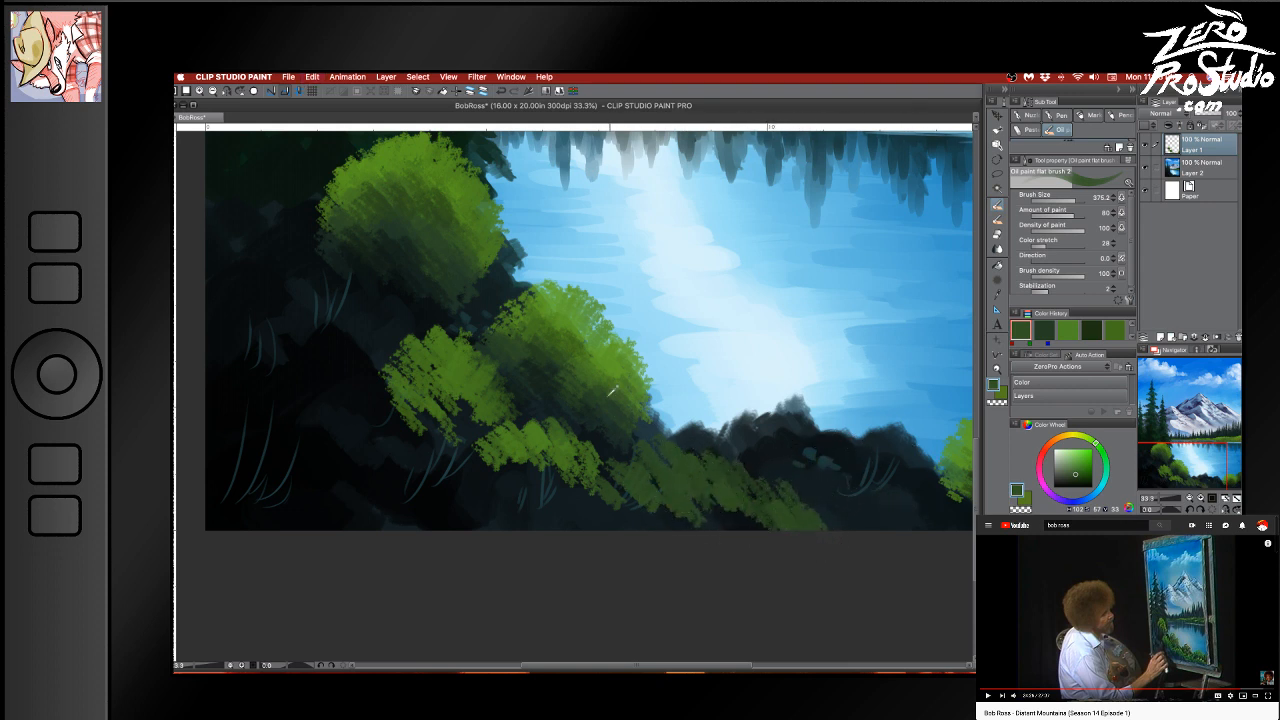
pyautogui.keyDown('alt'); pyautogui.click(613, 350); pyautogui.keyUp('alt')
pyautogui.moveTo(666, 462)
pyautogui.mouseDown()
pyautogui.moveTo(720, 472)
pyautogui.moveTo(685, 472)
pyautogui.moveTo(690, 462)
pyautogui.moveTo(645, 480)
pyautogui.moveTo(758, 496)
pyautogui.moveTo(698, 488)
pyautogui.moveTo(681, 470)
pyautogui.moveTo(611, 498)
pyautogui.moveTo(571, 496)
pyautogui.moveTo(622, 482)
pyautogui.mouseUp()
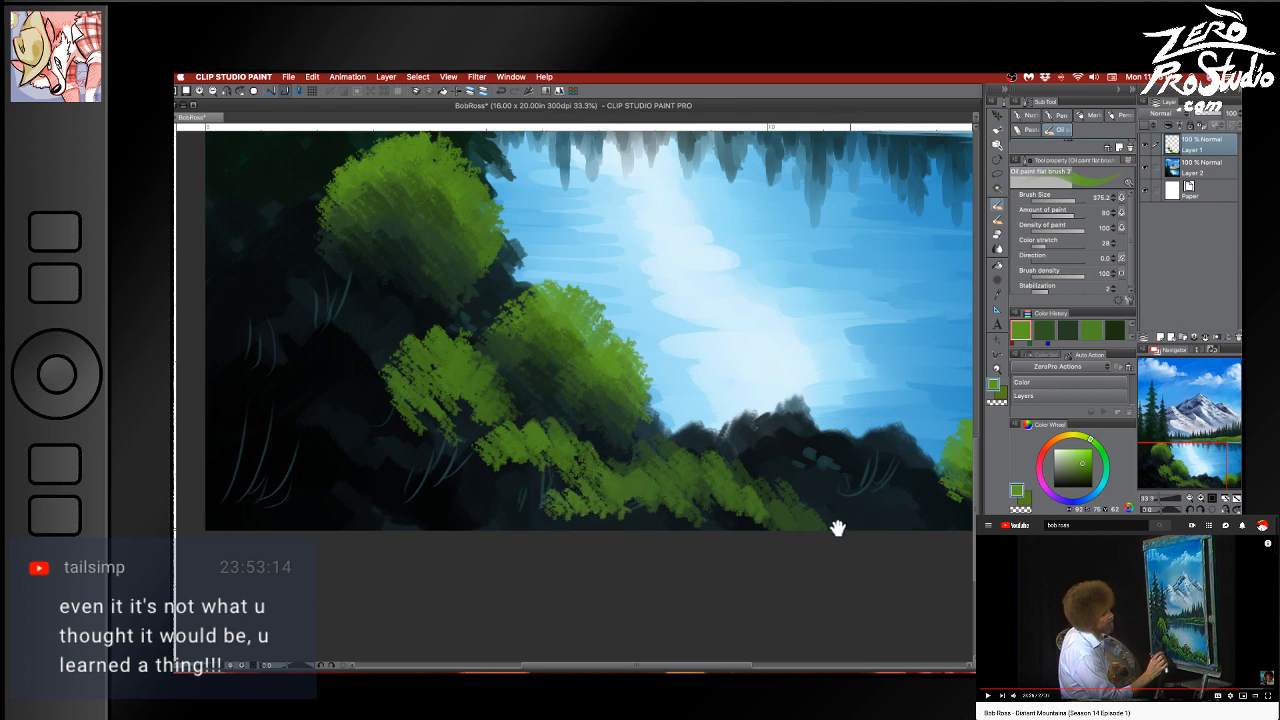
pyautogui.moveTo(837, 526)
pyautogui.mouseDown()
pyautogui.moveTo(729, 533)
pyautogui.moveTo(733, 485)
pyautogui.moveTo(769, 489)
pyautogui.moveTo(774, 469)
pyautogui.moveTo(756, 461)
pyautogui.moveTo(822, 481)
pyautogui.mouseUp()
pyautogui.press('super+z')
pyautogui.press('super+z')
pyautogui.press('super+z')
pyautogui.press('super+z')
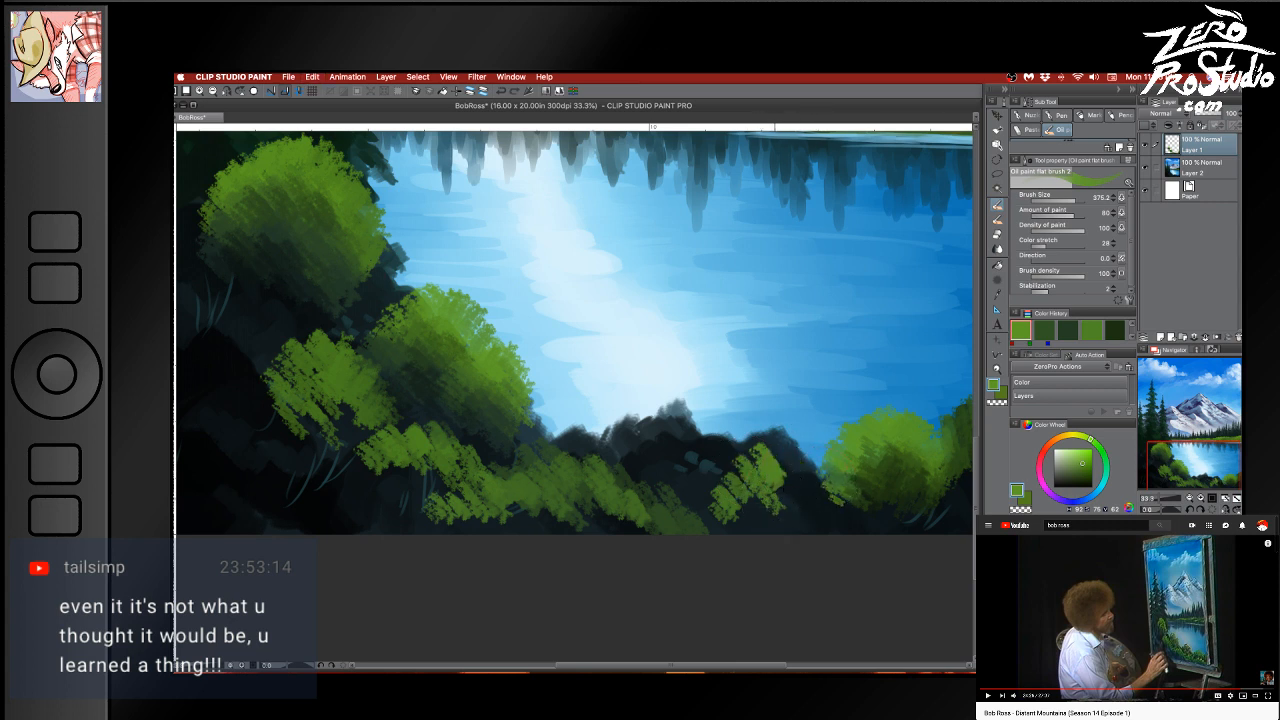
pyautogui.press('super+z')
pyautogui.press('super+z')
pyautogui.press('super+z')
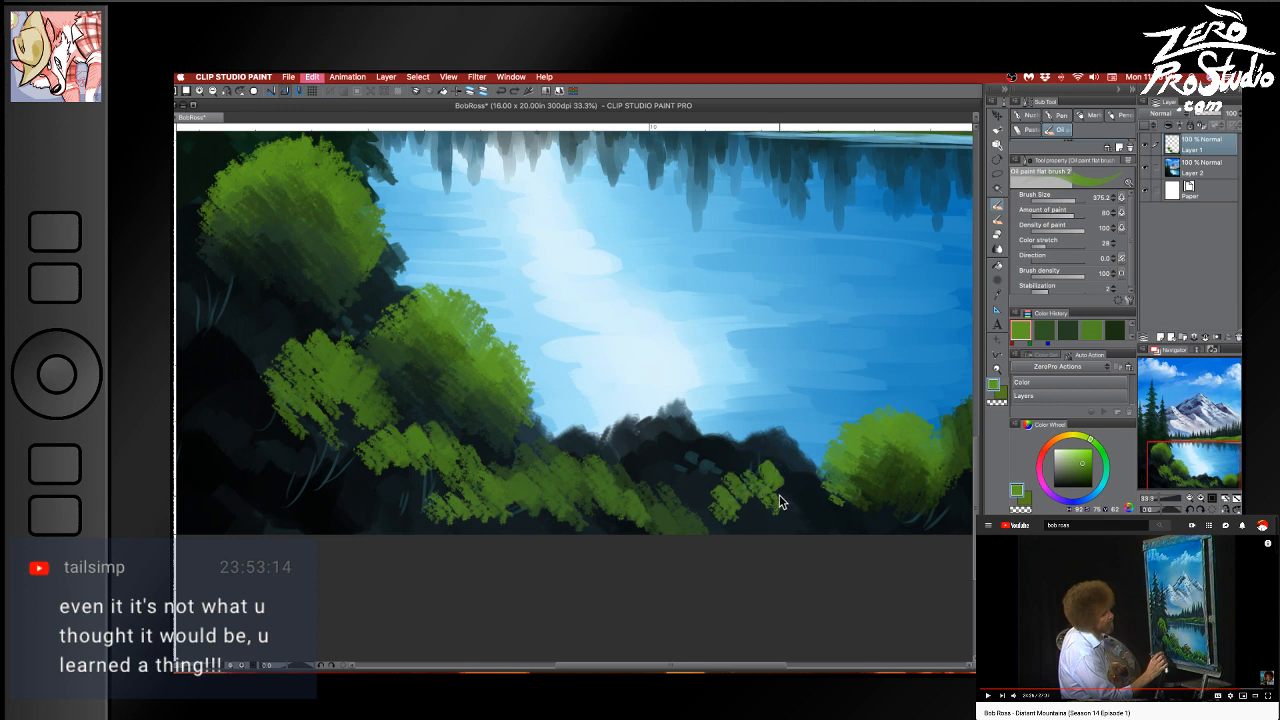
# Paint bright green foliage left of the right-hand bush and across the bank's bottom-right corner
pyautogui.moveTo(781, 502)
pyautogui.mouseDown()
pyautogui.moveTo(794, 486)
pyautogui.moveTo(823, 500)
pyautogui.moveTo(826, 490)
pyautogui.moveTo(737, 520)
pyautogui.moveTo(680, 523)
pyautogui.moveTo(675, 510)
pyautogui.moveTo(771, 523)
pyautogui.moveTo(917, 506)
pyautogui.moveTo(859, 532)
pyautogui.mouseUp()
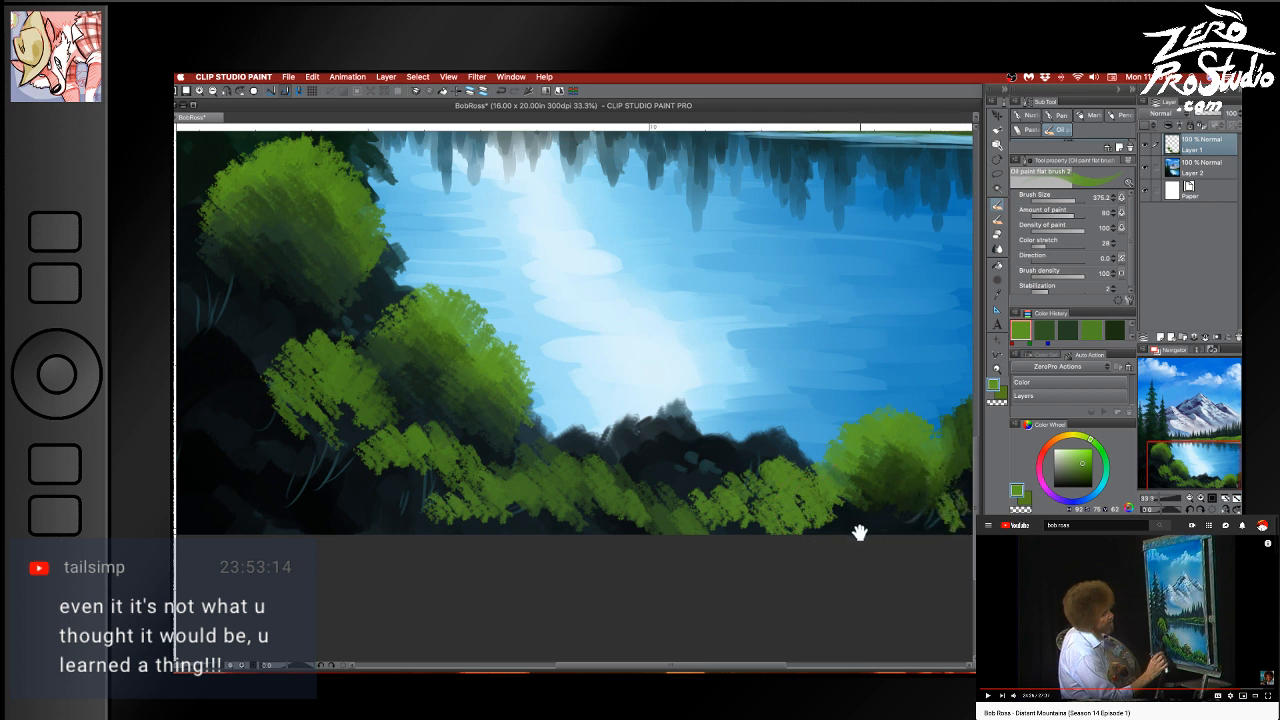
pyautogui.moveTo(685, 511); pyautogui.dragTo(615, 510)
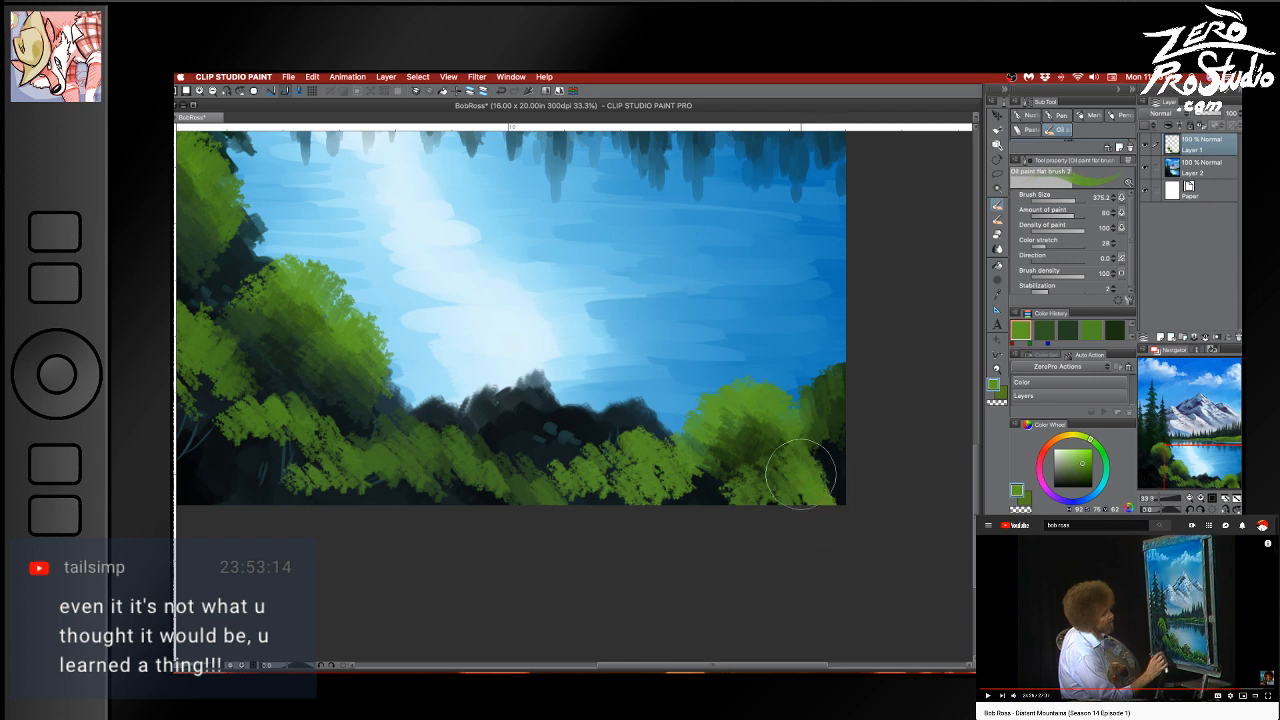
pyautogui.moveTo(734, 482); pyautogui.dragTo(785, 475)
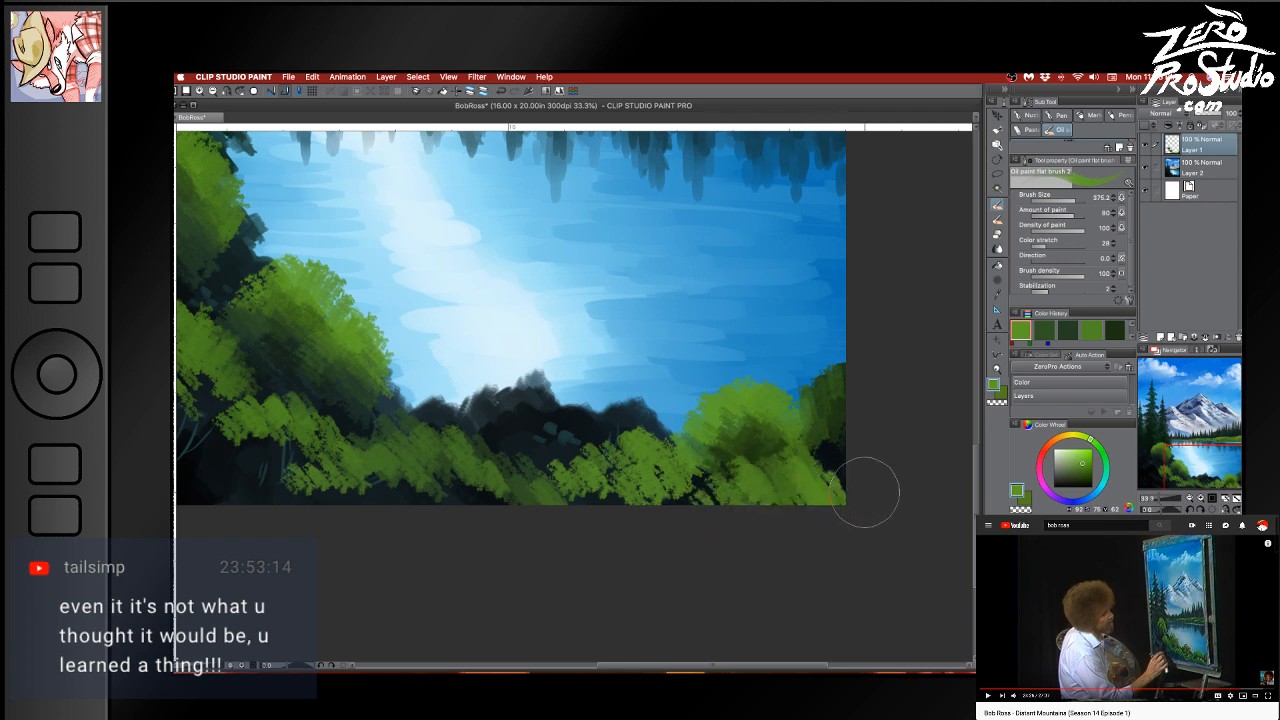
# Shade the right-hand bush and the foliage below it with a sampled dark tone and a smaller brush, and save the painting
pyautogui.keyDown('alt'); pyautogui.click(866, 455); pyautogui.keyUp('alt')
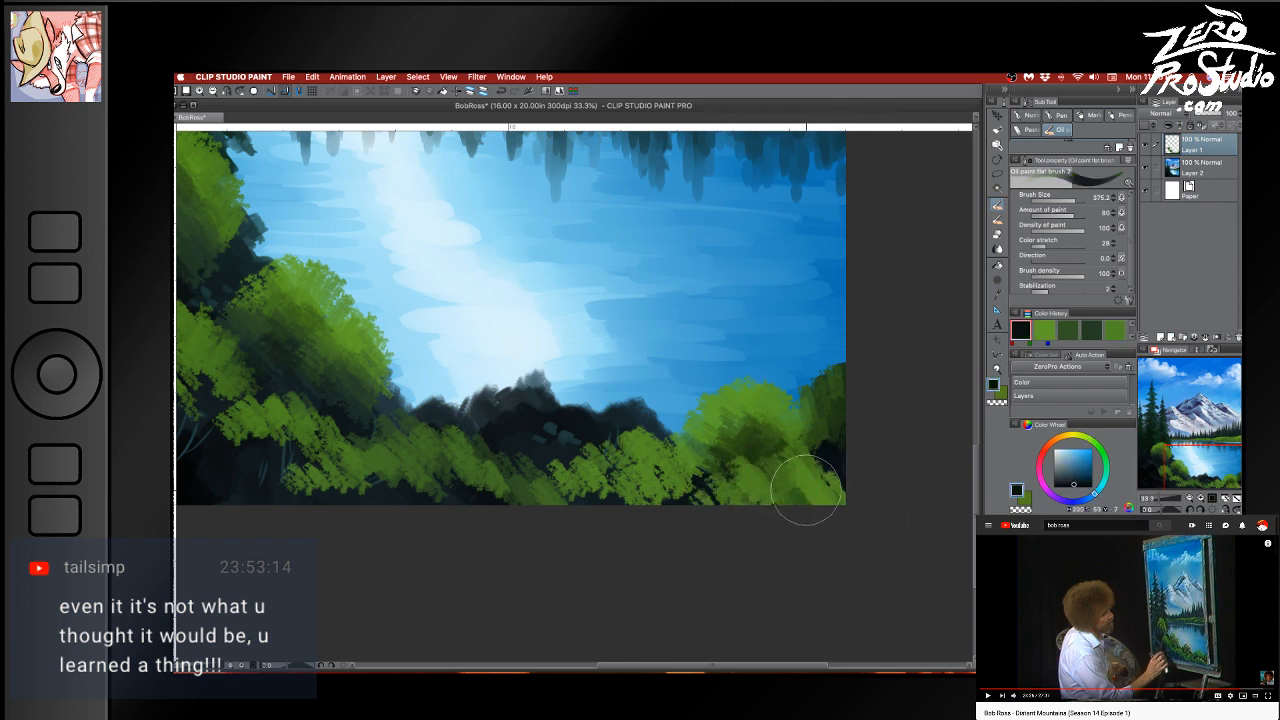
pyautogui.moveTo(763, 489)
pyautogui.mouseDown()
pyautogui.moveTo(814, 503)
pyautogui.moveTo(827, 496)
pyautogui.moveTo(811, 487)
pyautogui.moveTo(833, 503)
pyautogui.moveTo(853, 496)
pyautogui.moveTo(801, 509)
pyautogui.moveTo(788, 464)
pyautogui.moveTo(738, 509)
pyautogui.moveTo(716, 507)
pyautogui.moveTo(753, 497)
pyautogui.moveTo(740, 476)
pyautogui.moveTo(795, 506)
pyautogui.moveTo(798, 488)
pyautogui.moveTo(738, 512)
pyautogui.moveTo(783, 501)
pyautogui.moveTo(791, 516)
pyautogui.moveTo(811, 506)
pyautogui.moveTo(806, 516)
pyautogui.moveTo(773, 499)
pyautogui.moveTo(732, 508)
pyautogui.moveTo(787, 475)
pyautogui.moveTo(816, 394)
pyautogui.moveTo(792, 418)
pyautogui.moveTo(771, 462)
pyautogui.mouseUp()
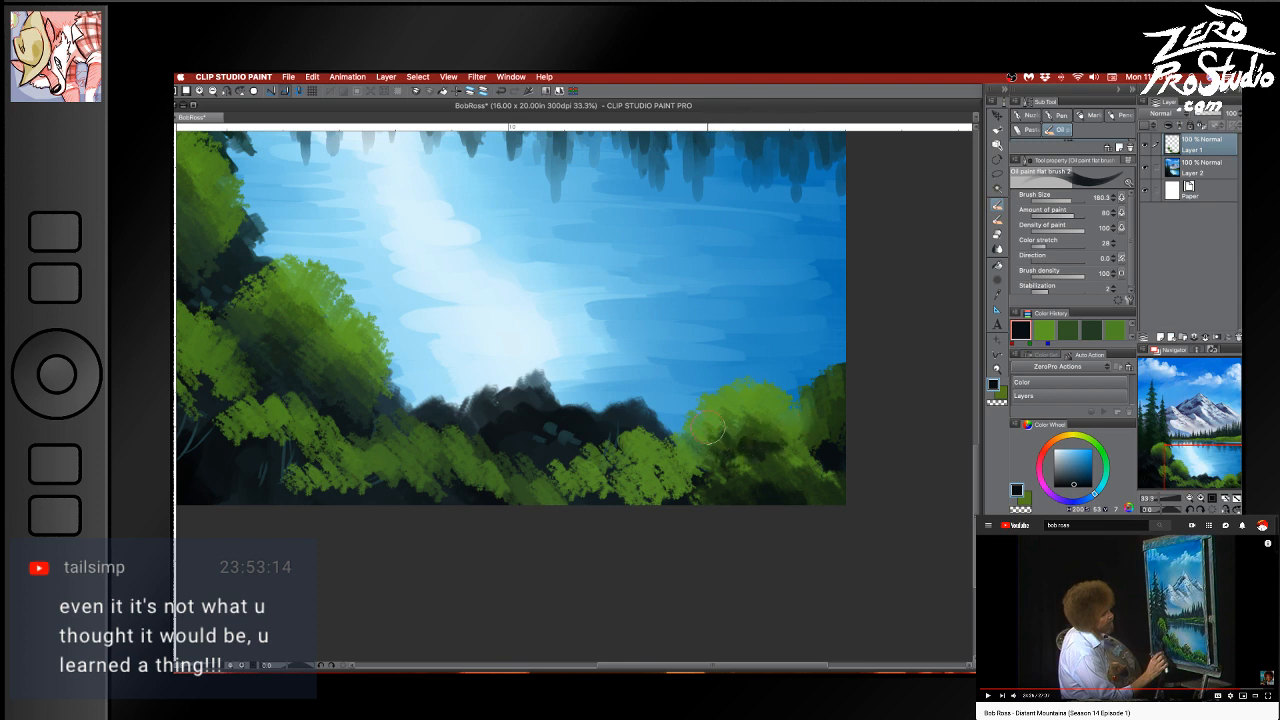
pyautogui.moveTo(730, 422)
pyautogui.mouseDown()
pyautogui.moveTo(758, 396)
pyautogui.moveTo(776, 426)
pyautogui.moveTo(733, 440)
pyautogui.moveTo(754, 428)
pyautogui.moveTo(761, 442)
pyautogui.moveTo(744, 423)
pyautogui.moveTo(722, 444)
pyautogui.moveTo(772, 423)
pyautogui.moveTo(793, 435)
pyautogui.moveTo(785, 421)
pyautogui.moveTo(817, 434)
pyautogui.moveTo(800, 422)
pyautogui.moveTo(772, 431)
pyautogui.moveTo(825, 425)
pyautogui.moveTo(806, 422)
pyautogui.moveTo(820, 413)
pyautogui.moveTo(802, 413)
pyautogui.moveTo(809, 401)
pyautogui.moveTo(827, 442)
pyautogui.moveTo(816, 442)
pyautogui.moveTo(810, 429)
pyautogui.moveTo(856, 427)
pyautogui.moveTo(834, 447)
pyautogui.moveTo(861, 428)
pyautogui.mouseUp()
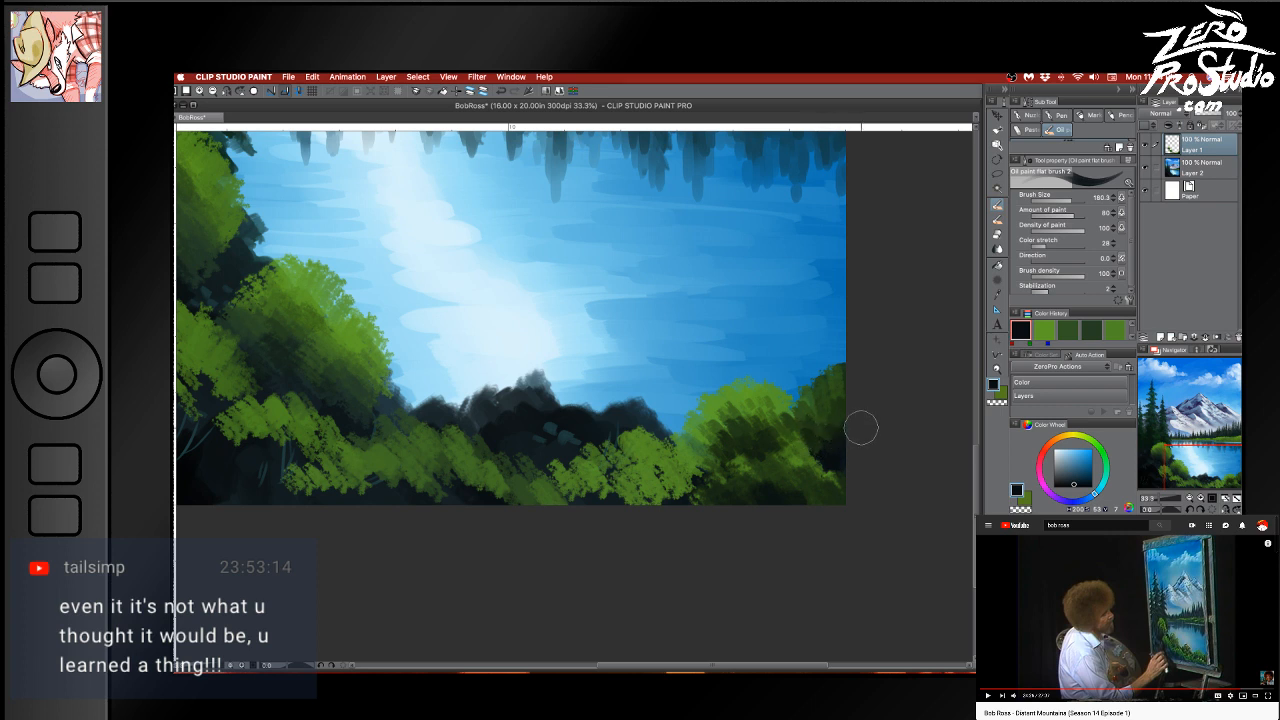
pyautogui.press('super+s')
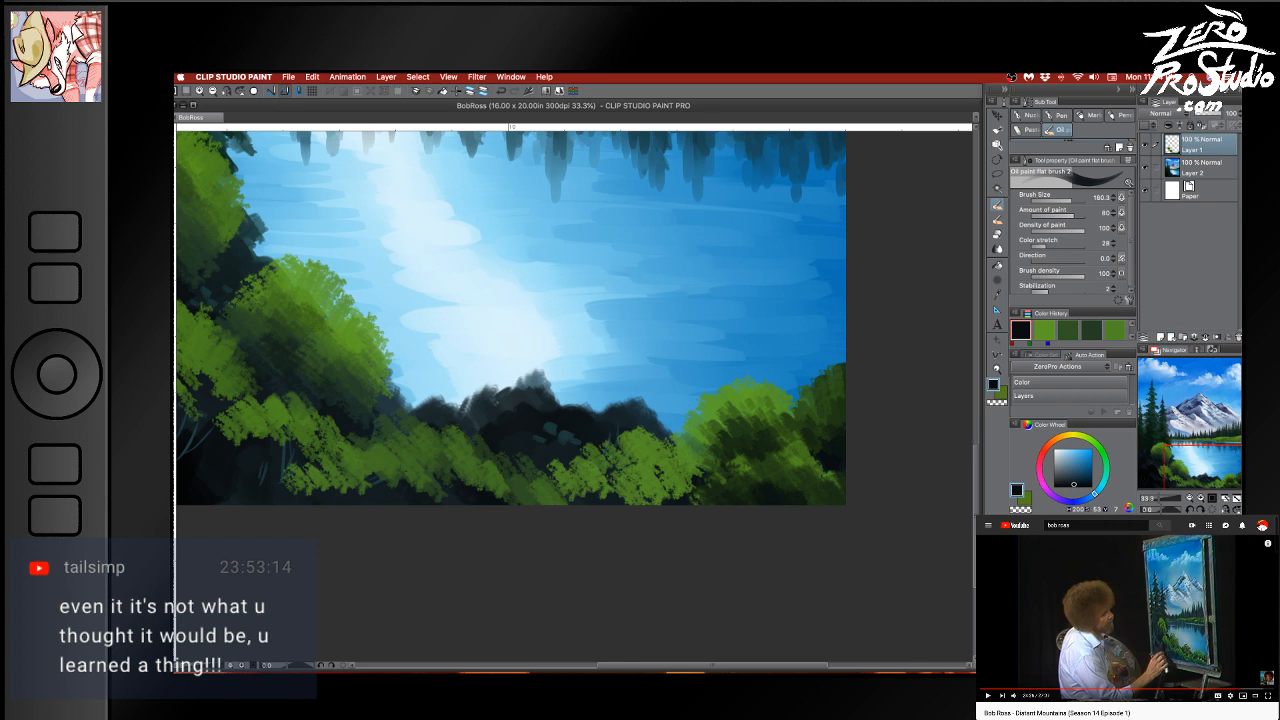
# Touch up the right-hand bush with a sampled dark tone and paint muted green leaves over the dark middle bush
pyautogui.click(718, 544)
pyautogui.keyDown('alt'); pyautogui.click(834, 450); pyautogui.keyUp('alt')
pyautogui.click(838, 437)
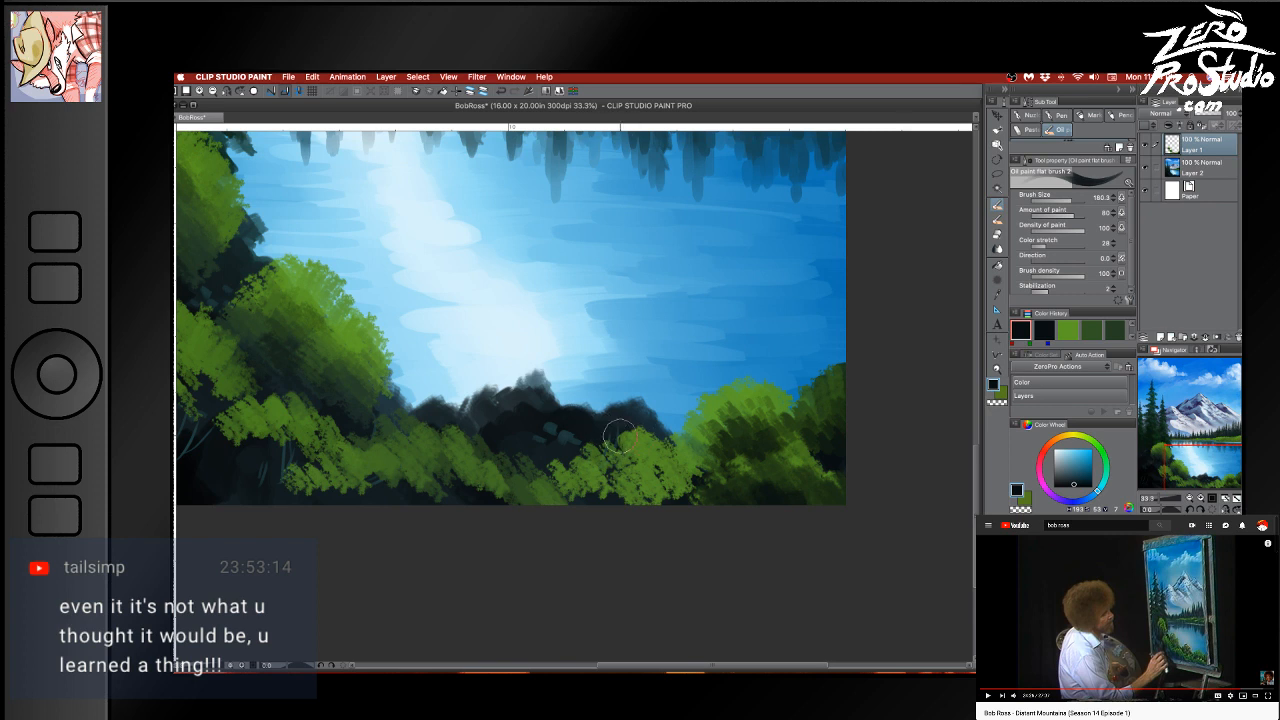
pyautogui.keyDown('alt'); pyautogui.click(531, 480); pyautogui.keyUp('alt')
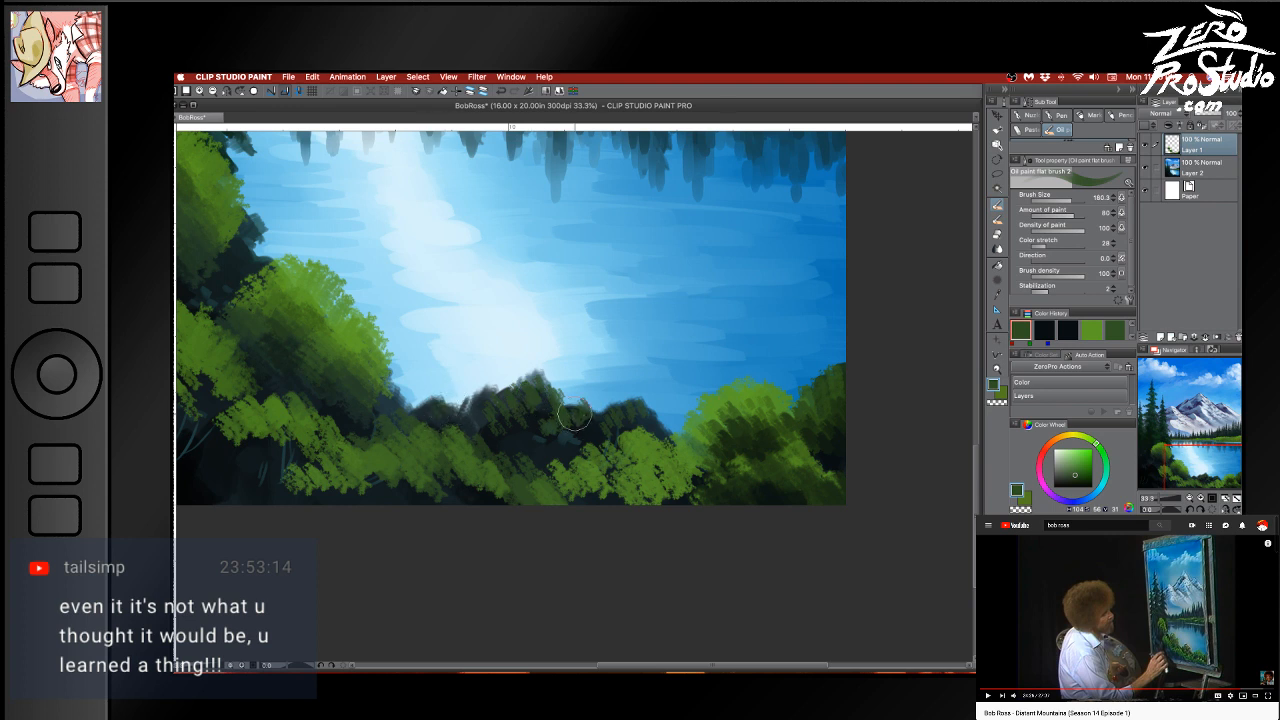
pyautogui.keyDown('alt'); pyautogui.click(568, 470); pyautogui.keyUp('alt')
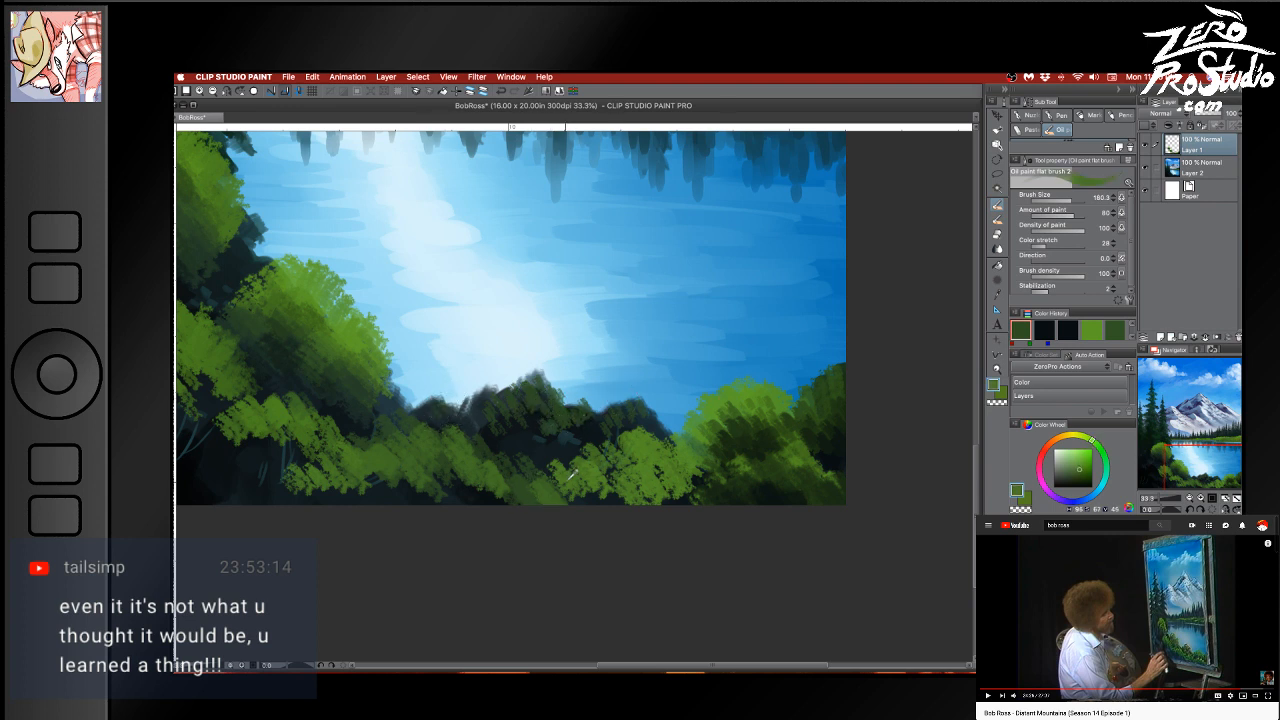
pyautogui.keyDown('alt'); pyautogui.click(569, 469); pyautogui.keyUp('alt')
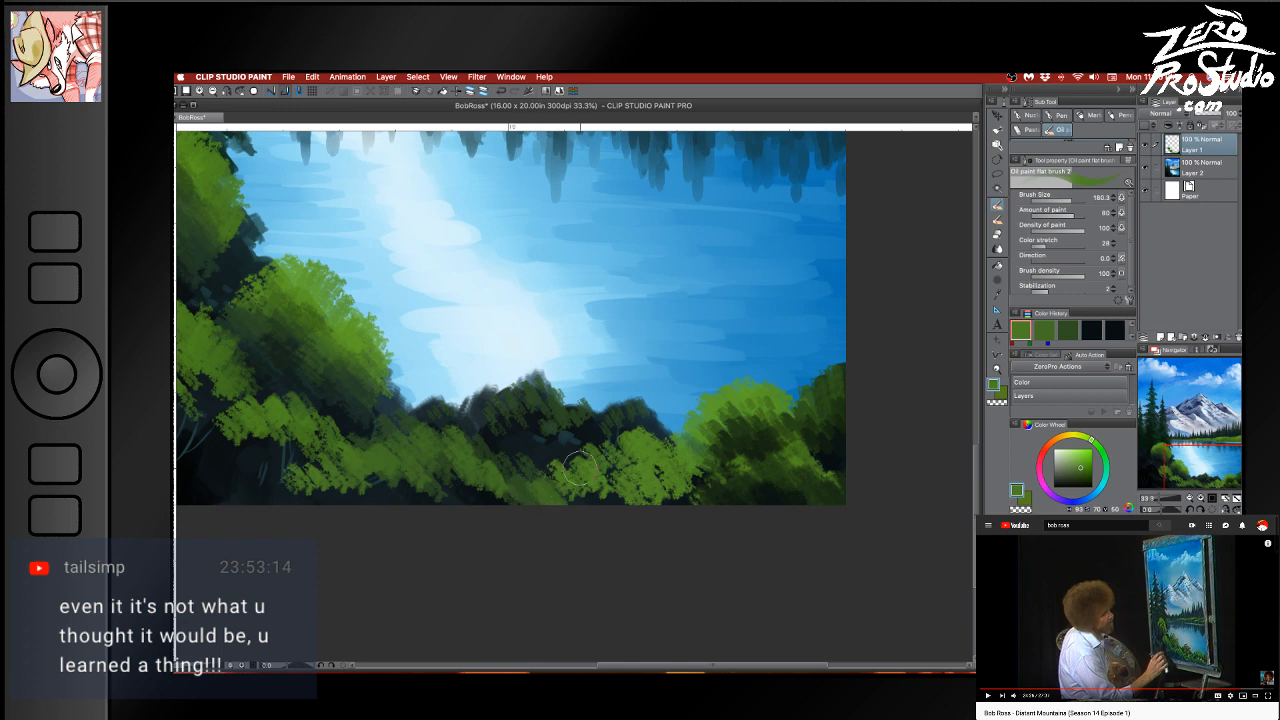
# Enlarge the brush to 245.8 and shade the foliage below the middle bush with sampled dark tones
pyautogui.keyDown('alt'); pyautogui.click(475, 478); pyautogui.keyUp('alt')
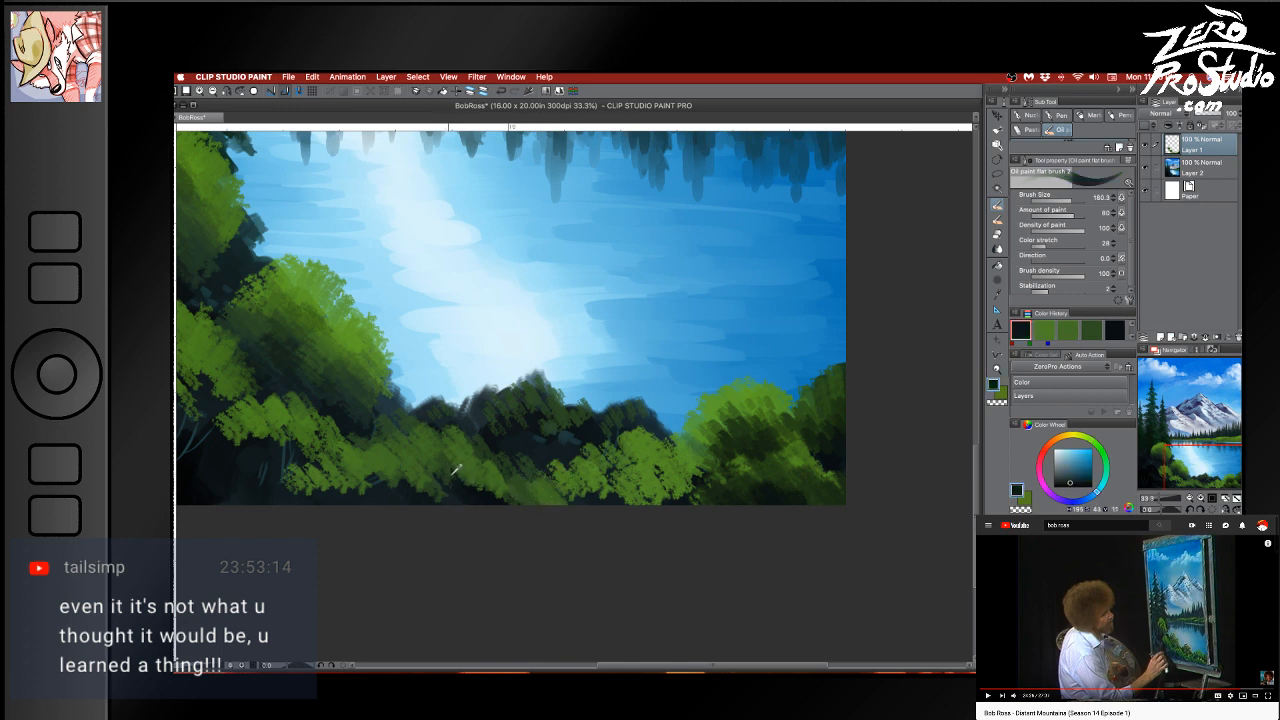
pyautogui.press(']')
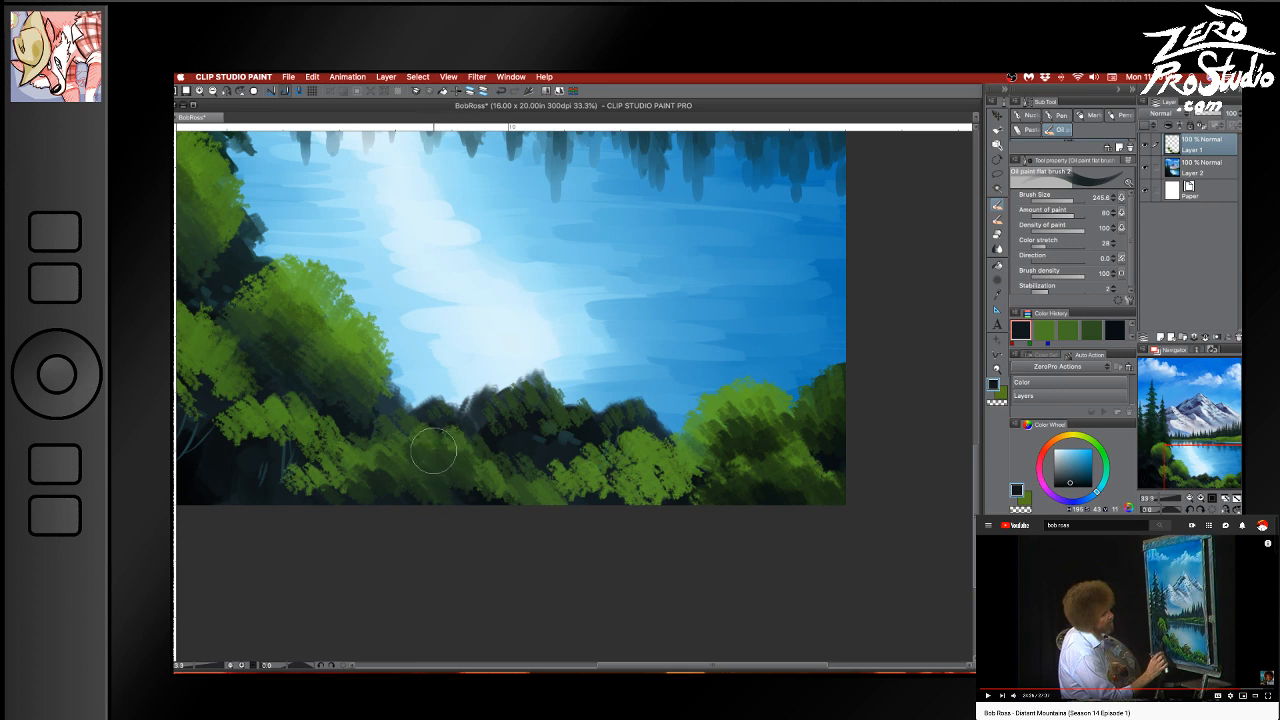
pyautogui.keyDown('alt'); pyautogui.click(522, 441); pyautogui.keyUp('alt')
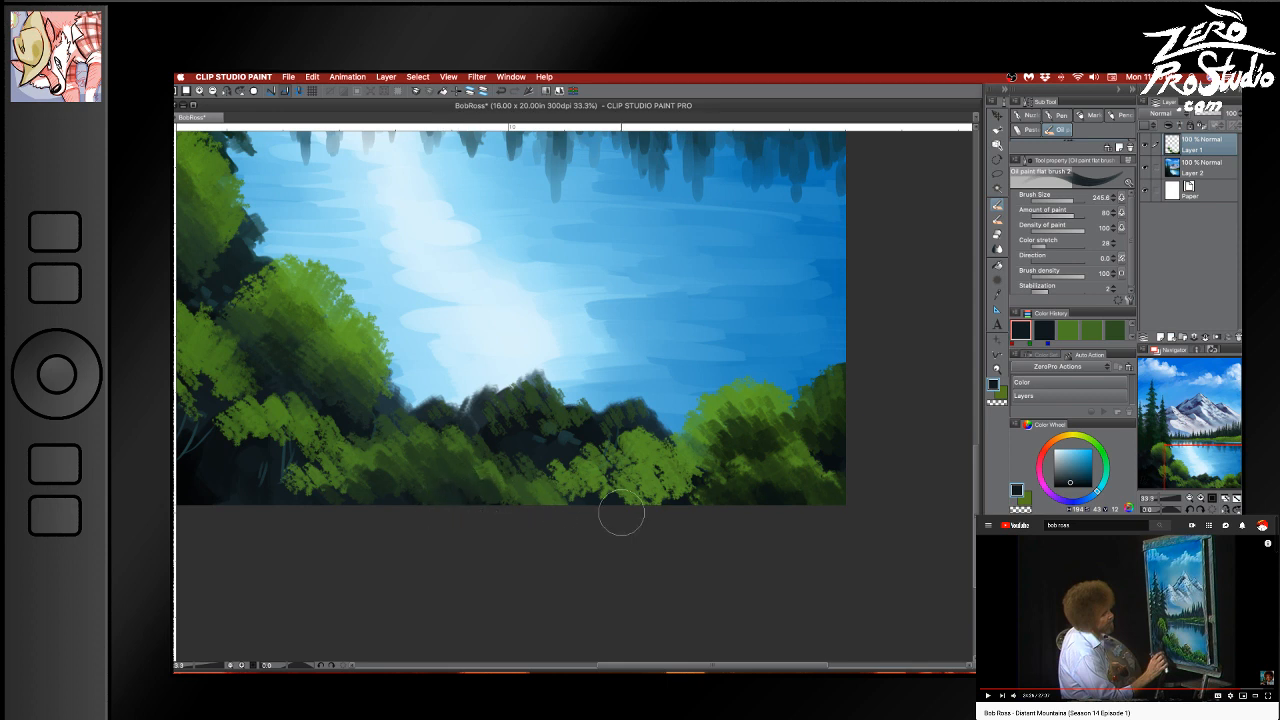
pyautogui.moveTo(577, 496); pyautogui.dragTo(594, 483)
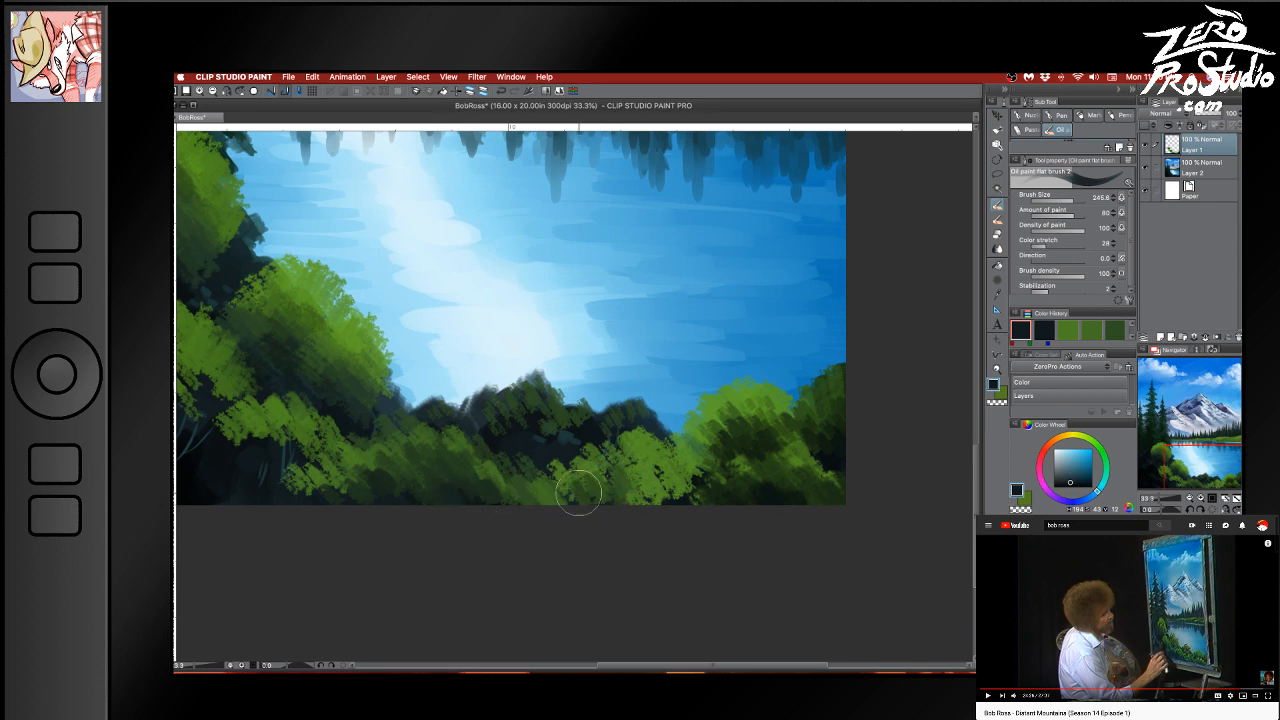
# Darken the base of the bright green clump between the middle and right-hand bushes with sampled dark tones
pyautogui.keyDown('alt'); pyautogui.click(690, 488); pyautogui.keyUp('alt')
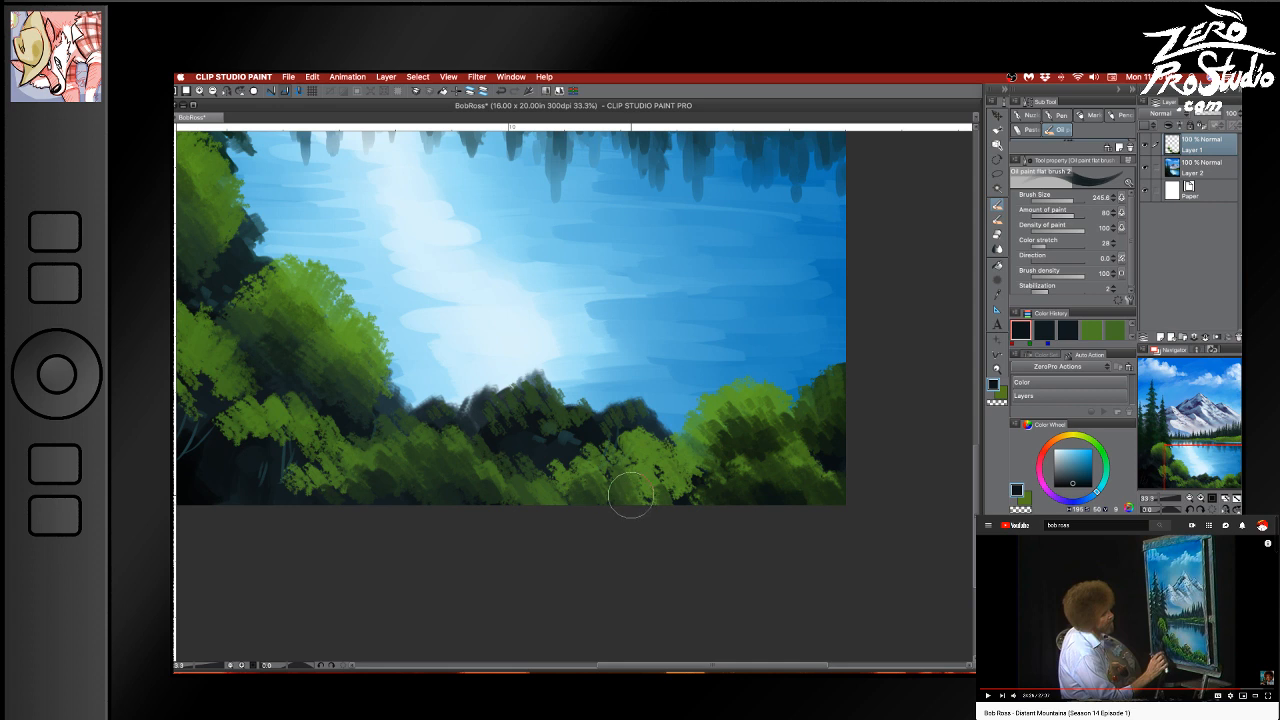
pyautogui.moveTo(580, 505)
pyautogui.mouseDown()
pyautogui.moveTo(601, 474)
pyautogui.moveTo(569, 493)
pyautogui.mouseUp()
pyautogui.moveTo(663, 488)
pyautogui.mouseDown()
pyautogui.moveTo(636, 489)
pyautogui.moveTo(668, 500)
pyautogui.moveTo(660, 480)
pyautogui.moveTo(680, 488)
pyautogui.moveTo(706, 472)
pyautogui.moveTo(687, 487)
pyautogui.mouseUp()
pyautogui.keyDown('alt'); pyautogui.click(706, 472); pyautogui.keyUp('alt')
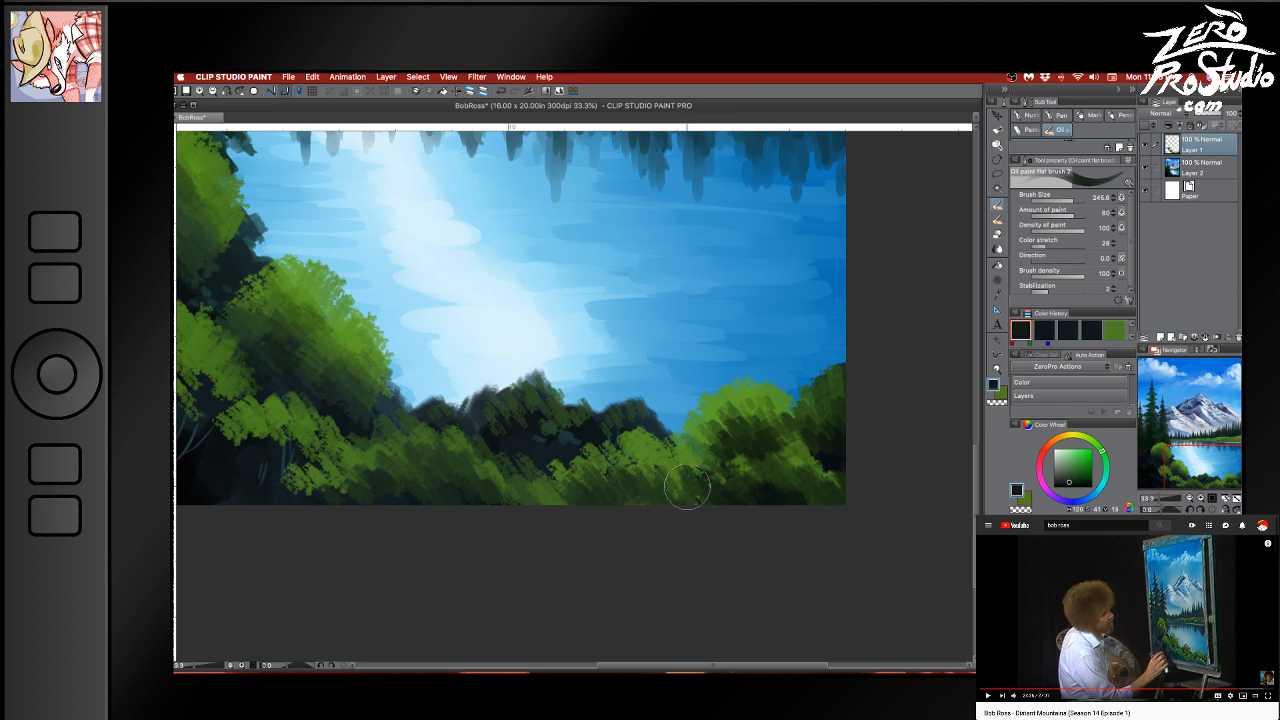
# Blend the foliage where the bright clump meets the right-hand bush using sampled dark and bright greens
pyautogui.keyDown('alt'); pyautogui.click(577, 428); pyautogui.keyUp('alt')
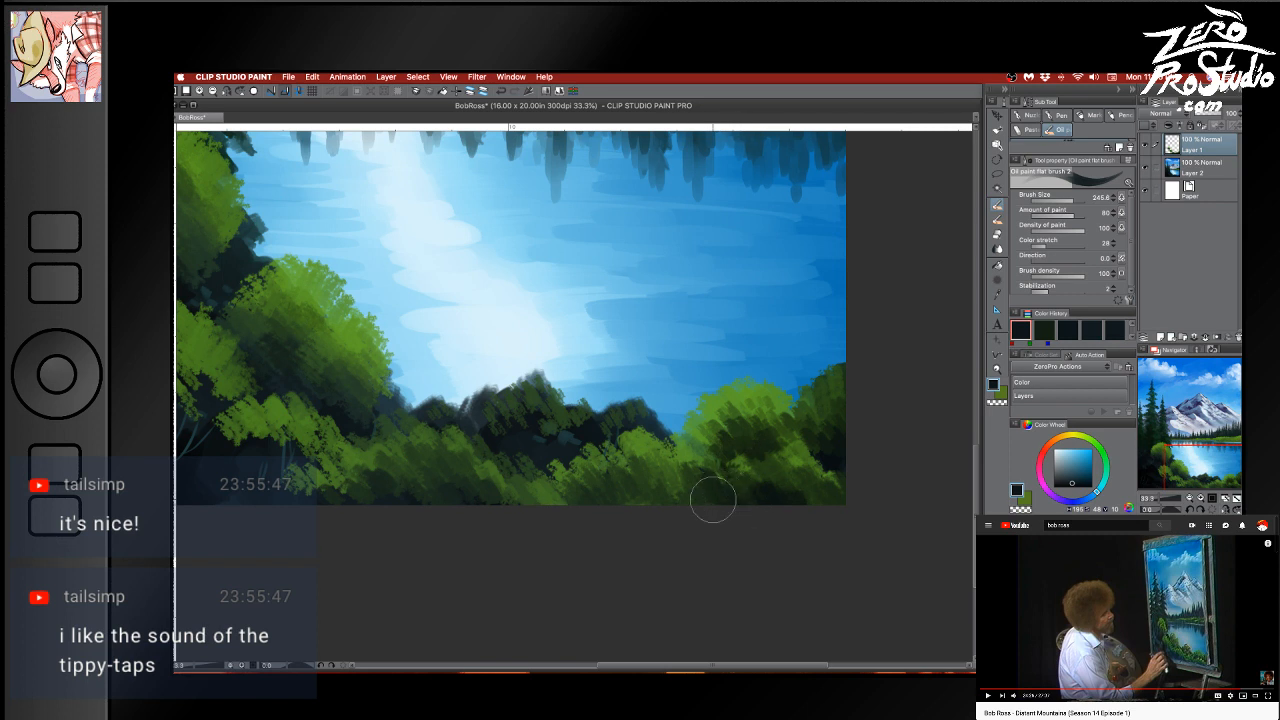
pyautogui.keyDown('alt'); pyautogui.click(734, 433); pyautogui.keyUp('alt')
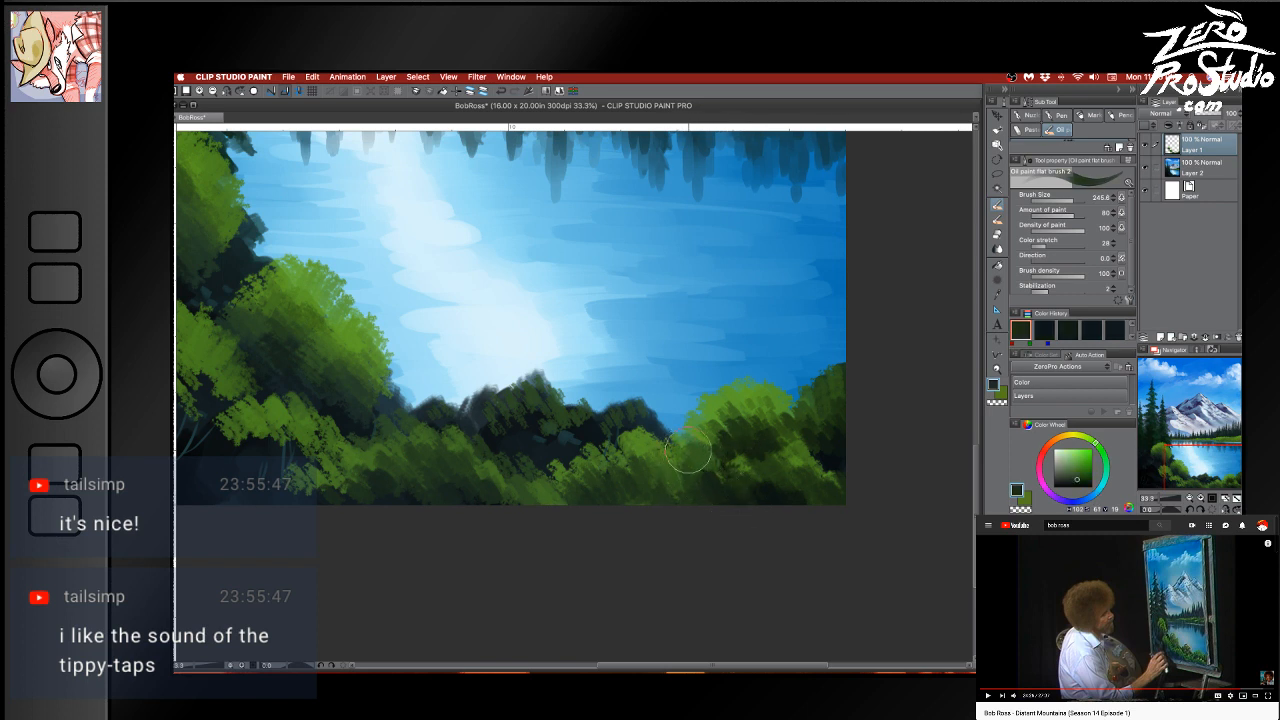
pyautogui.keyDown('alt'); pyautogui.click(703, 424); pyautogui.keyUp('alt')
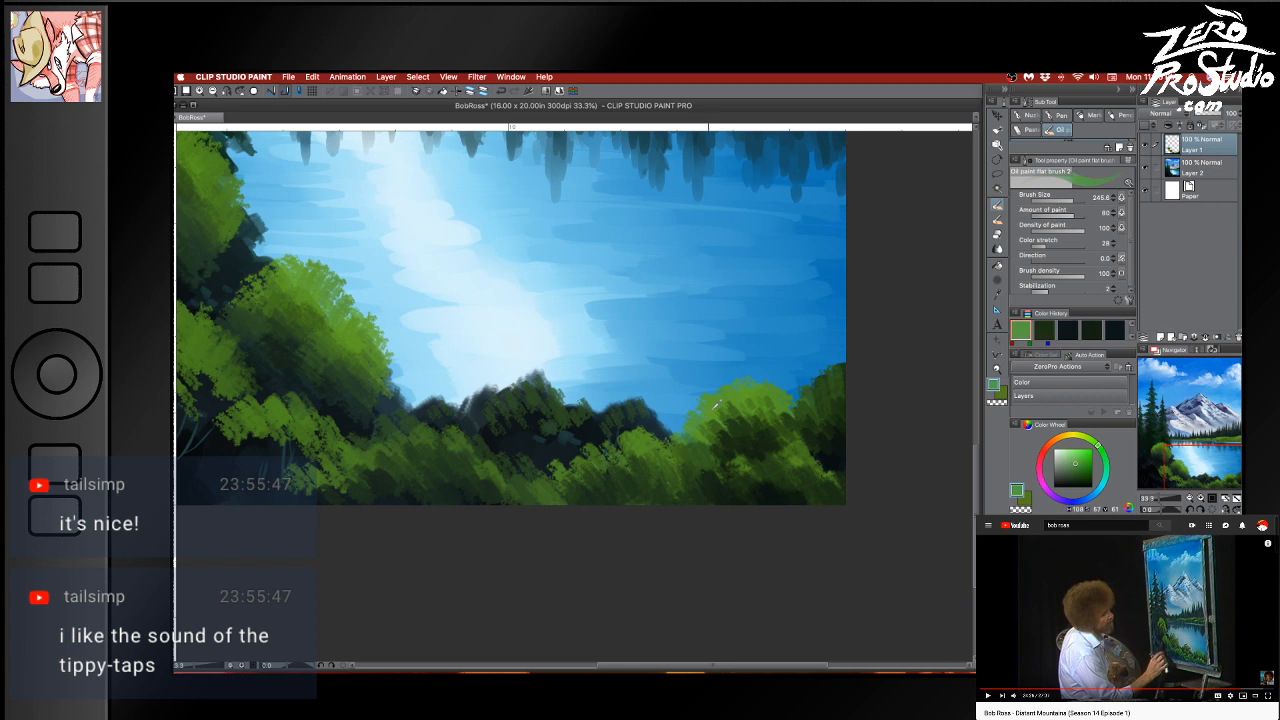
pyautogui.moveTo(695, 473)
pyautogui.mouseDown()
pyautogui.moveTo(699, 495)
pyautogui.moveTo(626, 480)
pyautogui.moveTo(650, 490)
pyautogui.mouseUp()
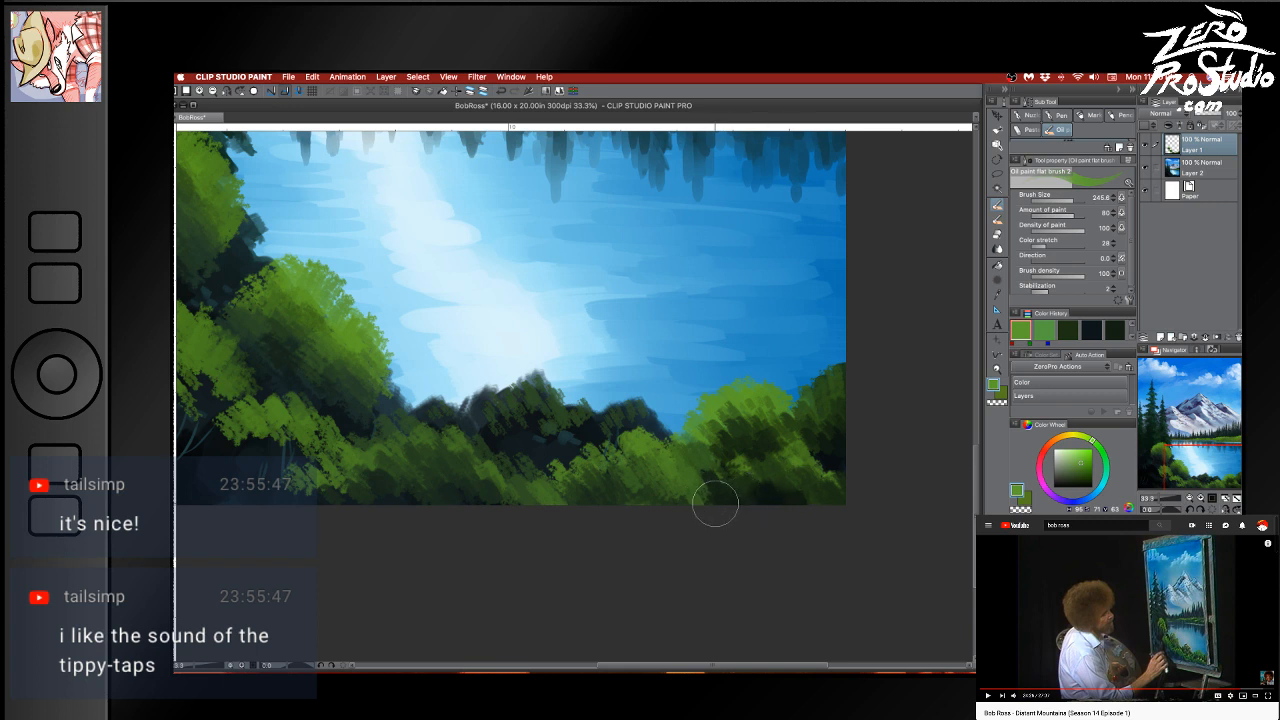
# Enlarge the brush to 350.9 and shade the low left clump and the small bush above it with a sampled dark tone
pyautogui.moveTo(539, 499)
pyautogui.mouseDown()
pyautogui.moveTo(733, 463)
pyautogui.moveTo(780, 475)
pyautogui.mouseUp()
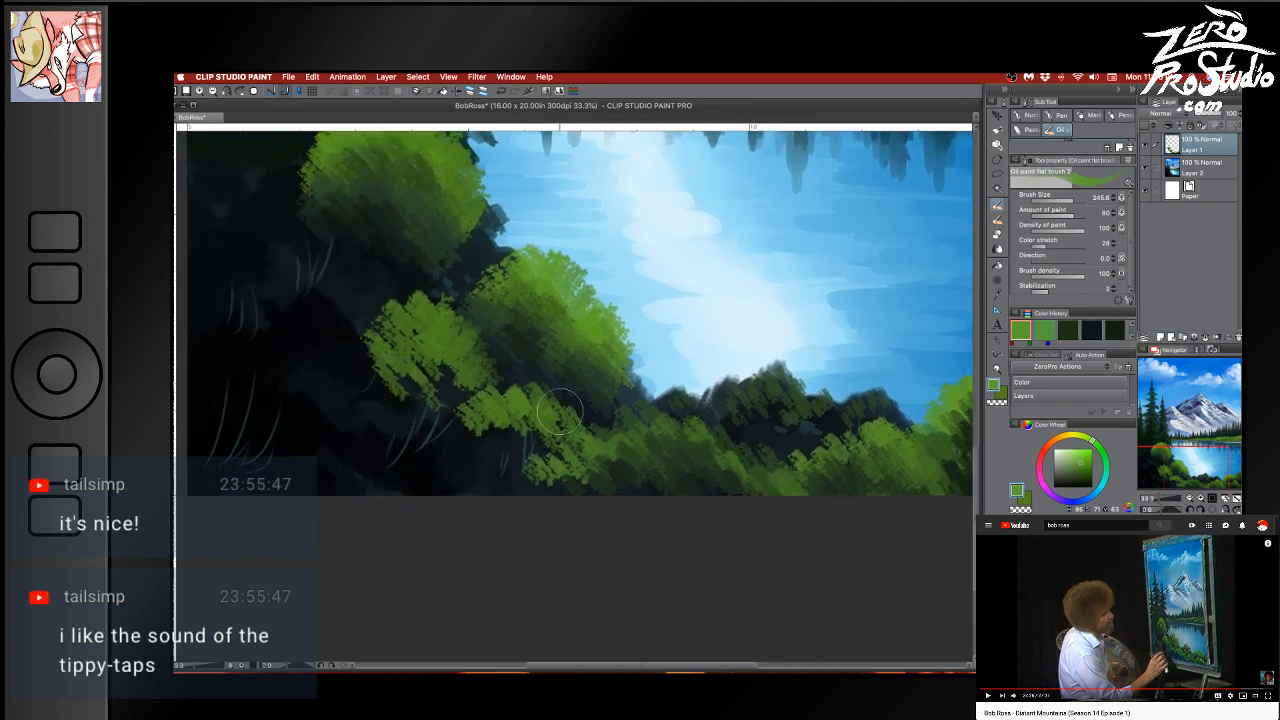
pyautogui.keyDown('alt'); pyautogui.click(468, 446); pyautogui.keyUp('alt')
pyautogui.moveTo(476, 429)
pyautogui.mouseDown()
pyautogui.moveTo(510, 421)
pyautogui.moveTo(469, 449)
pyautogui.mouseUp()
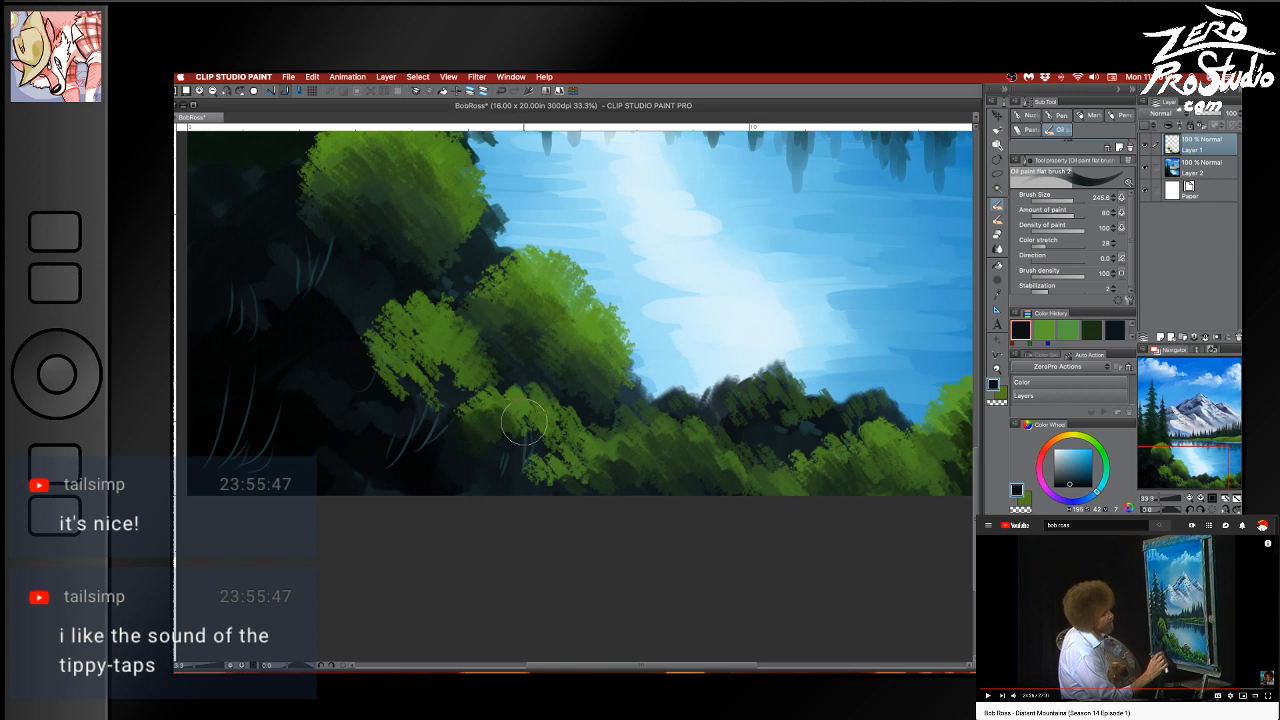
pyautogui.press(']')
pyautogui.press(']')
pyautogui.moveTo(523, 432)
pyautogui.mouseDown()
pyautogui.moveTo(484, 447)
pyautogui.moveTo(532, 434)
pyautogui.moveTo(532, 414)
pyautogui.moveTo(518, 428)
pyautogui.moveTo(570, 434)
pyautogui.moveTo(554, 442)
pyautogui.moveTo(601, 475)
pyautogui.moveTo(529, 496)
pyautogui.mouseUp()
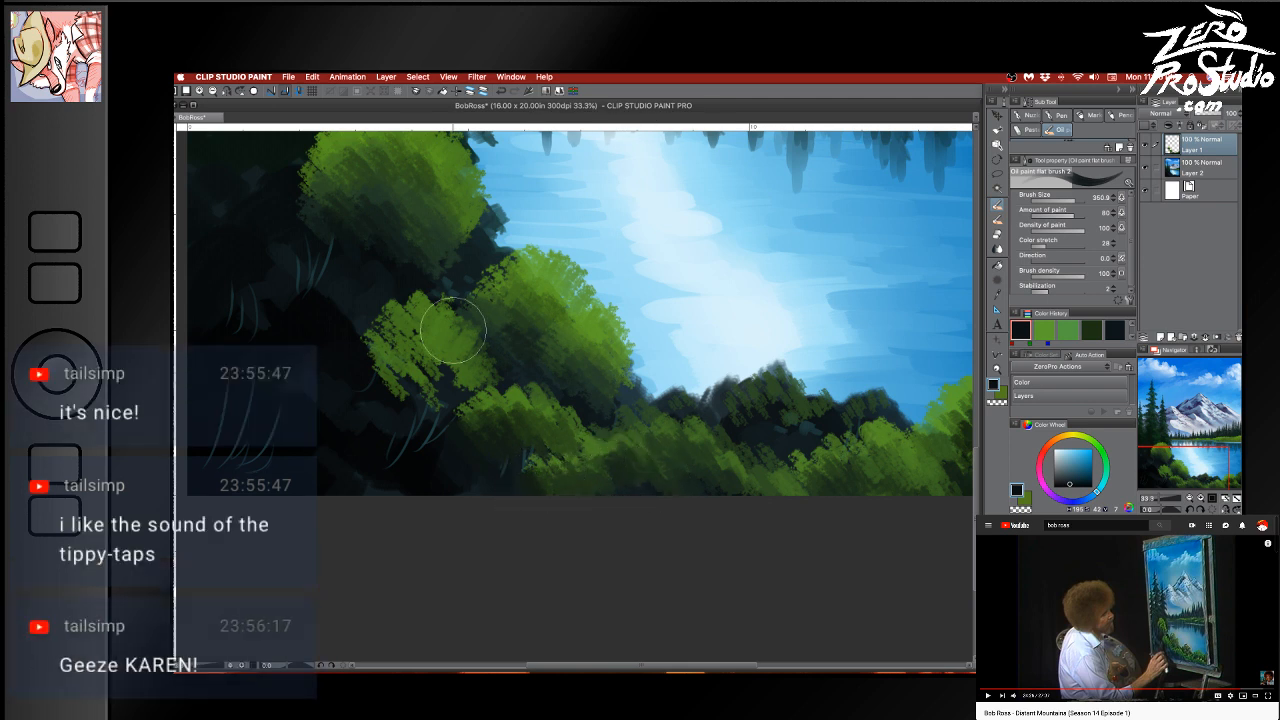
pyautogui.moveTo(402, 375)
pyautogui.mouseDown()
pyautogui.moveTo(442, 355)
pyautogui.moveTo(467, 369)
pyautogui.moveTo(416, 401)
pyautogui.moveTo(429, 369)
pyautogui.moveTo(408, 389)
pyautogui.moveTo(433, 360)
pyautogui.moveTo(416, 333)
pyautogui.moveTo(428, 326)
pyautogui.moveTo(480, 370)
pyautogui.mouseUp()
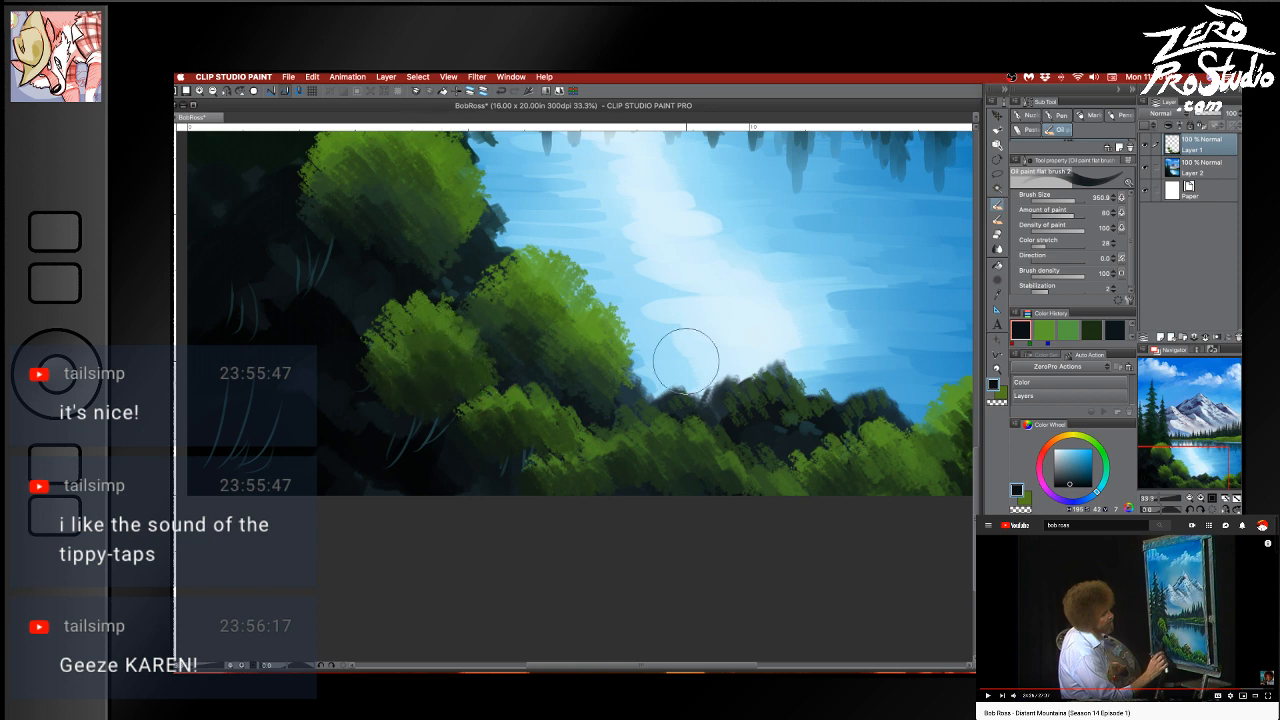
# Extend the small left bush down its left and lower sides with leaves in a sampled green
pyautogui.moveTo(729, 406); pyautogui.dragTo(714, 474)
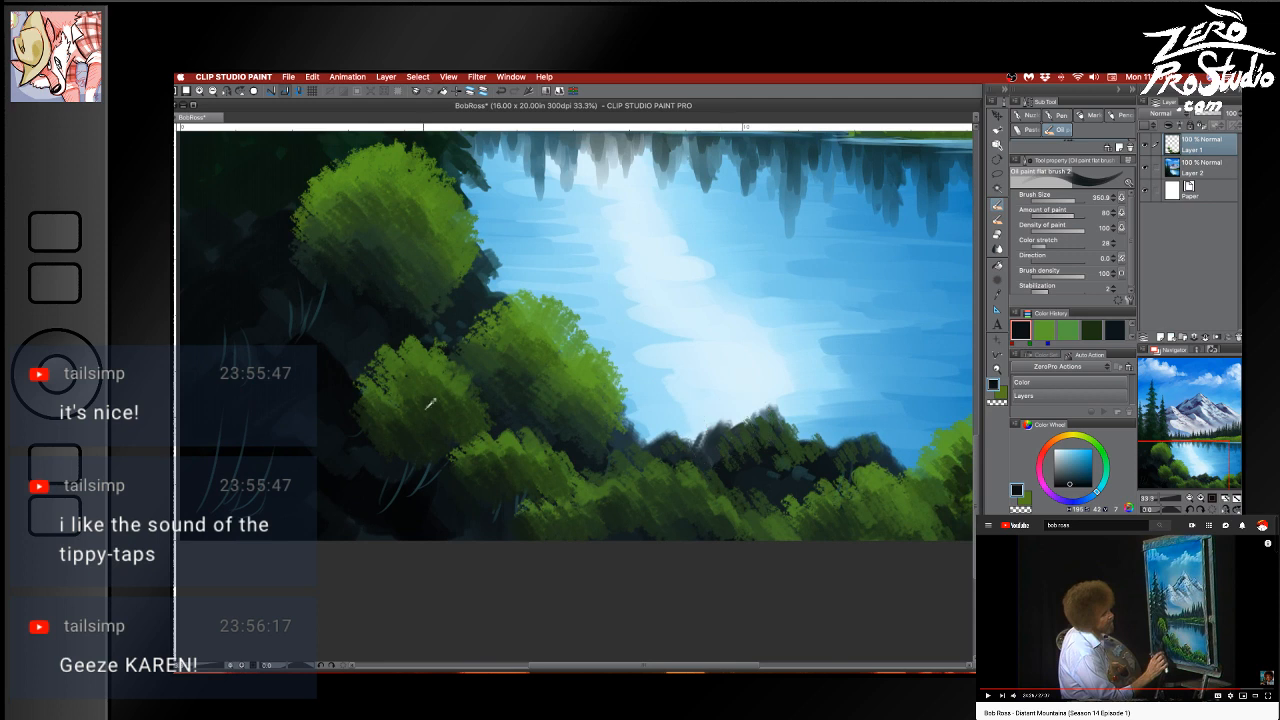
pyautogui.keyDown('alt'); pyautogui.click(412, 360); pyautogui.keyUp('alt')
pyautogui.moveTo(366, 420)
pyautogui.mouseDown()
pyautogui.moveTo(358, 454)
pyautogui.moveTo(340, 450)
pyautogui.moveTo(428, 415)
pyautogui.moveTo(344, 447)
pyautogui.moveTo(365, 468)
pyautogui.moveTo(370, 451)
pyautogui.moveTo(559, 414)
pyautogui.moveTo(621, 374)
pyautogui.moveTo(556, 377)
pyautogui.moveTo(375, 474)
pyautogui.moveTo(342, 486)
pyautogui.mouseUp()
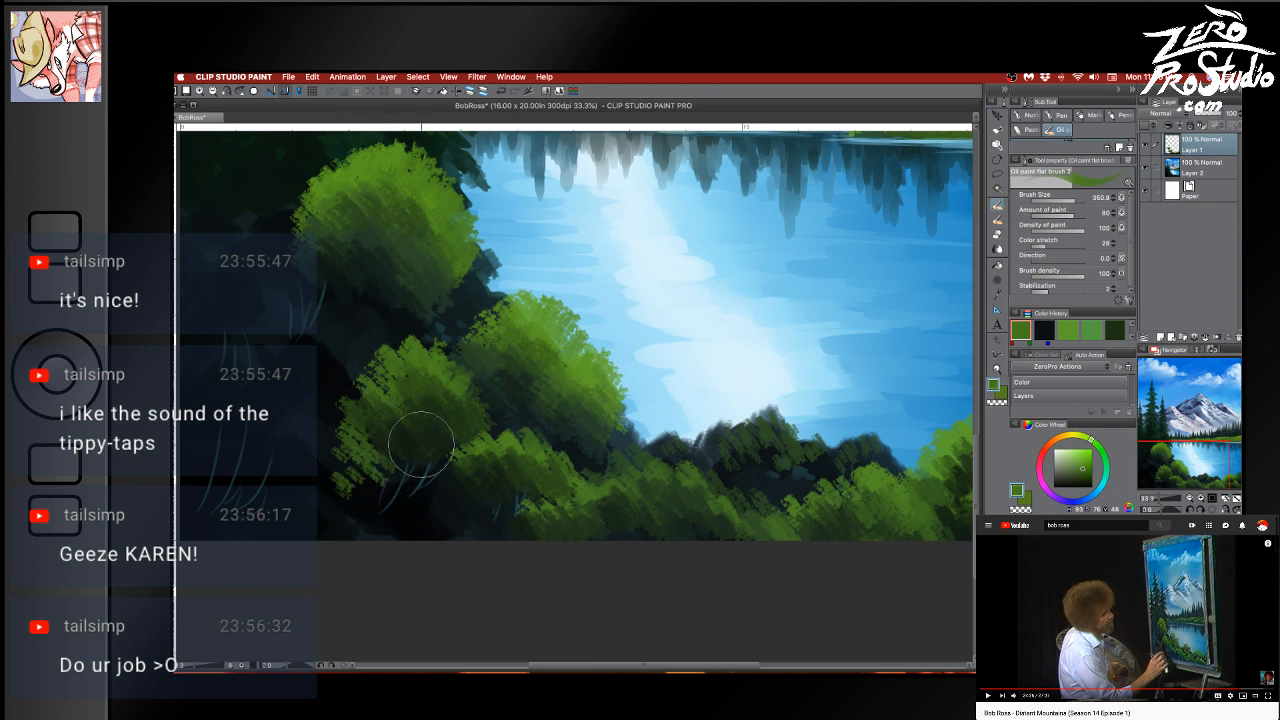
pyautogui.moveTo(445, 482); pyautogui.dragTo(432, 503)
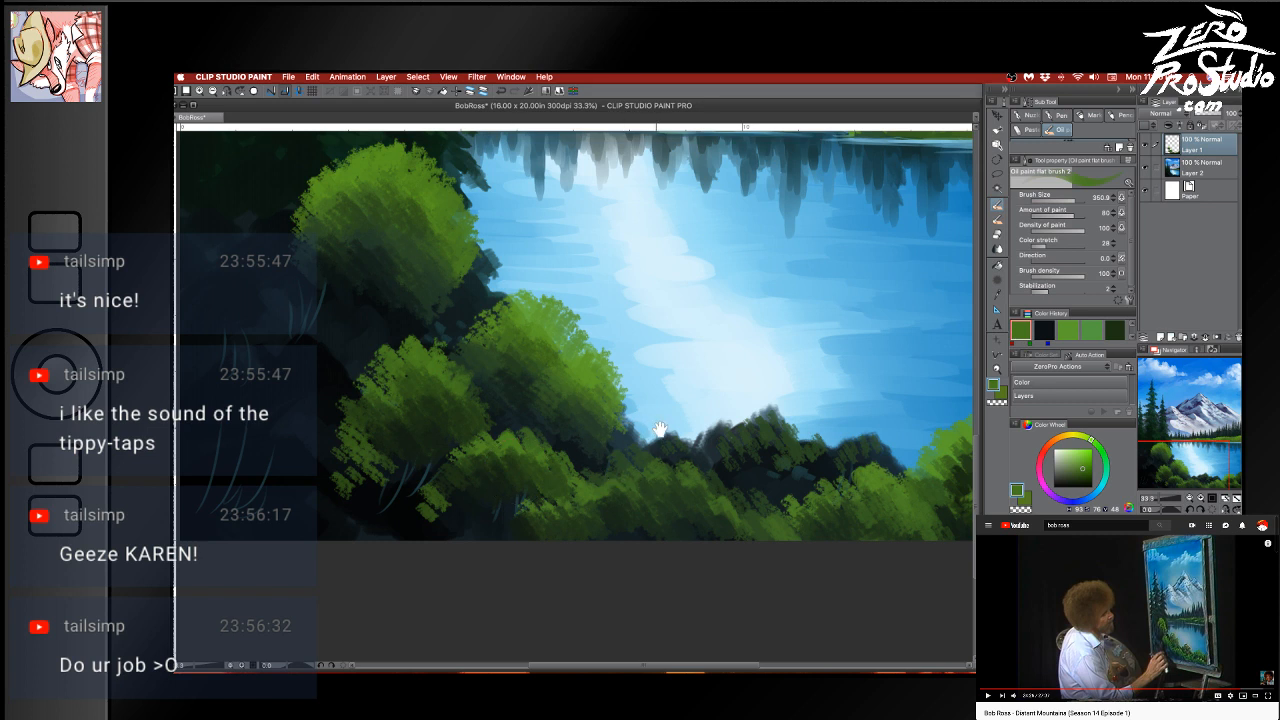
# Fill out the left side of the large upper-left bush with sampled greens and a larger brush
pyautogui.moveTo(661, 432)
pyautogui.mouseDown()
pyautogui.moveTo(794, 456)
pyautogui.moveTo(783, 476)
pyautogui.mouseUp()
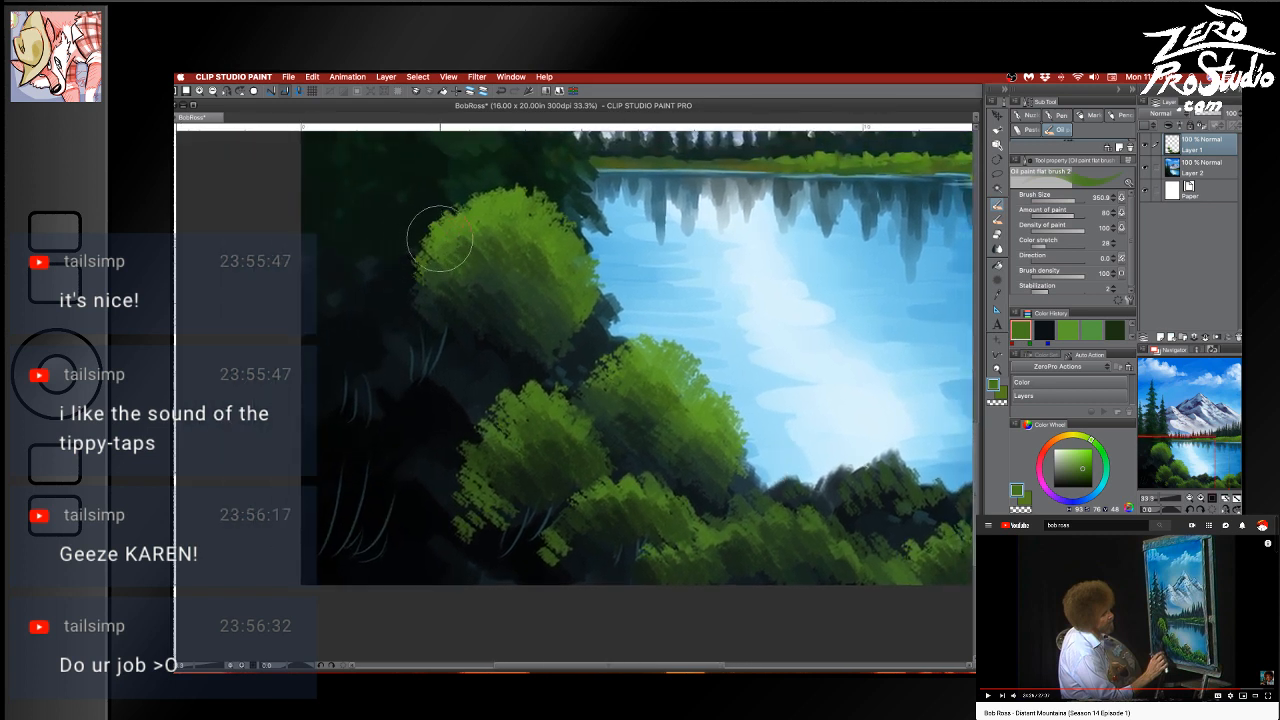
pyautogui.press(']')
pyautogui.moveTo(476, 287)
pyautogui.mouseDown()
pyautogui.moveTo(480, 271)
pyautogui.moveTo(451, 297)
pyautogui.moveTo(499, 285)
pyautogui.moveTo(466, 294)
pyautogui.moveTo(542, 298)
pyautogui.moveTo(489, 283)
pyautogui.moveTo(463, 300)
pyautogui.mouseUp()
pyautogui.keyDown('alt'); pyautogui.click(523, 211); pyautogui.keyUp('alt')
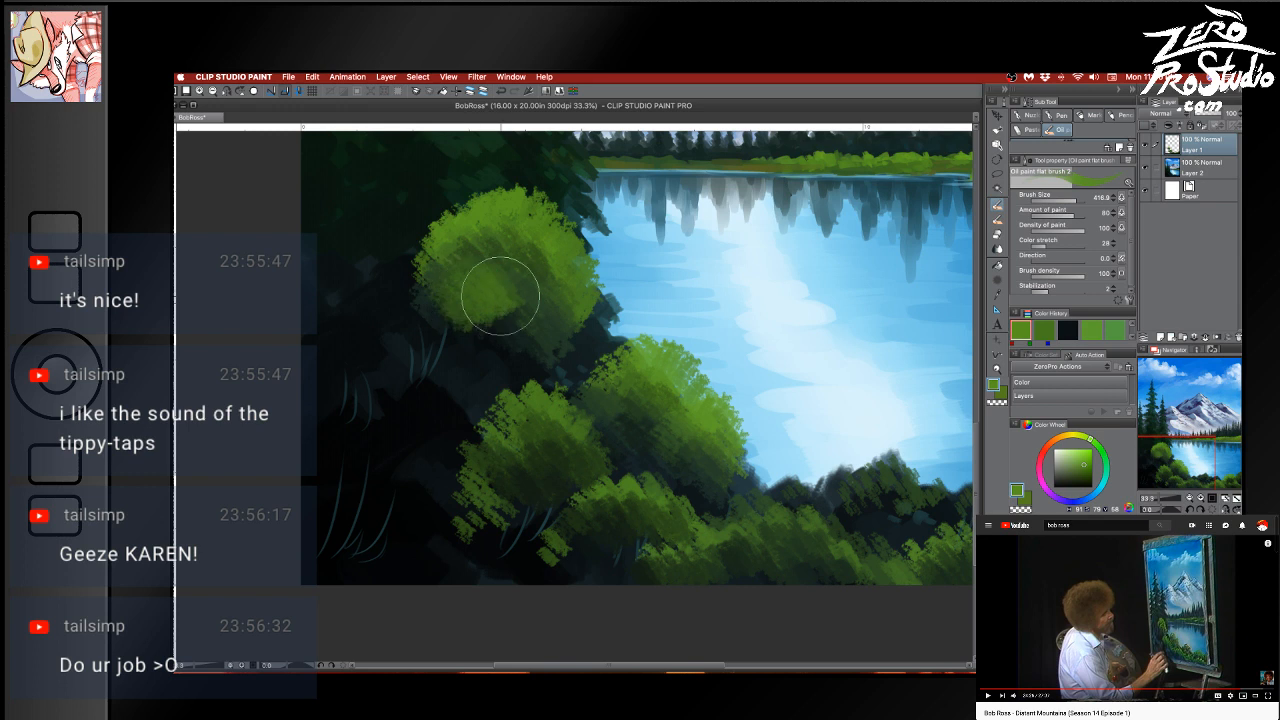
# Model the large upper-left bush's middle and shaded underside with sampled dark and bright greens
pyautogui.keyDown('alt'); pyautogui.click(503, 332); pyautogui.keyUp('alt')
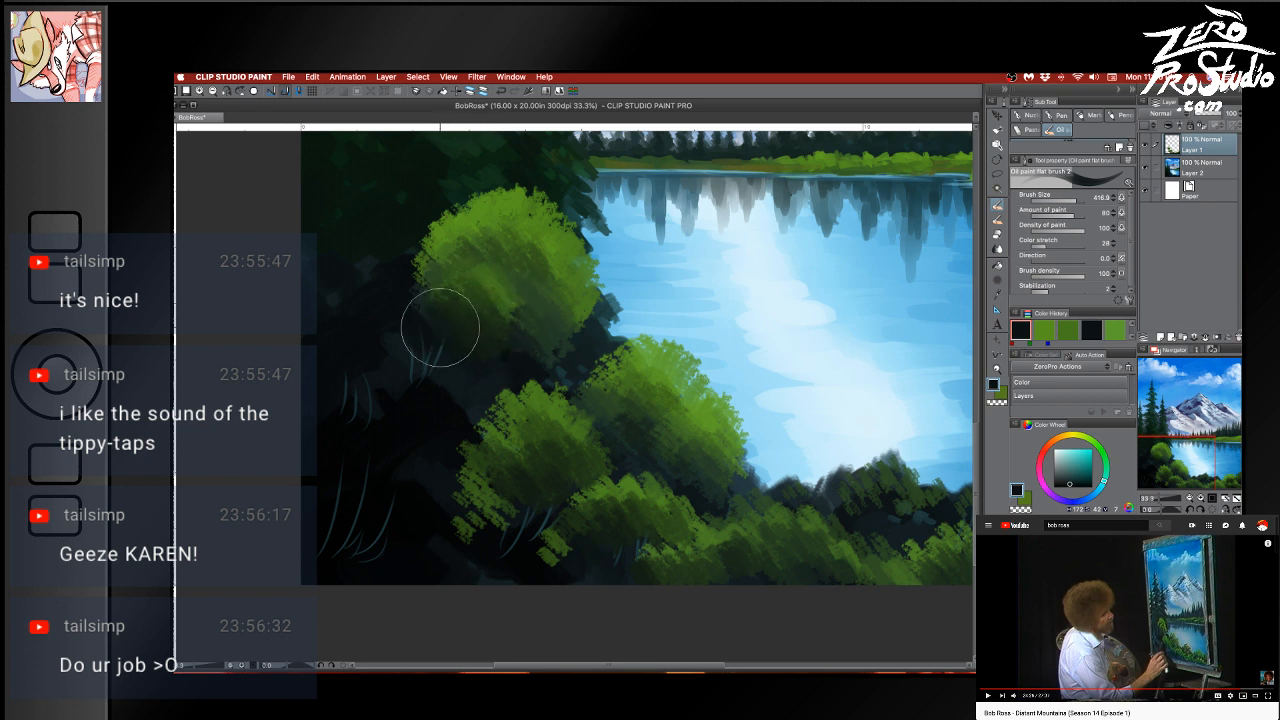
pyautogui.keyDown('alt'); pyautogui.click(513, 320); pyautogui.keyUp('alt')
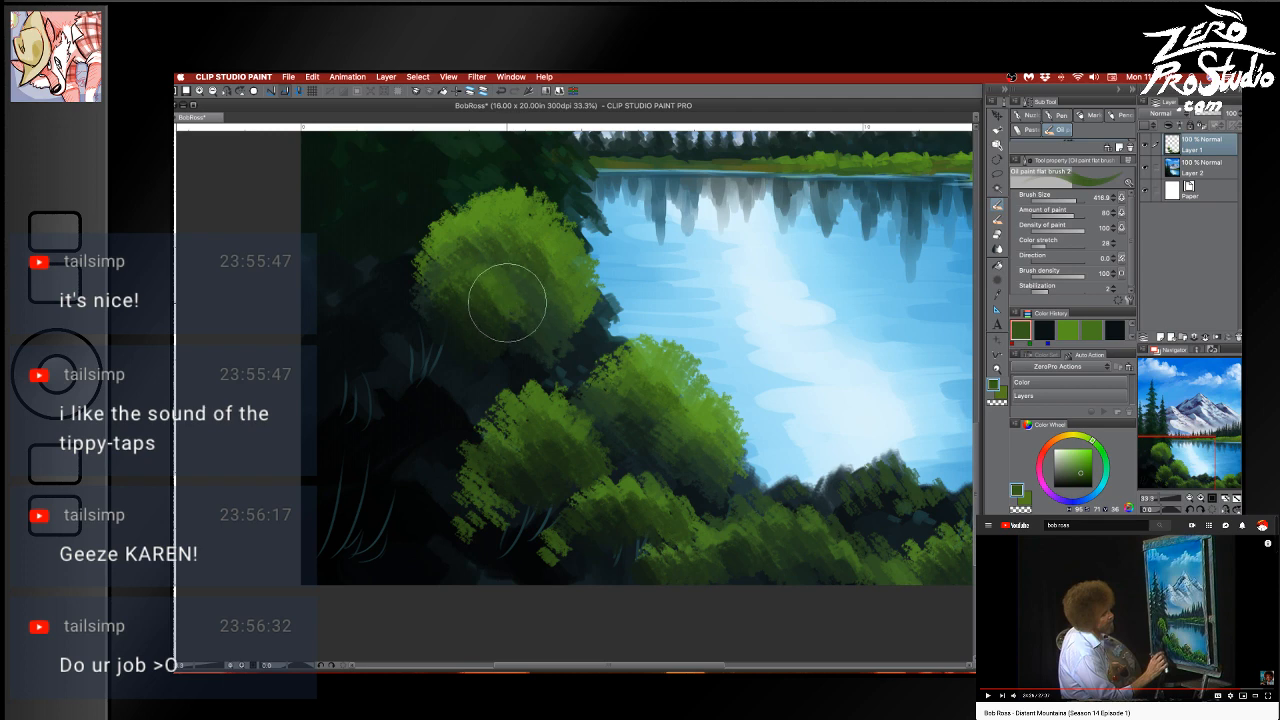
pyautogui.keyDown('alt'); pyautogui.click(545, 203); pyautogui.keyUp('alt')
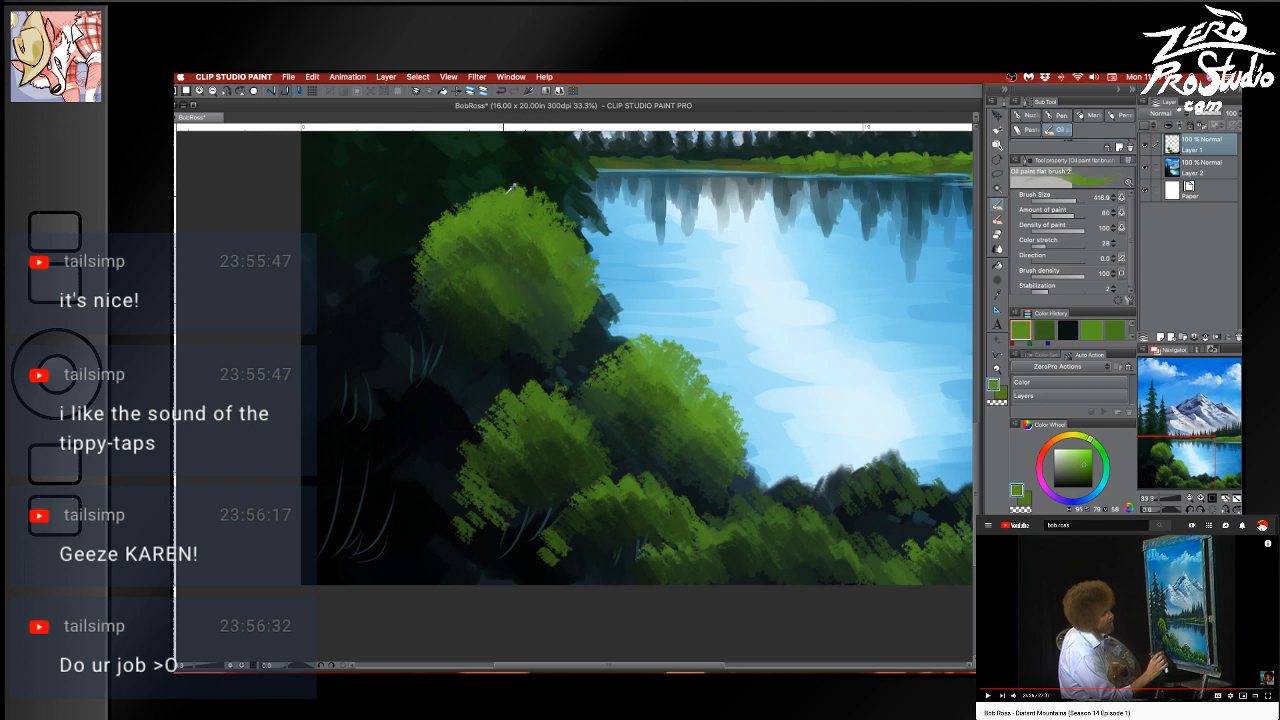
pyautogui.keyDown('alt'); pyautogui.click(492, 327); pyautogui.keyUp('alt')
pyautogui.moveTo(492, 327)
pyautogui.mouseDown()
pyautogui.moveTo(497, 297)
pyautogui.moveTo(486, 337)
pyautogui.moveTo(505, 347)
pyautogui.mouseUp()
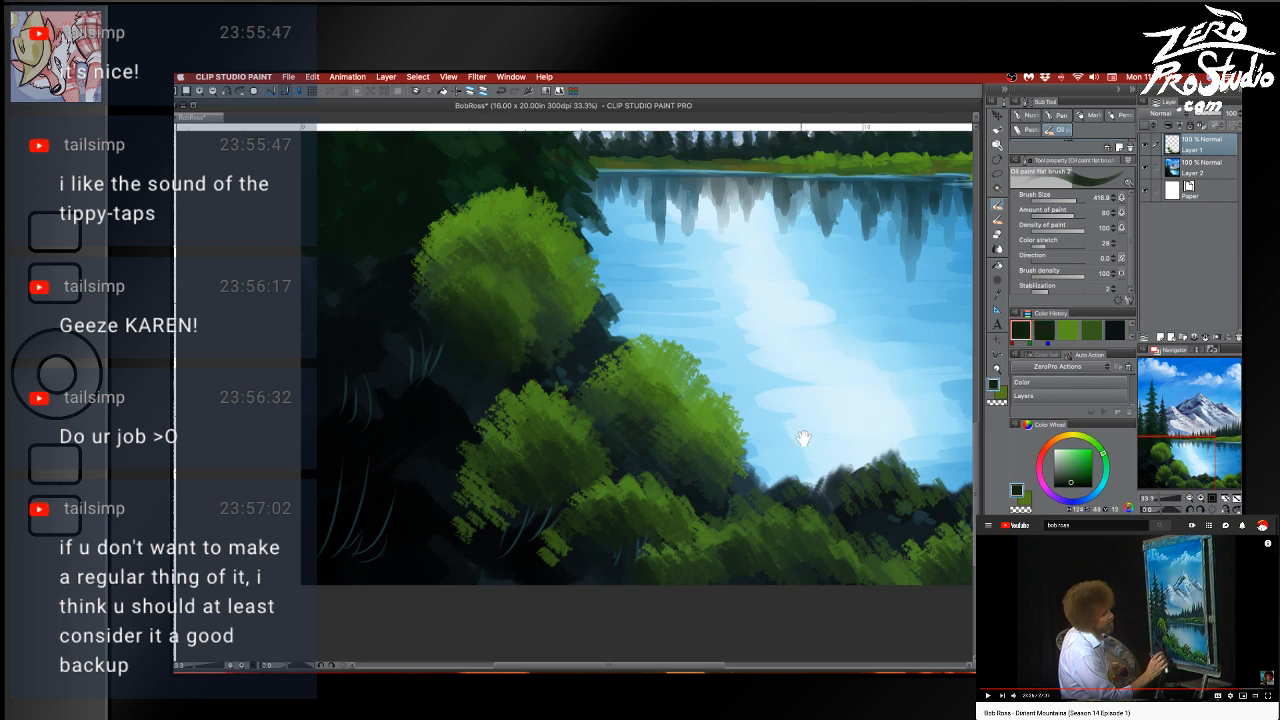
# Reduce the brush to 214.3 and paint brighter sampled green leaves on the dark middle bush
pyautogui.moveTo(840, 492)
pyautogui.mouseDown()
pyautogui.moveTo(734, 443)
pyautogui.moveTo(760, 491)
pyautogui.moveTo(789, 486)
pyautogui.moveTo(749, 474)
pyautogui.mouseUp()
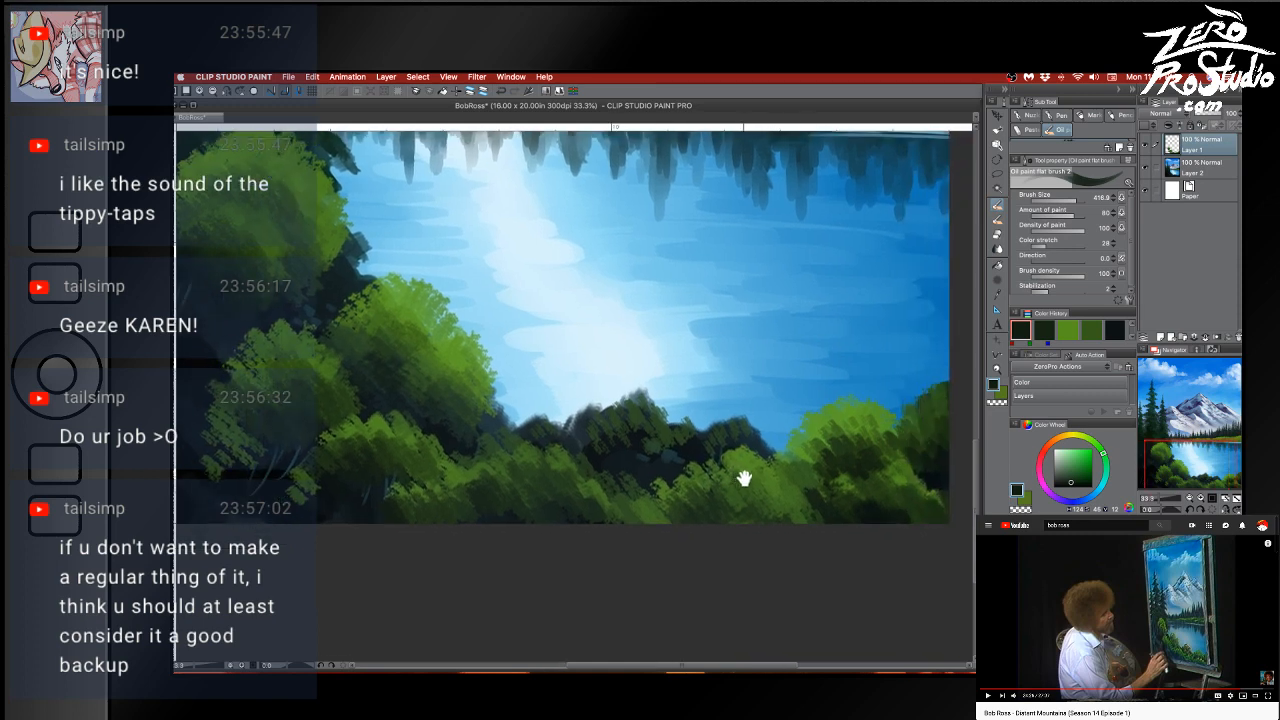
pyautogui.moveTo(641, 410)
pyautogui.mouseDown()
pyautogui.moveTo(655, 459)
pyautogui.moveTo(646, 420)
pyautogui.moveTo(616, 426)
pyautogui.moveTo(718, 458)
pyautogui.moveTo(651, 453)
pyautogui.moveTo(638, 485)
pyautogui.mouseUp()
pyautogui.keyDown('alt'); pyautogui.click(742, 454); pyautogui.keyUp('alt')
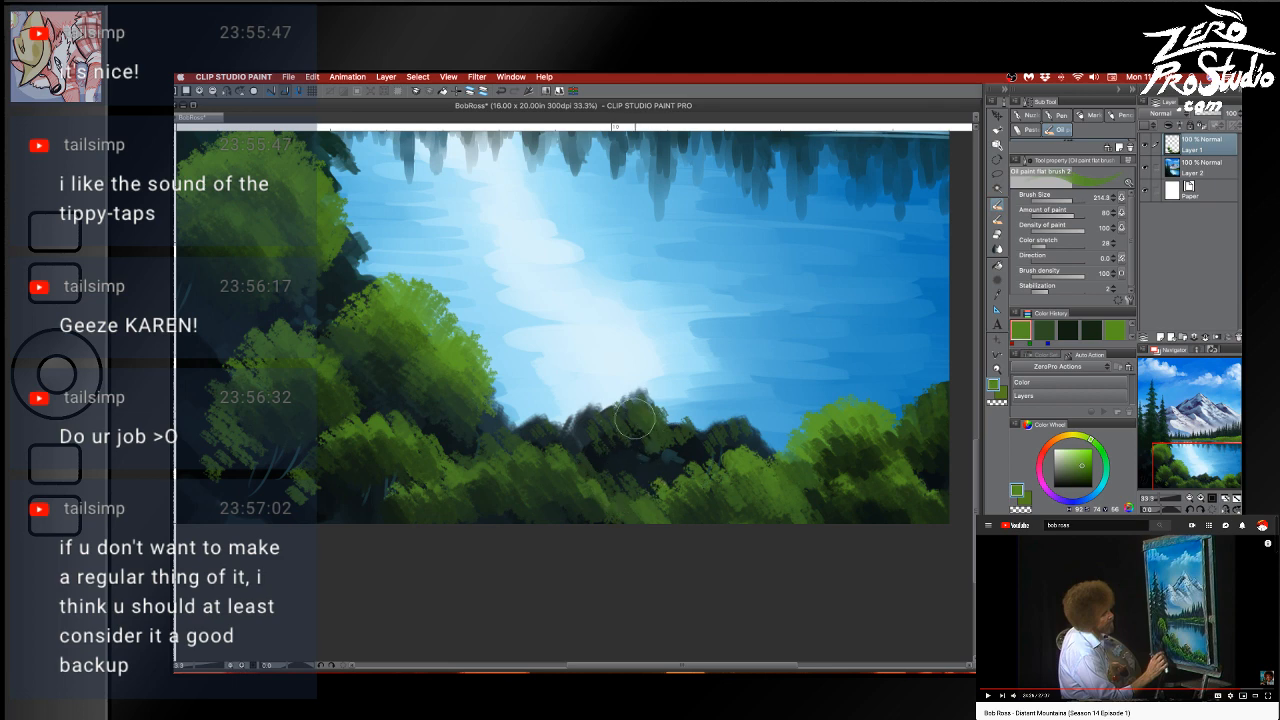
pyautogui.moveTo(635, 418)
pyautogui.mouseDown()
pyautogui.moveTo(673, 439)
pyautogui.moveTo(636, 439)
pyautogui.moveTo(690, 431)
pyautogui.moveTo(652, 440)
pyautogui.mouseUp()
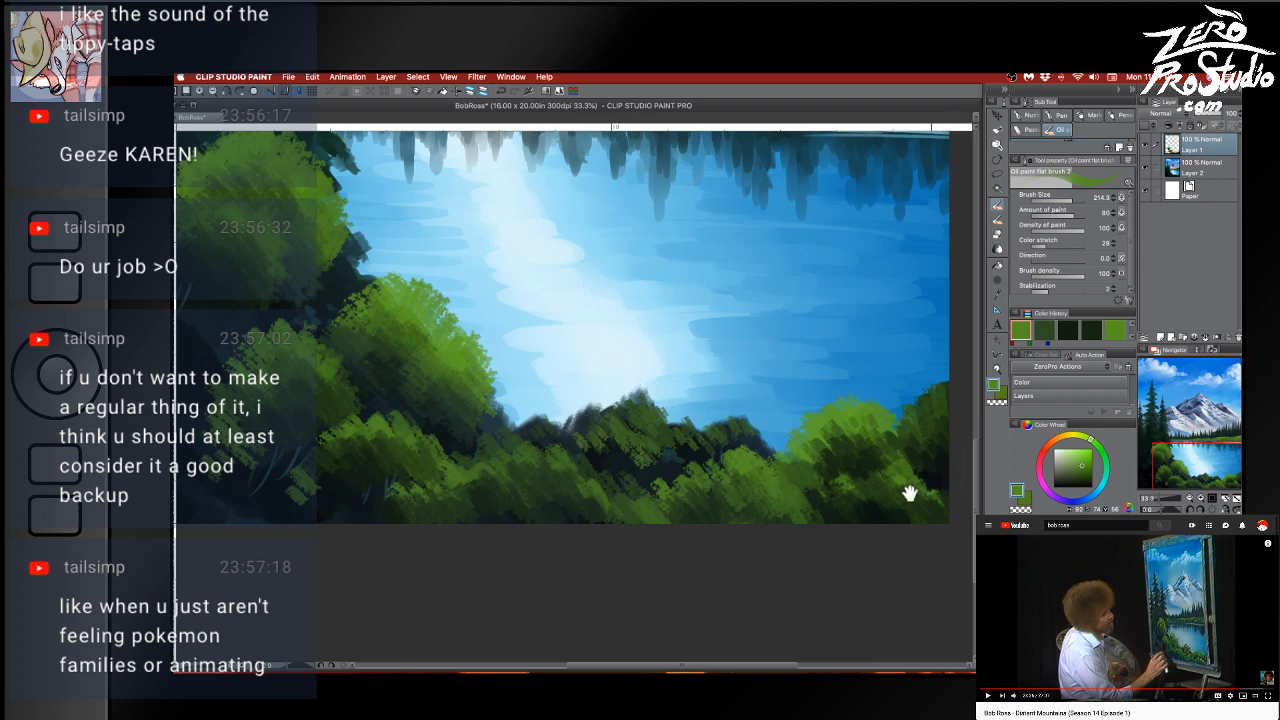
# Shade the middle bush and the foliage beside it with sampled dark tones, using a brush size of 255.1
pyautogui.moveTo(909, 493); pyautogui.dragTo(764, 493)
pyautogui.keyDown('alt'); pyautogui.click(577, 440); pyautogui.keyUp('alt')
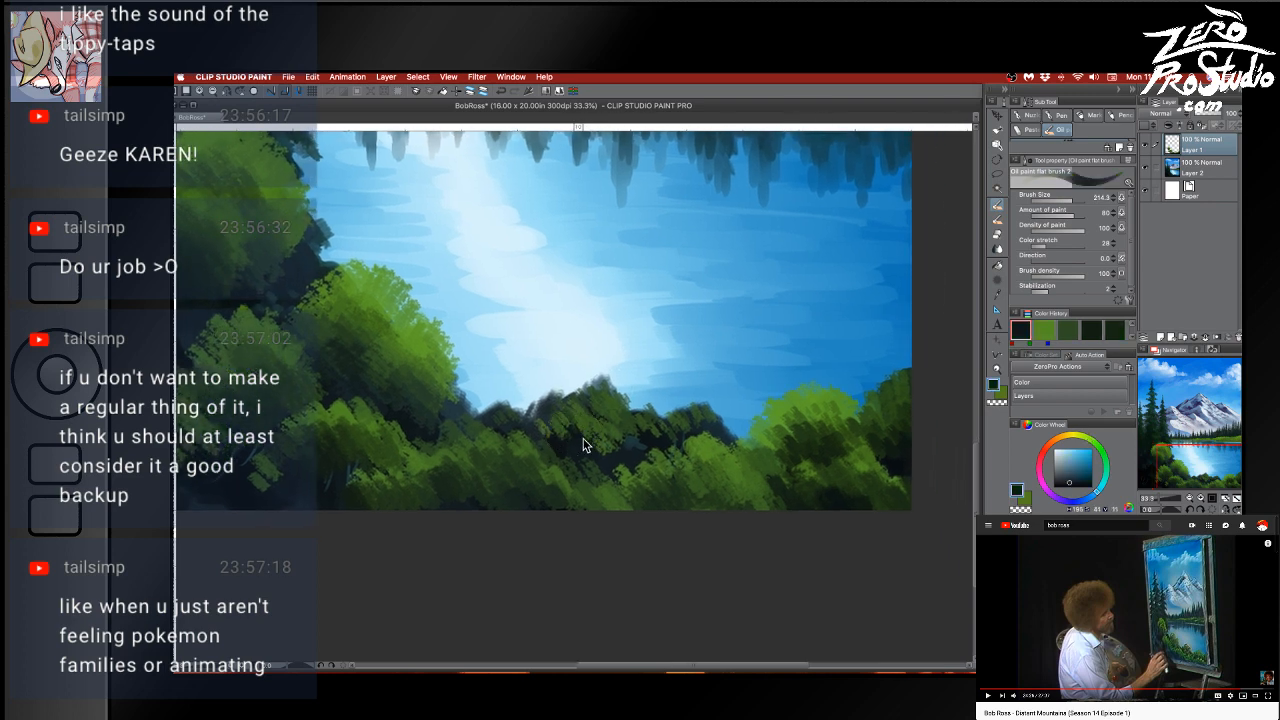
pyautogui.moveTo(592, 432); pyautogui.dragTo(593, 431)
pyautogui.moveTo(614, 432); pyautogui.dragTo(680, 429)
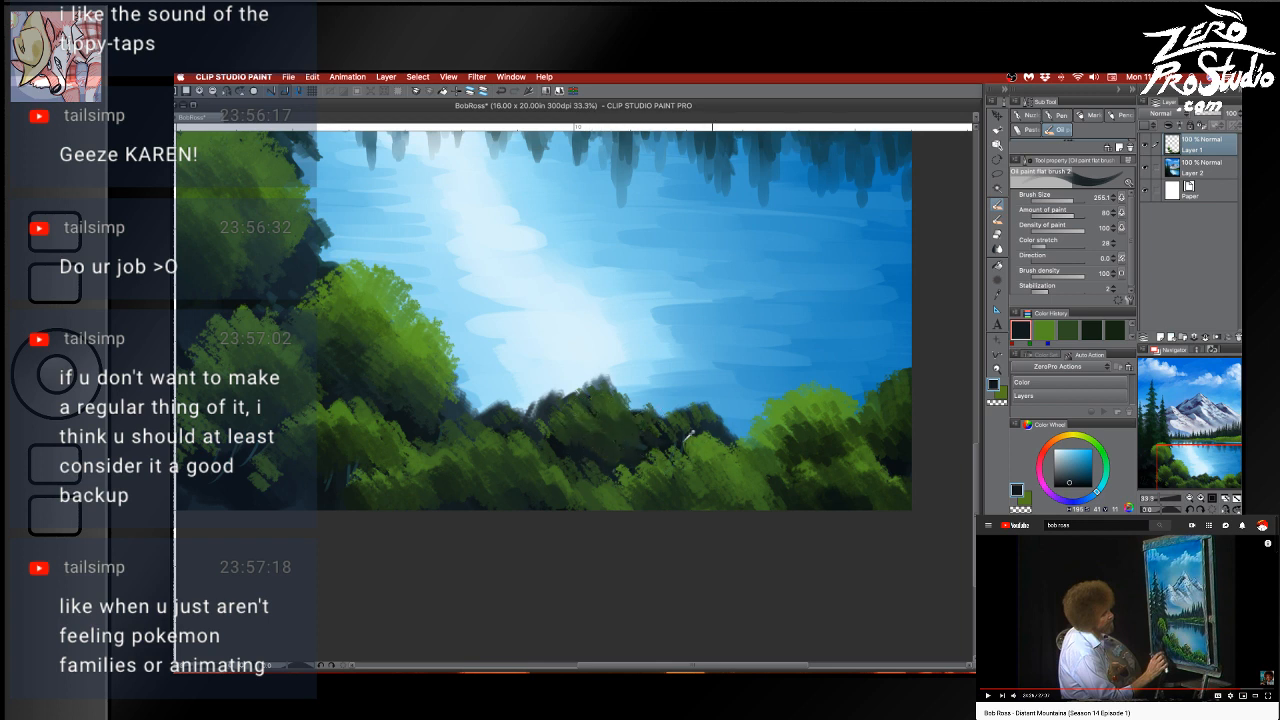
pyautogui.keyDown('alt'); pyautogui.click(585, 448); pyautogui.keyUp('alt')
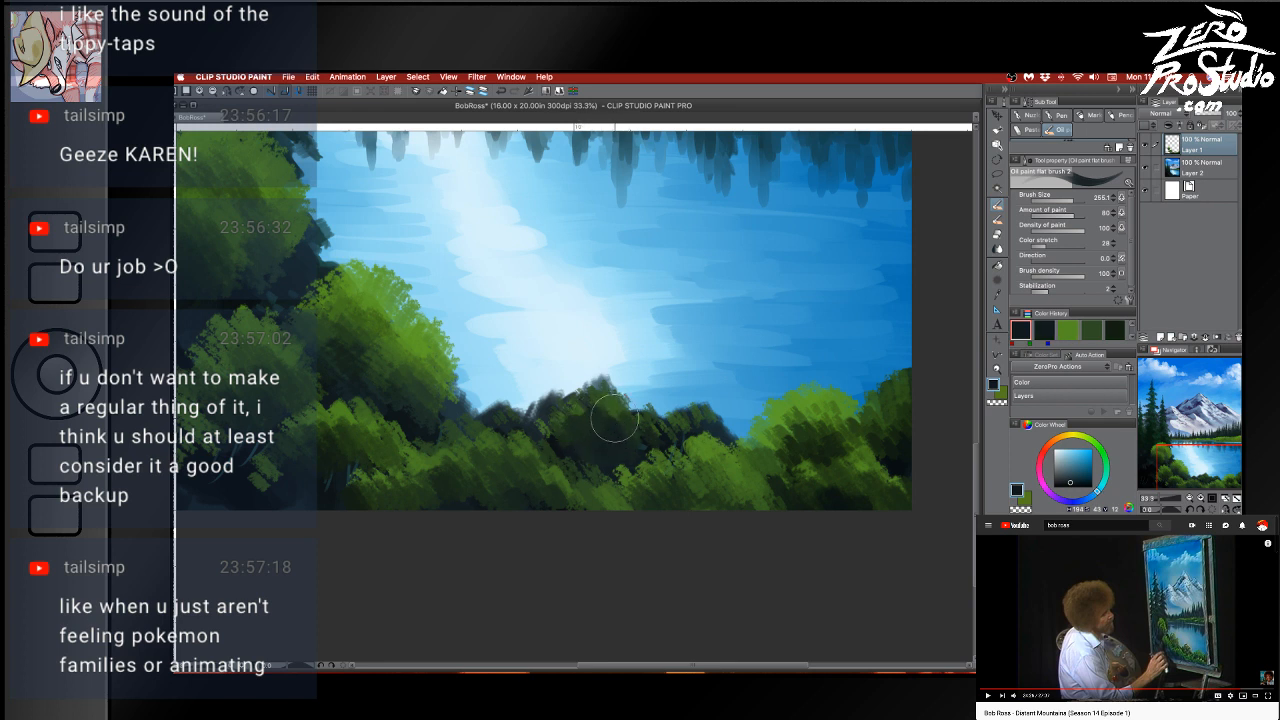
# Choose a dark orange-brown color and brush warm accents onto the bush beside the lake on the left
pyautogui.moveTo(682, 497); pyautogui.dragTo(786, 539)
pyautogui.moveTo(1082, 436); pyautogui.dragTo(1055, 438)
pyautogui.click(1090, 466)
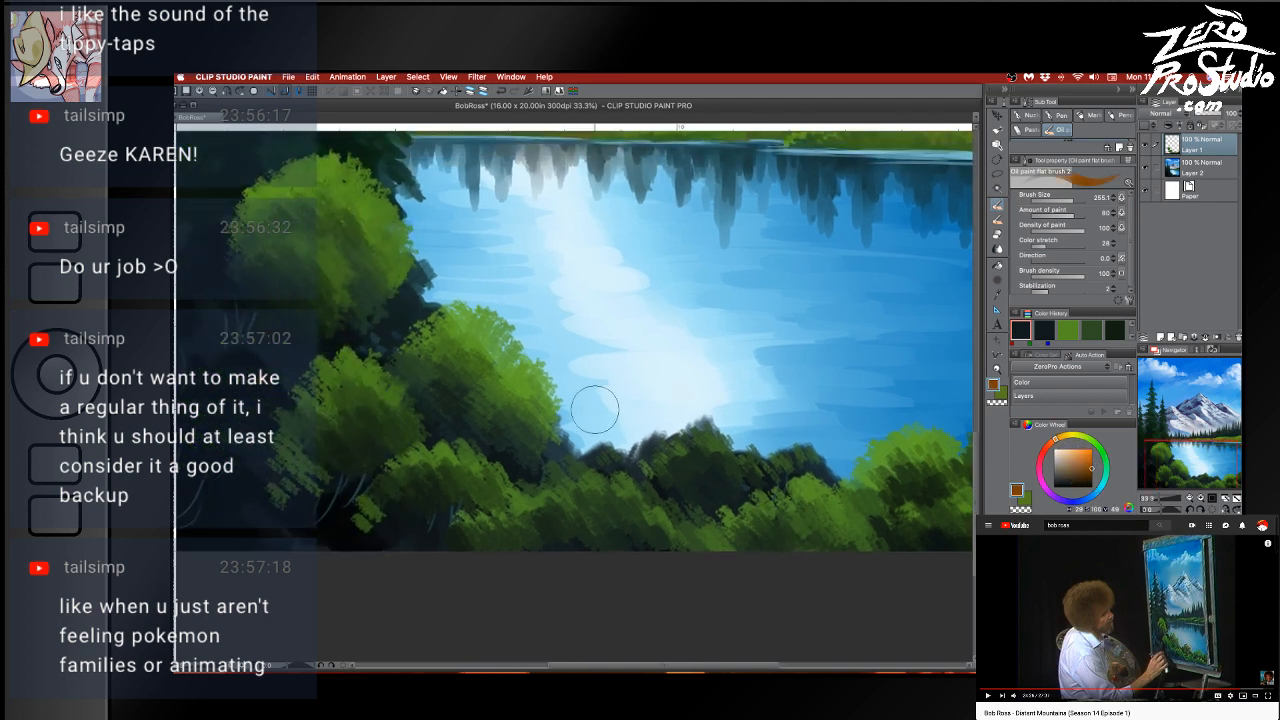
pyautogui.moveTo(460, 353); pyautogui.dragTo(440, 357)
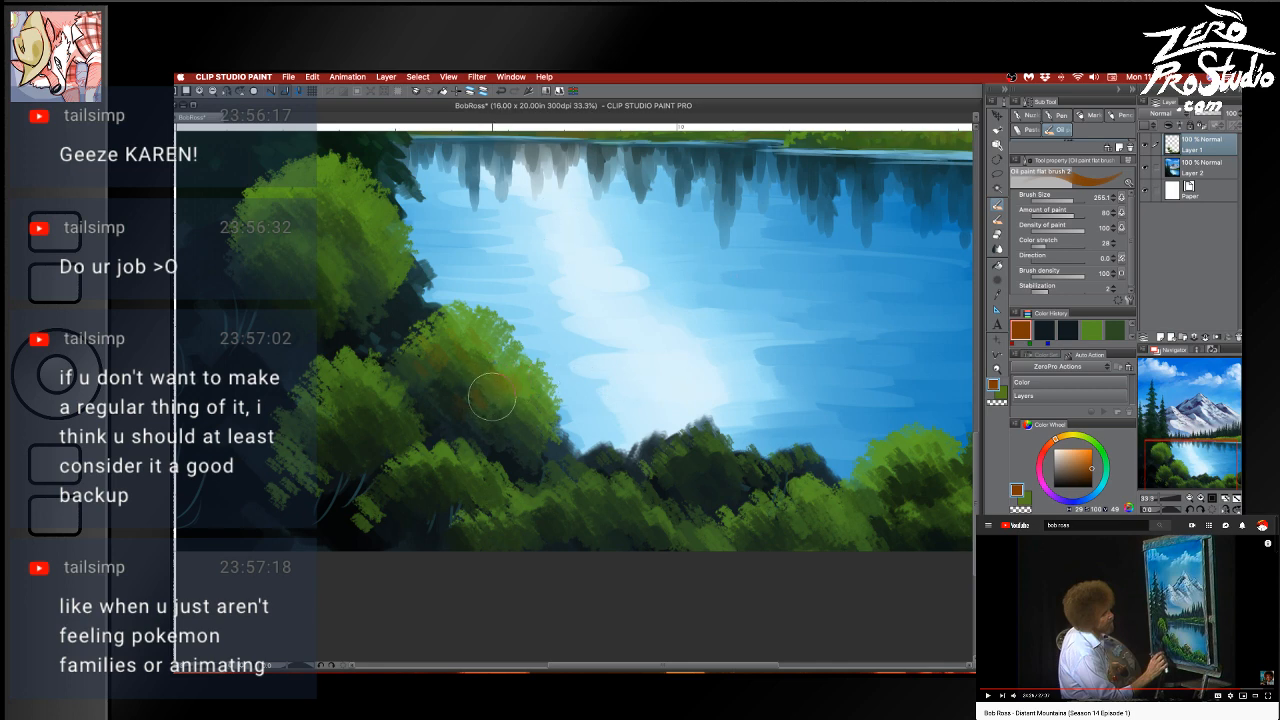
# Brush dark orange-brown accents over the left bushes and the low foliage along the bottom bank, undoing a misplaced stroke
pyautogui.moveTo(480, 400)
pyautogui.mouseDown()
pyautogui.moveTo(600, 420)
pyautogui.moveTo(775, 490)
pyautogui.moveTo(853, 461)
pyautogui.mouseUp()
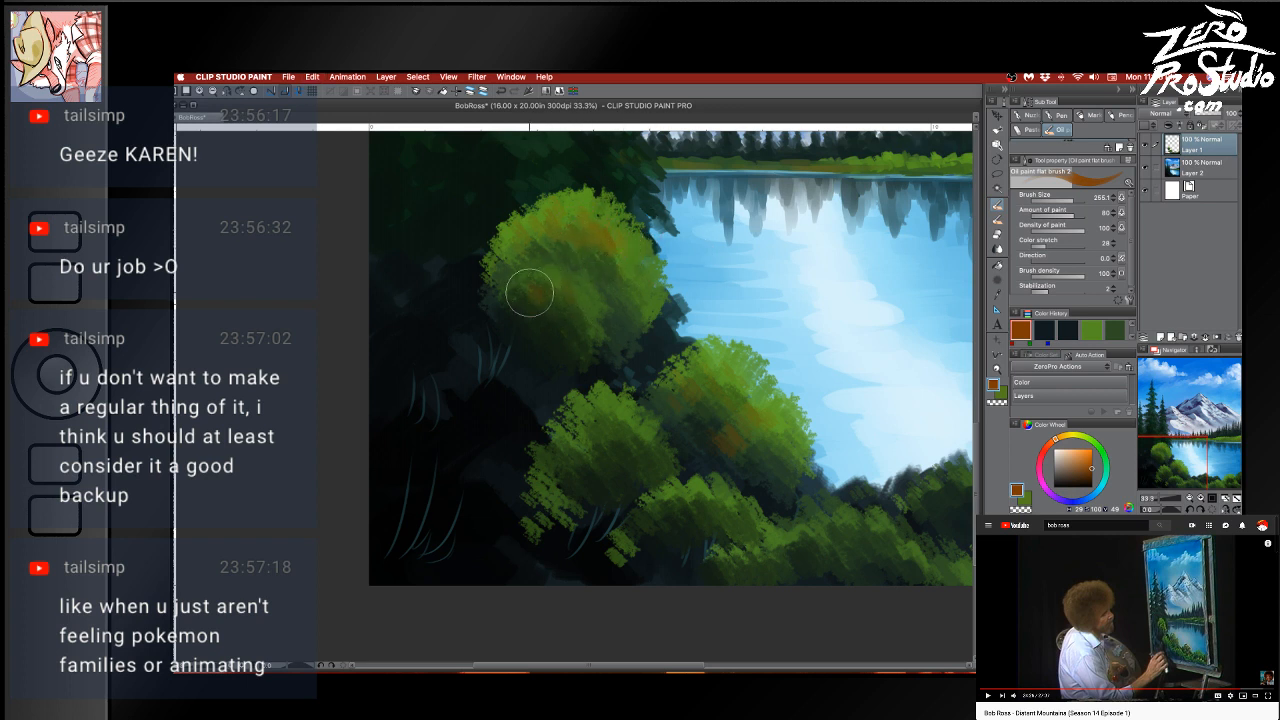
pyautogui.moveTo(838, 492); pyautogui.dragTo(586, 466)
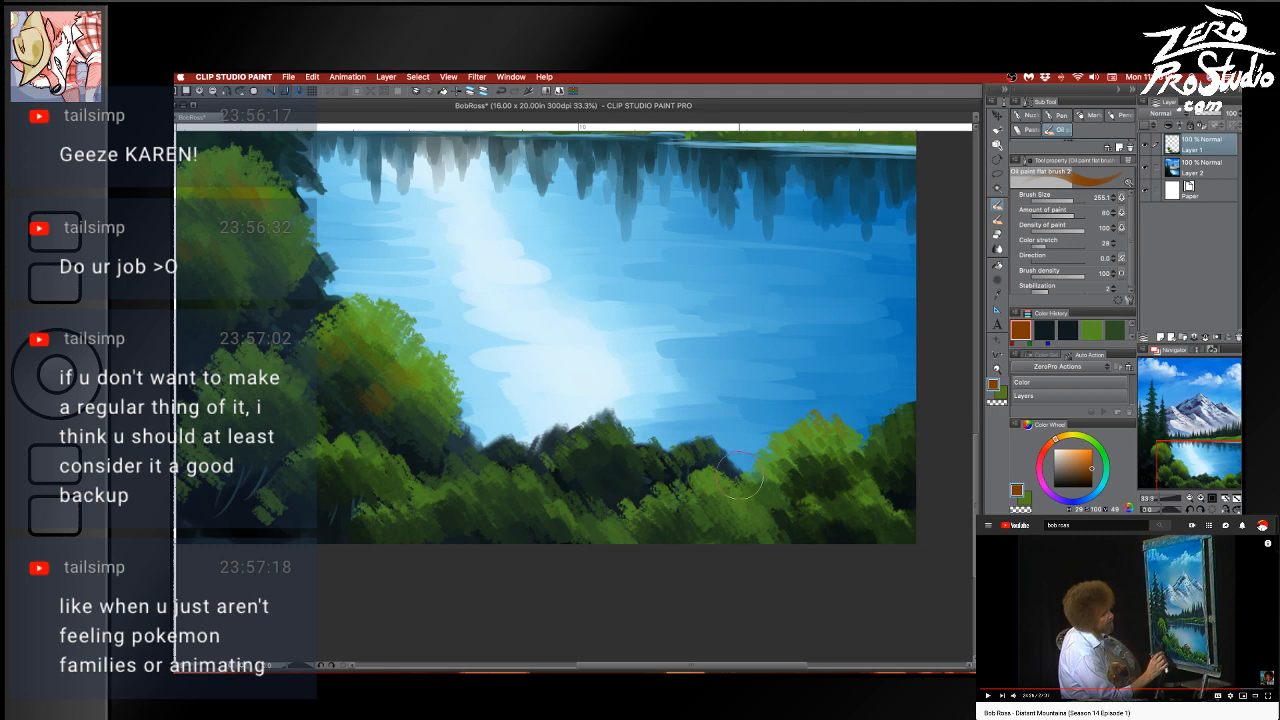
pyautogui.press('super+z')
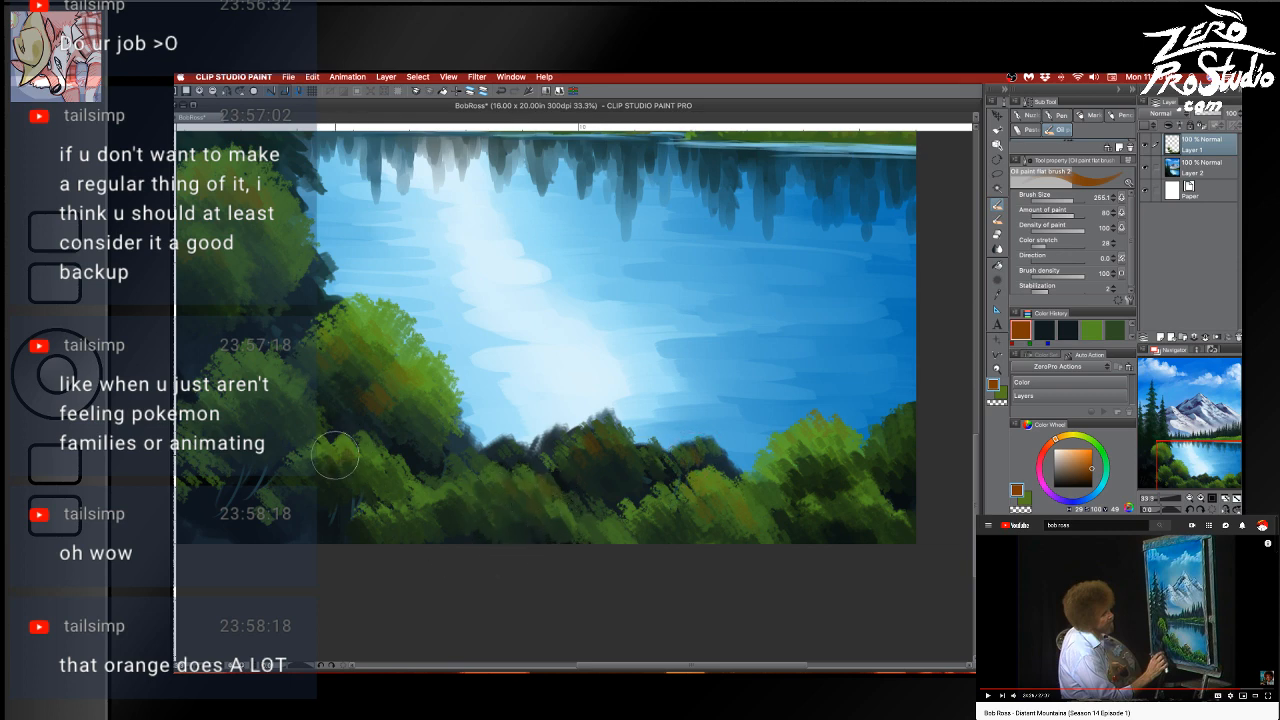
pyautogui.moveTo(577, 425); pyautogui.dragTo(802, 457)
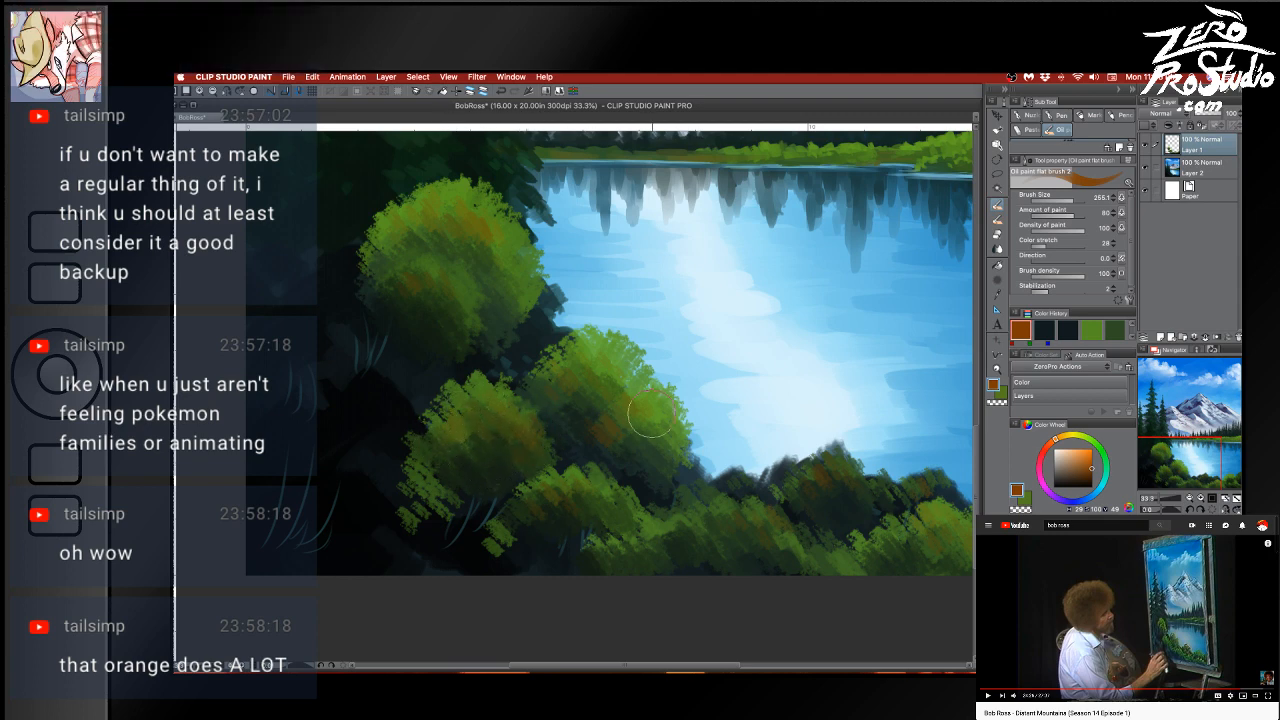
pyautogui.moveTo(833, 465)
pyautogui.mouseDown()
pyautogui.moveTo(760, 523)
pyautogui.moveTo(569, 509)
pyautogui.moveTo(837, 509)
pyautogui.moveTo(786, 523)
pyautogui.moveTo(734, 571)
pyautogui.moveTo(748, 551)
pyautogui.mouseUp()
pyautogui.scroll(-4, 827, 490)
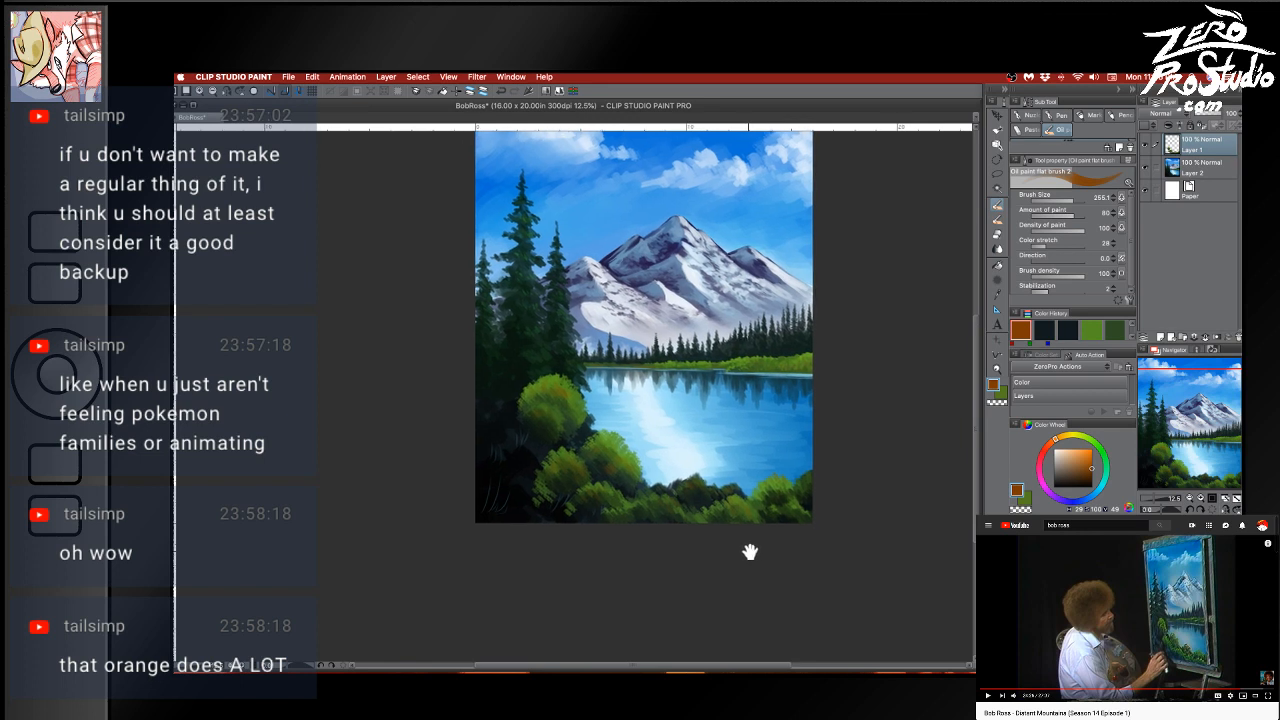
# Sample a near-black tone to deepen the large left bush's underside and save the painting
pyautogui.keyDown('alt'); pyautogui.click(535, 433); pyautogui.keyUp('alt')
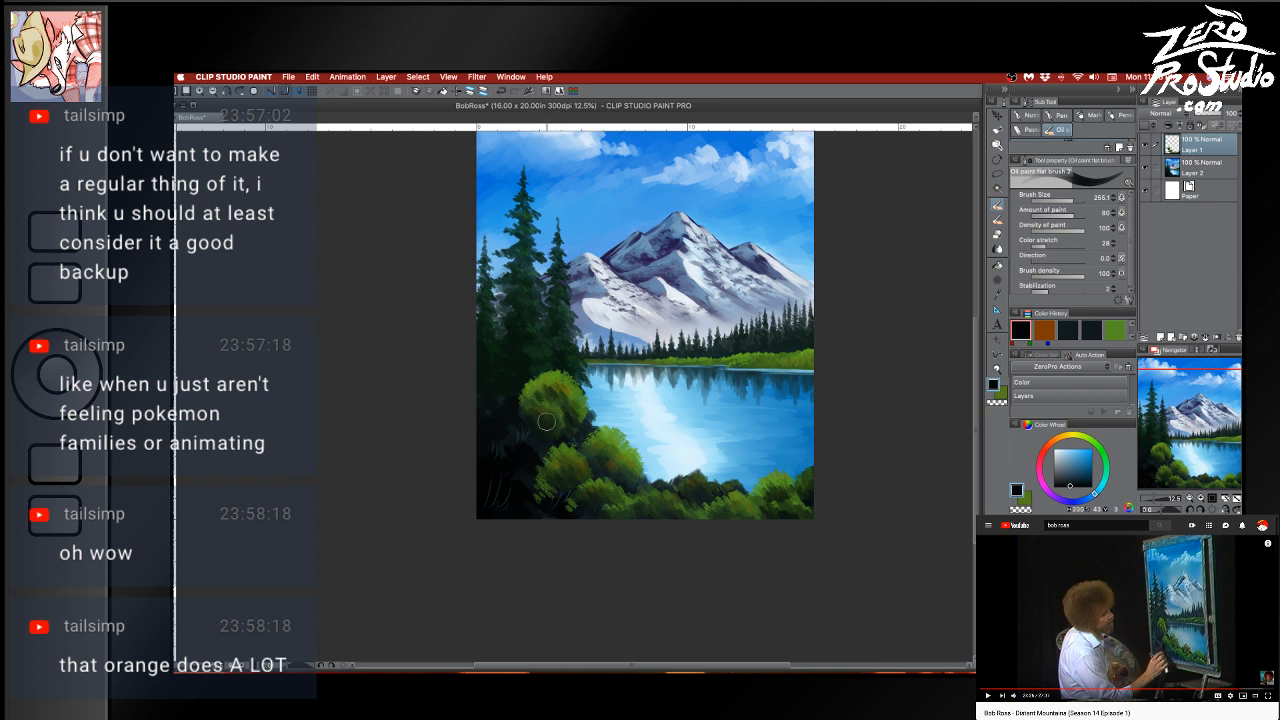
pyautogui.press('super+s')
pyautogui.press('space')
pyautogui.moveTo(692, 587)
pyautogui.mouseDown()
pyautogui.moveTo(671, 560)
pyautogui.moveTo(689, 575)
pyautogui.mouseUp()
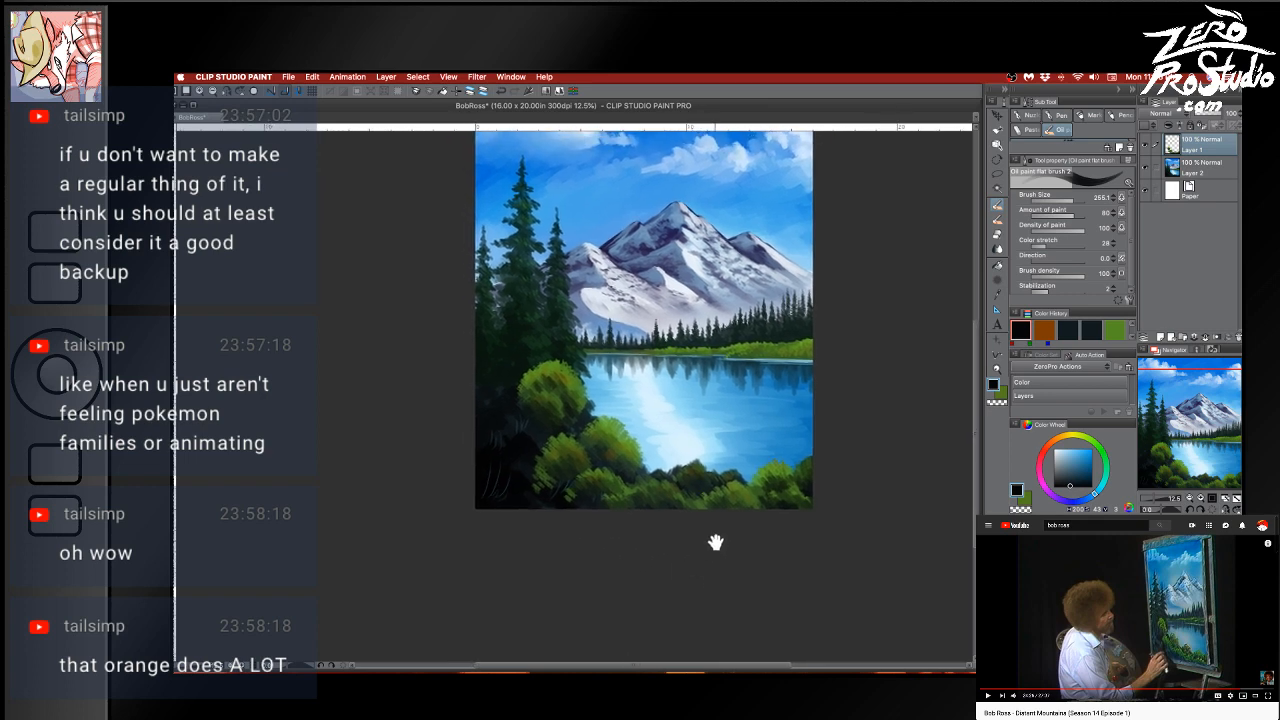
pyautogui.scroll(3, 670, 549)
pyautogui.moveTo(750, 527)
pyautogui.mouseDown()
pyautogui.moveTo(560, 591)
pyautogui.moveTo(703, 609)
pyautogui.moveTo(726, 632)
pyautogui.moveTo(712, 608)
pyautogui.mouseUp()
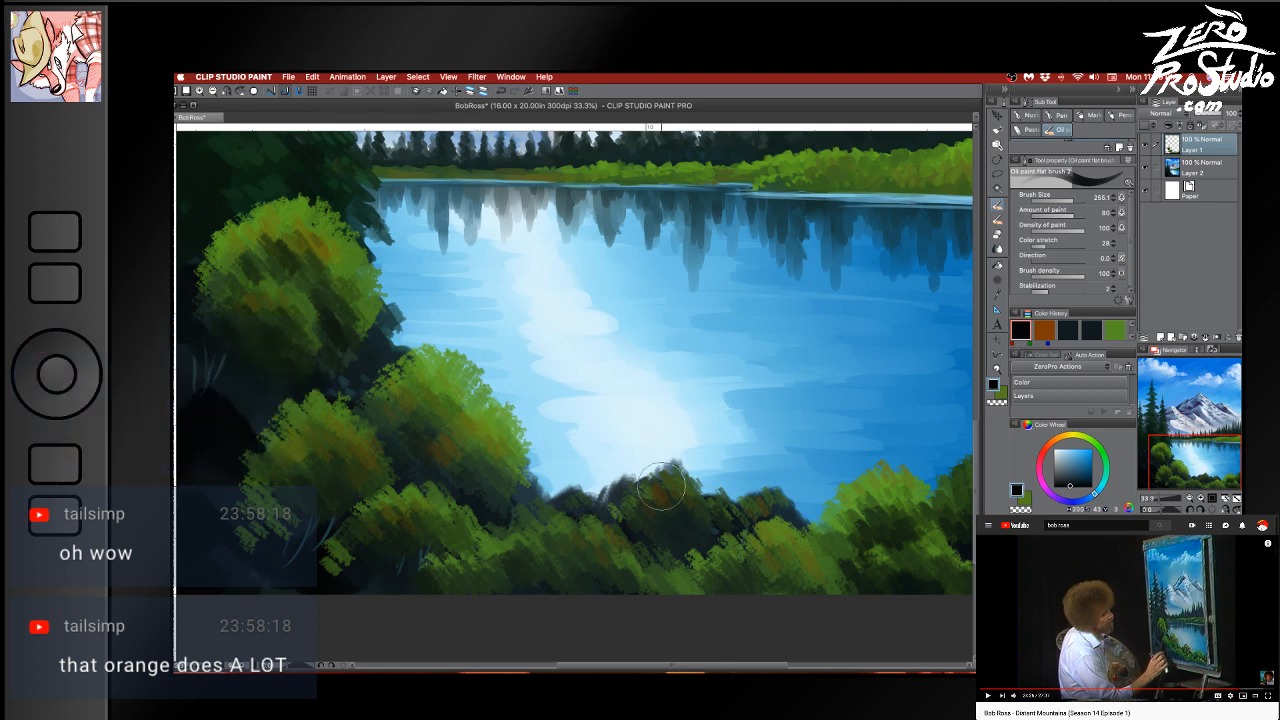
# Touch up the large left bush and the middle bush with sampled dark, medium and bright greens
pyautogui.keyDown('alt'); pyautogui.click(343, 304); pyautogui.keyUp('alt')
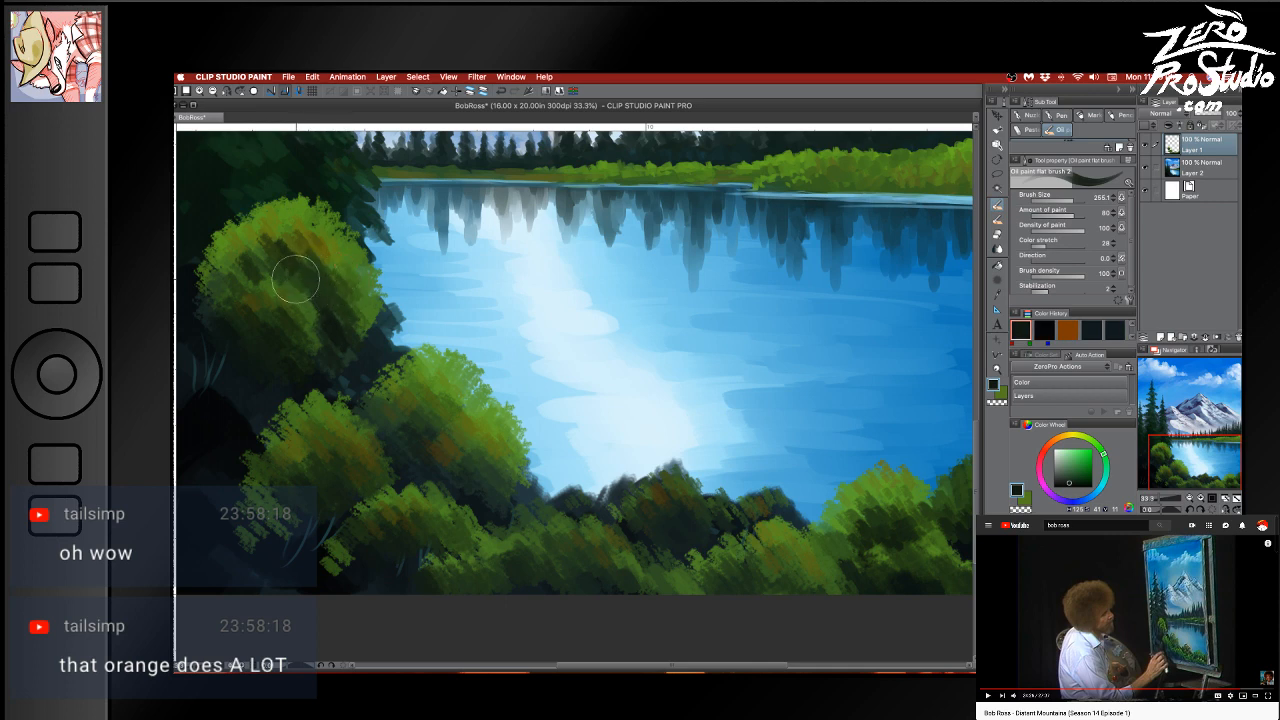
pyautogui.keyDown('alt'); pyautogui.click(329, 306); pyautogui.keyUp('alt')
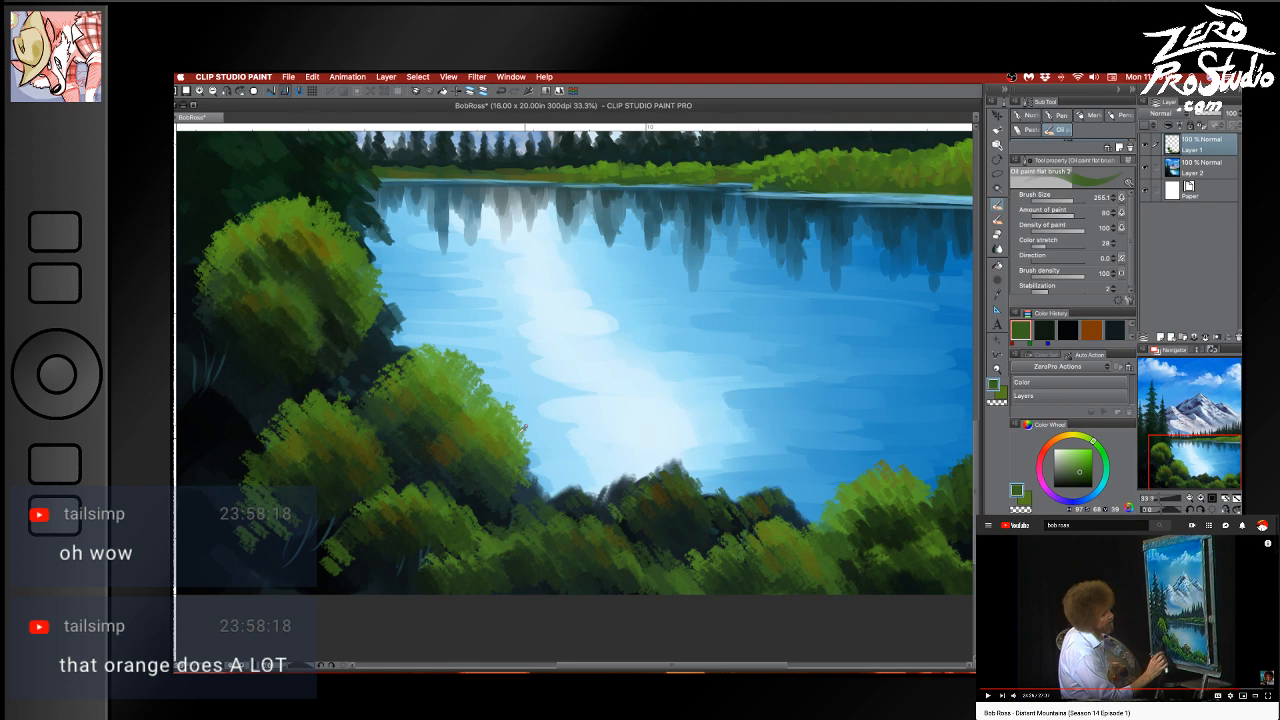
pyautogui.keyDown('alt'); pyautogui.click(498, 410); pyautogui.keyUp('alt')
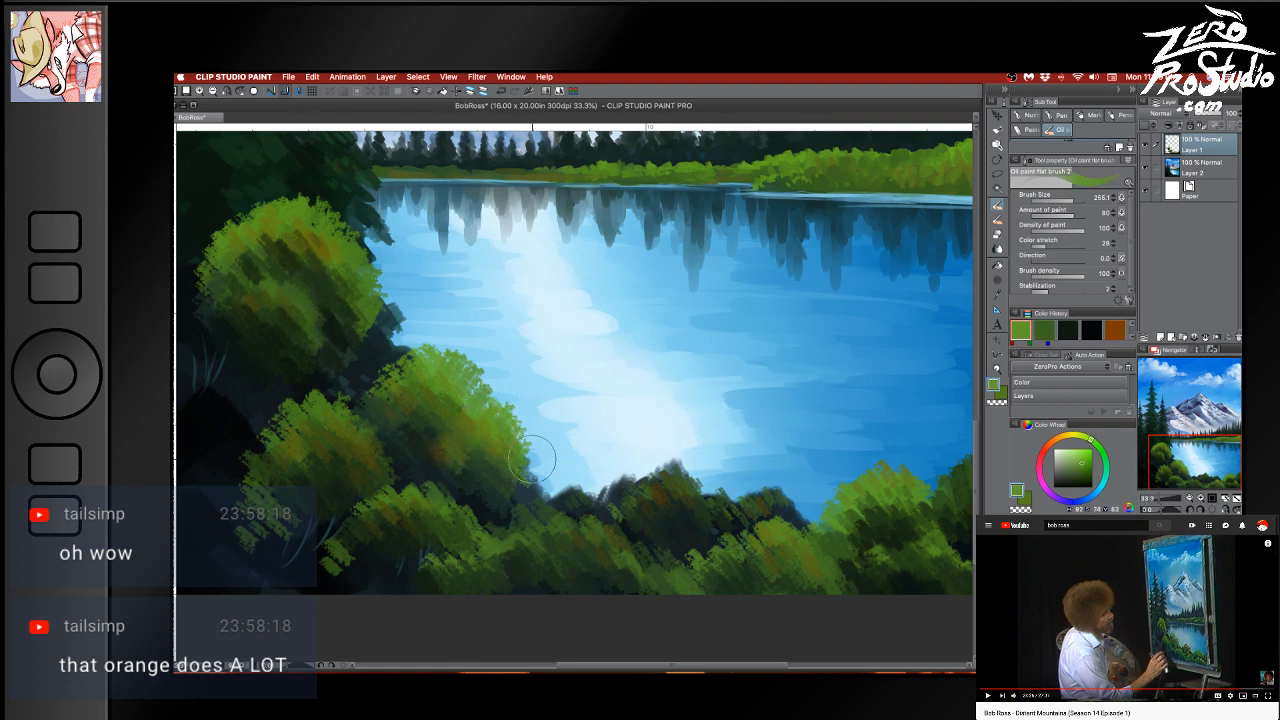
# Choose a brighter orange and brush light accents onto the middle bush and the lower-right foliage
pyautogui.moveTo(1063, 441); pyautogui.dragTo(1053, 446)
pyautogui.click(1085, 448)
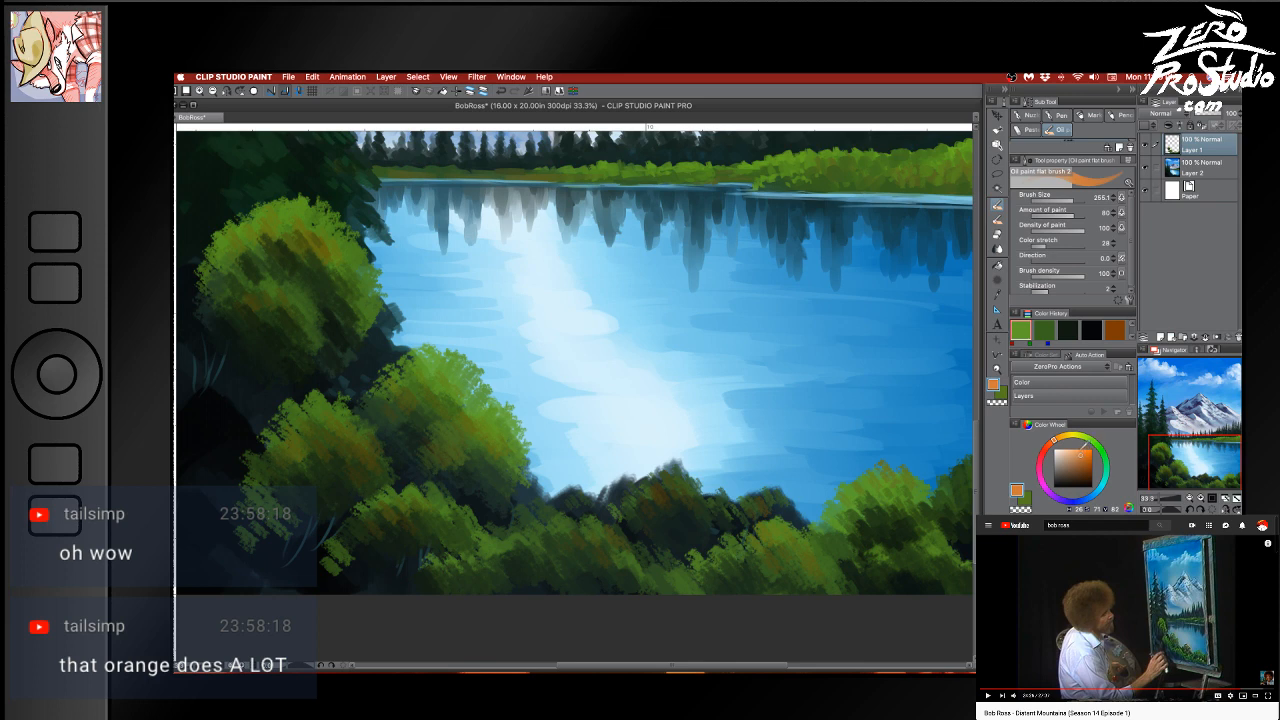
pyautogui.moveTo(800, 543)
pyautogui.mouseDown()
pyautogui.moveTo(766, 556)
pyautogui.moveTo(830, 562)
pyautogui.mouseUp()
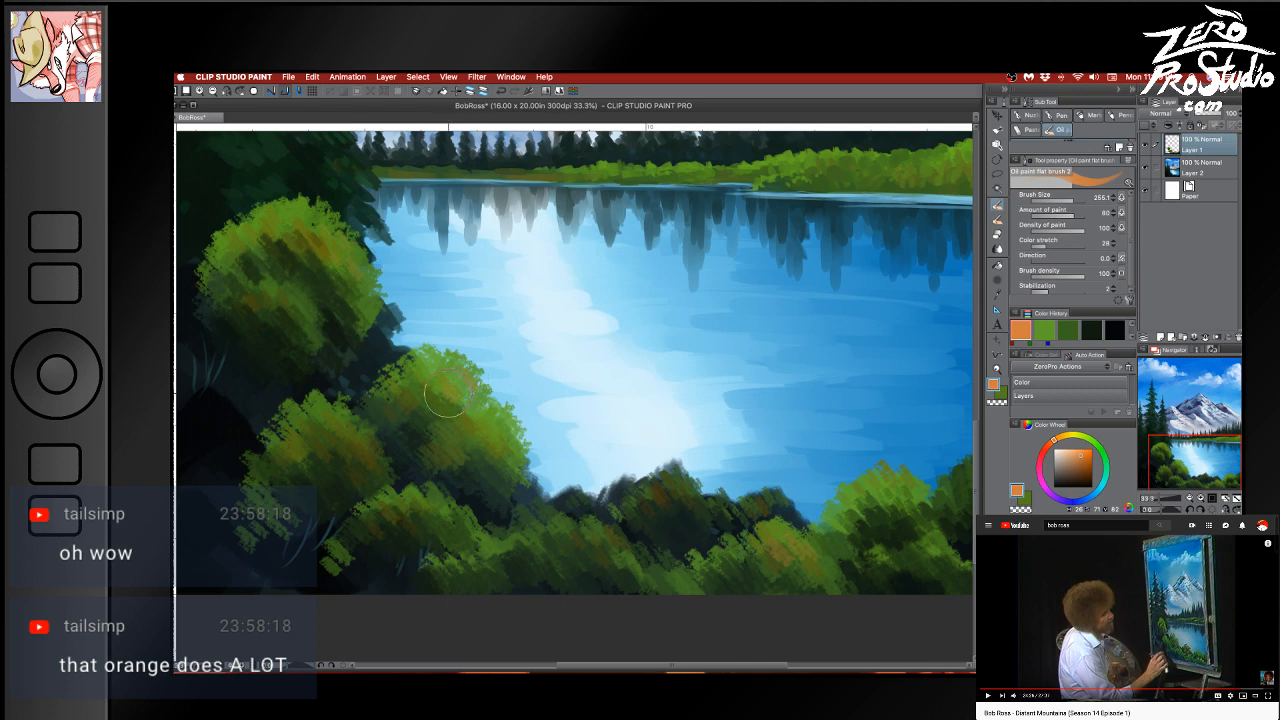
pyautogui.moveTo(928, 593)
pyautogui.mouseDown()
pyautogui.moveTo(823, 606)
pyautogui.moveTo(871, 597)
pyautogui.mouseUp()
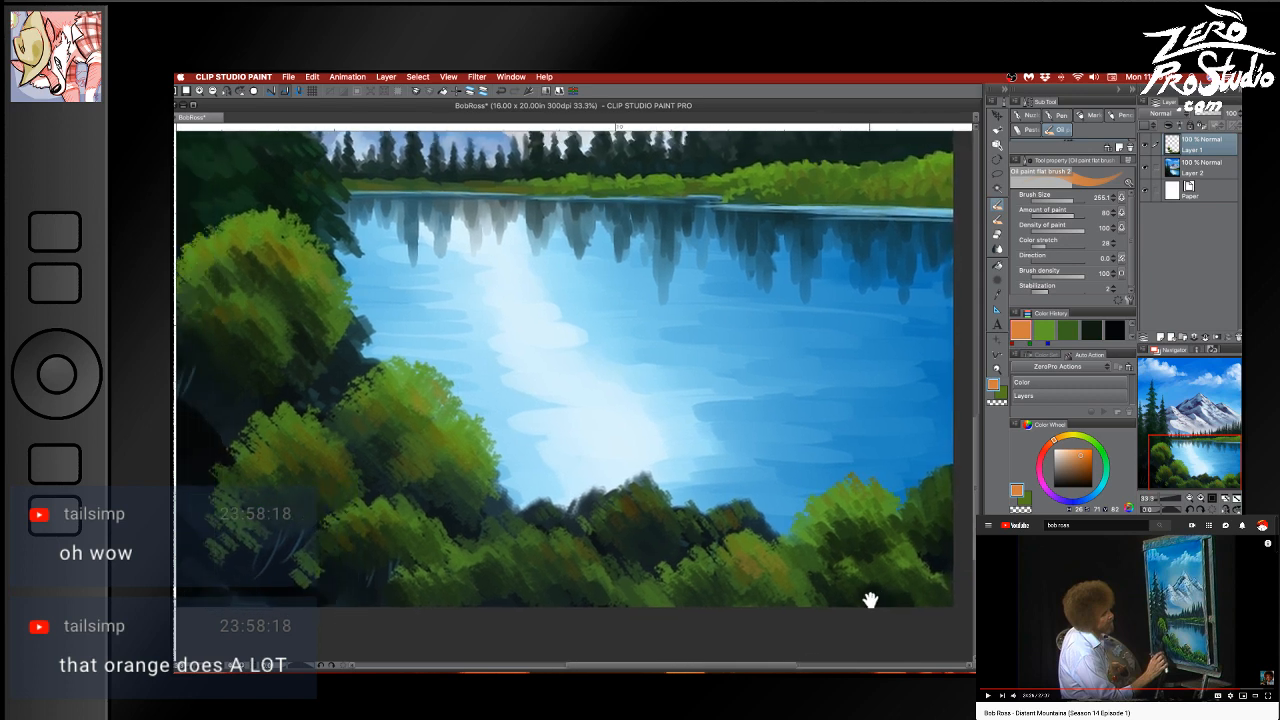
# Switch to the browser to resume the Bob Ross reference video and return to the painting
pyautogui.moveTo(717, 571); pyautogui.dragTo(877, 510)
pyautogui.moveTo(674, 481); pyautogui.dragTo(737, 494)
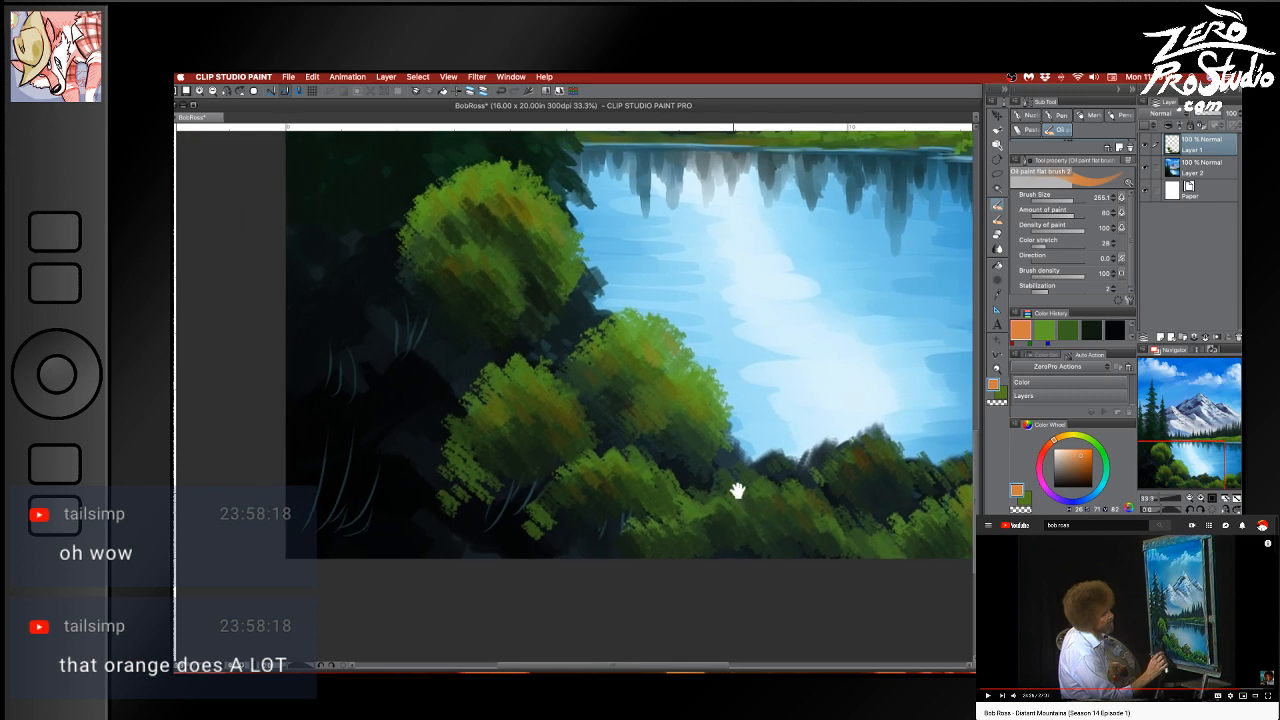
pyautogui.keyDown('alt'); pyautogui.keyDown('super'); pyautogui.moveTo(400, 501); pyautogui.dragTo(409, 502); pyautogui.keyUp('super'); pyautogui.keyUp('alt')
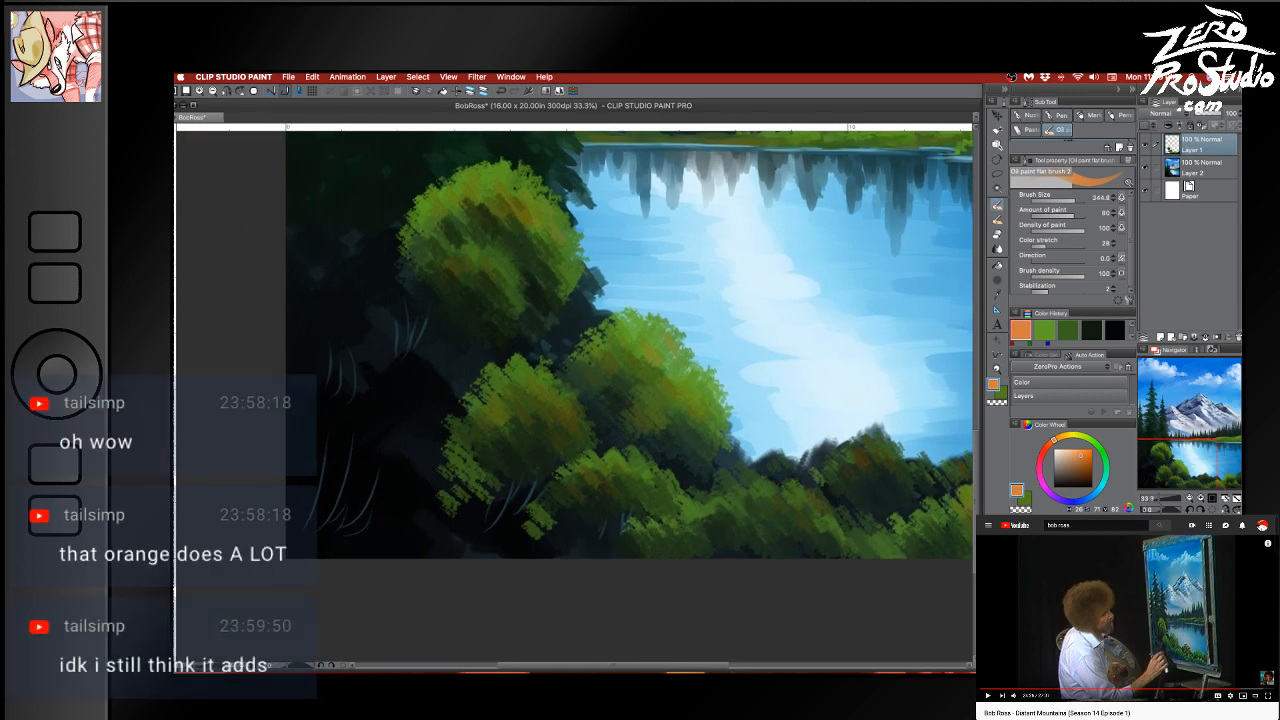
pyautogui.press('Tab')
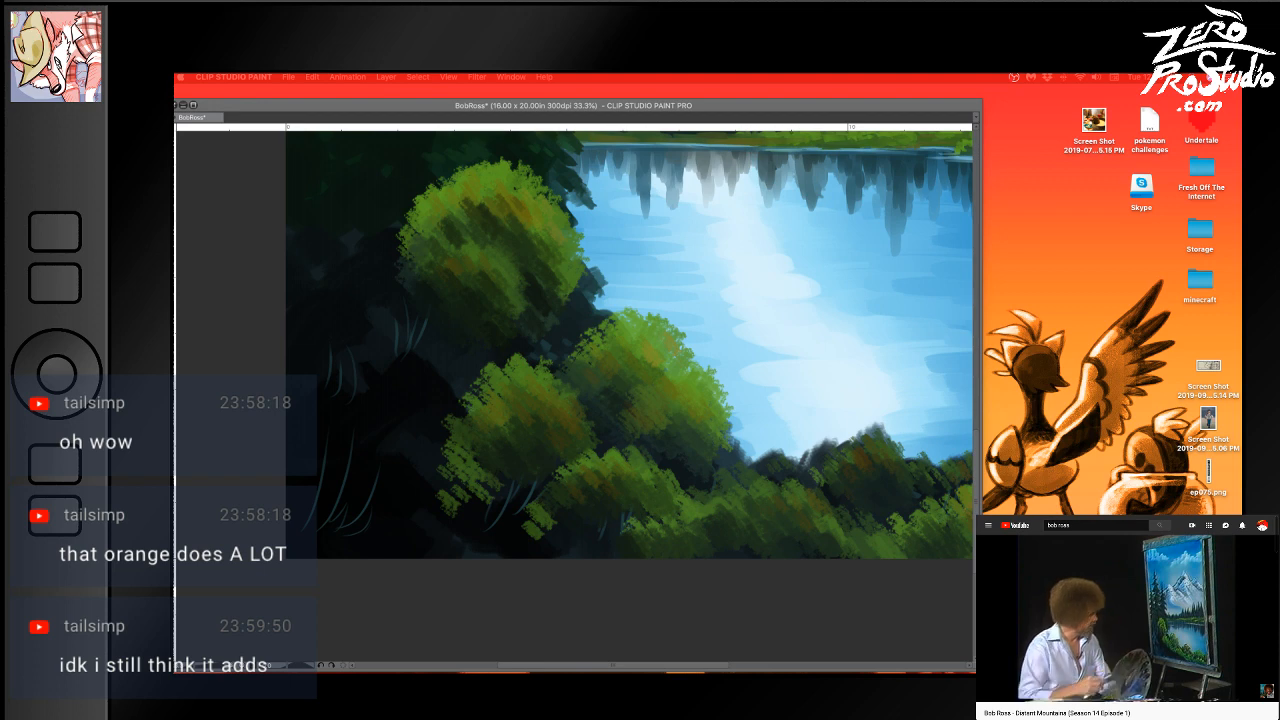
pyautogui.click(545, 385)
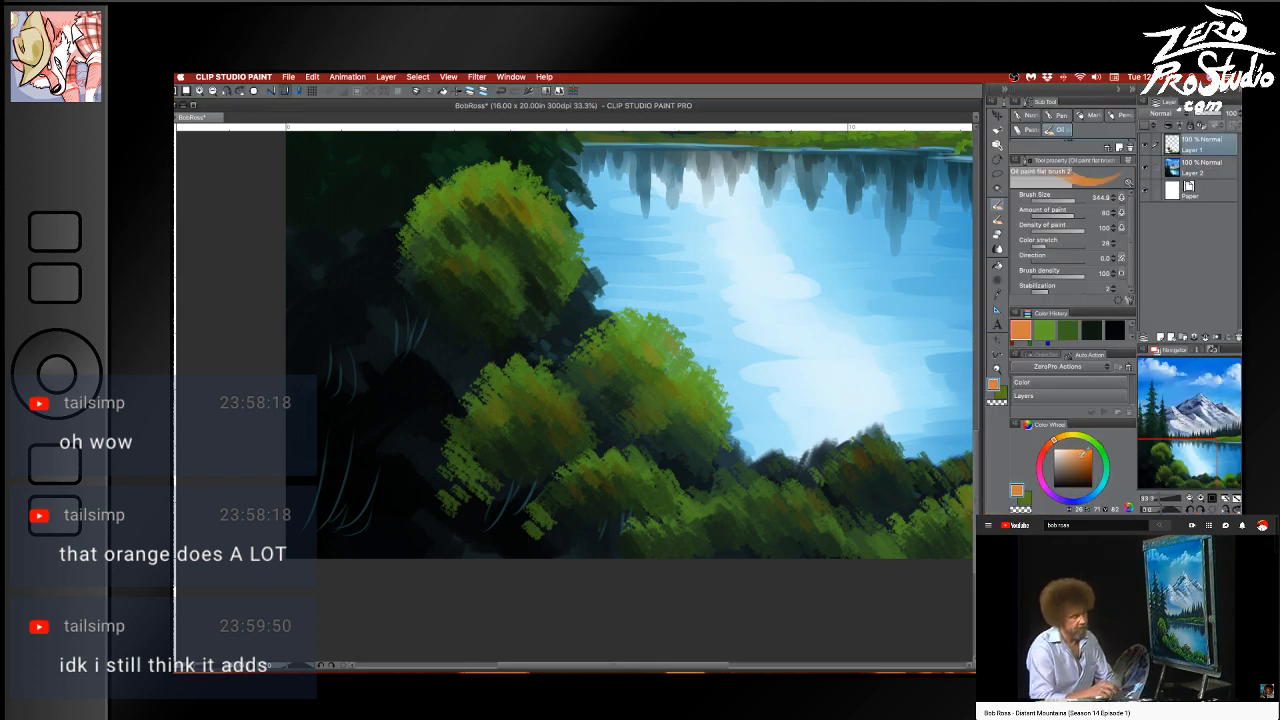
# Choose a dark brown and block in a winding dirt path beside the left bushes with a brush size of about 220
pyautogui.moveTo(1082, 455); pyautogui.dragTo(1066, 480)
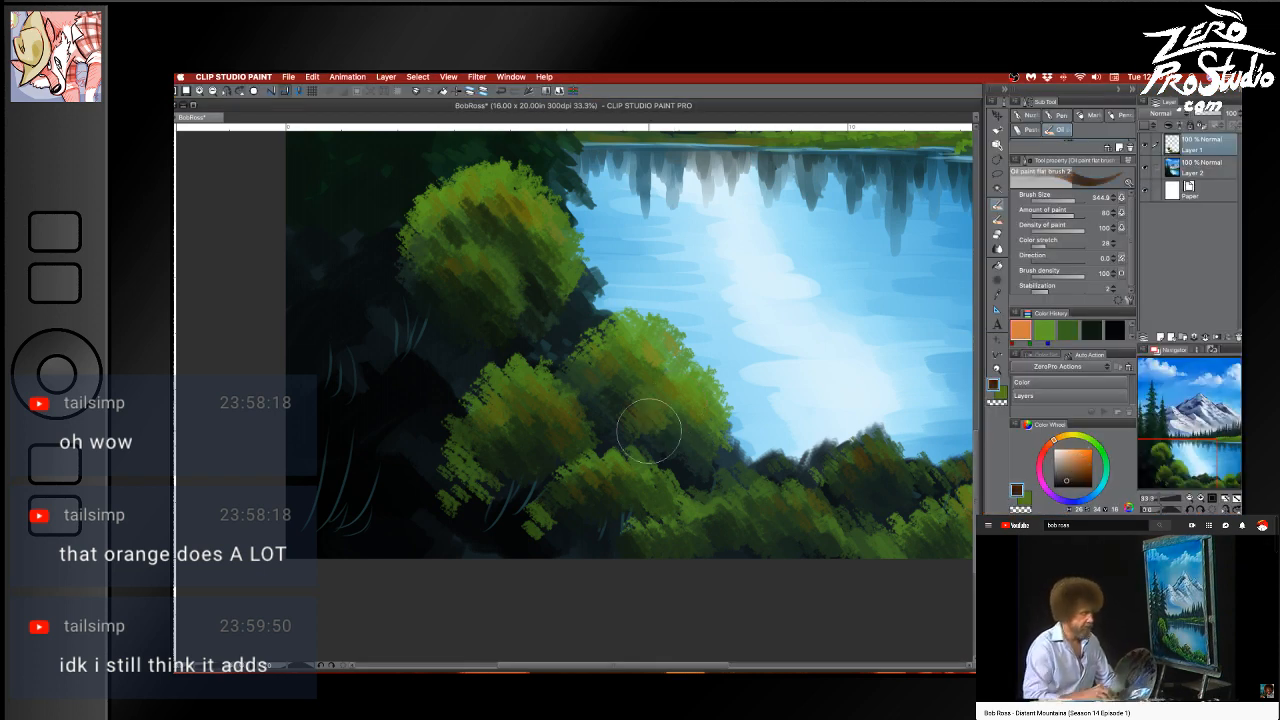
pyautogui.press('[')
pyautogui.press('[')
pyautogui.press('[')
pyautogui.press('[')
pyautogui.moveTo(425, 346)
pyautogui.mouseDown()
pyautogui.moveTo(481, 346)
pyautogui.moveTo(398, 361)
pyautogui.moveTo(520, 359)
pyautogui.moveTo(502, 341)
pyautogui.moveTo(393, 364)
pyautogui.moveTo(473, 367)
pyautogui.moveTo(433, 394)
pyautogui.moveTo(361, 408)
pyautogui.moveTo(364, 421)
pyautogui.moveTo(421, 445)
pyautogui.moveTo(492, 449)
pyautogui.moveTo(499, 467)
pyautogui.moveTo(411, 483)
pyautogui.moveTo(380, 504)
pyautogui.moveTo(493, 491)
pyautogui.moveTo(562, 504)
pyautogui.moveTo(447, 535)
pyautogui.moveTo(557, 528)
pyautogui.moveTo(652, 548)
pyautogui.moveTo(514, 556)
pyautogui.moveTo(678, 560)
pyautogui.mouseUp()
pyautogui.press('super+z')
pyautogui.press('super+z')
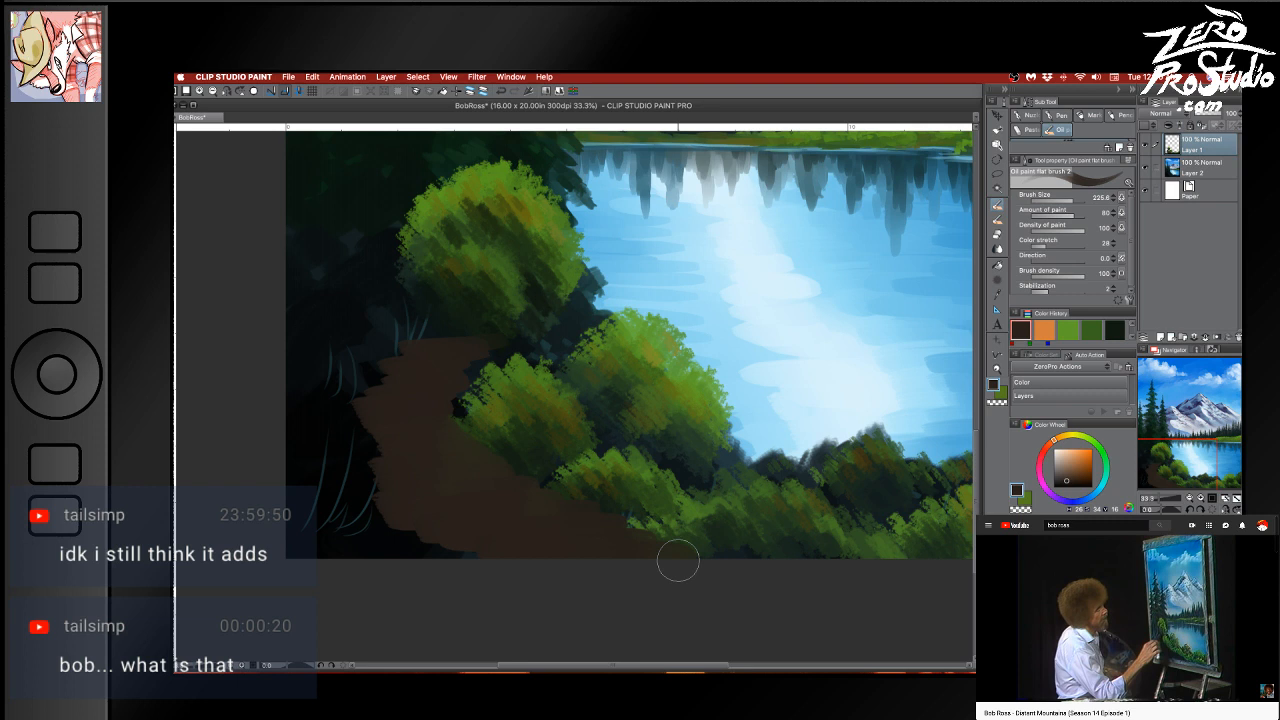
# Shade the path's edges beneath the bushes and along the canvas bottom with a sampled near-black, using a brush size of 135
pyautogui.keyDown('alt'); pyautogui.click(462, 405); pyautogui.keyUp('alt')
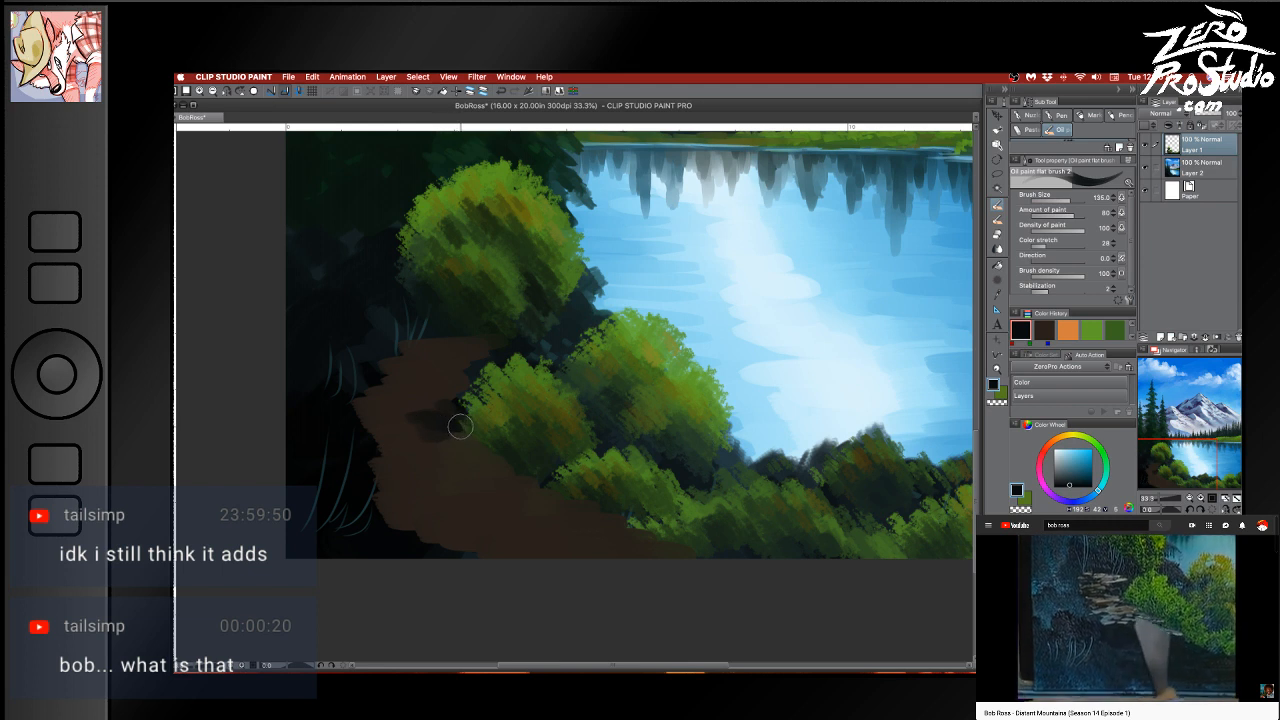
pyautogui.moveTo(469, 437)
pyautogui.mouseDown()
pyautogui.moveTo(443, 458)
pyautogui.moveTo(517, 471)
pyautogui.moveTo(472, 492)
pyautogui.moveTo(573, 507)
pyautogui.moveTo(517, 522)
pyautogui.moveTo(622, 532)
pyautogui.moveTo(598, 548)
pyautogui.moveTo(773, 561)
pyautogui.moveTo(645, 544)
pyautogui.moveTo(774, 553)
pyautogui.mouseUp()
pyautogui.moveTo(585, 553)
pyautogui.mouseDown()
pyautogui.moveTo(437, 565)
pyautogui.moveTo(557, 533)
pyautogui.moveTo(420, 527)
pyautogui.mouseUp()
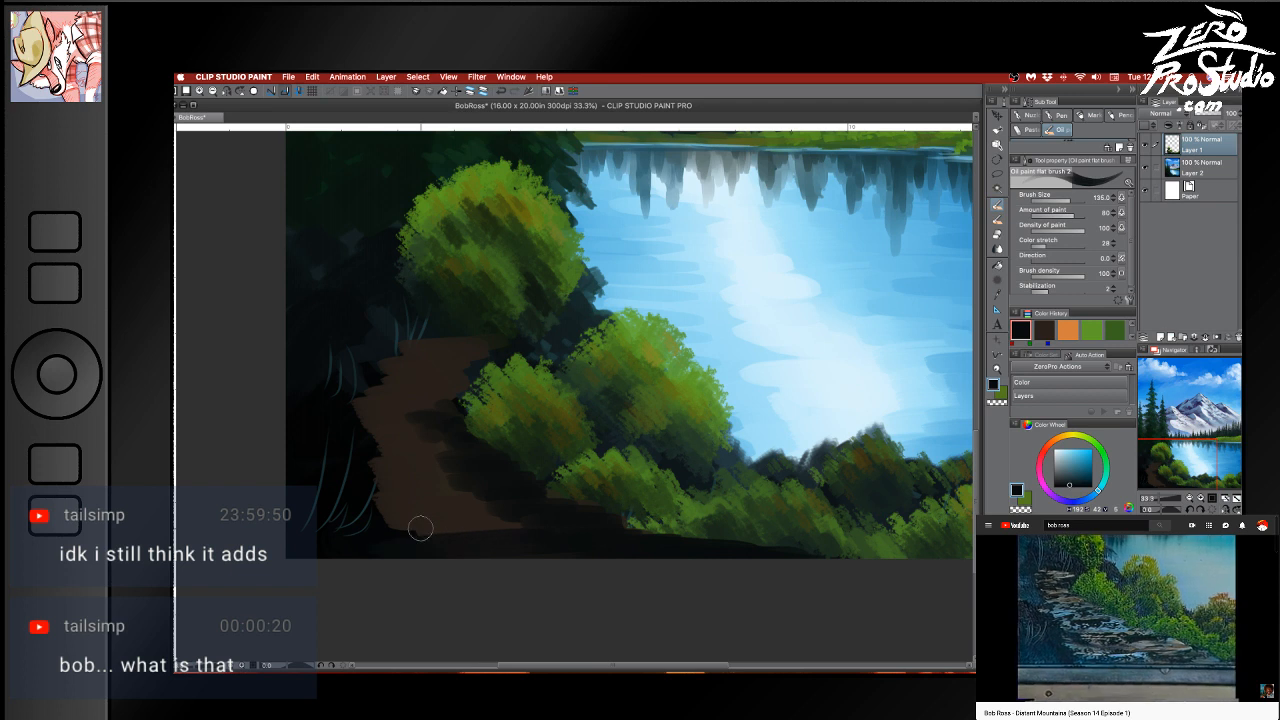
pyautogui.moveTo(365, 467); pyautogui.dragTo(385, 467)
# Paint sampled dark tones from the left ground across the path with a brush size of 213.1, undoing the latest strokes
pyautogui.keyDown('alt'); pyautogui.click(321, 437); pyautogui.keyUp('alt')
pyautogui.moveTo(321, 437)
pyautogui.mouseDown()
pyautogui.moveTo(430, 459)
pyautogui.moveTo(502, 519)
pyautogui.mouseUp()
pyautogui.hotkey('ctrl', 'z')
pyautogui.hotkey('ctrl', 'z')
pyautogui.hotkey('ctrl', 'z')
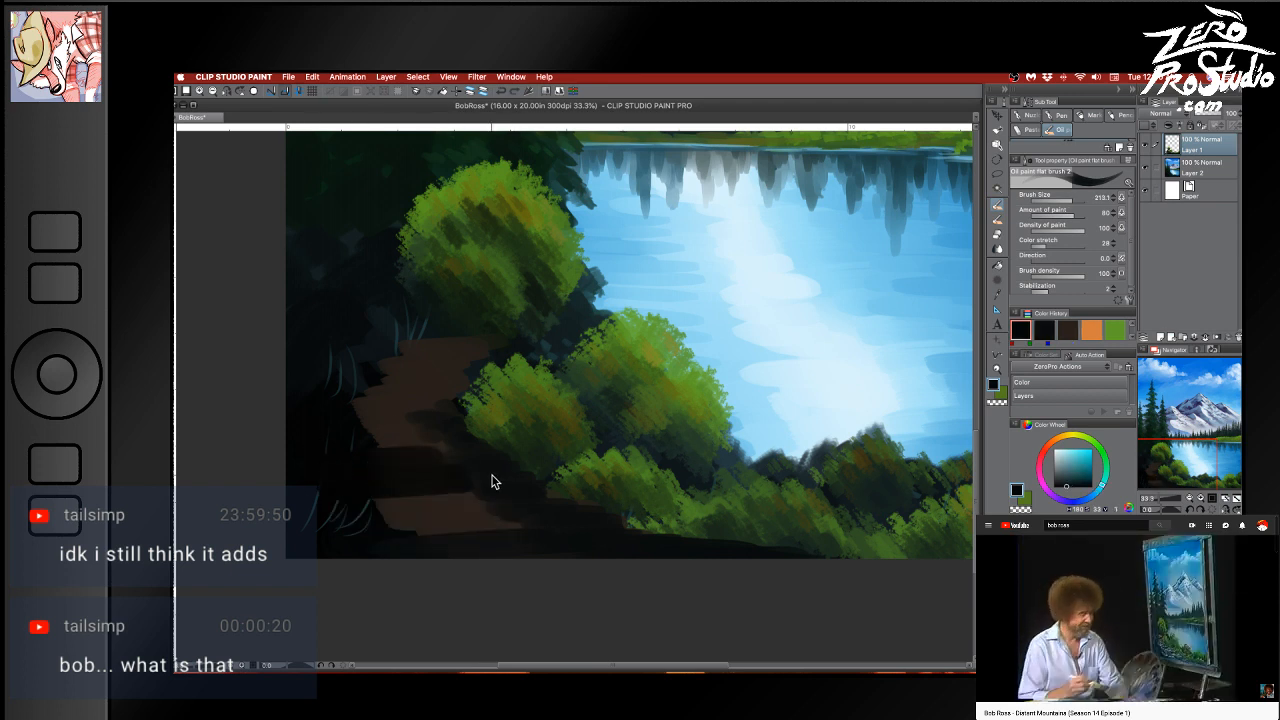
# Darken the remaining brown path and blend the surrounding ground with sampled blackish tones
pyautogui.moveTo(435, 479)
pyautogui.mouseDown()
pyautogui.moveTo(381, 467)
pyautogui.moveTo(448, 468)
pyautogui.moveTo(520, 519)
pyautogui.moveTo(528, 496)
pyautogui.moveTo(444, 436)
pyautogui.moveTo(435, 367)
pyautogui.moveTo(473, 352)
pyautogui.moveTo(466, 344)
pyautogui.moveTo(391, 369)
pyautogui.moveTo(357, 404)
pyautogui.moveTo(494, 366)
pyautogui.moveTo(454, 384)
pyautogui.moveTo(394, 384)
pyautogui.moveTo(373, 362)
pyautogui.moveTo(420, 545)
pyautogui.moveTo(343, 510)
pyautogui.moveTo(332, 489)
pyautogui.moveTo(358, 451)
pyautogui.moveTo(312, 511)
pyautogui.moveTo(323, 526)
pyautogui.moveTo(442, 460)
pyautogui.moveTo(363, 412)
pyautogui.moveTo(349, 374)
pyautogui.moveTo(359, 350)
pyautogui.moveTo(345, 337)
pyautogui.moveTo(334, 348)
pyautogui.moveTo(403, 356)
pyautogui.mouseUp()
pyautogui.keyDown('alt'); pyautogui.click(371, 347); pyautogui.keyUp('alt')
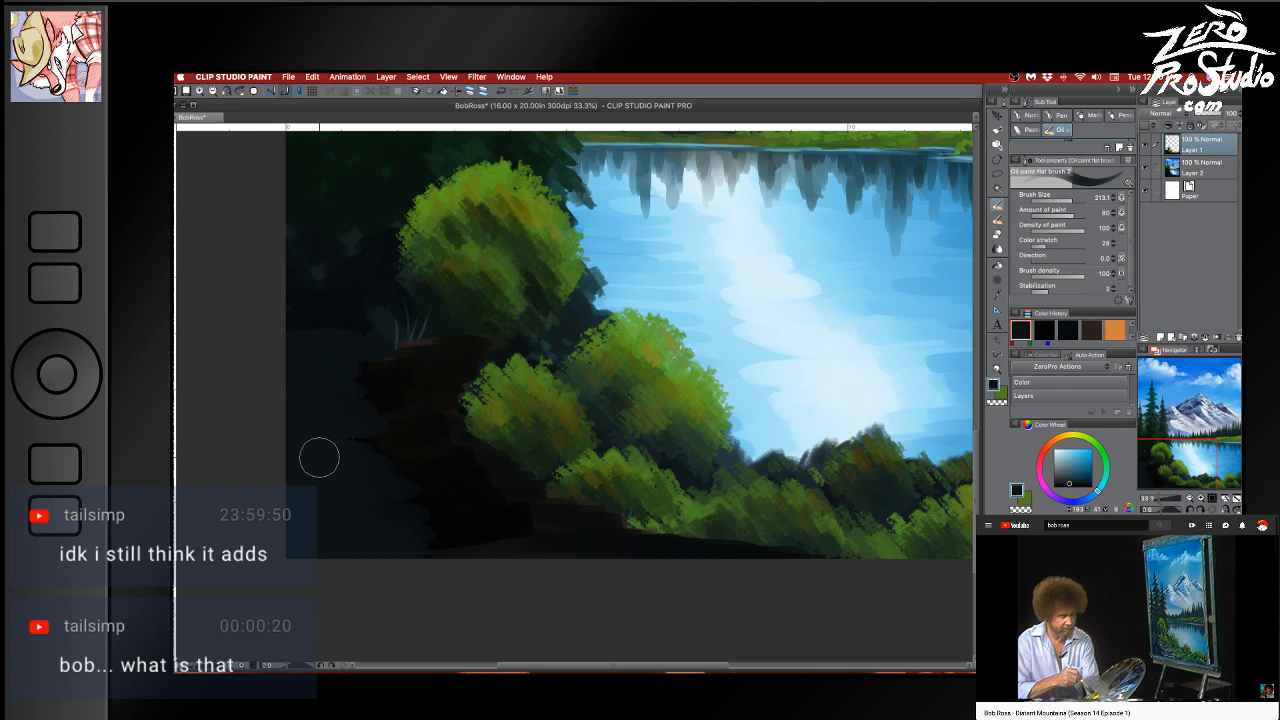
pyautogui.keyDown('alt'); pyautogui.click(413, 377); pyautogui.keyUp('alt')
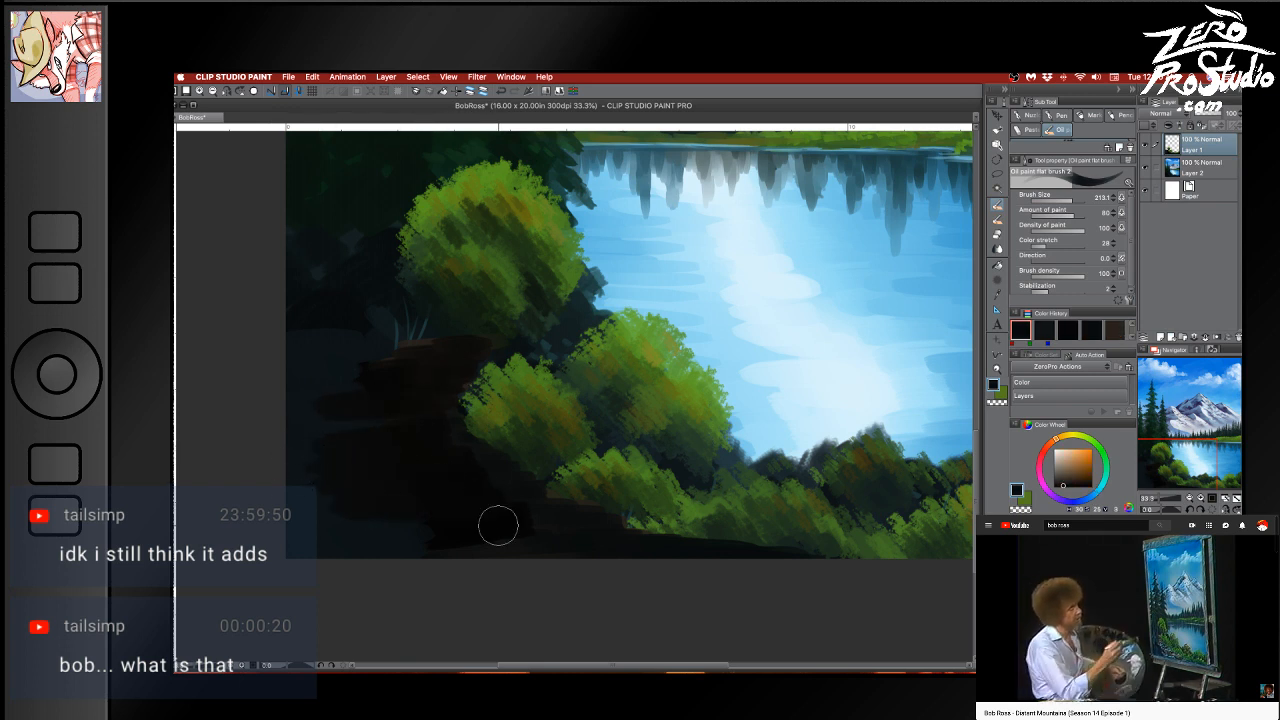
pyautogui.keyDown('alt'); pyautogui.click(334, 375); pyautogui.keyUp('alt')
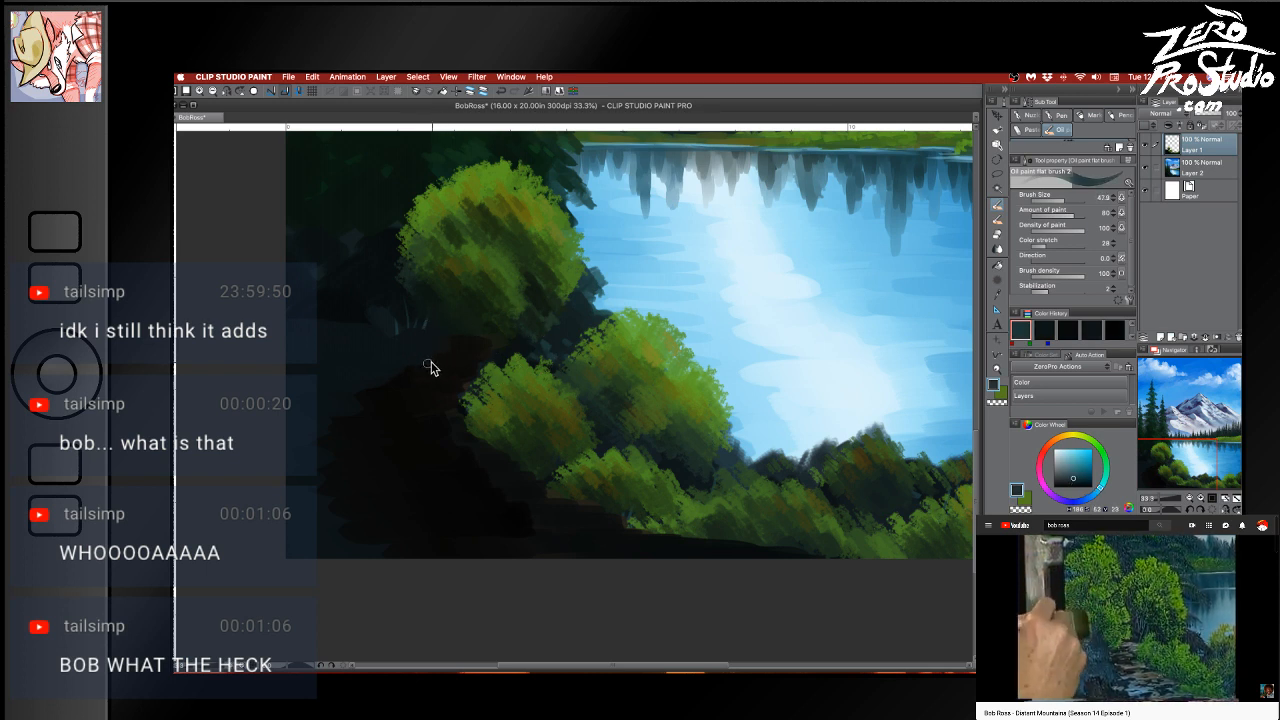
# Paint thin, curved teal grass blades along the dark left bank with a brush size of 17 and muted blue-green shades
pyautogui.keyDown('alt'); pyautogui.click(426, 325); pyautogui.keyUp('alt')
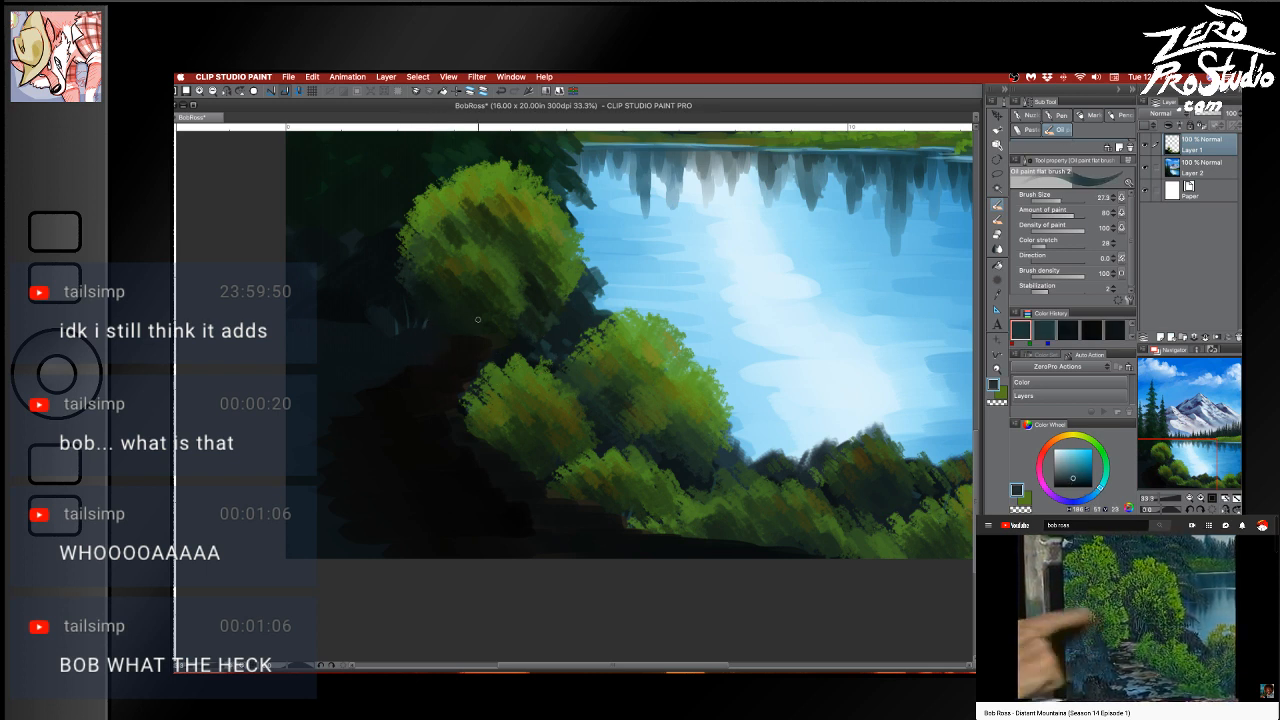
pyautogui.moveTo(1079, 466); pyautogui.dragTo(1069, 473)
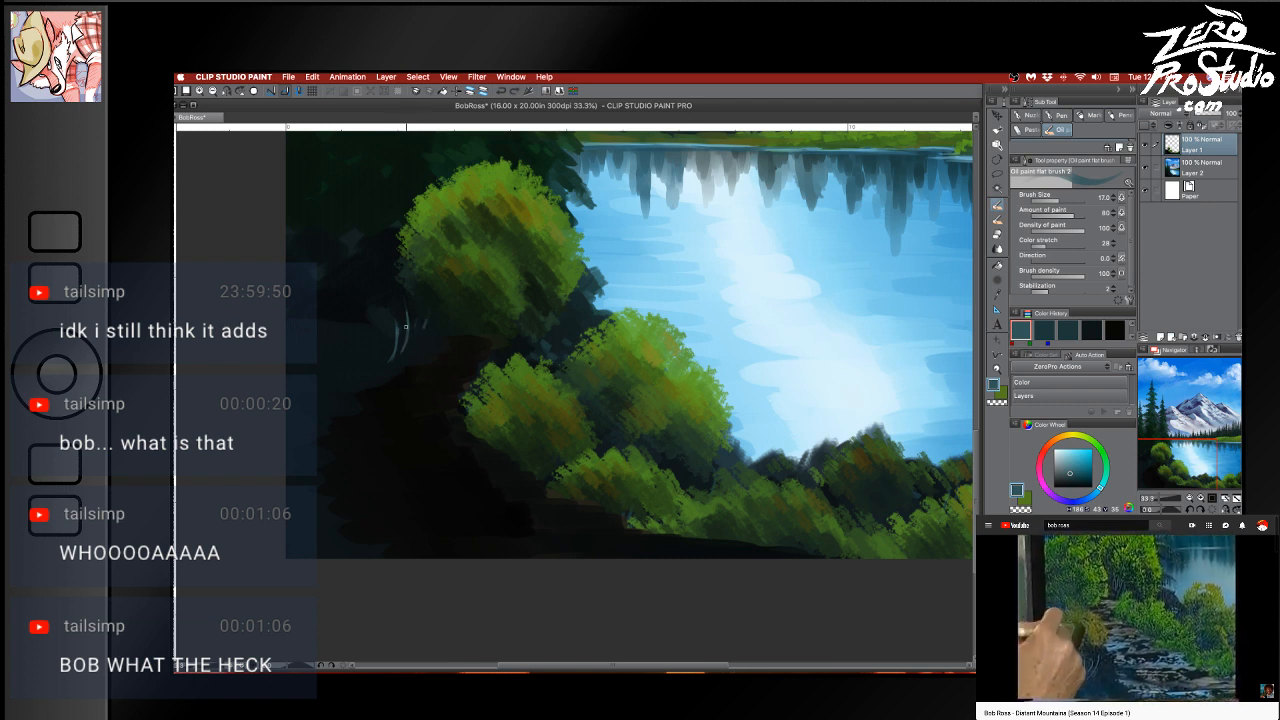
pyautogui.keyDown('alt'); pyautogui.click(425, 315); pyautogui.keyUp('alt')
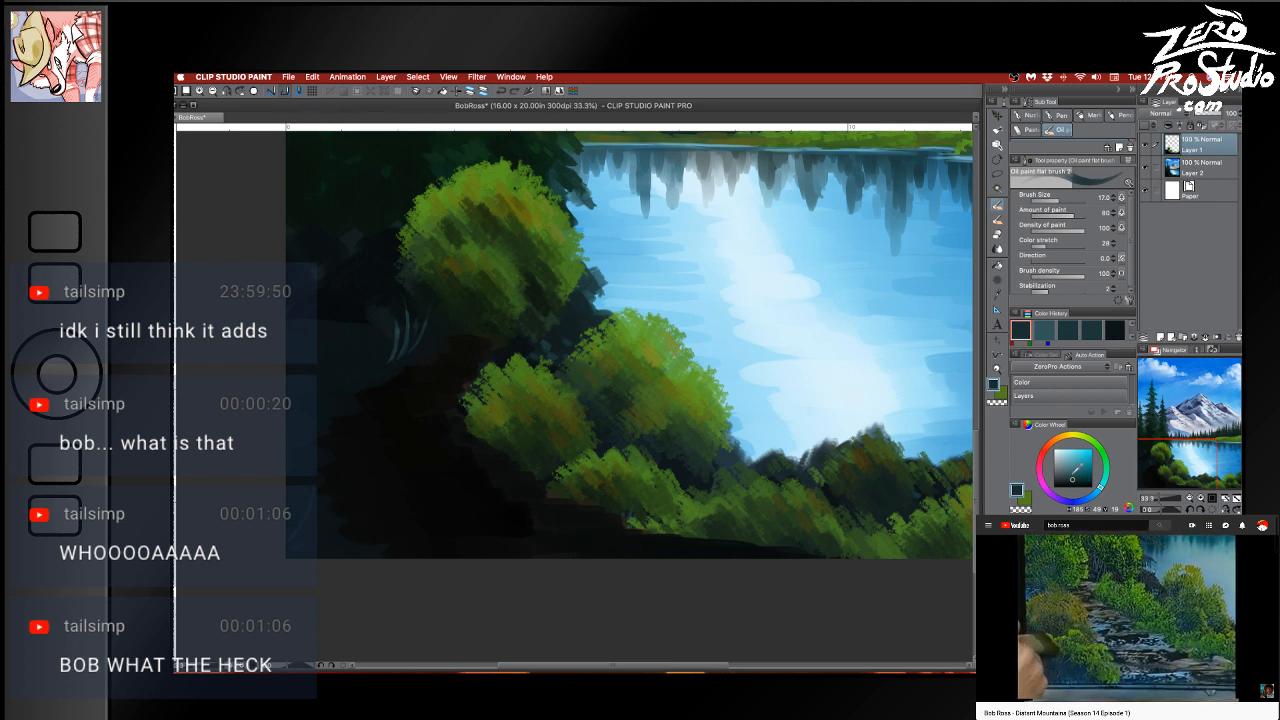
pyautogui.moveTo(1073, 478); pyautogui.dragTo(1076, 466)
pyautogui.press('super+z')
pyautogui.moveTo(291, 544); pyautogui.dragTo(310, 470)
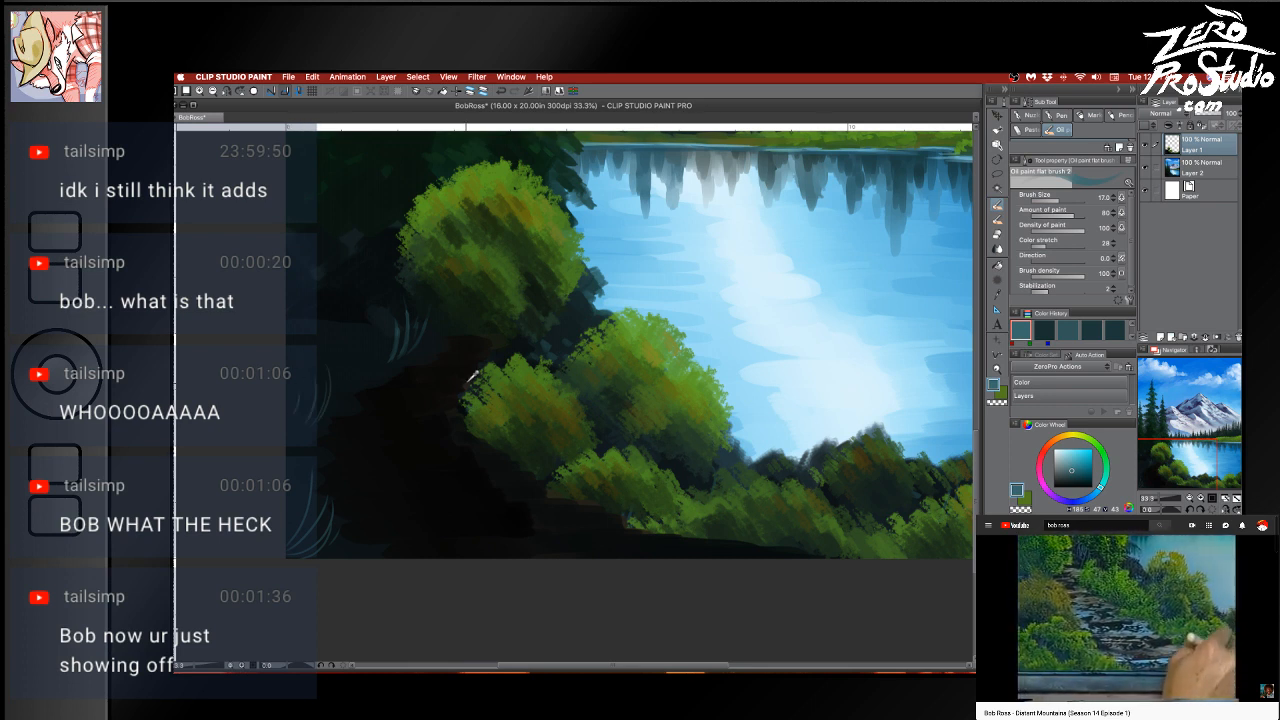
# Retouch the path with its sampled dark brown at brush size 46.8, choose a lighter muted brown and save the painting
pyautogui.keyDown('alt'); pyautogui.click(414, 379); pyautogui.keyUp('alt')
pyautogui.moveTo(413, 379); pyautogui.dragTo(418, 380)
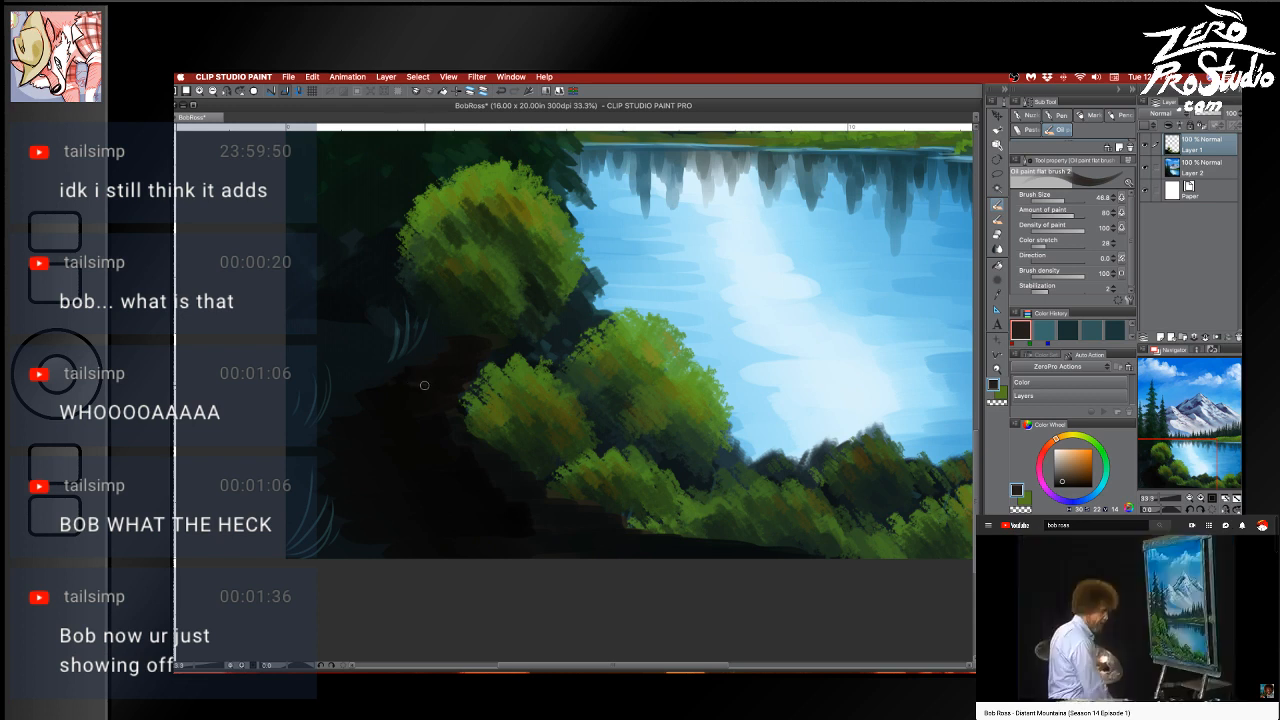
pyautogui.click(1065, 471)
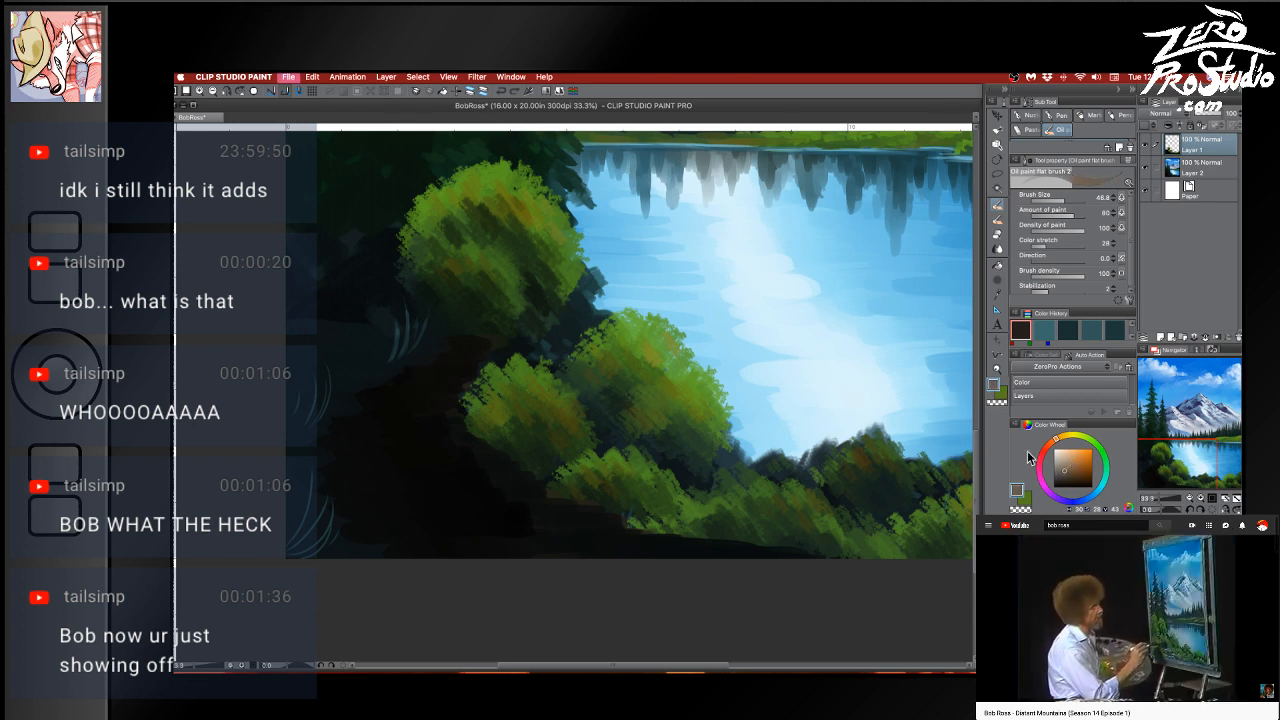
pyautogui.hscroll(-1, 631, 520)
pyautogui.hscroll(1, 633, 515)
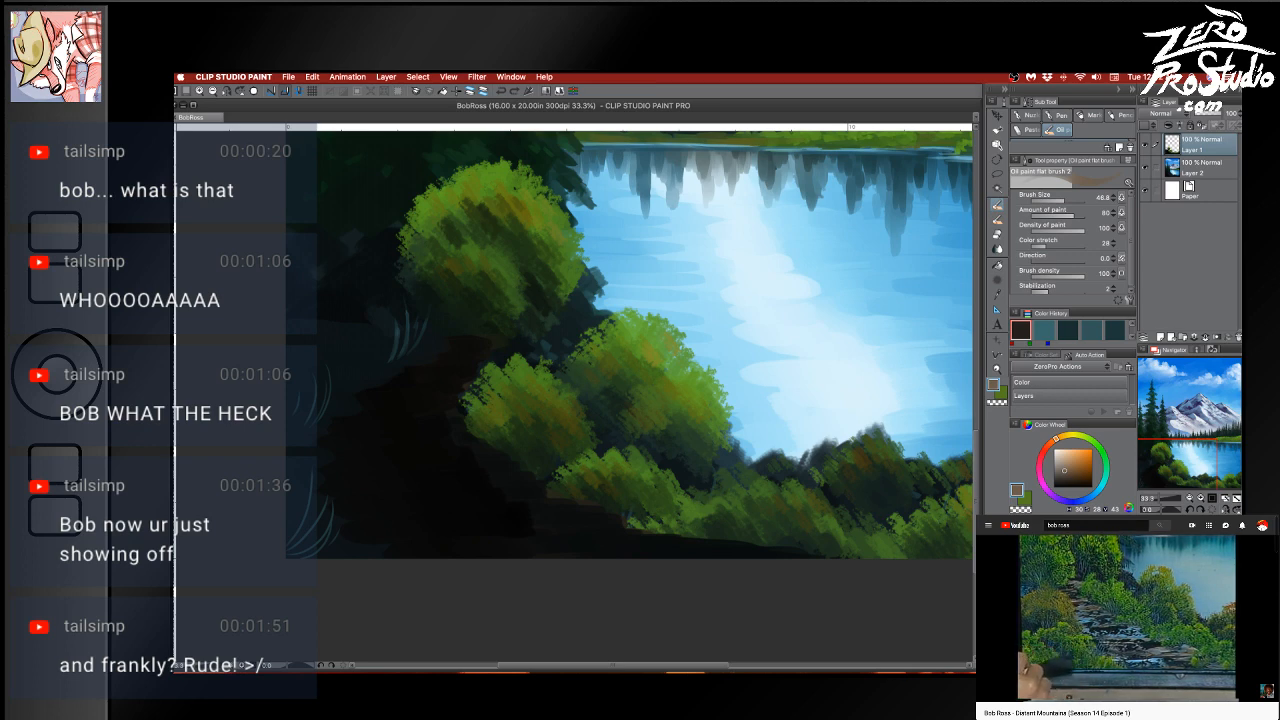
# Switch to the browser to pause the Bob Ross reference video and return to Clip Studio Paint
pyautogui.press('super+Tab')
pyautogui.press('space')
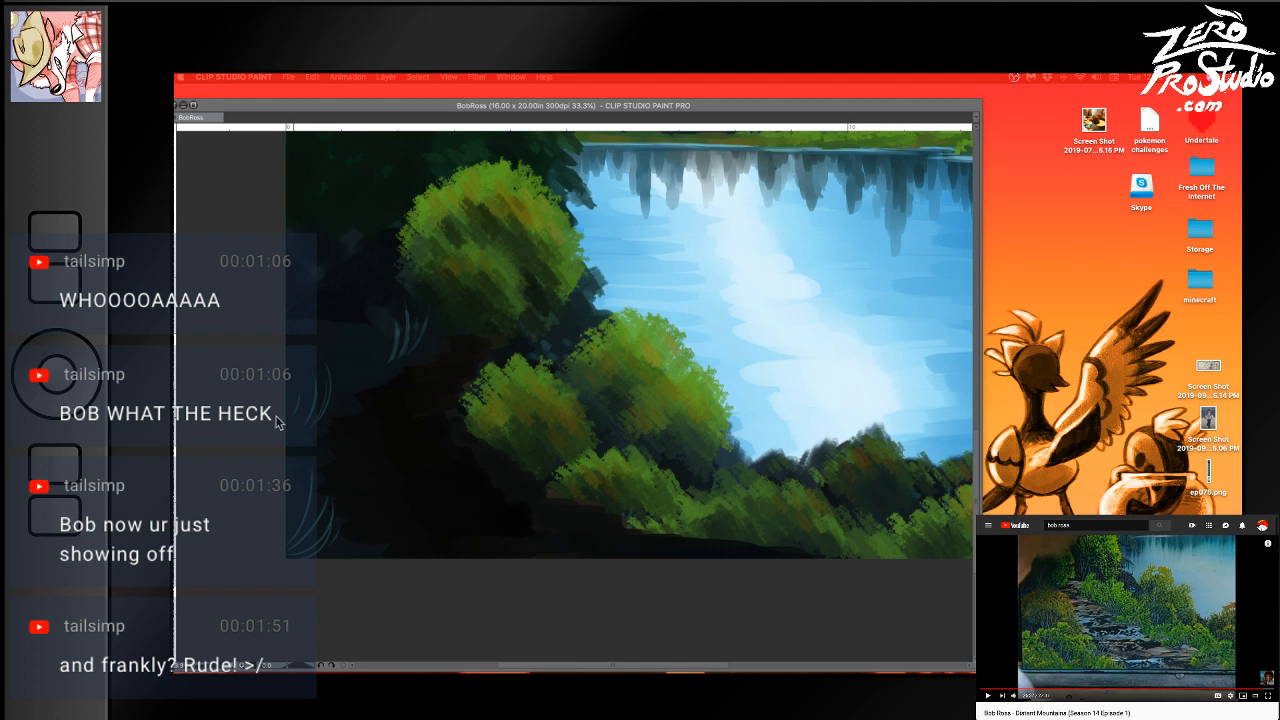
pyautogui.click(324, 373)
pyautogui.moveTo(463, 347)
pyautogui.mouseDown()
pyautogui.moveTo(572, 372)
pyautogui.moveTo(489, 391)
pyautogui.moveTo(568, 382)
pyautogui.moveTo(420, 344)
pyautogui.moveTo(492, 341)
pyautogui.moveTo(434, 336)
pyautogui.moveTo(484, 348)
pyautogui.mouseUp()
pyautogui.moveTo(400, 361)
pyautogui.mouseDown()
pyautogui.moveTo(477, 366)
pyautogui.moveTo(444, 376)
pyautogui.mouseUp()
pyautogui.moveTo(368, 392); pyautogui.dragTo(452, 402)
pyautogui.moveTo(338, 414)
pyautogui.mouseDown()
pyautogui.moveTo(451, 415)
pyautogui.moveTo(376, 429)
pyautogui.moveTo(447, 436)
pyautogui.mouseUp()
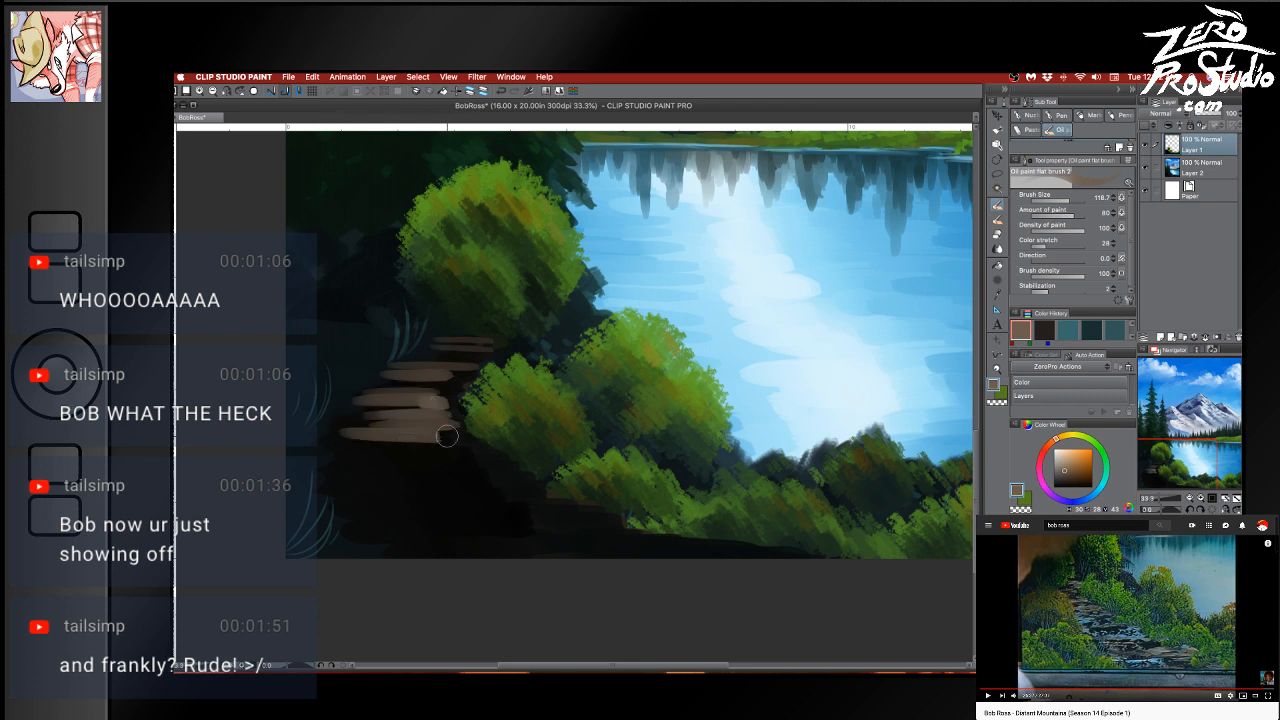
pyautogui.moveTo(356, 441); pyautogui.dragTo(396, 448)
pyautogui.moveTo(338, 450)
pyautogui.mouseDown()
pyautogui.moveTo(476, 454)
pyautogui.moveTo(338, 469)
pyautogui.moveTo(488, 467)
pyautogui.mouseUp()
pyautogui.moveTo(388, 475)
pyautogui.mouseDown()
pyautogui.moveTo(515, 482)
pyautogui.moveTo(530, 500)
pyautogui.mouseUp()
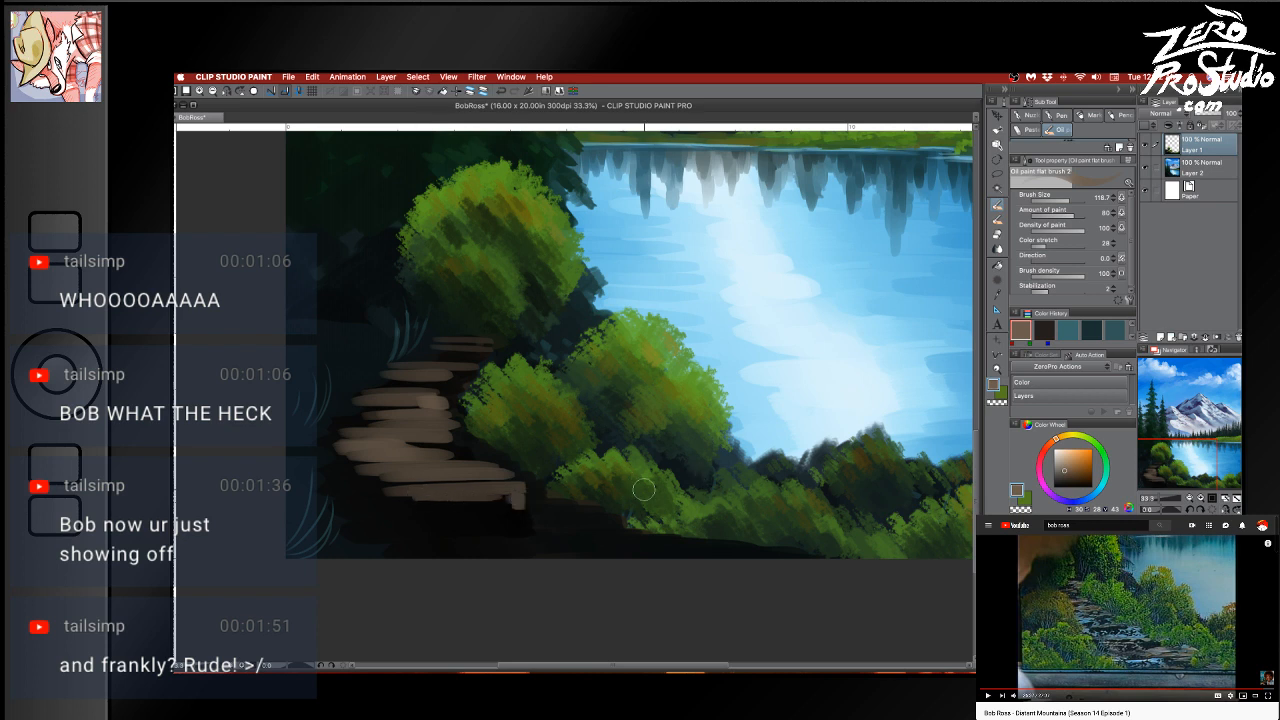
pyautogui.press('super+z')
pyautogui.press('super+z')
pyautogui.press('super+z')
pyautogui.press('super+z')
pyautogui.press('super+z')
pyautogui.press('super+z')
pyautogui.press('super+z')
pyautogui.press('super+z')
pyautogui.press('super+z')
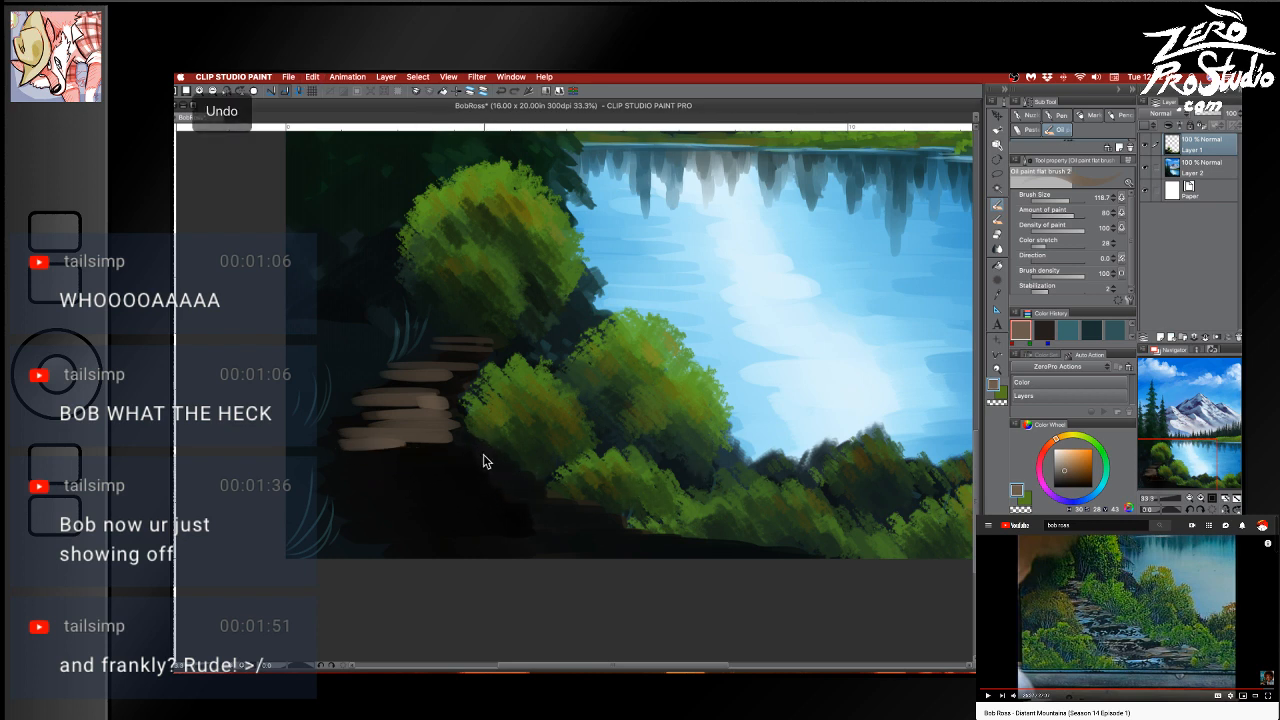
pyautogui.press('super+z')
pyautogui.press('super+z')
pyautogui.press('super+z')
pyautogui.press('super+z')
pyautogui.press('super+z')
pyautogui.press('super+z')
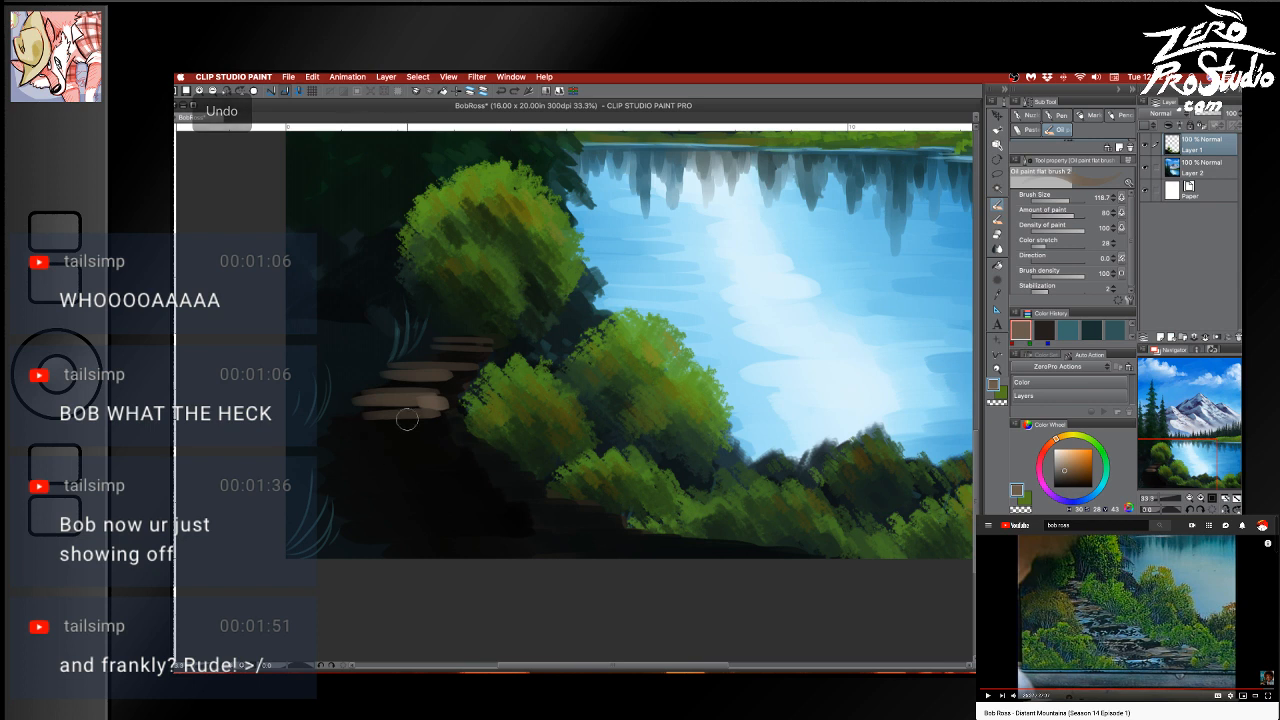
pyautogui.press('super+z')
pyautogui.press('super+z')
pyautogui.press('super+z')
pyautogui.press('super+z')
pyautogui.press('super+z')
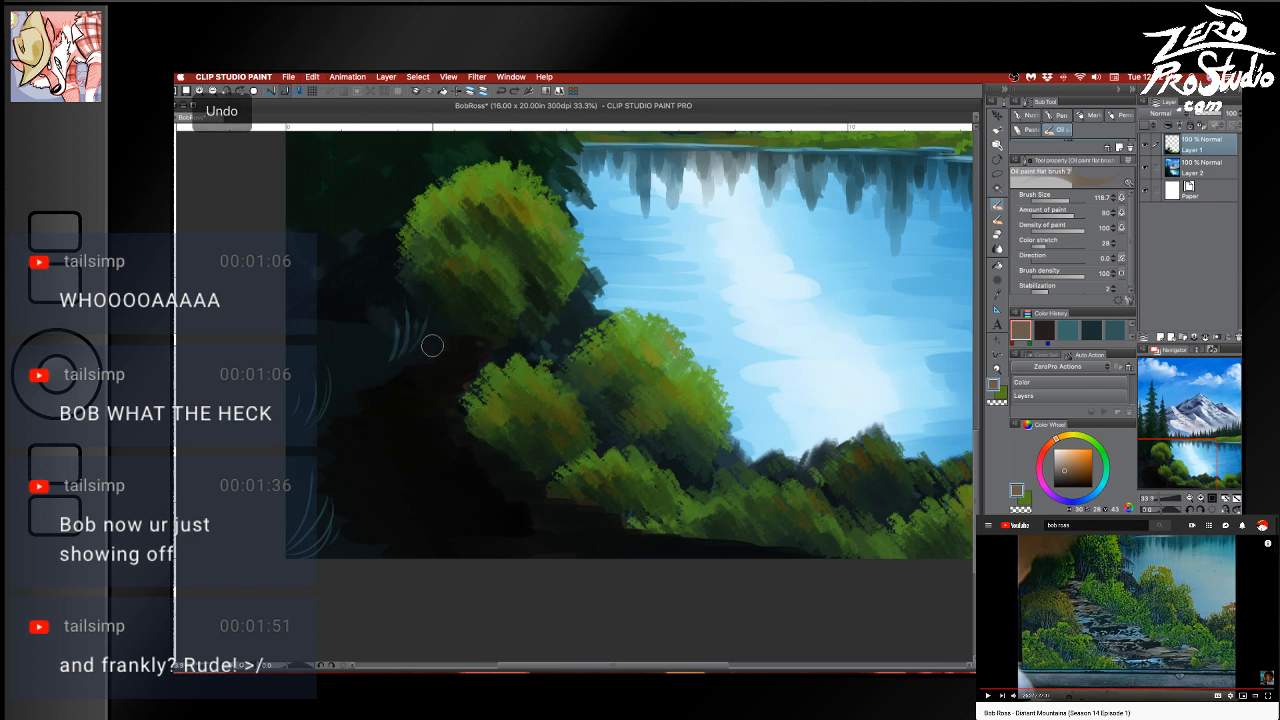
# Paint brown horizontal stone steps down the dark path at brush size 118.7 and layer muted blue-grey strokes over them
pyautogui.moveTo(441, 344)
pyautogui.mouseDown()
pyautogui.moveTo(499, 348)
pyautogui.moveTo(417, 354)
pyautogui.moveTo(486, 357)
pyautogui.moveTo(370, 379)
pyautogui.moveTo(447, 383)
pyautogui.moveTo(363, 405)
pyautogui.moveTo(443, 402)
pyautogui.moveTo(385, 405)
pyautogui.moveTo(439, 406)
pyautogui.moveTo(399, 415)
pyautogui.moveTo(440, 418)
pyautogui.mouseUp()
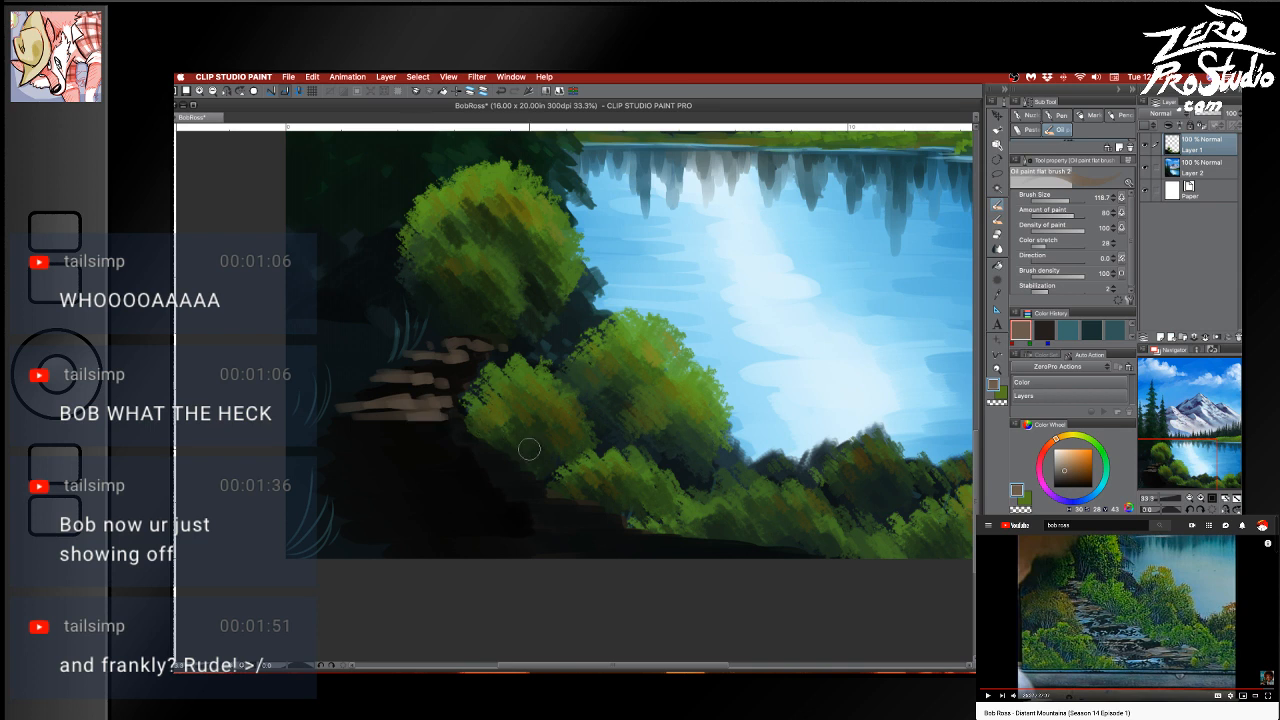
pyautogui.moveTo(346, 454)
pyautogui.mouseDown()
pyautogui.moveTo(485, 454)
pyautogui.moveTo(348, 464)
pyautogui.moveTo(512, 464)
pyautogui.moveTo(339, 485)
pyautogui.moveTo(521, 481)
pyautogui.moveTo(491, 486)
pyautogui.moveTo(541, 493)
pyautogui.moveTo(399, 521)
pyautogui.moveTo(597, 526)
pyautogui.moveTo(530, 533)
pyautogui.moveTo(533, 520)
pyautogui.moveTo(506, 513)
pyautogui.moveTo(452, 534)
pyautogui.moveTo(499, 540)
pyautogui.moveTo(431, 549)
pyautogui.moveTo(718, 566)
pyautogui.mouseUp()
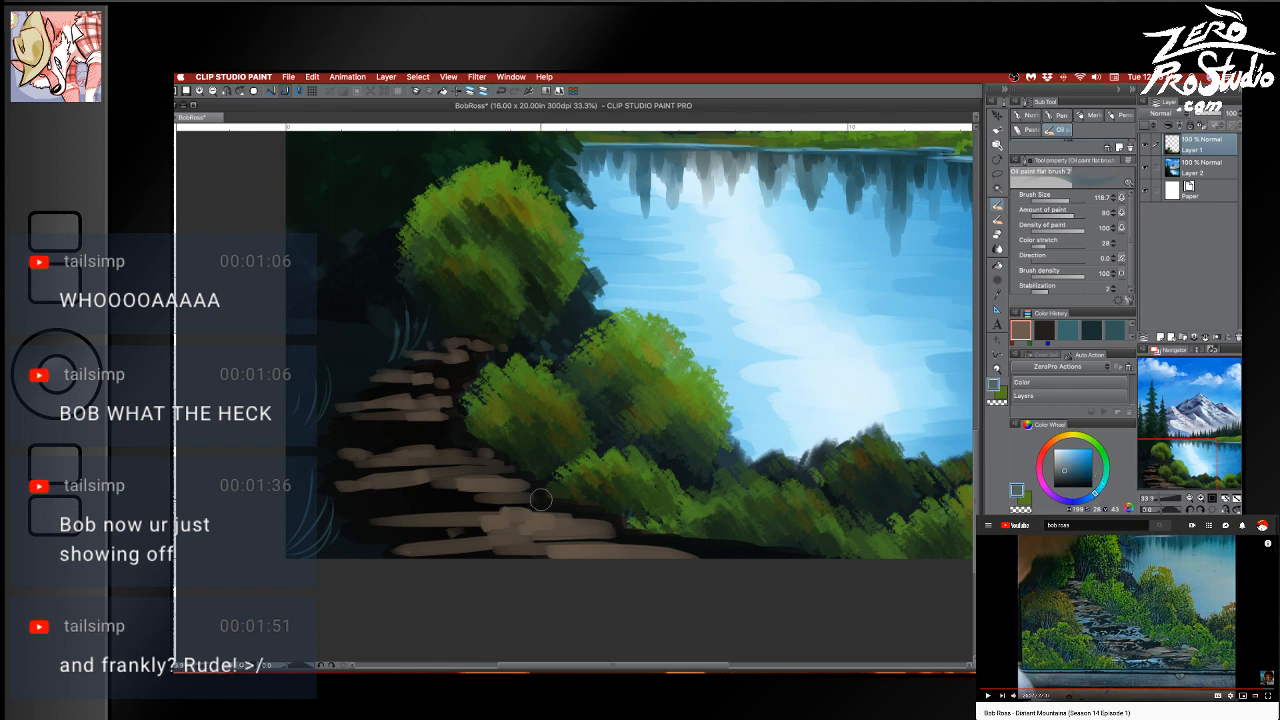
pyautogui.moveTo(540, 499)
pyautogui.mouseDown()
pyautogui.moveTo(523, 514)
pyautogui.moveTo(402, 525)
pyautogui.mouseUp()
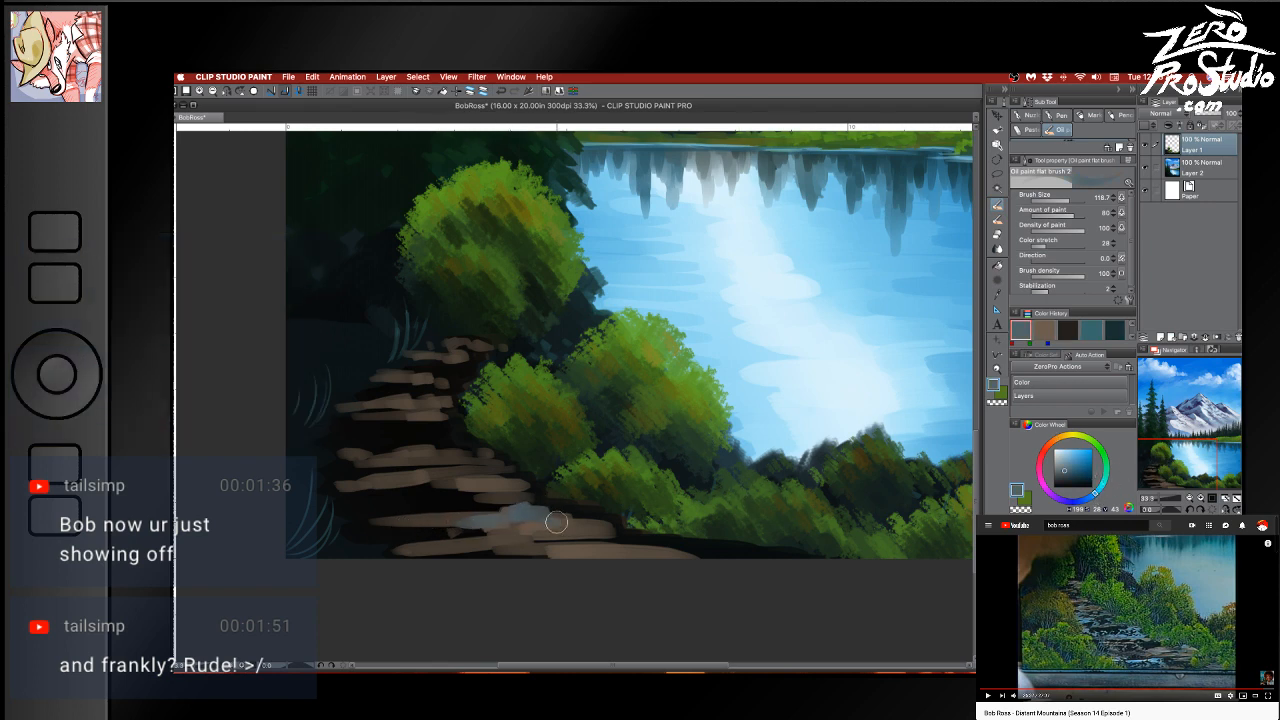
pyautogui.moveTo(494, 482)
pyautogui.mouseDown()
pyautogui.moveTo(364, 481)
pyautogui.moveTo(458, 464)
pyautogui.moveTo(354, 455)
pyautogui.moveTo(371, 446)
pyautogui.moveTo(361, 434)
pyautogui.moveTo(448, 424)
pyautogui.moveTo(353, 418)
pyautogui.moveTo(440, 420)
pyautogui.moveTo(395, 408)
pyautogui.moveTo(470, 396)
pyautogui.moveTo(428, 377)
pyautogui.moveTo(467, 378)
pyautogui.moveTo(425, 356)
pyautogui.moveTo(460, 341)
pyautogui.moveTo(521, 346)
pyautogui.mouseUp()
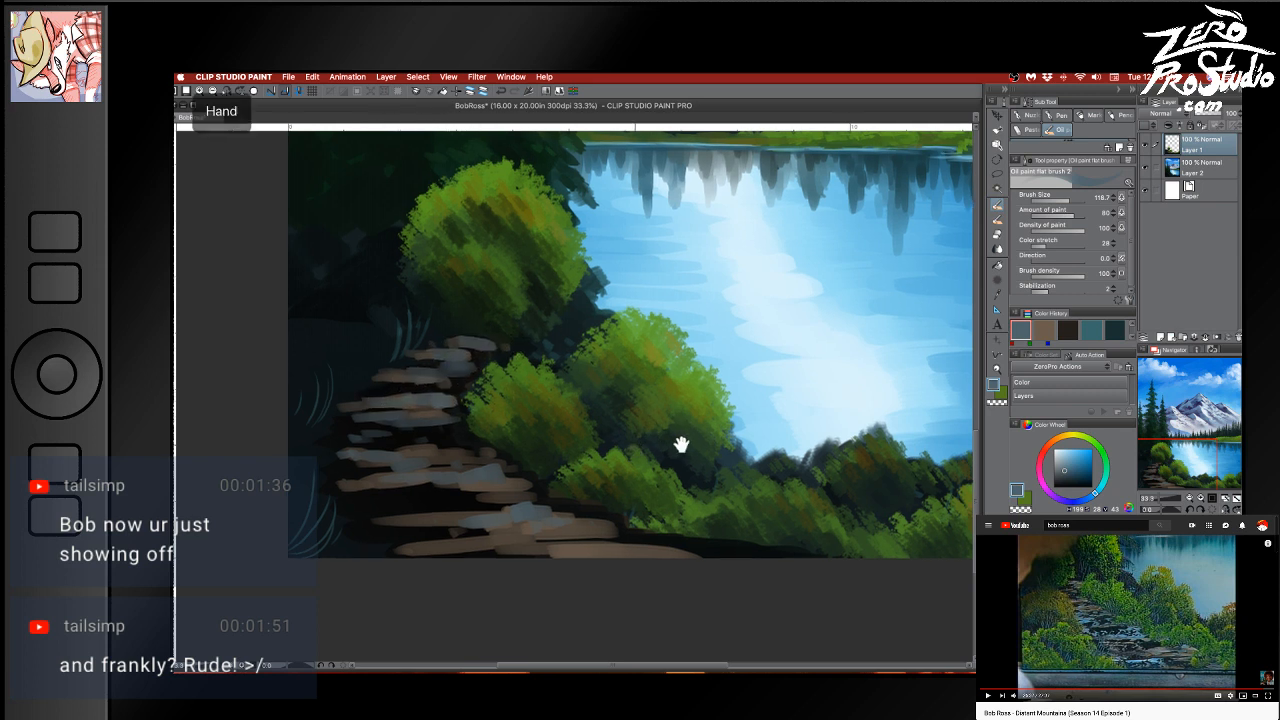
pyautogui.moveTo(680, 449); pyautogui.dragTo(923, 457)
pyautogui.moveTo(715, 512)
pyautogui.mouseDown()
pyautogui.moveTo(645, 518)
pyautogui.moveTo(719, 499)
pyautogui.moveTo(604, 499)
pyautogui.moveTo(757, 503)
pyautogui.moveTo(626, 518)
pyautogui.moveTo(765, 517)
pyautogui.moveTo(657, 529)
pyautogui.moveTo(753, 535)
pyautogui.moveTo(633, 539)
pyautogui.moveTo(874, 548)
pyautogui.moveTo(733, 552)
pyautogui.mouseUp()
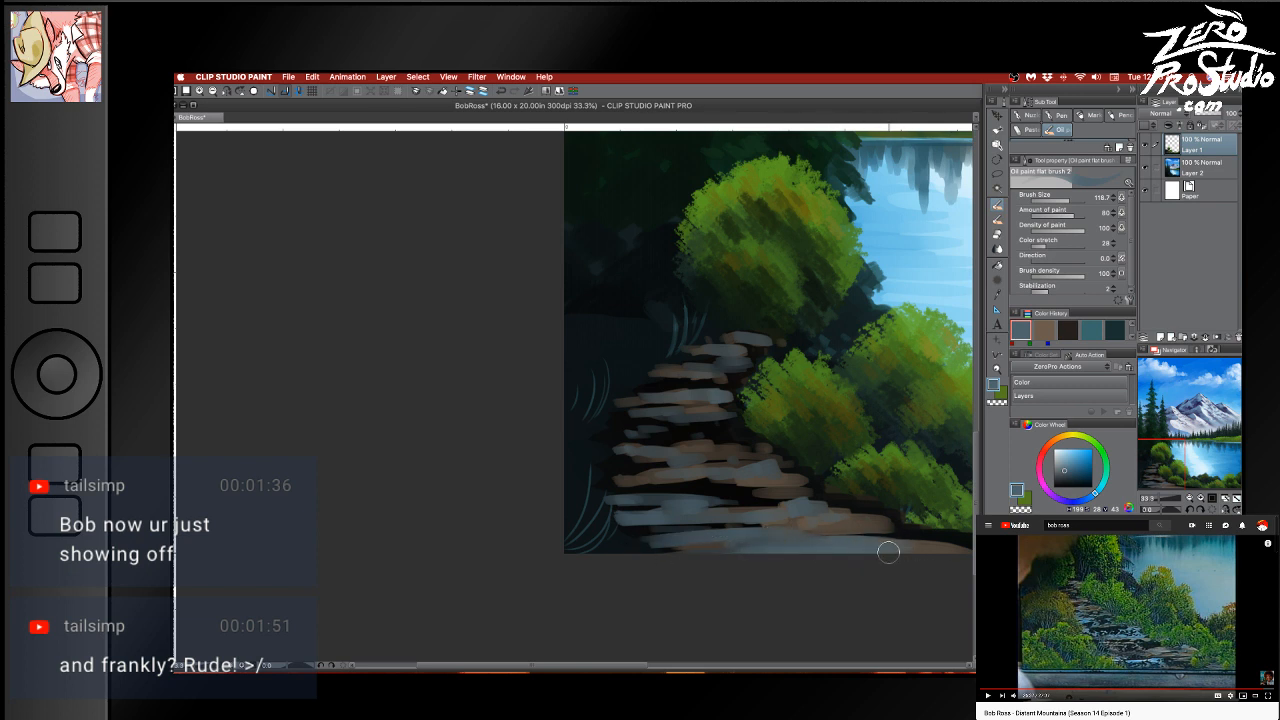
pyautogui.moveTo(812, 535); pyautogui.dragTo(880, 526)
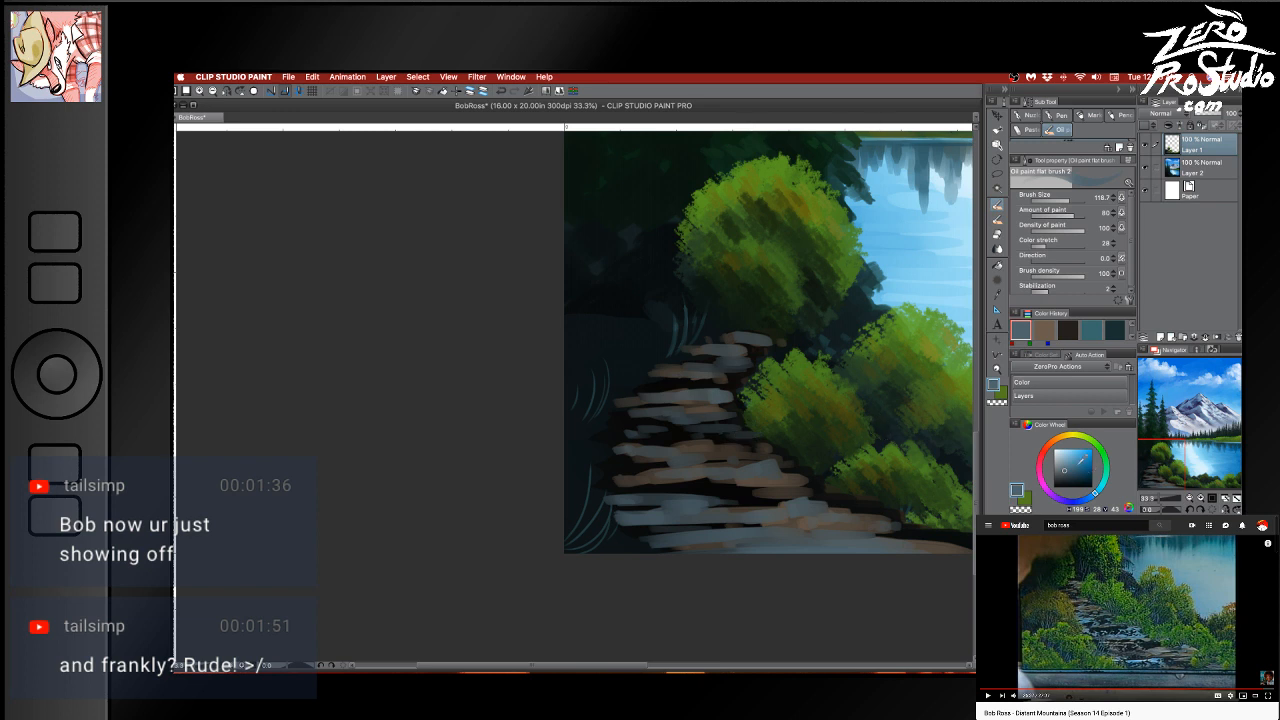
# Darken the gaps between the stones and extend the path's far end behind the bush with sampled blackish and grey tones, reducing the brush size to 53.4
pyautogui.keyDown('alt'); pyautogui.click(737, 431); pyautogui.keyUp('alt')
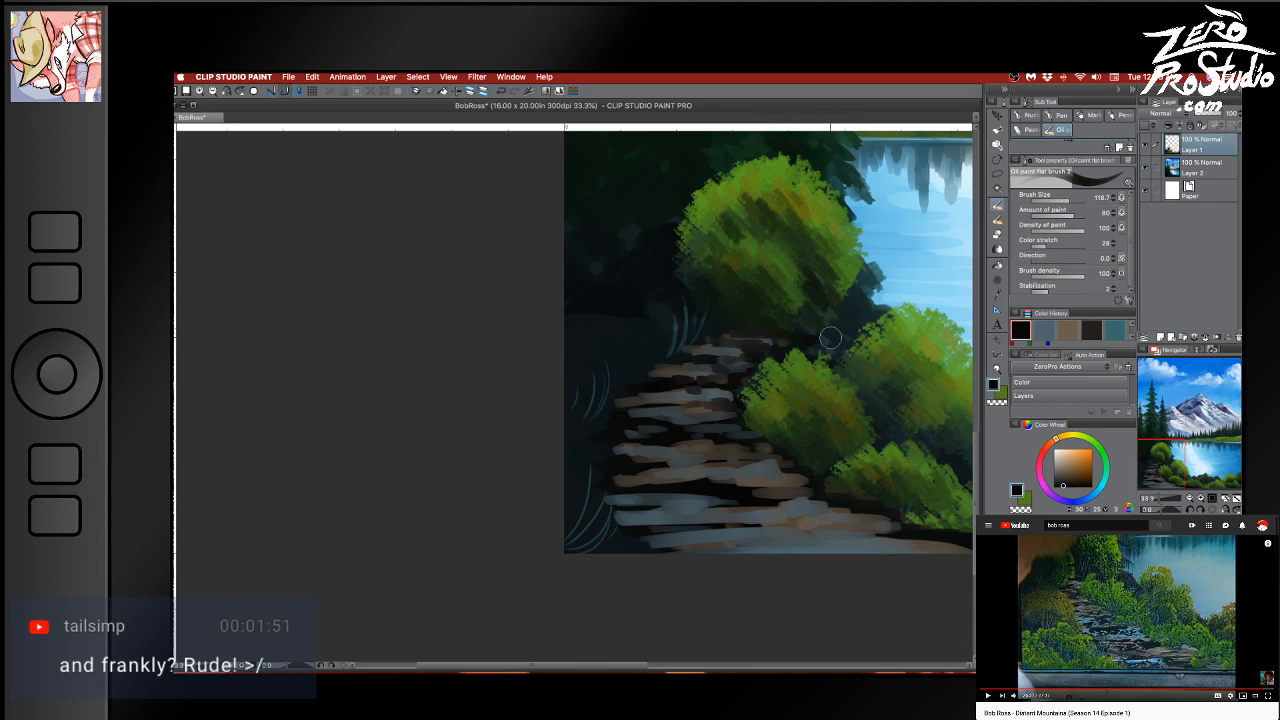
pyautogui.moveTo(769, 337)
pyautogui.mouseDown()
pyautogui.moveTo(852, 328)
pyautogui.moveTo(741, 334)
pyautogui.moveTo(882, 328)
pyautogui.mouseUp()
pyautogui.press('super+z')
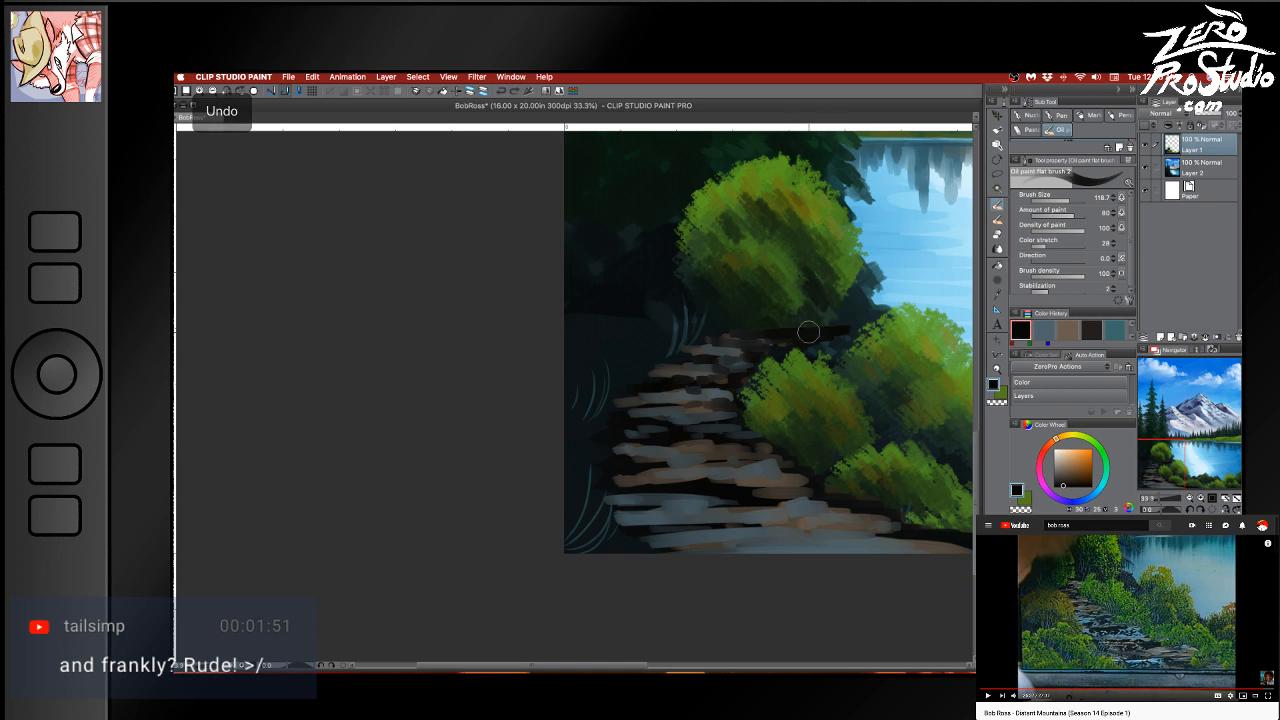
pyautogui.keyDown('alt'); pyautogui.click(761, 337); pyautogui.keyUp('alt')
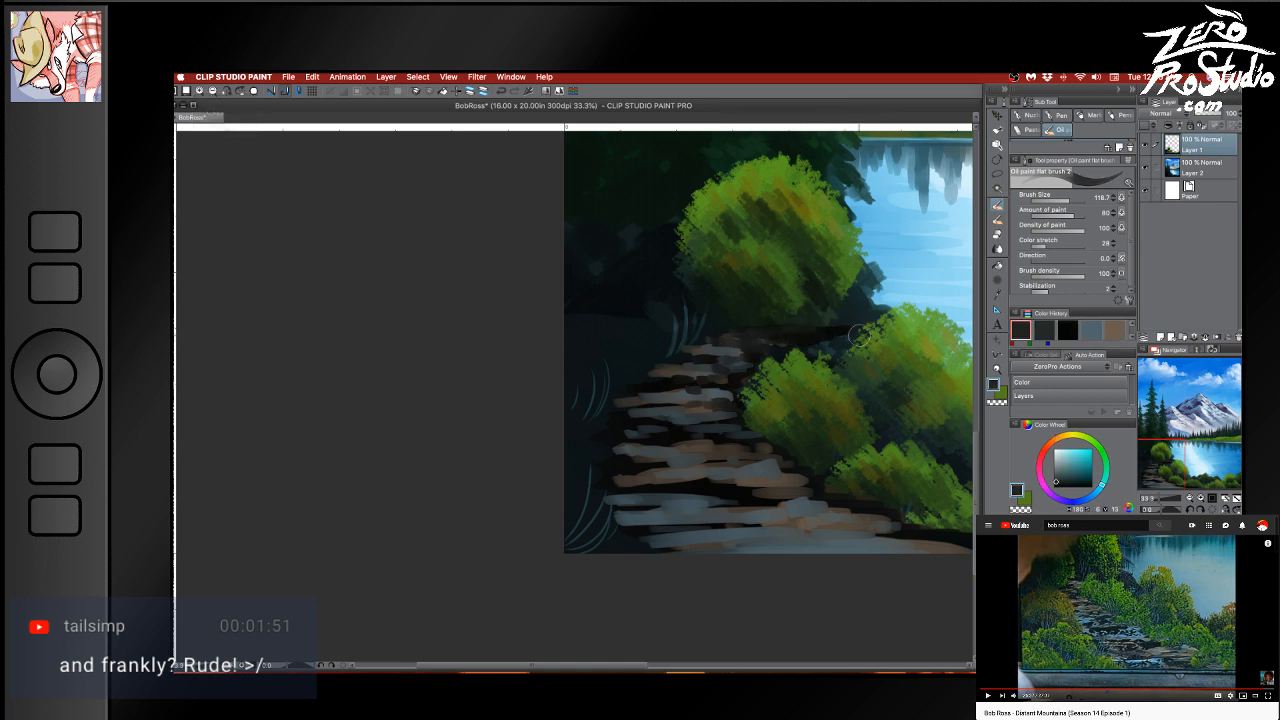
pyautogui.keyDown('alt'); pyautogui.click(747, 349); pyautogui.keyUp('alt')
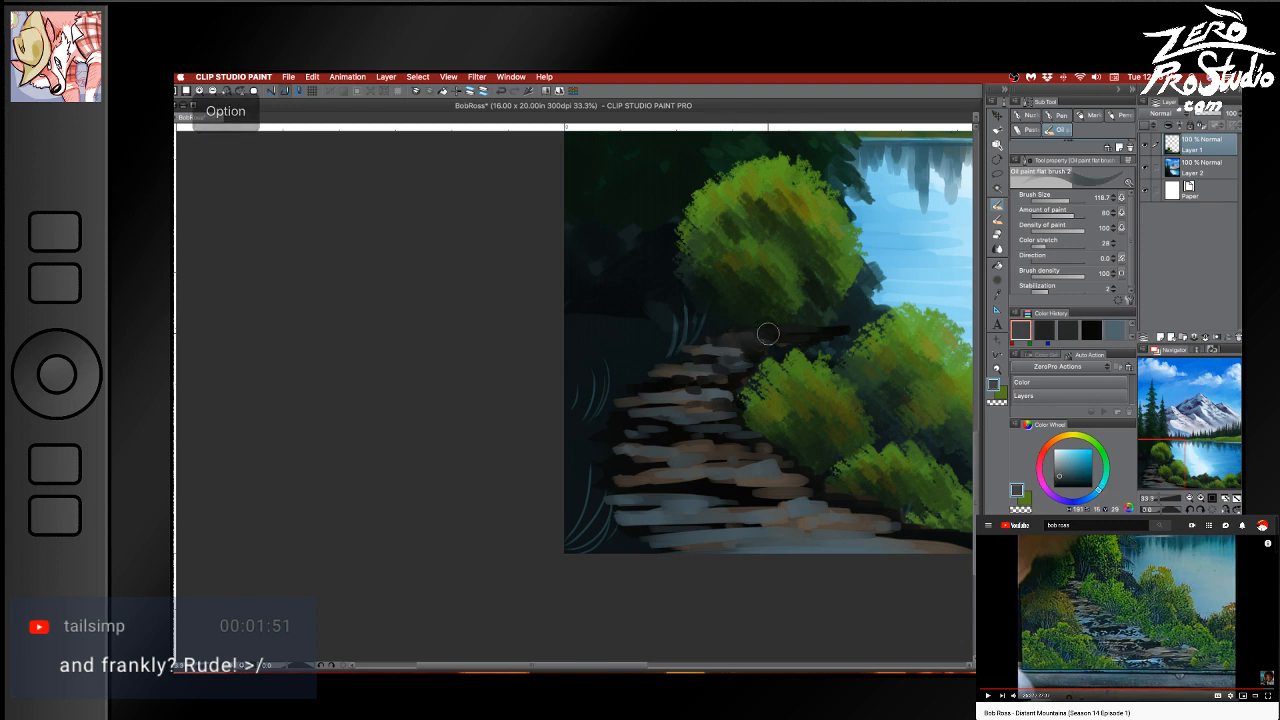
pyautogui.press('super+z')
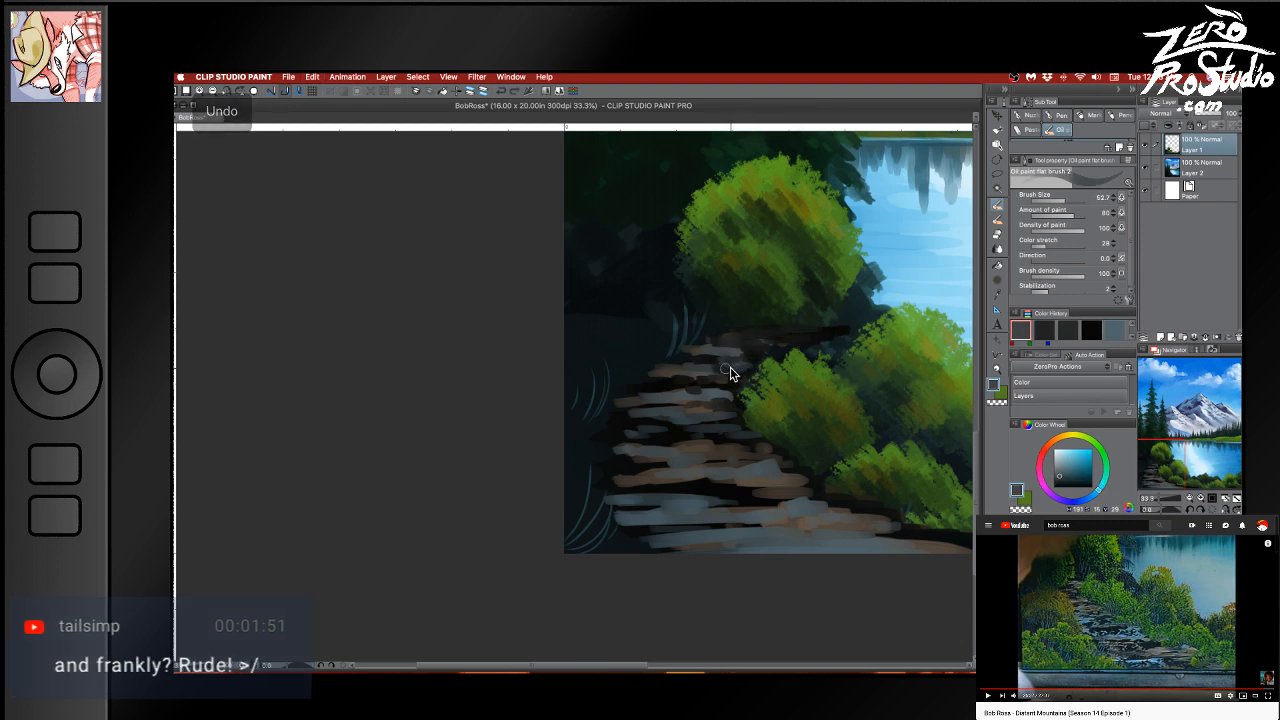
pyautogui.press('[')
pyautogui.press('[')
pyautogui.press('[')
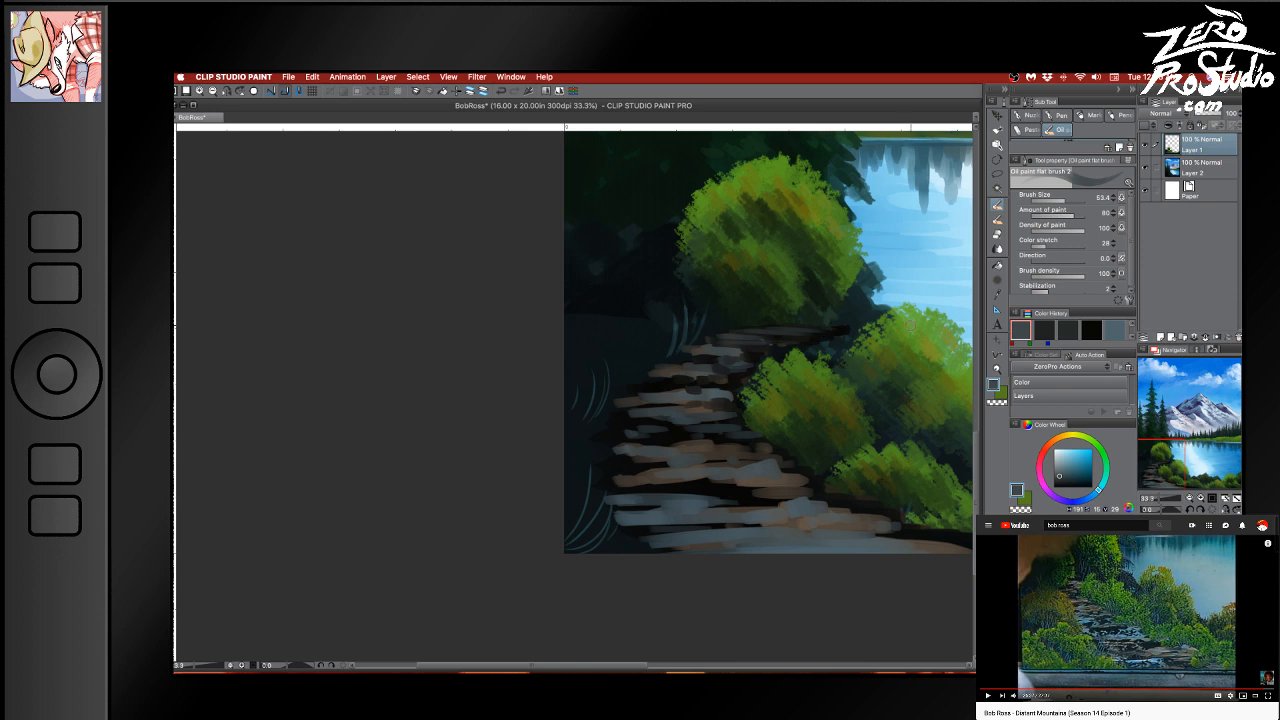
pyautogui.press('e')
pyautogui.moveTo(783, 546); pyautogui.dragTo(683, 495)
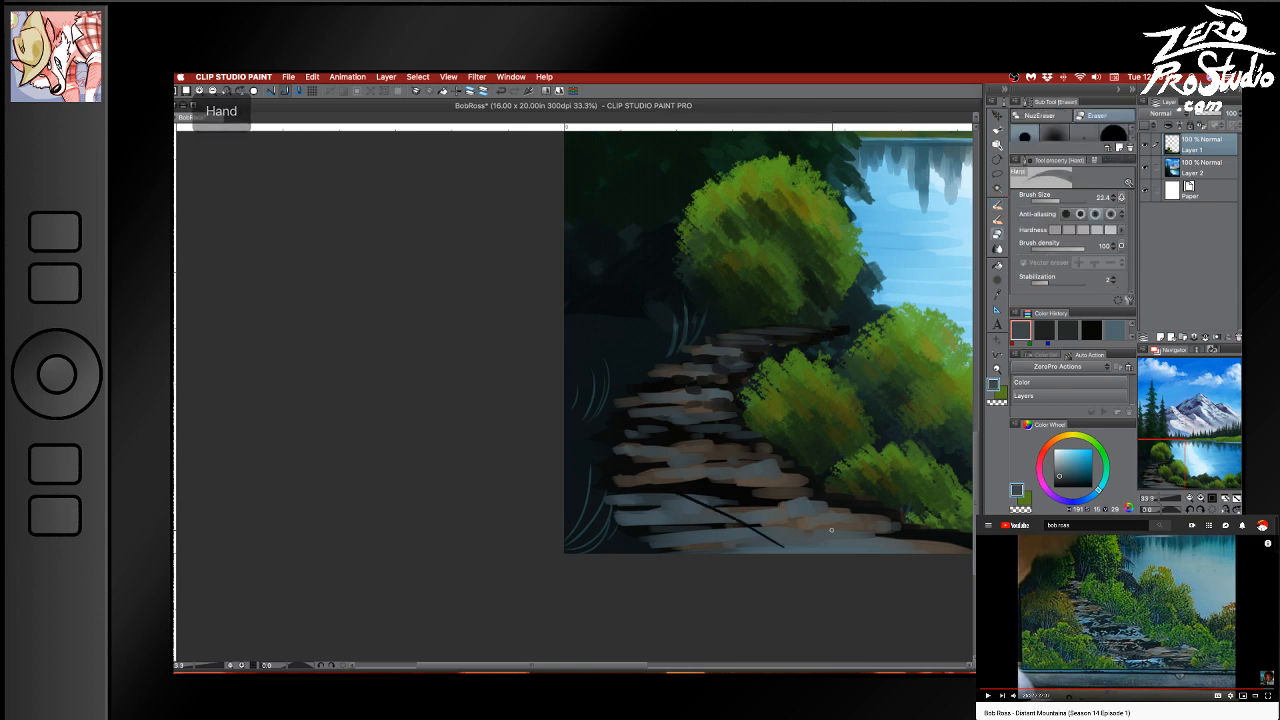
pyautogui.moveTo(803, 546)
pyautogui.mouseDown()
pyautogui.moveTo(597, 463)
pyautogui.moveTo(605, 491)
pyautogui.mouseUp()
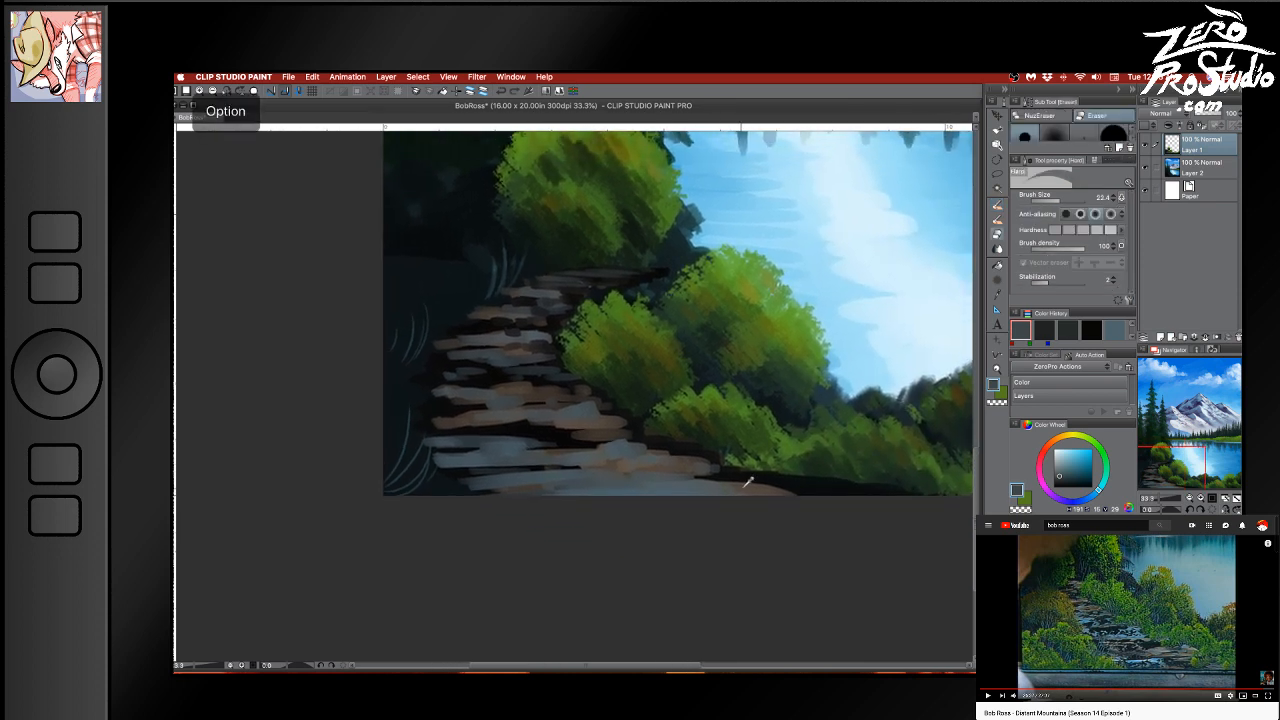
pyautogui.keyDown('alt'); pyautogui.click(745, 486); pyautogui.keyUp('alt')
pyautogui.press(']')
pyautogui.press(']')
pyautogui.press(']')
pyautogui.press(']')
pyautogui.press(']')
pyautogui.press(']')
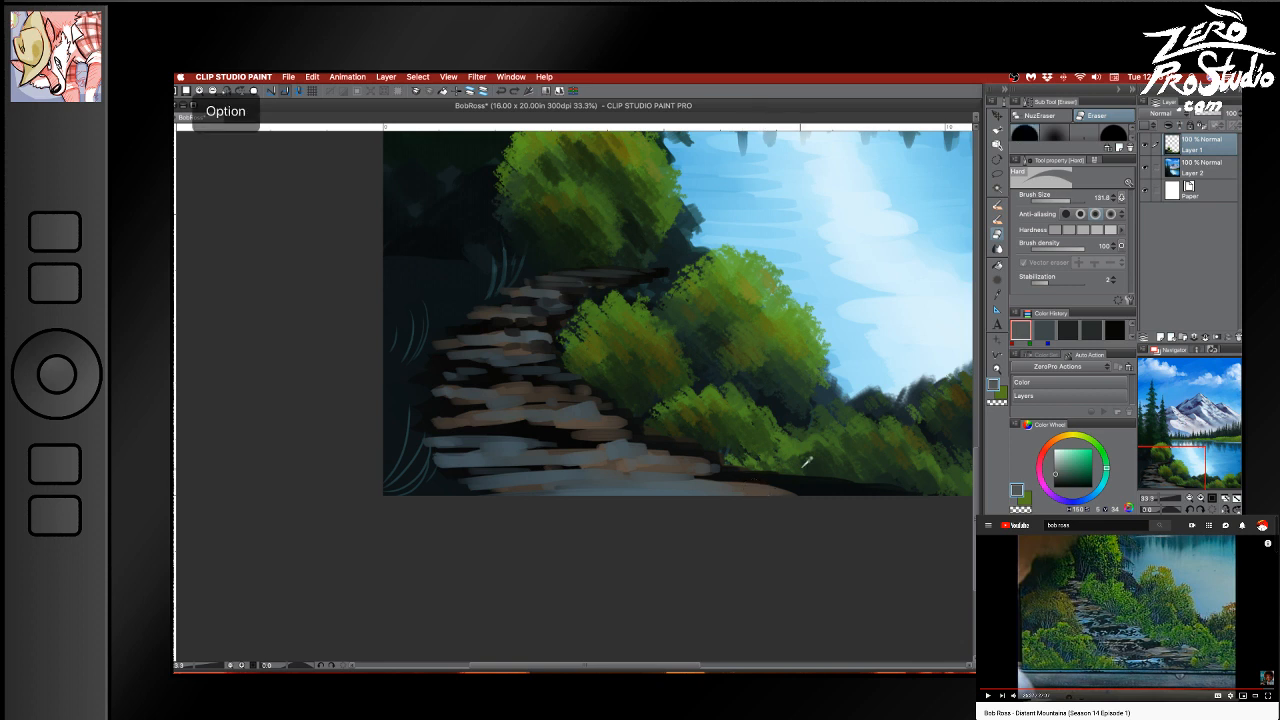
# Extend the low bushes beside the path over the dark bank with sampled green and dark tones at brush size 142.7
pyautogui.keyDown('alt'); pyautogui.click(801, 464); pyautogui.keyUp('alt')
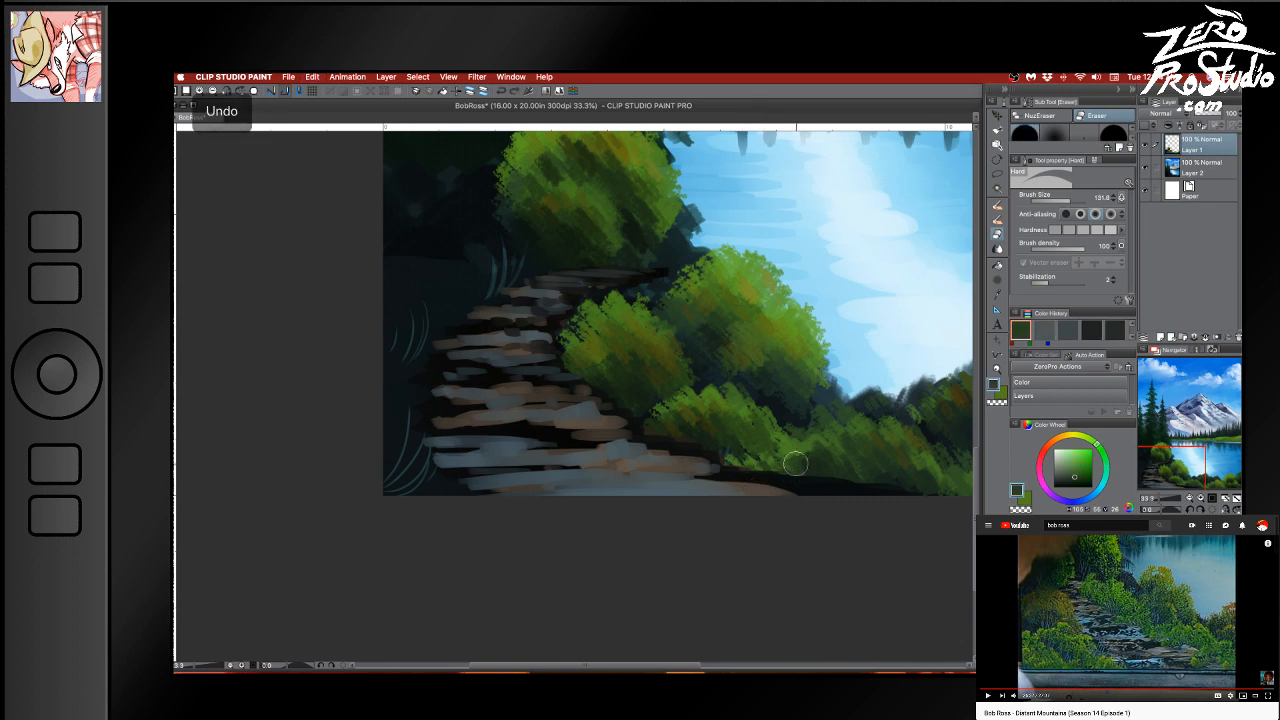
pyautogui.keyDown('alt'); pyautogui.click(787, 470); pyautogui.keyUp('alt')
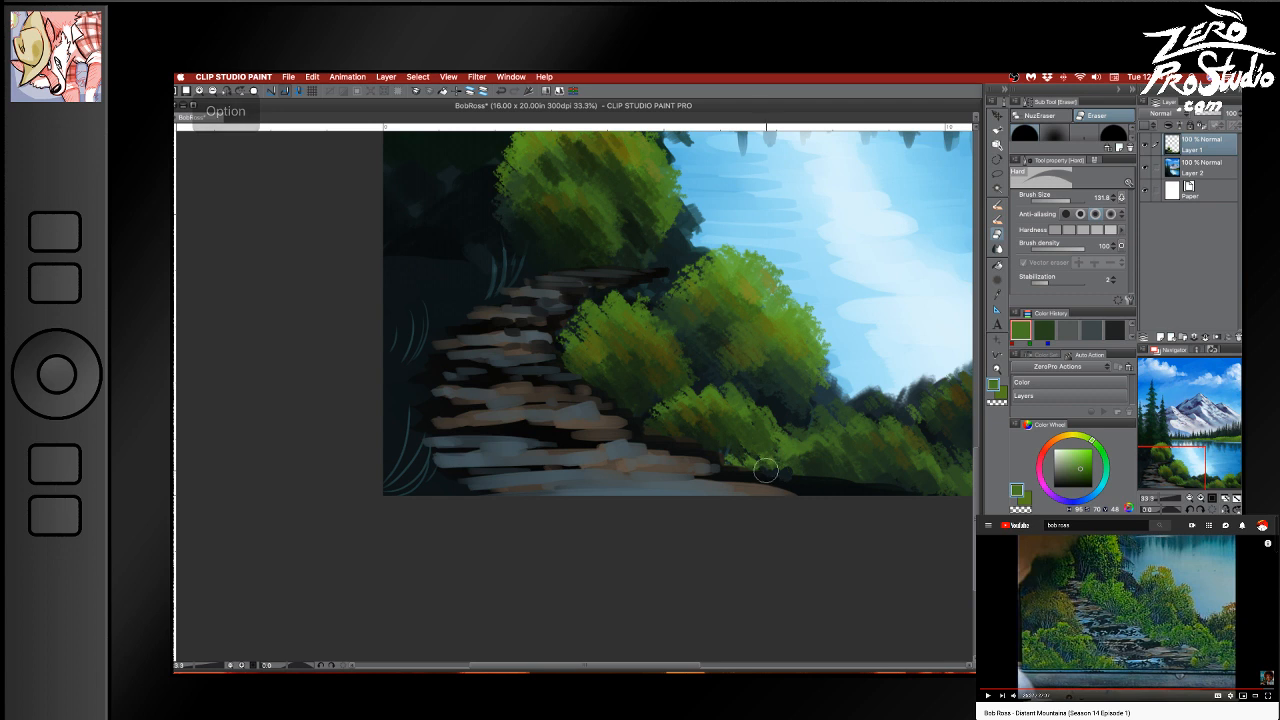
pyautogui.press('super+z')
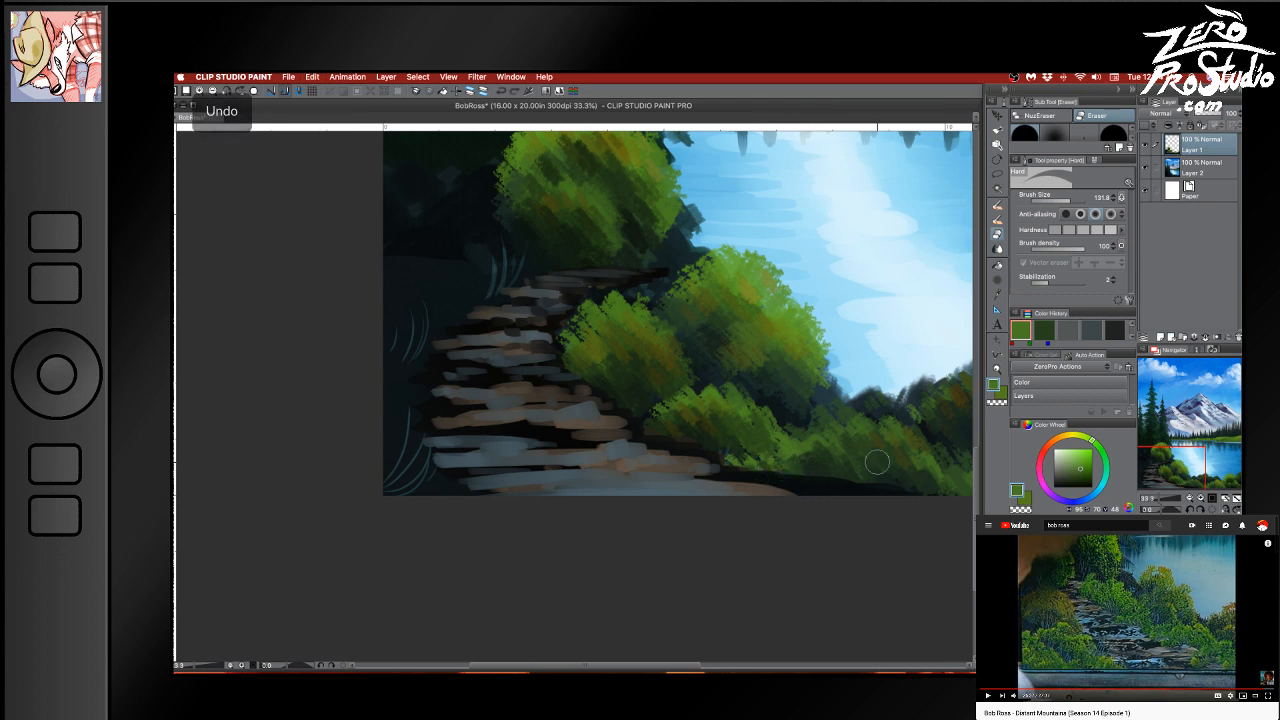
pyautogui.press('b')
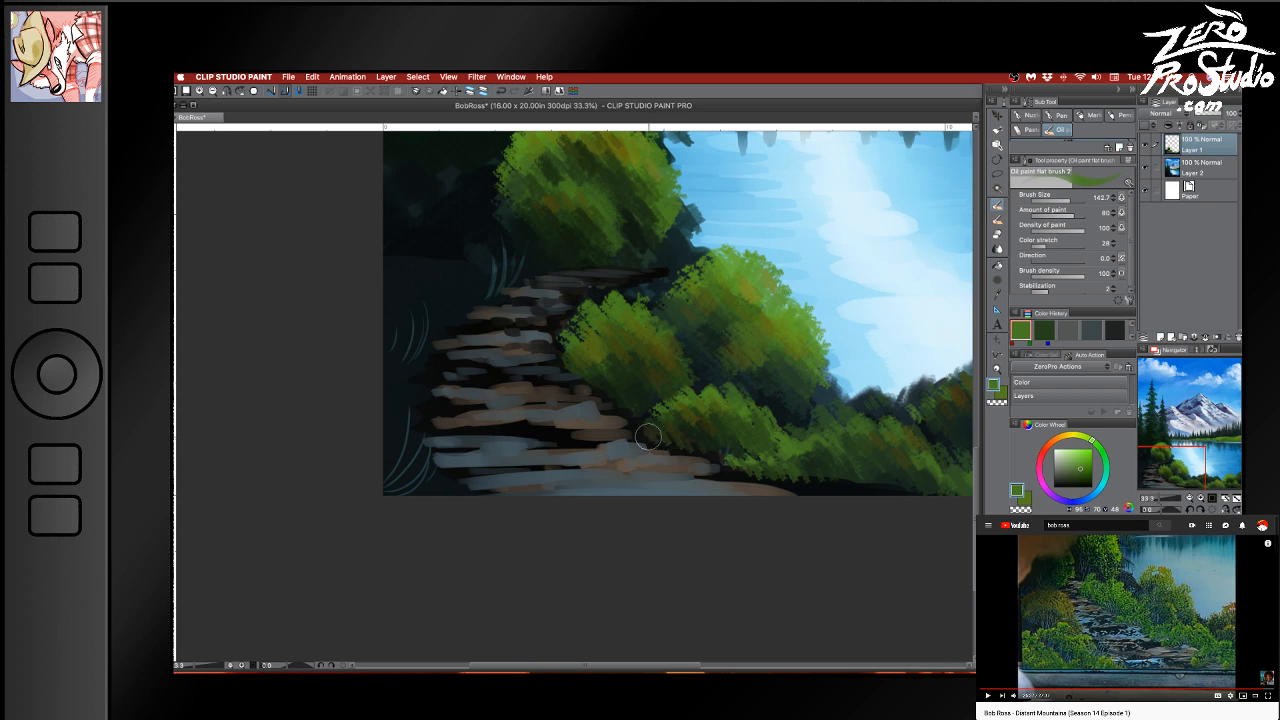
pyautogui.hotkey('ctrl', 'z')
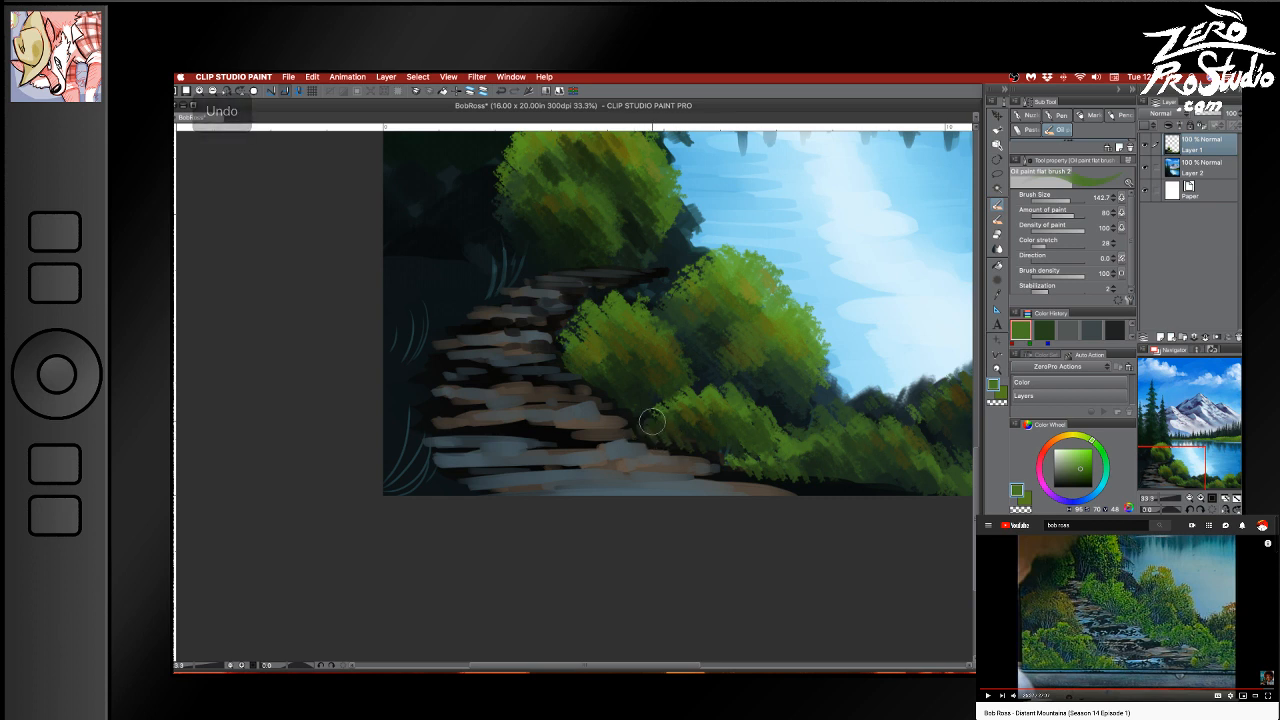
pyautogui.press('alt')
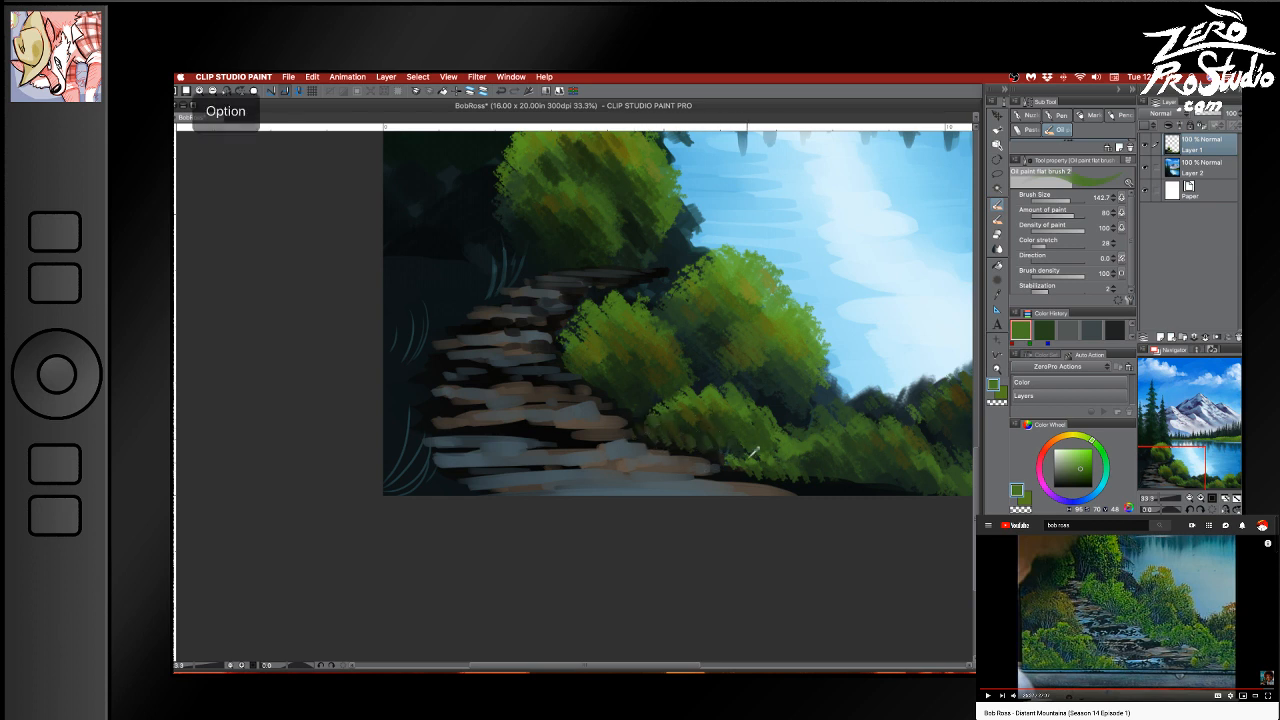
pyautogui.keyDown('alt'); pyautogui.click(726, 452); pyautogui.keyUp('alt')
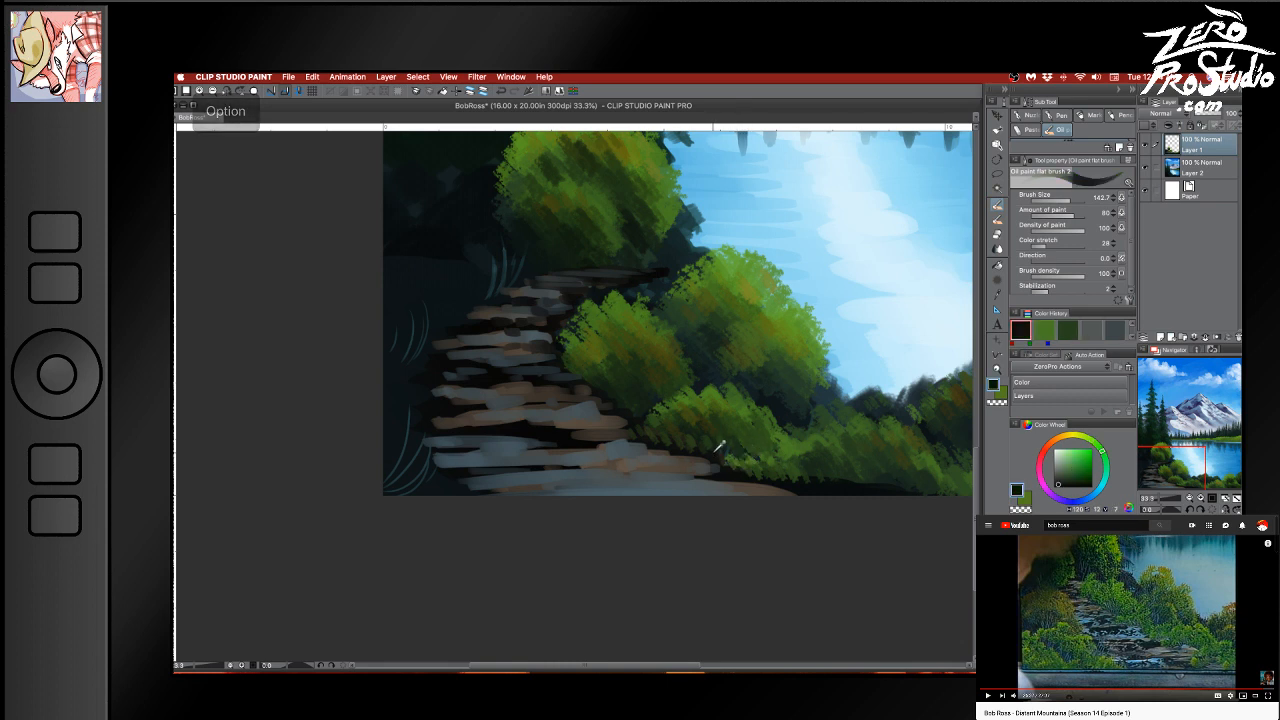
pyautogui.keyDown('alt'); pyautogui.click(757, 455); pyautogui.keyUp('alt')
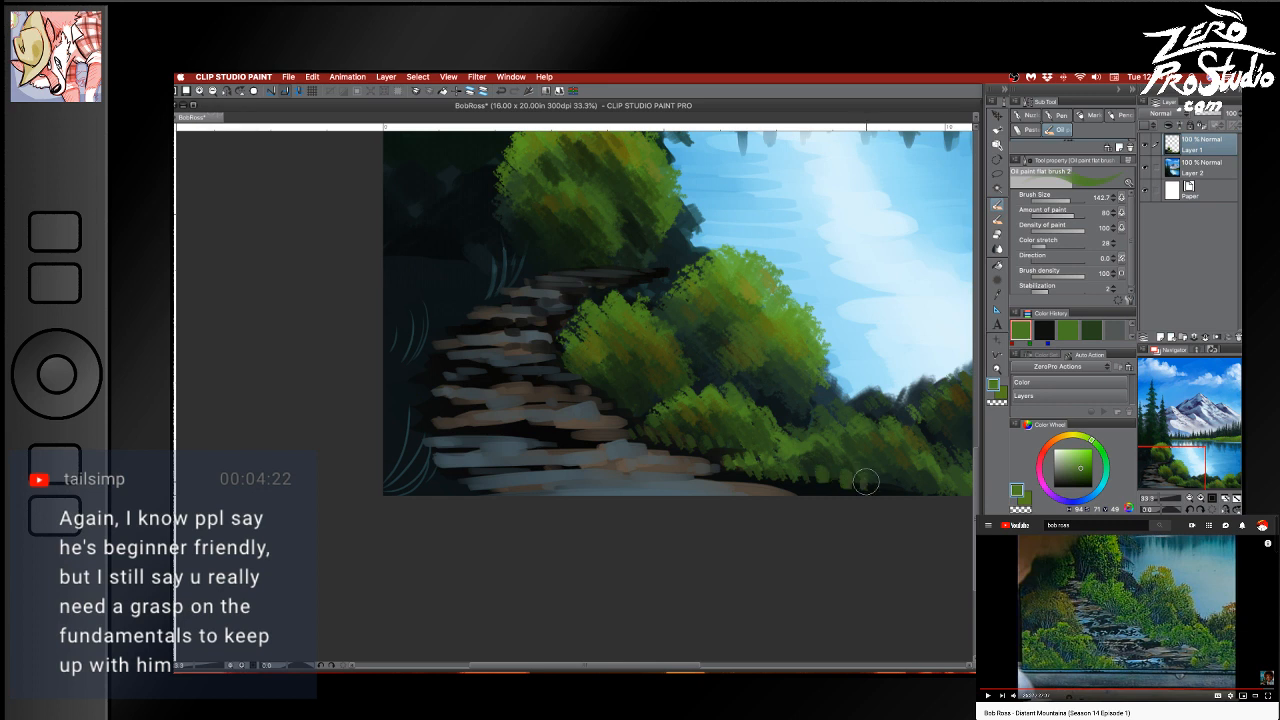
# Undo the last green dabs and darken the bushes' lower edge with a sampled dark green at brush size 238.7
pyautogui.press('super+z')
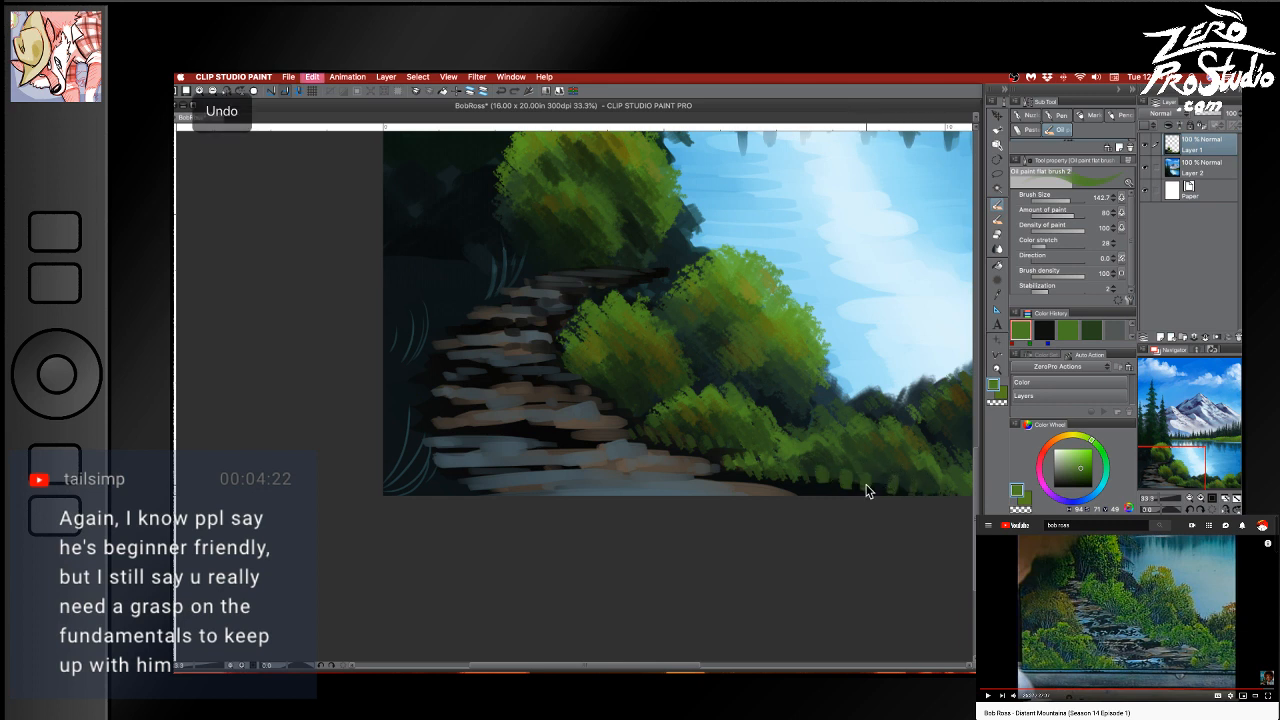
pyautogui.press('super+z')
pyautogui.keyDown('alt'); pyautogui.click(830, 468); pyautogui.keyUp('alt')
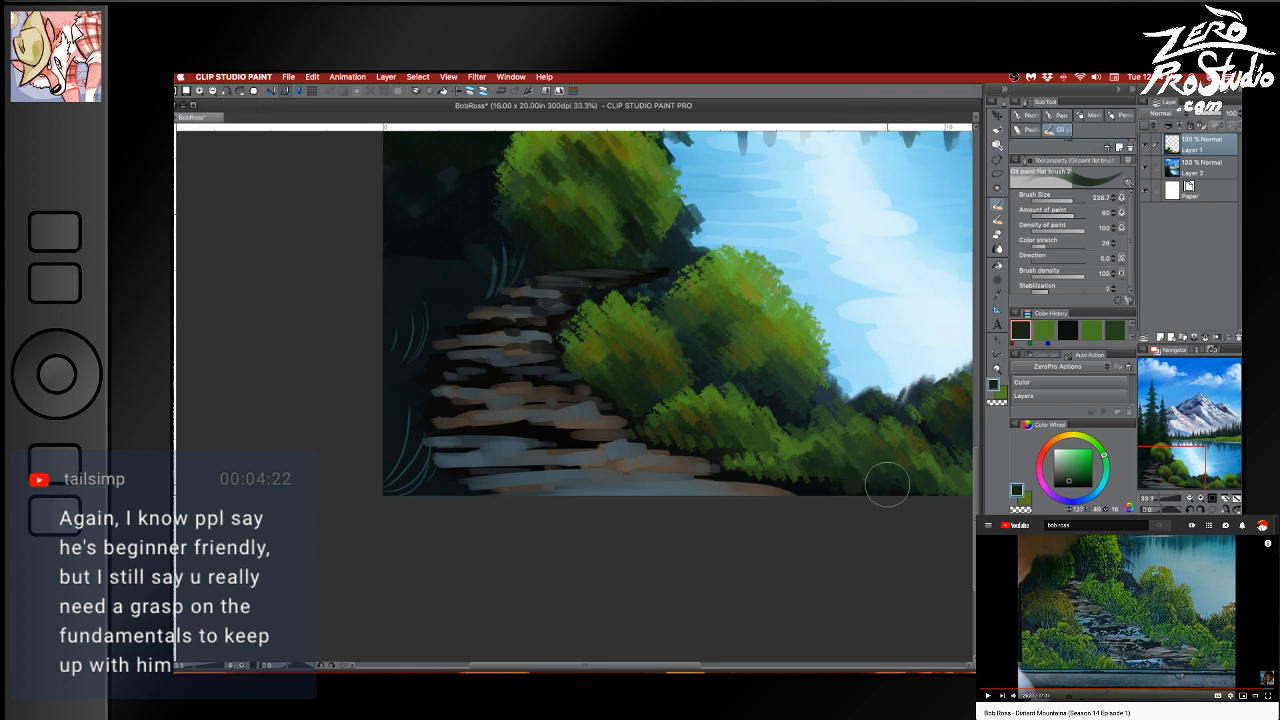
# Paint a new dark green bush on the dark left bank of the path with sampled greens at brush size 276.0
pyautogui.keyDown('alt'); pyautogui.click(576, 366); pyautogui.keyUp('alt')
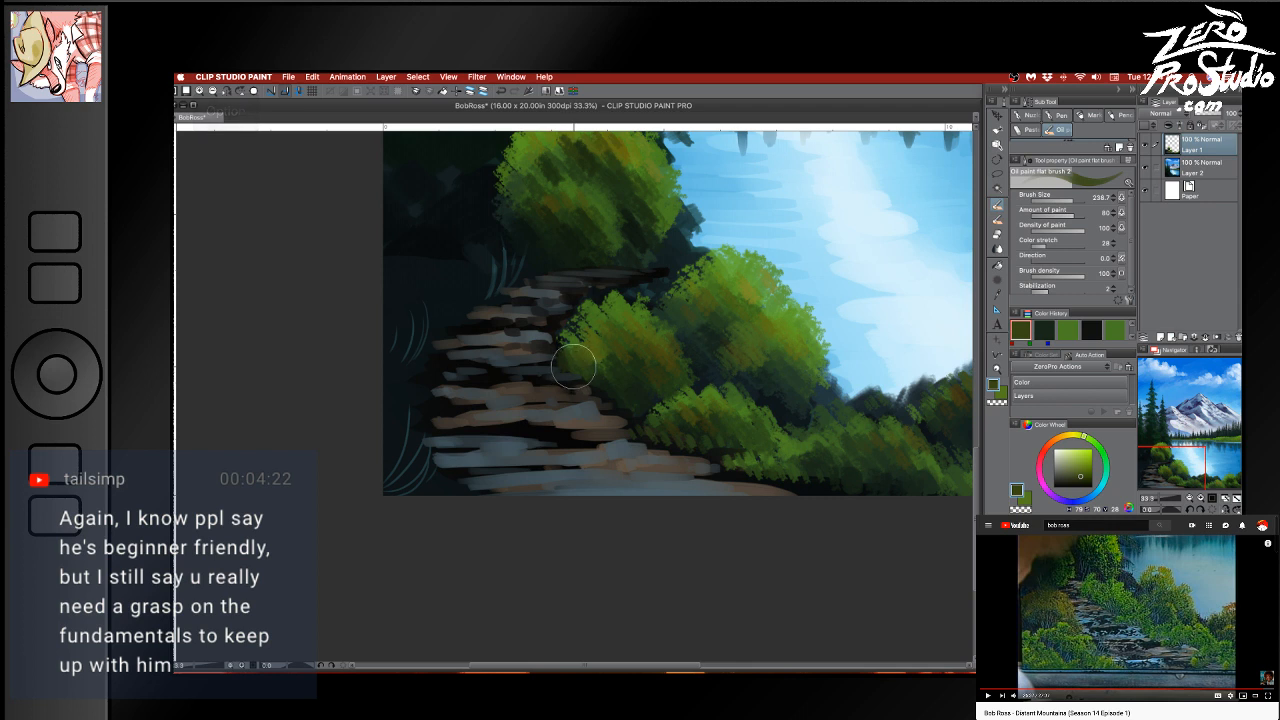
pyautogui.keyDown('alt'); pyautogui.click(601, 305); pyautogui.keyUp('alt')
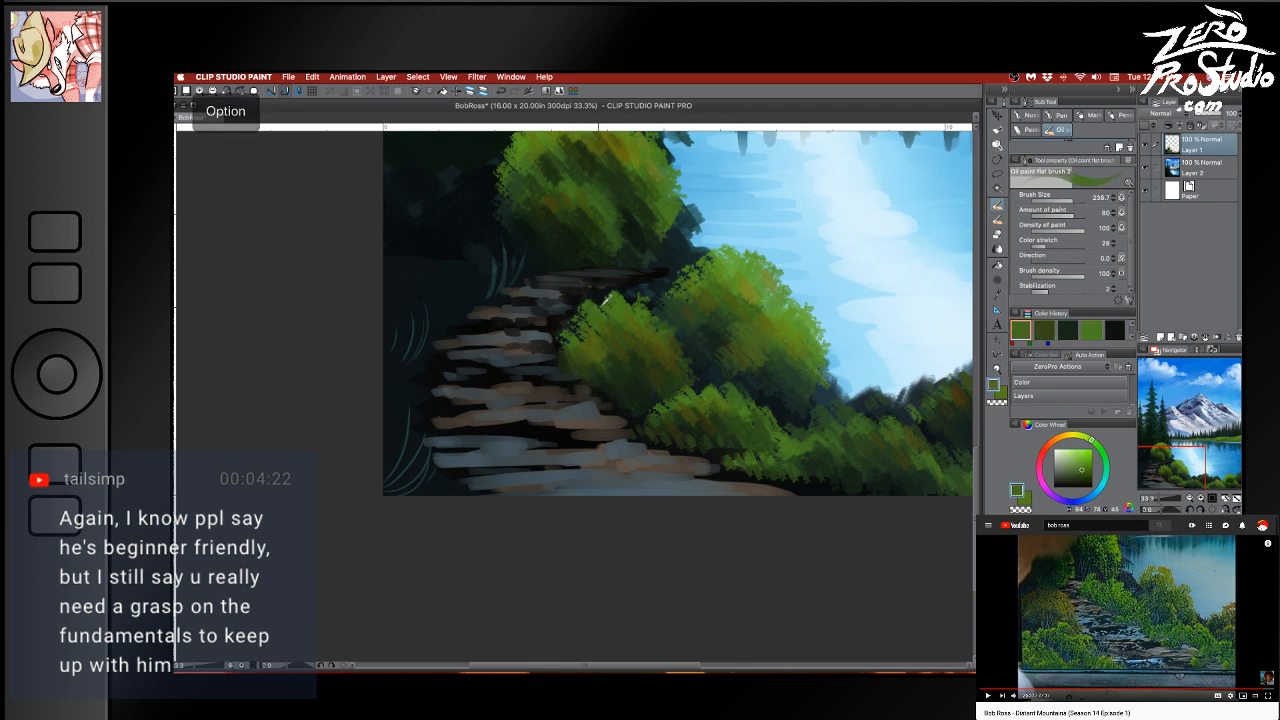
pyautogui.moveTo(411, 367); pyautogui.dragTo(400, 371)
pyautogui.press(']')
pyautogui.press('super+z')
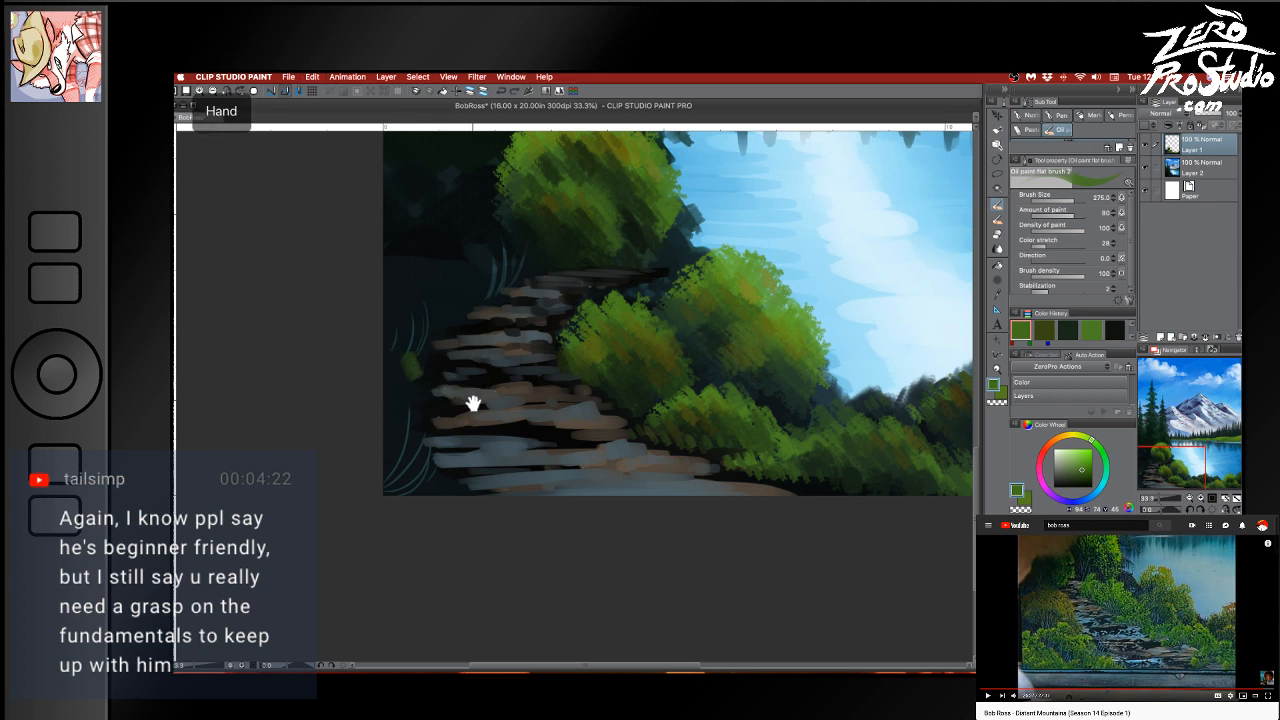
pyautogui.moveTo(471, 400); pyautogui.dragTo(467, 419)
pyautogui.keyDown('alt'); pyautogui.click(392, 390); pyautogui.keyUp('alt')
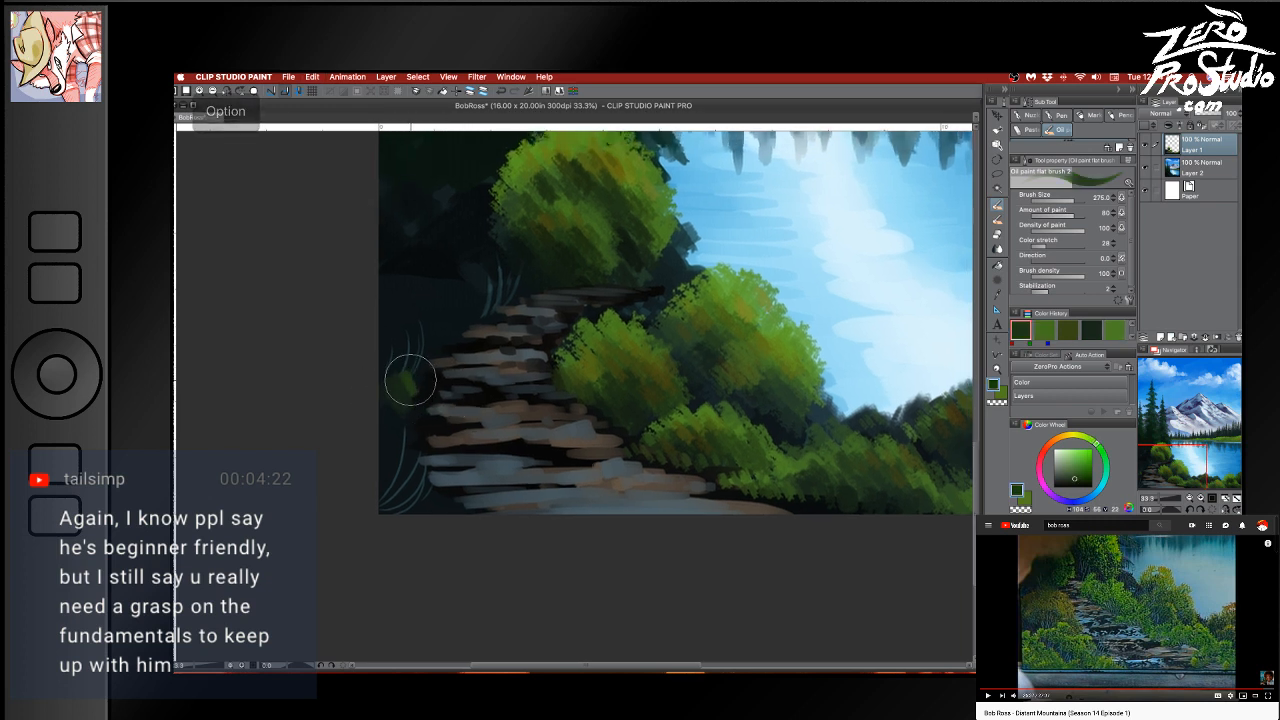
pyautogui.moveTo(422, 414); pyautogui.dragTo(432, 428)
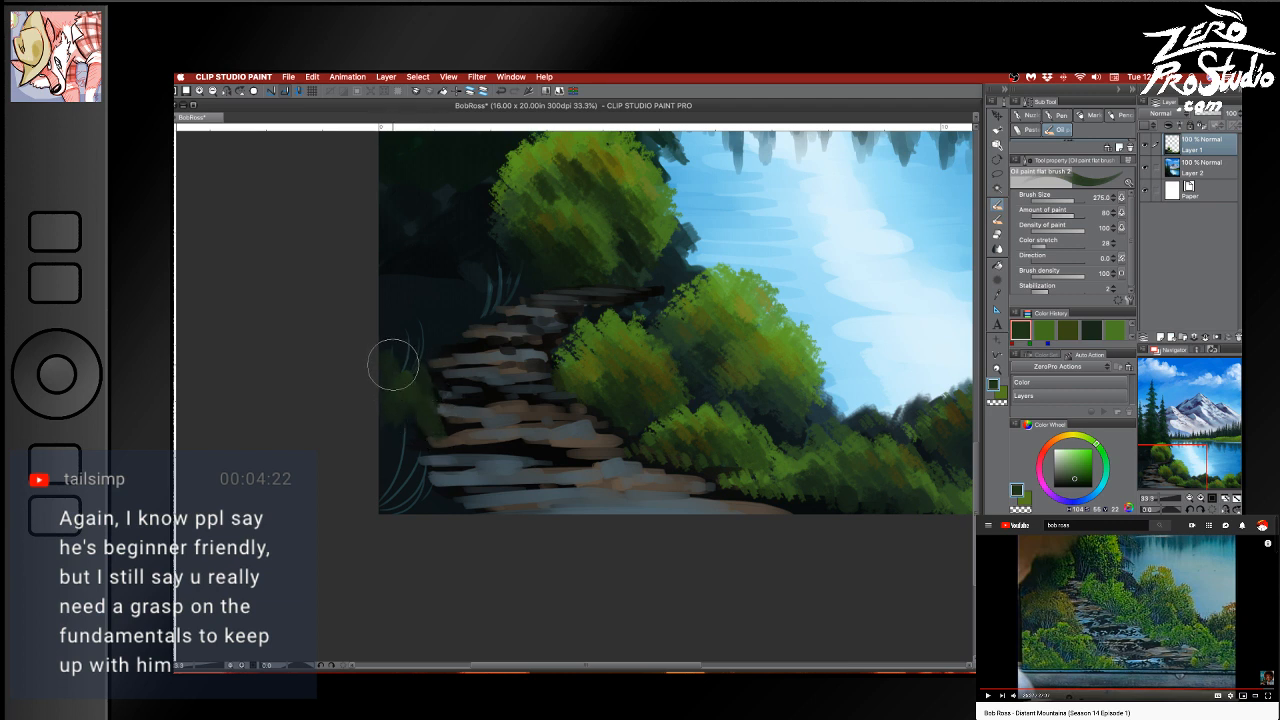
# Pick an orange-brown ochre and dab autumn highlights over the new bush on the path's left bank
pyautogui.press('alt')
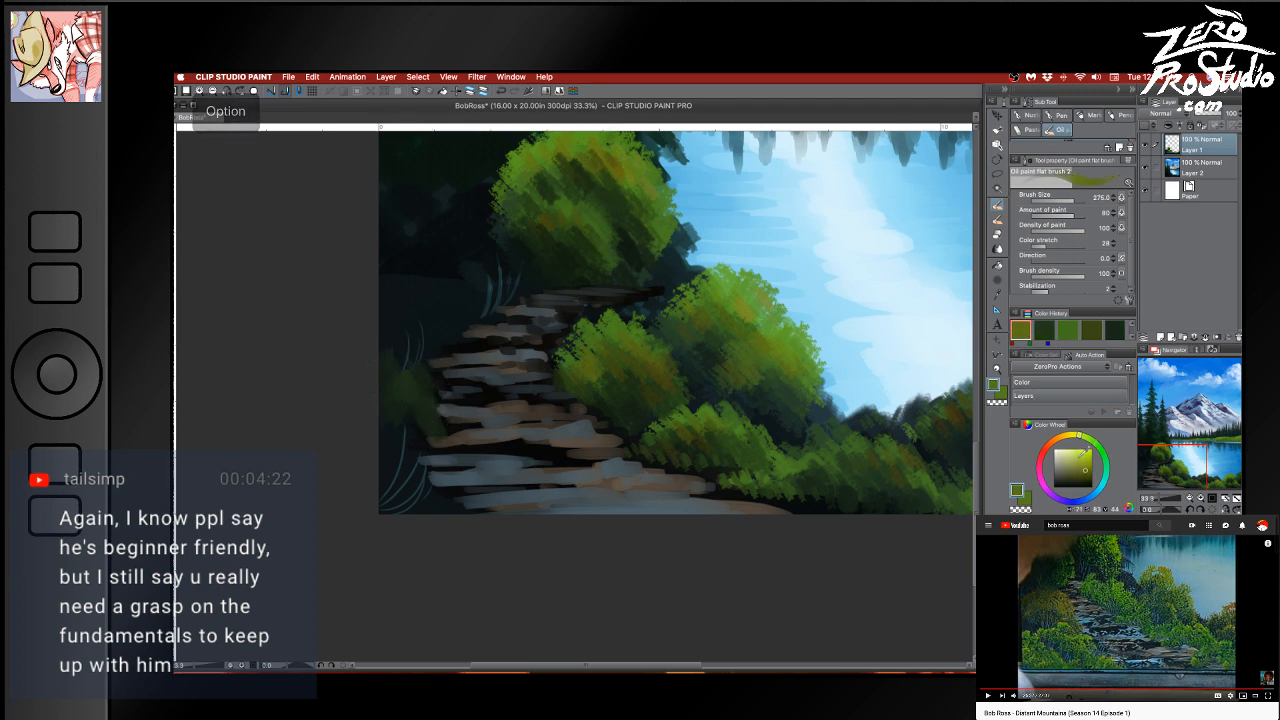
pyautogui.click(1064, 437)
pyautogui.click(1091, 467)
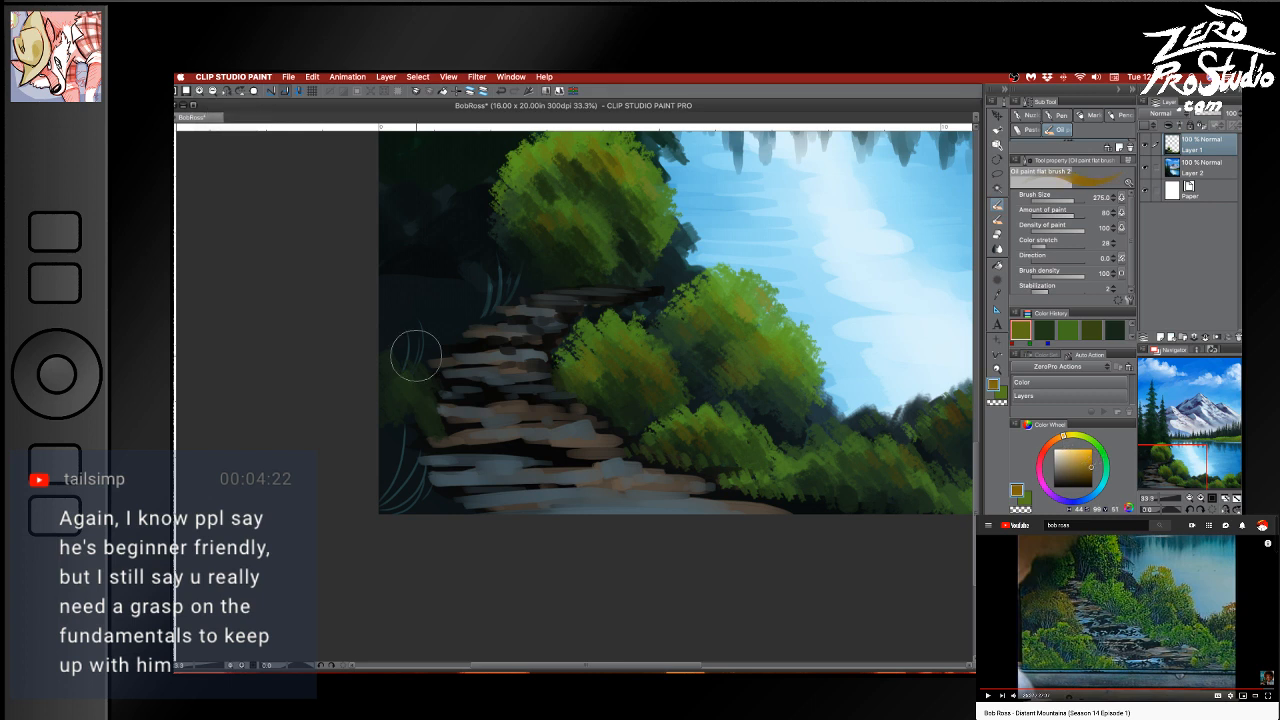
pyautogui.press('super+z')
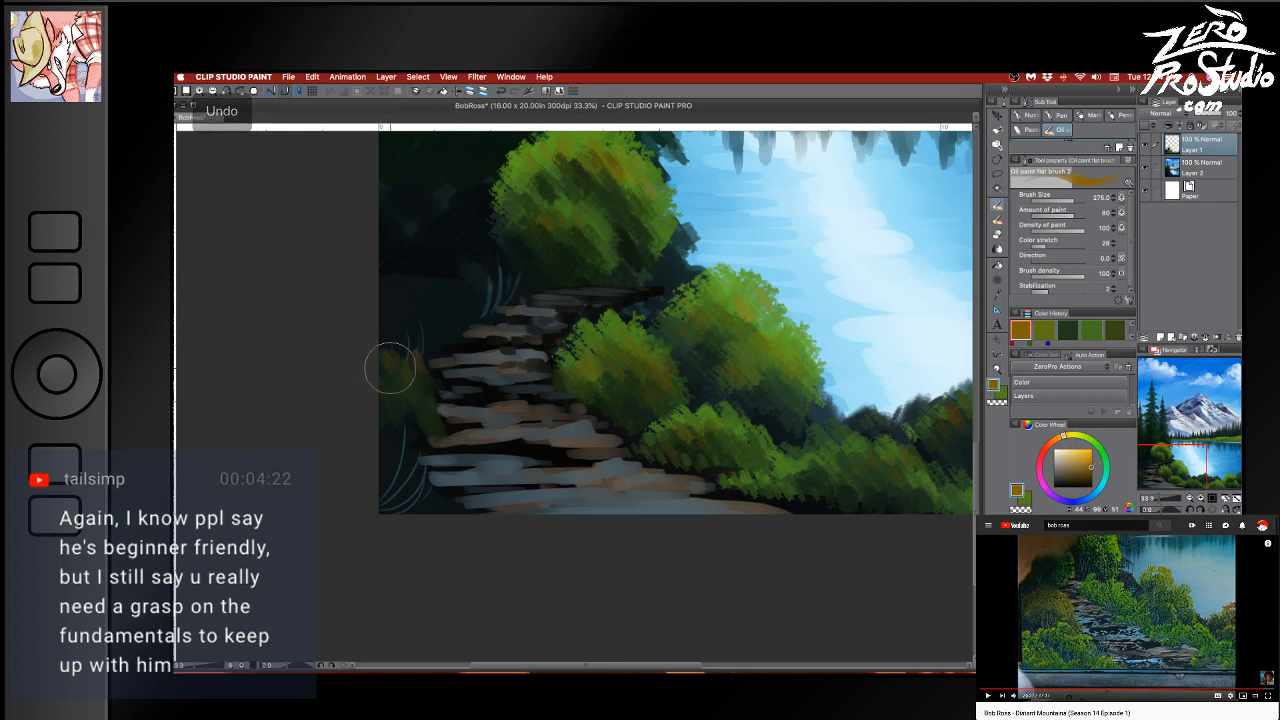
pyautogui.moveTo(390, 368)
pyautogui.mouseDown()
pyautogui.moveTo(466, 427)
pyautogui.moveTo(437, 422)
pyautogui.moveTo(451, 419)
pyautogui.moveTo(438, 393)
pyautogui.moveTo(433, 430)
pyautogui.moveTo(420, 398)
pyautogui.moveTo(391, 403)
pyautogui.moveTo(412, 391)
pyautogui.moveTo(425, 424)
pyautogui.mouseUp()
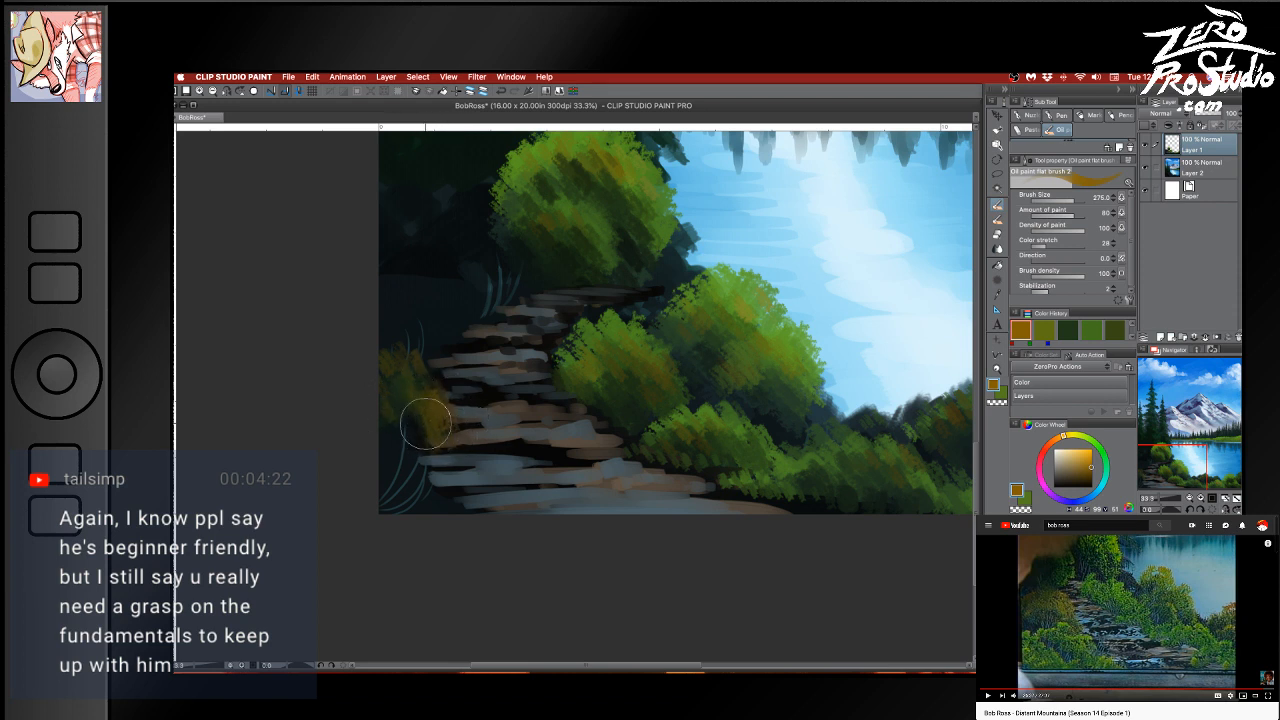
# Dab ochre highlights along the tops of the small dark bushes at the near lakeshore, redoing an unwanted stroke
pyautogui.press('space')
pyautogui.moveTo(797, 503); pyautogui.dragTo(320, 566)
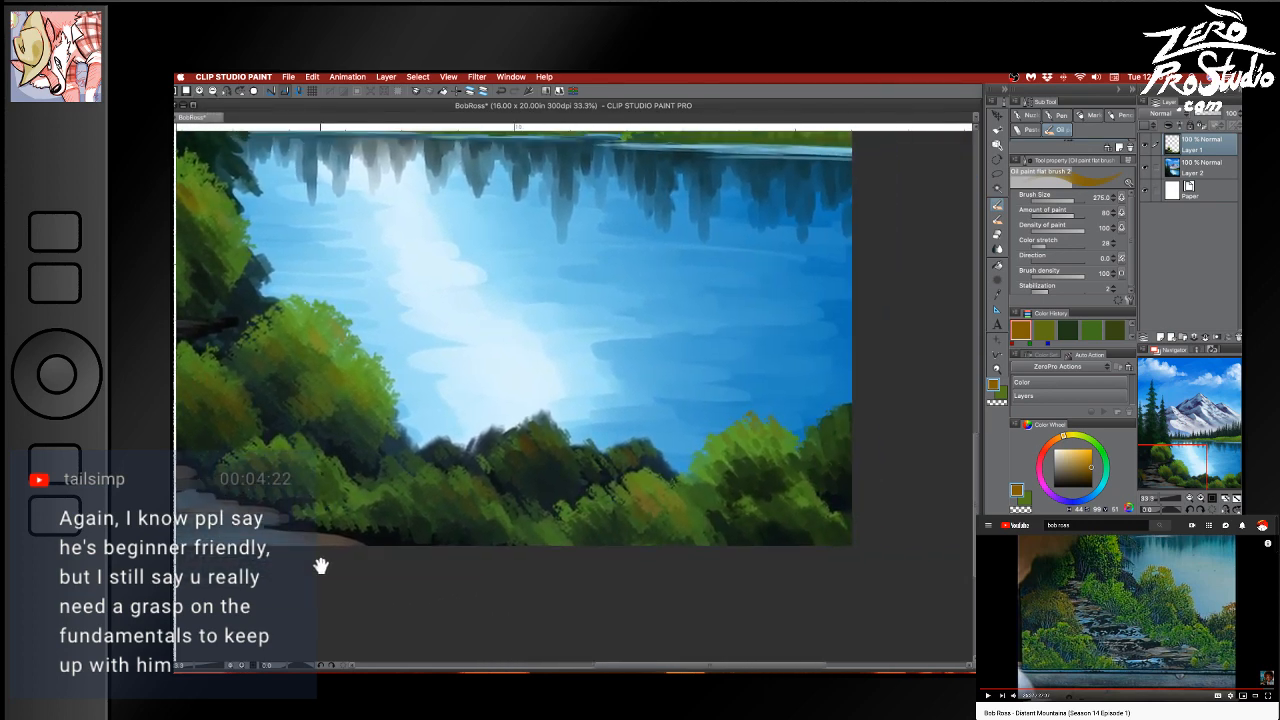
pyautogui.moveTo(632, 456)
pyautogui.mouseDown()
pyautogui.moveTo(543, 442)
pyautogui.moveTo(549, 433)
pyautogui.moveTo(497, 453)
pyautogui.moveTo(580, 464)
pyautogui.moveTo(556, 445)
pyautogui.moveTo(591, 467)
pyautogui.mouseUp()
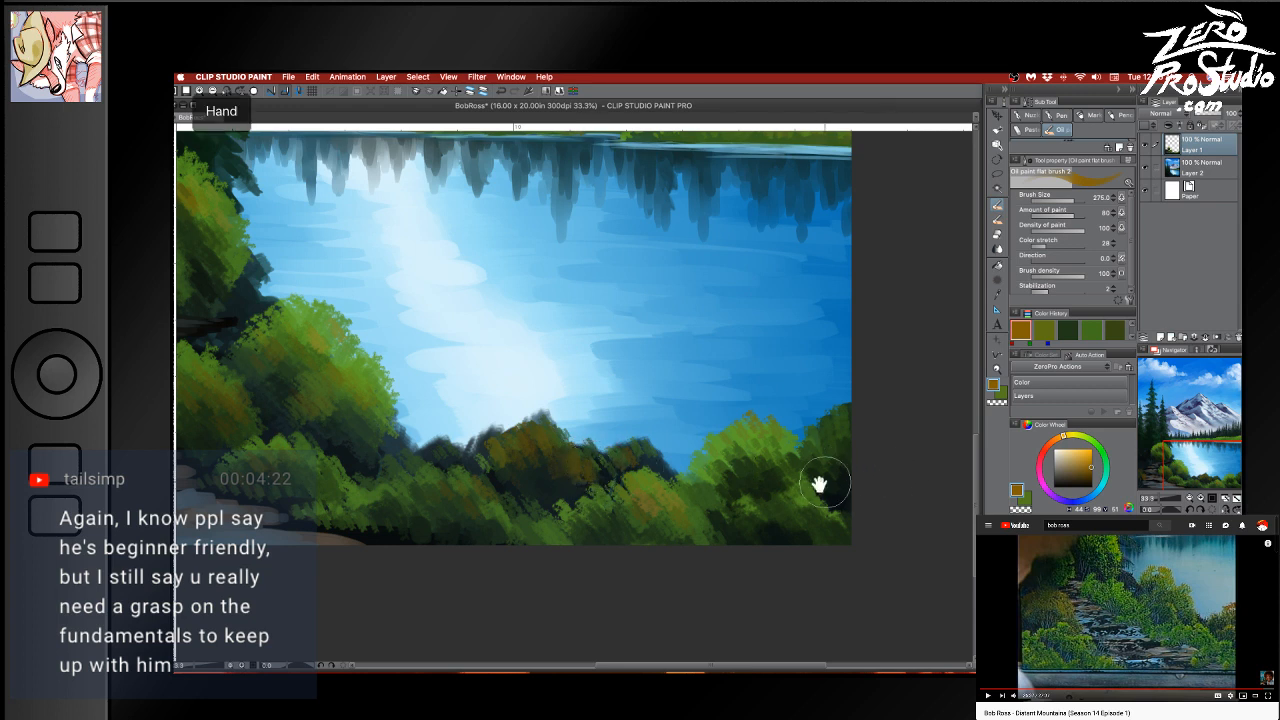
pyautogui.moveTo(823, 486); pyautogui.dragTo(819, 555)
pyautogui.moveTo(600, 472)
pyautogui.mouseDown()
pyautogui.moveTo(622, 466)
pyautogui.moveTo(572, 463)
pyautogui.mouseUp()
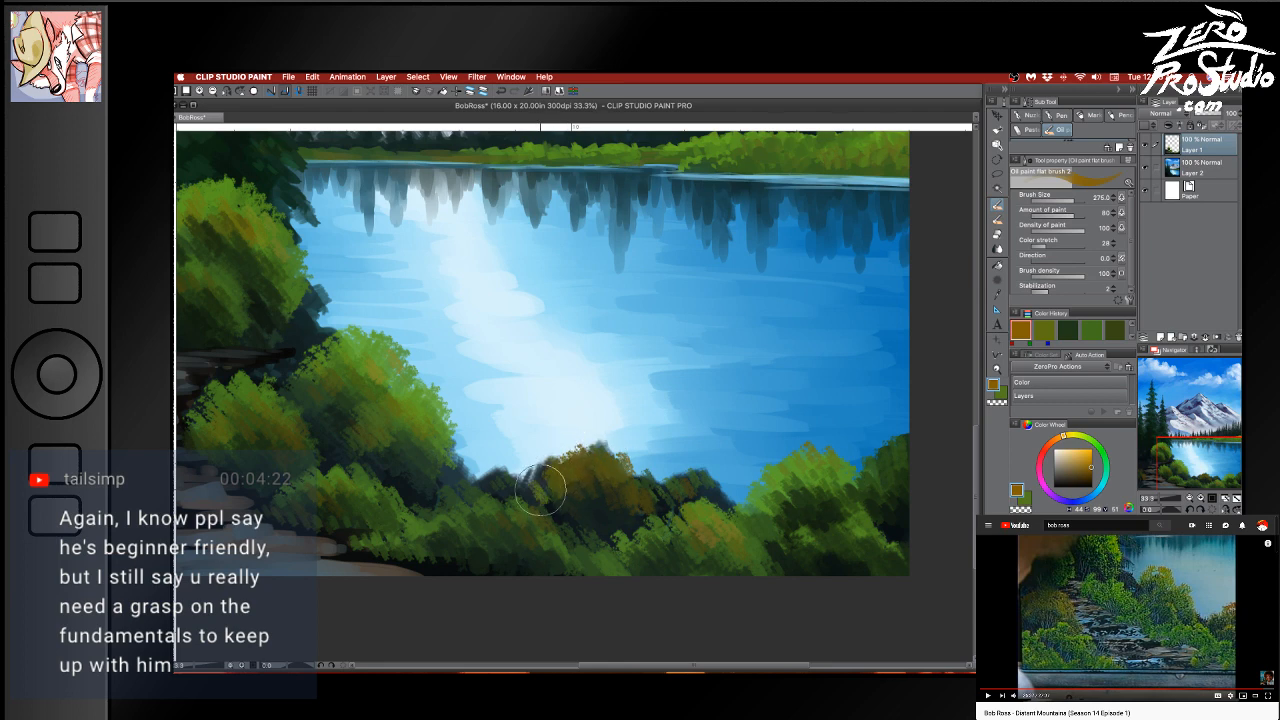
pyautogui.press('cmd+z')
pyautogui.moveTo(501, 477); pyautogui.dragTo(553, 467)
# Shade the ochre shoreline bushes with a sampled blackish tone and touch up the foliage below with sampled green
pyautogui.keyDown('alt'); pyautogui.click(586, 495); pyautogui.keyUp('alt')
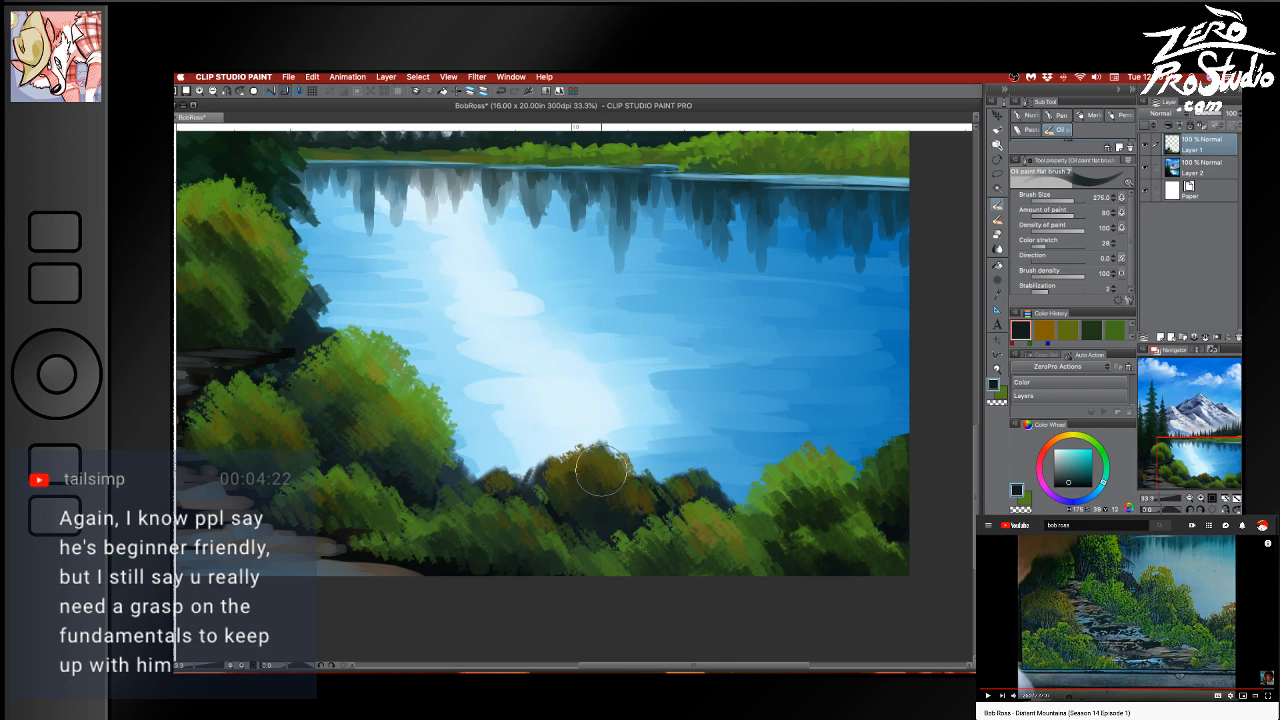
pyautogui.moveTo(601, 470)
pyautogui.mouseDown()
pyautogui.moveTo(555, 482)
pyautogui.moveTo(617, 480)
pyautogui.moveTo(627, 504)
pyautogui.moveTo(653, 497)
pyautogui.moveTo(682, 521)
pyautogui.mouseUp()
pyautogui.keyDown('alt'); pyautogui.click(630, 535); pyautogui.keyUp('alt')
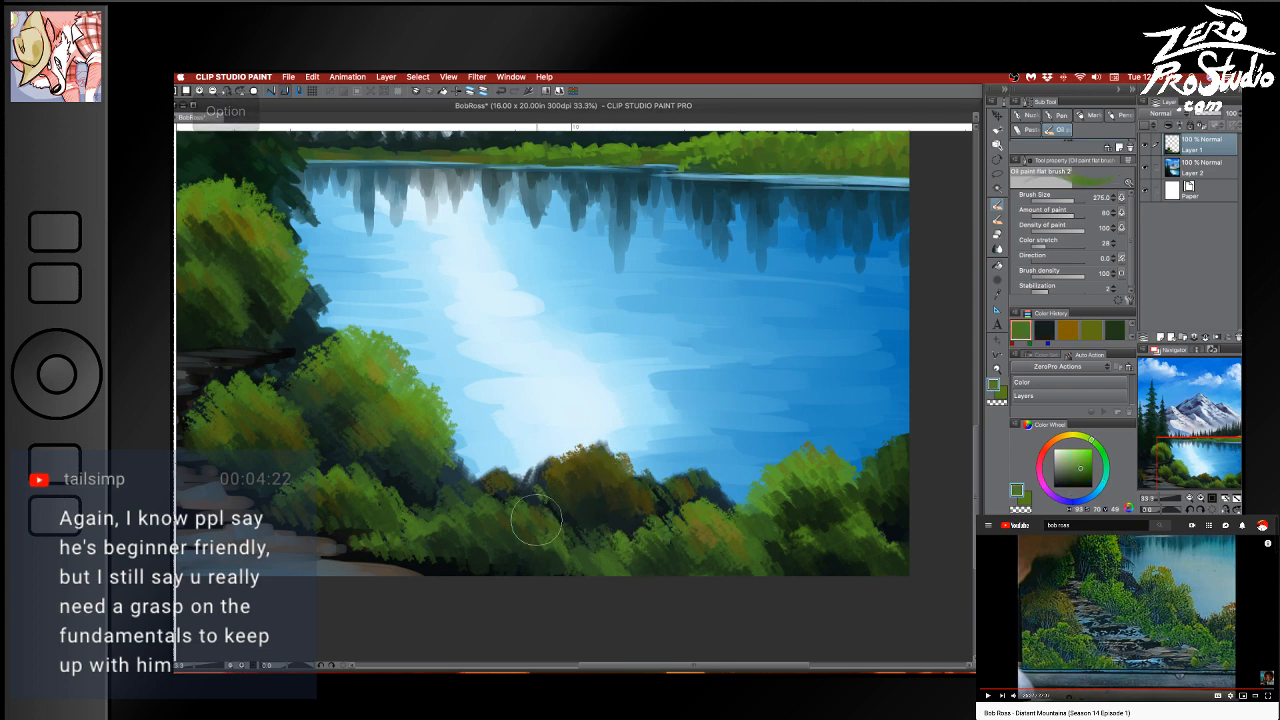
pyautogui.moveTo(529, 491); pyautogui.dragTo(749, 491)
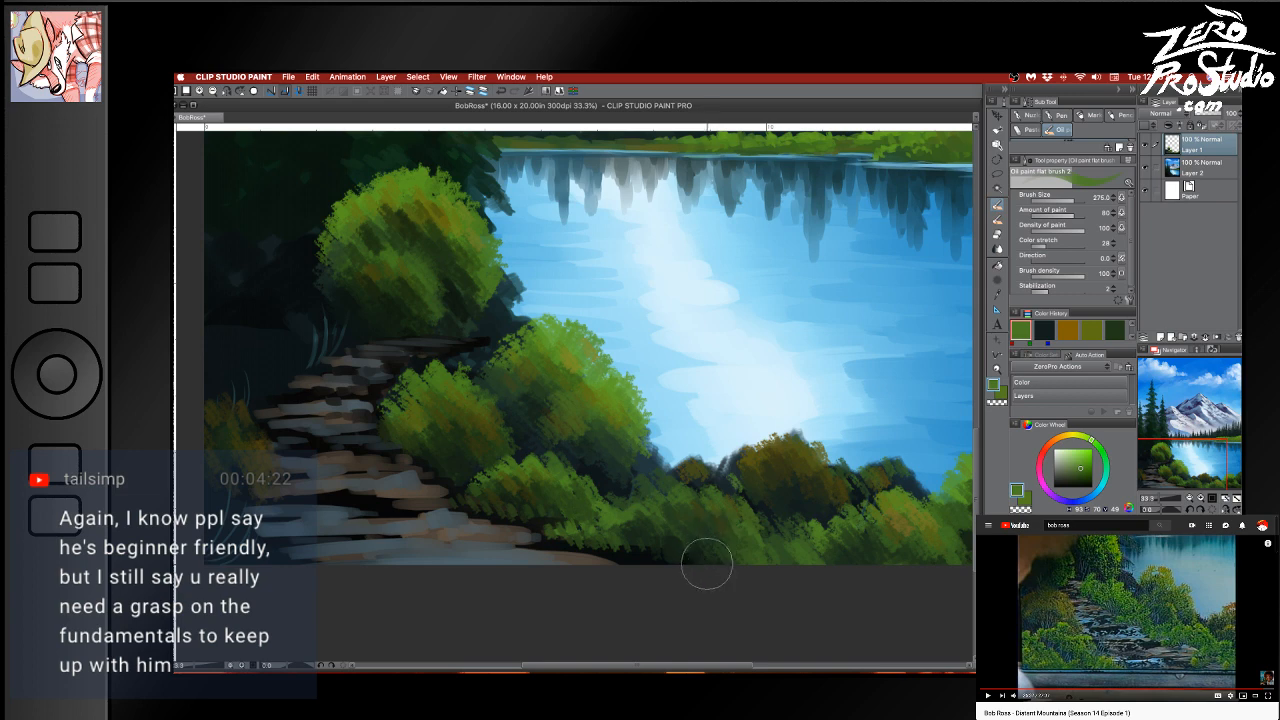
# Refine the large round bush behind the path with sampled dark green shading and lighter green touches
pyautogui.press('alt')
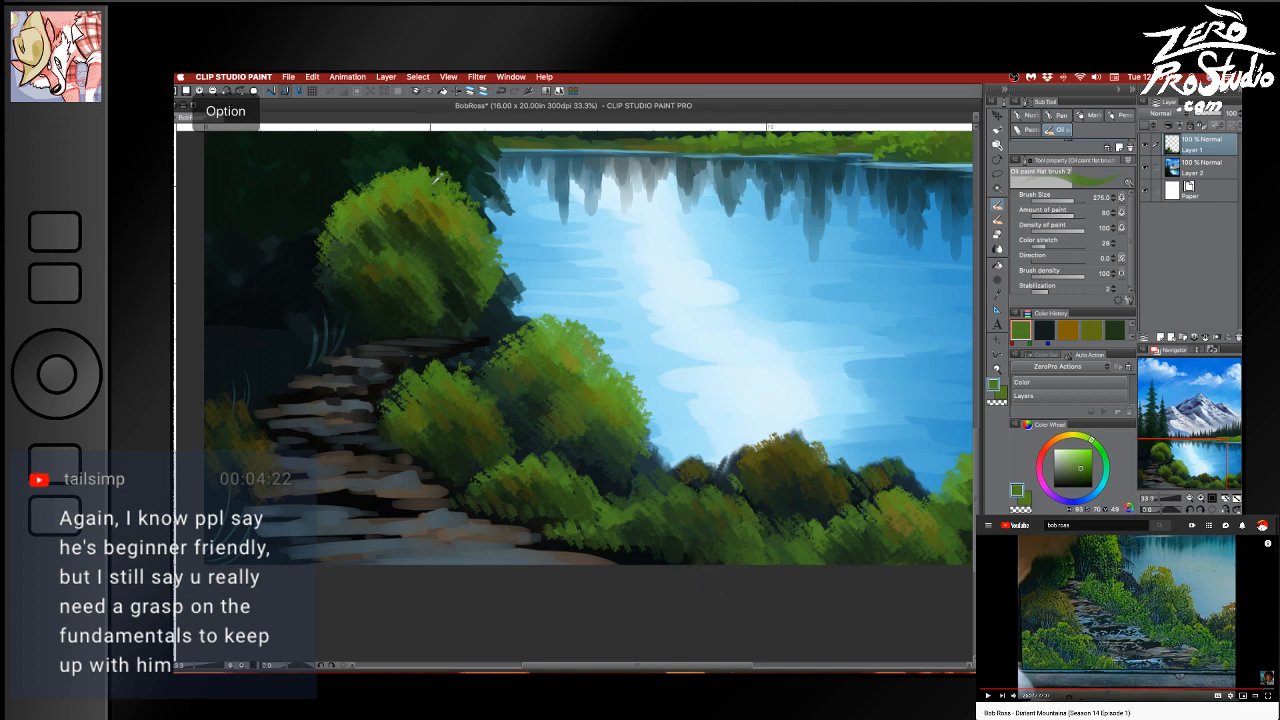
pyautogui.keyDown('alt'); pyautogui.click(436, 178); pyautogui.keyUp('alt')
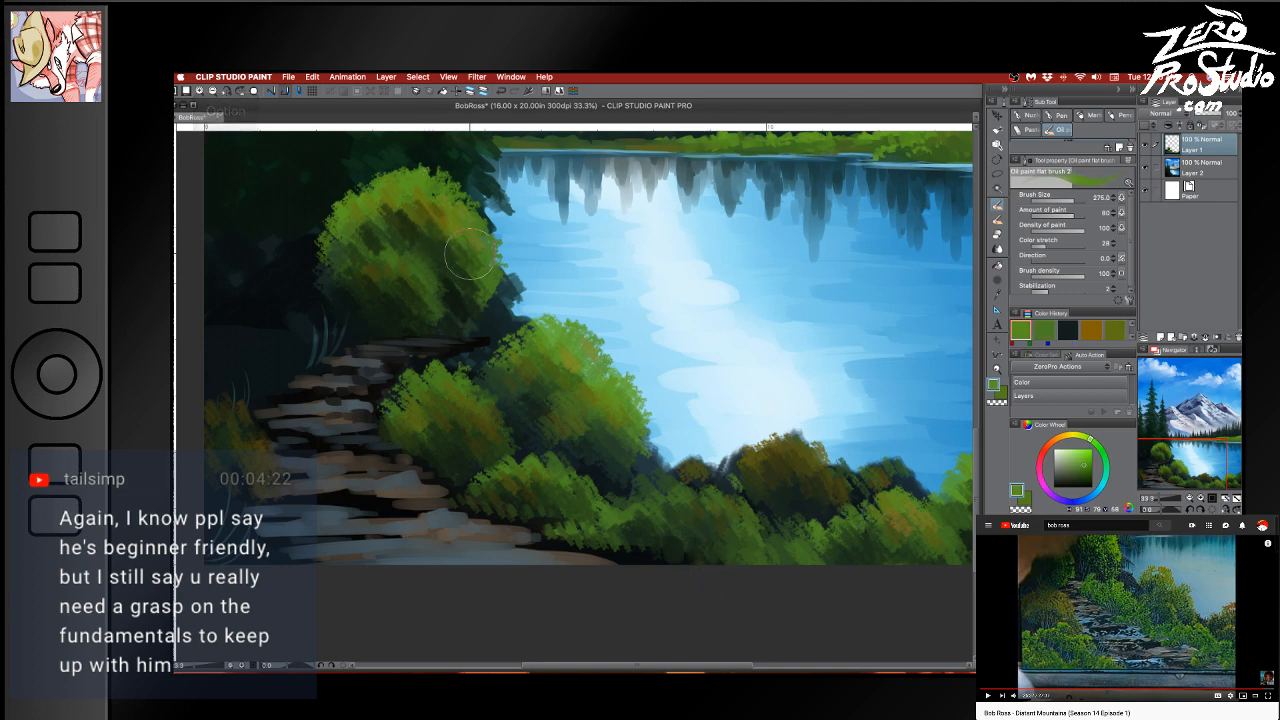
pyautogui.keyDown('alt'); pyautogui.click(450, 240); pyautogui.keyUp('alt')
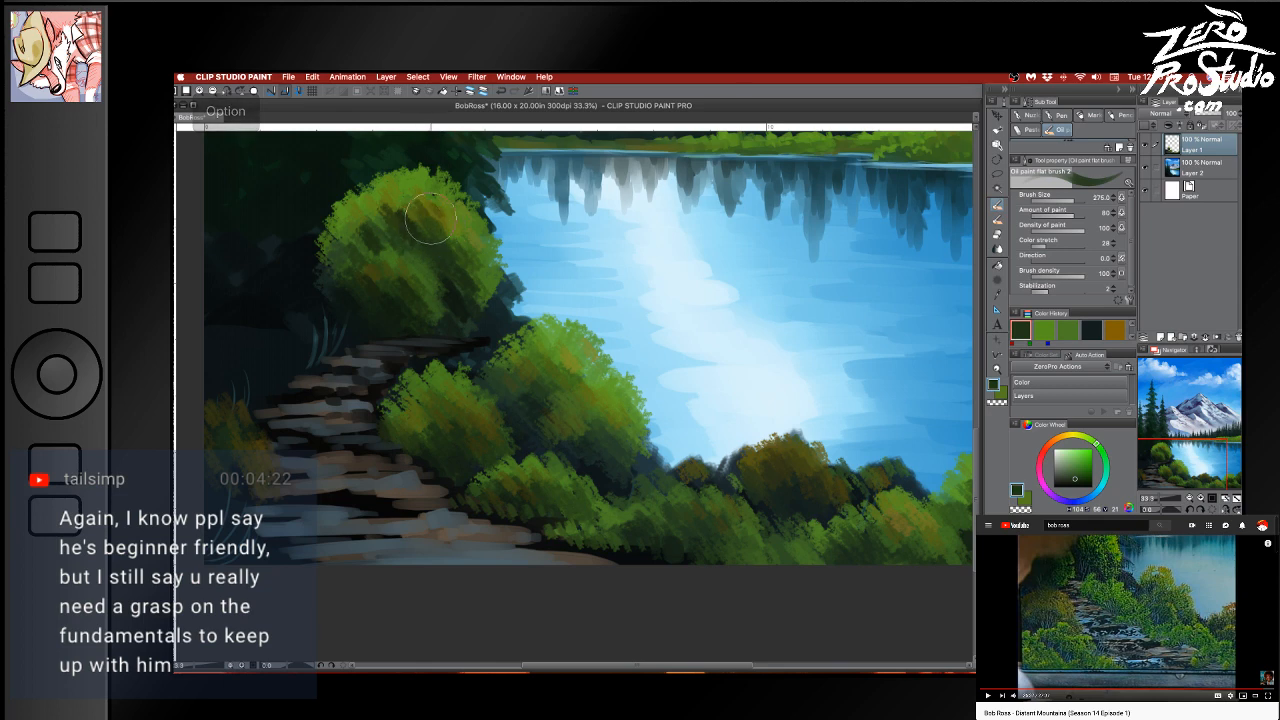
pyautogui.moveTo(430, 219)
pyautogui.mouseDown()
pyautogui.moveTo(451, 242)
pyautogui.moveTo(467, 241)
pyautogui.moveTo(369, 249)
pyautogui.mouseUp()
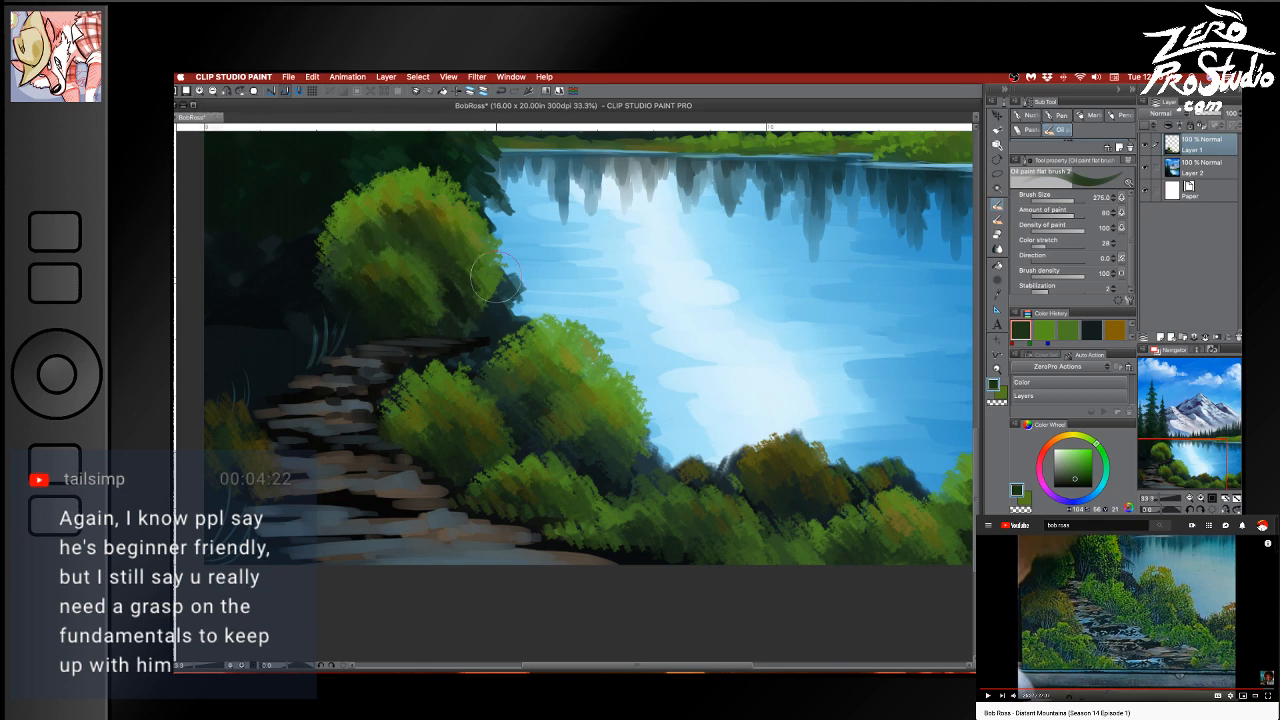
pyautogui.keyDown('alt'); pyautogui.click(395, 260); pyautogui.keyUp('alt')
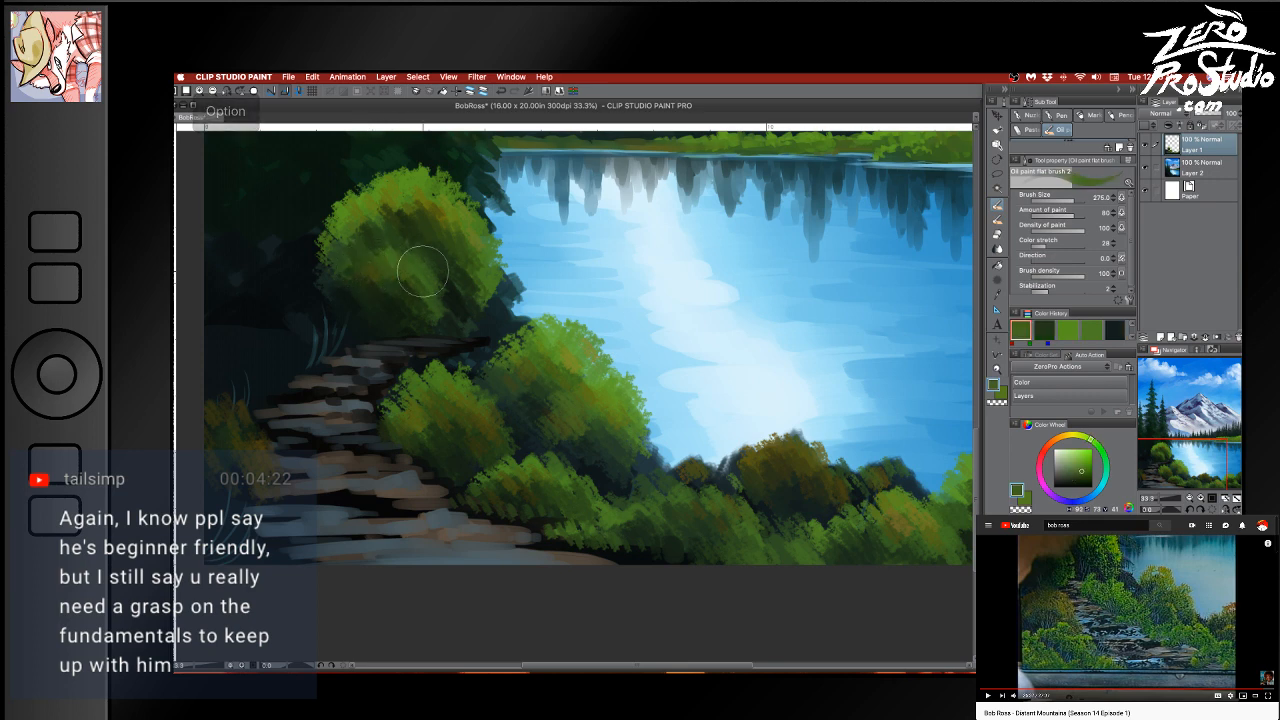
pyautogui.keyDown('alt'); pyautogui.click(570, 370); pyautogui.keyUp('alt')
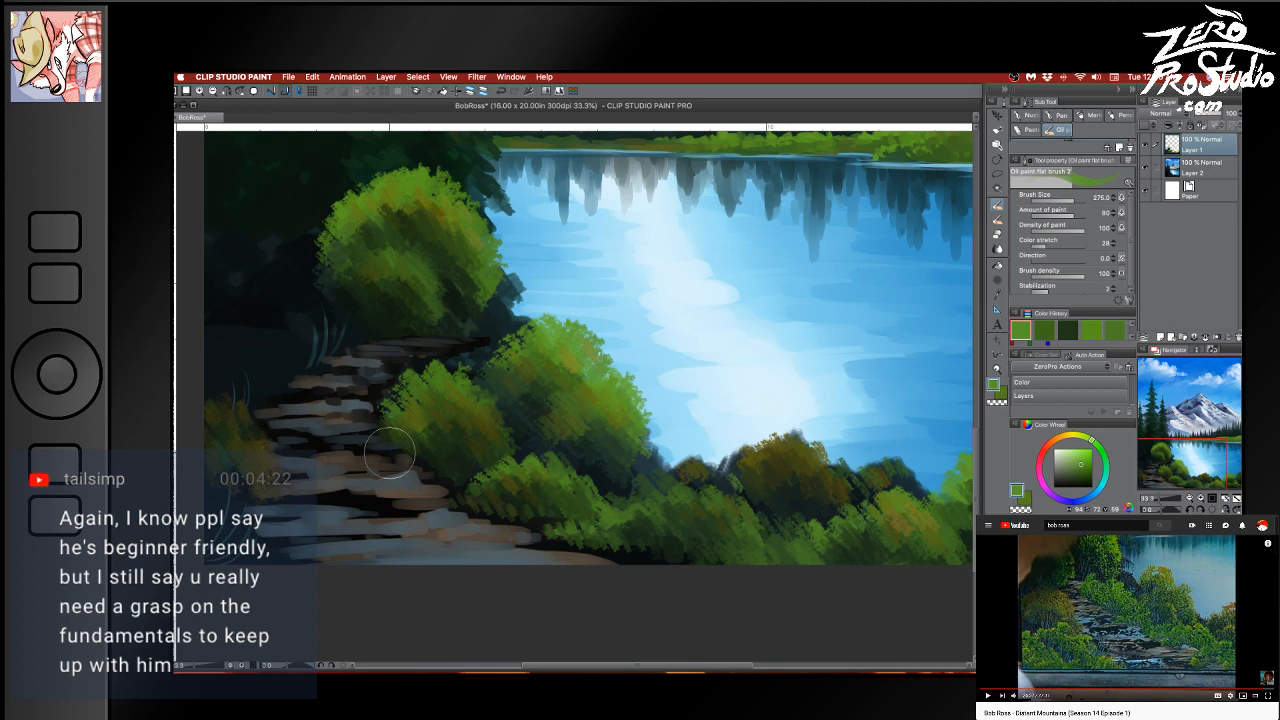
# Paint thin grass blades along the path's left bank with a sampled dark blue-grey at brush size 12.0
pyautogui.press('alt')
pyautogui.keyDown('alt'); pyautogui.click(252, 508); pyautogui.keyUp('alt')
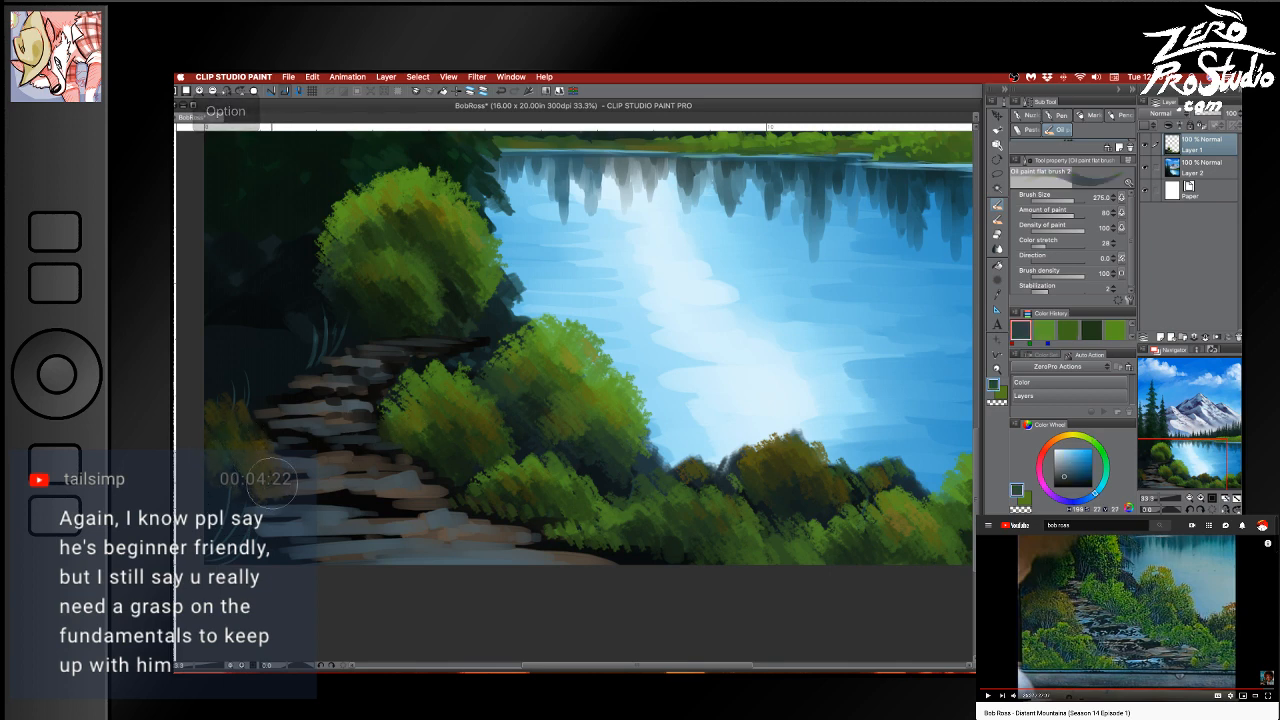
pyautogui.press('[')
pyautogui.press('[')
pyautogui.press('[')
pyautogui.press('[')
pyautogui.press('[')
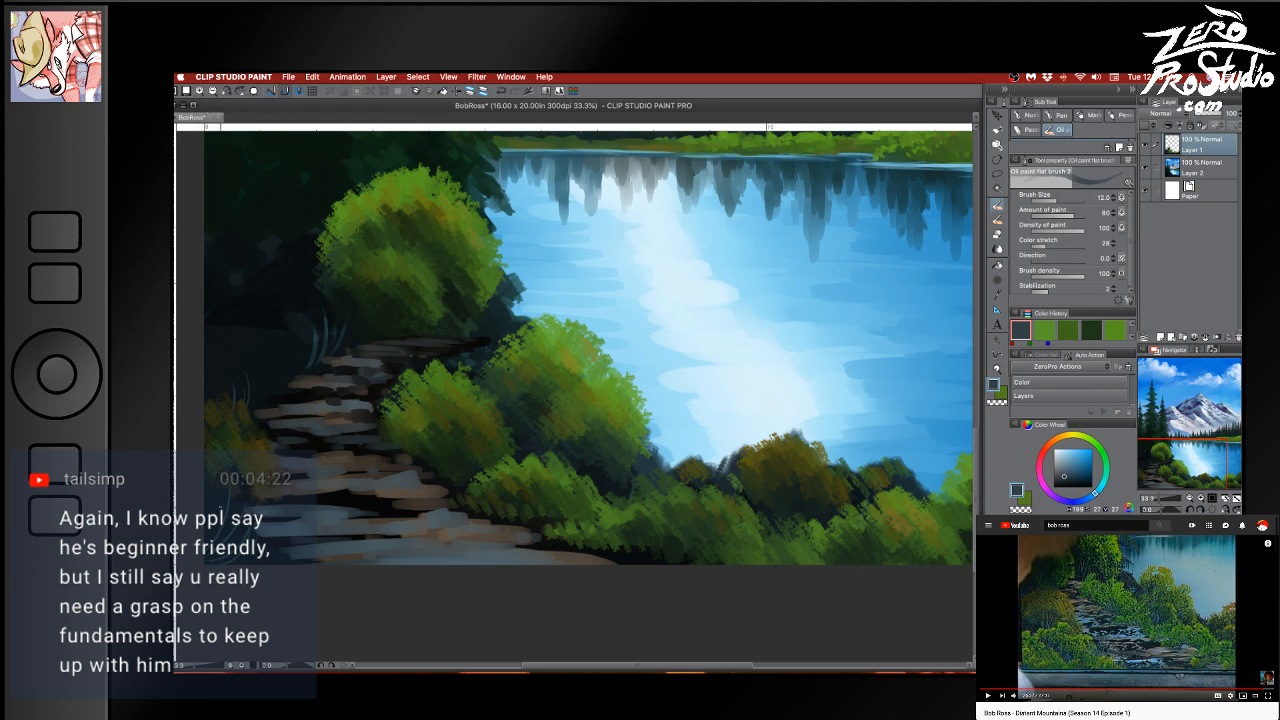
pyautogui.hotkey('ctrl', 'z')
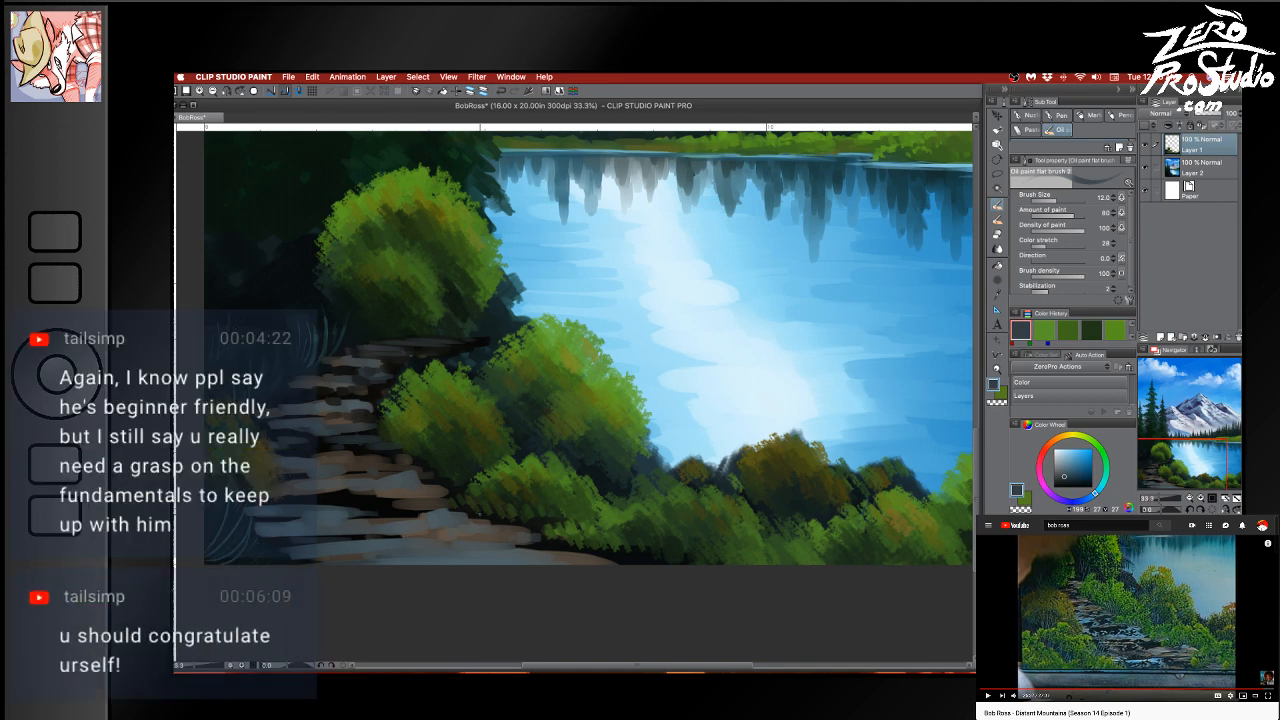
# Add fine blue-grey grass and twig strokes among the bushes along the near lakeshore
pyautogui.moveTo(780, 568); pyautogui.dragTo(720, 558)
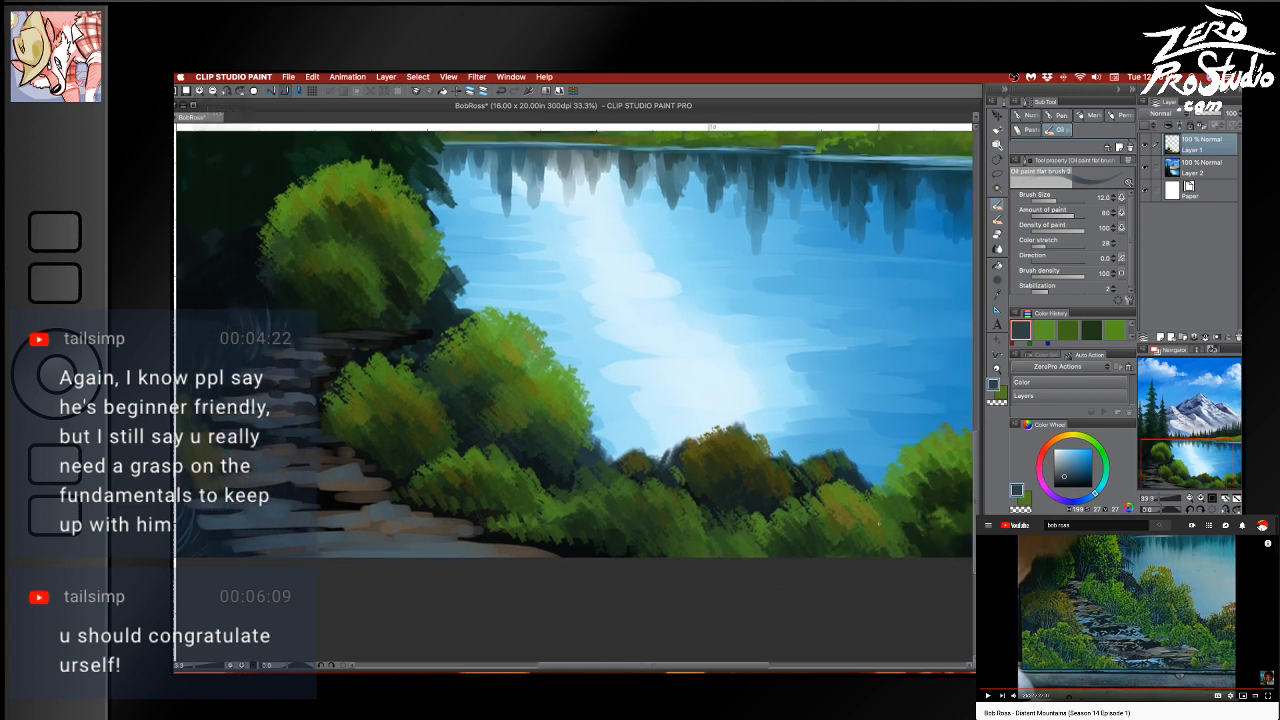
pyautogui.moveTo(845, 557); pyautogui.dragTo(525, 510)
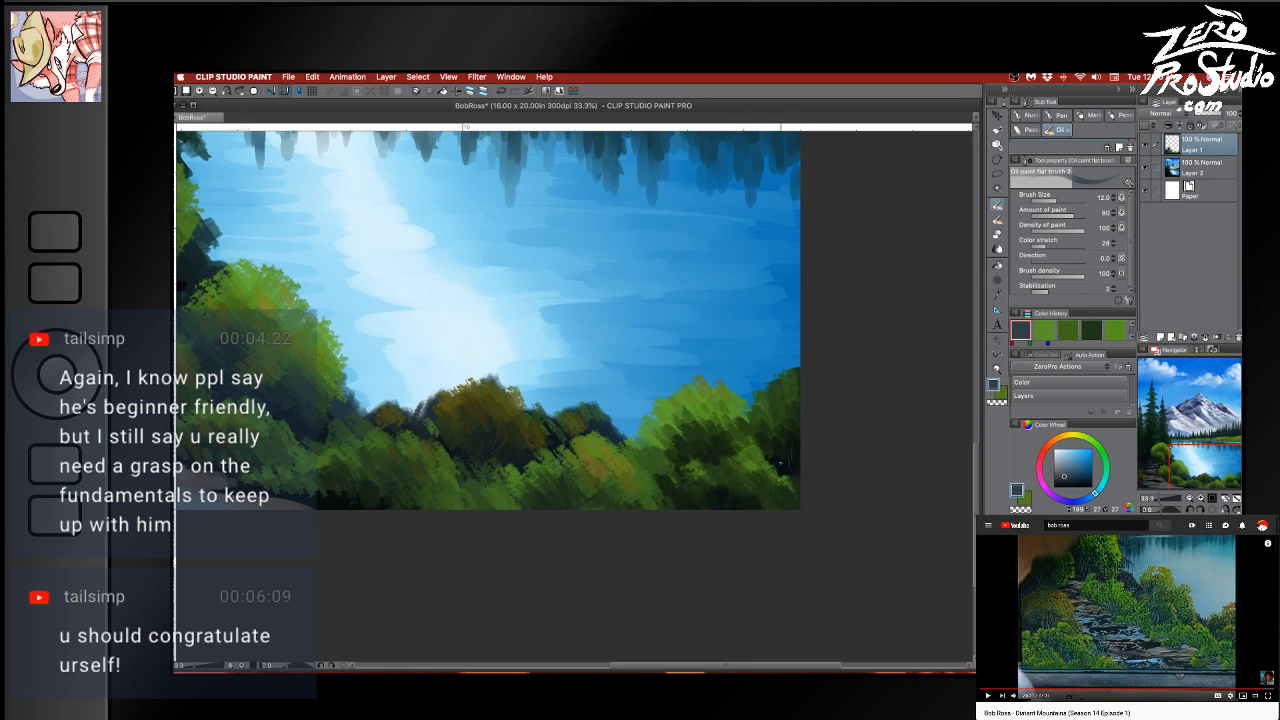
pyautogui.press('super+z')
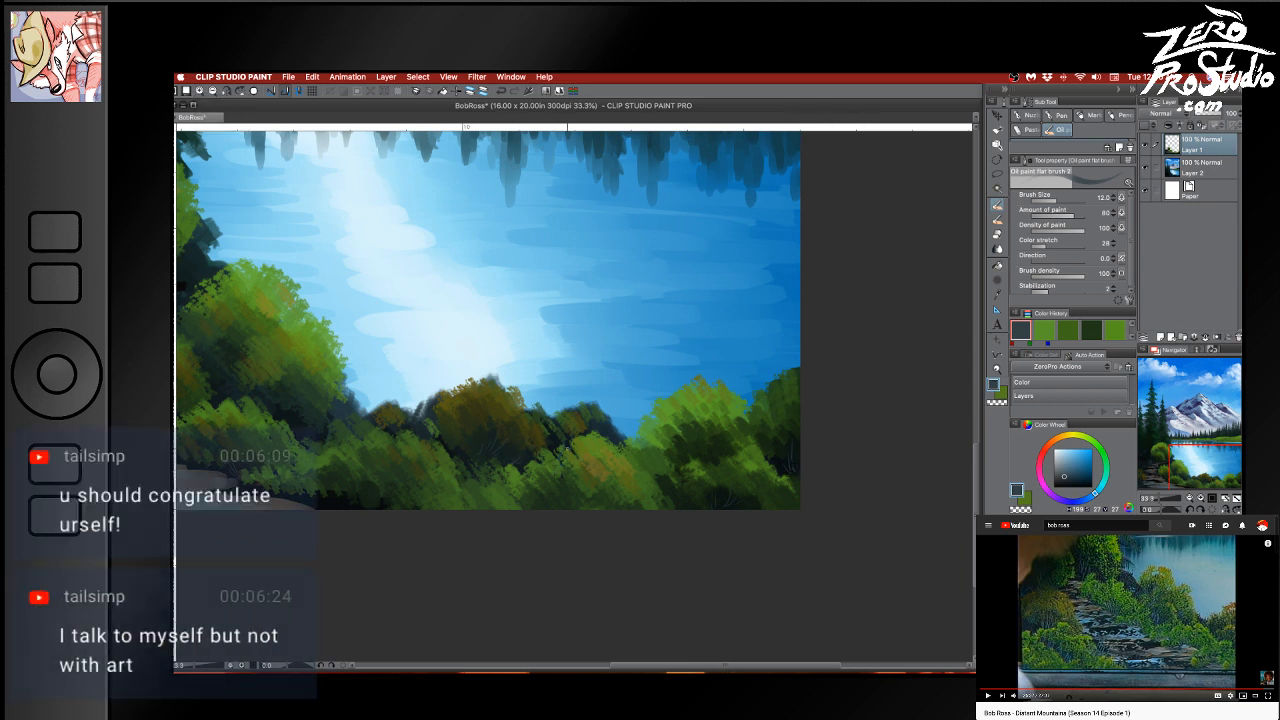
pyautogui.moveTo(432, 477); pyautogui.dragTo(662, 522)
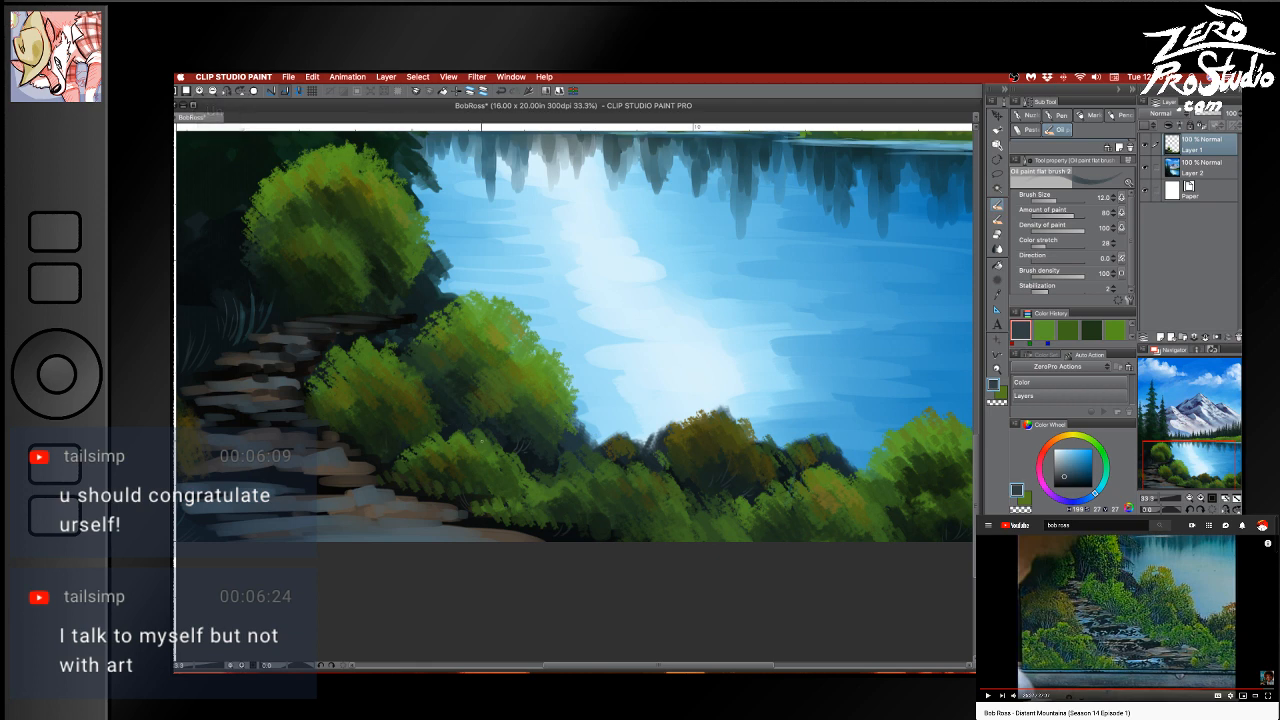
# Add more thin blue-grey grass blades in the dark area beside the path's far end, undoing stray strokes
pyautogui.press('super+z')
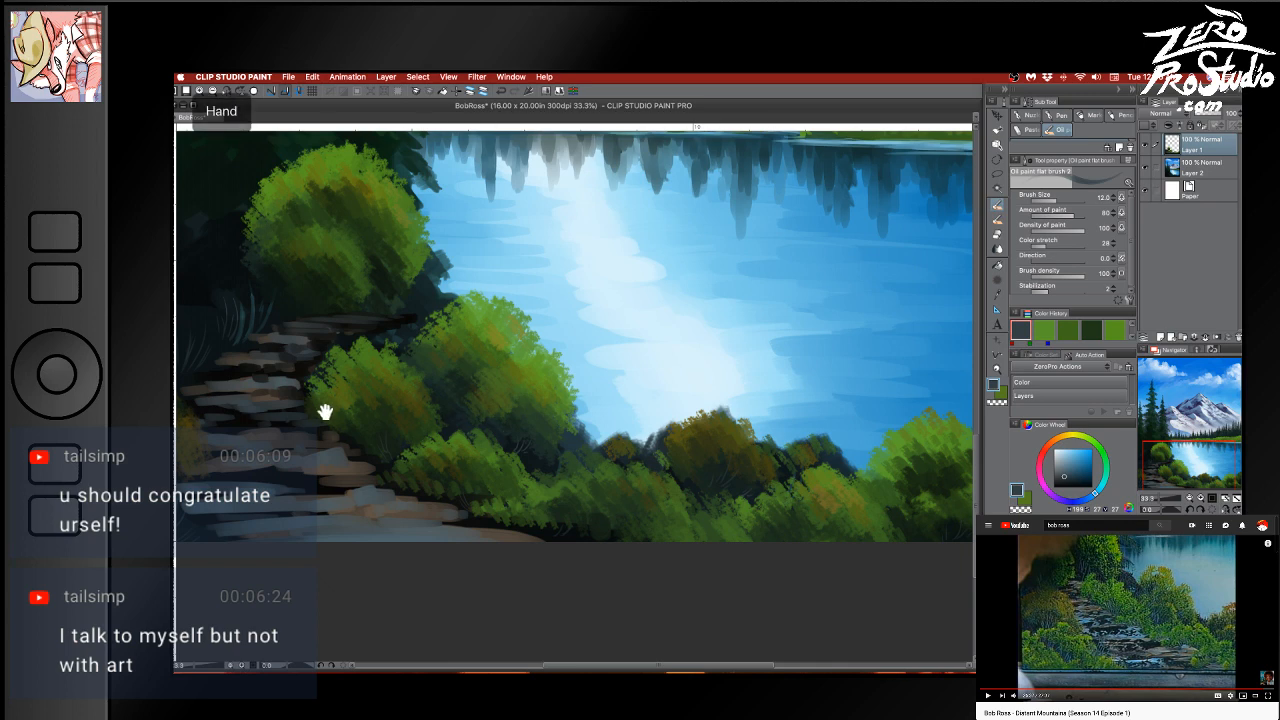
pyautogui.moveTo(325, 411); pyautogui.dragTo(425, 461)
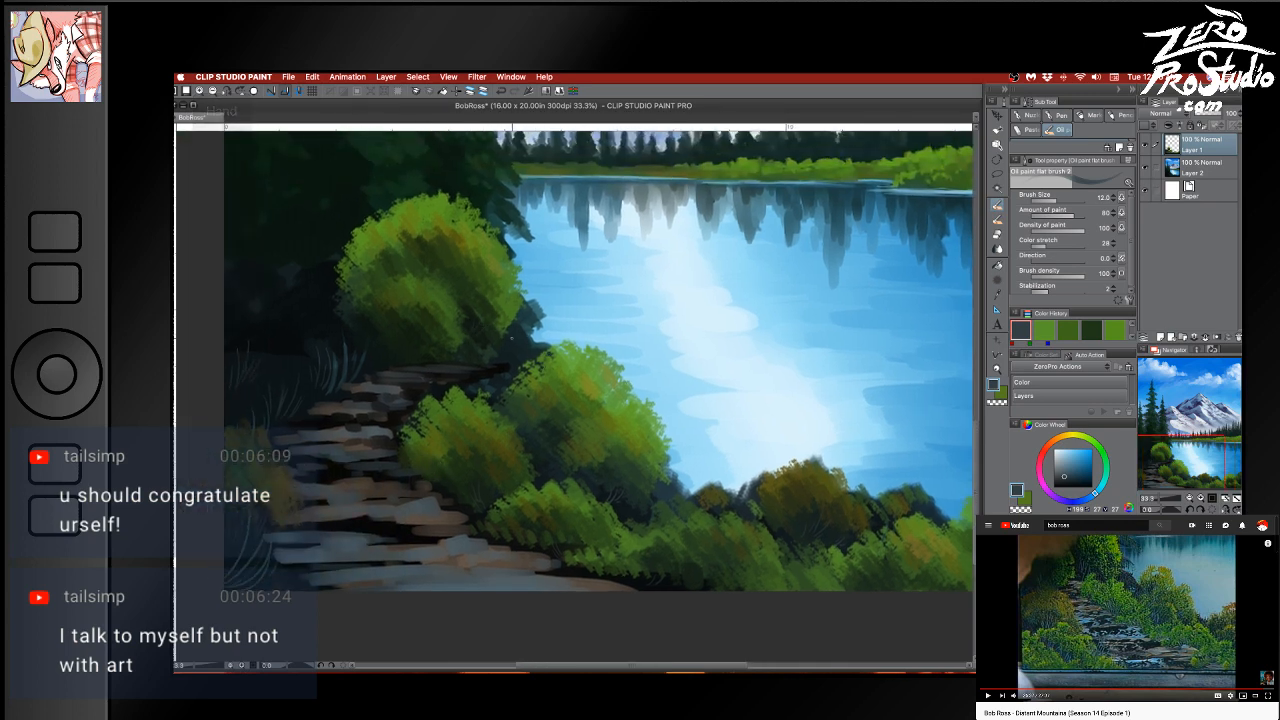
pyautogui.press('super+z')
# Paint leafy green foliage over the near-left bank and path edge with a sampled green at brush size 168.0, undoing unwanted dabs
pyautogui.press('alt')
pyautogui.keyDown('alt'); pyautogui.click(562, 481); pyautogui.keyUp('alt')
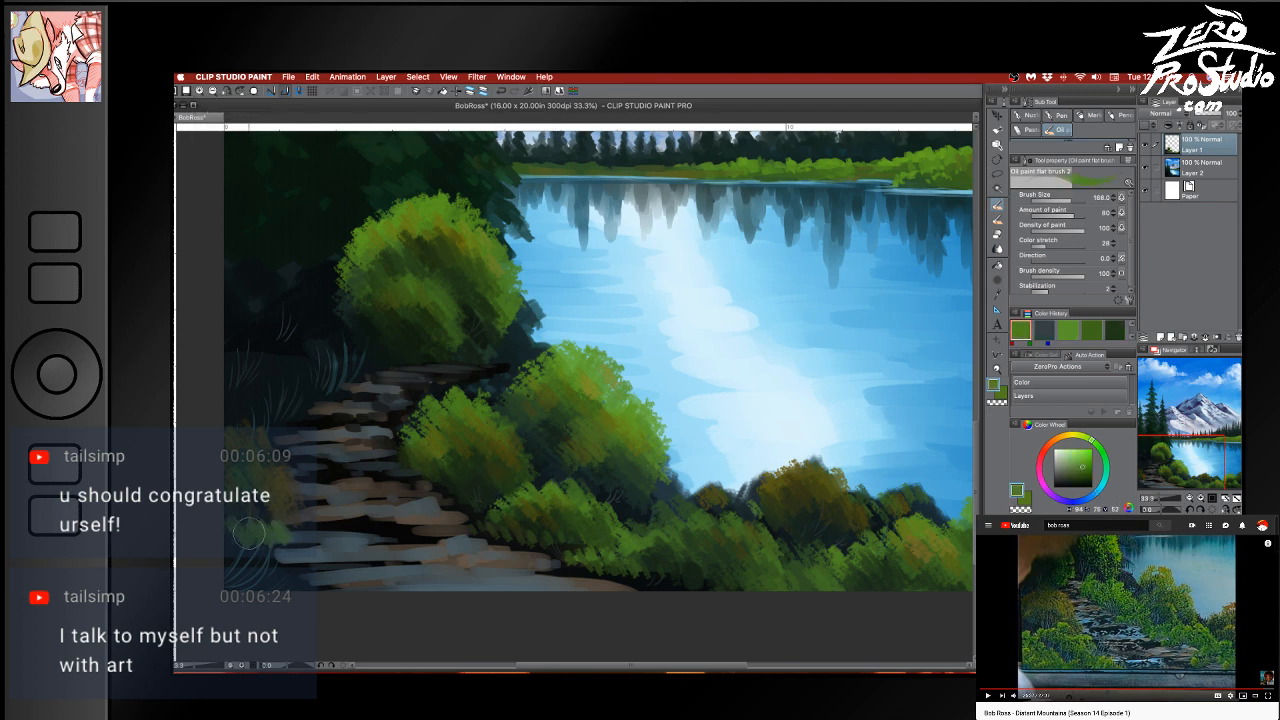
pyautogui.press('super+z')
pyautogui.press('super+z')
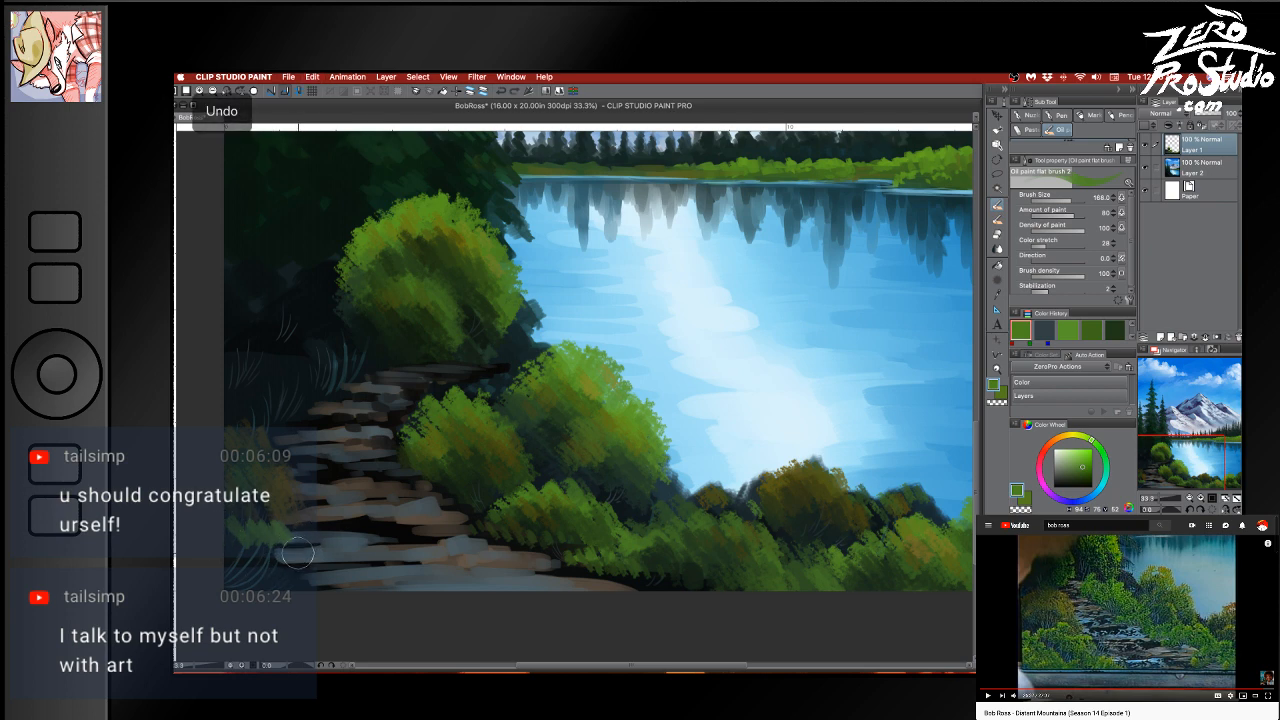
pyautogui.press('super+z')
pyautogui.press('super+z')
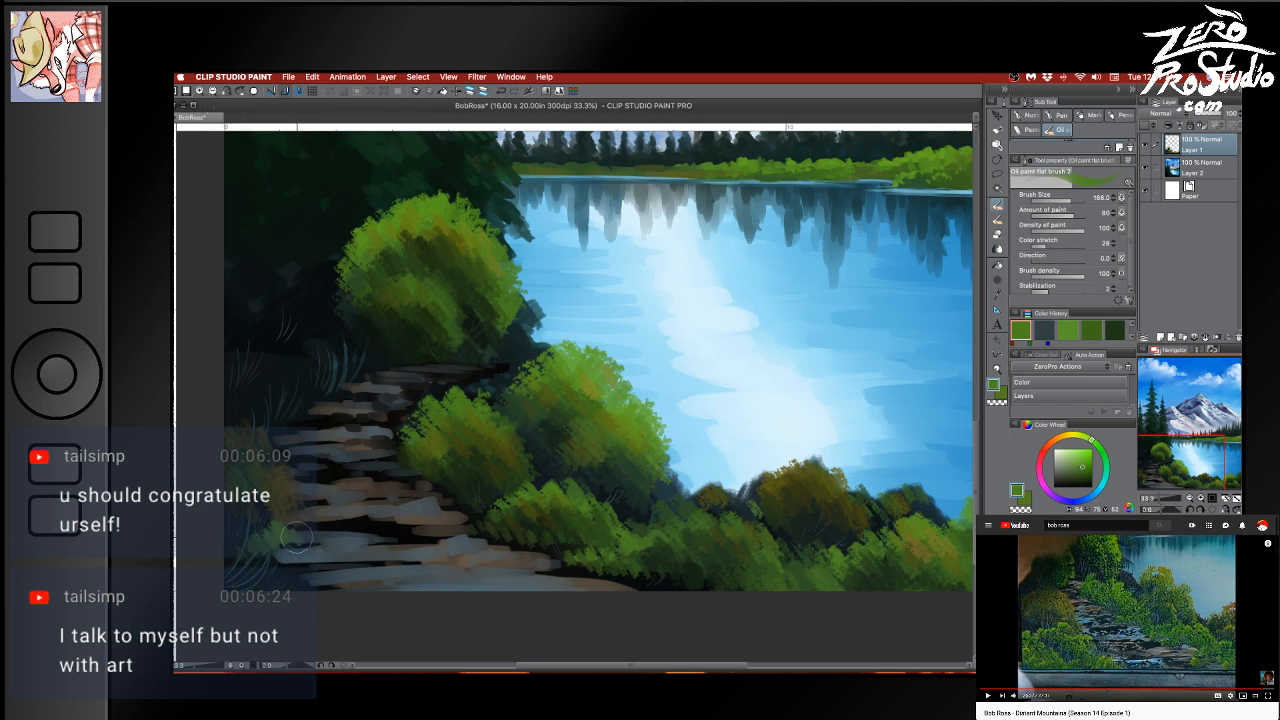
pyautogui.moveTo(298, 569)
pyautogui.mouseDown()
pyautogui.moveTo(350, 571)
pyautogui.moveTo(286, 573)
pyautogui.moveTo(335, 549)
pyautogui.moveTo(262, 551)
pyautogui.moveTo(338, 555)
pyautogui.moveTo(286, 561)
pyautogui.moveTo(362, 584)
pyautogui.moveTo(293, 574)
pyautogui.moveTo(316, 564)
pyautogui.moveTo(285, 547)
pyautogui.moveTo(224, 562)
pyautogui.moveTo(263, 580)
pyautogui.moveTo(233, 548)
pyautogui.mouseUp()
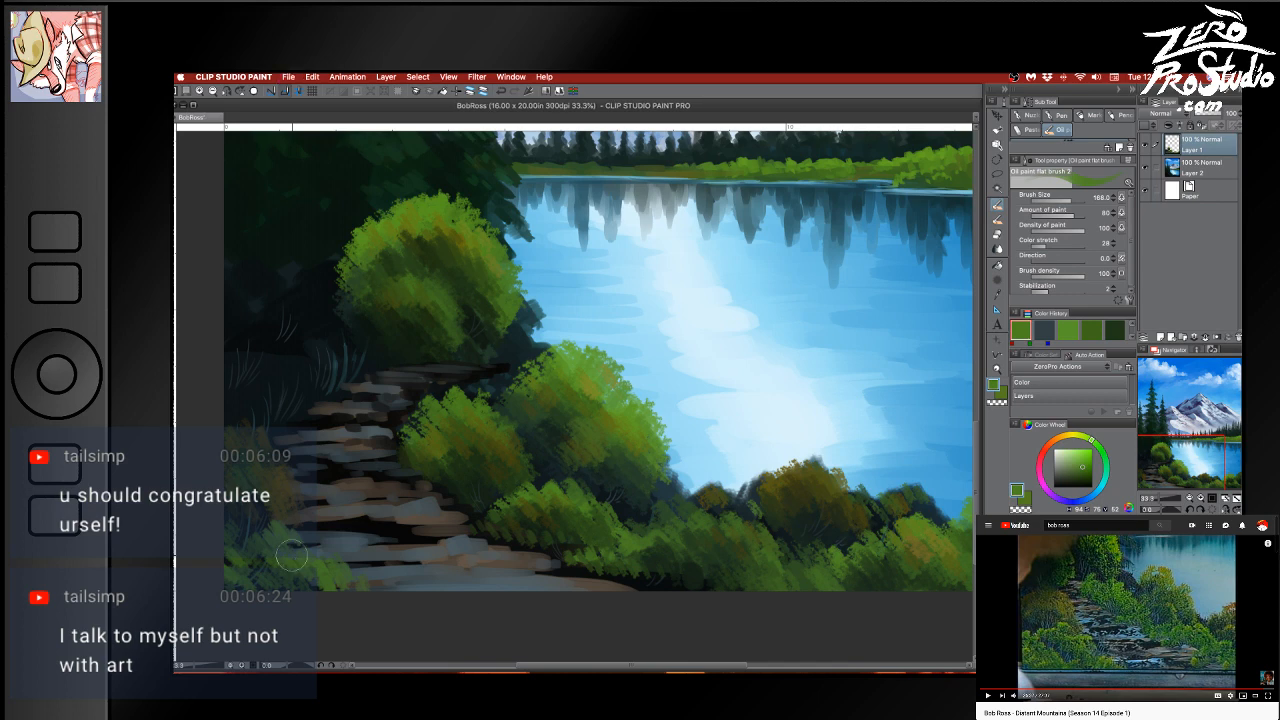
pyautogui.moveTo(238, 548); pyautogui.dragTo(250, 563)
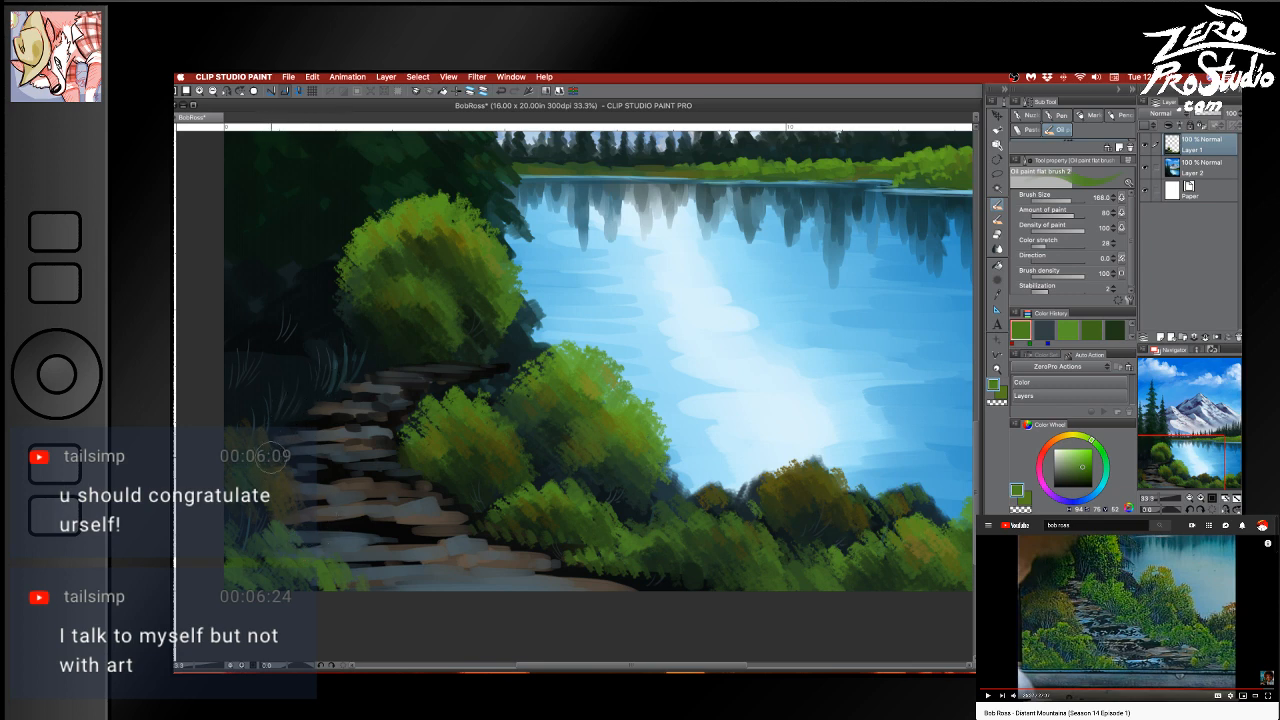
# Dab a small tuft of sampled green foliage among the grass blades beside the path's far-left bank, undoing stray dabs
pyautogui.press('super+z')
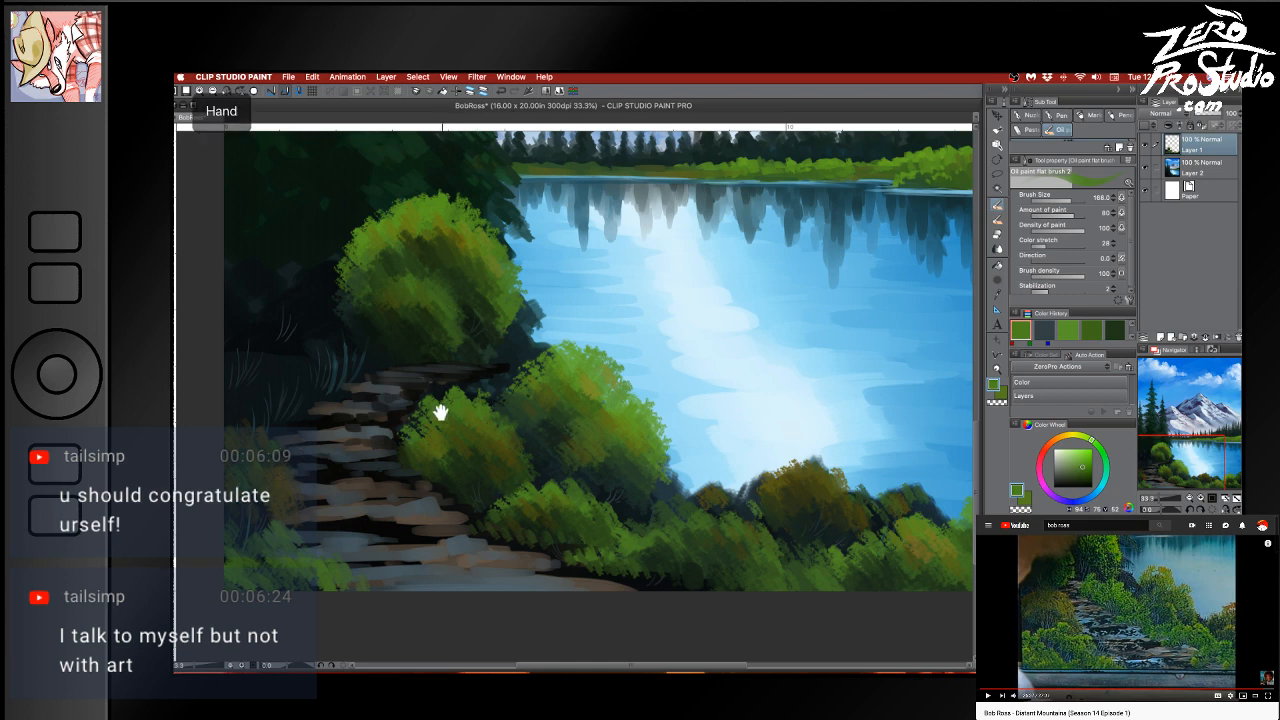
pyautogui.moveTo(443, 414); pyautogui.dragTo(443, 463)
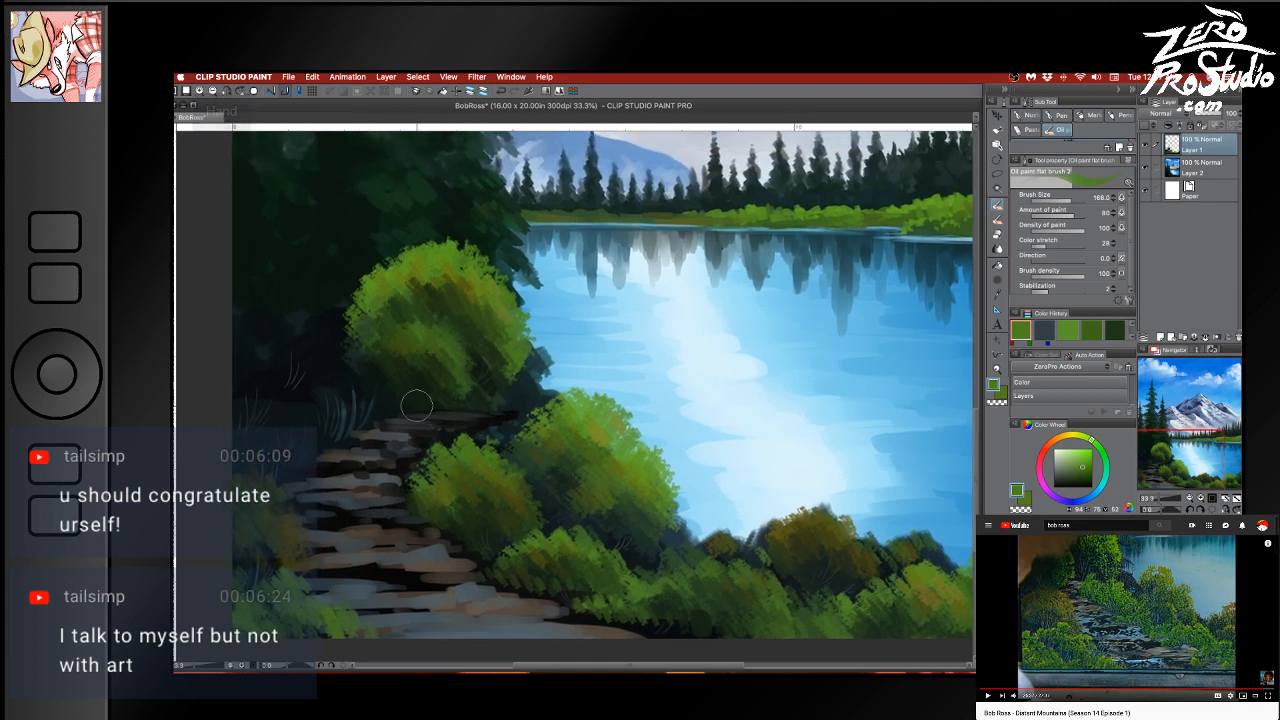
pyautogui.press('alt')
pyautogui.keyDown('alt'); pyautogui.click(462, 305); pyautogui.keyUp('alt')
pyautogui.moveTo(309, 373); pyautogui.dragTo(298, 381)
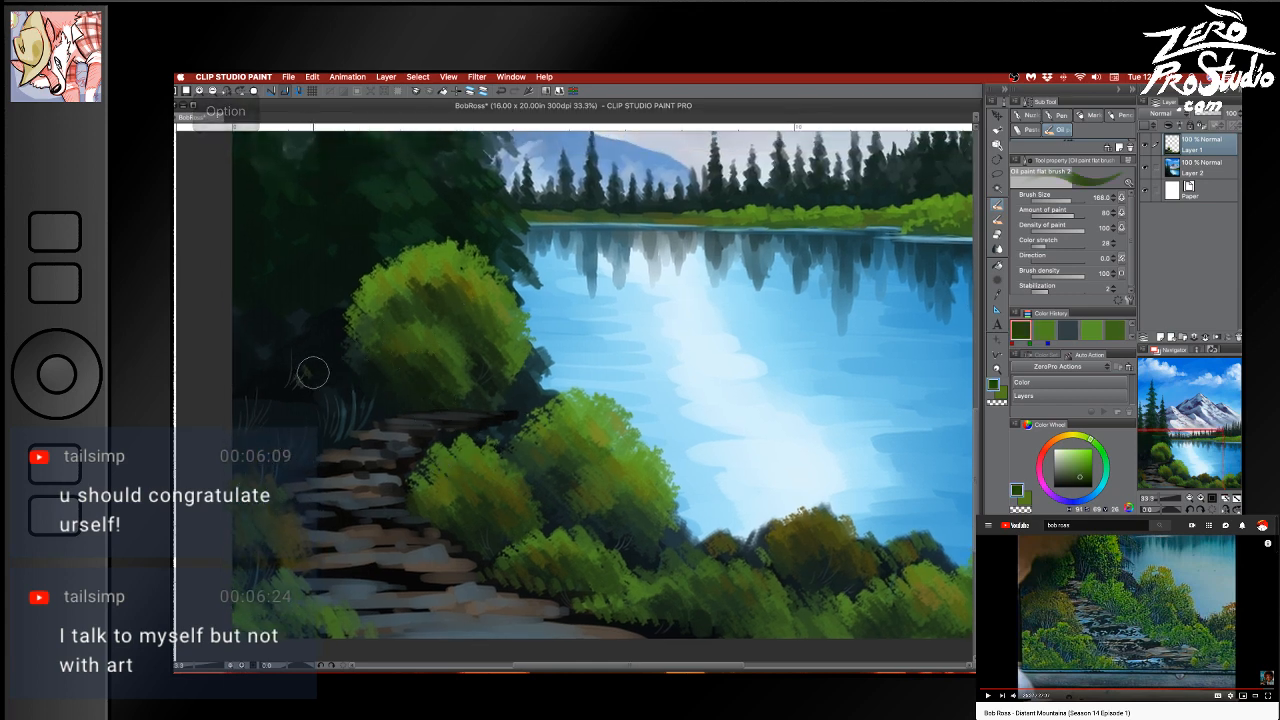
pyautogui.press('super+z')
pyautogui.press(']')
pyautogui.press(']')
pyautogui.press(']')
pyautogui.press(']')
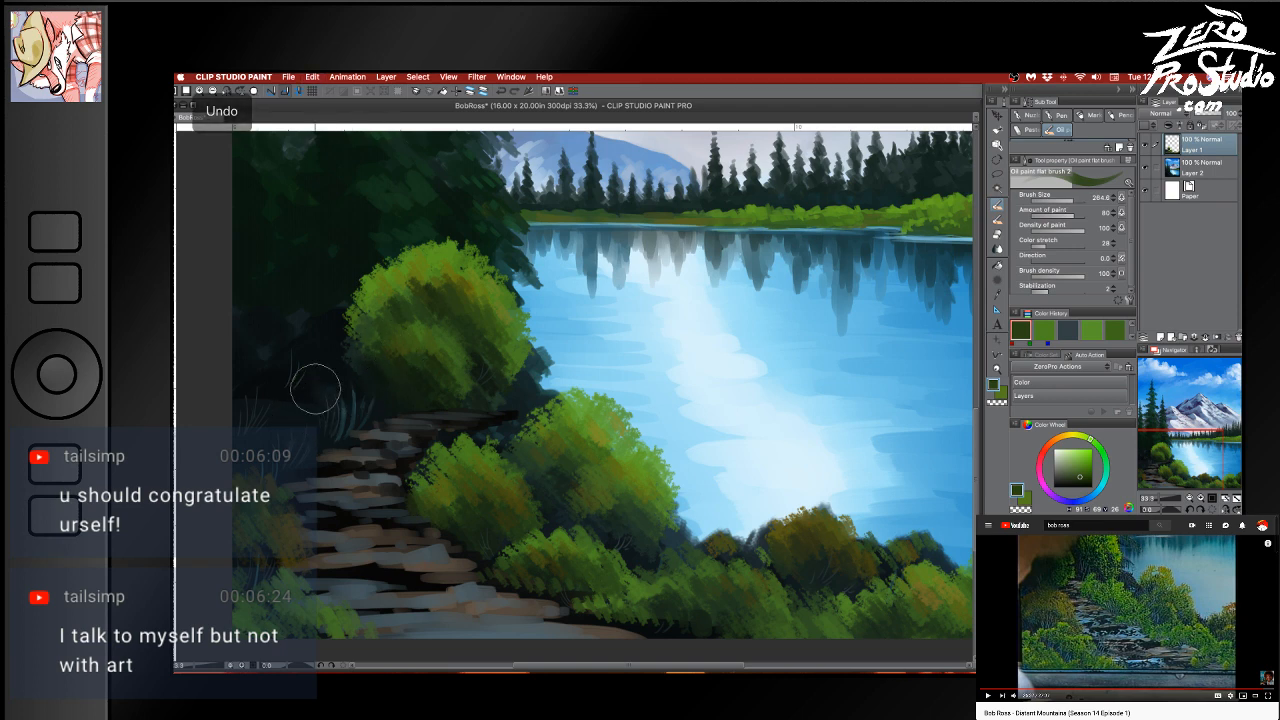
pyautogui.moveTo(306, 394); pyautogui.dragTo(285, 410)
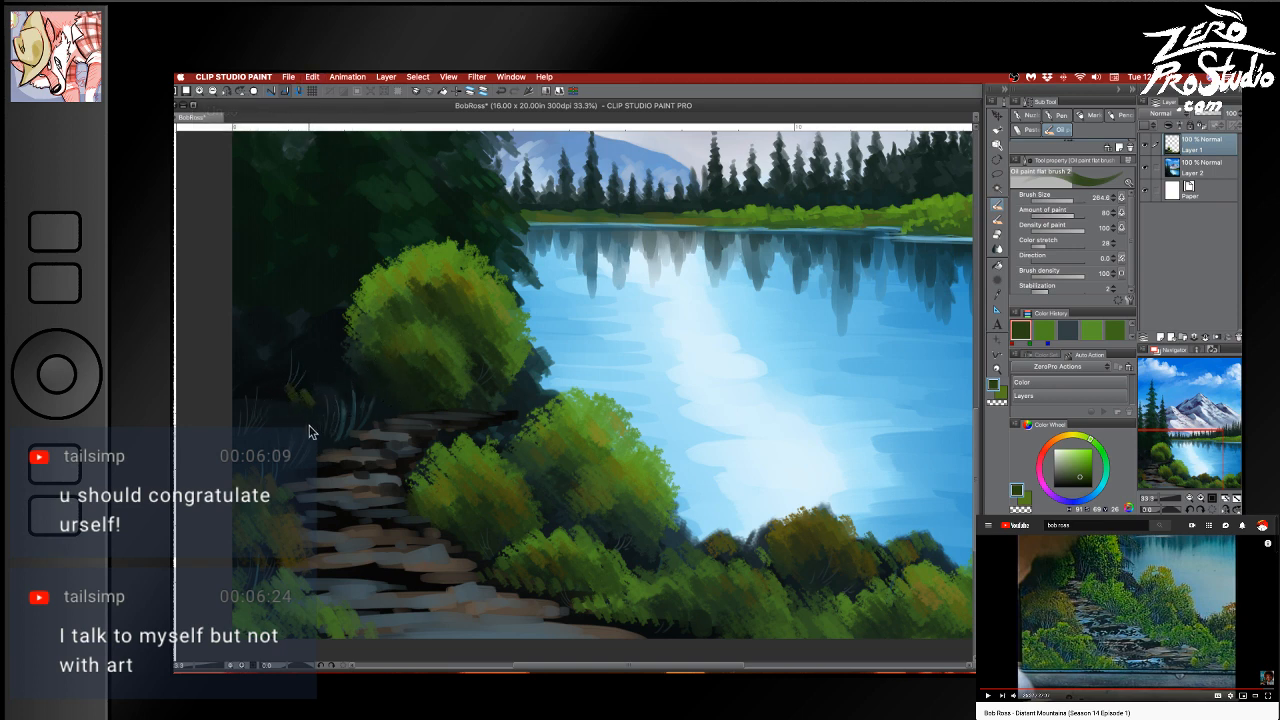
# Paint orange-brown highlights over the middle bush on the path's left bank at brush size 223.3
pyautogui.press(']')
pyautogui.press(']')
pyautogui.press(']')
pyautogui.press('alt')
pyautogui.keyDown('alt'); pyautogui.click(296, 527); pyautogui.keyUp('alt')
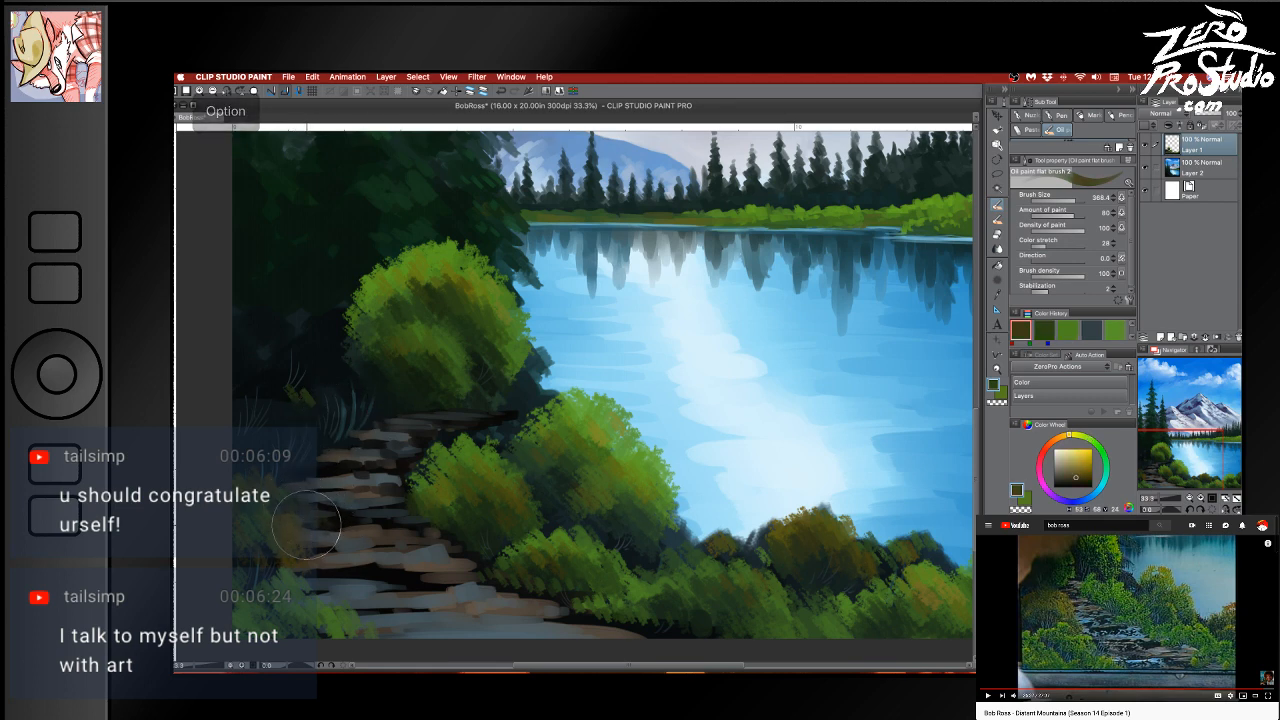
pyautogui.press('[')
pyautogui.press('[')
pyautogui.press('[')
pyautogui.press('[')
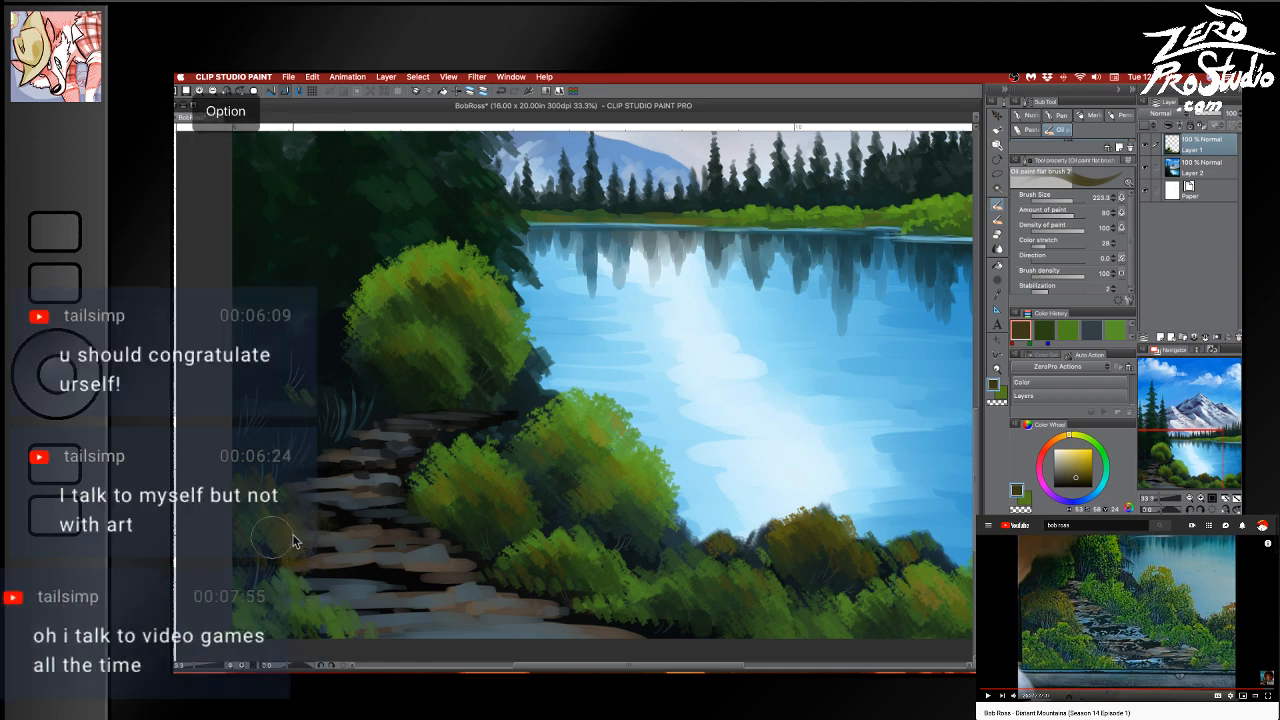
pyautogui.keyDown('alt'); pyautogui.click(1077, 457); pyautogui.keyUp('alt')
pyautogui.moveTo(1069, 436); pyautogui.dragTo(1057, 438)
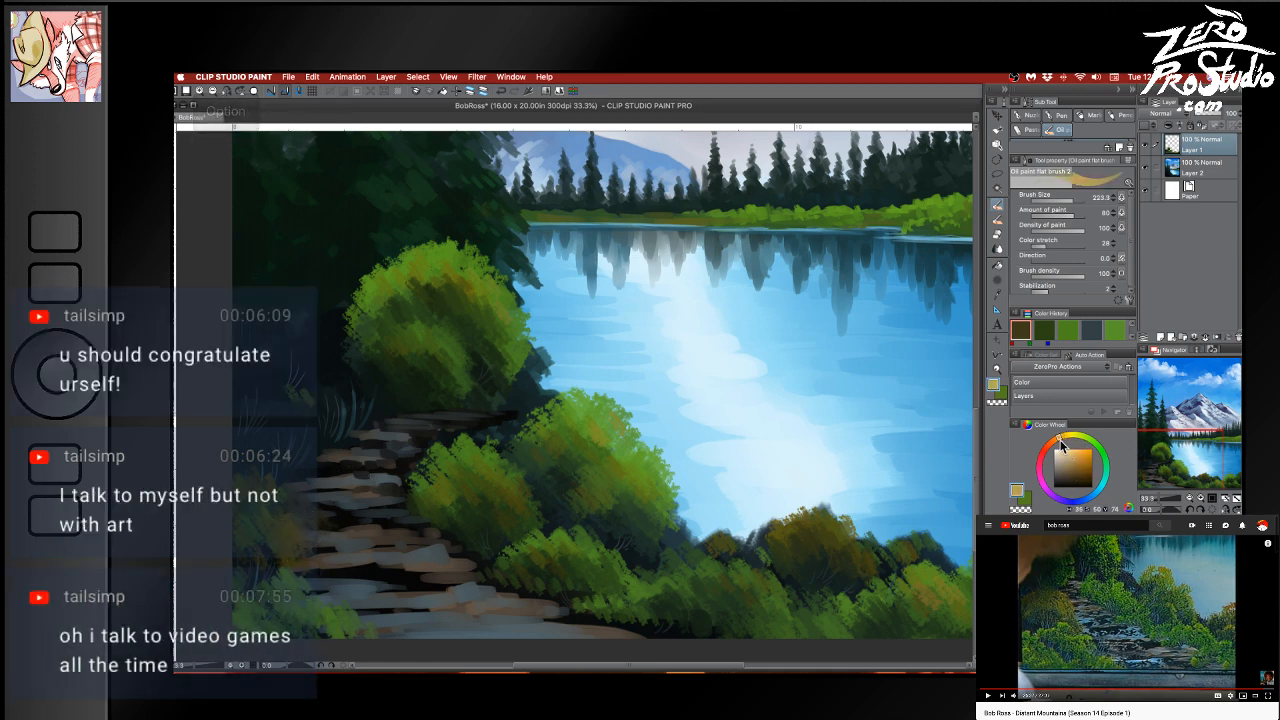
pyautogui.click(1083, 460)
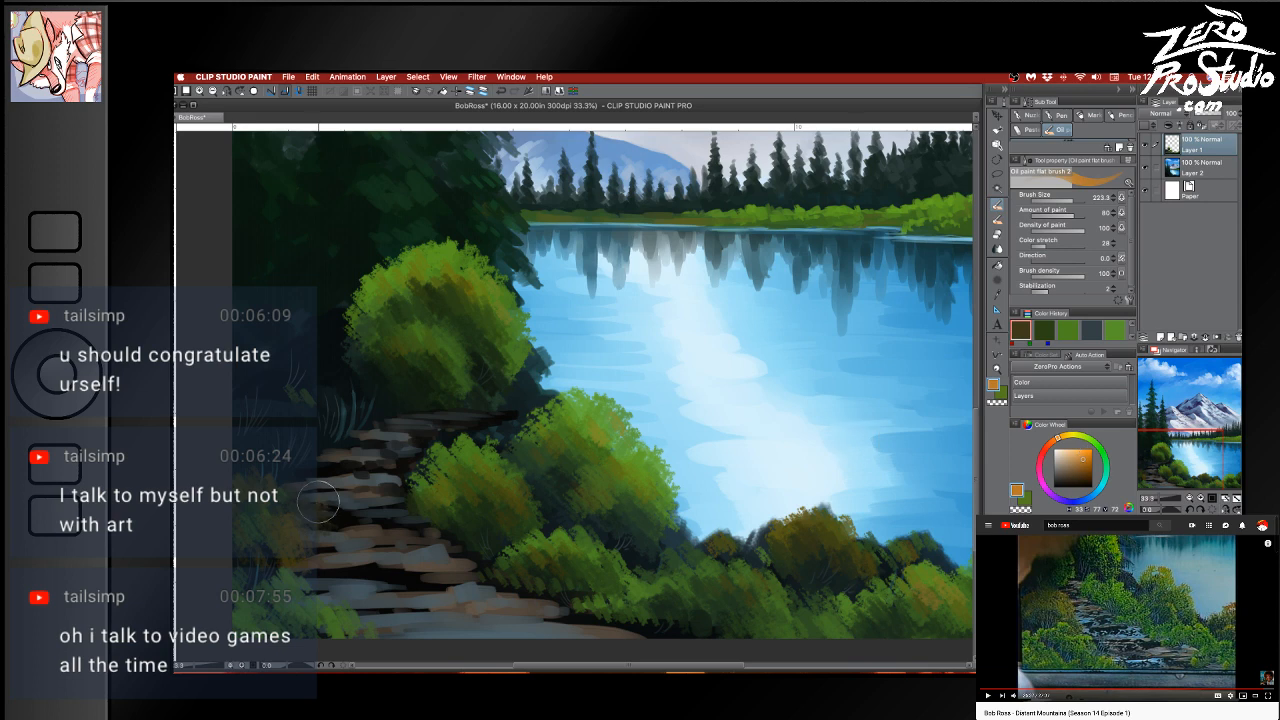
pyautogui.moveTo(318, 502)
pyautogui.mouseDown()
pyautogui.moveTo(308, 507)
pyautogui.moveTo(331, 522)
pyautogui.moveTo(323, 540)
pyautogui.mouseUp()
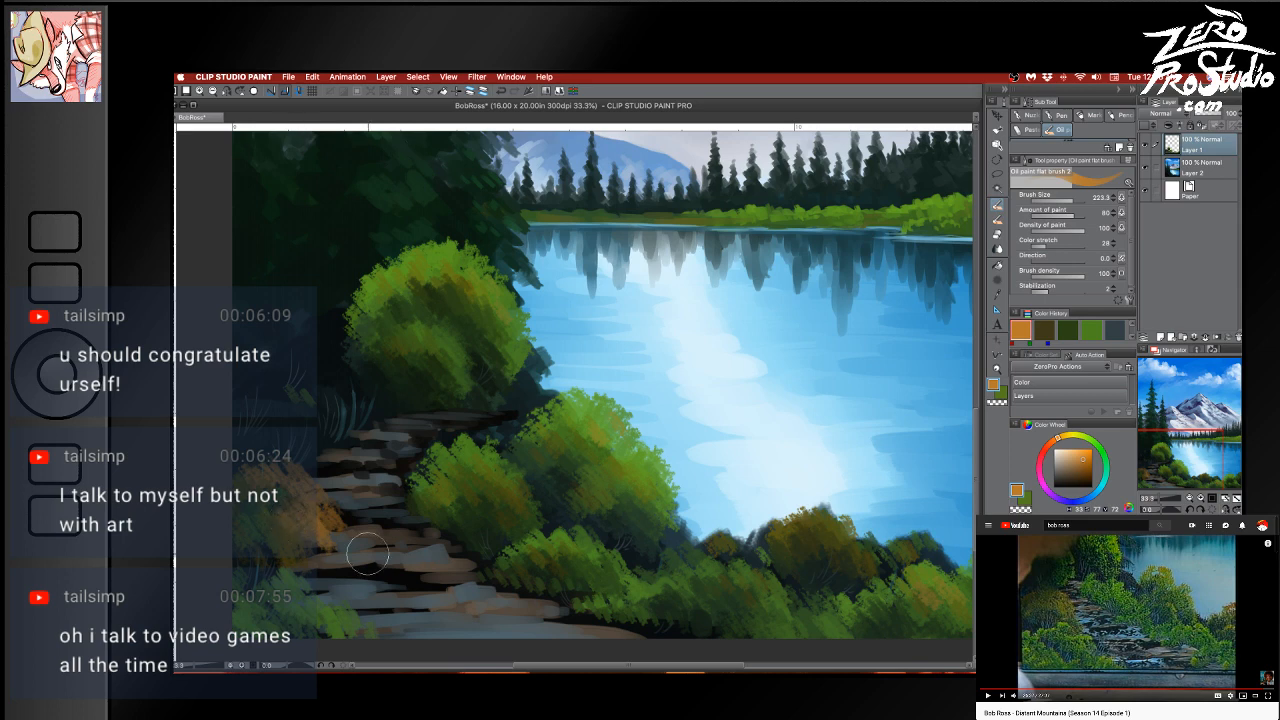
# Add sampled dark green and brighter green leaf highlights to the bush at the near-left end of the path
pyautogui.keyDown('alt'); pyautogui.click(338, 598); pyautogui.keyUp('alt')
pyautogui.moveTo(345, 597)
pyautogui.mouseDown()
pyautogui.moveTo(350, 606)
pyautogui.moveTo(327, 597)
pyautogui.mouseUp()
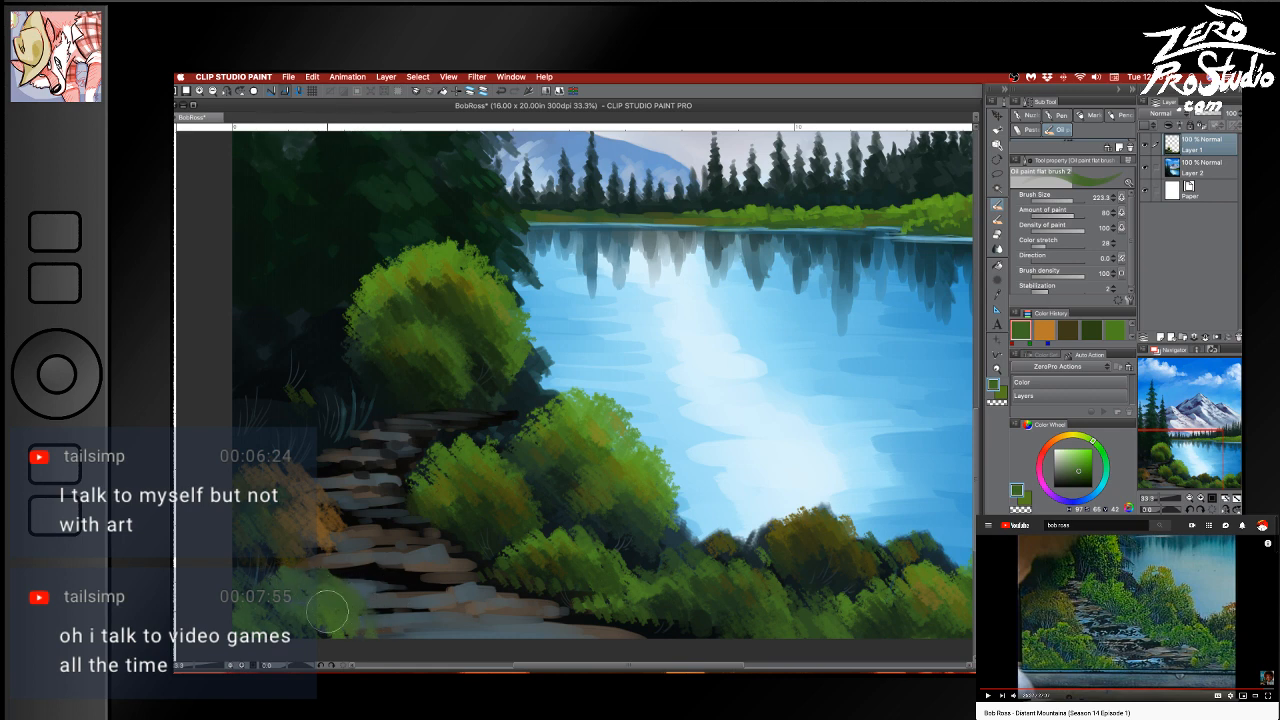
pyautogui.keyDown('alt'); pyautogui.click(614, 474); pyautogui.keyUp('alt')
pyautogui.click(1088, 458)
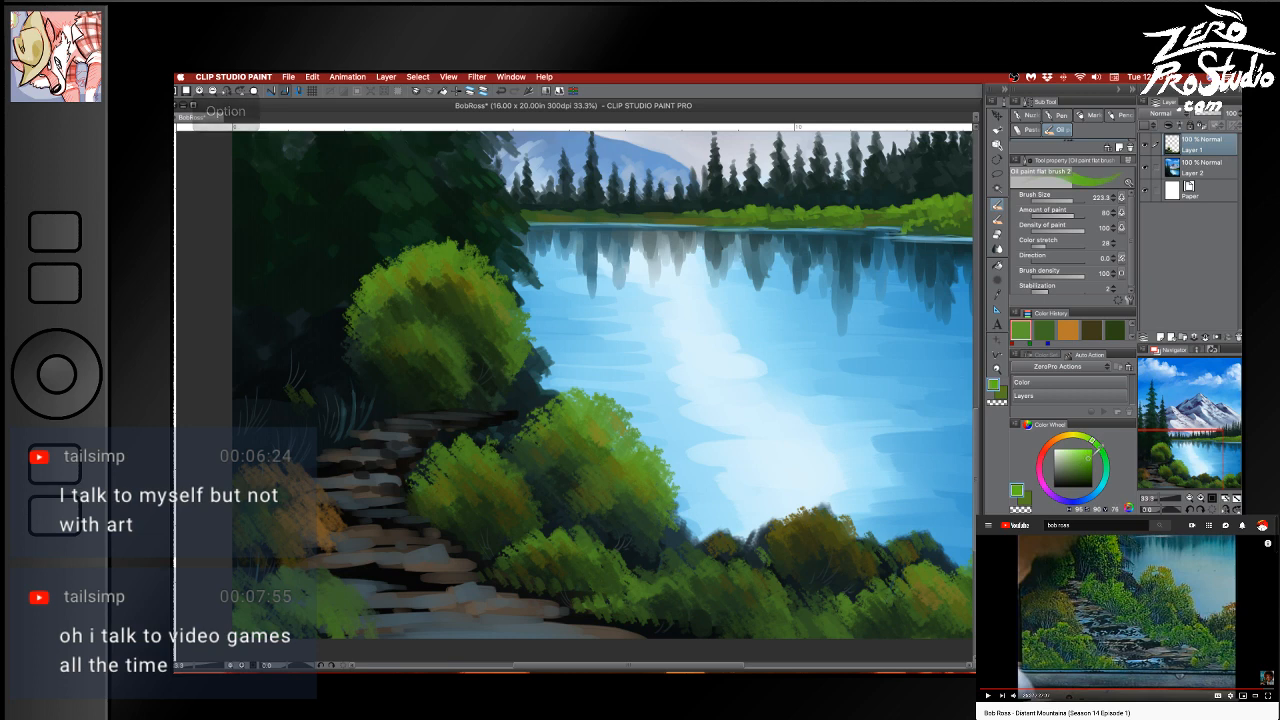
pyautogui.moveTo(343, 592)
pyautogui.mouseDown()
pyautogui.moveTo(329, 580)
pyautogui.moveTo(343, 617)
pyautogui.mouseUp()
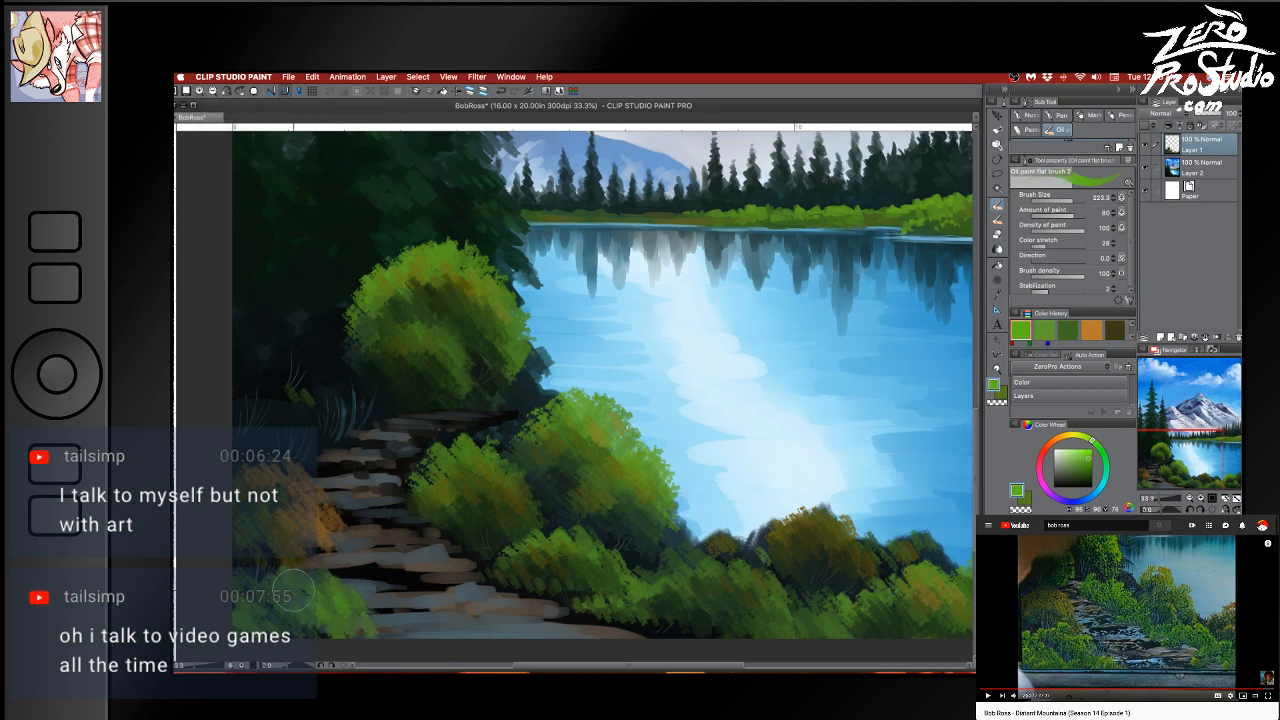
# Brighten the small foliage tuft among the grass blades on the far-left bank with green sampled from the large bush
pyautogui.press('space')
pyautogui.moveTo(639, 440); pyautogui.dragTo(649, 452)
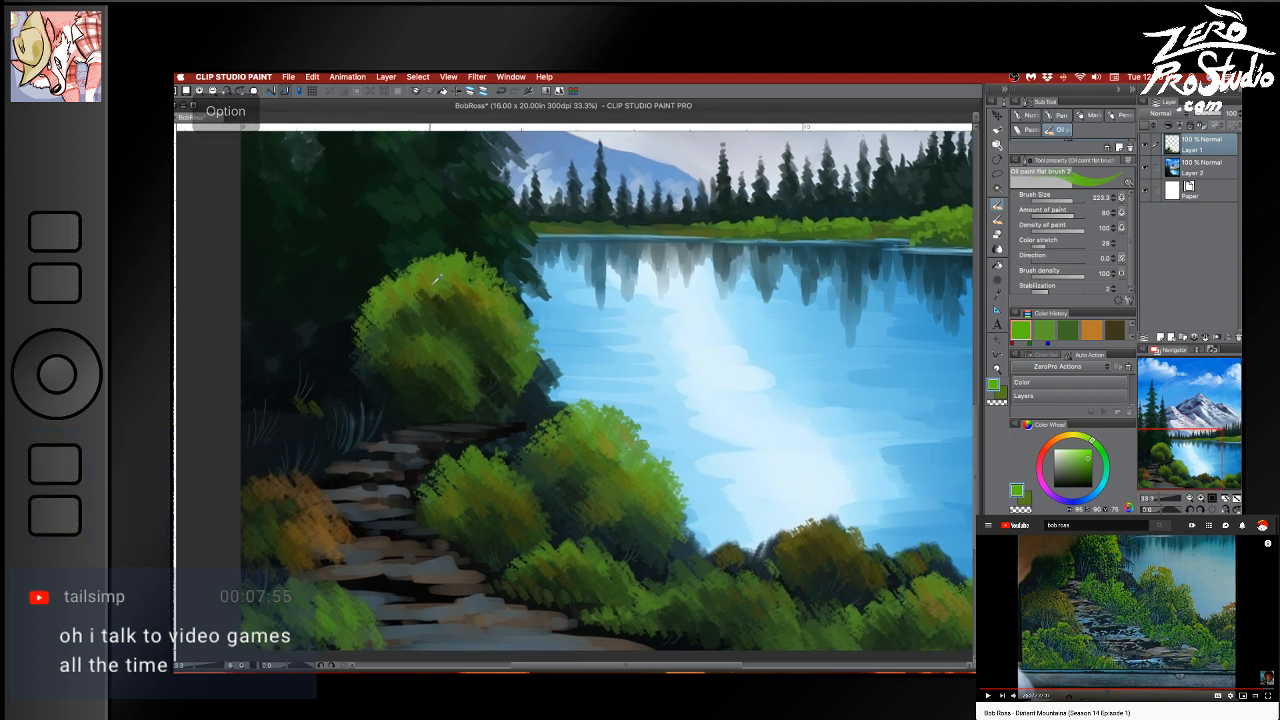
pyautogui.keyDown('alt'); pyautogui.click(415, 354); pyautogui.keyUp('alt')
pyautogui.moveTo(316, 405); pyautogui.dragTo(357, 402)
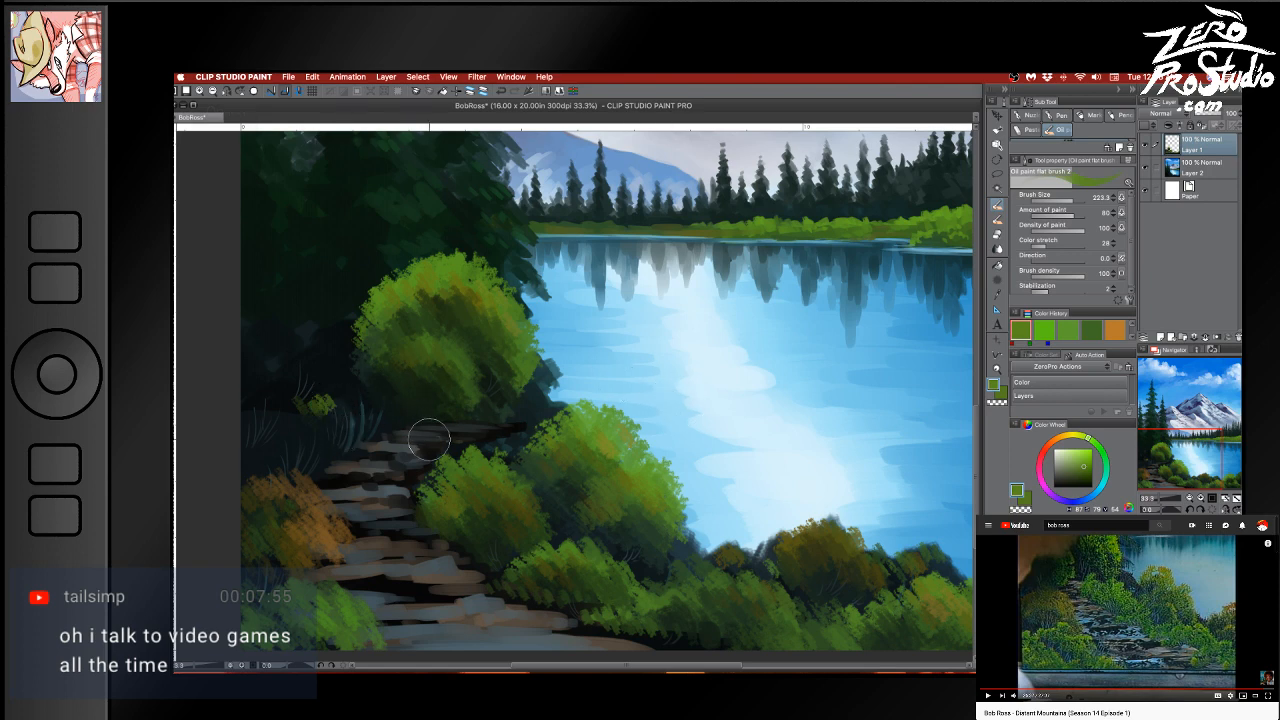
# Paint a bush at the path's far-right edge at brush size 184.8, shade it with sampled dark greens, and save the painting
pyautogui.moveTo(425, 468); pyautogui.dragTo(444, 464)
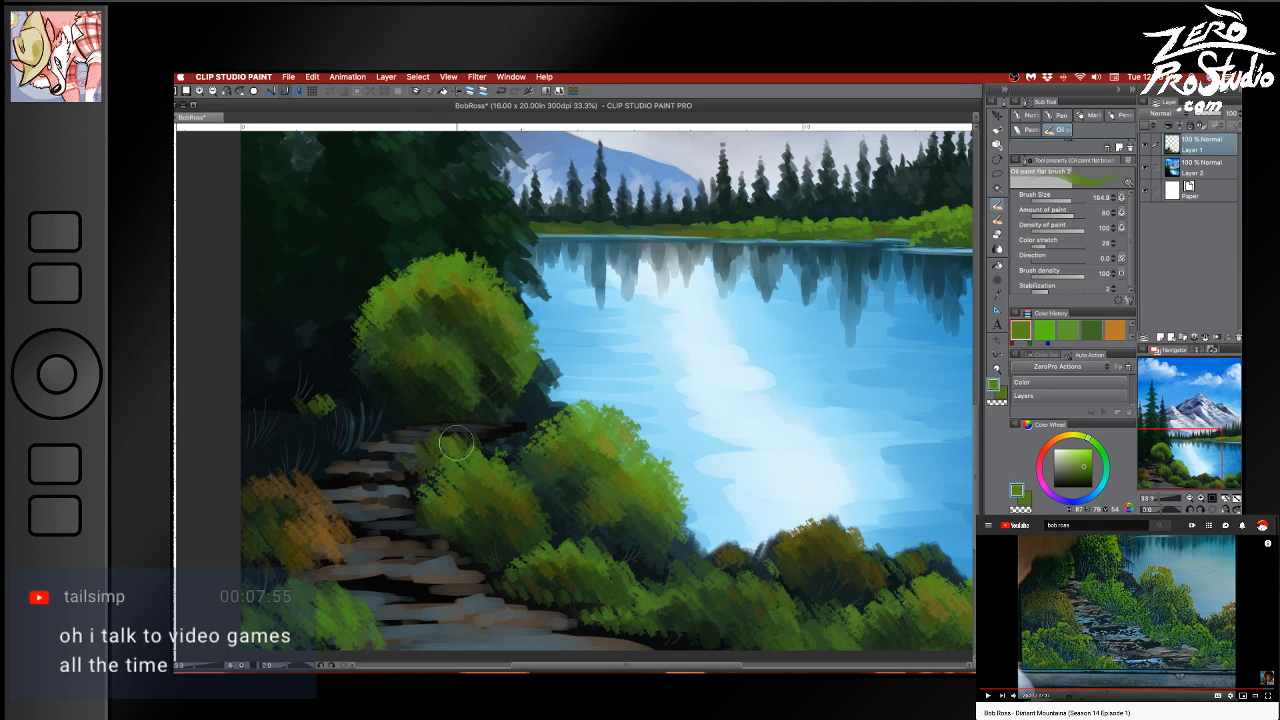
pyautogui.press('super+z')
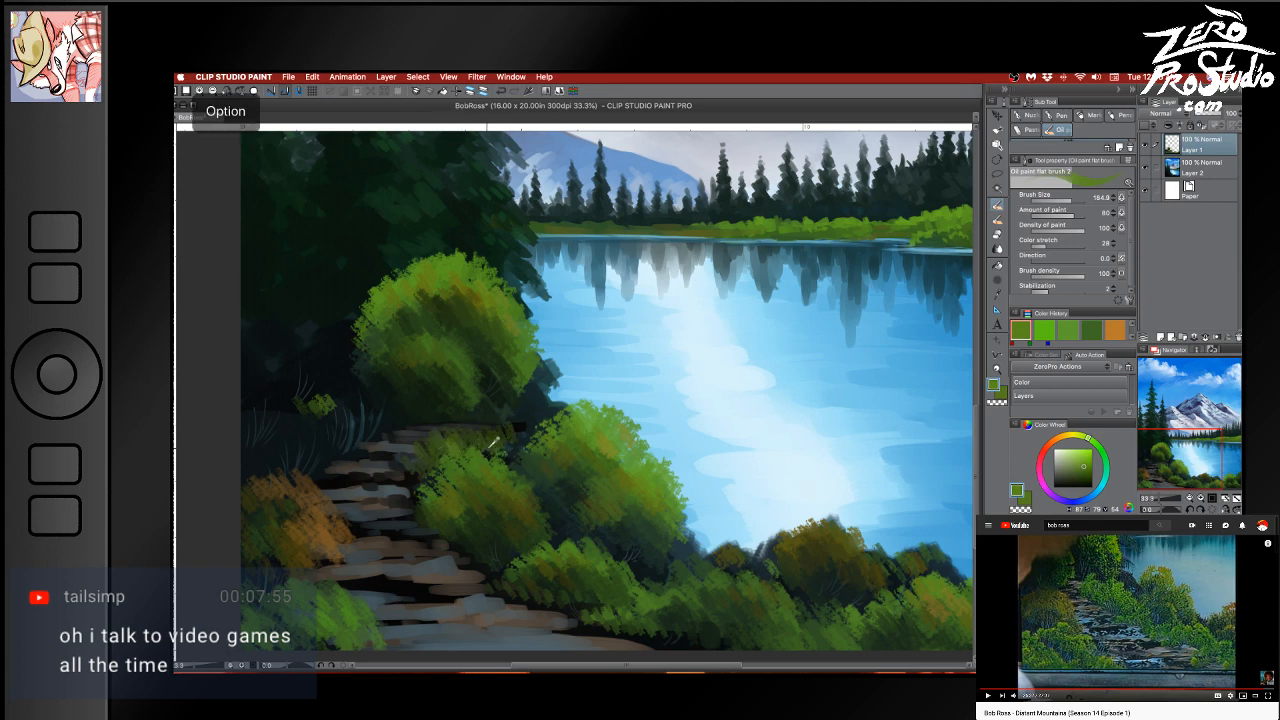
pyautogui.keyDown('alt'); pyautogui.click(495, 445); pyautogui.keyUp('alt')
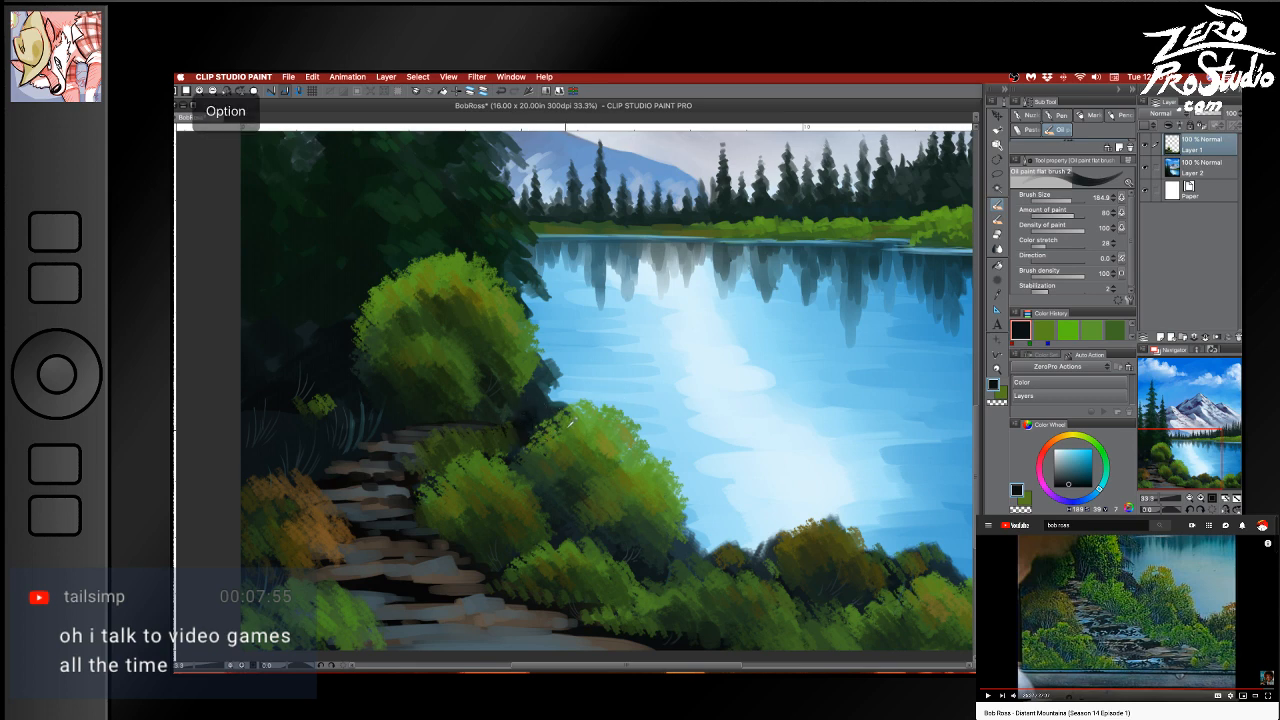
pyautogui.keyDown('alt'); pyautogui.click(515, 428); pyautogui.keyUp('alt')
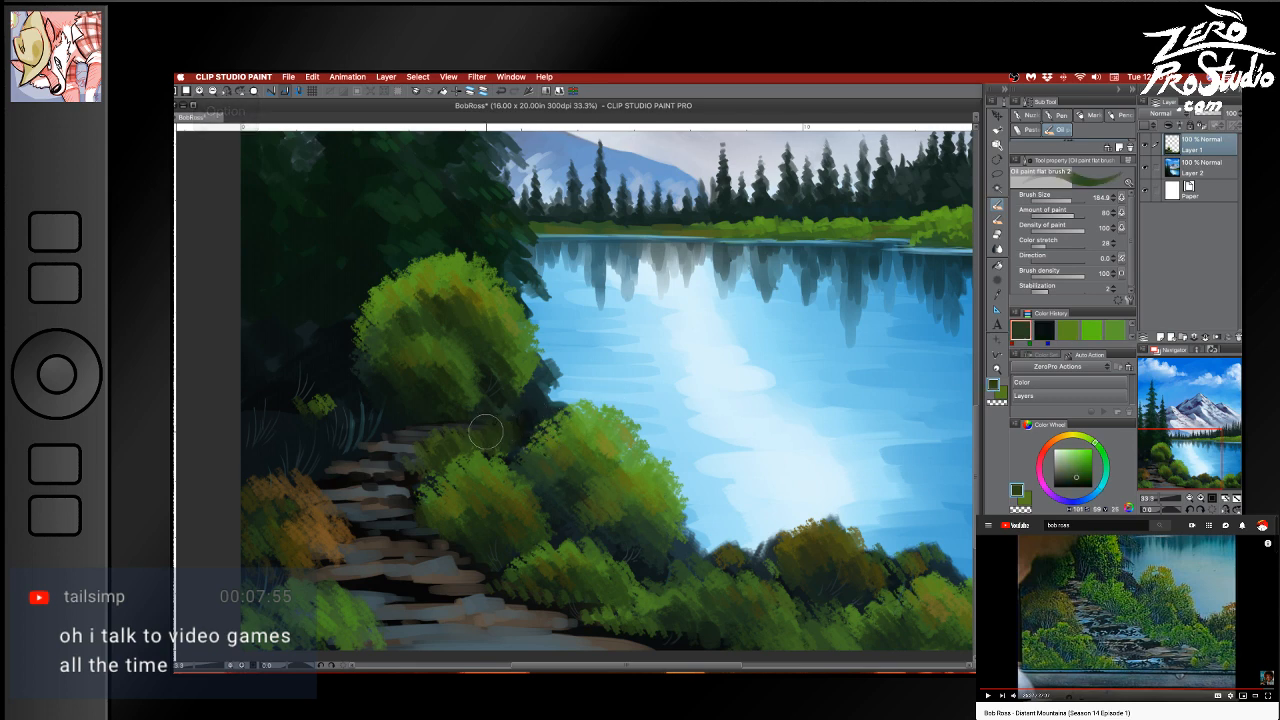
pyautogui.keyDown('alt'); pyautogui.click(539, 407); pyautogui.keyUp('alt')
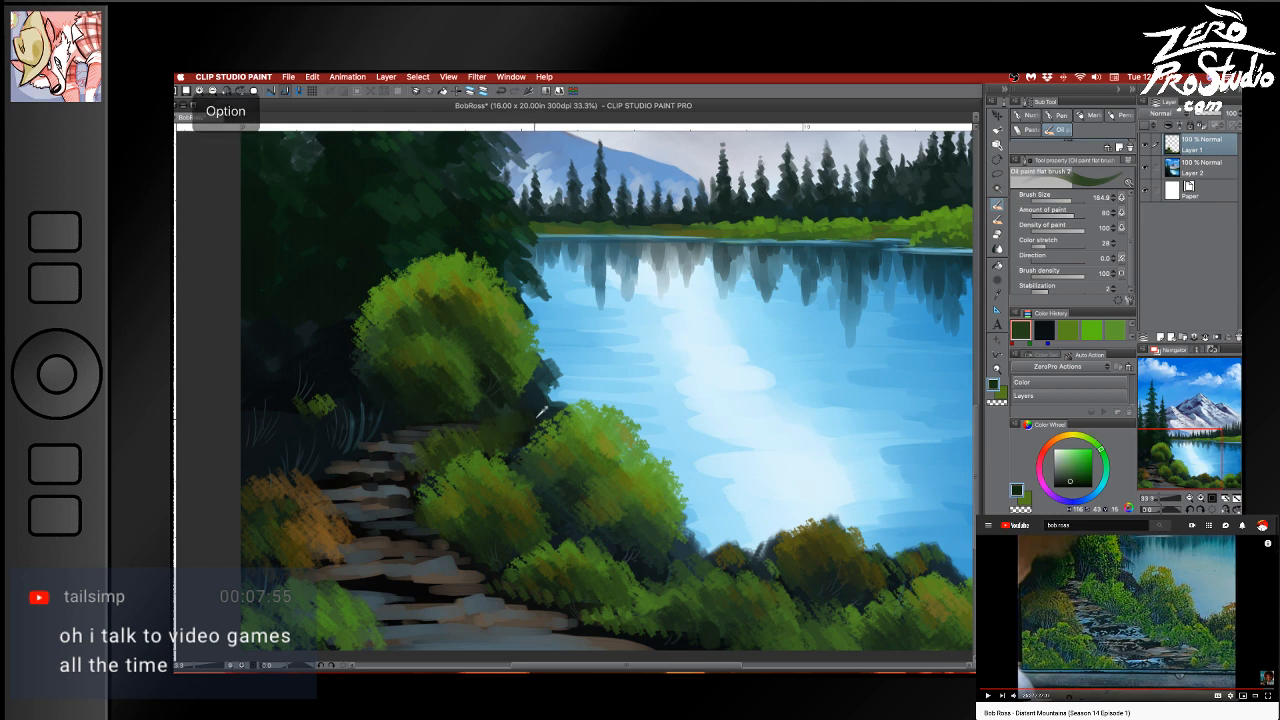
pyautogui.keyDown('alt'); pyautogui.click(508, 418); pyautogui.keyUp('alt')
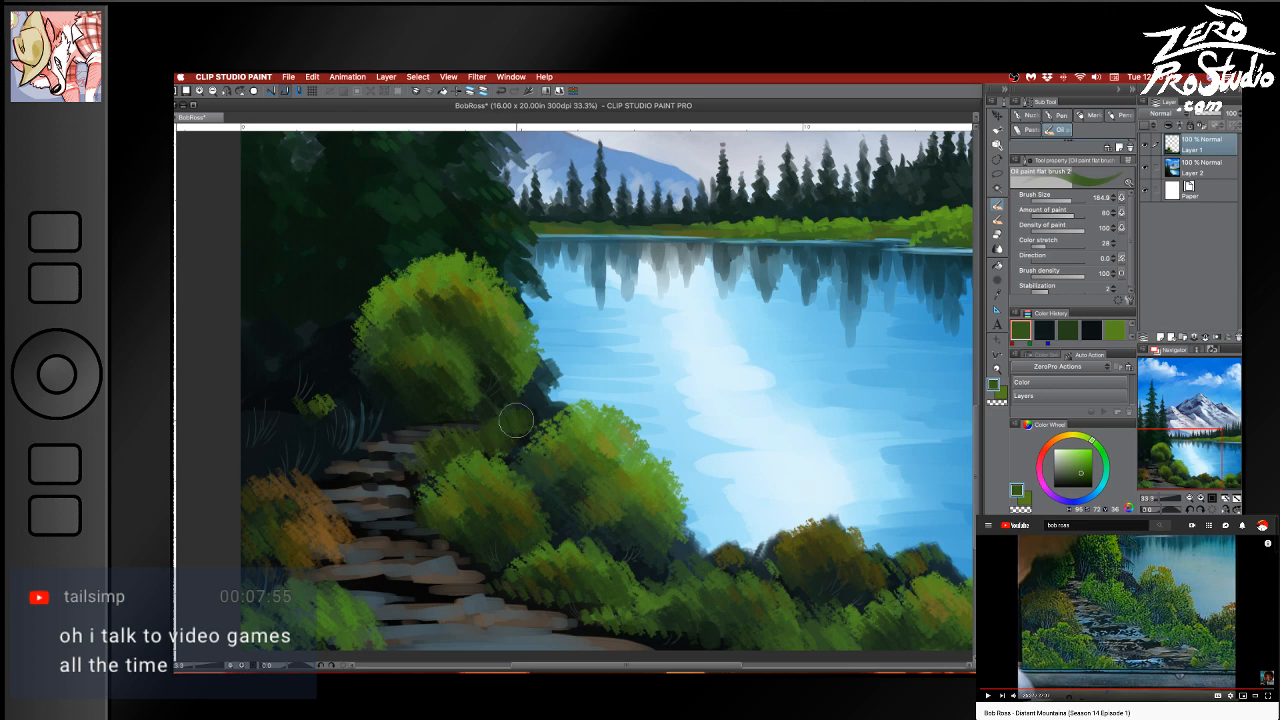
pyautogui.keyDown('alt'); pyautogui.click(524, 433); pyautogui.keyUp('alt')
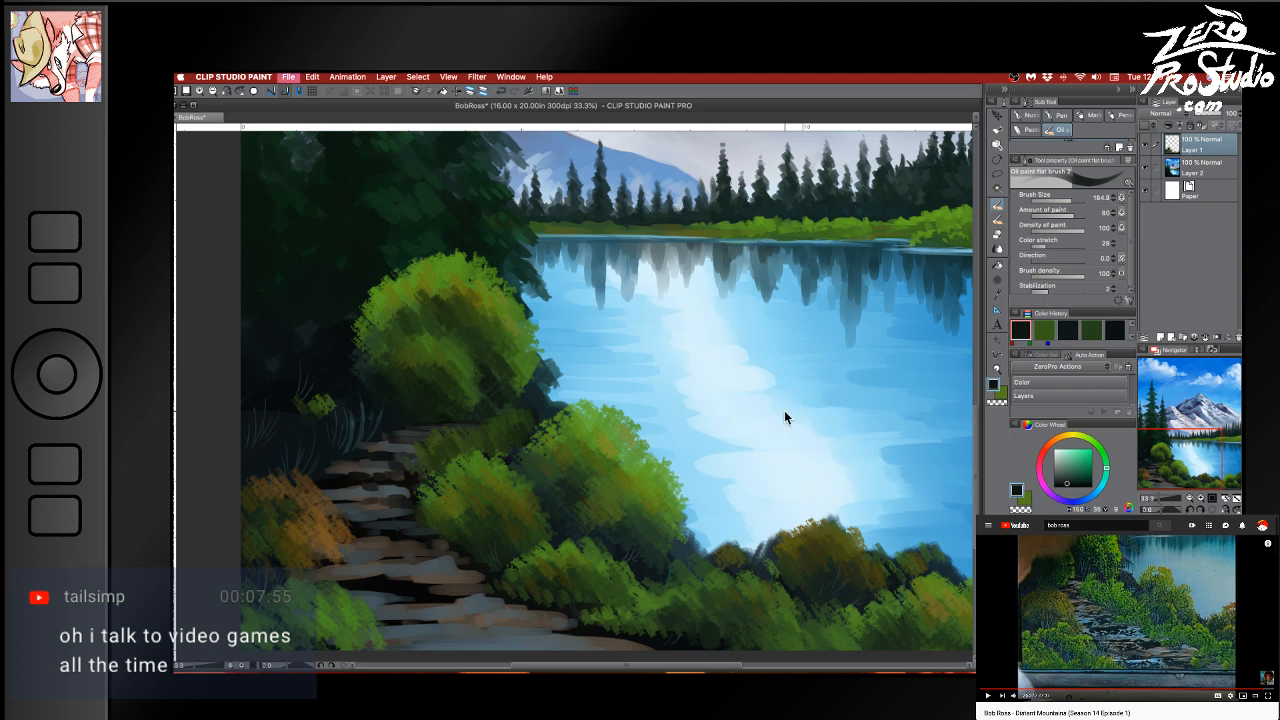
pyautogui.press('super+s')
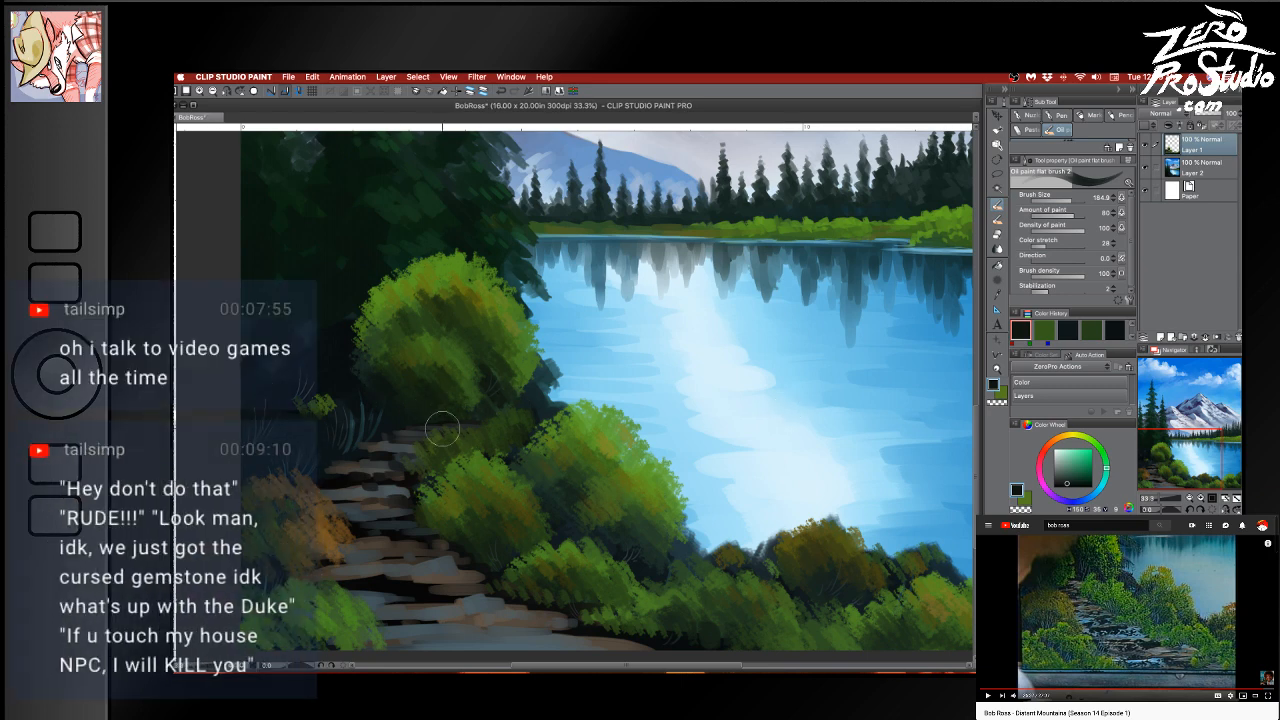
# Build up a leafy green bush over the grass on the path's far-left bank and shade its base with sampled dark green
pyautogui.keyDown('alt'); pyautogui.click(335, 398); pyautogui.keyUp('alt')
pyautogui.keyDown('alt'); pyautogui.click(380, 352); pyautogui.keyUp('alt')
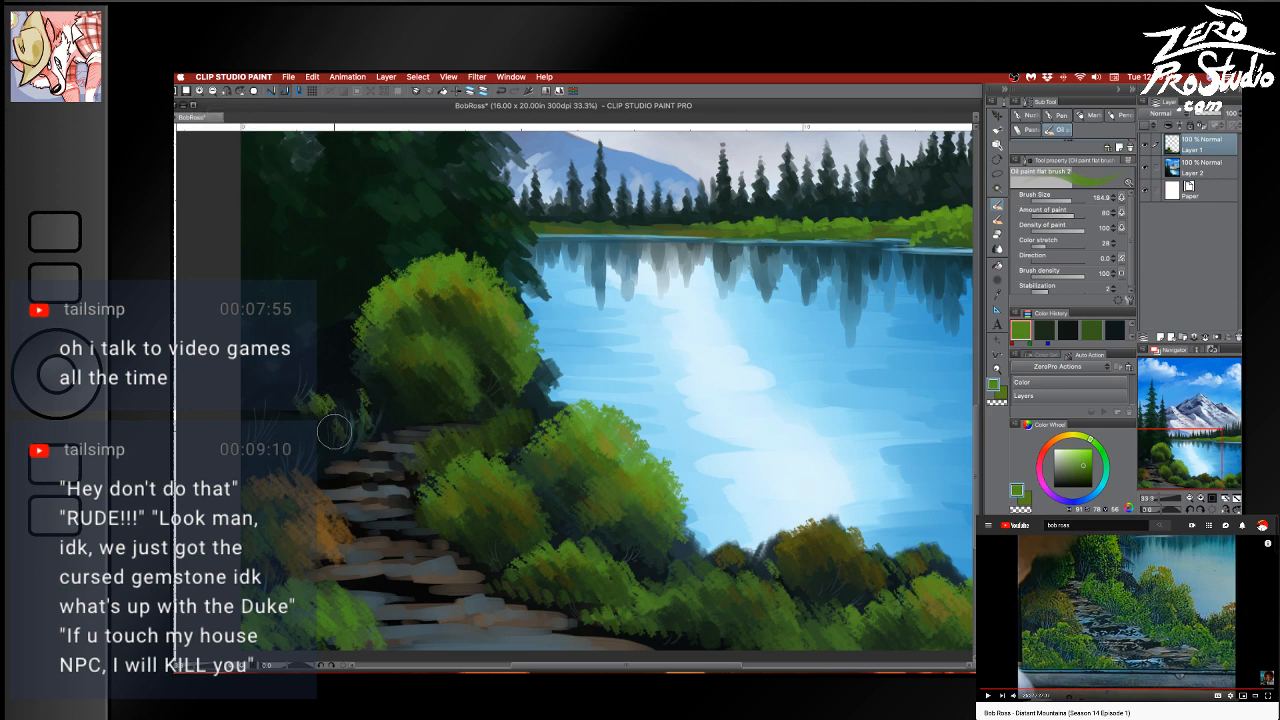
pyautogui.moveTo(337, 428)
pyautogui.mouseDown()
pyautogui.moveTo(354, 405)
pyautogui.moveTo(340, 384)
pyautogui.mouseUp()
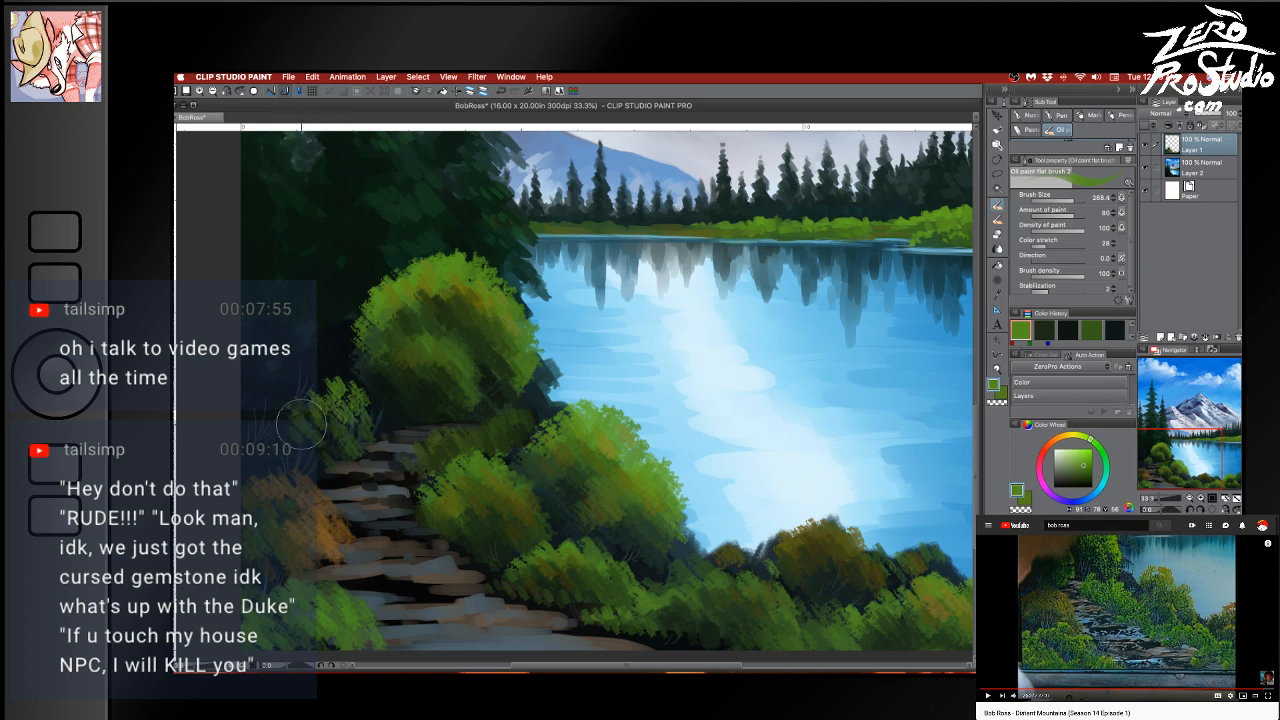
pyautogui.moveTo(283, 410)
pyautogui.mouseDown()
pyautogui.moveTo(261, 369)
pyautogui.moveTo(297, 371)
pyautogui.moveTo(288, 381)
pyautogui.moveTo(319, 369)
pyautogui.mouseUp()
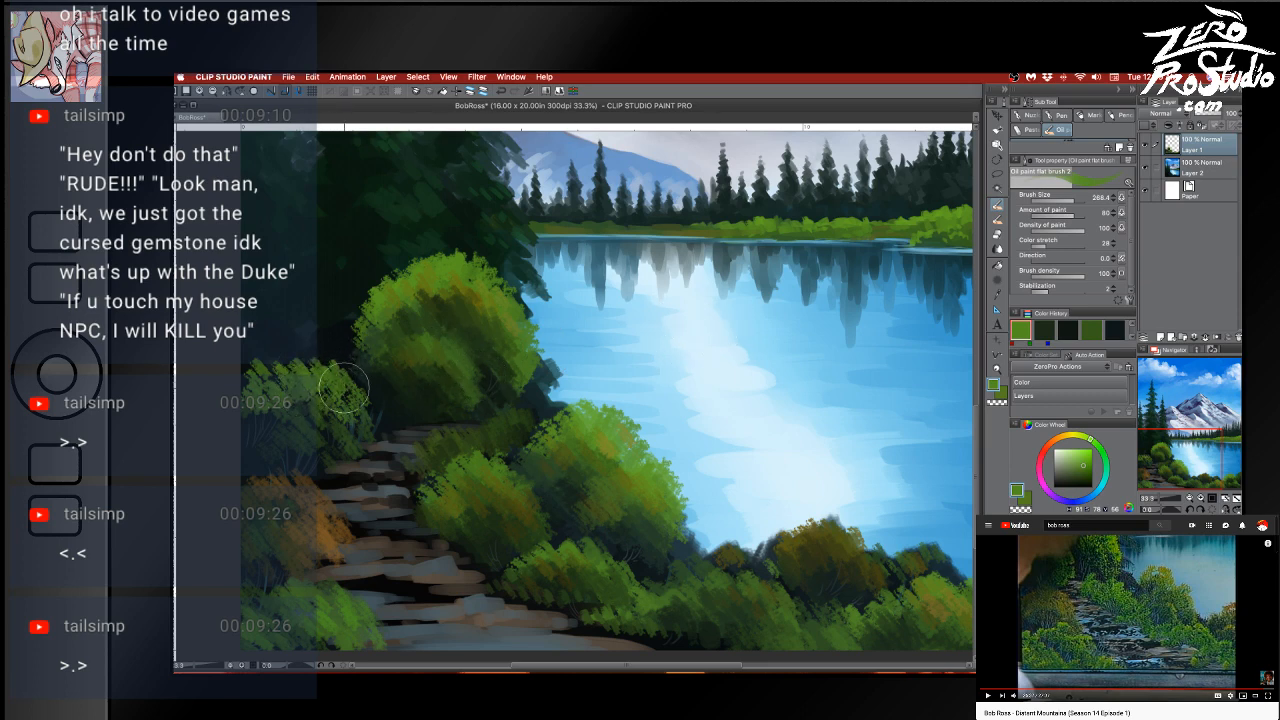
pyautogui.keyDown('alt'); pyautogui.click(312, 418); pyautogui.keyUp('alt')
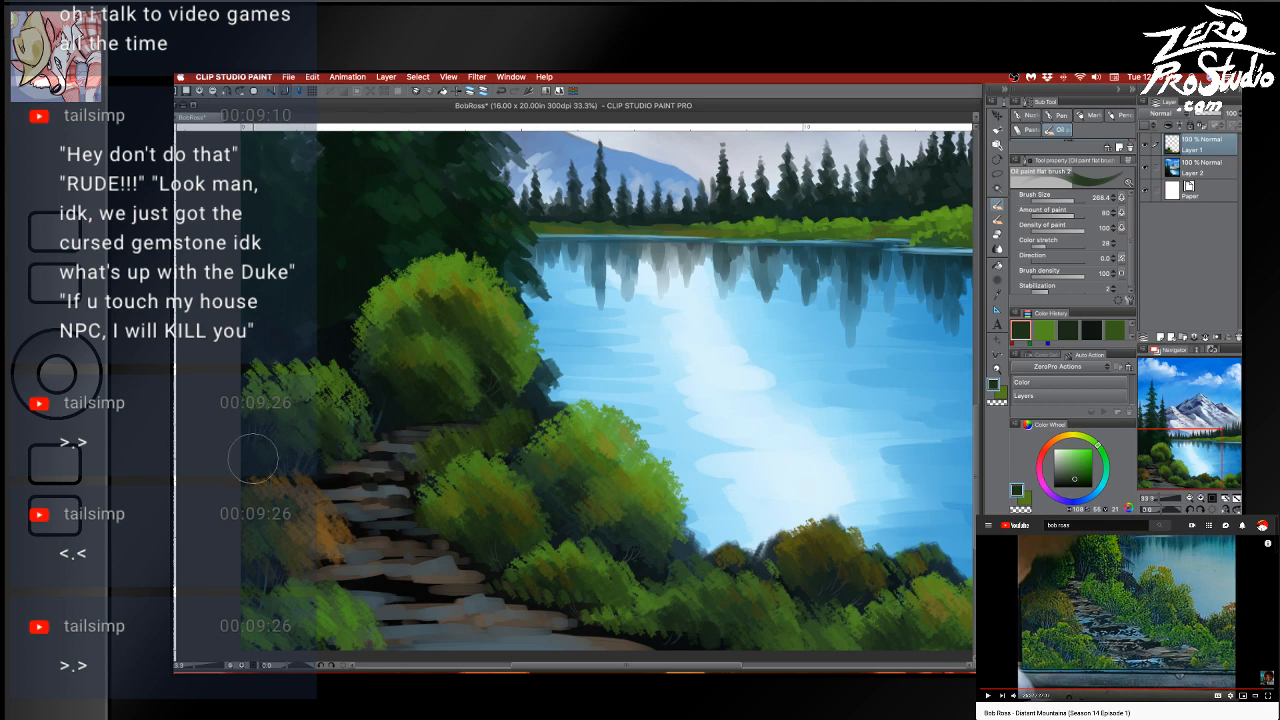
pyautogui.keyDown('alt'); pyautogui.click(410, 366); pyautogui.keyUp('alt')
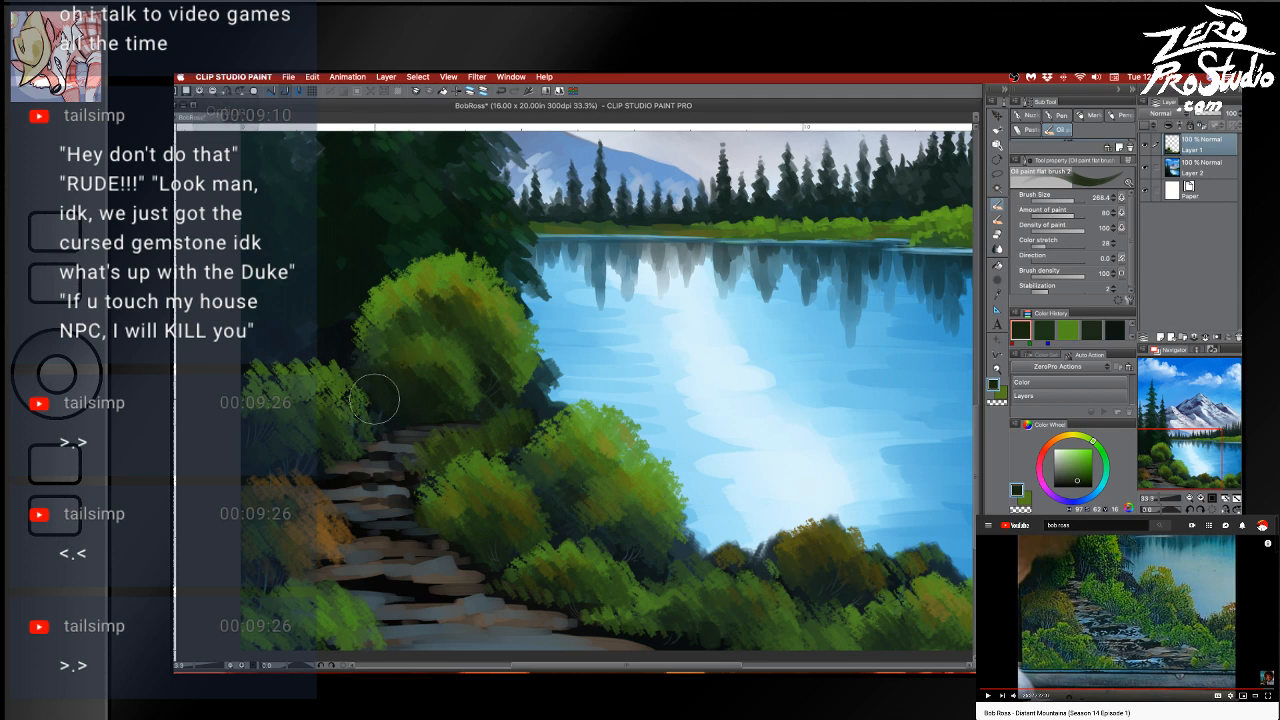
# Extend the large round bush toward the left-bank foliage and refine its leaves and lakeside edge with sampled greens
pyautogui.keyDown('alt'); pyautogui.click(498, 374); pyautogui.keyUp('alt')
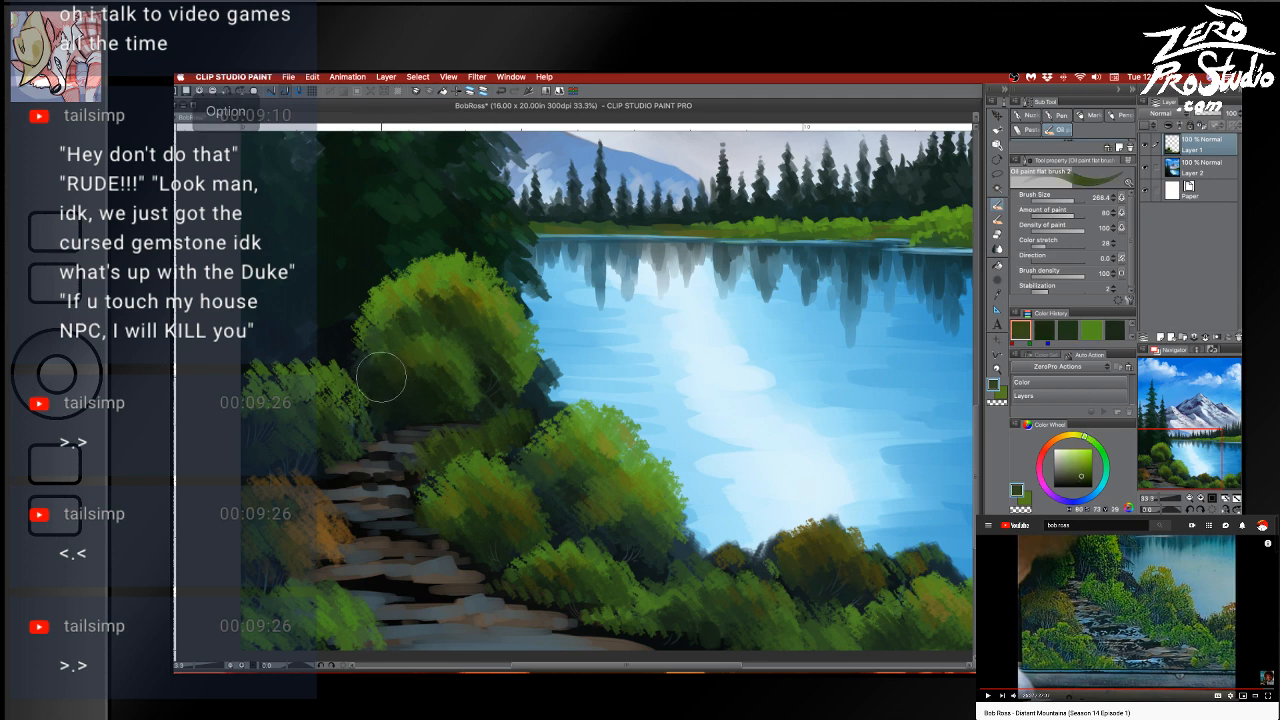
pyautogui.moveTo(340, 350)
pyautogui.mouseDown()
pyautogui.moveTo(322, 347)
pyautogui.moveTo(350, 324)
pyautogui.moveTo(325, 343)
pyautogui.moveTo(345, 357)
pyautogui.moveTo(364, 322)
pyautogui.moveTo(338, 320)
pyautogui.moveTo(352, 322)
pyautogui.mouseUp()
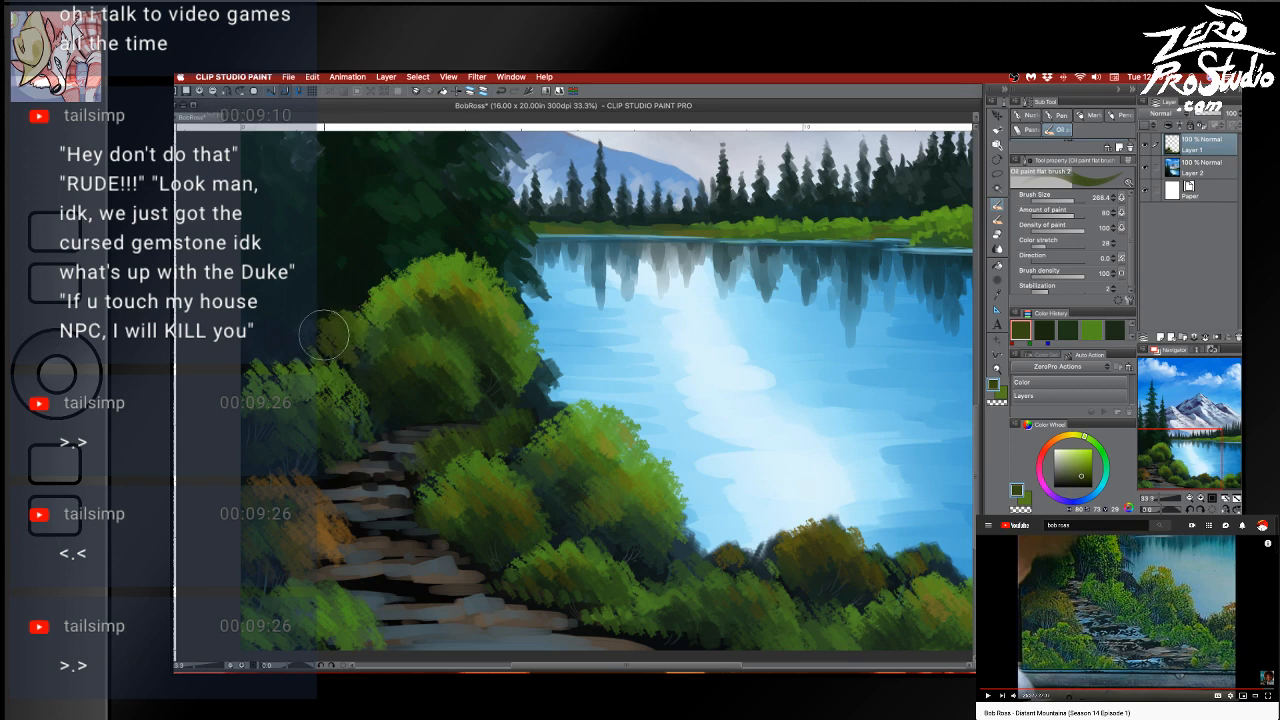
pyautogui.keyDown('alt'); pyautogui.click(382, 292); pyautogui.keyUp('alt')
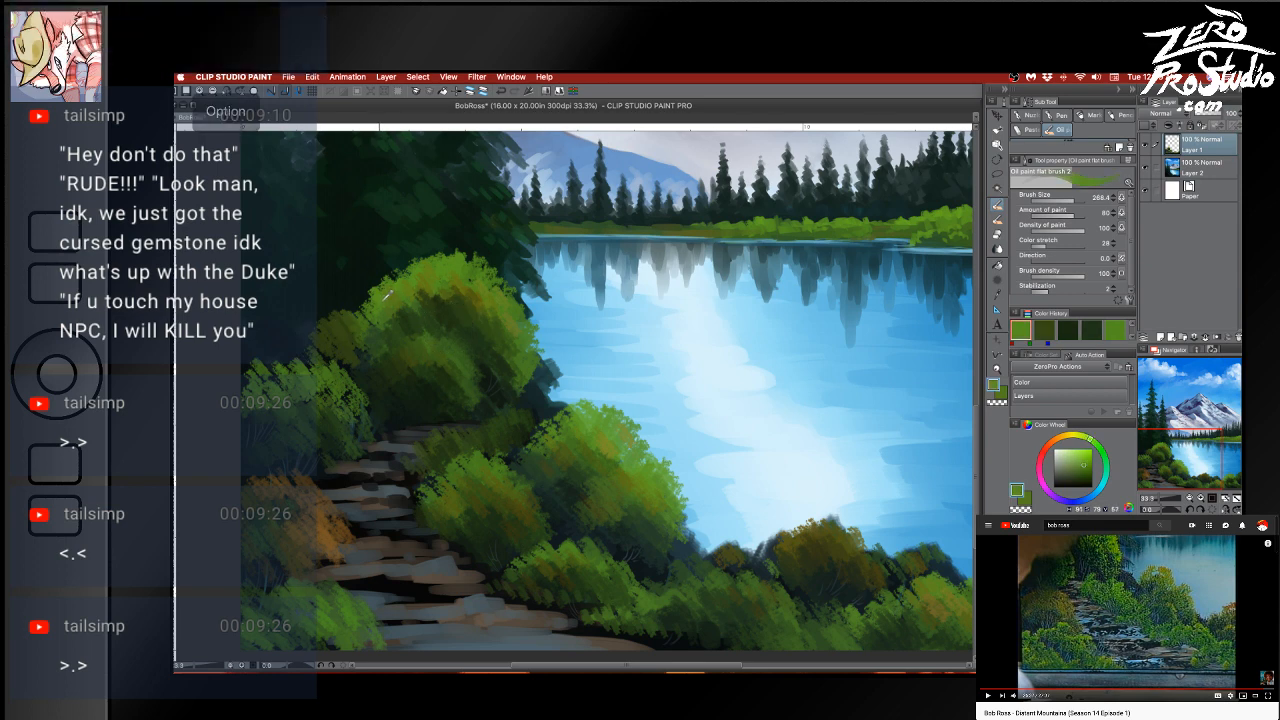
pyautogui.moveTo(382, 318)
pyautogui.mouseDown()
pyautogui.moveTo(352, 355)
pyautogui.moveTo(378, 346)
pyautogui.mouseUp()
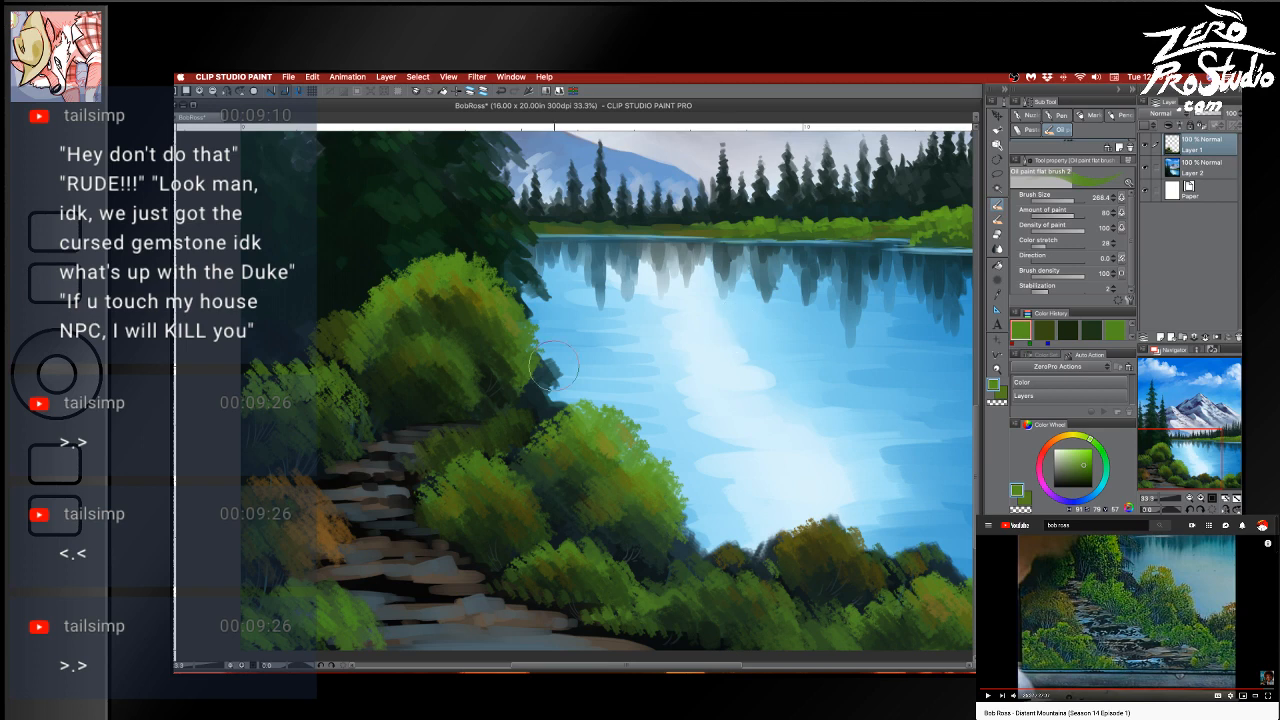
pyautogui.keyDown('alt'); pyautogui.click(493, 368); pyautogui.keyUp('alt')
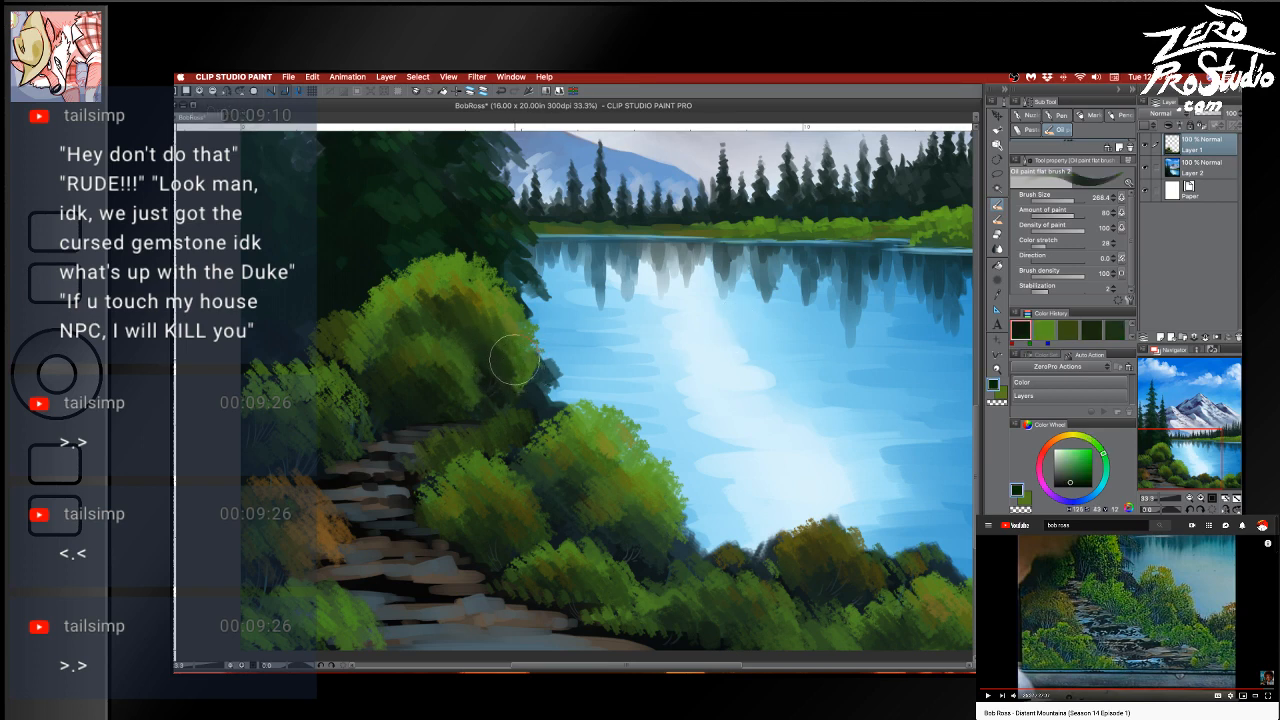
pyautogui.keyDown('alt'); pyautogui.click(500, 360); pyautogui.keyUp('alt')
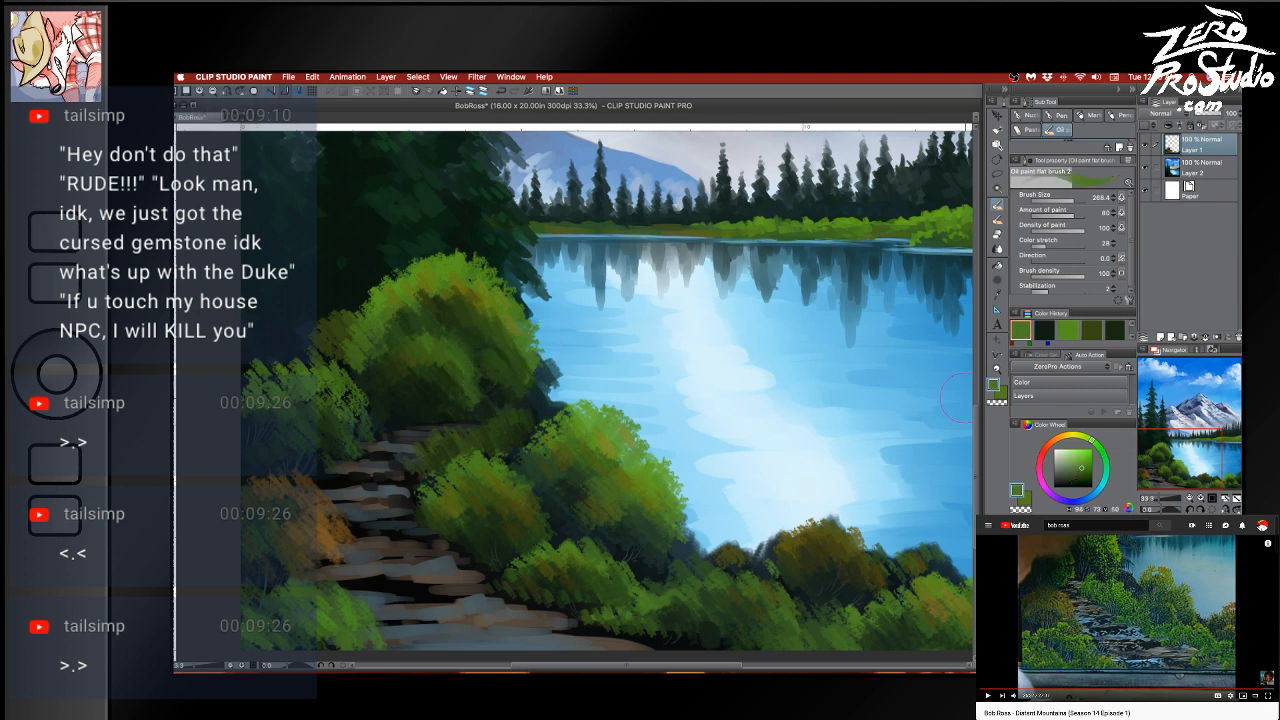
# Switch from the painting to another open application
pyautogui.moveTo(785, 500)
pyautogui.mouseDown()
pyautogui.moveTo(560, 463)
pyautogui.moveTo(660, 460)
pyautogui.mouseUp()
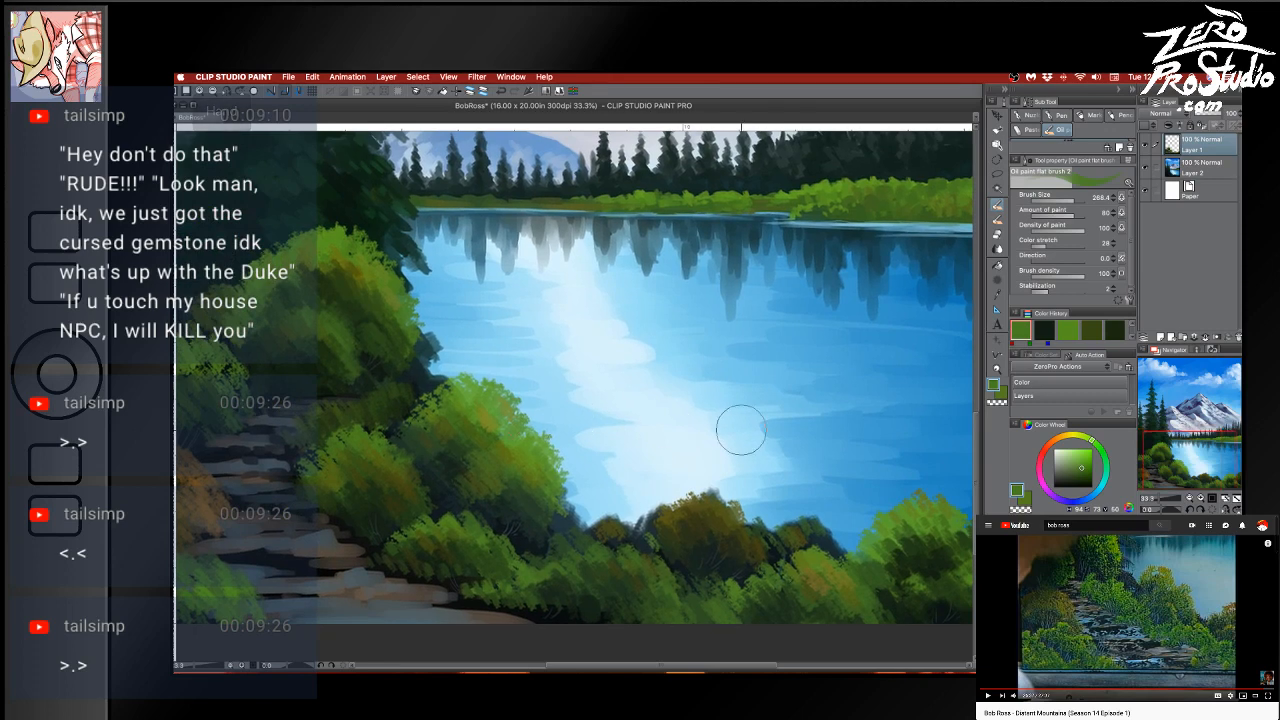
pyautogui.scroll(3, 740, 430)
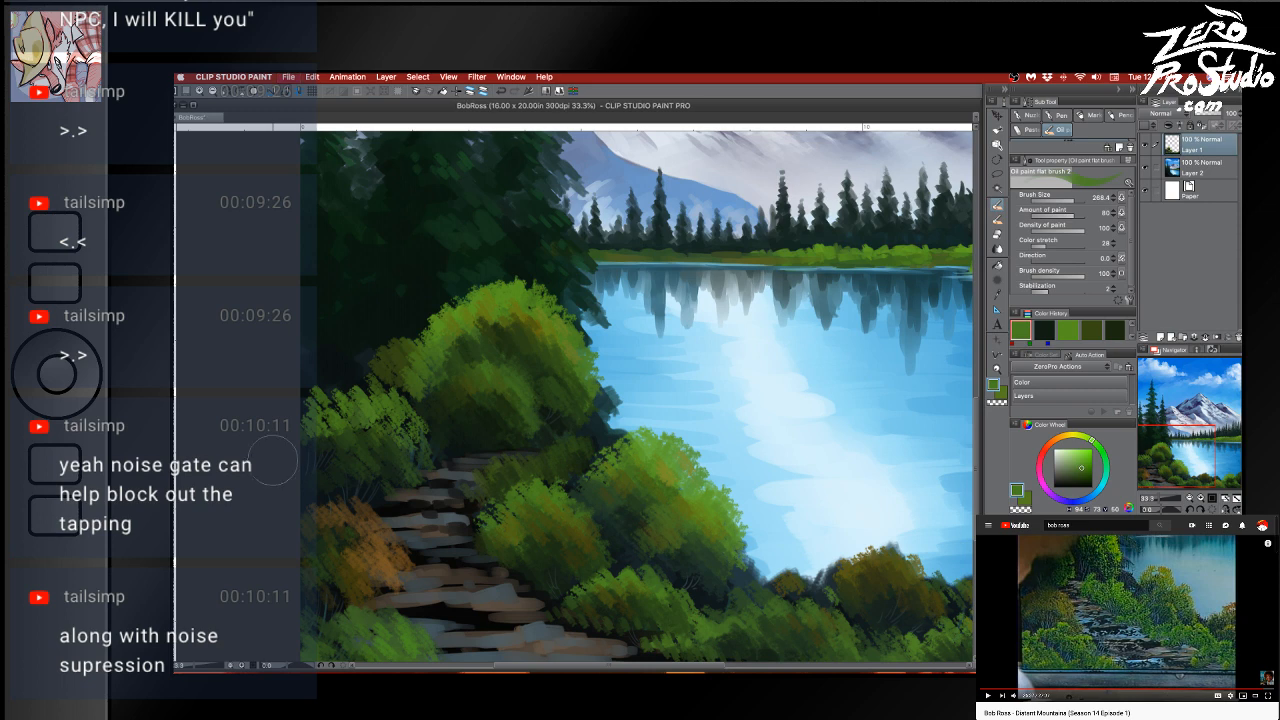
pyautogui.press('super+Tab')
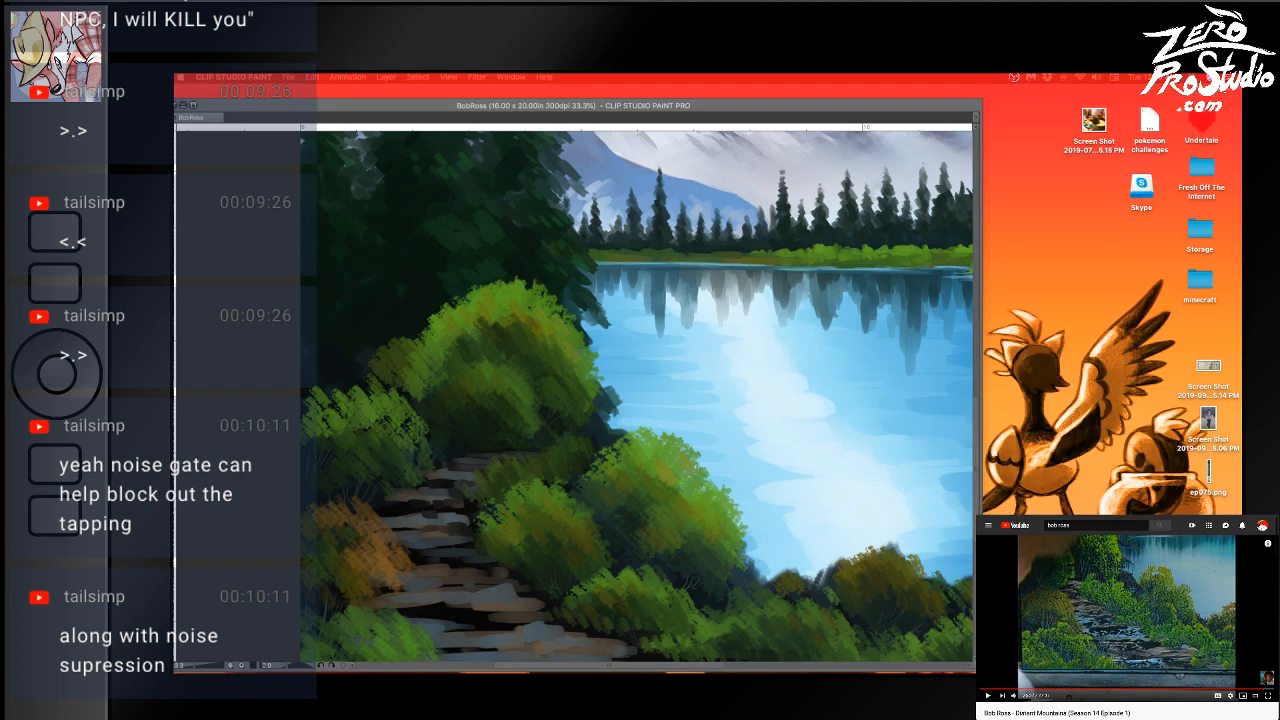
# Resume the Bob Ross reference video and return to the painting
pyautogui.press('space')
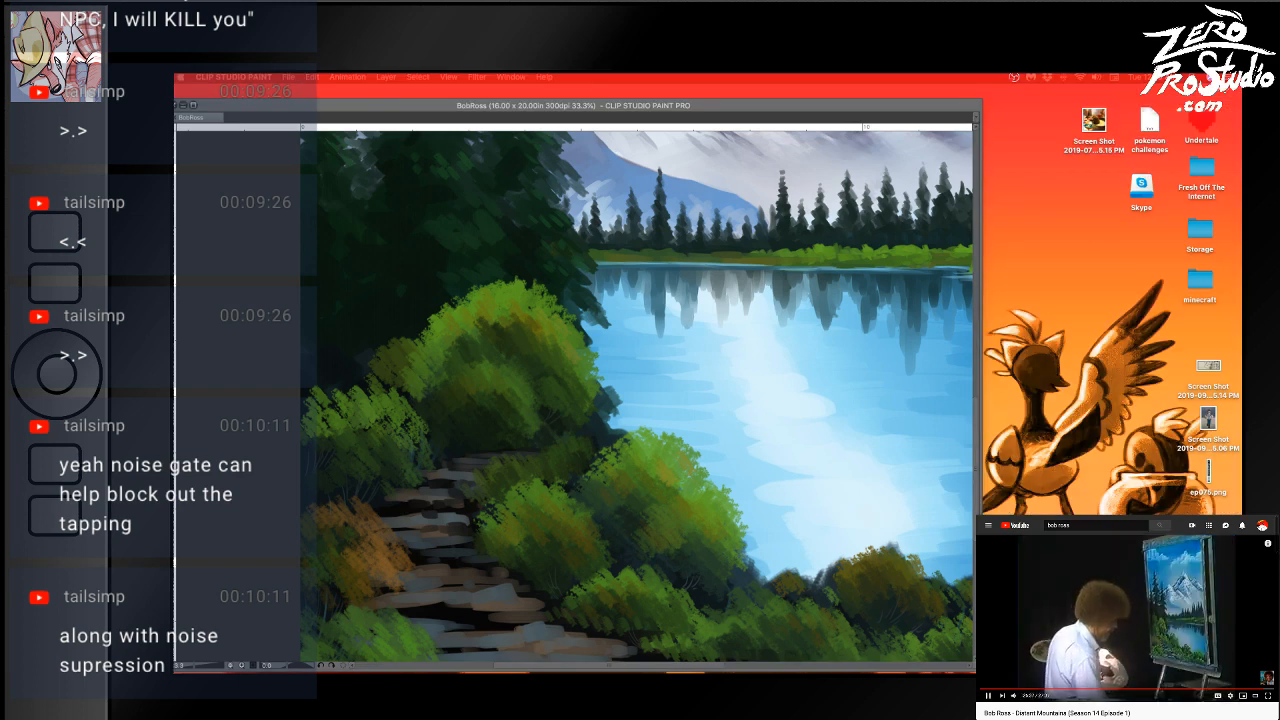
pyautogui.click(440, 323)
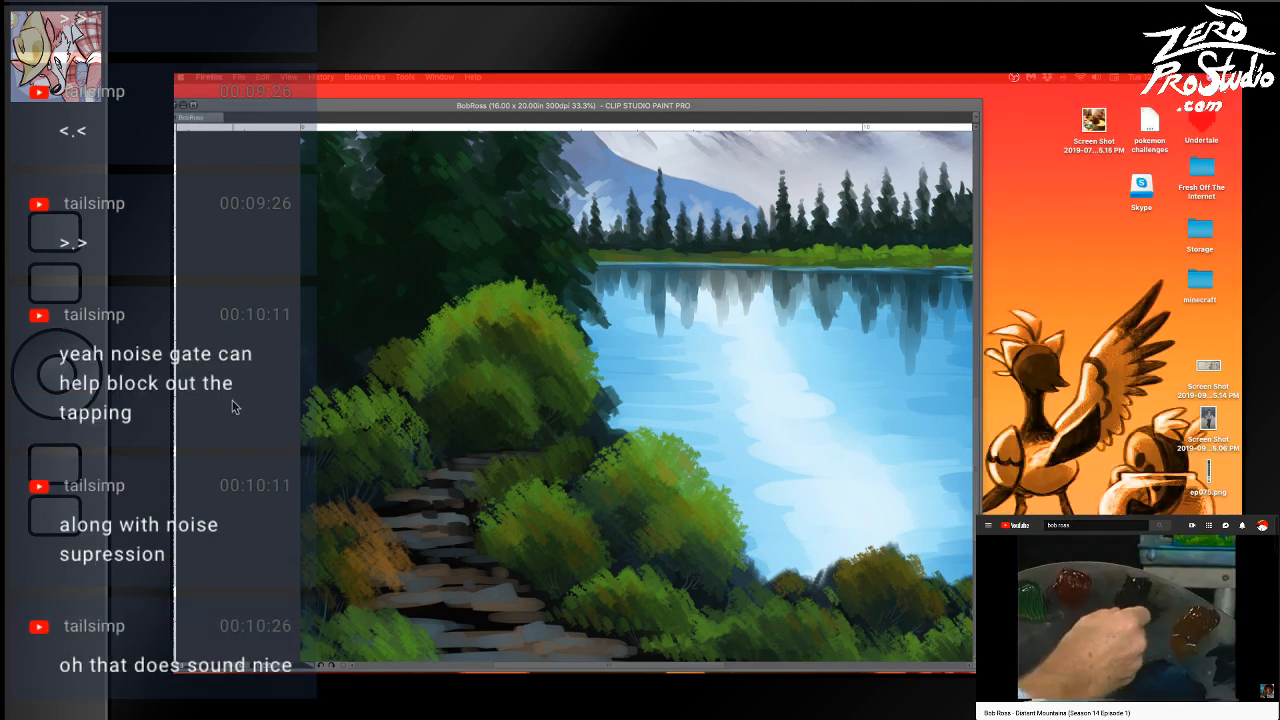
pyautogui.click(234, 406)
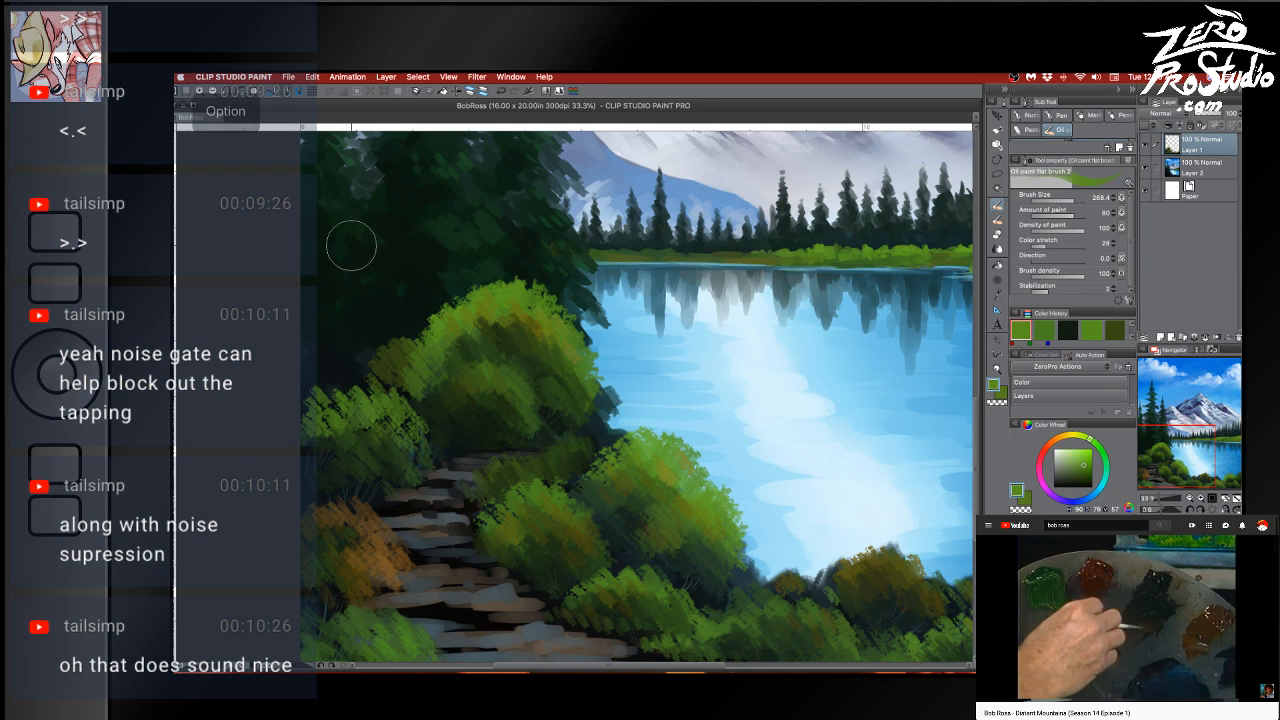
# Enlarge the oil paint flat brush to 357.2 and paint a green bush on the left bank beneath the dark tree
pyautogui.press(']')
pyautogui.press(']')
pyautogui.press(']')
pyautogui.moveTo(332, 291)
pyautogui.mouseDown()
pyautogui.moveTo(354, 255)
pyautogui.moveTo(318, 272)
pyautogui.moveTo(377, 295)
pyautogui.moveTo(372, 312)
pyautogui.moveTo(392, 318)
pyautogui.moveTo(376, 335)
pyautogui.moveTo(391, 317)
pyautogui.moveTo(371, 286)
pyautogui.moveTo(400, 307)
pyautogui.moveTo(354, 292)
pyautogui.moveTo(371, 280)
pyautogui.moveTo(319, 296)
pyautogui.moveTo(317, 313)
pyautogui.moveTo(389, 316)
pyautogui.moveTo(365, 305)
pyautogui.moveTo(352, 327)
pyautogui.moveTo(350, 296)
pyautogui.moveTo(326, 322)
pyautogui.mouseUp()
# Shade the new left-bank bush with sampled dark green and brighten it with lighter greens picked from the surrounding foliage
pyautogui.keyDown('alt'); pyautogui.click(398, 318); pyautogui.keyUp('alt')
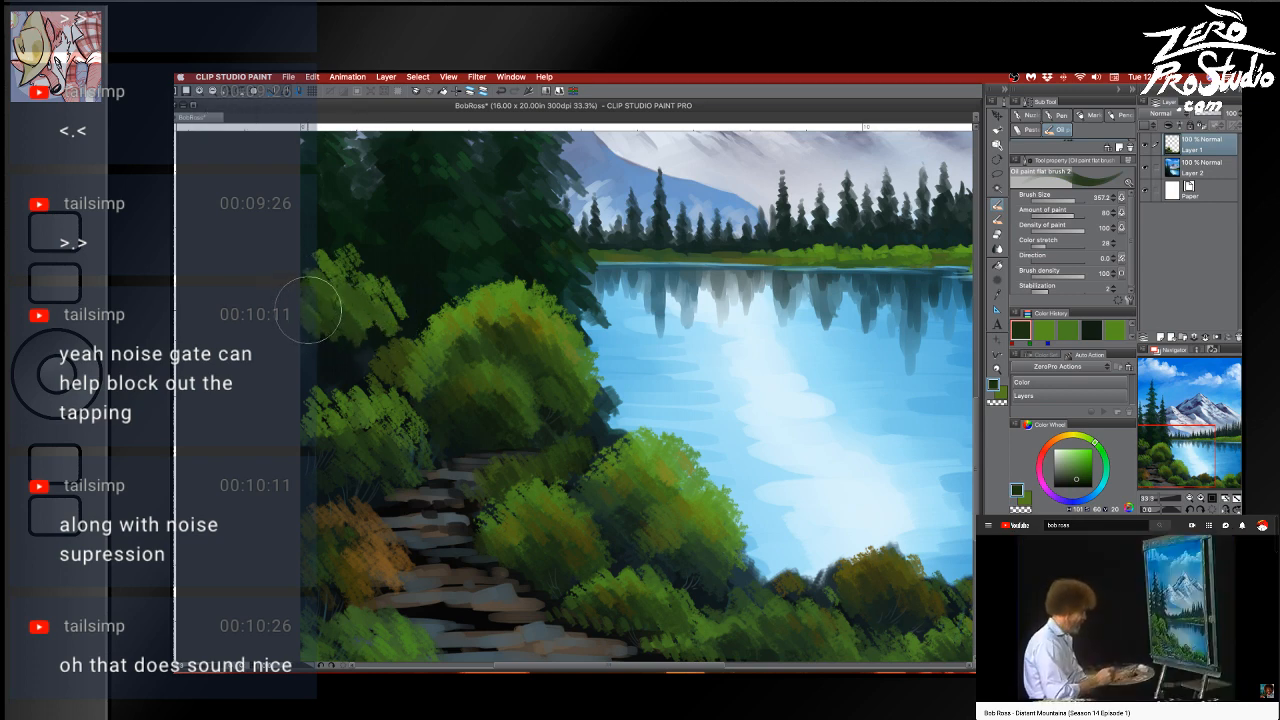
pyautogui.moveTo(366, 334)
pyautogui.mouseDown()
pyautogui.moveTo(398, 326)
pyautogui.moveTo(351, 366)
pyautogui.moveTo(324, 357)
pyautogui.mouseUp()
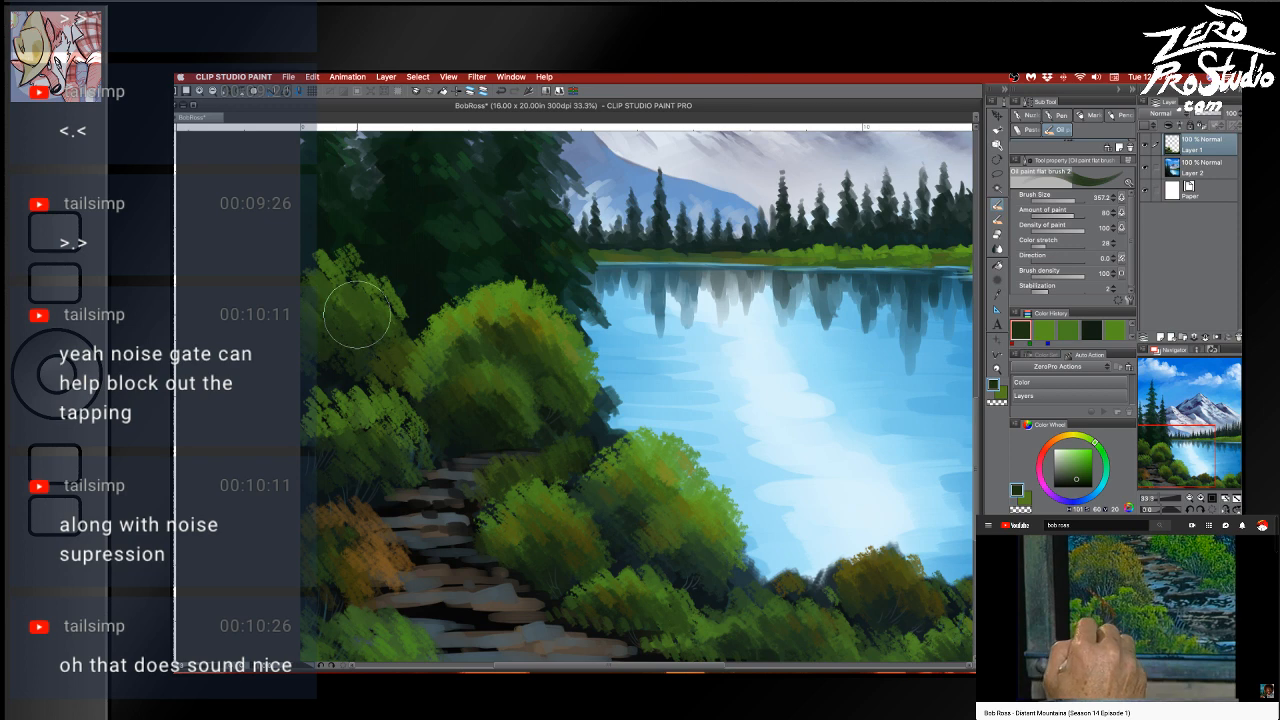
pyautogui.keyDown('alt'); pyautogui.click(330, 323); pyautogui.keyUp('alt')
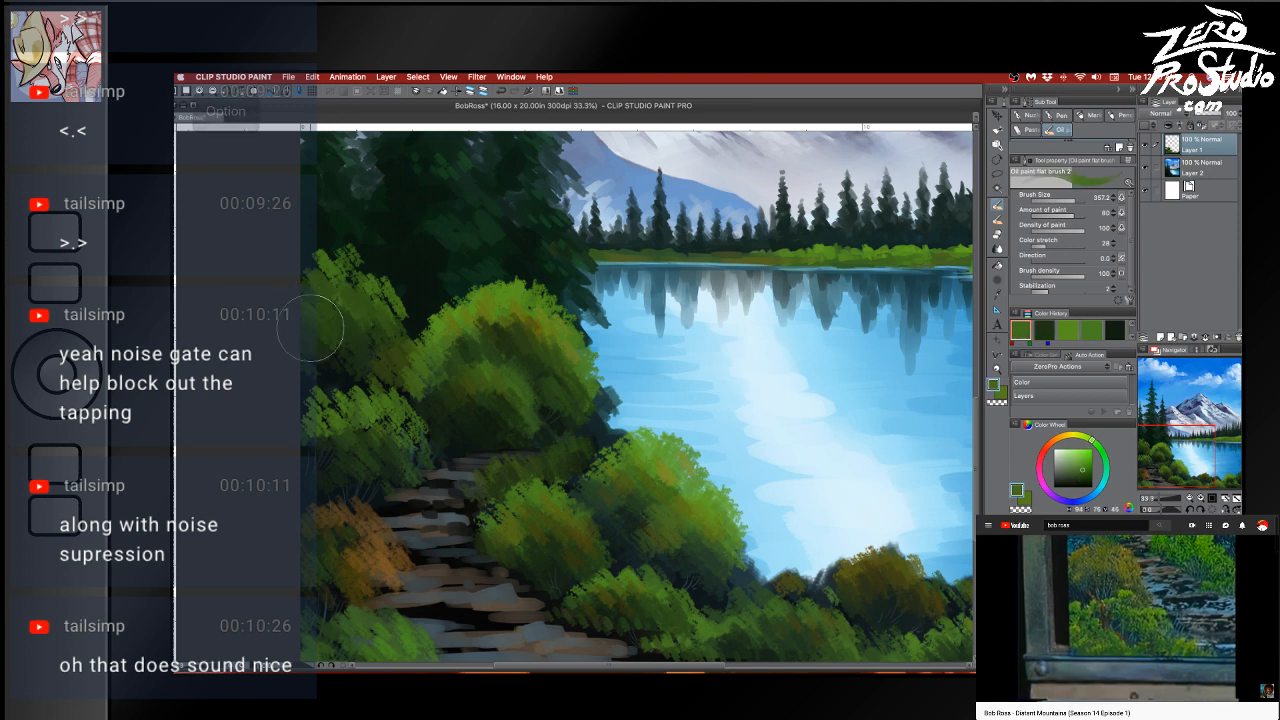
pyautogui.keyDown('alt'); pyautogui.click(338, 332); pyautogui.keyUp('alt')
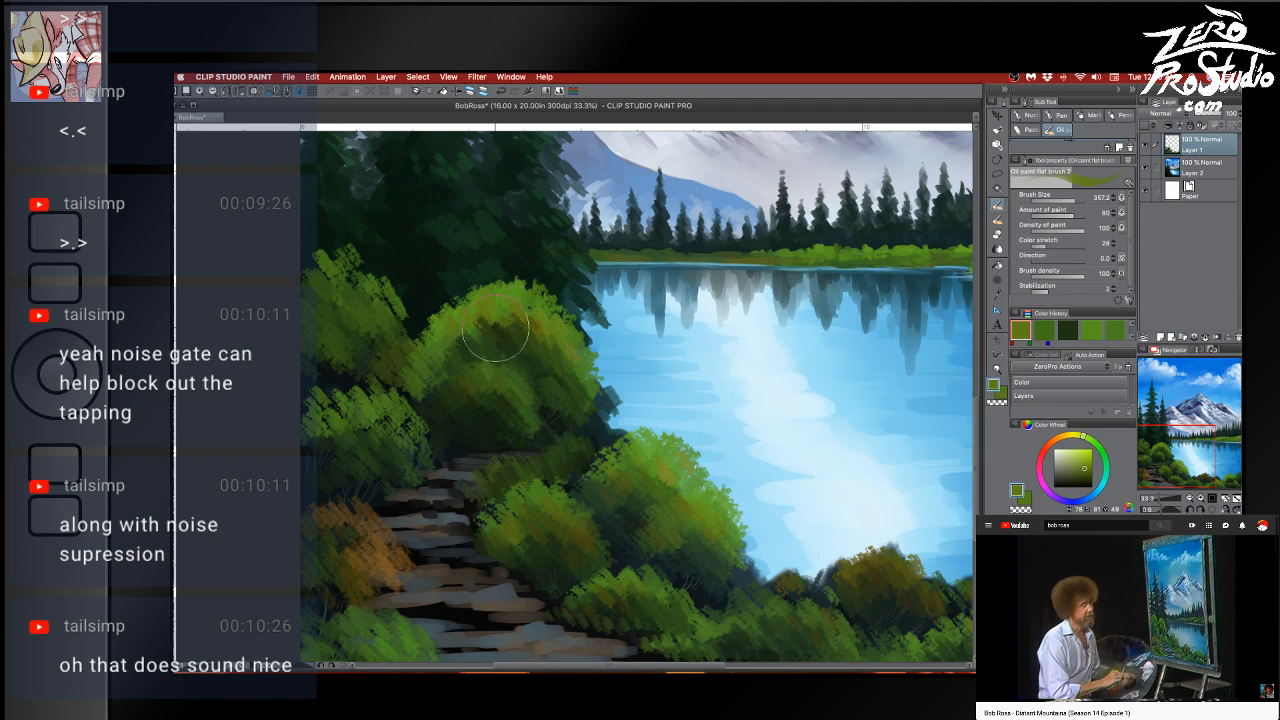
pyautogui.press('alt')
pyautogui.keyDown('alt'); pyautogui.click(476, 300); pyautogui.keyUp('alt')
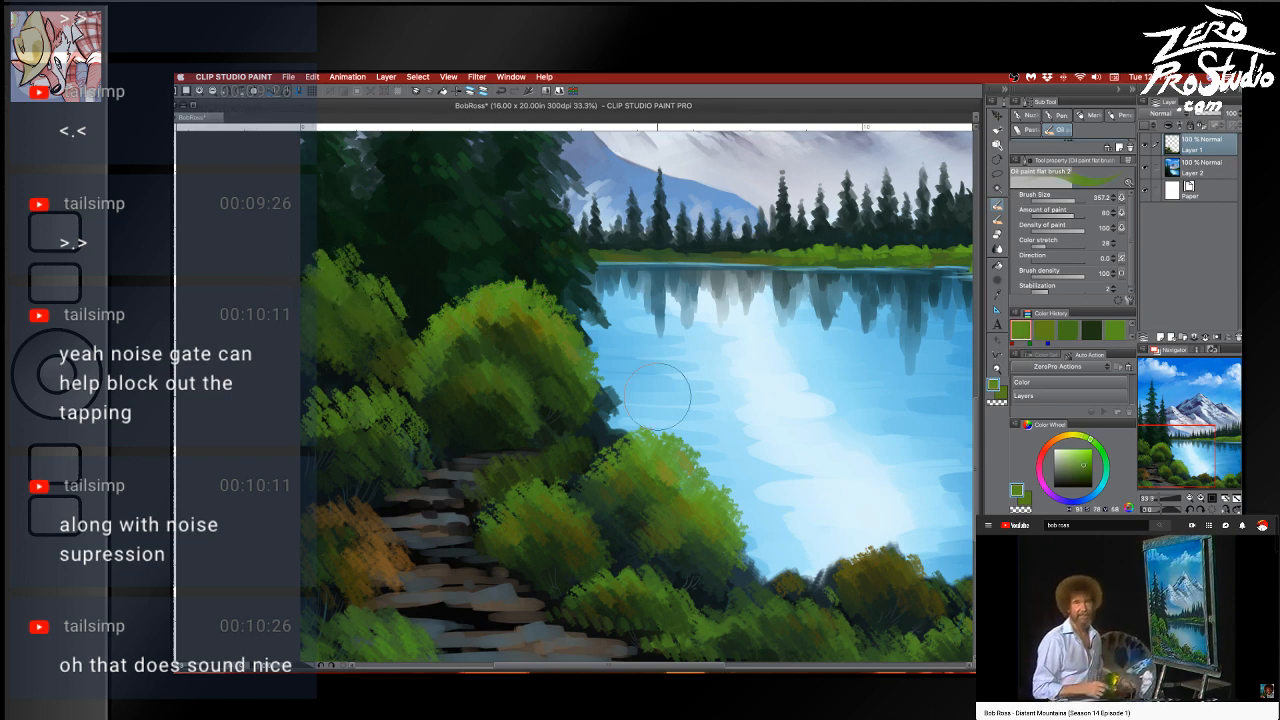
# Pick a dark olive color from the bushes along the near shore
pyautogui.press('alt')
pyautogui.press('space')
pyautogui.moveTo(808, 545); pyautogui.dragTo(551, 366)
pyautogui.press('alt')
pyautogui.keyDown('alt'); pyautogui.click(716, 400); pyautogui.keyUp('alt')
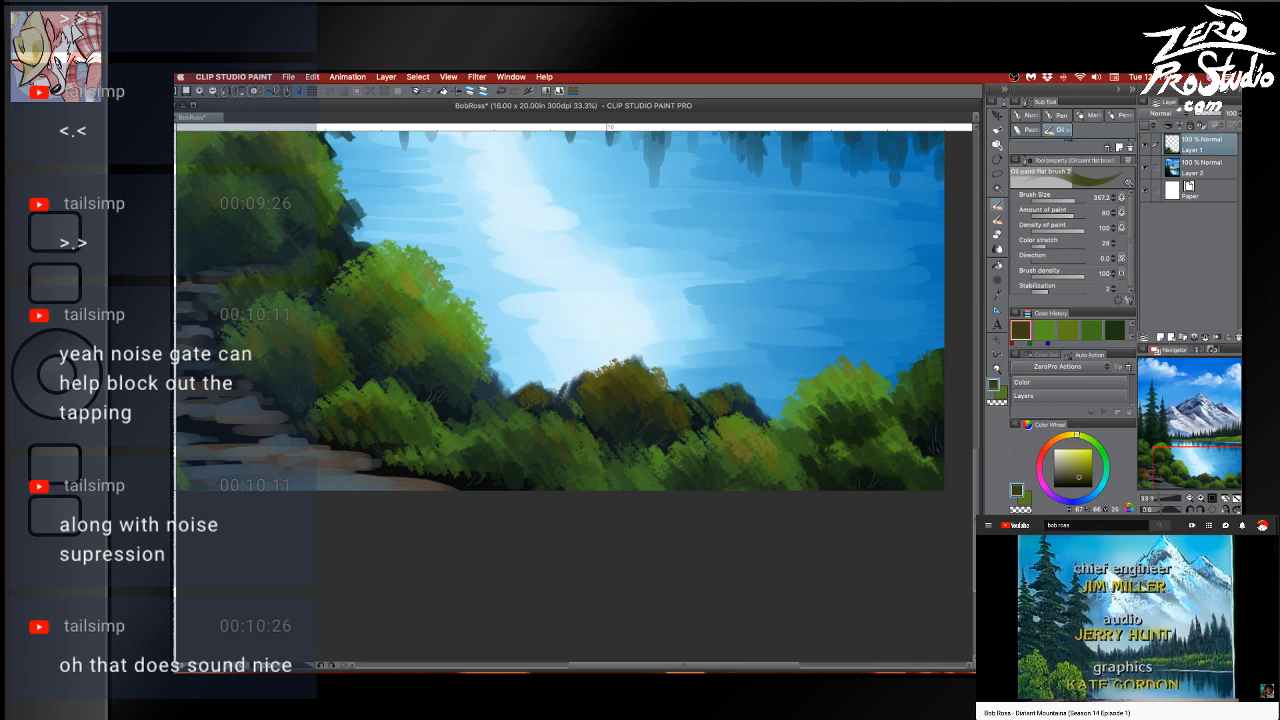
pyautogui.press('space')
pyautogui.moveTo(383, 295); pyautogui.dragTo(608, 375)
# Pick a muted teal starting from the stone path's color and draw thin twigs at the large bush's base with a size 20 brush
pyautogui.press('alt')
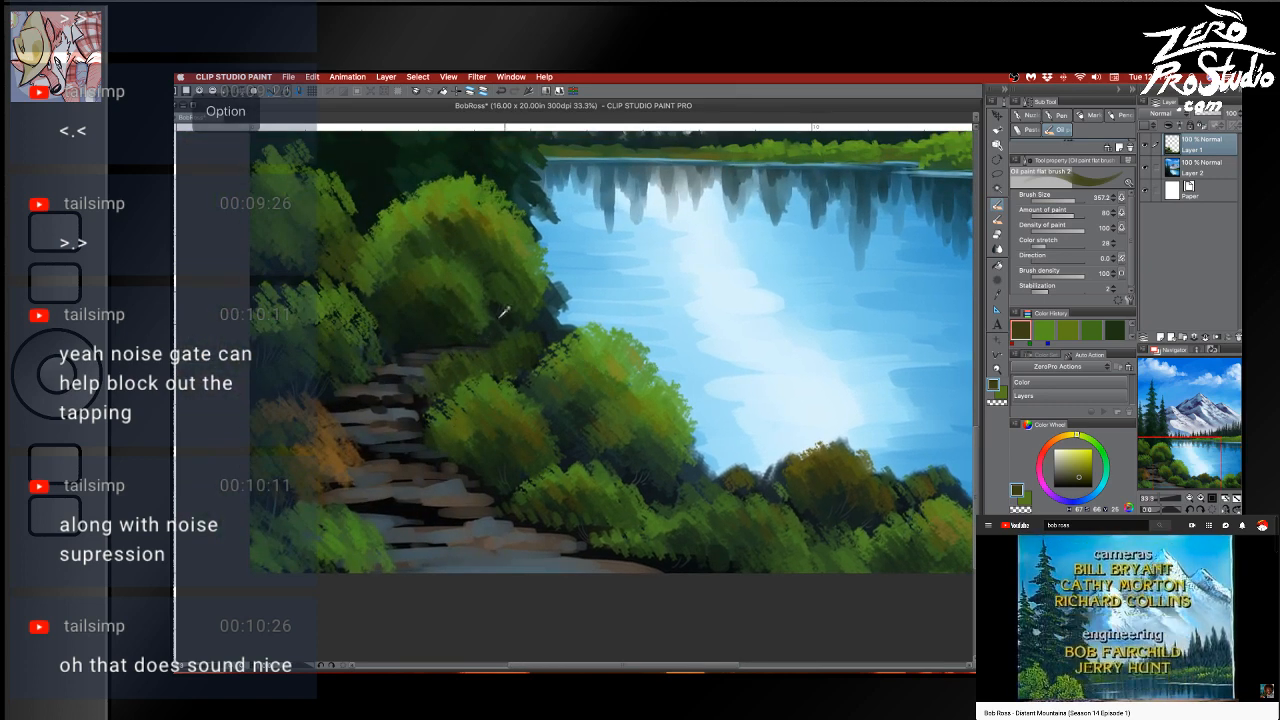
pyautogui.keyDown('alt'); pyautogui.click(471, 534); pyautogui.keyUp('alt')
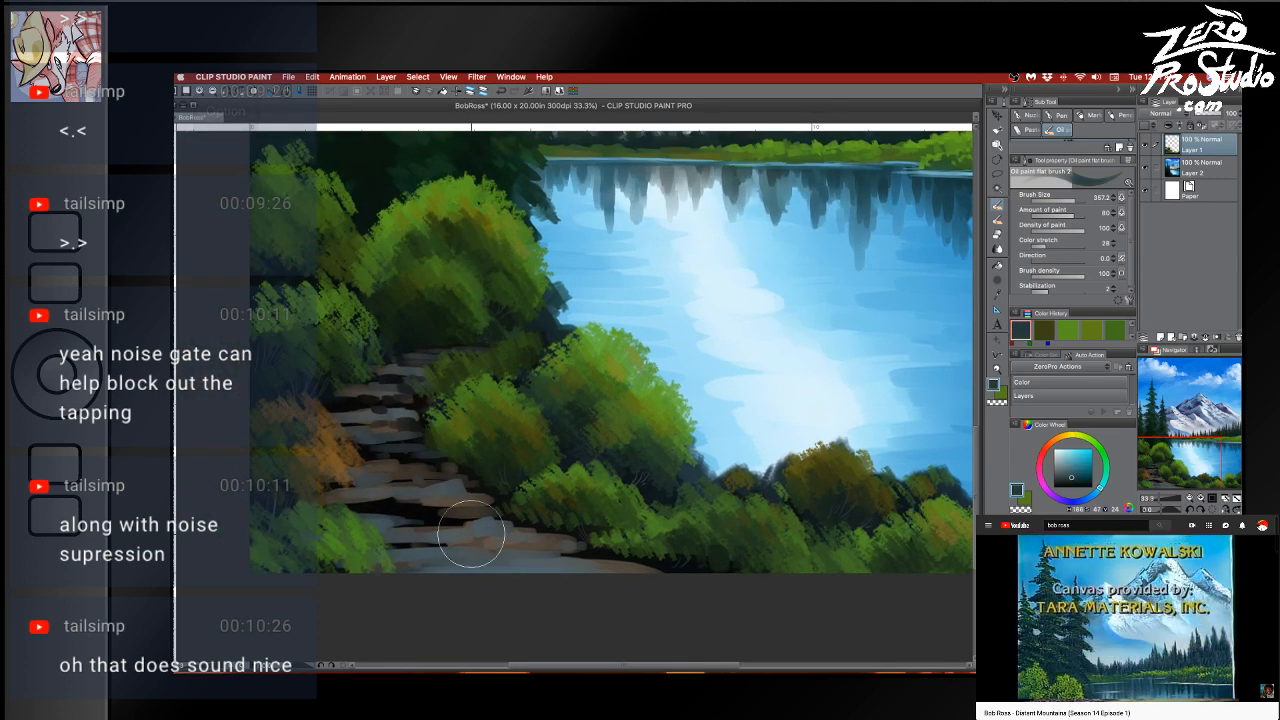
pyautogui.click(1075, 468)
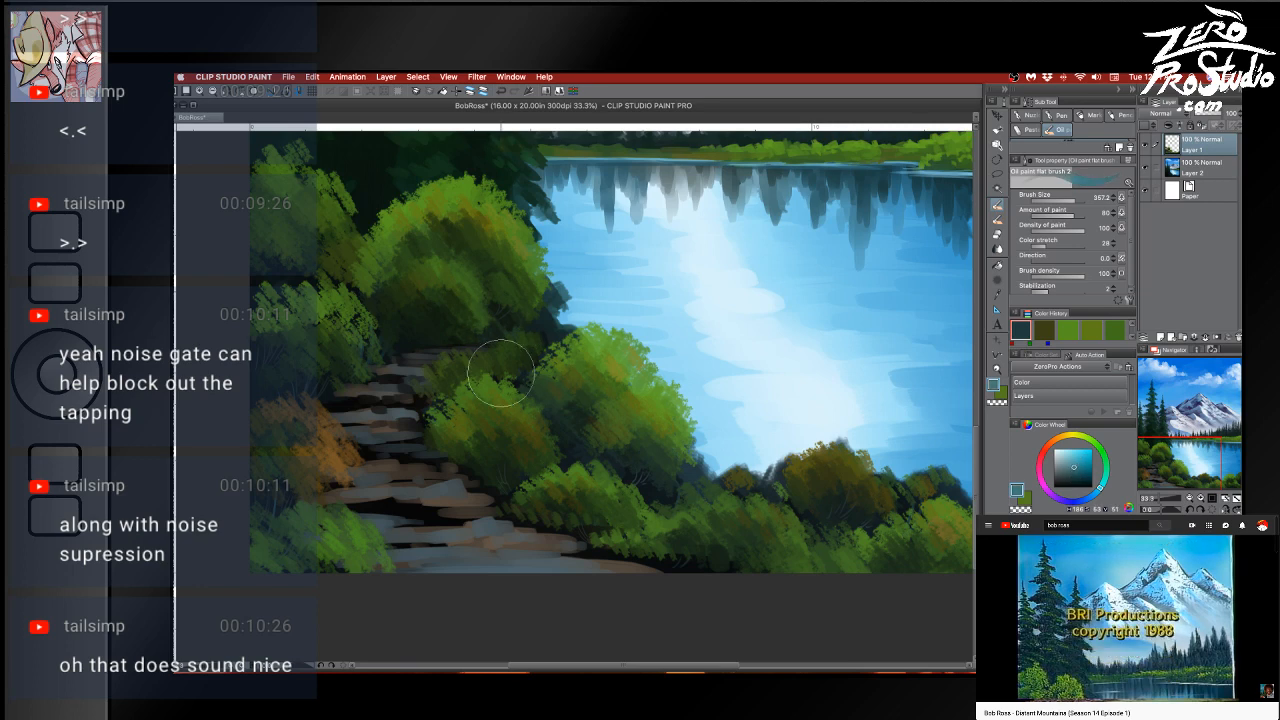
pyautogui.press('[')
pyautogui.press('[')
pyautogui.press('[')
pyautogui.moveTo(418, 340); pyautogui.dragTo(423, 310)
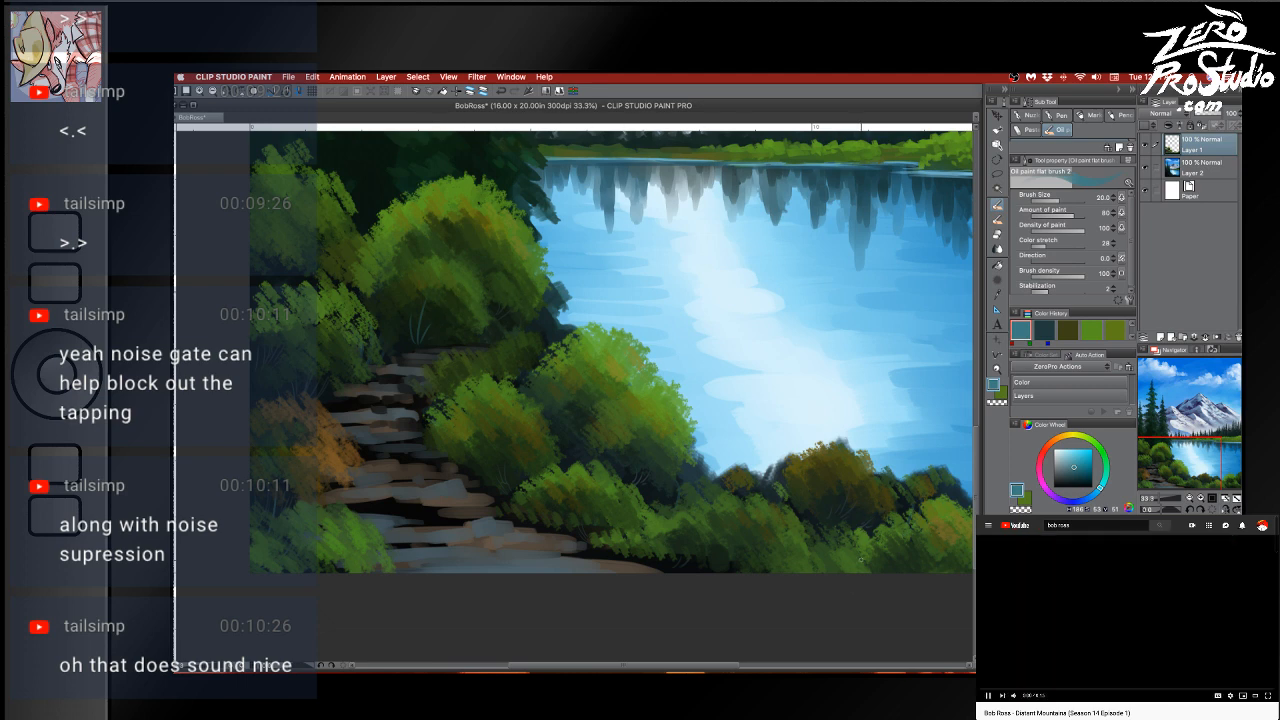
# Sample the large bush's green and blend the twig tips into its foliage with a brush enlarged to about 127
pyautogui.keyDown('alt'); pyautogui.click(453, 297); pyautogui.keyUp('alt')
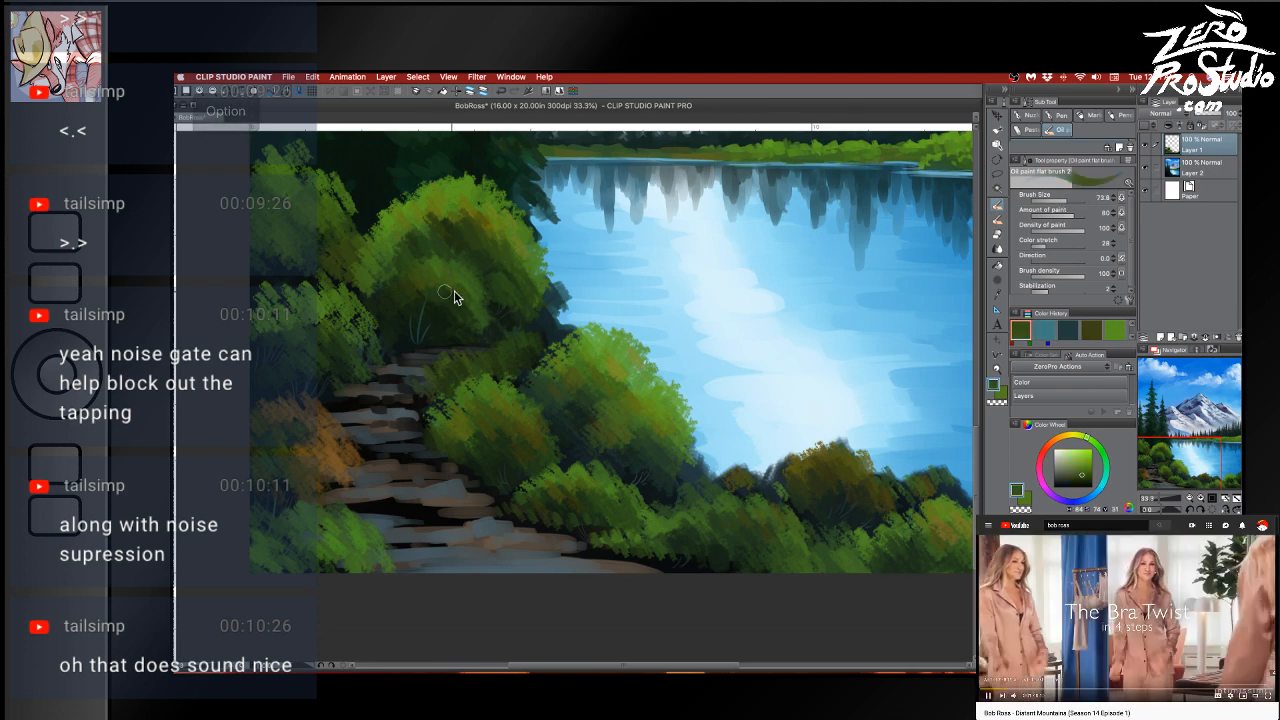
pyautogui.press(']')
pyautogui.press(']')
pyautogui.press(']')
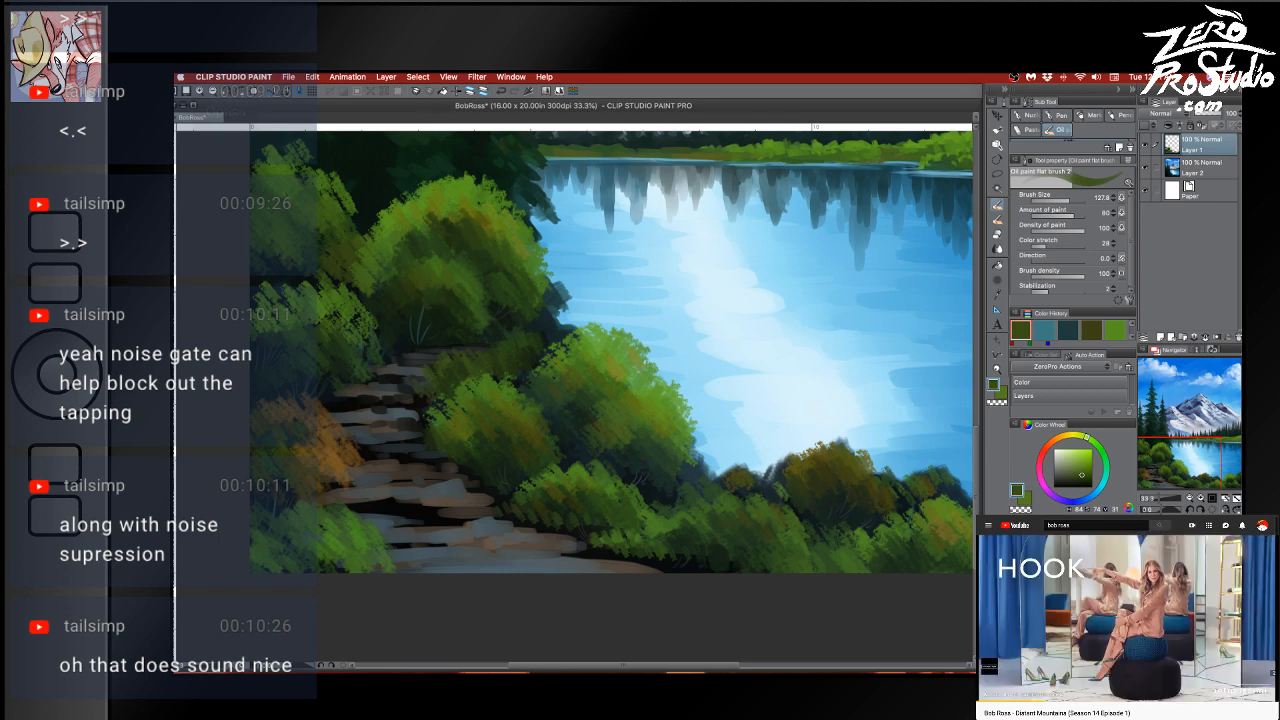
# Switch to the YouTube browser window, go back to the Bob Ross search results, and return to the painting
pyautogui.press('Tab')
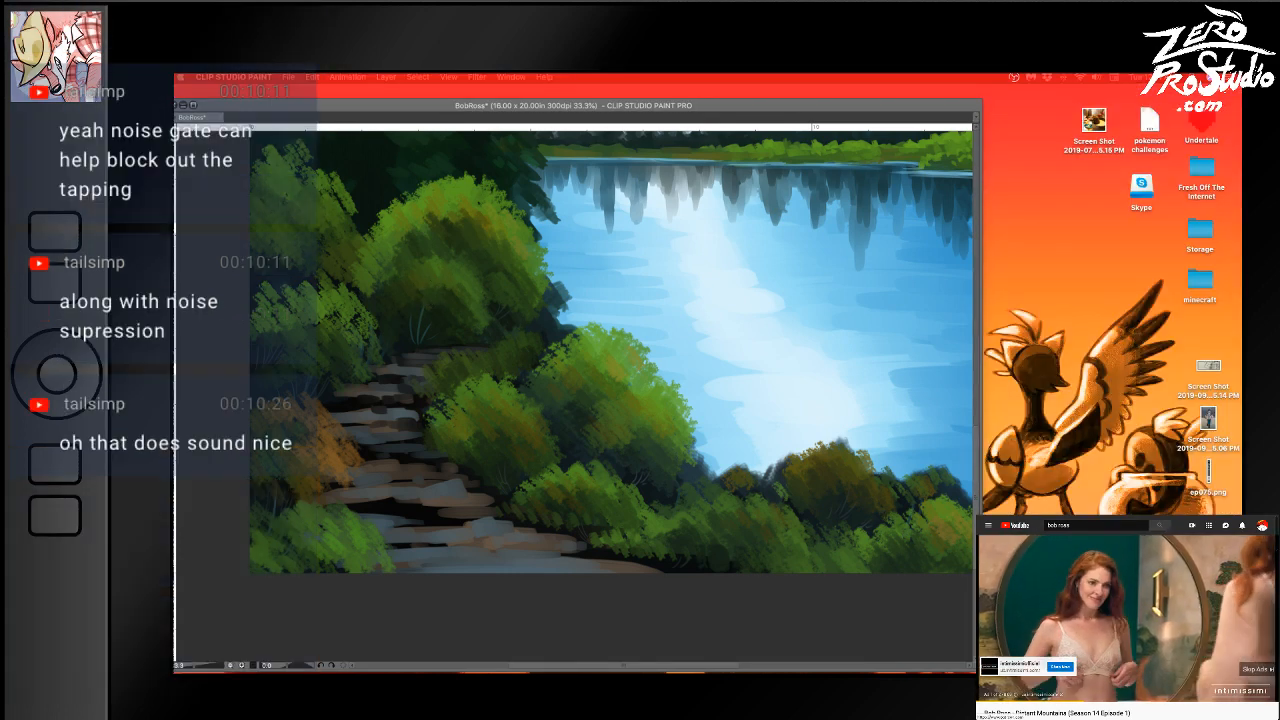
pyautogui.press('super+Left')
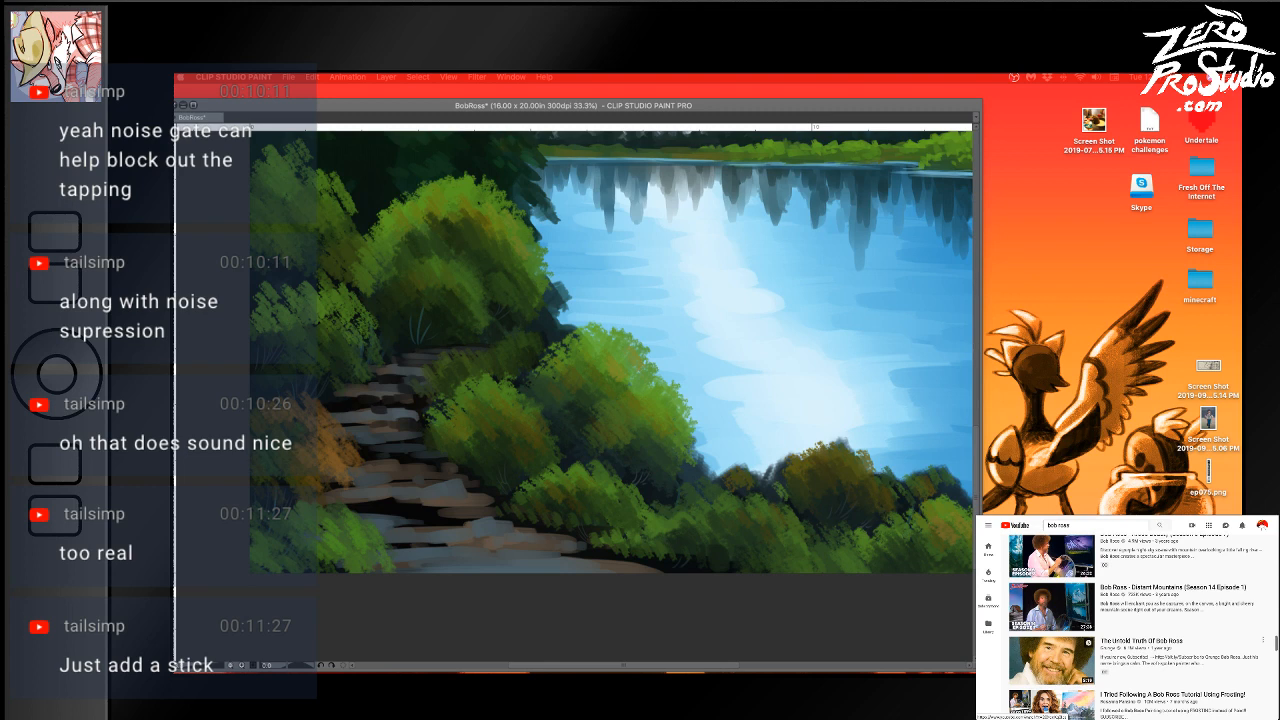
pyautogui.scroll(1, 1130, 627)
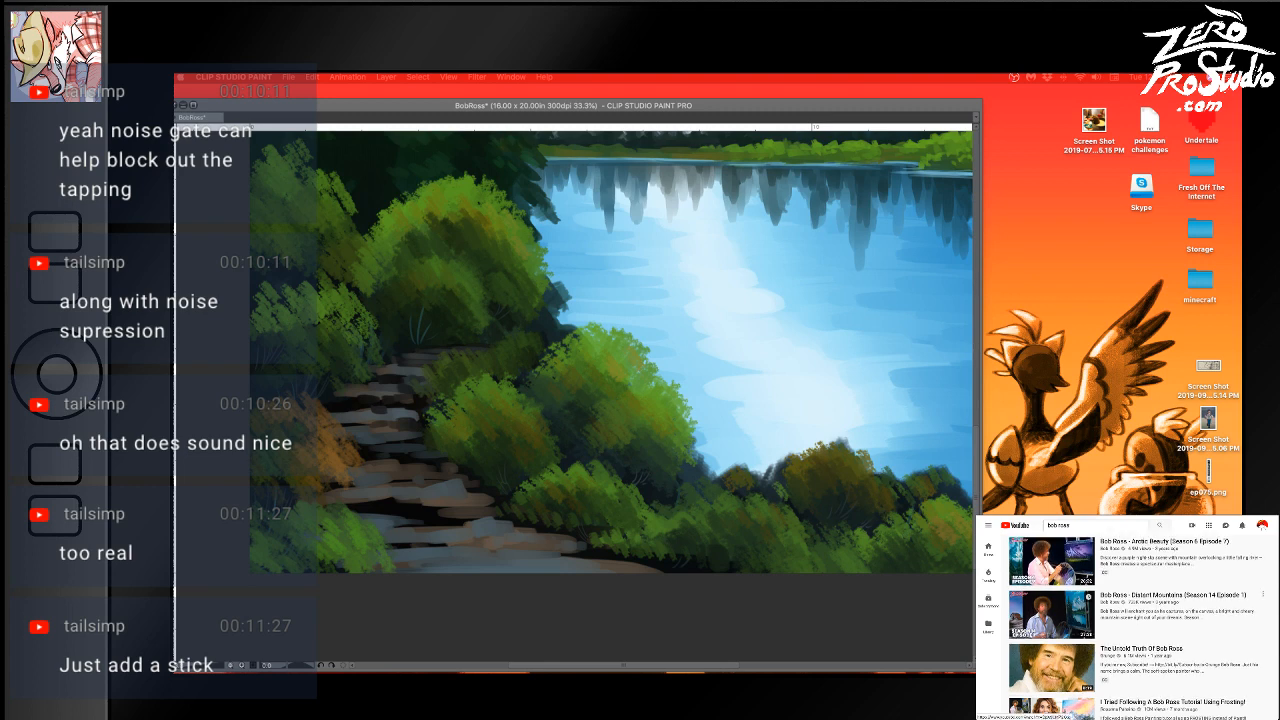
pyautogui.click(202, 440)
# Choose a dark reddish brown and try a small mark beside the brown bush on the near shore
pyautogui.press('space')
pyautogui.moveTo(955, 528); pyautogui.dragTo(661, 523)
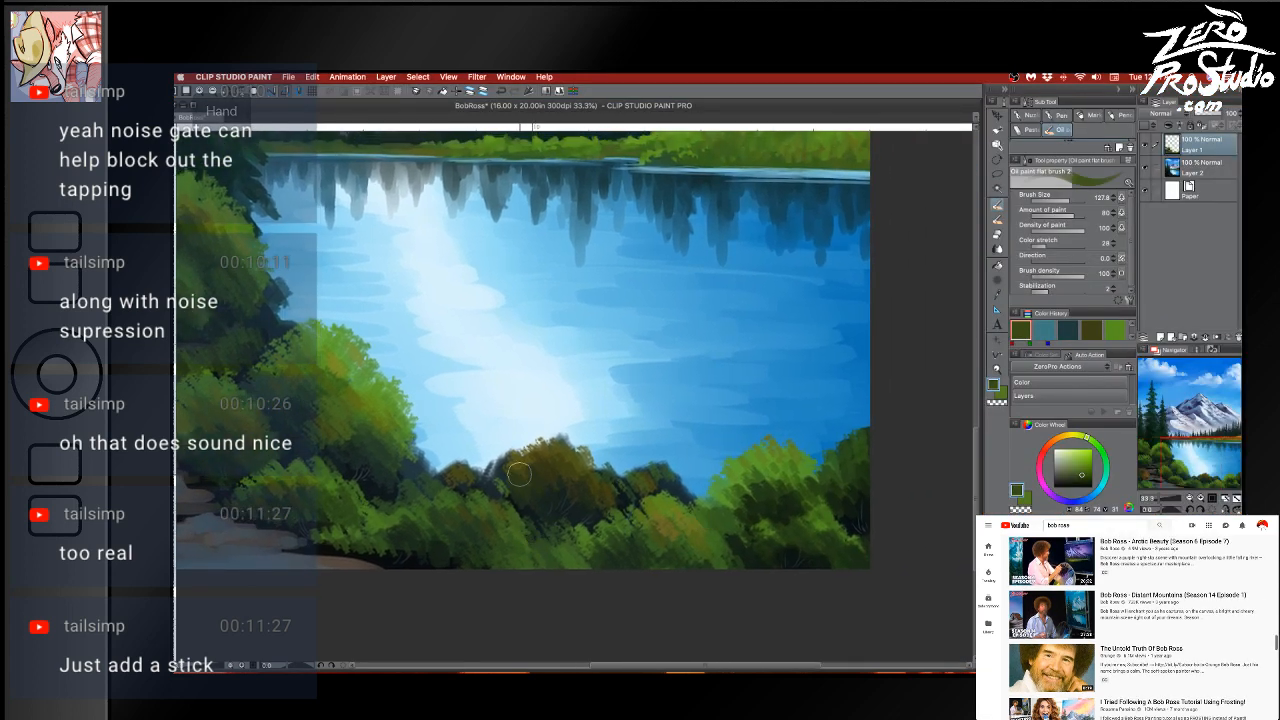
pyautogui.keyDown('alt'); pyautogui.click(548, 446); pyautogui.keyUp('alt')
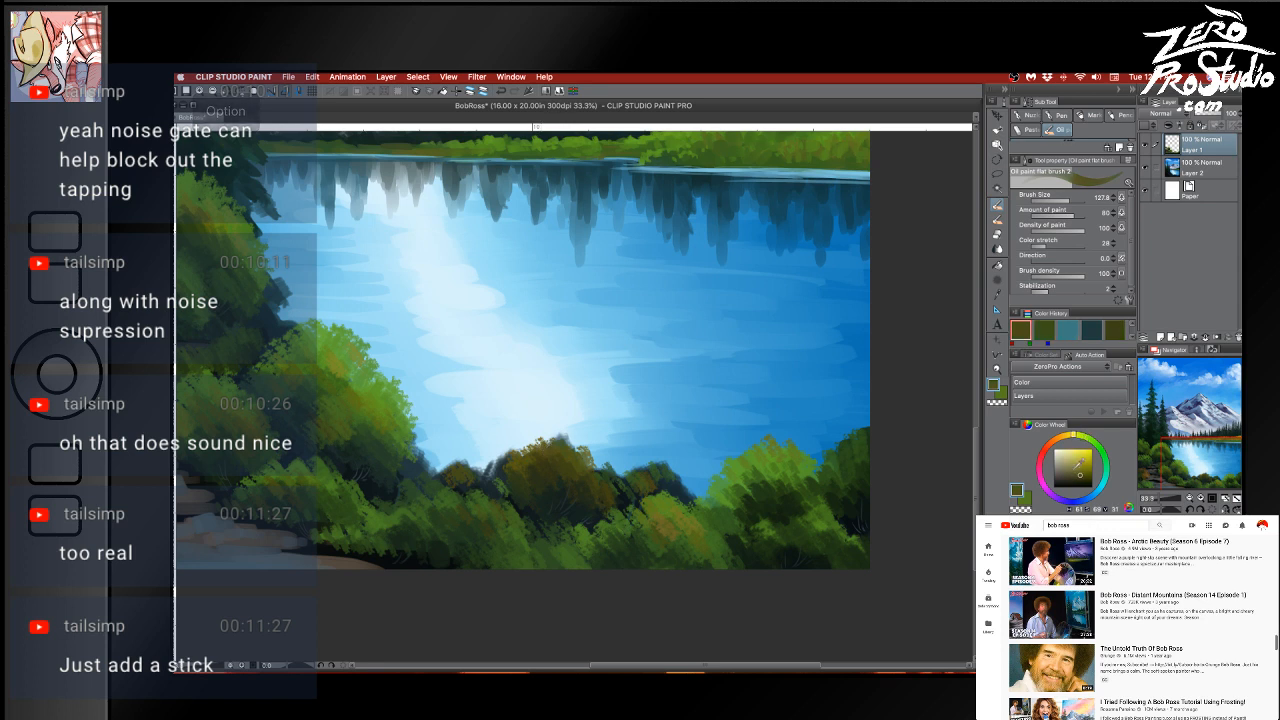
pyautogui.click(1050, 443)
pyautogui.click(1083, 479)
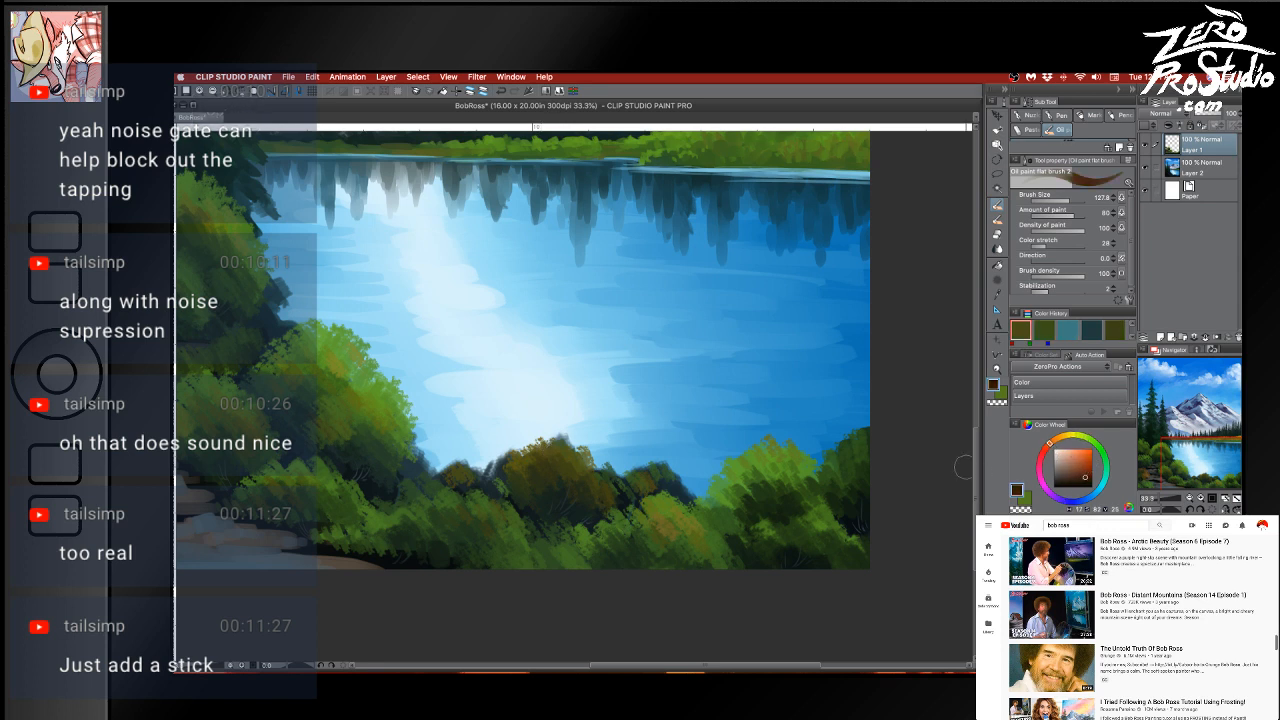
pyautogui.moveTo(610, 480); pyautogui.dragTo(614, 479)
# Switch to the Distant Mountains video, find and pause the shot of the bare stick being painted, and return to the painting
pyautogui.press('Tab')
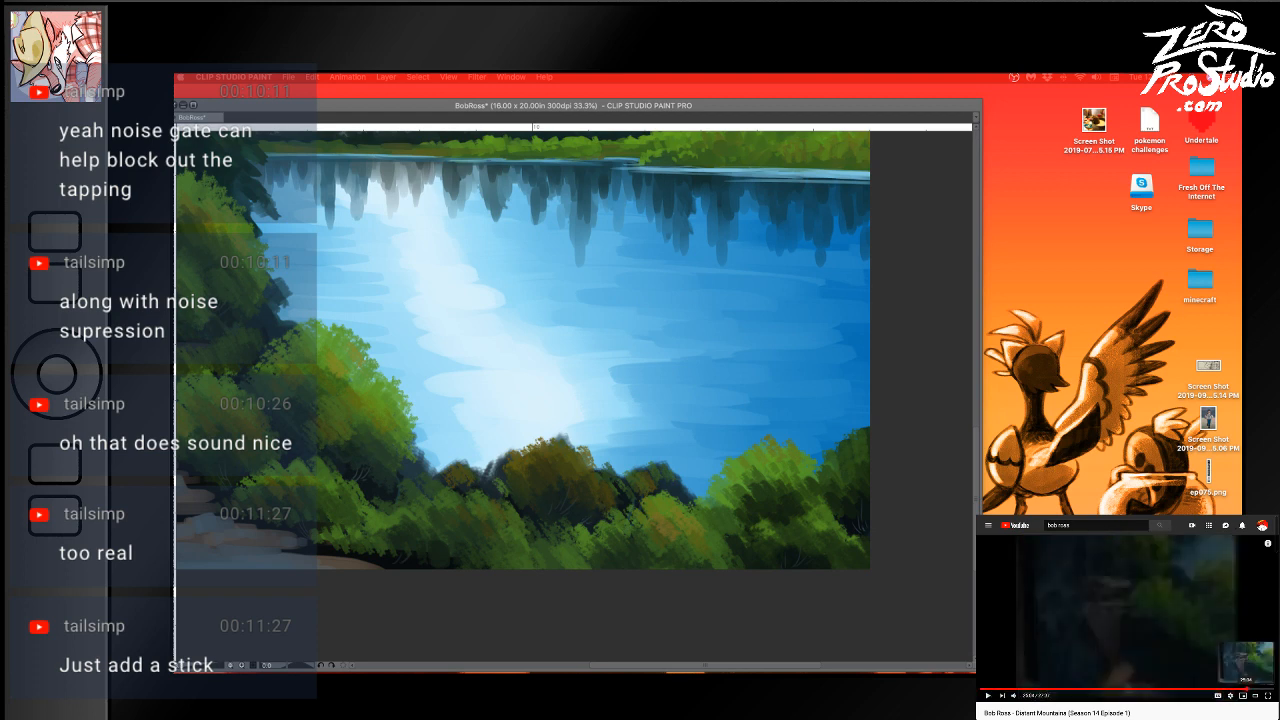
pyautogui.moveTo(1250, 688); pyautogui.dragTo(1261, 688)
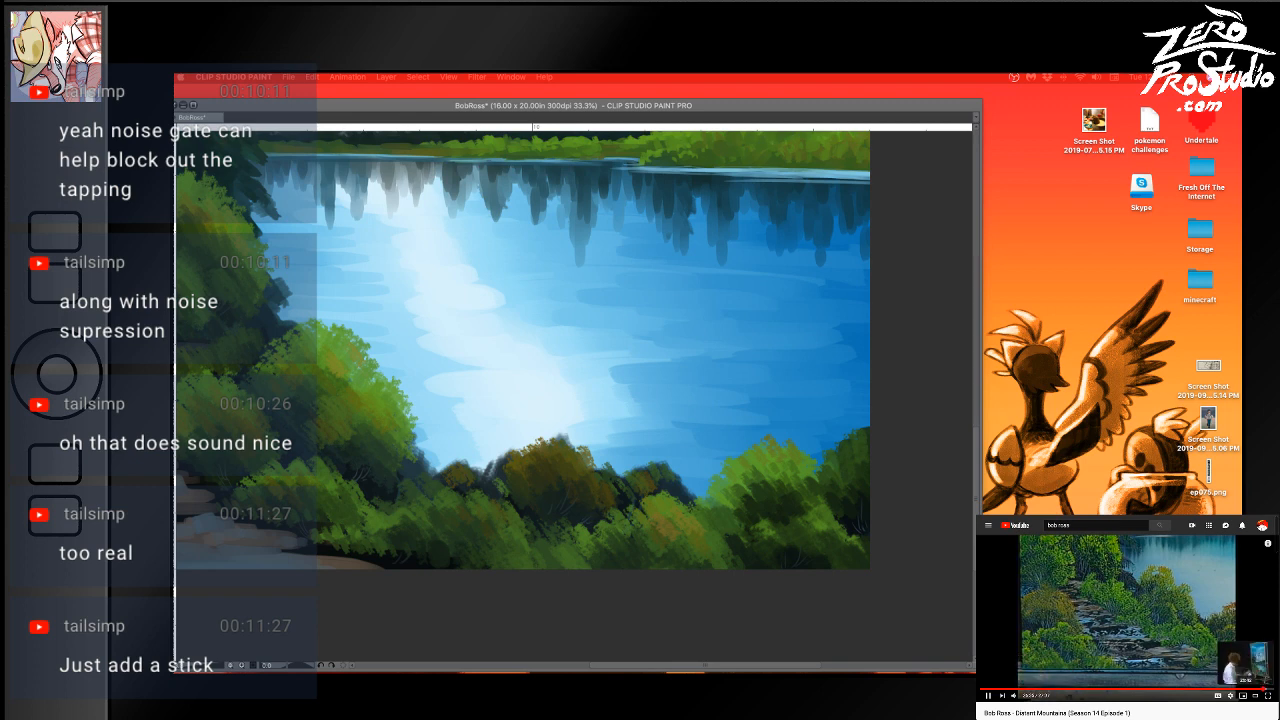
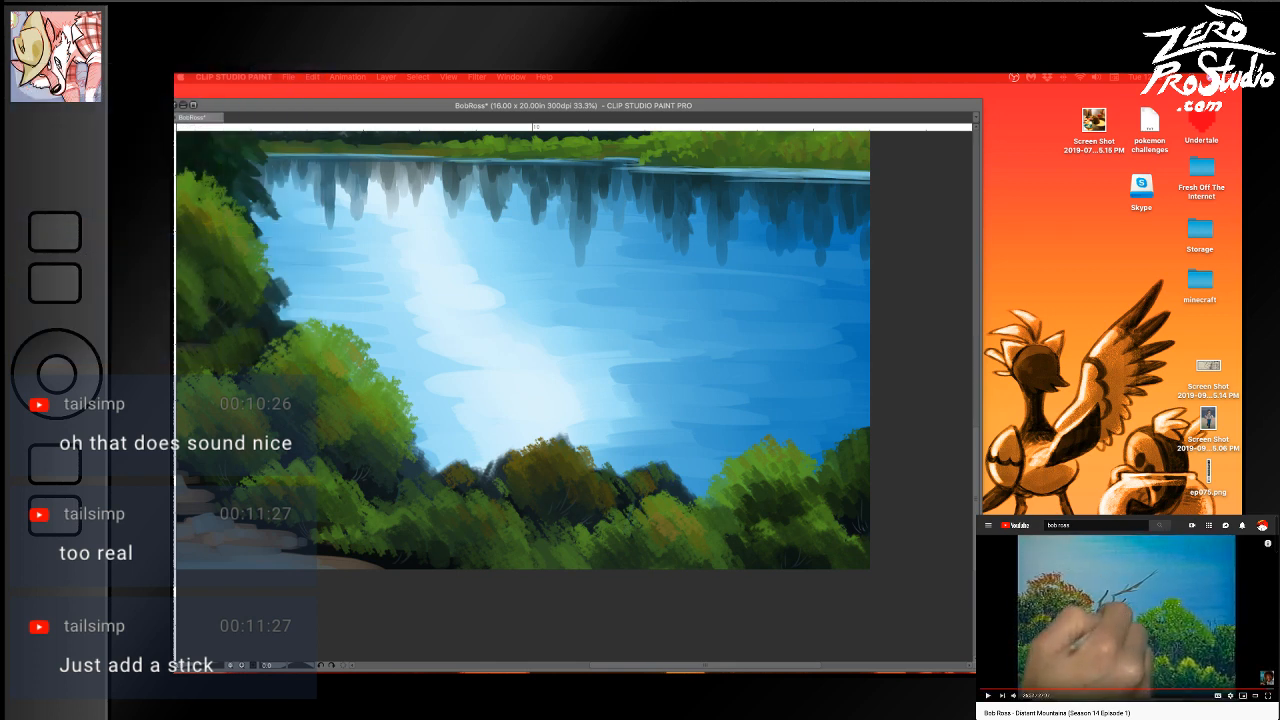
pyautogui.click(616, 487)
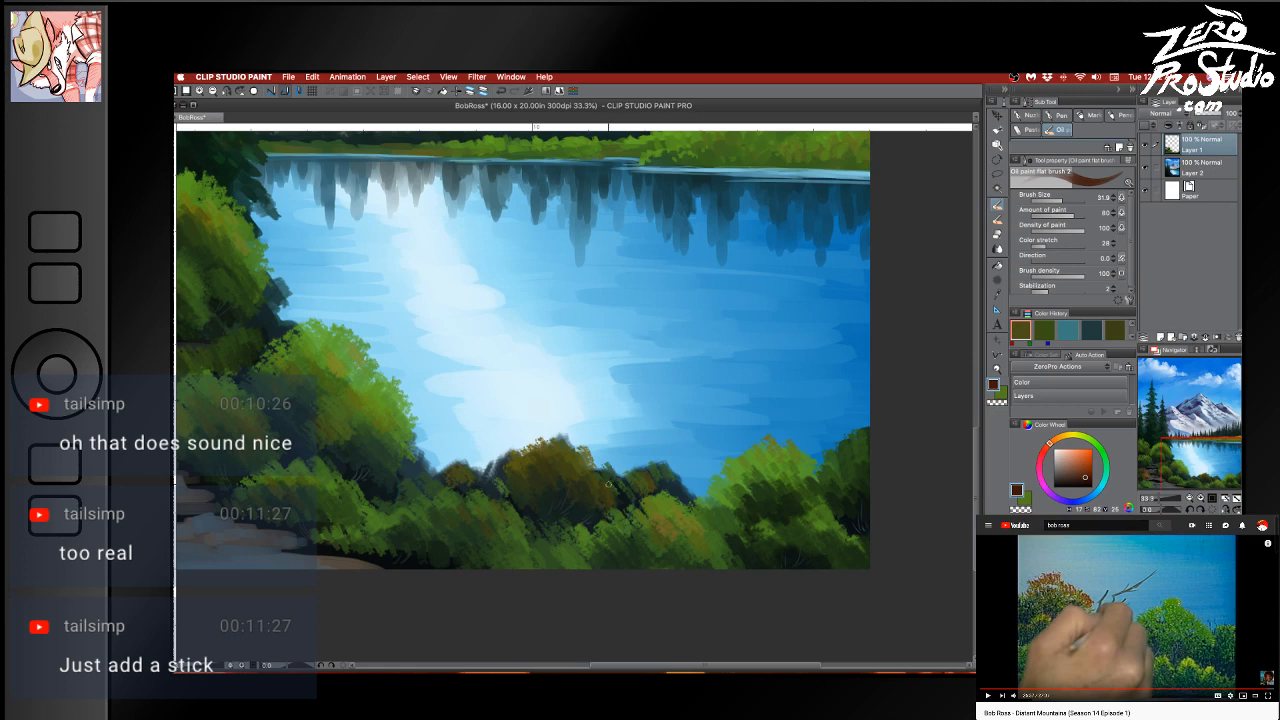
# Lighten the reddish brown and paint a bare forked stick rising beside the brown bush with a size 31.9 brush, undoing unwanted strokes
pyautogui.press('alt')
pyautogui.click(1083, 474)
pyautogui.press('super+z')
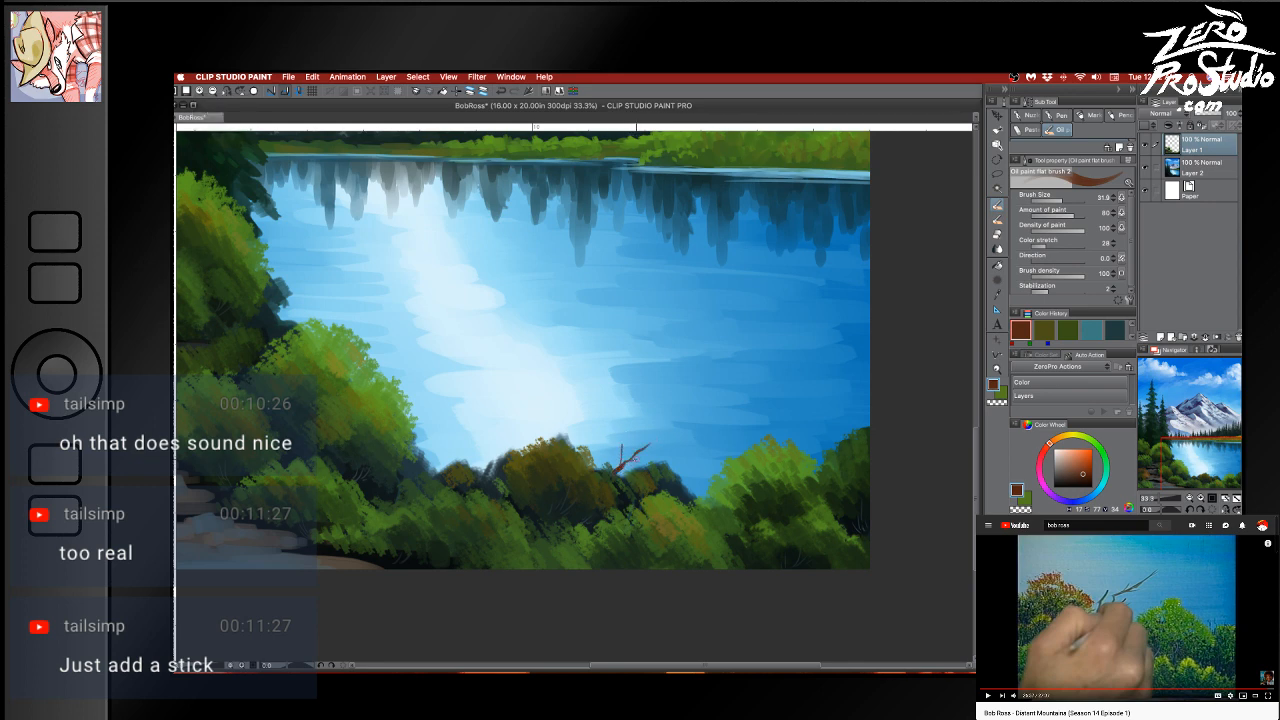
pyautogui.press('super+z')
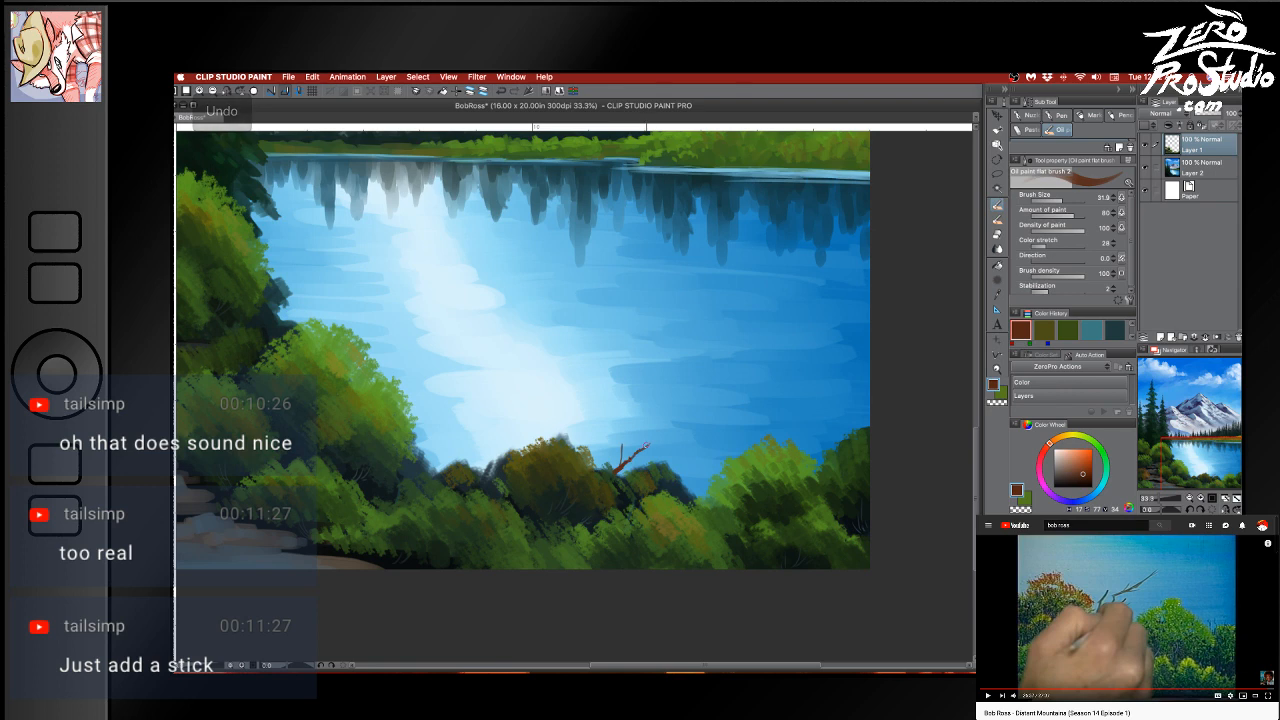
pyautogui.press('super+z')
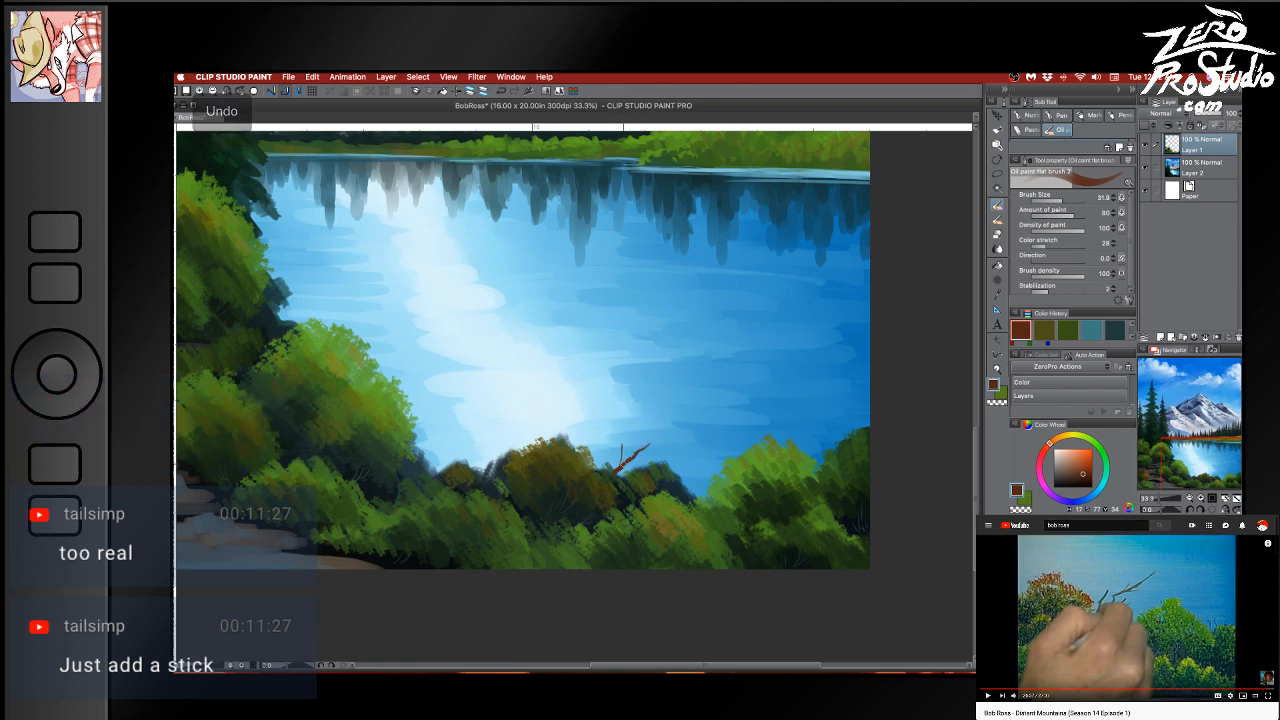
pyautogui.press('super+z')
pyautogui.press('super+z')
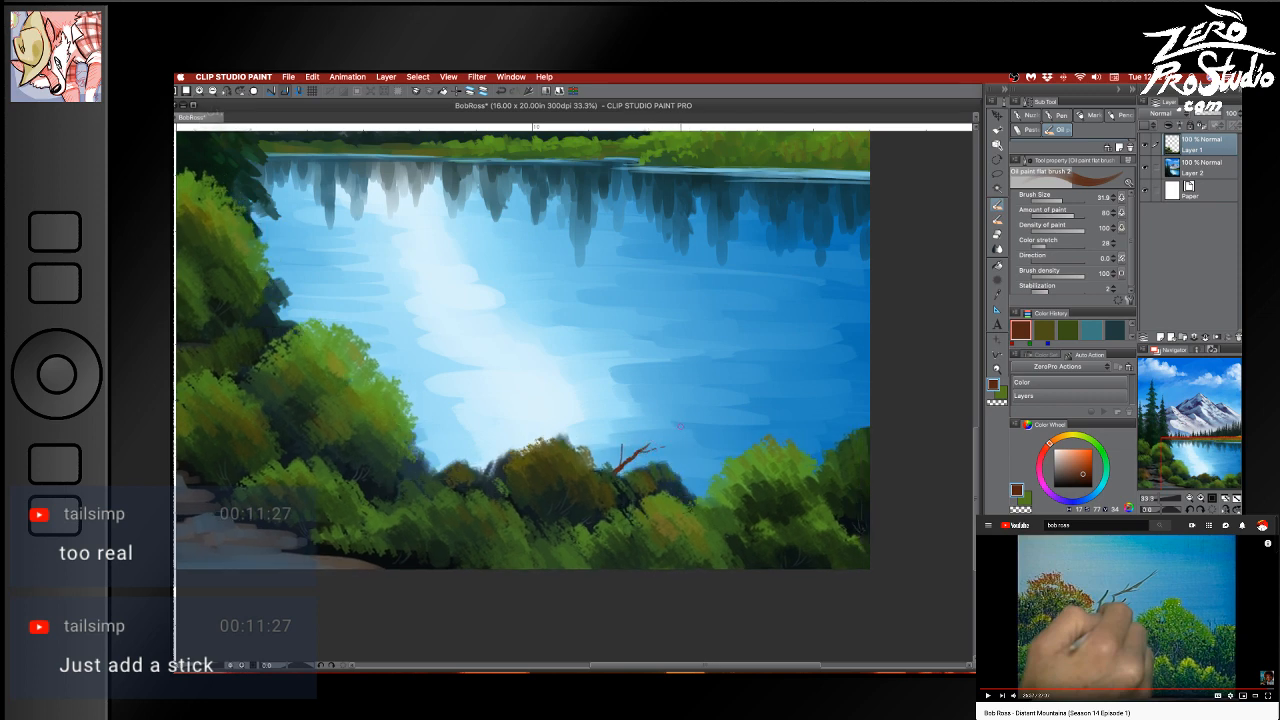
pyautogui.press('super+z')
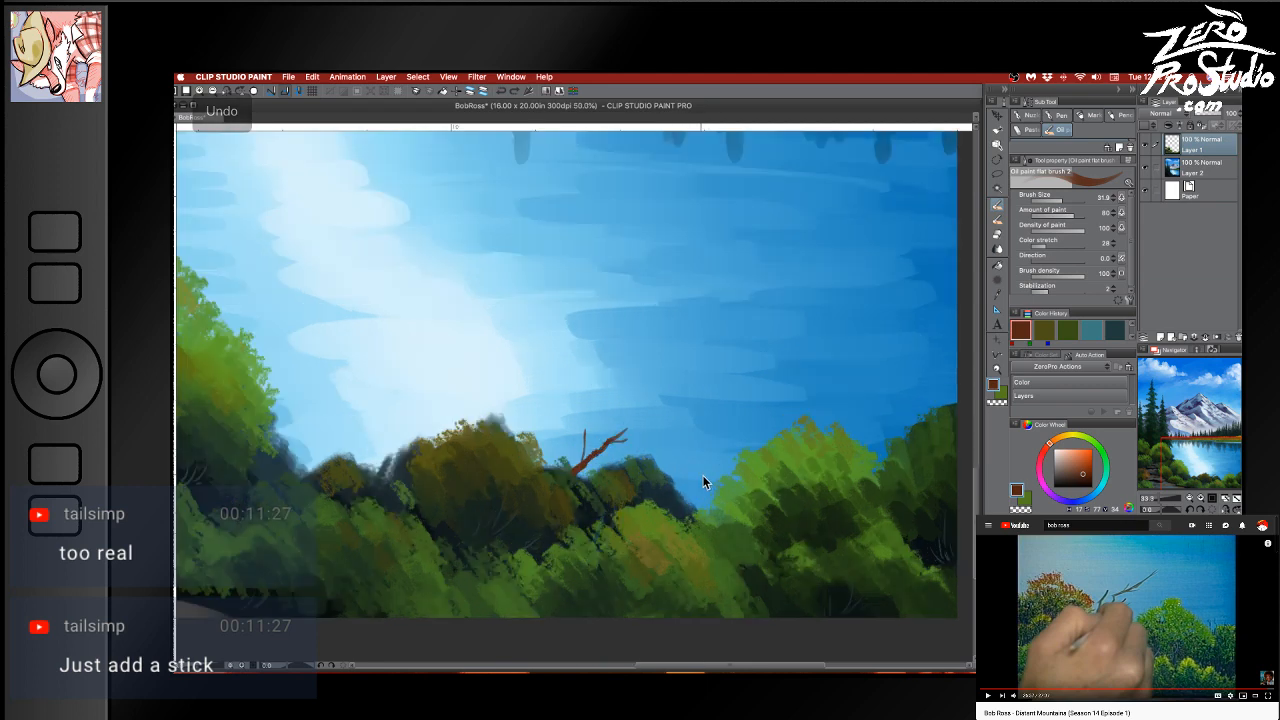
# Shrink the brush to 12 and add thin twigs to the stick plus a forked branch on its left, undoing unwanted strokes
pyautogui.scroll(2, 662, 452)
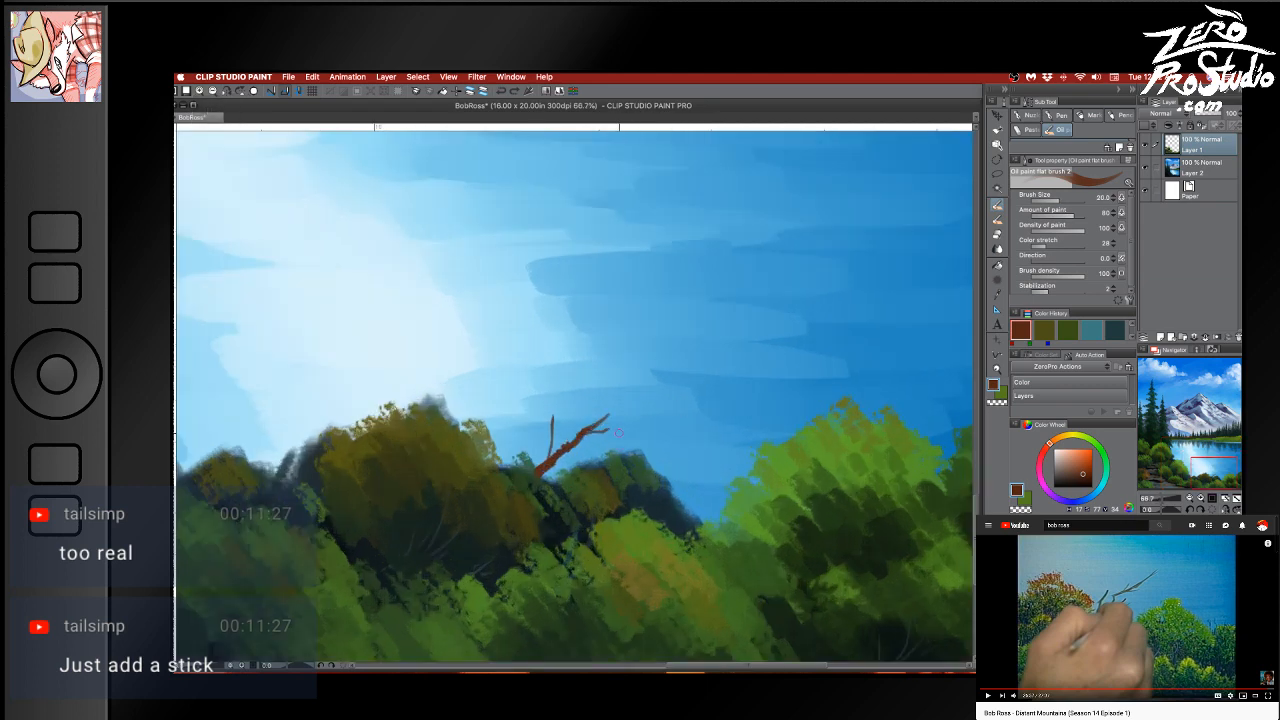
pyautogui.press('[')
pyautogui.press('super+z')
pyautogui.press('super+z')
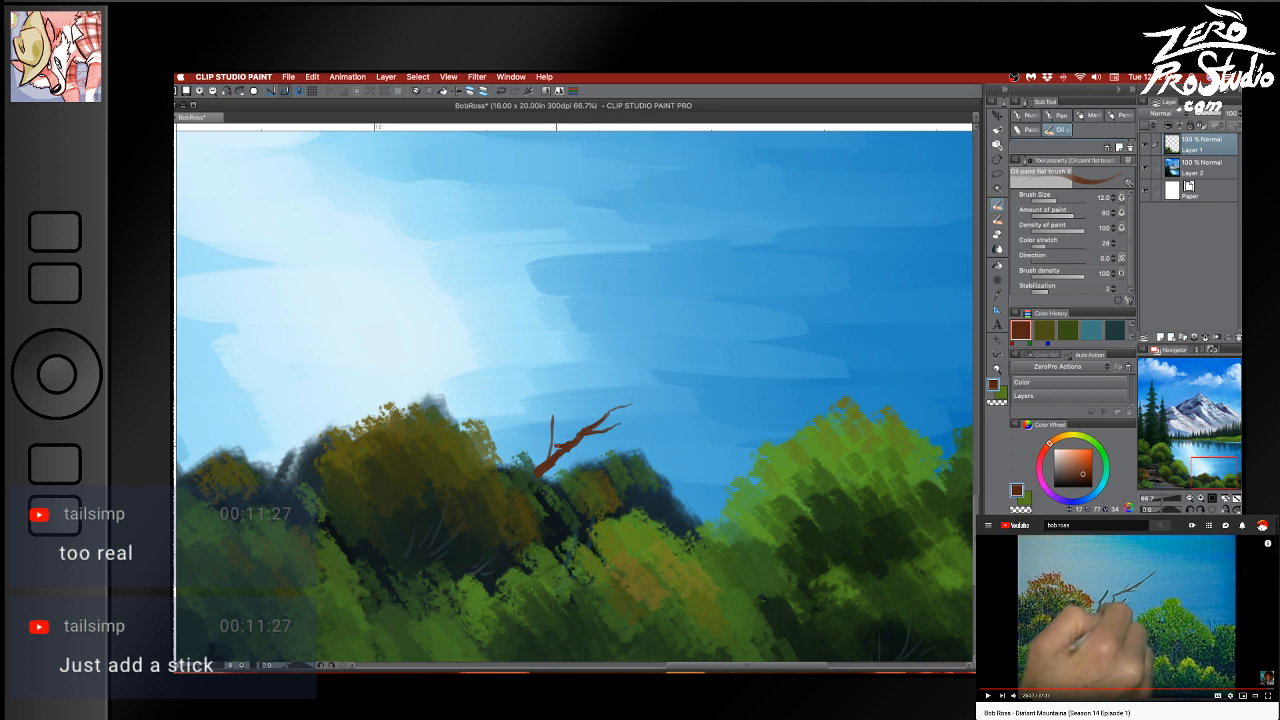
pyautogui.press('super+z')
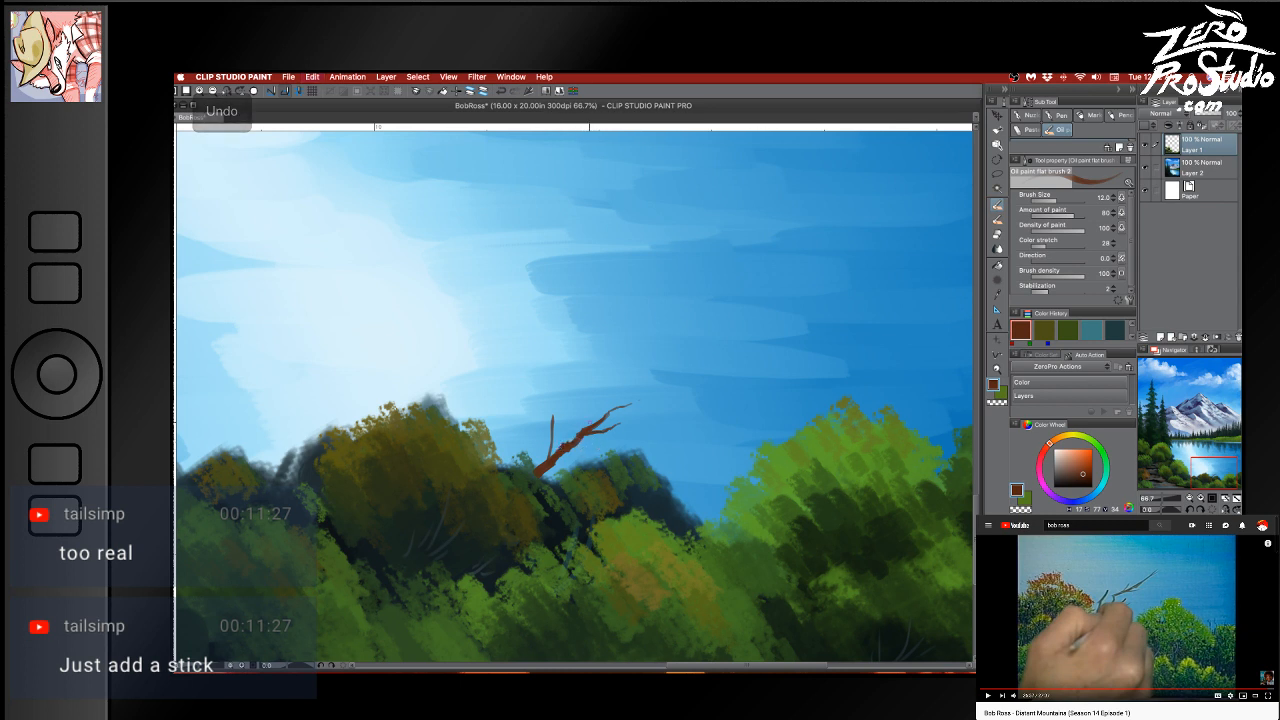
pyautogui.press('b')
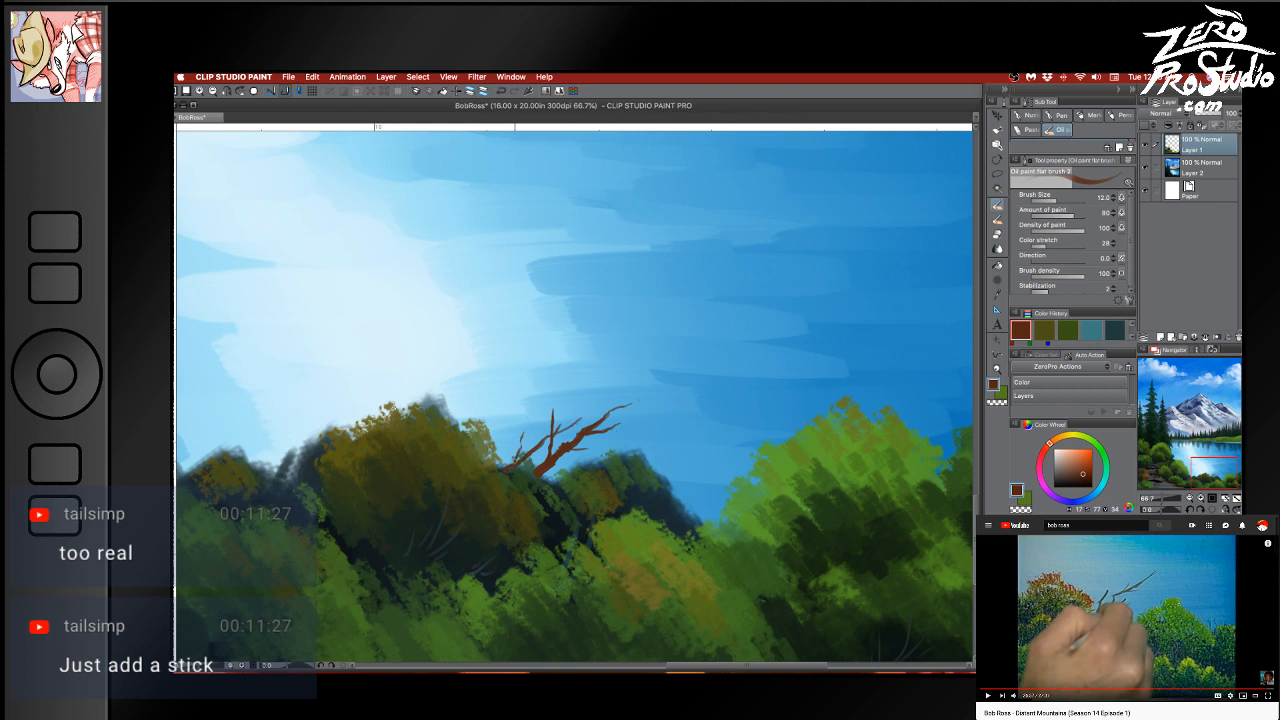
pyautogui.hotkey('ctrl', 'z')
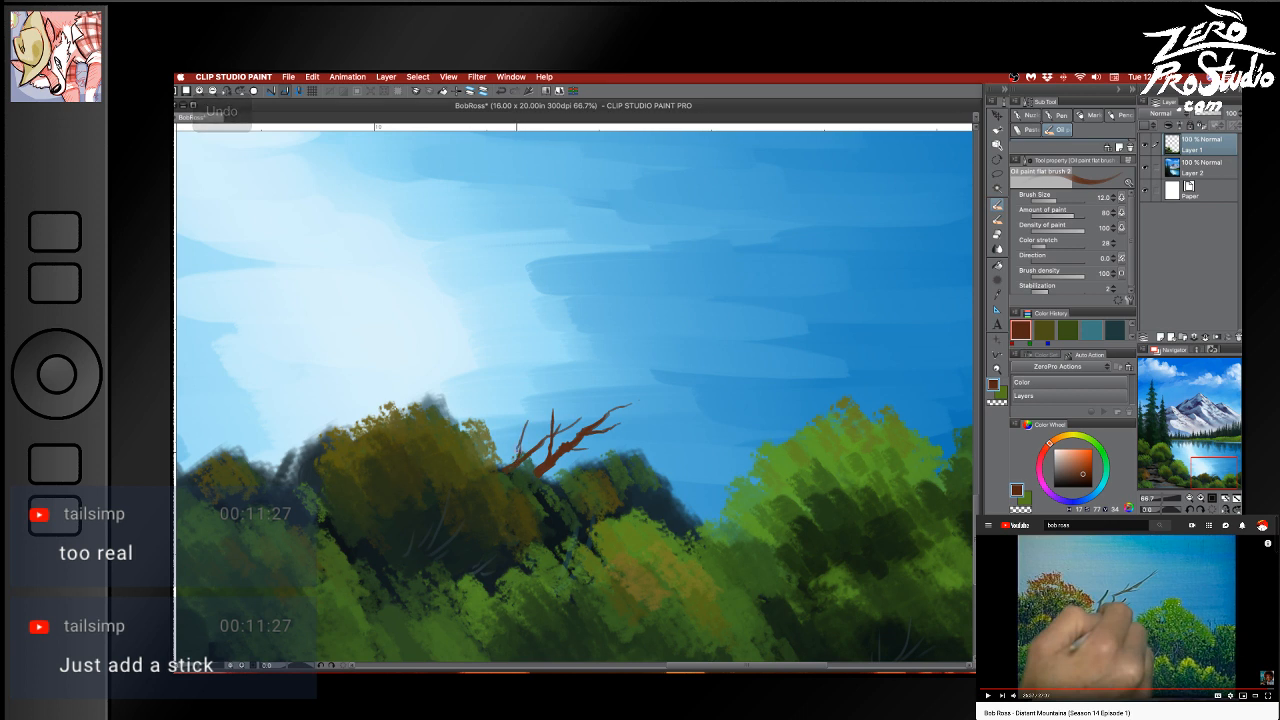
# Add small reddish-brown twigs rising from the dark bushes on either side of the brown bush, undoing unwanted strokes
pyautogui.moveTo(517, 448); pyautogui.dragTo(516, 462)
pyautogui.press('super+z')
pyautogui.press('super+z')
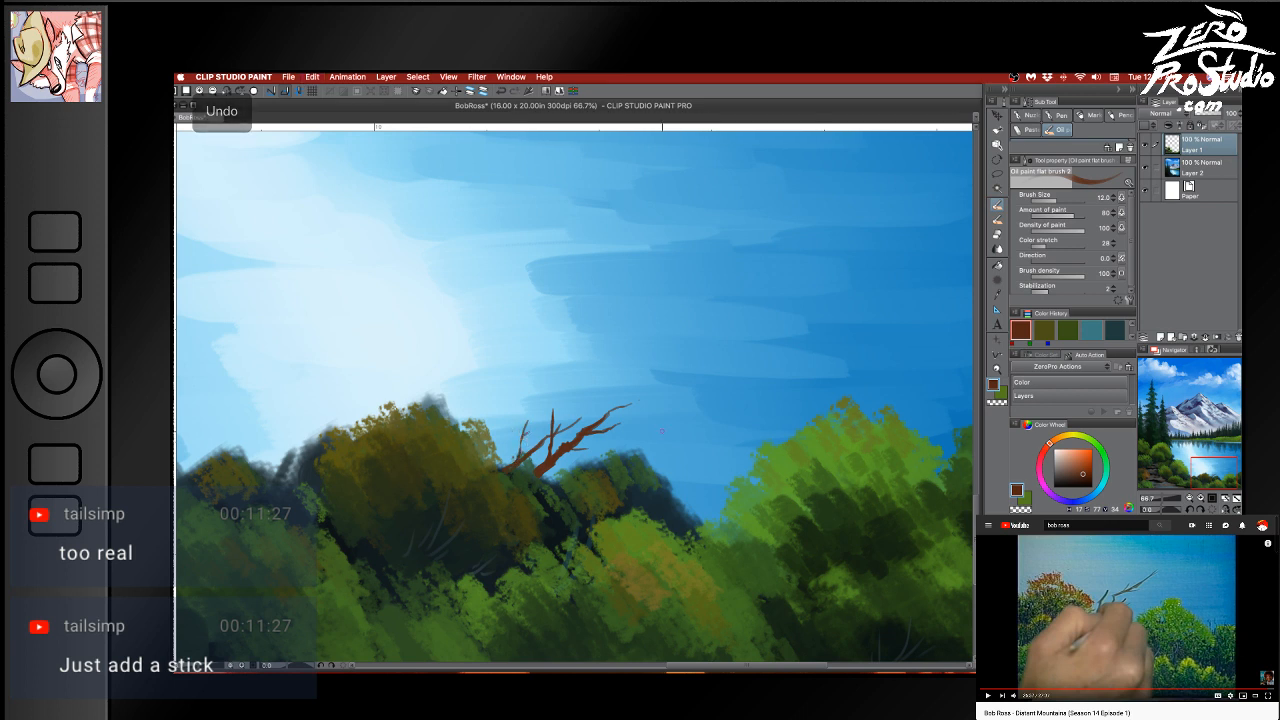
pyautogui.moveTo(651, 543); pyautogui.dragTo(851, 549)
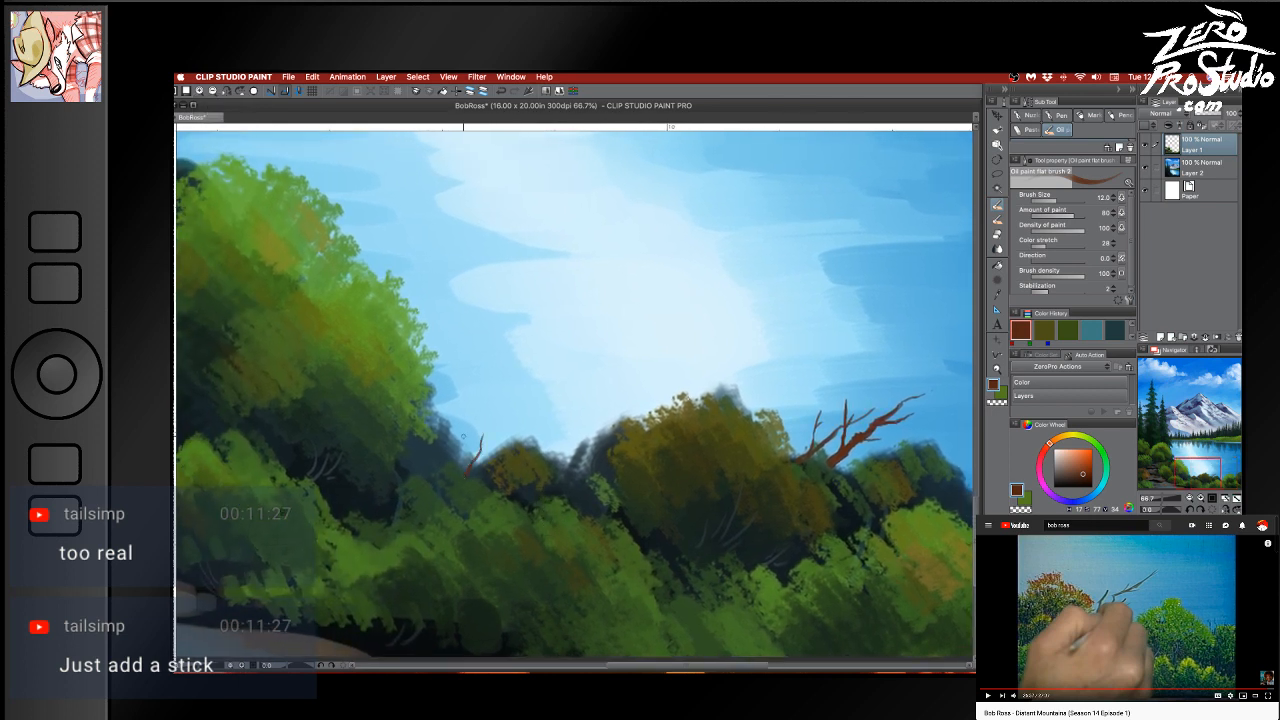
pyautogui.press('super+z')
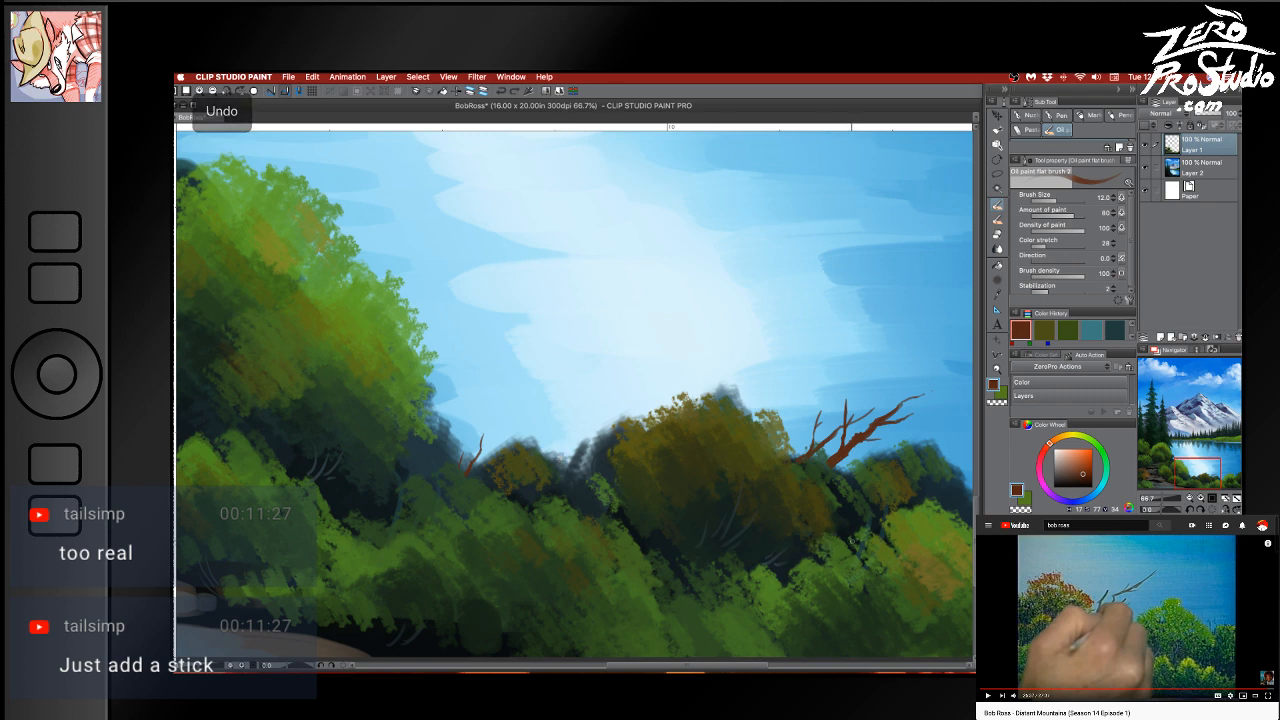
pyautogui.moveTo(855, 540); pyautogui.dragTo(702, 455)
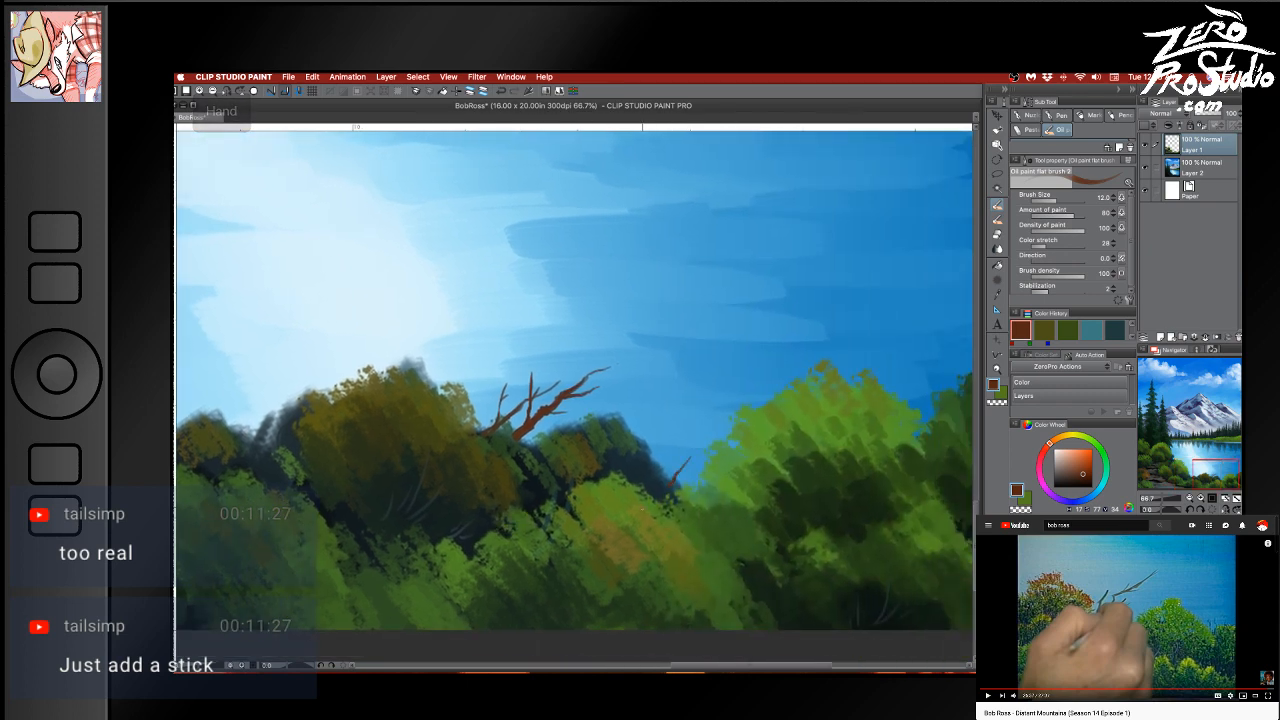
pyautogui.keyDown('alt'); pyautogui.click(660, 480); pyautogui.keyUp('alt')
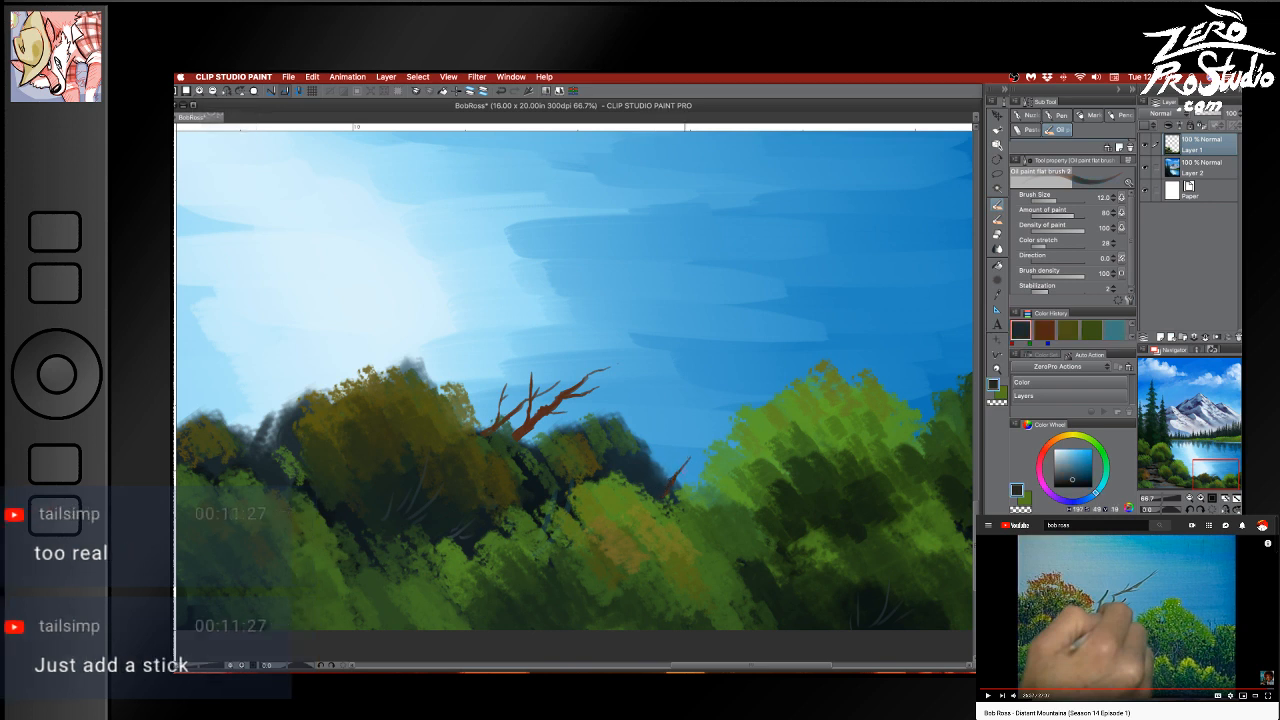
pyautogui.moveTo(875, 497); pyautogui.dragTo(629, 463)
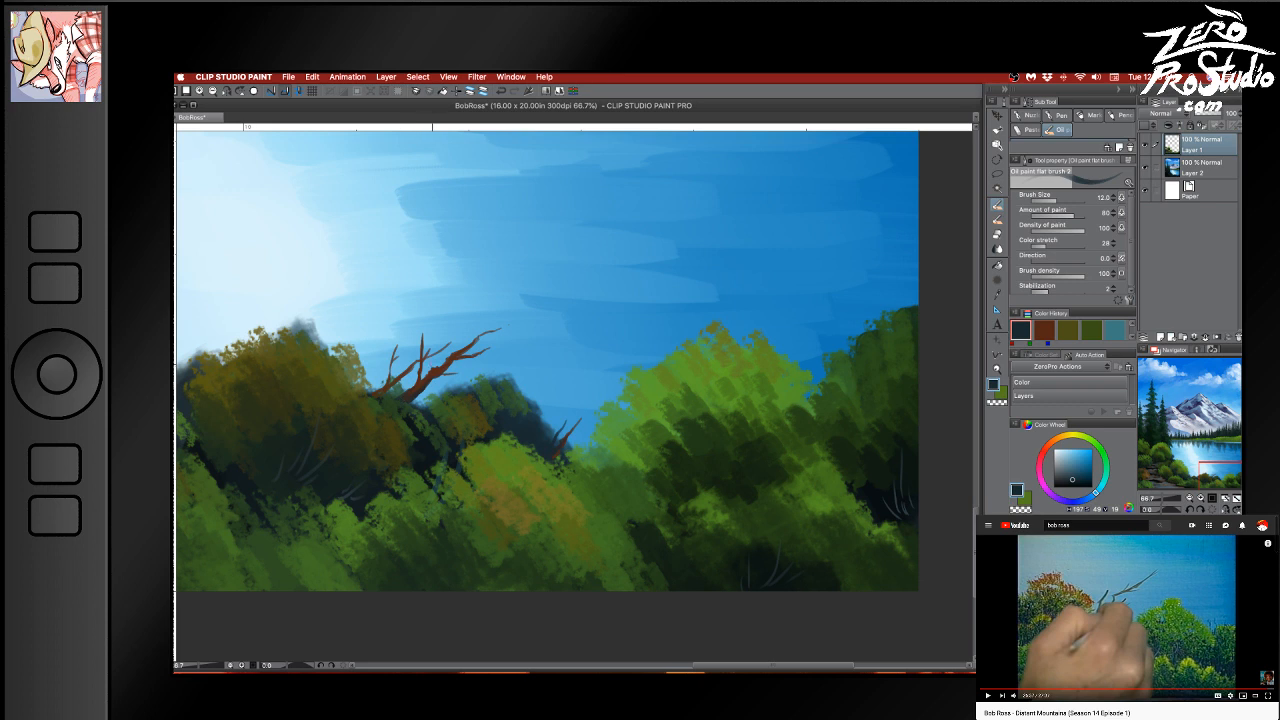
# Sample black from the stone path's shadows and paint dark strokes over the path's stones with a size 93.2 brush, undoing the unwanted stroke
pyautogui.press('space')
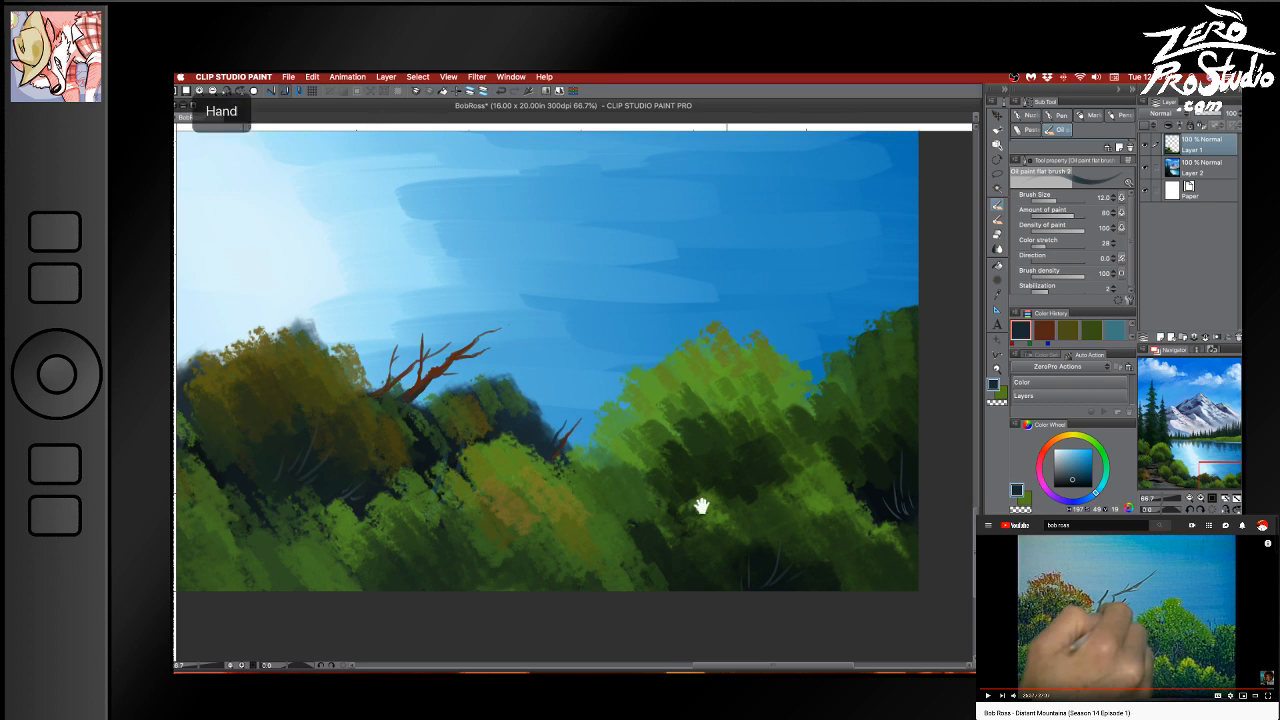
pyautogui.moveTo(606, 518); pyautogui.dragTo(872, 532)
pyautogui.moveTo(486, 529); pyautogui.dragTo(904, 528)
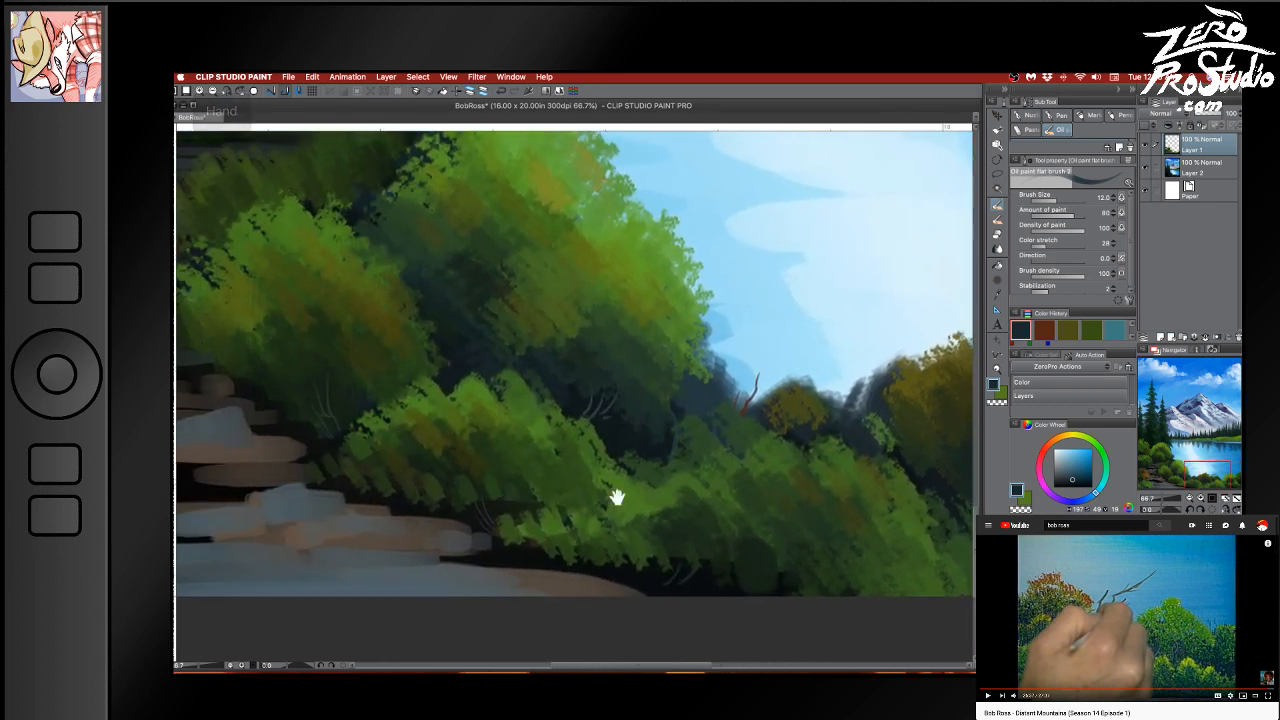
pyautogui.moveTo(440, 517); pyautogui.dragTo(851, 492)
pyautogui.keyDown('alt'); pyautogui.click(591, 440); pyautogui.keyUp('alt')
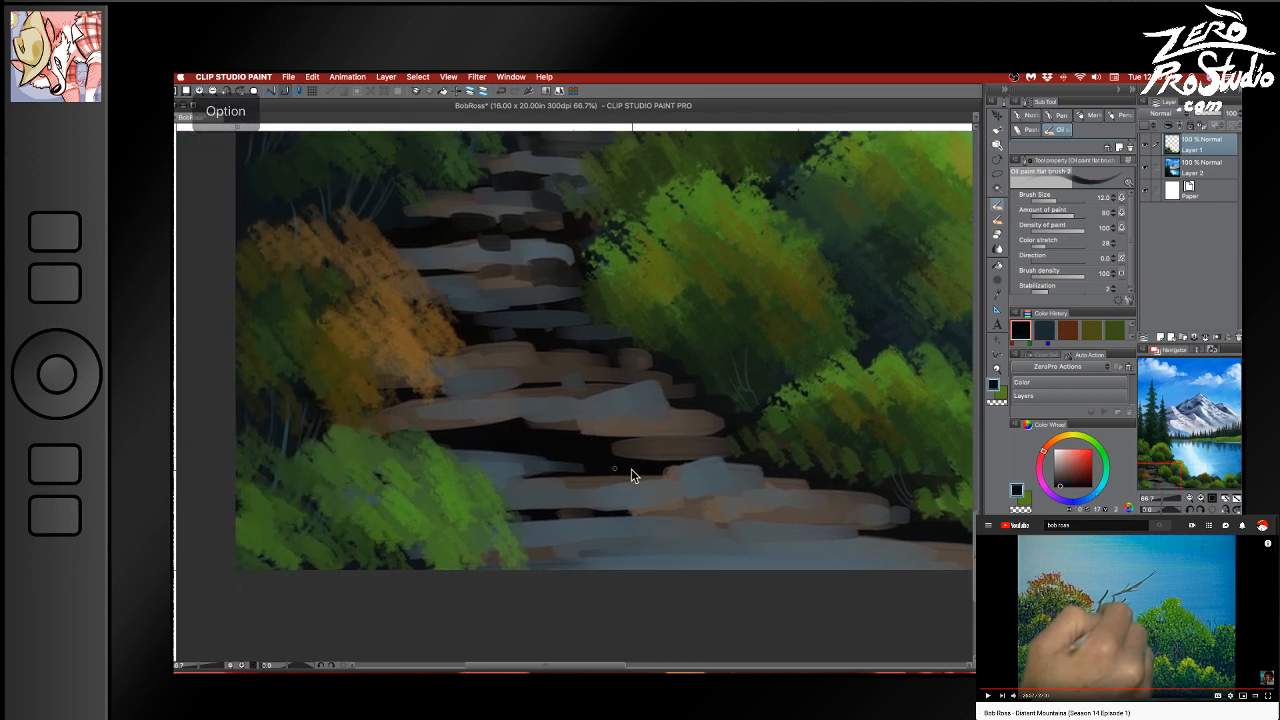
pyautogui.keyDown('alt'); pyautogui.keyDown('super'); pyautogui.moveTo(609, 468); pyautogui.dragTo(642, 470); pyautogui.keyUp('super'); pyautogui.keyUp('alt')
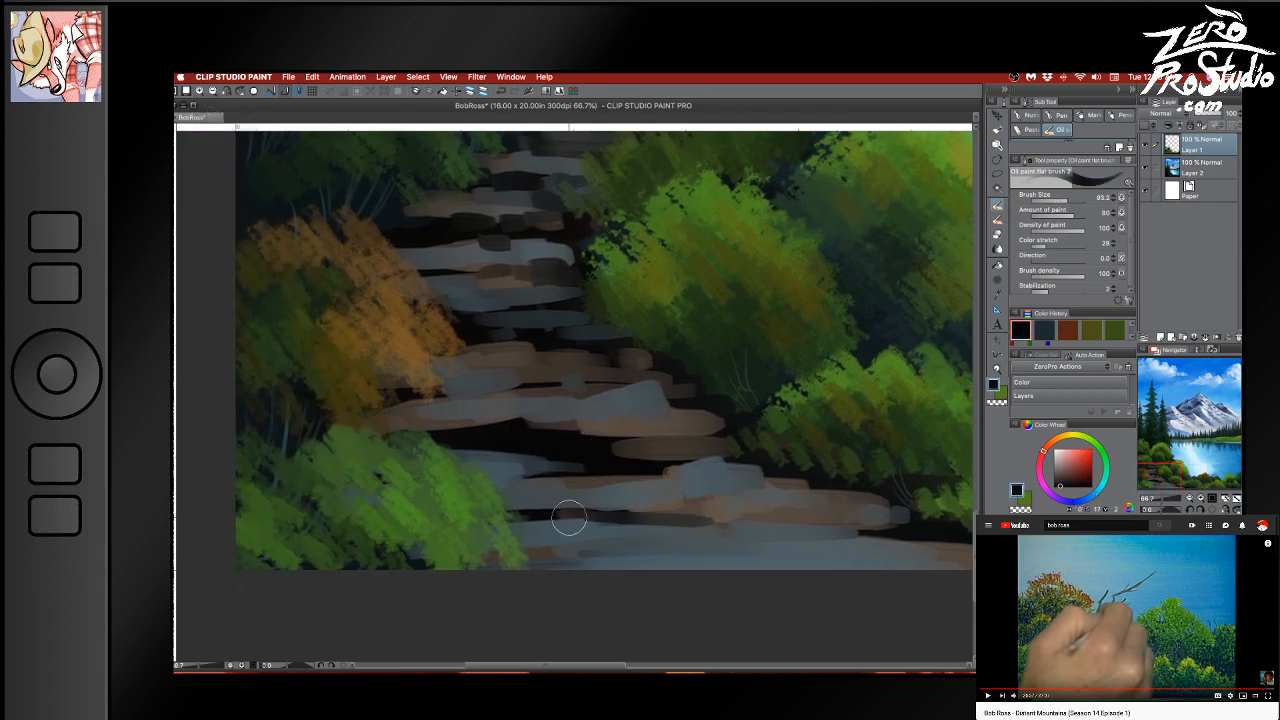
pyautogui.moveTo(460, 413); pyautogui.dragTo(401, 417)
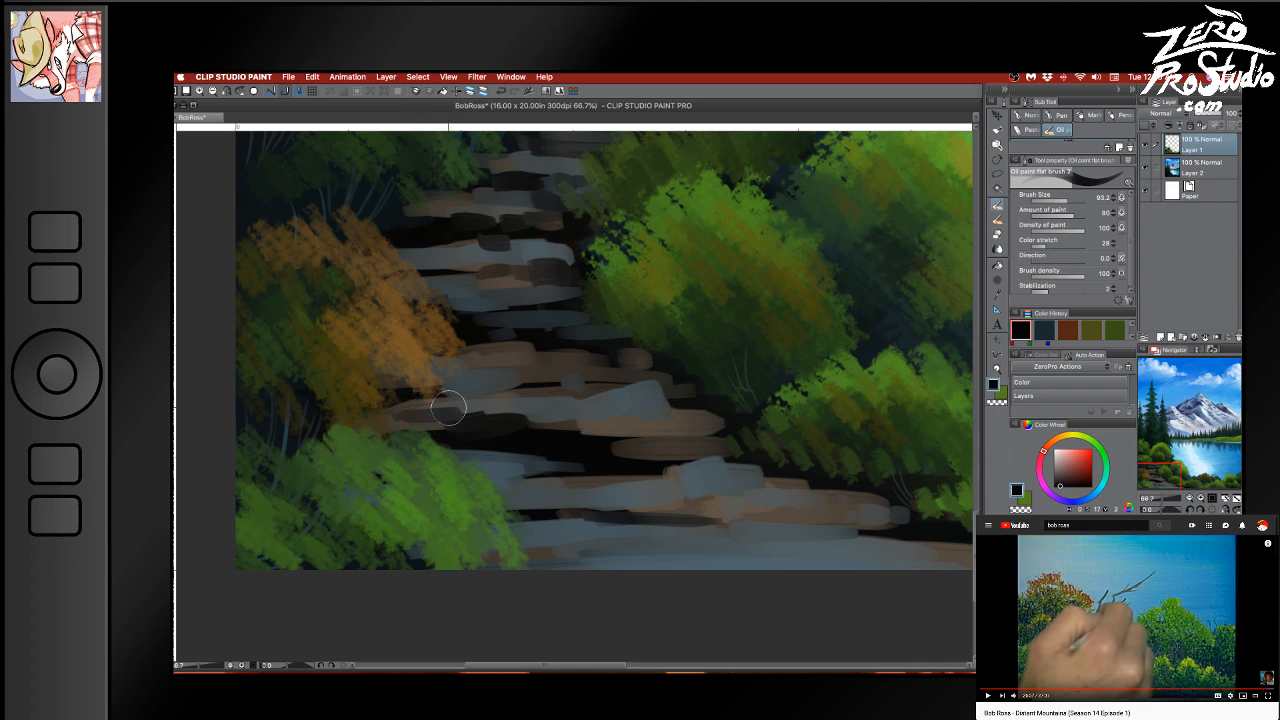
pyautogui.moveTo(565, 423)
pyautogui.mouseDown()
pyautogui.moveTo(528, 409)
pyautogui.moveTo(534, 393)
pyautogui.moveTo(441, 399)
pyautogui.moveTo(692, 384)
pyautogui.moveTo(494, 379)
pyautogui.moveTo(623, 358)
pyautogui.moveTo(525, 337)
pyautogui.mouseUp()
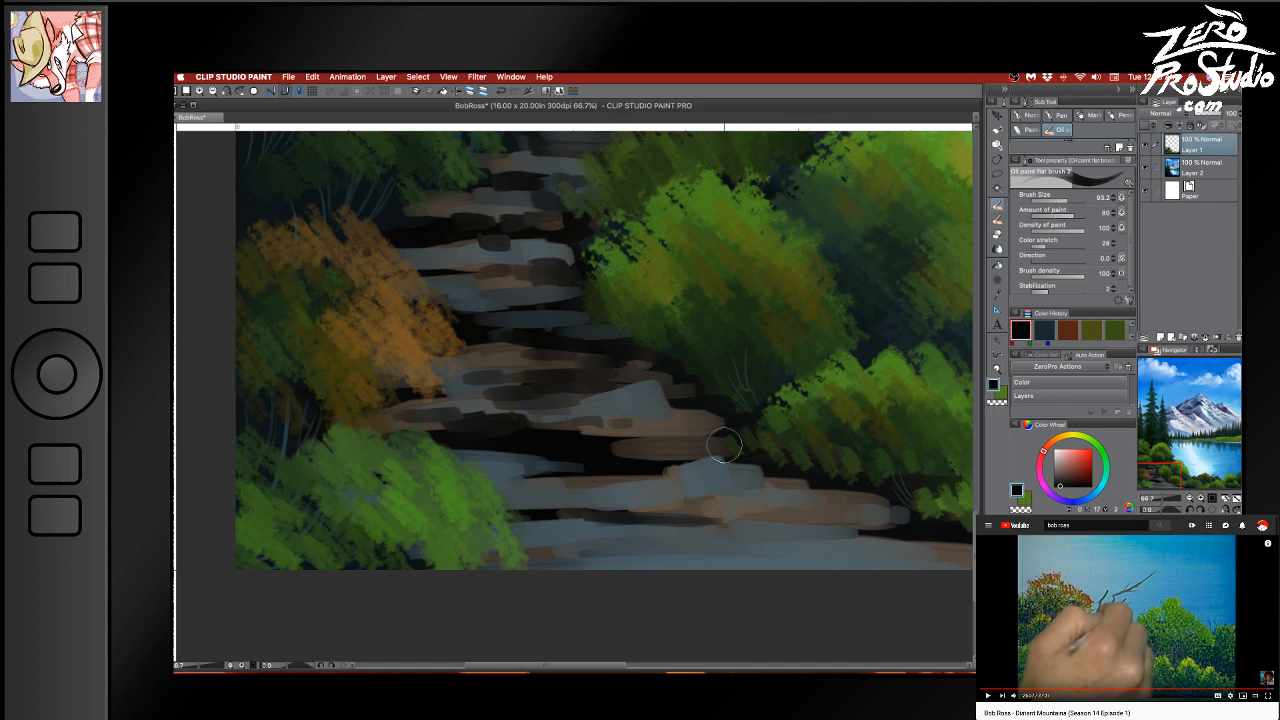
pyautogui.moveTo(722, 440)
pyautogui.mouseDown()
pyautogui.moveTo(674, 423)
pyautogui.moveTo(613, 432)
pyautogui.moveTo(700, 458)
pyautogui.mouseUp()
pyautogui.press('super+z')
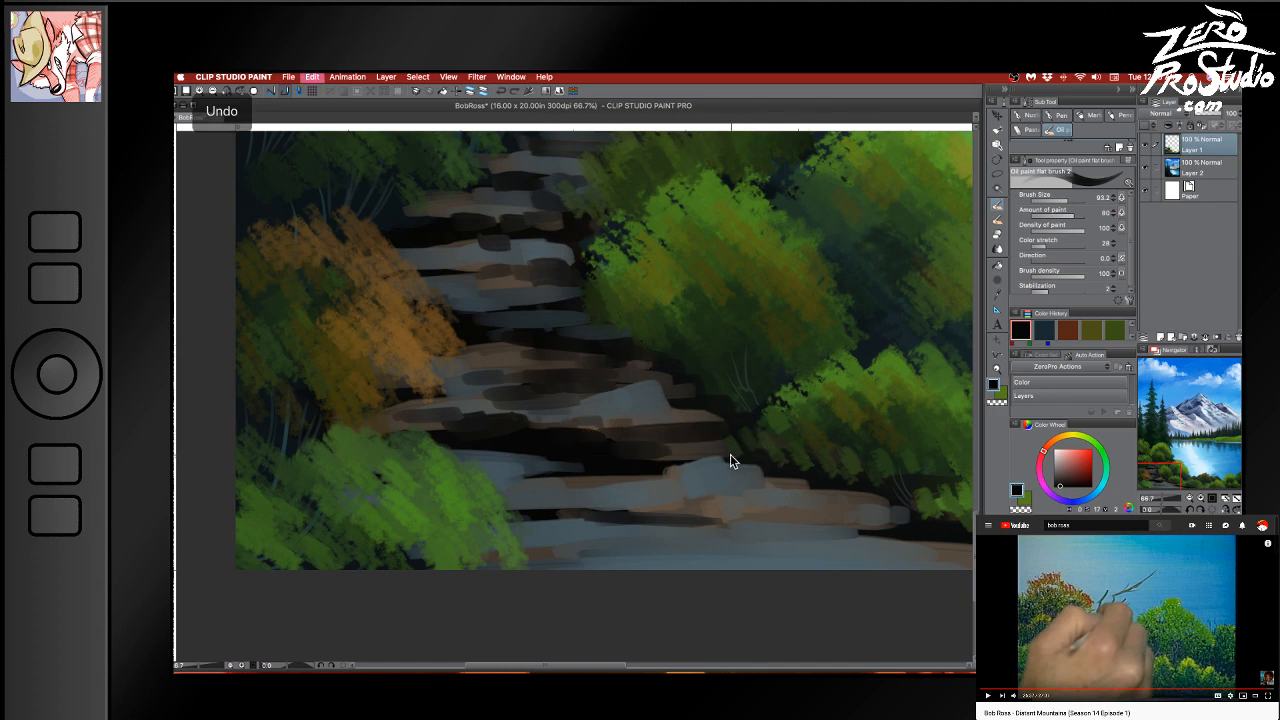
# Sample black and dark browns from the path and blend them over the lower stones and gaps, undoing unwanted strokes
pyautogui.keyDown('alt'); pyautogui.click(656, 448); pyautogui.keyUp('alt')
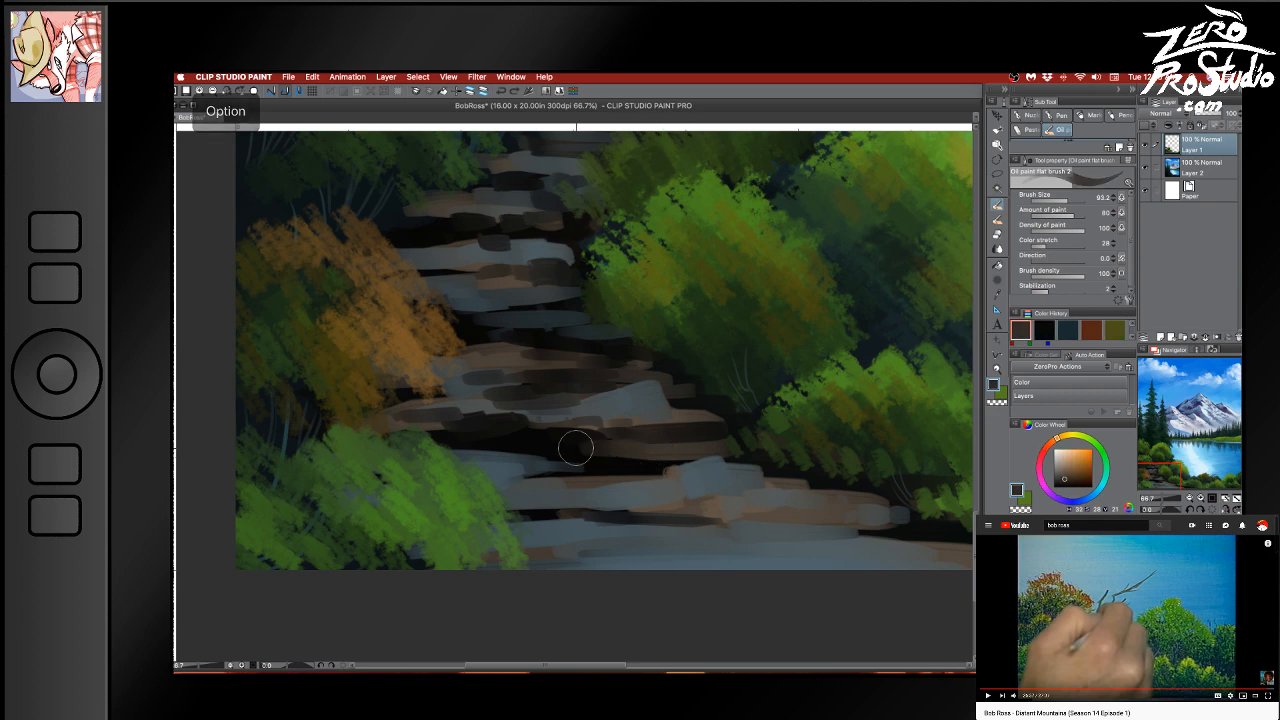
pyautogui.keyDown('alt'); pyautogui.click(636, 468); pyautogui.keyUp('alt')
pyautogui.keyDown('alt'); pyautogui.click(656, 469); pyautogui.keyUp('alt')
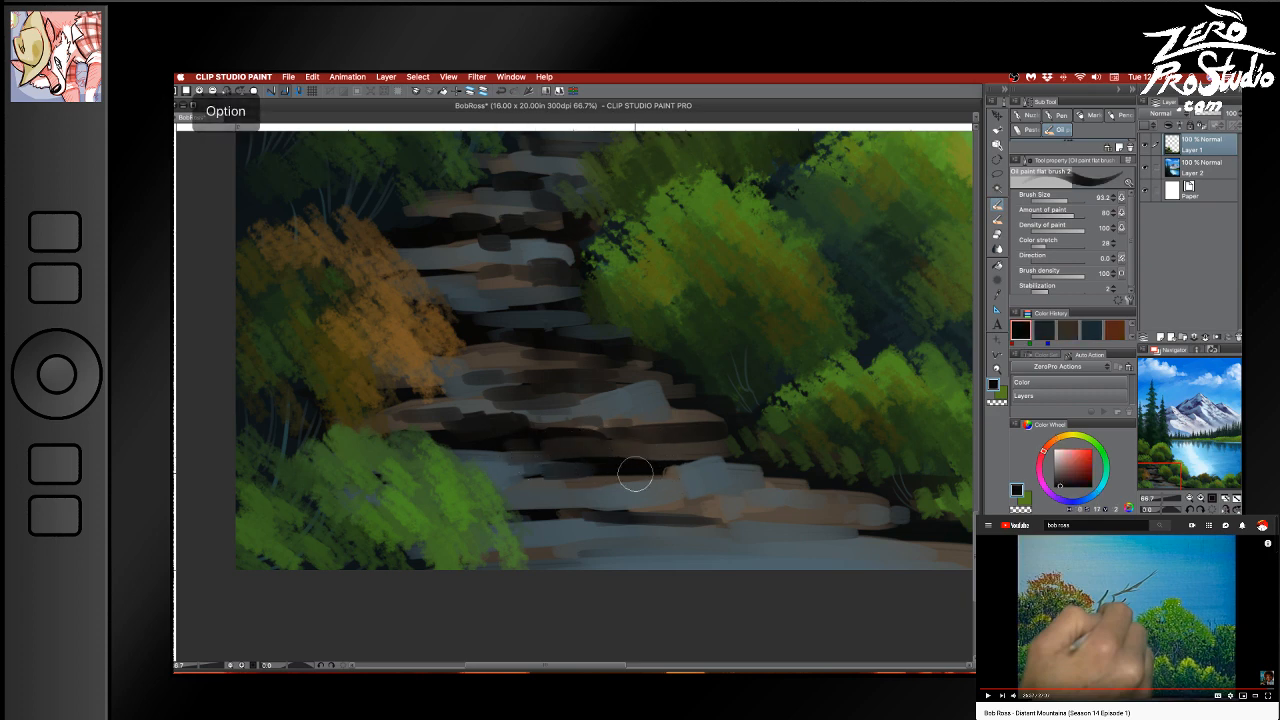
pyautogui.moveTo(620, 472)
pyautogui.mouseDown()
pyautogui.moveTo(511, 471)
pyautogui.moveTo(517, 483)
pyautogui.moveTo(600, 475)
pyautogui.moveTo(562, 481)
pyautogui.moveTo(714, 489)
pyautogui.mouseUp()
pyautogui.press('super+z')
pyautogui.press('super+z')
pyautogui.keyDown('alt'); pyautogui.click(583, 480); pyautogui.keyUp('alt')
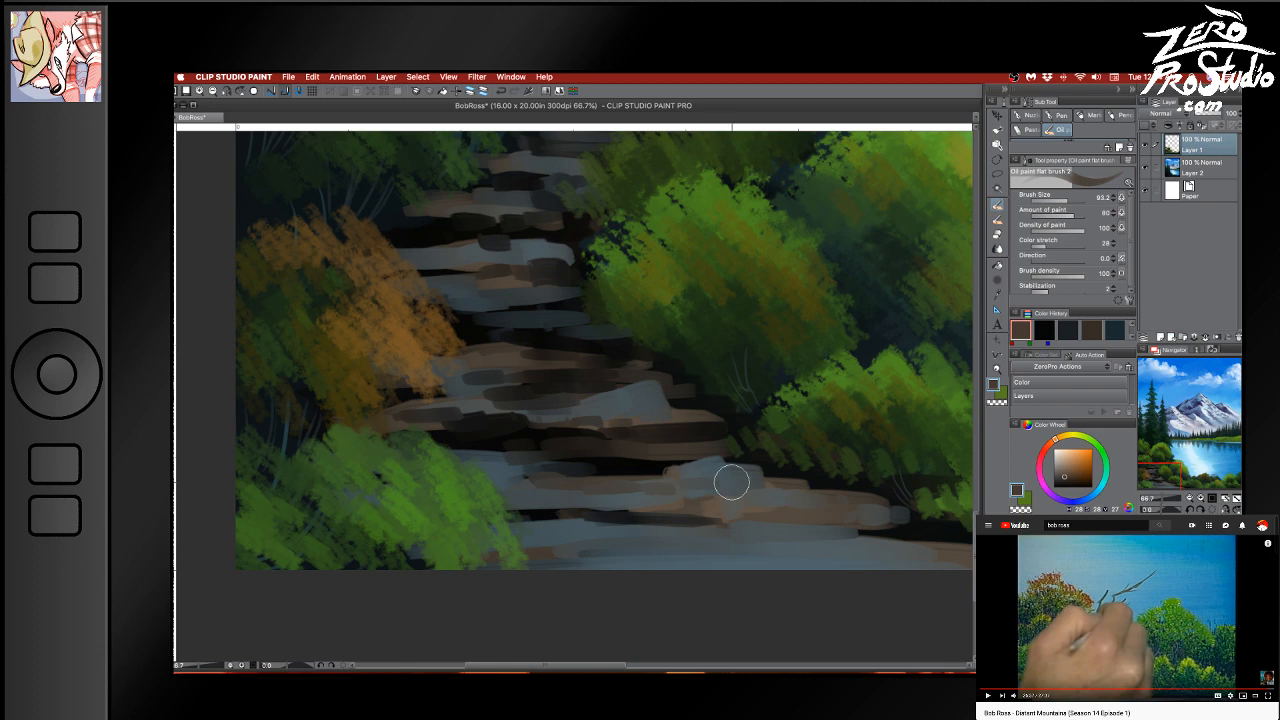
pyautogui.press('alt')
pyautogui.keyDown('alt'); pyautogui.click(826, 510); pyautogui.keyUp('alt')
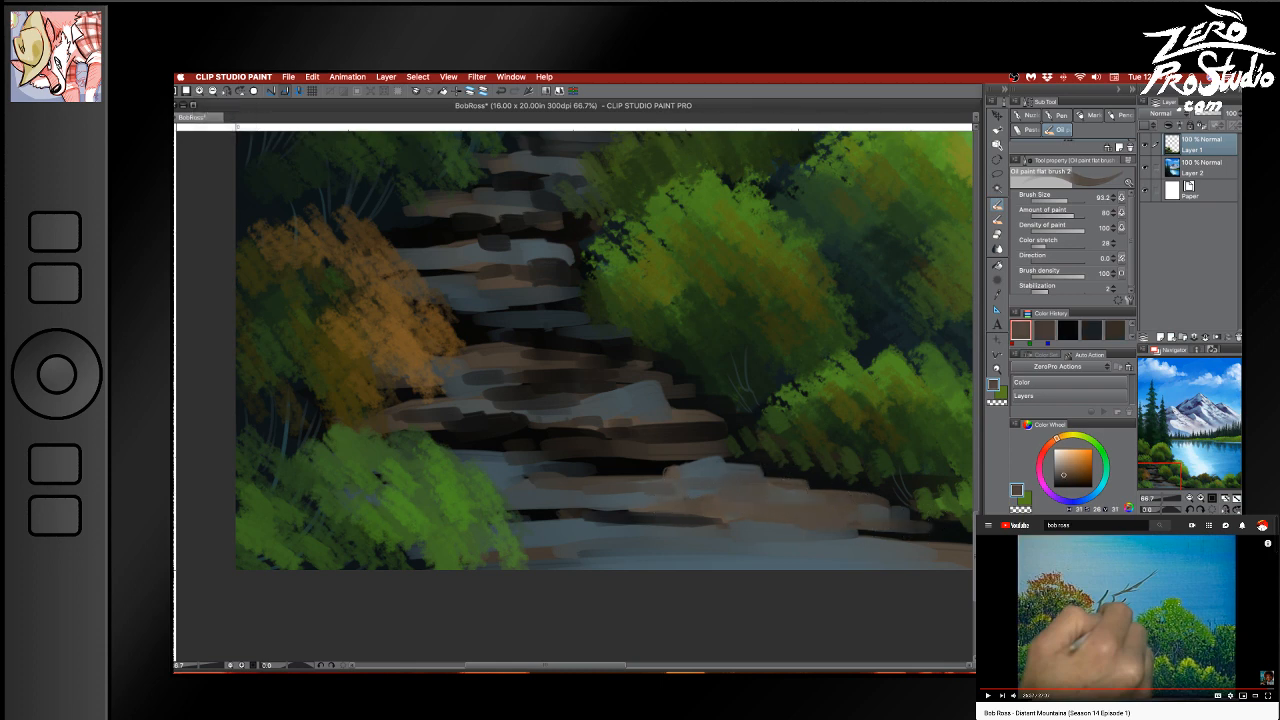
# Choose a bright orange-red paint color and reduce the brush size to 20
pyautogui.click(1047, 446)
pyautogui.click(1092, 452)
pyautogui.click(1043, 450)
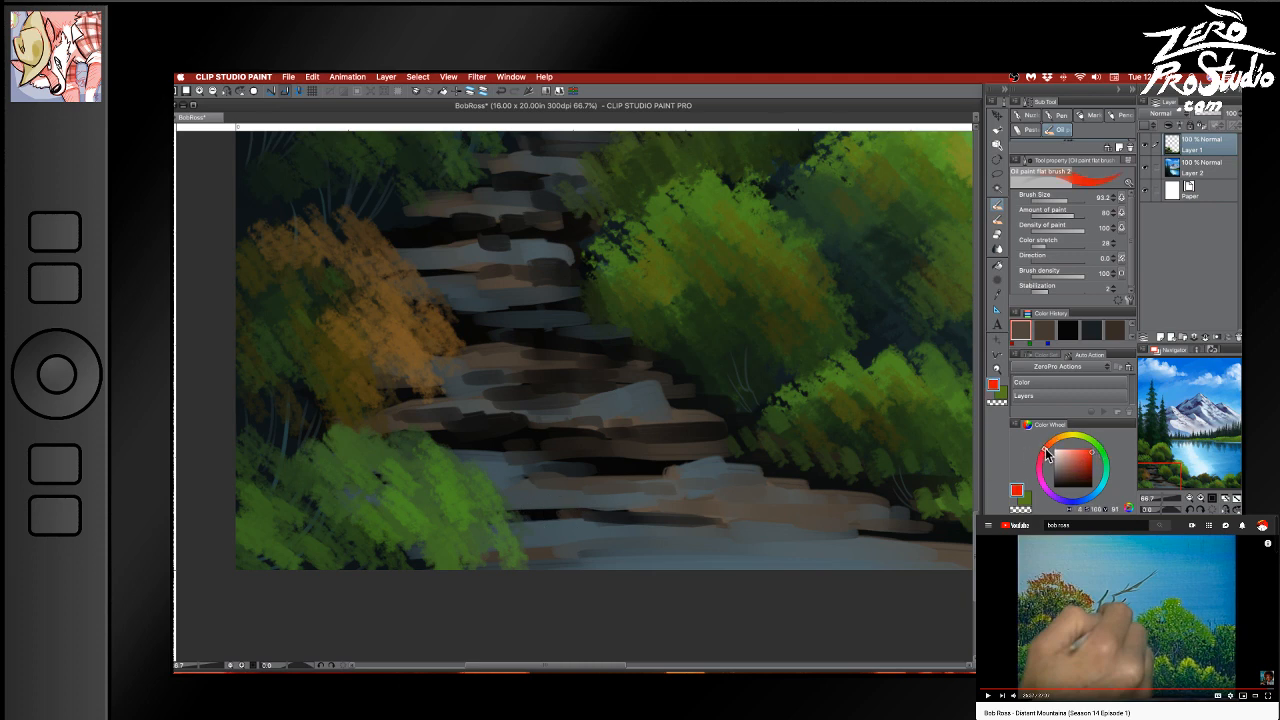
pyautogui.click(1050, 442)
pyautogui.click(1092, 459)
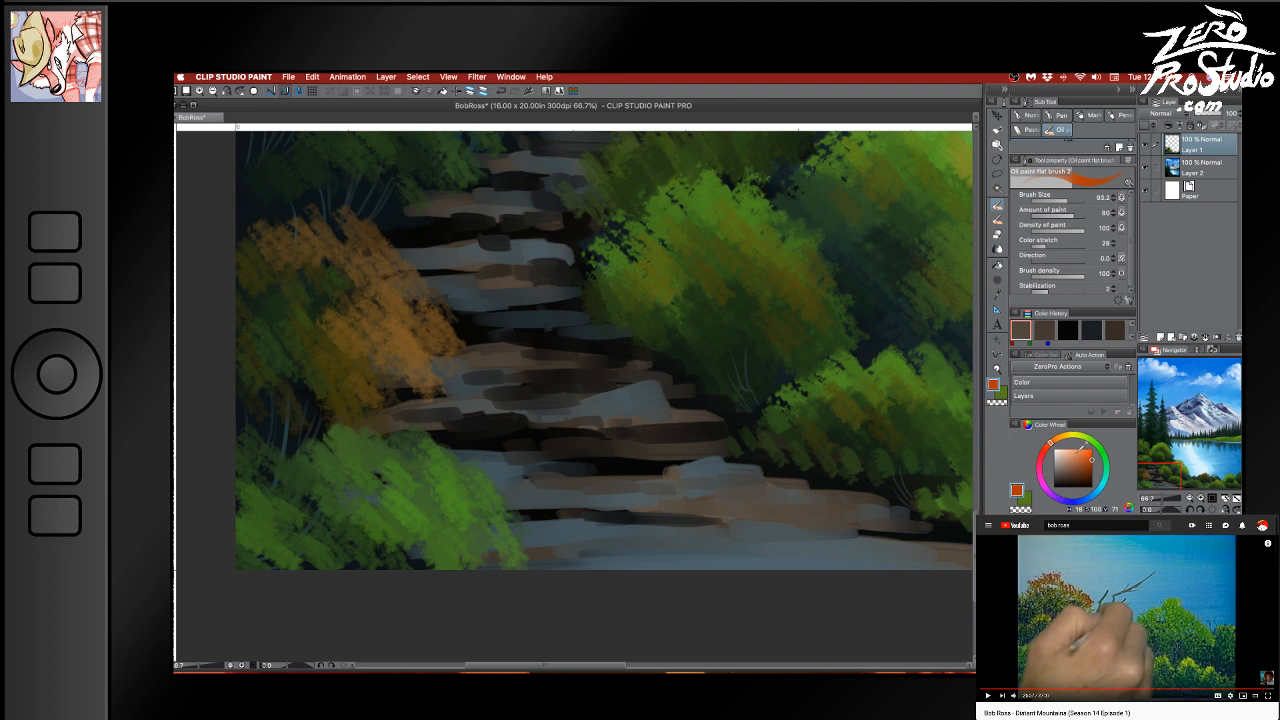
pyautogui.click(1092, 459)
pyautogui.click(1046, 448)
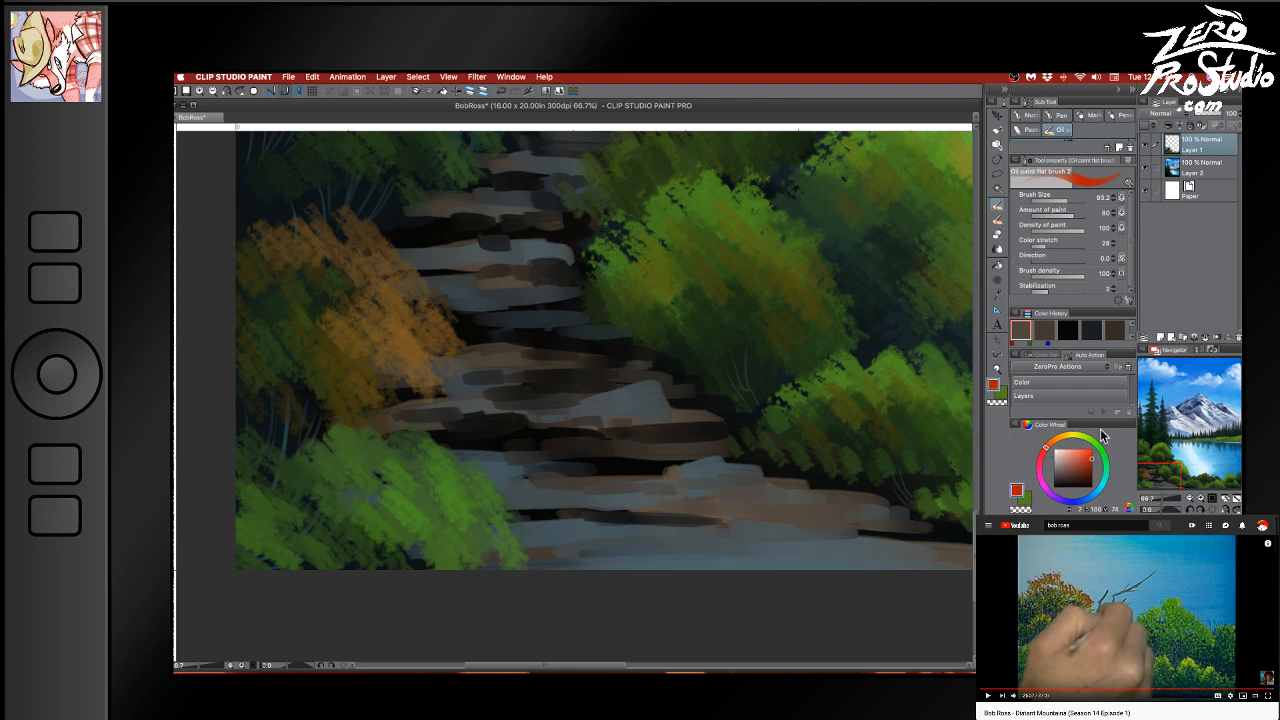
pyautogui.press('[')
pyautogui.press('[')
pyautogui.press('[')
pyautogui.press('[')
pyautogui.press('[')
pyautogui.press('[')
pyautogui.press('[')
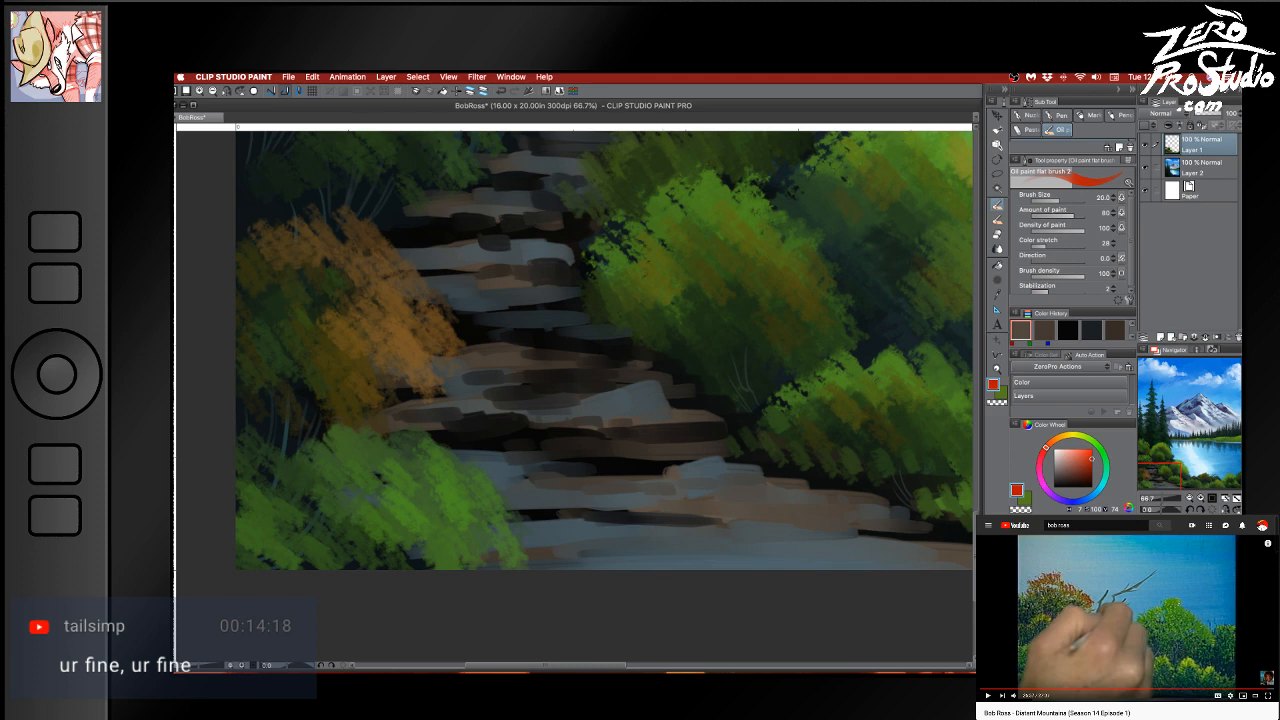
# Switch to the Distant Mountains video, view its closing shot of the finished painting, and return to the painting
pyautogui.press('Tab')
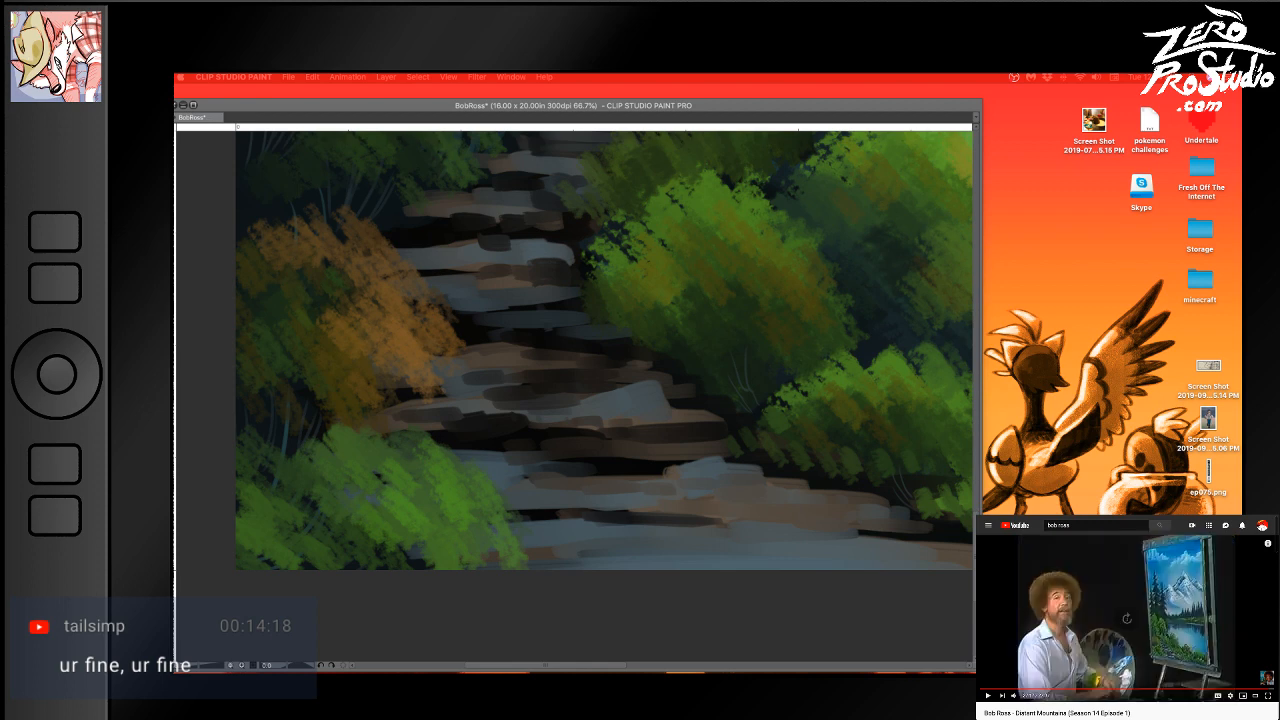
pyautogui.click(287, 493)
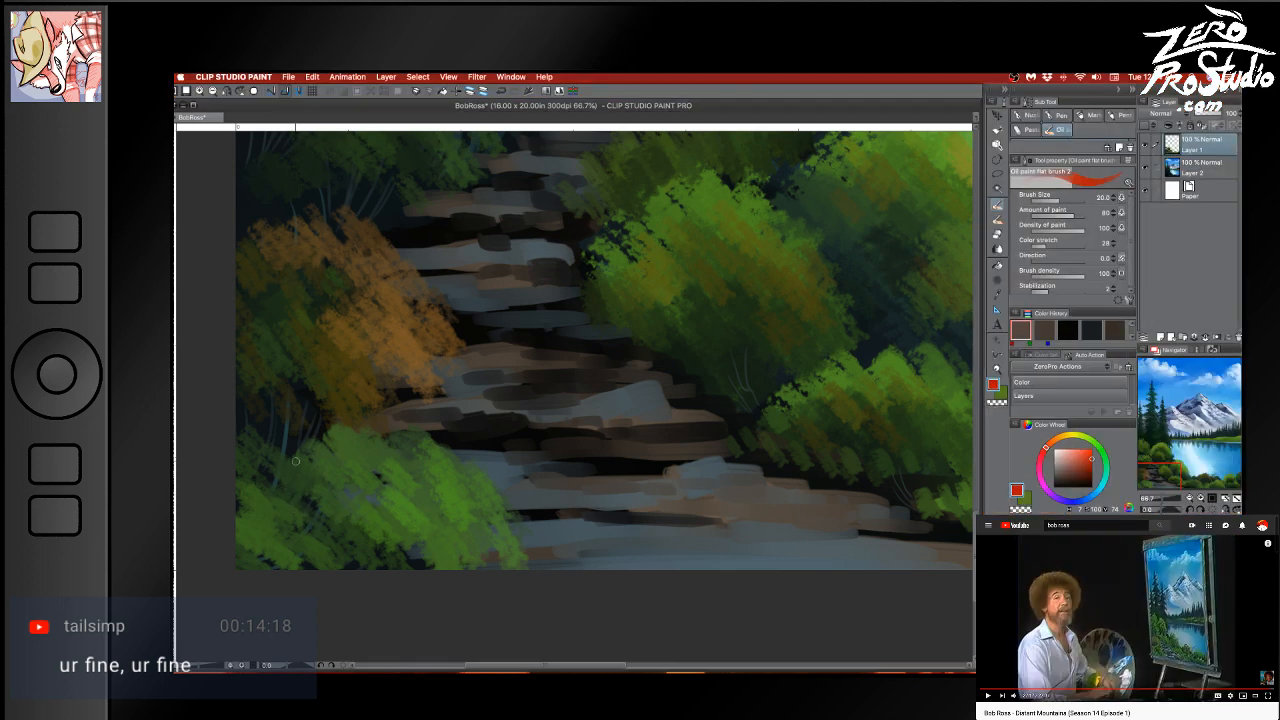
pyautogui.moveTo(298, 493); pyautogui.dragTo(578, 487)
pyautogui.press('space')
pyautogui.press('super+z')
pyautogui.moveTo(500, 408); pyautogui.dragTo(553, 490)
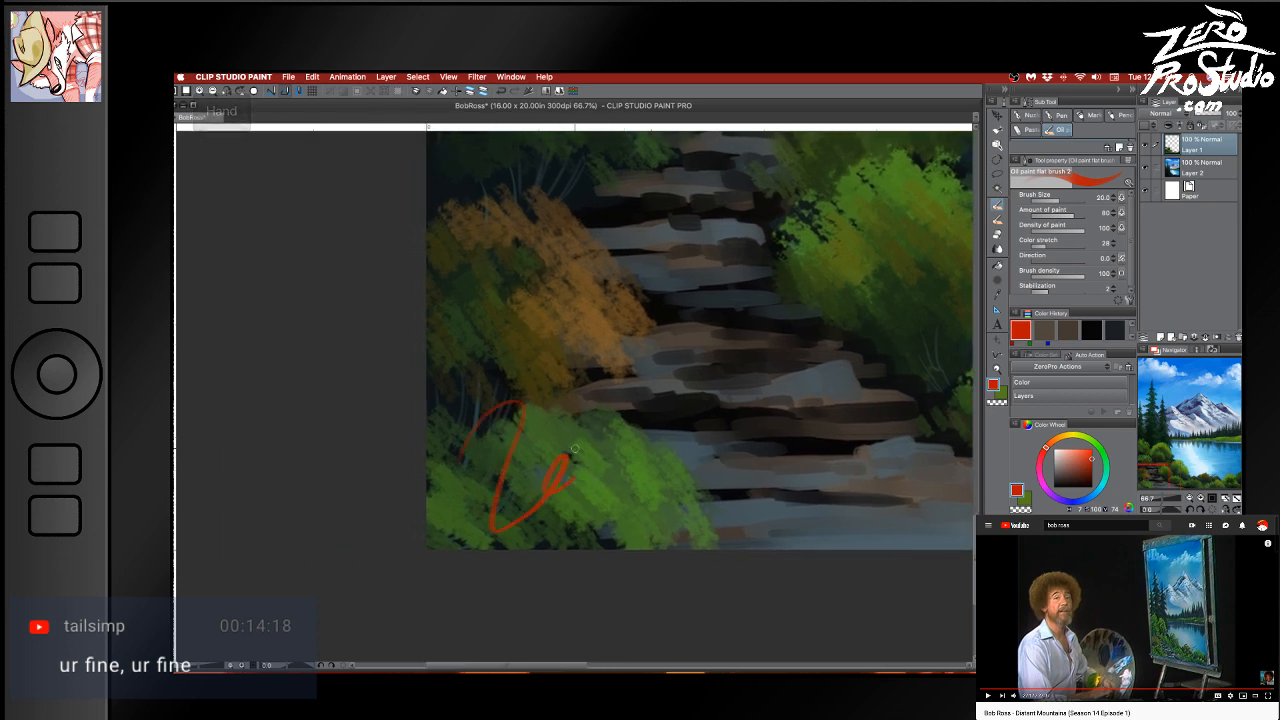
pyautogui.press('super+z')
# Add a new layer and write a red cursive signature over the green bush in the painting's lower-left corner, undoing unwanted strokes
pyautogui.click(1158, 337)
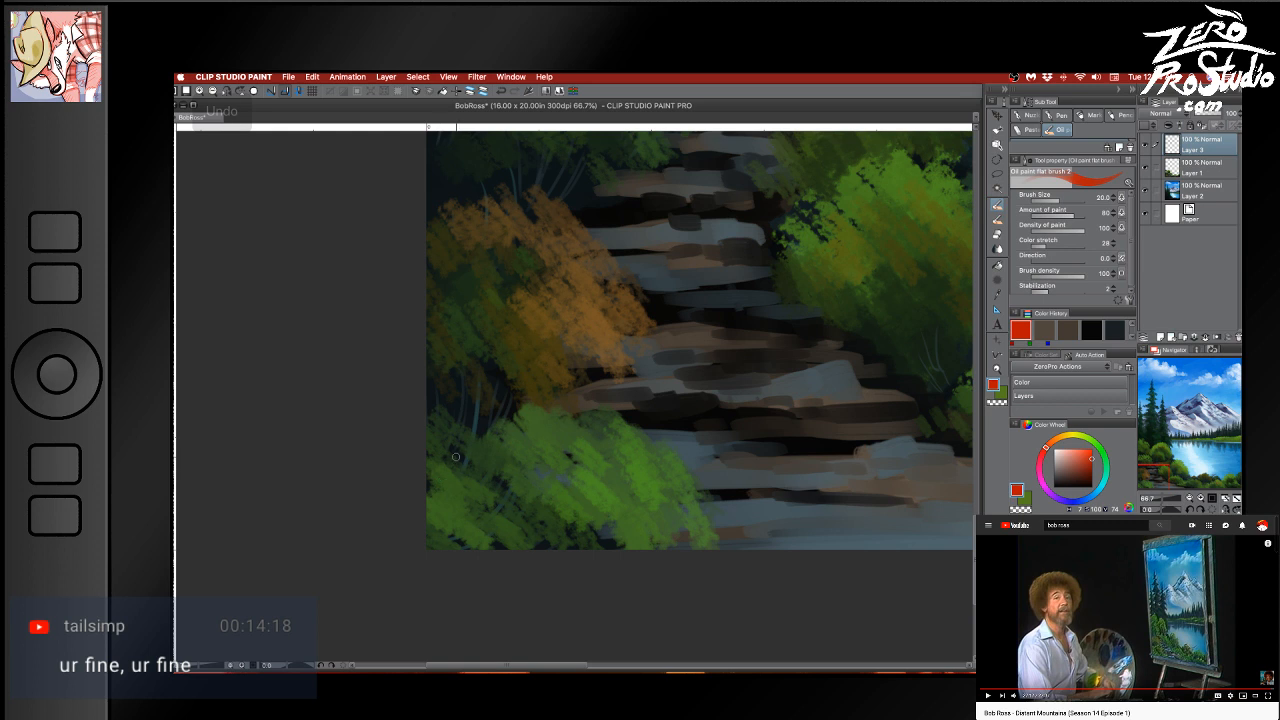
pyautogui.moveTo(478, 437)
pyautogui.mouseDown()
pyautogui.moveTo(515, 508)
pyautogui.moveTo(558, 478)
pyautogui.mouseUp()
pyautogui.press('super+z')
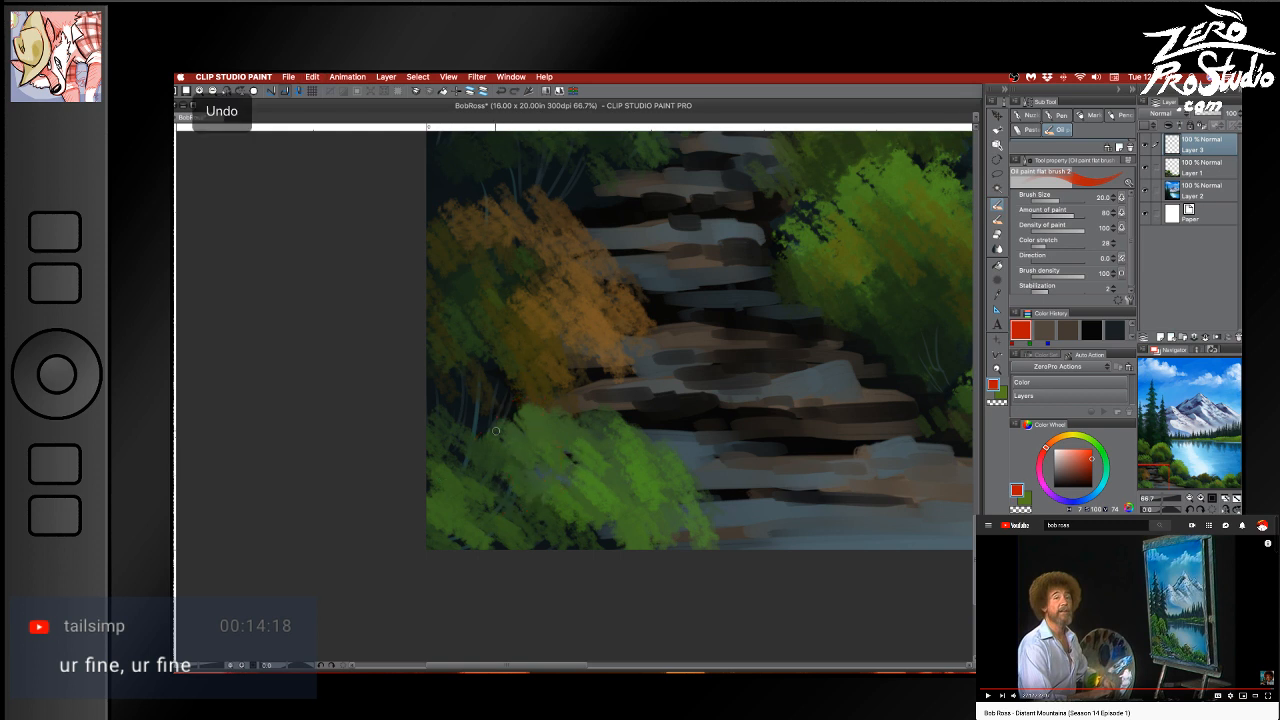
pyautogui.moveTo(478, 437)
pyautogui.mouseDown()
pyautogui.moveTo(538, 390)
pyautogui.moveTo(553, 466)
pyautogui.moveTo(604, 438)
pyautogui.moveTo(600, 464)
pyautogui.mouseUp()
pyautogui.press('super+z')
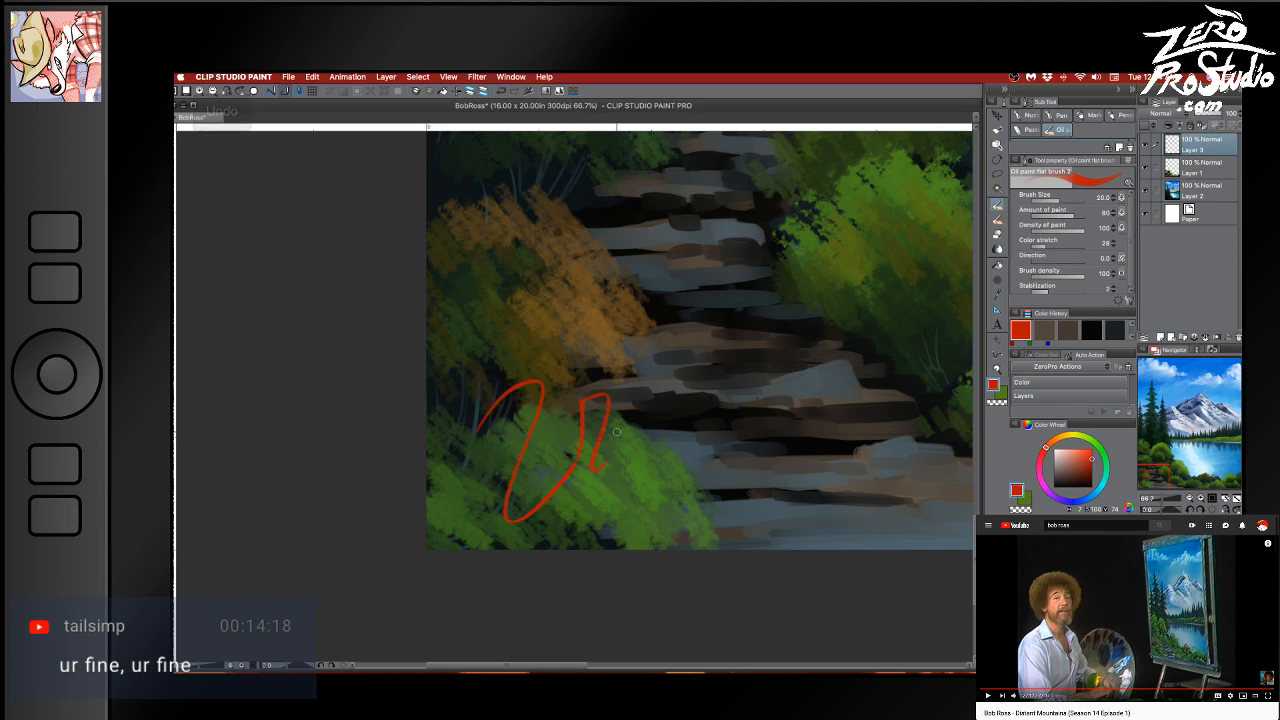
pyautogui.press('super+z')
pyautogui.moveTo(590, 400); pyautogui.dragTo(603, 458)
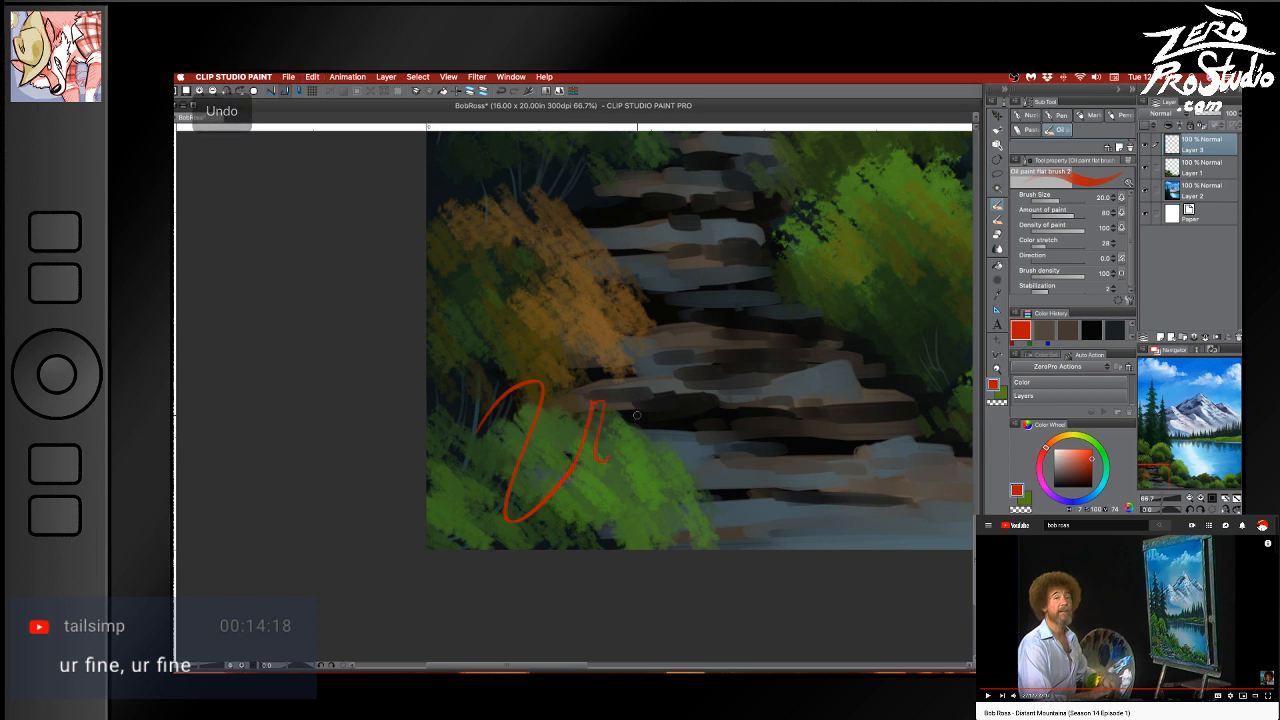
pyautogui.press('super+z')
pyautogui.moveTo(605, 398); pyautogui.dragTo(626, 433)
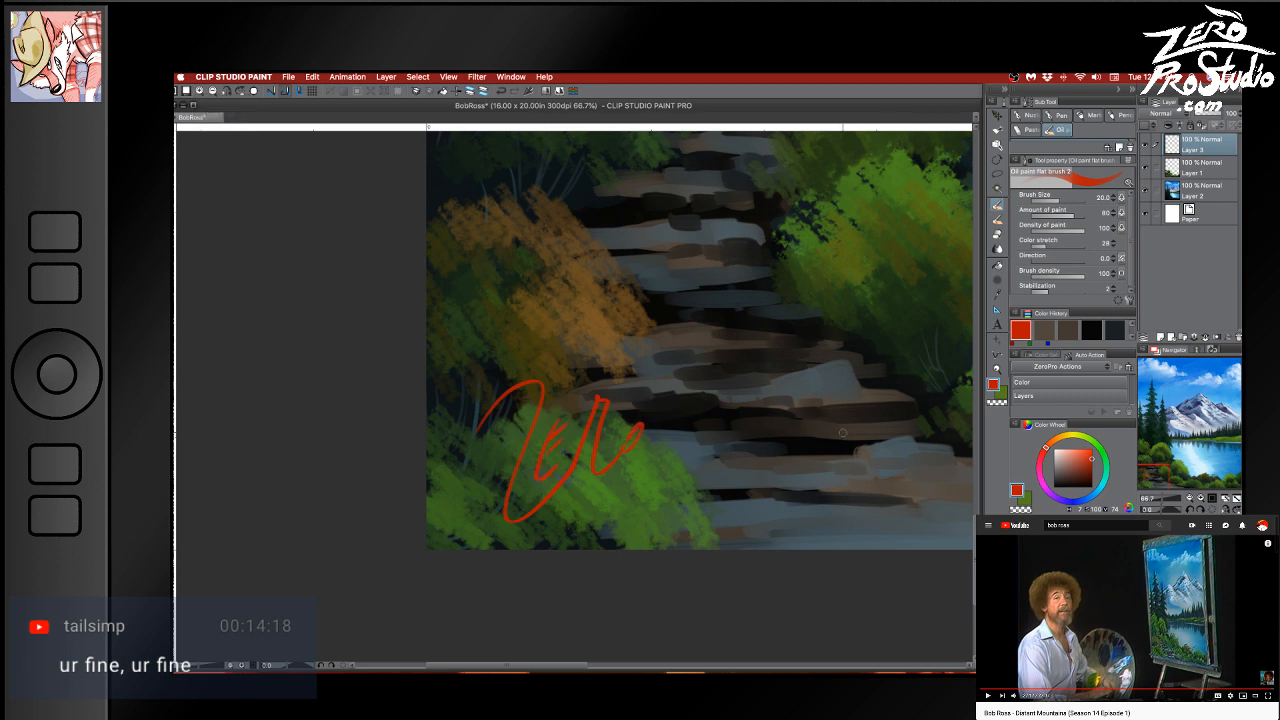
# Erase the cursive signature and restart it with a smaller red Z over the green bush, undoing the unwanted stroke
pyautogui.moveTo(842, 432)
pyautogui.mouseDown()
pyautogui.moveTo(748, 586)
pyautogui.moveTo(789, 451)
pyautogui.mouseUp()
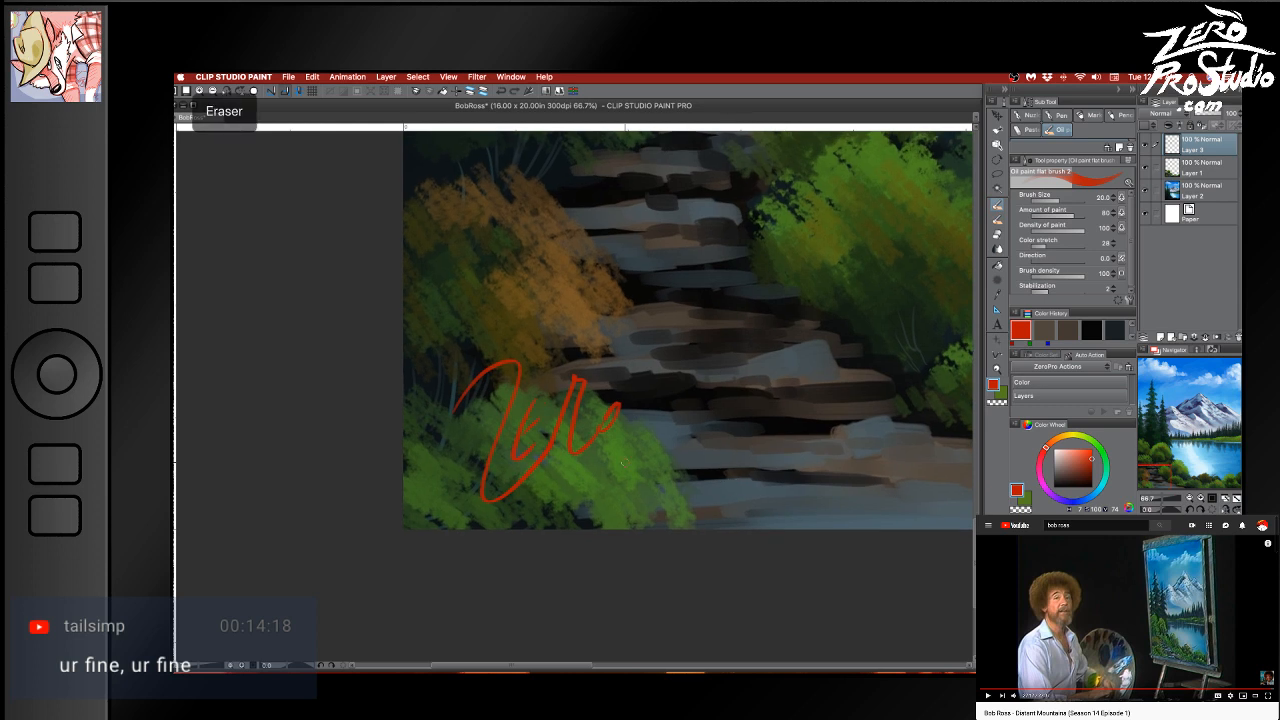
pyautogui.press('e')
pyautogui.moveTo(622, 440)
pyautogui.mouseDown()
pyautogui.moveTo(622, 401)
pyautogui.moveTo(608, 384)
pyautogui.moveTo(490, 365)
pyautogui.moveTo(511, 369)
pyautogui.moveTo(514, 451)
pyautogui.mouseUp()
pyautogui.press('b')
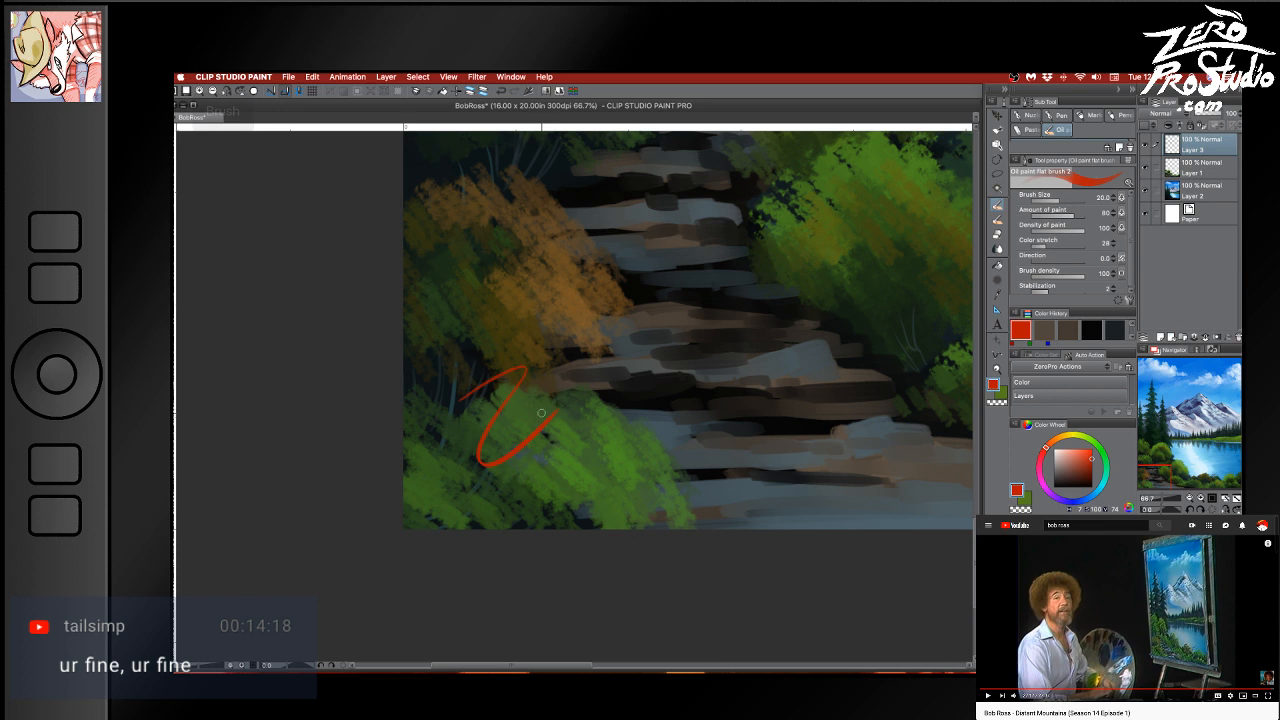
pyautogui.press('super+z')
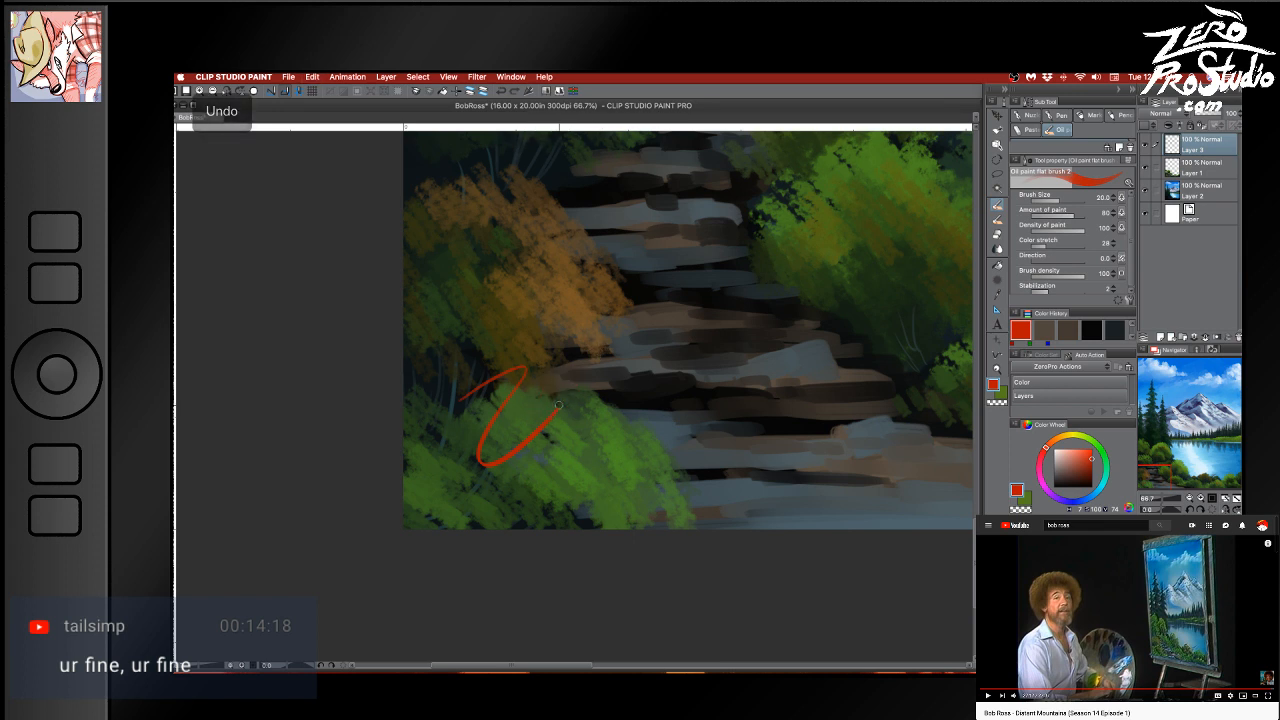
# Paint a slanted vertical red stem attached to the right end of the Z, undoing unwanted attempts
pyautogui.moveTo(559, 402); pyautogui.dragTo(595, 377)
pyautogui.press('super+z')
pyautogui.moveTo(556, 422); pyautogui.dragTo(555, 436)
pyautogui.press('super+z')
pyautogui.moveTo(564, 366); pyautogui.dragTo(551, 462)
pyautogui.press('super+z')
pyautogui.moveTo(562, 384); pyautogui.dragTo(554, 472)
pyautogui.press('super+z')
pyautogui.moveTo(570, 348); pyautogui.dragTo(557, 465)
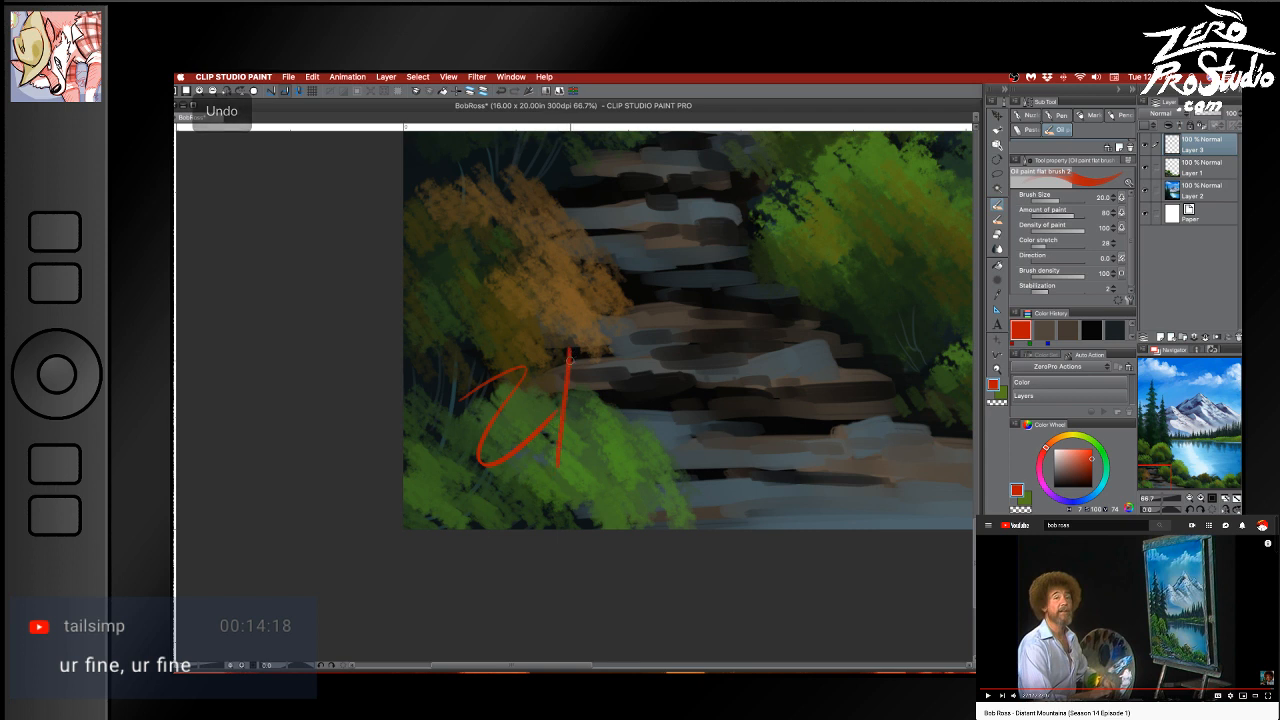
pyautogui.press('super+z')
pyautogui.moveTo(568, 350); pyautogui.dragTo(557, 447)
pyautogui.press('super+z')
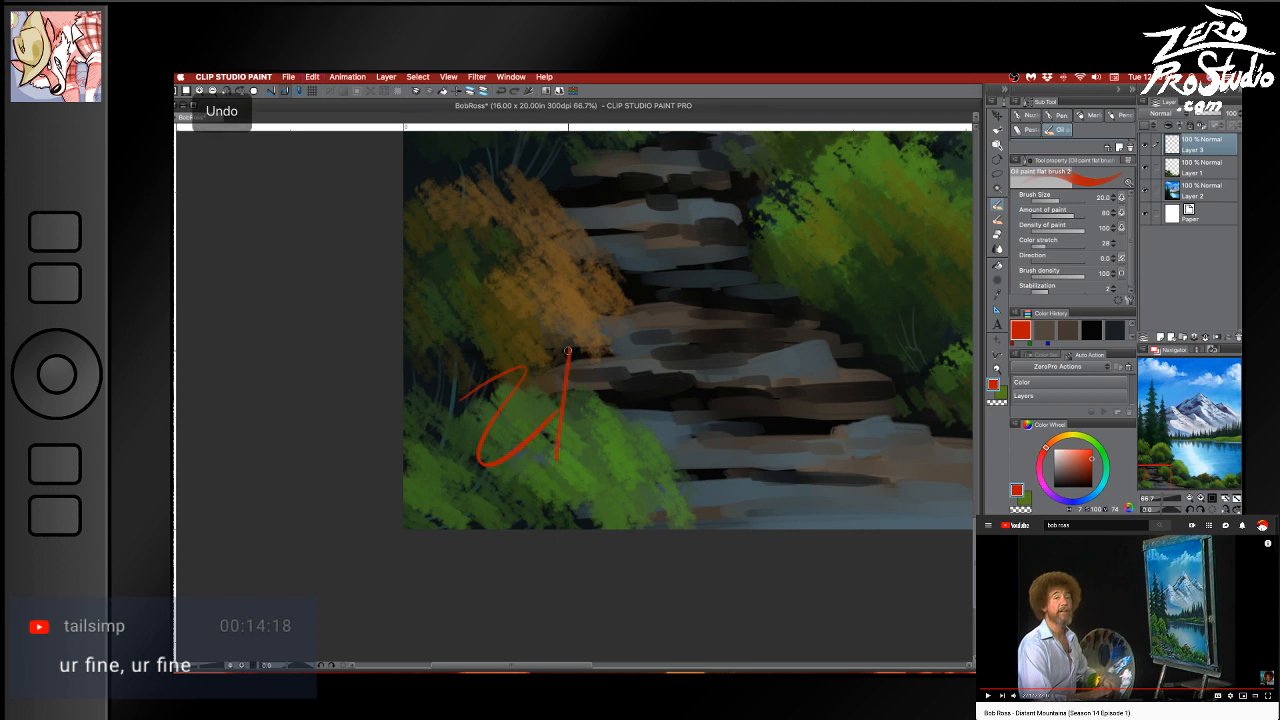
pyautogui.moveTo(568, 349); pyautogui.dragTo(607, 327)
pyautogui.press('super+z')
pyautogui.moveTo(539, 380); pyautogui.dragTo(614, 320)
pyautogui.press('super+z')
pyautogui.moveTo(536, 386); pyautogui.dragTo(601, 345)
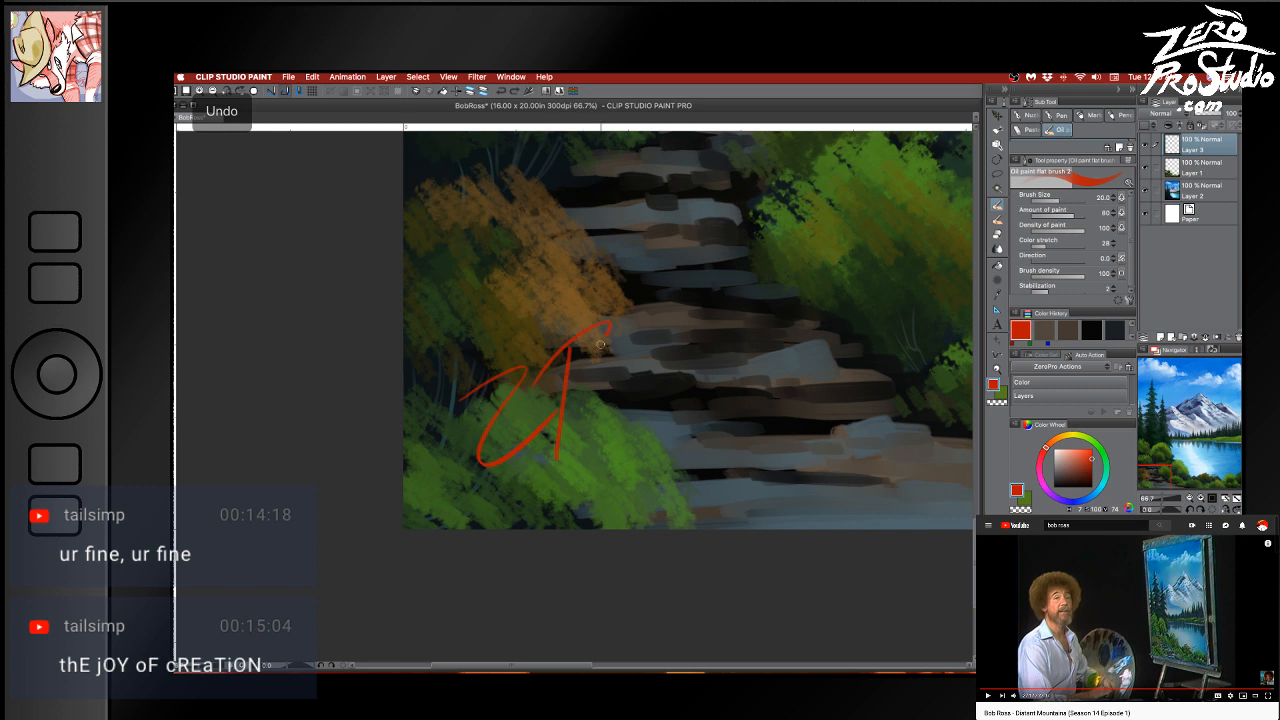
pyautogui.press('super+z')
# Remove the red Z and stem and repaint a red Z flowing into a looped P with a vertical stem over the green bush
pyautogui.press('super+z')
pyautogui.press('super+z')
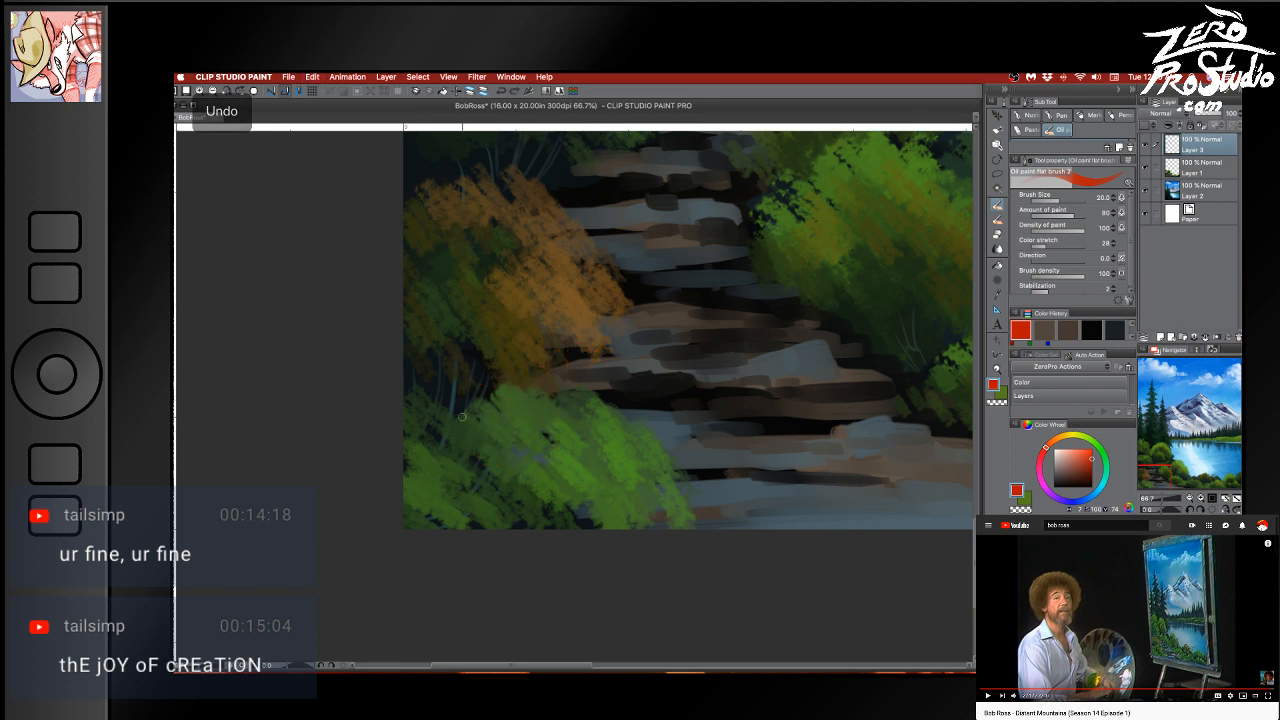
pyautogui.moveTo(465, 412)
pyautogui.mouseDown()
pyautogui.moveTo(613, 343)
pyautogui.moveTo(588, 370)
pyautogui.moveTo(562, 535)
pyautogui.mouseUp()
pyautogui.press('super+z')
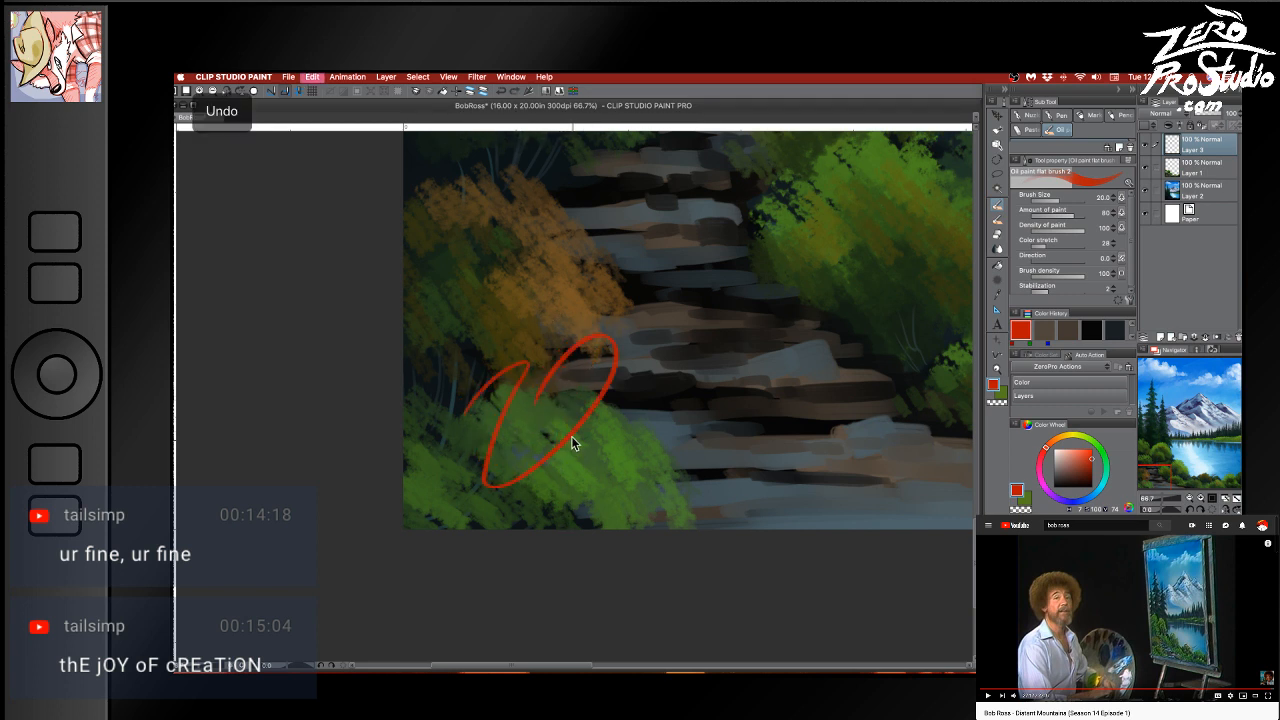
pyautogui.moveTo(575, 400); pyautogui.dragTo(562, 500)
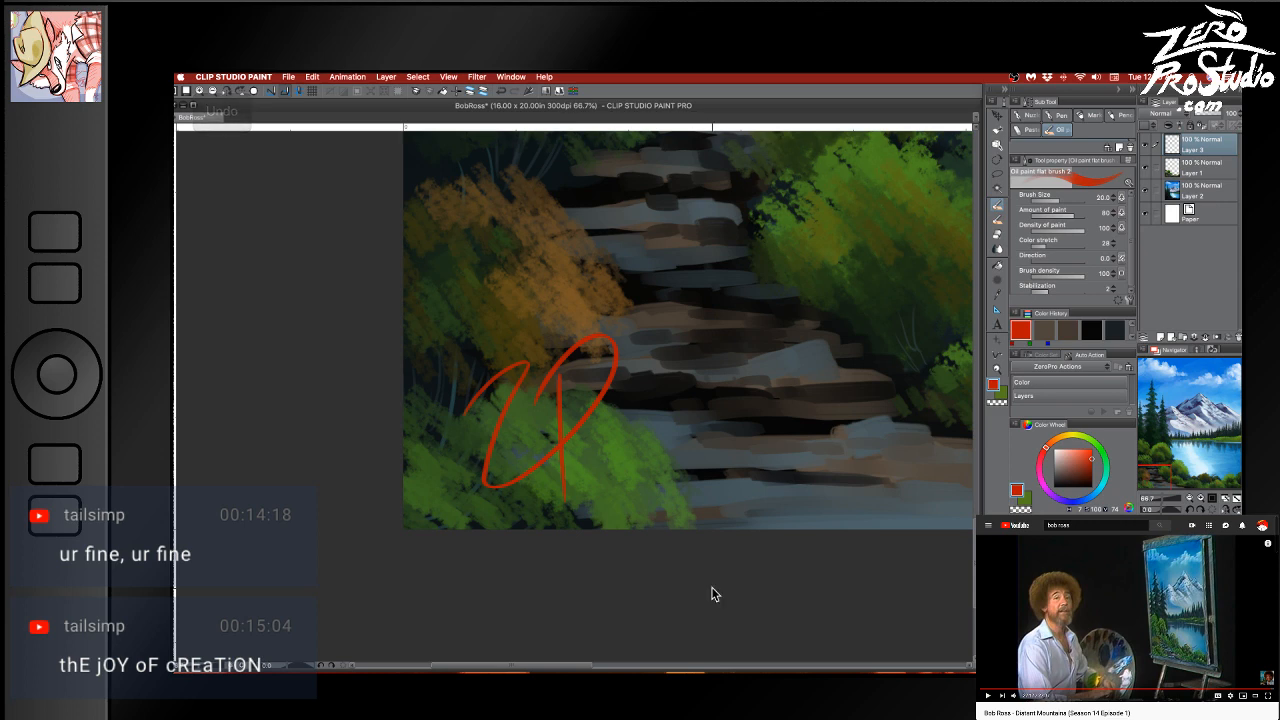
# Switch to the Move layer tool and save the signed painting
pyautogui.scroll(-3, 712, 588)
pyautogui.scroll(-1, 769, 507)
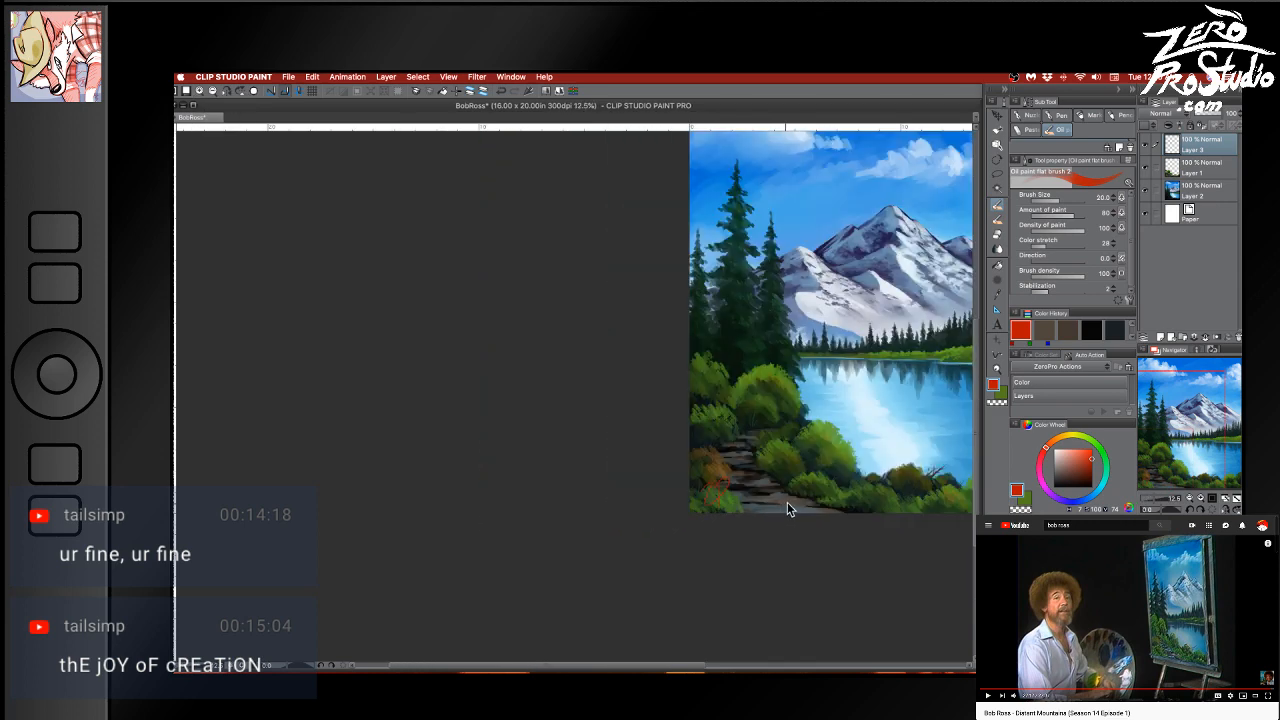
pyautogui.moveTo(796, 500)
pyautogui.mouseDown()
pyautogui.moveTo(777, 523)
pyautogui.moveTo(566, 529)
pyautogui.moveTo(611, 546)
pyautogui.moveTo(595, 530)
pyautogui.mouseUp()
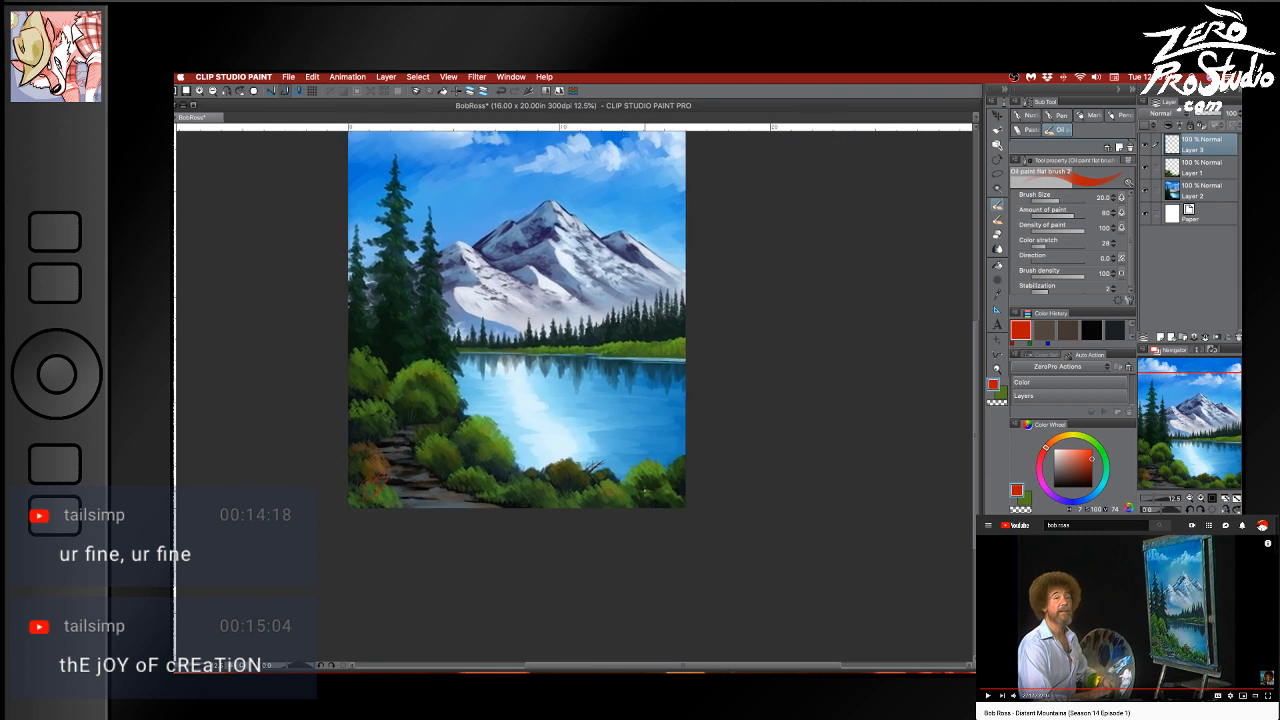
pyautogui.press('k')
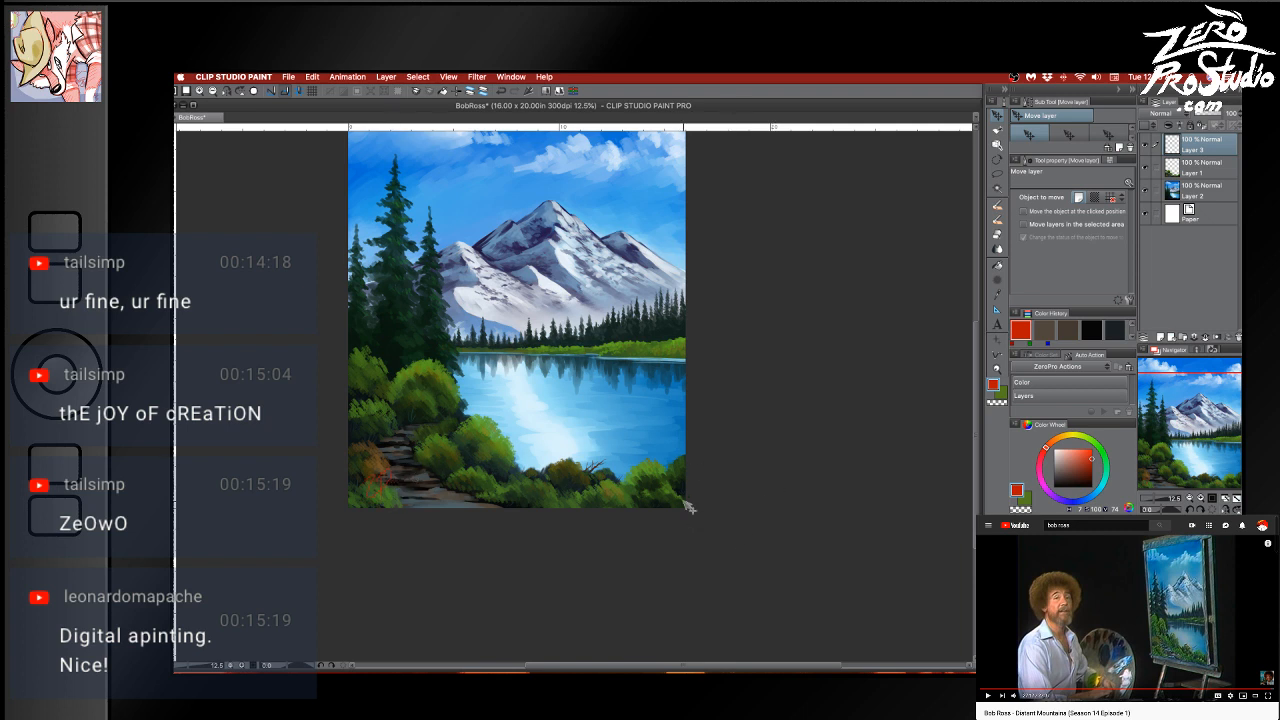
pyautogui.press('super+s')
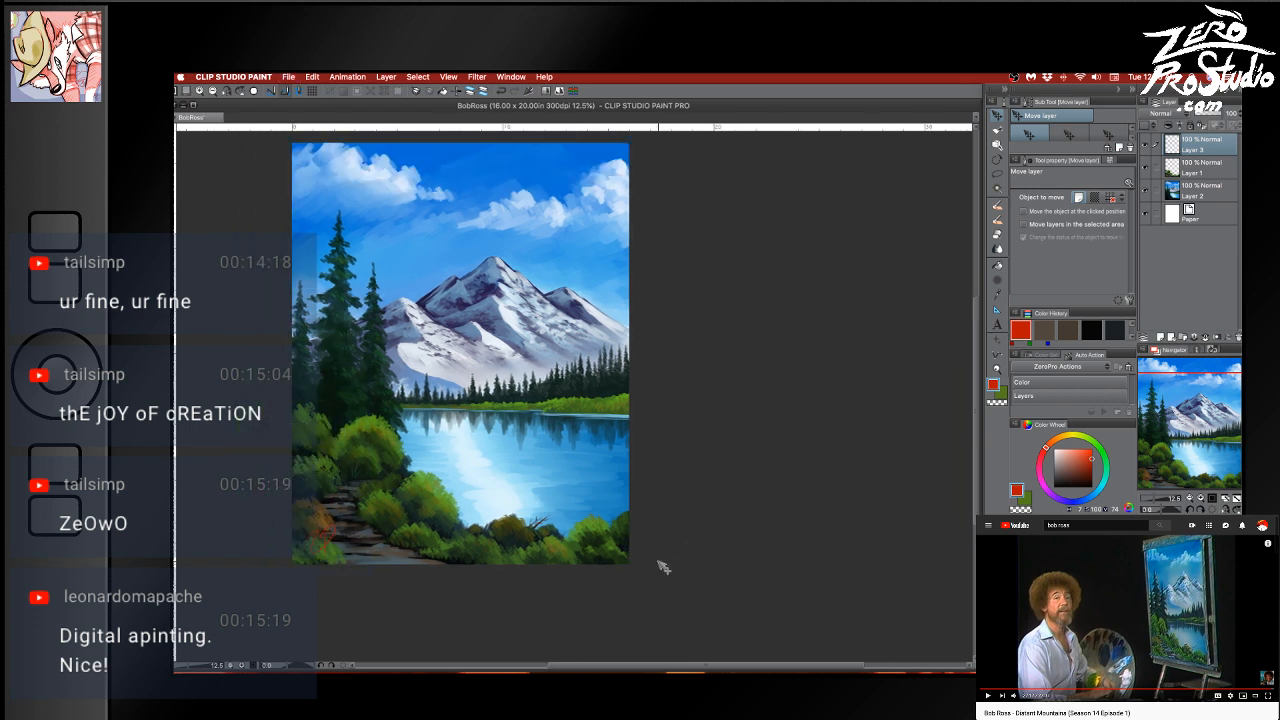
pyautogui.scroll(2, 662, 566)
pyautogui.hscroll(-5, 662, 566)
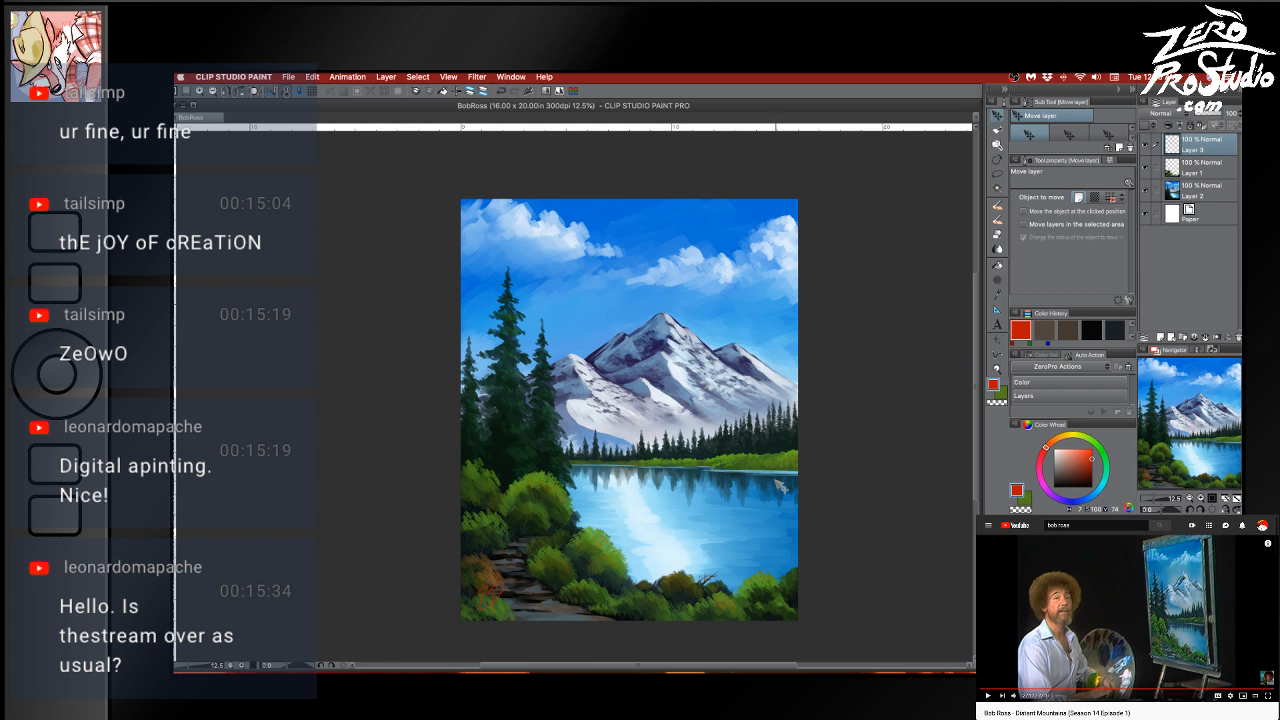
pyautogui.press('super+v')
pyautogui.press('super+v')
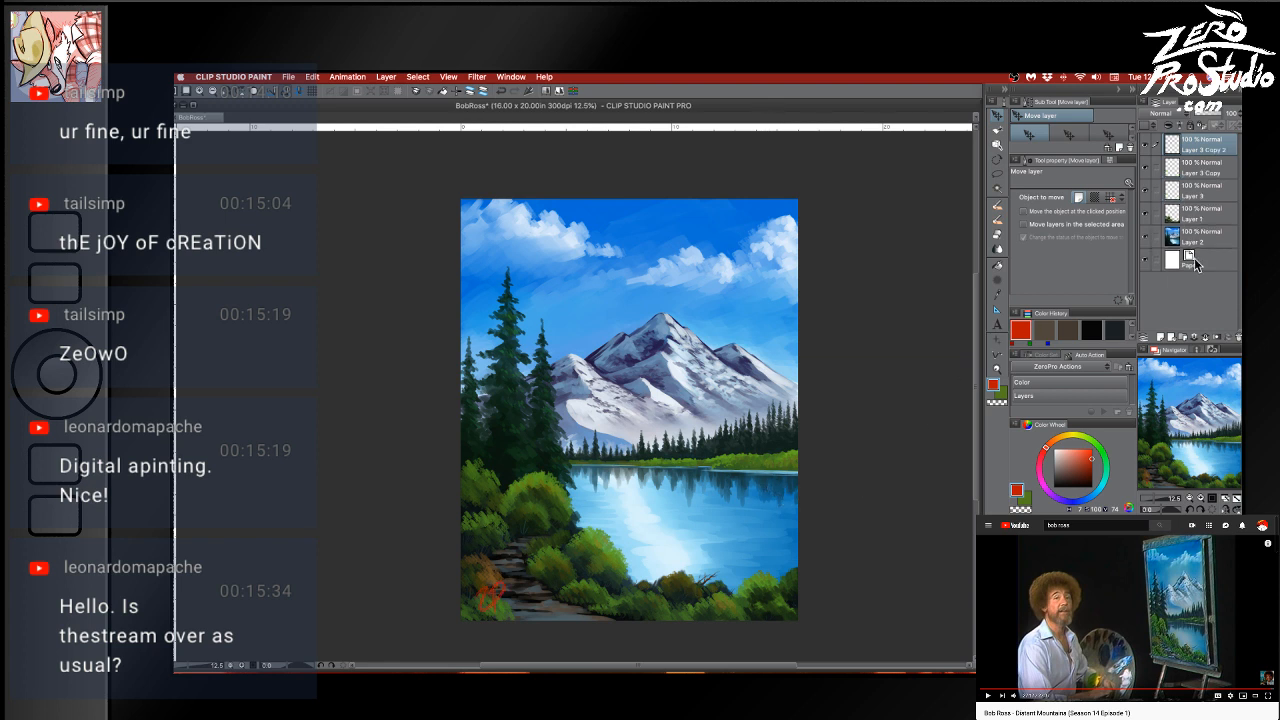
pyautogui.press('super+z')
pyautogui.press('super+z')
# On Layer 2, touch up the dark tree reflections near the lake's right edge with sampled dark teal and green tones, and save the painting
pyautogui.click(1204, 200)
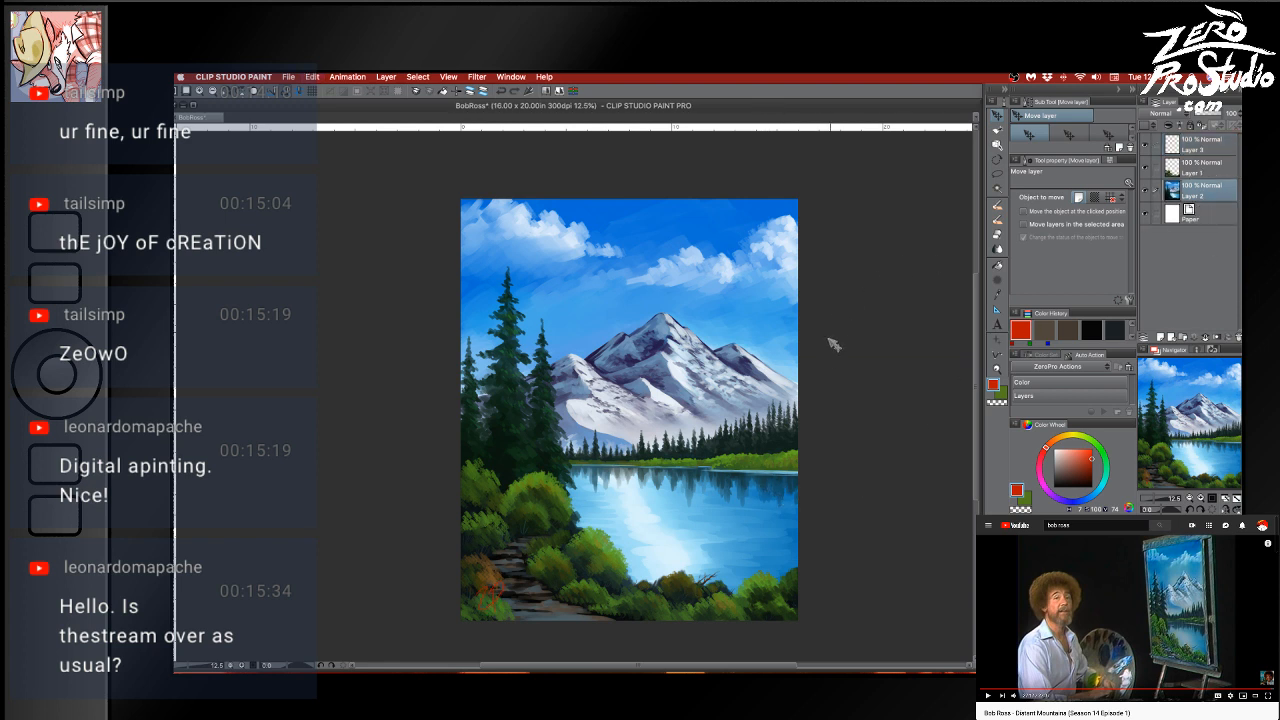
pyautogui.press('b')
pyautogui.keyDown('alt'); pyautogui.click(771, 473); pyautogui.keyUp('alt')
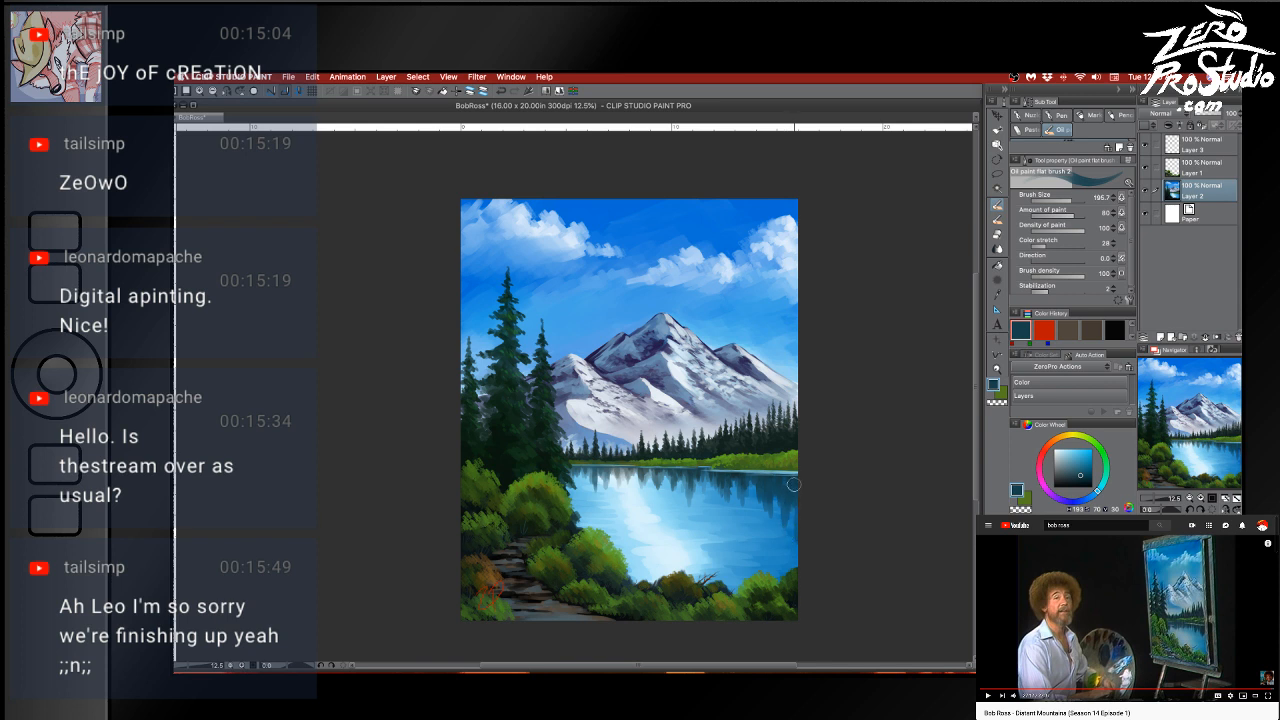
pyautogui.keyDown('alt'); pyautogui.click(747, 473); pyautogui.keyUp('alt')
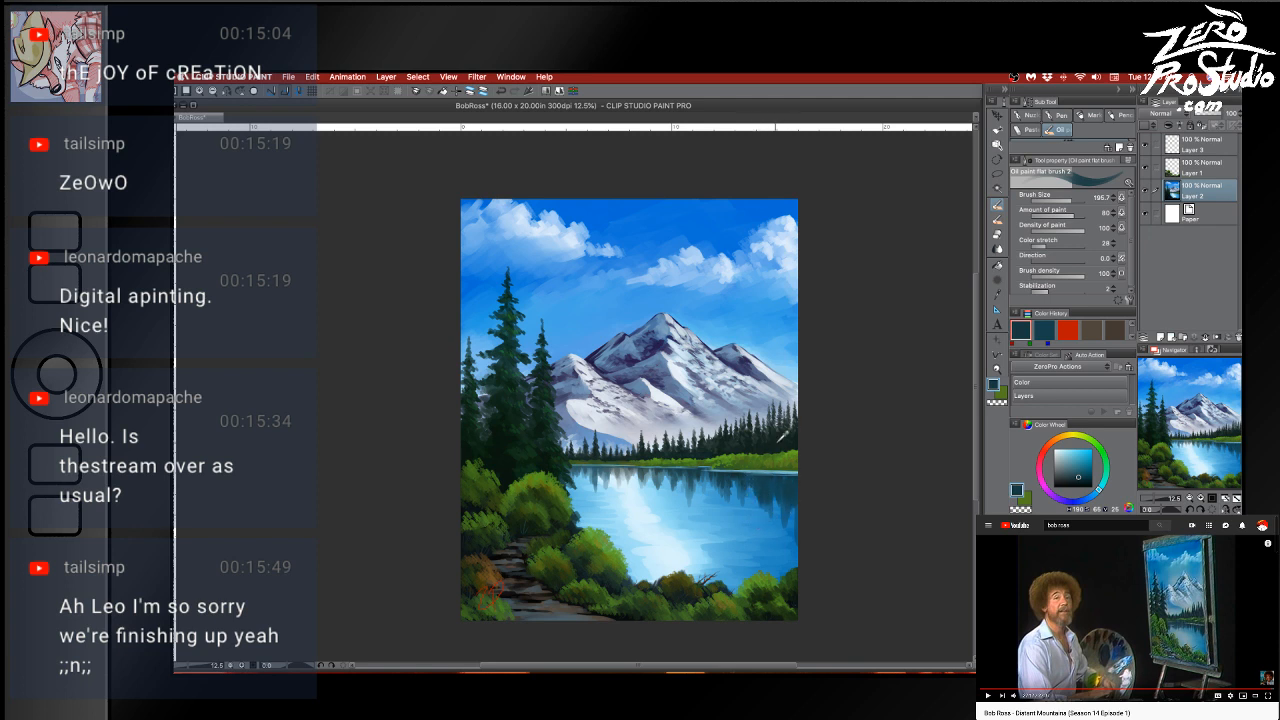
pyautogui.keyDown('alt'); pyautogui.click(768, 482); pyautogui.keyUp('alt')
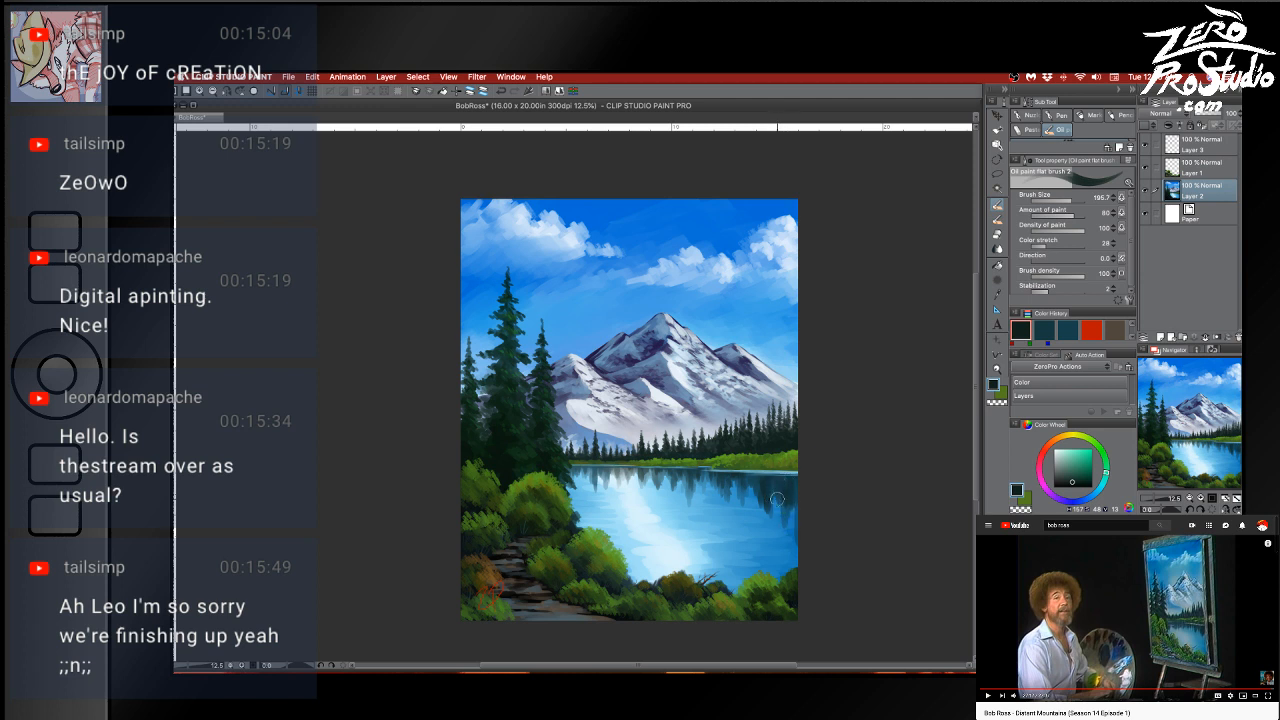
pyautogui.moveTo(796, 514); pyautogui.dragTo(899, 504)
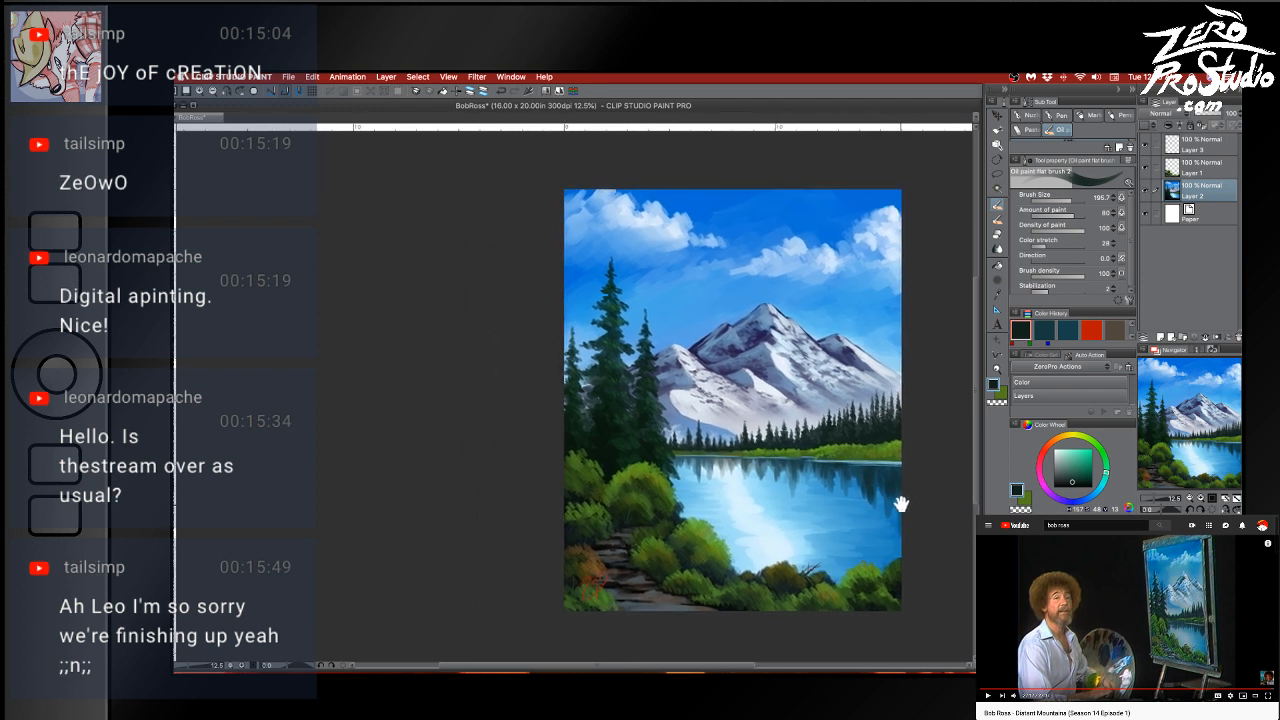
pyautogui.press('alt')
pyautogui.press('super+s')
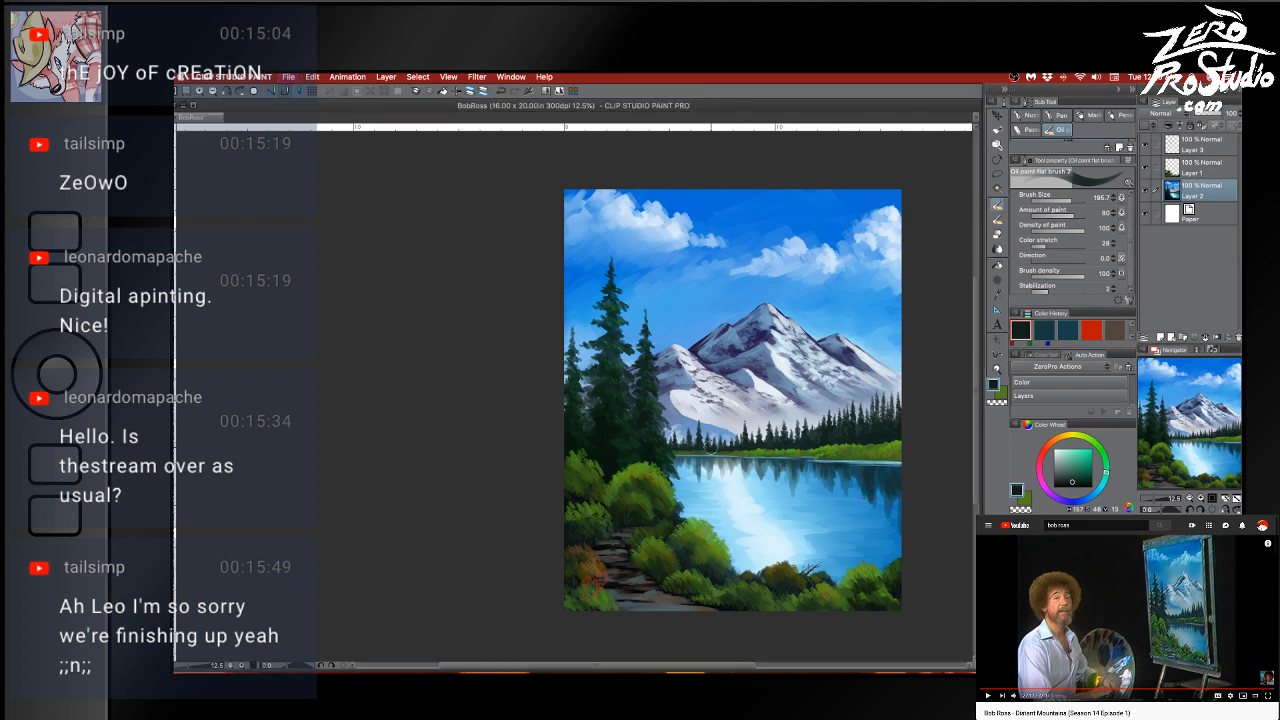
# Reduce the oil paint flat brush to size 70 and touch up the shaded water edge beside the large pines with sampled colors
pyautogui.scroll(2, 709, 448)
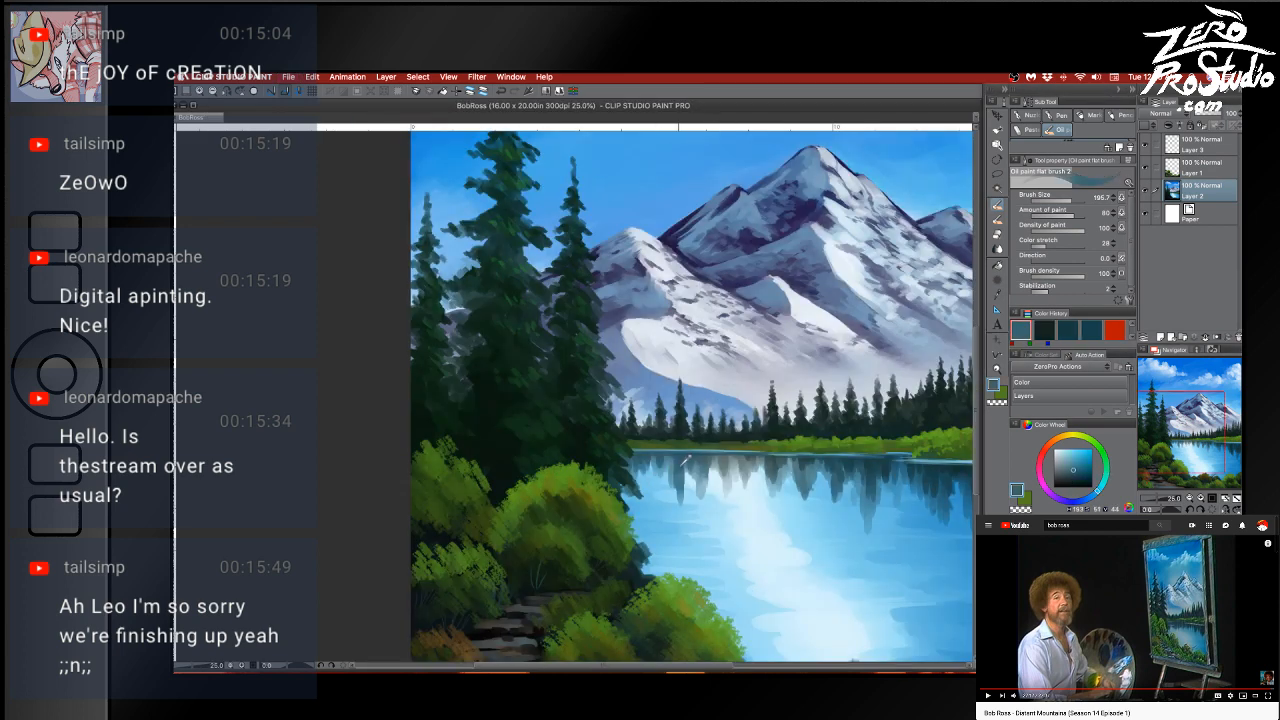
pyautogui.press('[')
pyautogui.press('[')
pyautogui.press('[')
pyautogui.moveTo(627, 494); pyautogui.dragTo(638, 510)
pyautogui.moveTo(647, 467)
pyautogui.mouseDown()
pyautogui.moveTo(643, 524)
pyautogui.moveTo(621, 482)
pyautogui.moveTo(628, 463)
pyautogui.moveTo(622, 502)
pyautogui.mouseUp()
pyautogui.keyDown('alt'); pyautogui.click(626, 466); pyautogui.keyUp('alt')
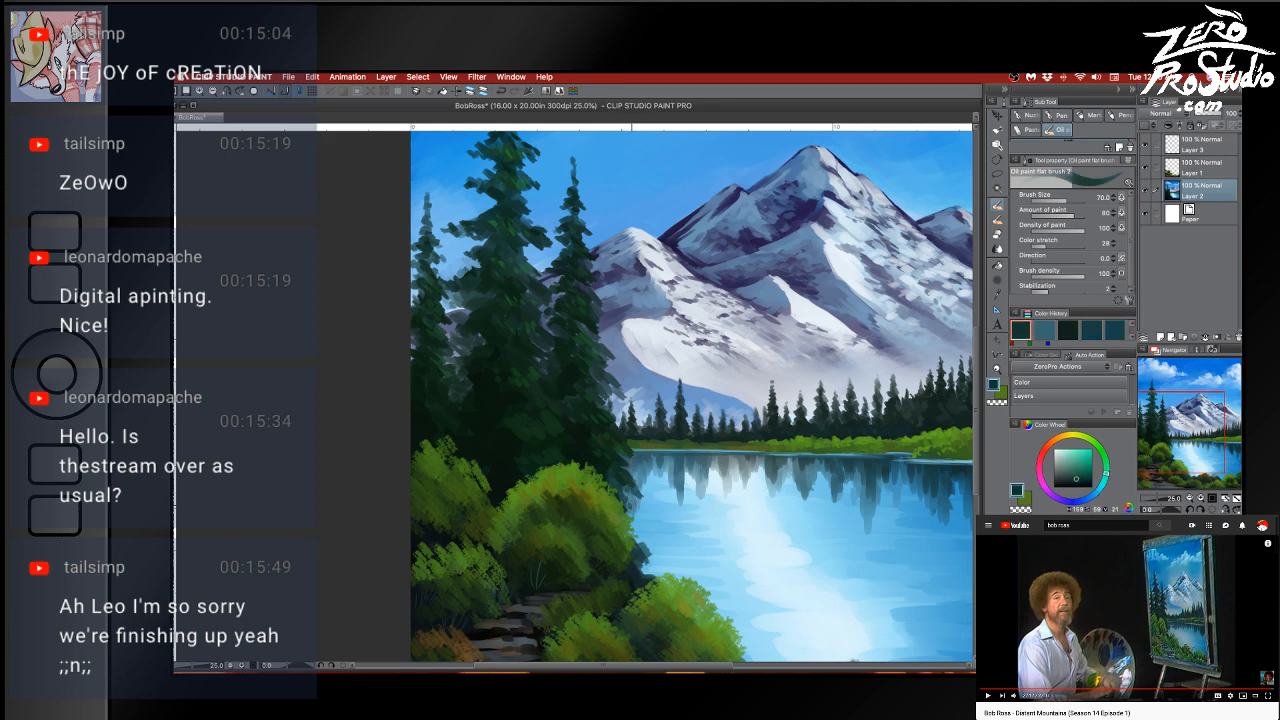
# Save the painting with the retouched water edge
pyautogui.moveTo(800, 547); pyautogui.dragTo(727, 507)
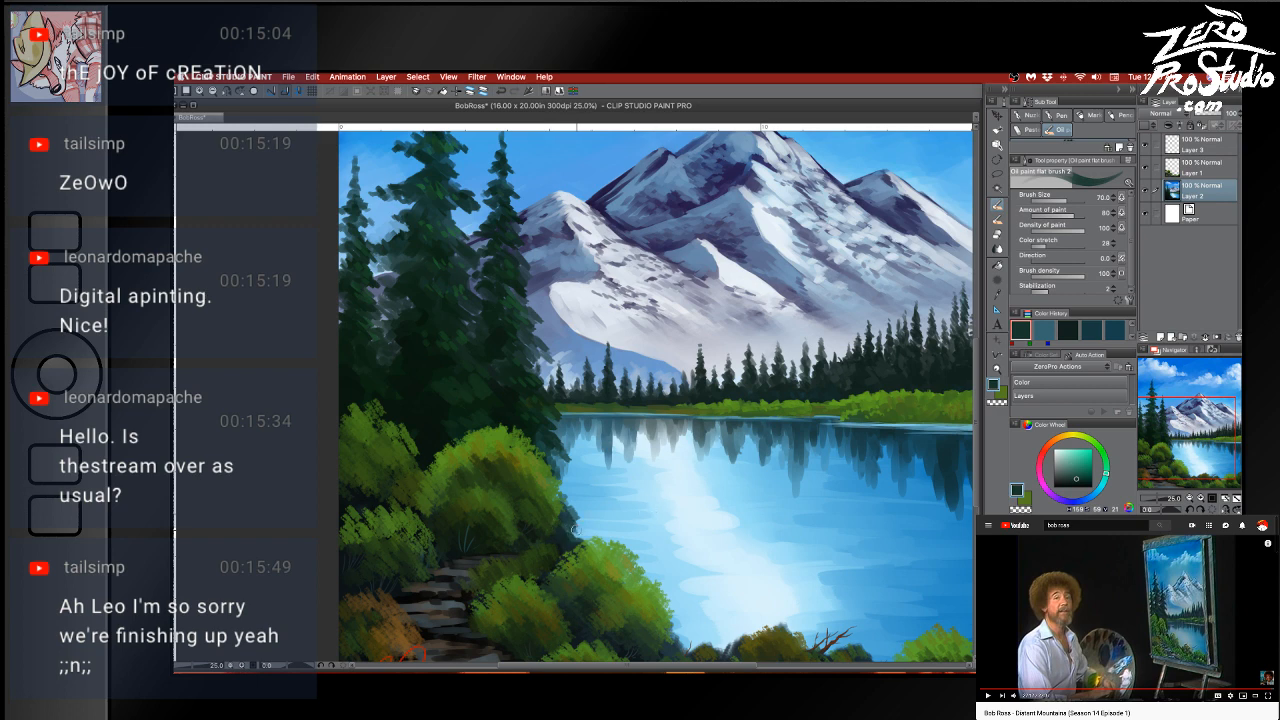
pyautogui.moveTo(772, 562); pyautogui.dragTo(737, 539)
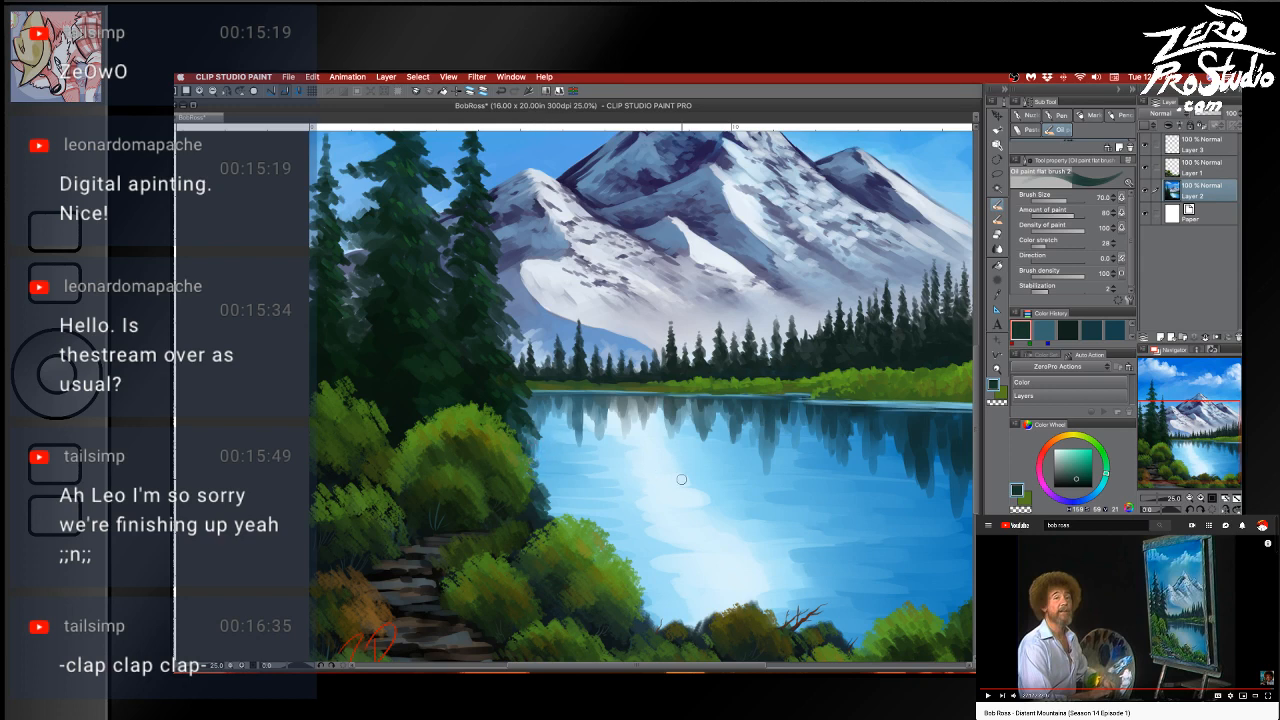
pyautogui.moveTo(805, 566)
pyautogui.mouseDown()
pyautogui.moveTo(744, 556)
pyautogui.moveTo(784, 537)
pyautogui.mouseUp()
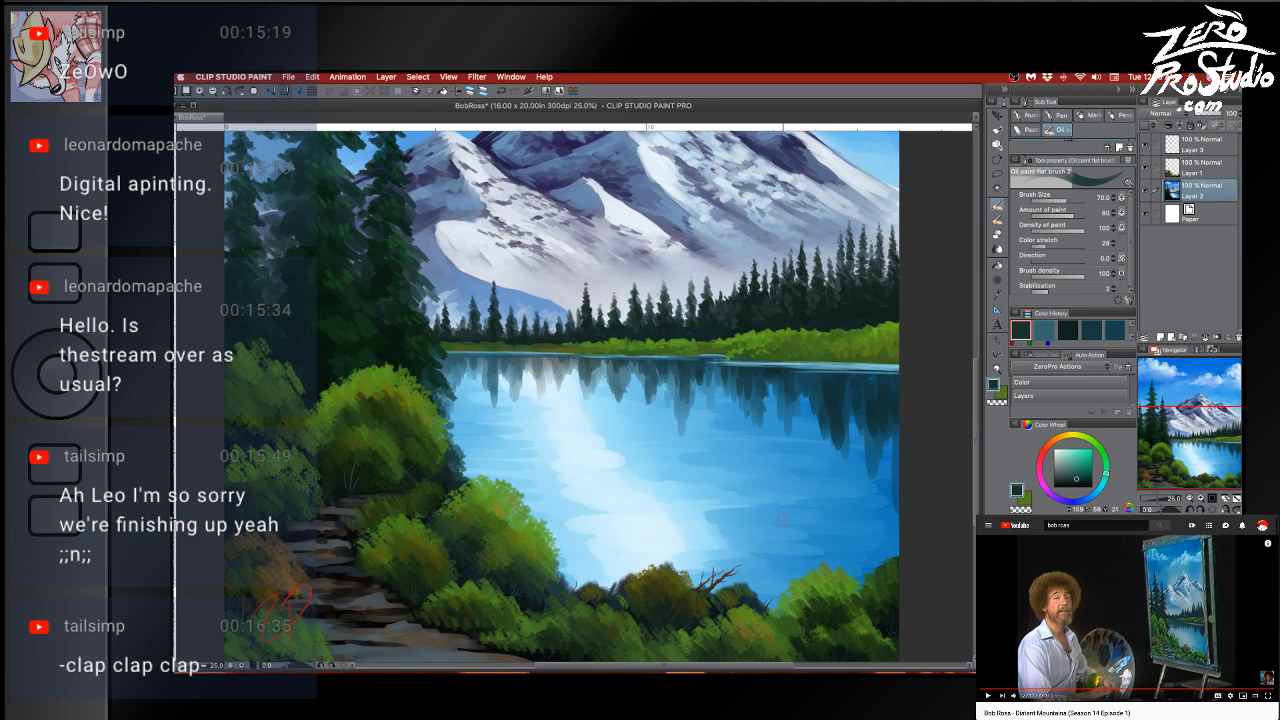
pyautogui.press('super+s')
pyautogui.scroll(-2, 868, 476)
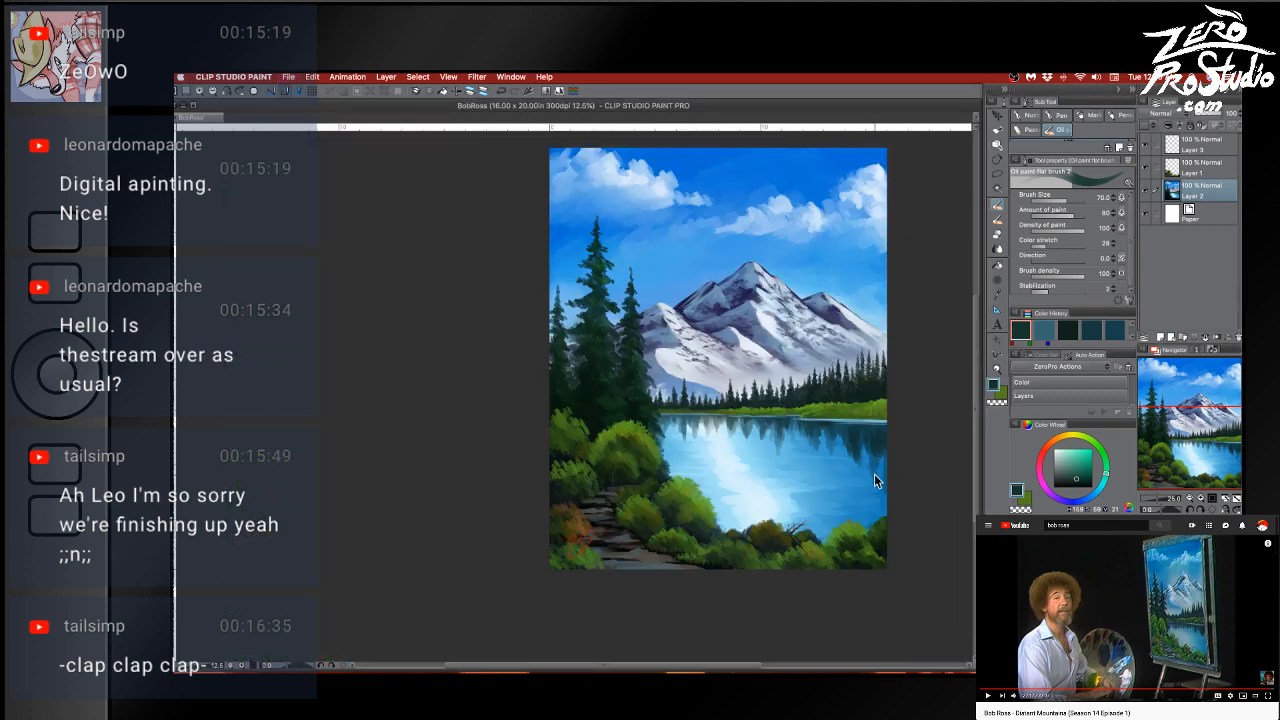
pyautogui.moveTo(841, 537)
pyautogui.mouseDown()
pyautogui.moveTo(803, 527)
pyautogui.moveTo(680, 551)
pyautogui.moveTo(678, 565)
pyautogui.mouseUp()
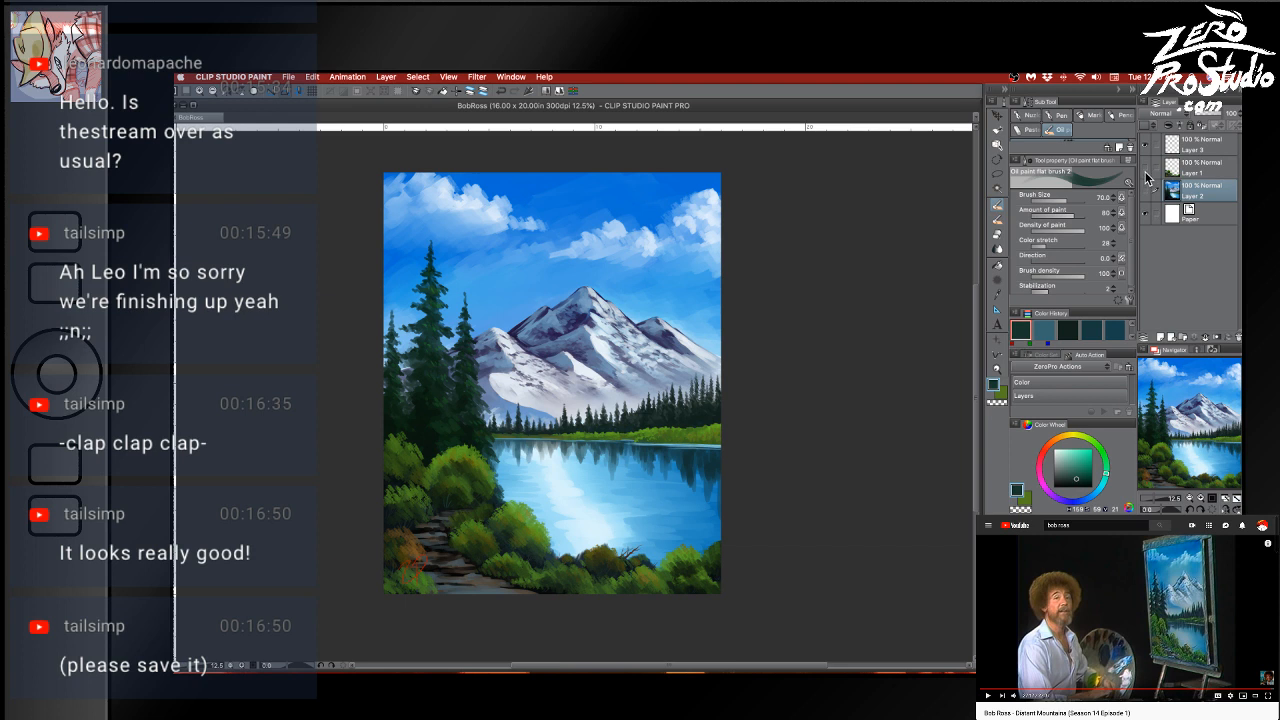
# Hide Layers 1, 2 and 3 and add a new empty layer above them
pyautogui.moveTo(1146, 189); pyautogui.dragTo(1146, 144)
pyautogui.click(1212, 150)
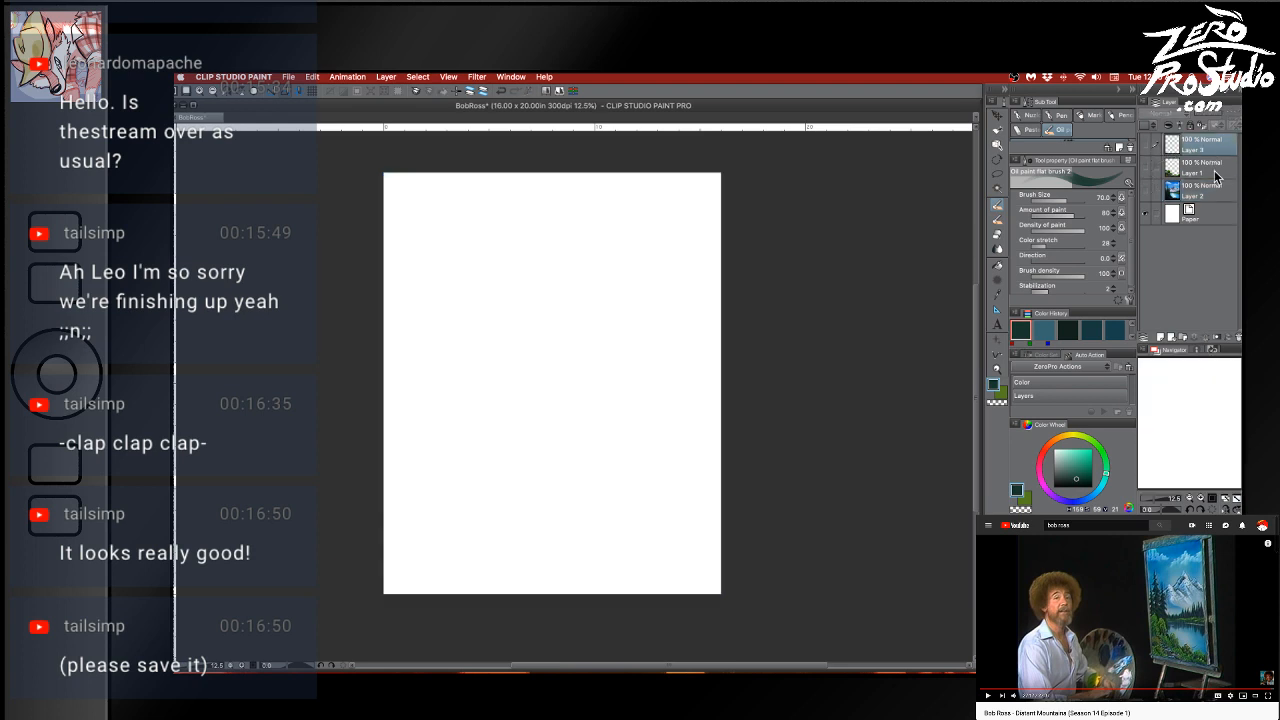
pyautogui.click(1163, 338)
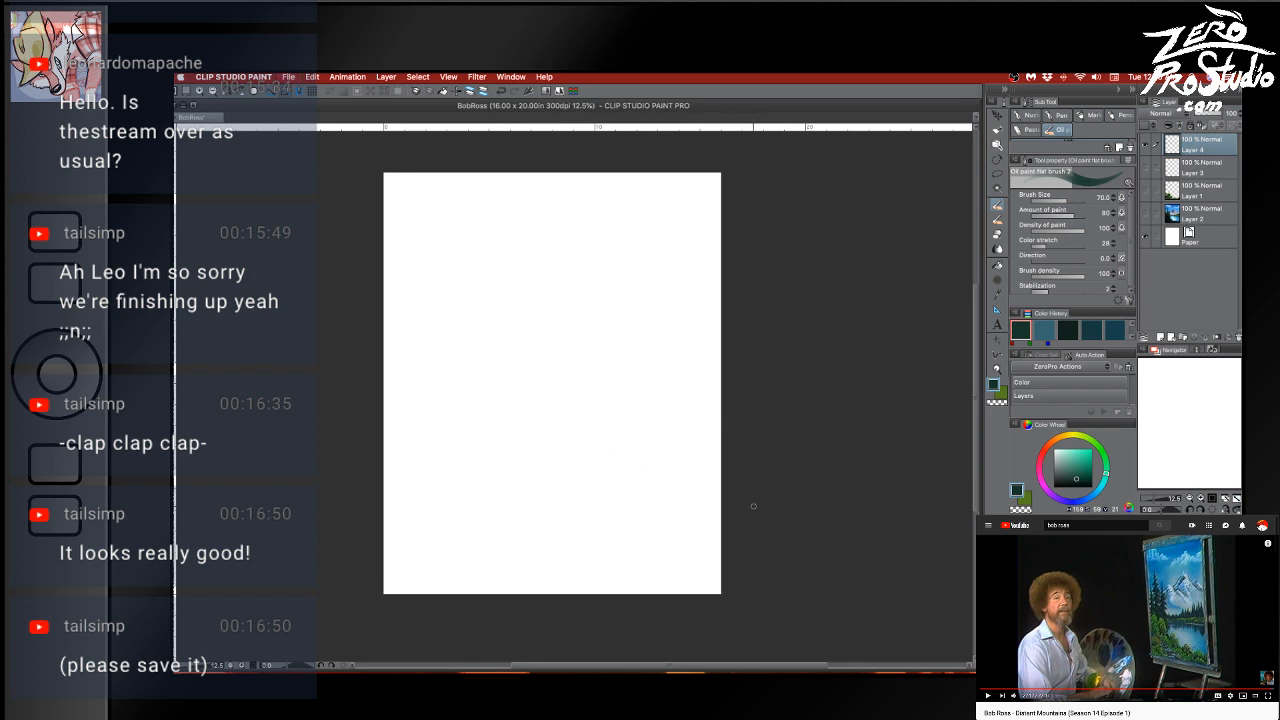
# Set the Paper layer's color to a light beige with hue 49, saturation 17 and value 84
pyautogui.scroll(1, 720, 521)
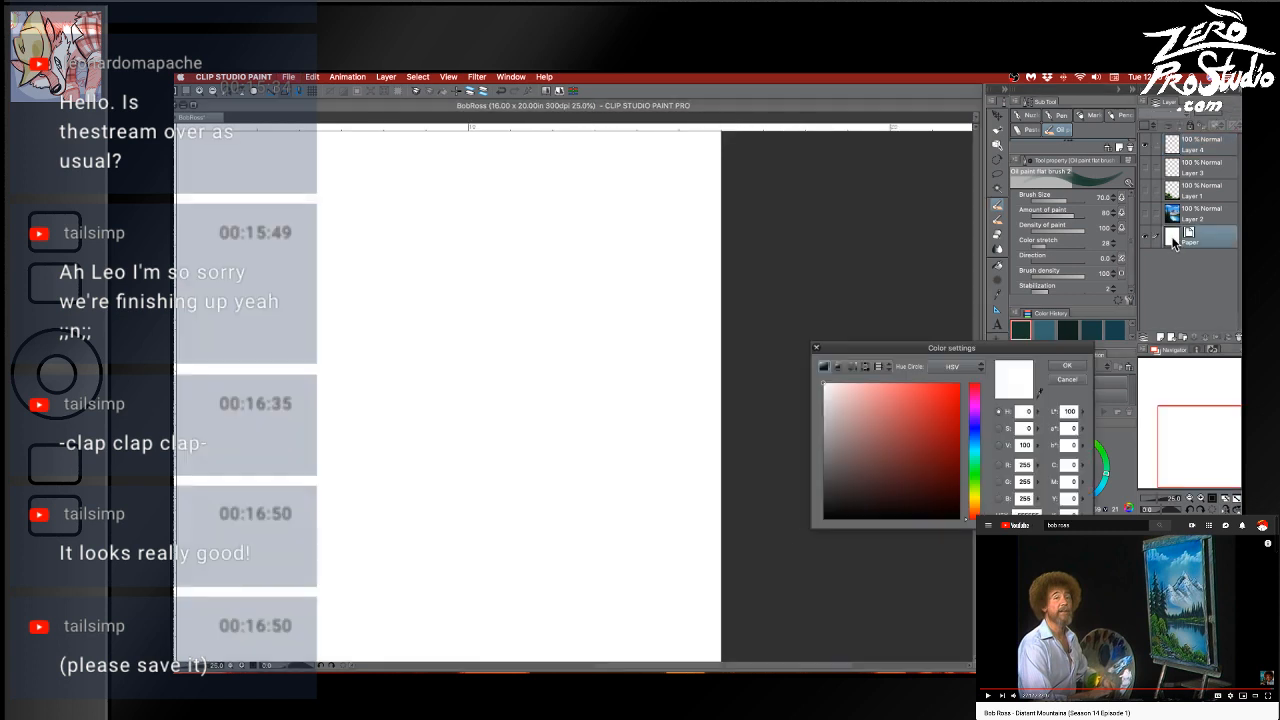
pyautogui.doubleClick(1175, 238)
pyautogui.click(977, 503)
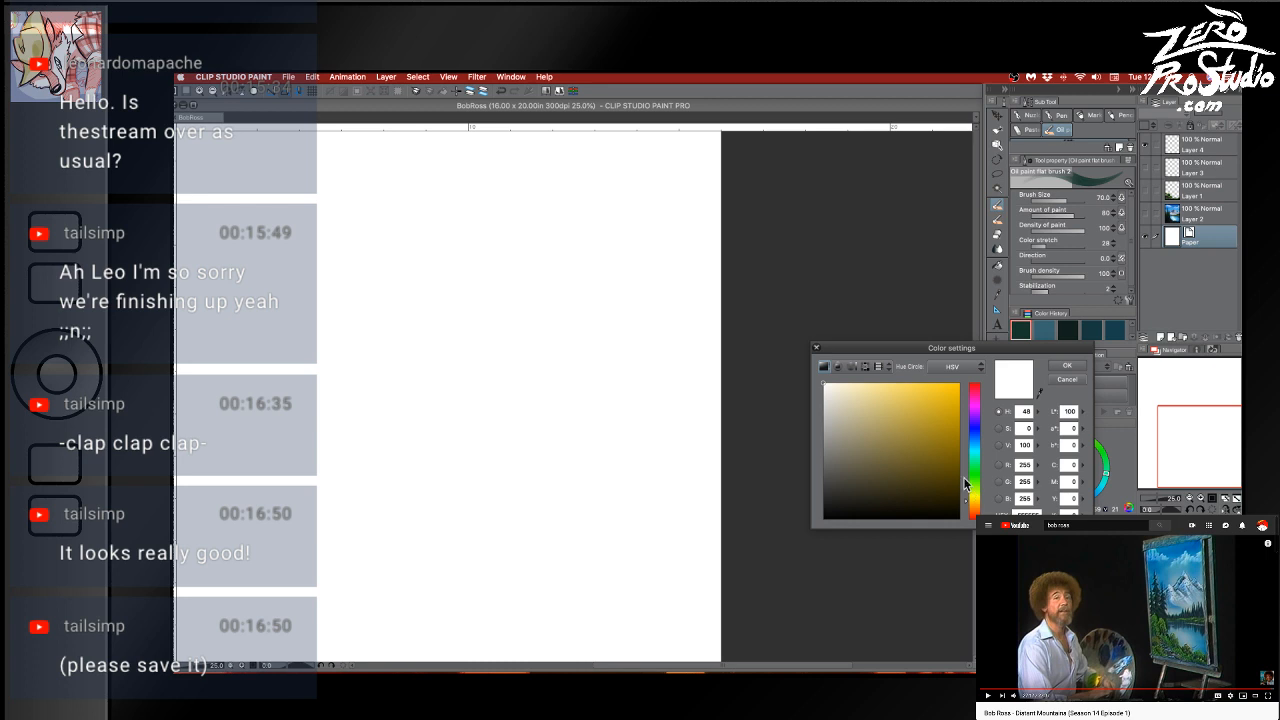
pyautogui.click(850, 392)
pyautogui.click(852, 398)
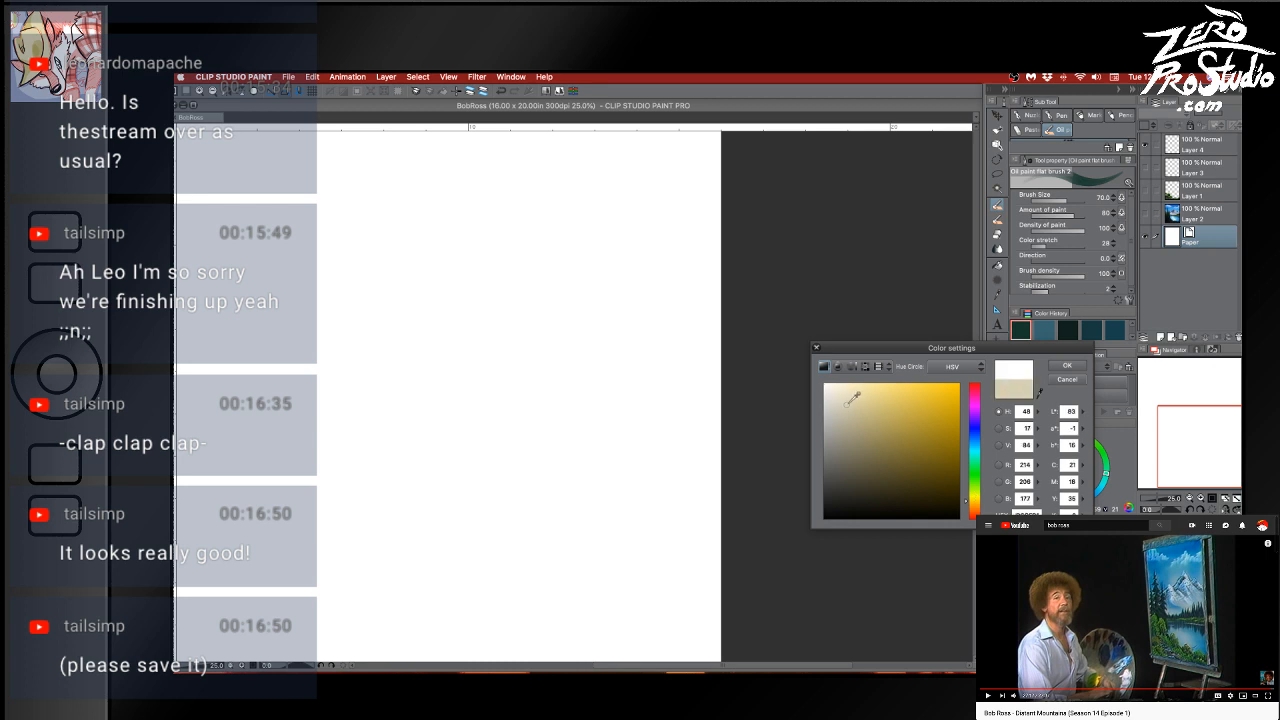
pyautogui.click(1066, 366)
# Set the brush color to a dark green and select Layer 4 for drawing
pyautogui.moveTo(626, 403); pyautogui.dragTo(806, 457)
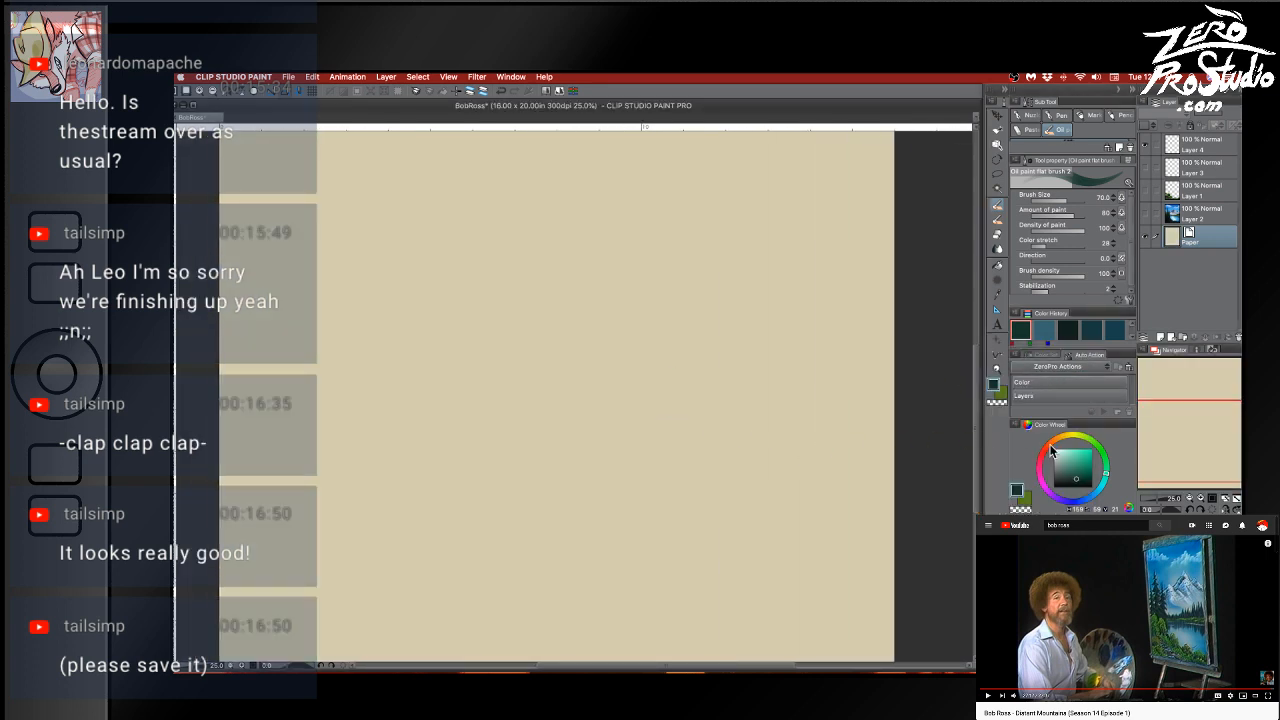
pyautogui.click(1105, 458)
pyautogui.click(1081, 472)
pyautogui.click(1088, 476)
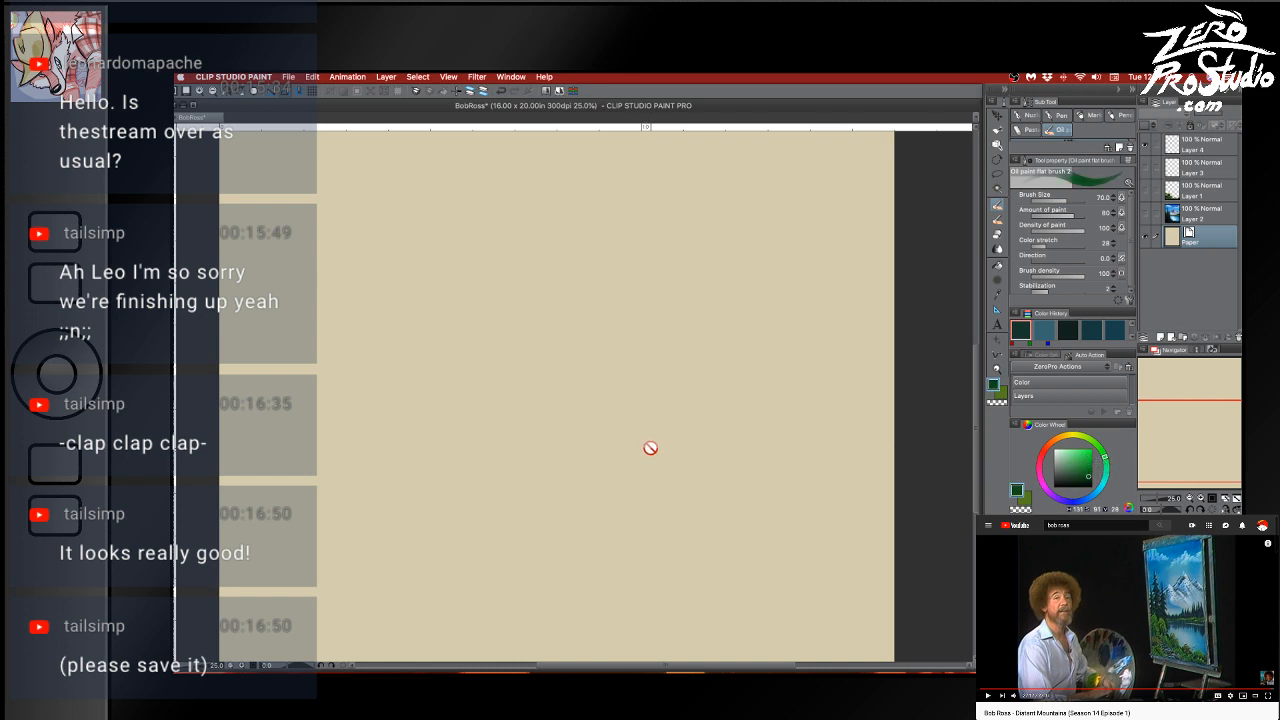
pyautogui.click(1195, 145)
# Try a dark green stroke on the beige canvas, undo it, and save the file
pyautogui.moveTo(543, 222)
pyautogui.mouseDown()
pyautogui.moveTo(749, 300)
pyautogui.moveTo(468, 268)
pyautogui.mouseUp()
pyautogui.press('super+z')
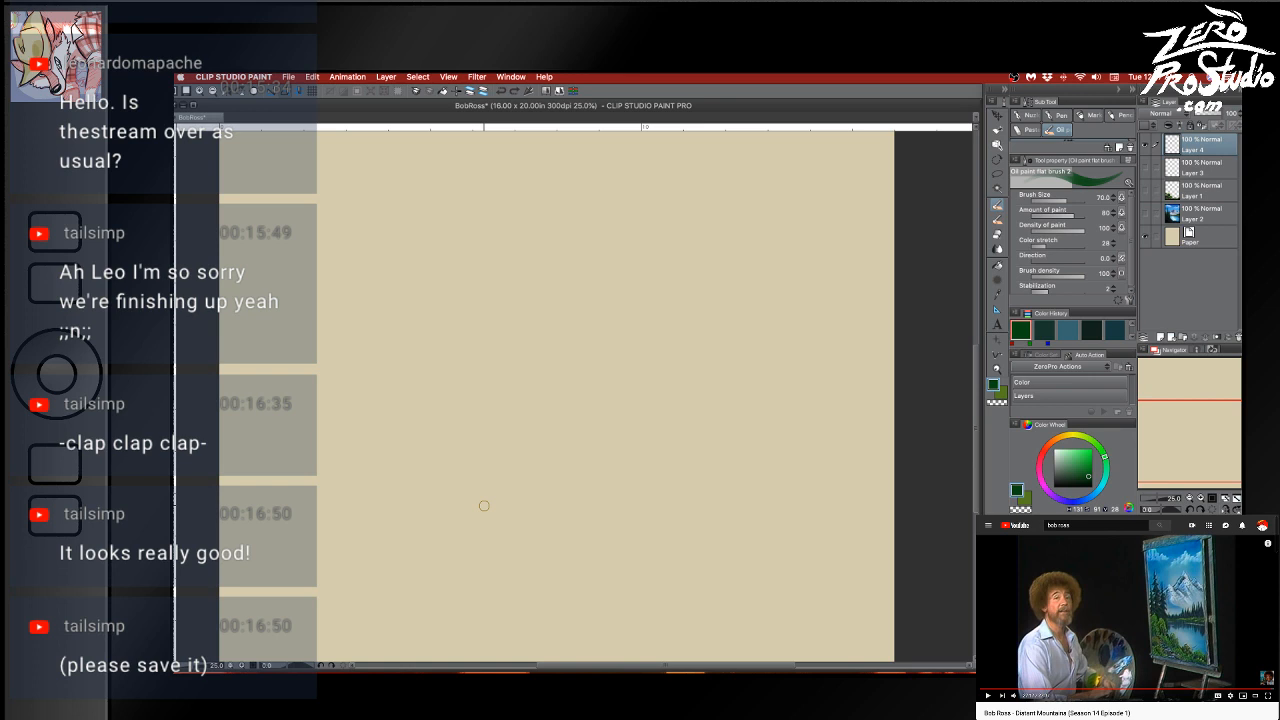
pyautogui.press('super+s')
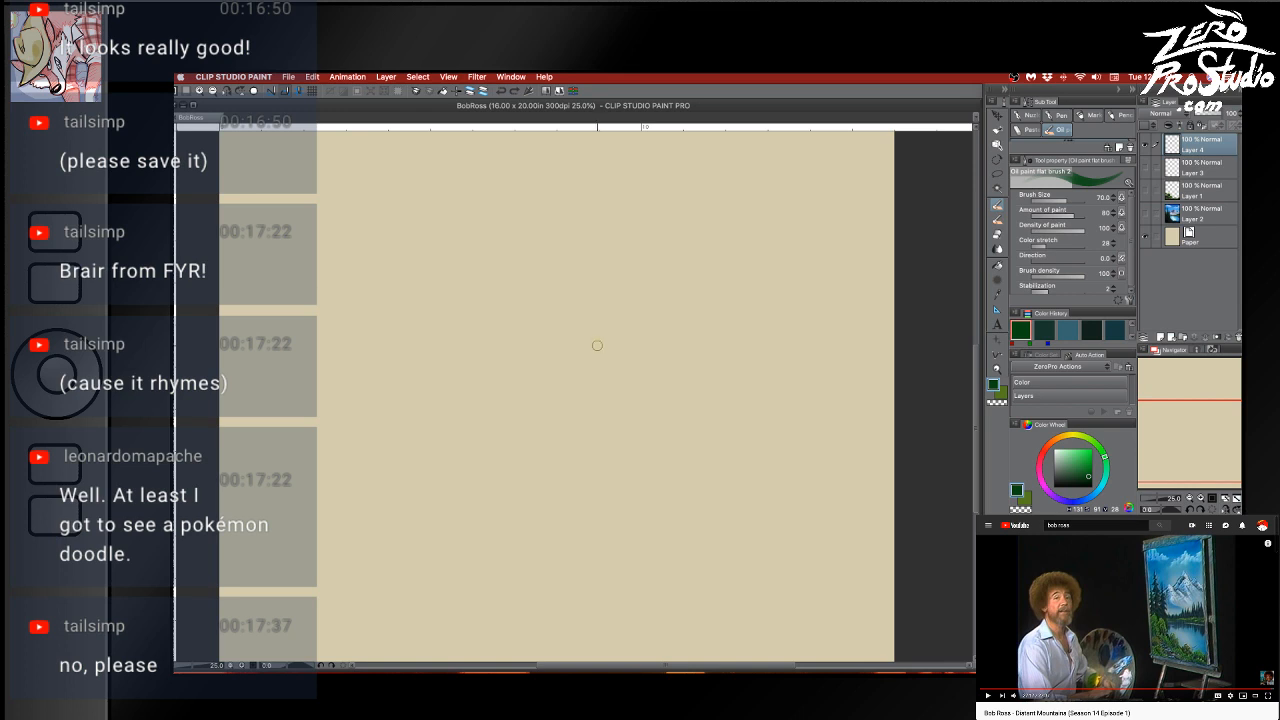
# Try a short green stroke on Layer 4, undo it, and switch from the oil paint flat brush to the first brush preset
pyautogui.hscroll(-2, 600, 354)
pyautogui.hscroll(1, 600, 354)
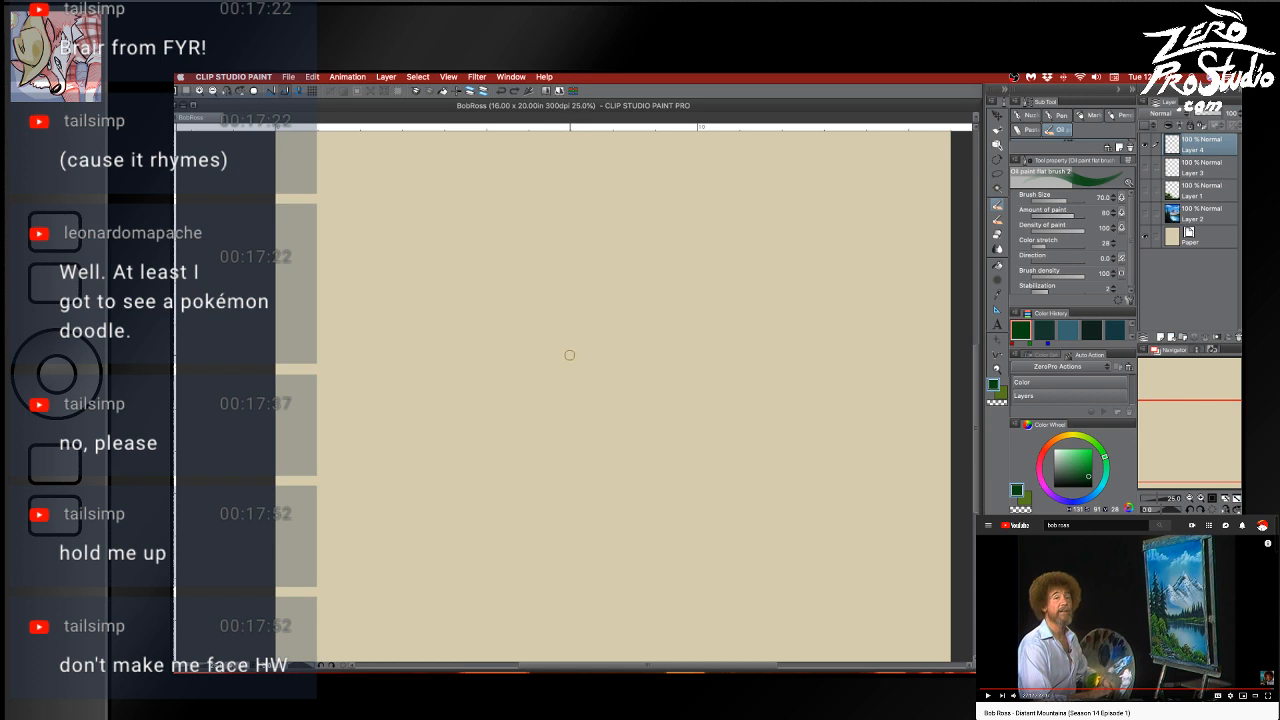
pyautogui.moveTo(515, 386)
pyautogui.mouseDown()
pyautogui.moveTo(515, 274)
pyautogui.moveTo(520, 405)
pyautogui.mouseUp()
pyautogui.hotkey('ctrl', 'z')
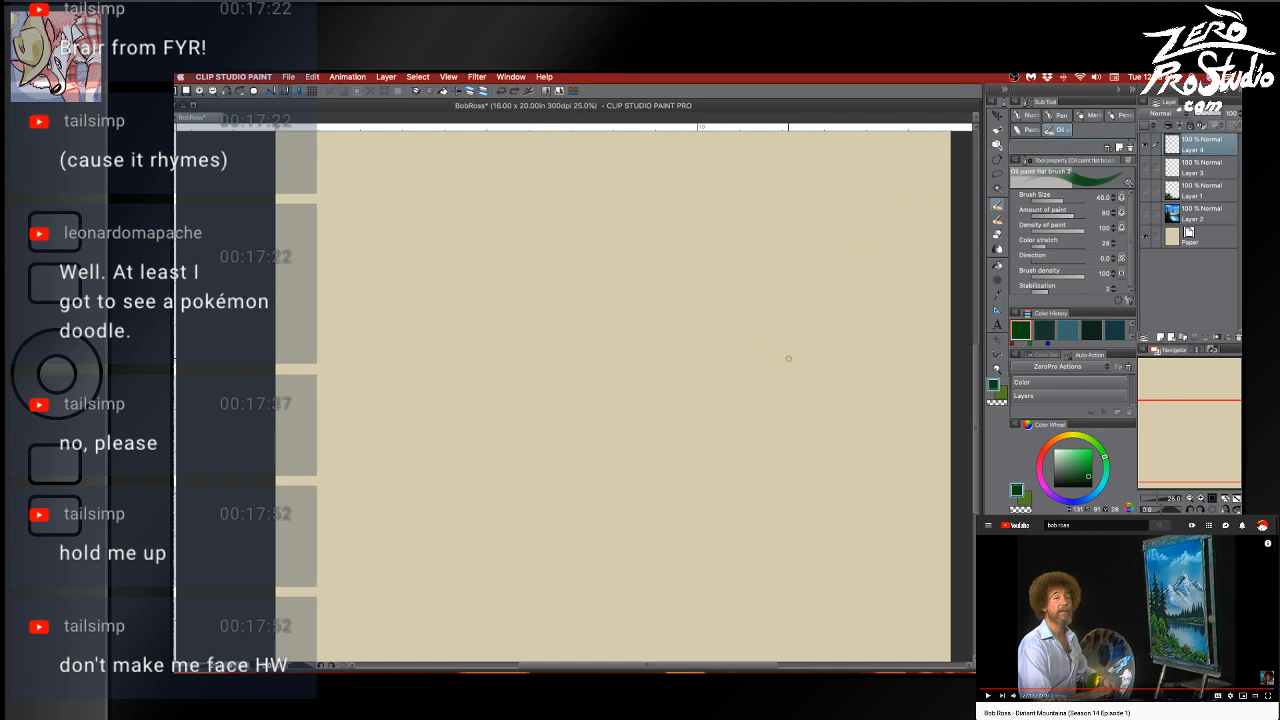
pyautogui.click(1030, 117)
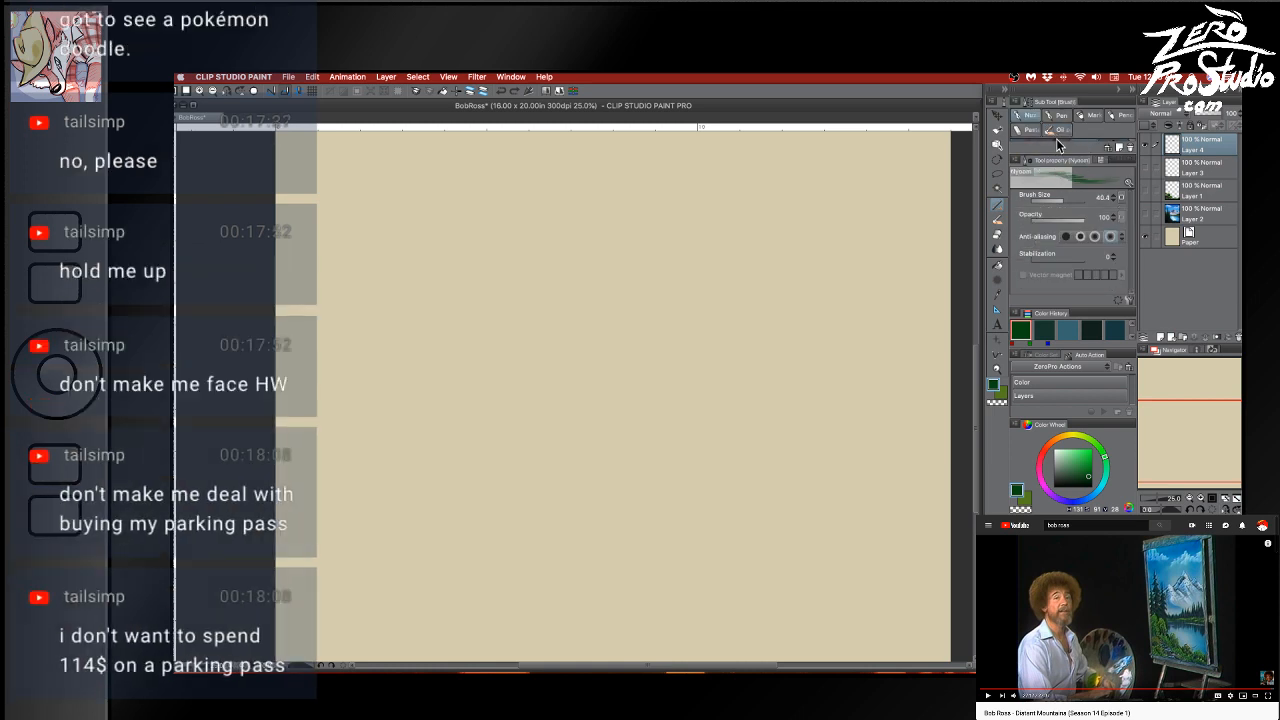
# Switch to the Real G-Pen and try sketching two rounded eye bumps in dark green on Layer 4
pyautogui.click(1062, 116)
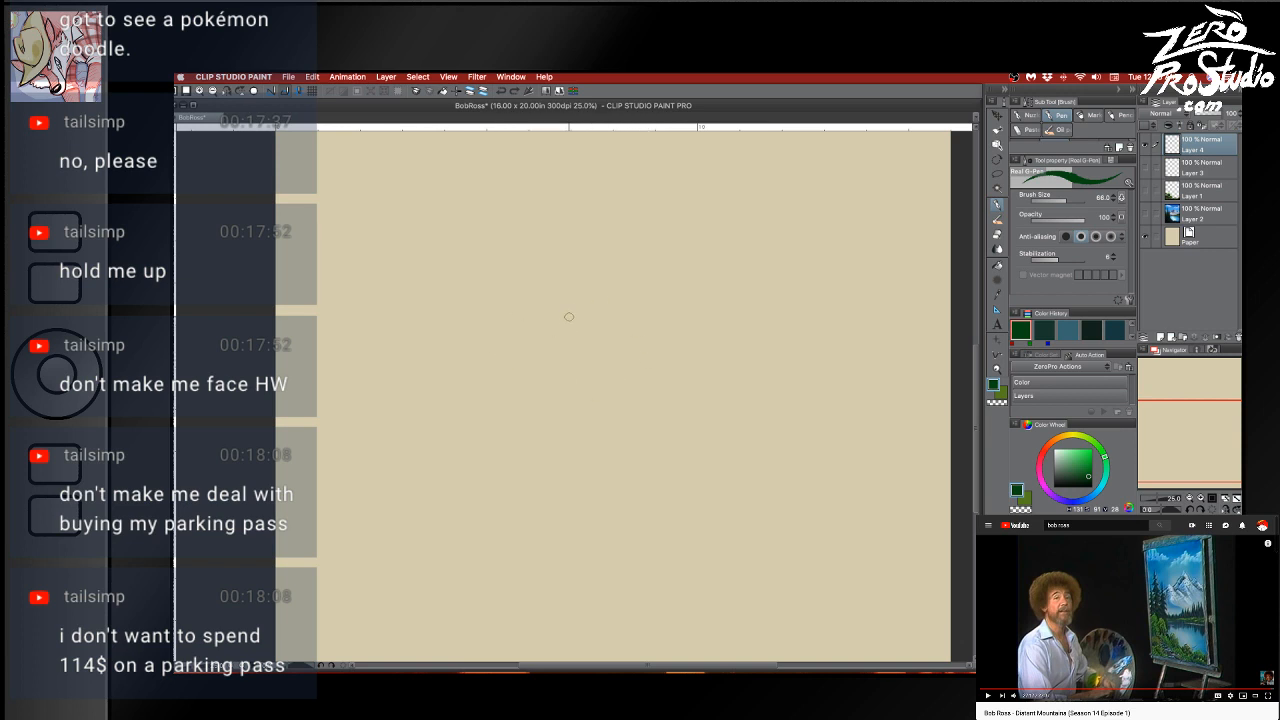
pyautogui.moveTo(546, 302)
pyautogui.mouseDown()
pyautogui.moveTo(640, 245)
pyautogui.moveTo(642, 305)
pyautogui.moveTo(597, 229)
pyautogui.moveTo(638, 282)
pyautogui.moveTo(668, 234)
pyautogui.moveTo(720, 318)
pyautogui.mouseUp()
pyautogui.press('super+z')
pyautogui.press('super+z')
pyautogui.moveTo(633, 262)
pyautogui.mouseDown()
pyautogui.moveTo(697, 270)
pyautogui.moveTo(697, 309)
pyautogui.mouseUp()
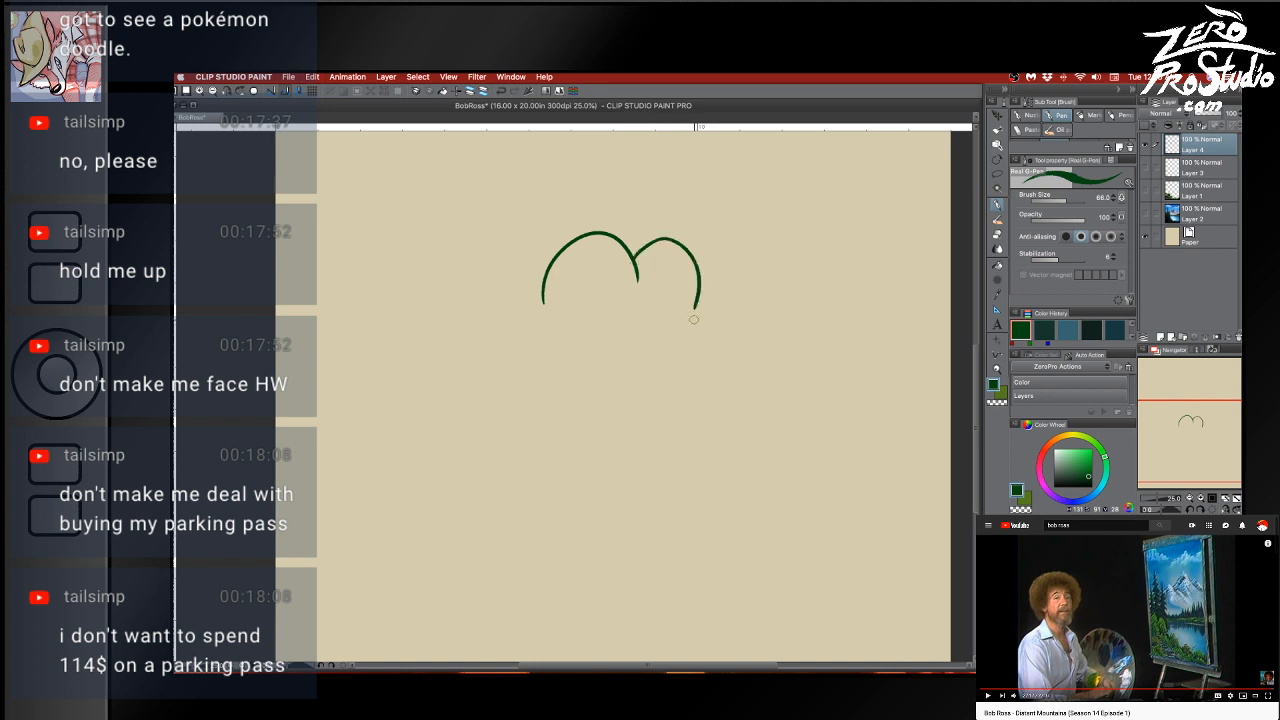
pyautogui.press('super+z')
pyautogui.moveTo(634, 264); pyautogui.dragTo(710, 308)
pyautogui.press('super+z')
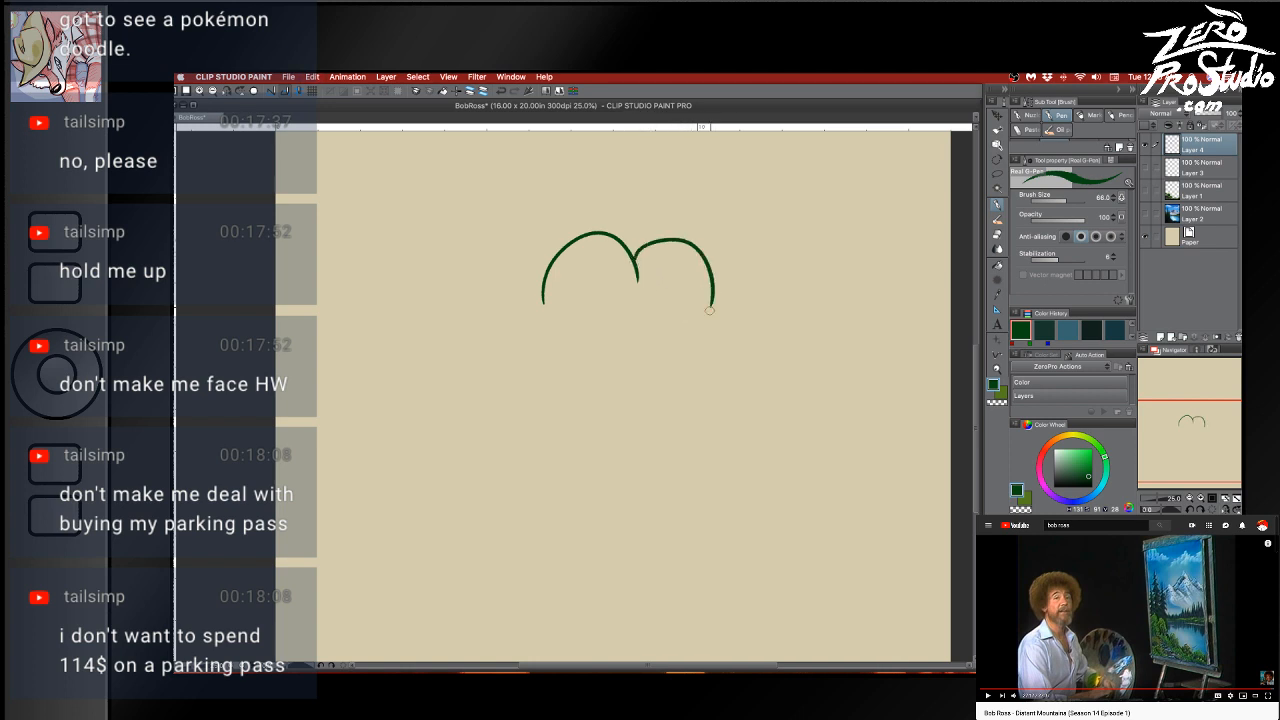
# Try redrawing the second eye bump and extending it into a rounded snout outline
pyautogui.press('super+z')
pyautogui.moveTo(634, 264)
pyautogui.mouseDown()
pyautogui.moveTo(704, 284)
pyautogui.moveTo(768, 372)
pyautogui.moveTo(682, 390)
pyautogui.mouseUp()
pyautogui.press('super+z')
pyautogui.moveTo(704, 296)
pyautogui.mouseDown()
pyautogui.moveTo(772, 373)
pyautogui.moveTo(633, 392)
pyautogui.mouseUp()
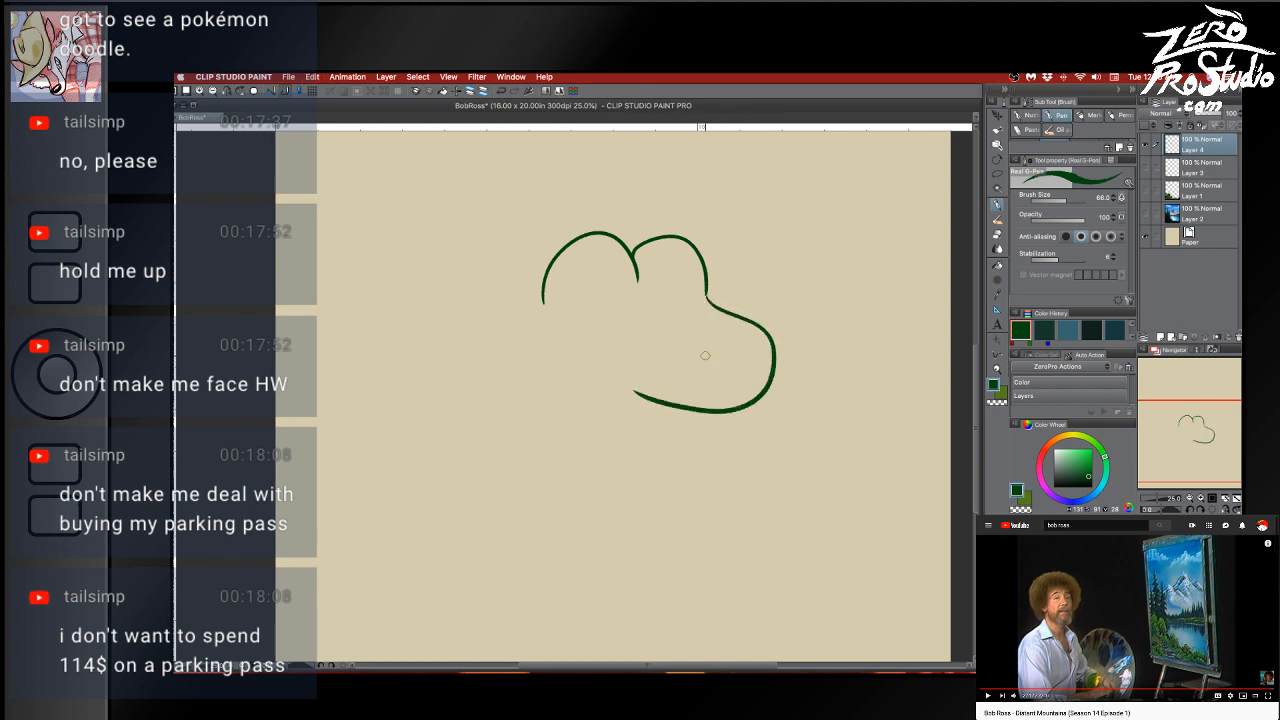
pyautogui.press('super+z')
pyautogui.moveTo(707, 296)
pyautogui.mouseDown()
pyautogui.moveTo(686, 401)
pyautogui.moveTo(632, 381)
pyautogui.mouseUp()
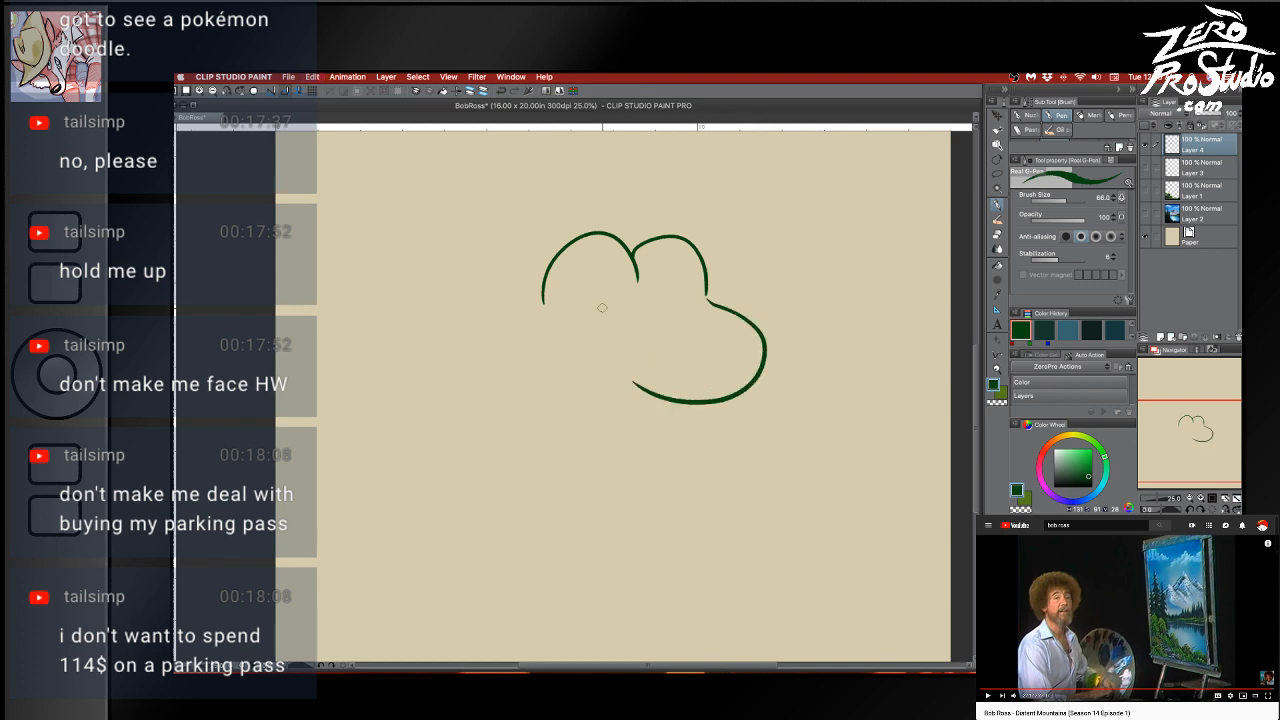
# Try further strokes around the eye area, and undo them together with the whole head outline
pyautogui.moveTo(586, 332)
pyautogui.mouseDown()
pyautogui.moveTo(571, 291)
pyautogui.moveTo(629, 327)
pyautogui.moveTo(609, 317)
pyautogui.moveTo(621, 262)
pyautogui.moveTo(604, 344)
pyautogui.mouseUp()
pyautogui.press('super+z')
pyautogui.press('super+z')
pyautogui.moveTo(626, 250); pyautogui.dragTo(578, 338)
pyautogui.press('super+z')
pyautogui.moveTo(629, 256)
pyautogui.mouseDown()
pyautogui.moveTo(574, 294)
pyautogui.moveTo(645, 306)
pyautogui.mouseUp()
pyautogui.press('super+z')
pyautogui.press('super+z')
pyautogui.press('super+z')
pyautogui.press('super+z')
# Draw two upright oval eyes side by side and erase the overlapping line ends beneath the left one
pyautogui.moveTo(560, 350)
pyautogui.mouseDown()
pyautogui.moveTo(571, 258)
pyautogui.moveTo(571, 361)
pyautogui.moveTo(552, 310)
pyautogui.moveTo(596, 377)
pyautogui.mouseUp()
pyautogui.press('super+z')
pyautogui.press('super+z')
pyautogui.moveTo(632, 319); pyautogui.dragTo(655, 271)
pyautogui.moveTo(664, 272)
pyautogui.mouseDown()
pyautogui.moveTo(652, 357)
pyautogui.moveTo(639, 356)
pyautogui.moveTo(694, 345)
pyautogui.moveTo(687, 365)
pyautogui.moveTo(589, 374)
pyautogui.mouseUp()
pyautogui.press('super+z')
pyautogui.press('super+z')
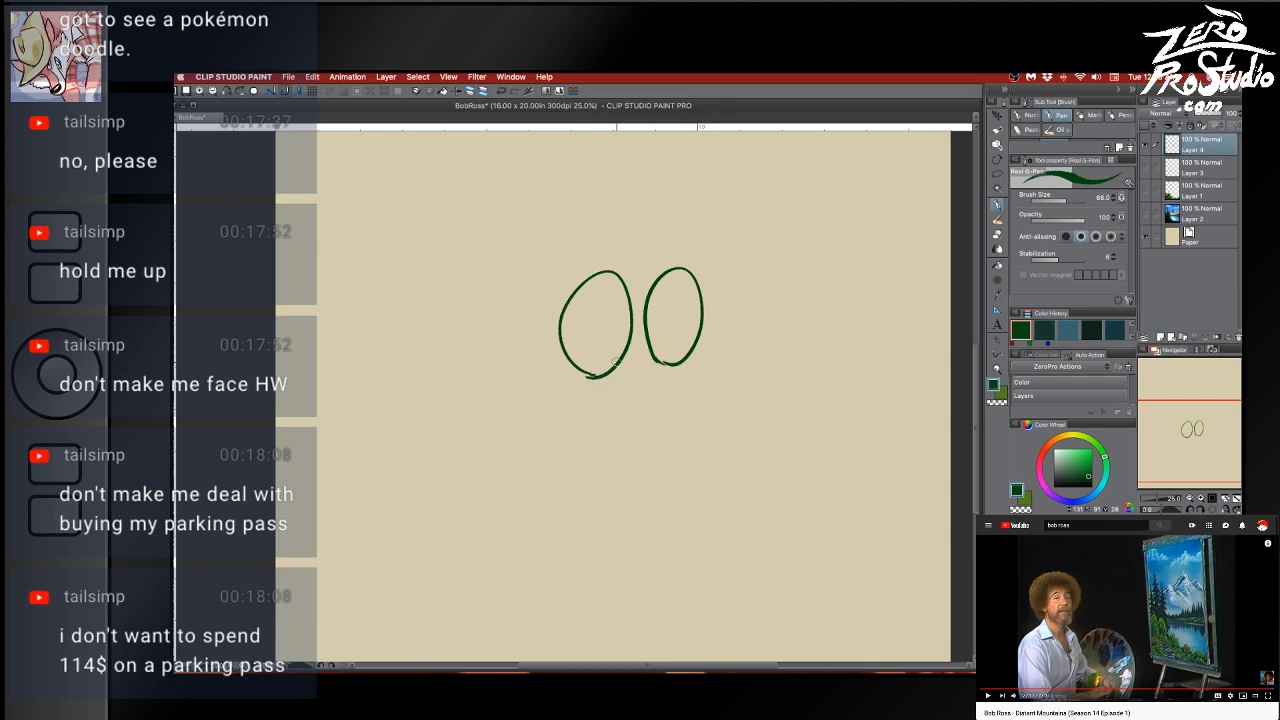
pyautogui.press('e')
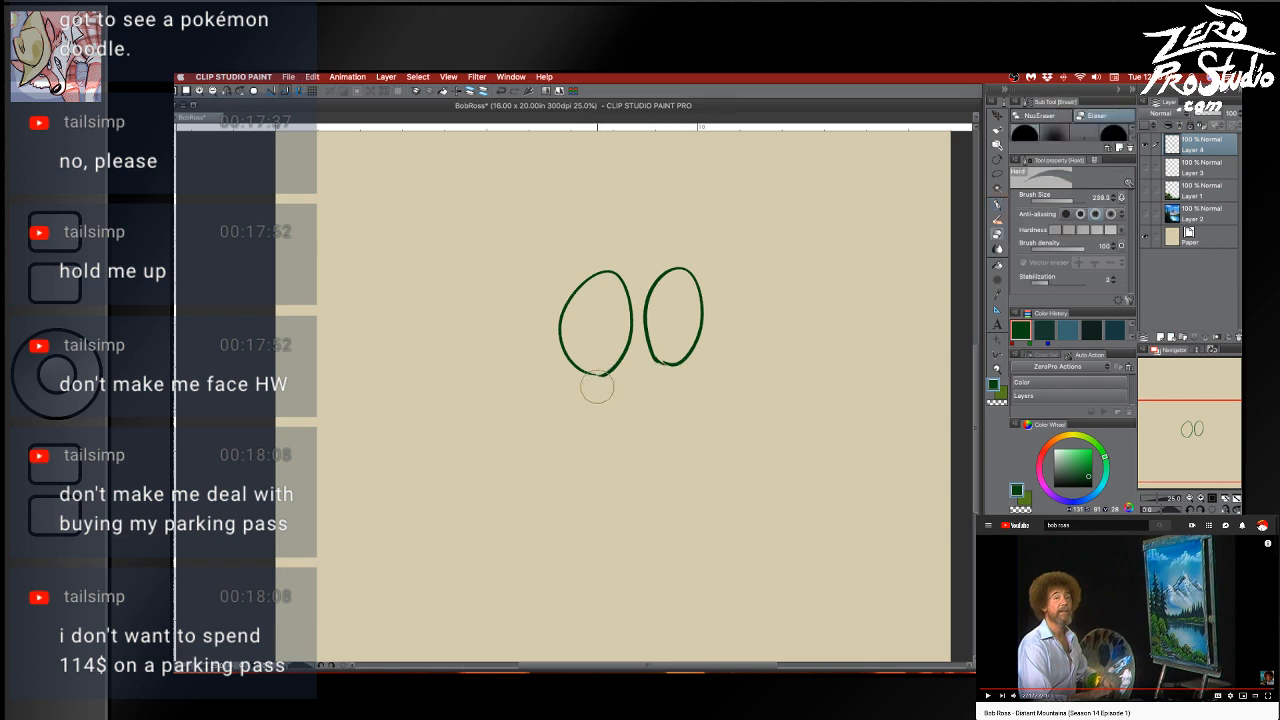
# Erase the tops of both oval eyes and draw slanted, scowling eyelid lines across them
pyautogui.press('p')
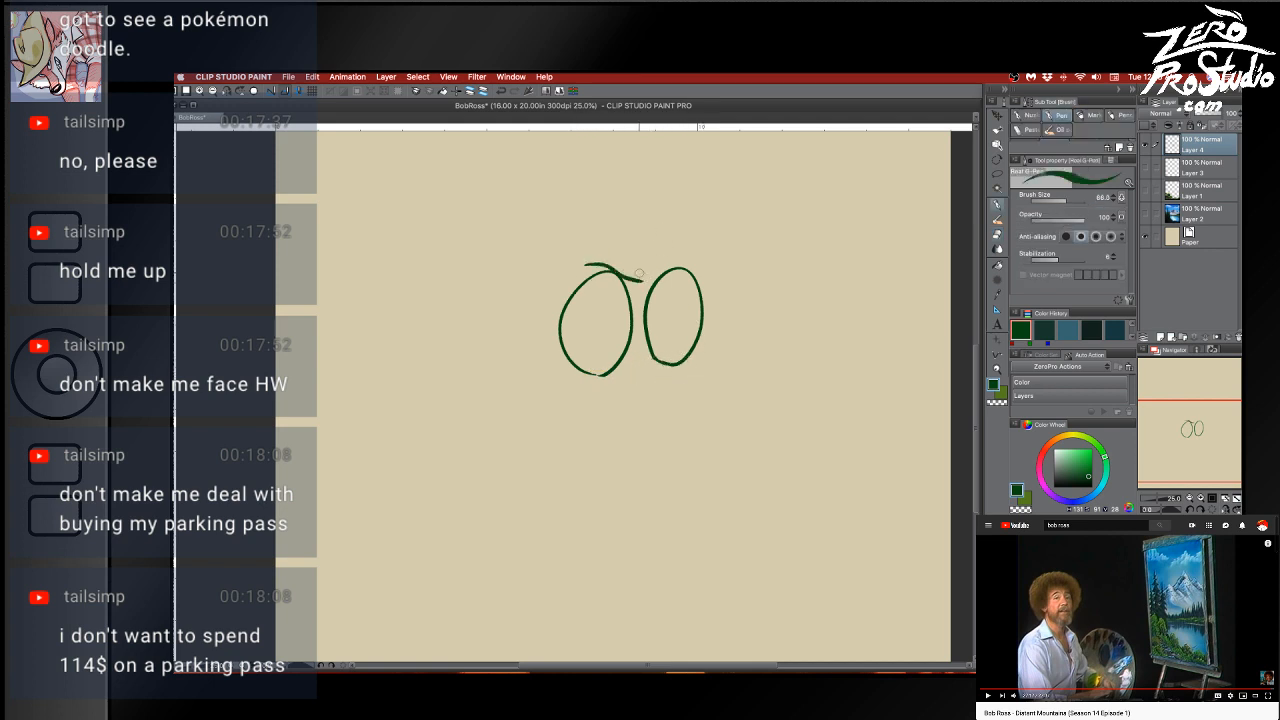
pyautogui.press('e')
pyautogui.moveTo(586, 263)
pyautogui.mouseDown()
pyautogui.moveTo(662, 276)
pyautogui.moveTo(648, 278)
pyautogui.moveTo(711, 252)
pyautogui.mouseUp()
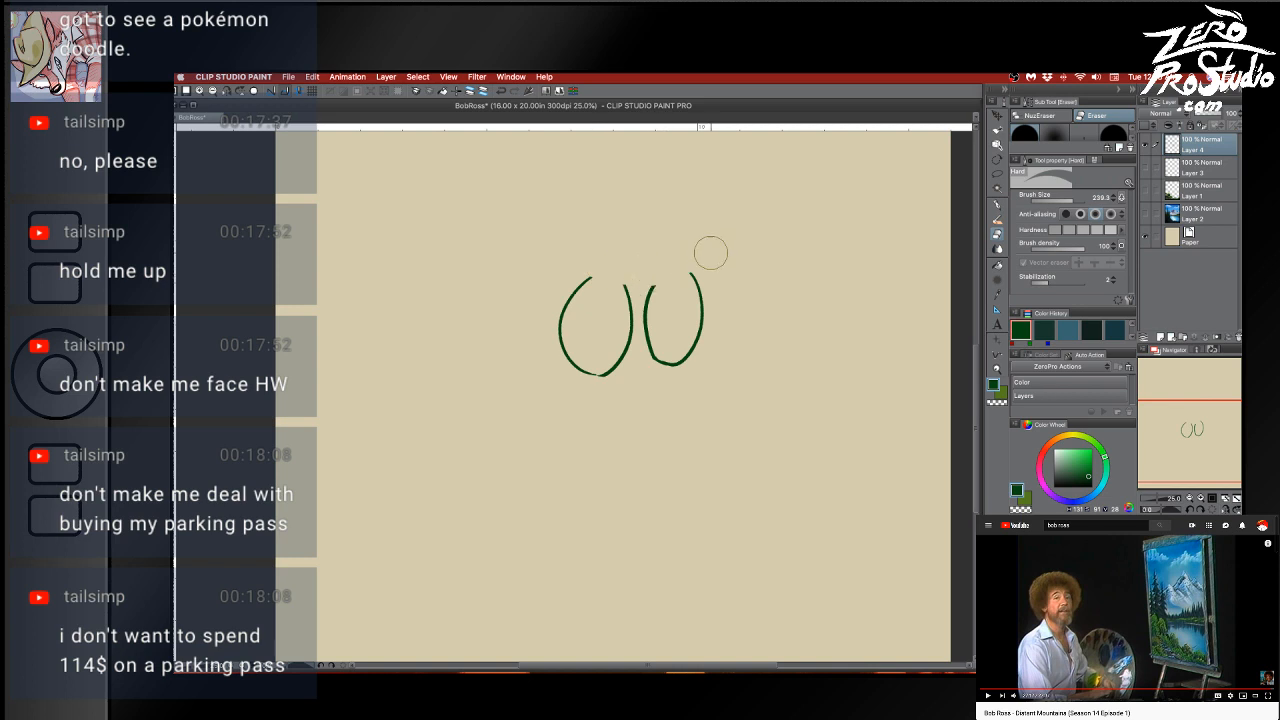
pyautogui.press('p')
pyautogui.moveTo(578, 270)
pyautogui.mouseDown()
pyautogui.moveTo(658, 289)
pyautogui.moveTo(617, 279)
pyautogui.moveTo(704, 255)
pyautogui.mouseUp()
pyautogui.press('super+z')
pyautogui.press('super+z')
pyautogui.press('super+z')
pyautogui.press('super+z')
pyautogui.moveTo(647, 287); pyautogui.dragTo(698, 266)
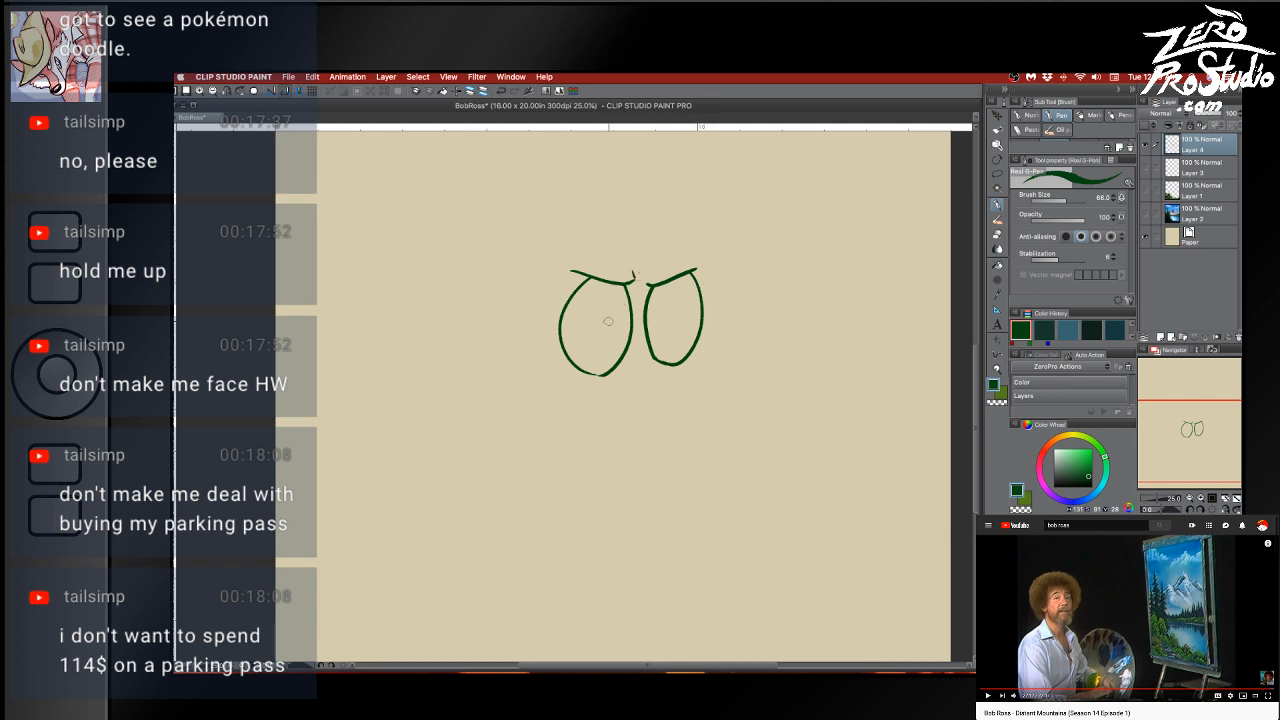
# Try filling solid dark green pupils in both eyes with the Real G-Pen, and undo them
pyautogui.moveTo(618, 329)
pyautogui.mouseDown()
pyautogui.moveTo(622, 296)
pyautogui.moveTo(690, 315)
pyautogui.moveTo(689, 326)
pyautogui.mouseUp()
pyautogui.press('super+z')
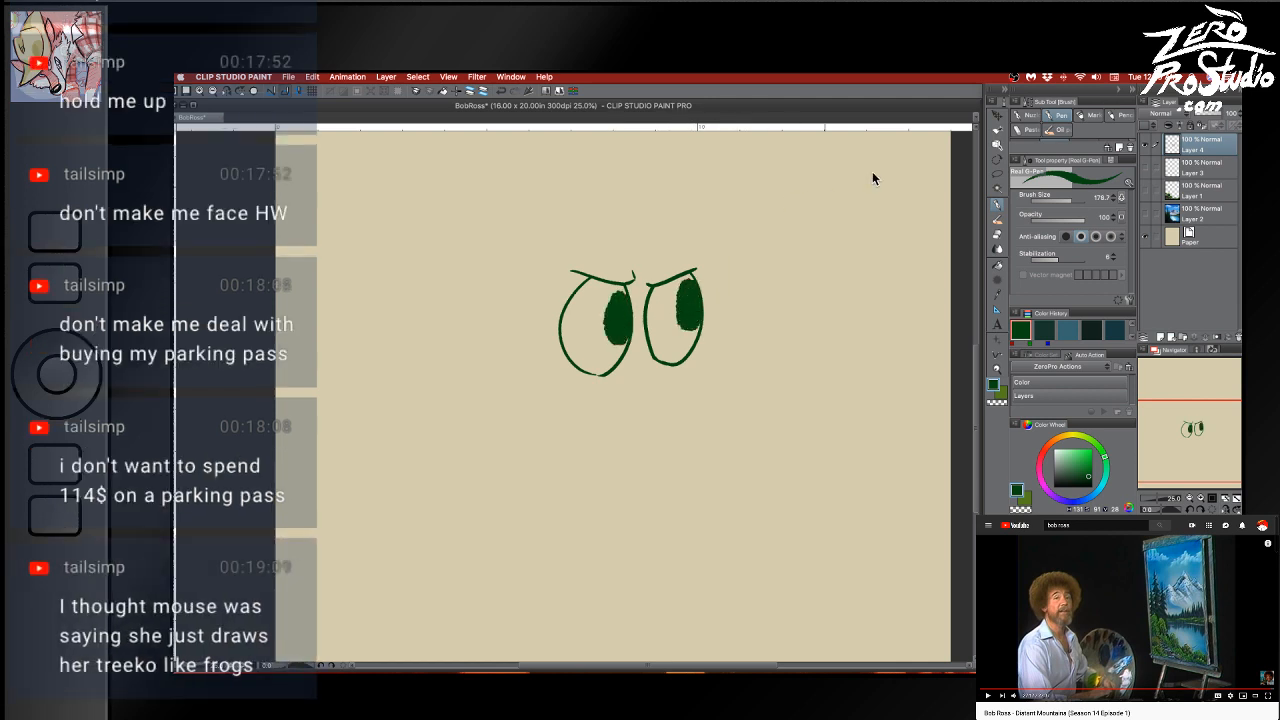
pyautogui.press('super+z')
pyautogui.press('super+z')
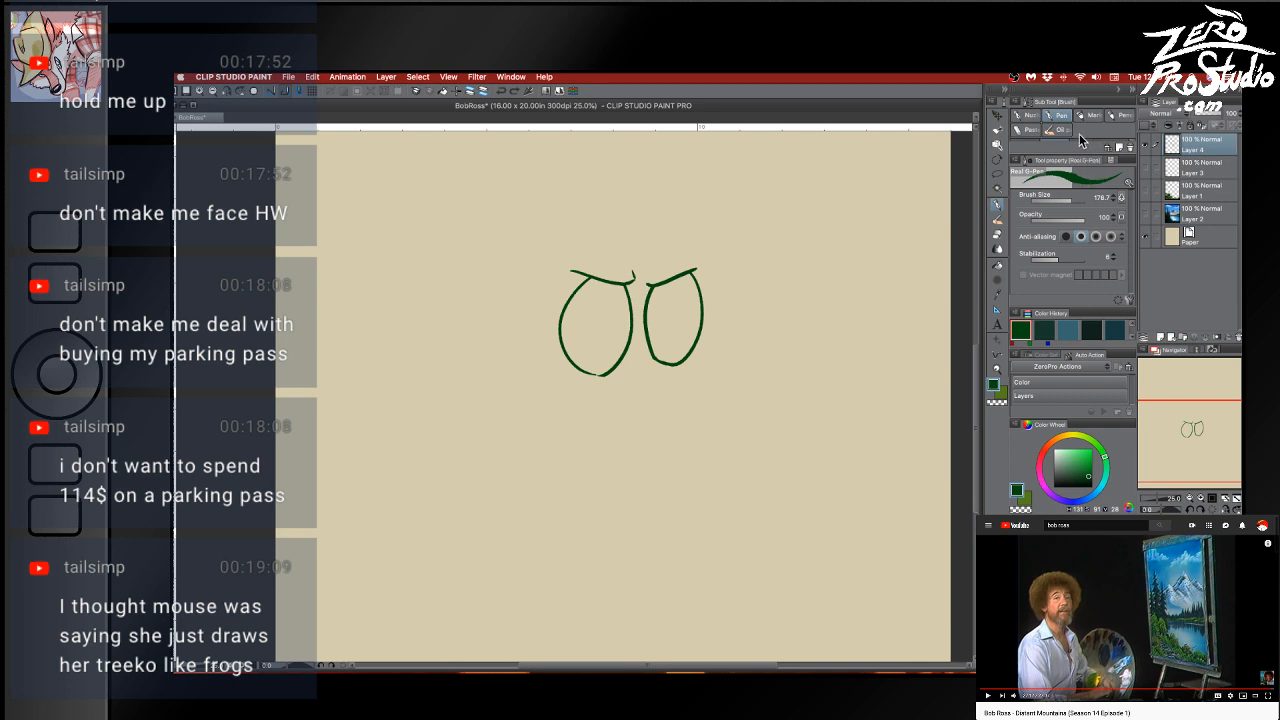
# Enlarge the brush preset list, switch to the G-pen at size 127.1, and try a pair of pupils
pyautogui.moveTo(1073, 153); pyautogui.dragTo(1072, 185)
pyautogui.click(1030, 152)
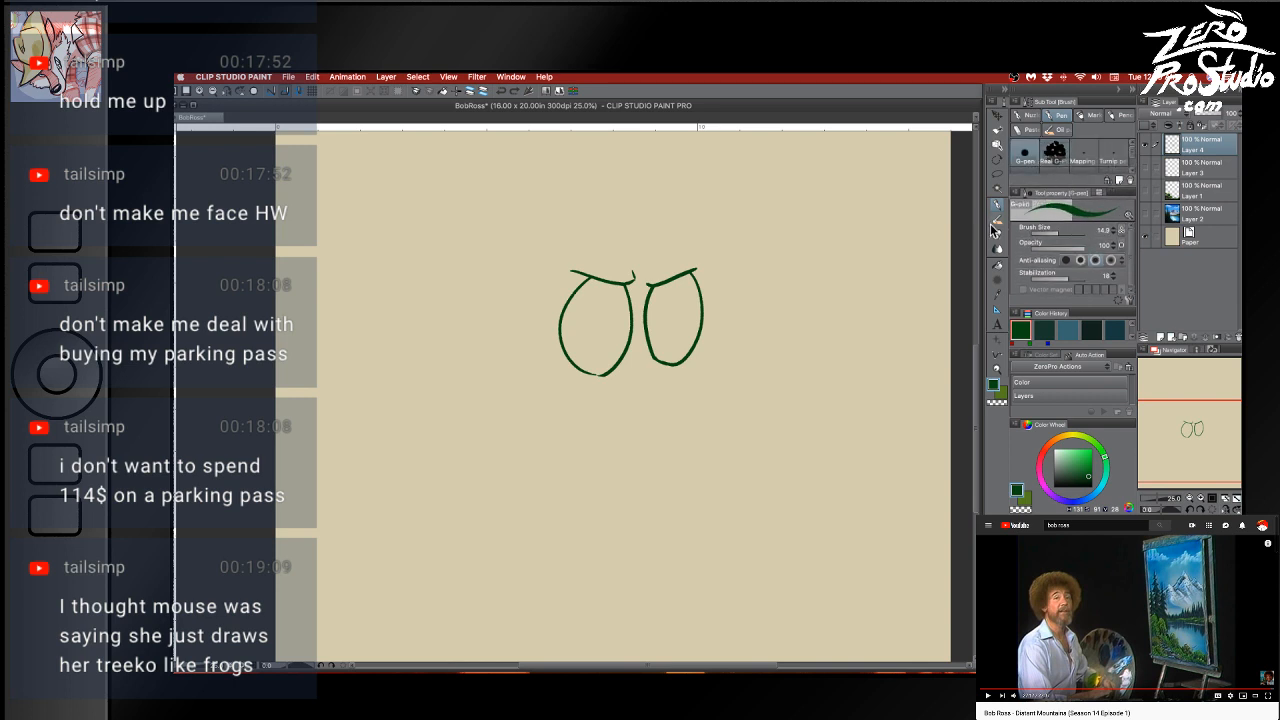
pyautogui.moveTo(617, 304); pyautogui.dragTo(620, 328)
pyautogui.press('super+z')
pyautogui.moveTo(690, 290); pyautogui.dragTo(690, 318)
pyautogui.press('super+z')
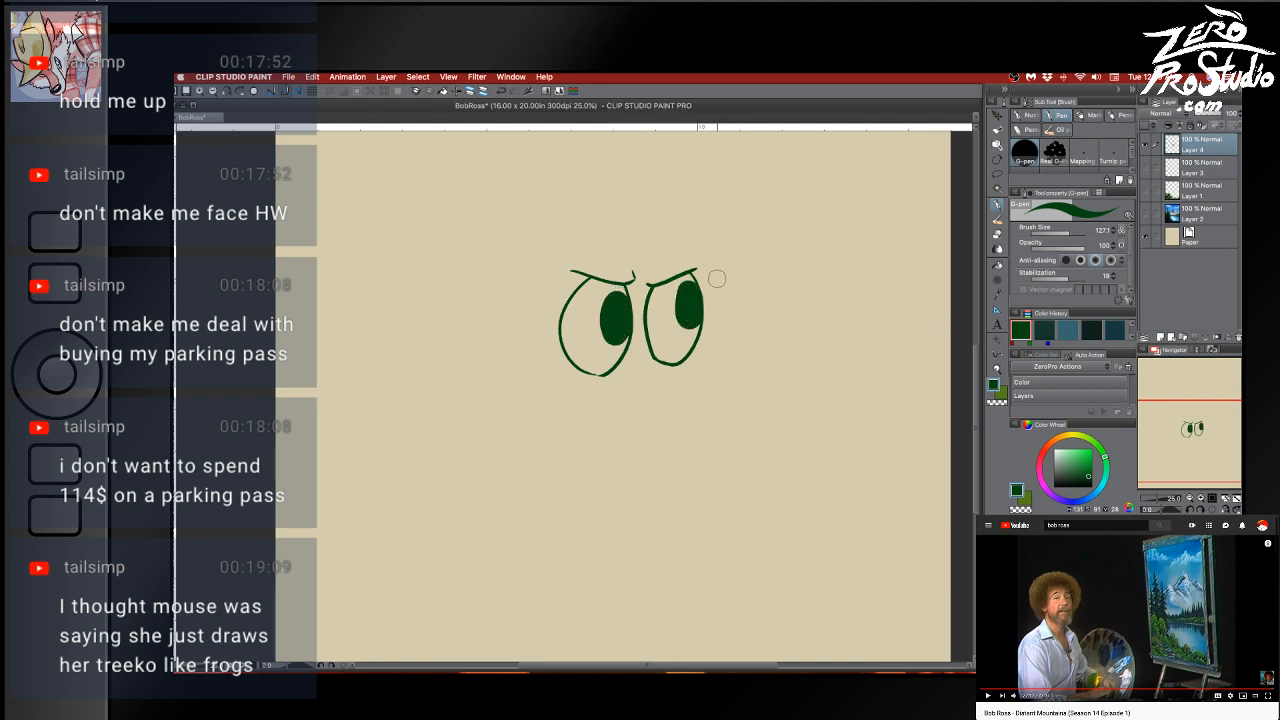
pyautogui.press('super+z')
pyautogui.press('super+z')
# Paint tall solid dark green pupils in both eyes and erase a small highlight in each
pyautogui.moveTo(607, 284); pyautogui.dragTo(615, 340)
pyautogui.press('super+z')
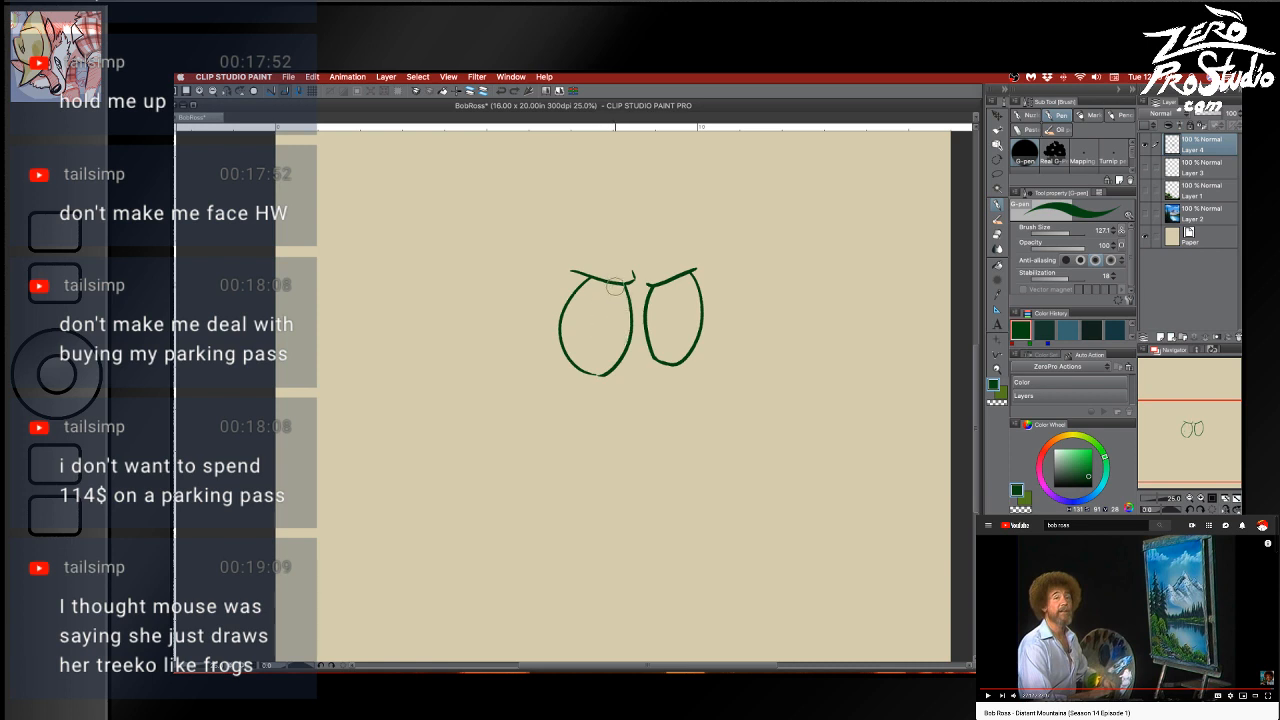
pyautogui.moveTo(609, 284); pyautogui.dragTo(623, 339)
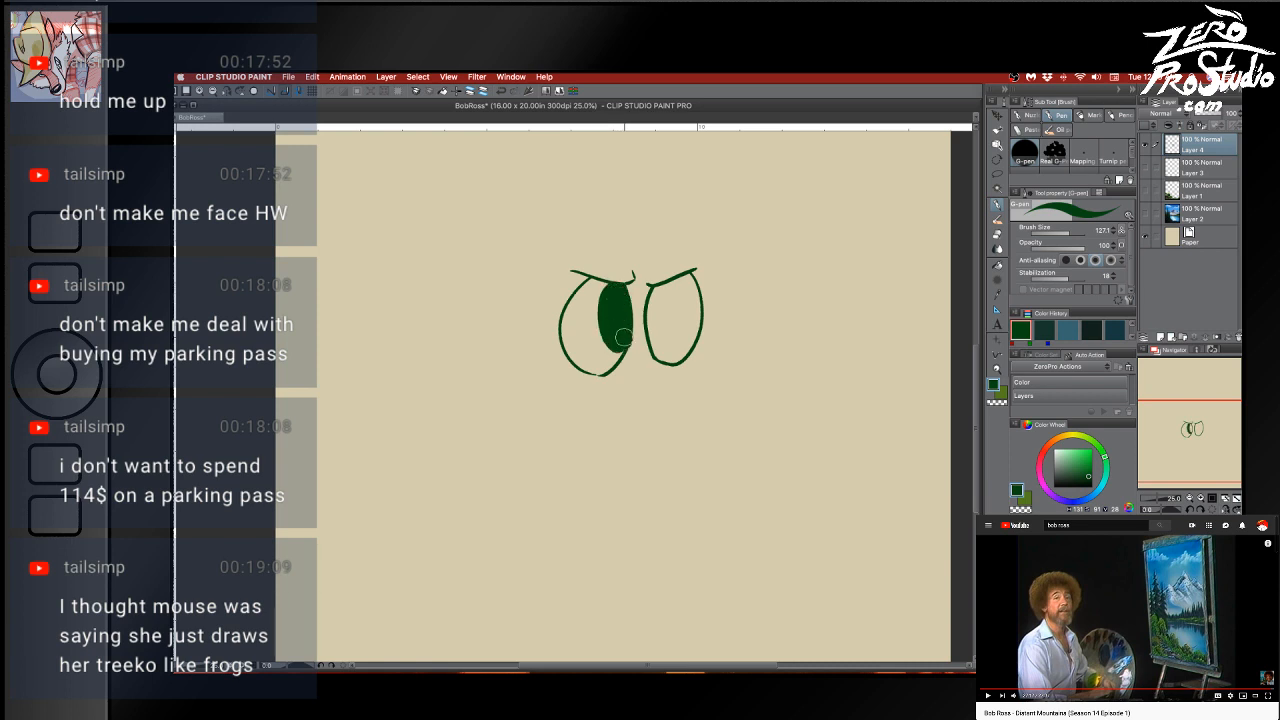
pyautogui.moveTo(685, 288); pyautogui.dragTo(694, 335)
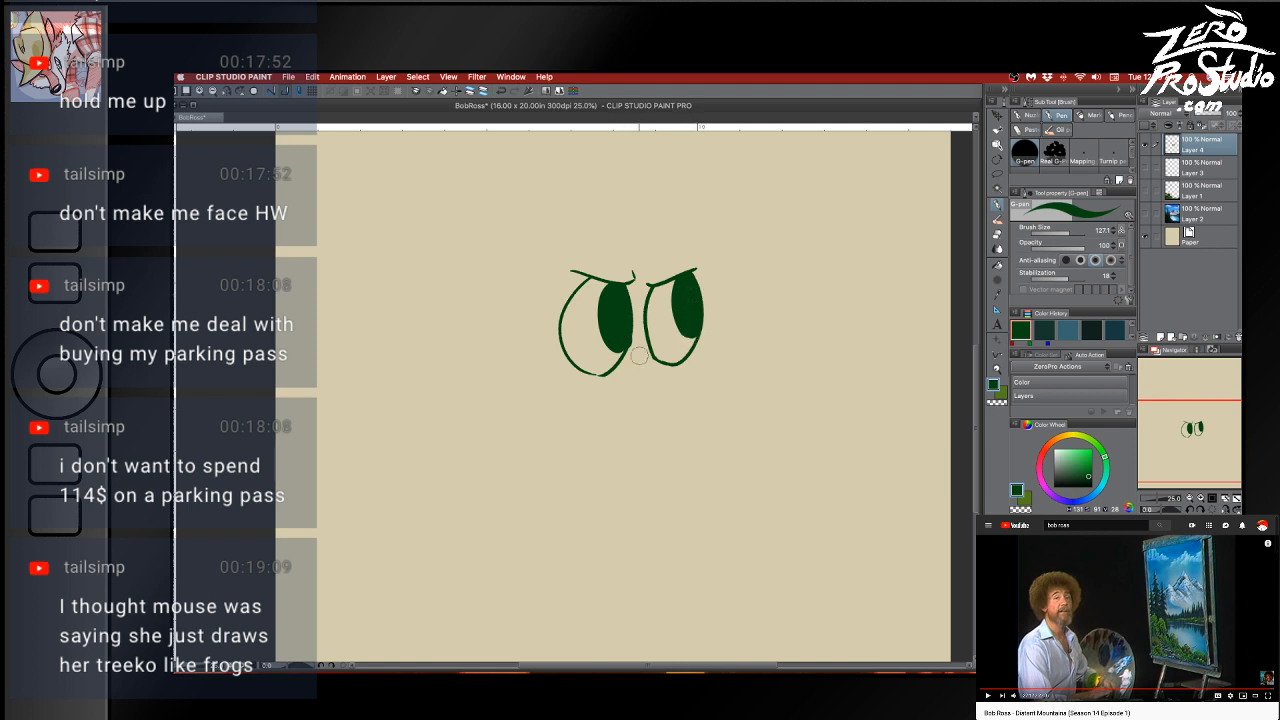
pyautogui.press('e')
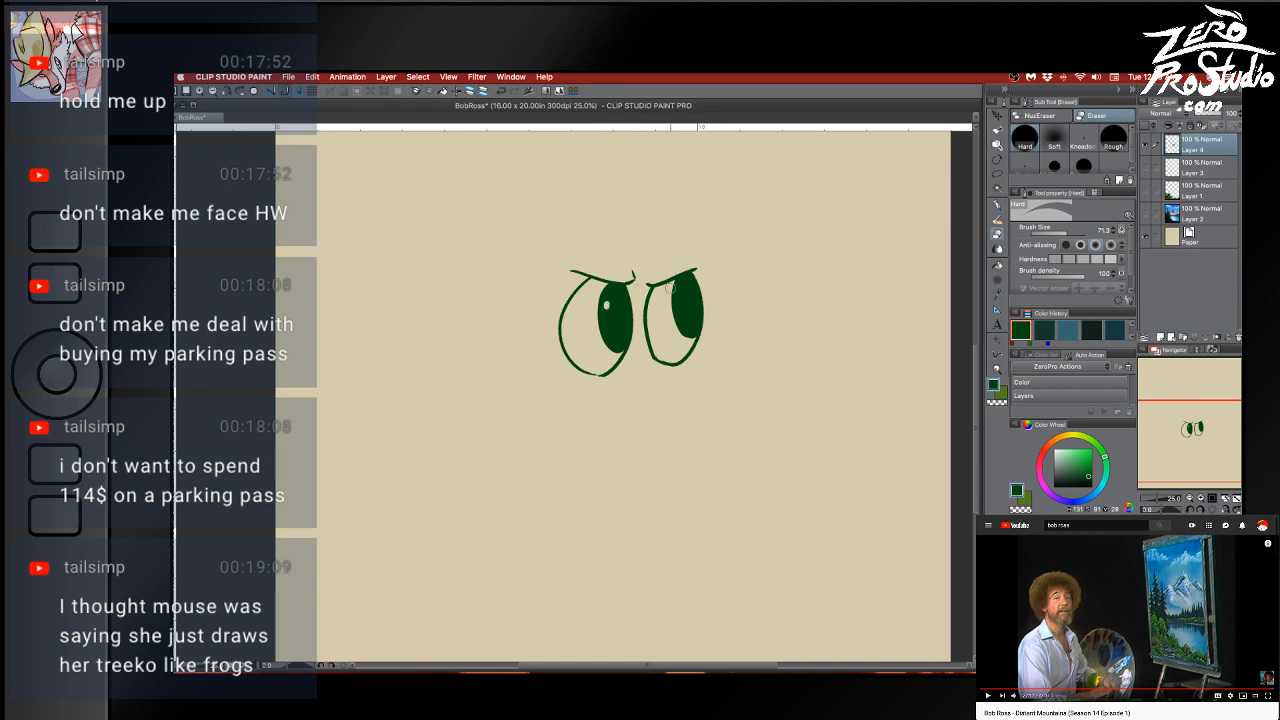
pyautogui.press('p')
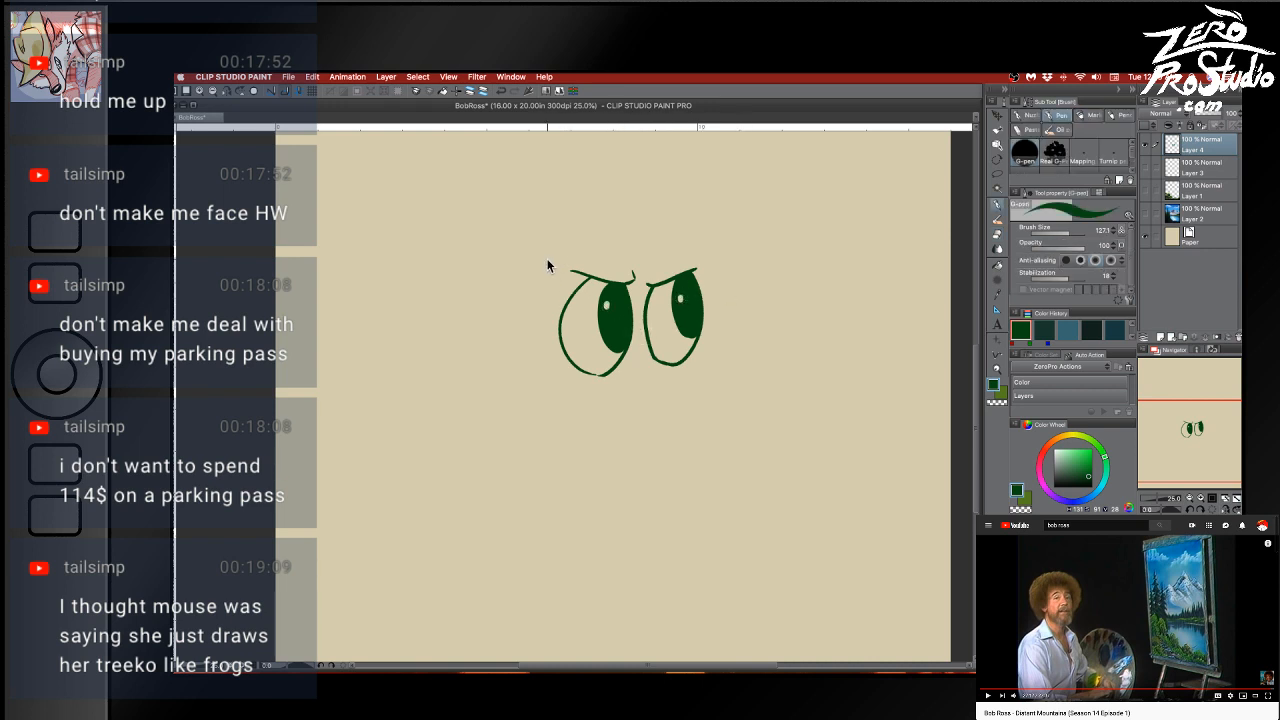
# Draw two arched brow bumps above the eyes with a thinner G-pen, redrawing the right one as needed
pyautogui.moveTo(546, 268)
pyautogui.mouseDown()
pyautogui.moveTo(602, 242)
pyautogui.moveTo(655, 262)
pyautogui.mouseUp()
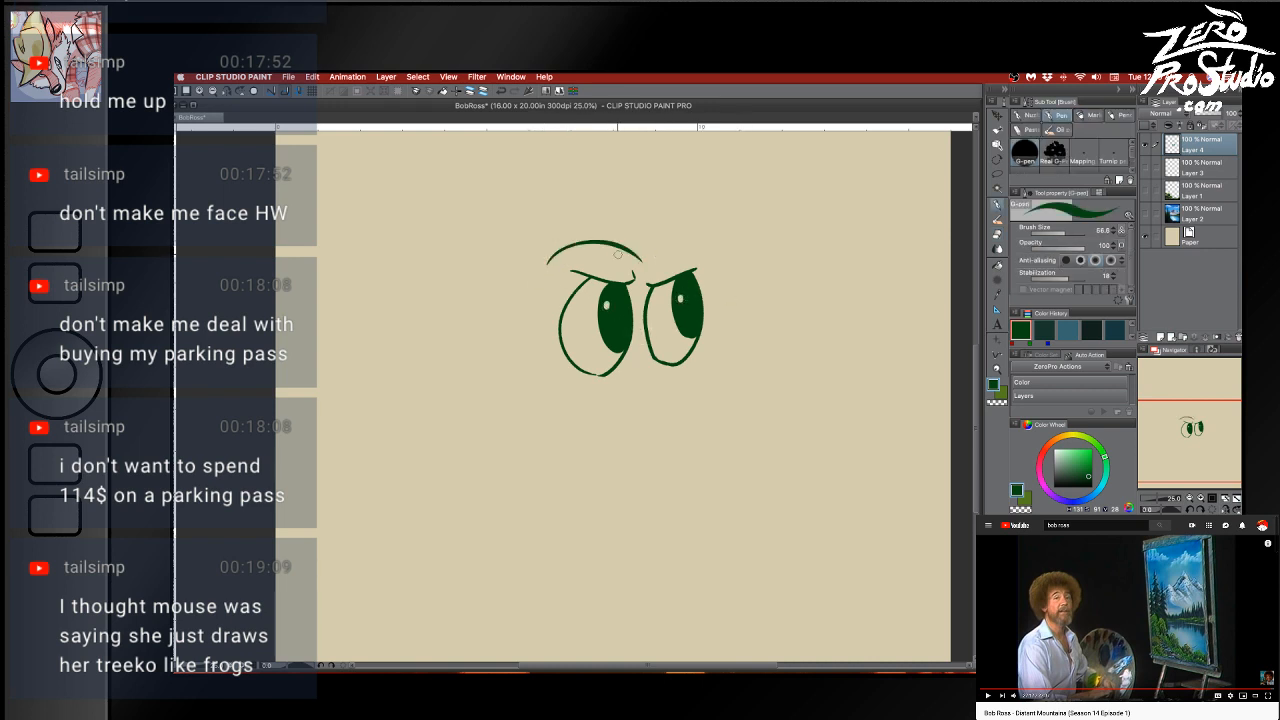
pyautogui.hotkey('ctrl', 'z')
pyautogui.moveTo(550, 271)
pyautogui.mouseDown()
pyautogui.moveTo(580, 245)
pyautogui.moveTo(640, 282)
pyautogui.moveTo(599, 240)
pyautogui.moveTo(645, 283)
pyautogui.moveTo(679, 240)
pyautogui.moveTo(714, 280)
pyautogui.mouseUp()
pyautogui.hotkey('ctrl', 'z')
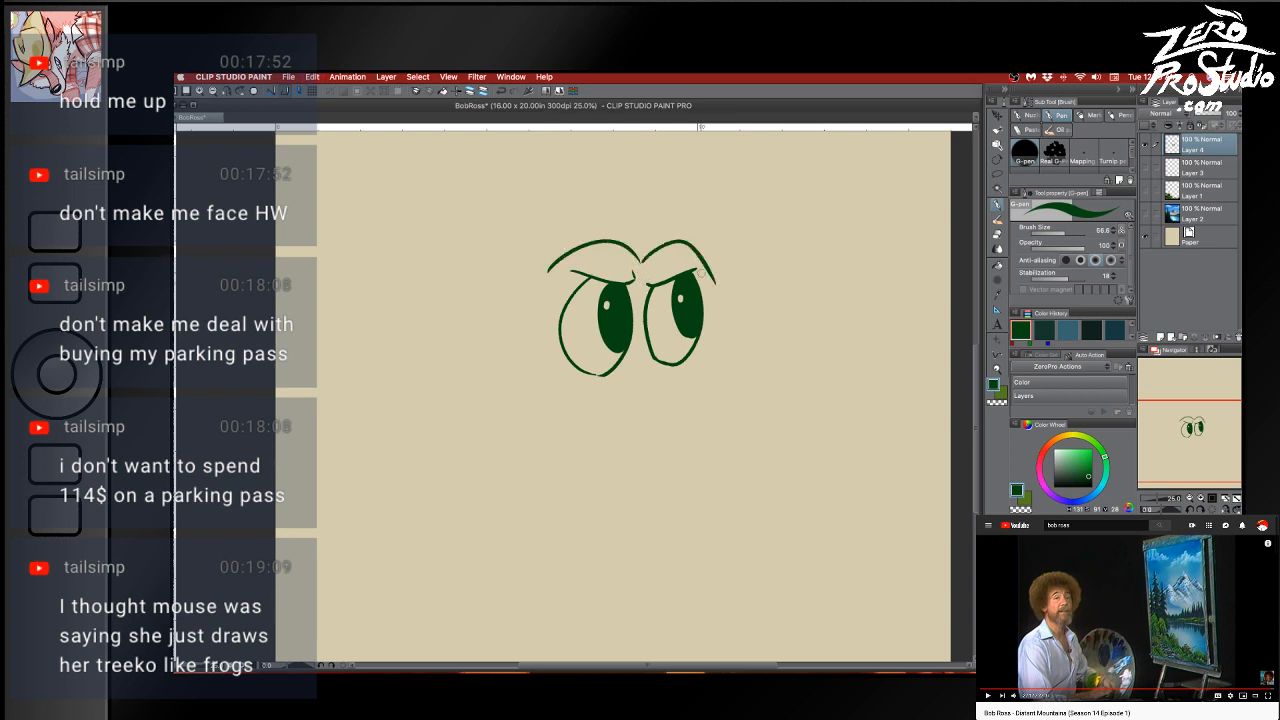
pyautogui.press('super+z')
pyautogui.moveTo(644, 254)
pyautogui.mouseDown()
pyautogui.moveTo(715, 271)
pyautogui.moveTo(722, 330)
pyautogui.mouseUp()
pyautogui.press('super+z')
pyautogui.moveTo(642, 260)
pyautogui.mouseDown()
pyautogui.moveTo(686, 243)
pyautogui.moveTo(716, 320)
pyautogui.moveTo(771, 331)
pyautogui.moveTo(778, 380)
pyautogui.mouseUp()
pyautogui.press('super+z')
pyautogui.press('super+z')
# Draw the long rounded snout from beside the right eye, curving back underneath into a mouth line
pyautogui.moveTo(710, 288)
pyautogui.mouseDown()
pyautogui.moveTo(795, 339)
pyautogui.moveTo(722, 405)
pyautogui.mouseUp()
pyautogui.press('super+z')
pyautogui.moveTo(708, 300)
pyautogui.mouseDown()
pyautogui.moveTo(788, 341)
pyautogui.moveTo(680, 447)
pyautogui.mouseUp()
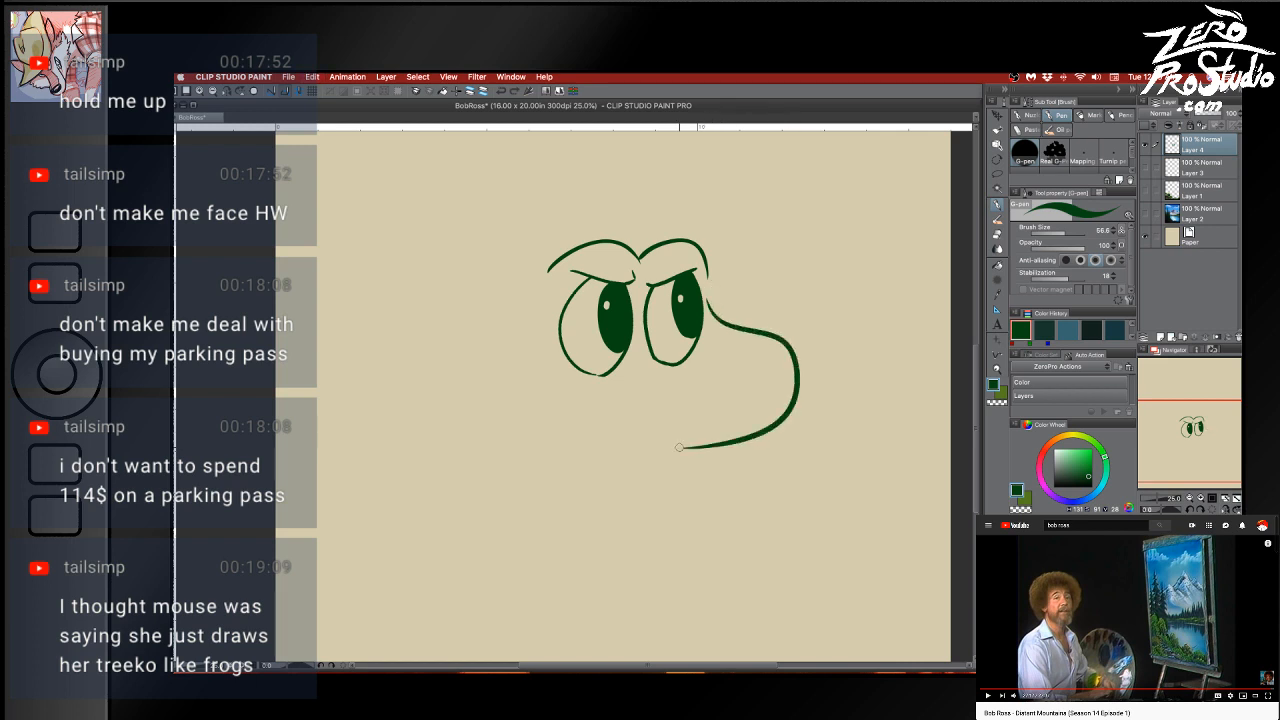
pyautogui.press('super+z')
pyautogui.moveTo(708, 292)
pyautogui.mouseDown()
pyautogui.moveTo(750, 331)
pyautogui.moveTo(674, 437)
pyautogui.mouseUp()
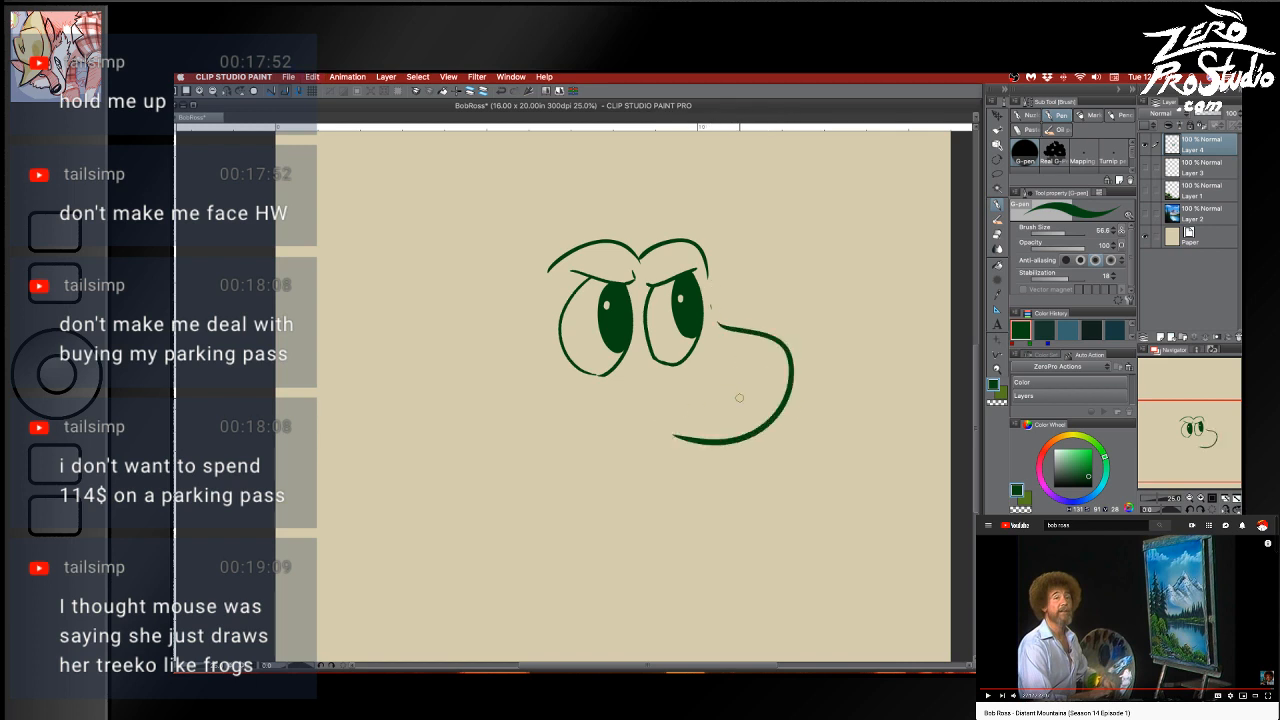
pyautogui.press('super+z')
pyautogui.moveTo(710, 292)
pyautogui.mouseDown()
pyautogui.moveTo(777, 423)
pyautogui.moveTo(702, 428)
pyautogui.mouseUp()
pyautogui.press('super+z')
pyautogui.press('super+z')
pyautogui.press('super+z')
pyautogui.moveTo(774, 337)
pyautogui.mouseDown()
pyautogui.moveTo(723, 438)
pyautogui.moveTo(614, 410)
pyautogui.mouseUp()
pyautogui.press('super+z')
# Erase the outer end of the left brow bump and try lines for the back of the head
pyautogui.press('e')
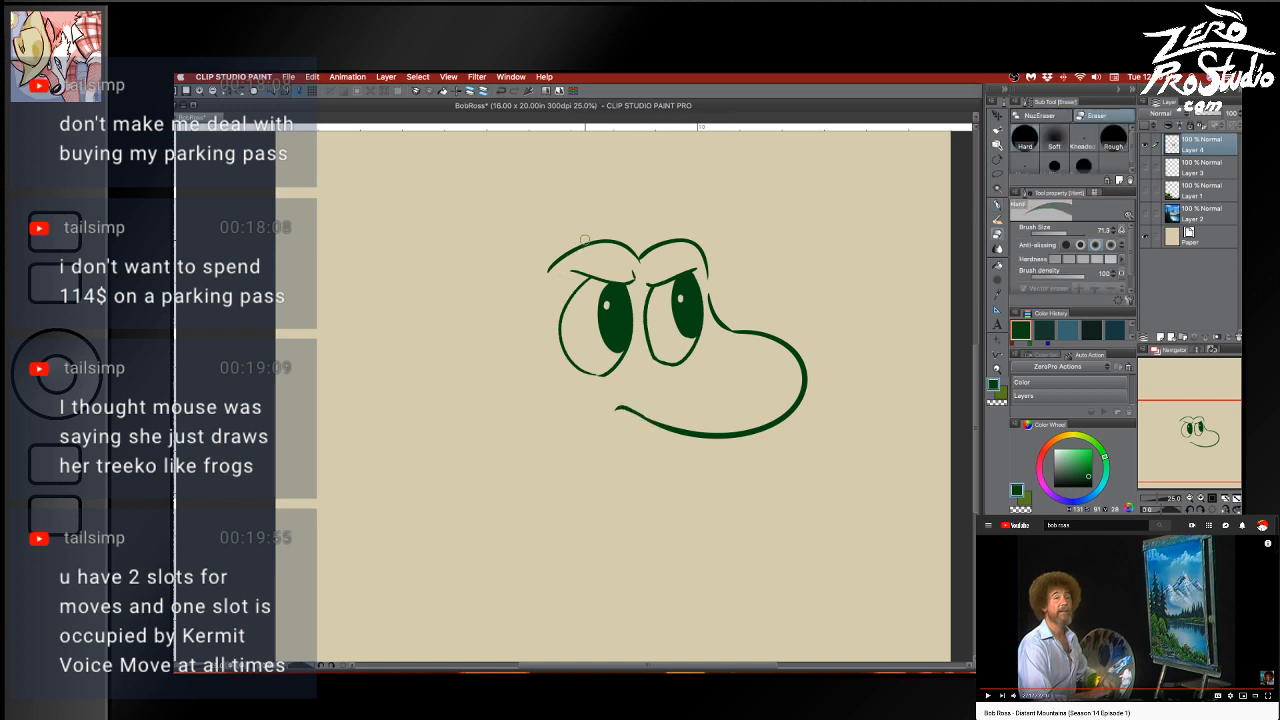
pyautogui.press('p')
pyautogui.moveTo(574, 250); pyautogui.dragTo(531, 347)
pyautogui.press('super+z')
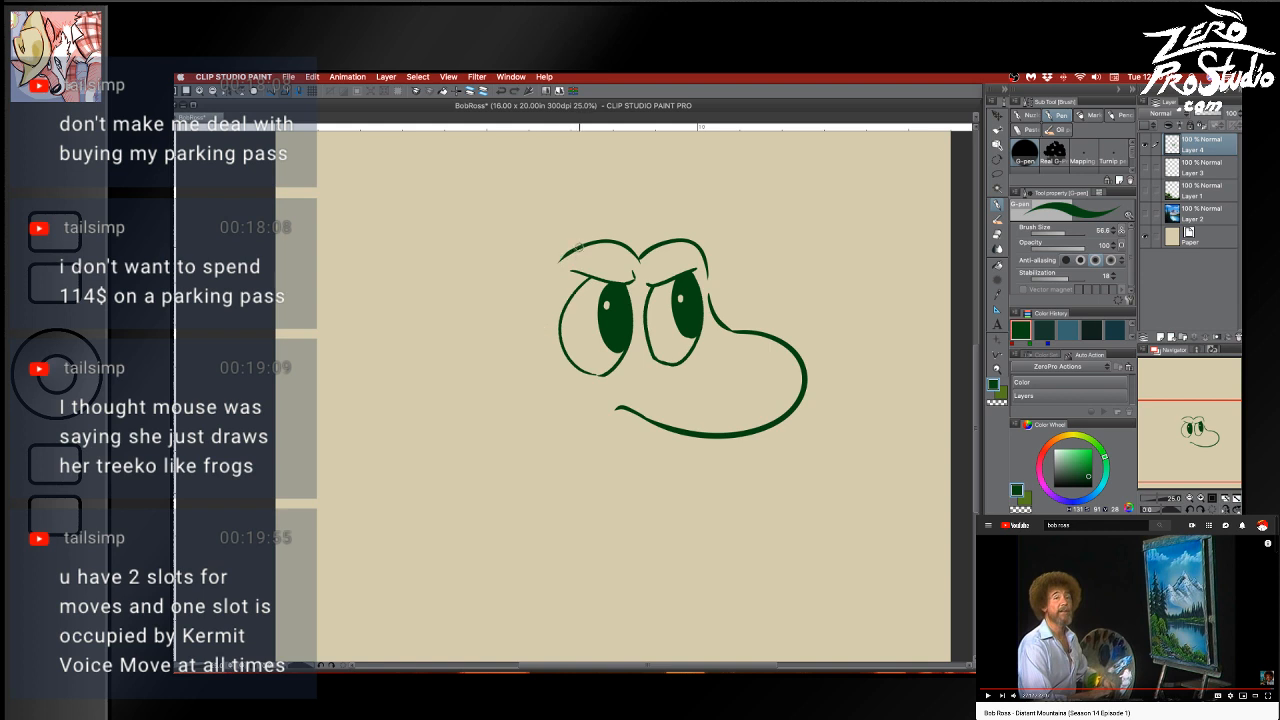
pyautogui.moveTo(580, 247)
pyautogui.mouseDown()
pyautogui.moveTo(541, 313)
pyautogui.moveTo(542, 373)
pyautogui.mouseUp()
pyautogui.press('super+z')
pyautogui.moveTo(581, 247)
pyautogui.mouseDown()
pyautogui.moveTo(545, 290)
pyautogui.moveTo(541, 363)
pyautogui.moveTo(552, 276)
pyautogui.moveTo(540, 364)
pyautogui.mouseUp()
pyautogui.press('super+z')
pyautogui.press('super+z')
pyautogui.press('super+z')
# Draw the back of the head as a long curve from the left brow bump down to the neck
pyautogui.moveTo(570, 251)
pyautogui.mouseDown()
pyautogui.moveTo(547, 278)
pyautogui.moveTo(523, 408)
pyautogui.mouseUp()
pyautogui.press('super+z')
pyautogui.moveTo(572, 250); pyautogui.dragTo(539, 438)
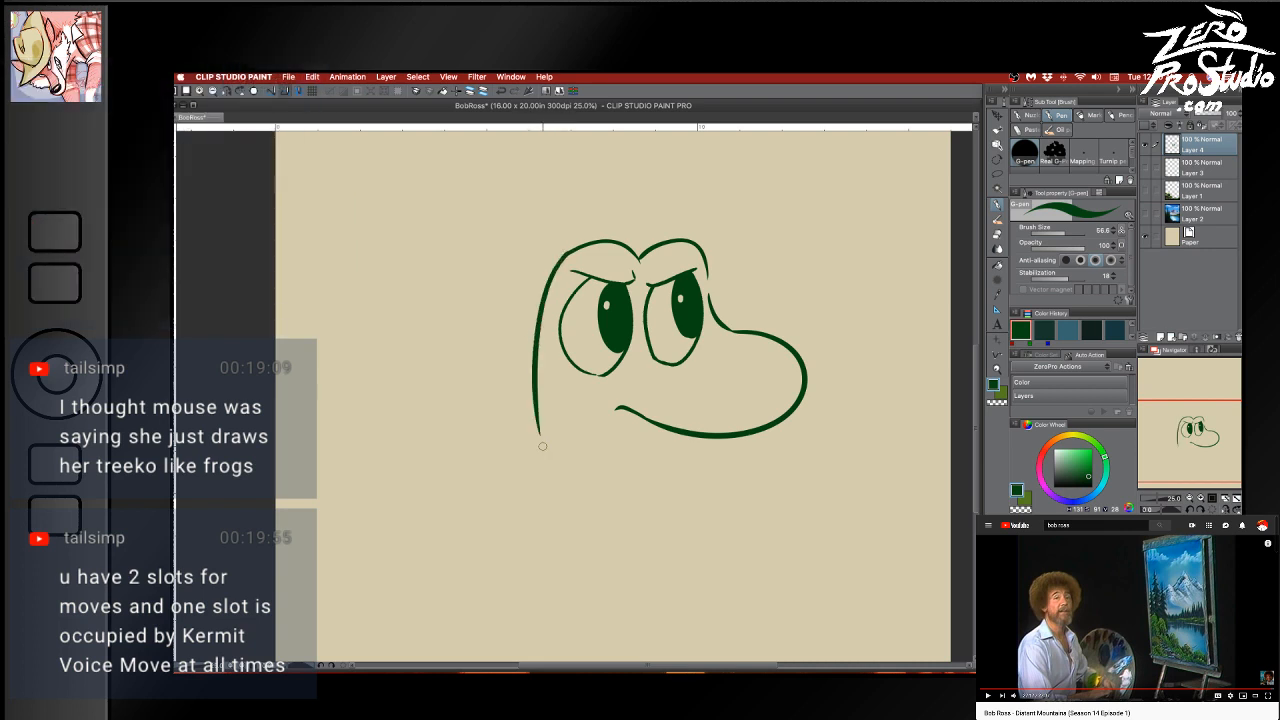
pyautogui.press('super+z')
pyautogui.moveTo(570, 250); pyautogui.dragTo(538, 434)
pyautogui.press('super+z')
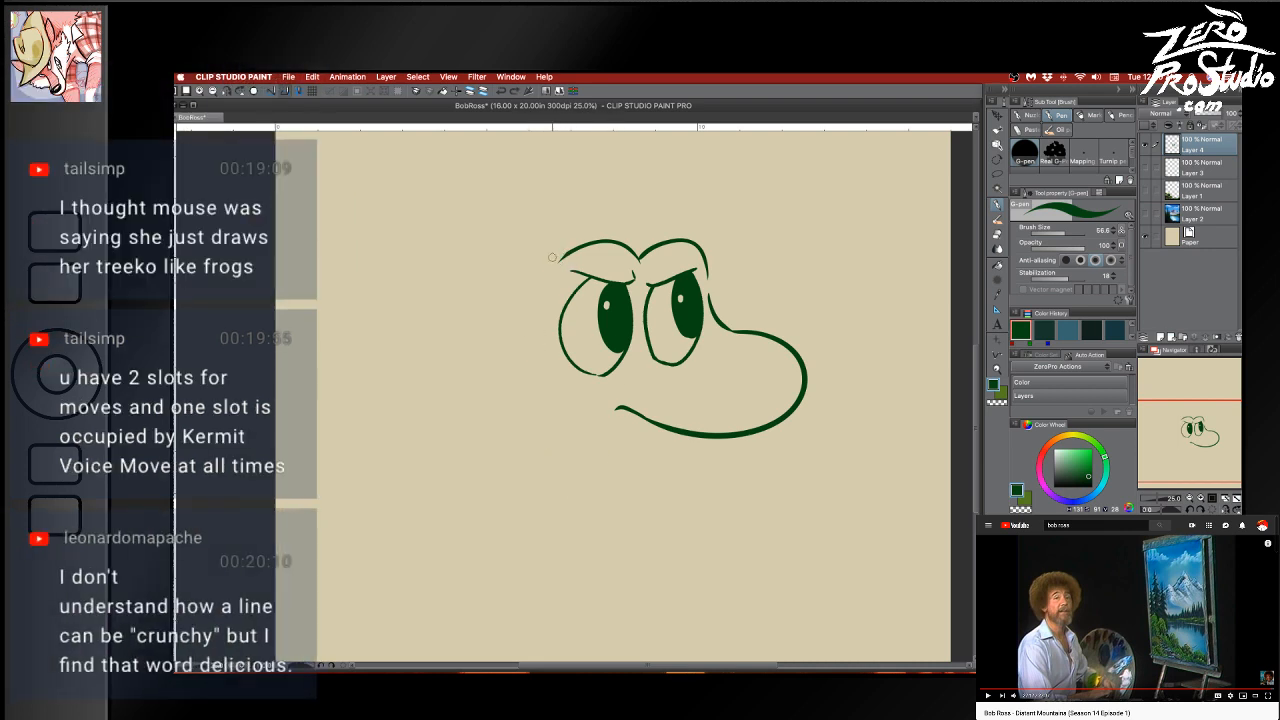
pyautogui.moveTo(567, 254)
pyautogui.mouseDown()
pyautogui.moveTo(542, 300)
pyautogui.moveTo(547, 399)
pyautogui.mouseUp()
pyautogui.moveTo(541, 342); pyautogui.dragTo(537, 410)
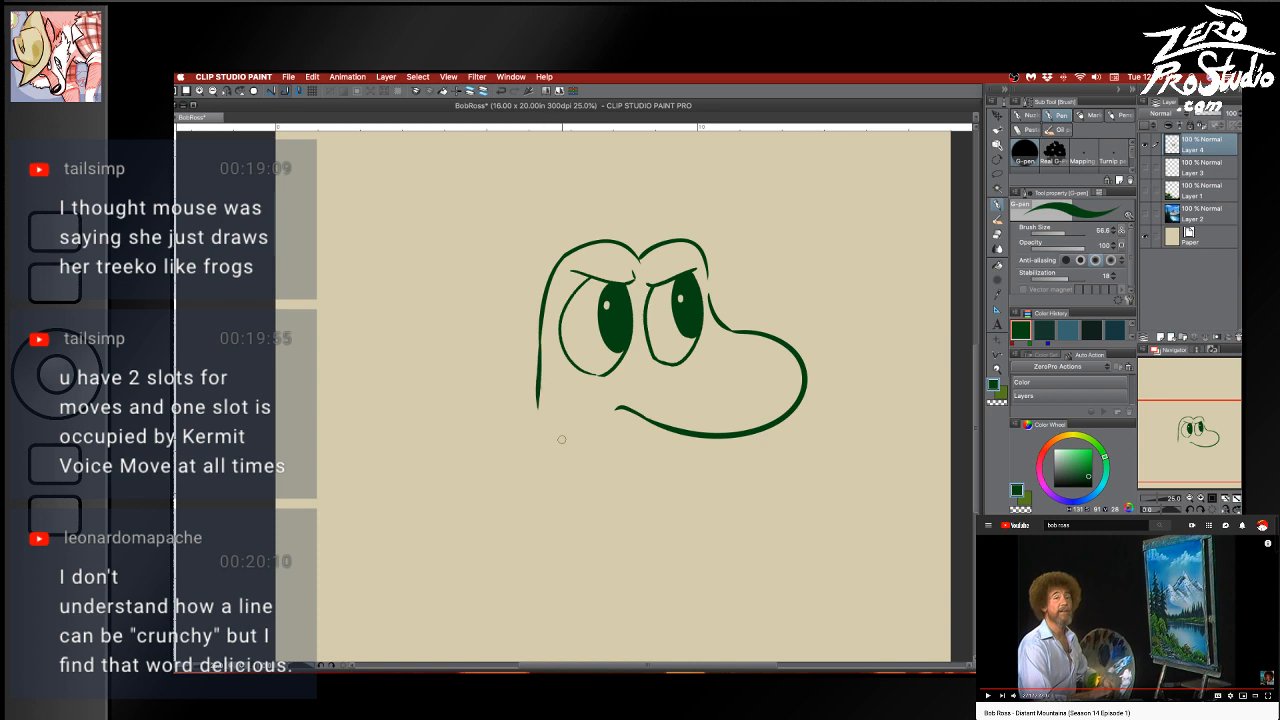
pyautogui.press('super+z')
pyautogui.moveTo(540, 334); pyautogui.dragTo(532, 420)
pyautogui.moveTo(511, 379); pyautogui.dragTo(583, 450)
pyautogui.press('super+z')
# Add two nostril dots to the snout and draw the chest line sloping down from the jaw
pyautogui.moveTo(685, 314); pyautogui.dragTo(722, 220)
pyautogui.moveTo(774, 381)
pyautogui.mouseDown()
pyautogui.moveTo(698, 402)
pyautogui.moveTo(738, 402)
pyautogui.mouseUp()
pyautogui.moveTo(687, 261); pyautogui.dragTo(720, 223)
pyautogui.moveTo(774, 430); pyautogui.dragTo(753, 466)
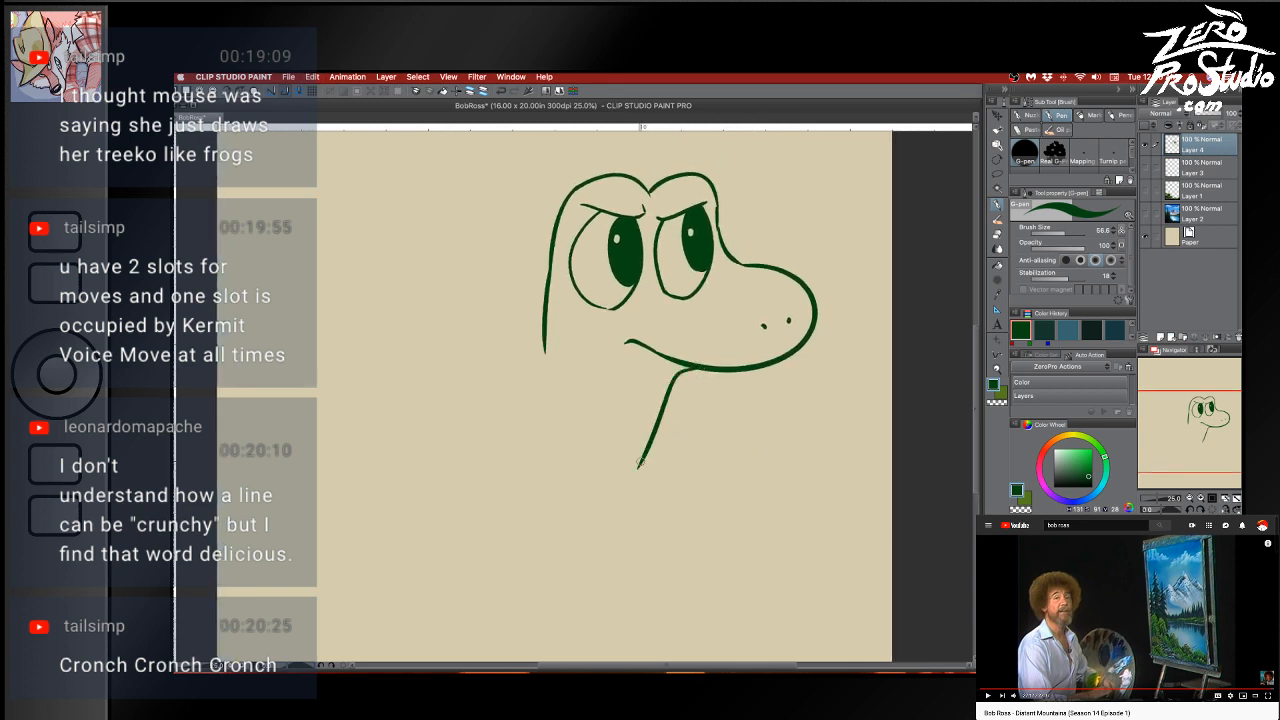
pyautogui.moveTo(684, 364); pyautogui.dragTo(614, 515)
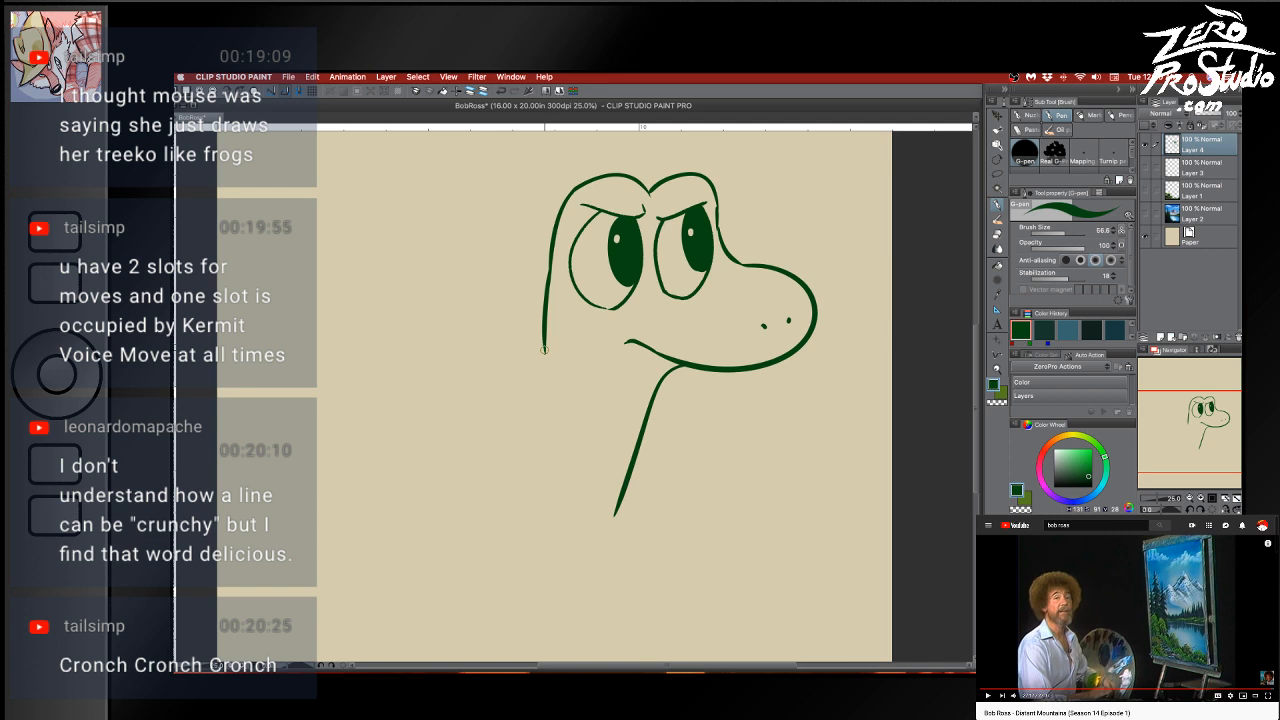
# Draw the outer edge of a bent arm from the base of the neck around the elbow
pyautogui.moveTo(544, 349); pyautogui.dragTo(460, 351)
pyautogui.press('super+z')
pyautogui.moveTo(546, 349)
pyautogui.mouseDown()
pyautogui.moveTo(437, 352)
pyautogui.moveTo(466, 454)
pyautogui.mouseUp()
pyautogui.press('super+z')
pyautogui.moveTo(543, 347)
pyautogui.mouseDown()
pyautogui.moveTo(430, 393)
pyautogui.moveTo(476, 466)
pyautogui.mouseUp()
pyautogui.press('super+z')
pyautogui.moveTo(544, 348)
pyautogui.mouseDown()
pyautogui.moveTo(416, 388)
pyautogui.moveTo(473, 482)
pyautogui.mouseUp()
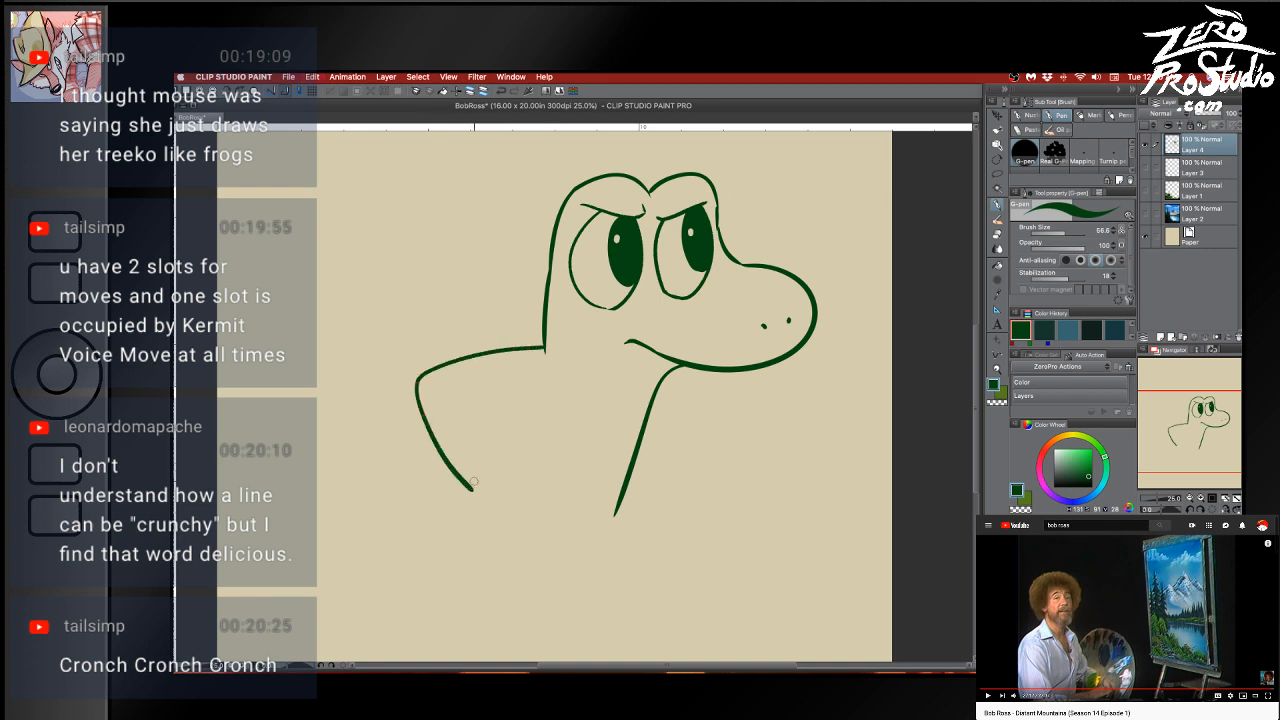
# Complete the bent arm with its inner edge and a closed fist, and add the back line below the armpit
pyautogui.moveTo(506, 380)
pyautogui.mouseDown()
pyautogui.moveTo(485, 440)
pyautogui.moveTo(506, 468)
pyautogui.mouseUp()
pyautogui.press('super+z')
pyautogui.moveTo(544, 372)
pyautogui.mouseDown()
pyautogui.moveTo(460, 398)
pyautogui.moveTo(506, 466)
pyautogui.moveTo(499, 516)
pyautogui.moveTo(475, 500)
pyautogui.mouseUp()
pyautogui.press('super+z')
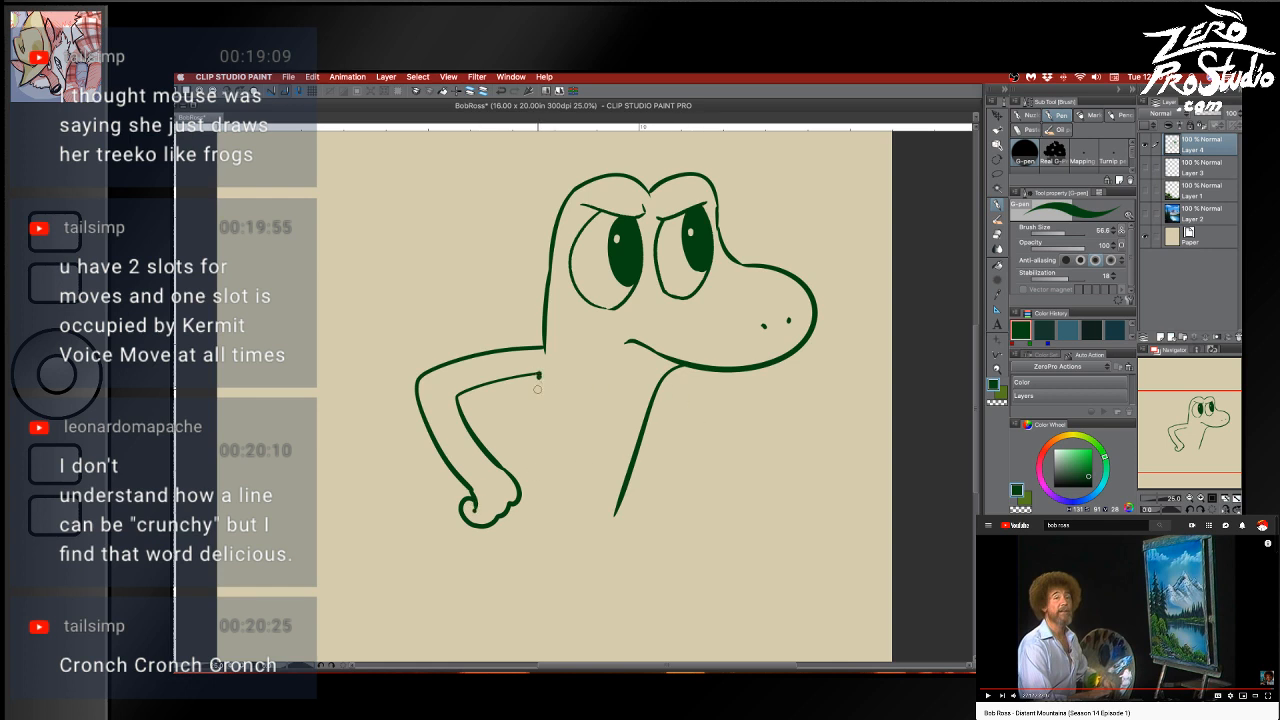
pyautogui.press('super+z')
pyautogui.moveTo(537, 389)
pyautogui.mouseDown()
pyautogui.moveTo(508, 467)
pyautogui.moveTo(497, 441)
pyautogui.moveTo(494, 453)
pyautogui.moveTo(513, 416)
pyautogui.moveTo(490, 452)
pyautogui.mouseUp()
pyautogui.press('super+z')
# Try a bent second arm in front of the chest line, and undo it
pyautogui.moveTo(671, 372)
pyautogui.mouseDown()
pyautogui.moveTo(722, 428)
pyautogui.moveTo(728, 460)
pyautogui.moveTo(648, 508)
pyautogui.mouseUp()
pyautogui.press('super+z')
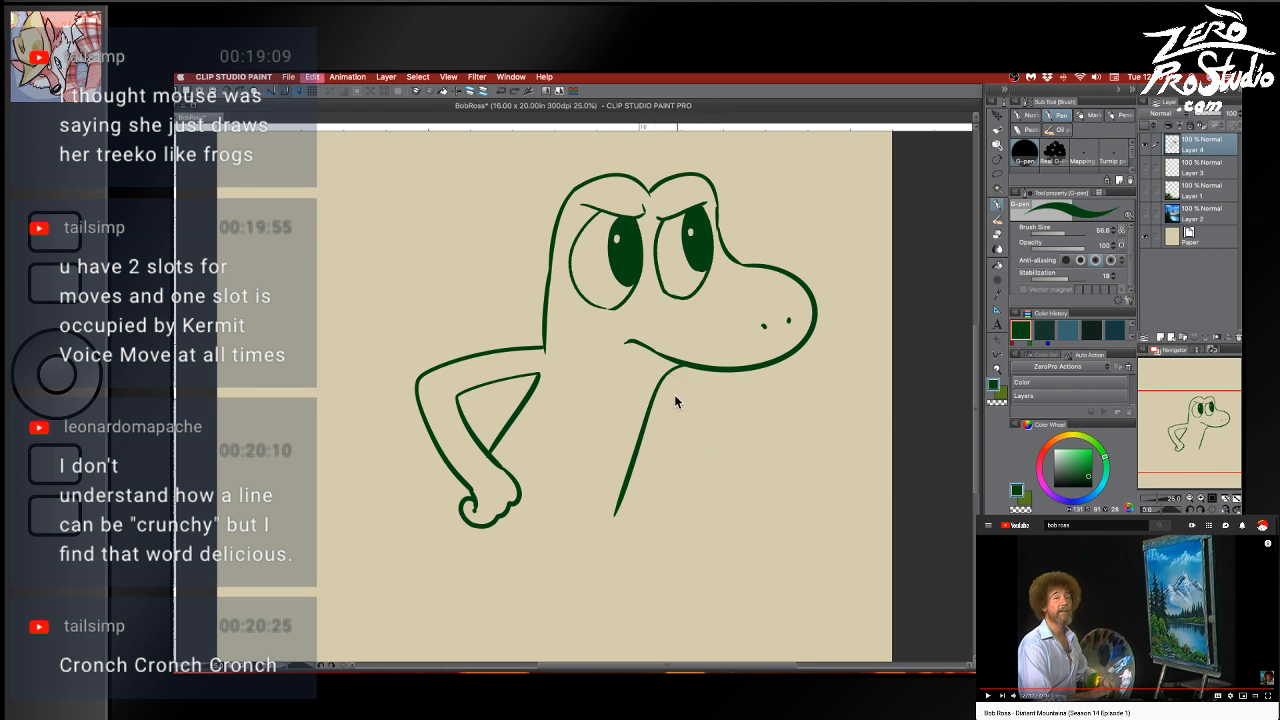
pyautogui.moveTo(670, 372)
pyautogui.mouseDown()
pyautogui.moveTo(692, 460)
pyautogui.moveTo(618, 513)
pyautogui.mouseUp()
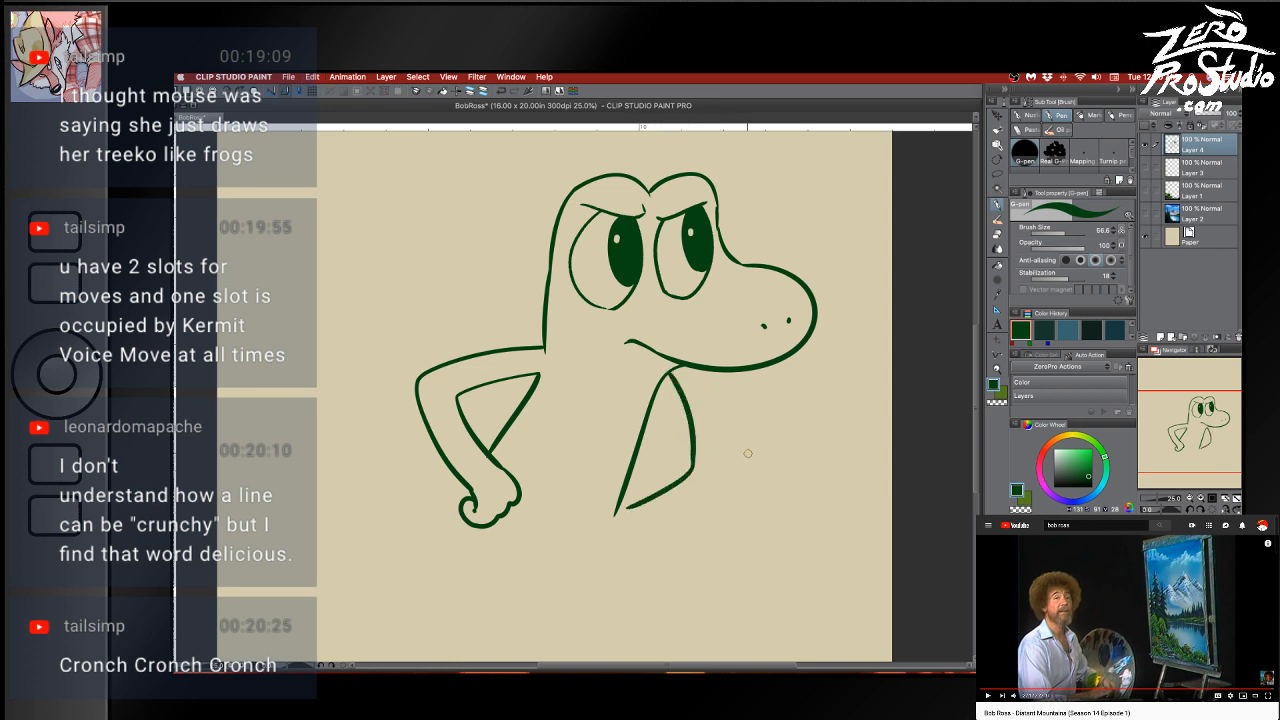
pyautogui.press('super+z')
# Lasso the entire character drawing on Layer 4, delete it, deselect, and return to the G-pen
pyautogui.press('m')
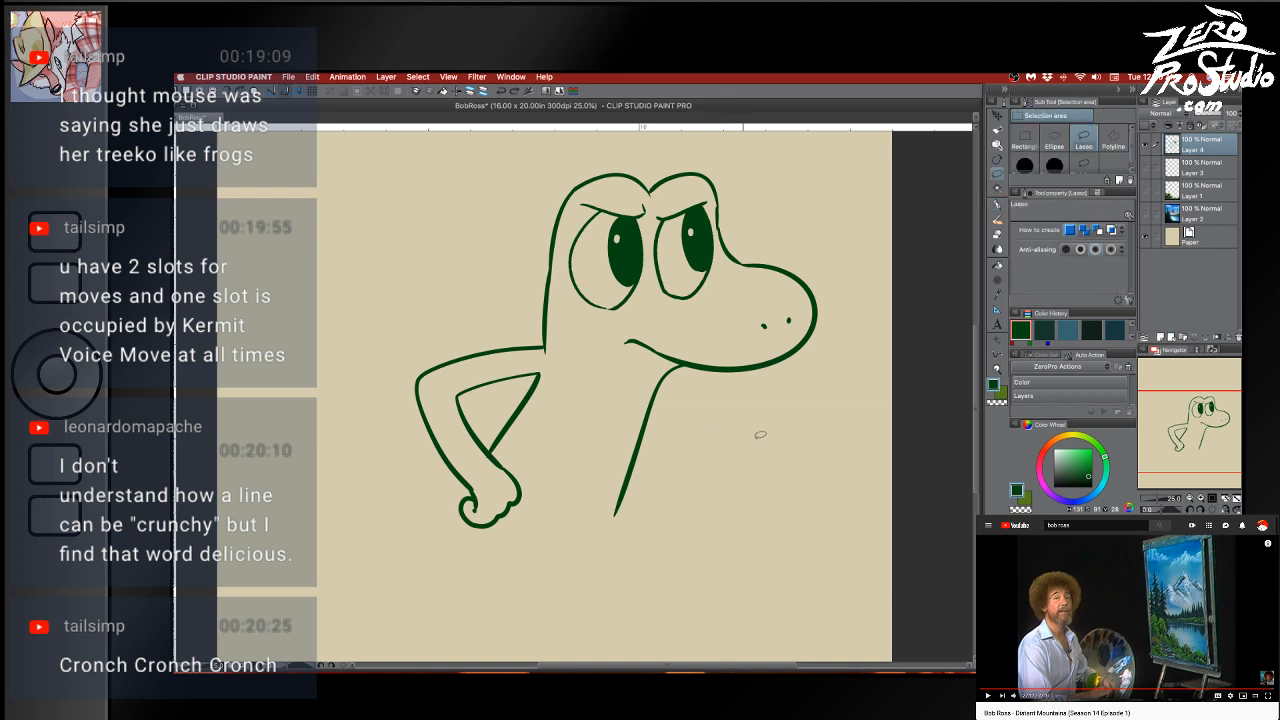
pyautogui.moveTo(775, 440)
pyautogui.mouseDown()
pyautogui.moveTo(691, 141)
pyautogui.moveTo(560, 595)
pyautogui.moveTo(762, 546)
pyautogui.mouseUp()
pyautogui.press('Delete')
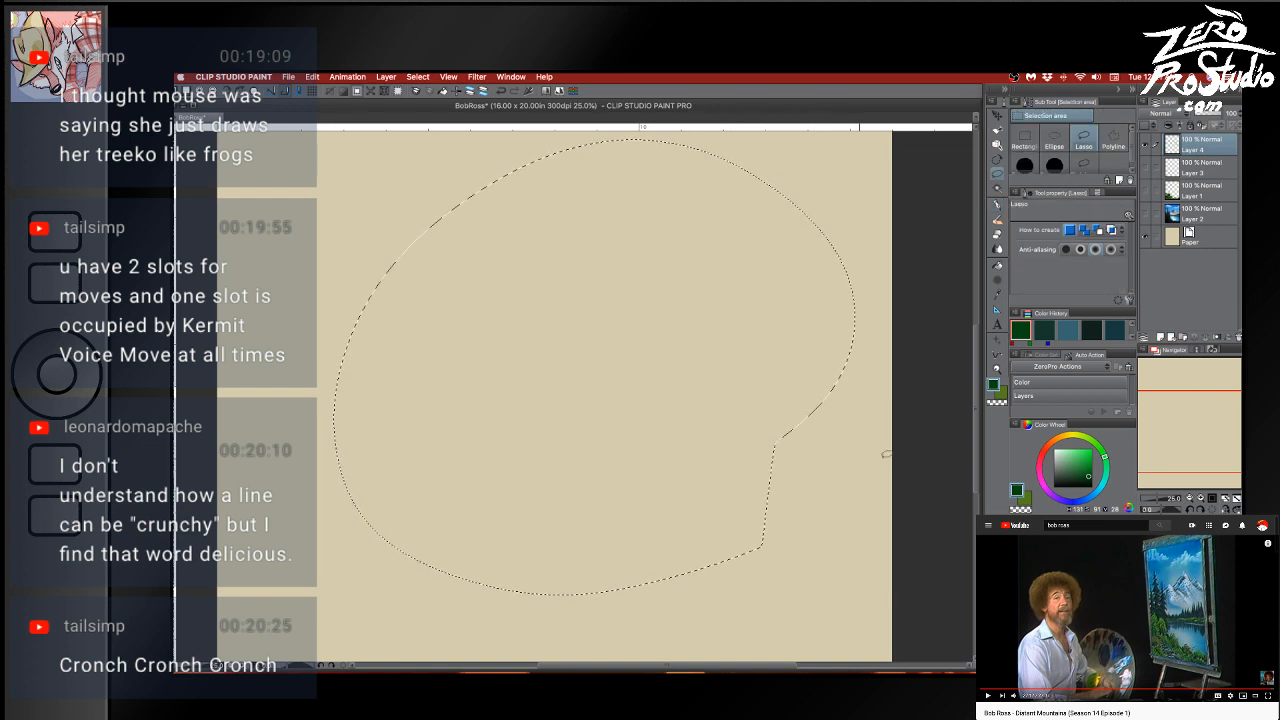
pyautogui.press('super+d')
pyautogui.press('p')
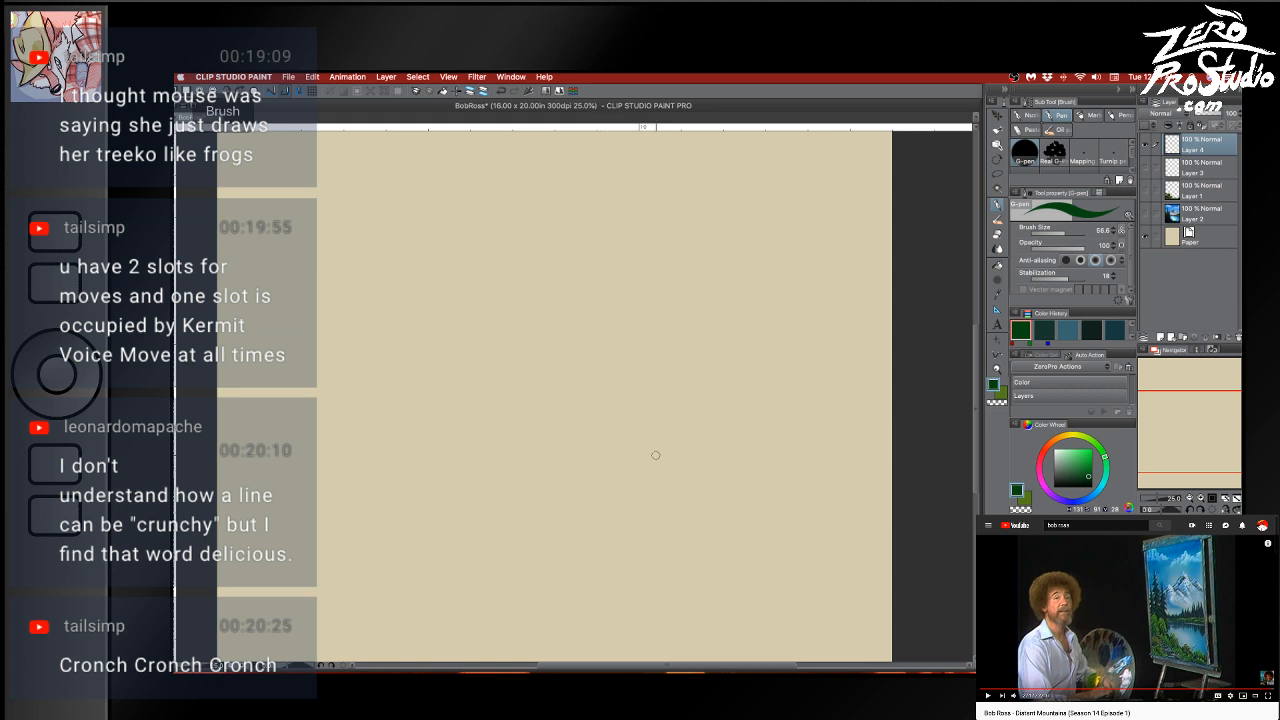
# Reduce the pen's brush size to 17.0 and sketch a round head with a bulbous snout and a curved mouth
pyautogui.press('[')
pyautogui.press('[')
pyautogui.press('[')
pyautogui.press('[')
pyautogui.press('[')
pyautogui.press('[')
pyautogui.moveTo(453, 327)
pyautogui.mouseDown()
pyautogui.moveTo(609, 294)
pyautogui.moveTo(603, 408)
pyautogui.mouseUp()
pyautogui.press('super+z')
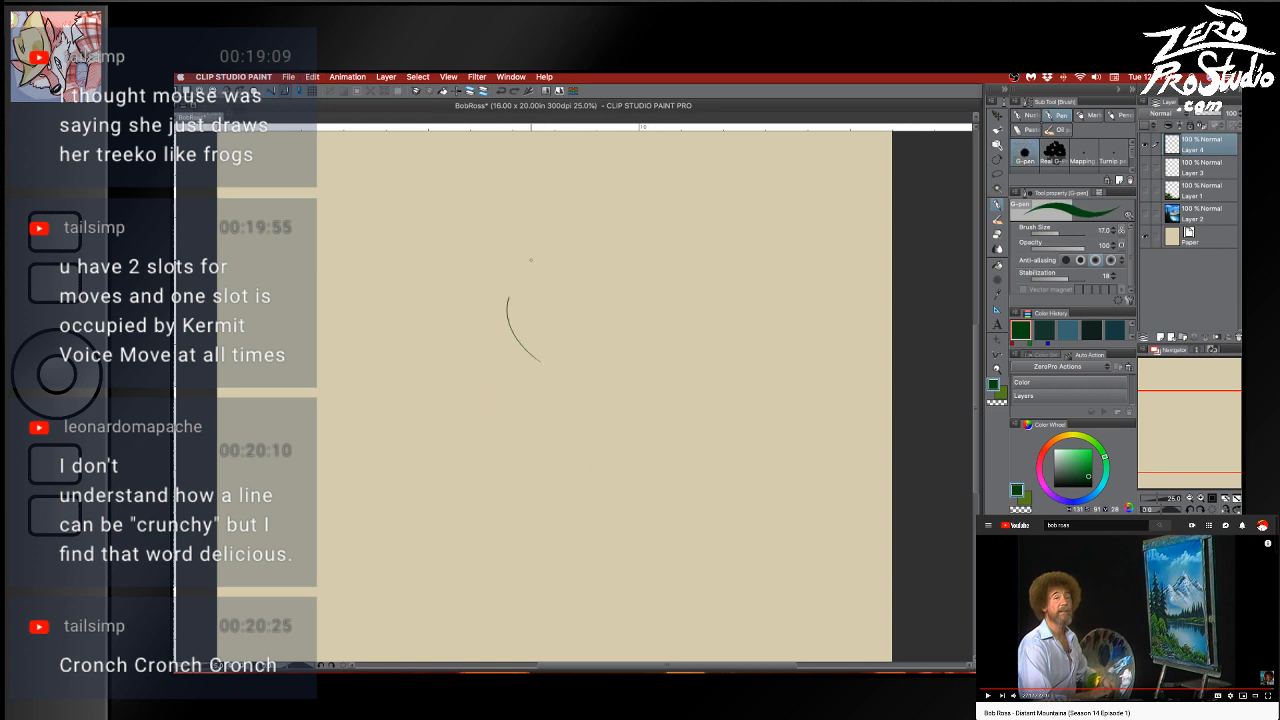
pyautogui.moveTo(531, 260)
pyautogui.mouseDown()
pyautogui.moveTo(583, 357)
pyautogui.moveTo(574, 234)
pyautogui.moveTo(512, 338)
pyautogui.moveTo(480, 326)
pyautogui.moveTo(554, 377)
pyautogui.mouseUp()
pyautogui.press('super+z')
pyautogui.press('super+z')
pyautogui.moveTo(498, 301)
pyautogui.mouseDown()
pyautogui.moveTo(536, 376)
pyautogui.moveTo(600, 353)
pyautogui.mouseUp()
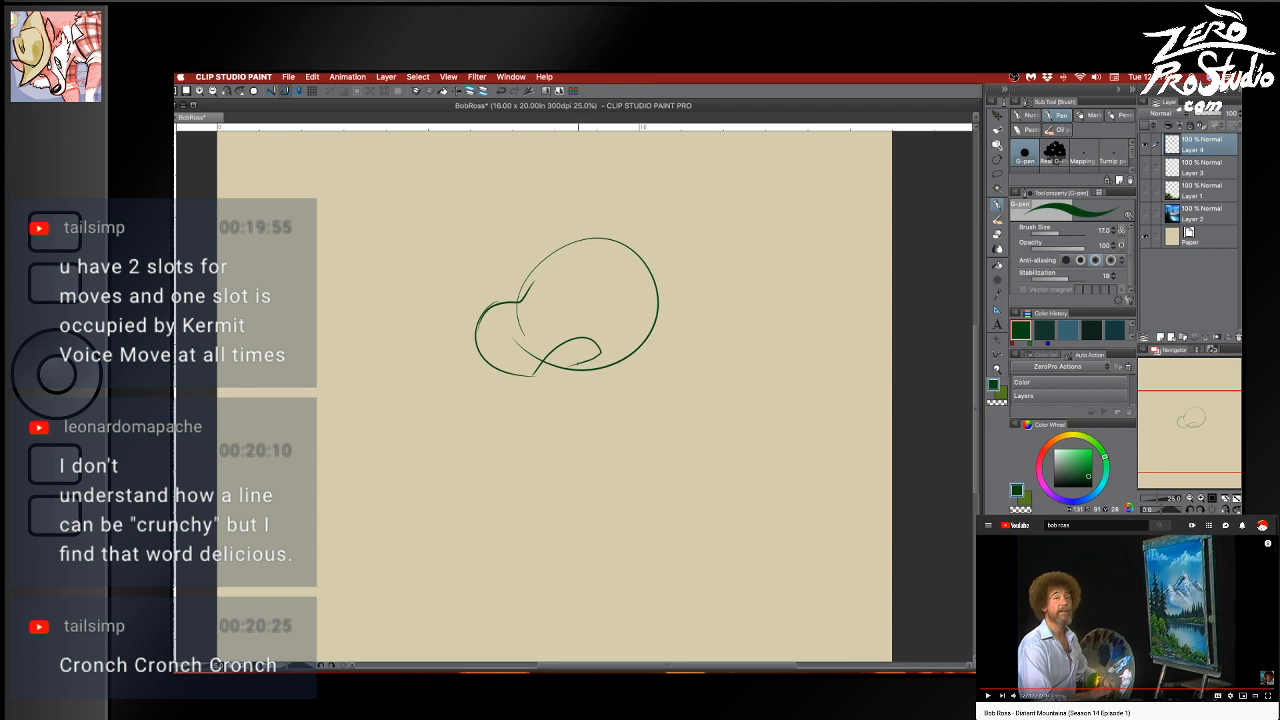
# Complete the face sketch with the lower jaw, teeth, nostrils, large eyes with oval pupils, and two rounded brow ridges
pyautogui.press('super+z')
pyautogui.moveTo(534, 376); pyautogui.dragTo(555, 380)
pyautogui.moveTo(545, 300); pyautogui.dragTo(585, 309)
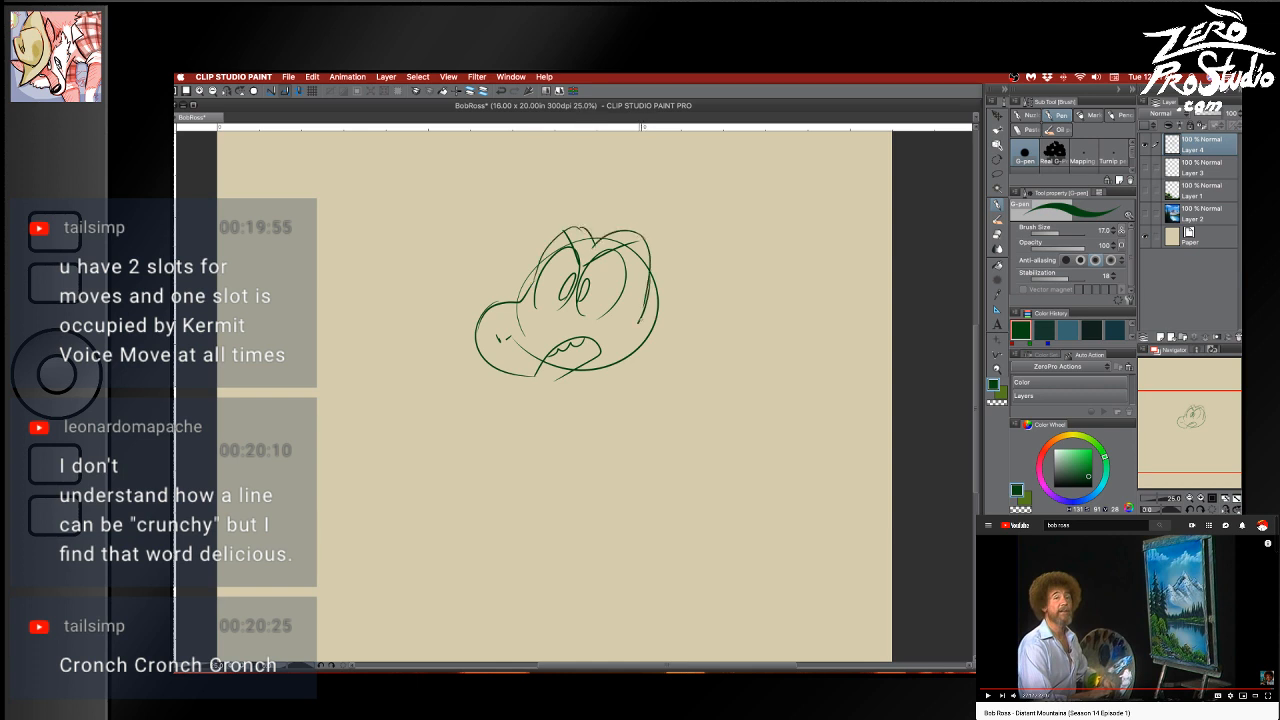
pyautogui.moveTo(640, 362); pyautogui.dragTo(637, 368)
pyautogui.press('super+z')
pyautogui.moveTo(637, 340); pyautogui.dragTo(630, 375)
pyautogui.press('super+z')
pyautogui.moveTo(645, 315); pyautogui.dragTo(641, 352)
pyautogui.moveTo(642, 323); pyautogui.dragTo(633, 381)
pyautogui.press('super+z')
pyautogui.press('super+z')
pyautogui.moveTo(643, 318)
pyautogui.mouseDown()
pyautogui.moveTo(626, 408)
pyautogui.moveTo(628, 380)
pyautogui.moveTo(662, 436)
pyautogui.mouseUp()
pyautogui.press('super+z')
pyautogui.press('super+z')
# Sketch a long neck and torso beneath the head, with a rounded belly line and a back line flaring outward
pyautogui.moveTo(540, 381)
pyautogui.mouseDown()
pyautogui.moveTo(547, 470)
pyautogui.moveTo(549, 420)
pyautogui.moveTo(530, 516)
pyautogui.moveTo(543, 510)
pyautogui.moveTo(601, 566)
pyautogui.mouseUp()
pyautogui.press('super+z')
pyautogui.moveTo(648, 326)
pyautogui.mouseDown()
pyautogui.moveTo(631, 422)
pyautogui.moveTo(648, 498)
pyautogui.mouseUp()
pyautogui.moveTo(626, 376); pyautogui.dragTo(654, 560)
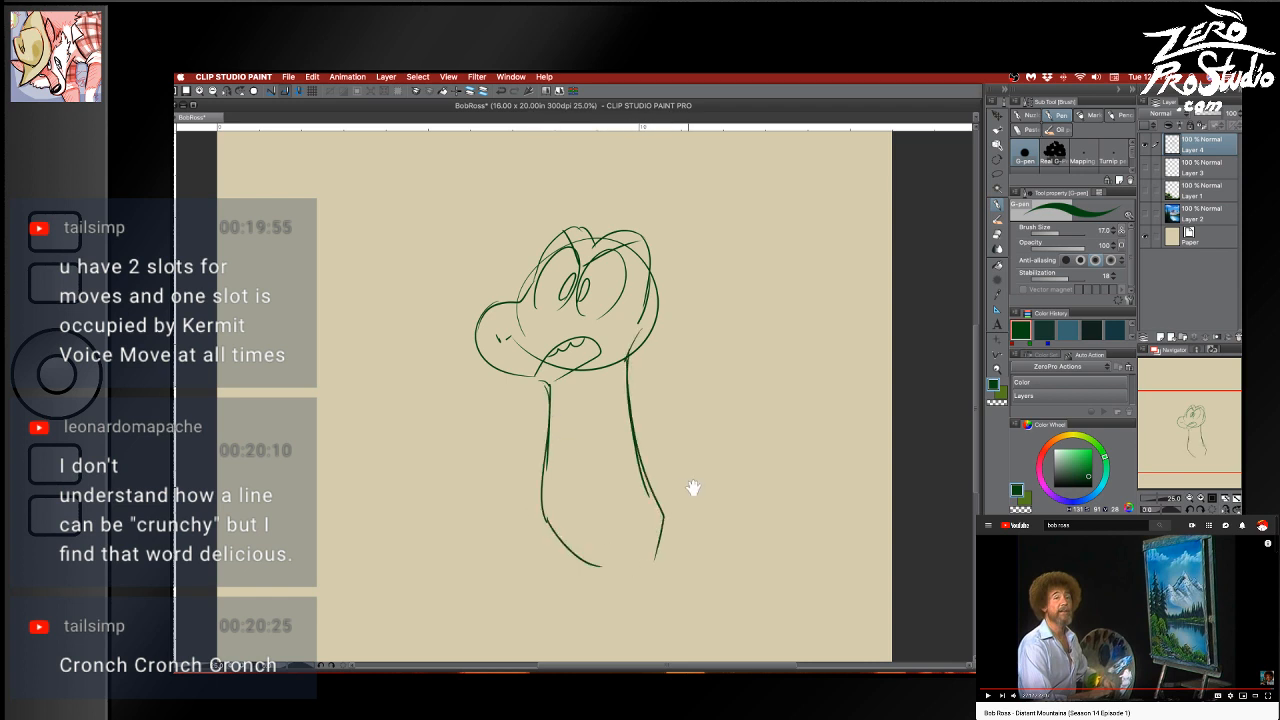
# Sketch a large, leaf-shaped tail rising from the lower back, curling at its tip and returning to the hip
pyautogui.moveTo(691, 486)
pyautogui.mouseDown()
pyautogui.moveTo(662, 462)
pyautogui.moveTo(604, 454)
pyautogui.moveTo(602, 432)
pyautogui.moveTo(798, 355)
pyautogui.mouseUp()
pyautogui.press('super+z')
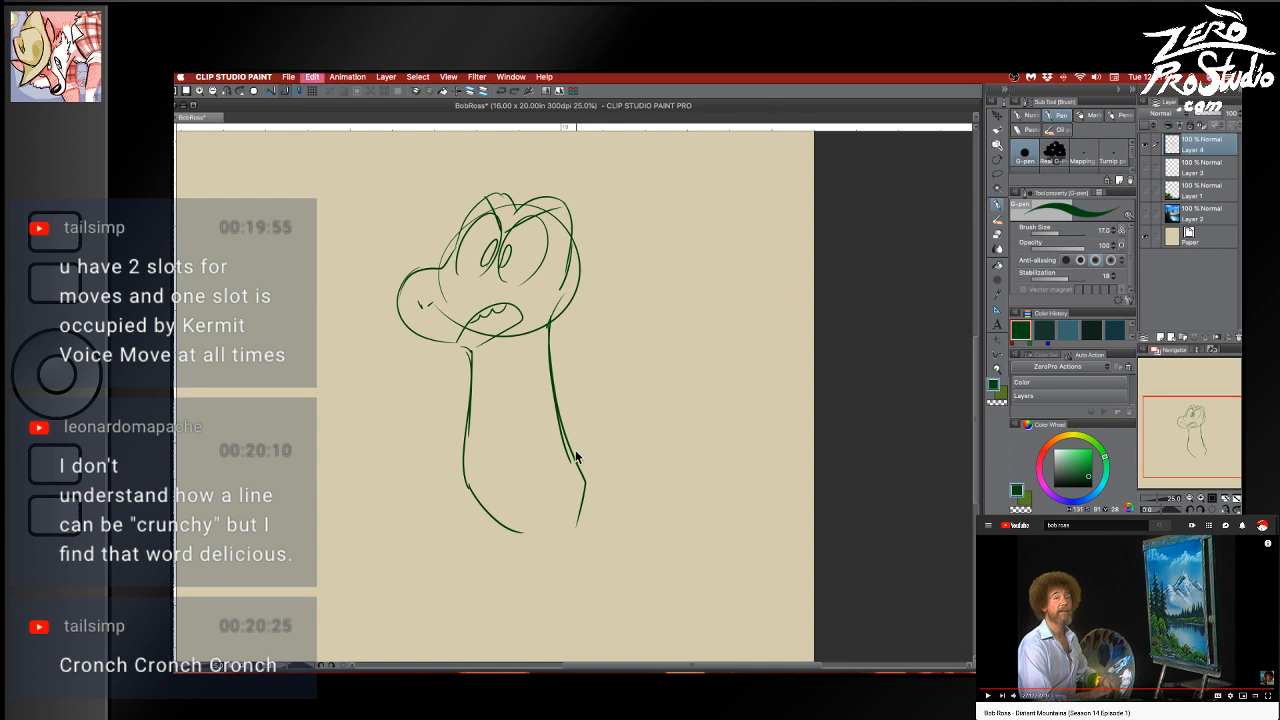
pyautogui.moveTo(578, 455)
pyautogui.mouseDown()
pyautogui.moveTo(652, 376)
pyautogui.moveTo(805, 330)
pyautogui.moveTo(748, 470)
pyautogui.mouseUp()
pyautogui.press('super+z')
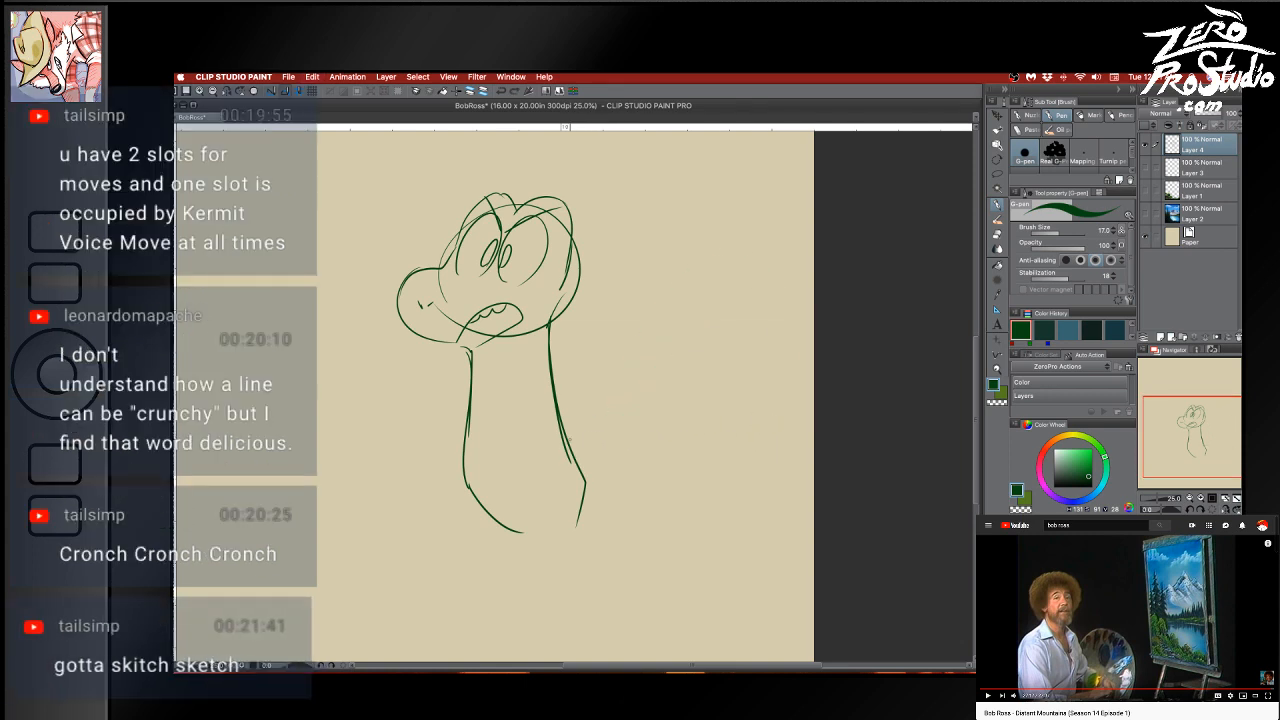
pyautogui.moveTo(574, 444)
pyautogui.mouseDown()
pyautogui.moveTo(772, 330)
pyautogui.moveTo(737, 423)
pyautogui.moveTo(746, 439)
pyautogui.moveTo(757, 416)
pyautogui.moveTo(695, 492)
pyautogui.mouseUp()
pyautogui.press('super+z')
pyautogui.moveTo(752, 418)
pyautogui.mouseDown()
pyautogui.moveTo(617, 505)
pyautogui.moveTo(586, 478)
pyautogui.mouseUp()
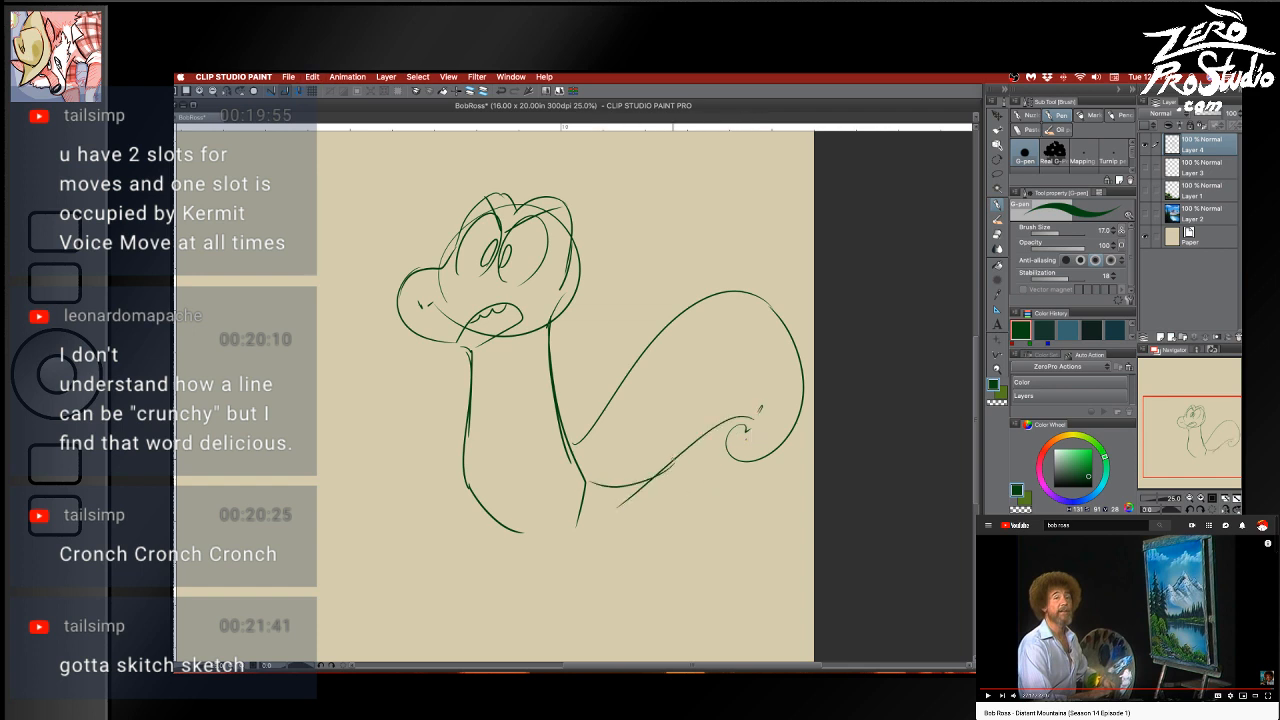
# Reinforce the tail's lower edge, add a second rounded lobe above it, and tighten the curl at the tip
pyautogui.moveTo(711, 423); pyautogui.dragTo(586, 472)
pyautogui.moveTo(569, 428)
pyautogui.mouseDown()
pyautogui.moveTo(602, 334)
pyautogui.moveTo(688, 279)
pyautogui.moveTo(658, 289)
pyautogui.moveTo(704, 291)
pyautogui.mouseUp()
pyautogui.press('super+z')
pyautogui.moveTo(735, 421)
pyautogui.mouseDown()
pyautogui.moveTo(750, 432)
pyautogui.moveTo(729, 445)
pyautogui.mouseUp()
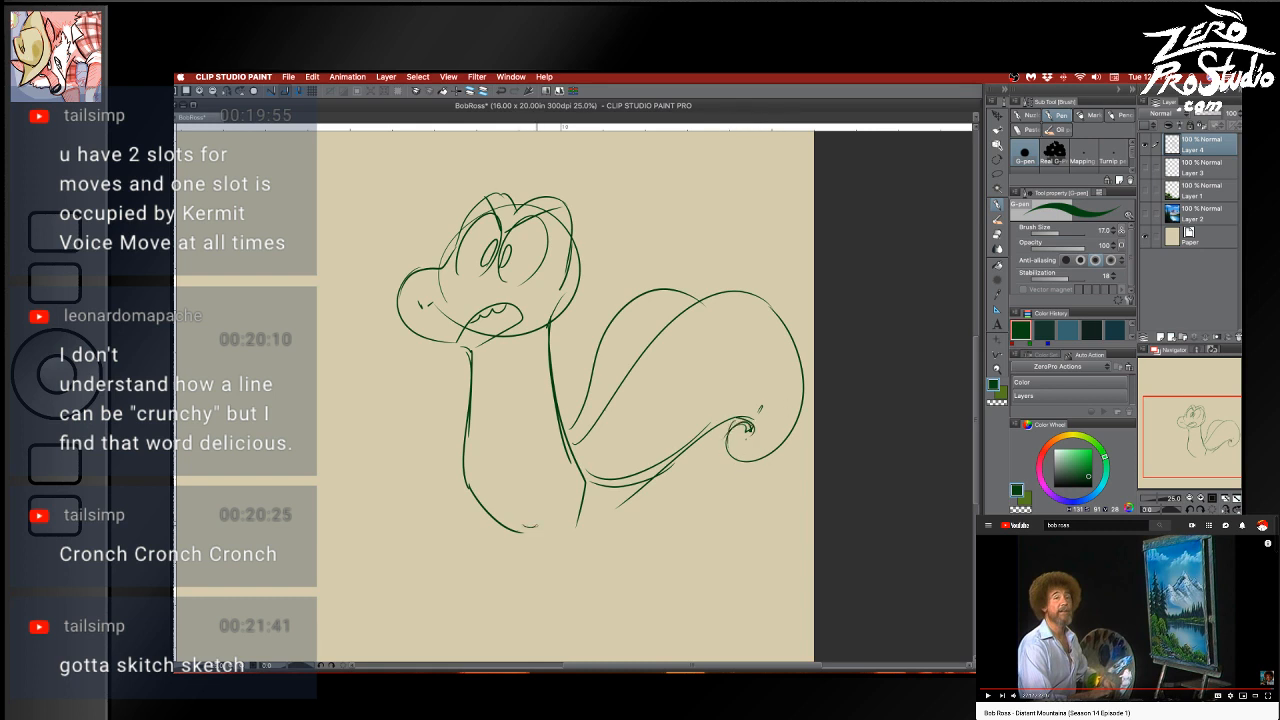
# Close the bottom of the torso and sketch two thin, straight legs spread apart below it
pyautogui.moveTo(538, 522)
pyautogui.mouseDown()
pyautogui.moveTo(571, 586)
pyautogui.moveTo(563, 514)
pyautogui.mouseUp()
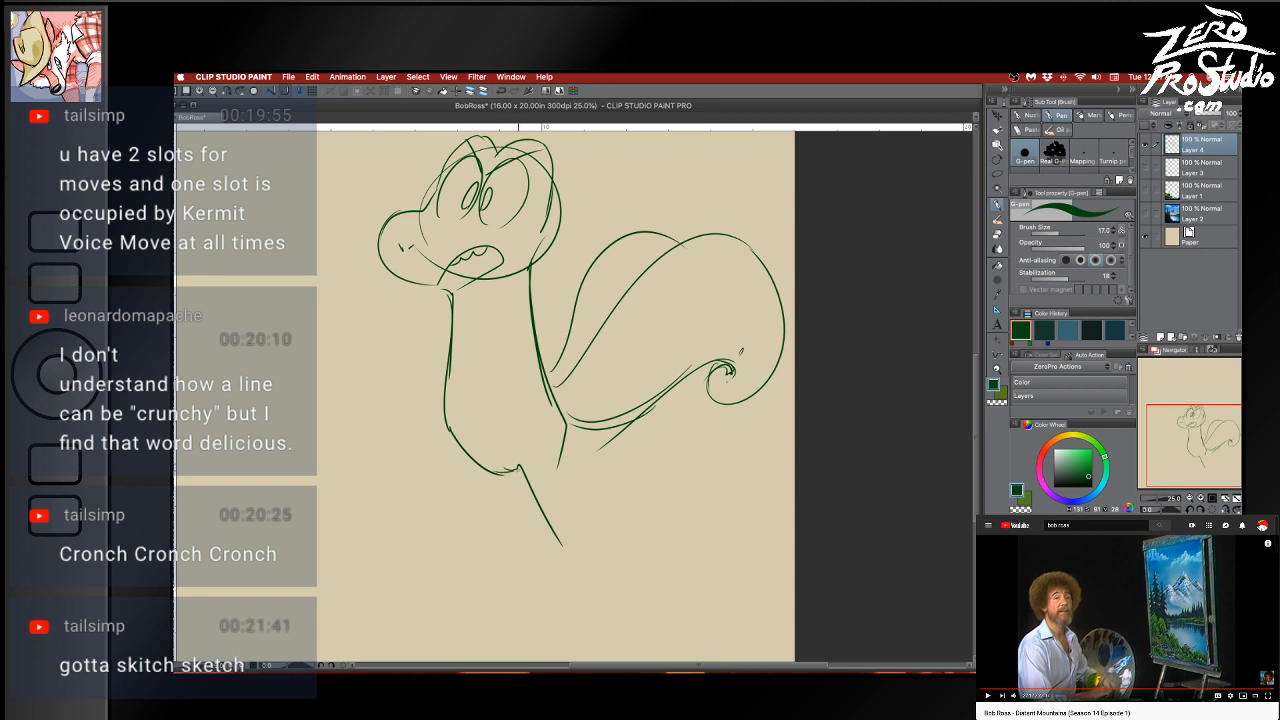
pyautogui.moveTo(518, 468); pyautogui.dragTo(561, 555)
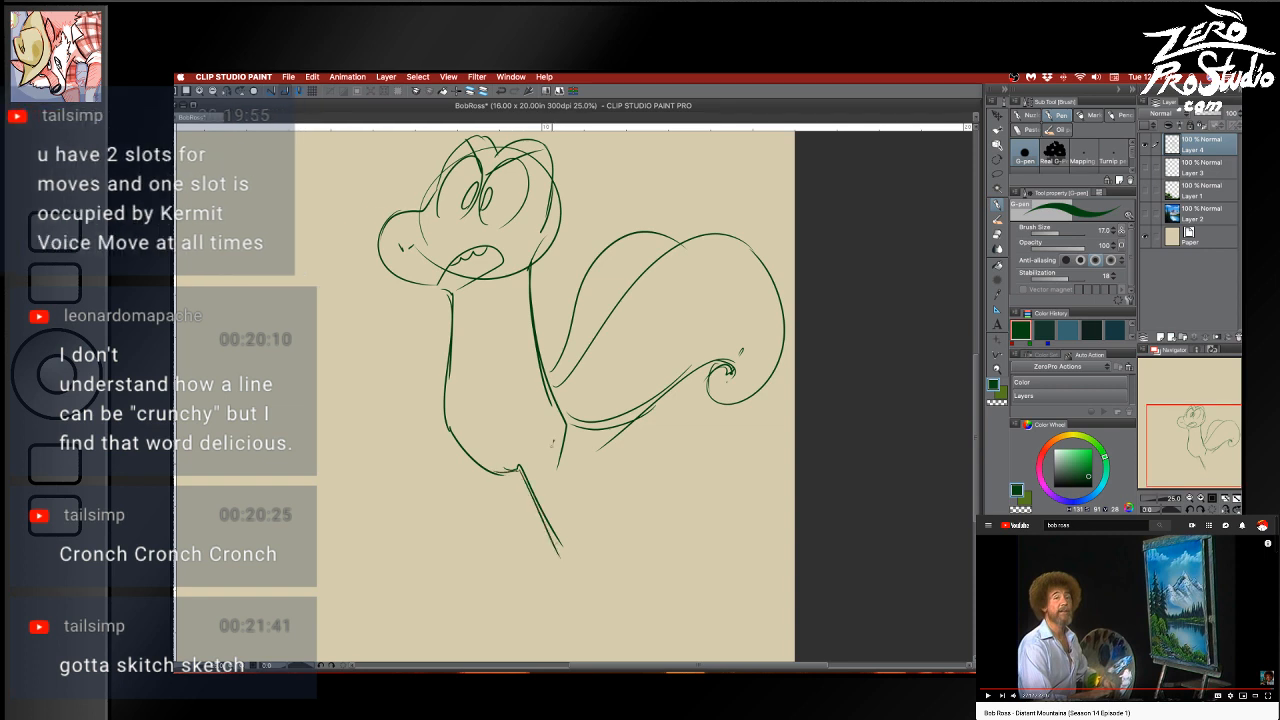
pyautogui.moveTo(563, 418)
pyautogui.mouseDown()
pyautogui.moveTo(540, 462)
pyautogui.moveTo(543, 452)
pyautogui.moveTo(585, 565)
pyautogui.mouseUp()
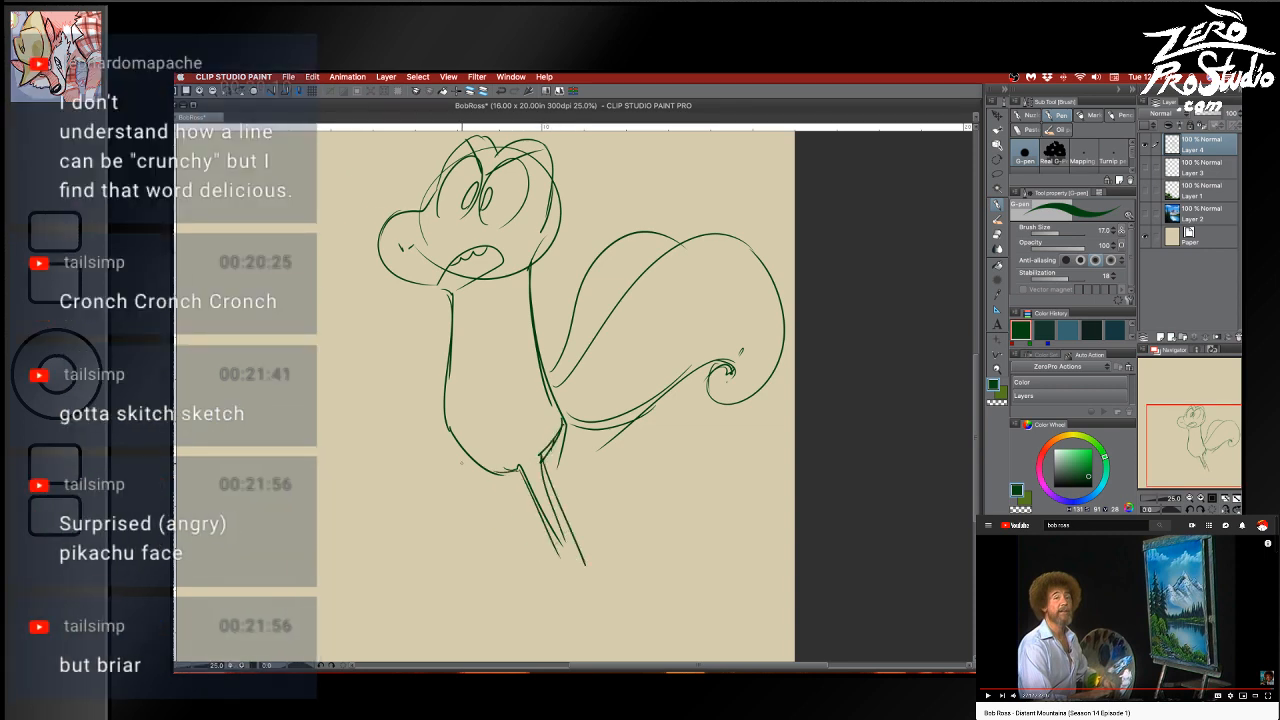
pyautogui.moveTo(457, 441); pyautogui.dragTo(435, 553)
pyautogui.moveTo(480, 463); pyautogui.dragTo(441, 563)
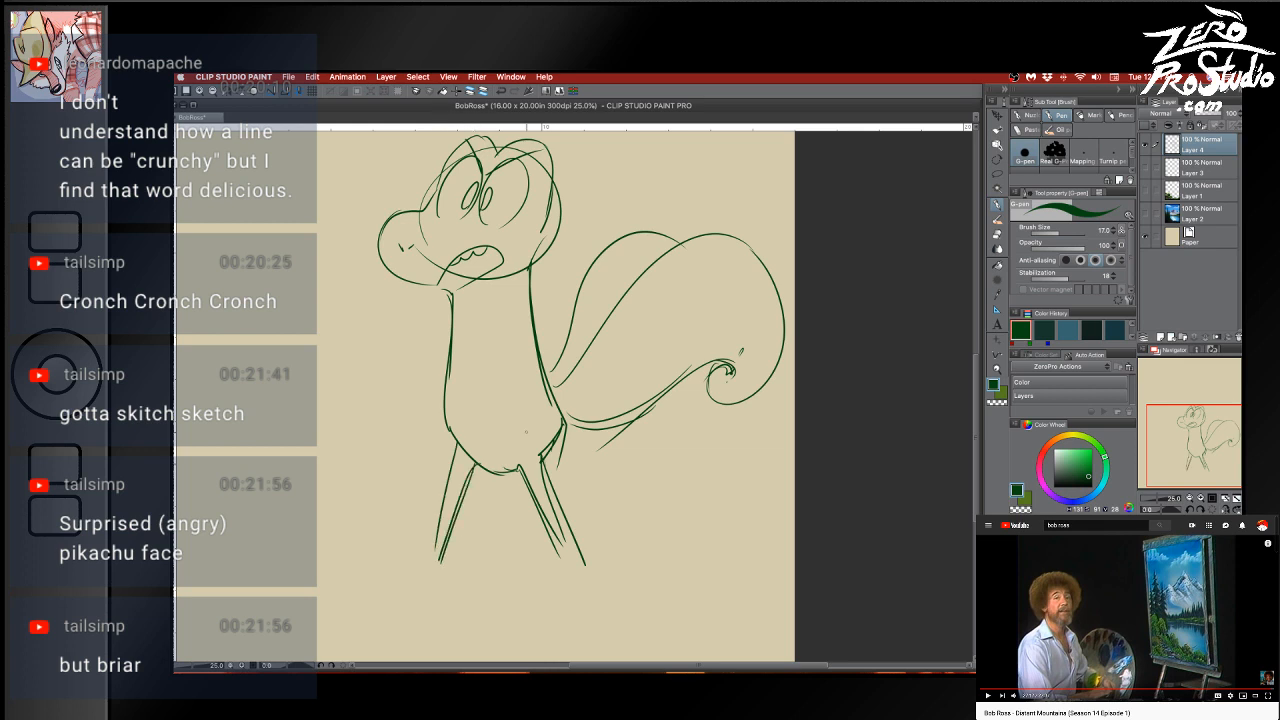
# Sketch a bent arm with its hand on the hip and the other arm stretched out with an open hand
pyautogui.moveTo(530, 290)
pyautogui.mouseDown()
pyautogui.moveTo(596, 342)
pyautogui.moveTo(560, 382)
pyautogui.mouseUp()
pyautogui.press('super+z')
pyautogui.press('super+z')
pyautogui.moveTo(532, 293)
pyautogui.mouseDown()
pyautogui.moveTo(569, 336)
pyautogui.moveTo(589, 297)
pyautogui.moveTo(548, 373)
pyautogui.moveTo(596, 295)
pyautogui.moveTo(550, 382)
pyautogui.moveTo(560, 302)
pyautogui.moveTo(553, 362)
pyautogui.mouseUp()
pyautogui.press('super+z')
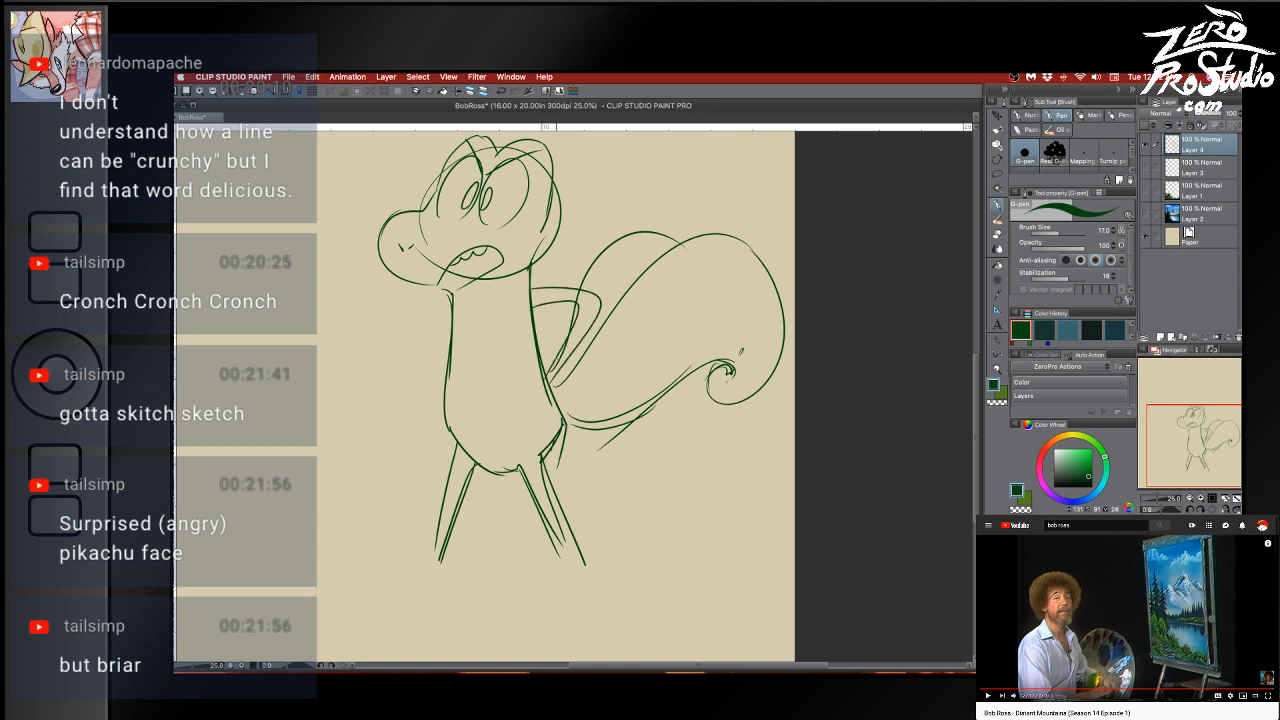
pyautogui.moveTo(572, 309)
pyautogui.mouseDown()
pyautogui.moveTo(542, 368)
pyautogui.moveTo(545, 405)
pyautogui.moveTo(562, 400)
pyautogui.moveTo(553, 388)
pyautogui.mouseUp()
pyautogui.press('super+z')
pyautogui.moveTo(440, 306)
pyautogui.mouseDown()
pyautogui.moveTo(318, 406)
pyautogui.moveTo(364, 414)
pyautogui.moveTo(350, 440)
pyautogui.moveTo(362, 416)
pyautogui.mouseUp()
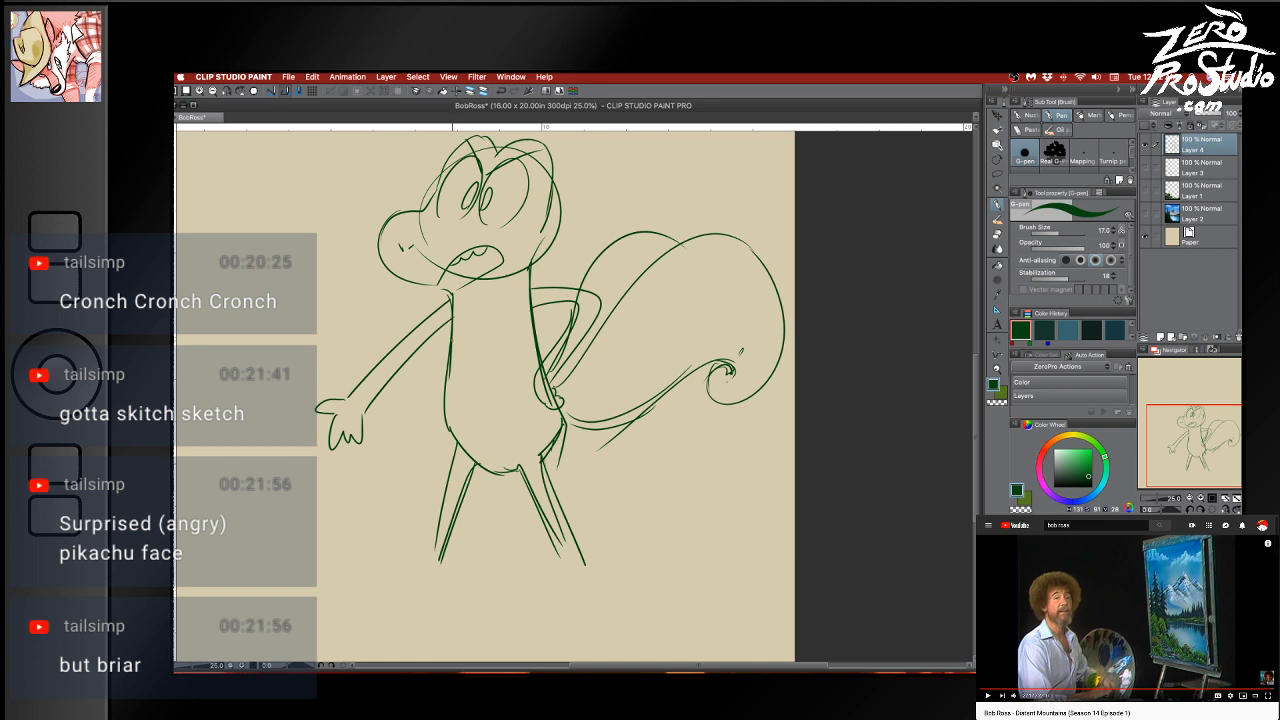
# Draw the belly's side contour down the torso and two horizontal bands across the chest
pyautogui.moveTo(498, 258); pyautogui.dragTo(502, 305)
pyautogui.press('super+z')
pyautogui.press('super+z')
pyautogui.moveTo(500, 250); pyautogui.dragTo(532, 388)
pyautogui.press('super+z')
pyautogui.moveTo(518, 337)
pyautogui.mouseDown()
pyautogui.moveTo(537, 430)
pyautogui.moveTo(522, 381)
pyautogui.moveTo(516, 468)
pyautogui.mouseUp()
pyautogui.press('super+z')
pyautogui.press('super+z')
pyautogui.press('super+z')
pyautogui.moveTo(450, 337)
pyautogui.mouseDown()
pyautogui.moveTo(514, 334)
pyautogui.moveTo(484, 356)
pyautogui.moveTo(522, 355)
pyautogui.mouseUp()
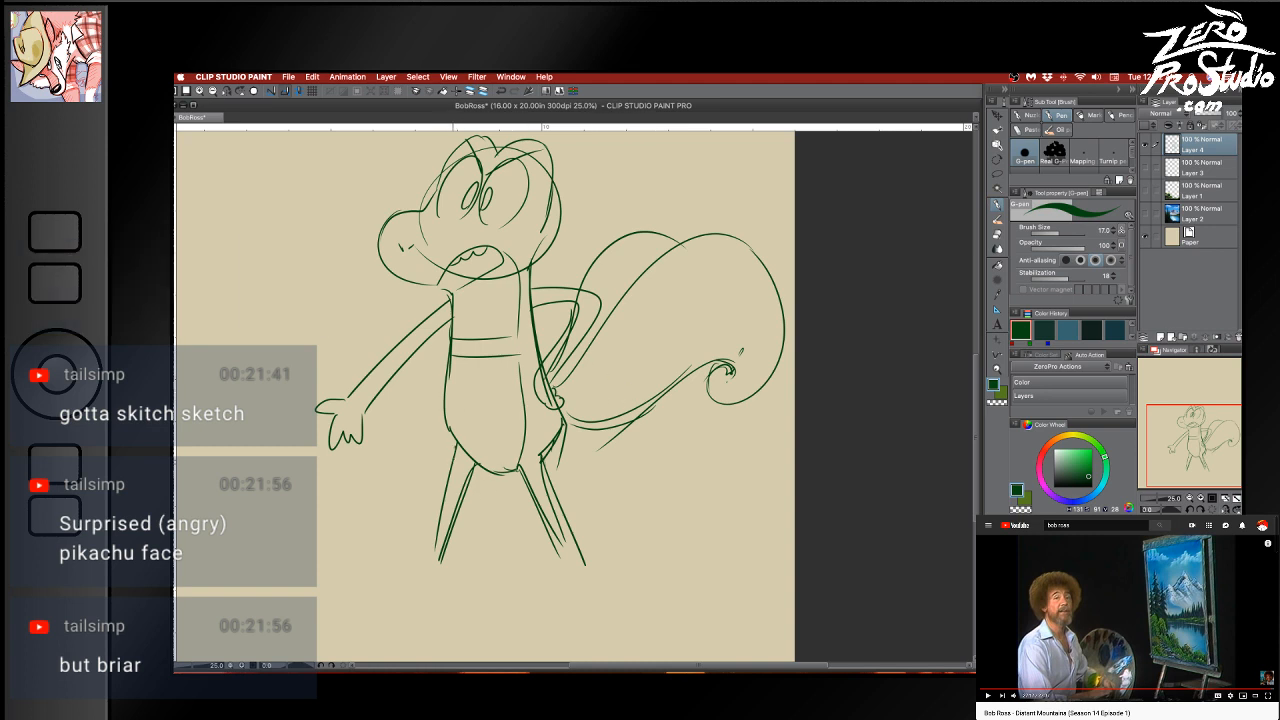
# Lengthen both legs and add a flat, pointed foot to each
pyautogui.moveTo(456, 448)
pyautogui.mouseDown()
pyautogui.moveTo(428, 586)
pyautogui.moveTo(440, 600)
pyautogui.mouseUp()
pyautogui.moveTo(532, 490); pyautogui.dragTo(572, 606)
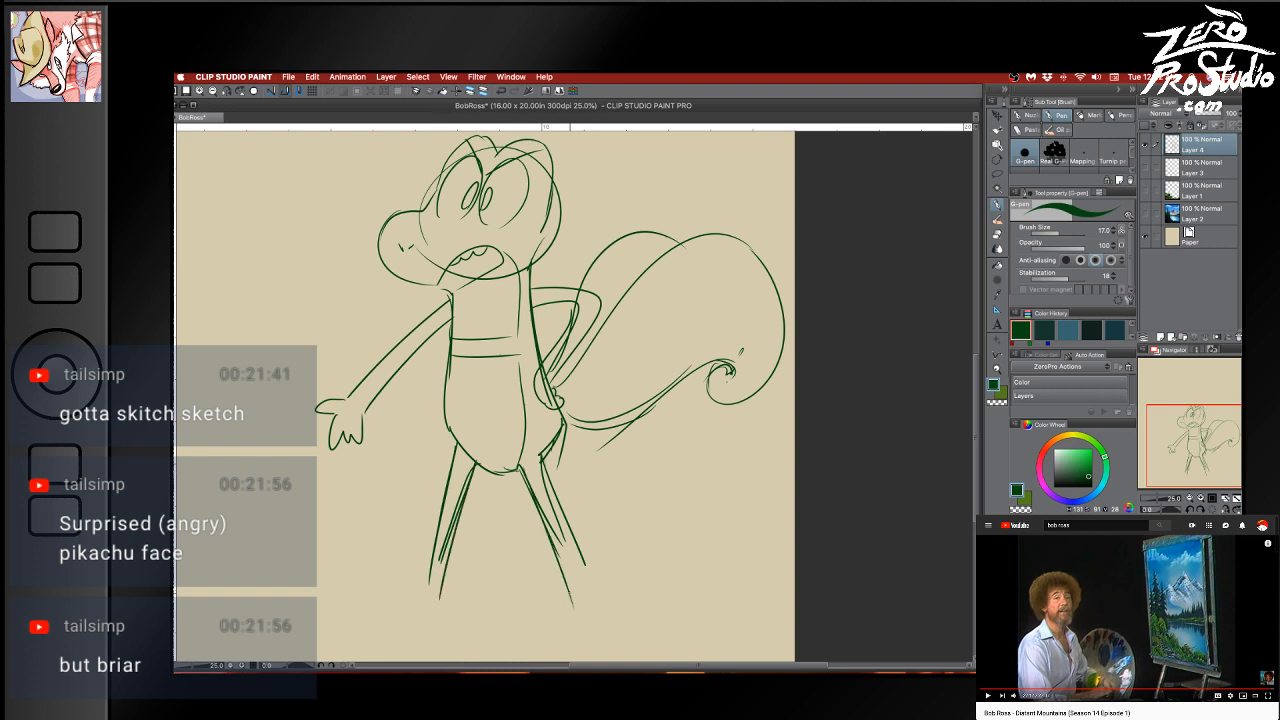
pyautogui.moveTo(546, 462); pyautogui.dragTo(598, 600)
pyautogui.moveTo(424, 578)
pyautogui.mouseDown()
pyautogui.moveTo(362, 603)
pyautogui.moveTo(440, 602)
pyautogui.mouseUp()
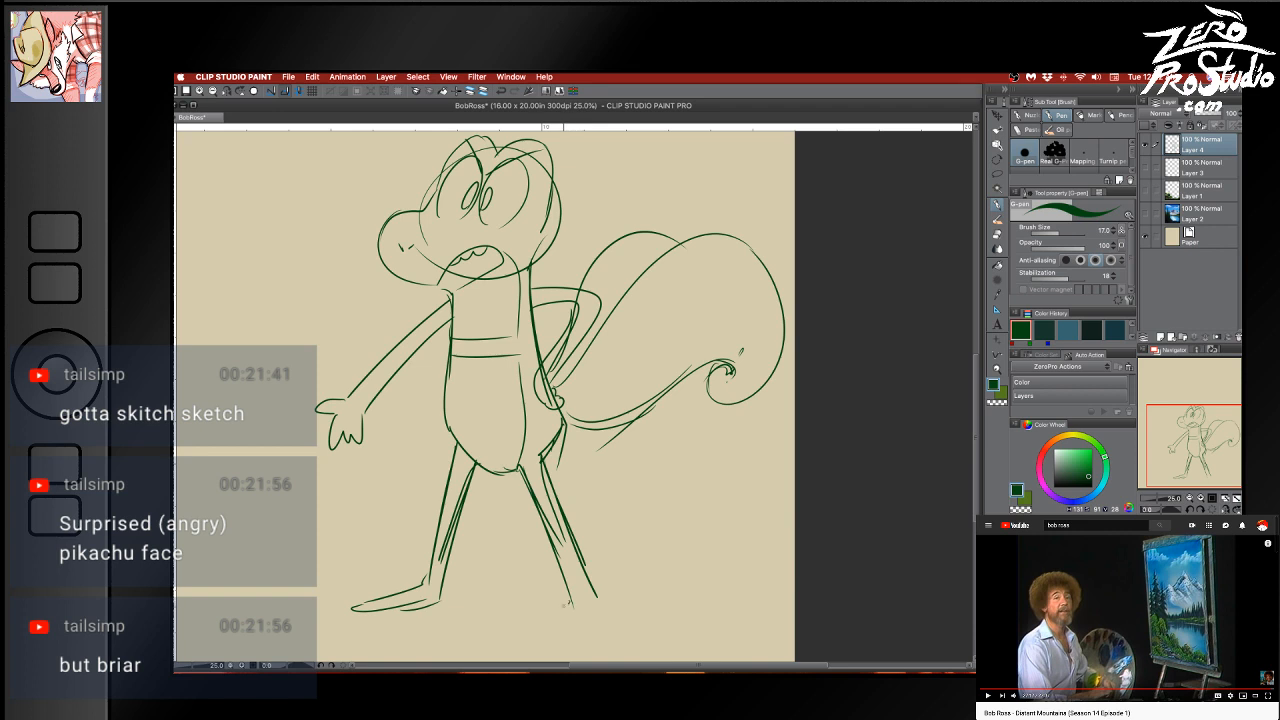
pyautogui.moveTo(565, 604); pyautogui.dragTo(534, 628)
pyautogui.moveTo(534, 628)
pyautogui.mouseDown()
pyautogui.moveTo(618, 630)
pyautogui.moveTo(600, 603)
pyautogui.mouseUp()
# Switch to the web browser and search Google for "finding your roots nuzlocke"
pyautogui.press('super+Tab')
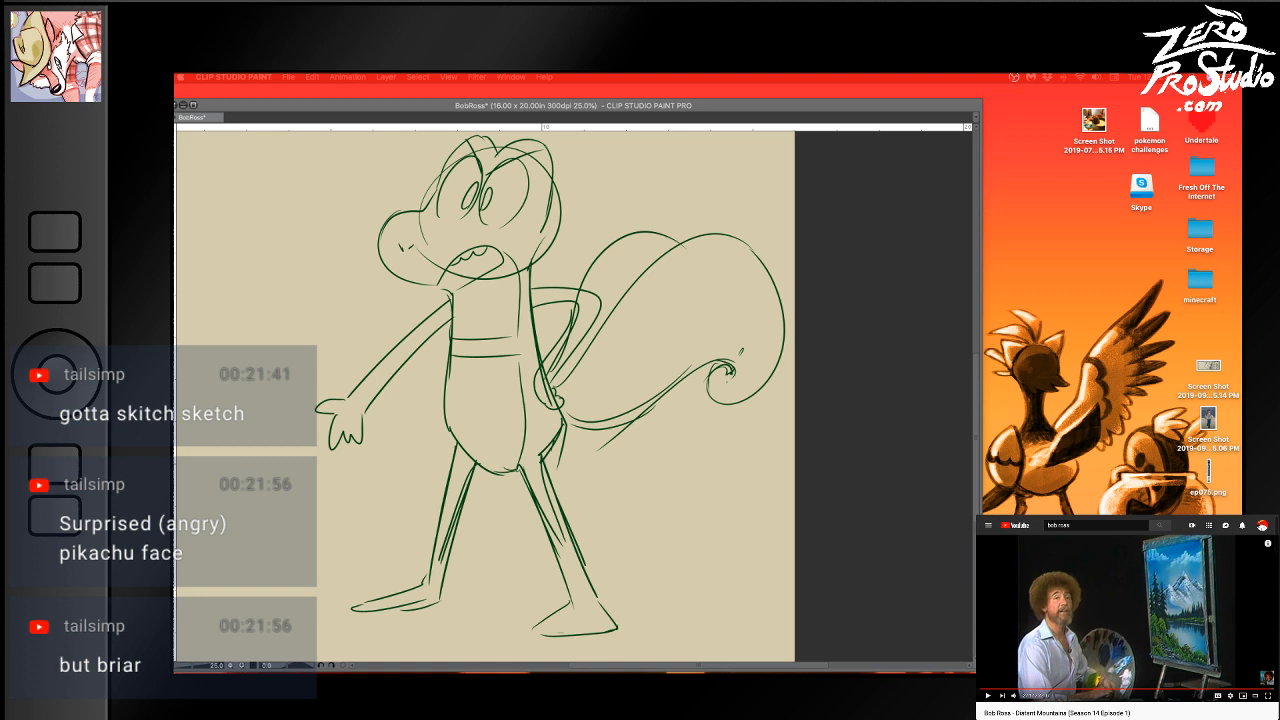
pyautogui.press('Return')
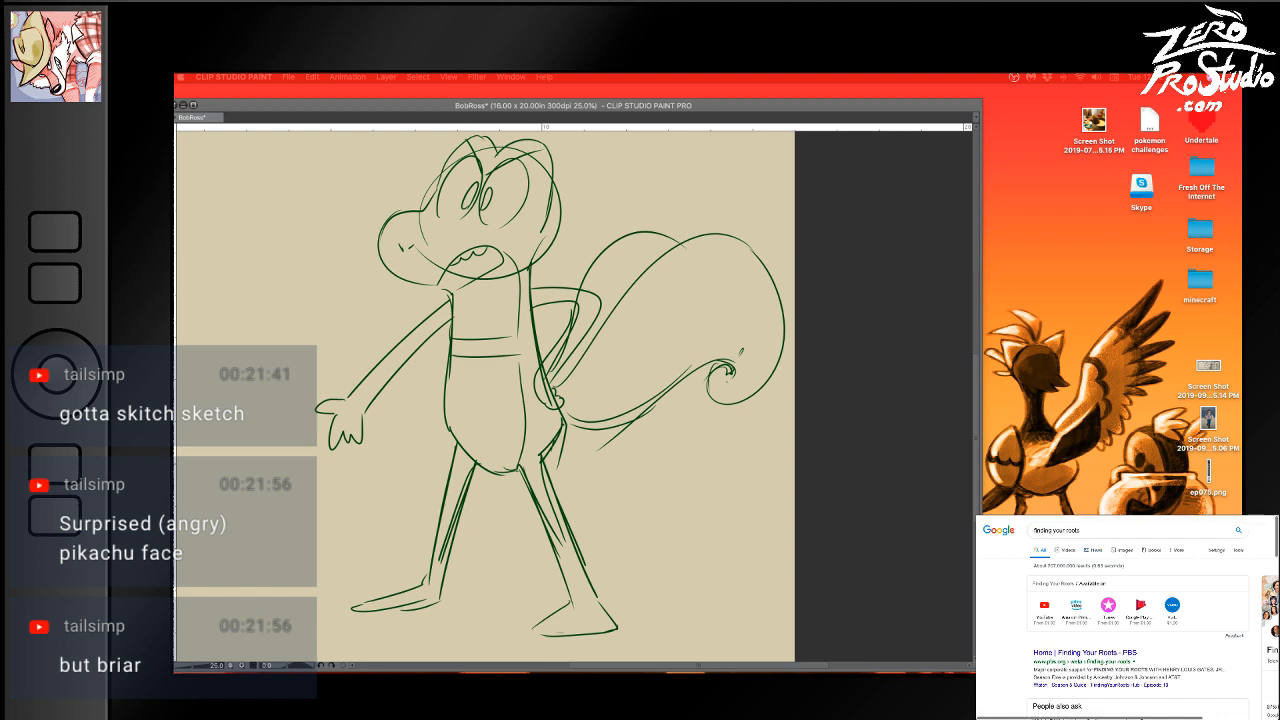
pyautogui.scroll(-5, 1128, 618)
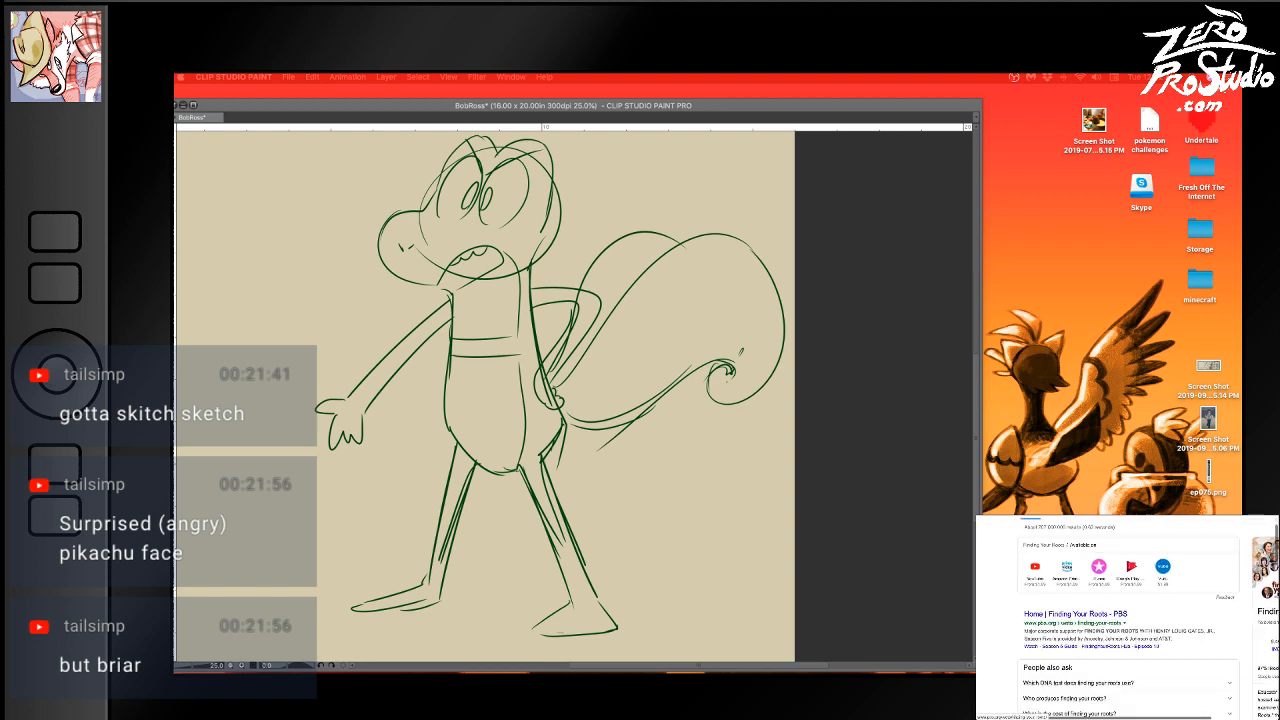
pyautogui.scroll(-2, 1128, 618)
pyautogui.scroll(5, 1128, 618)
pyautogui.click(1110, 530)
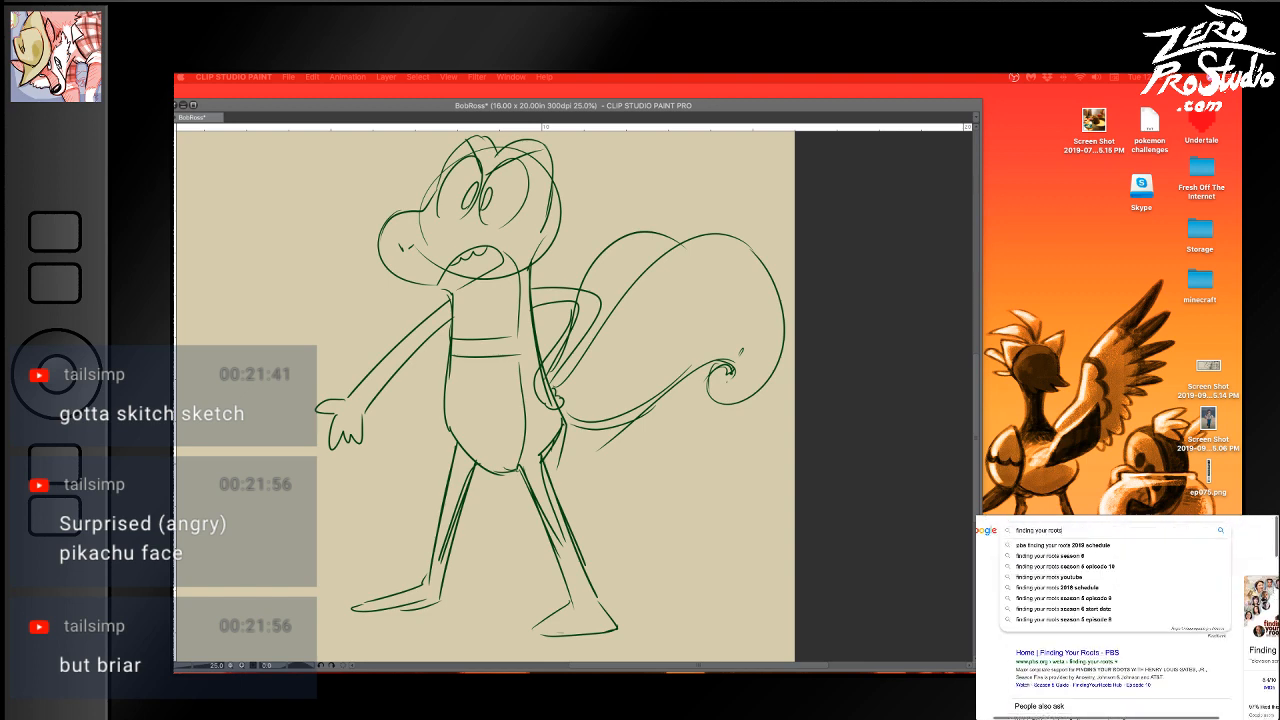
pyautogui.write('nuzlocke')
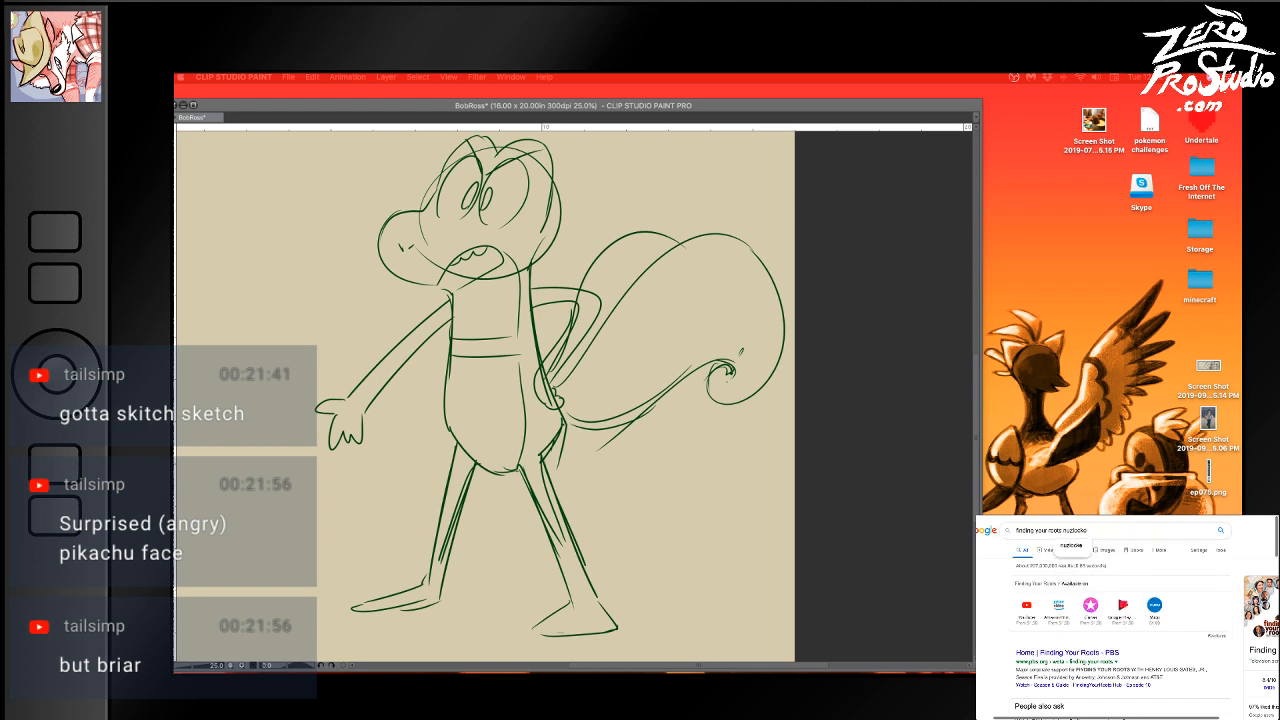
pyautogui.press('Return')
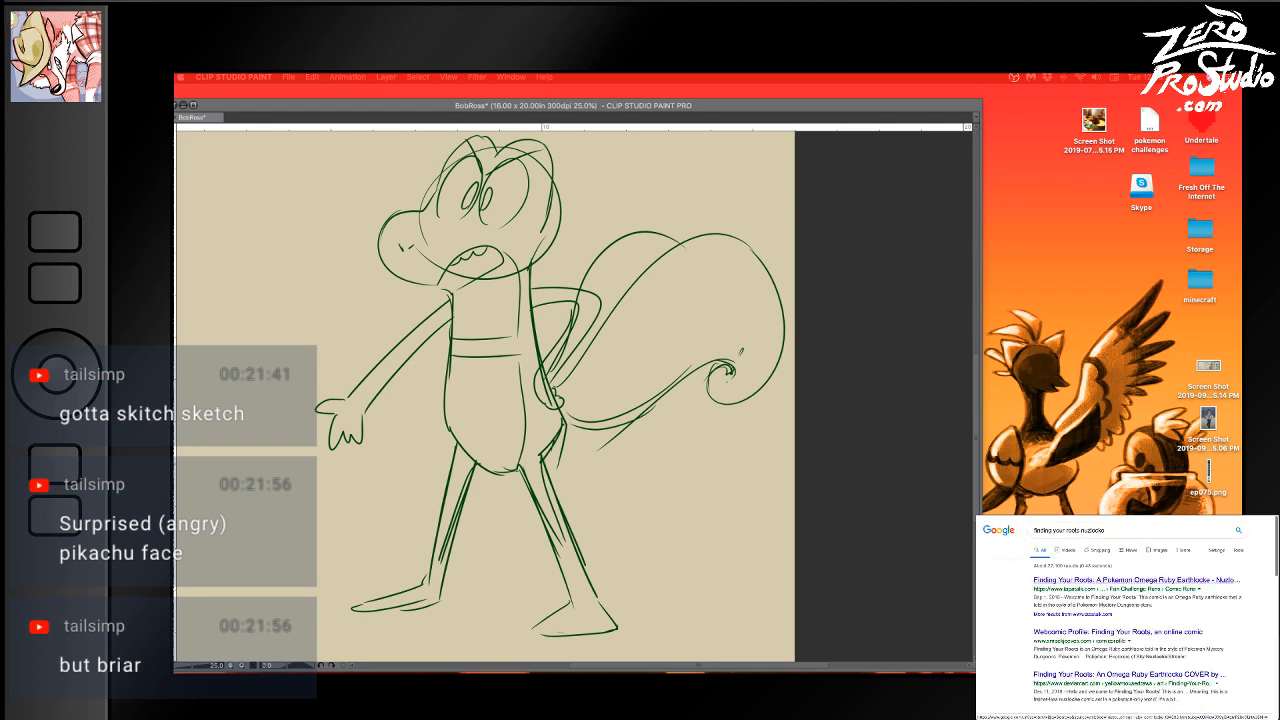
# Open the "Finding Your Roots: A Pokemon Omega Ruby Earthlocke" result, dismiss the Gold Points offer, and look through the comic's thread
pyautogui.click(1137, 579)
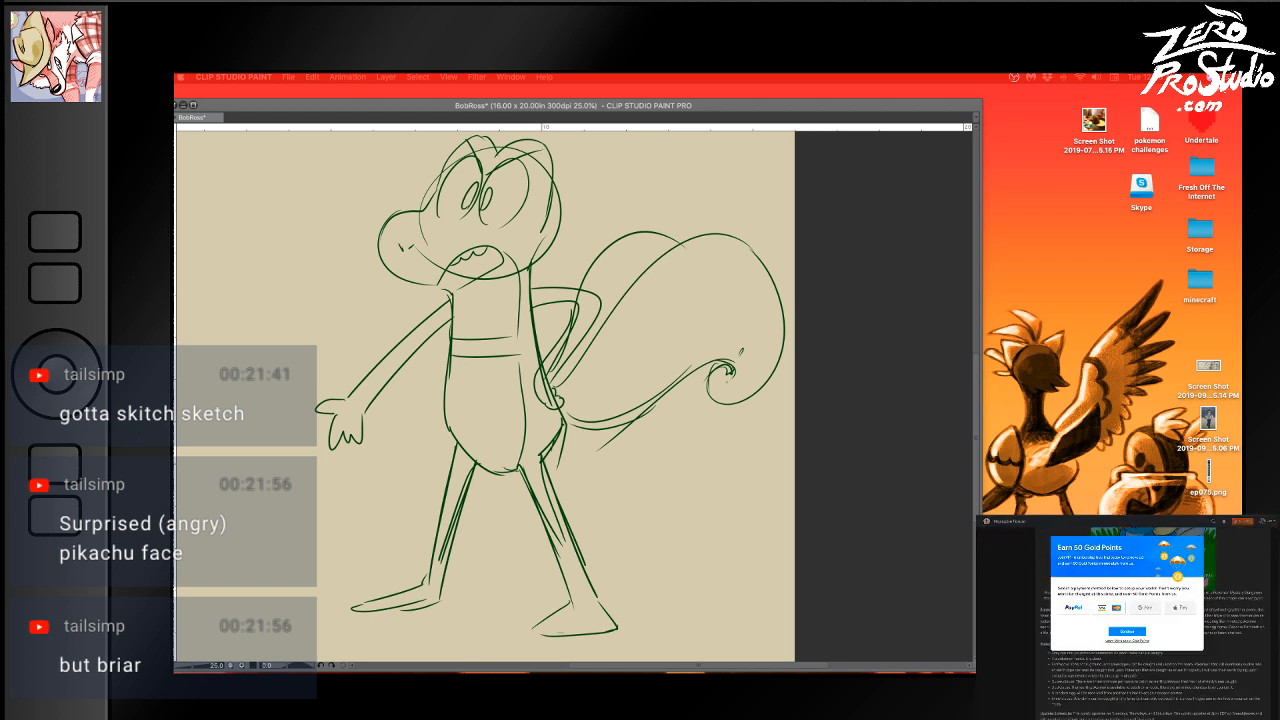
pyautogui.press('Escape')
pyautogui.scroll(-4, 1153, 617)
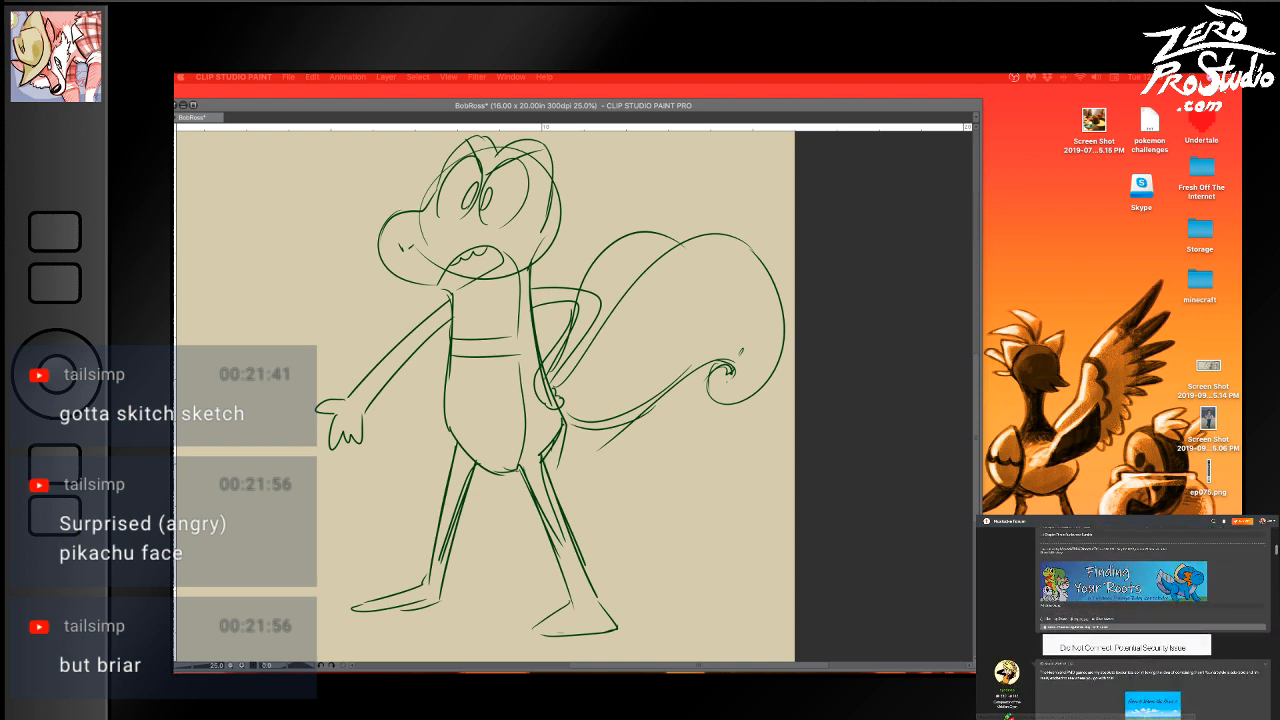
pyautogui.scroll(1, 1153, 617)
pyautogui.scroll(3, 1153, 617)
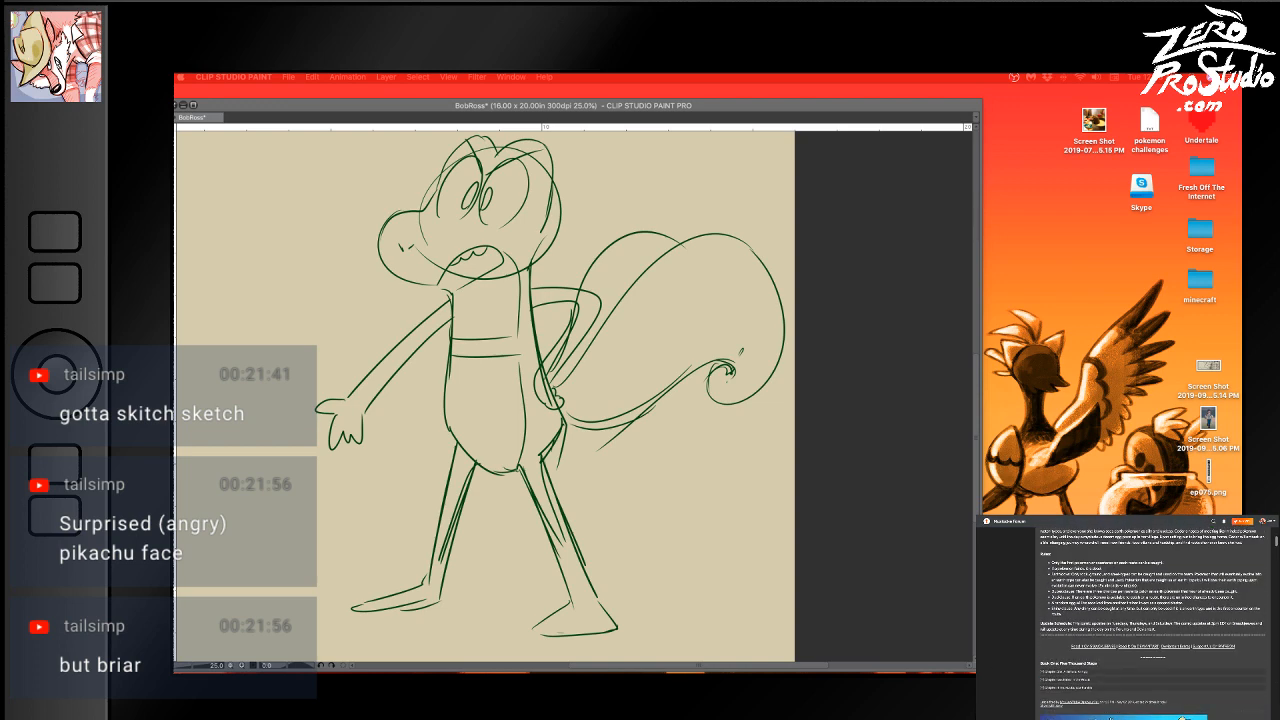
pyautogui.scroll(-5, 1127, 617)
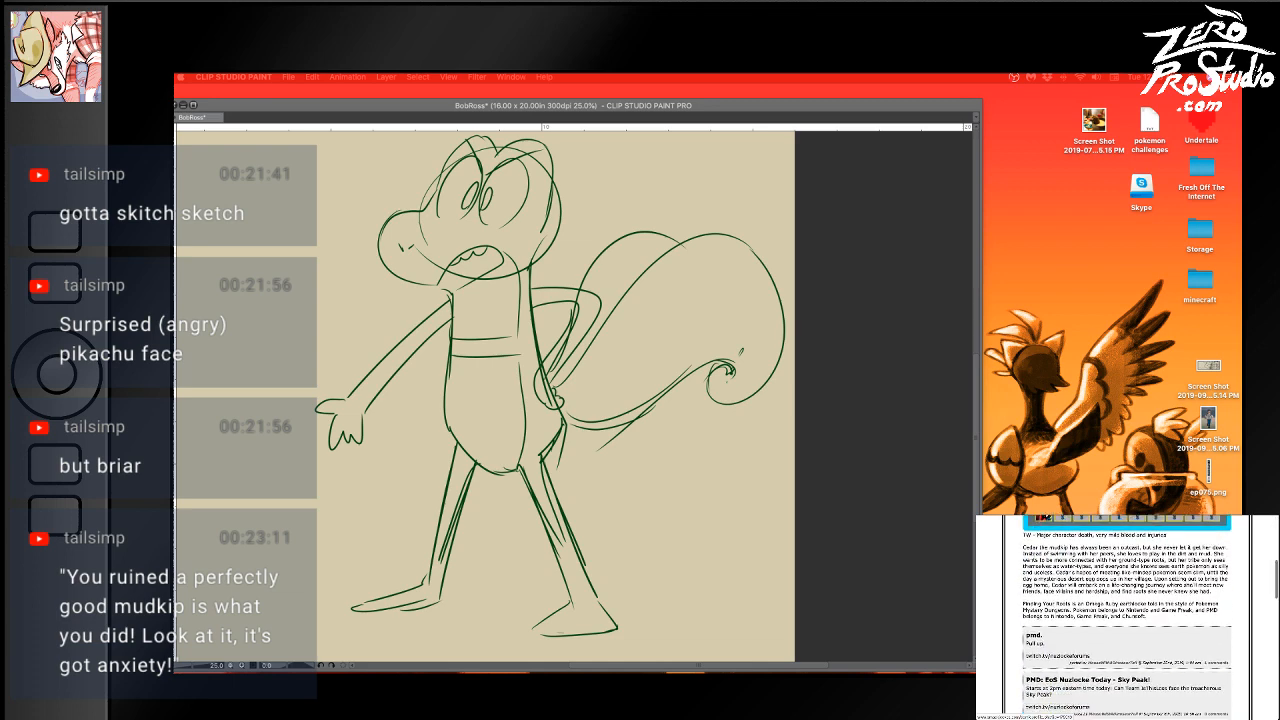
# Browse the comic's page gallery and open the "Intermission: The Magic Words" page
pyautogui.scroll(2, 1127, 617)
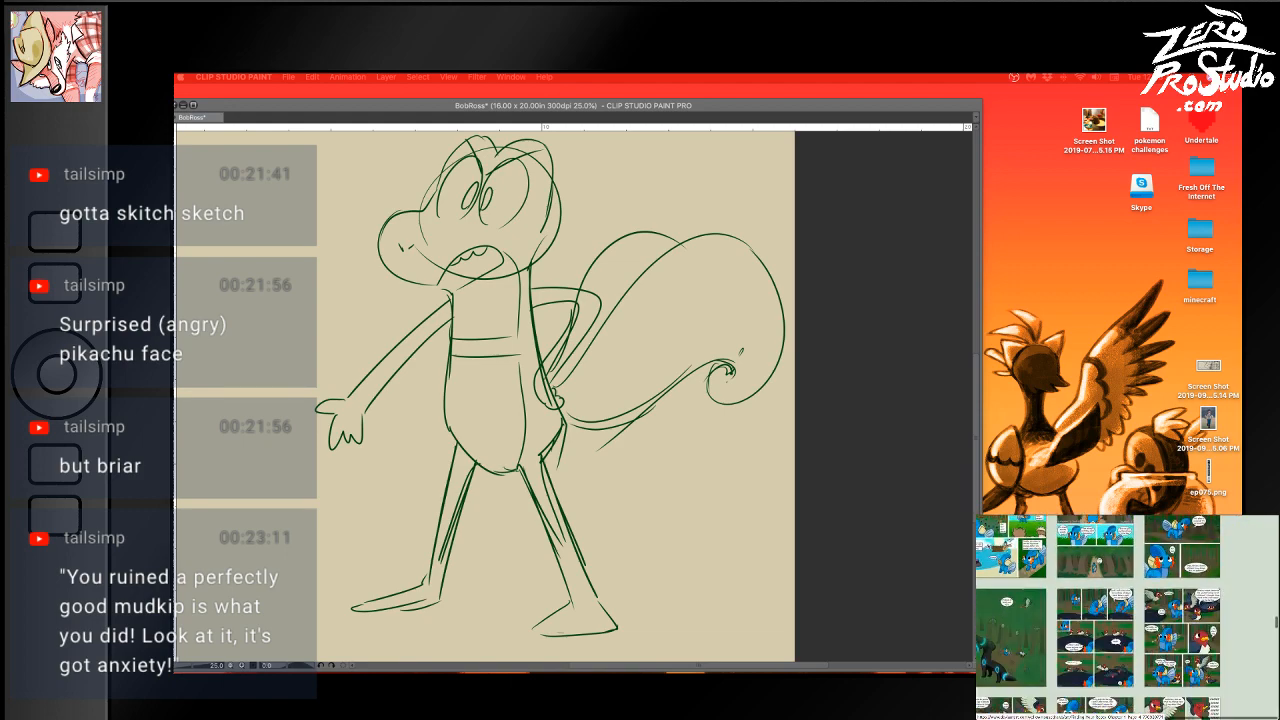
pyautogui.scroll(-10, 1127, 617)
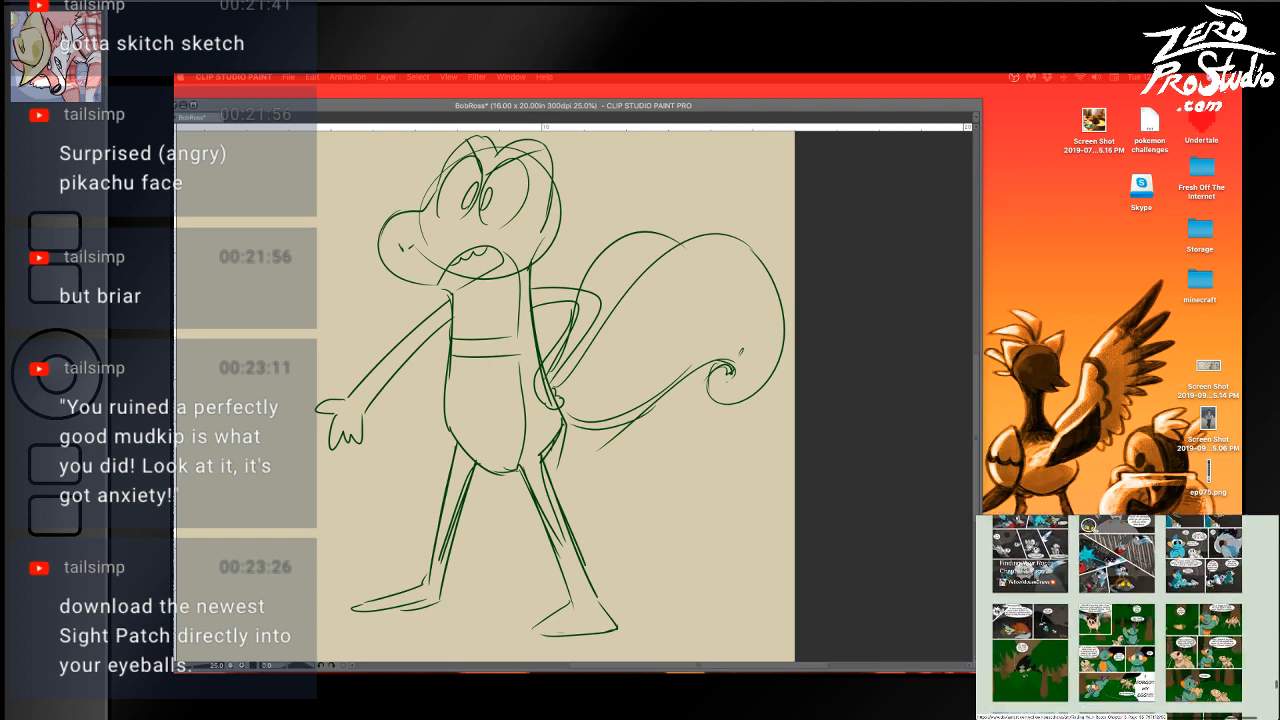
pyautogui.scroll(-10, 1127, 617)
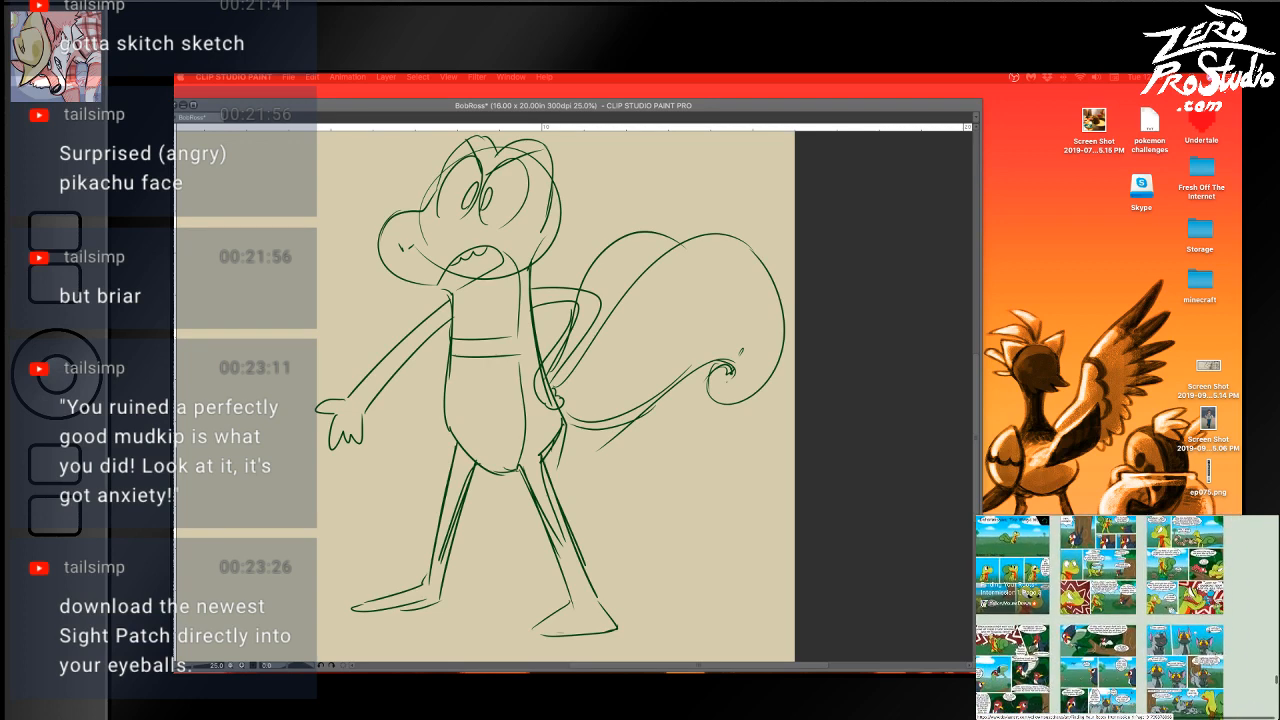
pyautogui.hscroll(-1, 1127, 617)
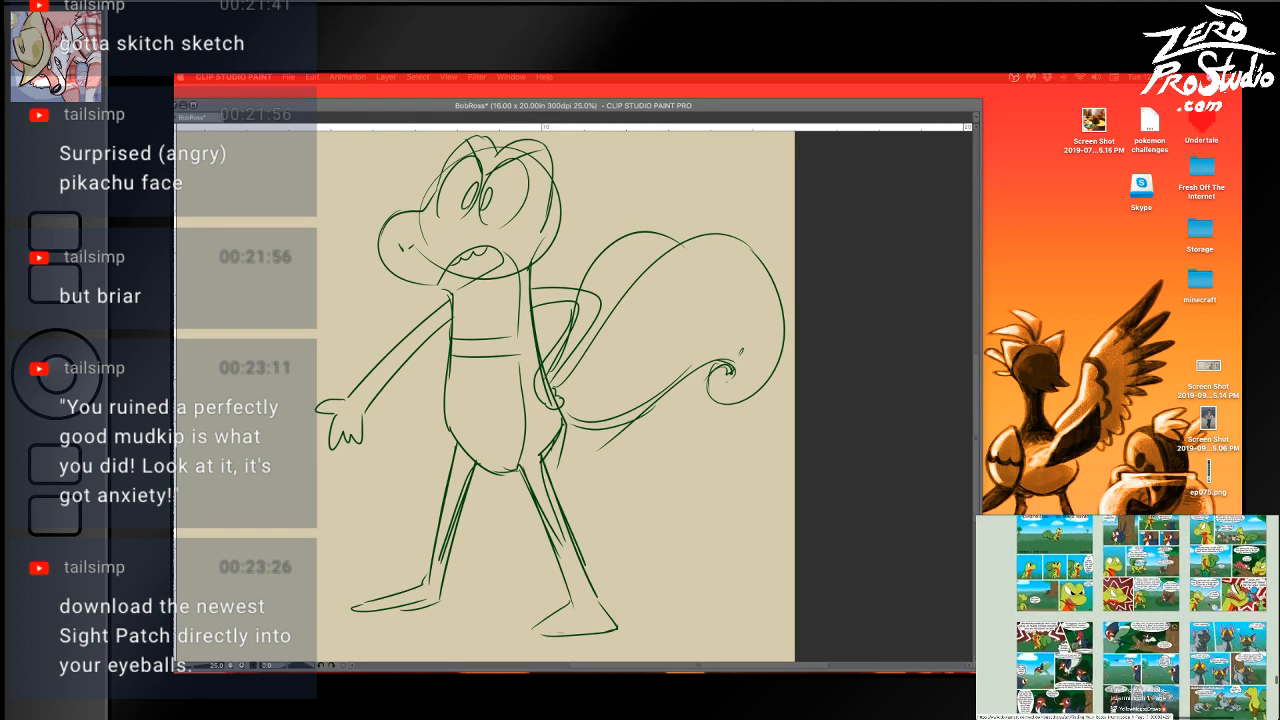
pyautogui.scroll(1, 1127, 617)
pyautogui.click(1056, 572)
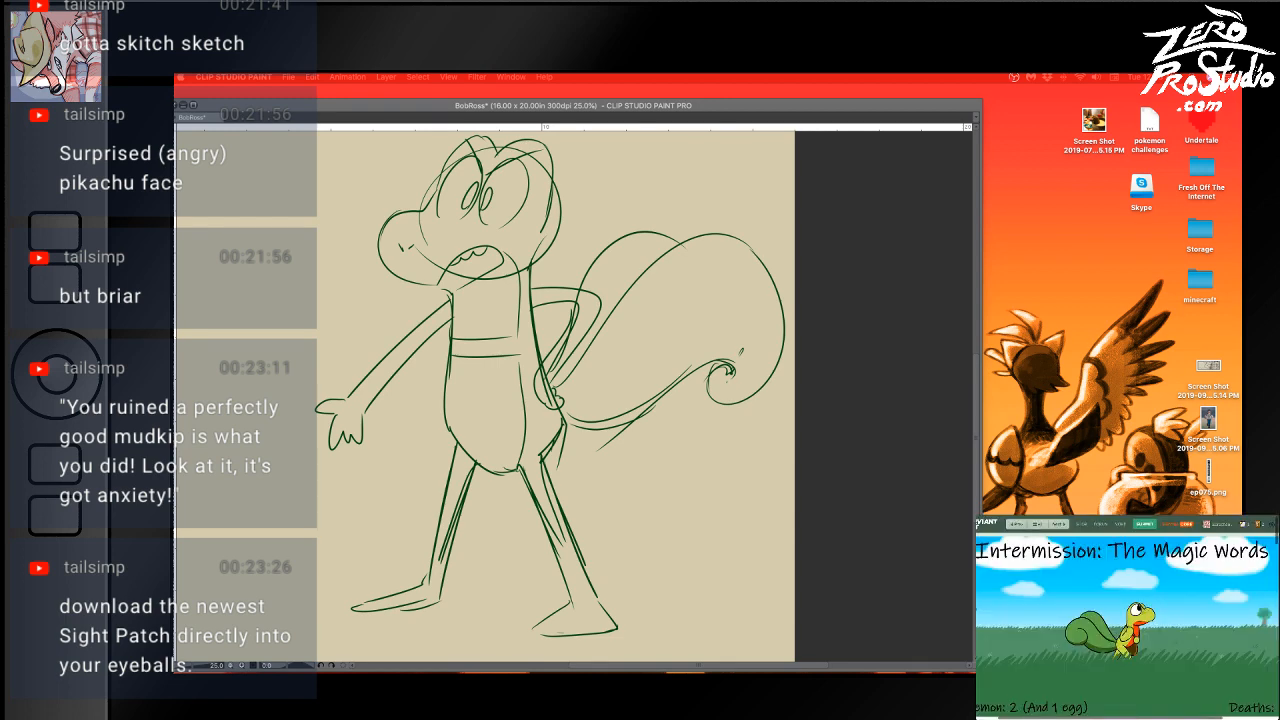
# Bring the comic page's first panels into view as reference and switch back to Clip Studio Paint
pyautogui.scroll(-3, 1127, 616)
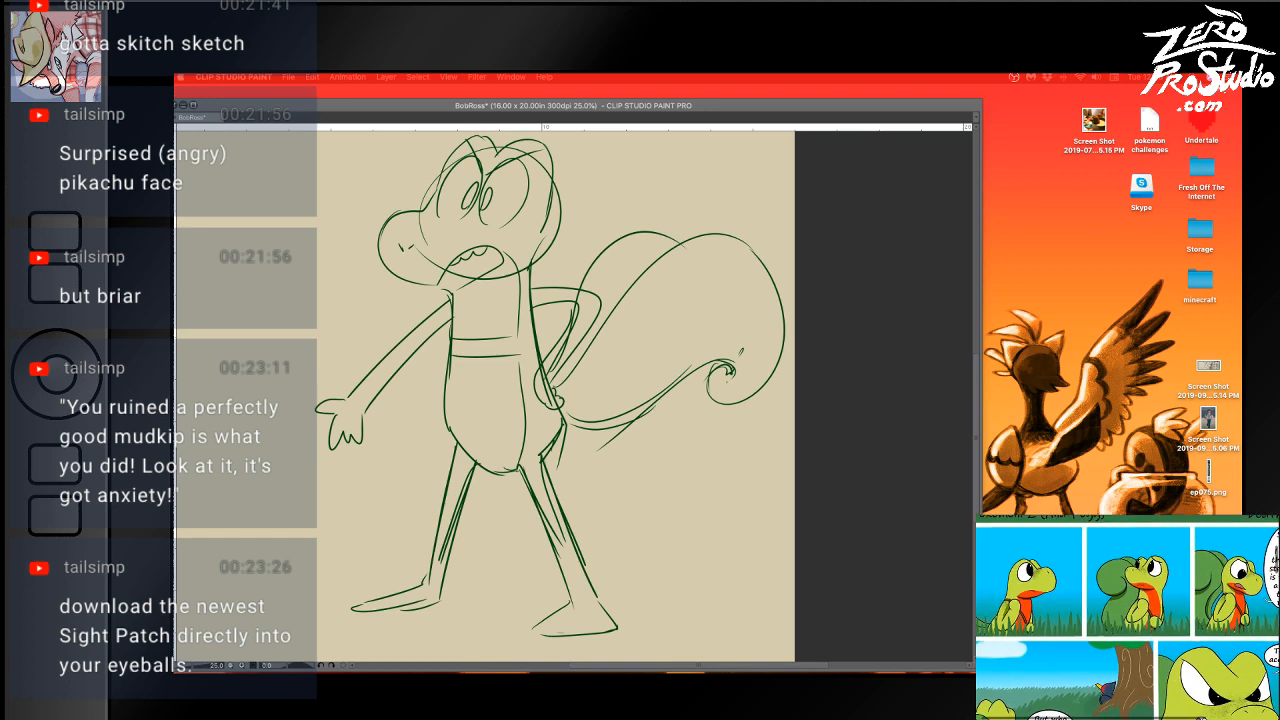
pyautogui.click(837, 453)
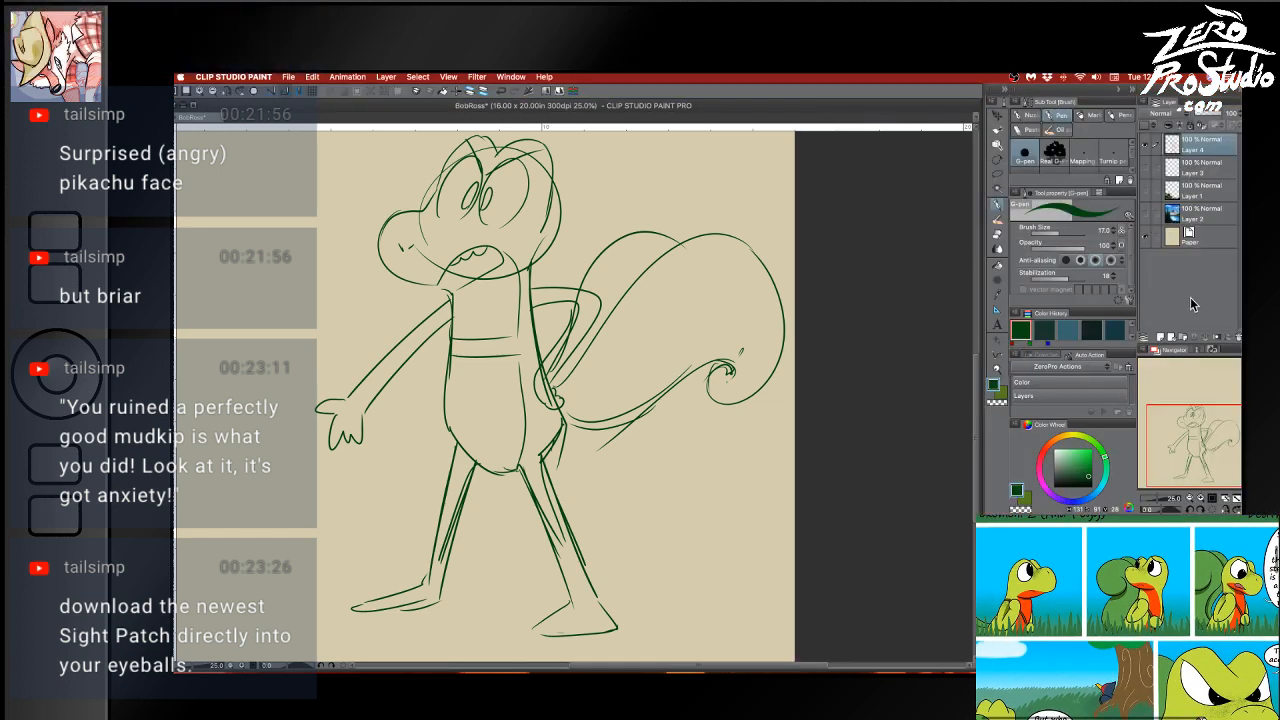
# Replace the sketched Layer 4 with a new blank layer and save the document
pyautogui.click(1236, 338)
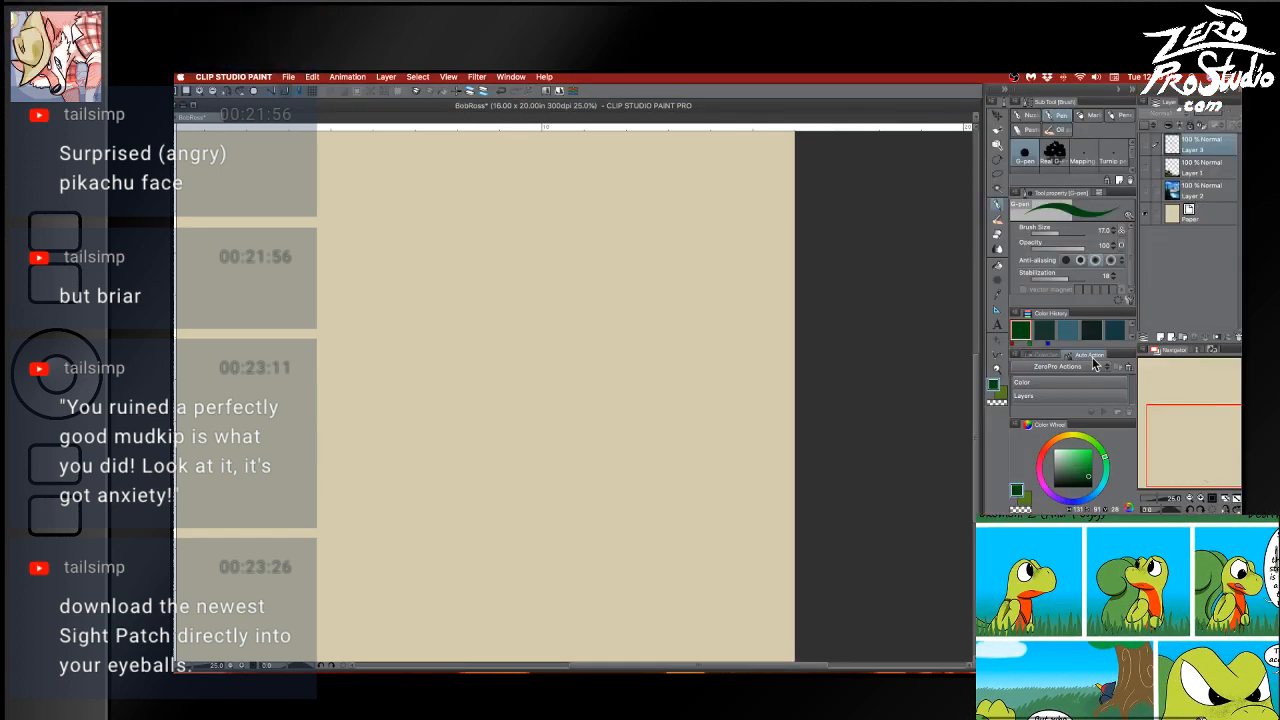
pyautogui.click(1170, 338)
pyautogui.press('super+s')
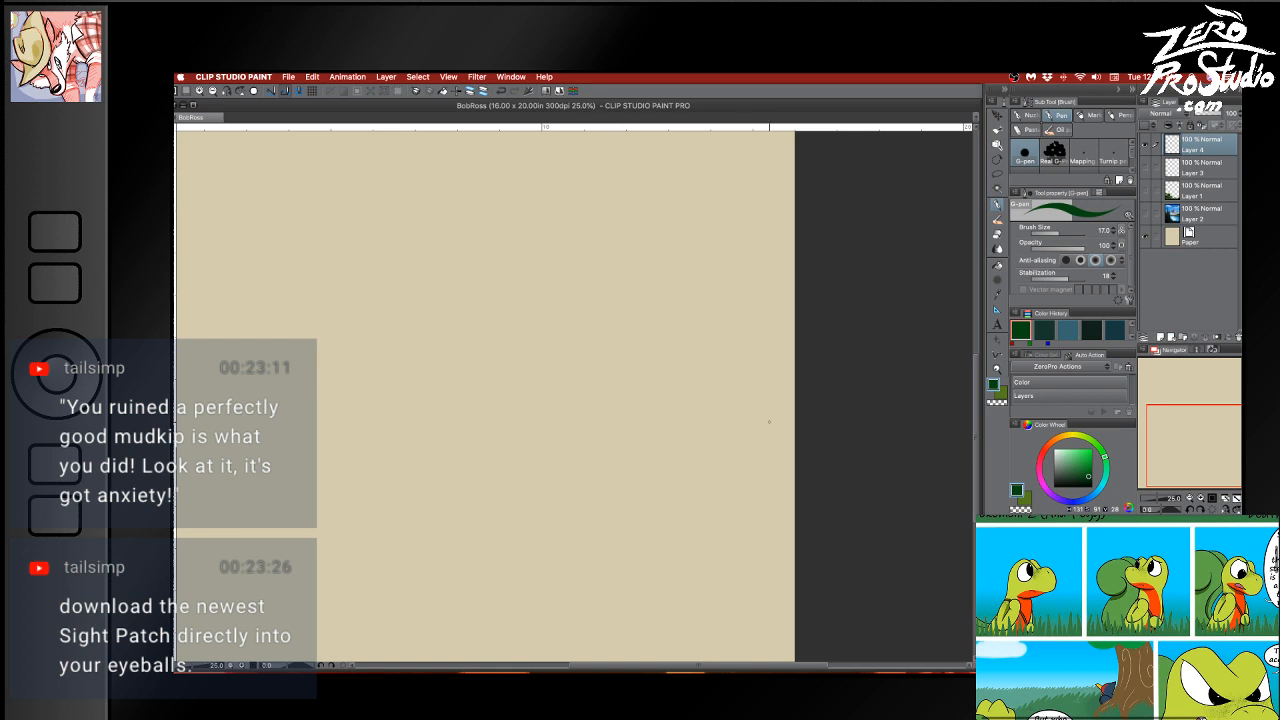
pyautogui.click(851, 405)
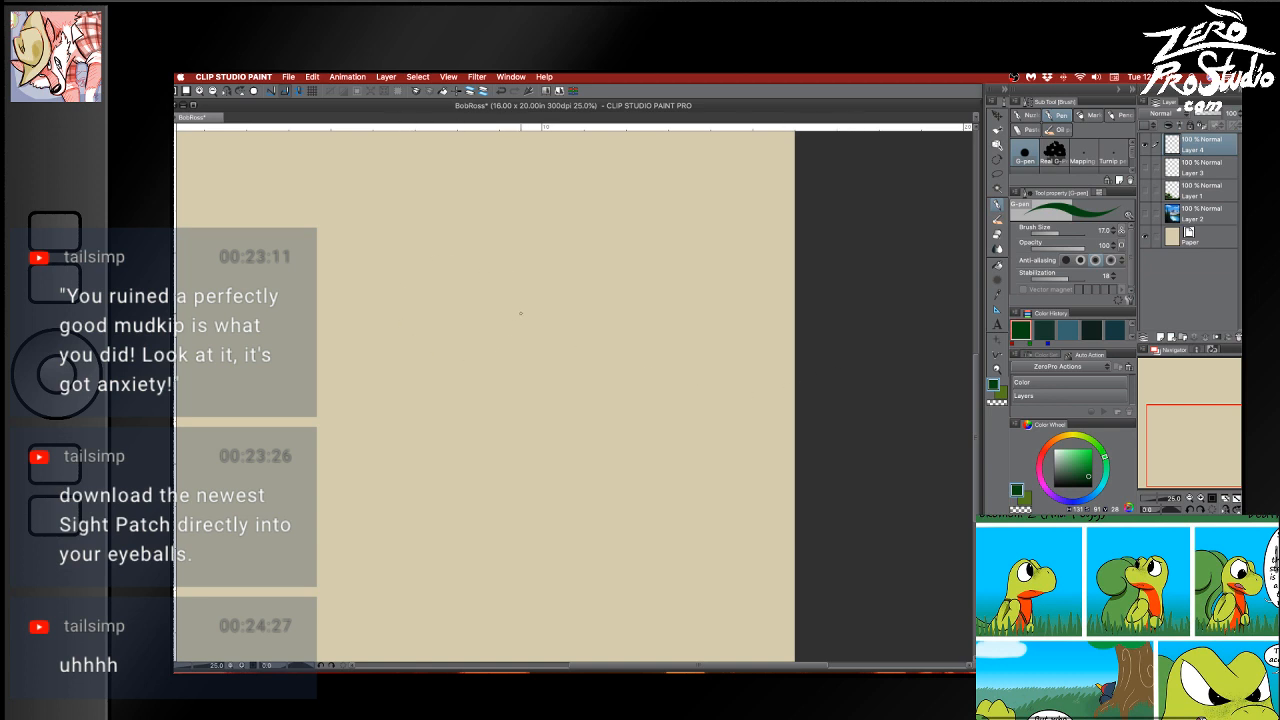
# Sketch a large, slightly wide oval for the head in the upper middle of the canvas
pyautogui.moveTo(516, 216)
pyautogui.mouseDown()
pyautogui.moveTo(483, 212)
pyautogui.moveTo(543, 349)
pyautogui.mouseUp()
pyautogui.press('super+z')
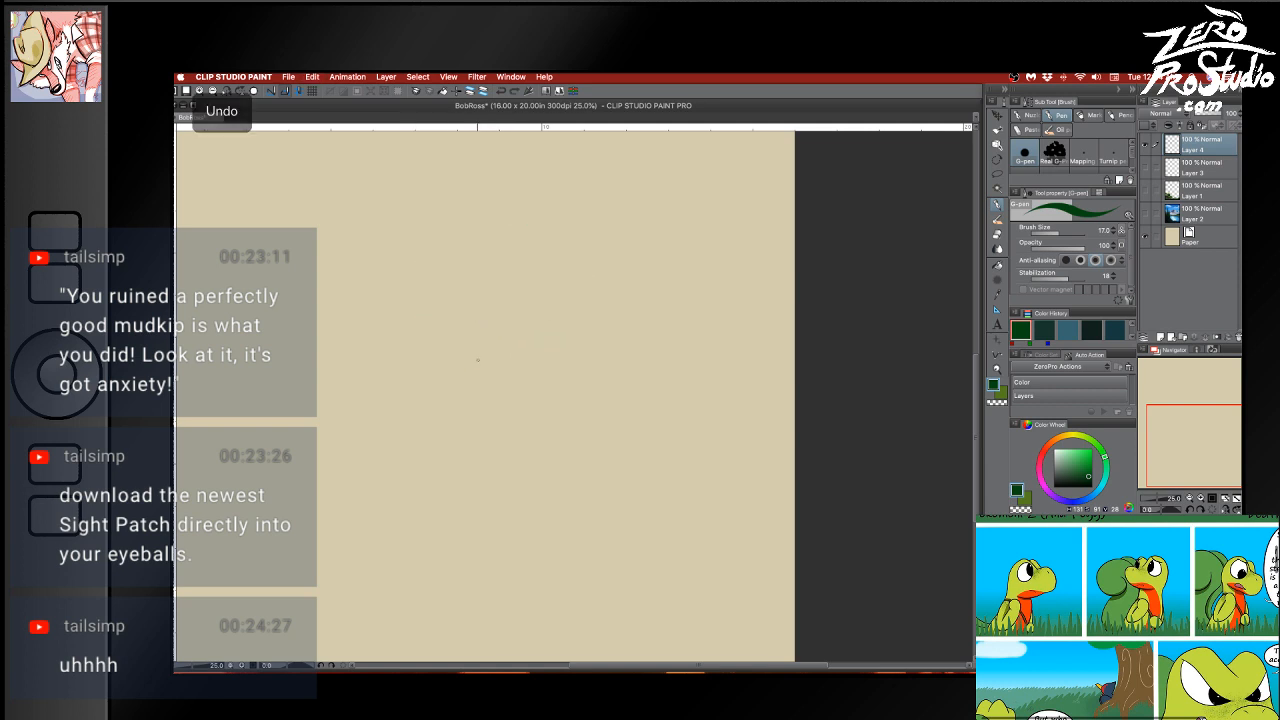
pyautogui.moveTo(426, 320)
pyautogui.mouseDown()
pyautogui.moveTo(470, 371)
pyautogui.moveTo(580, 298)
pyautogui.mouseUp()
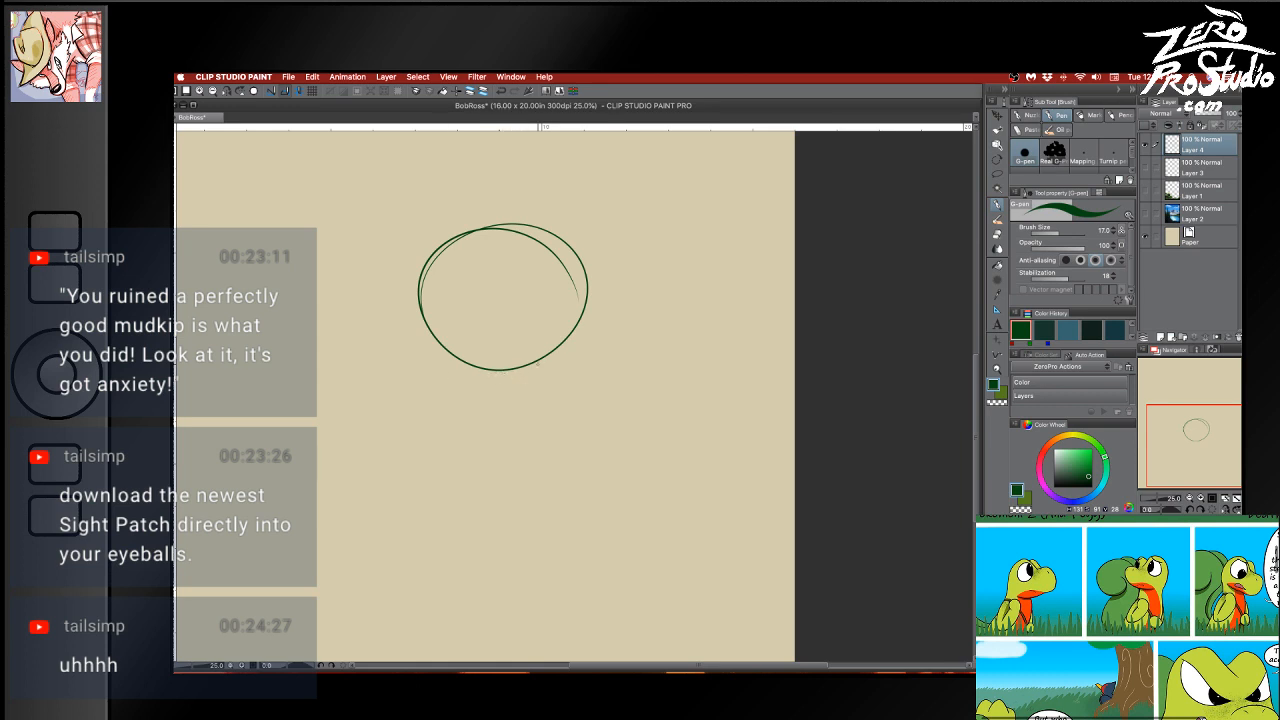
pyautogui.moveTo(557, 350); pyautogui.dragTo(592, 402)
pyautogui.press('super+z')
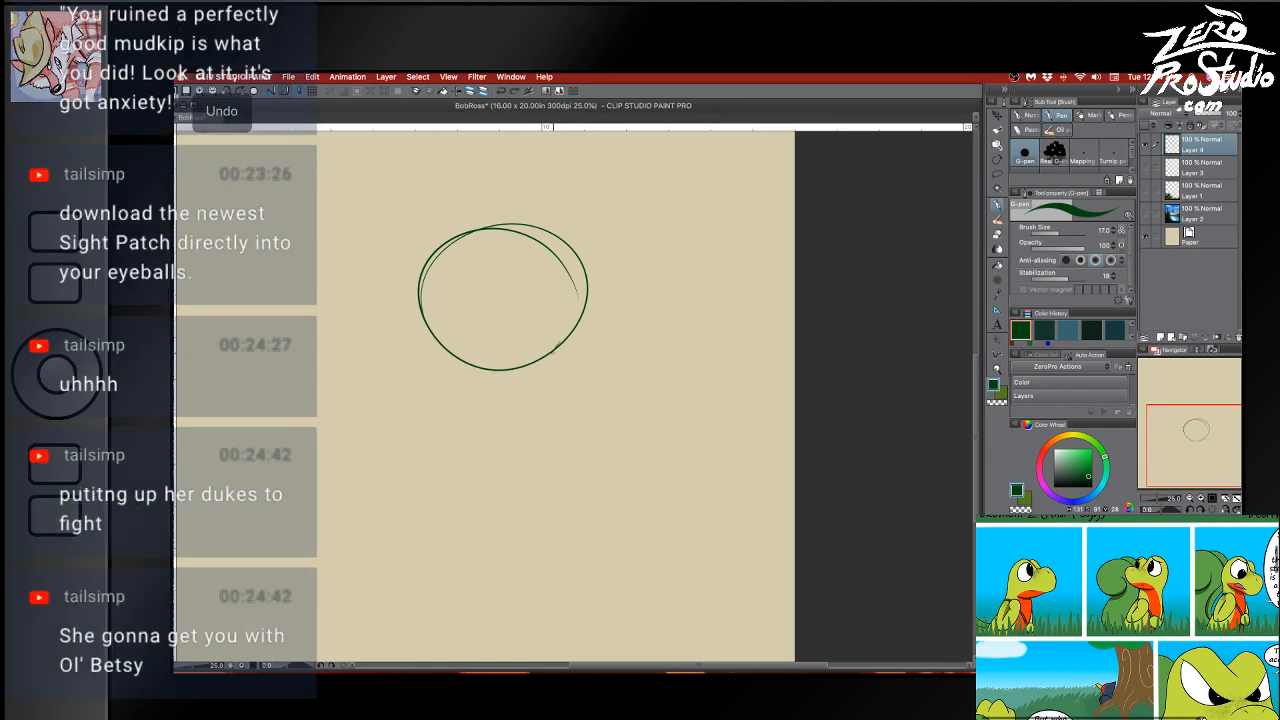
pyautogui.moveTo(557, 350); pyautogui.dragTo(580, 395)
pyautogui.press('super+z')
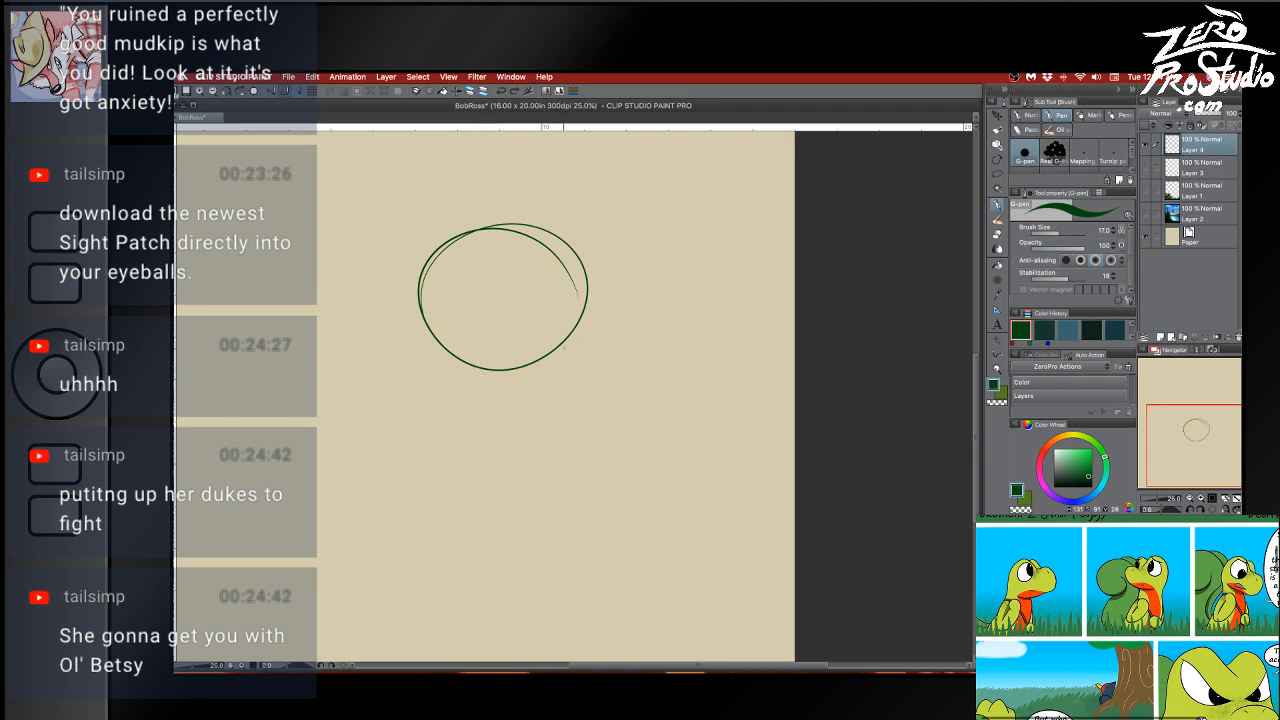
# Draw the curved chest and back lines of the torso down from the underside of the head
pyautogui.moveTo(490, 366); pyautogui.dragTo(505, 478)
pyautogui.moveTo(550, 350)
pyautogui.mouseDown()
pyautogui.moveTo(576, 387)
pyautogui.moveTo(594, 480)
pyautogui.mouseUp()
pyautogui.moveTo(552, 350)
pyautogui.mouseDown()
pyautogui.moveTo(594, 496)
pyautogui.moveTo(584, 522)
pyautogui.mouseUp()
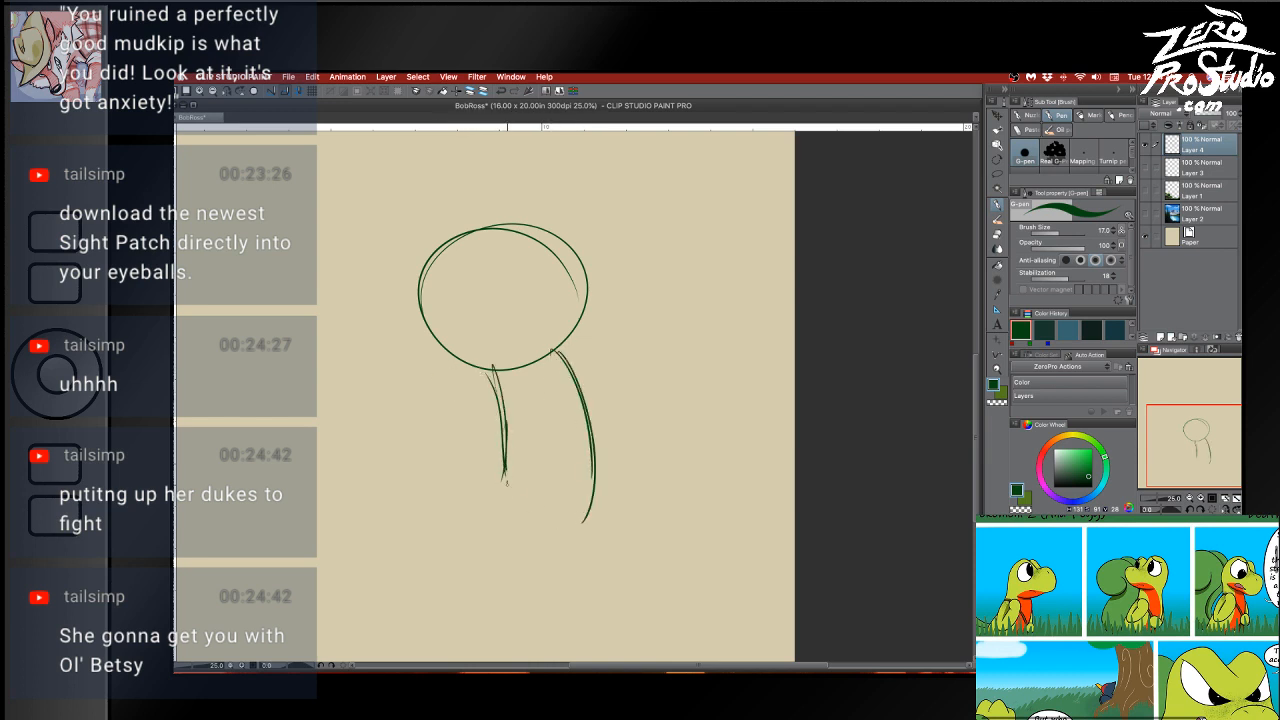
# Rough in the hips and two bent legs below the torso, undoing the front leg's inner lines
pyautogui.moveTo(506, 482)
pyautogui.mouseDown()
pyautogui.moveTo(572, 514)
pyautogui.moveTo(434, 520)
pyautogui.moveTo(472, 562)
pyautogui.mouseUp()
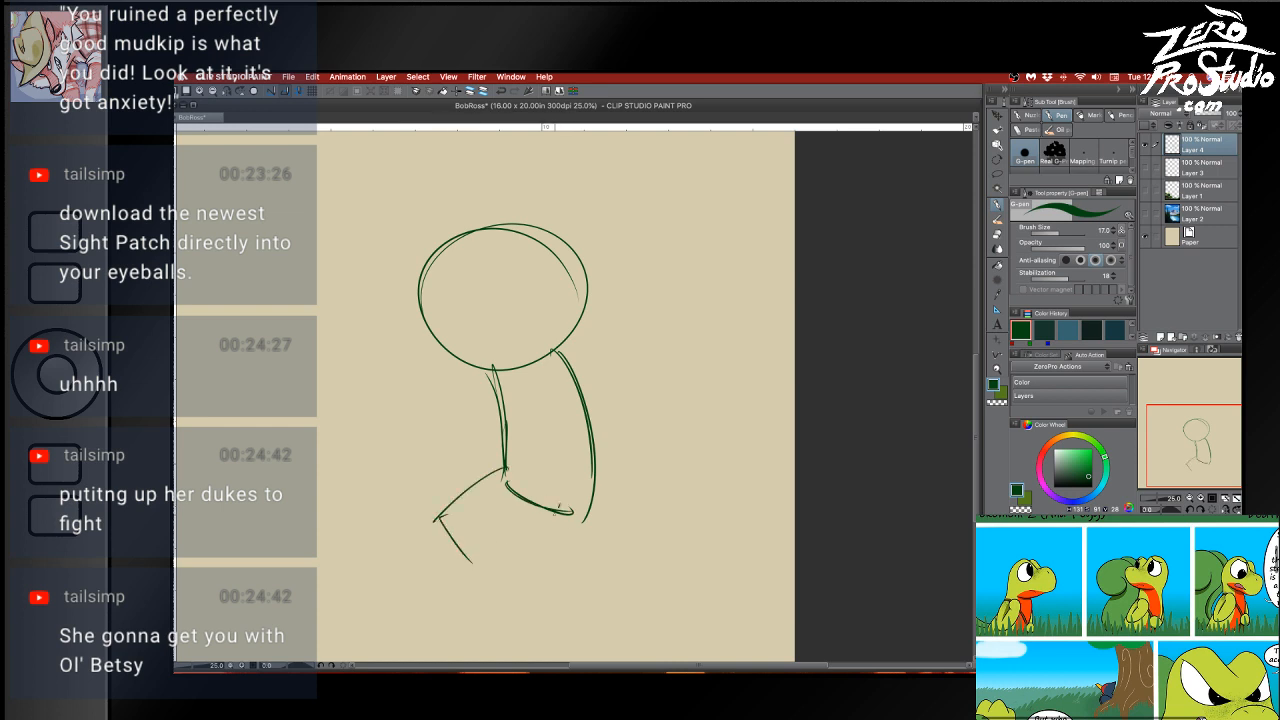
pyautogui.moveTo(564, 510)
pyautogui.mouseDown()
pyautogui.moveTo(572, 600)
pyautogui.moveTo(546, 560)
pyautogui.moveTo(569, 595)
pyautogui.moveTo(574, 550)
pyautogui.moveTo(569, 594)
pyautogui.moveTo(550, 566)
pyautogui.mouseUp()
pyautogui.press('super+z')
pyautogui.moveTo(558, 524)
pyautogui.mouseDown()
pyautogui.moveTo(592, 586)
pyautogui.moveTo(540, 556)
pyautogui.mouseUp()
pyautogui.moveTo(550, 572); pyautogui.dragTo(574, 606)
pyautogui.moveTo(536, 492); pyautogui.dragTo(474, 520)
pyautogui.moveTo(478, 516); pyautogui.dragTo(486, 542)
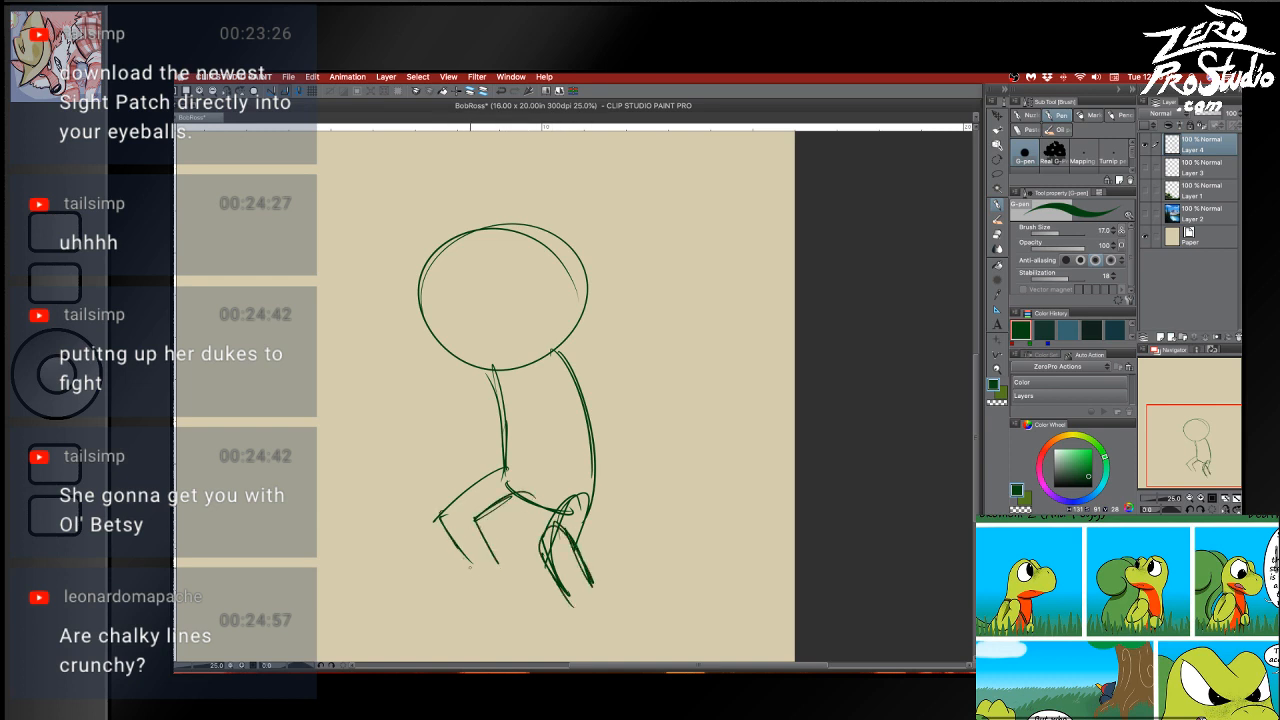
pyautogui.press('super+z')
pyautogui.press('super+z')
# Redraw the front leg with a raised, bent knee and a long pointed foot
pyautogui.moveTo(506, 466); pyautogui.dragTo(437, 493)
pyautogui.moveTo(478, 476)
pyautogui.mouseDown()
pyautogui.moveTo(441, 500)
pyautogui.moveTo(442, 532)
pyautogui.mouseUp()
pyautogui.moveTo(522, 492); pyautogui.dragTo(478, 502)
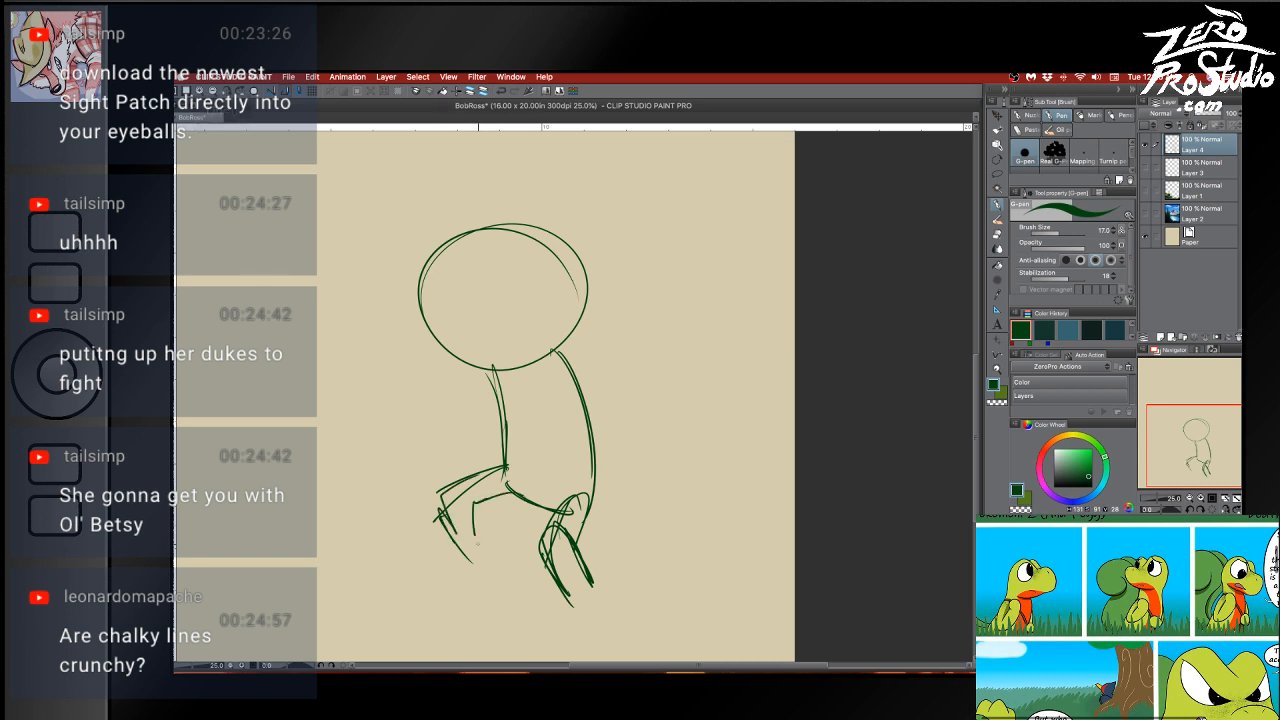
pyautogui.moveTo(448, 550)
pyautogui.mouseDown()
pyautogui.moveTo(412, 575)
pyautogui.moveTo(484, 560)
pyautogui.mouseUp()
# Erase the bent rear leg and redraw it as two straight lines
pyautogui.press('e')
pyautogui.moveTo(560, 535)
pyautogui.mouseDown()
pyautogui.moveTo(550, 592)
pyautogui.moveTo(578, 570)
pyautogui.moveTo(584, 540)
pyautogui.mouseUp()
pyautogui.press('b')
pyautogui.moveTo(576, 493)
pyautogui.mouseDown()
pyautogui.moveTo(540, 536)
pyautogui.moveTo(585, 600)
pyautogui.mouseUp()
pyautogui.moveTo(547, 526); pyautogui.dragTo(548, 612)
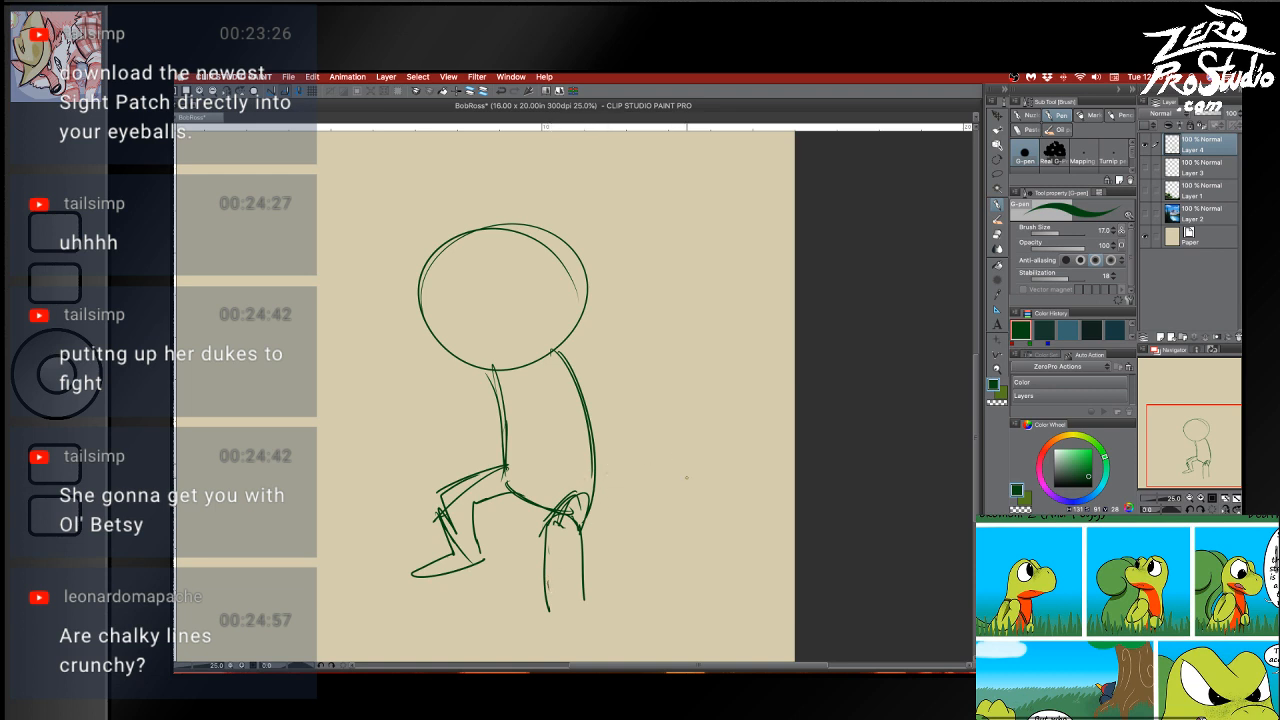
# Thicken the chest and back lines of the torso with extra strokes where they meet the head
pyautogui.moveTo(478, 373); pyautogui.dragTo(497, 405)
pyautogui.moveTo(554, 348); pyautogui.dragTo(595, 450)
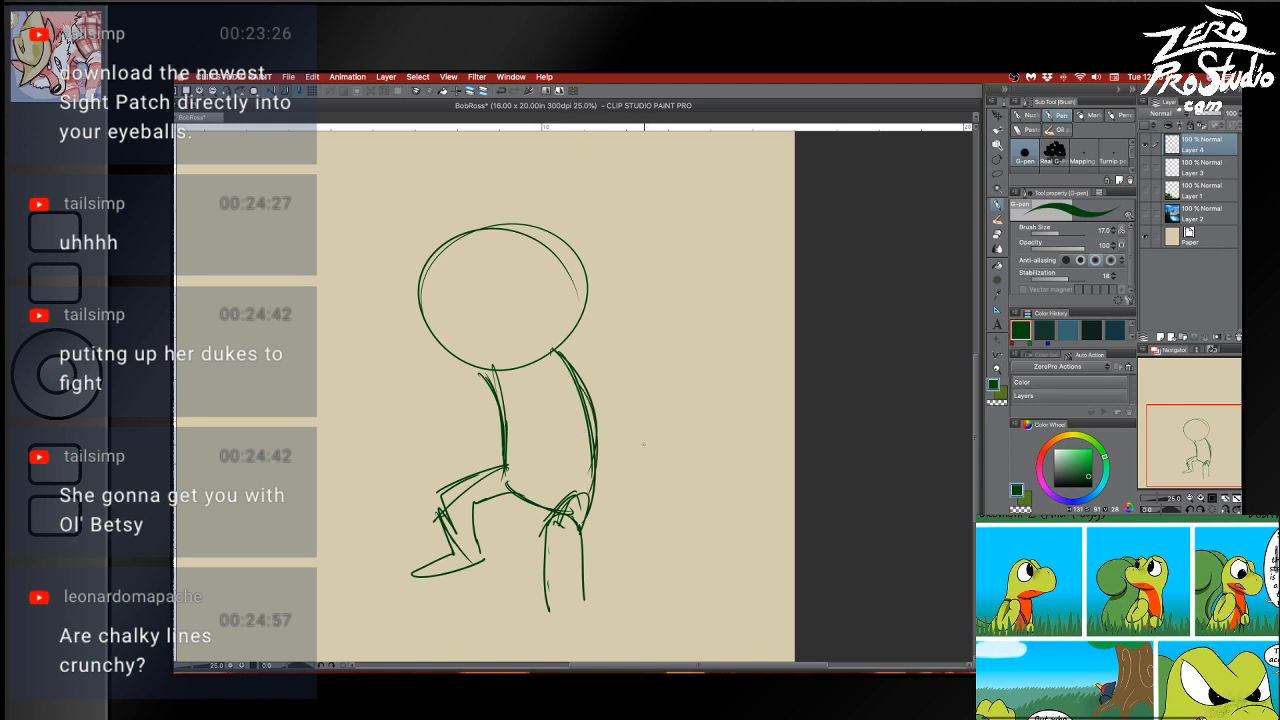
pyautogui.moveTo(562, 356); pyautogui.dragTo(587, 418)
# Erase the straight rear leg, redraw it slanting outward with a rounded foot, and touch up the front foot
pyautogui.press('e')
pyautogui.moveTo(589, 506)
pyautogui.mouseDown()
pyautogui.moveTo(570, 538)
pyautogui.moveTo(541, 559)
pyautogui.mouseUp()
pyautogui.press('b')
pyautogui.moveTo(594, 464)
pyautogui.mouseDown()
pyautogui.moveTo(596, 520)
pyautogui.moveTo(558, 530)
pyautogui.moveTo(560, 518)
pyautogui.moveTo(587, 590)
pyautogui.mouseUp()
pyautogui.moveTo(592, 545); pyautogui.dragTo(600, 600)
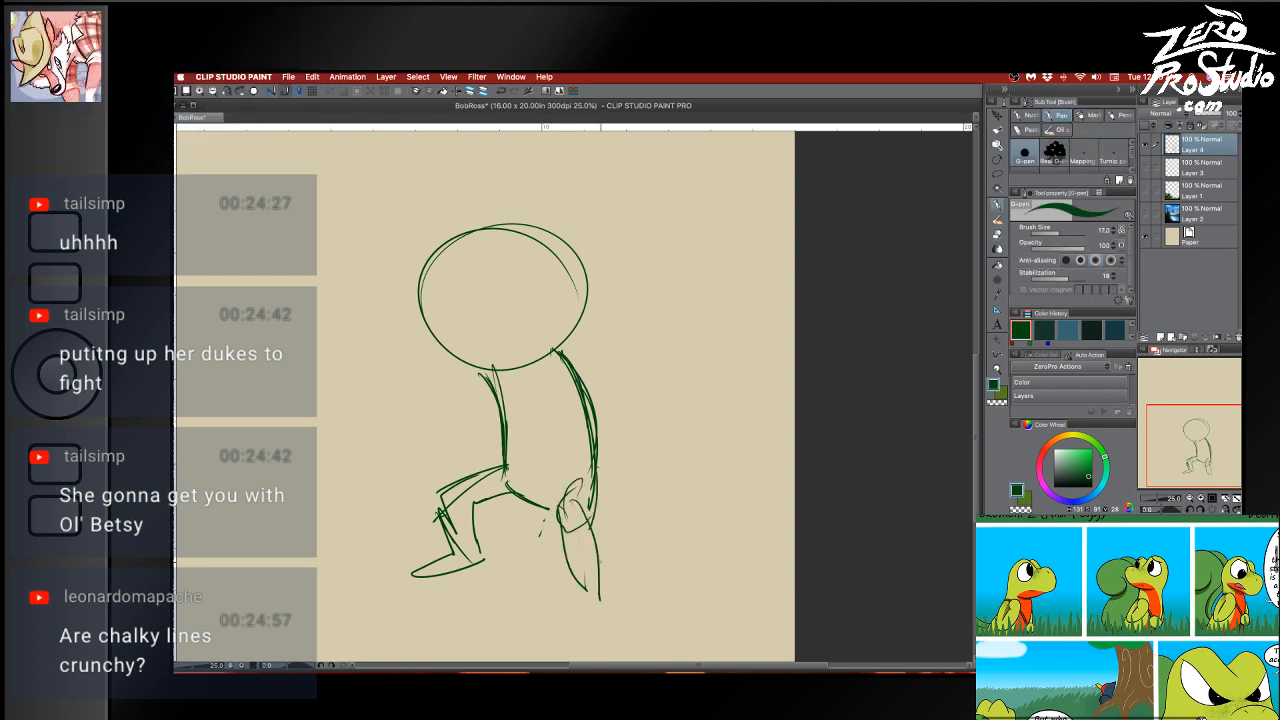
pyautogui.moveTo(564, 560)
pyautogui.mouseDown()
pyautogui.moveTo(580, 606)
pyautogui.moveTo(620, 632)
pyautogui.mouseUp()
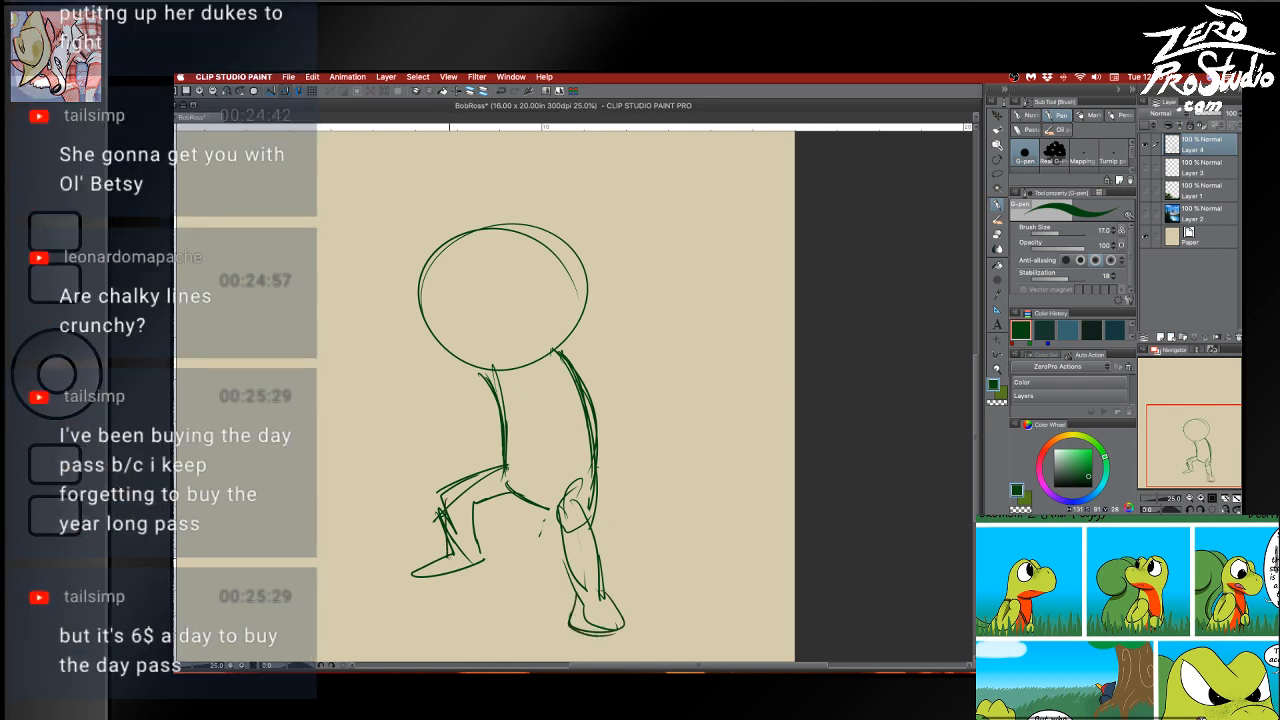
pyautogui.moveTo(450, 560)
pyautogui.mouseDown()
pyautogui.moveTo(482, 584)
pyautogui.moveTo(478, 518)
pyautogui.moveTo(495, 480)
pyautogui.moveTo(434, 480)
pyautogui.moveTo(522, 490)
pyautogui.moveTo(580, 540)
pyautogui.moveTo(571, 620)
pyautogui.moveTo(585, 625)
pyautogui.moveTo(508, 550)
pyautogui.moveTo(489, 551)
pyautogui.mouseUp()
# Erase the hips and both legs, keeping only the head and the upper torso lines
pyautogui.press('e')
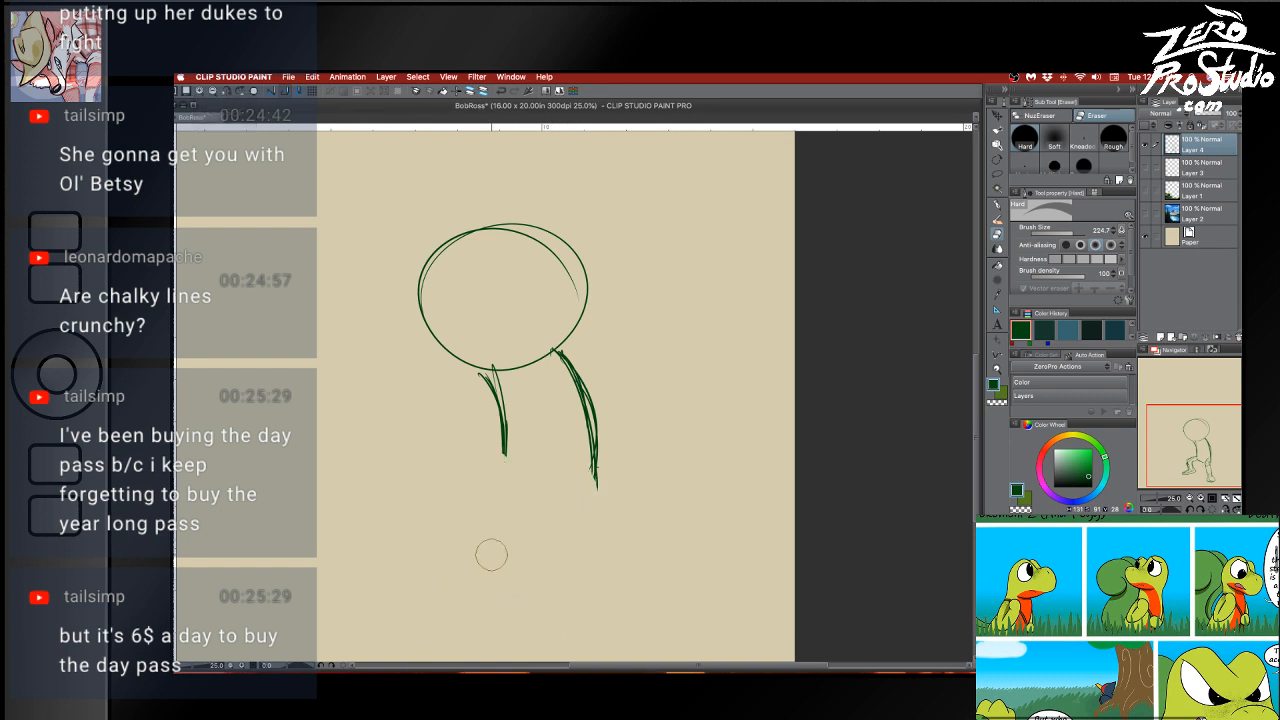
pyautogui.press('space')
pyautogui.moveTo(663, 509); pyautogui.dragTo(834, 500)
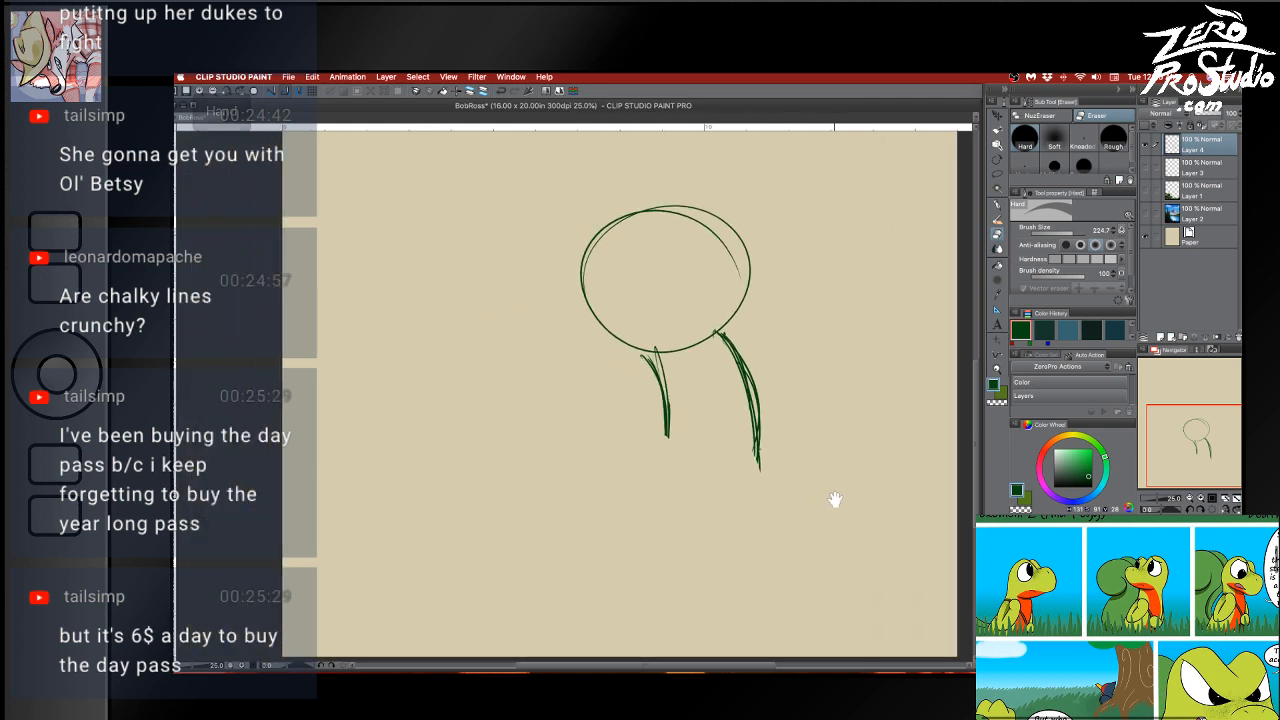
# Draw cross guidelines on the head, then two oval eyes with dark pupils and slanted angry brows
pyautogui.press('p')
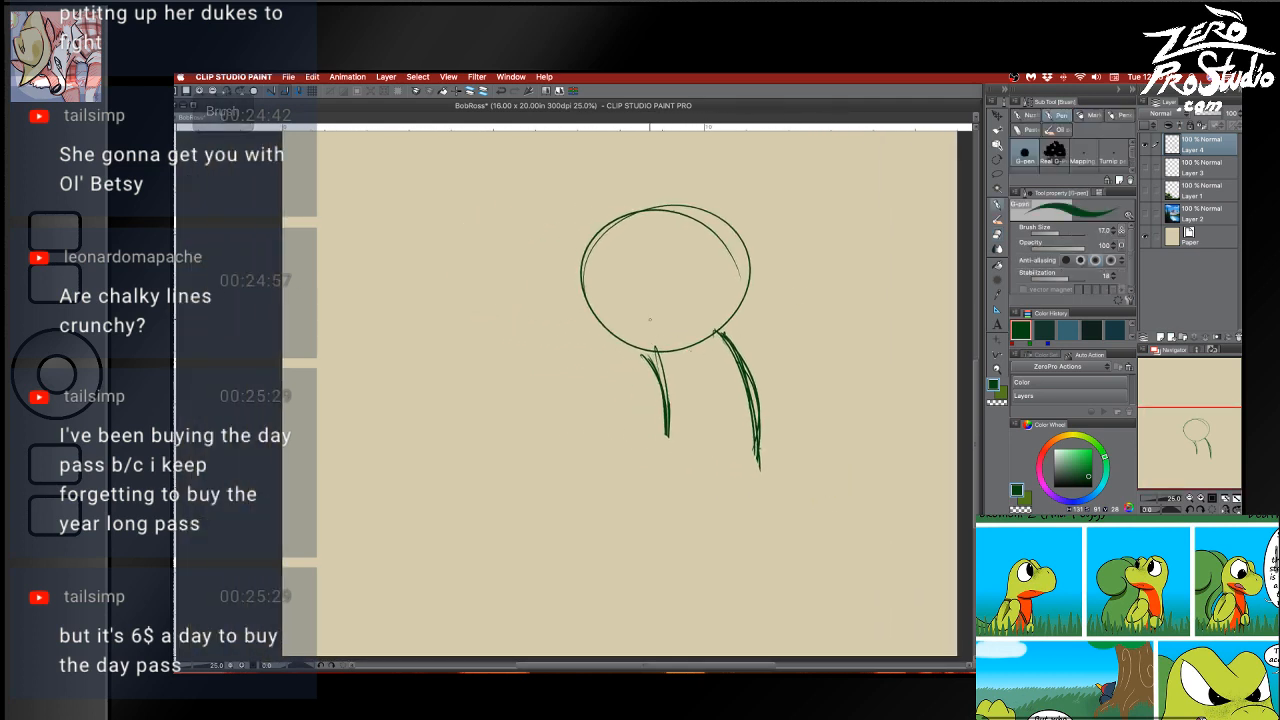
pyautogui.moveTo(658, 226); pyautogui.dragTo(657, 350)
pyautogui.moveTo(597, 307); pyautogui.dragTo(757, 289)
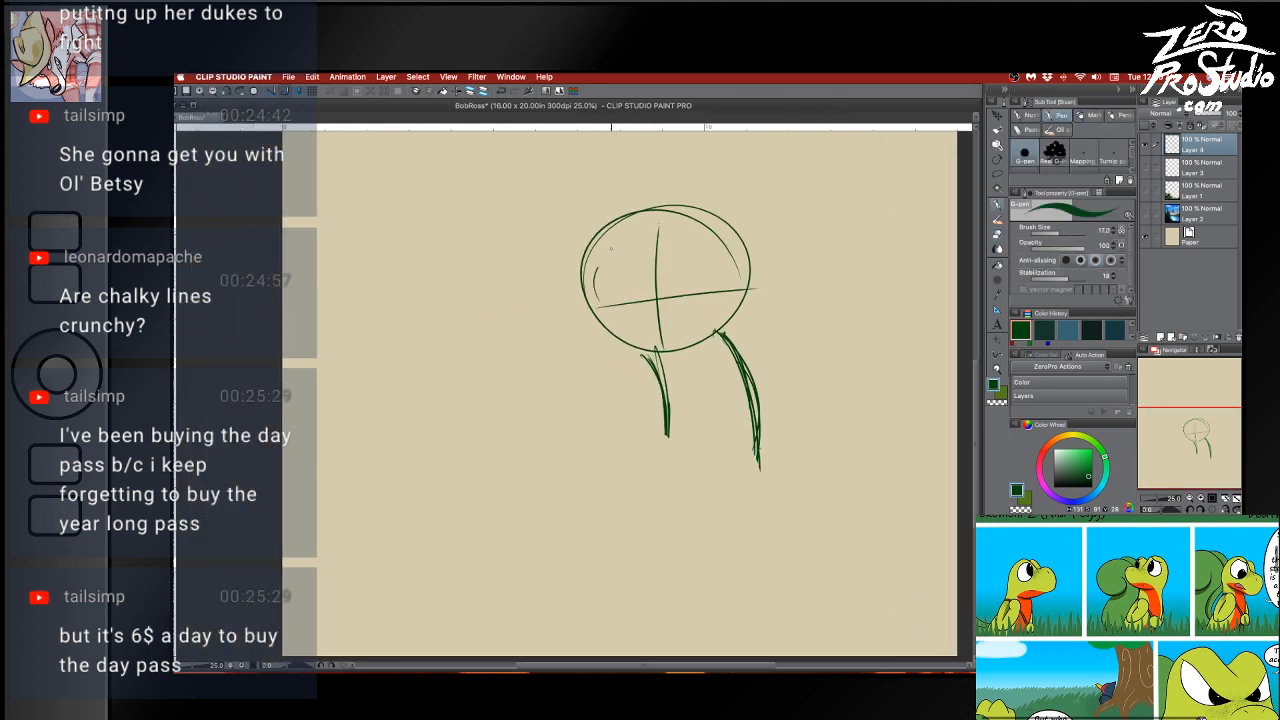
pyautogui.moveTo(611, 247); pyautogui.dragTo(691, 313)
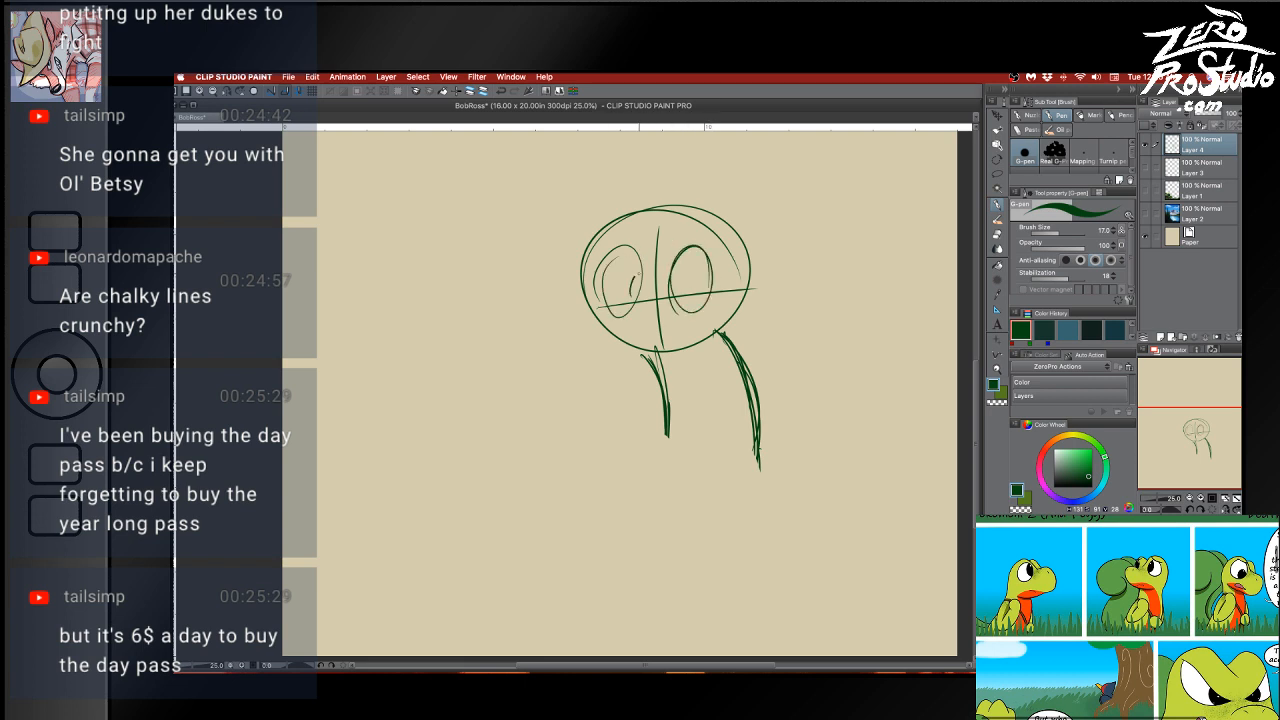
pyautogui.moveTo(640, 273)
pyautogui.mouseDown()
pyautogui.moveTo(674, 270)
pyautogui.moveTo(629, 244)
pyautogui.moveTo(675, 257)
pyautogui.moveTo(632, 294)
pyautogui.mouseUp()
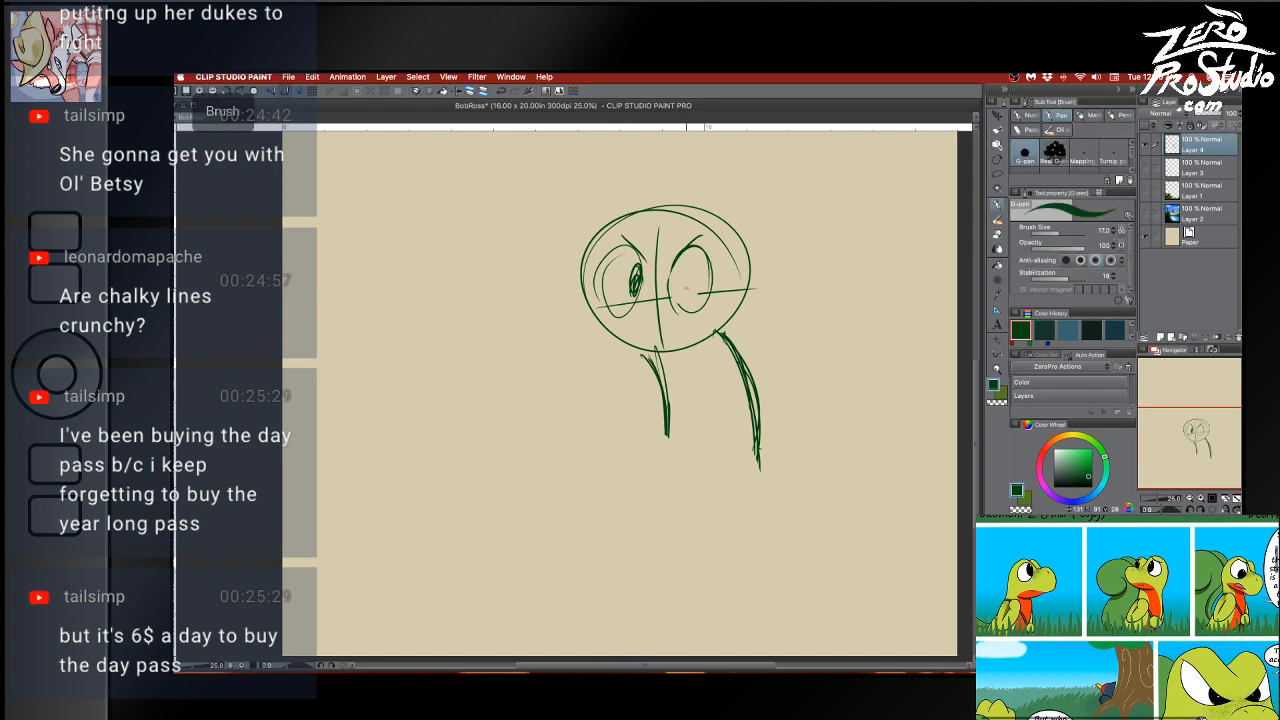
pyautogui.moveTo(690, 262)
pyautogui.mouseDown()
pyautogui.moveTo(684, 290)
pyautogui.moveTo(690, 258)
pyautogui.mouseUp()
# Shape the head with a notched double-bump top, a rounded protruding snout and a frowning mouth, cleaning up around the eyes
pyautogui.moveTo(634, 302)
pyautogui.mouseDown()
pyautogui.moveTo(570, 336)
pyautogui.moveTo(640, 360)
pyautogui.moveTo(688, 324)
pyautogui.moveTo(642, 358)
pyautogui.moveTo(592, 300)
pyautogui.moveTo(590, 256)
pyautogui.moveTo(652, 206)
pyautogui.moveTo(698, 197)
pyautogui.moveTo(732, 302)
pyautogui.mouseUp()
pyautogui.press('super+z')
pyautogui.press('super+z')
pyautogui.moveTo(656, 230)
pyautogui.mouseDown()
pyautogui.moveTo(716, 208)
pyautogui.moveTo(729, 318)
pyautogui.mouseUp()
pyautogui.moveTo(703, 235)
pyautogui.mouseDown()
pyautogui.moveTo(669, 265)
pyautogui.moveTo(643, 263)
pyautogui.moveTo(621, 239)
pyautogui.moveTo(645, 300)
pyautogui.moveTo(625, 292)
pyautogui.moveTo(635, 272)
pyautogui.moveTo(611, 262)
pyautogui.moveTo(608, 304)
pyautogui.moveTo(640, 308)
pyautogui.moveTo(630, 298)
pyautogui.mouseUp()
pyautogui.press('e')
pyautogui.press('b')
pyautogui.press('e')
pyautogui.press('b')
pyautogui.press('e')
pyautogui.press('b')
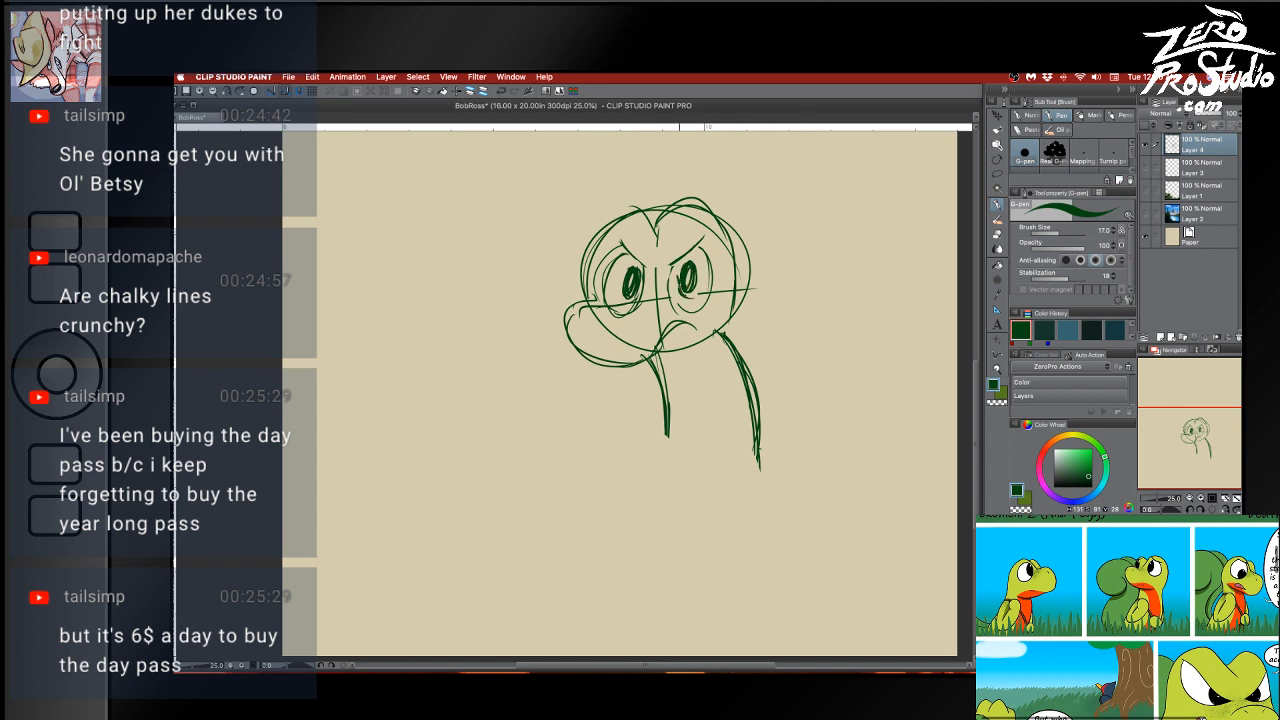
pyautogui.press('e')
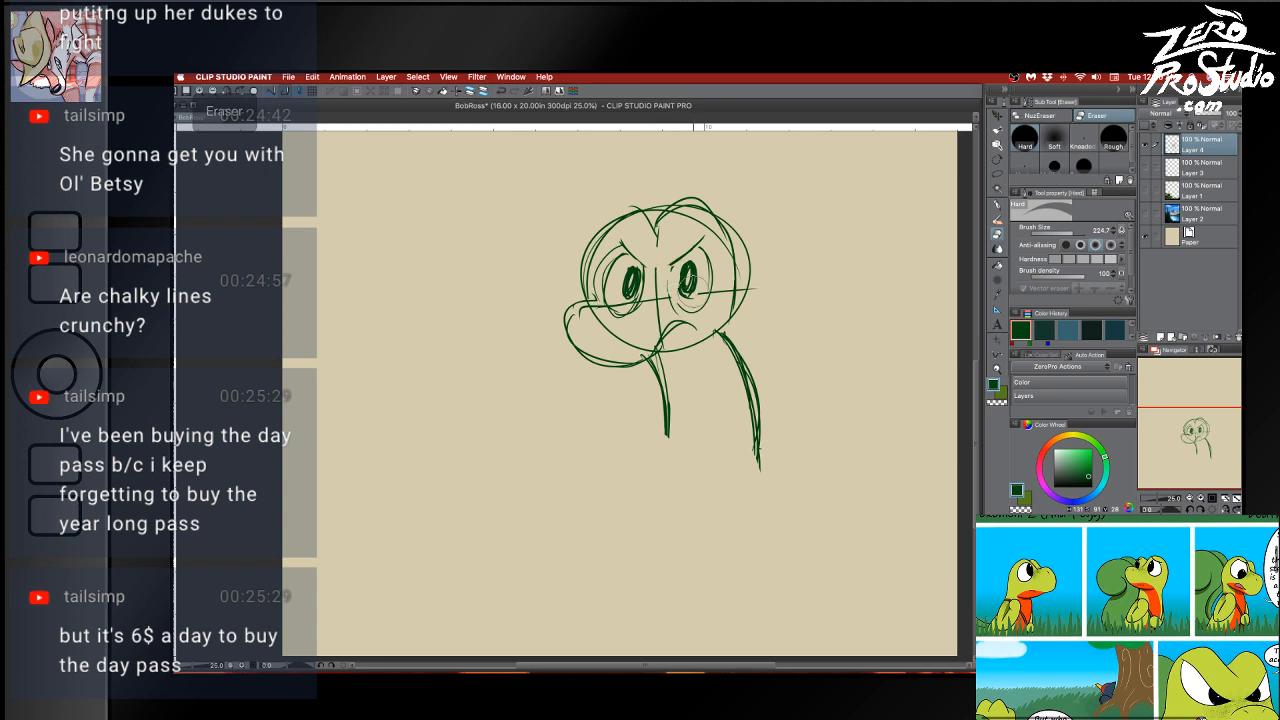
pyautogui.press('b')
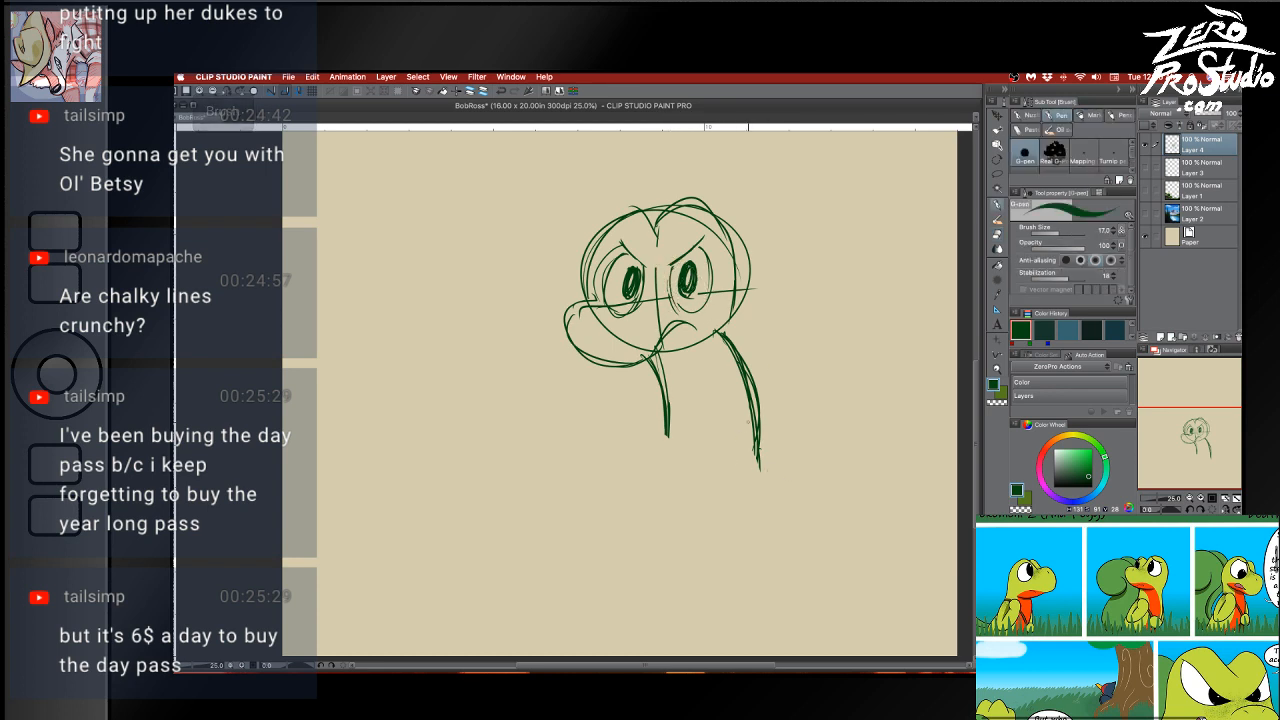
# Draw the back edge of the head curving down into the neck, redoing the stroke as needed
pyautogui.moveTo(733, 285); pyautogui.dragTo(725, 335)
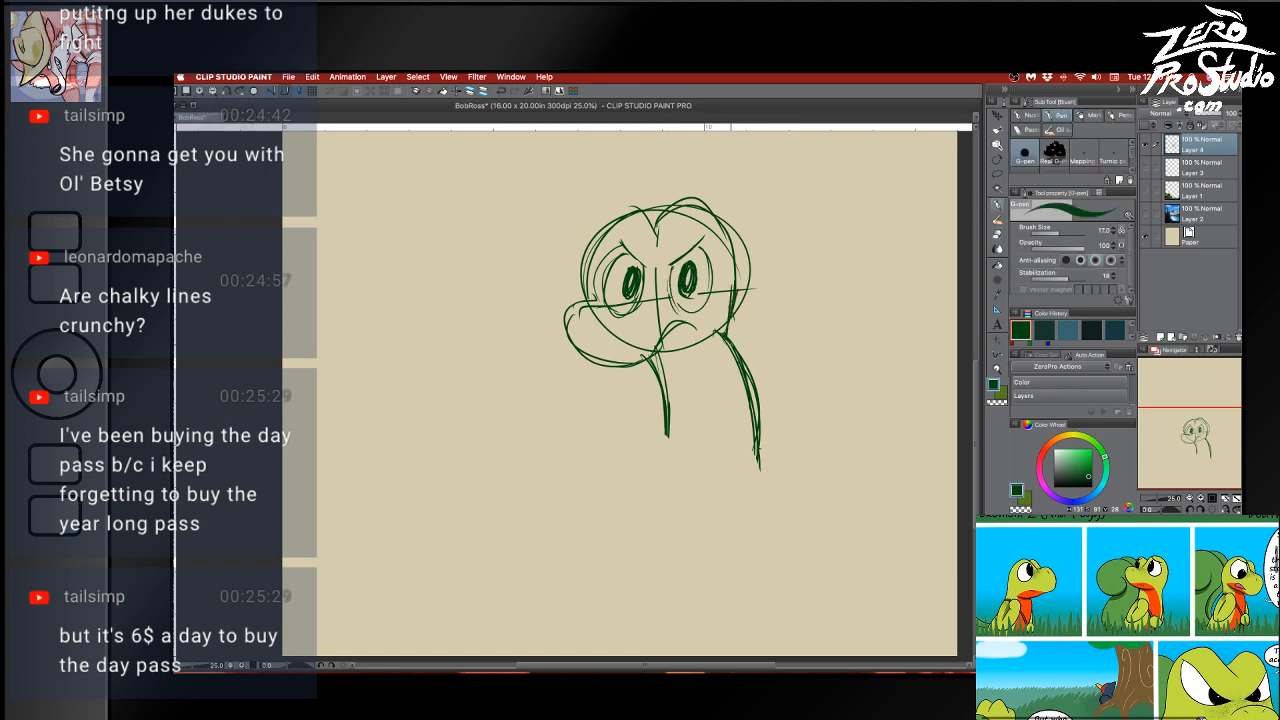
pyautogui.hotkey('ctrl', 'z')
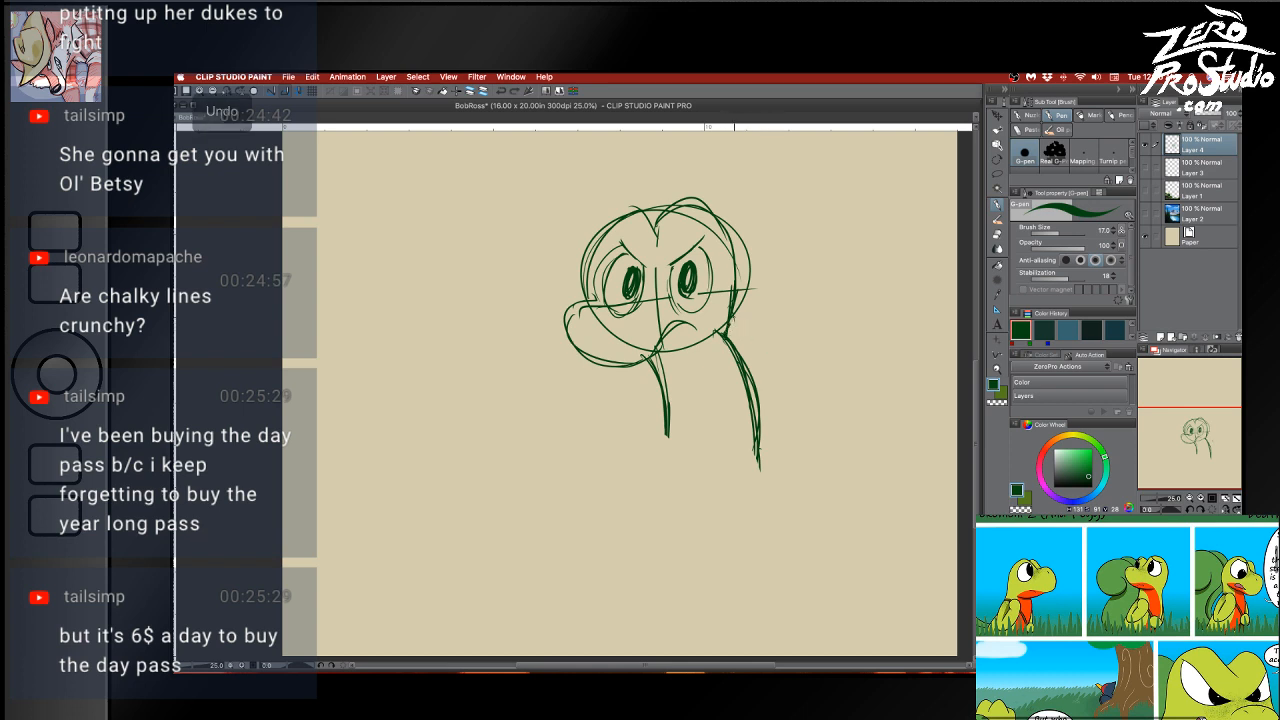
pyautogui.hotkey('ctrl', 'z')
pyautogui.press('super+z')
# Sketch the near arm folded up against the back side of the torso
pyautogui.moveTo(738, 330)
pyautogui.mouseDown()
pyautogui.moveTo(767, 386)
pyautogui.moveTo(734, 425)
pyautogui.moveTo(705, 411)
pyautogui.moveTo(731, 395)
pyautogui.moveTo(705, 354)
pyautogui.moveTo(723, 384)
pyautogui.moveTo(682, 365)
pyautogui.moveTo(724, 446)
pyautogui.mouseUp()
pyautogui.moveTo(692, 370); pyautogui.dragTo(738, 422)
pyautogui.moveTo(731, 348); pyautogui.dragTo(728, 388)
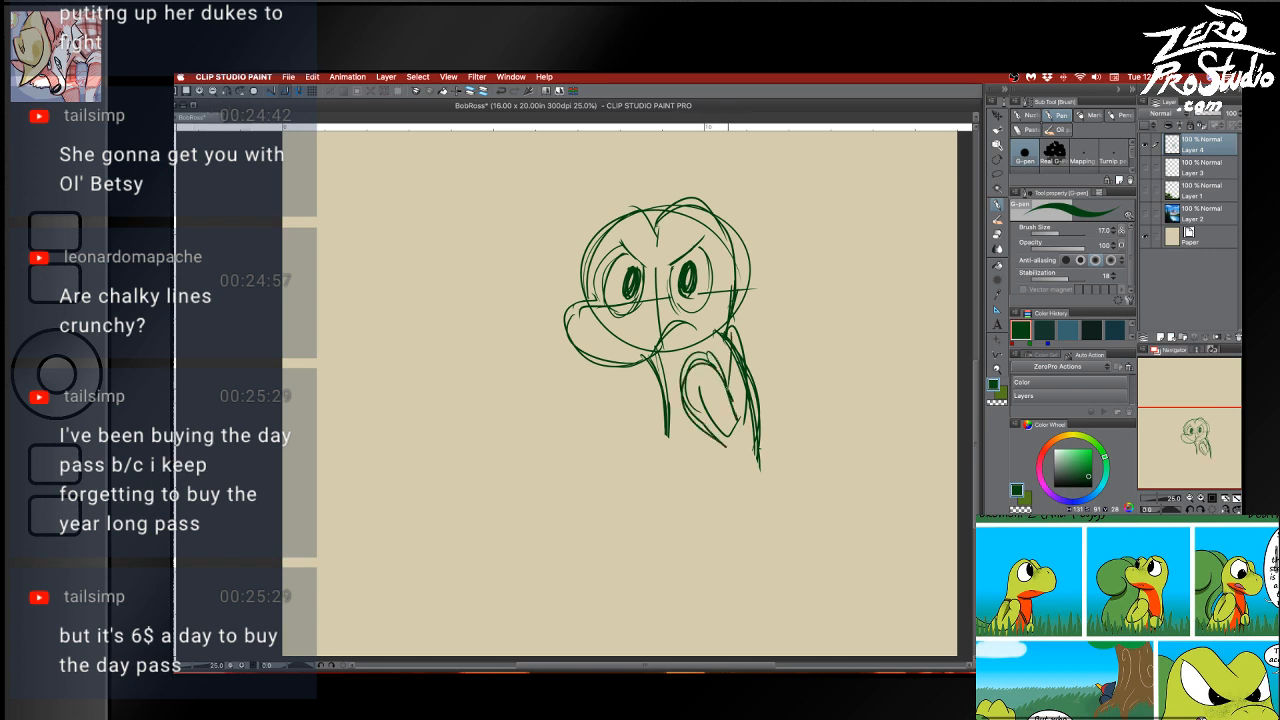
# Sketch the other arm reaching forward below the snout and ending in a round fist
pyautogui.moveTo(652, 368)
pyautogui.mouseDown()
pyautogui.moveTo(628, 407)
pyautogui.moveTo(587, 389)
pyautogui.moveTo(561, 404)
pyautogui.moveTo(596, 426)
pyautogui.mouseUp()
pyautogui.press('super+z')
pyautogui.press('super+z')
pyautogui.moveTo(602, 366)
pyautogui.mouseDown()
pyautogui.moveTo(543, 372)
pyautogui.moveTo(562, 388)
pyautogui.moveTo(532, 380)
pyautogui.moveTo(565, 360)
pyautogui.moveTo(548, 366)
pyautogui.moveTo(602, 389)
pyautogui.moveTo(614, 378)
pyautogui.moveTo(571, 410)
pyautogui.mouseUp()
pyautogui.press('super+z')
pyautogui.press('super+z')
pyautogui.moveTo(572, 364)
pyautogui.mouseDown()
pyautogui.moveTo(569, 412)
pyautogui.moveTo(550, 358)
pyautogui.moveTo(582, 362)
pyautogui.moveTo(566, 414)
pyautogui.mouseUp()
pyautogui.press('super+z')
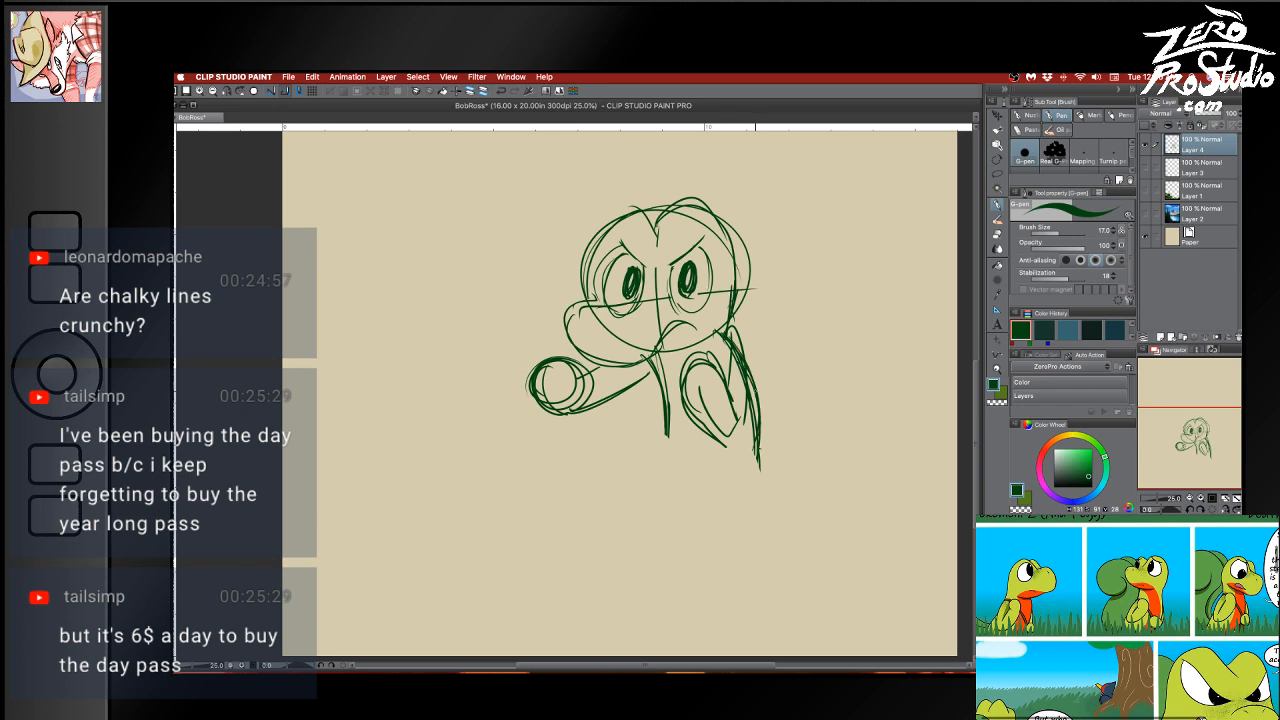
# Erase both arms and the stray lines beside the back of the head
pyautogui.moveTo(727, 321); pyautogui.dragTo(752, 385)
pyautogui.press('e')
pyautogui.moveTo(688, 366)
pyautogui.mouseDown()
pyautogui.moveTo(692, 384)
pyautogui.moveTo(718, 355)
pyautogui.moveTo(693, 408)
pyautogui.mouseUp()
pyautogui.moveTo(747, 336); pyautogui.dragTo(762, 364)
pyautogui.moveTo(760, 284); pyautogui.dragTo(759, 260)
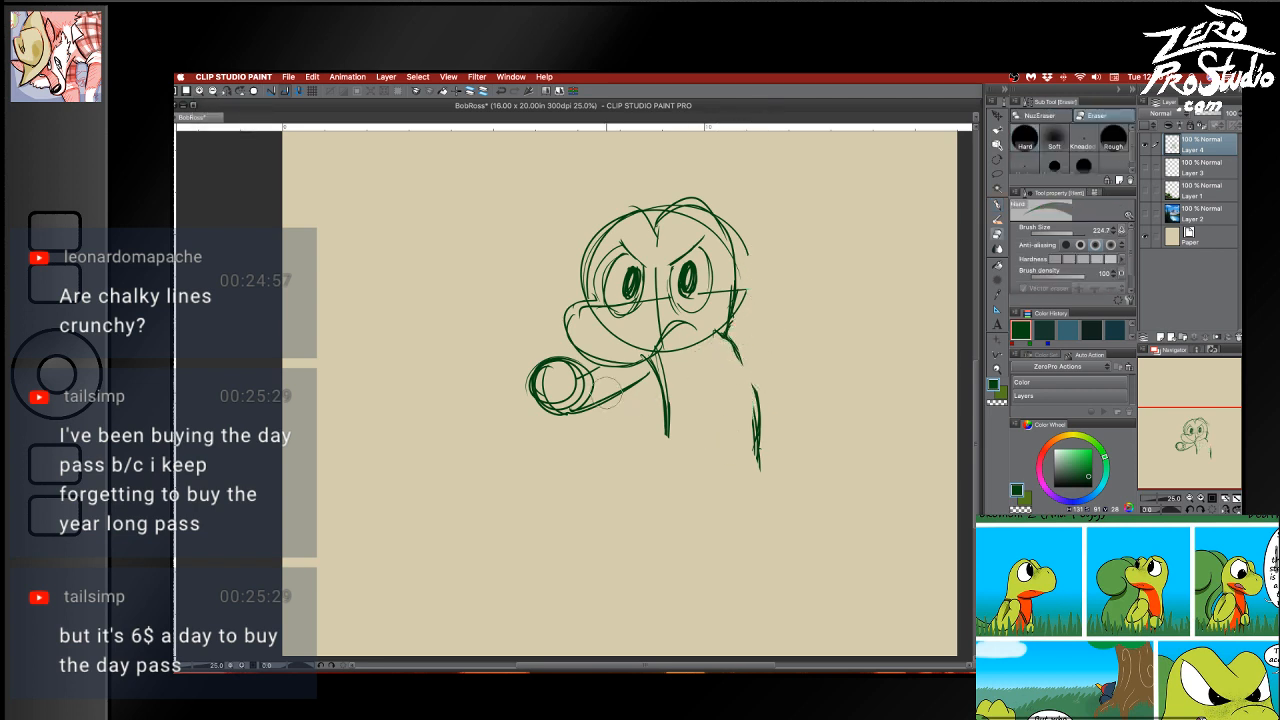
pyautogui.moveTo(632, 388)
pyautogui.mouseDown()
pyautogui.moveTo(645, 380)
pyautogui.moveTo(543, 400)
pyautogui.moveTo(563, 366)
pyautogui.moveTo(554, 408)
pyautogui.mouseUp()
pyautogui.press('p')
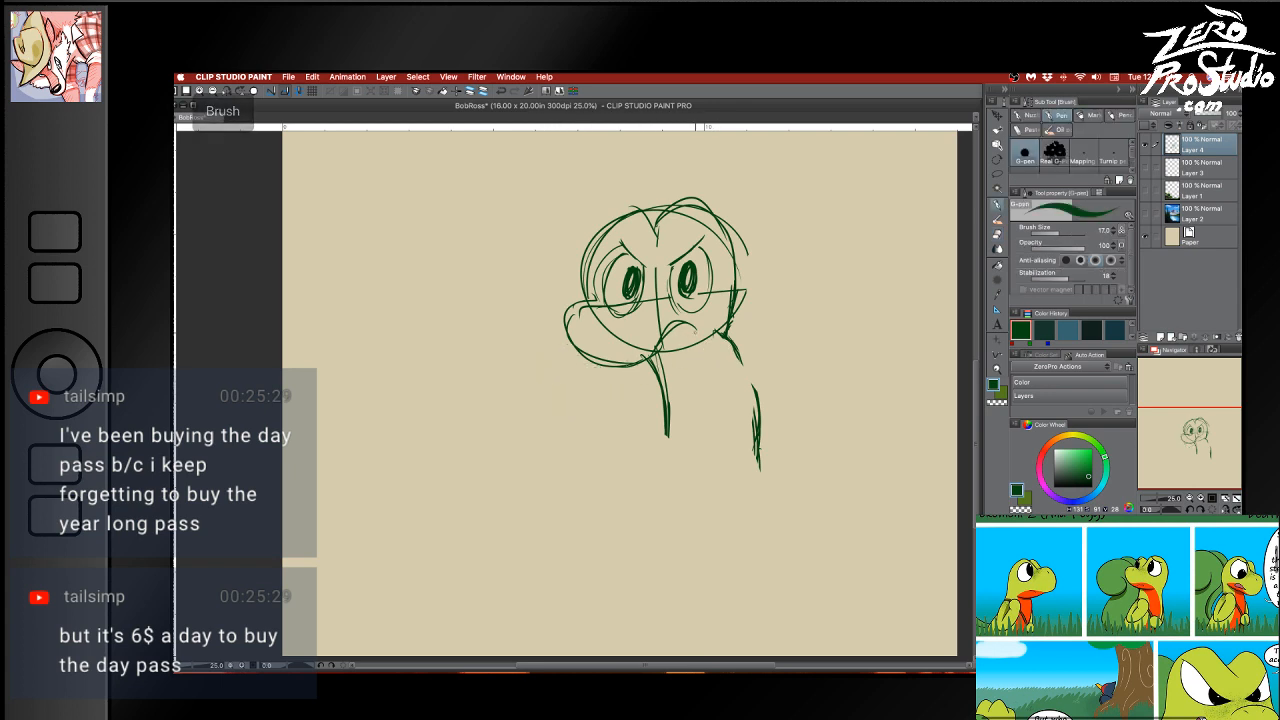
pyautogui.press('super+z')
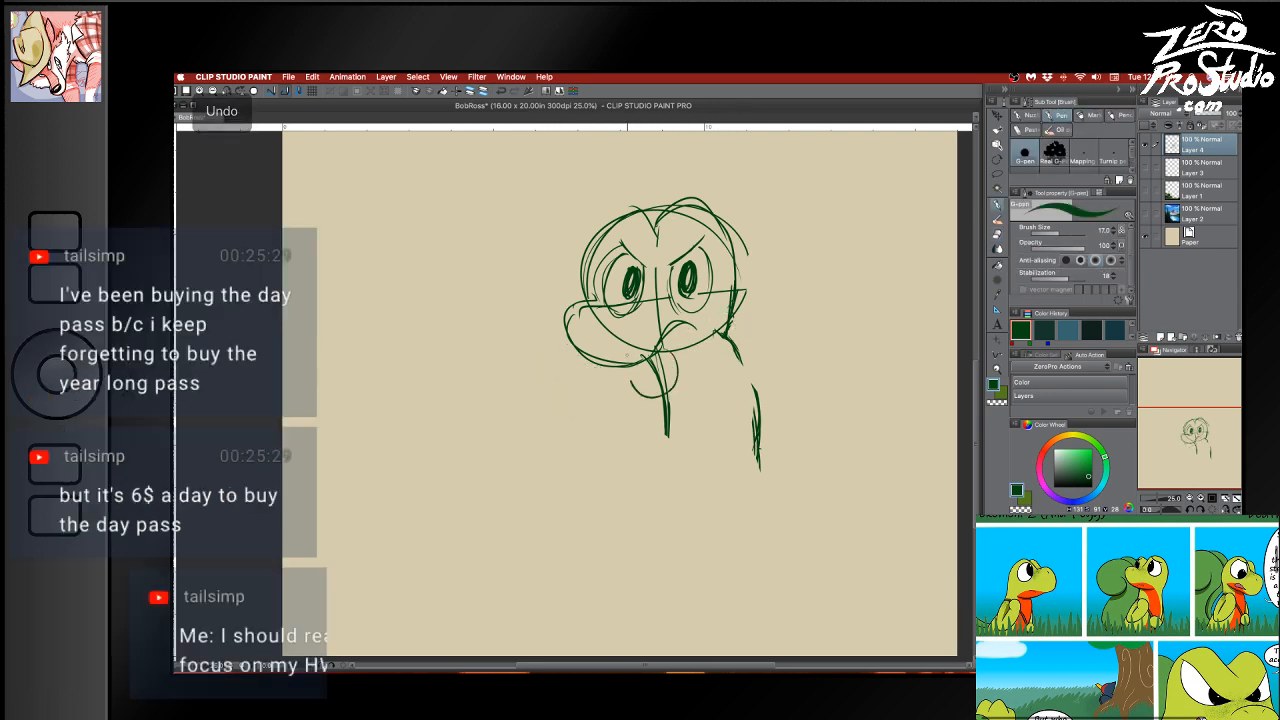
pyautogui.press('super+z')
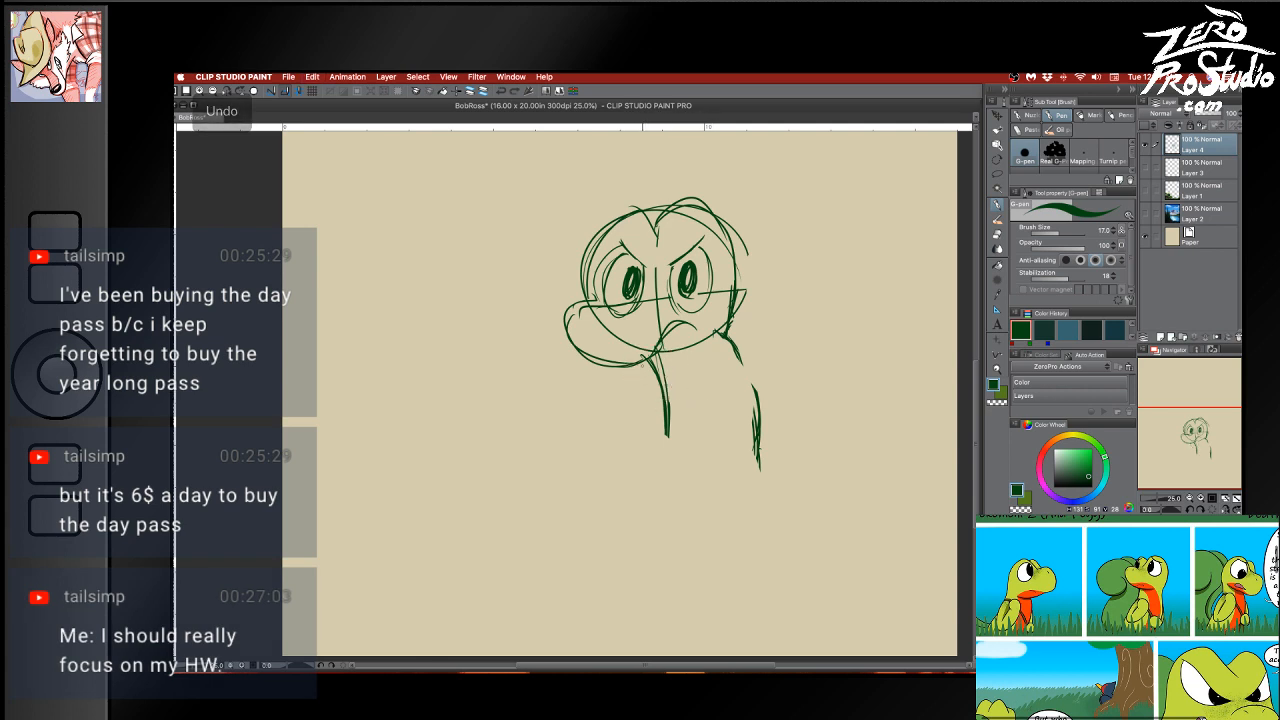
pyautogui.moveTo(642, 365); pyautogui.dragTo(655, 433)
pyautogui.press('super+z')
# Try to sketch narrow upper arms hanging from both shoulders on the front and back of the torso
pyautogui.moveTo(644, 361); pyautogui.dragTo(642, 419)
pyautogui.moveTo(723, 343); pyautogui.dragTo(734, 420)
pyautogui.press('super+z')
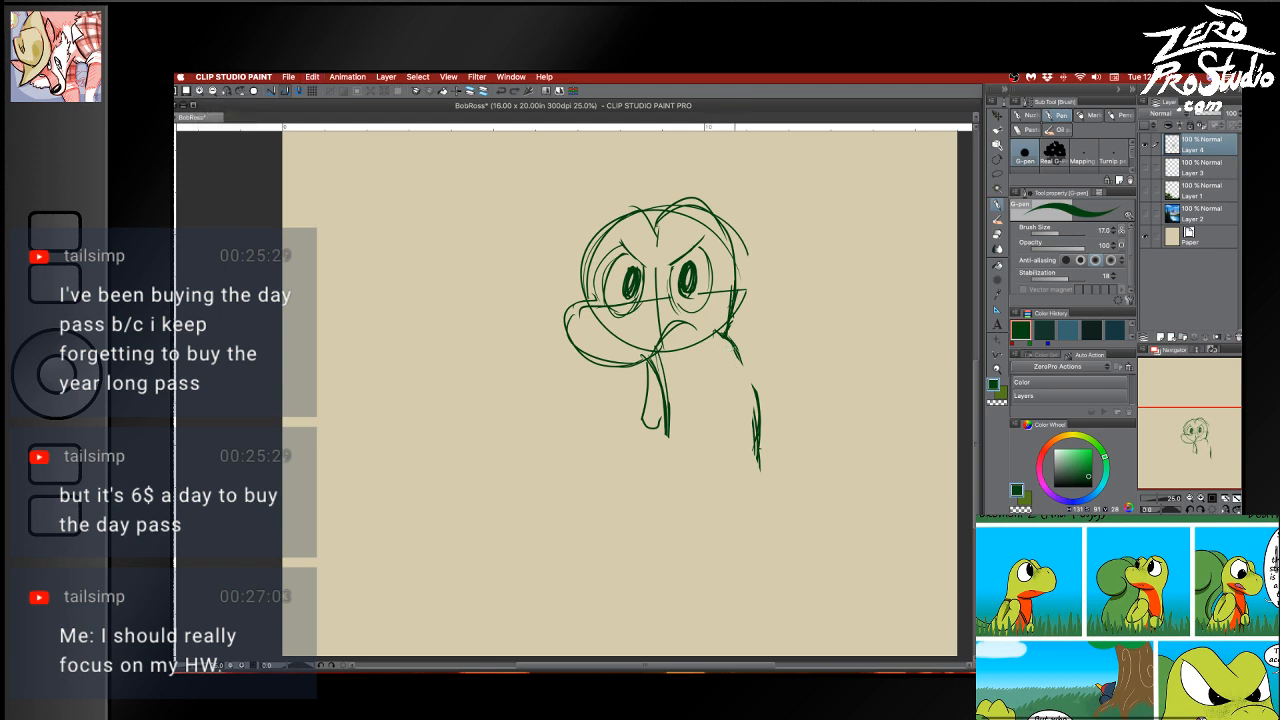
pyautogui.moveTo(730, 346); pyautogui.dragTo(746, 425)
pyautogui.press('super+z')
pyautogui.moveTo(703, 360)
pyautogui.mouseDown()
pyautogui.moveTo(722, 332)
pyautogui.moveTo(735, 436)
pyautogui.mouseUp()
pyautogui.moveTo(738, 386)
pyautogui.mouseDown()
pyautogui.moveTo(708, 356)
pyautogui.moveTo(714, 424)
pyautogui.mouseUp()
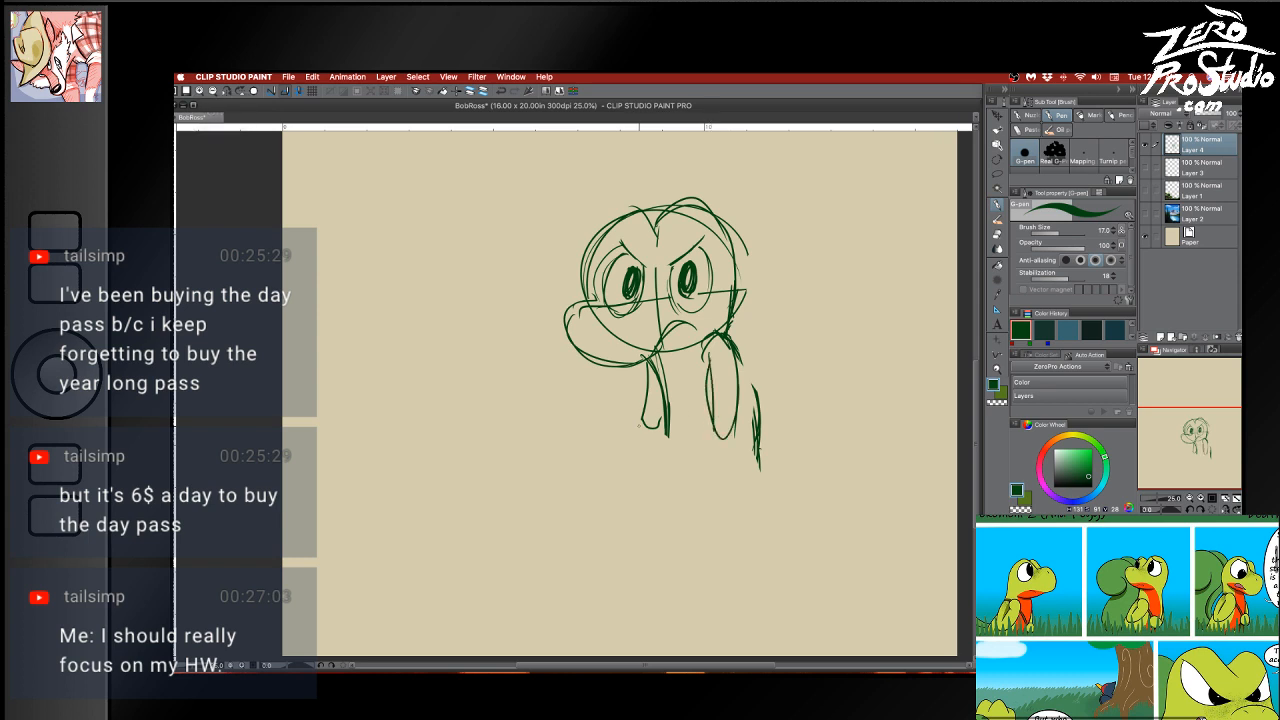
pyautogui.press('super+z')
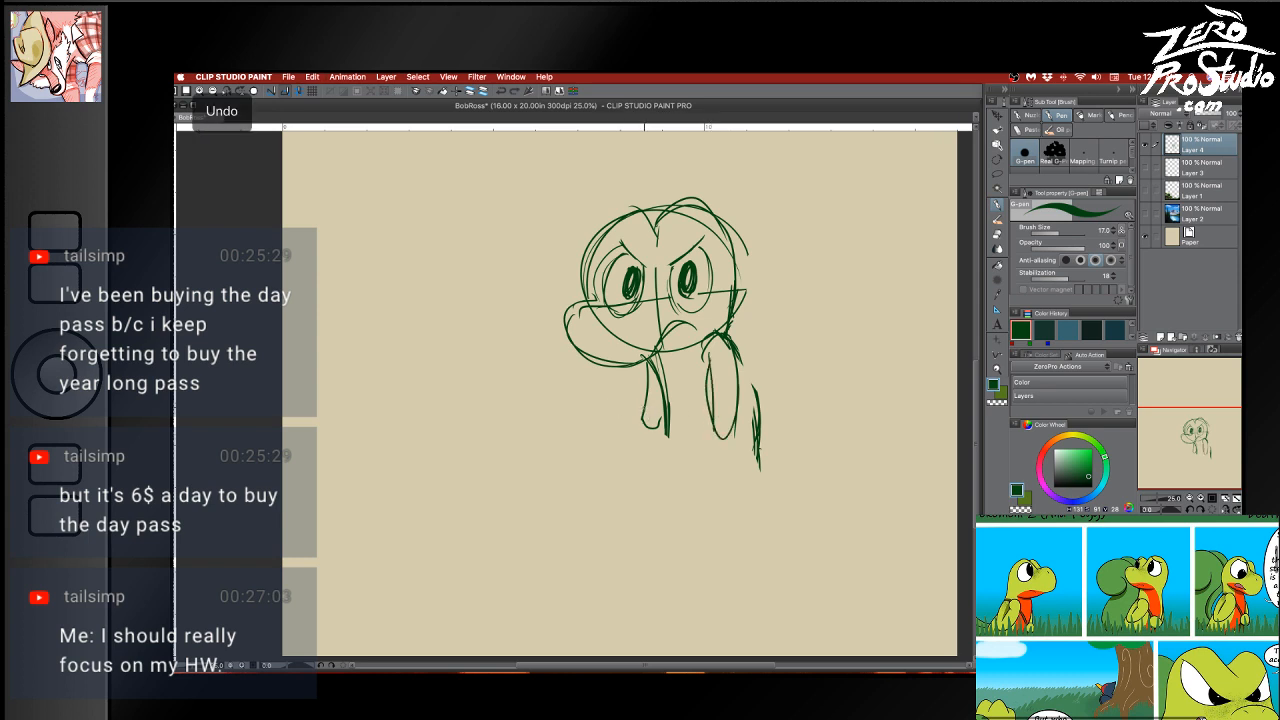
# Try to add bent forearms with round fists to both arms, undoing all the arm strokes
pyautogui.moveTo(608, 387)
pyautogui.mouseDown()
pyautogui.moveTo(578, 375)
pyautogui.moveTo(591, 413)
pyautogui.moveTo(580, 375)
pyautogui.moveTo(643, 432)
pyautogui.moveTo(684, 400)
pyautogui.moveTo(682, 374)
pyautogui.mouseUp()
pyautogui.press('super+z')
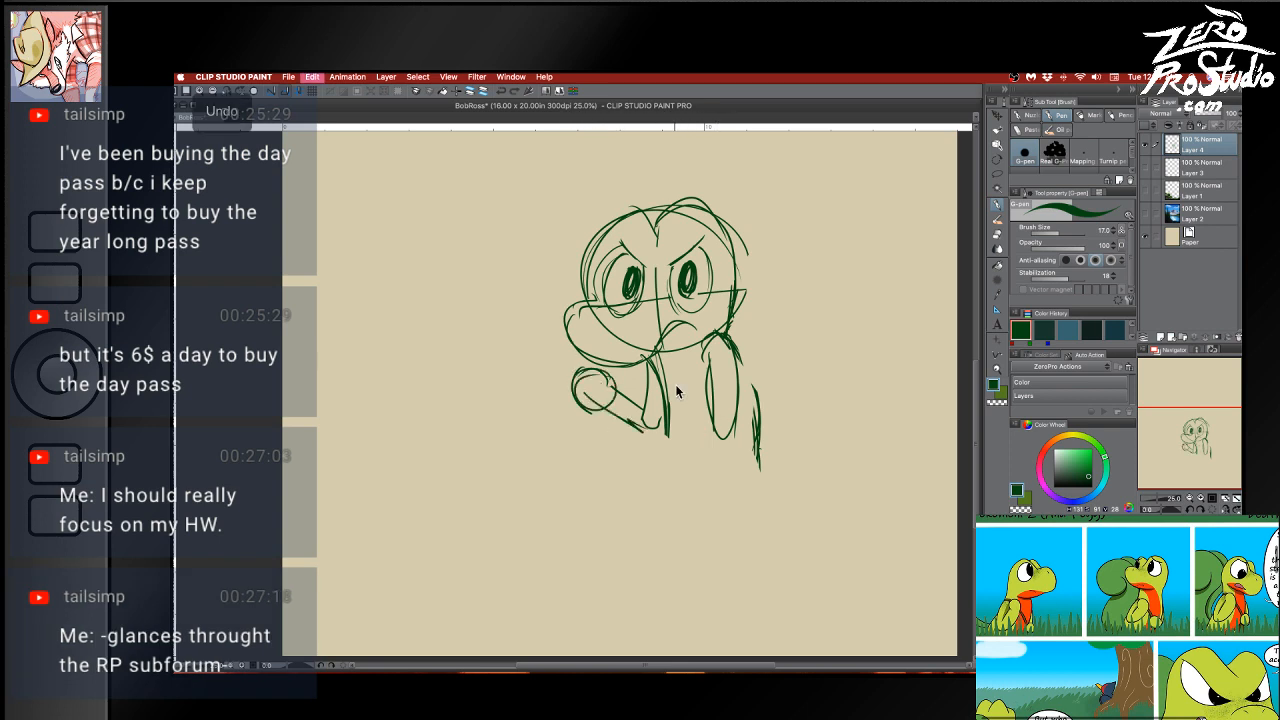
pyautogui.moveTo(686, 421)
pyautogui.mouseDown()
pyautogui.moveTo(664, 381)
pyautogui.moveTo(646, 408)
pyautogui.moveTo(716, 385)
pyautogui.moveTo(720, 440)
pyautogui.mouseUp()
pyautogui.press('super+z')
pyautogui.moveTo(717, 376); pyautogui.dragTo(722, 436)
pyautogui.press('super+z')
pyautogui.press('super+z')
pyautogui.press('super+z')
pyautogui.press('super+z')
pyautogui.press('super+z')
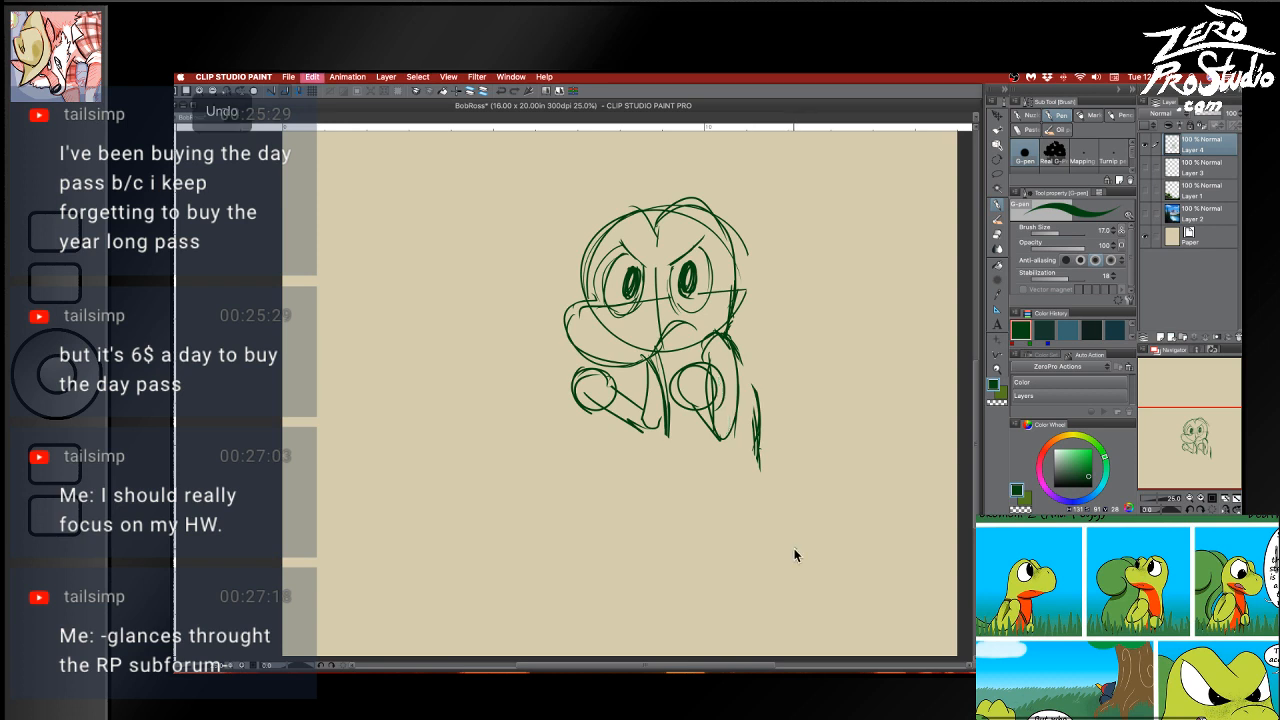
pyautogui.press('super+z')
pyautogui.press('super+z')
pyautogui.press('super+z')
pyautogui.press('super+z')
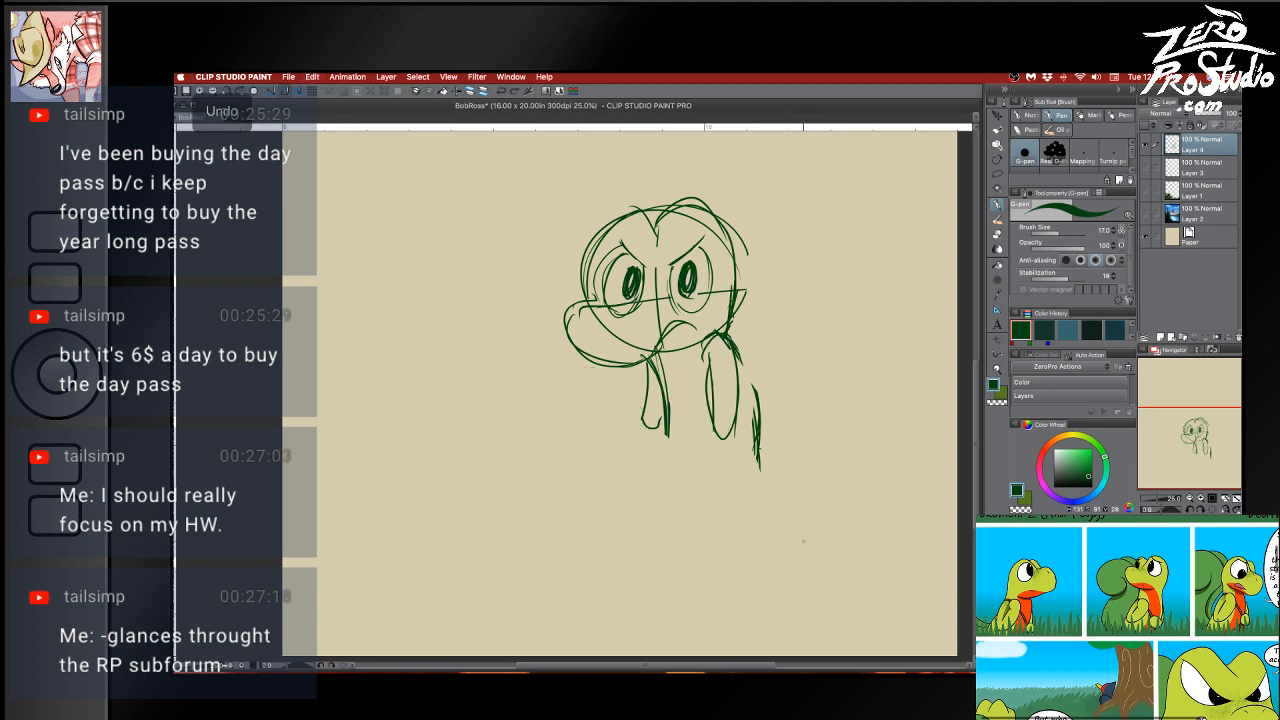
pyautogui.press('super+z')
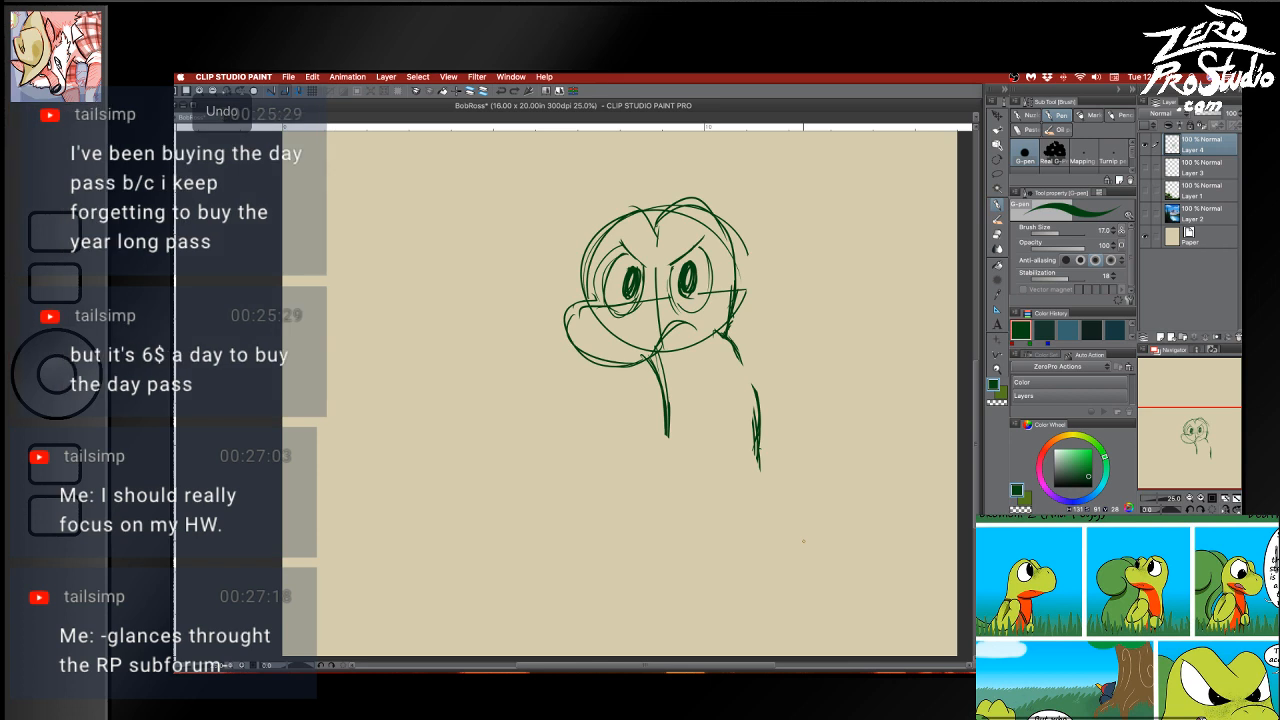
# Erase the old neck and torso lines below the head and redraw the front and back edges of the neck
pyautogui.press('e')
pyautogui.moveTo(714, 343)
pyautogui.mouseDown()
pyautogui.moveTo(714, 371)
pyautogui.moveTo(660, 368)
pyautogui.moveTo(667, 398)
pyautogui.moveTo(751, 393)
pyautogui.moveTo(751, 409)
pyautogui.mouseUp()
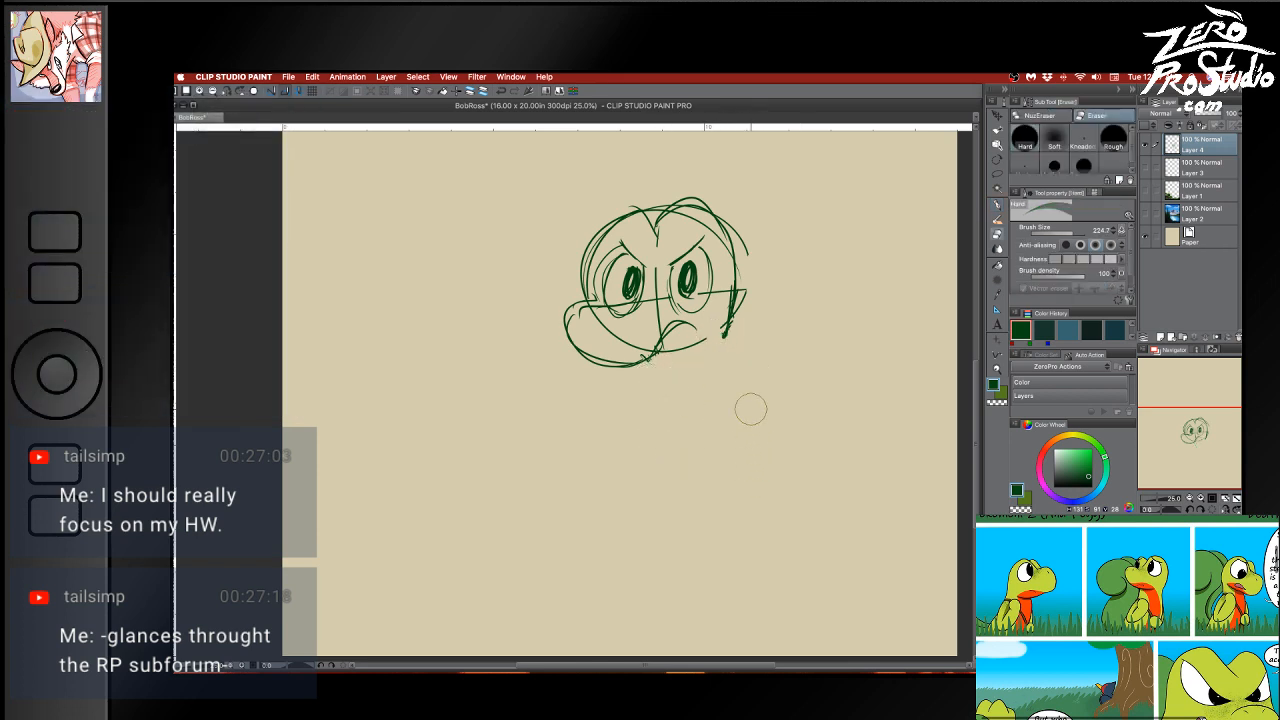
pyautogui.press('b')
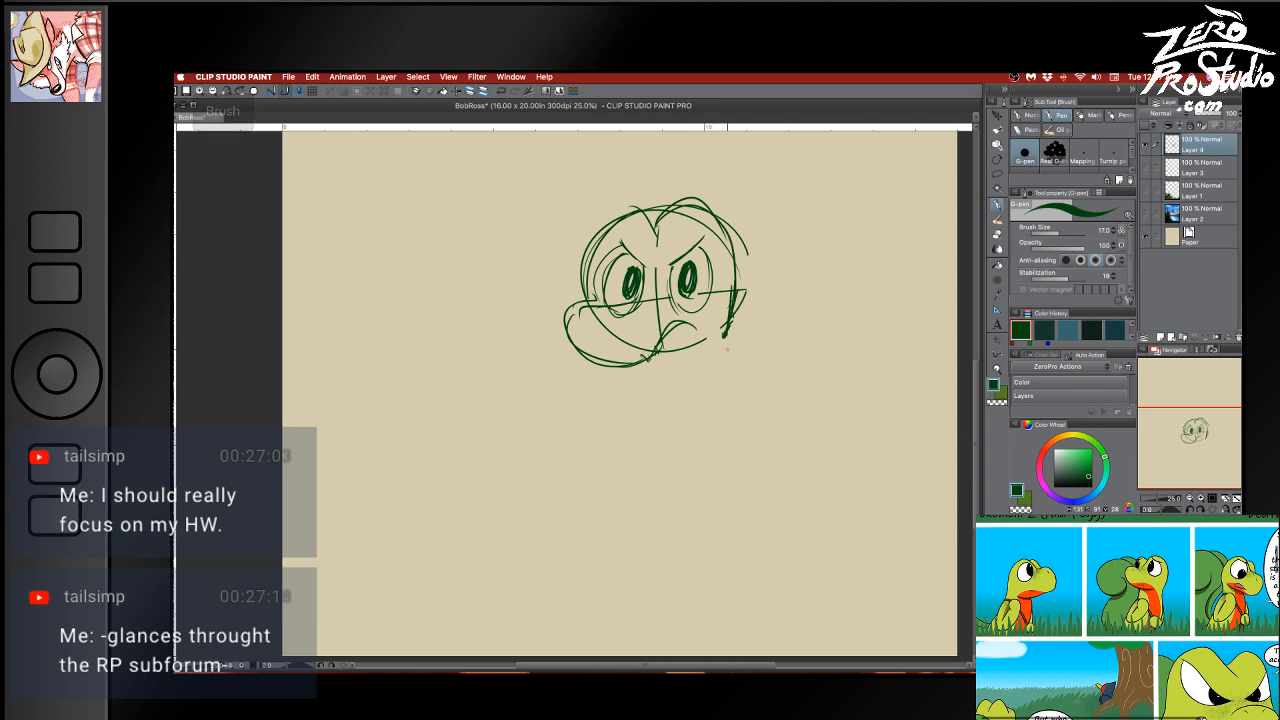
pyautogui.moveTo(650, 362); pyautogui.dragTo(657, 410)
pyautogui.press('super+z')
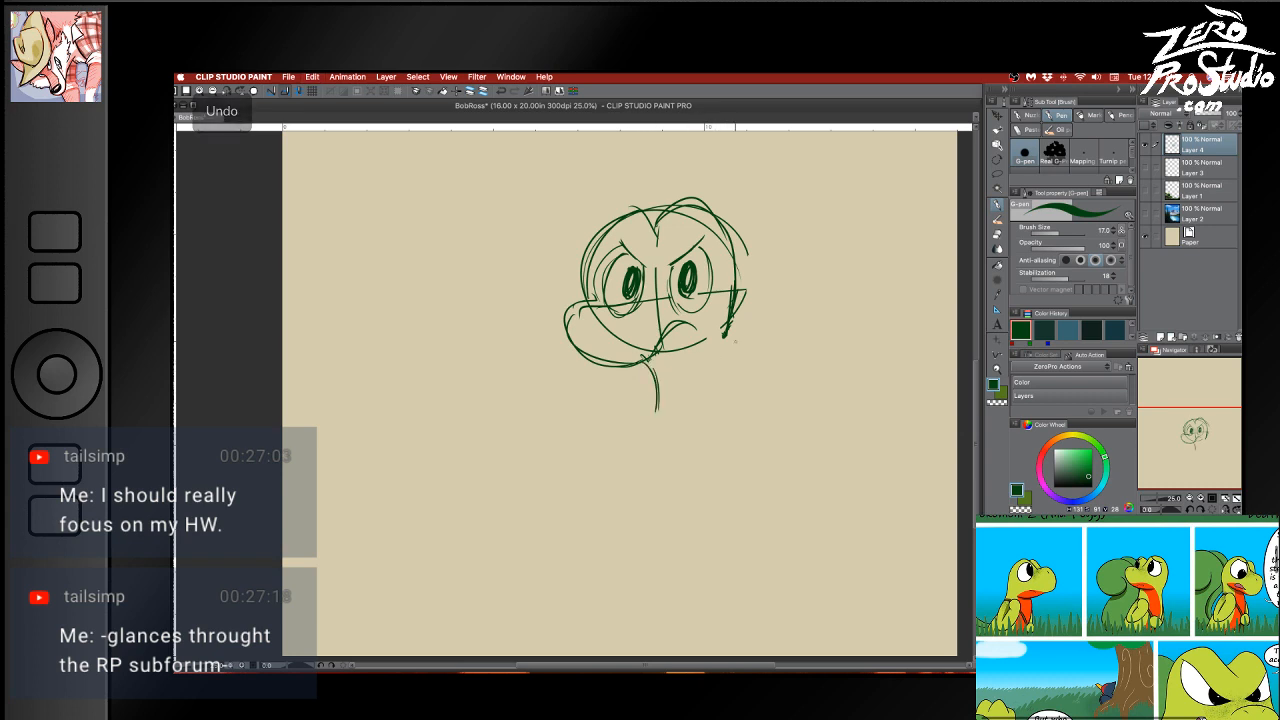
pyautogui.moveTo(727, 335); pyautogui.dragTo(757, 435)
pyautogui.moveTo(644, 359); pyautogui.dragTo(677, 425)
pyautogui.moveTo(655, 367); pyautogui.dragTo(663, 421)
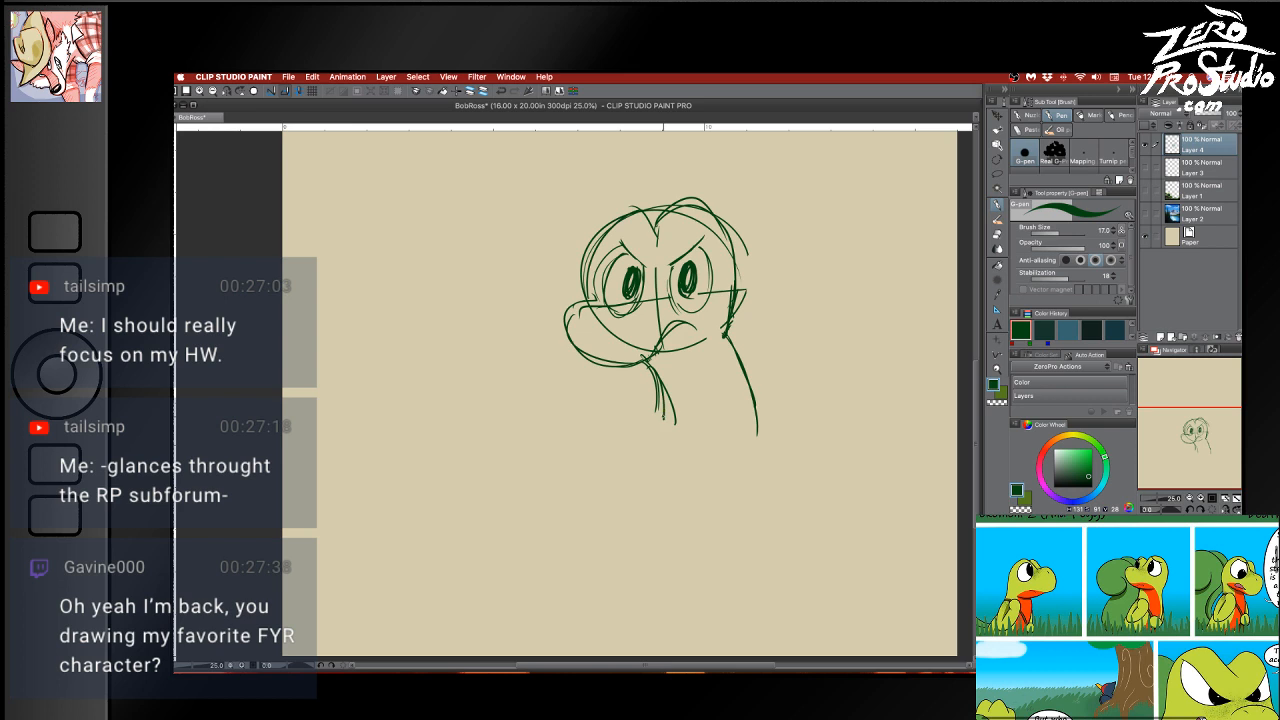
# Sketch the chest and belly curving down to the hips and the rear leg stretching backward
pyautogui.moveTo(656, 360)
pyautogui.mouseDown()
pyautogui.moveTo(716, 386)
pyautogui.moveTo(743, 434)
pyautogui.mouseUp()
pyautogui.moveTo(671, 398)
pyautogui.mouseDown()
pyautogui.moveTo(672, 438)
pyautogui.moveTo(724, 481)
pyautogui.mouseUp()
pyautogui.moveTo(694, 452); pyautogui.dragTo(744, 476)
pyautogui.moveTo(757, 404); pyautogui.dragTo(768, 538)
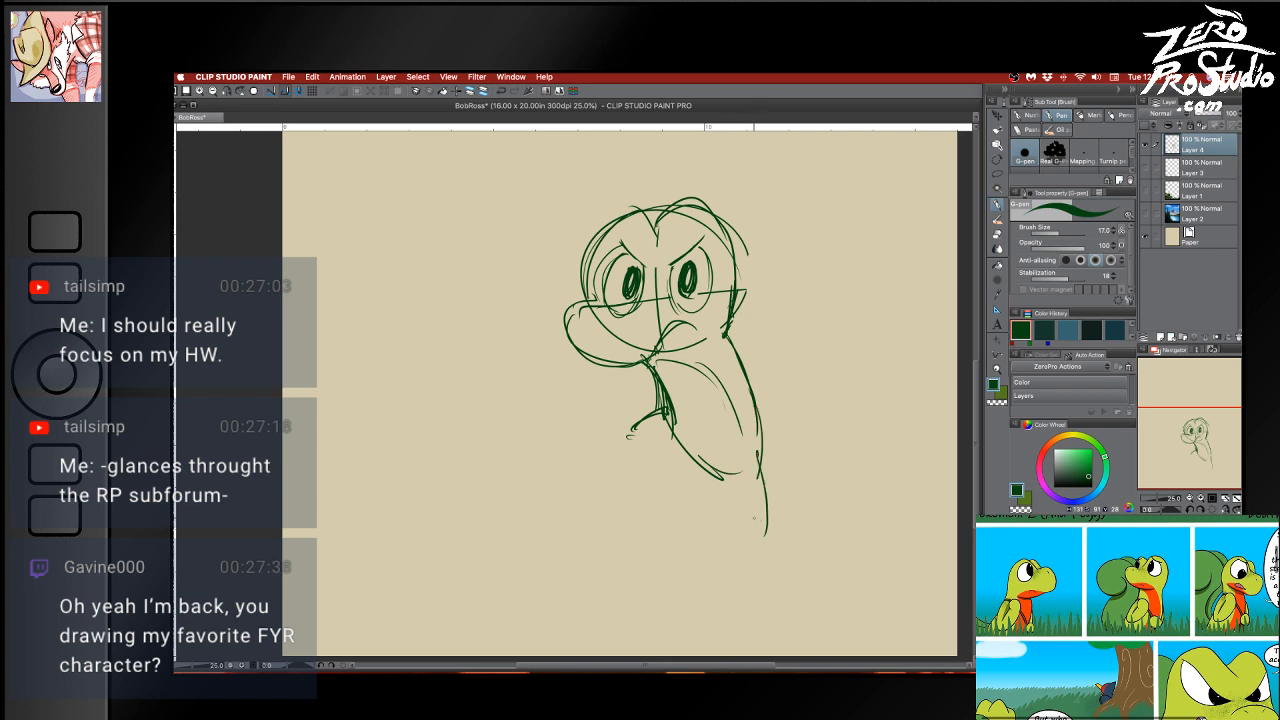
pyautogui.moveTo(716, 478); pyautogui.dragTo(756, 557)
# Sketch the front leg sharply bent at the knee and extend the rear leg down to the ankle
pyautogui.moveTo(652, 418)
pyautogui.mouseDown()
pyautogui.moveTo(614, 450)
pyautogui.moveTo(671, 451)
pyautogui.moveTo(642, 484)
pyautogui.mouseUp()
pyautogui.moveTo(655, 462); pyautogui.dragTo(658, 486)
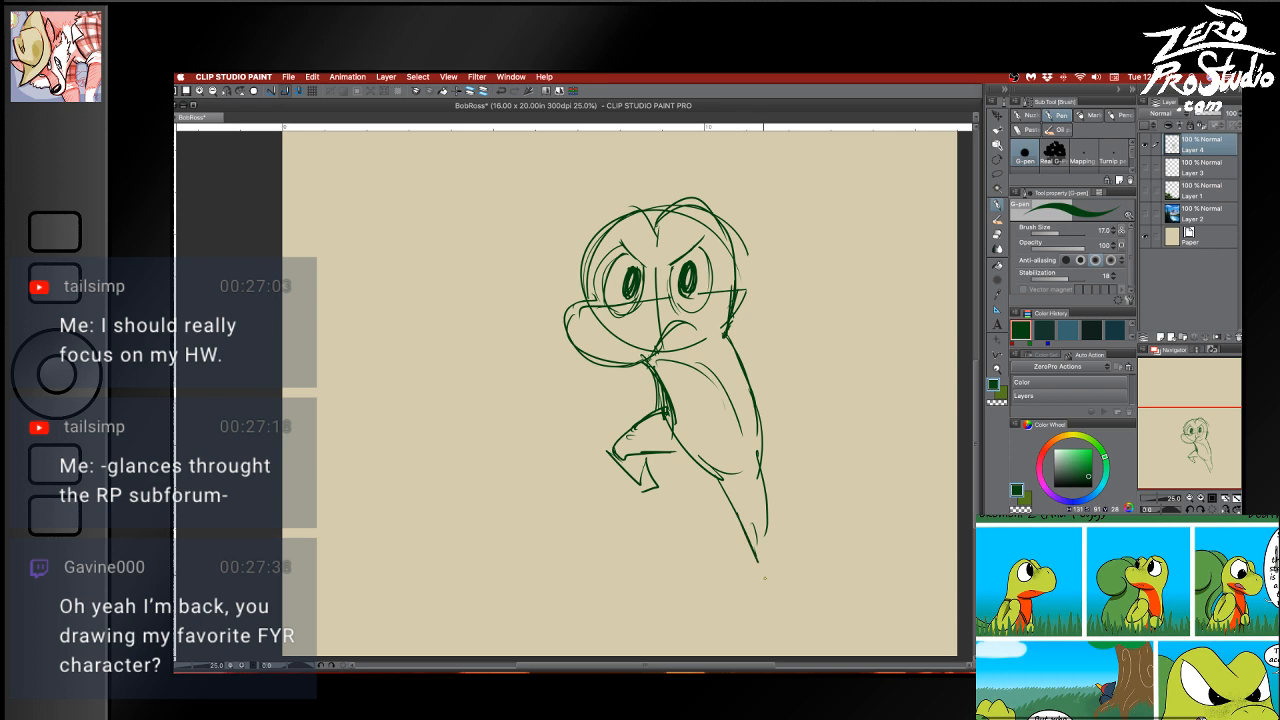
pyautogui.moveTo(760, 524); pyautogui.dragTo(766, 580)
pyautogui.moveTo(762, 528); pyautogui.dragTo(782, 590)
# Sketch the near arm with its elbow behind the back and a large round fist in front of the torso
pyautogui.moveTo(726, 334)
pyautogui.mouseDown()
pyautogui.moveTo(770, 390)
pyautogui.moveTo(704, 408)
pyautogui.moveTo(730, 365)
pyautogui.moveTo(746, 400)
pyautogui.mouseUp()
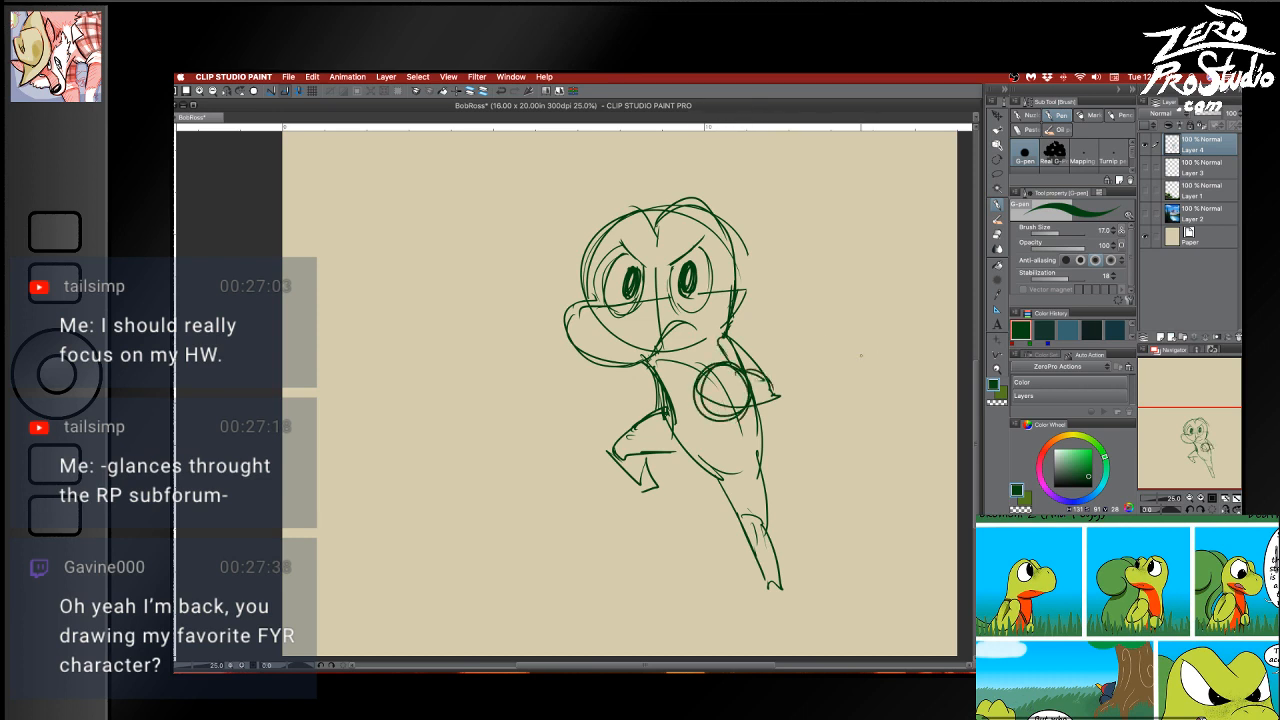
# Try several positions for the far arm reaching forward past the snout with a round fist
pyautogui.moveTo(548, 373)
pyautogui.mouseDown()
pyautogui.moveTo(534, 386)
pyautogui.moveTo(550, 394)
pyautogui.moveTo(603, 374)
pyautogui.moveTo(593, 366)
pyautogui.moveTo(514, 404)
pyautogui.moveTo(532, 418)
pyautogui.mouseUp()
pyautogui.press('super+z')
pyautogui.press('super+z')
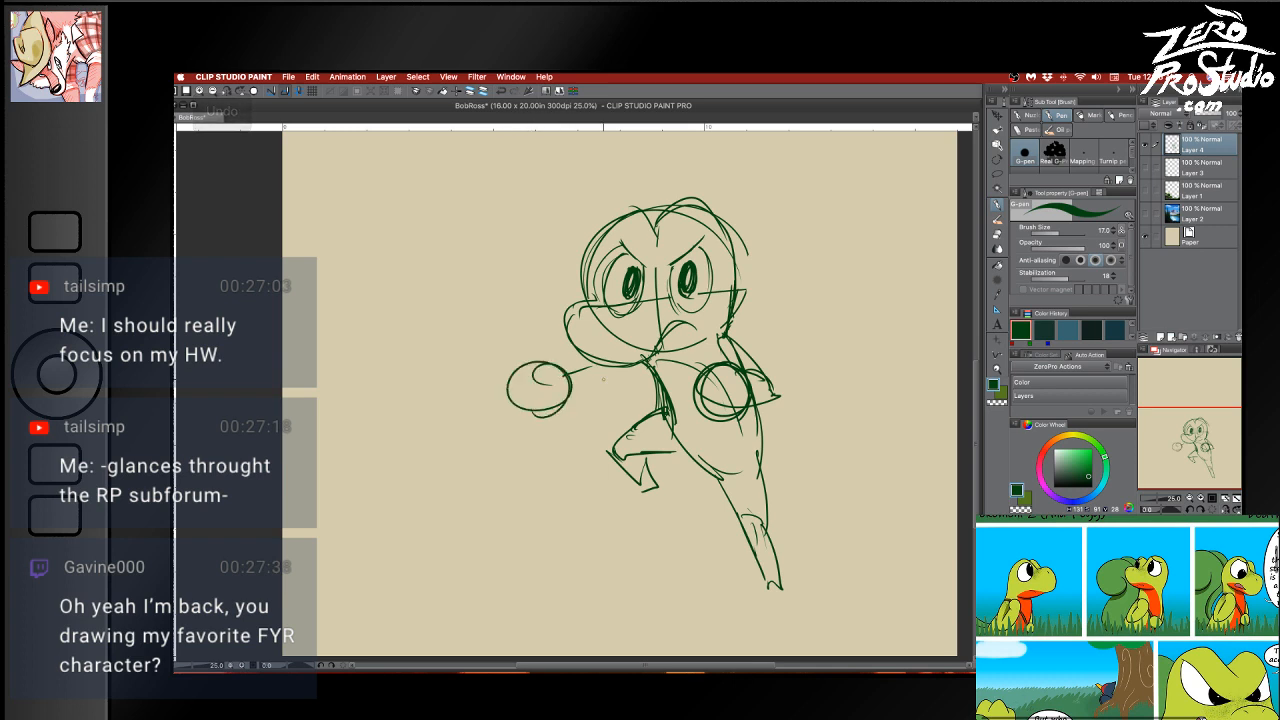
pyautogui.press('super+z')
pyautogui.press('super+z')
pyautogui.moveTo(578, 356); pyautogui.dragTo(548, 378)
pyautogui.moveTo(538, 381); pyautogui.dragTo(545, 378)
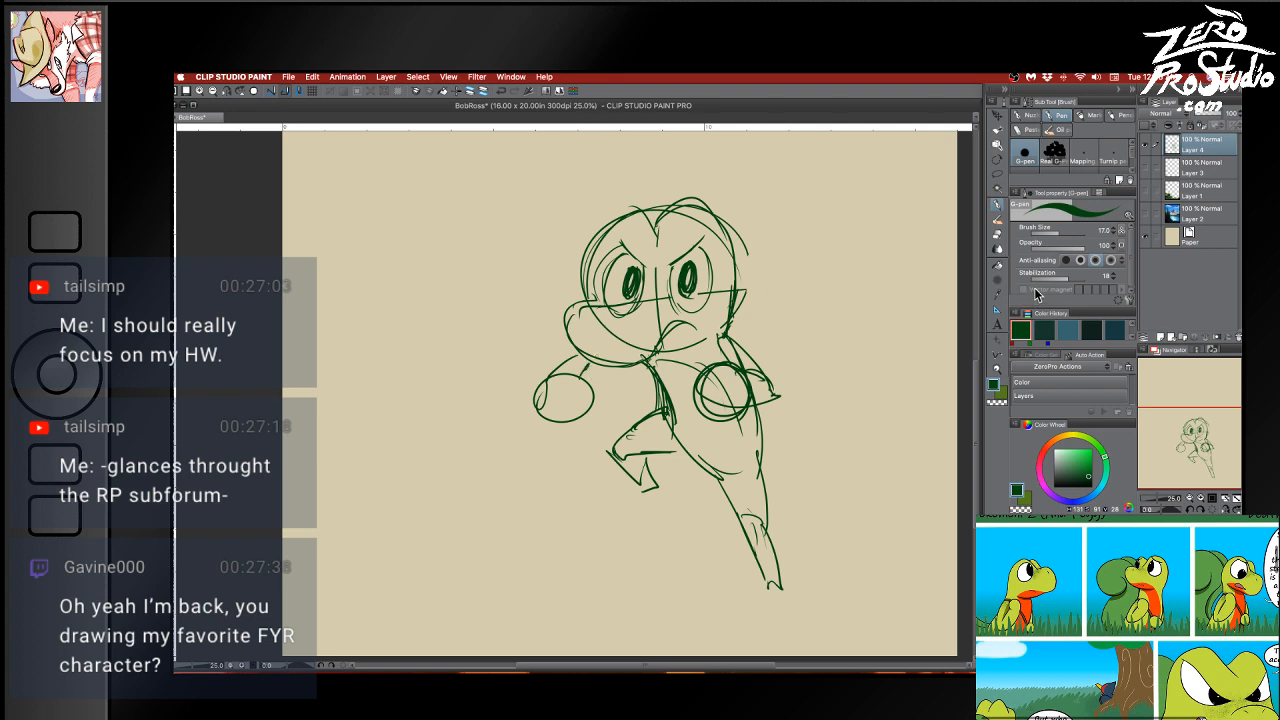
pyautogui.hotkey('ctrl', 'z')
pyautogui.moveTo(515, 289); pyautogui.dragTo(584, 270)
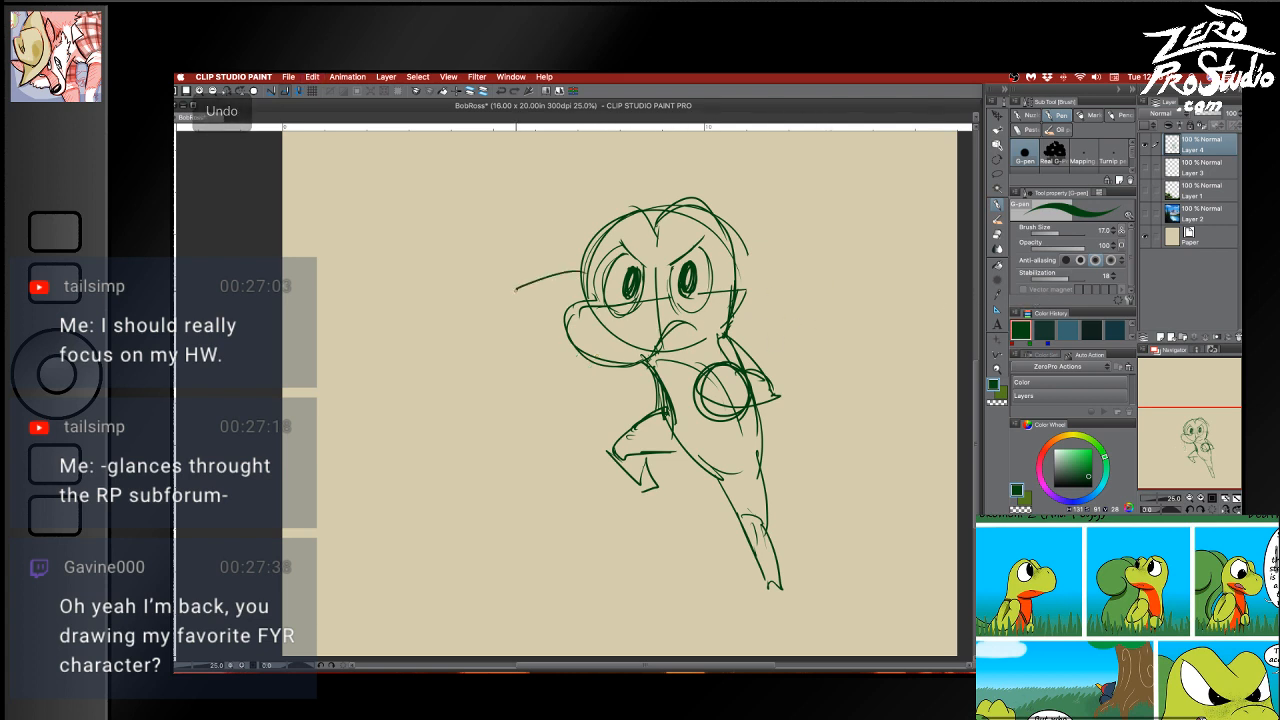
pyautogui.press('super+z')
# Sketch the far arm short and bent, with a large round fist just below the snout, redoing strokes as needed
pyautogui.moveTo(643, 365)
pyautogui.mouseDown()
pyautogui.moveTo(609, 391)
pyautogui.moveTo(624, 406)
pyautogui.moveTo(586, 420)
pyautogui.moveTo(582, 404)
pyautogui.moveTo(556, 400)
pyautogui.mouseUp()
pyautogui.press('super+z')
pyautogui.press('super+z')
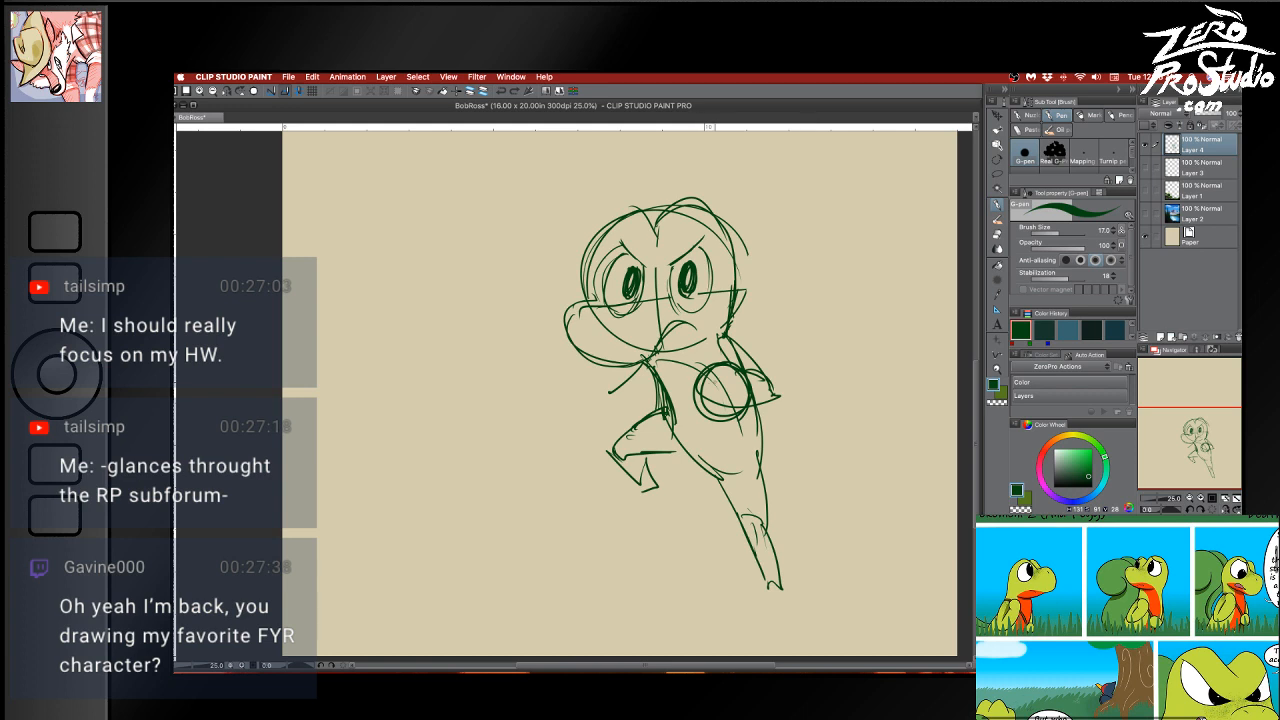
pyautogui.moveTo(714, 358)
pyautogui.mouseDown()
pyautogui.moveTo(707, 405)
pyautogui.moveTo(672, 363)
pyautogui.moveTo(709, 363)
pyautogui.moveTo(660, 400)
pyautogui.mouseUp()
pyautogui.hotkey('ctrl', 'z')
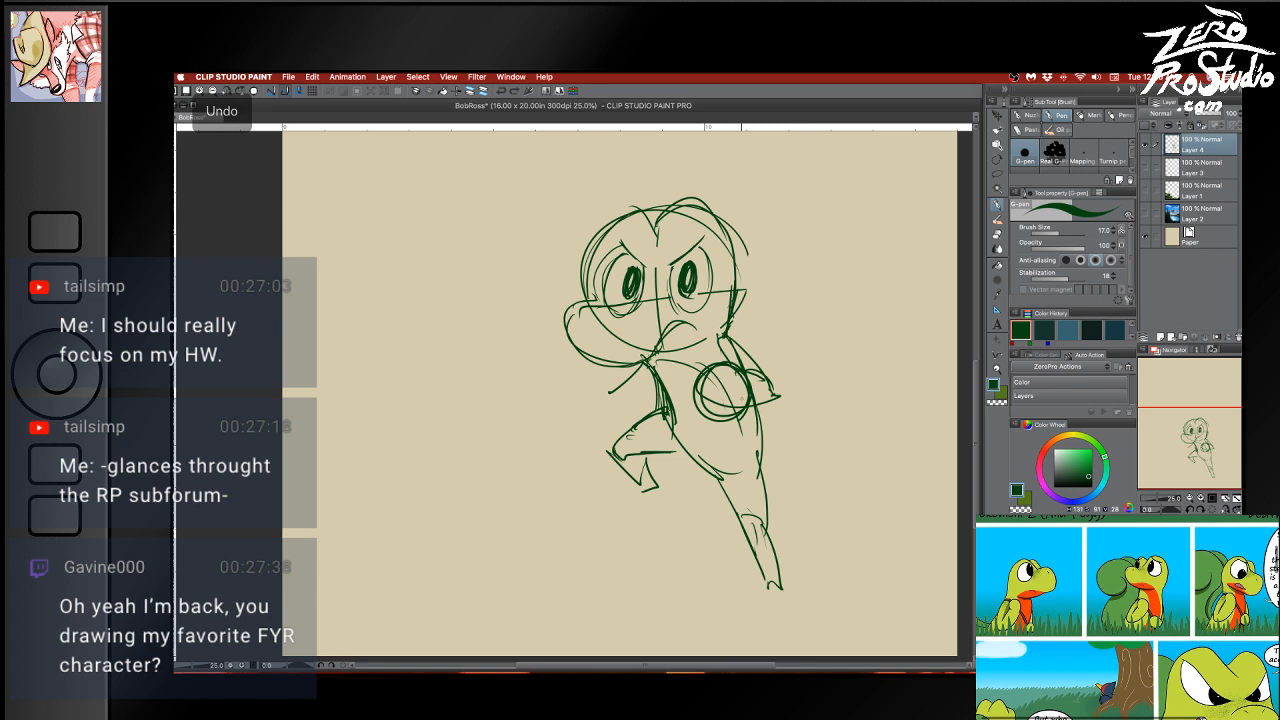
pyautogui.moveTo(641, 376)
pyautogui.mouseDown()
pyautogui.moveTo(571, 388)
pyautogui.moveTo(580, 363)
pyautogui.moveTo(580, 411)
pyautogui.moveTo(638, 366)
pyautogui.mouseUp()
pyautogui.press('super+z')
pyautogui.press('super+z')
pyautogui.press('super+z')
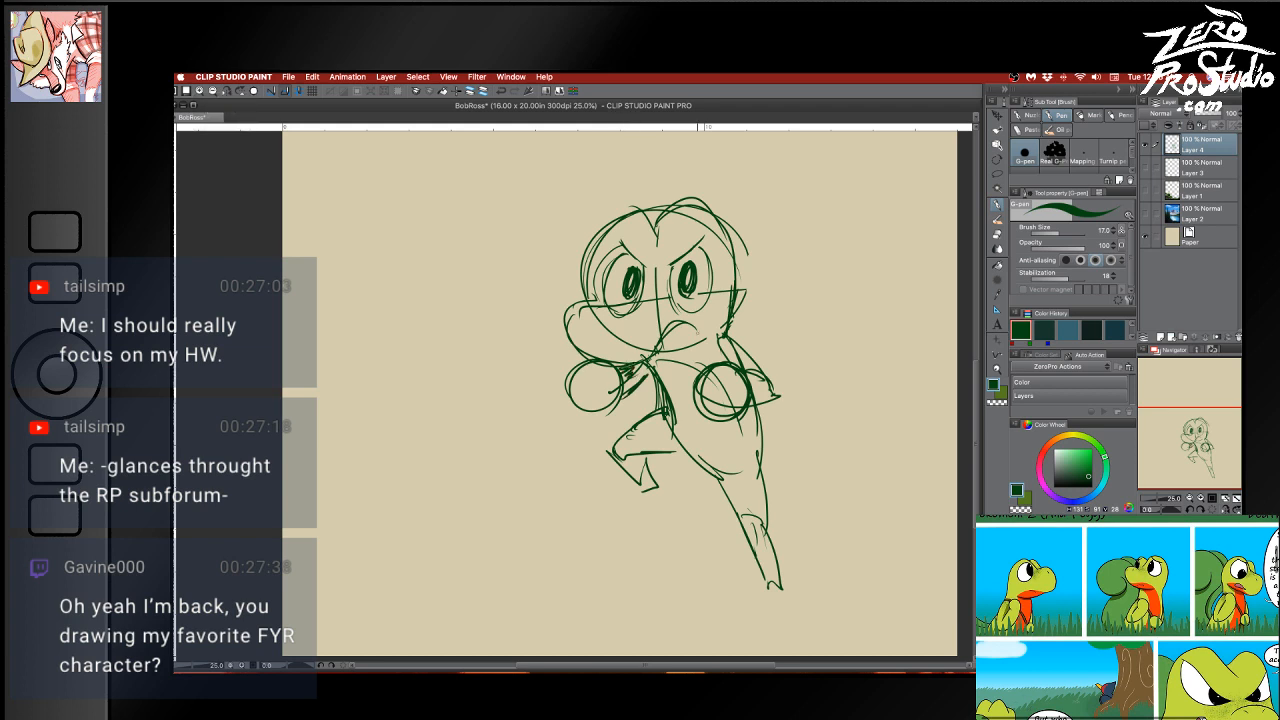
pyautogui.moveTo(582, 416)
pyautogui.mouseDown()
pyautogui.moveTo(588, 362)
pyautogui.moveTo(576, 421)
pyautogui.mouseUp()
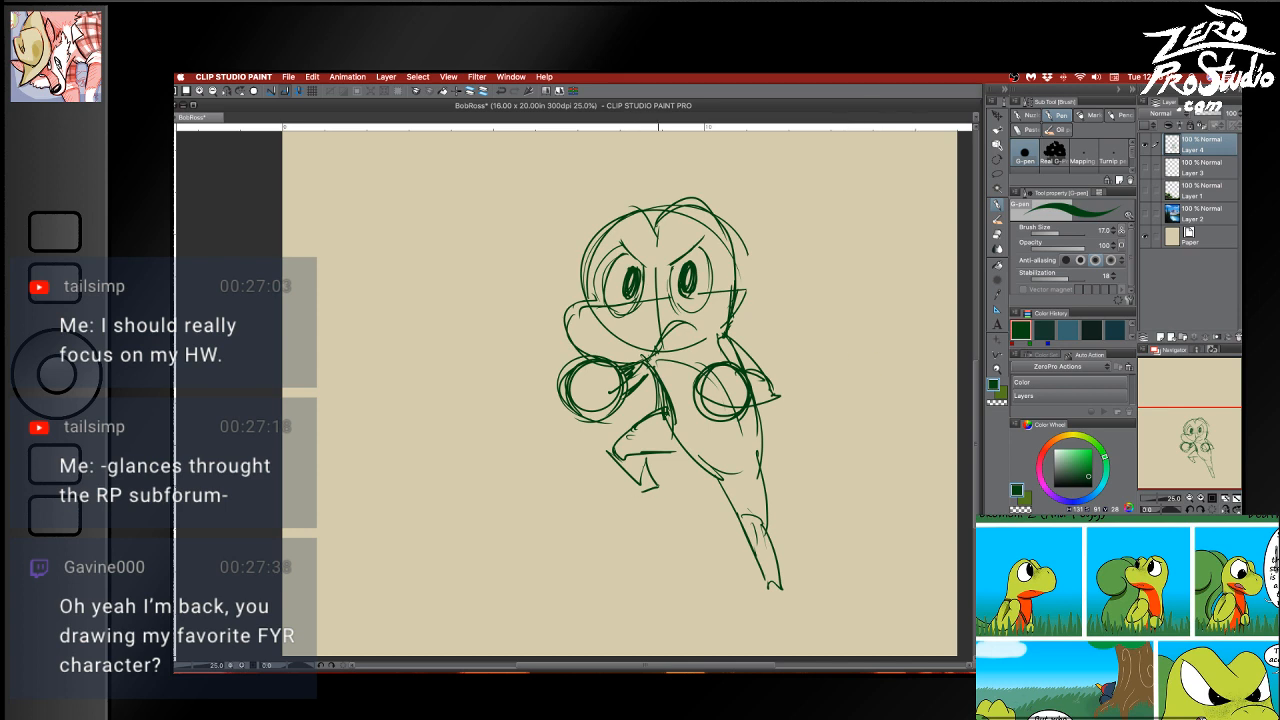
# Add feet to the ends of the bent front leg and the stretched rear leg
pyautogui.moveTo(634, 499); pyautogui.dragTo(603, 510)
pyautogui.moveTo(776, 553)
pyautogui.mouseDown()
pyautogui.moveTo(804, 610)
pyautogui.moveTo(756, 598)
pyautogui.moveTo(804, 620)
pyautogui.mouseUp()
pyautogui.hotkey('ctrl', 'z')
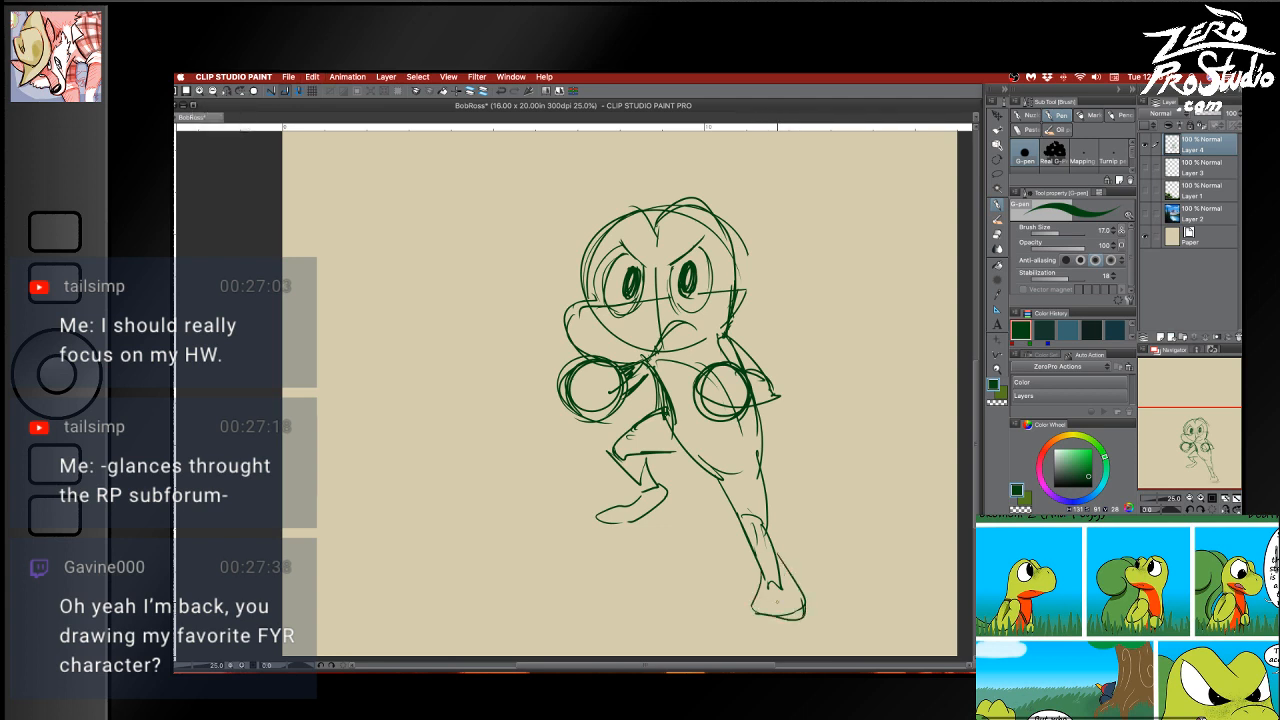
# Erase the lower rear leg and redraw it shorter, with rounded thigh and shin shapes and a small foot
pyautogui.moveTo(716, 474)
pyautogui.mouseDown()
pyautogui.moveTo(756, 446)
pyautogui.moveTo(720, 478)
pyautogui.moveTo(766, 510)
pyautogui.moveTo(744, 524)
pyautogui.mouseUp()
pyautogui.press('e')
pyautogui.moveTo(762, 530)
pyautogui.mouseDown()
pyautogui.moveTo(780, 543)
pyautogui.moveTo(757, 594)
pyautogui.moveTo(789, 580)
pyautogui.mouseUp()
pyautogui.press('b')
pyautogui.moveTo(734, 502)
pyautogui.mouseDown()
pyautogui.moveTo(774, 563)
pyautogui.moveTo(751, 576)
pyautogui.moveTo(784, 588)
pyautogui.mouseUp()
pyautogui.moveTo(774, 540); pyautogui.dragTo(788, 586)
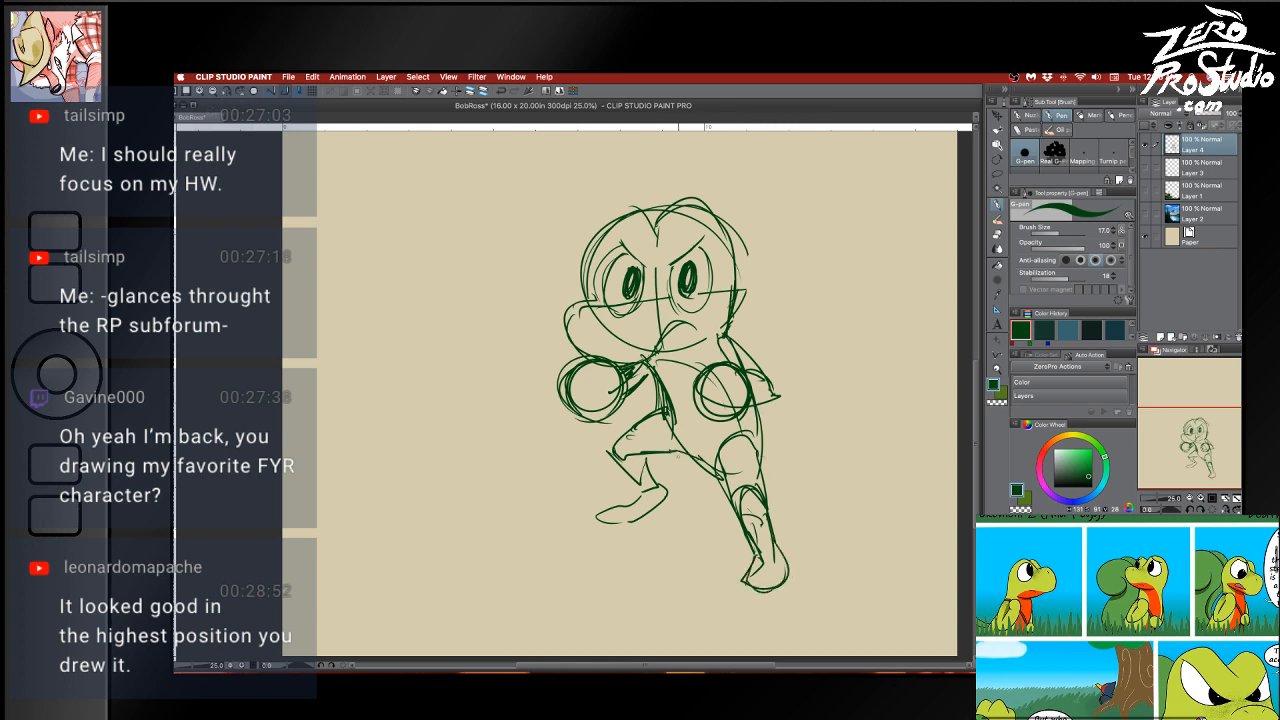
# Try to sketch a large tail sweeping up behind the back and curling inward at its tip
pyautogui.moveTo(763, 468); pyautogui.dragTo(885, 312)
pyautogui.press('super+z')
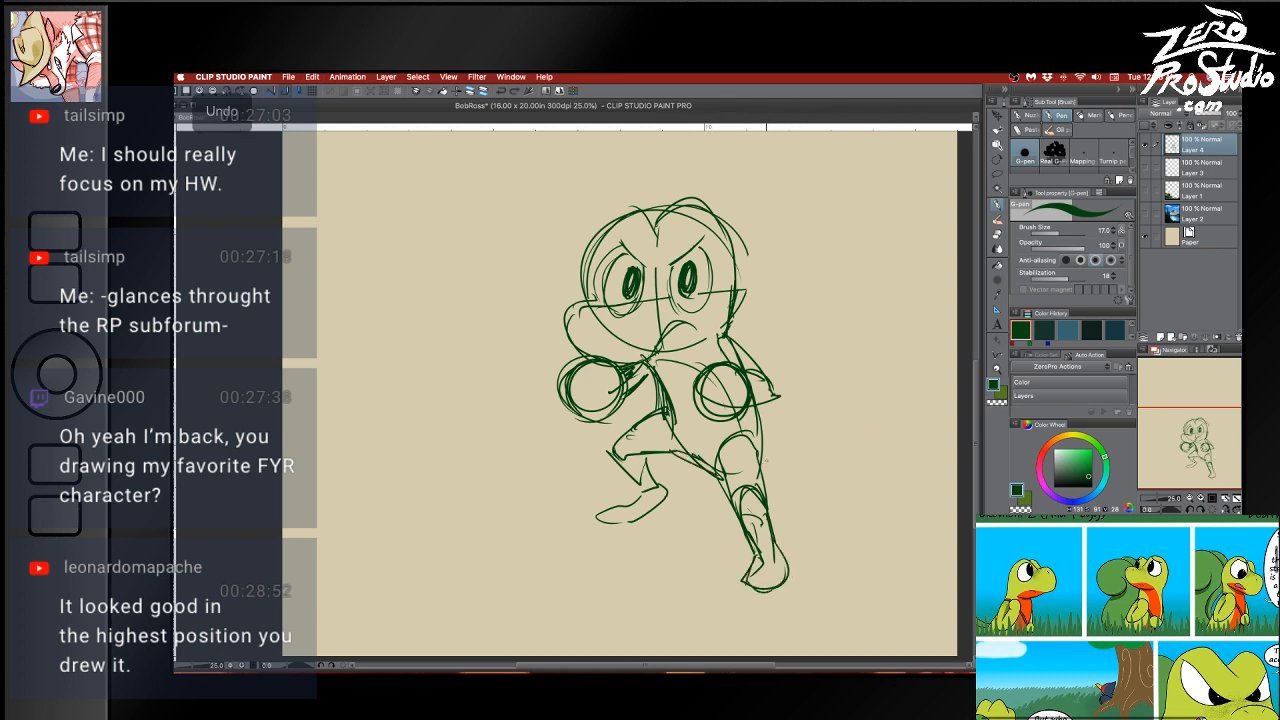
pyautogui.moveTo(770, 468)
pyautogui.mouseDown()
pyautogui.moveTo(861, 451)
pyautogui.moveTo(867, 273)
pyautogui.moveTo(878, 294)
pyautogui.moveTo(896, 281)
pyautogui.moveTo(823, 271)
pyautogui.moveTo(830, 302)
pyautogui.moveTo(820, 351)
pyautogui.mouseUp()
pyautogui.moveTo(850, 324); pyautogui.dragTo(770, 382)
pyautogui.press('super+z')
pyautogui.press('super+z')
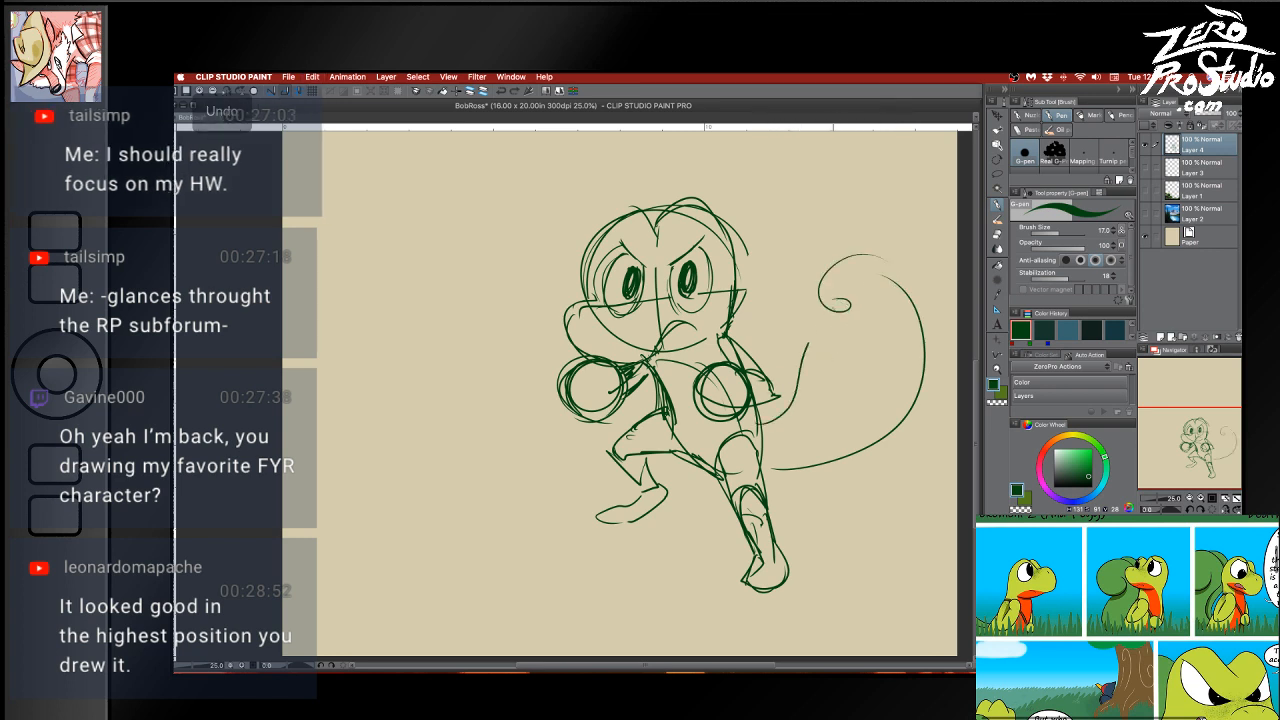
pyautogui.moveTo(862, 308); pyautogui.dragTo(804, 368)
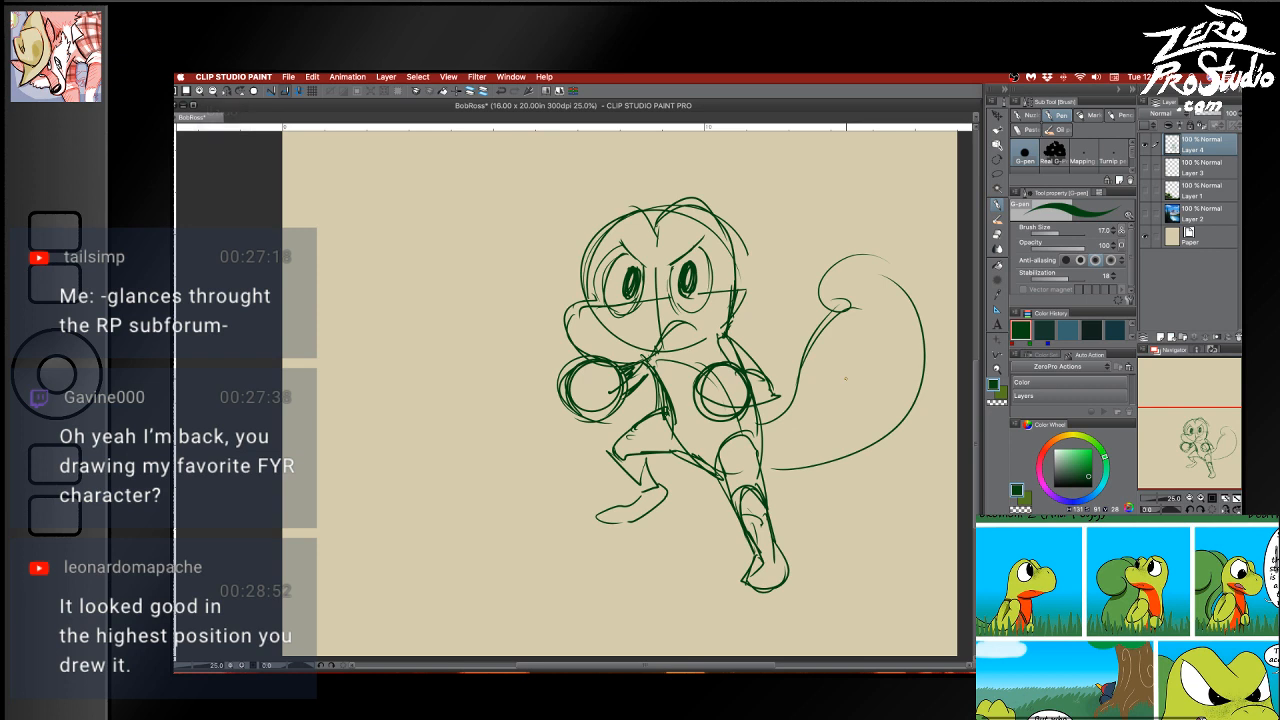
pyautogui.press('super+z')
pyautogui.press('super+z')
pyautogui.press('super+z')
# Try a larger spiral tail behind the body with an inner edge and a second loop beside the head
pyautogui.moveTo(760, 468)
pyautogui.mouseDown()
pyautogui.moveTo(913, 392)
pyautogui.moveTo(915, 366)
pyautogui.mouseUp()
pyautogui.moveTo(862, 450)
pyautogui.mouseDown()
pyautogui.moveTo(932, 370)
pyautogui.moveTo(799, 290)
pyautogui.moveTo(871, 334)
pyautogui.mouseUp()
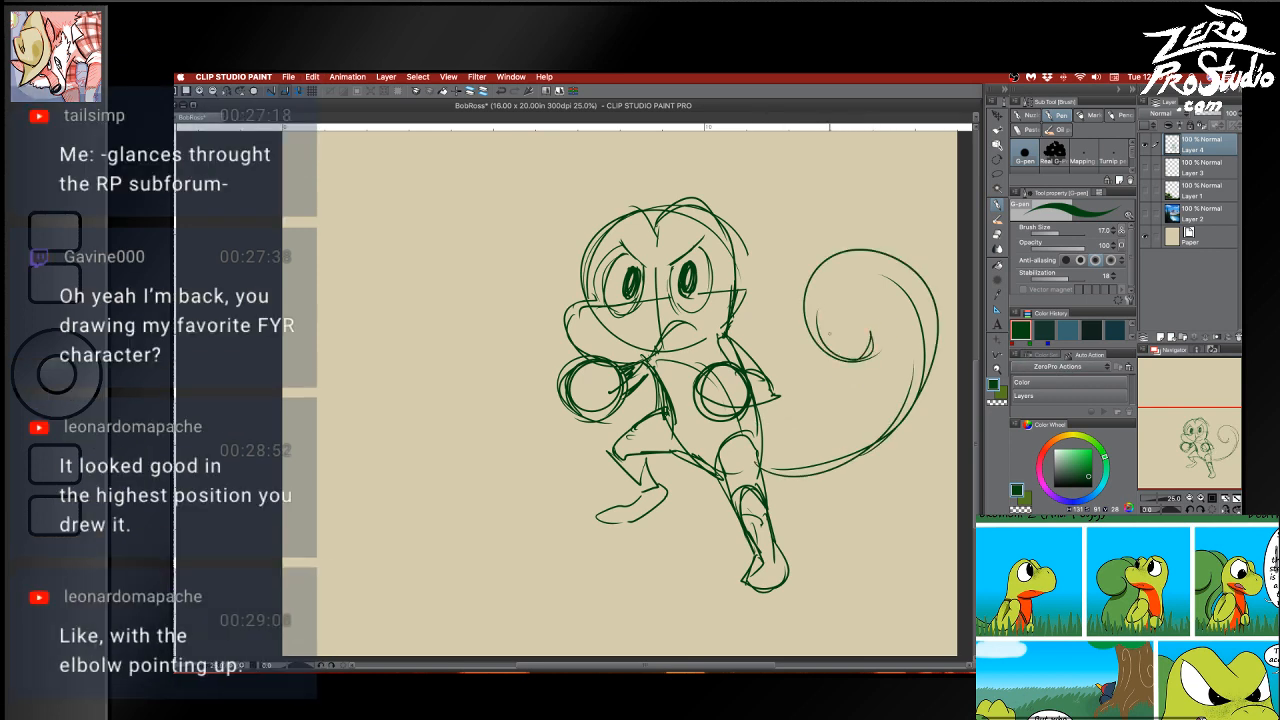
pyautogui.moveTo(758, 448)
pyautogui.mouseDown()
pyautogui.moveTo(798, 424)
pyautogui.moveTo(820, 340)
pyautogui.mouseUp()
pyautogui.moveTo(820, 257); pyautogui.dragTo(738, 290)
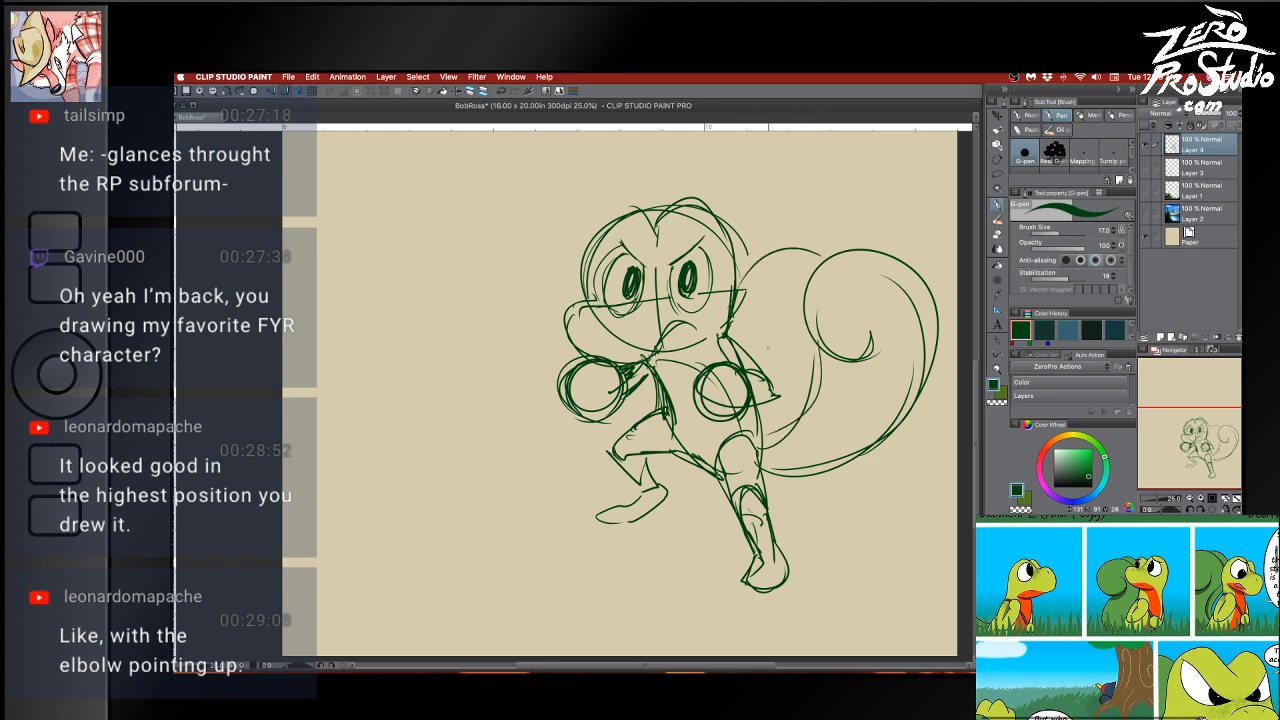
pyautogui.press('super+z')
pyautogui.press('super+z')
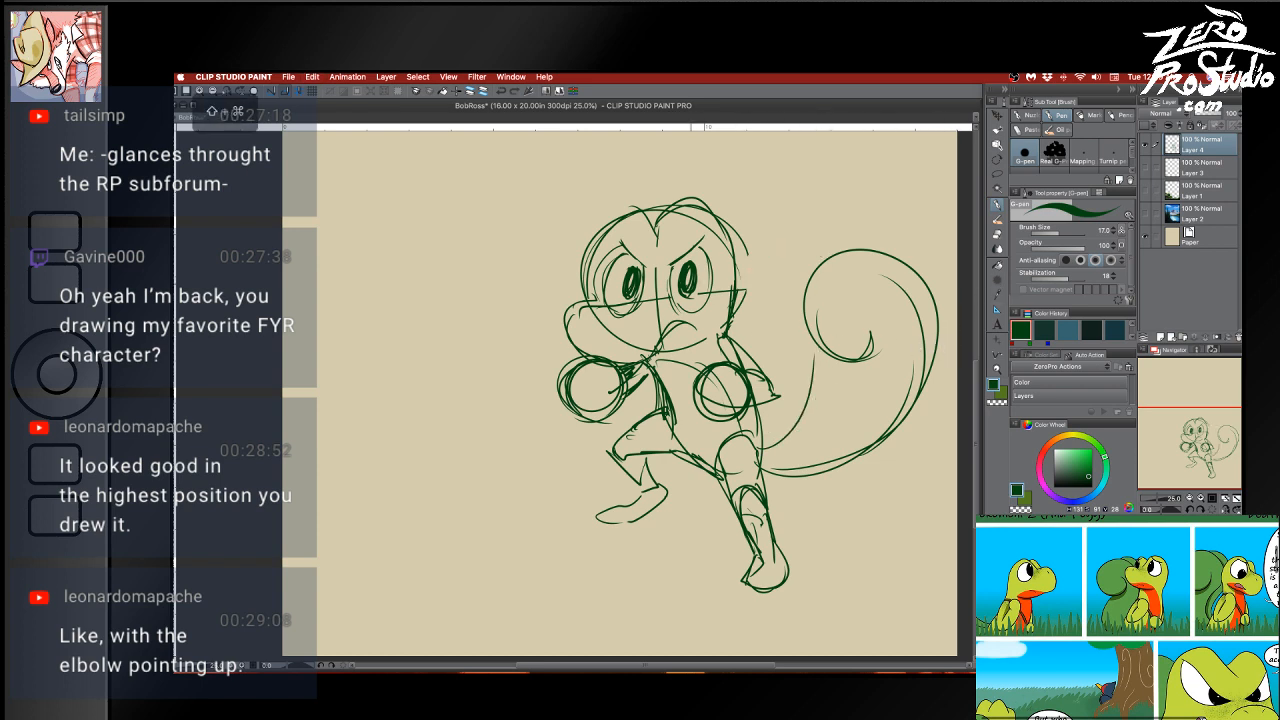
# Move the whole sketch toward the left side of the page and erase the spiral tail
pyautogui.press('alt')
pyautogui.moveTo(695, 296); pyautogui.dragTo(555, 300)
pyautogui.press('e')
pyautogui.moveTo(645, 475)
pyautogui.mouseDown()
pyautogui.moveTo(697, 273)
pyautogui.moveTo(668, 305)
pyautogui.moveTo(793, 283)
pyautogui.moveTo(810, 343)
pyautogui.moveTo(748, 279)
pyautogui.moveTo(753, 427)
pyautogui.moveTo(670, 484)
pyautogui.moveTo(702, 452)
pyautogui.moveTo(722, 365)
pyautogui.moveTo(749, 341)
pyautogui.mouseUp()
# Sketch a thick tail rising from the hips in an S-curve and curling under into a spiral tip
pyautogui.press('b')
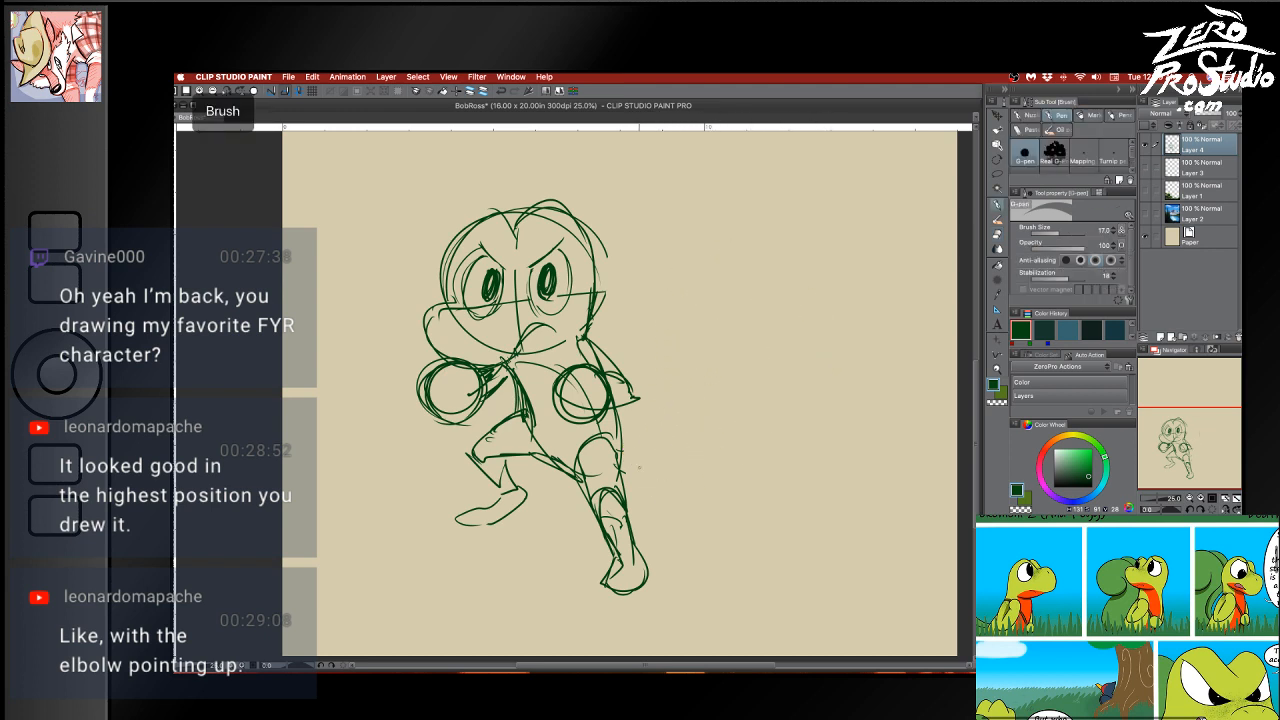
pyautogui.moveTo(624, 432)
pyautogui.mouseDown()
pyautogui.moveTo(680, 348)
pyautogui.moveTo(756, 289)
pyautogui.moveTo(808, 408)
pyautogui.mouseUp()
pyautogui.press('super+z')
pyautogui.moveTo(705, 296); pyautogui.dragTo(832, 412)
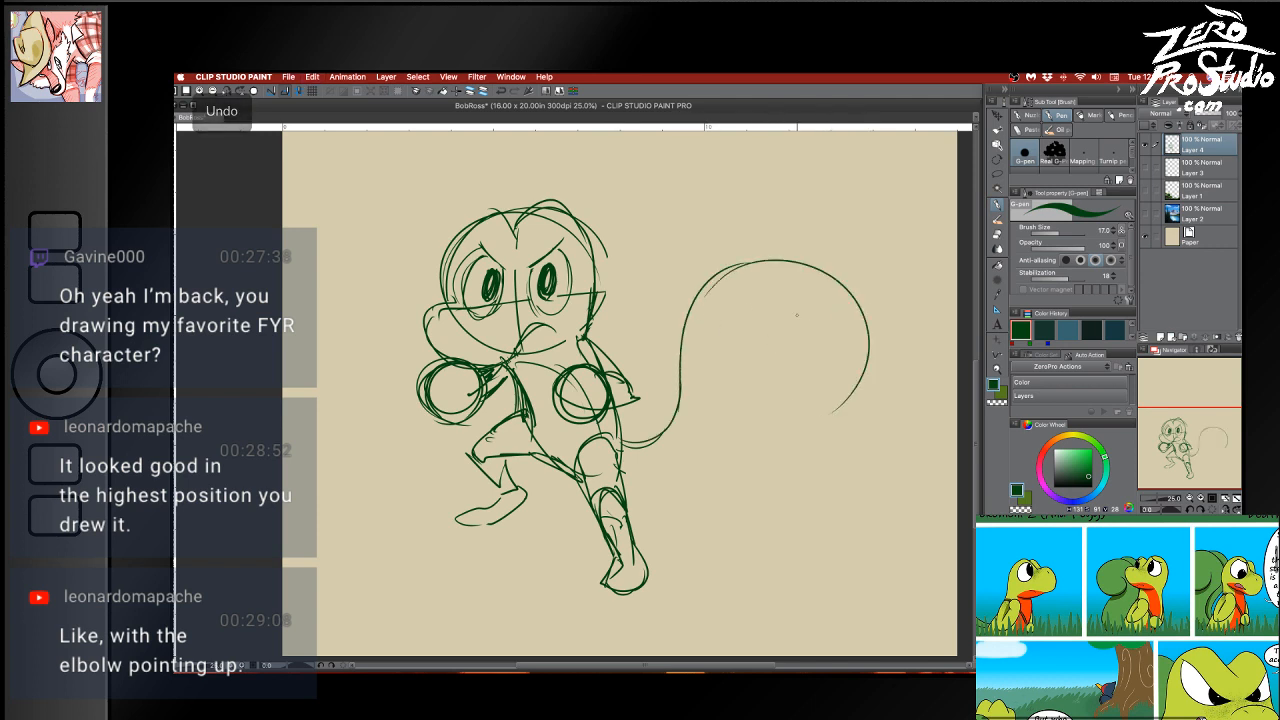
pyautogui.moveTo(873, 309); pyautogui.dragTo(748, 439)
pyautogui.press('super+z')
pyautogui.moveTo(865, 342)
pyautogui.mouseDown()
pyautogui.moveTo(743, 394)
pyautogui.moveTo(798, 372)
pyautogui.mouseUp()
pyautogui.moveTo(788, 344); pyautogui.dragTo(672, 470)
pyautogui.moveTo(742, 410)
pyautogui.mouseDown()
pyautogui.moveTo(628, 456)
pyautogui.moveTo(704, 458)
pyautogui.moveTo(758, 422)
pyautogui.mouseUp()
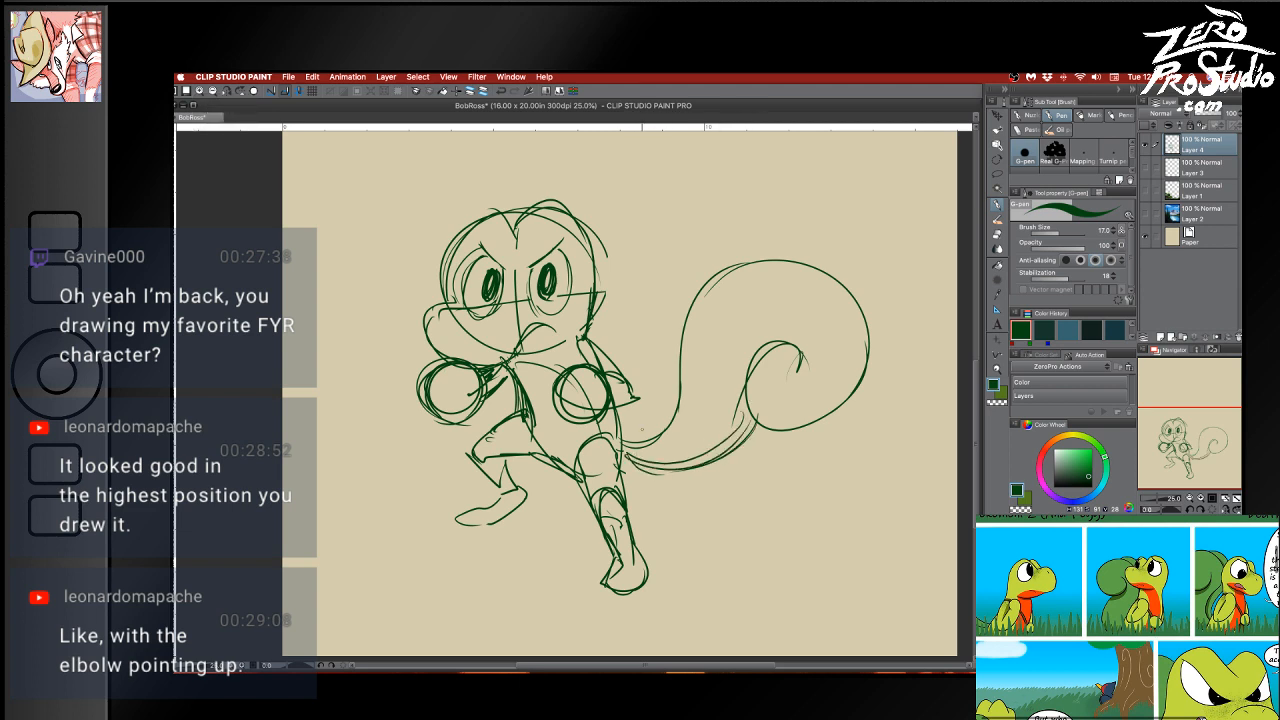
# Sketch a second tail loop arching up between the head and the main curl, and shade the tail's base
pyautogui.press('super+z')
pyautogui.moveTo(649, 411)
pyautogui.mouseDown()
pyautogui.moveTo(640, 369)
pyautogui.moveTo(706, 251)
pyautogui.mouseUp()
pyautogui.press('super+z')
pyautogui.moveTo(619, 361)
pyautogui.mouseDown()
pyautogui.moveTo(614, 296)
pyautogui.moveTo(742, 262)
pyautogui.moveTo(622, 288)
pyautogui.mouseUp()
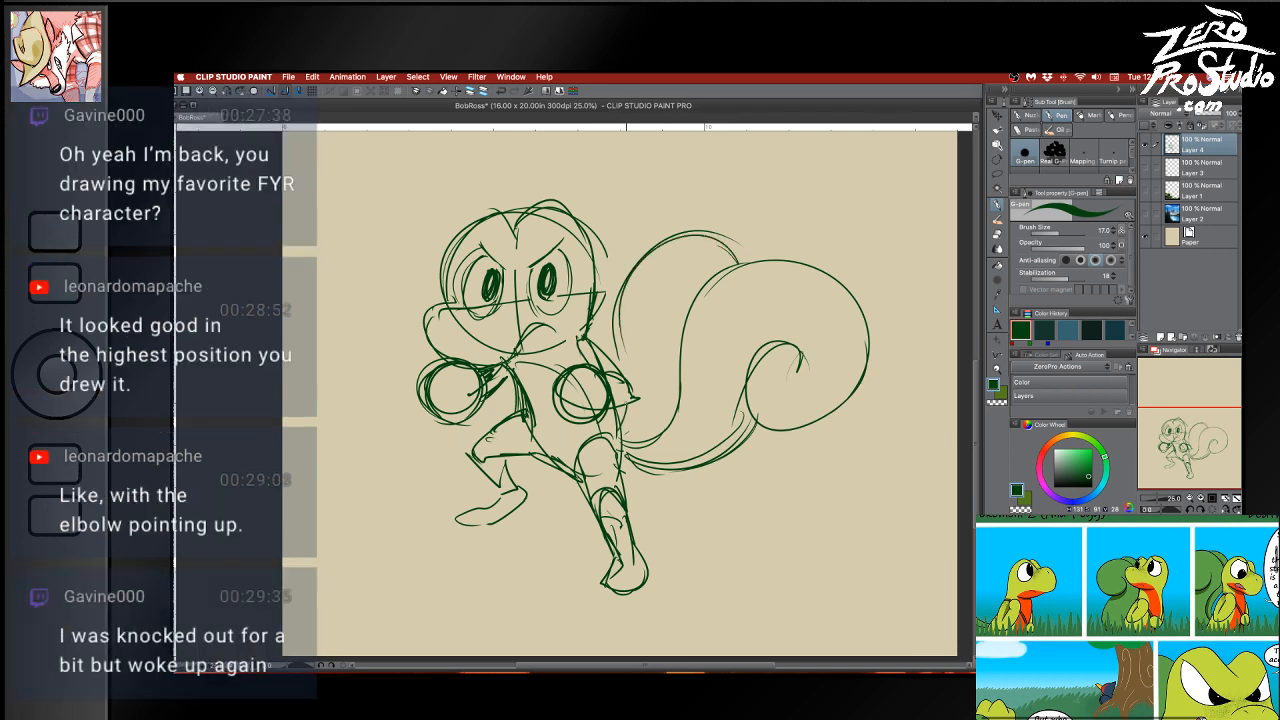
pyautogui.press('super+z')
pyautogui.moveTo(612, 442)
pyautogui.mouseDown()
pyautogui.moveTo(658, 428)
pyautogui.moveTo(678, 402)
pyautogui.mouseUp()
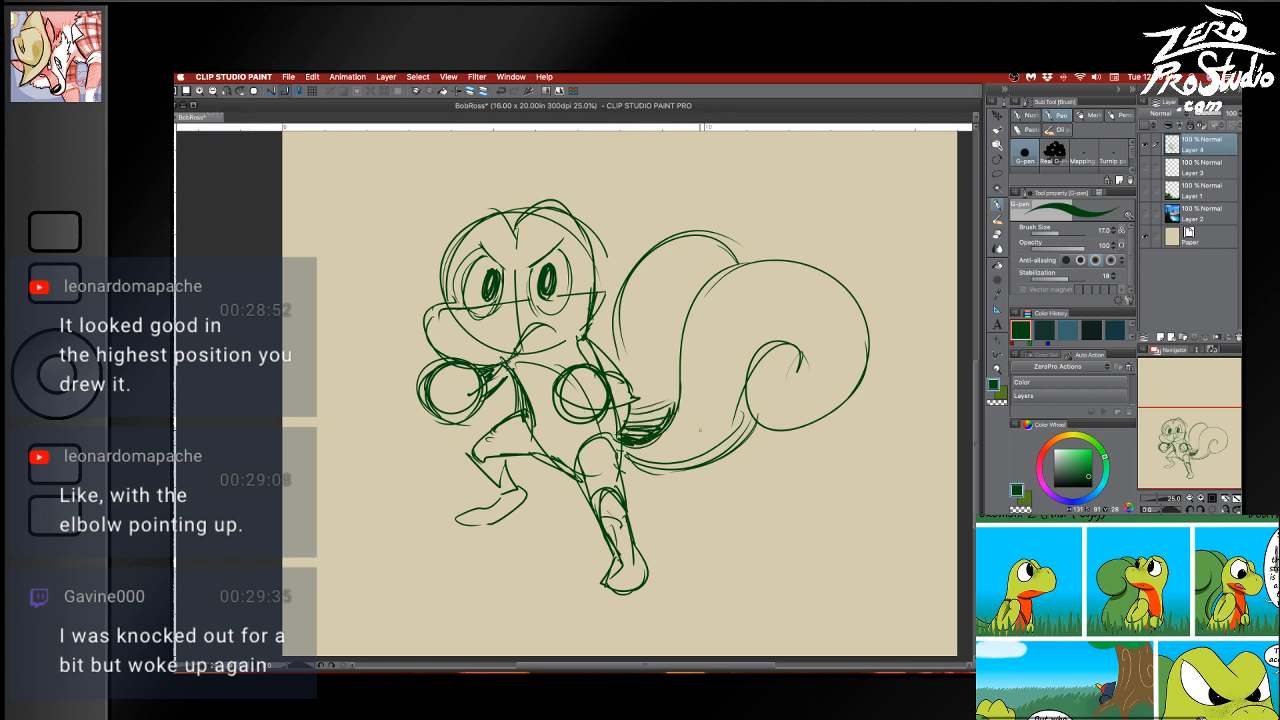
# Redraw the tail's underside and reshape its tip into a rounder inner spiral, strengthening the curl's lower outer edge
pyautogui.moveTo(622, 478)
pyautogui.mouseDown()
pyautogui.moveTo(666, 456)
pyautogui.moveTo(718, 464)
pyautogui.moveTo(672, 470)
pyautogui.moveTo(745, 428)
pyautogui.moveTo(716, 467)
pyautogui.moveTo(627, 456)
pyautogui.moveTo(752, 440)
pyautogui.mouseUp()
pyautogui.press('e')
pyautogui.press('b')
pyautogui.press('e')
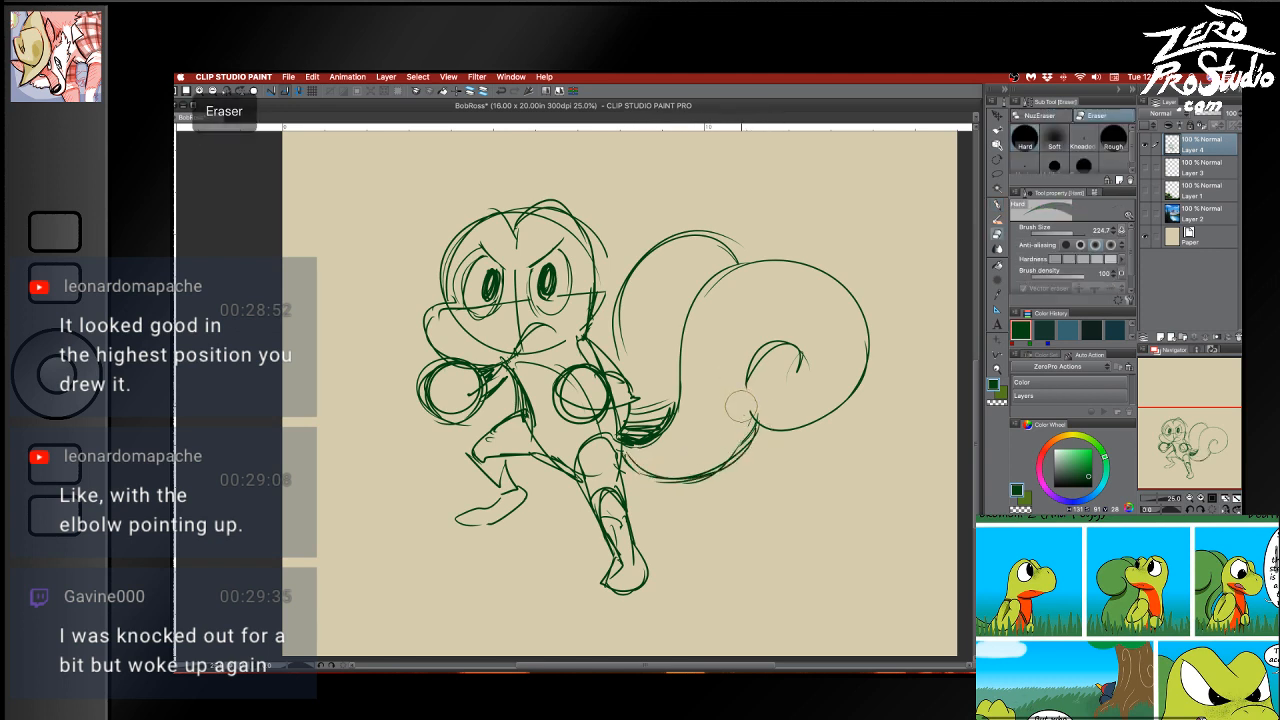
pyautogui.moveTo(760, 390)
pyautogui.mouseDown()
pyautogui.moveTo(782, 361)
pyautogui.moveTo(814, 393)
pyautogui.moveTo(797, 383)
pyautogui.moveTo(790, 402)
pyautogui.moveTo(800, 357)
pyautogui.moveTo(866, 378)
pyautogui.mouseUp()
pyautogui.press('b')
pyautogui.moveTo(768, 424); pyautogui.dragTo(866, 372)
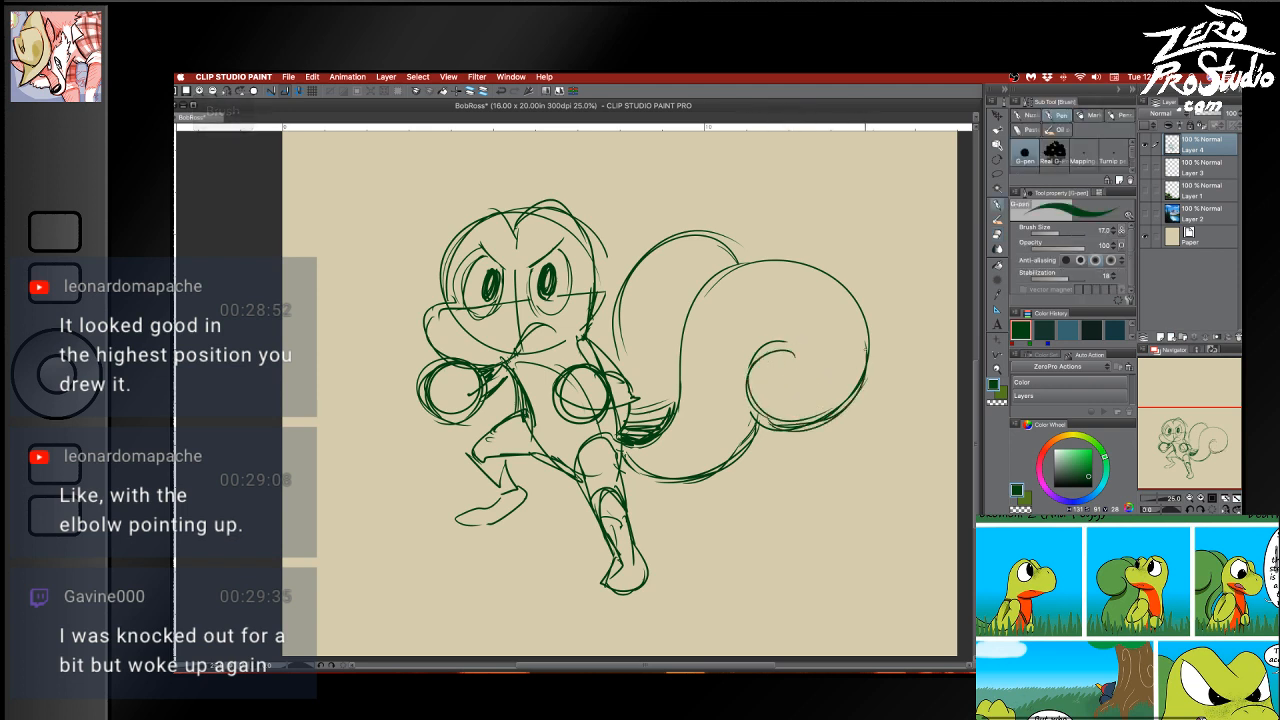
pyautogui.moveTo(830, 418); pyautogui.dragTo(868, 356)
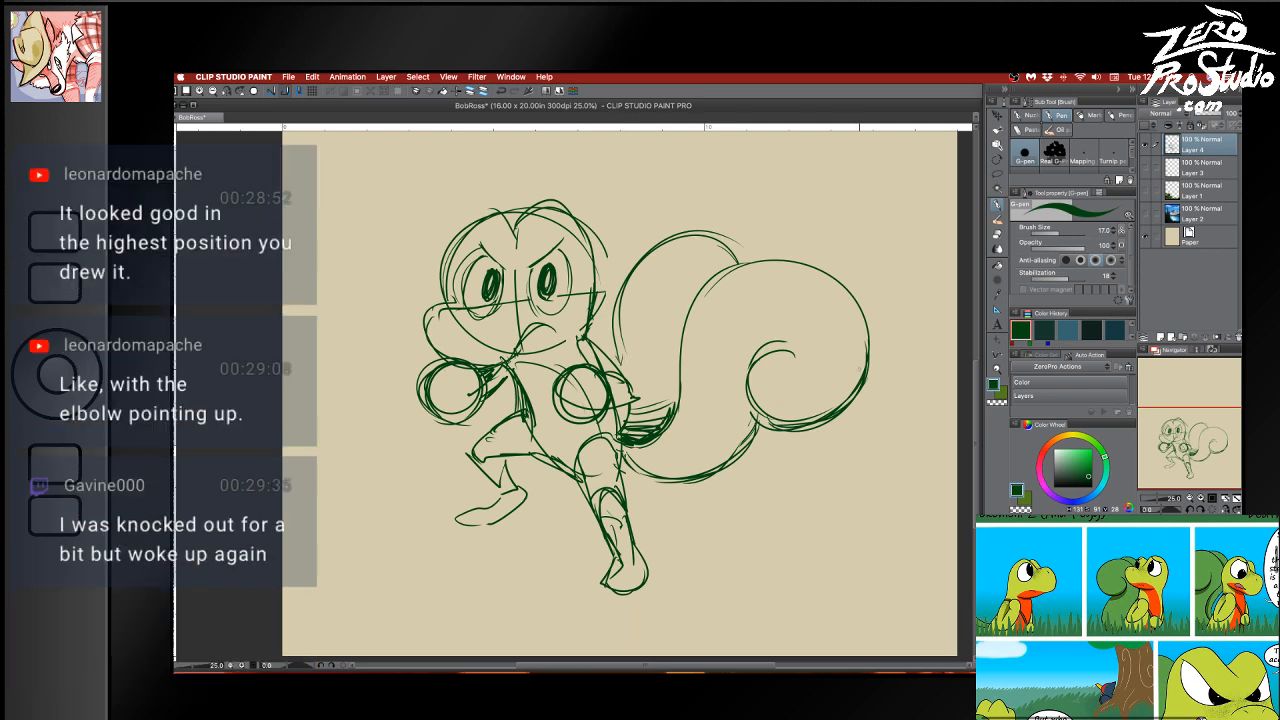
# Add toes to both feet and hatching to the lower legs, and save the drawing
pyautogui.moveTo(498, 422); pyautogui.dragTo(465, 451)
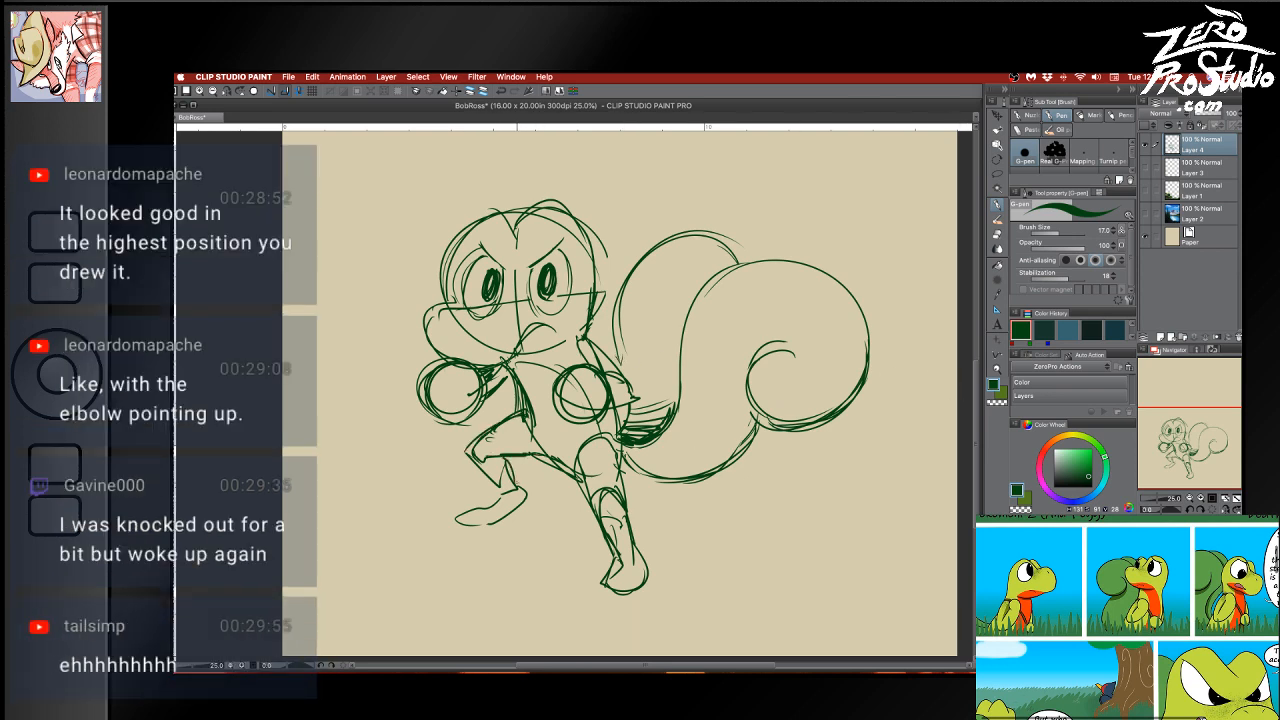
pyautogui.hotkey('ctrl', 'z')
pyautogui.moveTo(601, 578); pyautogui.dragTo(617, 591)
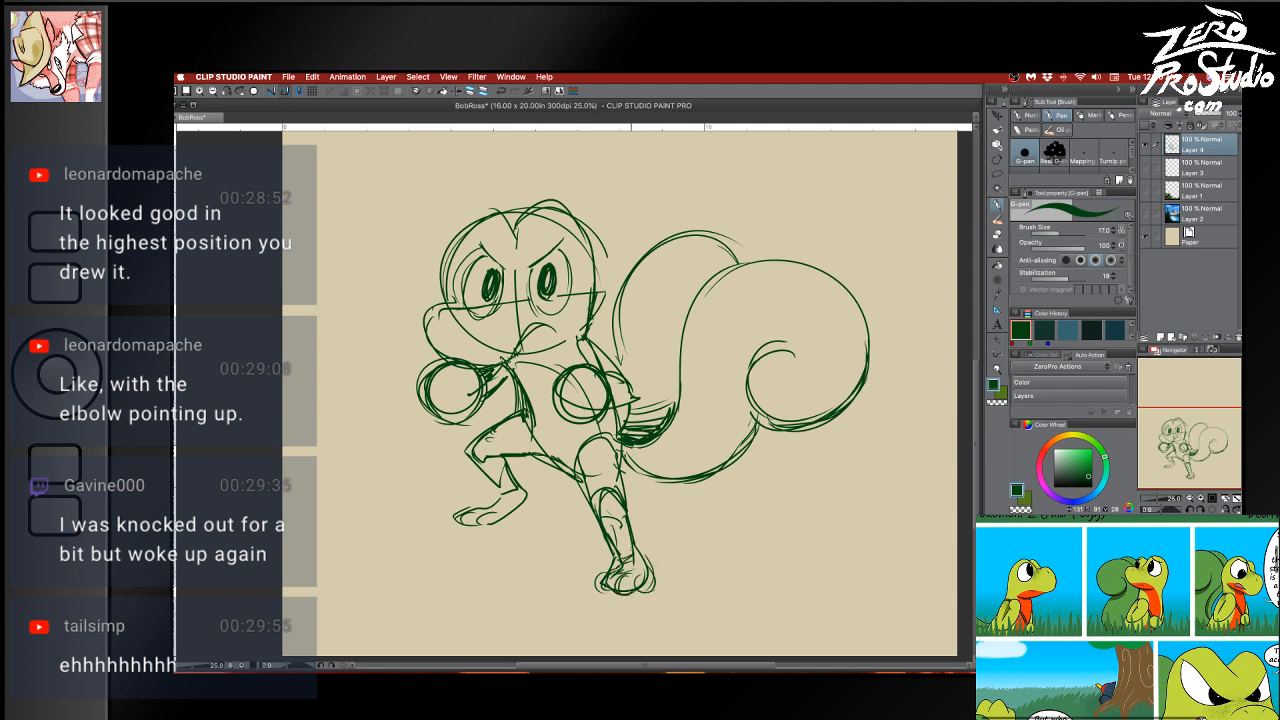
pyautogui.moveTo(622, 542); pyautogui.dragTo(632, 558)
pyautogui.moveTo(612, 536); pyautogui.dragTo(630, 550)
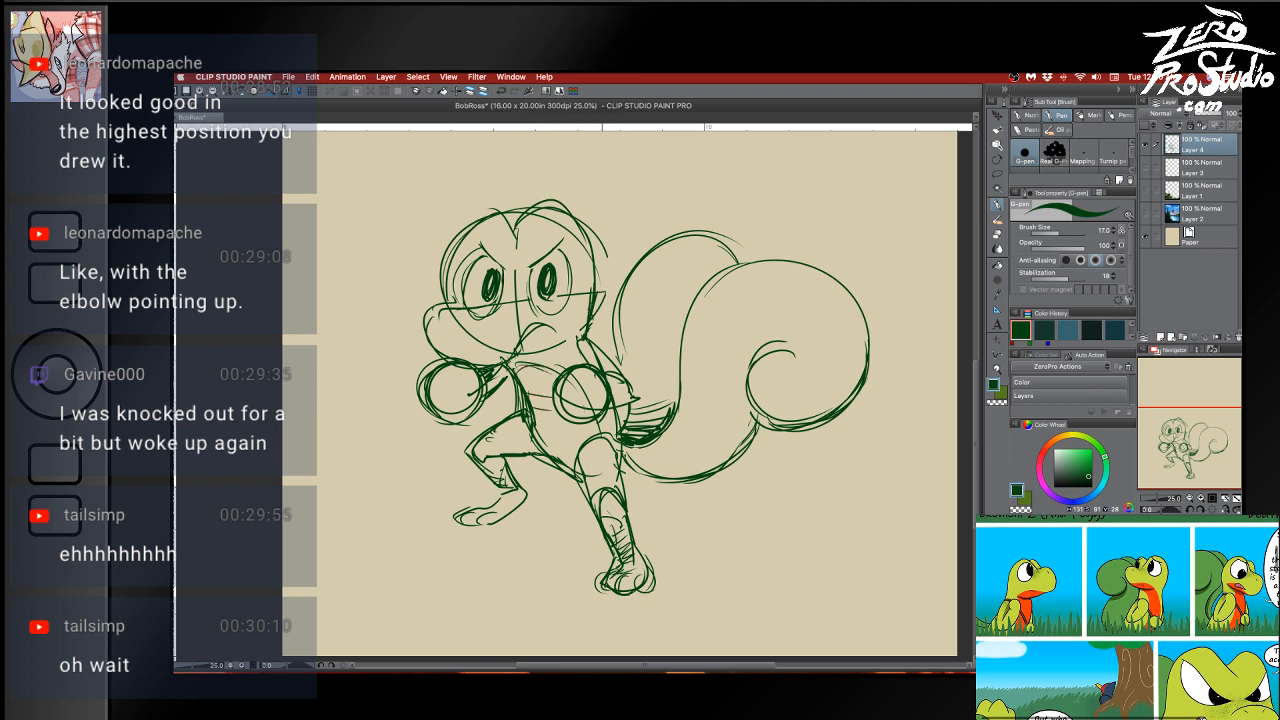
pyautogui.press('super+z')
pyautogui.press('super+z')
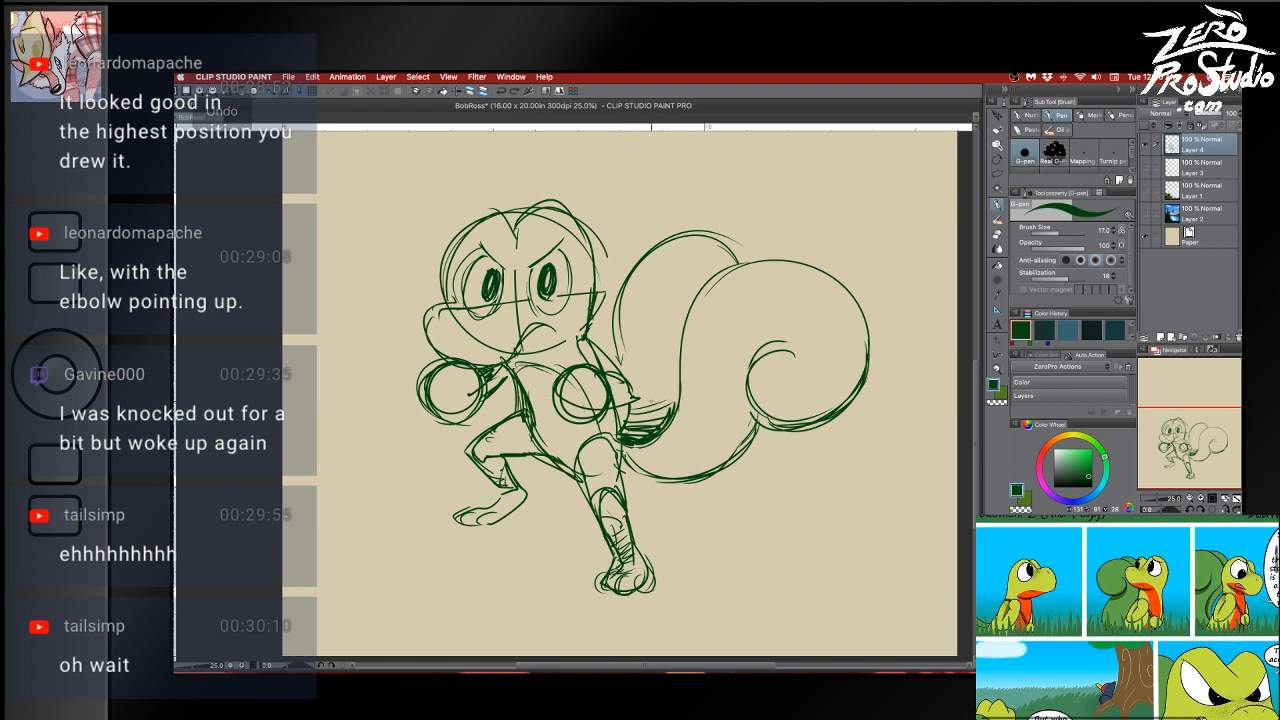
pyautogui.press('super+s')
# Erase the head outline on the muzzle side and redraw it as a brow bump running down to the muzzle
pyautogui.press('space')
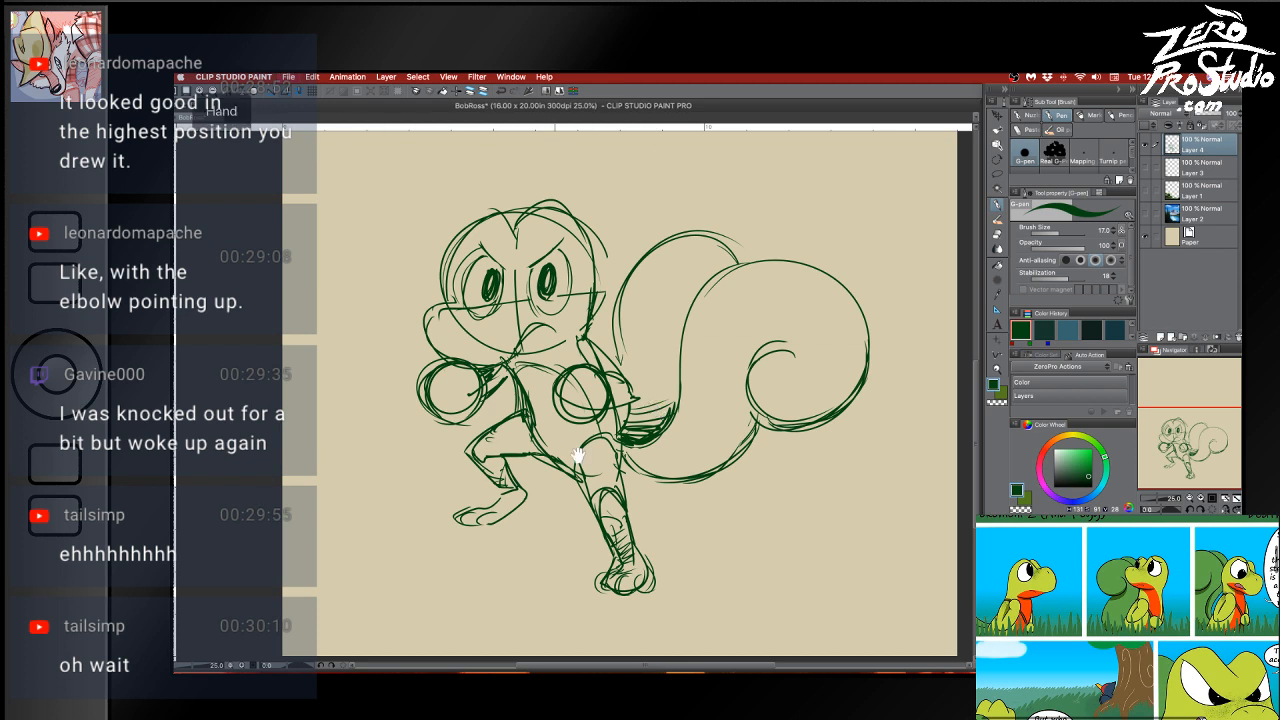
pyautogui.moveTo(662, 461); pyautogui.dragTo(714, 455)
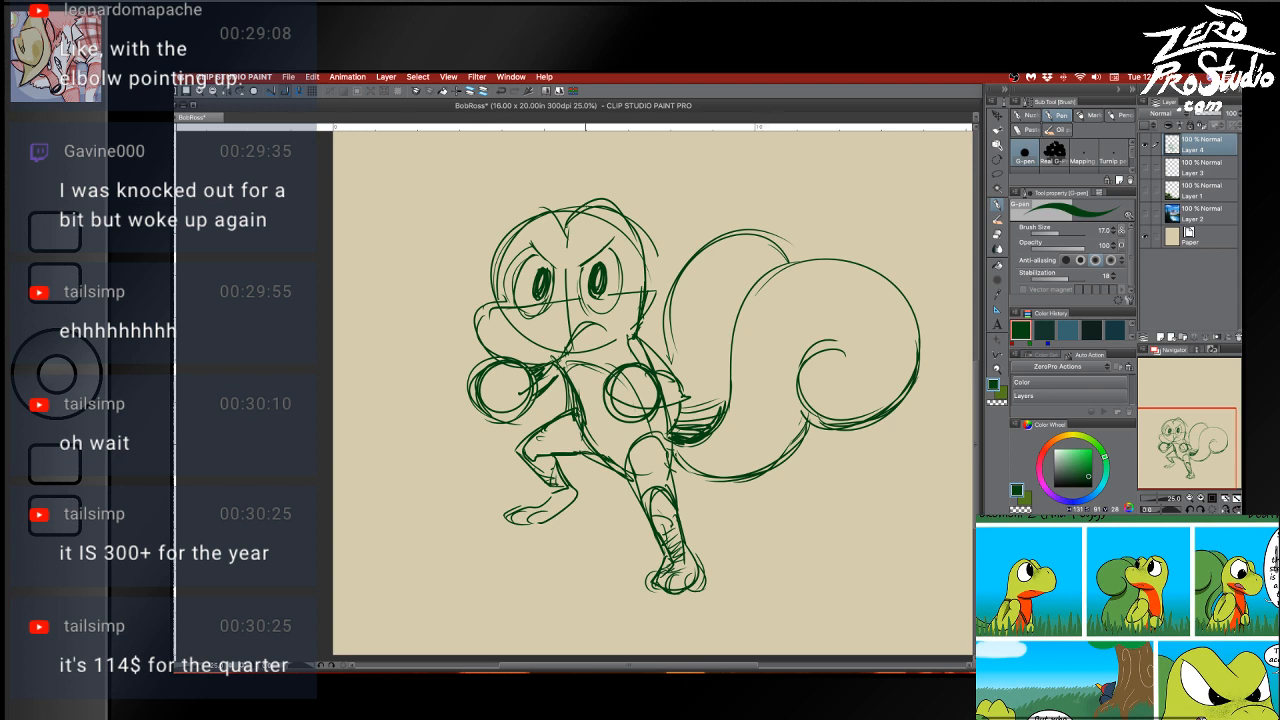
pyautogui.press('e')
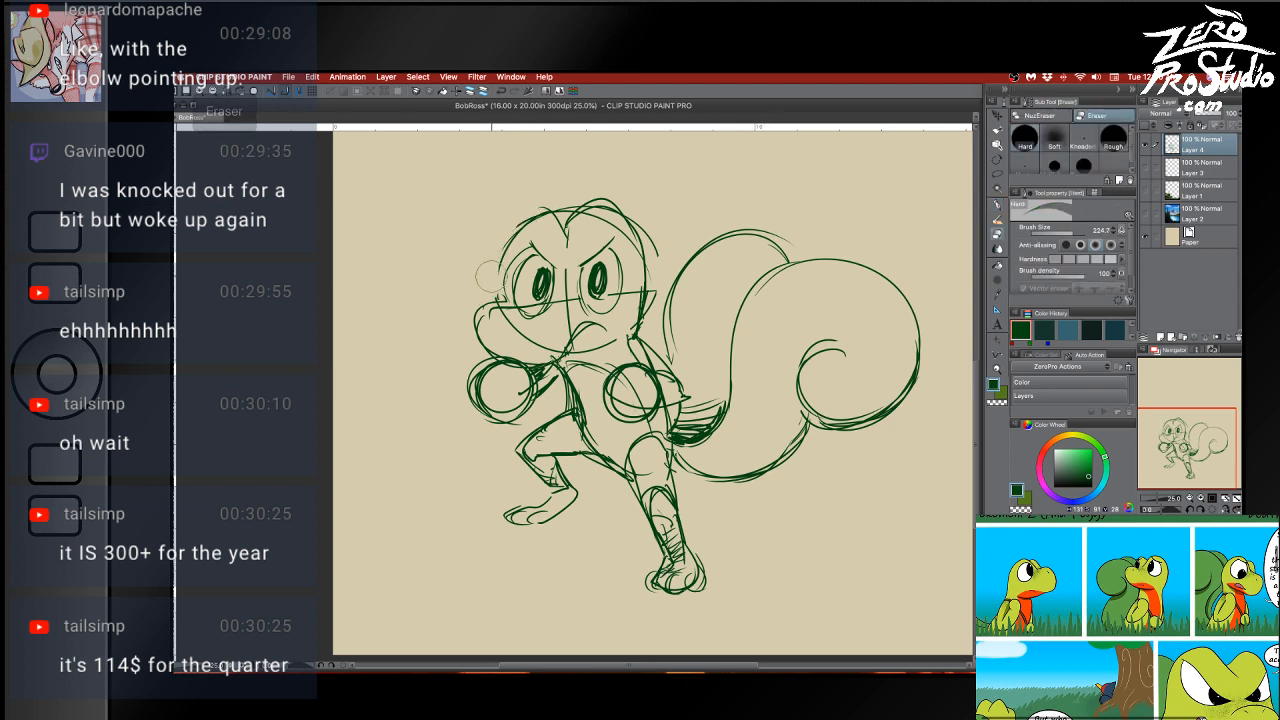
pyautogui.press('p')
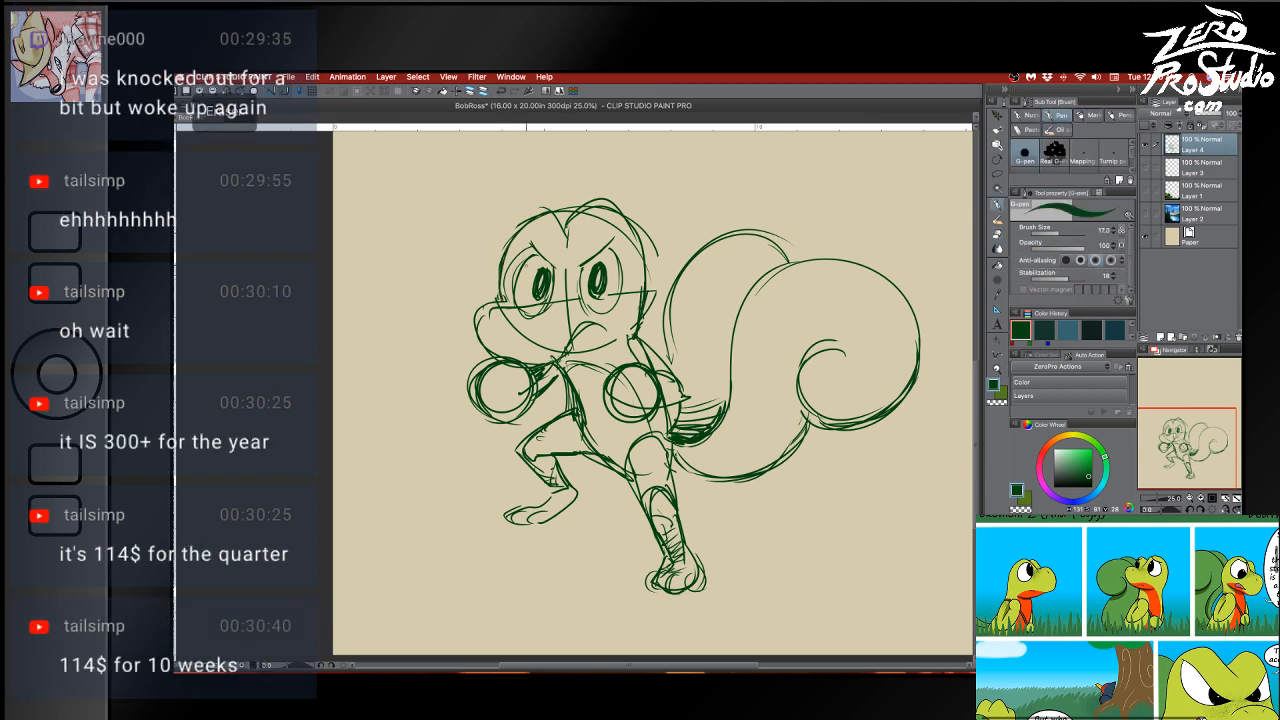
pyautogui.press('e')
pyautogui.moveTo(528, 244); pyautogui.dragTo(514, 296)
pyautogui.moveTo(555, 204)
pyautogui.mouseDown()
pyautogui.moveTo(527, 213)
pyautogui.moveTo(495, 287)
pyautogui.mouseUp()
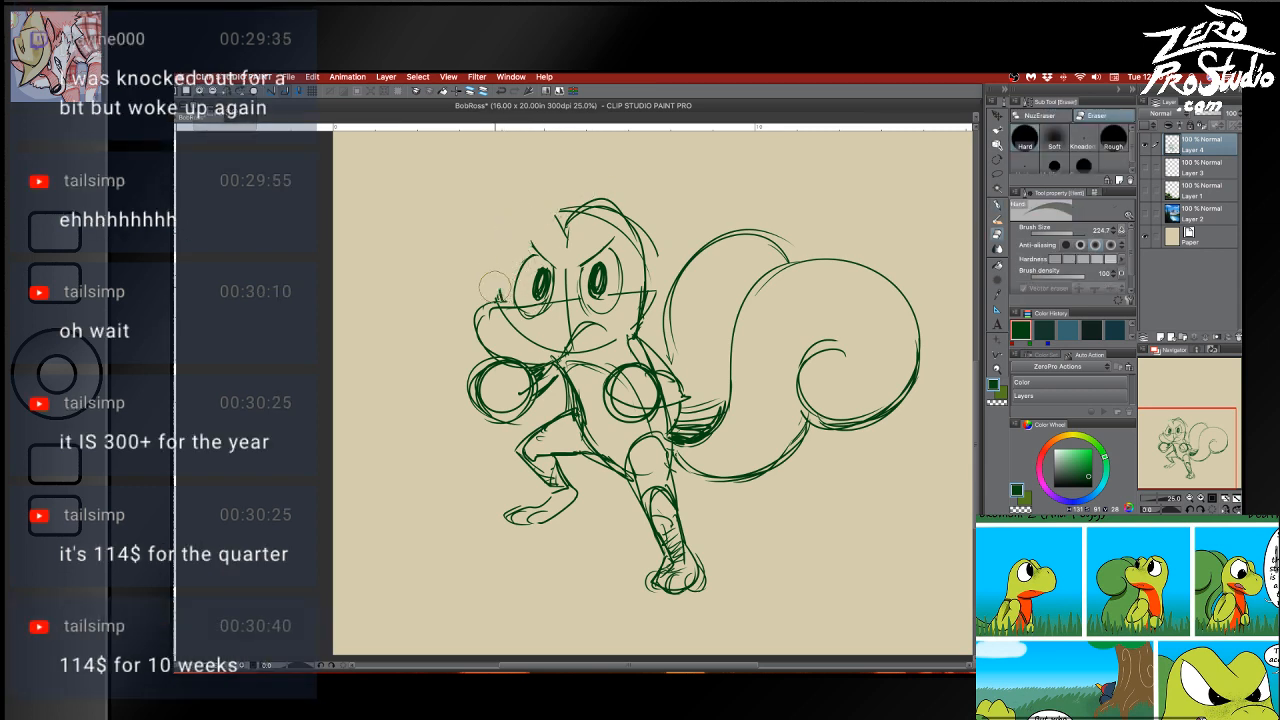
pyautogui.press('p')
pyautogui.moveTo(556, 210)
pyautogui.mouseDown()
pyautogui.moveTo(512, 248)
pyautogui.moveTo(500, 288)
pyautogui.moveTo(537, 343)
pyautogui.moveTo(563, 325)
pyautogui.moveTo(565, 292)
pyautogui.moveTo(569, 305)
pyautogui.moveTo(525, 307)
pyautogui.mouseUp()
# Smooth the muzzle outline and erase the construction lines crossing the face
pyautogui.press('e')
pyautogui.press('p')
pyautogui.press('e')
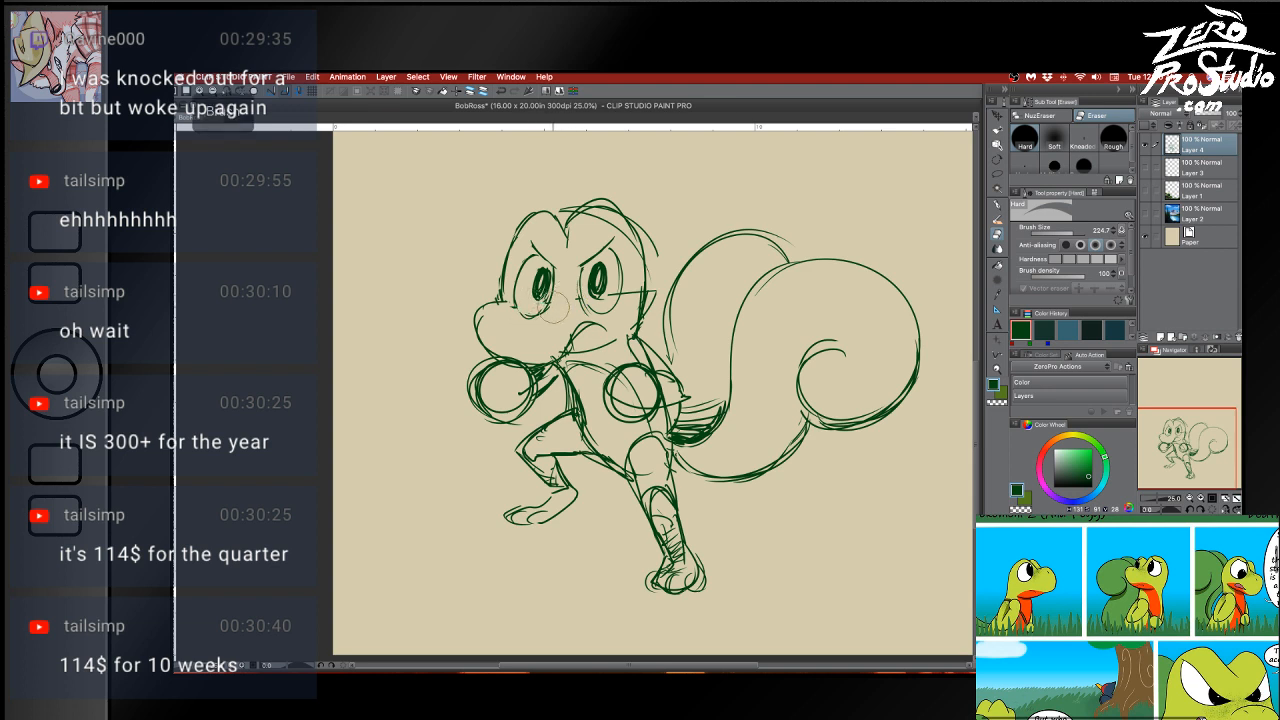
pyautogui.press('p')
pyautogui.press('e')
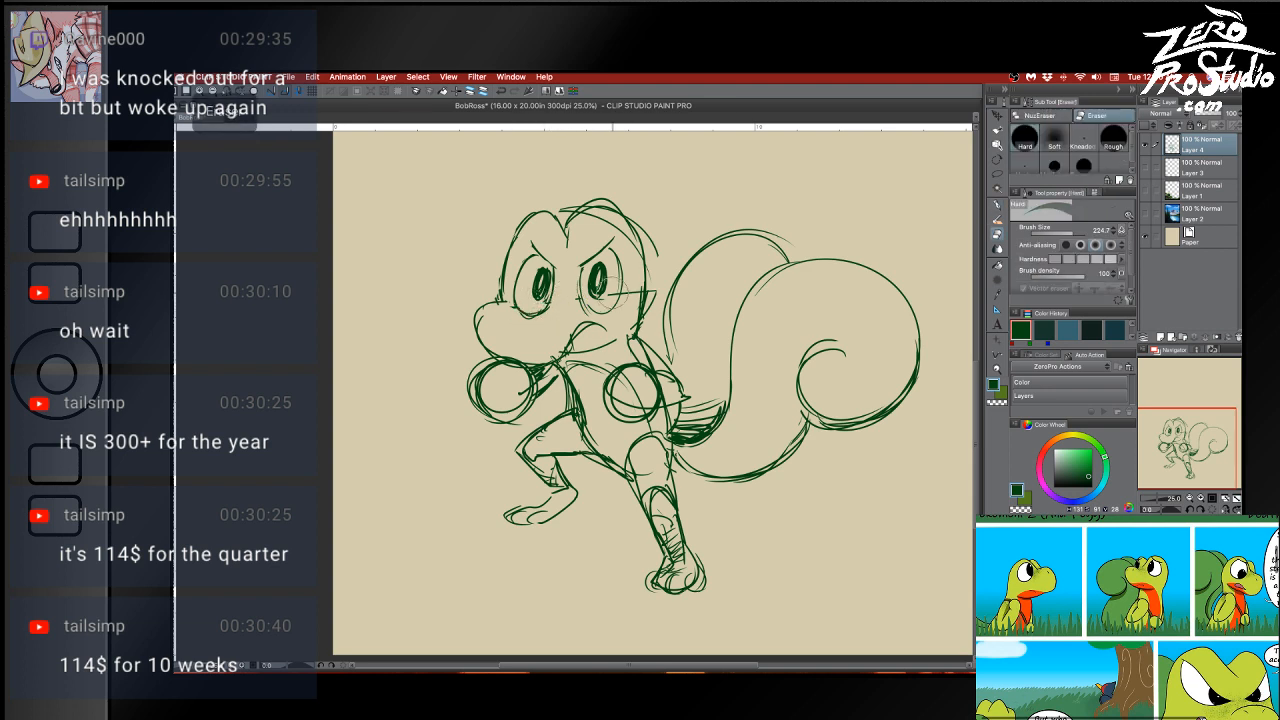
# Replace the overlapping strokes at the back of the head with one rounded outline and clean up the crown
pyautogui.moveTo(653, 222)
pyautogui.mouseDown()
pyautogui.moveTo(590, 203)
pyautogui.moveTo(644, 254)
pyautogui.mouseUp()
pyautogui.press('p')
pyautogui.press('e')
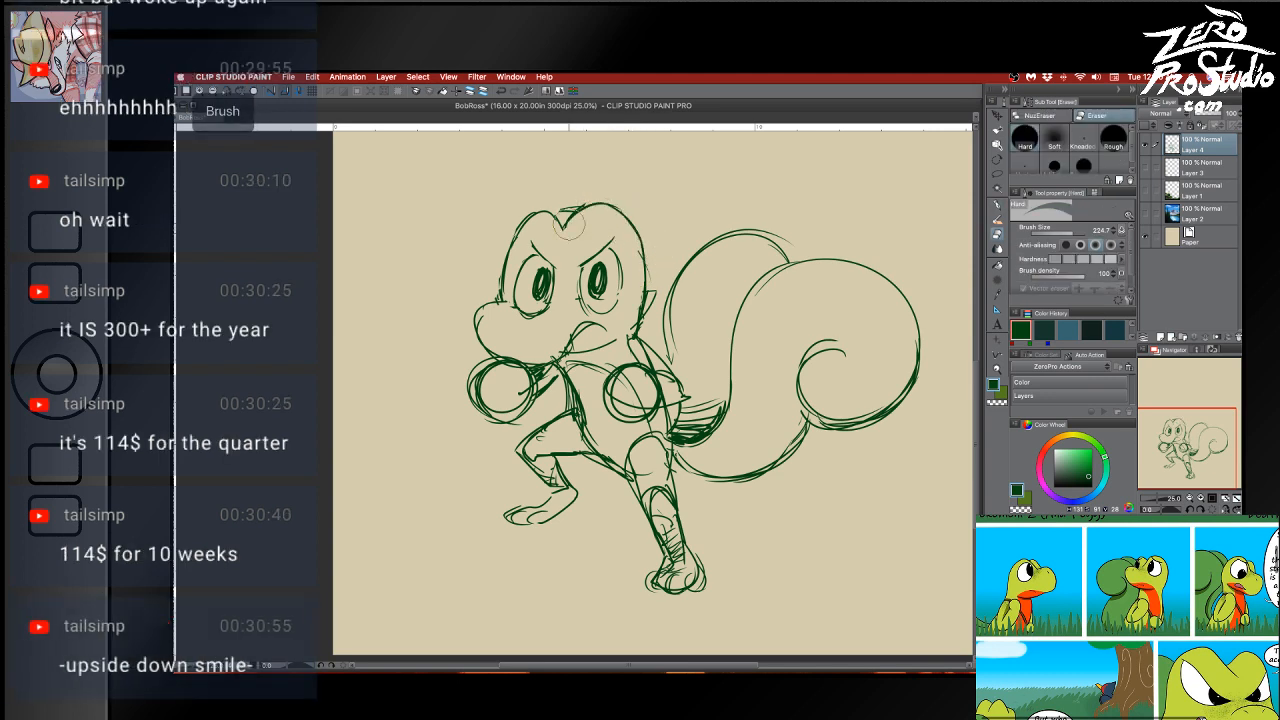
pyautogui.press('p')
pyautogui.press('e')
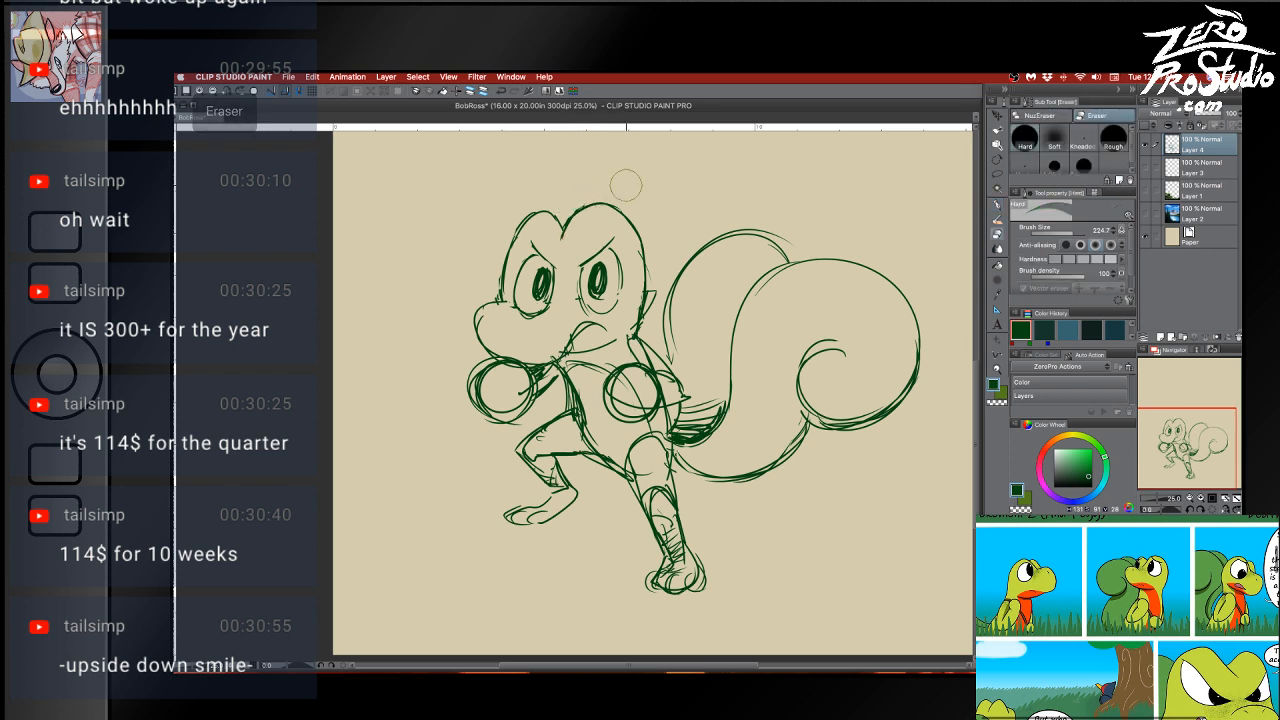
# Thicken the forehead outline and replace the pointed cheek with a smooth line from the head to the neck
pyautogui.press('b')
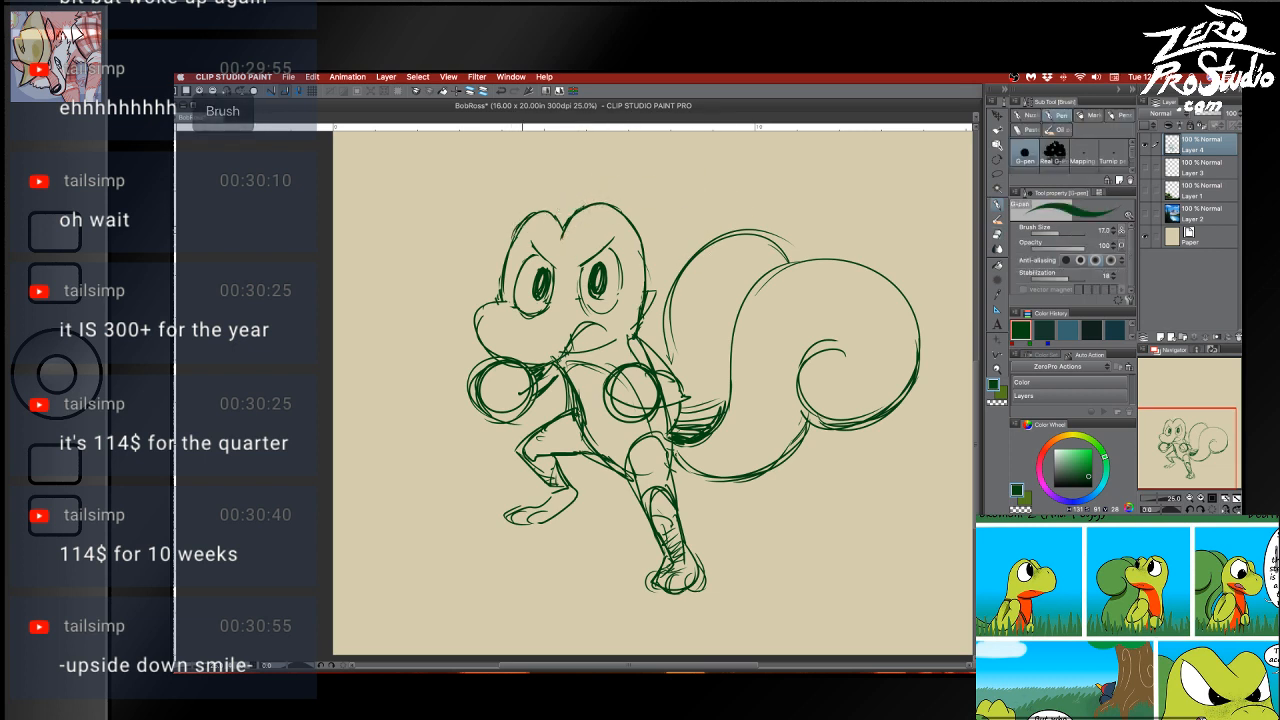
pyautogui.moveTo(522, 222); pyautogui.dragTo(562, 229)
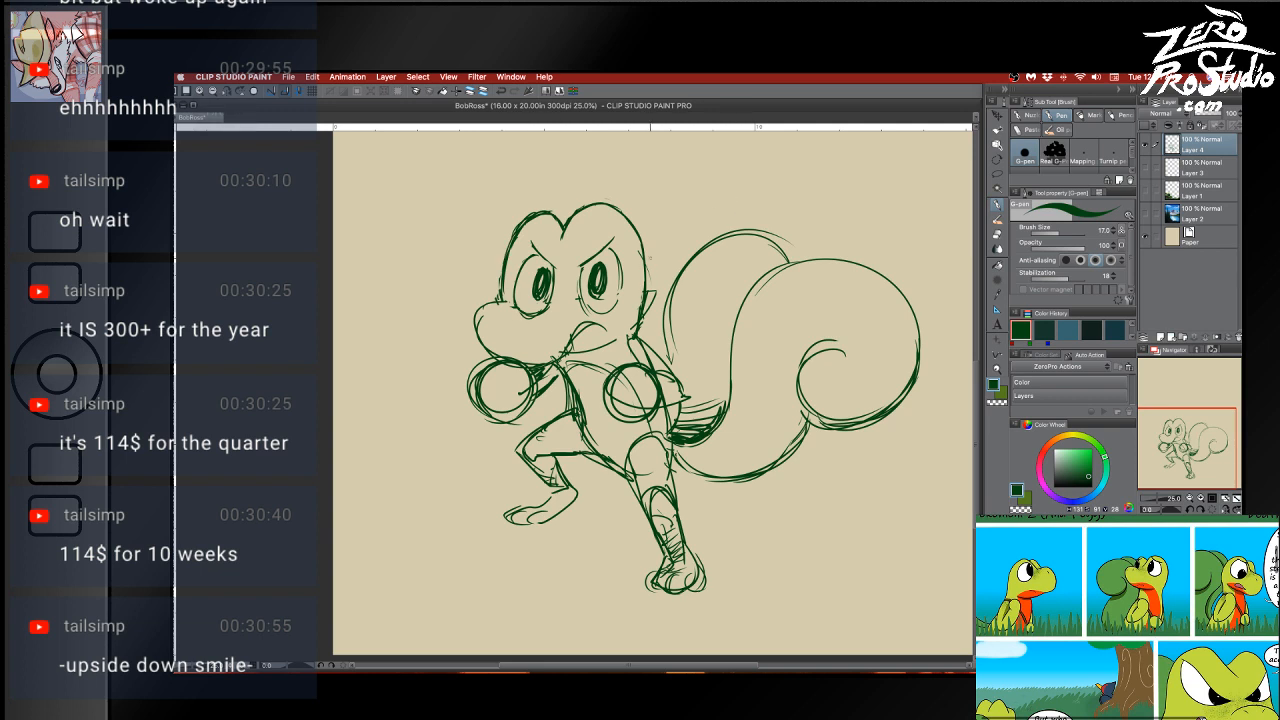
pyautogui.press('e')
pyautogui.press('b')
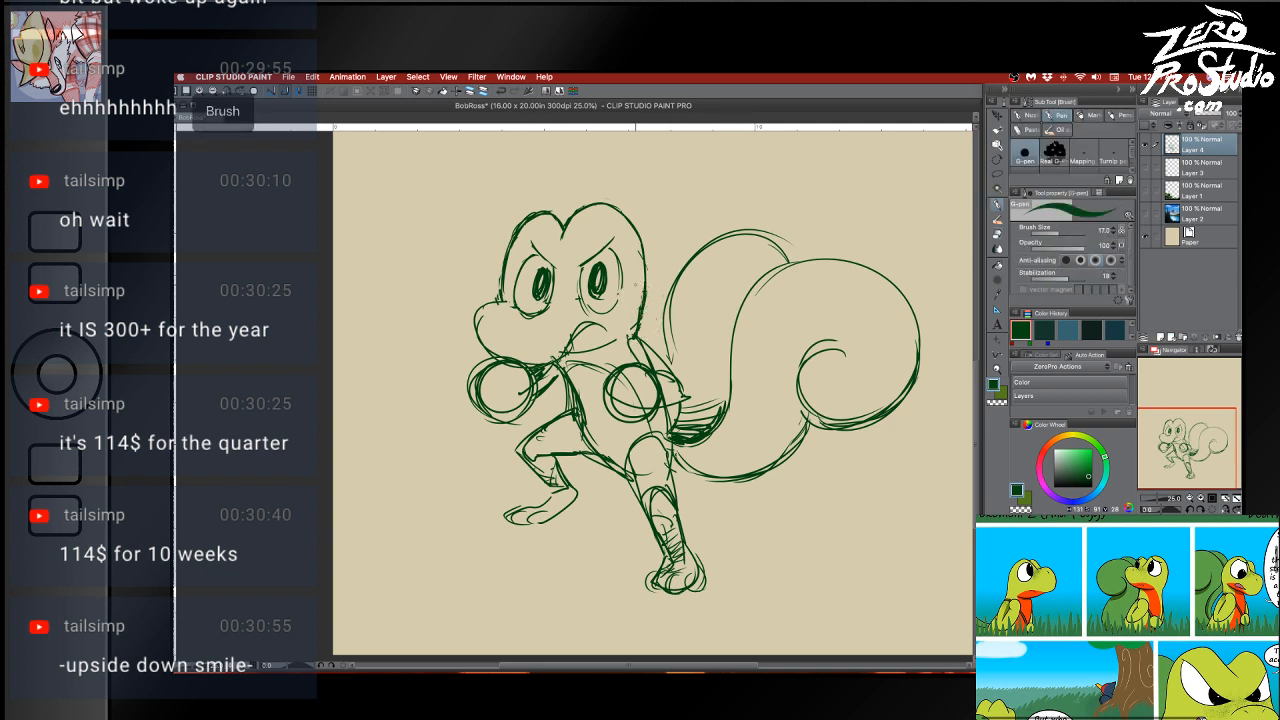
pyautogui.press('e')
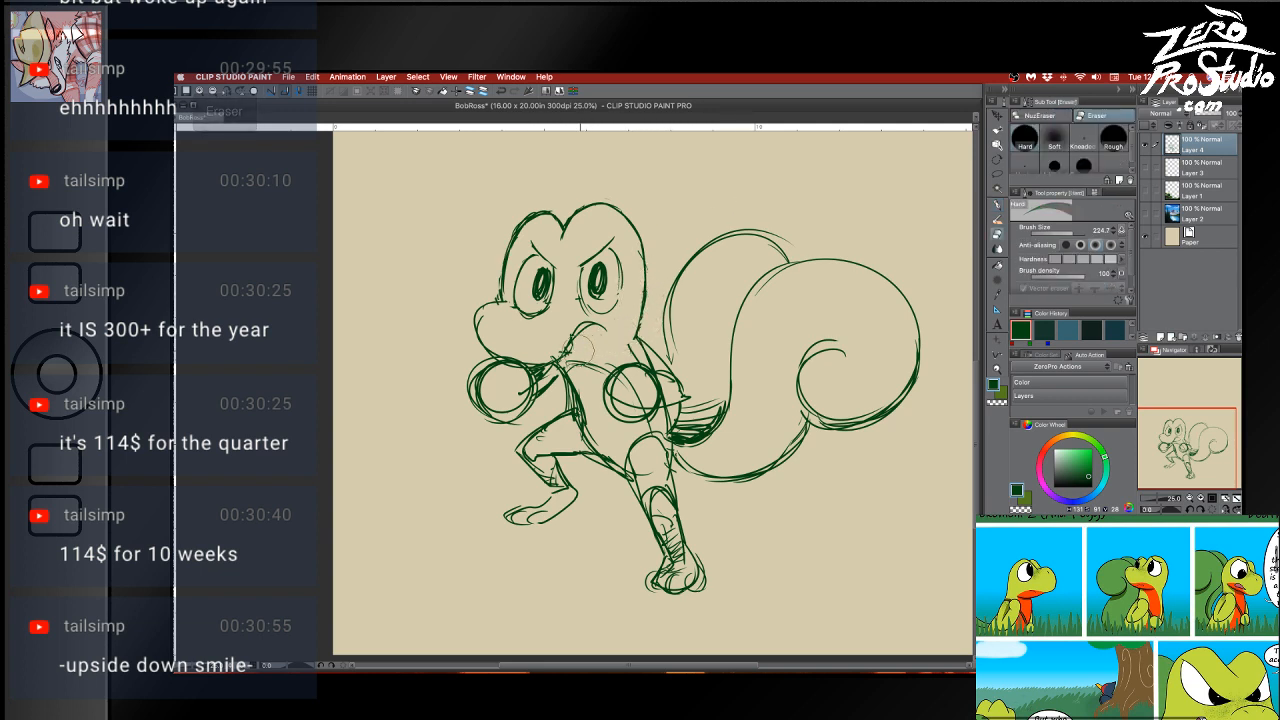
# Shade the raised arm beneath the muzzle and thicken the angry brow over the far-side eye from the muzzle
pyautogui.press('b')
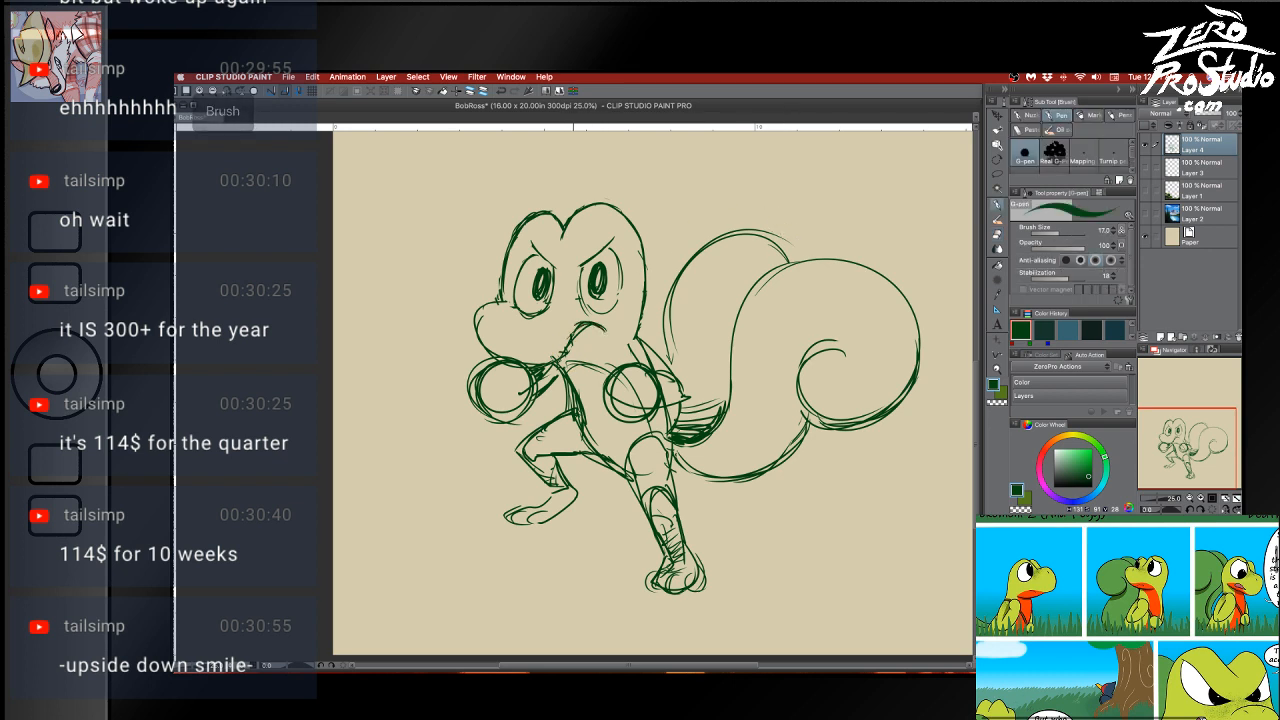
pyautogui.press('e')
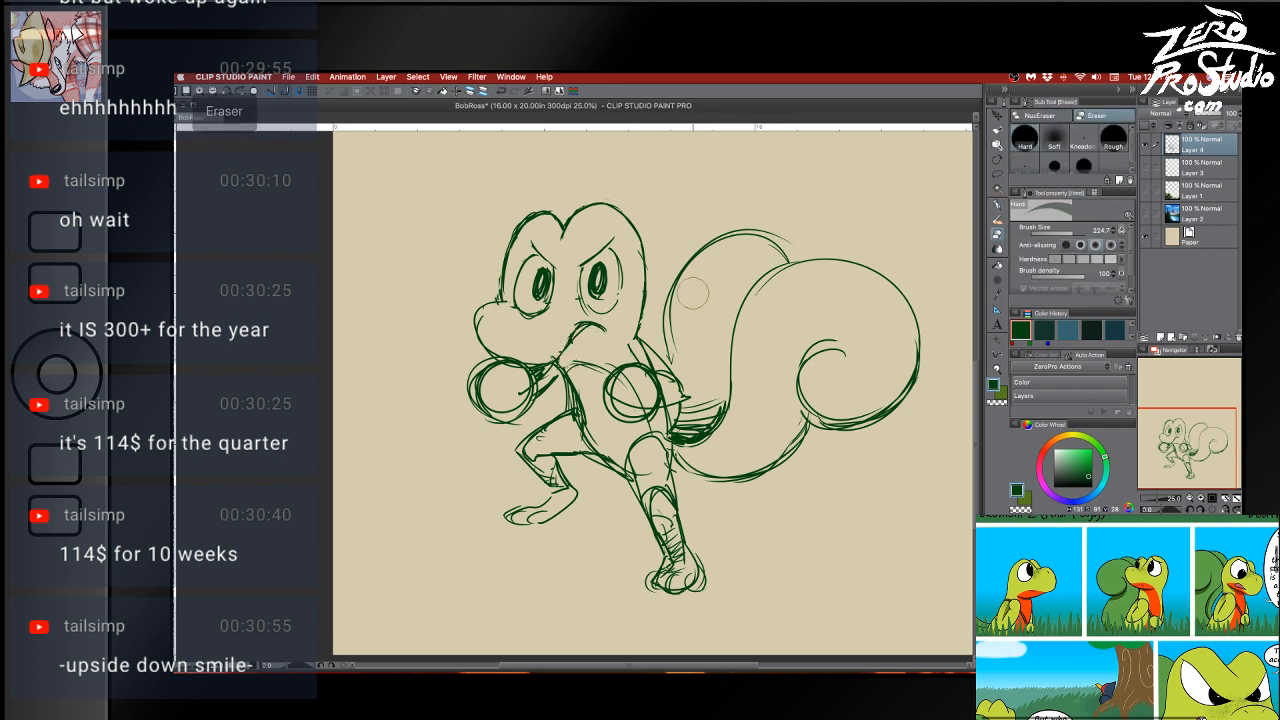
pyautogui.press('b')
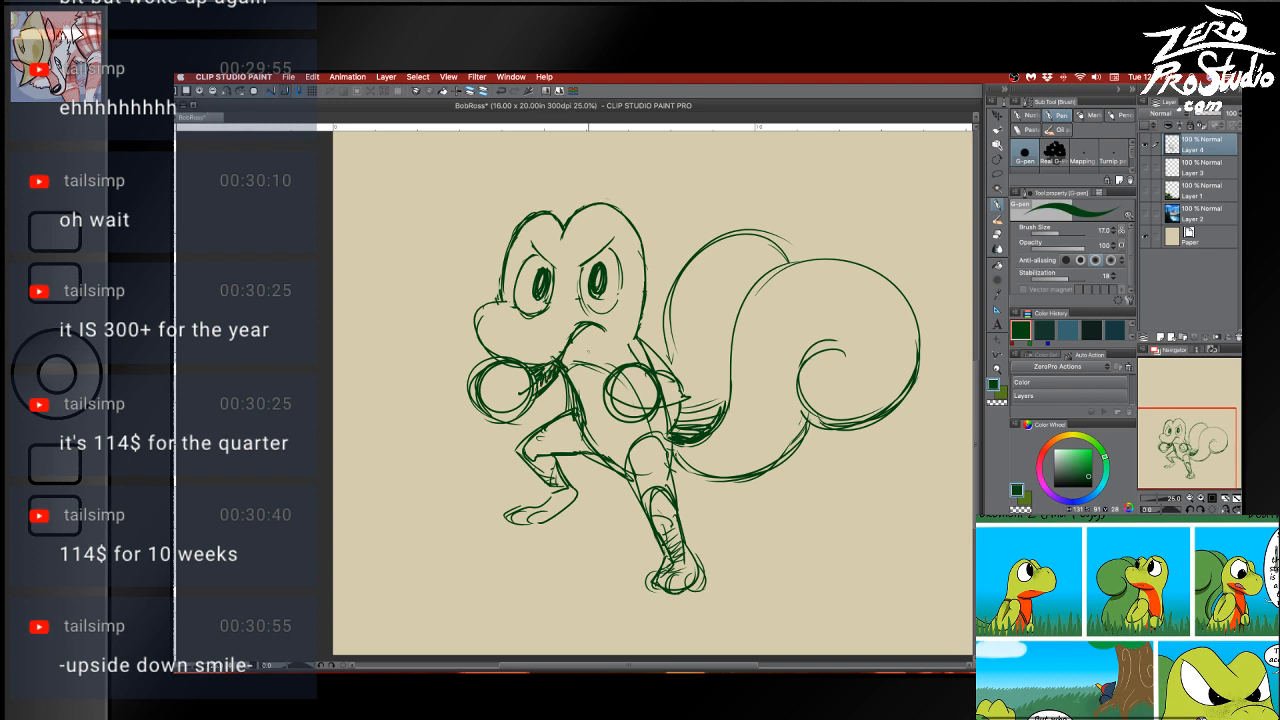
pyautogui.press('e')
pyautogui.press('b')
pyautogui.press('super+z')
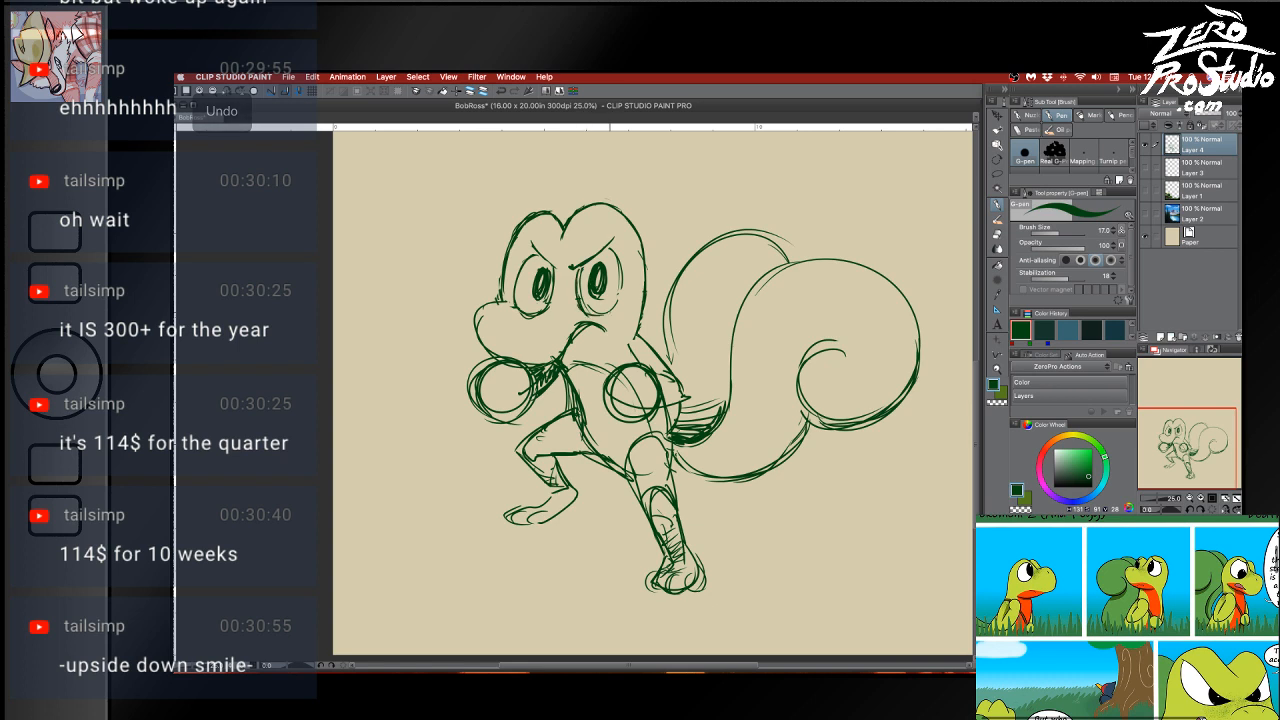
# Redraw both eyes with slim, filled oval pupils
pyautogui.click(598, 280)
pyautogui.moveTo(544, 289)
pyautogui.mouseDown()
pyautogui.moveTo(551, 276)
pyautogui.moveTo(585, 301)
pyautogui.moveTo(595, 271)
pyautogui.mouseUp()
pyautogui.press('b')
pyautogui.press('super+z')
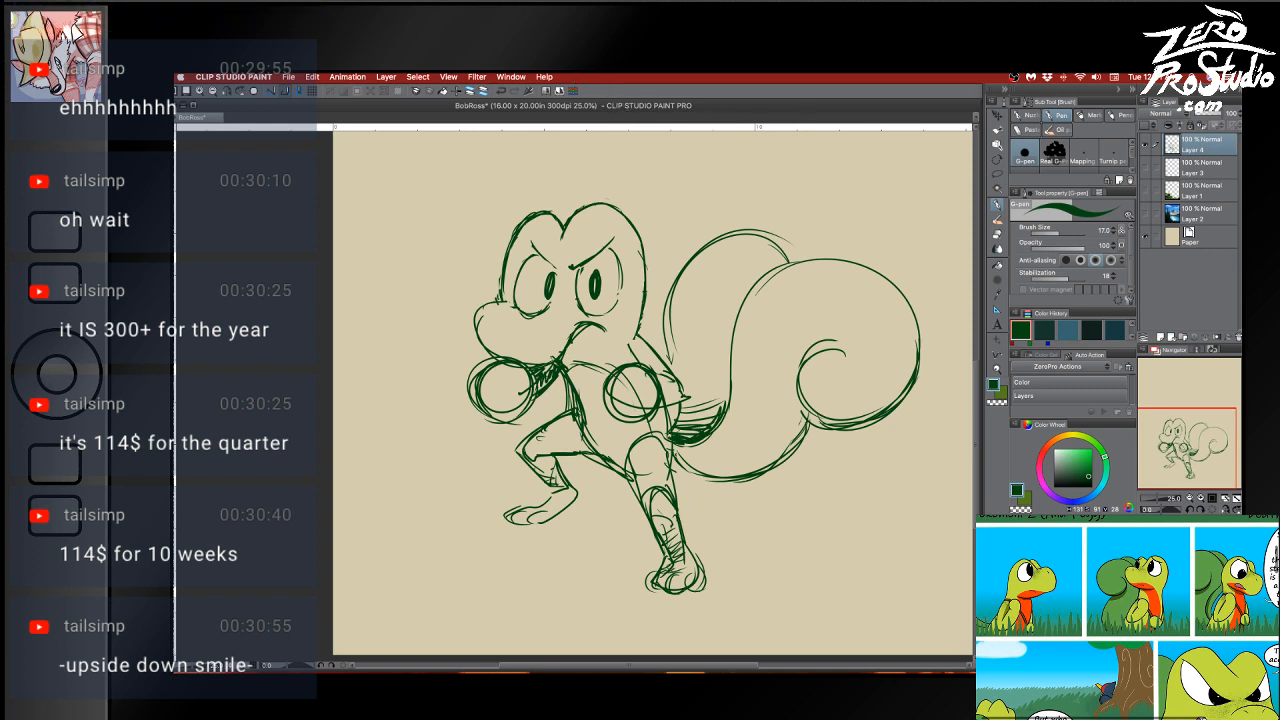
# Following the comic's angry face panel, add two nostrils, thicken the brow and narrow the eye nearest the muzzle
pyautogui.scroll(-3, 1127, 617)
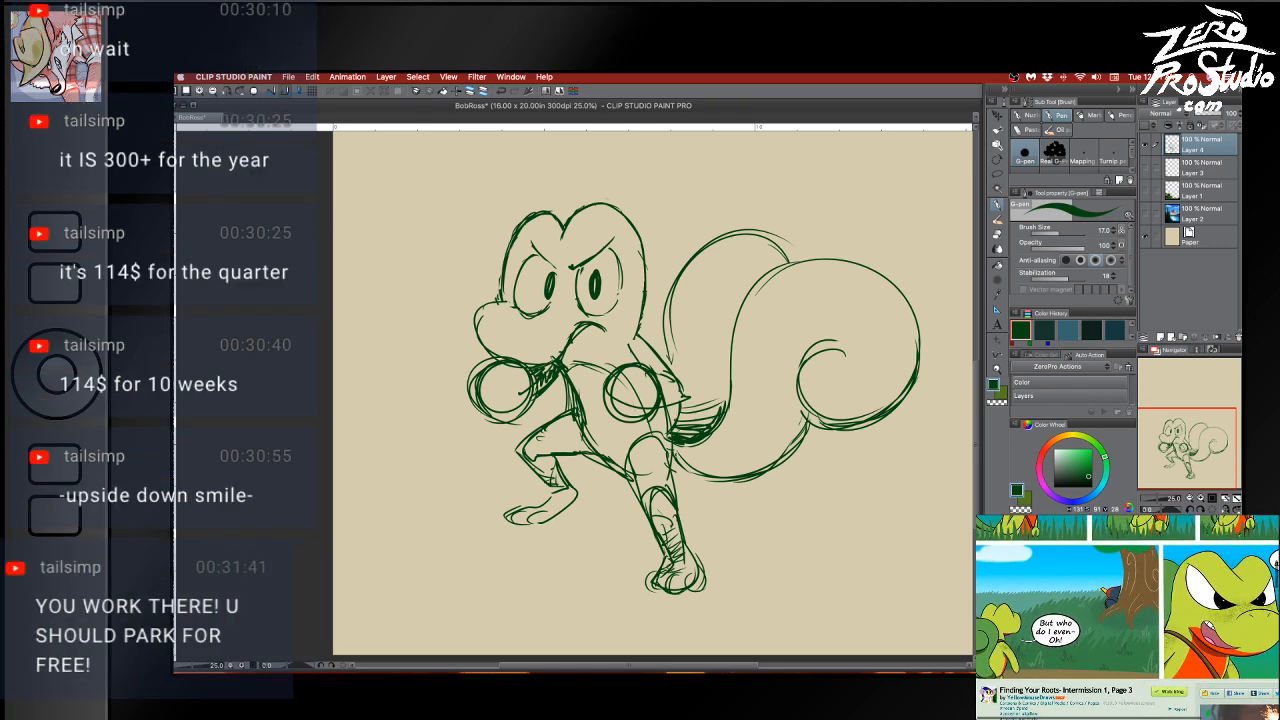
pyautogui.scroll(1, 1127, 617)
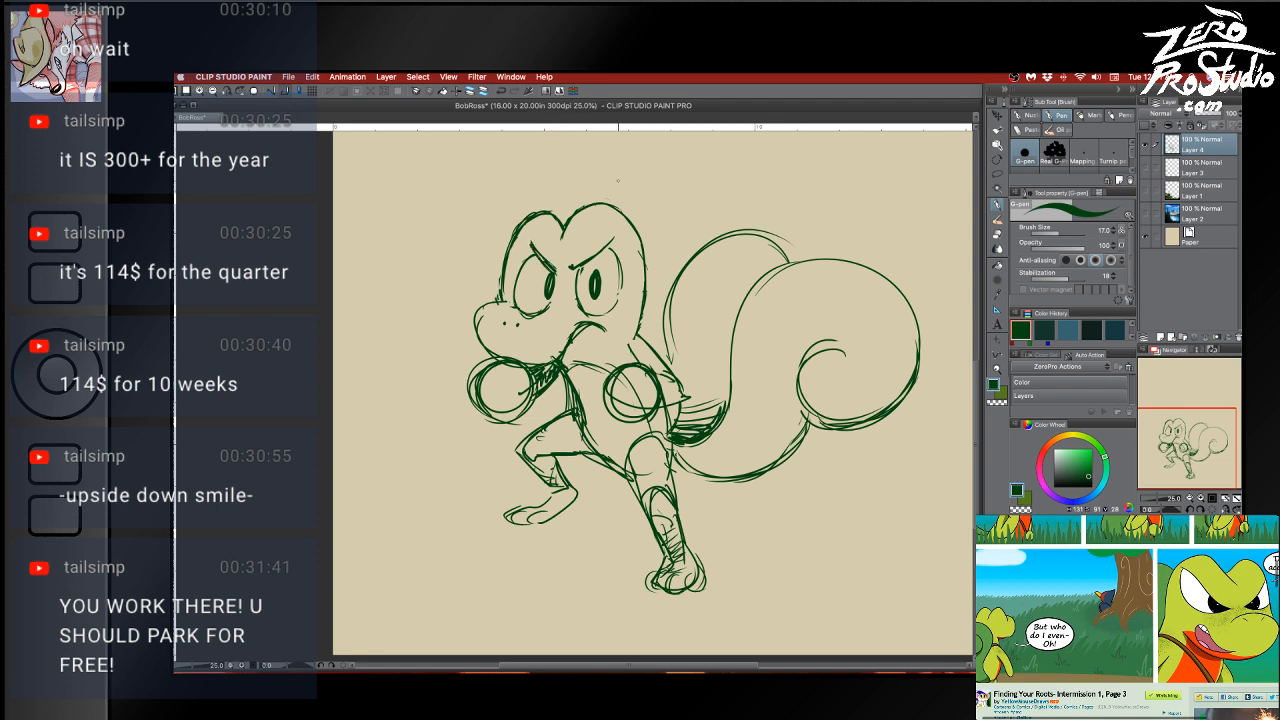
pyautogui.moveTo(578, 270)
pyautogui.mouseDown()
pyautogui.moveTo(606, 248)
pyautogui.moveTo(545, 290)
pyautogui.mouseUp()
pyautogui.press('e')
pyautogui.press('b')
pyautogui.press('super+z')
# Clean up the front of the torso and erase the construction lines inside both fists
pyautogui.press('e')
pyautogui.moveTo(585, 398); pyautogui.dragTo(600, 425)
pyautogui.press('b')
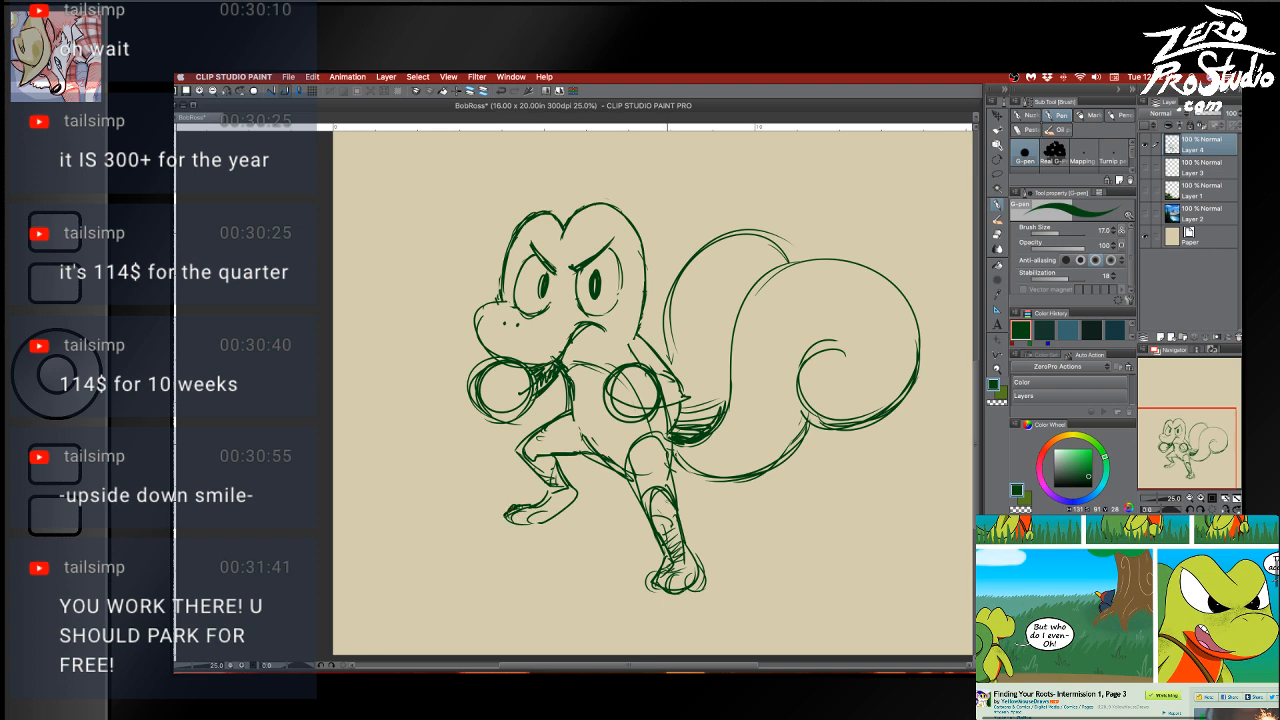
pyautogui.moveTo(646, 365)
pyautogui.mouseDown()
pyautogui.moveTo(630, 419)
pyautogui.moveTo(602, 385)
pyautogui.moveTo(656, 380)
pyautogui.moveTo(630, 420)
pyautogui.moveTo(645, 385)
pyautogui.mouseUp()
pyautogui.press('e')
pyautogui.moveTo(511, 383)
pyautogui.mouseDown()
pyautogui.moveTo(494, 414)
pyautogui.moveTo(504, 421)
pyautogui.moveTo(490, 410)
pyautogui.moveTo(518, 412)
pyautogui.moveTo(494, 410)
pyautogui.mouseUp()
pyautogui.press('b')
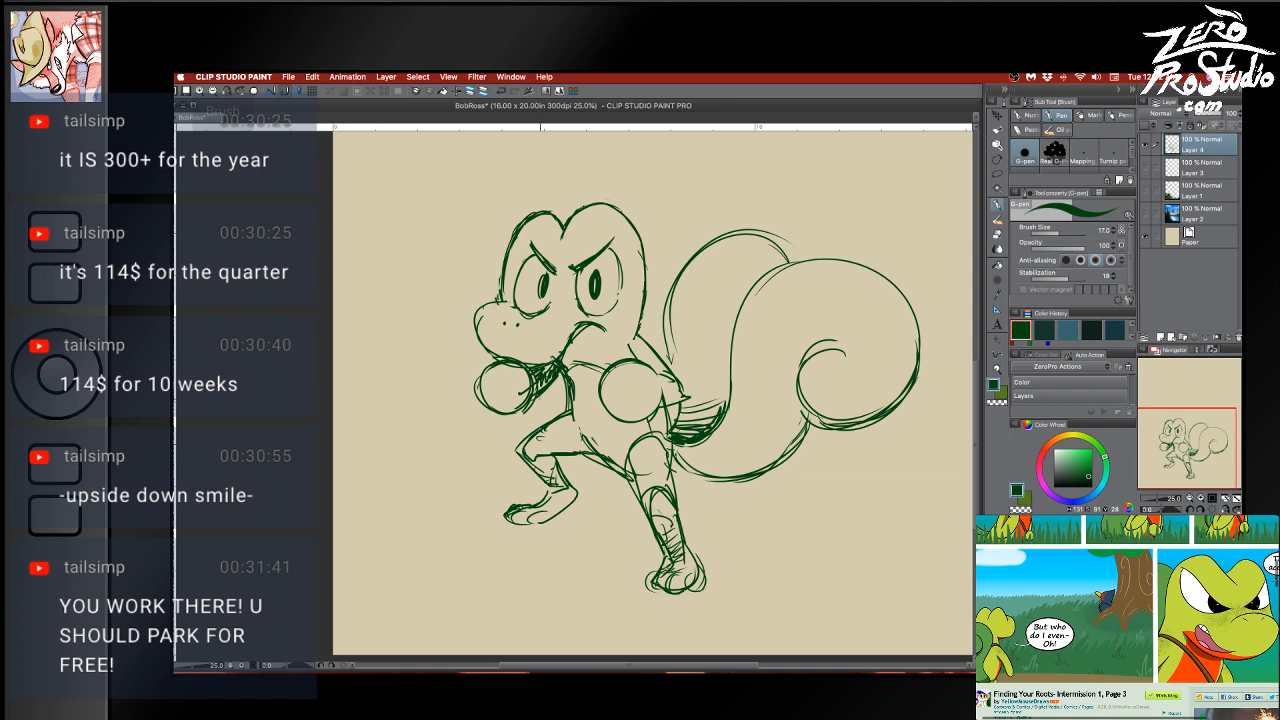
# Clean up the muzzle's lower outline and erase the front forearm and fist beneath it
pyautogui.press('e')
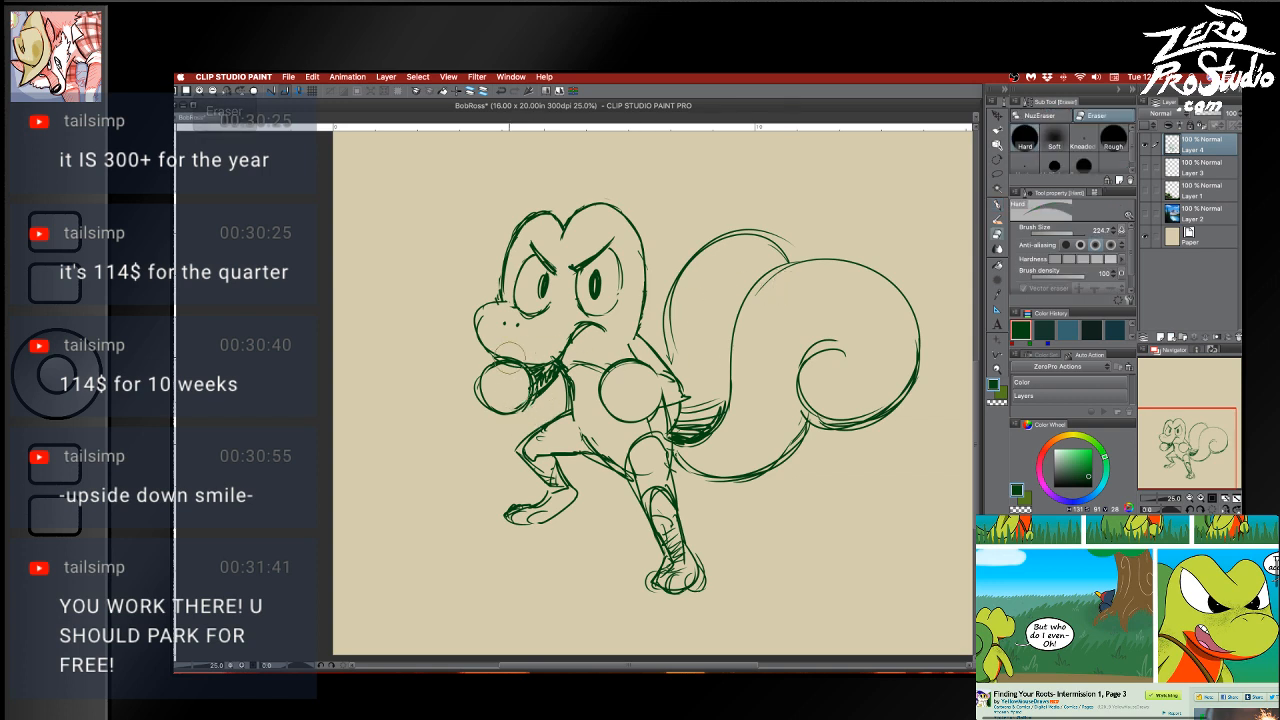
pyautogui.moveTo(512, 352); pyautogui.dragTo(540, 336)
pyautogui.press('b')
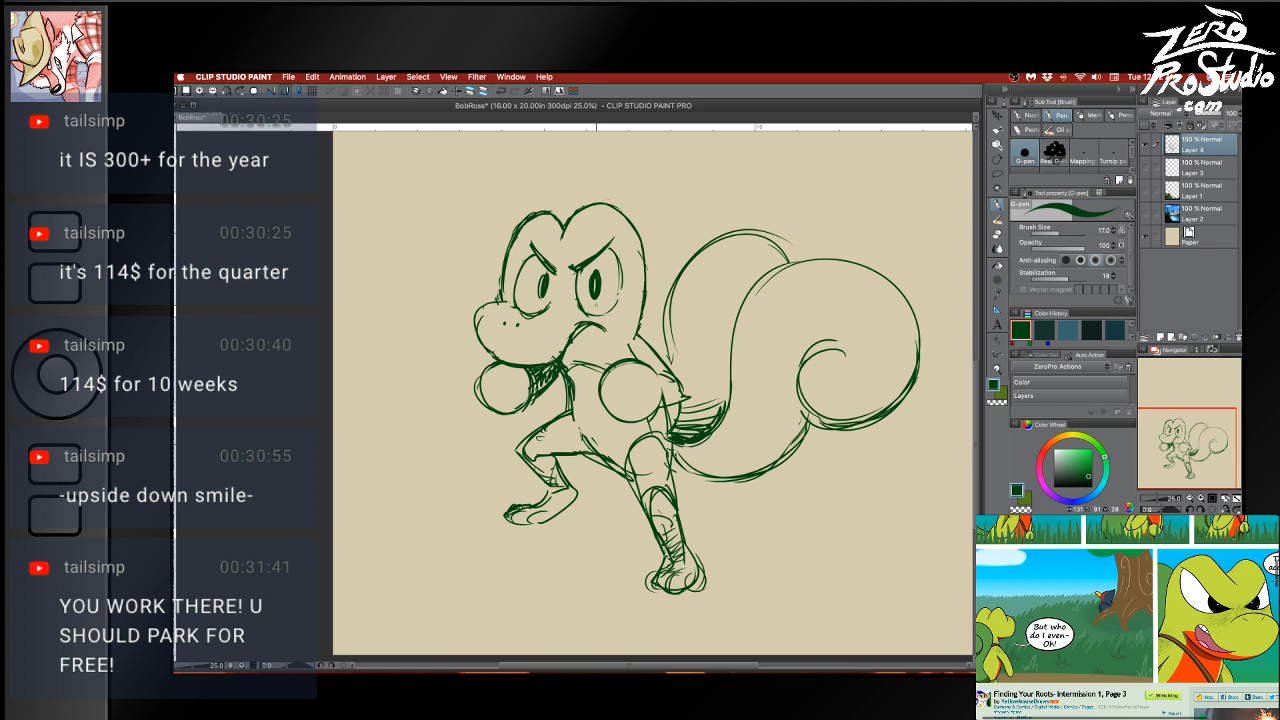
pyautogui.press('e')
pyautogui.moveTo(476, 362)
pyautogui.mouseDown()
pyautogui.moveTo(546, 376)
pyautogui.moveTo(508, 406)
pyautogui.moveTo(498, 401)
pyautogui.moveTo(560, 386)
pyautogui.mouseUp()
pyautogui.press('b')
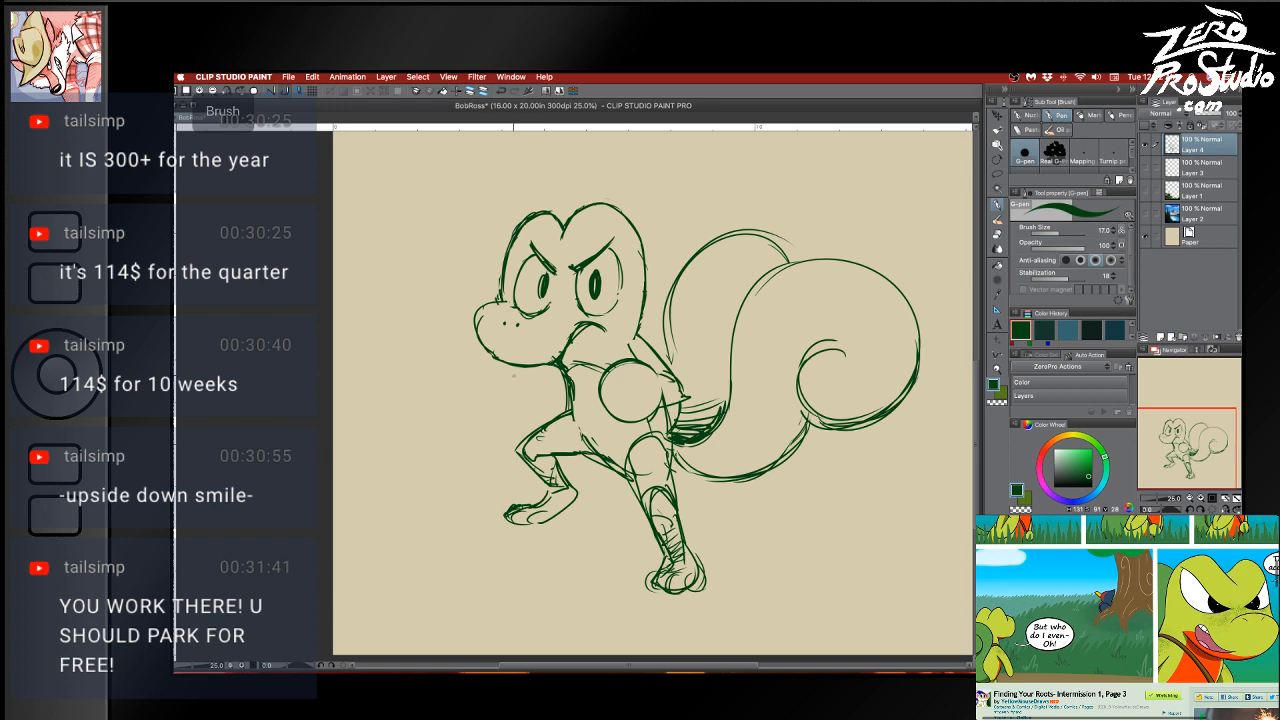
pyautogui.press('super+z')
pyautogui.moveTo(506, 366)
pyautogui.mouseDown()
pyautogui.moveTo(476, 368)
pyautogui.moveTo(458, 398)
pyautogui.moveTo(516, 378)
pyautogui.mouseUp()
pyautogui.press('super+z')
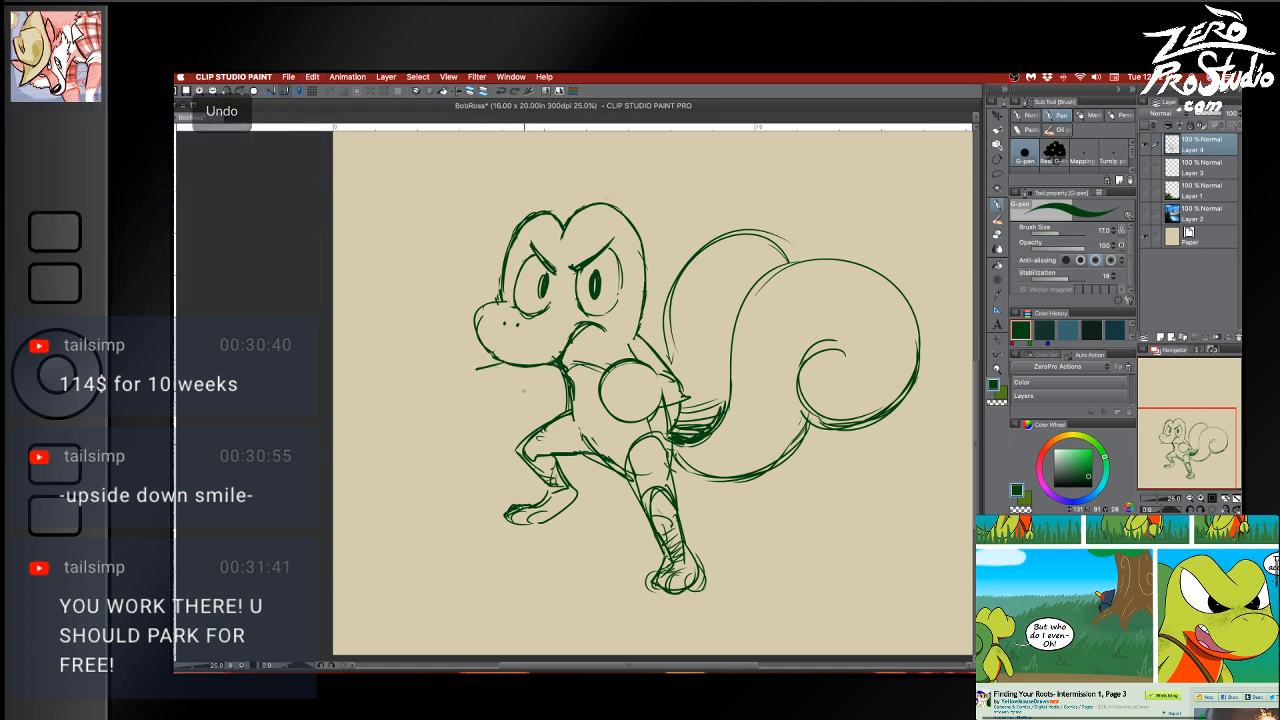
pyautogui.press('super+z')
pyautogui.press('super+z')
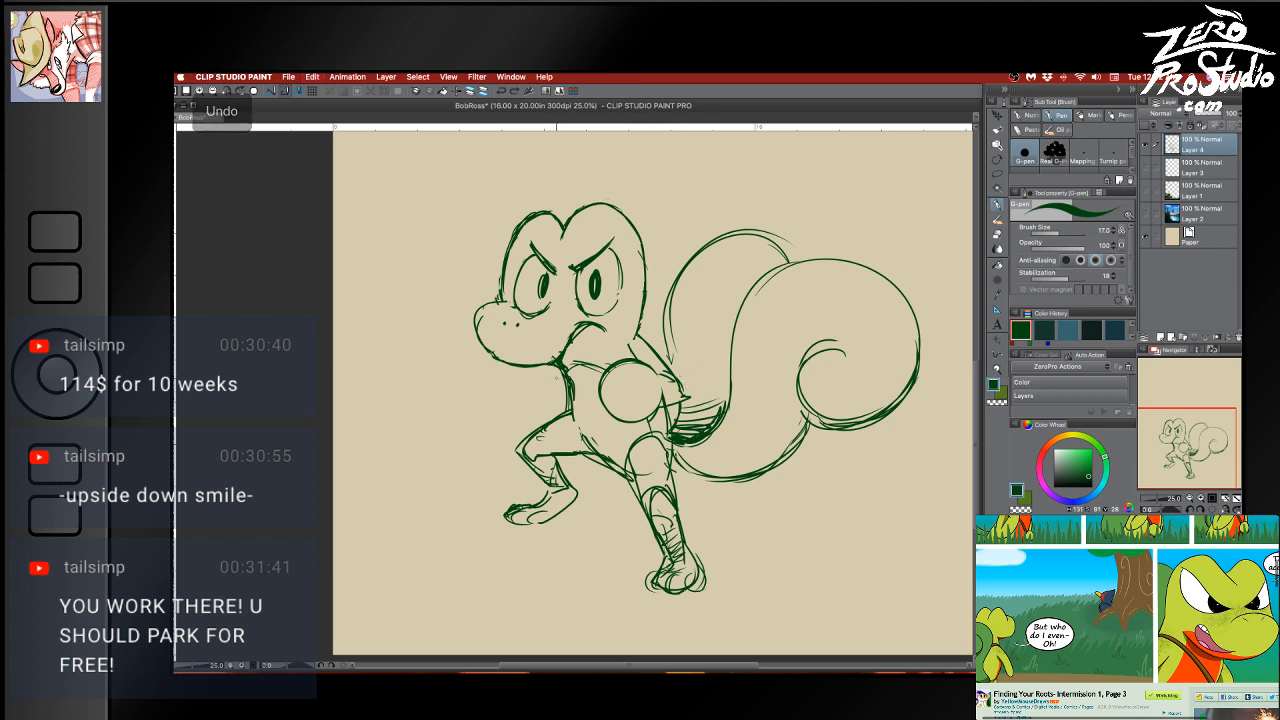
# Redraw the front arm reaching forward from the shaded shoulder, ending in a clenched fist with fingers
pyautogui.moveTo(558, 369)
pyautogui.mouseDown()
pyautogui.moveTo(530, 398)
pyautogui.moveTo(512, 388)
pyautogui.moveTo(547, 388)
pyautogui.moveTo(522, 396)
pyautogui.moveTo(541, 408)
pyautogui.moveTo(495, 421)
pyautogui.moveTo(493, 385)
pyautogui.moveTo(475, 400)
pyautogui.moveTo(482, 381)
pyautogui.moveTo(466, 422)
pyautogui.mouseUp()
pyautogui.press('super+z')
pyautogui.press('super+z')
pyautogui.press('super+z')
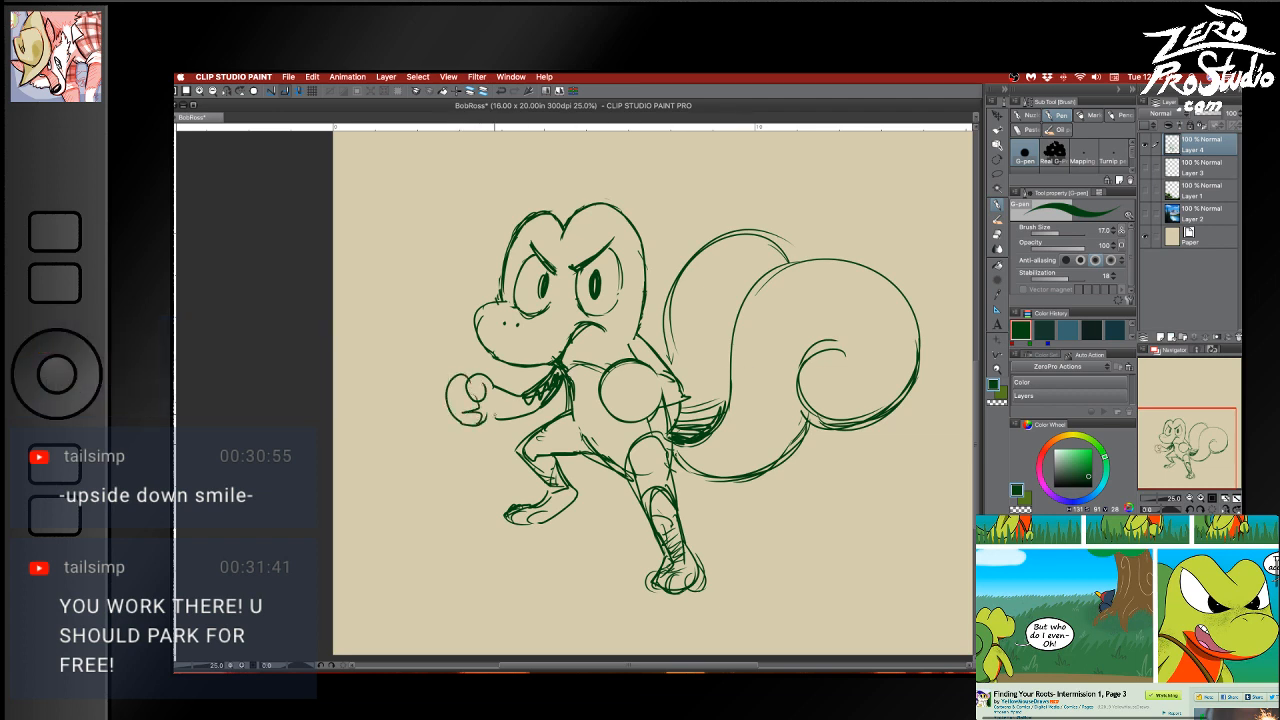
# Draw the near hand as a clenched fist with fingers, erase its round construction circle, and join it to the forearm
pyautogui.press('e')
pyautogui.press('b')
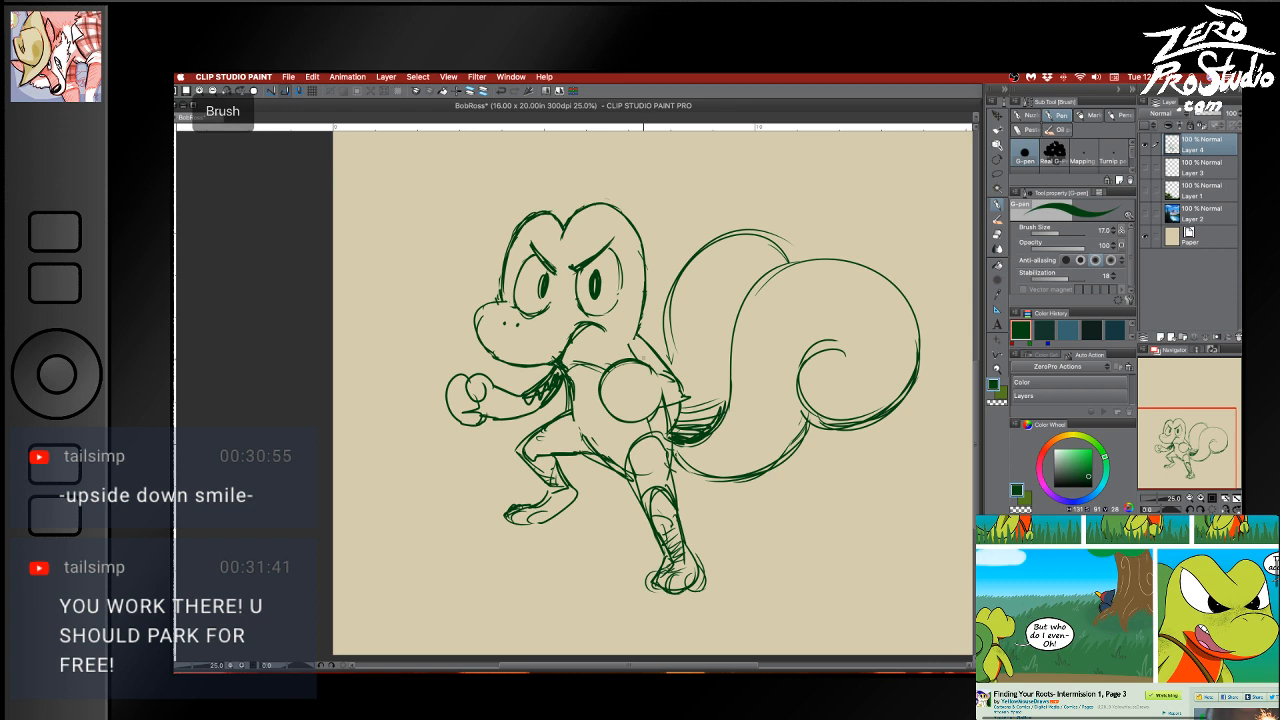
pyautogui.moveTo(651, 369)
pyautogui.mouseDown()
pyautogui.moveTo(637, 354)
pyautogui.moveTo(600, 415)
pyautogui.mouseUp()
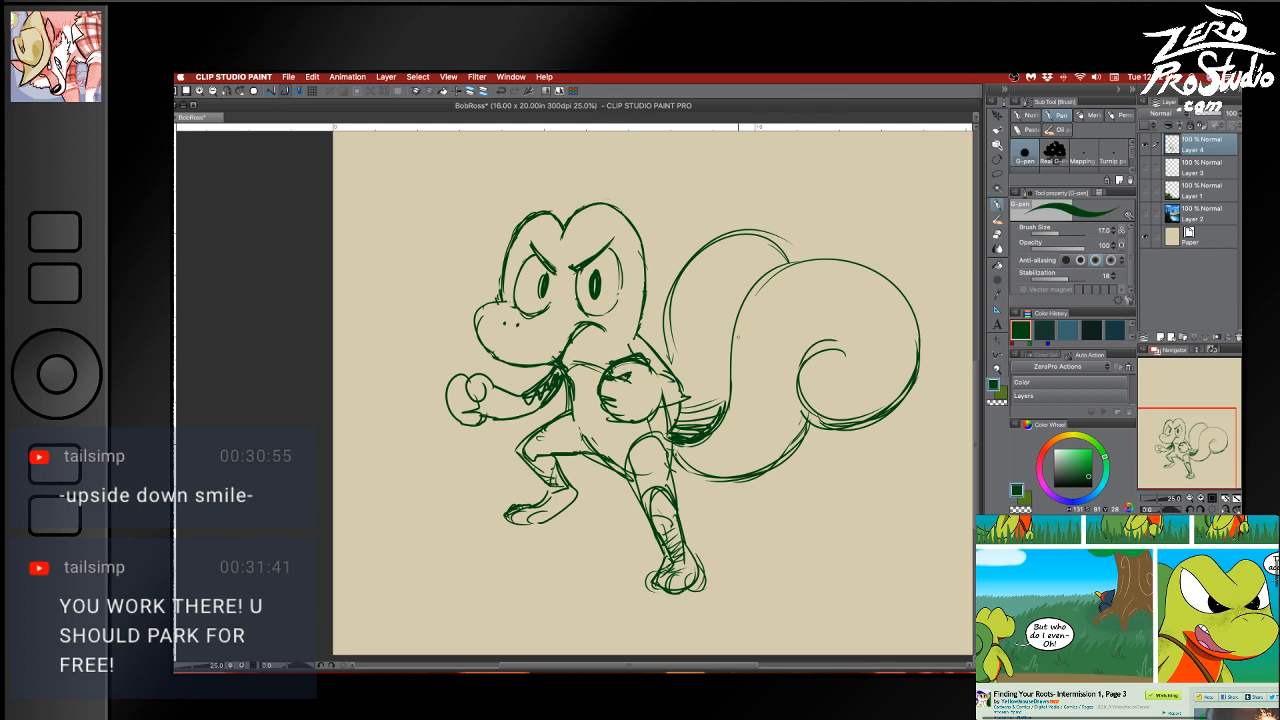
pyautogui.press('e')
pyautogui.press('b')
pyautogui.moveTo(618, 390)
pyautogui.mouseDown()
pyautogui.moveTo(634, 374)
pyautogui.moveTo(620, 401)
pyautogui.moveTo(630, 405)
pyautogui.moveTo(616, 354)
pyautogui.moveTo(646, 358)
pyautogui.moveTo(616, 358)
pyautogui.moveTo(607, 373)
pyautogui.moveTo(634, 354)
pyautogui.mouseUp()
pyautogui.press('e')
pyautogui.press('b')
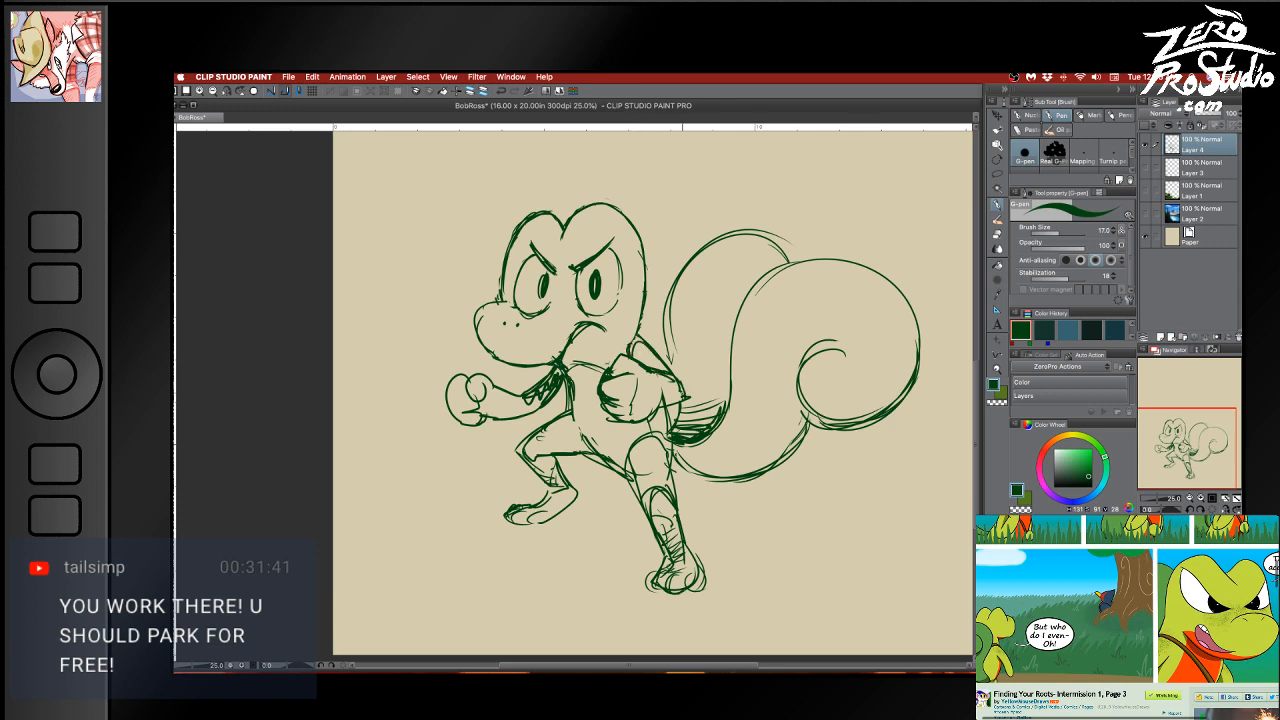
pyautogui.moveTo(667, 408); pyautogui.dragTo(662, 446)
pyautogui.press('e')
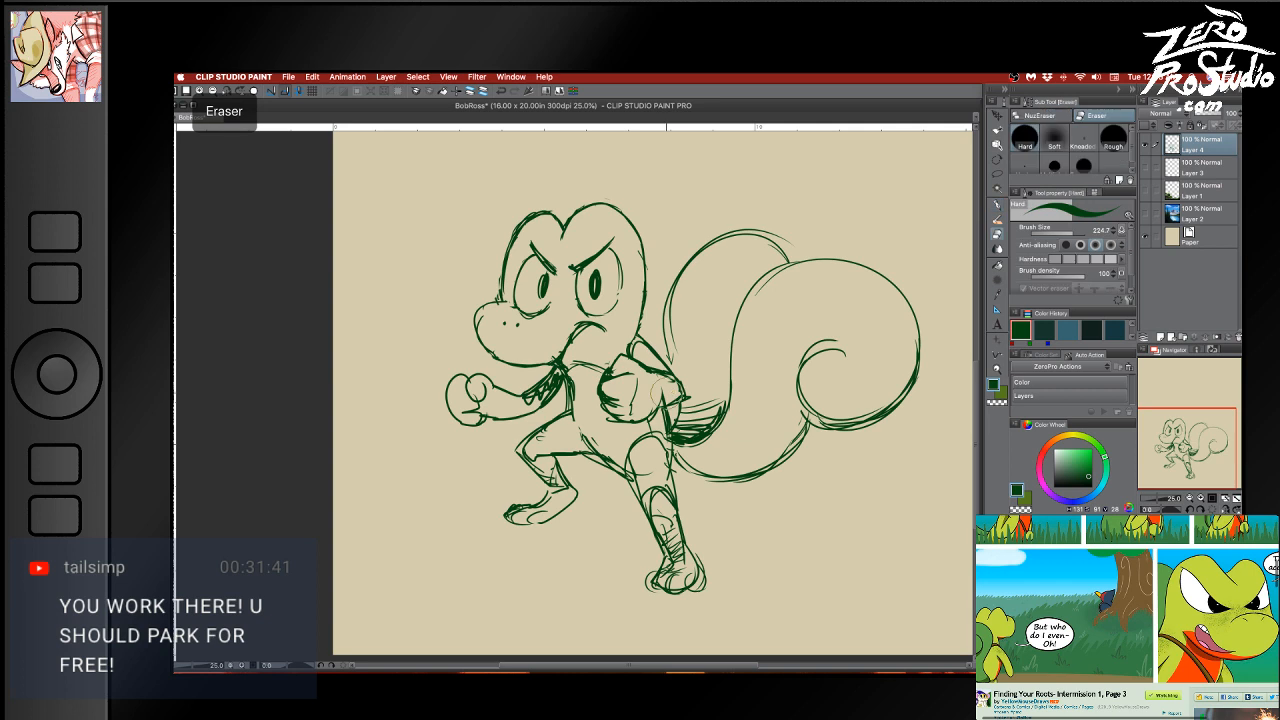
pyautogui.press('b')
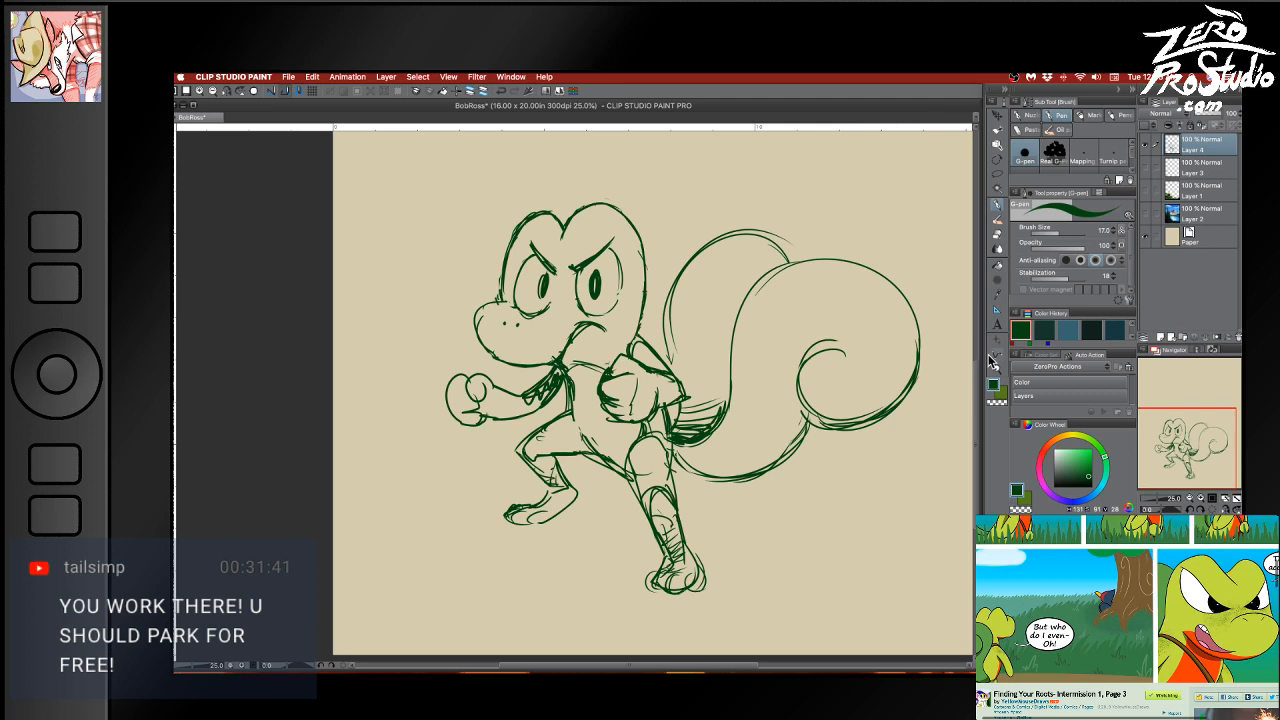
# Erase and redraw the pupil of the larger eye, and open the mouth into a snarl with gritted teeth
pyautogui.press('e')
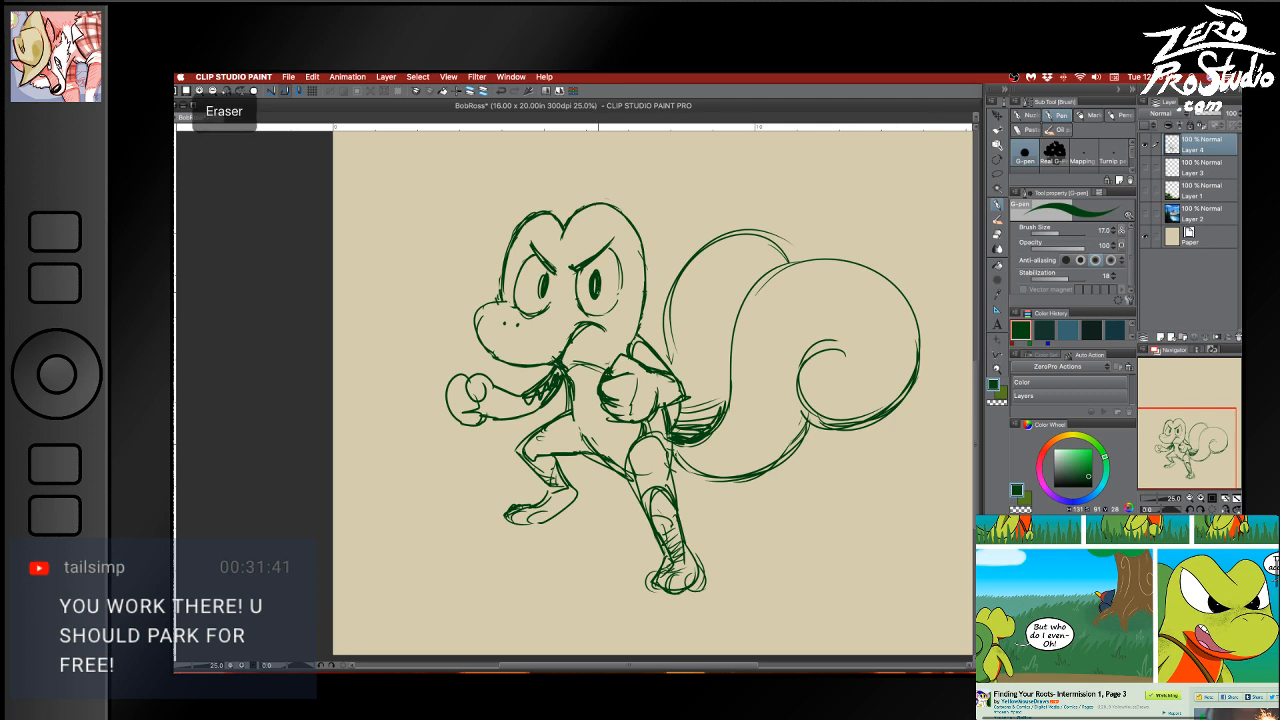
pyautogui.moveTo(595, 273); pyautogui.dragTo(599, 294)
pyautogui.press('b')
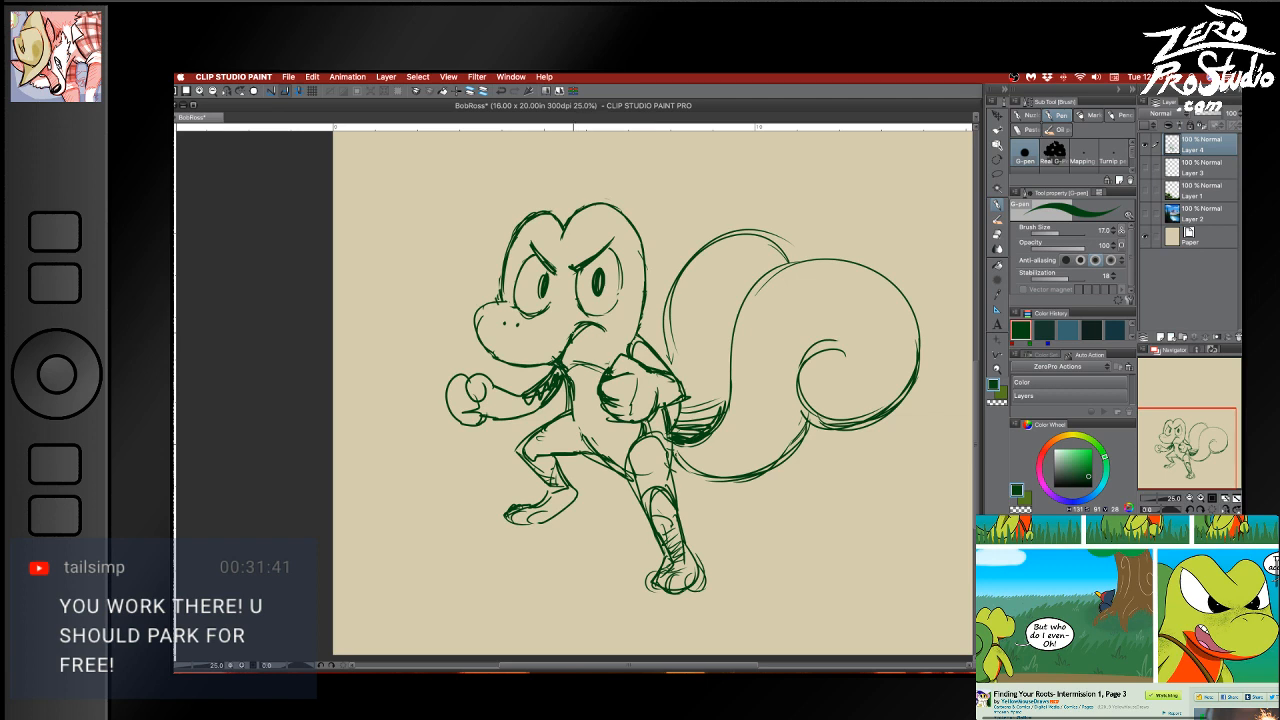
pyautogui.moveTo(602, 334); pyautogui.dragTo(568, 346)
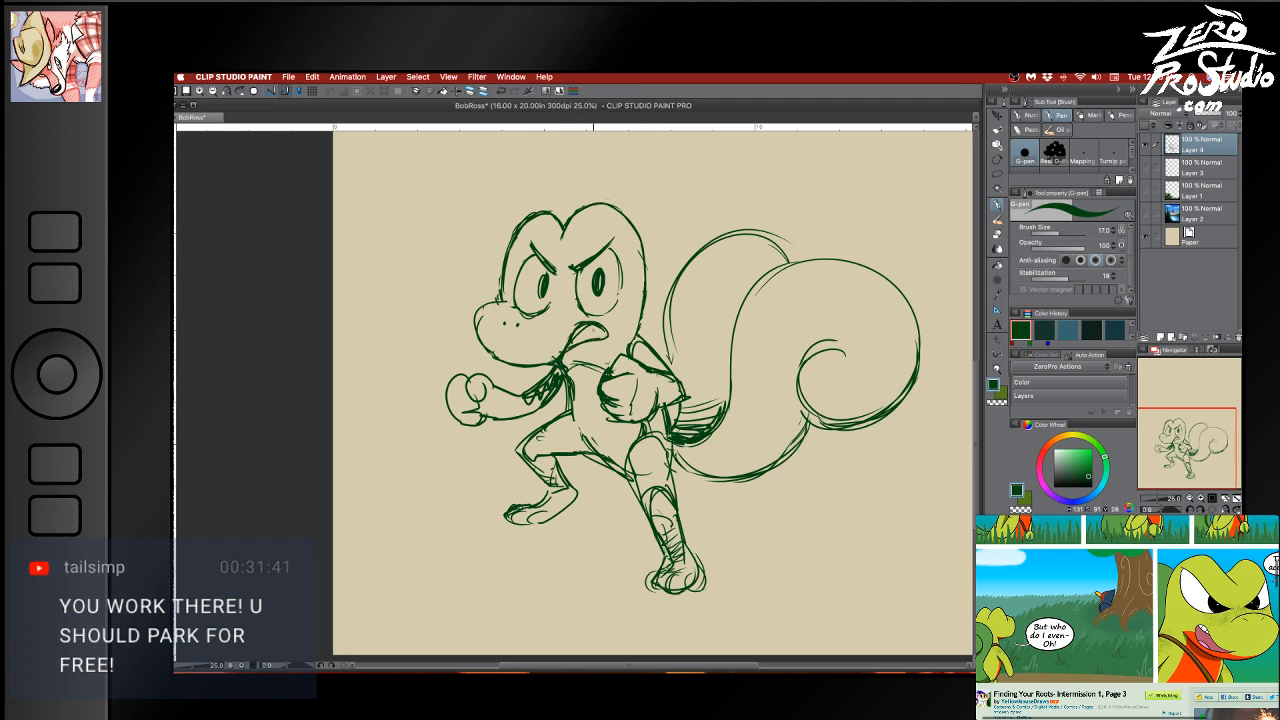
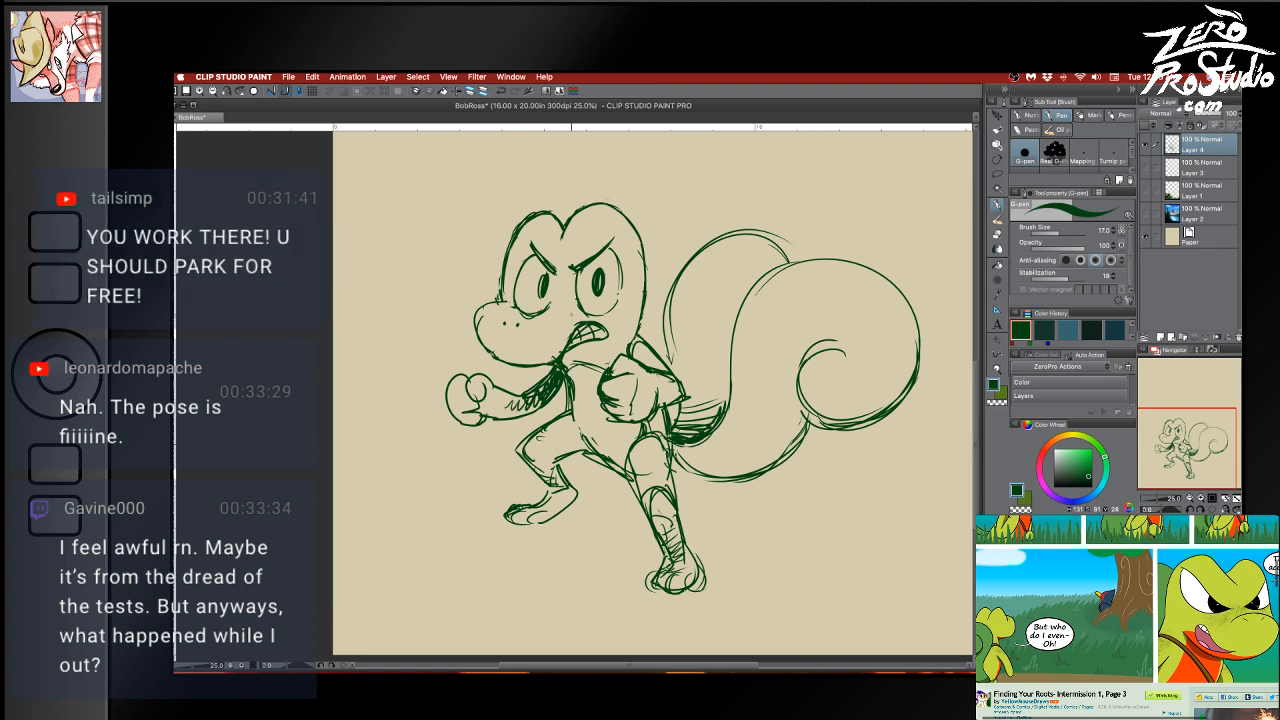
# Erase the construction lines inside the near leg and redraw the thigh running down into the shaded shin
pyautogui.press('e')
pyautogui.press('b')
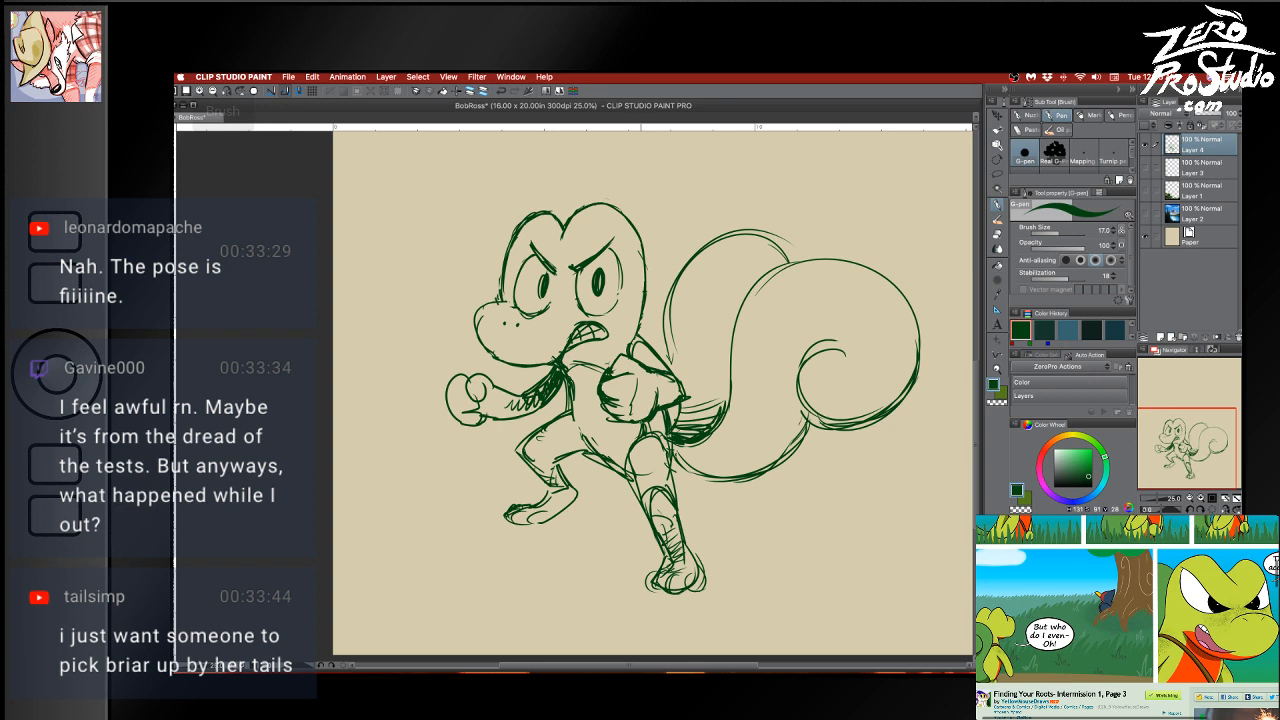
pyautogui.press('e')
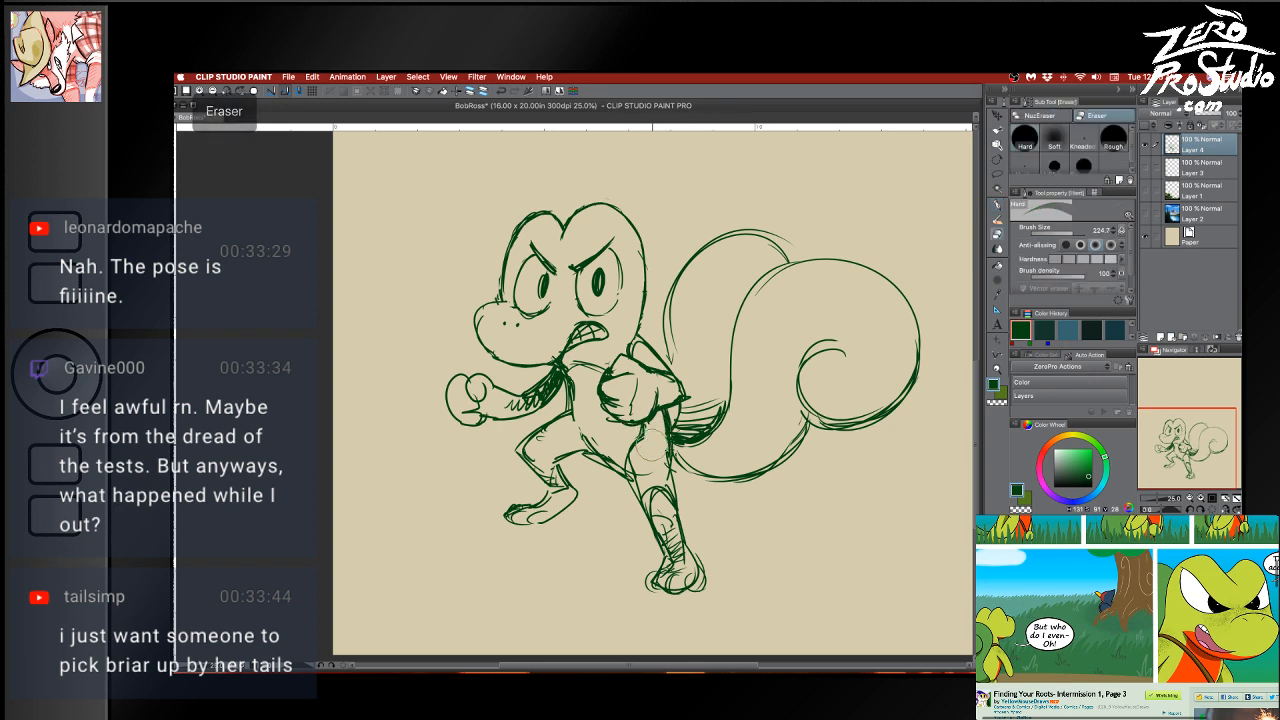
pyautogui.moveTo(646, 467)
pyautogui.mouseDown()
pyautogui.moveTo(668, 538)
pyautogui.moveTo(657, 524)
pyautogui.moveTo(682, 526)
pyautogui.mouseUp()
pyautogui.press('b')
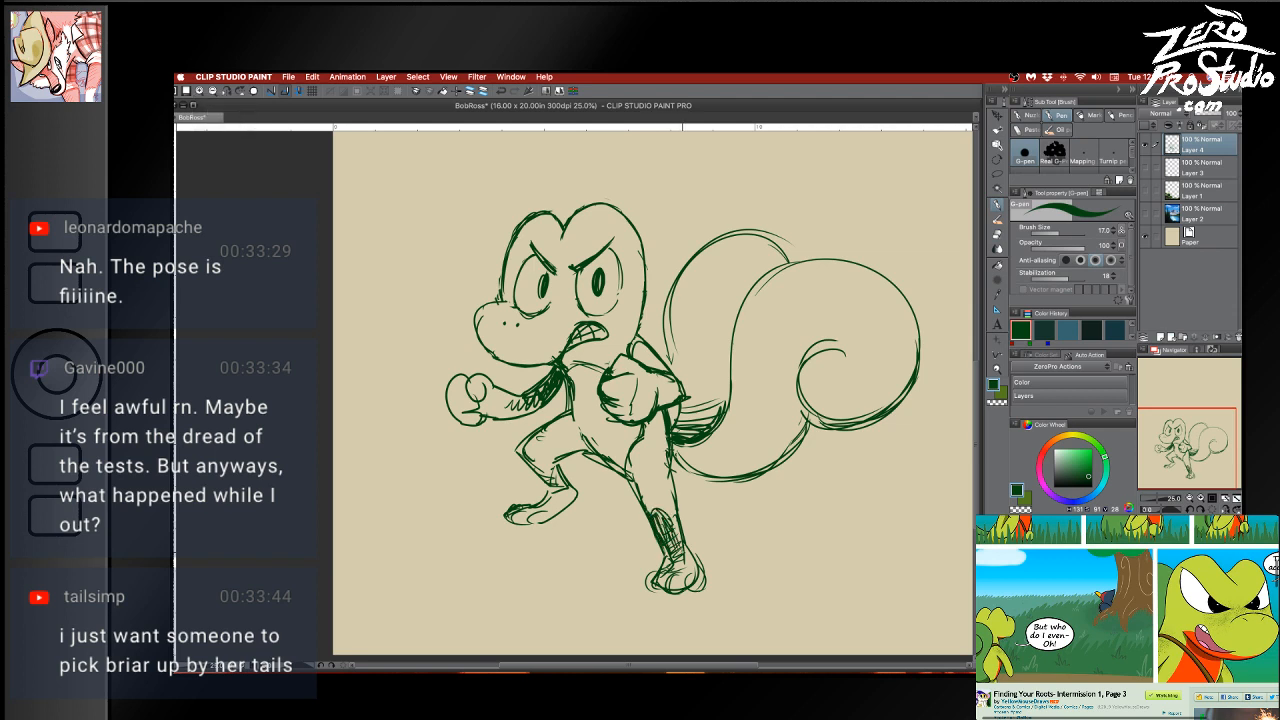
# Hatch shadows onto the far leg's thigh and shin, and clean up the lower belly contour between the legs
pyautogui.moveTo(522, 466); pyautogui.dragTo(546, 462)
pyautogui.moveTo(584, 438); pyautogui.dragTo(570, 450)
pyautogui.press('e')
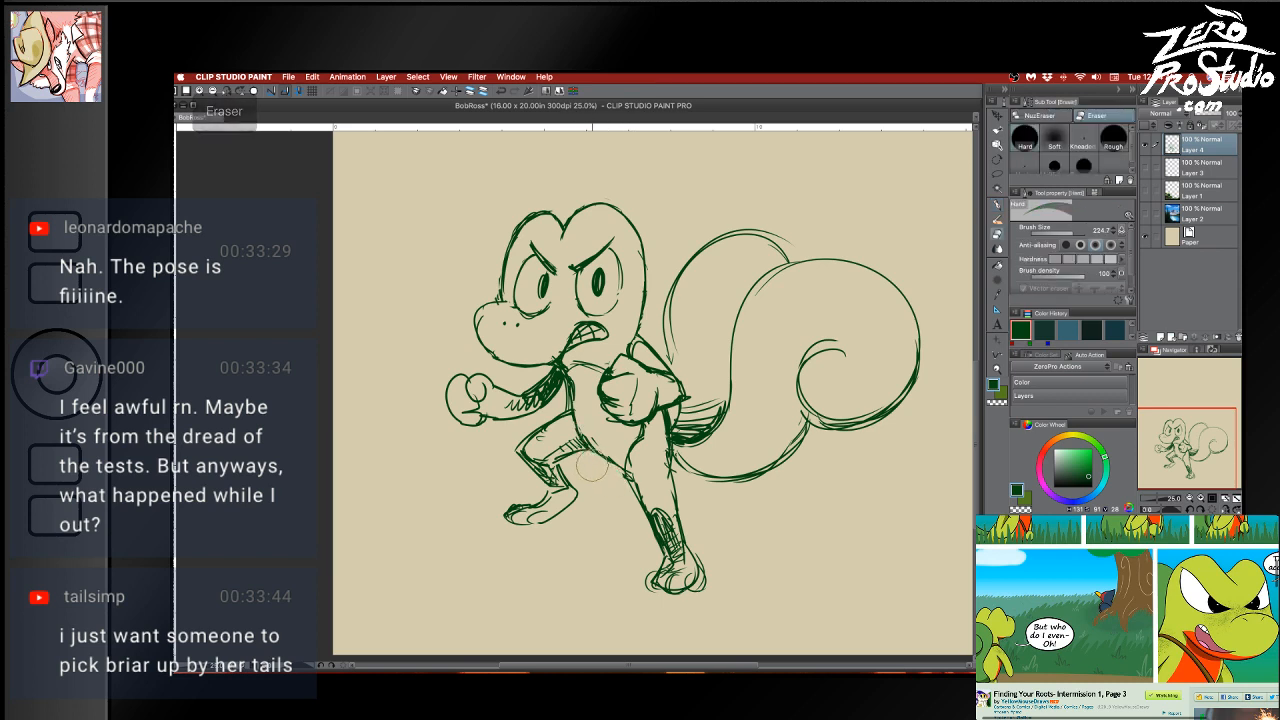
pyautogui.press('b')
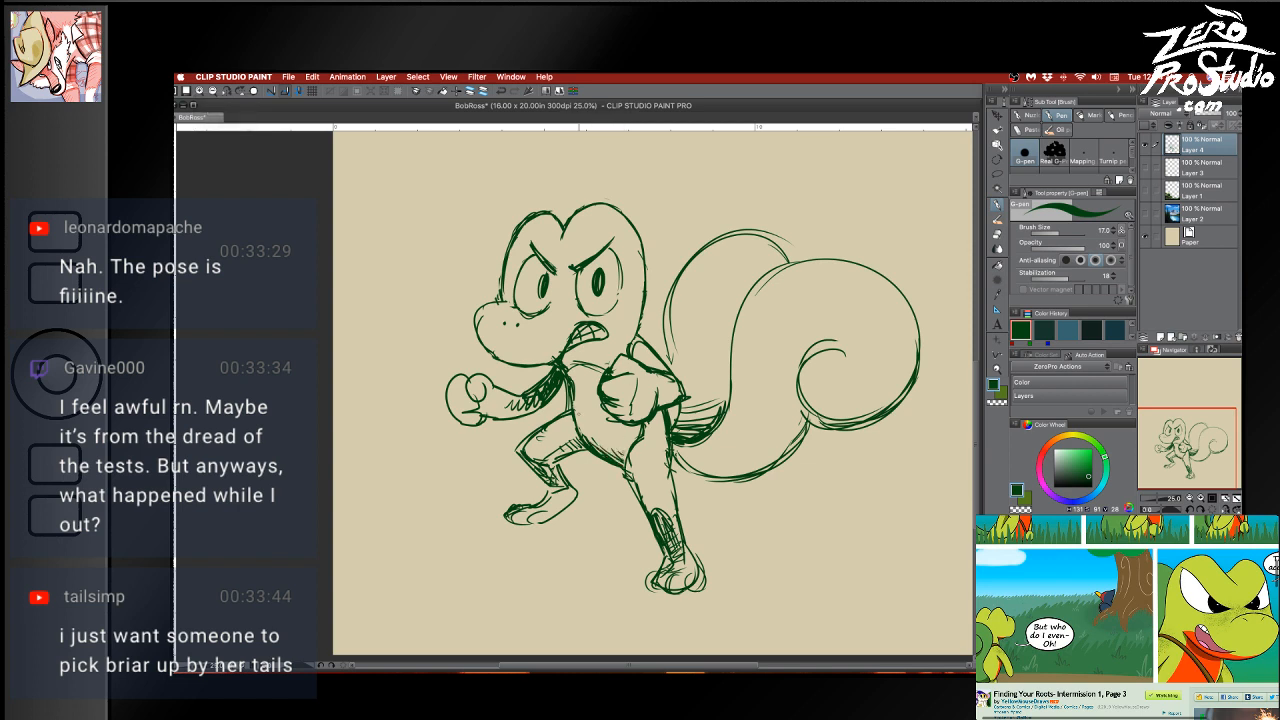
# Redraw the front contour of the chest and hatch a shadow on the neck beneath the mouth
pyautogui.press('e')
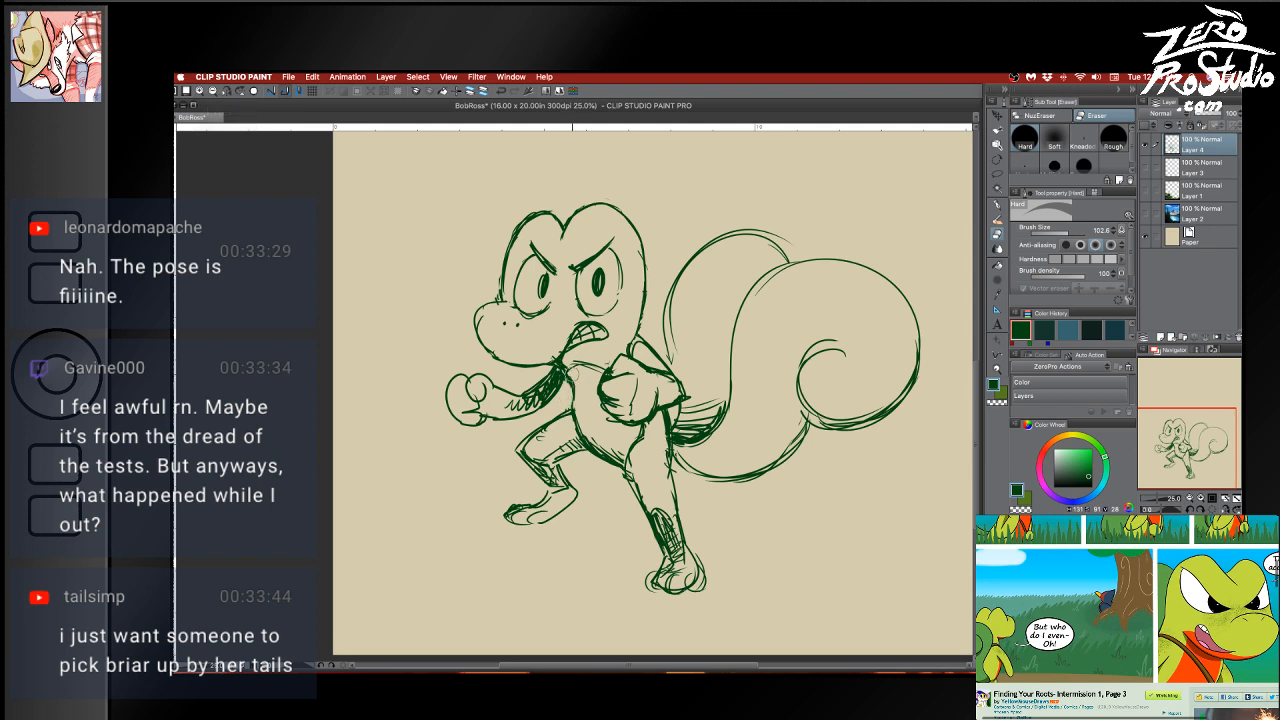
pyautogui.press('p')
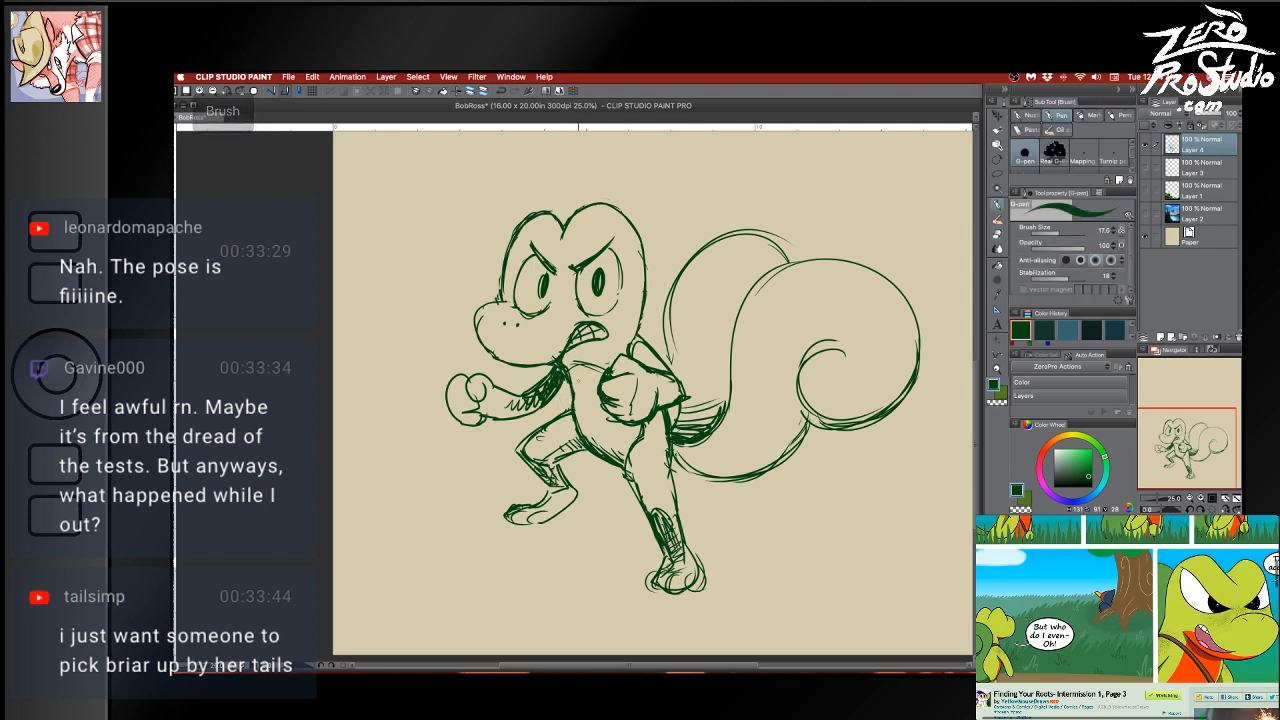
pyautogui.press('super+z')
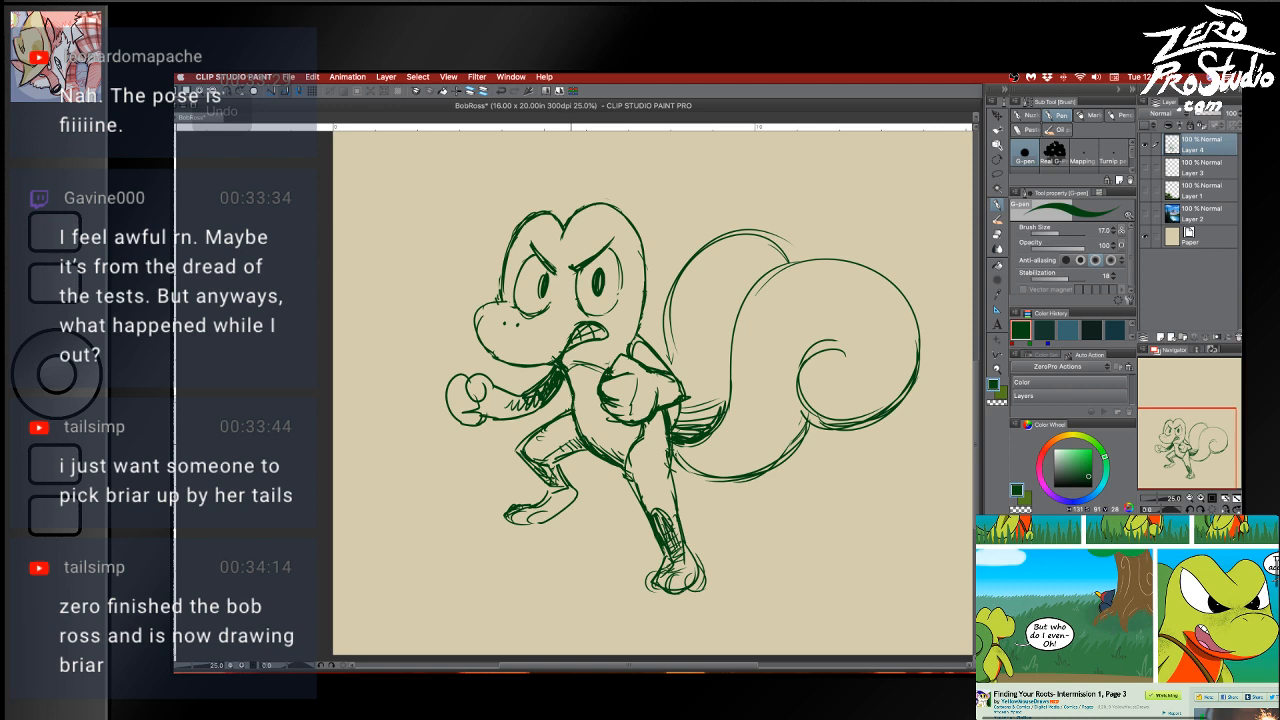
pyautogui.moveTo(573, 381); pyautogui.dragTo(582, 399)
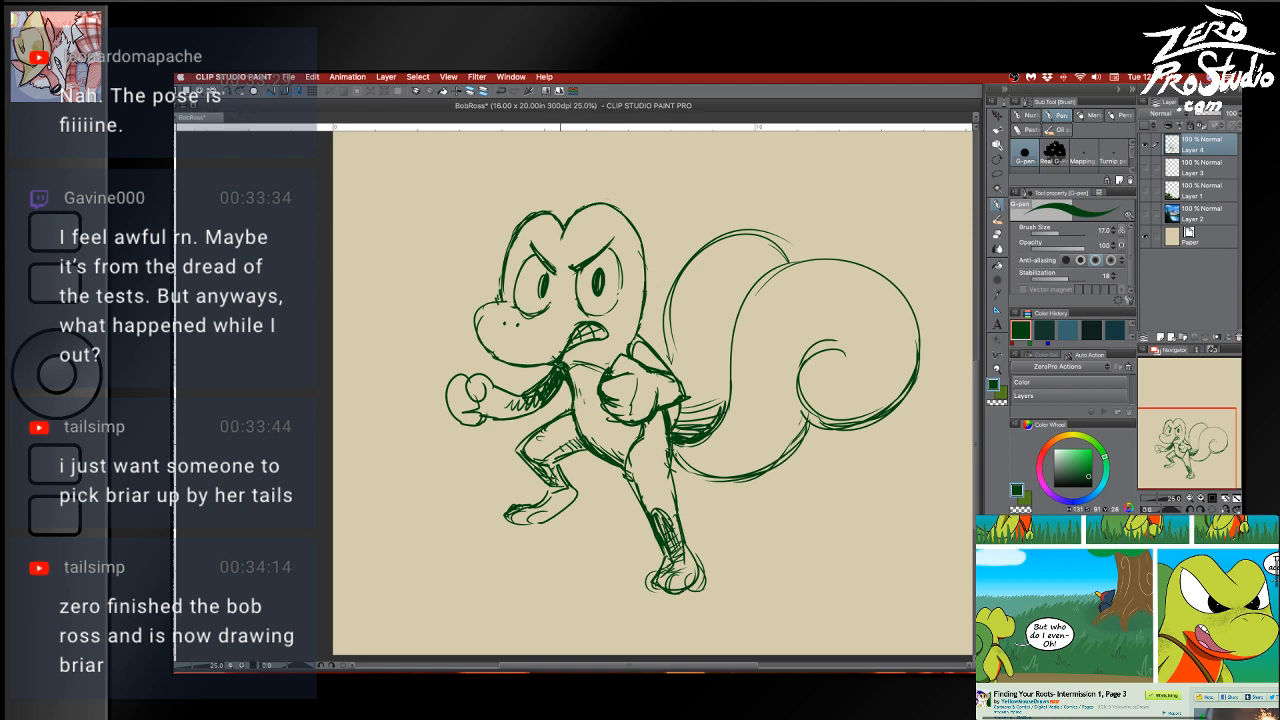
pyautogui.moveTo(557, 366); pyautogui.dragTo(589, 357)
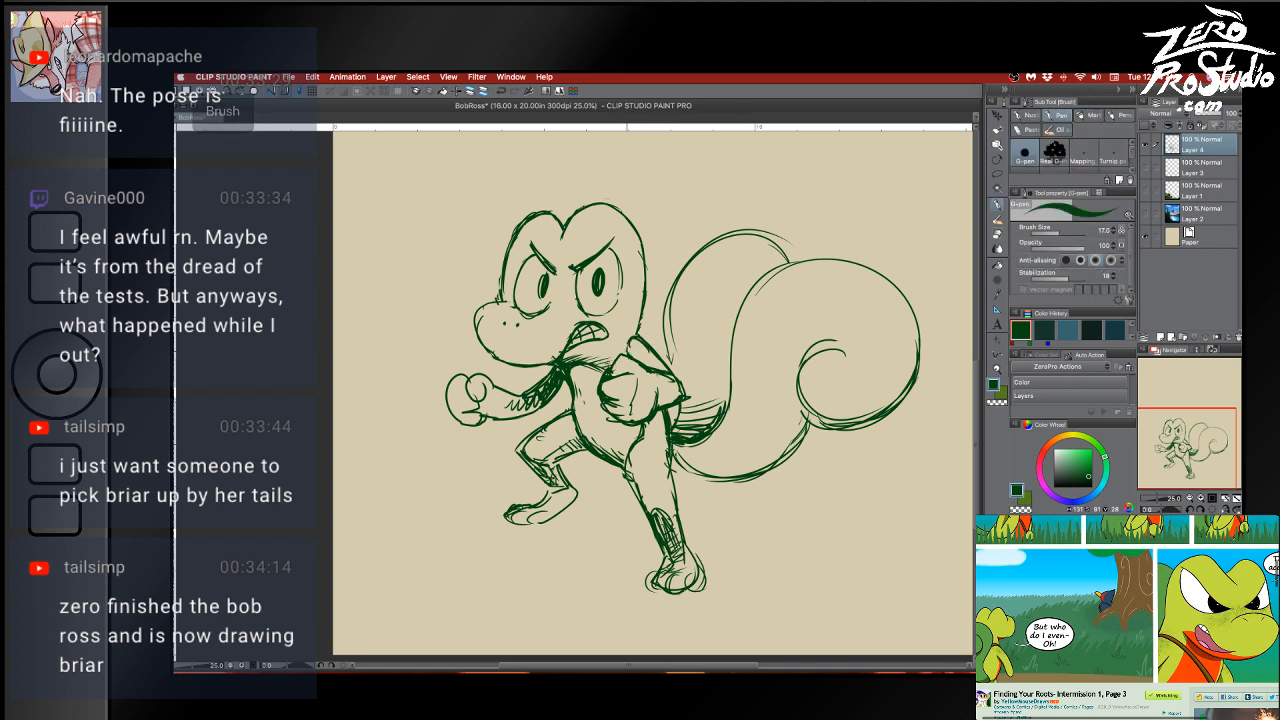
# Strengthen the near shoulder edge and the back contour of the head, undoing unwanted strokes
pyautogui.press('e')
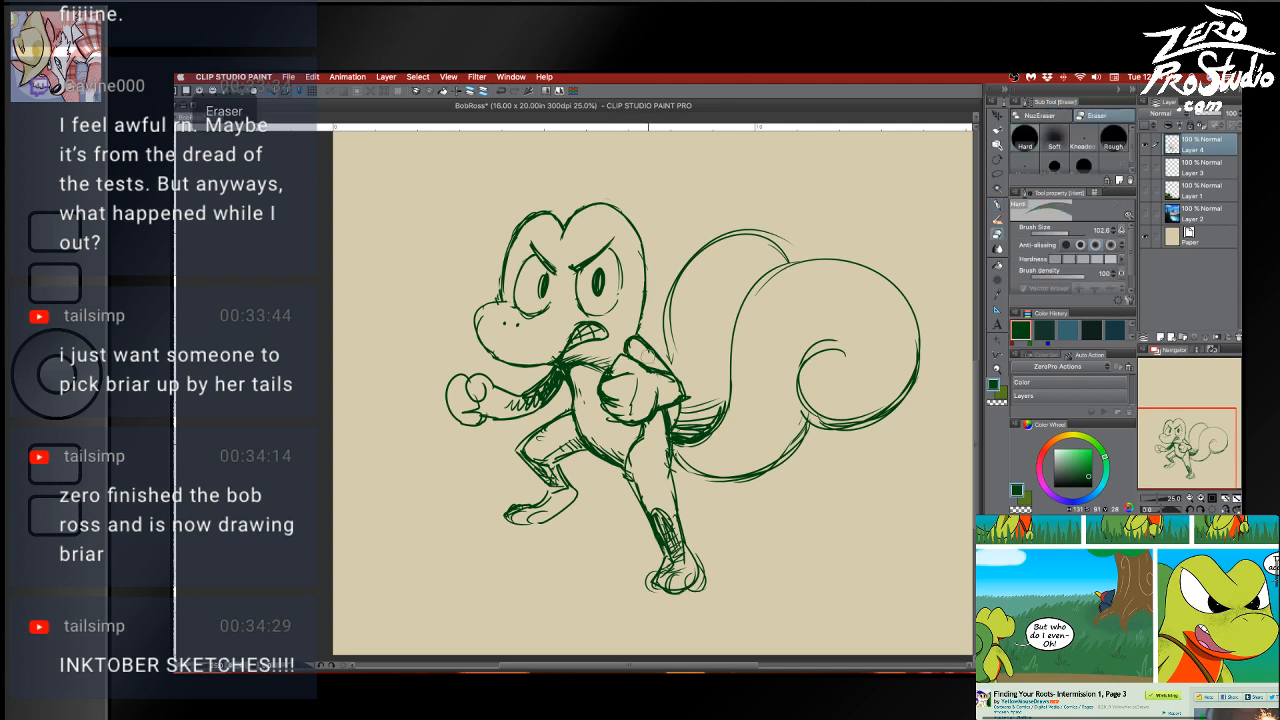
pyautogui.press('b')
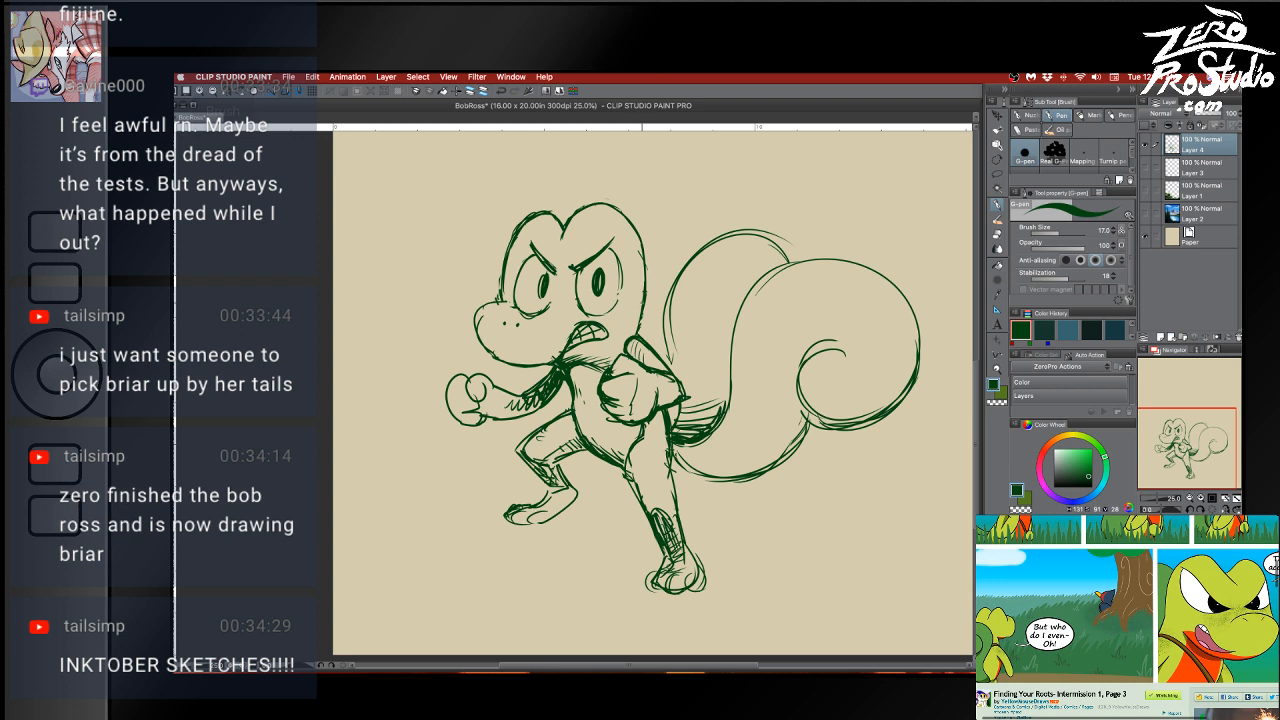
pyautogui.moveTo(642, 286); pyautogui.dragTo(635, 333)
pyautogui.moveTo(639, 293)
pyautogui.mouseDown()
pyautogui.moveTo(628, 337)
pyautogui.moveTo(640, 295)
pyautogui.mouseUp()
pyautogui.press('super+z')
pyautogui.press('super+z')
pyautogui.press('super+z')
pyautogui.press('super+z')
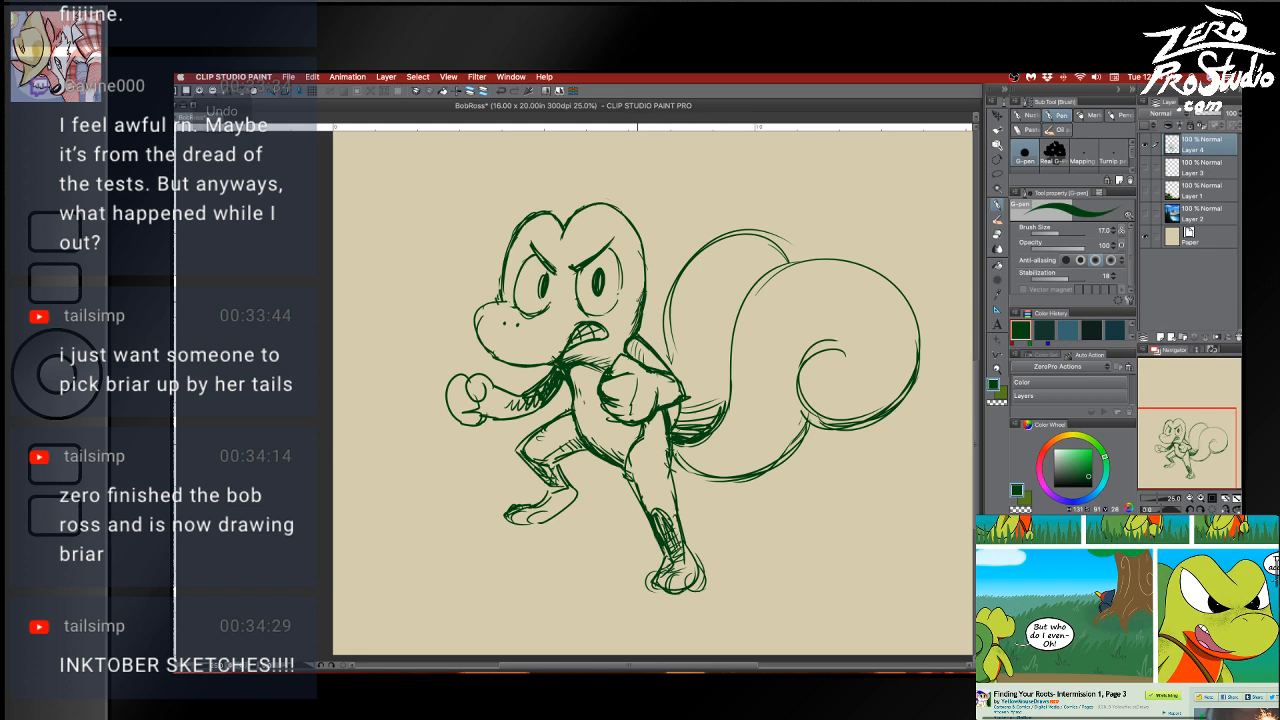
# Hatch the face above the muzzle, then erase and redraw the muzzle's front contour with a bolder line
pyautogui.moveTo(479, 312); pyautogui.dragTo(512, 302)
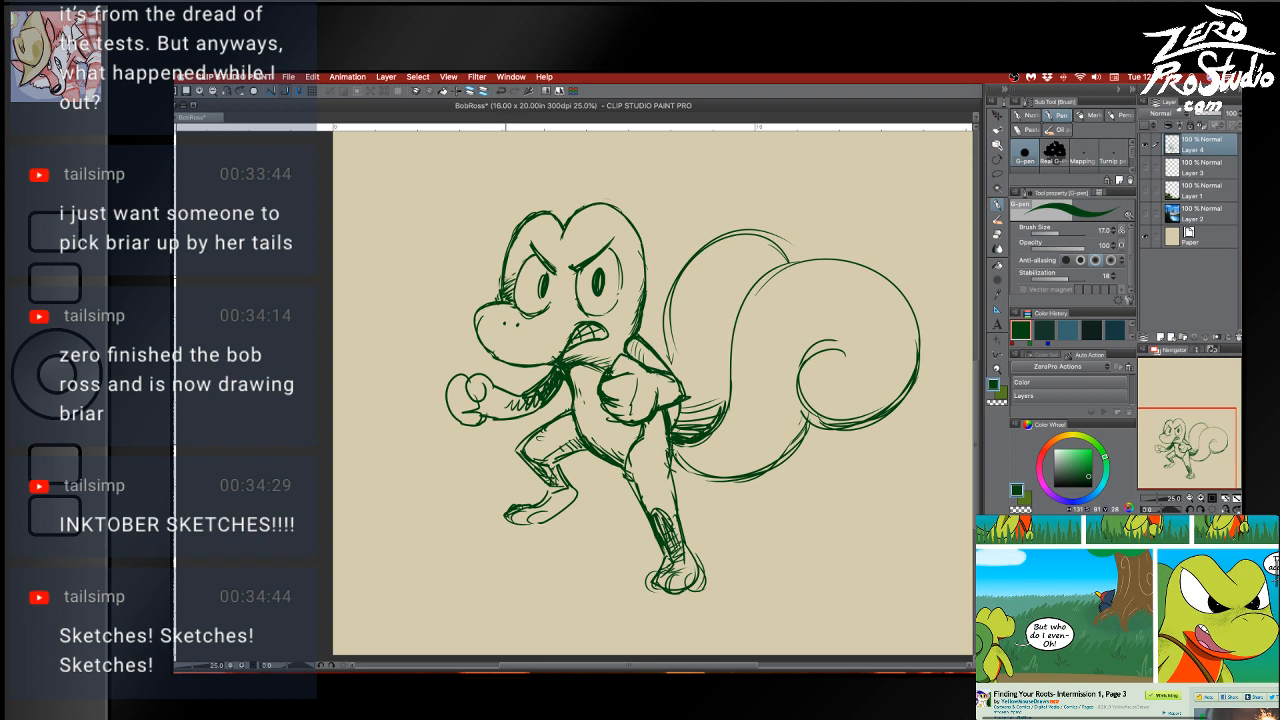
pyautogui.press('e')
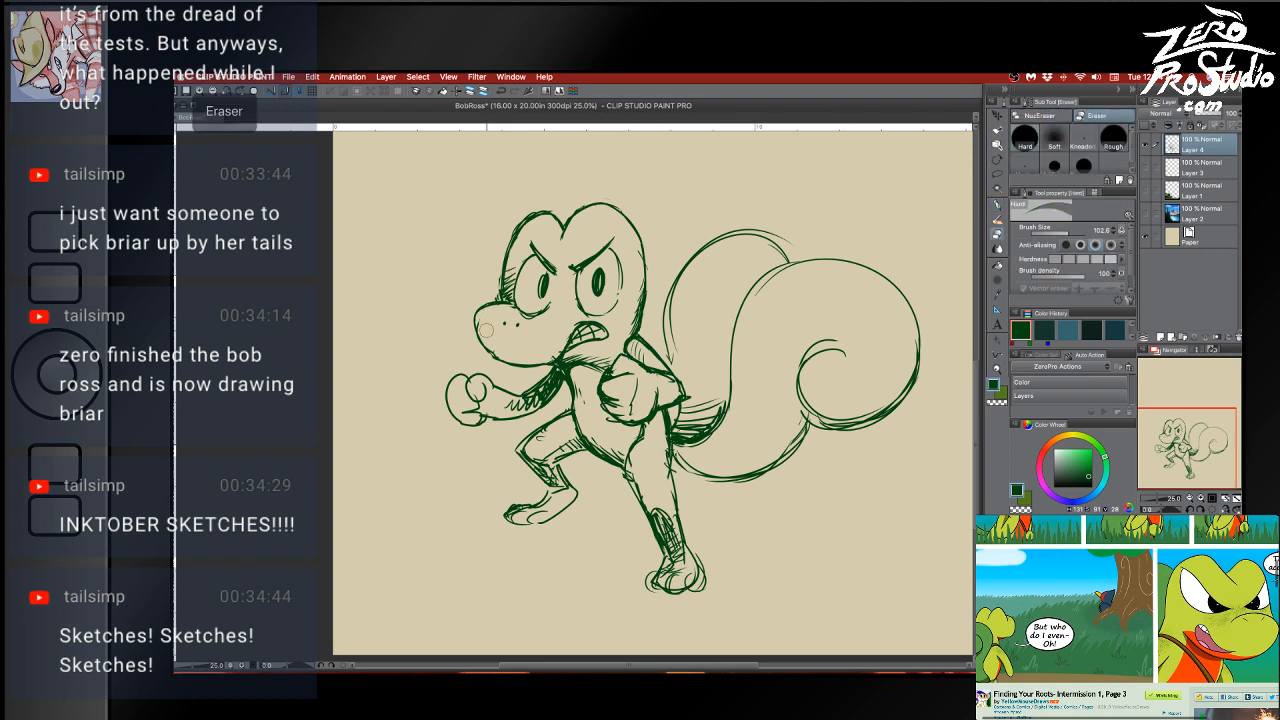
pyautogui.moveTo(478, 322); pyautogui.dragTo(500, 357)
pyautogui.press('b')
pyautogui.press('super+z')
pyautogui.press('super+z')
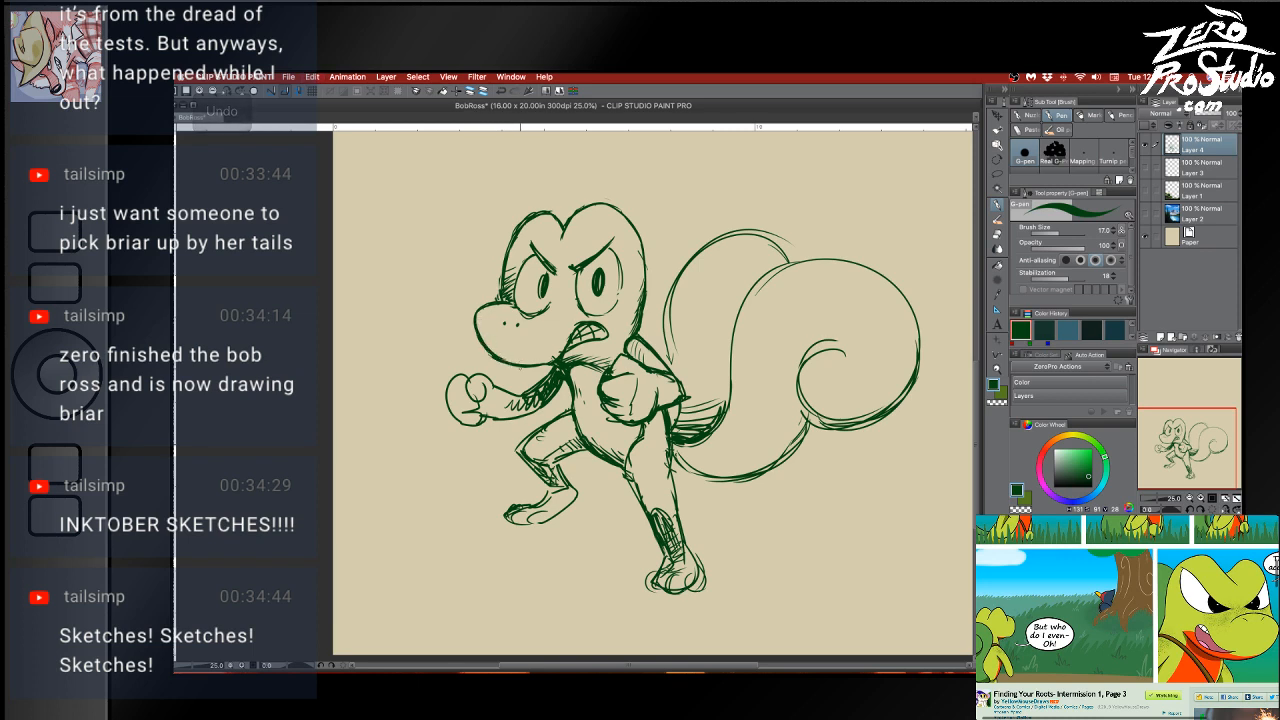
pyautogui.press('super+z')
pyautogui.press('super+z')
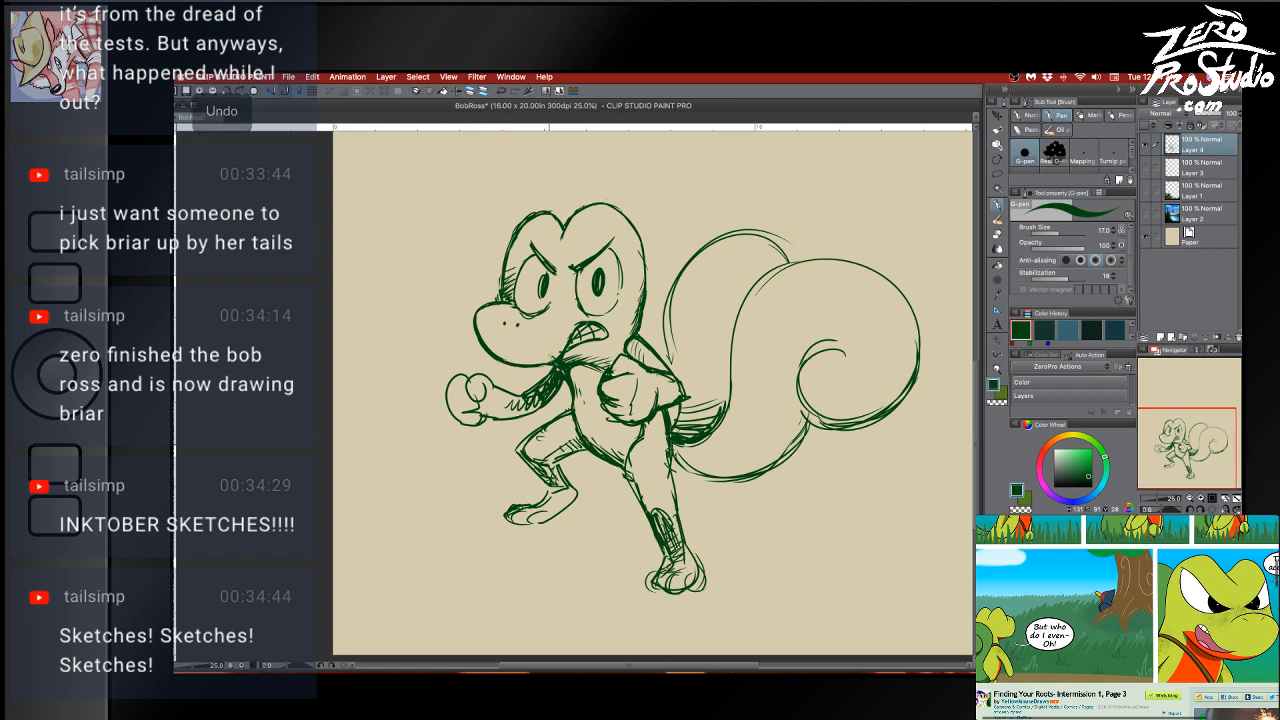
# Thicken the muzzle's underside and darken the shadow on the neck and upper chest beneath the jaw
pyautogui.moveTo(543, 362)
pyautogui.mouseDown()
pyautogui.moveTo(565, 349)
pyautogui.moveTo(548, 356)
pyautogui.mouseUp()
pyautogui.press('e')
pyautogui.press('b')
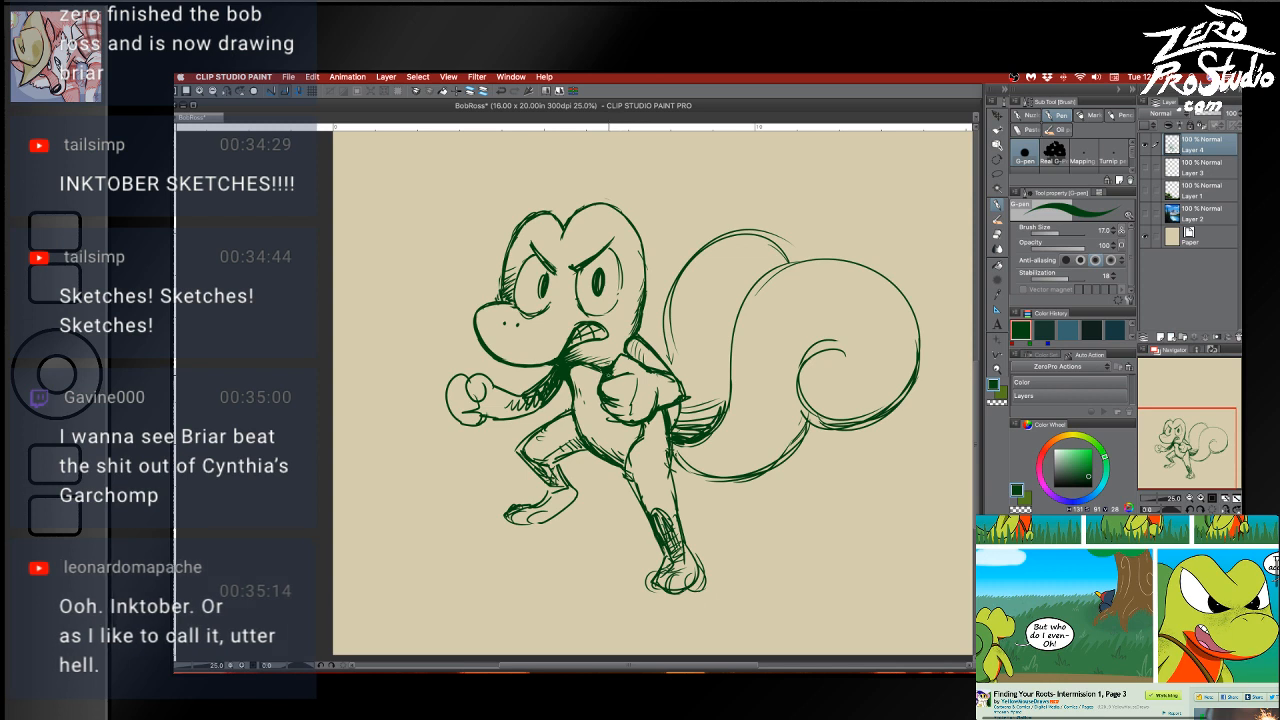
# Clean up the near forearm and elbow outline and thicken the tail's contour just behind the shoulder
pyautogui.press('e')
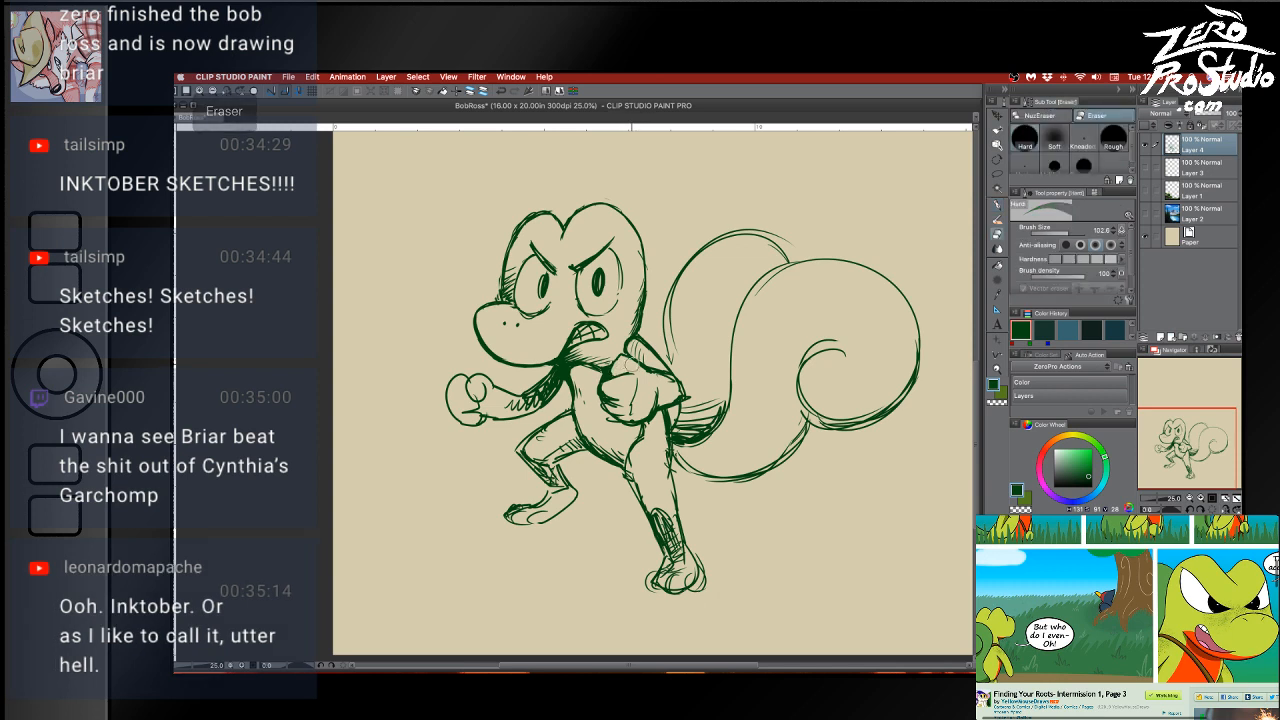
pyautogui.press('p')
pyautogui.hotkey('ctrl', 'z')
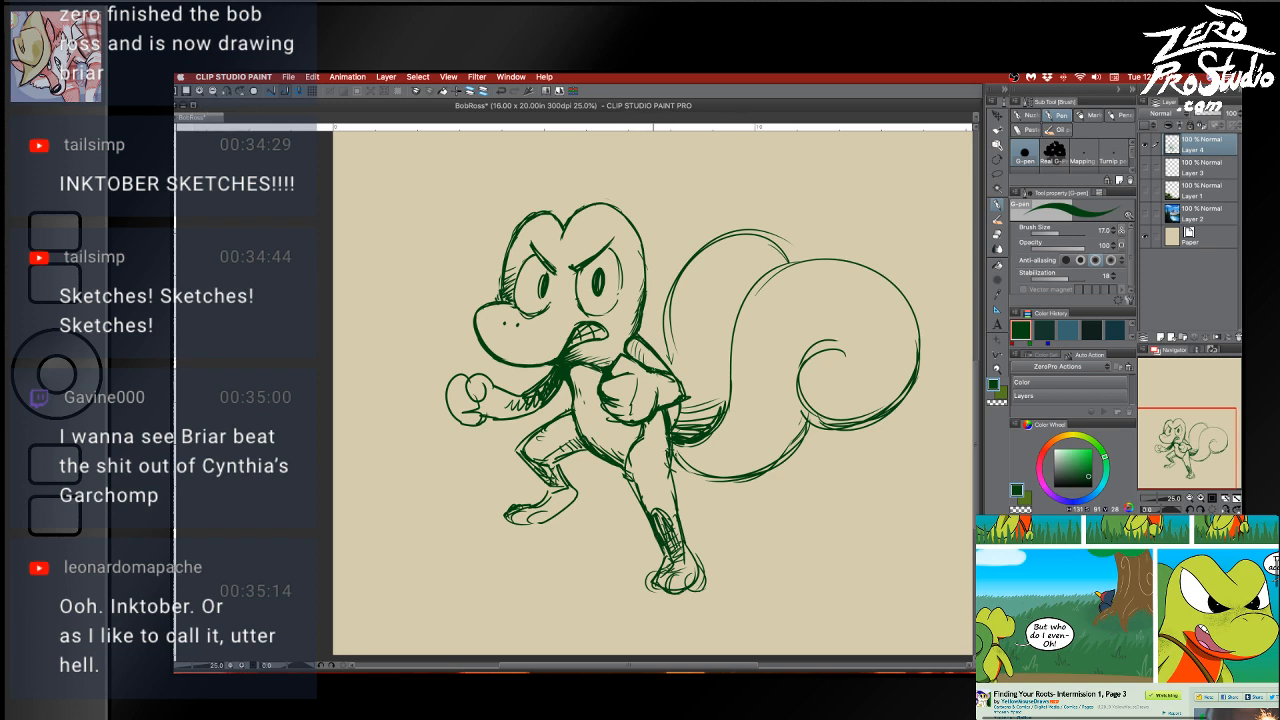
pyautogui.press('e')
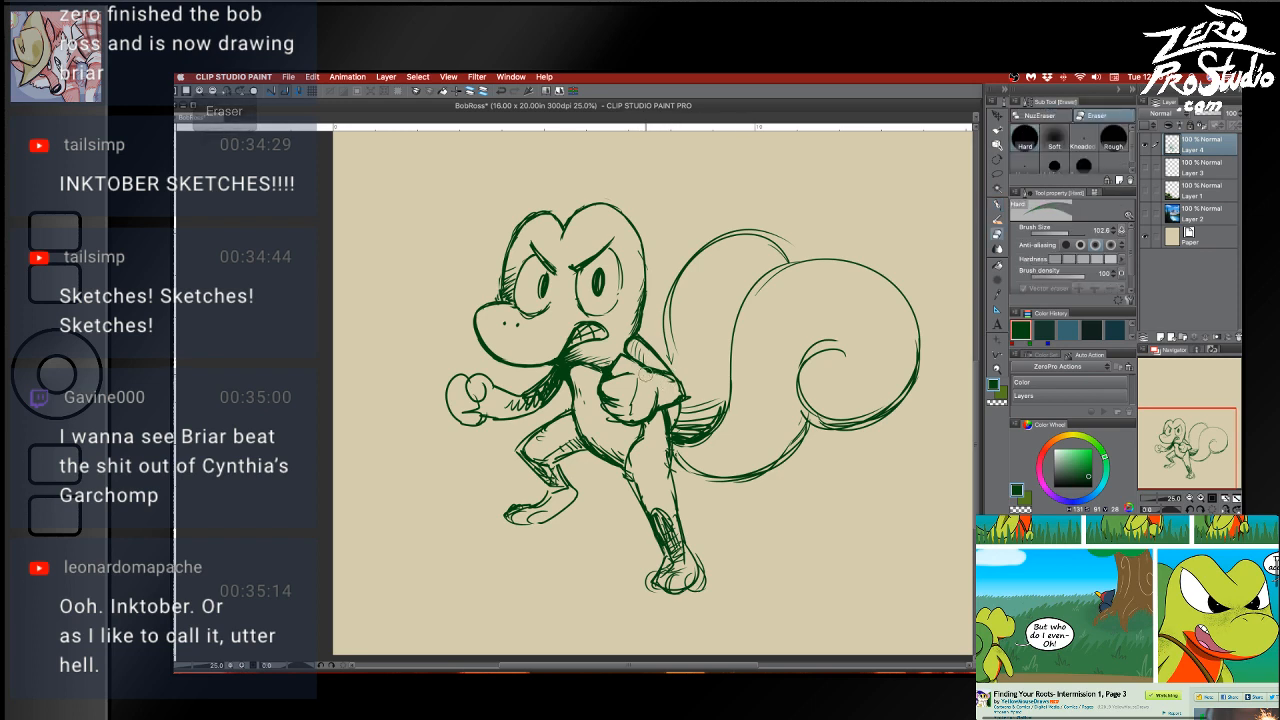
pyautogui.press('b')
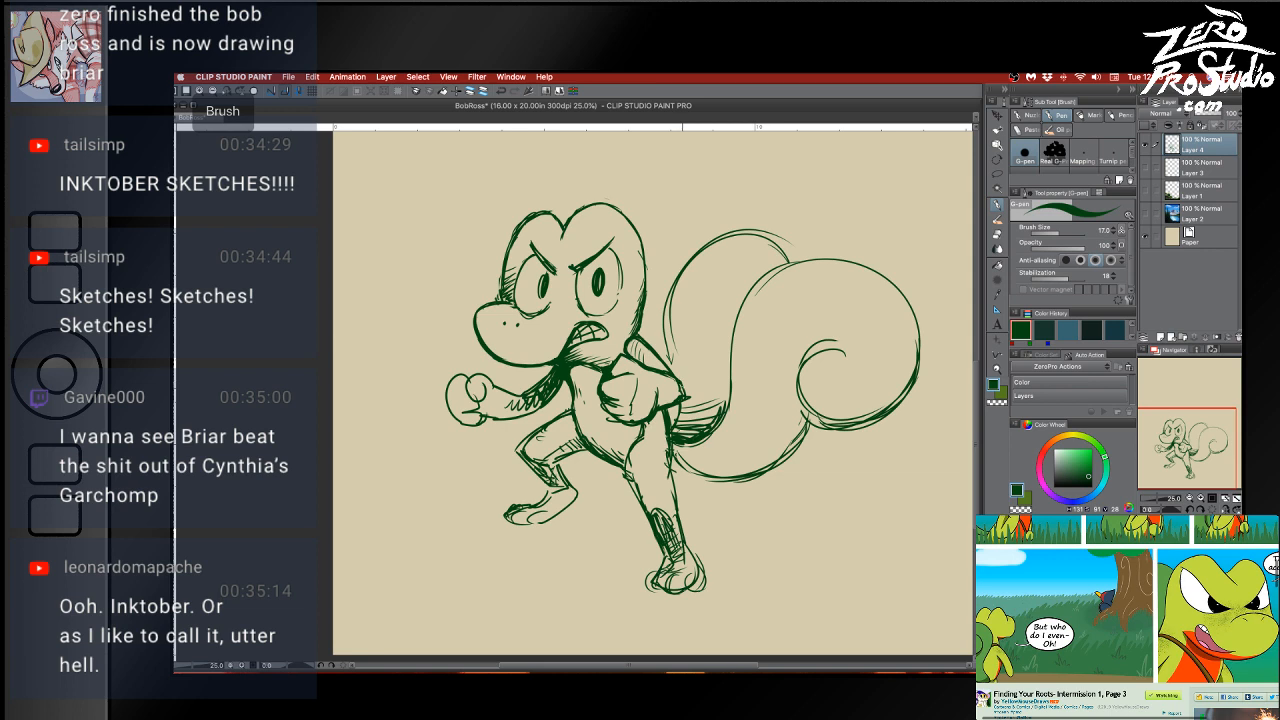
pyautogui.press('e')
pyautogui.moveTo(680, 376); pyautogui.dragTo(690, 394)
pyautogui.press('super+z')
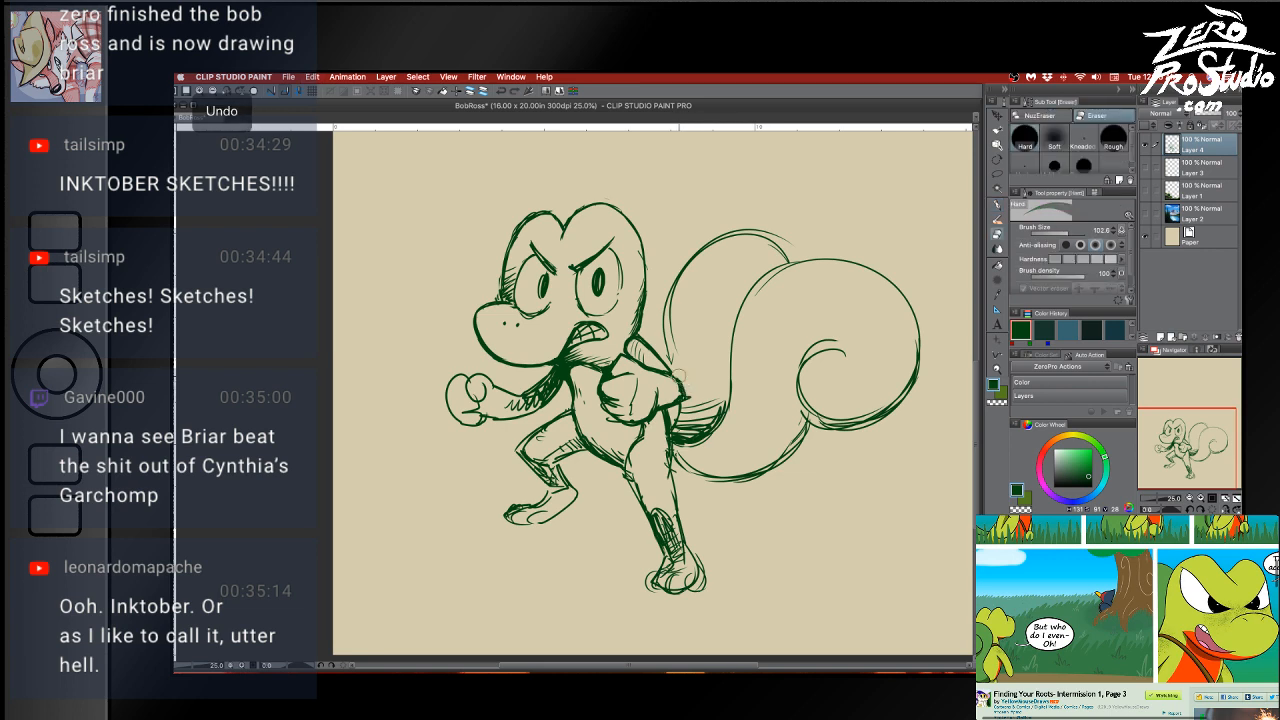
pyautogui.press('b')
pyautogui.press('super+z')
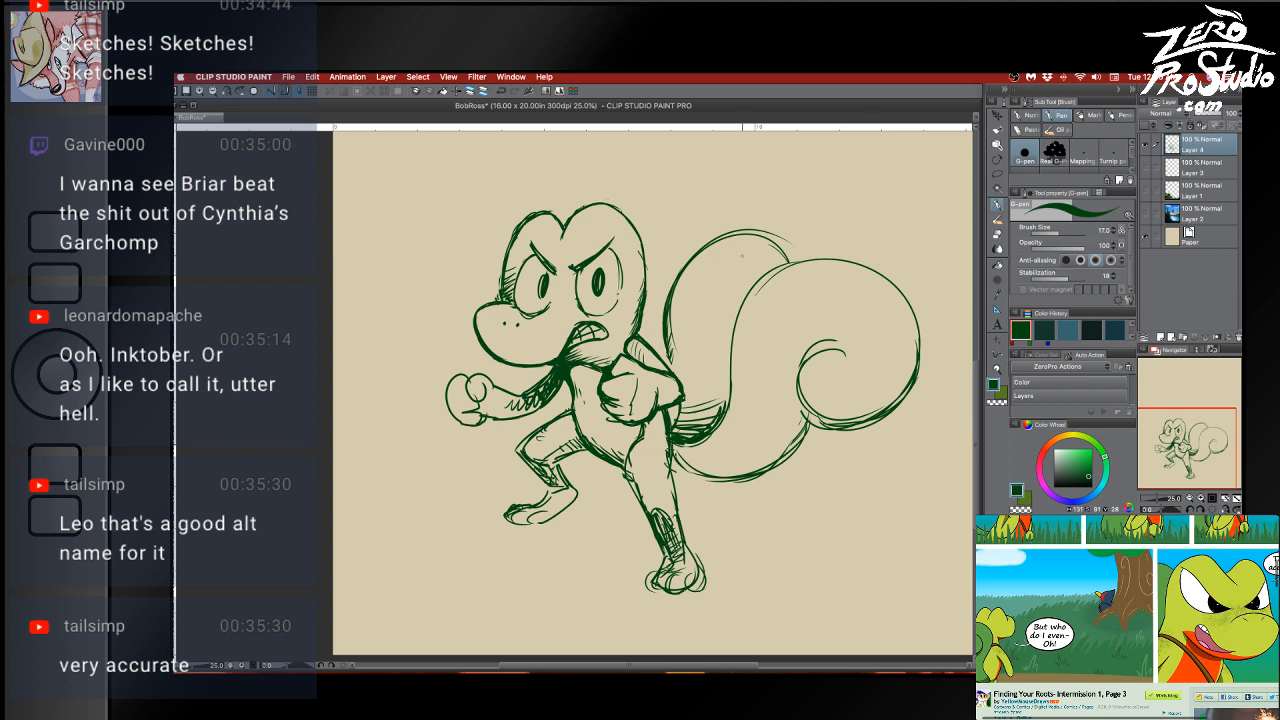
# Hatch shadows along the tail's upper fold and inside its curl, and redraw the near foot's rounded toes
pyautogui.moveTo(768, 236); pyautogui.dragTo(790, 252)
pyautogui.moveTo(763, 233); pyautogui.dragTo(784, 246)
pyautogui.press('e')
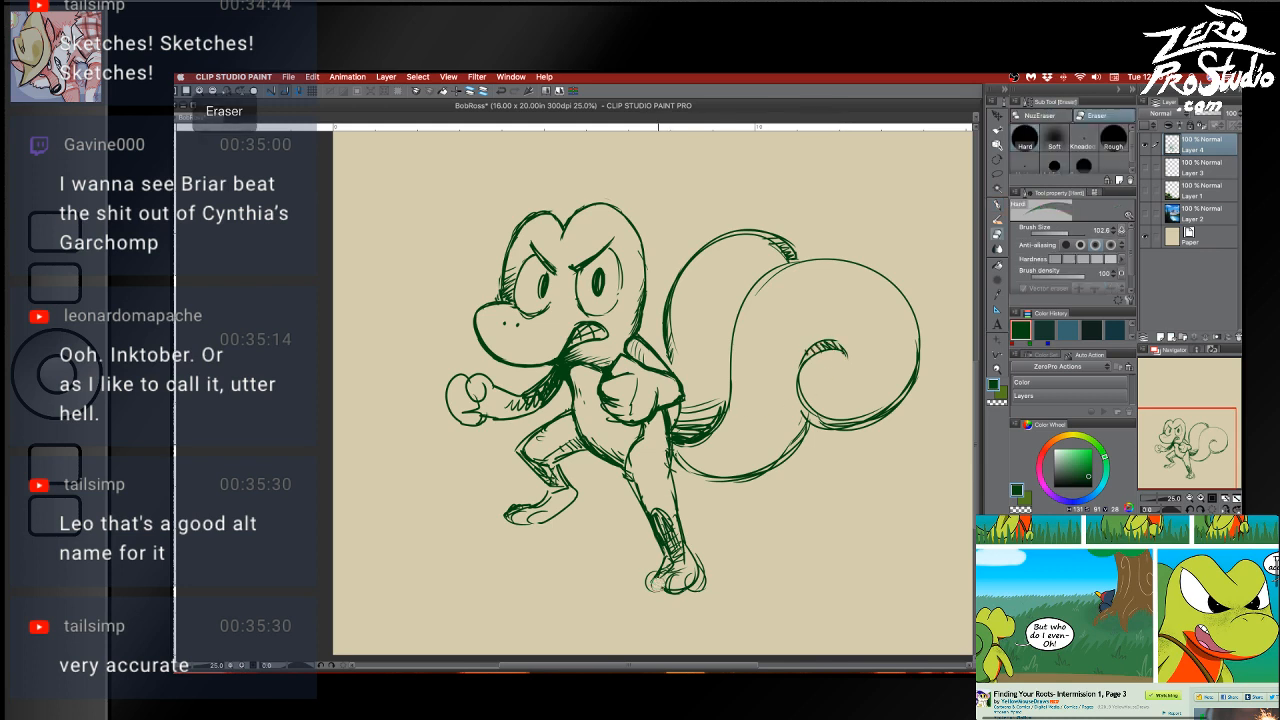
pyautogui.press('b')
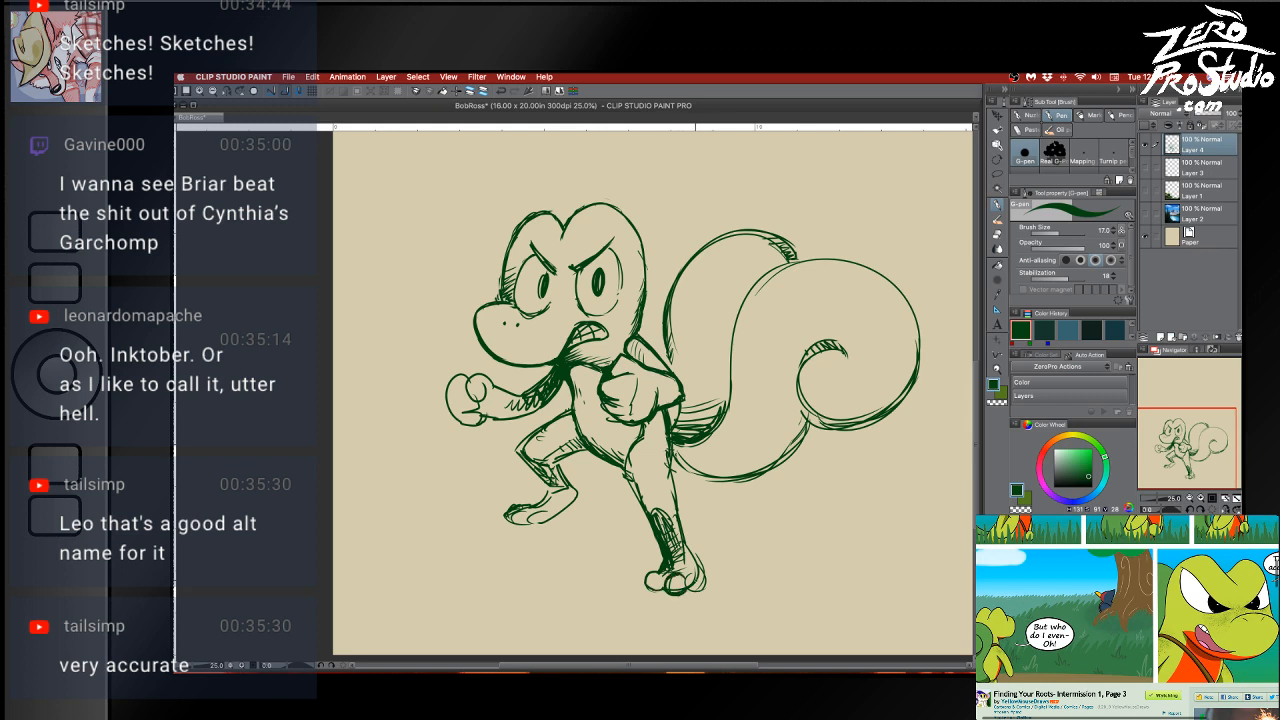
# Erase the rough toe lines on the near and far feet and redraw their rounded toes
pyautogui.press('e')
pyautogui.moveTo(684, 592)
pyautogui.mouseDown()
pyautogui.moveTo(682, 580)
pyautogui.moveTo(706, 583)
pyautogui.moveTo(694, 591)
pyautogui.mouseUp()
pyautogui.press('b')
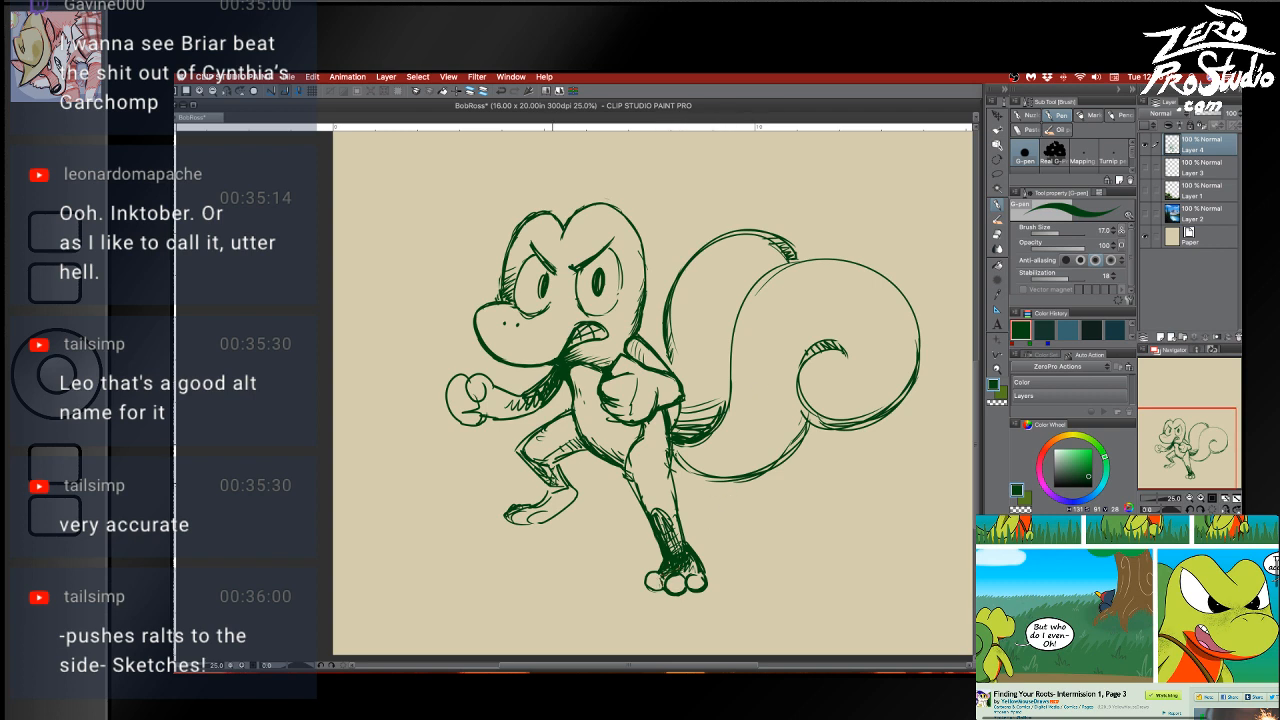
pyautogui.press('e')
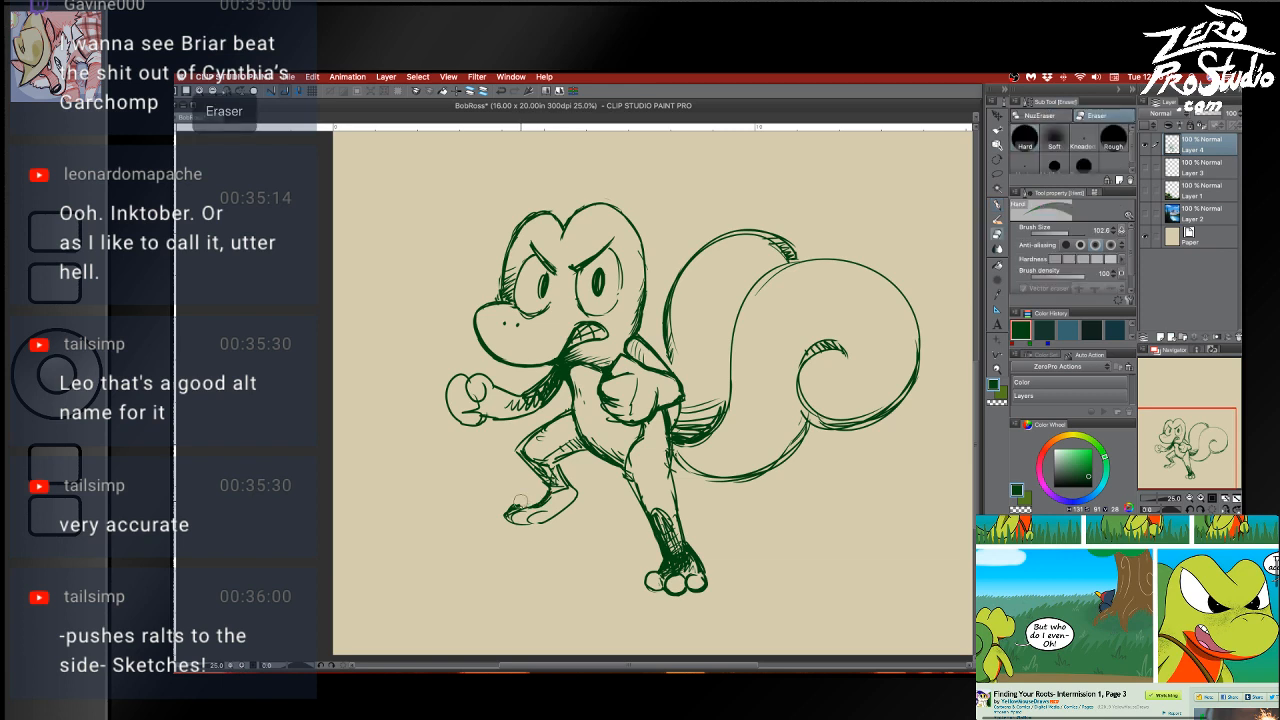
pyautogui.moveTo(525, 500)
pyautogui.mouseDown()
pyautogui.moveTo(505, 519)
pyautogui.moveTo(536, 506)
pyautogui.mouseUp()
pyautogui.press('b')
pyautogui.press('e')
pyautogui.press('b')
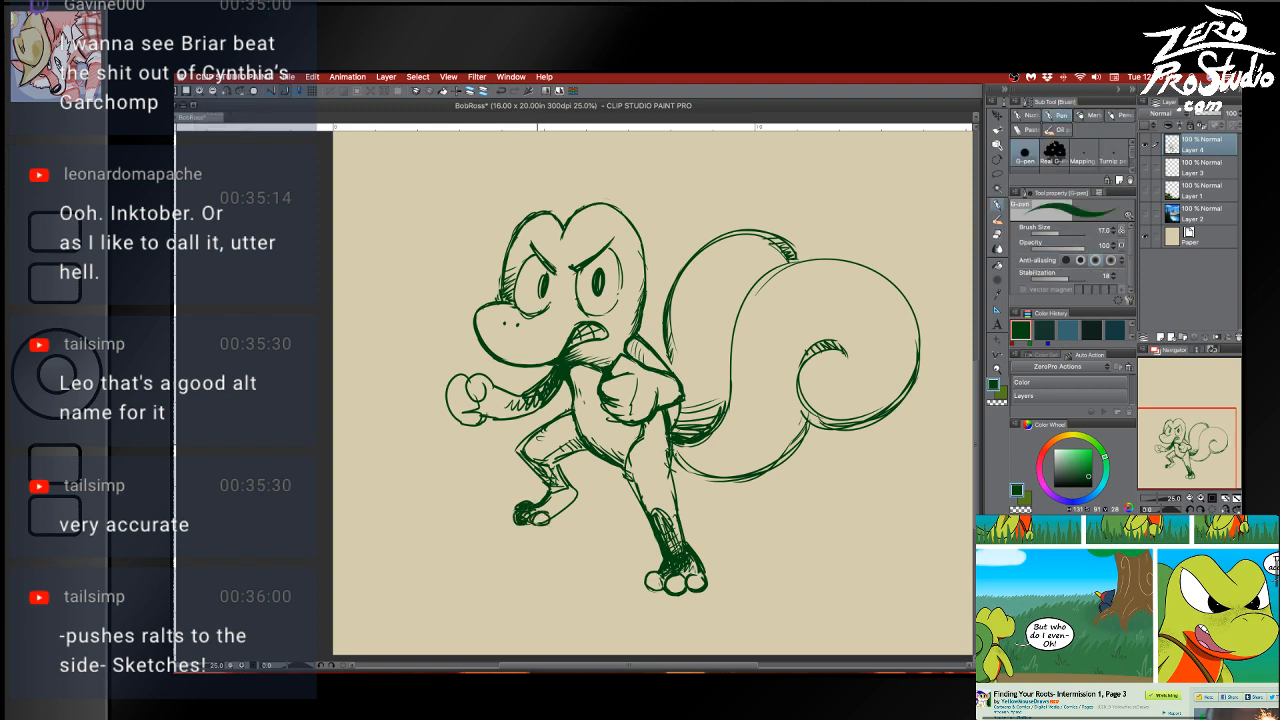
# Fill the far foot and the back of the far leg with solid dark green shadow using a larger G-pen
pyautogui.press(']')
pyautogui.moveTo(538, 518); pyautogui.dragTo(573, 491)
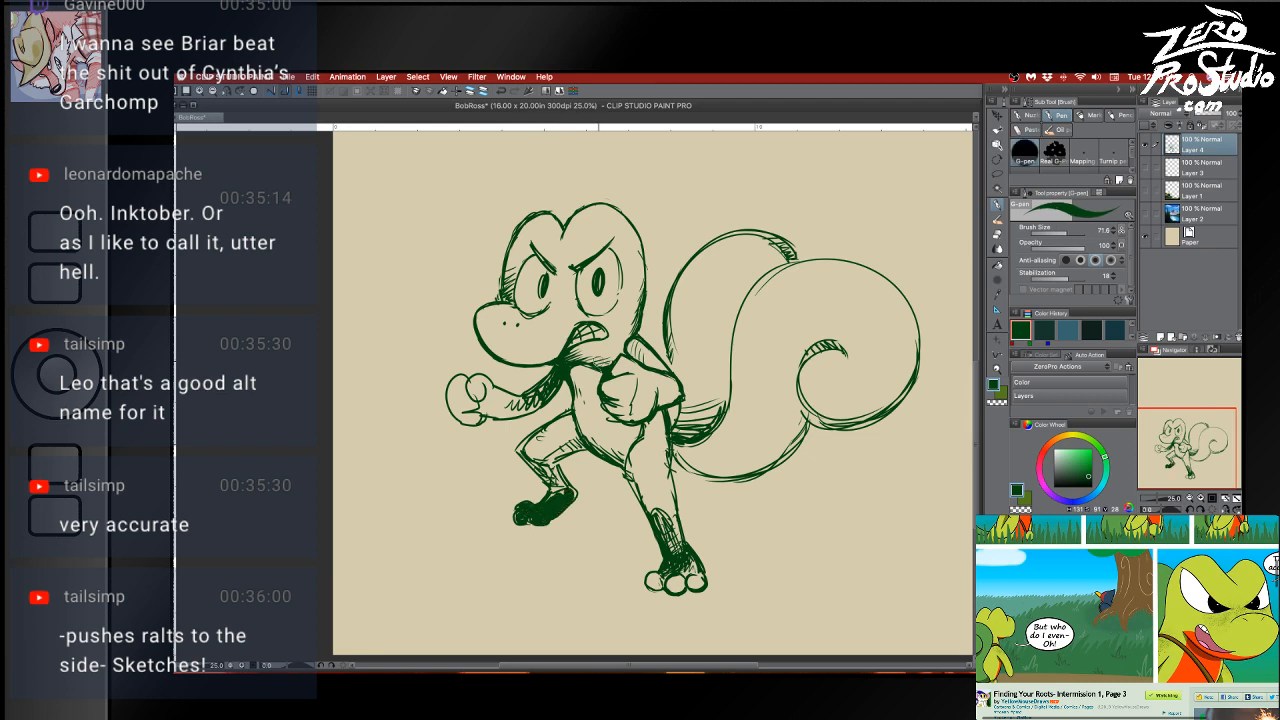
pyautogui.moveTo(530, 455)
pyautogui.mouseDown()
pyautogui.moveTo(556, 486)
pyautogui.moveTo(540, 448)
pyautogui.moveTo(580, 430)
pyautogui.moveTo(578, 410)
pyautogui.moveTo(581, 441)
pyautogui.moveTo(548, 462)
pyautogui.moveTo(584, 445)
pyautogui.moveTo(566, 496)
pyautogui.moveTo(552, 466)
pyautogui.moveTo(572, 494)
pyautogui.mouseUp()
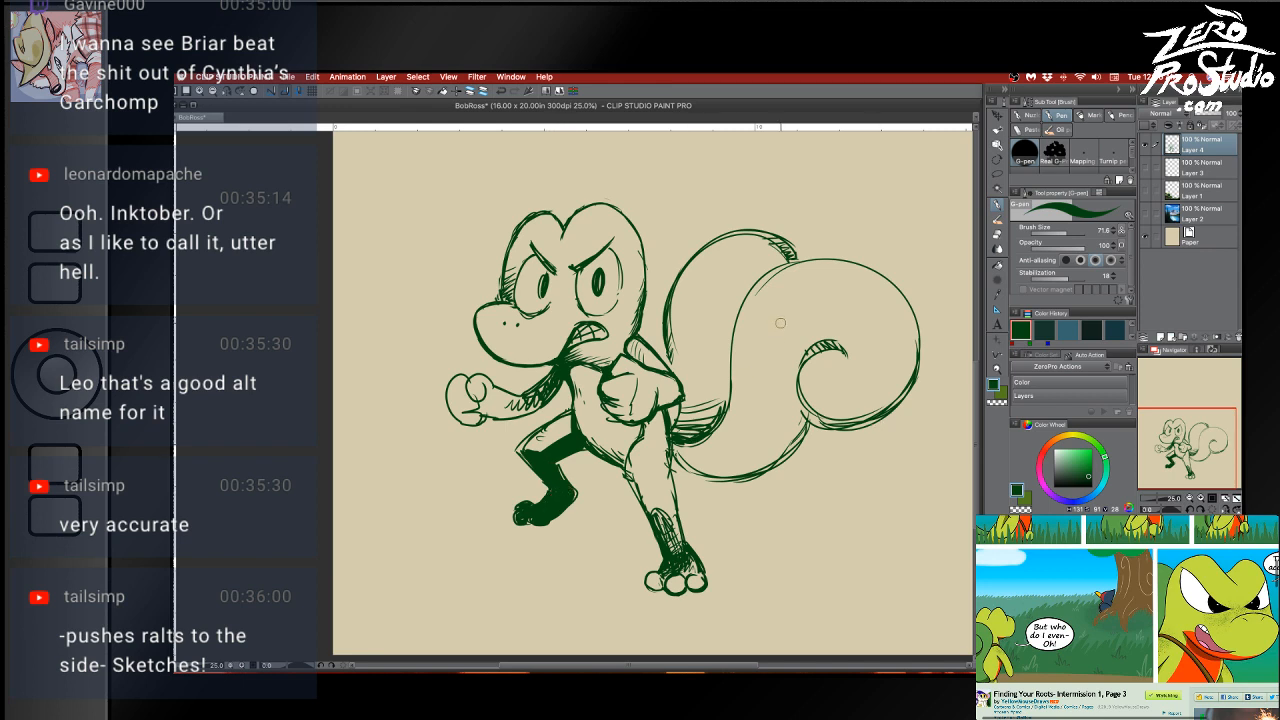
# Fill the hatched tail shadow behind the near elbow with solid green and clean up its edge with the eraser
pyautogui.moveTo(682, 406)
pyautogui.mouseDown()
pyautogui.moveTo(672, 434)
pyautogui.moveTo(690, 399)
pyautogui.mouseUp()
pyautogui.press('e')
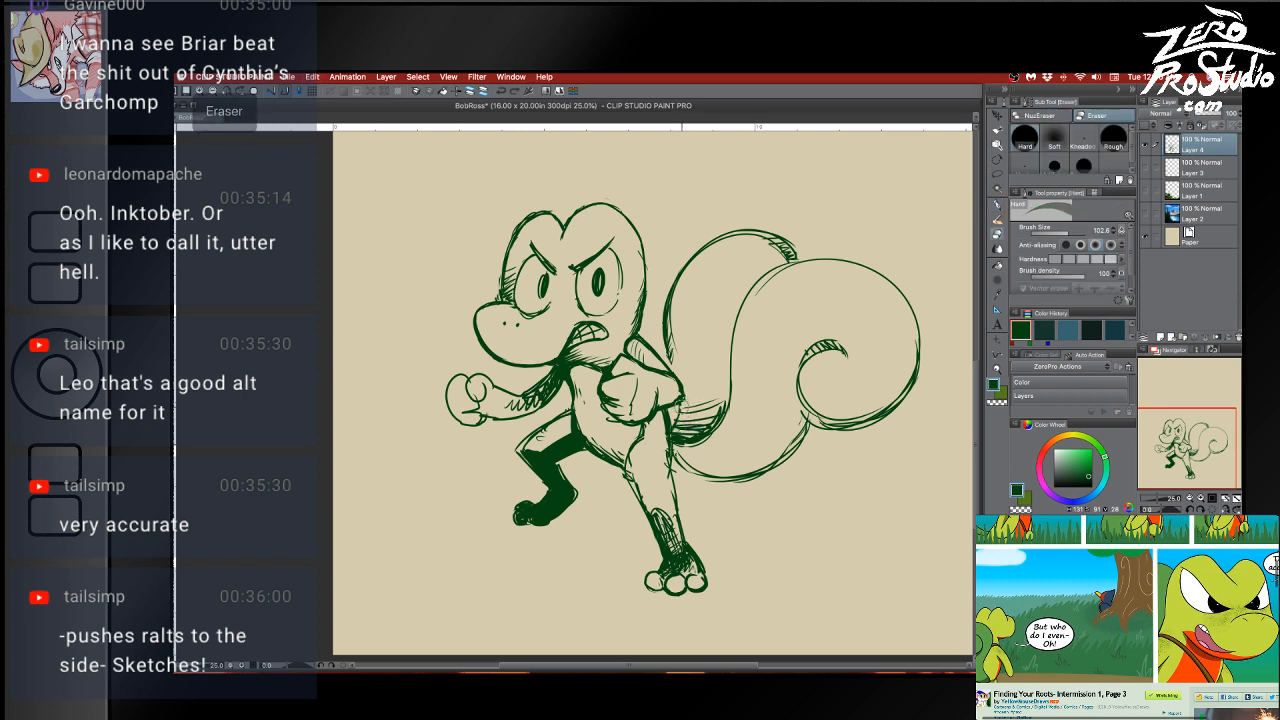
pyautogui.moveTo(680, 407)
pyautogui.mouseDown()
pyautogui.moveTo(676, 434)
pyautogui.moveTo(700, 438)
pyautogui.moveTo(716, 412)
pyautogui.moveTo(692, 429)
pyautogui.moveTo(724, 406)
pyautogui.mouseUp()
pyautogui.press('b')
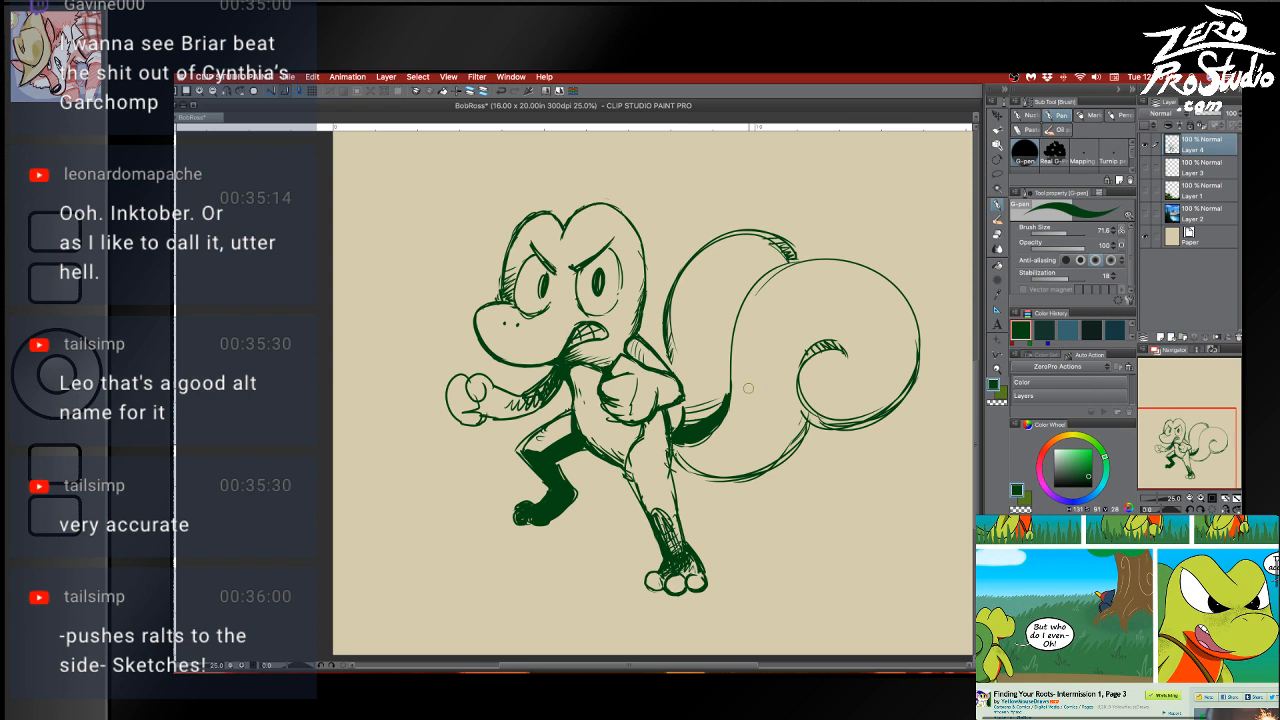
# Thicken the tail's lower contour behind the near leg, undoing and repeating the stroke until the curve is bold
pyautogui.moveTo(678, 454)
pyautogui.mouseDown()
pyautogui.moveTo(756, 474)
pyautogui.moveTo(670, 454)
pyautogui.mouseUp()
pyautogui.press('super+z')
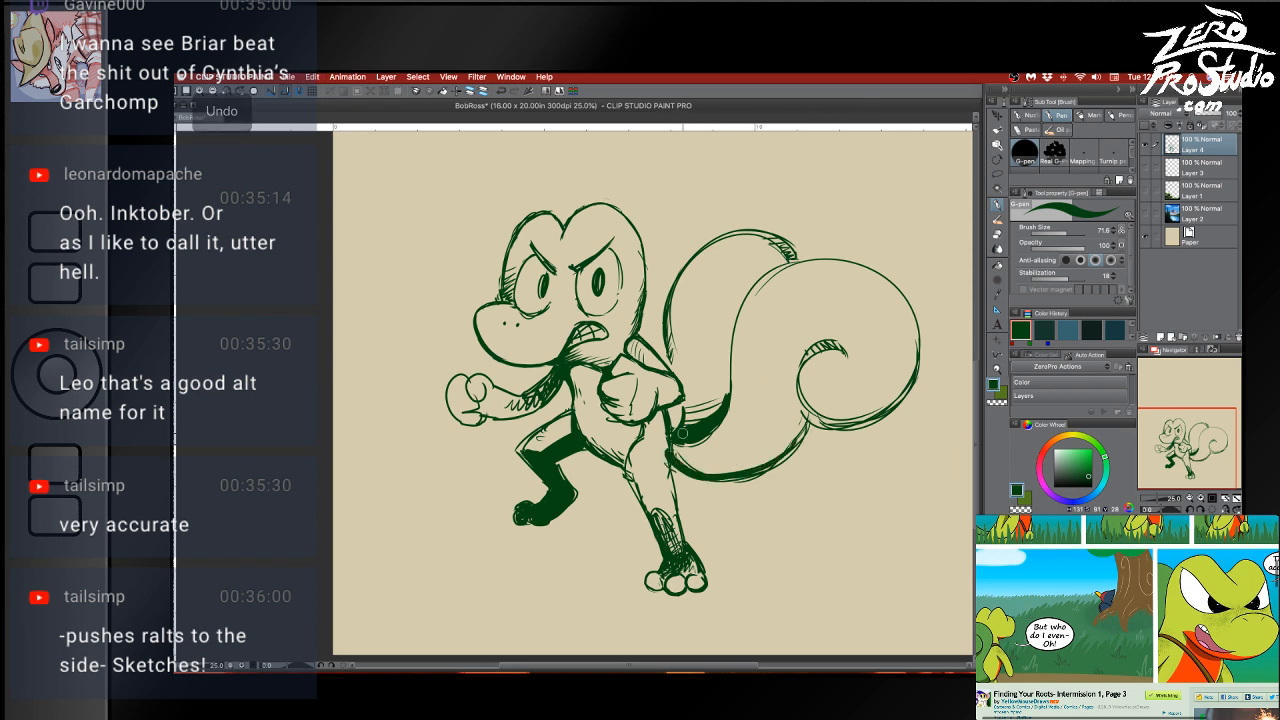
pyautogui.press('super+z')
pyautogui.moveTo(733, 481); pyautogui.dragTo(676, 453)
pyautogui.press('super+z')
pyautogui.moveTo(747, 481)
pyautogui.mouseDown()
pyautogui.moveTo(679, 455)
pyautogui.moveTo(746, 480)
pyautogui.mouseUp()
pyautogui.press('super+z')
pyautogui.press('super+z')
pyautogui.moveTo(674, 458); pyautogui.dragTo(758, 477)
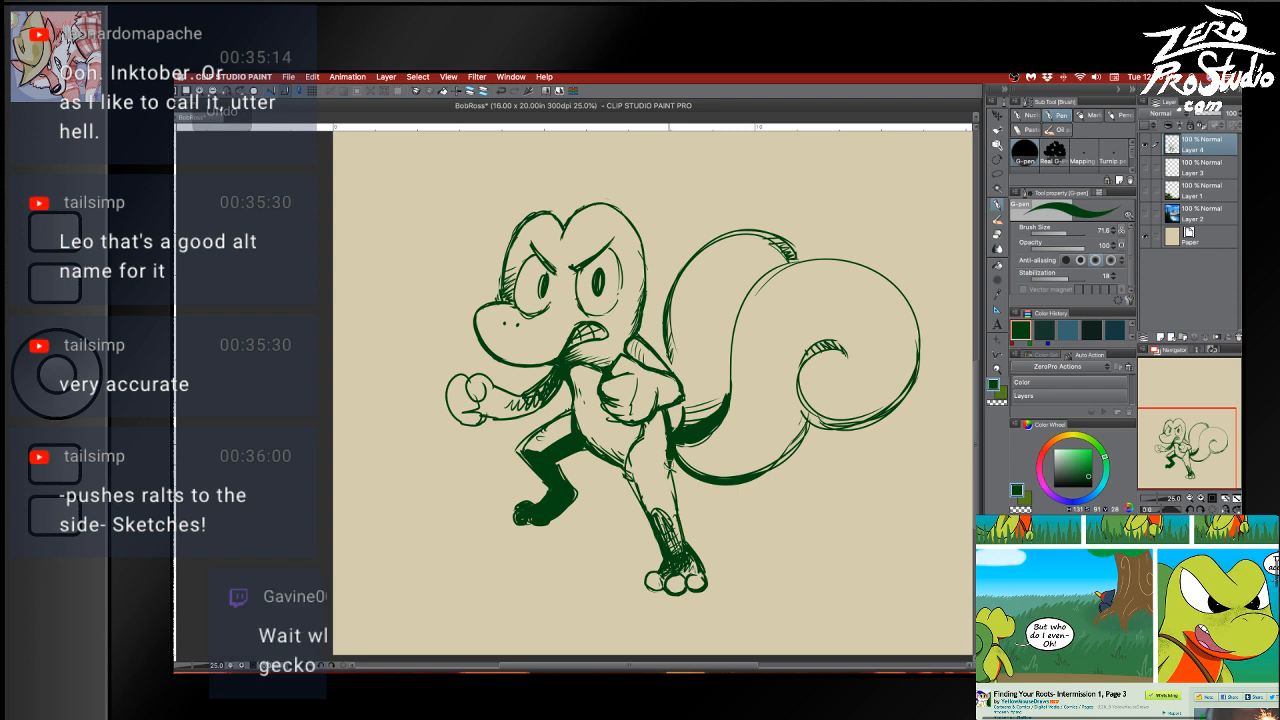
pyautogui.press('super+z')
# Rework the near leg's contours and fill the shadow along the underside of the far forearm
pyautogui.moveTo(668, 452); pyautogui.dragTo(682, 528)
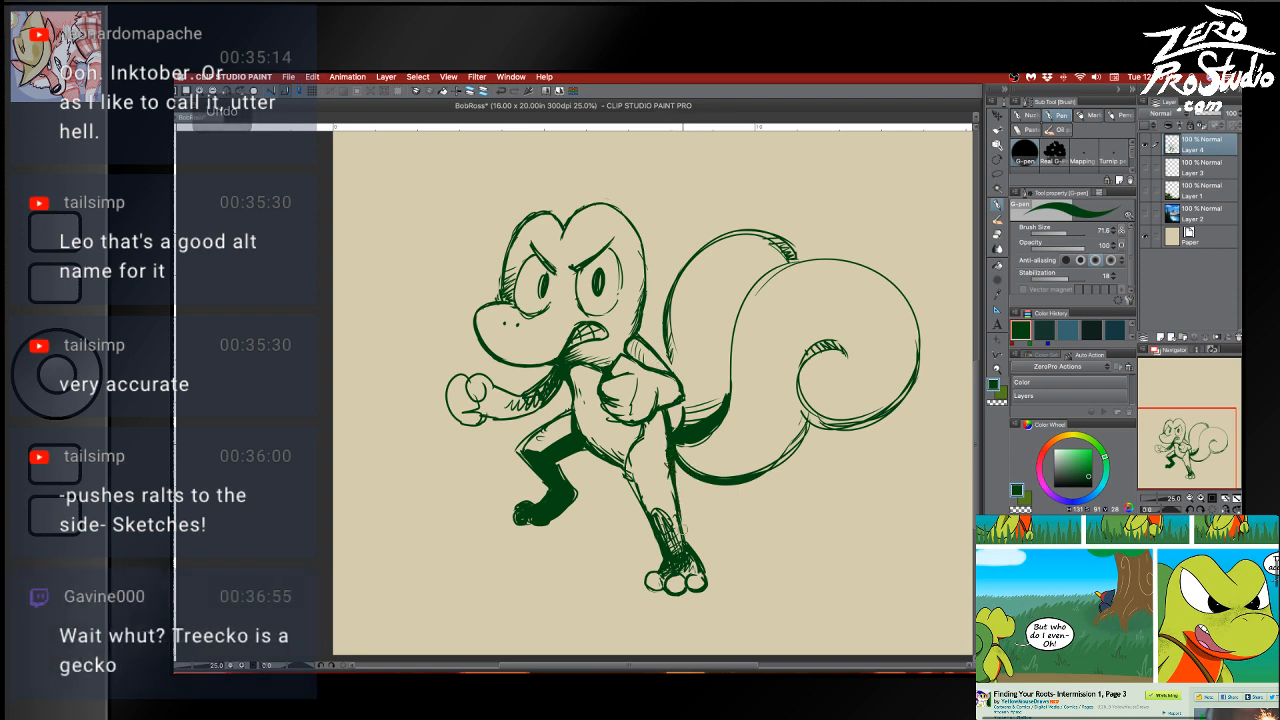
pyautogui.press('super+z')
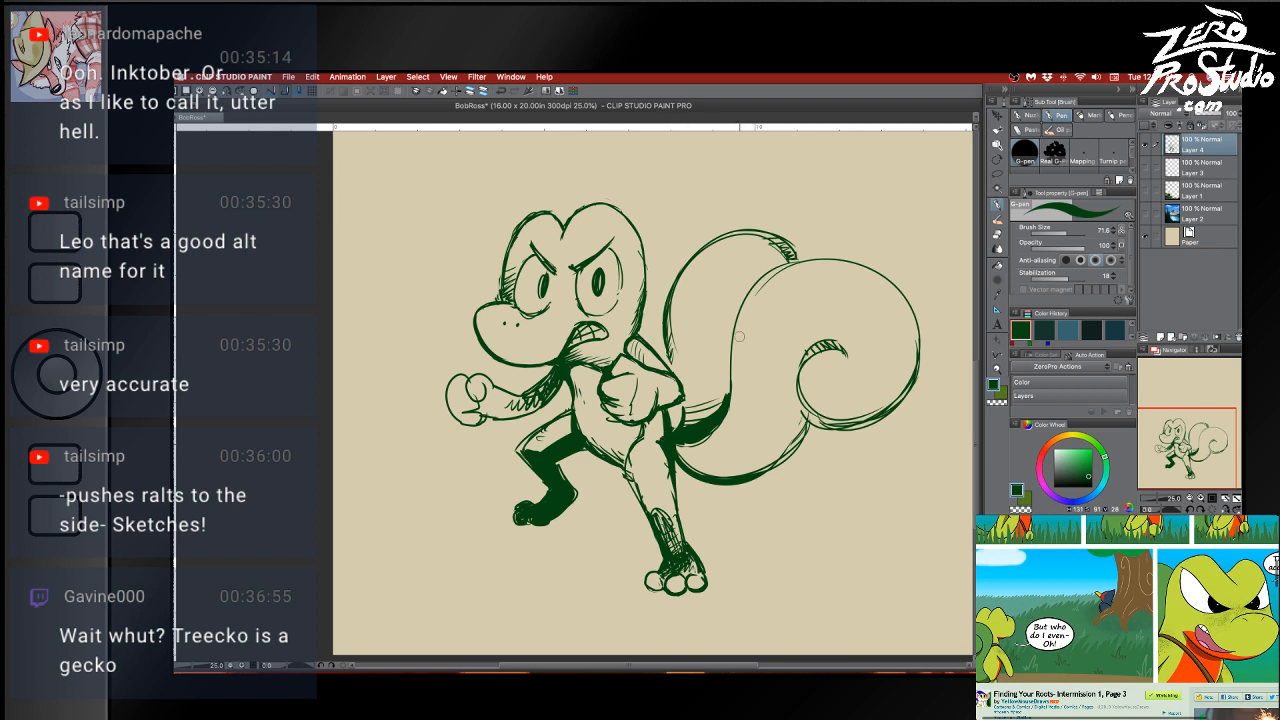
pyautogui.press('e')
pyautogui.moveTo(650, 420)
pyautogui.mouseDown()
pyautogui.moveTo(634, 474)
pyautogui.moveTo(644, 507)
pyautogui.mouseUp()
pyautogui.press('b')
pyautogui.hotkey('ctrl', 'z')
pyautogui.moveTo(490, 416); pyautogui.dragTo(538, 404)
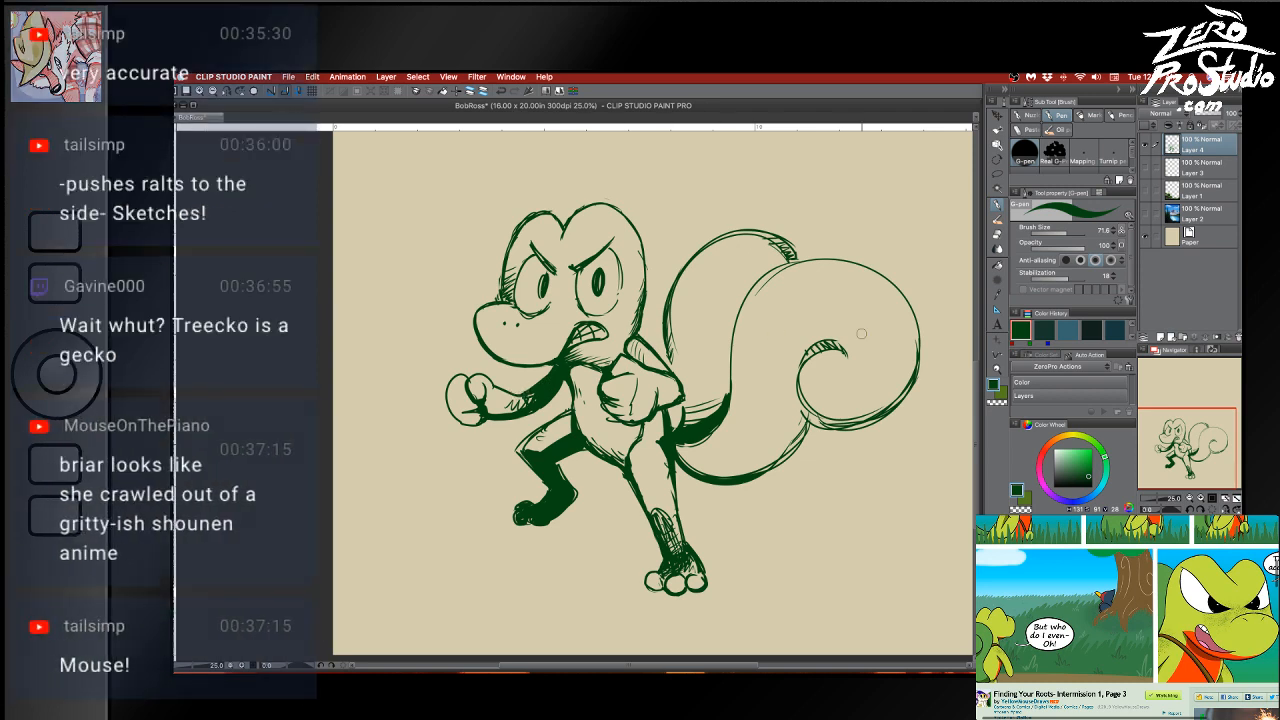
# Reduce the G-pen size to 32.4 and dot freckles on the cheek beside the near eye
pyautogui.press('e')
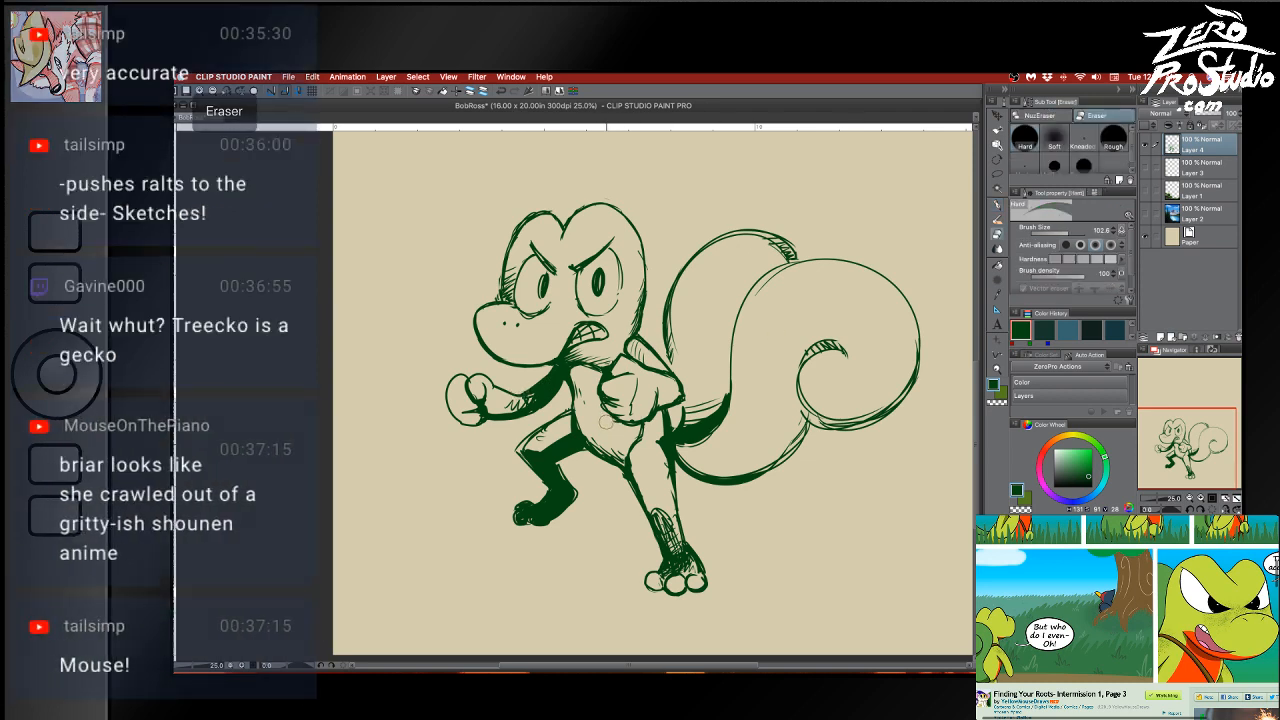
pyautogui.press('b')
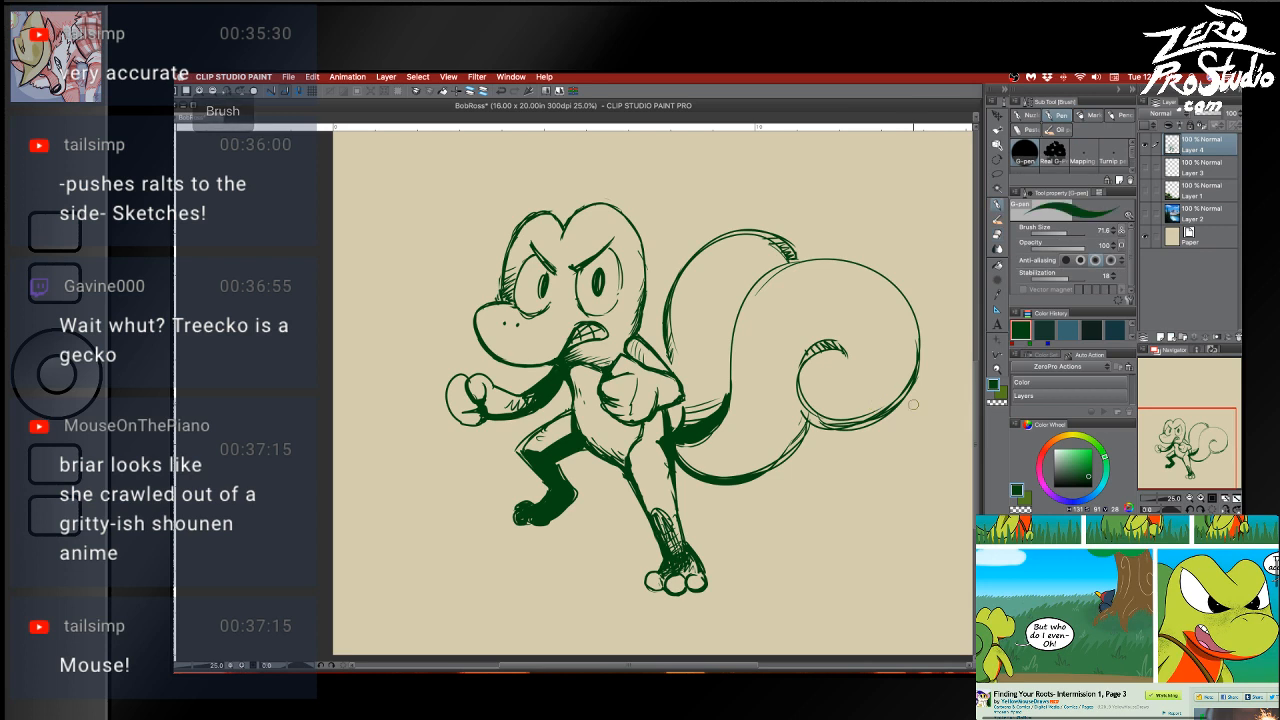
pyautogui.press('[')
pyautogui.press('[')
pyautogui.press('[')
pyautogui.press('[')
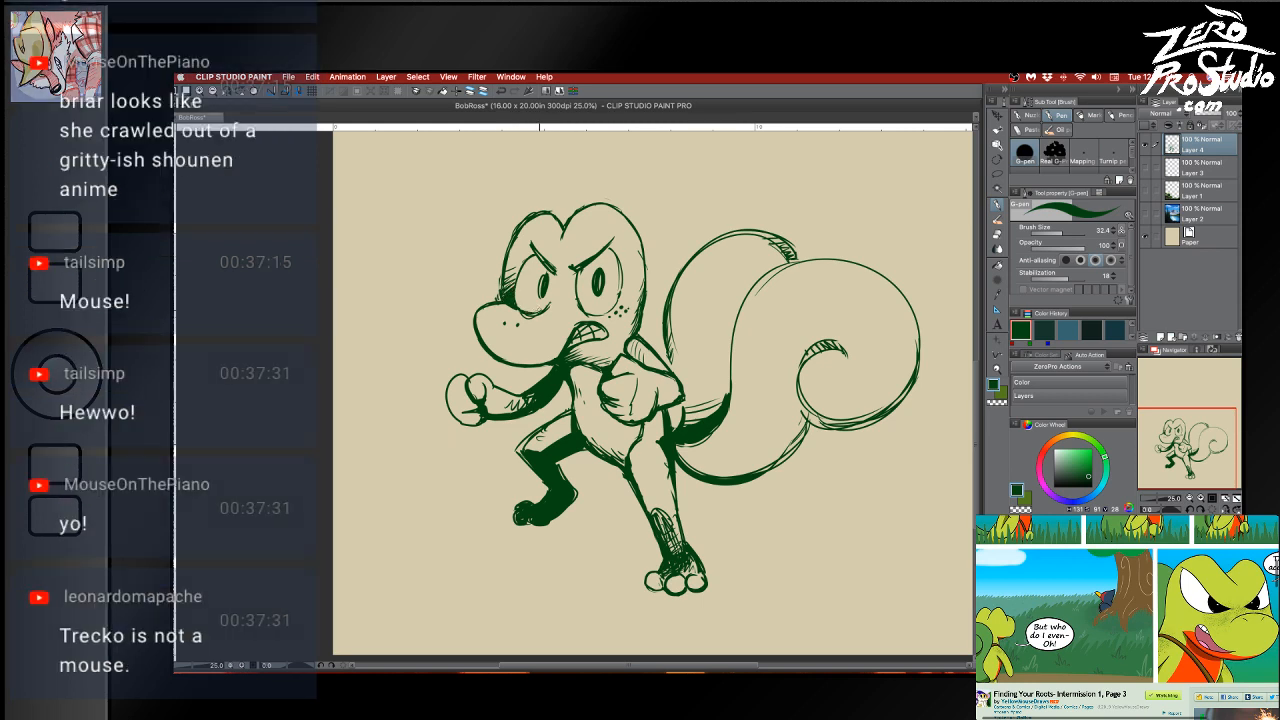
# Clean up the small lines around the eyes and the top of the muzzle, undoing unwanted strokes
pyautogui.press('e')
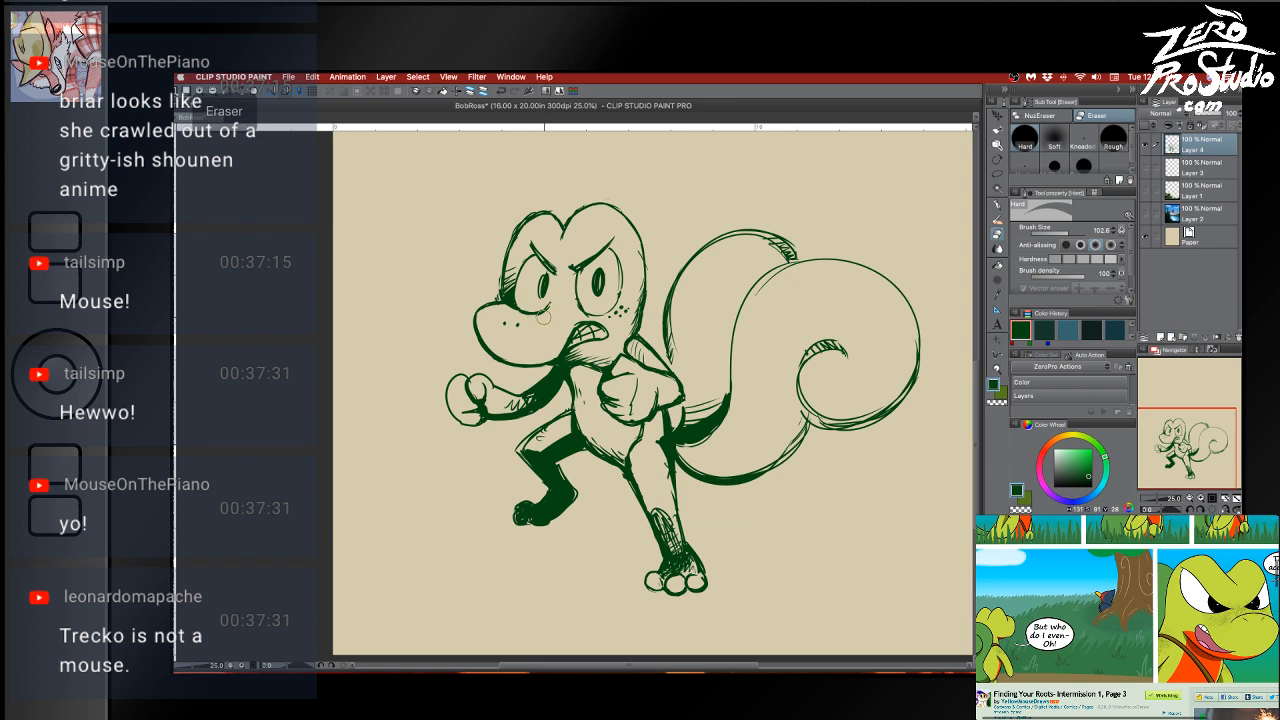
pyautogui.press('p')
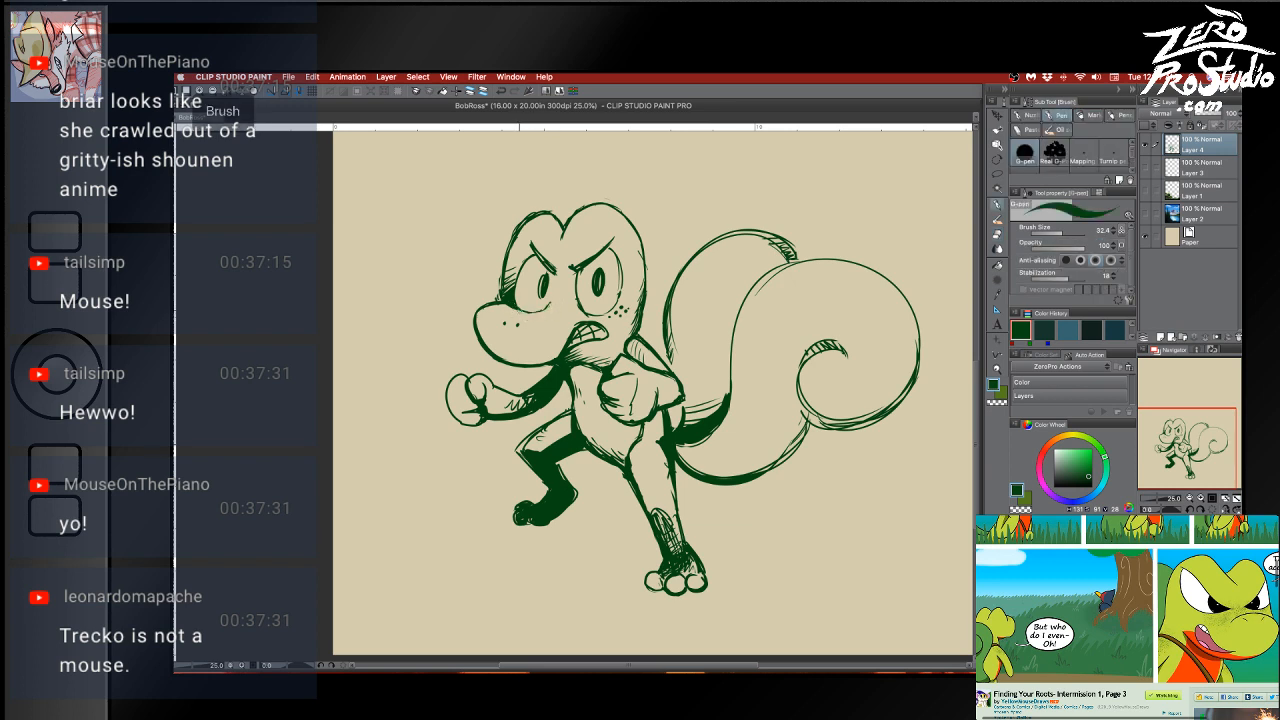
pyautogui.hotkey('ctrl', 'z')
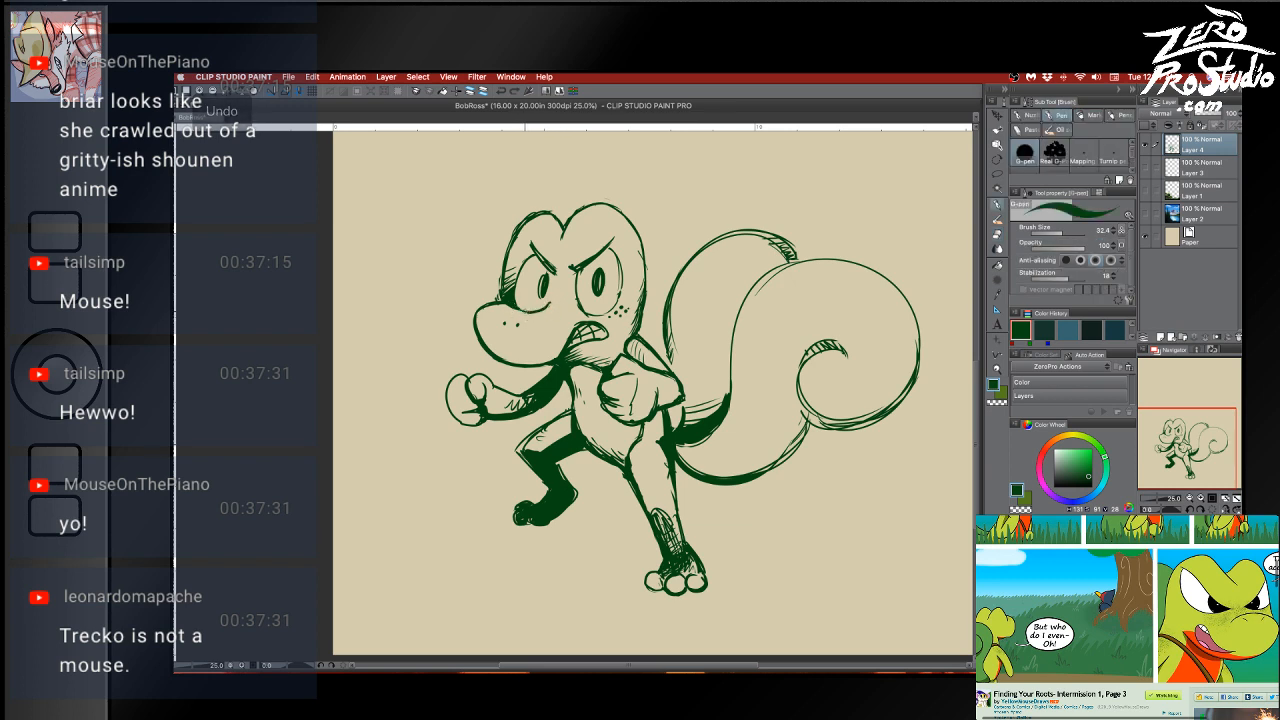
pyautogui.press('e')
pyautogui.press('b')
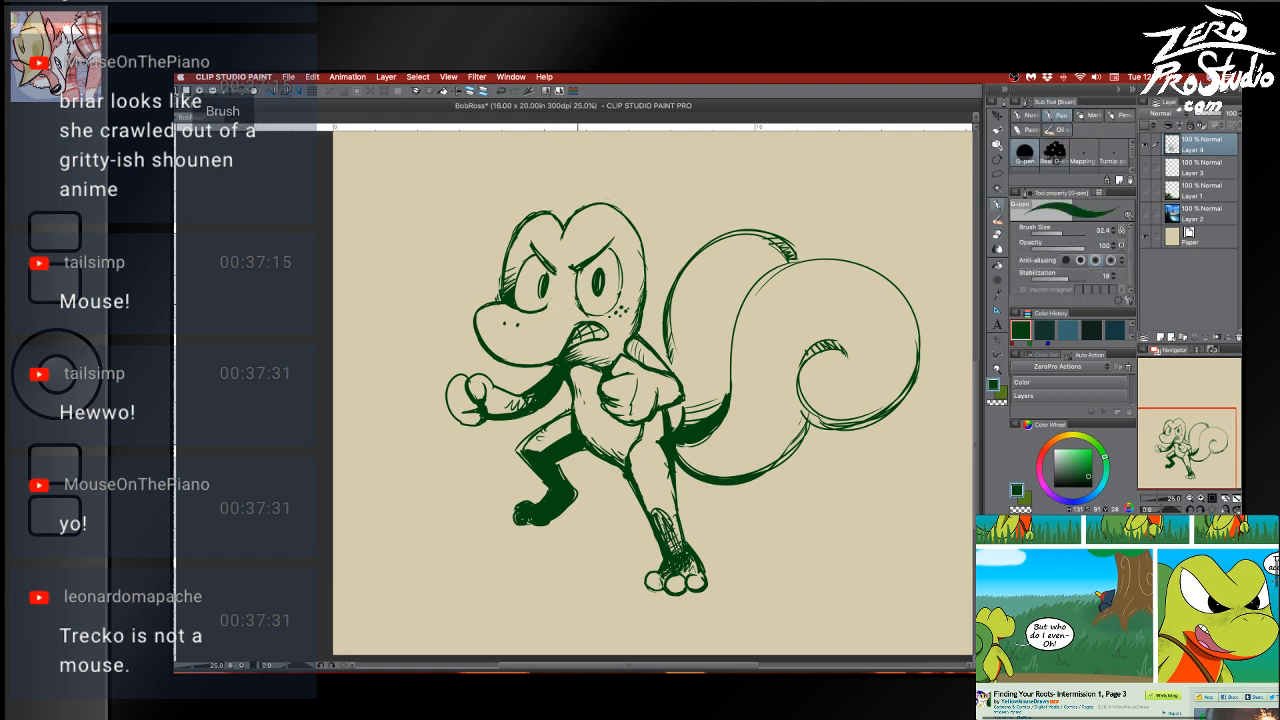
pyautogui.hotkey('ctrl', 'z')
pyautogui.press('e')
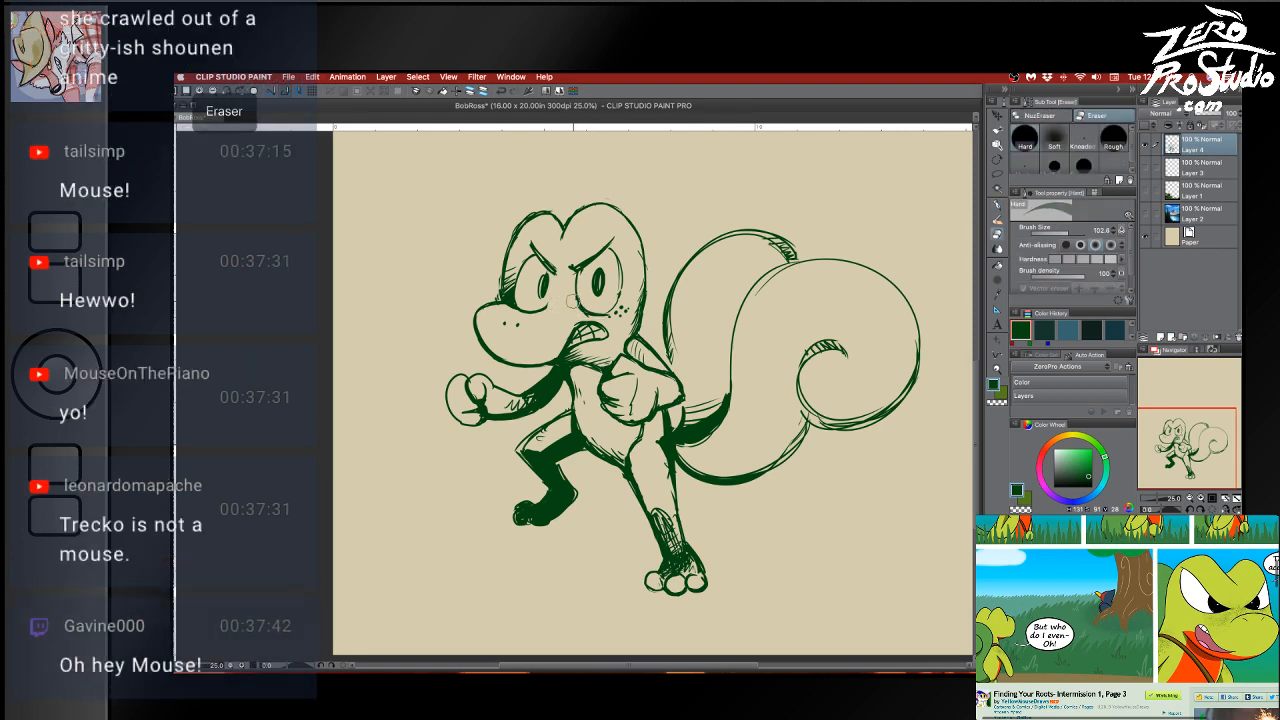
pyautogui.hotkey('ctrl', 'z')
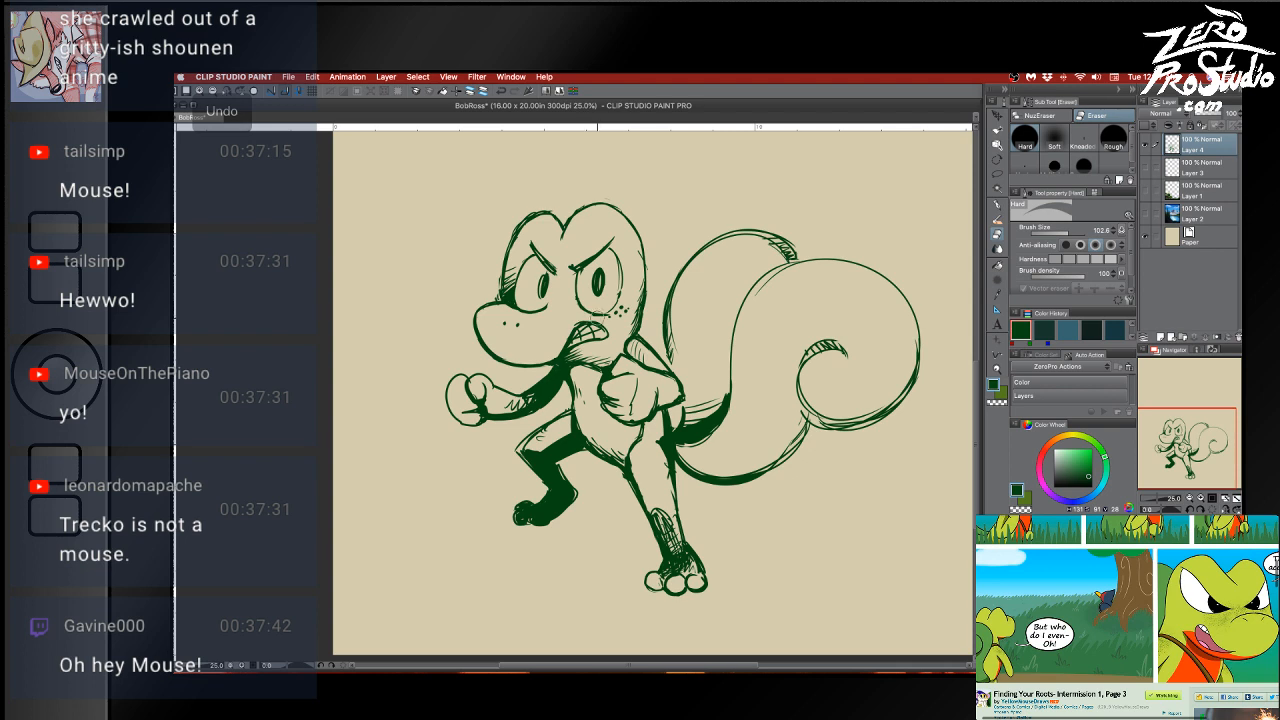
pyautogui.press('b')
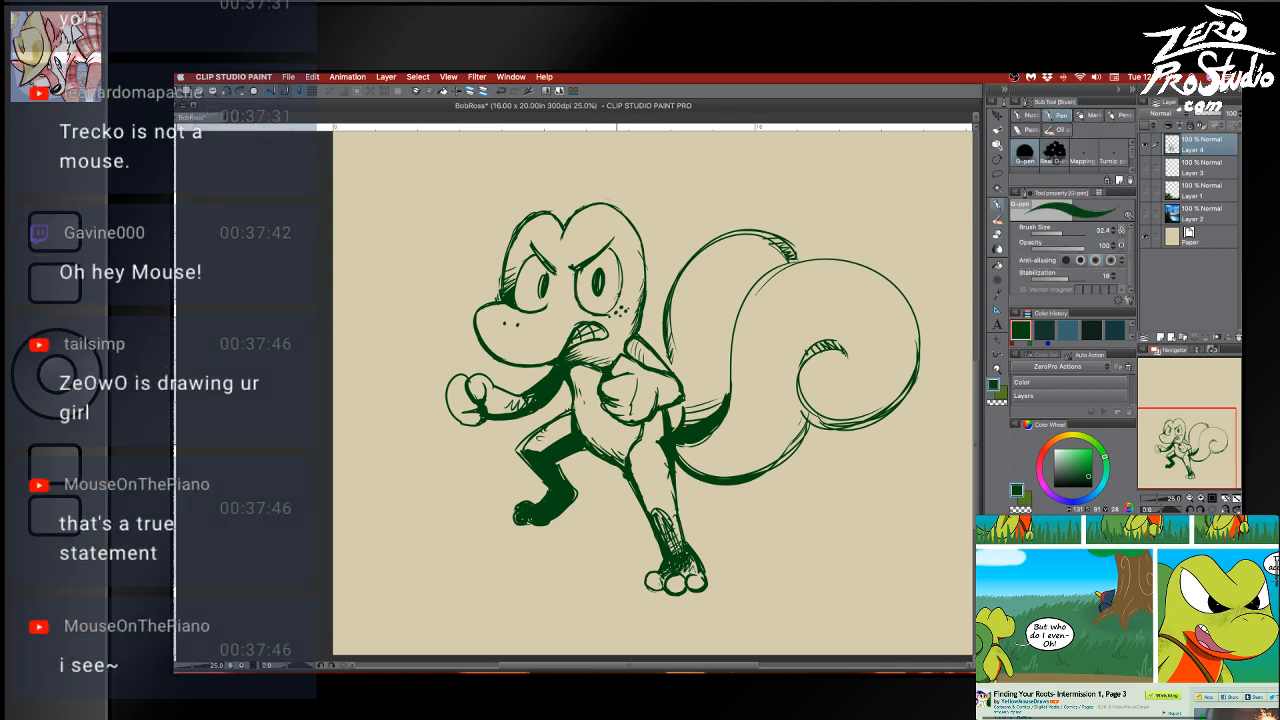
# Undo part of the cheek freckles, erase the stray marks and redraw the dots
pyautogui.hotkey('ctrl', 'z')
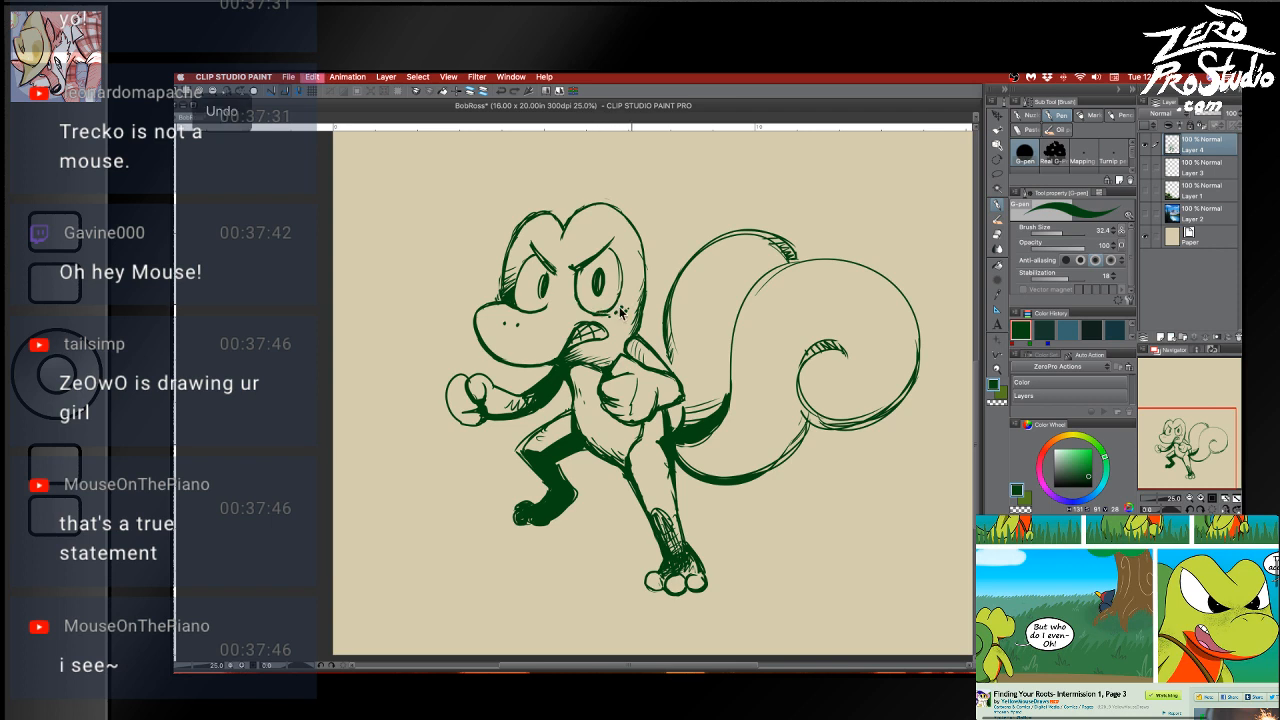
pyautogui.press('e')
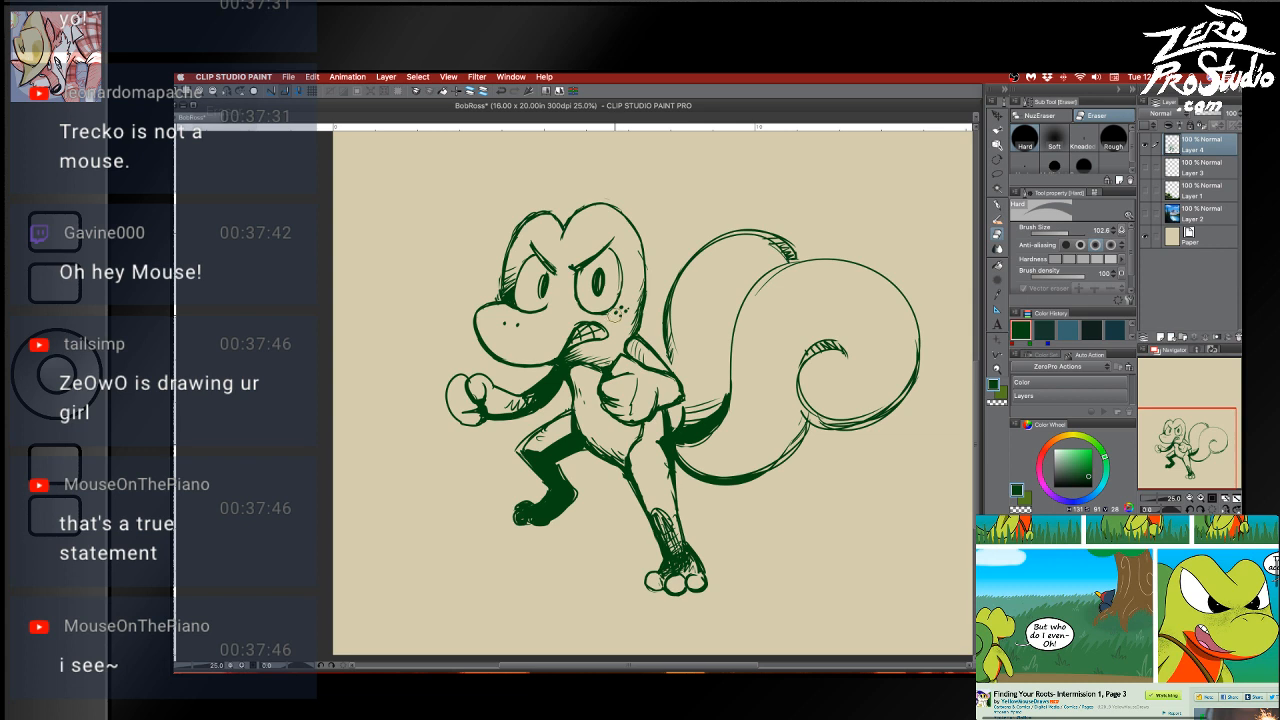
pyautogui.press('b')
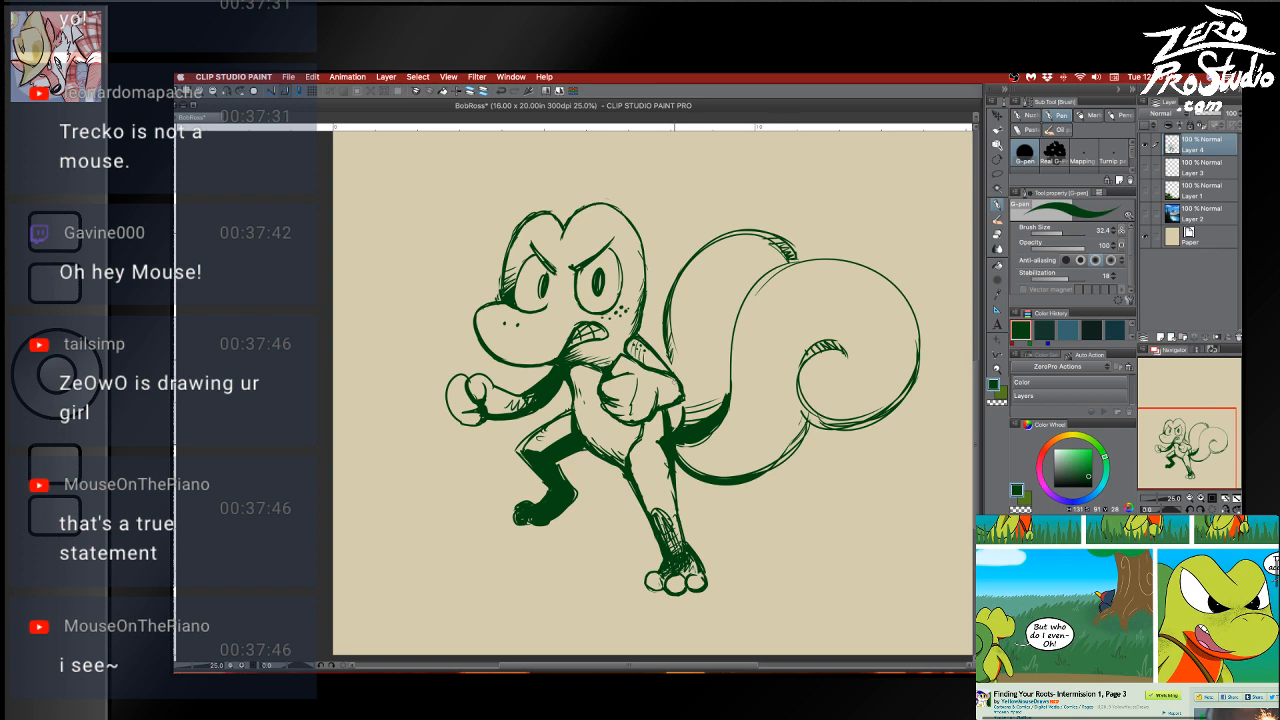
# Erase the rough front contour of the head beside the far eye and redraw it
pyautogui.press('e')
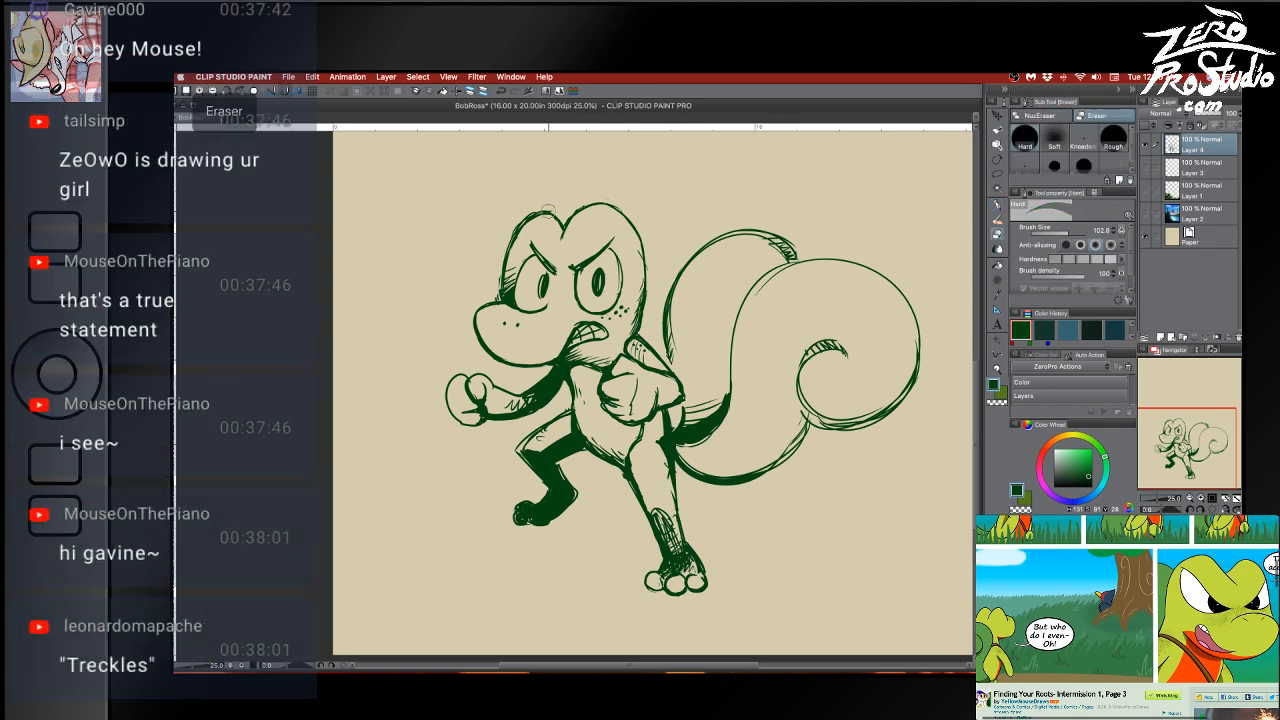
pyautogui.hotkey('ctrl', 'z')
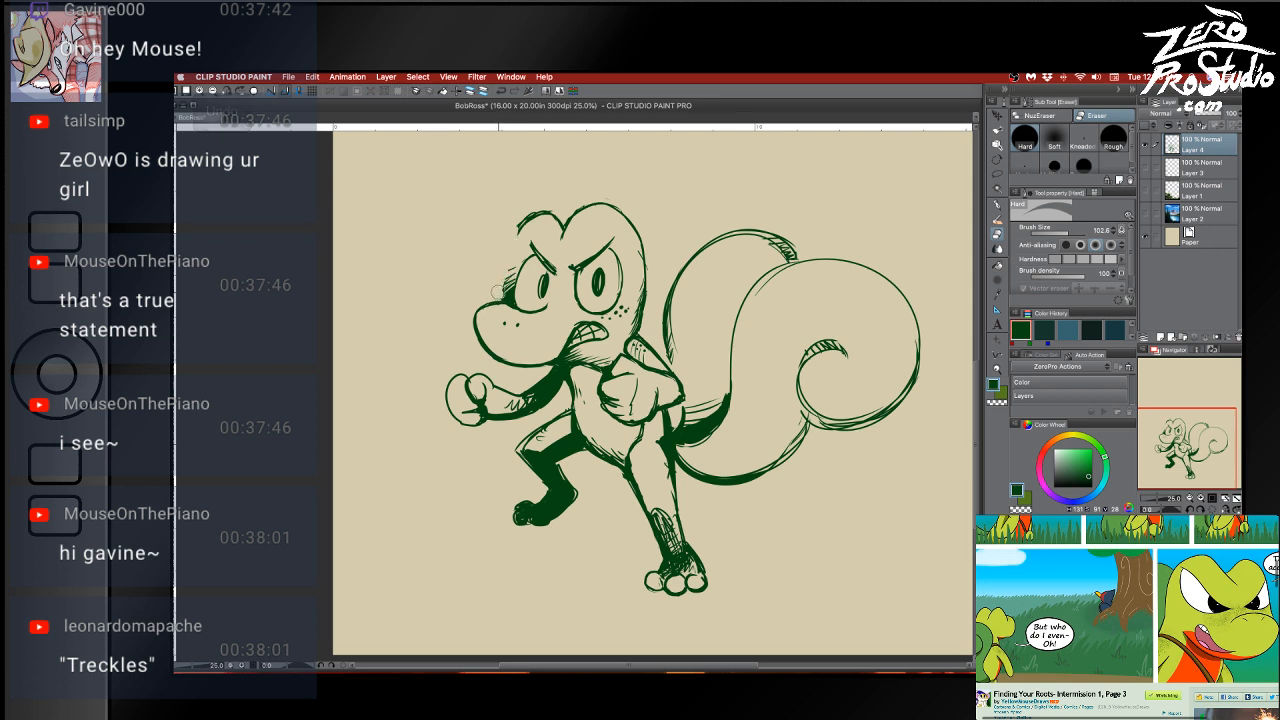
pyautogui.press('p')
pyautogui.moveTo(505, 298); pyautogui.dragTo(517, 262)
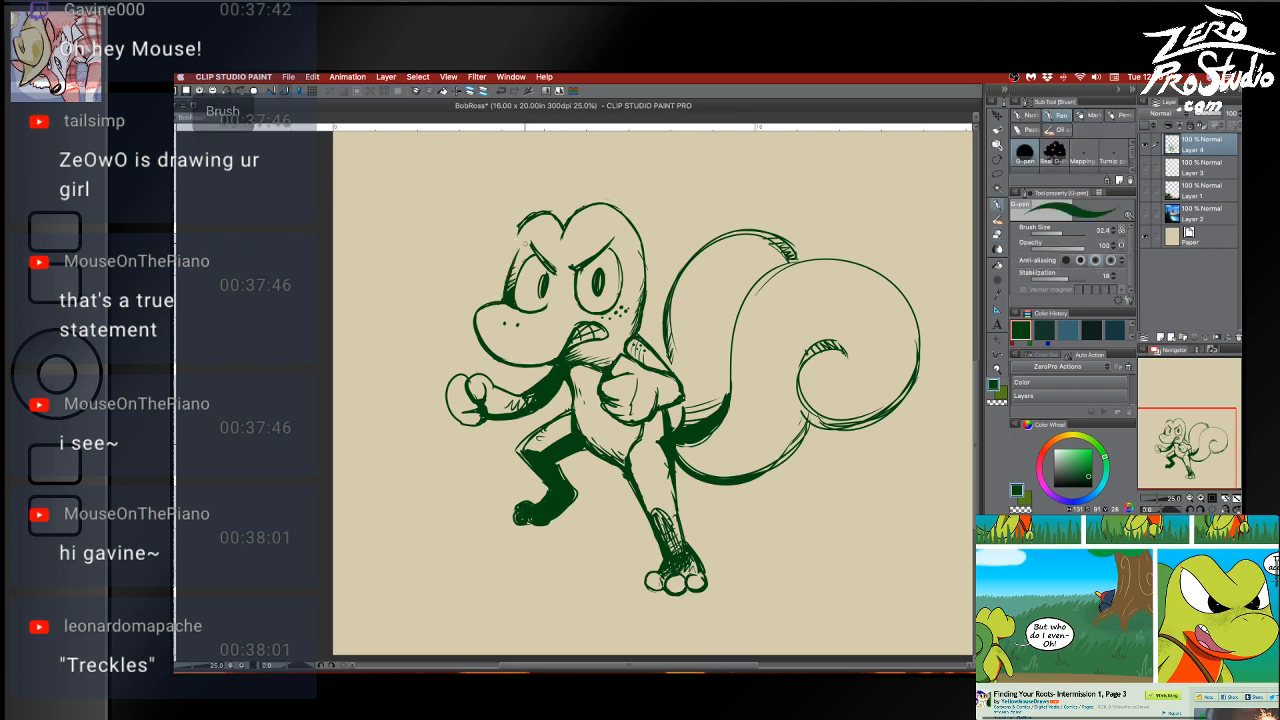
# Erase the top of the head, redraw the two-lobed crown with a bold angular outline, and thicken the back of the head
pyautogui.press('e')
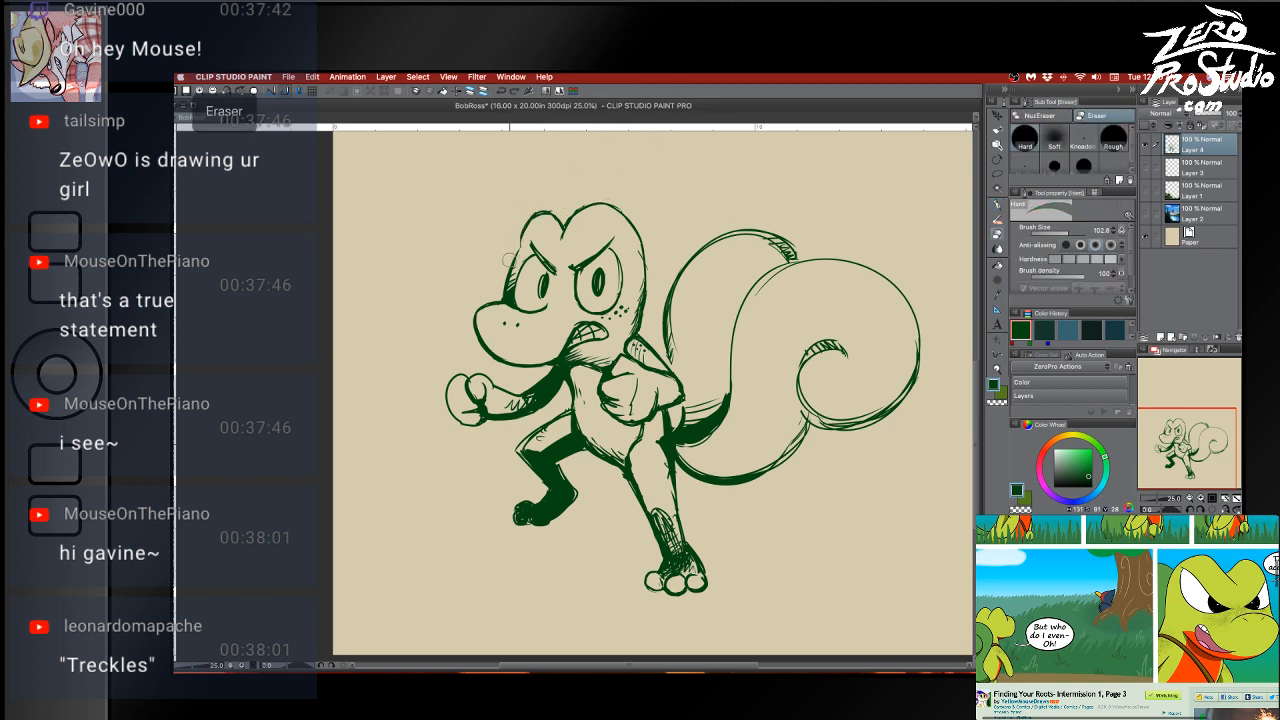
pyautogui.moveTo(513, 257)
pyautogui.mouseDown()
pyautogui.moveTo(536, 216)
pyautogui.moveTo(508, 270)
pyautogui.moveTo(528, 230)
pyautogui.moveTo(566, 209)
pyautogui.moveTo(552, 210)
pyautogui.moveTo(565, 220)
pyautogui.moveTo(615, 194)
pyautogui.moveTo(630, 208)
pyautogui.moveTo(572, 218)
pyautogui.mouseUp()
pyautogui.press('p')
pyautogui.hotkey('ctrl', 'z')
pyautogui.press('super+z')
pyautogui.press('super+z')
pyautogui.press('super+z')
pyautogui.press('super+z')
pyautogui.press('e')
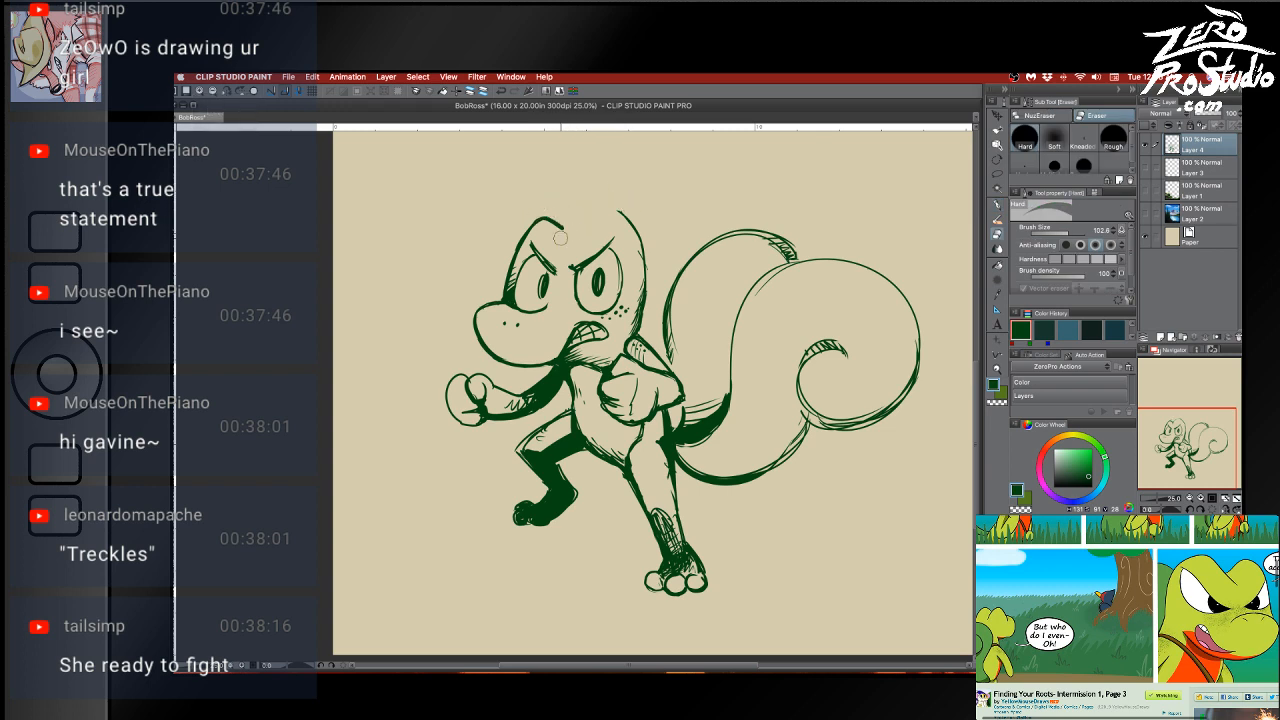
pyautogui.press('super+z')
pyautogui.press('p')
pyautogui.press('super+z')
pyautogui.moveTo(562, 219); pyautogui.dragTo(617, 210)
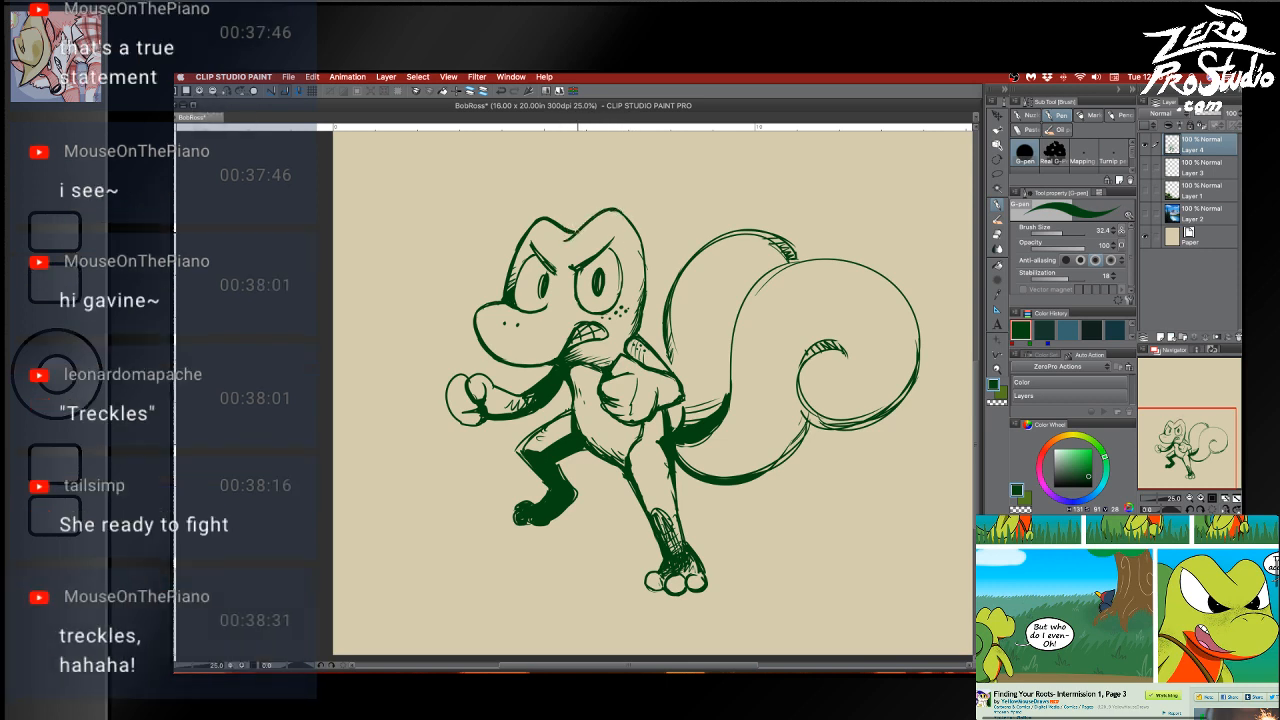
pyautogui.moveTo(624, 215)
pyautogui.mouseDown()
pyautogui.moveTo(647, 271)
pyautogui.moveTo(636, 334)
pyautogui.mouseUp()
# Thicken the tail's inner contour from the upper fold down to the shadow at its base, and save the drawing
pyautogui.moveTo(669, 167); pyautogui.dragTo(613, 223)
pyautogui.moveTo(480, 310); pyautogui.dragTo(456, 342)
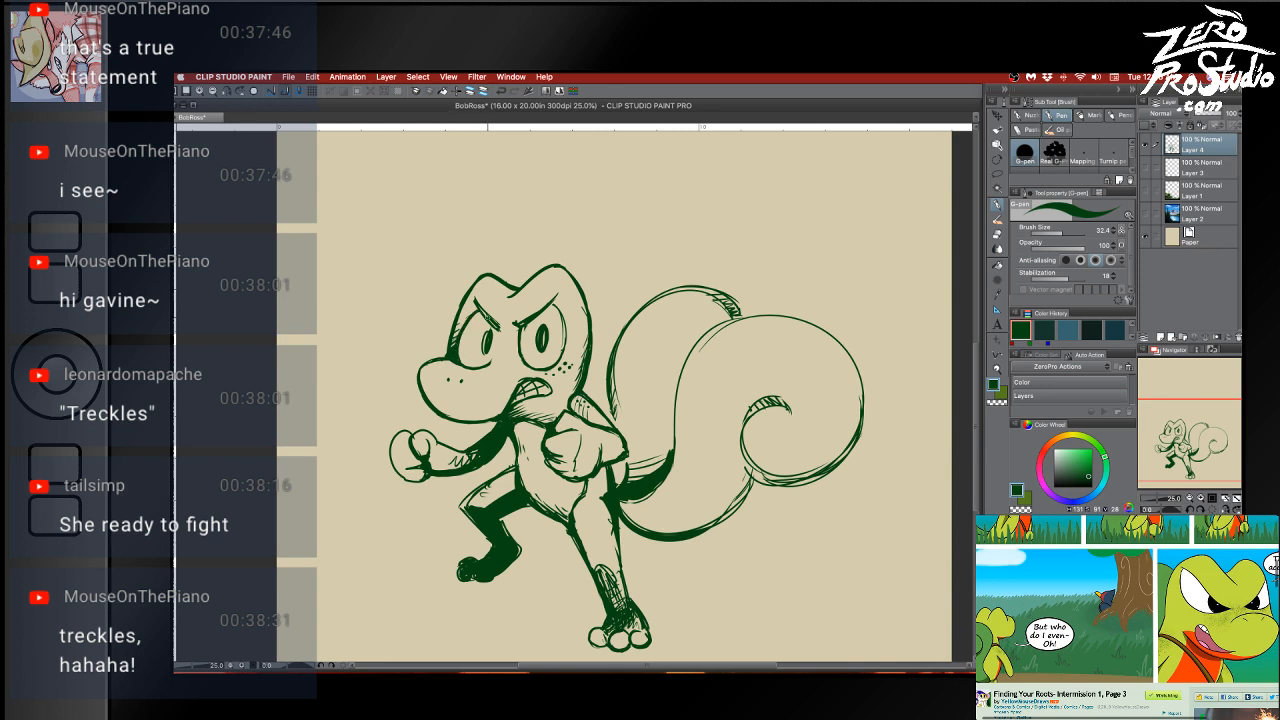
pyautogui.moveTo(870, 430); pyautogui.dragTo(814, 374)
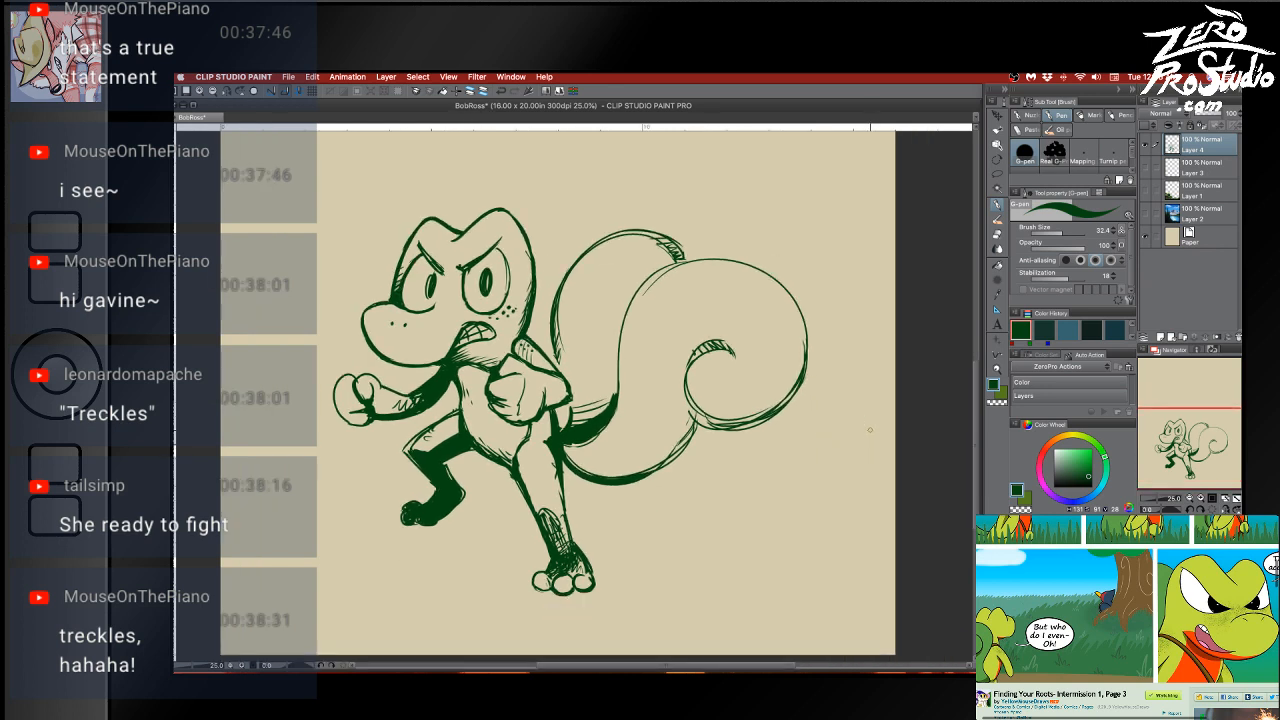
pyautogui.moveTo(676, 264)
pyautogui.mouseDown()
pyautogui.moveTo(645, 282)
pyautogui.moveTo(610, 402)
pyautogui.mouseUp()
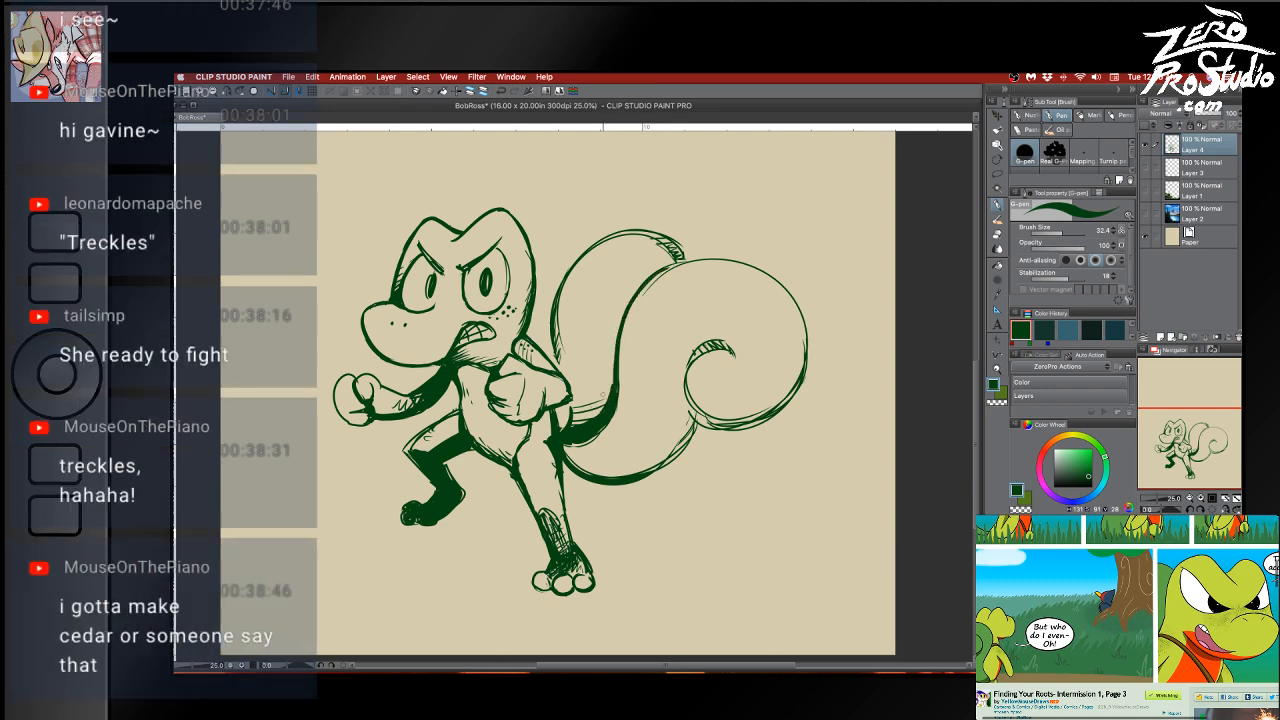
pyautogui.press('super+s')
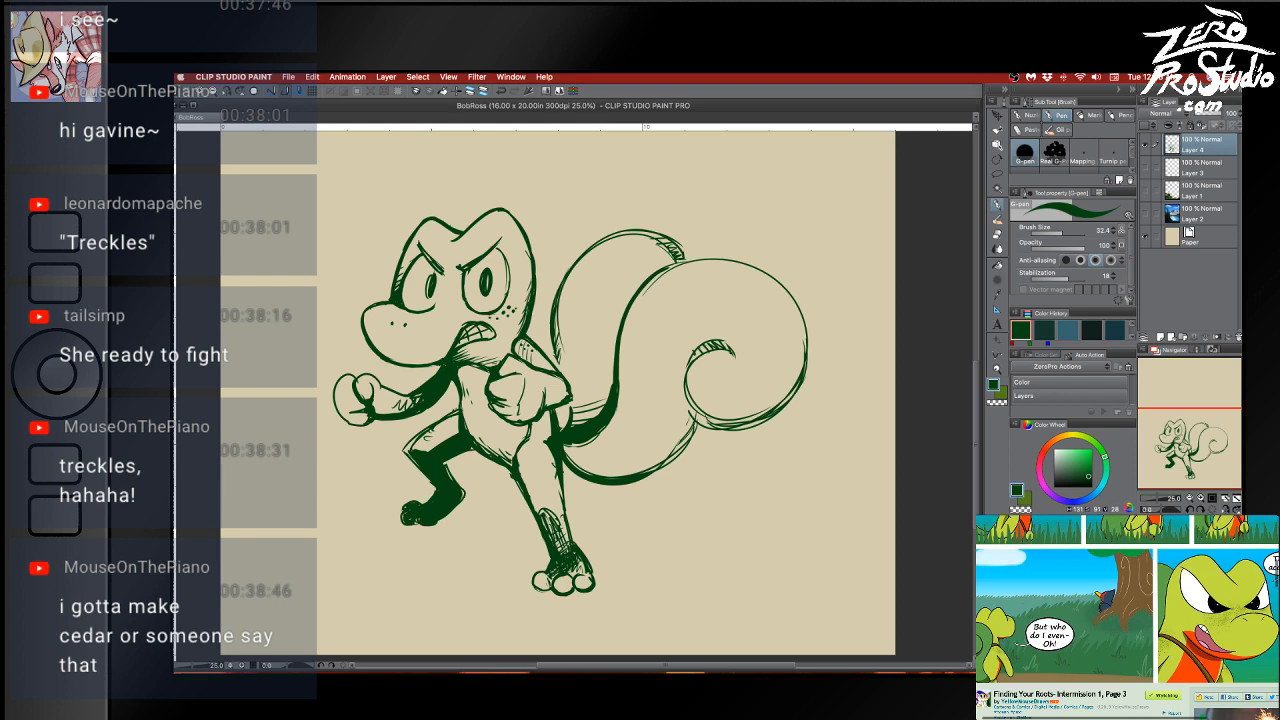
pyautogui.moveTo(651, 523); pyautogui.dragTo(763, 523)
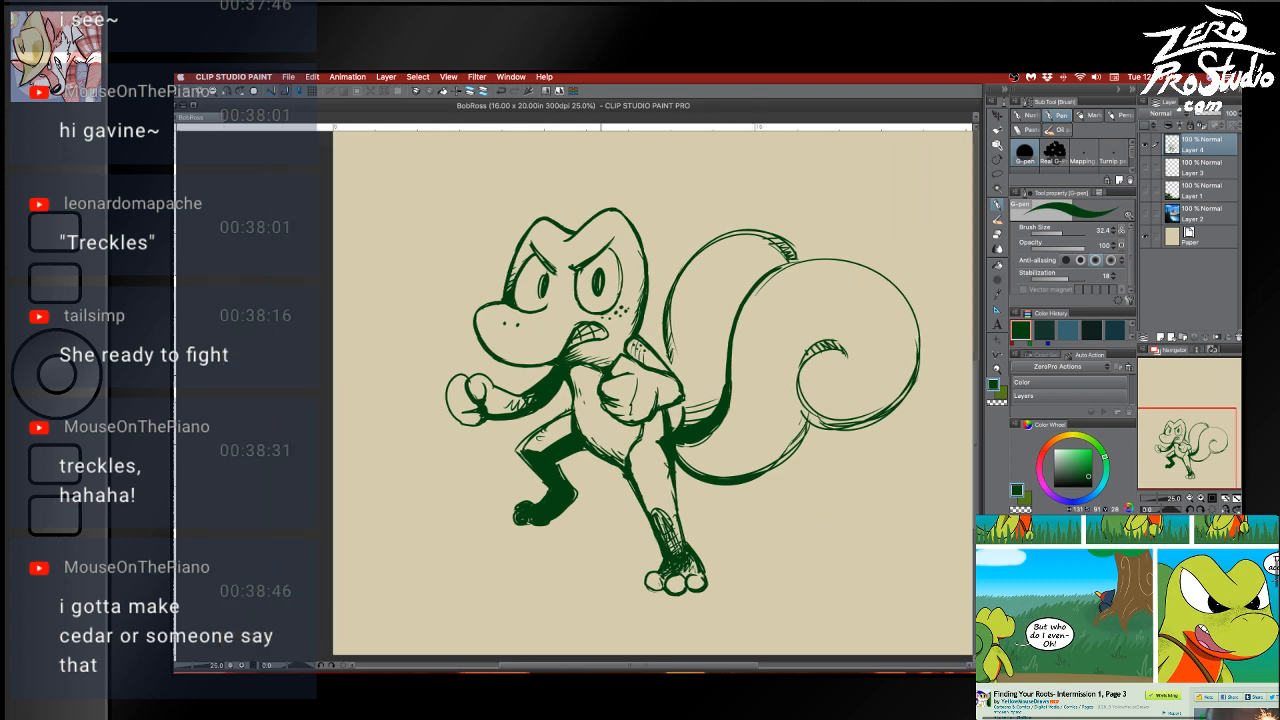
pyautogui.press('super+Tab')
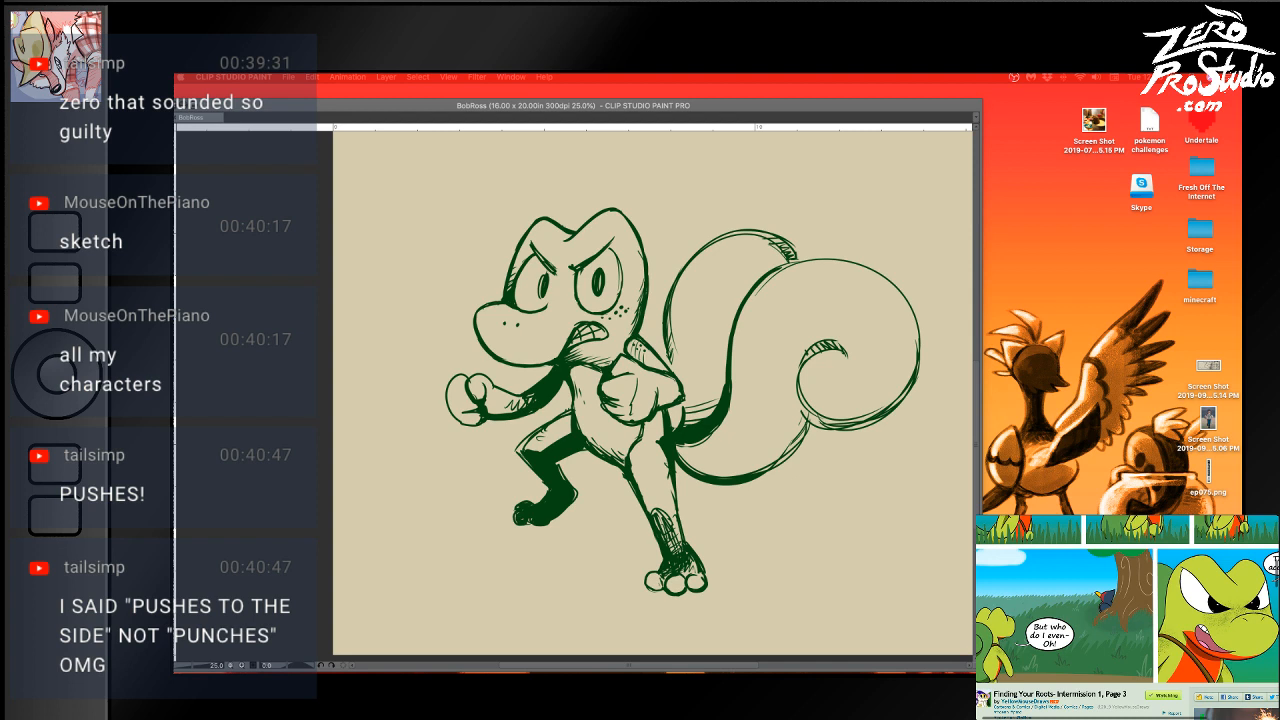
pyautogui.click(240, 420)
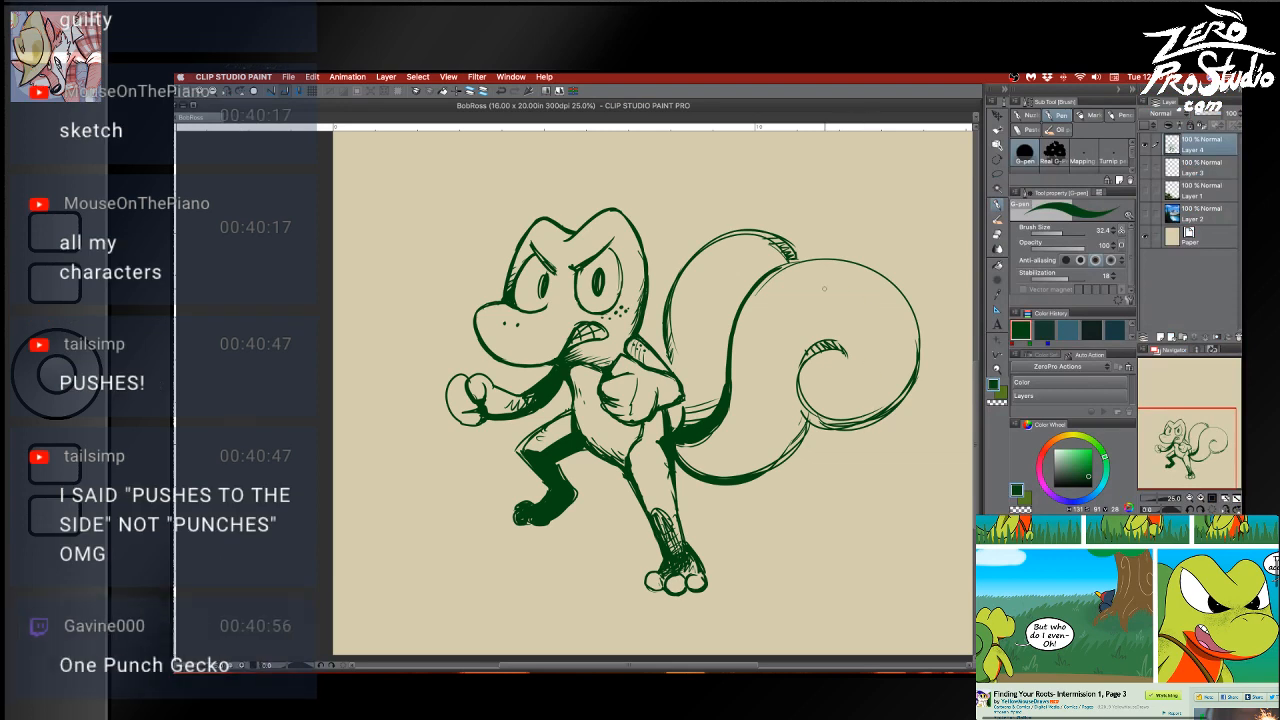
# Shade the tail with translucent green at brush size 137.4 and opacity 30, leaving a light band along the curl's upper edge
pyautogui.keyDown('alt'); pyautogui.keyDown('super'); pyautogui.moveTo(789, 384); pyautogui.dragTo(801, 384); pyautogui.keyUp('super'); pyautogui.keyUp('alt')
pyautogui.hscroll(1, 797, 359)
pyautogui.scroll(1, 795, 359)
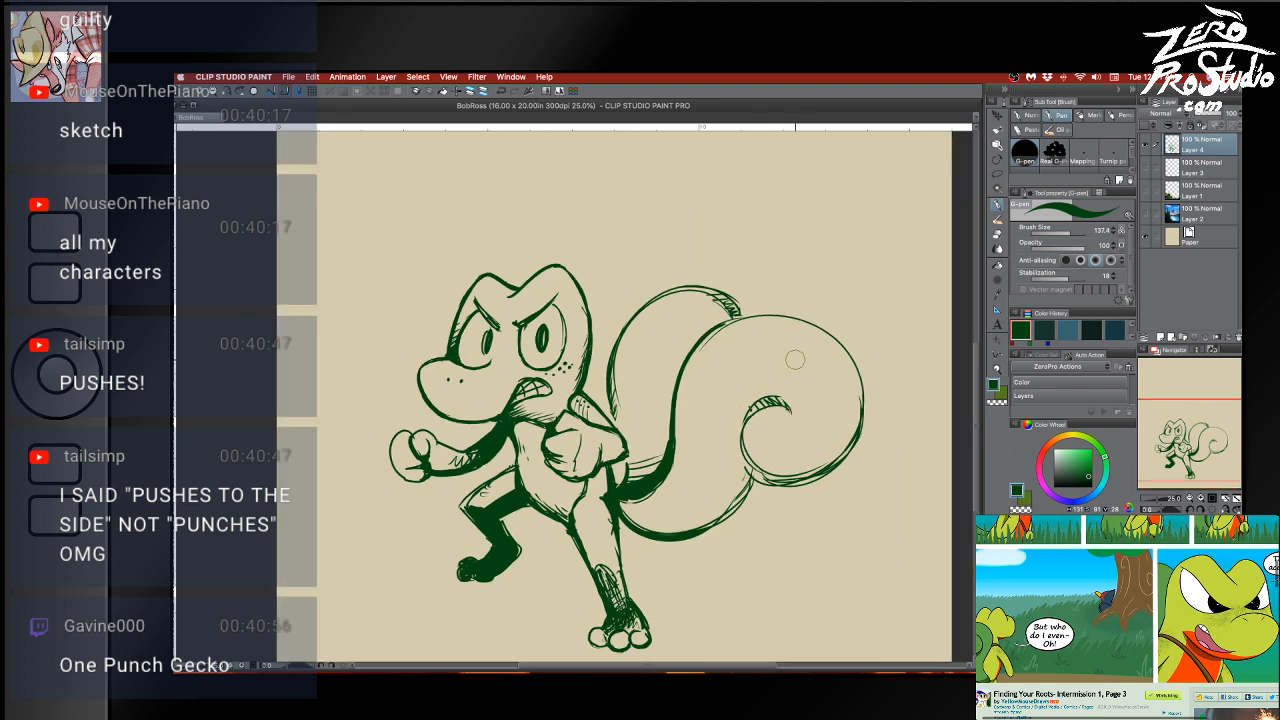
pyautogui.hscroll(-1, 795, 359)
pyautogui.scroll(-1, 795, 359)
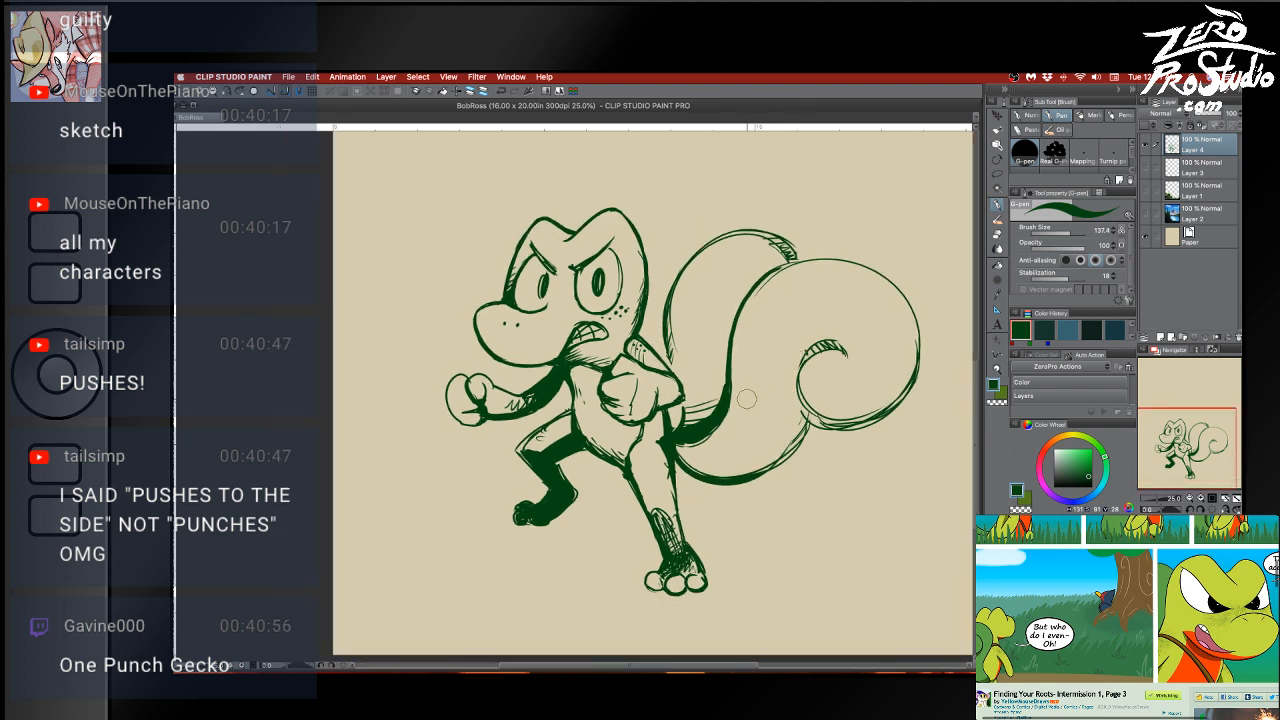
pyautogui.press('3')
pyautogui.moveTo(703, 411)
pyautogui.mouseDown()
pyautogui.moveTo(682, 295)
pyautogui.moveTo(717, 262)
pyautogui.moveTo(690, 291)
pyautogui.moveTo(695, 270)
pyautogui.moveTo(763, 248)
pyautogui.moveTo(729, 247)
pyautogui.moveTo(779, 254)
pyautogui.moveTo(715, 306)
pyautogui.moveTo(748, 269)
pyautogui.moveTo(717, 292)
pyautogui.moveTo(689, 330)
pyautogui.moveTo(698, 359)
pyautogui.moveTo(721, 289)
pyautogui.moveTo(752, 268)
pyautogui.moveTo(718, 326)
pyautogui.moveTo(686, 441)
pyautogui.moveTo(710, 466)
pyautogui.moveTo(702, 436)
pyautogui.moveTo(719, 448)
pyautogui.moveTo(760, 401)
pyautogui.moveTo(799, 308)
pyautogui.moveTo(879, 315)
pyautogui.moveTo(847, 406)
pyautogui.moveTo(863, 378)
pyautogui.moveTo(865, 323)
pyautogui.moveTo(800, 327)
pyautogui.moveTo(788, 387)
pyautogui.moveTo(795, 354)
pyautogui.moveTo(754, 422)
pyautogui.moveTo(715, 451)
pyautogui.moveTo(799, 392)
pyautogui.moveTo(737, 459)
pyautogui.moveTo(796, 422)
pyautogui.moveTo(759, 461)
pyautogui.moveTo(714, 466)
pyautogui.moveTo(795, 421)
pyautogui.moveTo(848, 376)
pyautogui.mouseUp()
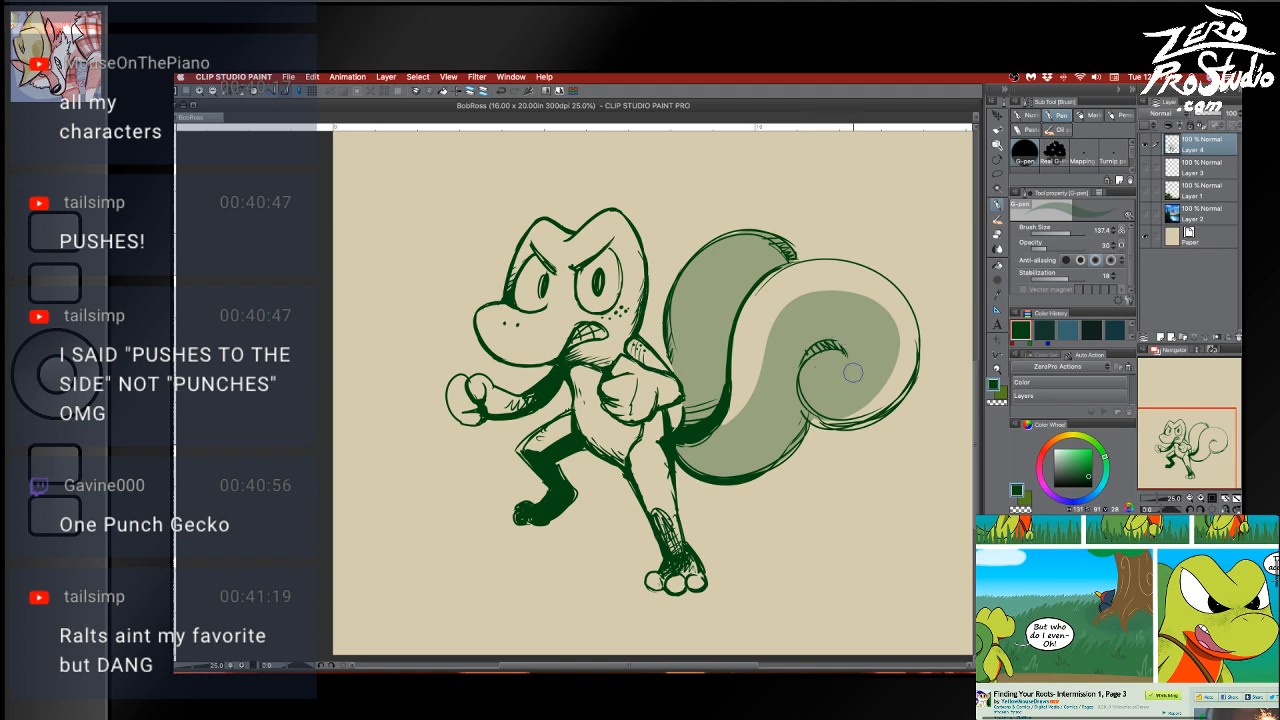
pyautogui.moveTo(845, 413)
pyautogui.mouseDown()
pyautogui.moveTo(894, 375)
pyautogui.moveTo(887, 322)
pyautogui.moveTo(860, 300)
pyautogui.mouseUp()
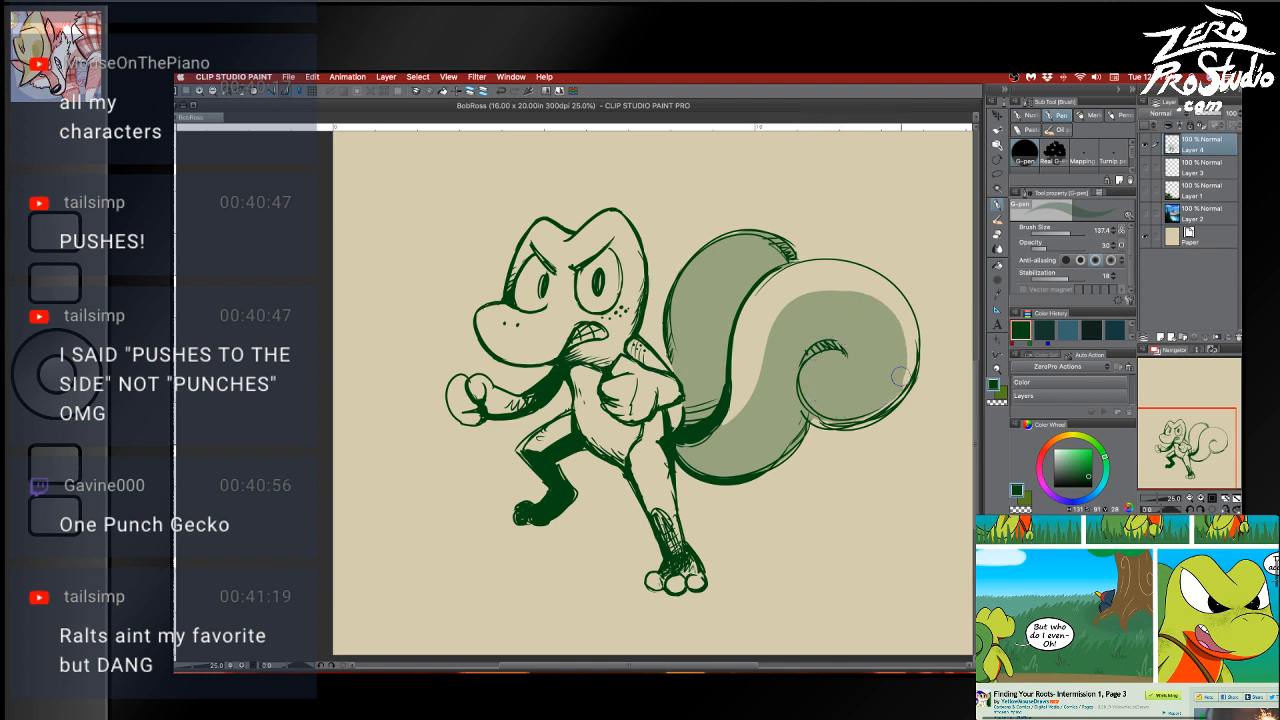
pyautogui.moveTo(899, 385)
pyautogui.mouseDown()
pyautogui.moveTo(903, 321)
pyautogui.moveTo(843, 285)
pyautogui.moveTo(770, 360)
pyautogui.mouseUp()
pyautogui.moveTo(899, 337)
pyautogui.mouseDown()
pyautogui.moveTo(856, 284)
pyautogui.moveTo(780, 305)
pyautogui.moveTo(751, 385)
pyautogui.moveTo(707, 441)
pyautogui.mouseUp()
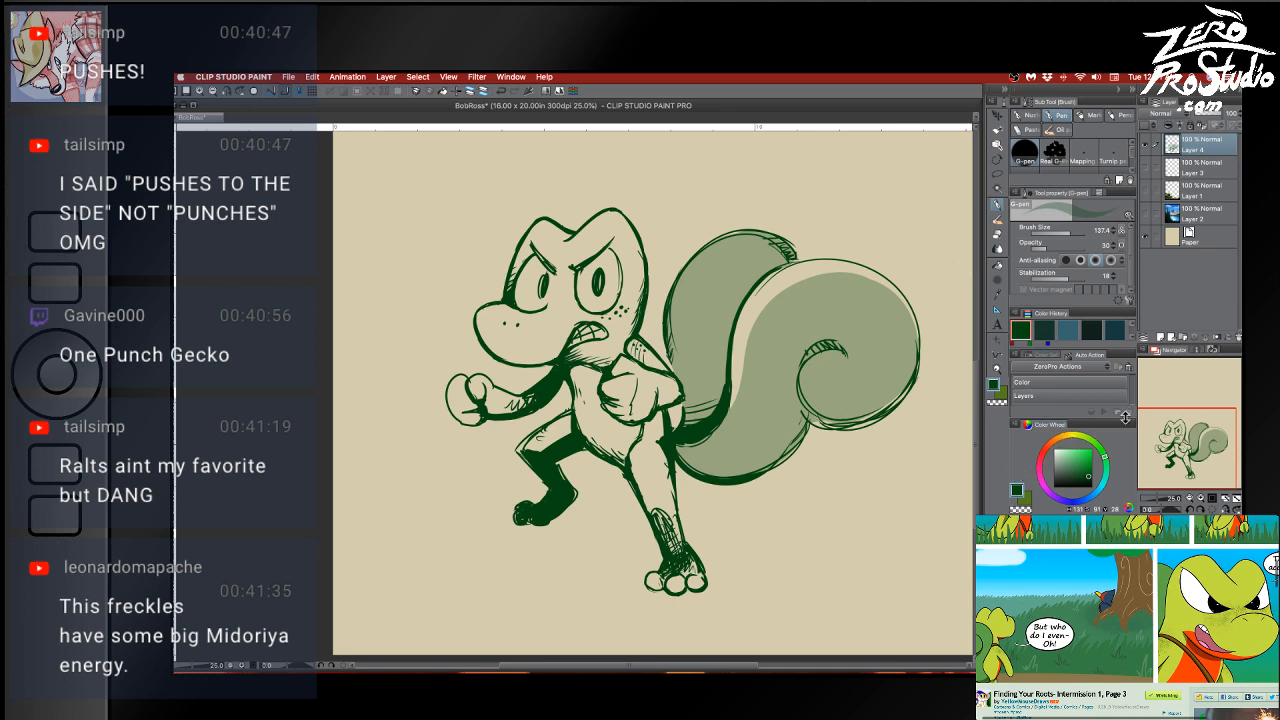
pyautogui.scroll(-1, 939, 517)
pyautogui.scroll(1, 939, 517)
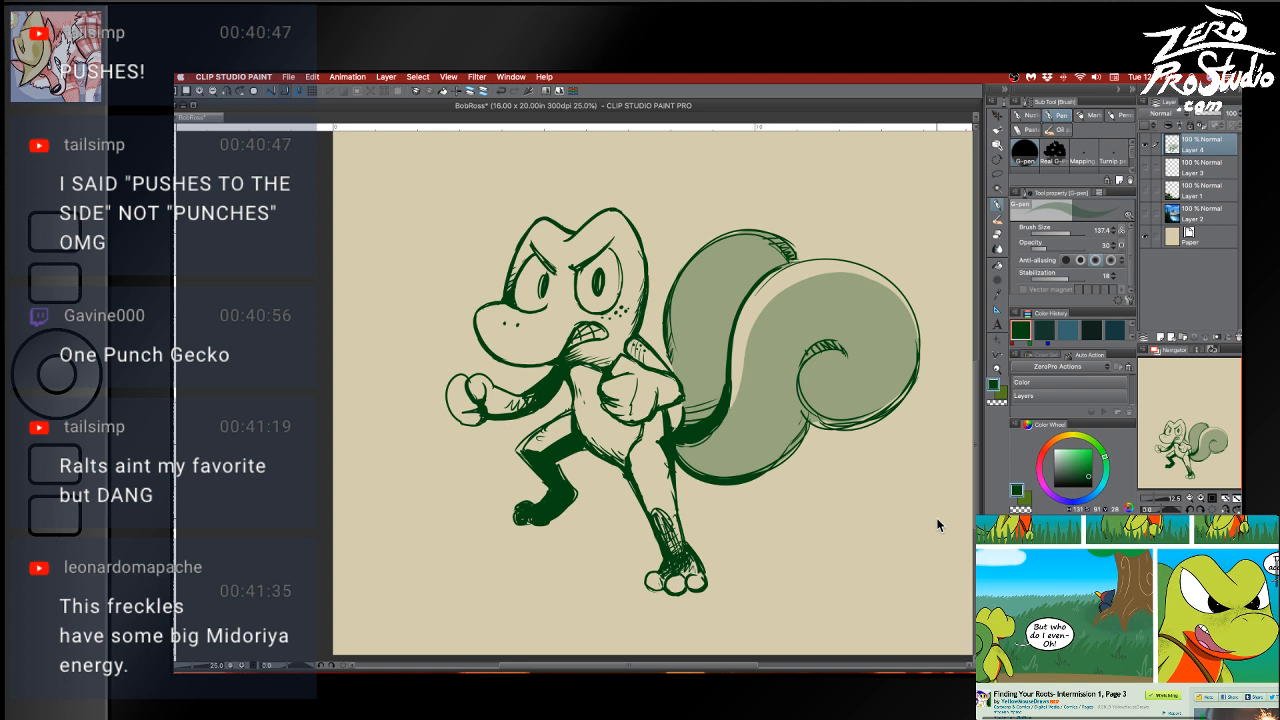
# Thicken the outer and lower contour of the tail's curl at full opacity with the pen at size 42.8
pyautogui.moveTo(860, 587)
pyautogui.mouseDown()
pyautogui.moveTo(788, 587)
pyautogui.moveTo(813, 590)
pyautogui.mouseUp()
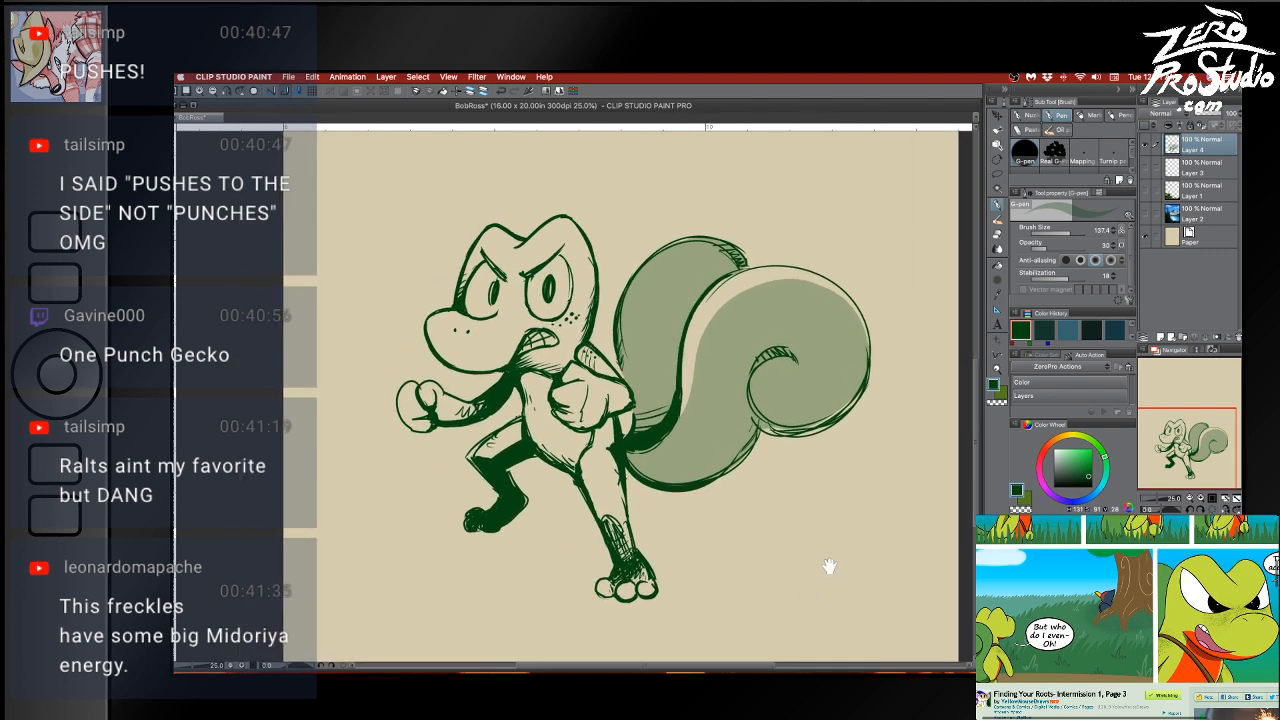
pyautogui.press('[')
pyautogui.press('[')
pyautogui.press('[')
pyautogui.press('[')
pyautogui.press('[')
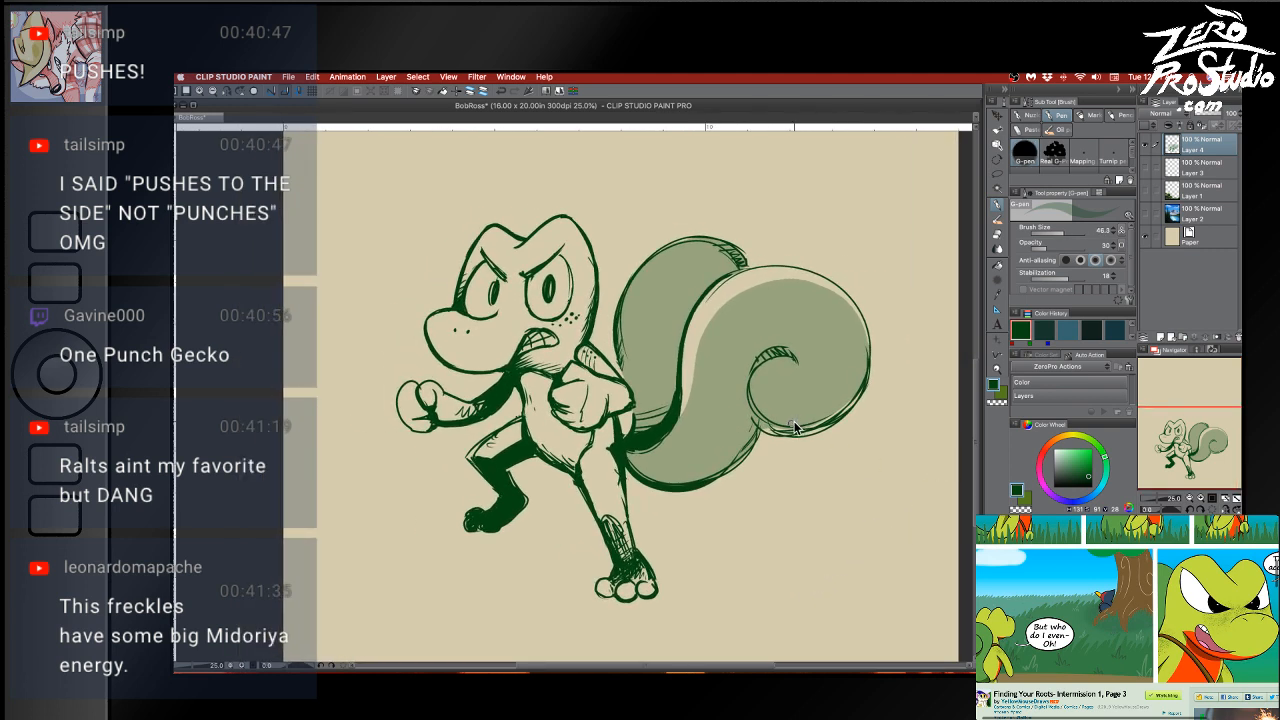
pyautogui.hotkey('ctrl', ']')
pyautogui.moveTo(866, 384)
pyautogui.mouseDown()
pyautogui.moveTo(820, 429)
pyautogui.moveTo(756, 432)
pyautogui.moveTo(758, 418)
pyautogui.moveTo(836, 429)
pyautogui.mouseUp()
pyautogui.press('super+z')
pyautogui.press('super+z')
pyautogui.moveTo(756, 418); pyautogui.dragTo(829, 423)
pyautogui.moveTo(768, 421)
pyautogui.mouseDown()
pyautogui.moveTo(826, 424)
pyautogui.moveTo(862, 394)
pyautogui.moveTo(840, 410)
pyautogui.mouseUp()
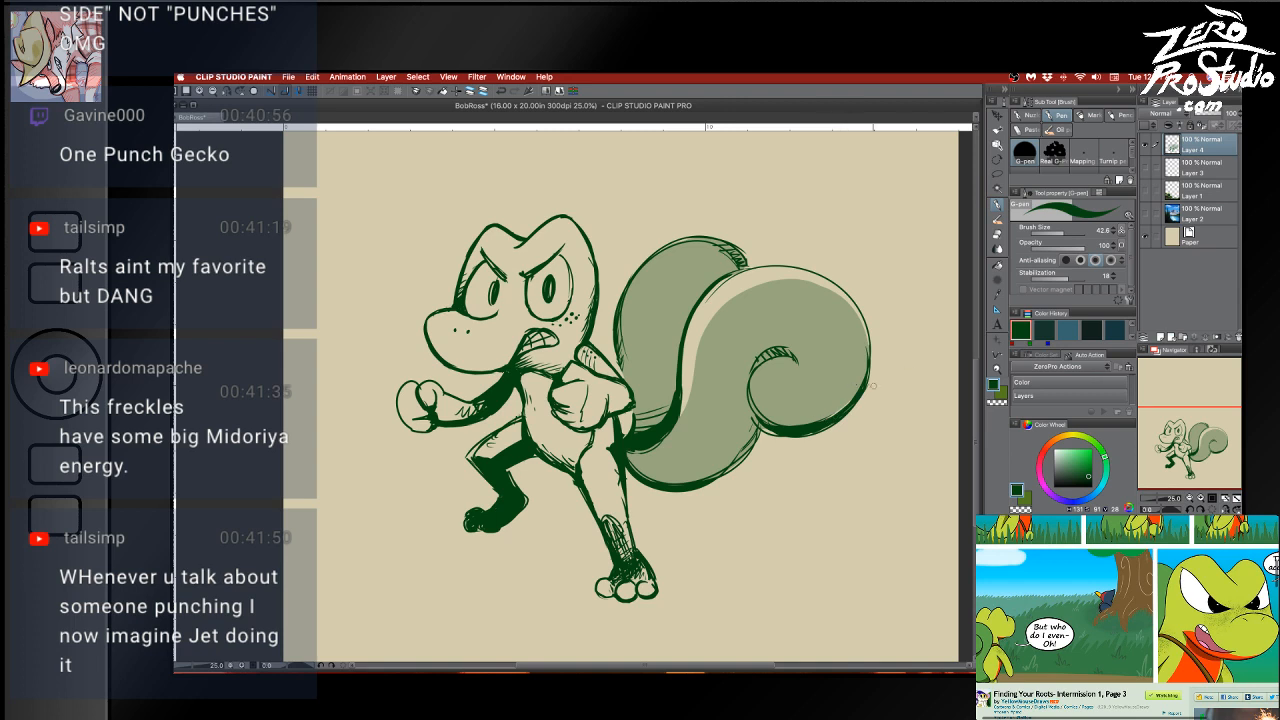
# Retry the contour strokes along the tail's underside from the curl toward the base, undoing misplaced ones, and save the drawing
pyautogui.moveTo(760, 424); pyautogui.dragTo(722, 476)
pyautogui.press('super+z')
pyautogui.moveTo(758, 424); pyautogui.dragTo(705, 486)
pyautogui.press('super+z')
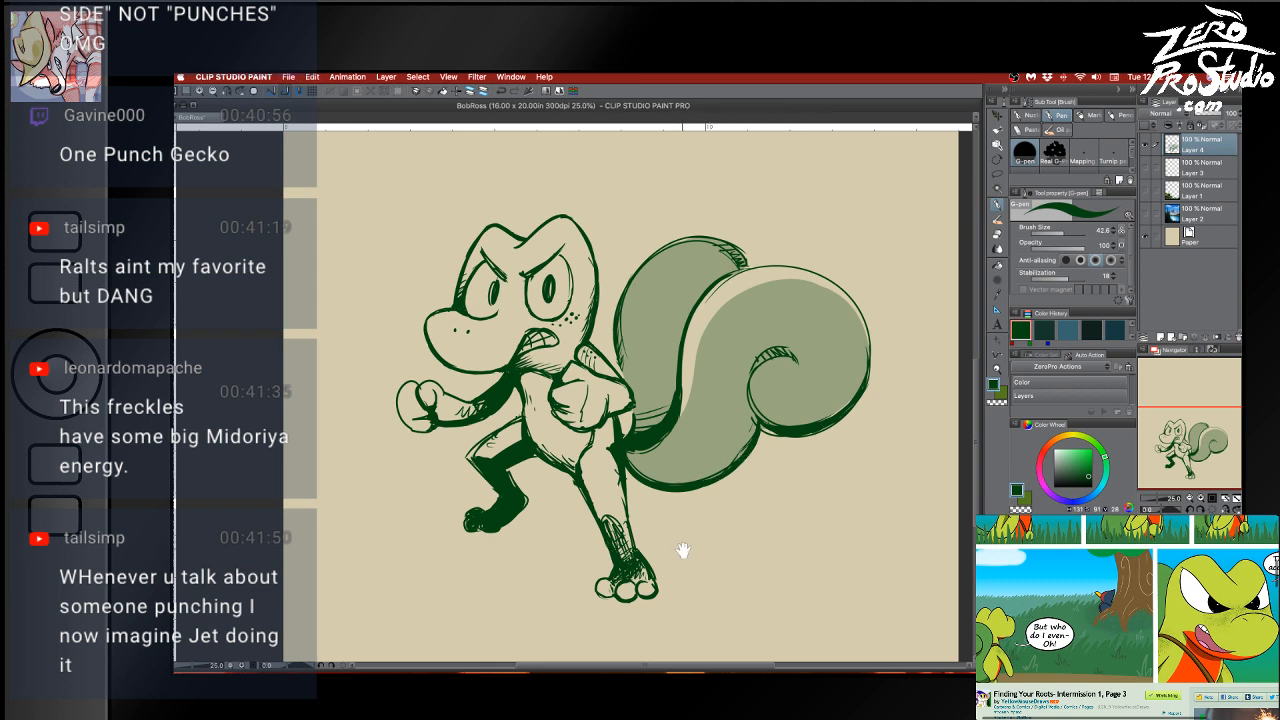
pyautogui.moveTo(689, 566); pyautogui.dragTo(717, 571)
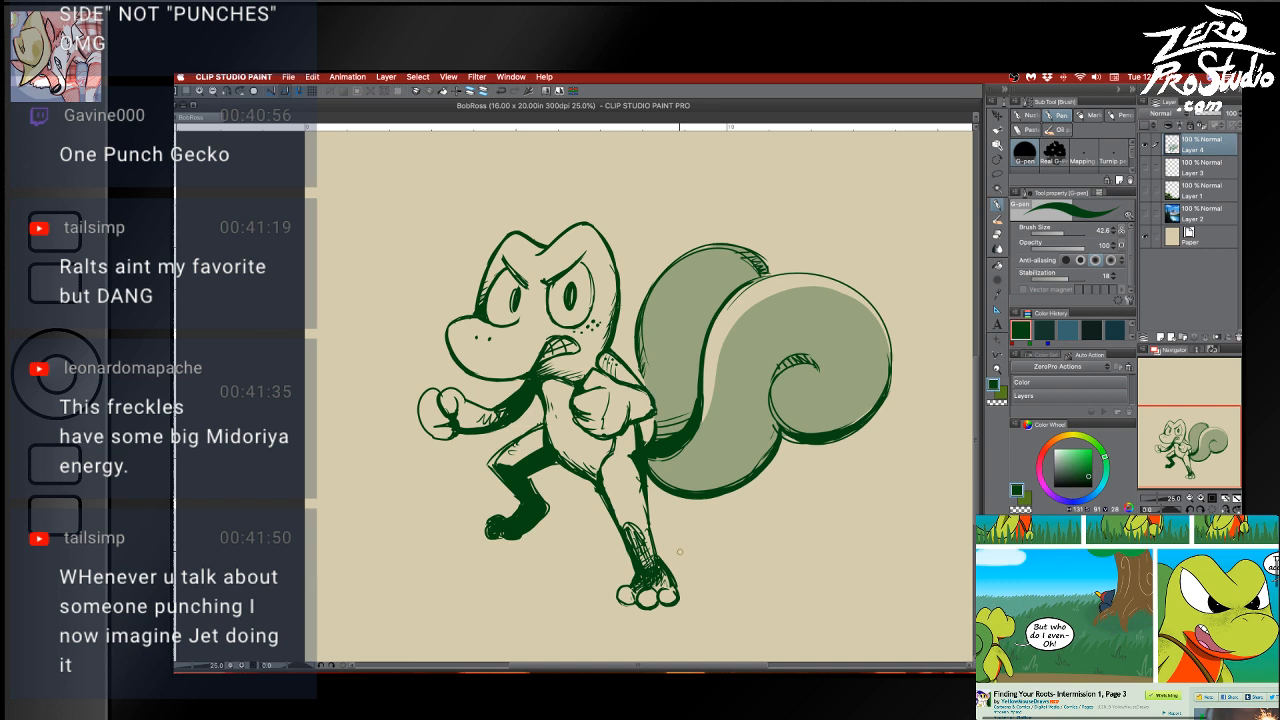
pyautogui.moveTo(600, 623); pyautogui.dragTo(640, 614)
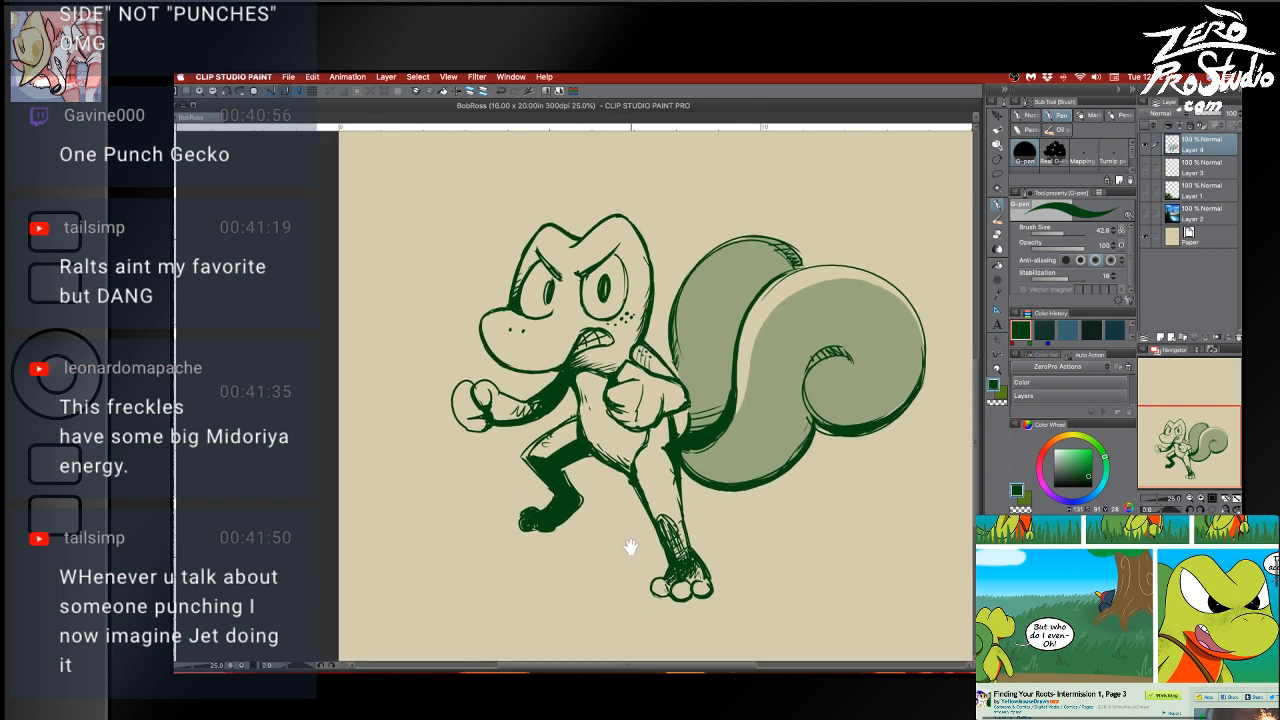
# Clean up the bared teeth and mouth corner with the hard eraser at size 38.9 and pen touch-ups
pyautogui.press('e')
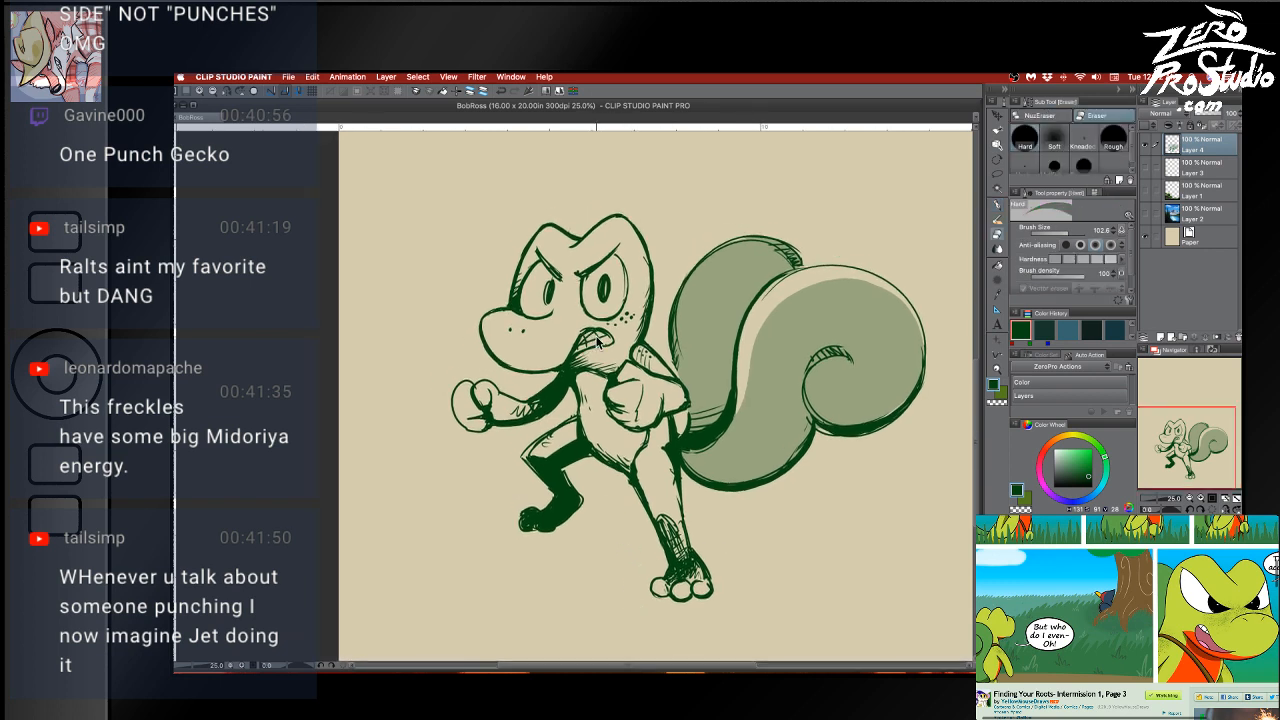
pyautogui.moveTo(596, 340); pyautogui.dragTo(594, 338)
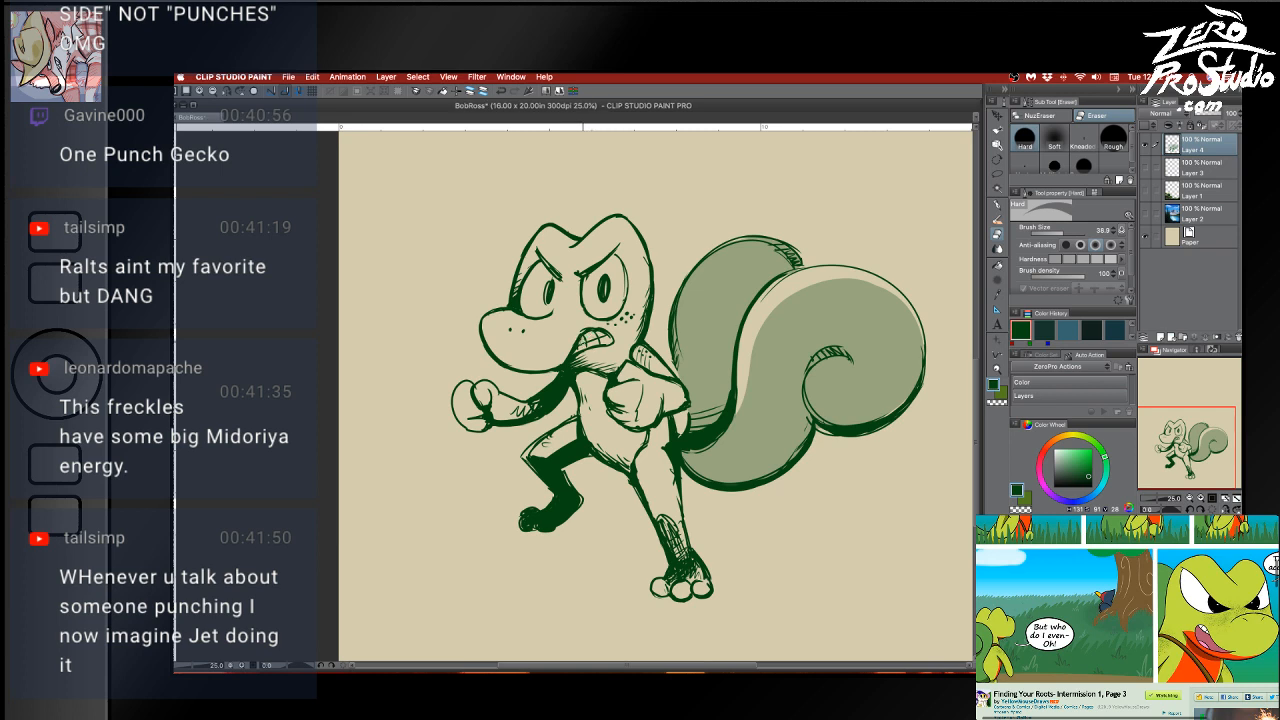
pyautogui.press('p')
pyautogui.press('e')
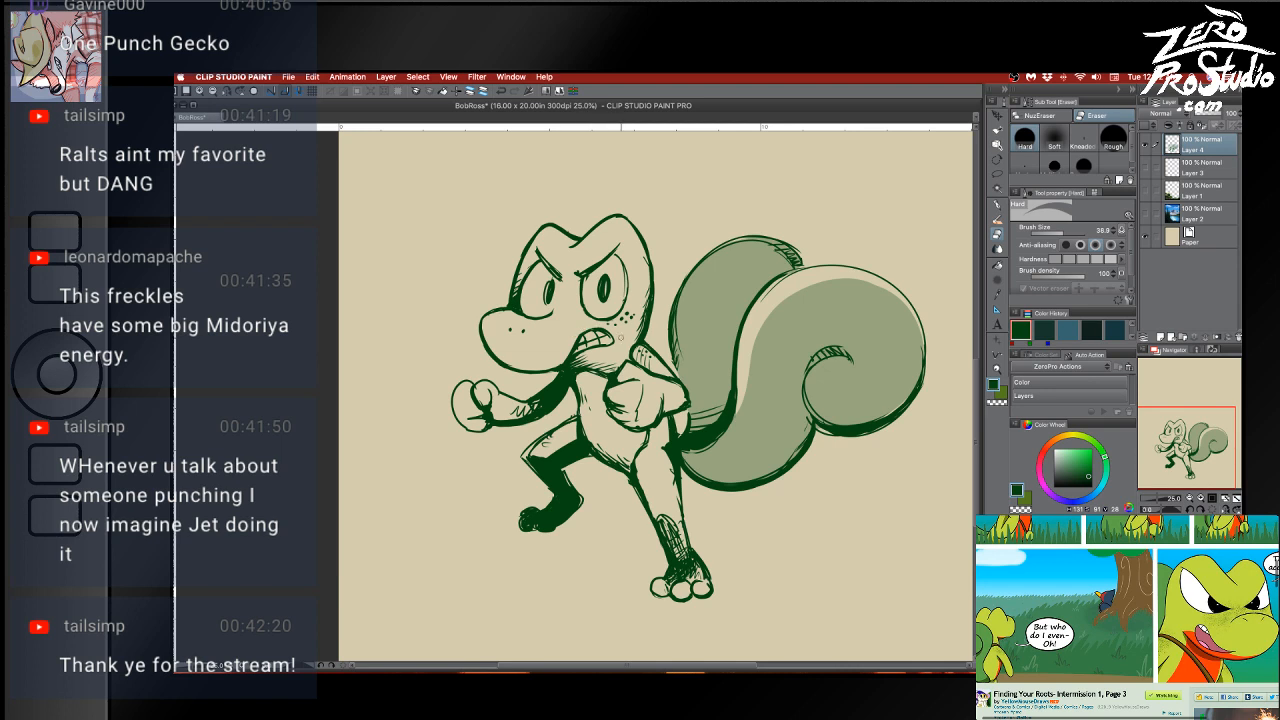
pyautogui.press('p')
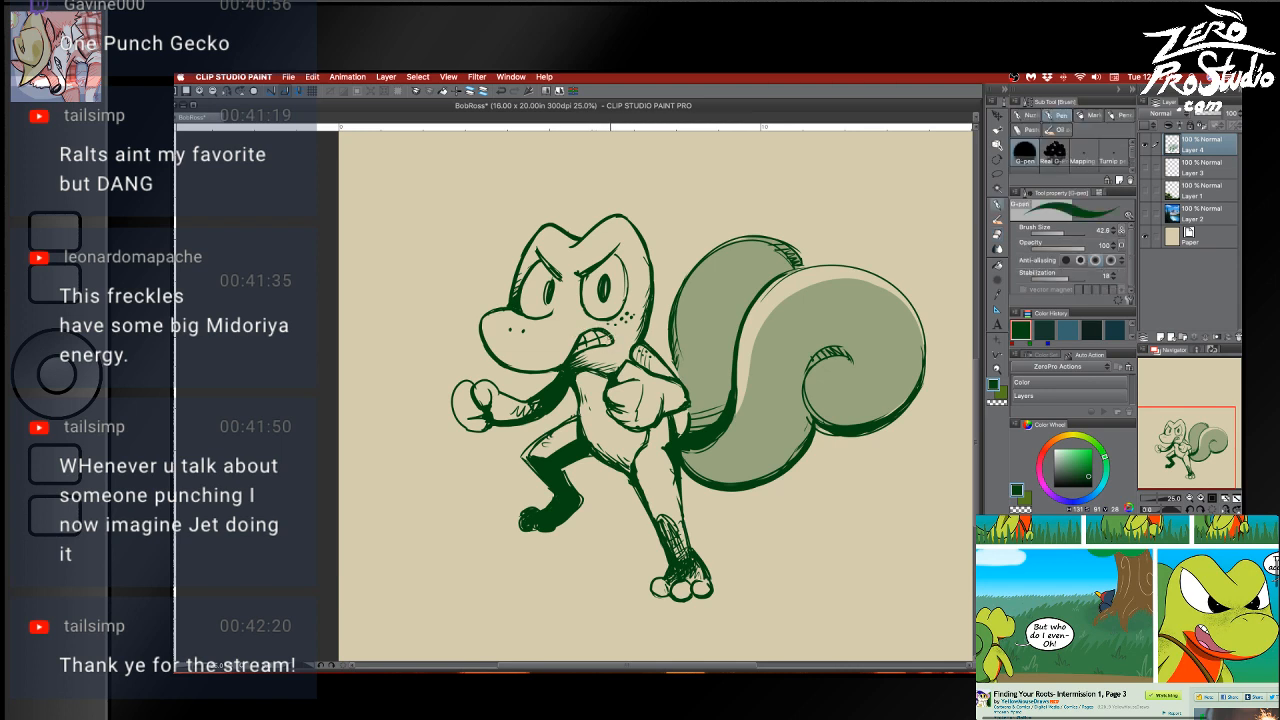
# Touch up the brows and eyes, erase small highlights into both pupils, and save the drawing
pyautogui.press('e')
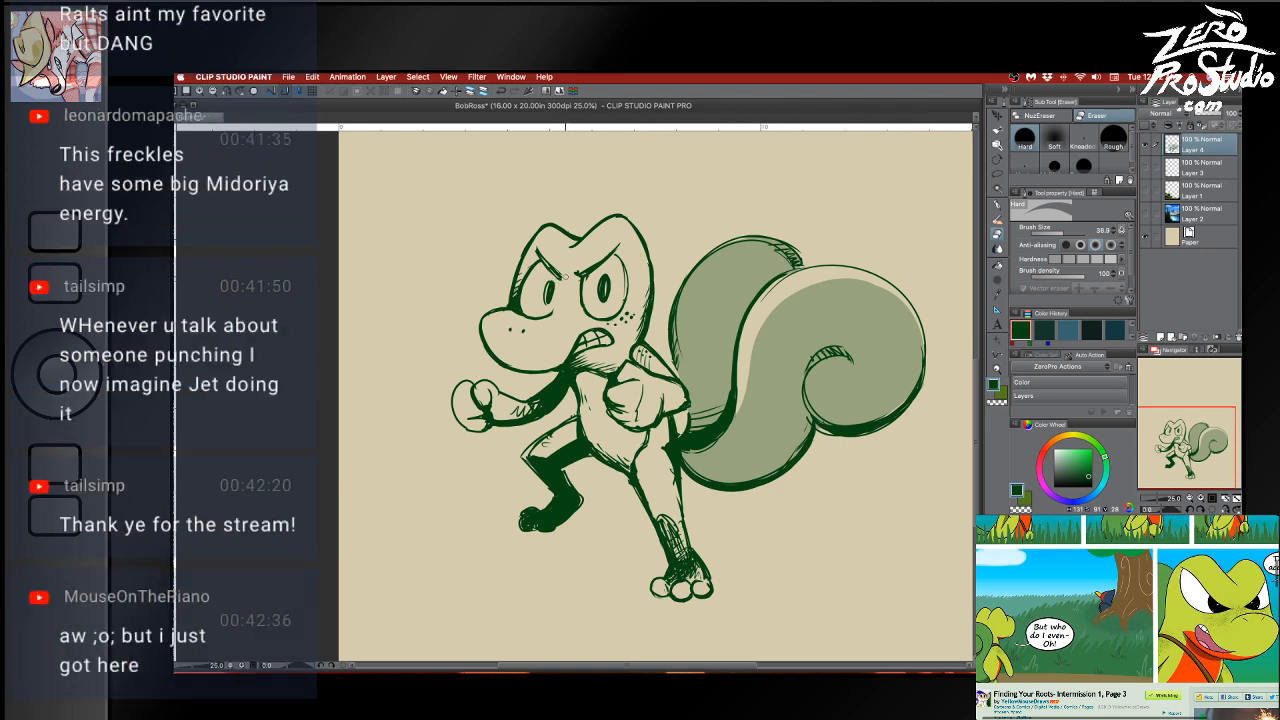
pyautogui.press('p')
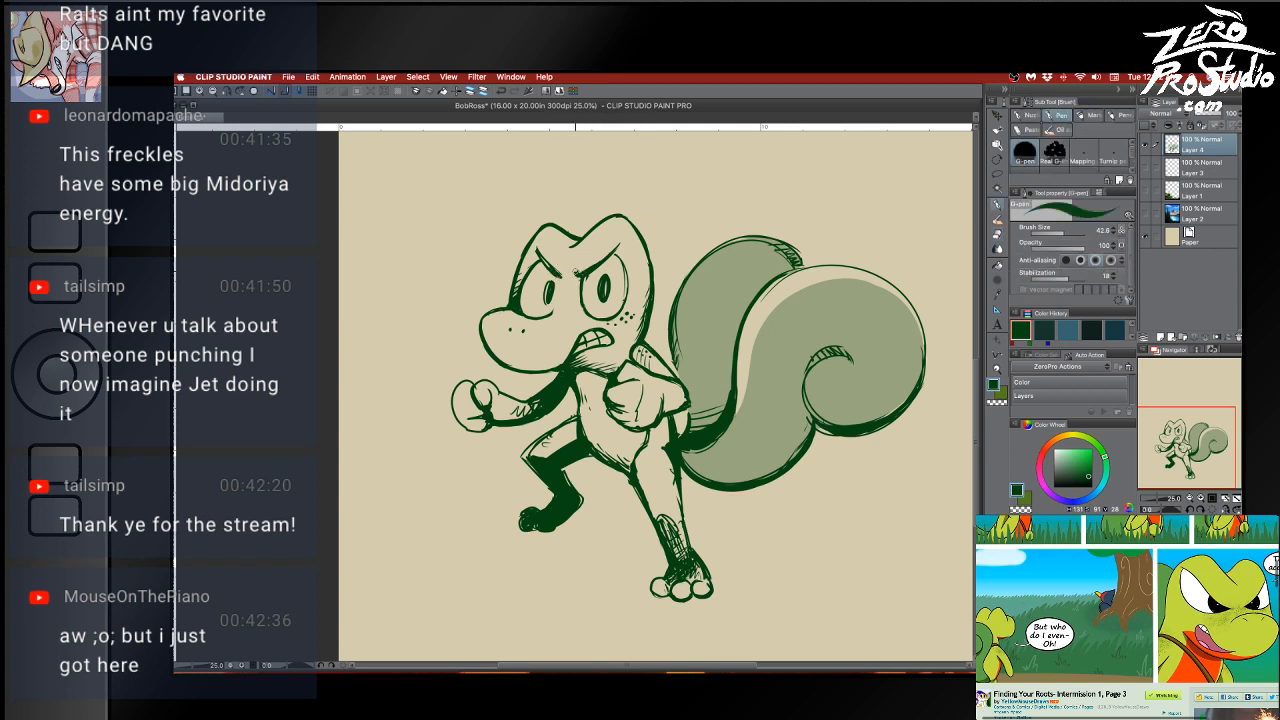
pyautogui.press('e')
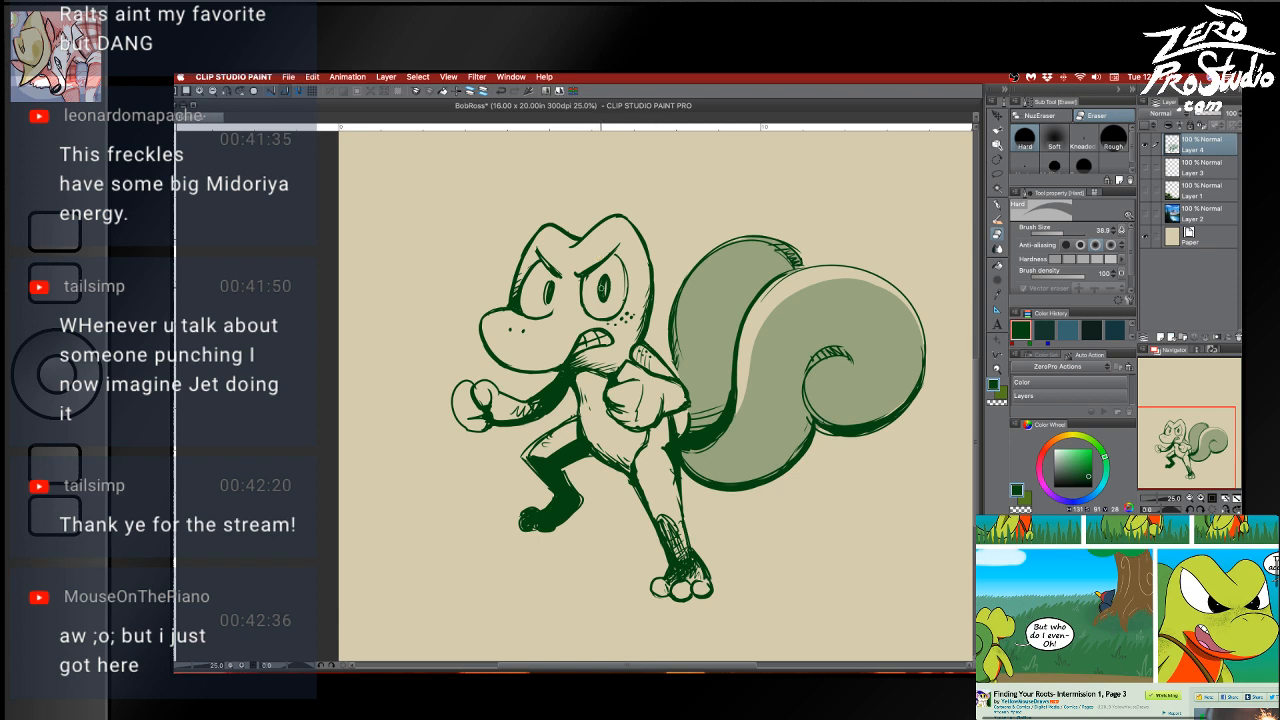
pyautogui.click(548, 291)
pyautogui.moveTo(863, 517); pyautogui.dragTo(865, 538)
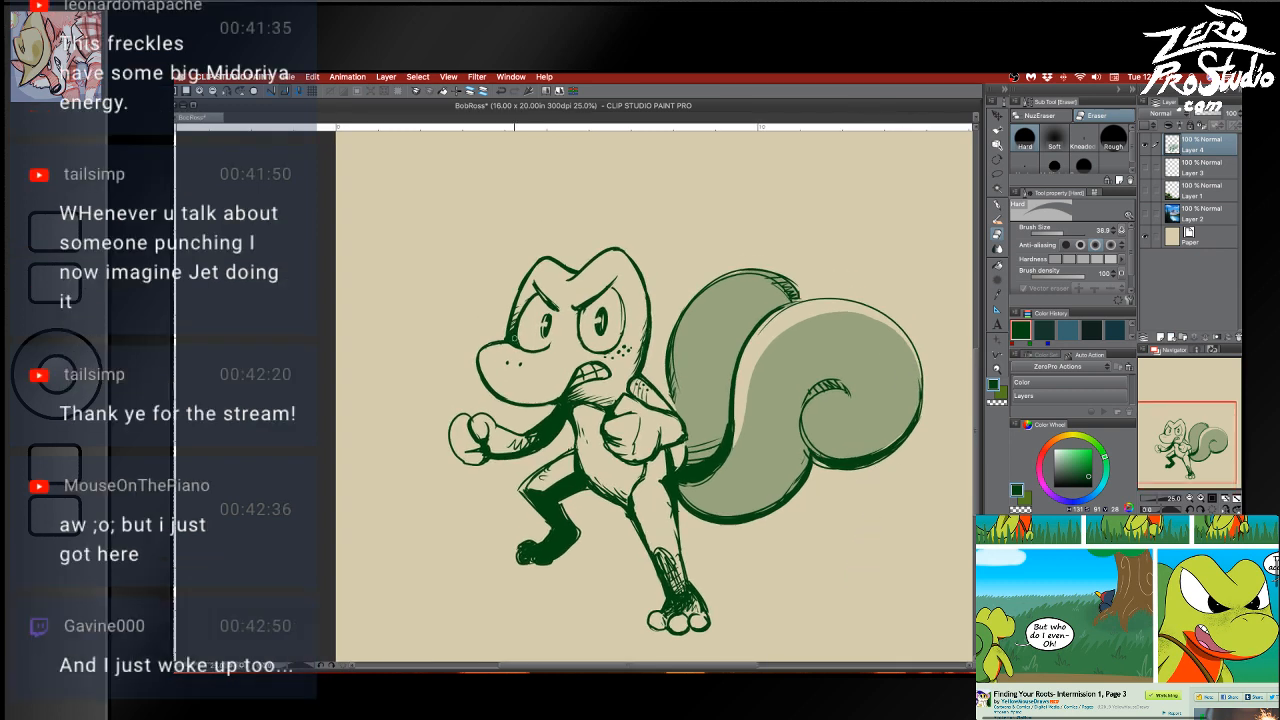
pyautogui.press('p')
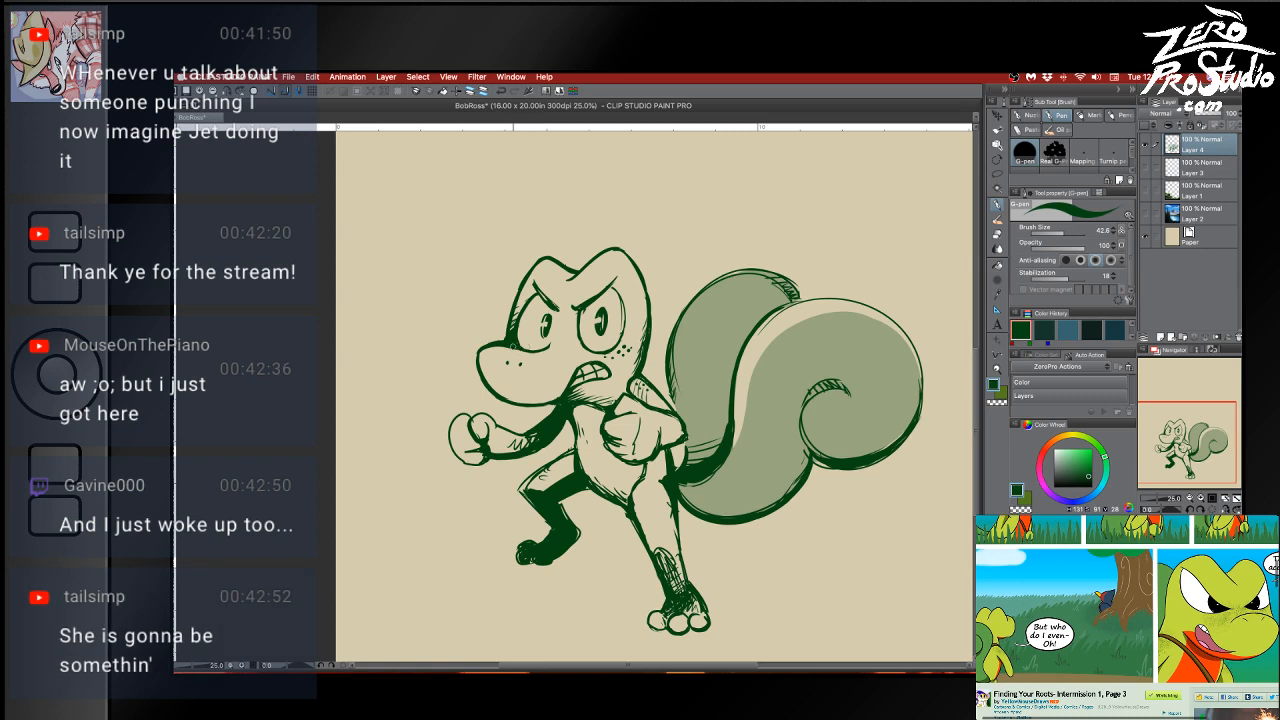
pyautogui.press('super+s')
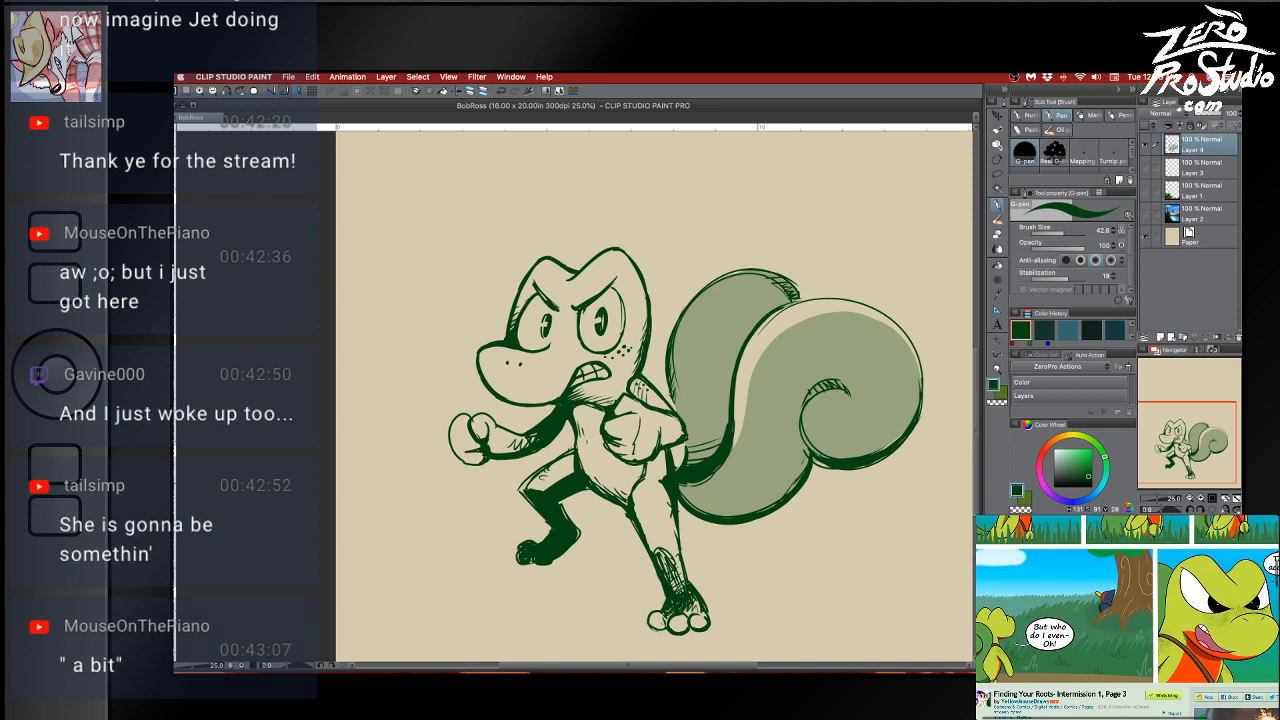
# Hide the character sketch on Layer 4, show Layers 1, 2 and 3 with the full landscape painting, and save the file
pyautogui.click(1145, 145)
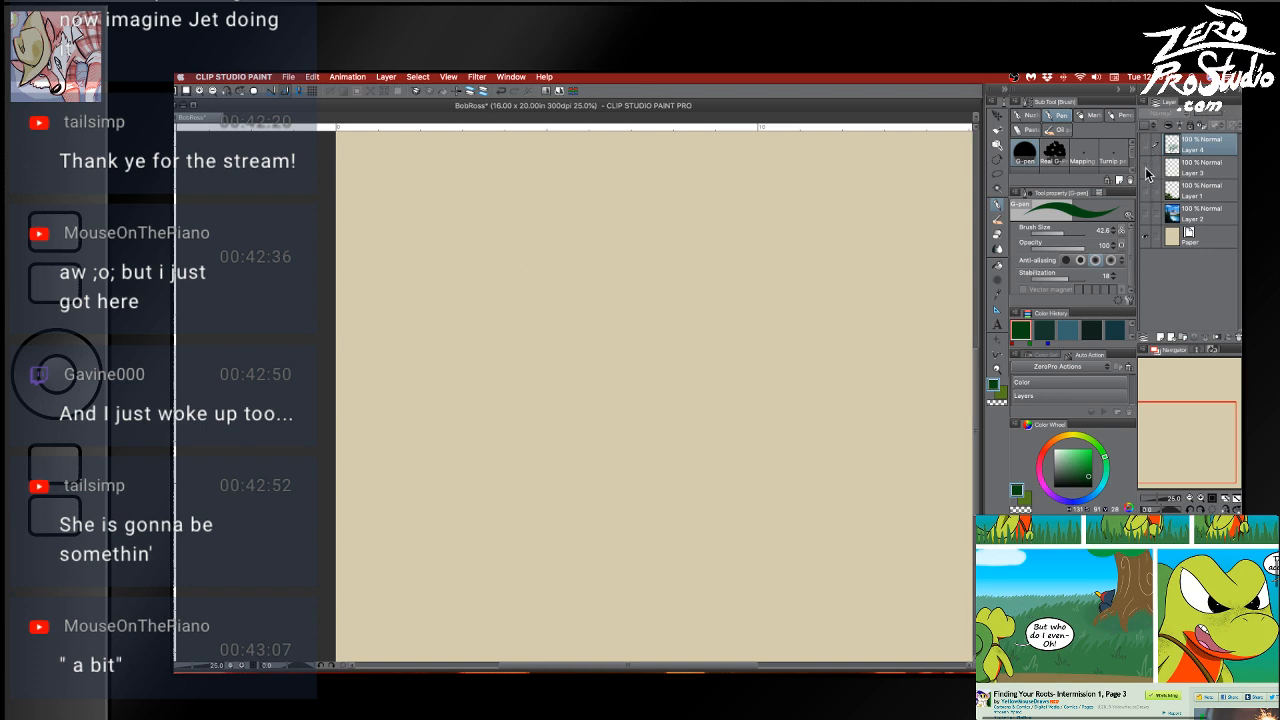
pyautogui.click(1146, 212)
pyautogui.hscroll(3, 920, 411)
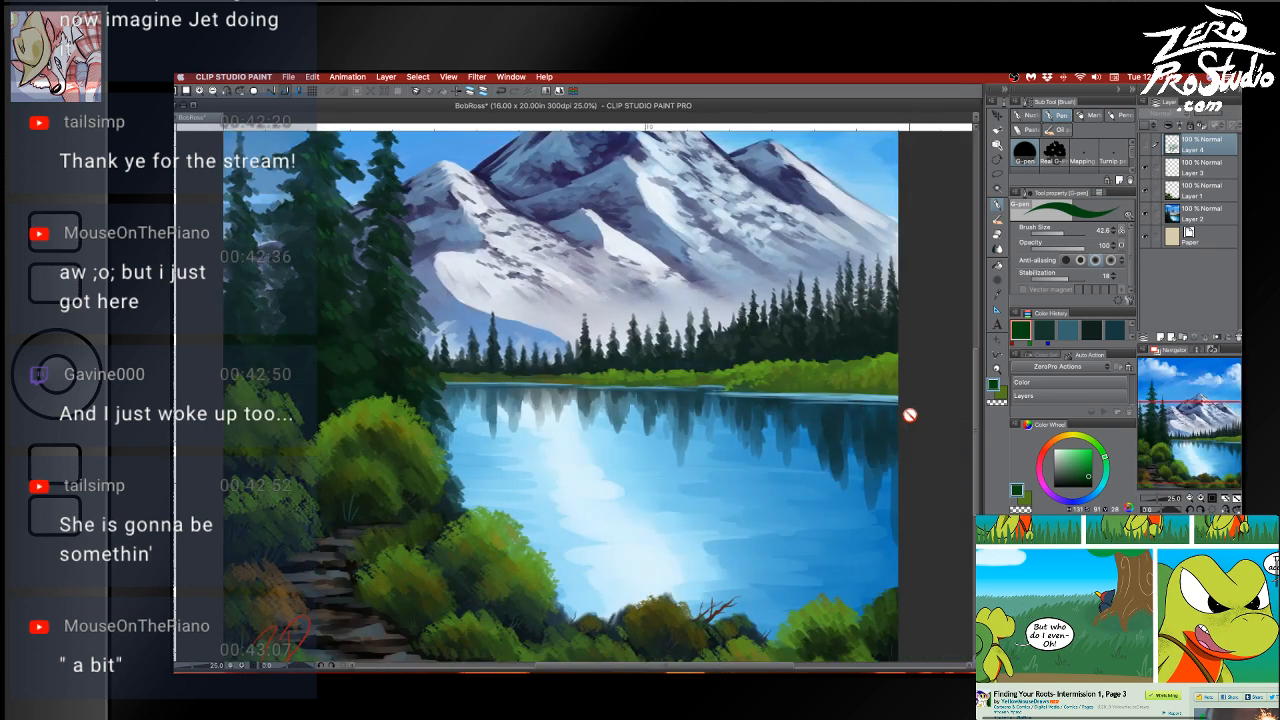
pyautogui.scroll(-2, 904, 414)
pyautogui.scroll(2, 895, 410)
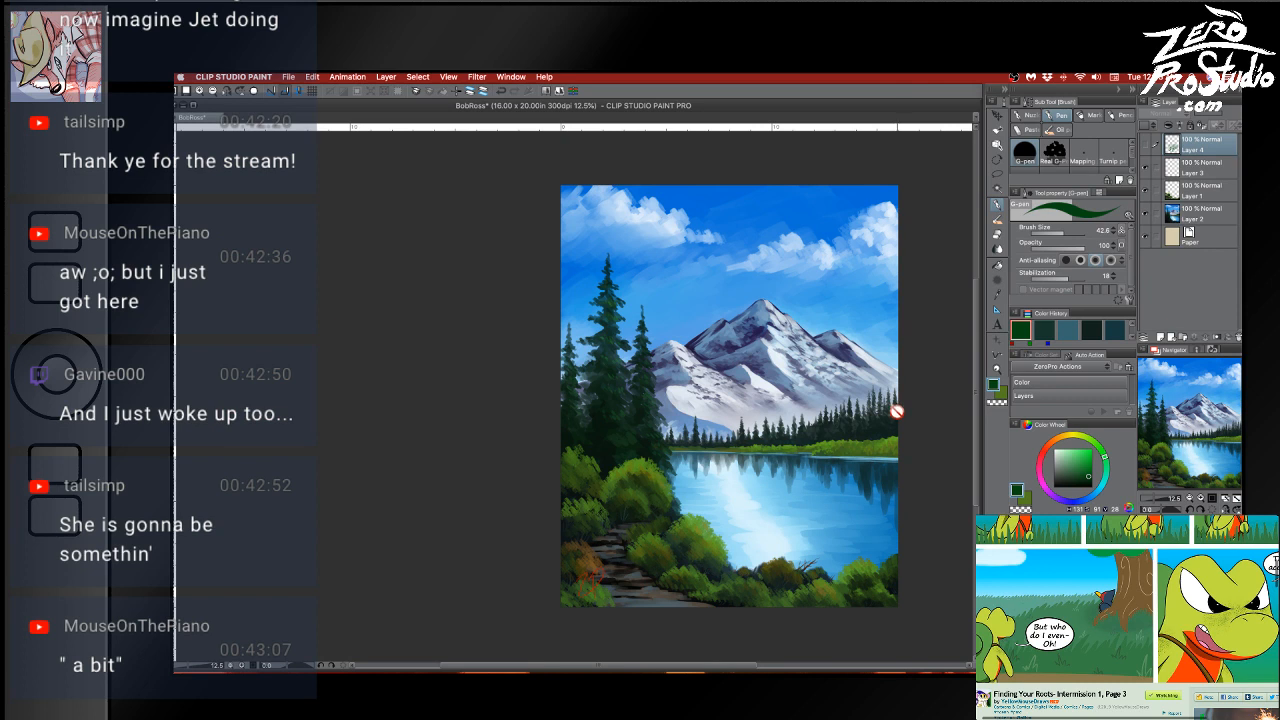
pyautogui.press('/')
pyautogui.moveTo(898, 399); pyautogui.dragTo(953, 405)
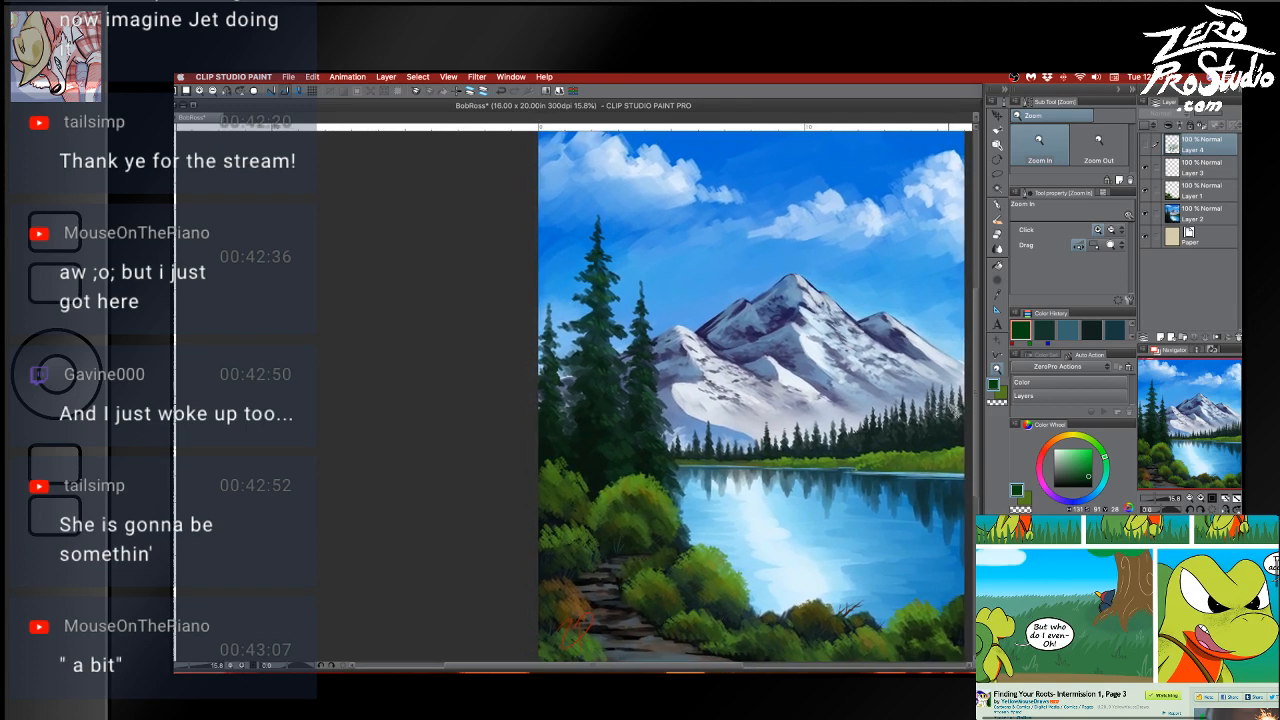
pyautogui.press('super+s')
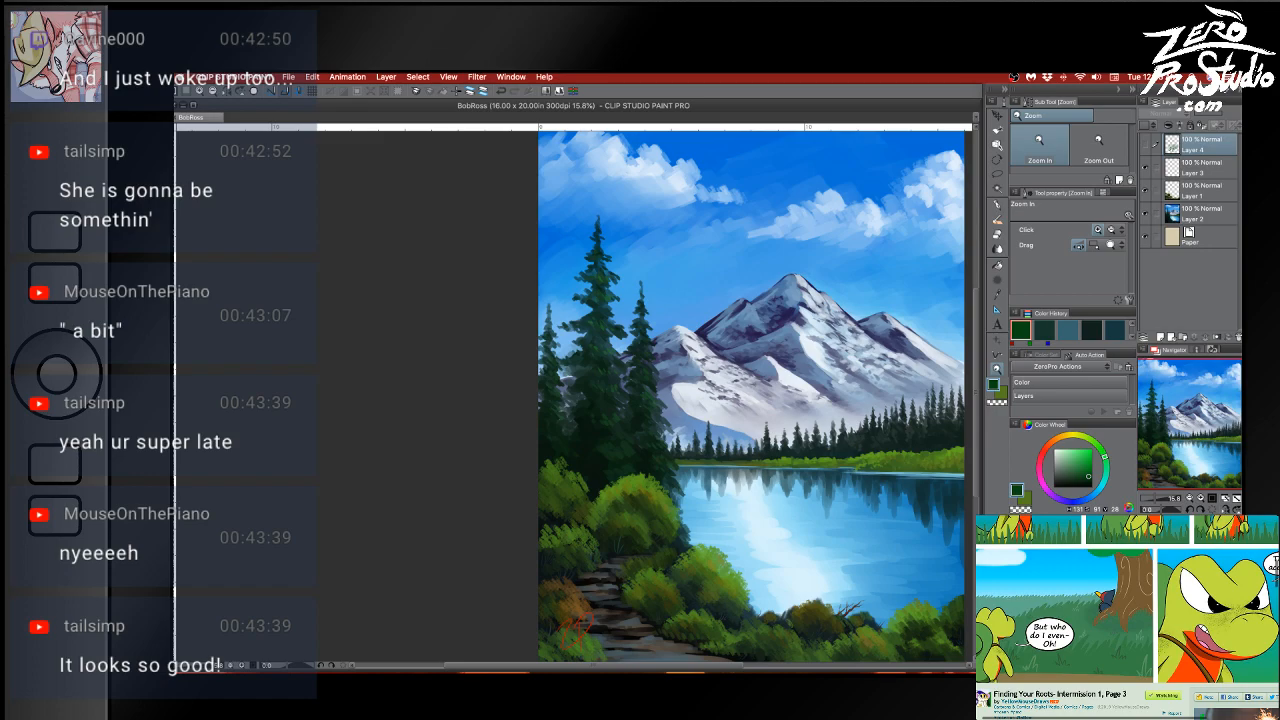
pyautogui.press('super+Tab')
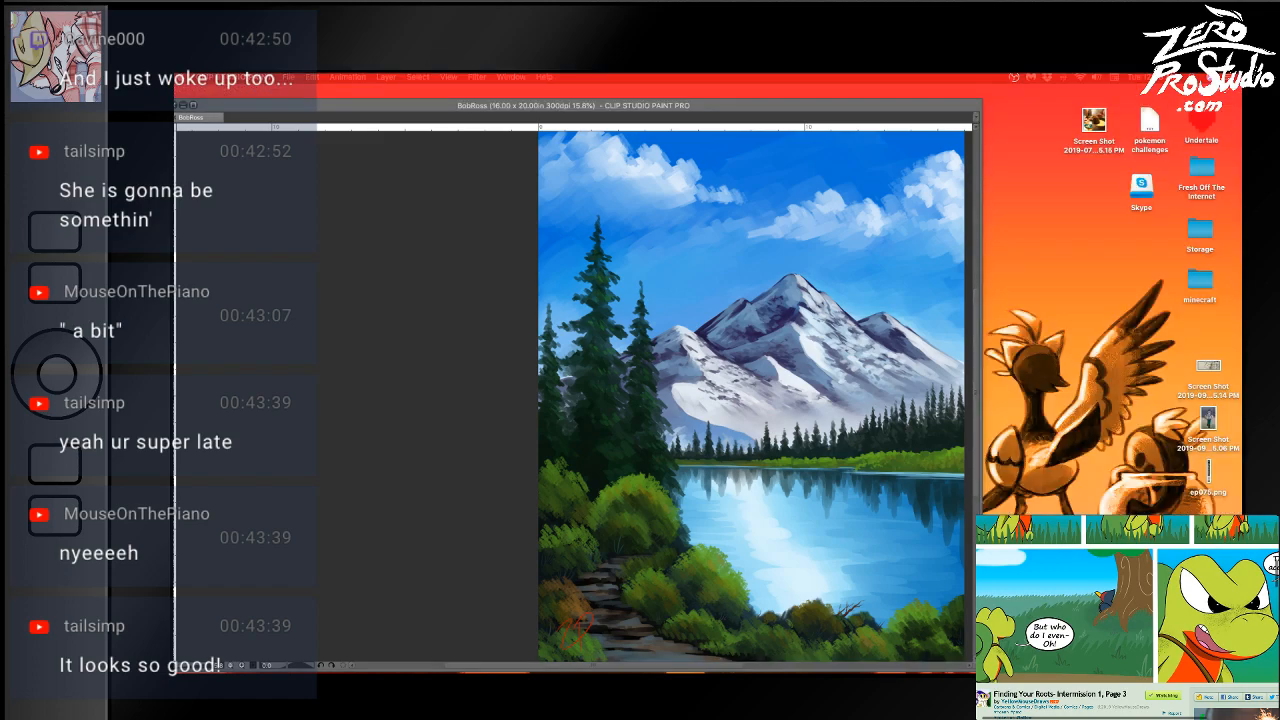